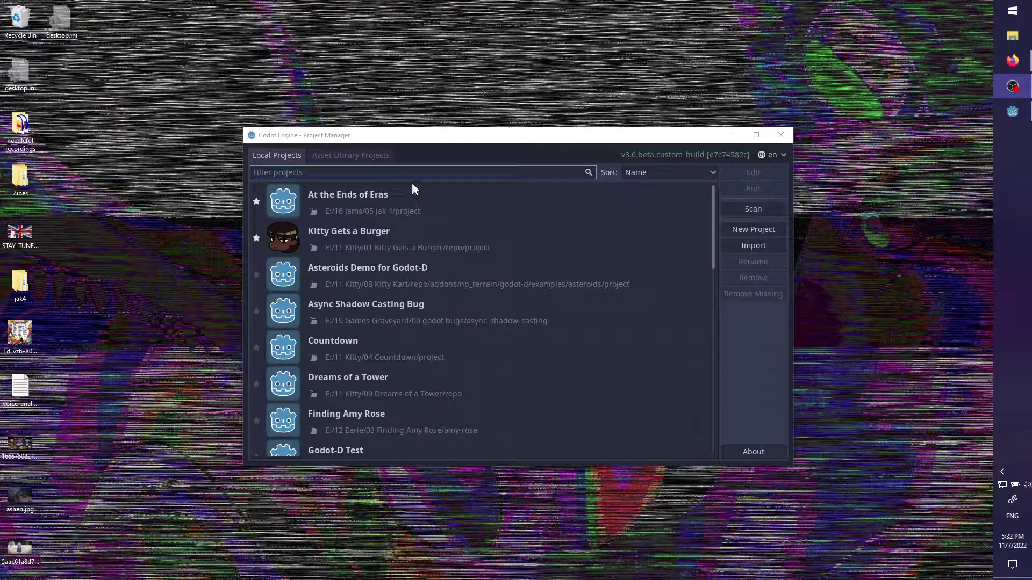
# - Open the At the Ends of Eras project for editing
pyautogui.doubleClick(411, 201)
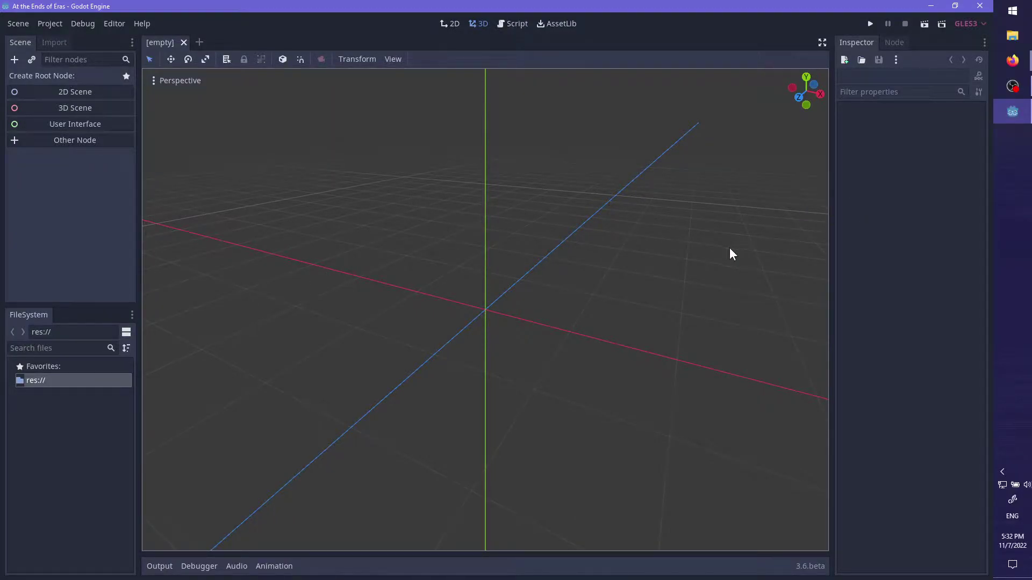
# - Launch Sublime Text and open the godot engine source folder in it
pyautogui.press('super')
pyautogui.write('subl')
pyautogui.press('Return')
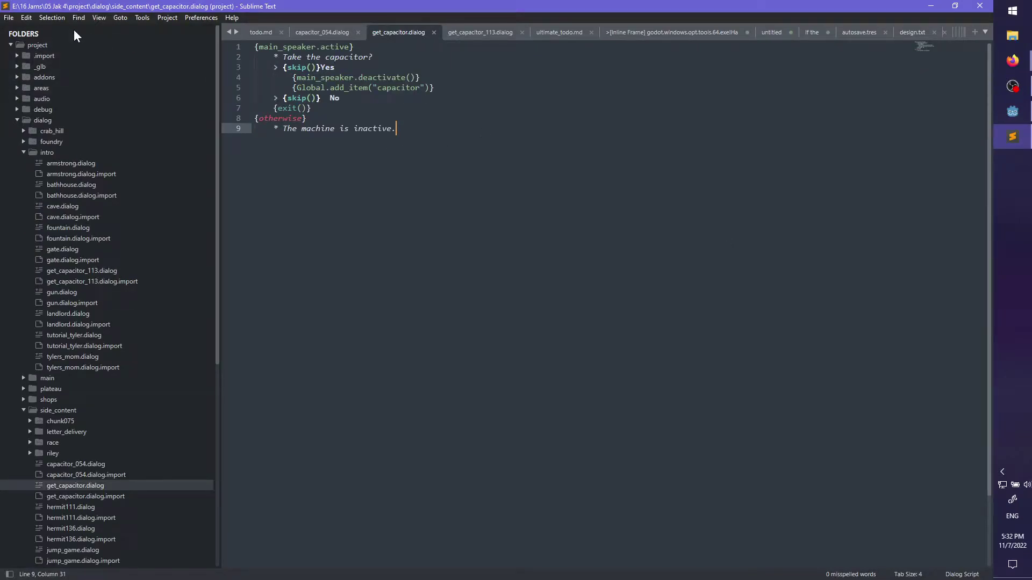
pyautogui.click(8, 17)
pyautogui.click(60, 50)
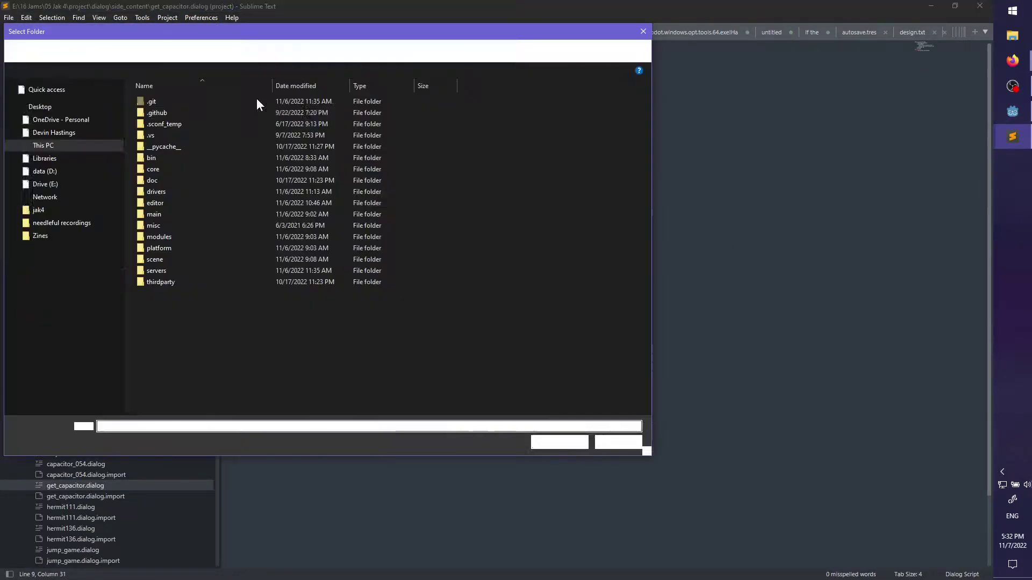
pyautogui.click(540, 438)
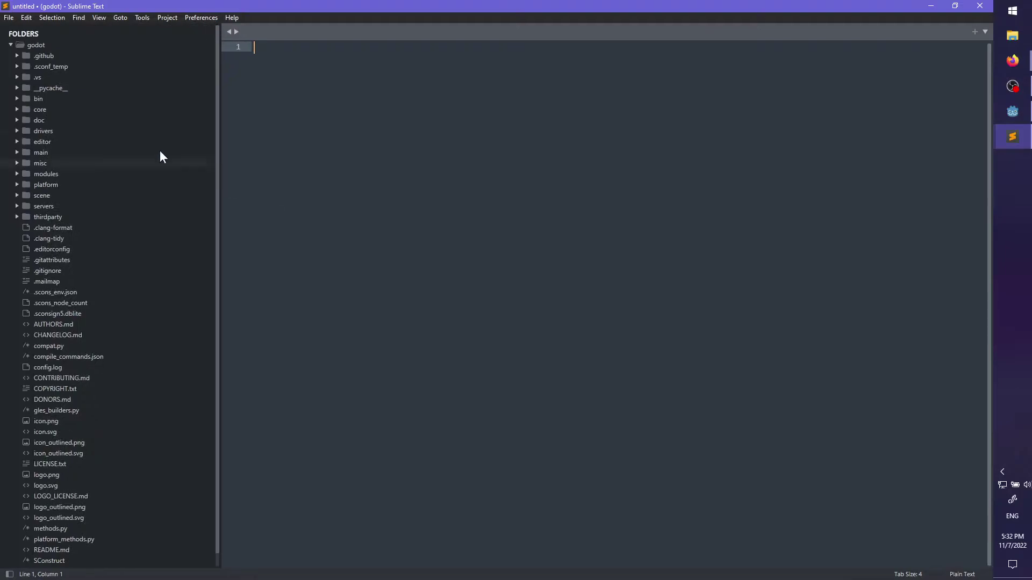
# - Open rasterizer_storage_gles3.cpp from the drivers/gles3 source folder
pyautogui.click(17, 131)
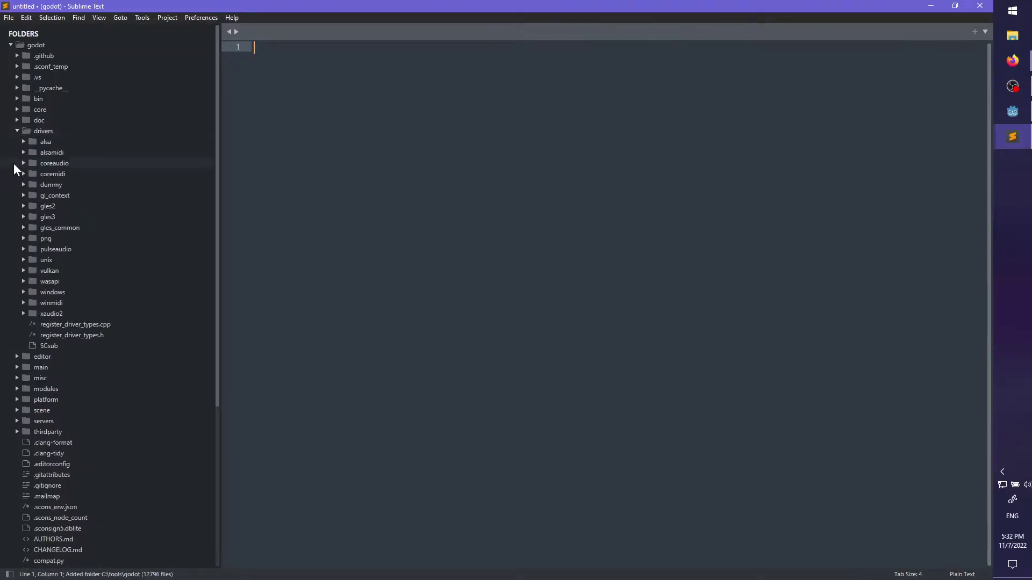
pyautogui.click(23, 217)
pyautogui.scroll(-1, 150, 260)
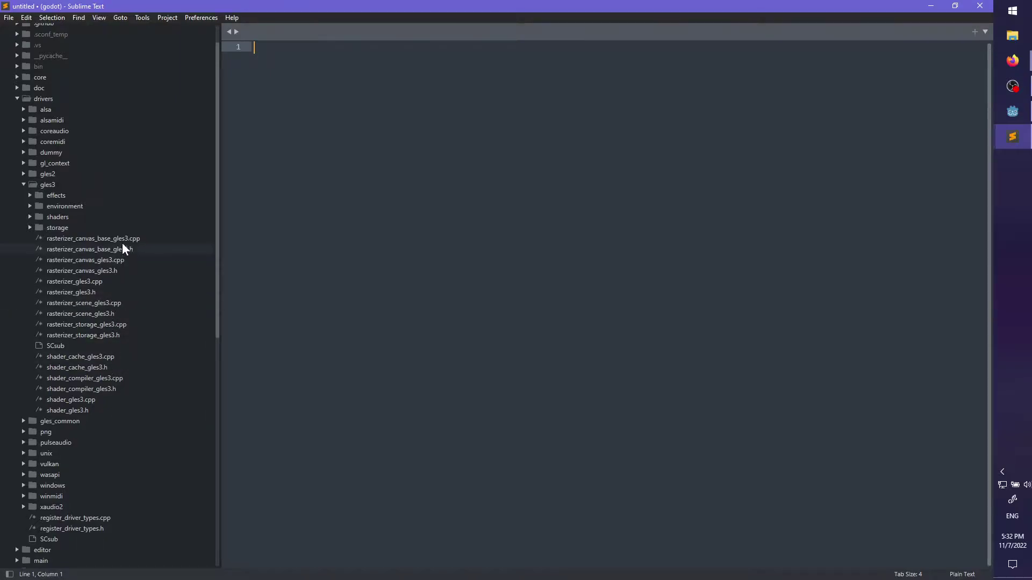
pyautogui.click(129, 325)
pyautogui.click(515, 374)
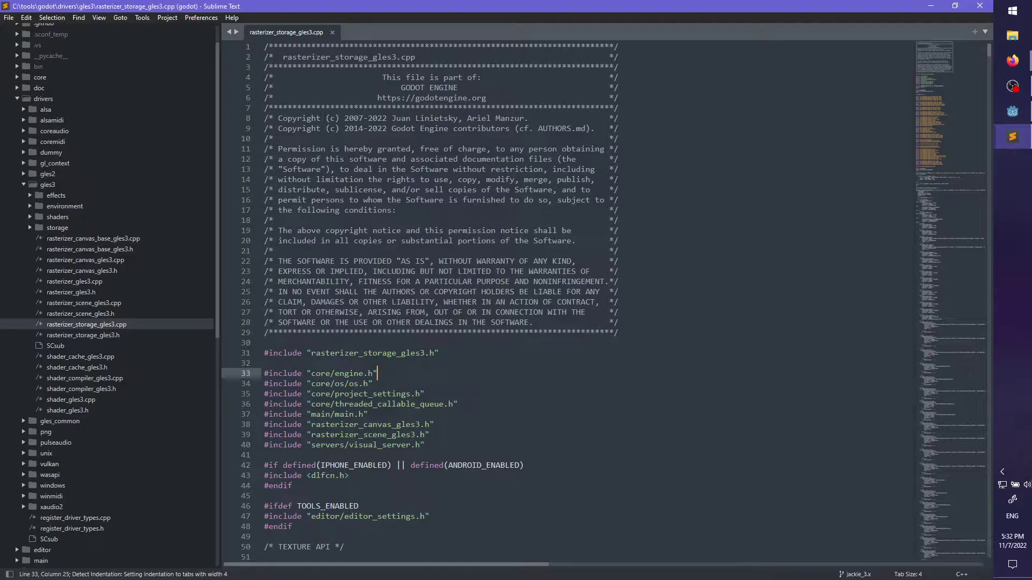
# - Find the _render_target_allocate function in rasterizer_storage_gles3.cpp
pyautogui.hotkey('ctrl', 'f')
pyautogui.write('_re')
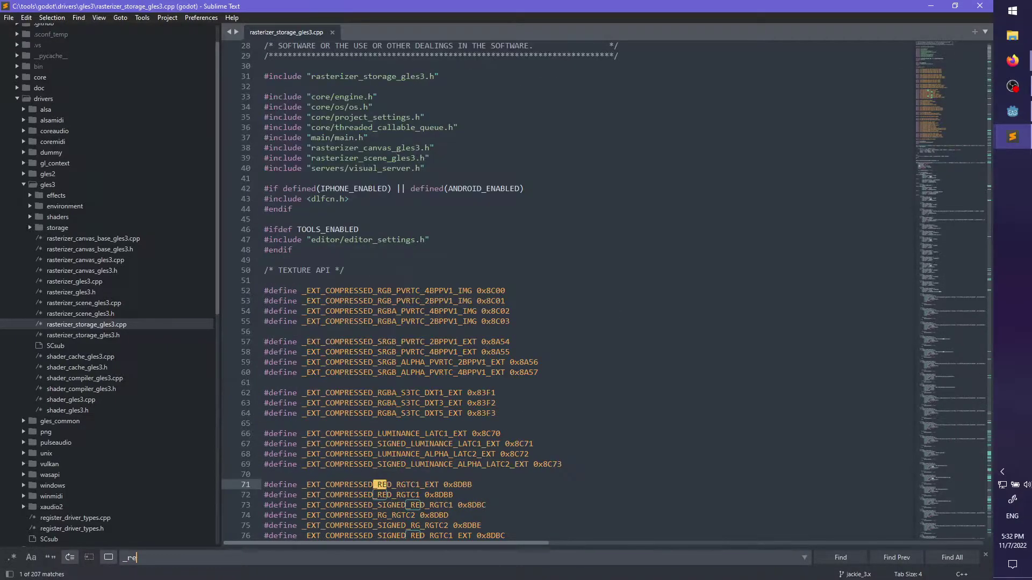
pyautogui.write('nder_target_alloca')
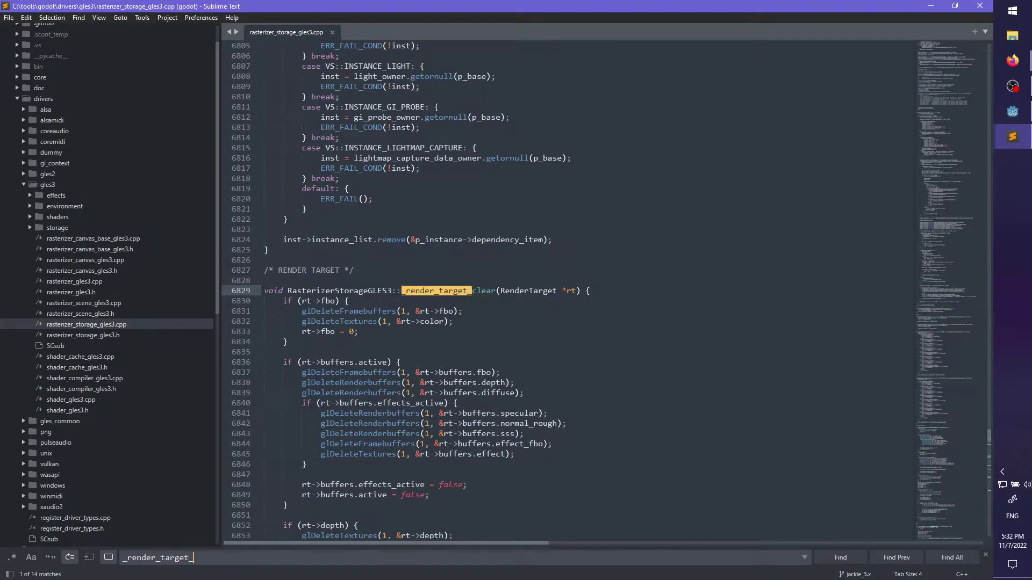
pyautogui.click(433, 357)
pyautogui.press('Escape')
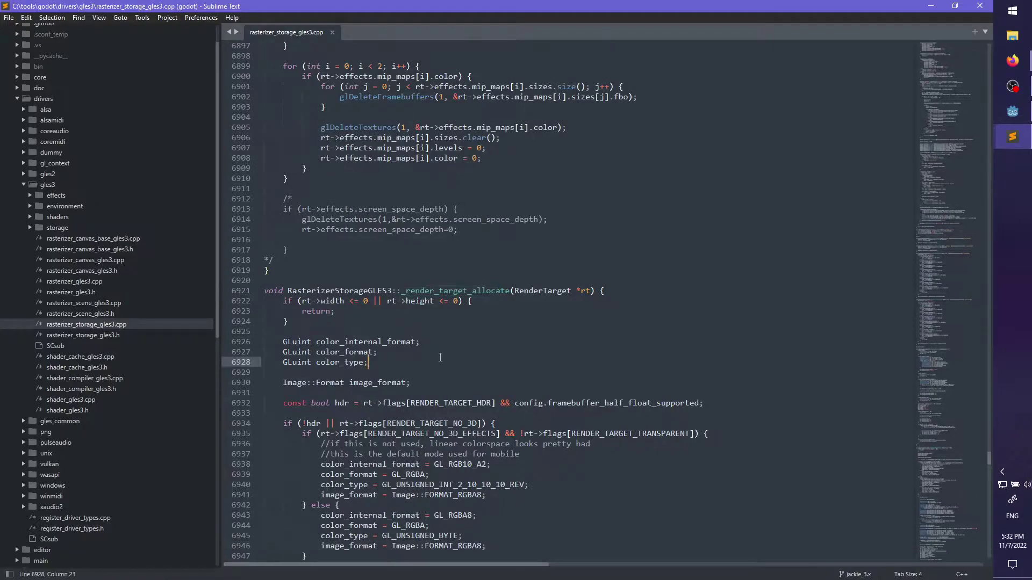
# - Examine the front FBO setup in _render_target_allocate, especially the GL_DEPTH_STENCIL_ATTACHMENT calls for the internal and external depth textures
pyautogui.scroll(-15, 498, 347)
pyautogui.scroll(-7, 498, 347)
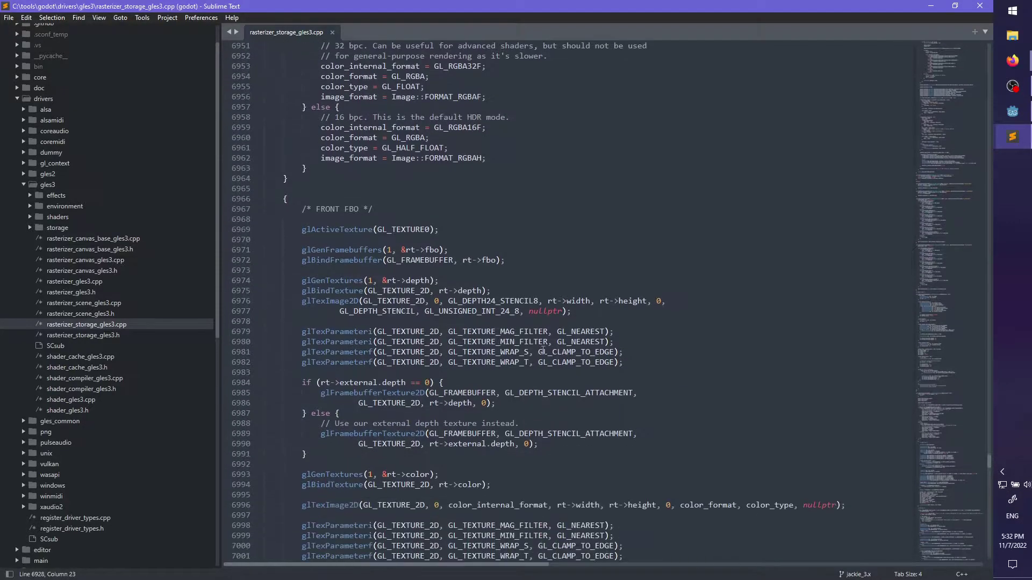
pyautogui.scroll(-2, 546, 426)
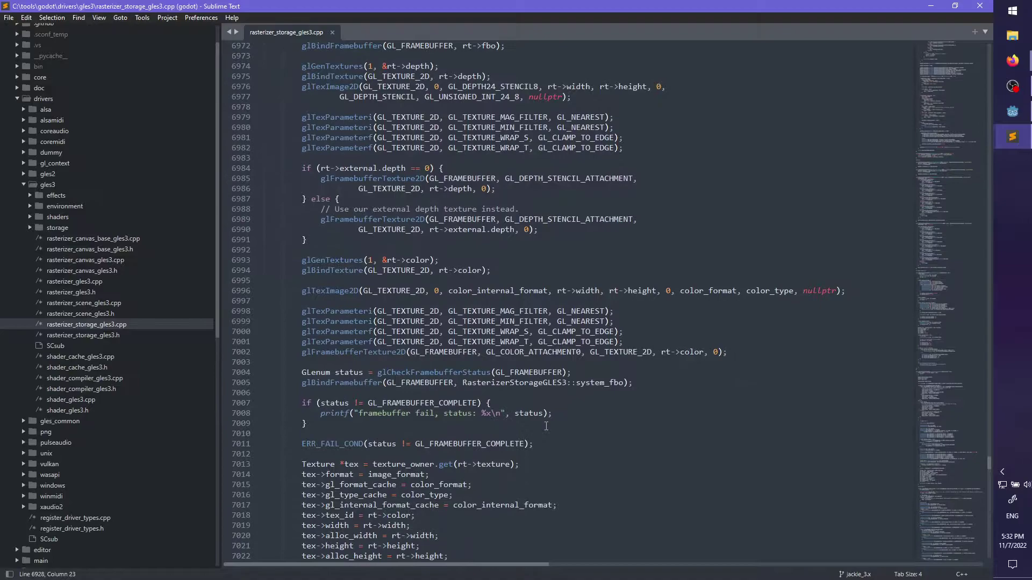
pyautogui.scroll(3, 548, 265)
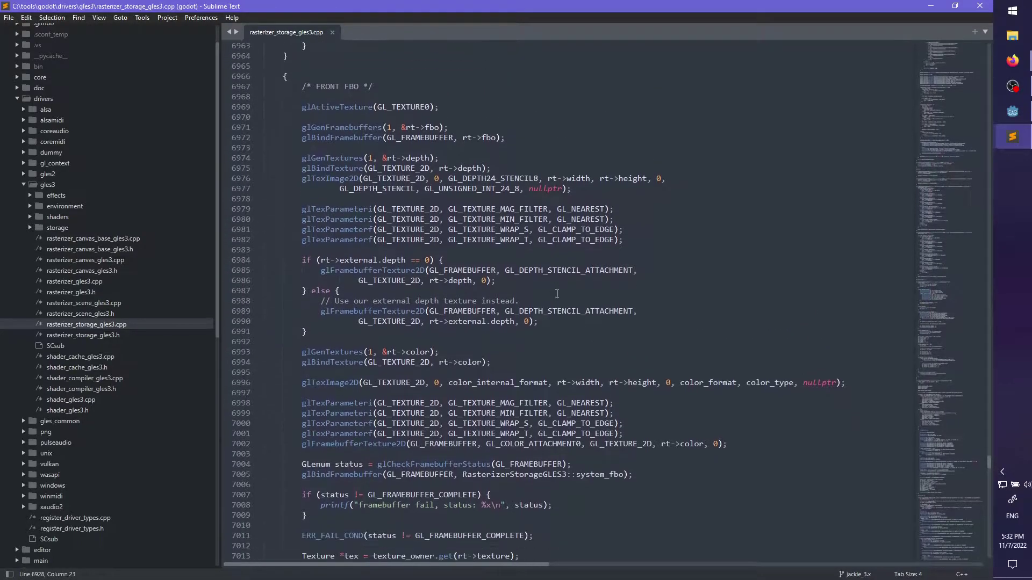
pyautogui.doubleClick(549, 271)
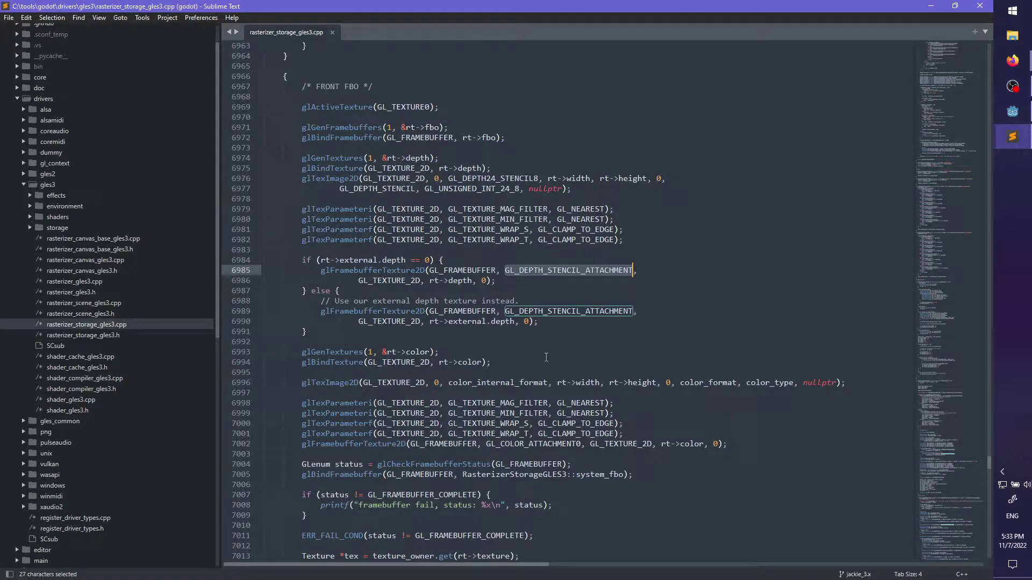
pyautogui.scroll(4, 451, 414)
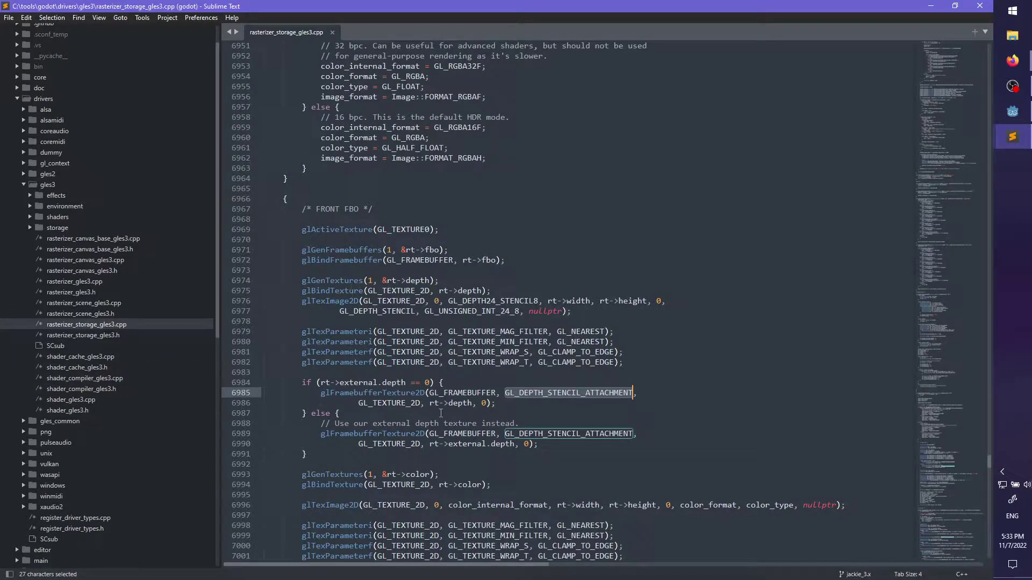
pyautogui.click(643, 453)
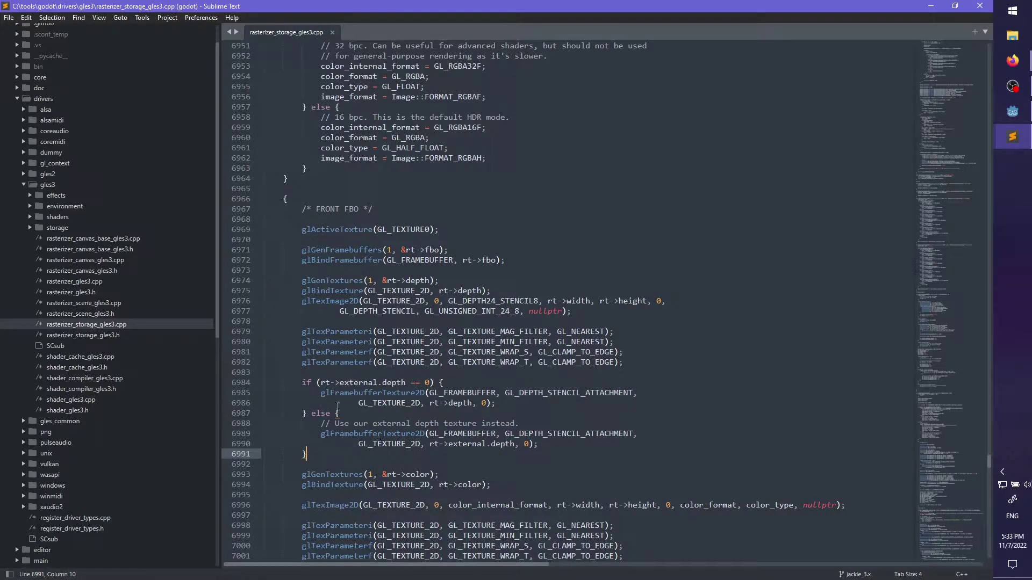
pyautogui.click(357, 424)
pyautogui.click(358, 410)
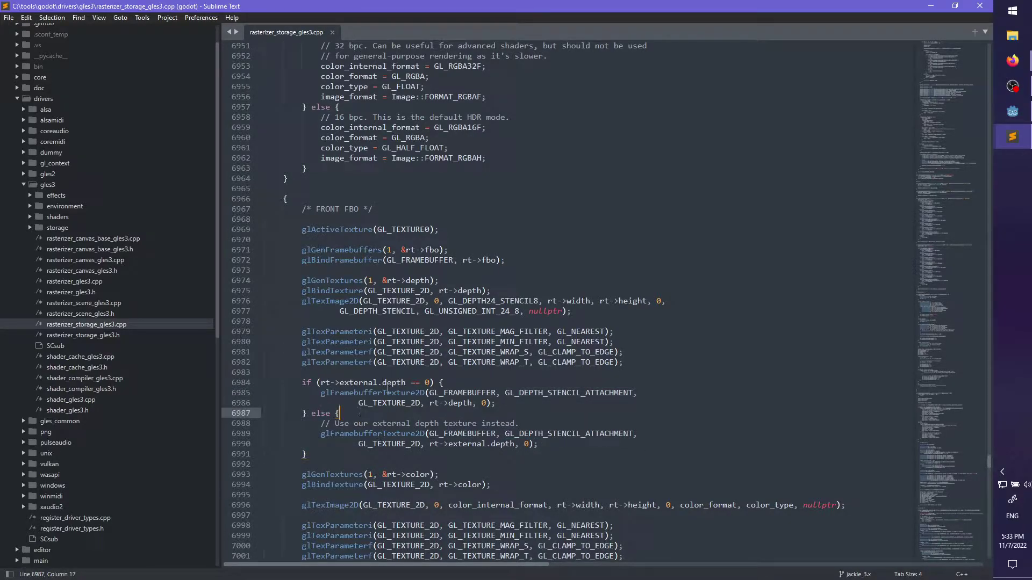
pyautogui.moveTo(388, 388)
pyautogui.click(391, 209)
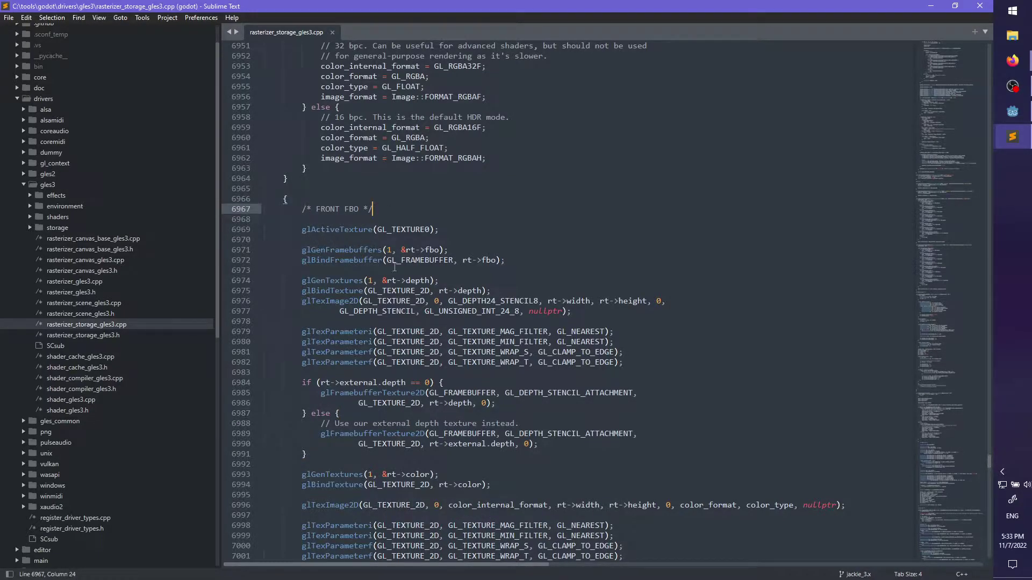
pyautogui.scroll(17, 394, 267)
pyautogui.click(441, 261)
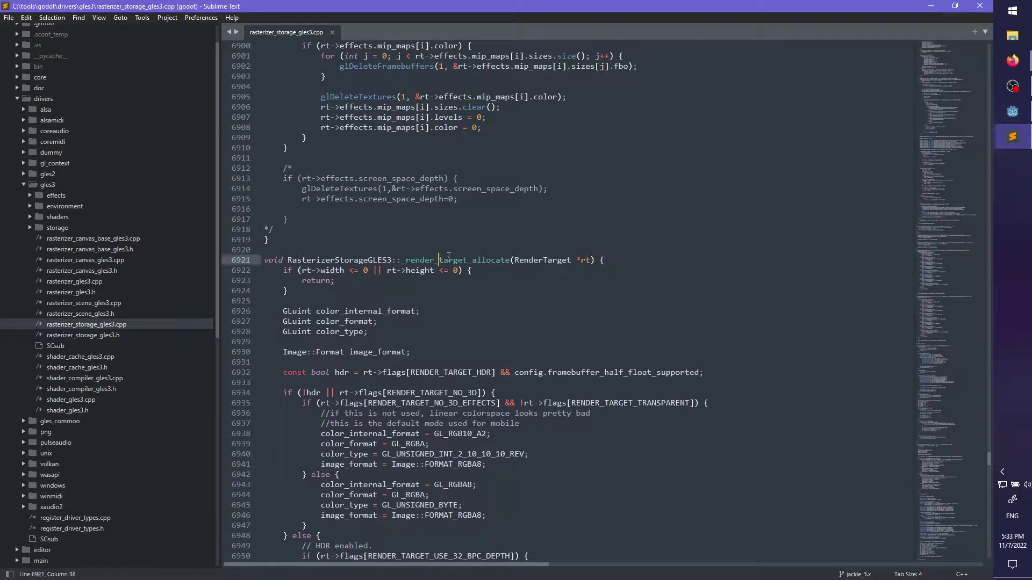
pyautogui.click(350, 289)
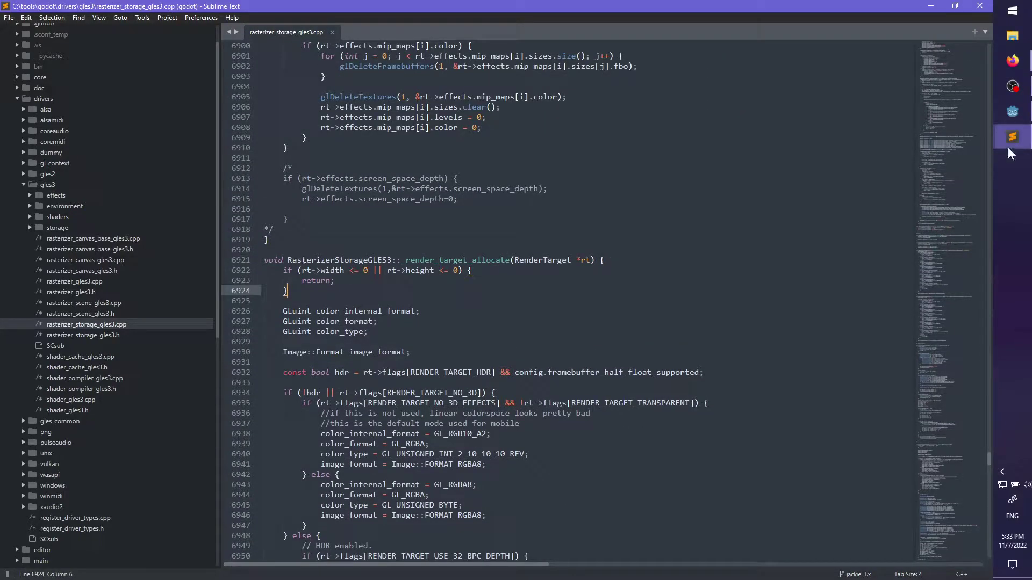
# - Switch to the Godot editor and open the physics_trest.tscn scene from the areas folder
pyautogui.click(1007, 114)
pyautogui.moveTo(403, 162)
pyautogui.mouseDown(button='middle')
pyautogui.moveTo(536, 301)
pyautogui.moveTo(385, 153)
pyautogui.mouseUp(button='middle')
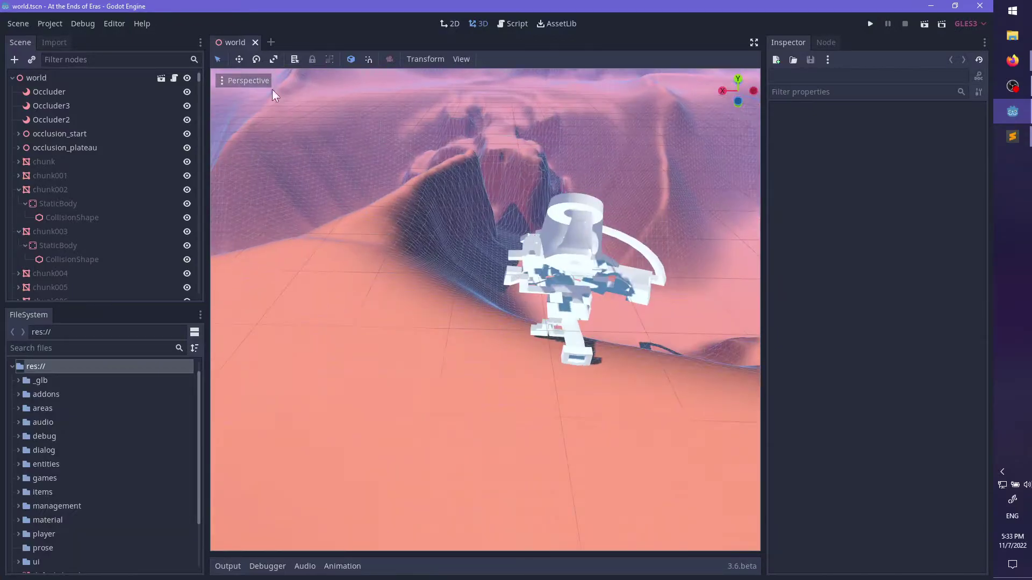
pyautogui.moveTo(319, 102); pyautogui.dragTo(514, 277, button='middle')
pyautogui.scroll(5, 514, 278)
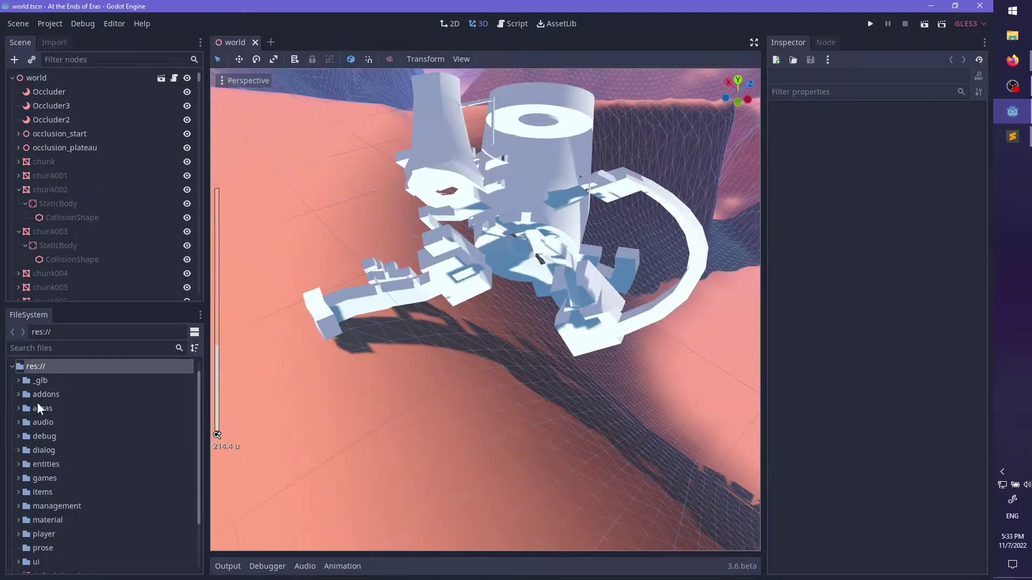
pyautogui.click(18, 436)
pyautogui.click(18, 436)
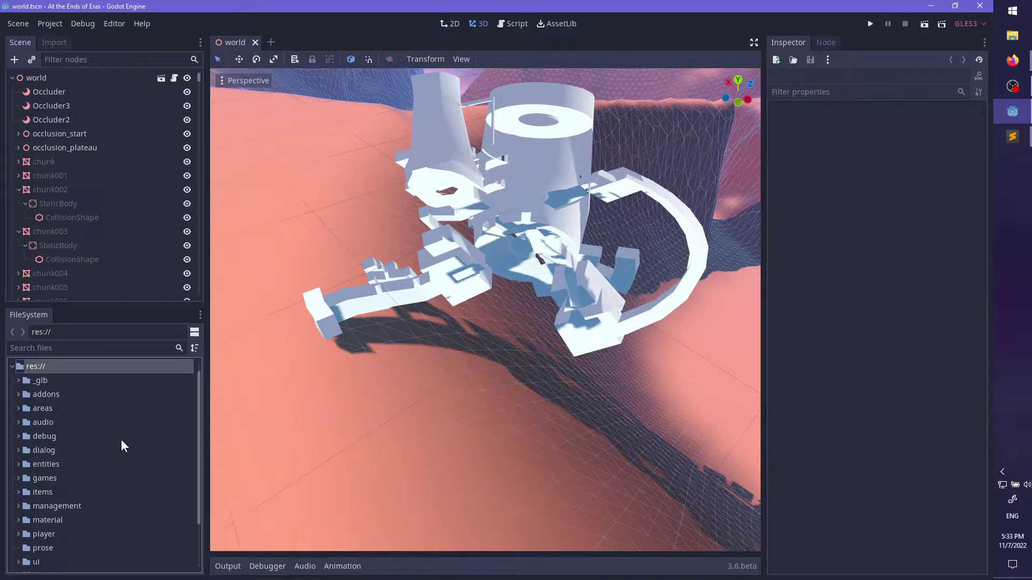
pyautogui.click(18, 409)
pyautogui.scroll(-3, 66, 427)
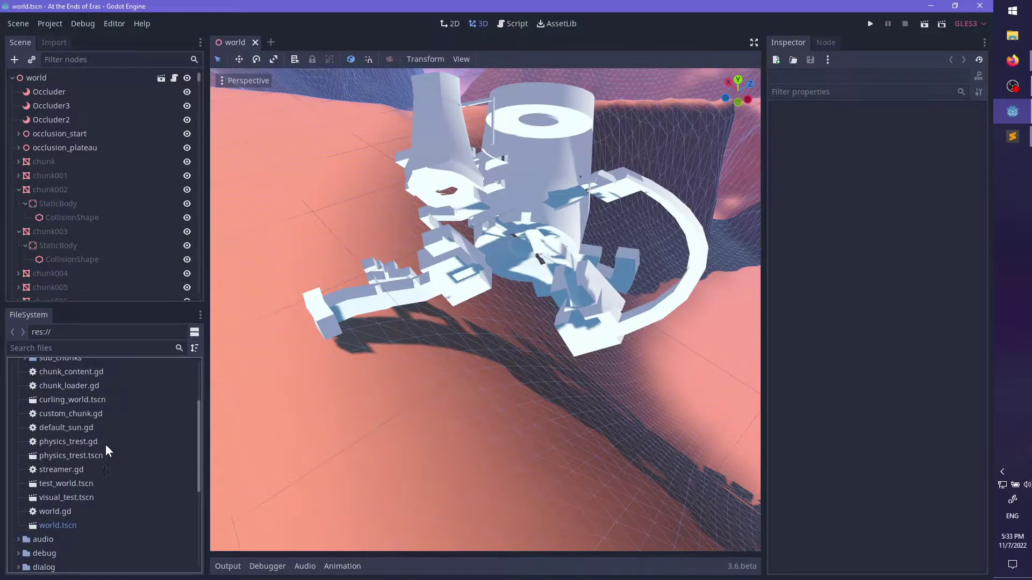
pyautogui.doubleClick(56, 456)
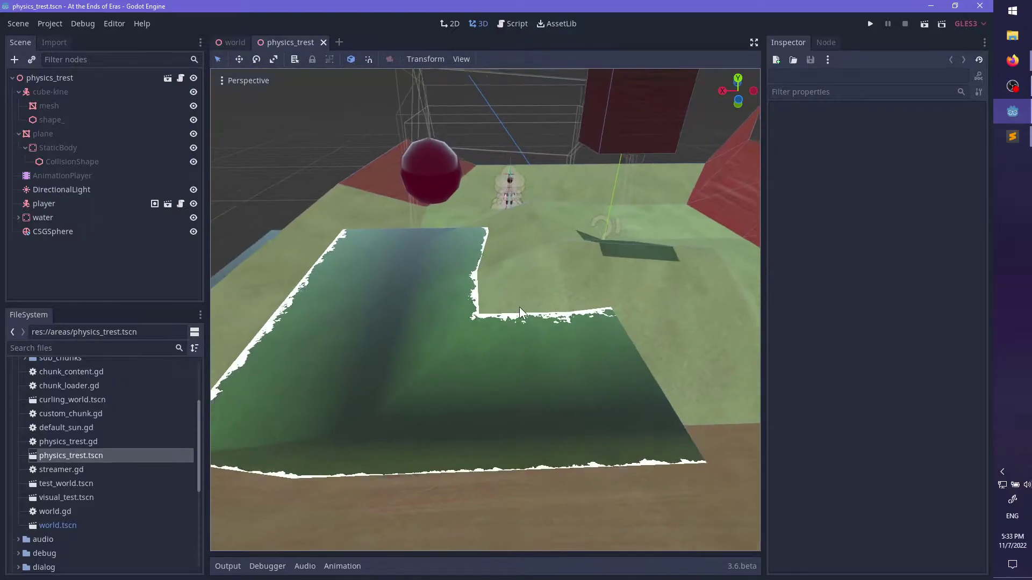
# - Examine the water volume in the physics_trest scene from above and from beneath its surface
pyautogui.scroll(2, 519, 307)
pyautogui.moveTo(519, 307); pyautogui.dragTo(629, 315, button='middle')
pyautogui.scroll(2, 550, 315)
pyautogui.moveTo(532, 355); pyautogui.dragTo(519, 272, button='middle')
pyautogui.scroll(-2, 618, 352)
pyautogui.scroll(1, 507, 326)
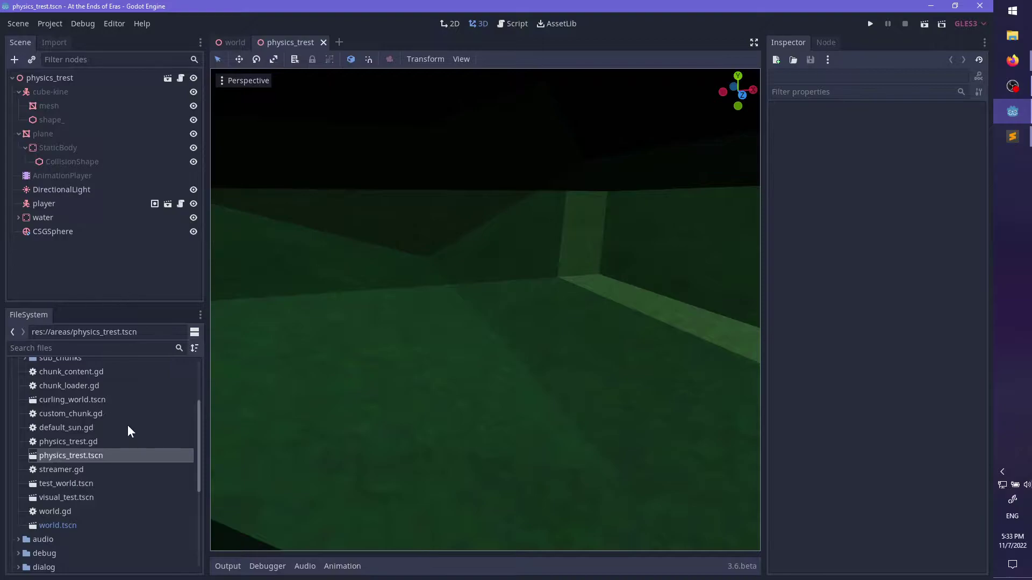
pyautogui.scroll(-3, 482, 317)
pyautogui.scroll(3, 473, 321)
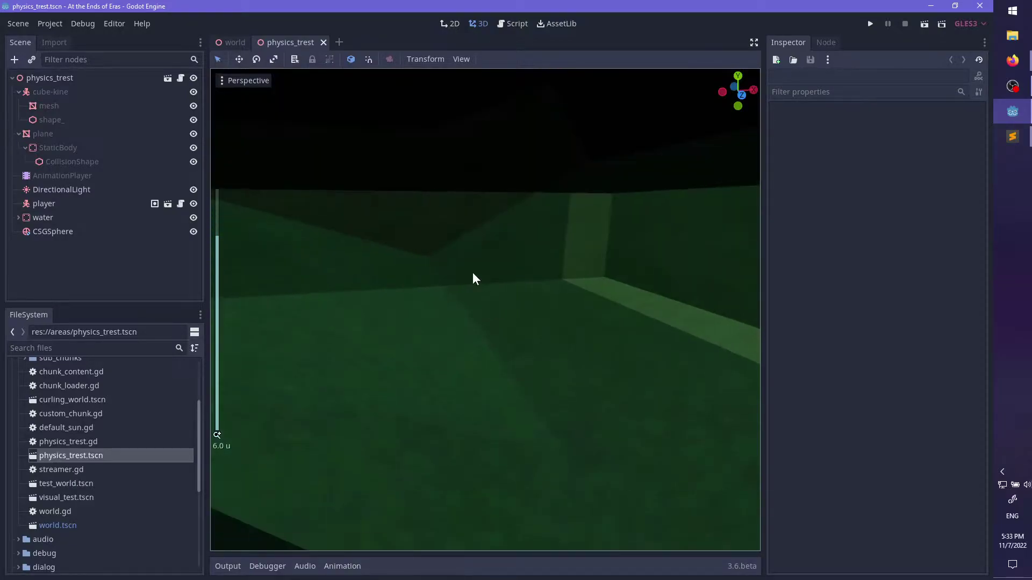
# - Open the shader code of the next-pass material on the MeshInstance under the water node
pyautogui.click(473, 278)
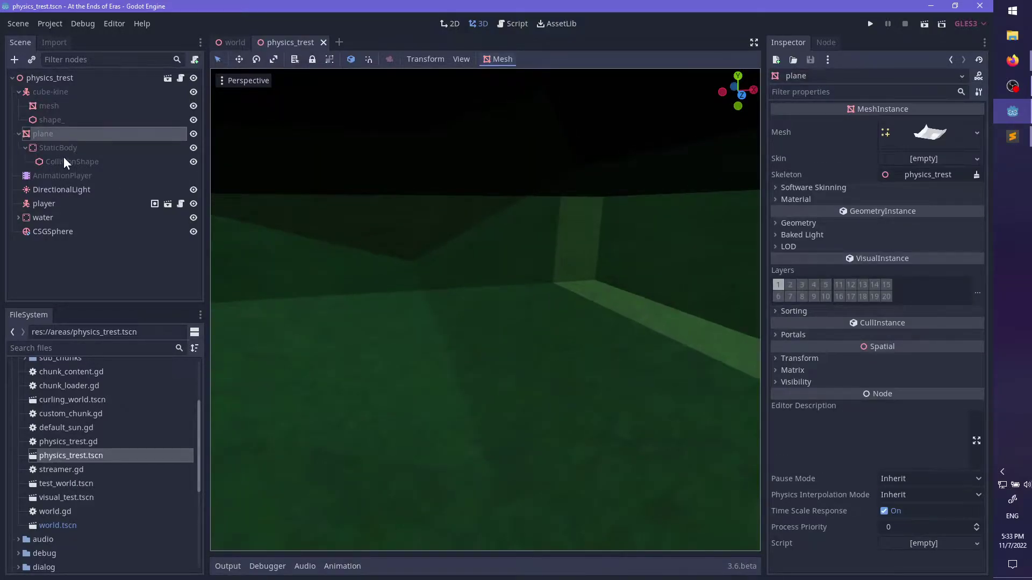
pyautogui.click(19, 218)
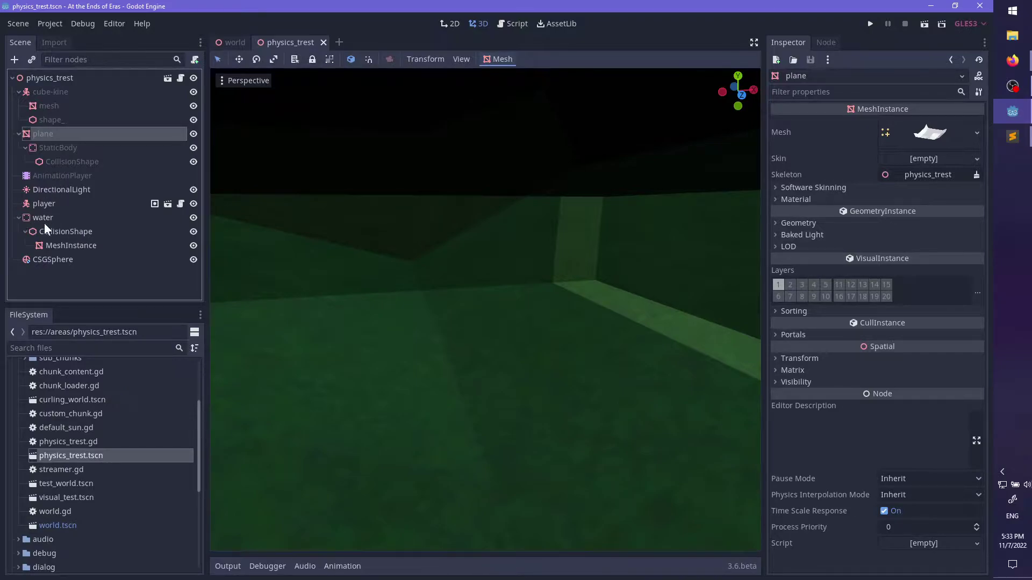
pyautogui.click(67, 230)
pyautogui.click(106, 242)
pyautogui.scroll(-5, 893, 339)
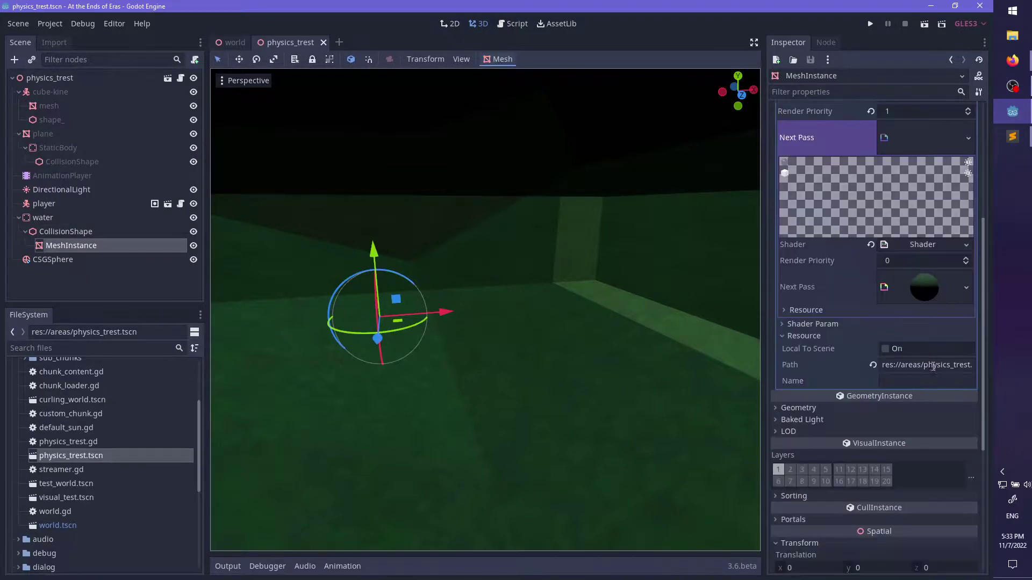
pyautogui.click(924, 245)
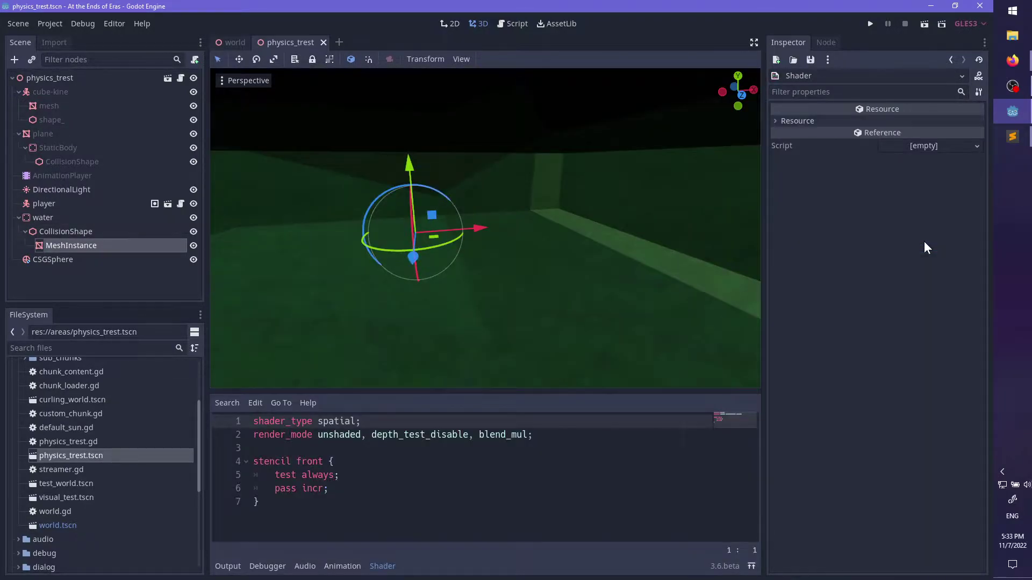
# - Add unshaded before blend_mul in the render modes of water_interior.shader, used by the water MeshInstance's nested next-pass material
pyautogui.click(115, 247)
pyautogui.scroll(-3, 913, 389)
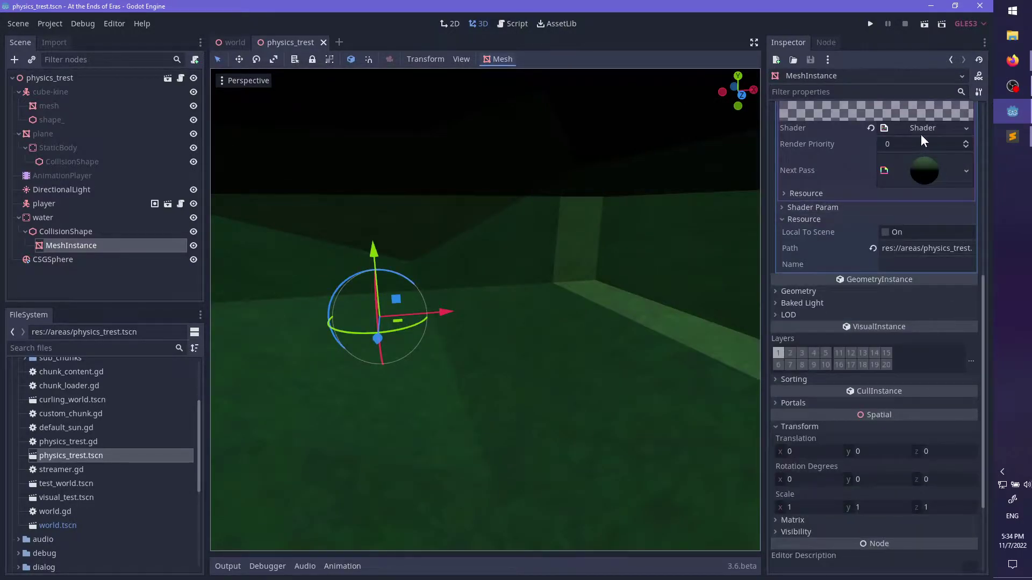
pyautogui.click(923, 168)
pyautogui.click(924, 276)
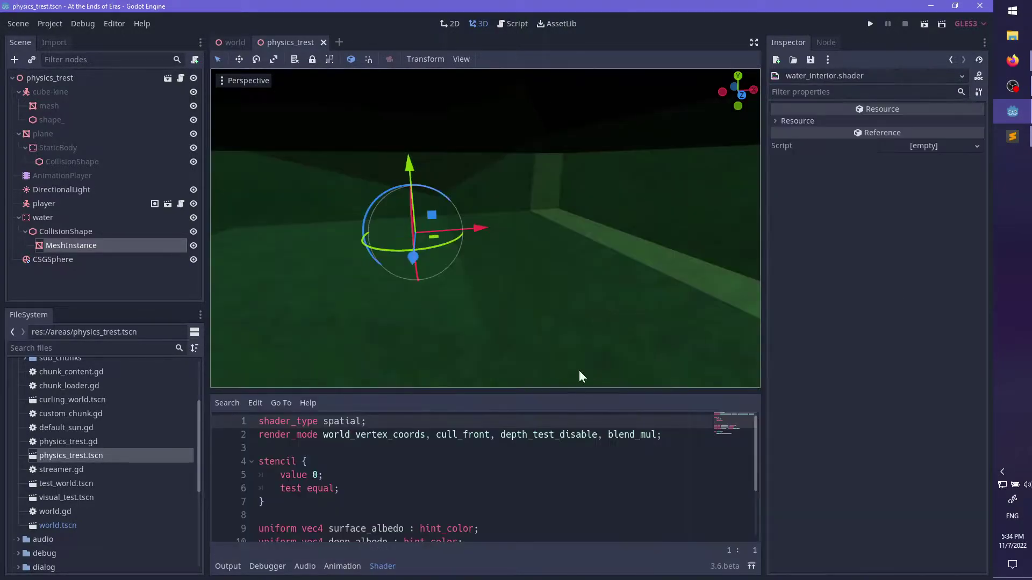
pyautogui.click(602, 435)
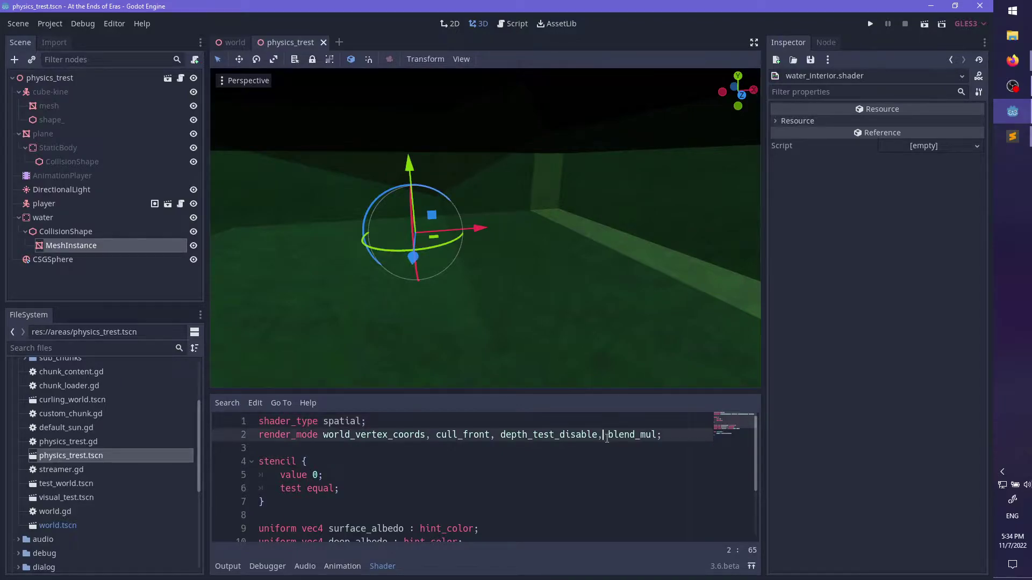
pyautogui.write('unshaded,')
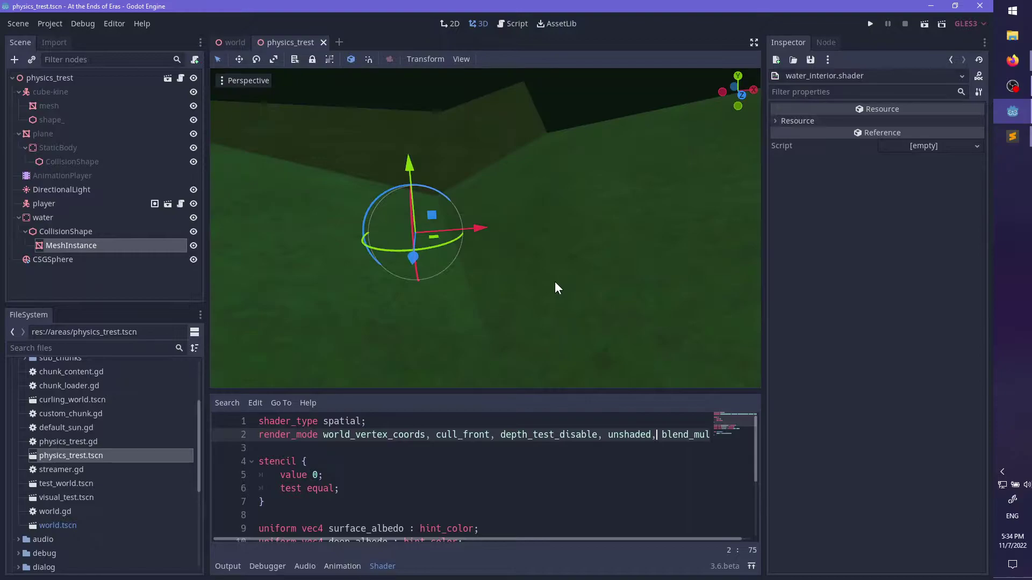
# - Save the shader change and examine the water volume from beneath, from above and along its surface
pyautogui.hotkey('ctrl', 's')
pyautogui.moveTo(586, 176)
pyautogui.keyDown('shift'); pyautogui.mouseDown(button='middle')
pyautogui.moveTo(596, 206)
pyautogui.moveTo(588, 186)
pyautogui.mouseUp(button='middle'); pyautogui.keyUp('shift')
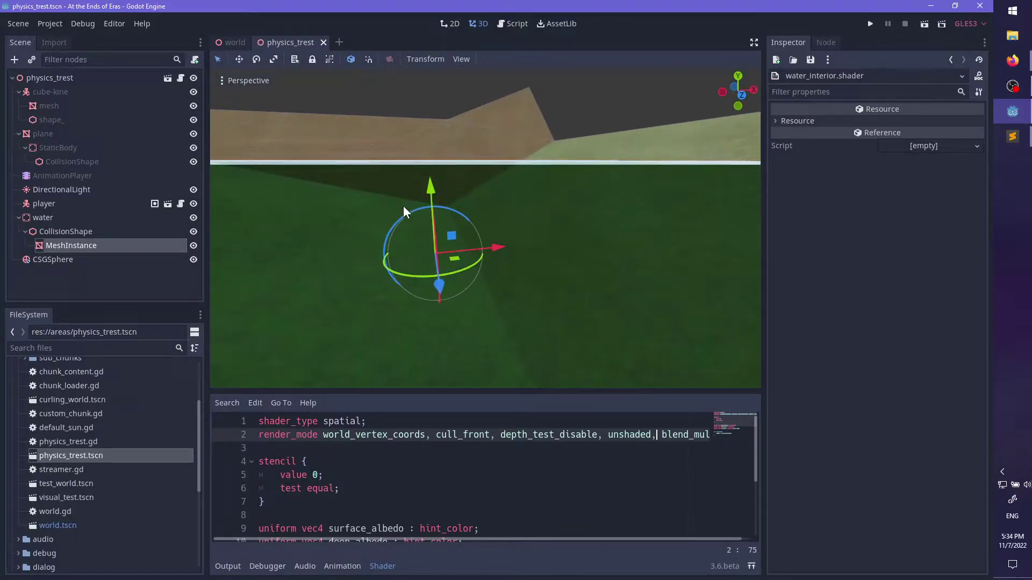
pyautogui.keyDown('shift'); pyautogui.moveTo(476, 323); pyautogui.dragTo(397, 207, button='middle'); pyautogui.keyUp('shift')
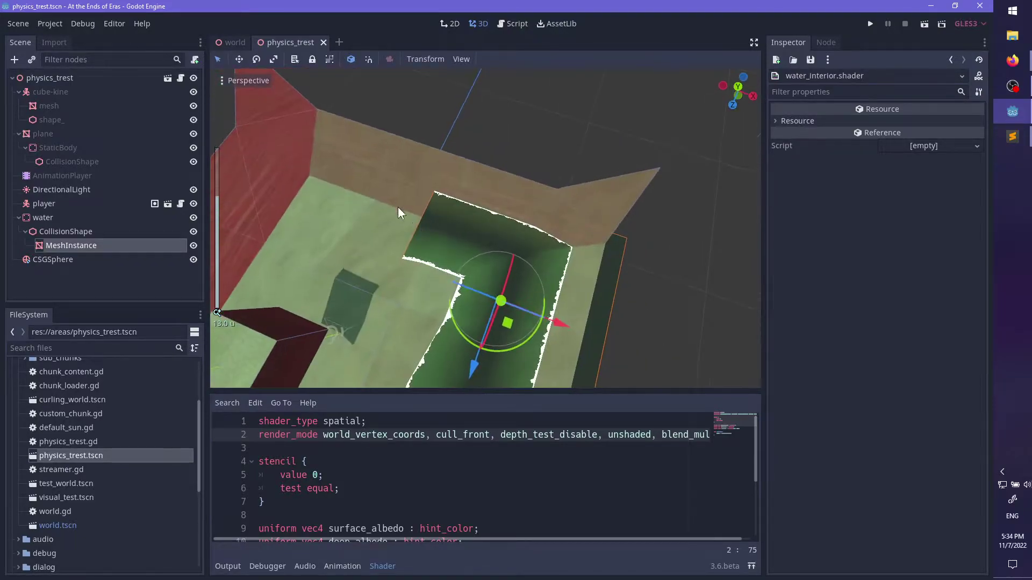
pyautogui.keyDown('shift'); pyautogui.moveTo(625, 316); pyautogui.dragTo(467, 295, button='middle'); pyautogui.keyUp('shift')
pyautogui.keyDown('shift'); pyautogui.moveTo(464, 65); pyautogui.dragTo(396, 140, button='middle'); pyautogui.keyUp('shift')
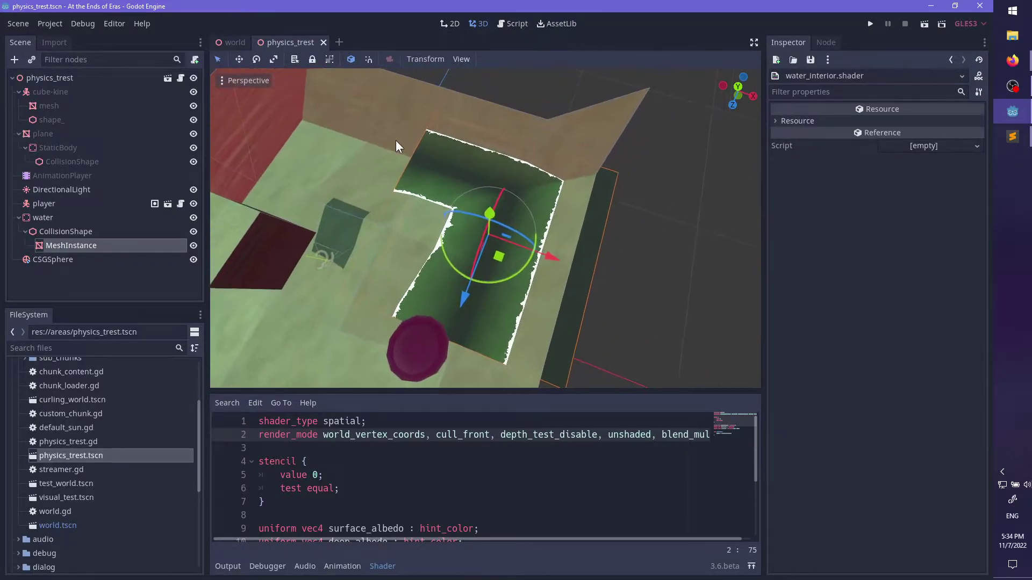
pyautogui.scroll(4, 570, 307)
pyautogui.moveTo(578, 301); pyautogui.dragTo(577, 224, button='middle')
pyautogui.scroll(5, 563, 246)
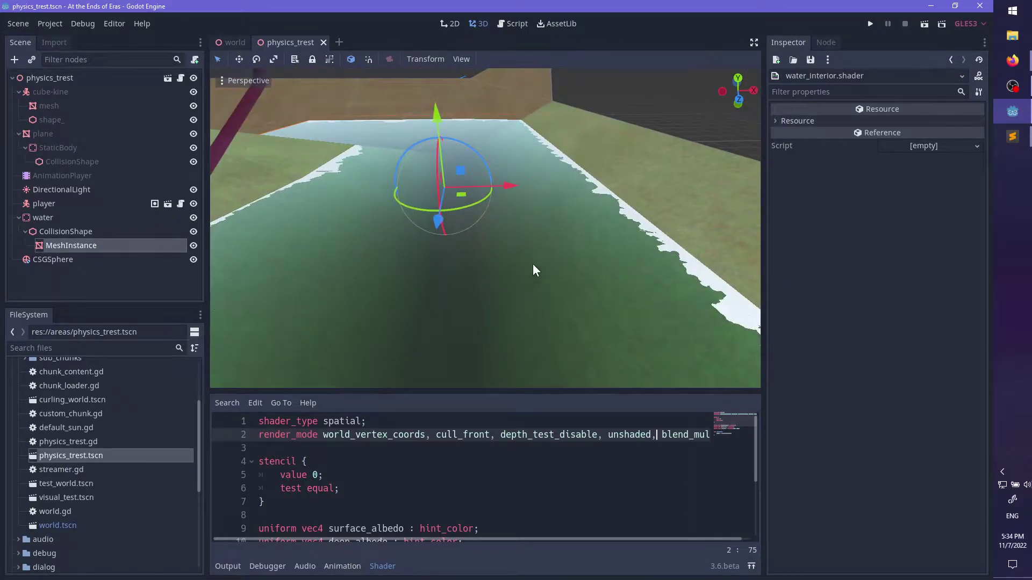
pyautogui.keyDown('shift'); pyautogui.moveTo(534, 264); pyautogui.dragTo(567, 259, button='middle'); pyautogui.keyUp('shift')
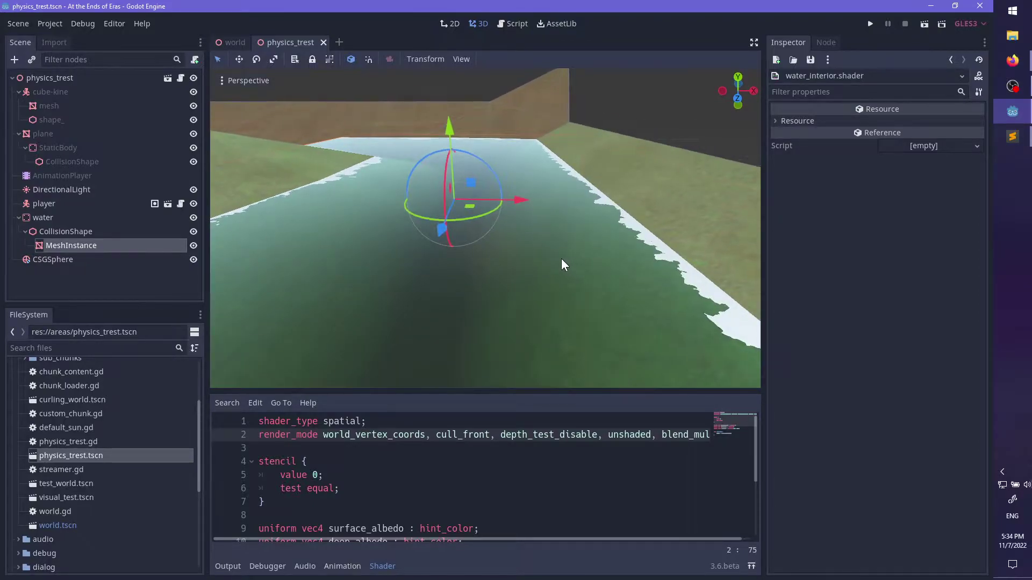
# - Open the code of the built-in stencil shader on the water MeshInstance's material that precedes the water_interior.shader pass
pyautogui.click(74, 231)
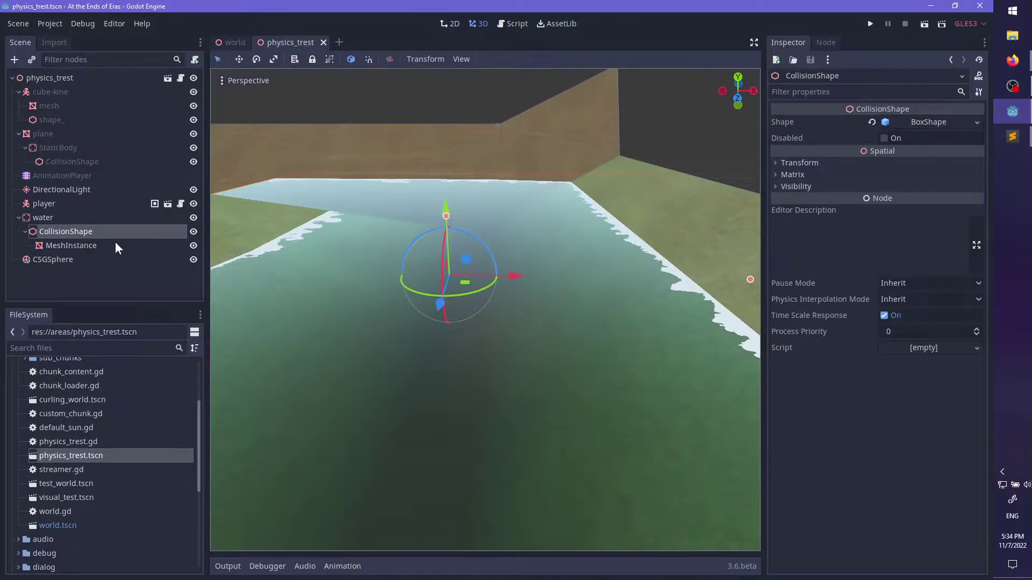
pyautogui.click(90, 245)
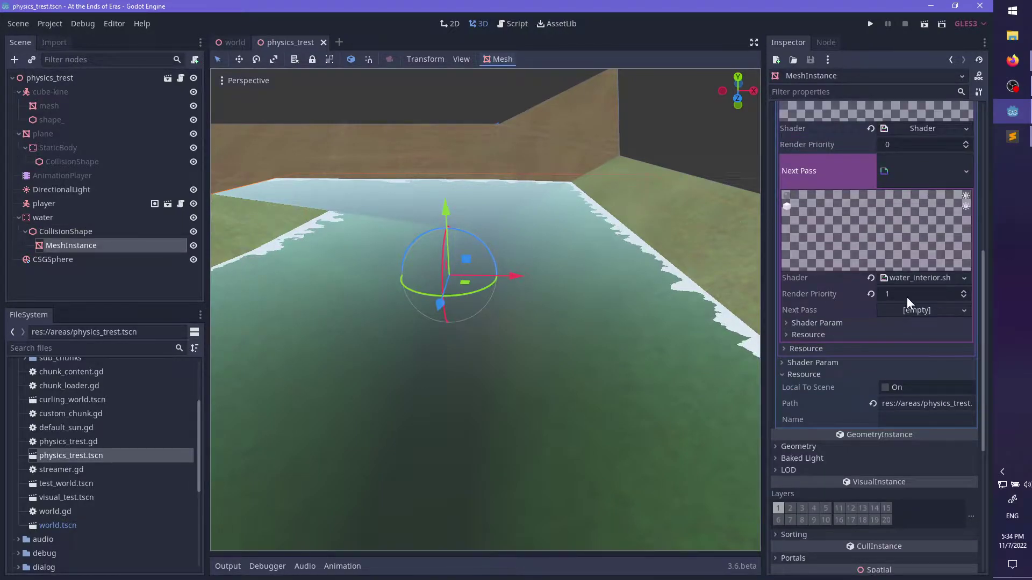
pyautogui.click(911, 128)
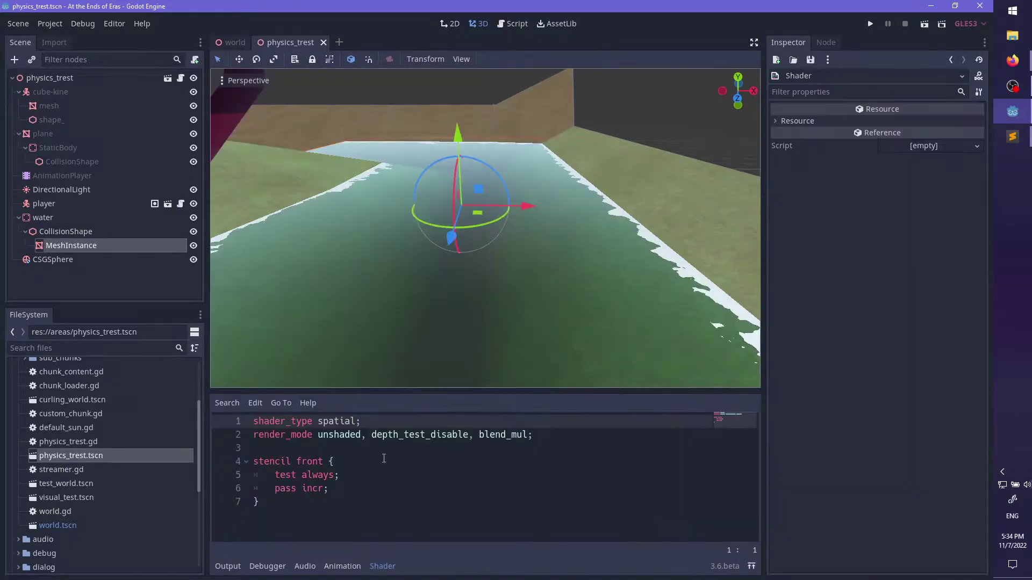
# - Append a void frag() function containing discard; after the stencil front block of the shader
pyautogui.click(354, 501)
pyautogui.press('Return')
pyautogui.press('Return')
pyautogui.write('voi')
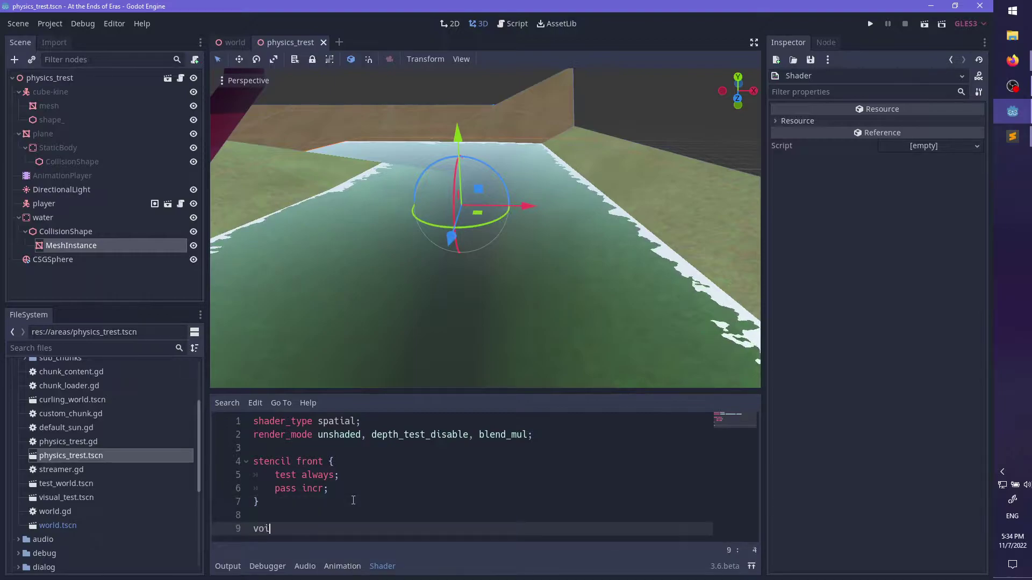
pyautogui.write('d fragment')
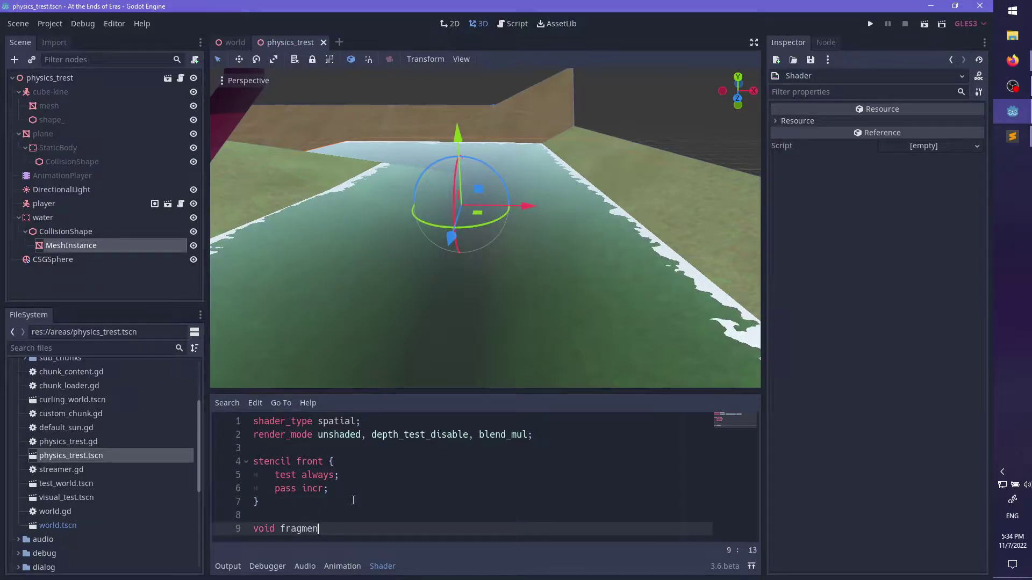
pyautogui.press('BackSpace')
pyautogui.press('BackSpace')
pyautogui.press('BackSpace')
pyautogui.press('BackSpace')
pyautogui.press('BackSpace')
pyautogui.write('() ')
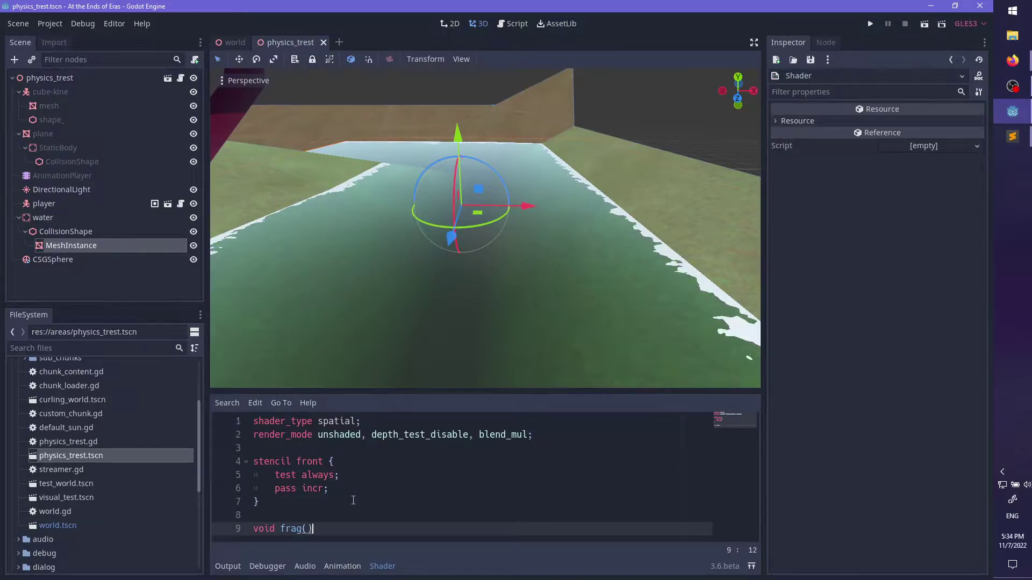
pyautogui.write('{')
pyautogui.press('Return')
pyautogui.write('d')
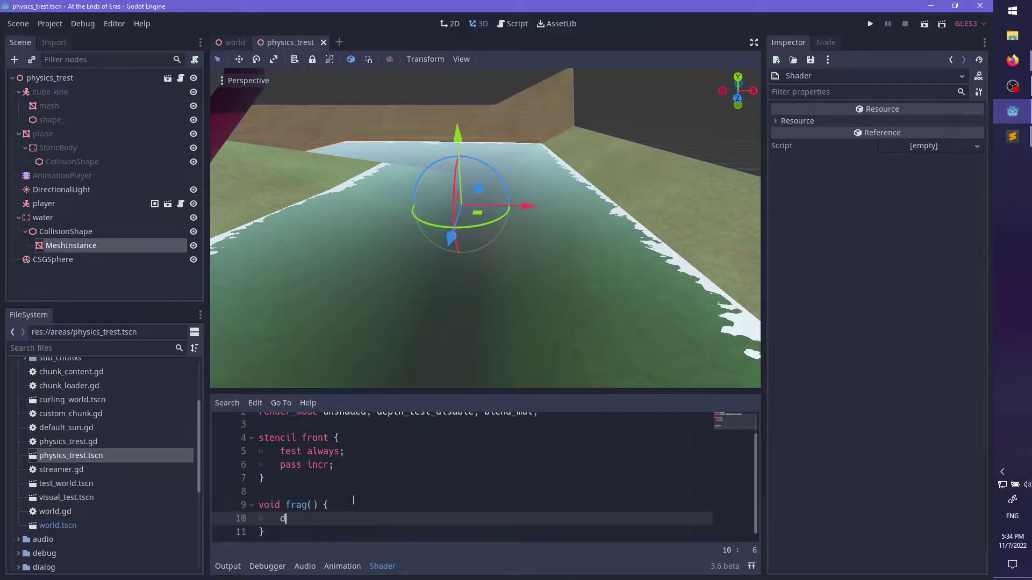
pyautogui.write('iscard;')
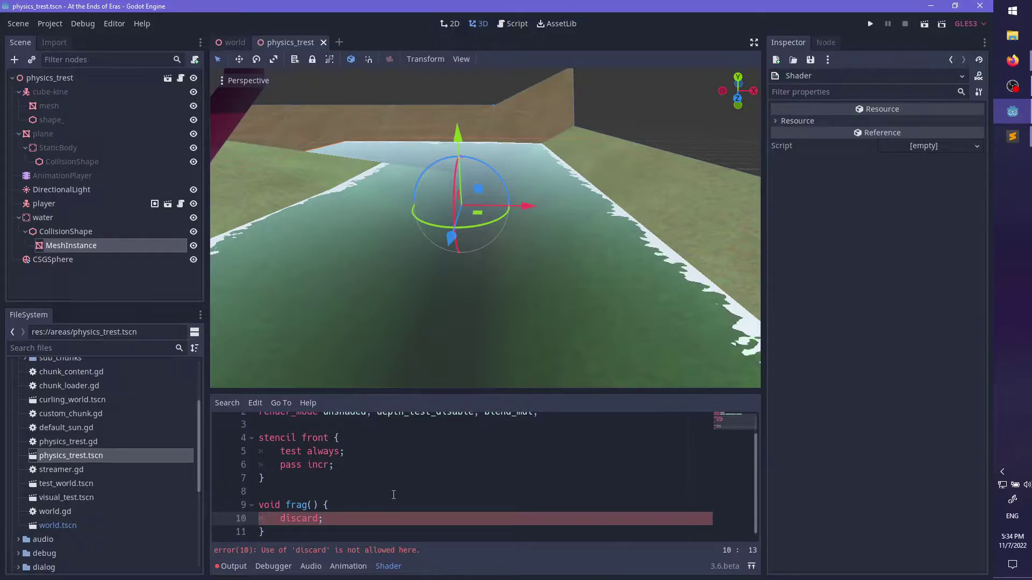
# - Rename the frag function to fragment and save the scene
pyautogui.press('Up')
pyautogui.press('Left')
pyautogui.press('Left')
pyautogui.press('Left')
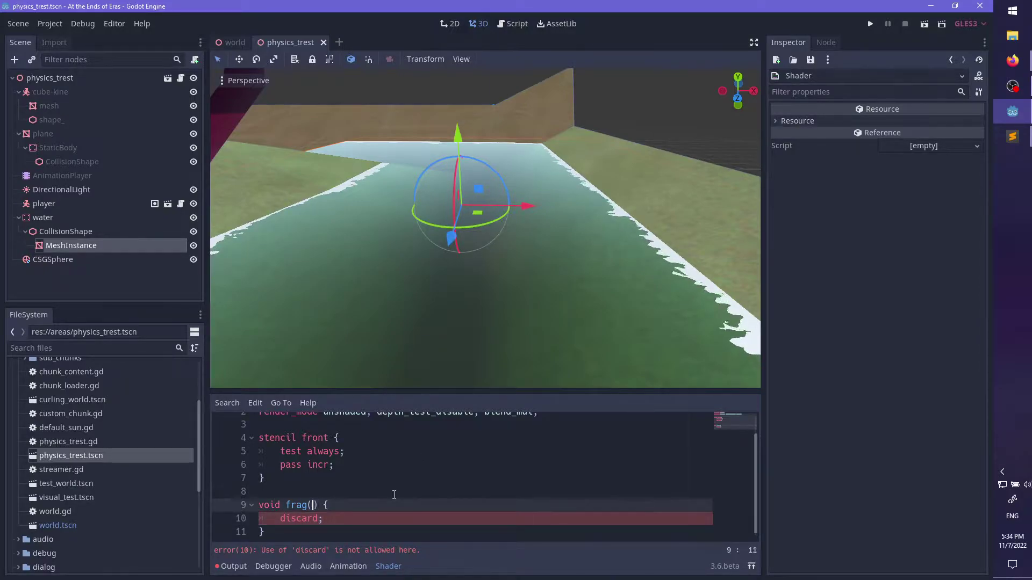
pyautogui.write('ment')
pyautogui.hotkey('ctrl', 's')
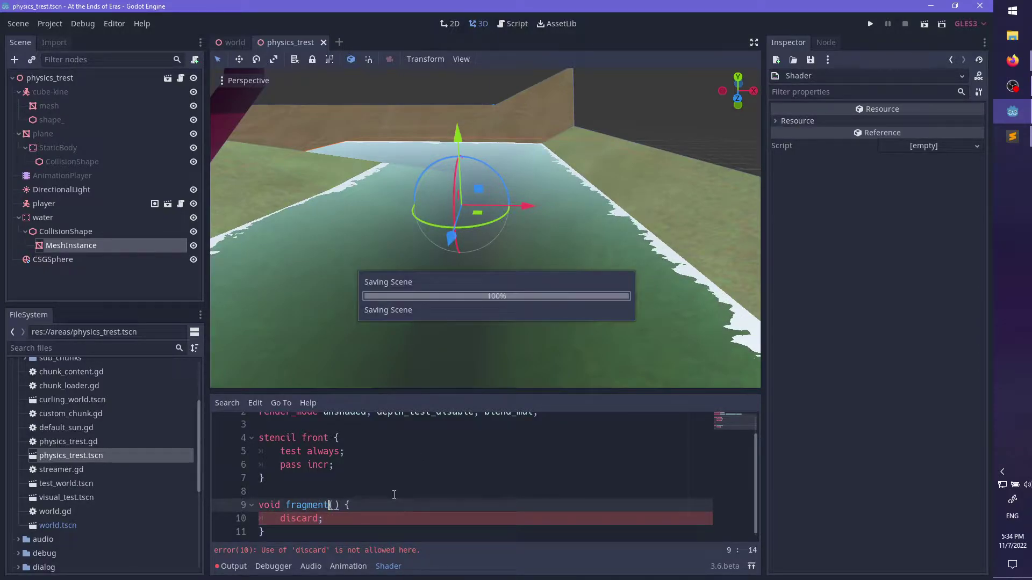
# - Check the water volume in the viewport and delete the fragment() function with its discard statement from the shader
pyautogui.scroll(3, 527, 328)
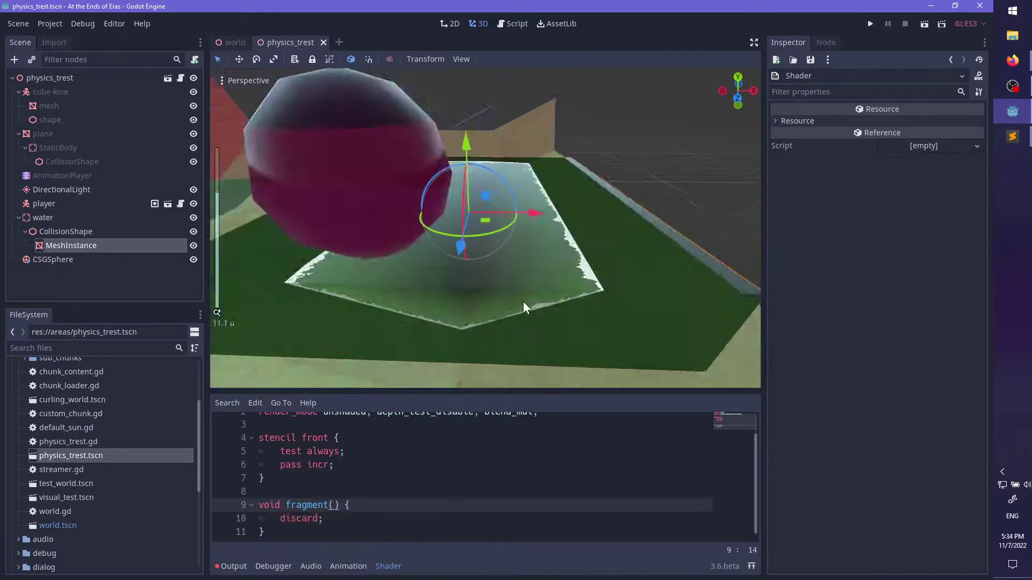
pyautogui.scroll(-3, 524, 307)
pyautogui.moveTo(322, 533); pyautogui.dragTo(293, 480)
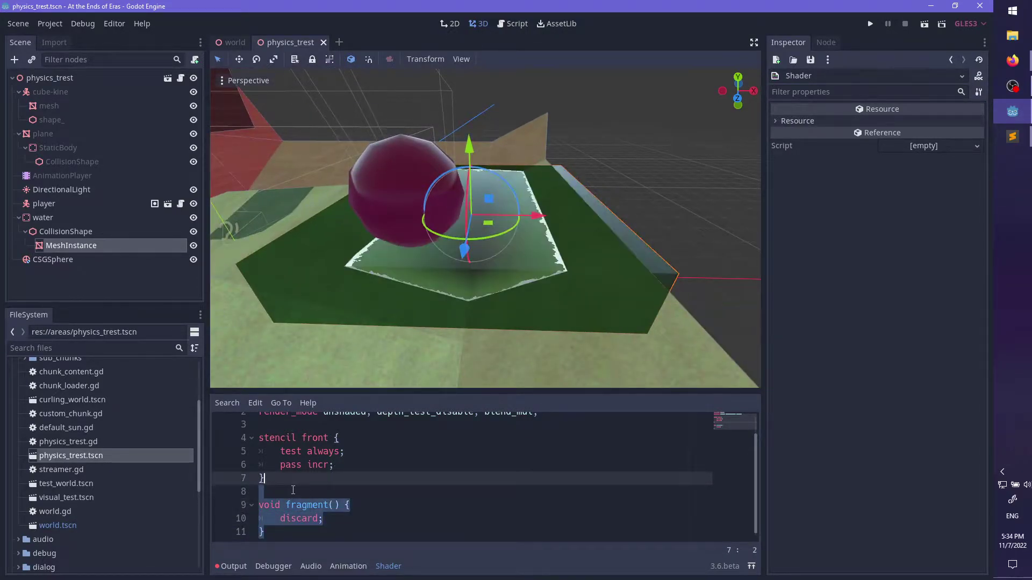
pyautogui.press('BackSpace')
pyautogui.moveTo(618, 258); pyautogui.dragTo(575, 268, button='middle')
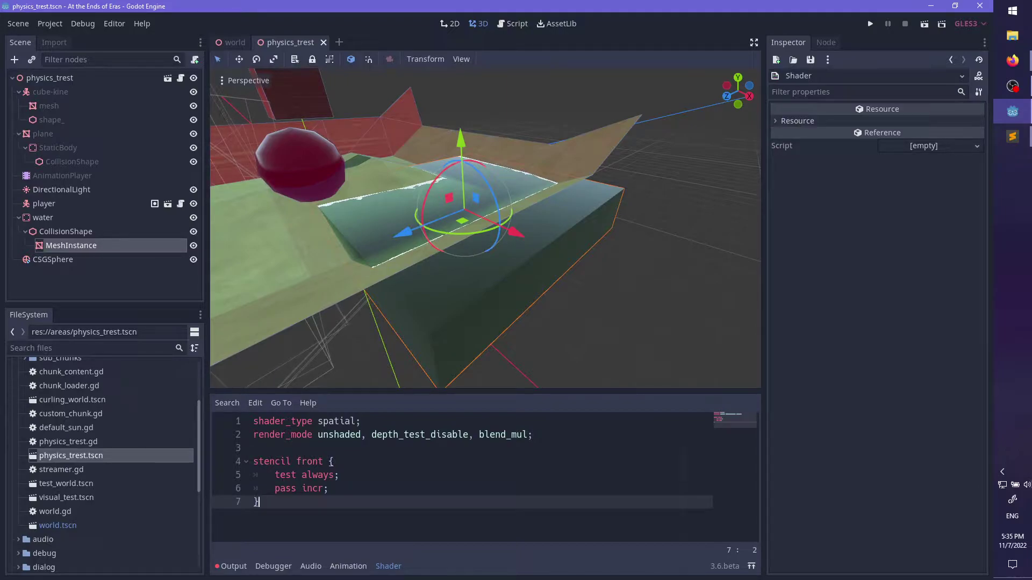
# - Run the physics_trest scene and walk the character down to the near edge of the water
pyautogui.hotkey('alt', 'Tab')
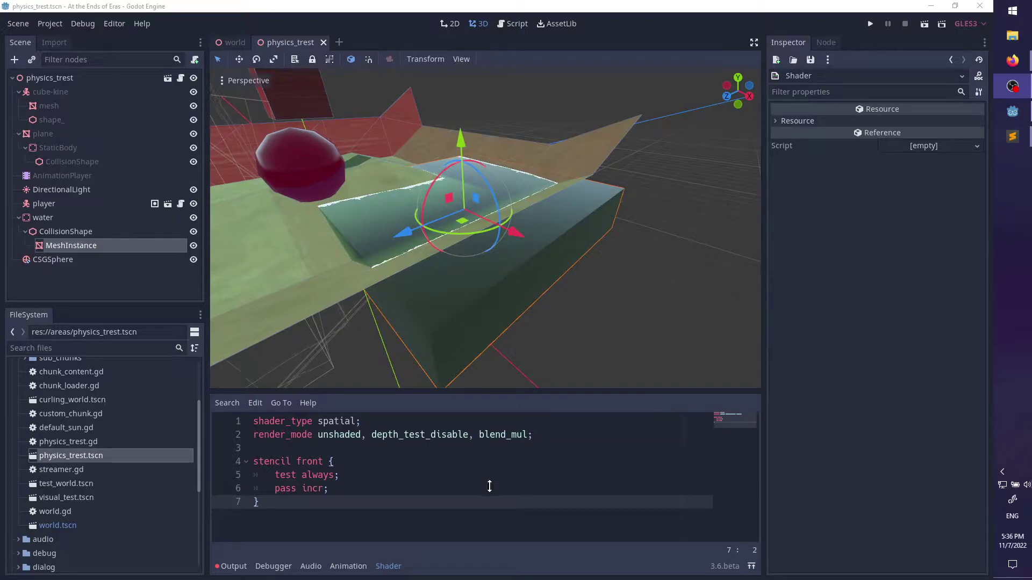
pyautogui.moveTo(444, 243); pyautogui.dragTo(459, 274, button='middle')
pyautogui.scroll(3, 499, 297)
pyautogui.scroll(2, 534, 267)
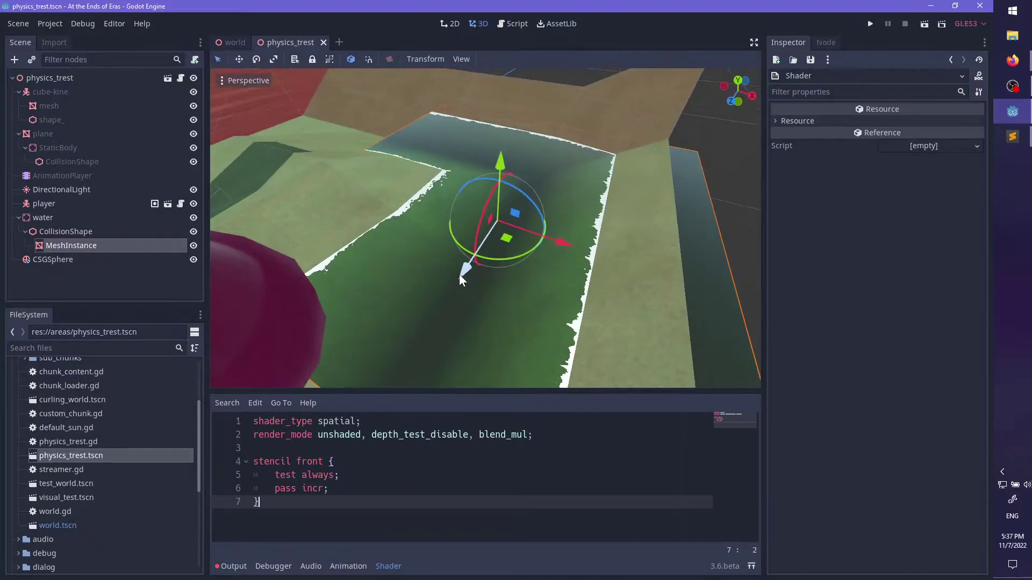
pyautogui.press('F6')
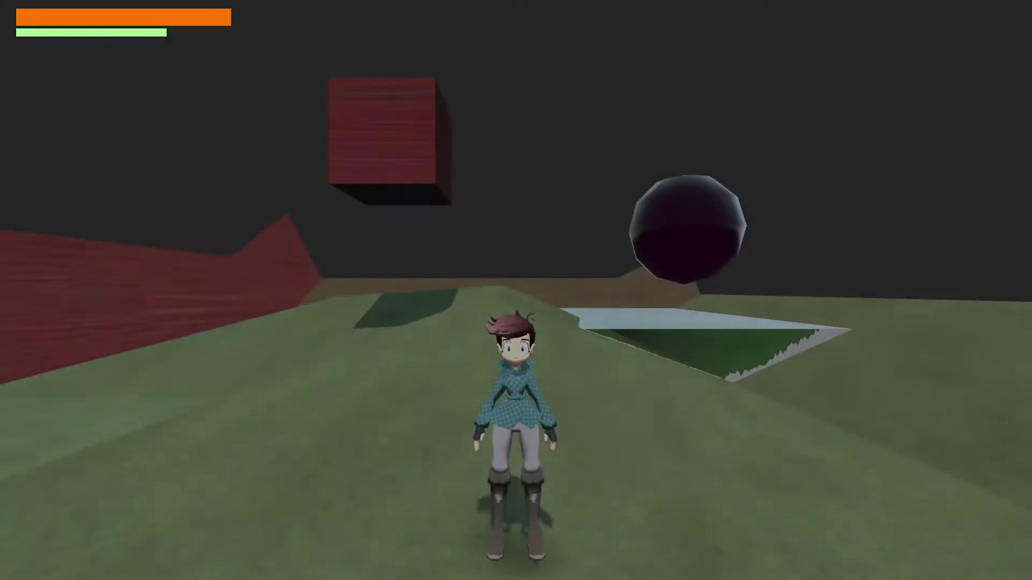
pyautogui.press('w')
pyautogui.press('d')
pyautogui.press('a')
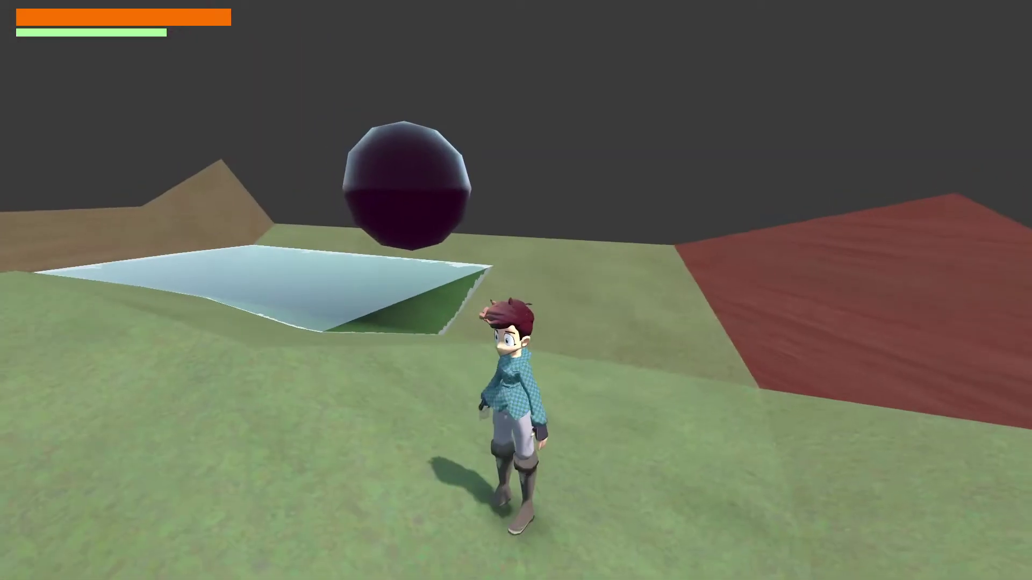
pyautogui.press('s')
pyautogui.press('w')
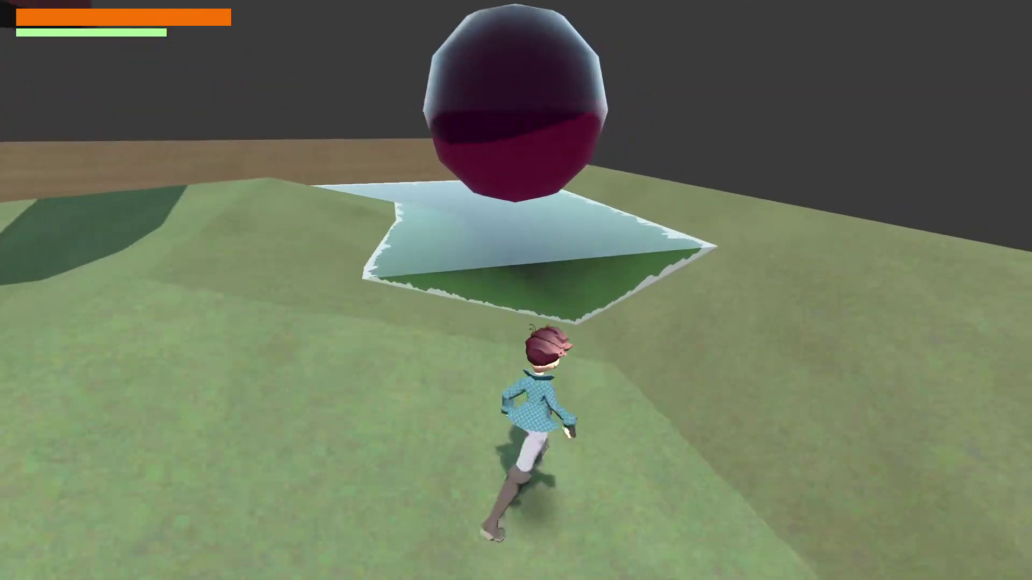
pyautogui.press('w')
pyautogui.press('s')
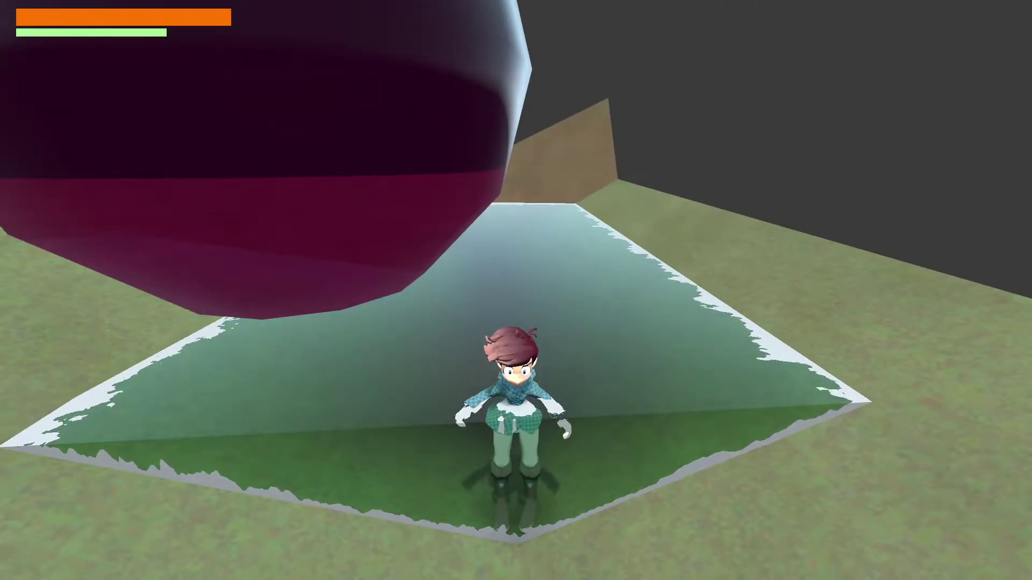
# - Walk the character in and out of the water's shallow end to view the surface and the sphere from different angles
pyautogui.press('w')
pyautogui.press('s')
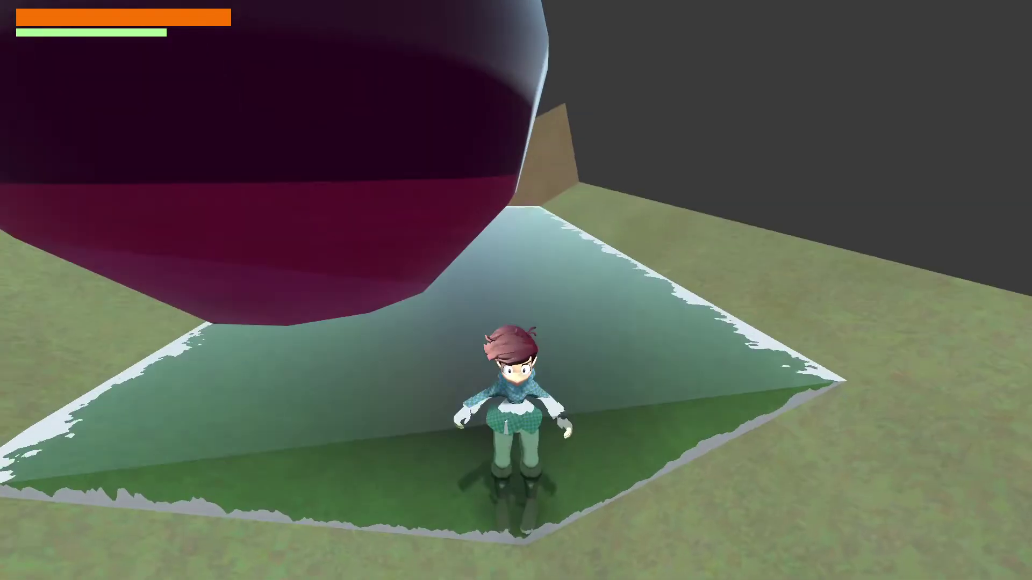
pyautogui.press('s')
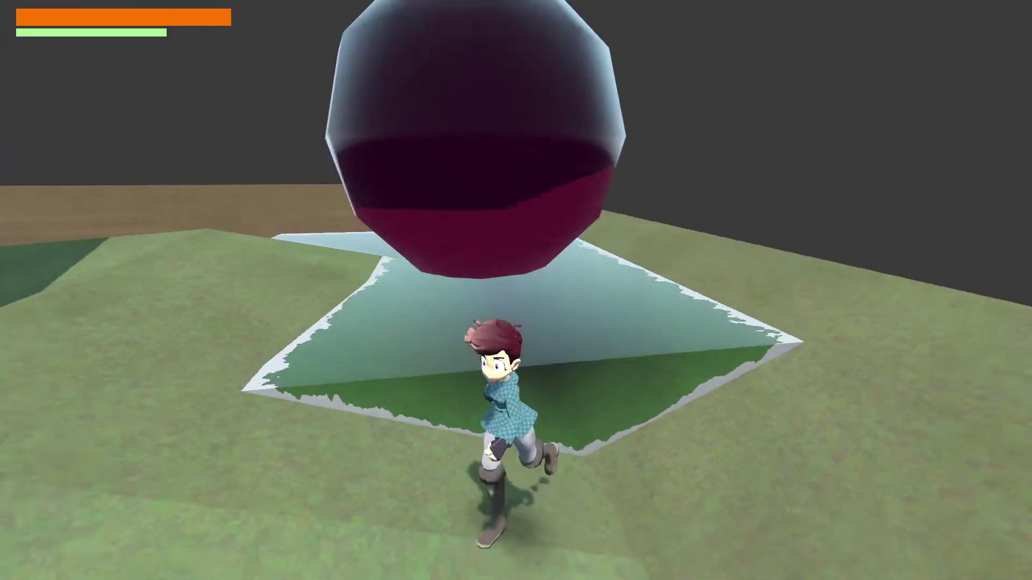
pyautogui.press('space')
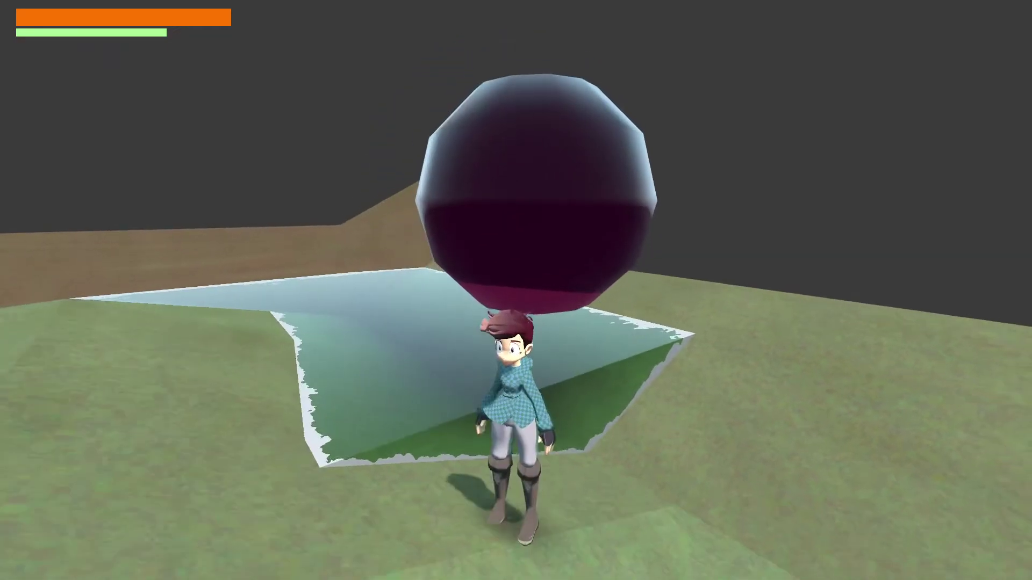
pyautogui.press('s')
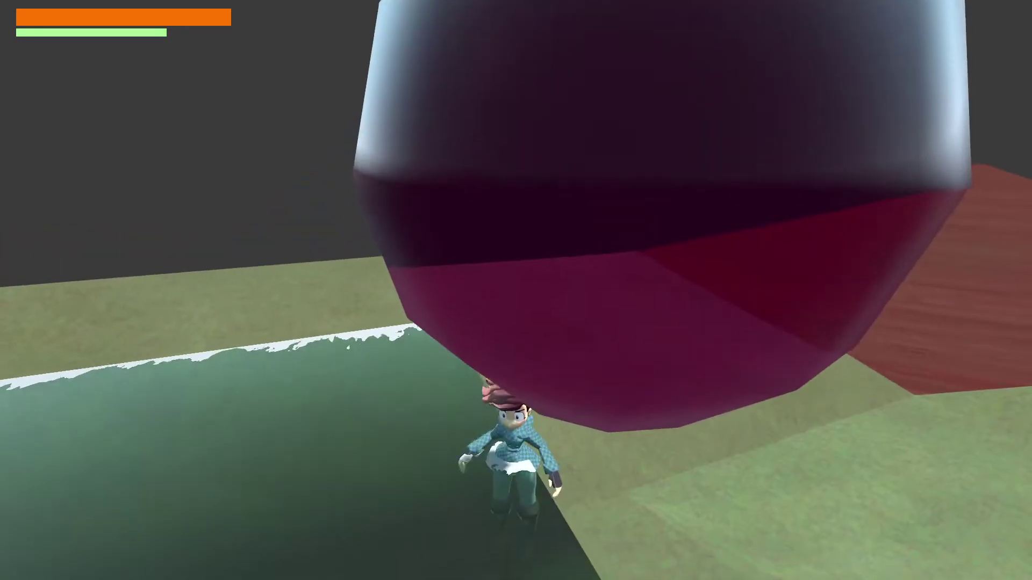
pyautogui.press('w')
pyautogui.press('space')
pyautogui.press('d')
pyautogui.press('w')
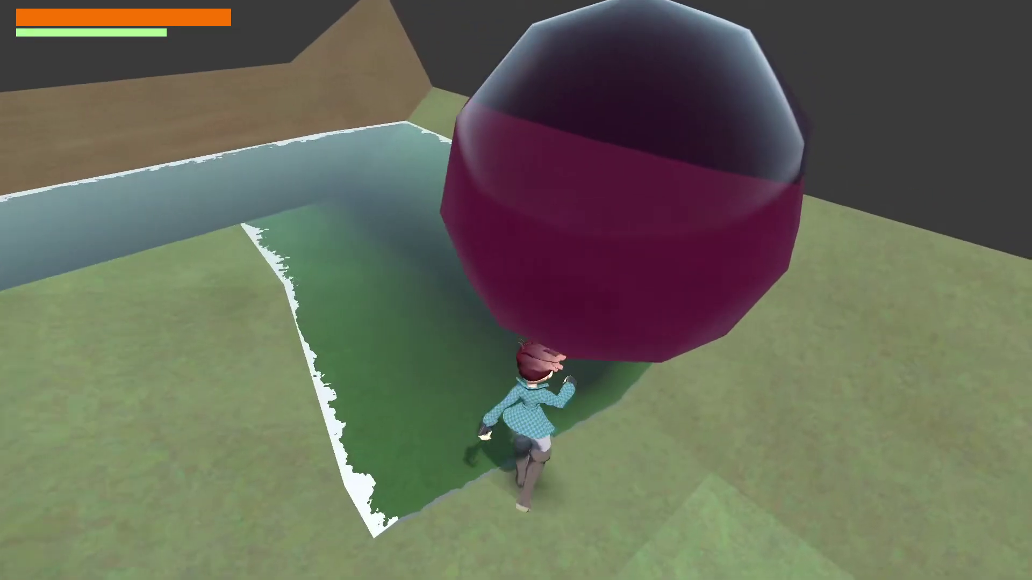
# - Jump the character repeatedly into the floating sphere to examine how its interior tints the character
pyautogui.press('space')
pyautogui.press('w')
pyautogui.press('space')
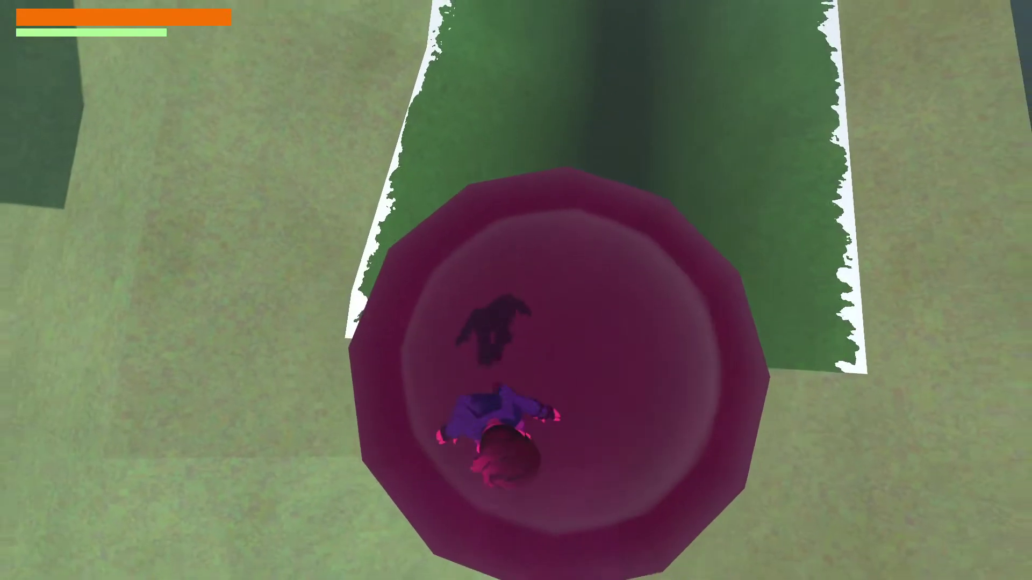
pyautogui.press('w')
pyautogui.press('space')
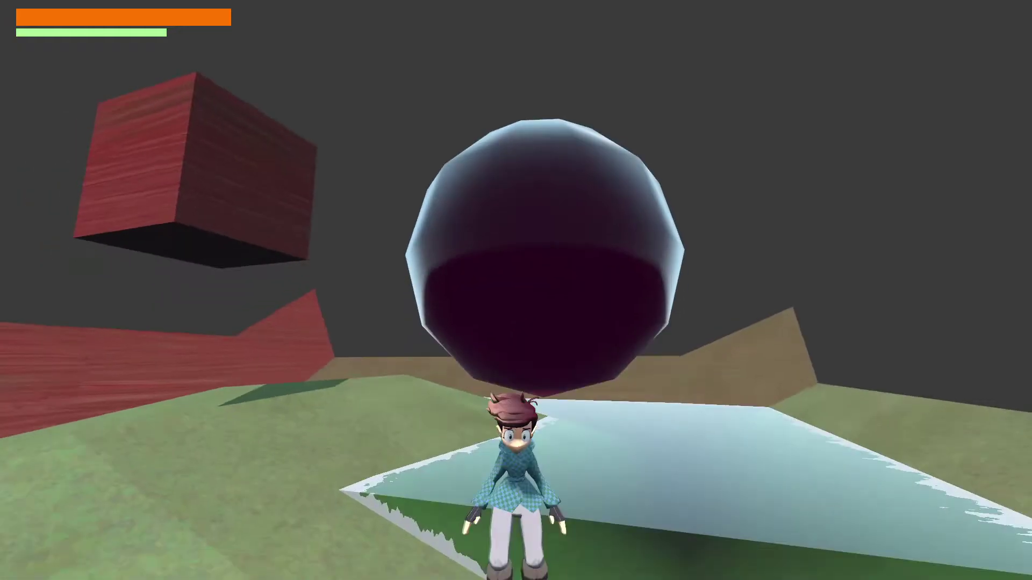
pyautogui.press('w')
pyautogui.press('space')
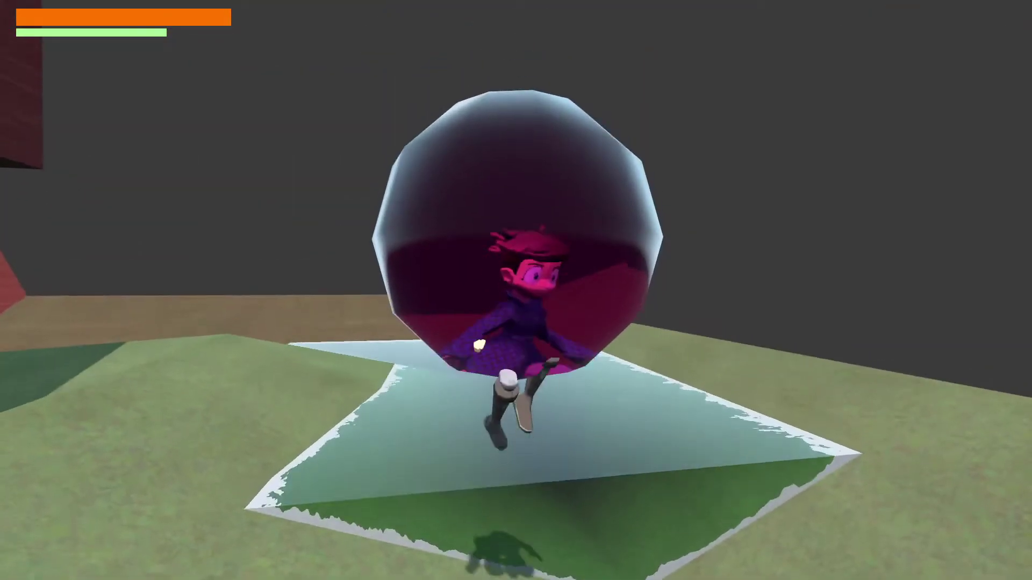
pyautogui.press('space')
pyautogui.press('s')
pyautogui.press('w')
pyautogui.press('space')
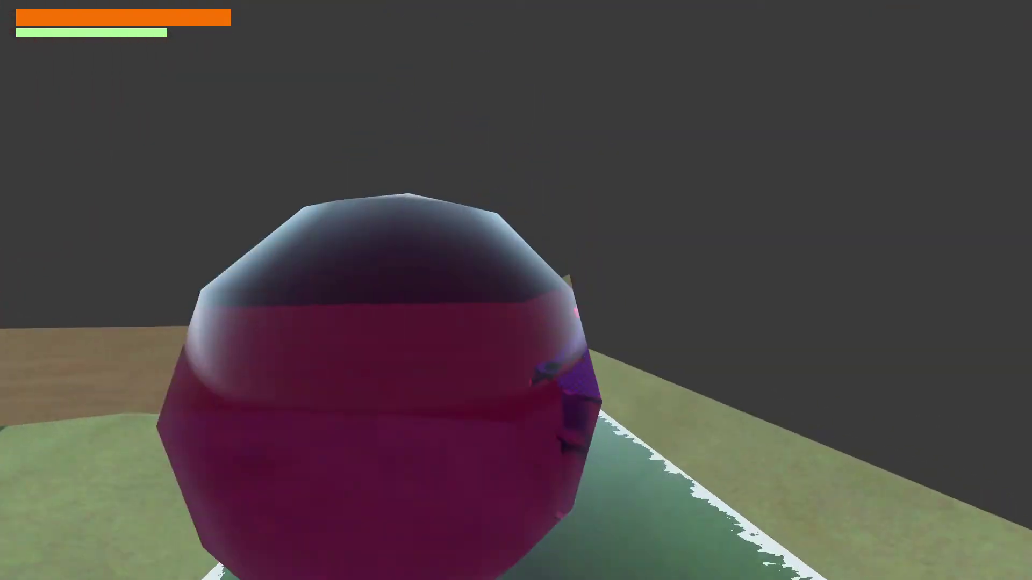
# - Move the character out from under the sphere and forward into the deeper part of the water
pyautogui.press('s')
pyautogui.press('w')
pyautogui.press('space')
pyautogui.press('s')
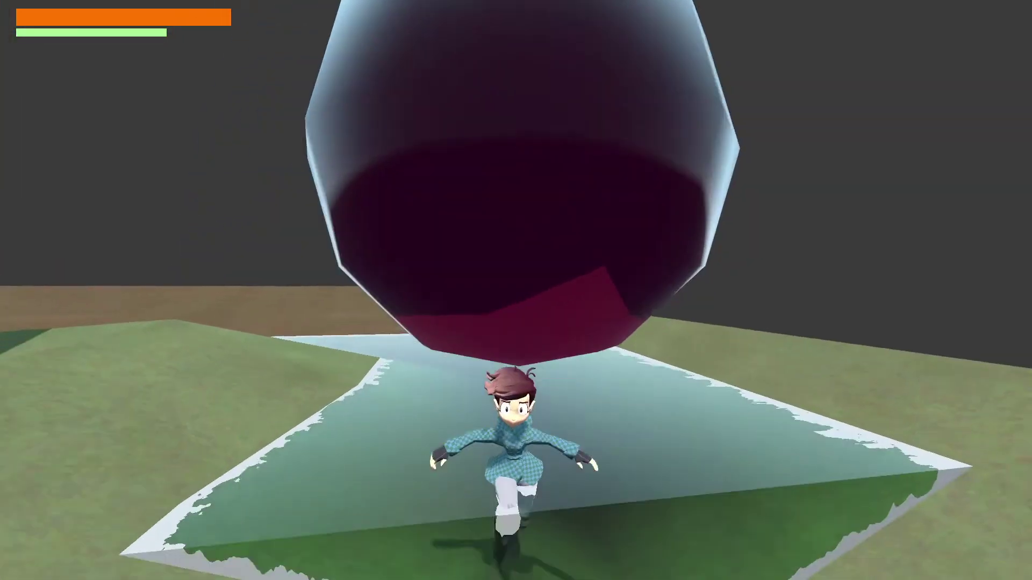
pyautogui.press('w')
pyautogui.press('w')
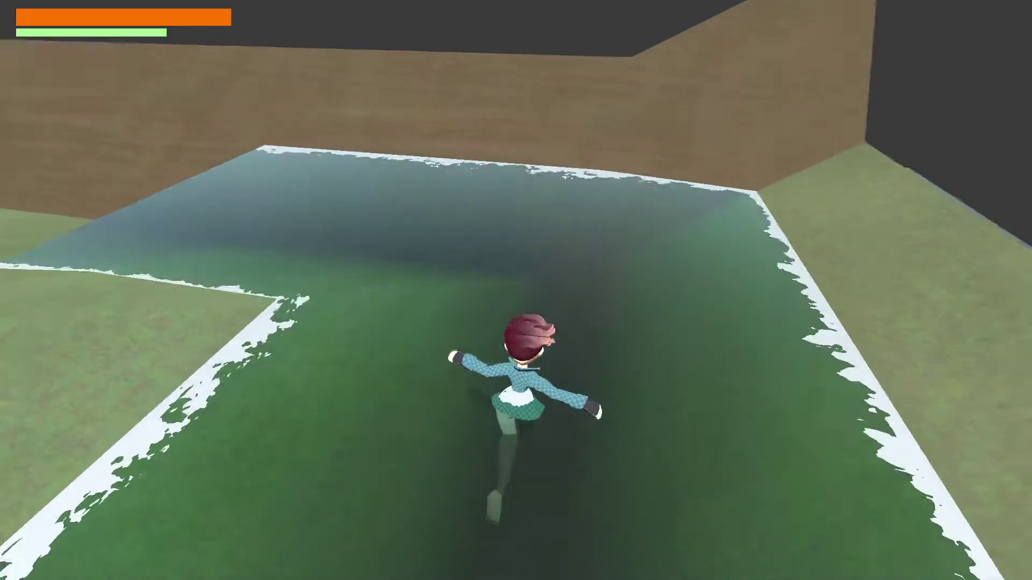
# - Swim the character around the deep part of the water, viewing the surface from low, high and overhead angles
pyautogui.press('w')
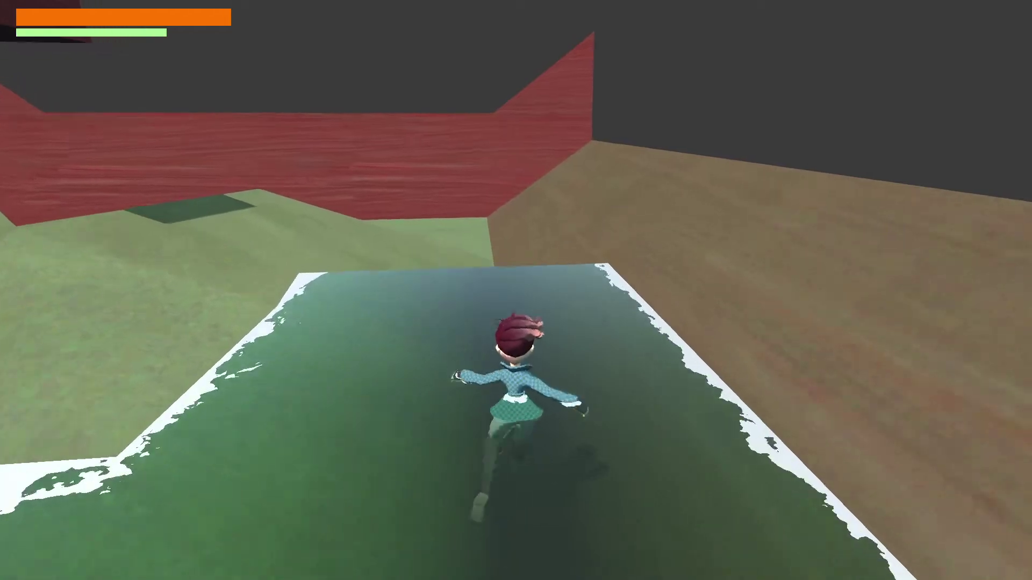
pyautogui.press('w')
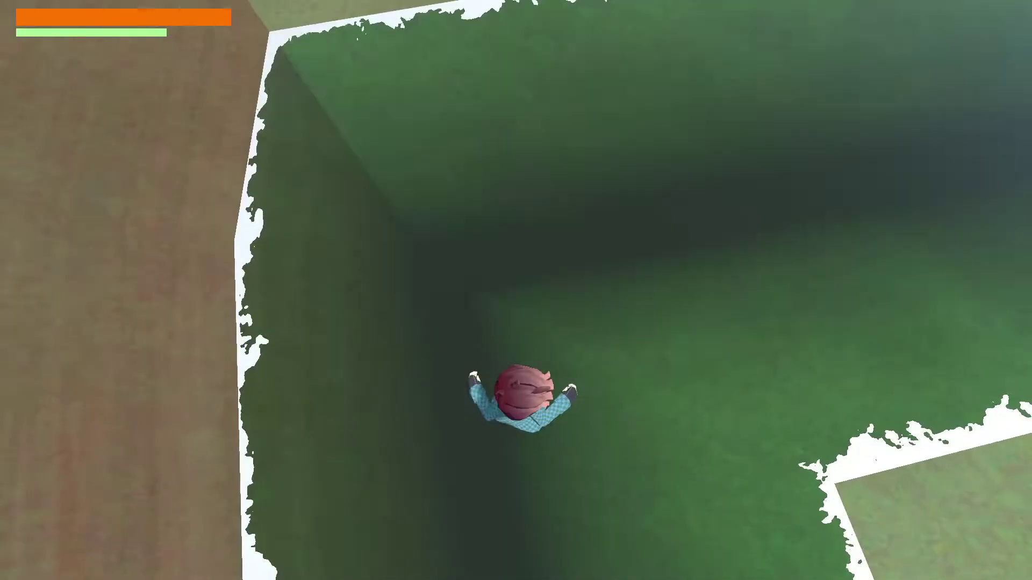
pyautogui.press('w')
pyautogui.press('a')
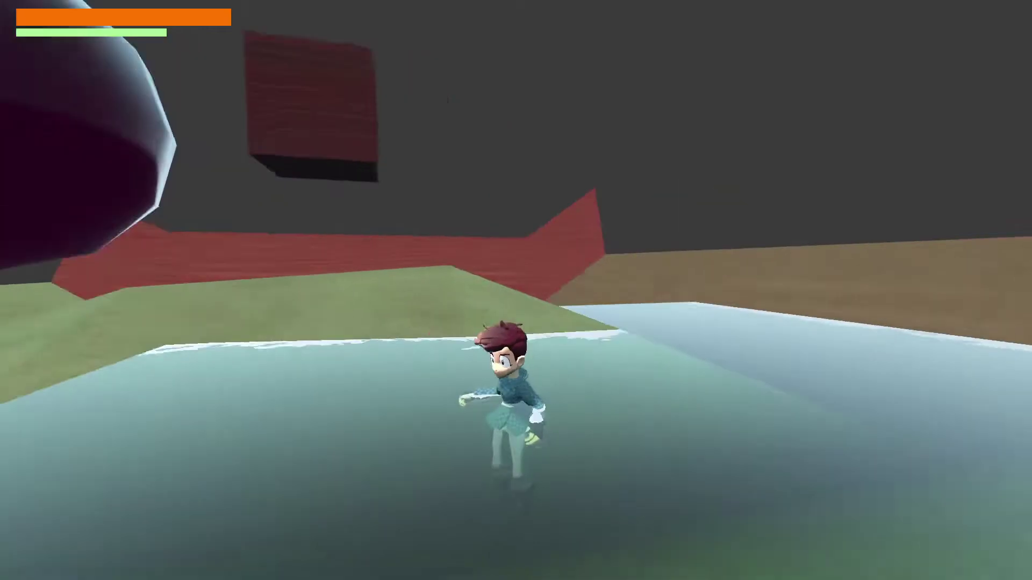
pyautogui.press('w')
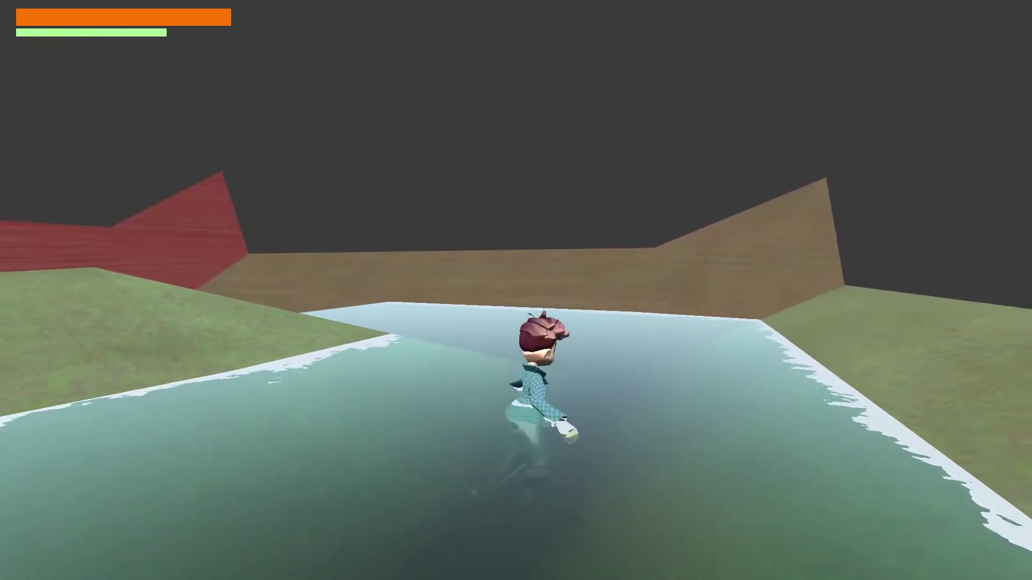
pyautogui.press('w')
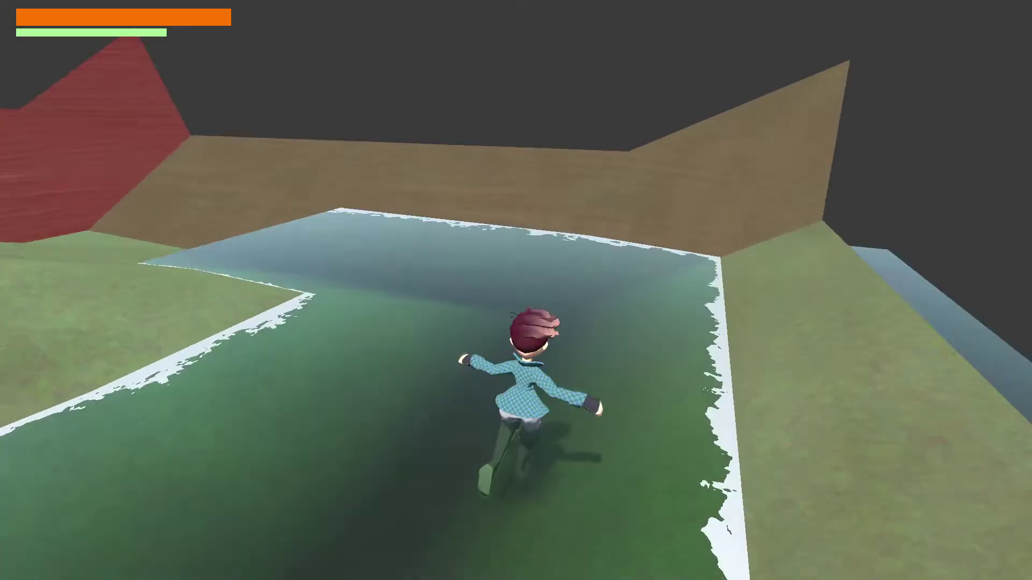
pyautogui.press('s')
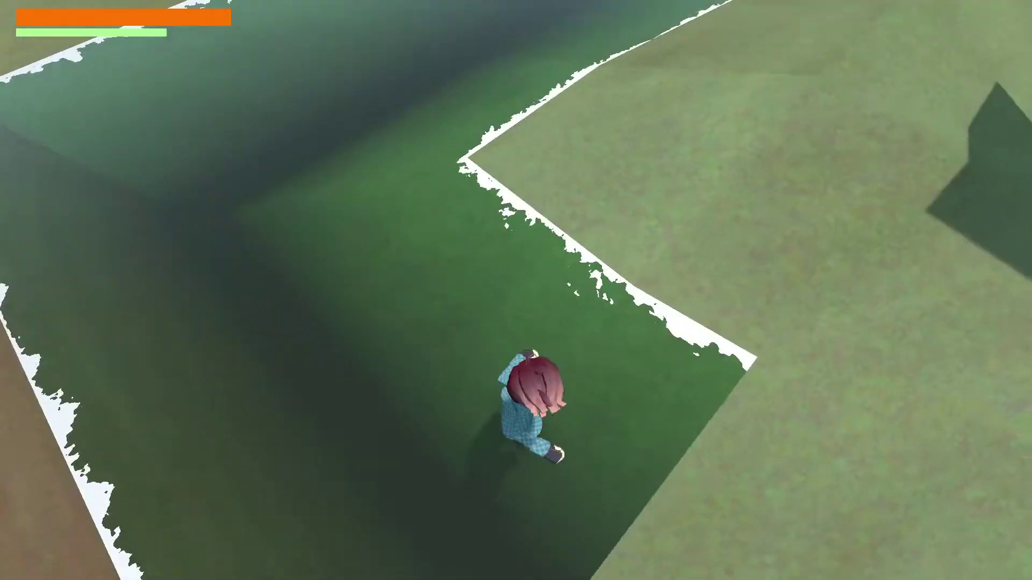
# - Move the character across the water into the floating sphere and from side to side to examine the tint at its boundary
pyautogui.press('w')
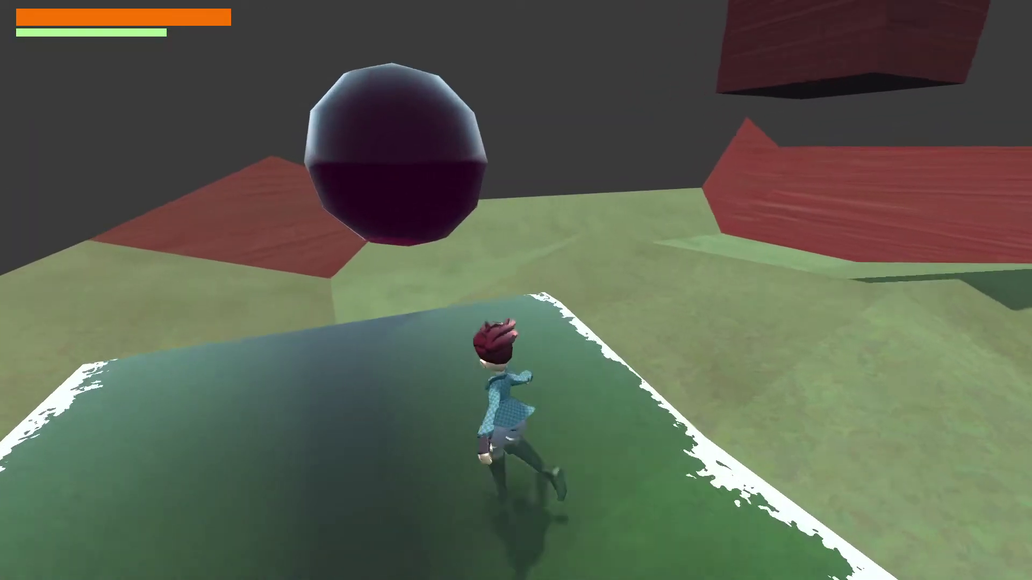
pyautogui.press('w')
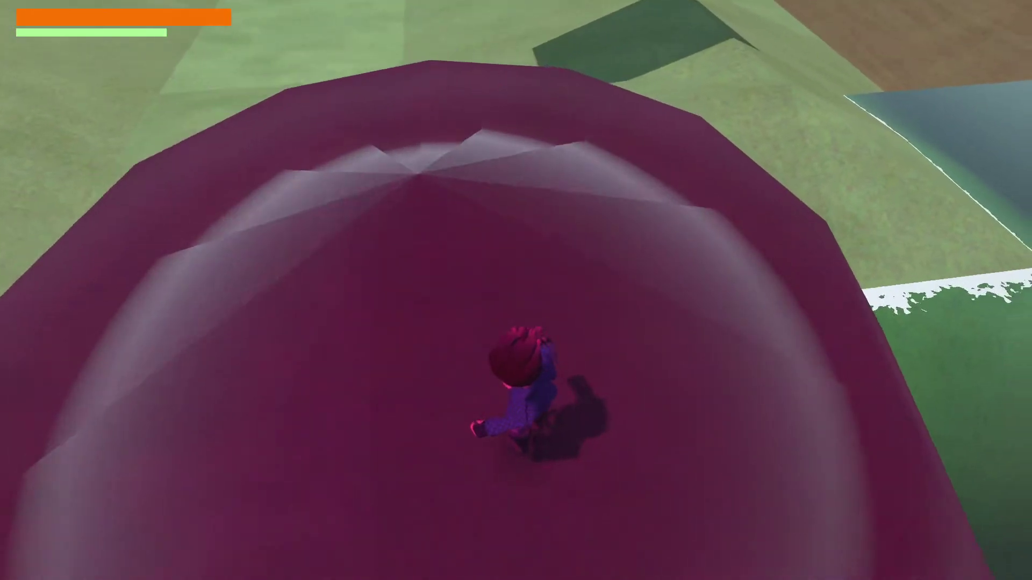
pyautogui.press('a')
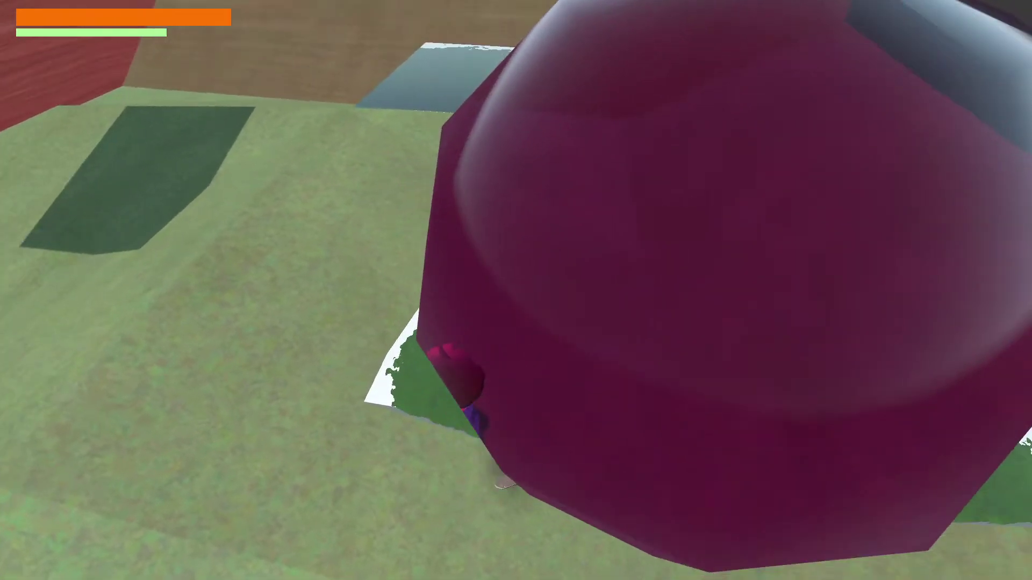
pyautogui.press('d')
pyautogui.press('w')
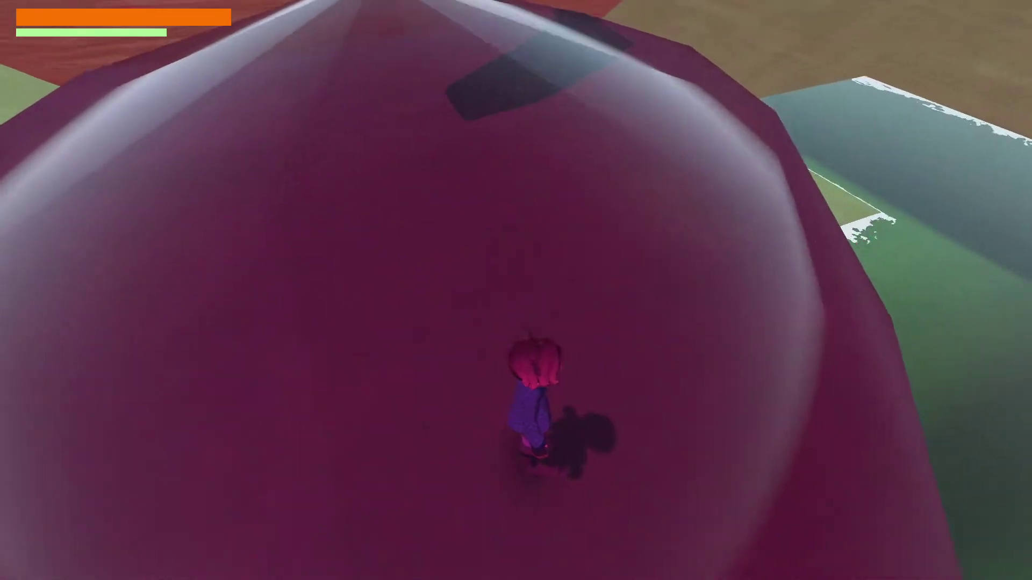
pyautogui.press('d')
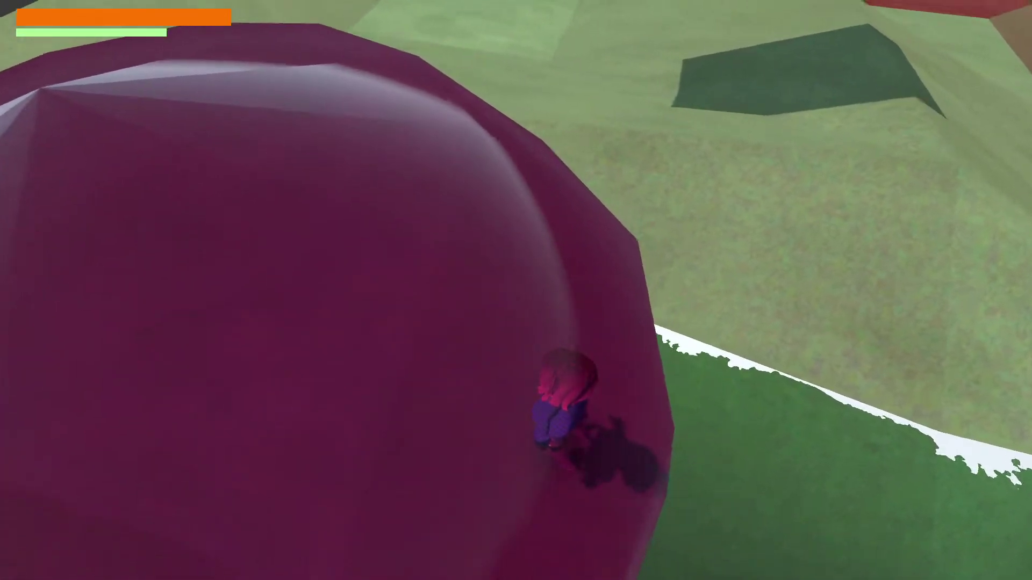
pyautogui.press('a')
pyautogui.press('a')
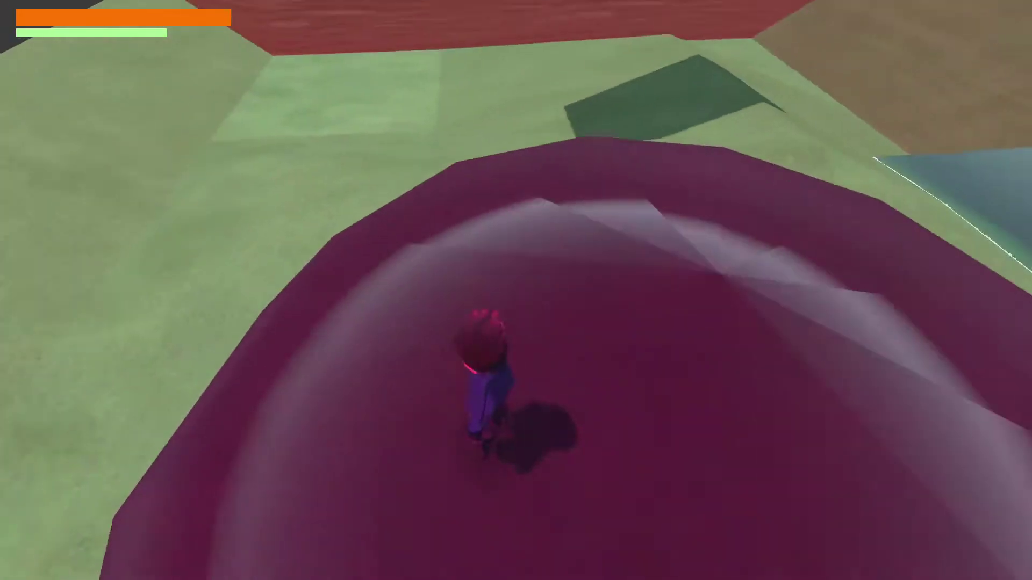
# - Circle the character through the sphere's interior to check how the stencil volume covers the character and the surrounding ground
pyautogui.press('w')
pyautogui.press('w')
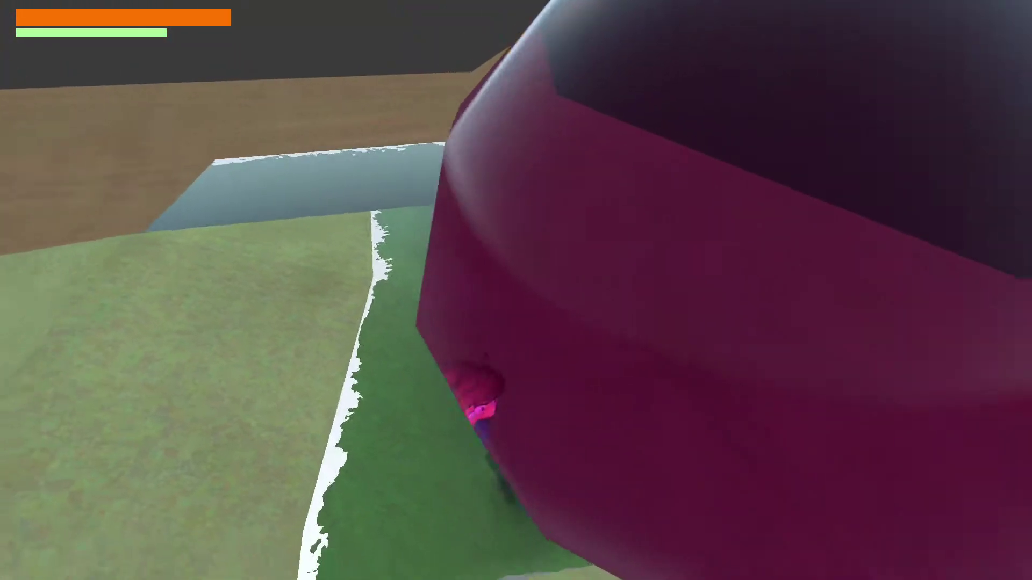
pyautogui.press('d')
pyautogui.press('w')
pyautogui.press('a')
pyautogui.press('a')
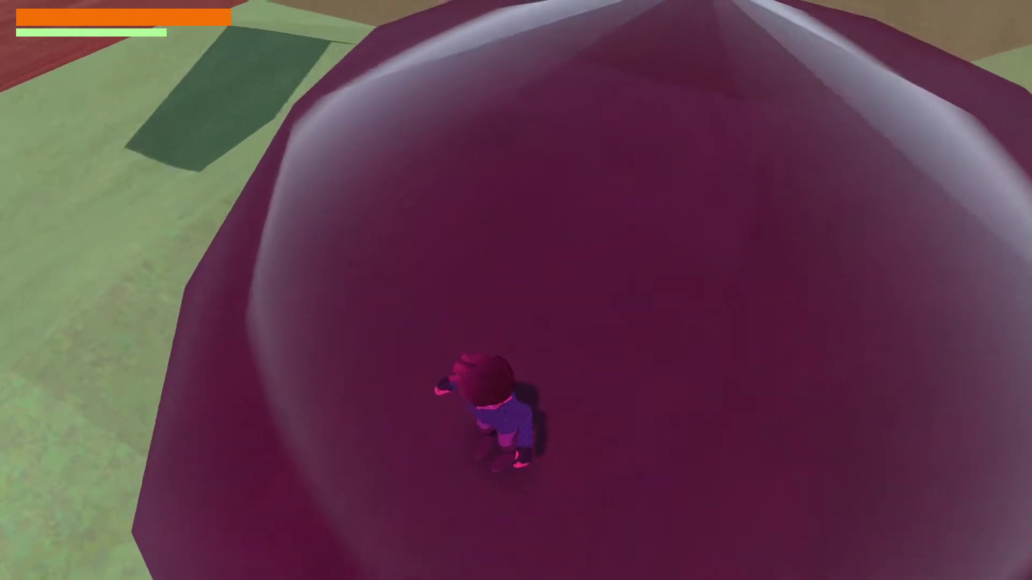
pyautogui.press('w')
pyautogui.press('w')
pyautogui.press('s')
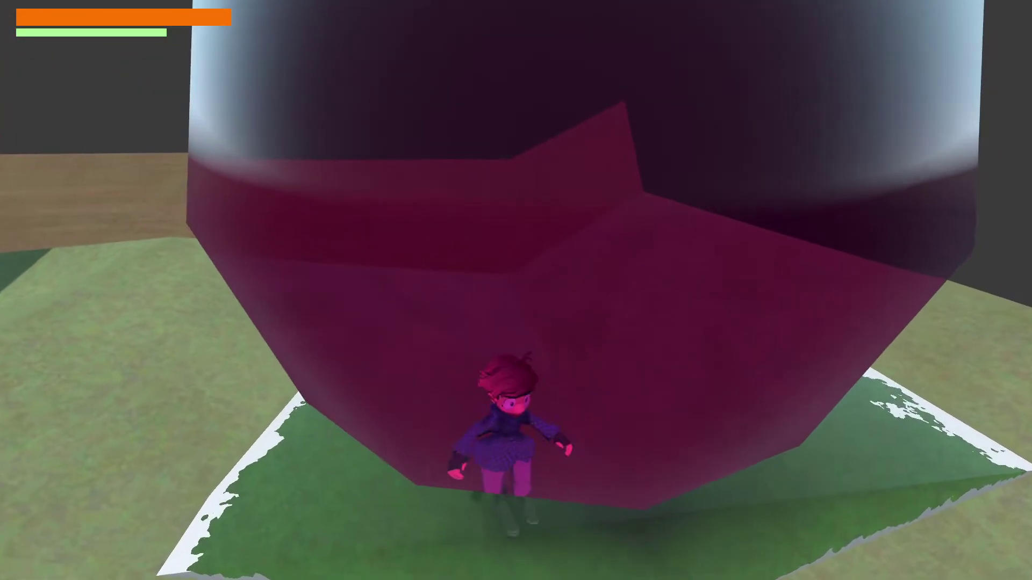
# - Move the character out from under the sphere onto the grassy bank to view the sphere and water together
pyautogui.press('w')
pyautogui.press('s')
pyautogui.press('s')
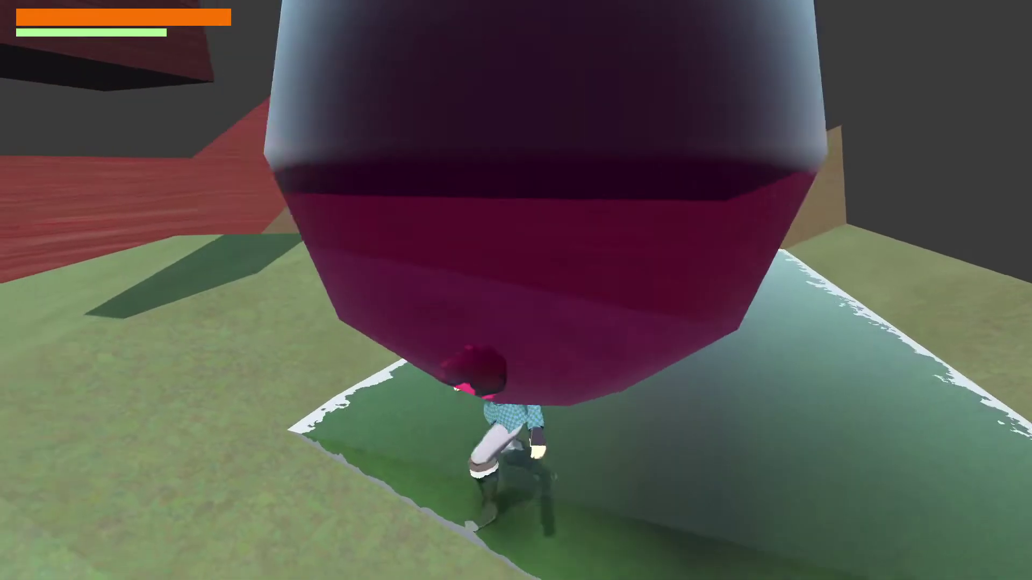
pyautogui.press('a')
pyautogui.press('w')
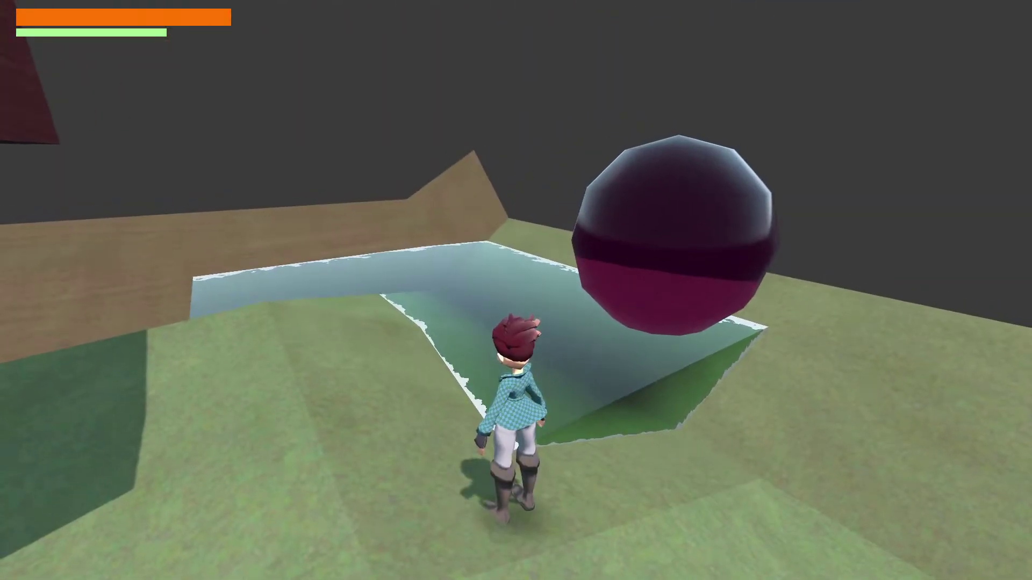
# - End the physics_trest test run, switch to the world scene and run the game
pyautogui.press('Escape')
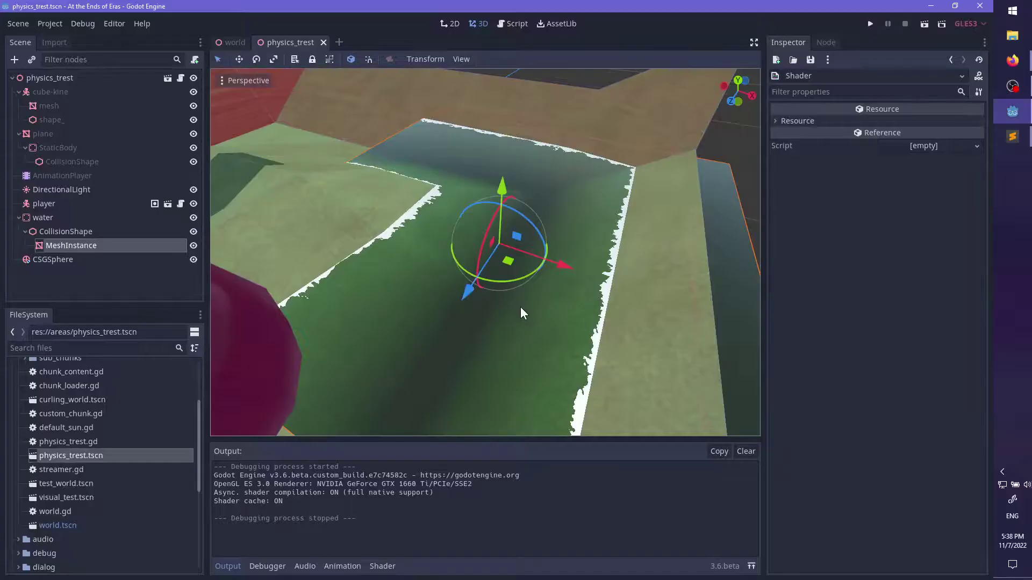
pyautogui.click(238, 46)
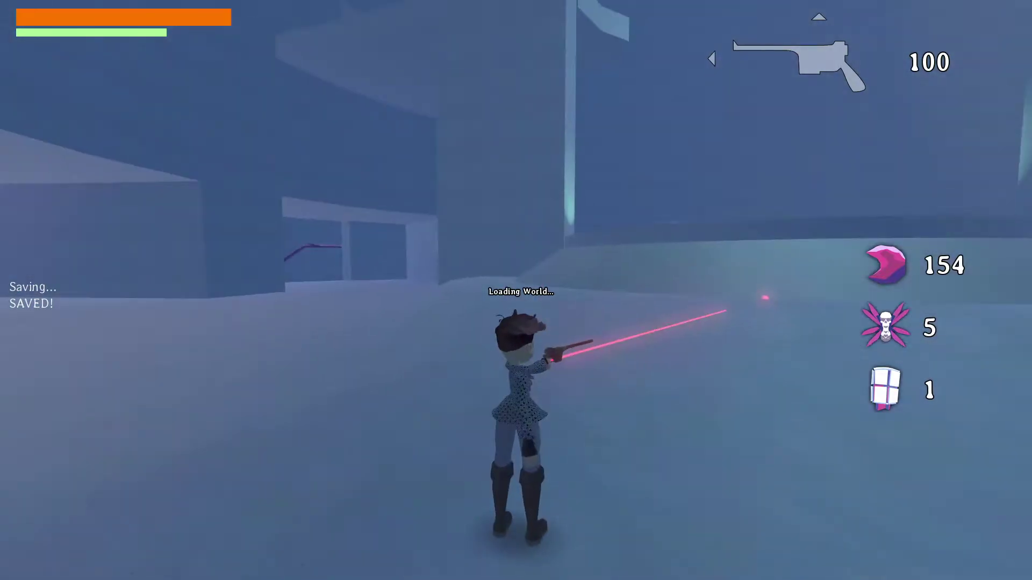
# - Start a new game from the paused game's save and load options, confirming deletion of the existing save file
pyautogui.press('Escape')
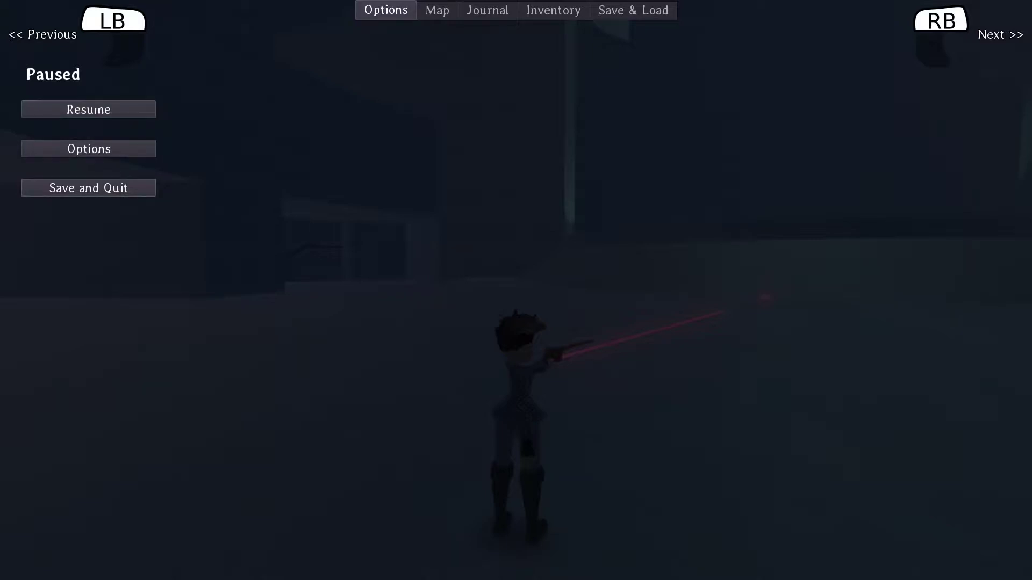
pyautogui.press('pagedown')
pyautogui.press('pagedown')
pyautogui.press('pagedown')
pyautogui.press('pagedown')
pyautogui.press('Return')
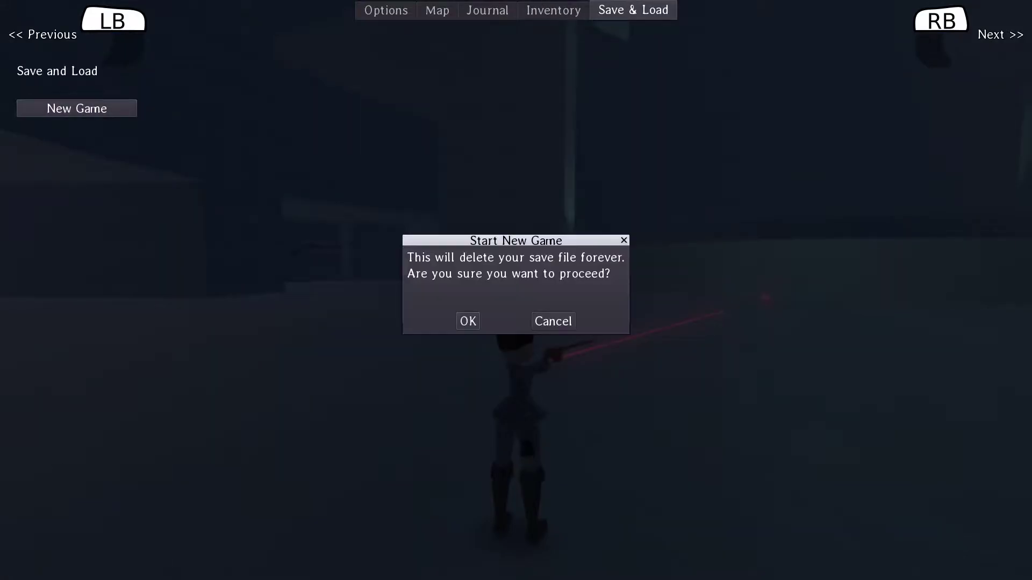
pyautogui.press('Return')
pyautogui.press('Return')
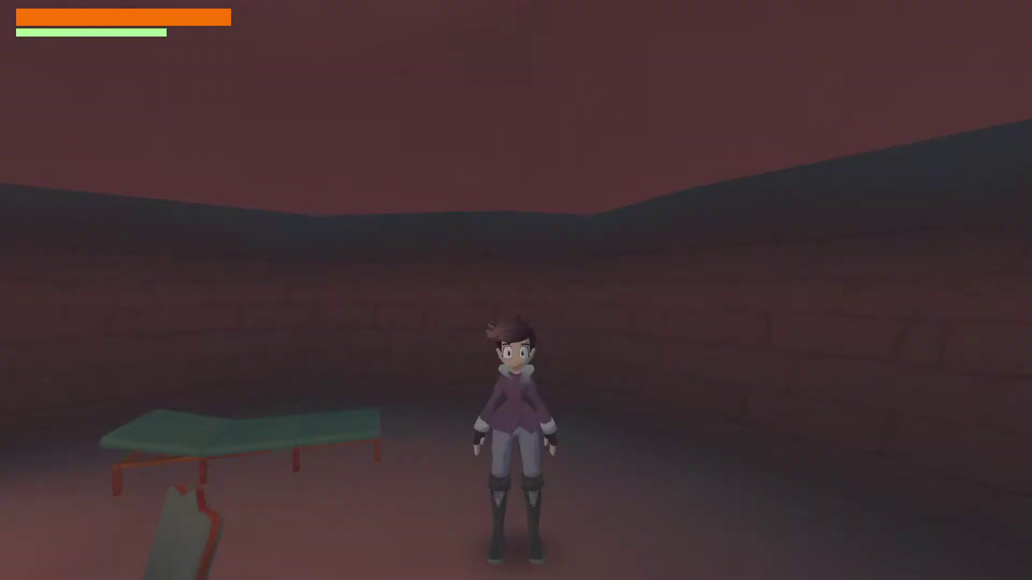
# - Give the character a pistol by running Global.add_item("wep_pistol") in the in-game console
pyautogui.press('`')
pyautogui.write('Global-')
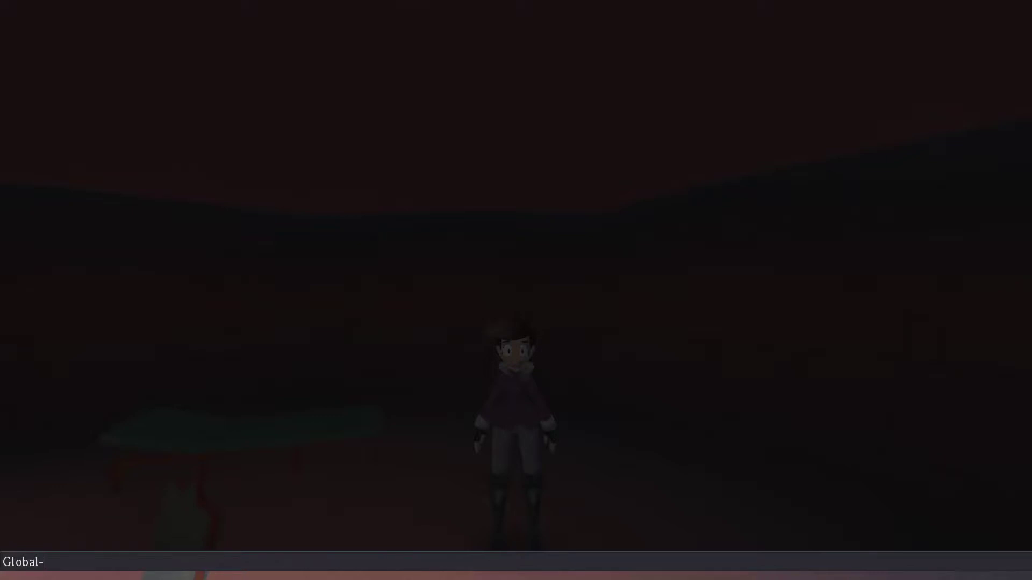
pyautogui.press('BackSpace')
pyautogui.write('.add_item("wep_pisto')
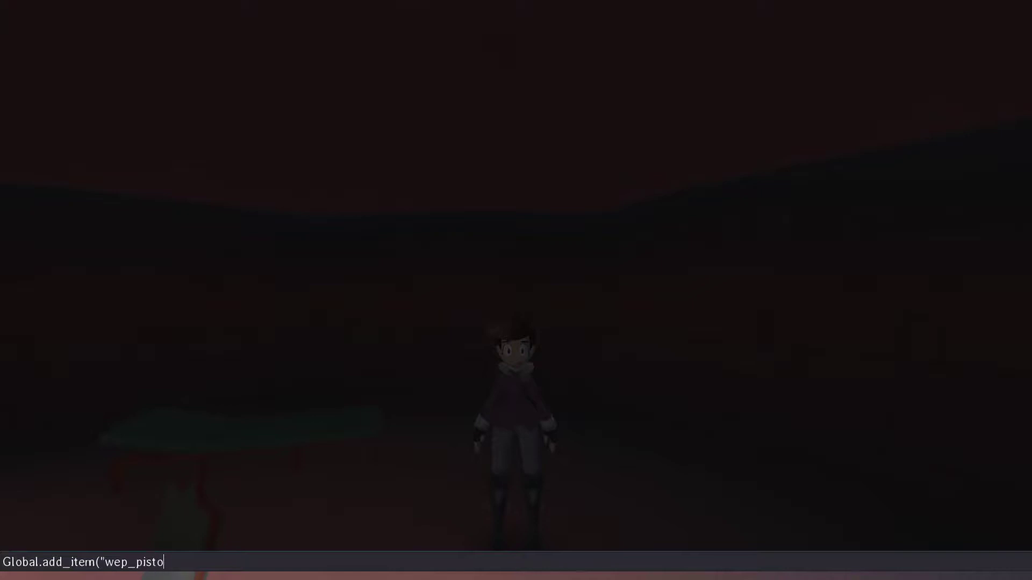
pyautogui.write('l")')
pyautogui.press('Return')
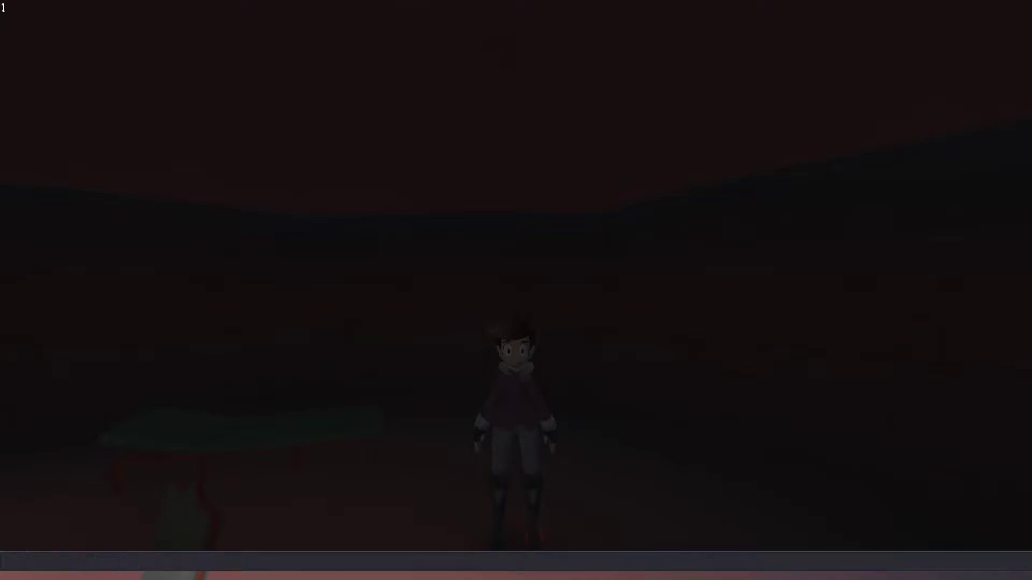
# - Add 10 rounds of pistol ammo with the console command Global.add_item("pistol", 10) and close the console
pyautogui.write('Global.add_item')
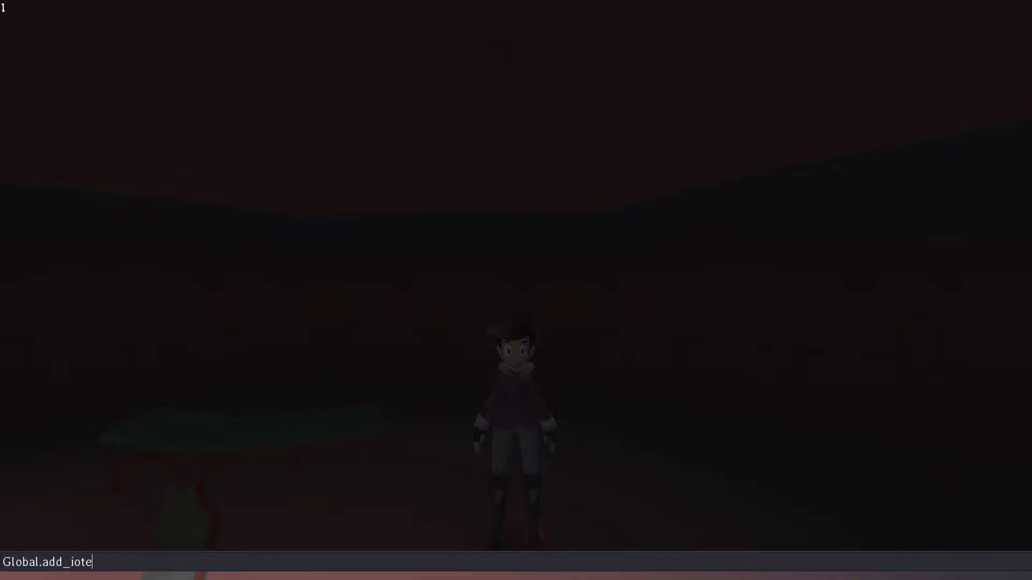
pyautogui.press('BackSpace')
pyautogui.press('BackSpace')
pyautogui.press('BackSpace')
pyautogui.write('tem("we')
pyautogui.press('BackSpace')
pyautogui.press('BackSpace')
pyautogui.write('pistol", 10)')
pyautogui.press('Return')
pyautogui.press('`')
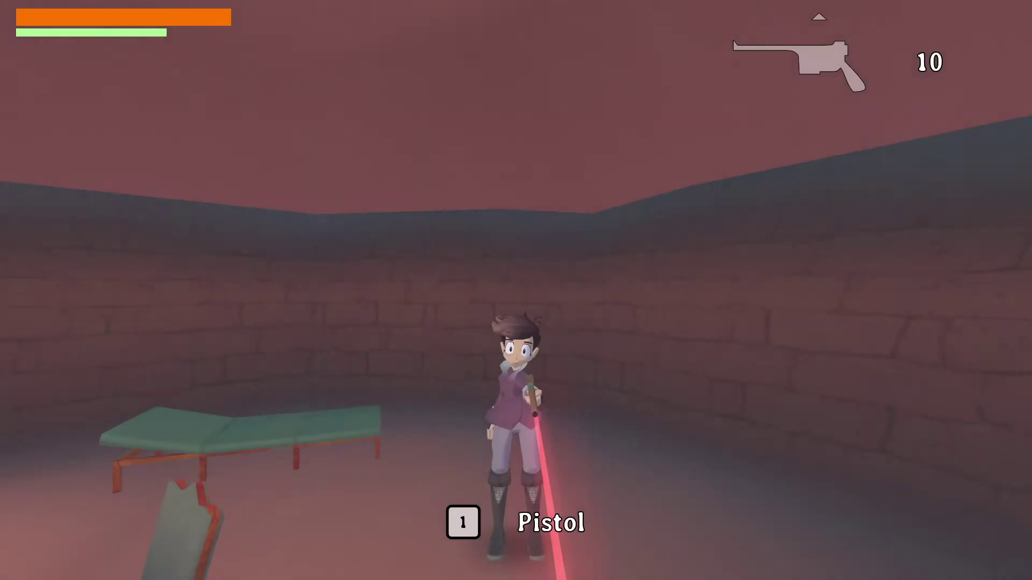
# - Look up the target chunk's number in the Godot editor's scene tree and teleport the character to chunk 89 through the game console
pyautogui.press('`')
pyautogui.write('tele')
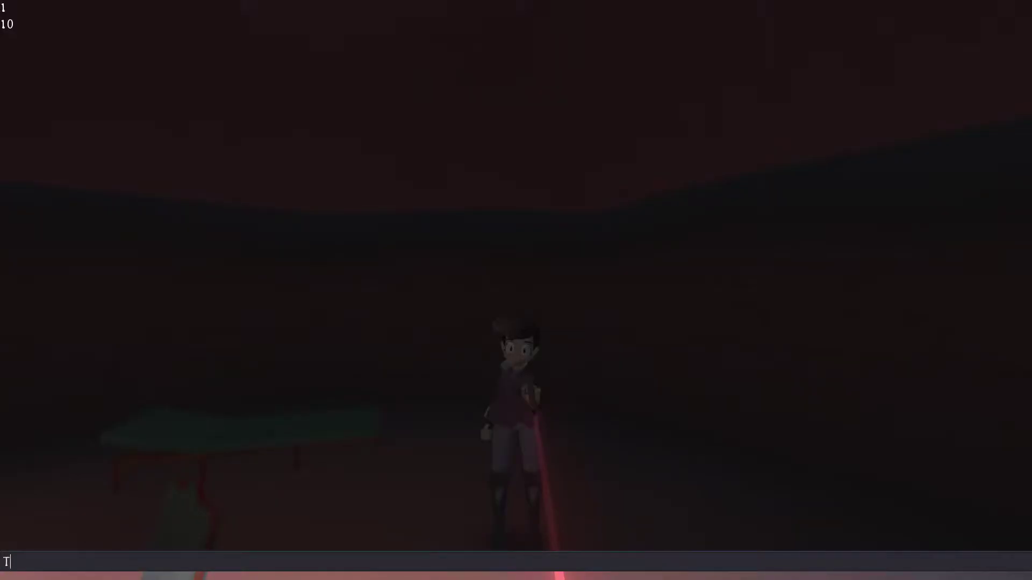
pyautogui.write('port(')
pyautogui.hotkey('alt', 'Tab')
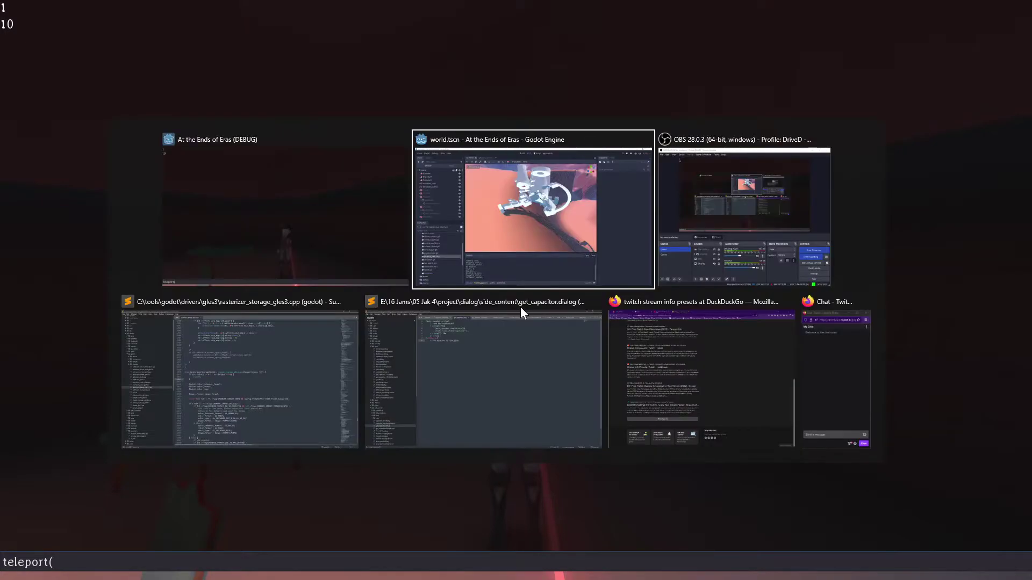
pyautogui.scroll(-5, 410, 278)
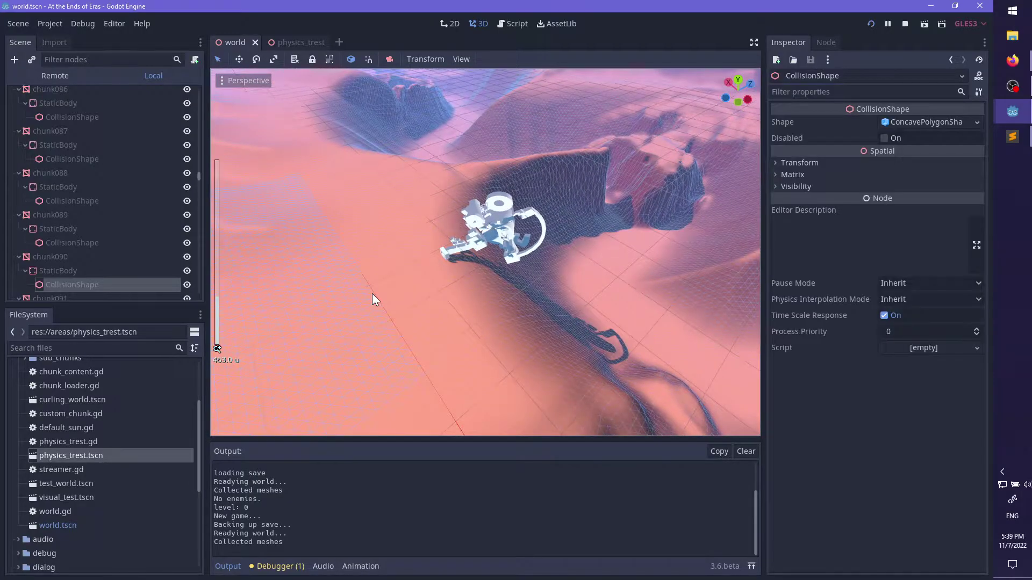
pyautogui.hotkey('alt', 'Tab')
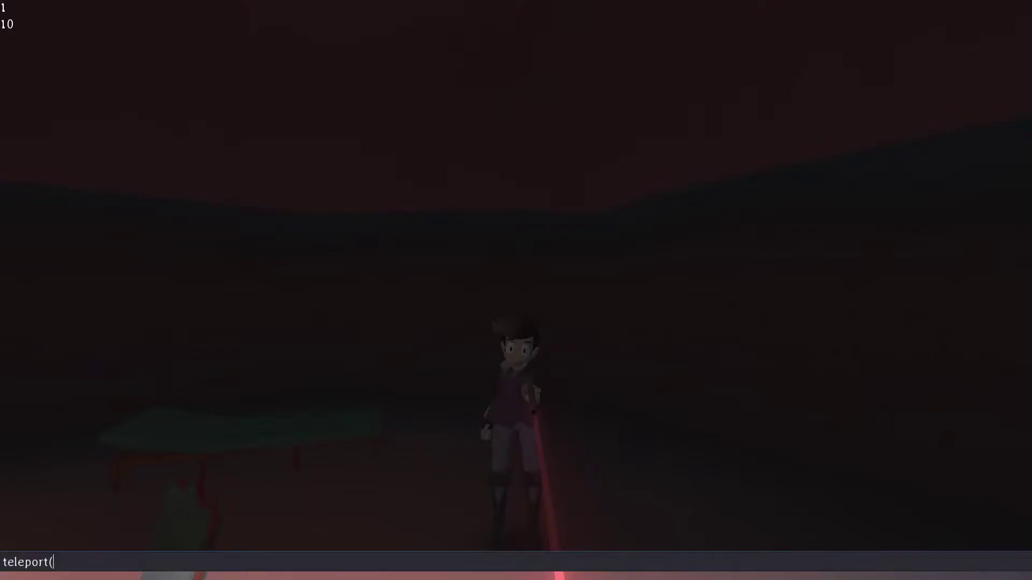
pyautogui.write('80)')
pyautogui.press('Return')
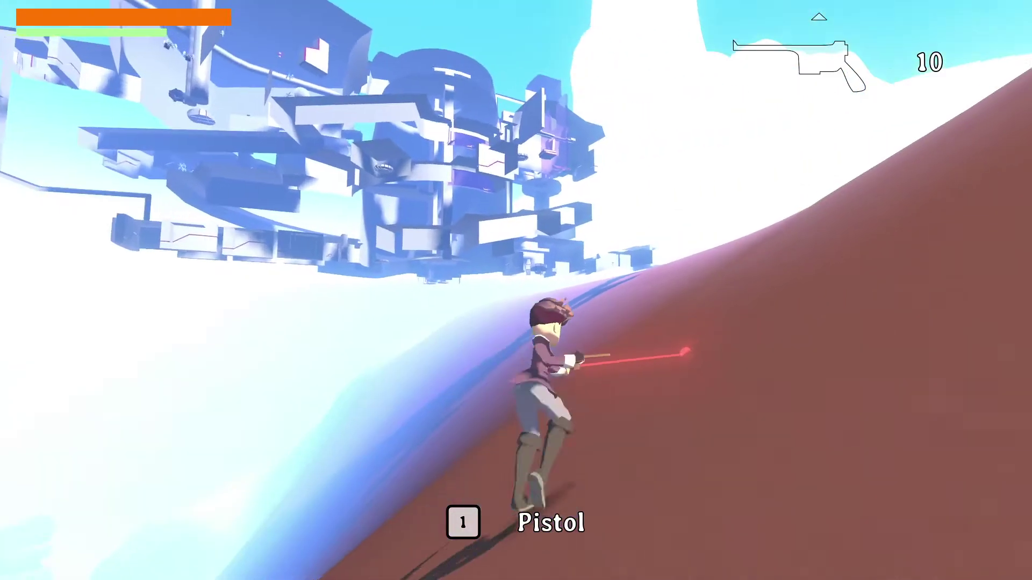
# - Run and jump the character across the red dunes to view the landscape, and switch back to the Godot editor
pyautogui.press('s')
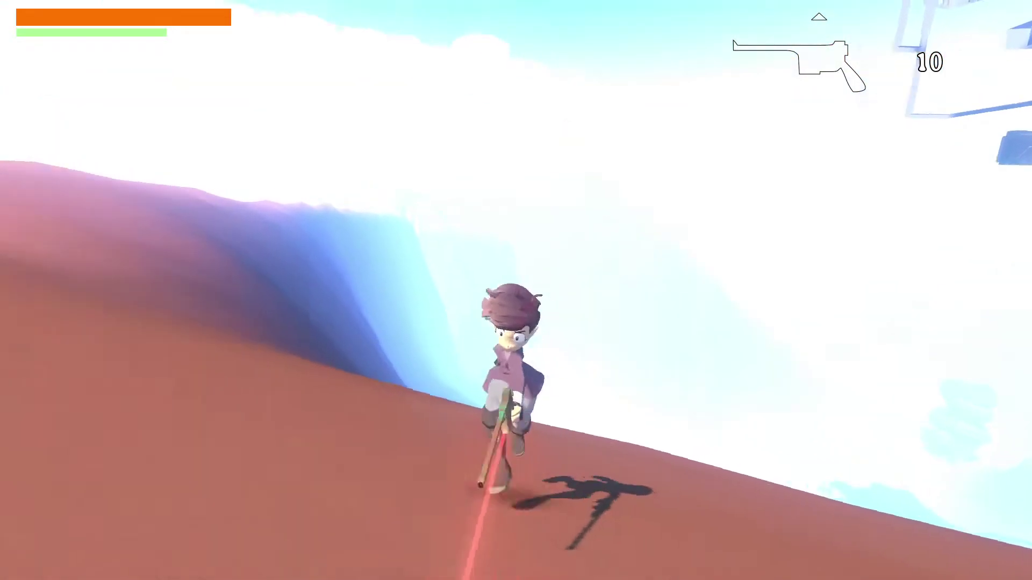
pyautogui.press('a')
pyautogui.press('space')
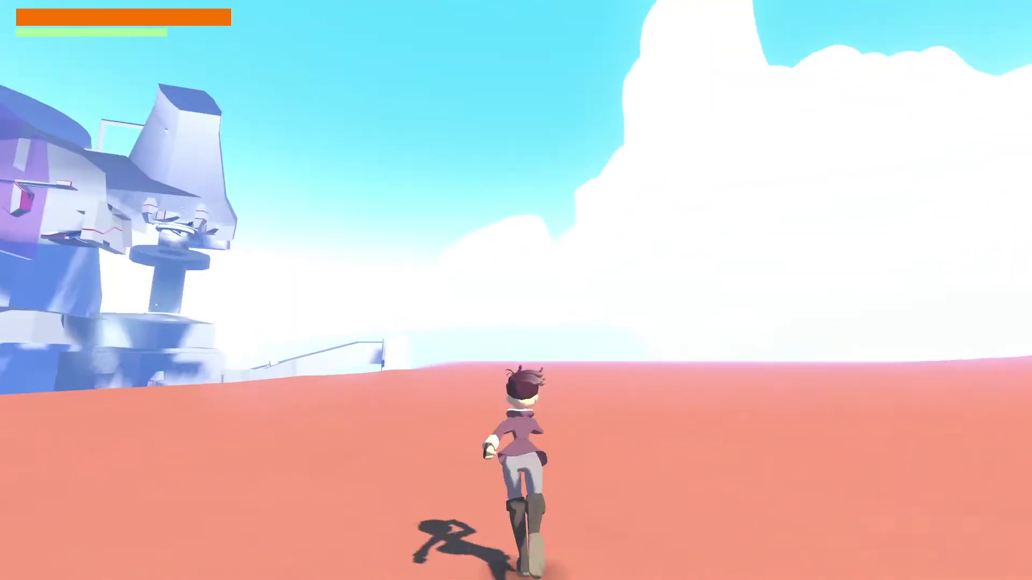
pyautogui.press('Escape')
pyautogui.hotkey('alt', 'Tab')
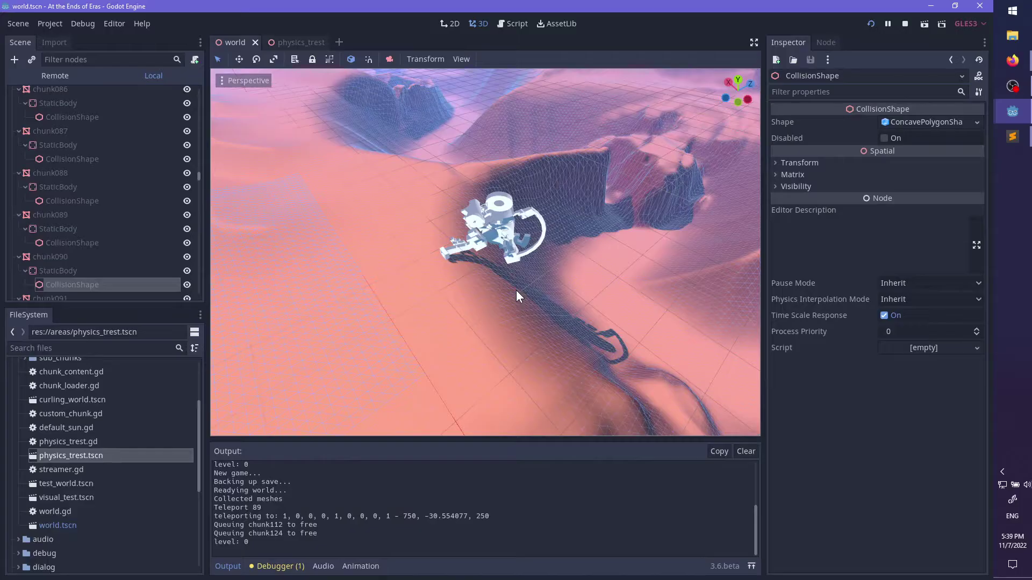
# - Open the world.gd script in the code editor and view the fog tween code in clear_fog_override()
pyautogui.click(513, 24)
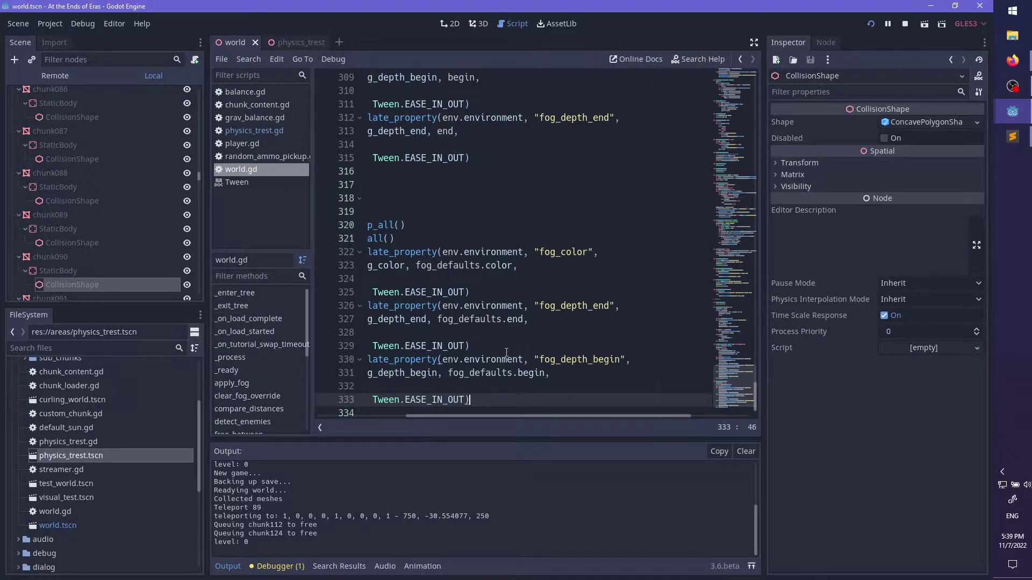
pyautogui.moveTo(485, 417); pyautogui.dragTo(396, 418)
pyautogui.scroll(-1, 491, 357)
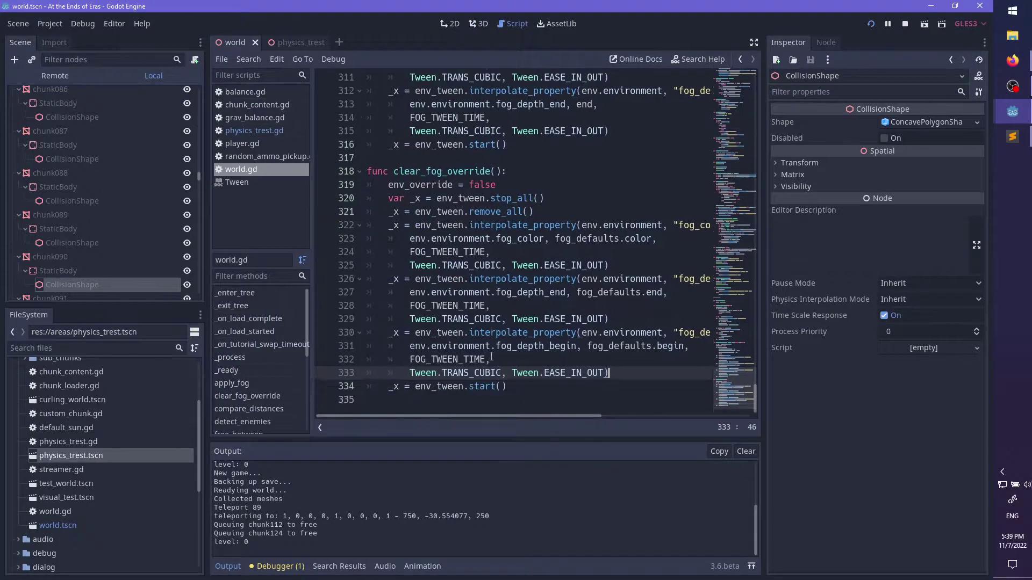
pyautogui.click(537, 411)
pyautogui.scroll(3, 591, 323)
pyautogui.click(636, 317)
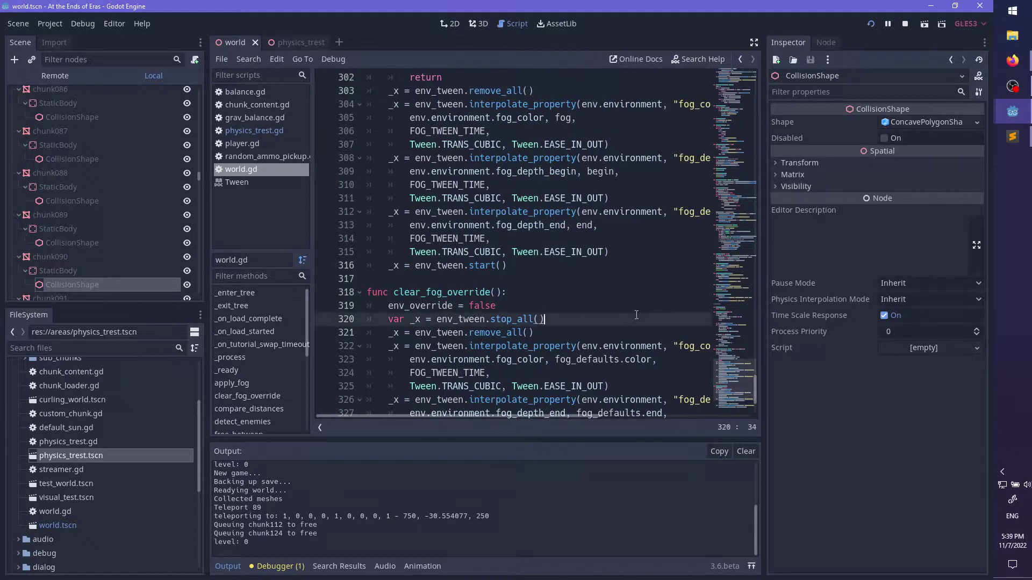
# - Search world.gd for "apply_fo" and jump from the apply_fog call in _process to its function definition
pyautogui.hotkey('ctrl', 'f')
pyautogui.write('a')
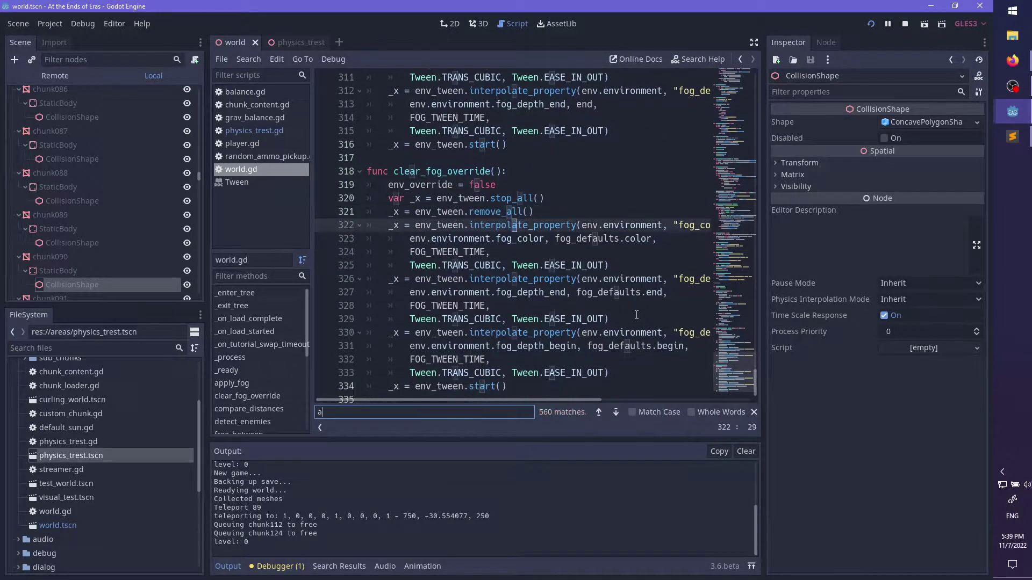
pyautogui.write('pply_fo')
pyautogui.press('Escape')
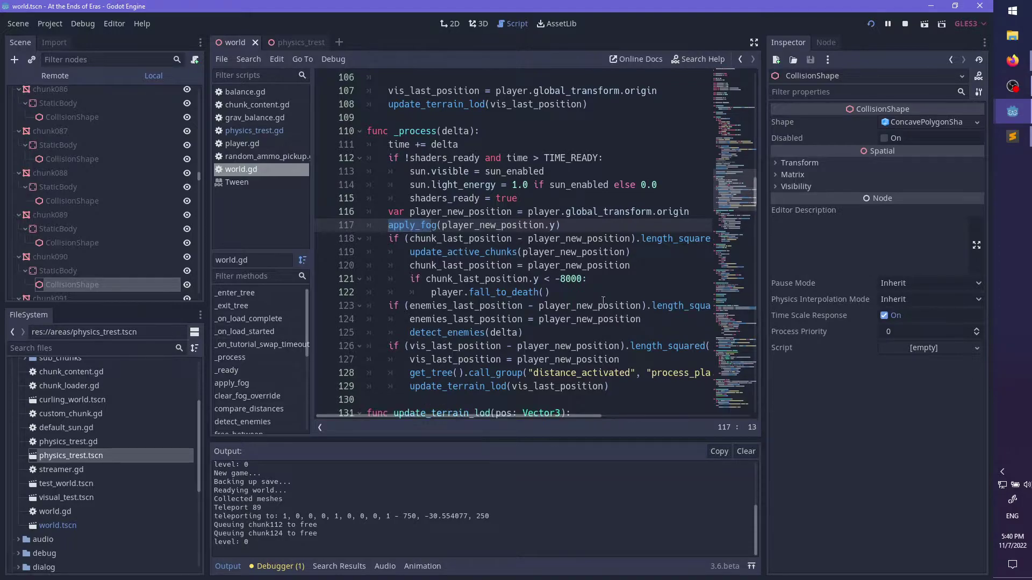
pyautogui.keyDown('ctrl'); pyautogui.click(404, 226); pyautogui.keyUp('ctrl')
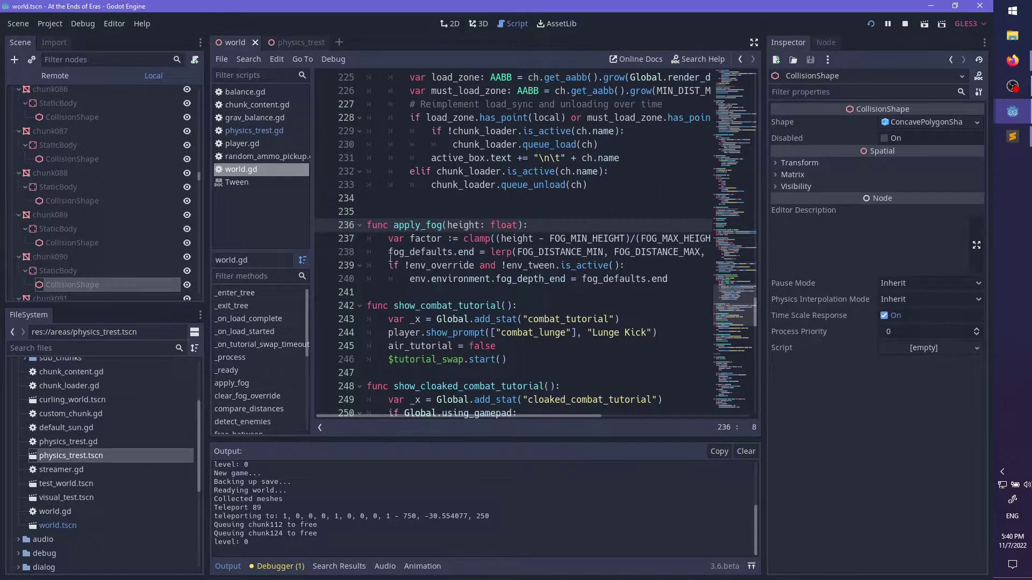
# - Examine the env_override and env_tween.is_active() condition in the apply_fog function, including the full width of its lines
pyautogui.moveTo(390, 258); pyautogui.dragTo(595, 265)
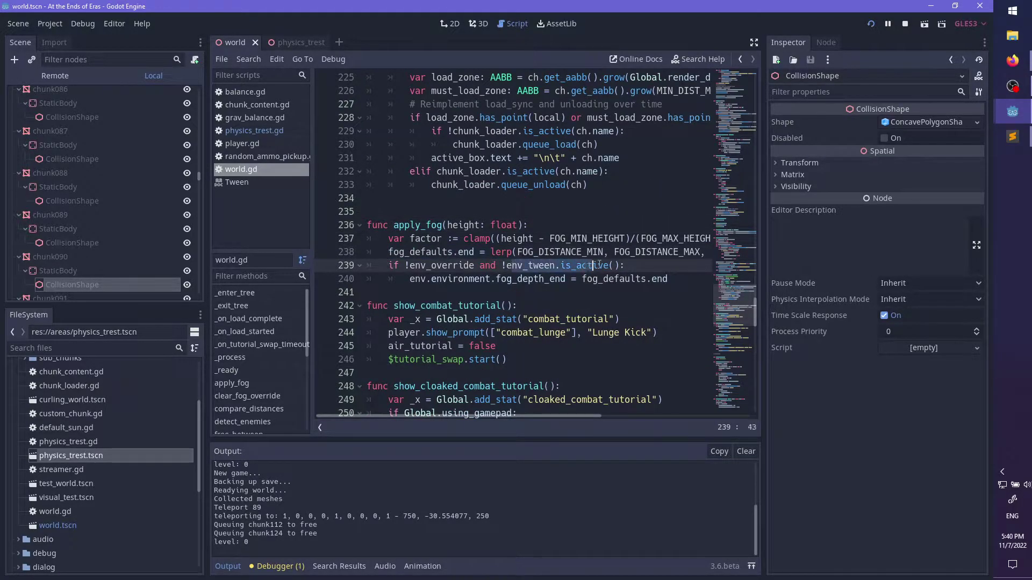
pyautogui.doubleClick(439, 266)
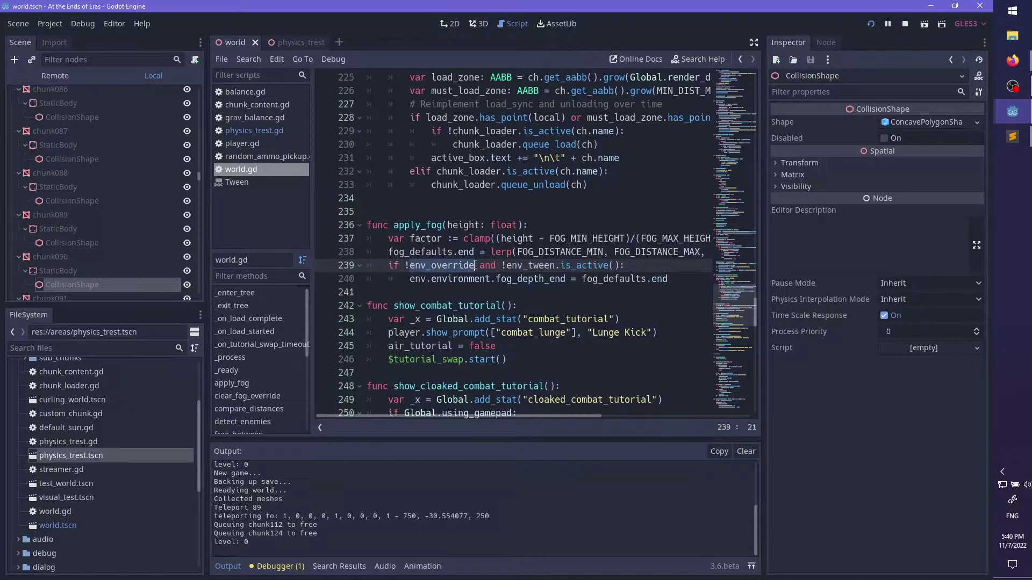
pyautogui.moveTo(471, 265)
pyautogui.mouseDown()
pyautogui.moveTo(549, 267)
pyautogui.moveTo(459, 266)
pyautogui.mouseUp()
pyautogui.doubleClick(524, 265)
pyautogui.doubleClick(576, 265)
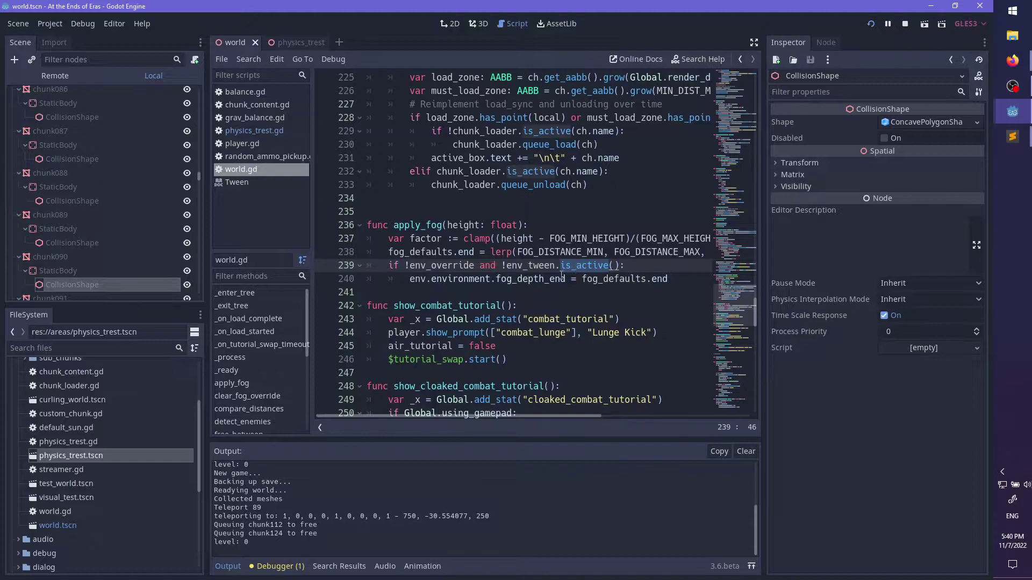
pyautogui.click(666, 263)
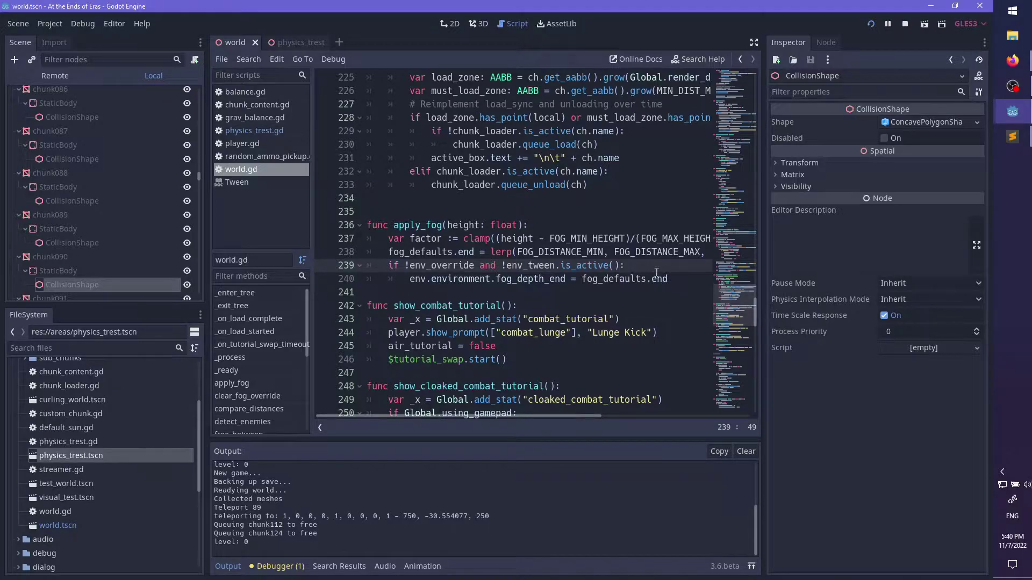
pyautogui.moveTo(586, 418); pyautogui.dragTo(614, 415)
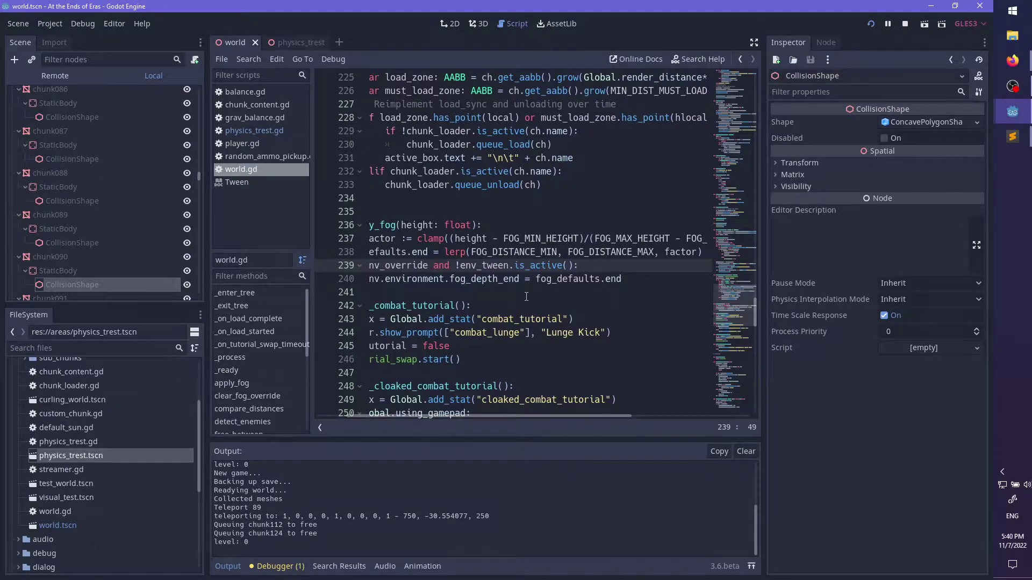
pyautogui.doubleClick(480, 265)
pyautogui.doubleClick(542, 265)
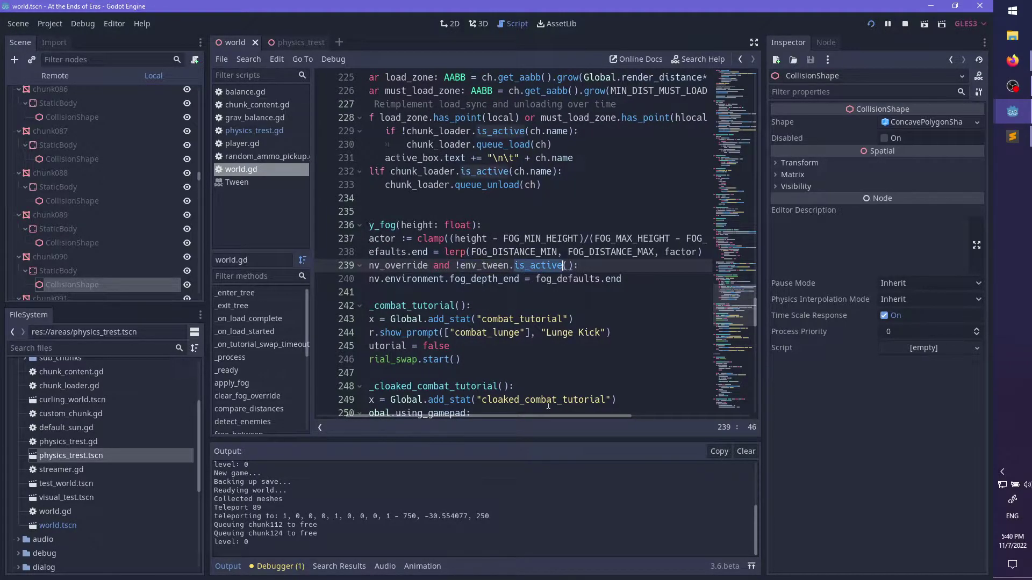
pyautogui.moveTo(544, 418); pyautogui.dragTo(514, 417)
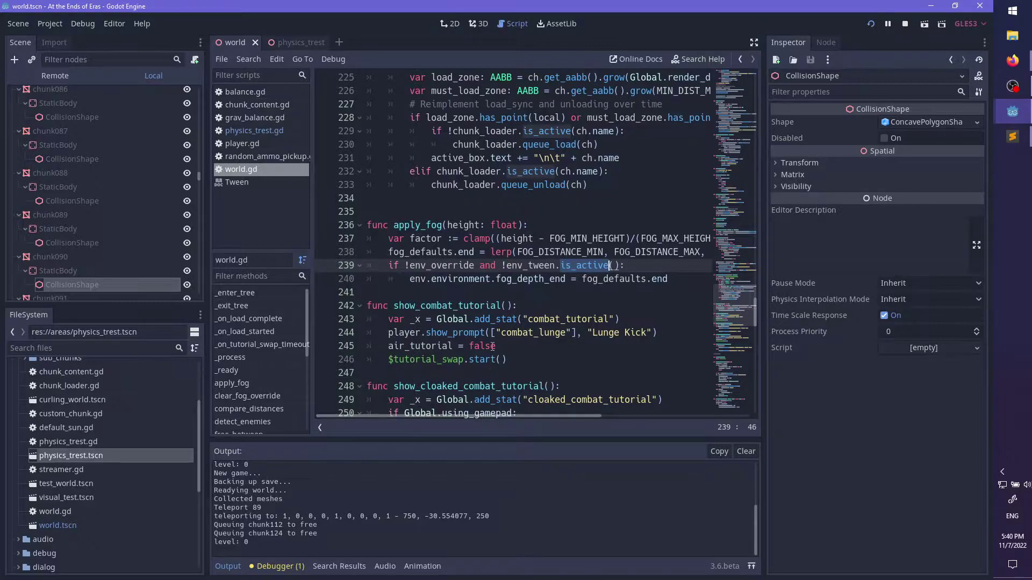
# - Highlight env_override and the line assigning fog_defaults.end to env.environment.fog_depth_end in apply_fog
pyautogui.doubleClick(419, 265)
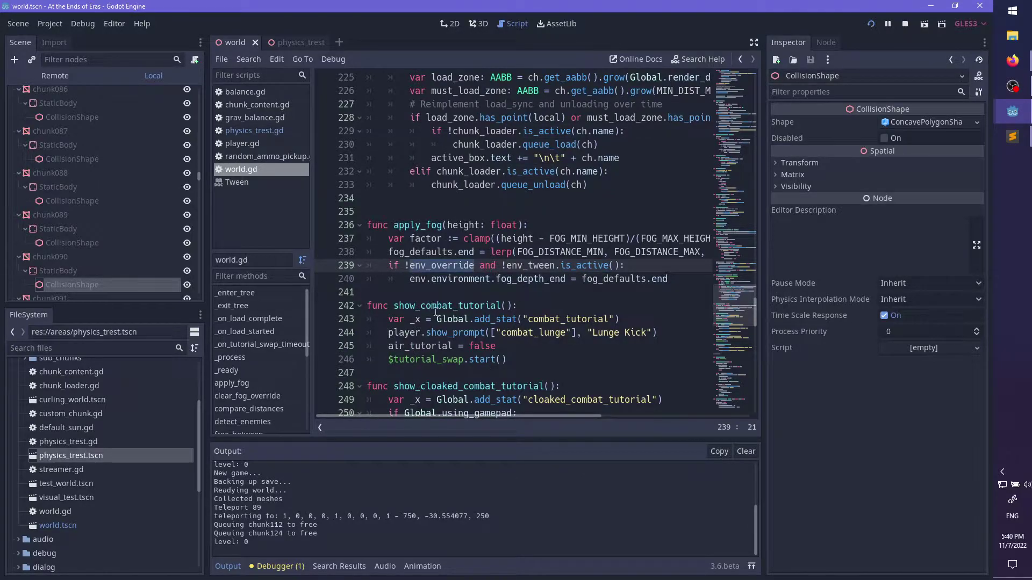
pyautogui.moveTo(409, 278); pyautogui.dragTo(667, 278)
pyautogui.click(662, 273)
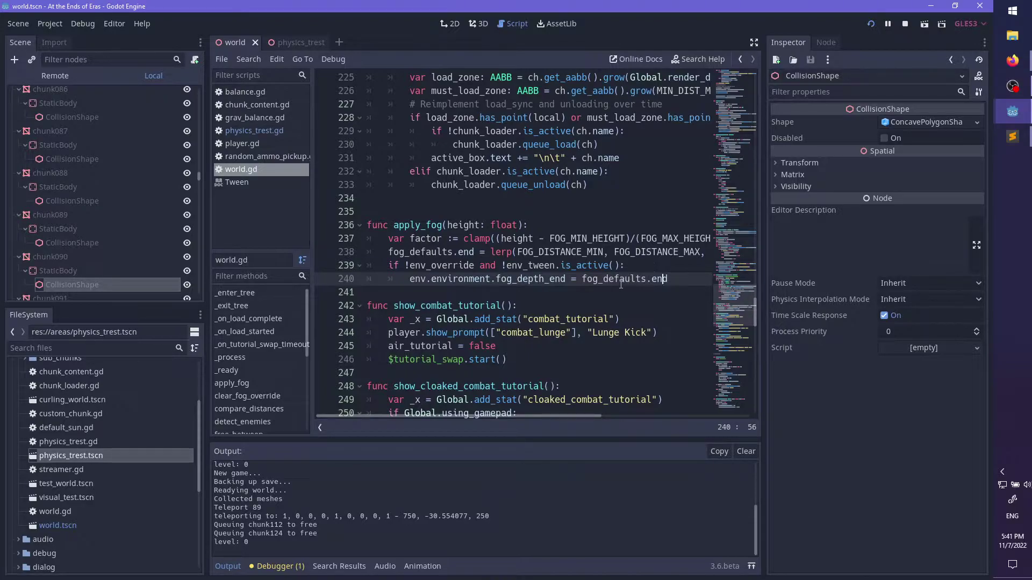
# - Hide the scripts list to widen the code view and show the update_active_chunks function in world.gd
pyautogui.scroll(3, 607, 290)
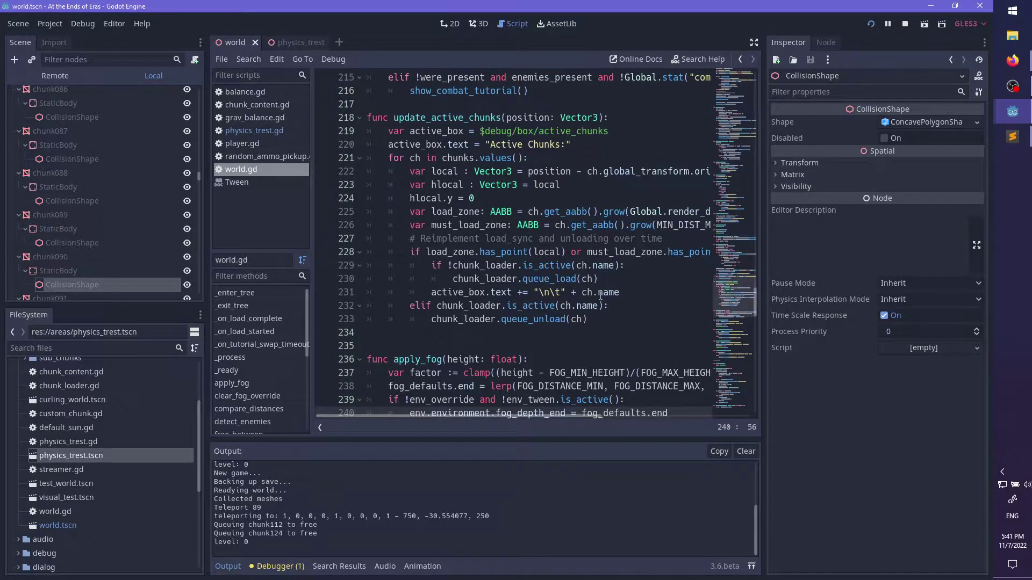
pyautogui.scroll(1, 601, 291)
pyautogui.hotkey('ctrl', '\\')
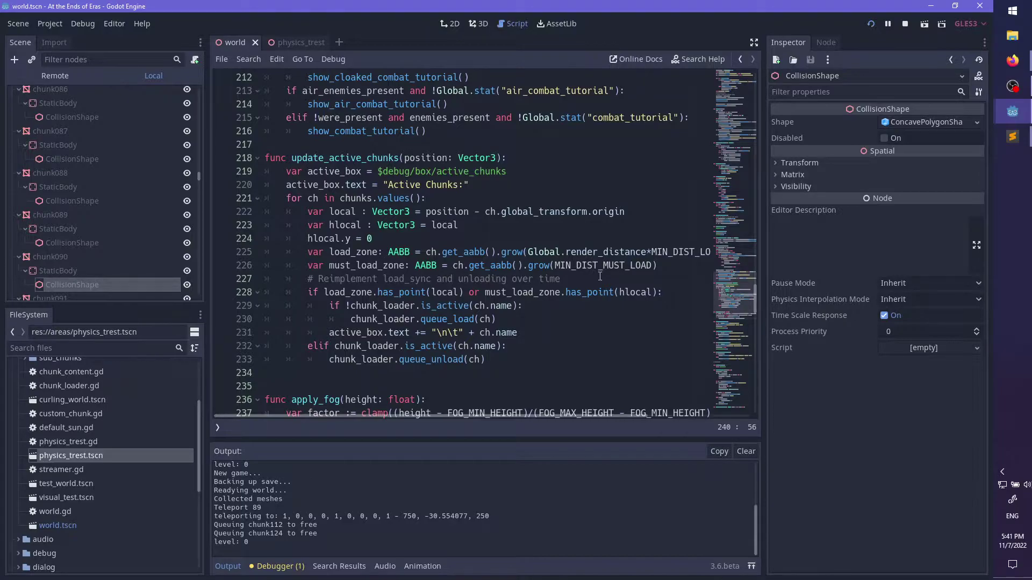
pyautogui.click(555, 198)
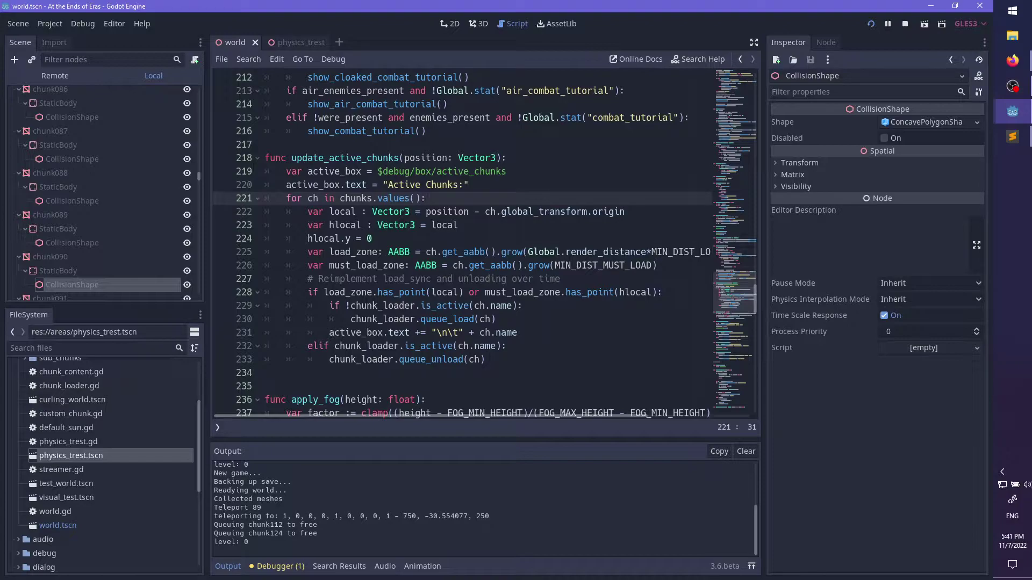
# - Run the game project from the Godot editor and walk the character out of the brick house into the canyon
pyautogui.hotkey('alt', 'Tab')
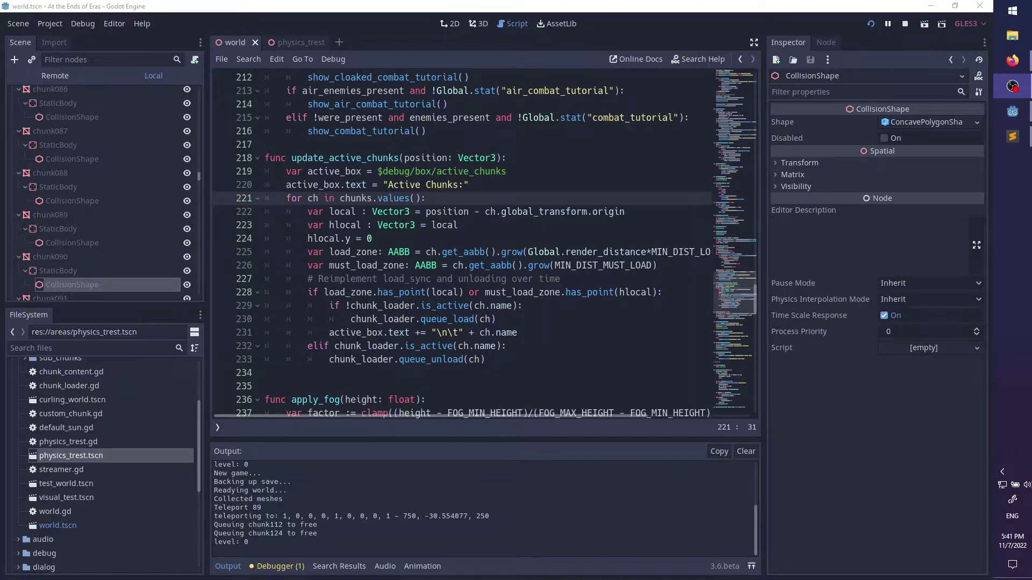
pyautogui.click(263, 4)
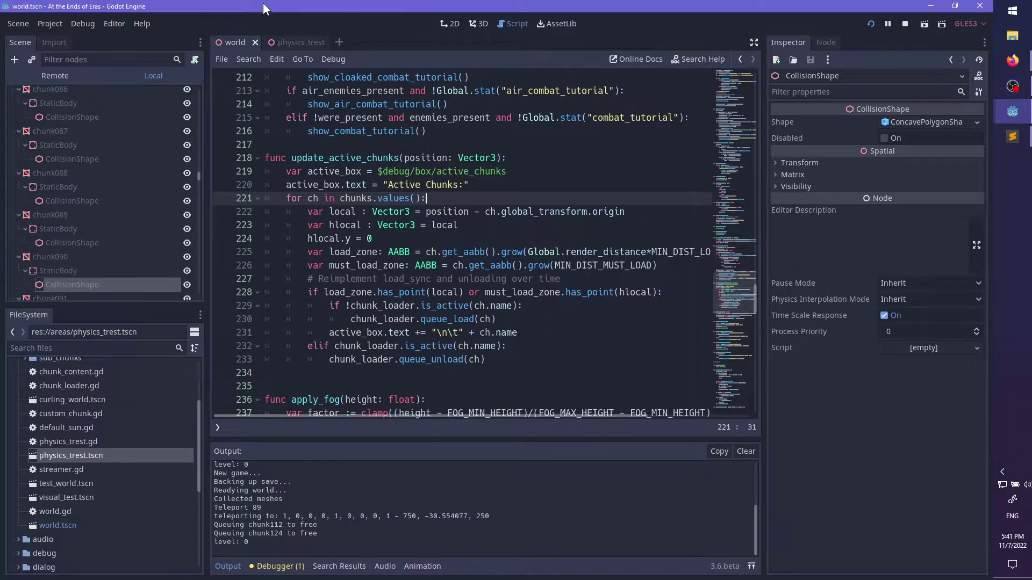
pyautogui.press('F5')
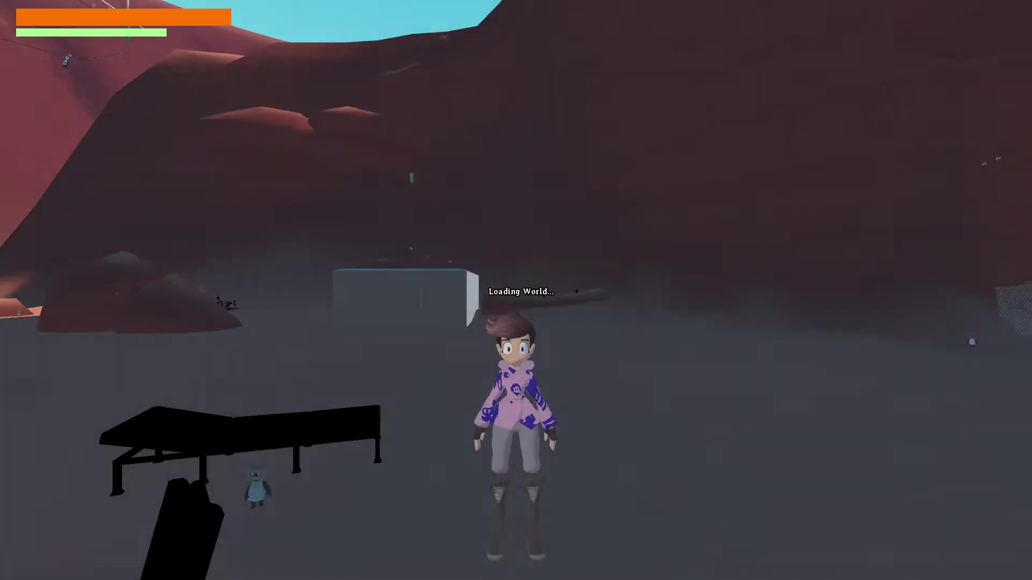
pyautogui.press('s')
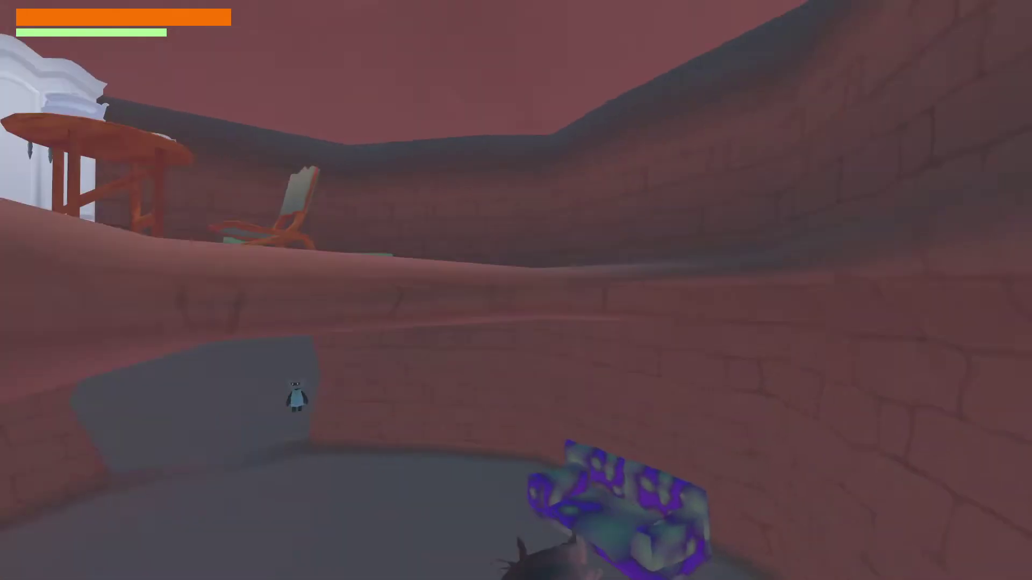
pyautogui.press('w')
pyautogui.press('w')
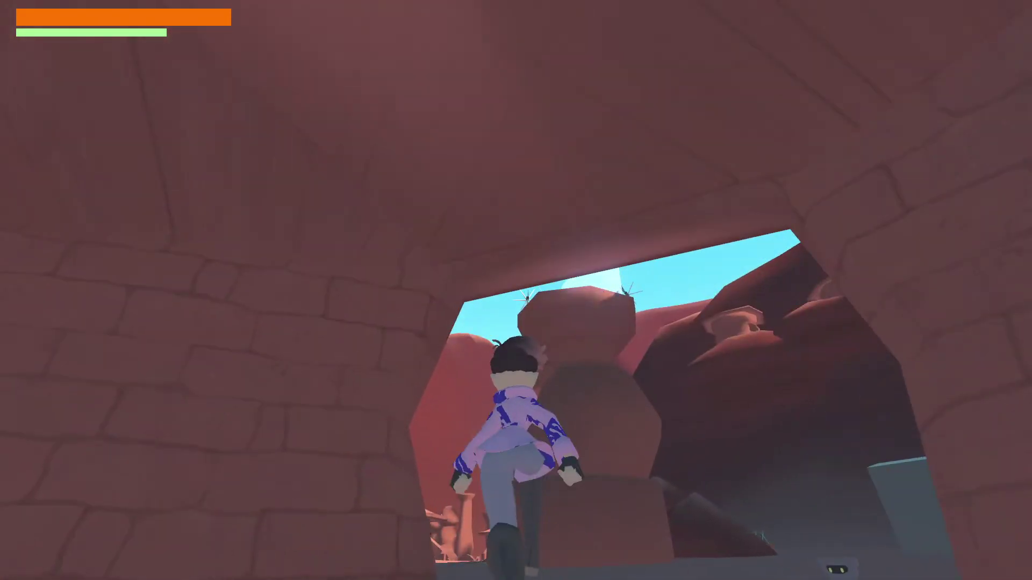
pyautogui.press('w')
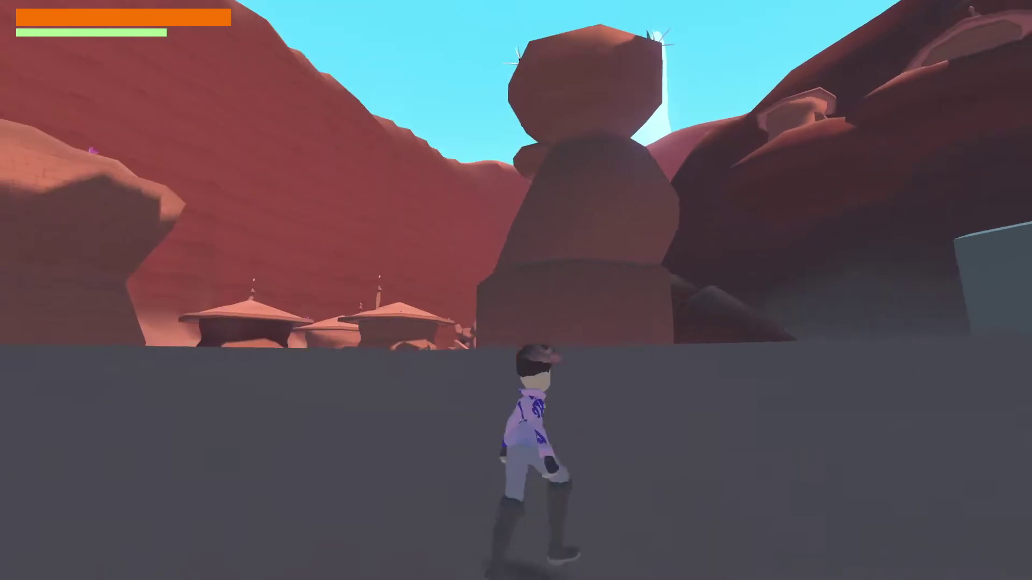
# - Teleport the character to chunk 90 by running teleport(90) in the in-game console
pyautogui.press('`')
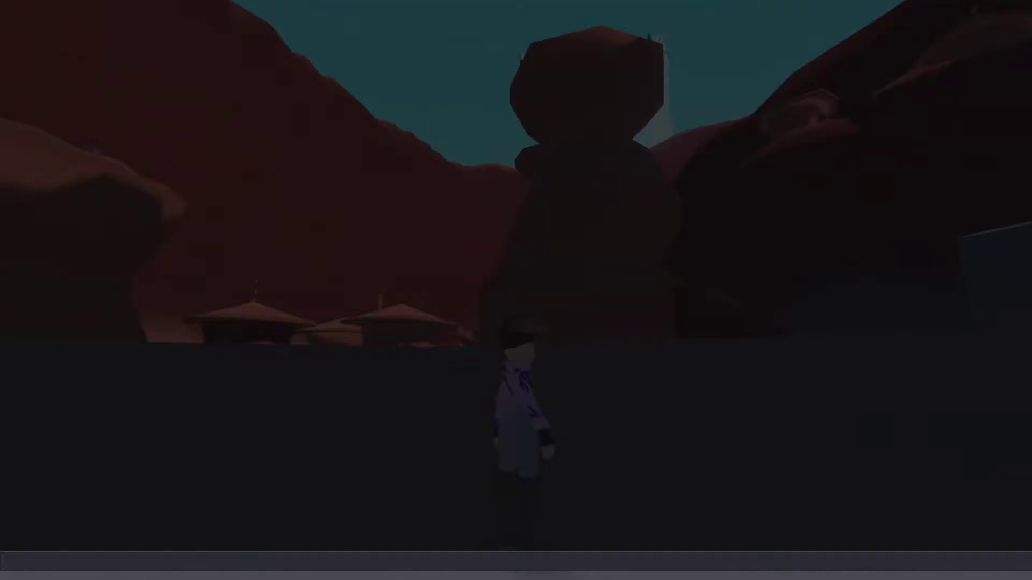
pyautogui.write('teleport(90)')
pyautogui.press('Return')
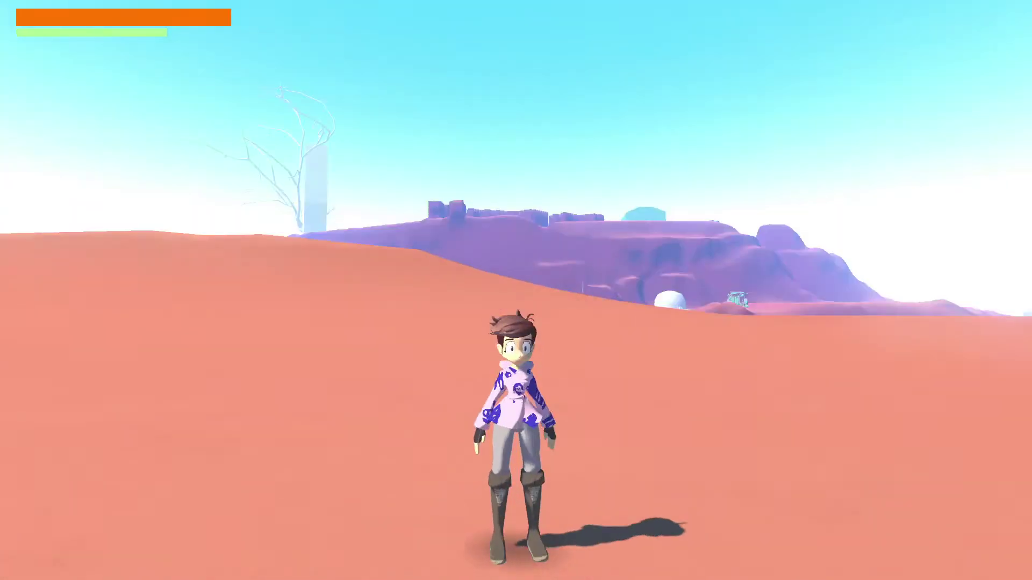
# - Run and jump the character over the dunes towards the large machine structure, viewing the distant terrain on the way
pyautogui.press('w')
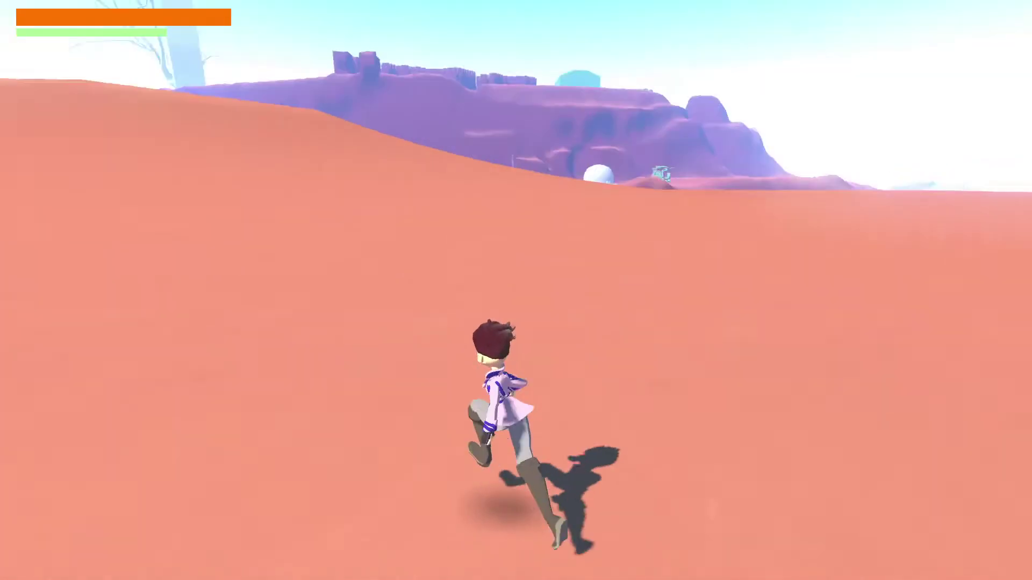
pyautogui.press('space')
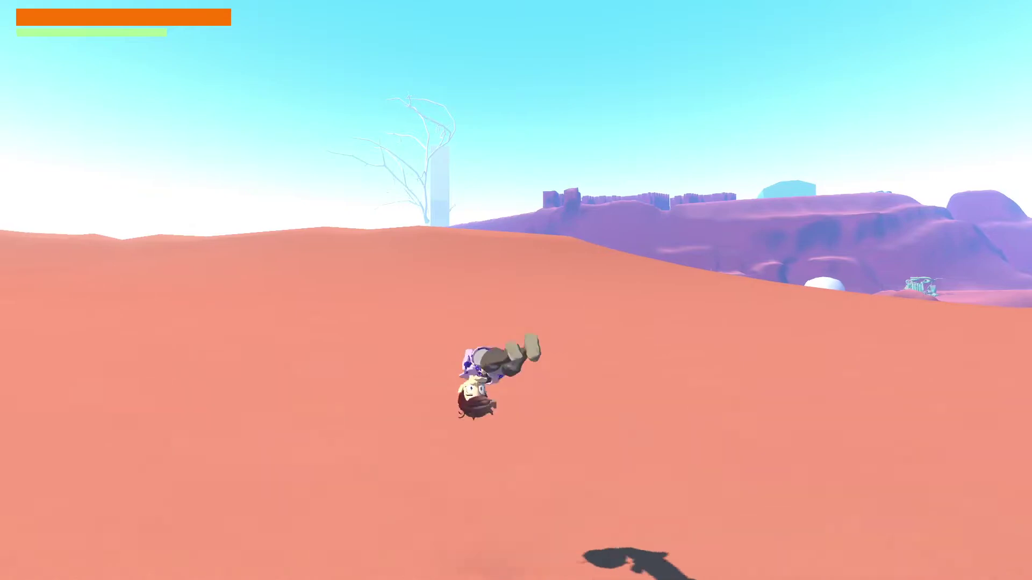
pyautogui.press('space')
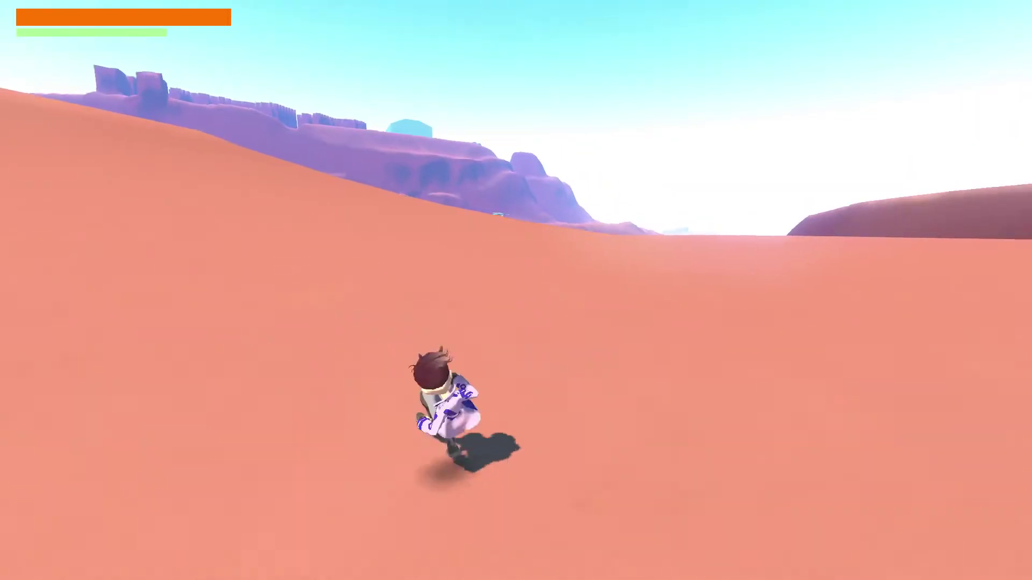
pyautogui.press('w')
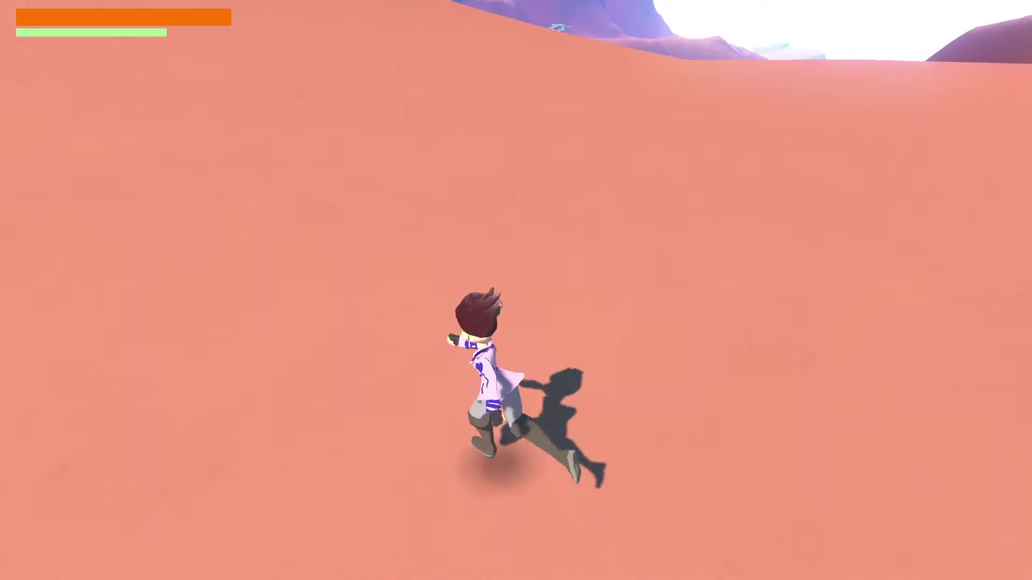
pyautogui.press('space')
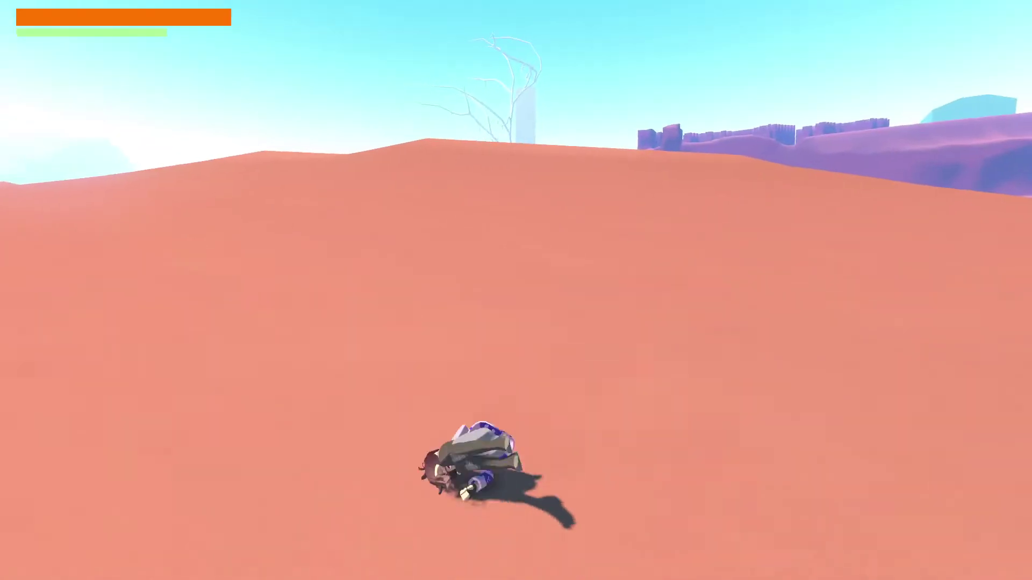
pyautogui.press('space')
pyautogui.press('space')
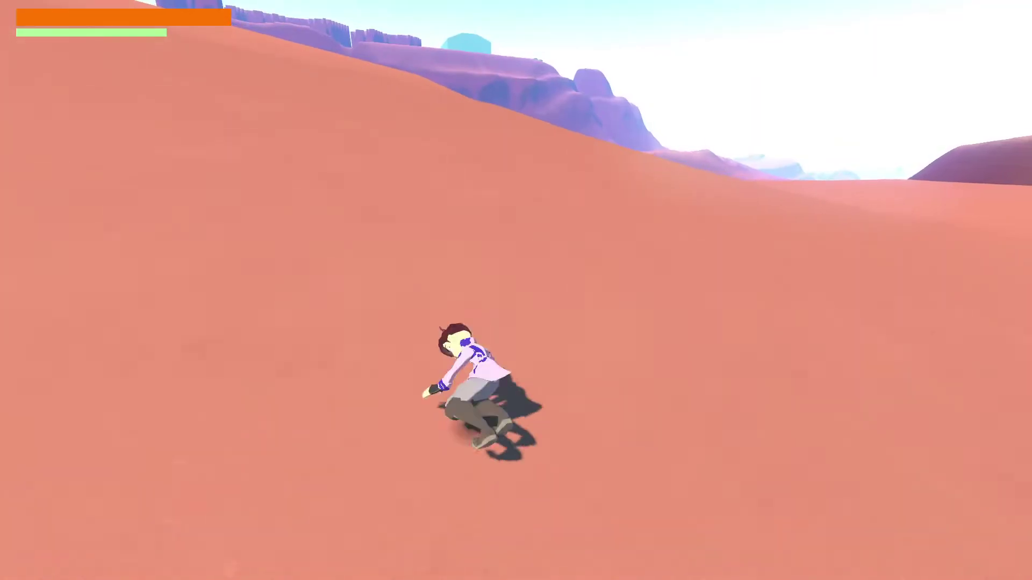
pyautogui.press('space')
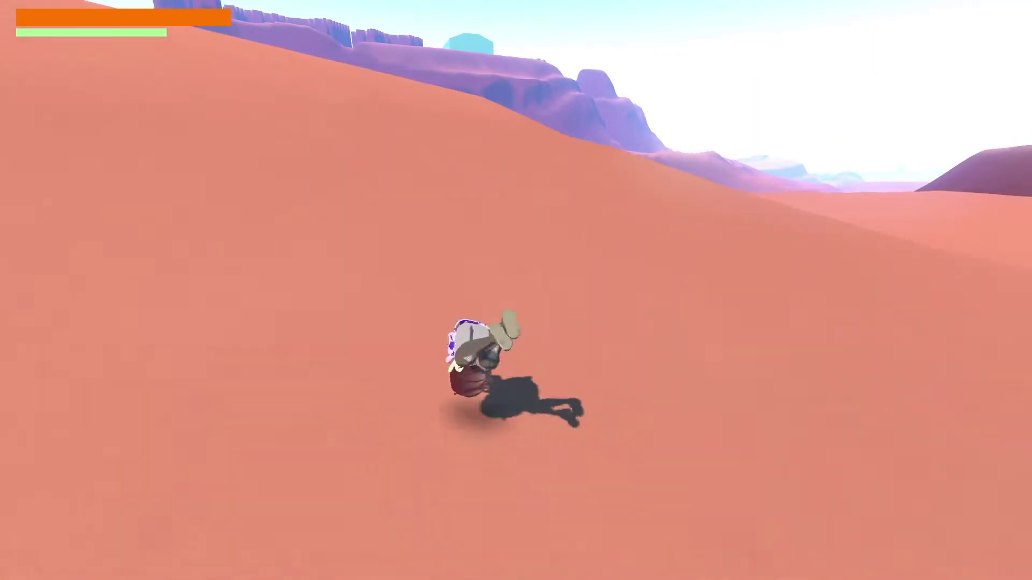
pyautogui.press('w')
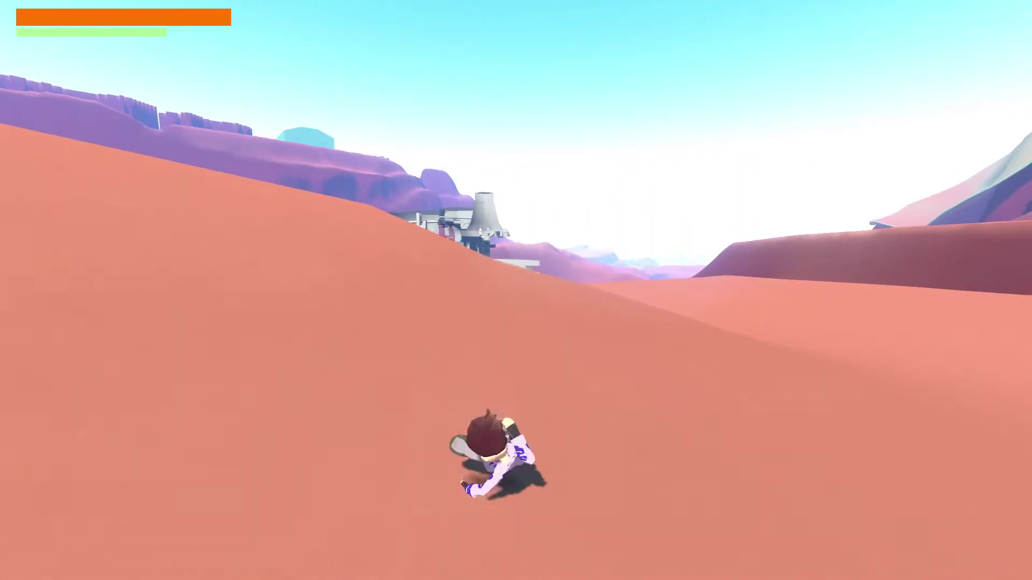
pyautogui.press('space')
pyautogui.press('space')
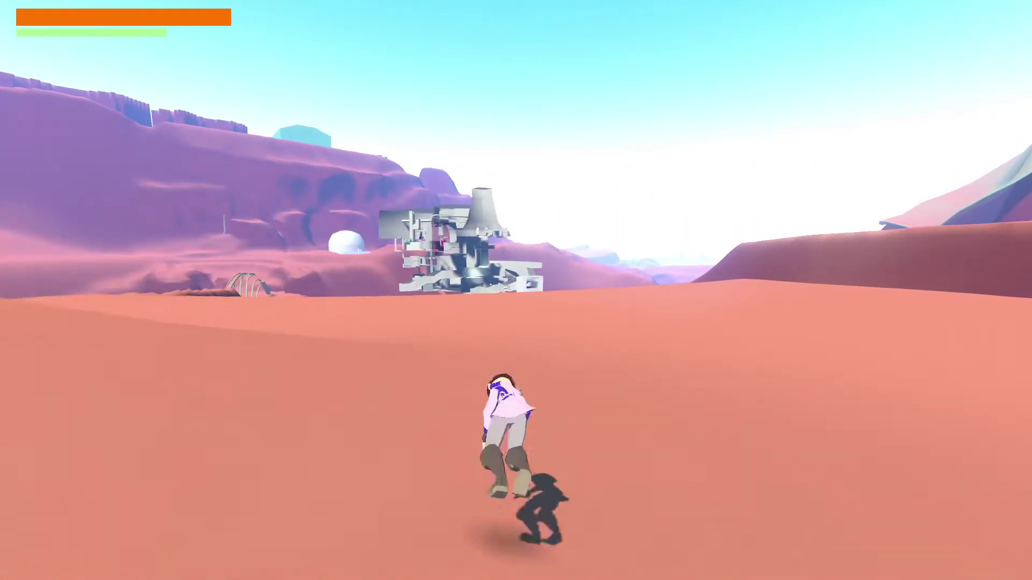
# - Run and jump the character over the dunes to the machine structure and into the open white block beside it
pyautogui.press('w')
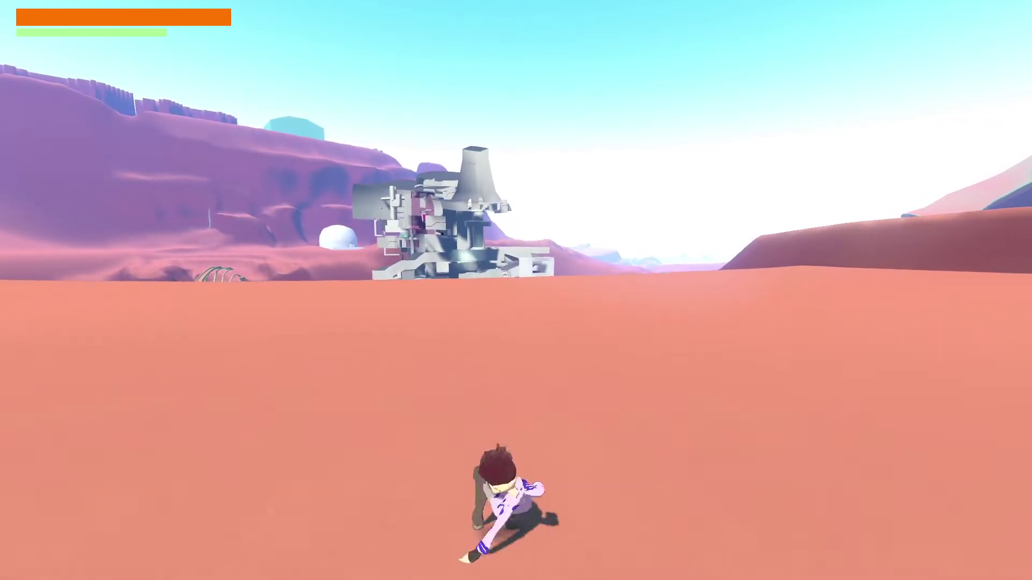
pyautogui.press('w')
pyautogui.press('w')
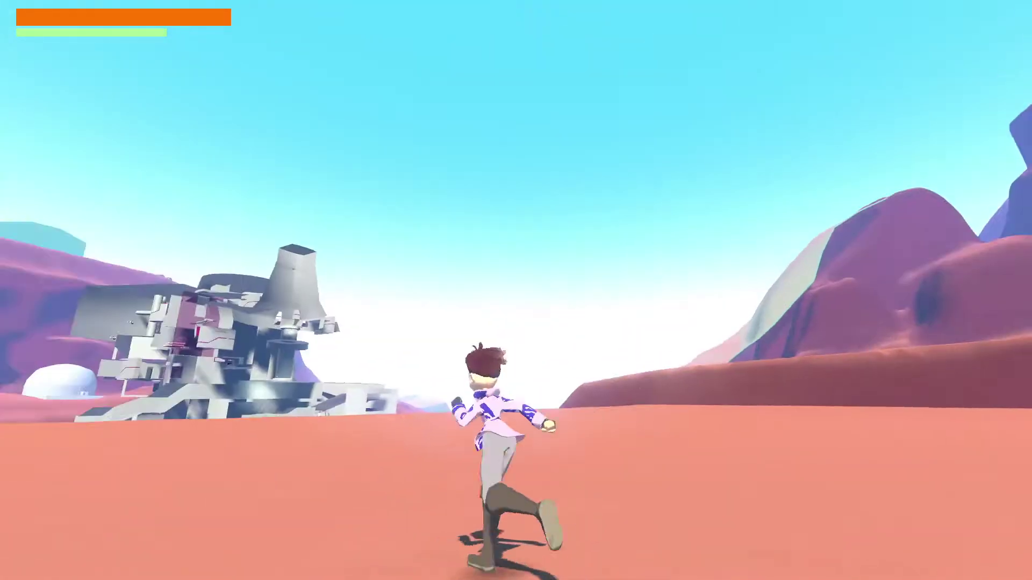
pyautogui.press('space')
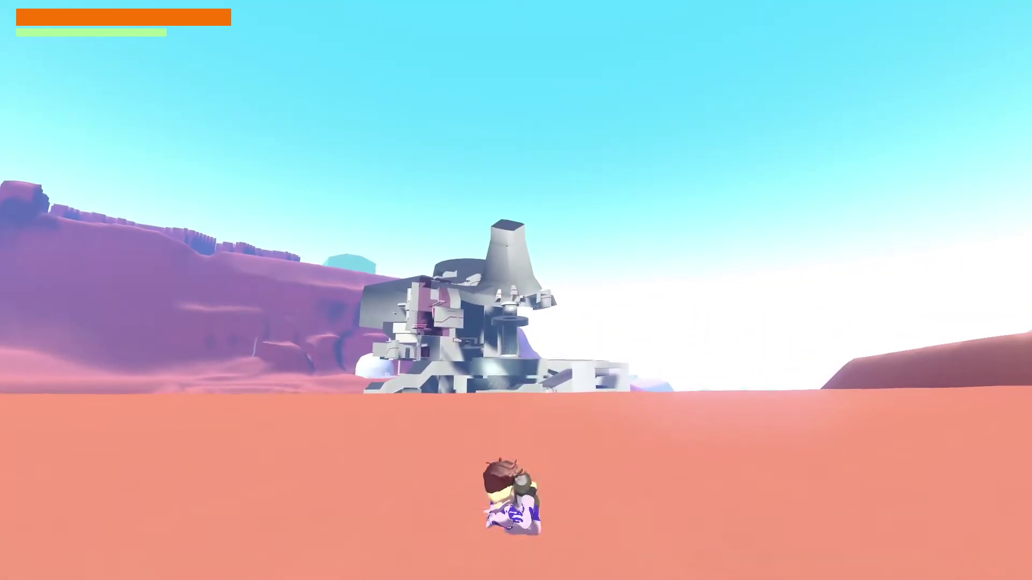
pyautogui.press('space')
pyautogui.press('space')
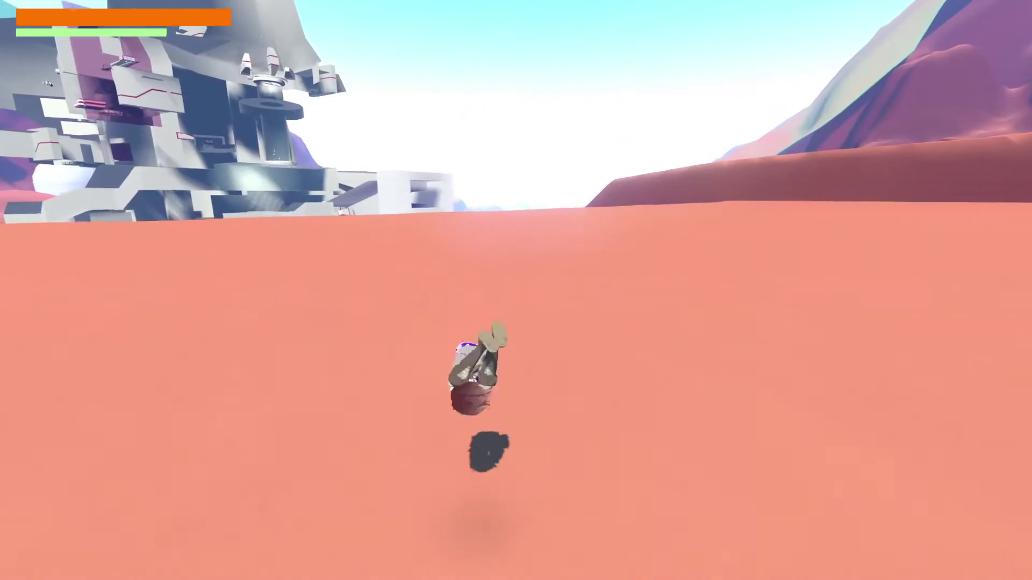
pyautogui.press('space')
pyautogui.press('space')
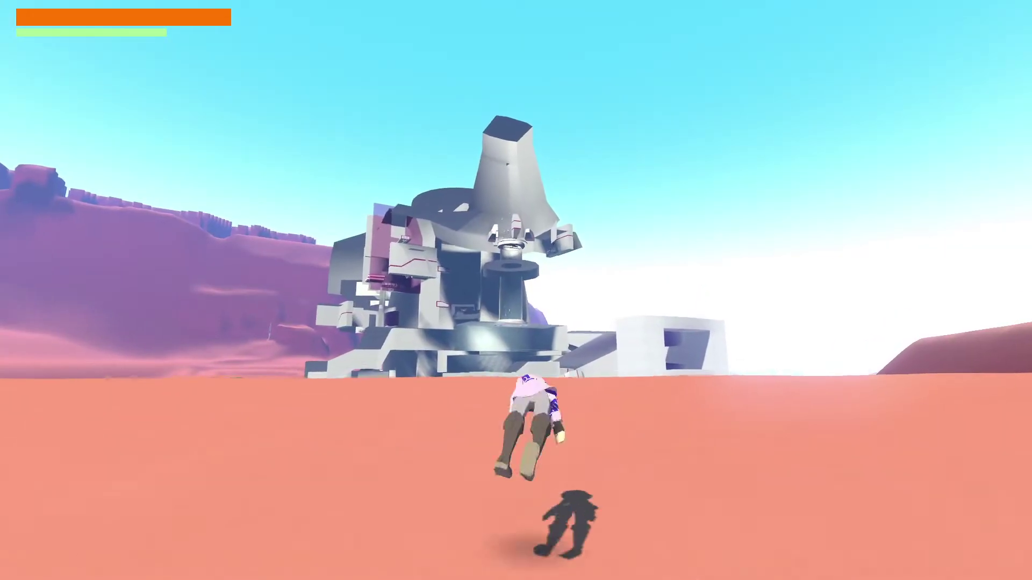
pyautogui.press('space')
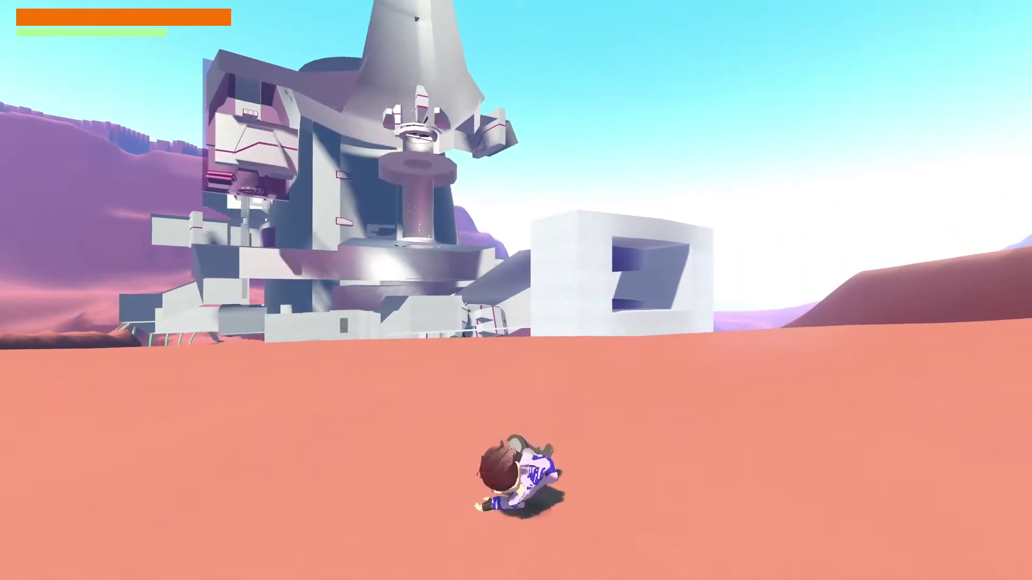
pyautogui.press('space')
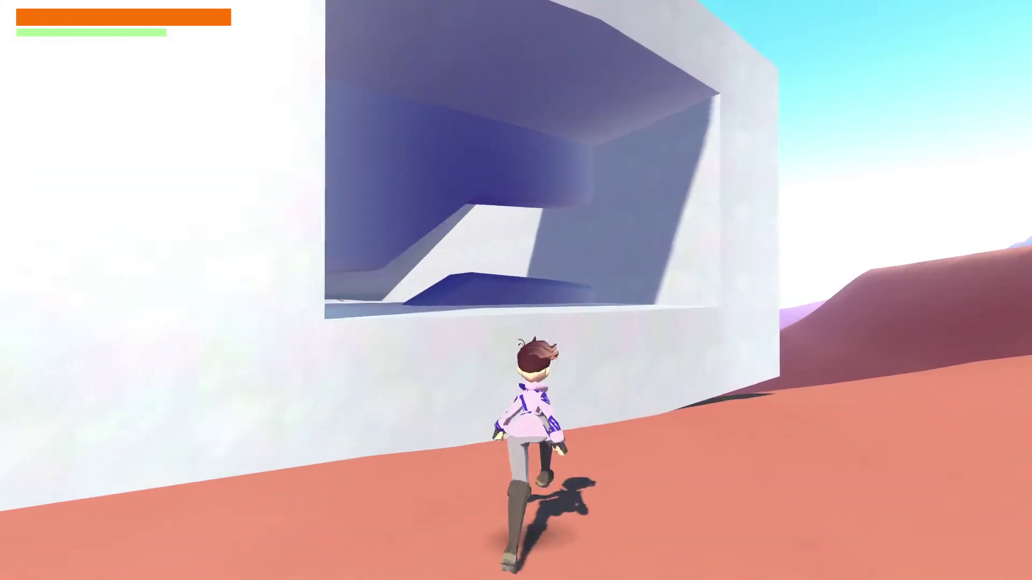
pyautogui.press('w')
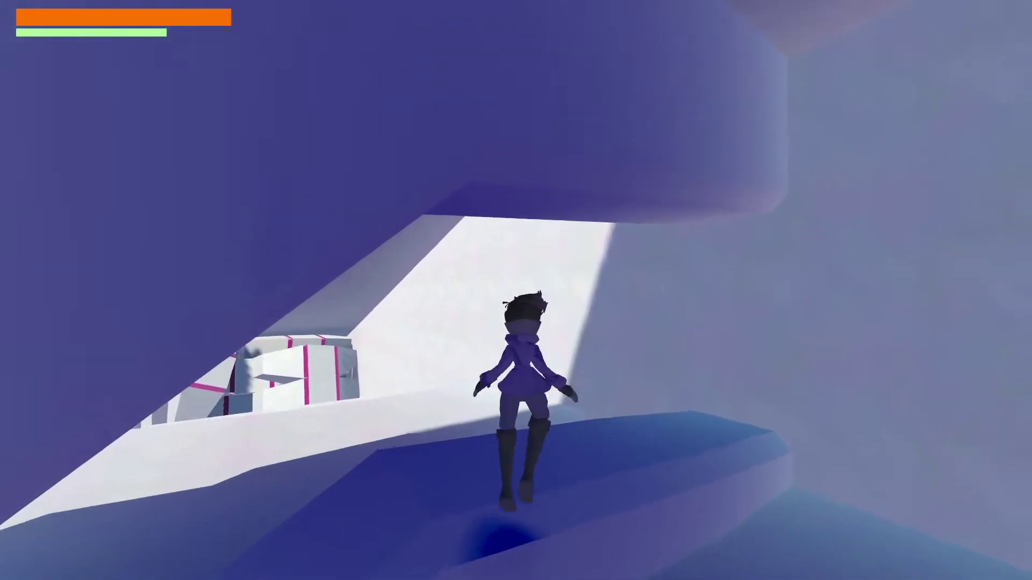
# - Explore the white block's interior hall and examine the distant desert terrain from its open end
pyautogui.press('s')
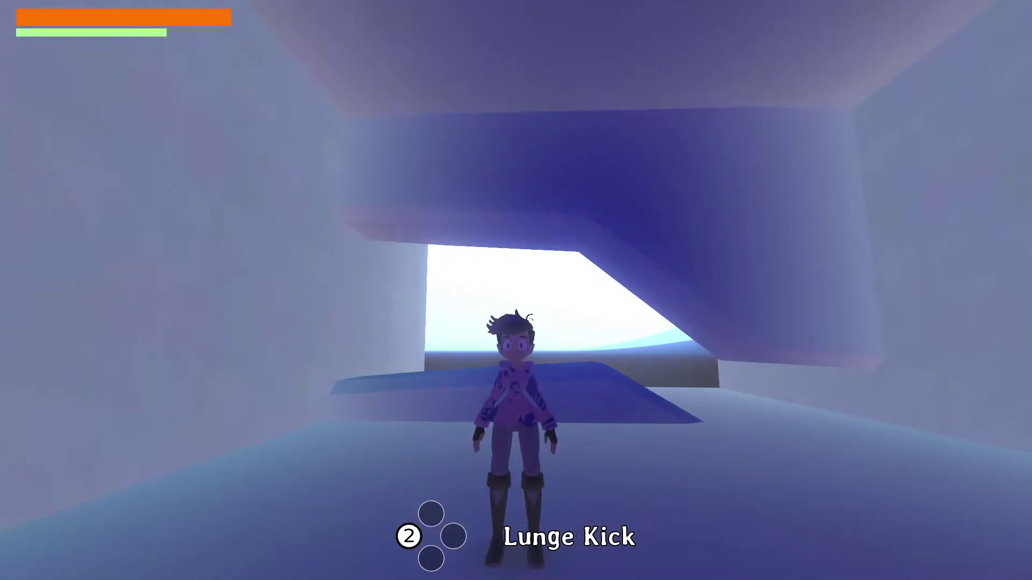
pyautogui.press('w')
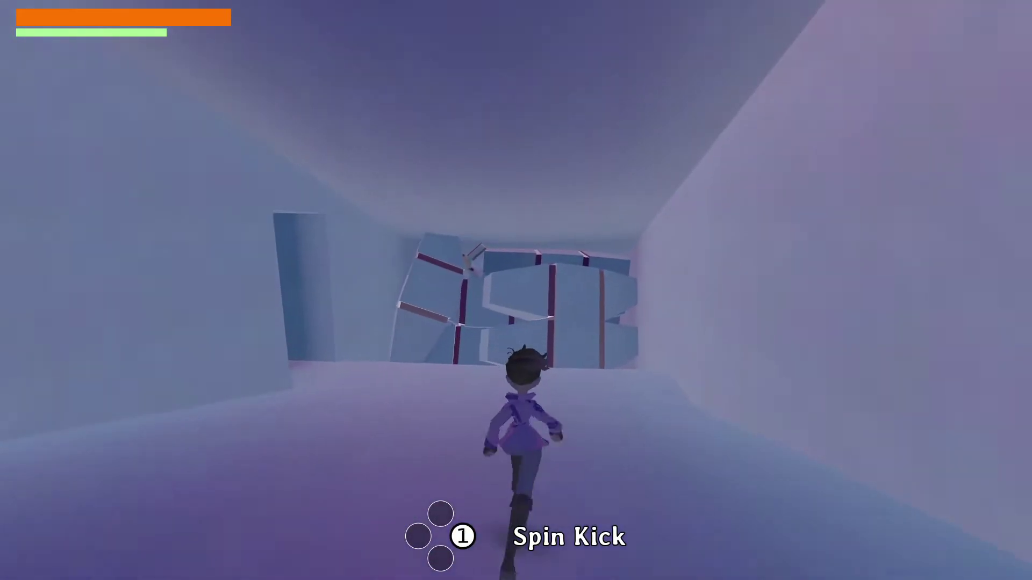
pyautogui.press('w')
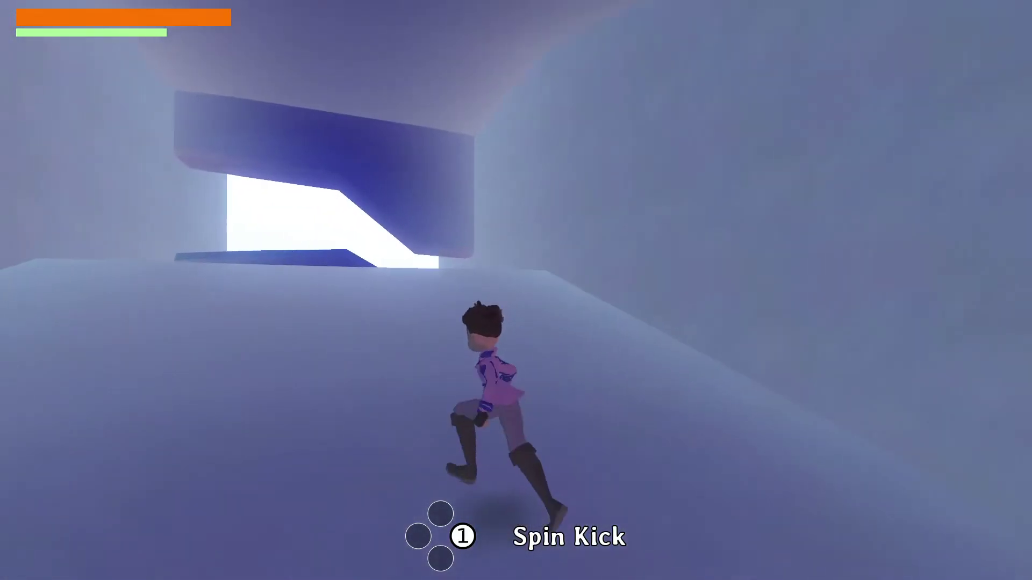
pyautogui.press('w')
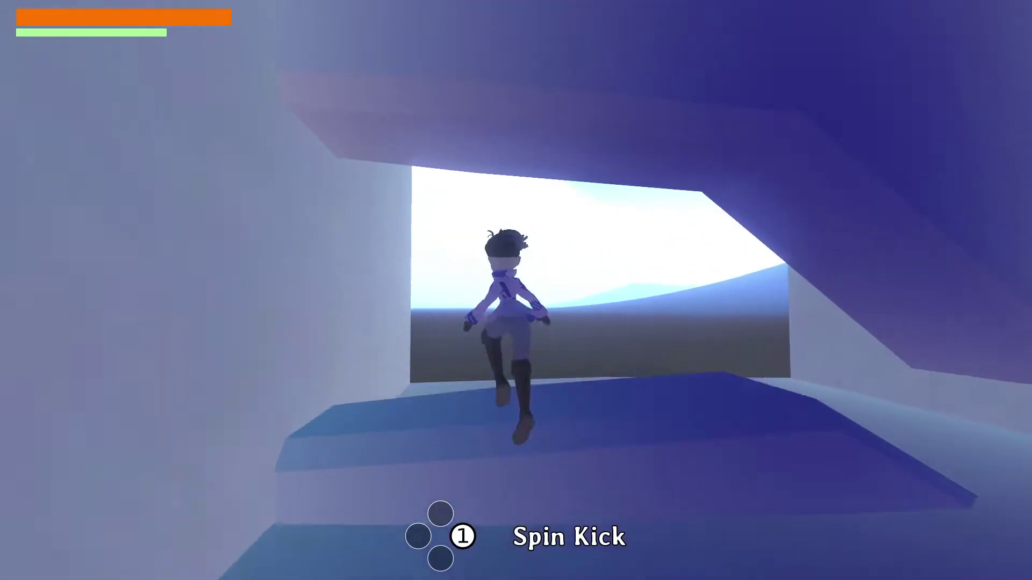
pyautogui.press('w')
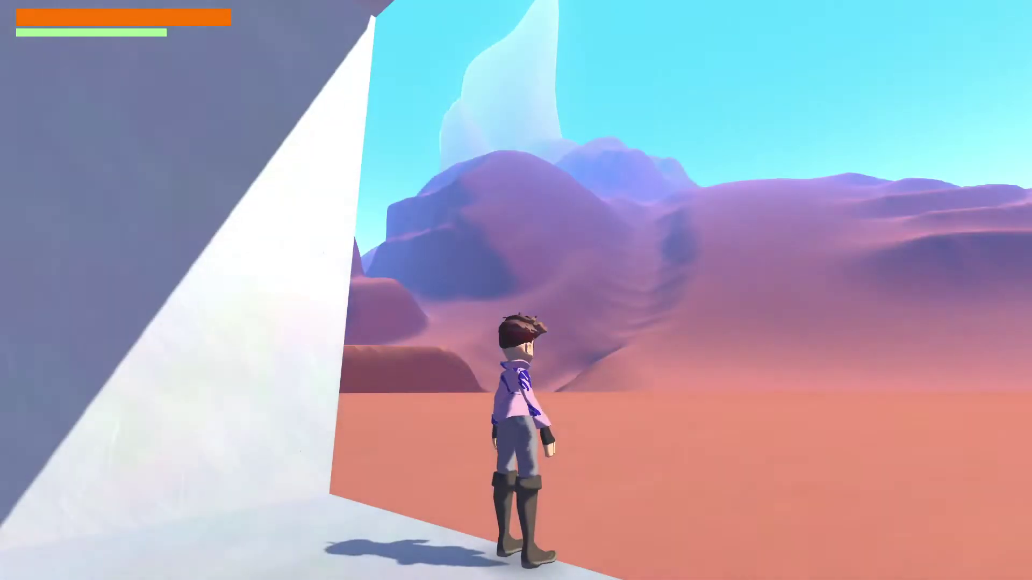
pyautogui.press('s')
pyautogui.press('space')
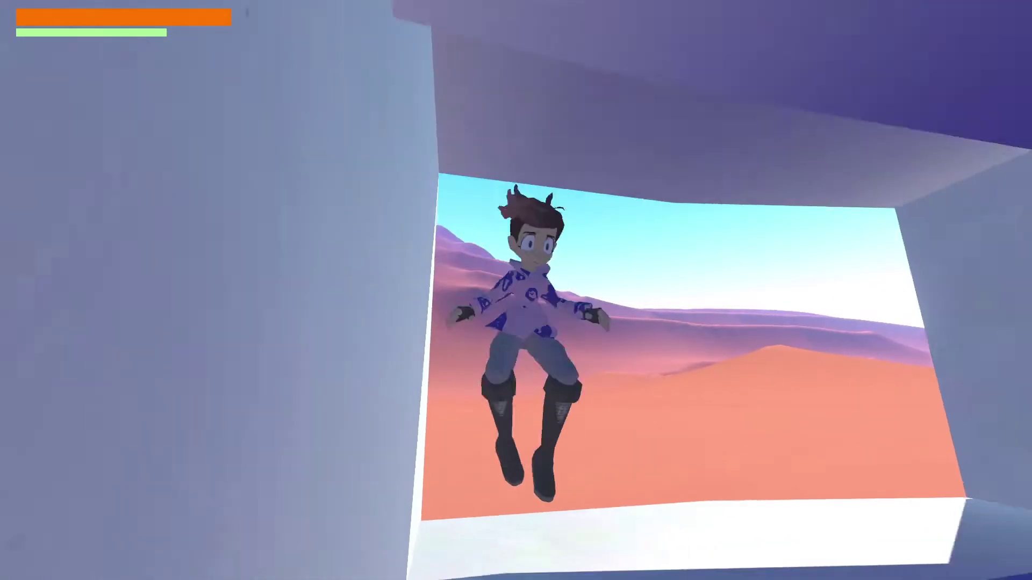
# - Run the character back down the hall, through the side doorway and along the narrow corridor
pyautogui.press('w')
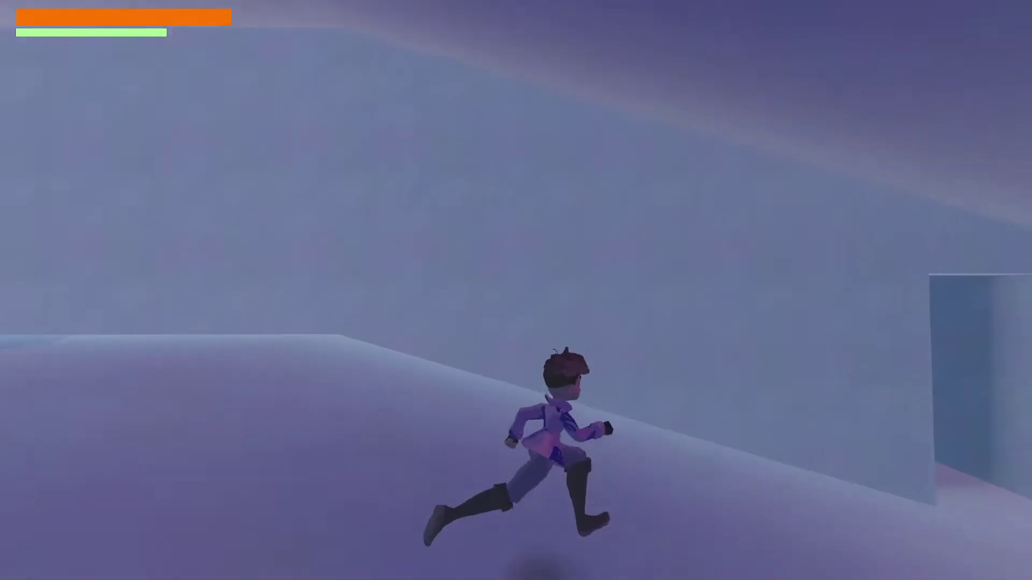
pyautogui.press('w')
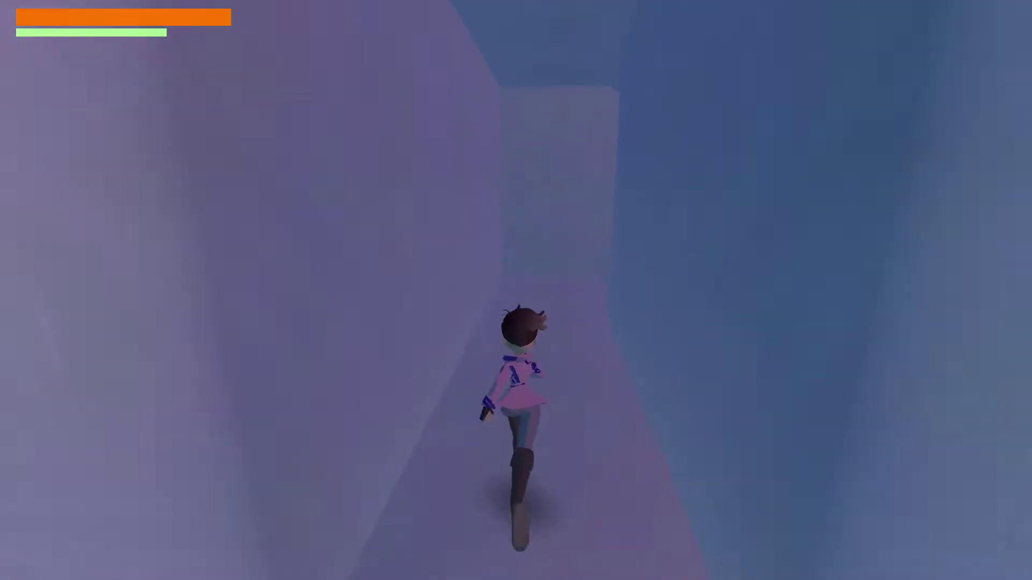
pyautogui.press('w')
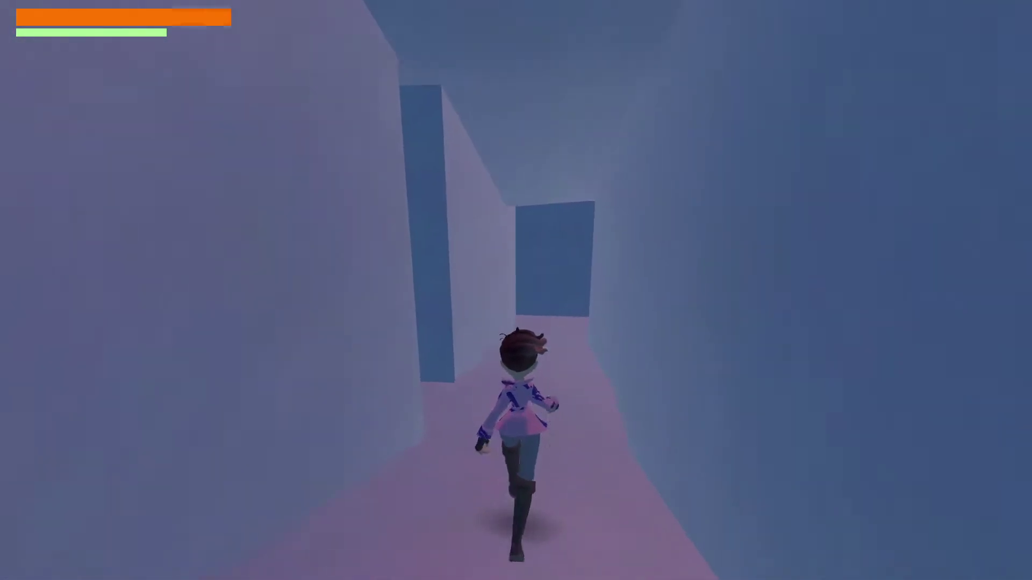
pyautogui.press('w')
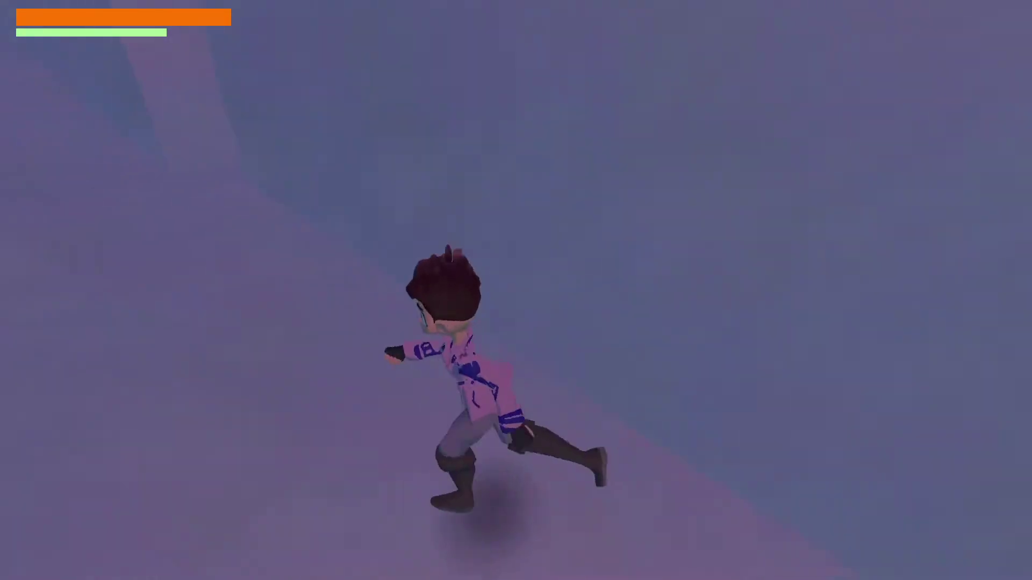
pyautogui.press('w')
# - Equip the Gravity Cannon, save at the pedestal below the patterned wall panel, and briefly open the in-game console
pyautogui.press('Right')
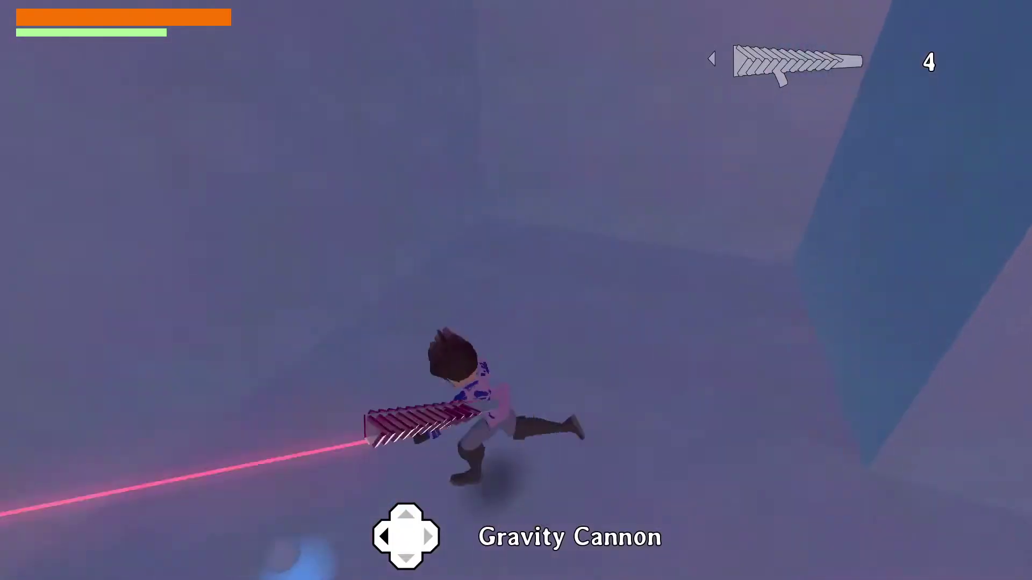
pyautogui.press('w')
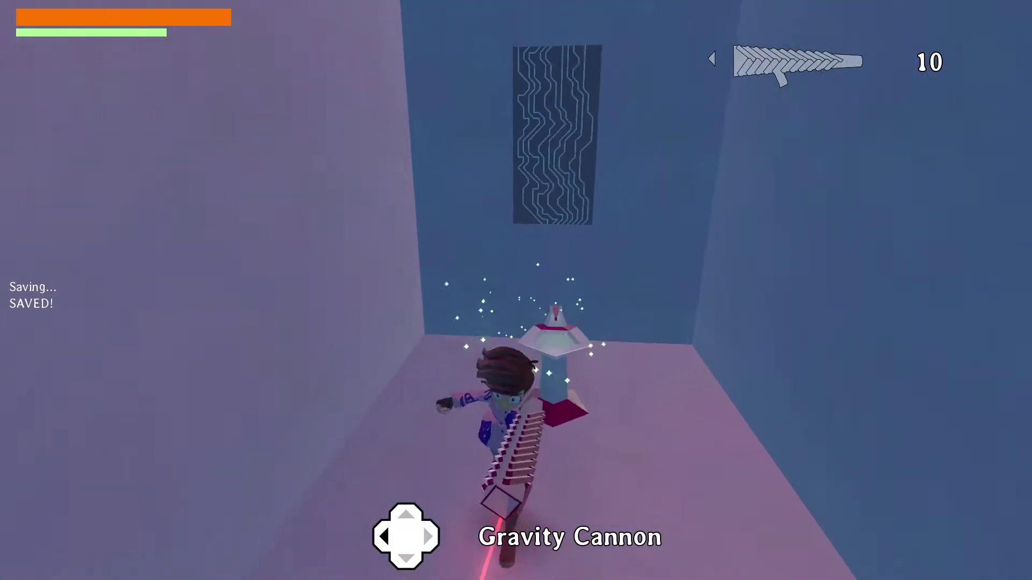
pyautogui.press('s')
pyautogui.press('`')
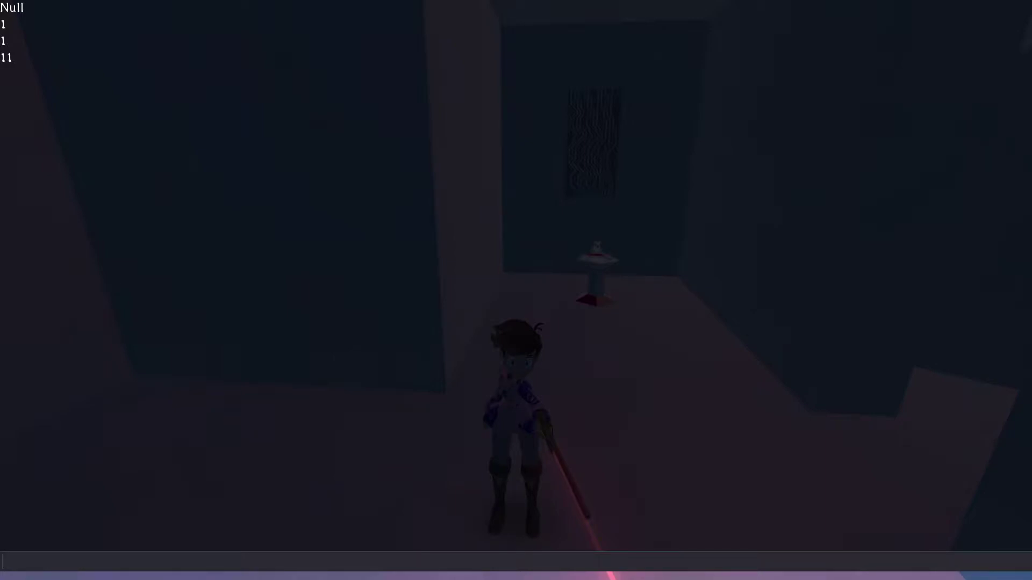
pyautogui.press('`')
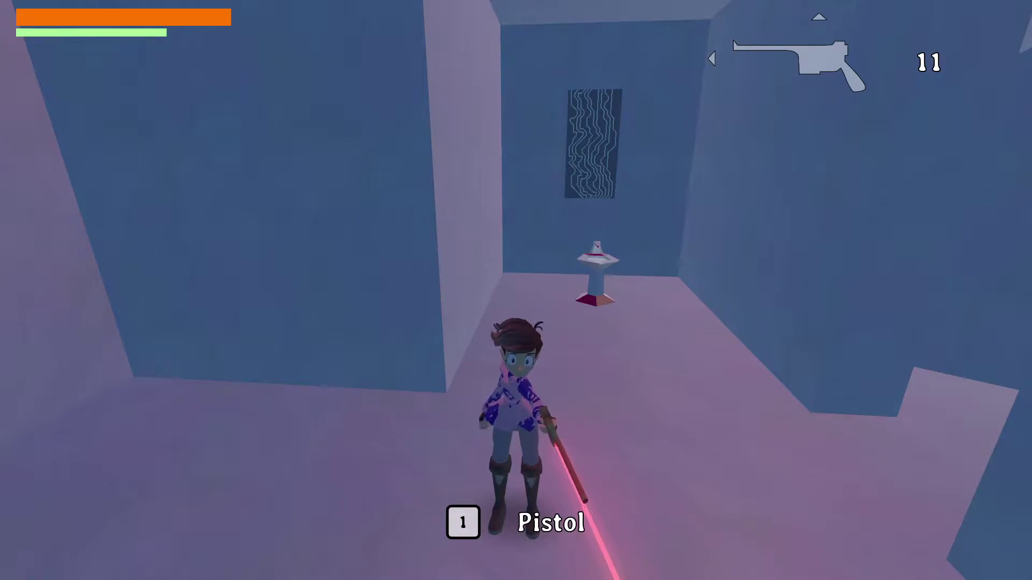
# - Put the pistol away and run the character out through the corridor into the large hall
pyautogui.press('w')
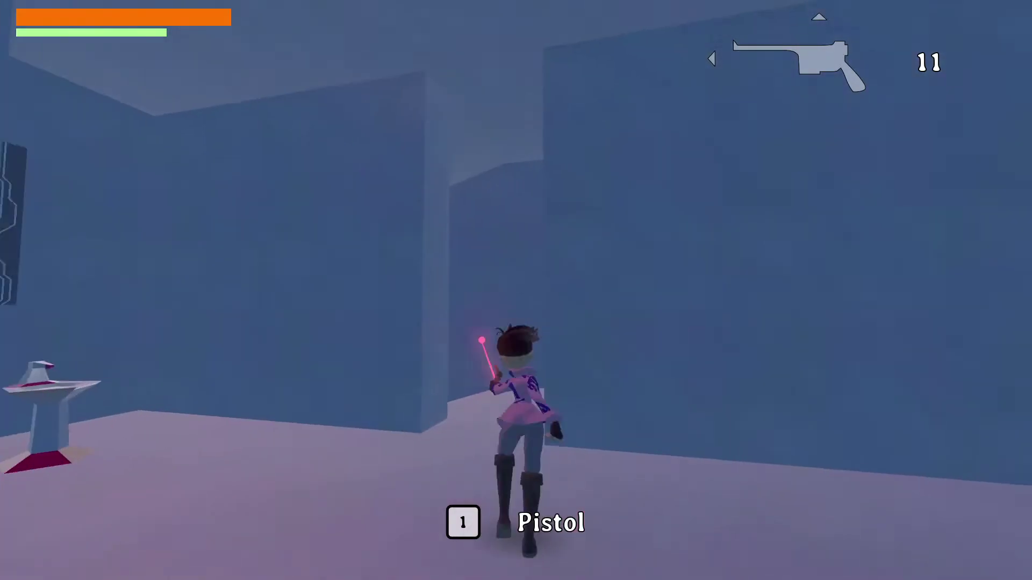
pyautogui.press('1')
pyautogui.press('w')
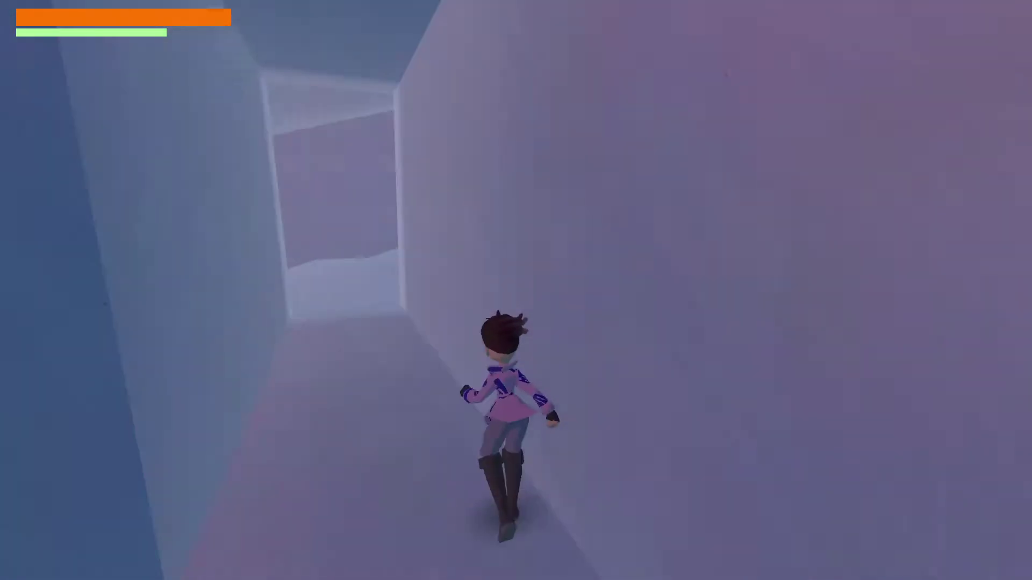
pyautogui.press('d')
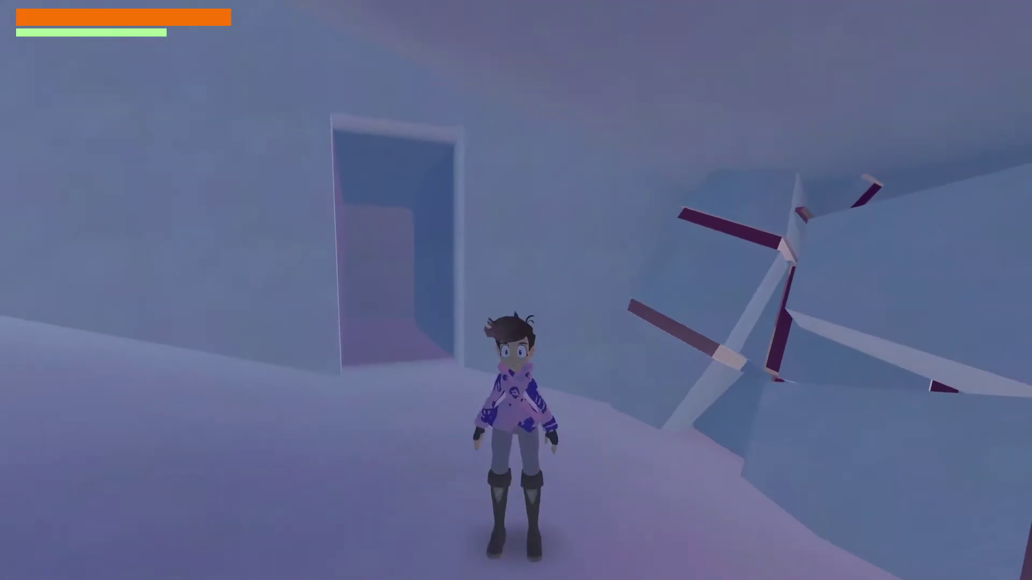
# - Climb the character over the tilted blocks piled up at the end of the hall and look around behind them
pyautogui.press('w')
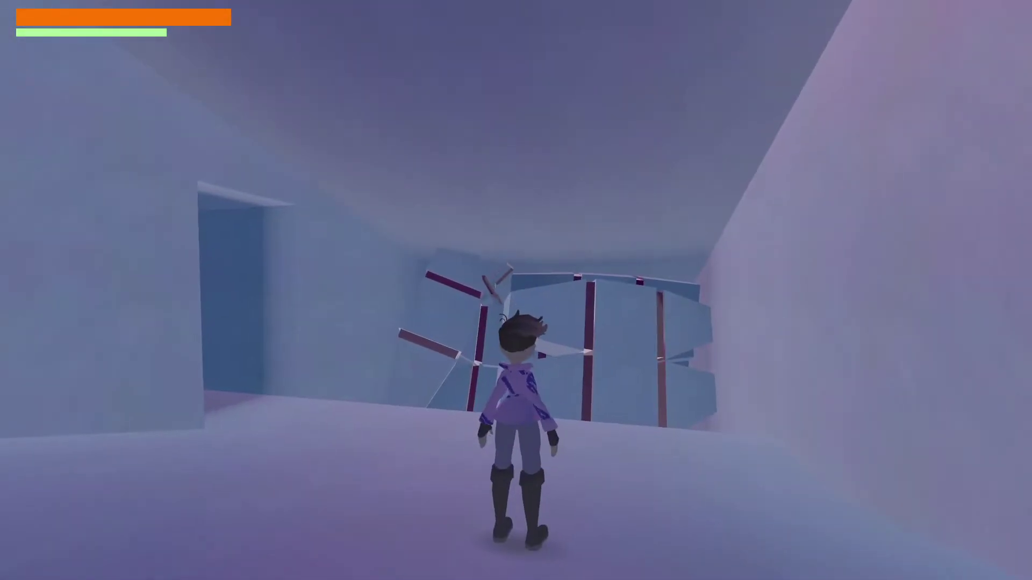
pyautogui.press('w')
pyautogui.press('space')
pyautogui.press('w')
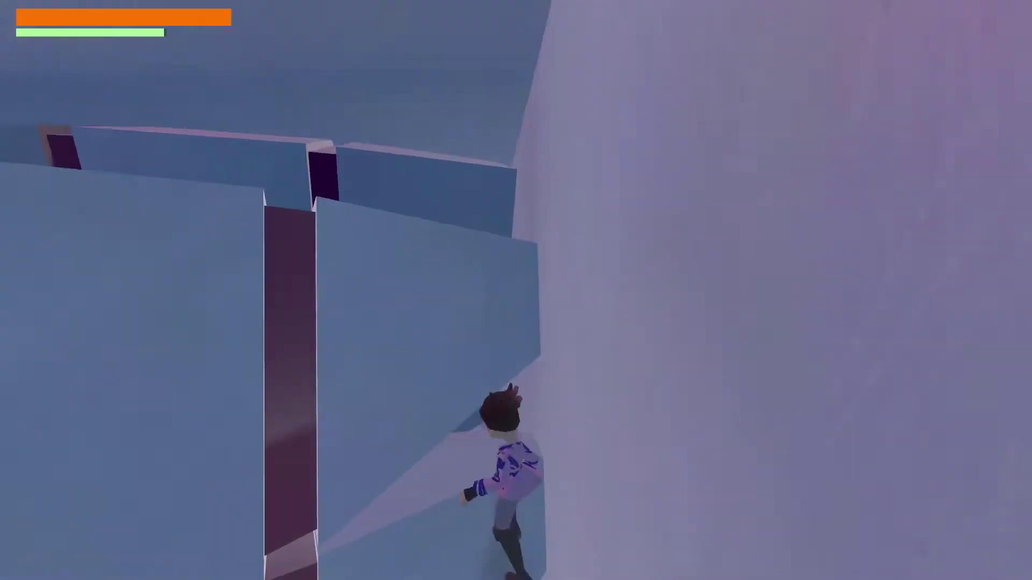
pyautogui.press('space')
pyautogui.press('w')
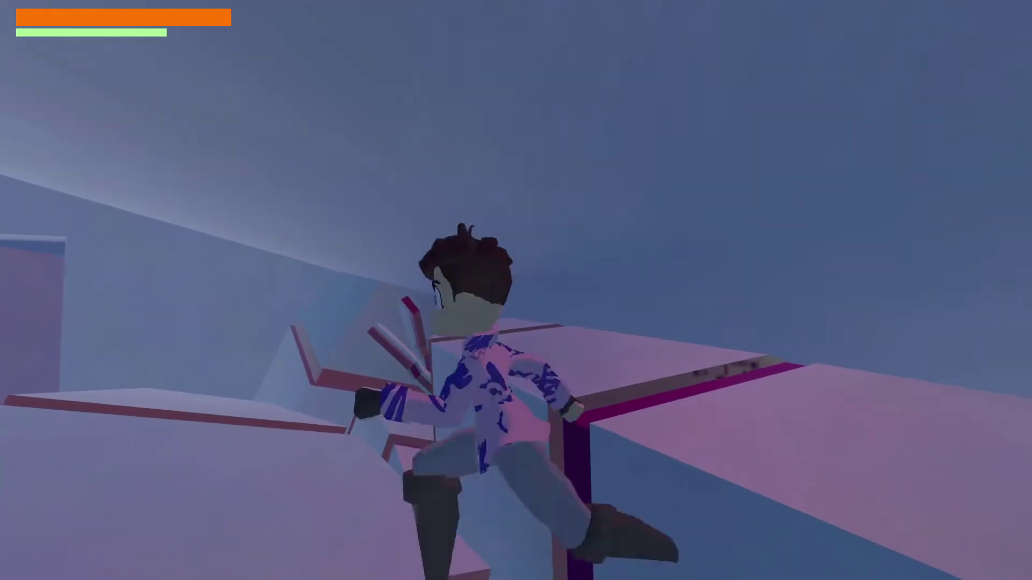
pyautogui.press('w')
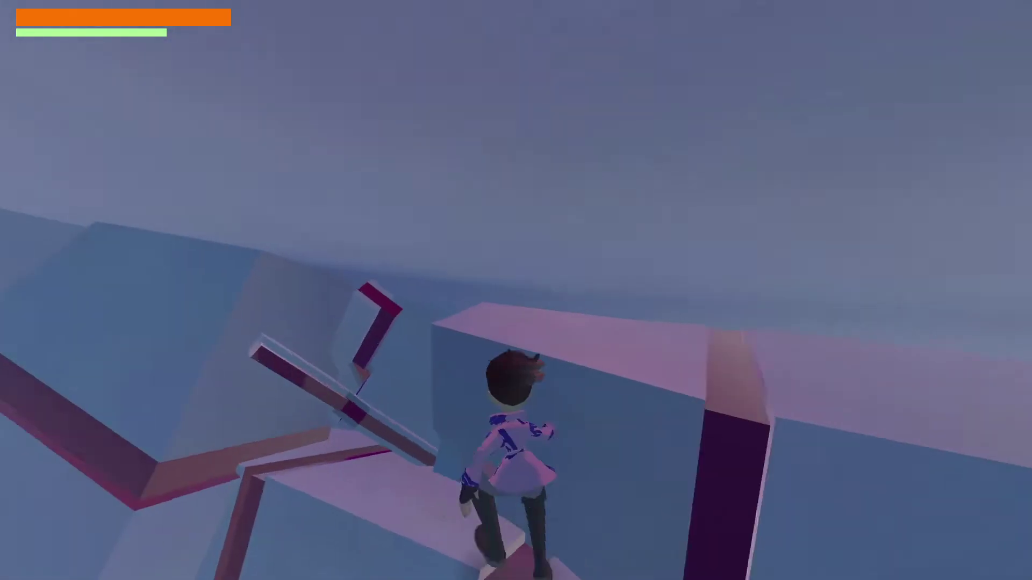
pyautogui.press('space')
pyautogui.press('w')
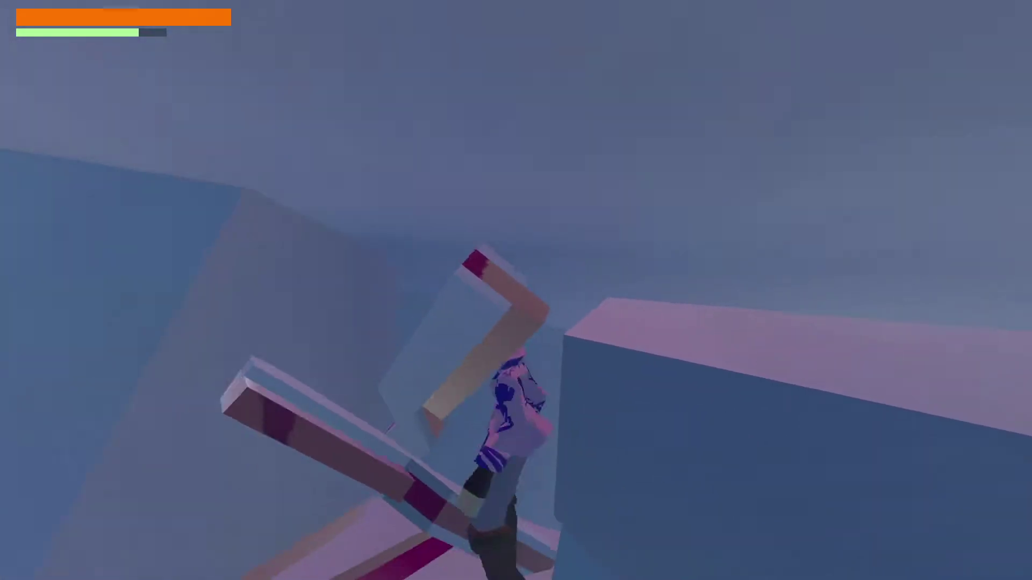
pyautogui.press('w')
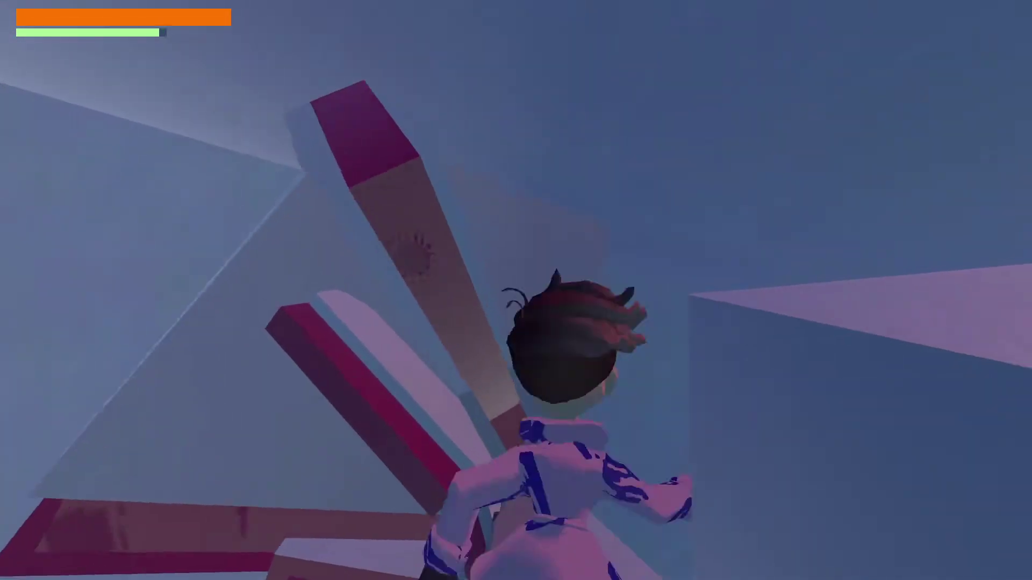
pyautogui.press('w')
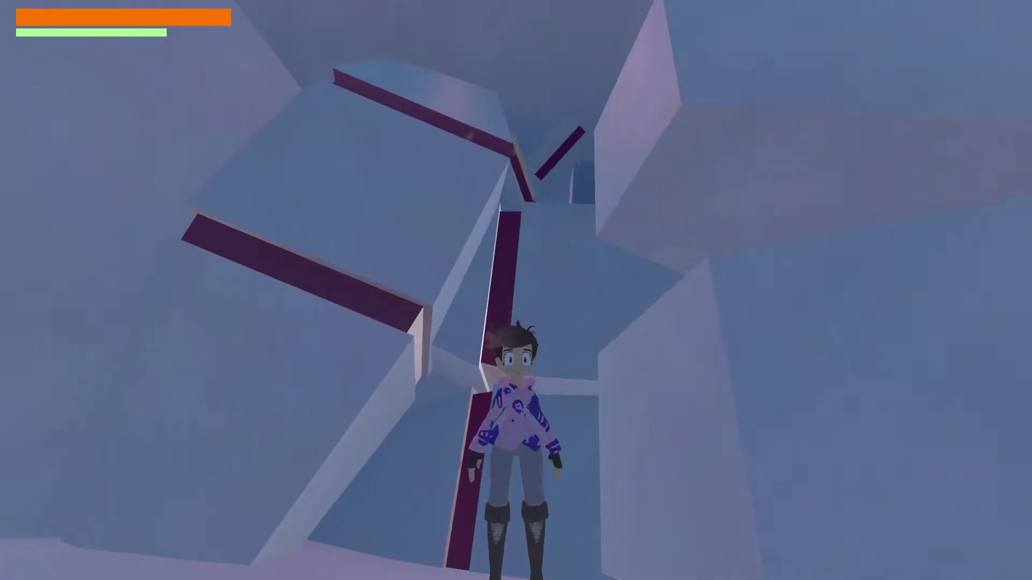
# - Pause the game, switch to the Godot editor and search the project files for "chunk_"
pyautogui.press('Escape')
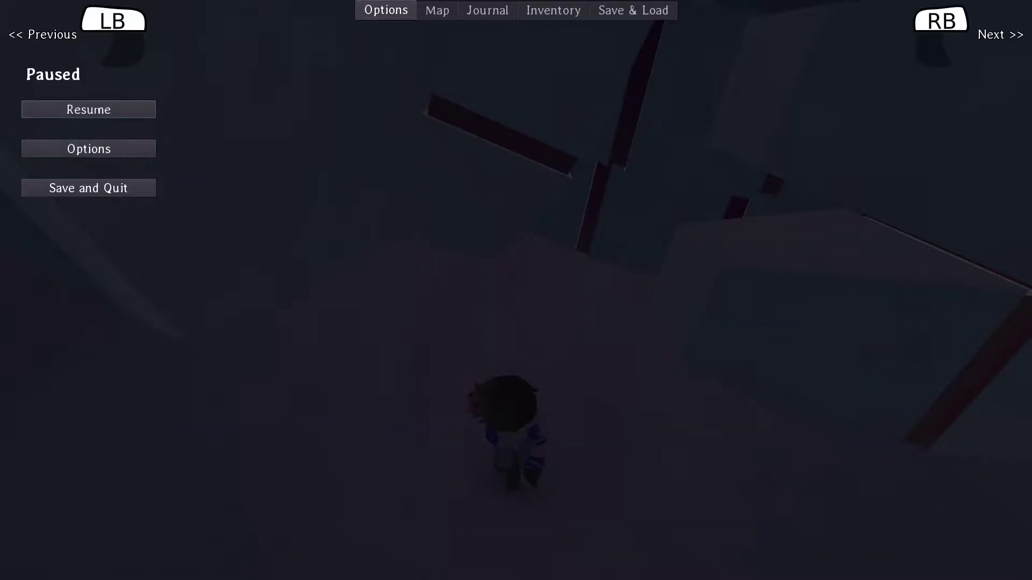
pyautogui.hotkey('alt', 'Tab')
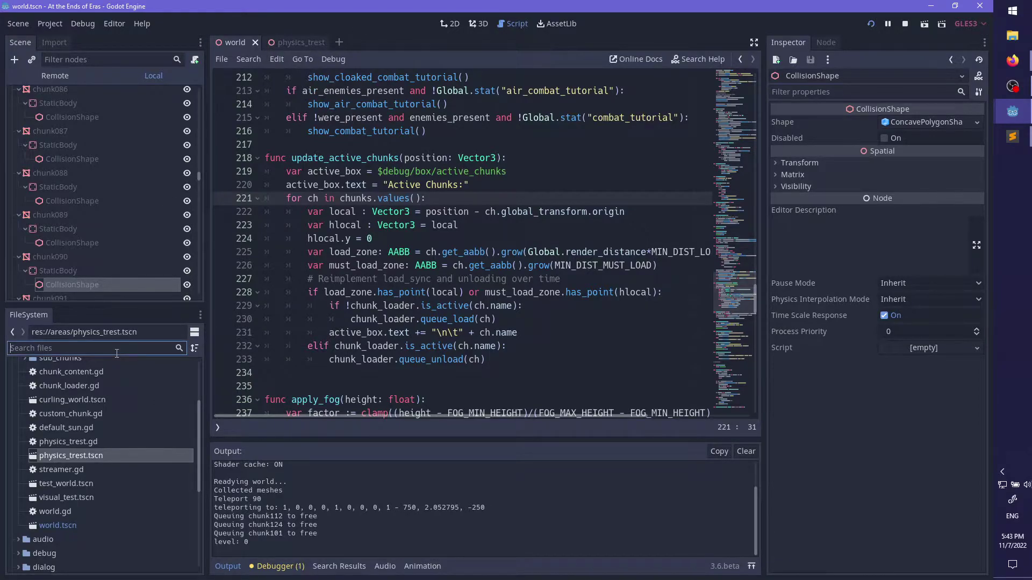
pyautogui.write('chunk_')
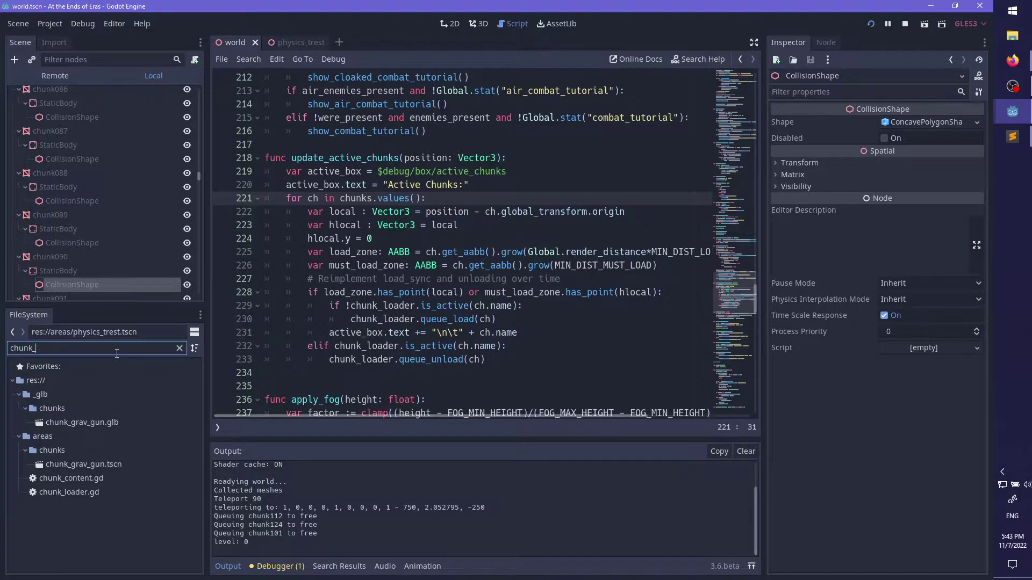
# - Open the chunk_grav_gun.tscn scene from the project files, clear the file search and show its root node in the 3D view
pyautogui.click(79, 464)
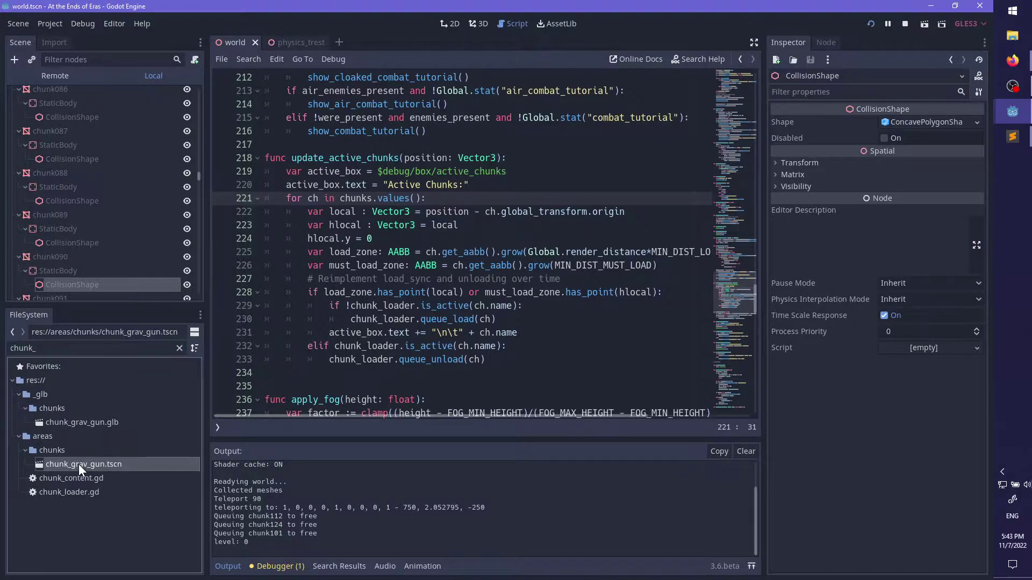
pyautogui.click(178, 348)
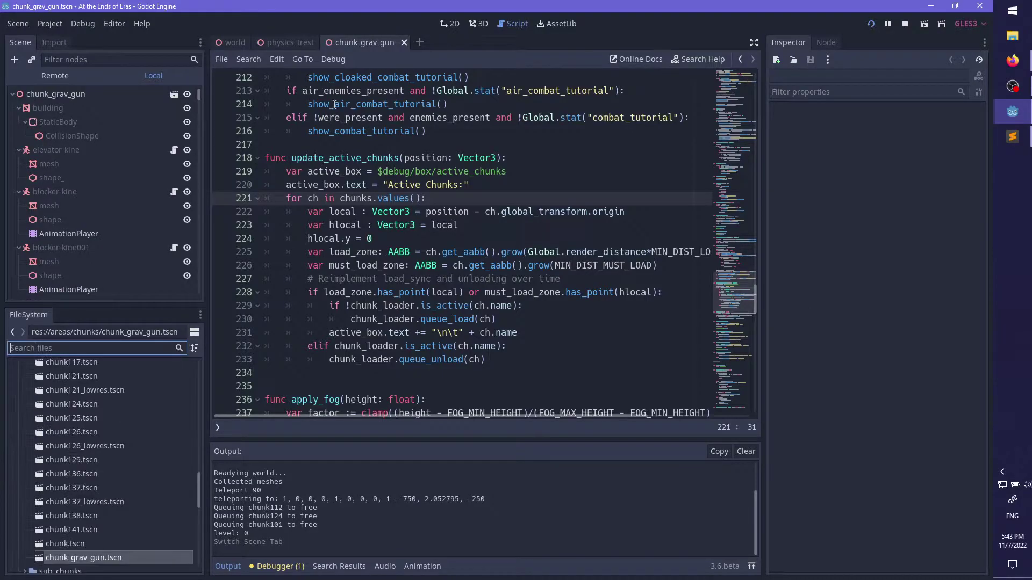
pyautogui.click(86, 94)
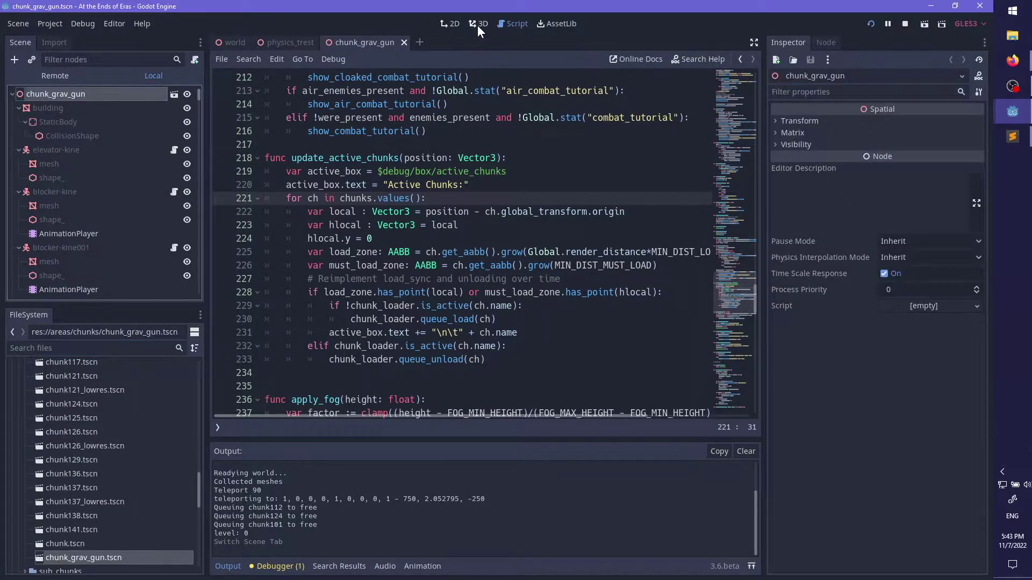
pyautogui.hotkey('ctrl', 'F2')
pyautogui.scroll(-10, 518, 187)
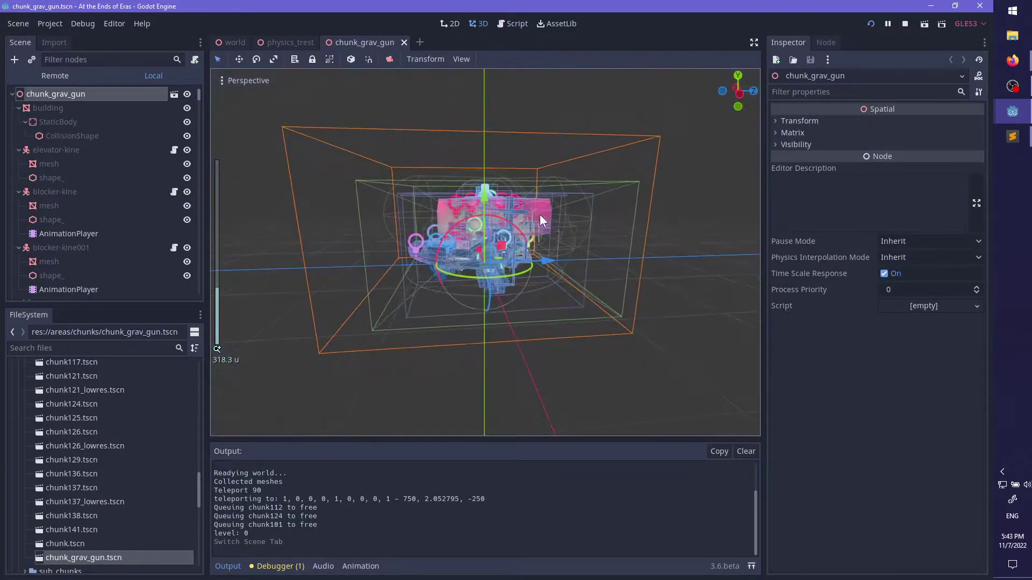
pyautogui.scroll(6, 472, 285)
# - Add a MultiMeshSystem node under the chunk_grav_gun root and rename it pickups
pyautogui.rightClick(105, 99)
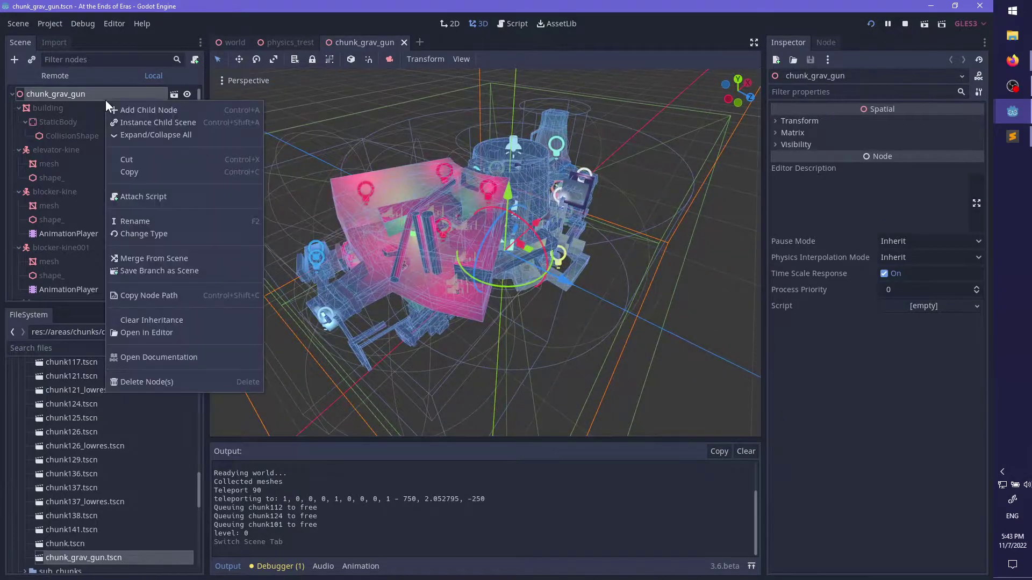
pyautogui.click(79, 98)
pyautogui.hotkey('ctrl', 'a')
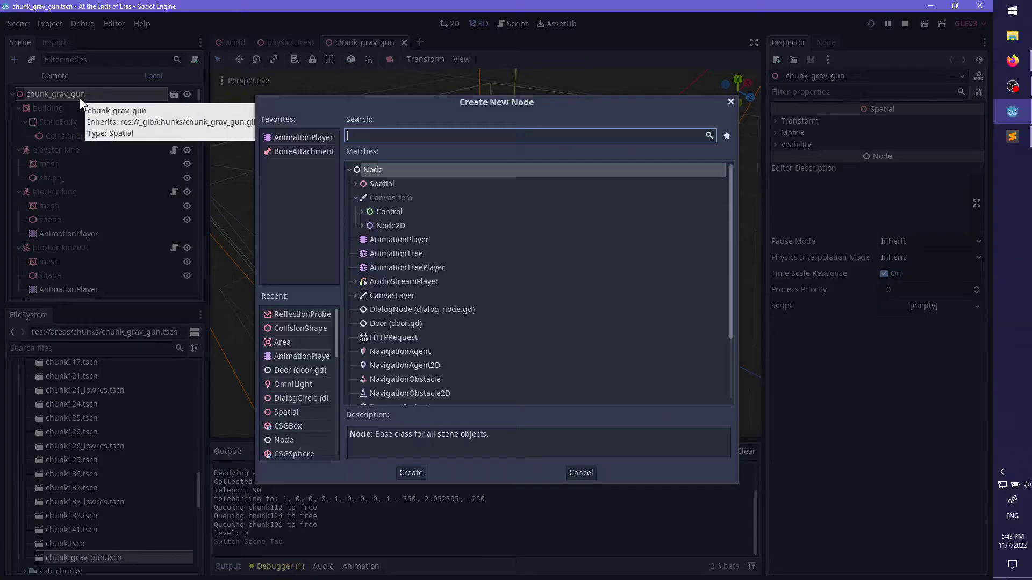
pyautogui.write('multim')
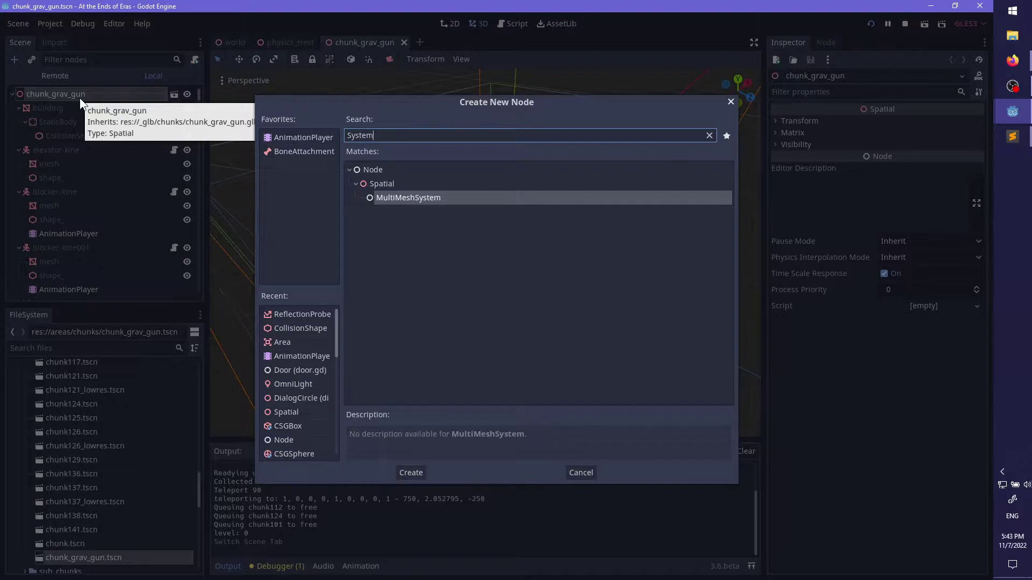
pyautogui.press('Return')
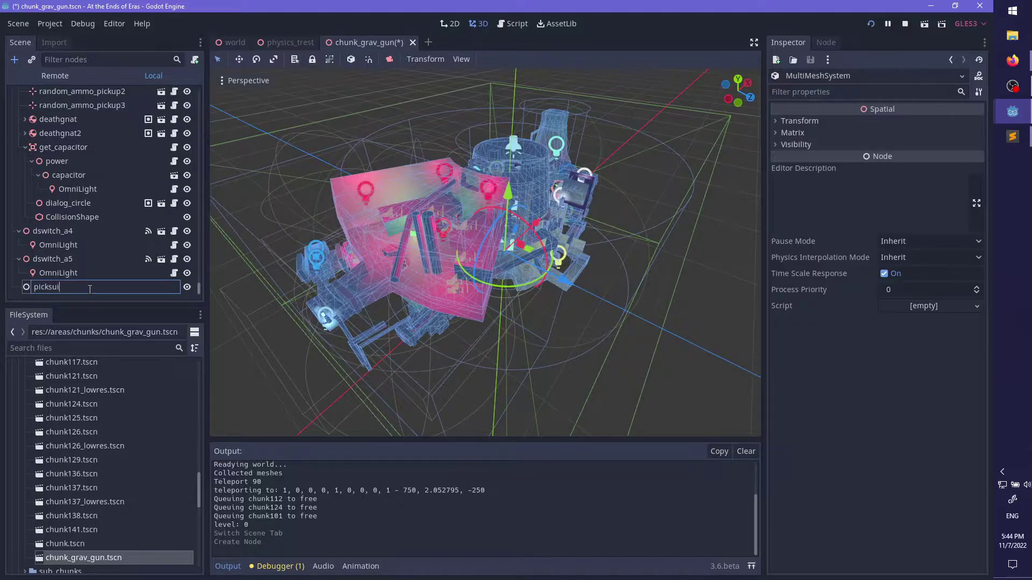
pyautogui.click(89, 288)
pyautogui.write('pickups')
pyautogui.press('Return')
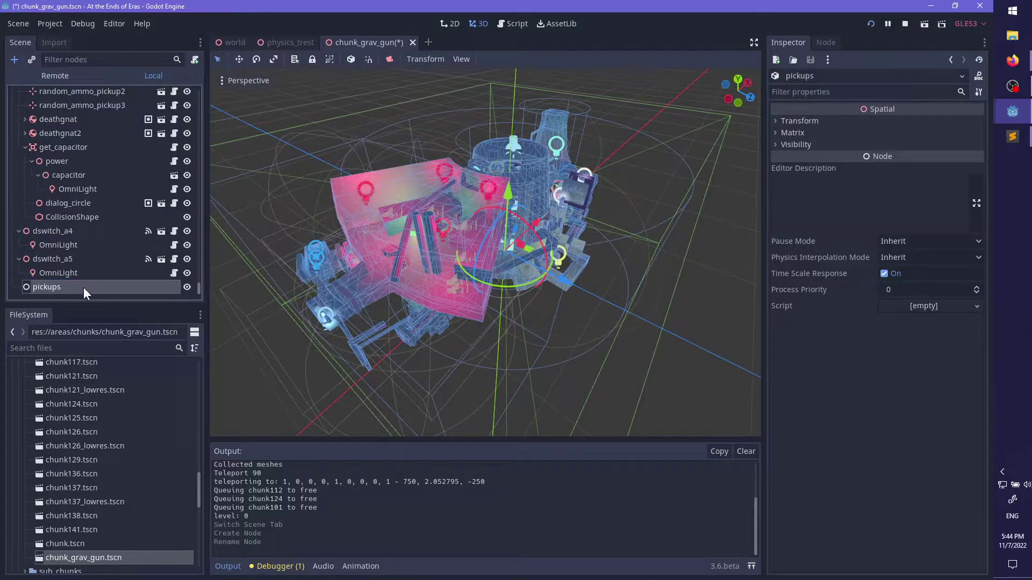
pyautogui.moveTo(508, 300); pyautogui.dragTo(457, 207, button='middle')
pyautogui.scroll(6, 529, 280)
pyautogui.moveTo(491, 179); pyautogui.dragTo(489, 153)
pyautogui.moveTo(476, 225); pyautogui.dragTo(437, 246, button='middle')
pyautogui.scroll(2, 569, 253)
pyautogui.hotkey('ctrl', 'z')
# - Search the project files for "pickup" and place a bug_pickup.tscn instance among the tilted blocks in the hall
pyautogui.scroll(2, 578, 254)
pyautogui.scroll(1, 405, 231)
pyautogui.scroll(4, 421, 217)
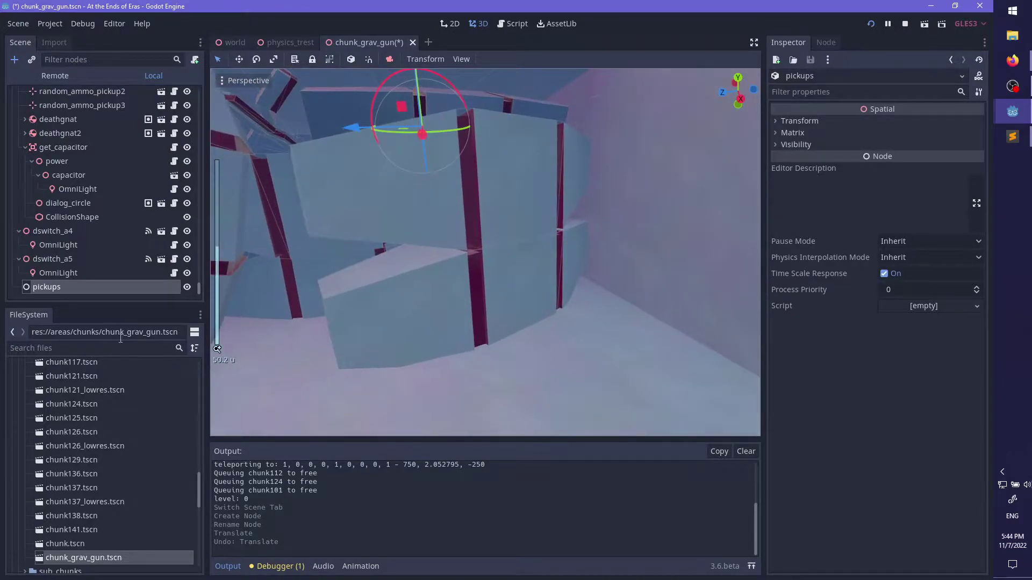
pyautogui.write('pickup')
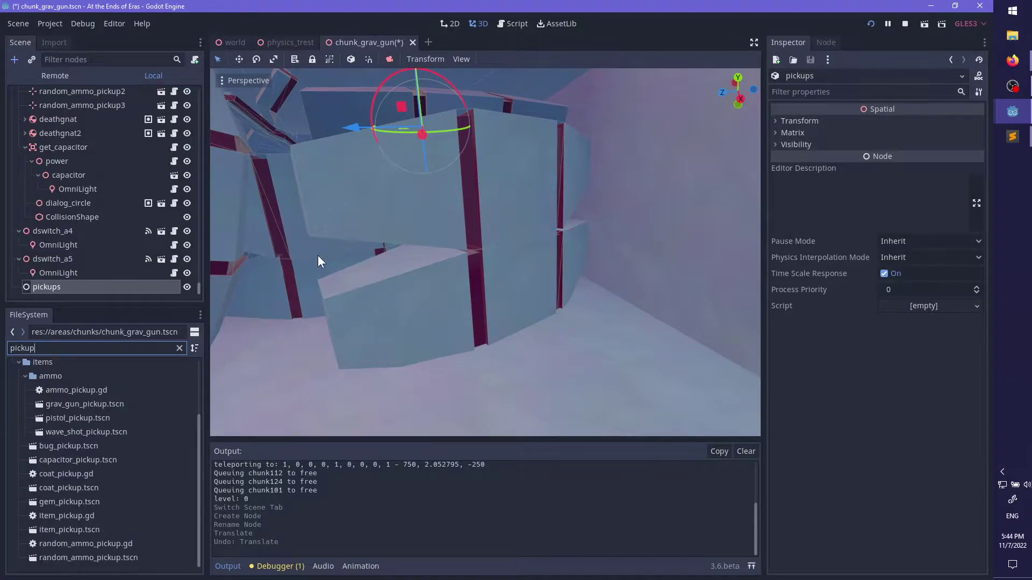
pyautogui.moveTo(318, 256); pyautogui.dragTo(357, 251, button='middle')
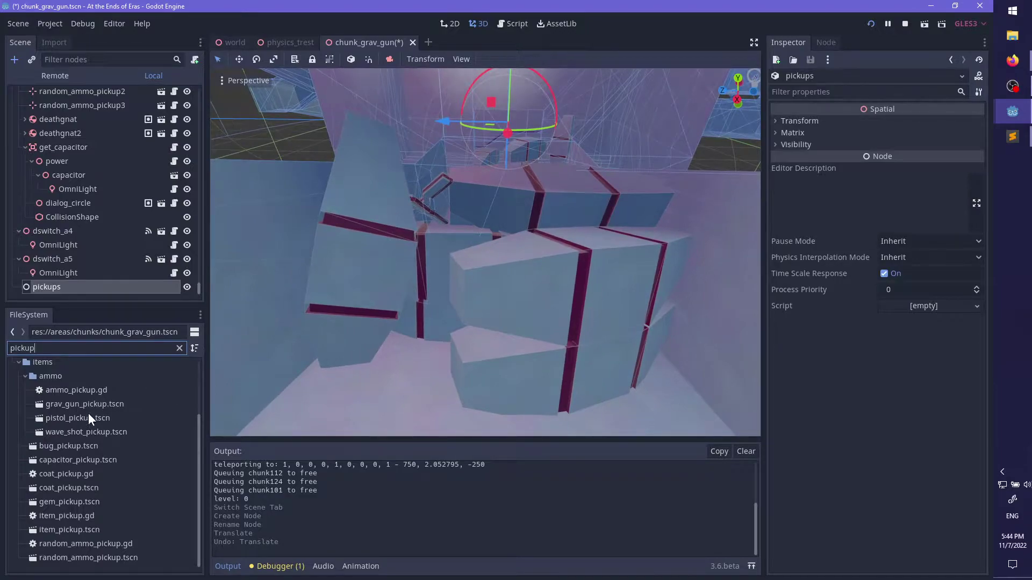
pyautogui.moveTo(72, 446); pyautogui.dragTo(445, 231)
# - Place a second bug pickup beside the wall at the end of the block pile, raise it and rotate it about the vertical axis
pyautogui.moveTo(445, 231); pyautogui.dragTo(460, 303, button='middle')
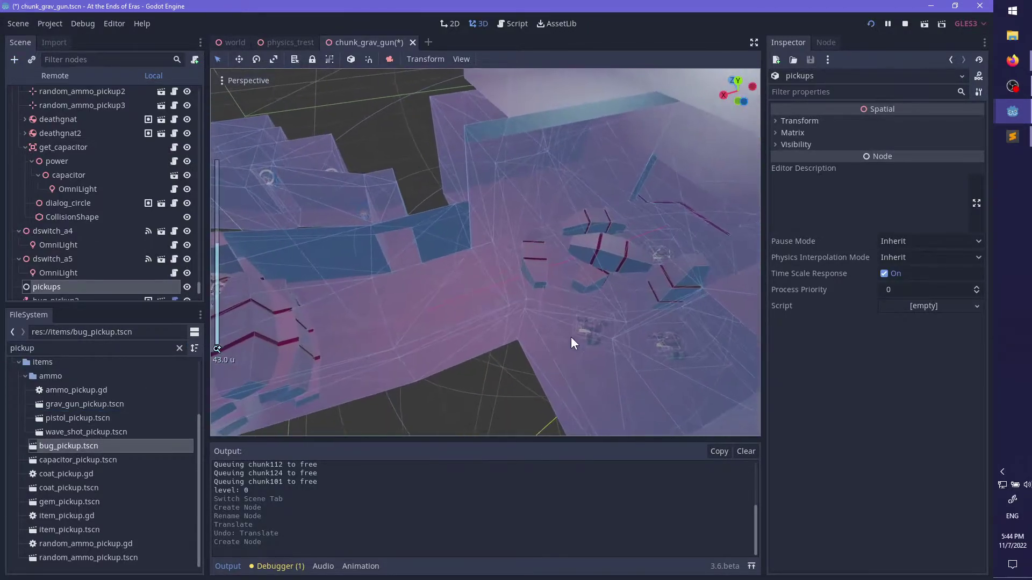
pyautogui.scroll(6, 488, 318)
pyautogui.moveTo(571, 338)
pyautogui.mouseDown(button='middle')
pyautogui.moveTo(488, 318)
pyautogui.moveTo(571, 338)
pyautogui.mouseUp(button='middle')
pyautogui.moveTo(488, 318); pyautogui.dragTo(417, 136, button='middle')
pyautogui.scroll(5, 563, 351)
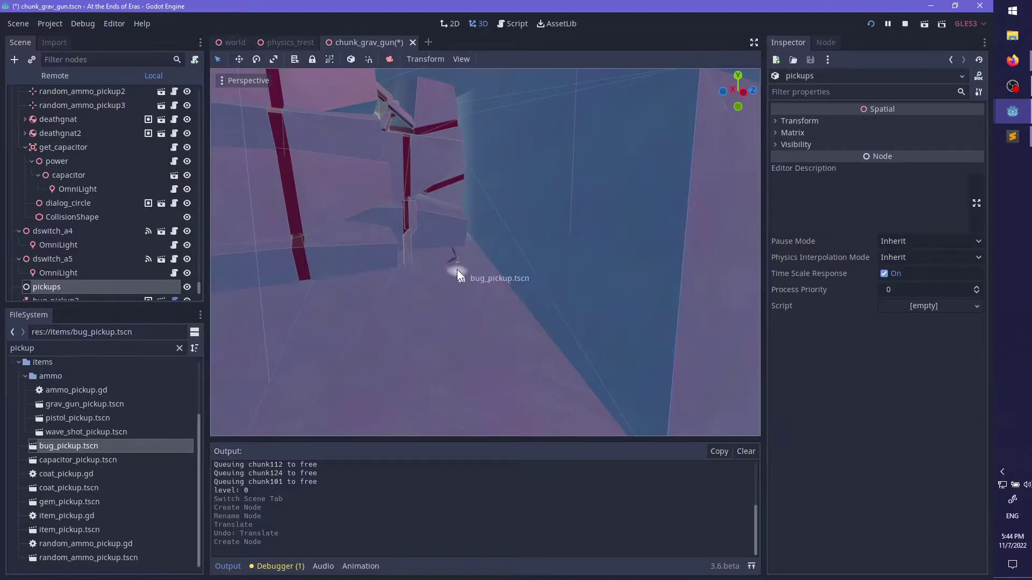
pyautogui.moveTo(446, 248); pyautogui.dragTo(453, 162)
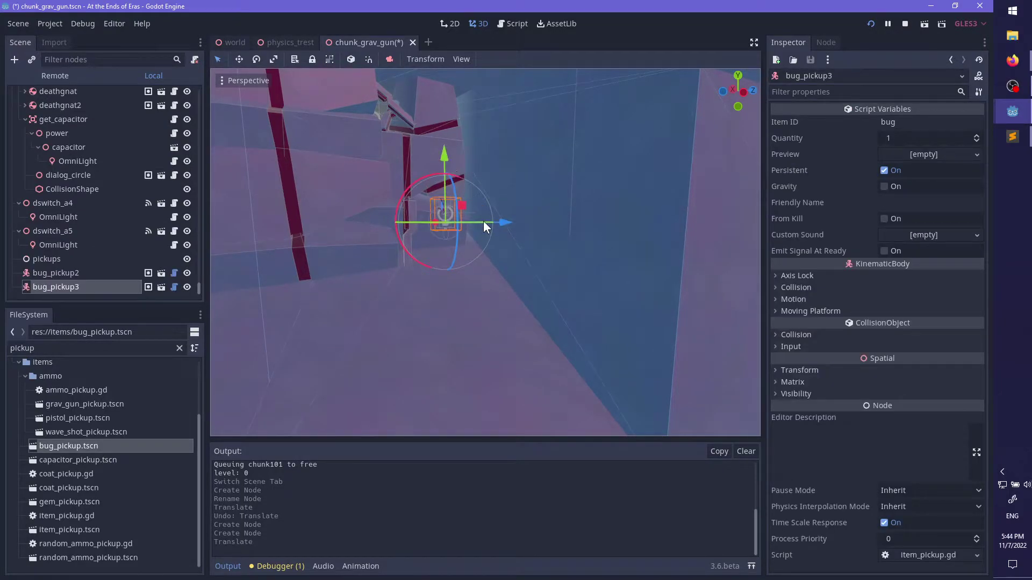
pyautogui.moveTo(482, 221); pyautogui.dragTo(495, 295, button='middle')
pyautogui.moveTo(494, 298); pyautogui.dragTo(431, 295)
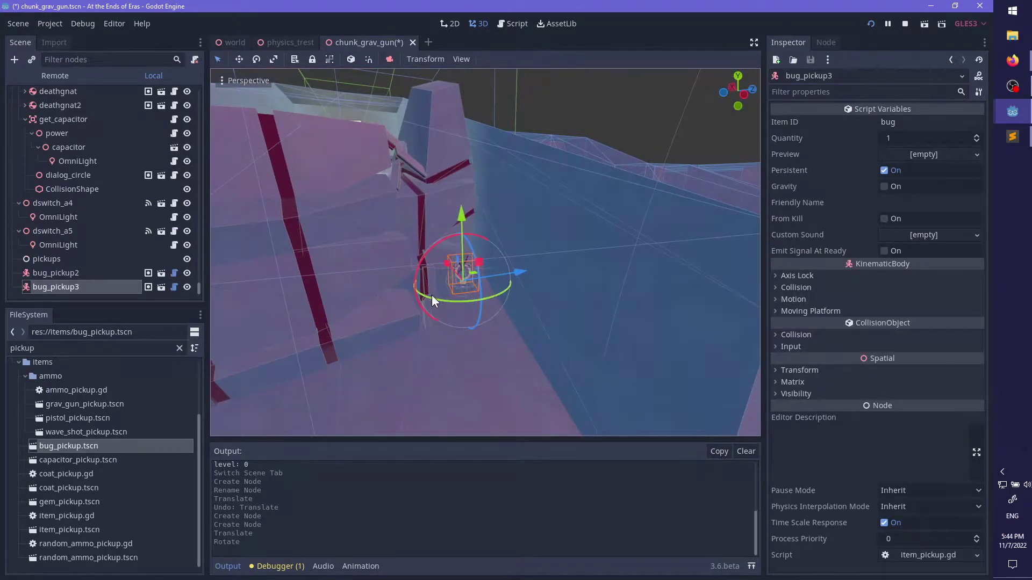
# - Place two bug pickups side by side on the ledge along the hall's wall, adjusting the position and rotation of each
pyautogui.moveTo(431, 295); pyautogui.dragTo(554, 312, button='middle')
pyautogui.scroll(3, 508, 323)
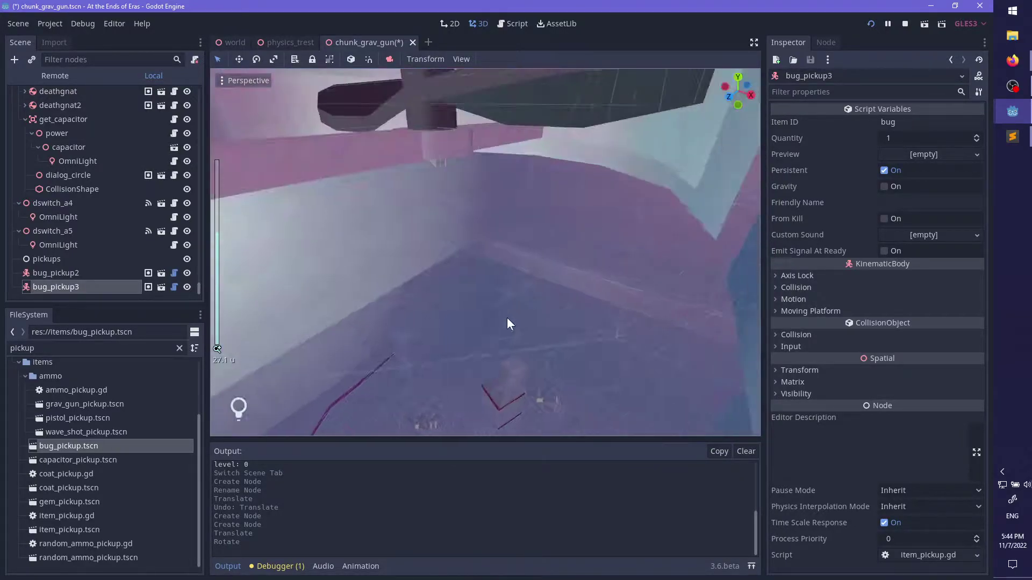
pyautogui.scroll(4, 508, 319)
pyautogui.moveTo(116, 441); pyautogui.dragTo(391, 296)
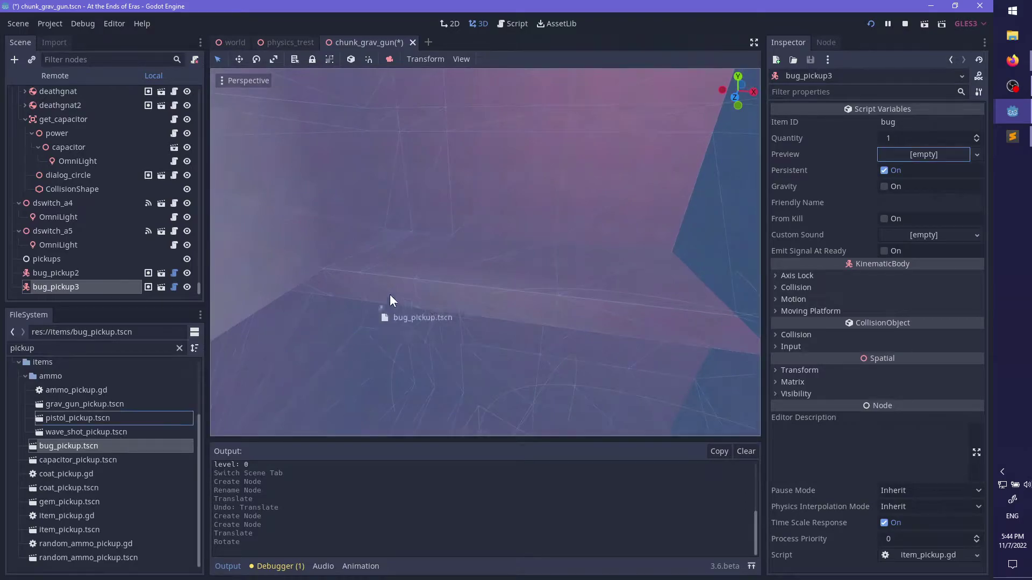
pyautogui.moveTo(431, 260); pyautogui.dragTo(431, 260)
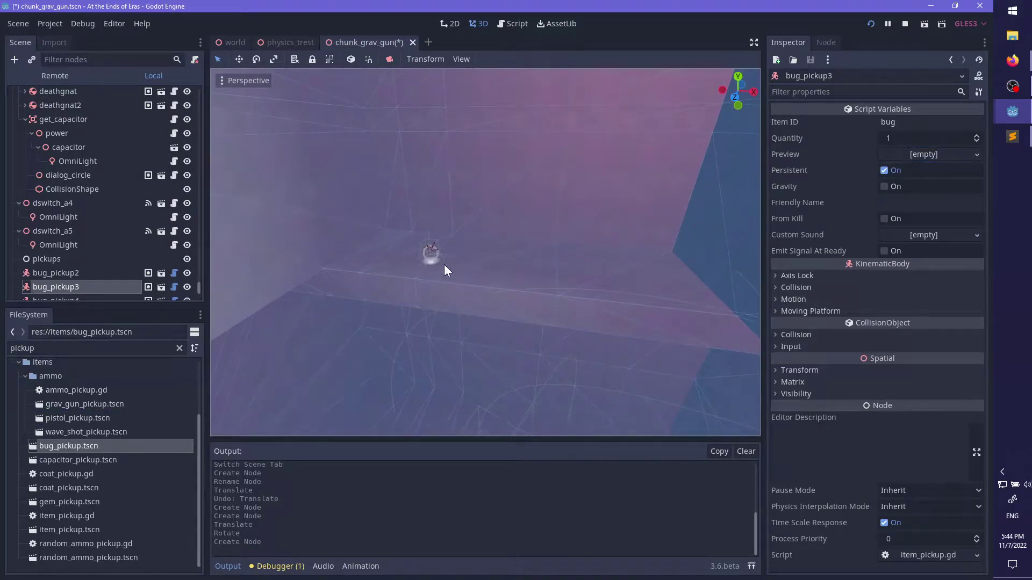
pyautogui.click(435, 247)
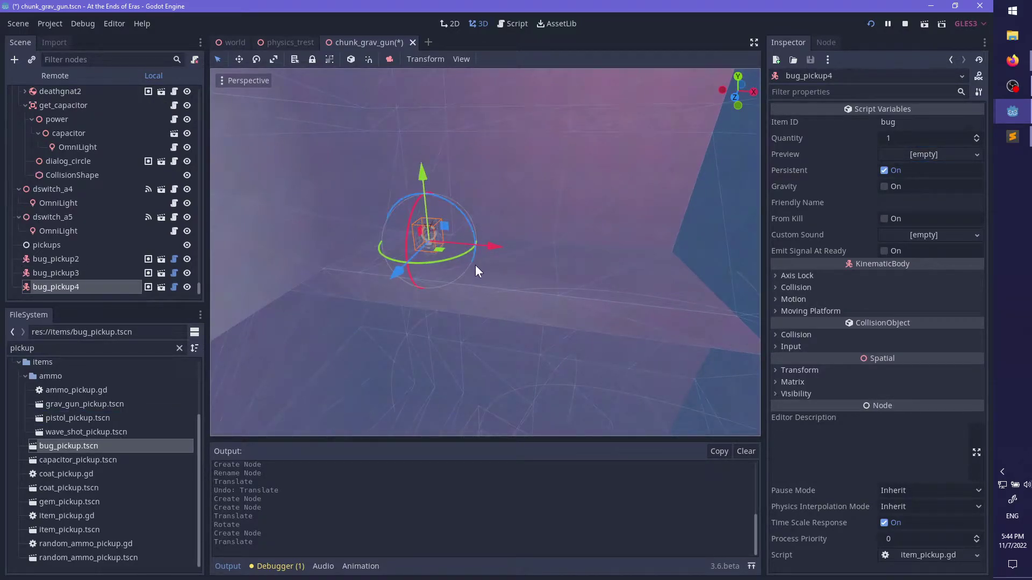
pyautogui.moveTo(433, 263); pyautogui.dragTo(500, 231)
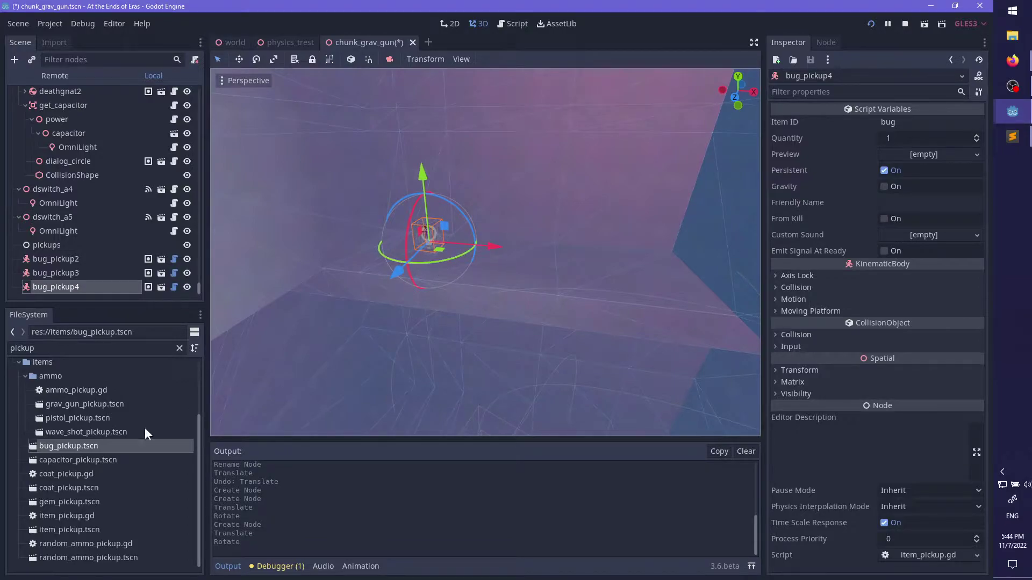
pyautogui.moveTo(611, 280); pyautogui.dragTo(614, 277)
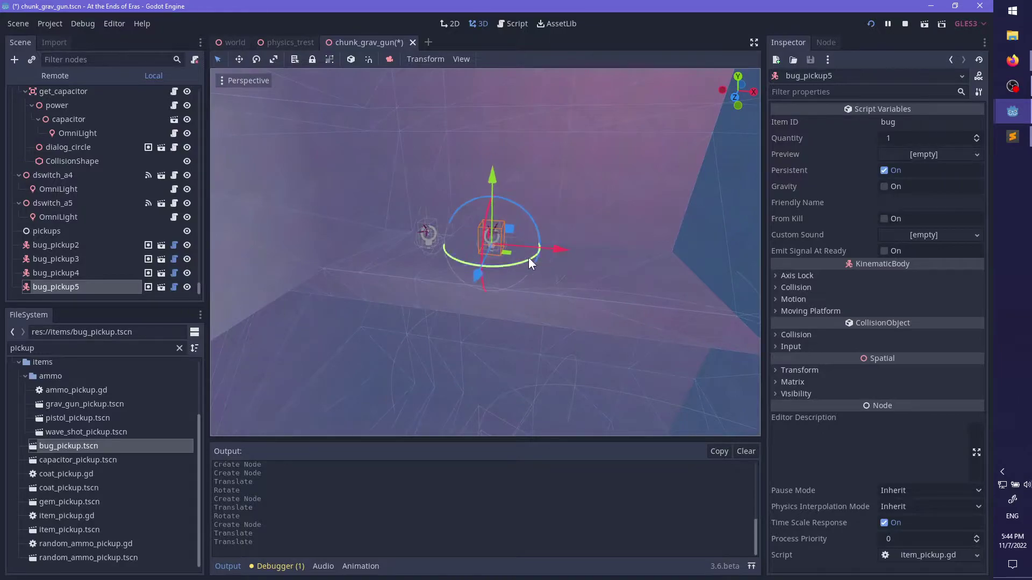
pyautogui.moveTo(510, 263); pyautogui.dragTo(471, 263)
# - Place a bug pickup on the floor by the wall near the narrow doorway, adjusting its position and rotation
pyautogui.scroll(-5, 471, 265)
pyautogui.moveTo(469, 267); pyautogui.dragTo(559, 320, button='middle')
pyautogui.scroll(8, 559, 319)
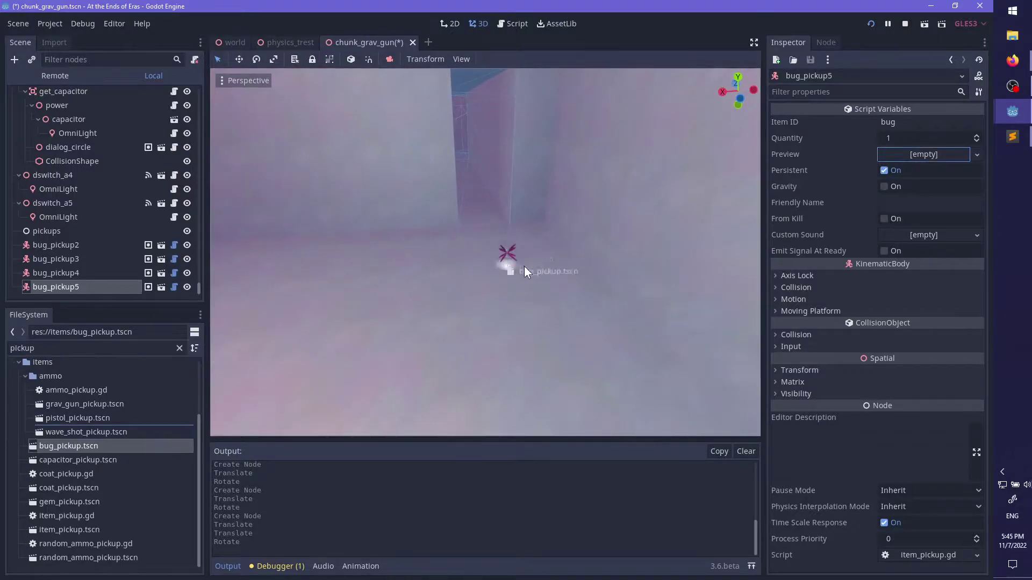
pyautogui.moveTo(564, 300); pyautogui.dragTo(564, 299)
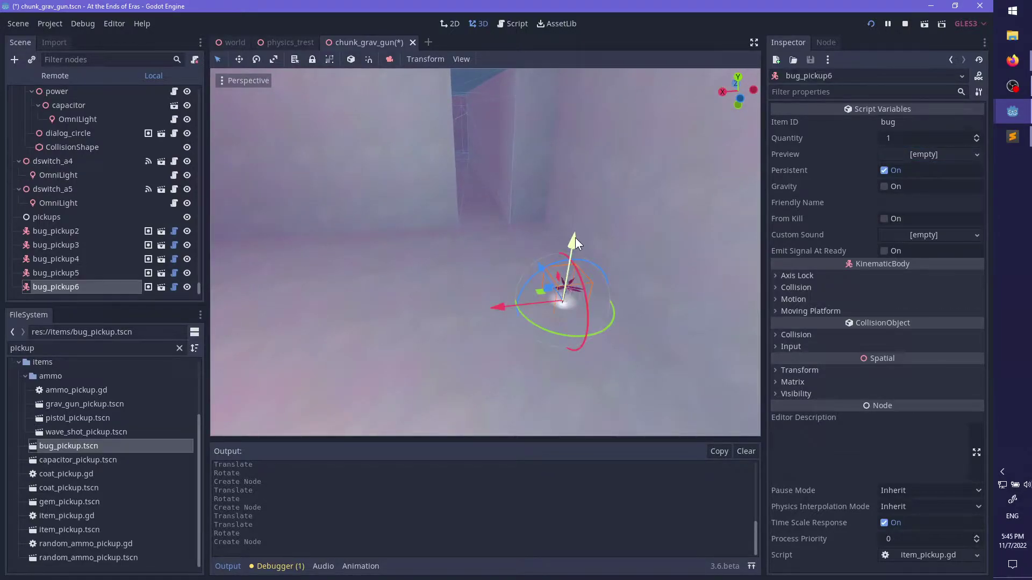
pyautogui.moveTo(565, 261); pyautogui.dragTo(589, 274)
# - Place two bug pickups on the ring-shaped floor around the round shaft opening
pyautogui.scroll(-12, 557, 272)
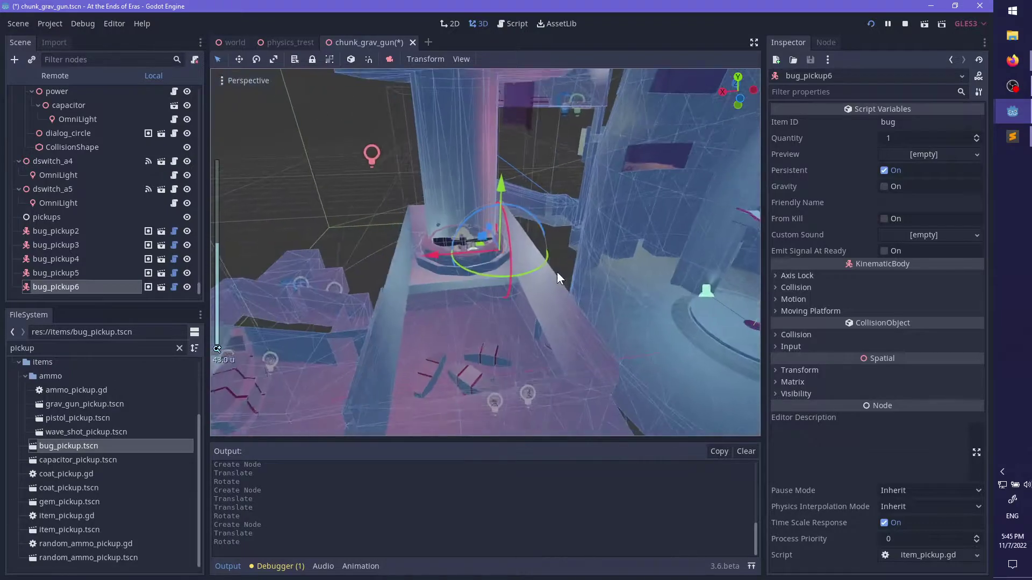
pyautogui.moveTo(552, 273); pyautogui.dragTo(572, 310, button='middle')
pyautogui.scroll(4, 559, 279)
pyautogui.scroll(2, 572, 318)
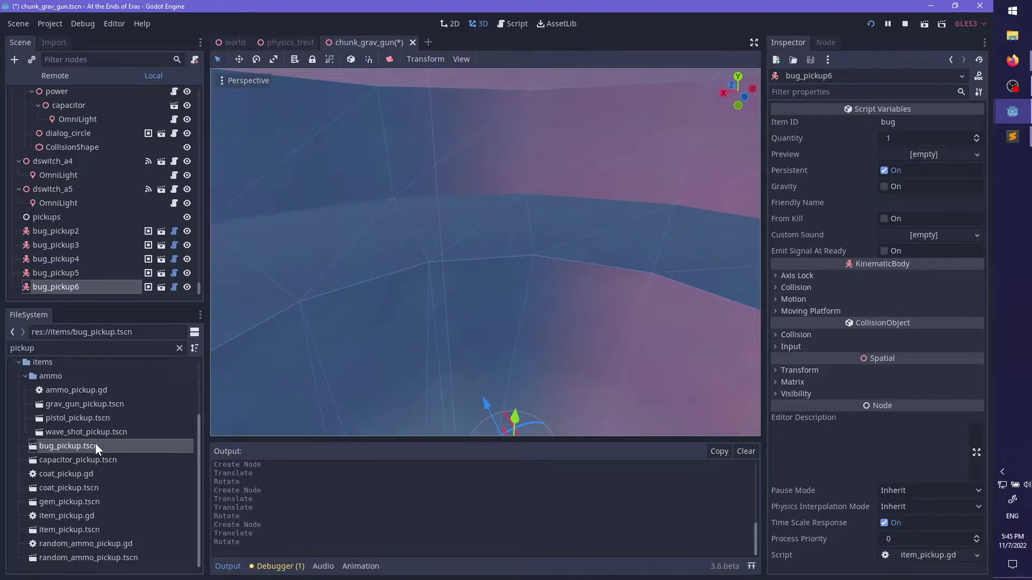
pyautogui.moveTo(405, 215); pyautogui.dragTo(405, 215)
pyautogui.moveTo(405, 215); pyautogui.dragTo(531, 247, button='middle')
pyautogui.scroll(-3, 420, 235)
pyautogui.scroll(2, 606, 263)
pyautogui.moveTo(216, 407); pyautogui.dragTo(476, 215)
# - Place one more bug pickup farther around the ring-shaped floor of the shaft
pyautogui.scroll(-5, 449, 262)
pyautogui.scroll(3, 591, 271)
pyautogui.moveTo(450, 263); pyautogui.dragTo(626, 288, button='middle')
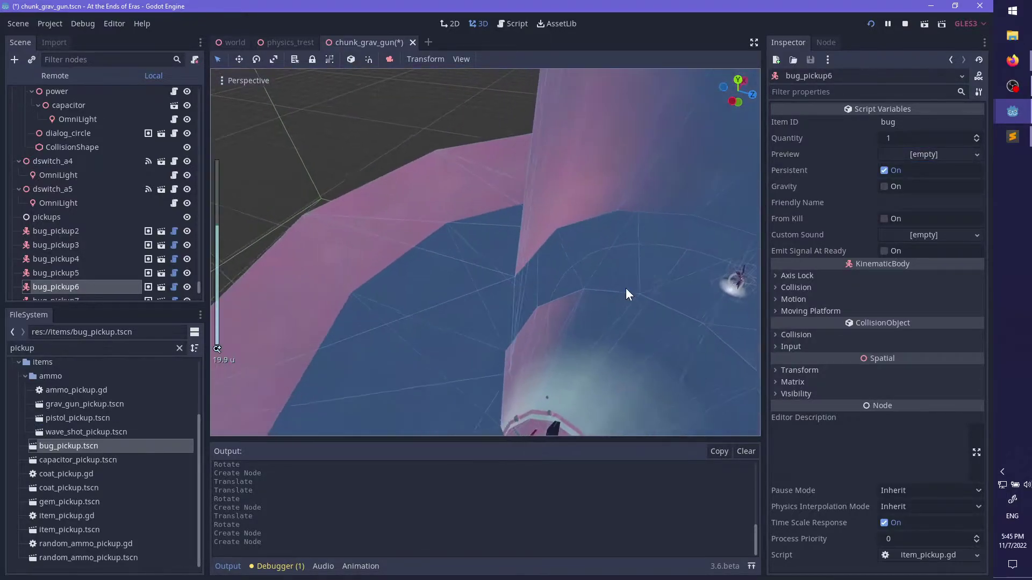
pyautogui.scroll(3, 583, 280)
pyautogui.moveTo(95, 441); pyautogui.dragTo(486, 242)
pyautogui.moveTo(486, 242); pyautogui.dragTo(527, 259, button='middle')
pyautogui.scroll(2, 593, 259)
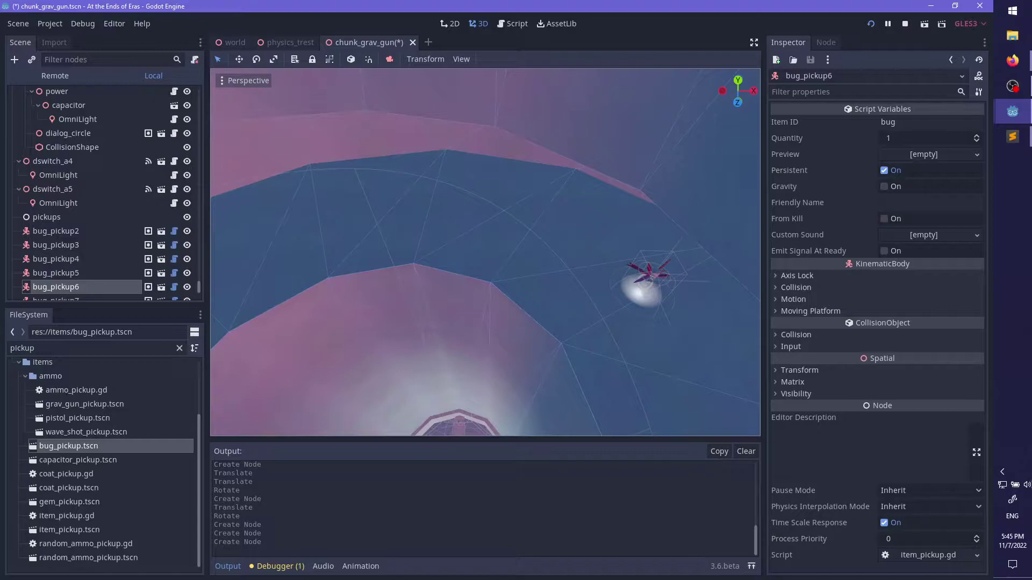
# - Continue the circle of bug pickups with two further instances spaced along the shaft's ring-shaped floor
pyautogui.hotkey('alt', 'Tab')
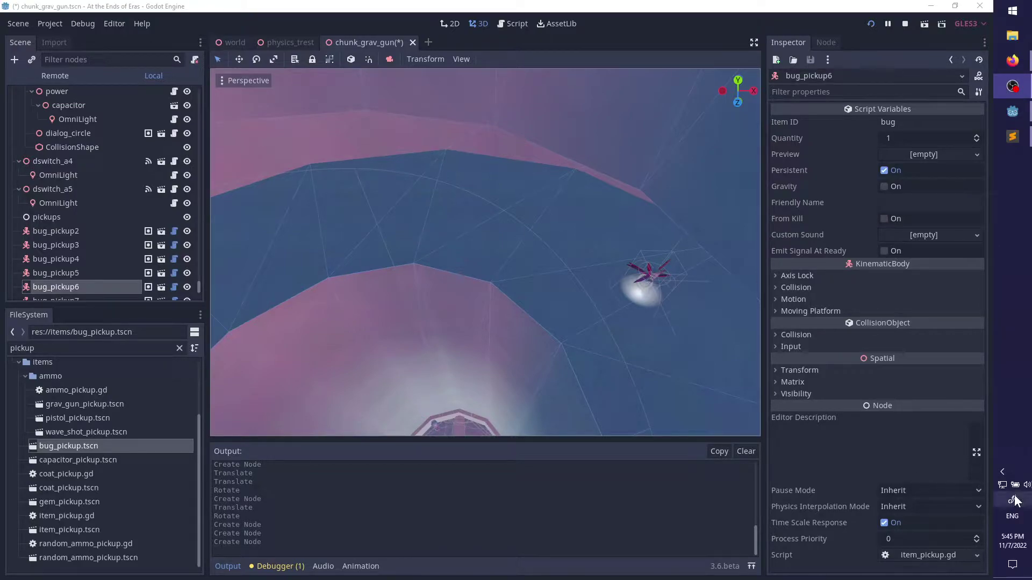
pyautogui.moveTo(94, 450); pyautogui.dragTo(460, 263)
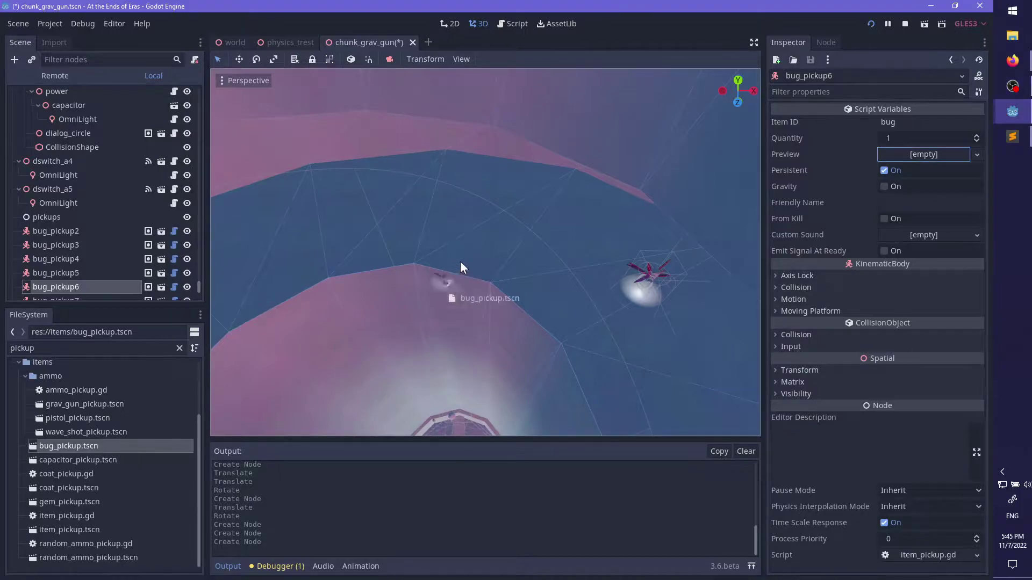
pyautogui.moveTo(439, 207); pyautogui.dragTo(430, 208)
pyautogui.moveTo(455, 233); pyautogui.dragTo(507, 238, button='middle')
pyautogui.moveTo(68, 447); pyautogui.dragTo(378, 179)
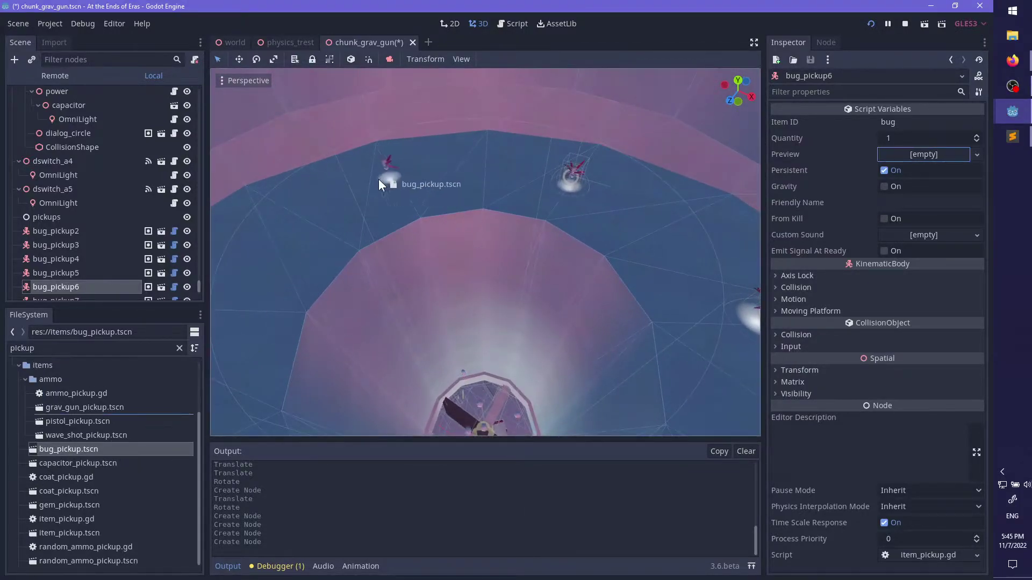
# - Place a coat_pickup.tscn instance between the bug pickups on the ring-shaped floor and set its Max Rarity to Sublime
pyautogui.scroll(-4, 300, 241)
pyautogui.moveTo(405, 237); pyautogui.dragTo(585, 260, button='middle')
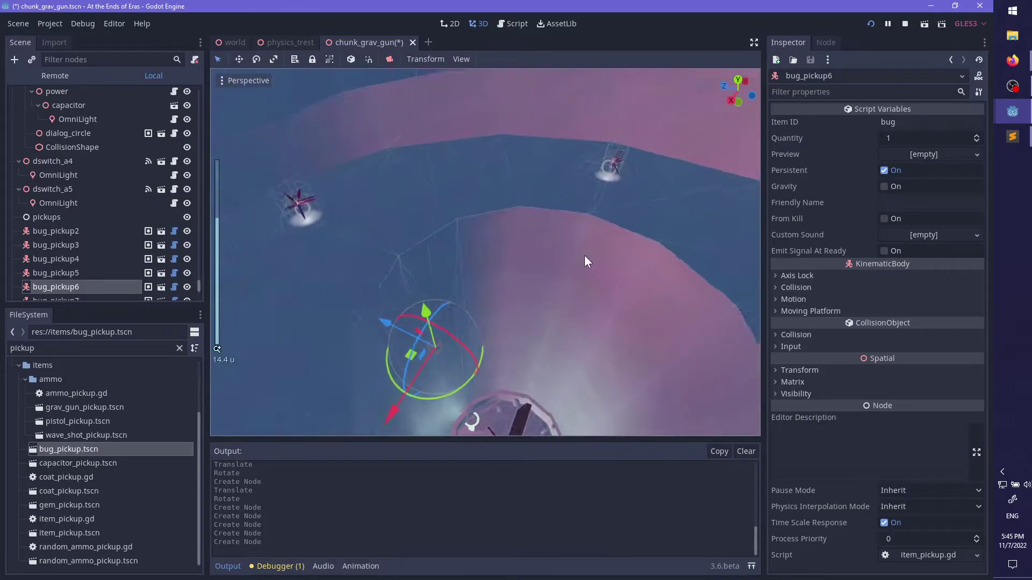
pyautogui.scroll(-2, 585, 260)
pyautogui.moveTo(81, 491); pyautogui.dragTo(401, 184)
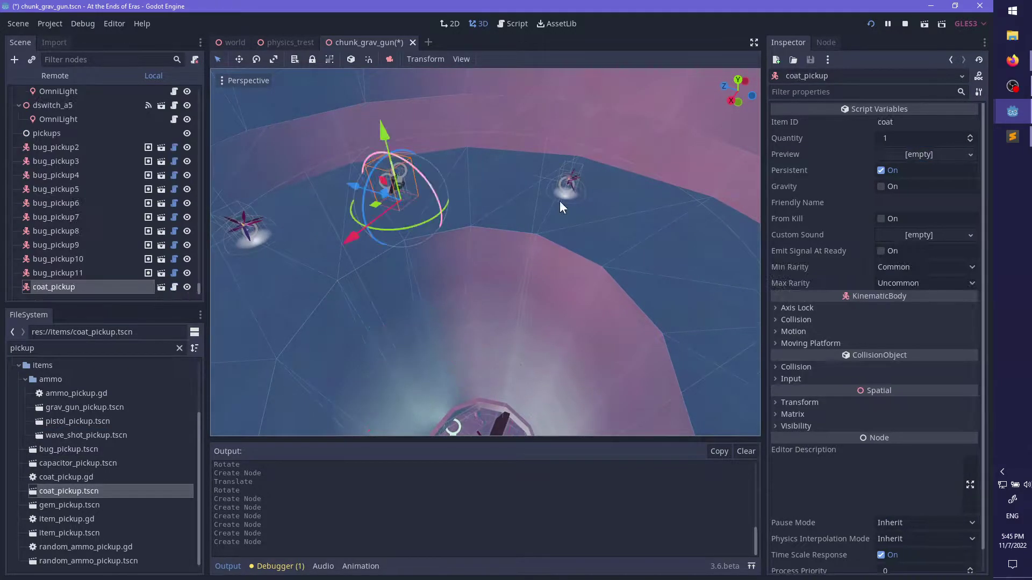
pyautogui.click(897, 283)
pyautogui.click(903, 348)
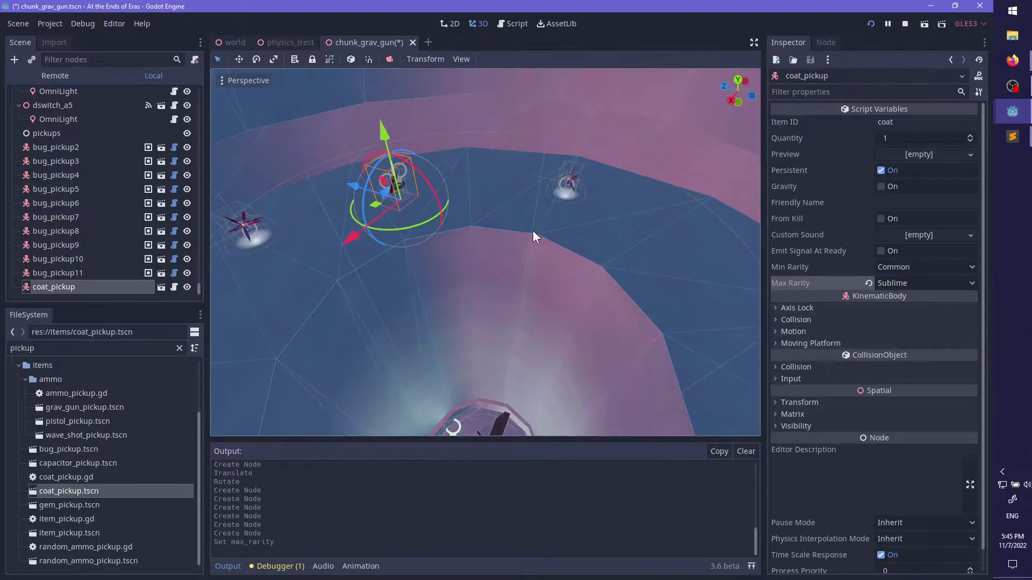
pyautogui.moveTo(534, 231); pyautogui.dragTo(502, 227, button='middle')
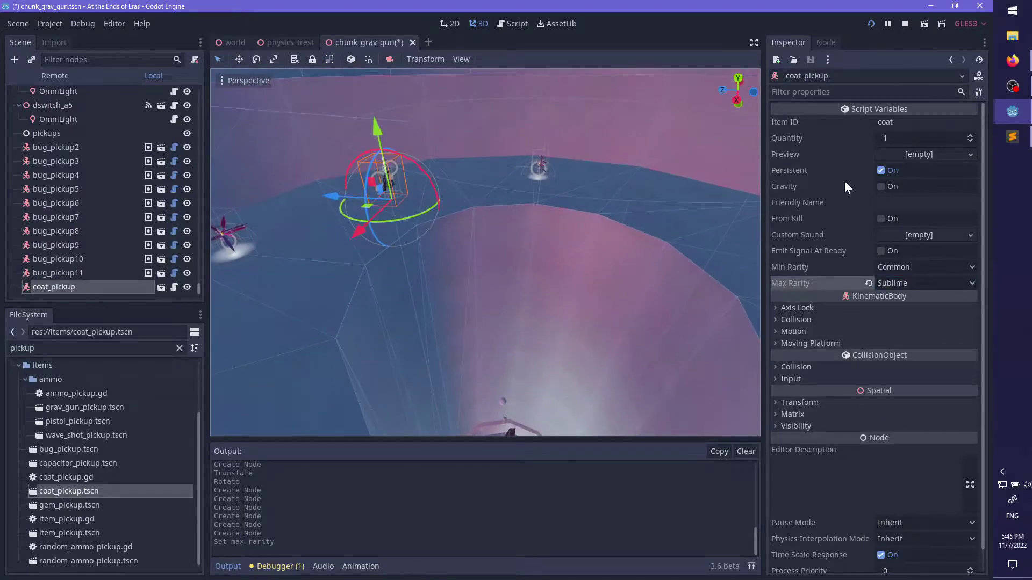
# - Place a second coat_pickup.tscn instance near a bug pickup on the ring-shaped floor and turn off its Persistent option
pyautogui.moveTo(581, 181); pyautogui.dragTo(518, 237, button='middle')
pyautogui.scroll(3, 442, 224)
pyautogui.moveTo(108, 491); pyautogui.dragTo(618, 246)
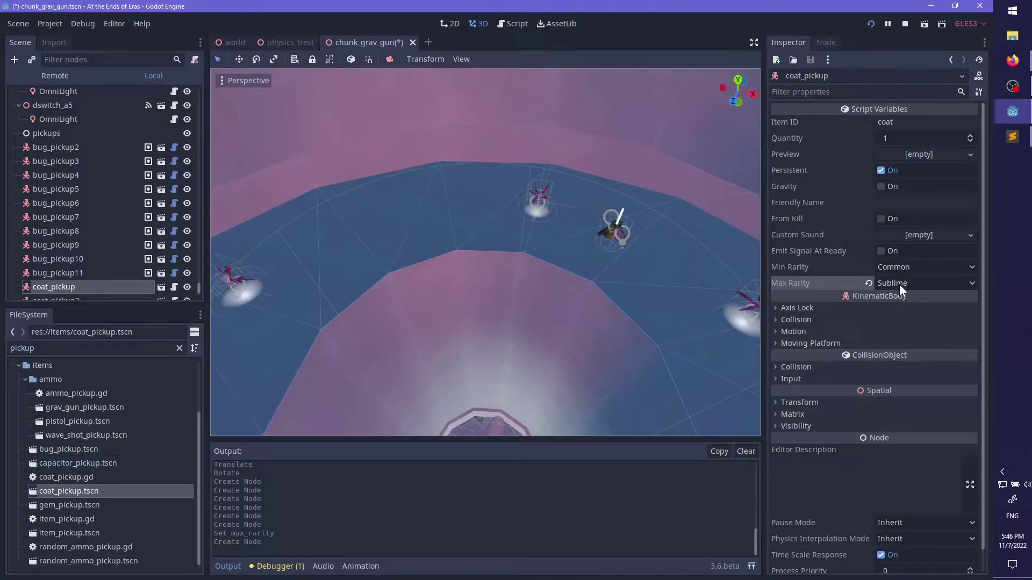
pyautogui.click(899, 284)
pyautogui.click(899, 284)
pyautogui.click(613, 228)
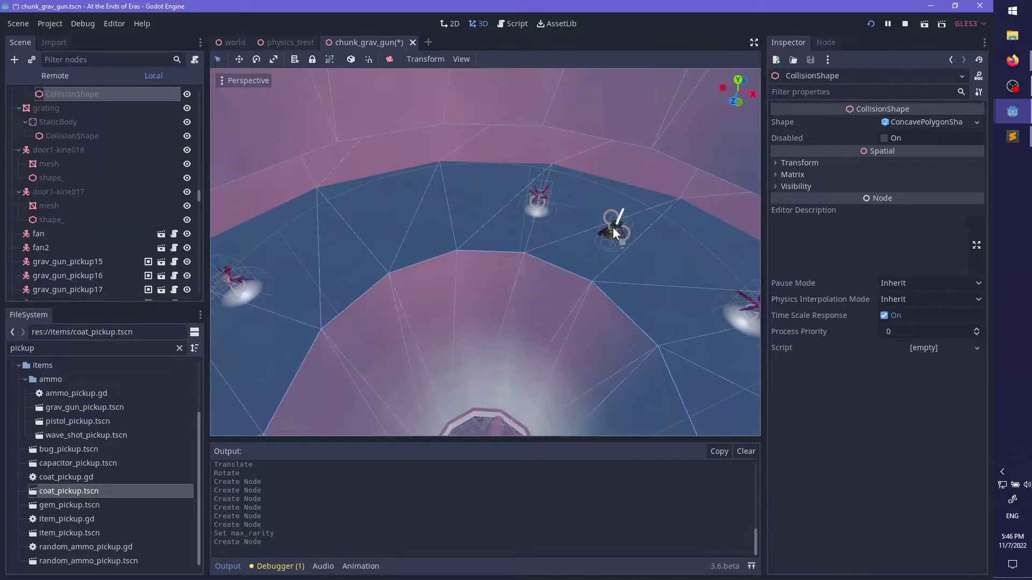
pyautogui.click(611, 227)
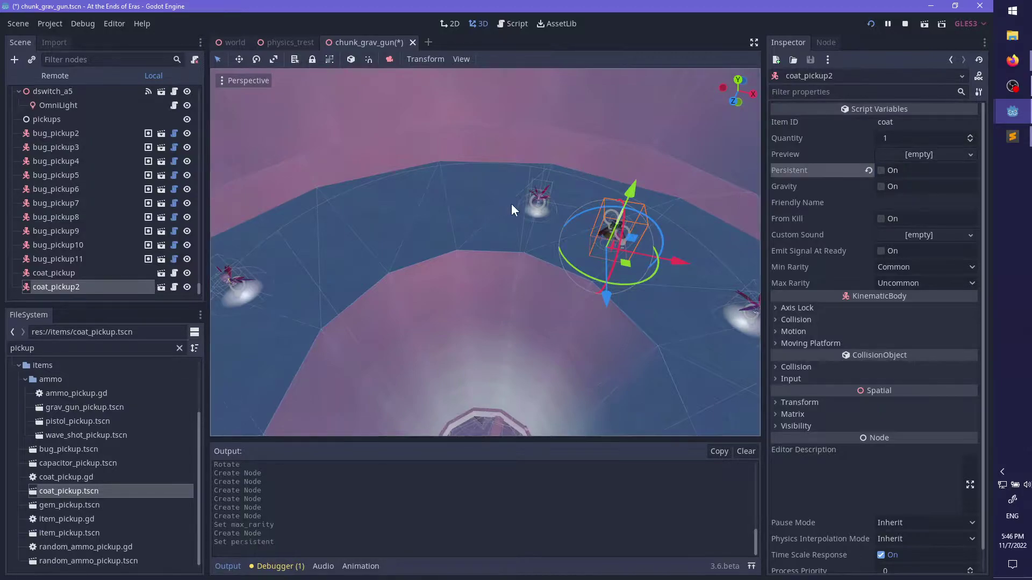
# - Raise the Max Rarity of the second coat pickup above Uncommon
pyautogui.moveTo(512, 205); pyautogui.dragTo(571, 152, button='middle')
pyautogui.scroll(6, 547, 243)
pyautogui.click(893, 283)
pyautogui.click(895, 338)
pyautogui.scroll(2, 553, 241)
# - Set the Min Rarity of the first coat pickup to Super Rare
pyautogui.click(559, 134)
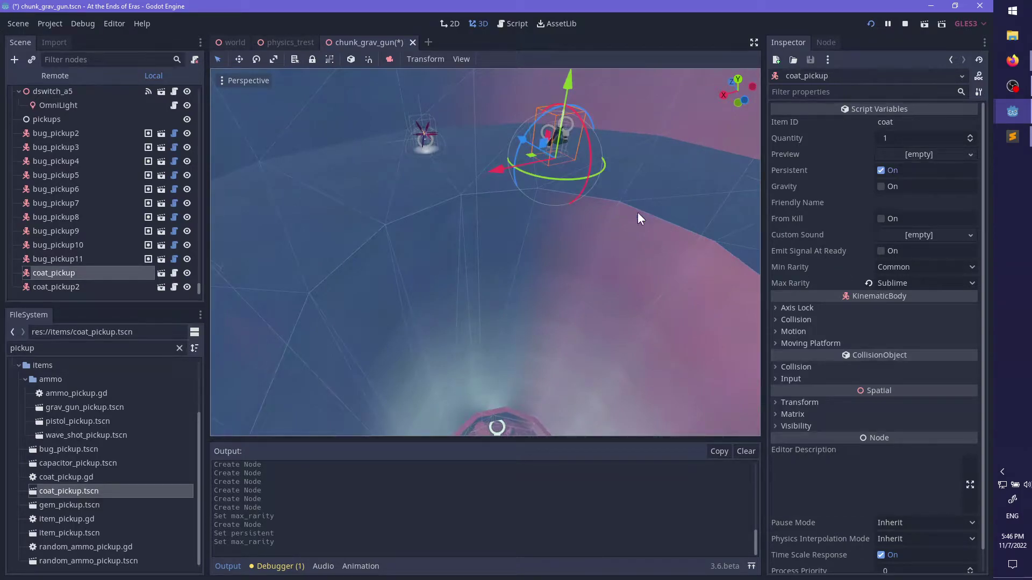
pyautogui.click(894, 267)
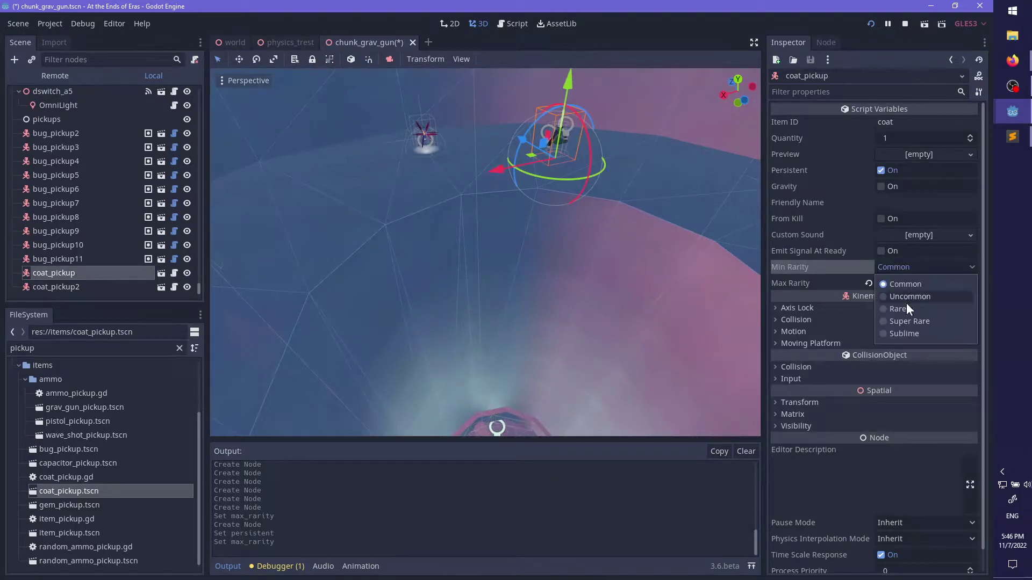
pyautogui.click(906, 321)
# - Move all the new bug pickups and both coat pickups into the pickups node and select that node
pyautogui.scroll(-6, 576, 256)
pyautogui.moveTo(577, 256); pyautogui.dragTo(616, 269, button='middle')
pyautogui.scroll(-2, 645, 262)
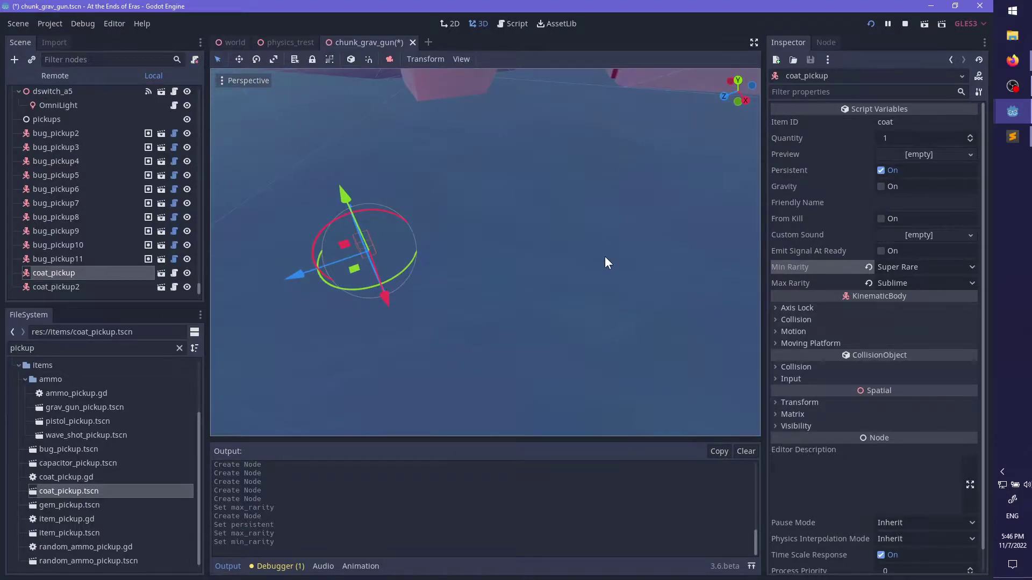
pyautogui.click(83, 138)
pyautogui.keyDown('shift'); pyautogui.click(83, 288); pyautogui.keyUp('shift')
pyautogui.moveTo(63, 145); pyautogui.dragTo(60, 121)
pyautogui.click(60, 122)
pyautogui.scroll(-5, 471, 299)
pyautogui.keyDown('shift'); pyautogui.moveTo(470, 299); pyautogui.dragTo(570, 258, button='middle'); pyautogui.keyUp('shift')
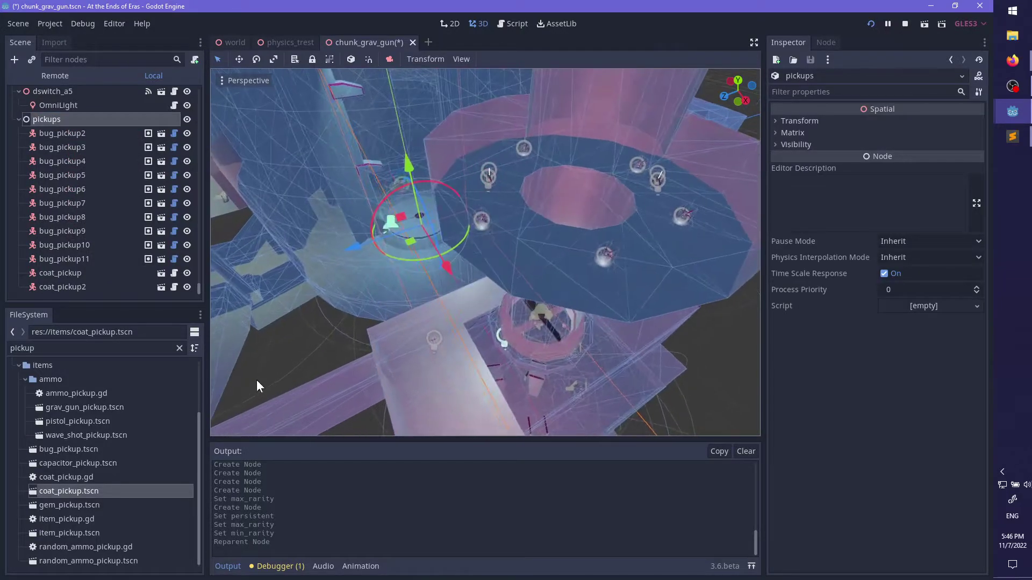
pyautogui.moveTo(428, 372); pyautogui.dragTo(518, 244, button='middle')
pyautogui.scroll(6, 524, 127)
# - Switch to the running At the Ends of Eras debug game window
pyautogui.hotkey('alt', 'Tab')
pyautogui.hotkey('alt', 'Tab')
pyautogui.press('Tab')
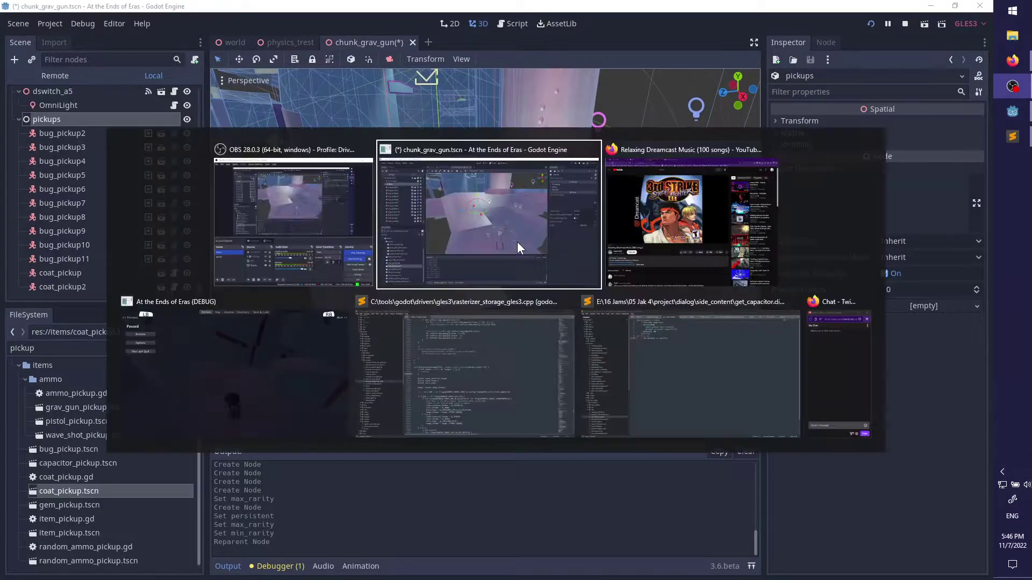
pyautogui.hotkey('alt', 'Tab')
pyautogui.hotkey('alt', 'Tab')
pyautogui.hotkey('alt', 'shift', 'Tab')
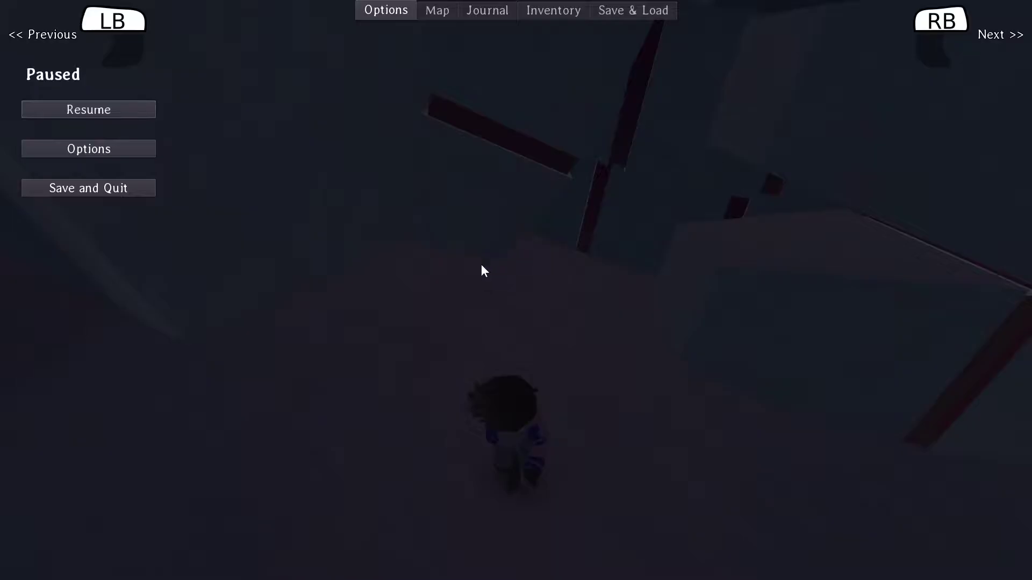
# - Resume the paused game, run the character through the corridors, and stop the debugging session
pyautogui.click(122, 109)
pyautogui.press('w')
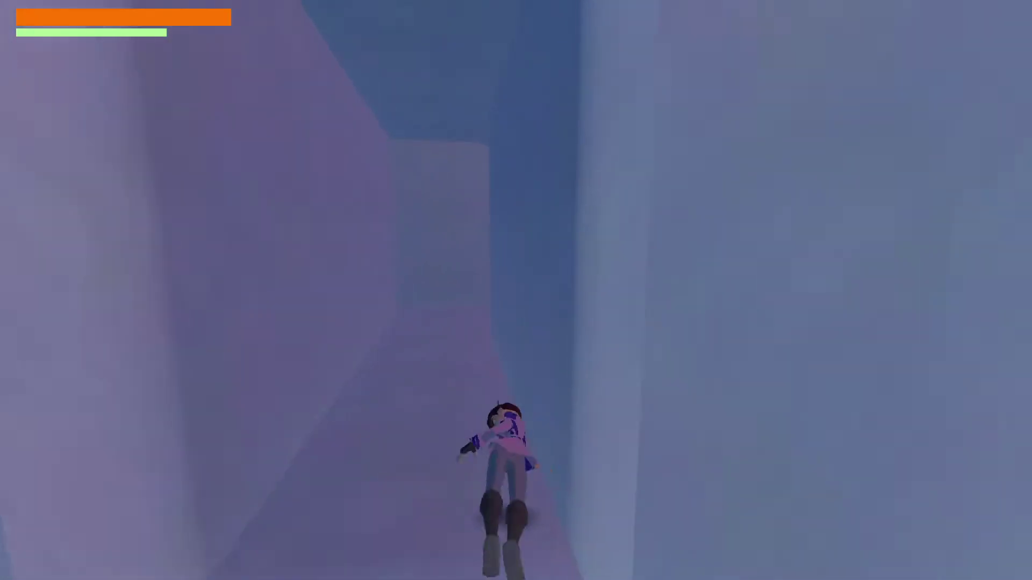
pyautogui.press('w')
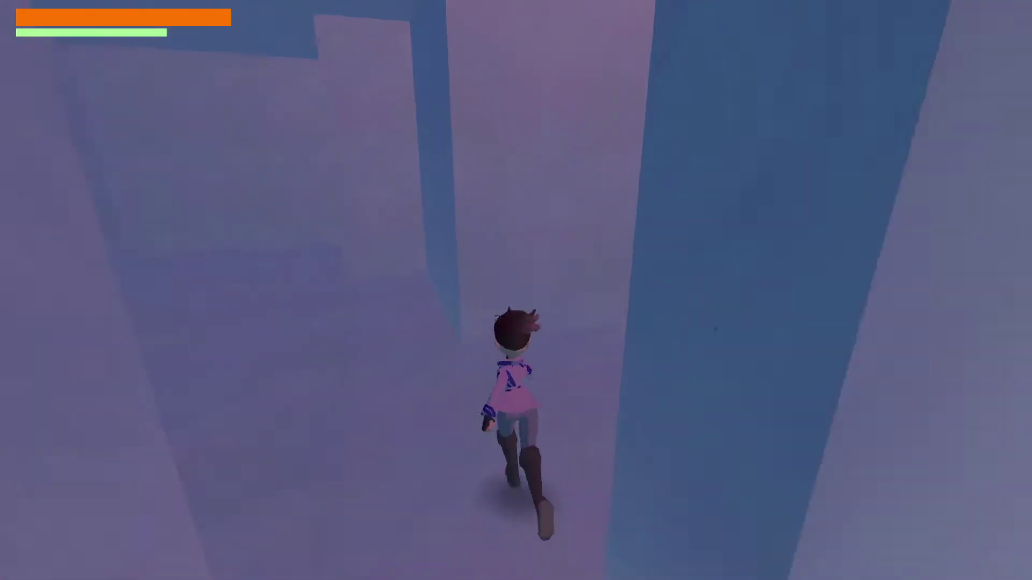
pyautogui.press('Escape')
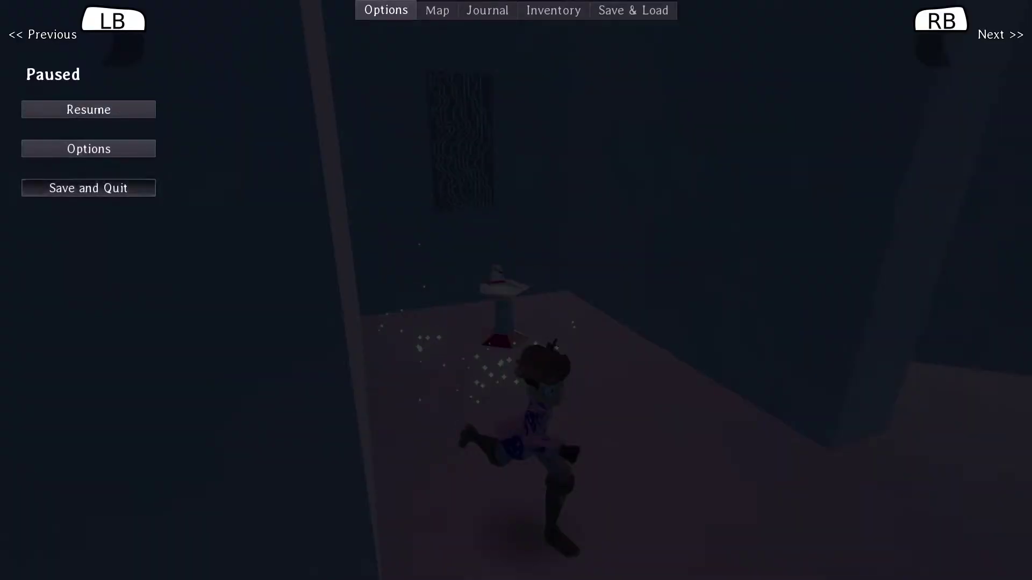
pyautogui.press('F8')
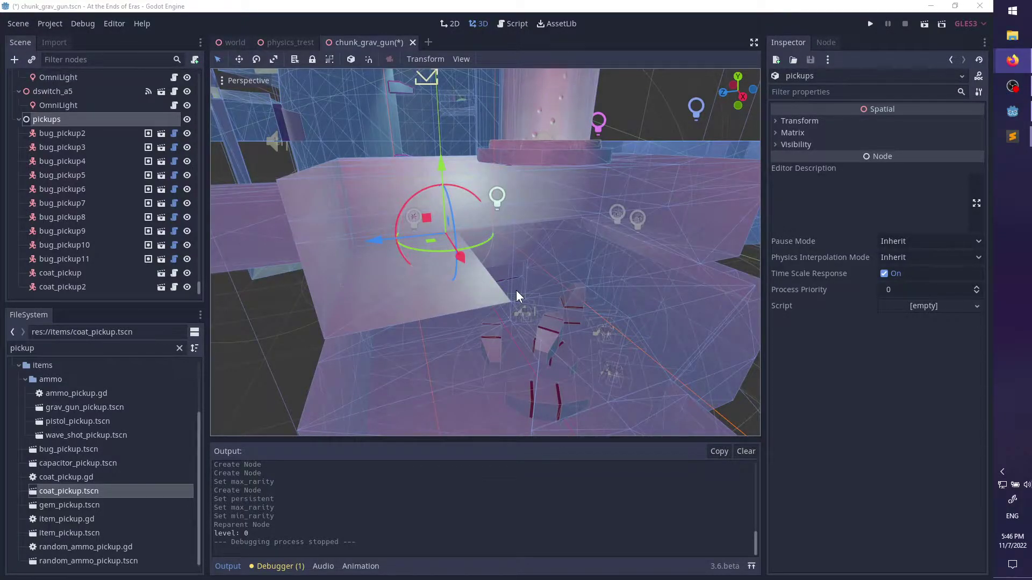
# - Place a bug_pickup.tscn instance on the floor of the pale rectangular corridor
pyautogui.moveTo(556, 392); pyautogui.dragTo(577, 285, button='middle')
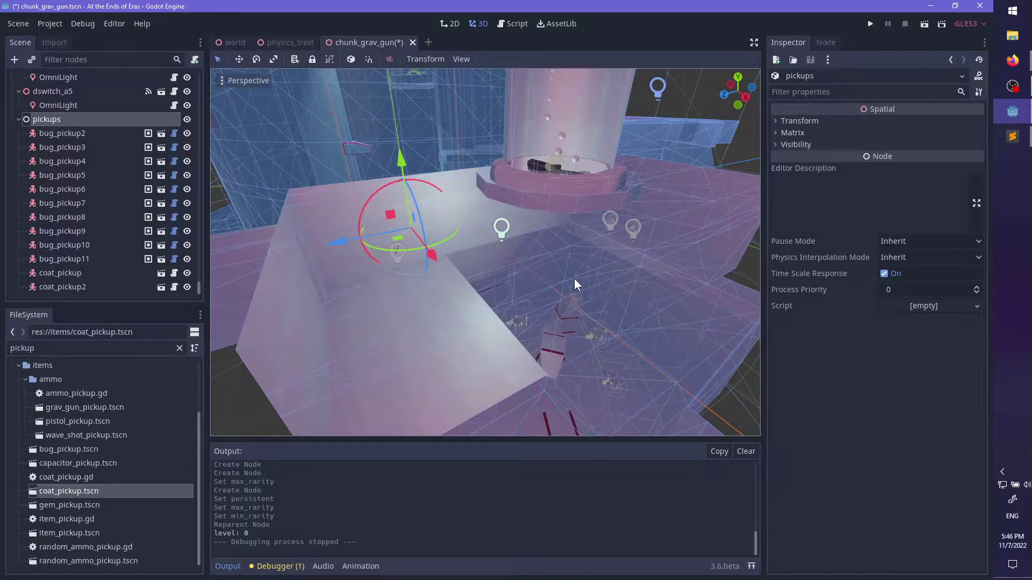
pyautogui.scroll(-8, 574, 278)
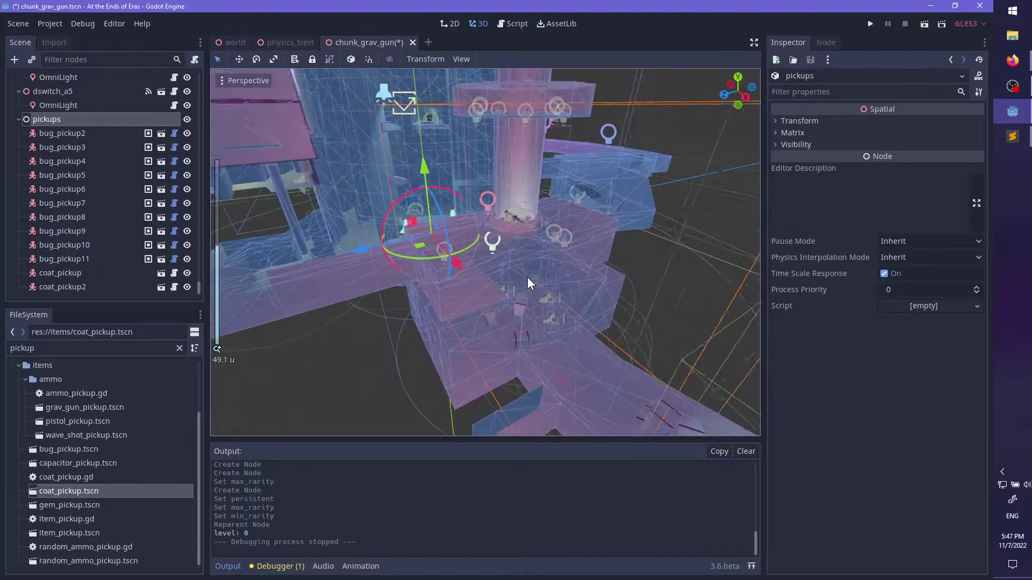
pyautogui.moveTo(527, 277); pyautogui.dragTo(480, 288, button='middle')
pyautogui.scroll(-4, 459, 241)
pyautogui.scroll(8, 446, 323)
pyautogui.scroll(4, 501, 359)
pyautogui.scroll(2, 582, 192)
pyautogui.scroll(2, 478, 282)
pyautogui.moveTo(438, 317); pyautogui.dragTo(460, 297, button='middle')
pyautogui.scroll(2, 460, 296)
pyautogui.moveTo(128, 450); pyautogui.dragTo(323, 359)
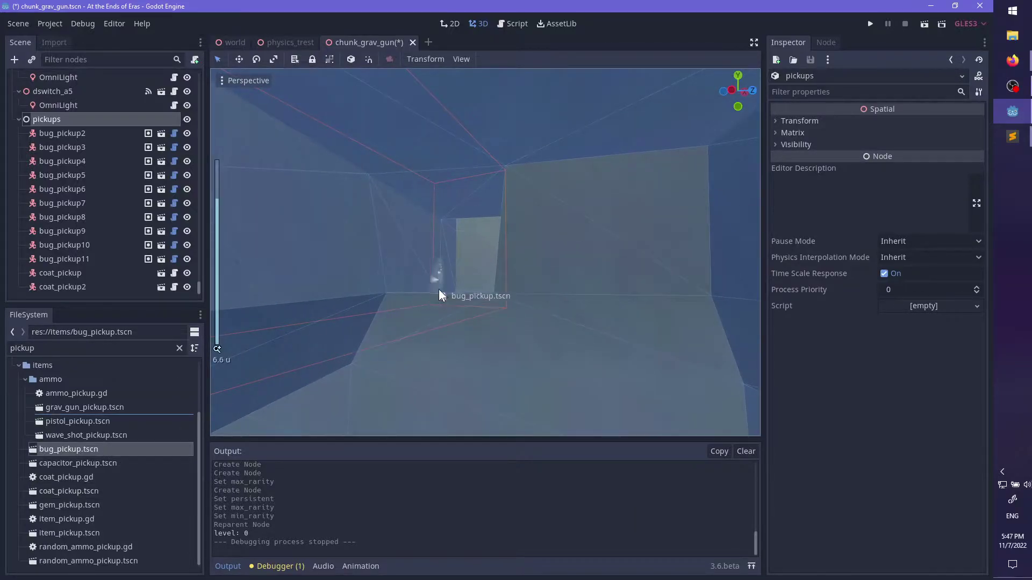
pyautogui.moveTo(468, 298); pyautogui.dragTo(468, 299)
# - Place another bug pickup on the floor beside the raised round platform and adjust its height
pyautogui.moveTo(468, 299); pyautogui.dragTo(575, 319, button='middle')
pyautogui.scroll(-4, 456, 331)
pyautogui.moveTo(626, 343); pyautogui.dragTo(491, 301, button='middle')
pyautogui.scroll(-5, 380, 276)
pyautogui.scroll(-2, 445, 285)
pyautogui.scroll(4, 491, 302)
pyautogui.moveTo(435, 369); pyautogui.dragTo(467, 364)
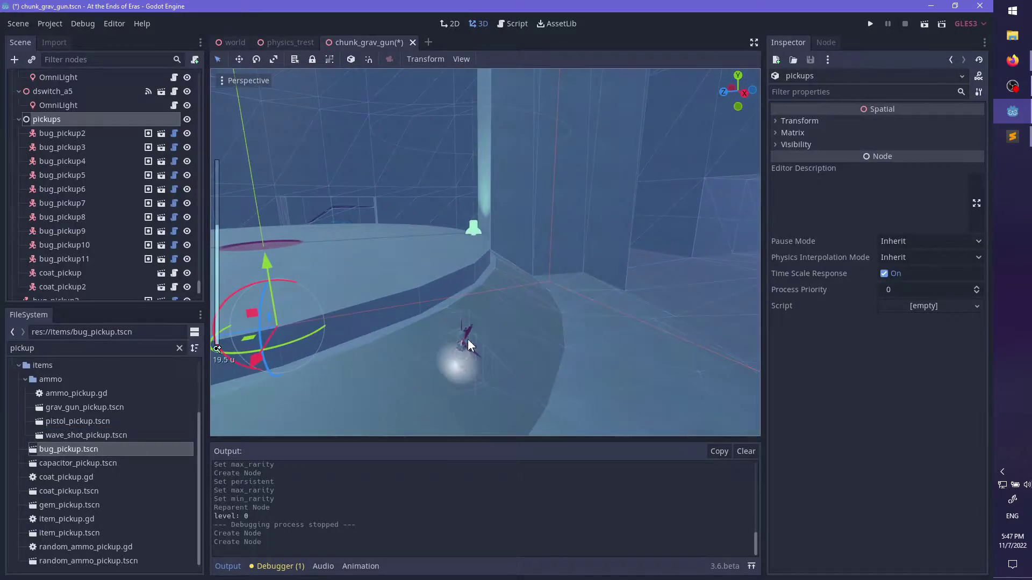
pyautogui.moveTo(462, 317); pyautogui.dragTo(464, 272)
# - Place a bug pickup on the small purple-edged ledge above the round platform and raise it slightly
pyautogui.scroll(-8, 517, 295)
pyautogui.moveTo(517, 300); pyautogui.dragTo(490, 356, button='middle')
pyautogui.scroll(4, 490, 356)
pyautogui.moveTo(64, 453); pyautogui.dragTo(479, 272)
pyautogui.scroll(3, 525, 290)
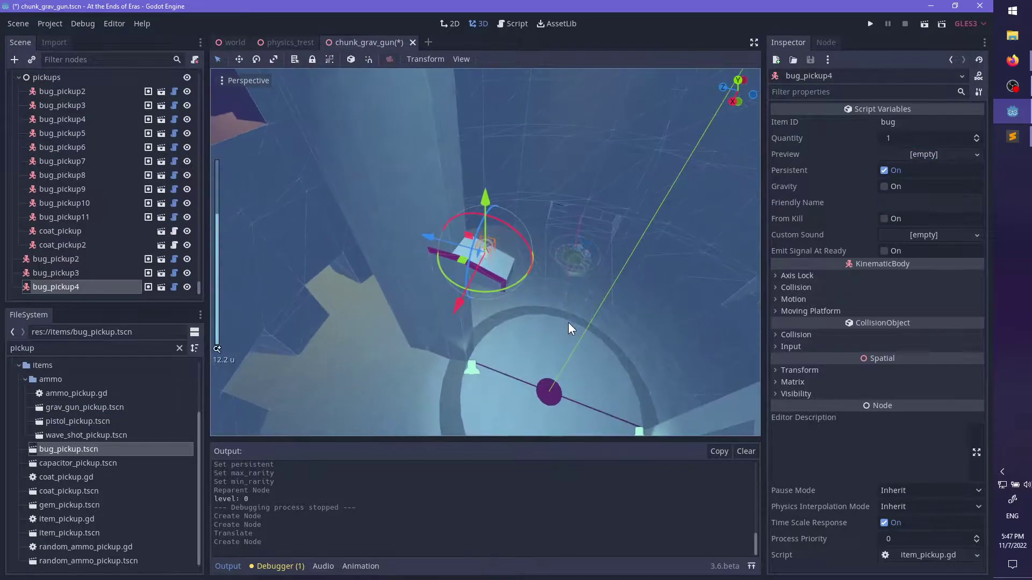
pyautogui.moveTo(530, 328); pyautogui.dragTo(505, 228, button='middle')
pyautogui.moveTo(484, 187); pyautogui.dragTo(482, 173)
# - Rotate the bug pickup on the purple-edged ledge and set its Quantity to 3
pyautogui.scroll(-6, 532, 174)
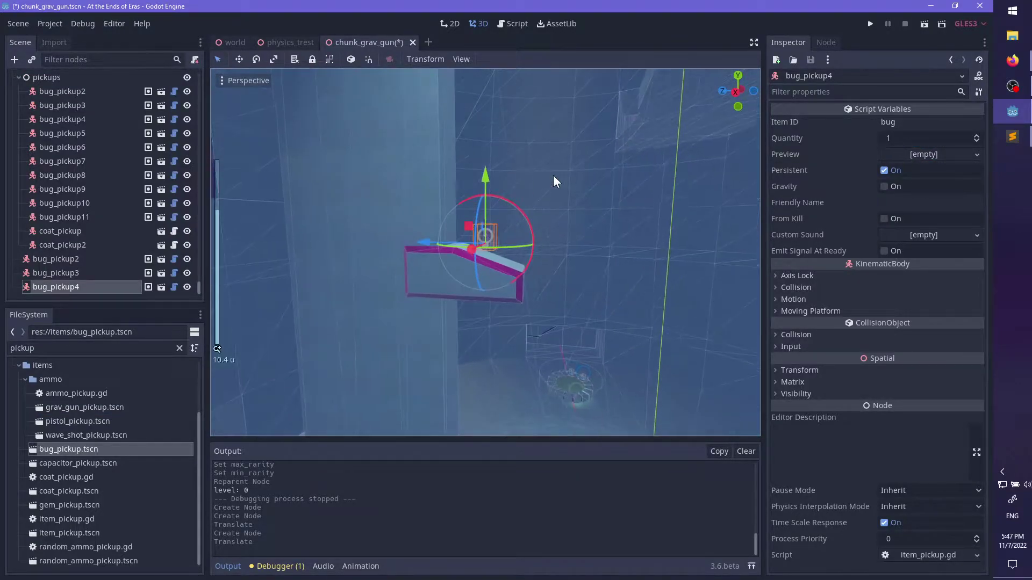
pyautogui.moveTo(553, 176); pyautogui.dragTo(555, 263, button='middle')
pyautogui.moveTo(494, 360); pyautogui.dragTo(522, 352)
pyautogui.click(900, 137)
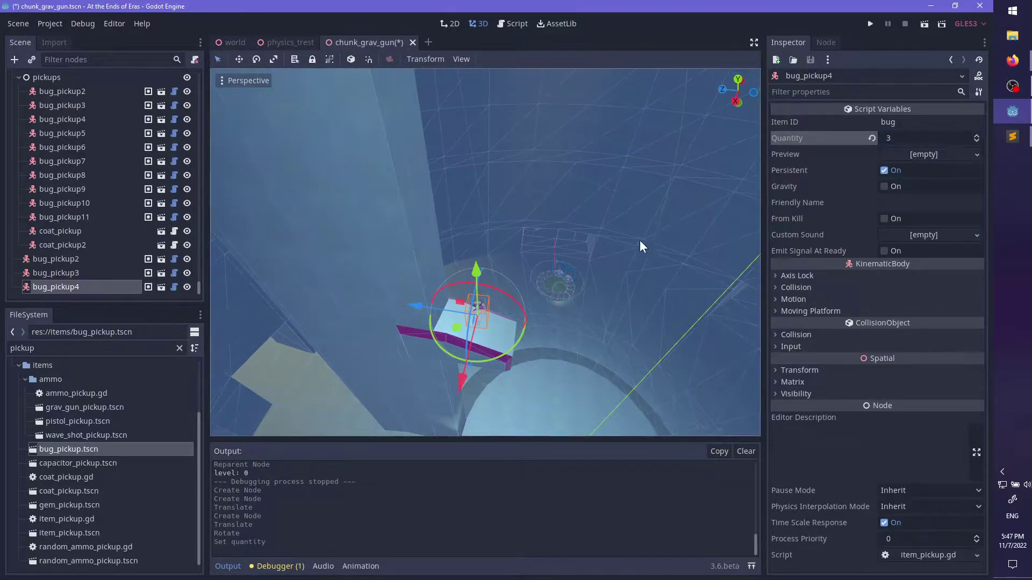
# - Place a bug pickup with Quantity 3 on the next ledge up, adjusting its height and rotation
pyautogui.scroll(-6, 640, 244)
pyautogui.keyDown('shift'); pyautogui.moveTo(619, 231); pyautogui.dragTo(618, 344, button='middle'); pyautogui.keyUp('shift')
pyautogui.scroll(2, 438, 379)
pyautogui.moveTo(80, 450); pyautogui.dragTo(494, 210)
pyautogui.moveTo(487, 171); pyautogui.dragTo(487, 153)
pyautogui.moveTo(502, 250); pyautogui.dragTo(612, 215)
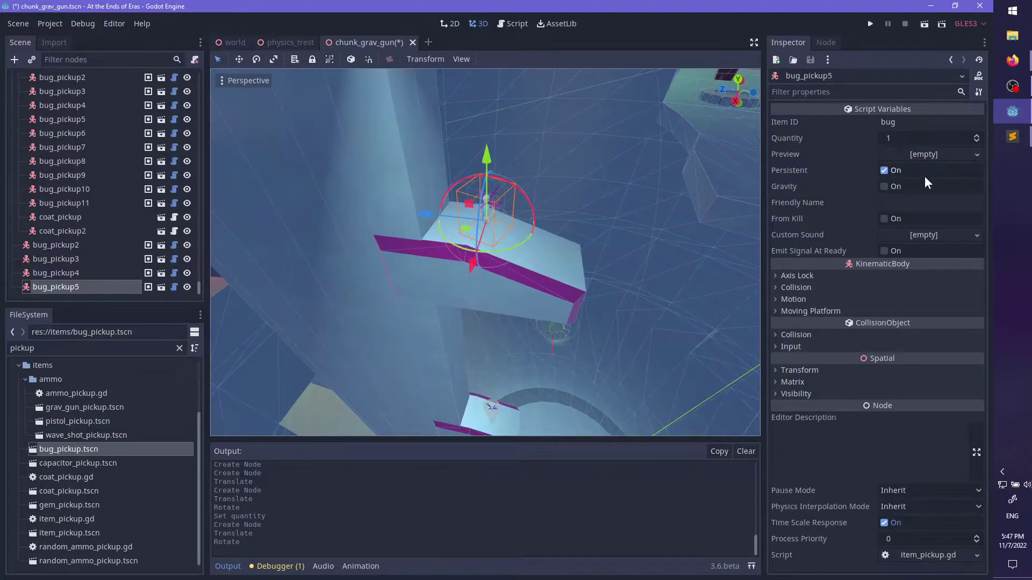
pyautogui.click(915, 136)
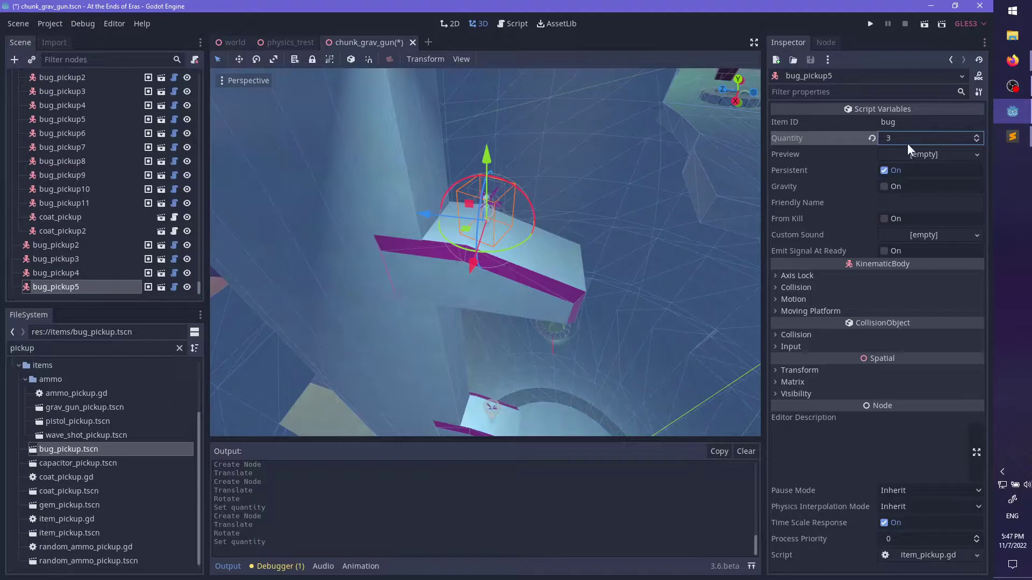
# - Place a bug pickup with Quantity 4 on the following higher ledge, adjusting its height and rotation
pyautogui.scroll(-8, 608, 253)
pyautogui.moveTo(607, 253); pyautogui.dragTo(492, 199, button='middle')
pyautogui.scroll(-6, 488, 196)
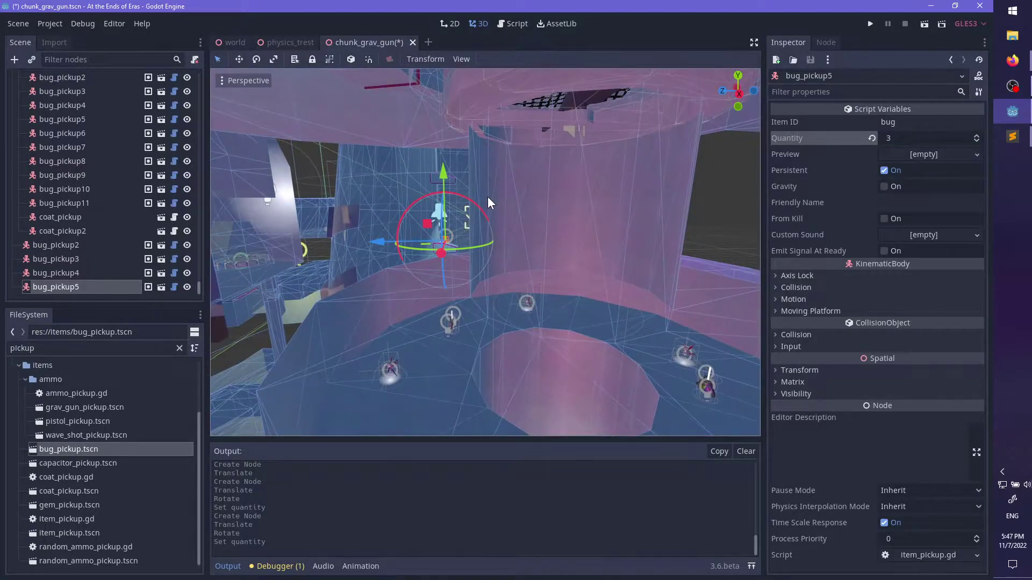
pyautogui.scroll(10, 488, 197)
pyautogui.moveTo(488, 197); pyautogui.dragTo(560, 236, button='middle')
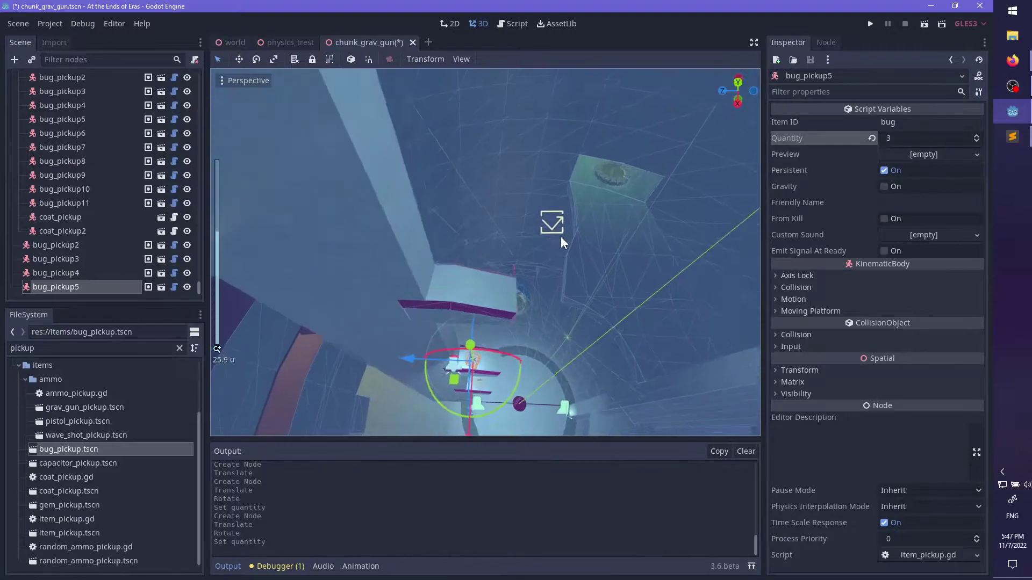
pyautogui.scroll(2, 561, 236)
pyautogui.moveTo(131, 445); pyautogui.dragTo(465, 249)
pyautogui.click(465, 286)
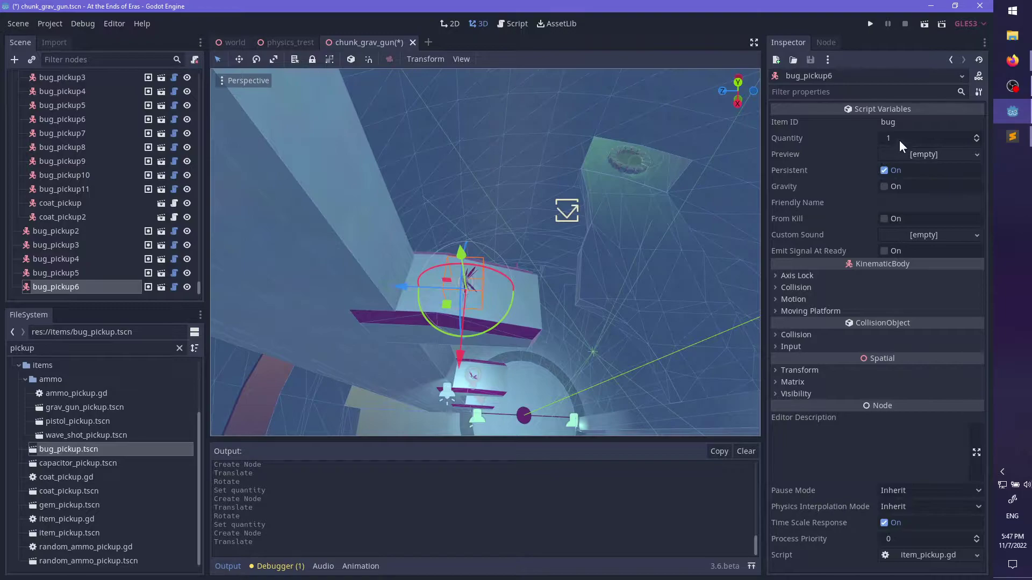
pyautogui.moveTo(369, 209); pyautogui.dragTo(370, 211)
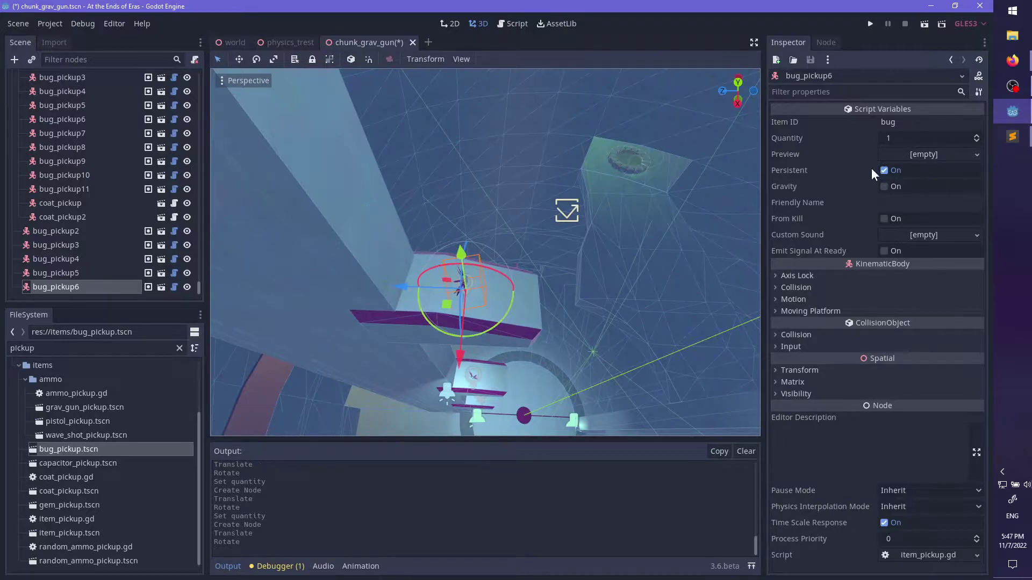
pyautogui.click(917, 138)
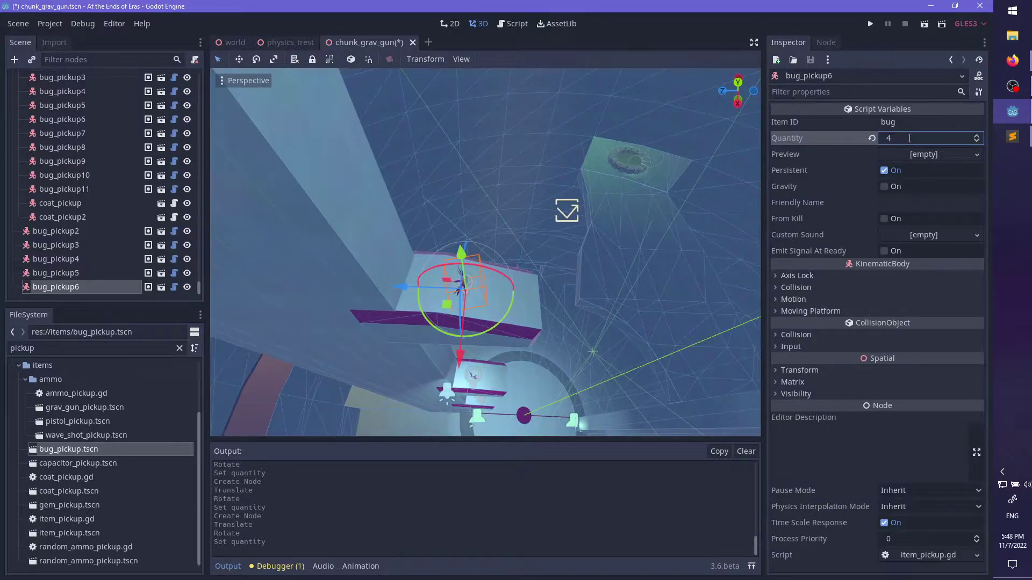
# - Add one more bug_pickup.tscn instance beyond the one on the highest ledge
pyautogui.moveTo(589, 253); pyautogui.dragTo(584, 317, button='middle')
pyautogui.scroll(-4, 491, 228)
pyautogui.scroll(6, 585, 317)
pyautogui.moveTo(118, 447); pyautogui.dragTo(430, 281)
# - Select the older bug pickup beneath the slanted beam and filter the scene tree by "pickup"
pyautogui.moveTo(431, 281); pyautogui.dragTo(464, 257, button='middle')
pyautogui.scroll(-3, 574, 312)
pyautogui.scroll(-3, 466, 253)
pyautogui.keyDown('shift'); pyautogui.moveTo(417, 223); pyautogui.dragTo(461, 259, button='middle'); pyautogui.keyUp('shift')
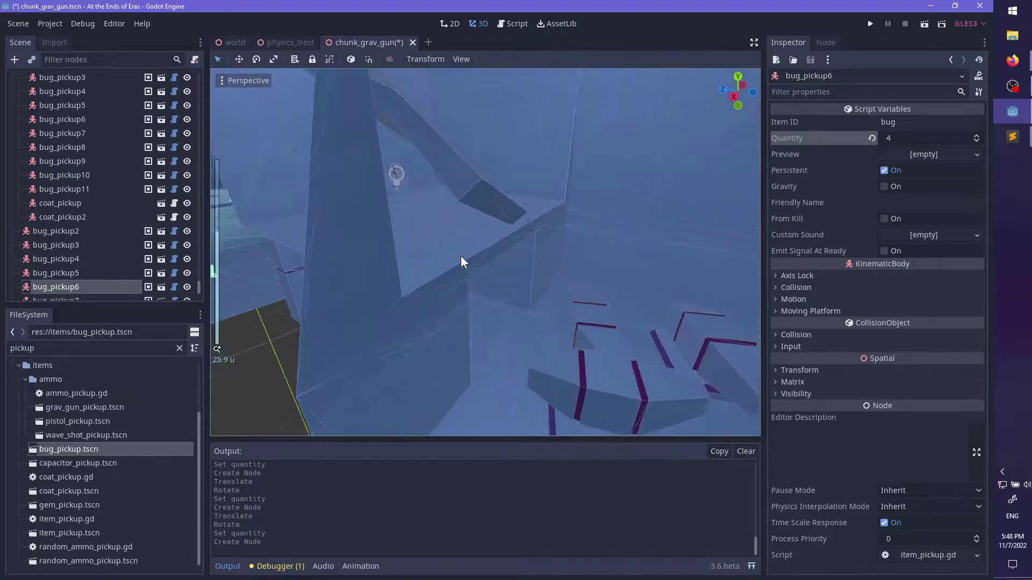
pyautogui.scroll(4, 461, 259)
pyautogui.keyDown('shift'); pyautogui.moveTo(400, 208); pyautogui.dragTo(450, 261, button='middle'); pyautogui.keyUp('shift')
pyautogui.click(421, 207)
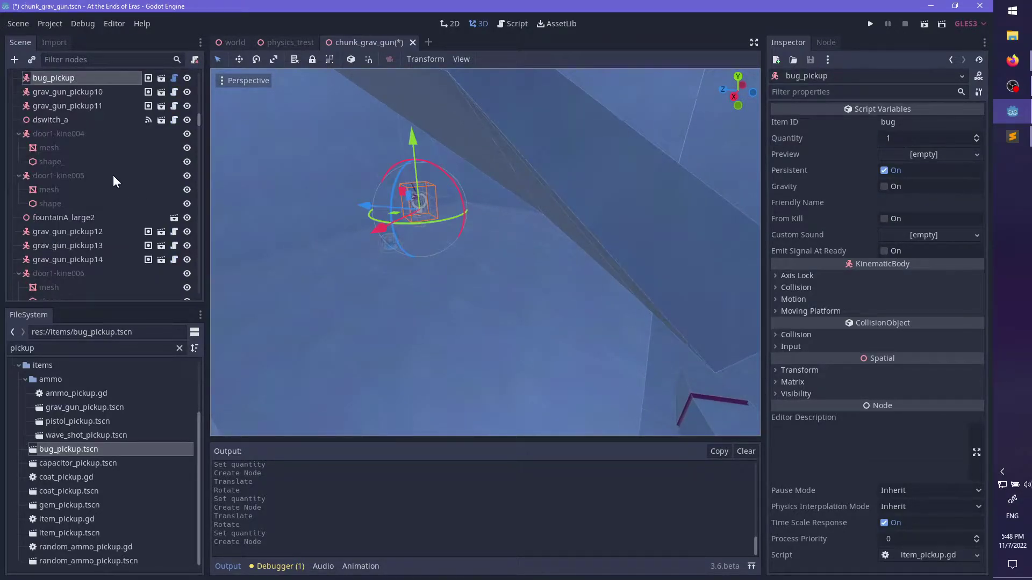
pyautogui.click(93, 61)
pyautogui.write('pickup')
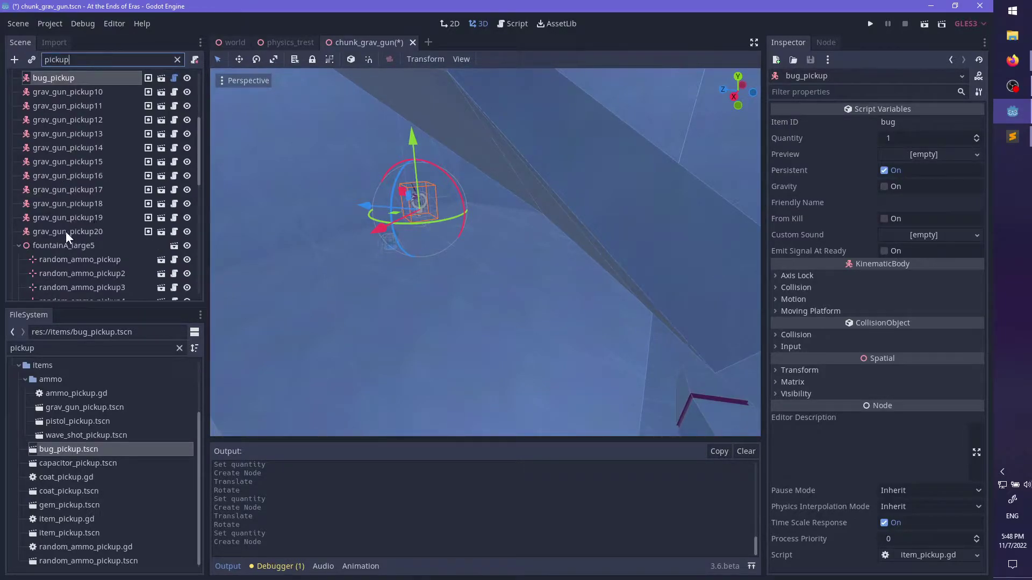
# - Try to move the root-level grav gun pickups and the older bug pickup into the pickups node
pyautogui.click(66, 231)
pyautogui.keyDown('shift'); pyautogui.click(62, 93); pyautogui.keyUp('shift')
pyautogui.scroll(-5, 91, 205)
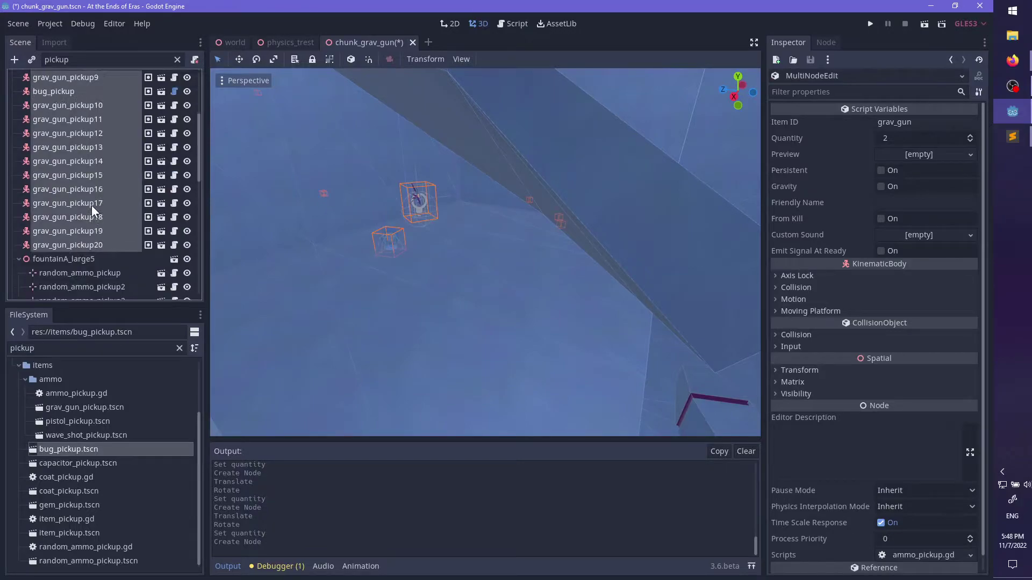
pyautogui.moveTo(67, 110); pyautogui.dragTo(77, 156)
pyautogui.scroll(-4, 92, 179)
pyautogui.scroll(-4, 91, 167)
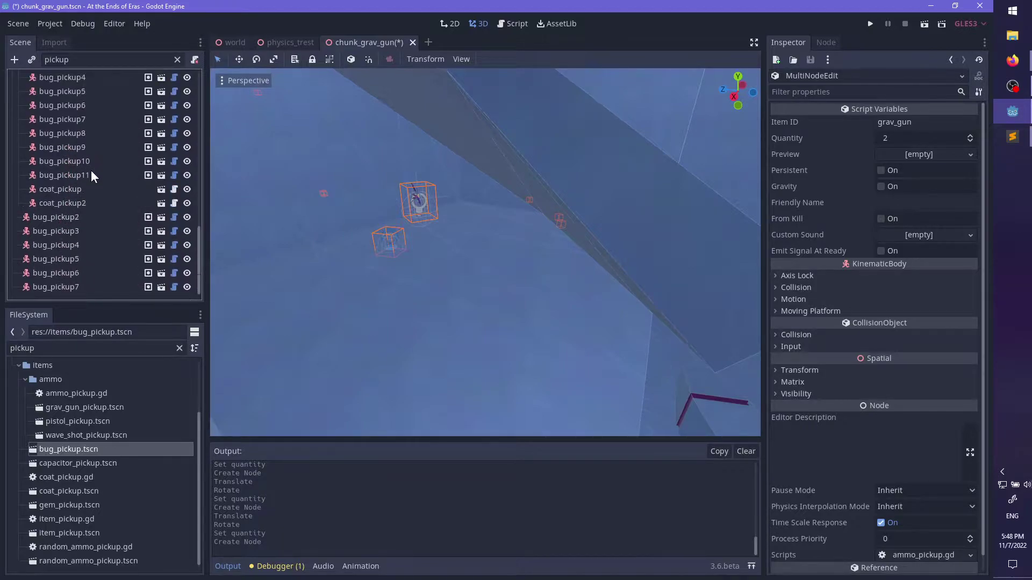
# - Try to move the root-level bug_pickup2 through bug_pickup7 into the pickups node
pyautogui.click(51, 217)
pyautogui.keyDown('shift'); pyautogui.click(62, 282); pyautogui.keyUp('shift')
pyautogui.moveTo(66, 233); pyautogui.dragTo(78, 156)
# - Focus on final_enemy_zone and on fountainA_large5 to examine where each sits in the level
pyautogui.scroll(1, 80, 150)
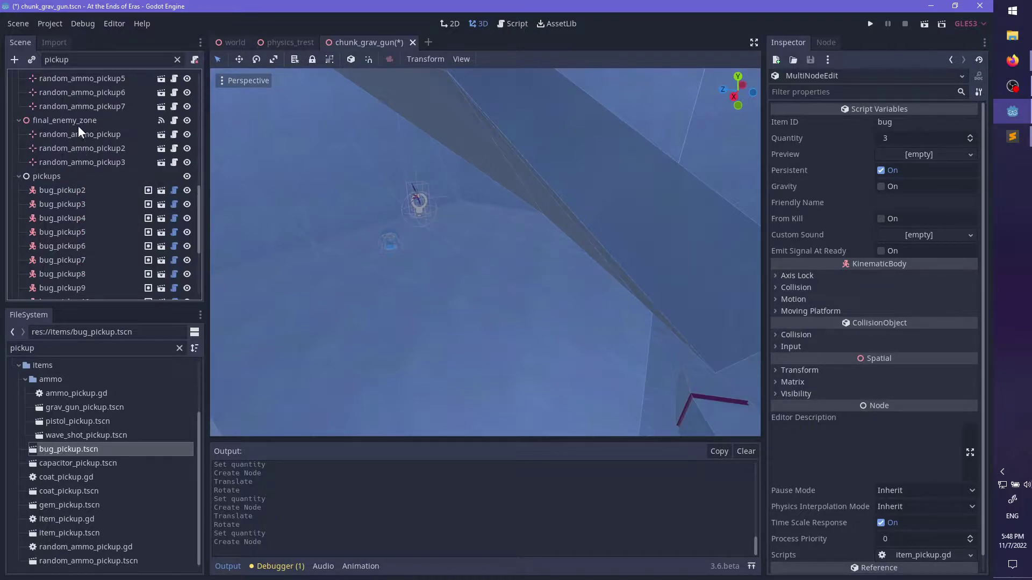
pyautogui.doubleClick(70, 120)
pyautogui.scroll(-13, 622, 259)
pyautogui.moveTo(476, 246); pyautogui.dragTo(374, 216, button='middle')
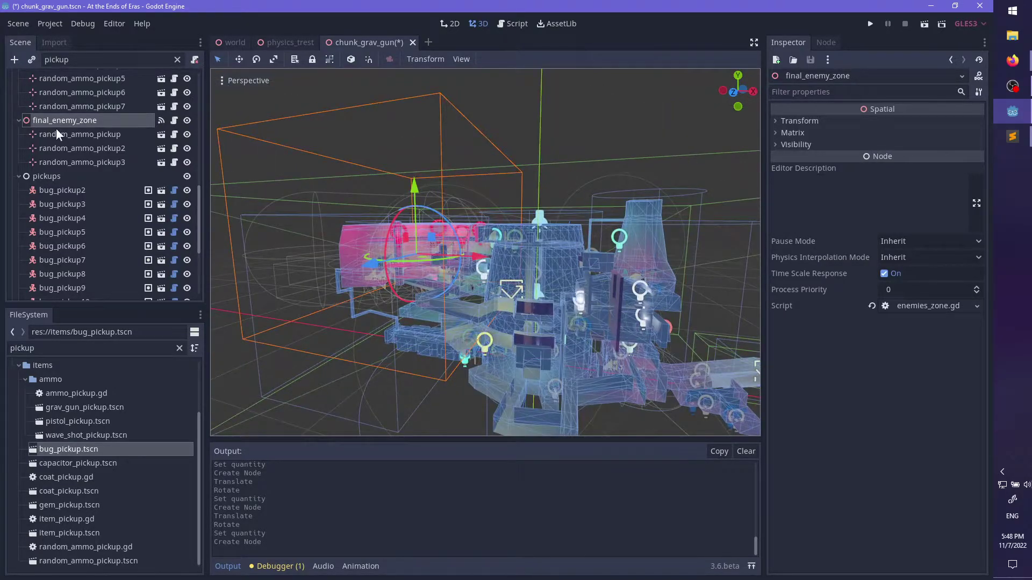
pyautogui.scroll(5, 99, 163)
pyautogui.doubleClick(78, 205)
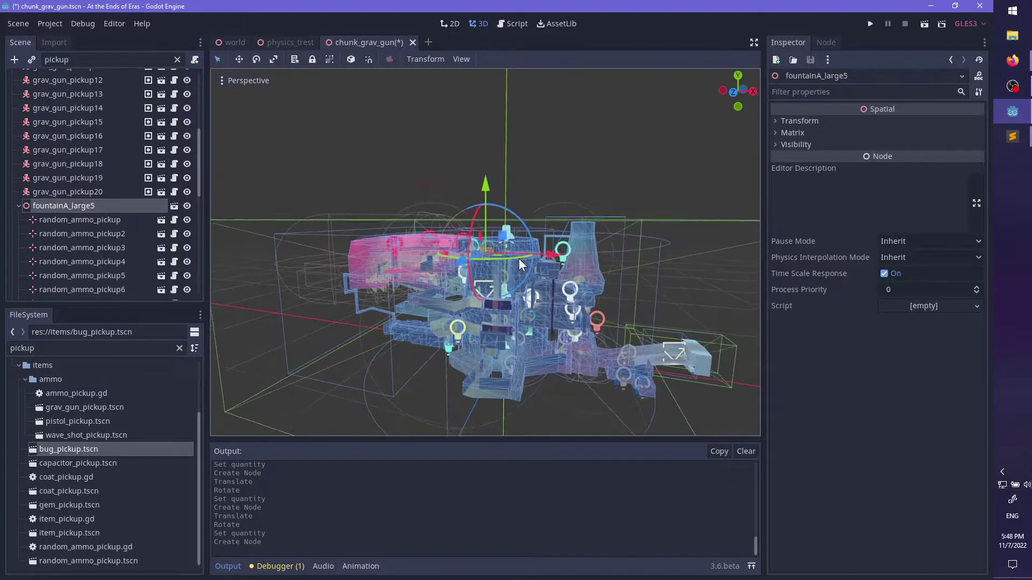
# - Collapse fountainA_large5, clear the scene tree filter, and collapse the door1-kine022, door1-kine023, exit, vents, weird-thing, door1-kine038 and door1-kine039 branches
pyautogui.scroll(20, 516, 254)
pyautogui.moveTo(572, 235); pyautogui.dragTo(405, 268, button='middle')
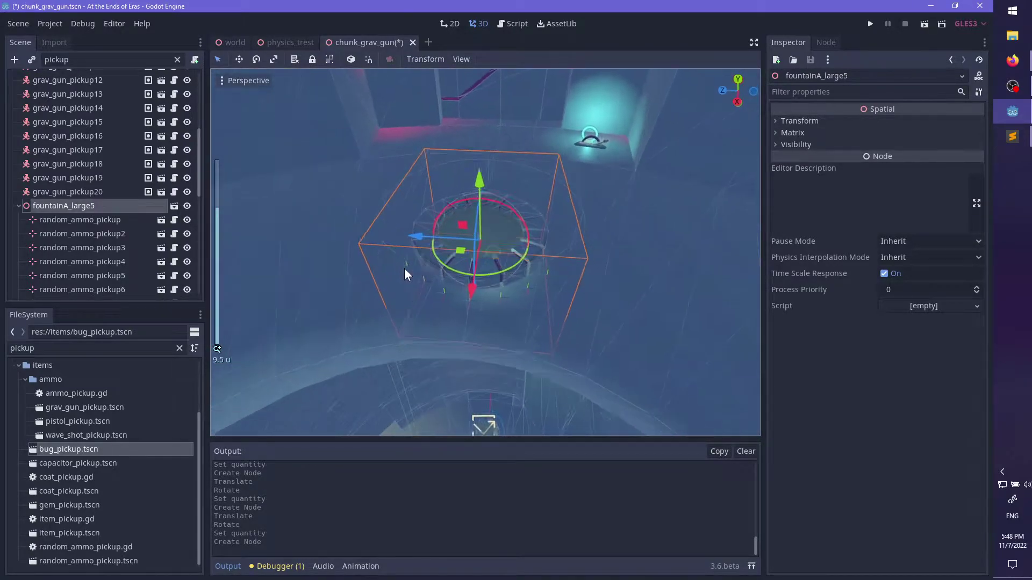
pyautogui.click(20, 207)
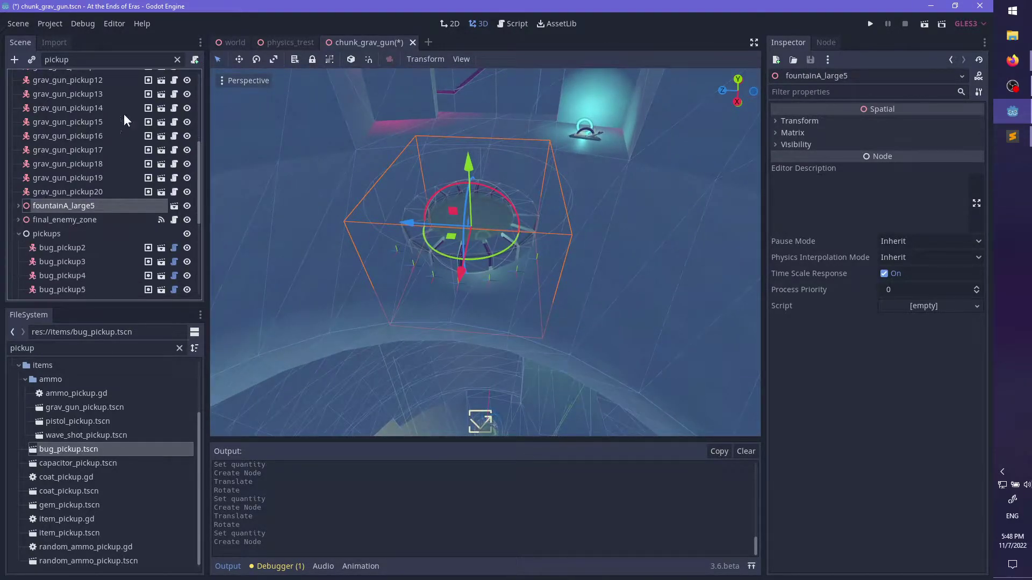
pyautogui.click(178, 59)
pyautogui.scroll(-5, 105, 175)
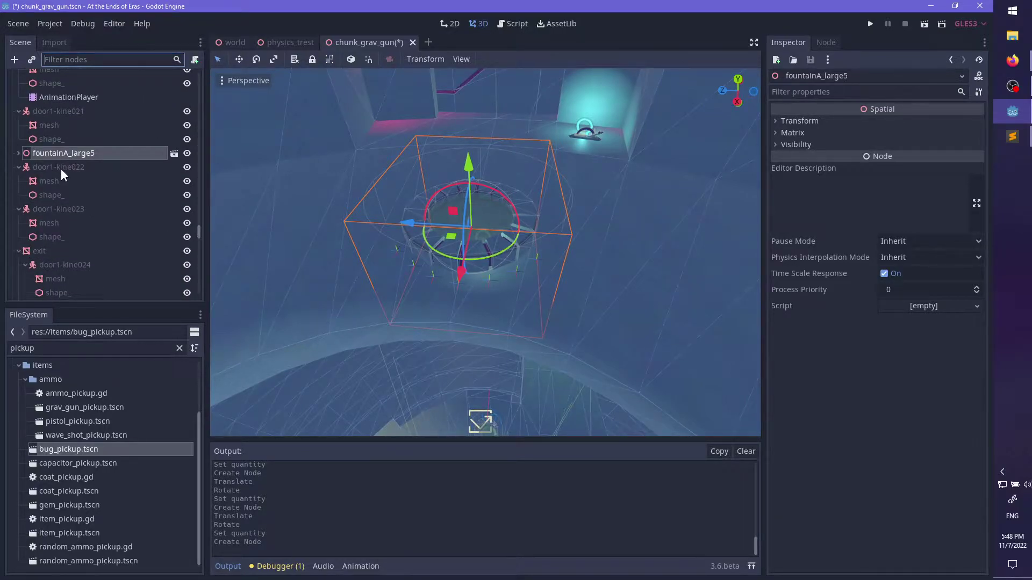
pyautogui.click(24, 167)
pyautogui.click(20, 167)
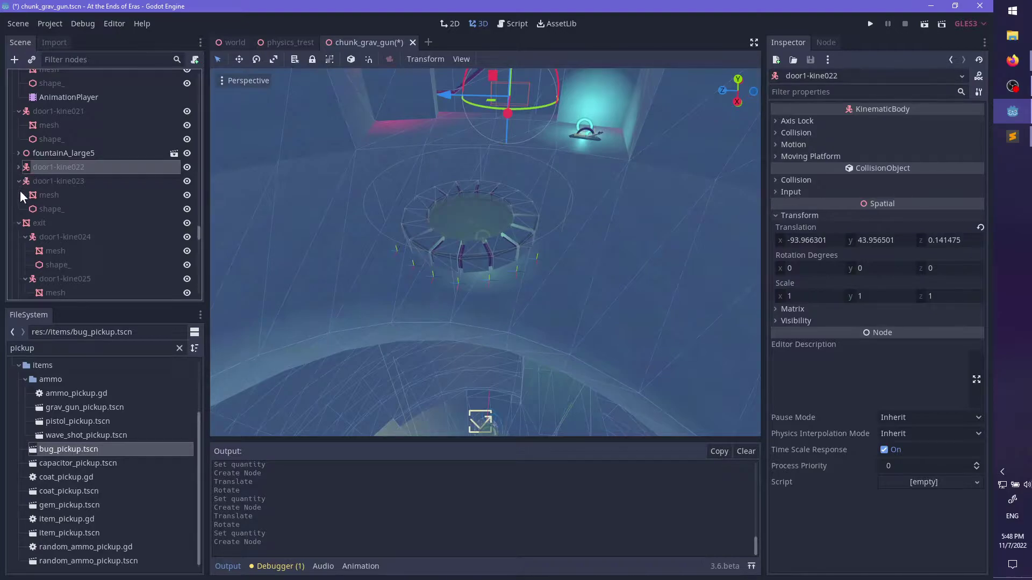
pyautogui.click(19, 223)
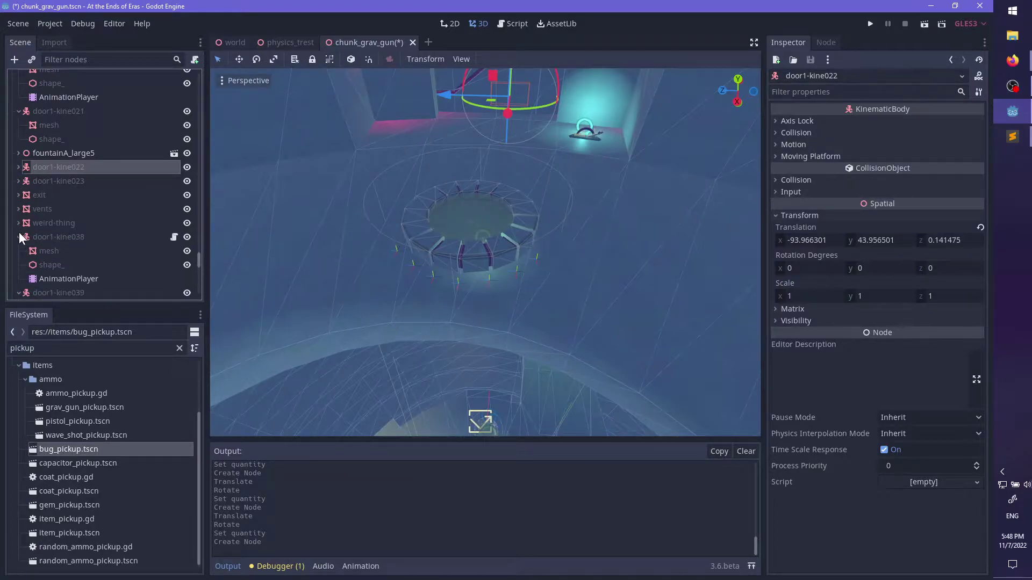
pyautogui.click(19, 237)
pyautogui.scroll(-3, 43, 249)
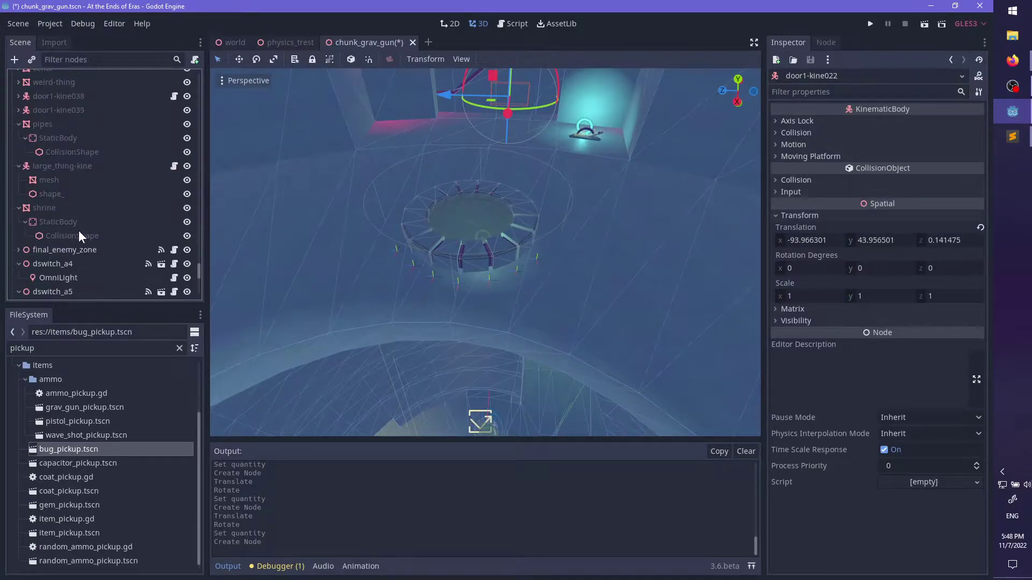
# - Move the root-level bug_pickup2 through bug_pickup7 into the pickups node
pyautogui.scroll(-6, 101, 241)
pyautogui.scroll(4, 26, 206)
pyautogui.scroll(-3, 69, 200)
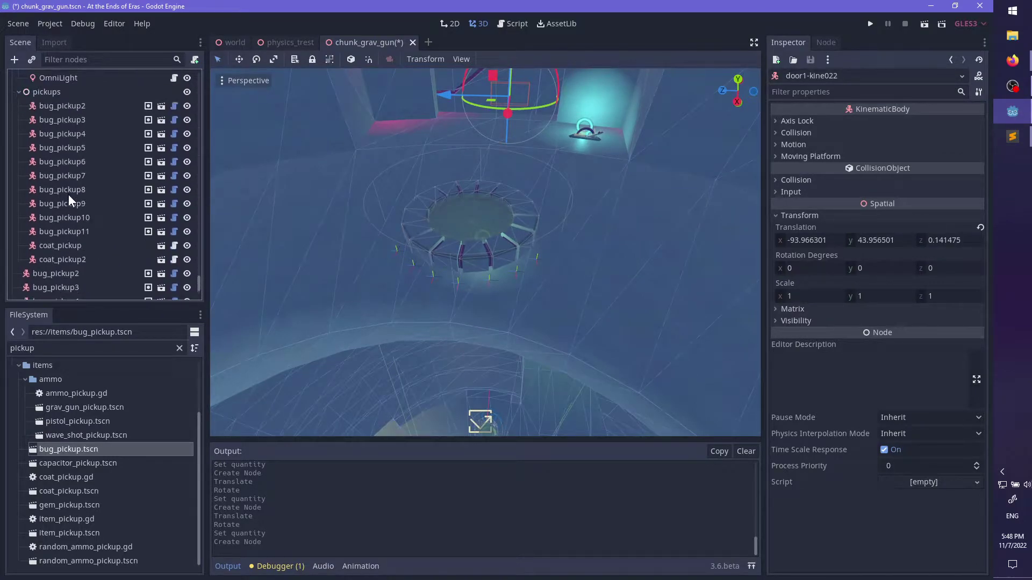
pyautogui.scroll(-4, 68, 200)
pyautogui.click(52, 217)
pyautogui.keyDown('shift'); pyautogui.click(59, 288); pyautogui.keyUp('shift')
pyautogui.scroll(2, 66, 269)
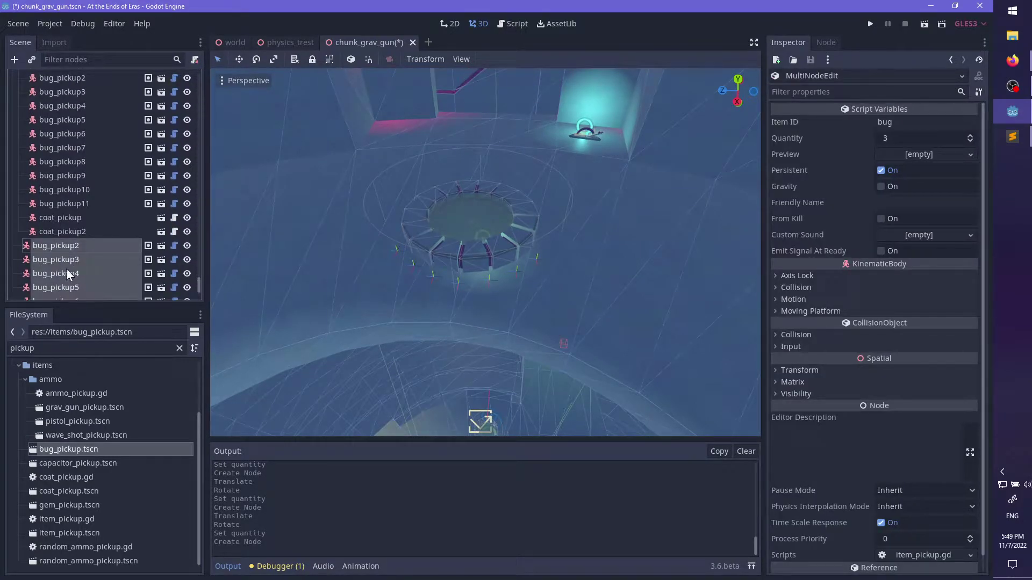
pyautogui.moveTo(61, 248); pyautogui.dragTo(66, 208)
pyautogui.scroll(-5, 91, 231)
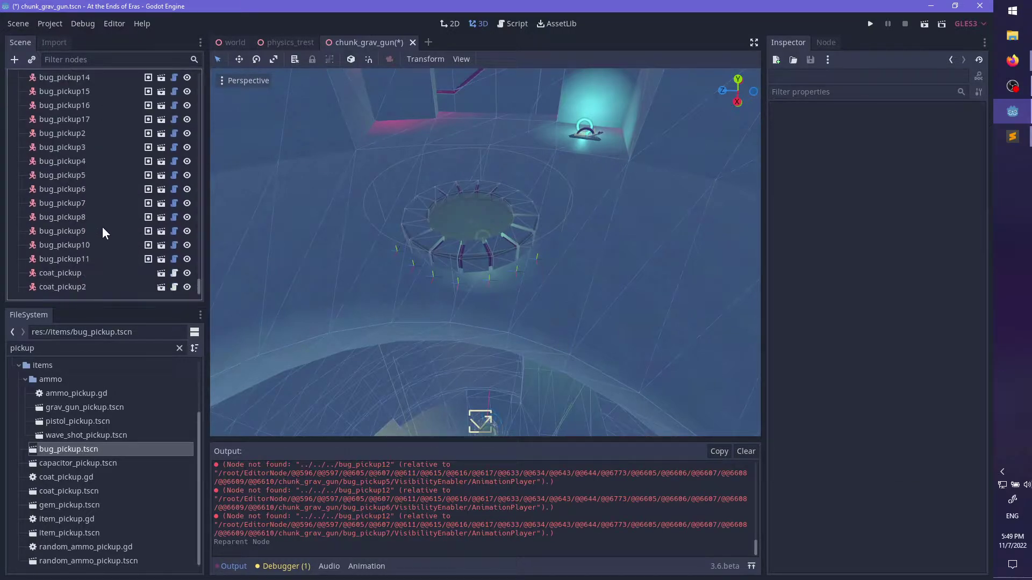
# - Add a bug pickup in the dark blue chamber around the large round opening, near the box-shaped block
pyautogui.keyDown('shift'); pyautogui.moveTo(501, 297); pyautogui.dragTo(374, 380, button='middle'); pyautogui.keyUp('shift')
pyautogui.scroll(-7, 461, 266)
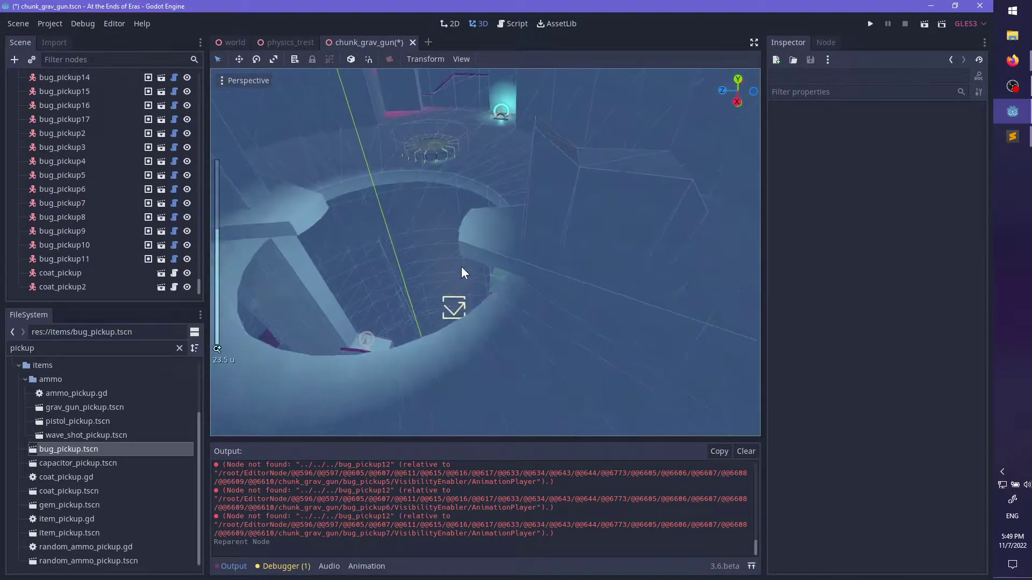
pyautogui.moveTo(461, 266); pyautogui.dragTo(481, 342, button='middle')
pyautogui.scroll(10, 436, 323)
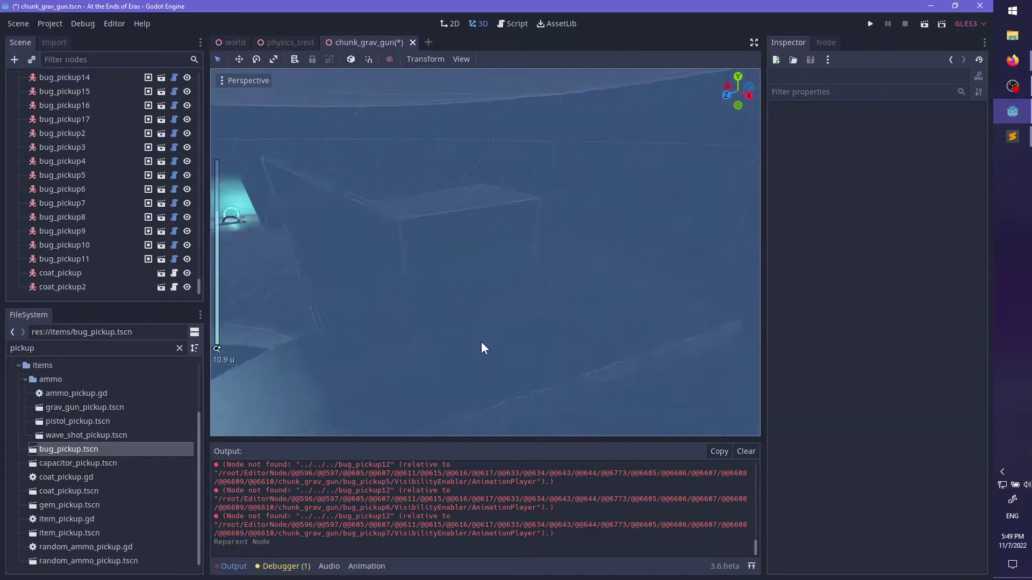
pyautogui.moveTo(111, 451); pyautogui.dragTo(370, 231)
# - Add a bug pickup inside the narrow box-shaped room above the cylindrical tower
pyautogui.scroll(-2, 295, 280)
pyautogui.moveTo(359, 265); pyautogui.dragTo(566, 288, button='middle')
pyautogui.scroll(-3, 414, 286)
pyautogui.scroll(5, 524, 253)
pyautogui.scroll(-2, 491, 296)
pyautogui.scroll(-3, 547, 305)
pyautogui.scroll(4, 557, 299)
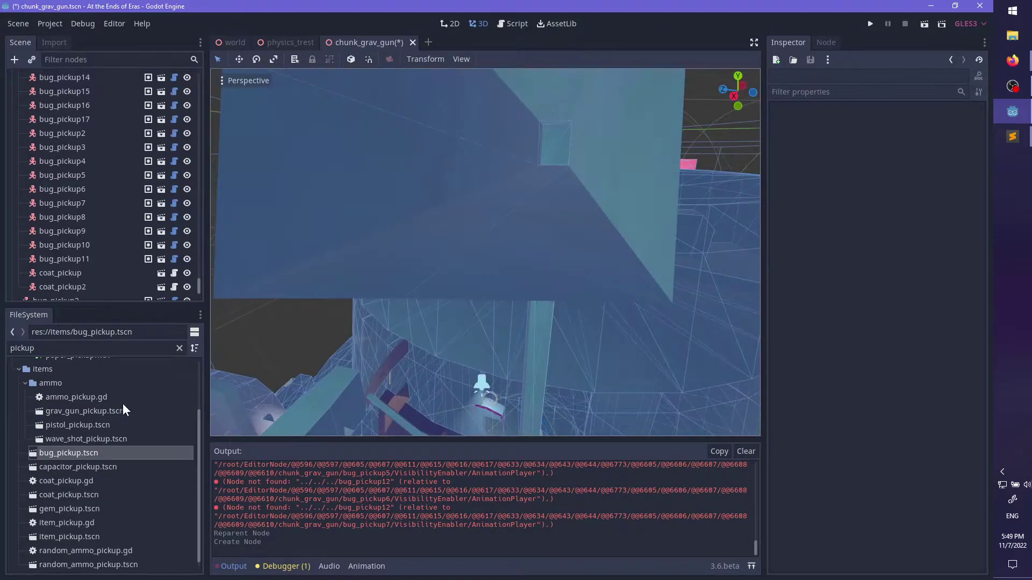
pyautogui.moveTo(501, 238); pyautogui.dragTo(515, 242)
pyautogui.scroll(-3, 515, 244)
pyautogui.moveTo(515, 244); pyautogui.dragTo(430, 291, button='middle')
pyautogui.scroll(3, 549, 250)
pyautogui.click(430, 294)
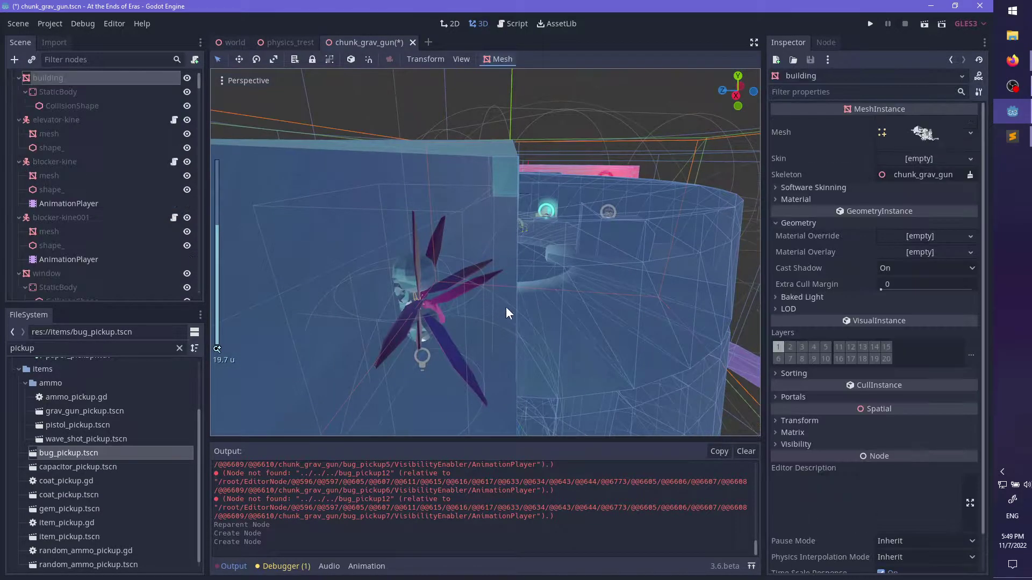
# - Shift the bug pickup in the box-shaped room sideways along its Z axis and rotate it around its vertical axis
pyautogui.moveTo(505, 306); pyautogui.dragTo(542, 225, button='middle')
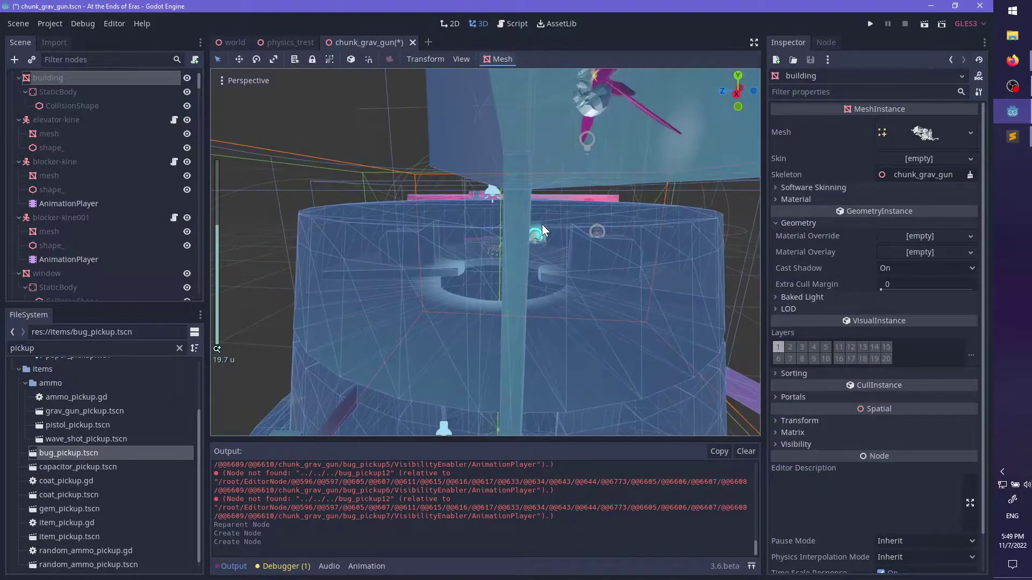
pyautogui.scroll(2, 541, 224)
pyautogui.keyDown('shift'); pyautogui.moveTo(586, 164); pyautogui.dragTo(546, 210, button='middle'); pyautogui.keyUp('shift')
pyautogui.click(547, 211)
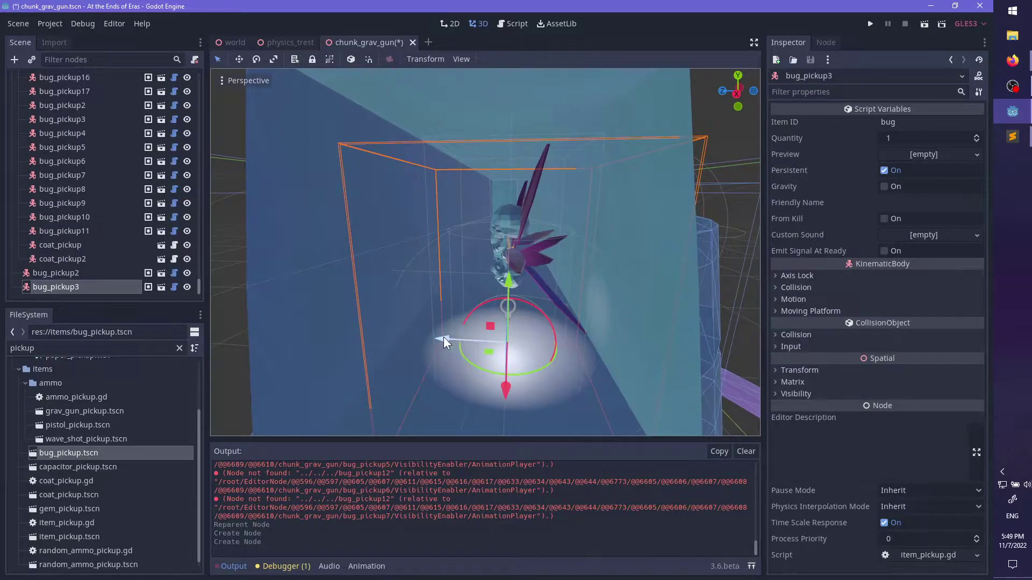
pyautogui.moveTo(443, 337); pyautogui.dragTo(421, 338)
pyautogui.moveTo(457, 369); pyautogui.dragTo(528, 345)
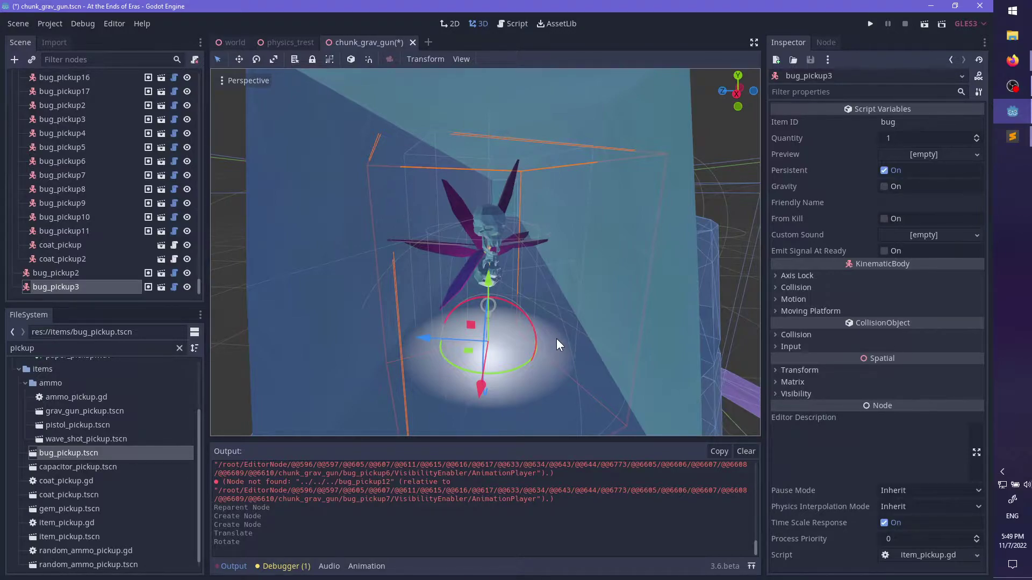
# - Add a bug pickup on the raised corner ledge of the pink-lit room and adjust its height and Z position
pyautogui.scroll(-20, 556, 339)
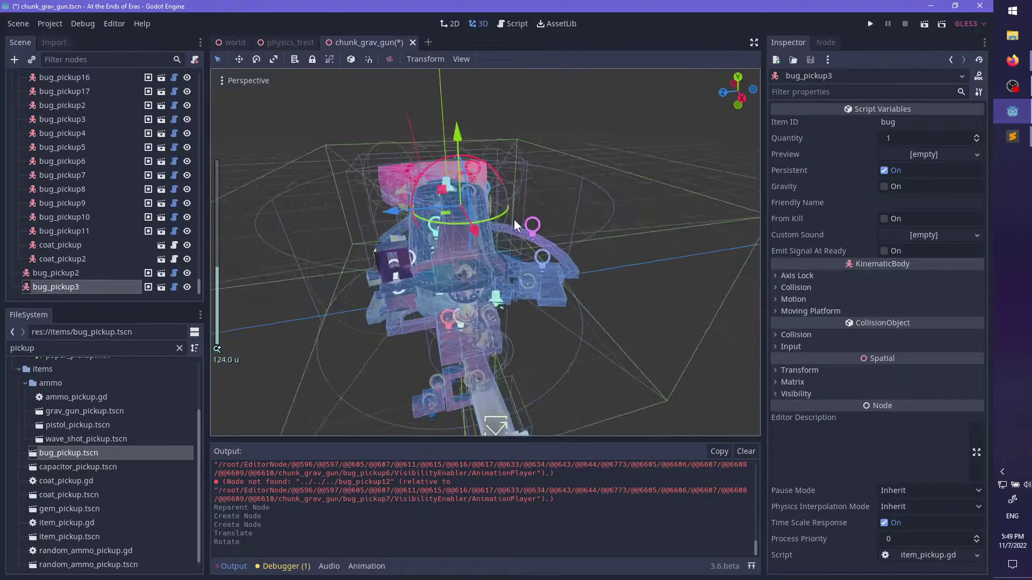
pyautogui.scroll(9, 418, 253)
pyautogui.moveTo(418, 253); pyautogui.dragTo(568, 323, button='middle')
pyautogui.scroll(9, 554, 273)
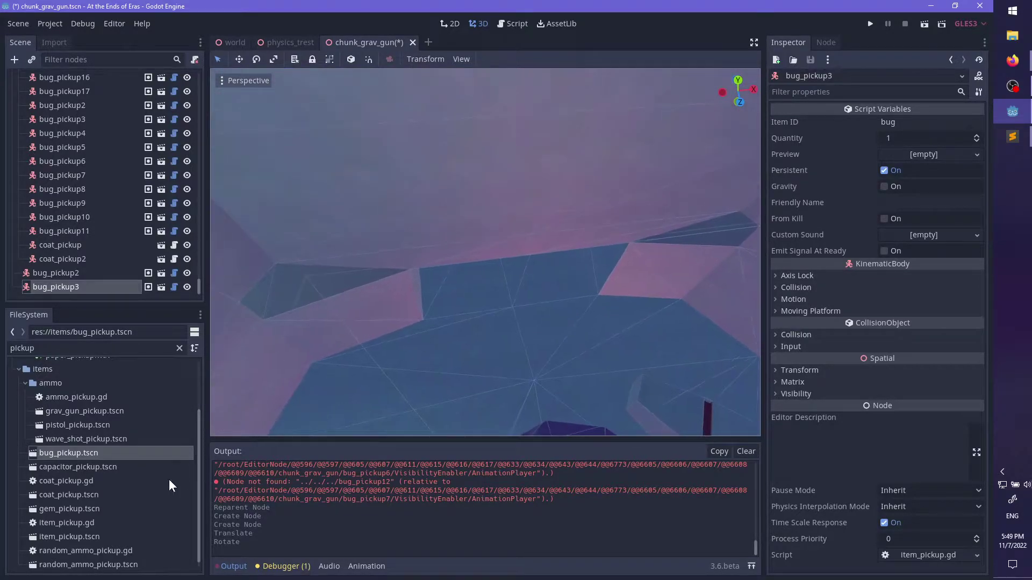
pyautogui.moveTo(263, 347); pyautogui.dragTo(291, 292)
pyautogui.moveTo(290, 292); pyautogui.dragTo(465, 279, button='middle')
pyautogui.scroll(2, 466, 279)
pyautogui.moveTo(387, 120); pyautogui.dragTo(502, 168)
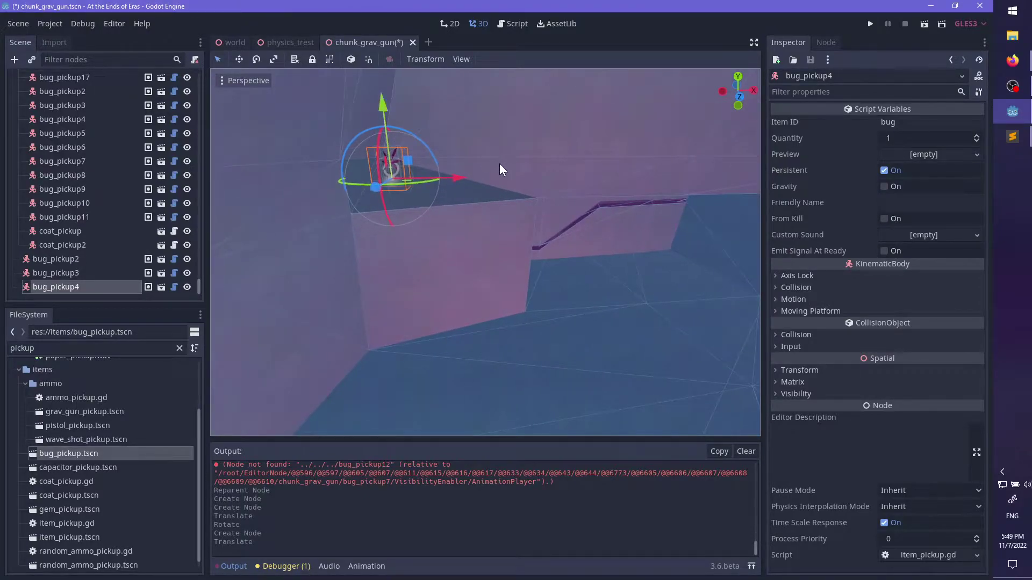
pyautogui.moveTo(502, 169); pyautogui.dragTo(609, 226, button='middle')
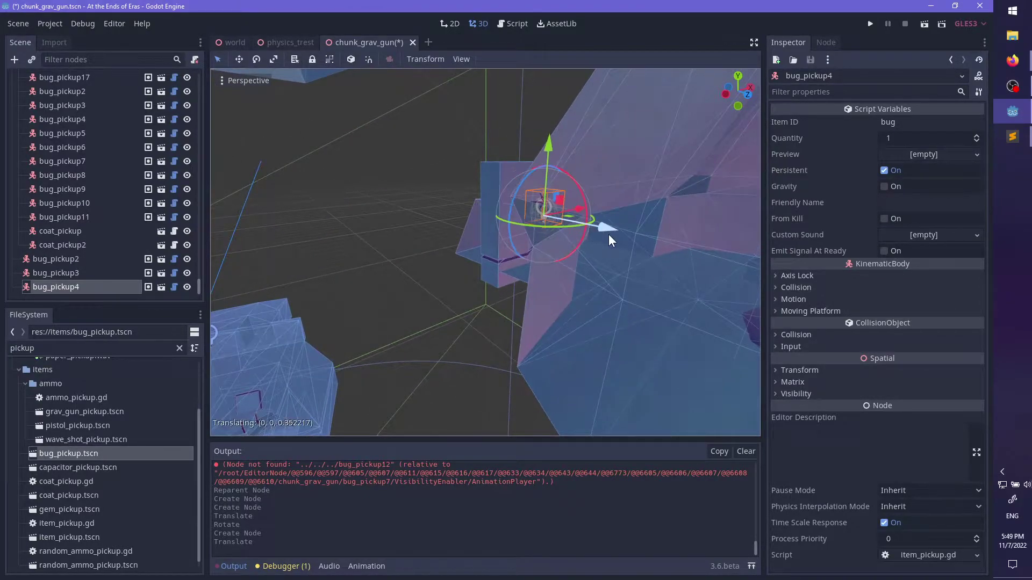
pyautogui.moveTo(609, 235); pyautogui.dragTo(609, 235)
# - Add a bug pickup on the floor between the purple-edged blocks, beside the blue-glowing pickup, and adjust its position and rotation
pyautogui.moveTo(609, 235); pyautogui.dragTo(530, 189, button='middle')
pyautogui.scroll(2, 440, 316)
pyautogui.scroll(-2, 434, 333)
pyautogui.scroll(-1, 469, 262)
pyautogui.scroll(3, 530, 189)
pyautogui.scroll(3, 585, 260)
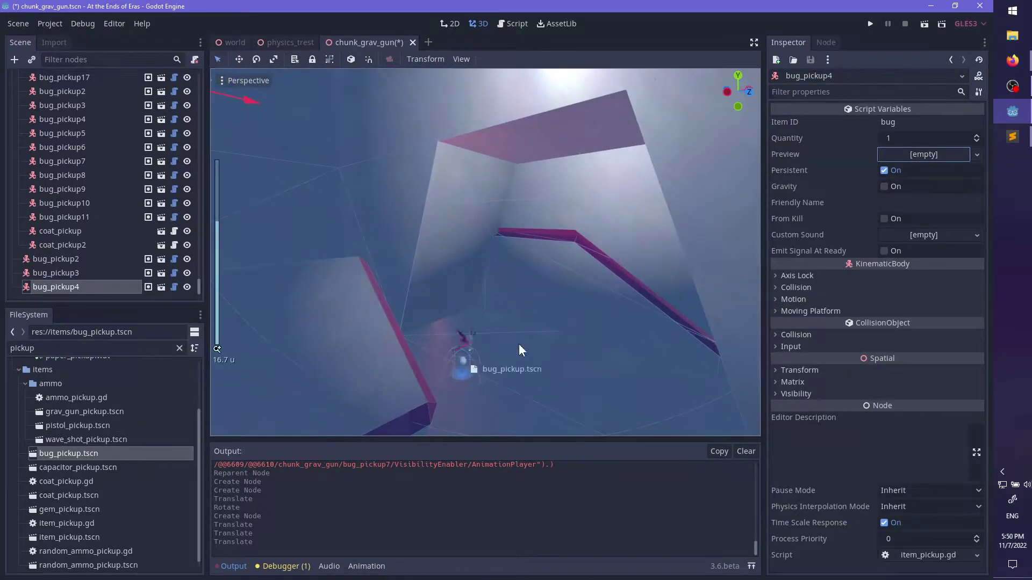
pyautogui.moveTo(532, 286); pyautogui.dragTo(596, 255)
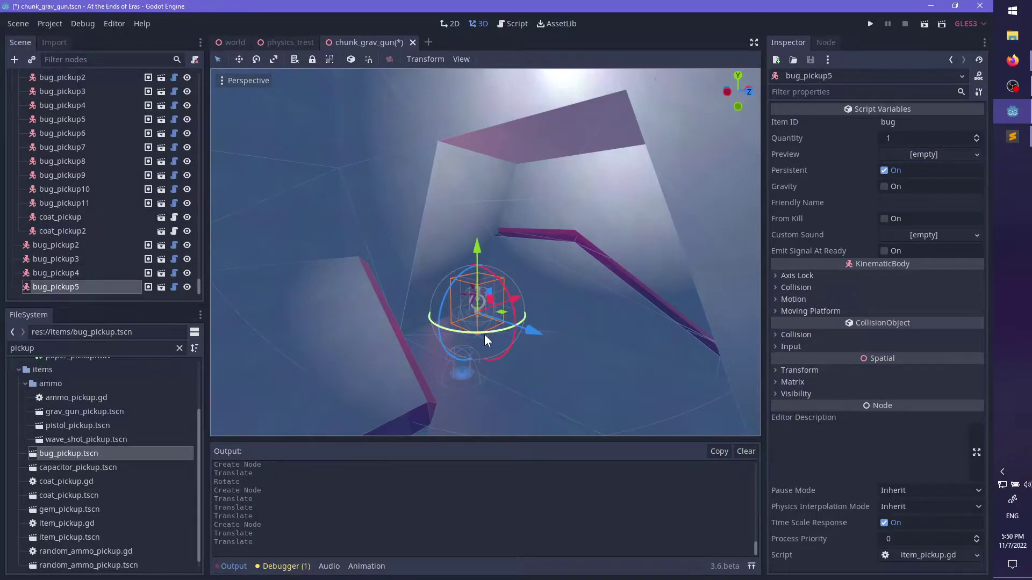
pyautogui.moveTo(484, 335); pyautogui.dragTo(417, 323)
# - Focus on the bug pickup between the purple-edged blocks and shift it along its Z axis
pyautogui.press('f')
pyautogui.scroll(15, 494, 344)
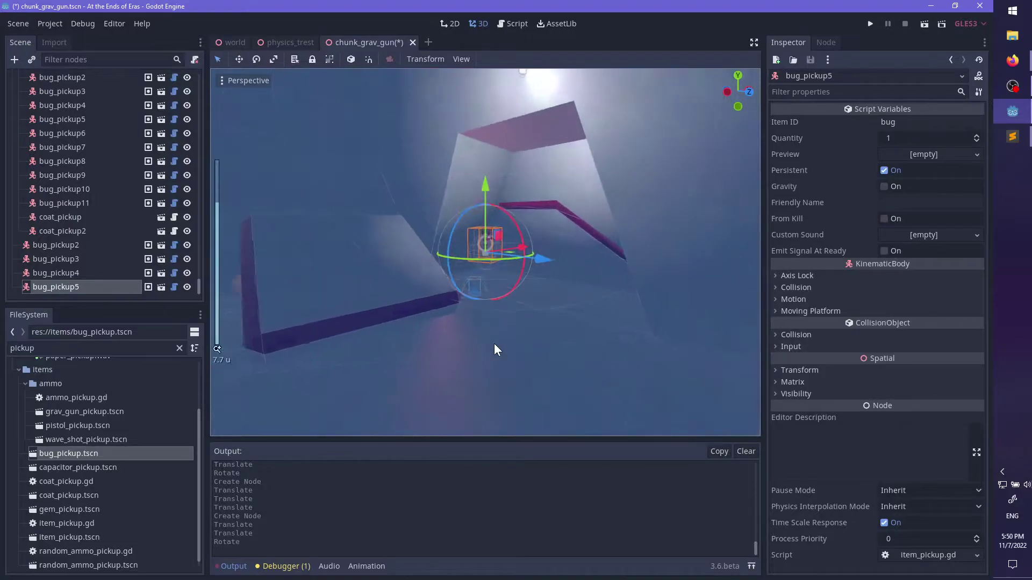
pyautogui.moveTo(491, 338); pyautogui.dragTo(495, 253, button='middle')
pyautogui.scroll(-3, 463, 340)
pyautogui.moveTo(495, 253); pyautogui.dragTo(560, 256)
# - Add a bug pickup on the rim of the round fountain, near the two blue-glowing pickups
pyautogui.scroll(-10, 397, 262)
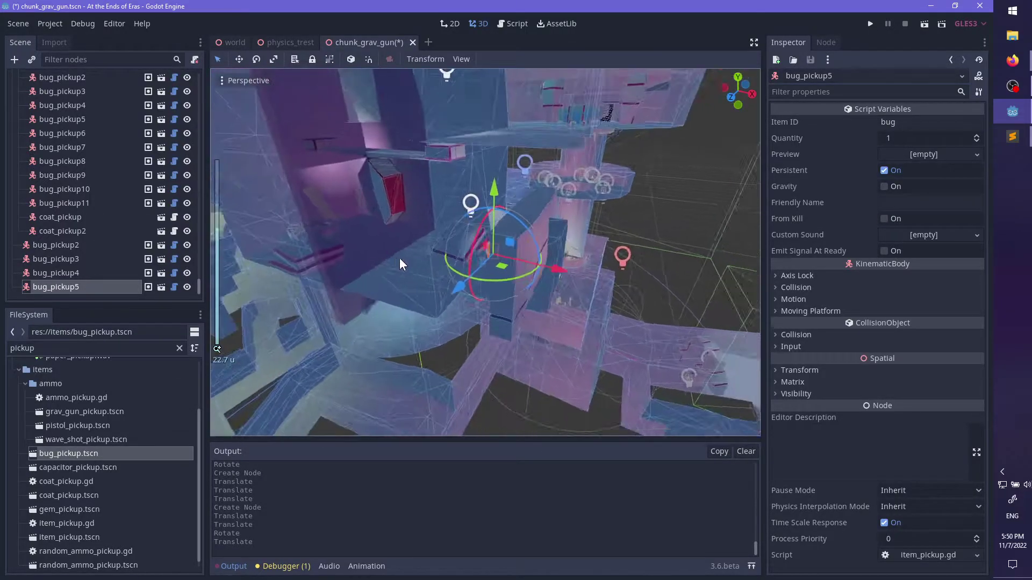
pyautogui.moveTo(399, 257); pyautogui.dragTo(583, 302, button='middle')
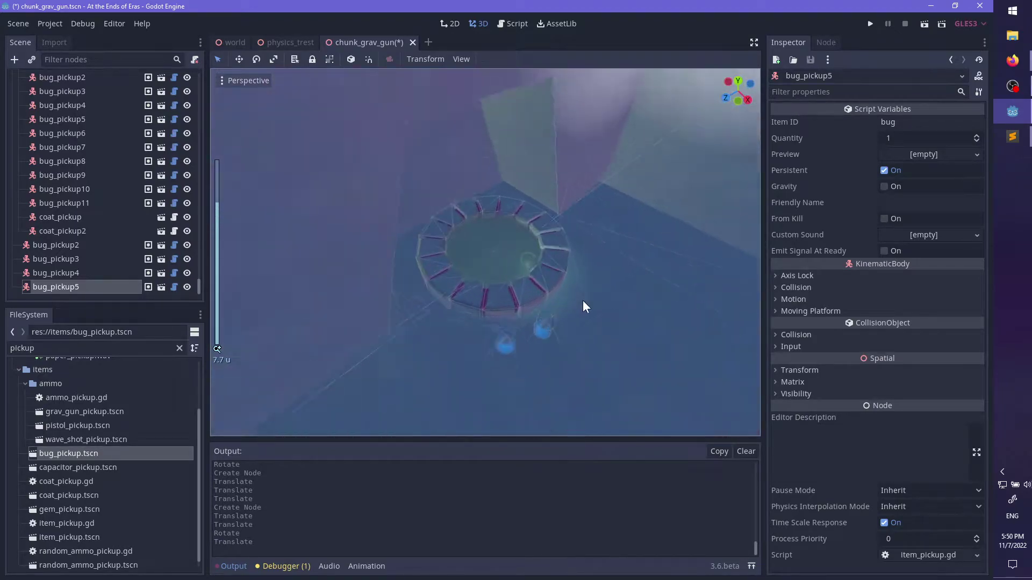
pyautogui.scroll(5, 583, 301)
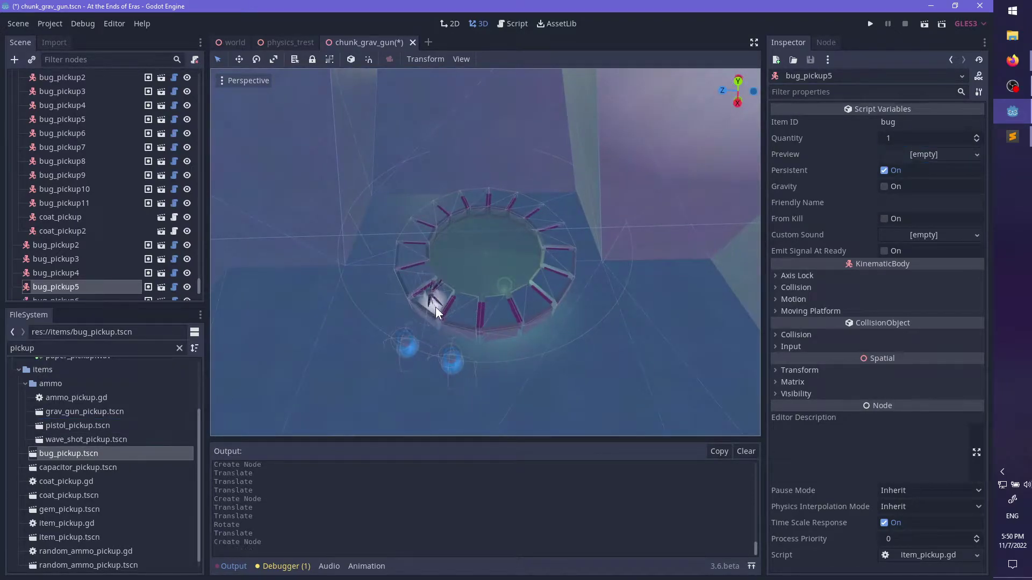
pyautogui.press('f')
pyautogui.scroll(6, 534, 322)
pyautogui.moveTo(542, 341); pyautogui.dragTo(521, 266, button='middle')
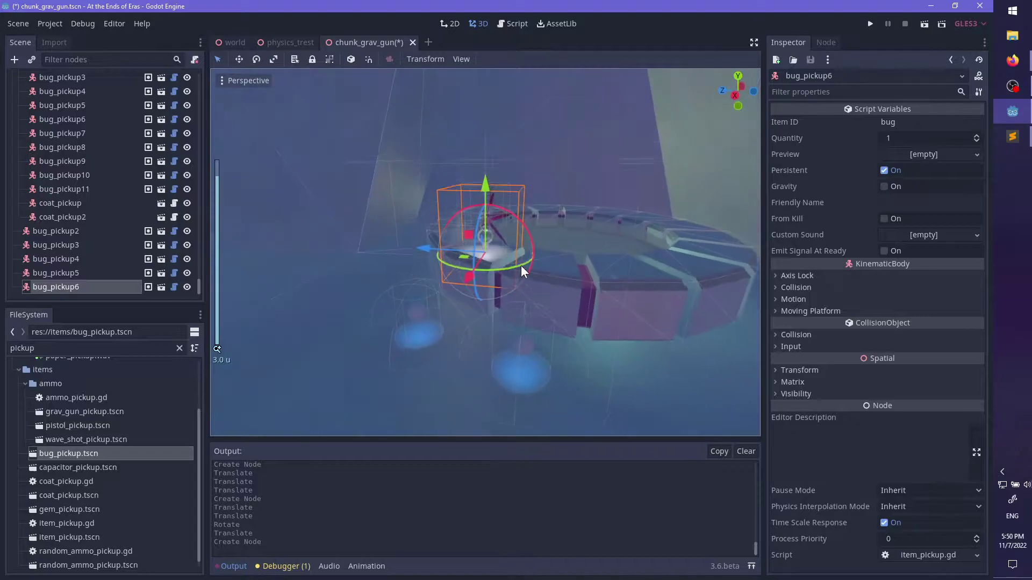
# - Raise the bug pickup above the fountain rim and rotate it about 127 degrees around its vertical axis
pyautogui.moveTo(486, 175); pyautogui.dragTo(486, 113)
pyautogui.moveTo(507, 203); pyautogui.dragTo(498, 221, button='middle')
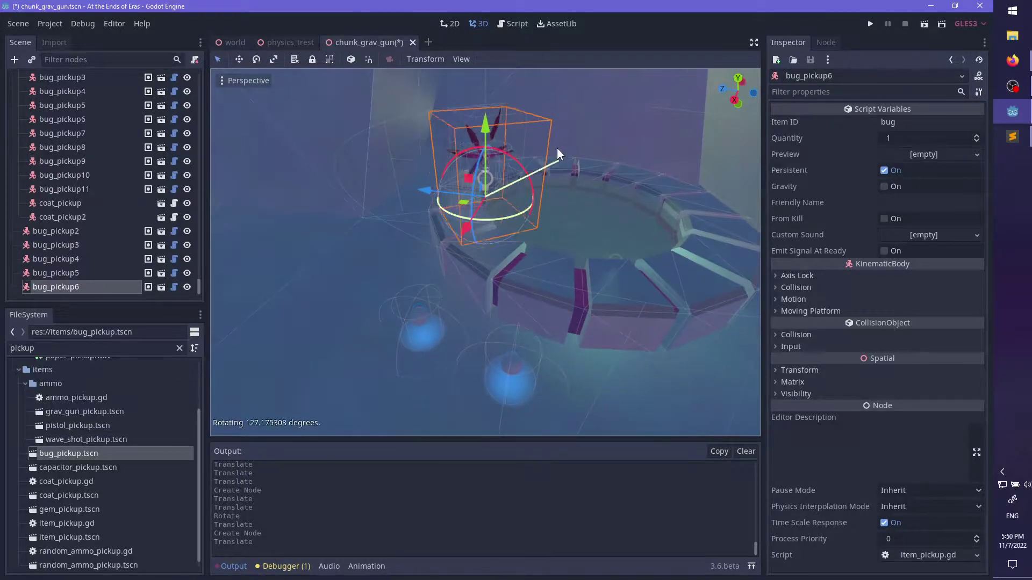
pyautogui.moveTo(557, 148); pyautogui.dragTo(557, 145)
# - Add a bug pickup in the square recess of the pale green wall and rotate it around its vertical axis
pyautogui.scroll(-20, 557, 277)
pyautogui.moveTo(557, 276); pyautogui.dragTo(552, 331, button='middle')
pyautogui.scroll(12, 559, 295)
pyautogui.scroll(-2, 592, 308)
pyautogui.scroll(6, 592, 307)
pyautogui.scroll(8, 561, 315)
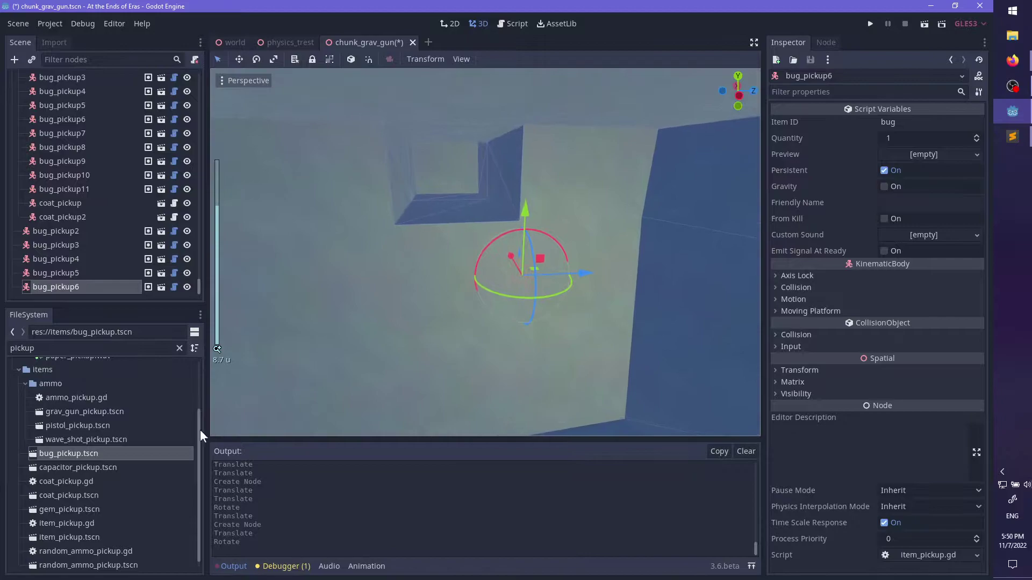
pyautogui.moveTo(80, 456); pyautogui.dragTo(448, 178)
pyautogui.moveTo(478, 219); pyautogui.dragTo(381, 166)
# - Add another bug pickup in front of the small square opening in the blue wall and rotate it around its vertical axis
pyautogui.scroll(-14, 476, 235)
pyautogui.moveTo(476, 234)
pyautogui.mouseDown(button='middle')
pyautogui.moveTo(455, 322)
pyautogui.moveTo(627, 216)
pyautogui.moveTo(544, 261)
pyautogui.moveTo(418, 240)
pyautogui.moveTo(370, 291)
pyautogui.moveTo(595, 183)
pyautogui.moveTo(537, 214)
pyautogui.moveTo(584, 281)
pyautogui.moveTo(357, 214)
pyautogui.moveTo(407, 256)
pyautogui.moveTo(614, 233)
pyautogui.moveTo(573, 303)
pyautogui.moveTo(513, 224)
pyautogui.moveTo(579, 346)
pyautogui.moveTo(351, 289)
pyautogui.moveTo(357, 311)
pyautogui.moveTo(502, 241)
pyautogui.moveTo(473, 227)
pyautogui.mouseUp(button='middle')
pyautogui.scroll(2, 579, 346)
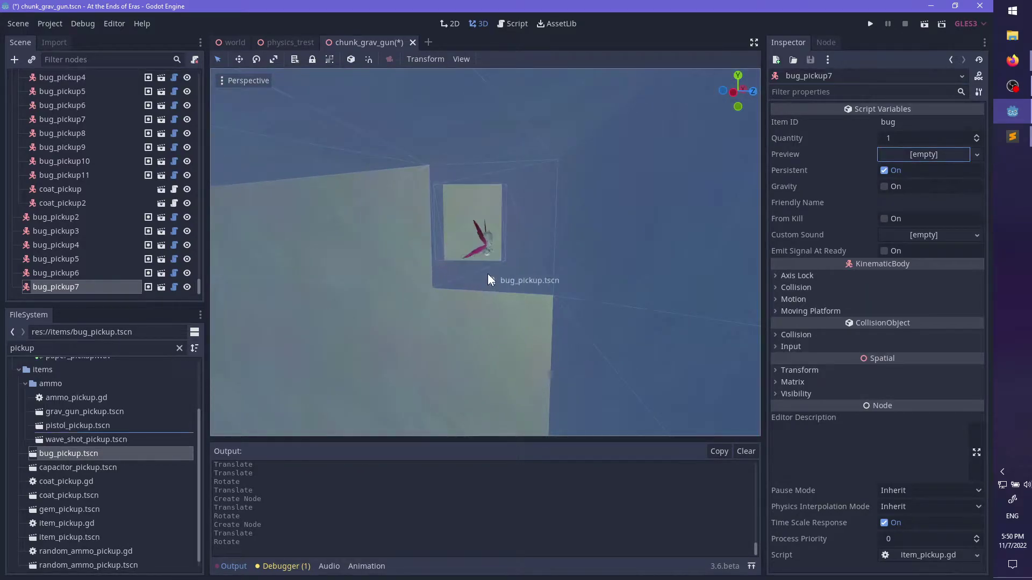
pyautogui.scroll(2, 478, 236)
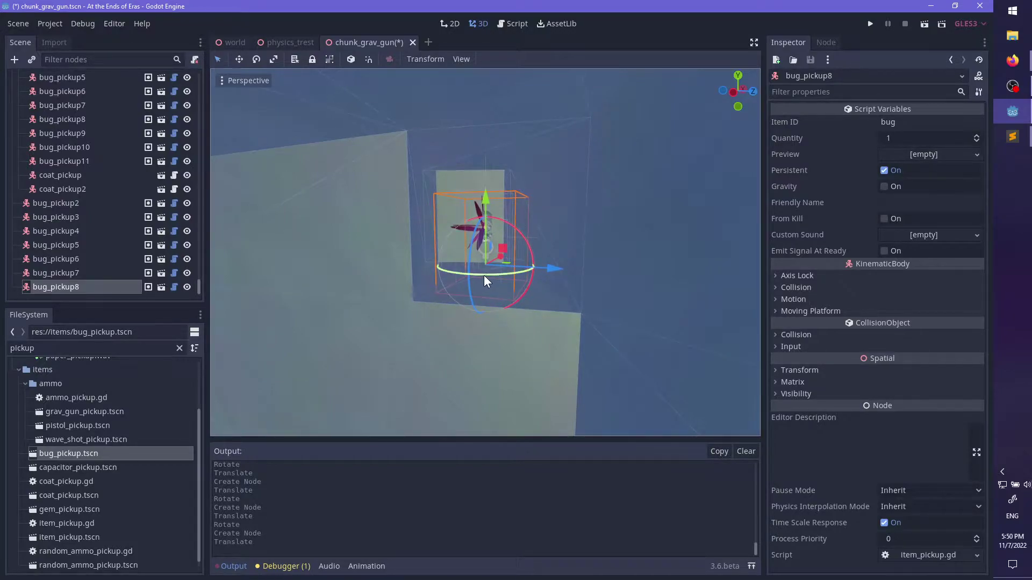
pyautogui.moveTo(484, 275); pyautogui.dragTo(402, 262)
# - Add a bug pickup on the fountain rim in the pale green room and adjust its height and rotation
pyautogui.scroll(-12, 524, 301)
pyautogui.moveTo(525, 301); pyautogui.dragTo(591, 272, button='middle')
pyautogui.scroll(5, 629, 266)
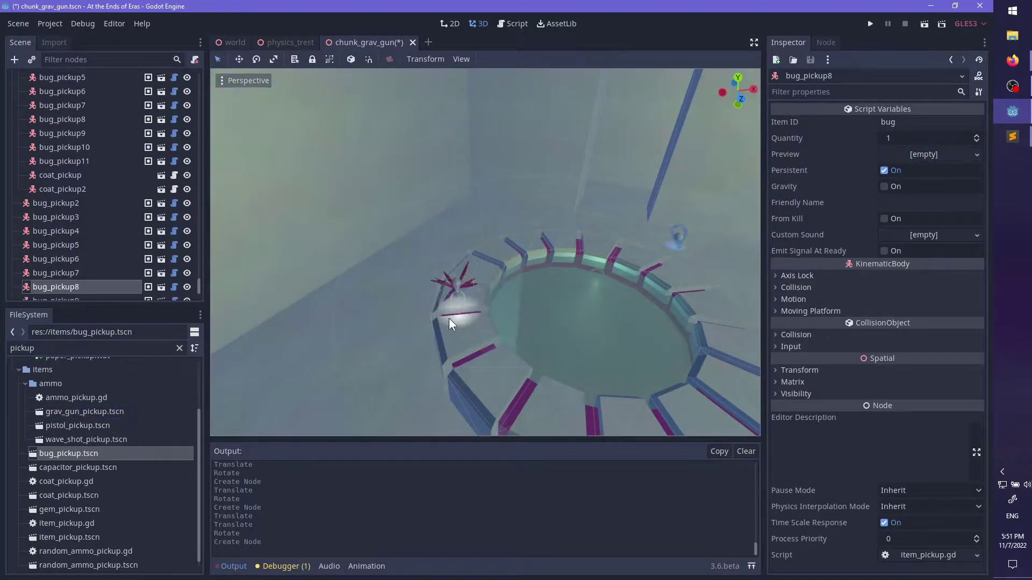
pyautogui.moveTo(454, 233); pyautogui.dragTo(454, 228)
pyautogui.moveTo(511, 243); pyautogui.dragTo(536, 195, button='middle')
pyautogui.moveTo(467, 291); pyautogui.dragTo(465, 188)
# - Add a bug pickup on the floor near the pale end wall of the empty blue room
pyautogui.scroll(-15, 413, 250)
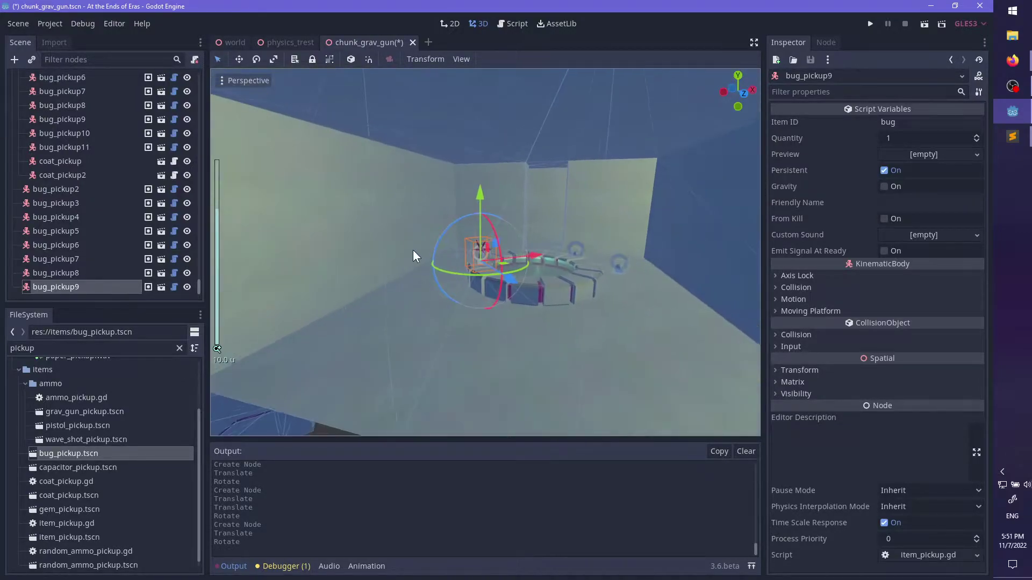
pyautogui.moveTo(388, 240); pyautogui.dragTo(481, 226, button='middle')
pyautogui.scroll(3, 582, 223)
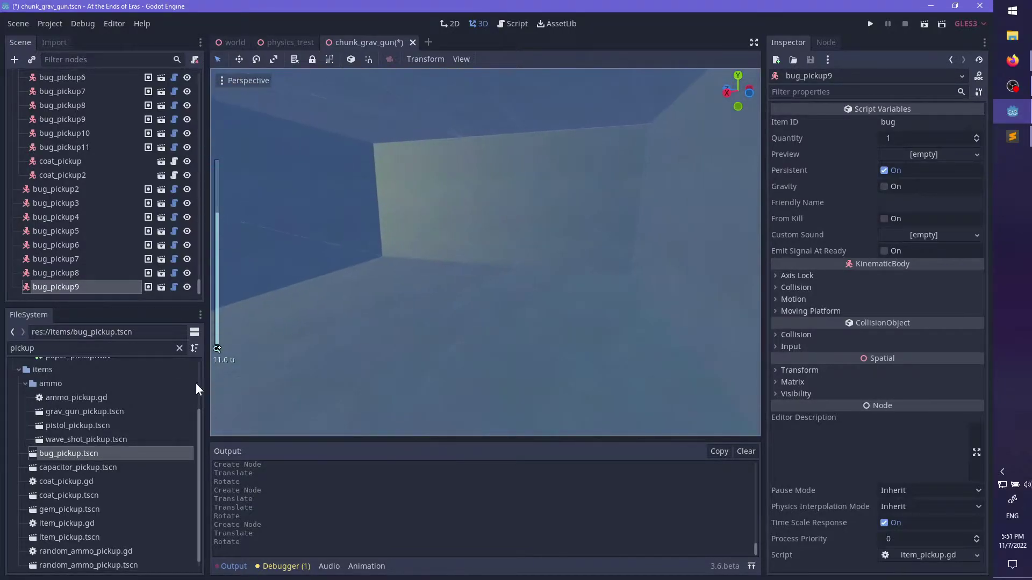
pyautogui.moveTo(110, 456); pyautogui.dragTo(398, 258)
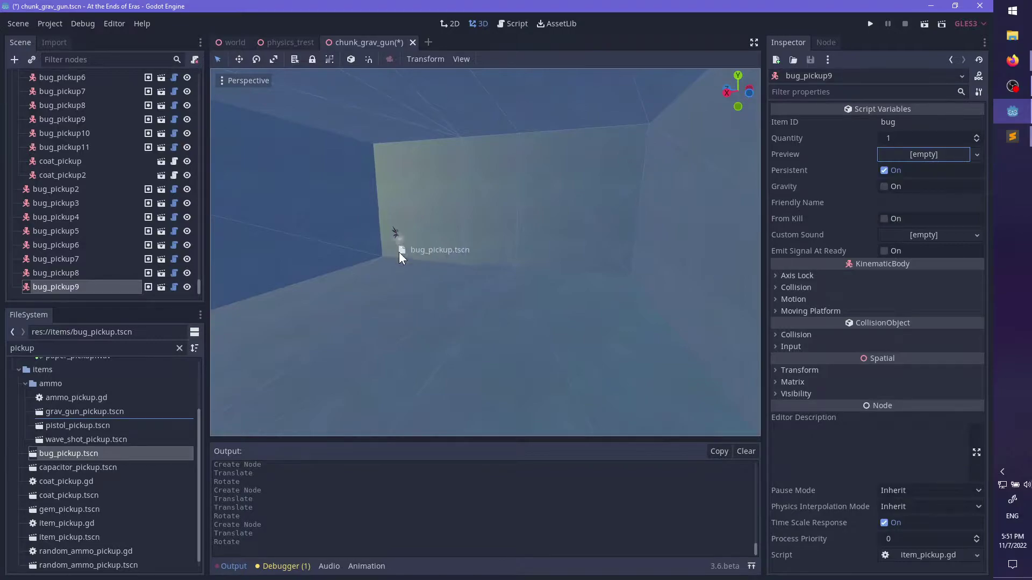
pyautogui.moveTo(373, 288); pyautogui.dragTo(458, 247, button='middle')
pyautogui.scroll(-6, 481, 292)
pyautogui.scroll(3, 458, 247)
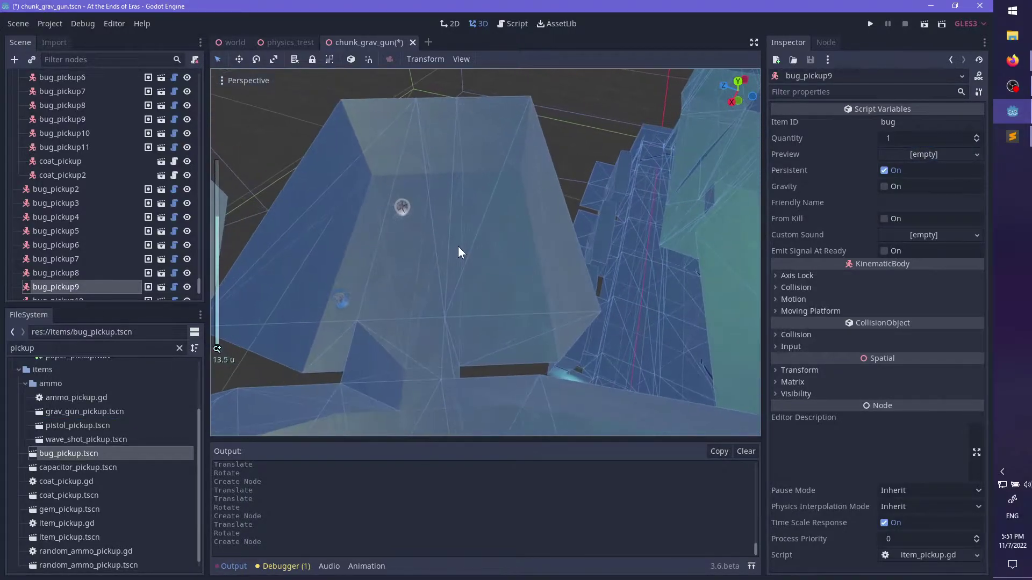
# - Create a Spatial node under the chunk_grav_gun root and rename it todo_medium
pyautogui.click(434, 253)
pyautogui.scroll(-5, 399, 270)
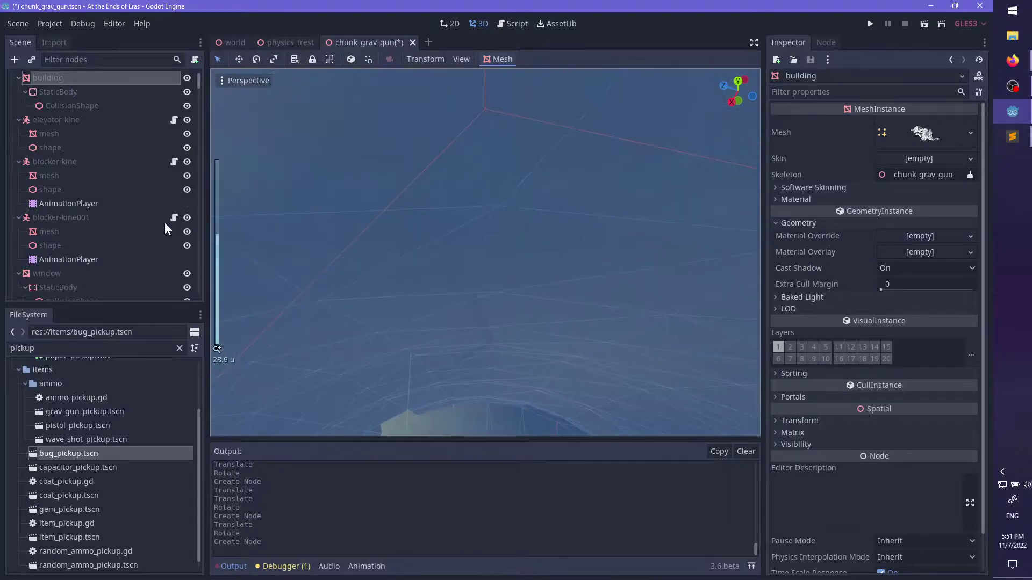
pyautogui.scroll(1, 102, 183)
pyautogui.click(57, 82)
pyautogui.hotkey('ctrl', 'a')
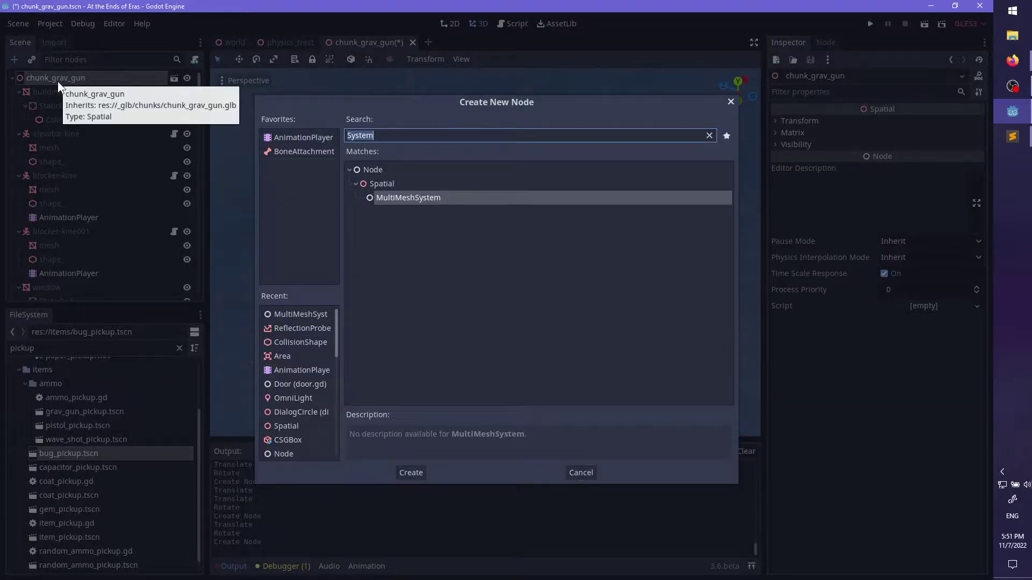
pyautogui.write('Spatial')
pyautogui.press('Return')
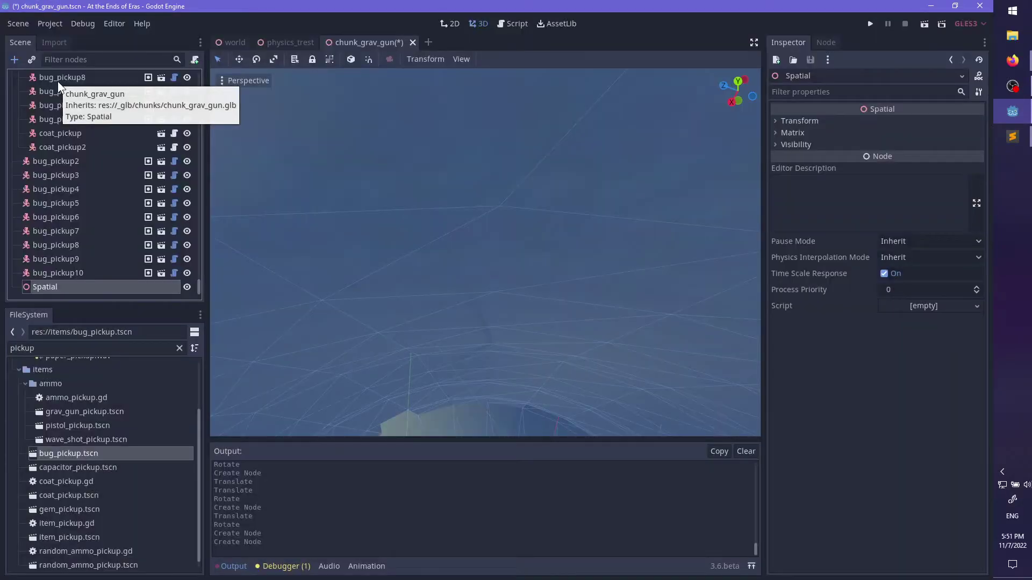
pyautogui.doubleClick(75, 287)
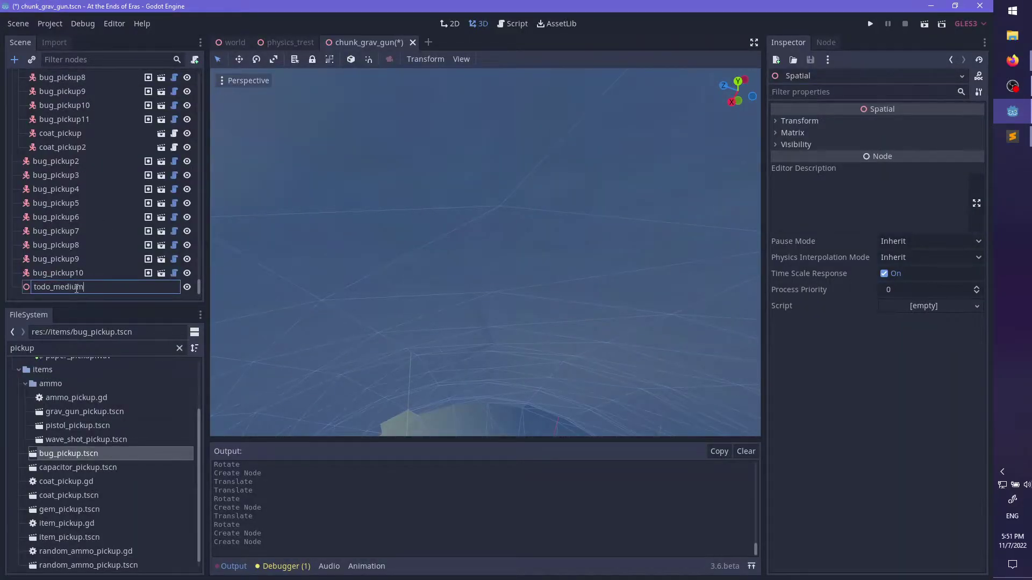
pyautogui.press('Return')
# - Move todo_medium toward the side room and instance mum.tscn as its child
pyautogui.scroll(-8, 525, 321)
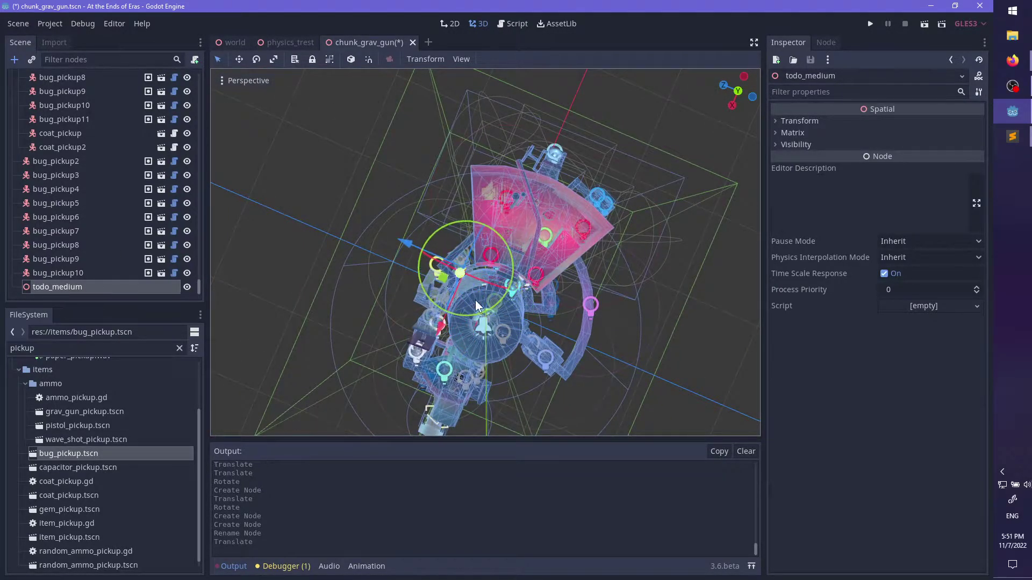
pyautogui.scroll(10, 475, 300)
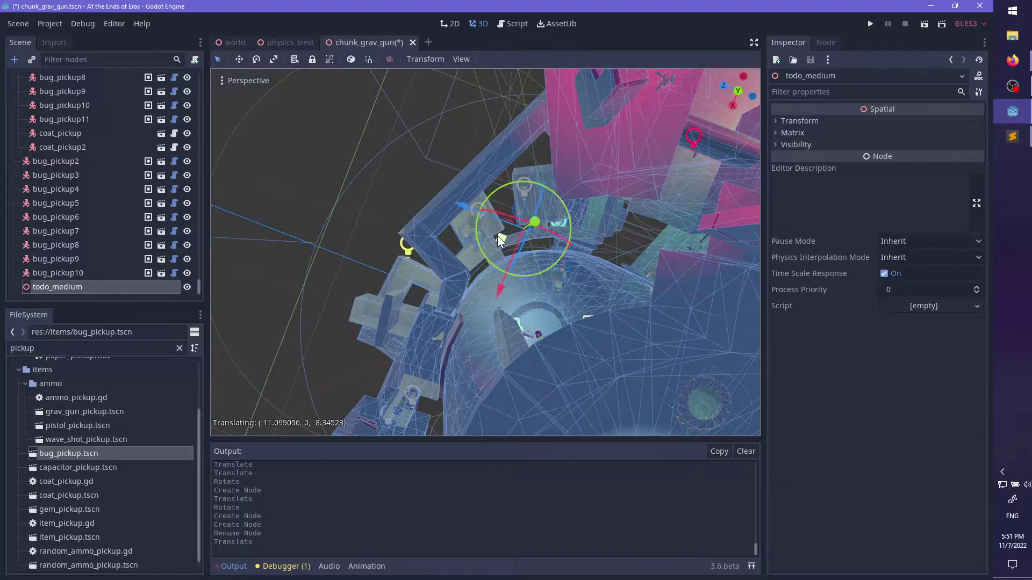
pyautogui.press('BackSpace')
pyautogui.press('BackSpace')
pyautogui.press('BackSpace')
pyautogui.press('BackSpace')
pyautogui.press('BackSpace')
pyautogui.press('BackSpace')
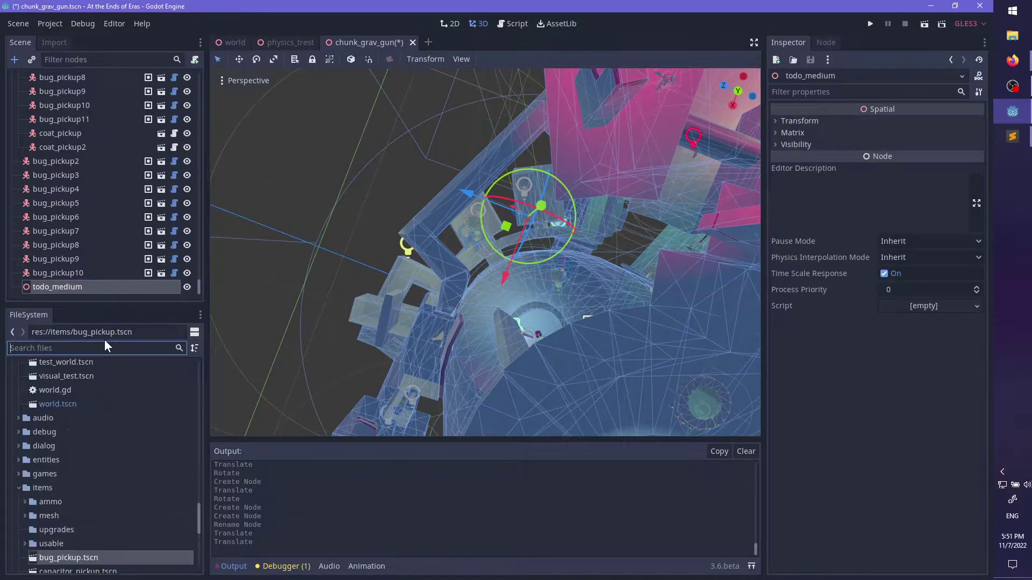
pyautogui.write('mum')
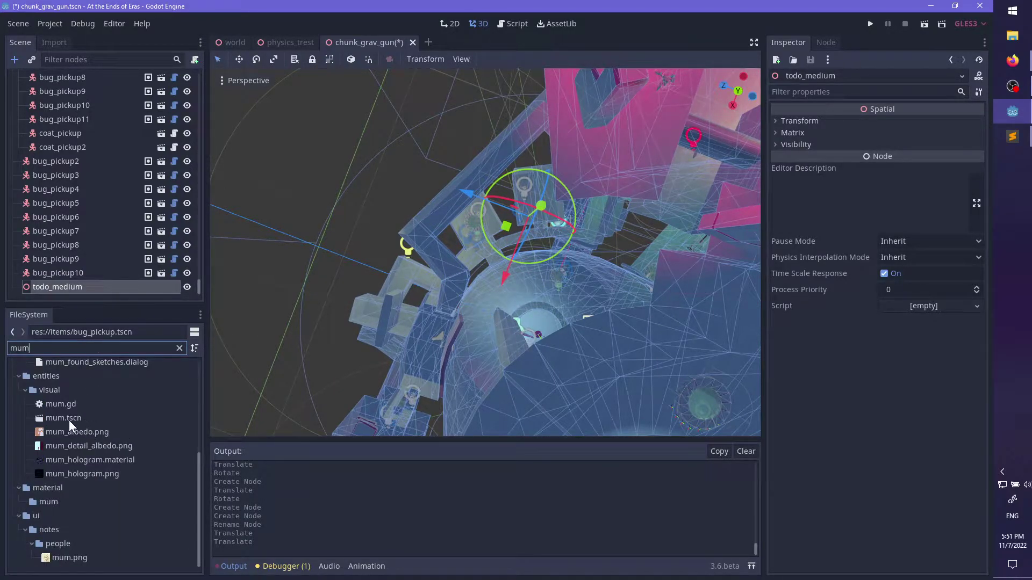
pyautogui.moveTo(69, 422); pyautogui.dragTo(70, 292)
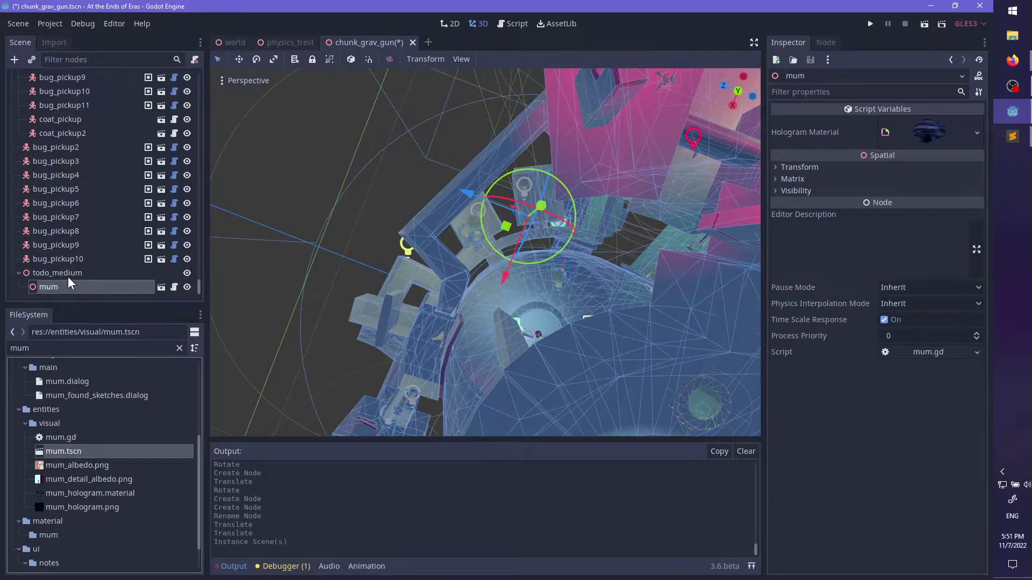
# - Rotate todo_medium and adjust its height to place it inside the room with the newest bug pickup
pyautogui.click(69, 275)
pyautogui.press('f')
pyautogui.scroll(4, 472, 322)
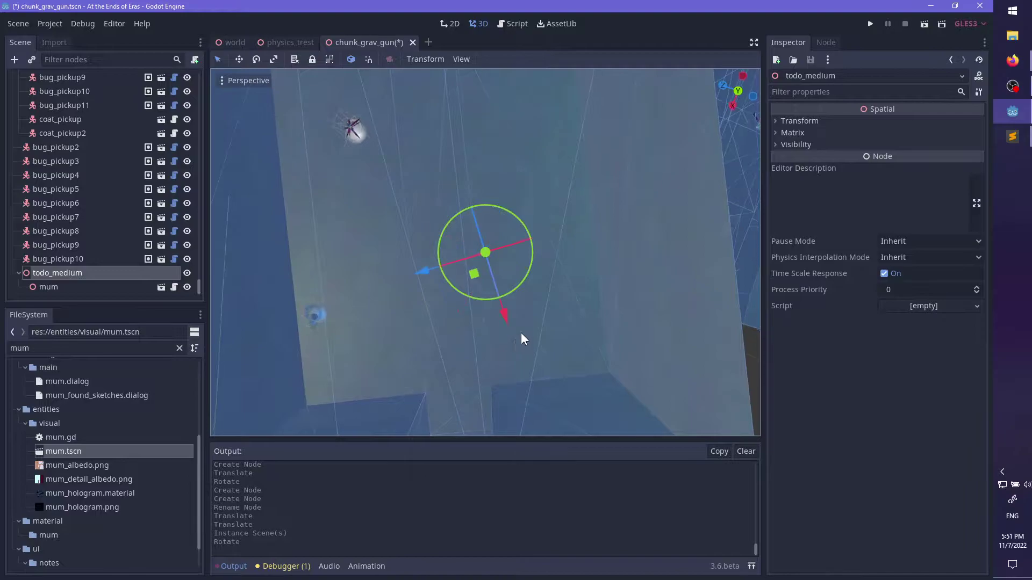
pyautogui.moveTo(522, 338); pyautogui.dragTo(510, 248, button='middle')
pyautogui.moveTo(498, 289); pyautogui.dragTo(517, 281, button='middle')
pyautogui.moveTo(503, 237); pyautogui.dragTo(517, 92)
pyautogui.keyDown('shift'); pyautogui.moveTo(517, 92); pyautogui.dragTo(519, 268, button='middle'); pyautogui.keyUp('shift')
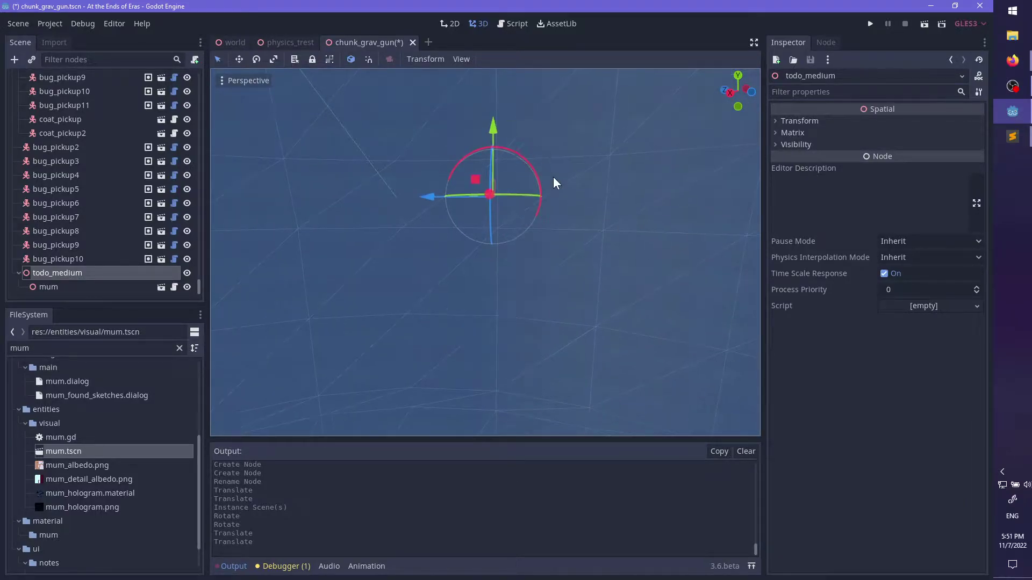
pyautogui.keyDown('shift'); pyautogui.moveTo(556, 240); pyautogui.dragTo(364, 236, button='middle'); pyautogui.keyUp('shift')
pyautogui.scroll(-10, 527, 299)
pyautogui.keyDown('shift'); pyautogui.moveTo(308, 208); pyautogui.dragTo(456, 276, button='middle'); pyautogui.keyUp('shift')
pyautogui.scroll(3, 485, 311)
pyautogui.moveTo(424, 218); pyautogui.dragTo(437, 295)
# - Rotate todo_medium around its vertical axis to turn the mum figure
pyautogui.press('f')
pyautogui.scroll(7, 488, 317)
pyautogui.scroll(8, 488, 324)
pyautogui.moveTo(489, 322); pyautogui.dragTo(442, 299, button='middle')
pyautogui.scroll(18, 468, 296)
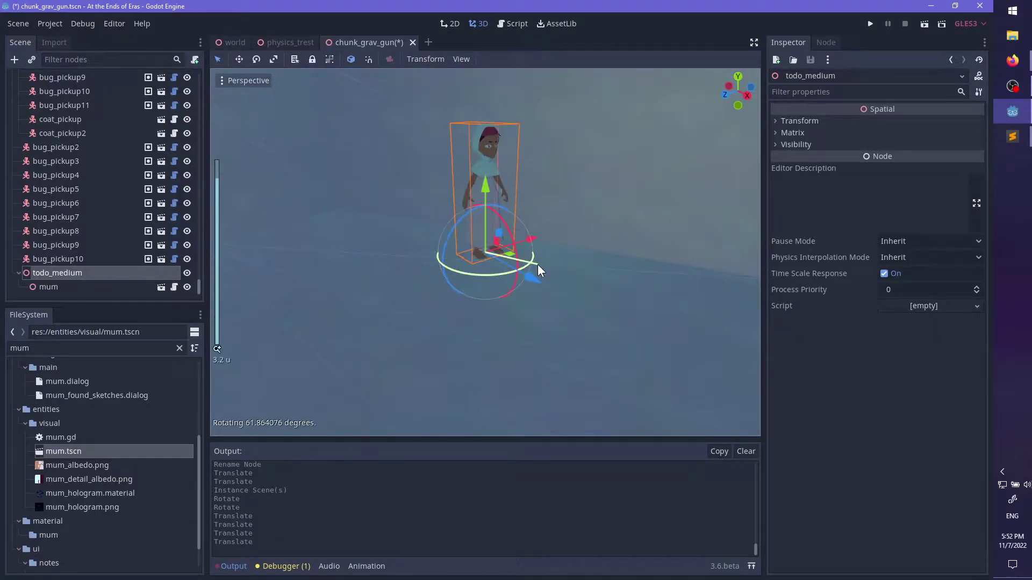
pyautogui.moveTo(550, 262); pyautogui.dragTo(458, 232)
pyautogui.moveTo(458, 232); pyautogui.dragTo(573, 322, button='middle')
# - Position the mum figure on the room's floor beside the bug pickup and turn it to face into the room
pyautogui.moveTo(555, 219); pyautogui.dragTo(442, 196)
pyautogui.press('f')
pyautogui.moveTo(505, 272); pyautogui.dragTo(472, 216, button='middle')
pyautogui.moveTo(487, 194); pyautogui.dragTo(488, 336)
pyautogui.moveTo(509, 428); pyautogui.dragTo(502, 431)
pyautogui.scroll(1, 546, 360)
pyautogui.moveTo(498, 335); pyautogui.dragTo(451, 234, button='middle')
pyautogui.scroll(2, 621, 355)
pyautogui.scroll(-4, 481, 260)
pyautogui.scroll(-2, 481, 259)
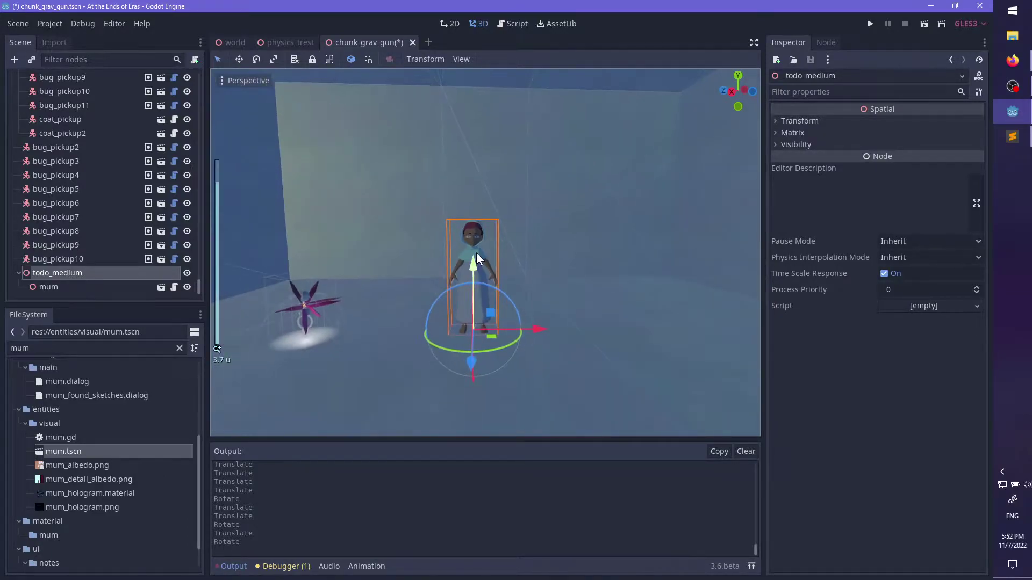
# - Check the mum figure's placement from several angles and save the chunk_grav_gun scene
pyautogui.scroll(4, 462, 250)
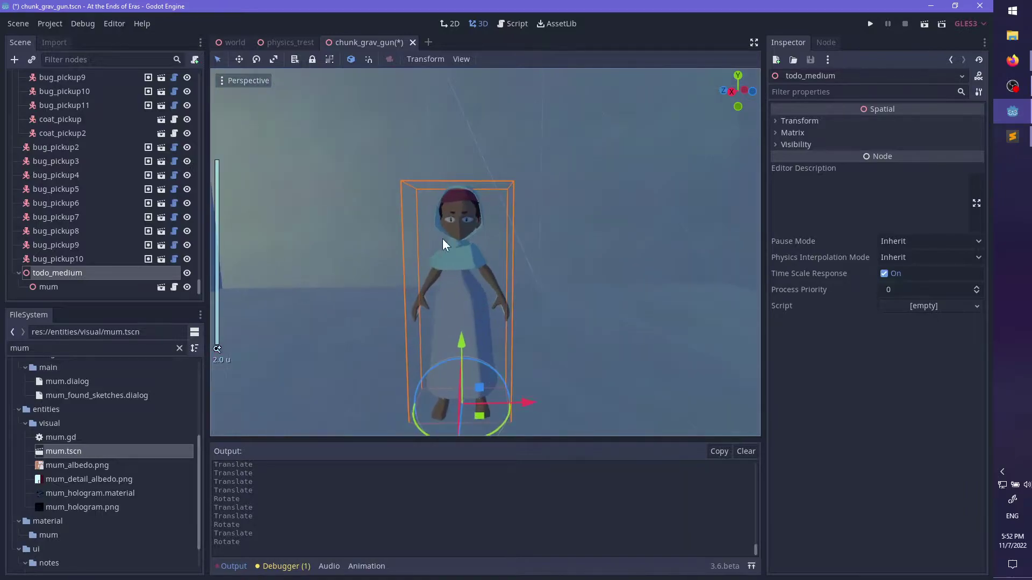
pyautogui.moveTo(444, 240); pyautogui.dragTo(484, 248, button='middle')
pyautogui.scroll(-8, 518, 237)
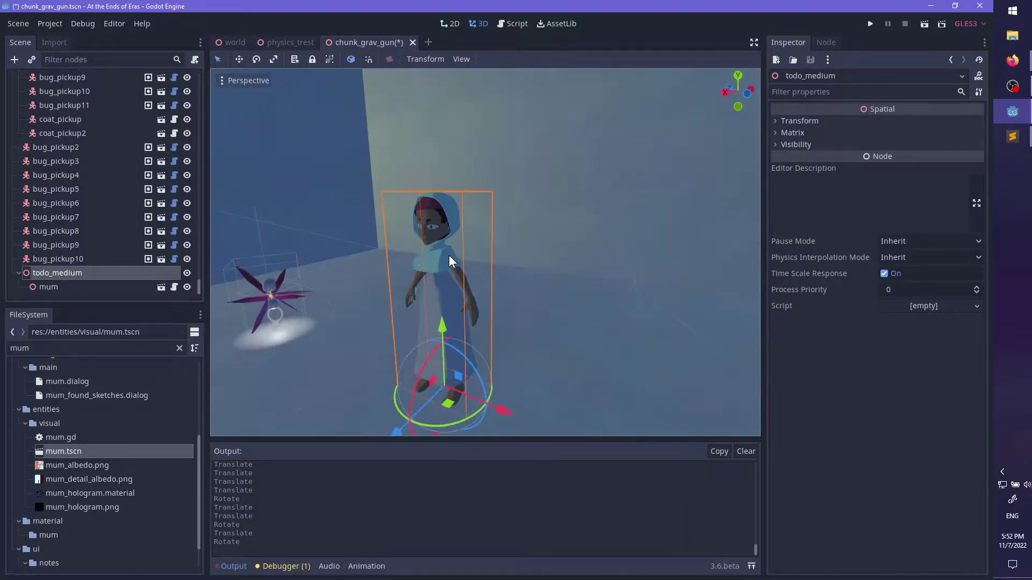
pyautogui.keyDown('shift'); pyautogui.moveTo(589, 280); pyautogui.dragTo(526, 336, button='middle'); pyautogui.keyUp('shift')
pyautogui.scroll(-10, 529, 282)
pyautogui.hotkey('ctrl', 's')
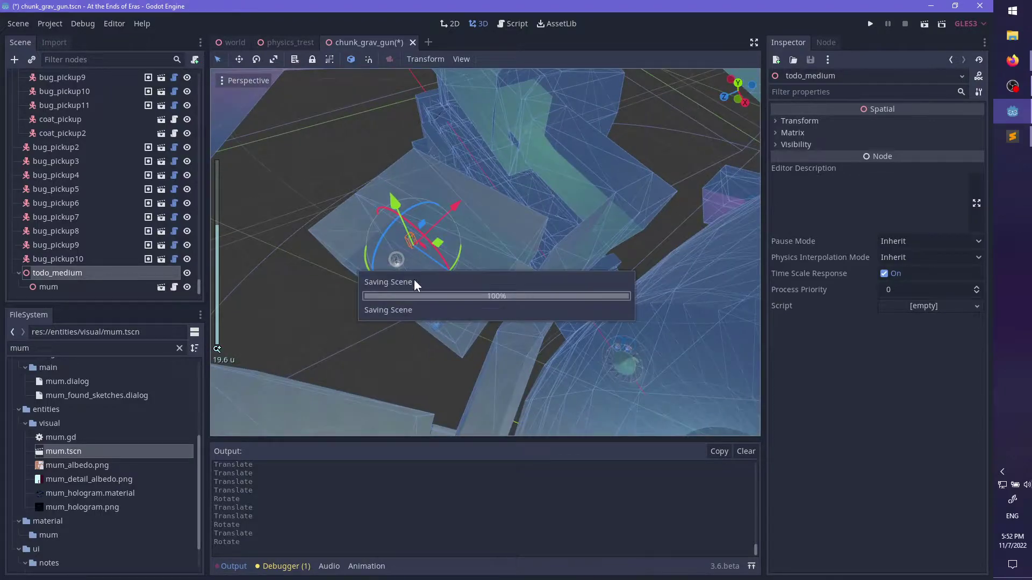
# - Find conditional.gd in the project files and attach it to todo_medium
pyautogui.click(88, 349)
pyautogui.press('BackSpace')
pyautogui.press('BackSpace')
pyautogui.press('BackSpace')
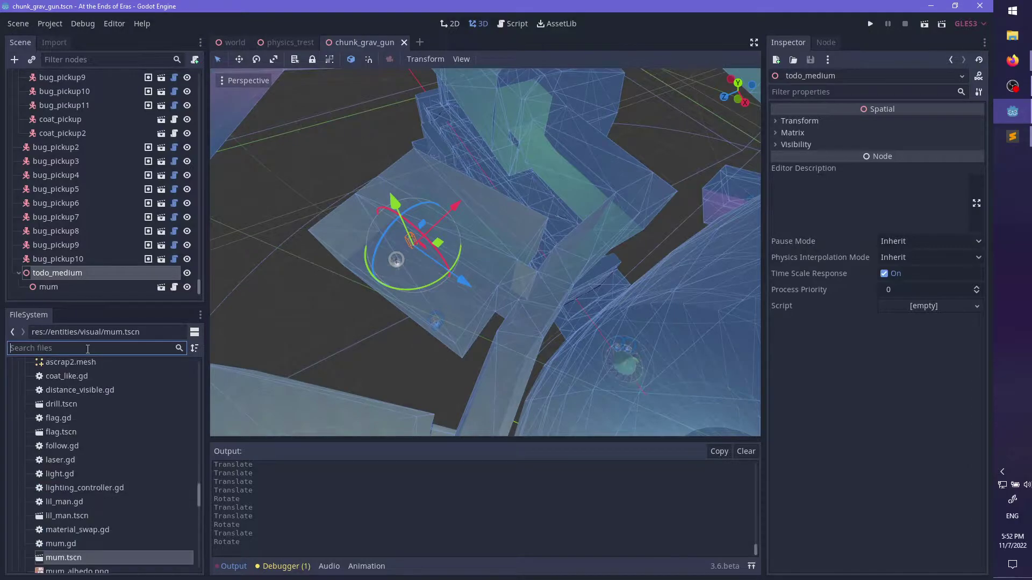
pyautogui.write('condi')
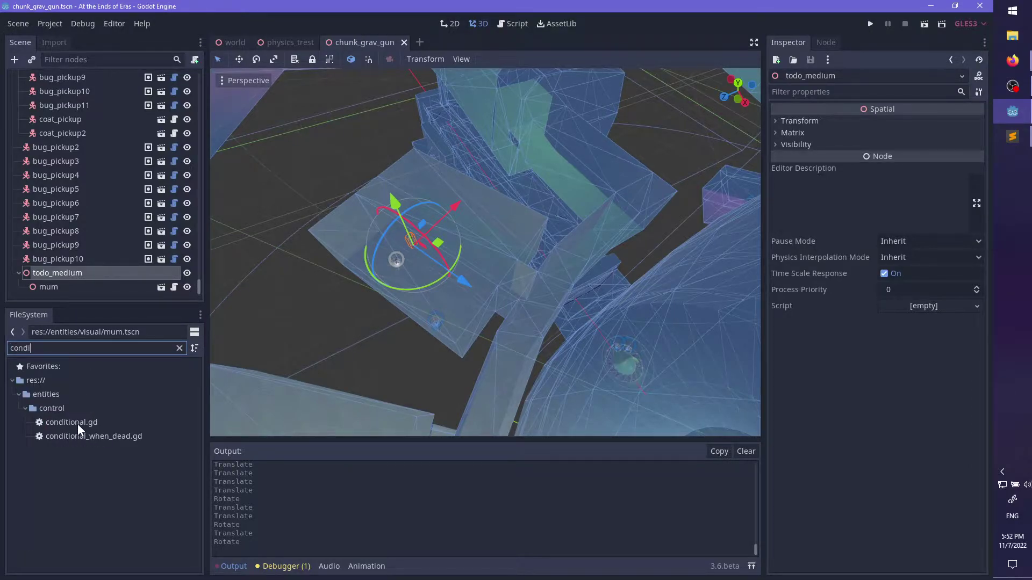
pyautogui.moveTo(78, 428); pyautogui.dragTo(53, 273)
# - Set todo_medium's condition to false and save the scene
pyautogui.click(811, 166)
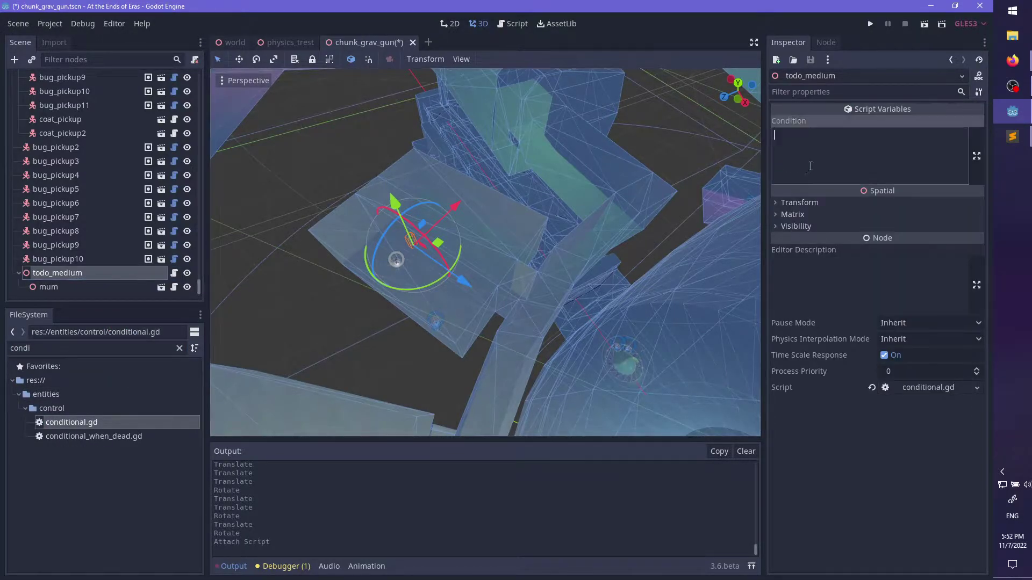
pyautogui.write('false')
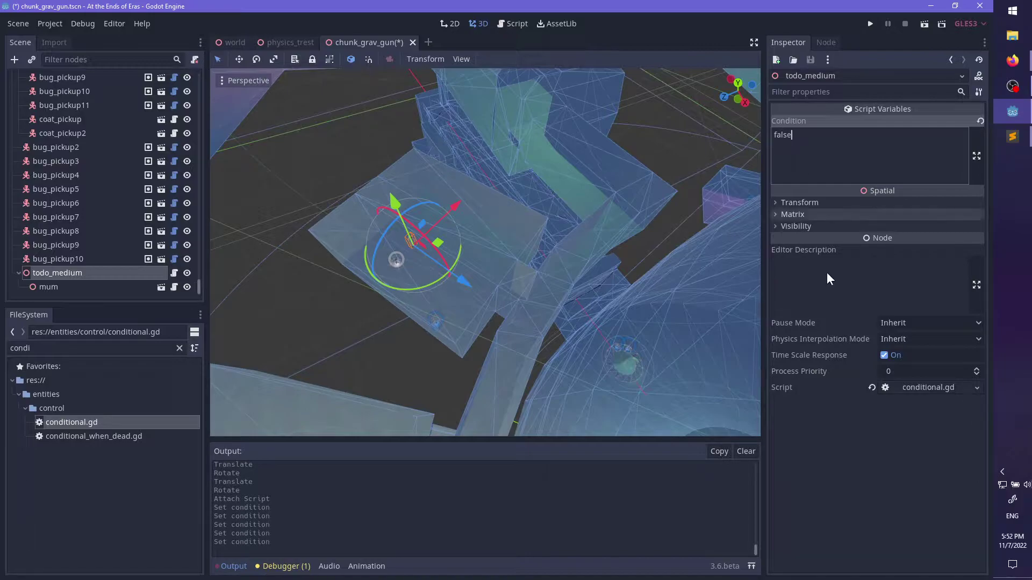
pyautogui.hotkey('ctrl', 's')
# - Detach the script from todo_medium and hide the node in the viewport
pyautogui.scroll(3, 591, 315)
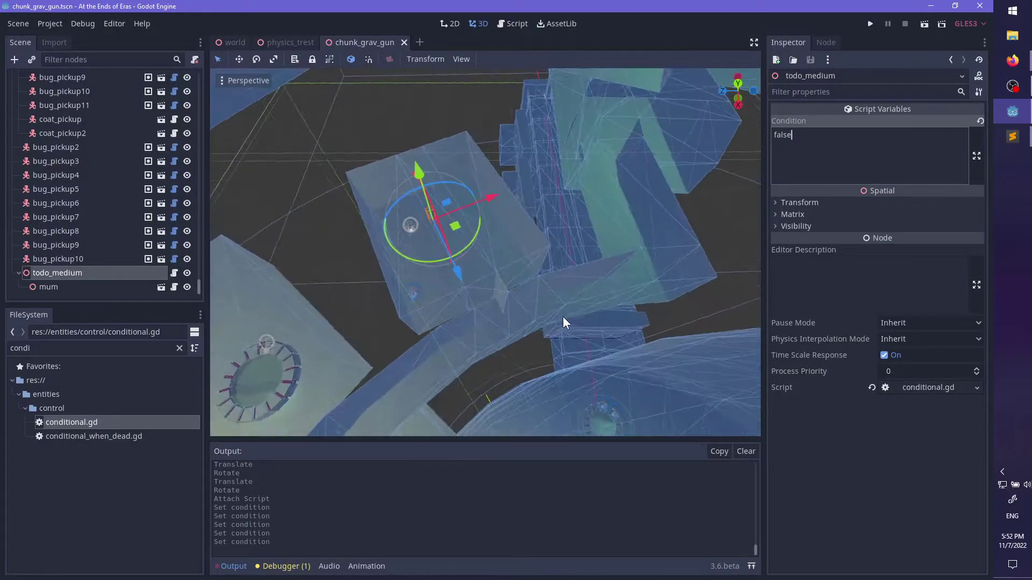
pyautogui.moveTo(563, 318); pyautogui.dragTo(683, 197, button='middle')
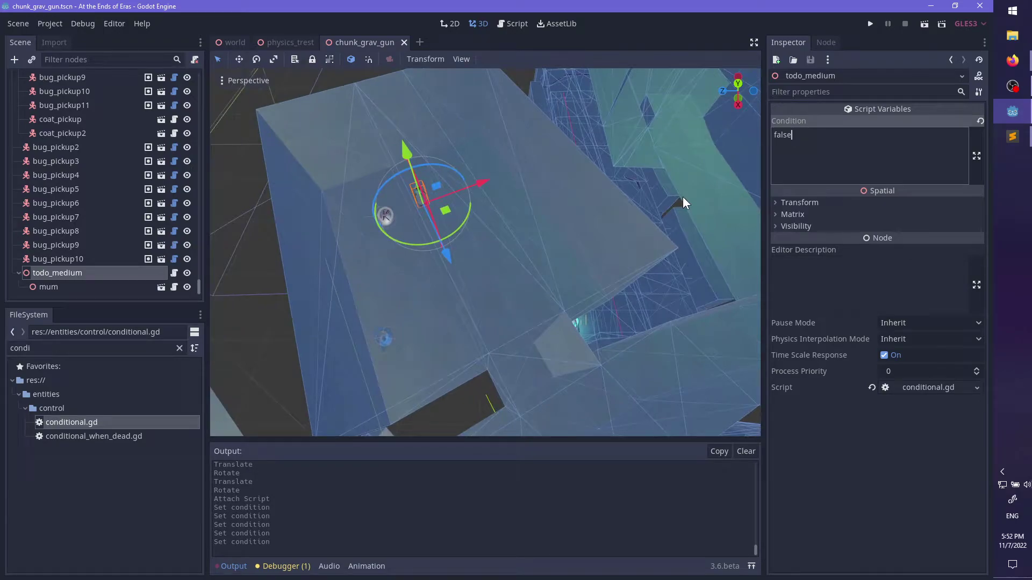
pyautogui.click(196, 59)
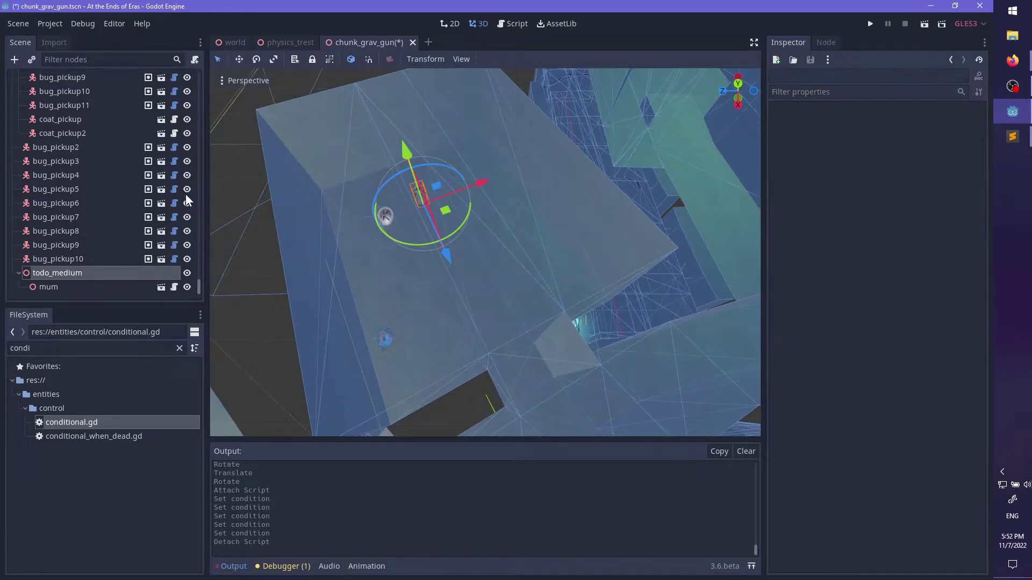
pyautogui.click(187, 273)
pyautogui.moveTo(405, 269); pyautogui.dragTo(607, 332, button='middle')
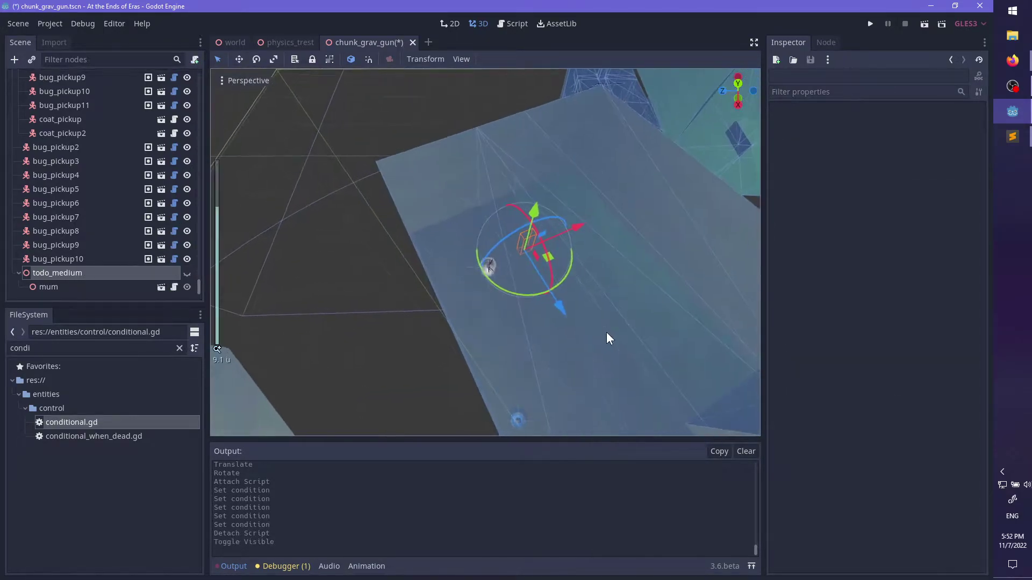
pyautogui.scroll(3, 432, 224)
pyautogui.moveTo(431, 225); pyautogui.dragTo(611, 293, button='middle')
pyautogui.scroll(3, 611, 293)
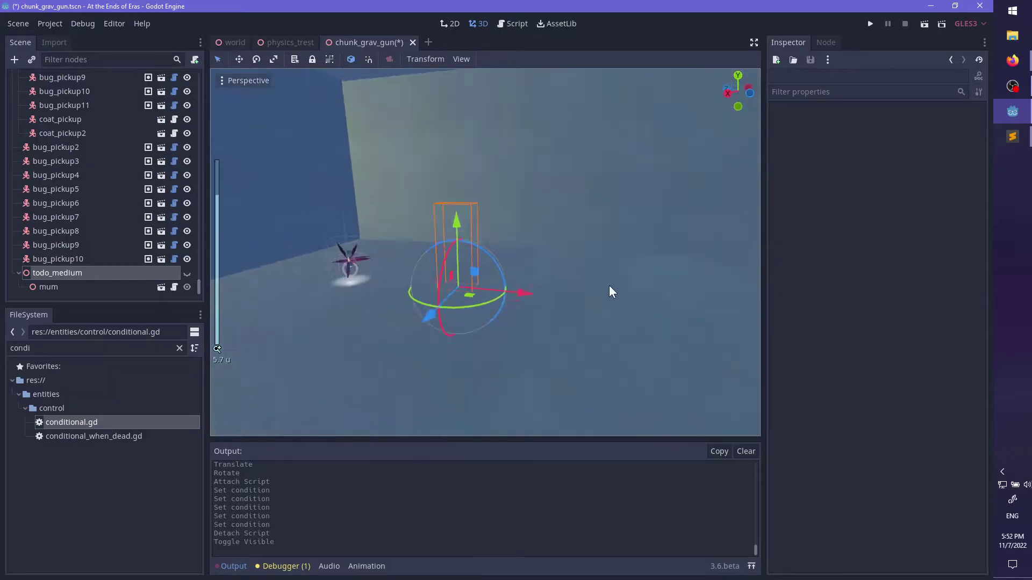
# - Focus the view on bug_pickup10 and save the scene
pyautogui.click(57, 258)
pyautogui.press('f')
pyautogui.hotkey('ctrl', 's')
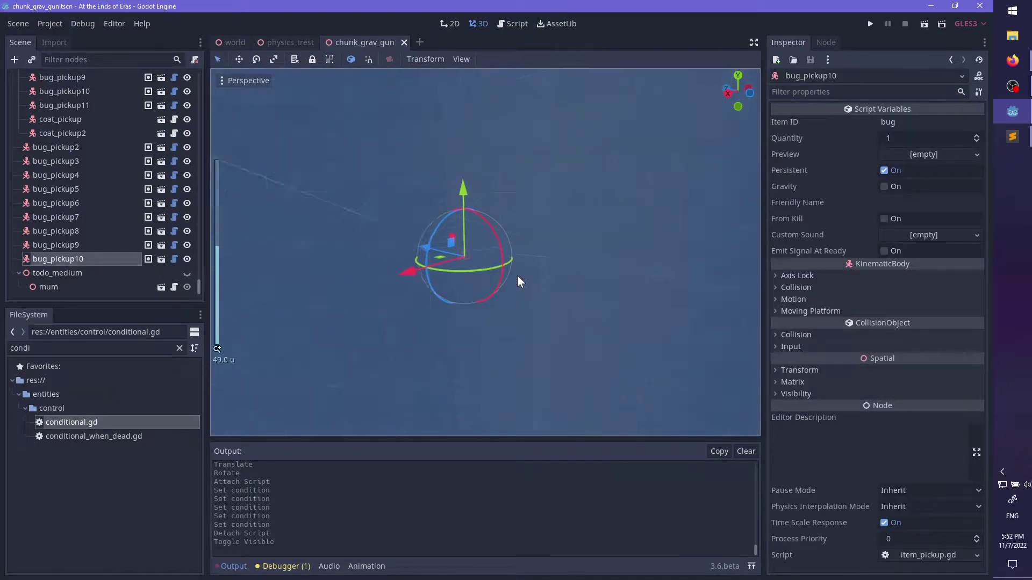
# - Reparent the root-level nodes bug_pickup2 through bug_pickup10 under the pickups node and collapse it
pyautogui.moveTo(517, 281); pyautogui.dragTo(597, 293, button='middle')
pyautogui.click(61, 146)
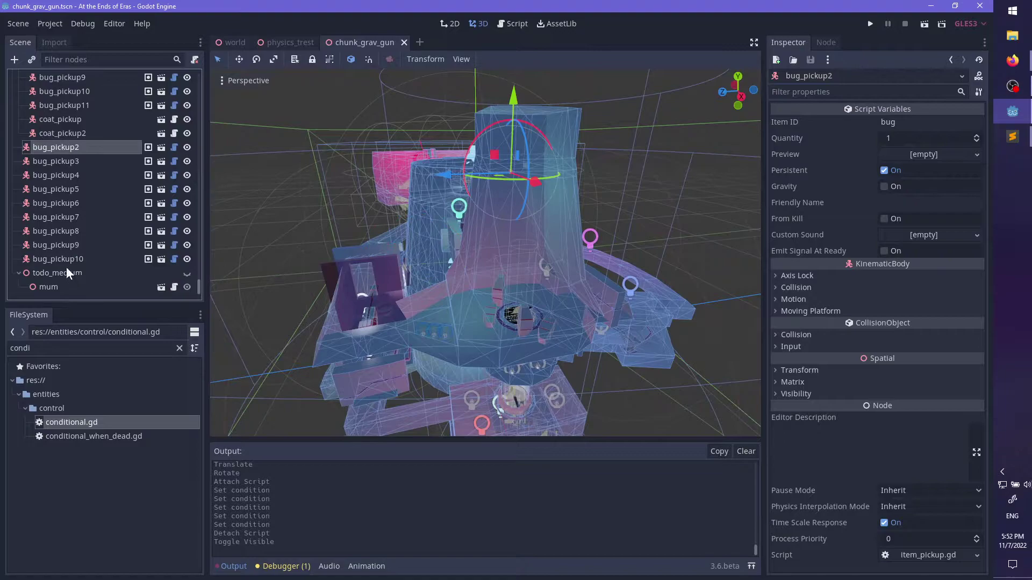
pyautogui.keyDown('shift'); pyautogui.click(107, 261); pyautogui.keyUp('shift')
pyautogui.moveTo(108, 264); pyautogui.dragTo(87, 198)
pyautogui.scroll(4, 14, 236)
pyautogui.click(20, 247)
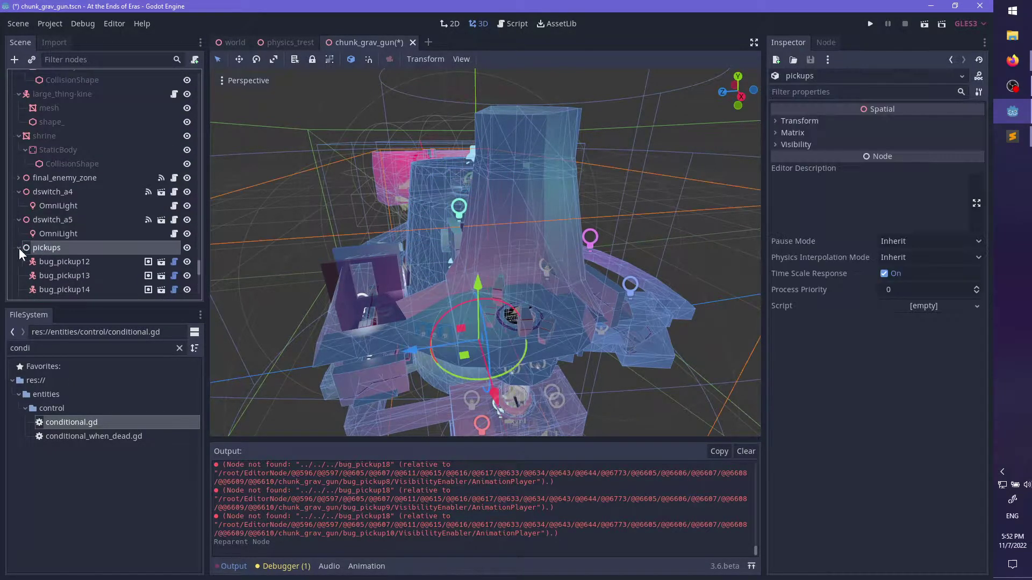
pyautogui.click(22, 247)
# - Examine the rooms around todo_medium and the surrounding level structure
pyautogui.click(56, 269)
pyautogui.press('f')
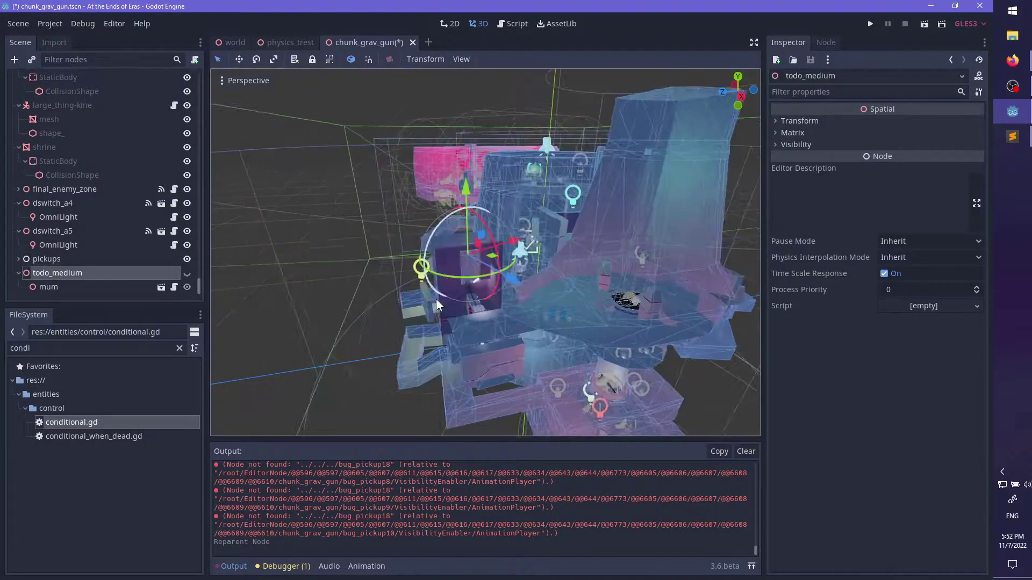
pyautogui.scroll(15, 436, 299)
pyautogui.moveTo(473, 317); pyautogui.dragTo(435, 208, button='middle')
pyautogui.scroll(-2, 414, 267)
pyautogui.scroll(-4, 652, 183)
pyautogui.scroll(4, 605, 187)
pyautogui.scroll(4, 485, 208)
pyautogui.scroll(-12, 432, 243)
pyautogui.moveTo(485, 269)
pyautogui.mouseDown(button='middle')
pyautogui.moveTo(432, 243)
pyautogui.moveTo(558, 253)
pyautogui.moveTo(618, 279)
pyautogui.moveTo(527, 312)
pyautogui.moveTo(414, 308)
pyautogui.moveTo(630, 280)
pyautogui.moveTo(653, 307)
pyautogui.moveTo(638, 308)
pyautogui.moveTo(513, 283)
pyautogui.moveTo(679, 284)
pyautogui.moveTo(447, 273)
pyautogui.moveTo(515, 288)
pyautogui.moveTo(495, 286)
pyautogui.moveTo(574, 286)
pyautogui.moveTo(404, 295)
pyautogui.moveTo(695, 241)
pyautogui.moveTo(495, 309)
pyautogui.moveTo(612, 283)
pyautogui.moveTo(536, 219)
pyautogui.moveTo(498, 247)
pyautogui.moveTo(540, 232)
pyautogui.moveTo(316, 256)
pyautogui.moveTo(535, 281)
pyautogui.moveTo(619, 313)
pyautogui.moveTo(269, 272)
pyautogui.moveTo(366, 283)
pyautogui.moveTo(491, 265)
pyautogui.mouseUp(button='middle')
pyautogui.scroll(6, 618, 279)
pyautogui.scroll(-5, 515, 288)
pyautogui.scroll(2, 694, 240)
pyautogui.scroll(3, 613, 283)
pyautogui.scroll(-3, 541, 233)
pyautogui.scroll(3, 491, 265)
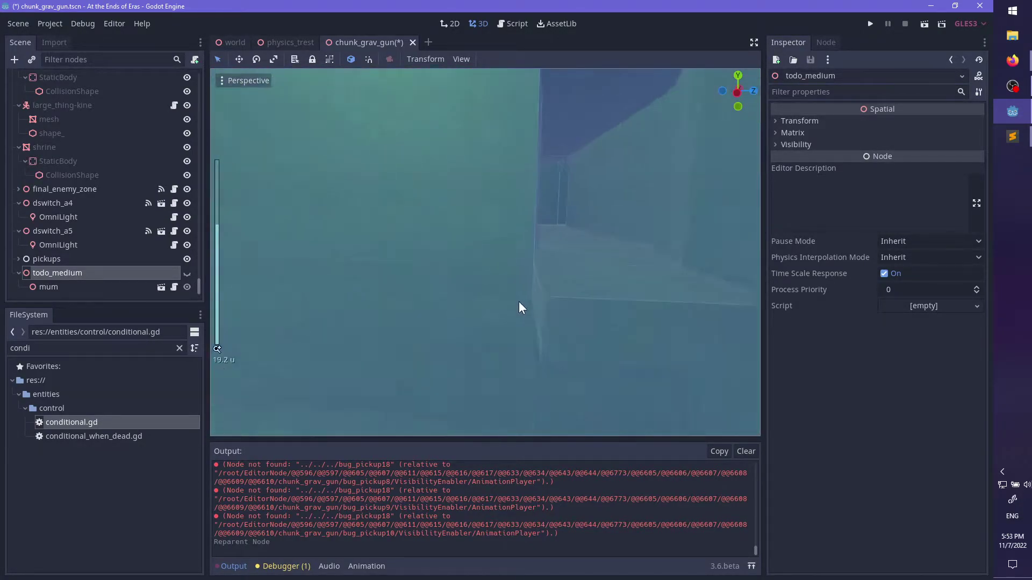
pyautogui.moveTo(520, 307); pyautogui.dragTo(562, 313, button='middle')
pyautogui.scroll(-3, 399, 297)
pyautogui.scroll(-3, 559, 323)
pyautogui.scroll(-3, 434, 292)
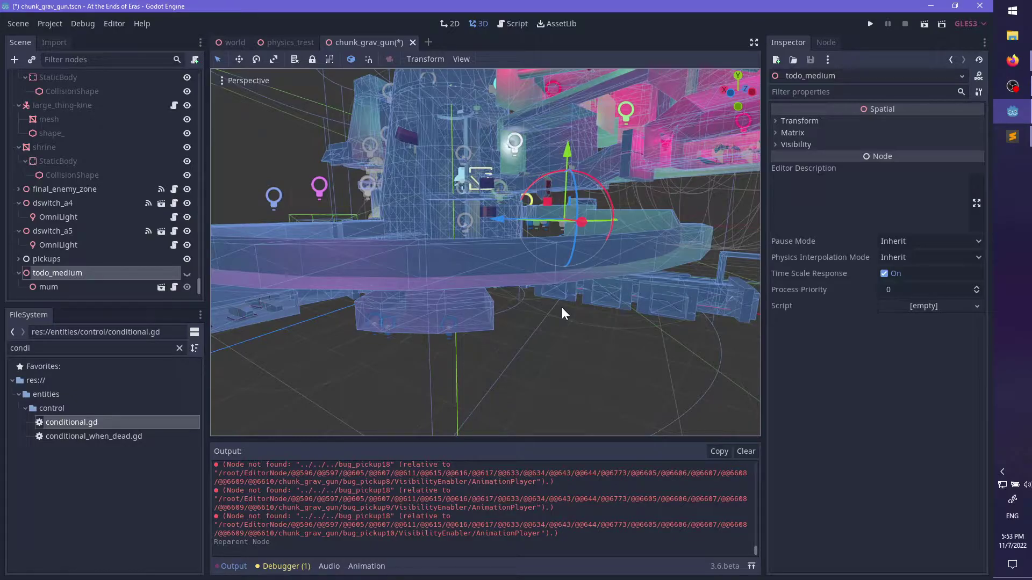
# - Filter the project files for "pickup" and place an instance of grav_gun_pickup.tscn on the floor inside the blue corridor
pyautogui.scroll(2, 582, 266)
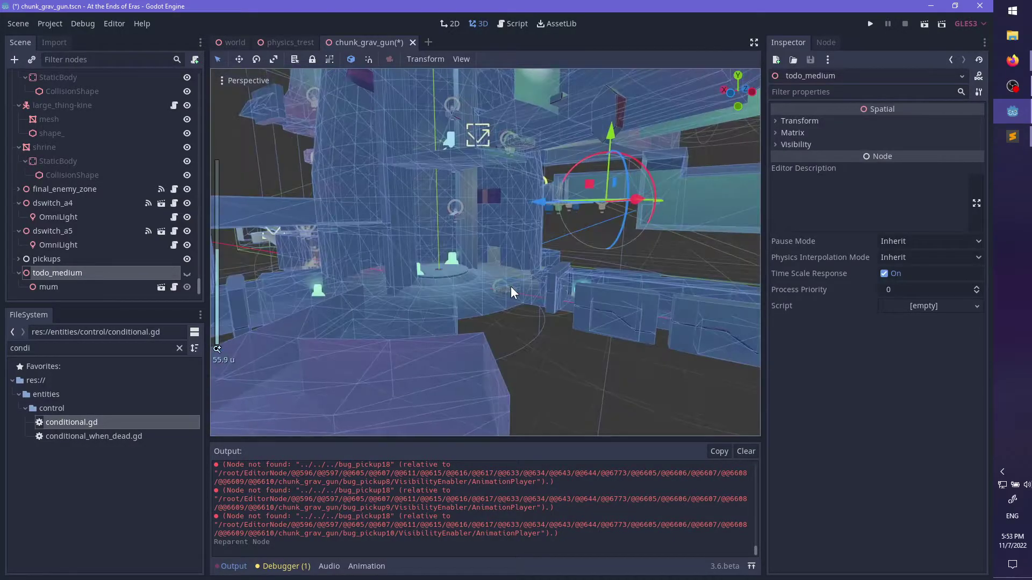
pyautogui.moveTo(449, 276); pyautogui.dragTo(627, 274, button='middle')
pyautogui.scroll(6, 447, 273)
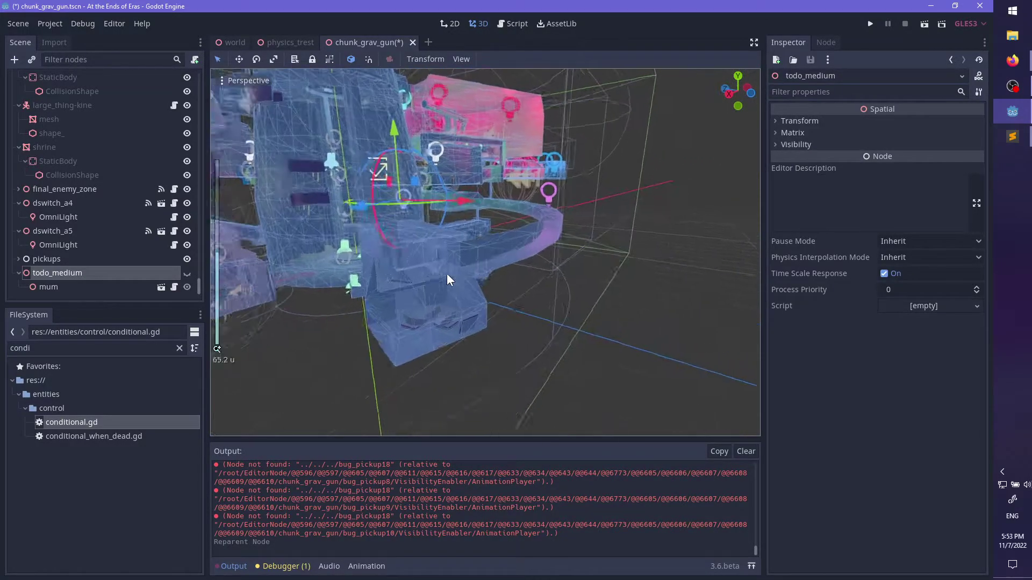
pyautogui.moveTo(447, 273); pyautogui.dragTo(408, 269, button='middle')
pyautogui.scroll(6, 508, 233)
pyautogui.scroll(3, 636, 210)
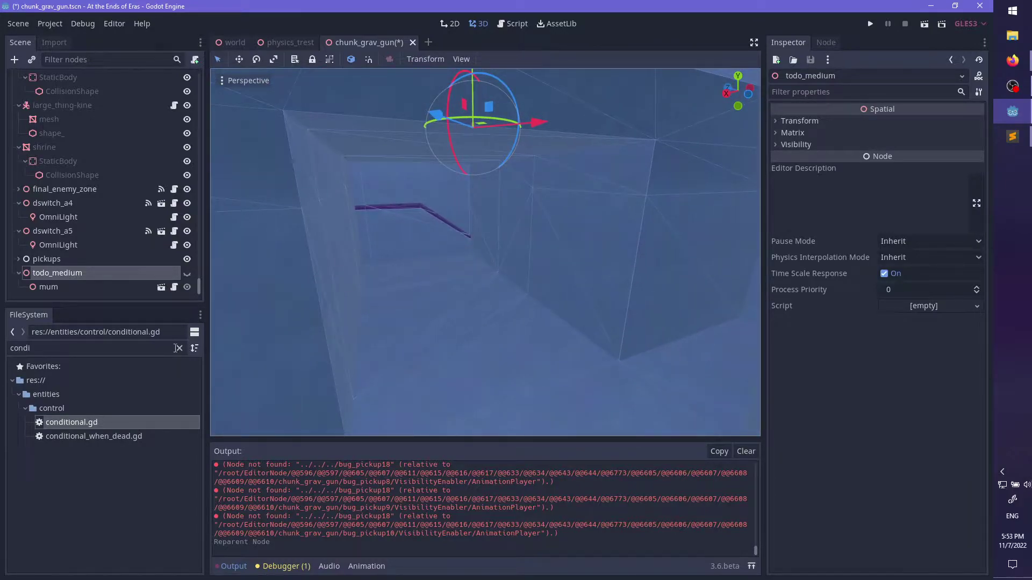
pyautogui.doubleClick(152, 354)
pyautogui.write('pickuip')
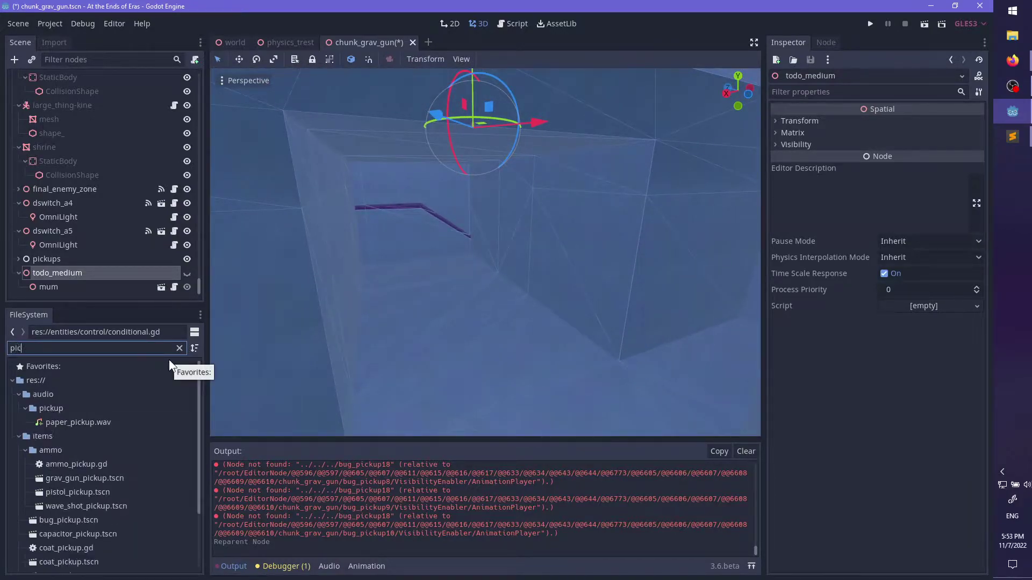
pyautogui.press('BackSpace')
pyautogui.press('BackSpace')
pyautogui.write('p')
pyautogui.moveTo(95, 477); pyautogui.dragTo(456, 368)
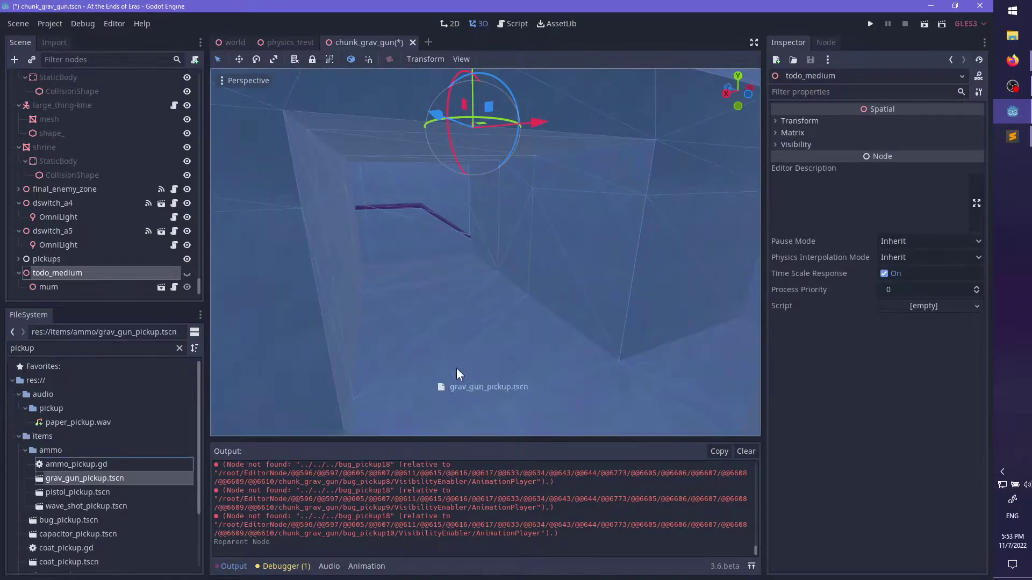
pyautogui.moveTo(534, 333); pyautogui.dragTo(537, 340)
# - Place an instance of bug_pickup.tscn farther along the corridor
pyautogui.scroll(5, 541, 367)
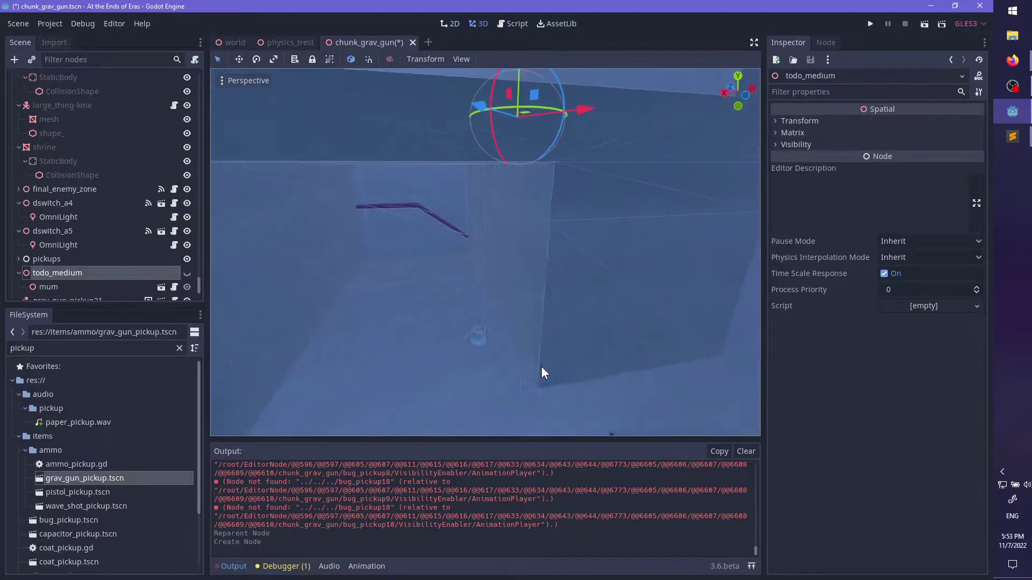
pyautogui.moveTo(560, 357); pyautogui.dragTo(578, 353, button='middle')
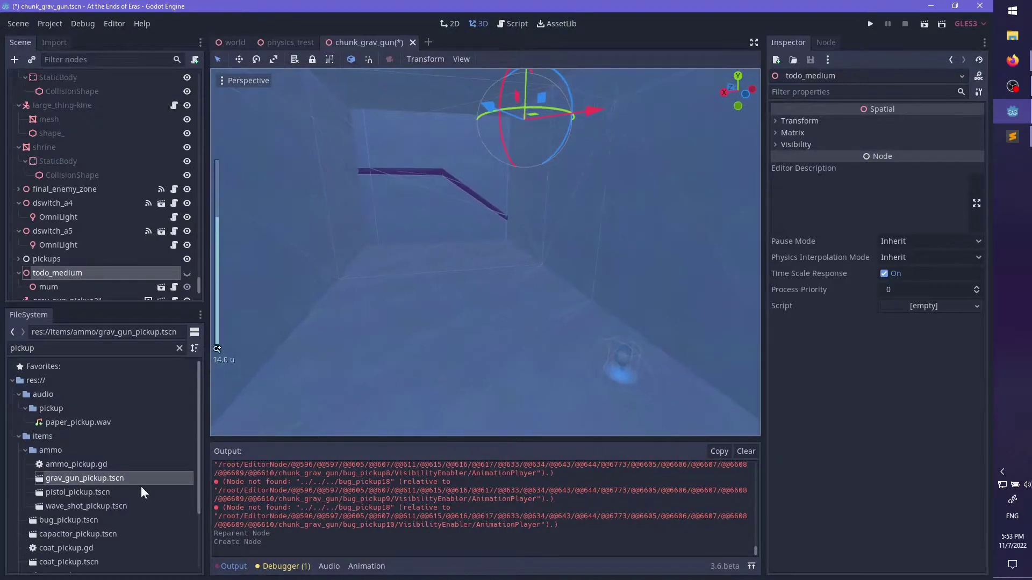
pyautogui.scroll(-3, 124, 489)
pyautogui.moveTo(82, 445); pyautogui.dragTo(415, 200)
pyautogui.moveTo(422, 215)
pyautogui.mouseDown(button='middle')
pyautogui.moveTo(462, 288)
pyautogui.moveTo(589, 307)
pyautogui.moveTo(504, 314)
pyautogui.moveTo(635, 304)
pyautogui.moveTo(418, 329)
pyautogui.moveTo(552, 297)
pyautogui.moveTo(367, 319)
pyautogui.moveTo(303, 277)
pyautogui.moveTo(351, 232)
pyautogui.moveTo(407, 237)
pyautogui.moveTo(405, 224)
pyautogui.mouseUp(button='middle')
pyautogui.scroll(-3, 589, 307)
pyautogui.scroll(-6, 552, 297)
# - Clear the file filter and expand the enemies folder under entities
pyautogui.click(98, 347)
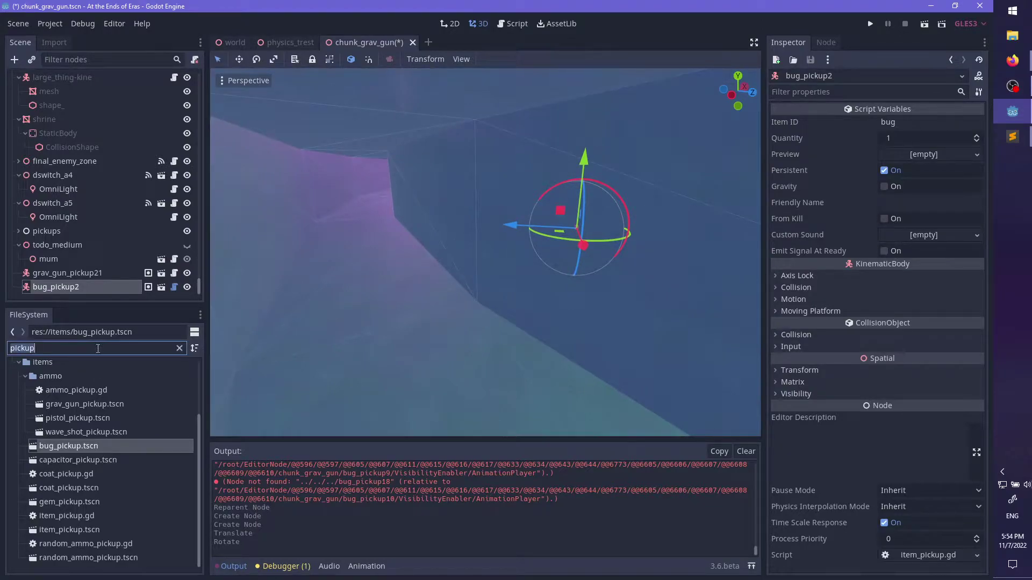
pyautogui.press('BackSpace')
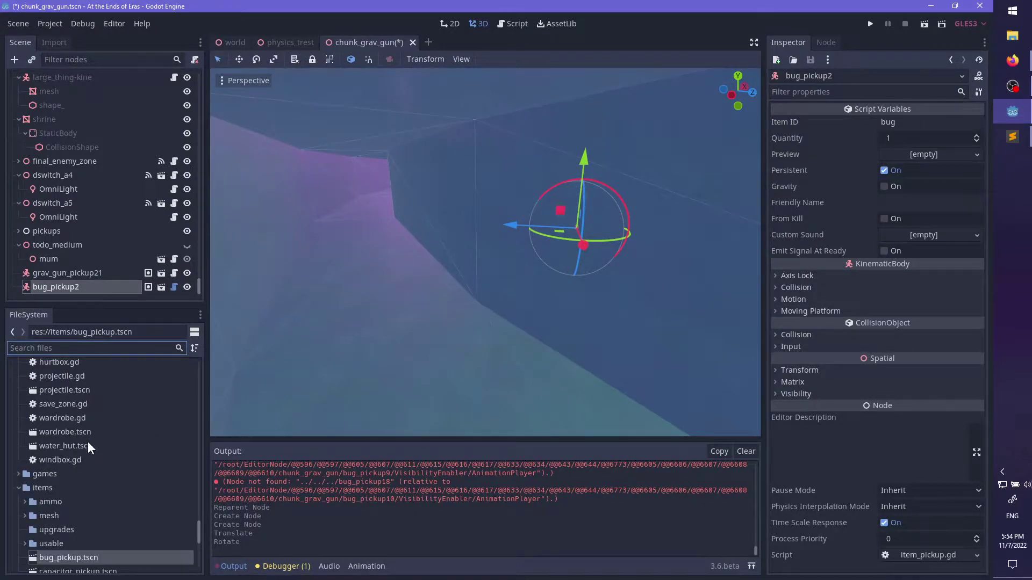
pyautogui.scroll(-10, 79, 466)
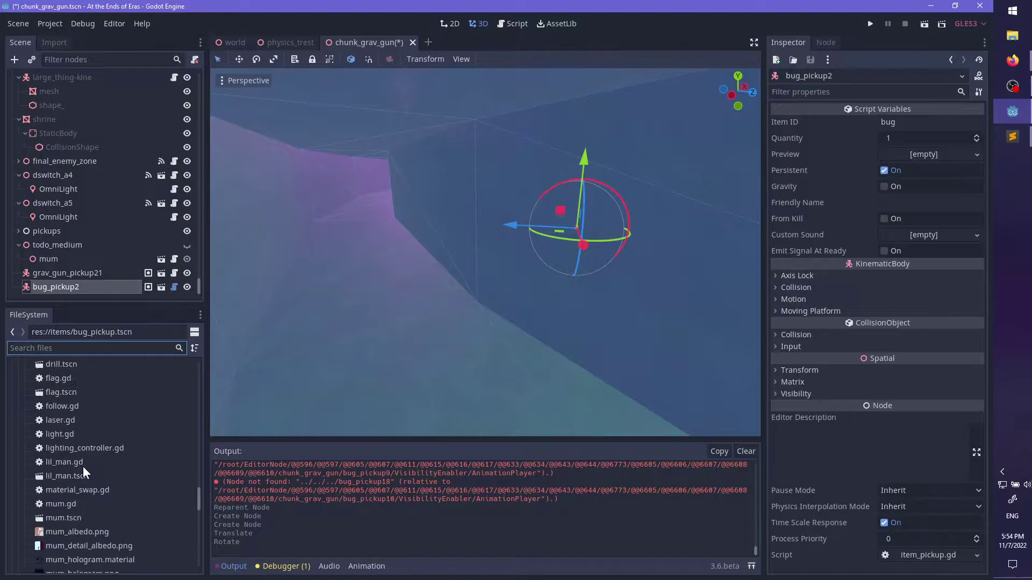
pyautogui.scroll(3, 82, 466)
pyautogui.scroll(-3, 63, 445)
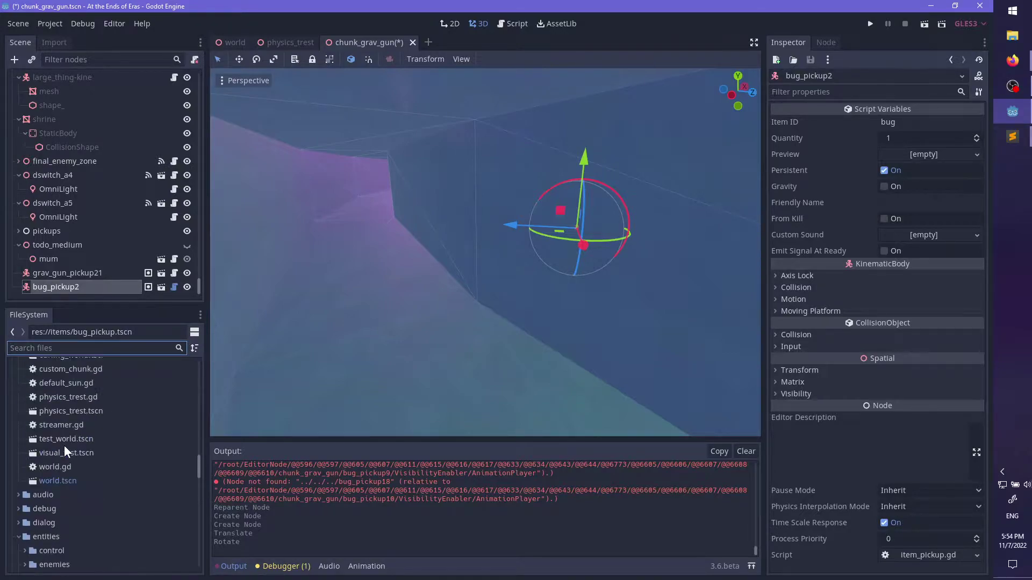
pyautogui.scroll(10, 60, 432)
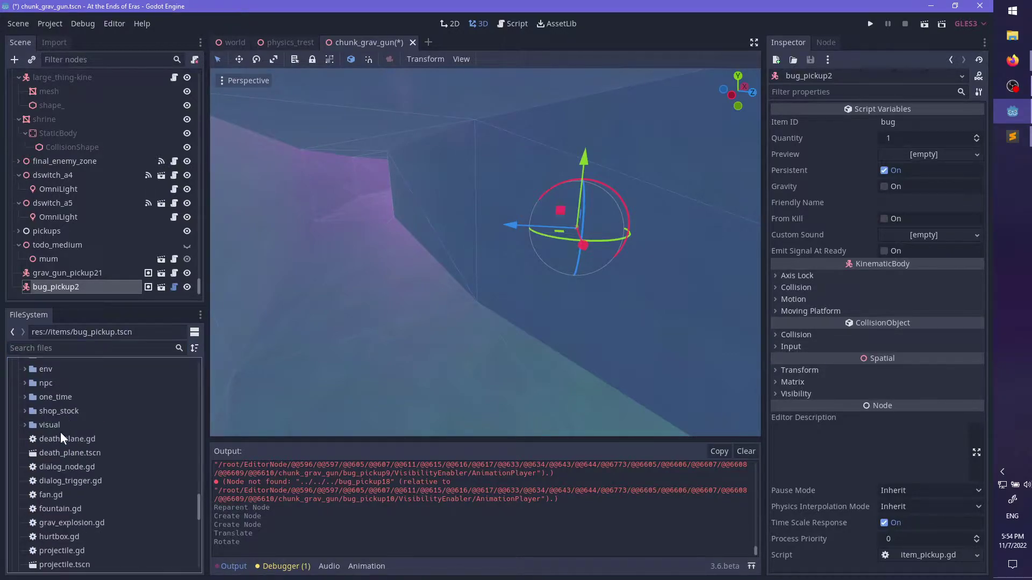
pyautogui.scroll(5, 88, 454)
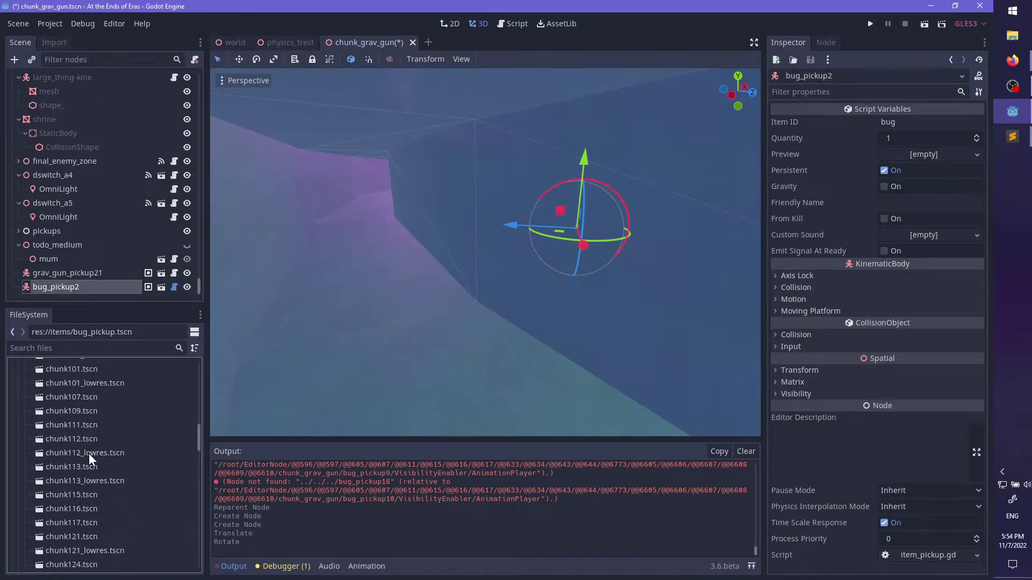
pyautogui.scroll(-5, 83, 456)
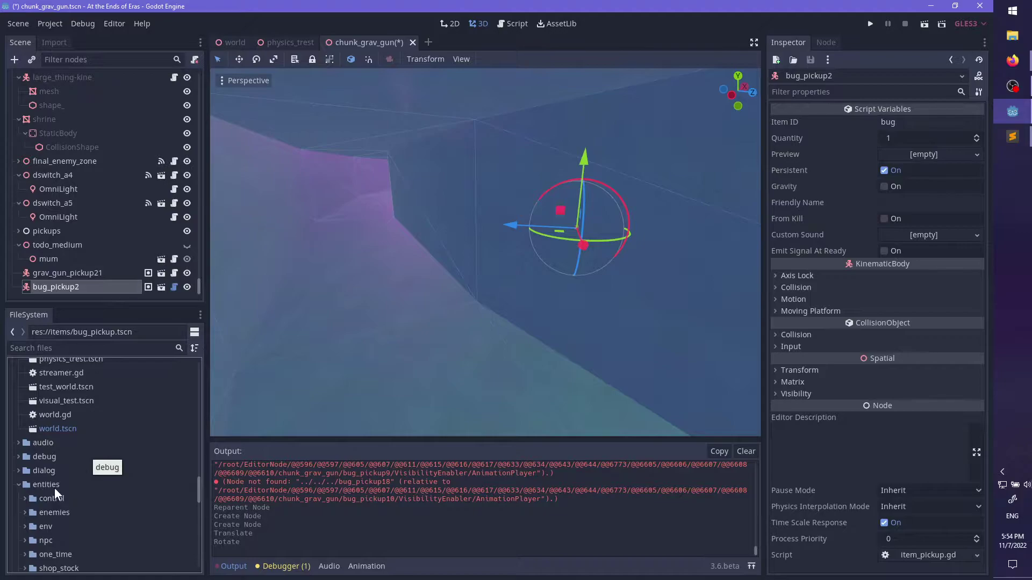
pyautogui.scroll(-1, 45, 511)
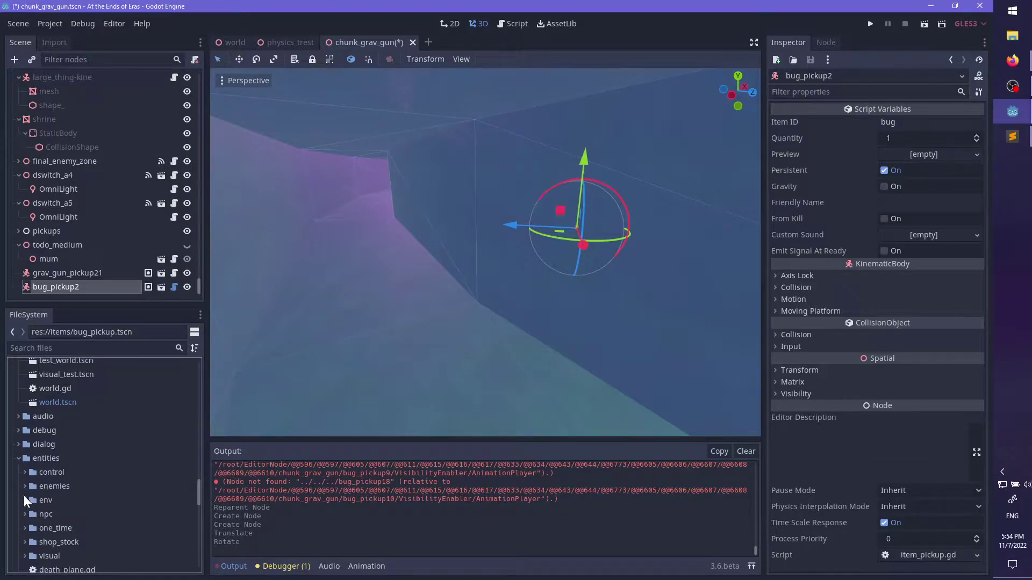
pyautogui.click(25, 486)
# - Place crawly.tscn on the corridor floor, rotate it, and enable its Cloaked option
pyautogui.moveTo(68, 513); pyautogui.dragTo(370, 308)
pyautogui.moveTo(352, 368); pyautogui.dragTo(759, 243)
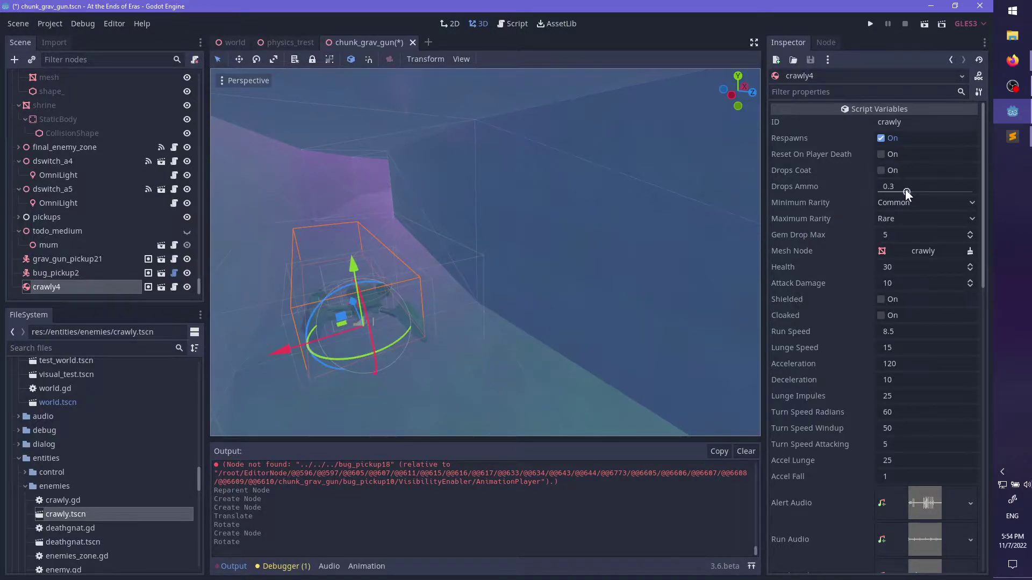
pyautogui.click(881, 315)
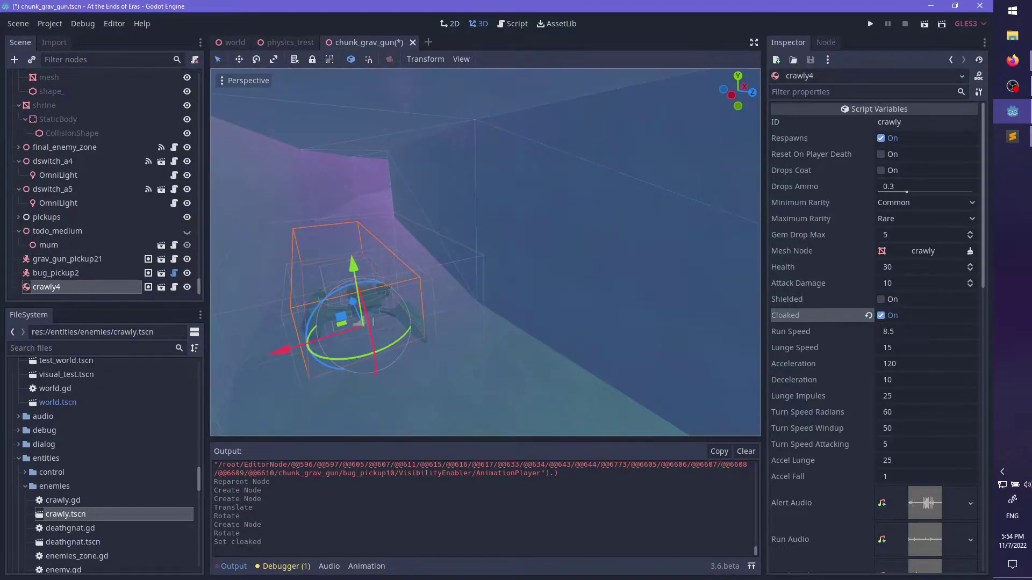
# - Place an instance of deathgnat.tscn in the large green corridor and undo the accidental move of the building mesh
pyautogui.hotkey('alt', 'Tab')
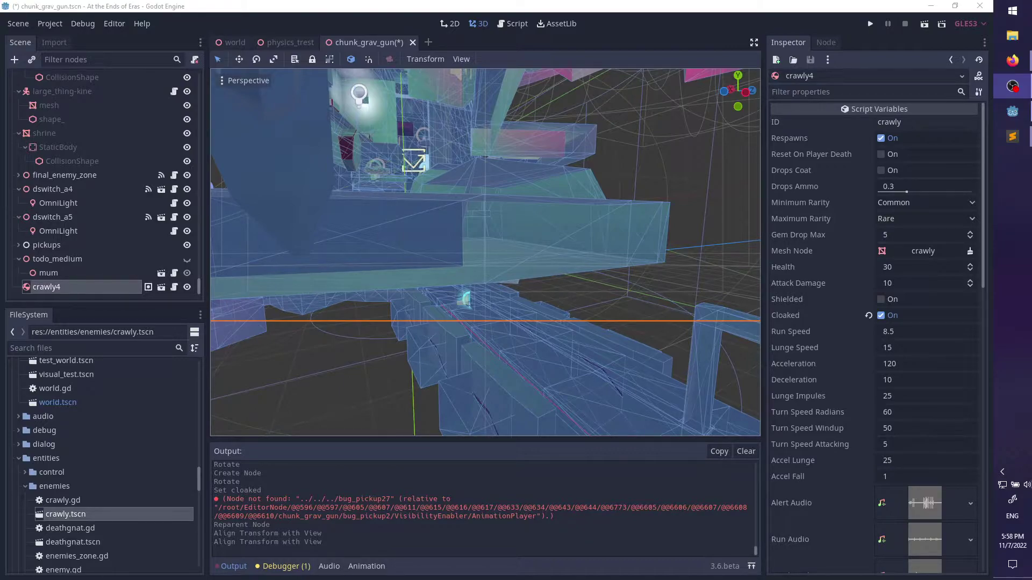
pyautogui.moveTo(635, 260); pyautogui.dragTo(463, 256, button='middle')
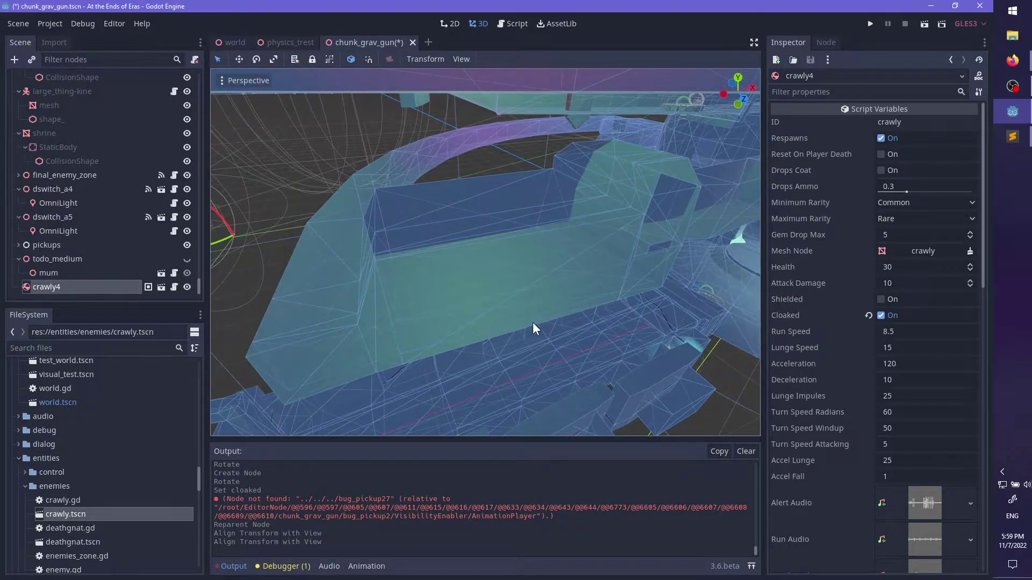
pyautogui.moveTo(499, 305)
pyautogui.mouseDown(button='middle')
pyautogui.moveTo(595, 289)
pyautogui.moveTo(502, 291)
pyautogui.mouseUp(button='middle')
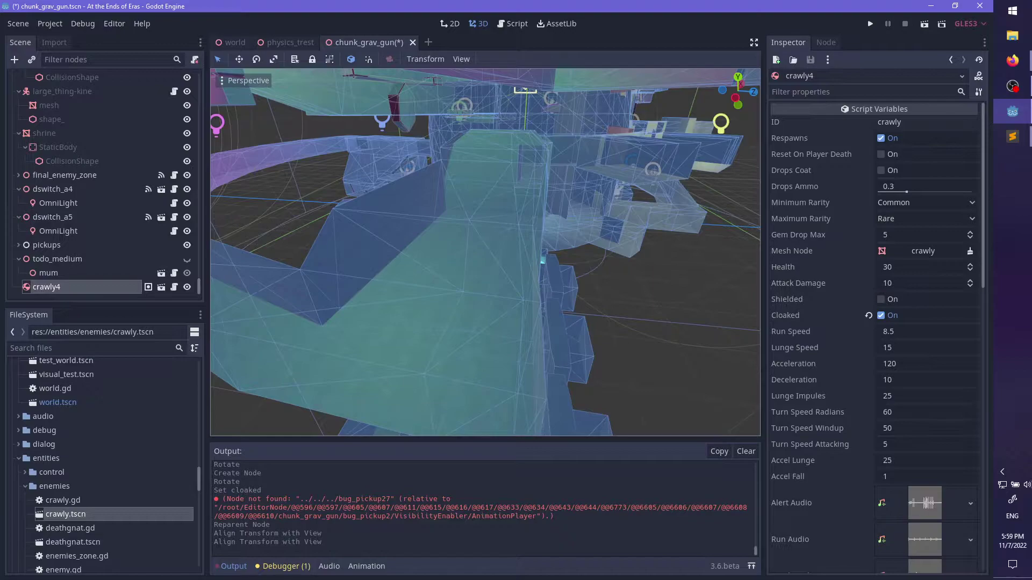
pyautogui.hotkey('alt', 'Tab')
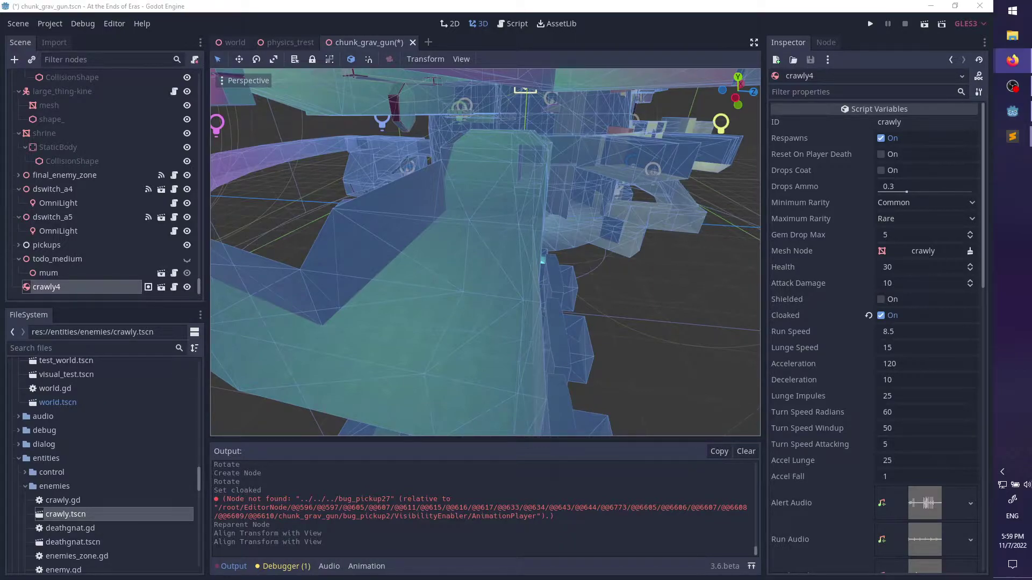
pyautogui.hotkey('alt', 'Tab')
pyautogui.moveTo(525, 288); pyautogui.dragTo(500, 252, button='middle')
pyautogui.scroll(-3, 134, 452)
pyautogui.moveTo(96, 490); pyautogui.dragTo(483, 82)
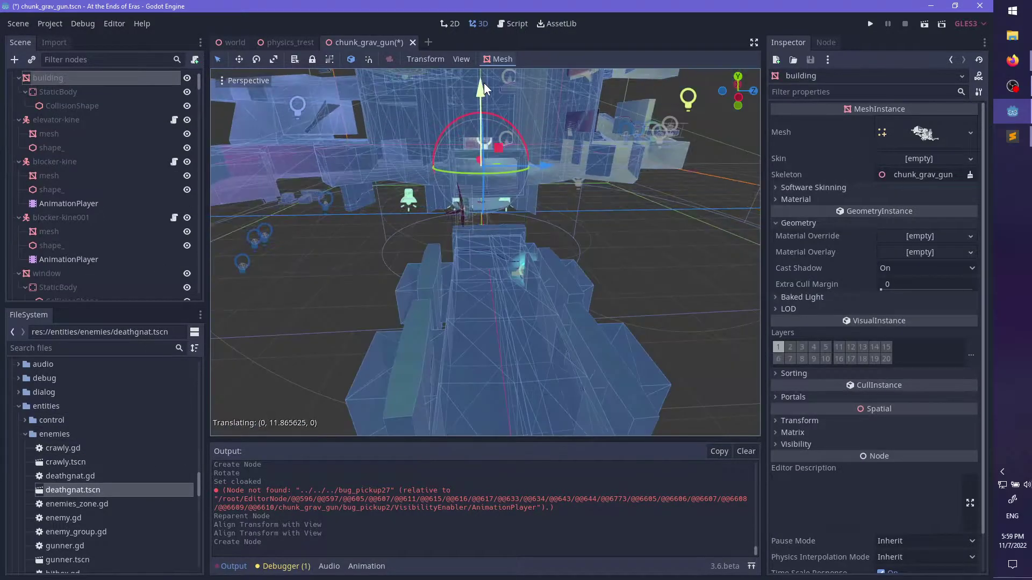
pyautogui.hotkey('ctrl', 'z')
# - Raise the deathgnat above the corridor floor and rotate it about its vertical axis
pyautogui.scroll(3, 494, 206)
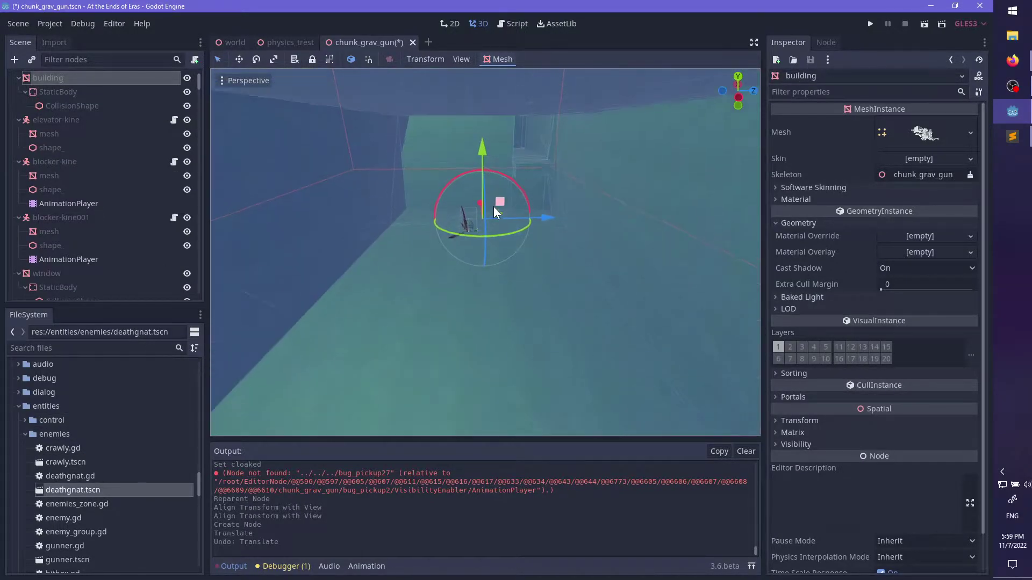
pyautogui.click(468, 224)
pyautogui.moveTo(463, 172); pyautogui.dragTo(463, 76)
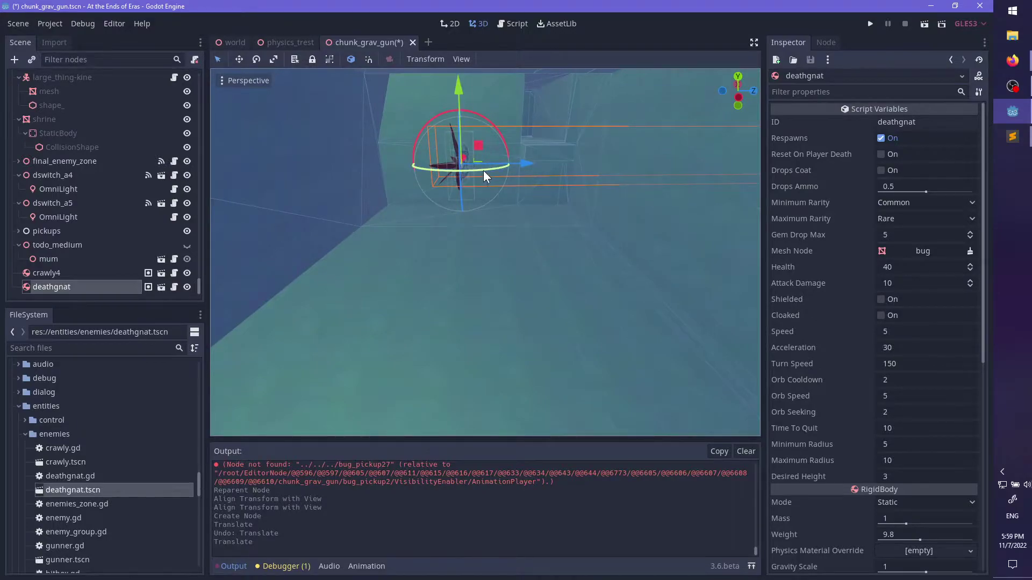
pyautogui.moveTo(483, 170); pyautogui.dragTo(378, 167)
# - Filter the project files for "bobble" and place bobble.tscn on the corridor floor in front of the deathgnat
pyautogui.click(92, 349)
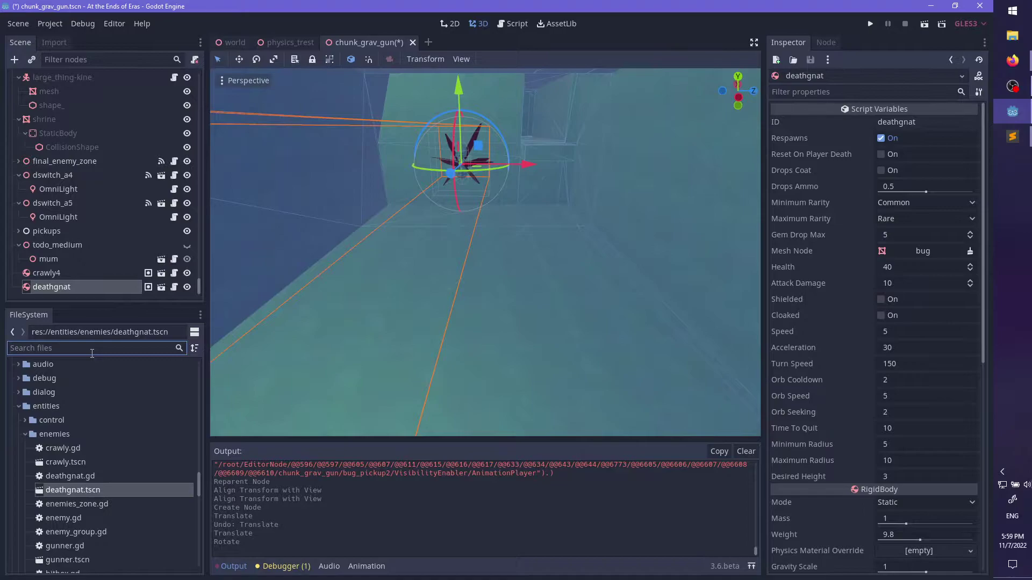
pyautogui.write('bobble')
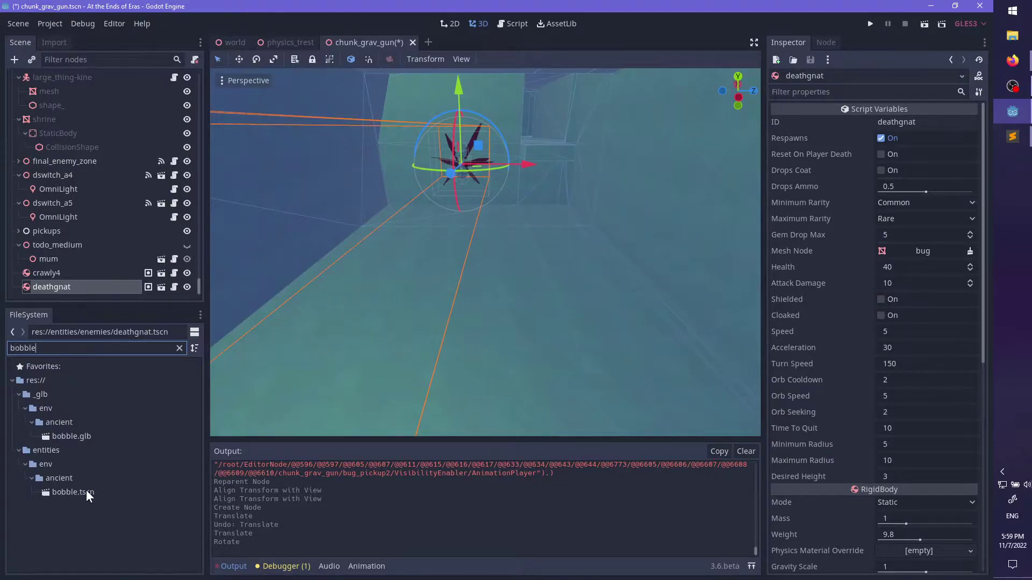
pyautogui.moveTo(86, 490); pyautogui.dragTo(388, 242)
pyautogui.scroll(-5, 515, 297)
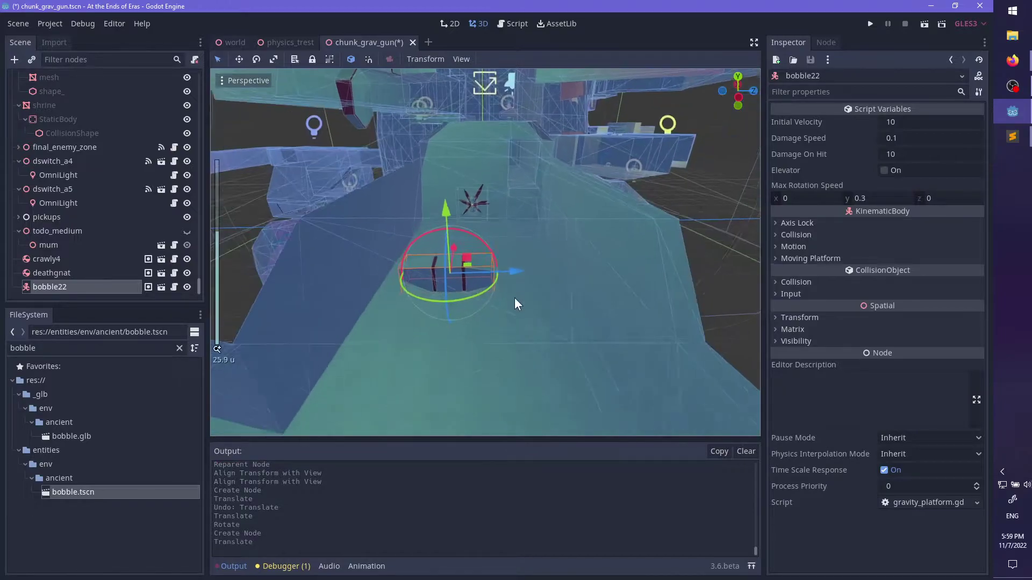
# - Move the deathgnat sideways and farther down the corridor, away from the bobble platform
pyautogui.scroll(8, 514, 298)
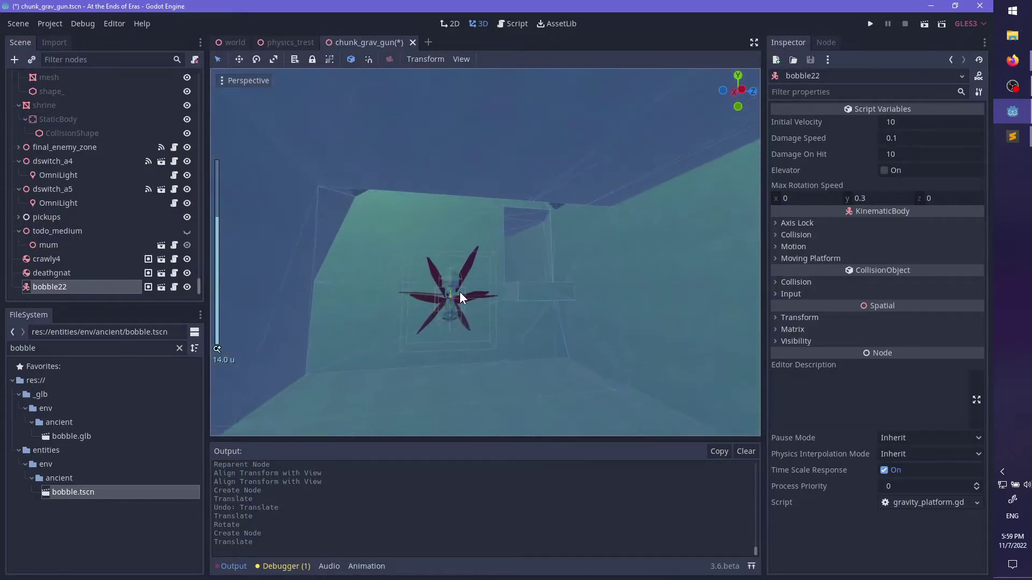
pyautogui.click(459, 292)
pyautogui.moveTo(470, 281); pyautogui.dragTo(517, 253)
pyautogui.moveTo(517, 253); pyautogui.dragTo(659, 292, button='middle')
pyautogui.moveTo(653, 275); pyautogui.dragTo(568, 273)
pyautogui.scroll(-12, 642, 320)
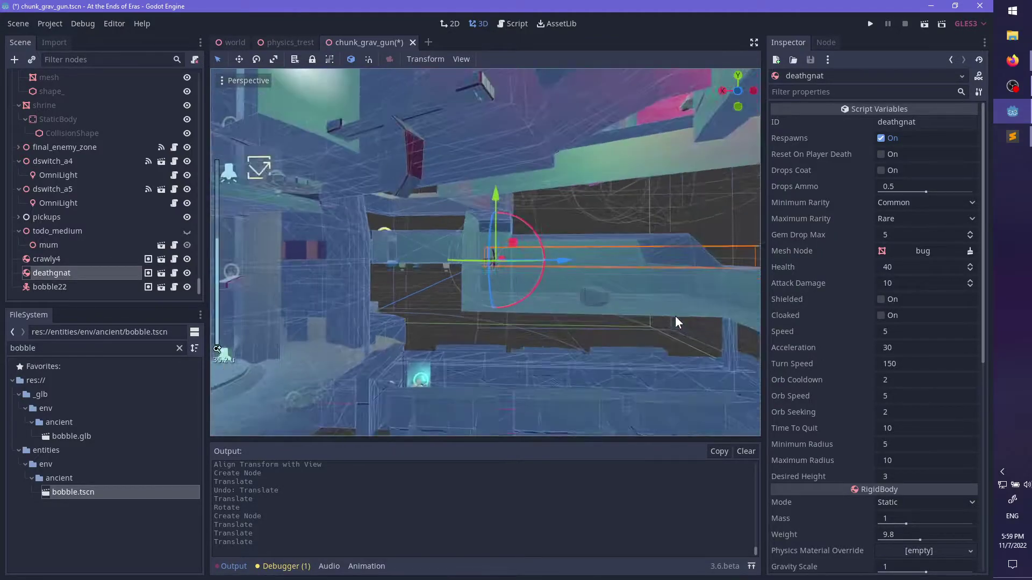
# - Duplicate the deathgnat and position the copy beside the original, slightly lower in the corridor
pyautogui.moveTo(675, 317); pyautogui.dragTo(589, 214, button='middle')
pyautogui.scroll(14, 556, 246)
pyautogui.hotkey('ctrl', 'd')
pyautogui.moveTo(589, 213); pyautogui.dragTo(530, 215)
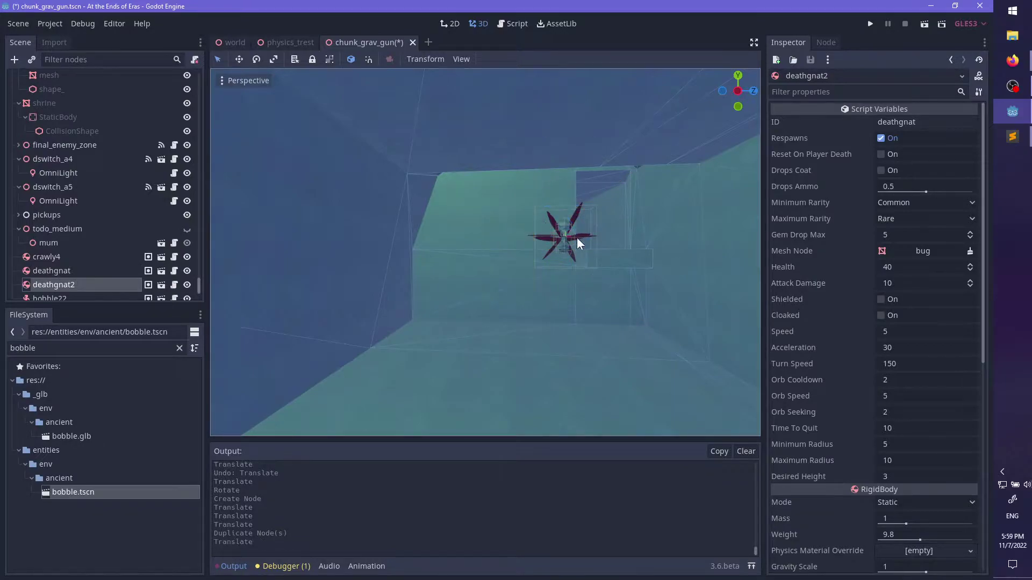
pyautogui.hotkey('ctrl', 'z')
pyautogui.moveTo(577, 238); pyautogui.dragTo(552, 249, button='middle')
pyautogui.moveTo(550, 244); pyautogui.dragTo(466, 259)
pyautogui.moveTo(452, 212); pyautogui.dragTo(451, 203)
pyautogui.moveTo(492, 241); pyautogui.dragTo(515, 237, button='middle')
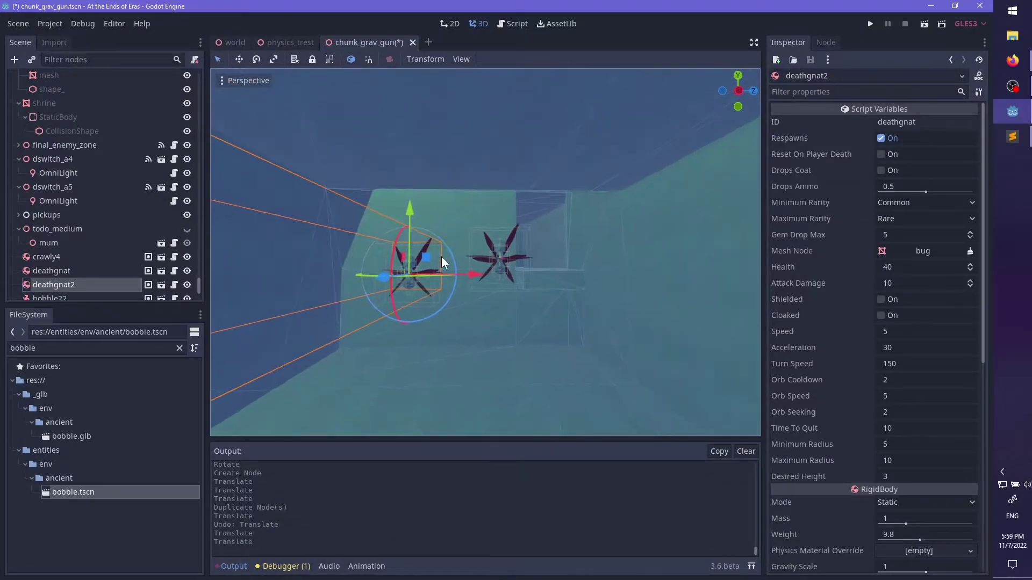
# - Duplicate the second deathgnat and move the copy above the other two to form a triangle
pyautogui.hotkey('ctrl', 'd')
pyautogui.moveTo(441, 256); pyautogui.dragTo(465, 208)
pyautogui.scroll(3, 504, 324)
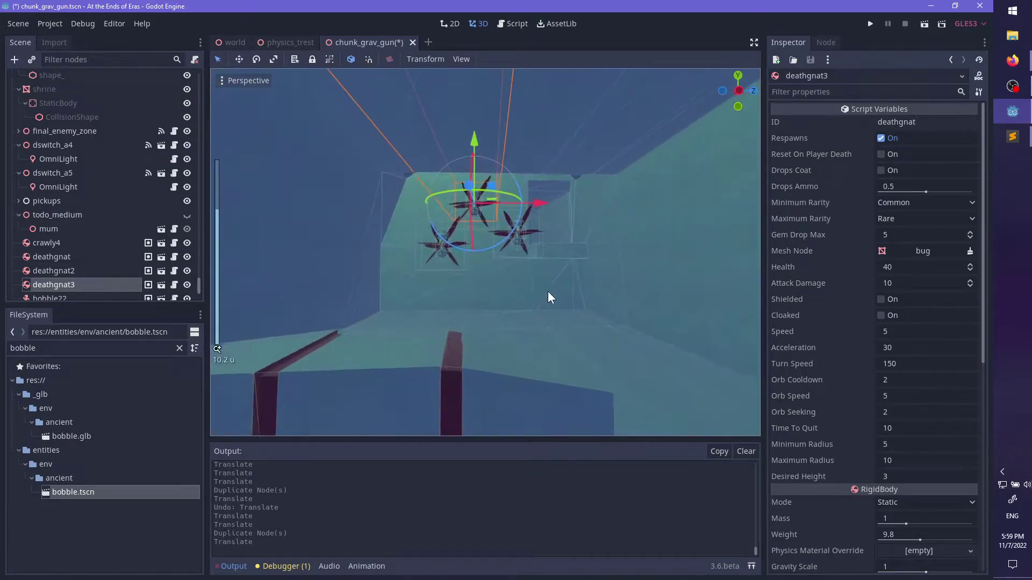
pyautogui.scroll(-6, 548, 293)
# - Select the bobble platform, save the scene, and run the project to playtest the level
pyautogui.click(457, 323)
pyautogui.scroll(-11, 542, 310)
pyautogui.moveTo(545, 310); pyautogui.dragTo(599, 304, button='middle')
pyautogui.scroll(4, 598, 305)
pyautogui.hotkey('ctrl', 's')
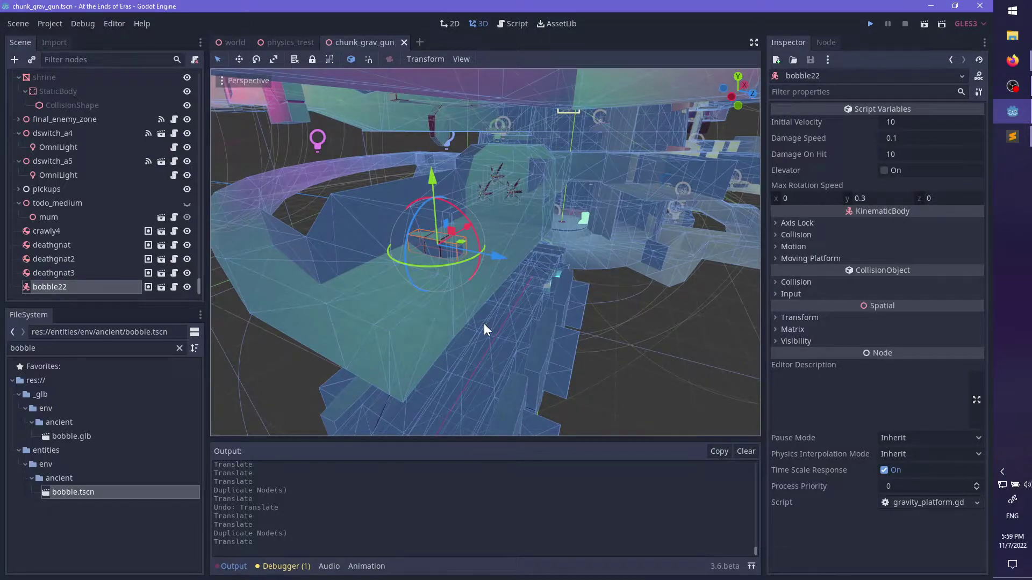
pyautogui.press('F5')
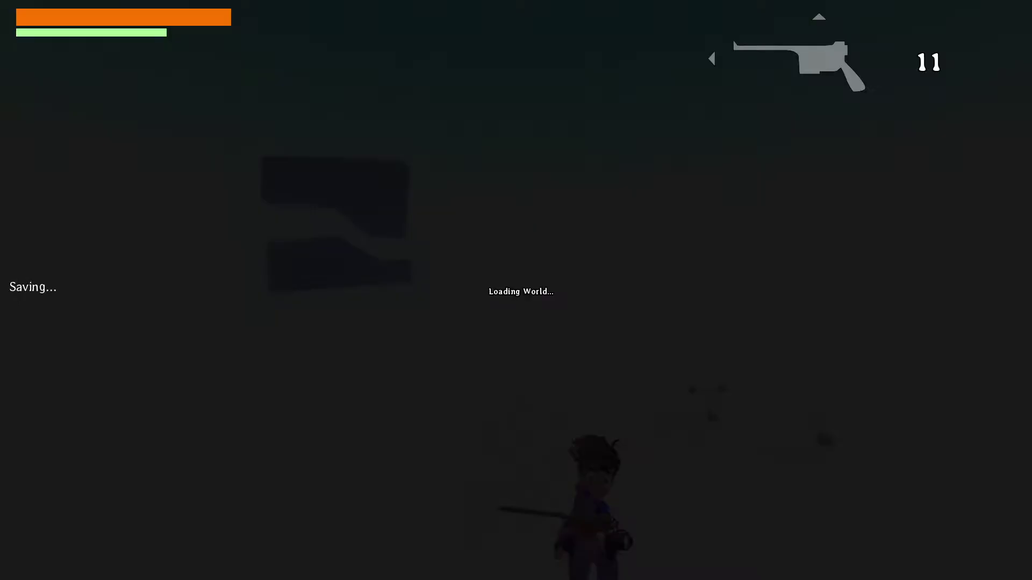
pyautogui.press('w')
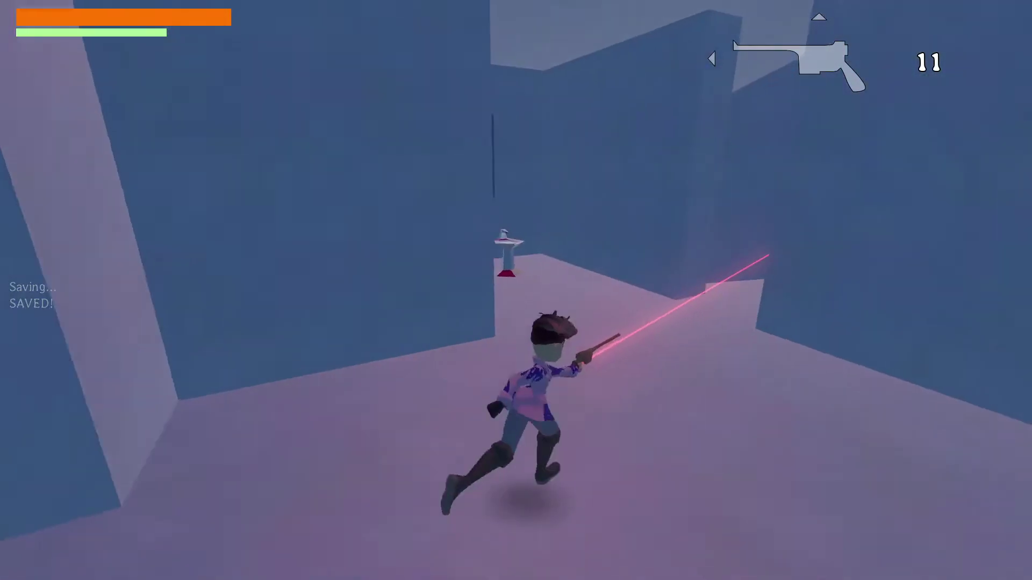
# - Equip the ribbed gun and run the character through the corridor toward the open chamber with the white blocks
pyautogui.press('Up')
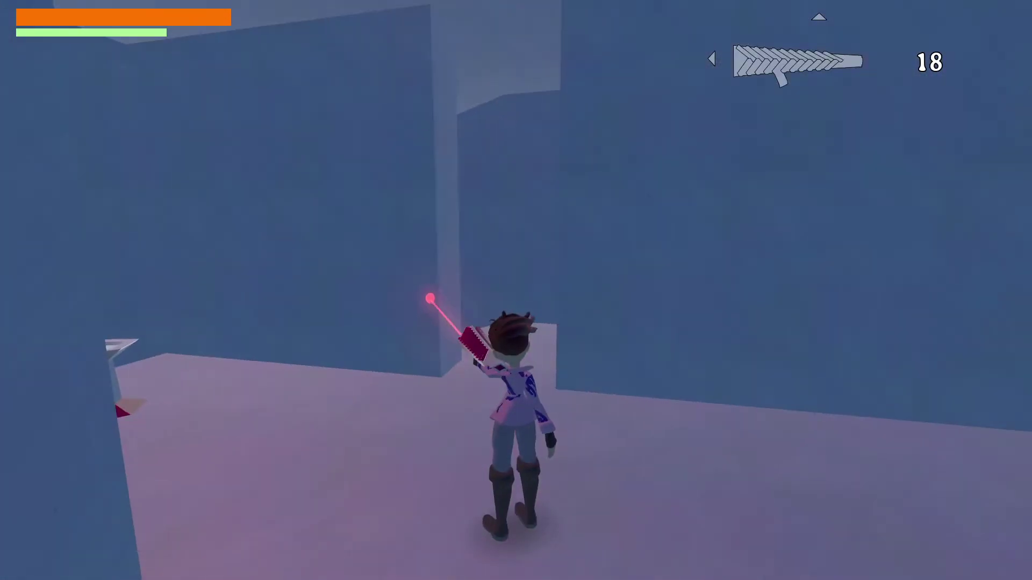
pyautogui.press('w')
pyautogui.press('w')
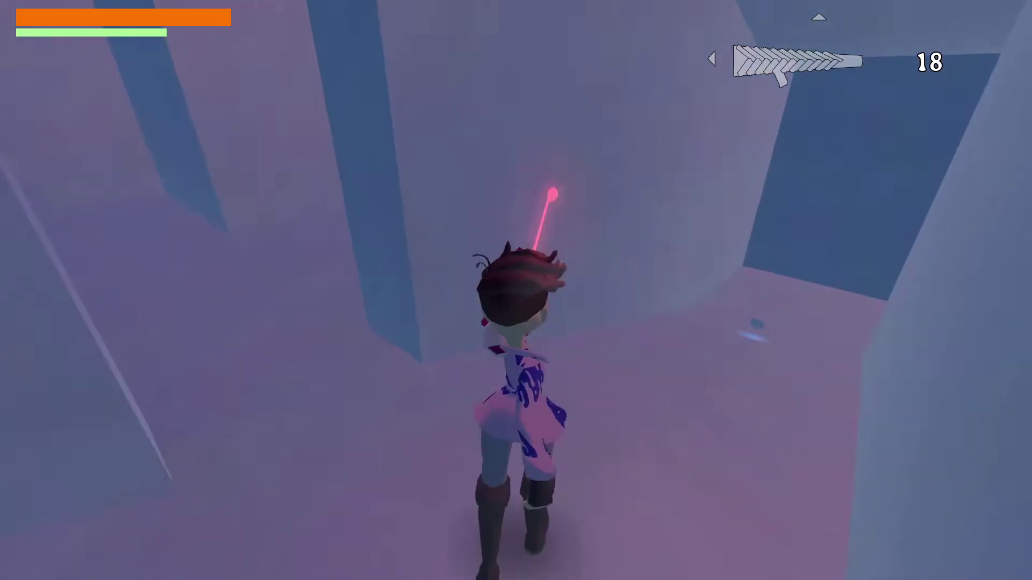
pyautogui.press('w')
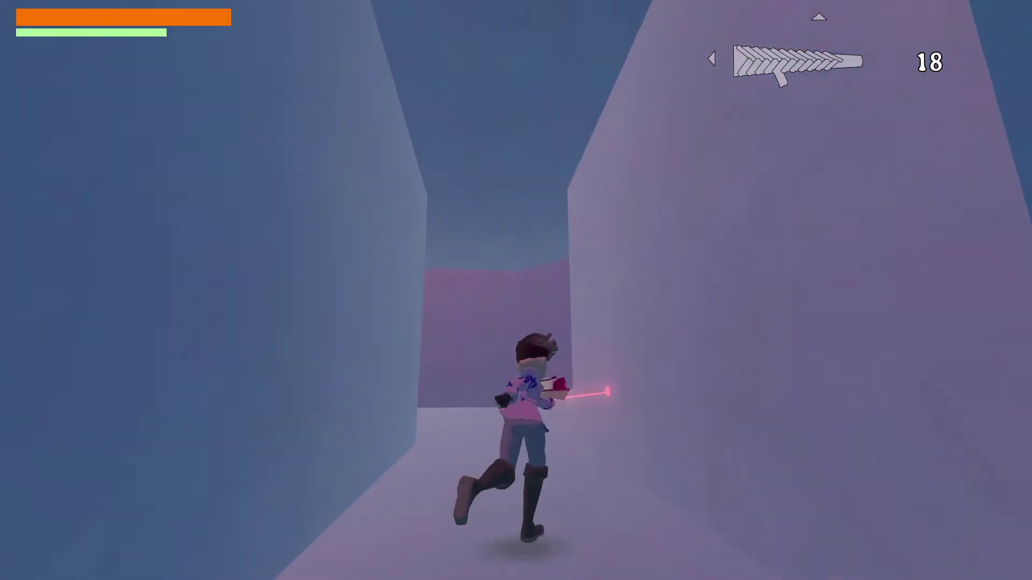
pyautogui.press('Up')
pyautogui.press('w')
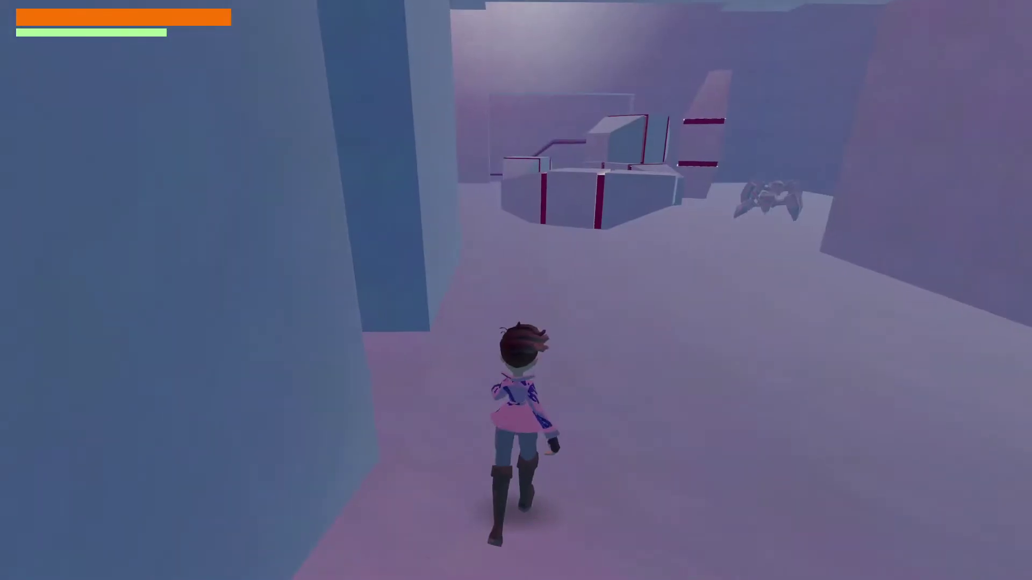
# - Draw the gun again, fire it toward the crawling enemy in the chamber, approach the floating blocks, and pause the game
pyautogui.press('Up')
pyautogui.press('w')
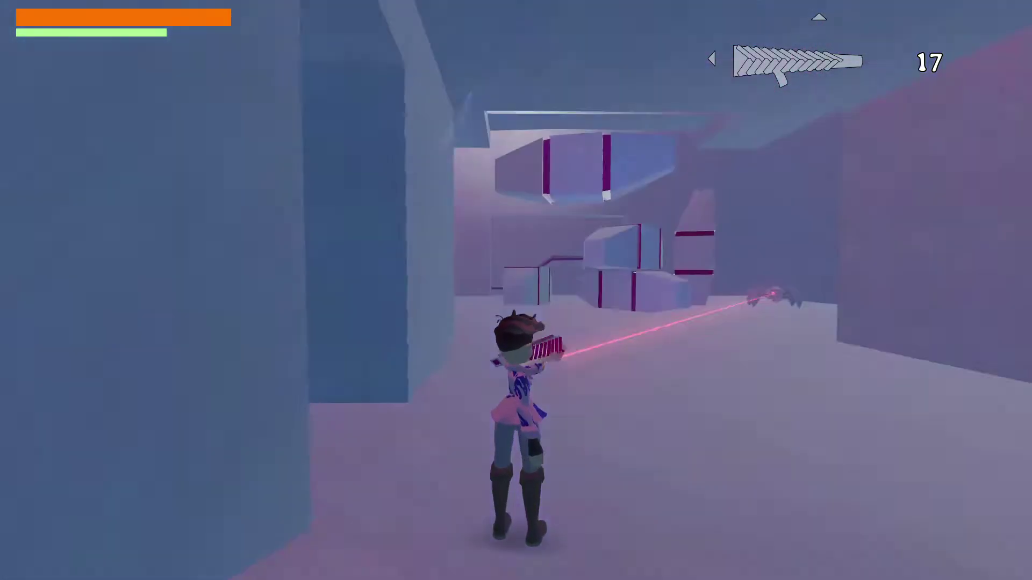
pyautogui.press('w')
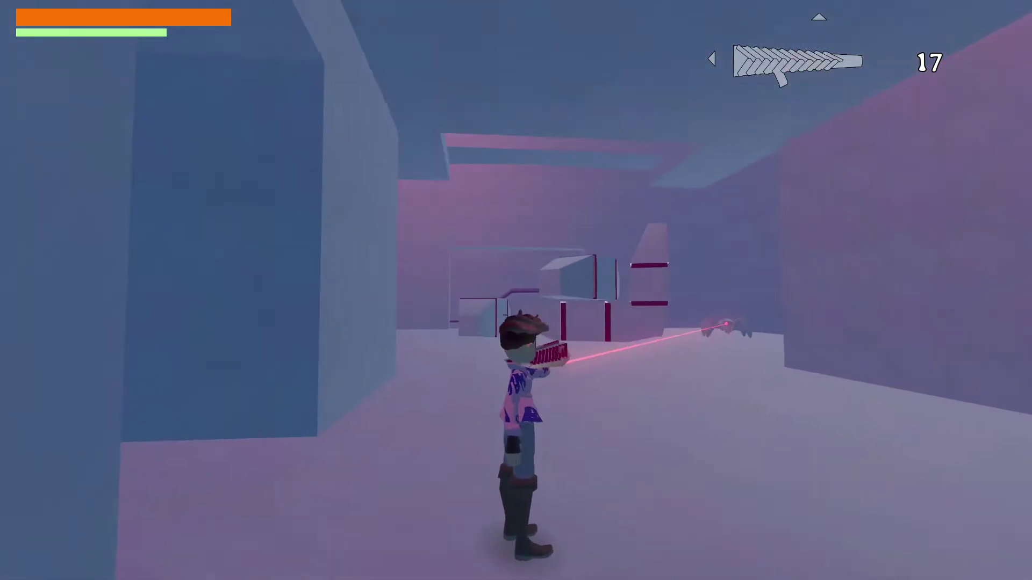
pyautogui.click(516, 290)
pyautogui.press('w')
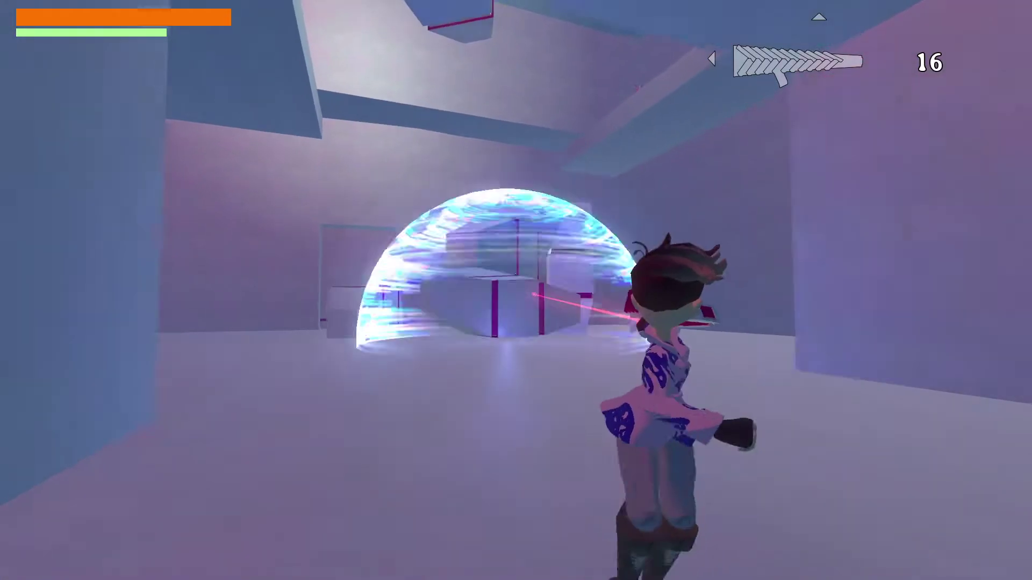
pyautogui.press('w')
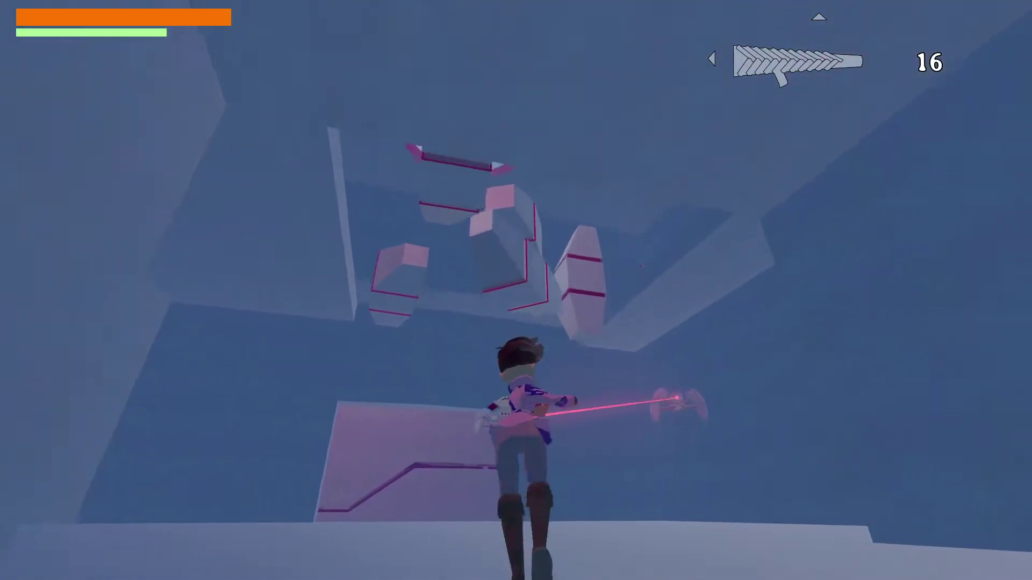
pyautogui.press('Escape')
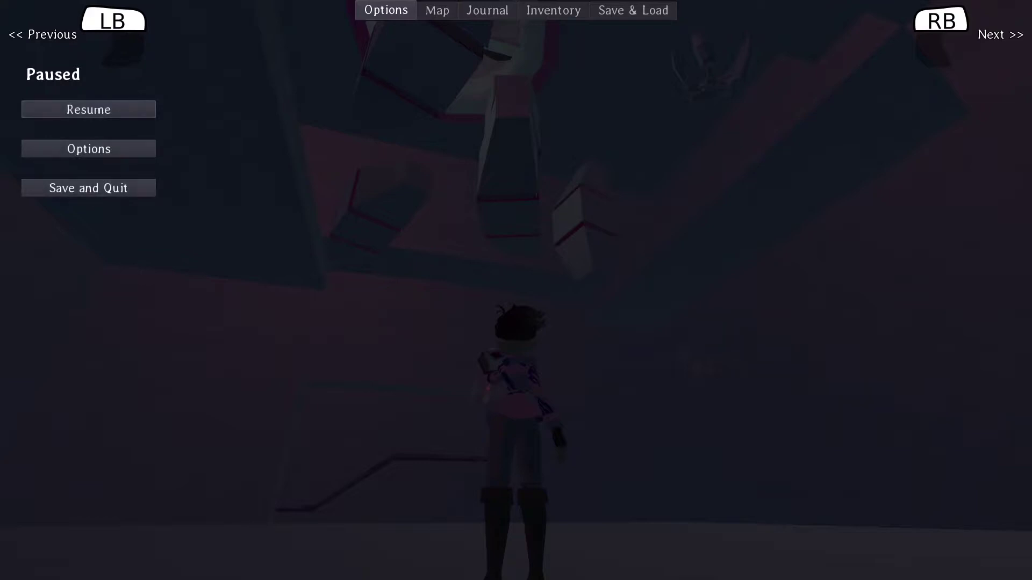
# - Switch to the Godot editor, select OmniLight6 beside the central column, and set its Distance to 90
pyautogui.hotkey('alt', 'Tab')
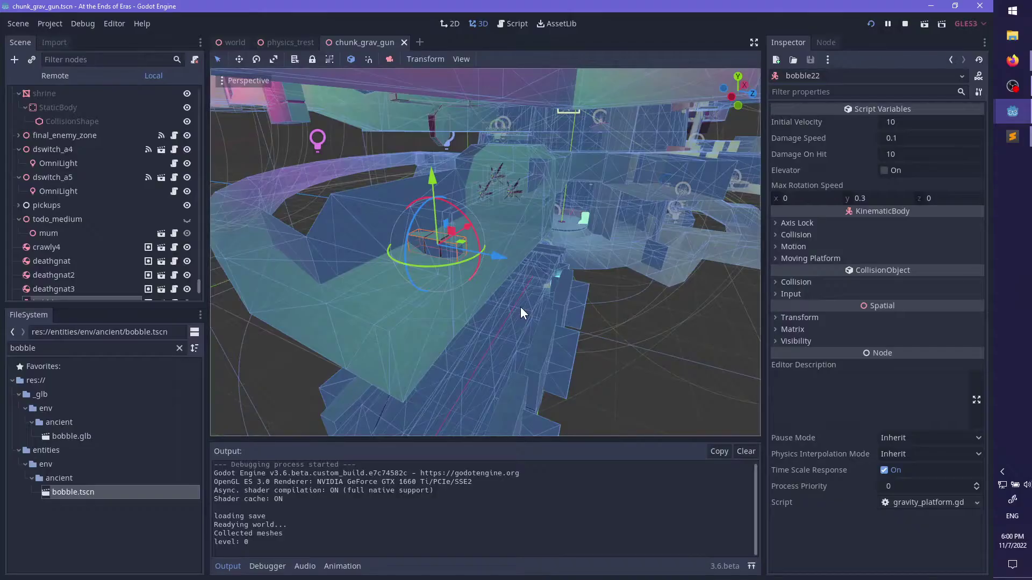
pyautogui.moveTo(520, 307); pyautogui.dragTo(563, 257, button='middle')
pyautogui.scroll(-10, 606, 271)
pyautogui.scroll(10, 493, 221)
pyautogui.scroll(-1, 501, 300)
pyautogui.click(500, 303)
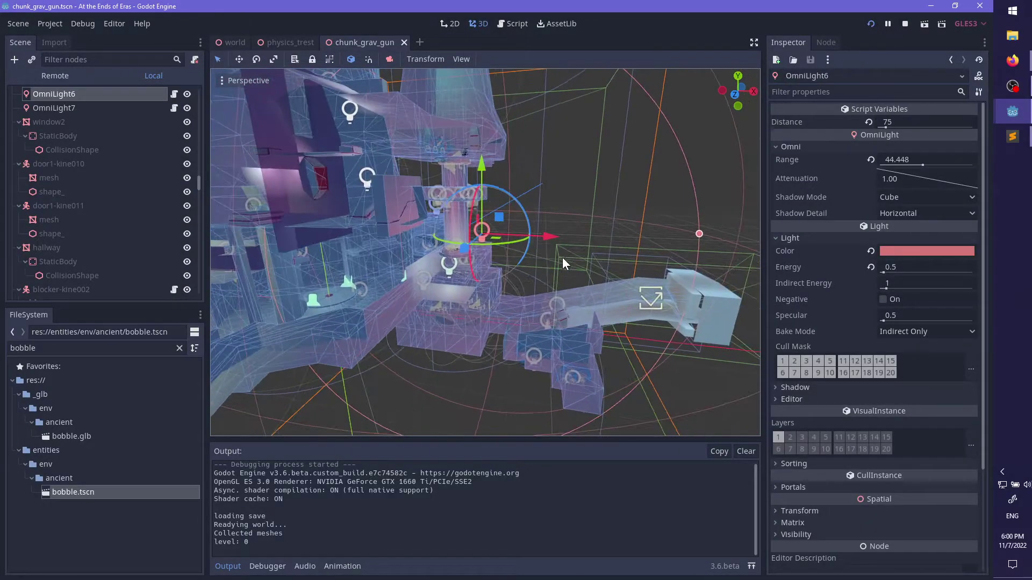
pyautogui.click(909, 123)
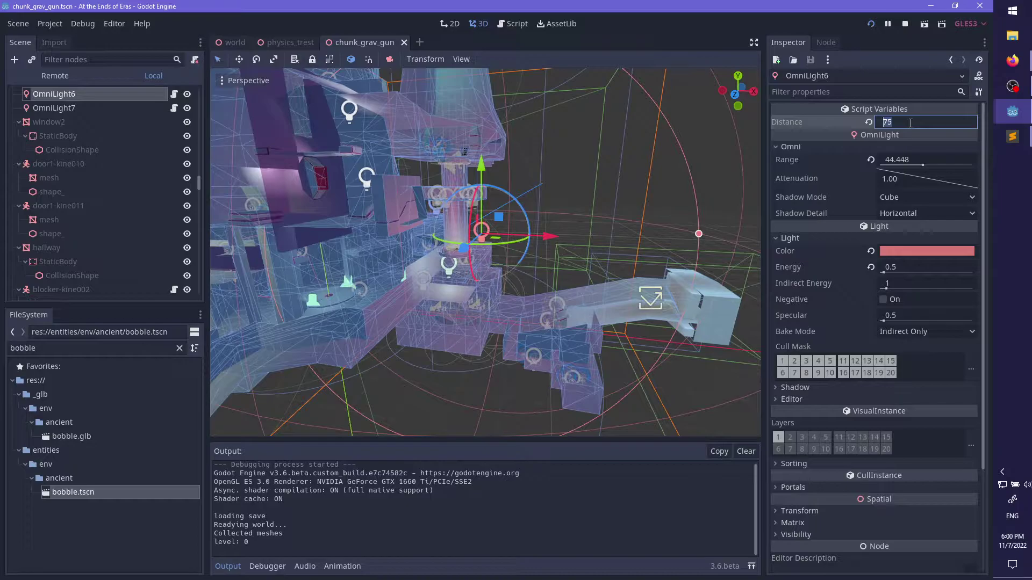
pyautogui.write('90')
pyautogui.press('Return')
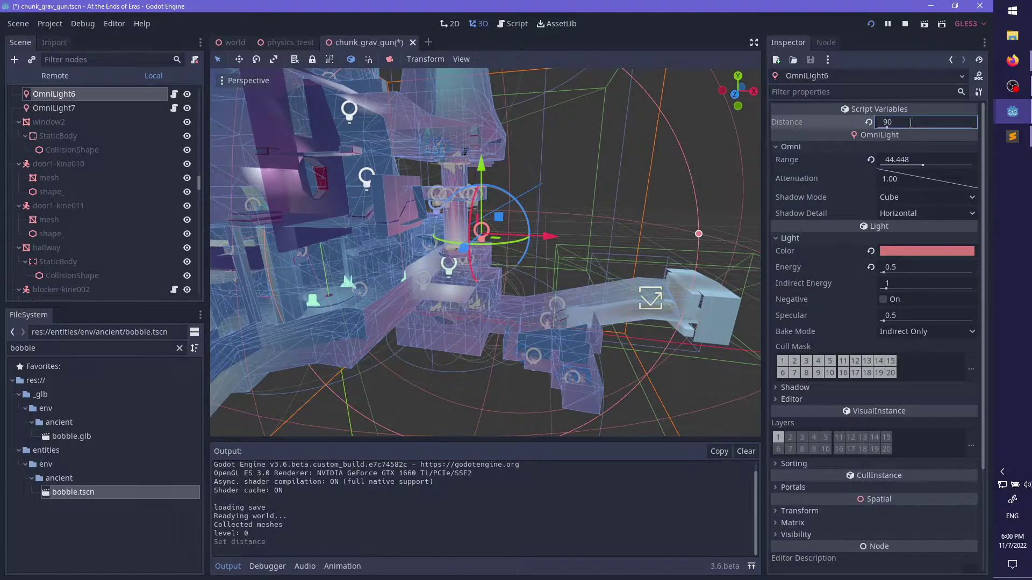
# - Save the chunk_grav_gun scene, return to the running game, and resume play
pyautogui.scroll(8, 553, 313)
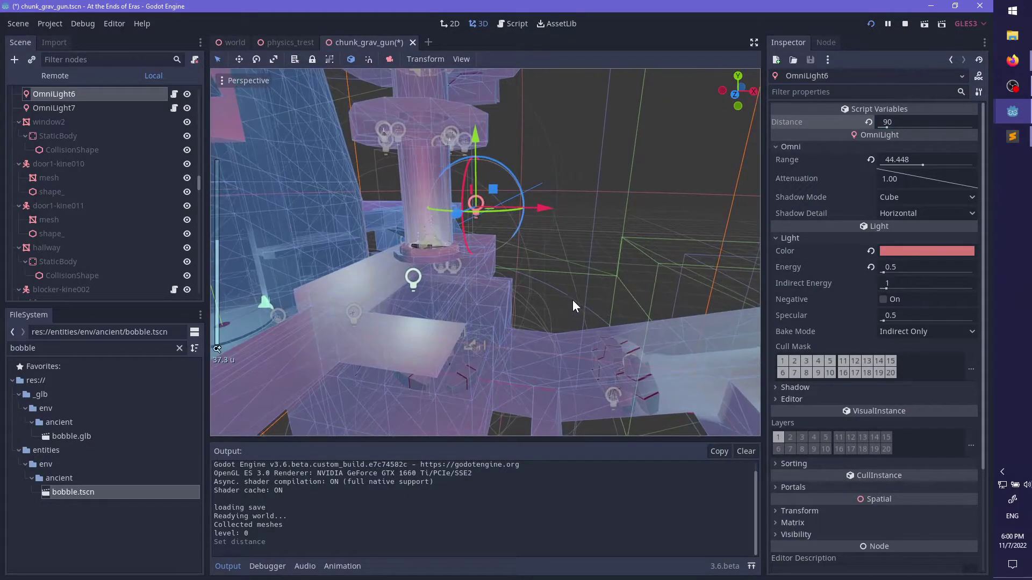
pyautogui.moveTo(572, 299); pyautogui.dragTo(507, 311, button='middle')
pyautogui.hotkey('ctrl', 's')
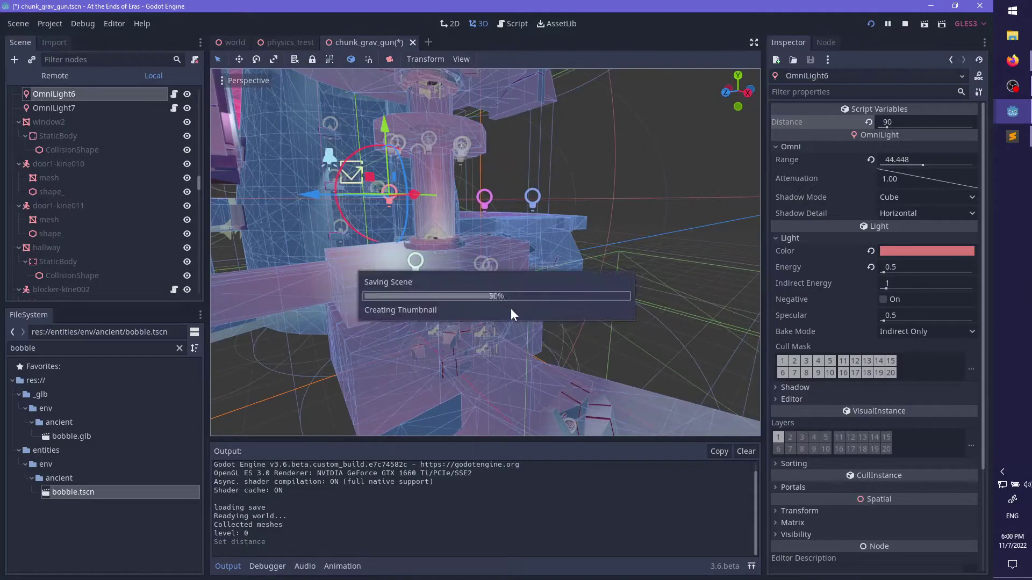
pyautogui.hotkey('alt', 'Tab')
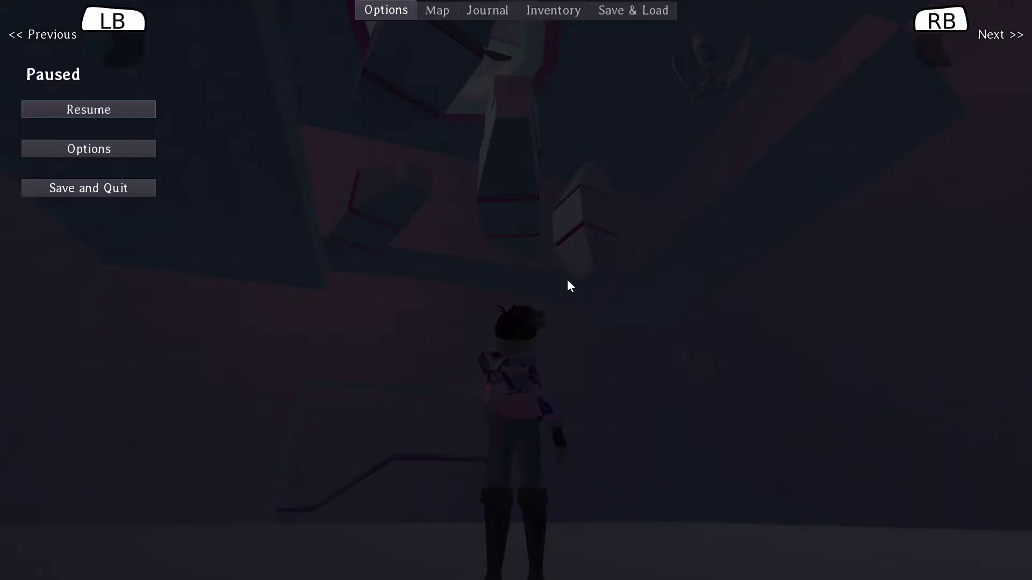
pyautogui.press('Escape')
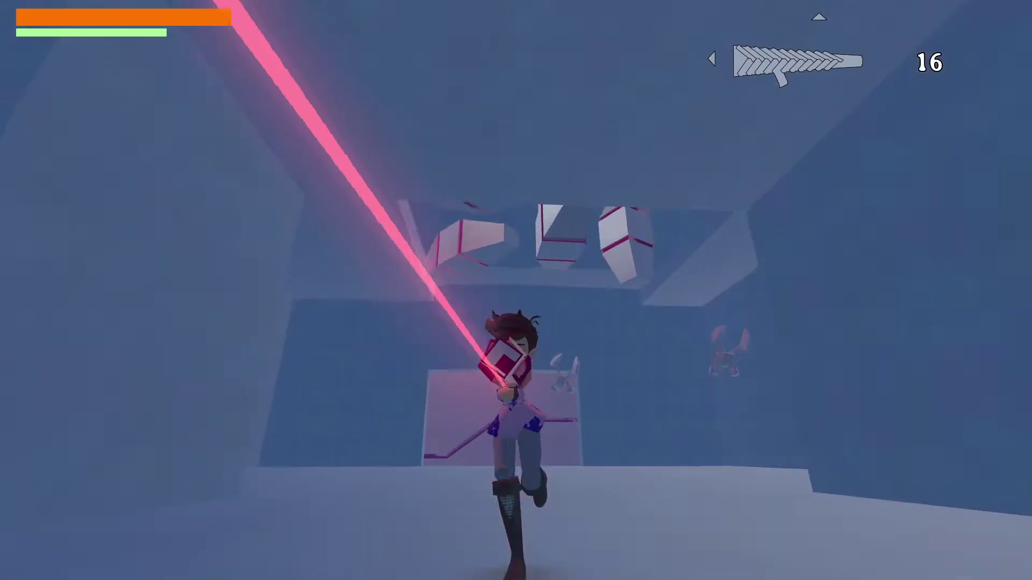
# - Retreat the character into the corridor, run back to the chamber, and move in among the fallen blocks
pyautogui.press('s')
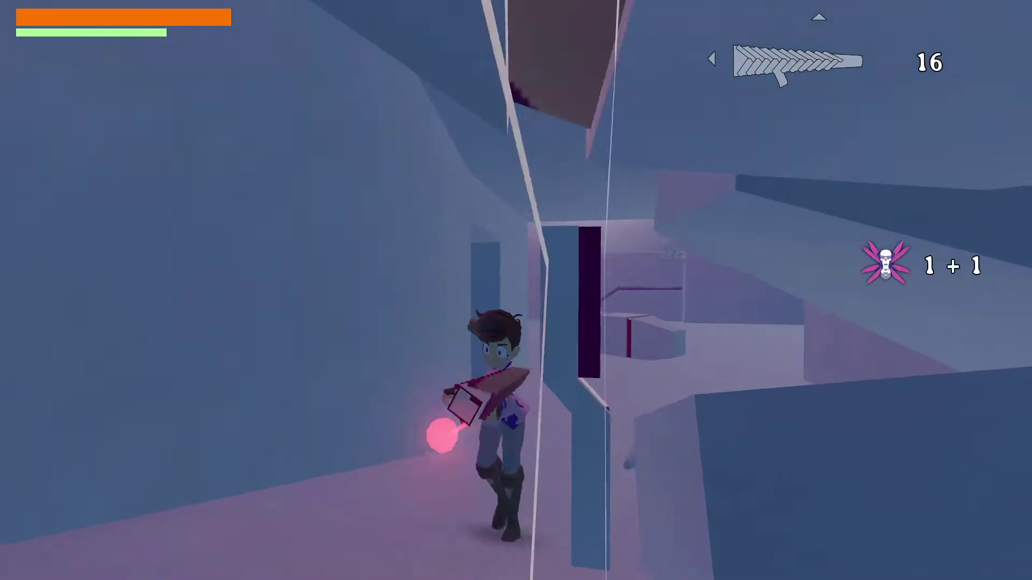
pyautogui.press('w')
pyautogui.press('w')
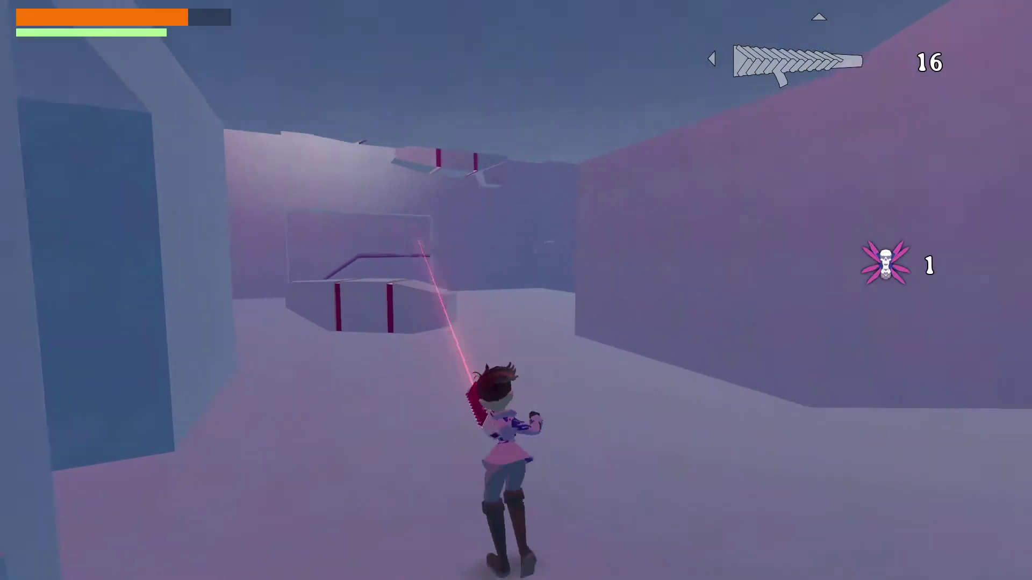
pyautogui.press('w')
pyautogui.press('space')
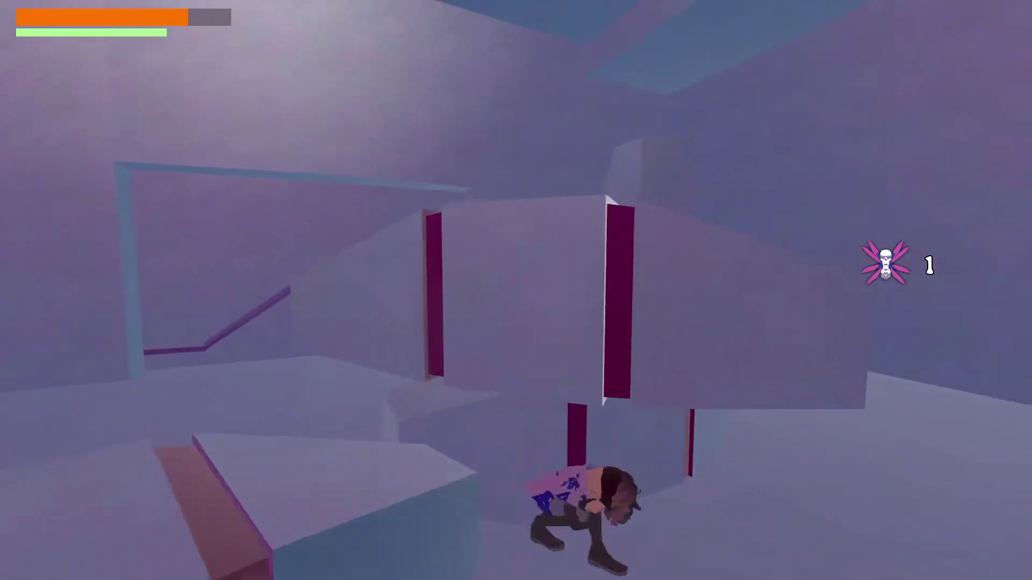
pyautogui.press('w')
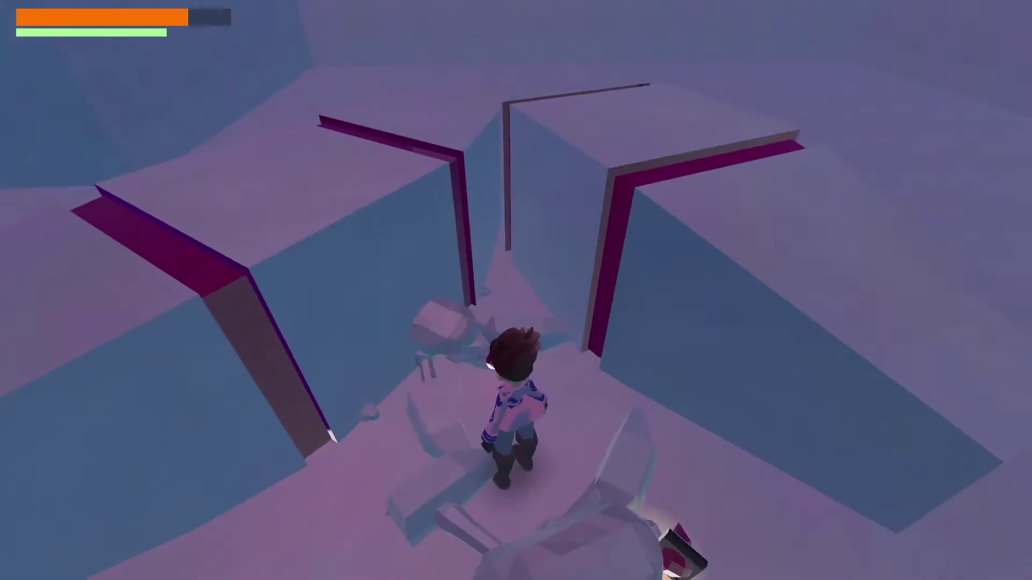
# - Jump the character onto the fallen blocks and look up at the ceiling opening with the round shaft
pyautogui.press('s')
pyautogui.press('w')
pyautogui.press('space')
pyautogui.press('space')
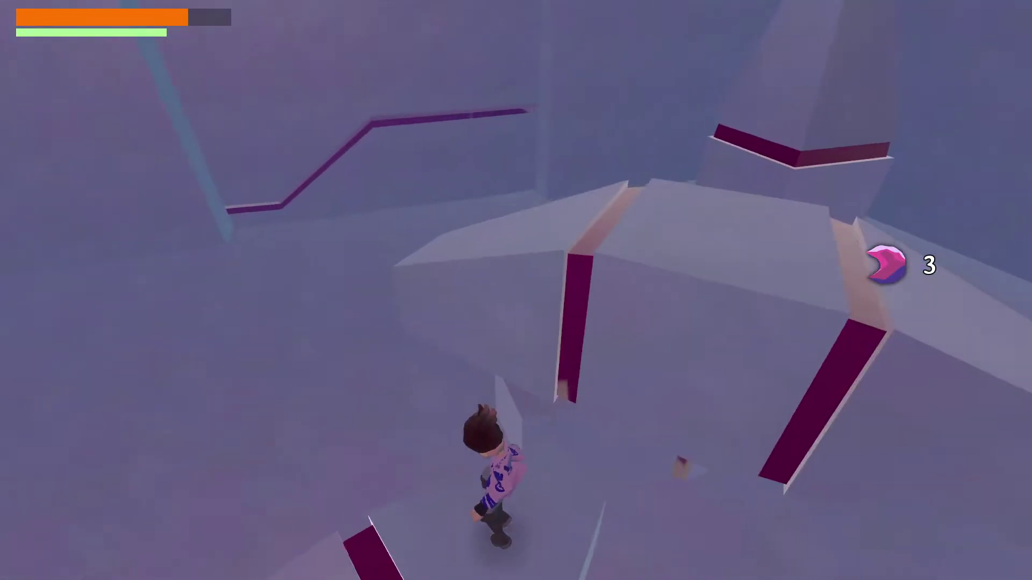
pyautogui.press('w')
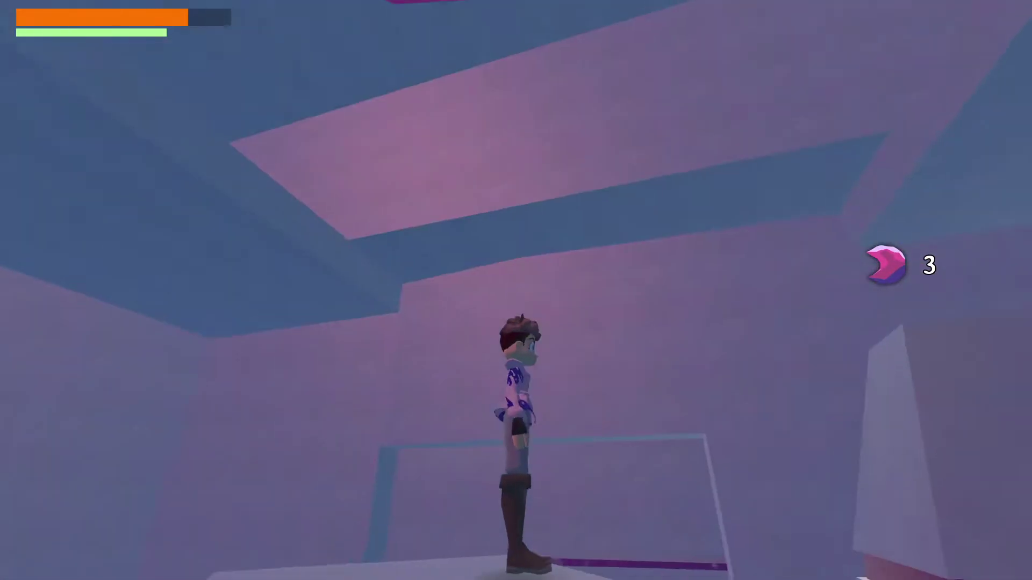
pyautogui.press('space')
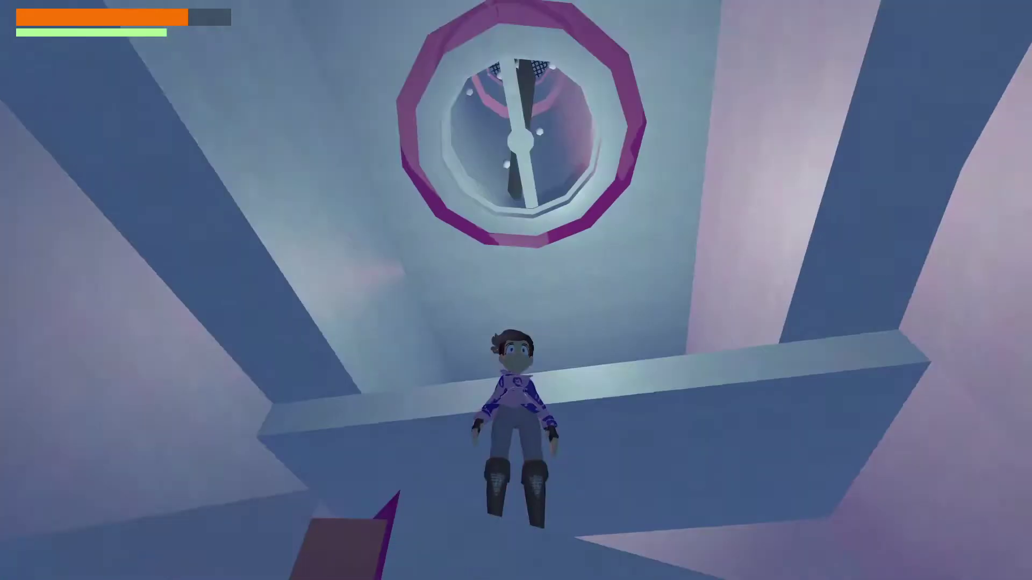
# - Test jumping up the tall slanted block, run around the chamber floor, and climb back onto the low blocks
pyautogui.press('w')
pyautogui.press('space')
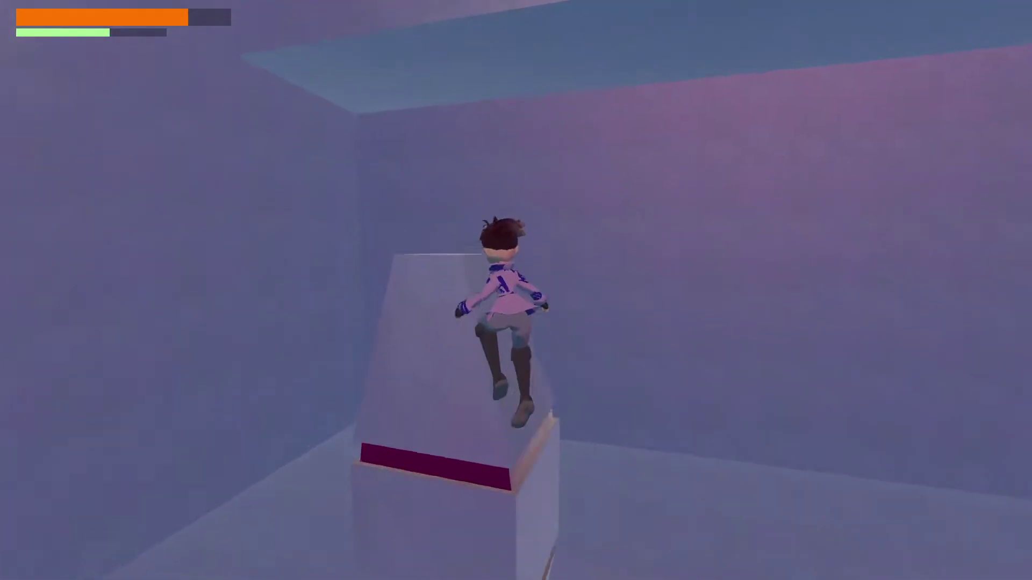
pyautogui.press('space')
pyautogui.press('space')
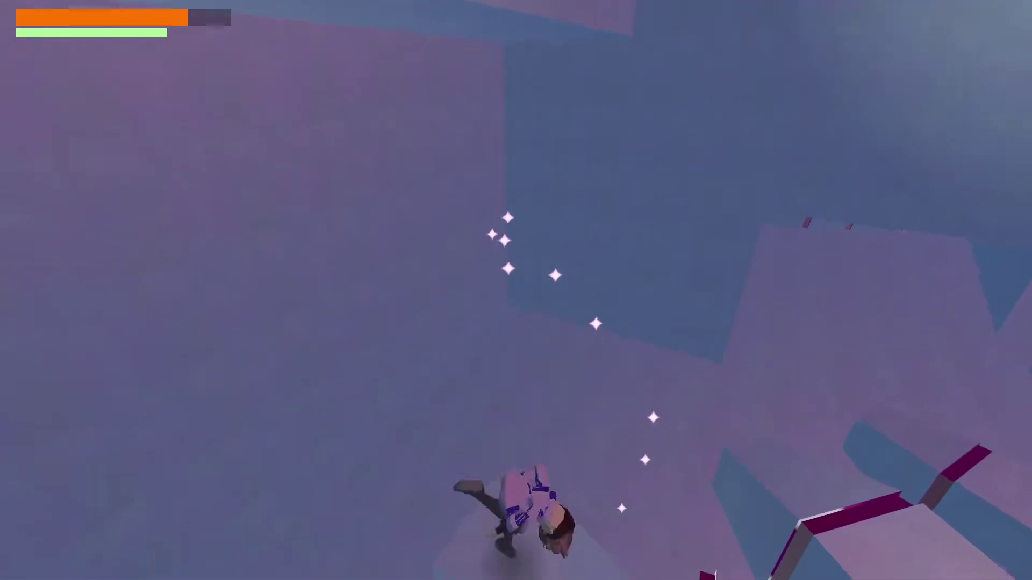
pyautogui.press('w')
pyautogui.press('space')
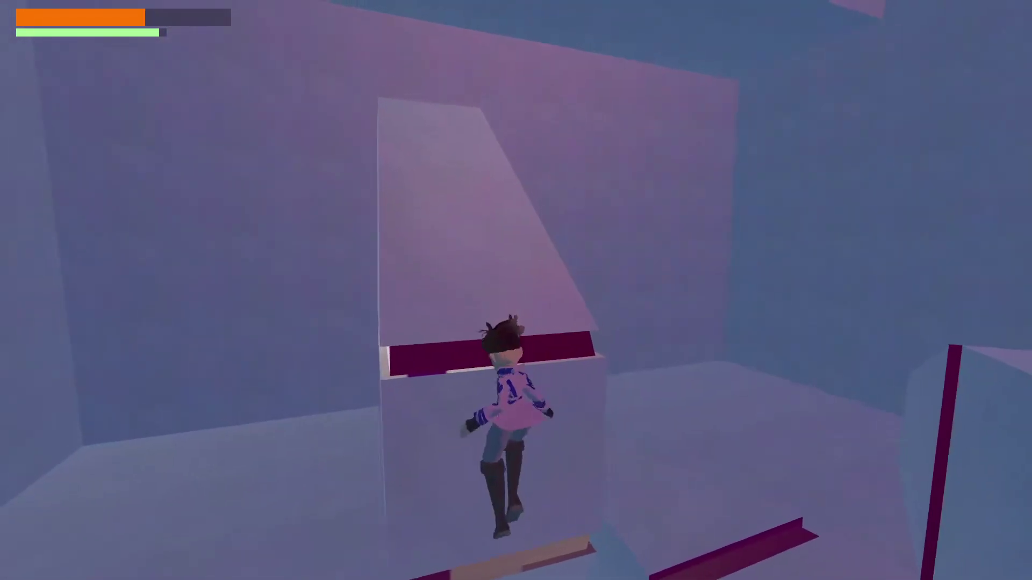
pyautogui.press('s')
pyautogui.press('w')
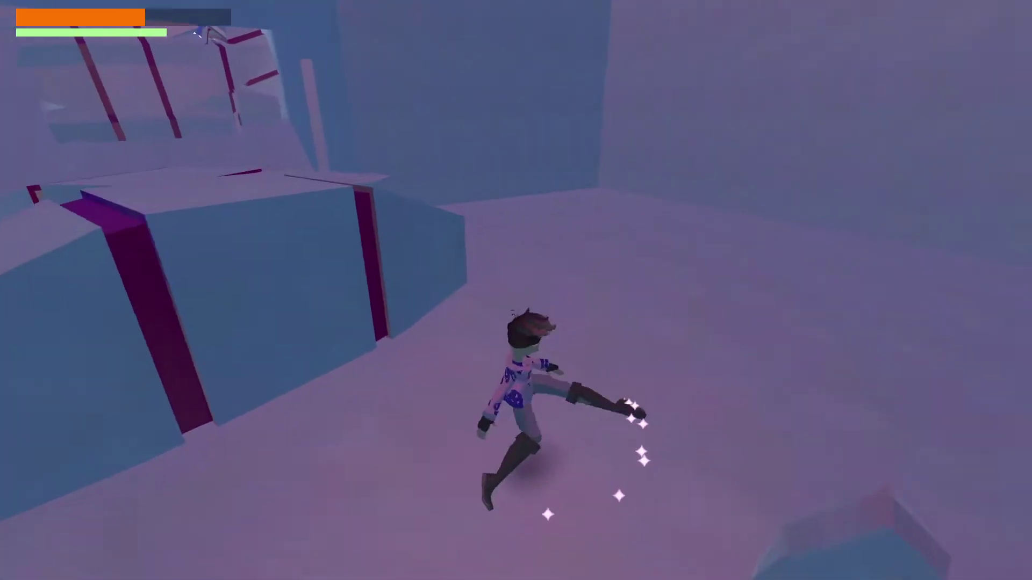
pyautogui.press('w')
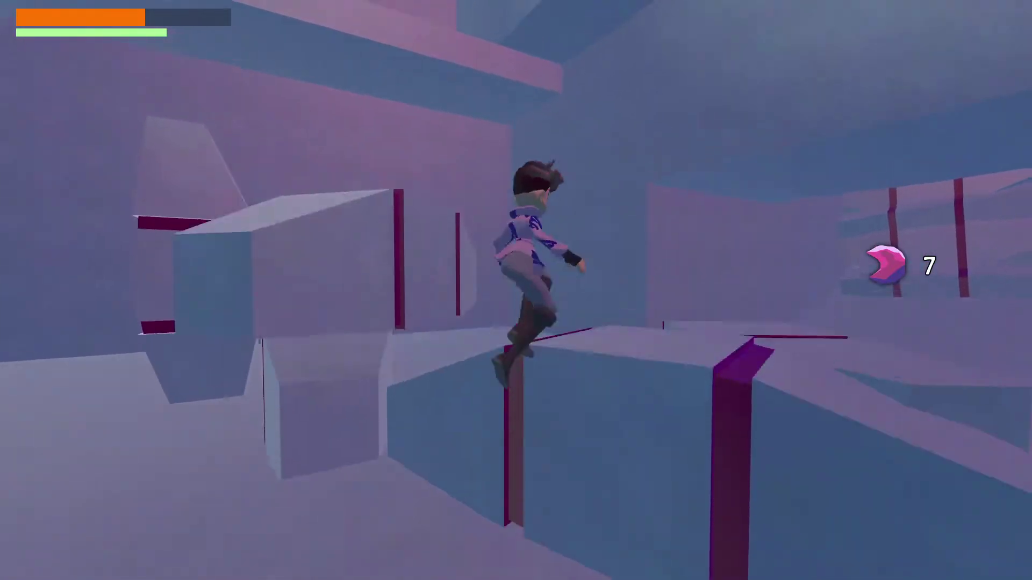
# - Pause the game and find Sublime Text through the system search
pyautogui.press('Escape')
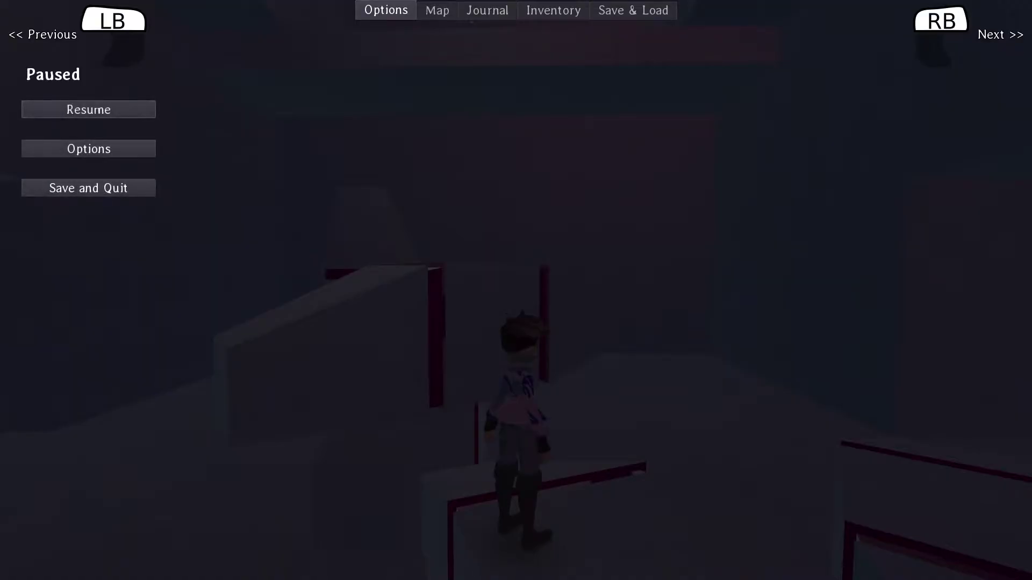
pyautogui.press('super')
pyautogui.write('subl')
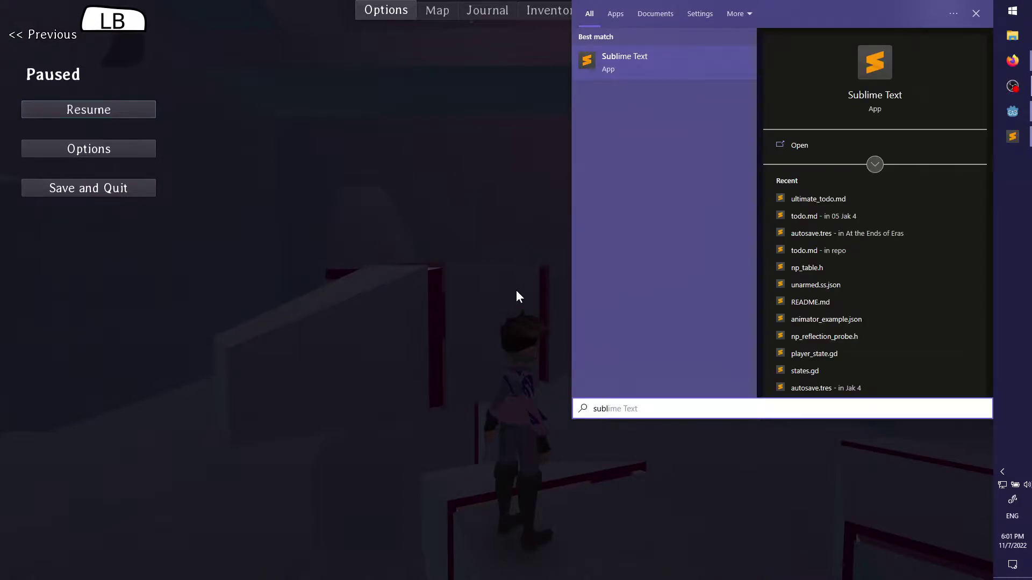
# - Switch to the Sublime Text window that holds the 05 Jak 4 project
pyautogui.click(1004, 137)
pyautogui.moveTo(952, 134)
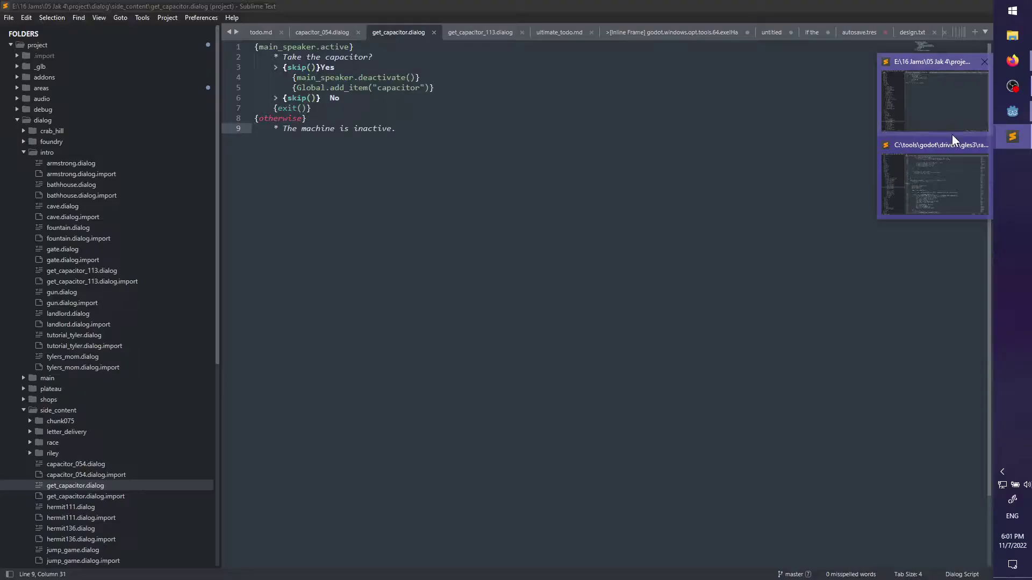
pyautogui.click(953, 106)
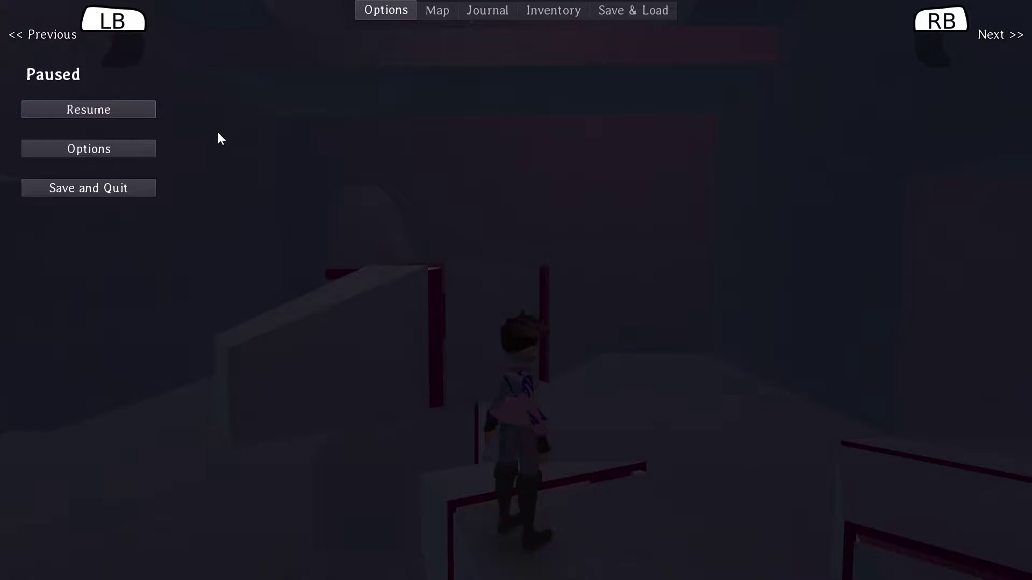
# - Resume the paused game and run across the room's floor toward the pale block structures
pyautogui.click(147, 107)
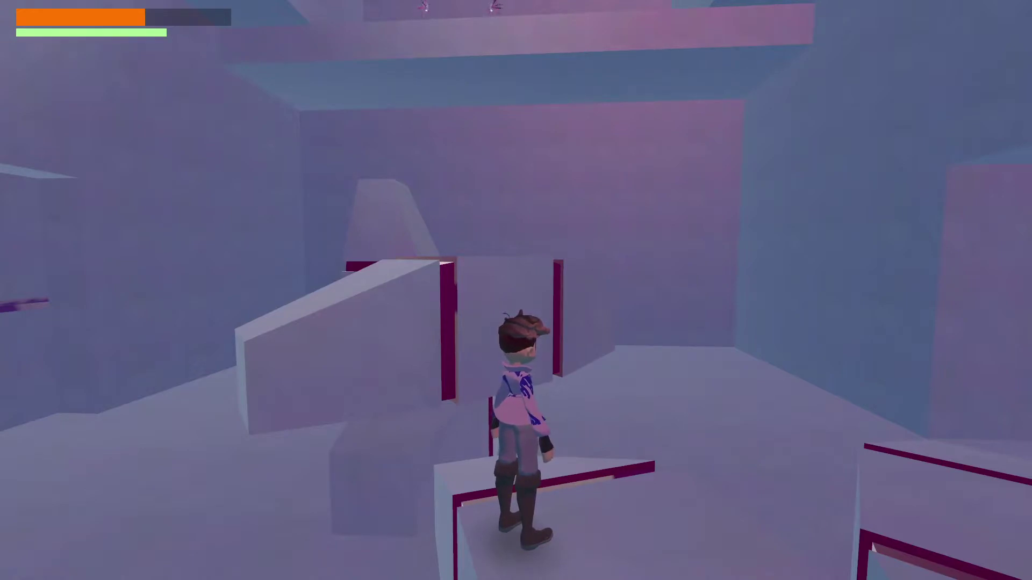
pyautogui.press('w')
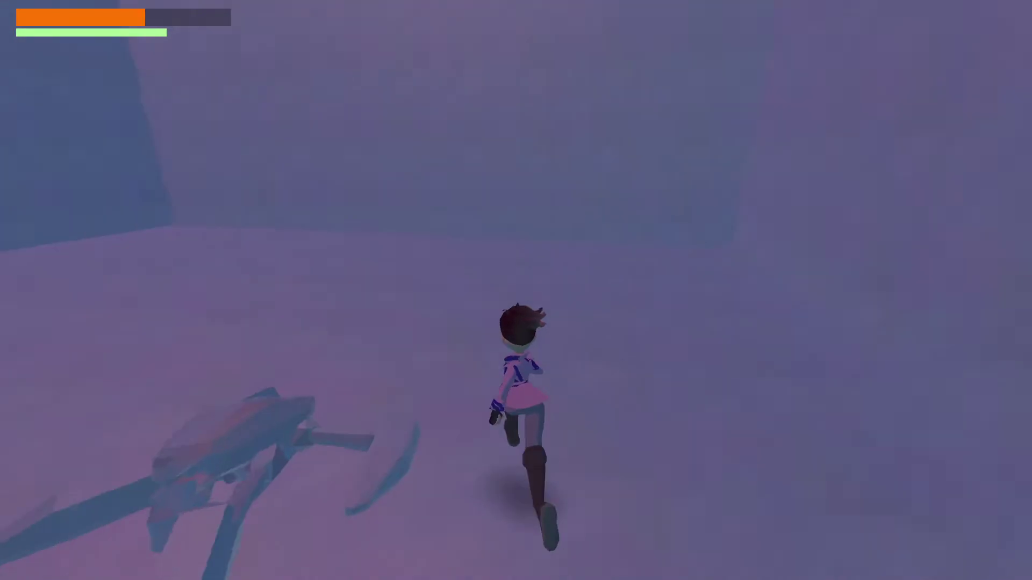
pyautogui.press('w')
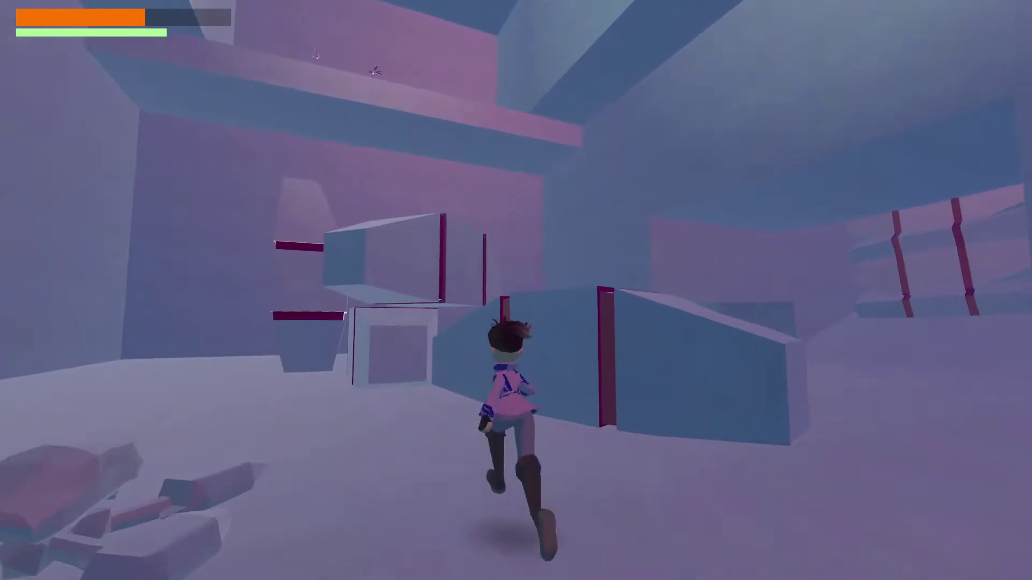
# - Jump up the block structures and climb onto the high ledge where the winged collectibles hover
pyautogui.press('w')
pyautogui.press('space')
pyautogui.press('space')
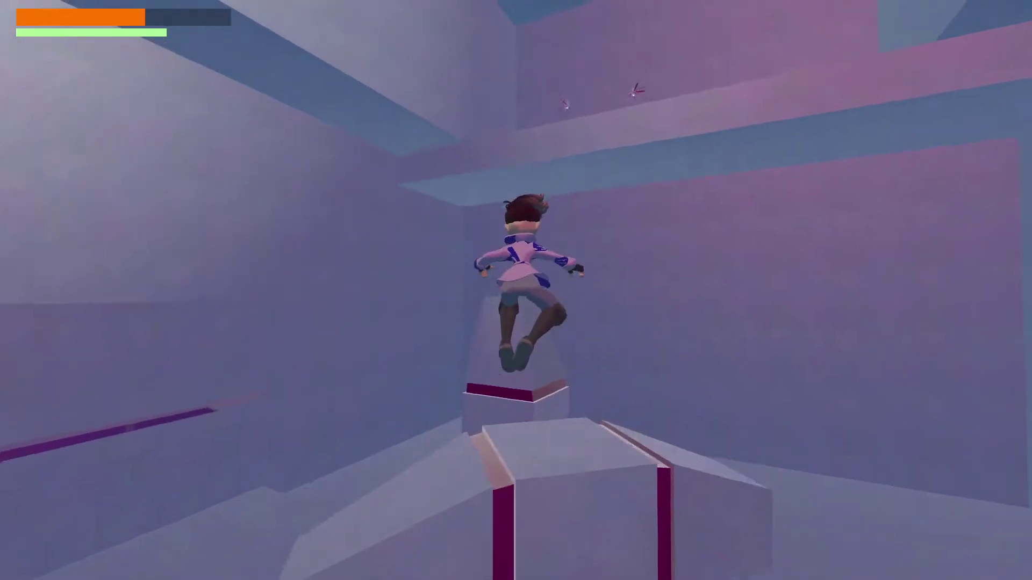
pyautogui.press('space')
pyautogui.press('w')
pyautogui.press('space')
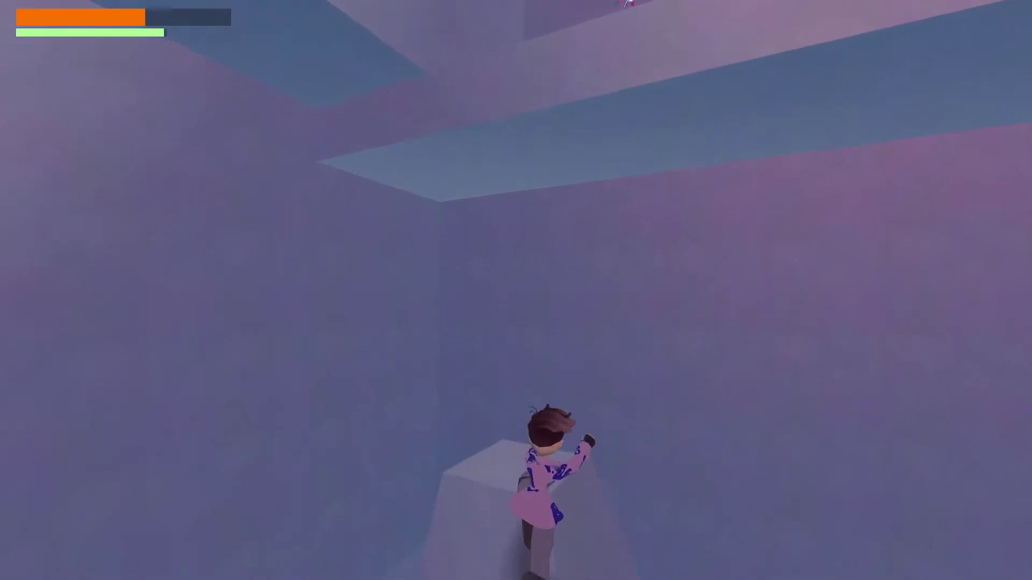
pyautogui.press('space')
pyautogui.press('w')
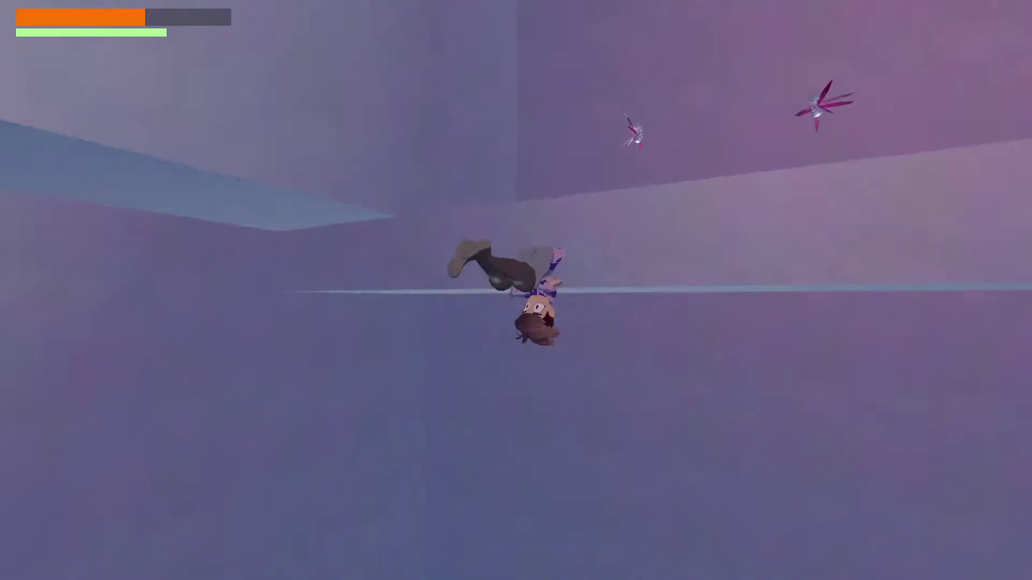
pyautogui.press('space')
pyautogui.press('w')
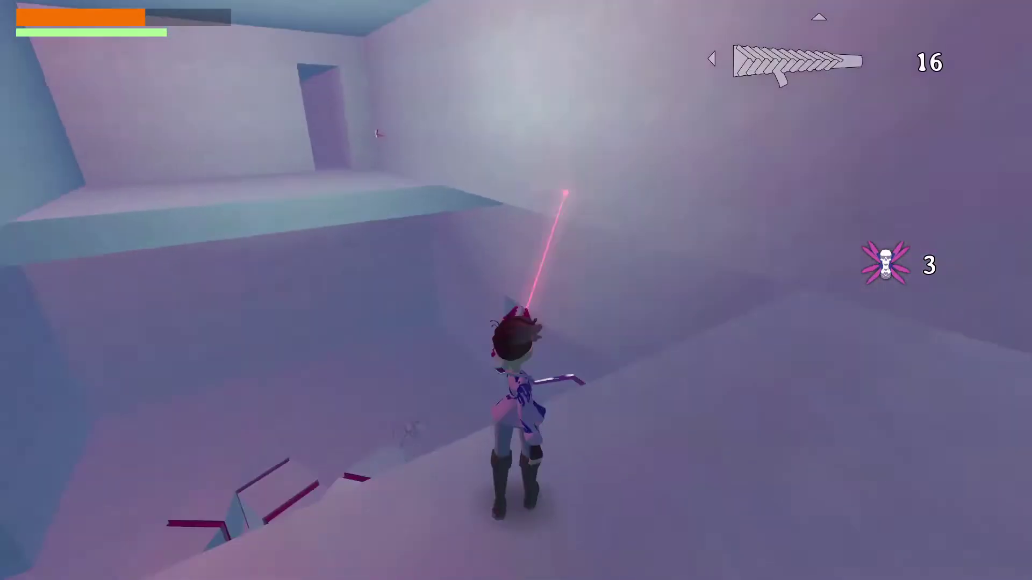
# - Shoot the blocks below the ledge with the gun and jump across them to the opposite platform
pyautogui.press('w')
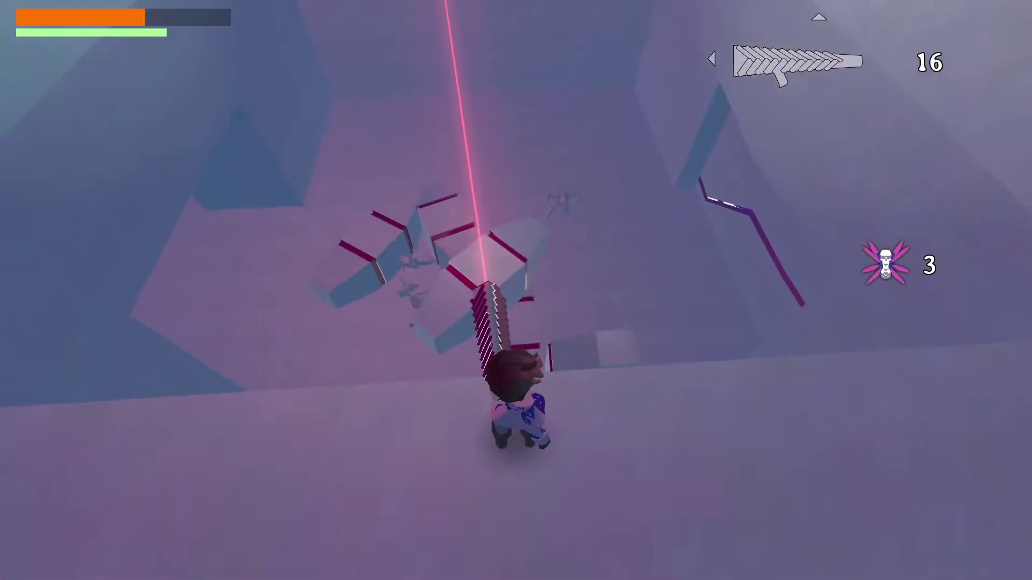
pyautogui.press('w')
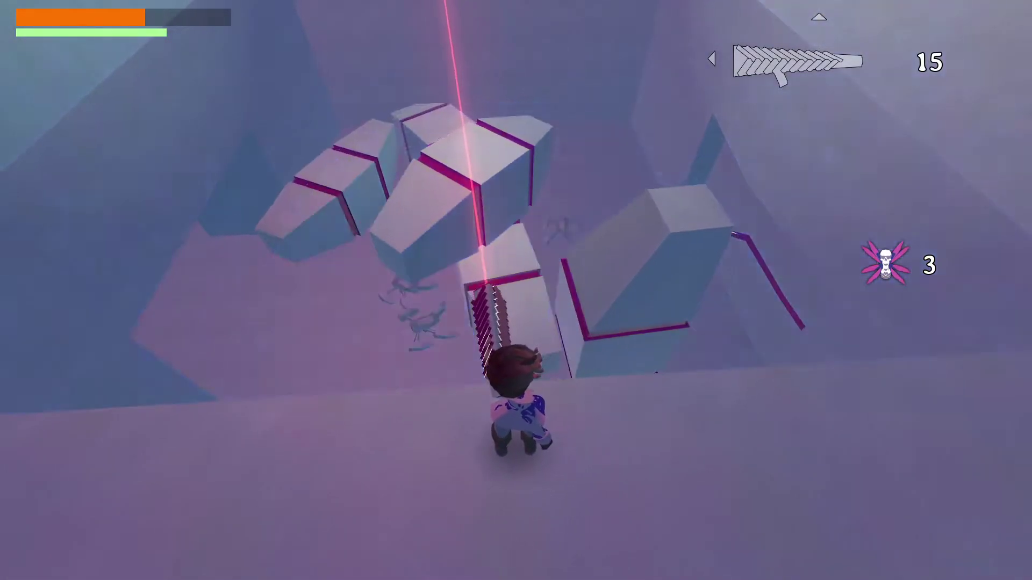
pyautogui.press('w')
pyautogui.press('space')
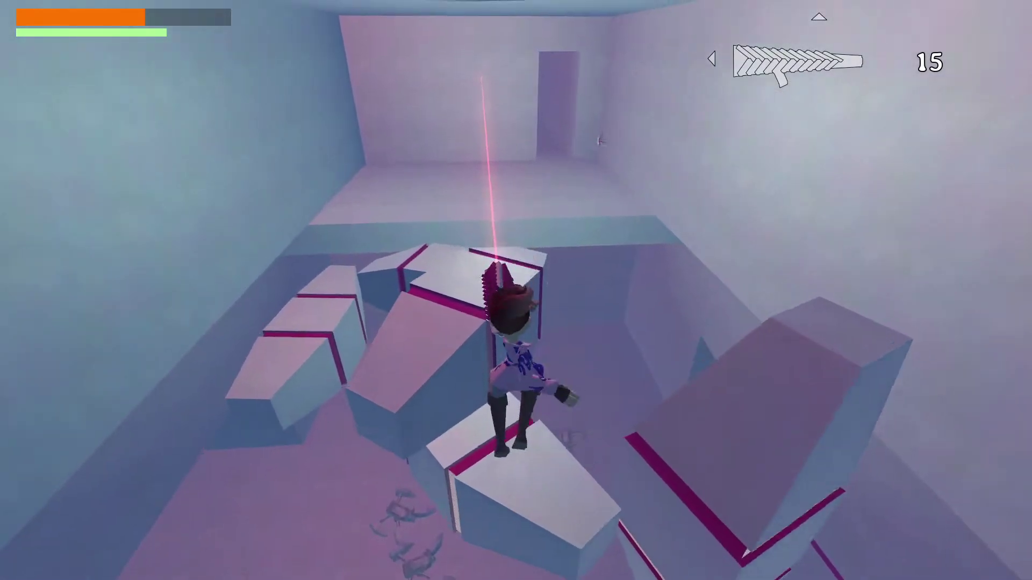
pyautogui.press('space')
pyautogui.press('w')
pyautogui.press('space')
pyautogui.press('space')
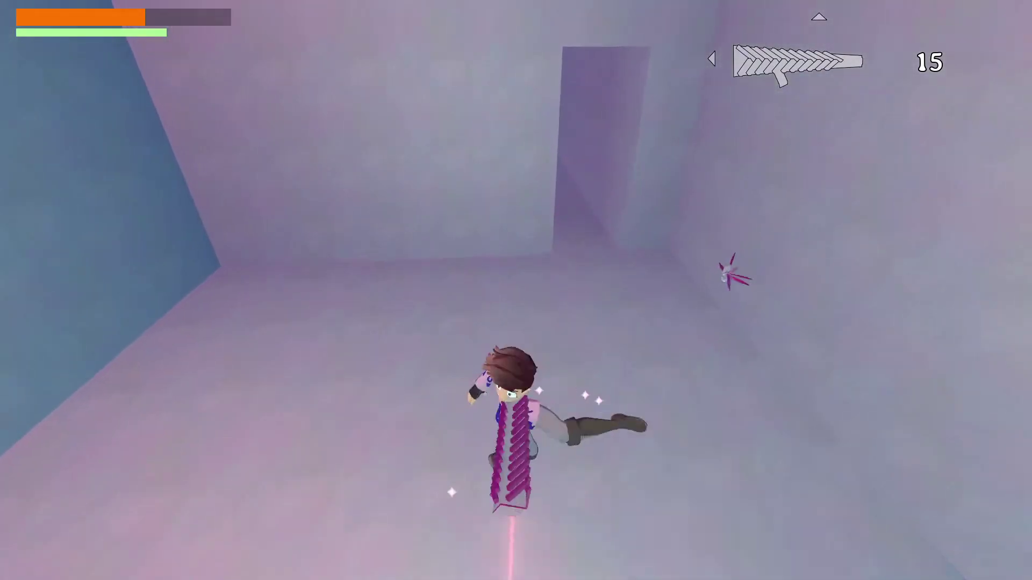
# - Return to the platform's edge overlooking the blocks and pause the game
pyautogui.press('w')
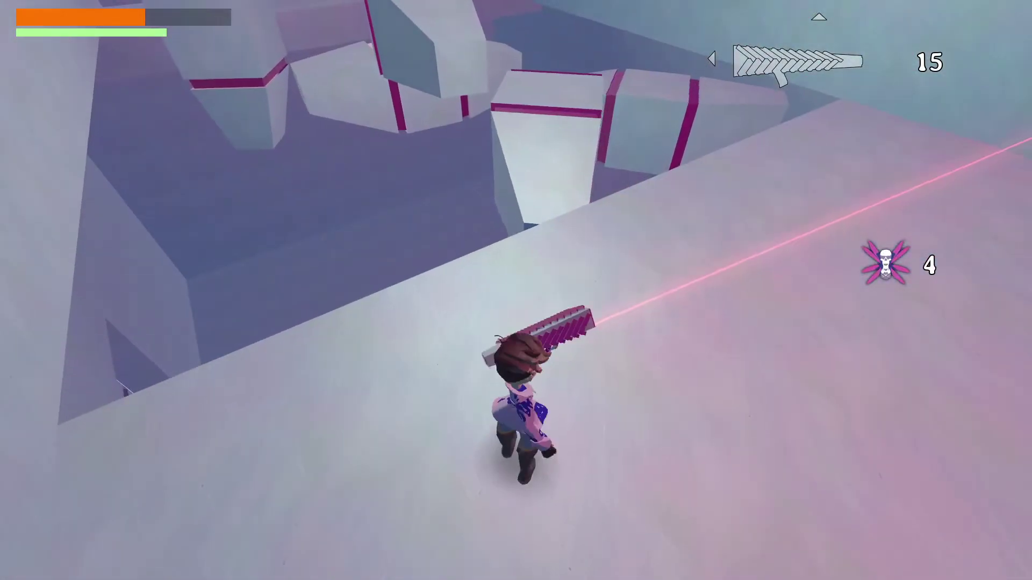
pyautogui.press('w')
pyautogui.press('w')
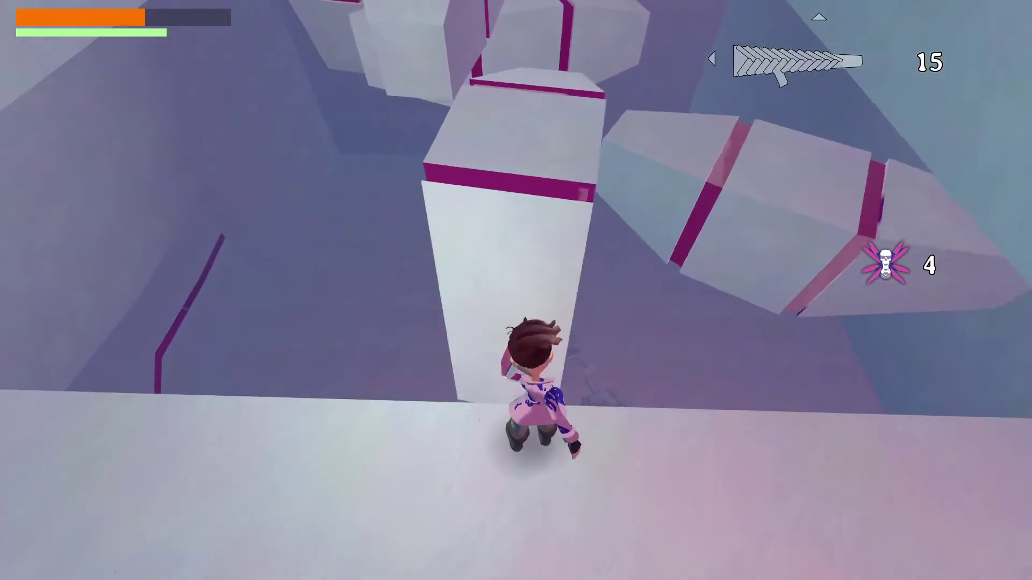
pyautogui.press('Escape')
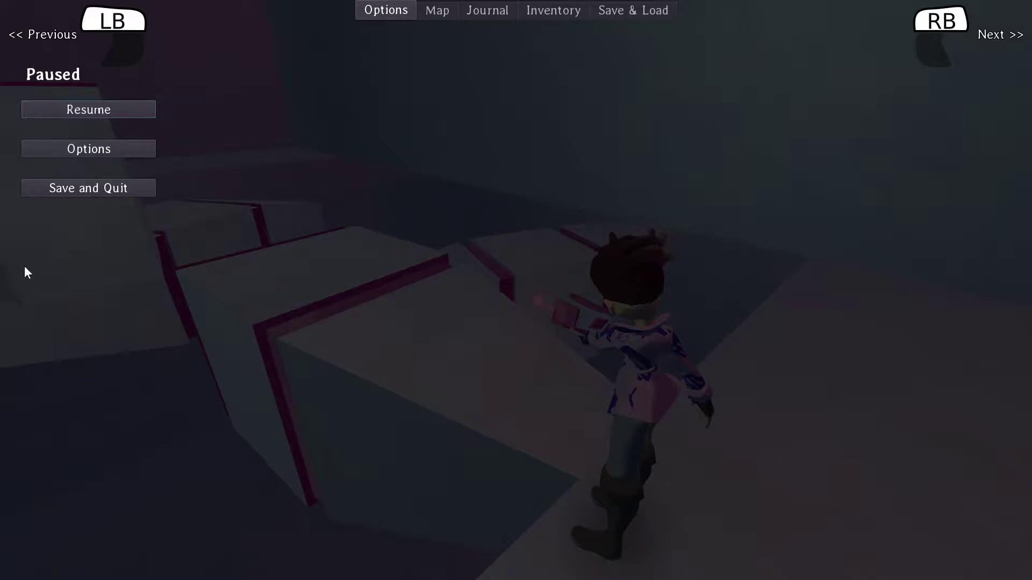
# - Resume the game and run through the doorway and winding corridor out to the large open cavern
pyautogui.click(154, 110)
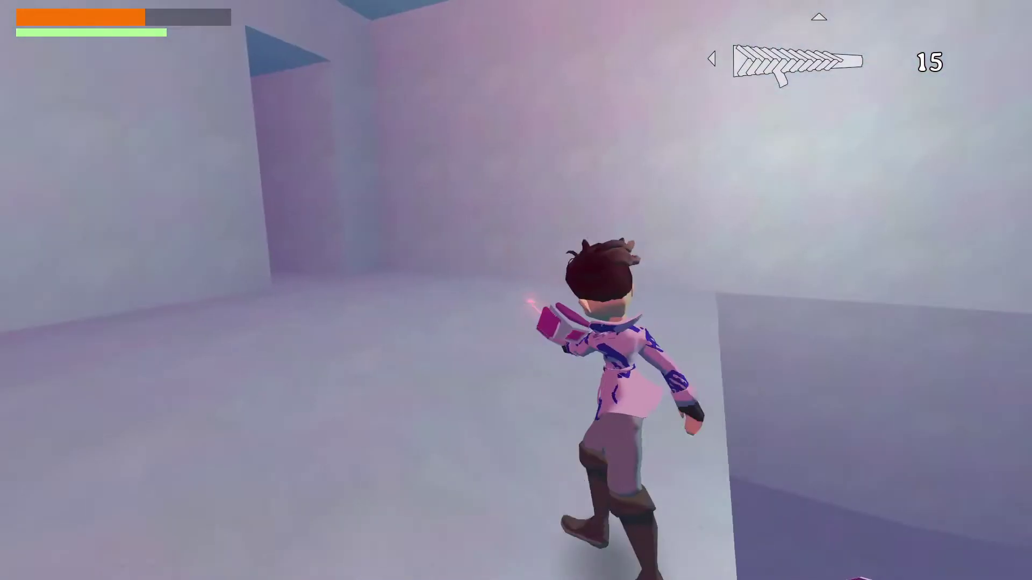
pyautogui.press('w')
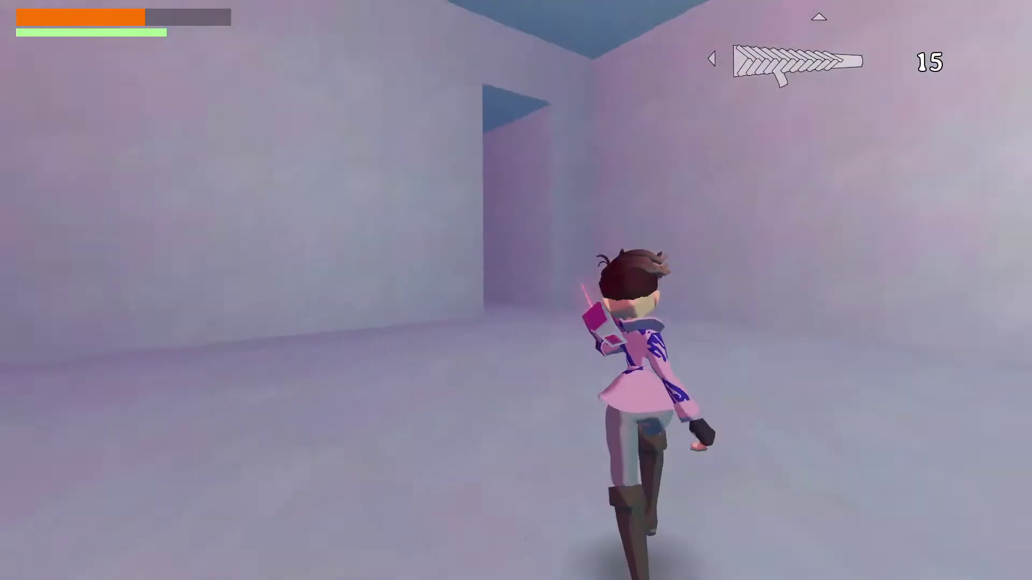
pyautogui.press('w')
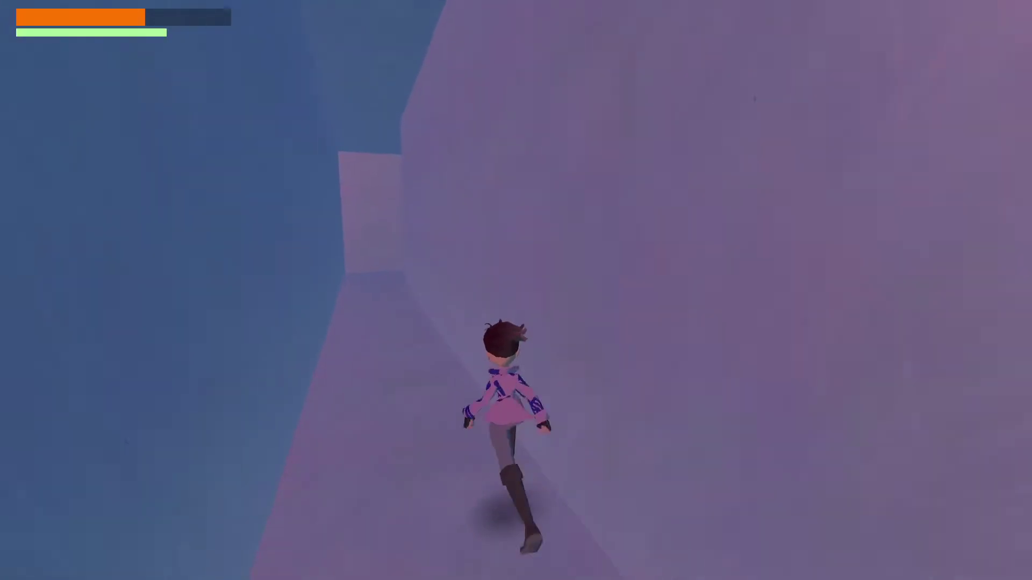
pyautogui.press('w')
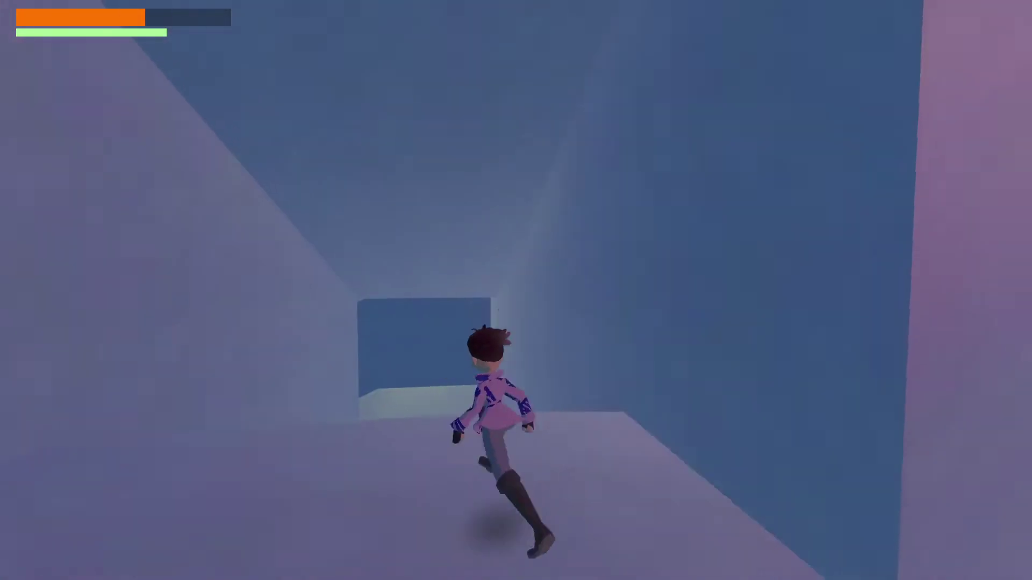
pyautogui.press('w')
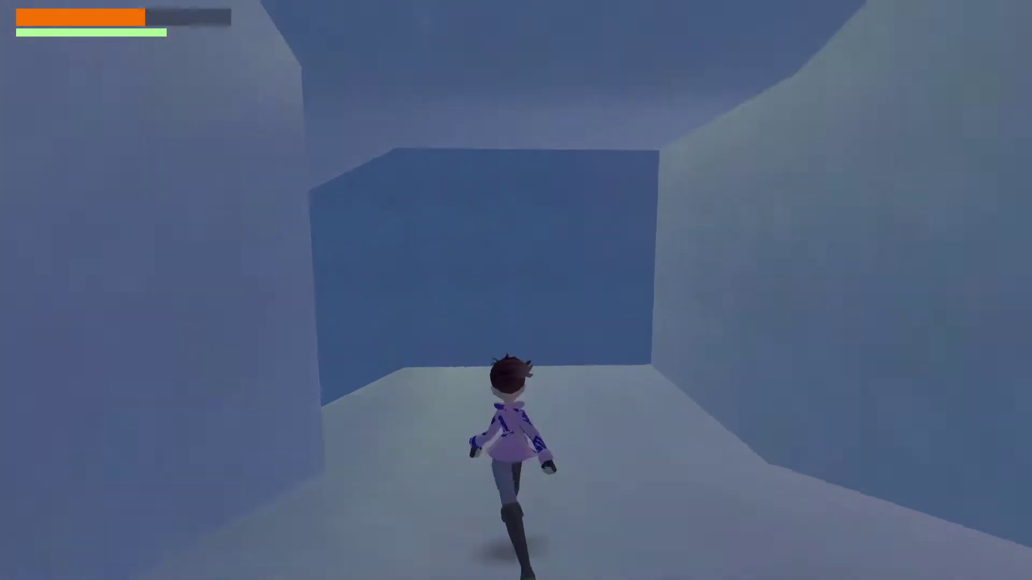
pyautogui.press('w')
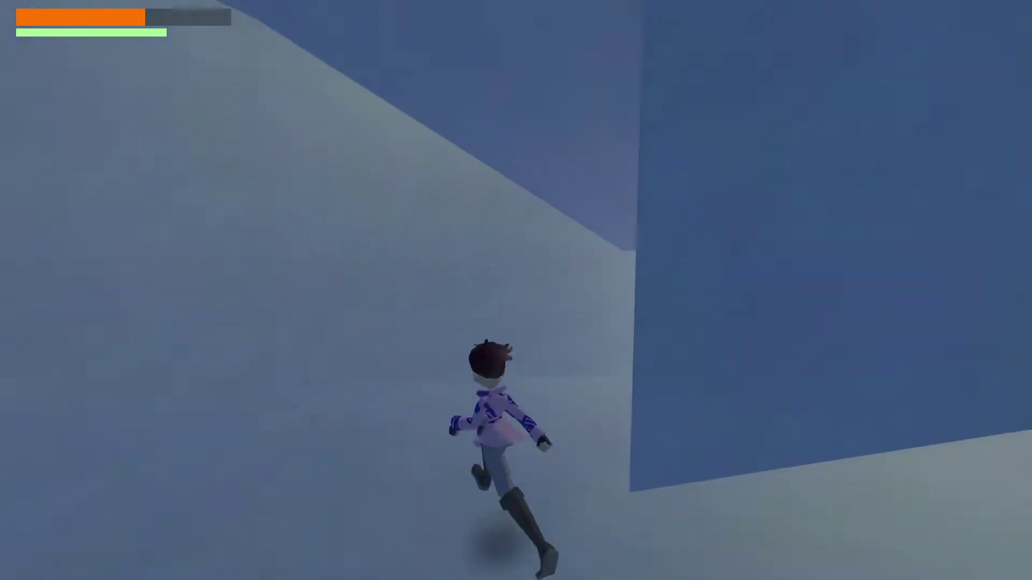
pyautogui.press('w')
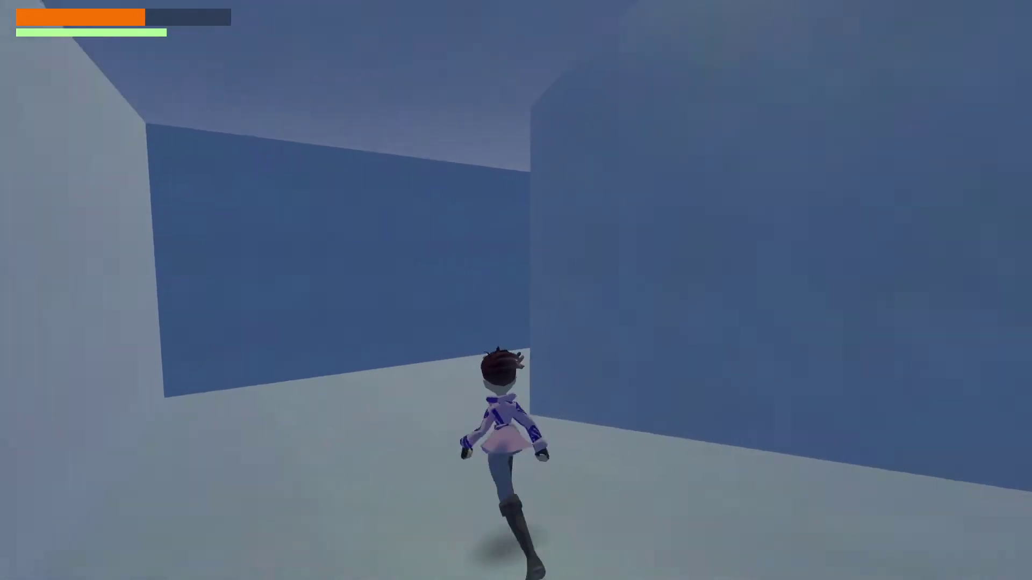
pyautogui.press('w')
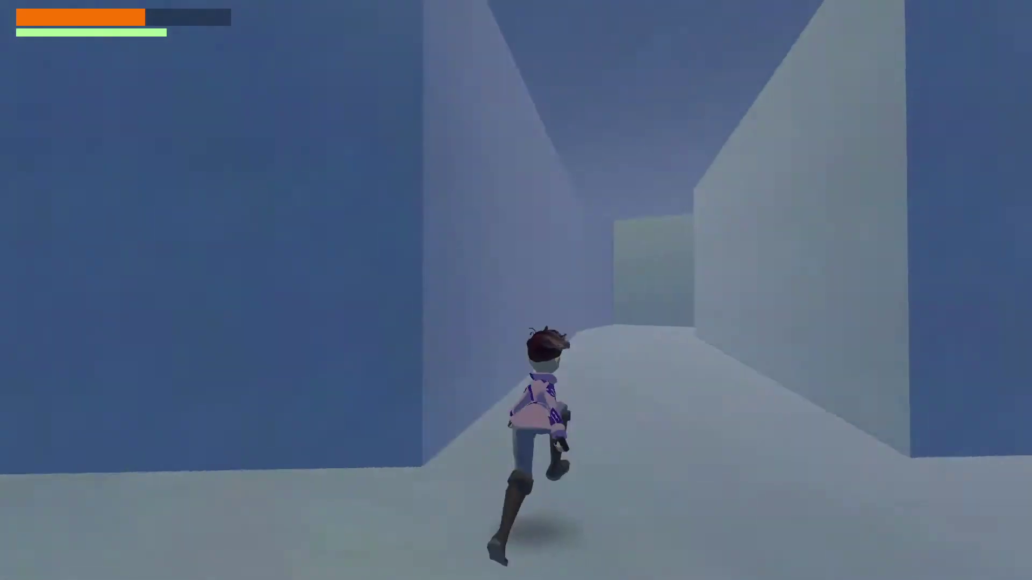
pyautogui.press('w')
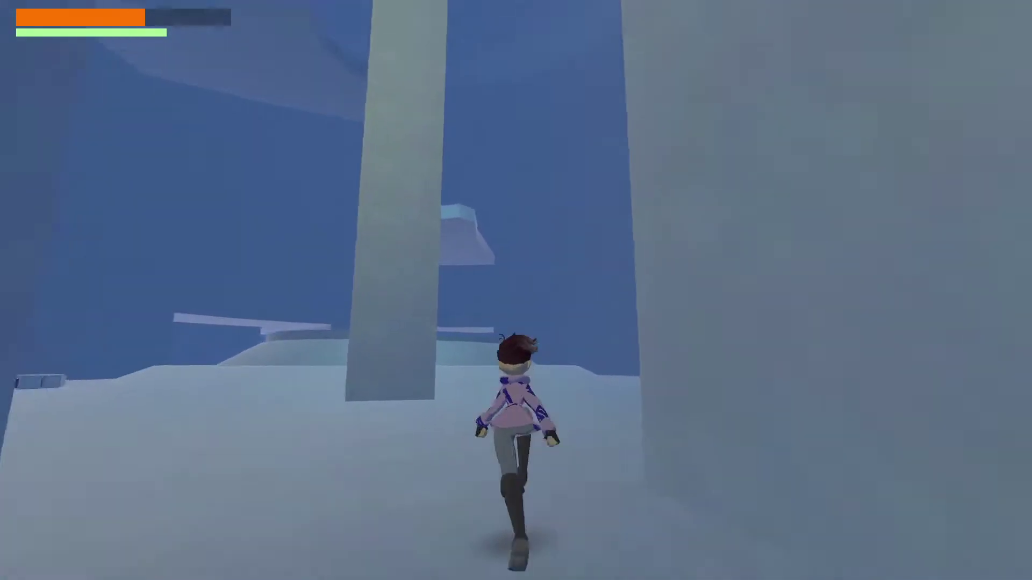
# - Try to climb the tall cavern walls toward the winged collectible above
pyautogui.press('w')
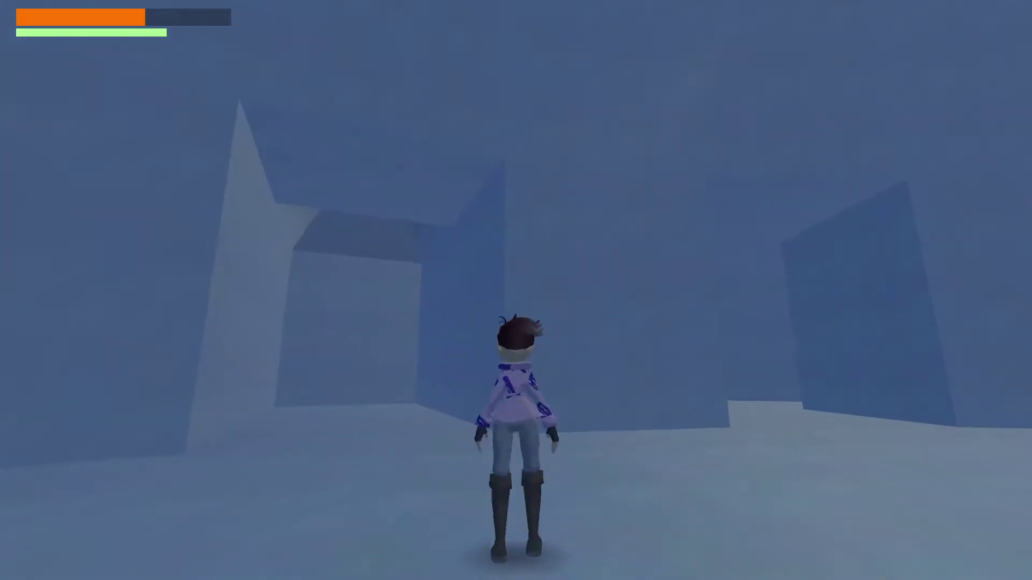
pyautogui.press('w')
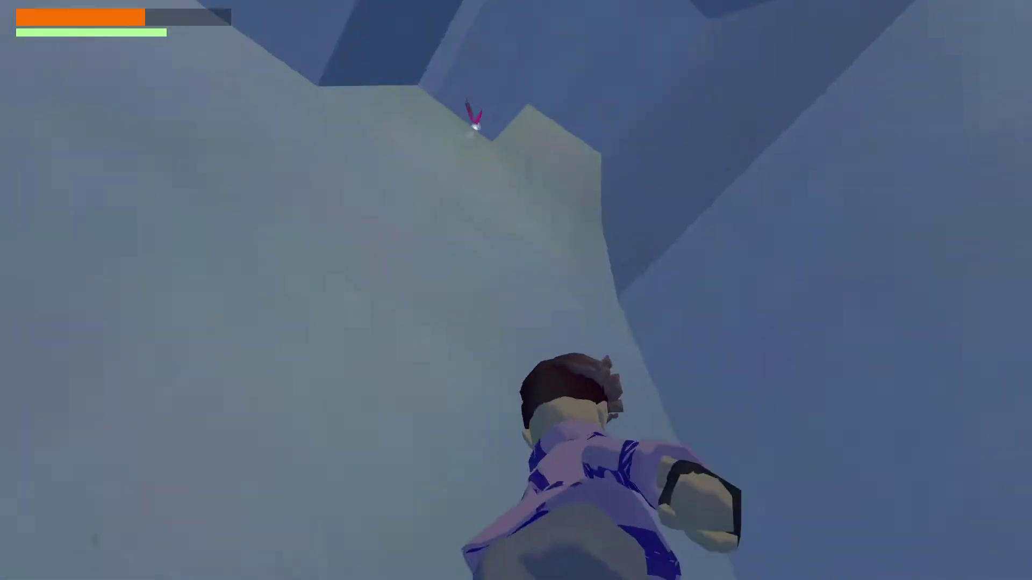
pyautogui.press('w')
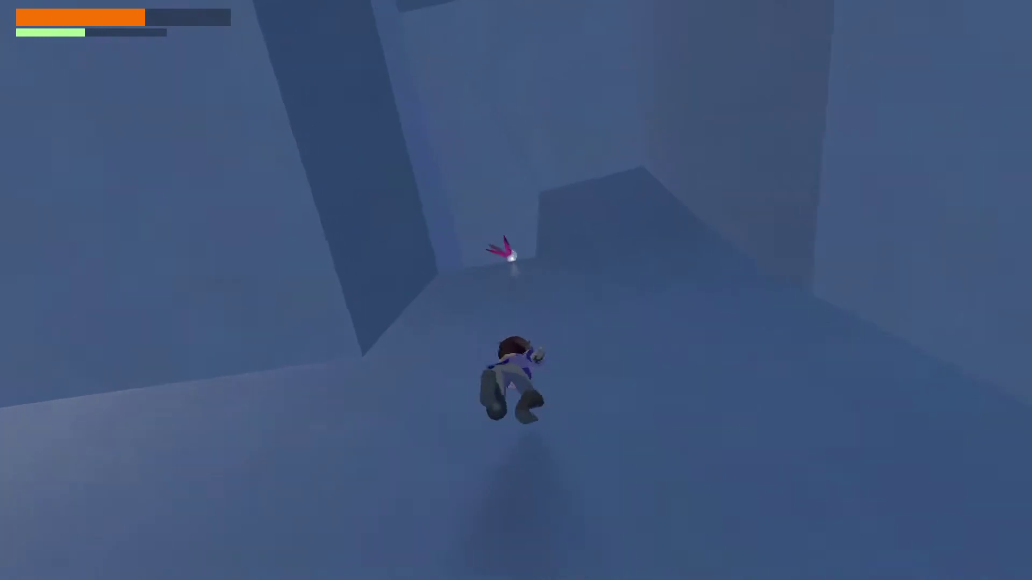
pyautogui.press('w')
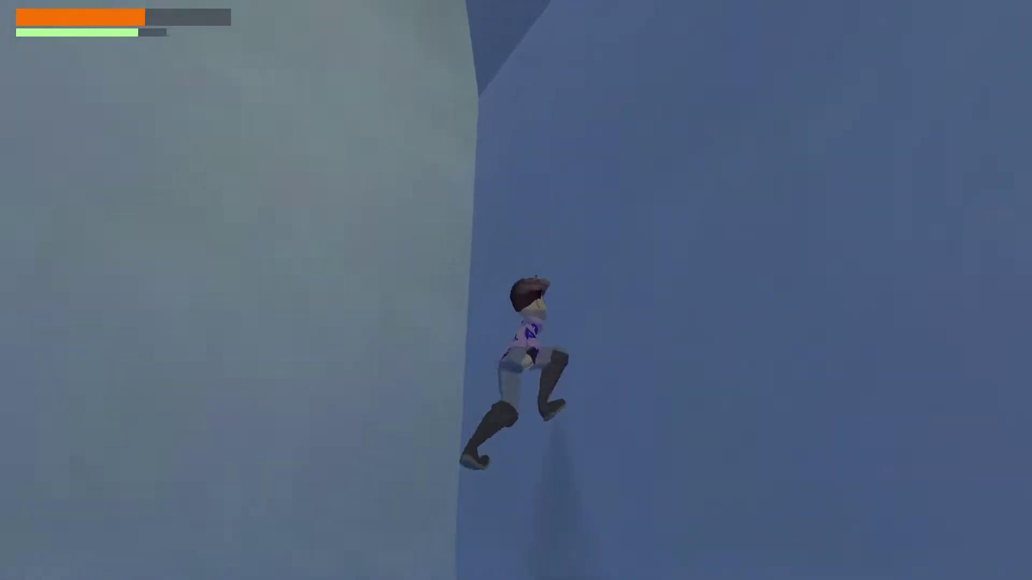
pyautogui.press('w')
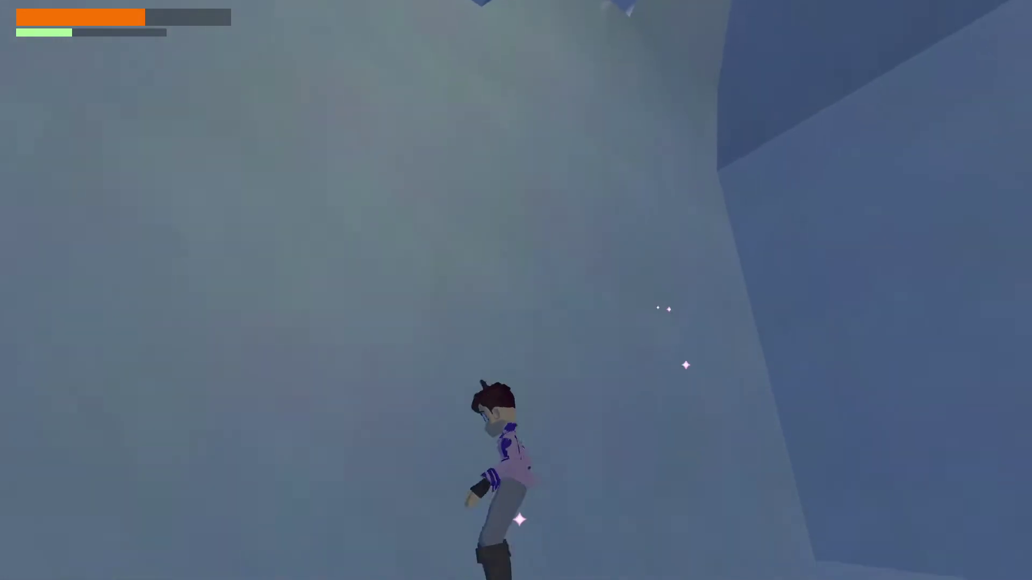
# - Run across the open cavern to the glowing stone ring to save the game
pyautogui.press('w')
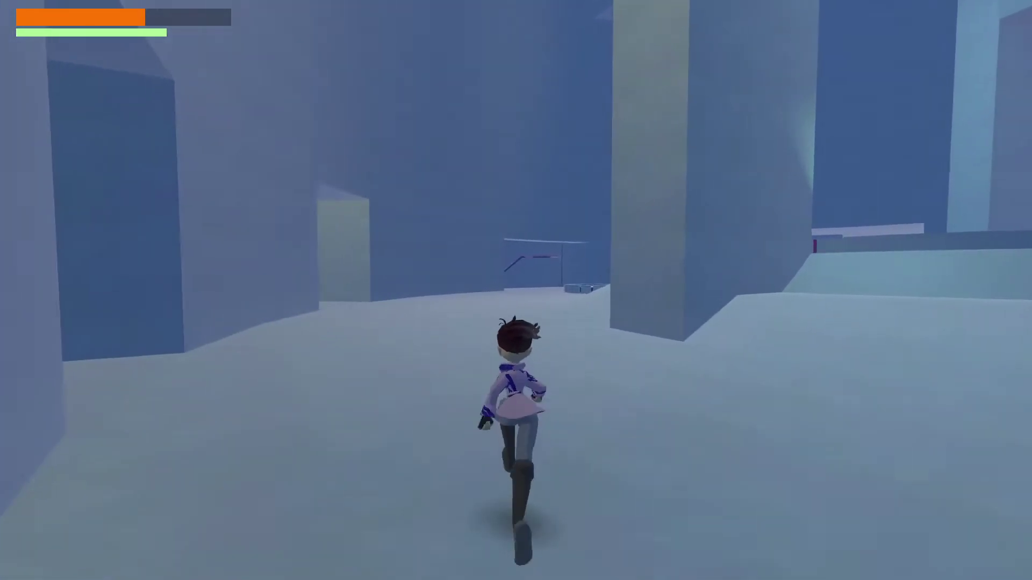
pyautogui.press('w')
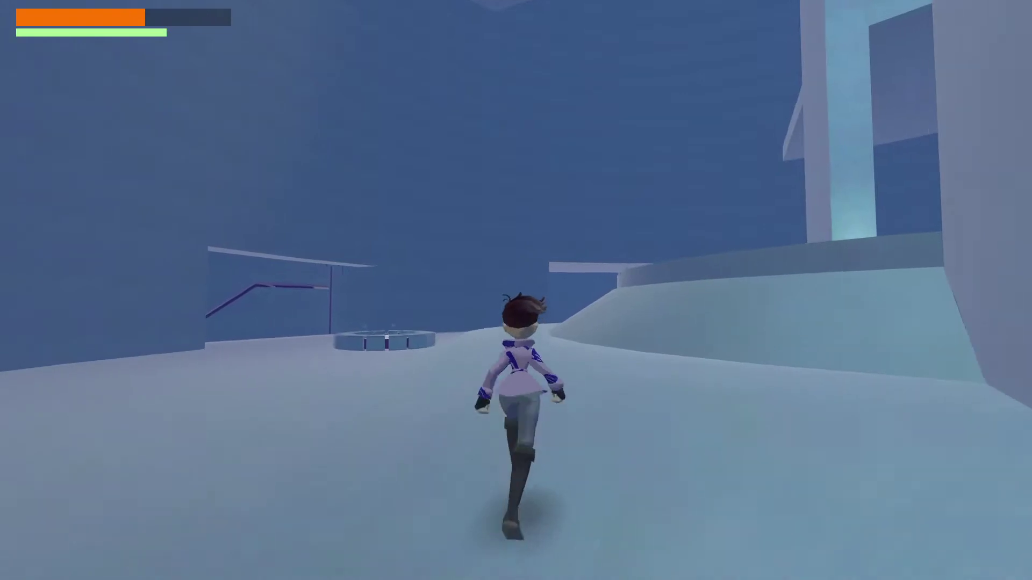
pyautogui.press('w')
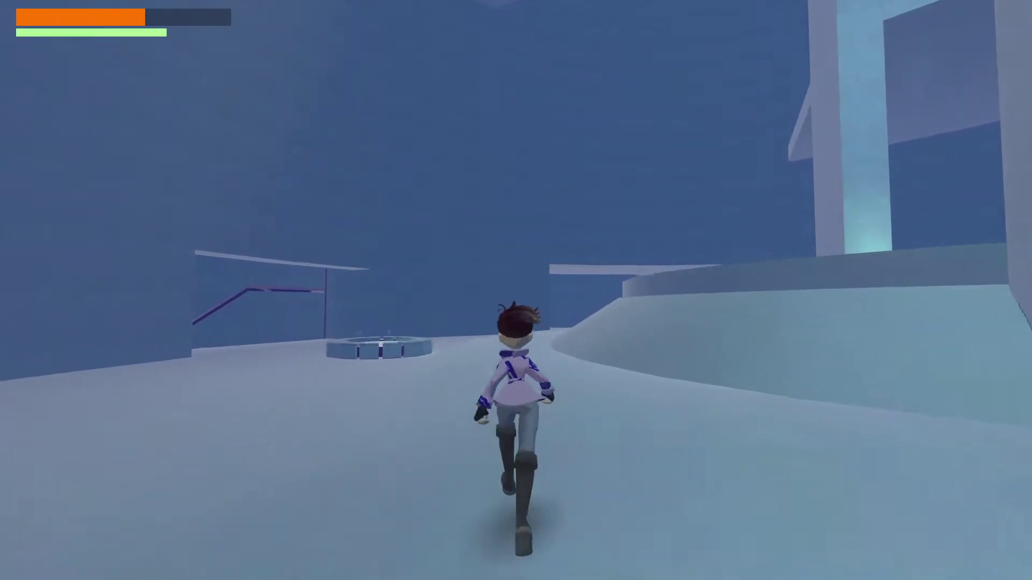
pyautogui.press('w')
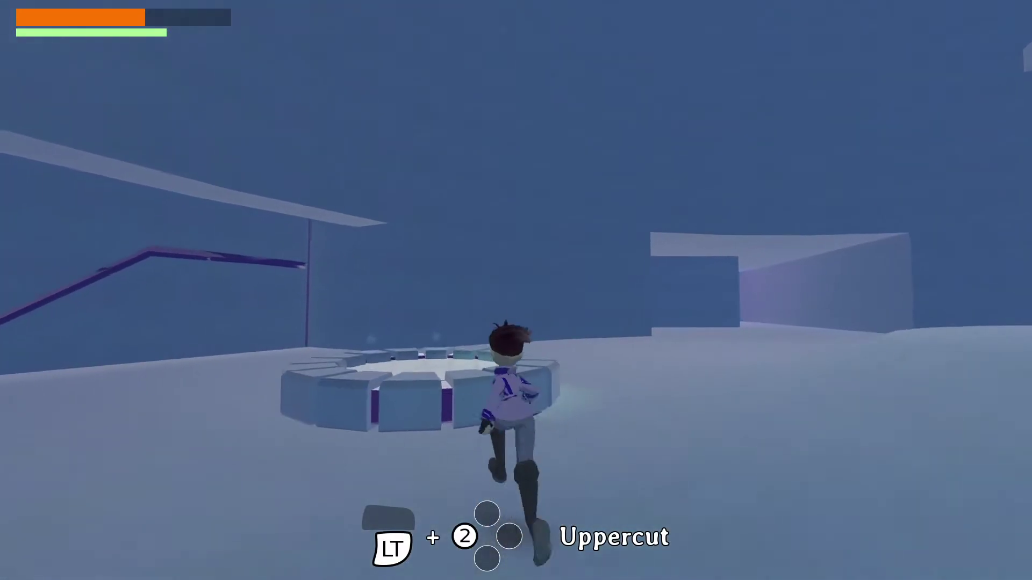
pyautogui.press('w')
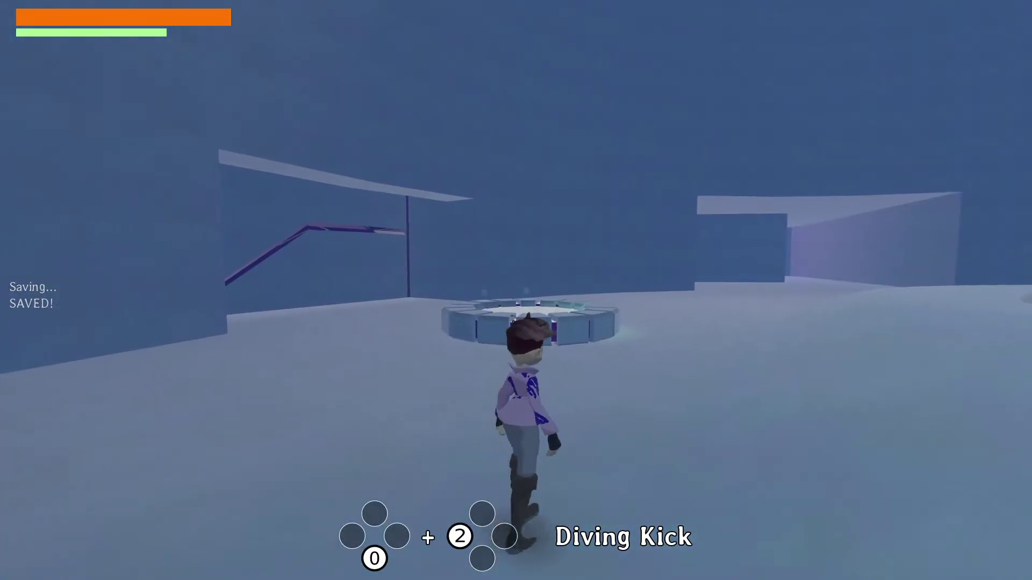
# - Run from the stone ring across the cavern into the wide side passage and collect the small pickups on its floor
pyautogui.press('w')
pyautogui.press('w')
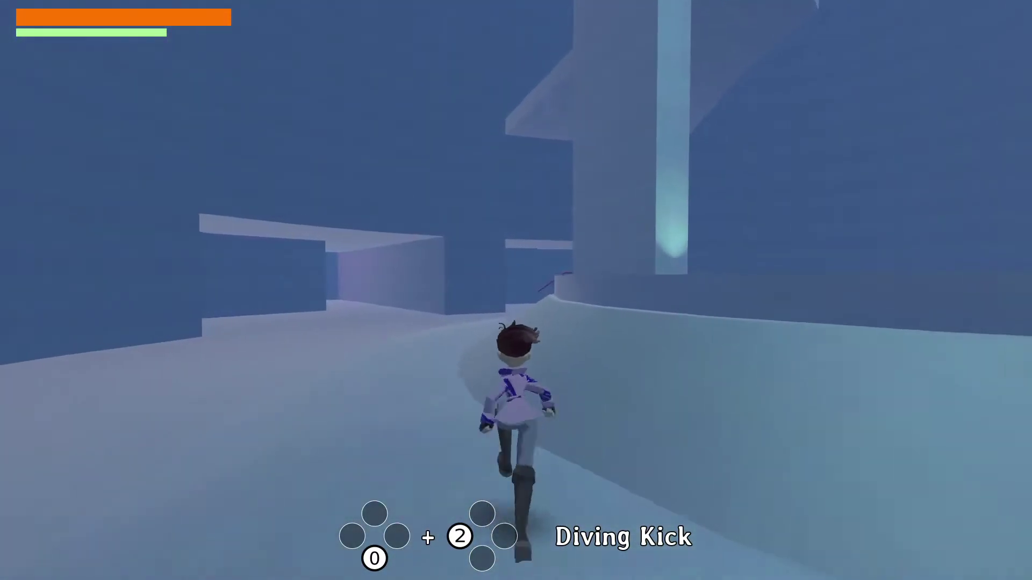
pyautogui.press('w')
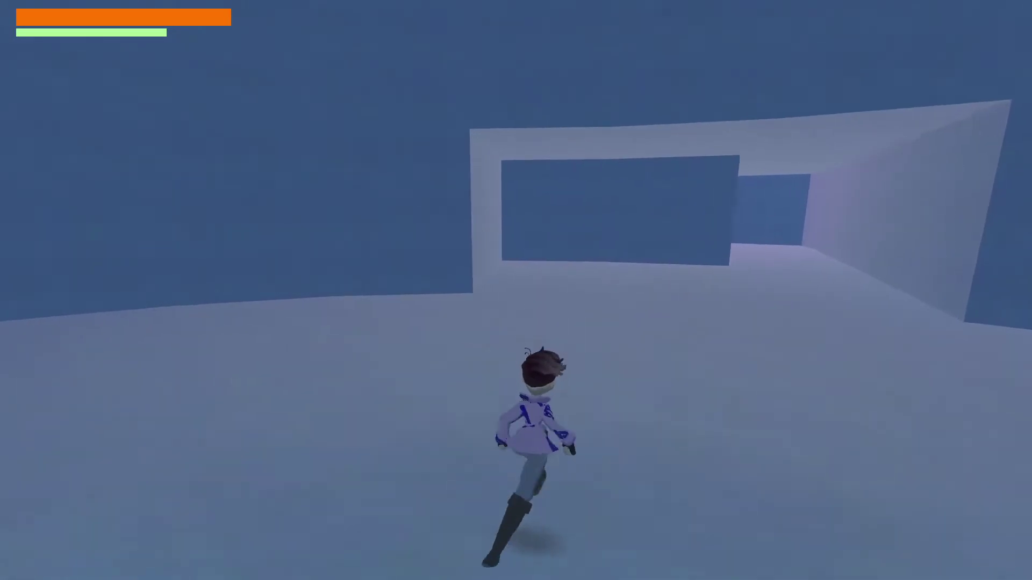
pyautogui.press('w')
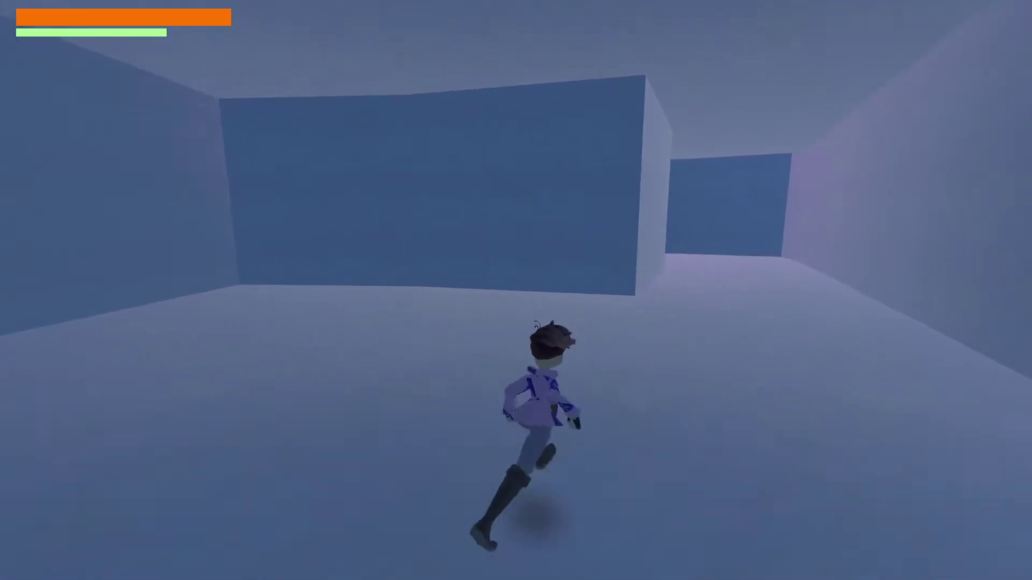
pyautogui.press('w')
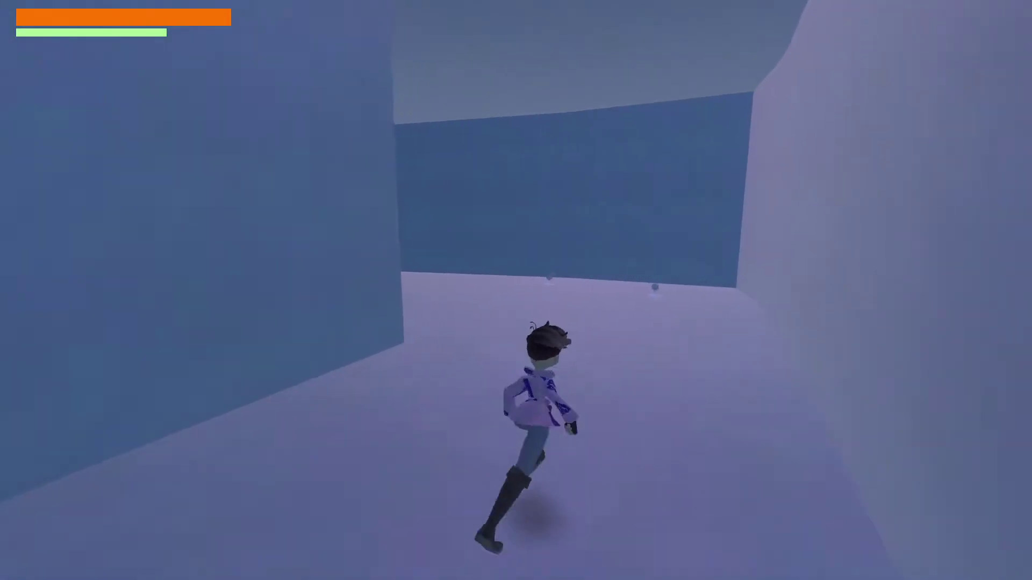
pyautogui.press('w')
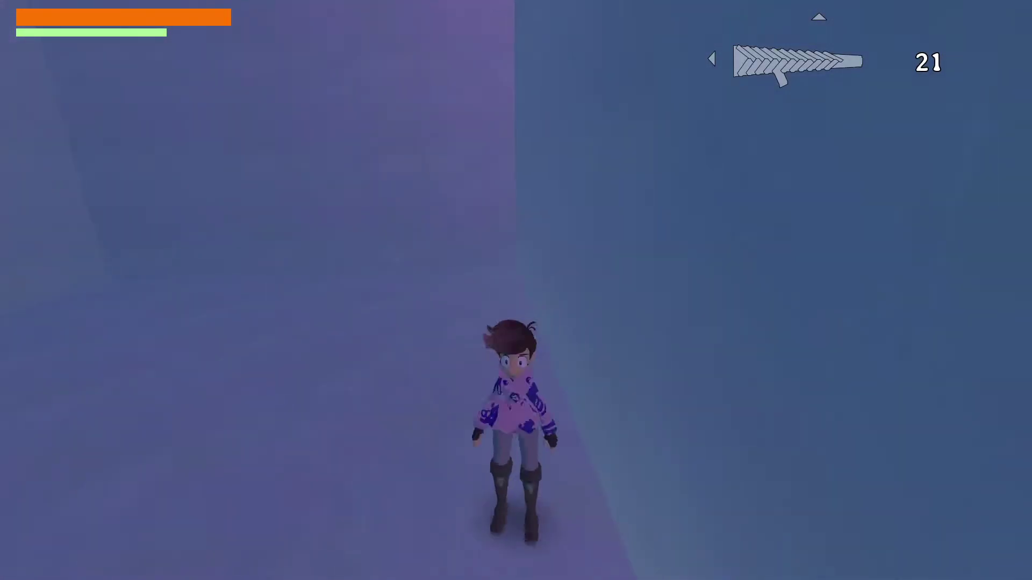
# - Run back out of the side passage and across the cavern to the alcove lit by the green wall light
pyautogui.press('w')
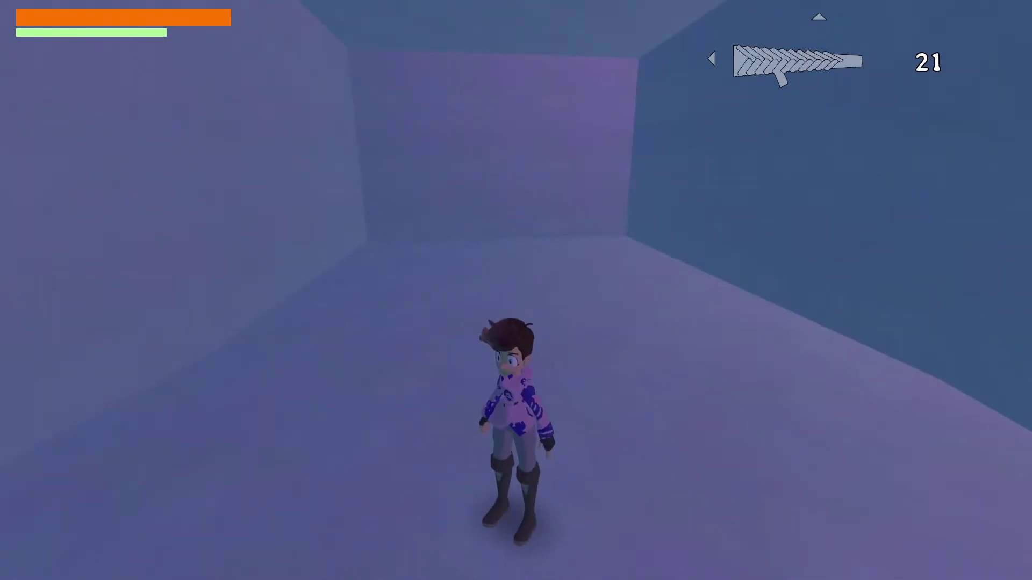
pyautogui.press('w')
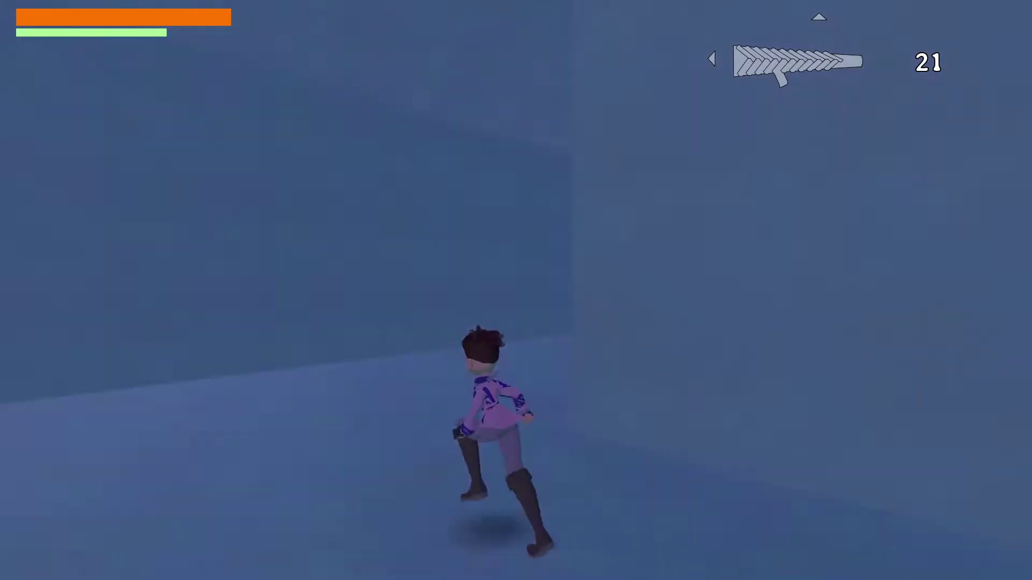
pyautogui.press('w')
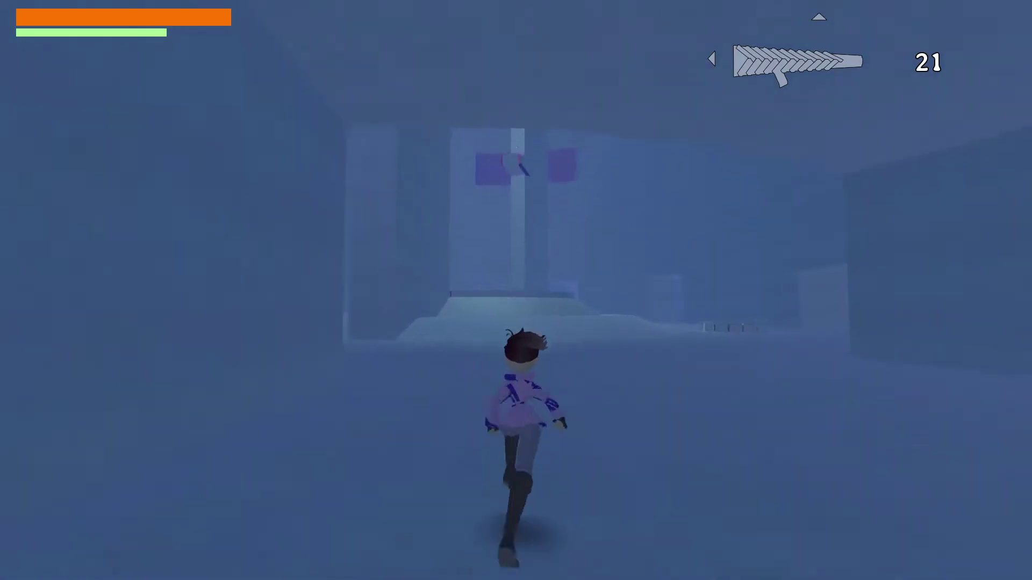
pyautogui.press('w')
pyautogui.press('w')
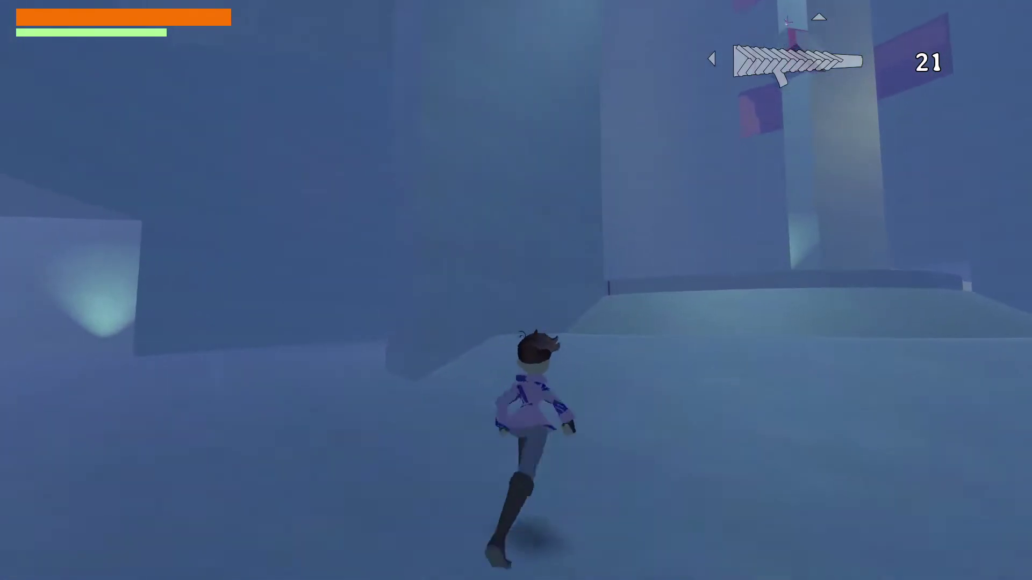
pyautogui.press('w')
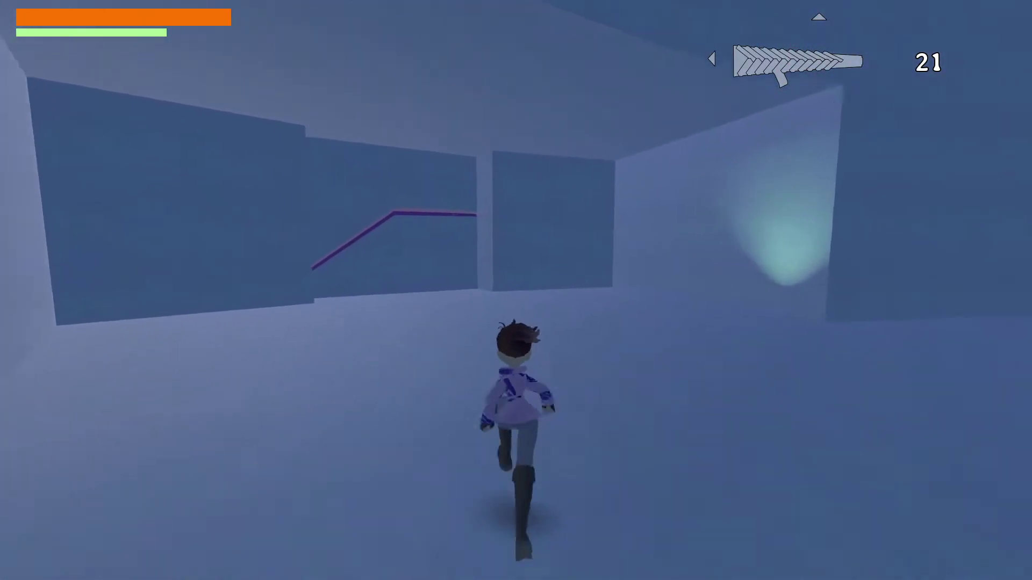
# - Run around the cavern's edge to the tall wall openings and enter the narrow passage between them
pyautogui.press('w')
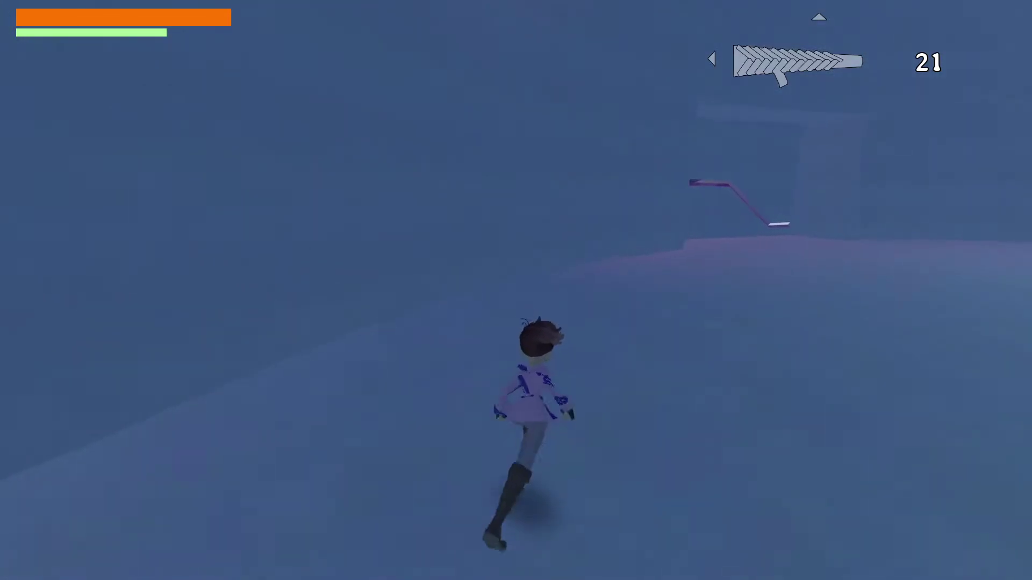
pyautogui.press('w')
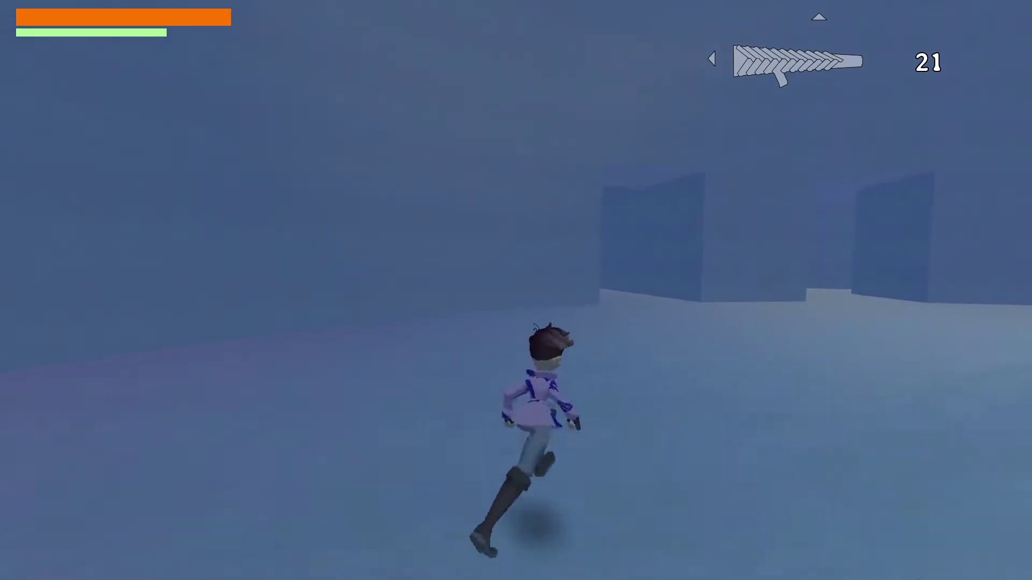
pyautogui.press('w')
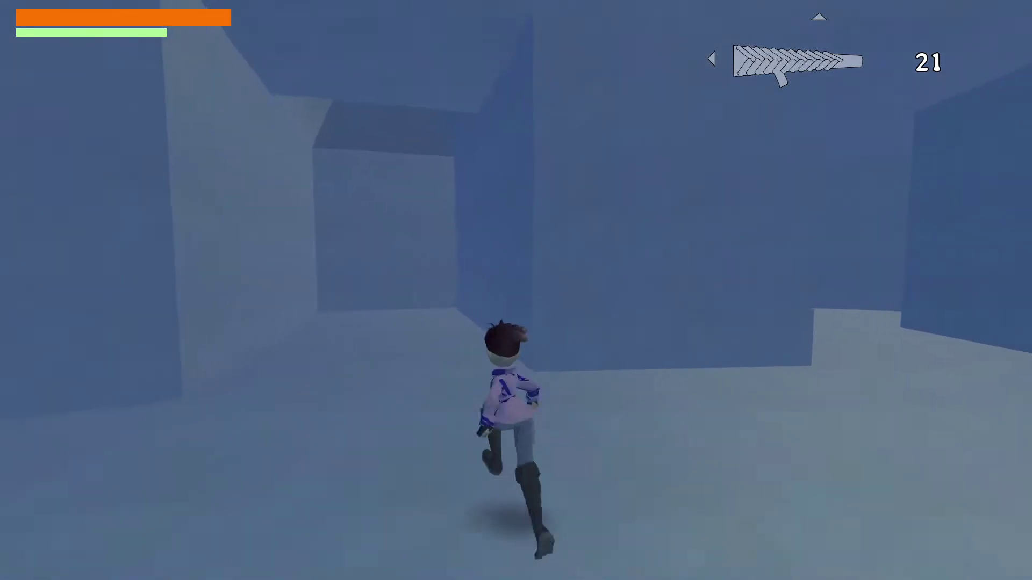
pyautogui.press('d')
pyautogui.press('w')
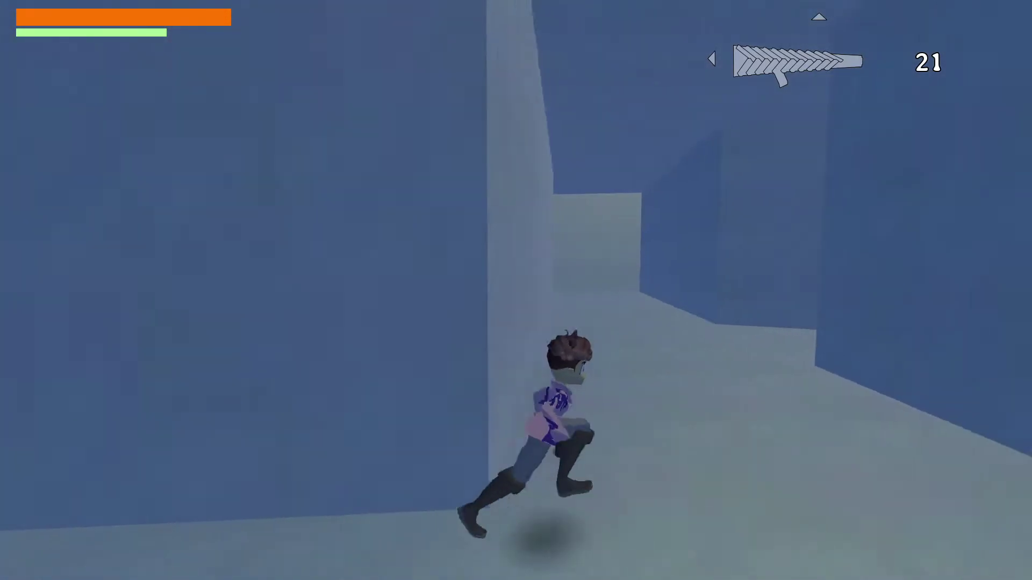
pyautogui.press('w')
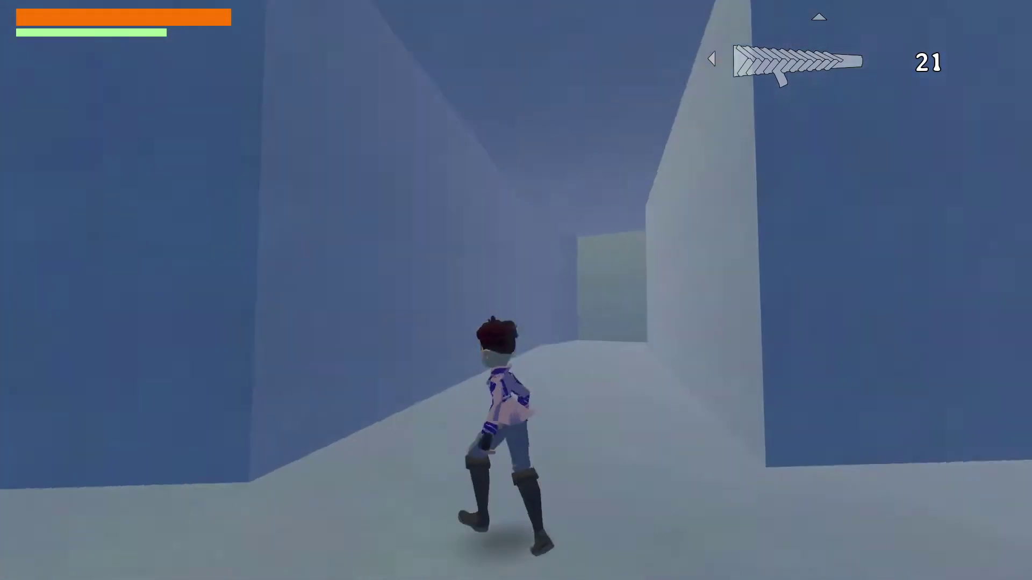
# - Follow the winding passage up to the narrow pink-lit corridor
pyautogui.press('w')
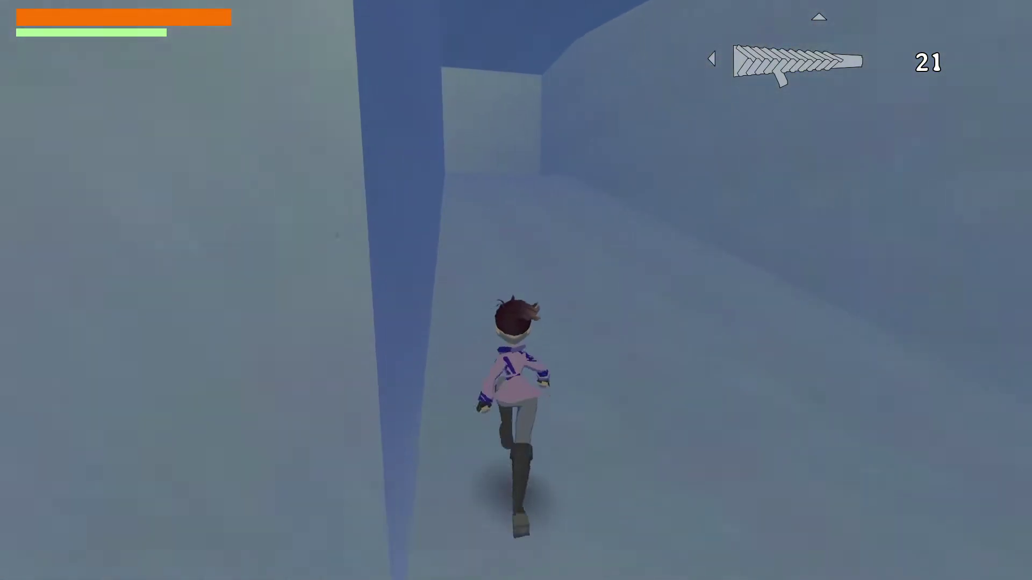
pyautogui.press('w')
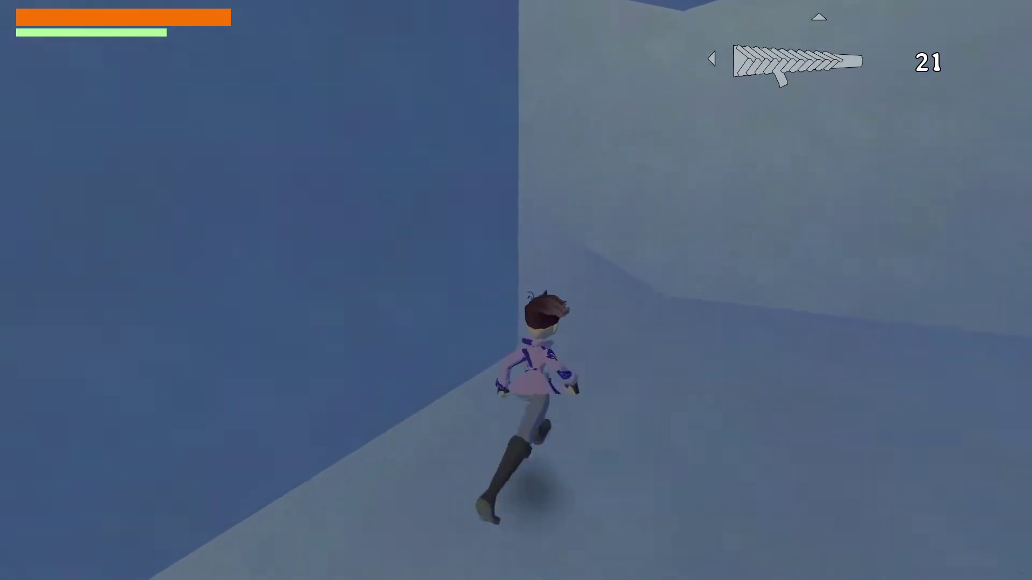
pyautogui.press('w')
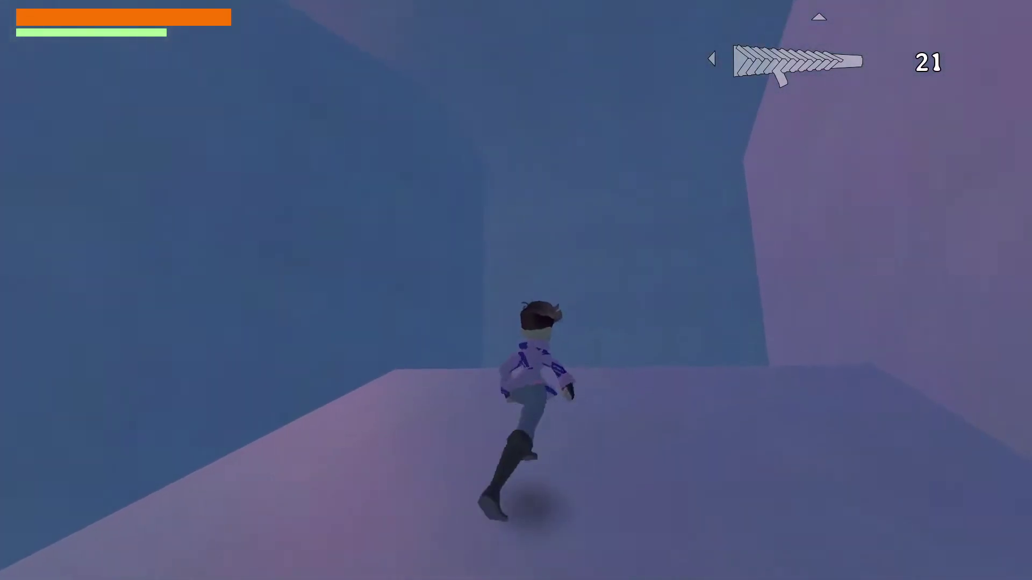
pyautogui.press('w')
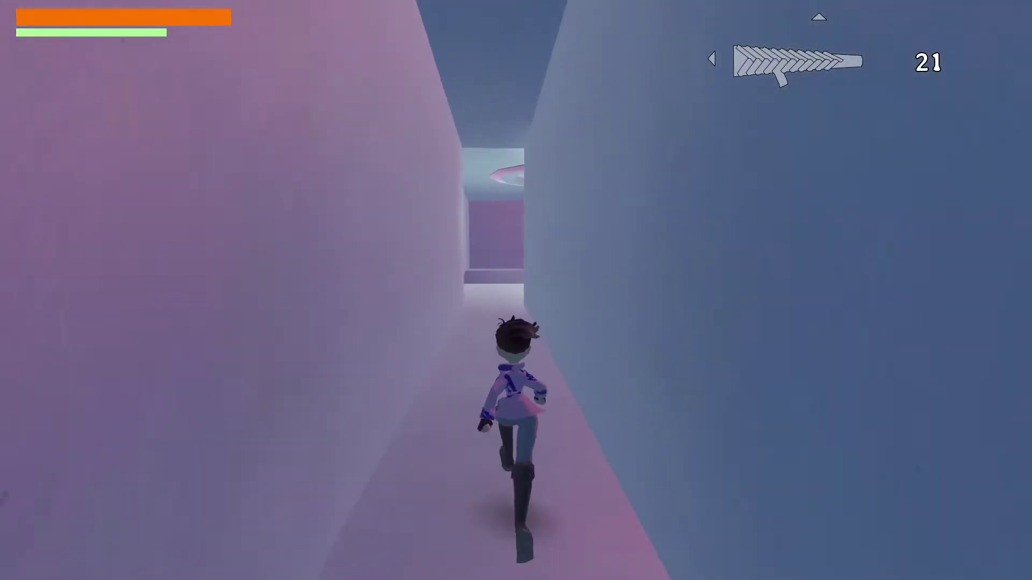
# - Turn around in the pink-lit corridor and roll and jump back through the winding passage toward the cavern
pyautogui.press('s')
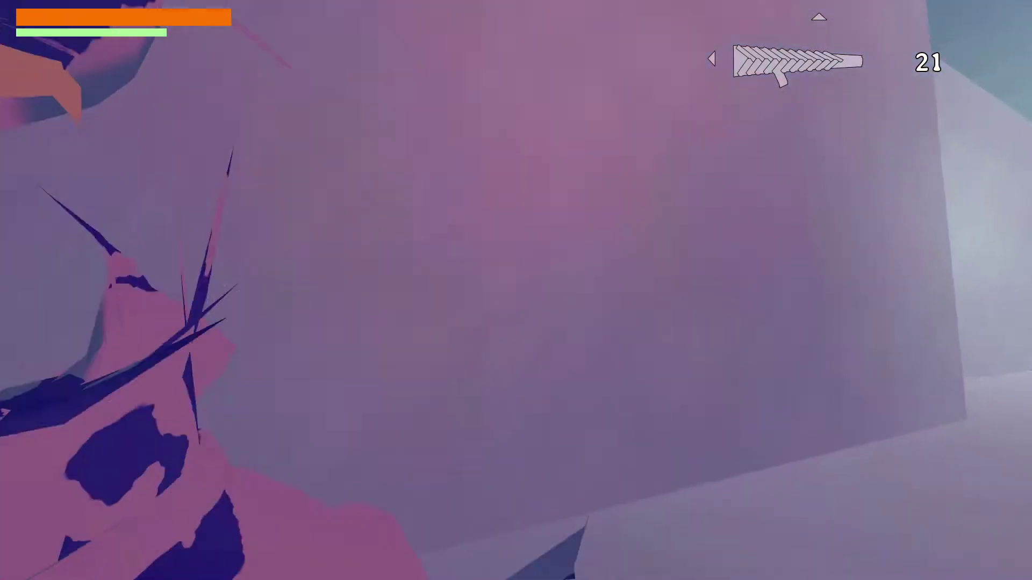
pyautogui.press('w')
pyautogui.press('w')
pyautogui.press('space')
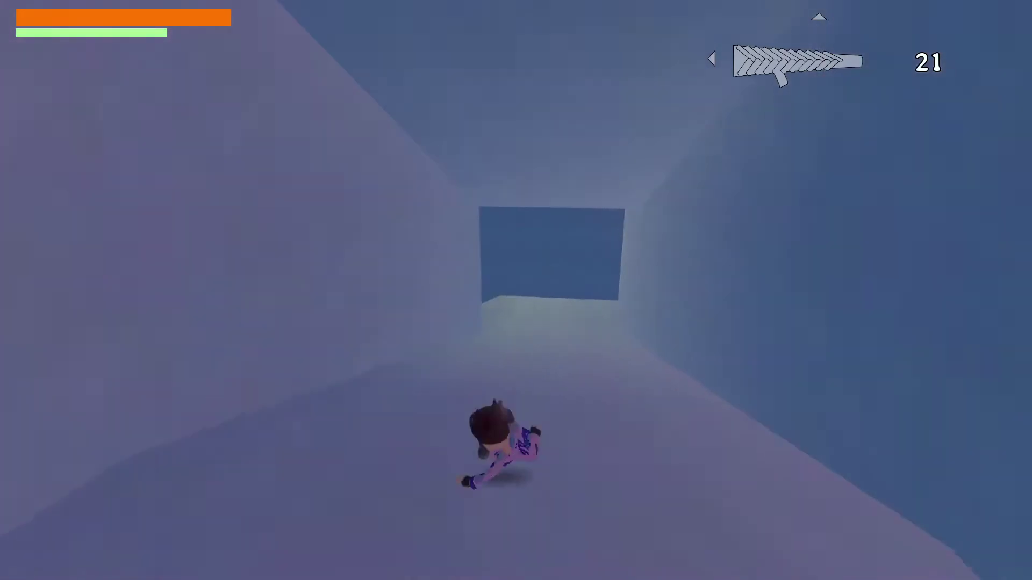
pyautogui.press('w')
pyautogui.press('space')
pyautogui.press('space')
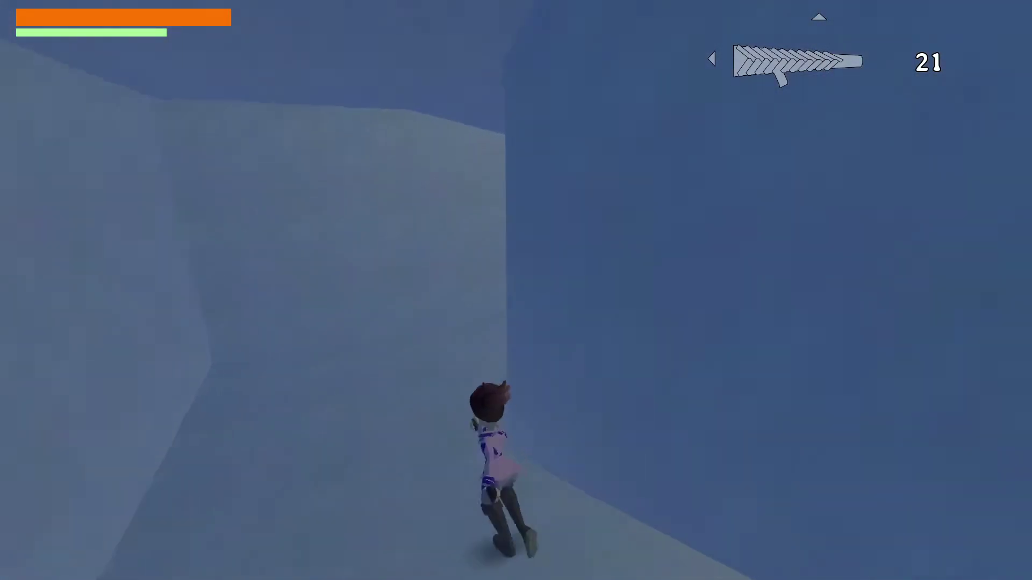
pyautogui.press('w')
pyautogui.press('space')
pyautogui.press('space')
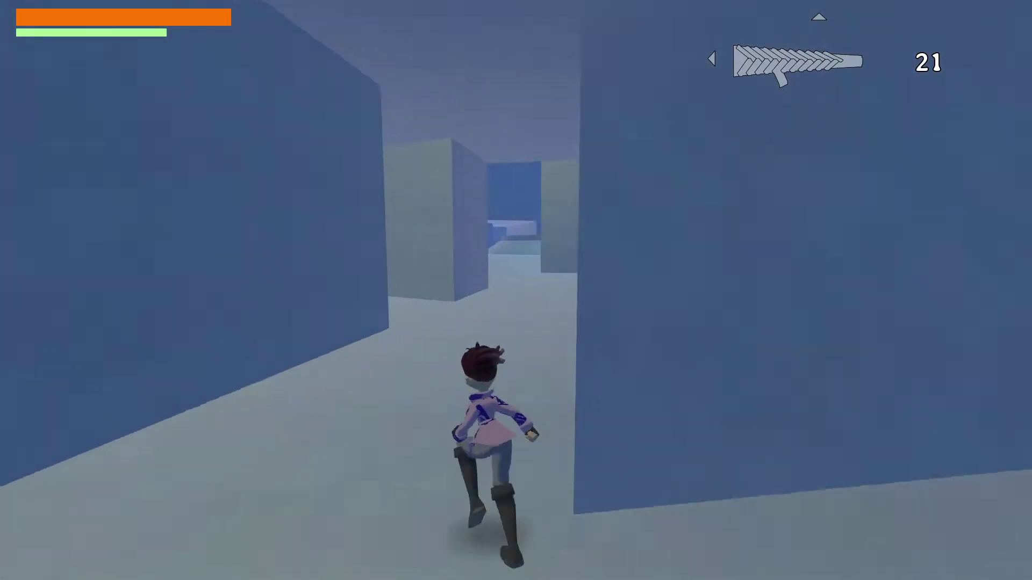
# - Run onto the cavern's central mound, collect the pink winged item, and pause the game
pyautogui.press('w')
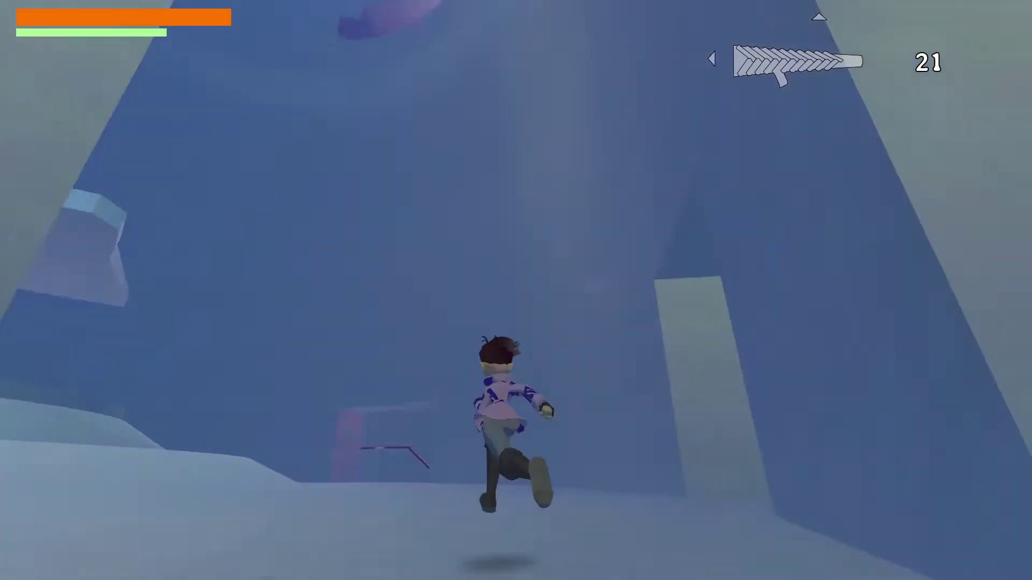
pyautogui.press('w')
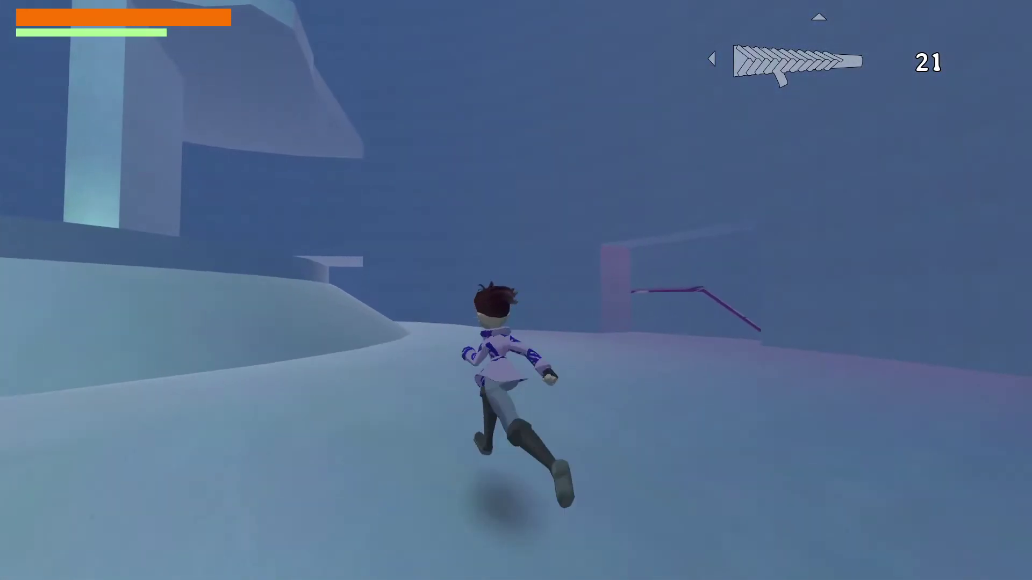
pyautogui.press('w')
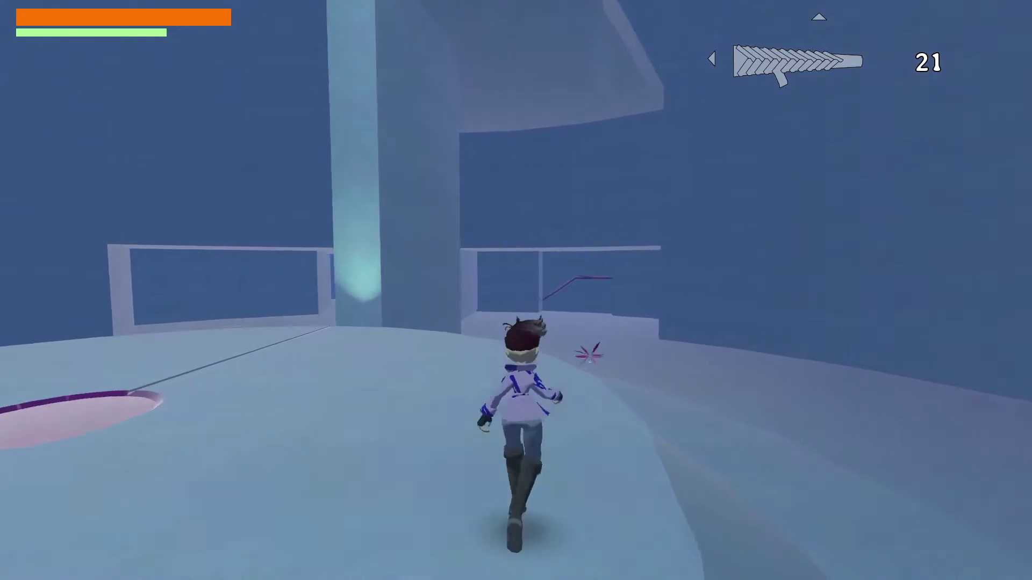
pyautogui.press('w')
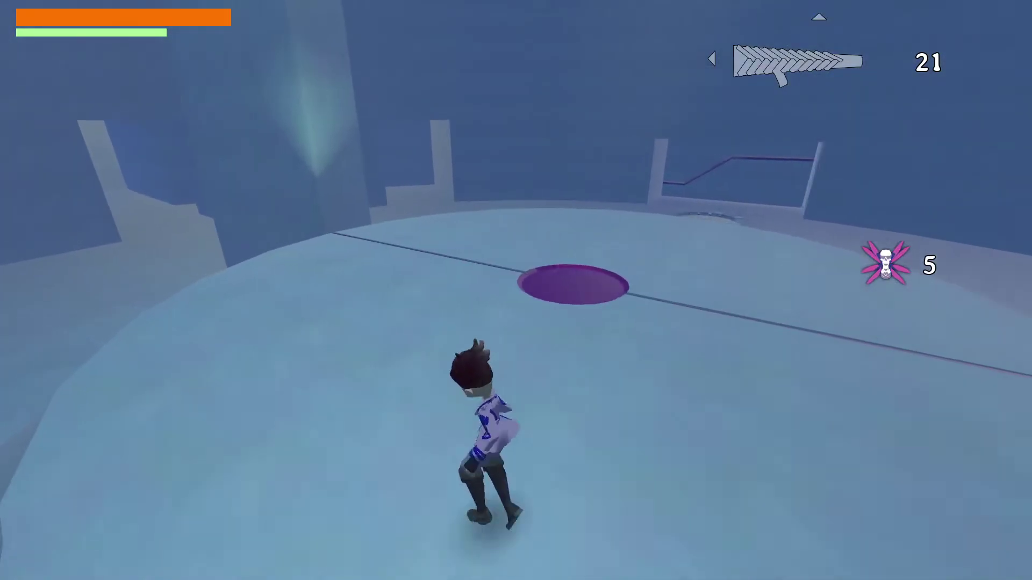
pyautogui.press('w')
pyautogui.press('Escape')
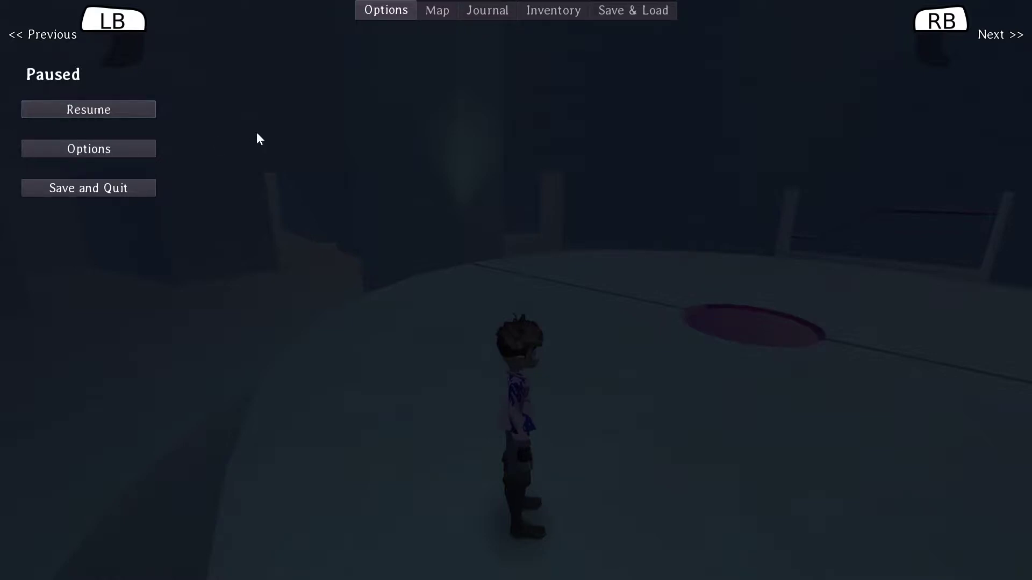
# - Resume the game, run around the purple circular pit on the central mound, and pause again
pyautogui.press('Escape')
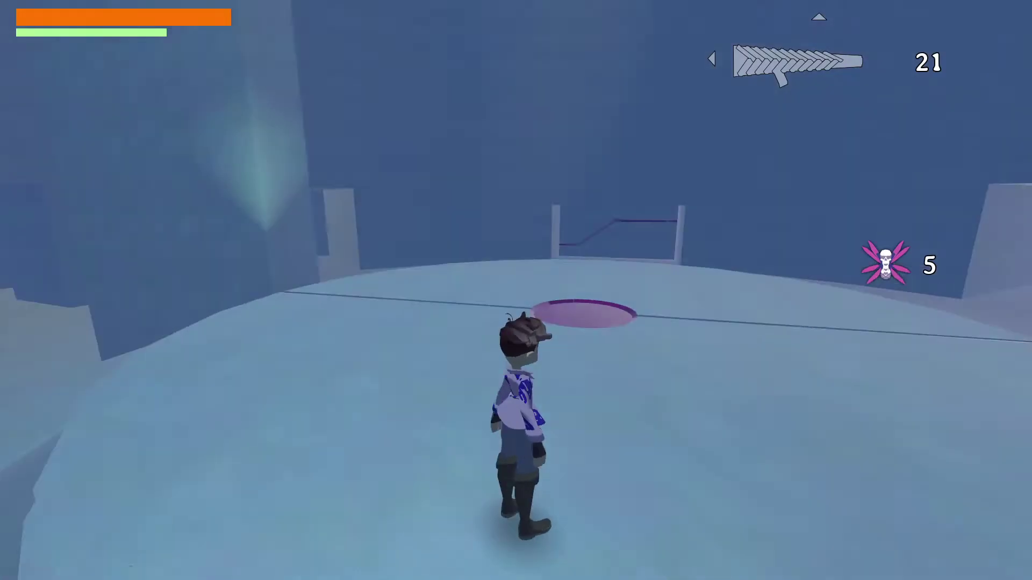
pyautogui.press('s')
pyautogui.press('w')
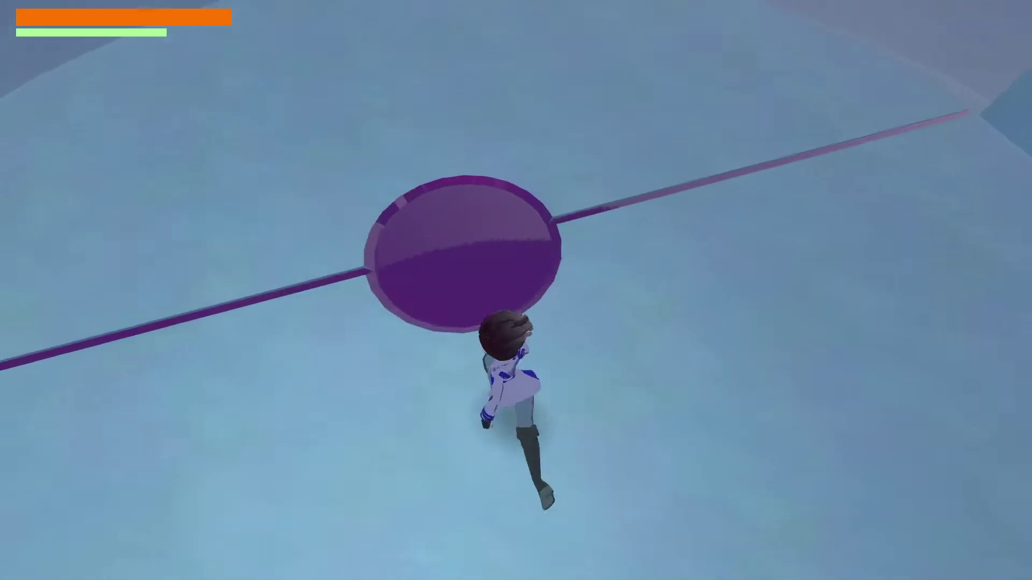
pyautogui.press('Escape')
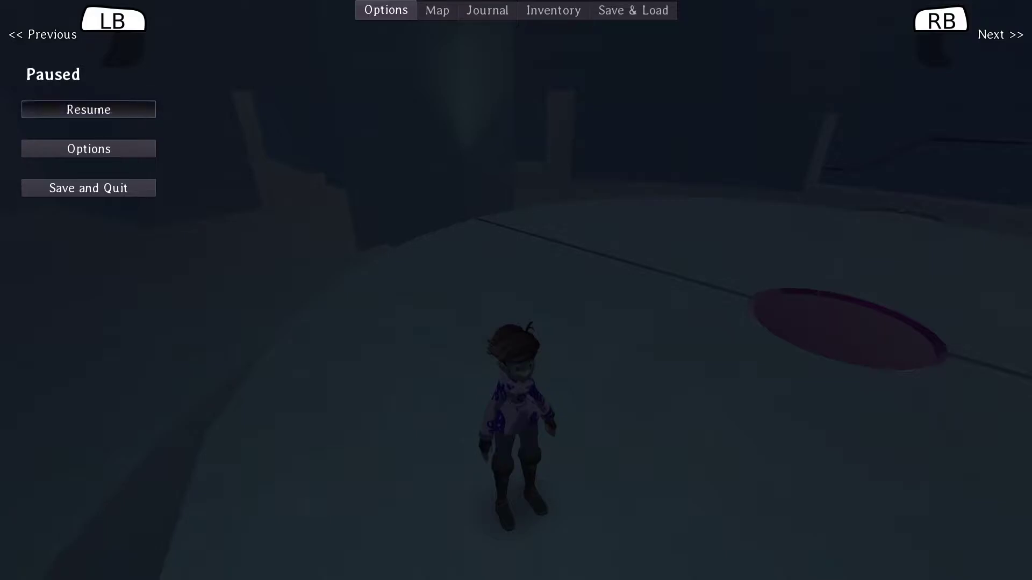
# - Resume play and look around the cavern's walls and openings from the central mound, pausing briefly before continuing
pyautogui.click(88, 109)
pyautogui.press('w')
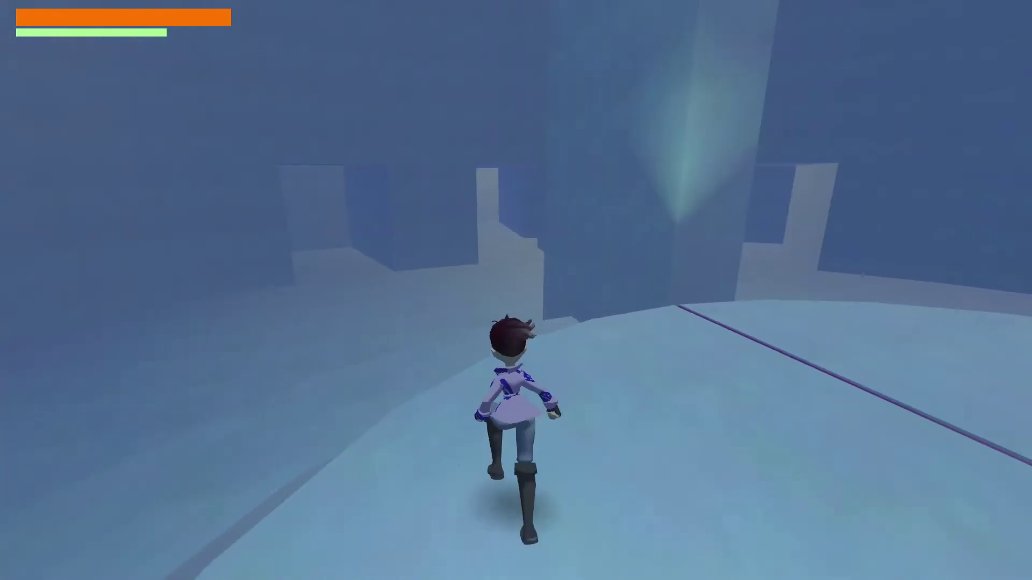
pyautogui.press('d')
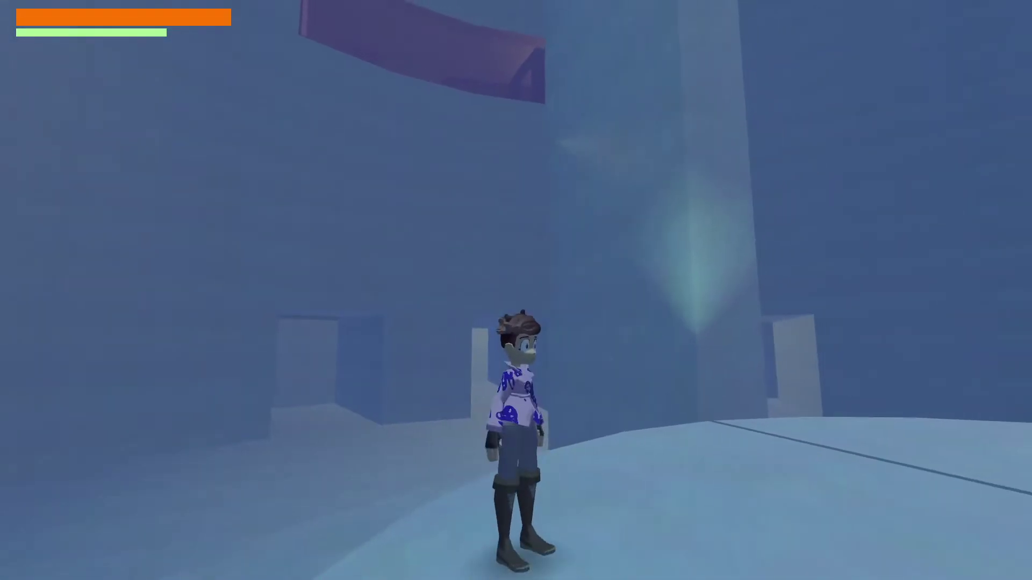
pyautogui.press('w')
pyautogui.press('Escape')
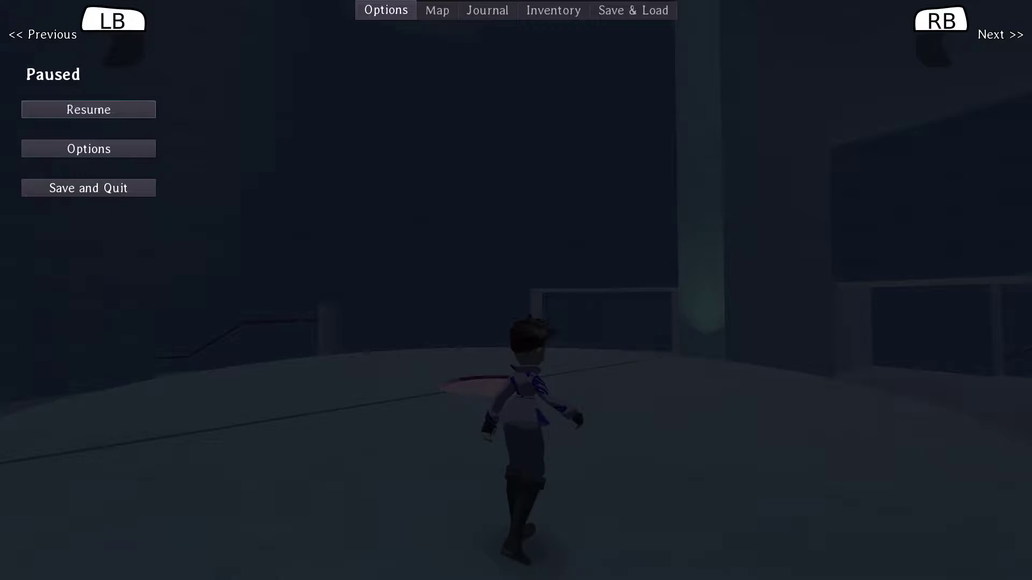
pyautogui.click(153, 108)
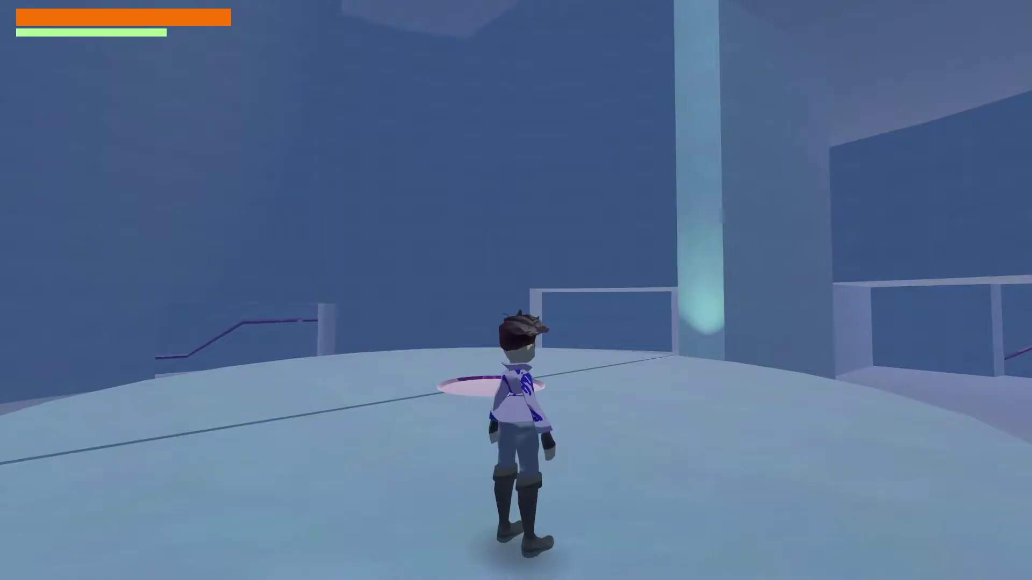
# - Run off the central mound and along the cavern's outer walls through the blue side passages
pyautogui.press('w')
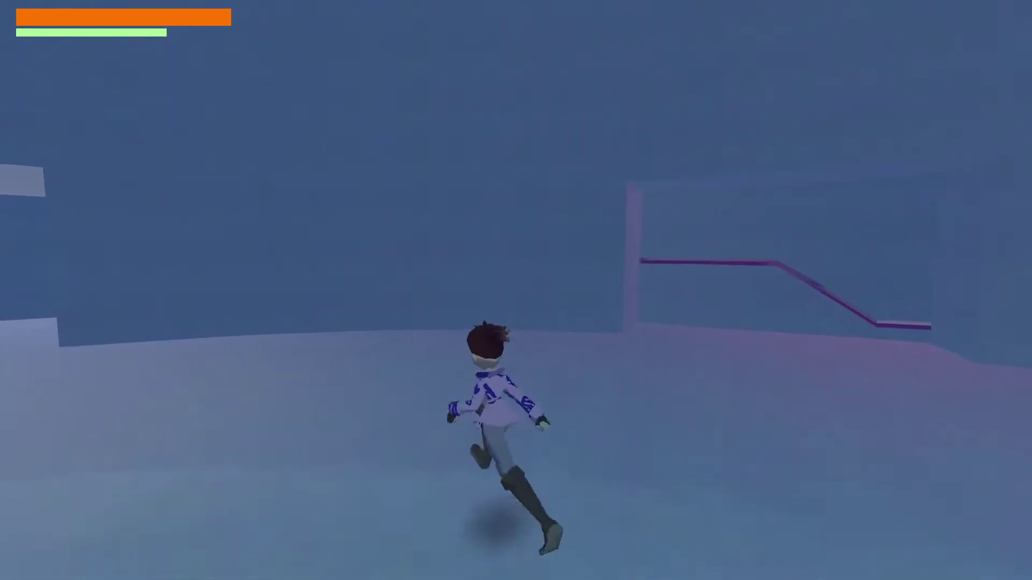
pyautogui.press('w')
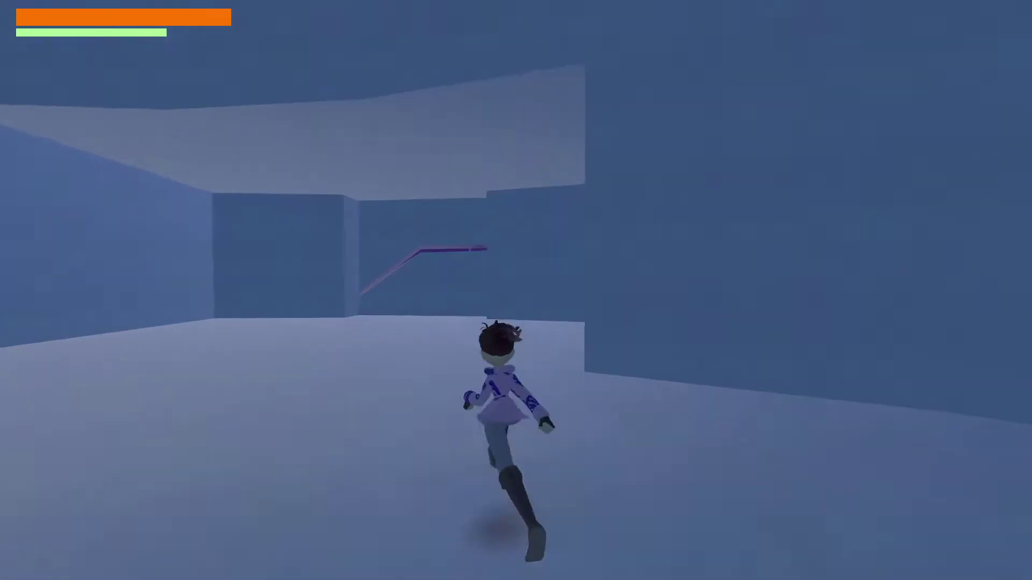
pyautogui.press('w')
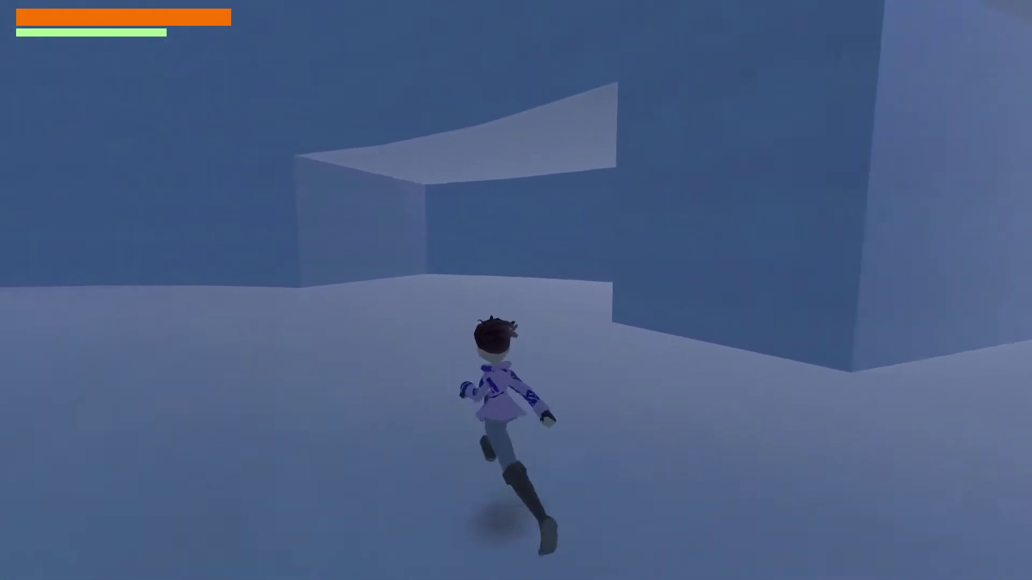
pyautogui.press('w')
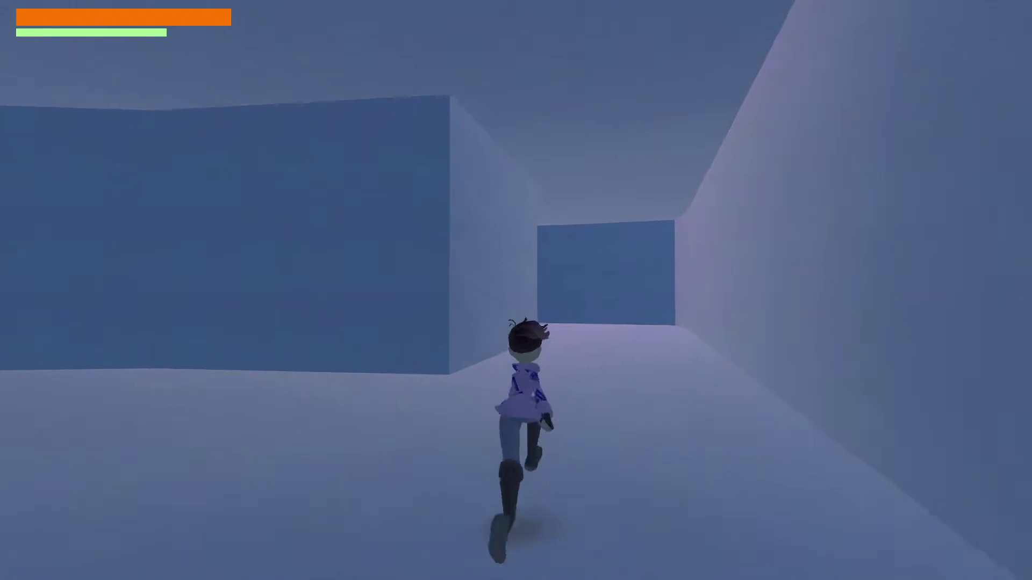
pyautogui.press('w')
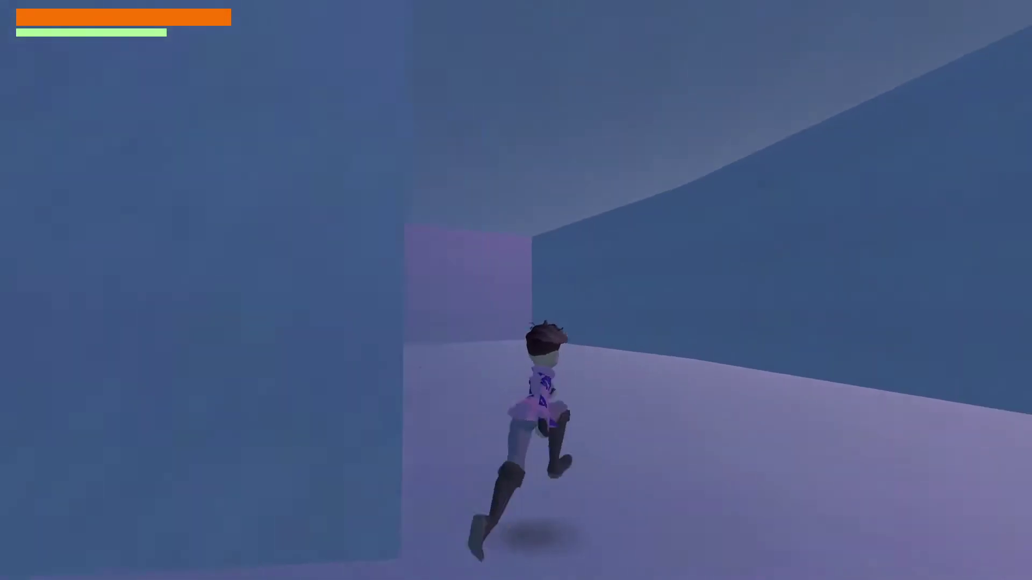
pyautogui.press('w')
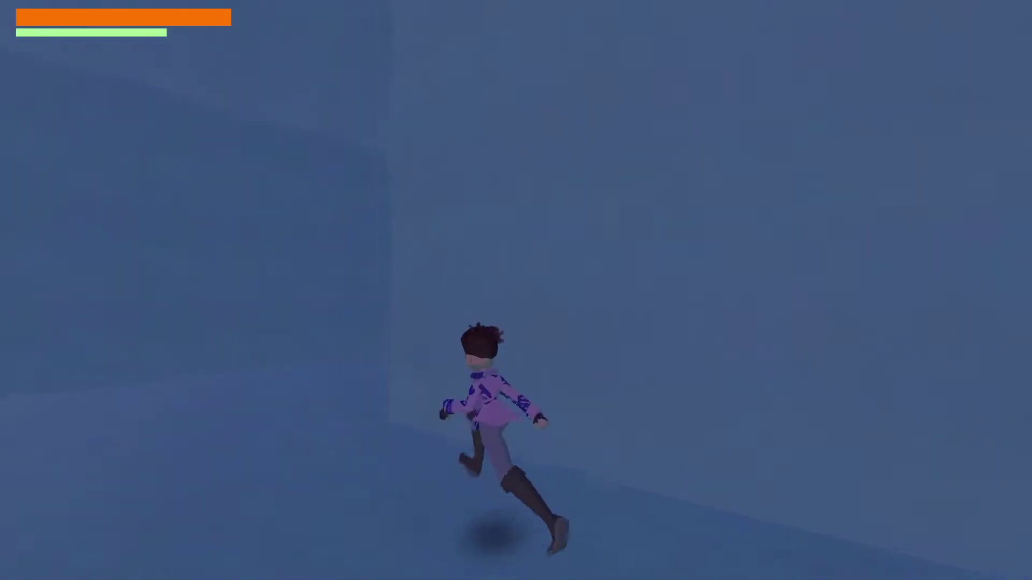
# - Return to the central mound with the ribbed gun drawn and jump to collect the winged item above the block by the column
pyautogui.press('w')
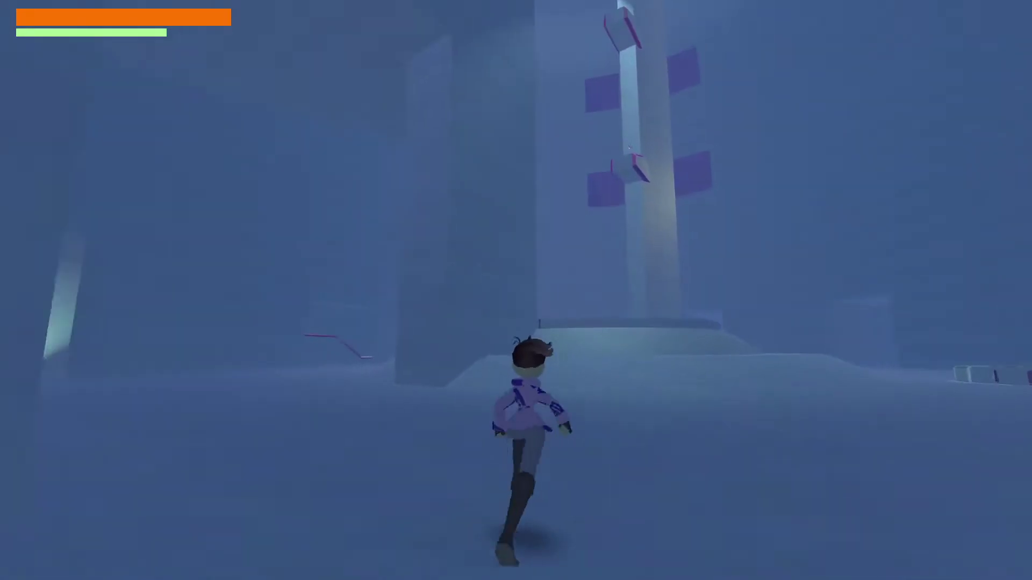
pyautogui.press('w')
pyautogui.press('1')
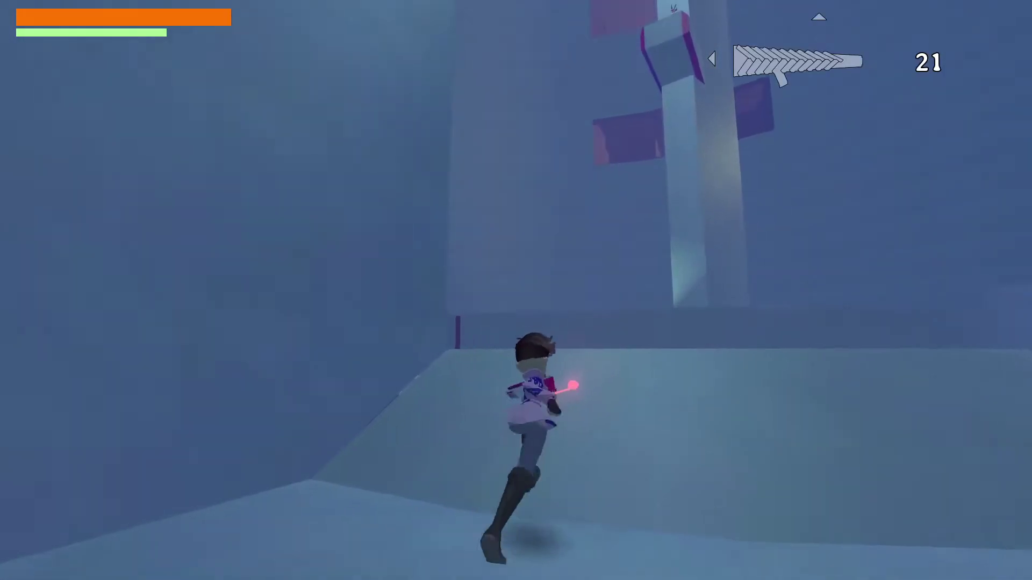
pyautogui.press('space')
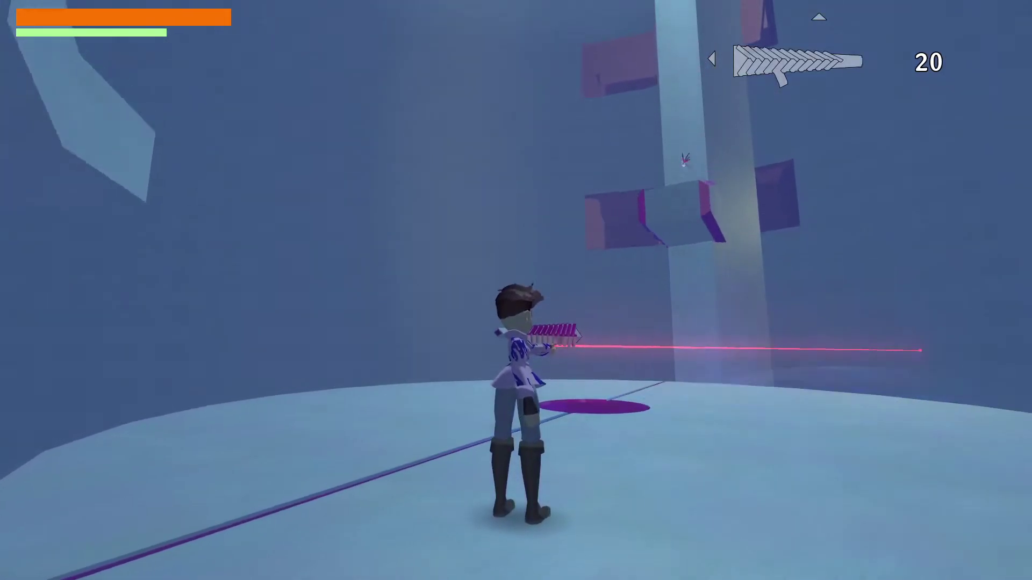
pyautogui.press('w')
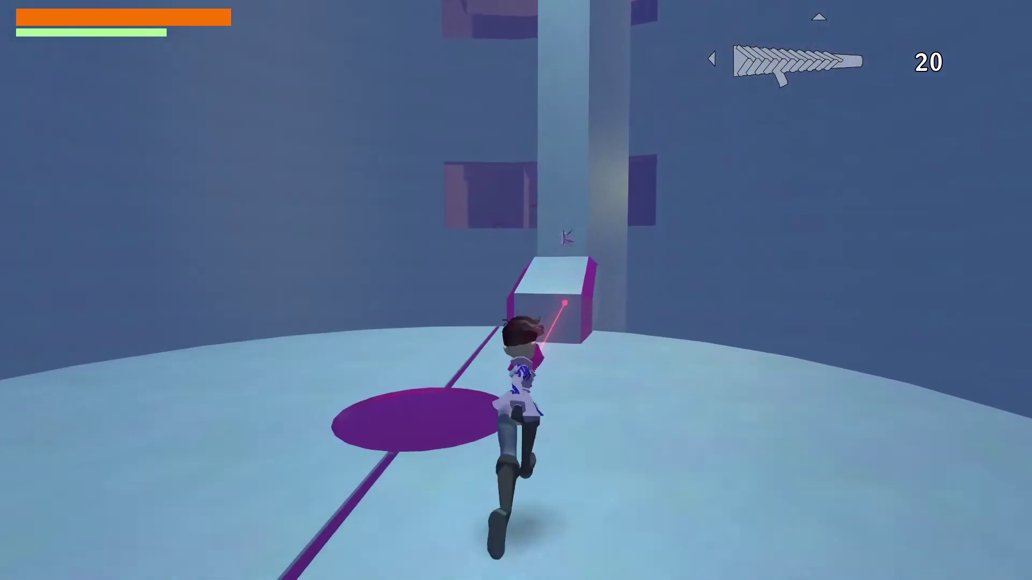
pyautogui.press('space')
pyautogui.press('w')
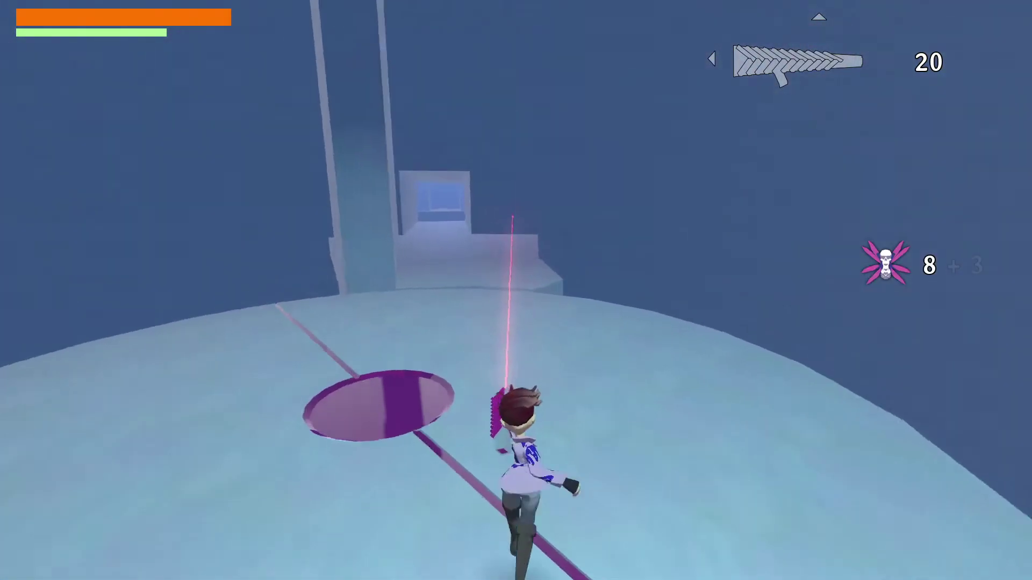
# - Leave the mound through the lit square opening, descend the slopes beyond it, and collect the pink winged item
pyautogui.press('w')
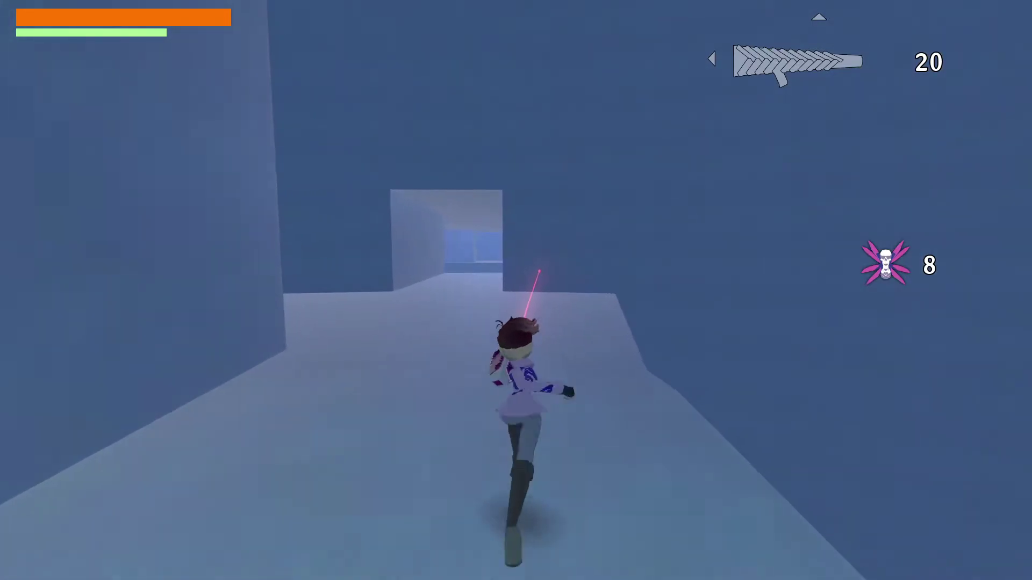
pyautogui.press('w')
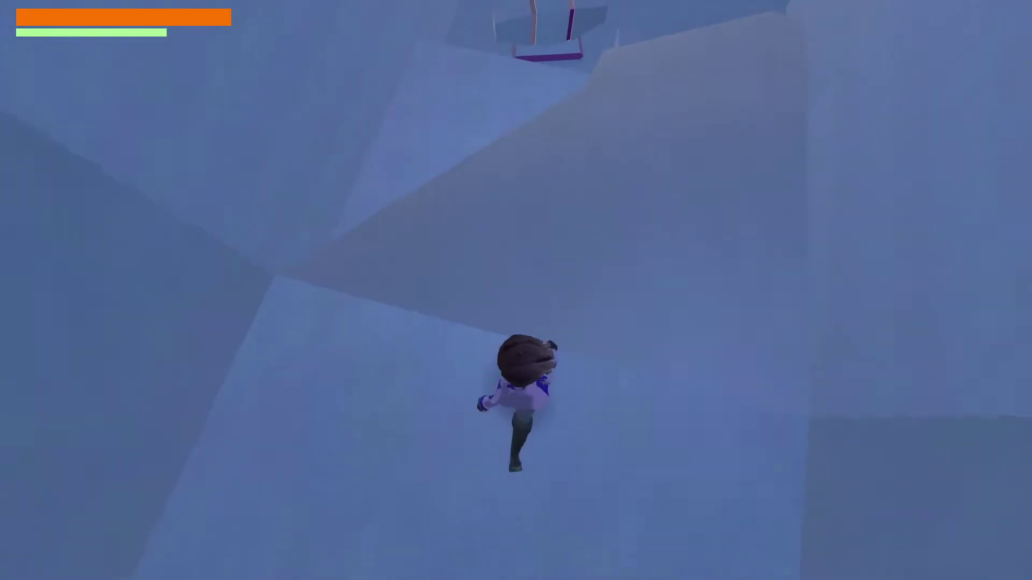
pyautogui.press('w')
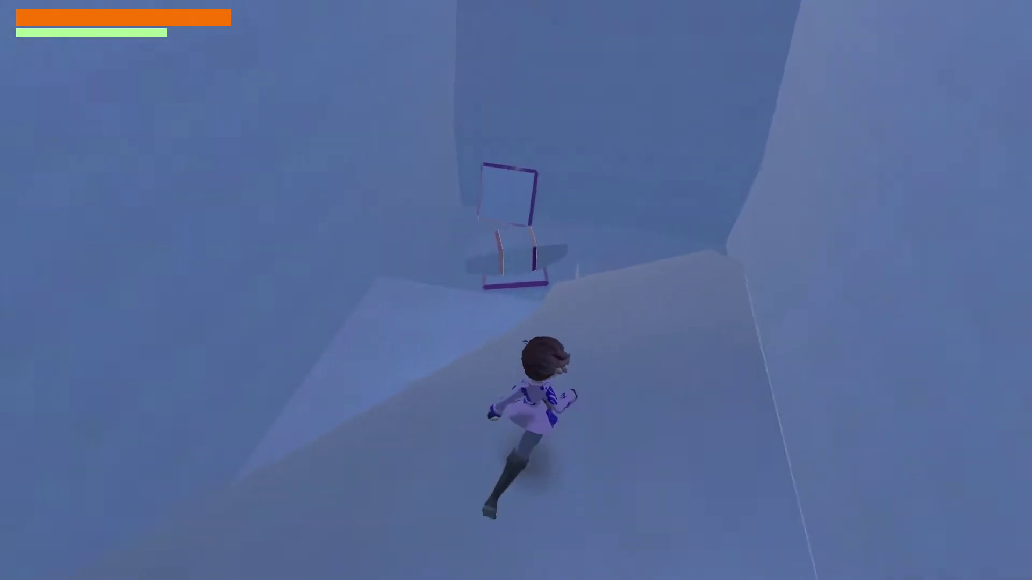
pyautogui.press('w')
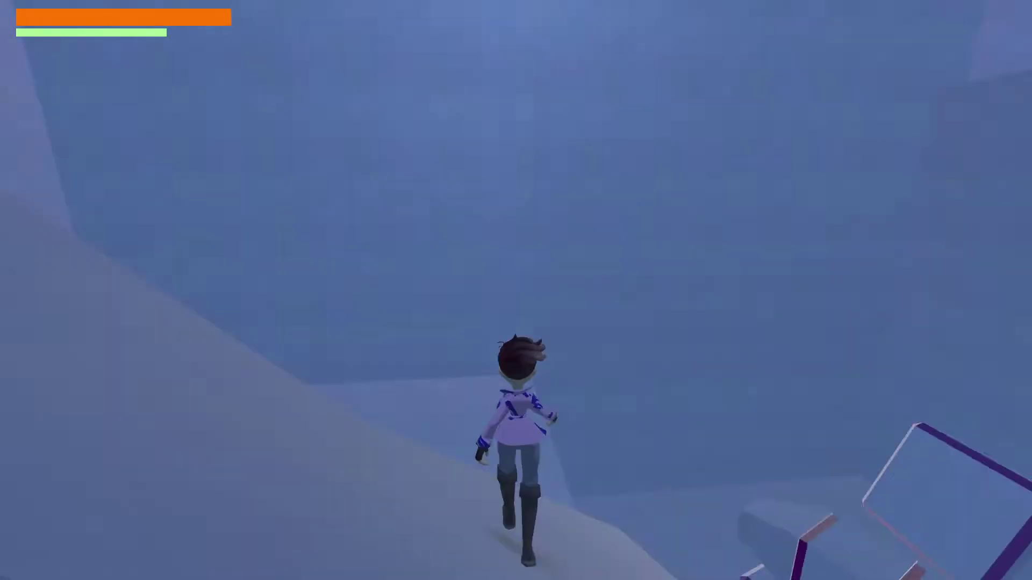
pyautogui.press('w')
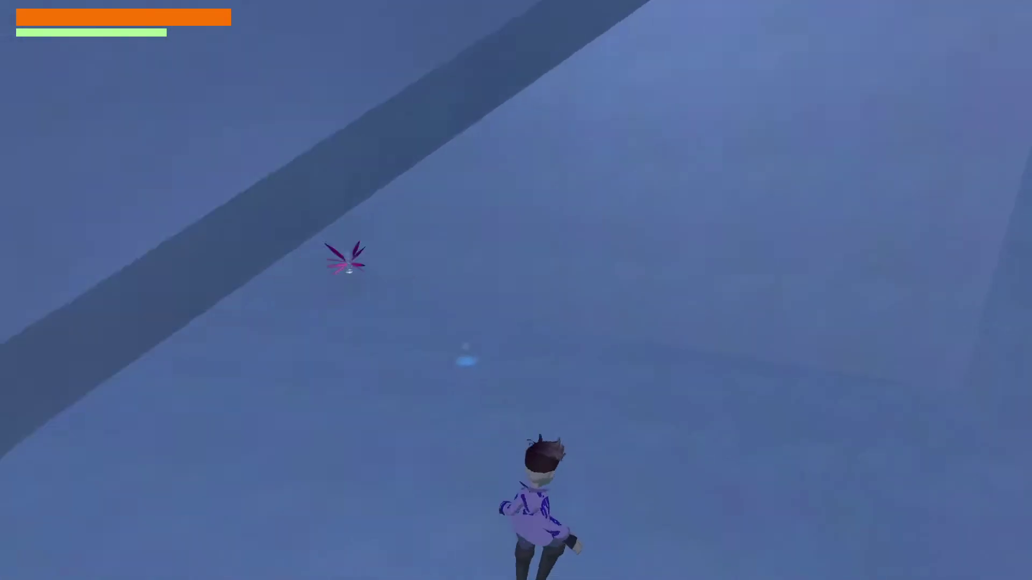
pyautogui.press('w')
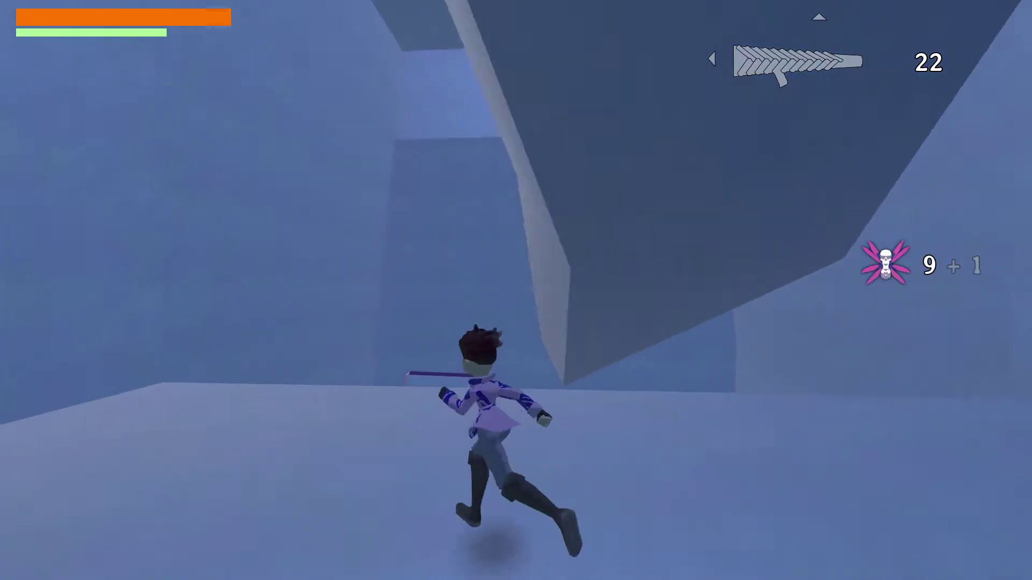
# - Jump along the slope toward the floating purple-edged blocks and fire one shot from the ribbed gun
pyautogui.press('w')
pyautogui.press('space')
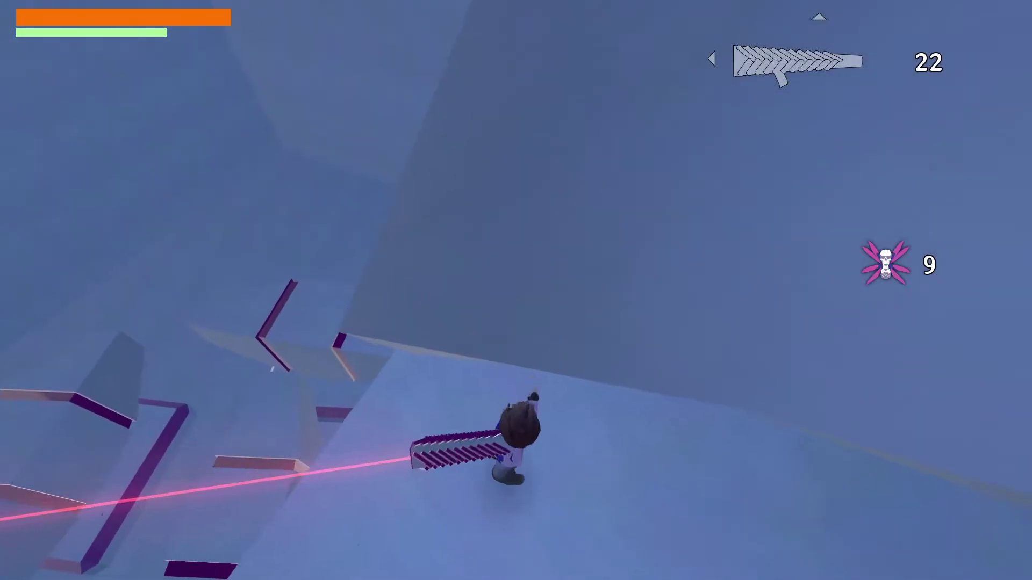
pyautogui.press('w')
pyautogui.press('space')
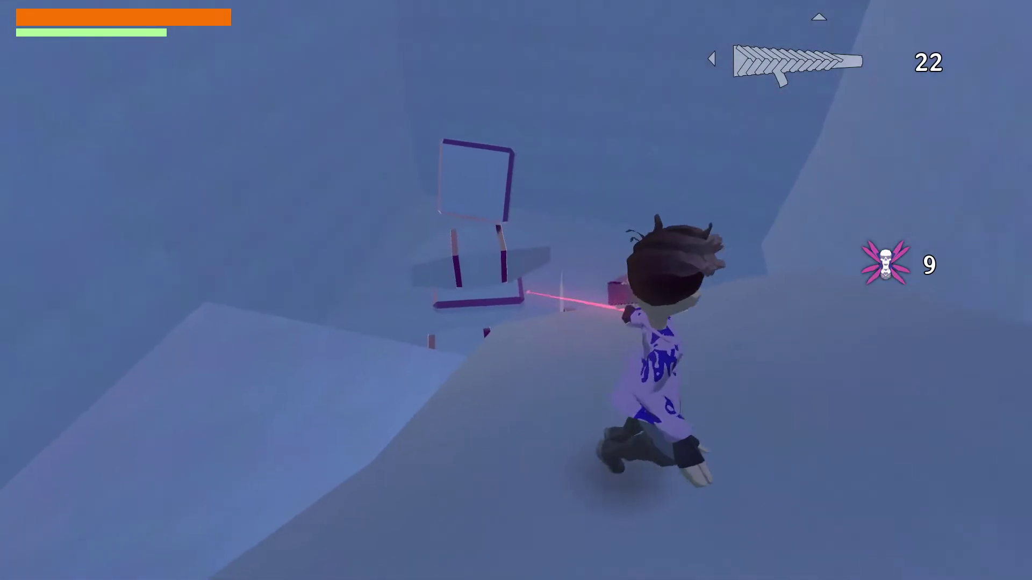
pyautogui.click(516, 291)
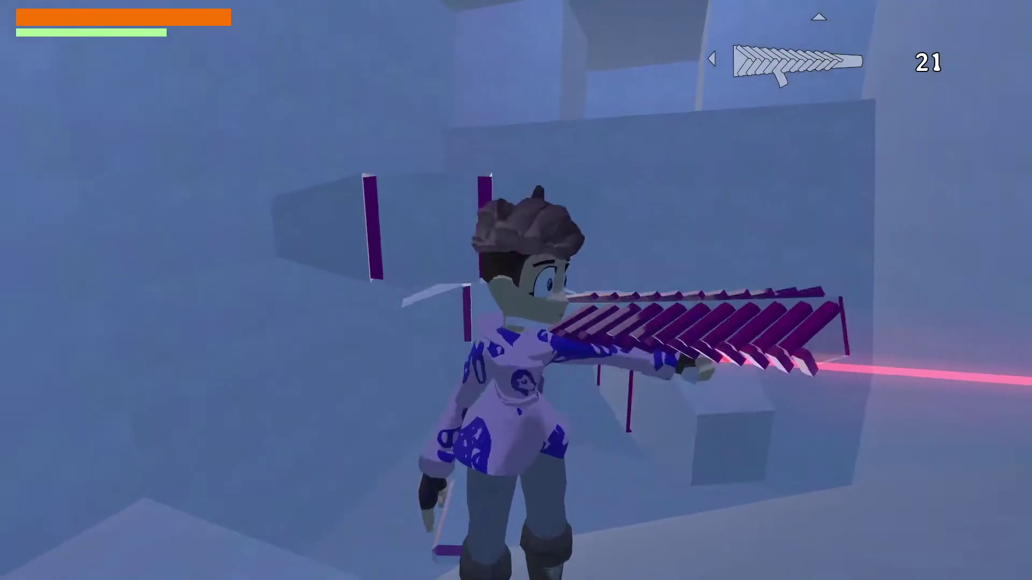
# - Jump across the floating purple-edged blocks toward the upper ledge
pyautogui.press('w')
pyautogui.press('space')
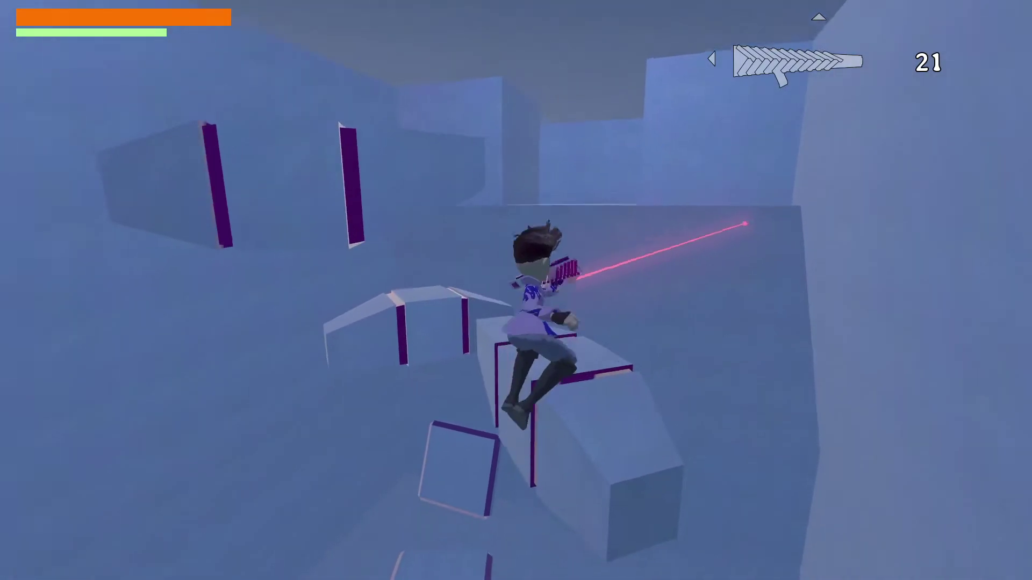
pyautogui.press('w')
pyautogui.press('space')
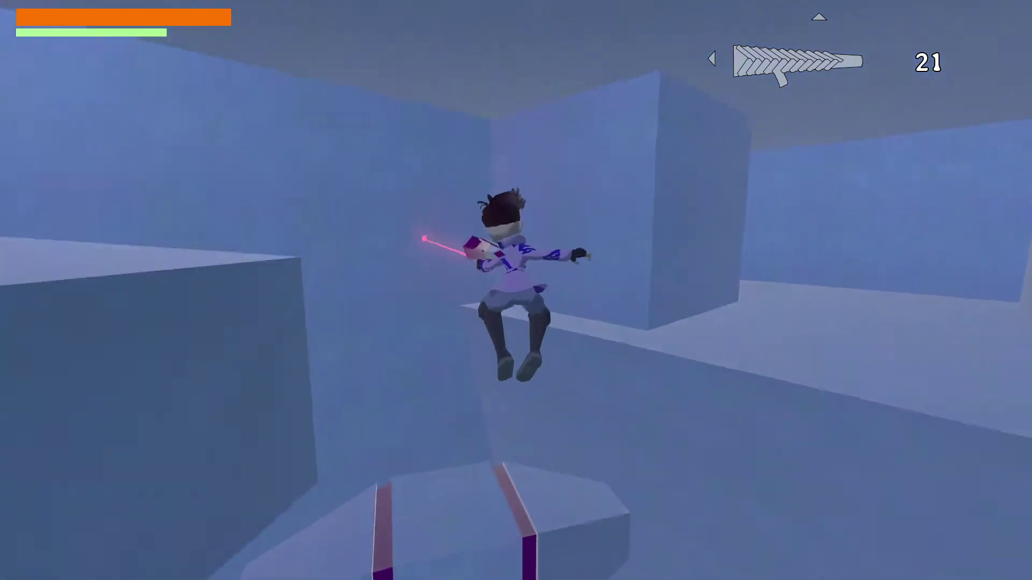
# - Run from the ledge through the winding purple-lit corridor into the teal-lit passage
pyautogui.press('w')
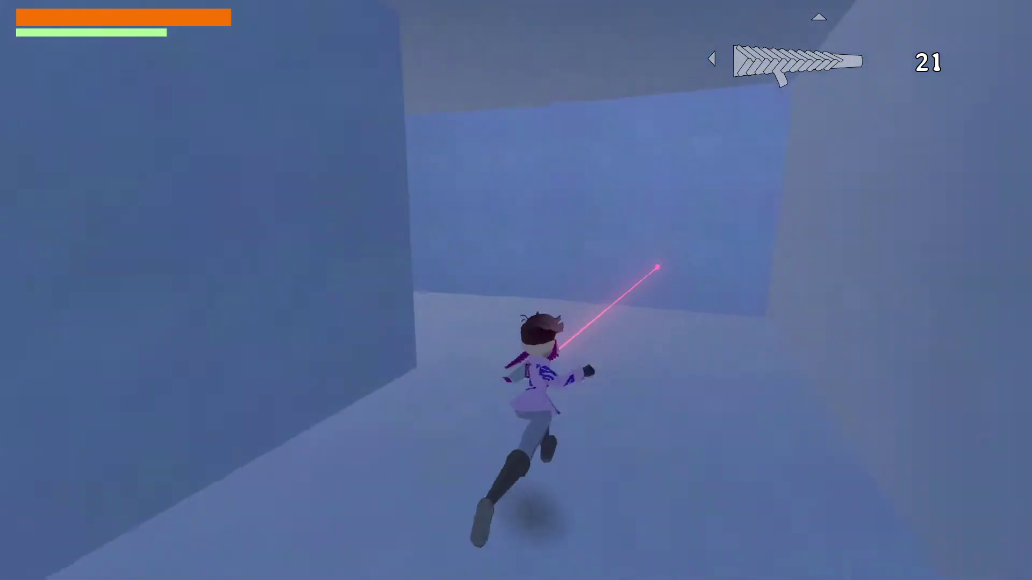
pyautogui.press('w')
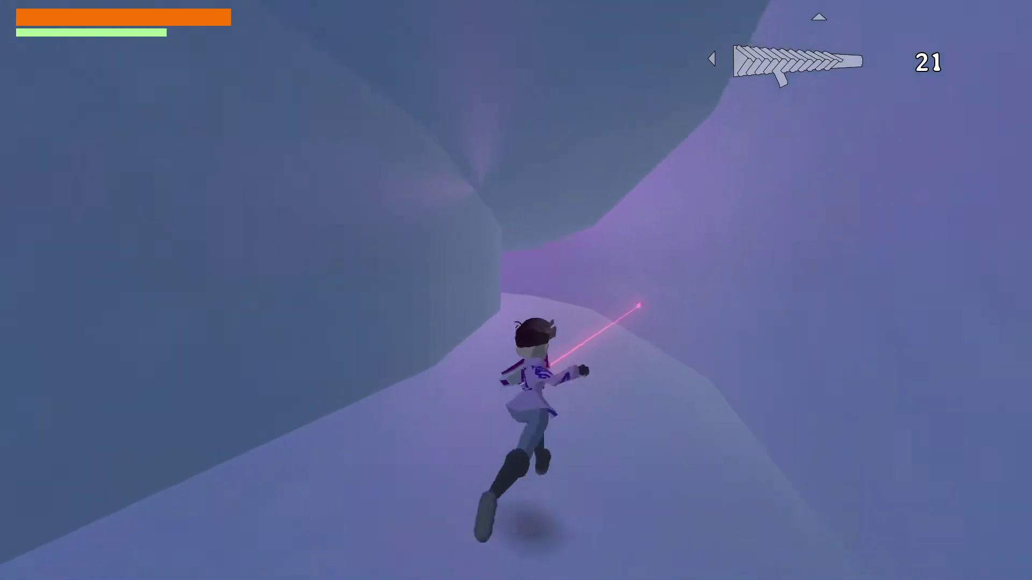
pyautogui.press('w')
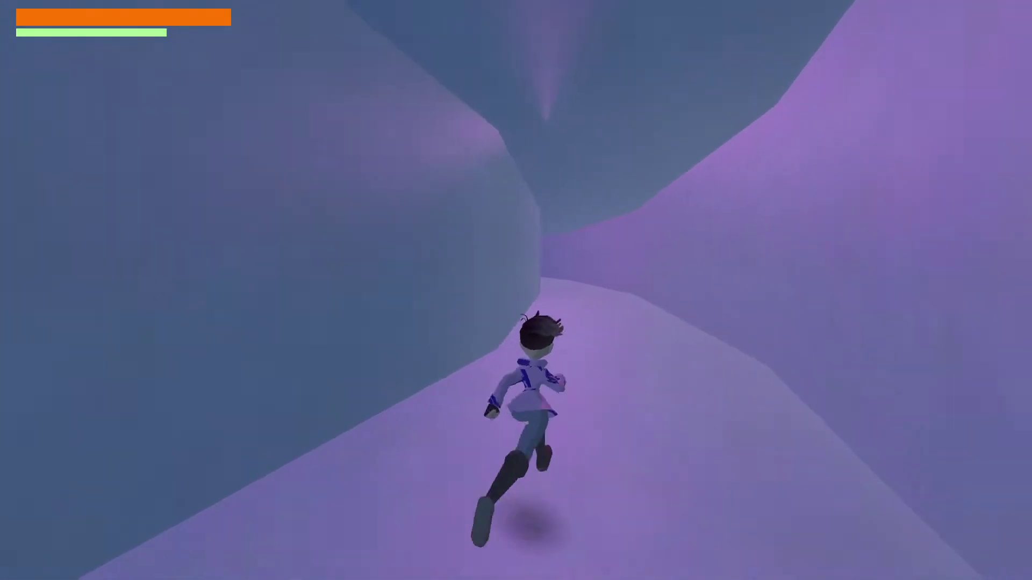
pyautogui.press('w')
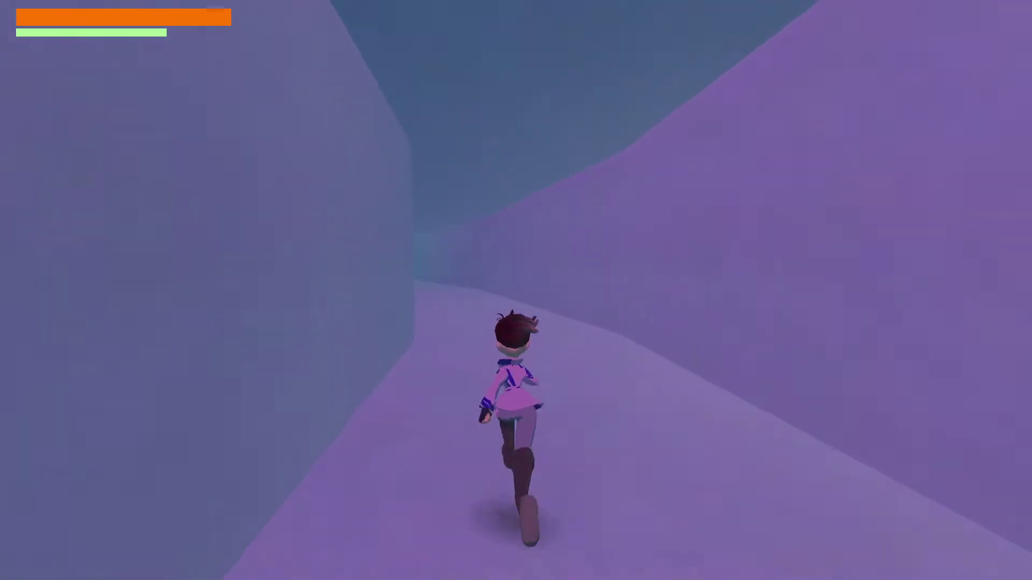
pyautogui.press('w')
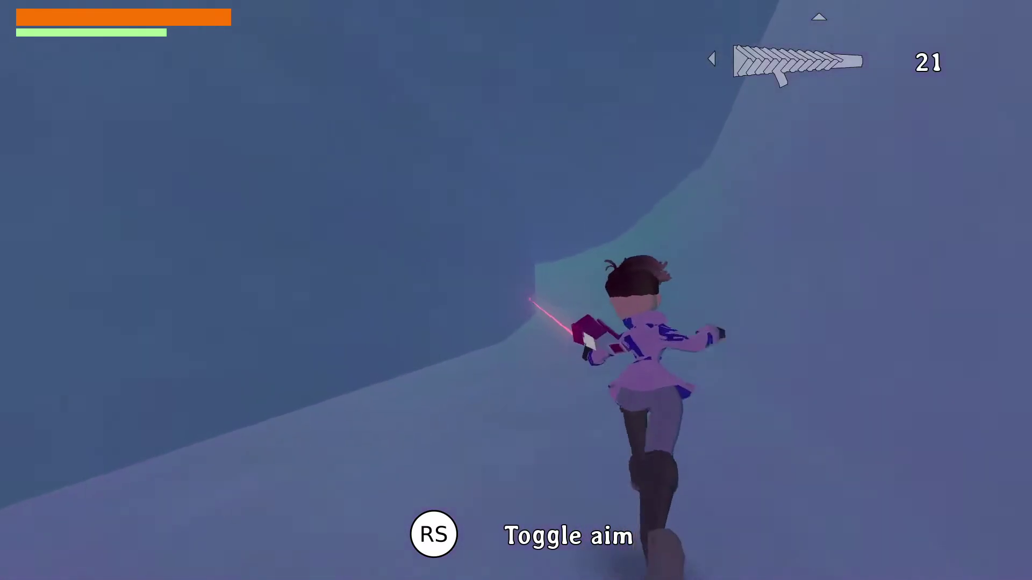
pyautogui.press('w')
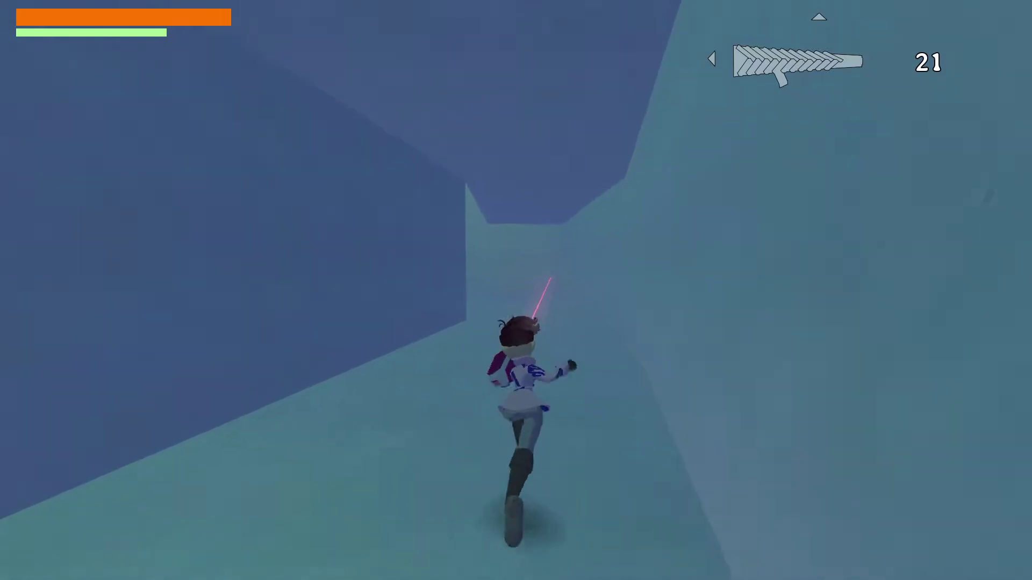
# - Run into the teal-lit chamber and shoot at the flying winged creature with the ribbed gun while dodging its glowing orbs
pyautogui.press('w')
pyautogui.press('s')
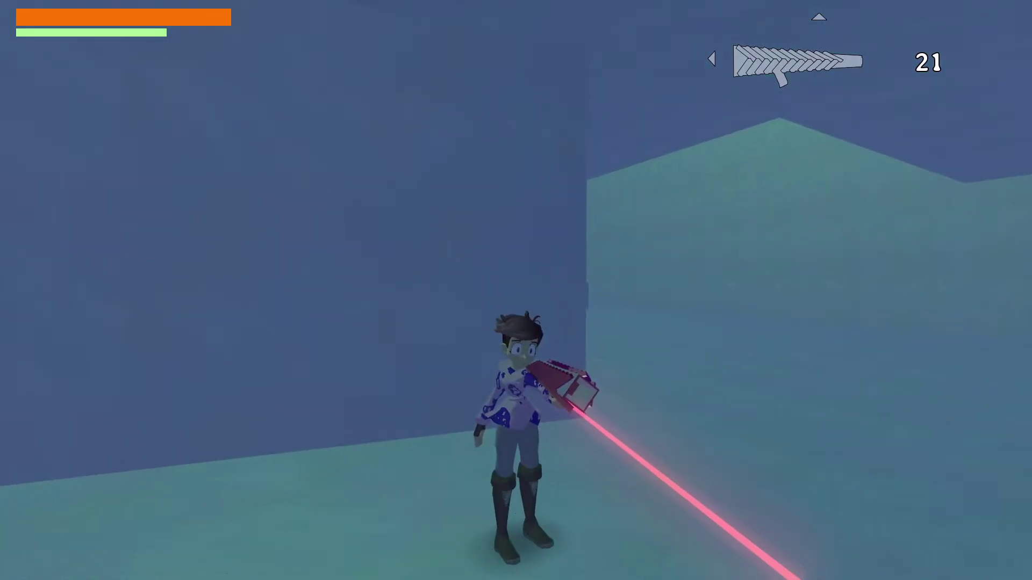
pyautogui.press('w')
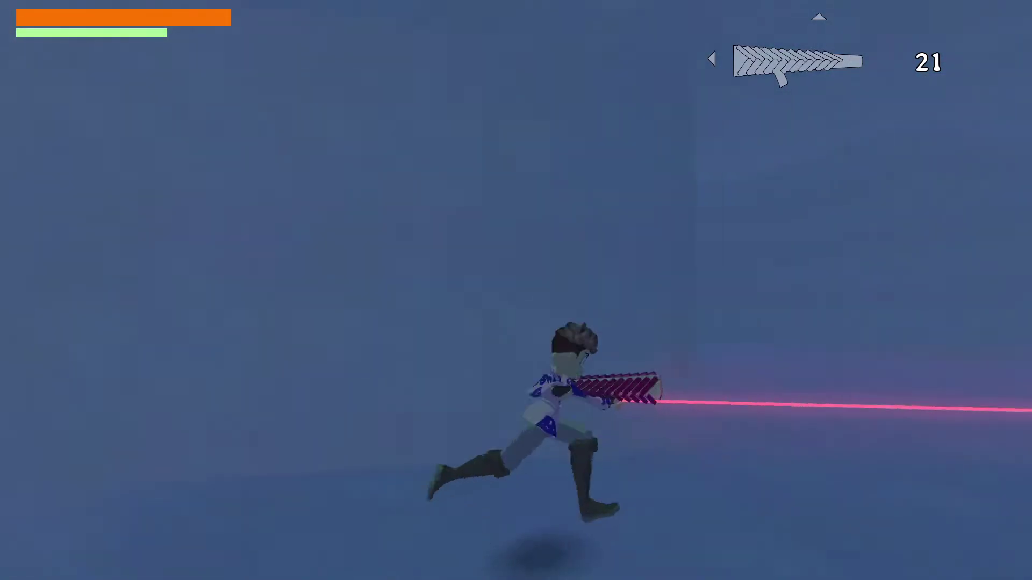
pyautogui.press('w')
pyautogui.click(516, 290)
pyautogui.click(516, 290)
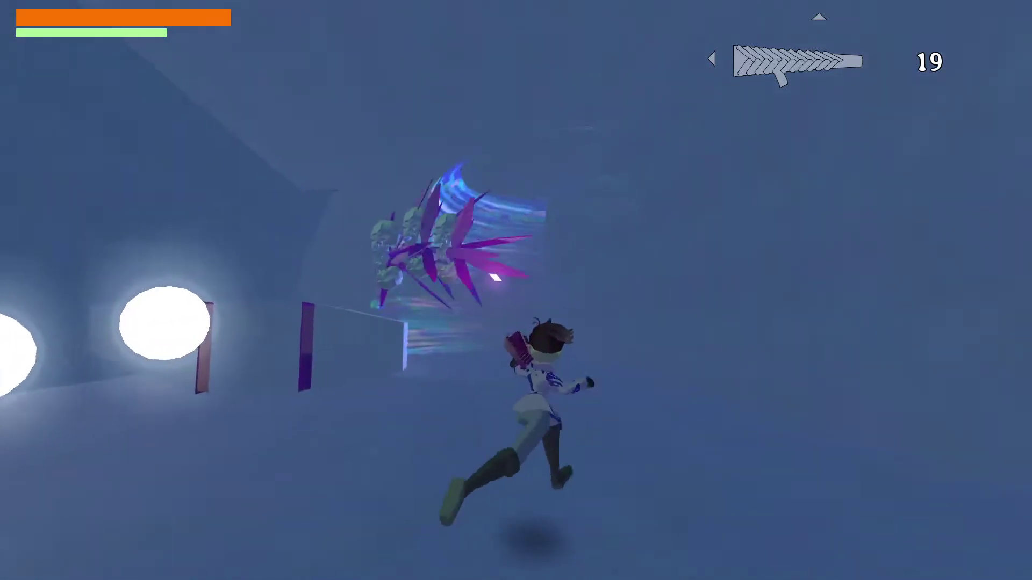
pyautogui.press('w')
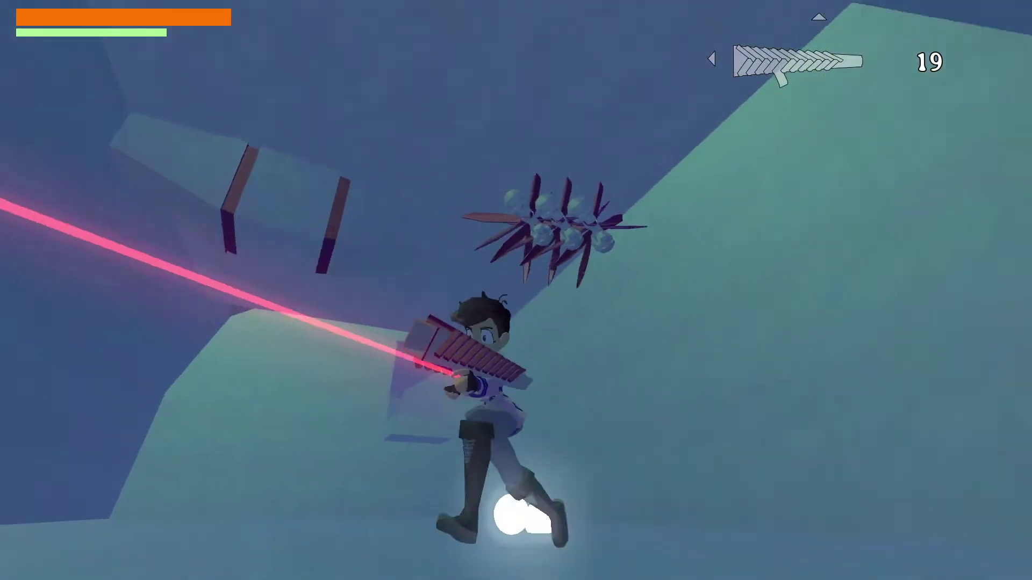
pyautogui.press('w')
pyautogui.click(516, 290)
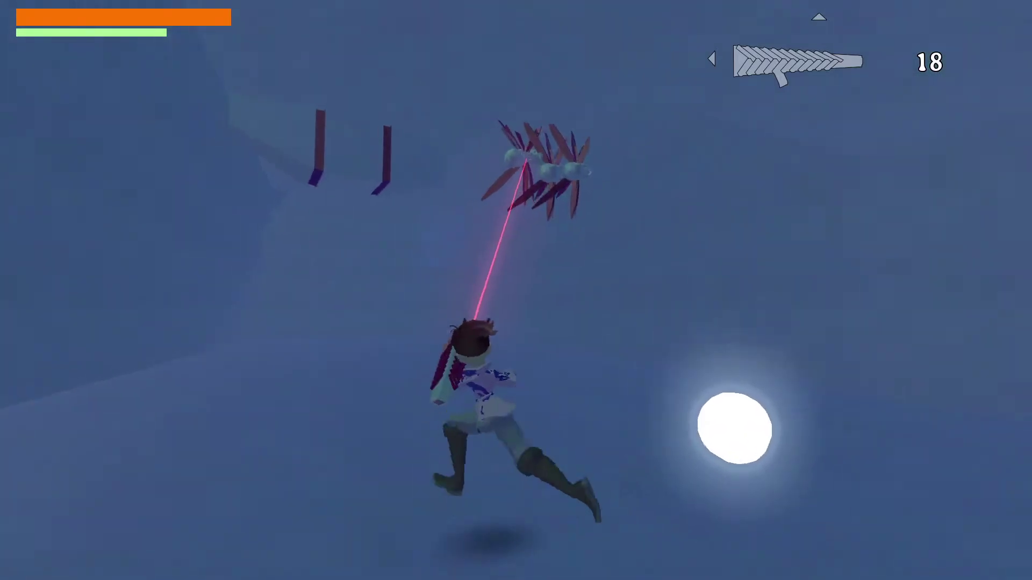
# - Switch from the ribbed gun to the pistol and shoot at the flying winged creatures in the blue chamber
pyautogui.press('w')
pyautogui.press('Left')
pyautogui.click(516, 291)
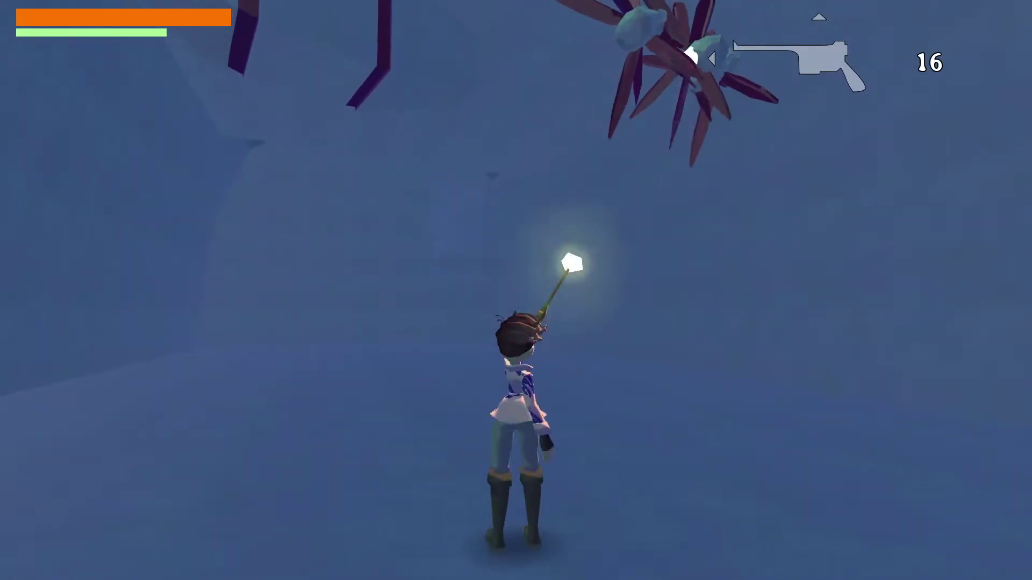
pyautogui.press('w')
pyautogui.click(516, 290)
pyautogui.click(516, 290)
pyautogui.click(516, 290)
pyautogui.click(516, 290)
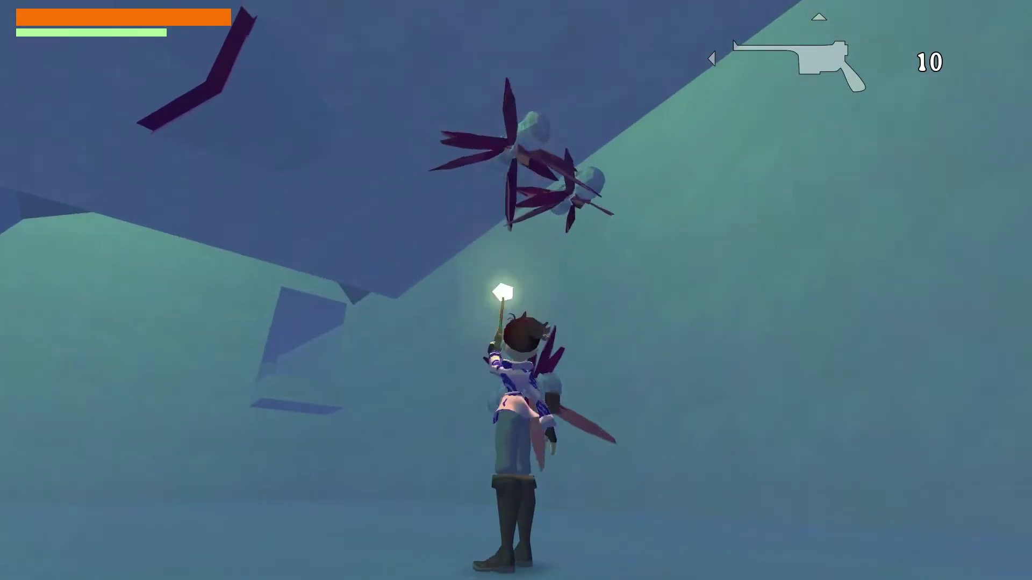
pyautogui.click(516, 290)
pyautogui.click(516, 291)
# - Run past the winged creatures into the teal-lit passage and pause the game
pyautogui.press('w')
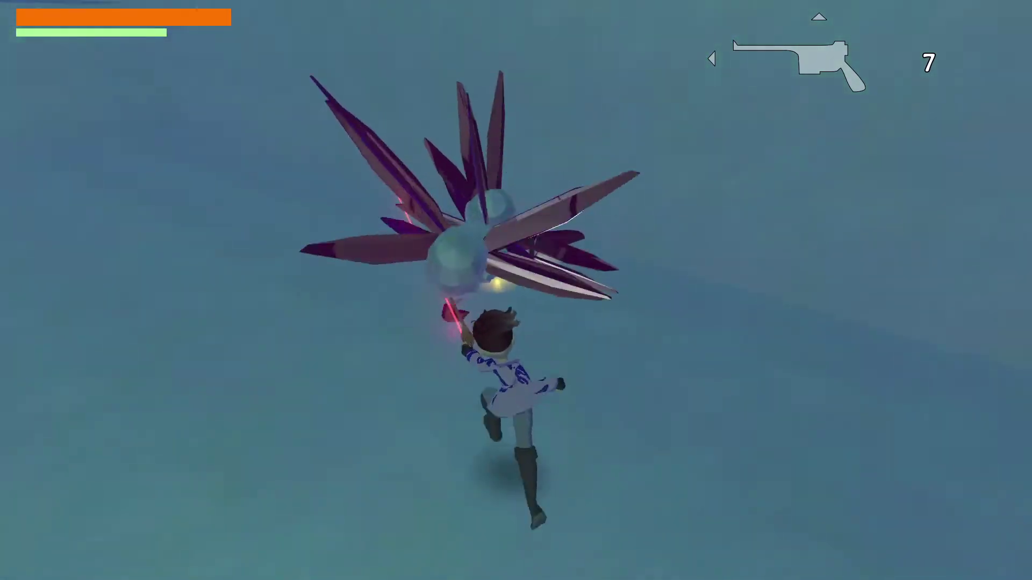
pyautogui.press('w')
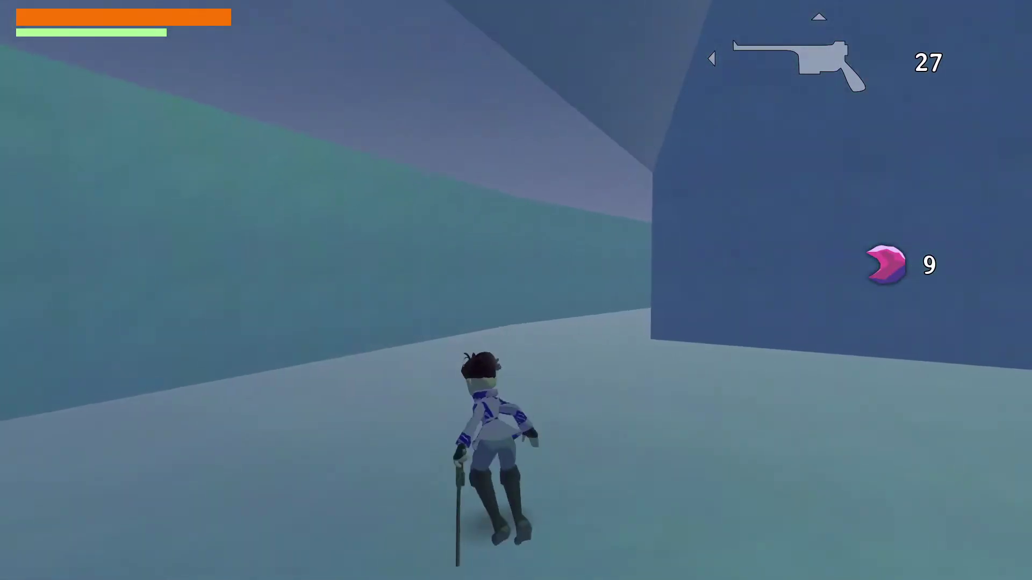
pyautogui.press('space')
pyautogui.press('Escape')
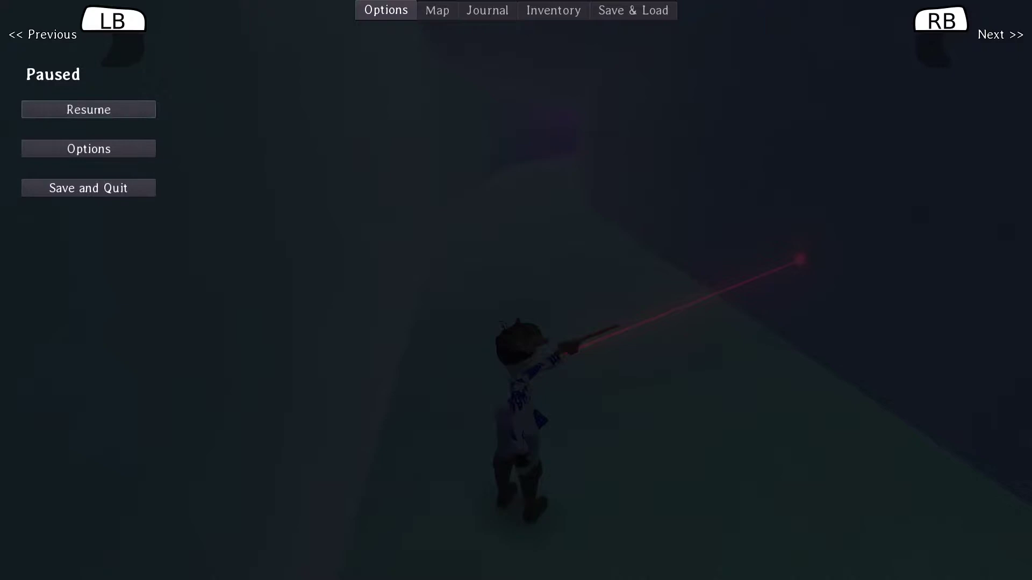
# - Switch to the Godot editor and examine the chunk_grav_gun level layout around OmniLight6 and the curved purple-lit corridor
pyautogui.hotkey('alt', 'Tab')
pyautogui.hotkey('alt', 'Tab')
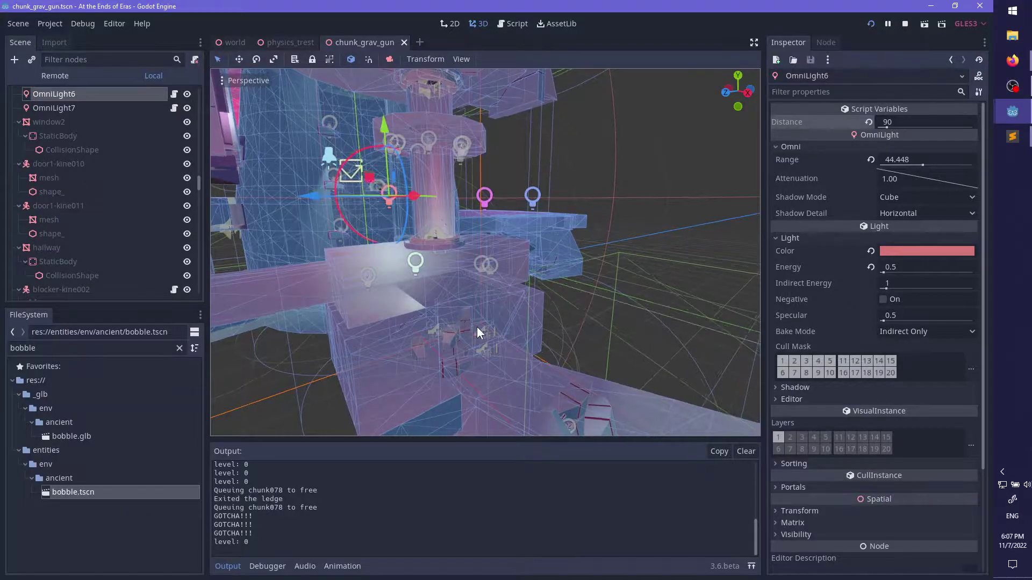
pyautogui.press('f')
pyautogui.scroll(-8, 595, 335)
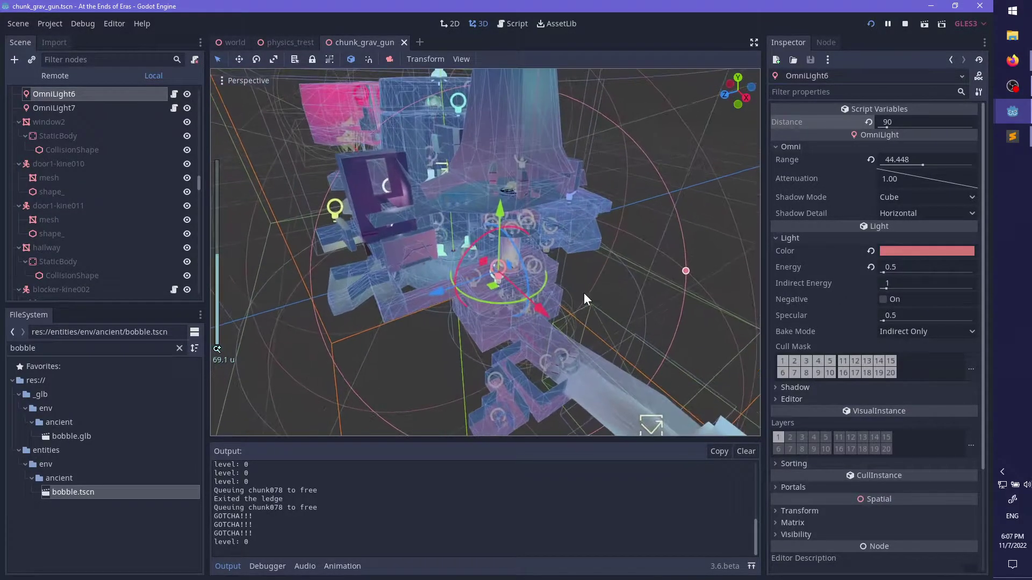
pyautogui.moveTo(584, 292); pyautogui.dragTo(464, 266, button='middle')
pyautogui.scroll(3, 390, 515)
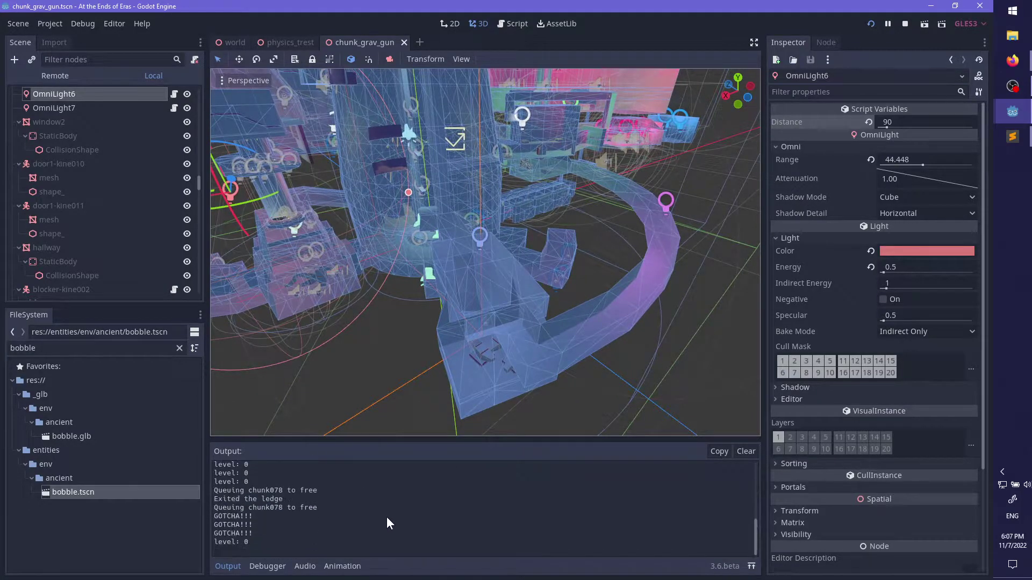
pyautogui.scroll(3, 527, 261)
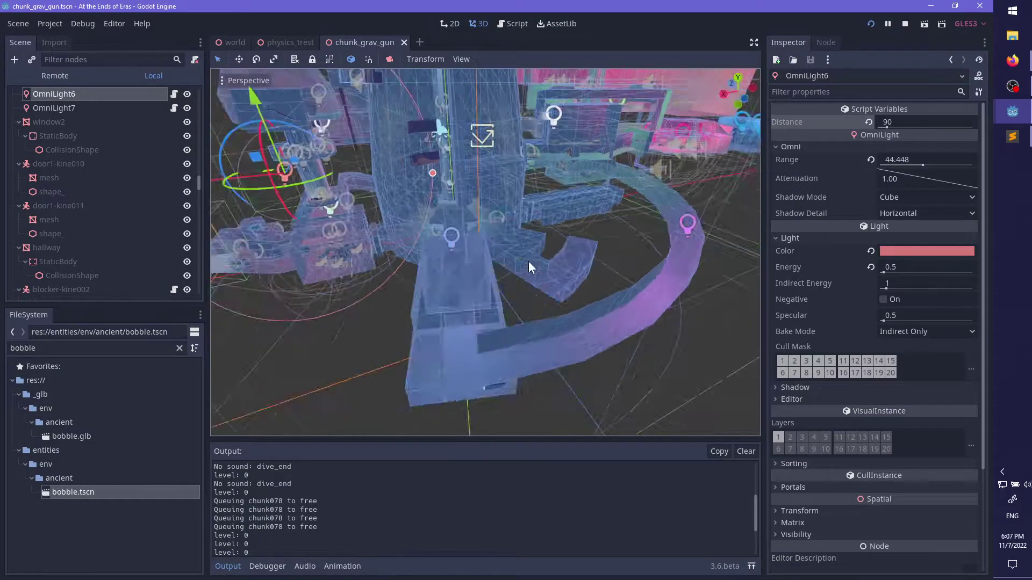
pyautogui.moveTo(621, 266); pyautogui.dragTo(372, 156, button='middle')
pyautogui.scroll(-7, 489, 259)
pyautogui.scroll(-5, 576, 304)
pyautogui.scroll(-3, 421, 261)
pyautogui.scroll(4, 522, 269)
pyautogui.scroll(14, 447, 243)
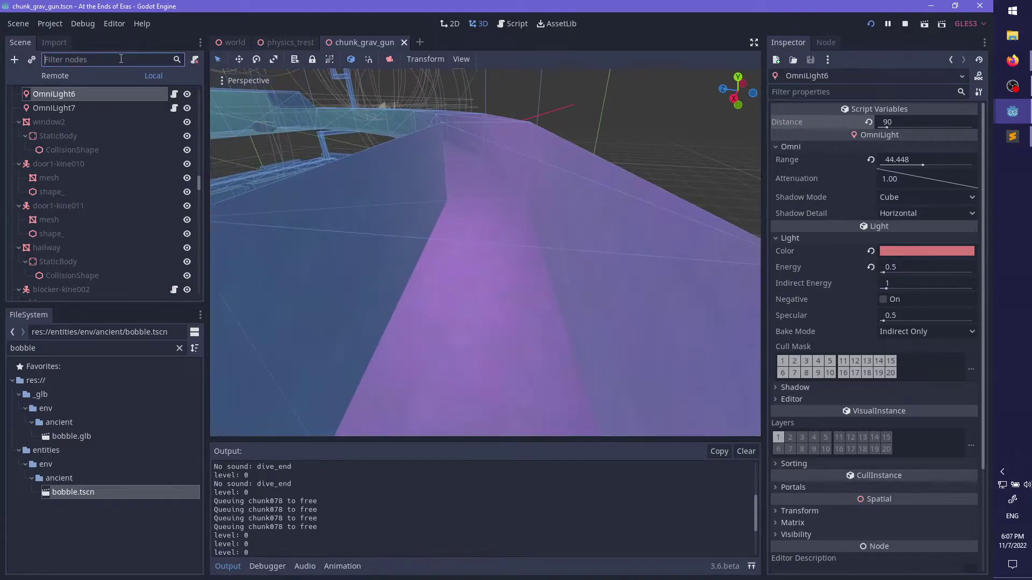
# - Filter the scene nodes for "crawl" and move the crawly4 enemy outside enemies_zone over to the teal-lit corridor
pyautogui.write('crawl')
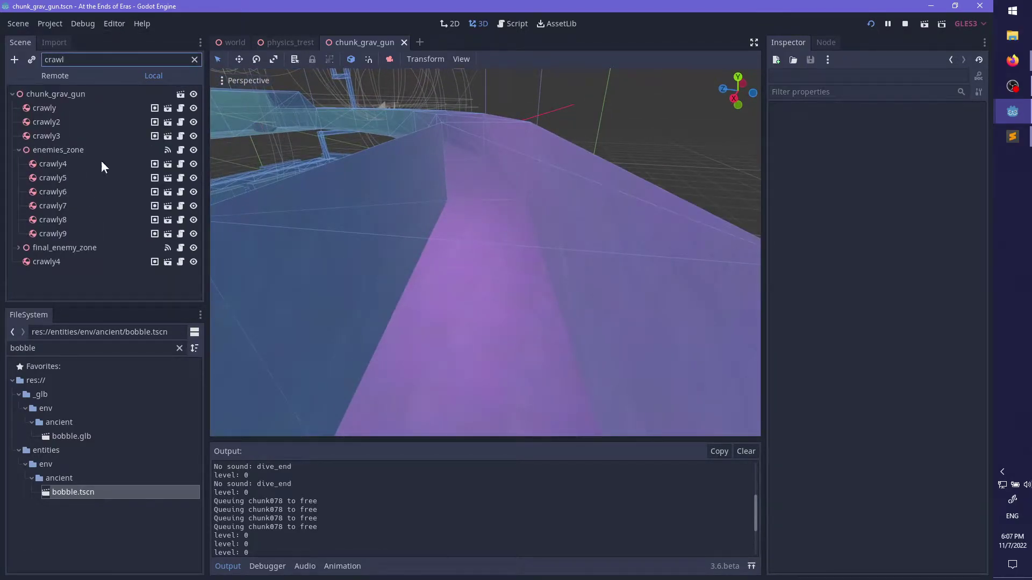
pyautogui.write('f')
pyautogui.scroll(15, 523, 262)
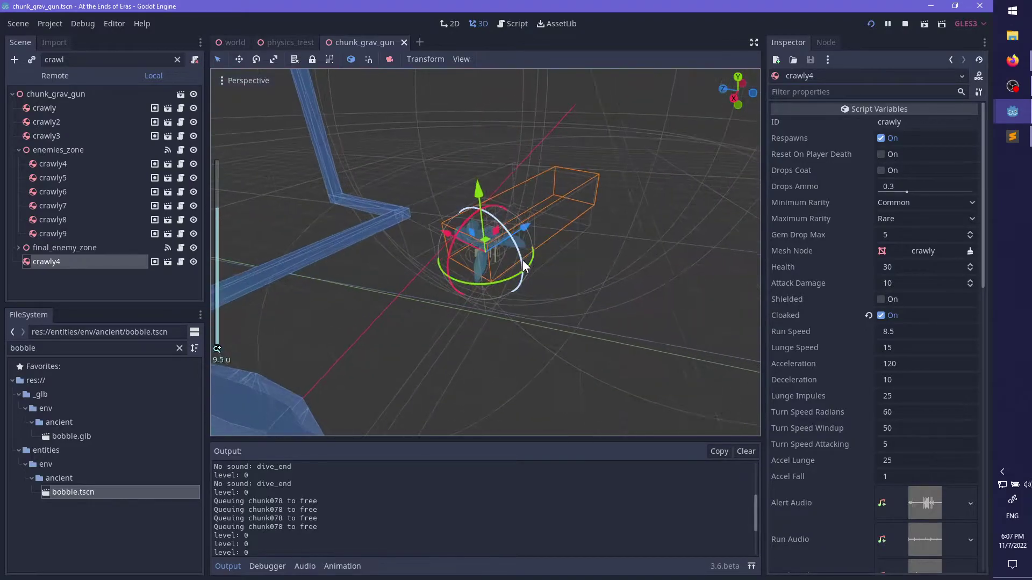
pyautogui.scroll(-9, 524, 227)
pyautogui.moveTo(523, 227); pyautogui.dragTo(588, 259, button='middle')
pyautogui.scroll(-5, 401, 232)
pyautogui.scroll(8, 588, 259)
pyautogui.moveTo(576, 244); pyautogui.dragTo(397, 256)
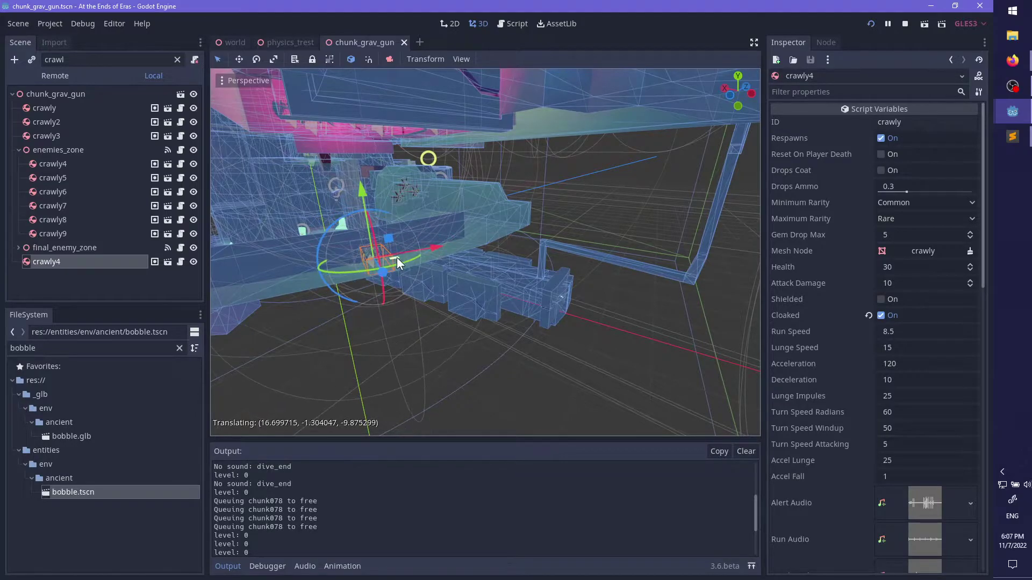
# - Fine-tune crawly4's placement sideways and in height inside the teal-lit corridor so it sits near the floor
pyautogui.press('f')
pyautogui.scroll(15, 469, 267)
pyautogui.moveTo(478, 274); pyautogui.dragTo(558, 278, button='middle')
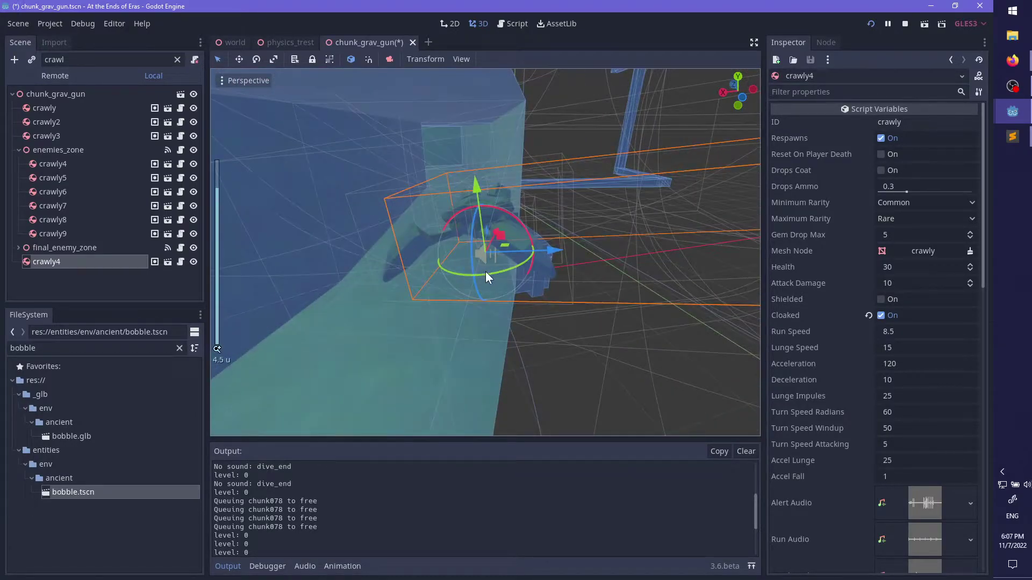
pyautogui.moveTo(485, 272); pyautogui.dragTo(575, 222, button='middle')
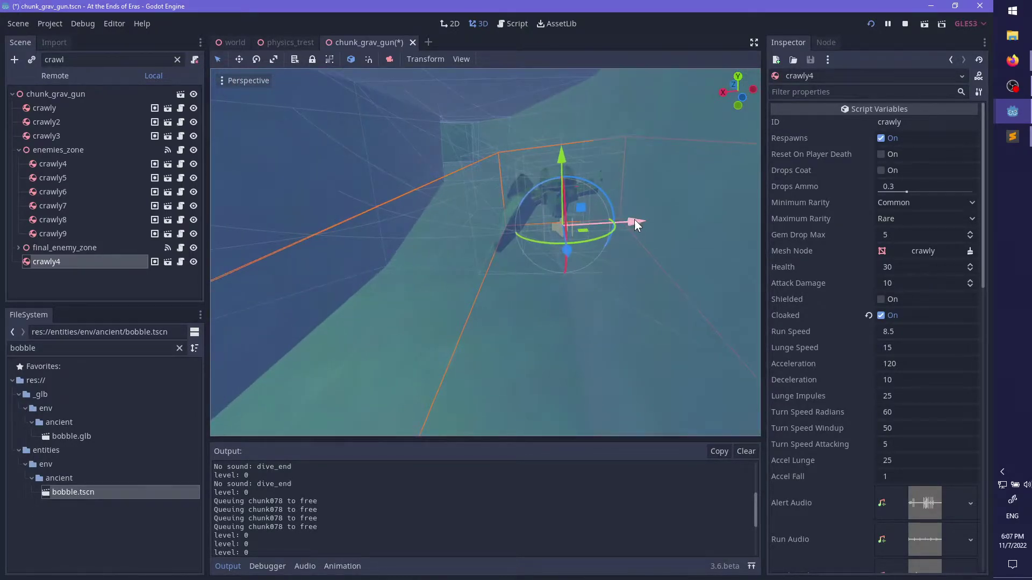
pyautogui.moveTo(518, 212); pyautogui.dragTo(521, 216)
pyautogui.moveTo(520, 216); pyautogui.dragTo(547, 194, button='middle')
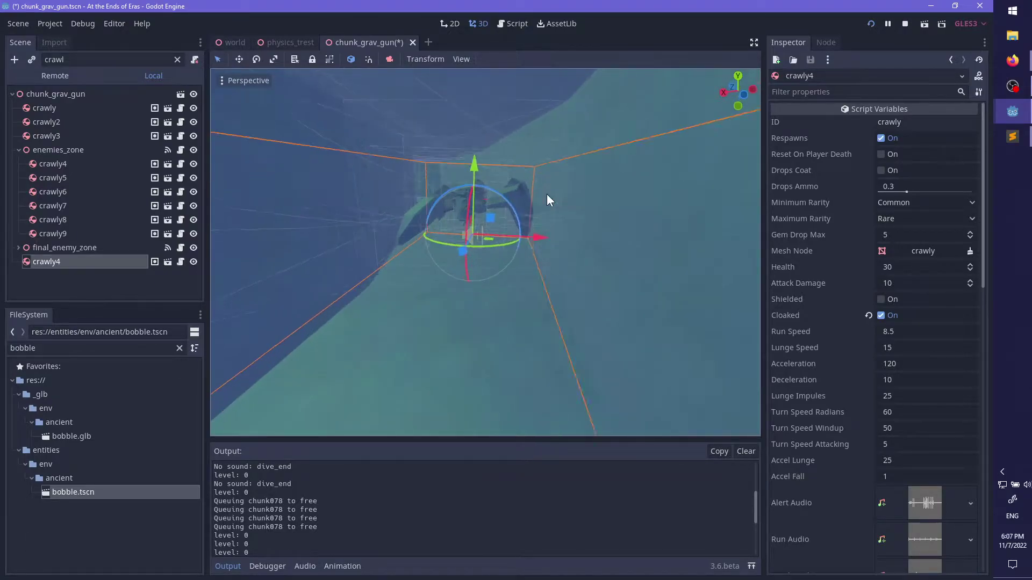
pyautogui.moveTo(473, 165); pyautogui.dragTo(473, 166)
pyautogui.moveTo(457, 256); pyautogui.dragTo(465, 254)
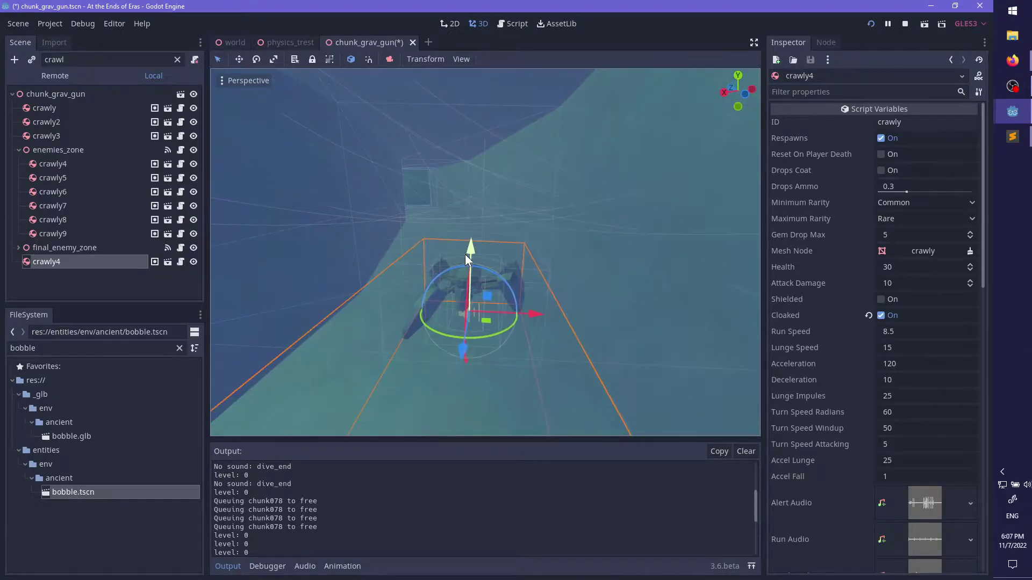
# - Save the chunk_grav_gun scene, switch back to the running game and resume play
pyautogui.hotkey('ctrl', 's')
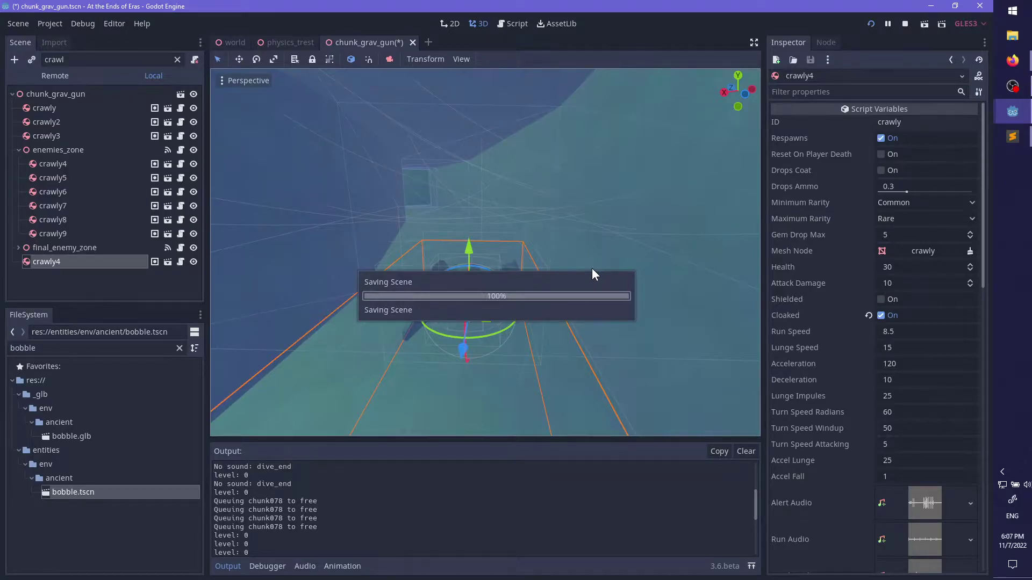
pyautogui.hotkey('alt', 'Tab')
pyautogui.press('Escape')
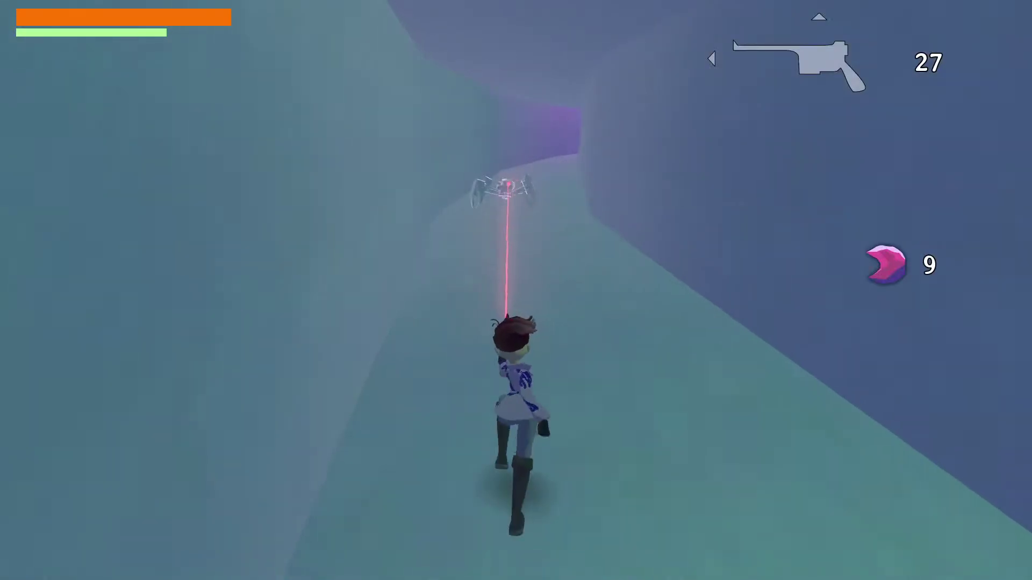
# - Run up to the cloaked crawly in the teal-lit passage, attack it with a jump and collect its gem
pyautogui.press('w')
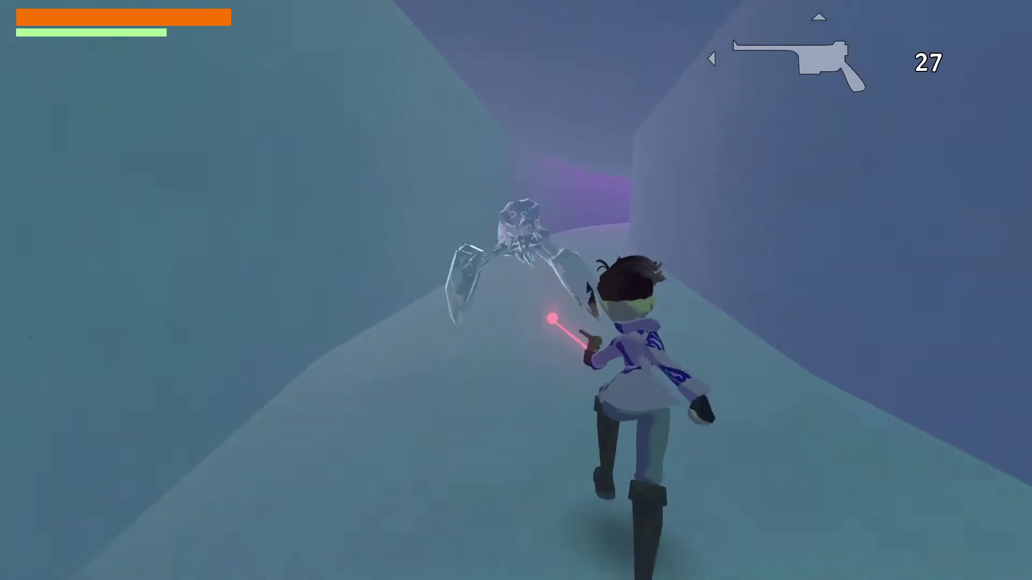
pyautogui.press('w')
pyautogui.press('space')
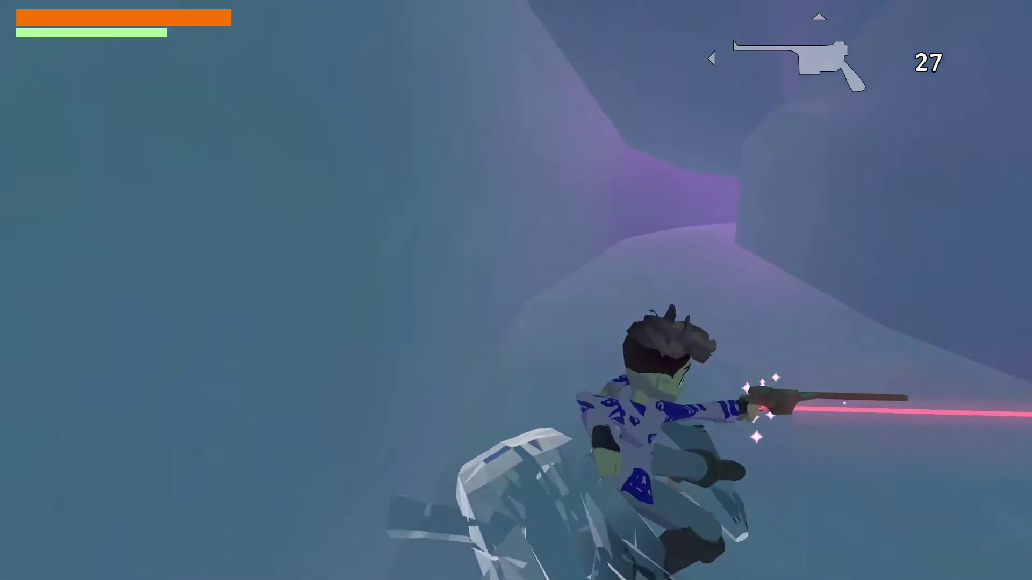
pyautogui.press('w')
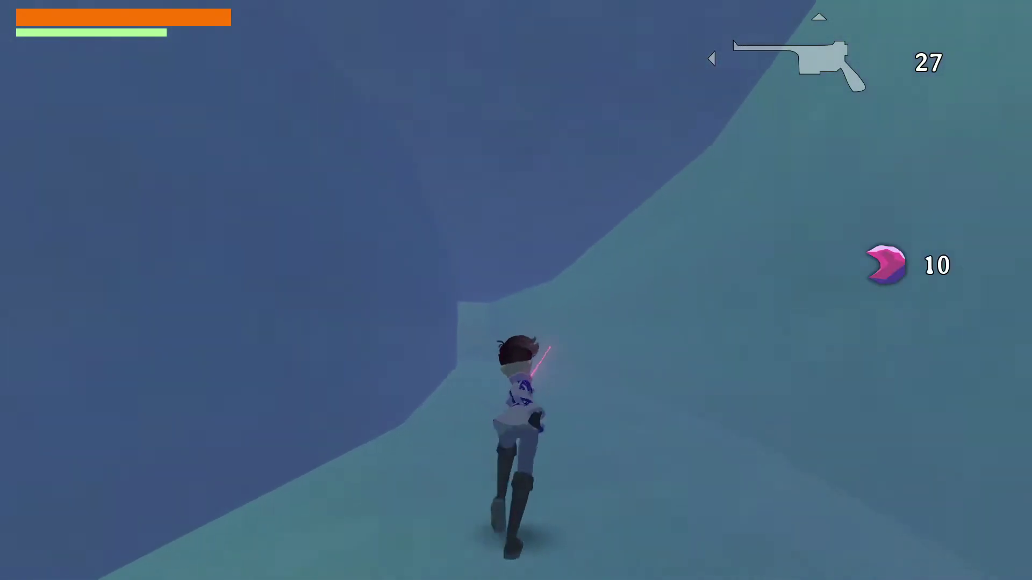
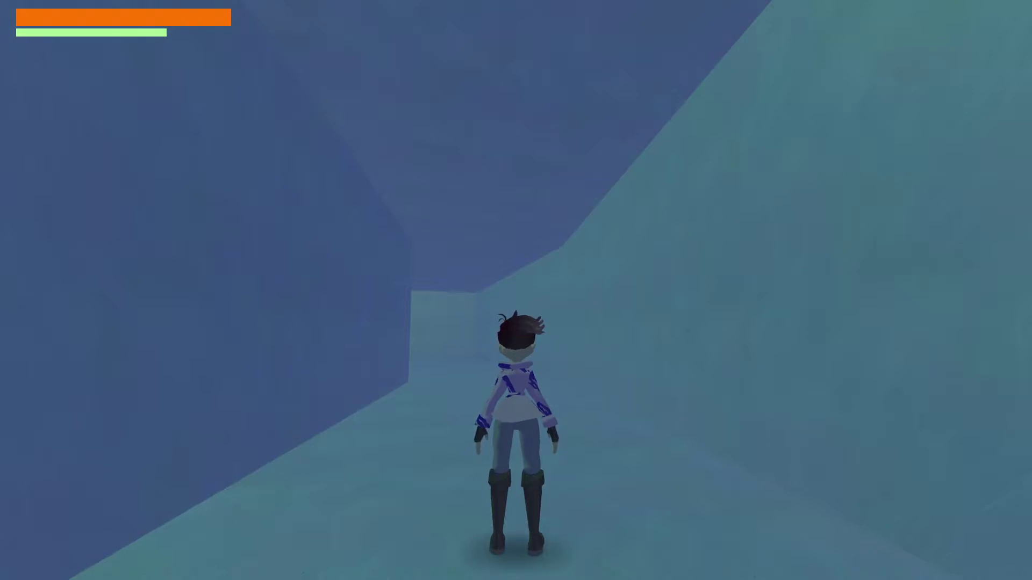
# - Run through the teal-lit passage and the winged creatures' chamber, jumping up toward the opening of the far passage
pyautogui.press('w')
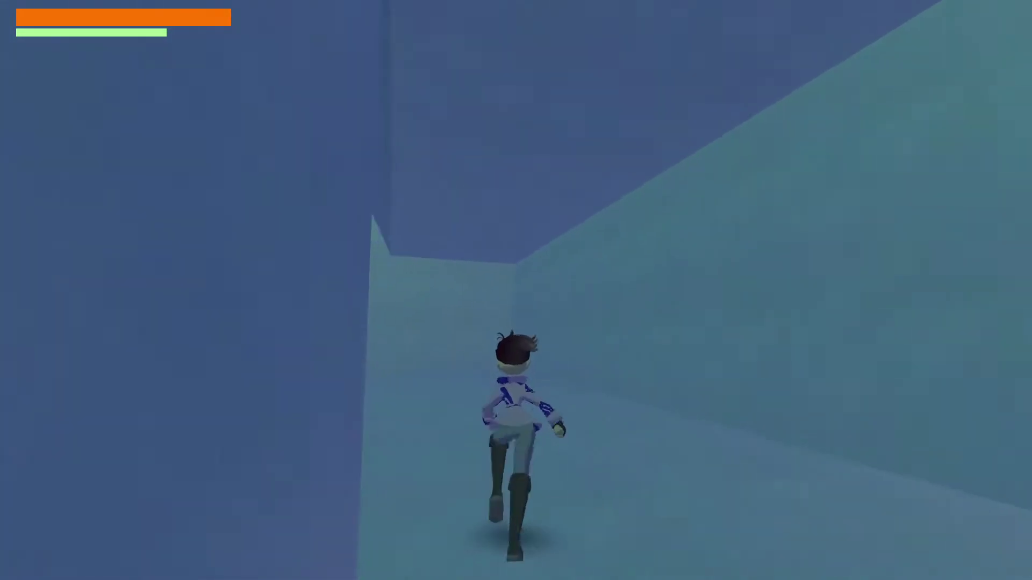
pyautogui.press('w')
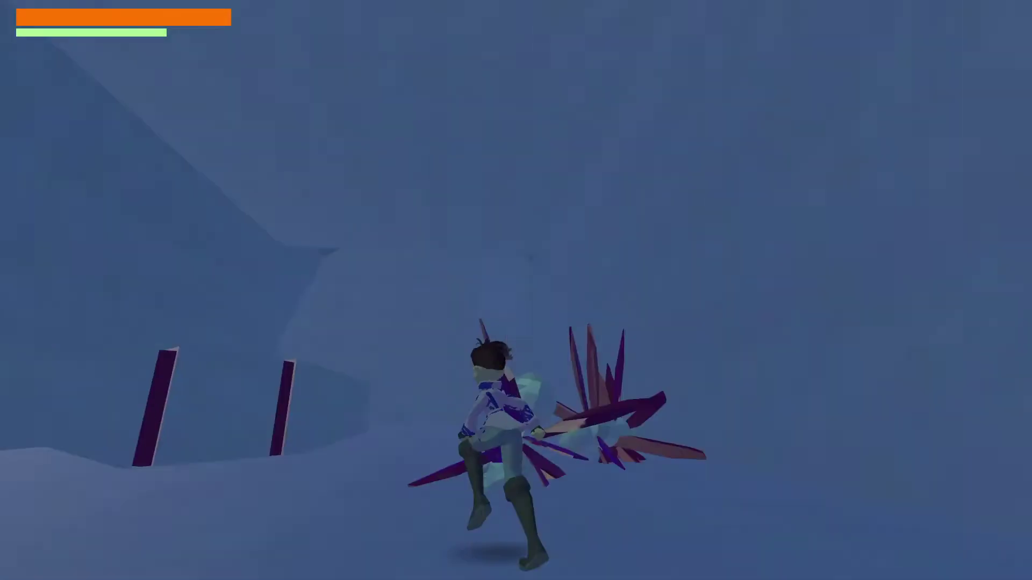
pyautogui.press('w')
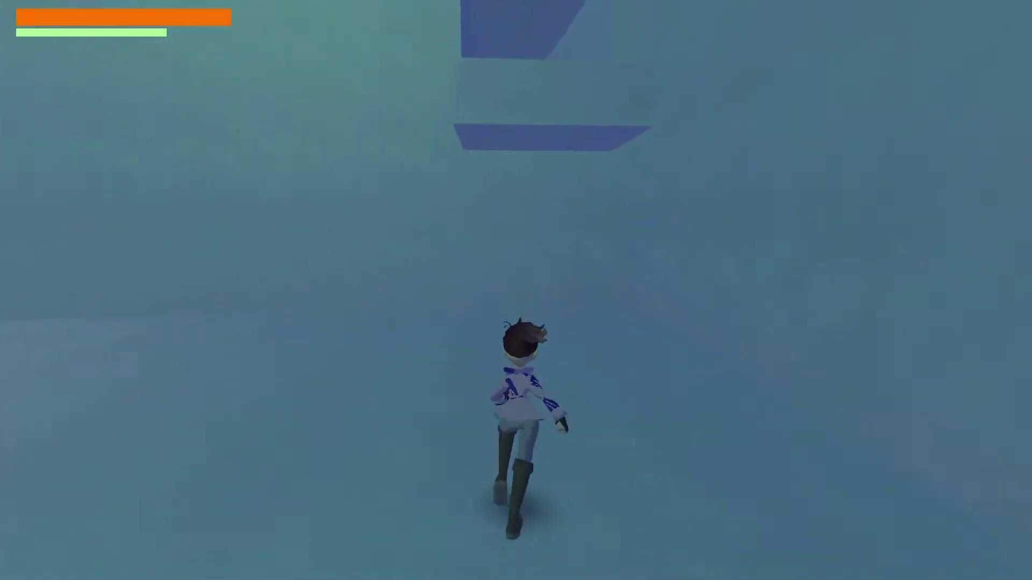
pyautogui.press('space')
pyautogui.press('w')
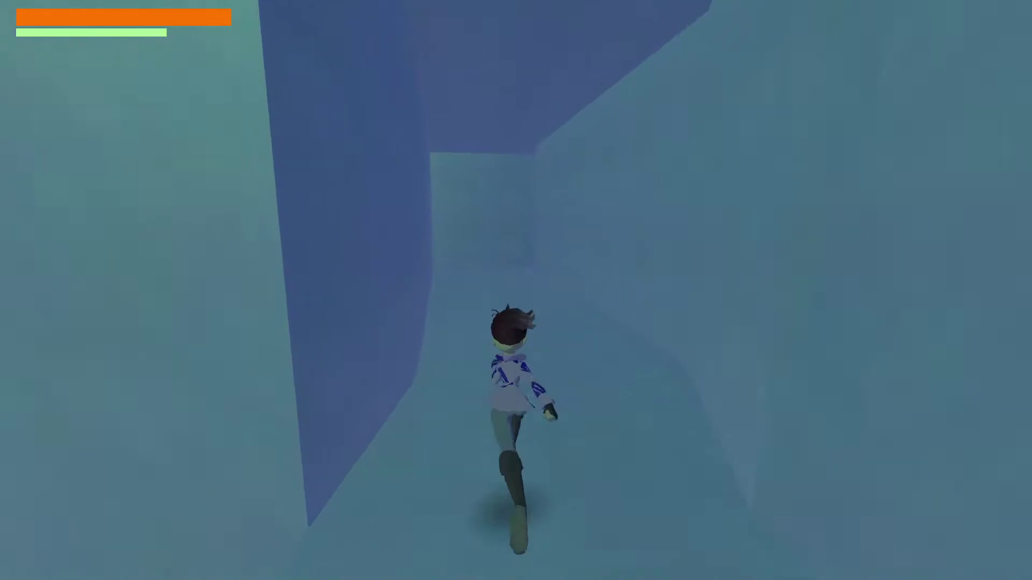
# - Follow the winding blue passage into the large square room and collect the small winged item
pyautogui.press('w')
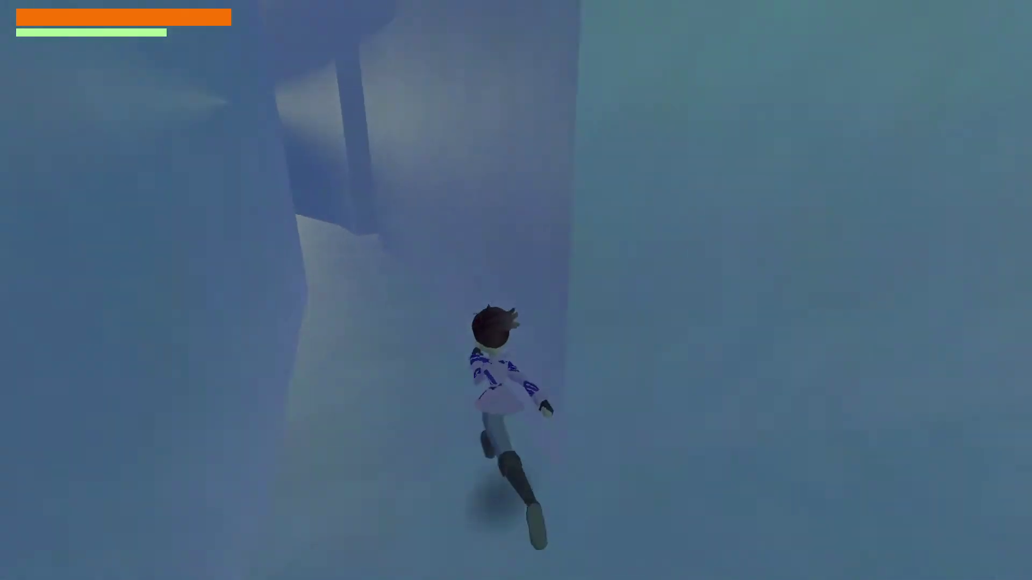
pyautogui.press('w')
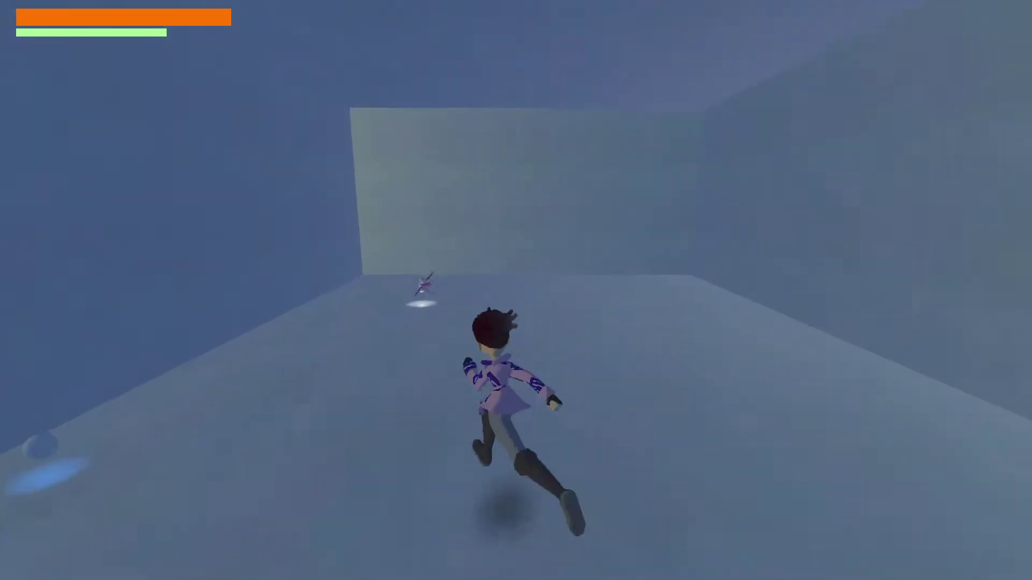
pyautogui.press('w')
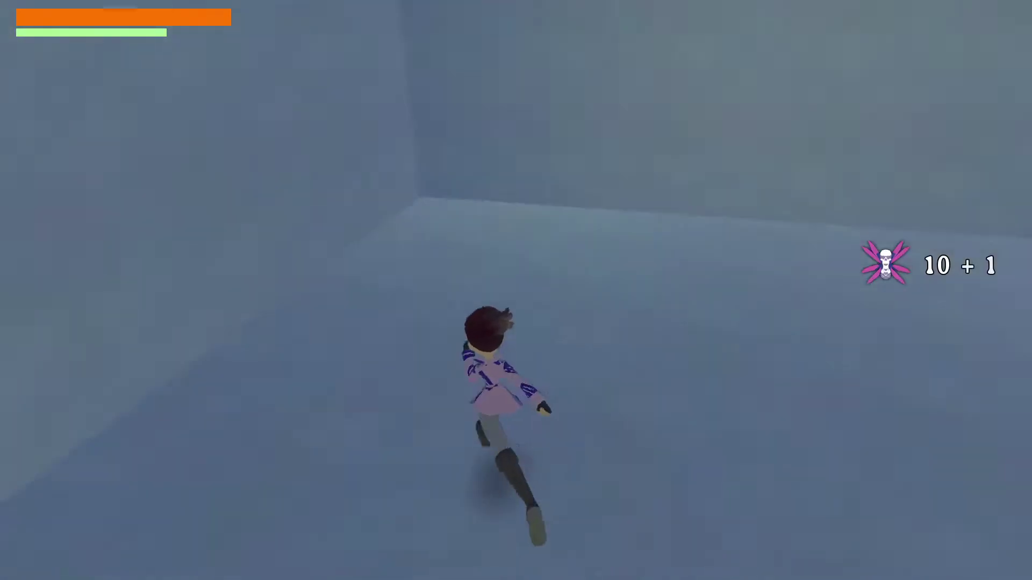
# - Run through the pale-lit corridor into the room with the circular block ring and collect another winged item
pyautogui.press('w')
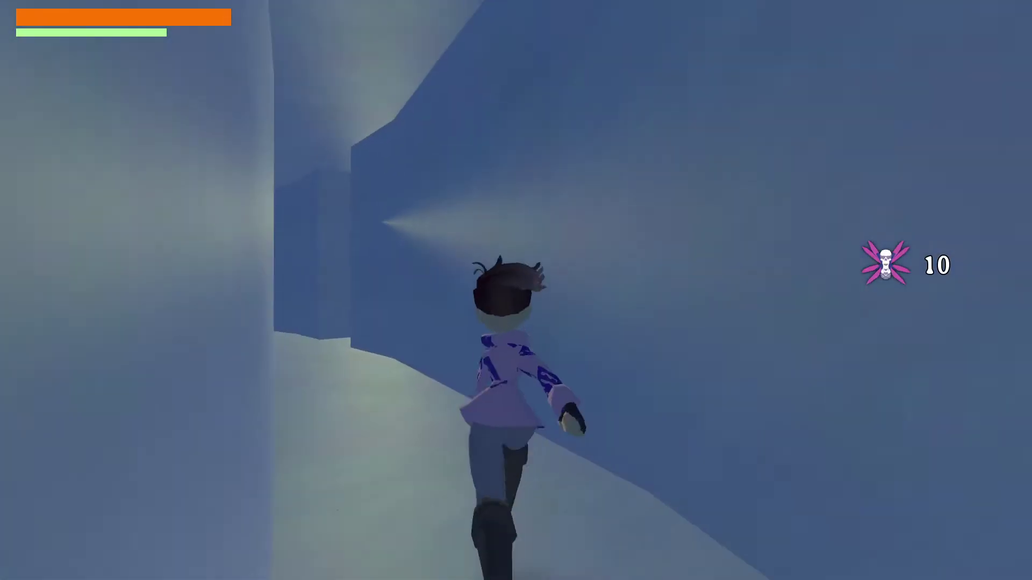
pyautogui.press('w')
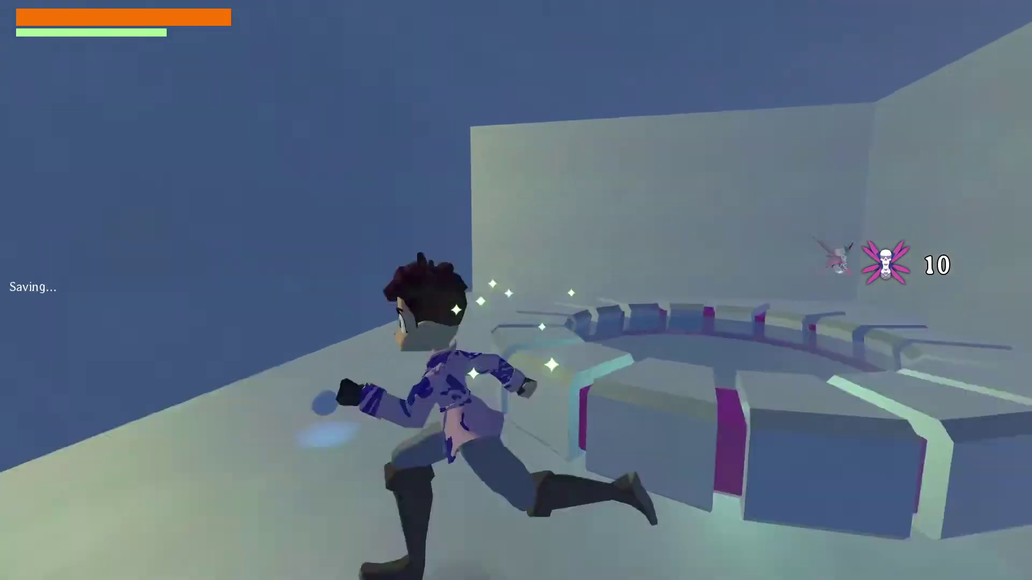
pyautogui.press('w')
pyautogui.press('space')
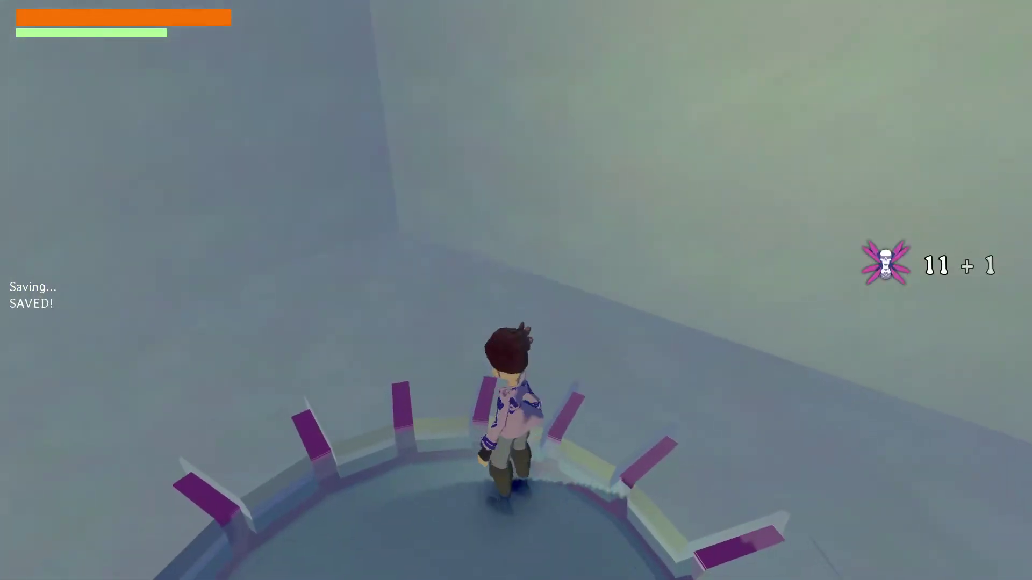
# - Jump around the purple-striped blocks on the rim of the circular ring
pyautogui.press('space')
pyautogui.press('s')
pyautogui.press('space')
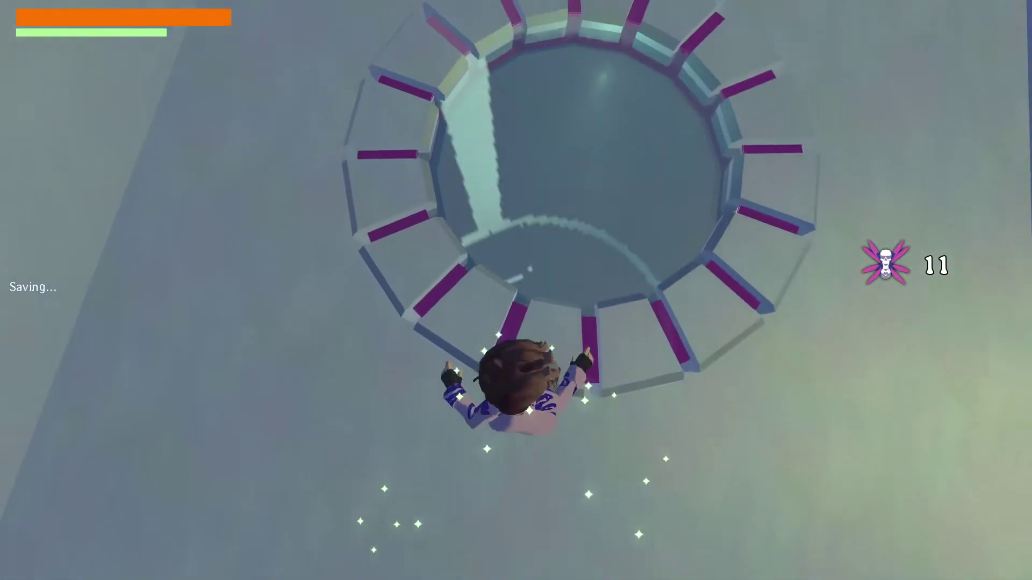
pyautogui.press('d')
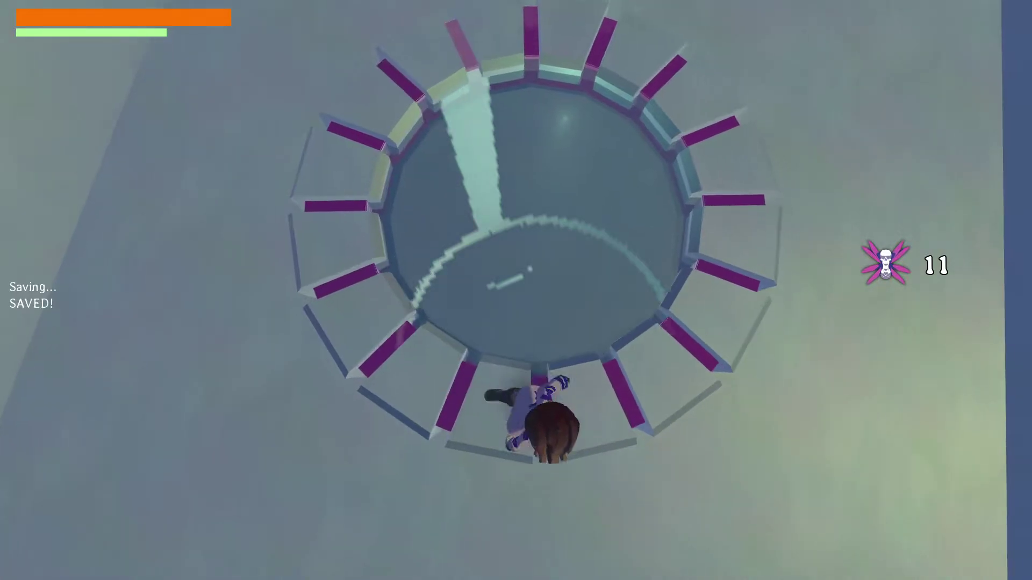
# - Circle the rim of the block ring, leave it, and run around the blue wall to the wide purple window
pyautogui.press('a')
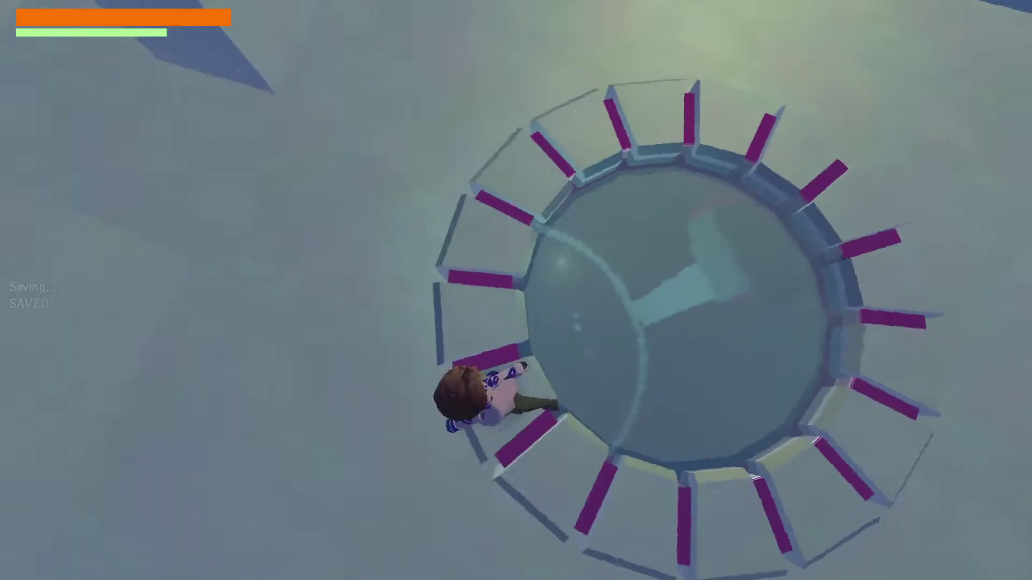
pyautogui.press('d')
pyautogui.press('w')
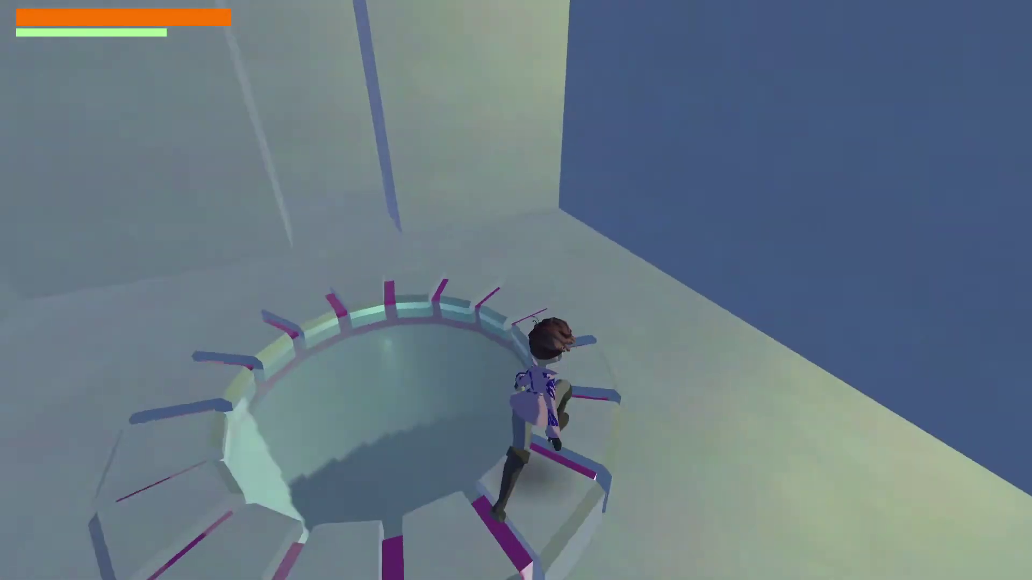
pyautogui.press('w')
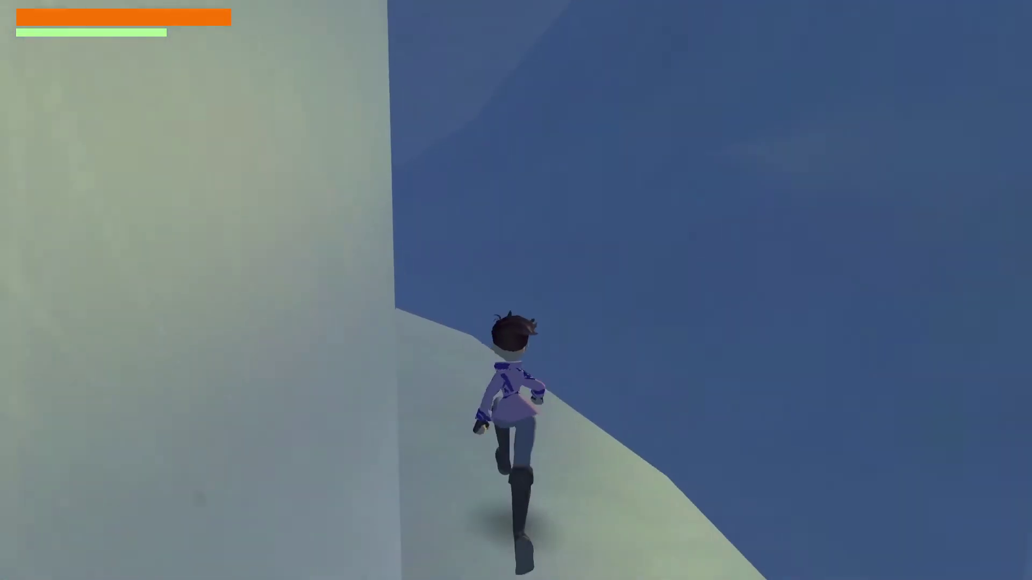
pyautogui.press('w')
pyautogui.press('w')
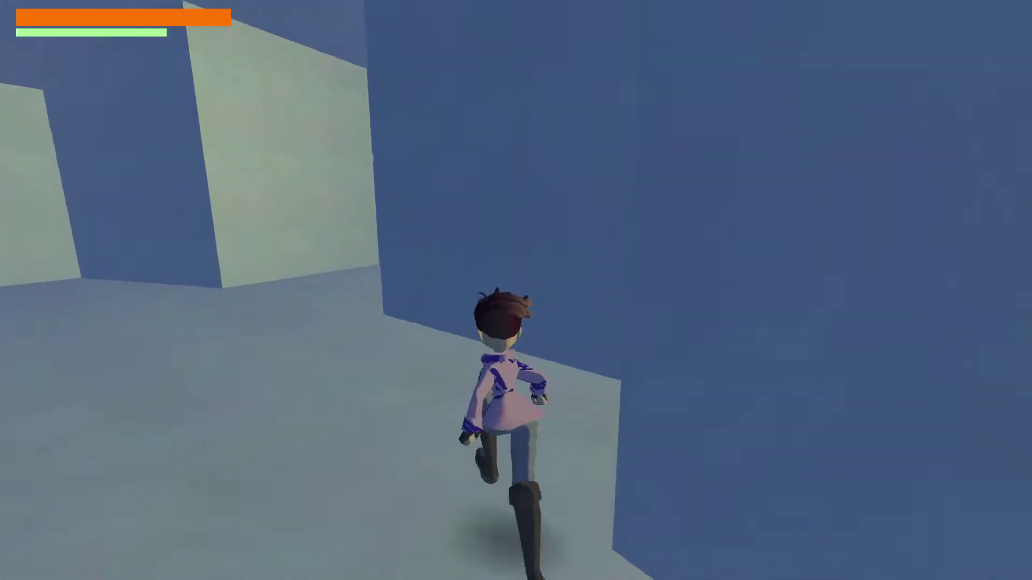
pyautogui.press('w')
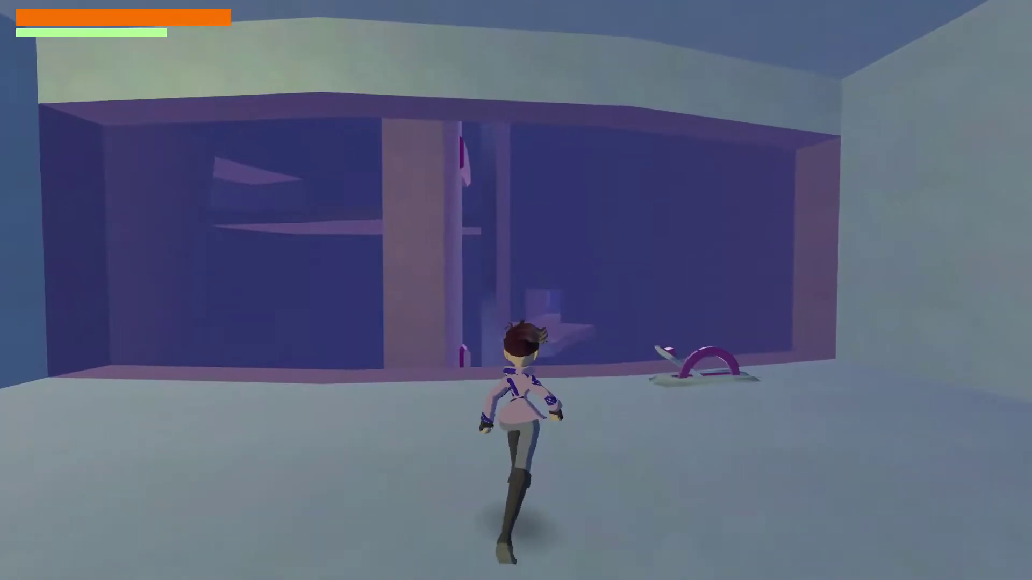
pyautogui.press('w')
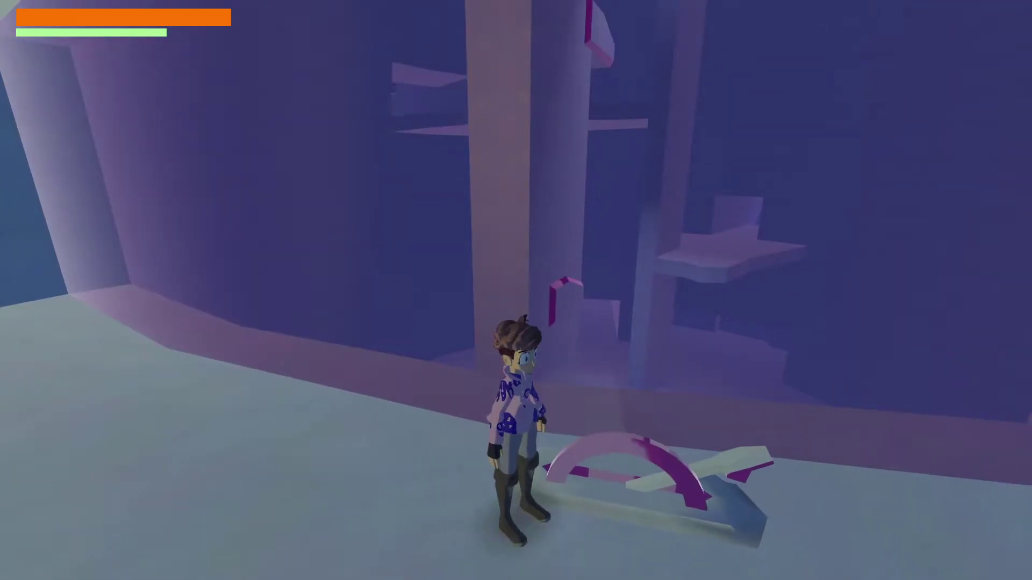
# - Flip the semicircular purple lever in front of the window while moving around it
pyautogui.press('w')
pyautogui.press('a')
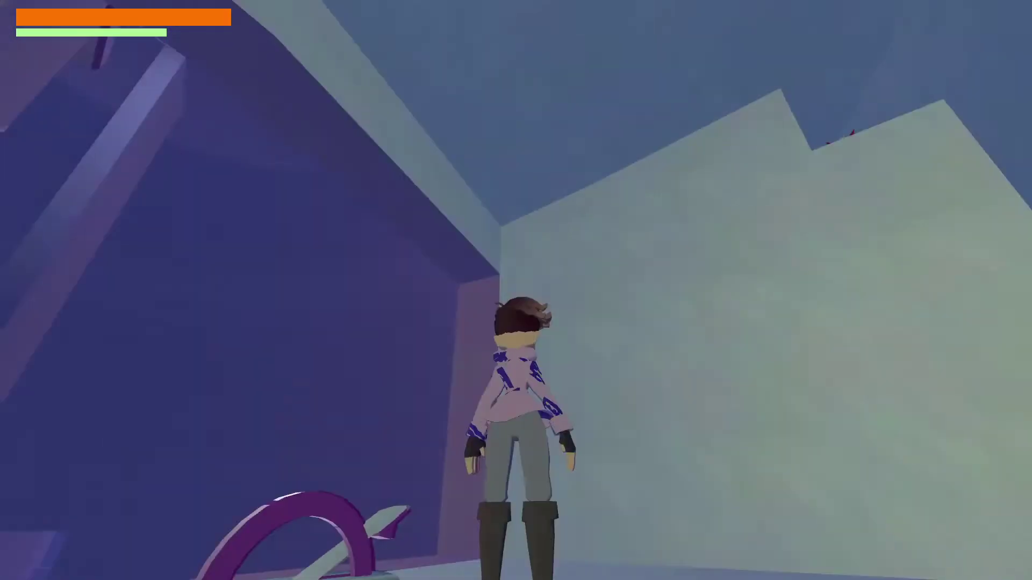
pyautogui.press('d')
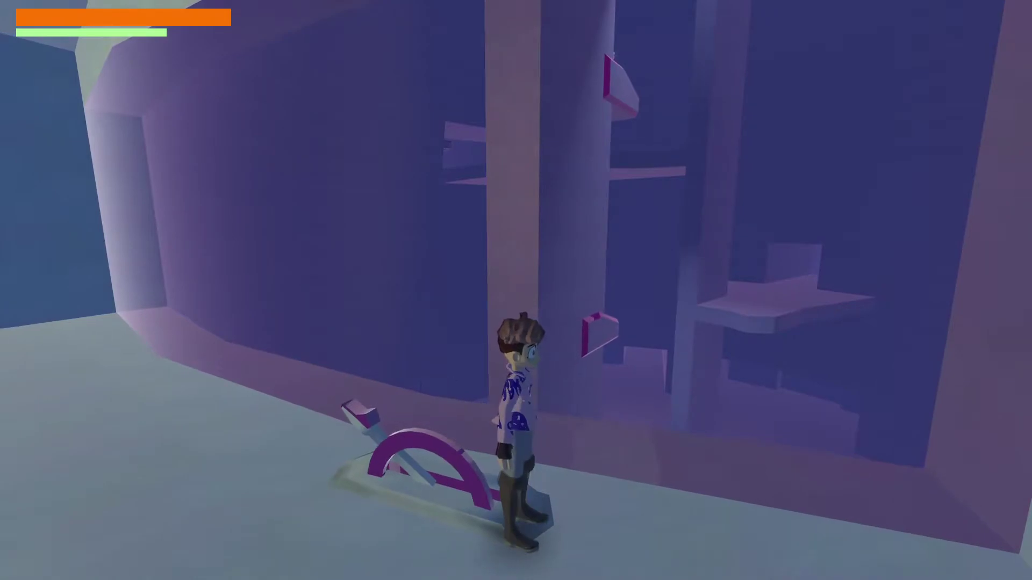
pyautogui.press('w')
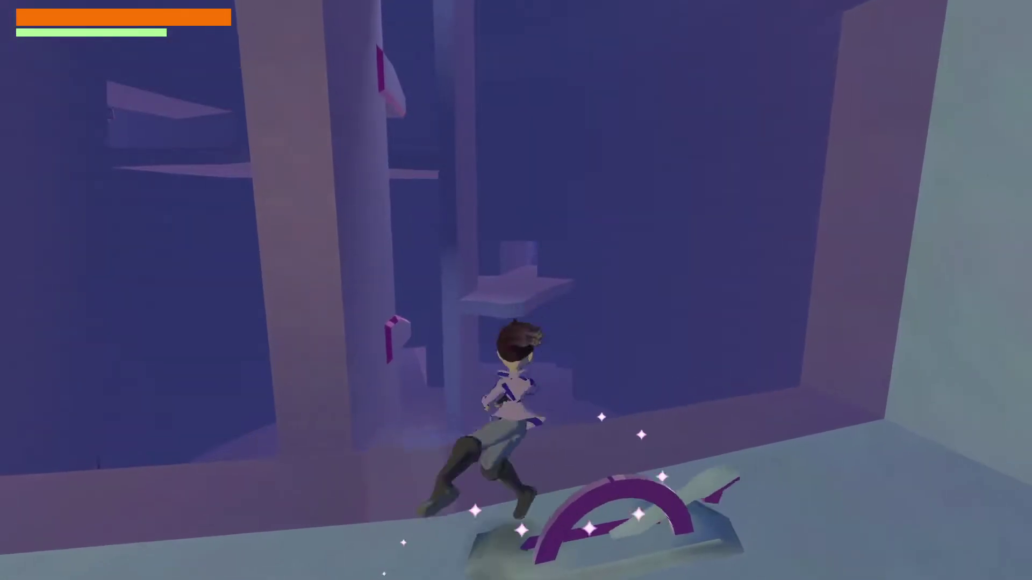
pyautogui.press('s')
pyautogui.press('d')
pyautogui.press('s')
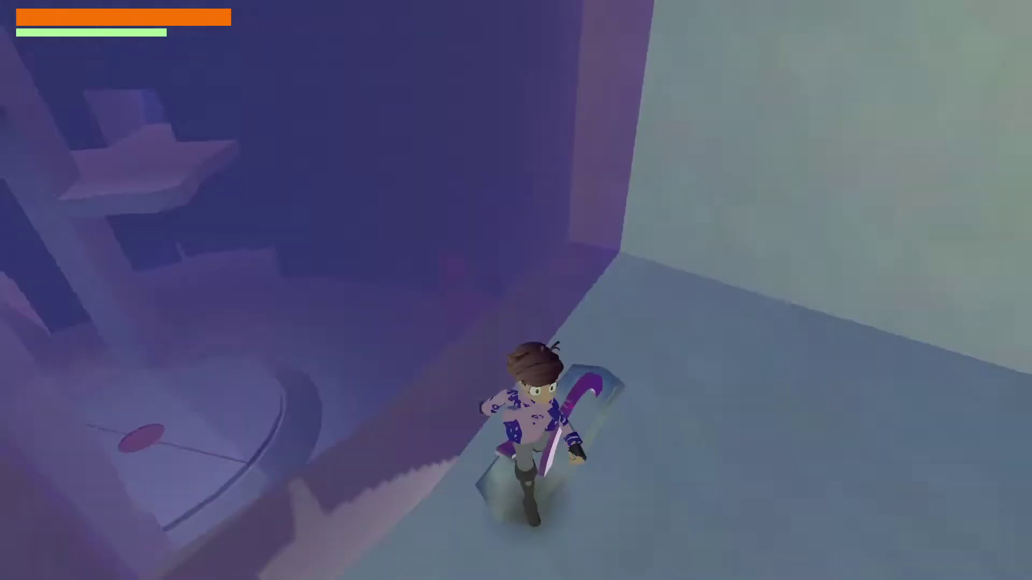
# - Run back and forth across the purple lever to toggle it again, stopping beside the window
pyautogui.press('w')
pyautogui.press('d')
pyautogui.press('a')
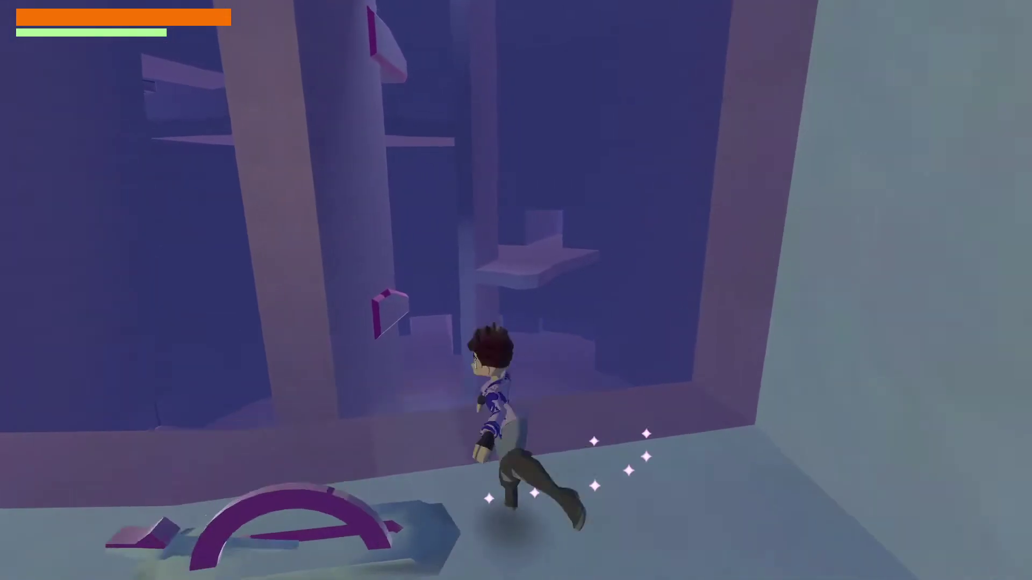
pyautogui.press('d')
pyautogui.press('a')
pyautogui.press('w')
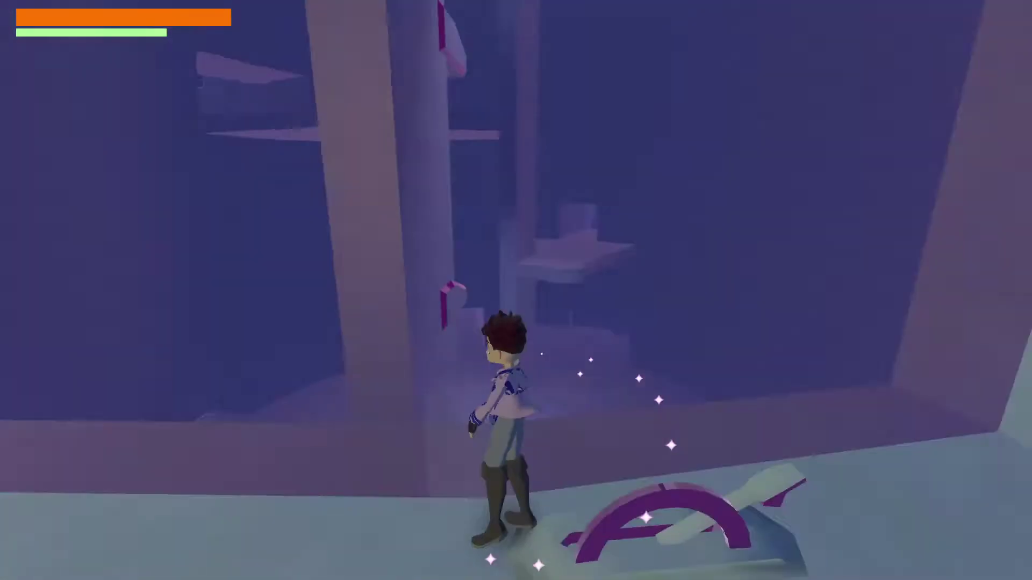
pyautogui.press('s')
pyautogui.press('d')
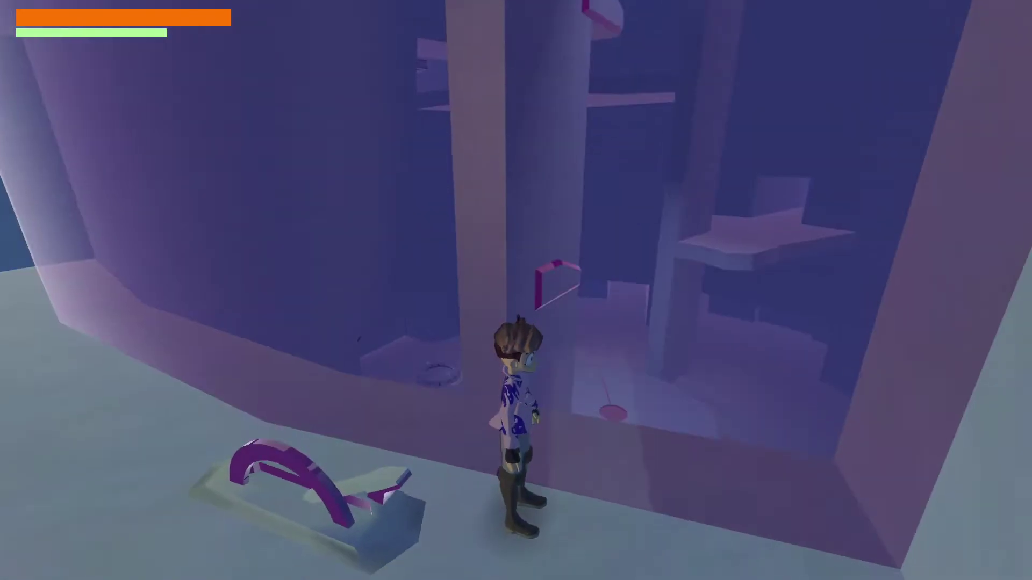
# - Collect the winged items among the blue walls, and run through the pale hall onto the large round platform
pyautogui.press('space')
pyautogui.press('w')
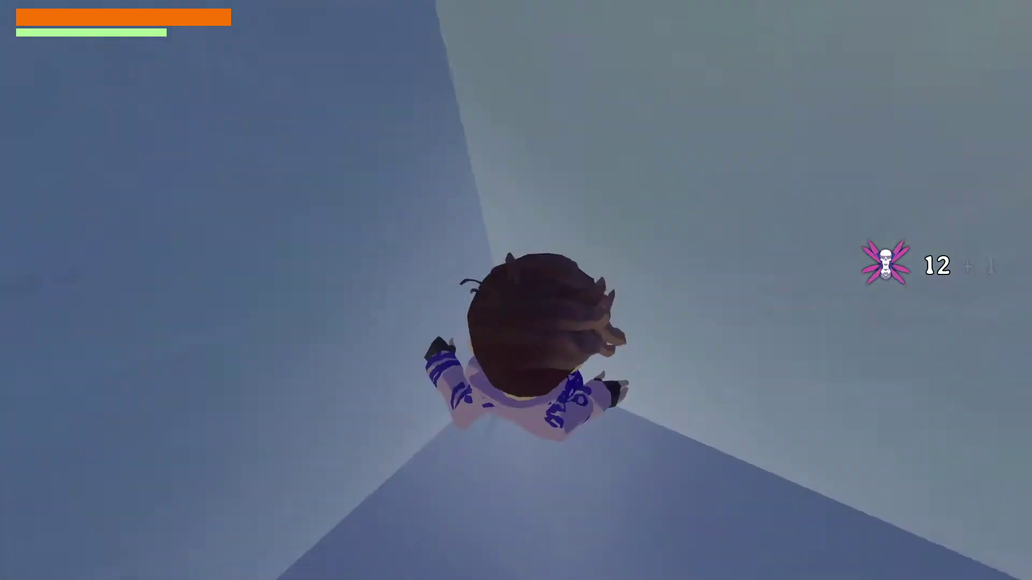
pyautogui.press('w')
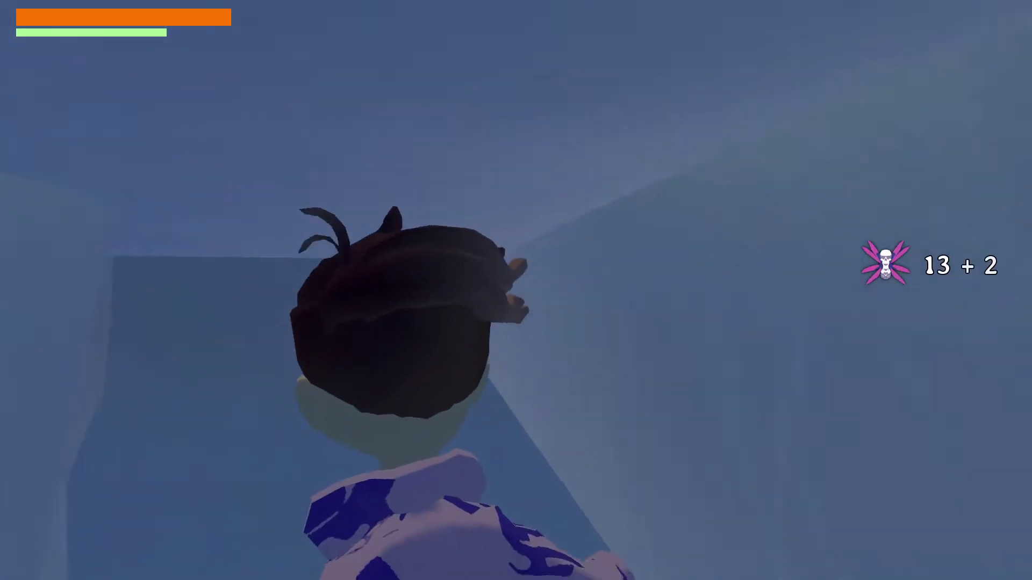
pyautogui.press('w')
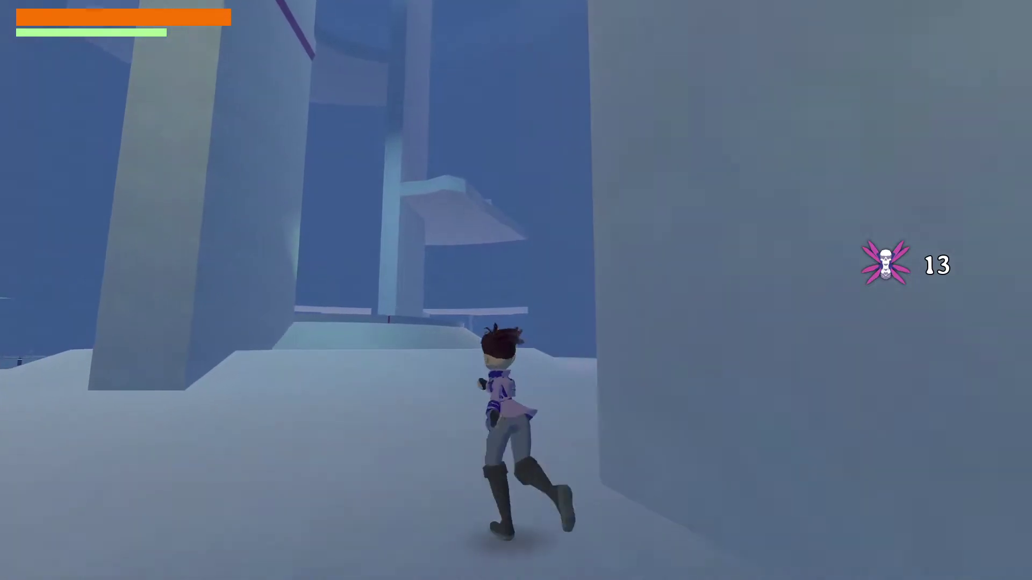
pyautogui.press('w')
pyautogui.press('w')
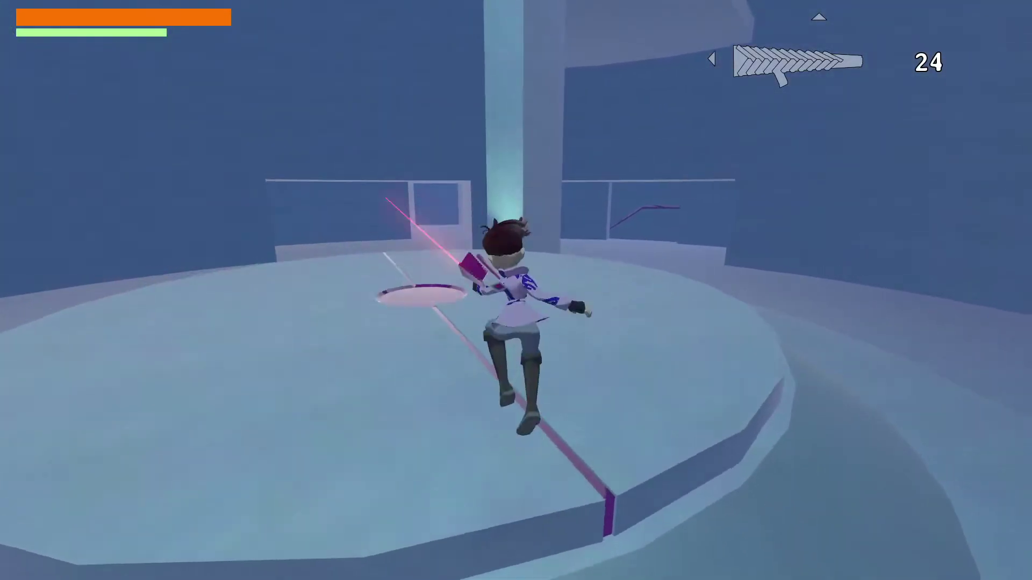
# - Fire the ribbed gun on the round platform and jump to collect the winged items near the magenta-edged block
pyautogui.click(516, 291)
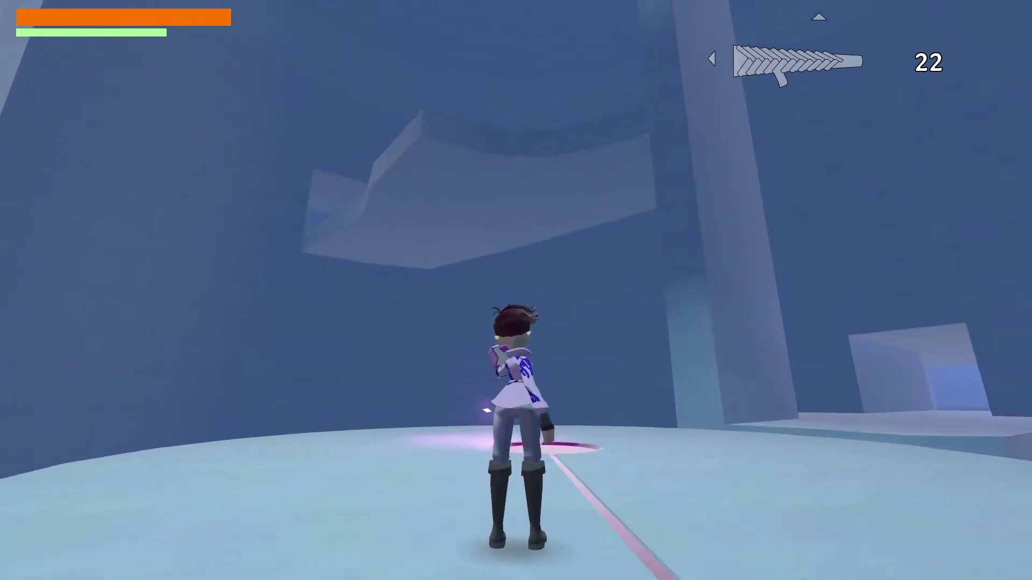
pyautogui.press('w')
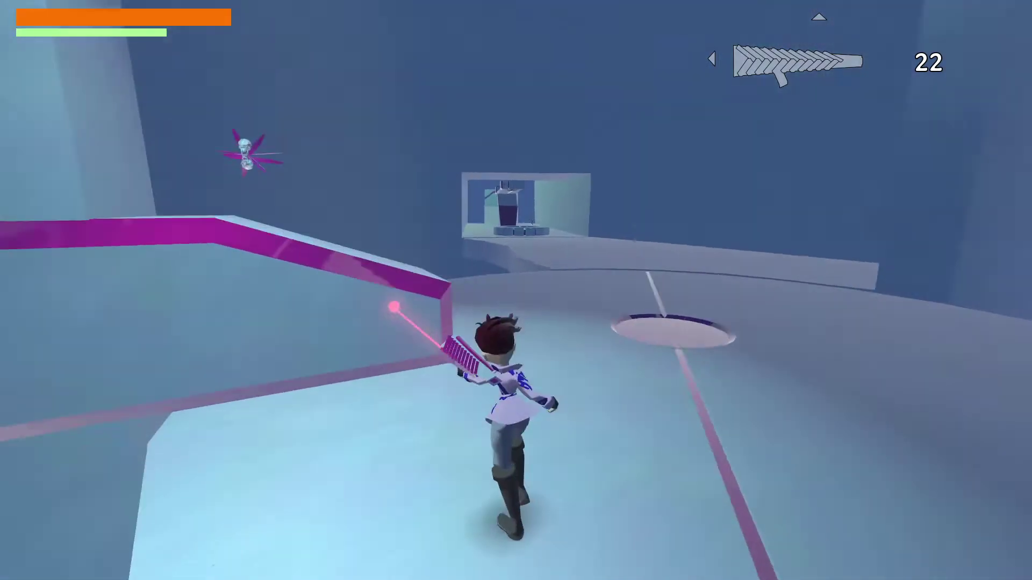
pyautogui.press('w')
pyautogui.press('space')
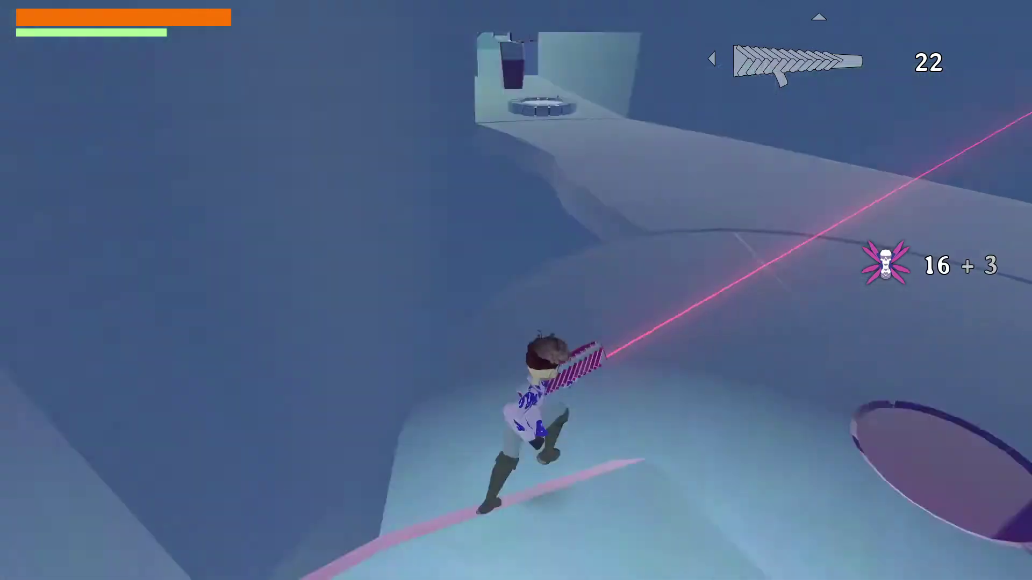
# - Run across the ledge into the teal corridor and collect the winged item at the circular block ring
pyautogui.press('w')
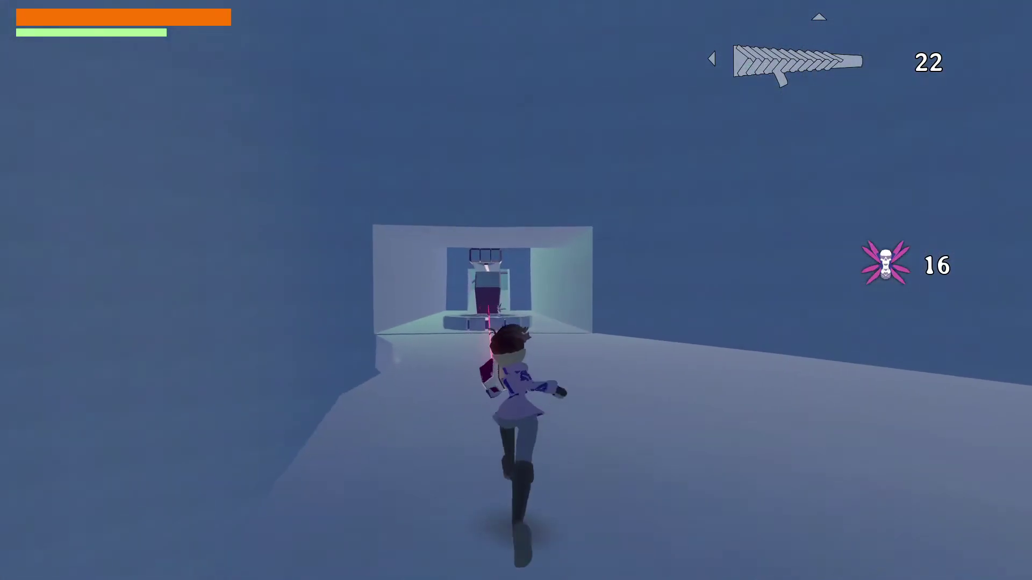
pyautogui.press('w')
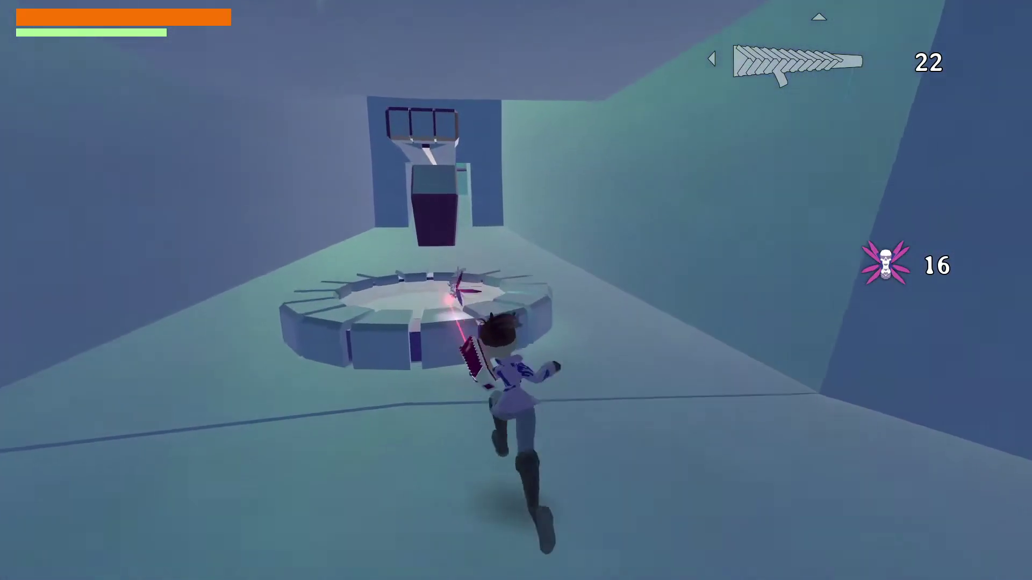
pyautogui.press('w')
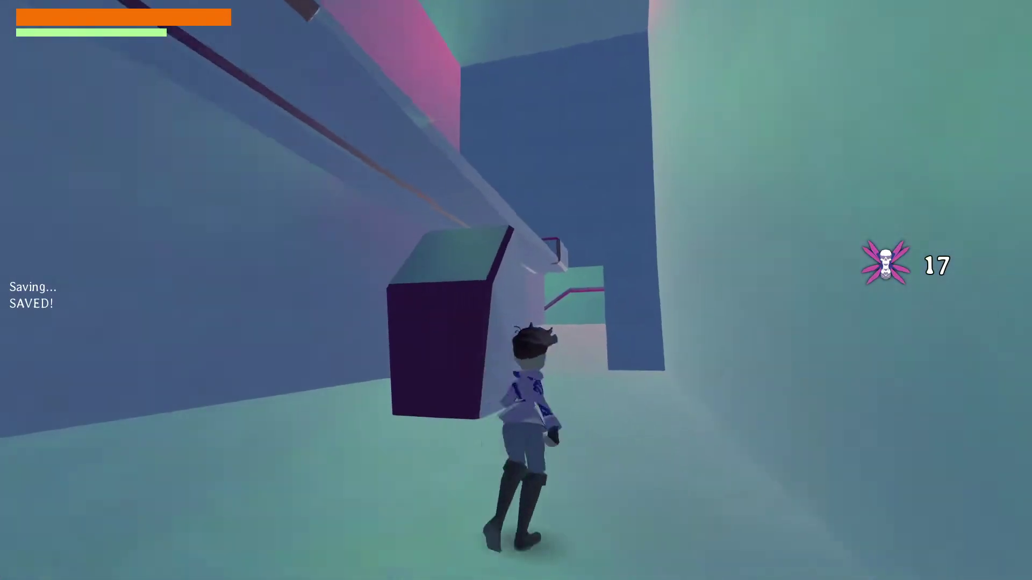
# - Look back beneath the overhead beam, and run through the doorway to the teal wall with the magenta rail
pyautogui.press('s')
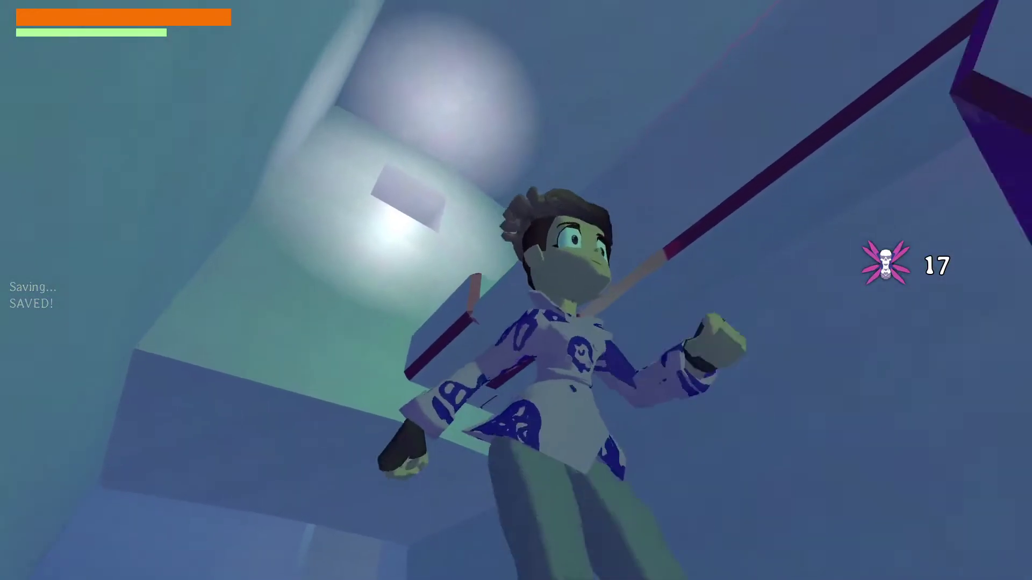
pyautogui.press('w')
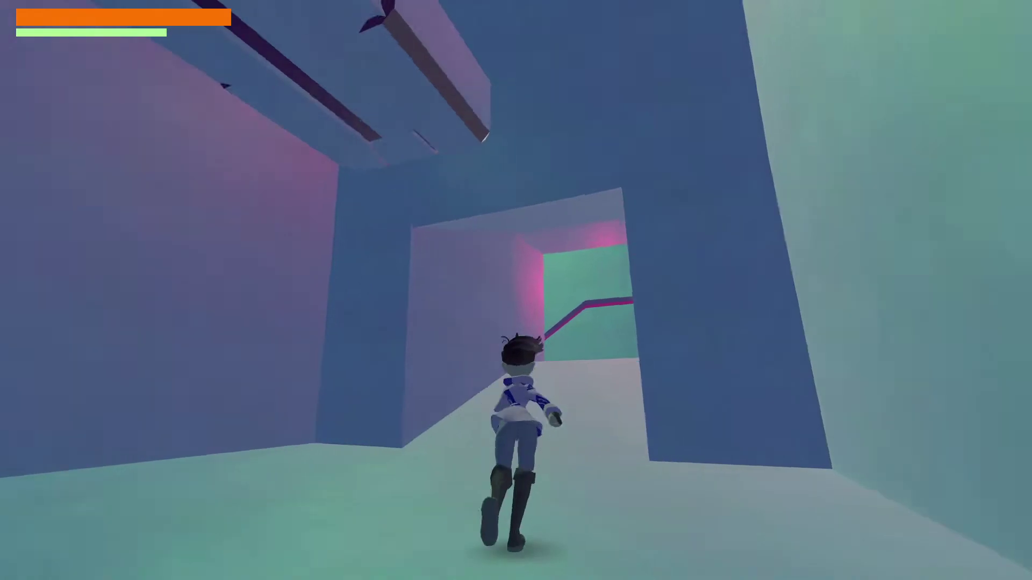
pyautogui.press('w')
pyautogui.press('w')
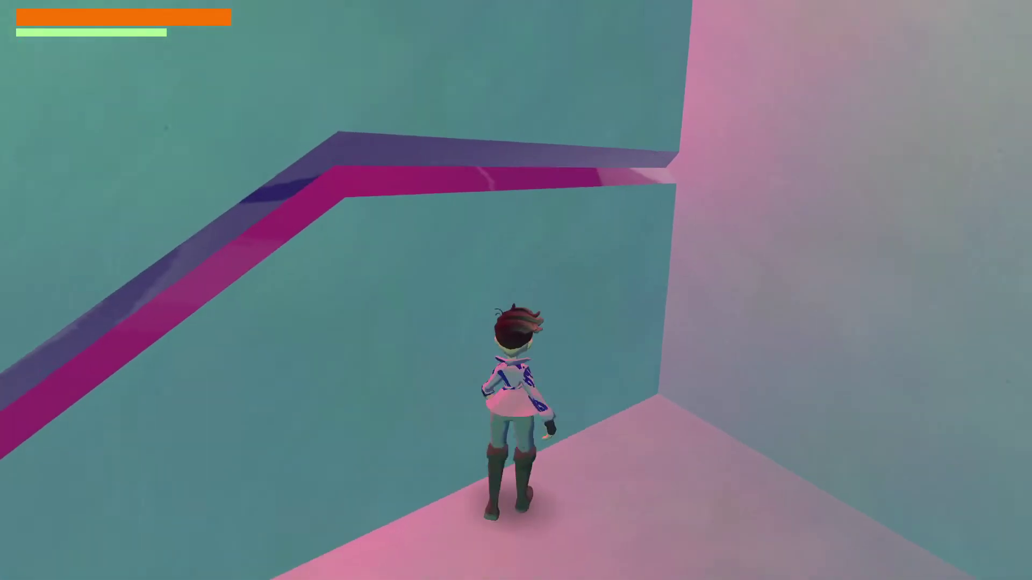
# - Get onto the raised beam, fire the ribbed gun along it, and run to its far end below the square opening
pyautogui.press('space')
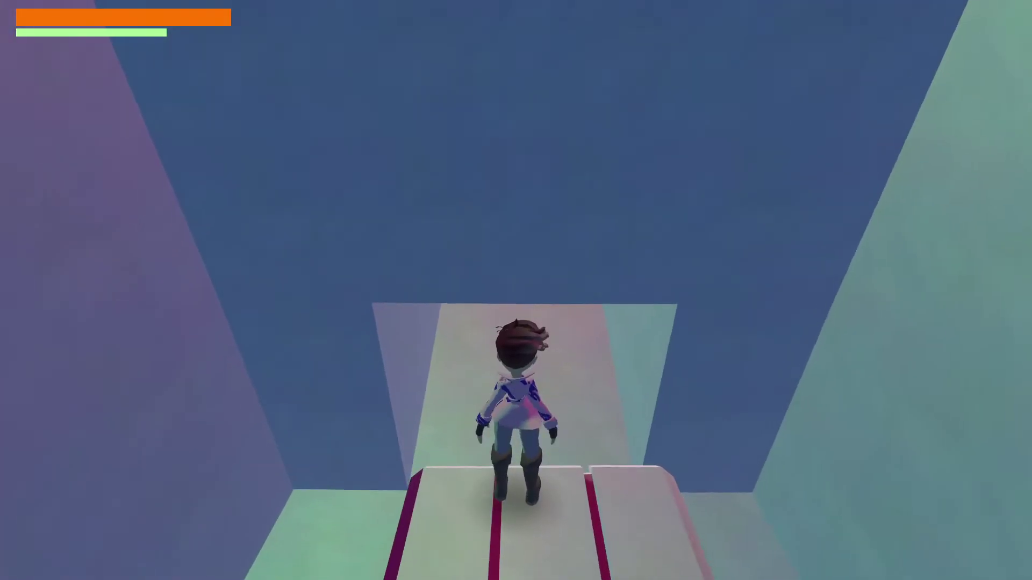
pyautogui.press('s')
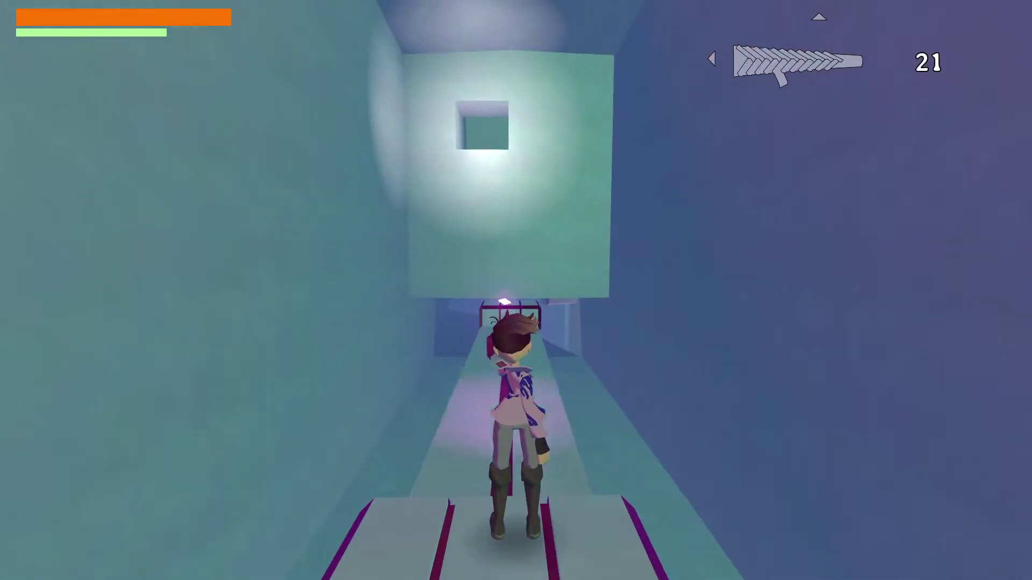
pyautogui.press('w')
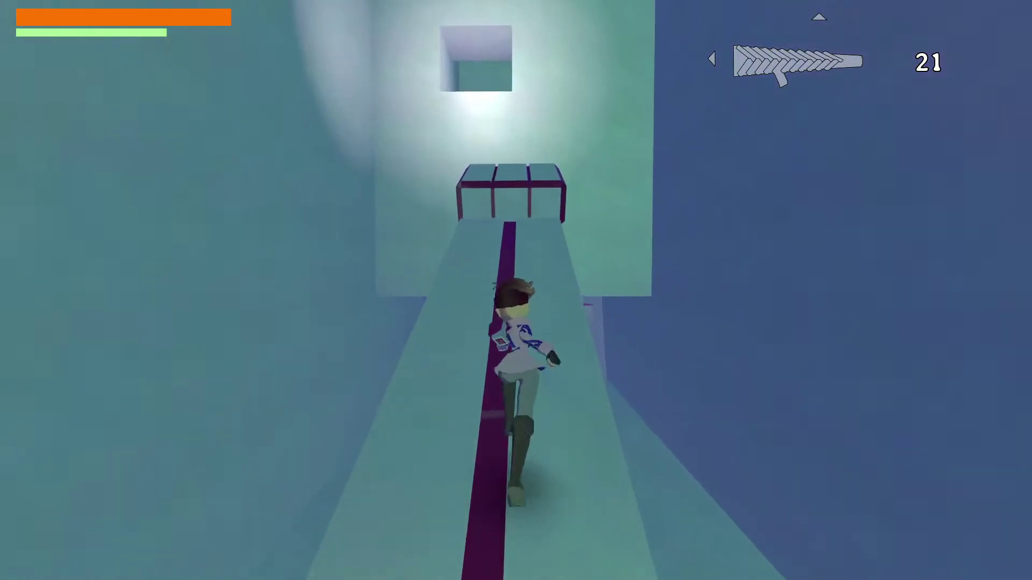
pyautogui.press('space')
pyautogui.press('space')
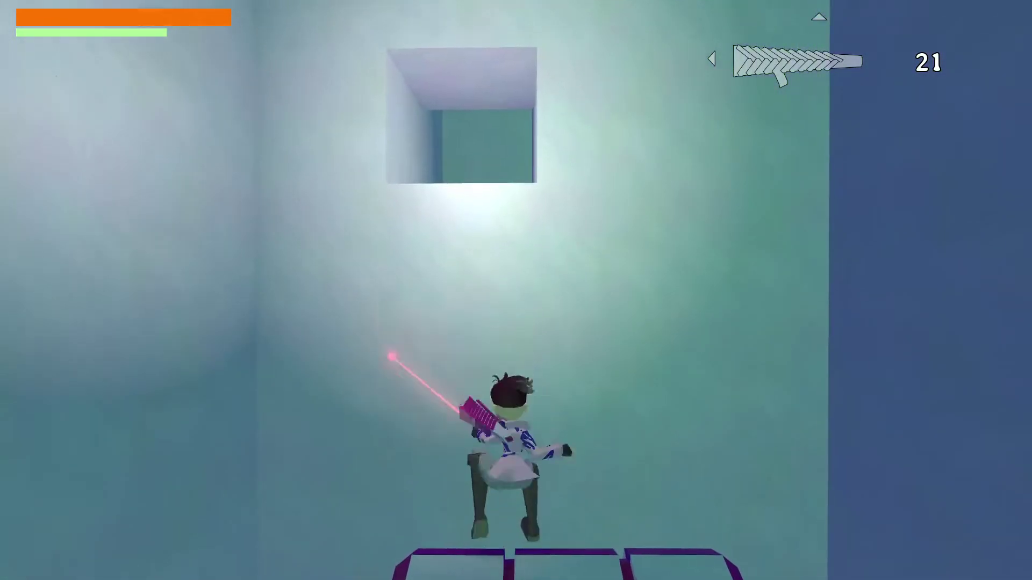
# - Jump repeatedly from the beam's end along the lit wall with the square opening
pyautogui.press('w')
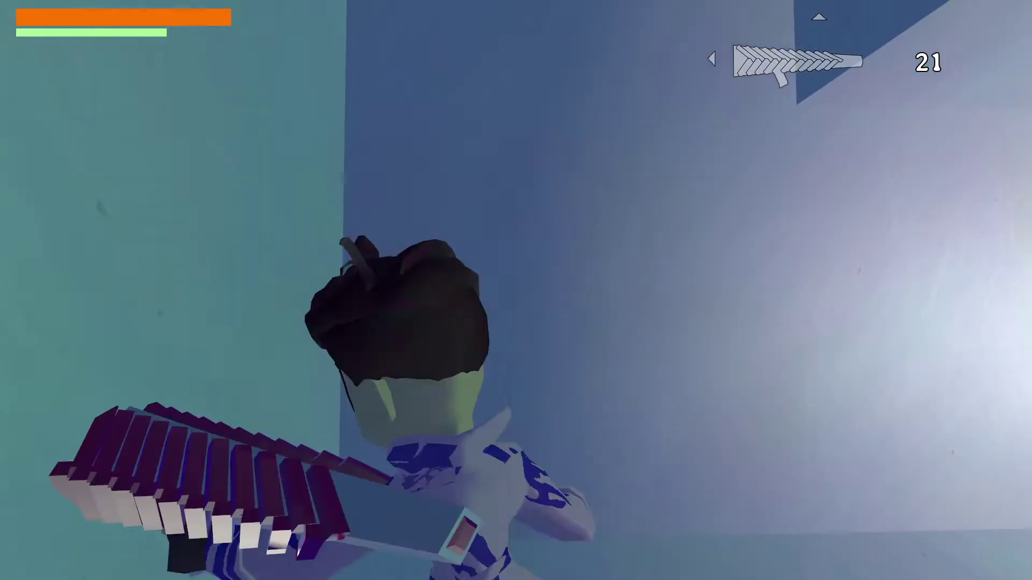
pyautogui.press('space')
pyautogui.press('space')
pyautogui.press('space')
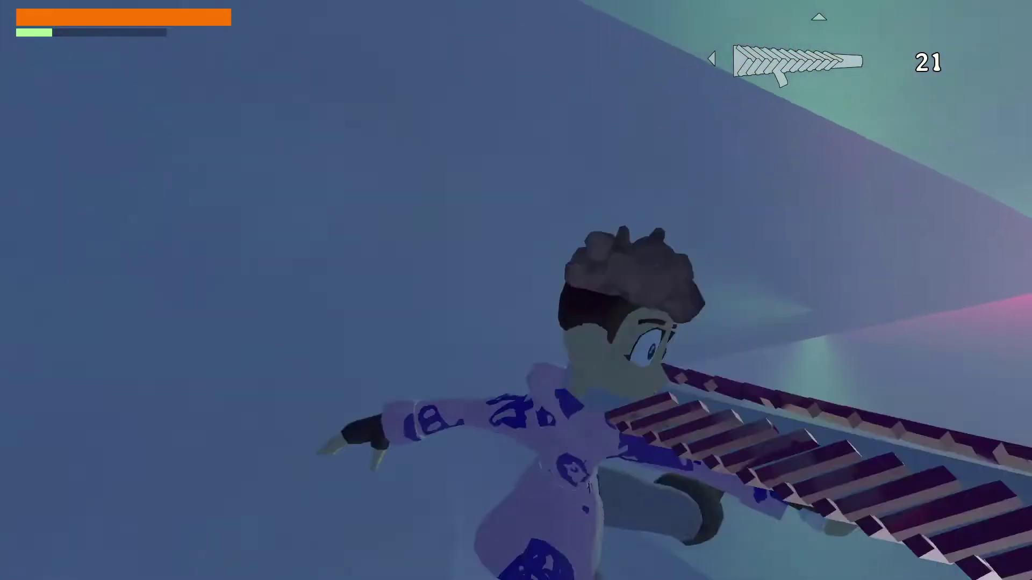
# - Run through the pink-floored passage into the pink room of skeletal winged creatures and switch to the pistol
pyautogui.press('w')
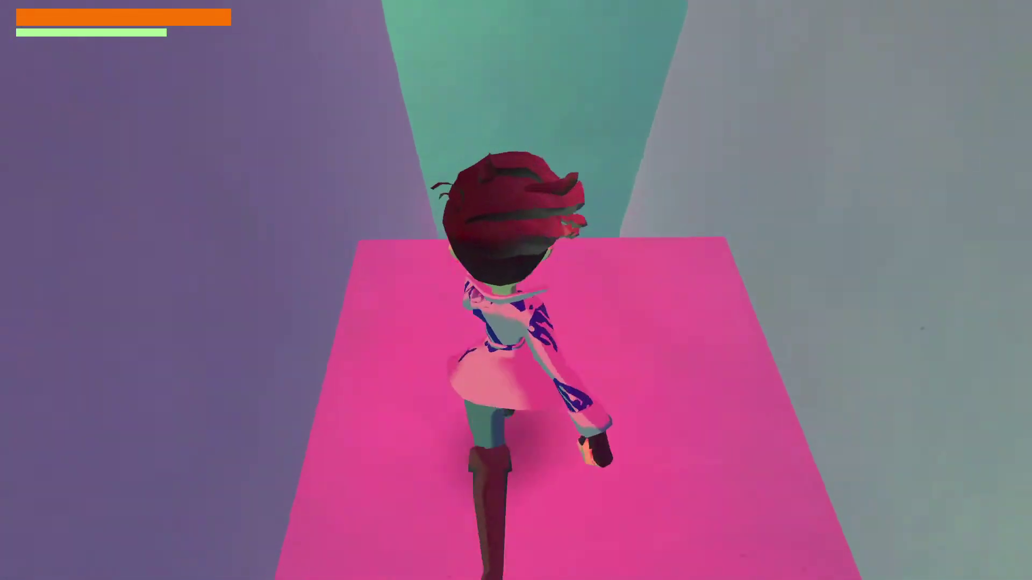
pyautogui.press('w')
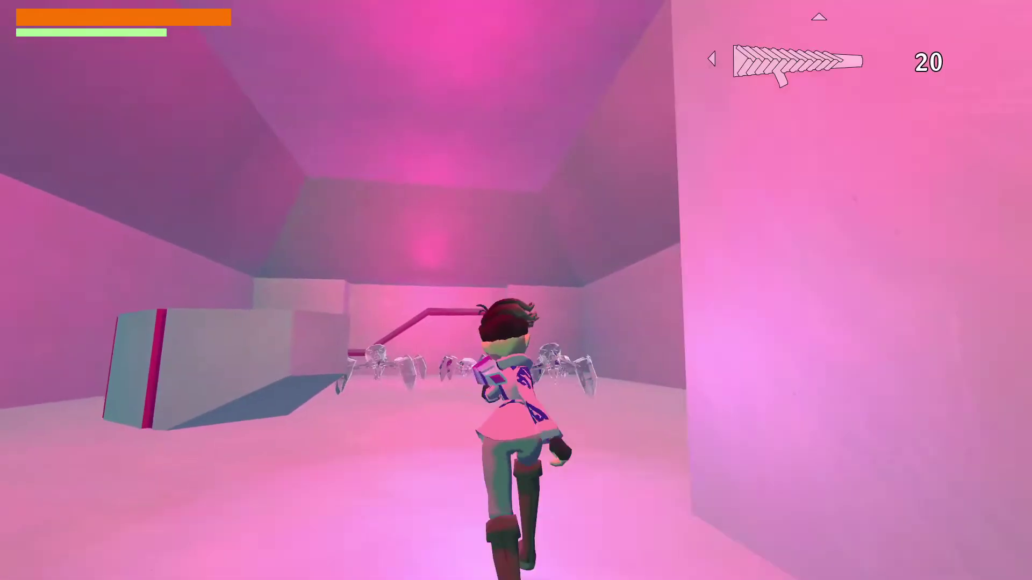
pyautogui.press('w')
pyautogui.press('Left')
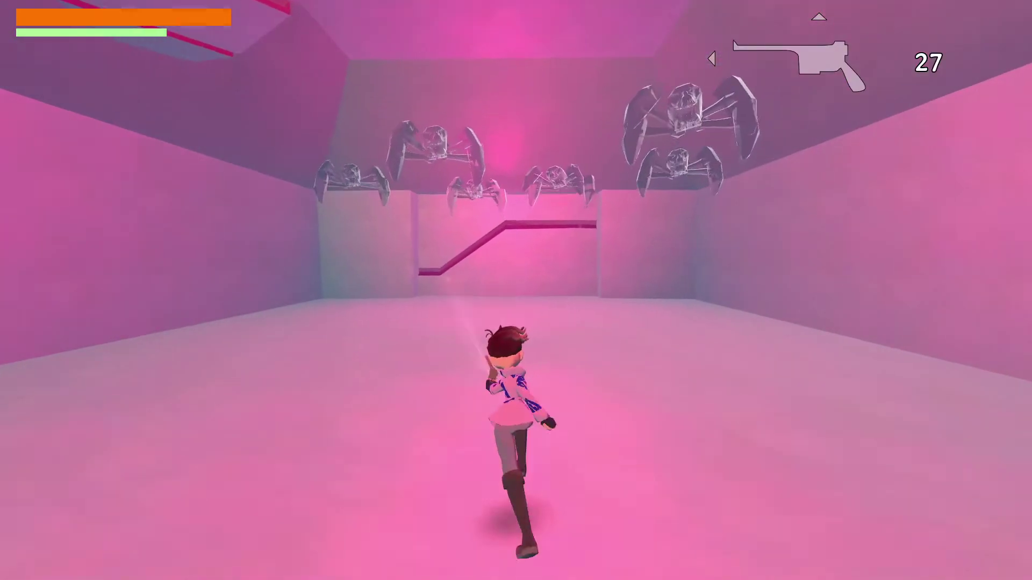
# - Run and jump beneath the hovering skeletal winged creatures toward the wall with the bent magenta rail
pyautogui.press('space')
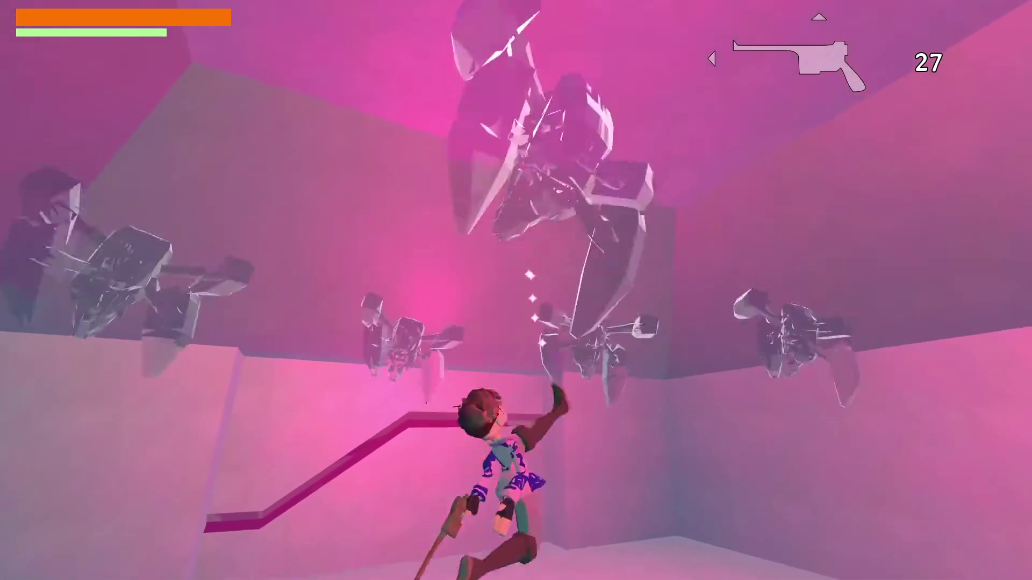
pyautogui.press('space')
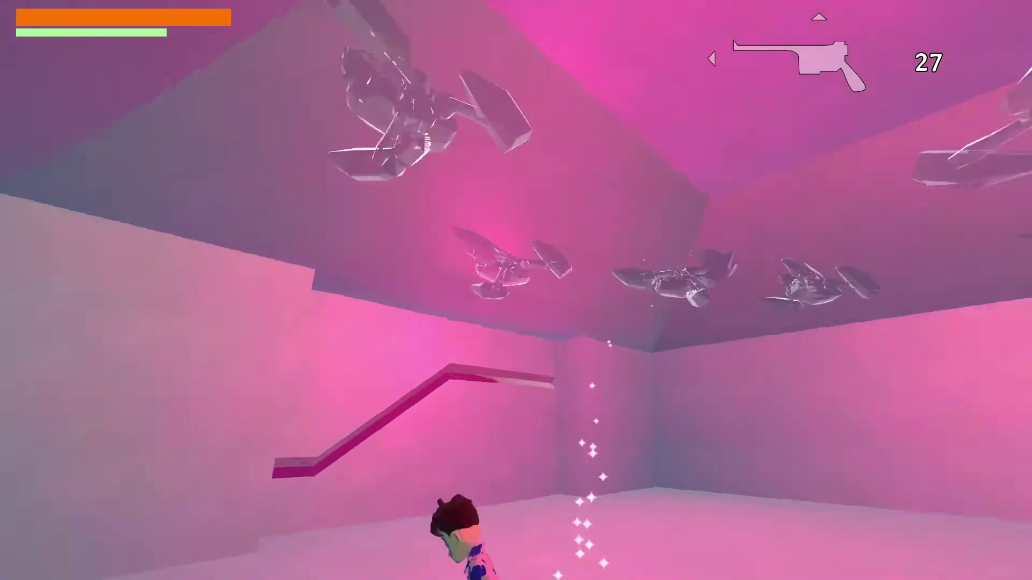
pyautogui.press('w')
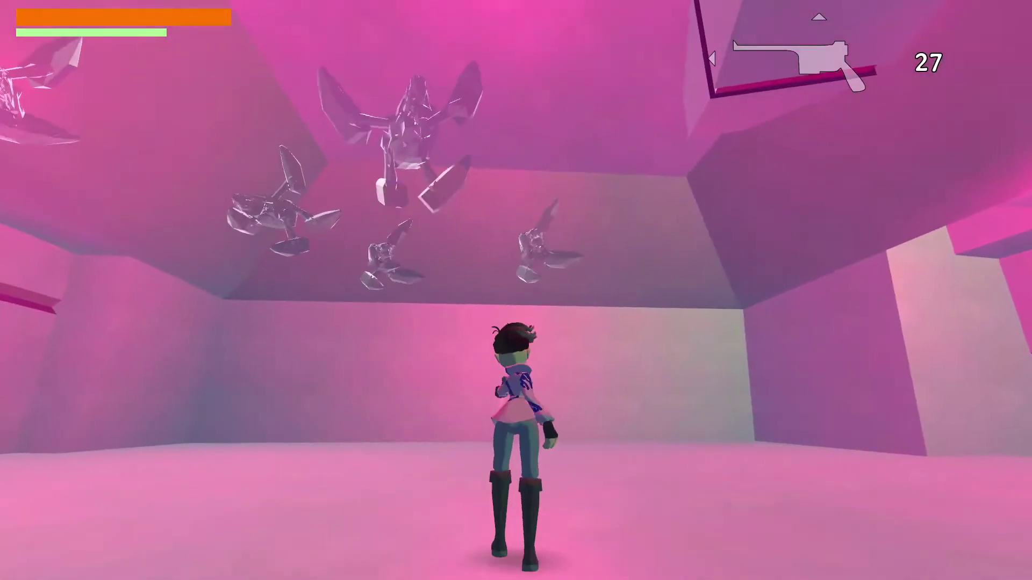
# - Fire six pistol shots at the skeletal winged creatures while jumping clear of them in the pink room
pyautogui.press('space')
pyautogui.click(532, 295)
pyautogui.click(532, 295)
pyautogui.click(532, 295)
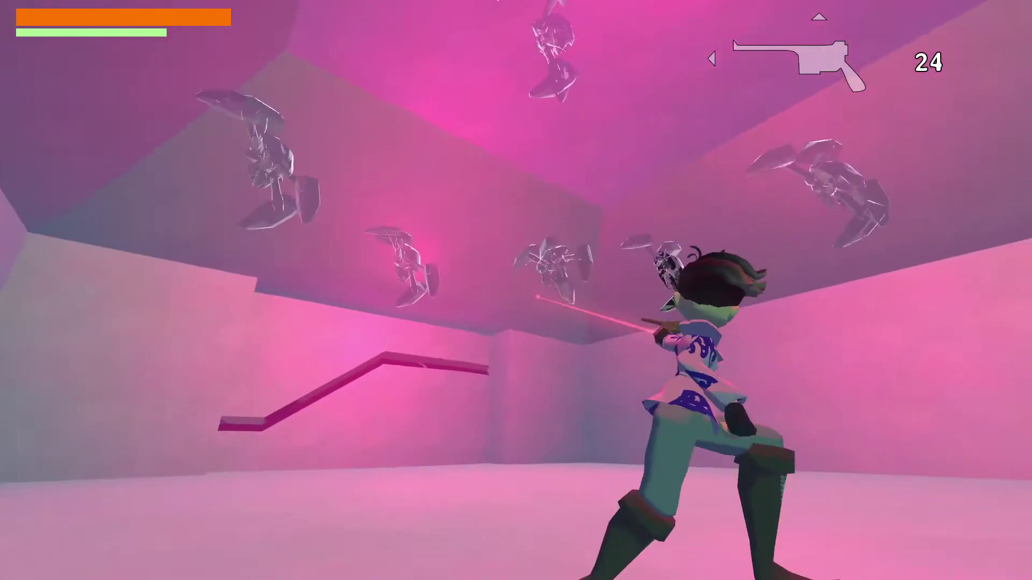
pyautogui.click(532, 296)
pyautogui.click(532, 295)
pyautogui.click(526, 300)
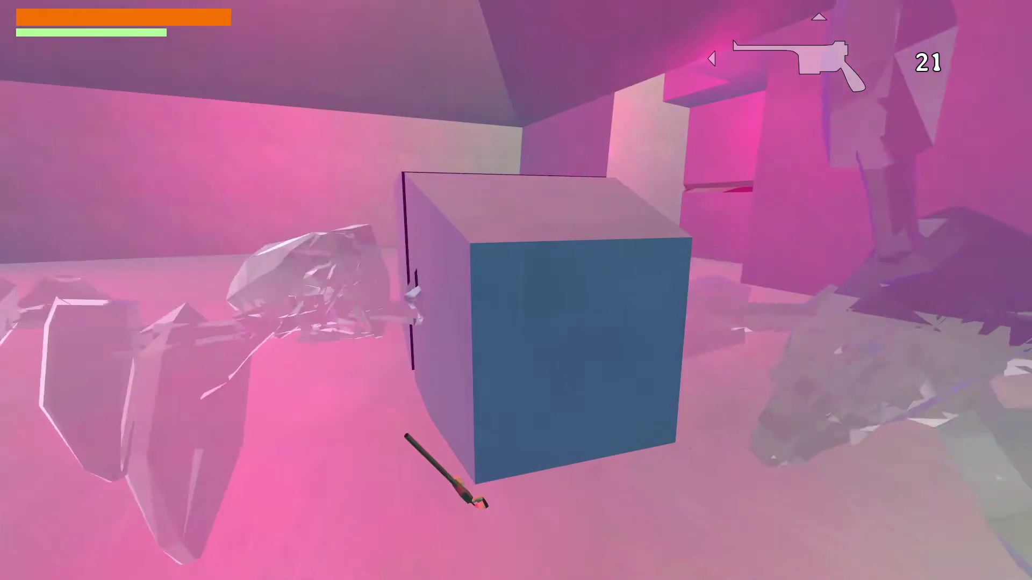
# - Pause and resume the game, and return to the checkpoint by the stone ring facing the beam
pyautogui.press('Escape')
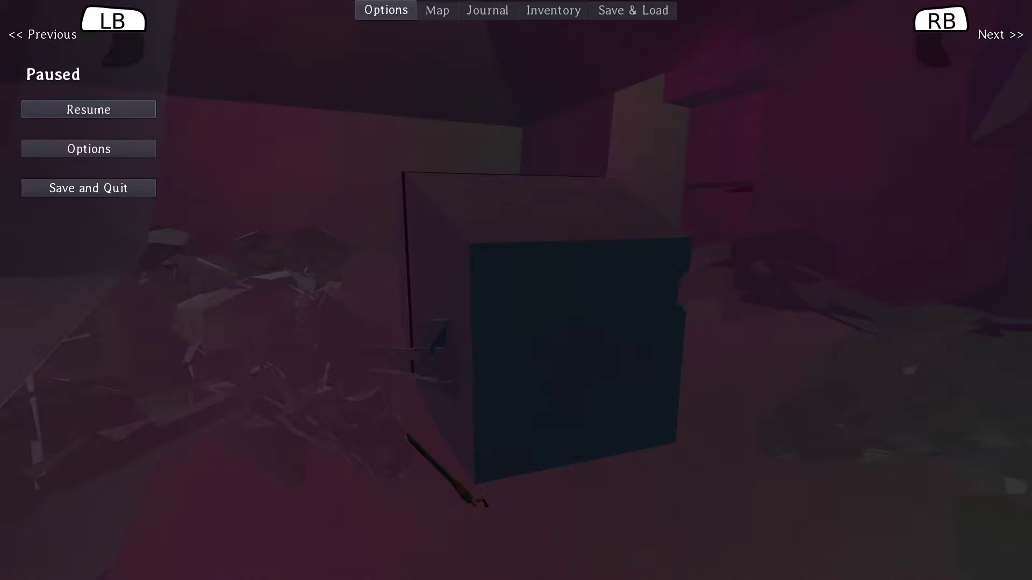
pyautogui.press('Escape')
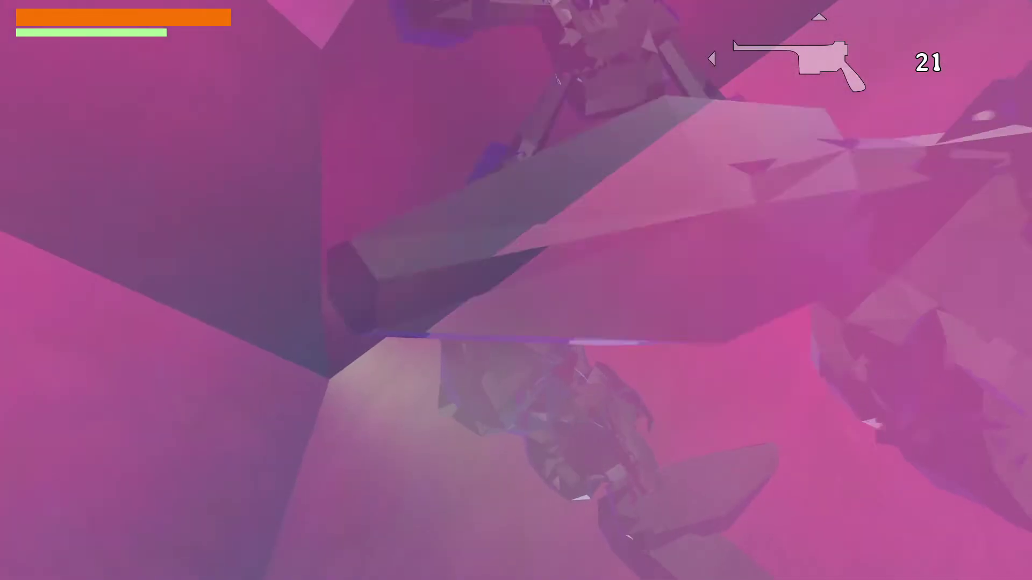
pyautogui.press('r')
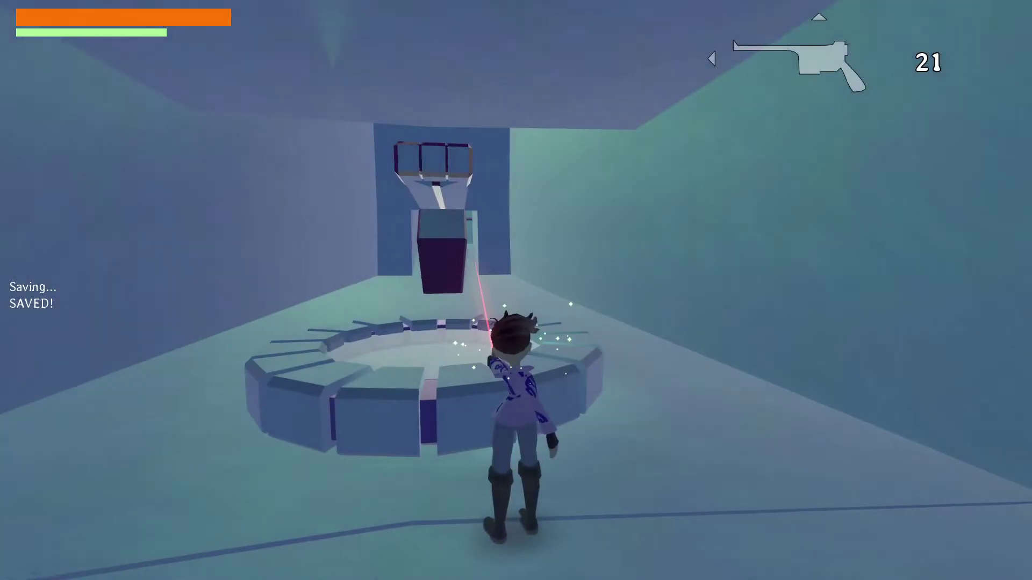
# - Run past the stone ring, switch to the ribbed gun and get onto the low end of the tilting beam
pyautogui.press('a')
pyautogui.press('w')
pyautogui.press('Left')
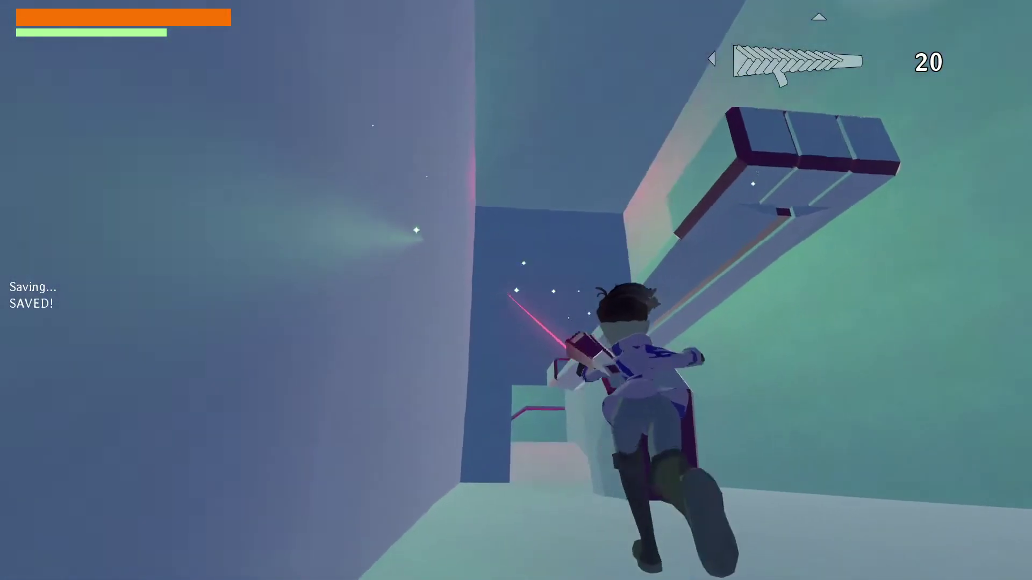
pyautogui.press('w')
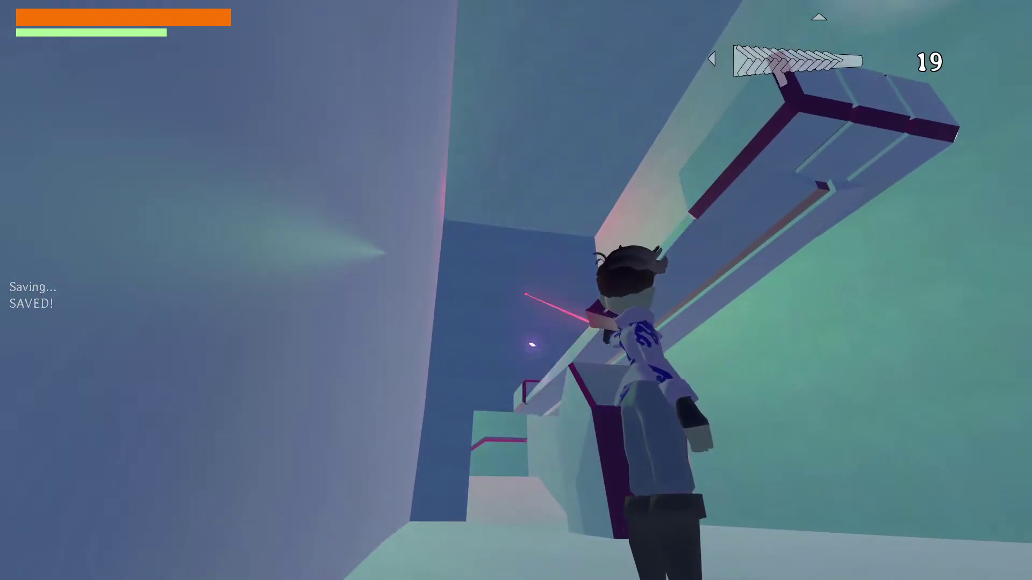
pyautogui.press('w')
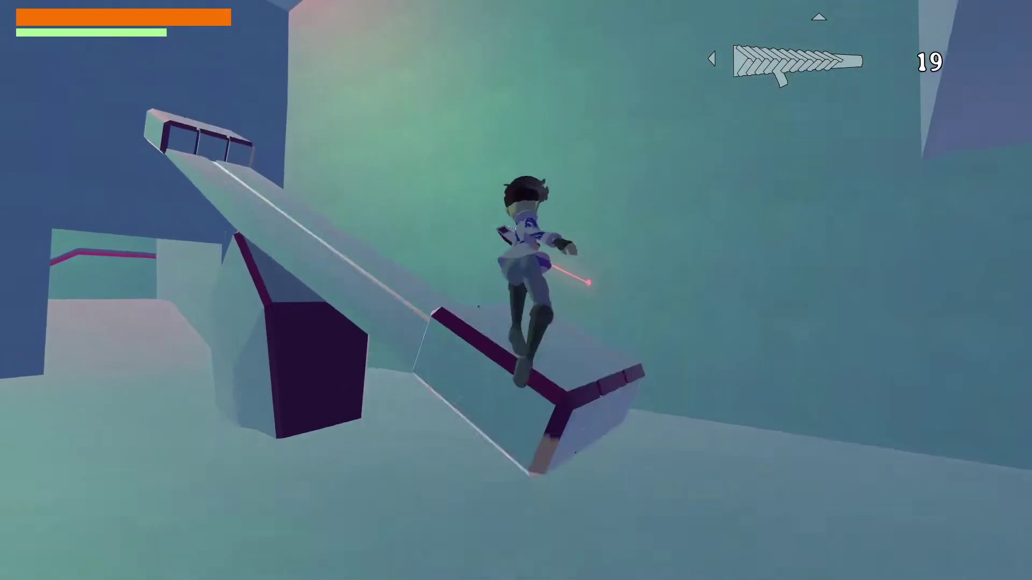
pyautogui.press('w')
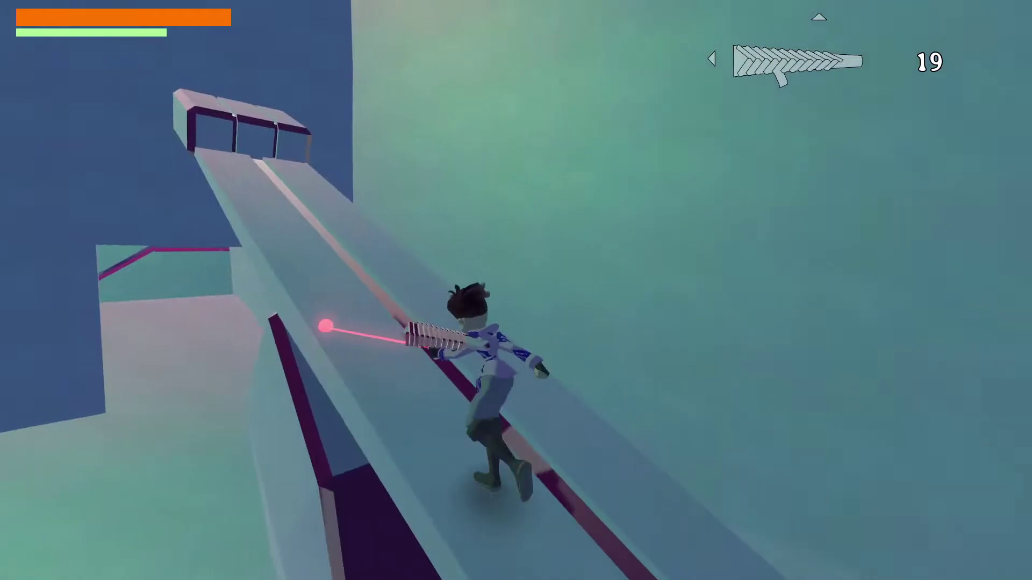
# - Run along the beam firing the ribbed gun, and jump from its far end into the lit square opening
pyautogui.press('w')
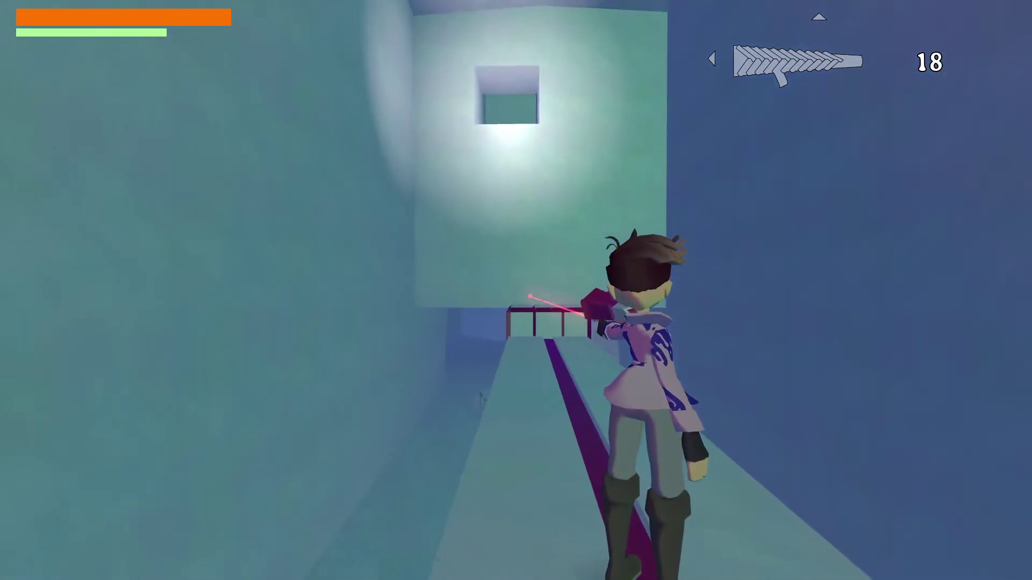
pyautogui.press('space')
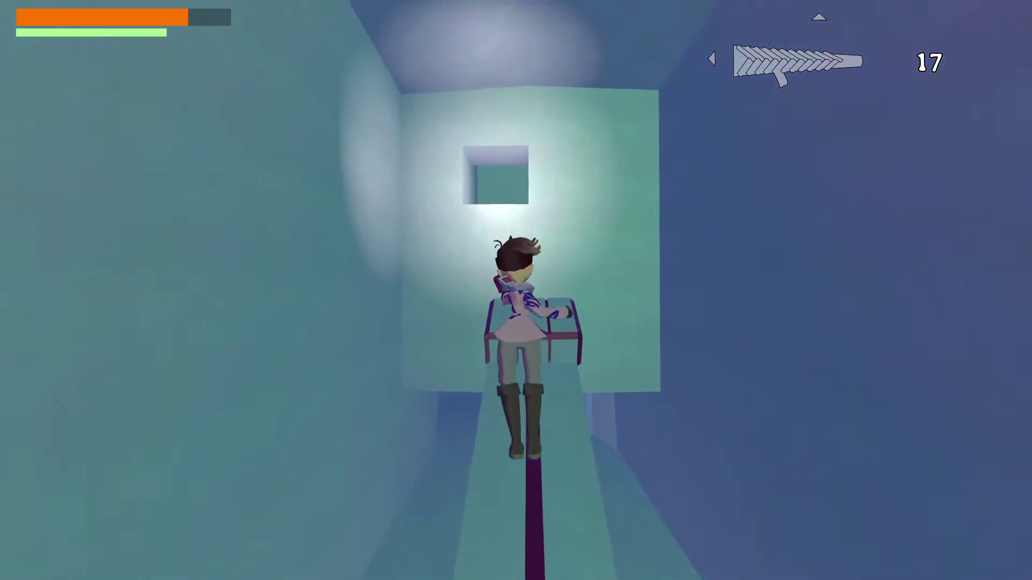
pyautogui.press('w')
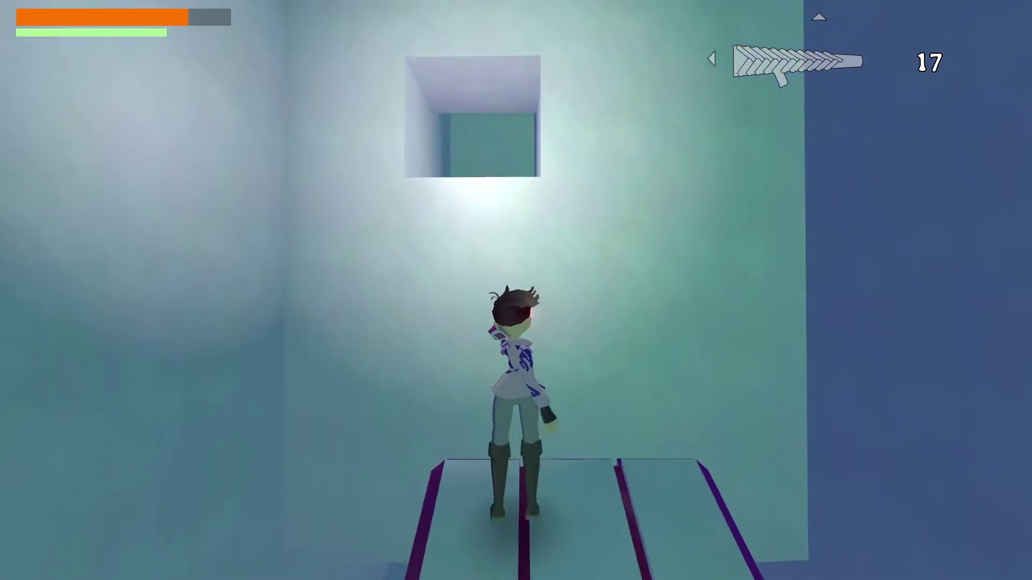
pyautogui.press('space')
pyautogui.press('w')
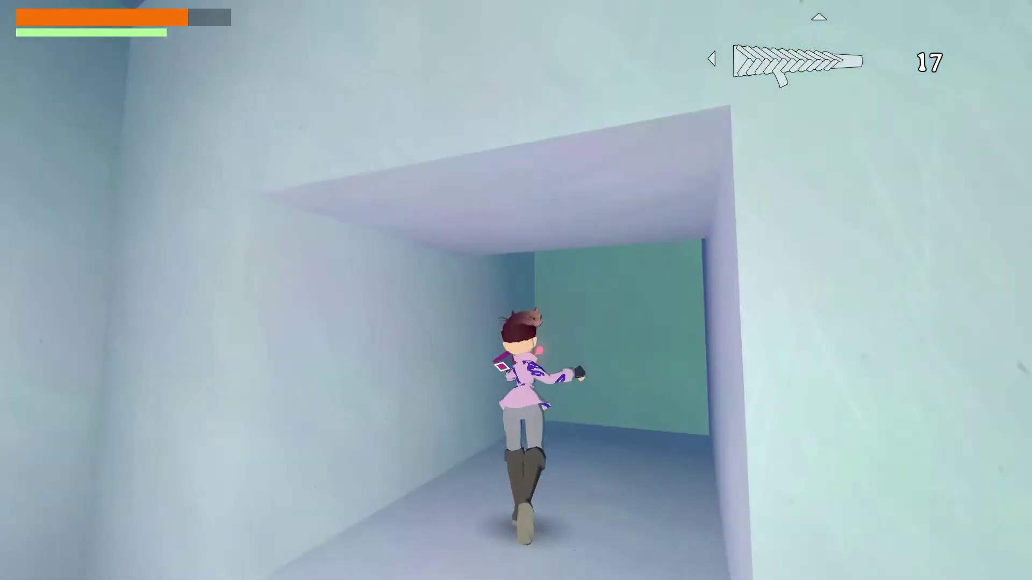
# - Jump up the tall blue block beyond the square opening
pyautogui.press('space')
pyautogui.press('space')
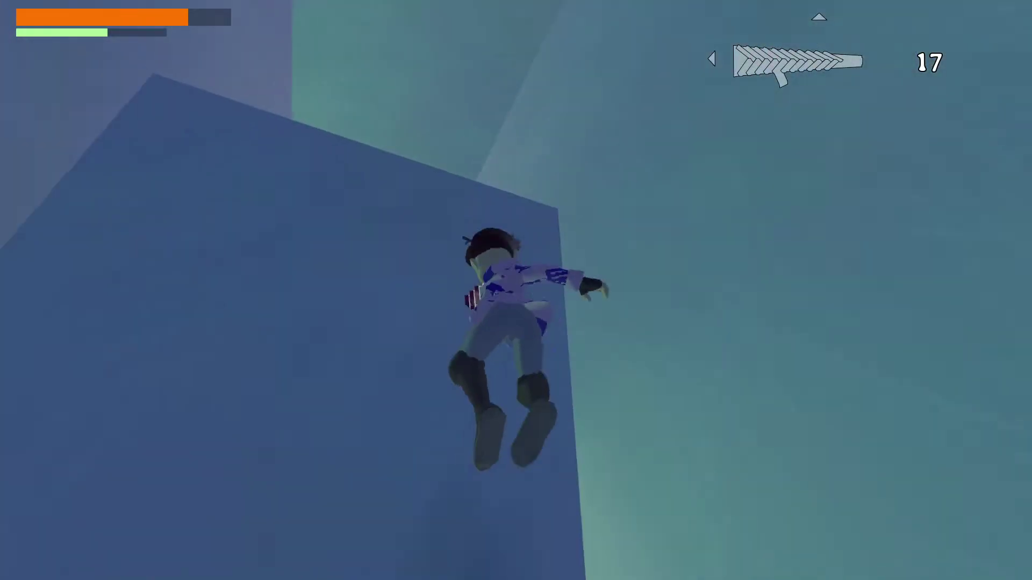
pyautogui.press('space')
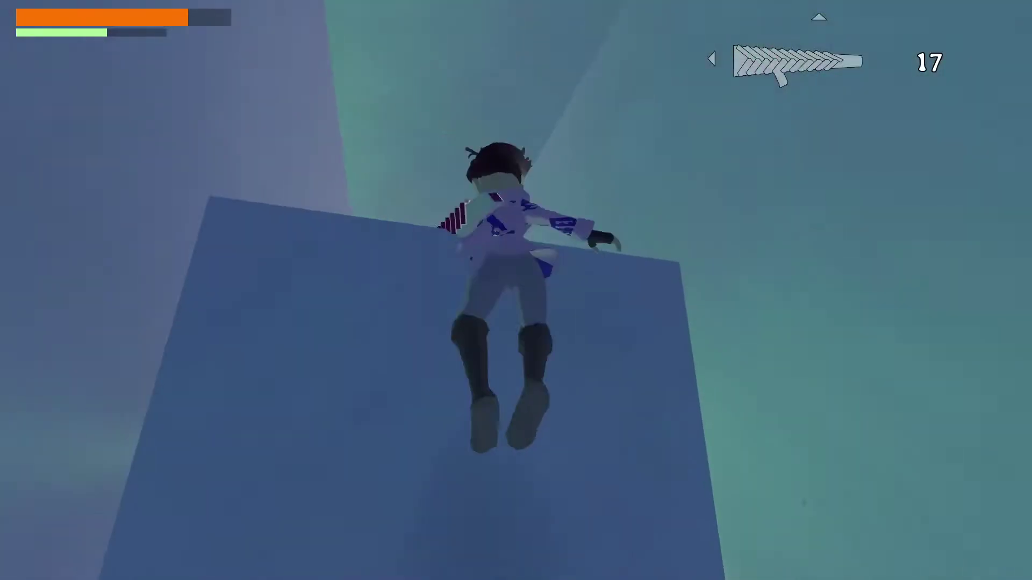
# - Run through the pink-floored passage and drop down its shaft into the room of skeletal winged creatures
pyautogui.press('w')
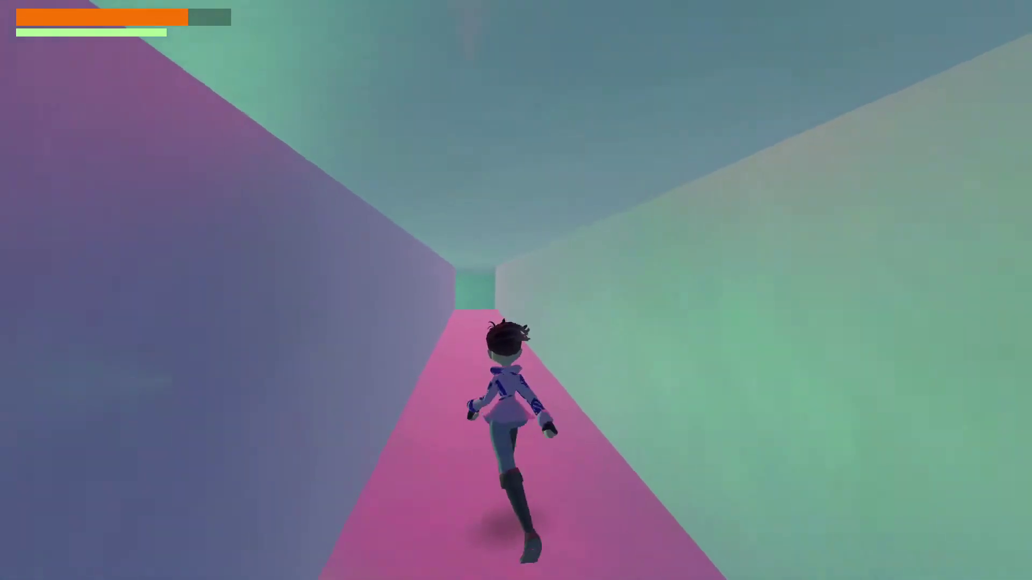
pyautogui.press('w')
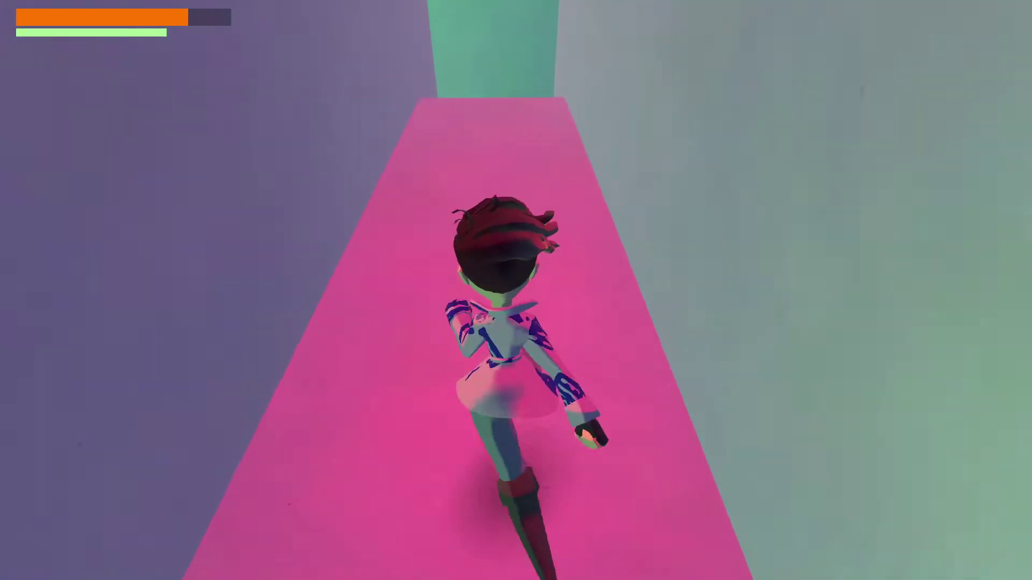
pyautogui.press('w')
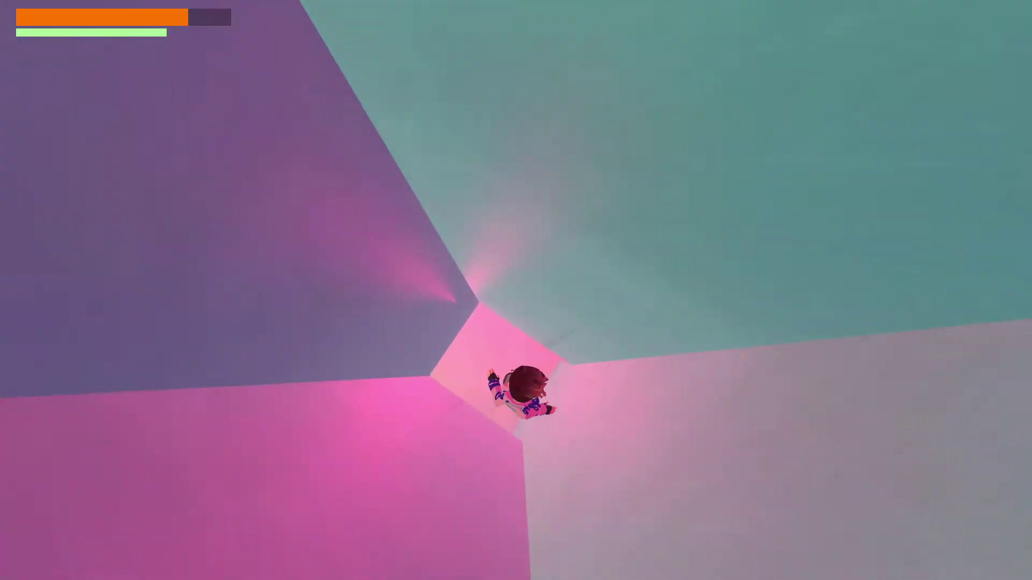
pyautogui.press('w')
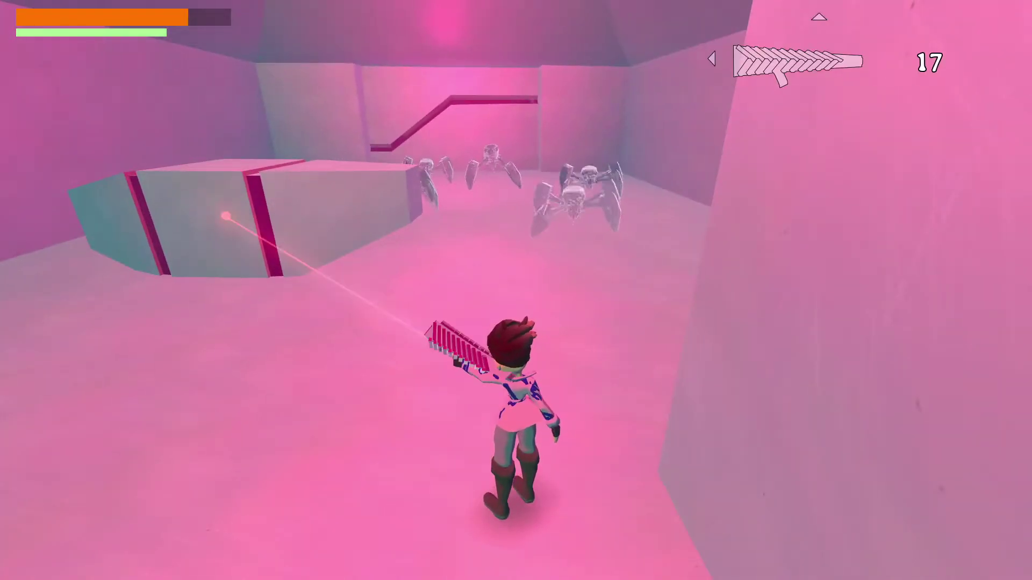
# - Fire the ribbed gun at the creatures once and dodge back around the pink wall corner
pyautogui.click(517, 291)
pyautogui.press('s')
pyautogui.press('space')
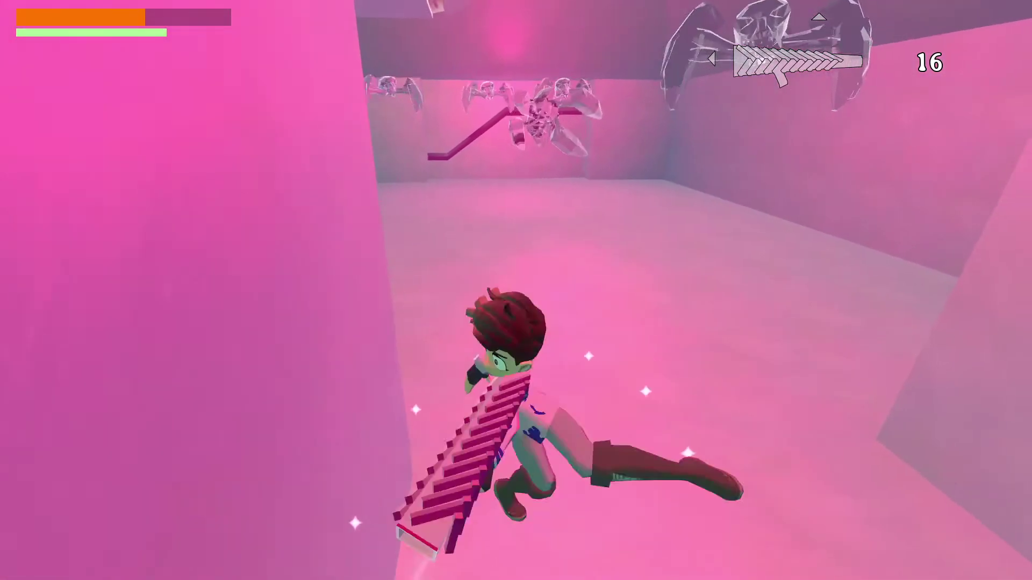
pyautogui.press('d')
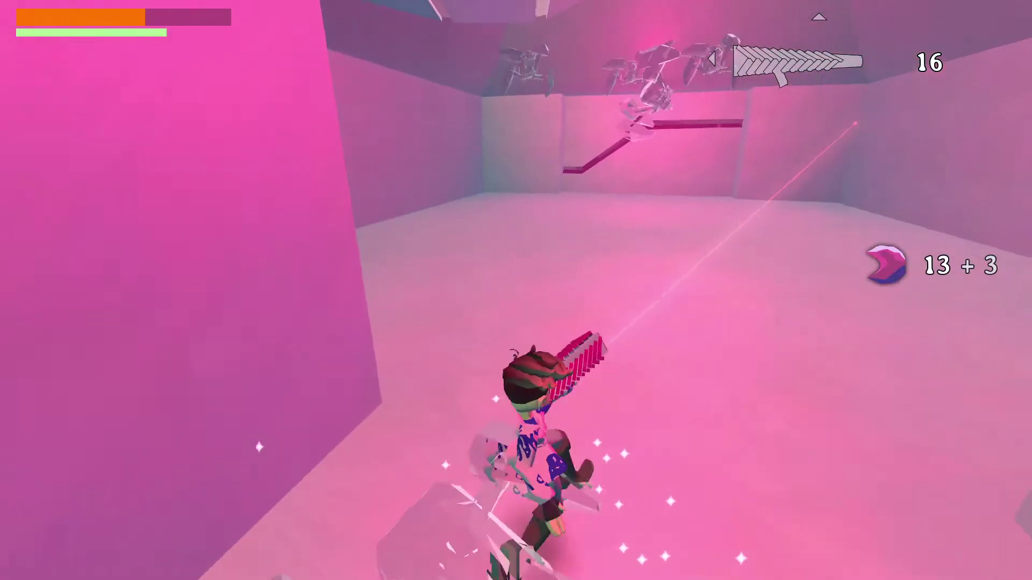
# - Switch to the pistol and shoot the nearest winged creature while sidestepping
pyautogui.scroll(-1, 517, 291)
pyautogui.click(516, 290)
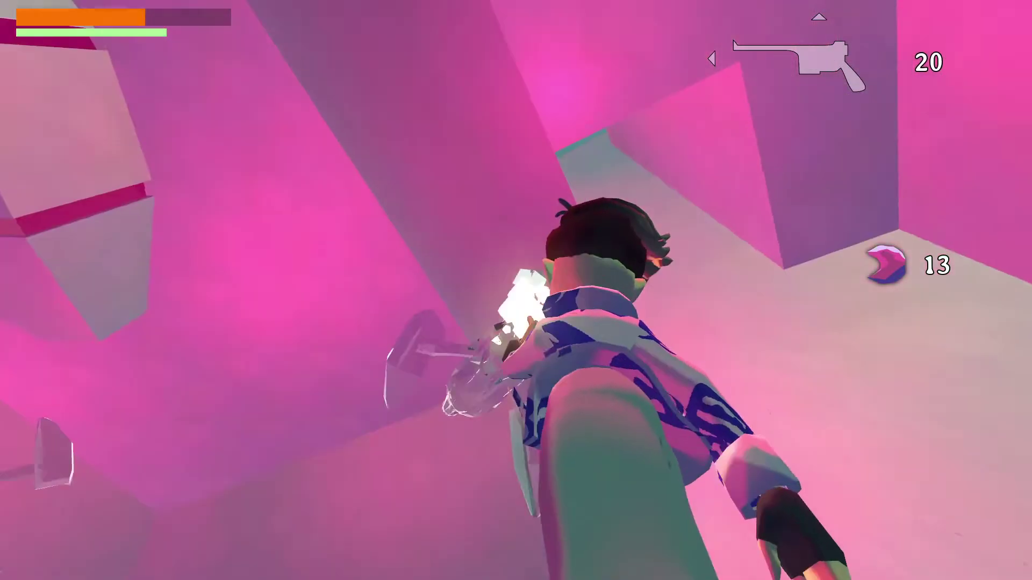
pyautogui.click(516, 290)
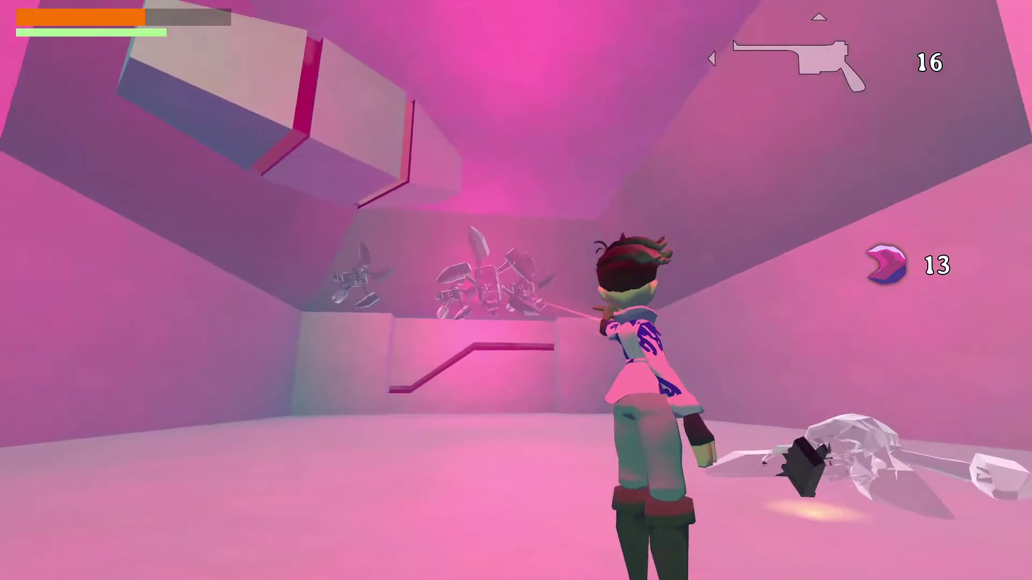
pyautogui.click(516, 290)
pyautogui.press('d')
pyautogui.click(516, 290)
pyautogui.click(516, 290)
pyautogui.click(516, 290)
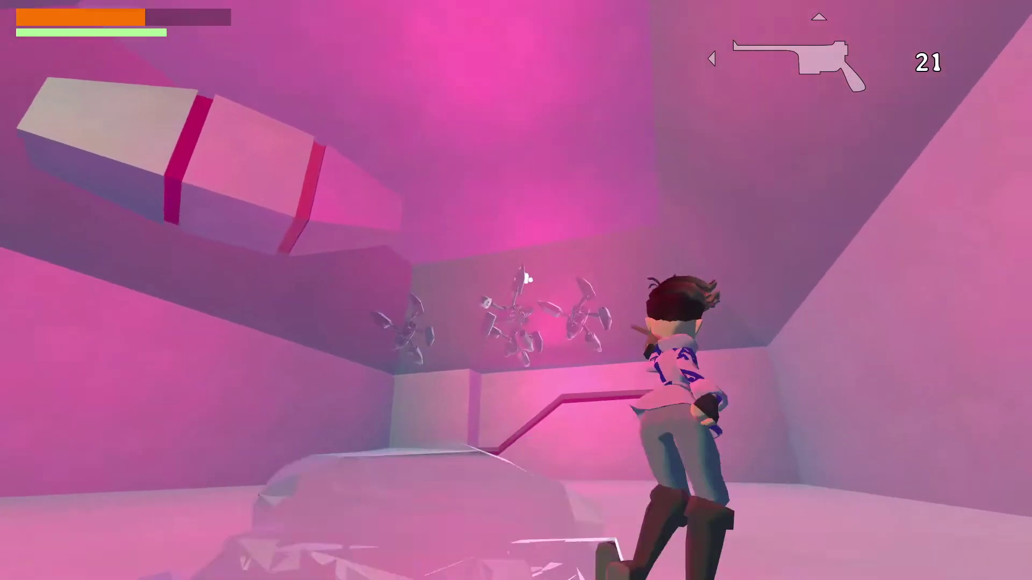
# - Fire six more pistol shots at the remaining group of creatures before the magenta-railed wall
pyautogui.click(516, 291)
pyautogui.click(516, 290)
pyautogui.click(516, 291)
pyautogui.click(516, 291)
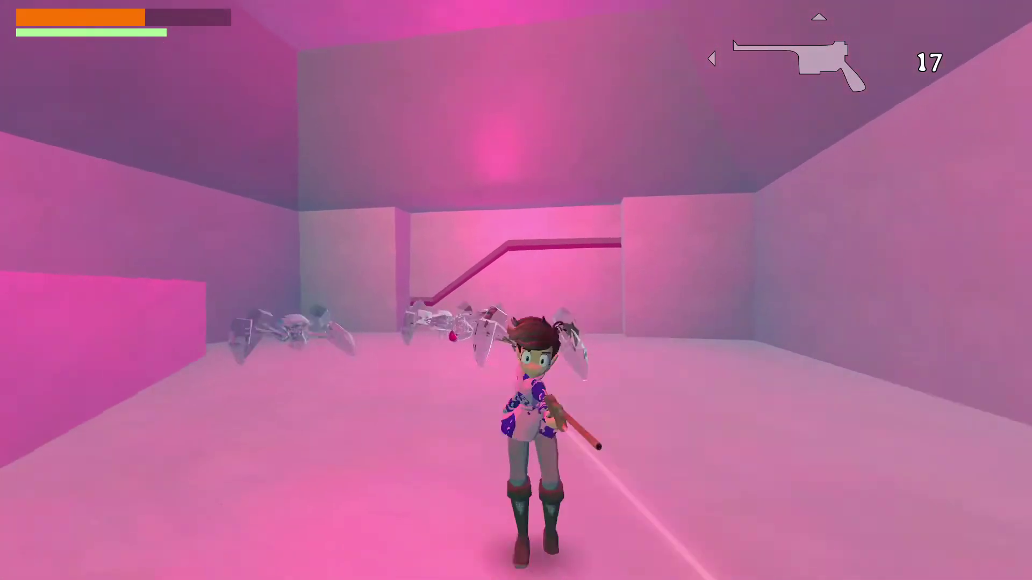
pyautogui.click(516, 290)
pyautogui.click(516, 291)
# - Run and jump in among the remaining creatures, finish them off and collect the crescent pickups
pyautogui.press('w')
pyautogui.press('space')
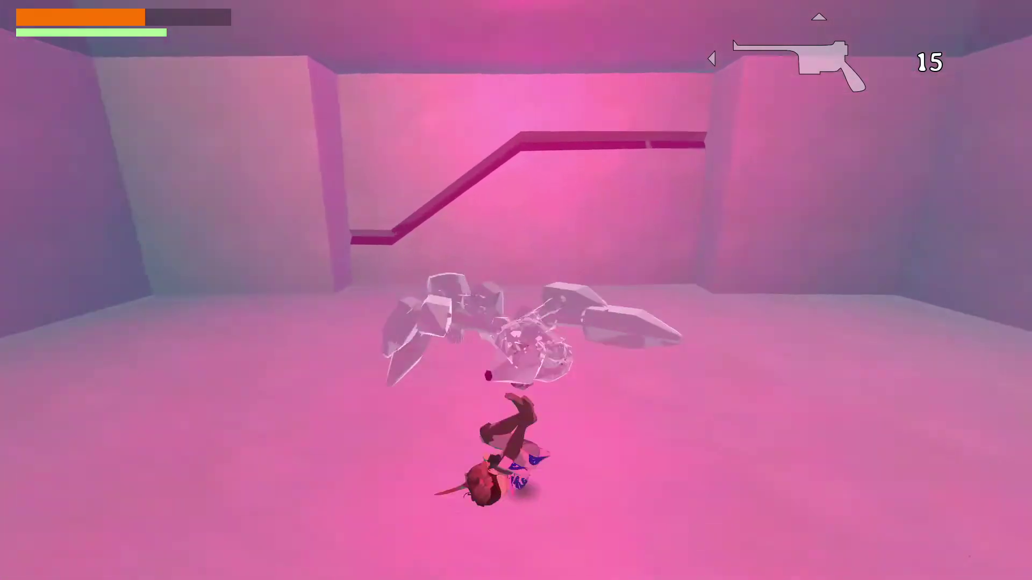
pyautogui.press('w')
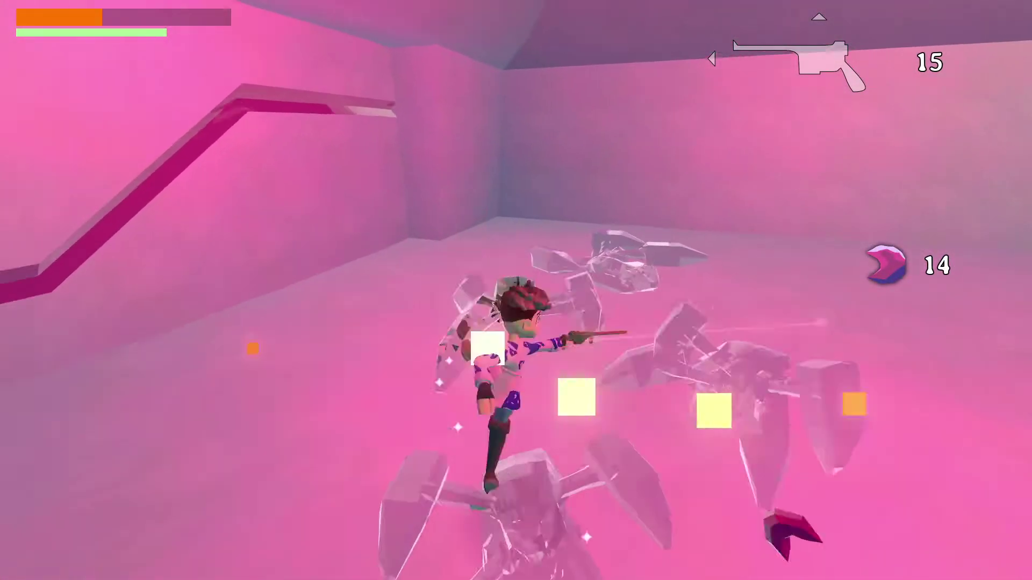
pyautogui.press('space')
pyautogui.press('r')
pyautogui.press('w')
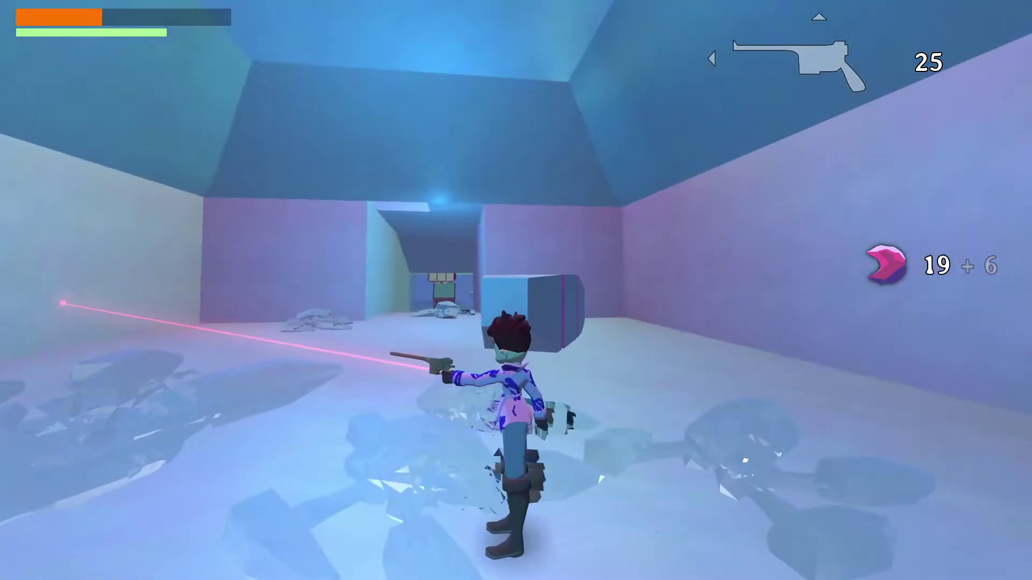
# - Run out through the open corridor and past the beam to the stone ring to save the game
pyautogui.press('w')
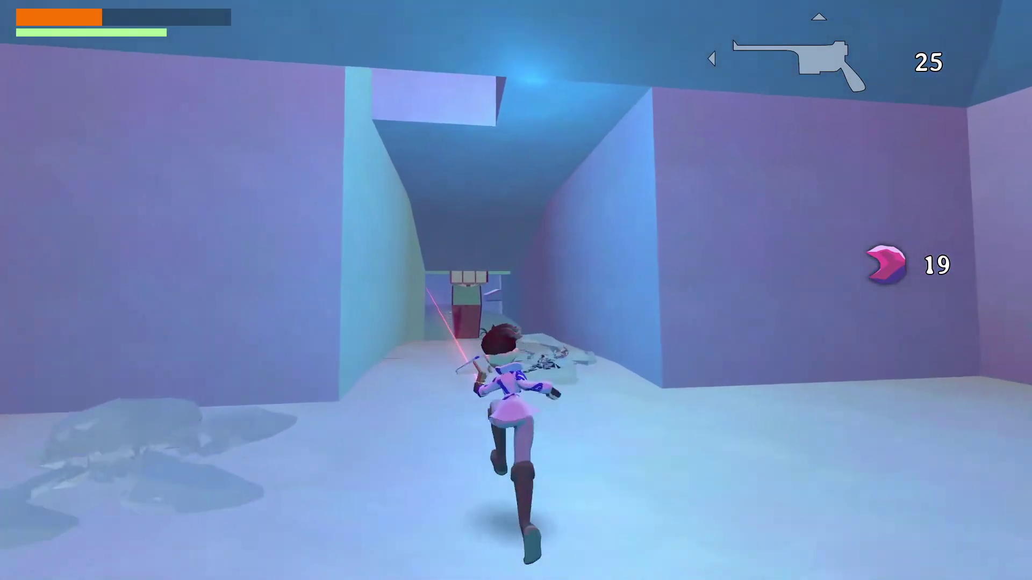
pyautogui.press('w')
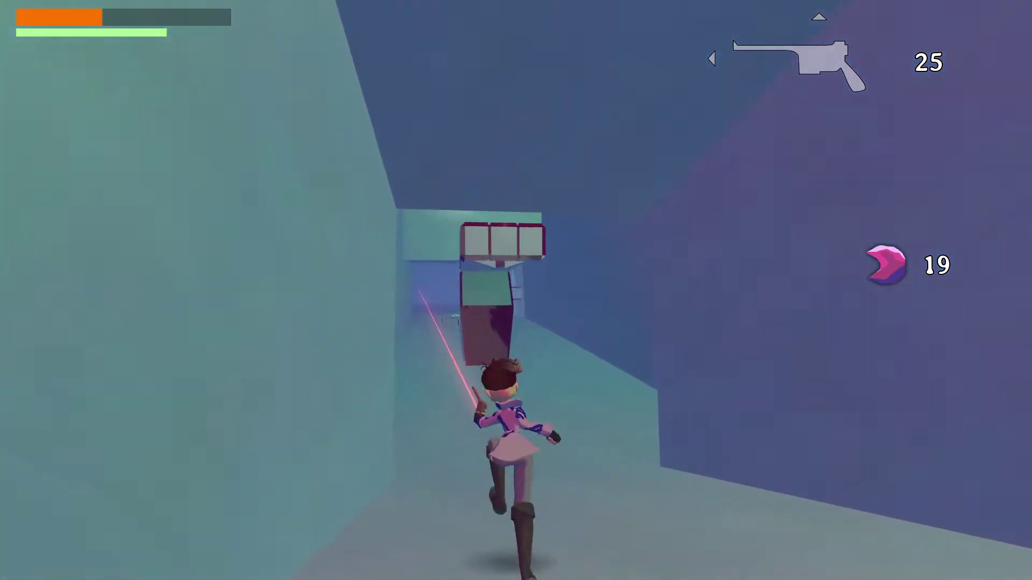
pyautogui.press('w')
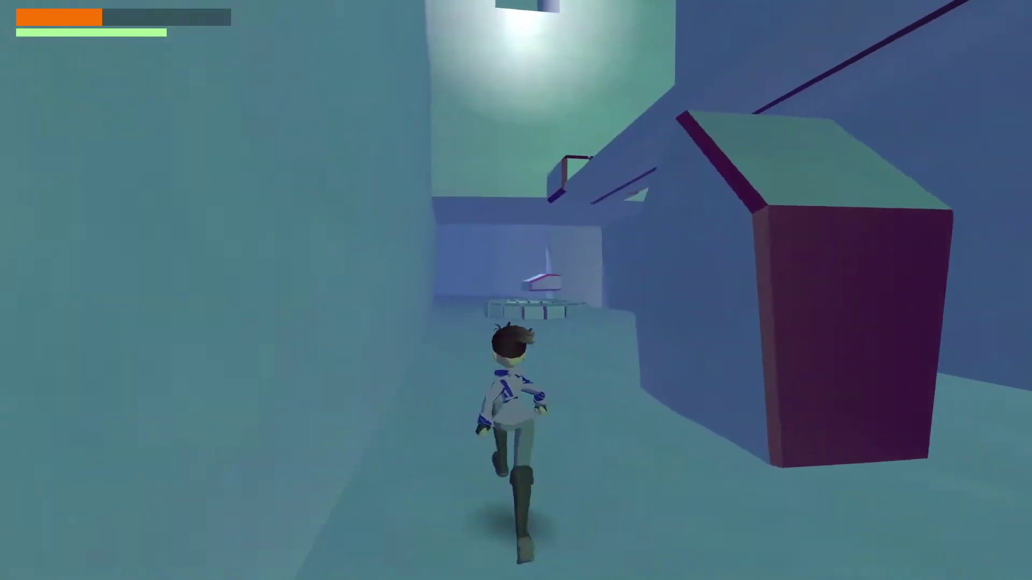
pyautogui.press('w')
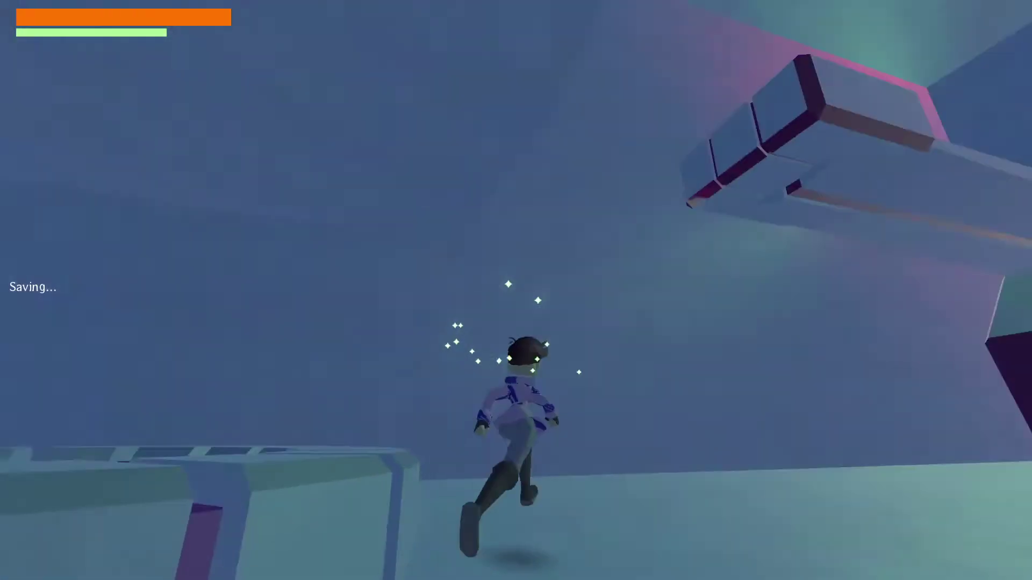
# - Run from the save point around the beam and up the sloped corridor to the large magenta-framed opening
pyautogui.press('w')
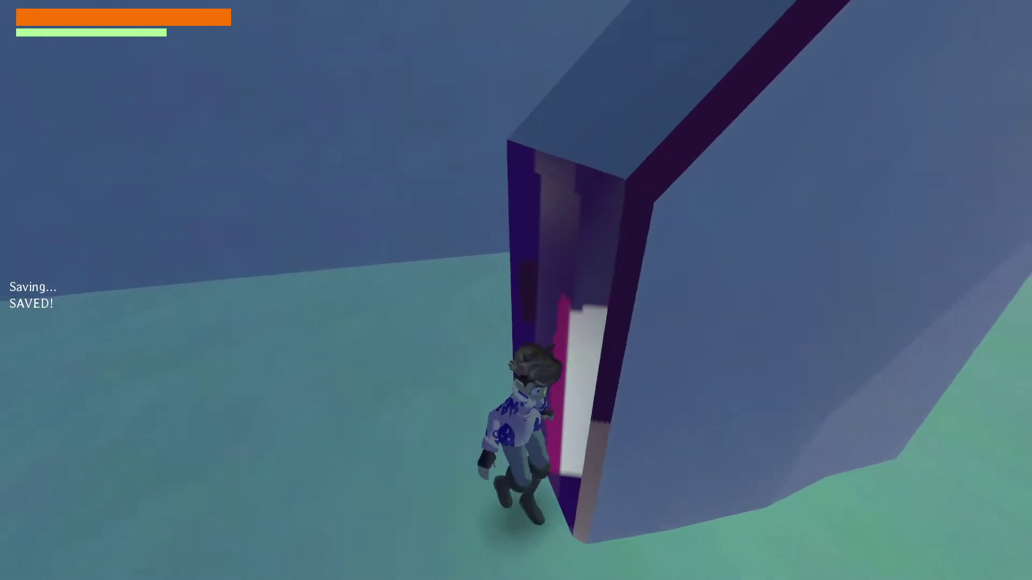
pyautogui.press('w')
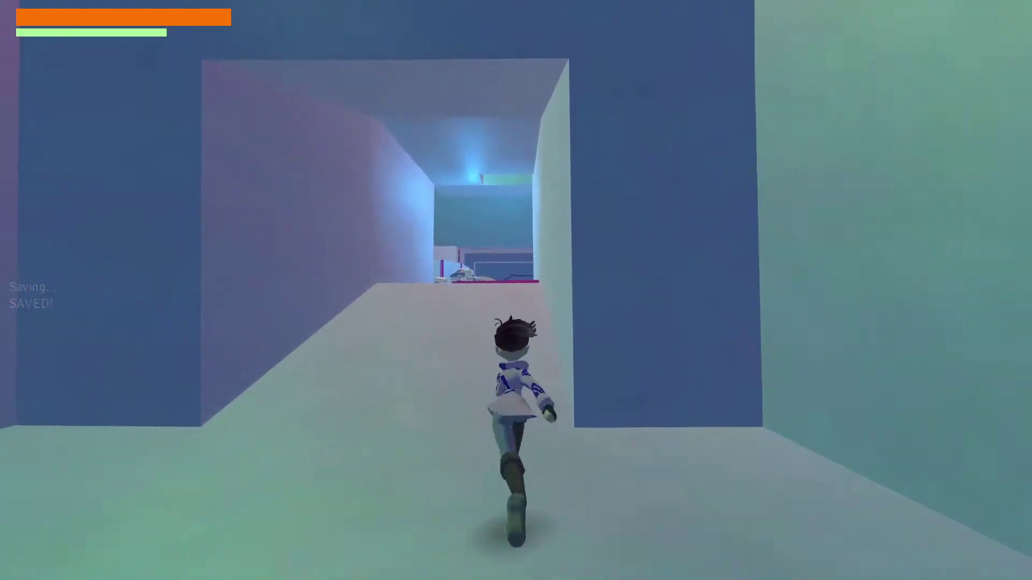
pyautogui.press('w')
pyautogui.press('w')
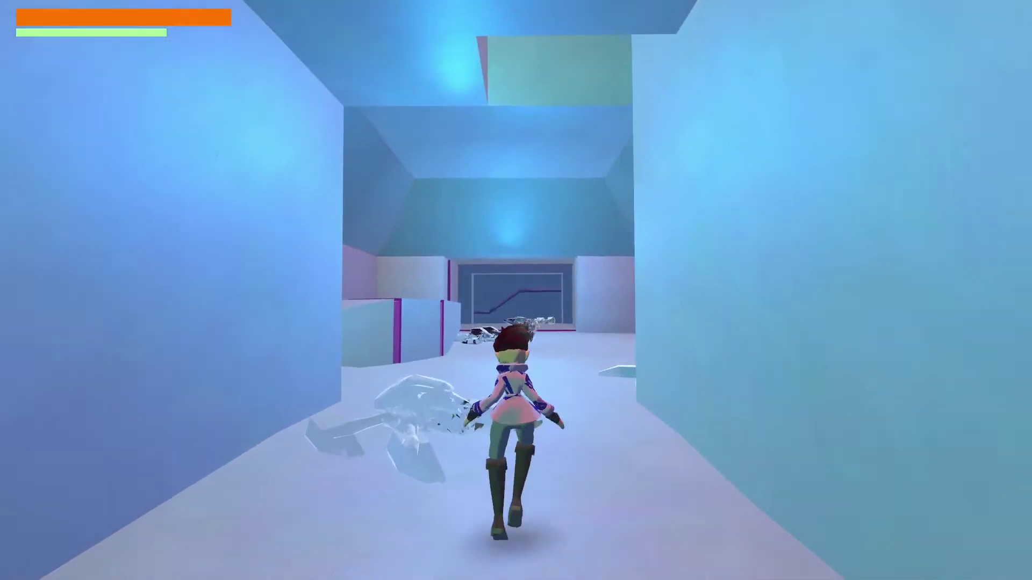
pyautogui.press('w')
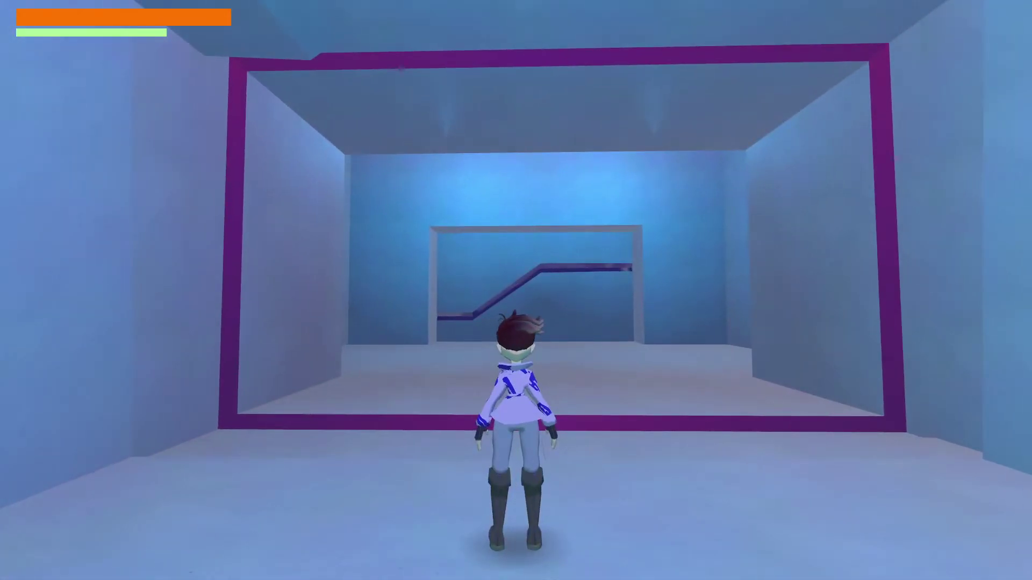
# - Explore the blue room beyond the magenta-framed opening, checking its ceiling beam, side doorways and wall rail
pyautogui.press('w')
pyautogui.press('d')
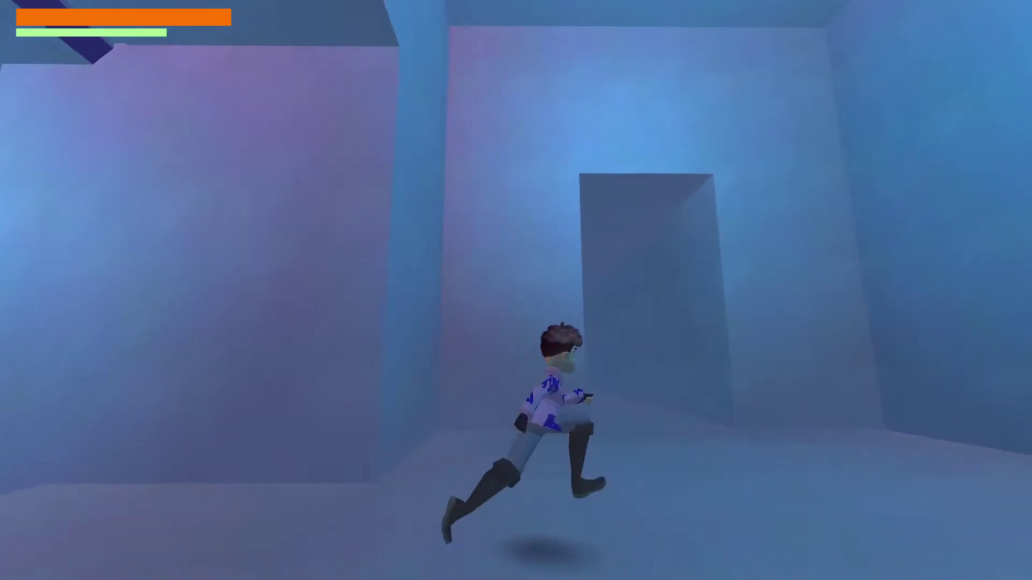
pyautogui.press('w')
pyautogui.press('a')
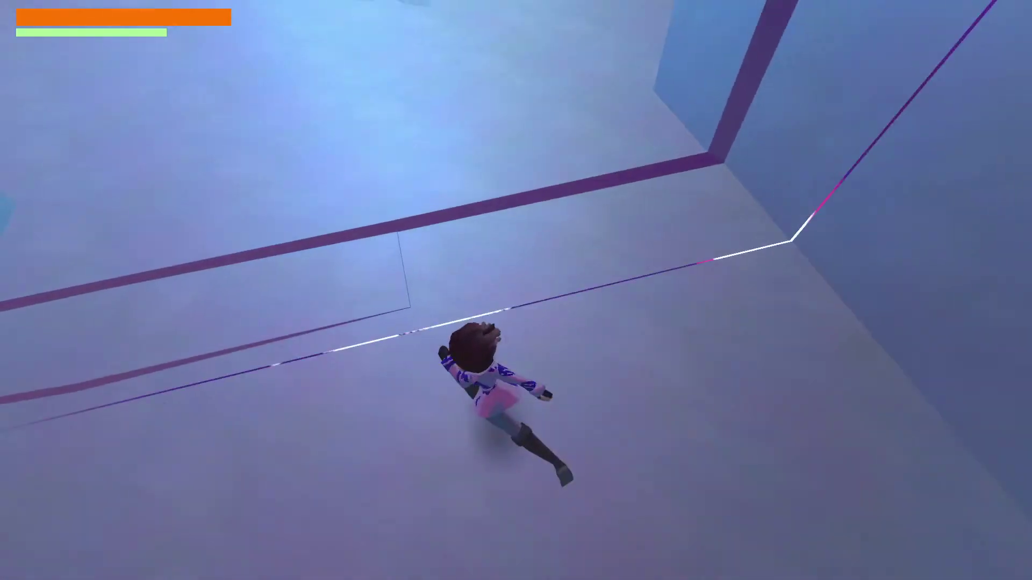
pyautogui.press('w')
pyautogui.press('d')
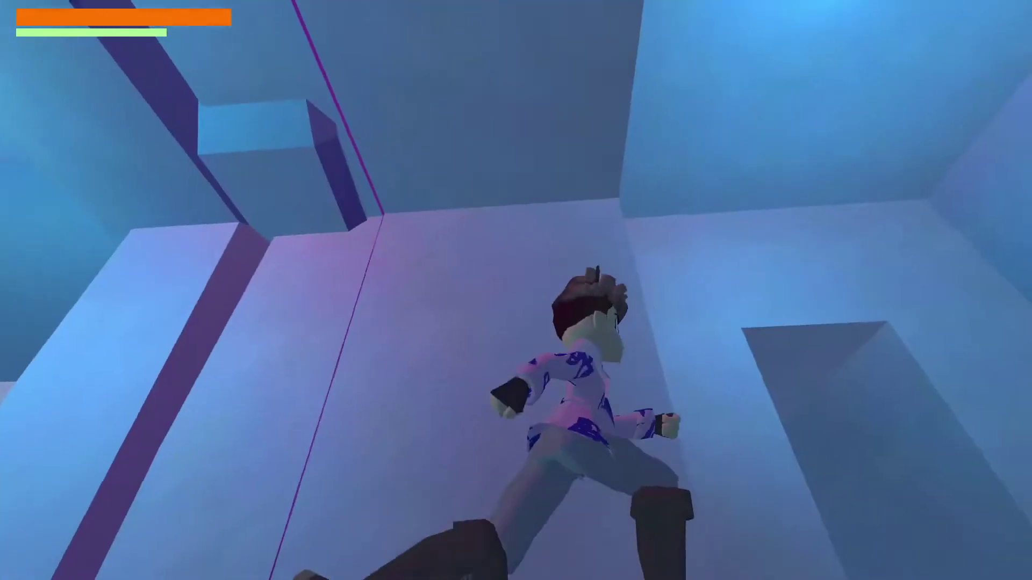
pyautogui.press('w')
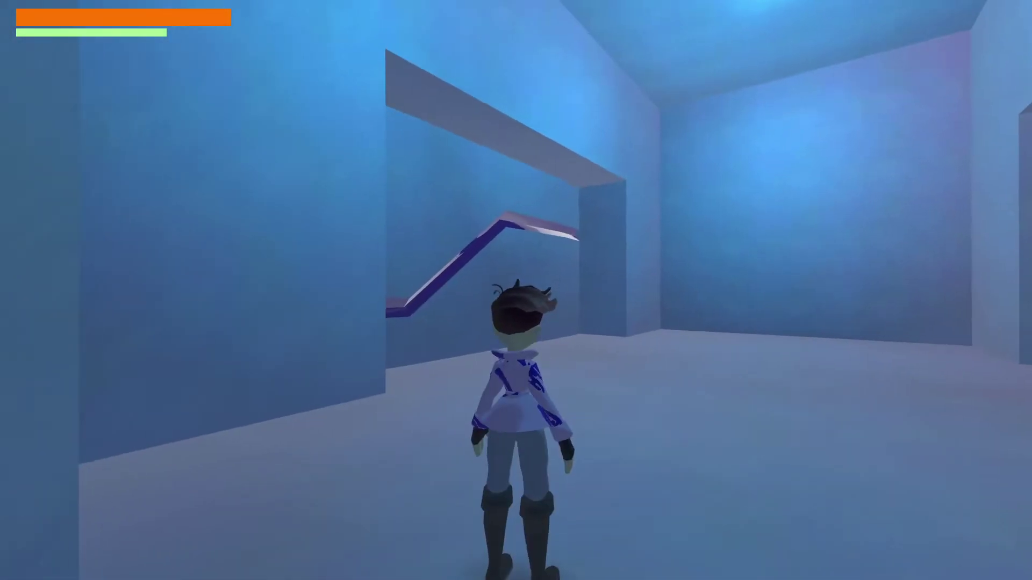
pyautogui.press('w')
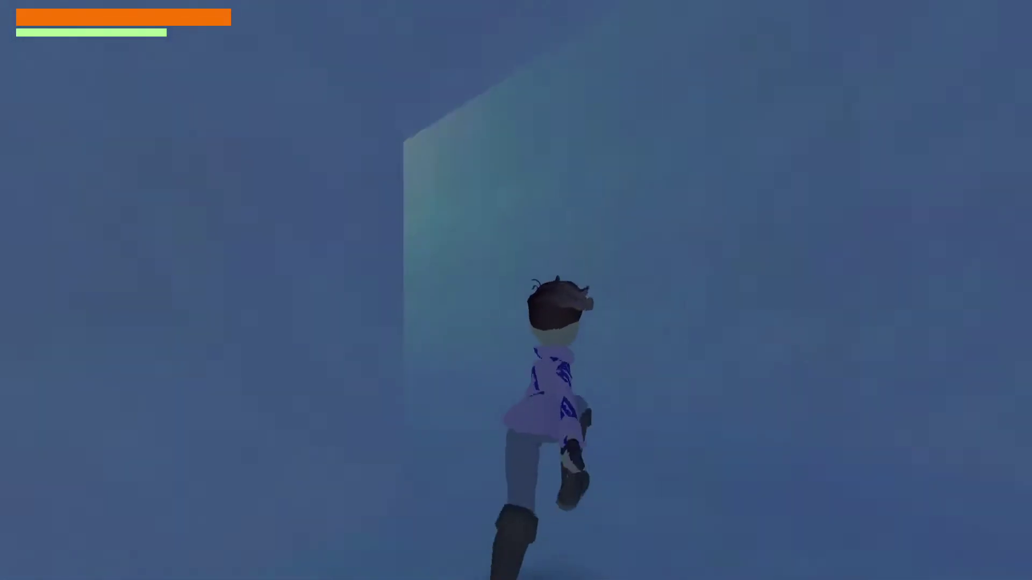
# - Run the full length of the narrow sloping passages to the corner at their far end
pyautogui.press('w')
pyautogui.press('w')
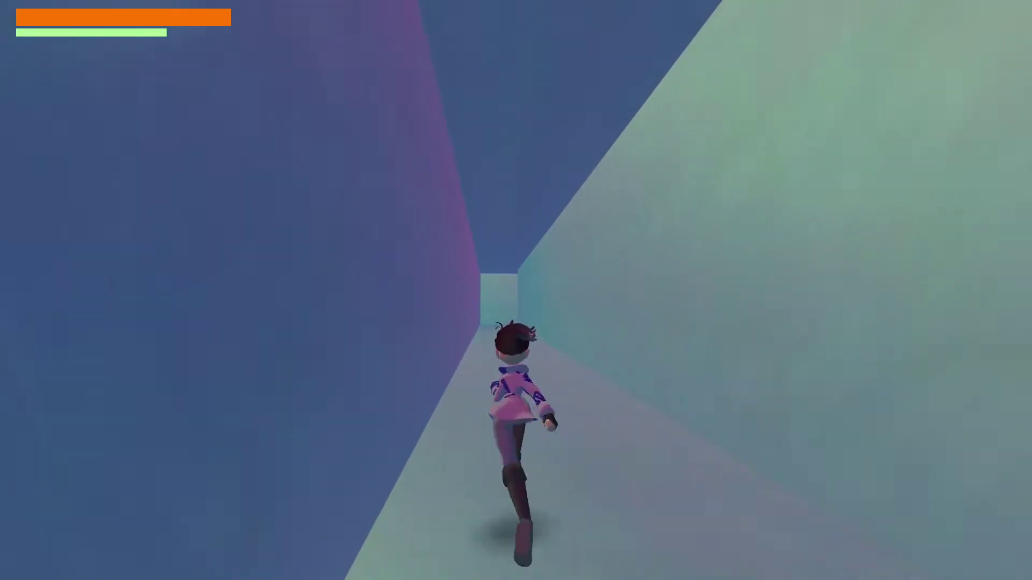
pyautogui.press('w')
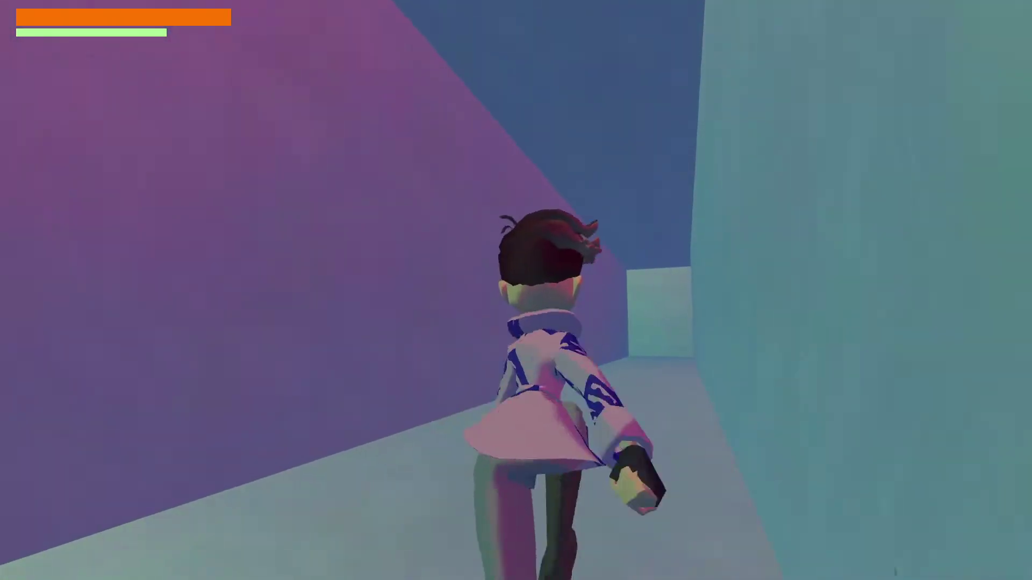
pyautogui.press('w')
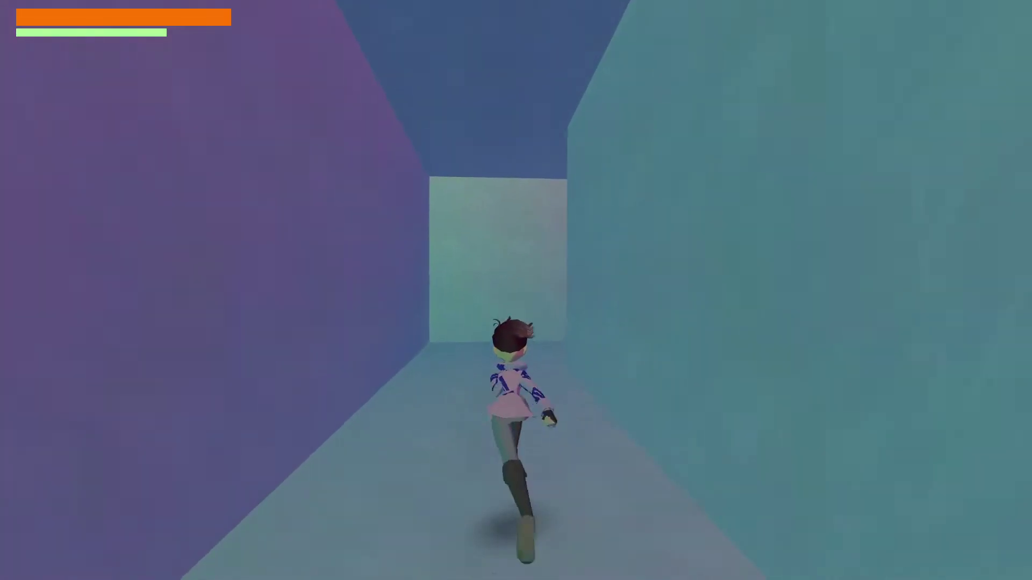
pyautogui.press('w')
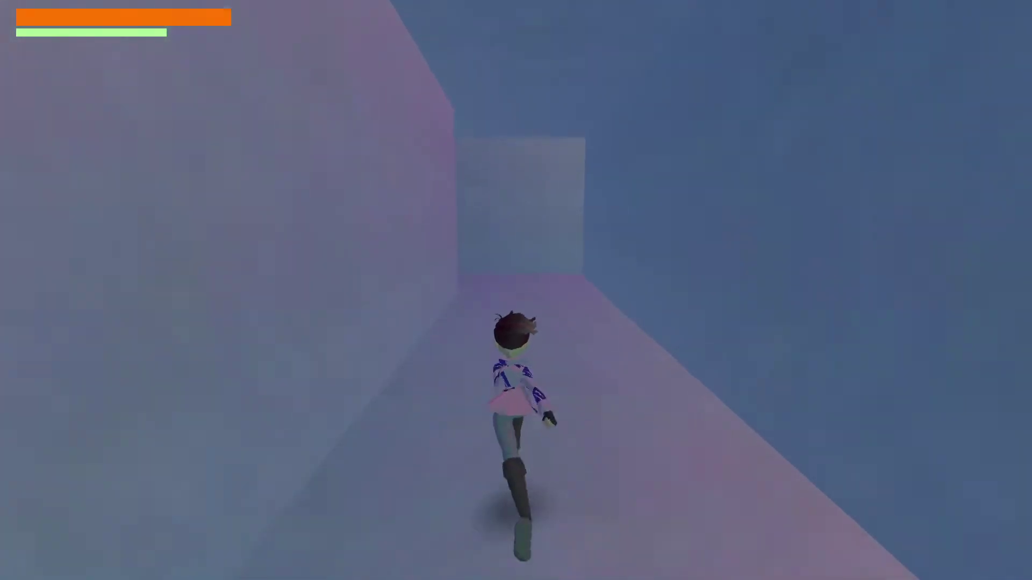
pyautogui.press('w')
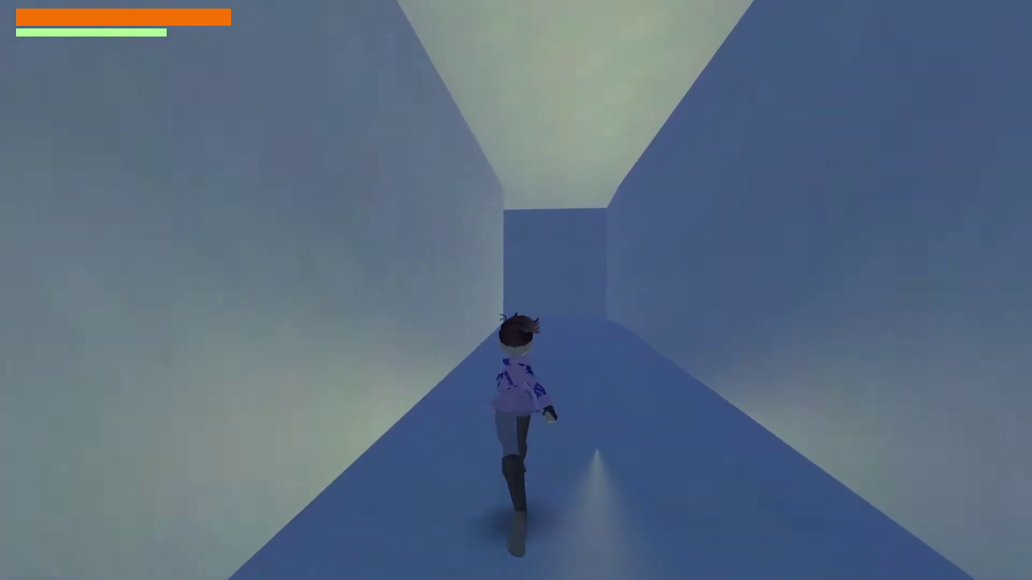
pyautogui.press('w')
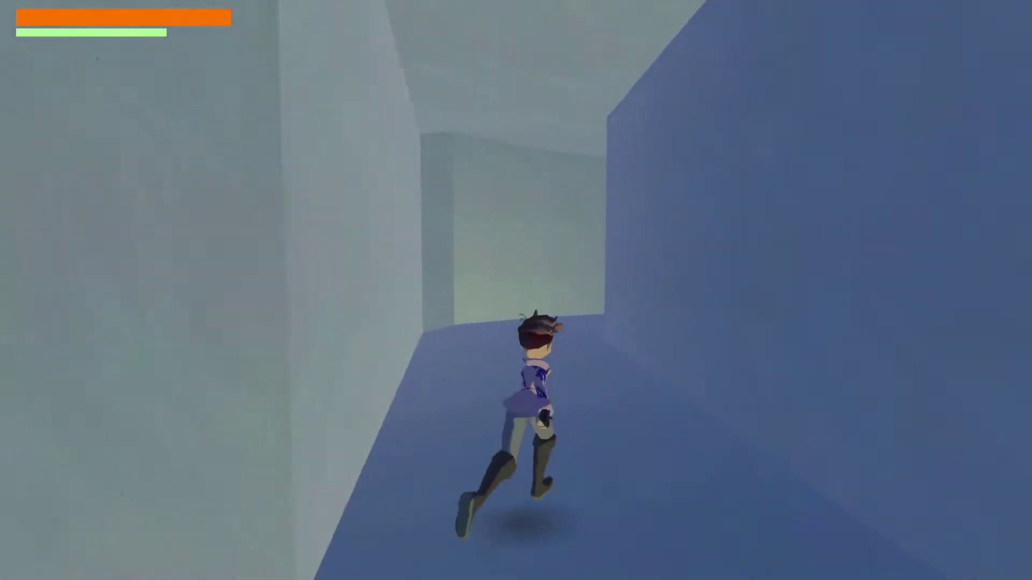
# - Continue to the ledge overlooking the dark shaft, pull the magenta semicircular lever and step away from it
pyautogui.press('w')
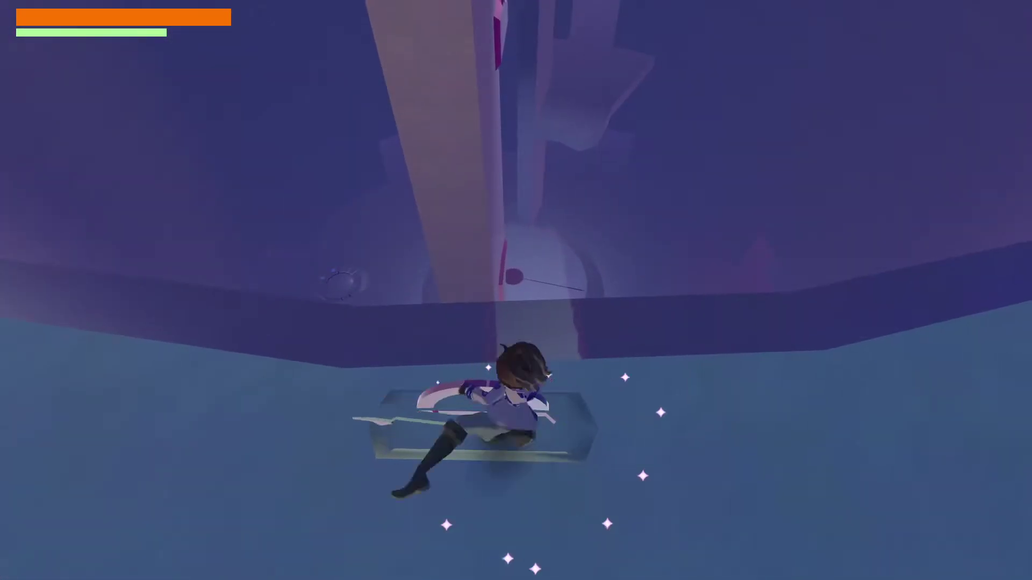
pyautogui.press('d')
pyautogui.press('d')
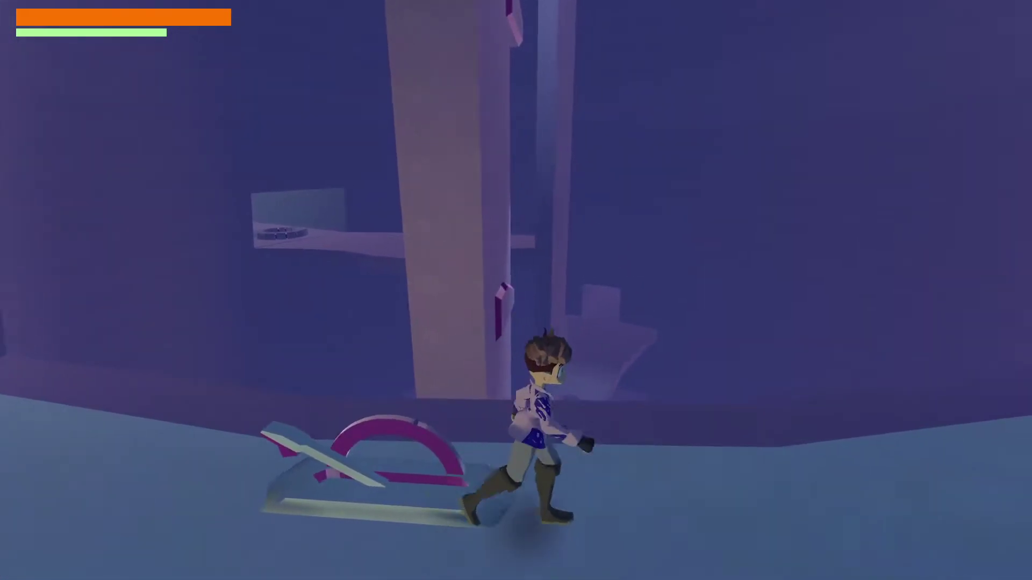
# - Leap up the pale wall to collect the winged pickup and climb on to the upper save point
pyautogui.press('a')
pyautogui.press('space')
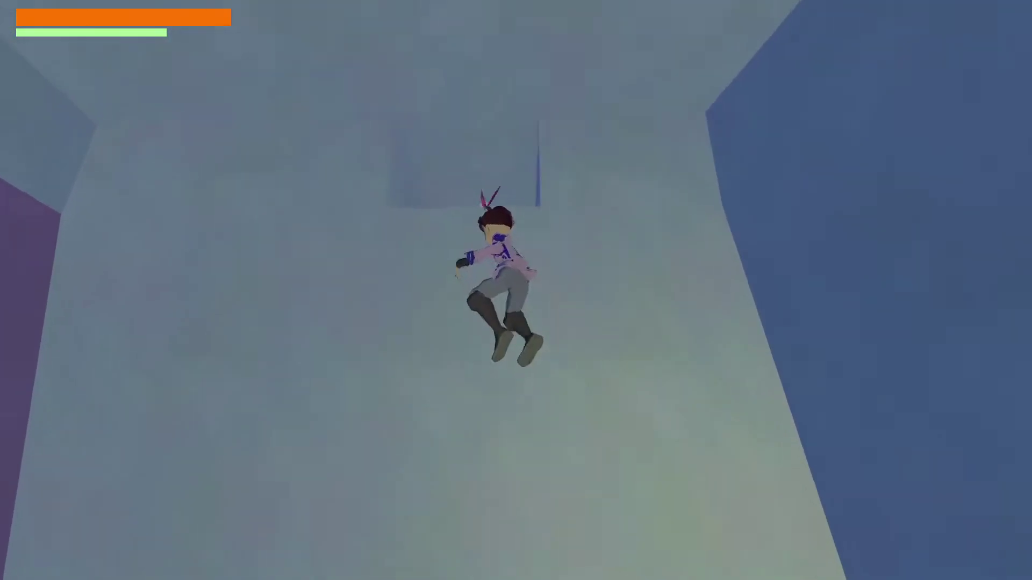
pyautogui.press('w')
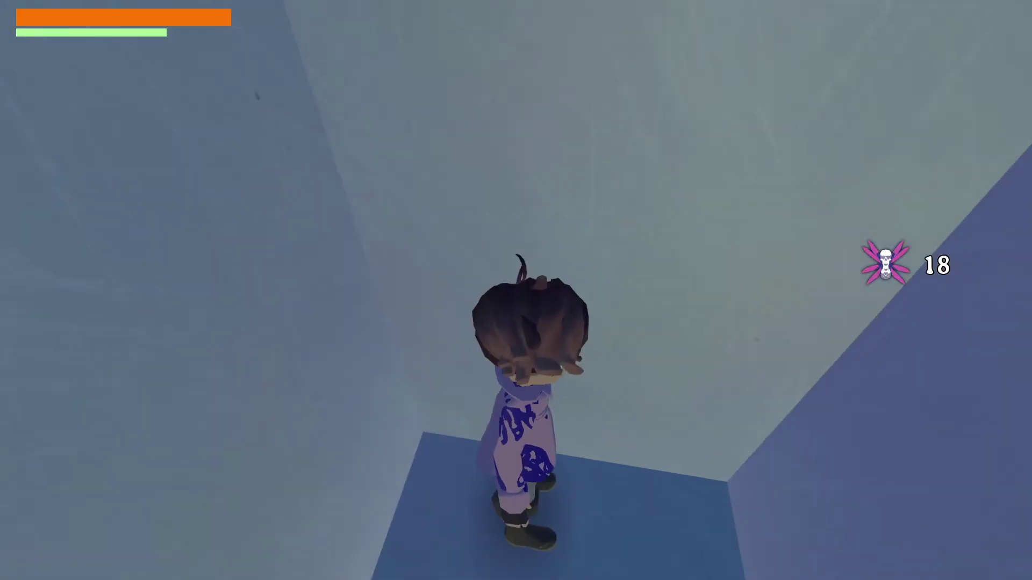
pyautogui.press('space')
pyautogui.press('w')
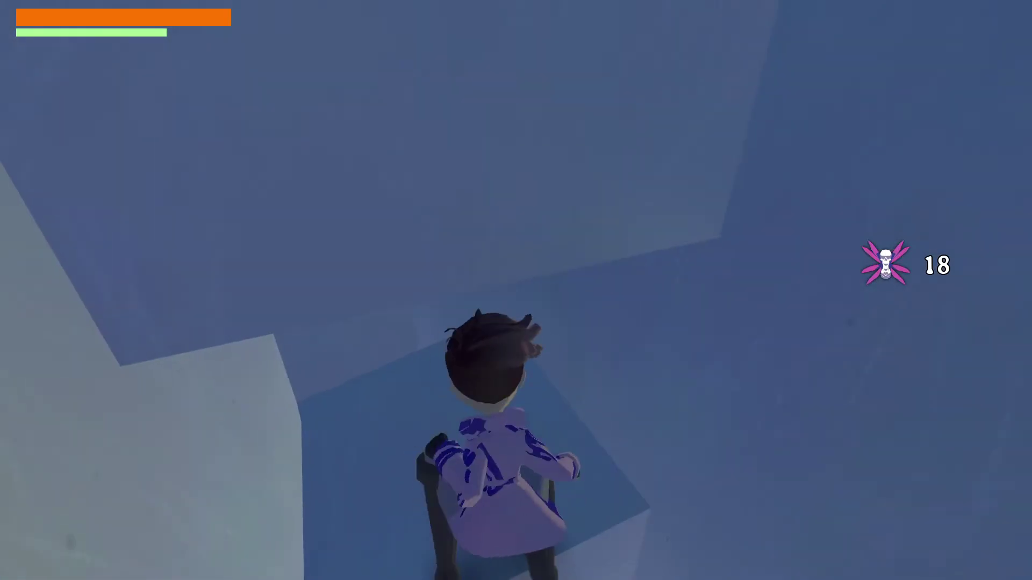
pyautogui.press('space')
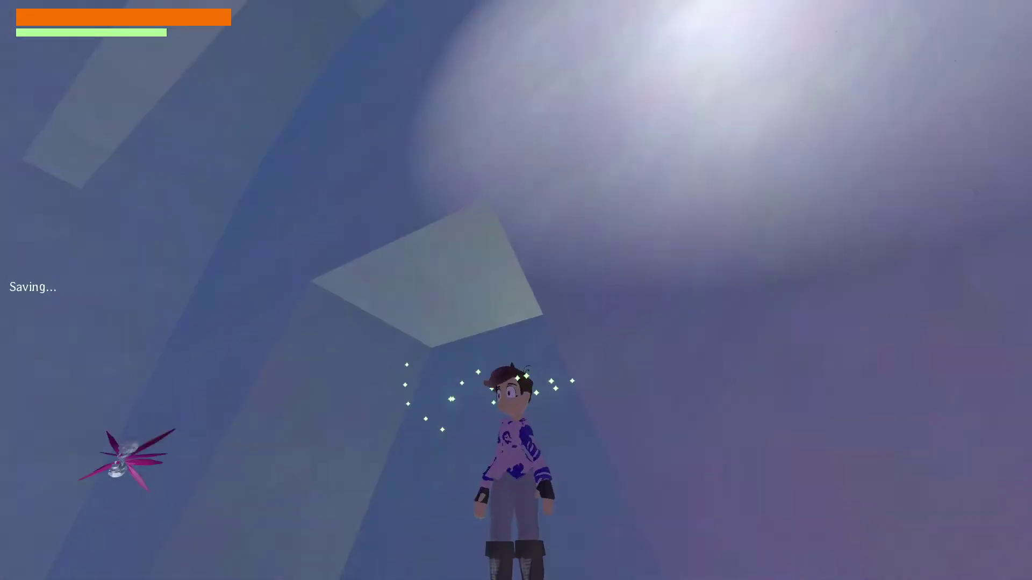
# - Cross the shaft by jumping along the hanging beam and climb onto its magenta-edged end block
pyautogui.press('w')
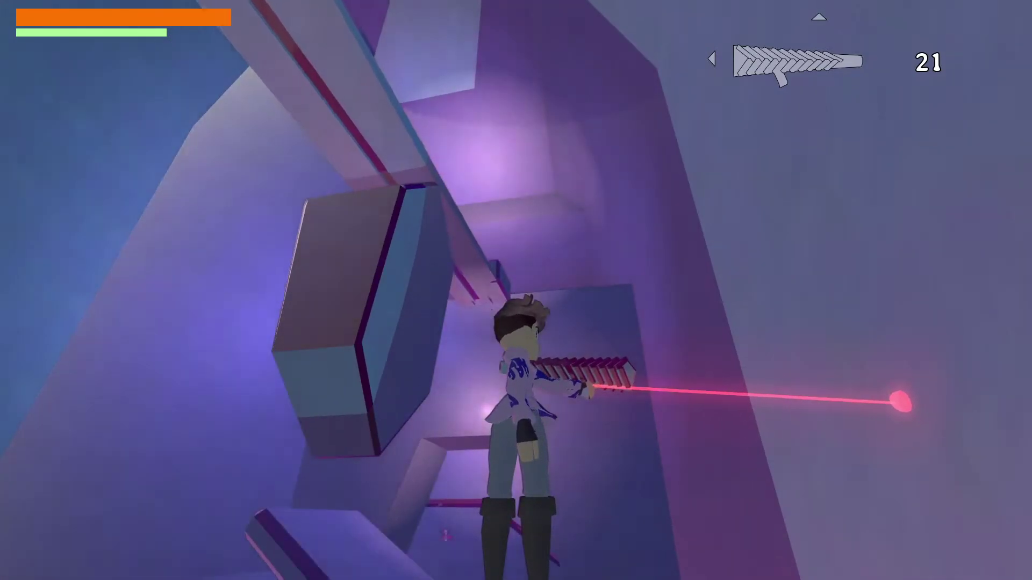
pyautogui.press('space')
pyautogui.press('space')
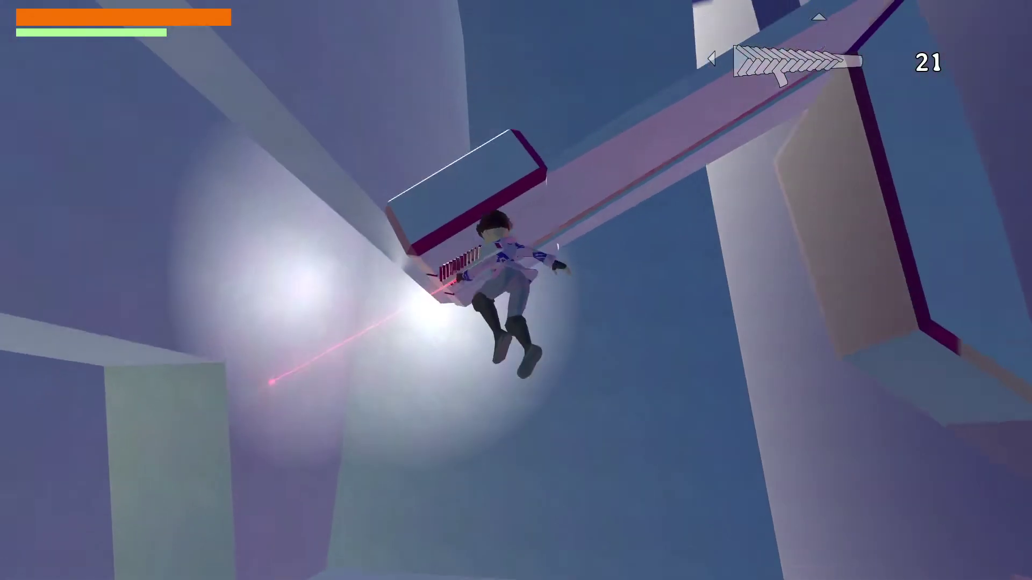
pyautogui.press('w')
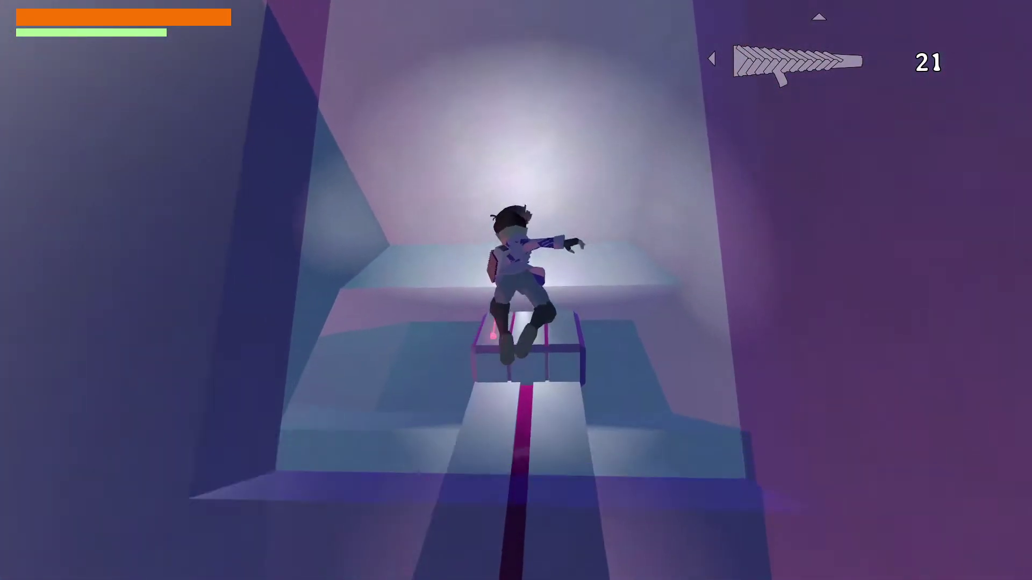
pyautogui.press('space')
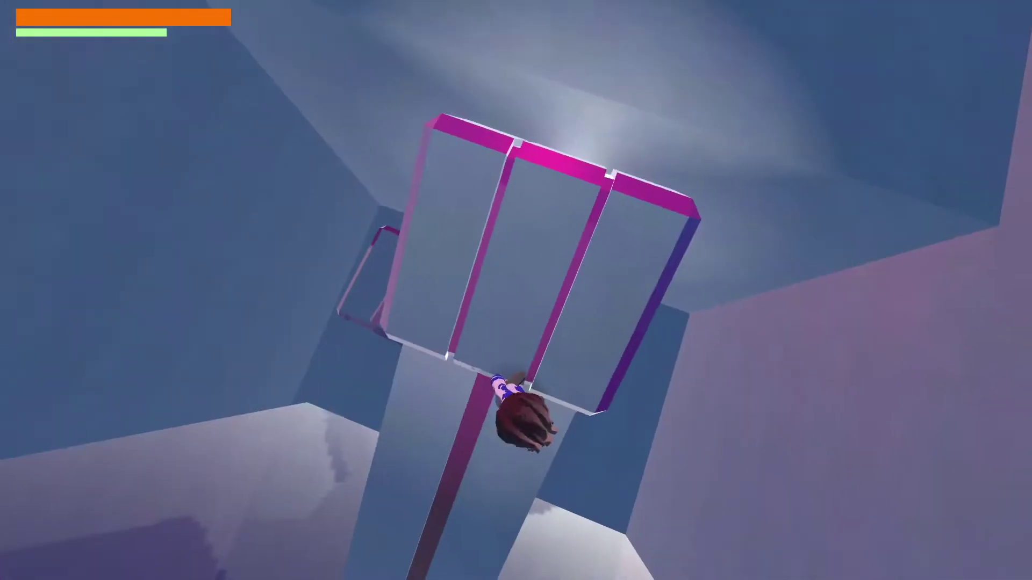
pyautogui.press('w')
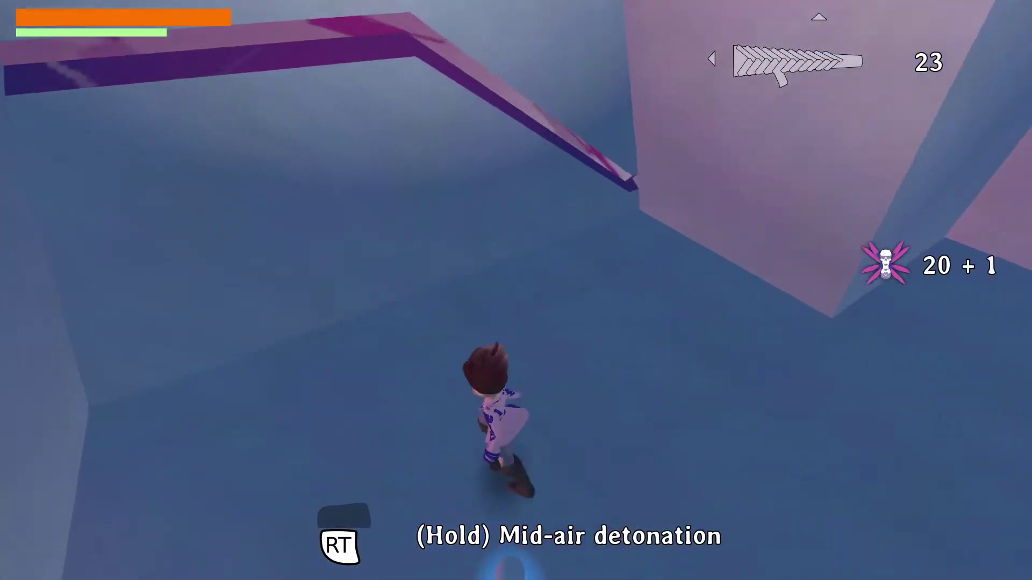
# - Run to the purple alcove below the hanging beam and fire one launcher shot
pyautogui.press('d')
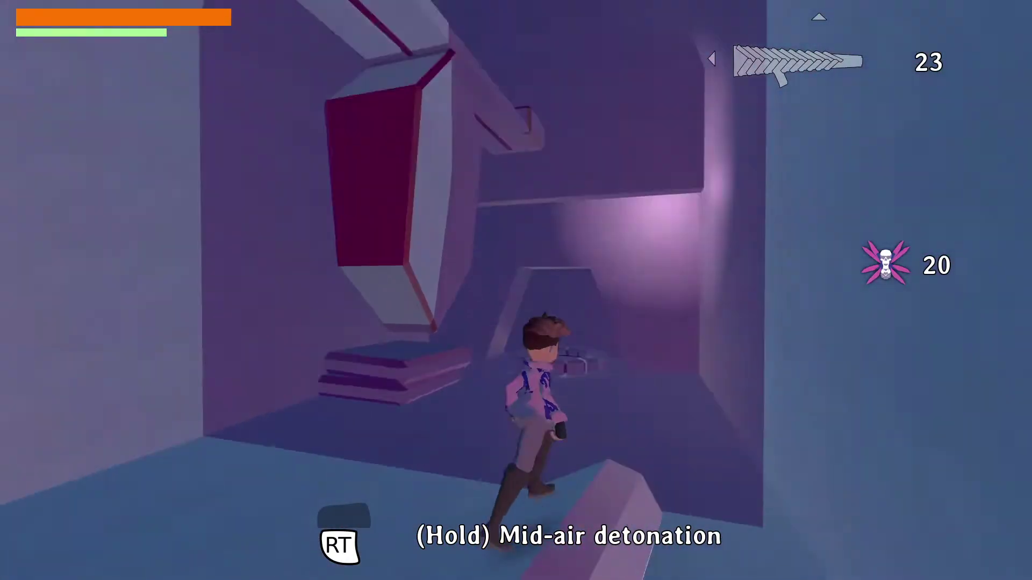
pyautogui.press('w')
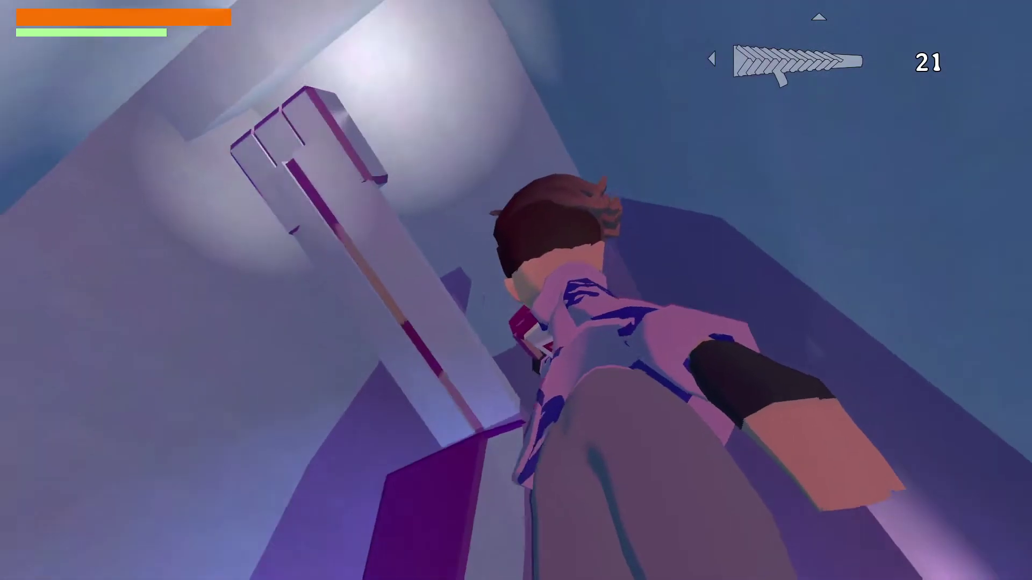
pyautogui.click(516, 290)
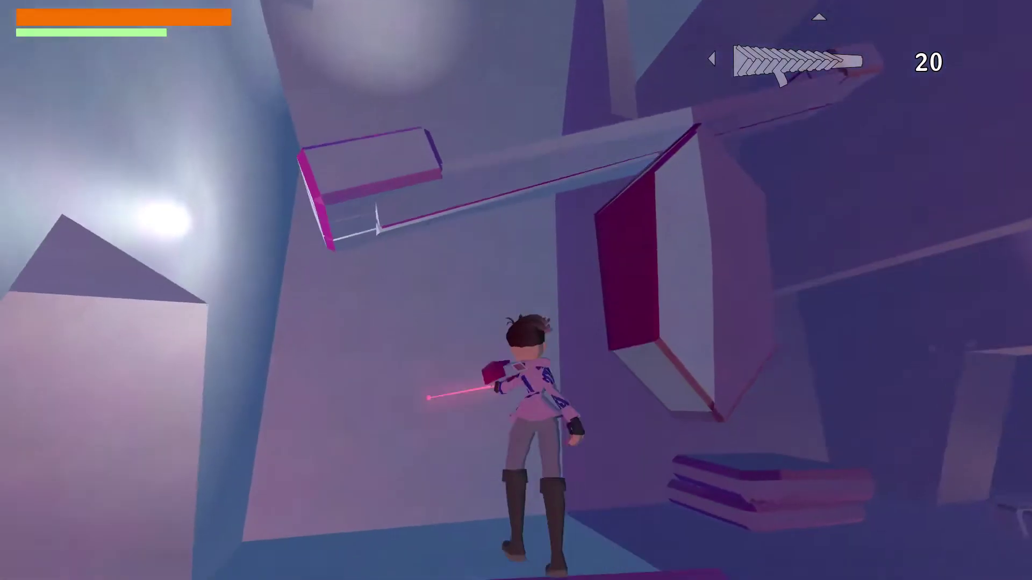
# - Jump repeatedly from beside the hanging beam up toward the brightly lit upper ledge
pyautogui.press('space')
pyautogui.press('space')
pyautogui.press('space')
pyautogui.press('space')
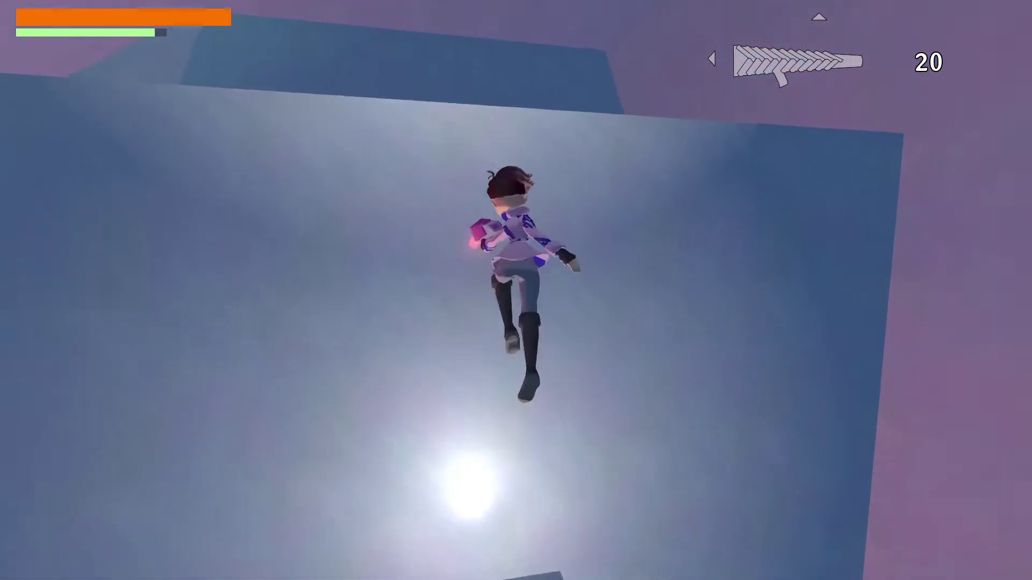
# - Run into the hall with magenta-banded pillars and collect the launcher ammo
pyautogui.press('w')
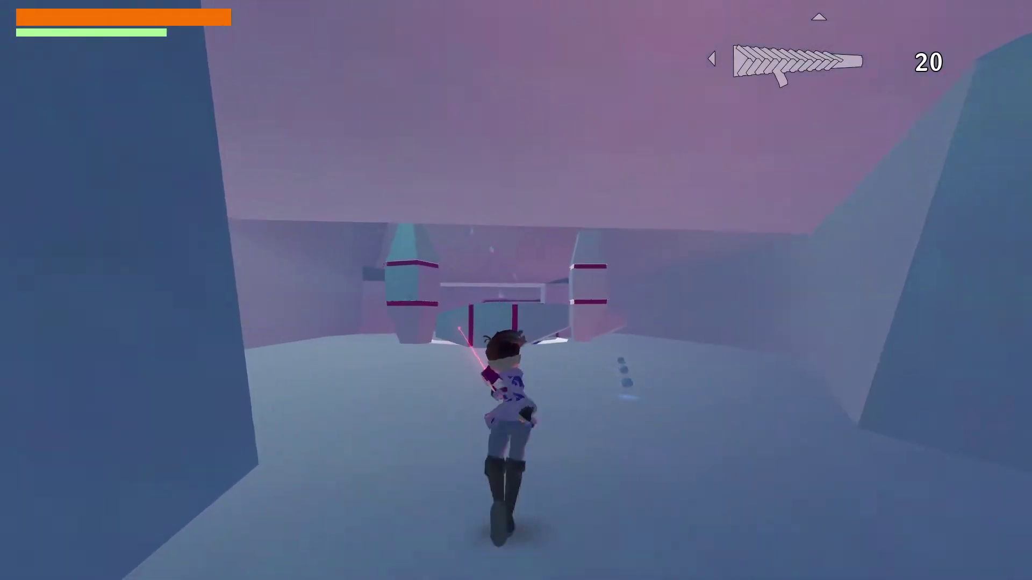
pyautogui.press('d')
pyautogui.press('w')
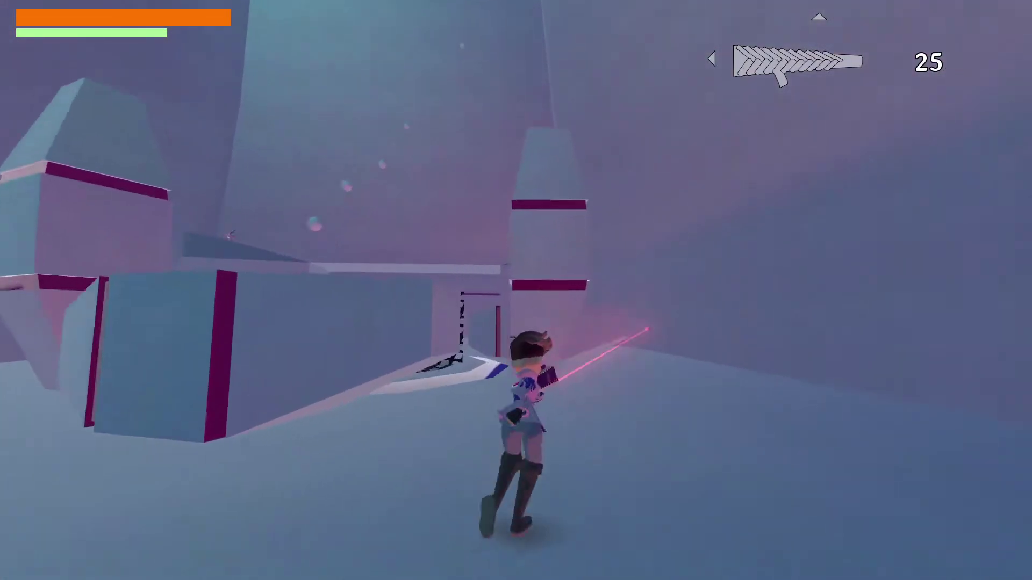
# - Run past the magenta-banded blocks and jump onto the metal grate over the round pit
pyautogui.press('space')
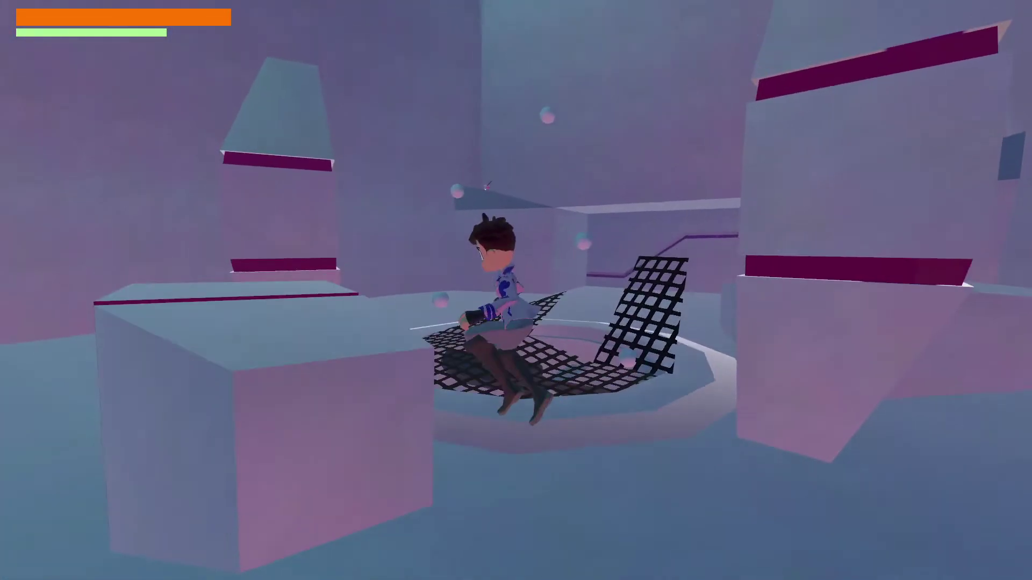
pyautogui.press('w')
pyautogui.press('space')
pyautogui.press('w')
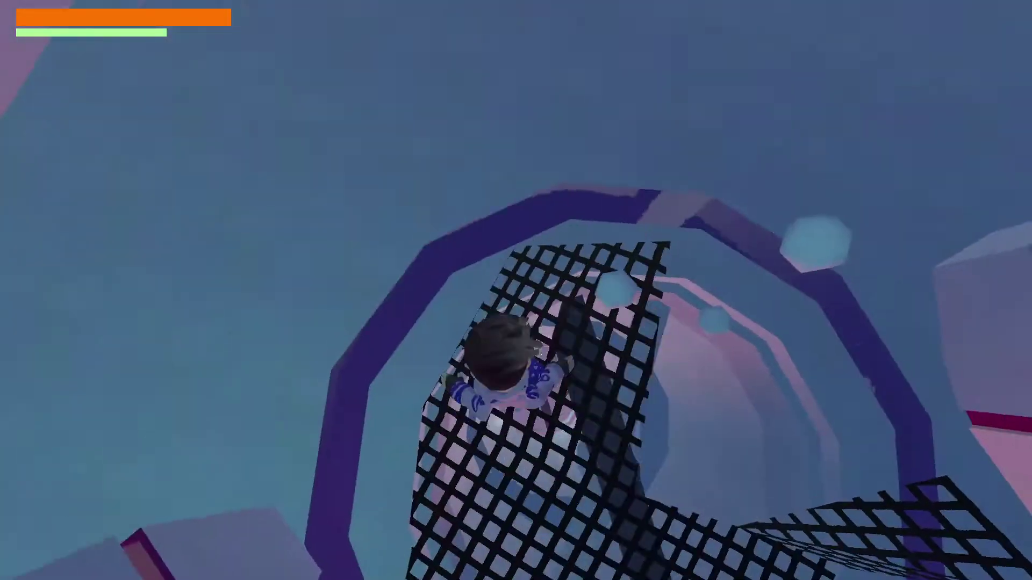
# - Jump from the grate up to the wall ledge and collect the winged skull pickup
pyautogui.press('a')
pyautogui.press('space')
pyautogui.press('w')
pyautogui.press('space')
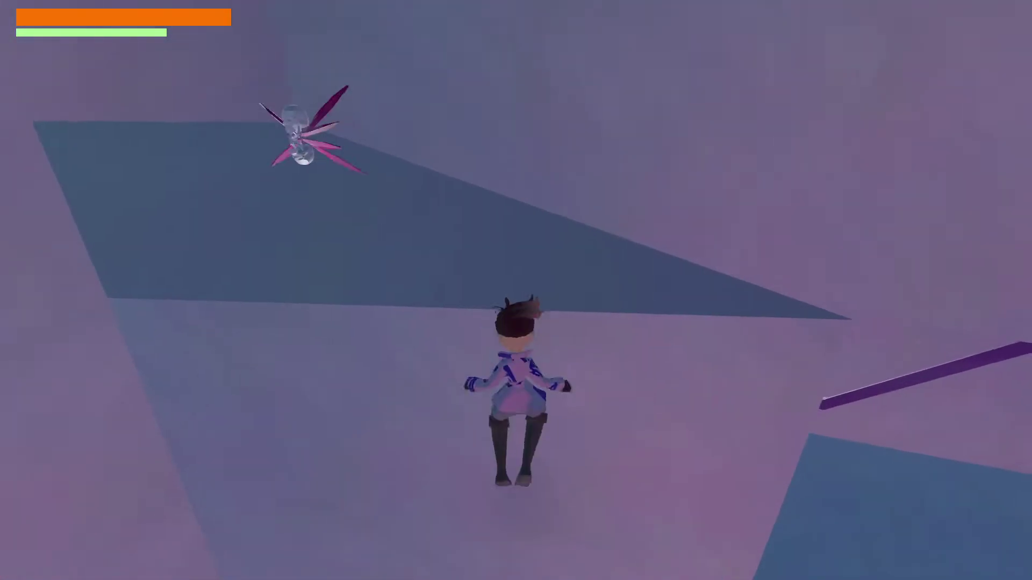
pyautogui.press('w')
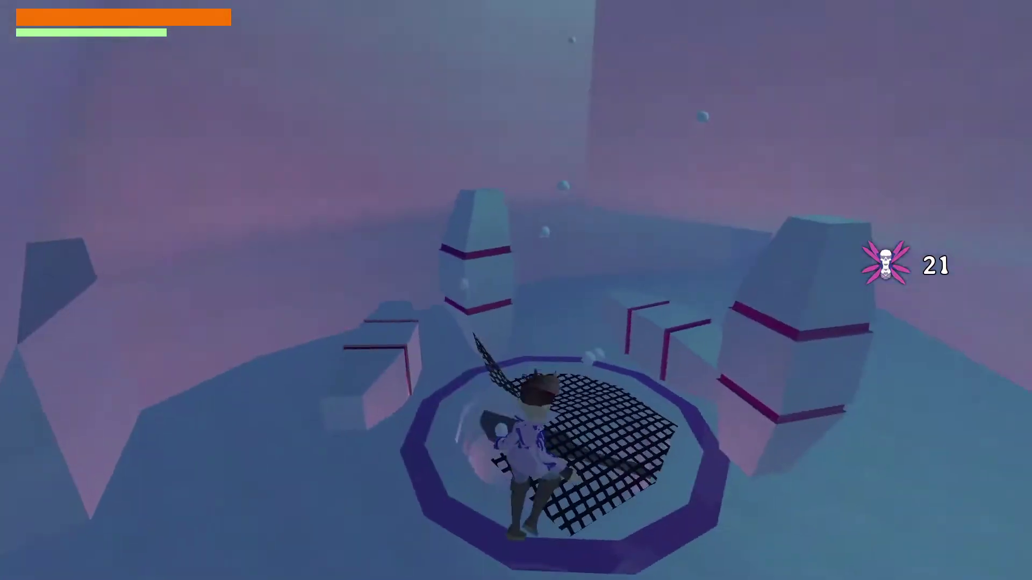
# - Return across the grate, climb onto a block beside the pit and fire one launcher shot
pyautogui.press('w')
pyautogui.press('space')
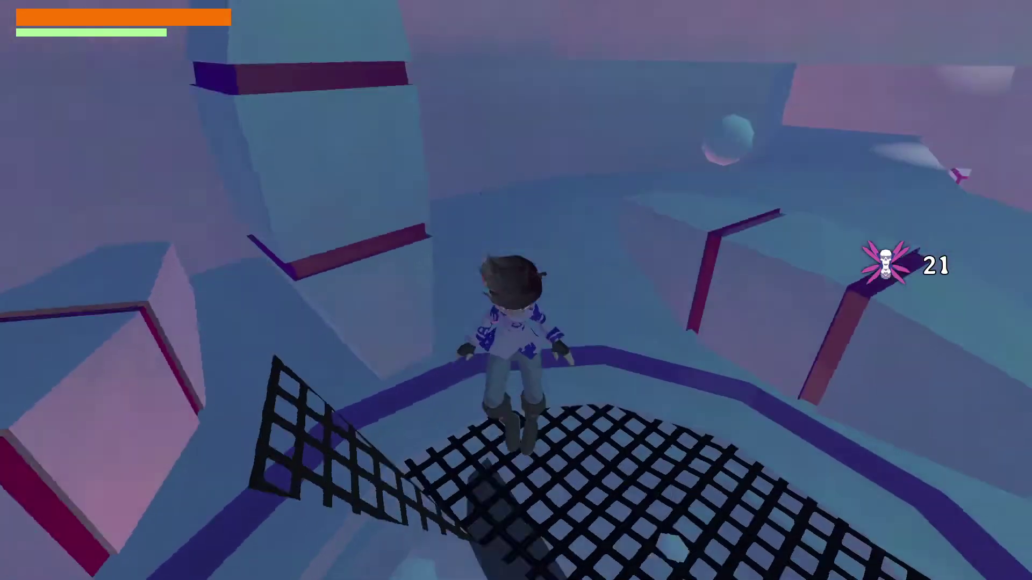
pyautogui.press('space')
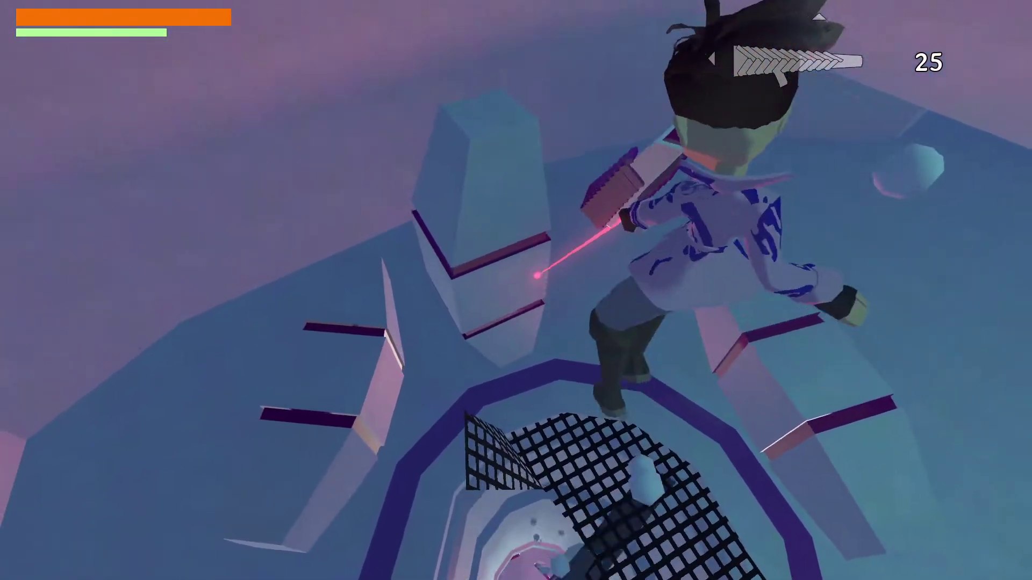
pyautogui.press('s')
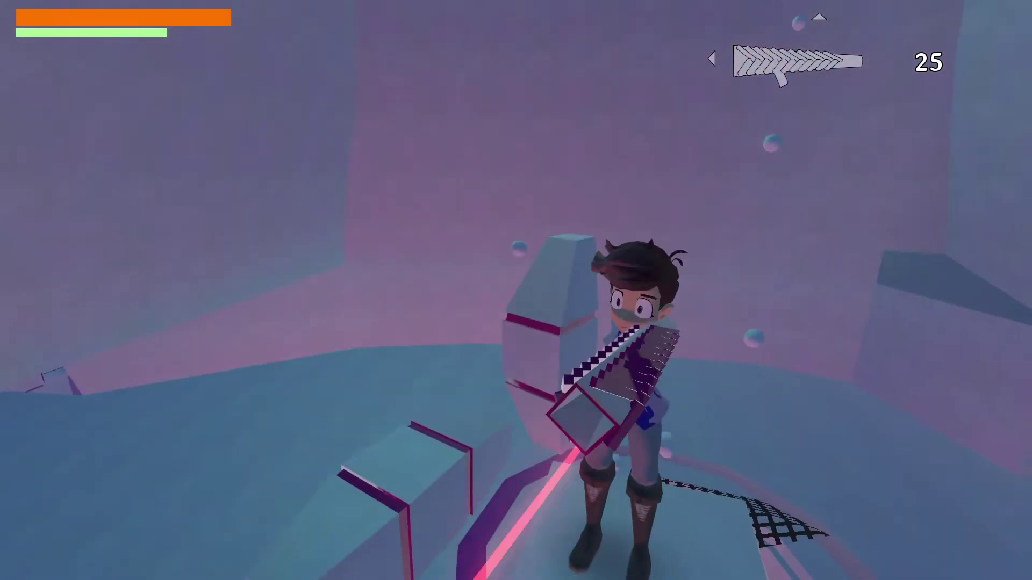
pyautogui.press('w')
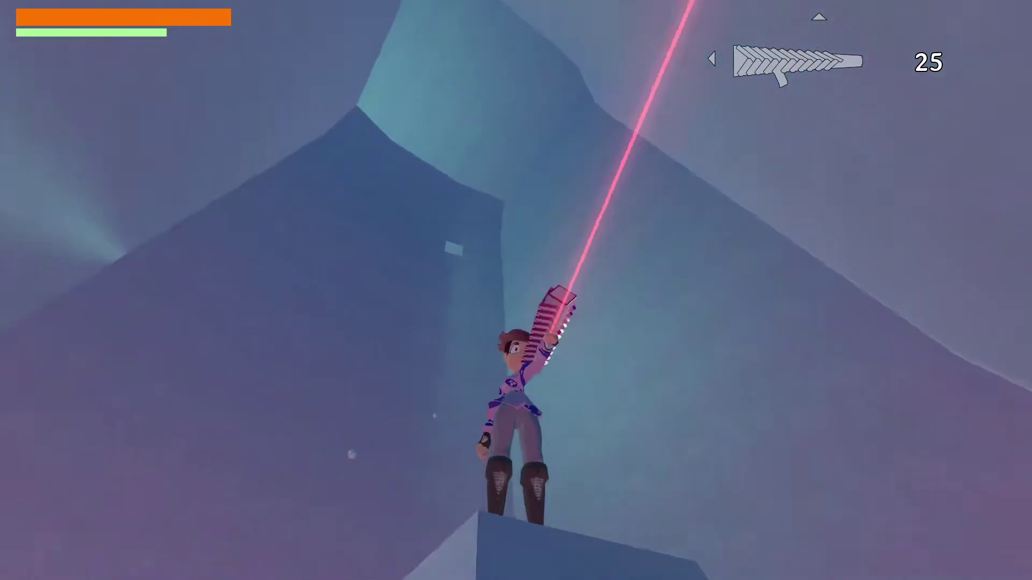
pyautogui.press('w')
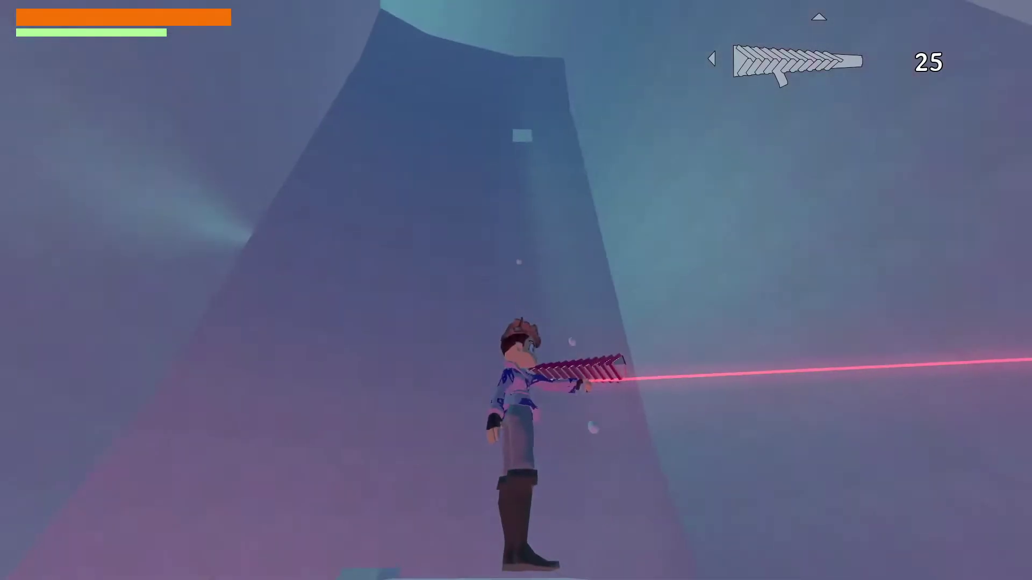
pyautogui.press('w')
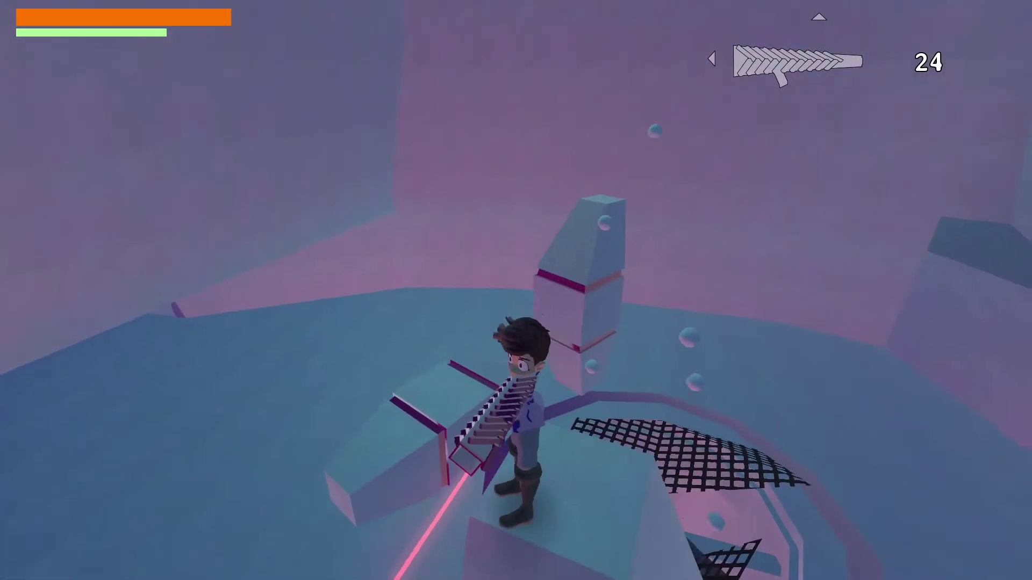
# - Jump upward between the magenta-banded blocks, firing two launcher shots on the climb
pyautogui.press('space')
pyautogui.press('space')
pyautogui.press('w')
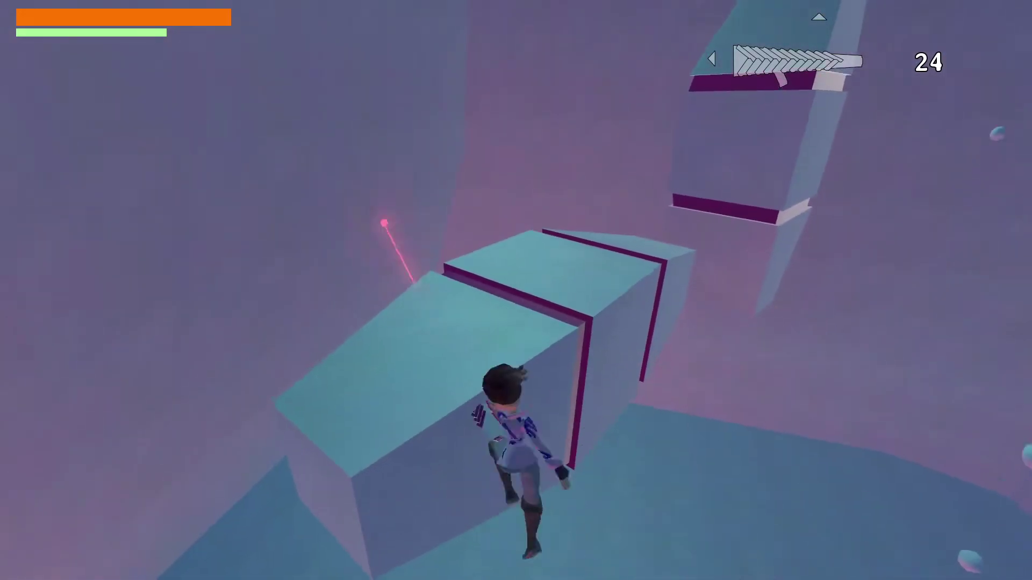
pyautogui.press('d')
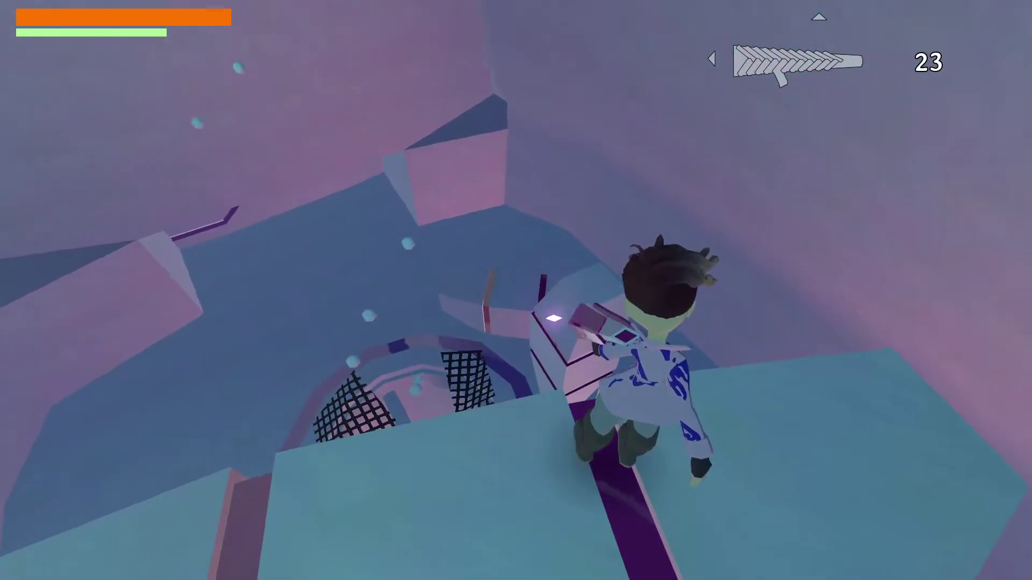
pyautogui.press('space')
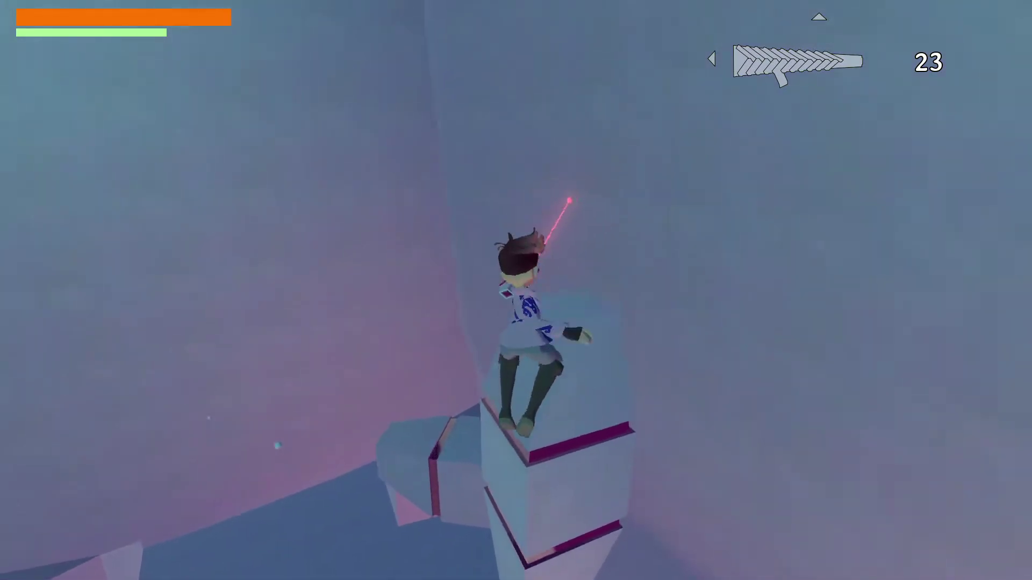
pyautogui.press('space')
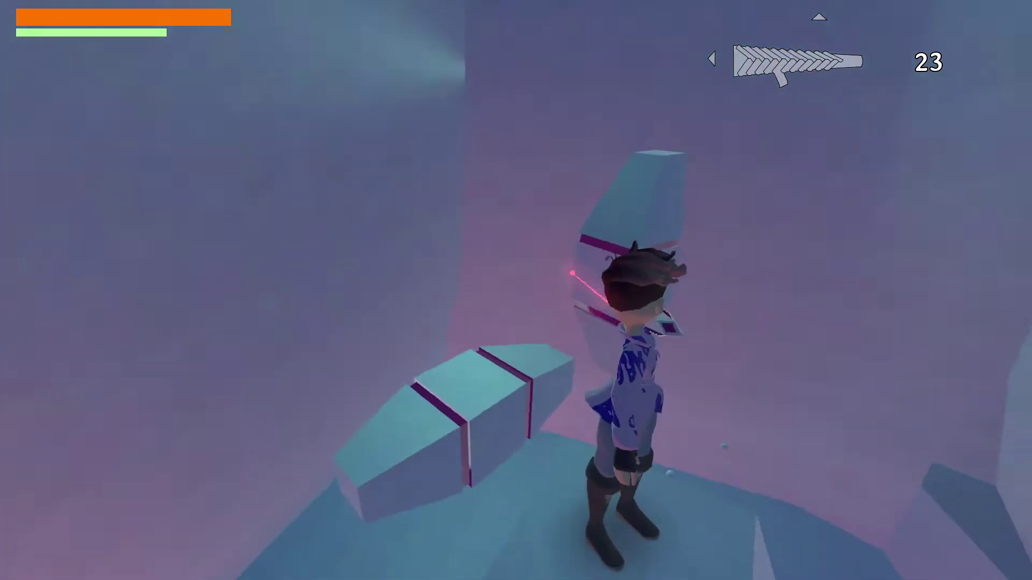
pyautogui.press('space')
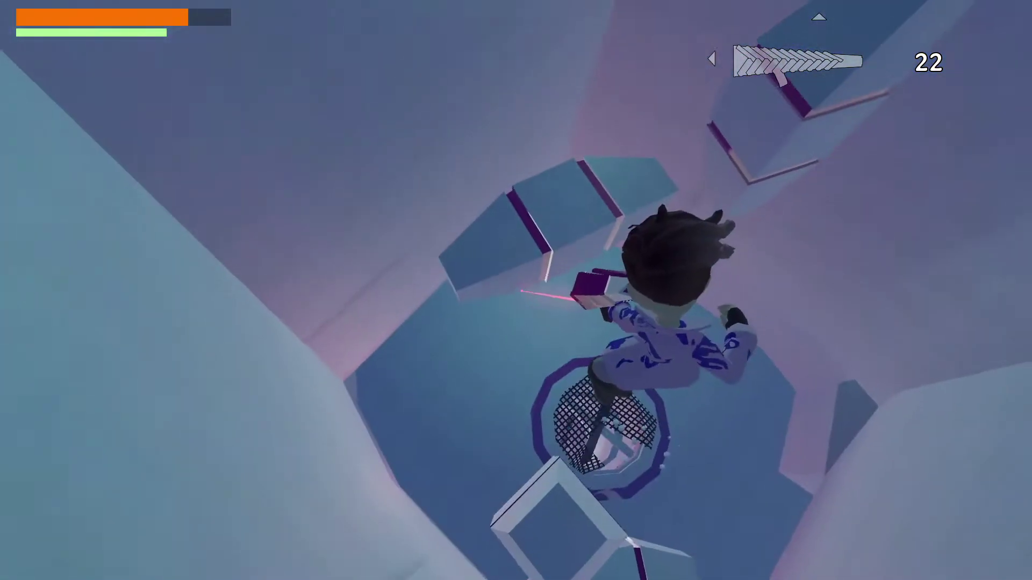
# - Climb out of the hall onto the high open-air beam and collect the winged skull pickup along it
pyautogui.press('w')
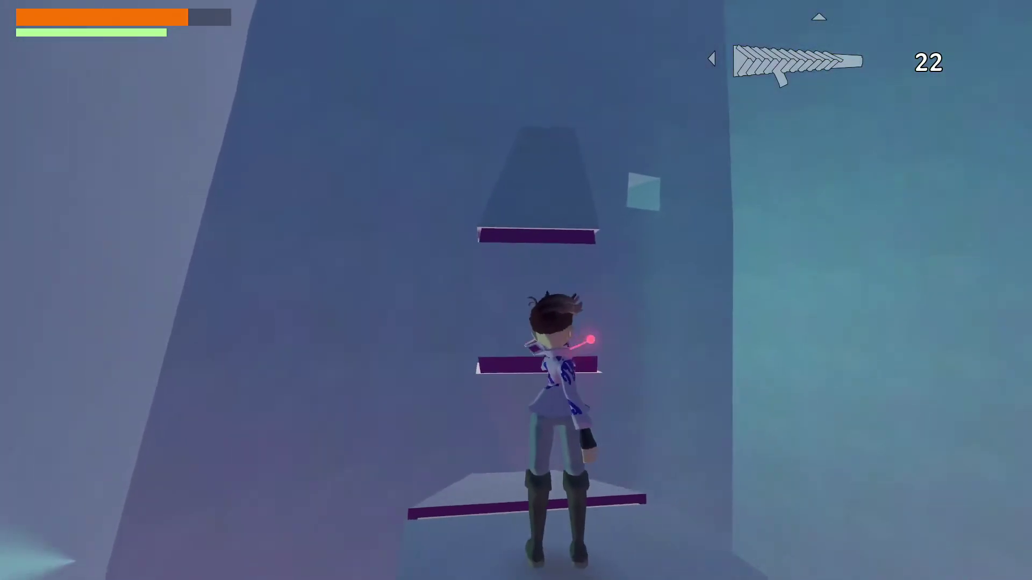
pyautogui.press('space')
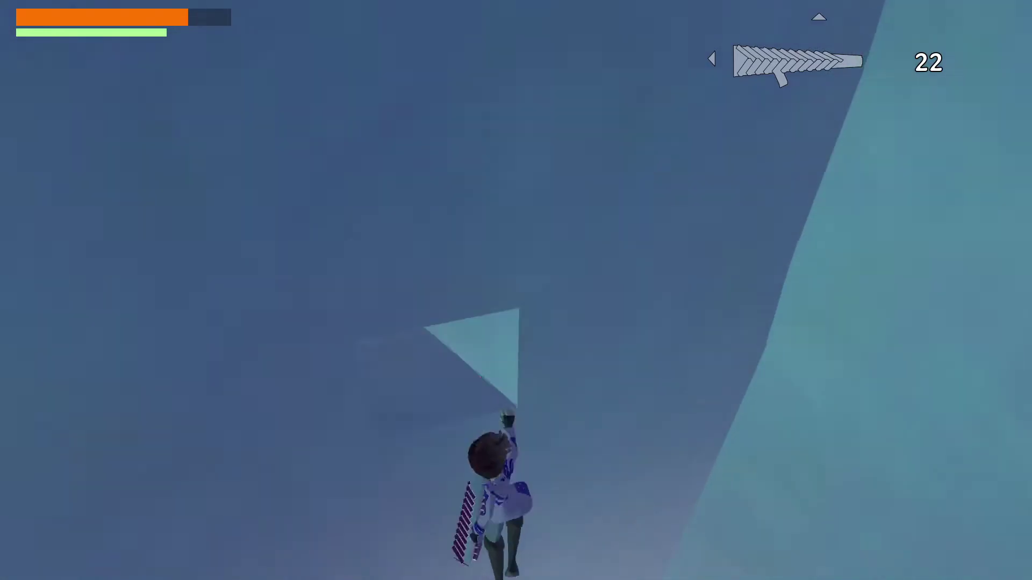
pyautogui.press('w')
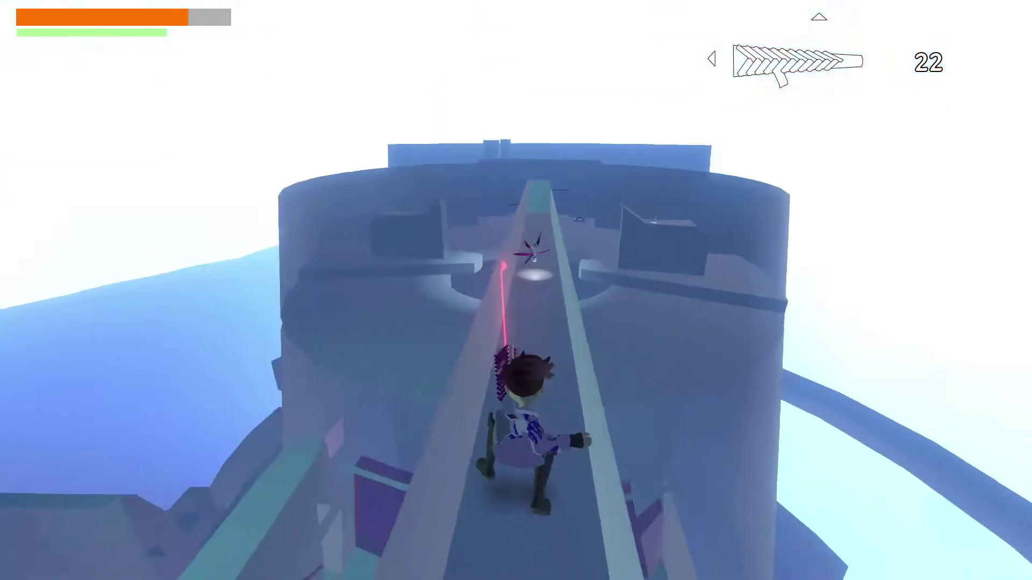
pyautogui.press('w')
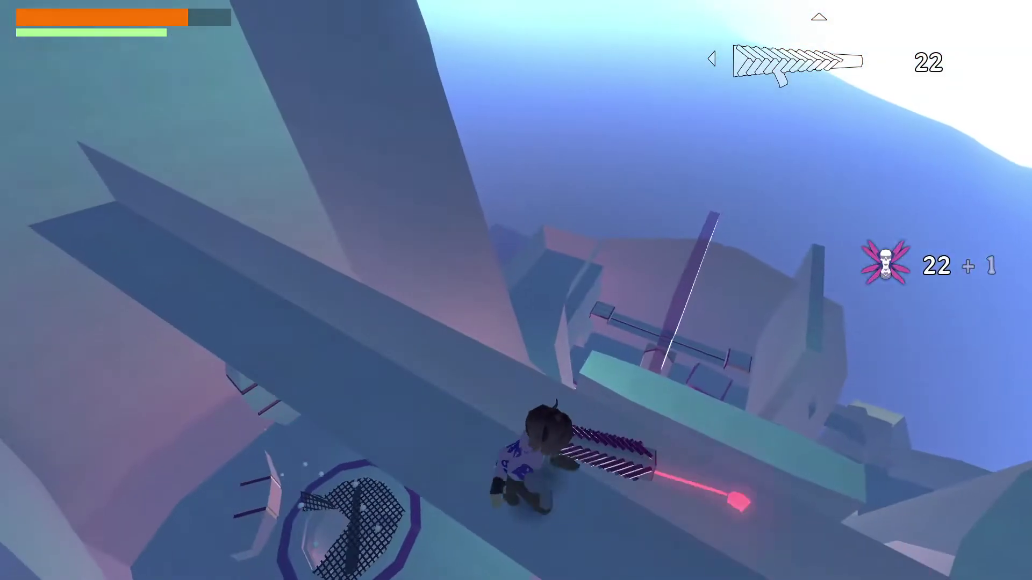
pyautogui.press('w')
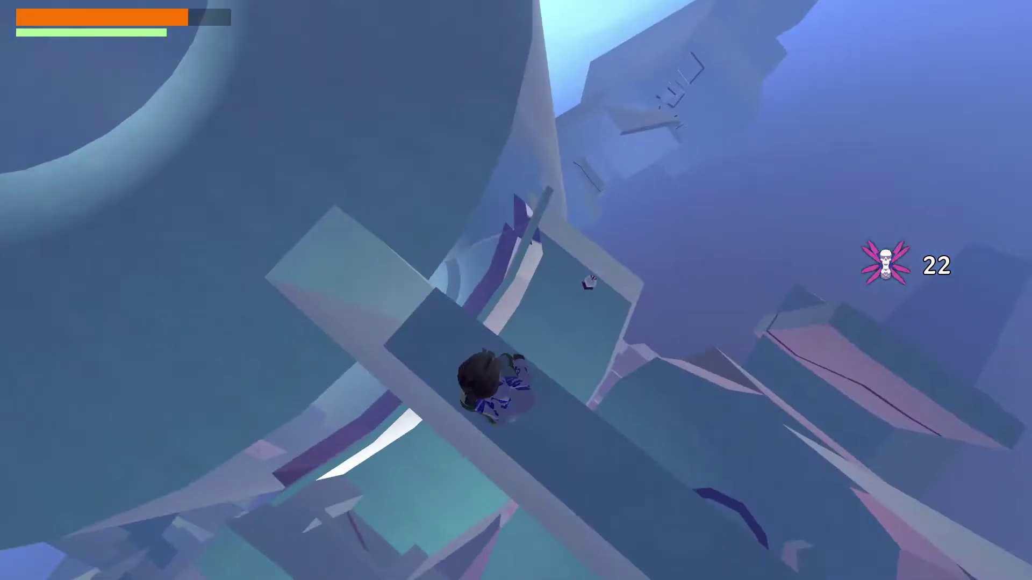
# - Leap off the beam's end and drop down the shaft to the lever beside the purple glass enclosure
pyautogui.press('space')
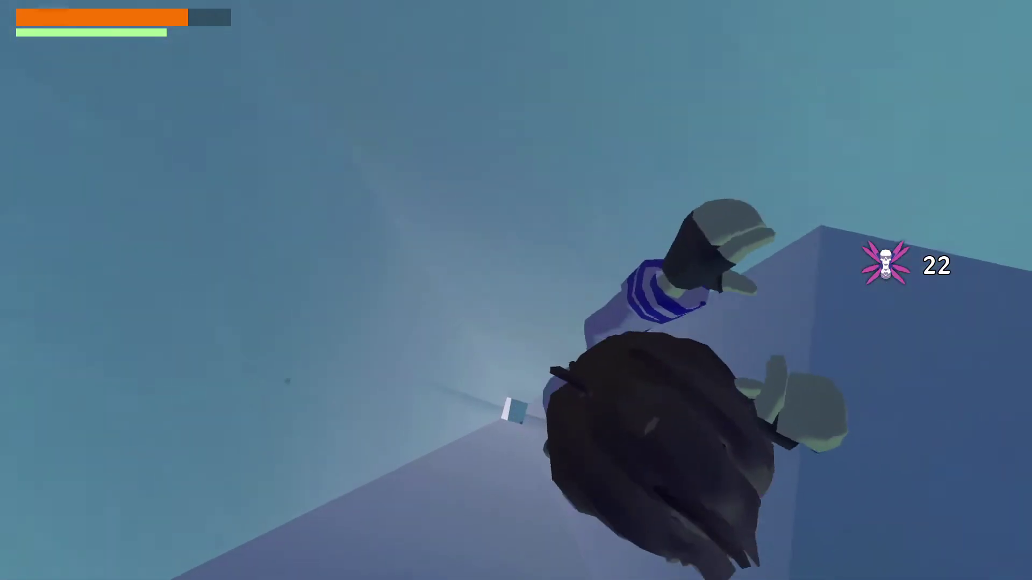
pyautogui.press('a')
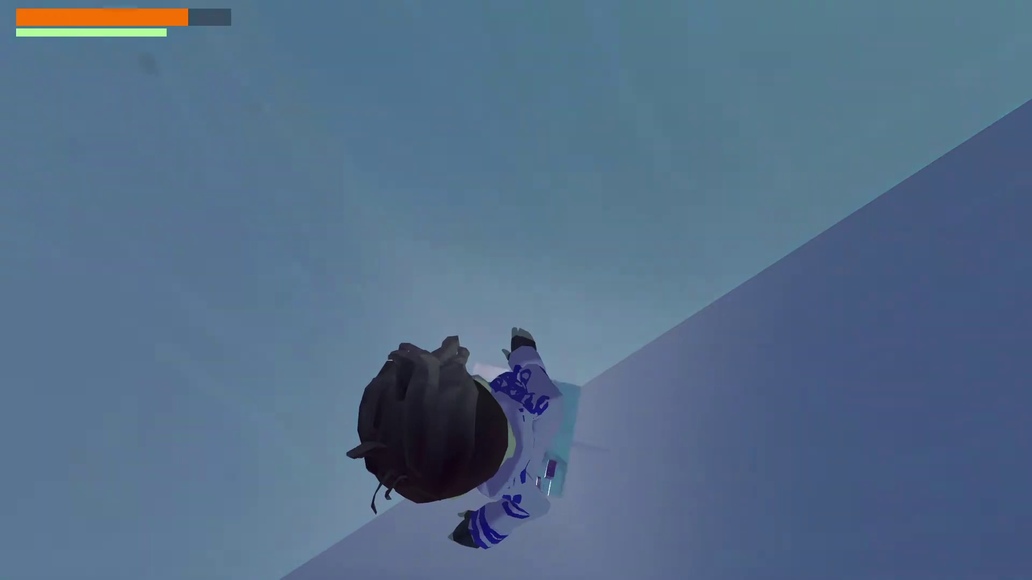
pyautogui.press('d')
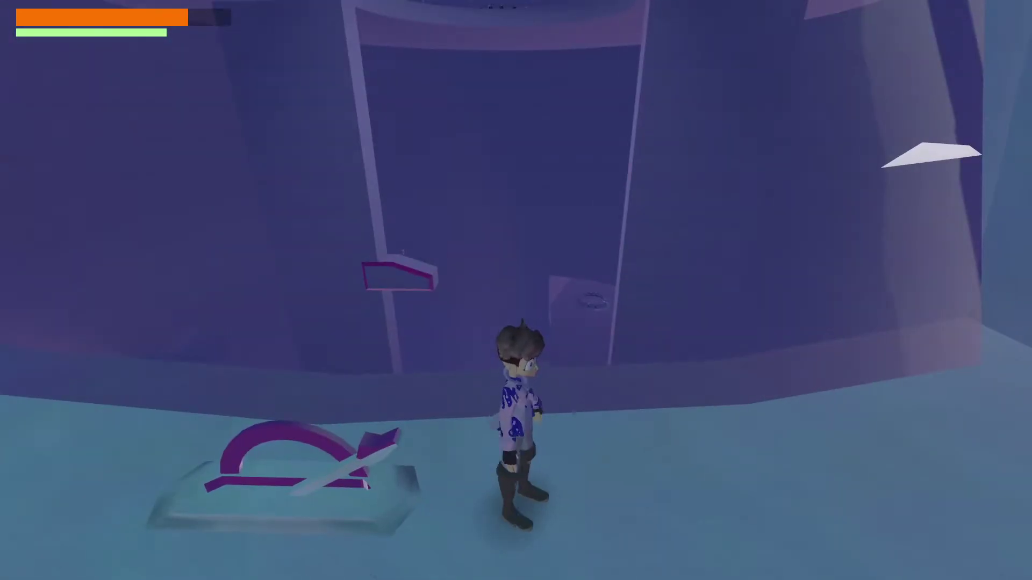
pyautogui.press('Escape')
pyautogui.press('Escape')
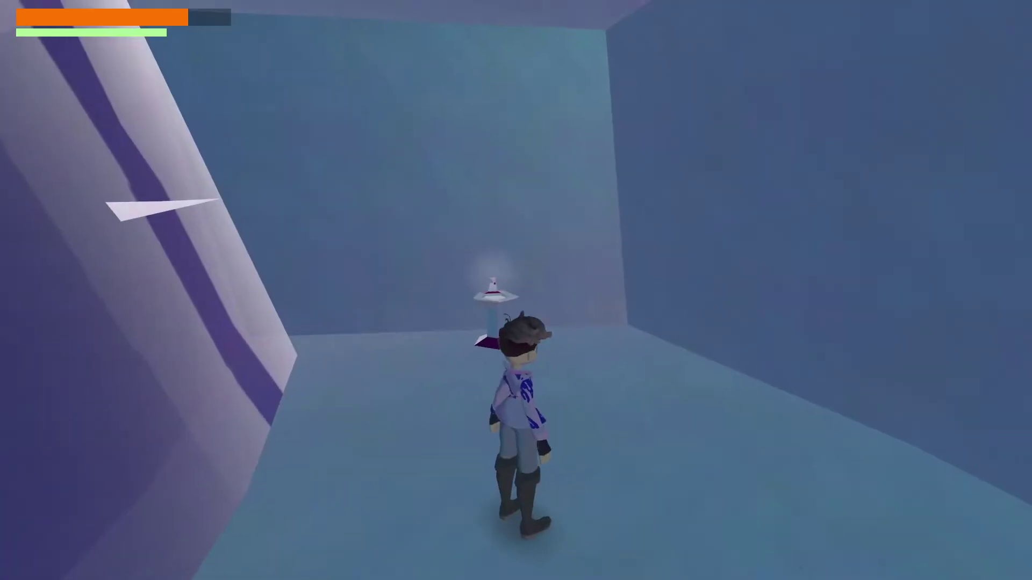
# - Run to the glowing pedestal near the purple enclosure and save the game there
pyautogui.press('a')
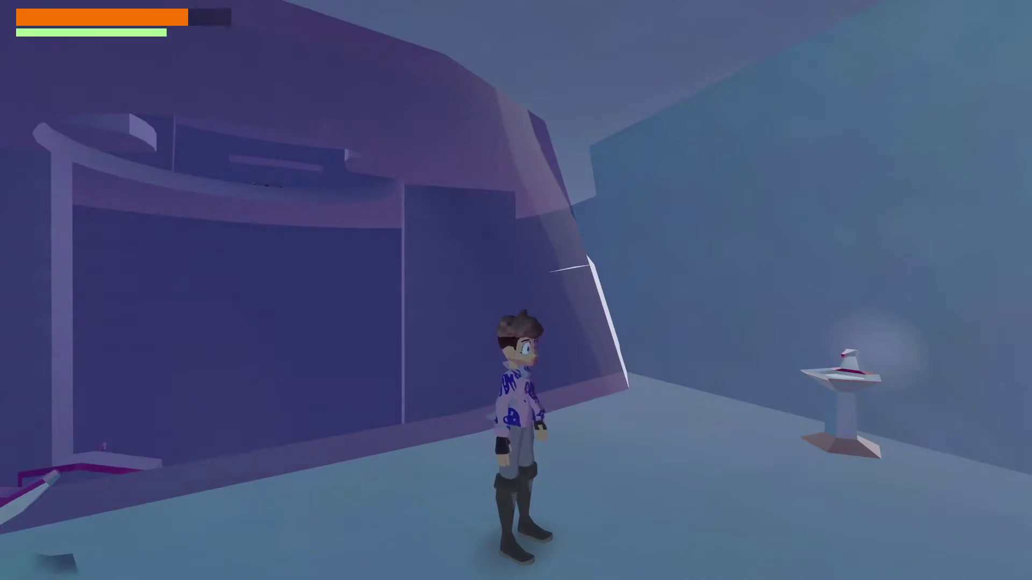
pyautogui.press('w')
pyautogui.press('a')
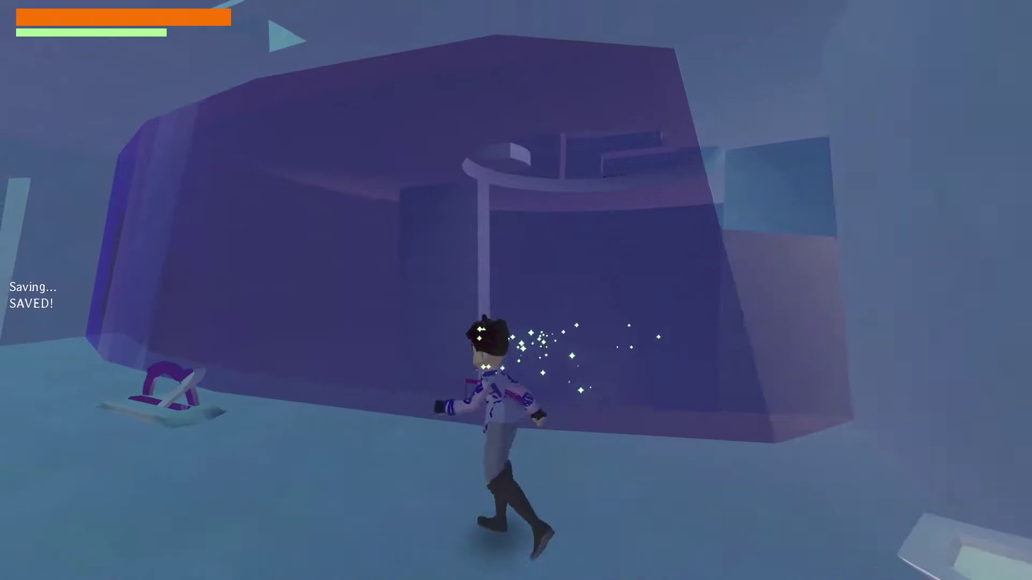
# - Examine the purple glass enclosure from several spots between the save pedestal and the lever
pyautogui.press('w')
pyautogui.press('d')
pyautogui.press('d')
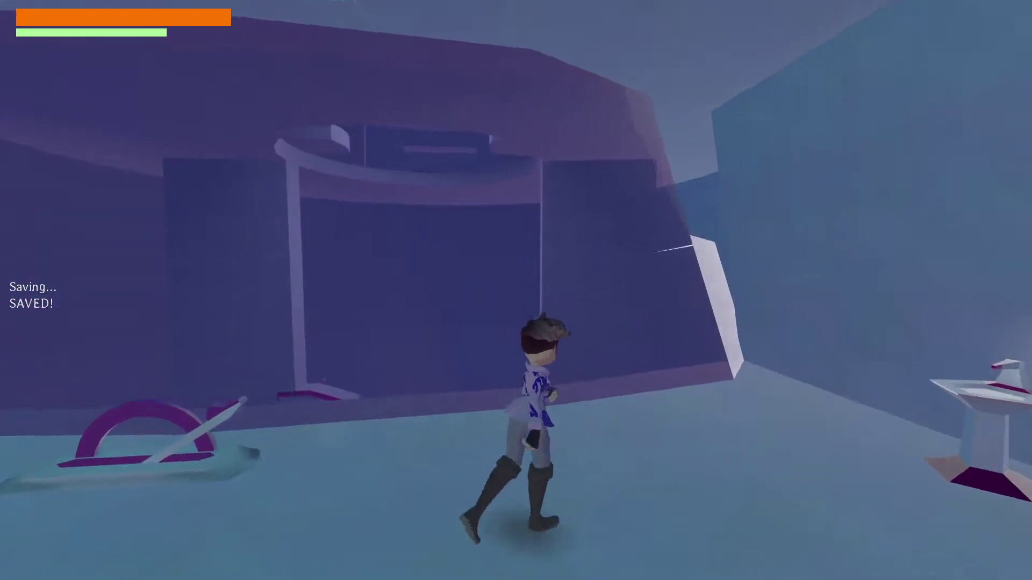
pyautogui.press('w')
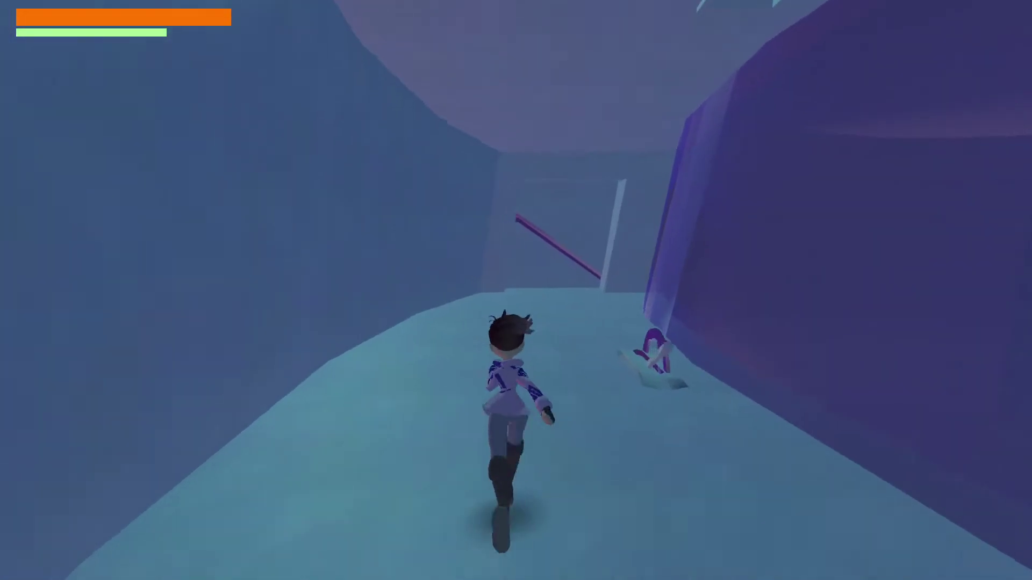
pyautogui.press('a')
pyautogui.press('s')
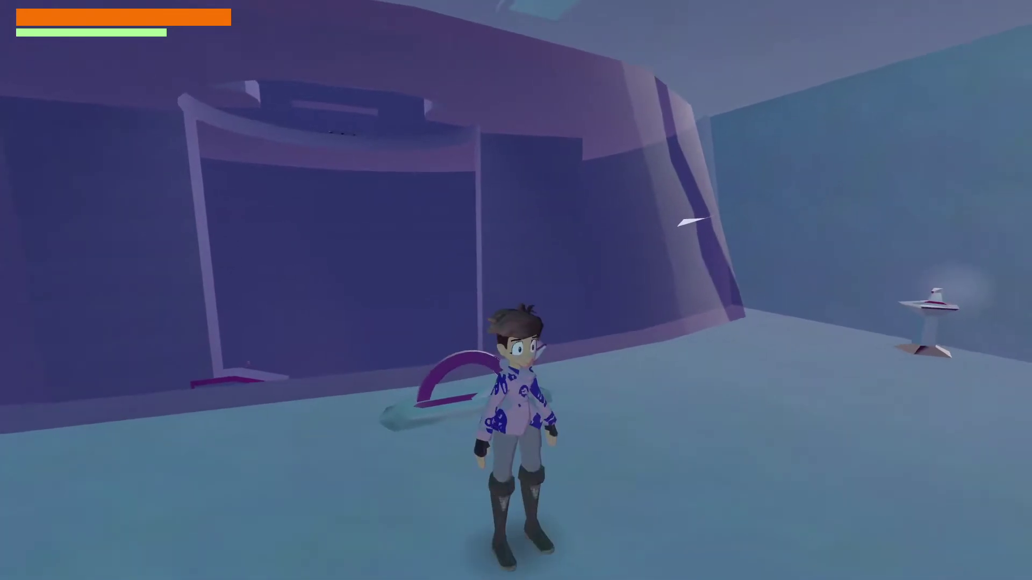
pyautogui.press('w')
pyautogui.press('s')
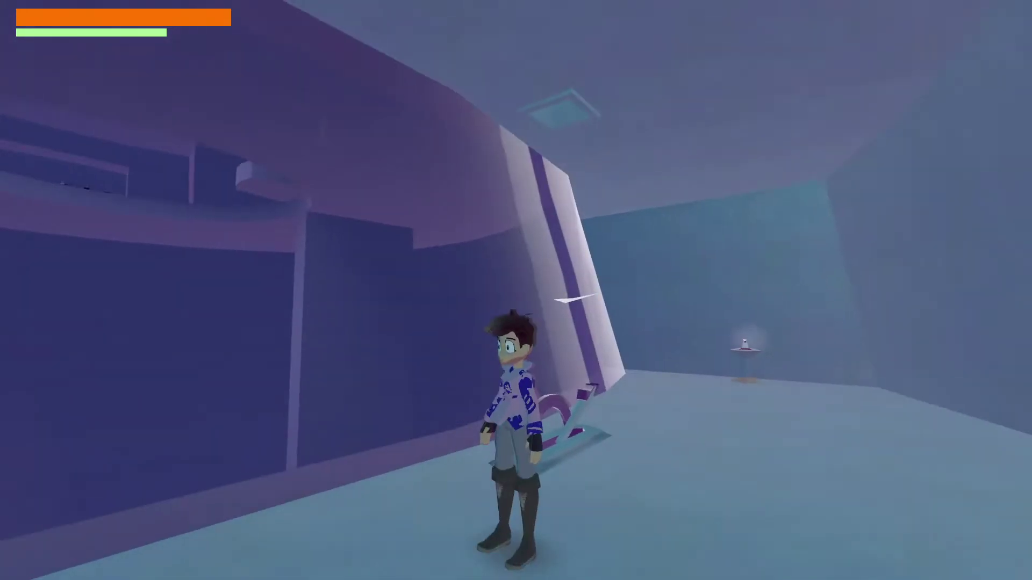
pyautogui.press('d')
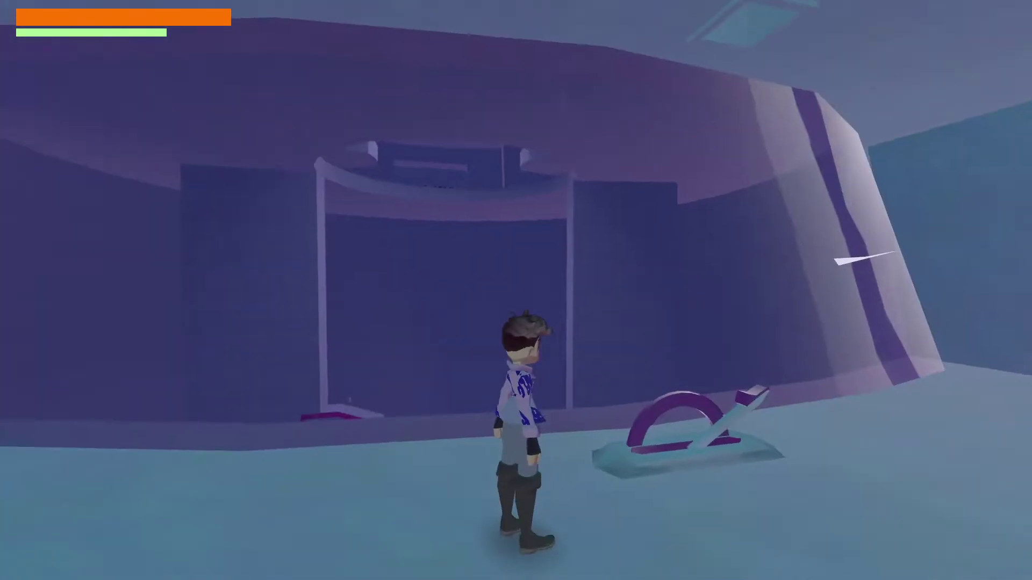
pyautogui.press('w')
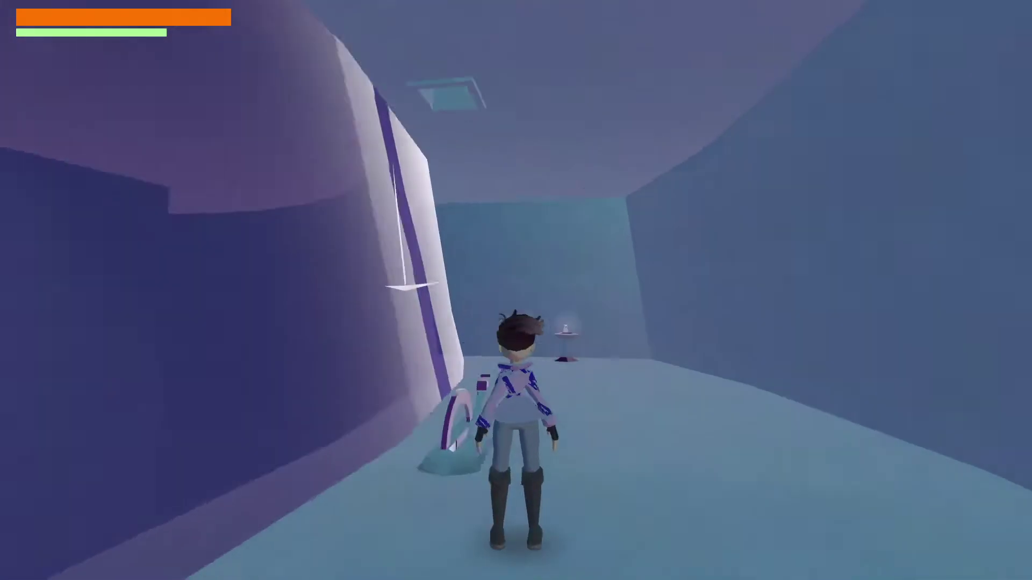
# - Flip the lever beside the purple enclosure and run along the glass wall toward the save pedestal
pyautogui.press('d')
pyautogui.press('a')
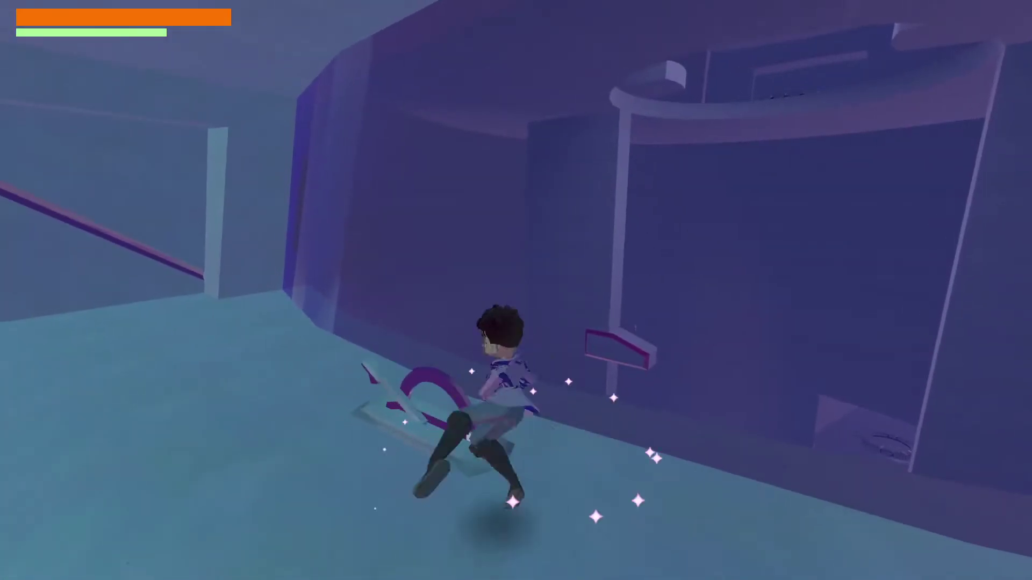
pyautogui.press('a')
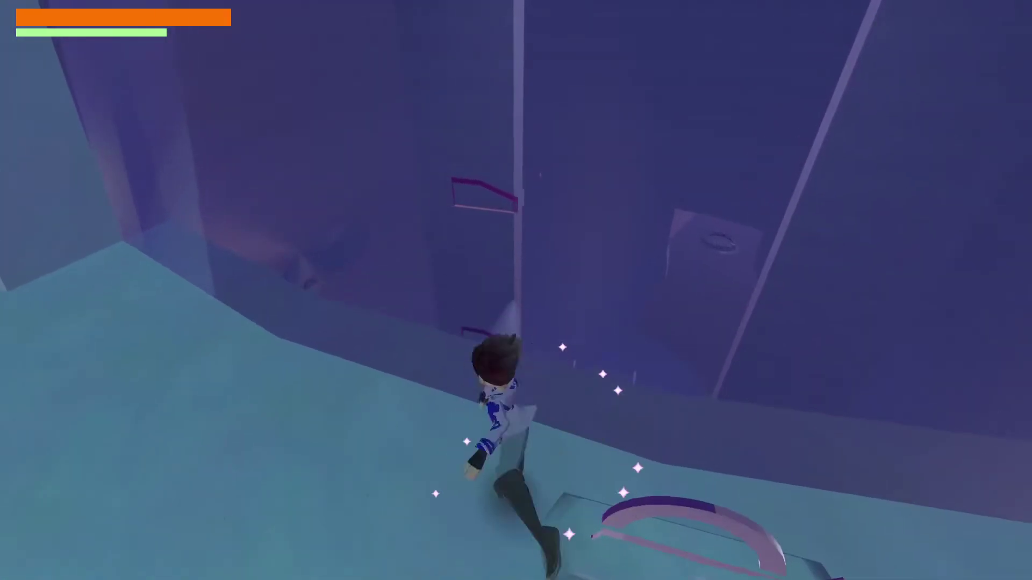
pyautogui.press('s')
pyautogui.press('d')
pyautogui.press('a')
pyautogui.press('d')
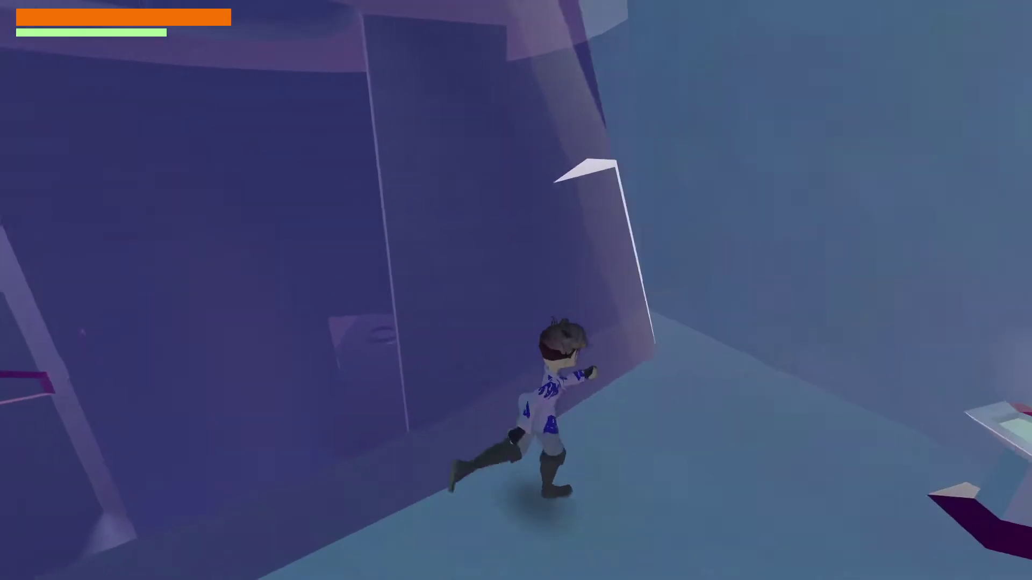
# - Run along the purple glass enclosure and jump to a high purple ledge overlooking the shaft
pyautogui.press('w')
pyautogui.press('space')
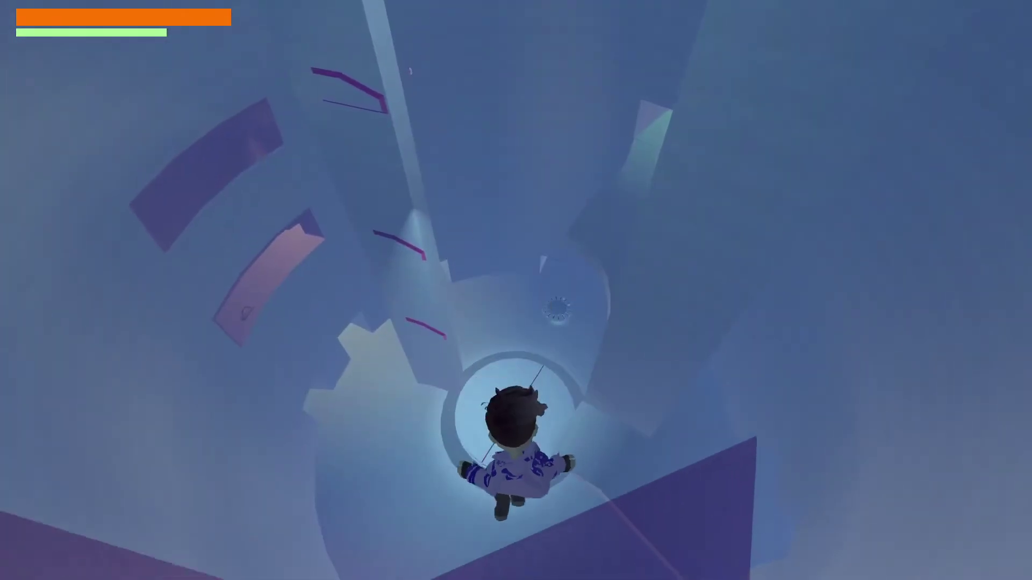
pyautogui.press('d')
pyautogui.press('space')
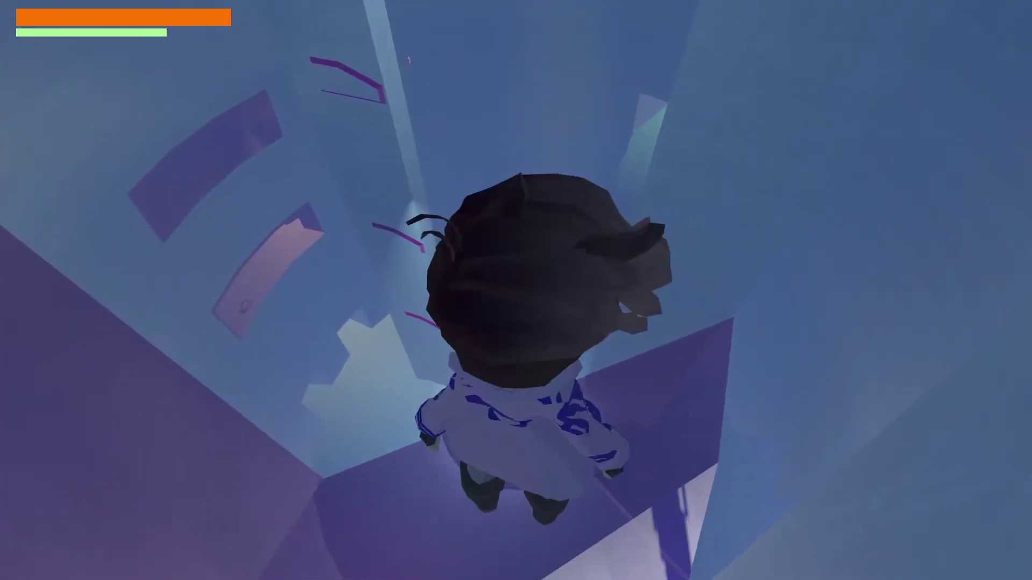
# - Draw the ribbed gun, leap down onto the large round platform and fire two test shots
pyautogui.press('1')
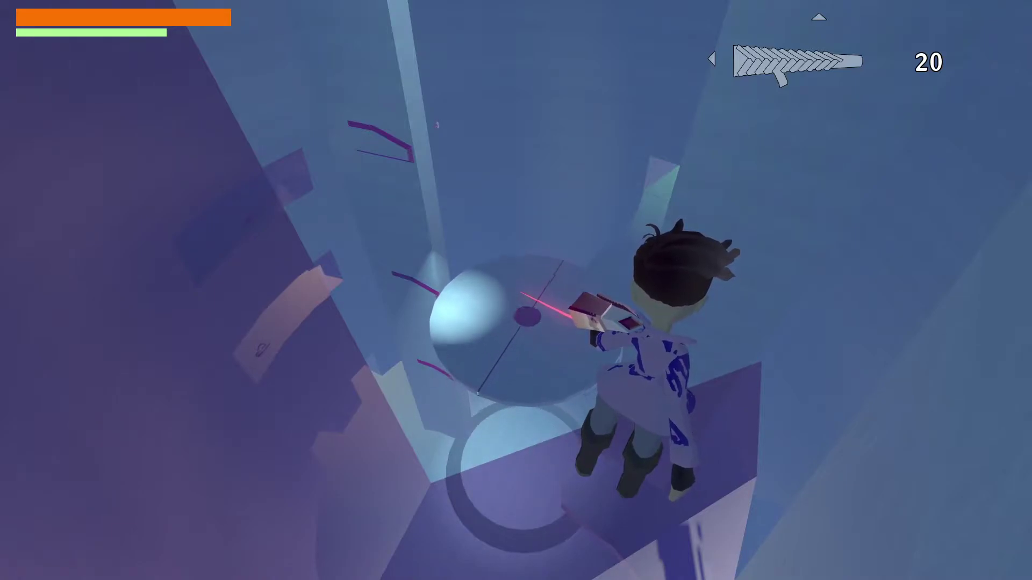
pyautogui.press('space')
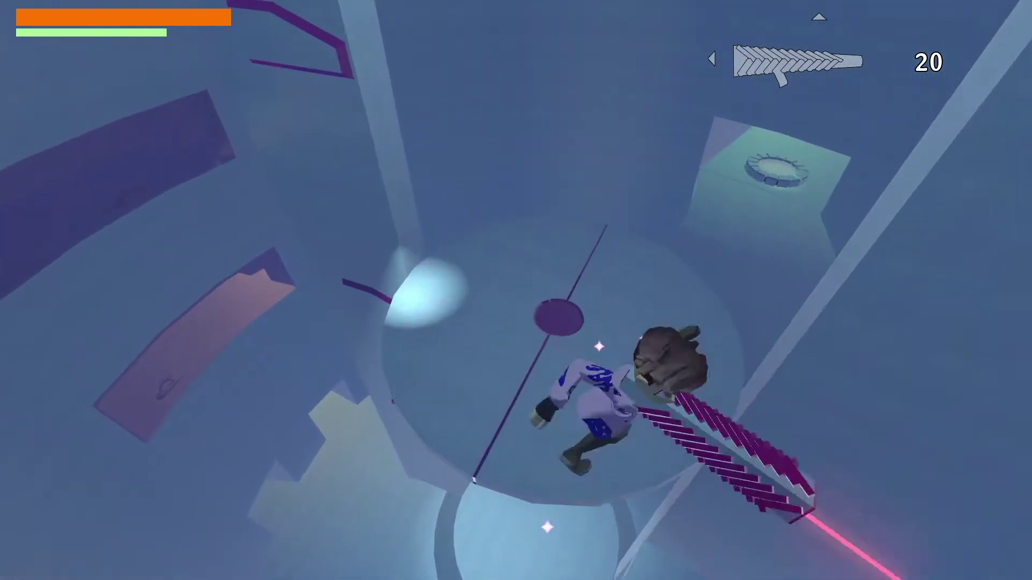
pyautogui.click(517, 290)
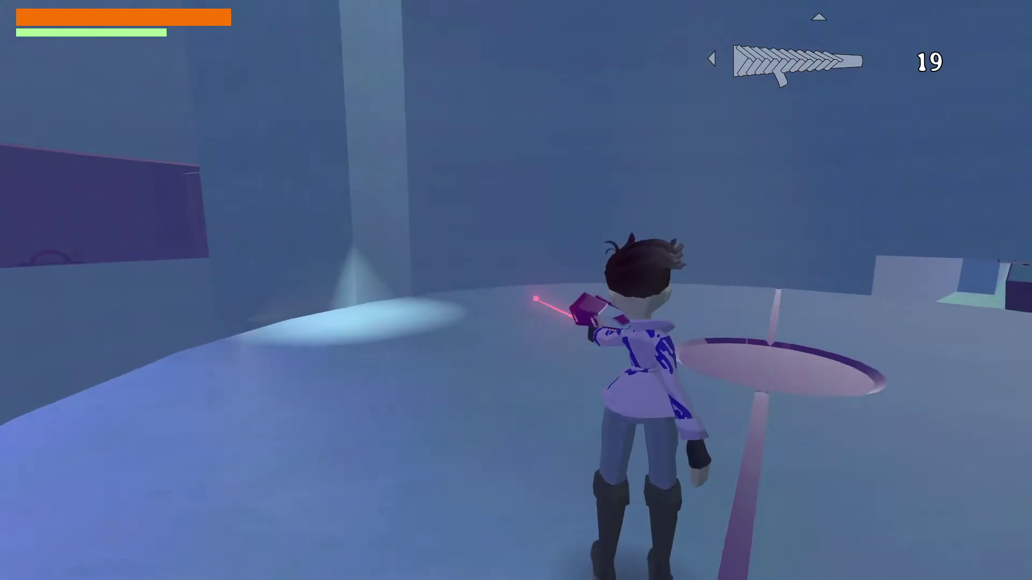
pyautogui.click(516, 290)
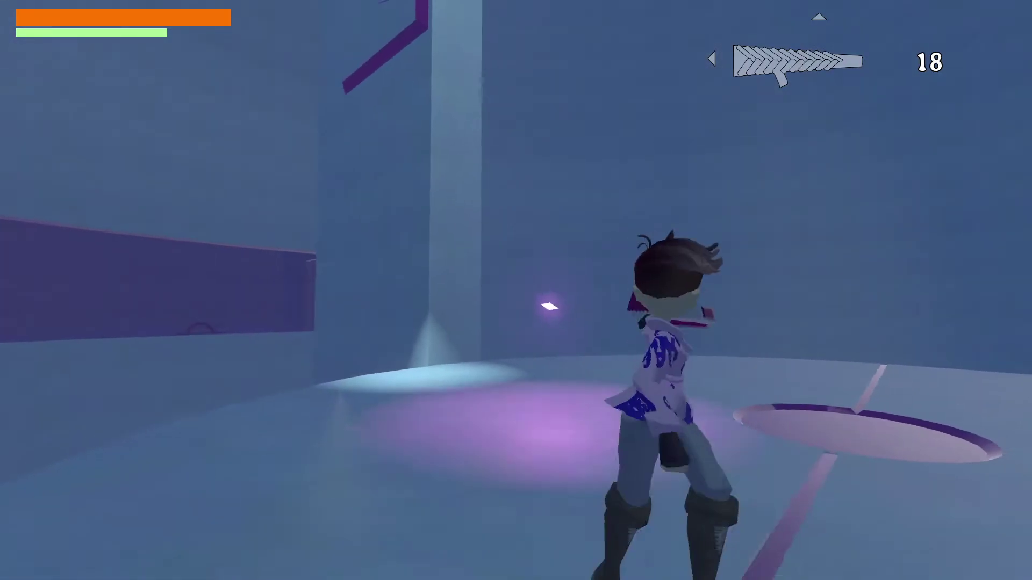
# - Fire another test shot, cross the round platform and save the game at the ring-shaped pedestal
pyautogui.press('w')
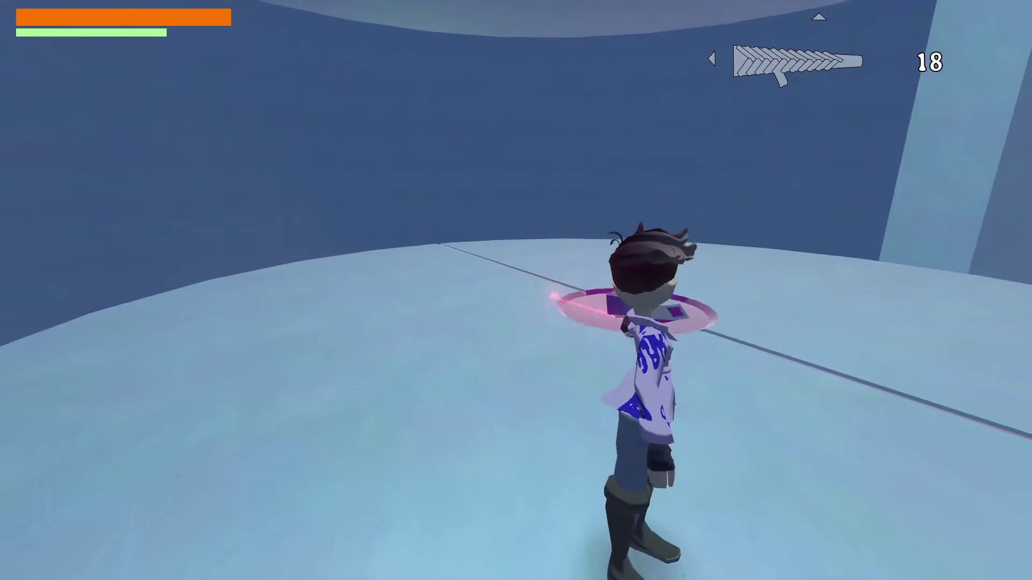
pyautogui.click(516, 290)
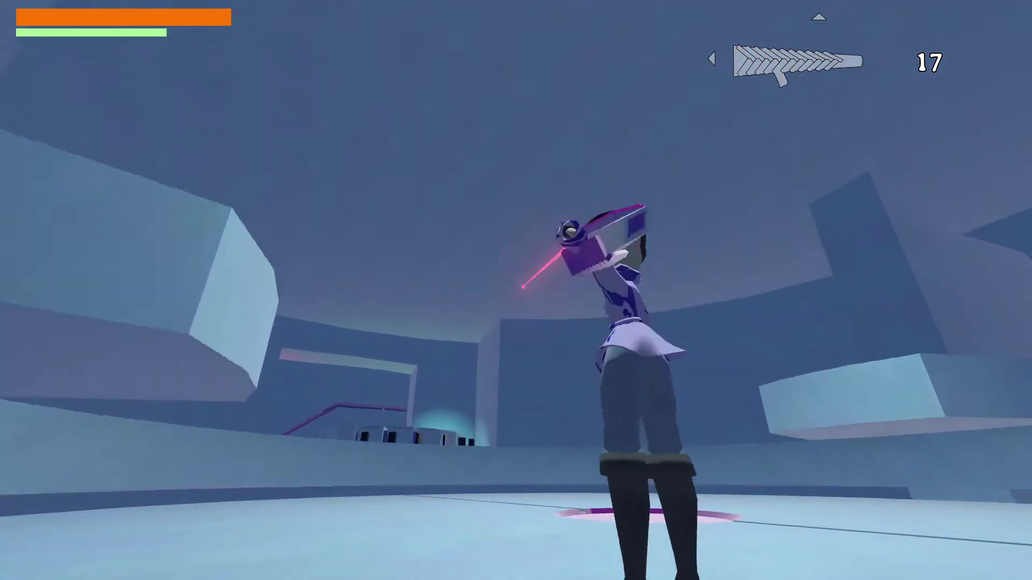
pyautogui.press('w')
pyautogui.press('w')
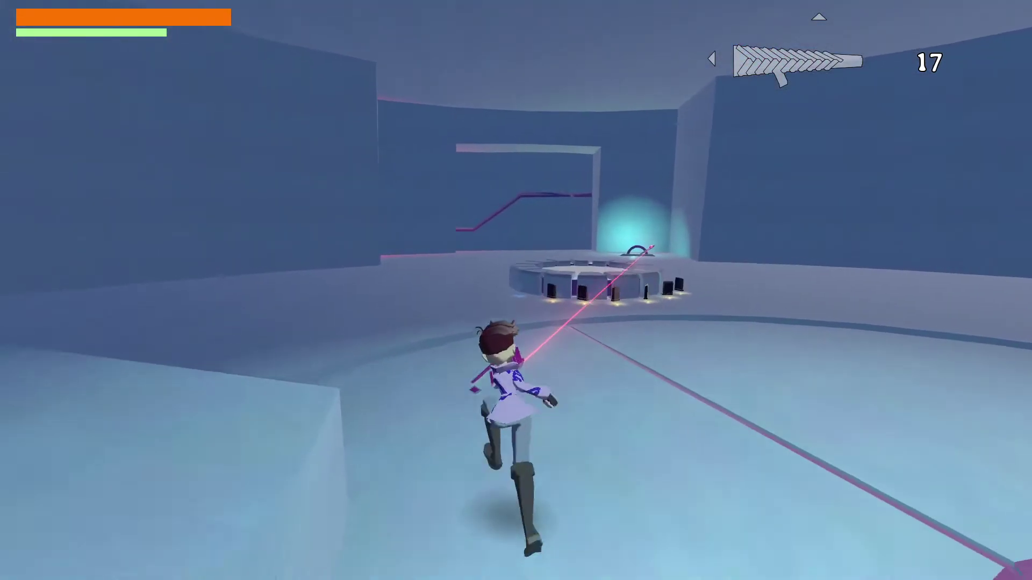
pyautogui.press('a')
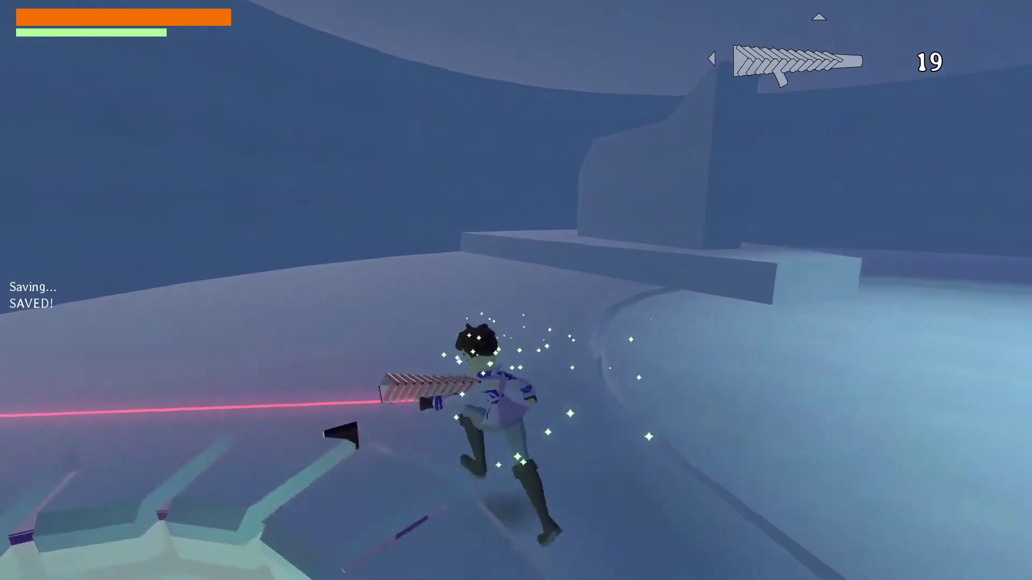
# - Switch to the pistol and back to the ribbed gun, approach the cyan-lit lever and holster the weapon
pyautogui.press('s')
pyautogui.press('Left')
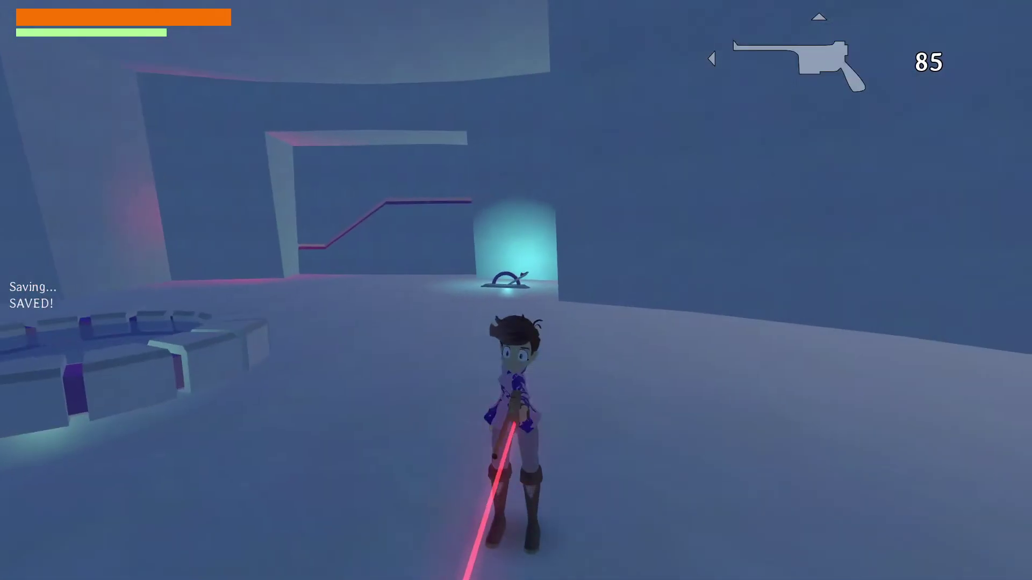
pyautogui.press('Left')
pyautogui.press('w')
pyautogui.press('w')
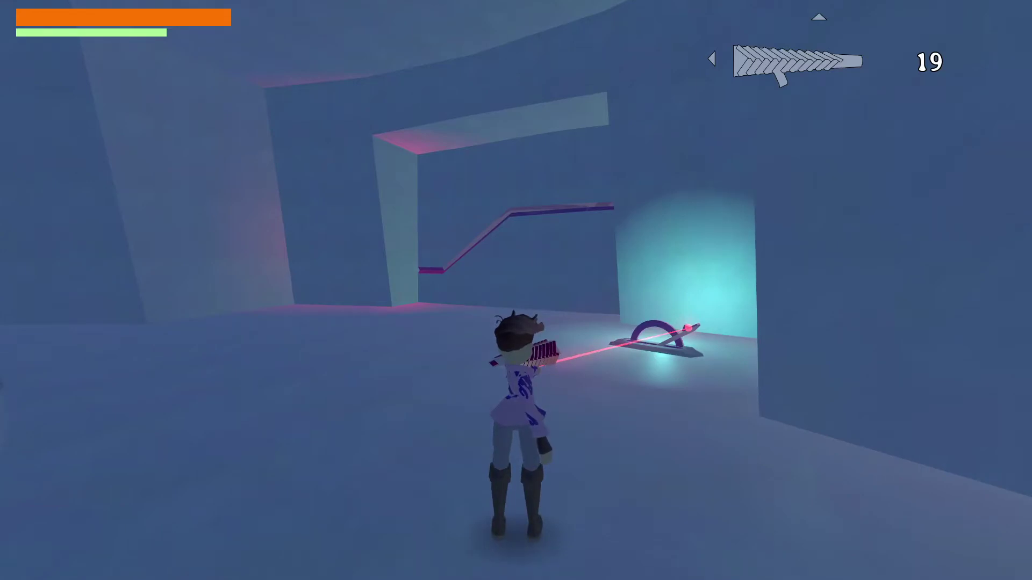
pyautogui.rightClick(516, 290)
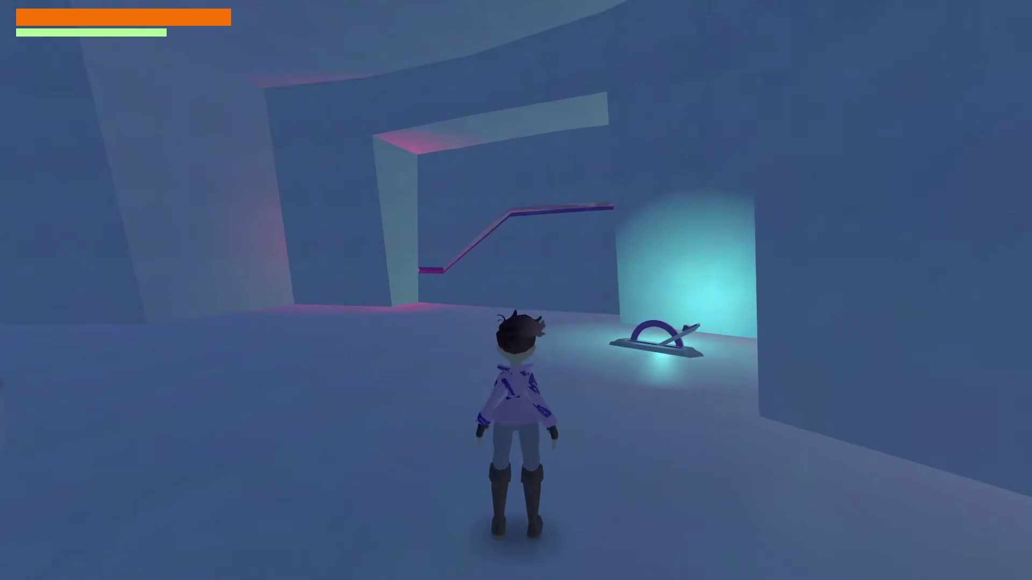
# - Following a brief pause of the game, flip the cyan-lit lever and run to the ledge overlooking the pink hall
pyautogui.press('Escape')
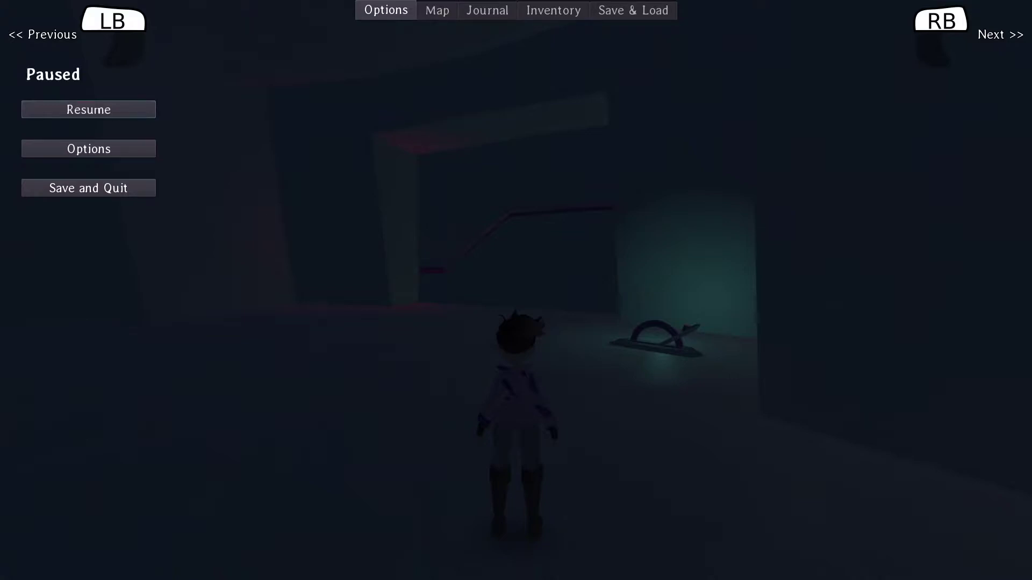
pyautogui.press('Return')
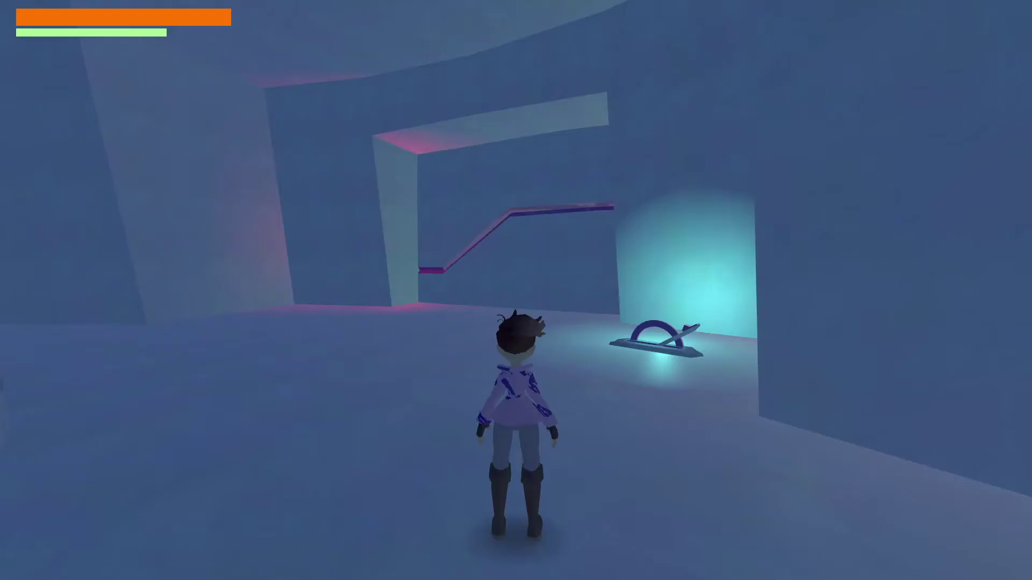
pyautogui.press('w')
pyautogui.press('space')
pyautogui.press('a')
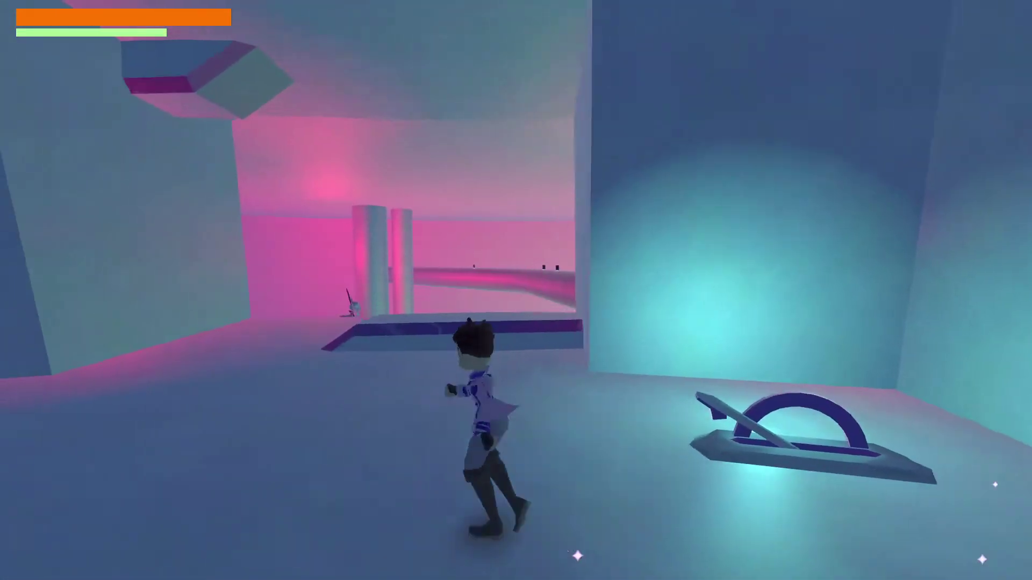
pyautogui.press('w')
pyautogui.press('w')
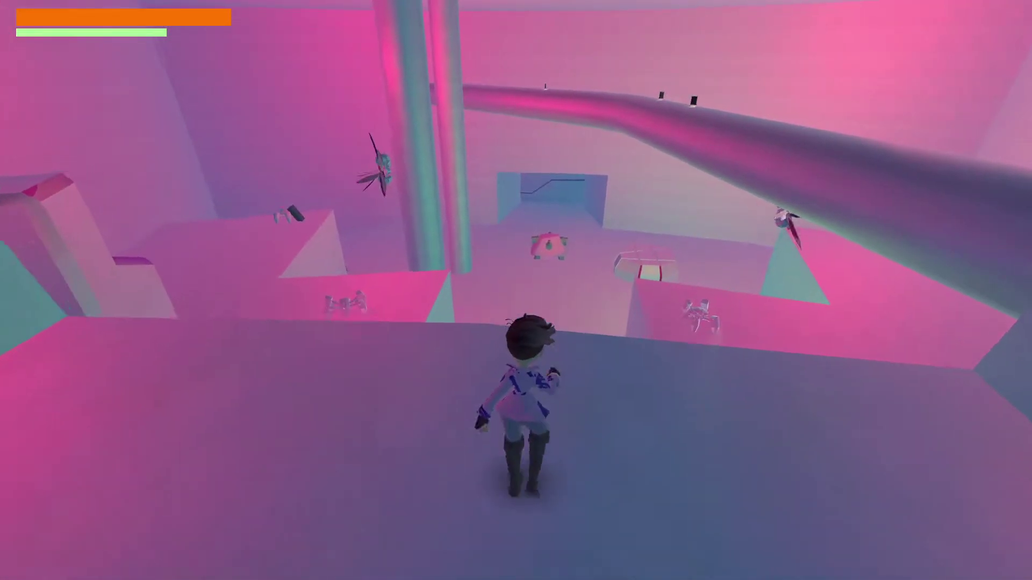
# - Draw the ribbed gun and jump from the ledge onto the long curved pipe above the hall
pyautogui.press('1')
pyautogui.press('w')
pyautogui.press('w')
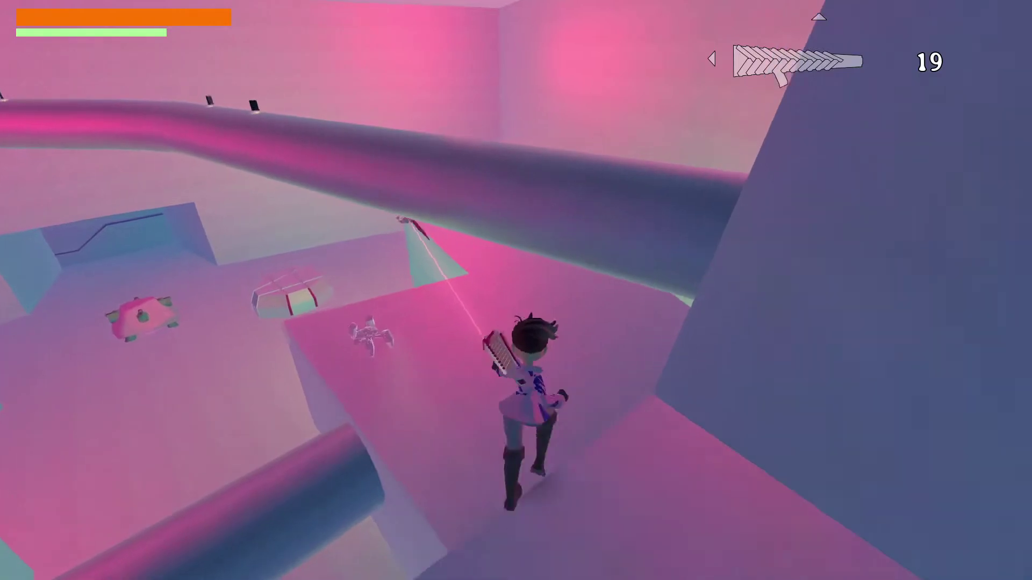
pyautogui.press('space')
pyautogui.press('space')
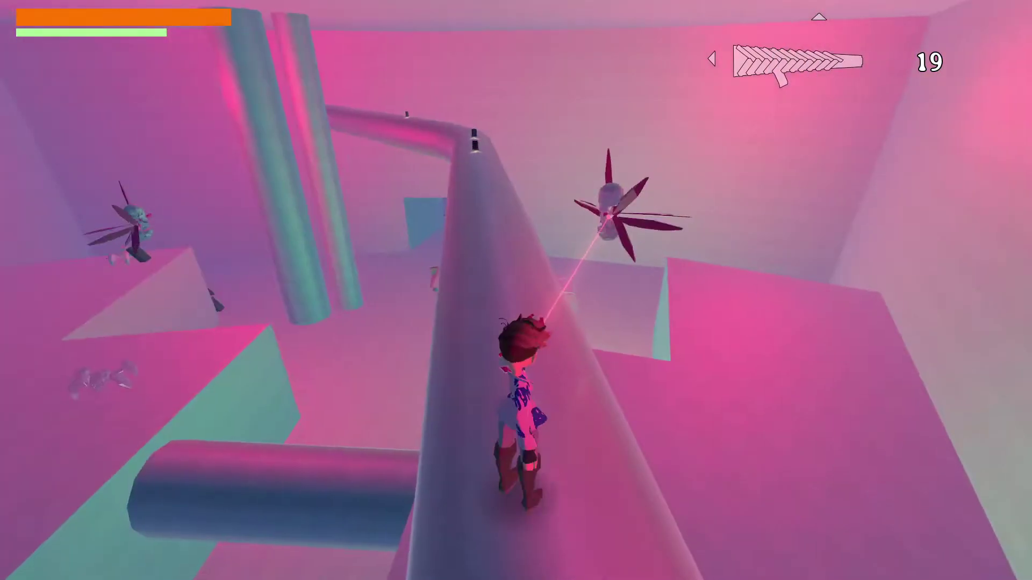
# - Switch to the pistol and run along the curved pipe, collecting the ammunition boxes on it
pyautogui.press('2')
pyautogui.press('w')
pyautogui.press('w')
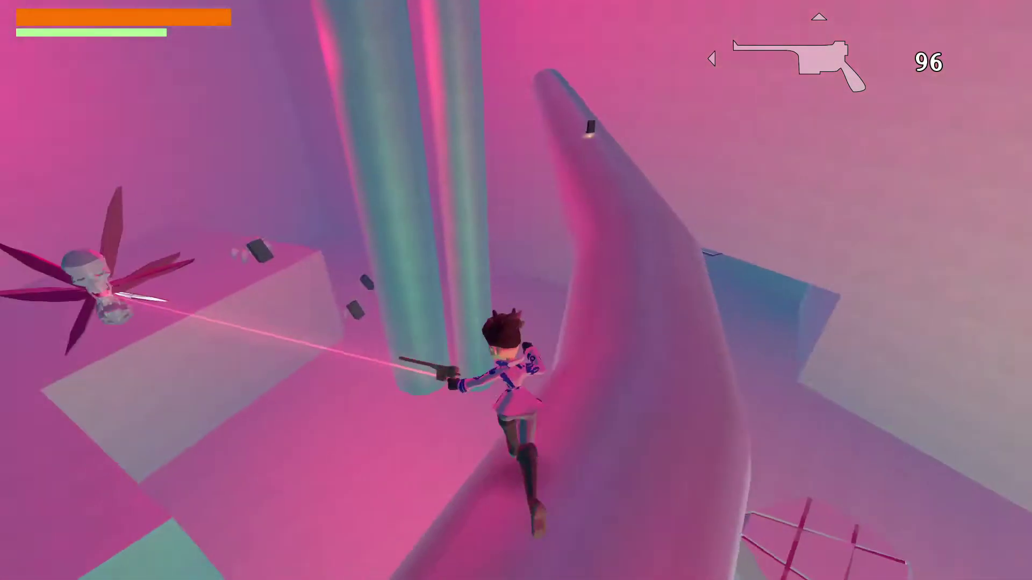
# - Shoot at the winged creatures around the curved pipe with the pistol
pyautogui.click(516, 291)
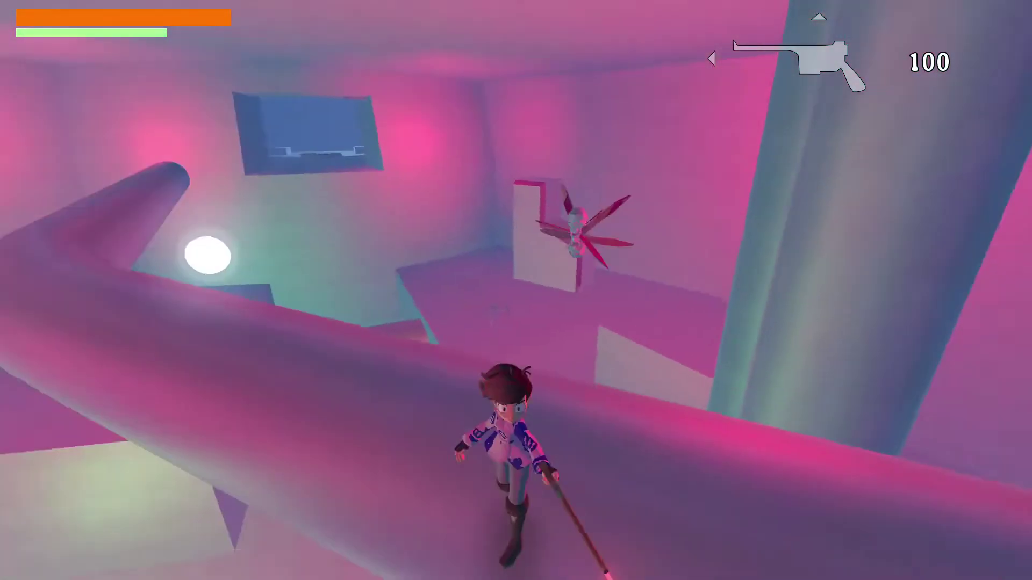
pyautogui.click(516, 290)
pyautogui.click(517, 290)
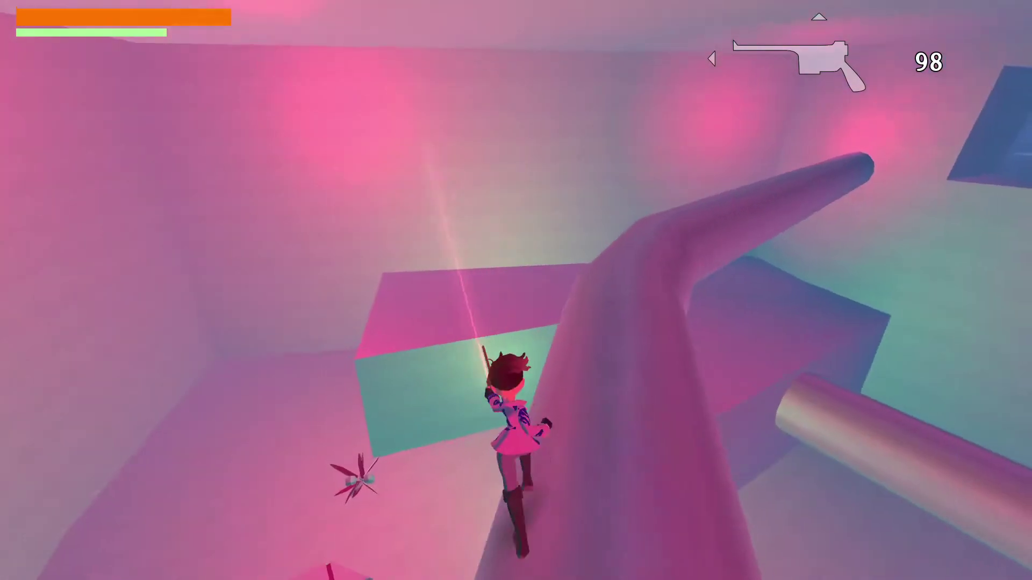
pyautogui.click(516, 290)
pyautogui.click(516, 290)
pyautogui.click(516, 290)
pyautogui.click(516, 290)
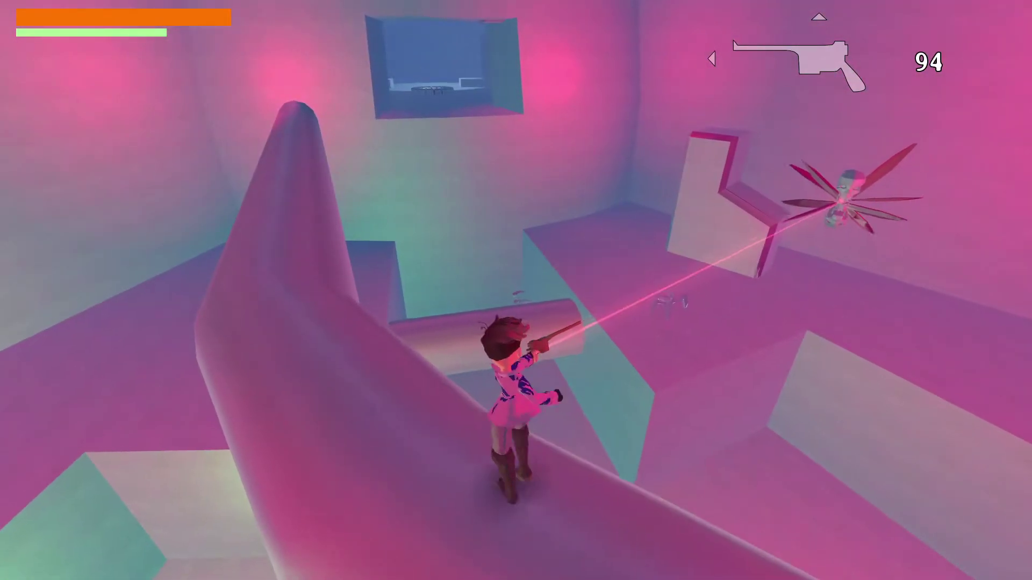
# - Fire the pistol from the pipe at the crystalline crawler on the floor below
pyautogui.click(516, 290)
pyautogui.click(516, 291)
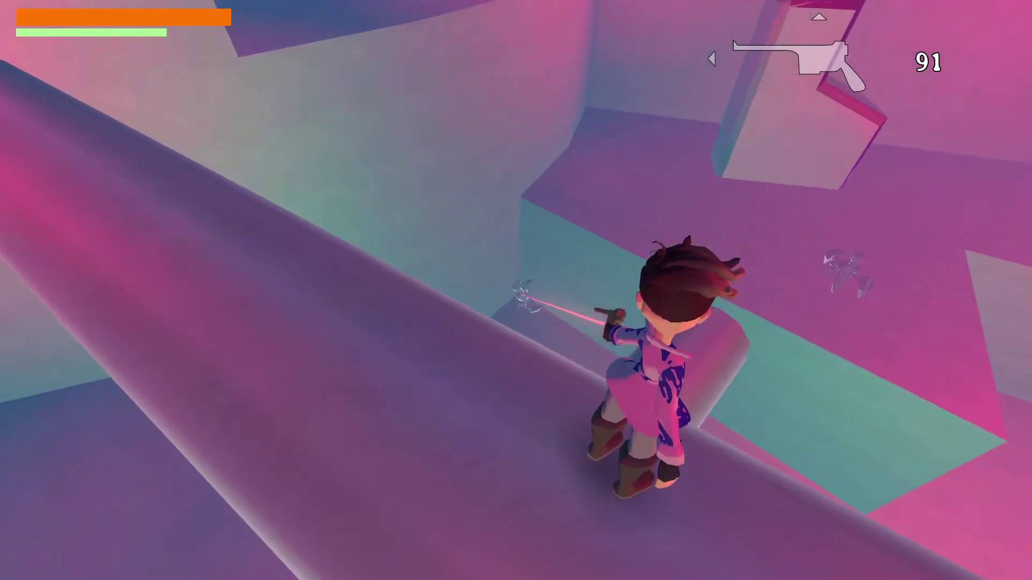
pyautogui.click(516, 291)
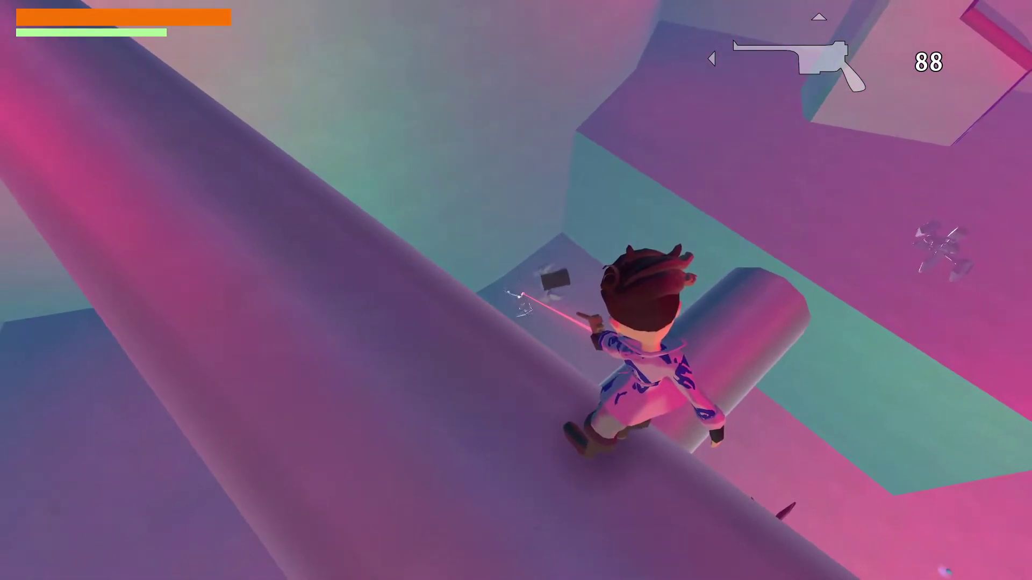
# - Drop from the pipe to the floor in front of the crawlers and switch to the ribbed gun
pyautogui.press('w')
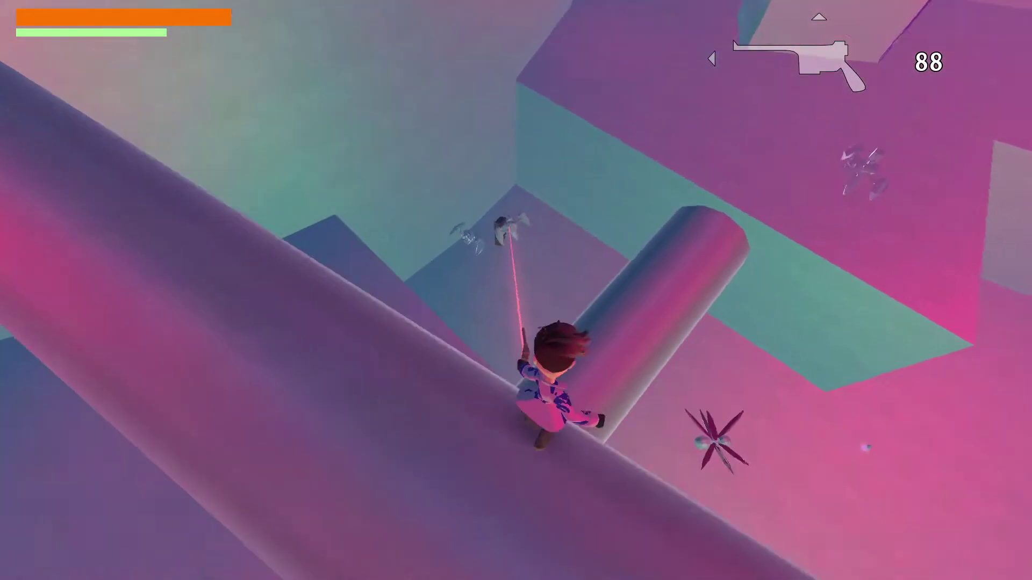
pyautogui.press('d')
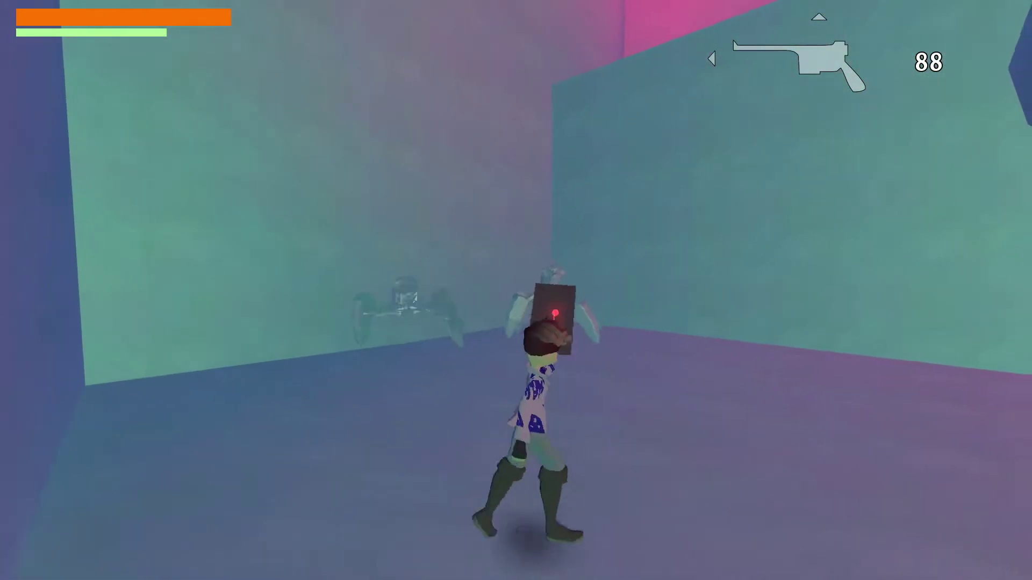
pyautogui.press('Left')
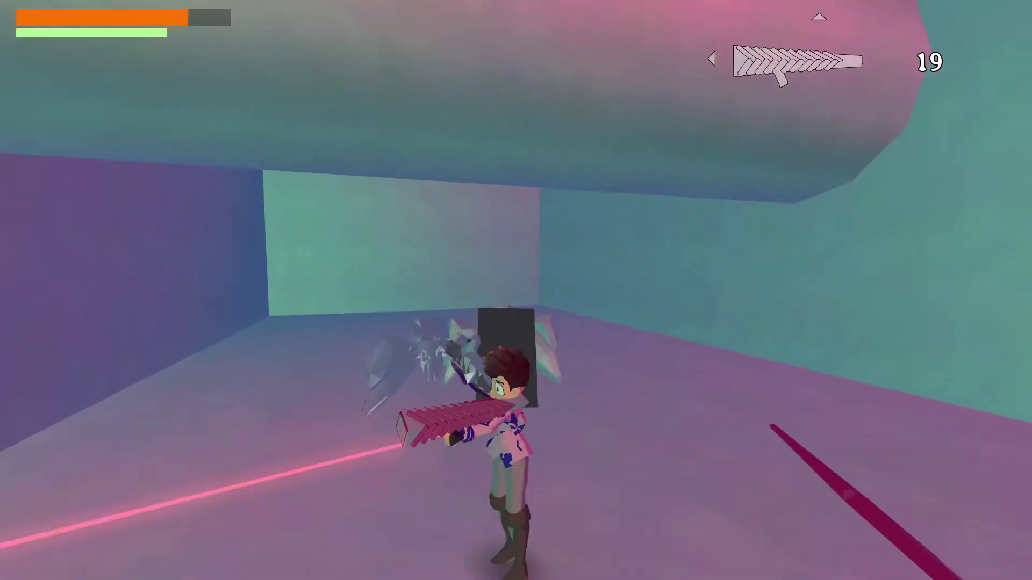
# - Flee from the crawlers and winged creature along the green block's wall into the open hall, collecting ammunition
pyautogui.press('a')
pyautogui.press('s')
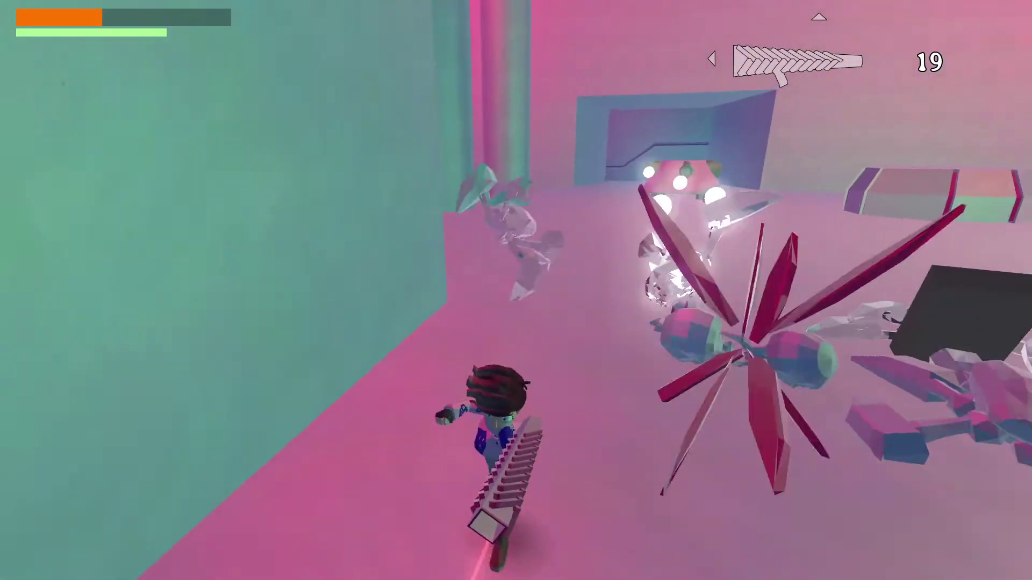
pyautogui.press('d')
pyautogui.press('a')
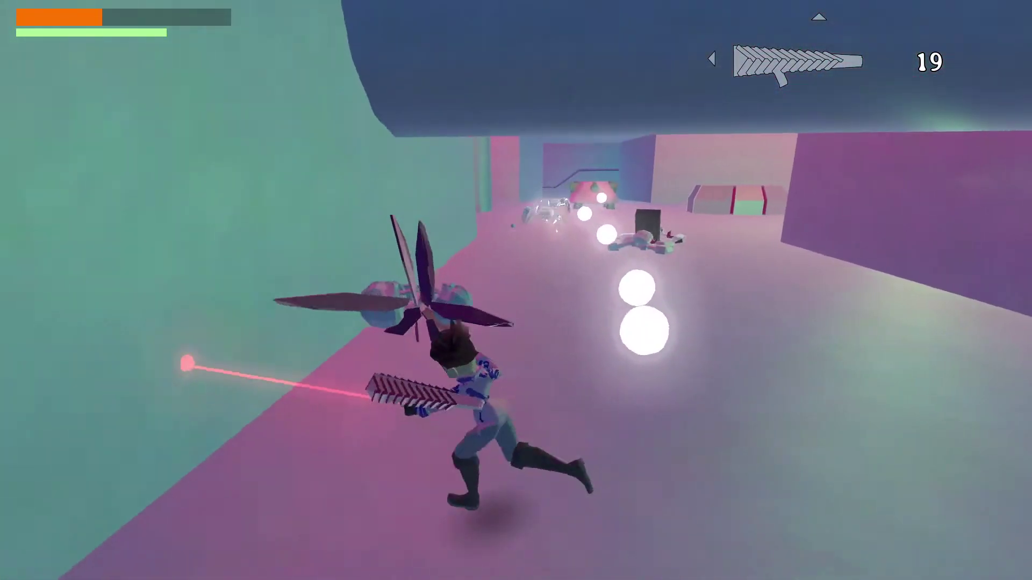
pyautogui.press('w')
pyautogui.press('w')
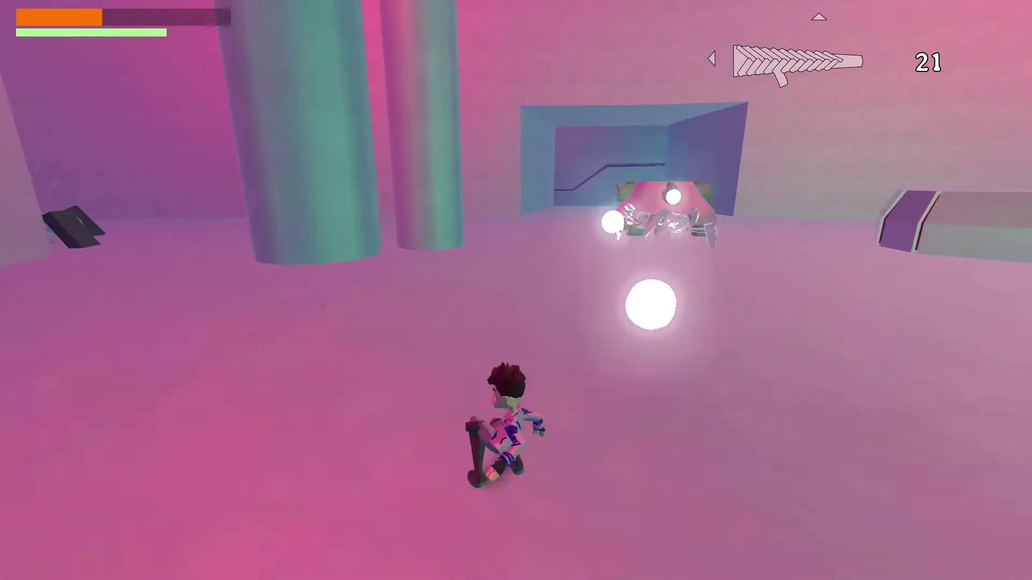
# - Run past the tall pillars, jump at the segmented pod and dodge the creatures around it
pyautogui.press('a')
pyautogui.press('w')
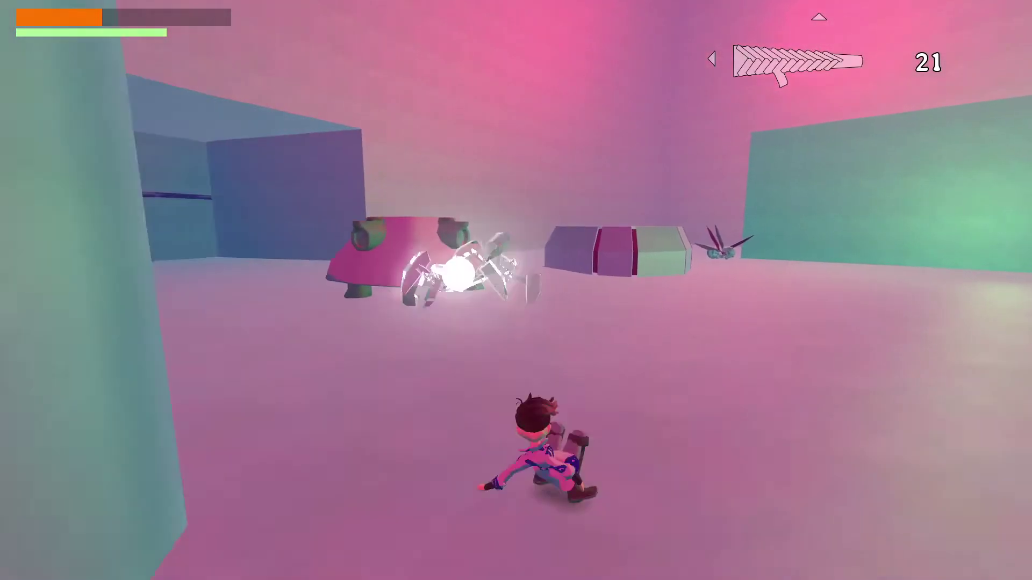
pyautogui.press('d')
pyautogui.press('w')
pyautogui.press('space')
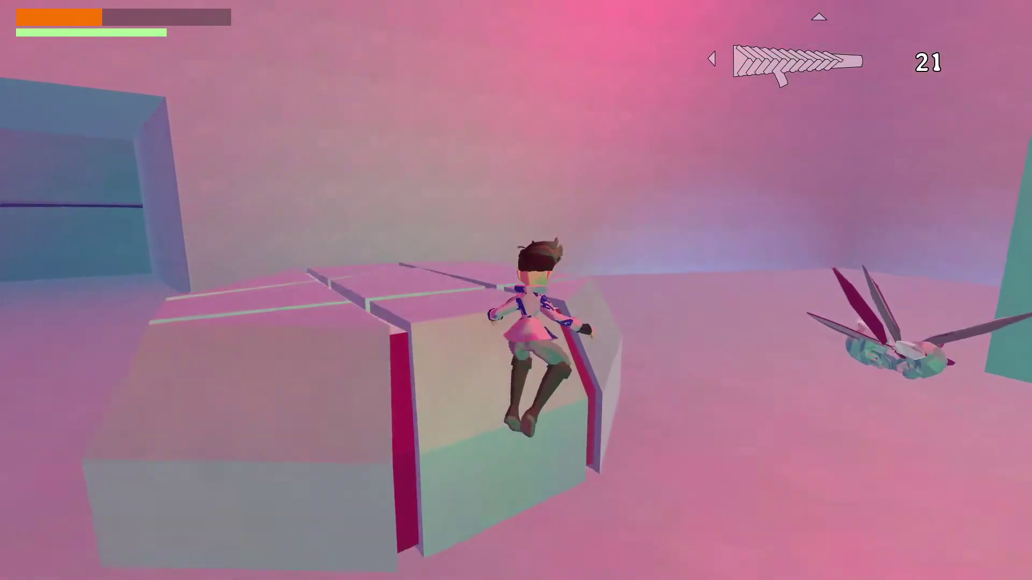
pyautogui.press('s')
pyautogui.press('d')
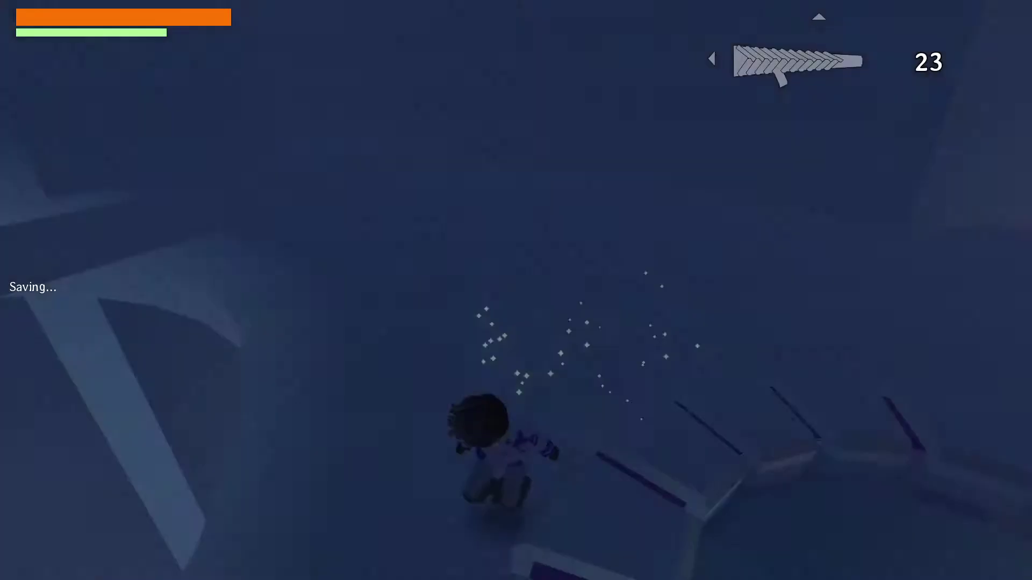
# - Run from the save point past the ring-shaped structure and leap over the ledge into the pink hall
pyautogui.press('w')
pyautogui.press('d')
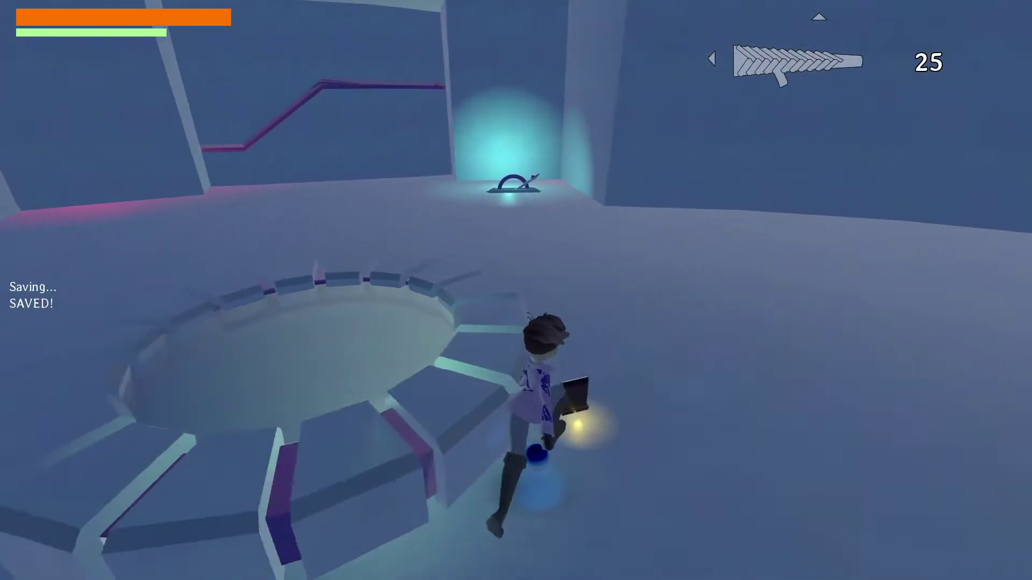
pyautogui.press('w')
pyautogui.press('space')
pyautogui.press('a')
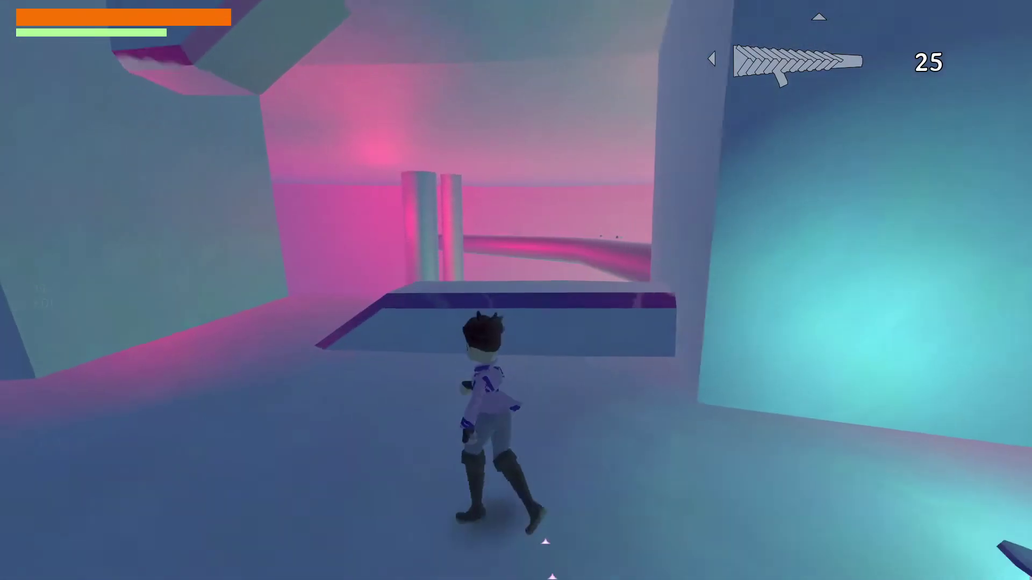
pyautogui.press('w')
pyautogui.press('space')
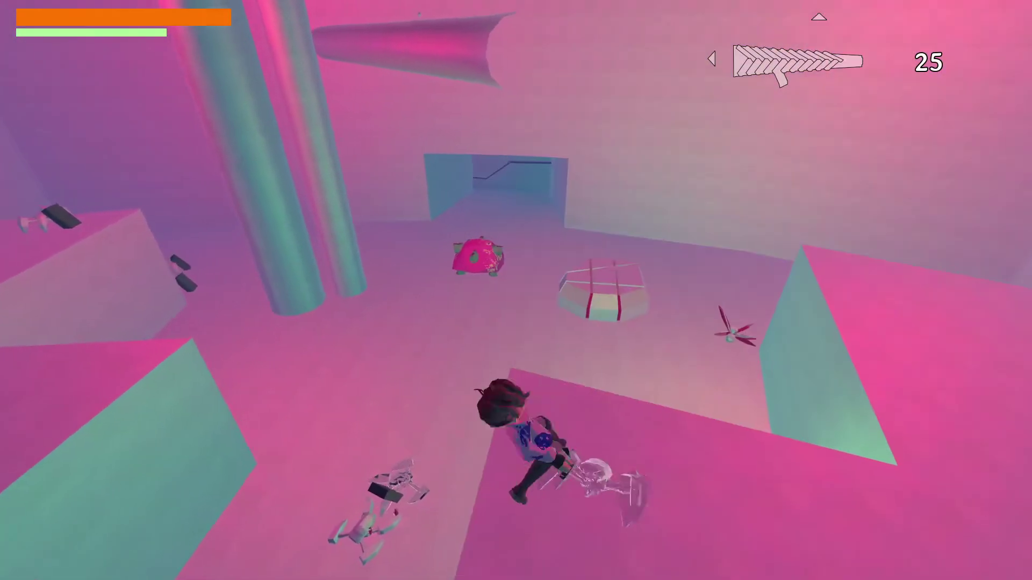
# - Land on the large block in the pink hall and run across its top, watching the domed creature below
pyautogui.press('space')
pyautogui.press('space')
pyautogui.press('w')
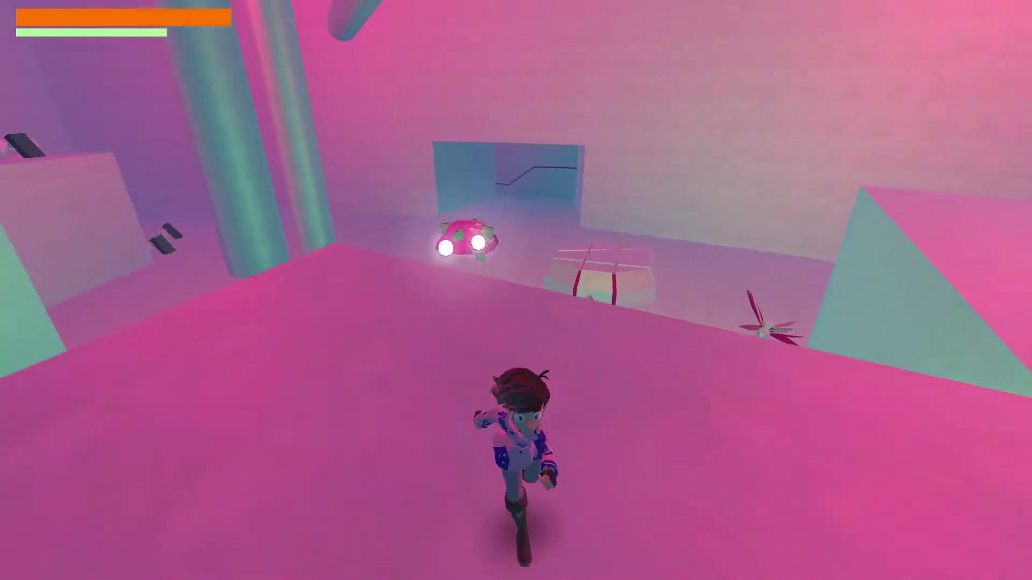
pyautogui.press('d')
pyautogui.press('w')
pyautogui.press('d')
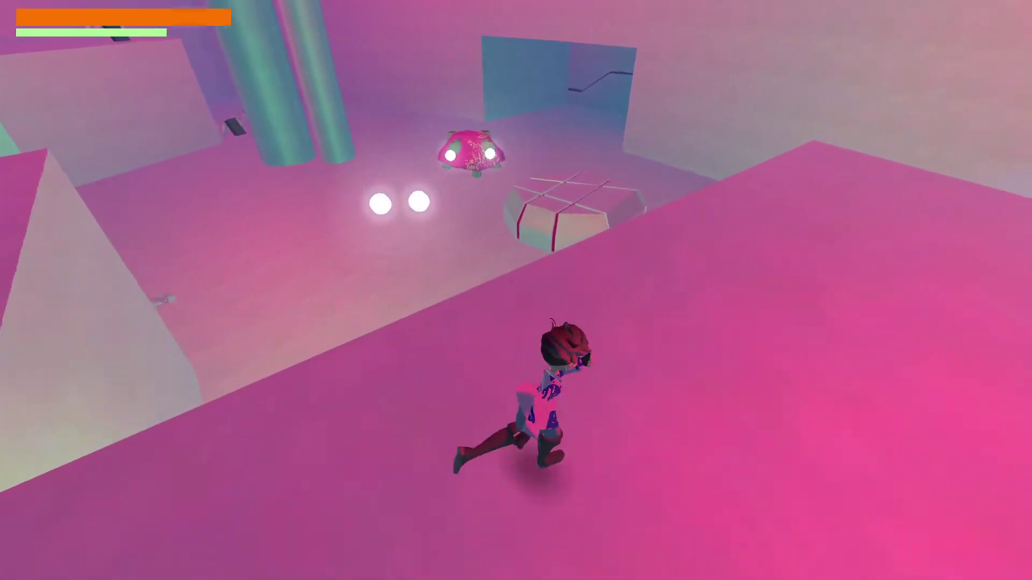
pyautogui.press('w')
pyautogui.press('d')
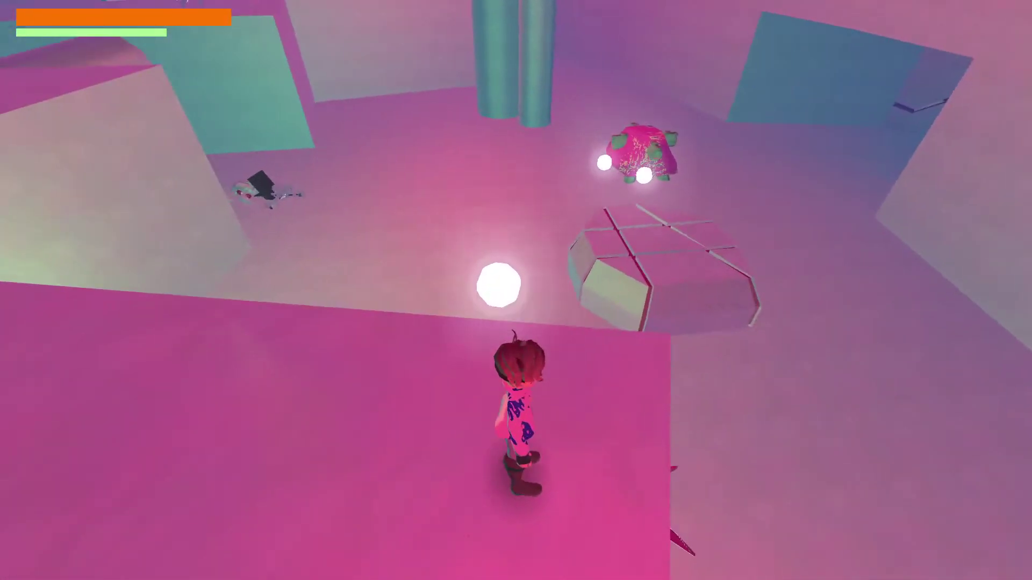
pyautogui.press('s')
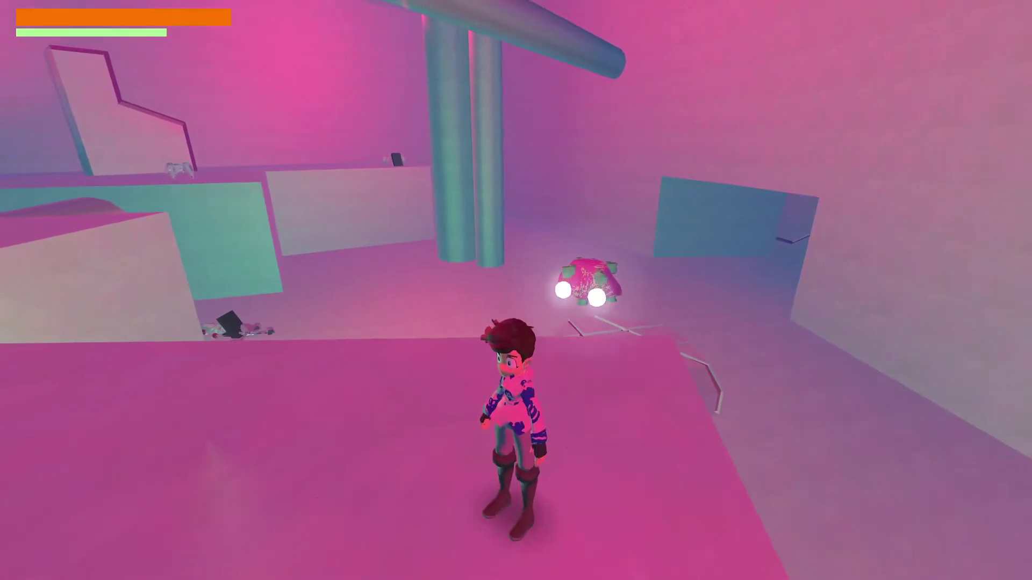
# - Check the collected pickups and cross from the large block to the neighbouring blocks near the tall pillars
pyautogui.press('a')
pyautogui.press('Tab')
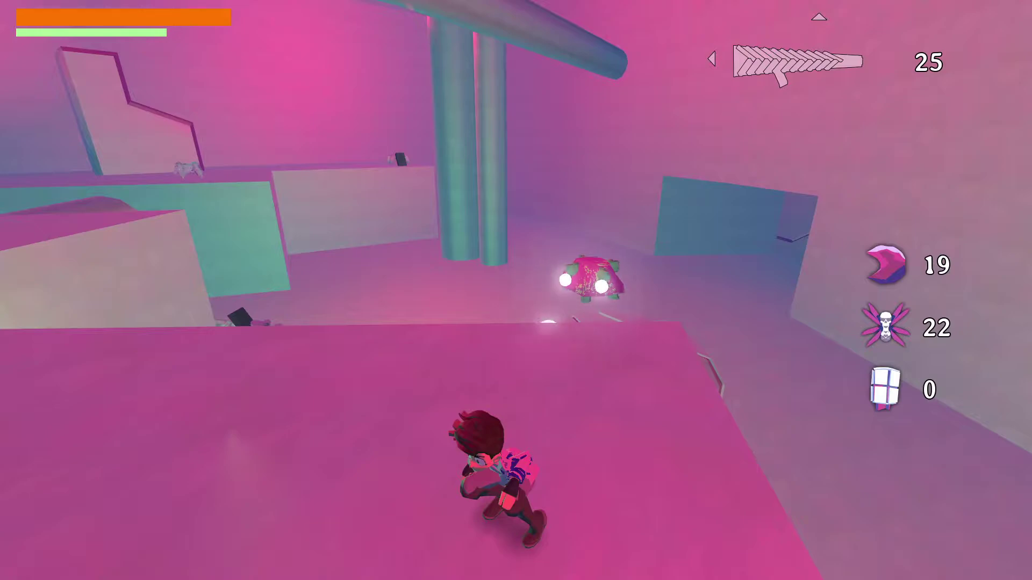
pyautogui.press('w')
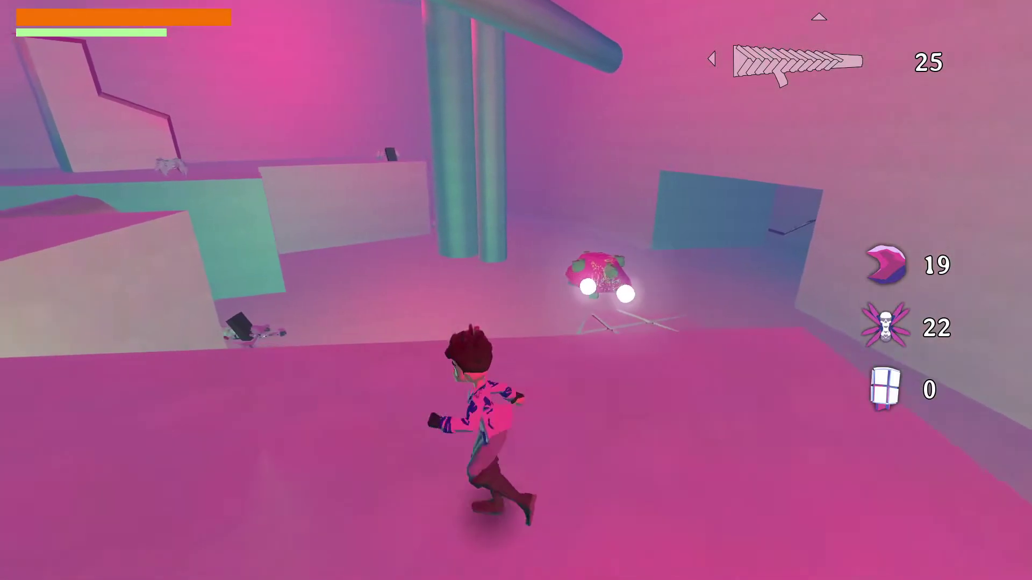
pyautogui.press('Tab')
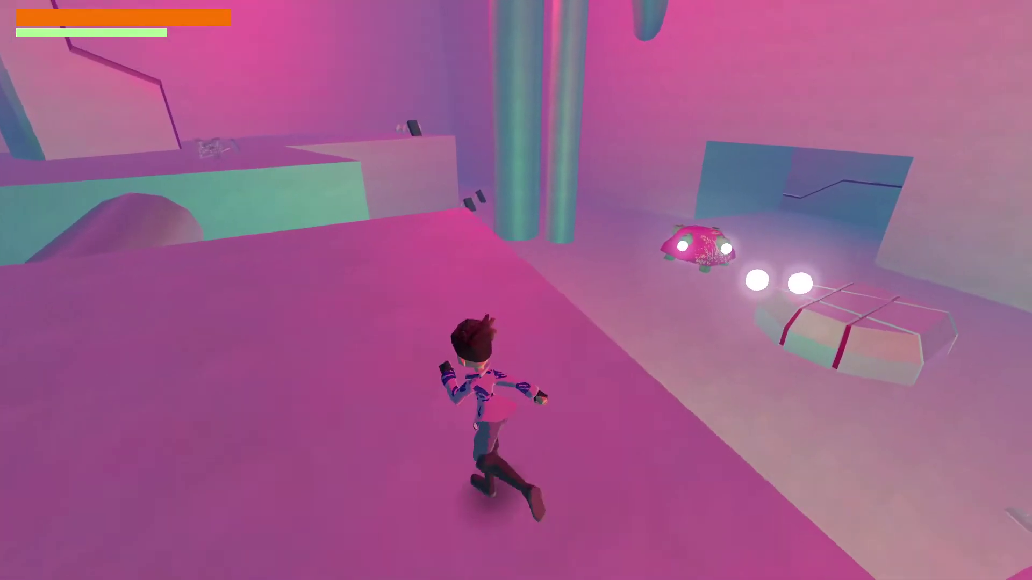
pyautogui.press('w')
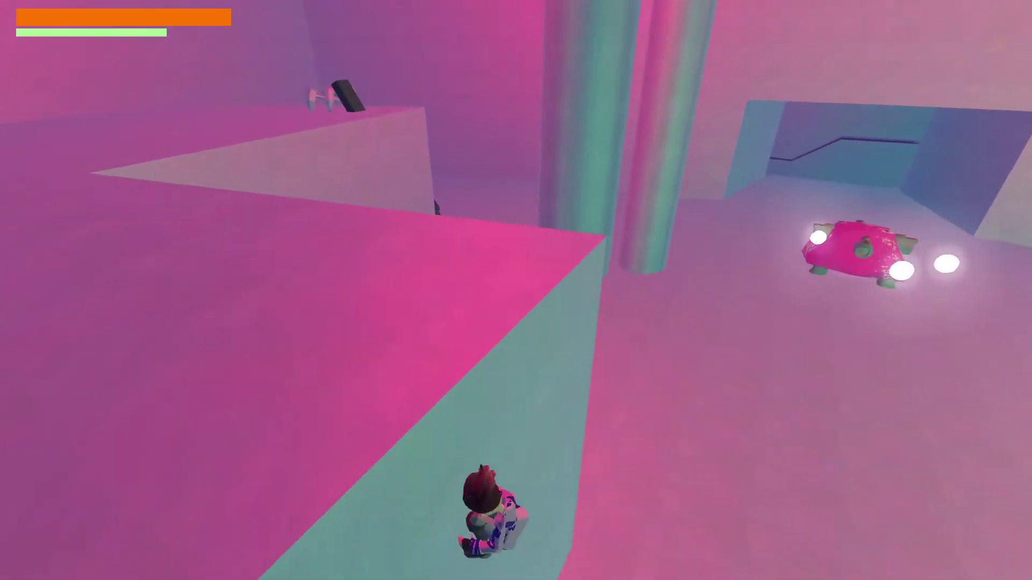
pyautogui.press('w')
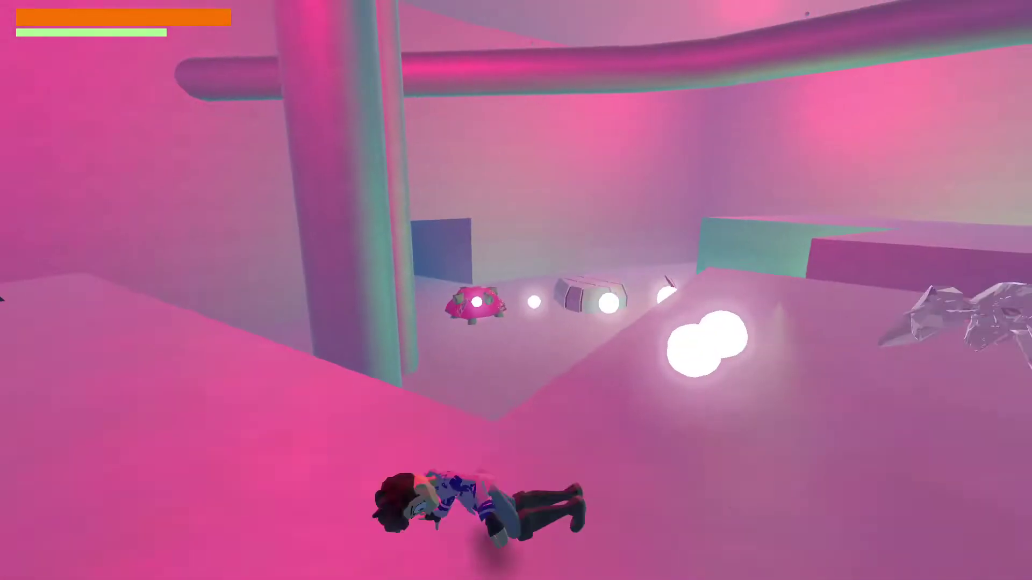
# - Drop to the floor beside the pillars and run past the domed creature to the segmented pod
pyautogui.press('space')
pyautogui.press('w')
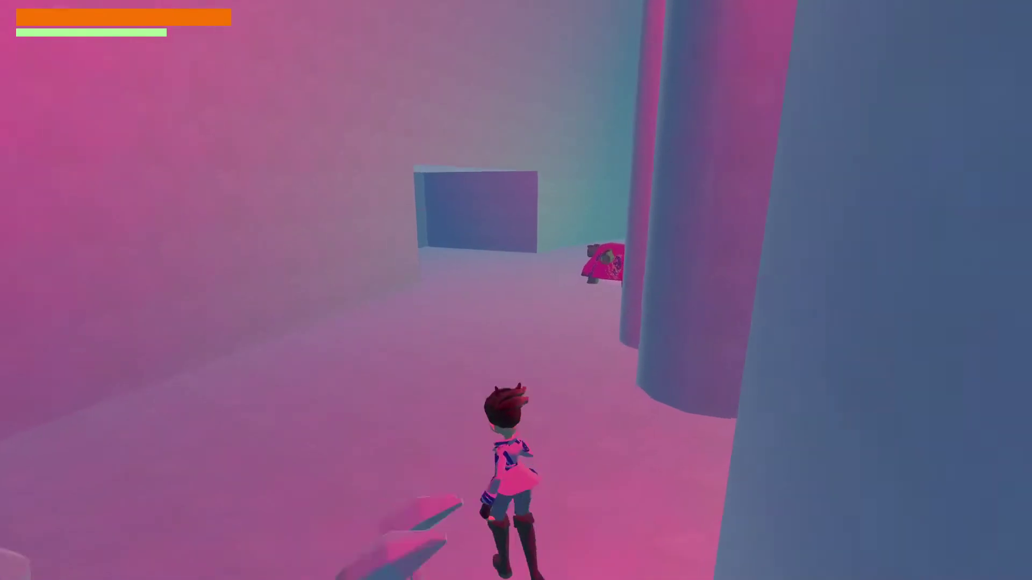
pyautogui.press('space')
pyautogui.press('a')
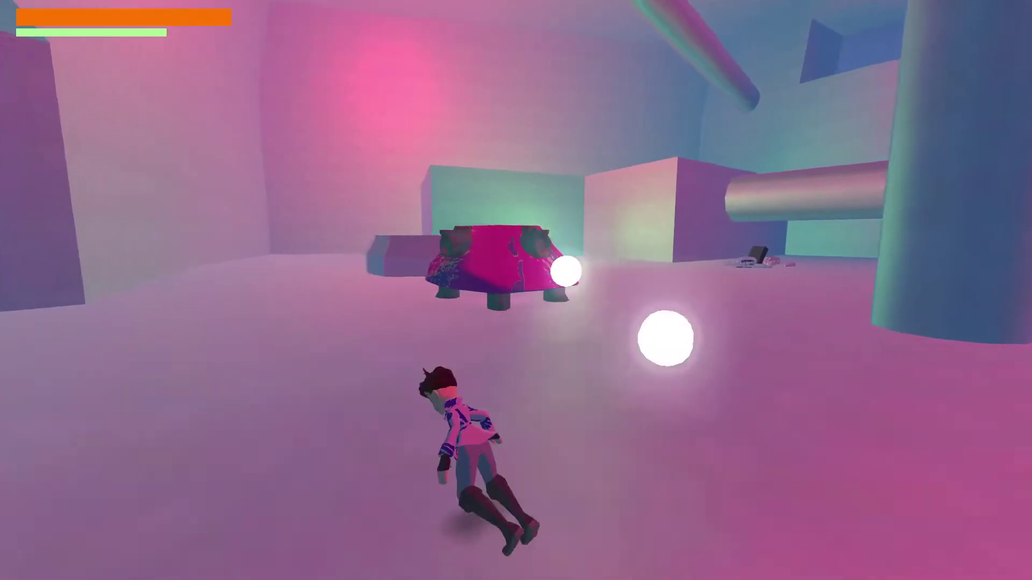
pyautogui.press('space')
pyautogui.press('w')
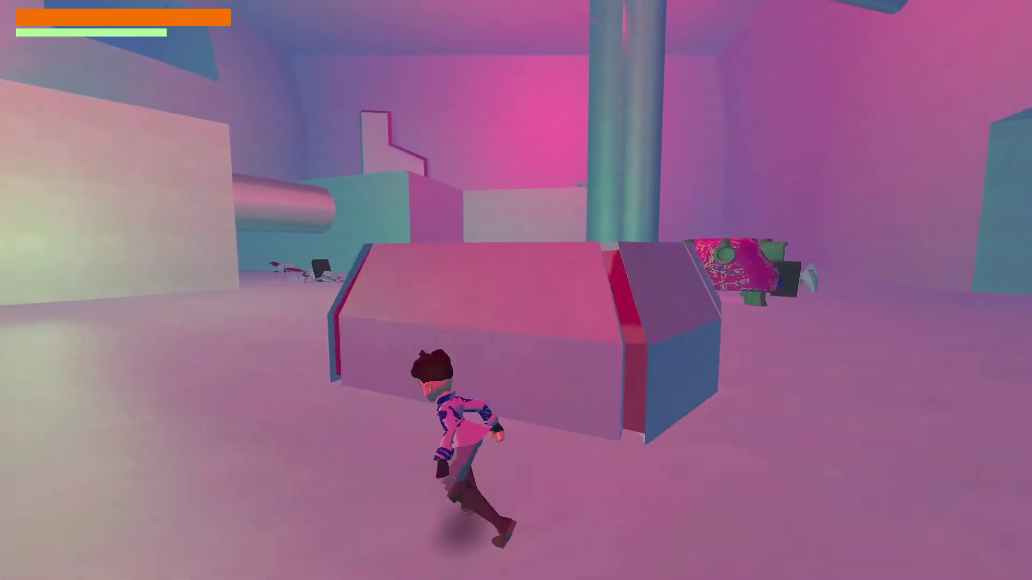
# - Circle the segmented pod across the open floor, evading the glowing projectiles, crawlers and winged creature
pyautogui.press('d')
pyautogui.press('space')
pyautogui.press('space')
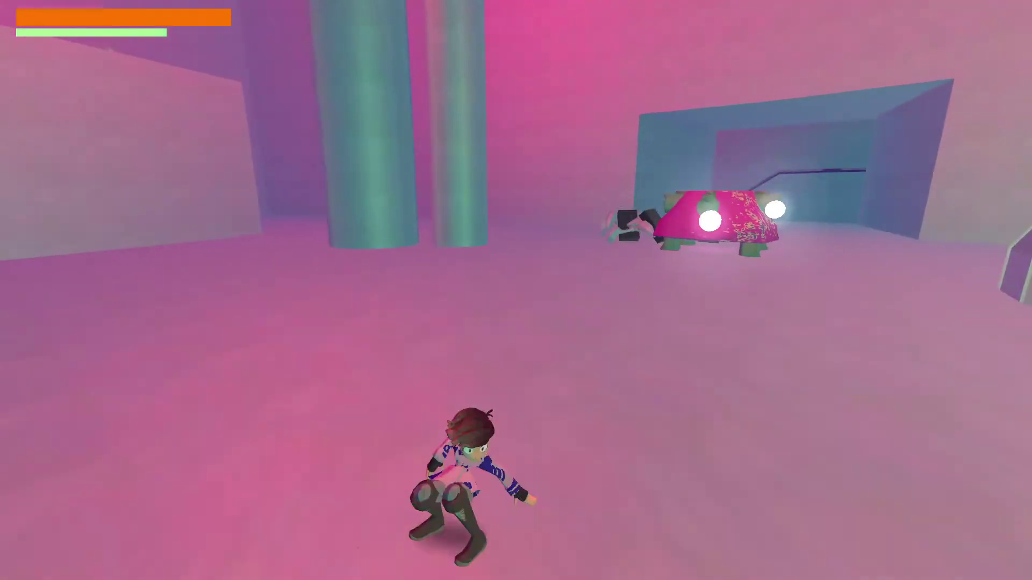
pyautogui.press('w')
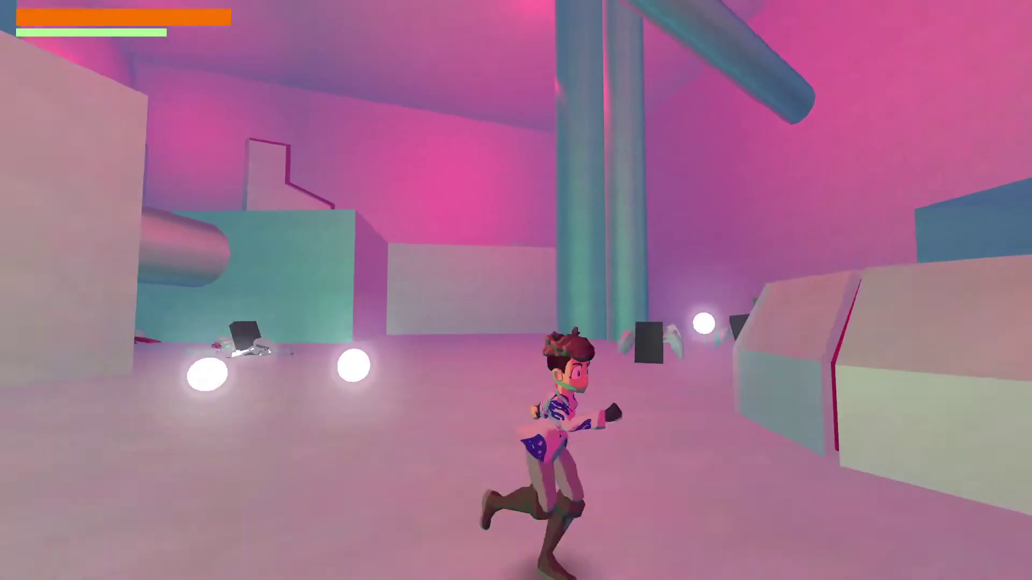
pyautogui.press('w')
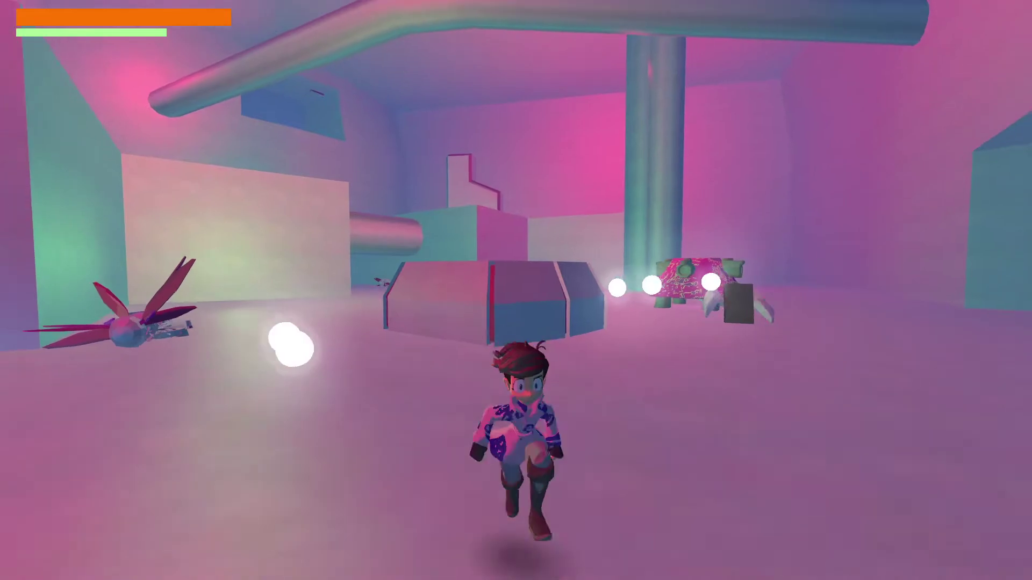
pyautogui.press('w')
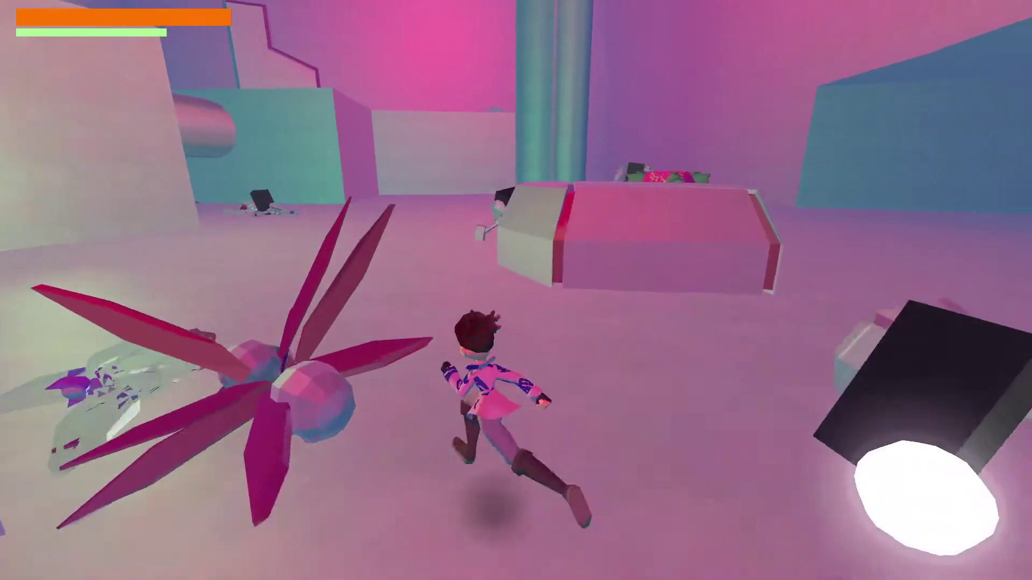
pyautogui.press('d')
pyautogui.press('w')
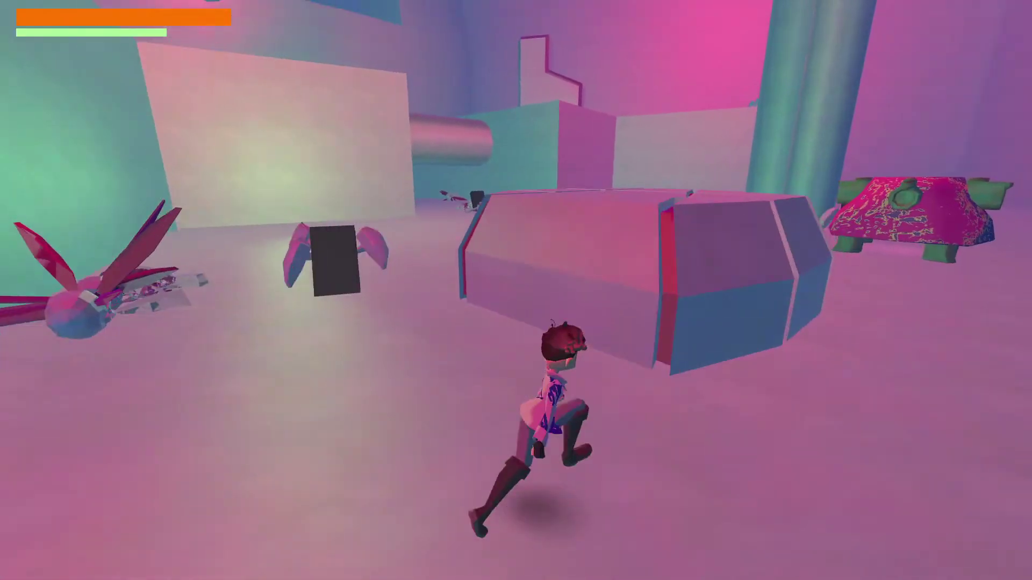
# - Break away from the crawlers closing in by the wall and run back toward the tall pillars
pyautogui.press('s')
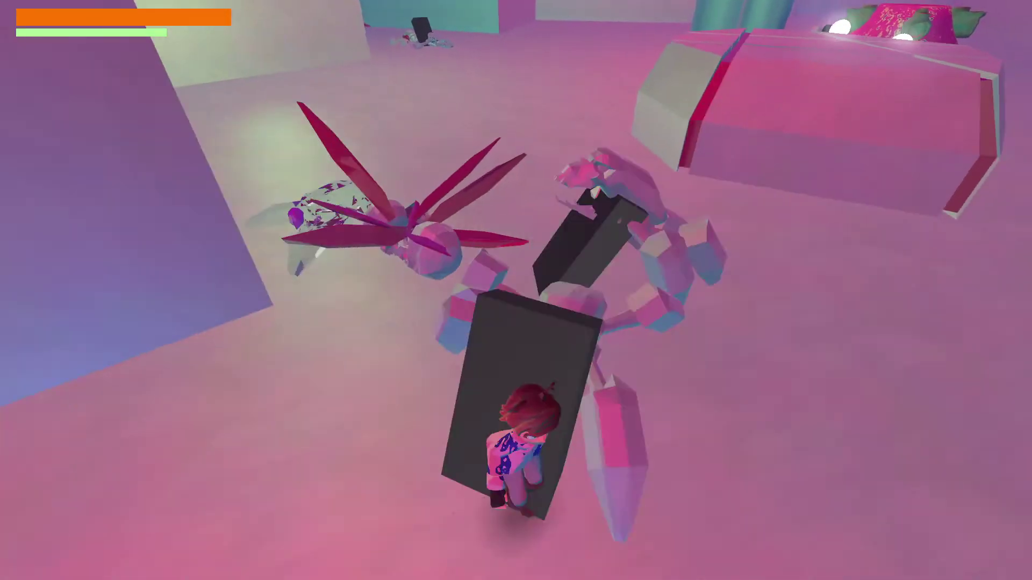
pyautogui.press('a')
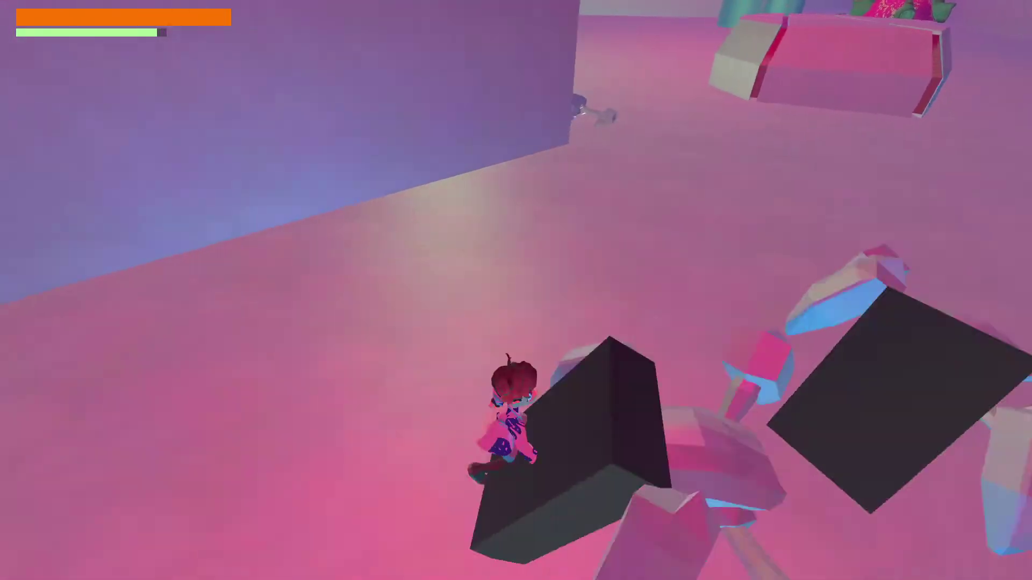
pyautogui.press('w')
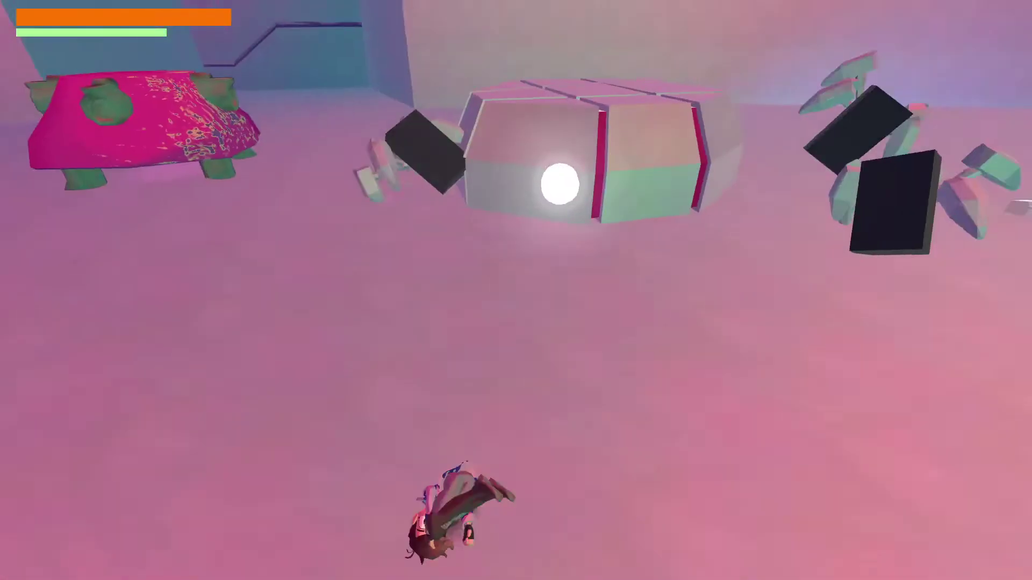
pyautogui.press('w')
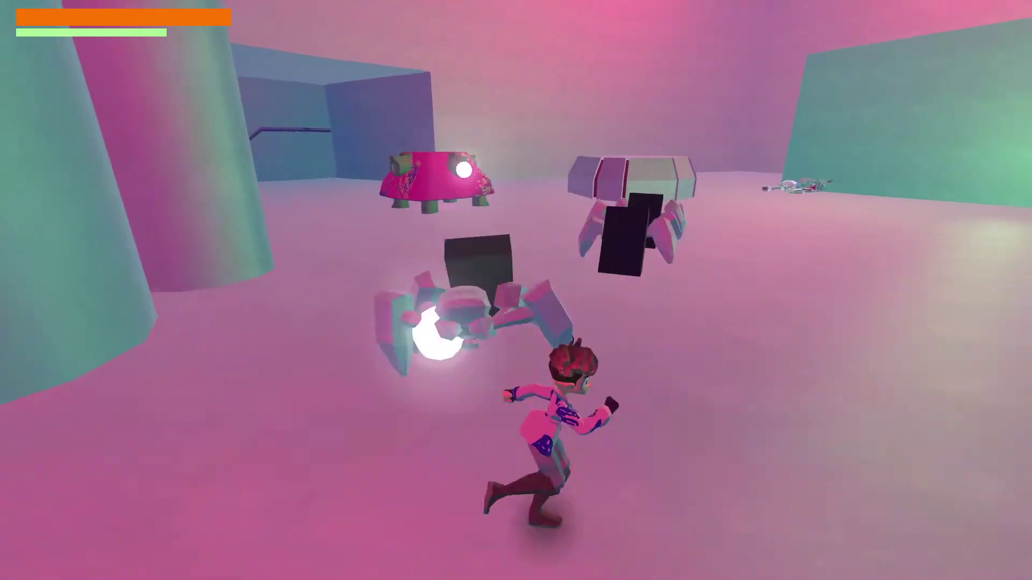
pyautogui.press('space')
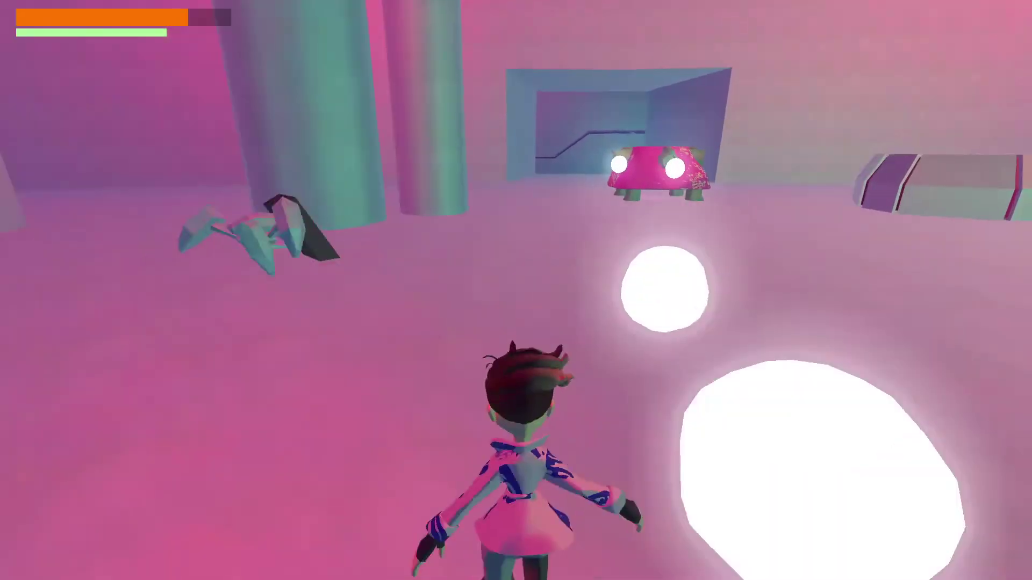
pyautogui.press('w')
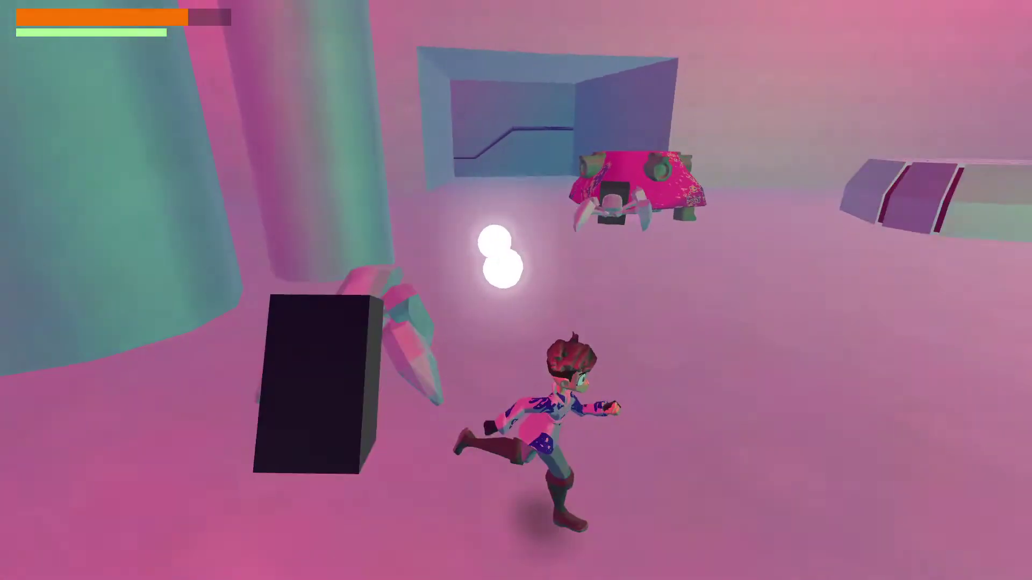
# - Draw the ribbed gun, back away under the low pipe and fire twice at the pursuing creatures
pyautogui.press('space')
pyautogui.press('1')
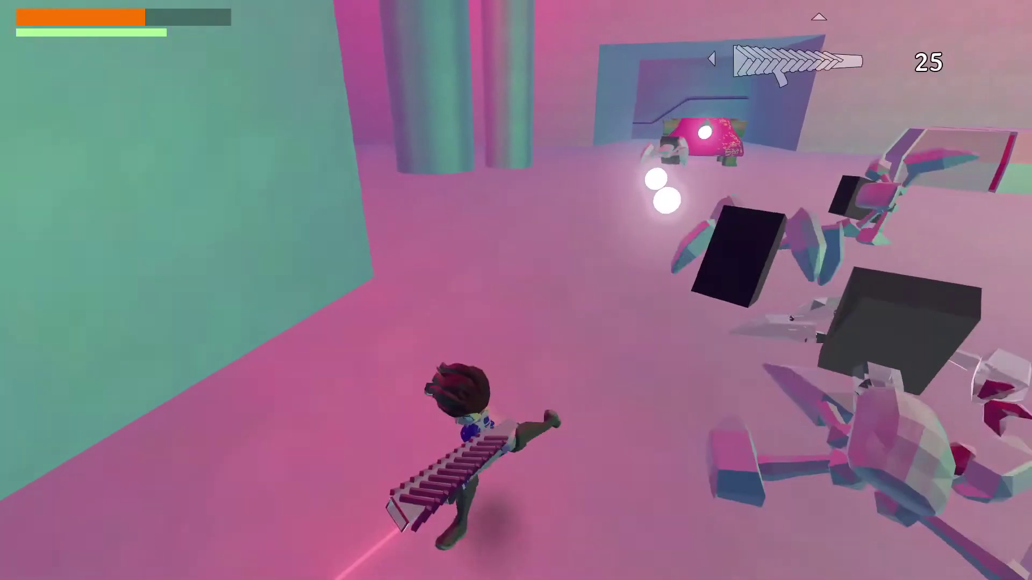
pyautogui.press('s')
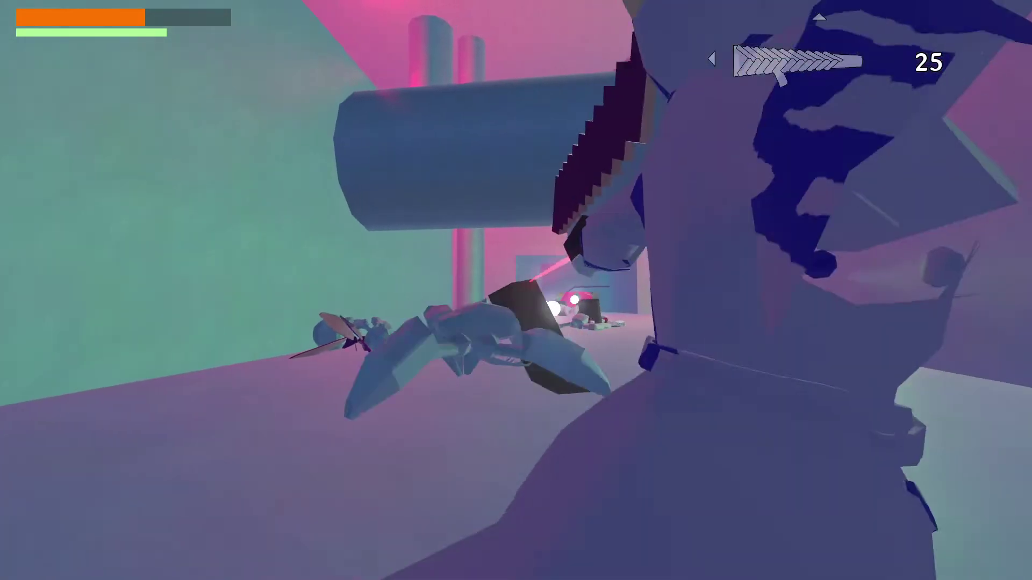
pyautogui.click(516, 290)
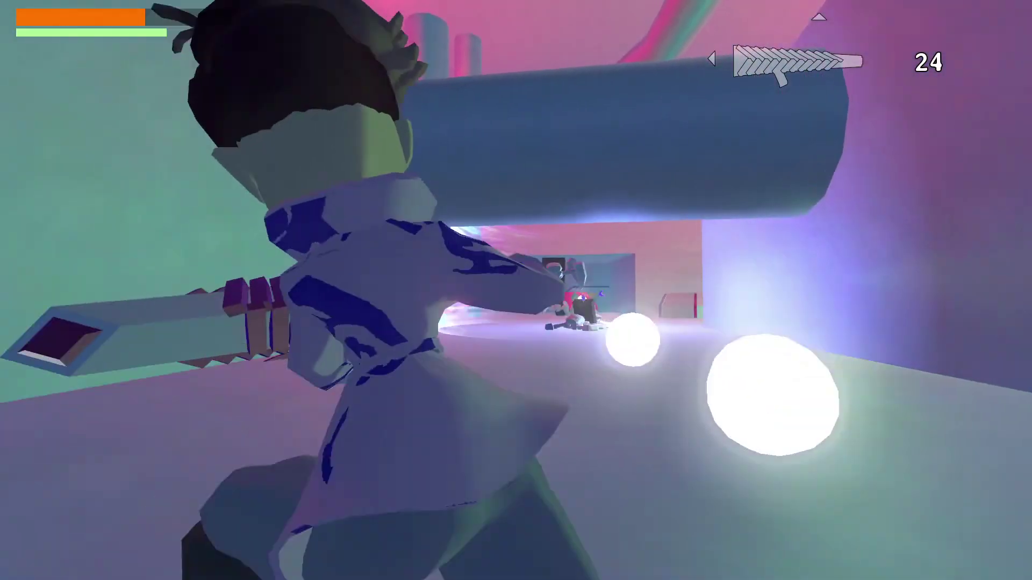
pyautogui.press('w')
pyautogui.press('w')
pyautogui.click(516, 290)
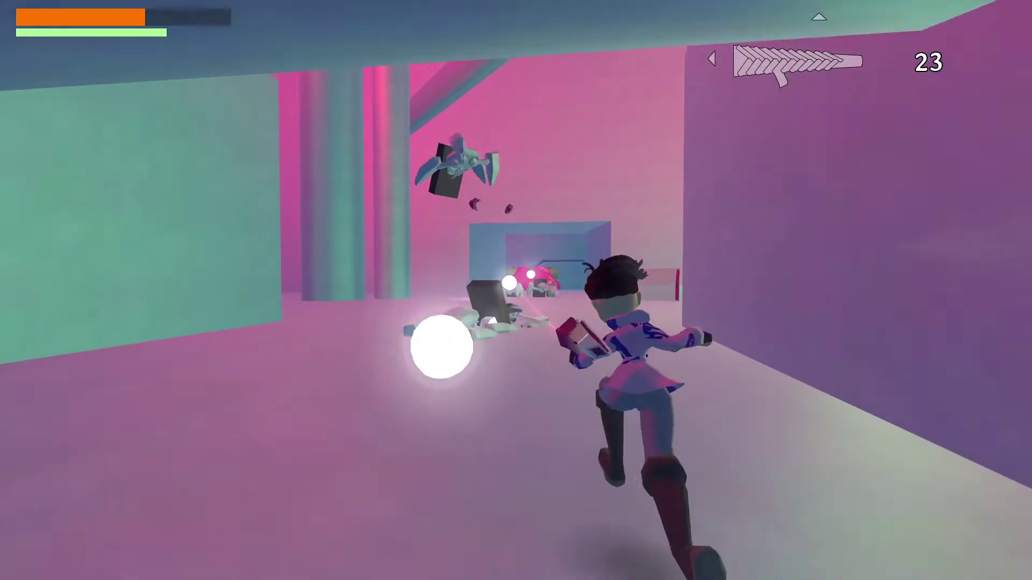
# - Advance past the fallen crawlers toward the domed creature, collecting the crescent pickups
pyautogui.press('w')
pyautogui.press('a')
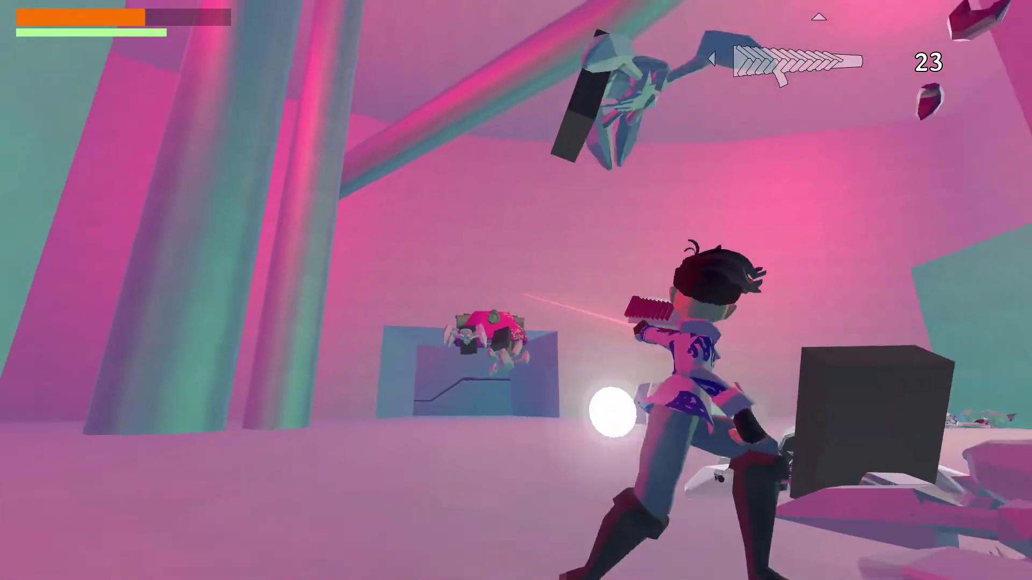
pyautogui.press('d')
pyautogui.press('space')
pyautogui.press('w')
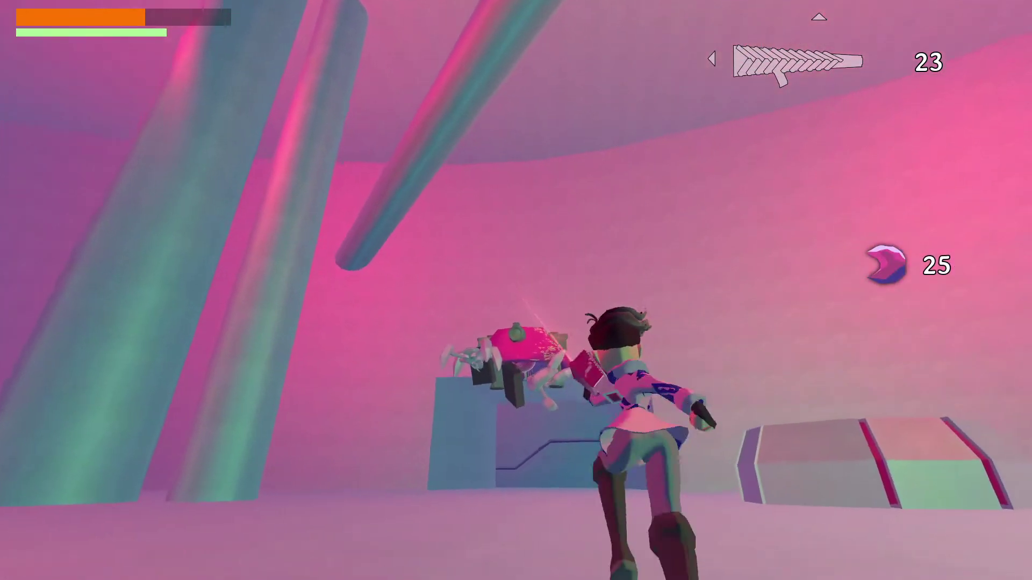
# - Fire the ribbed gun twice at the airborne domed creature and crawlers, and switch to the pistol
pyautogui.click(516, 290)
pyautogui.click(517, 291)
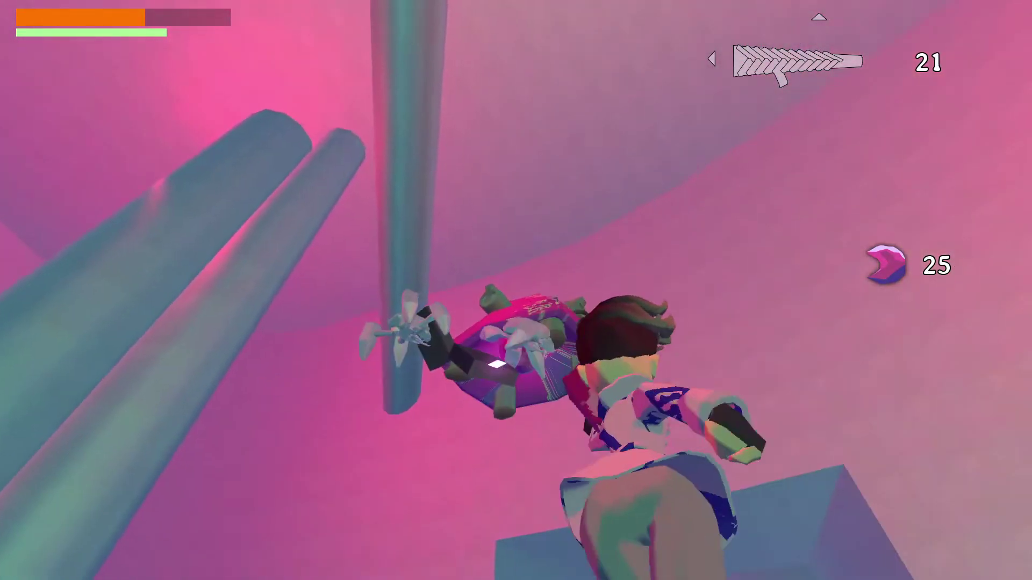
pyautogui.press('Left')
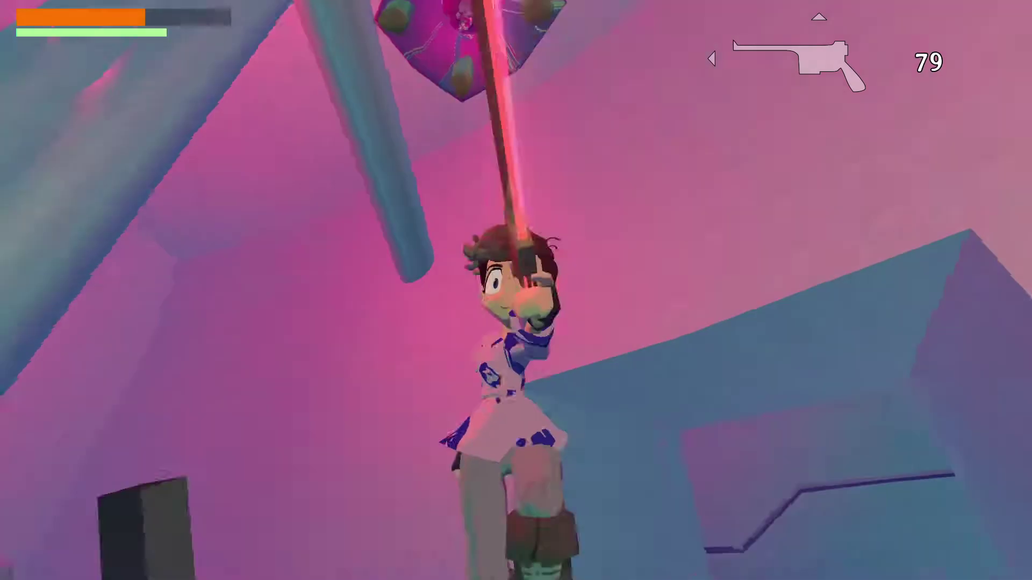
pyautogui.press('s')
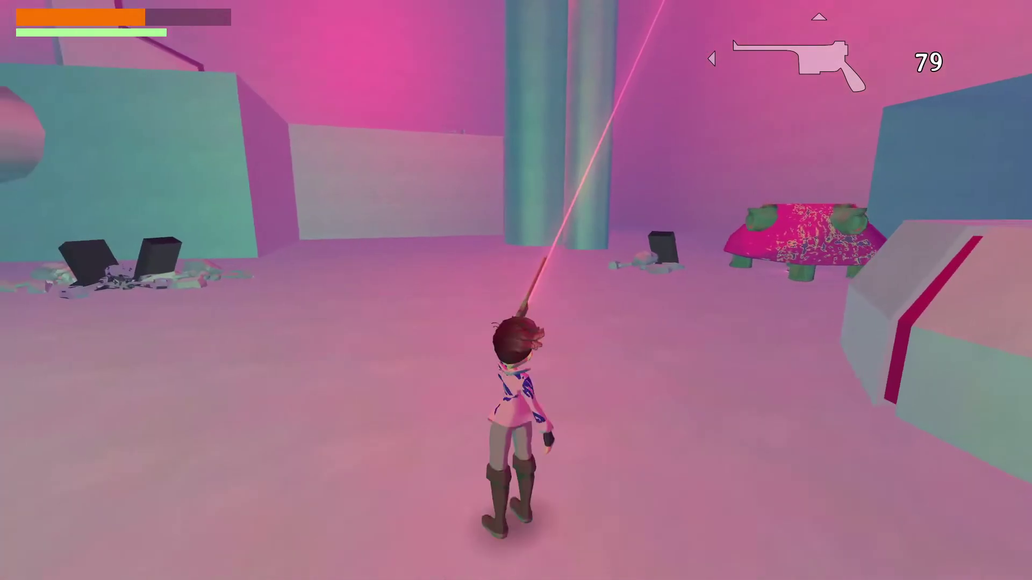
# - Fire the pistol twice at the creatures, swap guns back to the pistol and jump ahead past the banded block
pyautogui.click(516, 291)
pyautogui.click(516, 291)
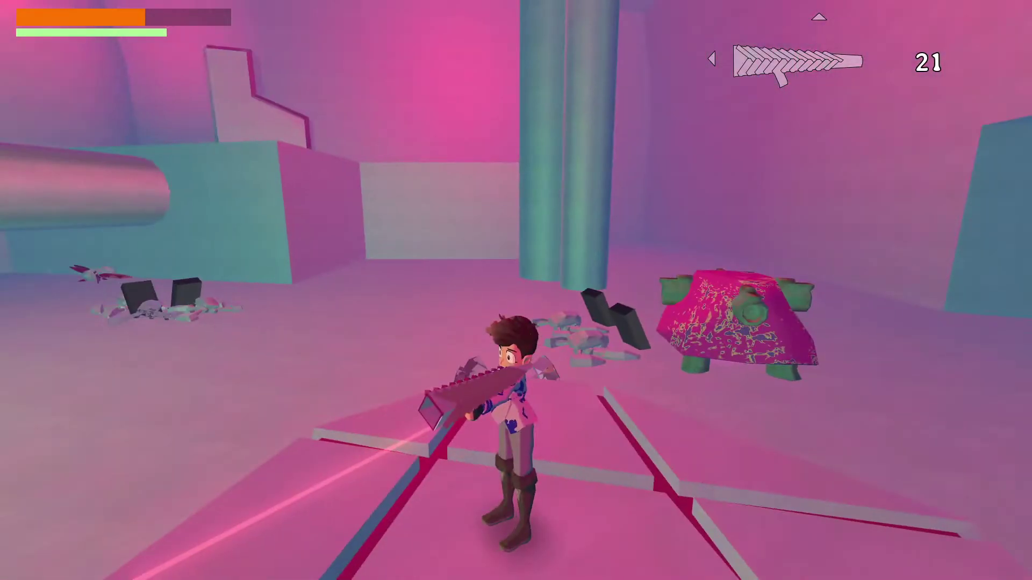
pyautogui.press('Up')
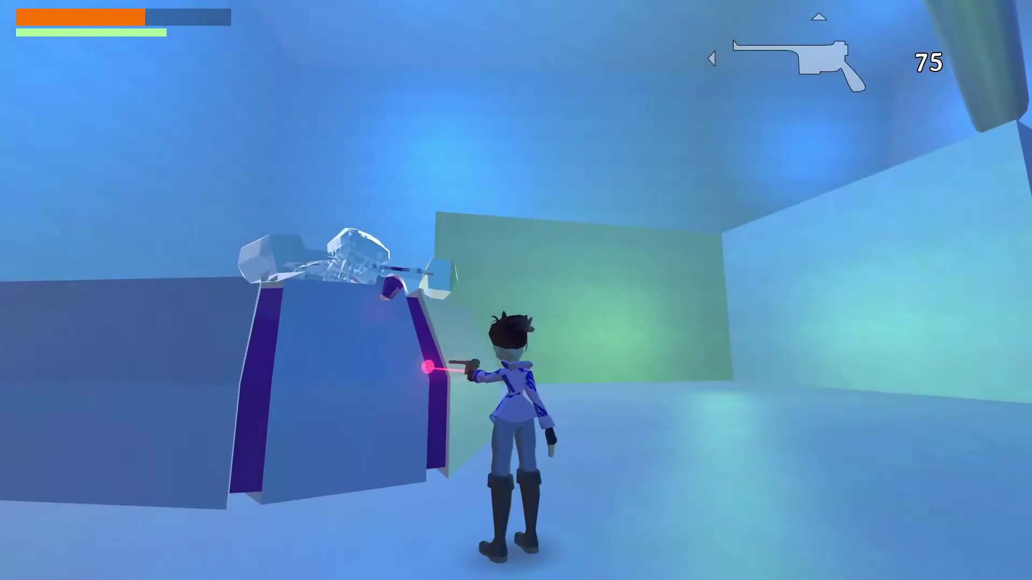
pyautogui.press('w')
pyautogui.press('space')
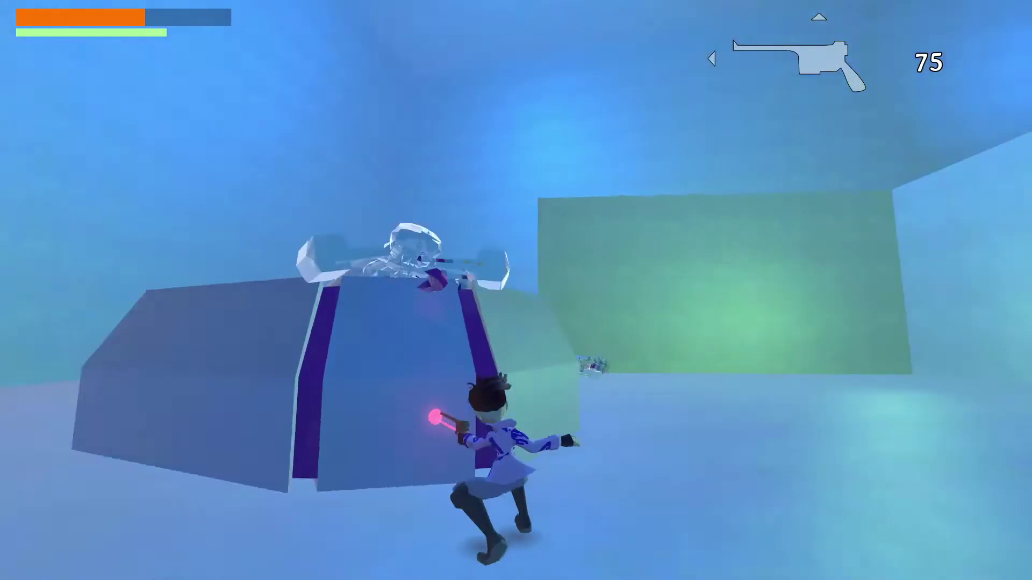
# - Run past the domed creature, collecting the crescent pickups, into the spotlit alcove and take the capacitor from its pedestal
pyautogui.press('w')
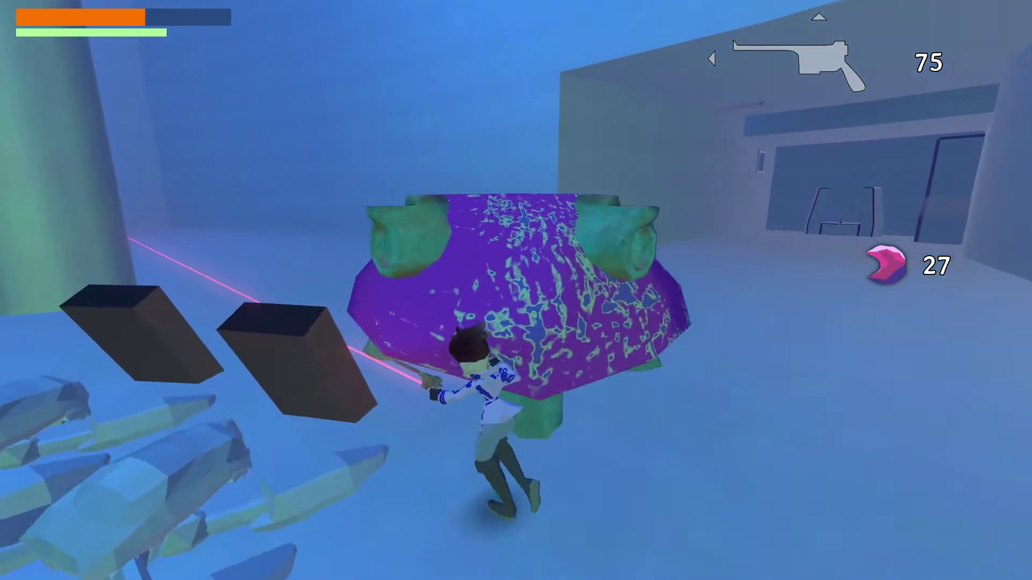
pyautogui.press('w')
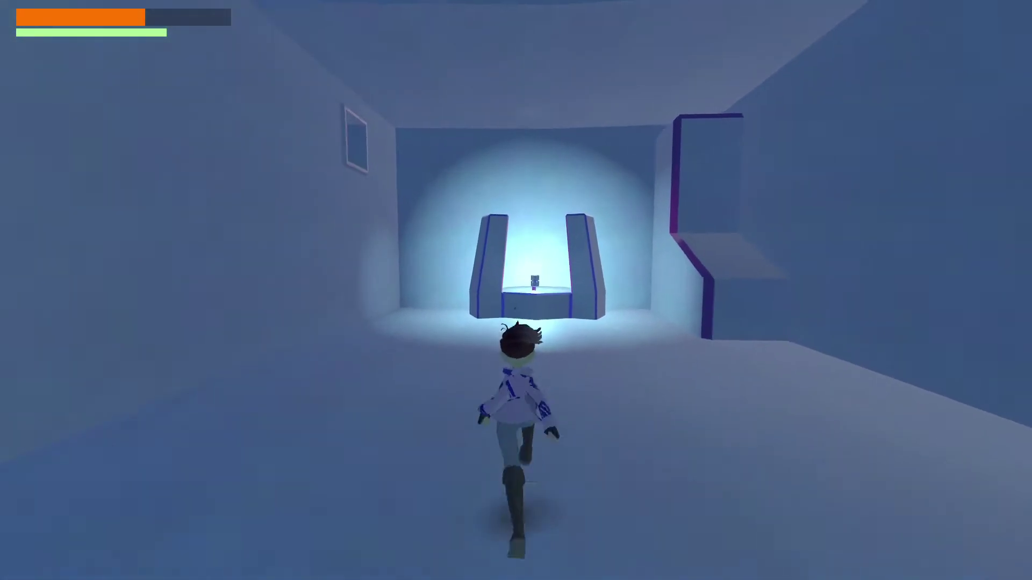
pyautogui.press('w')
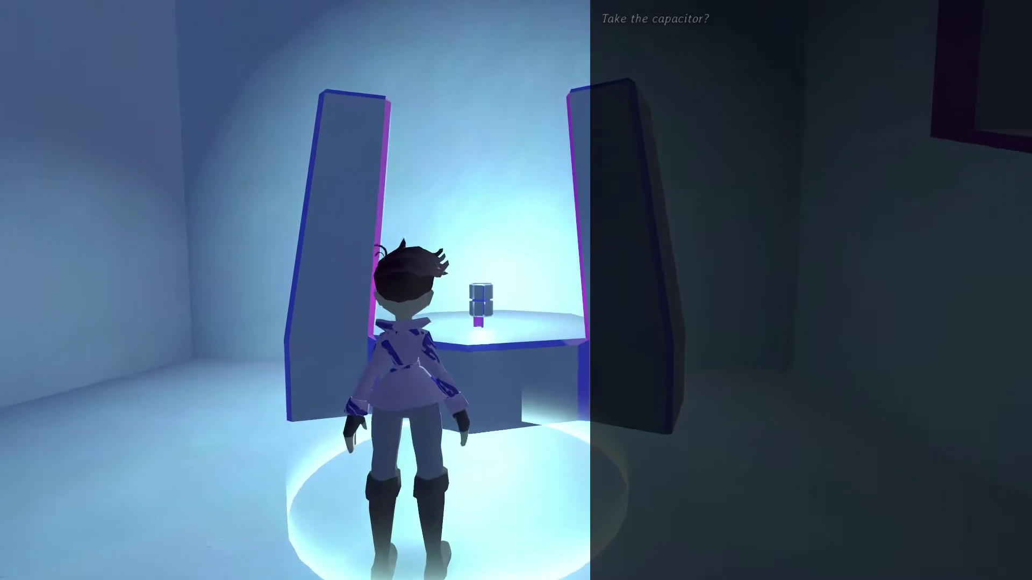
pyautogui.press('Return')
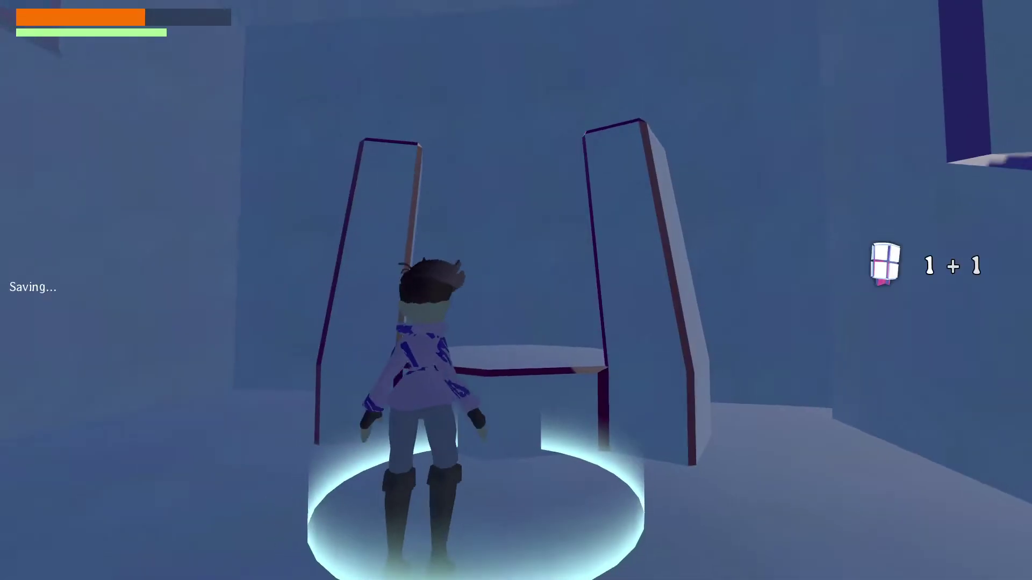
# - Leave the capacitor's pedestal, jump into the narrow passage and follow its first stretch
pyautogui.press('w')
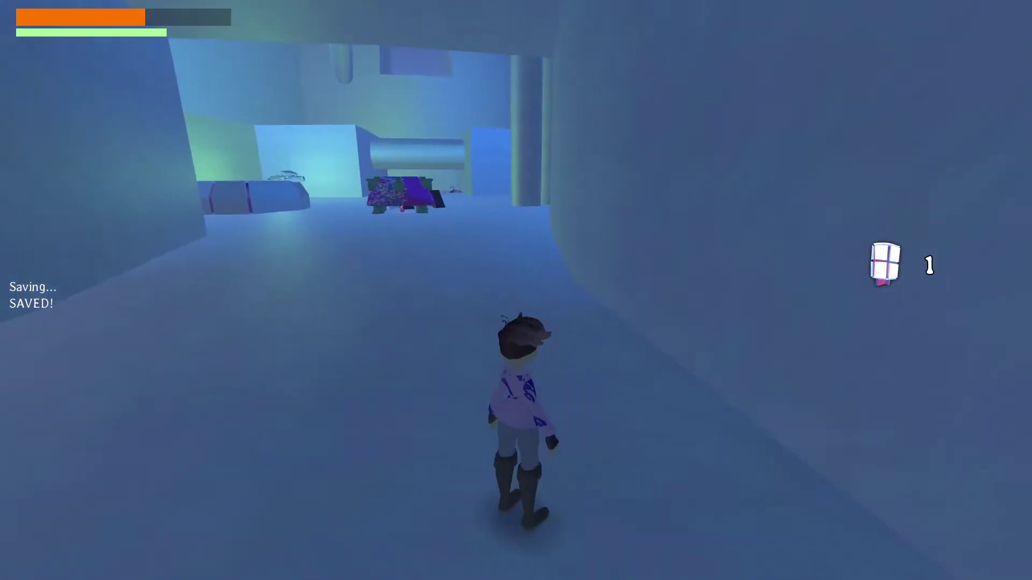
pyautogui.press('space')
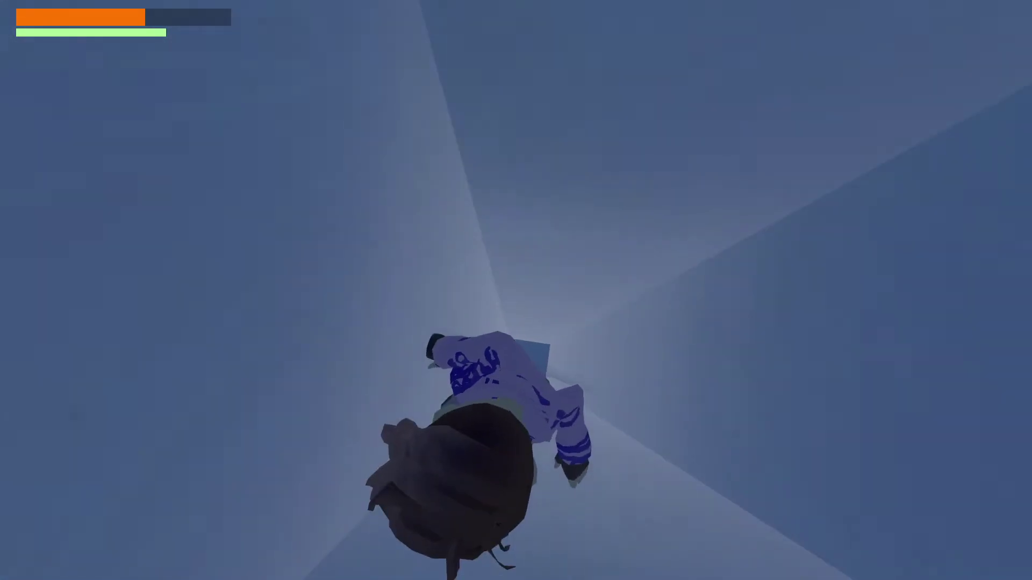
pyautogui.press('w')
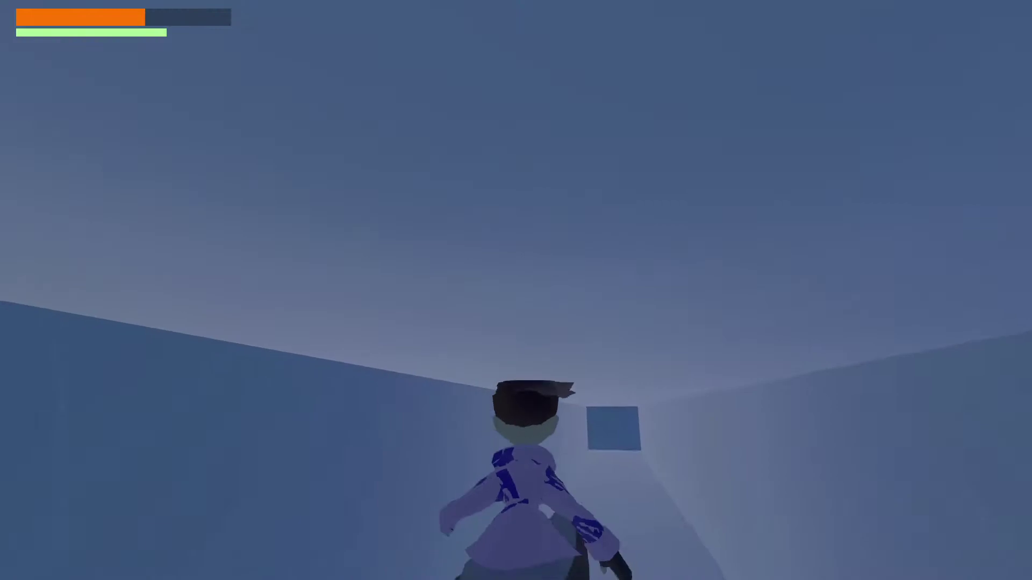
pyautogui.press('w')
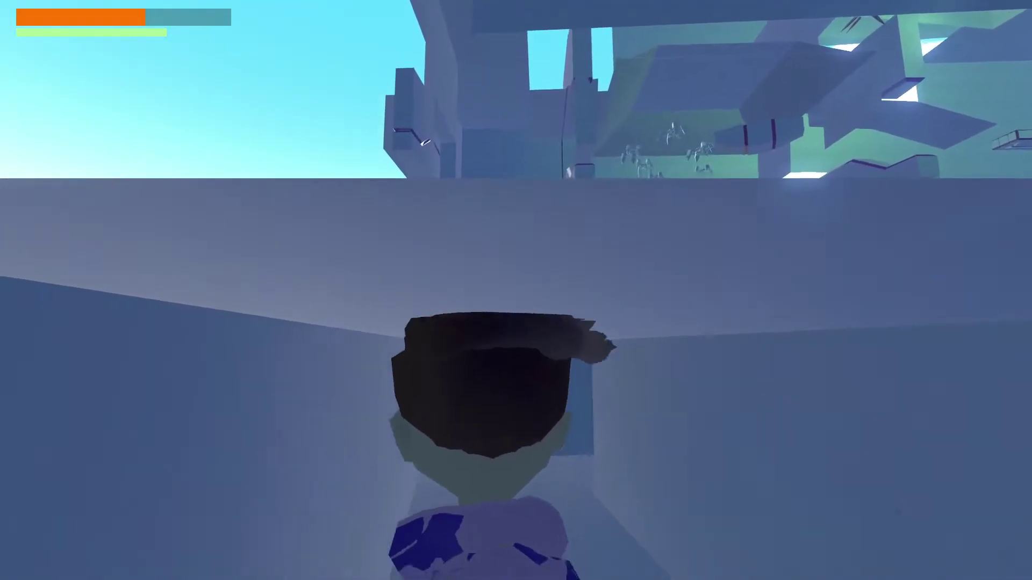
pyautogui.press('w')
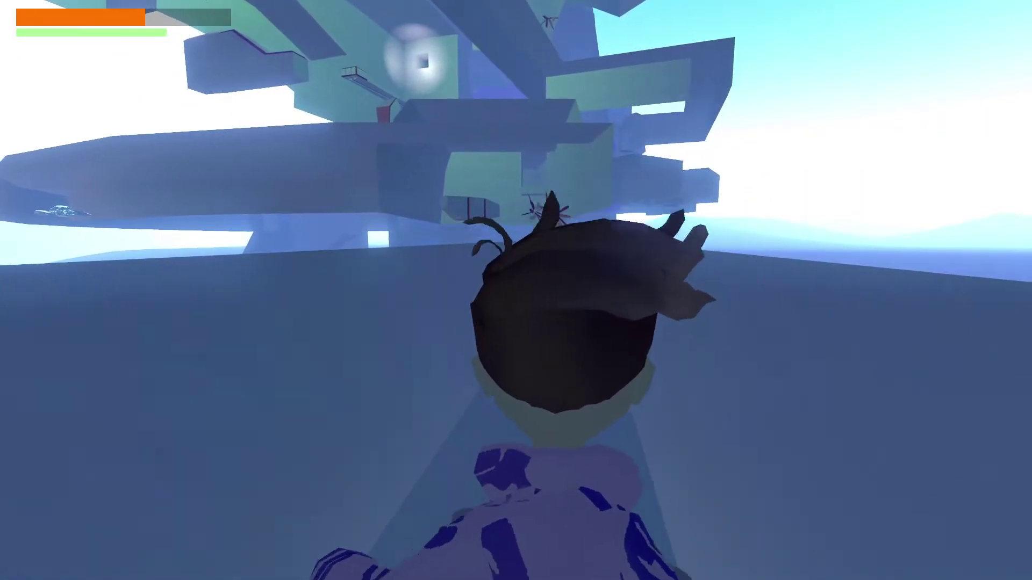
# - Follow the bends of the narrow passage toward the large hall
pyautogui.press('w')
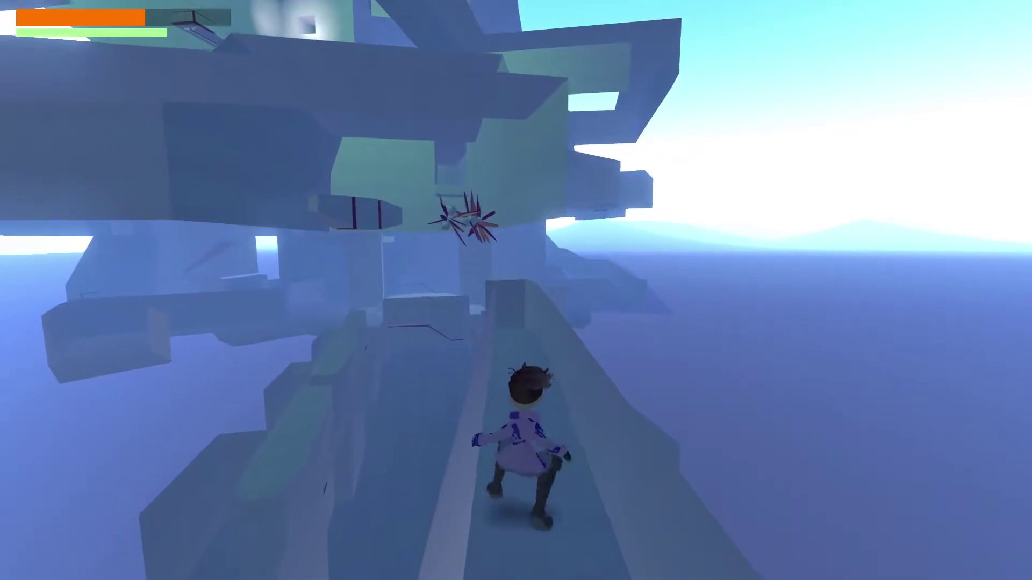
pyautogui.press('w')
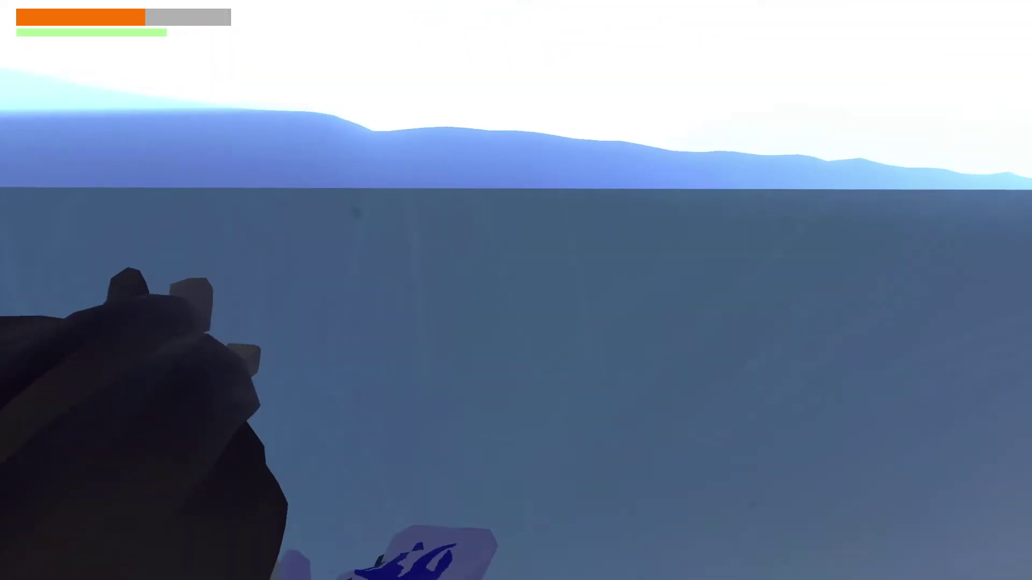
pyautogui.press('w')
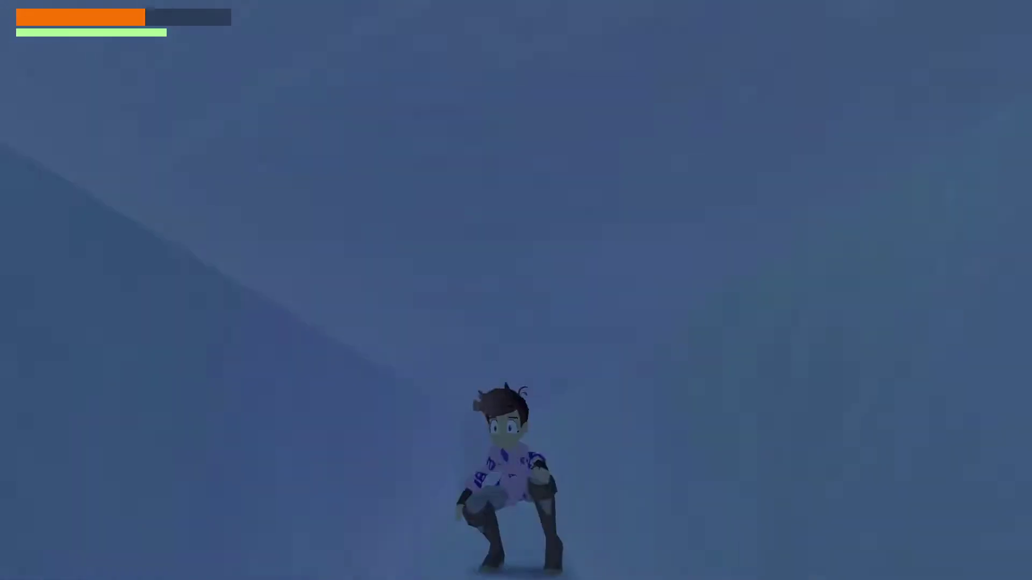
pyautogui.press('w')
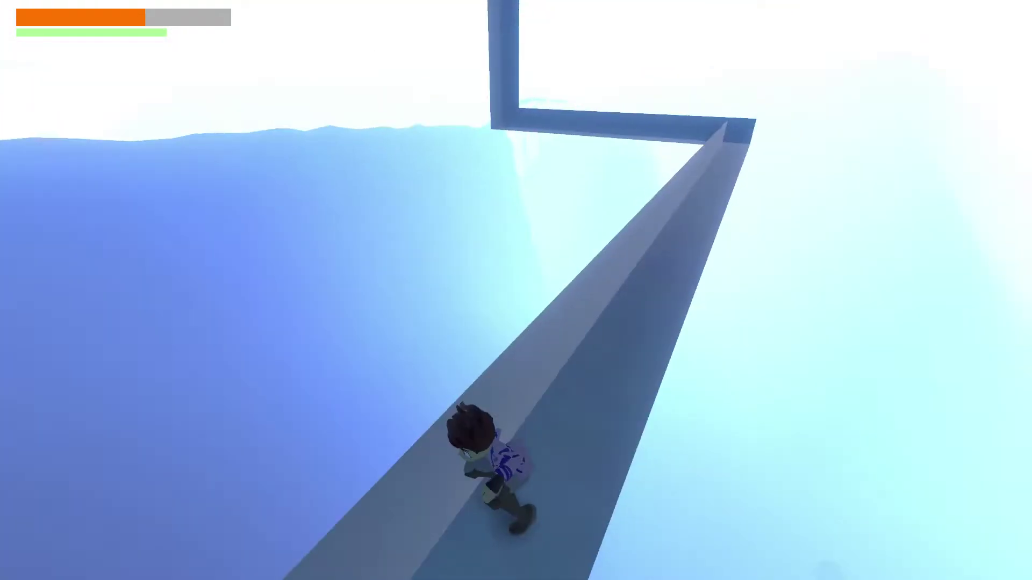
pyautogui.press('w')
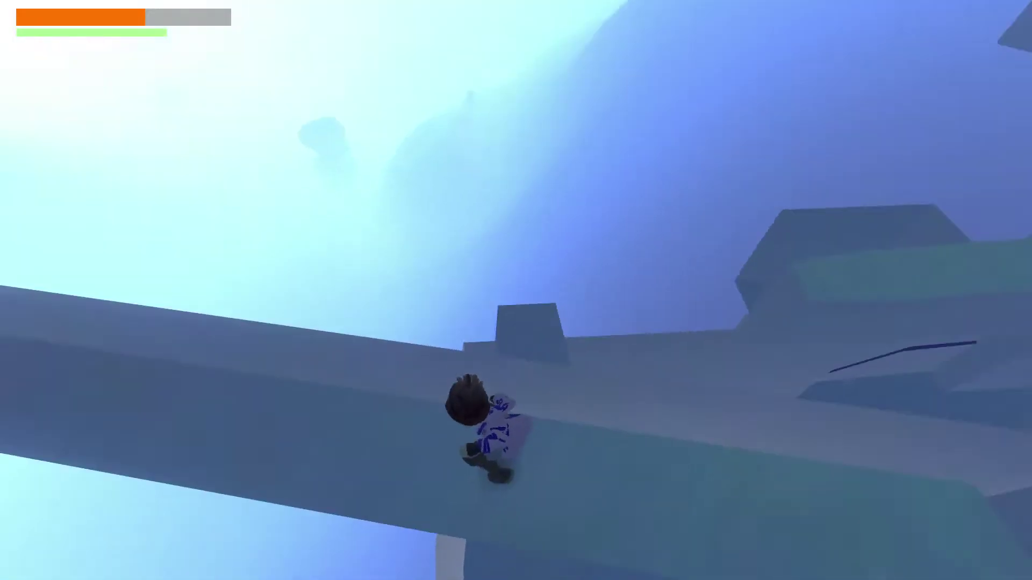
pyautogui.press('w')
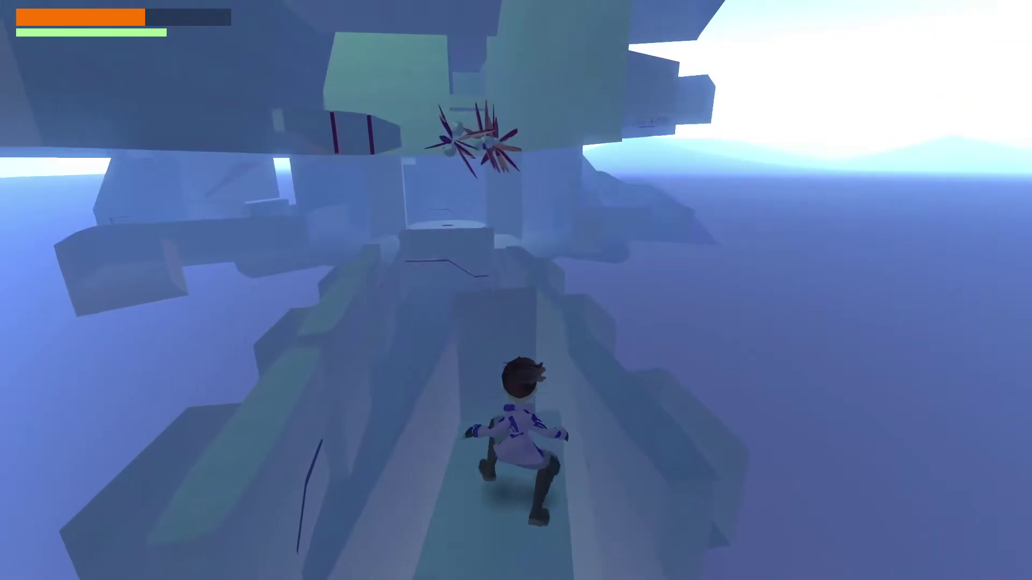
# - Run down the long pillared hall to the lit corner and operate the curved lever there
pyautogui.press('w')
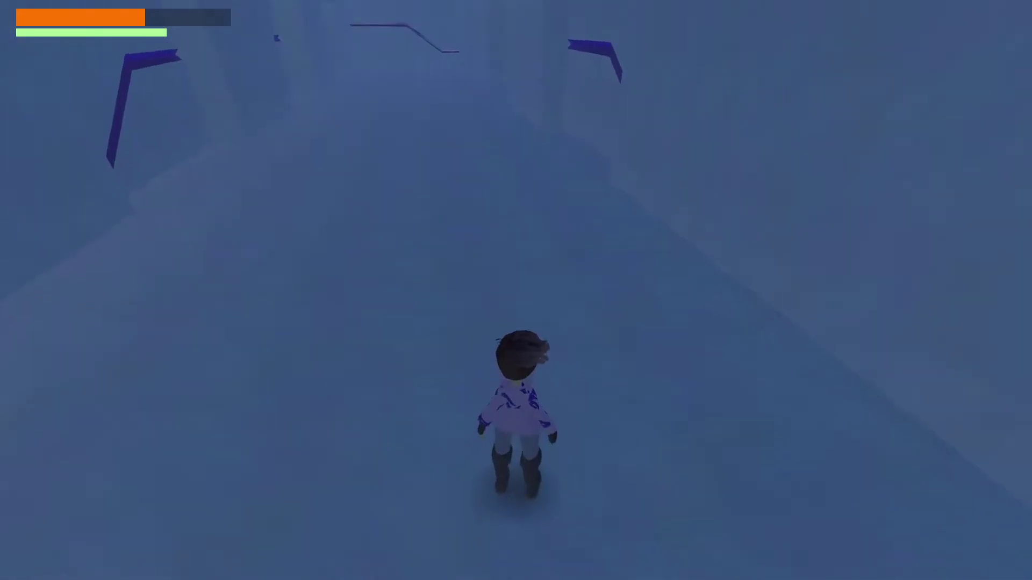
pyautogui.press('w')
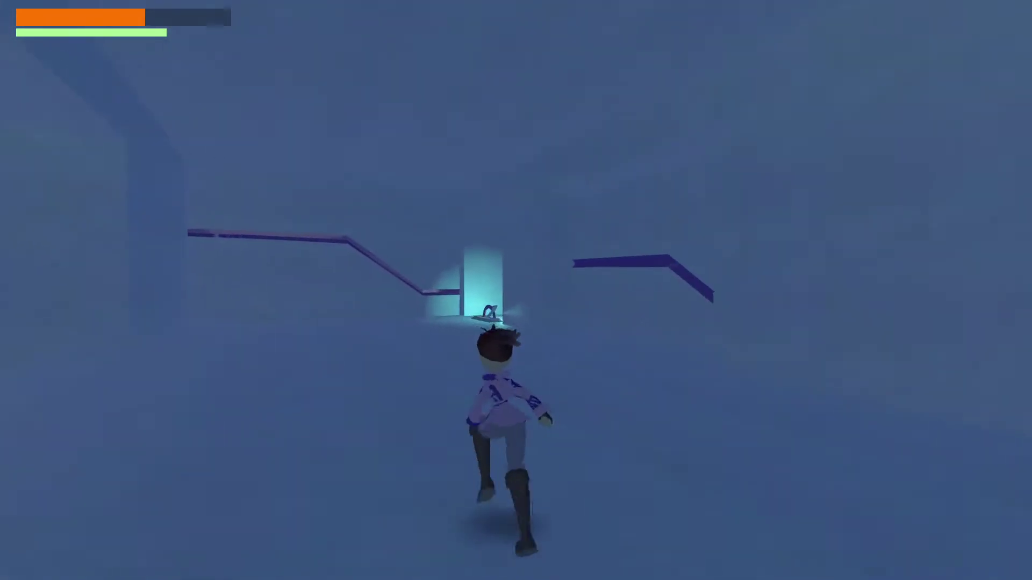
pyautogui.press('w')
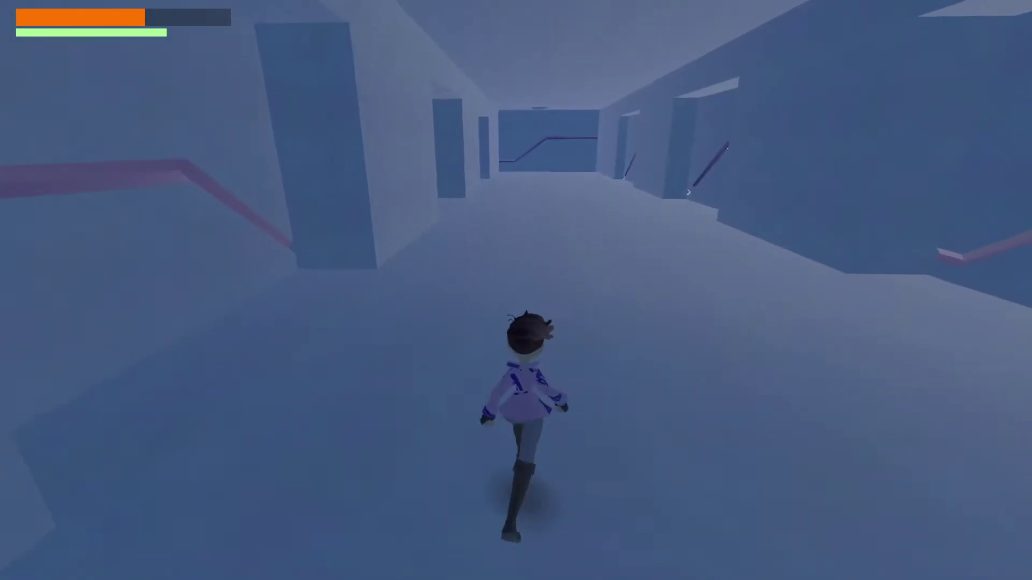
pyautogui.press('a')
pyautogui.press('w')
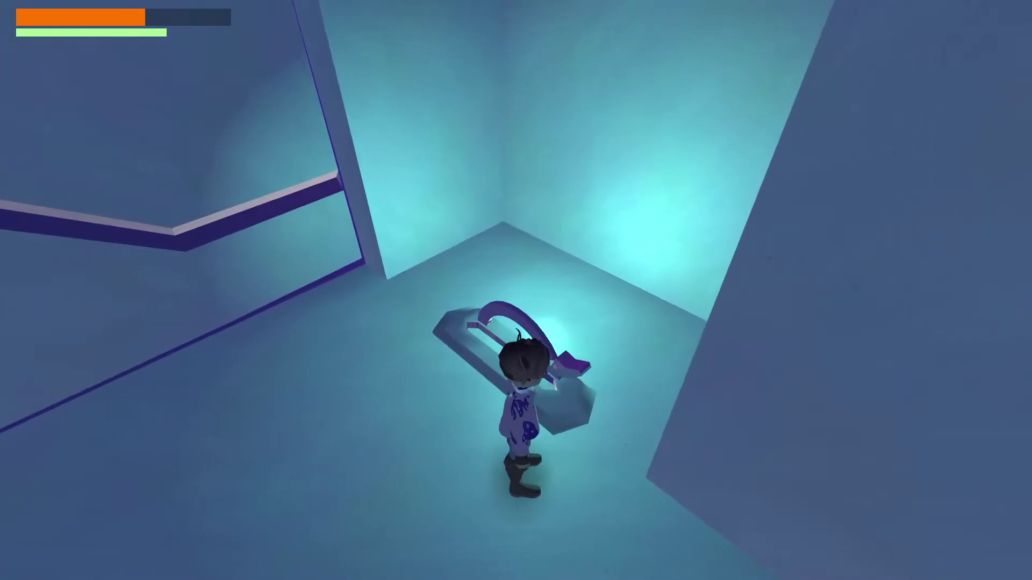
pyautogui.press('e')
# - Go through the large framed doorway, cross the round platform beyond the glowing ring and enter the pink-lit room
pyautogui.press('w')
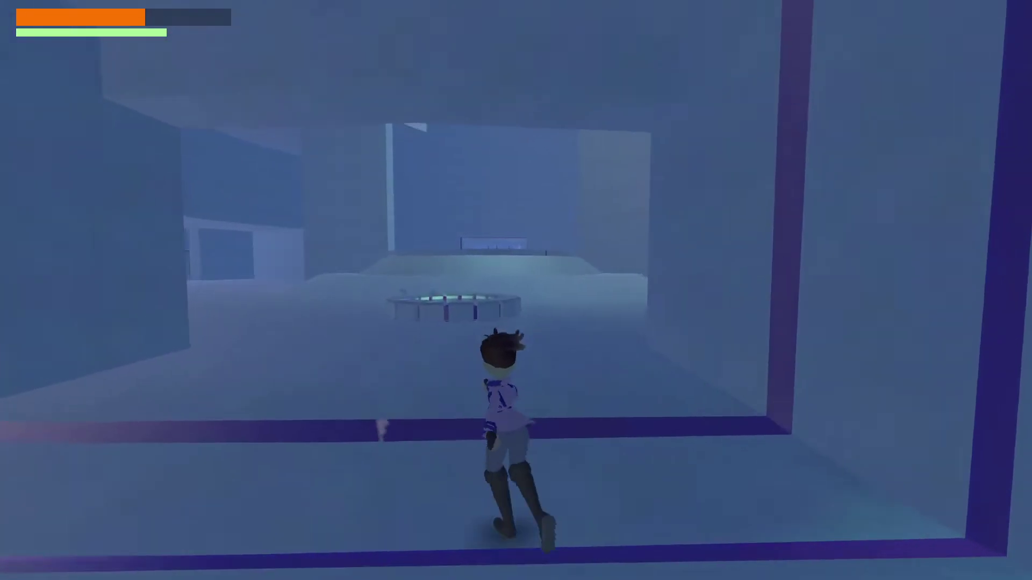
pyautogui.press('space')
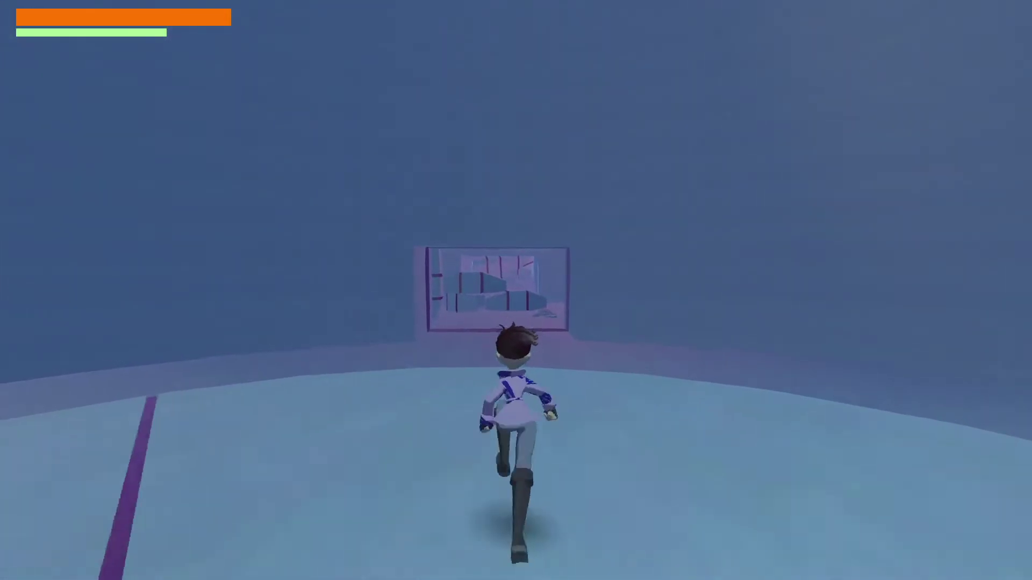
pyautogui.press('space')
pyautogui.press('space')
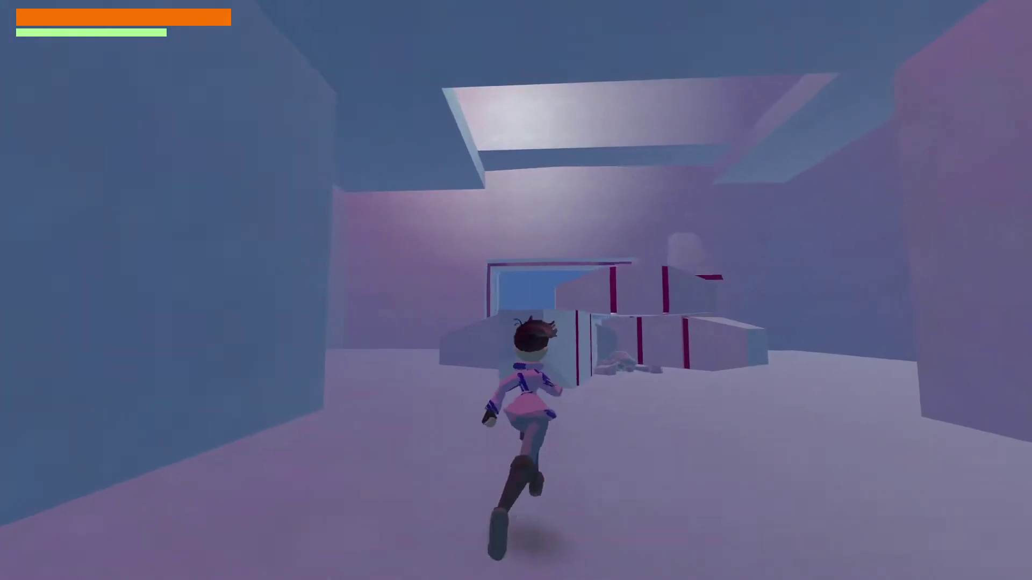
# - Climb the stacked banded blocks in the pink-lit room and jump from the tall tapered one
pyautogui.press('space')
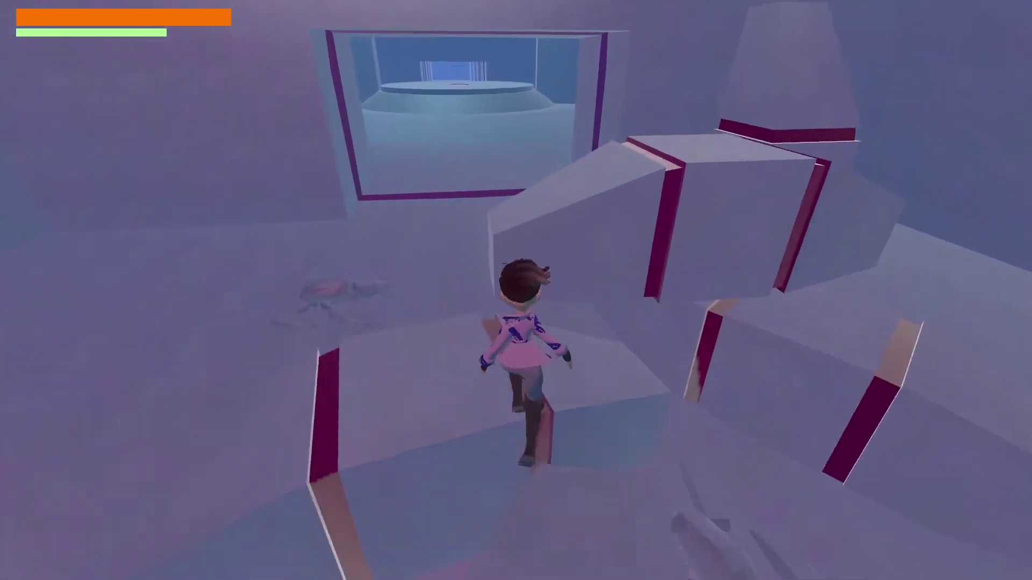
pyautogui.press('space')
pyautogui.press('space')
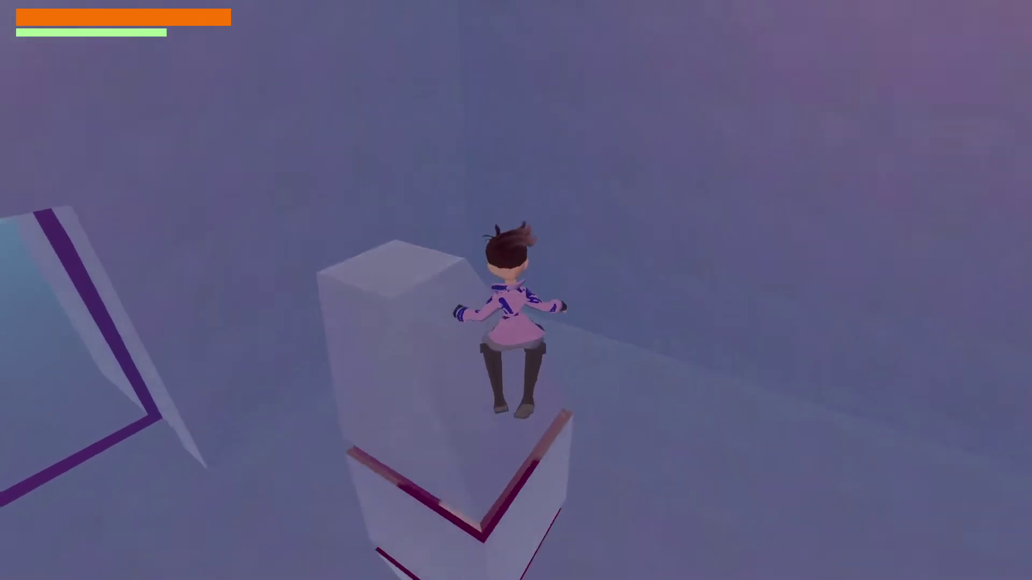
pyautogui.press('w')
pyautogui.press('space')
pyautogui.press('space')
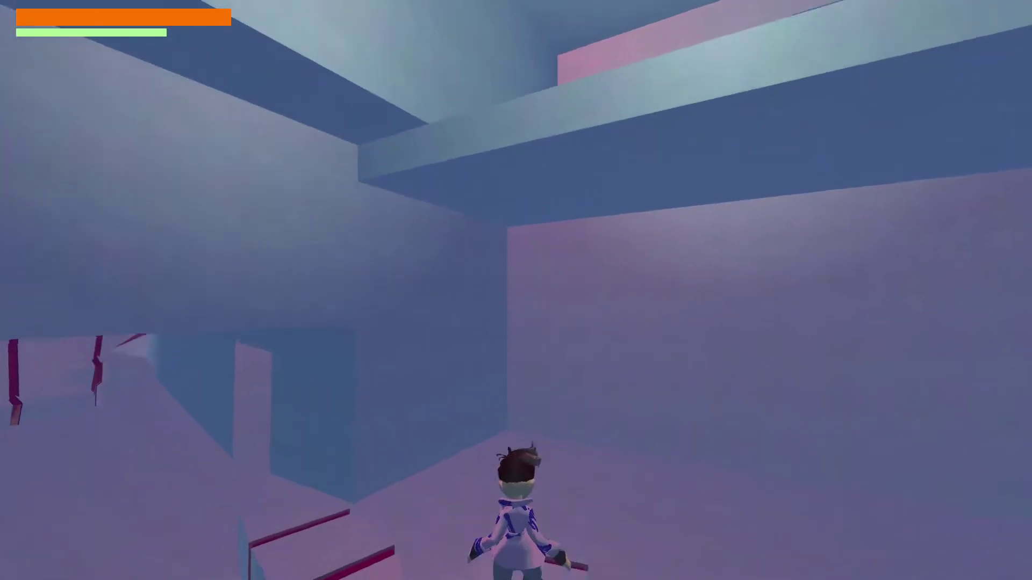
# - Run through the tall narrow gap out onto the red desert, cross the sand outside the structure and pause the game
pyautogui.press('w')
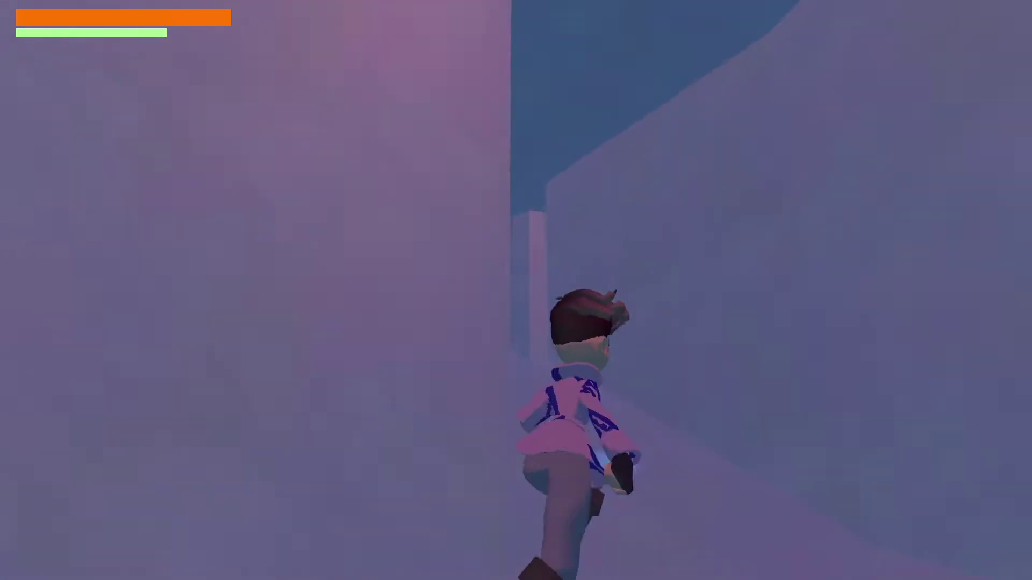
pyautogui.press('w')
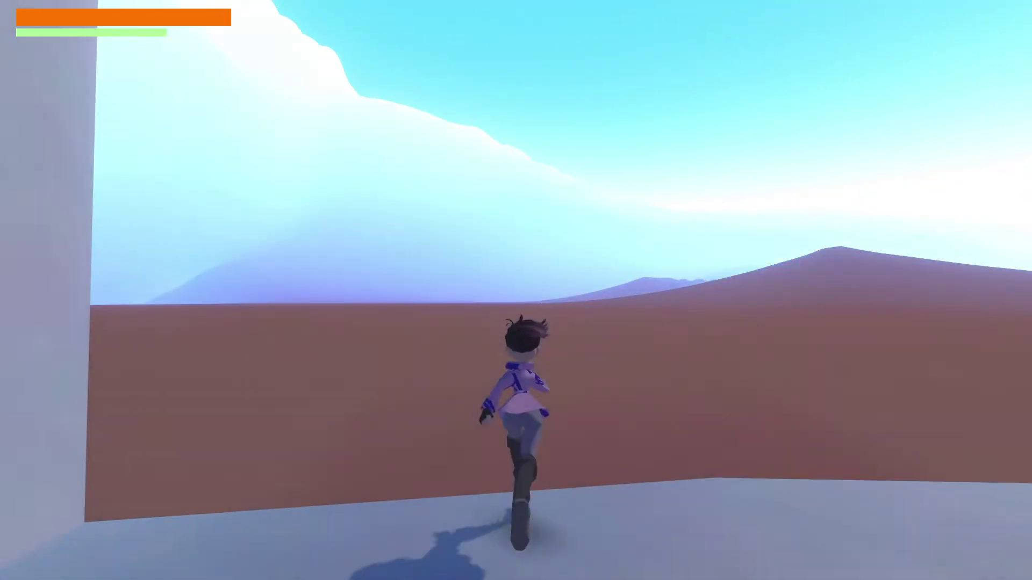
pyautogui.press('d')
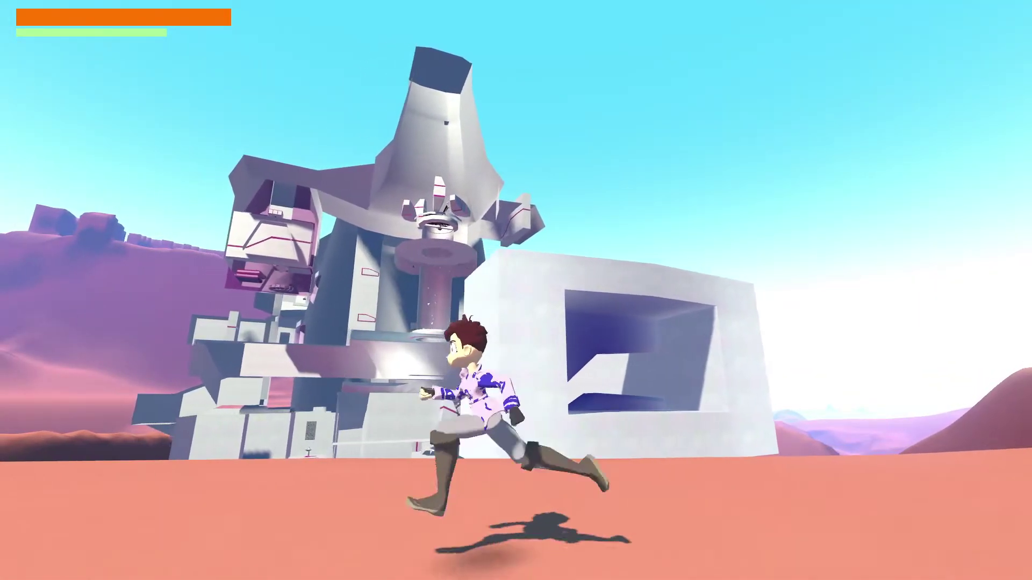
pyautogui.press('space')
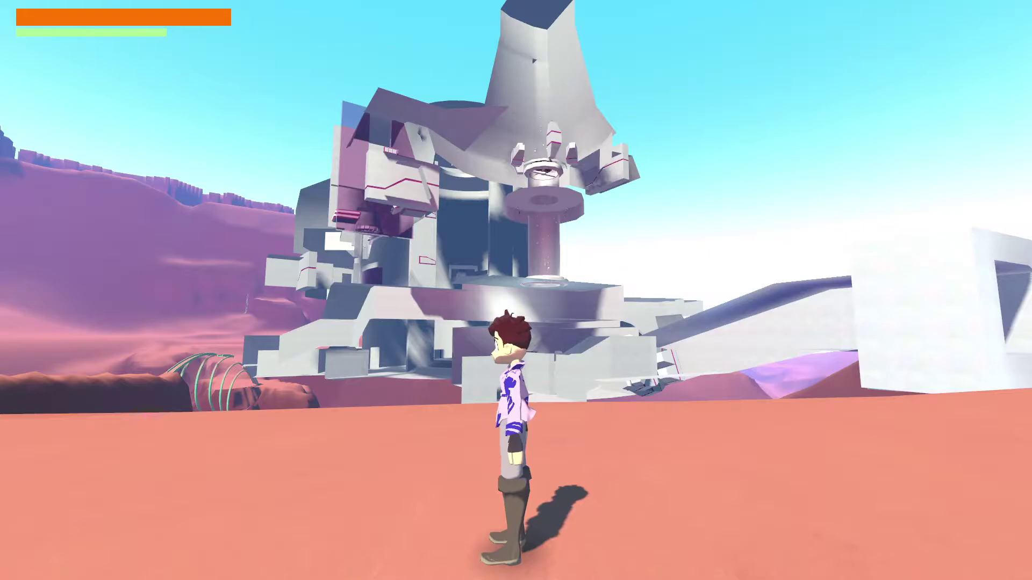
pyautogui.press('Escape')
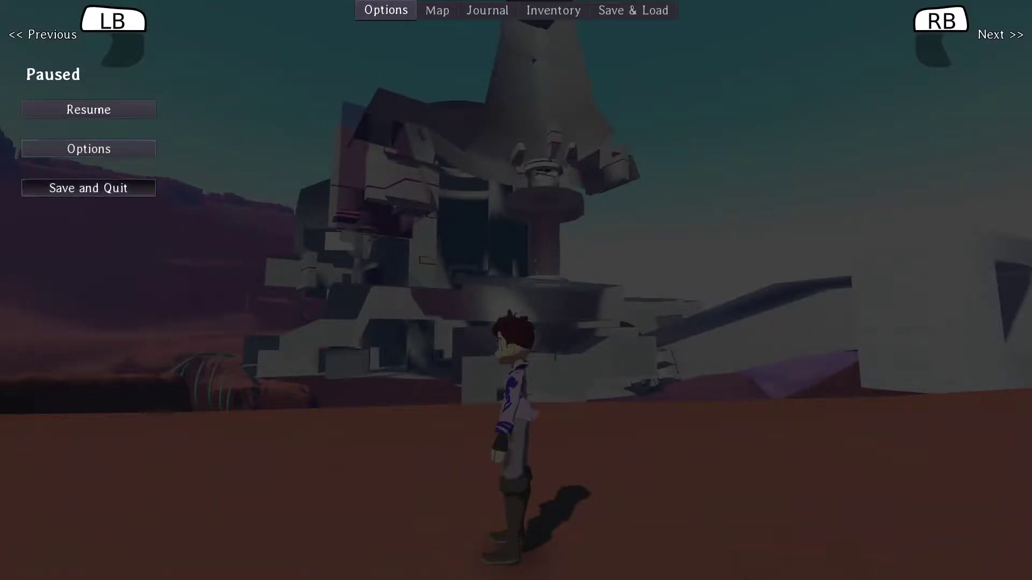
# - Save and quit the running game, and switch the Godot editor to the world scene
pyautogui.press('Return')
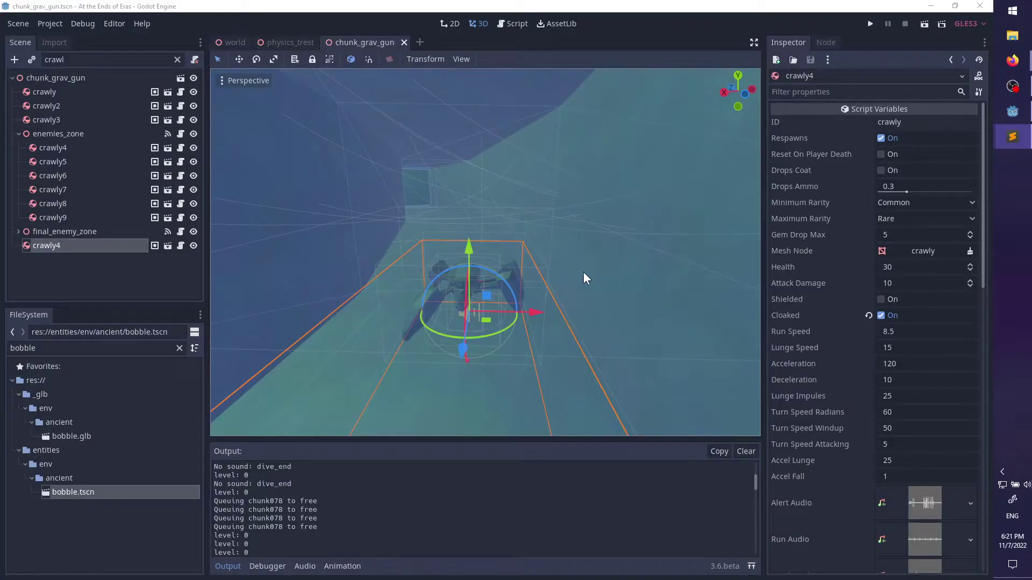
pyautogui.scroll(-20, 583, 273)
pyautogui.scroll(-5, 580, 298)
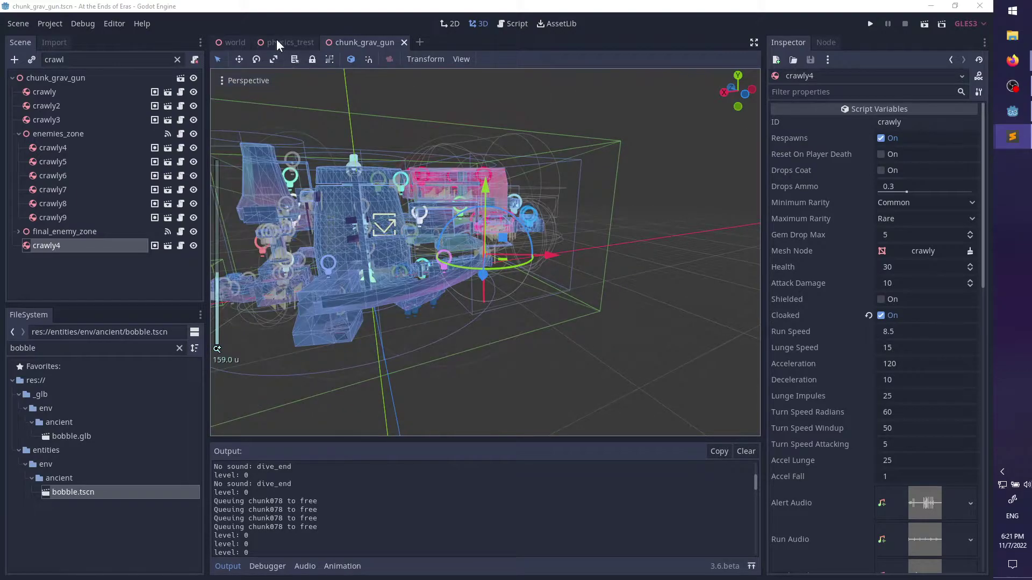
pyautogui.click(234, 42)
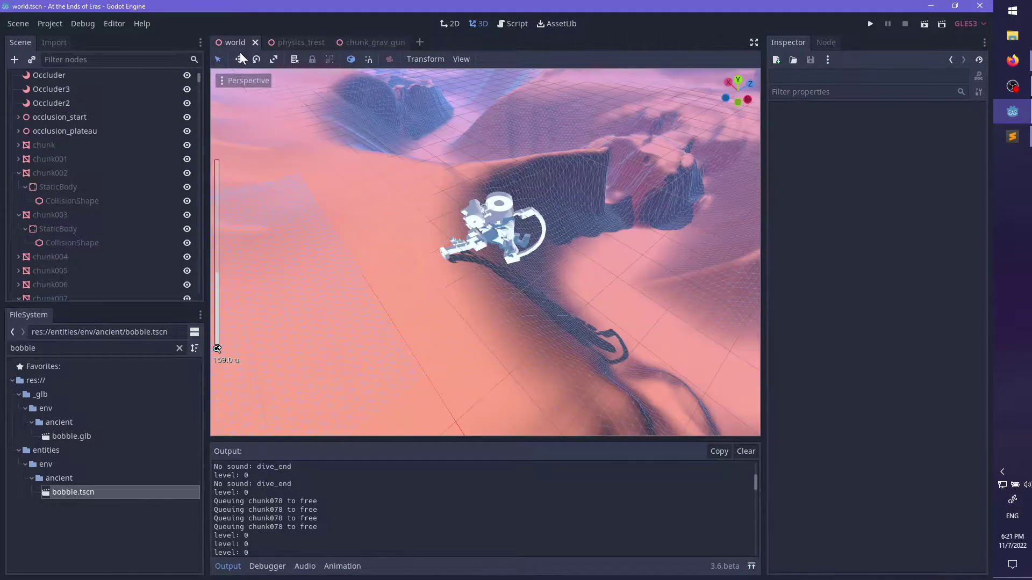
# - Move the chunk_grav_gun mesh across the terrain and examine its shape from several sides
pyautogui.click(468, 282)
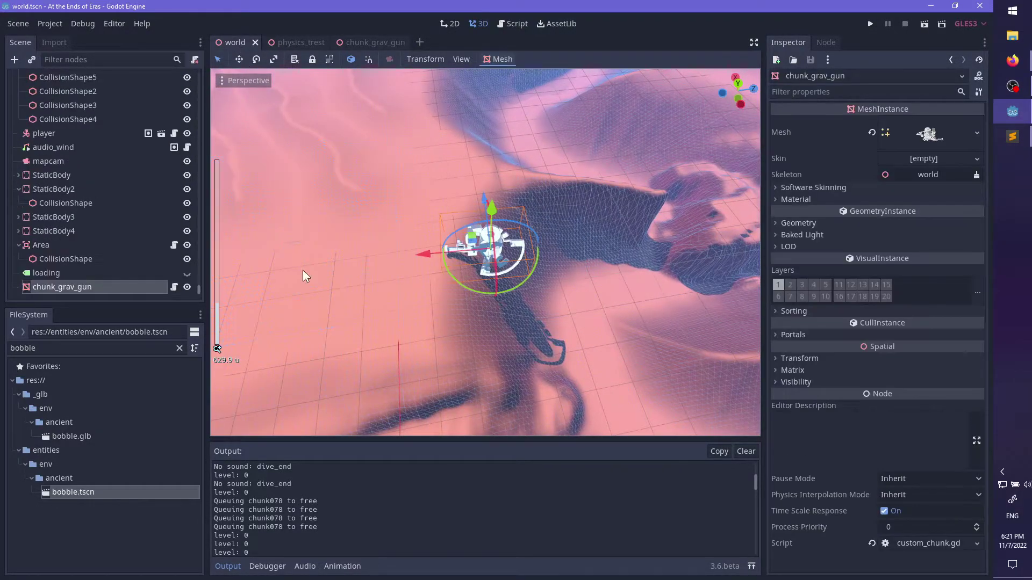
pyautogui.moveTo(427, 260); pyautogui.dragTo(651, 283)
pyautogui.moveTo(271, 285); pyautogui.dragTo(404, 282)
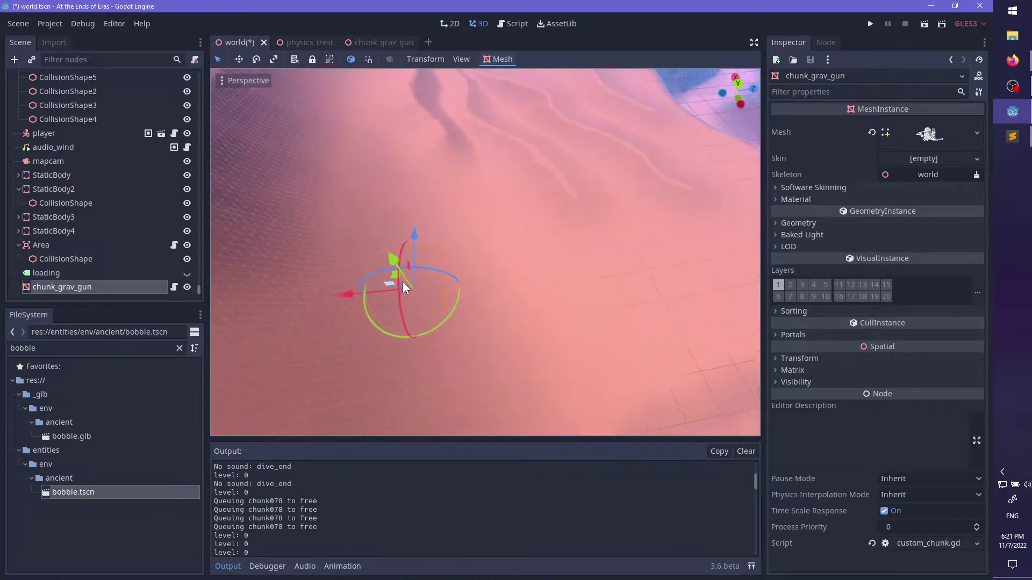
pyautogui.moveTo(450, 331); pyautogui.dragTo(378, 187)
pyautogui.moveTo(462, 263); pyautogui.dragTo(492, 187, button='middle')
pyautogui.scroll(4, 535, 221)
pyautogui.scroll(4, 535, 221)
pyautogui.scroll(4, 548, 228)
pyautogui.moveTo(547, 228); pyautogui.dragTo(522, 326, button='middle')
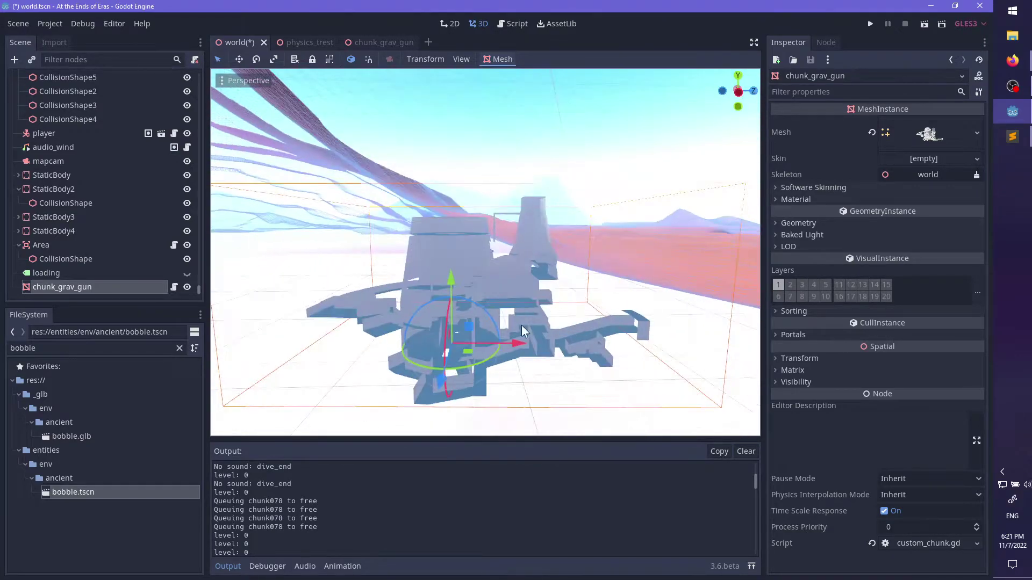
pyautogui.moveTo(475, 333); pyautogui.dragTo(326, 200)
pyautogui.keyDown('shift'); pyautogui.moveTo(357, 213); pyautogui.dragTo(632, 292, button='middle'); pyautogui.keyUp('shift')
pyautogui.scroll(3, 633, 292)
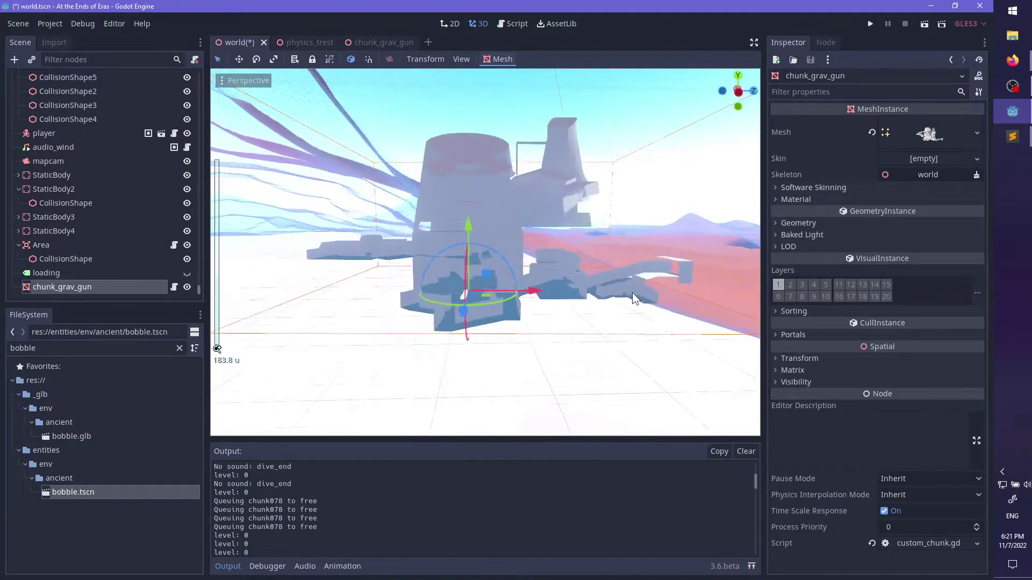
# - Delete the chunk_grav_gun node from the world scene
pyautogui.moveTo(547, 299); pyautogui.dragTo(452, 306)
pyautogui.moveTo(494, 299); pyautogui.dragTo(544, 294, button='middle')
pyautogui.press('Delete')
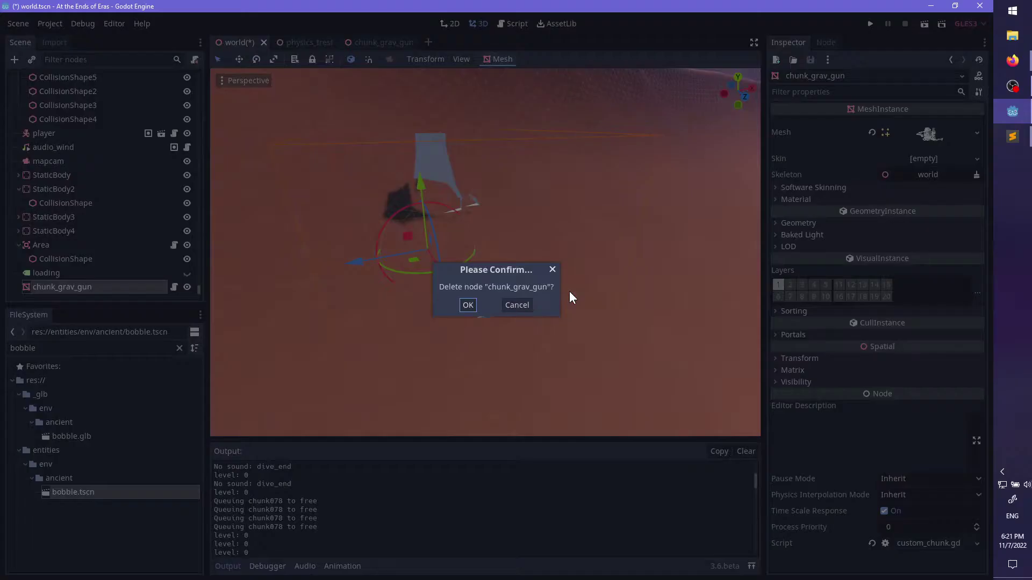
pyautogui.press('Return')
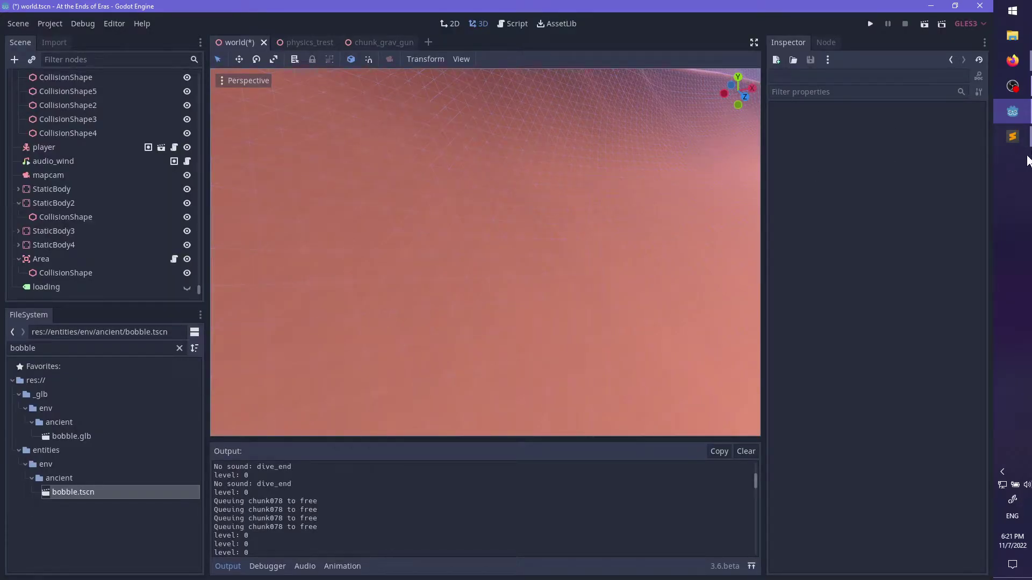
# - Launch Blender and open the recent file chunk_grav_gun.blend
pyautogui.press('super')
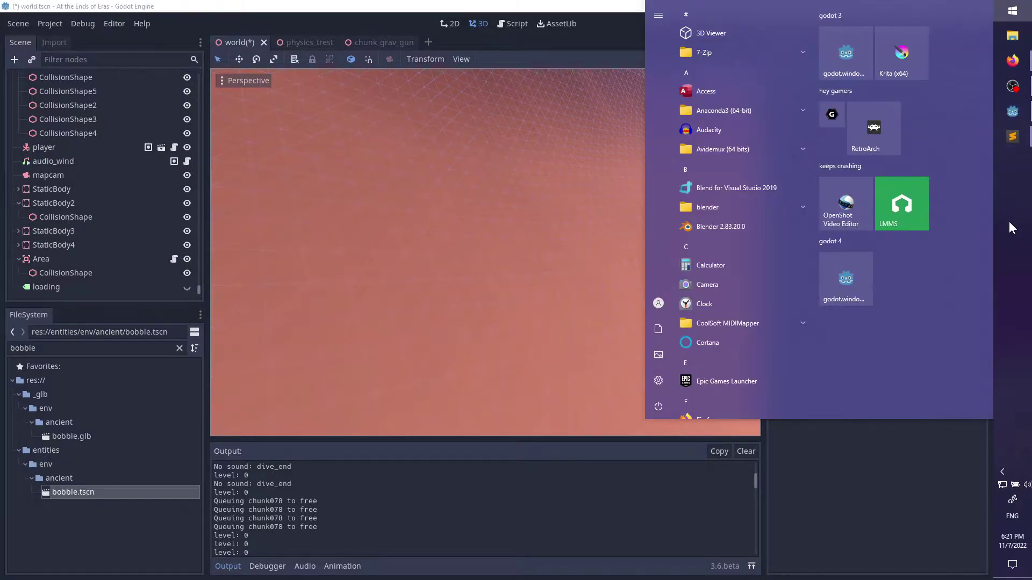
pyautogui.write('blender')
pyautogui.press('Return')
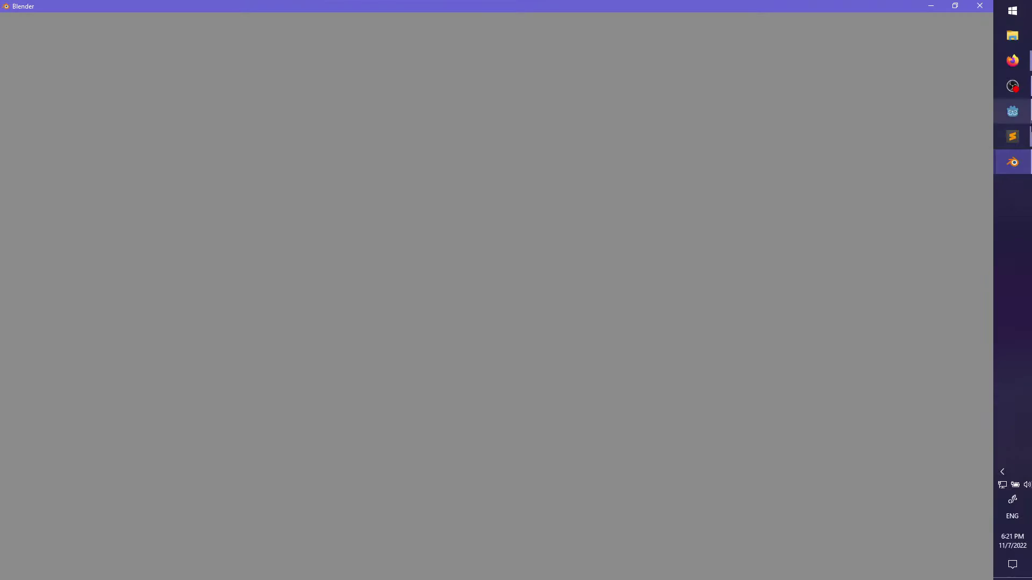
pyautogui.moveTo(1012, 112)
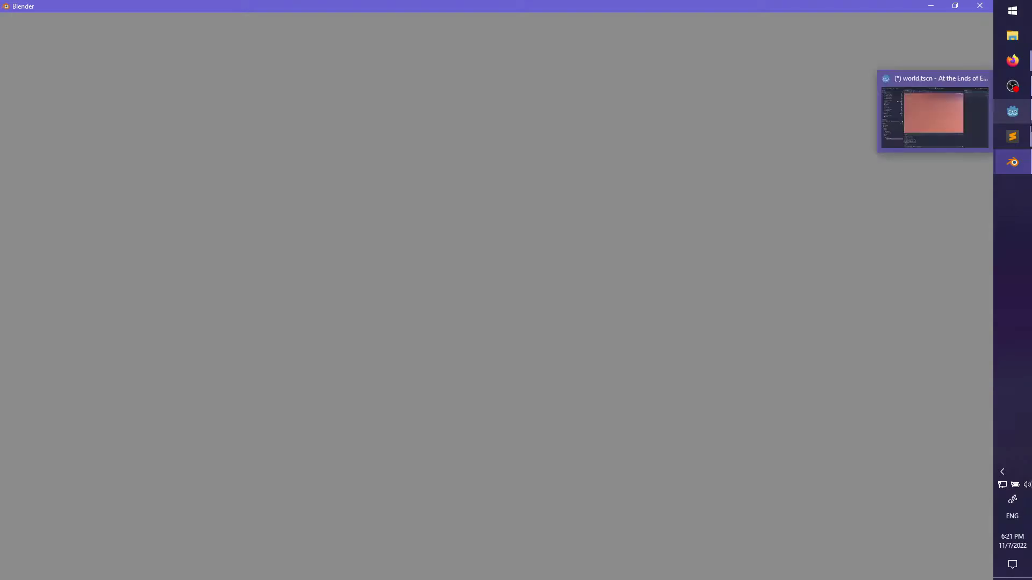
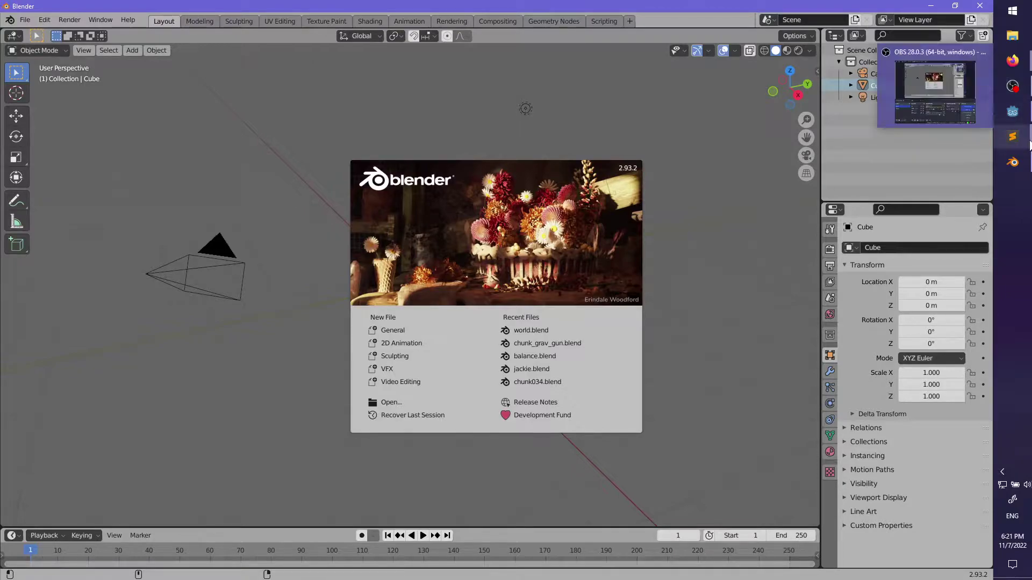
pyautogui.click(560, 345)
# - Examine the building model from several sides, with the building-col object selected
pyautogui.moveTo(560, 347); pyautogui.dragTo(561, 309, button='middle')
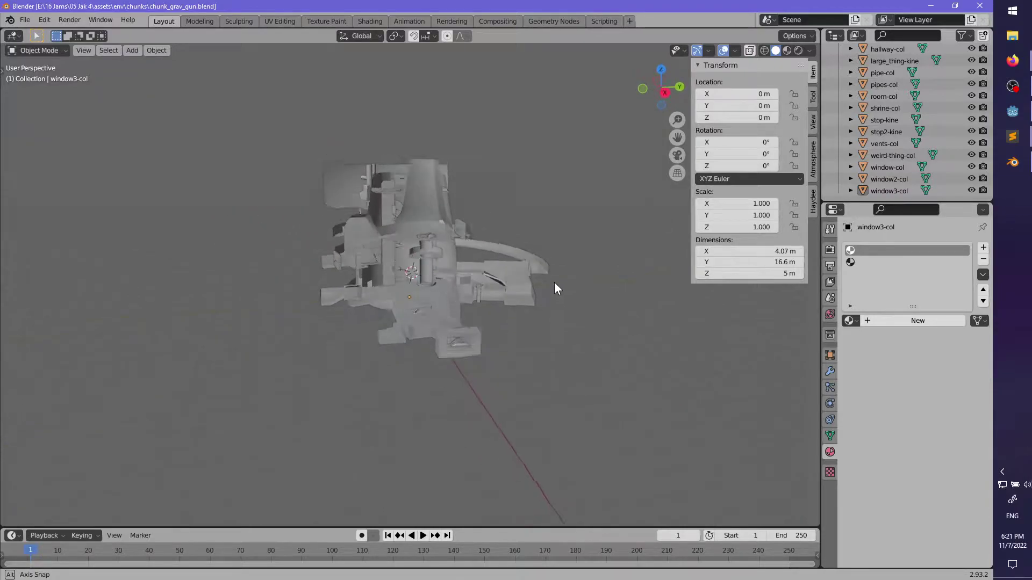
pyautogui.scroll(3, 539, 287)
pyautogui.moveTo(515, 301)
pyautogui.mouseDown(button='middle')
pyautogui.moveTo(484, 300)
pyautogui.moveTo(524, 305)
pyautogui.mouseUp(button='middle')
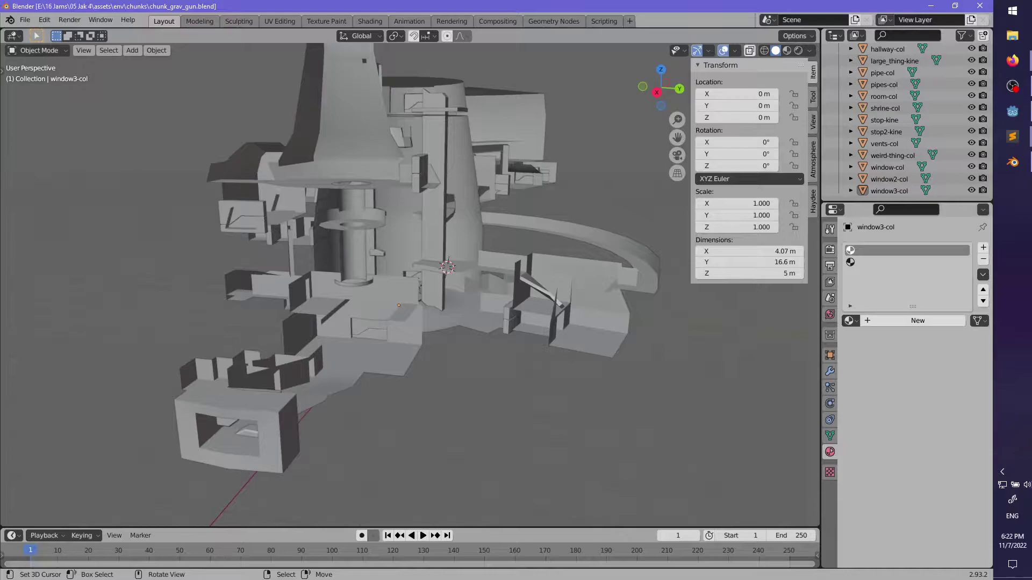
pyautogui.hotkey('alt', 'Tab')
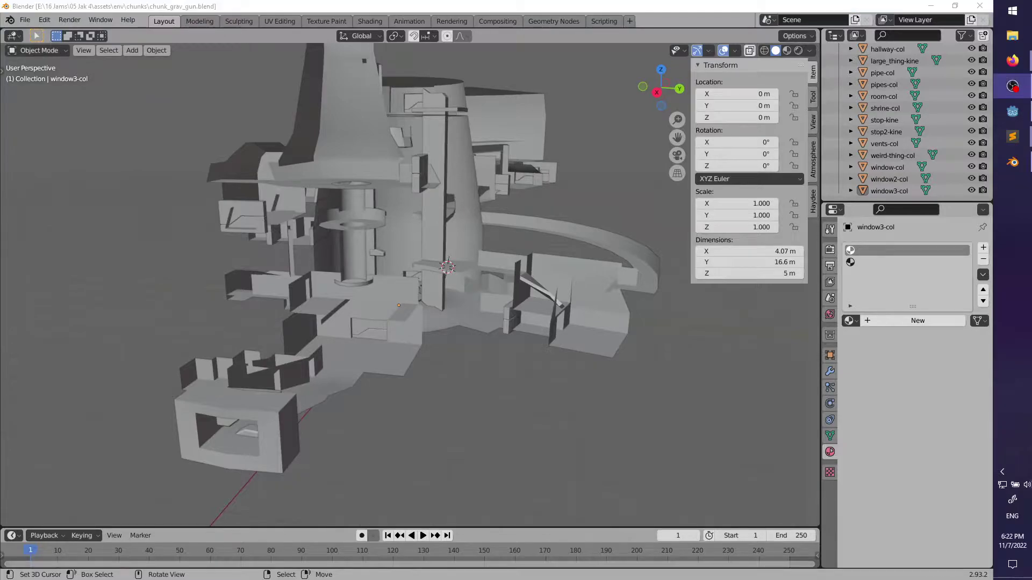
pyautogui.moveTo(490, 225); pyautogui.dragTo(387, 311, button='middle')
pyautogui.rightClick(347, 302)
pyautogui.scroll(3, 887, 171)
pyautogui.scroll(6, 887, 170)
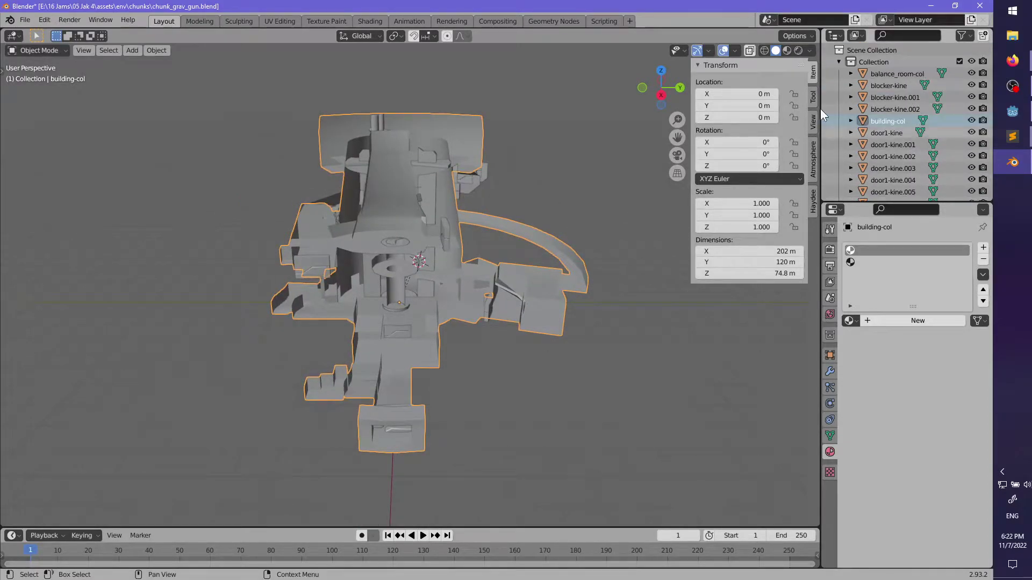
# - Create a new collection under the Scene Collection, name it proxy and make it the active collection
pyautogui.click(838, 62)
pyautogui.moveTo(323, 311); pyautogui.dragTo(698, 161, button='middle')
pyautogui.rightClick(859, 50)
pyautogui.click(844, 49)
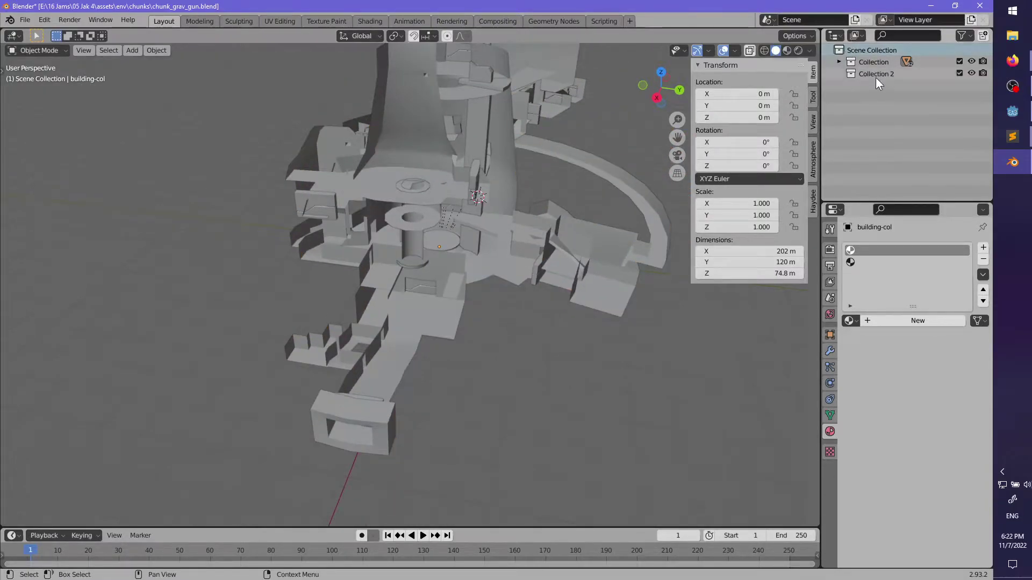
pyautogui.doubleClick(876, 74)
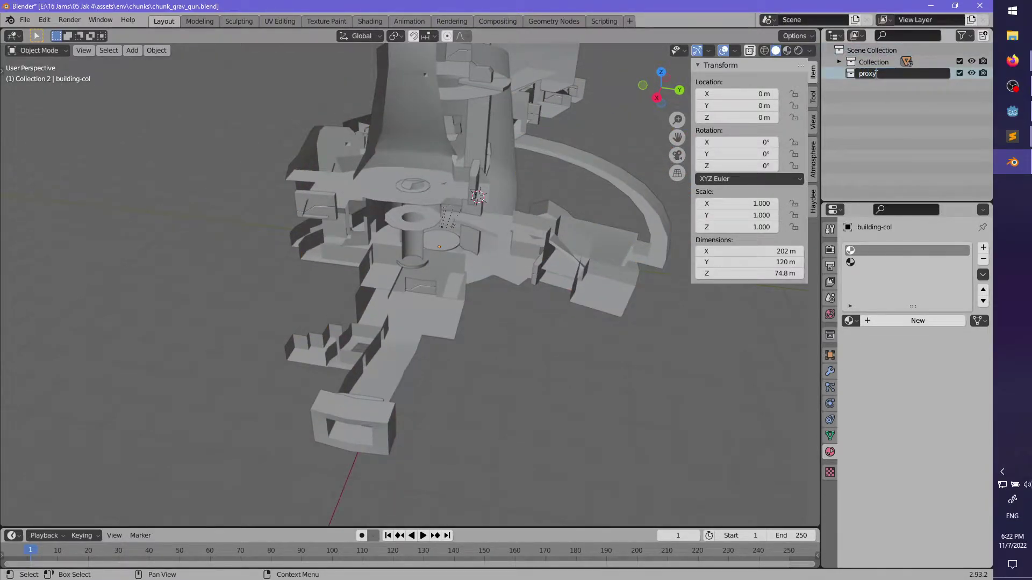
pyautogui.click(870, 61)
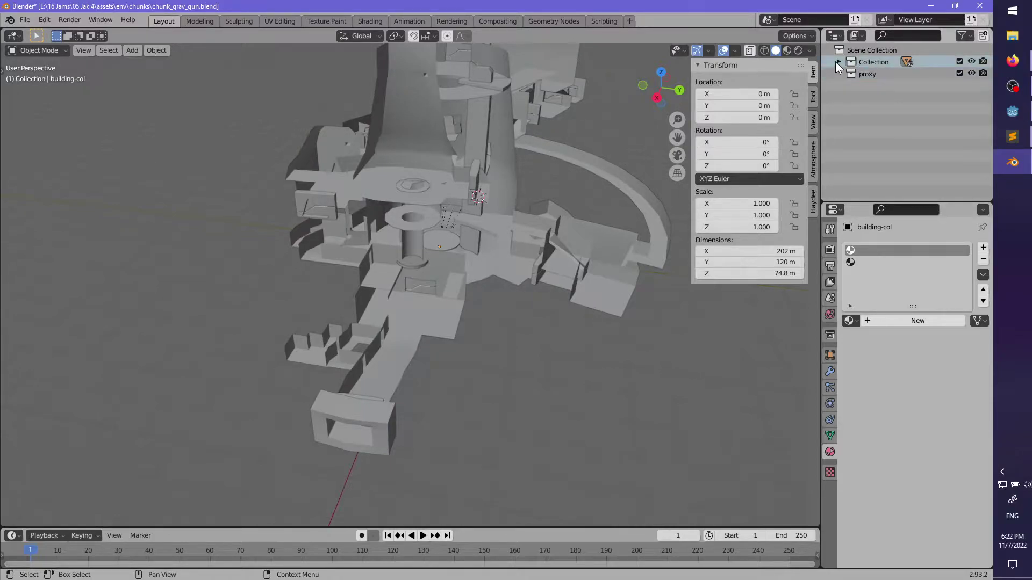
pyautogui.moveTo(504, 331); pyautogui.dragTo(398, 342, button='middle')
pyautogui.hotkey('ctrl', 'z')
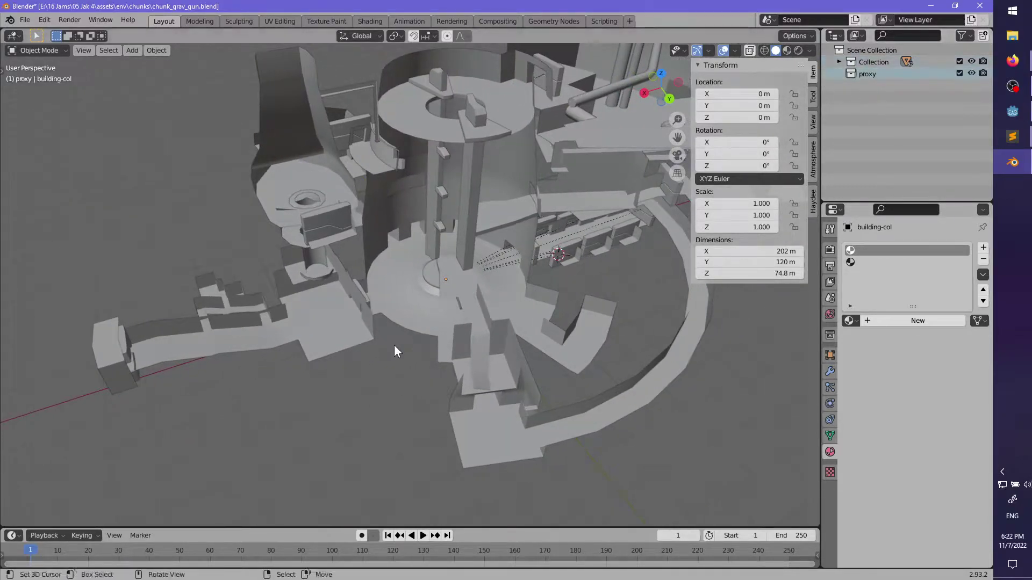
pyautogui.hotkey('shift', 'a')
pyautogui.moveTo(404, 341)
pyautogui.click(465, 355)
pyautogui.moveTo(457, 360)
pyautogui.mouseDown(button='middle')
pyautogui.moveTo(466, 339)
pyautogui.moveTo(444, 360)
pyautogui.mouseUp(button='middle')
pyautogui.hotkey('ctrl', 'z')
# - Select all objects and snap the 3D cursor to the building model's origin
pyautogui.hotkey('shift', 's')
pyautogui.click(441, 423)
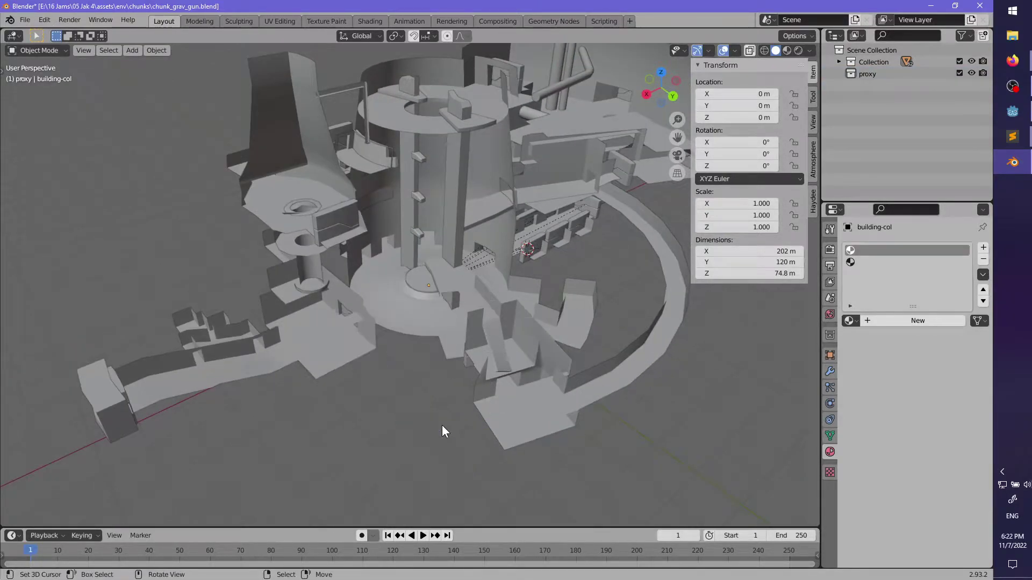
pyautogui.press('a')
pyautogui.hotkey('shift', 's')
pyautogui.click(425, 407)
# - Add a 2 m cube at the 3D cursor in the proxy collection
pyautogui.hotkey('shift', 'a')
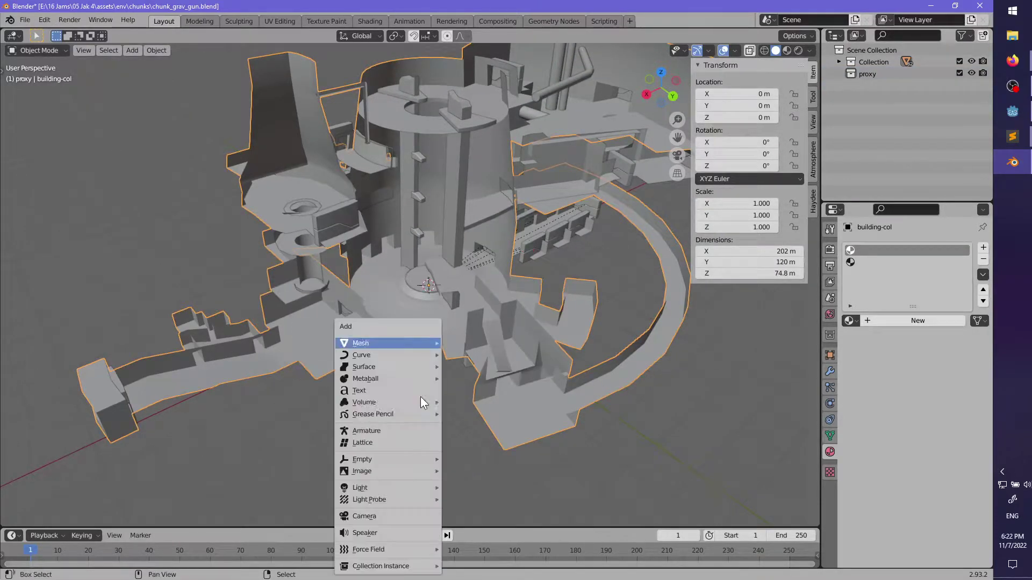
pyautogui.moveTo(421, 403)
pyautogui.moveTo(408, 341)
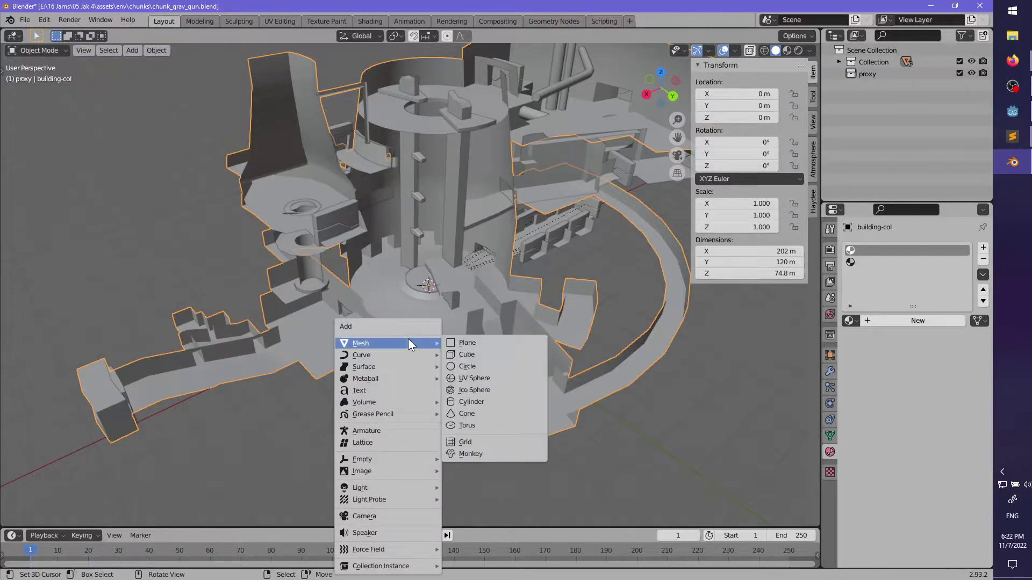
pyautogui.click(466, 354)
pyautogui.scroll(6, 442, 345)
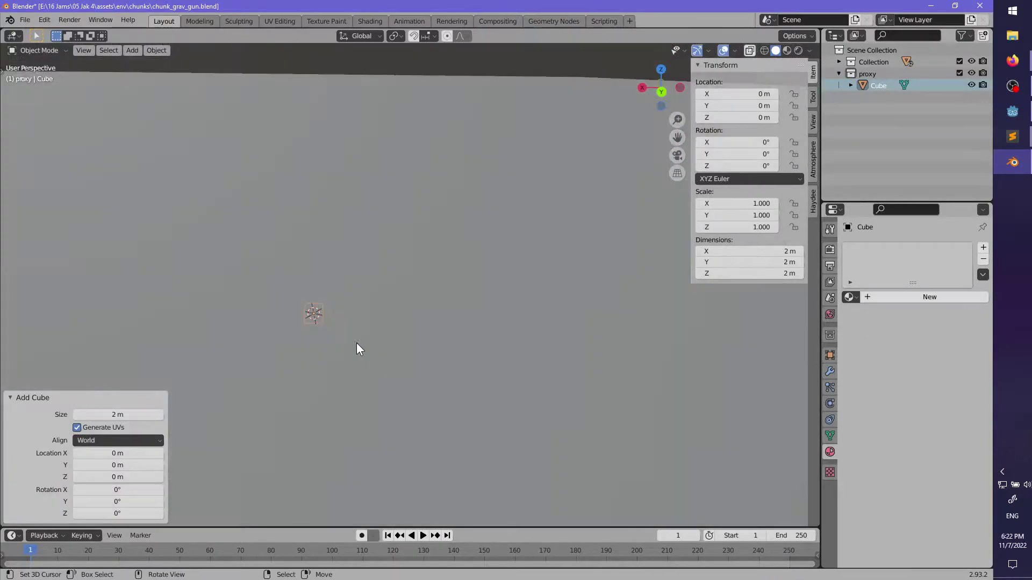
pyautogui.scroll(-2, 357, 343)
pyautogui.moveTo(383, 318); pyautogui.dragTo(378, 277, button='middle')
# - Edit the cube in face select mode and move its negative X face about -81.3 m along X
pyautogui.press('Tab')
pyautogui.scroll(2, 306, 308)
pyautogui.rightClick(388, 342)
pyautogui.scroll(-3, 389, 324)
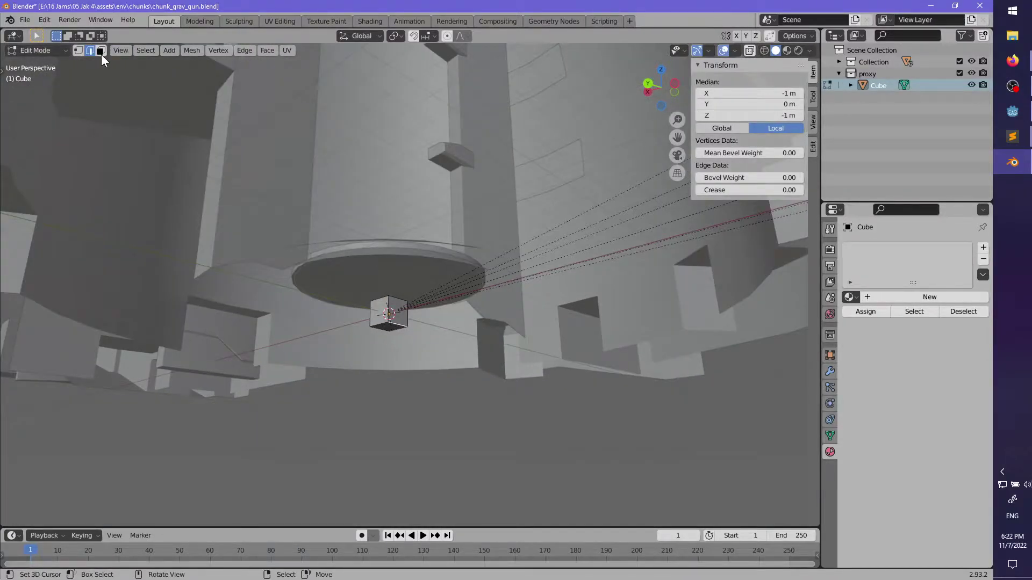
pyautogui.click(101, 54)
pyautogui.click(394, 312)
pyautogui.moveTo(394, 312); pyautogui.dragTo(280, 301, button='middle')
pyautogui.press('g')
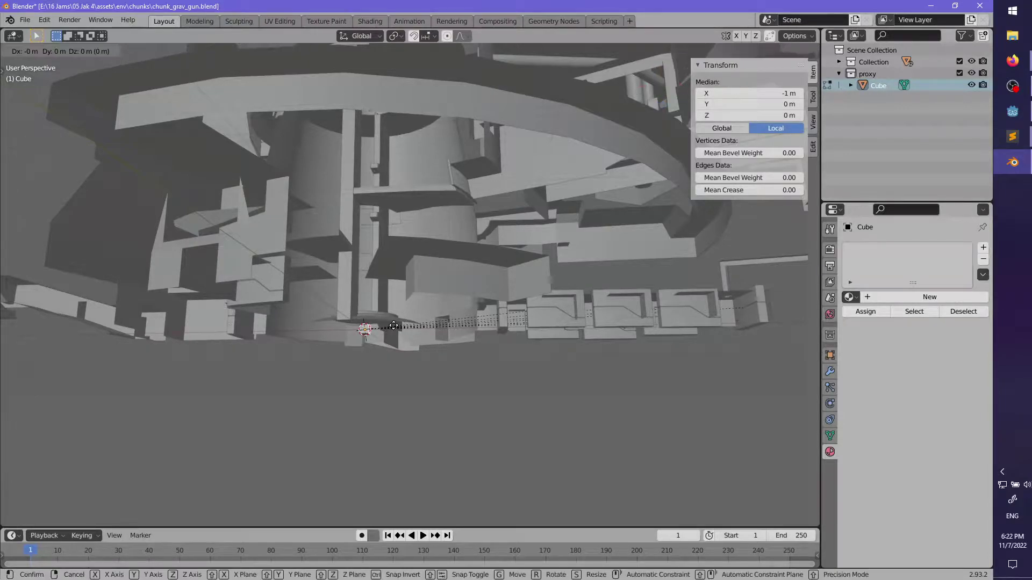
pyautogui.press('x')
pyautogui.click(785, 340)
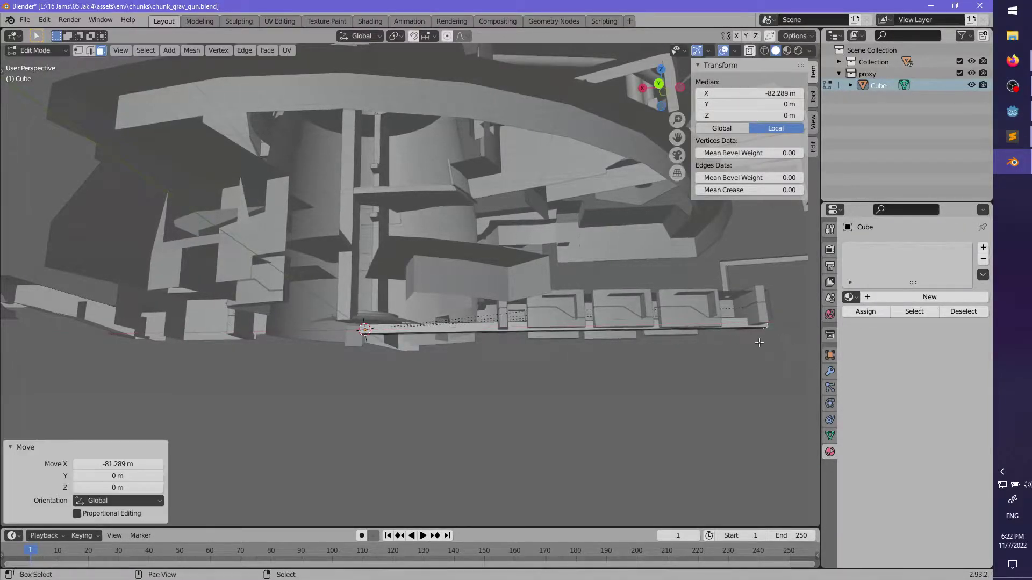
# - Move the same face about another -20.3 m along X, beyond the end of the walkway
pyautogui.keyDown('shift'); pyautogui.moveTo(784, 340); pyautogui.dragTo(530, 349, button='middle'); pyautogui.keyUp('shift')
pyautogui.press('g')
pyautogui.press('x')
pyautogui.click(630, 347)
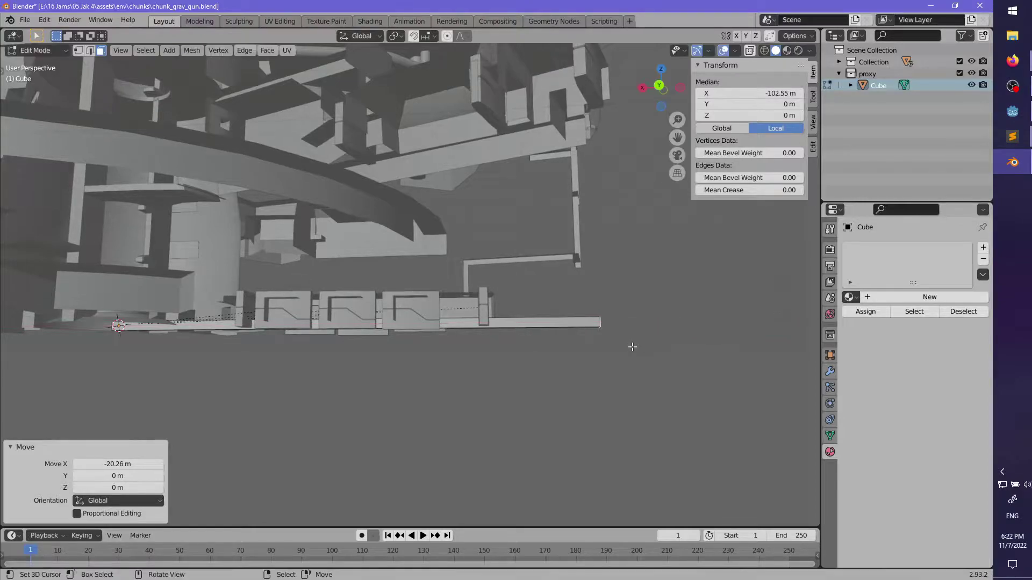
# - Select the whole stretched box and scale it along Y by about 22.57 in top view
pyautogui.moveTo(630, 347); pyautogui.dragTo(450, 209, button='middle')
pyautogui.moveTo(503, 242); pyautogui.dragTo(473, 257, button='middle')
pyautogui.scroll(2, 413, 301)
pyautogui.rightClick(505, 310)
pyautogui.moveTo(504, 311); pyautogui.dragTo(409, 314, button='middle')
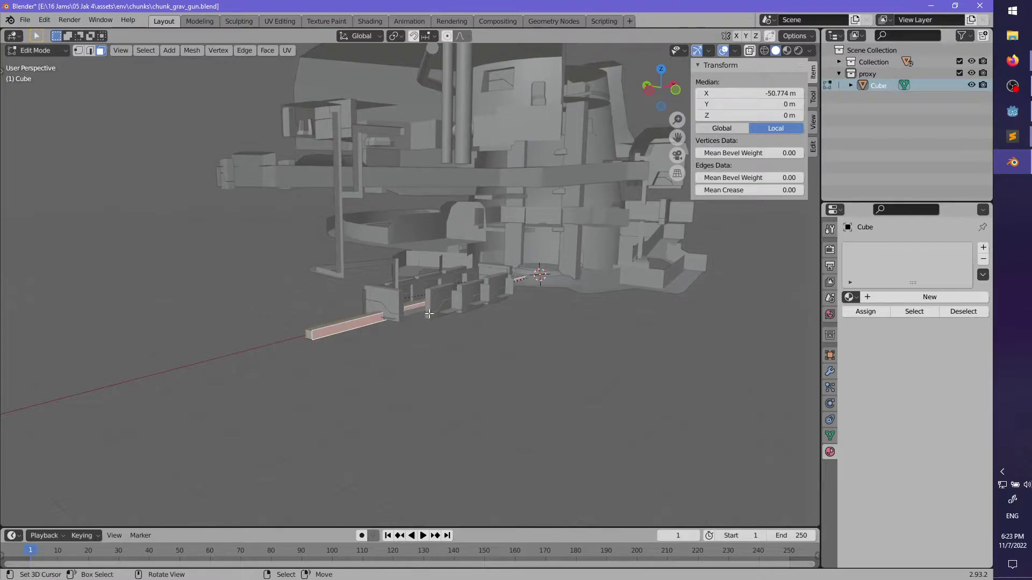
pyautogui.press('KP_7')
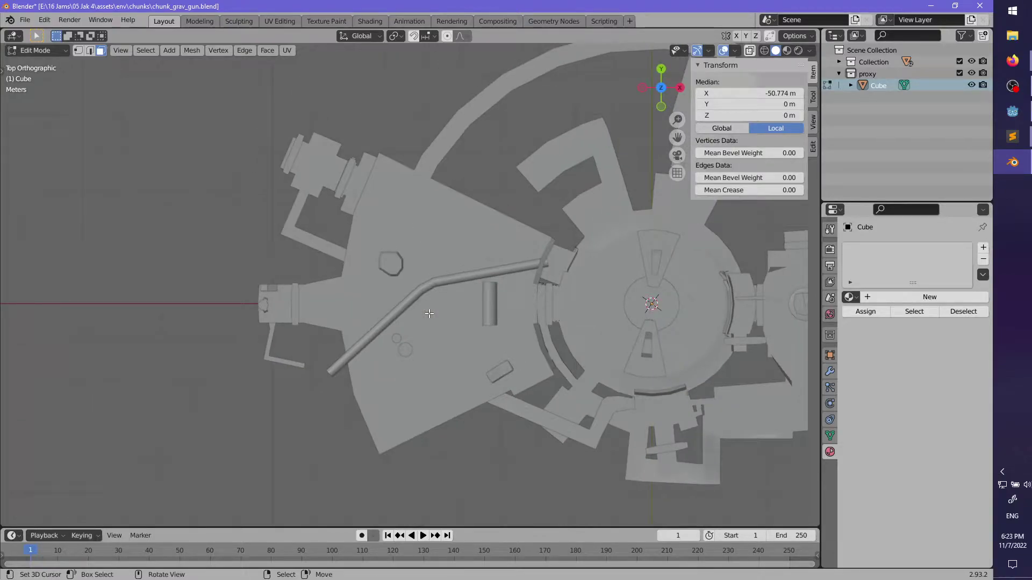
pyautogui.scroll(-5, 429, 314)
pyautogui.press('s')
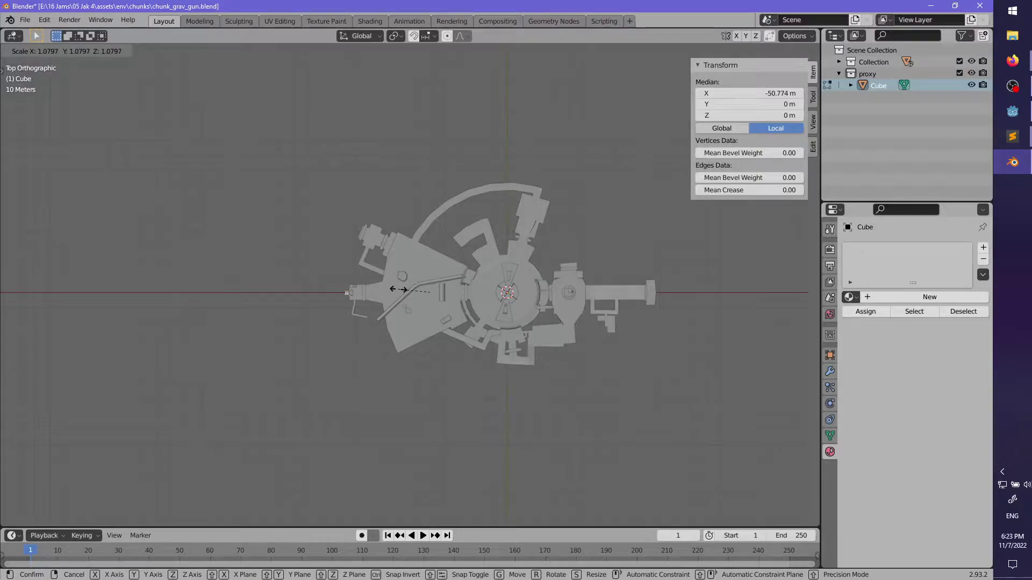
pyautogui.press('y')
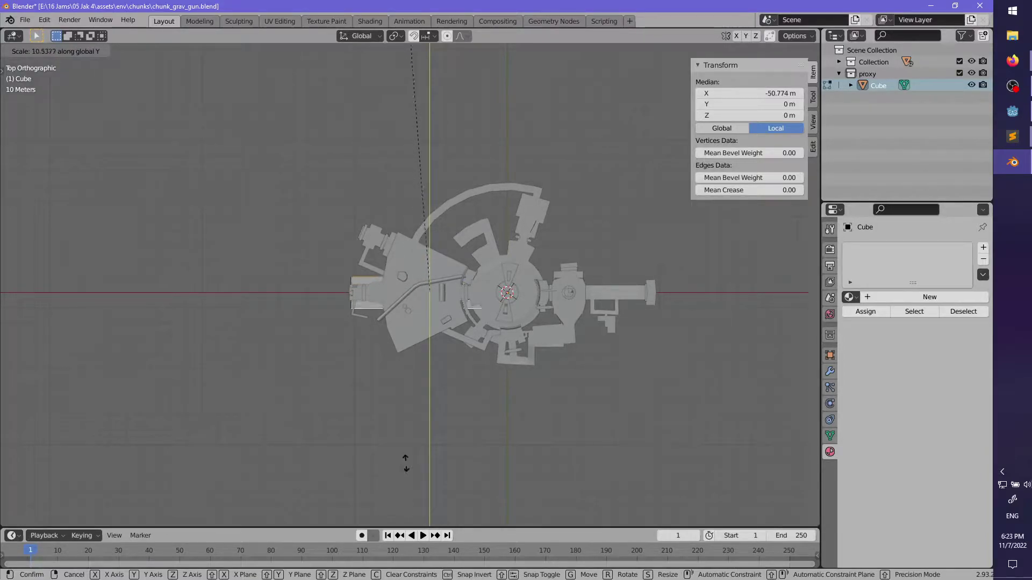
pyautogui.click(411, 116)
# - Scale the box further along Y so that it spans more of the building's width
pyautogui.press('s')
pyautogui.press('y')
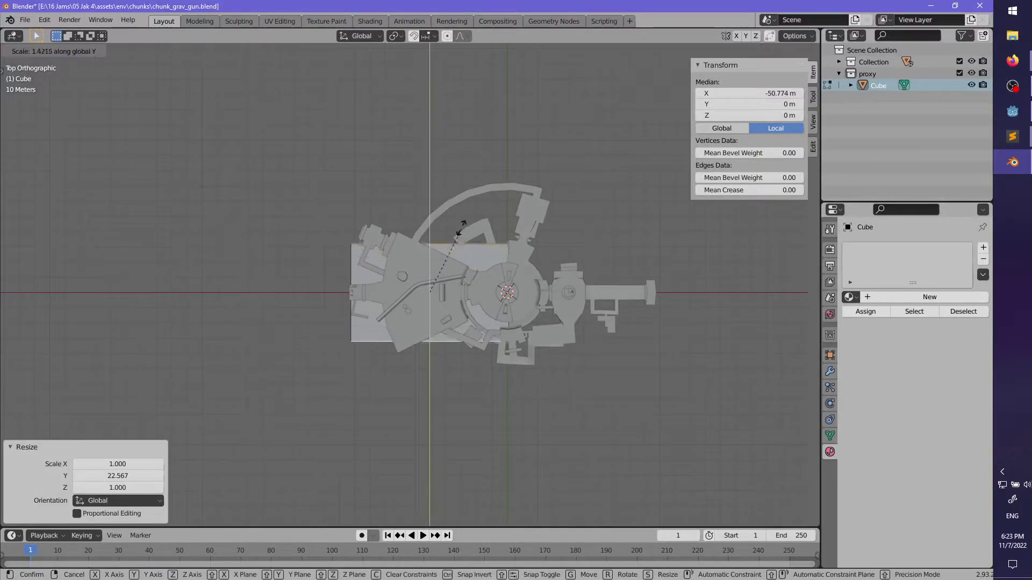
pyautogui.click(467, 129)
# - Move the box's positive X face about 51.5 m along X, to where the narrow walkway leaves the building
pyautogui.moveTo(466, 129); pyautogui.dragTo(430, 280, button='middle')
pyautogui.click(430, 280)
pyautogui.click(361, 258)
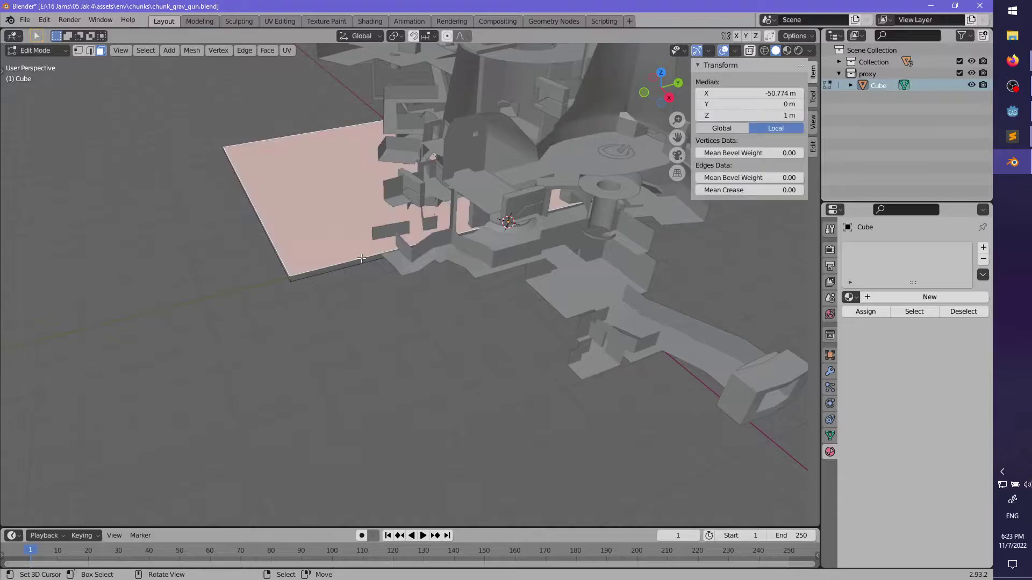
pyautogui.click(364, 261)
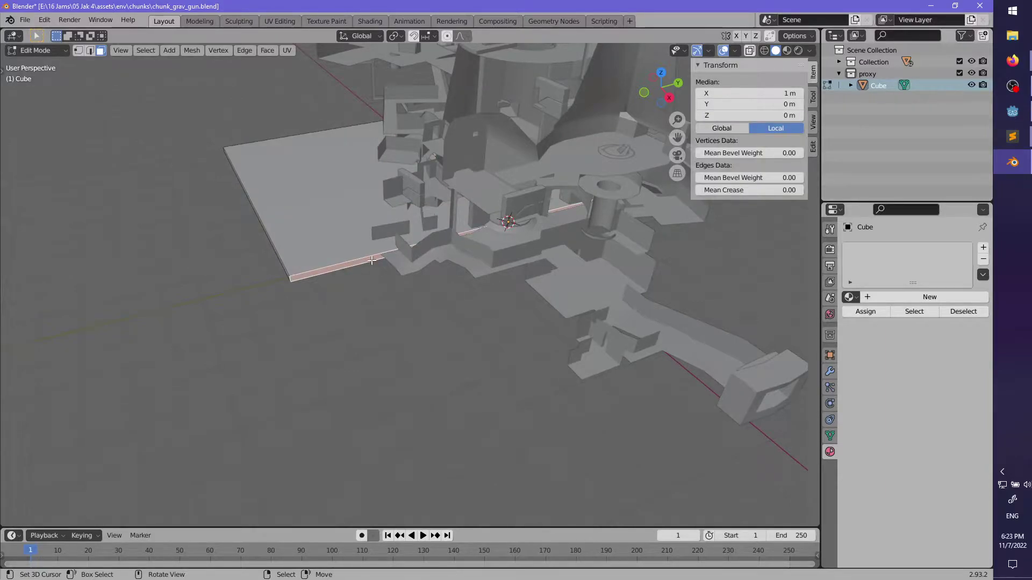
pyautogui.press('KP_7')
pyautogui.scroll(-4, 462, 279)
pyautogui.press('g')
pyautogui.press('x')
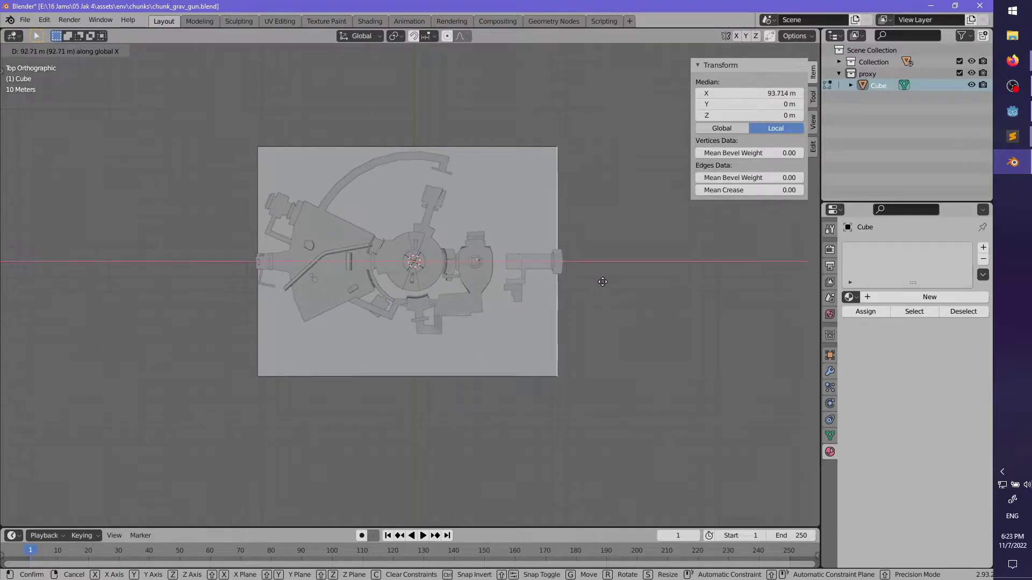
pyautogui.click(539, 283)
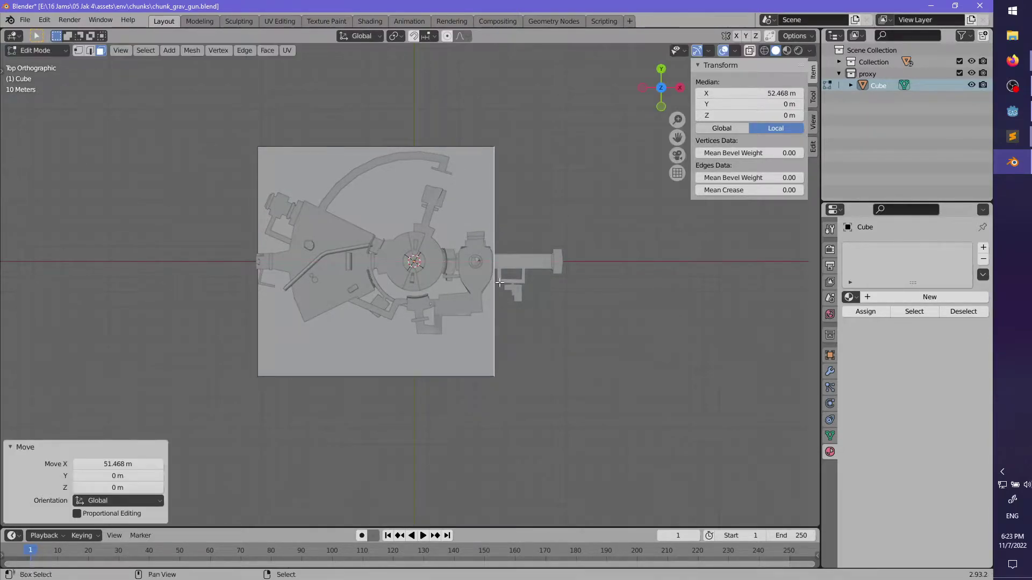
# - Move the box's negative Y face about 25 m inward along Y, close to the building's side
pyautogui.keyDown('shift'); pyautogui.moveTo(426, 344); pyautogui.dragTo(472, 363, button='middle'); pyautogui.keyUp('shift')
pyautogui.moveTo(331, 386); pyautogui.dragTo(571, 358, button='middle')
pyautogui.press('a')
pyautogui.hotkey('alt', 'a')
pyautogui.click(483, 263)
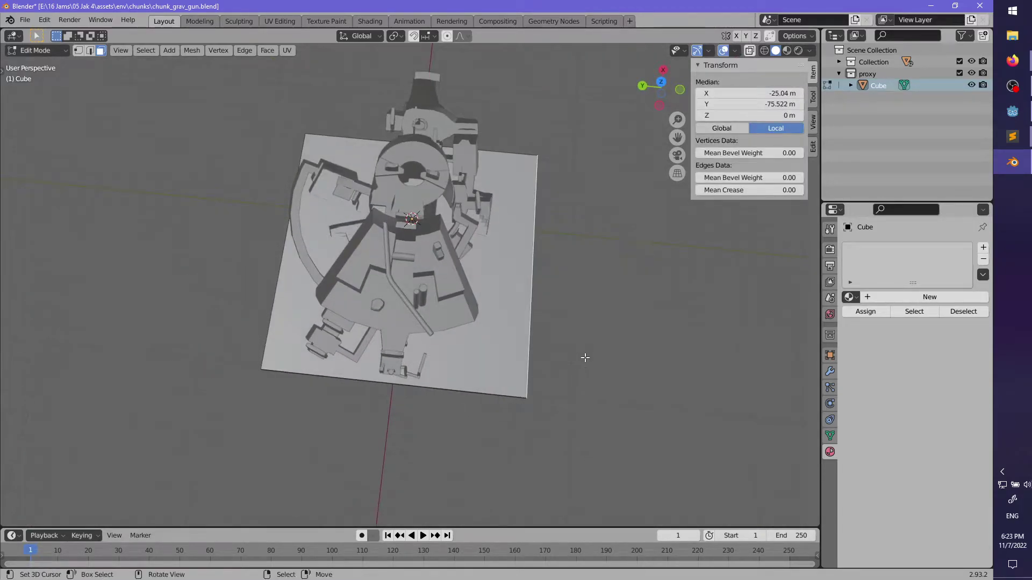
pyautogui.press('g')
pyautogui.press('y')
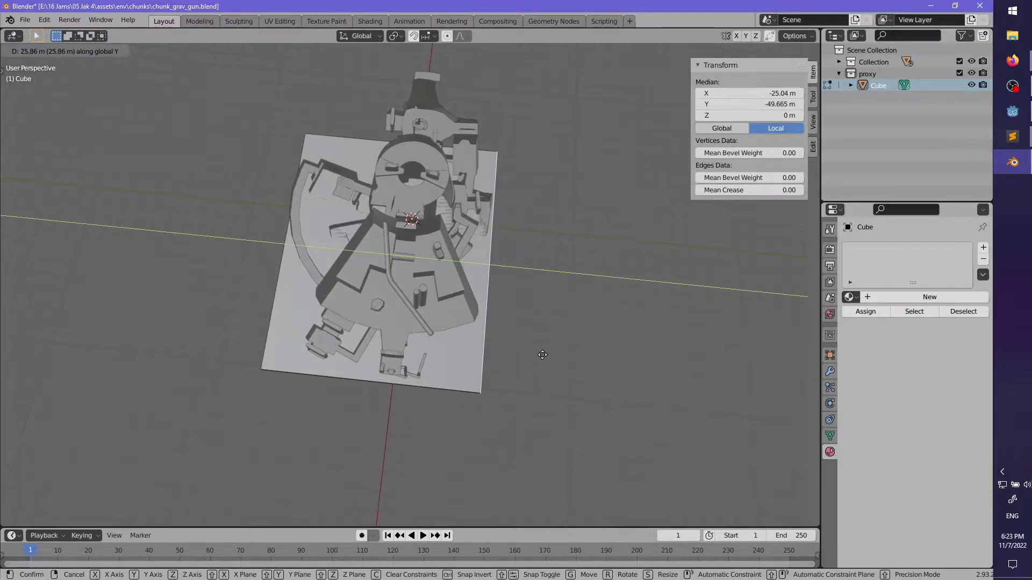
pyautogui.click(543, 355)
# - Extrude the slab's top face about 69.5 m upward along Z to enclose most of the building
pyautogui.moveTo(542, 355); pyautogui.dragTo(484, 301, button='middle')
pyautogui.press('e')
pyautogui.press('z')
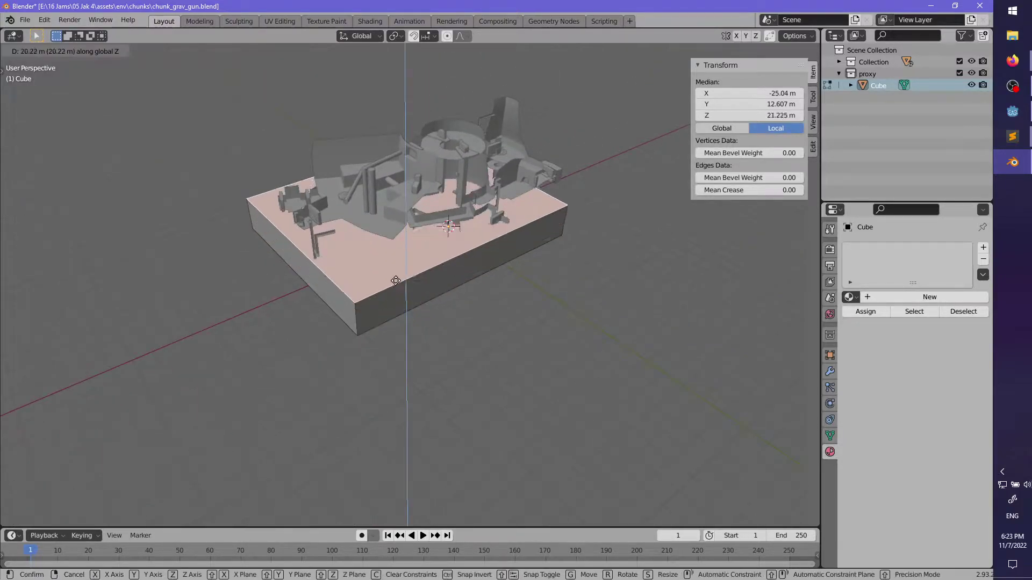
# - Move the box's negative X face about -2.3 m along X to cover the part poking through
pyautogui.click(331, 245)
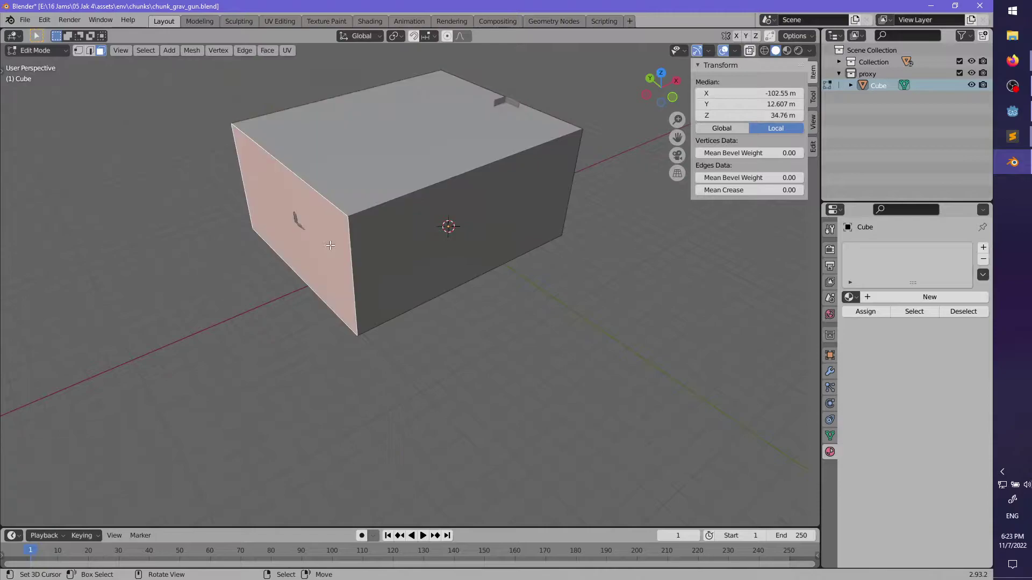
pyautogui.press('g')
pyautogui.press('x')
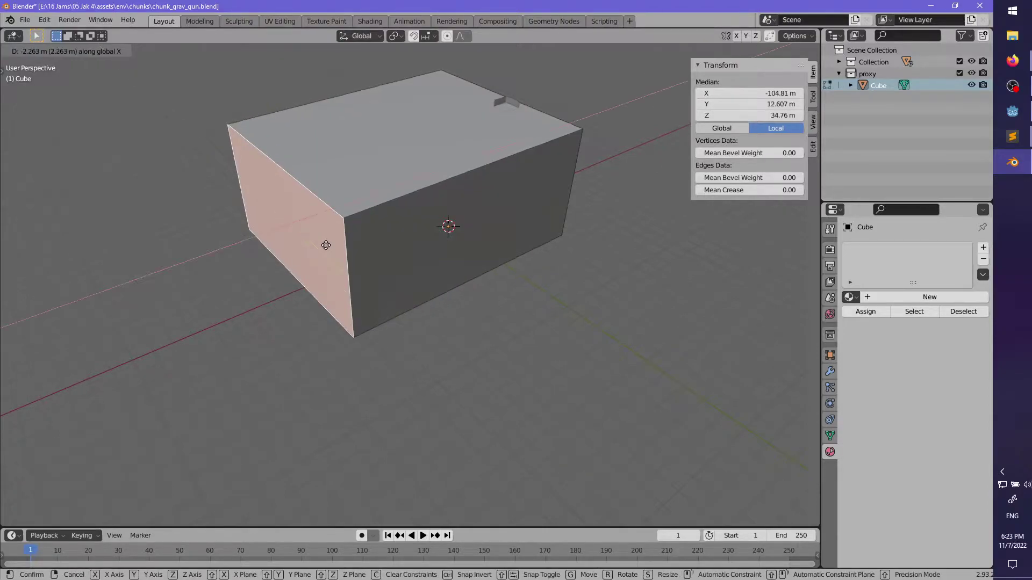
pyautogui.click(326, 245)
# - Raise the box's top face about 8.4 m along Z to cover the top of the building
pyautogui.moveTo(456, 283); pyautogui.dragTo(345, 264, button='middle')
pyautogui.click(345, 265)
pyautogui.press('g')
pyautogui.press('z')
pyautogui.click(357, 247)
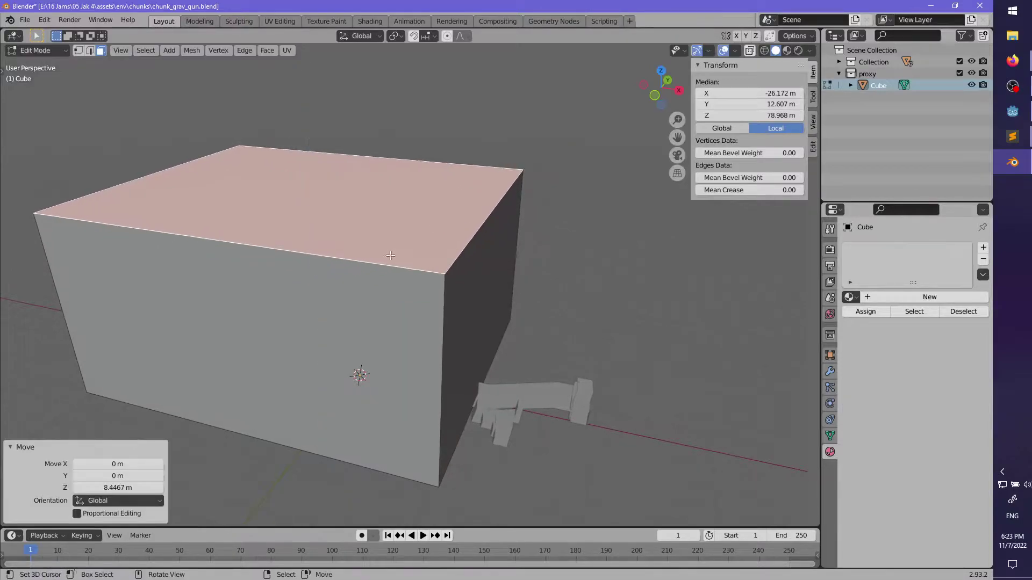
# - Add two evenly spaced loop cuts that run vertically on the box's walkway side
pyautogui.scroll(3, 372, 338)
pyautogui.moveTo(372, 339); pyautogui.dragTo(396, 146, button='middle')
pyautogui.scroll(1, 394, 112)
pyautogui.click(394, 112)
pyautogui.rightClick(394, 112)
pyautogui.press('g')
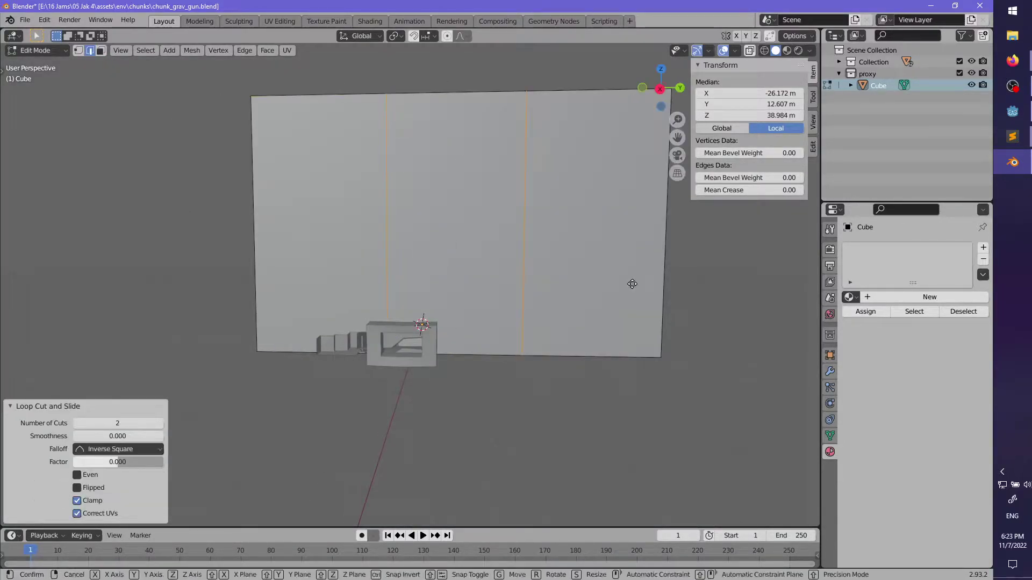
pyautogui.press('x')
pyautogui.press('Return')
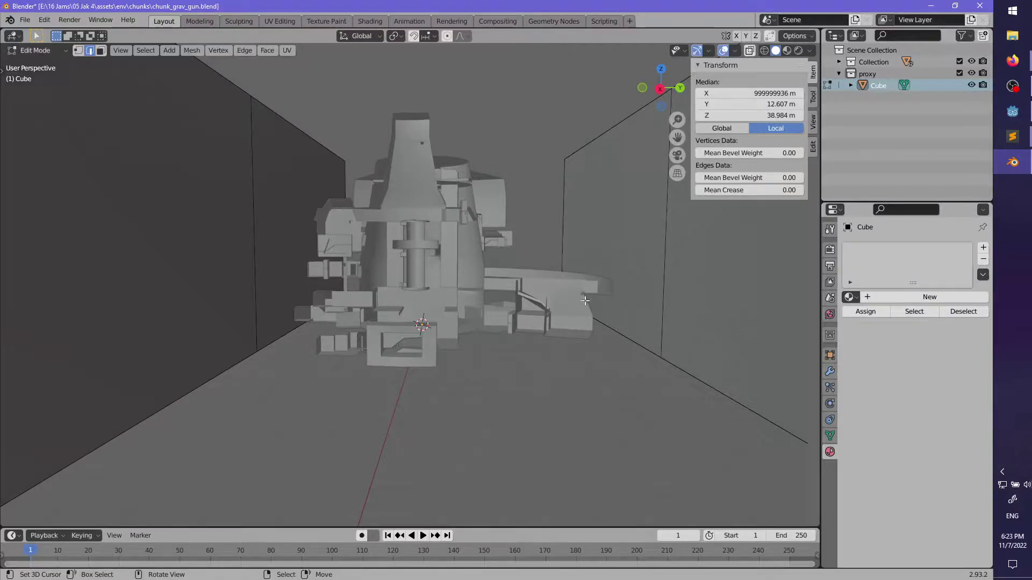
pyautogui.scroll(-7, 585, 301)
pyautogui.moveTo(527, 309); pyautogui.dragTo(553, 353, button='middle')
pyautogui.hotkey('ctrl', 'z')
# - Move the two loop cuts about -16.1 m along Y towards the walkway
pyautogui.scroll(3, 450, 360)
pyautogui.scroll(2, 546, 341)
pyautogui.press('g')
pyautogui.press('y')
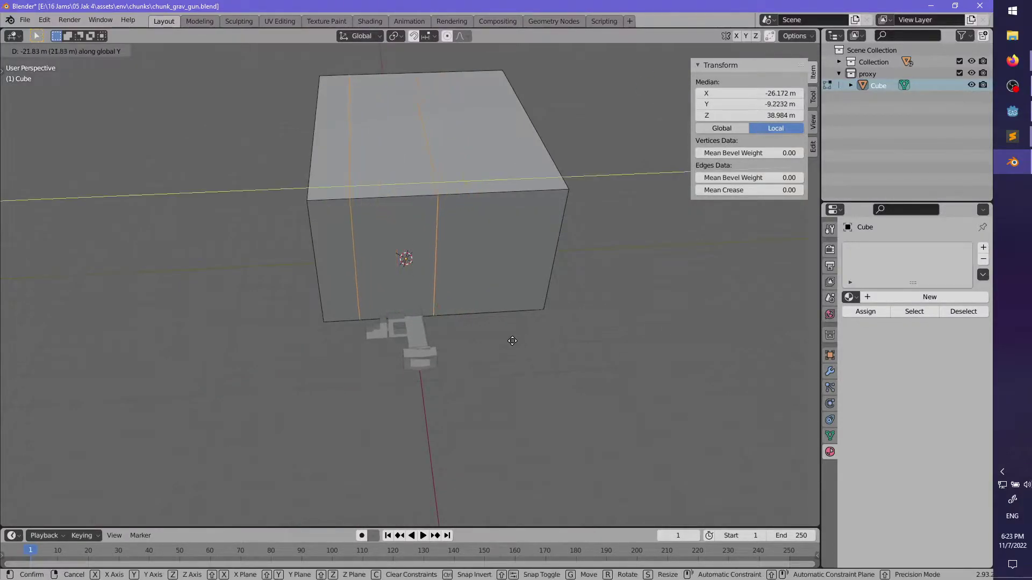
pyautogui.press('Return')
# - Scale the two loop cuts by 0.81 along Y and move them about -4.75 m along Y to frame the walkway
pyautogui.press('s')
pyautogui.press('y')
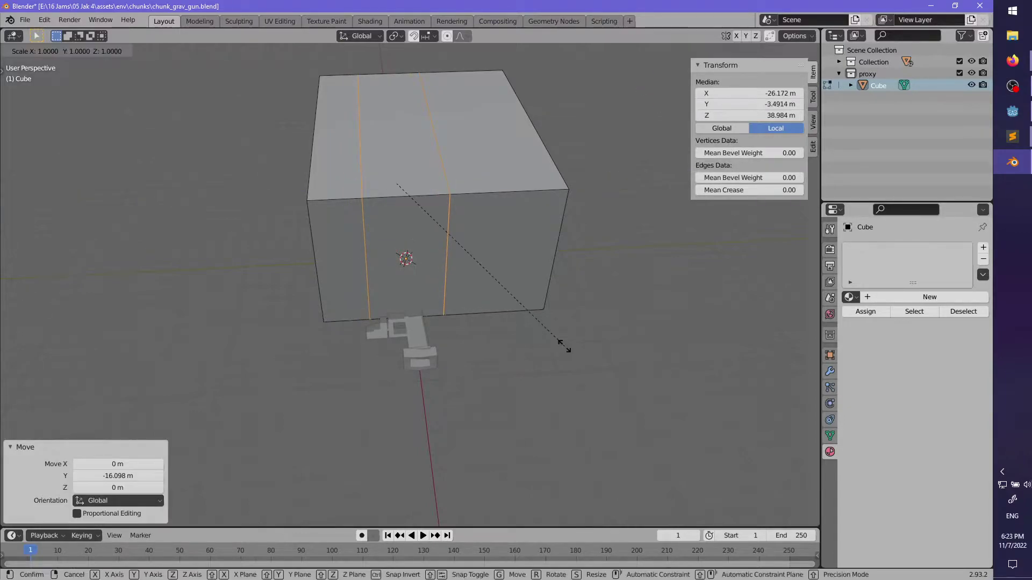
pyautogui.press('Return')
pyautogui.scroll(2, 512, 321)
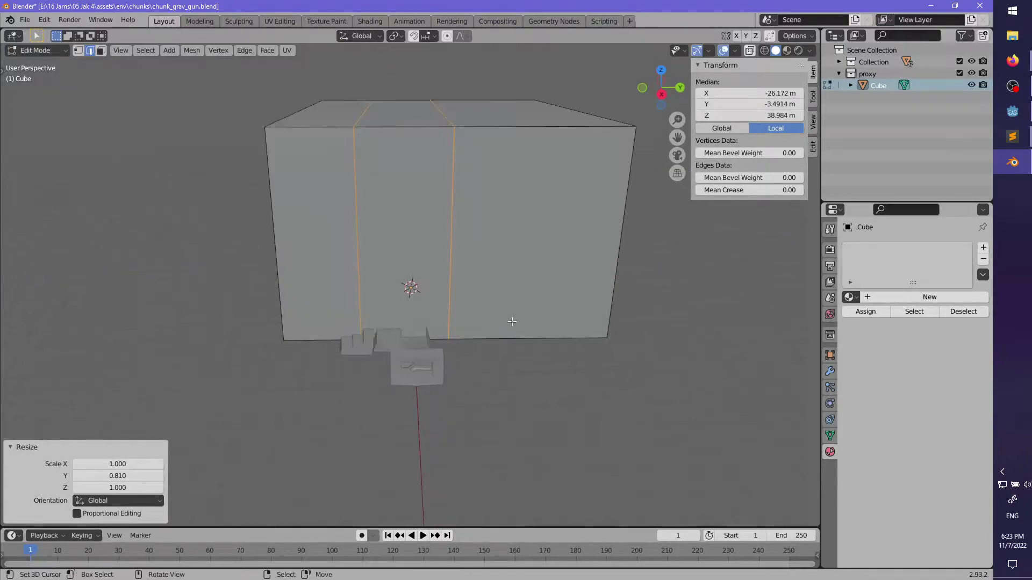
pyautogui.press('g')
pyautogui.press('y')
pyautogui.press('Return')
# - Add one horizontal loop cut around the lower part of the box, slid by a factor of about 0.583
pyautogui.moveTo(514, 323); pyautogui.dragTo(462, 311, button='middle')
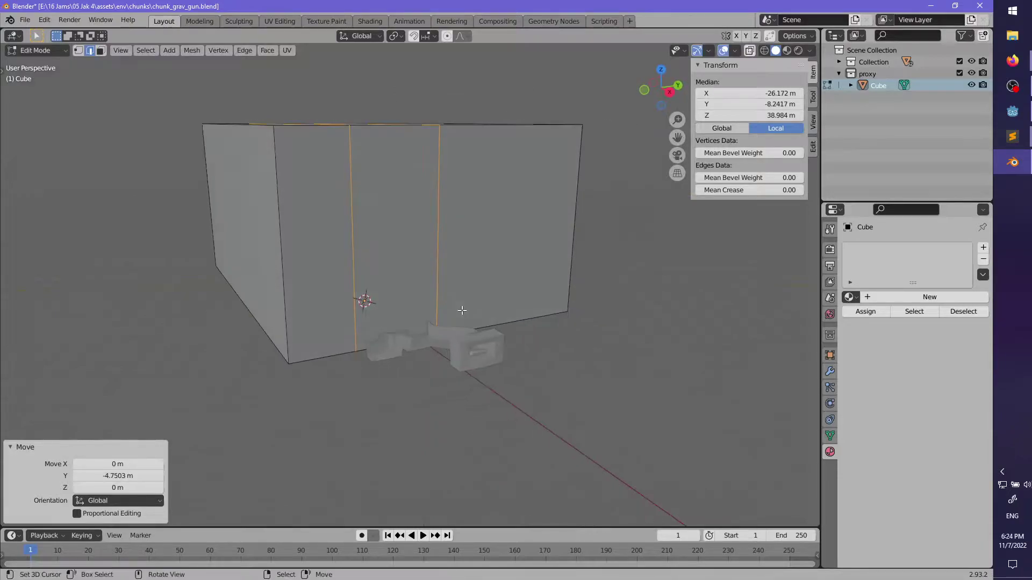
pyautogui.click(282, 294)
pyautogui.click(282, 361)
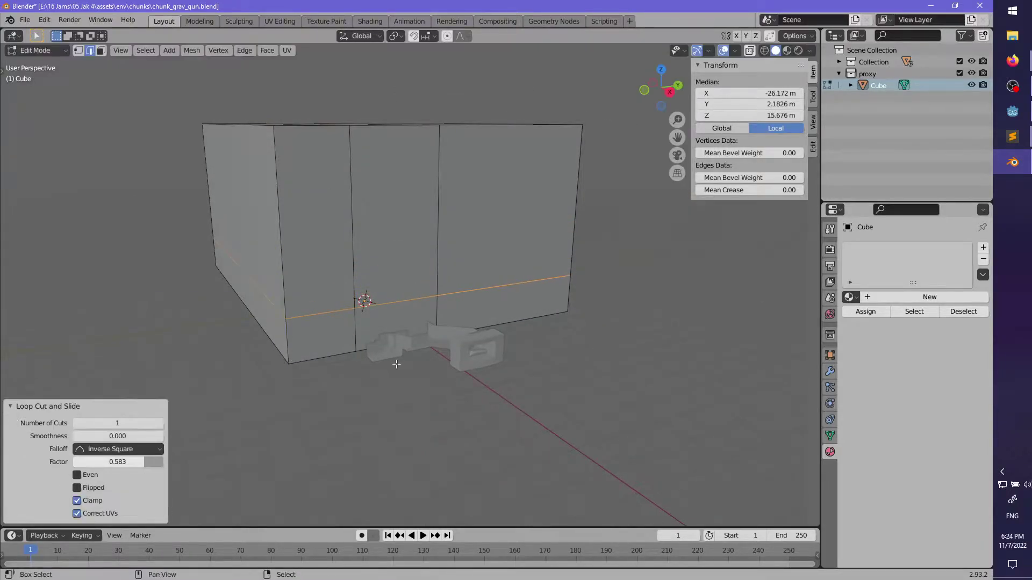
# - Extrude the lower middle face on the walkway side about 35.1 m outward in face select mode
pyautogui.scroll(5, 408, 285)
pyautogui.click(101, 51)
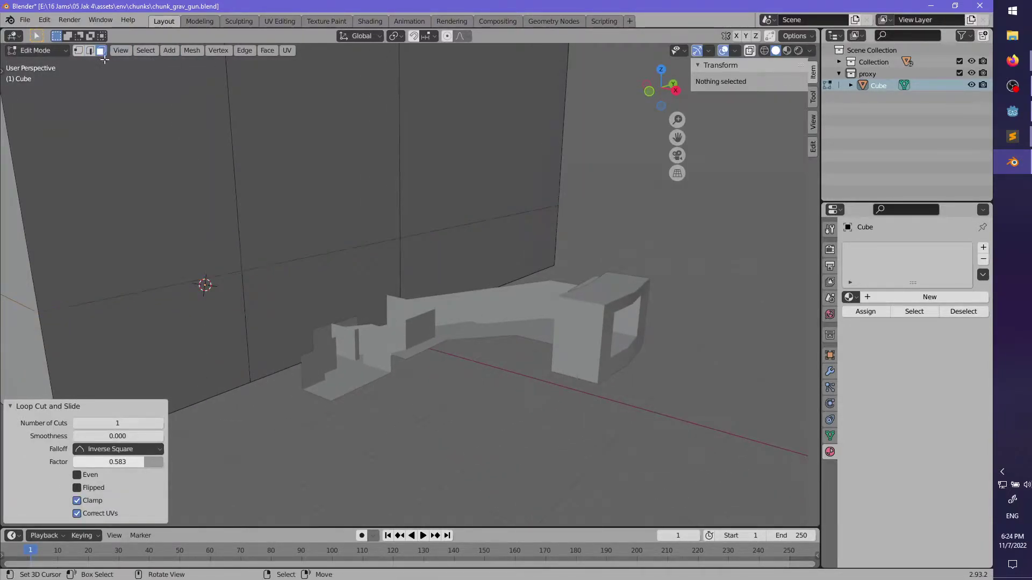
pyautogui.rightClick(272, 330)
pyautogui.moveTo(272, 329); pyautogui.dragTo(334, 313, button='middle')
pyautogui.press('e')
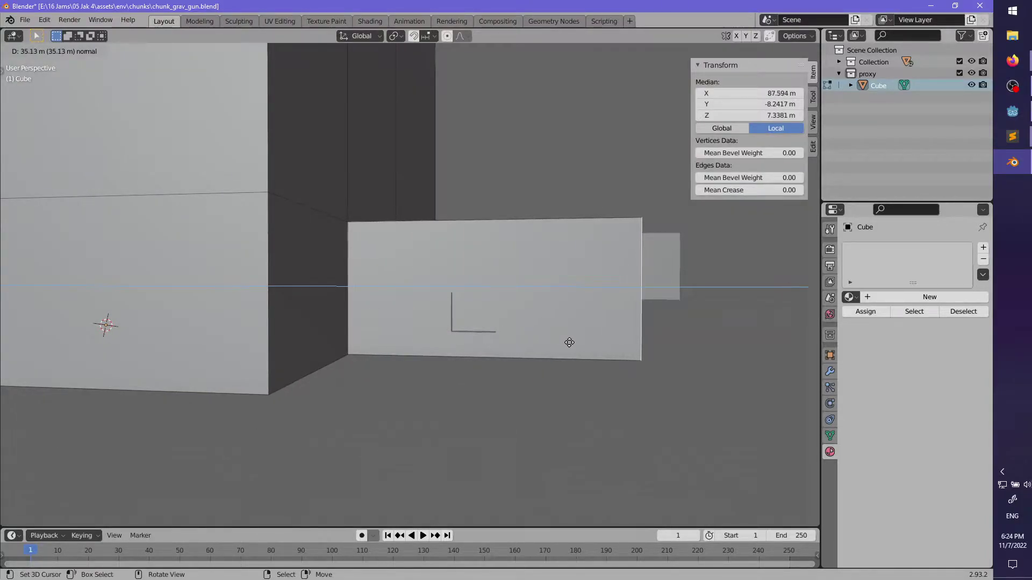
pyautogui.click(569, 342)
# - Move the extruded block's negative Y face about -1.5 m along Y to cover the protruding walkway part
pyautogui.keyDown('shift'); pyautogui.moveTo(570, 342); pyautogui.dragTo(530, 396, button='middle'); pyautogui.keyUp('shift')
pyautogui.scroll(1, 400, 371)
pyautogui.rightClick(333, 364)
pyautogui.moveTo(334, 364); pyautogui.dragTo(270, 381, button='middle')
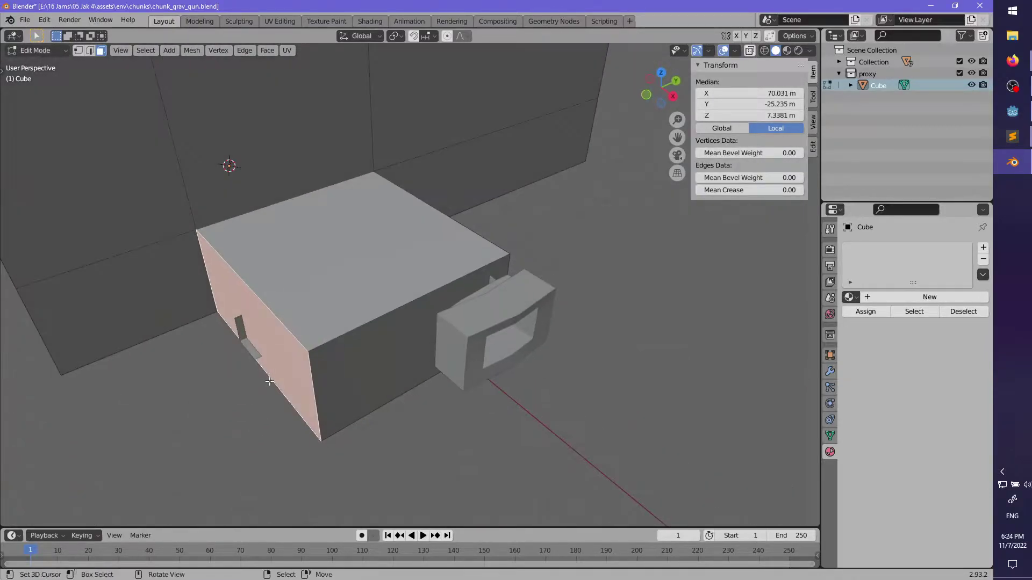
pyautogui.press('g')
pyautogui.press('x')
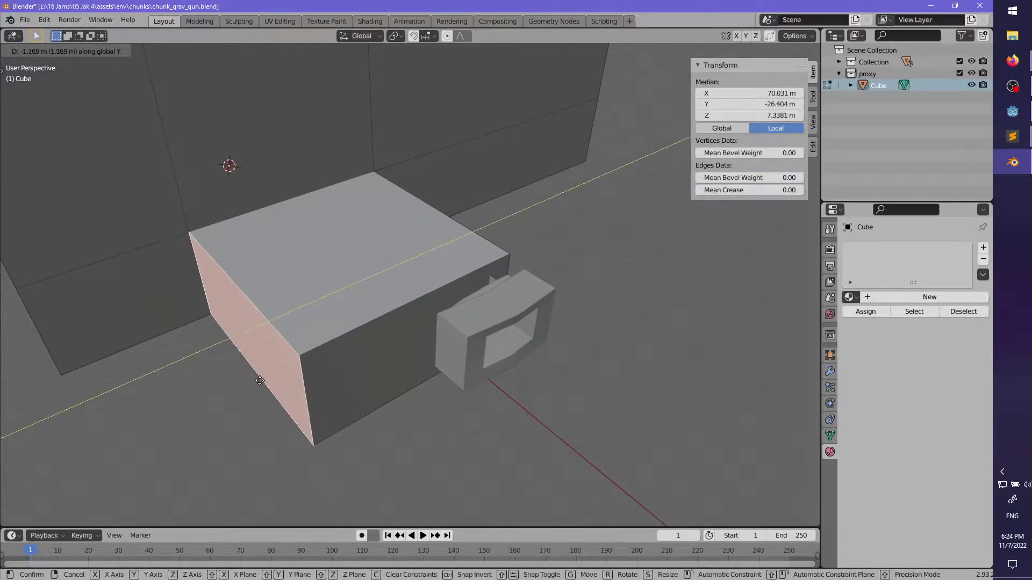
pyautogui.click(258, 380)
# - Add a lengthwise loop cut through the walkway block and slide it by a factor of about -0.043, beside the walkway's end piece
pyautogui.moveTo(409, 336); pyautogui.dragTo(378, 347, button='middle')
pyautogui.hotkey('ctrl', 'r')
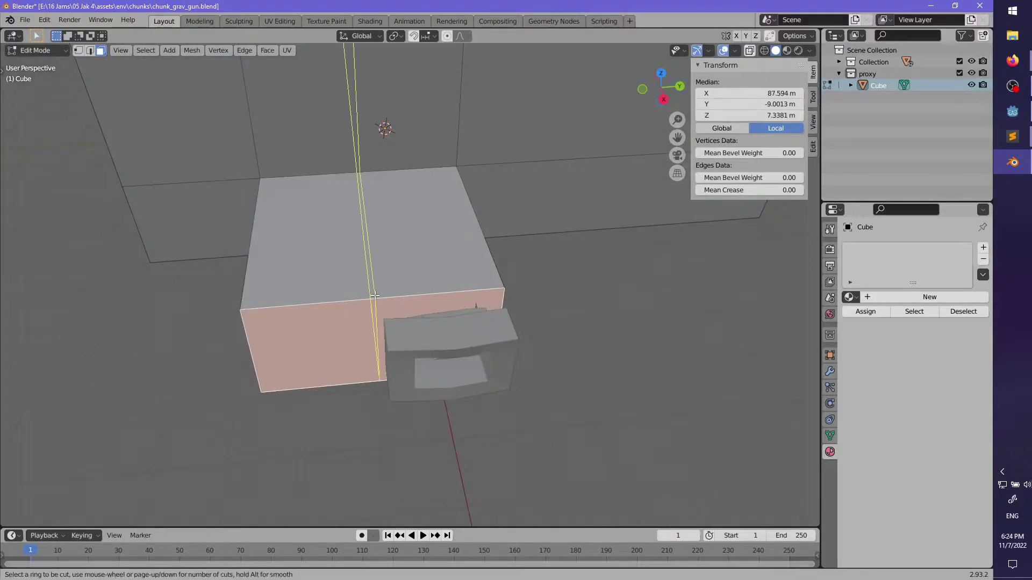
pyautogui.click(377, 347)
pyautogui.rightClick(378, 346)
pyautogui.press('g')
pyautogui.press('g')
pyautogui.click(385, 346)
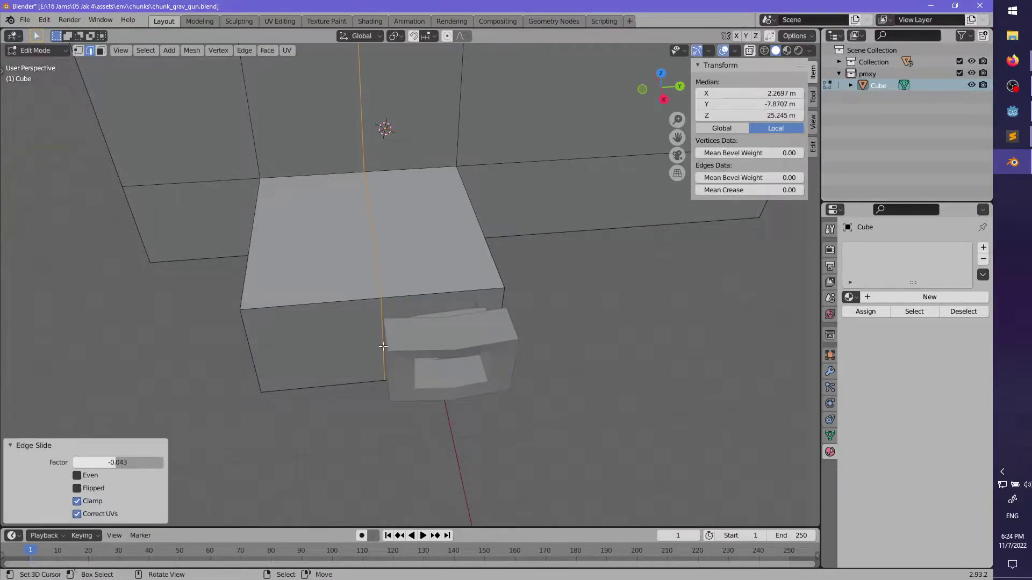
# - Raise the bottom edge of the block's end face below the walkway's end piece about 4.6 m along Z
pyautogui.moveTo(385, 346); pyautogui.dragTo(391, 326, button='middle')
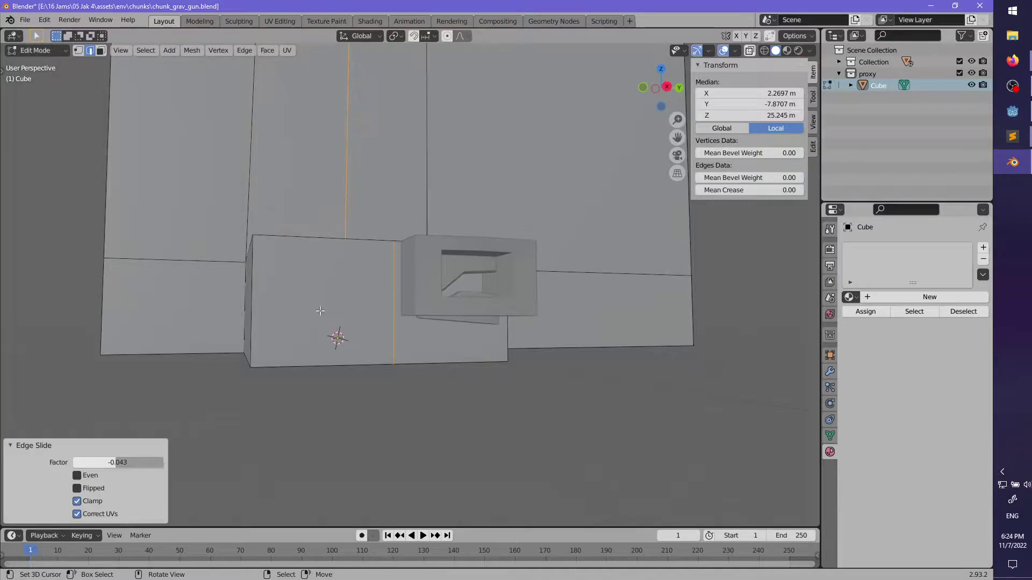
pyautogui.click(383, 352)
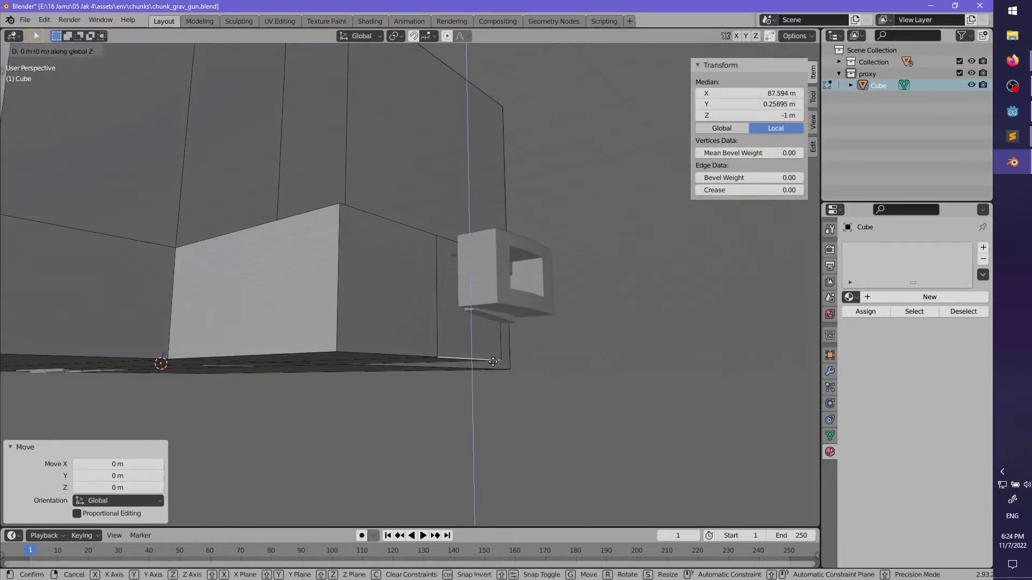
pyautogui.press('g')
pyautogui.press('z')
pyautogui.click(410, 285)
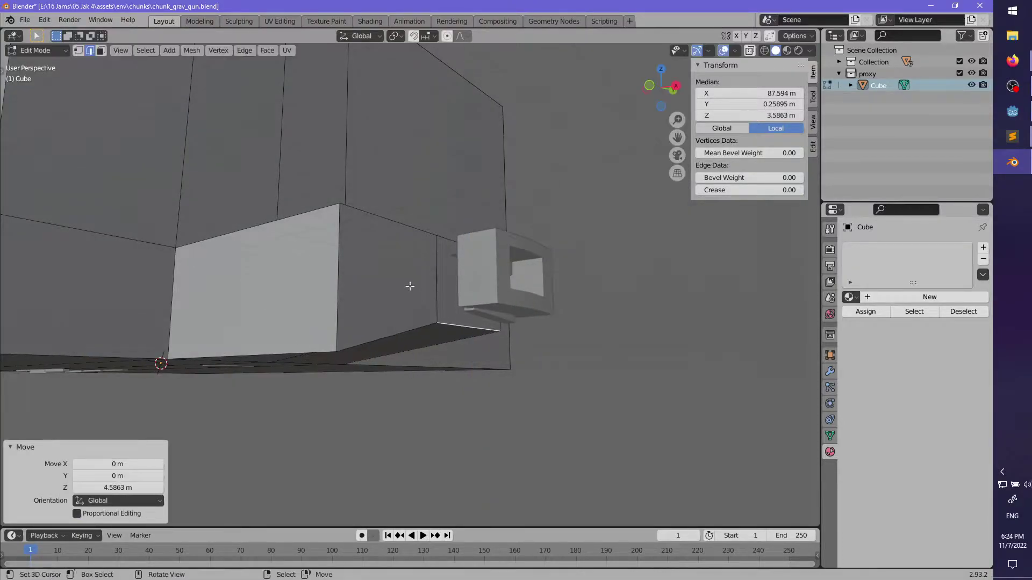
# - Extrude the end face behind the walkway's end piece about 9 m outward to enclose the piece
pyautogui.click(445, 280)
pyautogui.press('e')
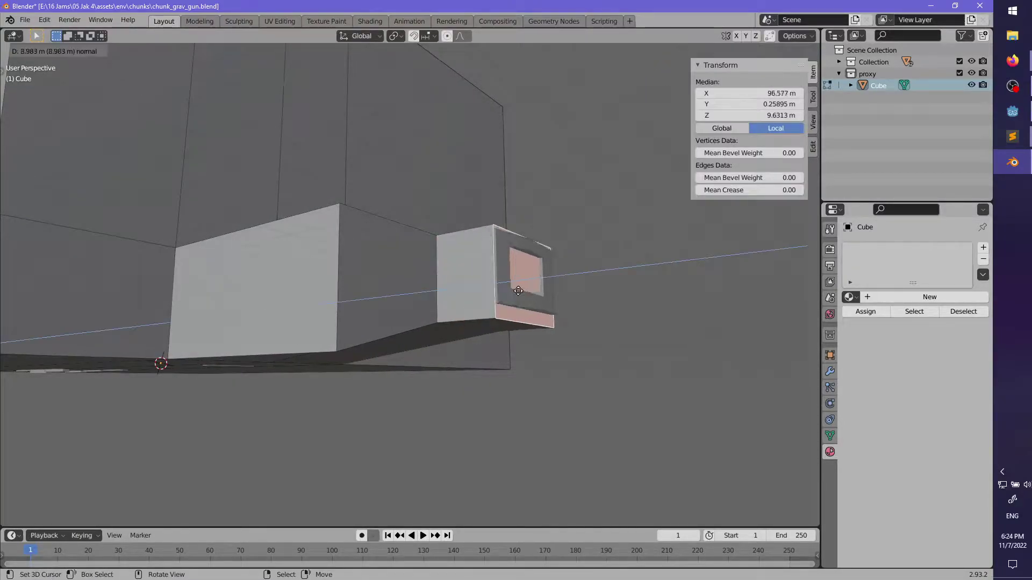
pyautogui.click(519, 288)
# - Turn on X-ray and add a centred loop cut along X through the box's wide positive Y section in top view
pyautogui.moveTo(518, 289); pyautogui.dragTo(441, 350, button='middle')
pyautogui.scroll(2, 441, 350)
pyautogui.scroll(-5, 441, 350)
pyautogui.moveTo(525, 357); pyautogui.dragTo(497, 346, button='middle')
pyautogui.press('Tab')
pyautogui.press('Tab')
pyautogui.click(497, 345)
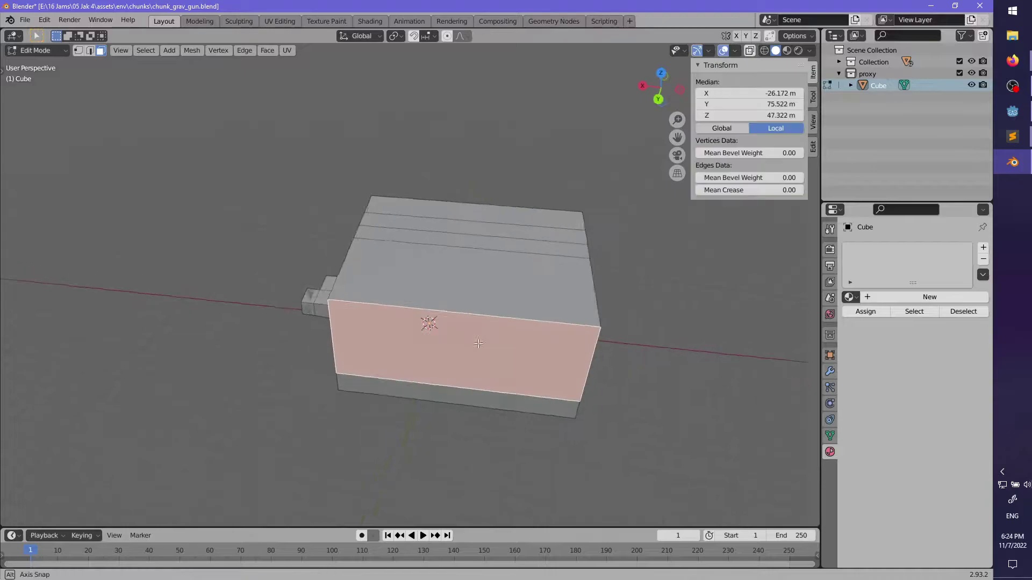
pyautogui.hotkey('alt', 'z')
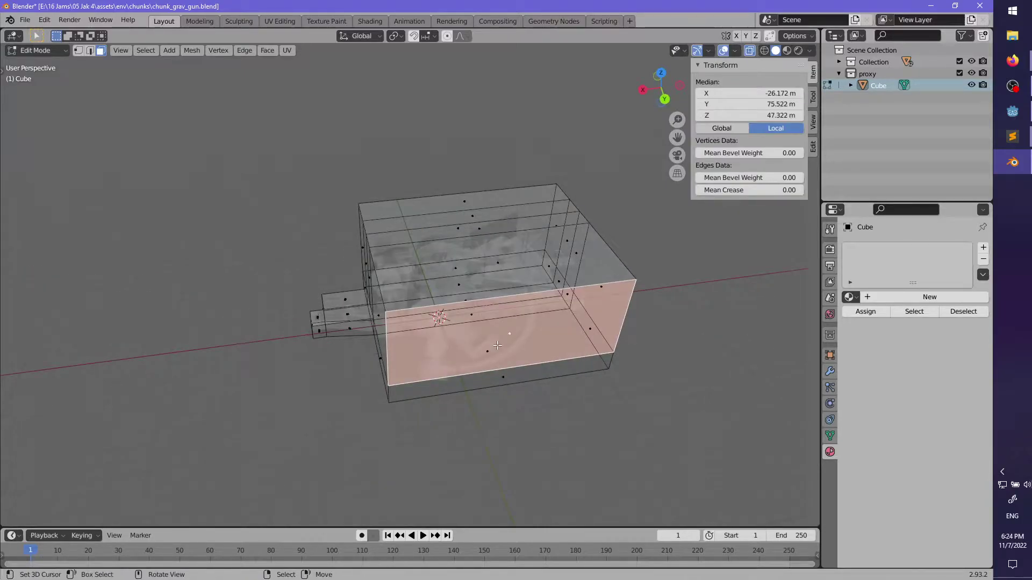
pyautogui.press('KP_7')
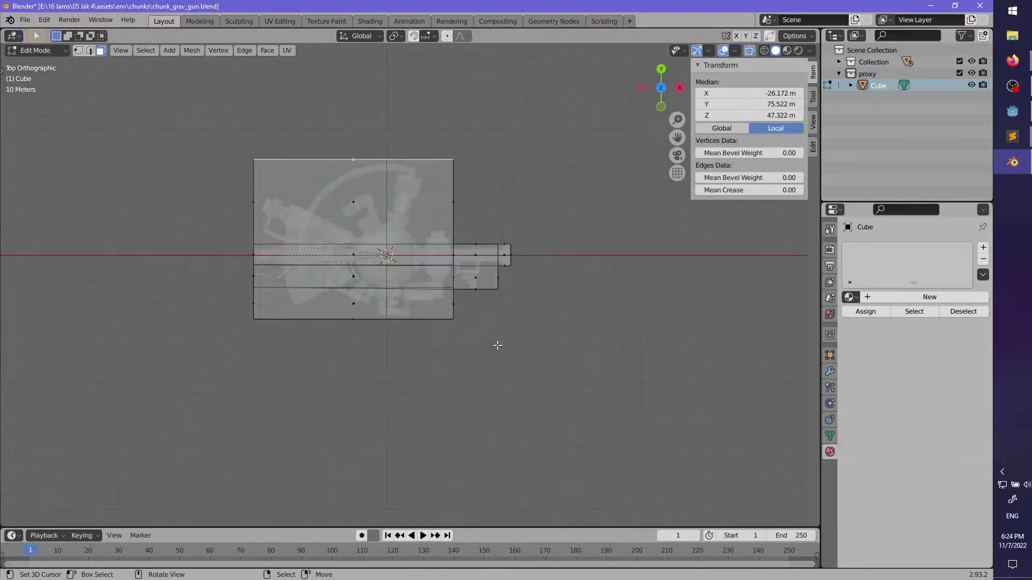
pyautogui.scroll(3, 469, 239)
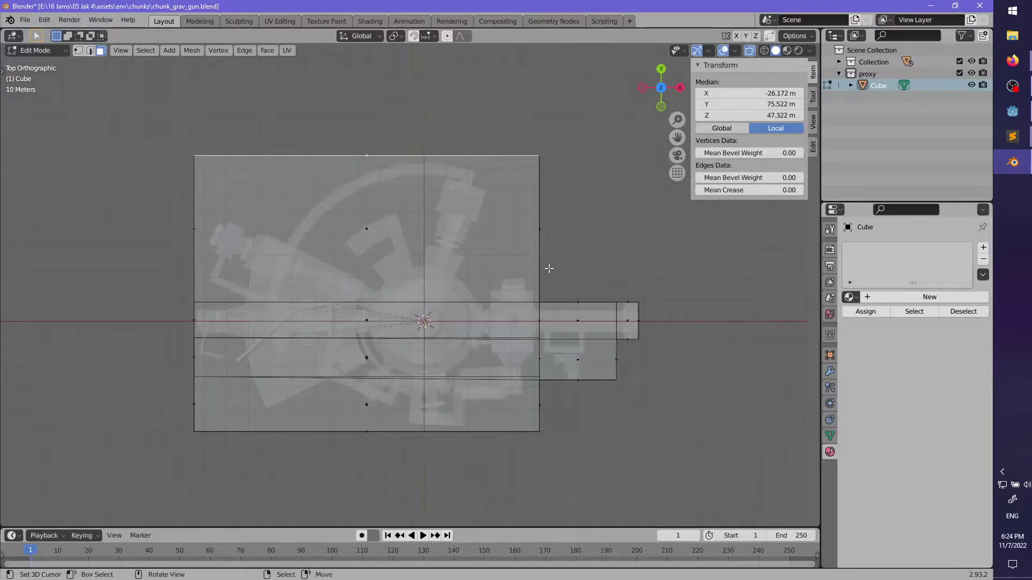
pyautogui.click(232, 229)
# - Move the vertical corner edges at negative X and positive Y about 63.8 m along X and -1.5 m along Y in top view
pyautogui.moveTo(231, 229); pyautogui.dragTo(353, 289, button='middle')
pyautogui.moveTo(317, 360); pyautogui.dragTo(393, 328, button='middle')
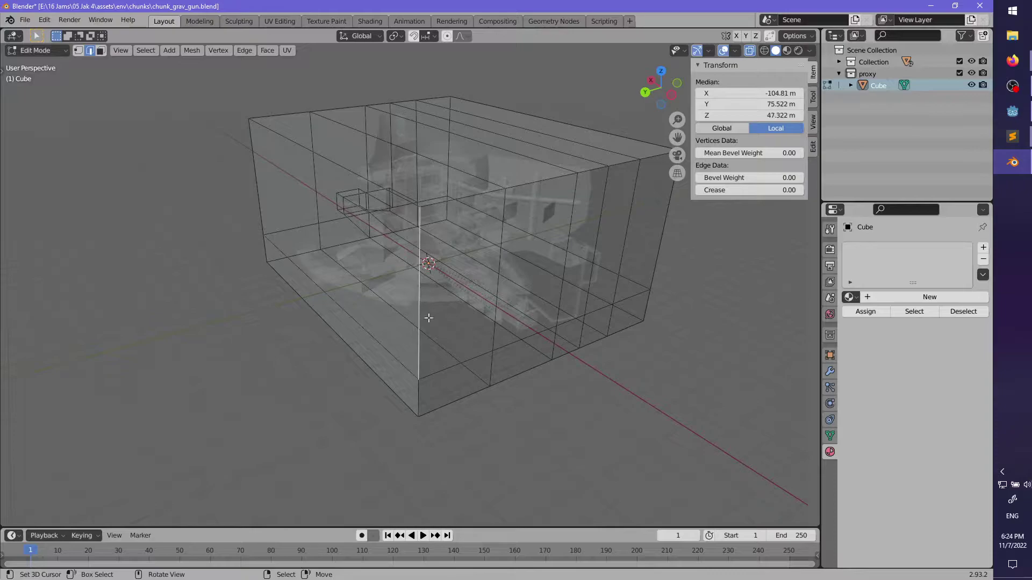
pyautogui.press('KP_7')
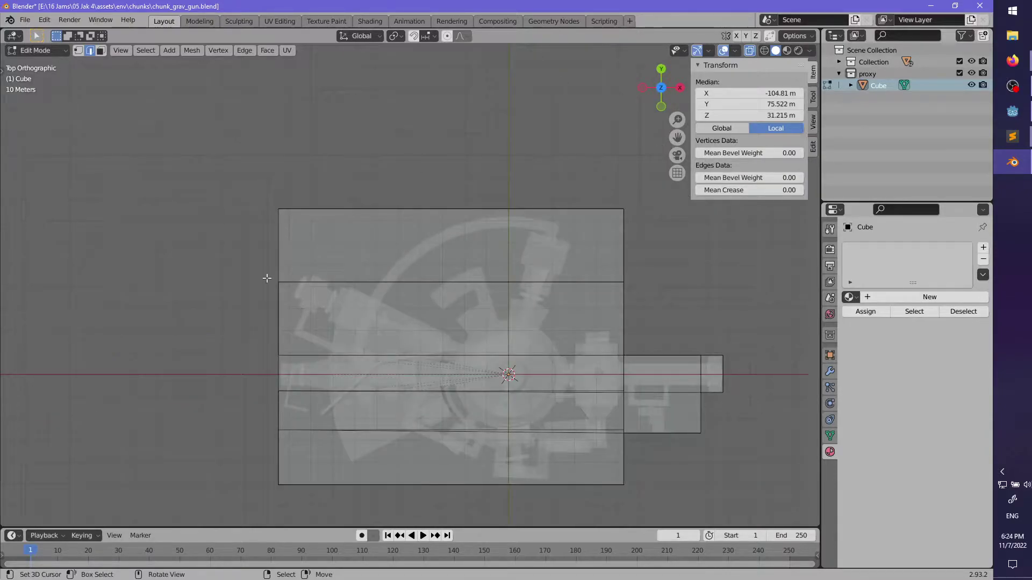
pyautogui.press('g')
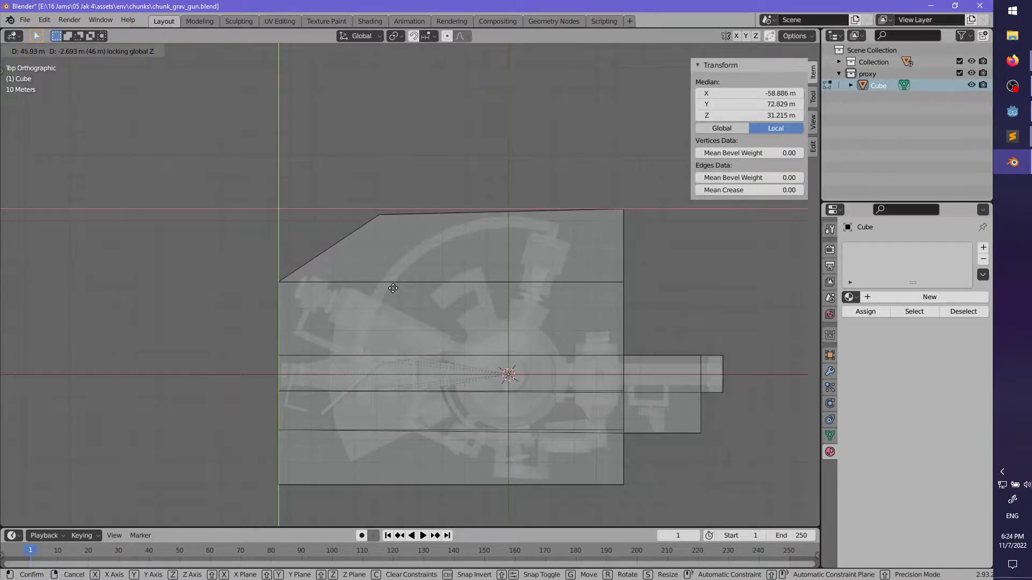
pyautogui.click(430, 285)
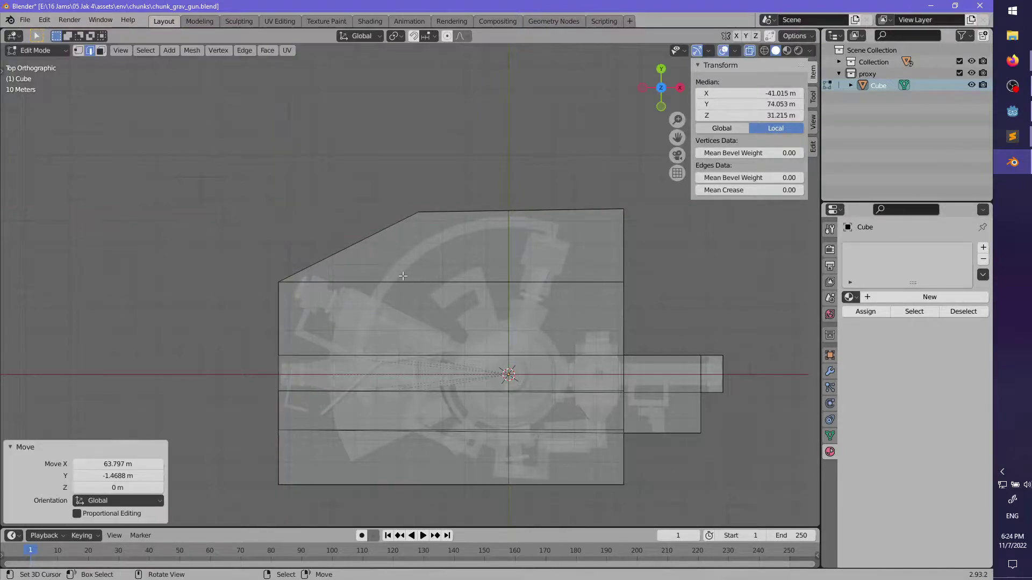
# - Undo the trial loop cuts on the positive Y section and the last move of the vertical corner edges
pyautogui.click(366, 242)
pyautogui.rightClick(361, 247)
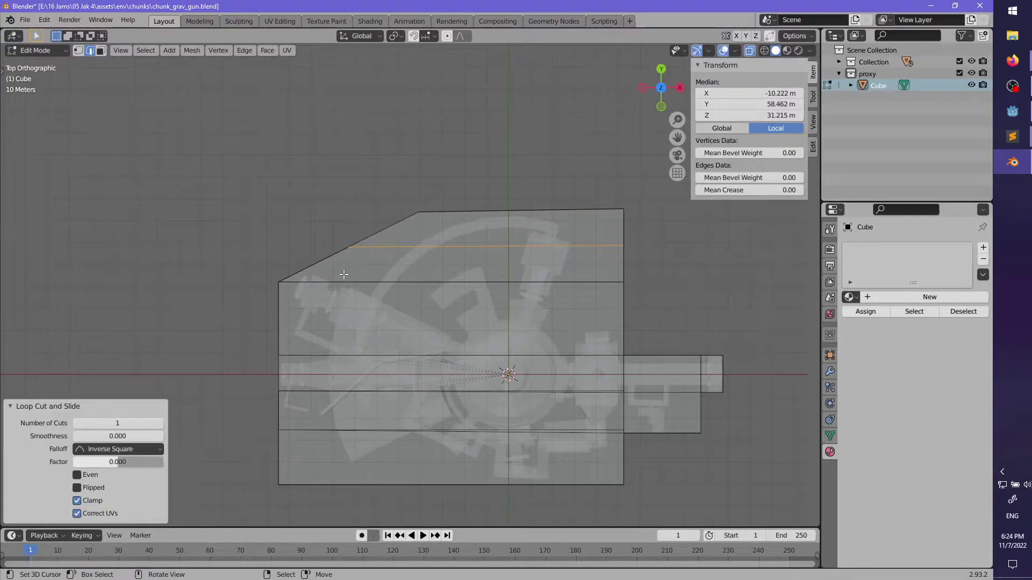
pyautogui.hotkey('ctrl', 'z')
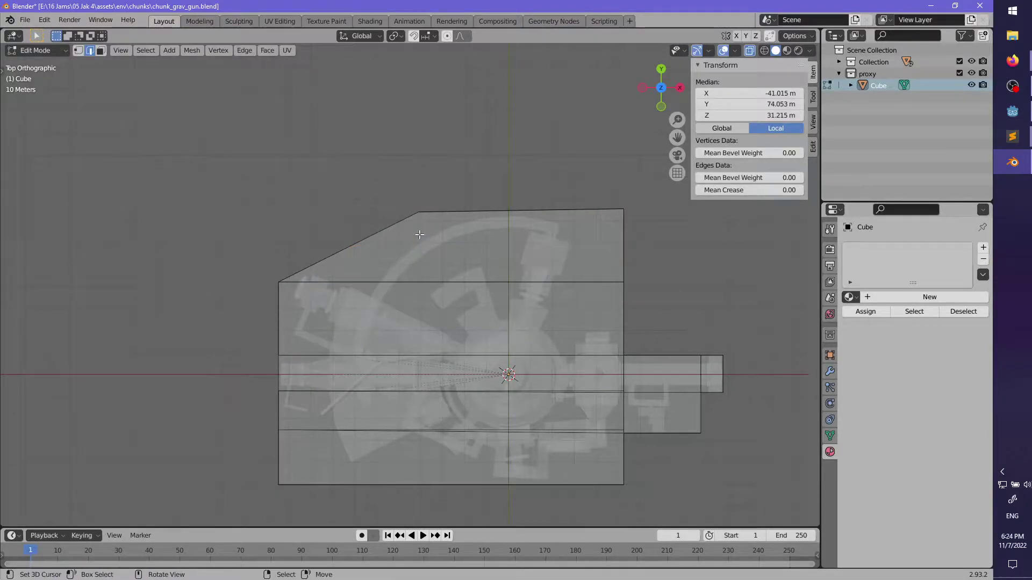
pyautogui.click(451, 212)
pyautogui.rightClick(449, 213)
pyautogui.hotkey('ctrl', 'z')
pyautogui.hotkey('ctrl', 'z')
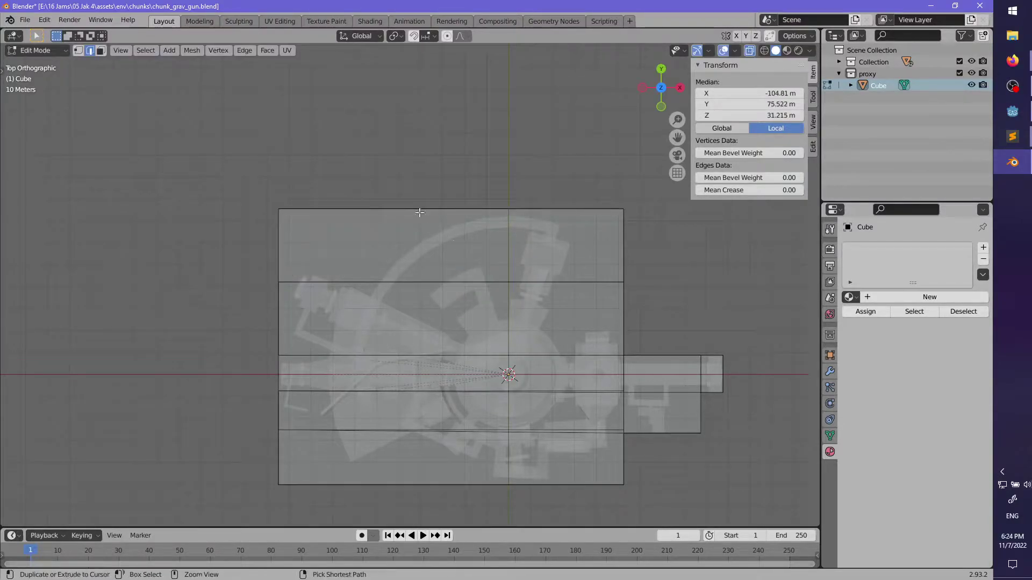
# - Add a loop cut around the block across its X length, slid to about X -58.5 m
pyautogui.click(417, 208)
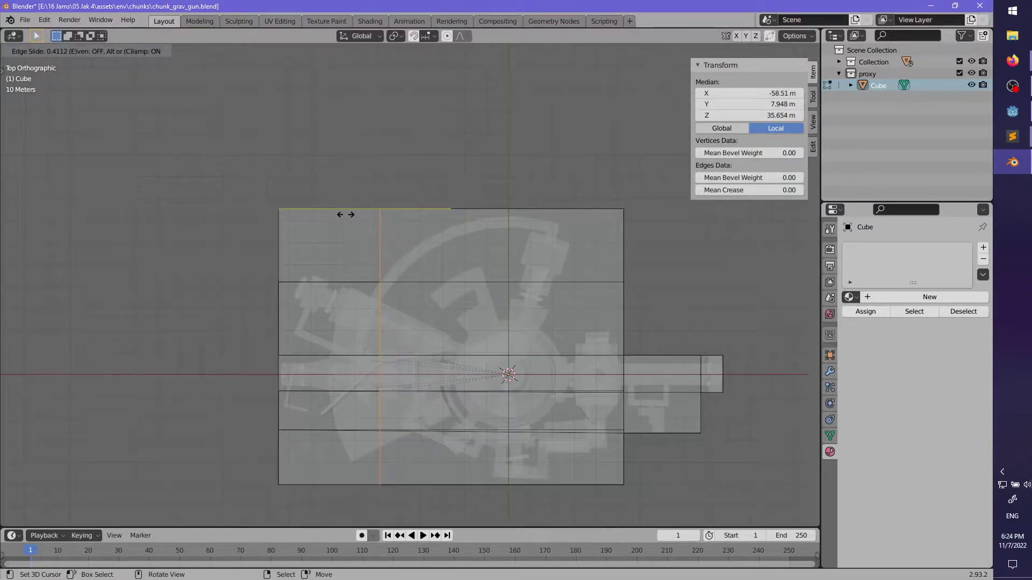
pyautogui.click(345, 215)
# - Move the vertical corner edges at negative X and positive Y inward in top view to chamfer the corner
pyautogui.moveTo(349, 215); pyautogui.dragTo(445, 202, button='middle')
pyautogui.keyDown('alt'); pyautogui.rightClick(306, 287); pyautogui.keyUp('alt')
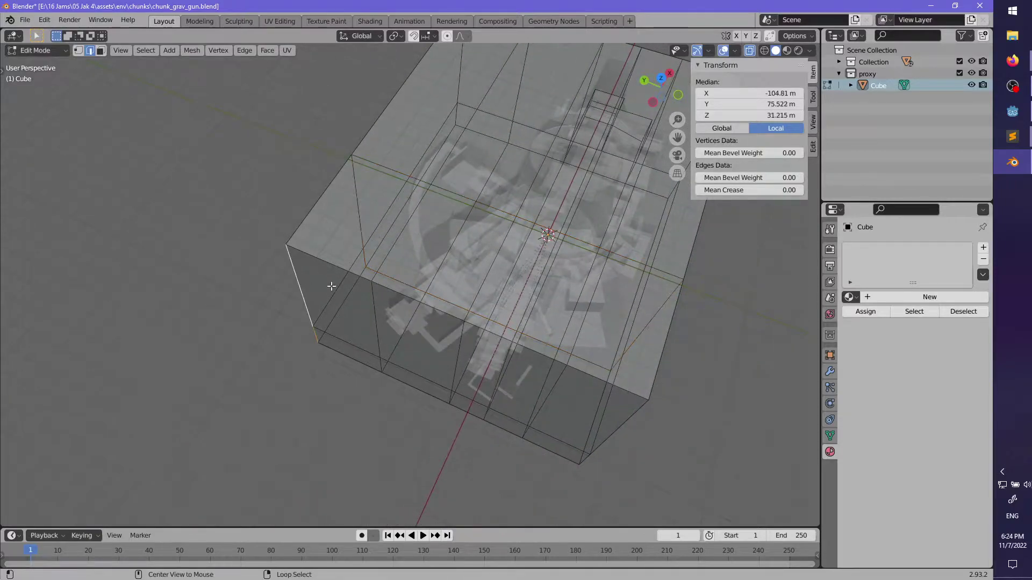
pyautogui.press('KP_7')
pyautogui.press('g')
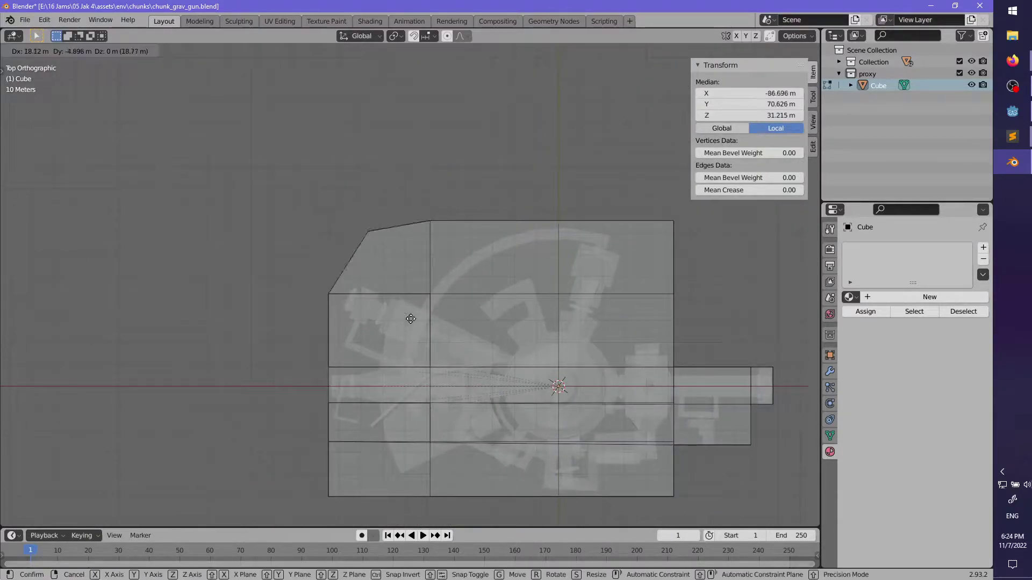
pyautogui.click(422, 325)
# - Select the two roof faces of the outer positive Y section and lower them along Z
pyautogui.moveTo(421, 325); pyautogui.dragTo(458, 264, button='middle')
pyautogui.click(104, 50)
pyautogui.rightClick(450, 200)
pyautogui.keyDown('shift'); pyautogui.rightClick(446, 251); pyautogui.keyUp('shift')
pyautogui.rightClick(458, 237)
pyautogui.keyDown('shift'); pyautogui.rightClick(460, 188); pyautogui.keyUp('shift')
pyautogui.press('g')
pyautogui.press('z')
pyautogui.moveTo(460, 189); pyautogui.dragTo(466, 257, button='middle')
pyautogui.click(460, 197)
pyautogui.press('x')
pyautogui.click(462, 239)
pyautogui.click(468, 258)
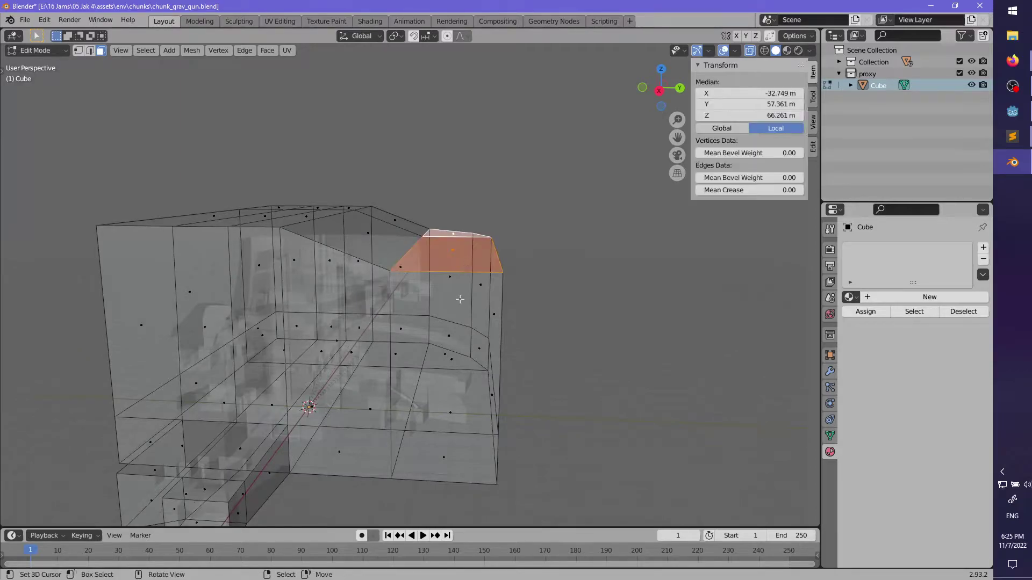
pyautogui.press('x')
pyautogui.press('Escape')
# - Delete the upper side faces and both roof faces of the outer positive Y section
pyautogui.rightClick(463, 280)
pyautogui.moveTo(500, 299); pyautogui.dragTo(501, 292, button='middle')
pyautogui.keyDown('ctrl'); pyautogui.click(449, 322); pyautogui.keyUp('ctrl')
pyautogui.moveTo(449, 323); pyautogui.dragTo(505, 316, button='middle')
pyautogui.press('x')
pyautogui.click(450, 319)
pyautogui.rightClick(456, 263)
pyautogui.keyDown('shift'); pyautogui.rightClick(452, 226); pyautogui.keyUp('shift')
pyautogui.press('x')
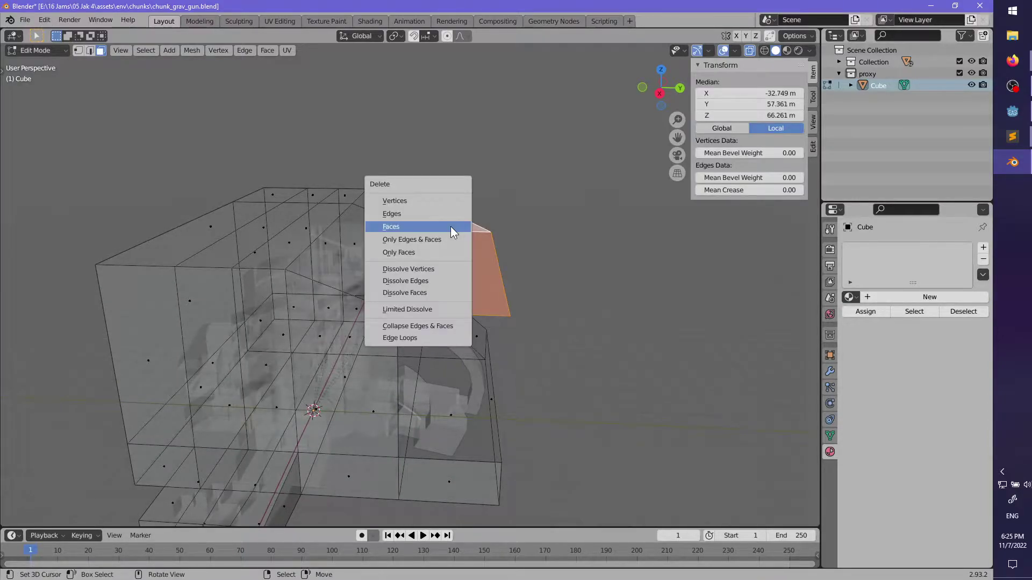
pyautogui.click(451, 227)
# - Select the opening's upper edges and lower outer edges on the positive Y side and close it with Grid Fill
pyautogui.moveTo(451, 227); pyautogui.dragTo(132, 69, button='middle')
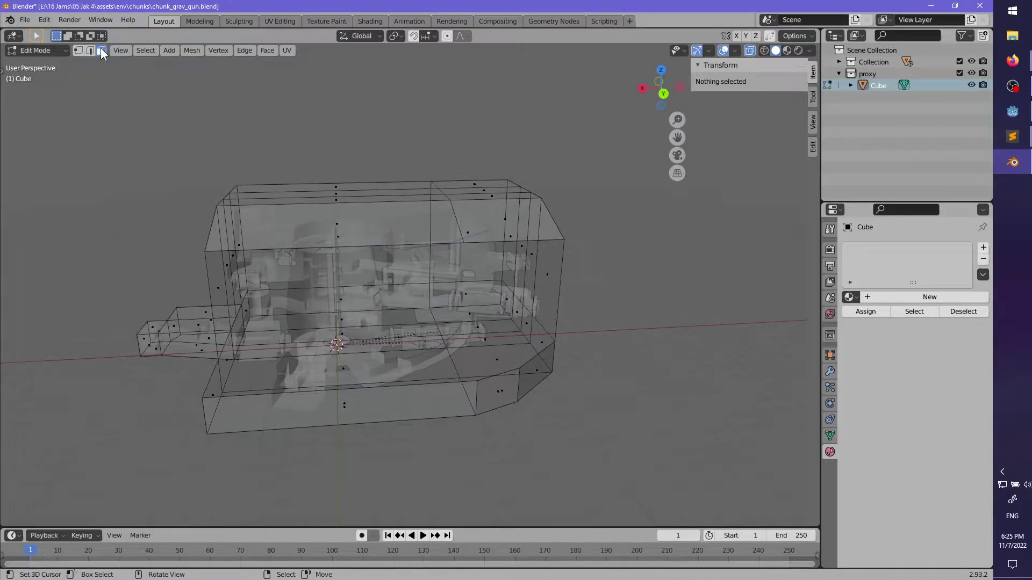
pyautogui.click(495, 235)
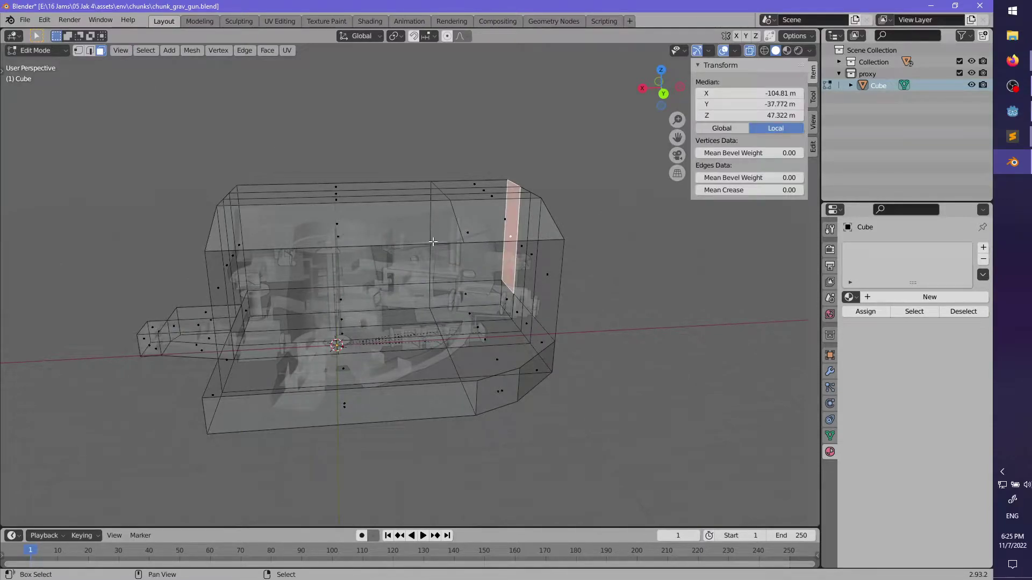
pyautogui.click(90, 50)
pyautogui.moveTo(409, 200); pyautogui.dragTo(527, 354, button='middle')
pyautogui.rightClick(499, 235)
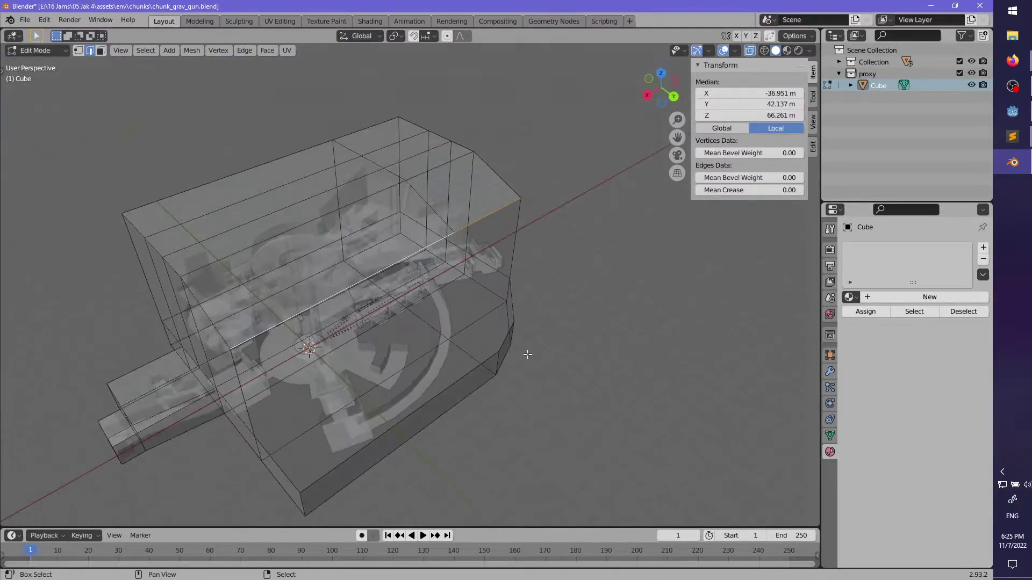
pyautogui.hotkey('ctrl', 'f')
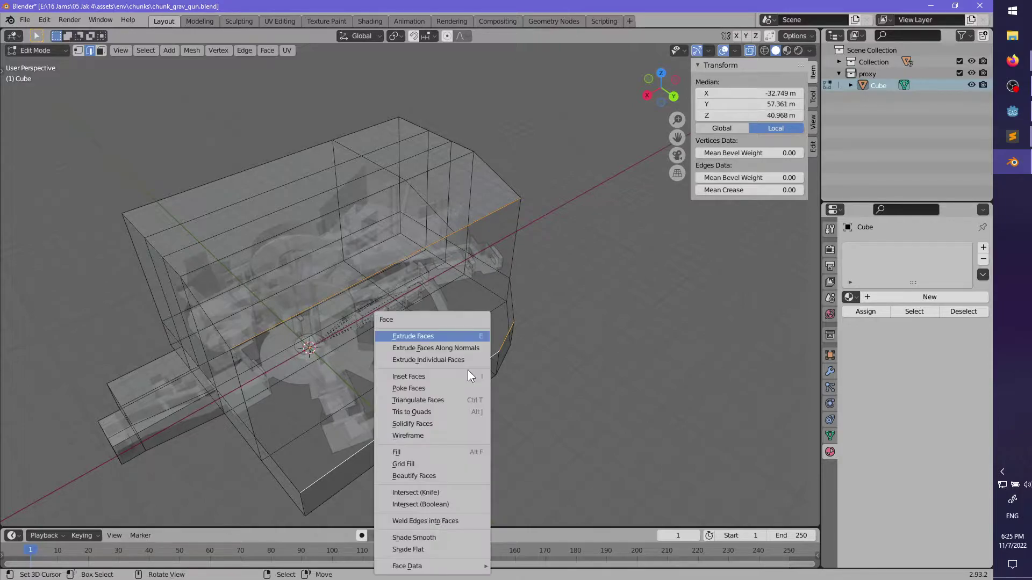
pyautogui.click(432, 464)
# - Turn off X-ray and raise the ledge's inner edges along the foot of the new wall about 5.4 m along Z
pyautogui.moveTo(502, 410); pyautogui.dragTo(486, 364, button='middle')
pyautogui.hotkey('alt', 'z')
pyautogui.scroll(2, 487, 364)
pyautogui.rightClick(404, 350)
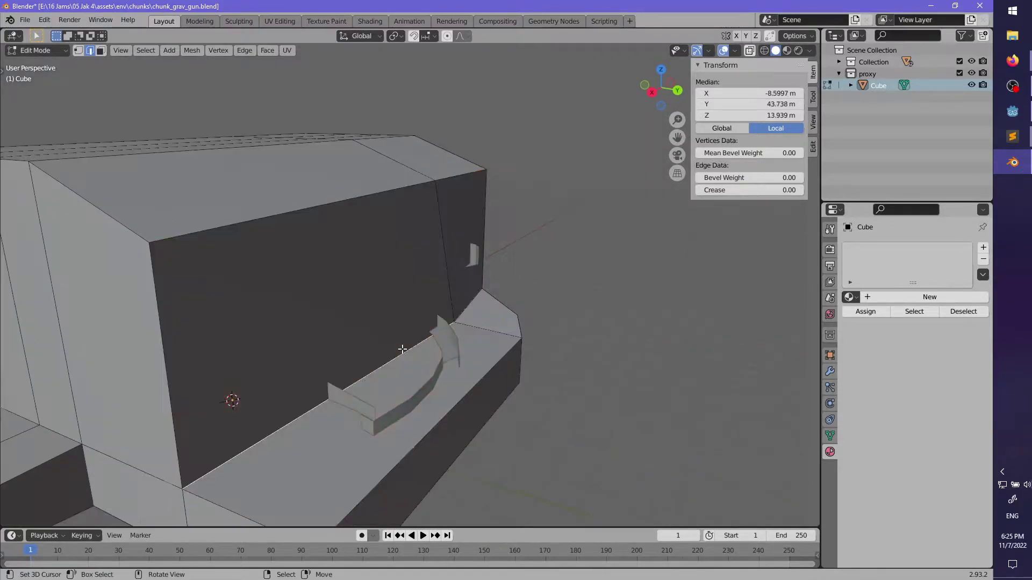
pyautogui.moveTo(421, 360); pyautogui.dragTo(438, 328, button='middle')
pyautogui.press('g')
pyautogui.press('z')
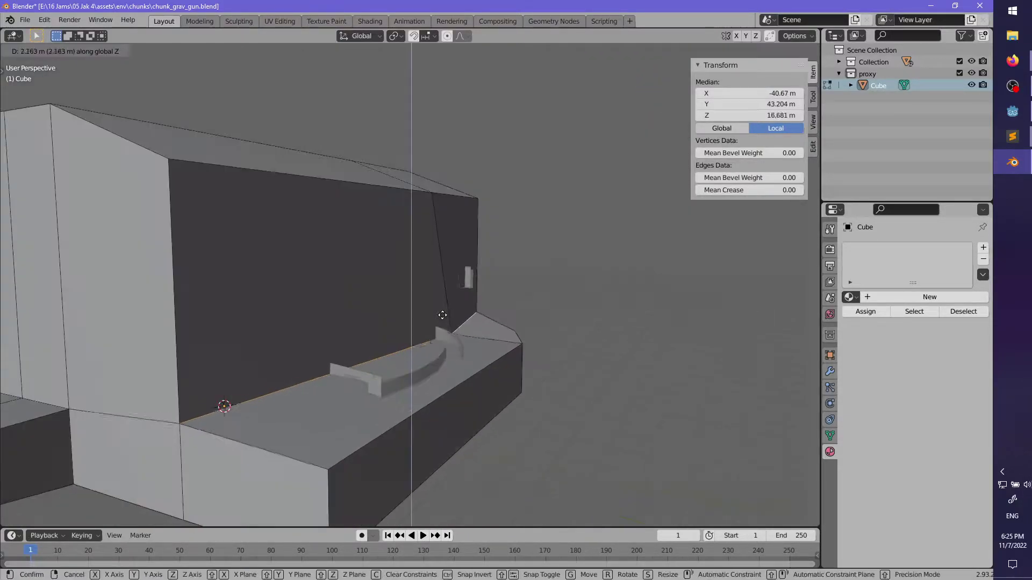
pyautogui.click(456, 377)
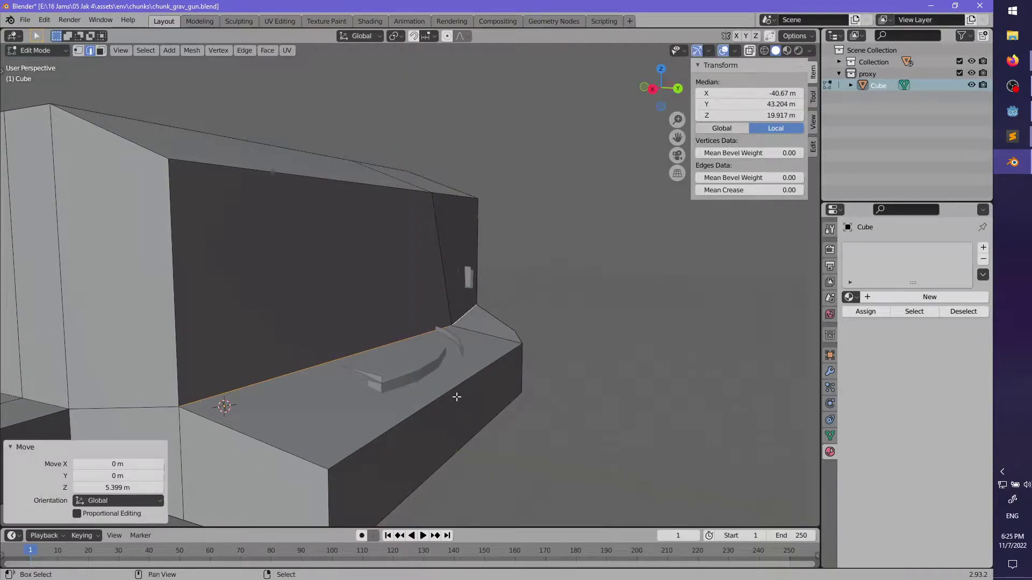
# - Raise the ledge's inner edges together with its long outer edge, and the short chamfer edge, about 2.6 m each along Z
pyautogui.keyDown('shift'); pyautogui.click(463, 383); pyautogui.keyUp('shift')
pyautogui.press('g')
pyautogui.press('z')
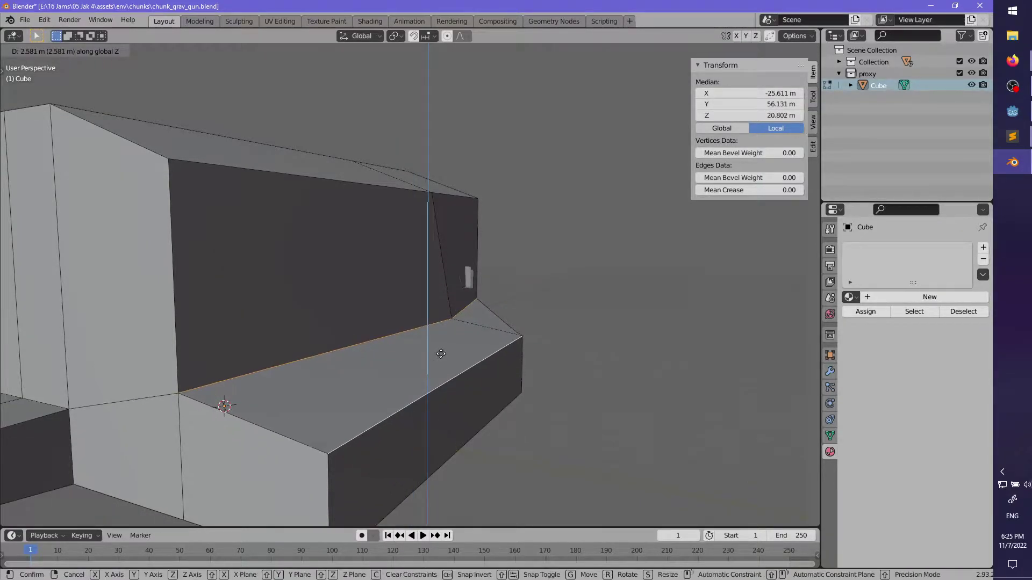
pyautogui.click(441, 354)
pyautogui.moveTo(508, 373); pyautogui.dragTo(414, 371, button='middle')
pyautogui.rightClick(522, 380)
pyautogui.press('g')
pyautogui.press('z')
pyautogui.click(562, 362)
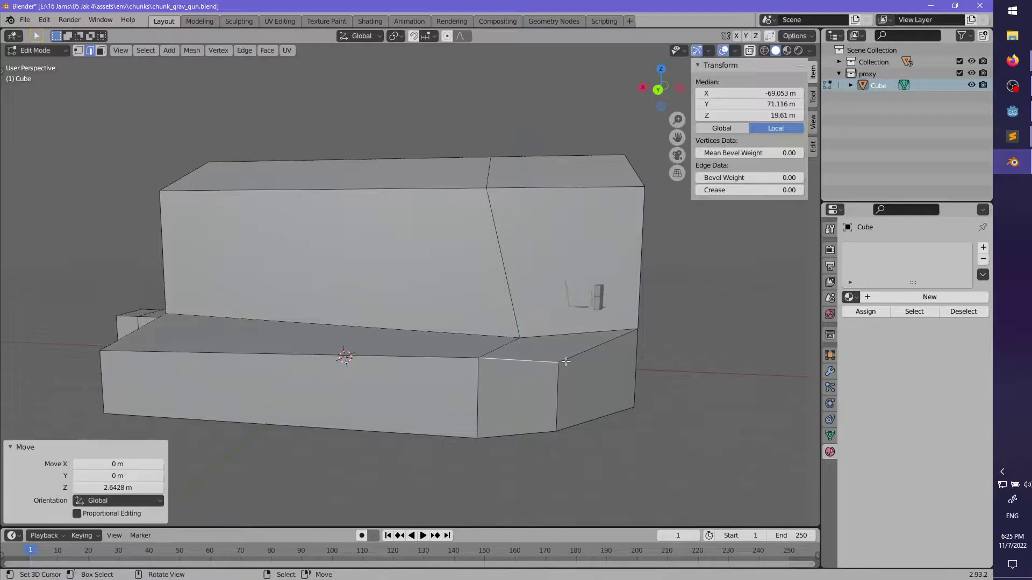
# - Move the middle vertical edge of the wall above the ledge outward towards positive Y with Z locked
pyautogui.moveTo(566, 362); pyautogui.dragTo(534, 414, button='middle')
pyautogui.rightClick(477, 344)
pyautogui.press('g')
pyautogui.hotkey('shift', 'z')
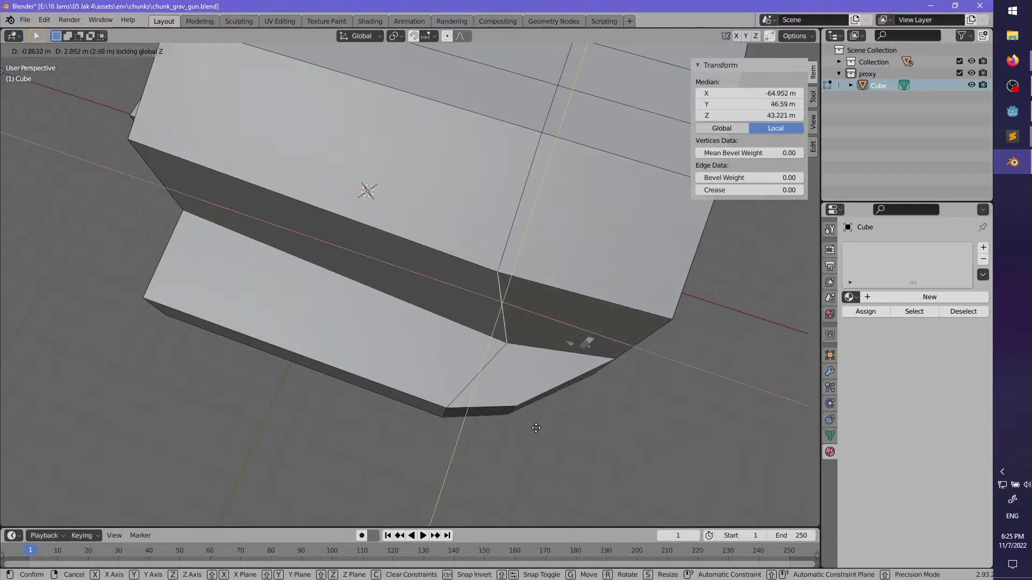
pyautogui.click(557, 427)
# - Move the wall's vertical edge at the negative X end about 1.1 m along X and 2.4 m along Y with Z locked
pyautogui.click(624, 345)
pyautogui.press('g')
pyautogui.hotkey('shift', 'z')
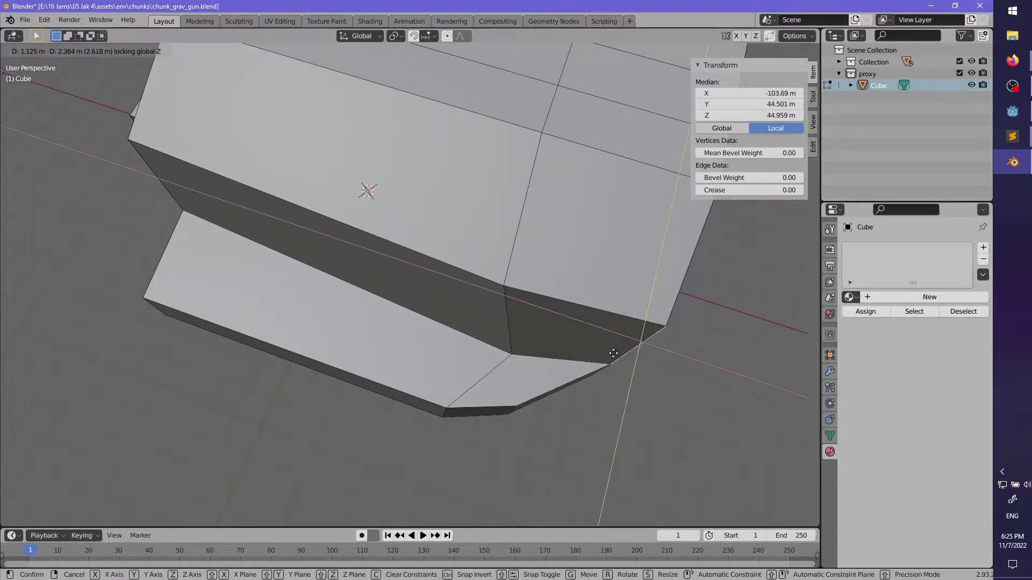
pyautogui.click(611, 351)
# - Turn on X-ray, add a loop cut across the block's length and edge slide it to about X 19 m
pyautogui.moveTo(611, 352); pyautogui.dragTo(452, 292, button='middle')
pyautogui.hotkey('alt', 'a')
pyautogui.scroll(-4, 509, 298)
pyautogui.hotkey('alt', 'z')
pyautogui.scroll(1, 452, 323)
pyautogui.moveTo(452, 344); pyautogui.dragTo(564, 321, button='middle')
pyautogui.click(522, 280)
pyautogui.rightClick(525, 279)
pyautogui.press('g')
pyautogui.press('g')
pyautogui.click(597, 305)
pyautogui.press('g')
pyautogui.press('g')
pyautogui.click(556, 308)
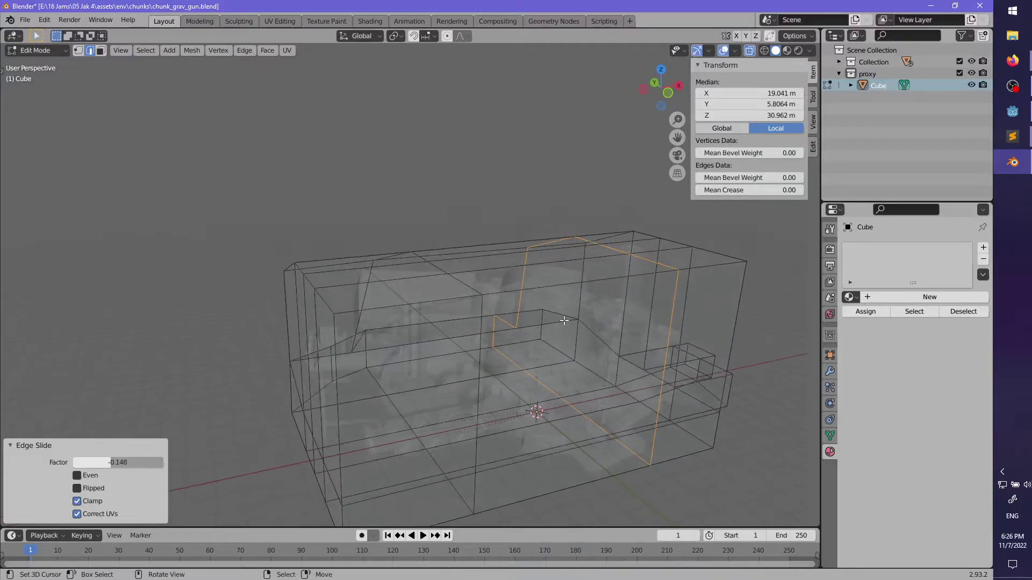
# - Select the roof faces of the block's negative X section and lower them about 9.2 m along Z
pyautogui.click(101, 51)
pyautogui.click(357, 199)
pyautogui.moveTo(357, 198); pyautogui.dragTo(486, 292, button='middle')
pyautogui.keyDown('ctrl'); pyautogui.click(480, 330); pyautogui.keyUp('ctrl')
pyautogui.press('g')
pyautogui.press('z')
pyautogui.click(428, 325)
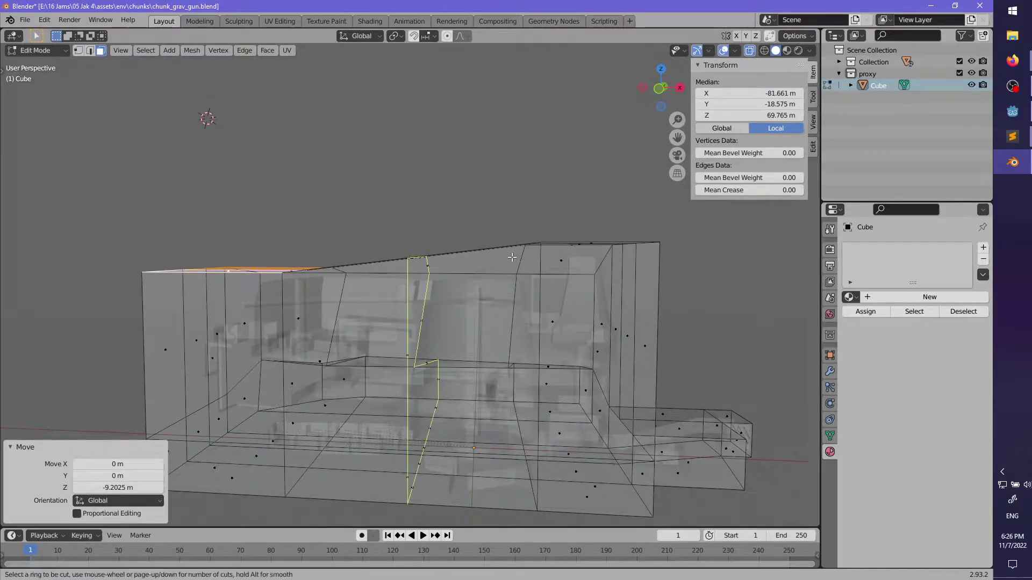
# - Add another loop cut close beside the last one, slid by a factor of about 0.9 to X 15 m
pyautogui.click(537, 261)
pyautogui.click(599, 266)
# - Select the roof faces of the block's middle section, scale them along Z and move them along Z
pyautogui.moveTo(600, 266); pyautogui.dragTo(468, 307, button='middle')
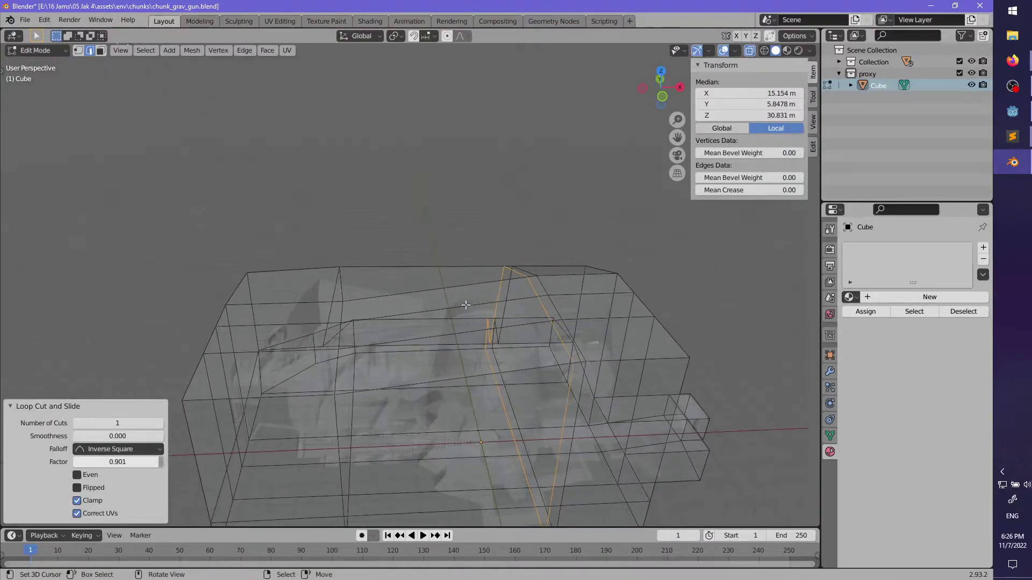
pyautogui.click(467, 307)
pyautogui.keyDown('ctrl'); pyautogui.keyDown('shift'); pyautogui.click(452, 298); pyautogui.keyUp('shift'); pyautogui.keyUp('ctrl')
pyautogui.moveTo(493, 373); pyautogui.dragTo(469, 328, button='middle')
pyautogui.press('s')
pyautogui.press('z')
pyautogui.click(422, 262)
pyautogui.press('g')
pyautogui.press('z')
pyautogui.click(460, 291)
# - Lower the middle roof faces about 2.2 m more and scale them by about 0.867 along Z
pyautogui.press('g')
pyautogui.press('z')
pyautogui.click(473, 306)
pyautogui.press('s')
pyautogui.press('z')
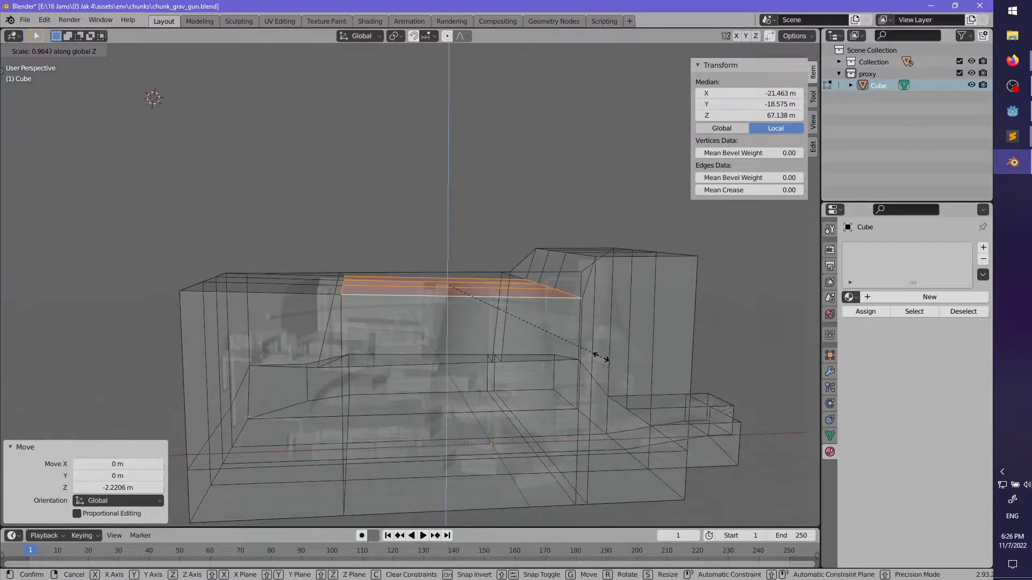
pyautogui.click(588, 346)
# - Move the vertical corner edges at negative X and negative Y about 19.7 m along X and 11.2 m along Y in top view
pyautogui.moveTo(589, 346); pyautogui.dragTo(447, 168, button='middle')
pyautogui.scroll(1, 580, 317)
pyautogui.hotkey('alt', 'z')
pyautogui.hotkey('alt', 'z')
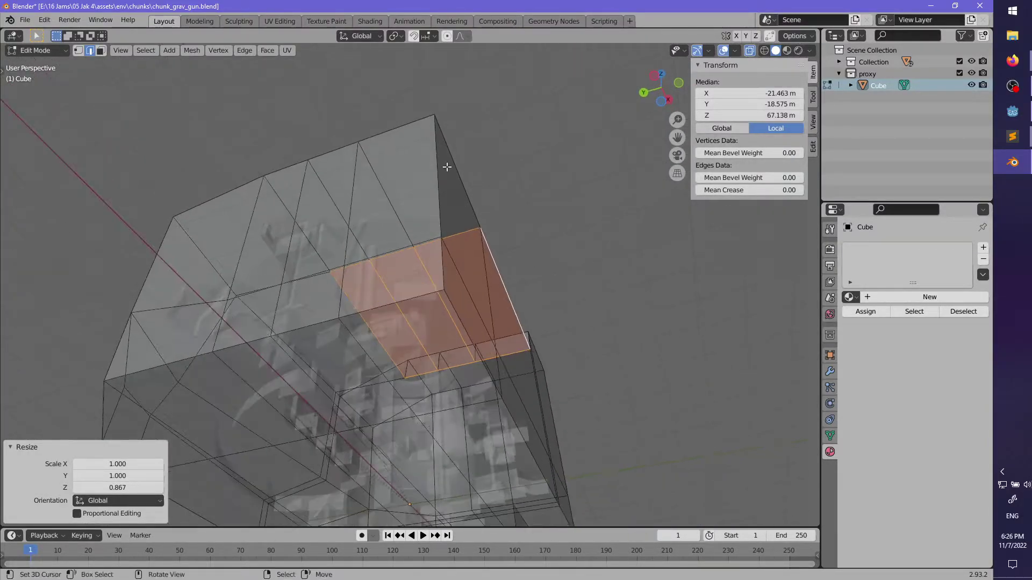
pyautogui.click(446, 170)
pyautogui.press('KP_7')
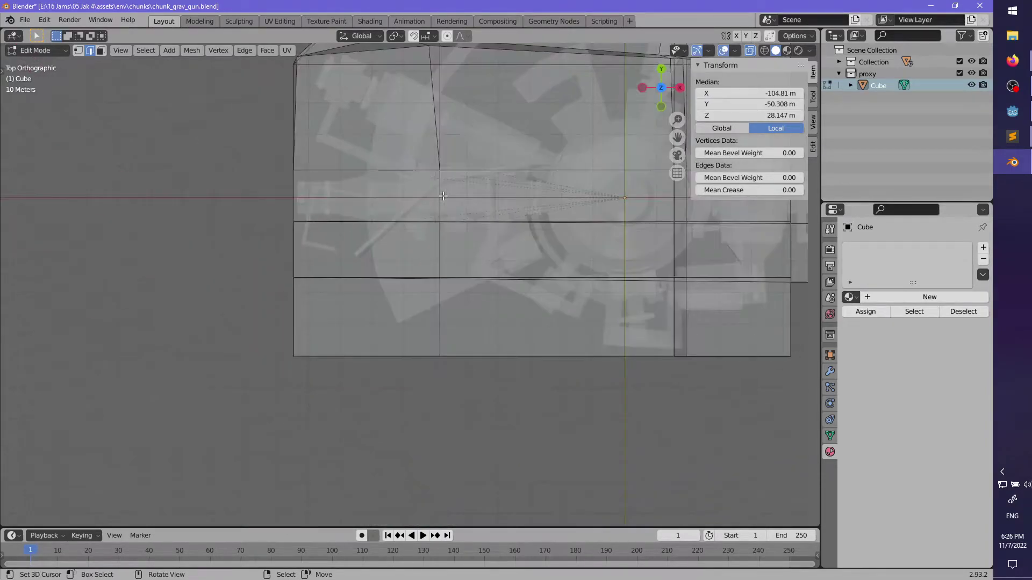
pyautogui.press('g')
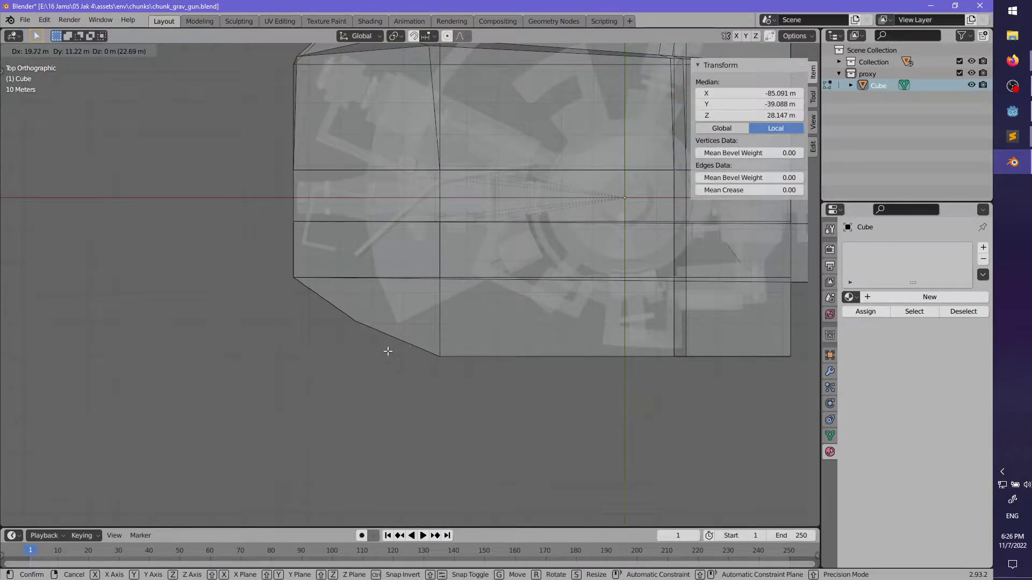
pyautogui.click(389, 351)
# - Move the negative Y side's vertical edges at X -58.5 m about 46.6 m along X and 4.1 m along Y in top view
pyautogui.moveTo(388, 351); pyautogui.dragTo(456, 330, button='middle')
pyautogui.click(455, 330)
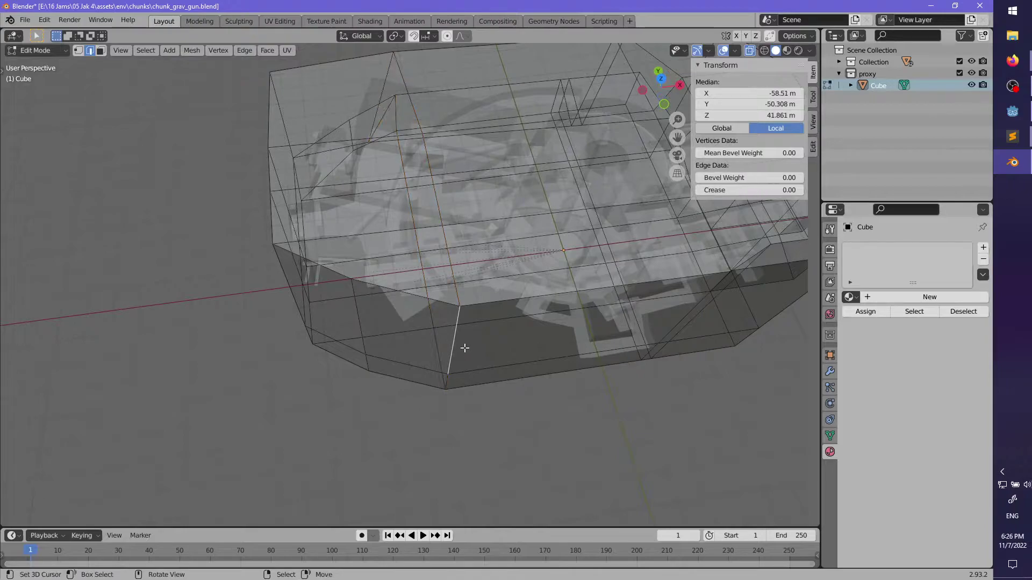
pyautogui.press('KP_7')
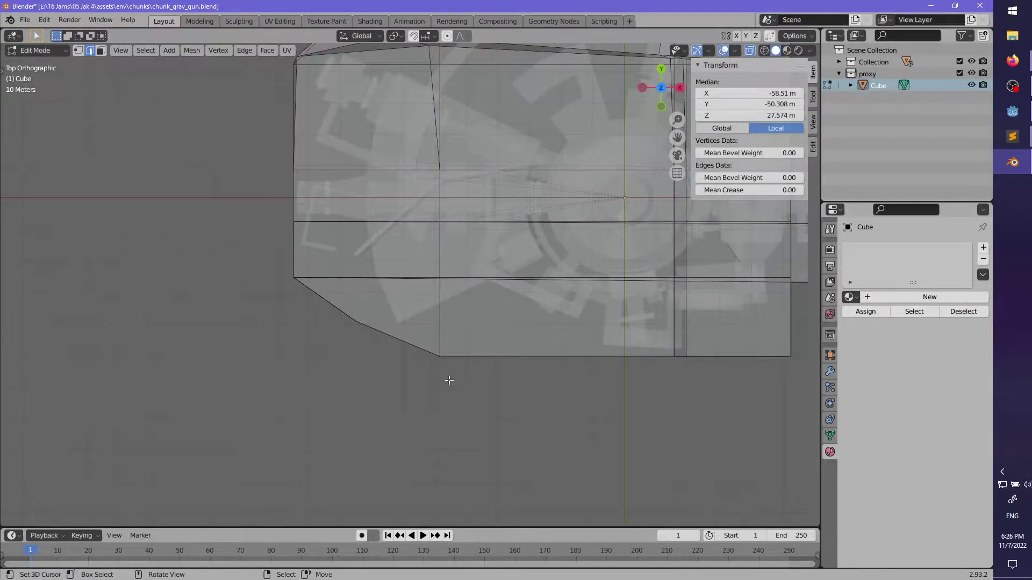
pyautogui.press('g')
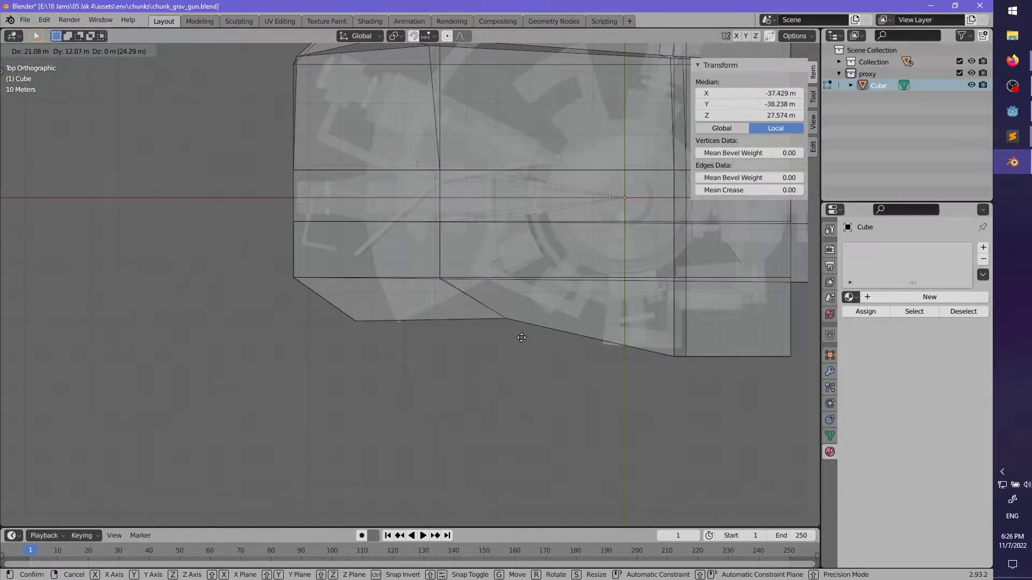
pyautogui.click(602, 363)
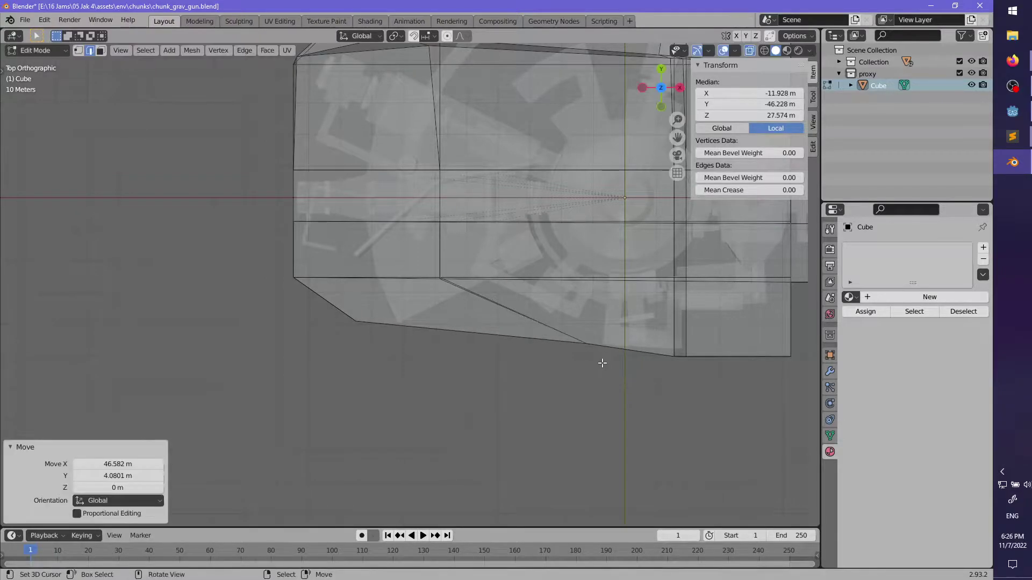
# - Move the negative X, negative Y corner edges about 13 m along X and slightly towards negative Y in top view
pyautogui.moveTo(430, 438); pyautogui.dragTo(453, 341, button='middle')
pyautogui.click(434, 313)
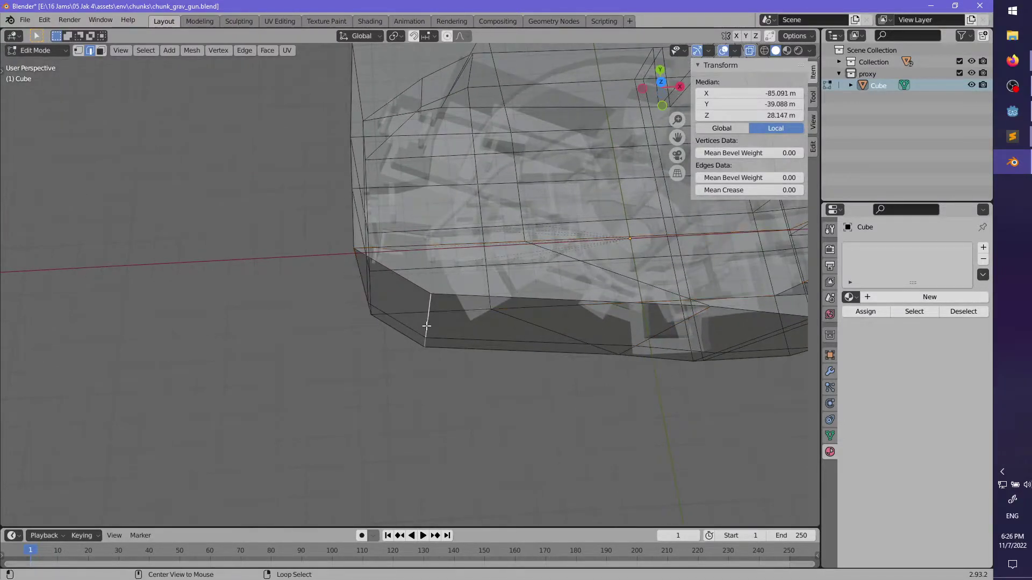
pyautogui.press('KP_7')
pyautogui.press('g')
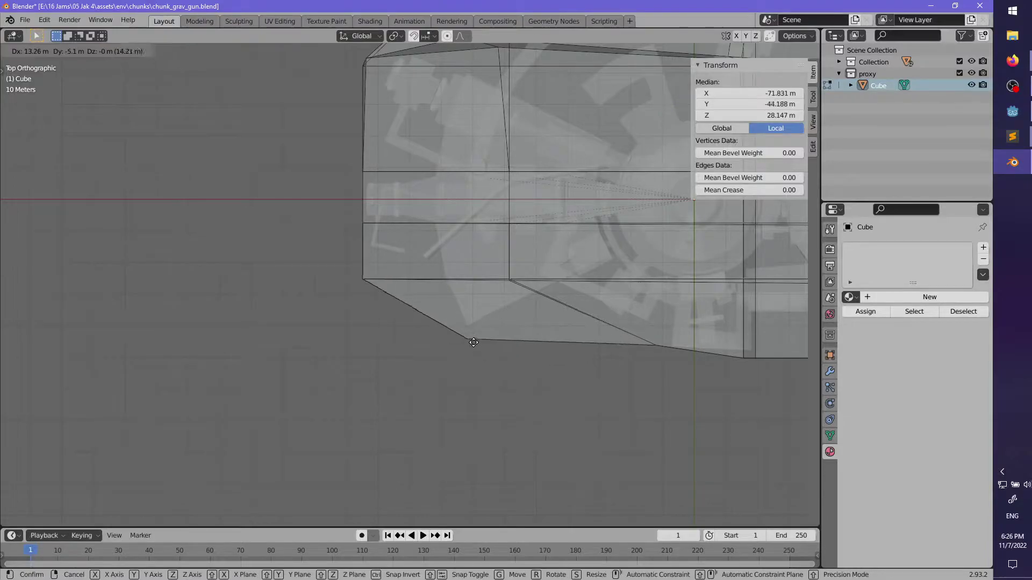
pyautogui.click(472, 338)
# - Move the vertical corner edges near X -105 m, Y -25 m about 3.1 m along X and 4.9 m along Y in top view
pyautogui.moveTo(444, 336); pyautogui.dragTo(463, 325, button='middle')
pyautogui.click(401, 287)
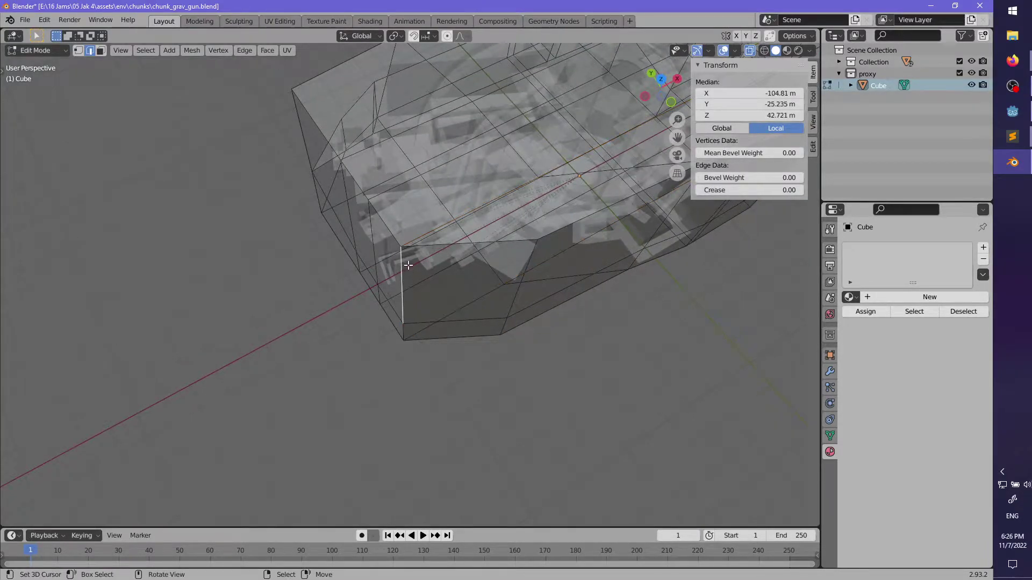
pyautogui.press('KP_7')
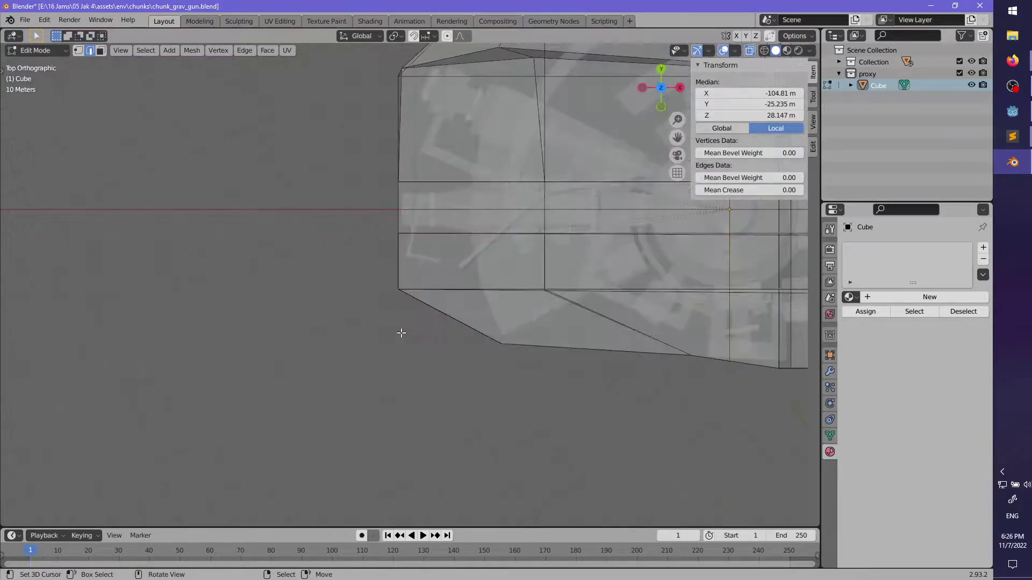
pyautogui.press('g')
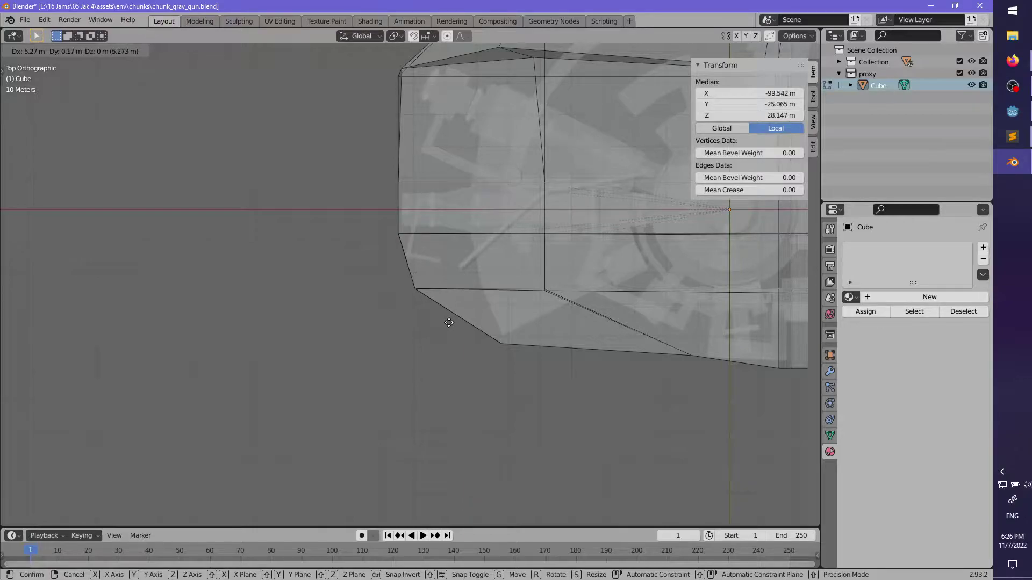
pyautogui.click(441, 308)
pyautogui.moveTo(440, 308)
pyautogui.mouseDown(button='middle')
pyautogui.moveTo(452, 301)
pyautogui.moveTo(411, 323)
pyautogui.moveTo(486, 292)
pyautogui.moveTo(379, 255)
pyautogui.moveTo(553, 217)
pyautogui.moveTo(506, 366)
pyautogui.moveTo(534, 323)
pyautogui.moveTo(260, 431)
pyautogui.moveTo(553, 307)
pyautogui.moveTo(594, 303)
pyautogui.moveTo(421, 373)
pyautogui.moveTo(369, 437)
pyautogui.moveTo(516, 322)
pyautogui.moveTo(576, 318)
pyautogui.moveTo(545, 342)
pyautogui.moveTo(443, 317)
pyautogui.mouseUp(button='middle')
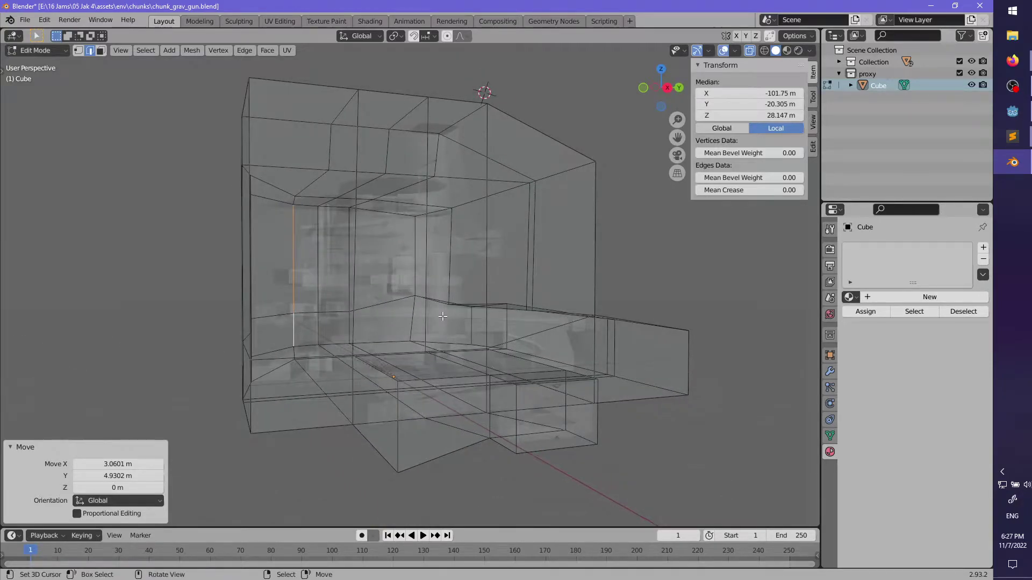
pyautogui.press('KP_7')
pyautogui.moveTo(496, 365); pyautogui.dragTo(451, 295, button='middle')
# - Turn off X-ray and delete the roof face and the adjoining upper wall faces at the positive X, negative Y corner
pyautogui.hotkey('alt', 'z')
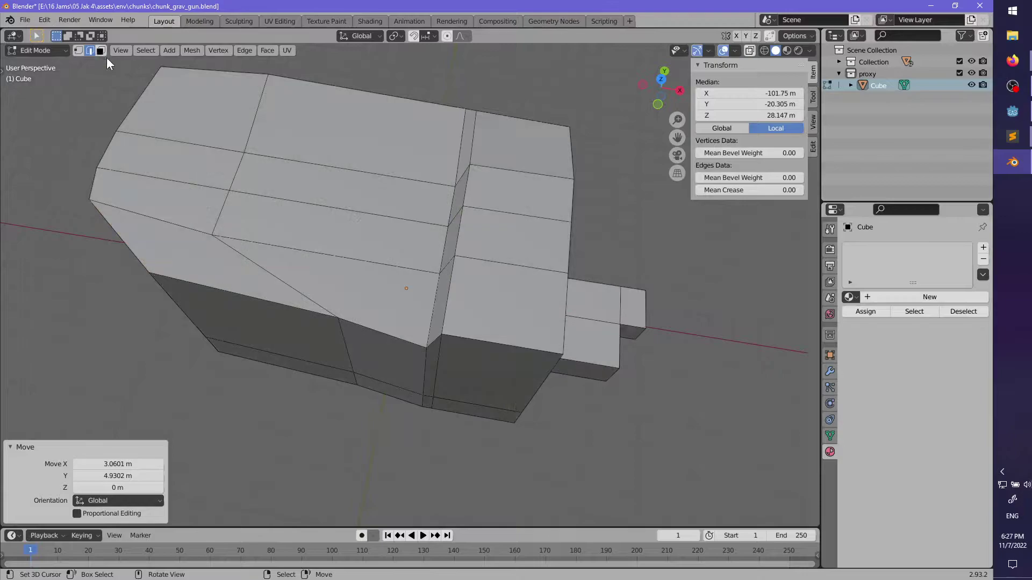
pyautogui.click(100, 51)
pyautogui.click(487, 299)
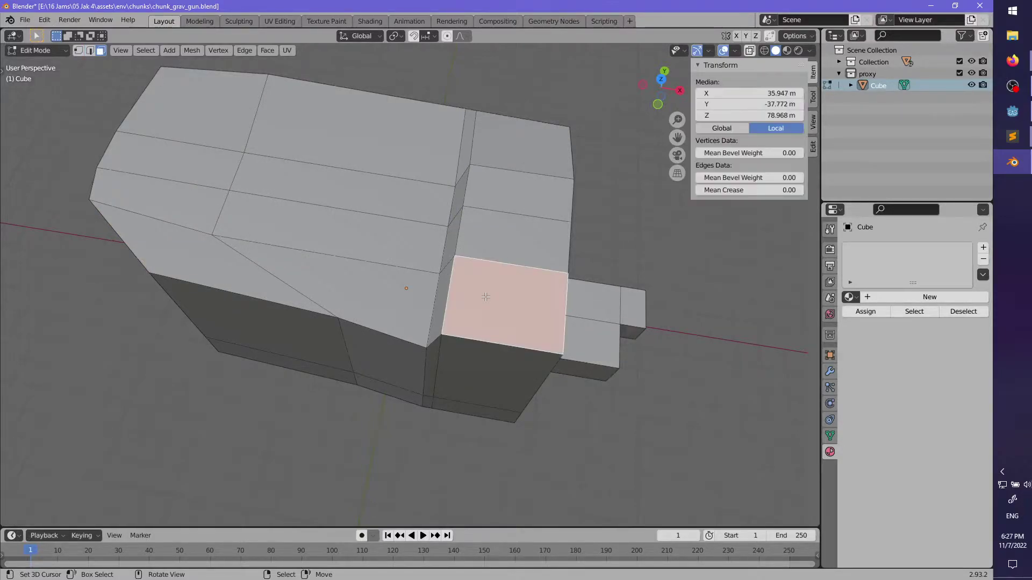
pyautogui.moveTo(487, 299); pyautogui.dragTo(296, 148, button='middle')
pyautogui.keyDown('shift'); pyautogui.rightClick(434, 257); pyautogui.keyUp('shift')
pyautogui.keyDown('shift'); pyautogui.rightClick(473, 263); pyautogui.keyUp('shift')
pyautogui.keyDown('shift'); pyautogui.rightClick(433, 263); pyautogui.keyUp('shift')
pyautogui.press('x')
pyautogui.click(433, 263)
# - Add a horizontal loop cut around the building's upper walls and raise it about 8.2 m along Z
pyautogui.hotkey('ctrl', 'r')
pyautogui.click(511, 257)
pyautogui.rightClick(511, 256)
pyautogui.press('g')
pyautogui.press('z')
pyautogui.click(551, 240)
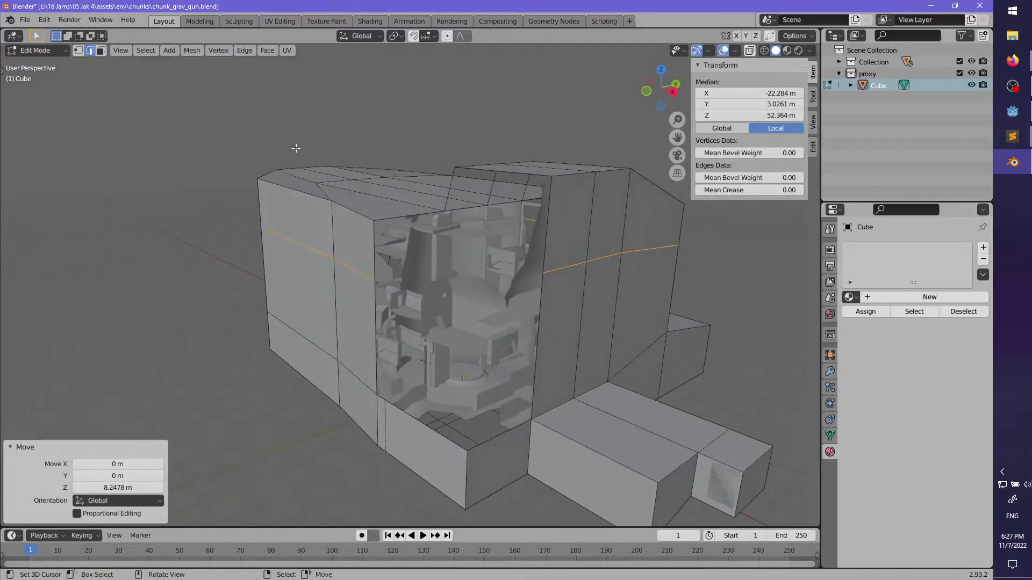
# - Move the low wall's vertical corner edge below the opening inward in the horizontal plane, keeping its Z
pyautogui.click(100, 50)
pyautogui.moveTo(395, 338); pyautogui.dragTo(164, 118, button='middle')
pyautogui.click(442, 376)
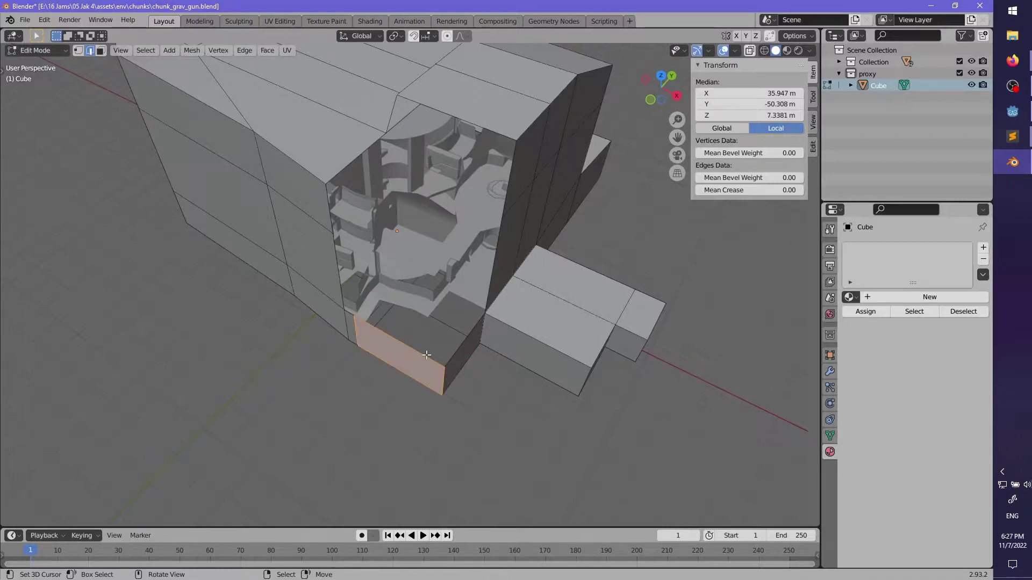
pyautogui.moveTo(441, 376); pyautogui.dragTo(491, 476, button='middle')
pyautogui.press('g')
pyautogui.hotkey('shift', 'z')
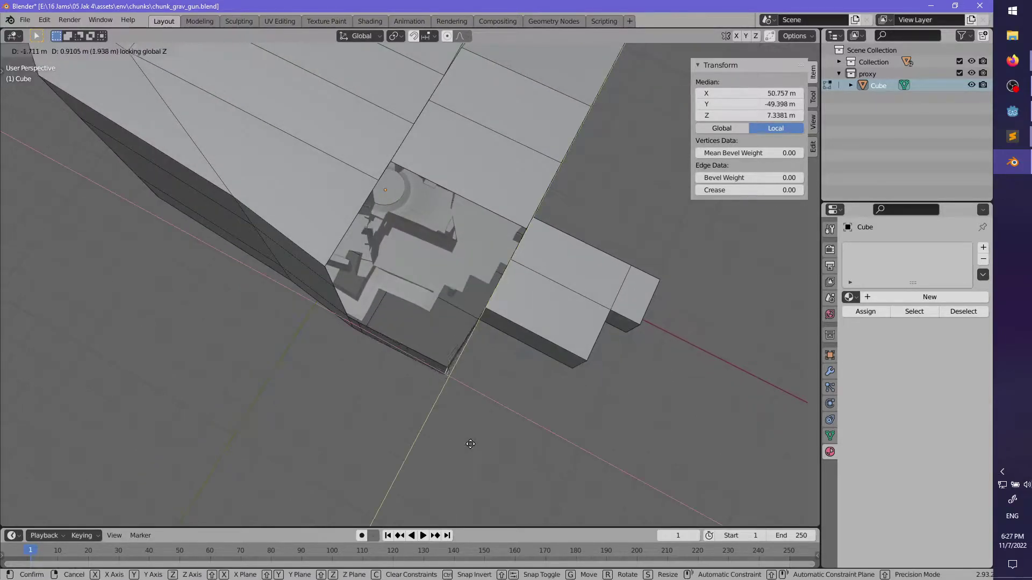
pyautogui.click(458, 402)
pyautogui.moveTo(456, 414); pyautogui.dragTo(471, 282, button='middle')
# - Merge the two roof-step vertices beside the opening at their center and lower the merged vertex about 6.1 m along Z
pyautogui.click(405, 339)
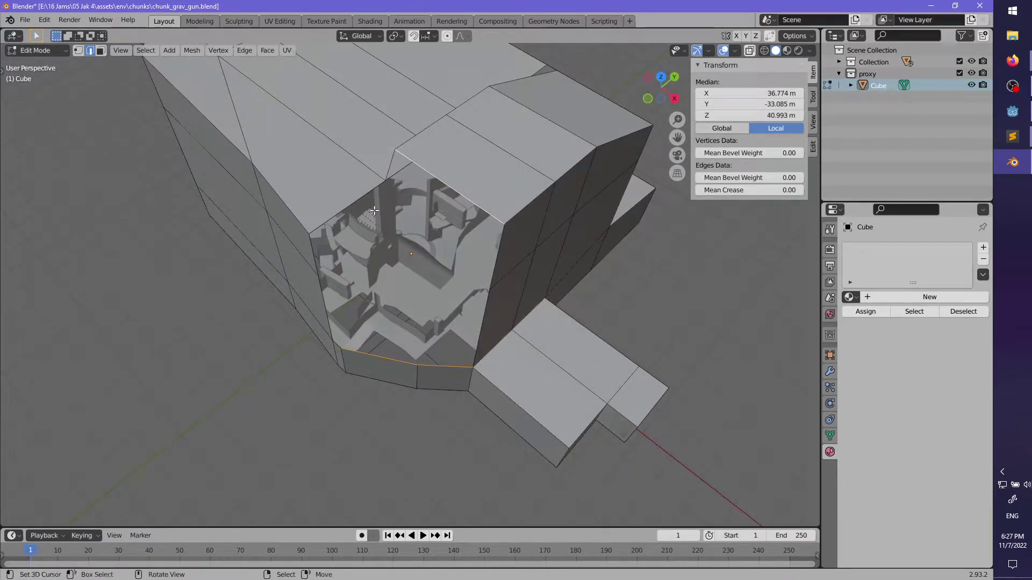
pyautogui.moveTo(375, 211); pyautogui.dragTo(465, 181, button='middle')
pyautogui.moveTo(461, 225); pyautogui.dragTo(396, 191, button='middle')
pyautogui.press('m')
pyautogui.click(455, 239)
pyautogui.rightClick(398, 211)
pyautogui.press('g')
pyautogui.press('z')
pyautogui.click(395, 232)
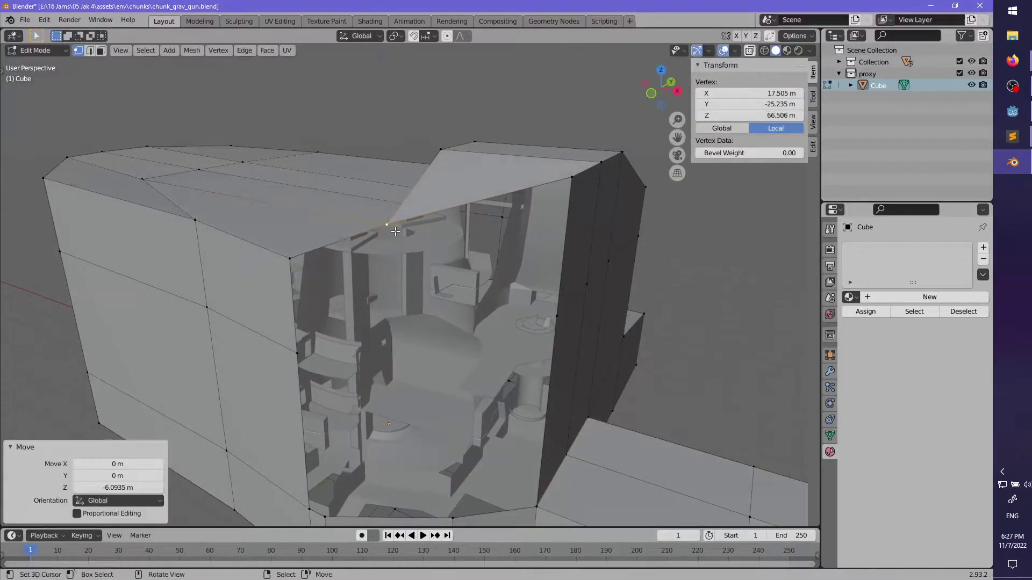
# - Lower the two middle vertices of the raised roof's inner edge along Z
pyautogui.moveTo(395, 233); pyautogui.dragTo(366, 171, button='middle')
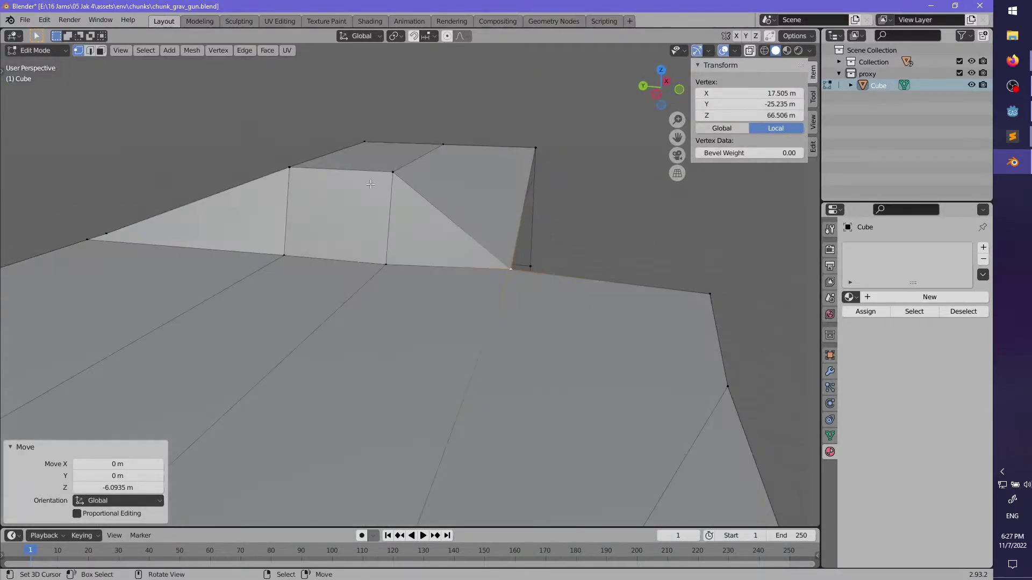
pyautogui.rightClick(382, 172)
pyautogui.keyDown('shift'); pyautogui.click(289, 167); pyautogui.keyUp('shift')
pyautogui.press('g')
pyautogui.press('z')
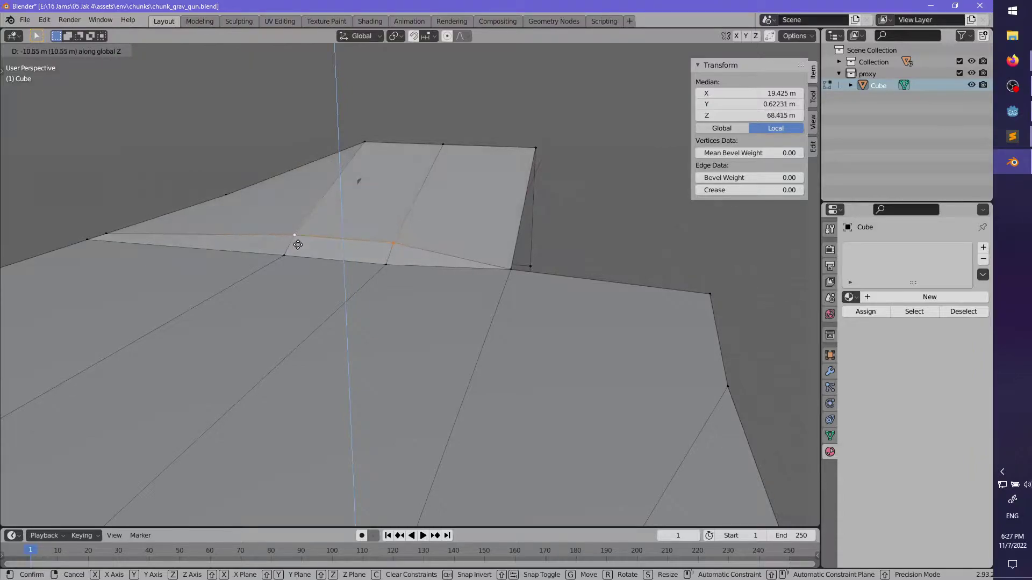
pyautogui.click(296, 231)
# - Lower the two middle vertices on the raised roof's positive X edge about 3.7 m along Z
pyautogui.moveTo(297, 230); pyautogui.dragTo(461, 157, button='middle')
pyautogui.click(496, 182)
pyautogui.click(549, 172)
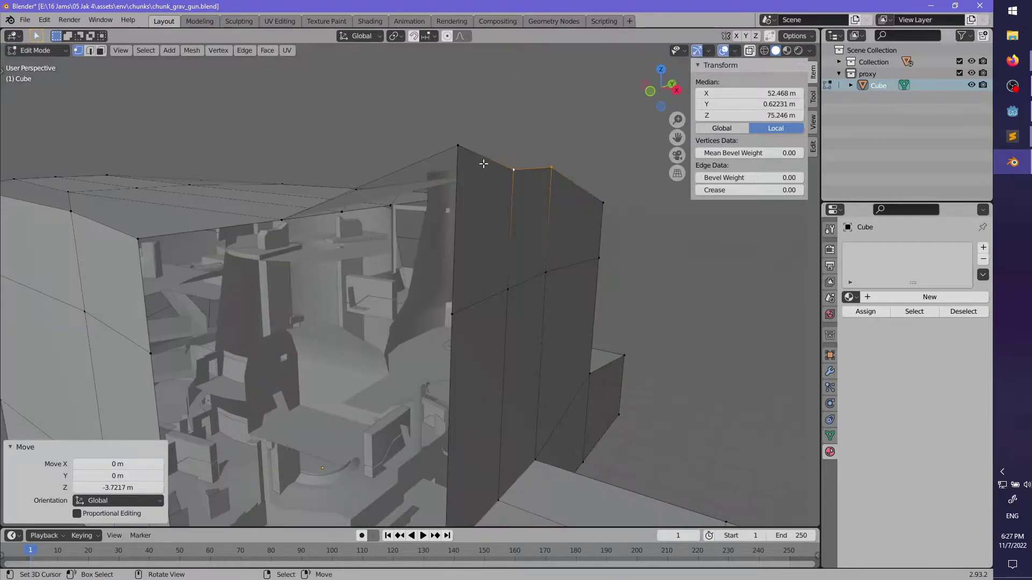
# - Lower the roof's positive X corner vertex beside the opening about 23.4 m along Z, raising it slightly to fine-tune its height
pyautogui.press('g')
pyautogui.press('z')
pyautogui.click(472, 293)
pyautogui.press('g')
pyautogui.press('z')
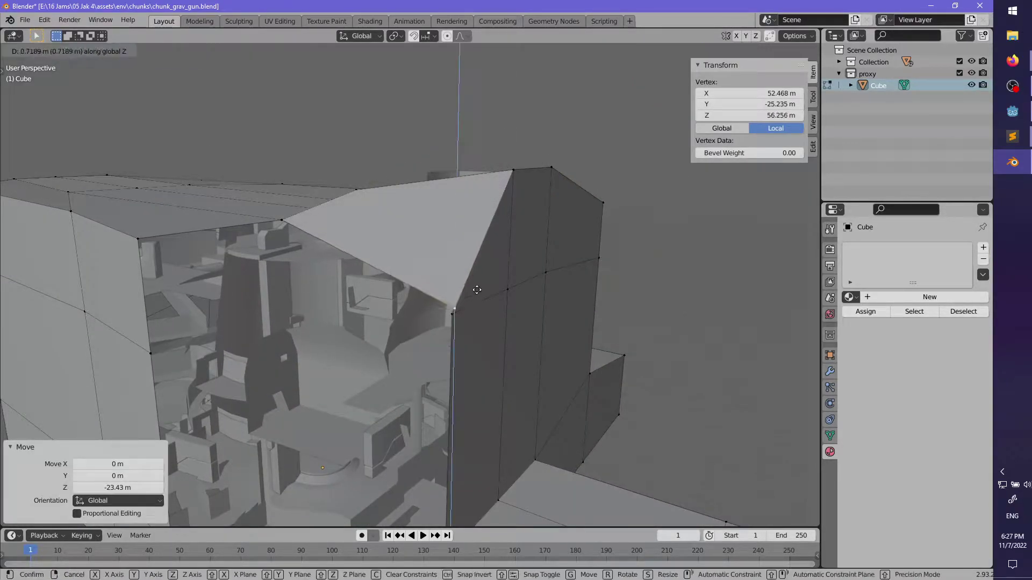
pyautogui.click(476, 245)
# - Merge the lowered roof corner vertex with the adjacent loop-cut vertex on the positive X wall
pyautogui.moveTo(477, 245); pyautogui.dragTo(416, 219, button='middle')
pyautogui.keyDown('shift'); pyautogui.rightClick(504, 281); pyautogui.keyUp('shift')
pyautogui.press('m')
pyautogui.click(499, 281)
# - Raise the two middle vertices of the raised roof's inner edge to about Z 74.8 m
pyautogui.rightClick(353, 224)
pyautogui.keyDown('shift'); pyautogui.rightClick(324, 214); pyautogui.keyUp('shift')
pyautogui.moveTo(323, 214); pyautogui.dragTo(331, 204, button='middle')
pyautogui.press('g')
pyautogui.press('z')
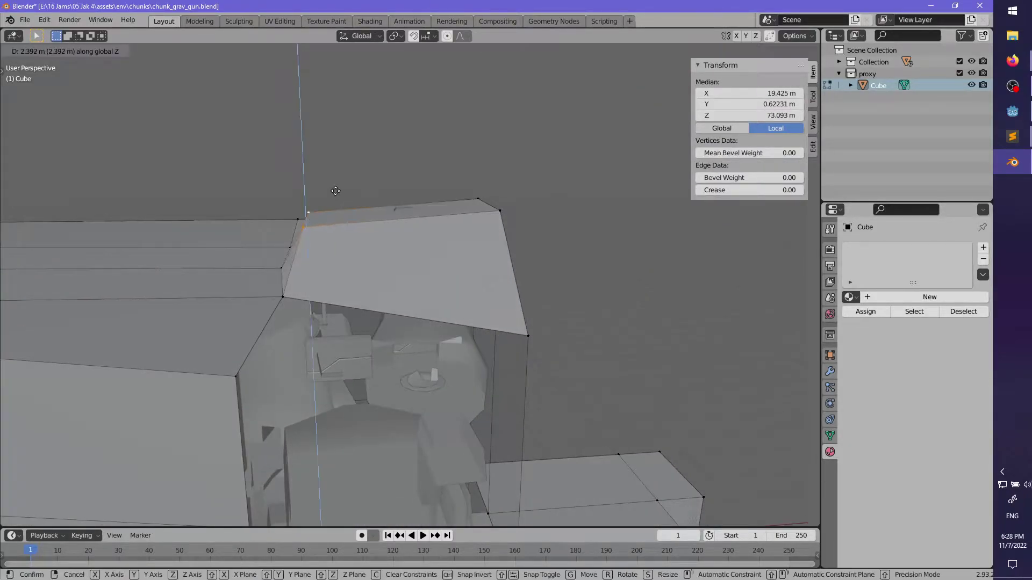
pyautogui.click(337, 185)
pyautogui.moveTo(462, 355); pyautogui.dragTo(455, 269, button='middle')
pyautogui.press('g')
pyautogui.press('z')
pyautogui.click(462, 268)
# - Rename the proxy collection's Cube object as ref_chunk_grav_gun
pyautogui.scroll(-2, 473, 274)
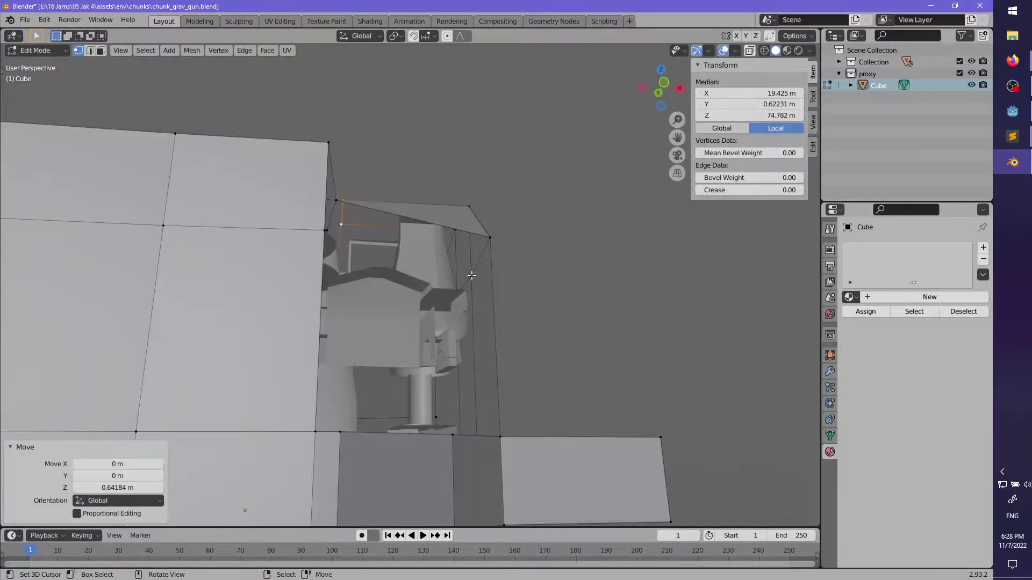
pyautogui.scroll(-2, 484, 315)
pyautogui.doubleClick(878, 85)
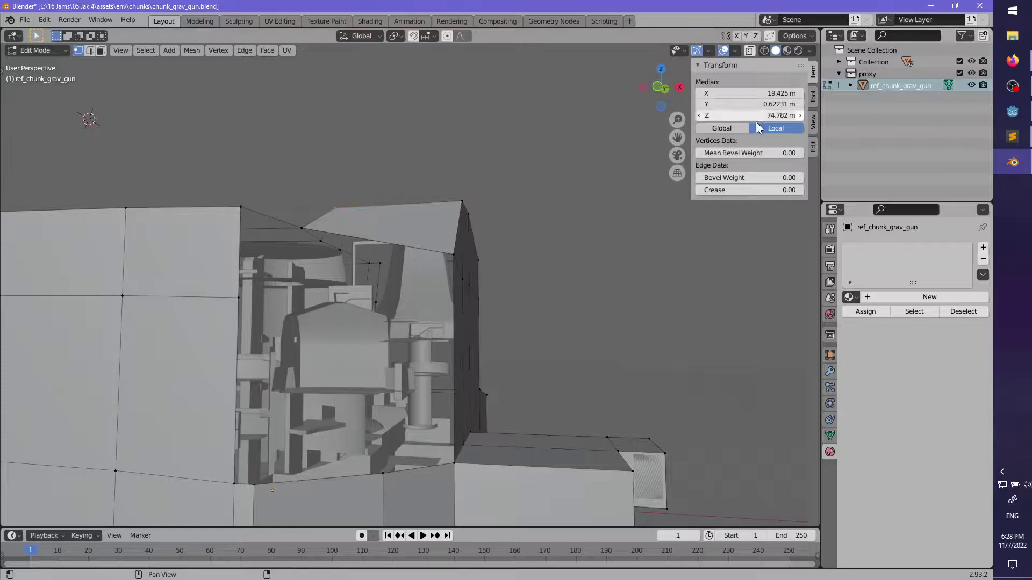
# - Try to close the corner opening by selecting its boundary vertices and applying Grid Fill
pyautogui.moveTo(473, 291)
pyautogui.mouseDown(button='middle')
pyautogui.moveTo(461, 283)
pyautogui.moveTo(479, 260)
pyautogui.moveTo(479, 273)
pyautogui.mouseUp(button='middle')
pyautogui.click(479, 273)
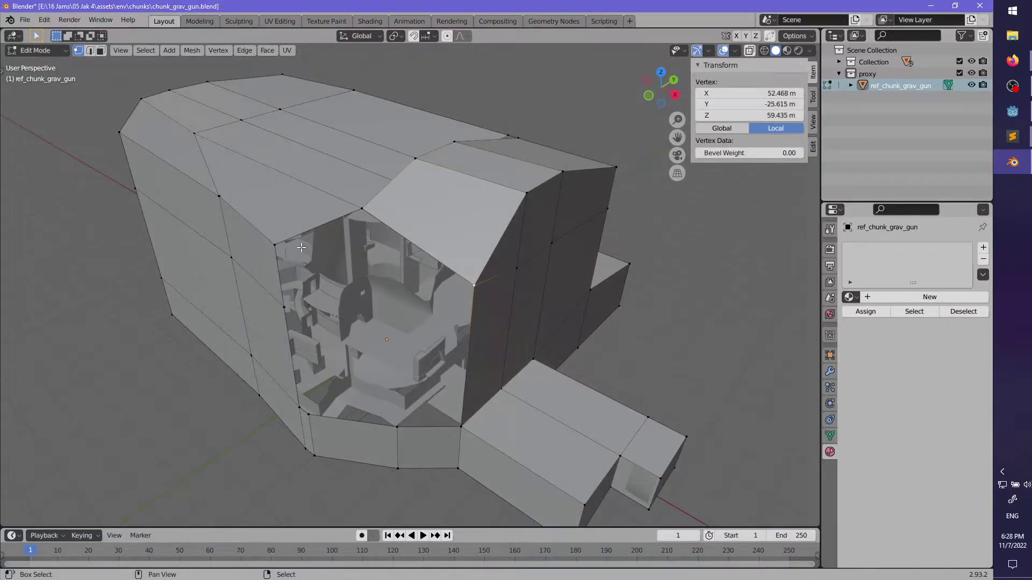
pyautogui.keyDown('ctrl'); pyautogui.click(270, 238); pyautogui.keyUp('ctrl')
pyautogui.keyDown('ctrl'); pyautogui.click(308, 413); pyautogui.keyUp('ctrl')
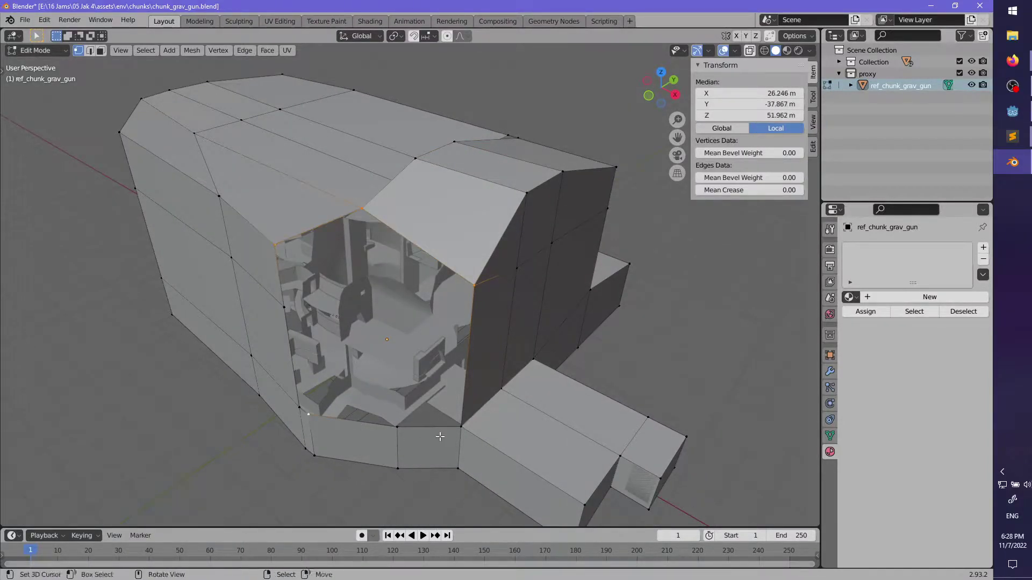
pyautogui.hotkey('ctrl', 'f')
pyautogui.click(458, 436)
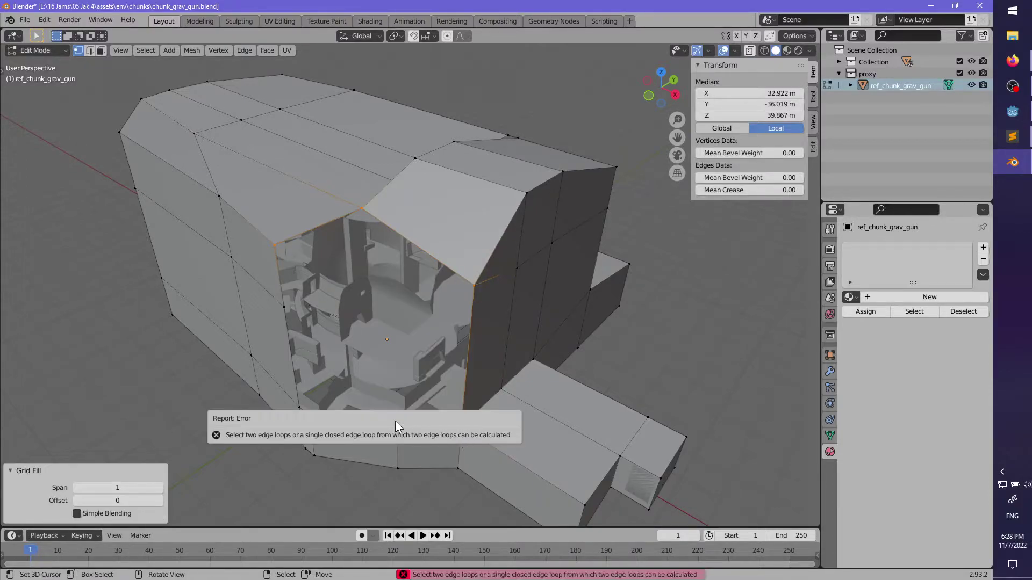
# - Merge the two close vertices at the opening's lower negative Y corner at their center
pyautogui.moveTo(336, 484); pyautogui.dragTo(378, 453, button='middle')
pyautogui.rightClick(350, 453)
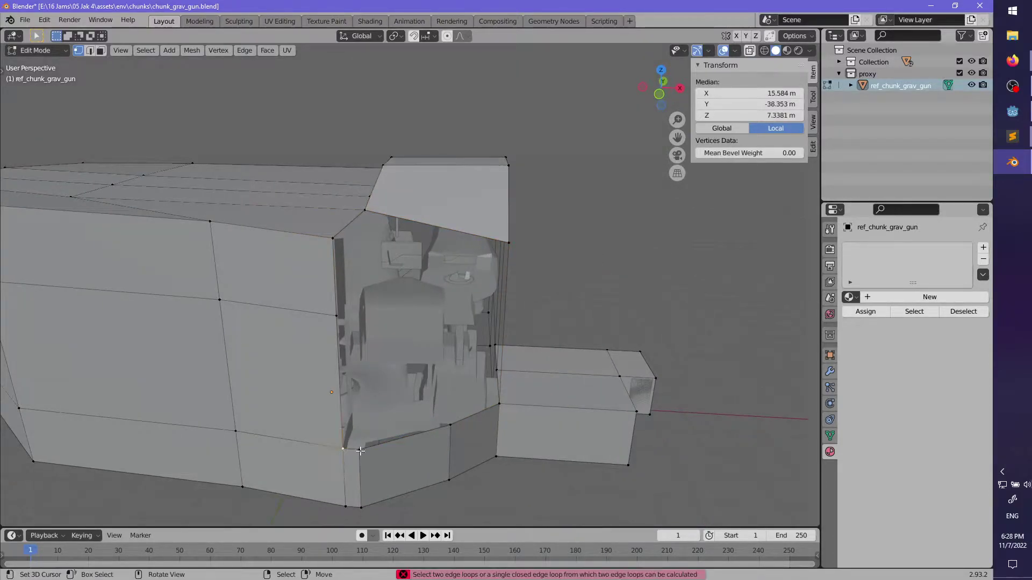
pyautogui.keyDown('shift'); pyautogui.click(346, 452); pyautogui.keyUp('shift')
pyautogui.press('m')
pyautogui.click(343, 452)
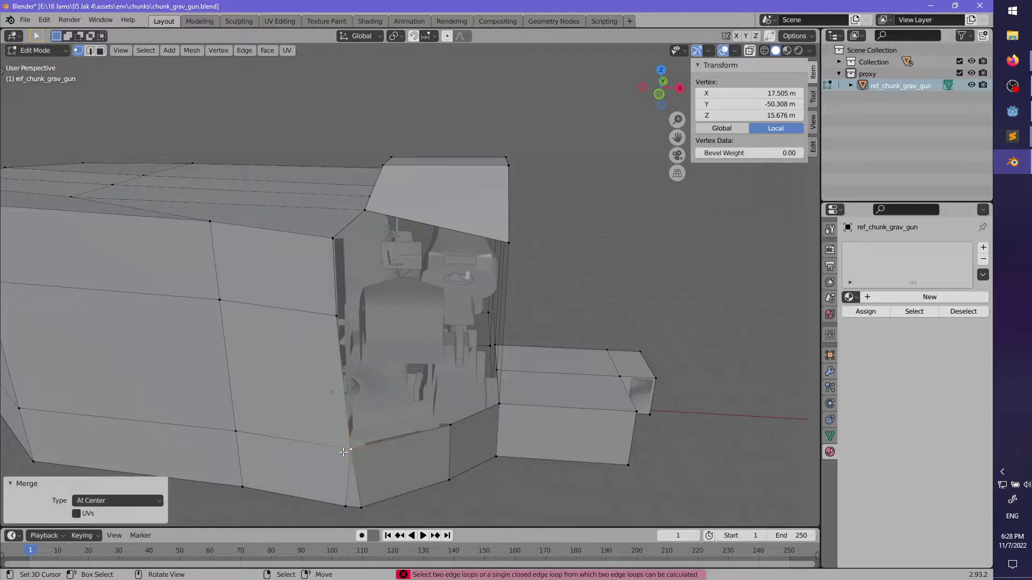
# - Fill the corner opening's selected boundary with a single face, then undo the fill
pyautogui.moveTo(343, 452); pyautogui.dragTo(517, 399, button='middle')
pyautogui.click(525, 375)
pyautogui.keyDown('ctrl'); pyautogui.click(381, 384); pyautogui.keyUp('ctrl')
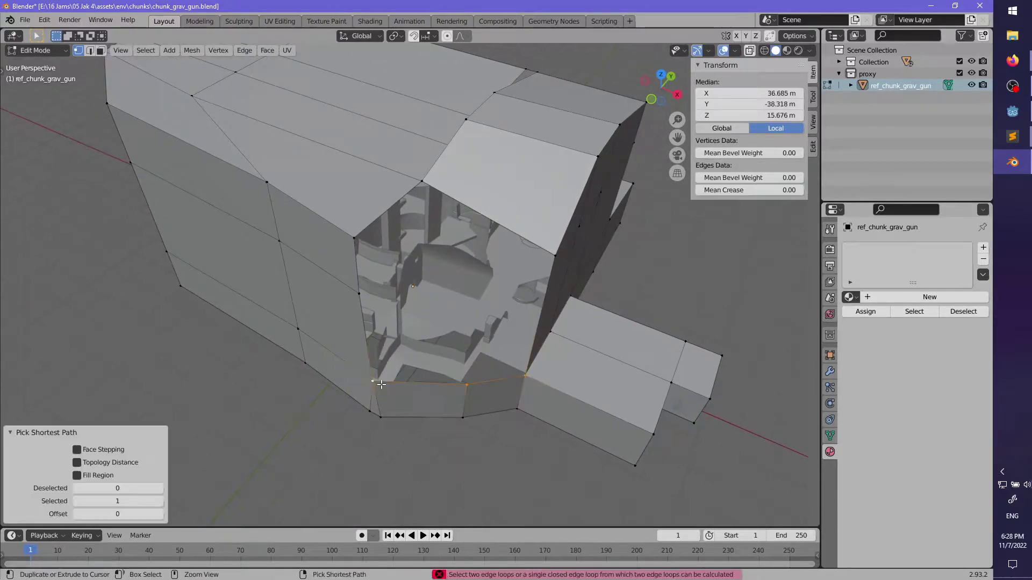
pyautogui.keyDown('shift'); pyautogui.rightClick(353, 237); pyautogui.keyUp('shift')
pyautogui.keyDown('ctrl'); pyautogui.rightClick(557, 257); pyautogui.keyUp('ctrl')
pyautogui.press('f')
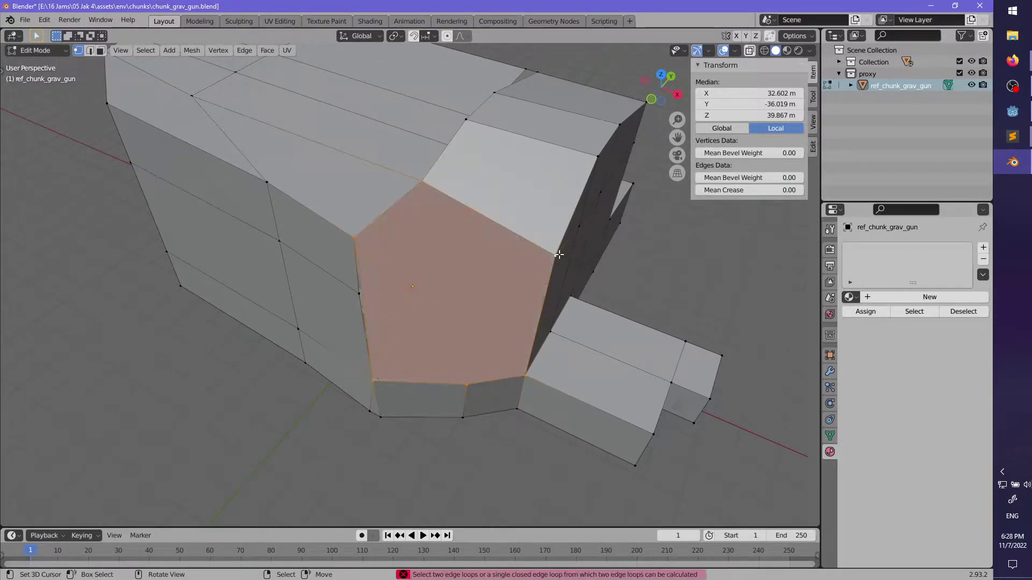
pyautogui.scroll(-3, 538, 275)
pyautogui.hotkey('ctrl', 'z')
# - Try Grid Fill again on the opening's cleaned-up boundary
pyautogui.hotkey('ctrl', 'f')
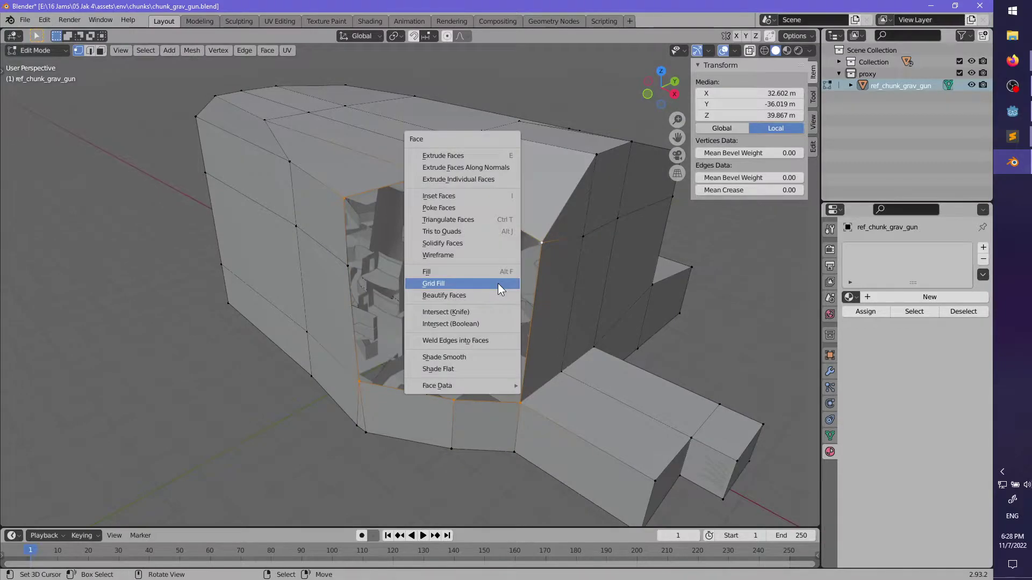
pyautogui.click(498, 282)
pyautogui.hotkey('ctrl', 'r')
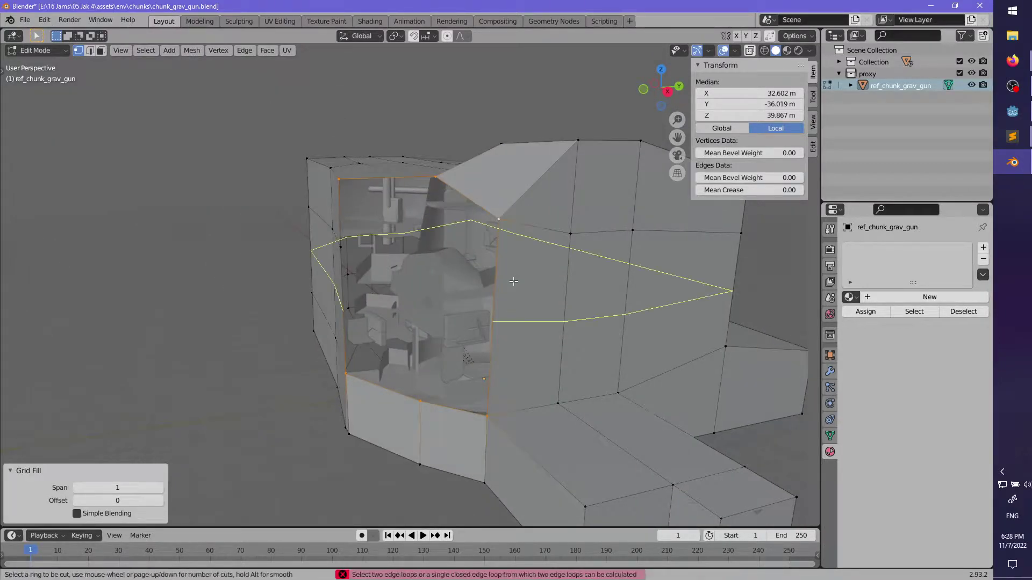
pyautogui.press('Escape')
pyautogui.moveTo(501, 285); pyautogui.dragTo(457, 328, button='middle')
pyautogui.press('k')
pyautogui.press('Escape')
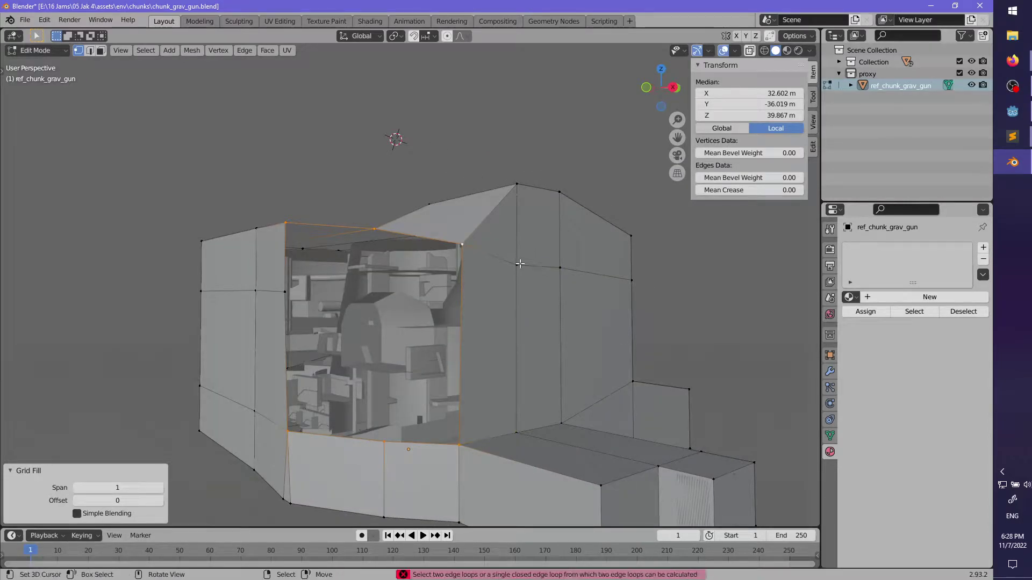
# - Merge the two upper vertices at the opening's negative Y corner at the last one and lower the merged vertex along Z
pyautogui.moveTo(519, 269); pyautogui.dragTo(424, 359, button='middle')
pyautogui.click(291, 302)
pyautogui.press('m')
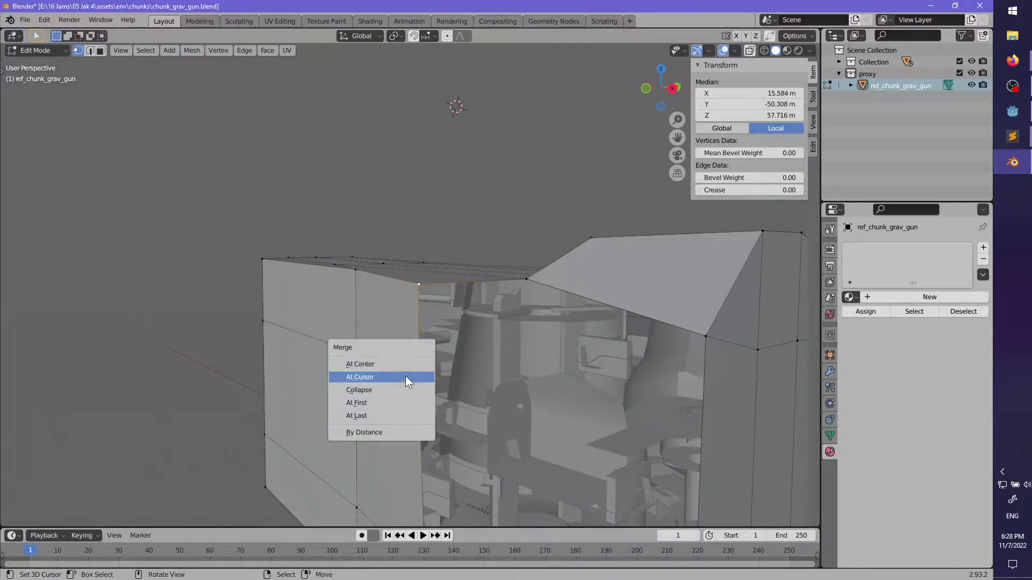
pyautogui.click(386, 414)
pyautogui.press('g')
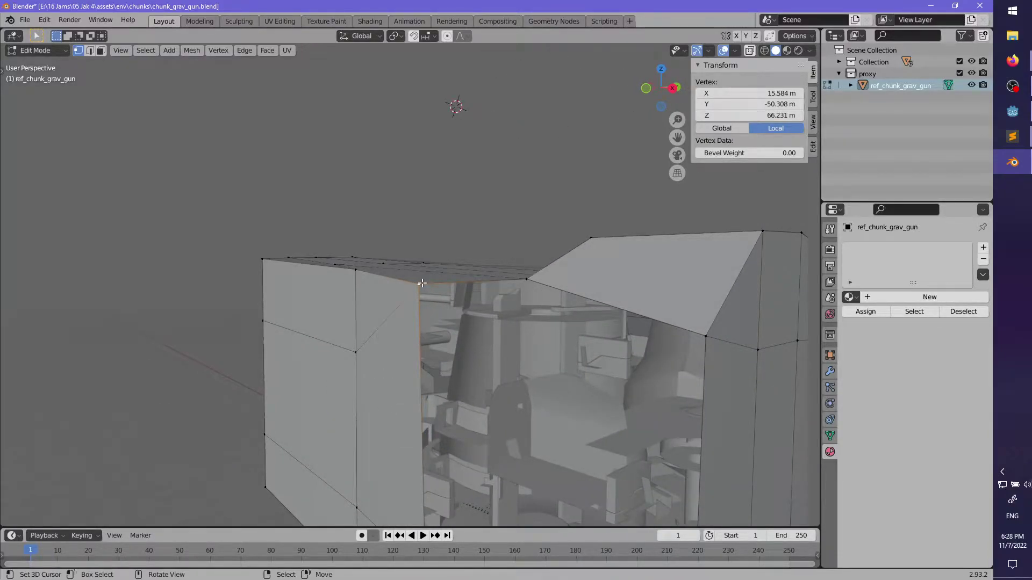
pyautogui.press('z')
pyautogui.click(363, 320)
# - Collapse the two upper vertical edges on the negative Y side, each into a single vertex
pyautogui.click(355, 274)
pyautogui.moveTo(356, 274); pyautogui.dragTo(108, 90, button='middle')
pyautogui.click(90, 50)
pyautogui.click(390, 285)
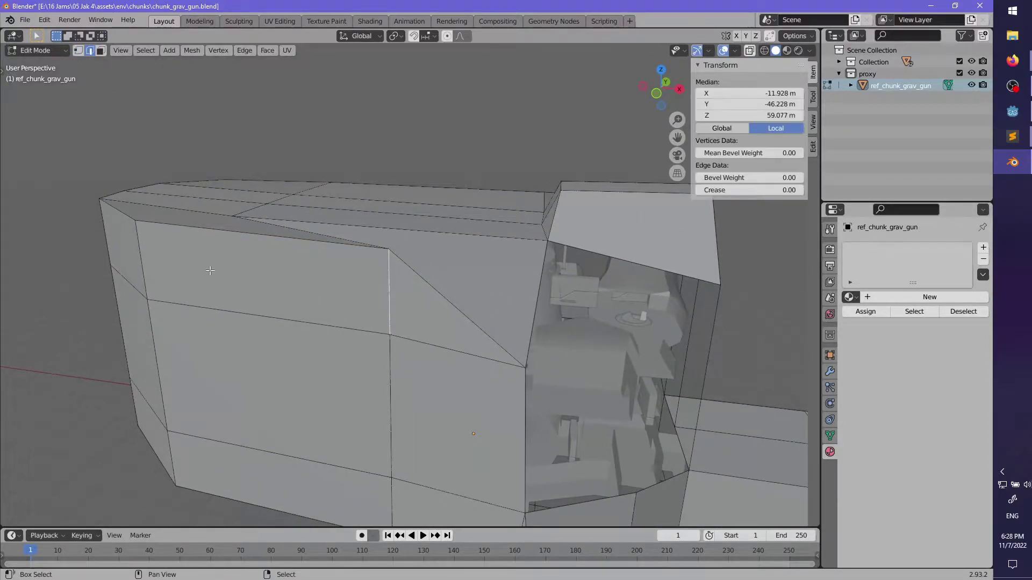
pyautogui.press('m')
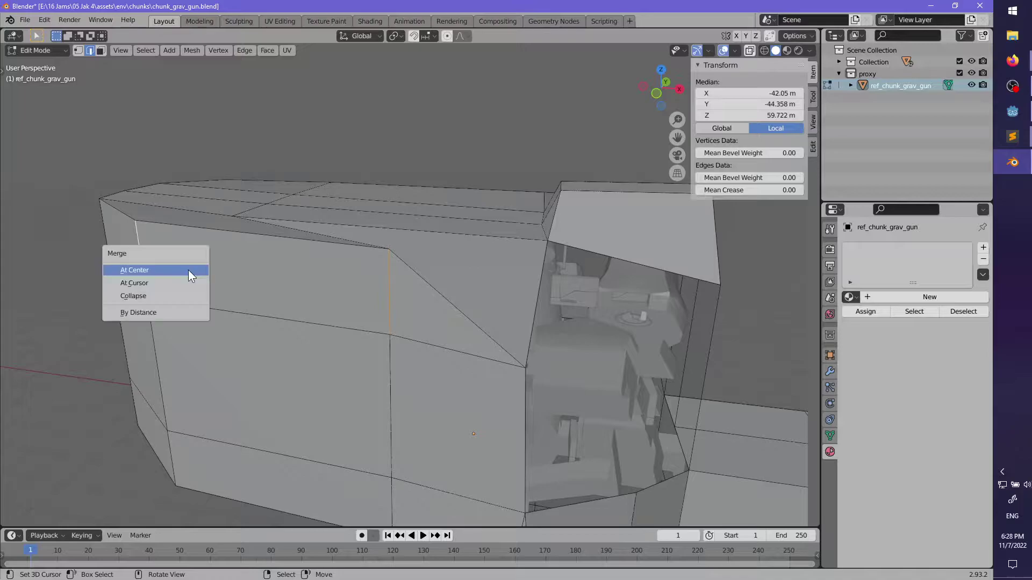
pyautogui.click(169, 299)
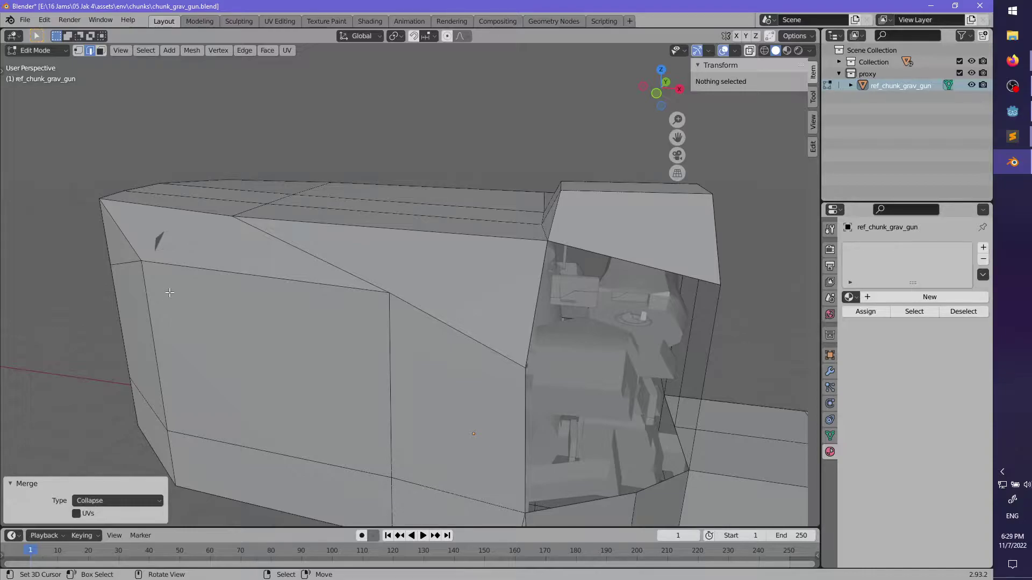
# - Move the negative Y side's vertical edges at X -11.9 m about -22.3 m along X and 1.5 m along Y
pyautogui.scroll(-3, 170, 292)
pyautogui.moveTo(170, 292); pyautogui.dragTo(419, 253, button='middle')
pyautogui.click(492, 290)
pyautogui.press('g')
pyautogui.hotkey('shift', 'z')
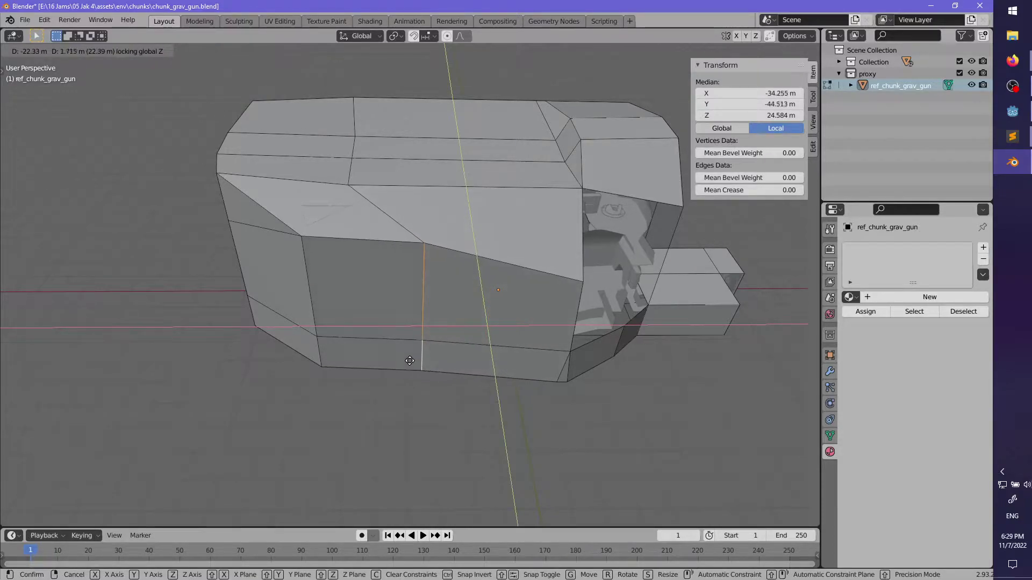
pyautogui.click(420, 358)
pyautogui.press('KP_7')
pyautogui.hotkey('alt', 'z')
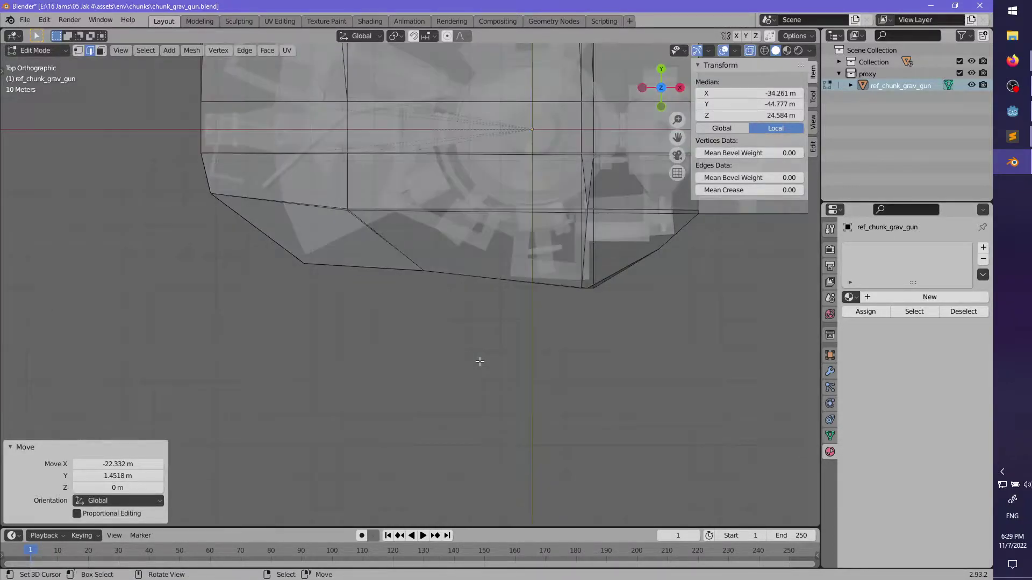
# - Shift the selected vertical edges on the negative Y side closer to the building in the XY plane
pyautogui.scroll(3, 543, 403)
pyautogui.press('g')
pyautogui.hotkey('shift', 'z')
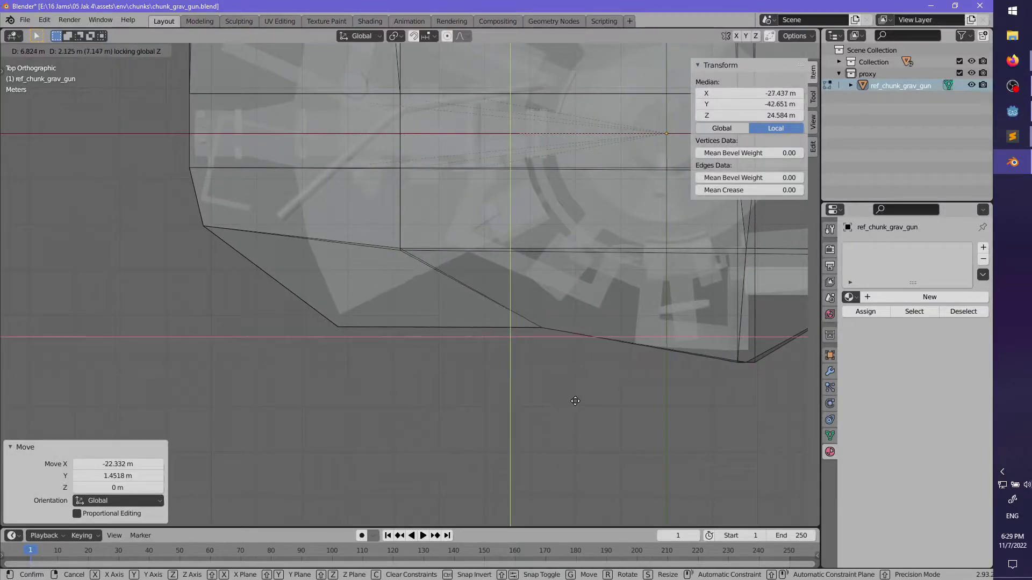
pyautogui.click(673, 414)
# - Collapse the edge ring between the two closely spaced edge loops near X 17 m, merging the loops into one
pyautogui.moveTo(672, 415); pyautogui.dragTo(334, 332, button='middle')
pyautogui.keyDown('alt'); pyautogui.click(572, 367); pyautogui.keyUp('alt')
pyautogui.keyDown('ctrl'); pyautogui.keyDown('alt'); pyautogui.click(506, 420); pyautogui.keyUp('alt'); pyautogui.keyUp('ctrl')
pyautogui.keyDown('alt'); pyautogui.click(532, 334); pyautogui.keyUp('alt')
pyautogui.scroll(-3, 532, 333)
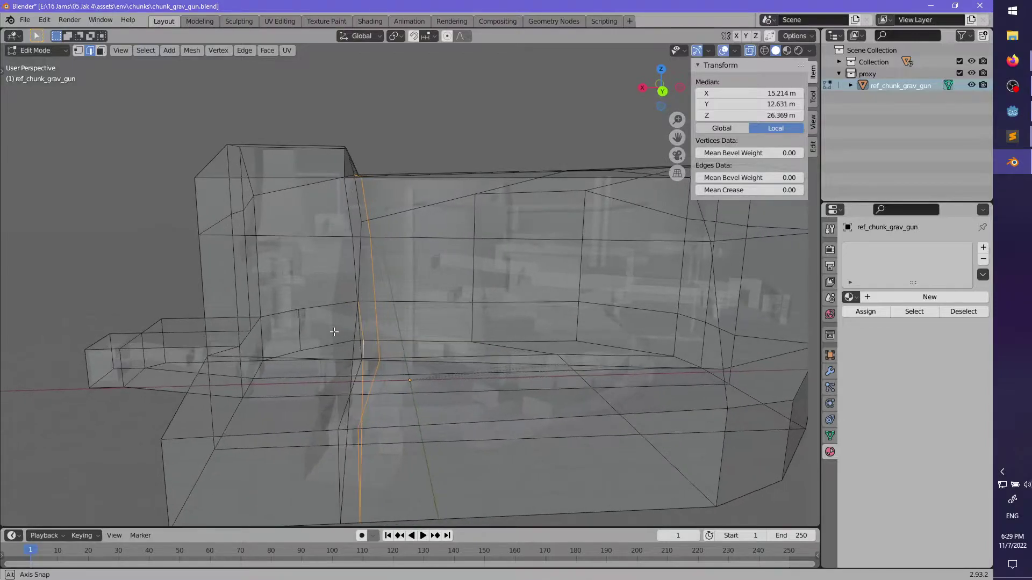
pyautogui.press('x')
pyautogui.click(334, 331)
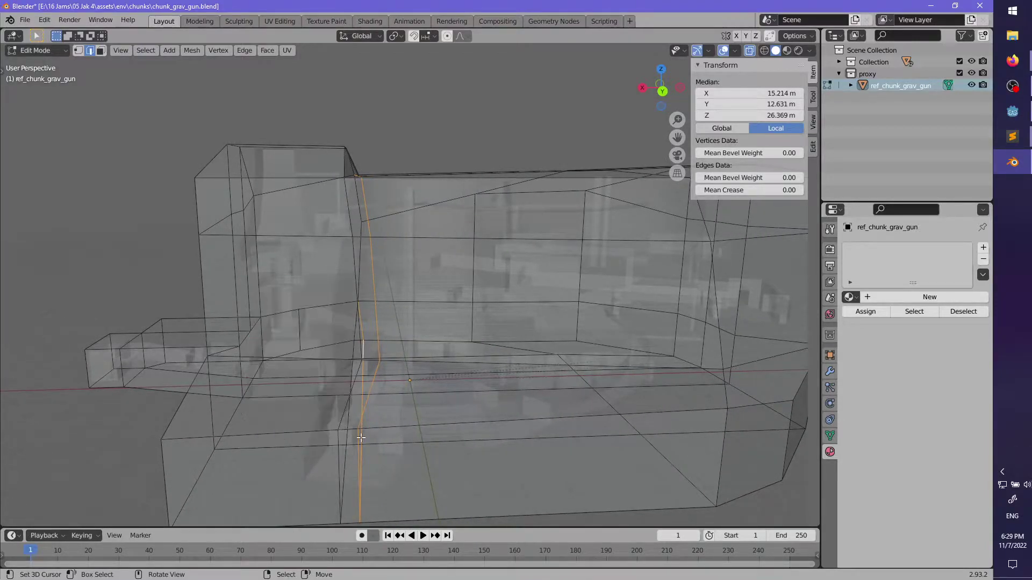
pyautogui.keyDown('ctrl'); pyautogui.keyDown('alt'); pyautogui.rightClick(353, 429); pyautogui.keyUp('alt'); pyautogui.keyUp('ctrl')
pyautogui.rightClick(353, 429)
pyautogui.click(353, 429)
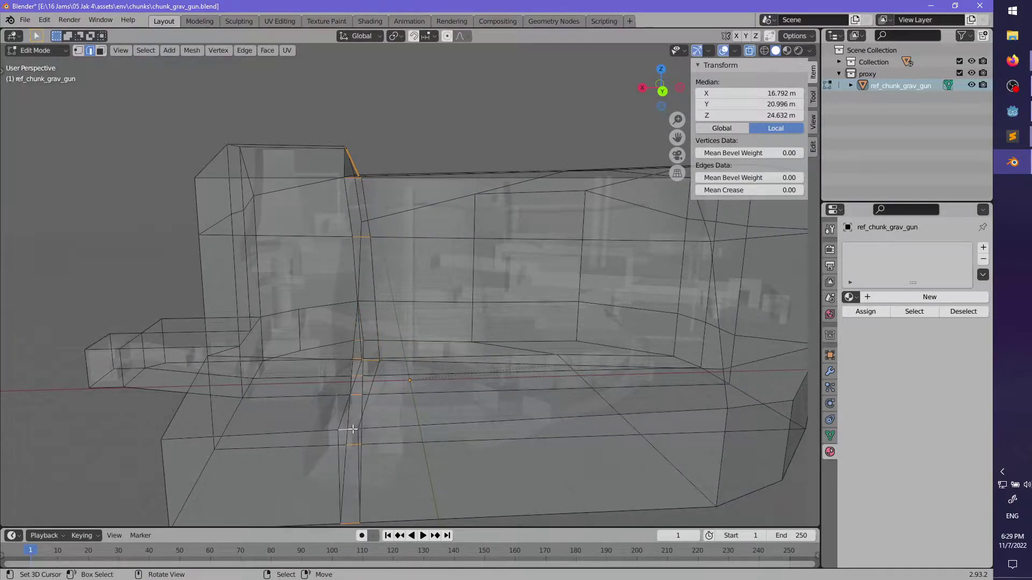
pyautogui.press('m')
pyautogui.click(353, 429)
# - Raise the short roof edge on the merged loop about 3.8 m along Z and turn off X-ray
pyautogui.moveTo(396, 385); pyautogui.dragTo(418, 398, button='middle')
pyautogui.rightClick(391, 239)
pyautogui.rightClick(387, 239)
pyautogui.moveTo(397, 253)
pyautogui.mouseDown(button='middle')
pyautogui.moveTo(421, 242)
pyautogui.moveTo(414, 262)
pyautogui.moveTo(390, 270)
pyautogui.moveTo(398, 245)
pyautogui.mouseUp(button='middle')
pyautogui.press('g')
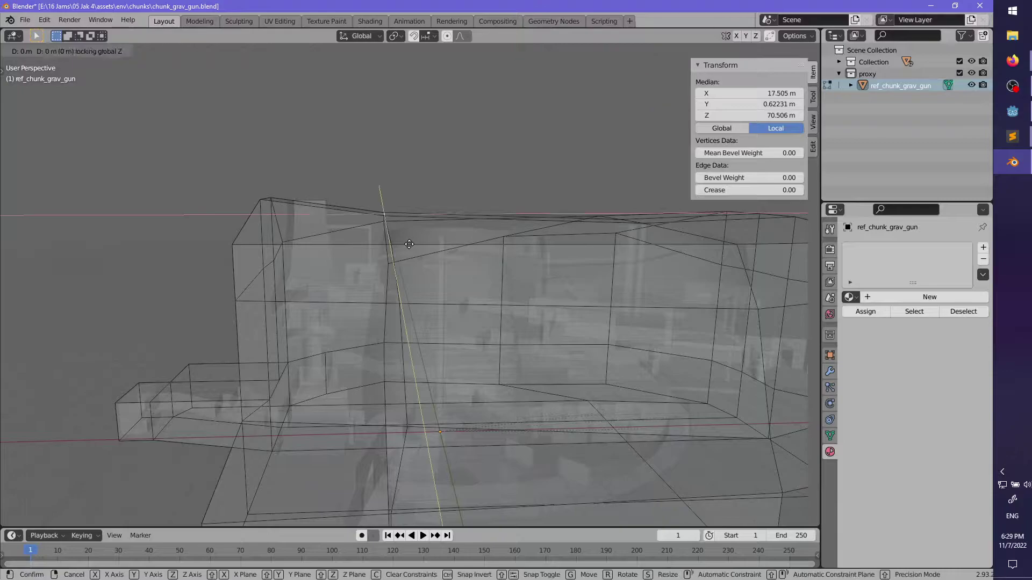
pyautogui.hotkey('shift', 'z')
pyautogui.rightClick(386, 231)
pyautogui.press('g')
pyautogui.press('z')
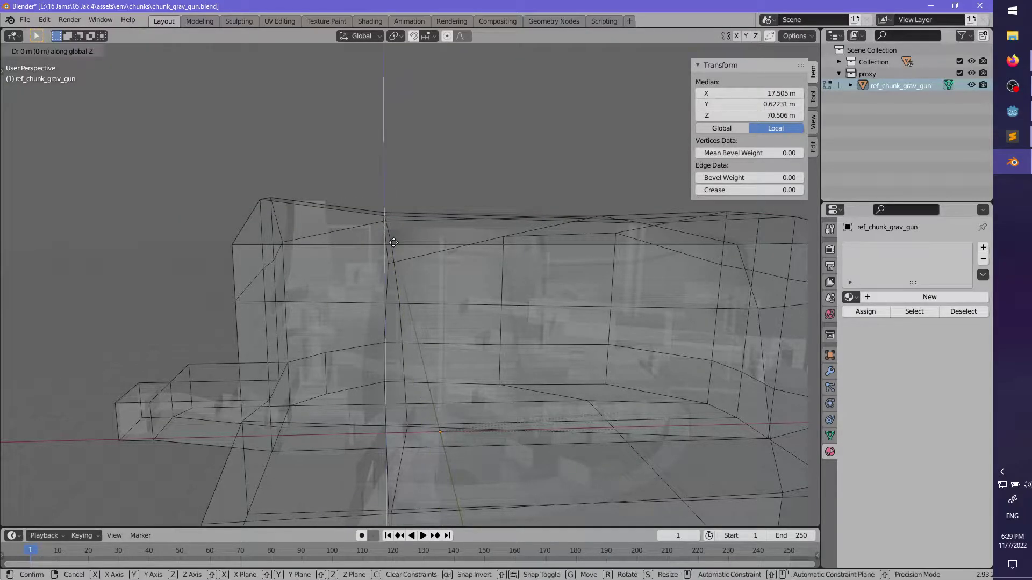
pyautogui.click(394, 231)
pyautogui.moveTo(377, 247); pyautogui.dragTo(553, 284, button='middle')
pyautogui.hotkey('alt', 'z')
pyautogui.hotkey('alt', 'z')
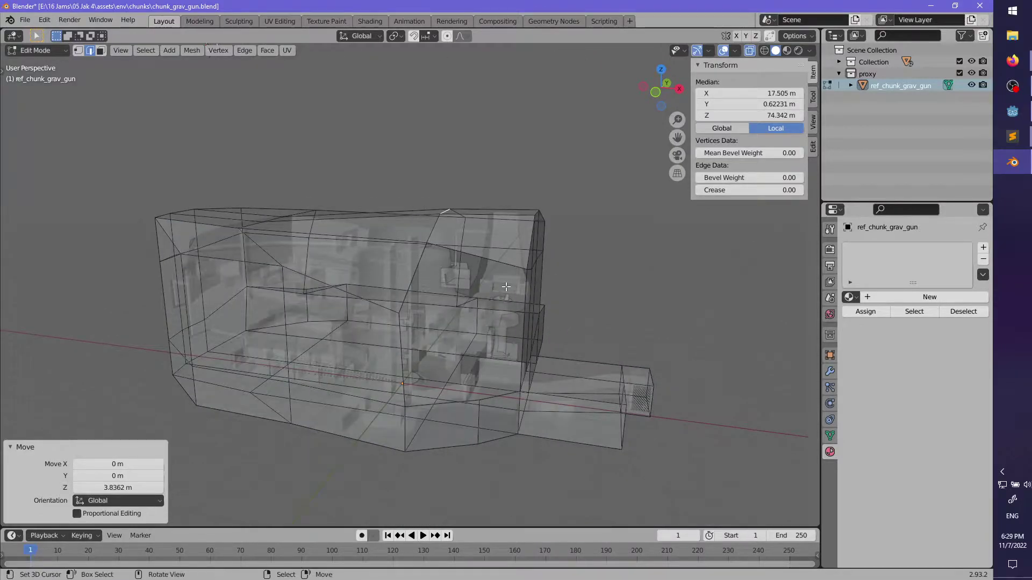
pyautogui.hotkey('alt', 'z')
# - Knife-cut a new edge across the sloped roof face, from its outer corner vertex to the inner roof vertex
pyautogui.moveTo(430, 311); pyautogui.dragTo(479, 335, button='middle')
pyautogui.scroll(2, 479, 338)
pyautogui.moveTo(409, 328)
pyautogui.mouseDown(button='middle')
pyautogui.moveTo(451, 347)
pyautogui.moveTo(400, 345)
pyautogui.mouseUp(button='middle')
pyautogui.press('k')
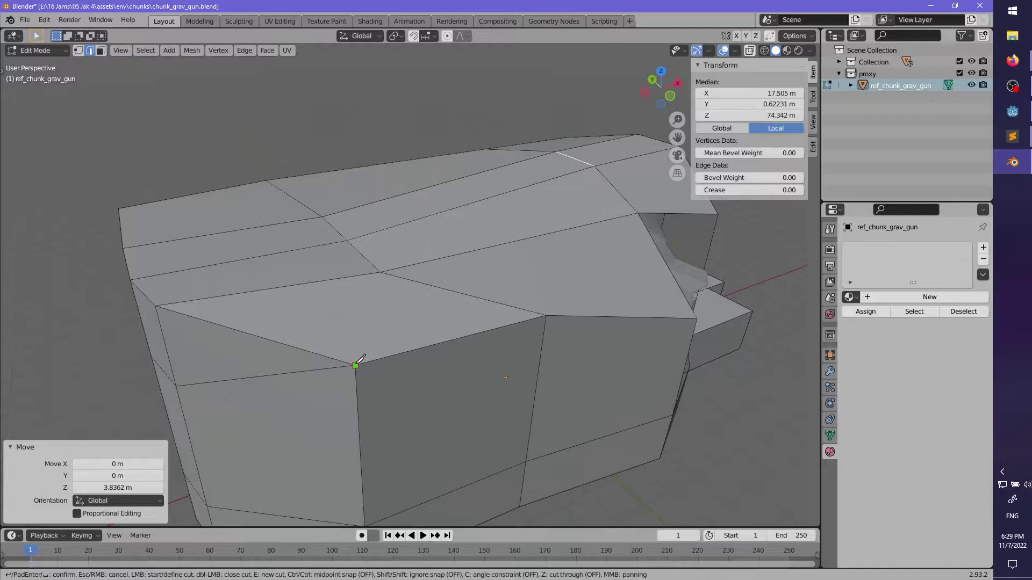
pyautogui.press('Escape')
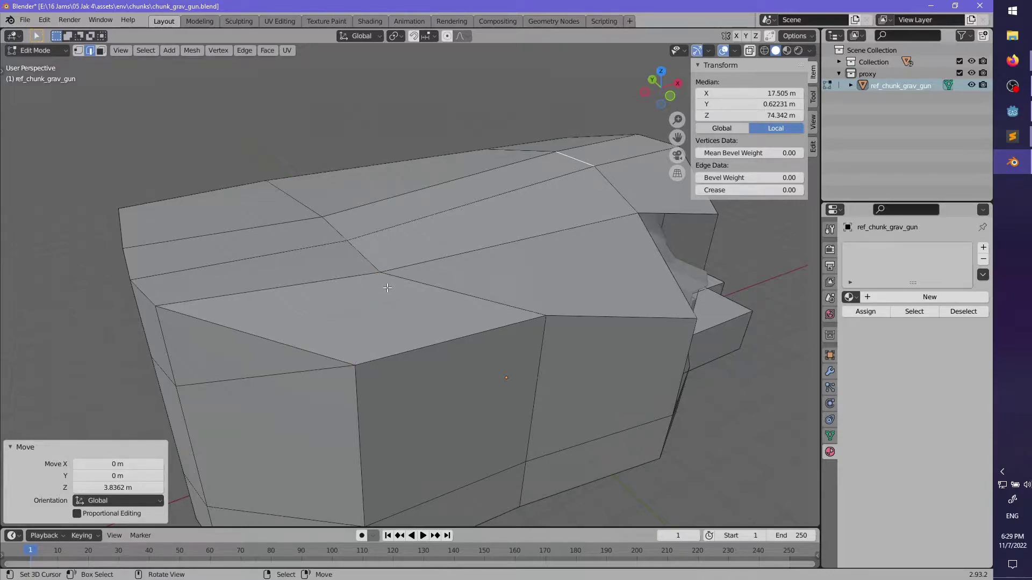
pyautogui.press('k')
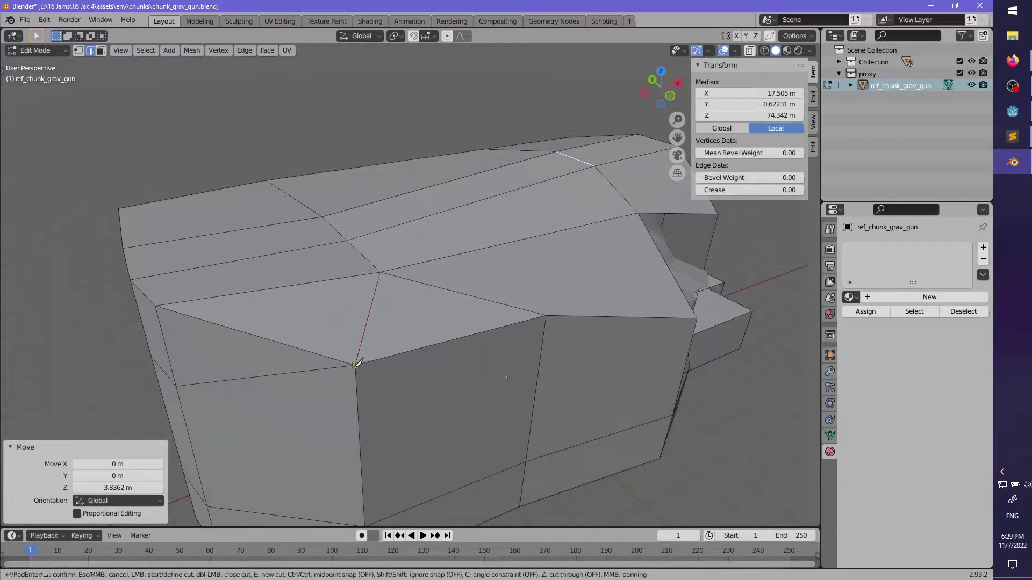
pyautogui.press('Escape')
pyautogui.press('k')
pyautogui.click(381, 273)
pyautogui.press('Return')
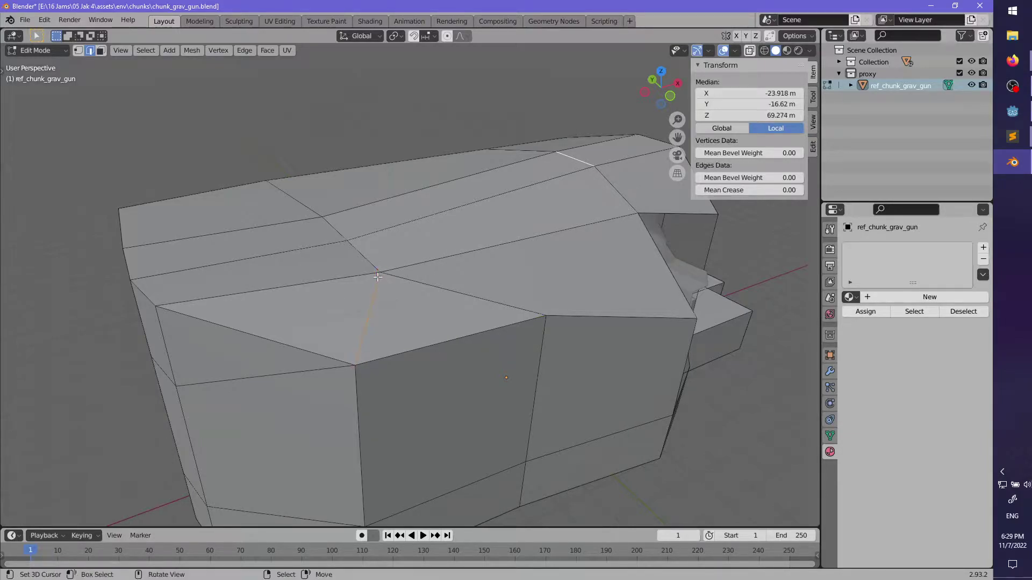
# - Raise the newly cut roof edge along Z and check the fit in X-ray view
pyautogui.moveTo(377, 276); pyautogui.dragTo(439, 281, button='middle')
pyautogui.press('g')
pyautogui.press('z')
pyautogui.click(426, 264)
pyautogui.hotkey('alt', 'z')
pyautogui.hotkey('alt', 'z')
# - Select the boundary edges of the opening above the walkway and close it with Grid Fill at span 1
pyautogui.moveTo(481, 341); pyautogui.dragTo(438, 379, button='middle')
pyautogui.keyDown('shift'); pyautogui.click(438, 379); pyautogui.keyUp('shift')
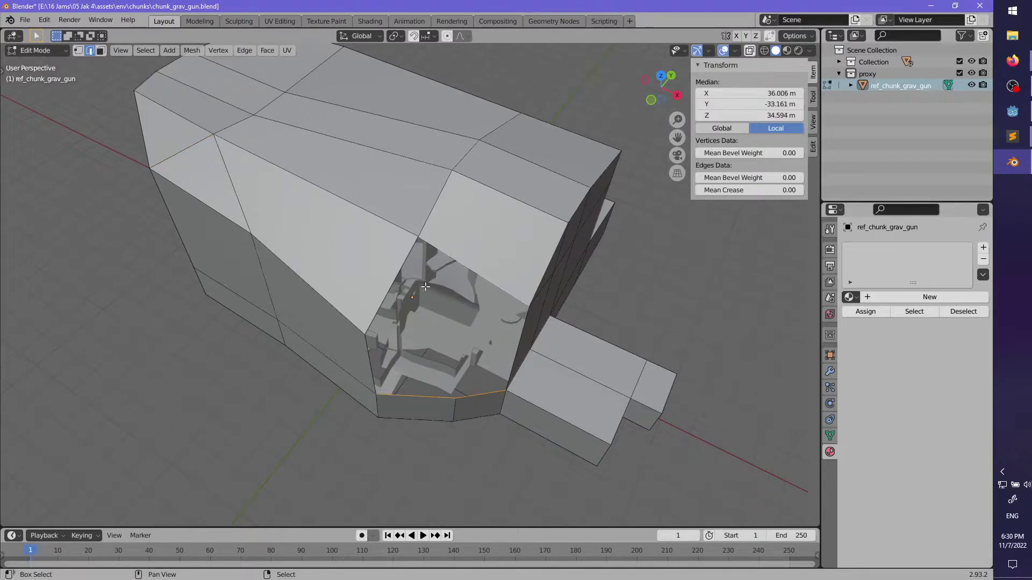
pyautogui.hotkey('ctrl', 'f')
pyautogui.click(386, 301)
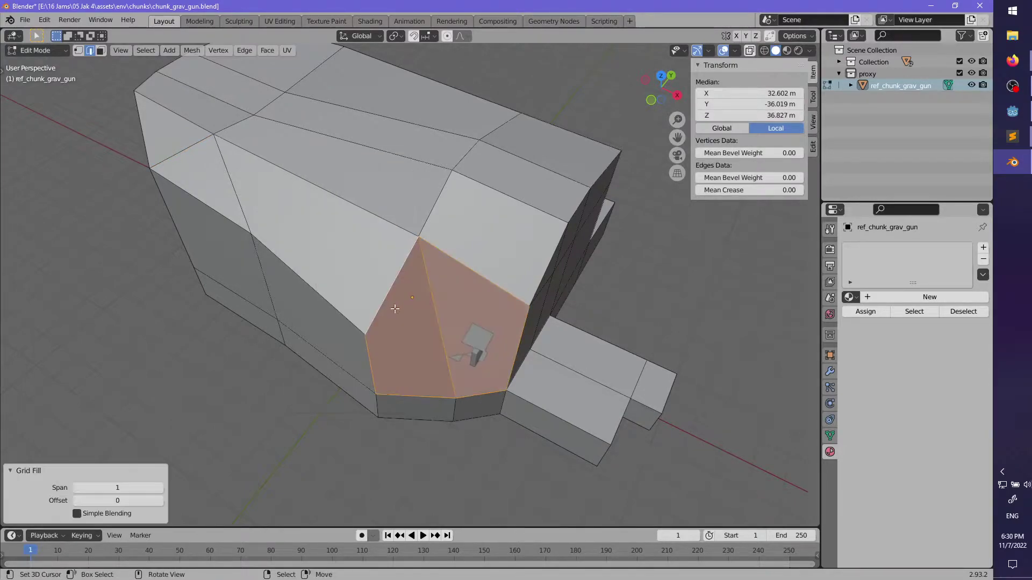
# - Move the top corner vertex of the filled opening outward in the XY plane
pyautogui.moveTo(386, 301); pyautogui.dragTo(444, 302, button='middle')
pyautogui.hotkey('alt', 'a')
pyautogui.click(432, 278)
pyautogui.press('g')
pyautogui.hotkey('shift', 'z')
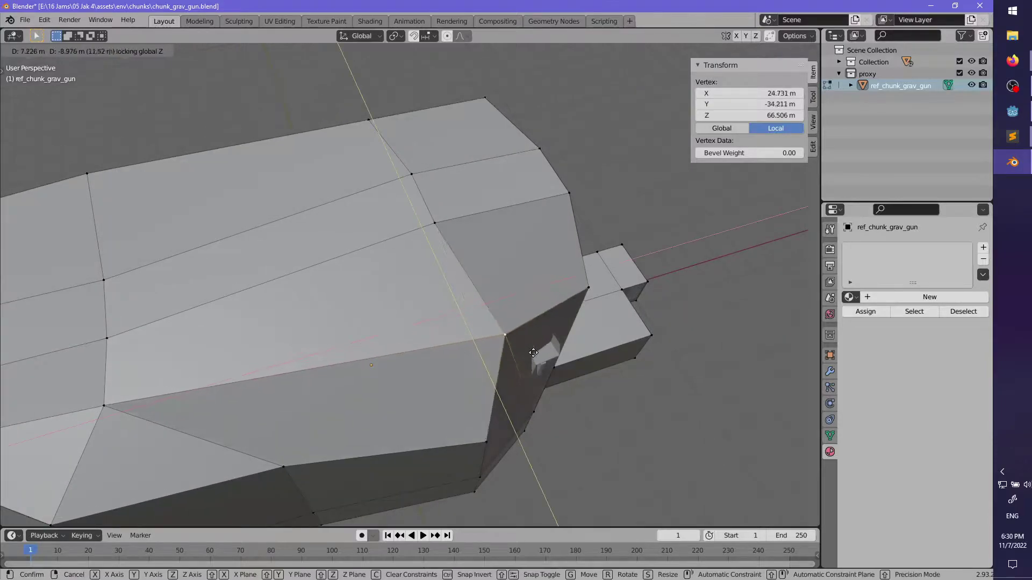
pyautogui.click(583, 364)
pyautogui.moveTo(583, 364); pyautogui.dragTo(534, 335, button='middle')
# - Shift the corner vertex again in the XY plane and adjust its height along Z
pyautogui.moveTo(469, 334); pyautogui.dragTo(504, 287, button='middle')
pyautogui.press('g')
pyautogui.hotkey('shift', 'z')
pyautogui.click(534, 350)
pyautogui.press('g')
pyautogui.press('z')
pyautogui.click(484, 310)
# - Leave Edit Mode, check the proxy mesh from several sides, and save chunk_grav_gun.blend
pyautogui.hotkey('alt', 'a')
pyautogui.scroll(-5, 421, 321)
pyautogui.press('Tab')
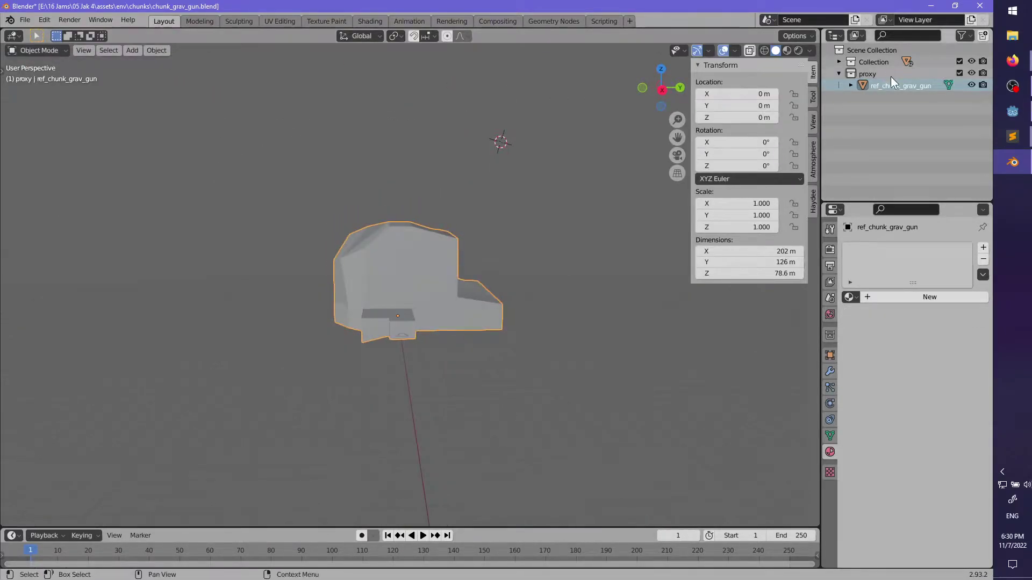
pyautogui.scroll(4, 447, 332)
pyautogui.moveTo(448, 334); pyautogui.dragTo(529, 313, button='middle')
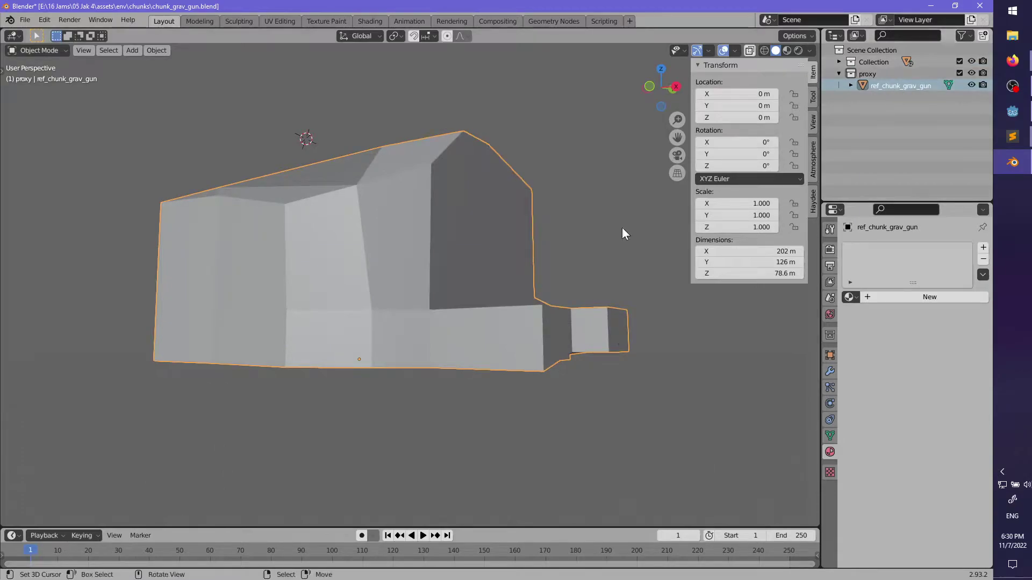
pyautogui.scroll(-3, 622, 232)
pyautogui.moveTo(661, 328); pyautogui.dragTo(481, 335, button='middle')
pyautogui.hotkey('ctrl', 's')
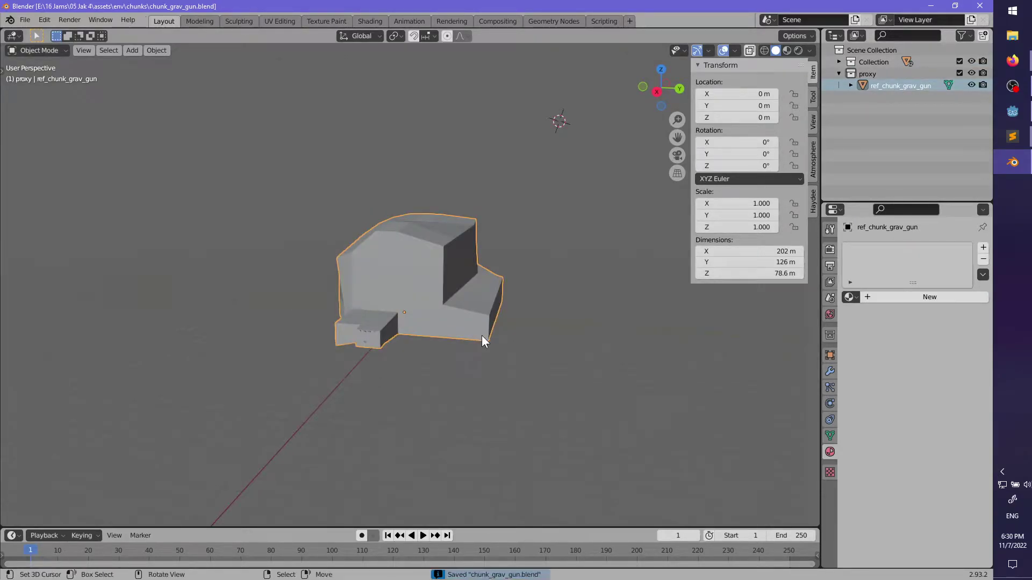
# - Exclude the proxy collection from the view layer and save the file again
pyautogui.click(959, 73)
pyautogui.scroll(6, 366, 332)
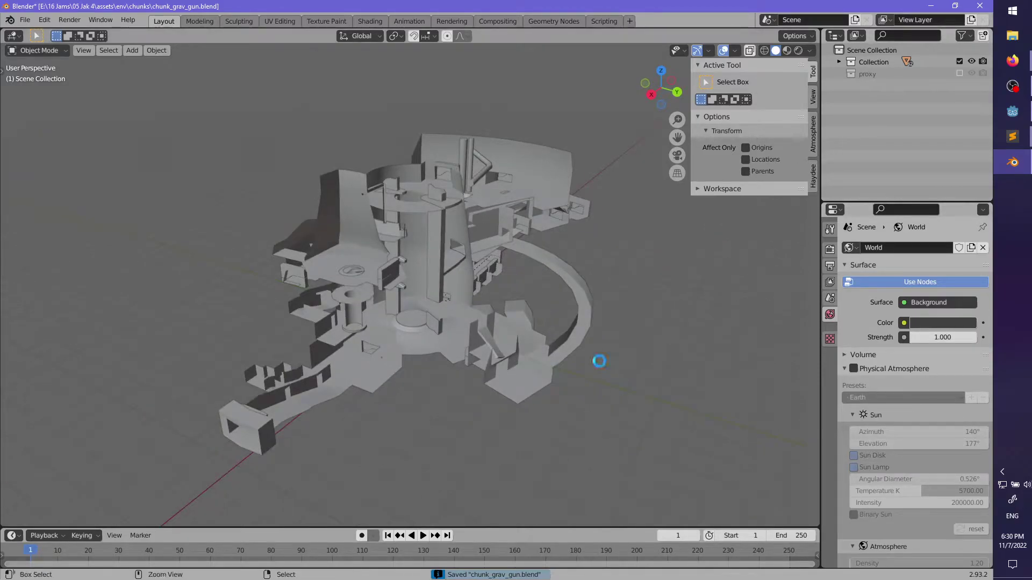
pyautogui.hotkey('ctrl', 's')
# - Open world.blend from the recent files
pyautogui.click(27, 19)
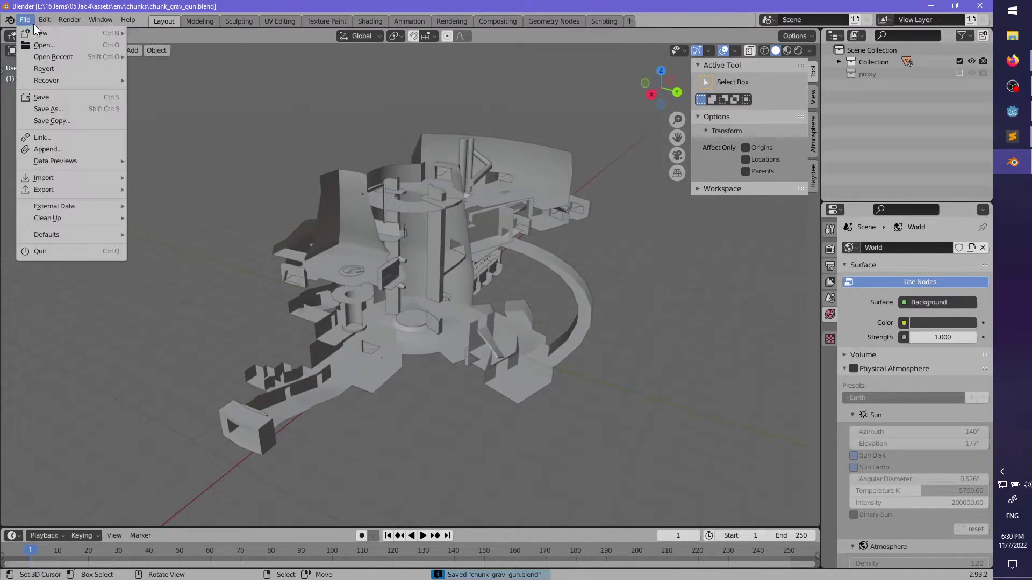
pyautogui.moveTo(77, 58)
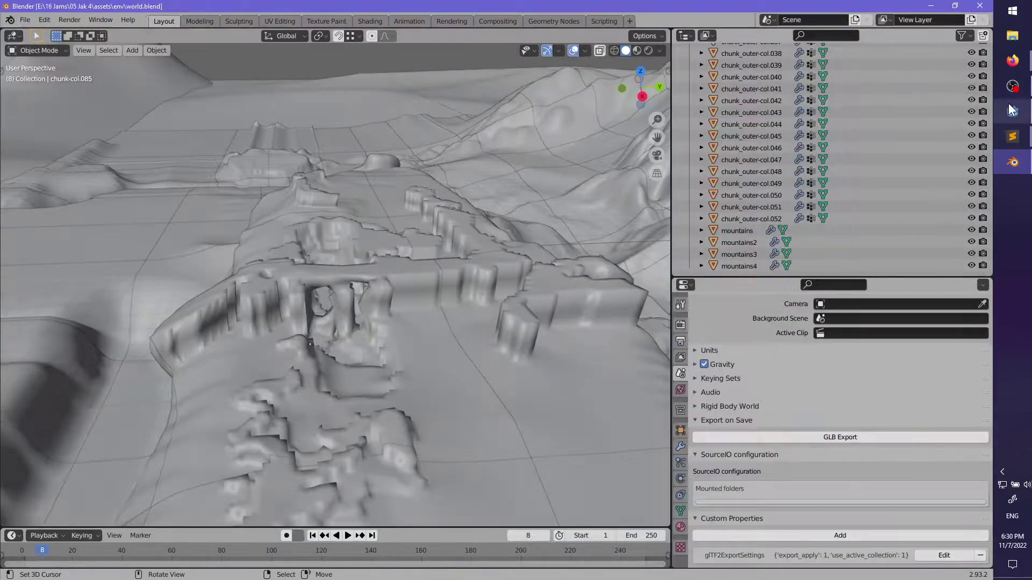
# - Switch to Godot, search the project files for "custom" and open the custom_chunk.gd script
pyautogui.click(1012, 111)
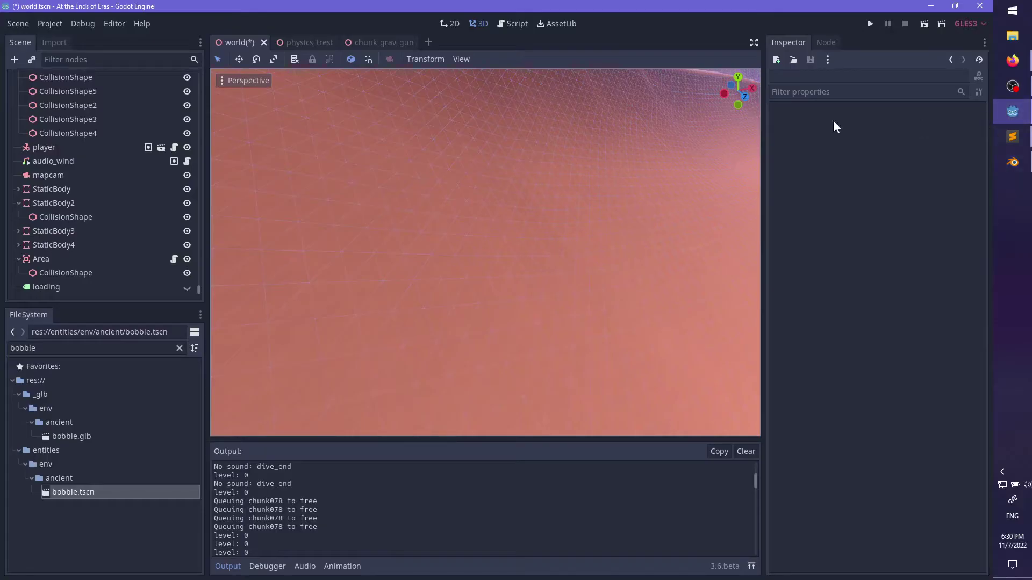
pyautogui.click(513, 22)
pyautogui.scroll(5, 282, 264)
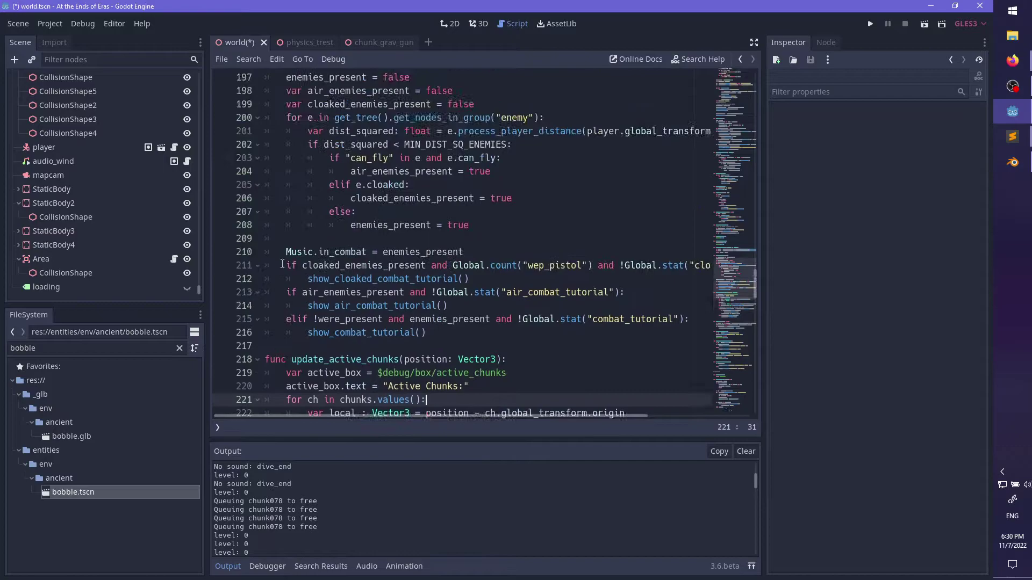
pyautogui.click(218, 428)
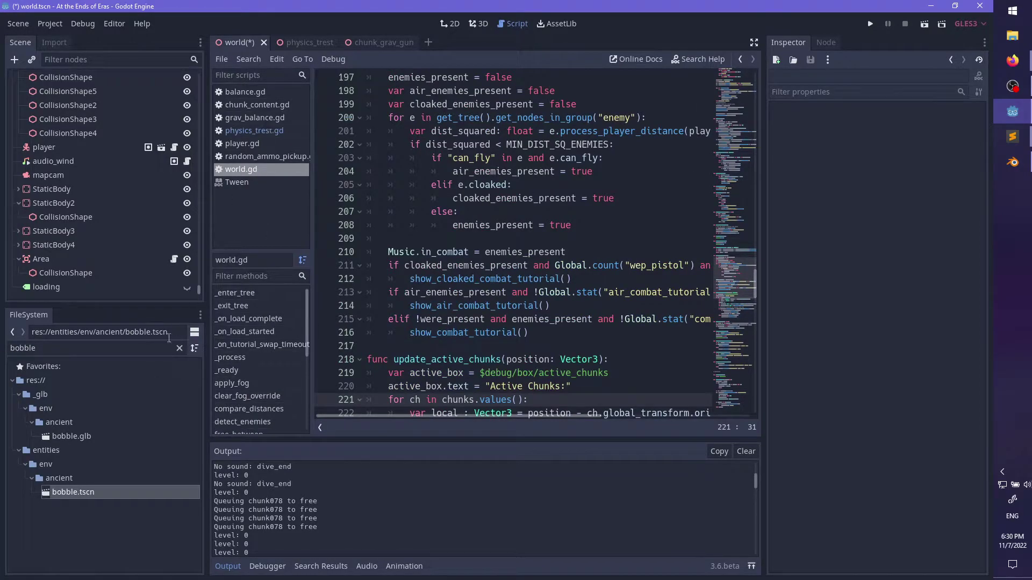
pyautogui.click(179, 349)
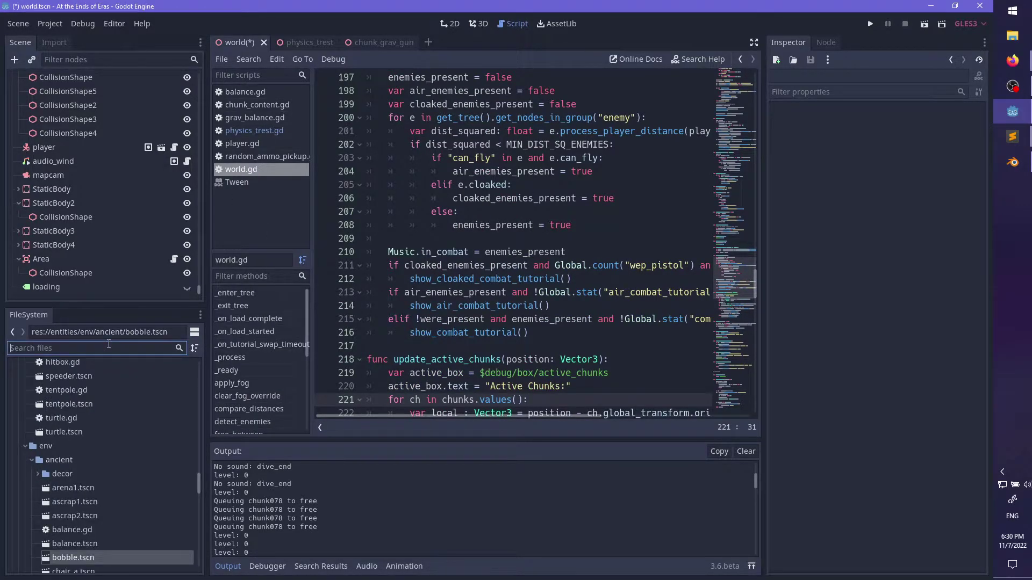
pyautogui.write('curso')
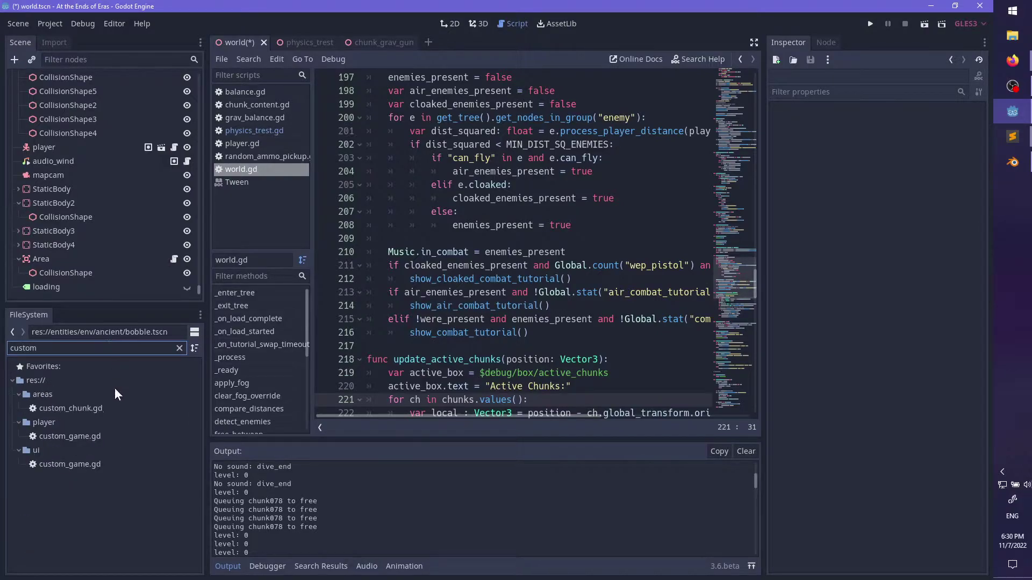
pyautogui.doubleClick(86, 409)
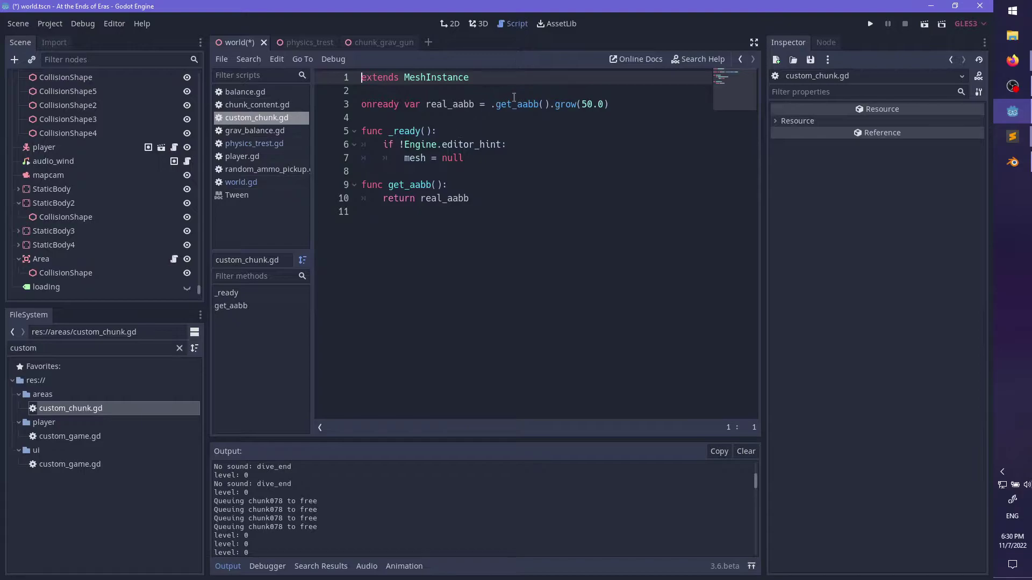
# - Remove .grow(50.0) from the real_aabb declaration in custom_chunk.gd and save
pyautogui.doubleClick(533, 105)
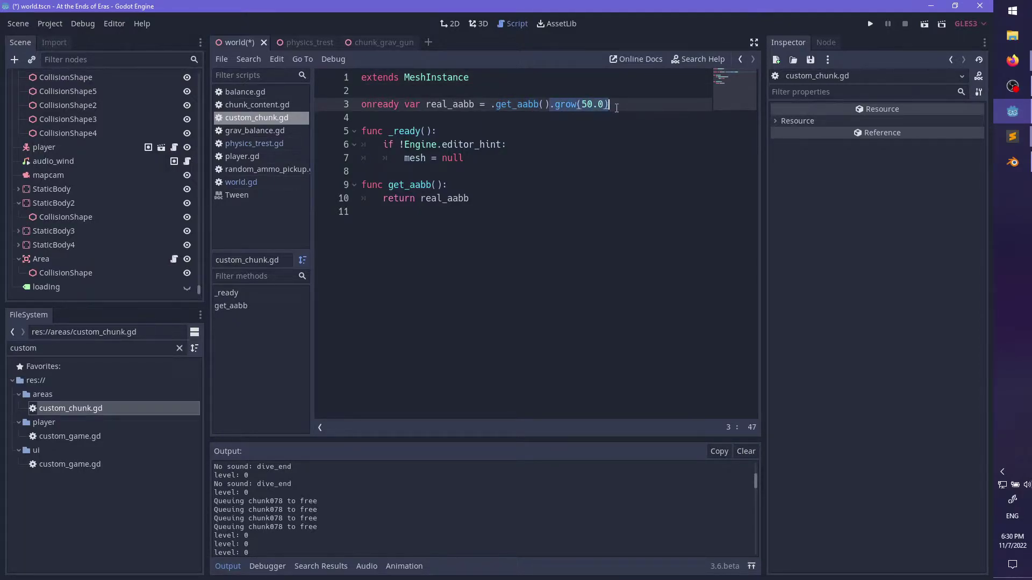
pyautogui.hotkey('ctrl', 's')
# - Switch back to world.blend in Blender and collapse the main Collection in the Outliner
pyautogui.hotkey('alt', 'Tab')
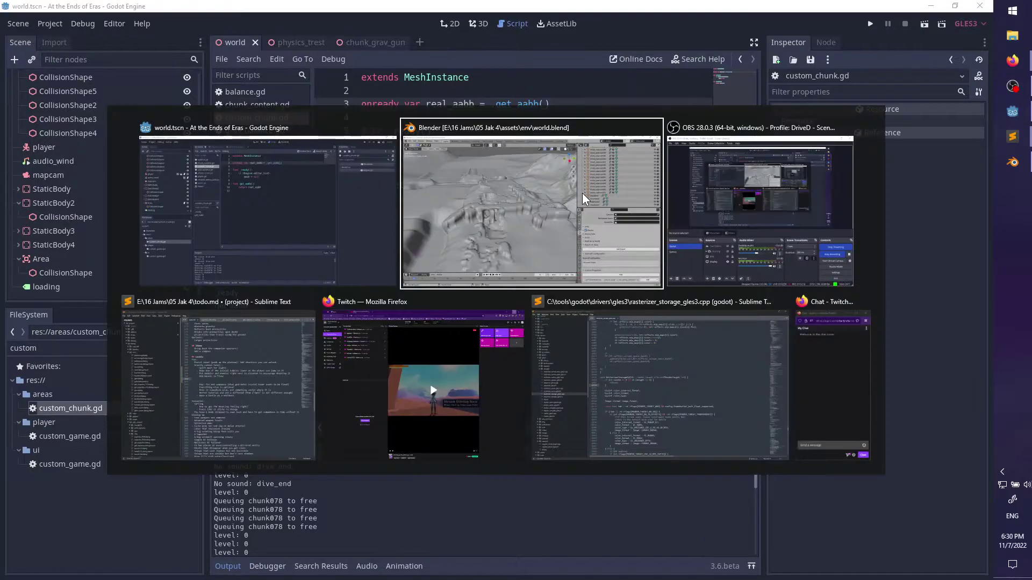
pyautogui.moveTo(582, 192); pyautogui.dragTo(461, 307, button='middle')
pyautogui.moveTo(462, 306)
pyautogui.keyDown('shift'); pyautogui.mouseDown(button='middle')
pyautogui.moveTo(387, 267)
pyautogui.moveTo(346, 346)
pyautogui.moveTo(450, 305)
pyautogui.mouseUp(button='middle'); pyautogui.keyUp('shift')
pyautogui.scroll(-4, 368, 282)
pyautogui.scroll(4, 346, 346)
pyautogui.scroll(15, 763, 165)
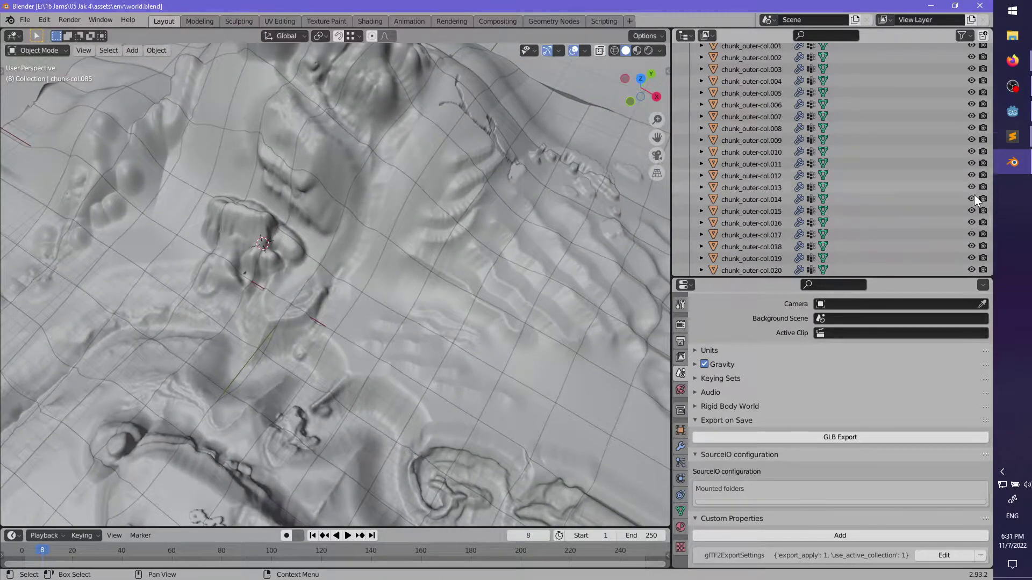
pyautogui.scroll(5, 986, 181)
pyautogui.moveTo(989, 196); pyautogui.dragTo(744, 85)
pyautogui.click(689, 61)
# - Add a new collection under the Scene Collection and name it linked
pyautogui.rightClick(702, 49)
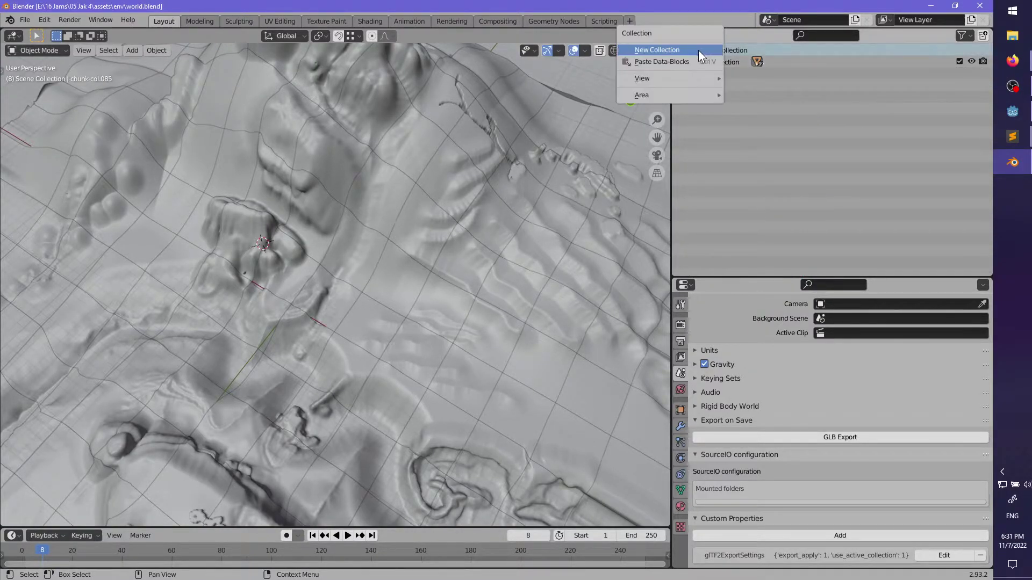
pyautogui.click(698, 50)
pyautogui.doubleClick(727, 74)
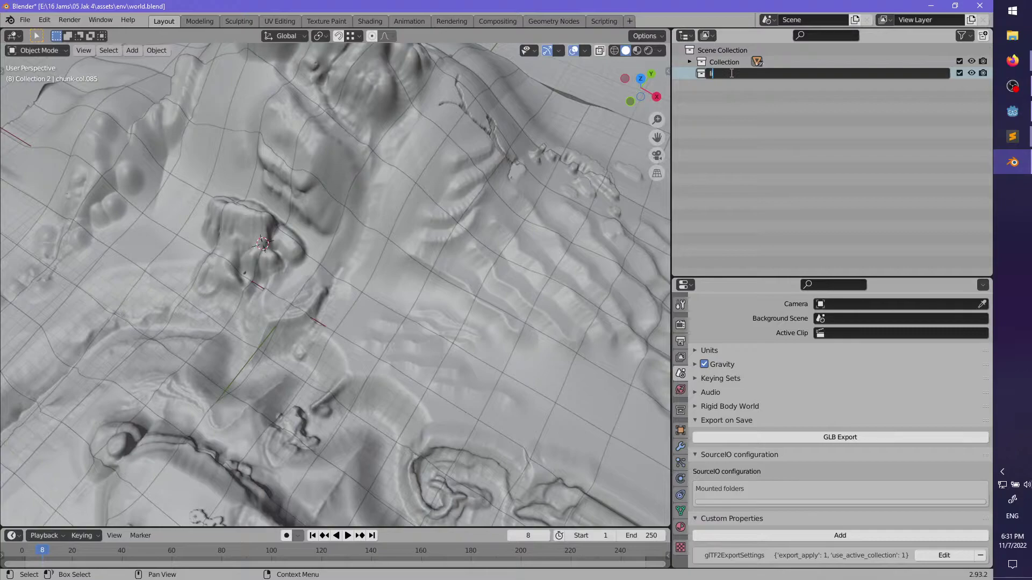
pyautogui.press('Return')
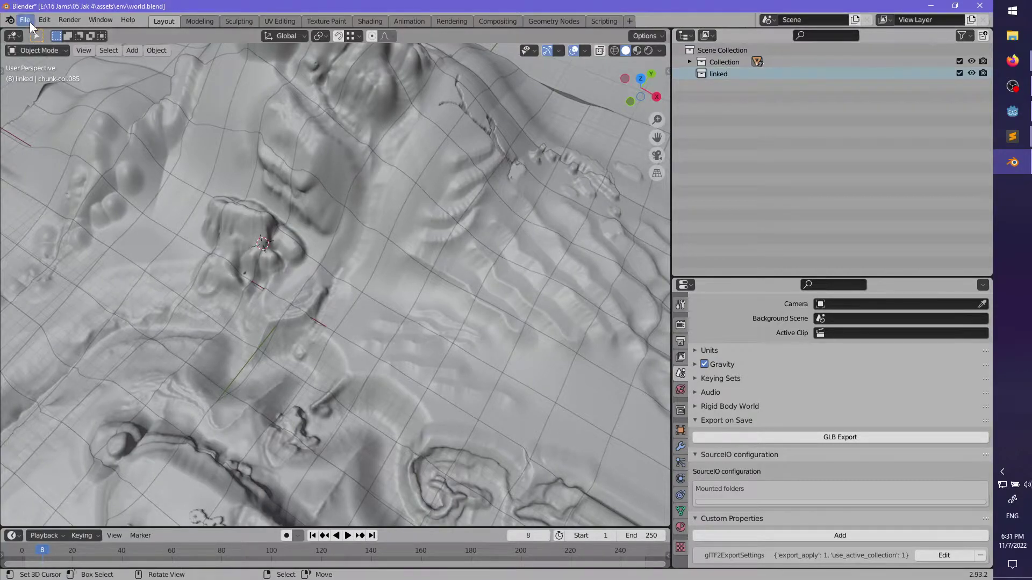
# - Link the ref_chunk_grav_gun object from env/chunks/chunk_grav_gun.blend into the linked collection of world.blend
pyautogui.click(27, 20)
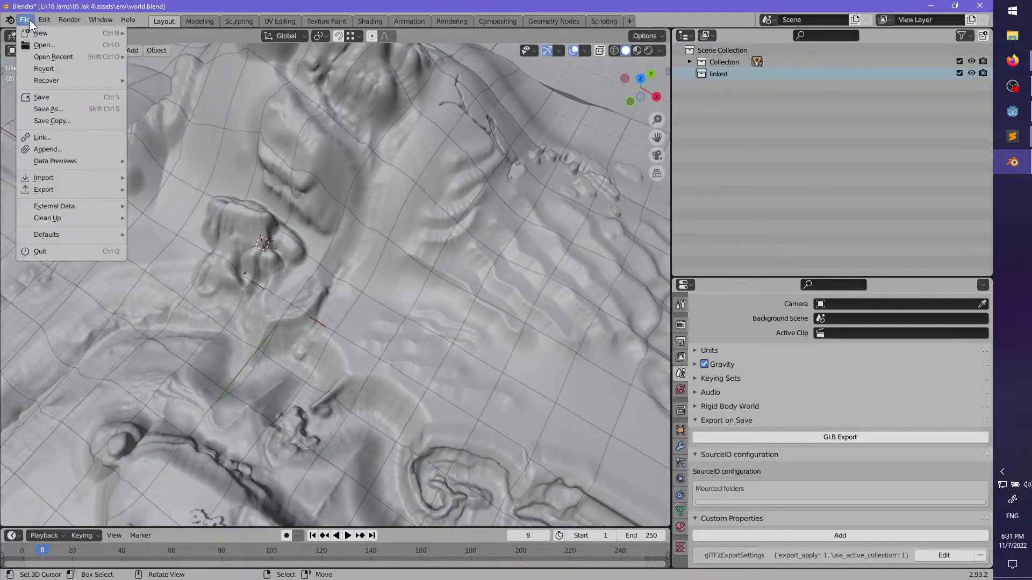
pyautogui.click(54, 137)
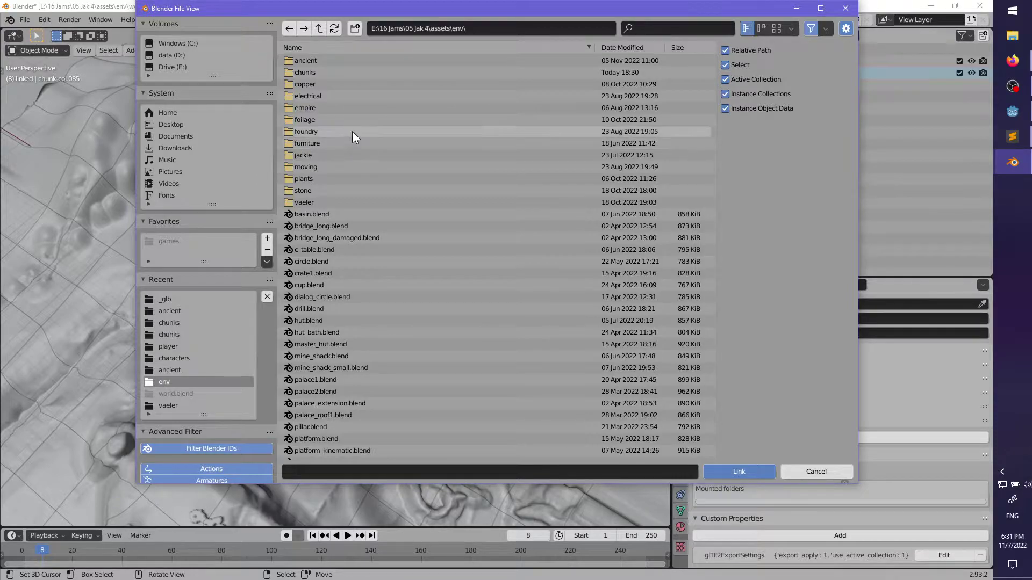
pyautogui.click(318, 29)
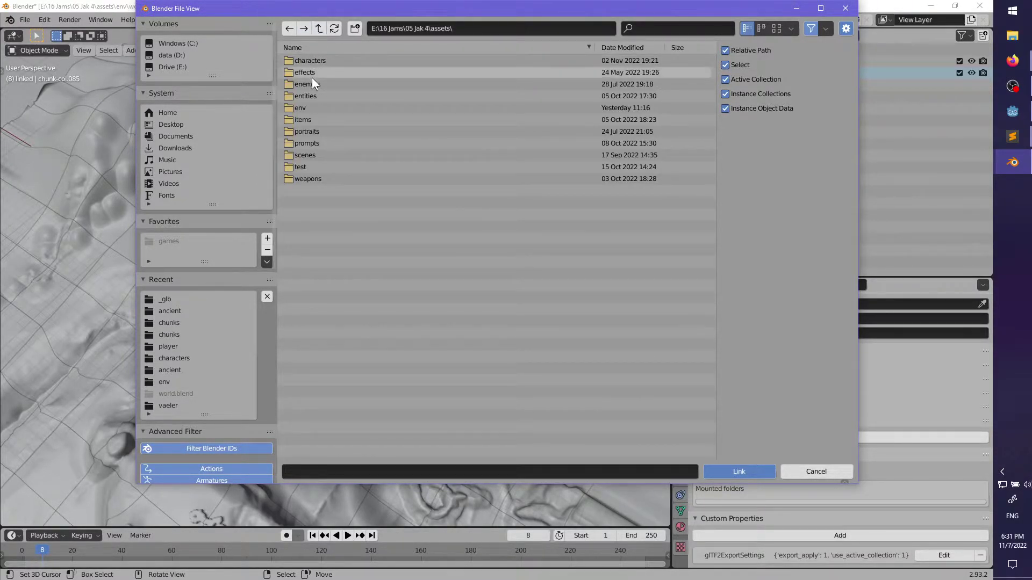
pyautogui.doubleClick(304, 107)
pyautogui.doubleClick(317, 73)
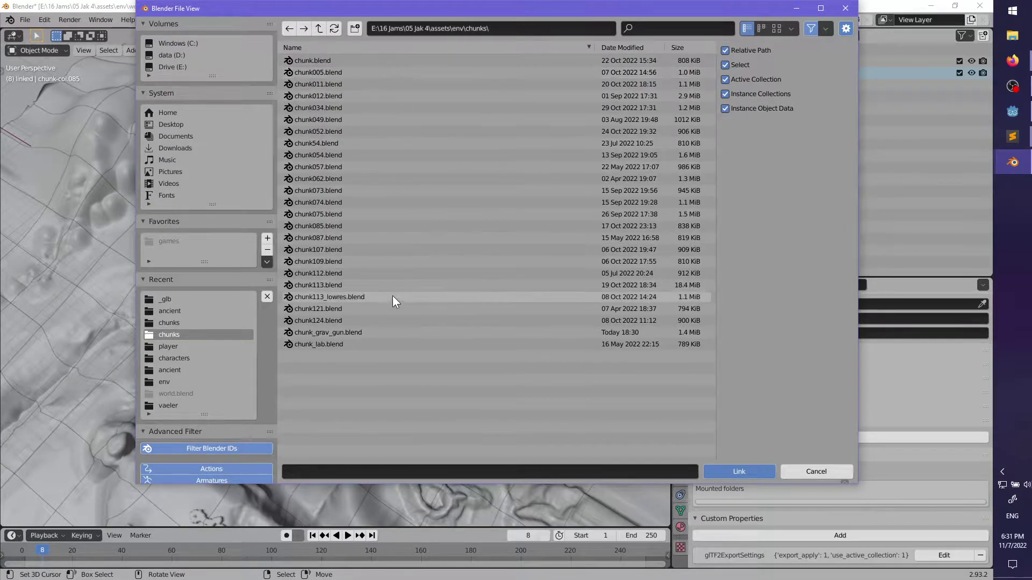
pyautogui.doubleClick(374, 332)
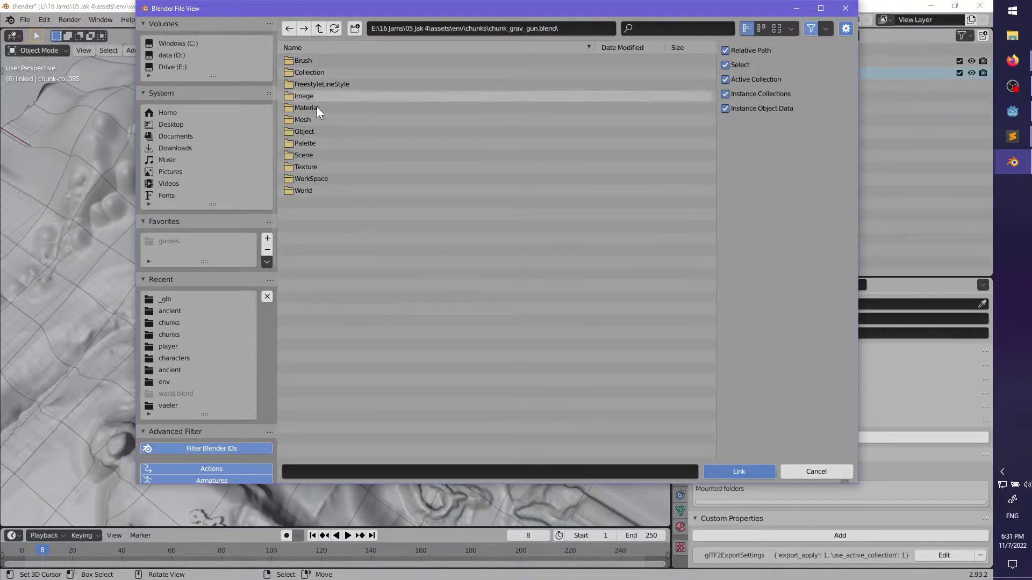
pyautogui.doubleClick(318, 131)
pyautogui.scroll(-7, 359, 177)
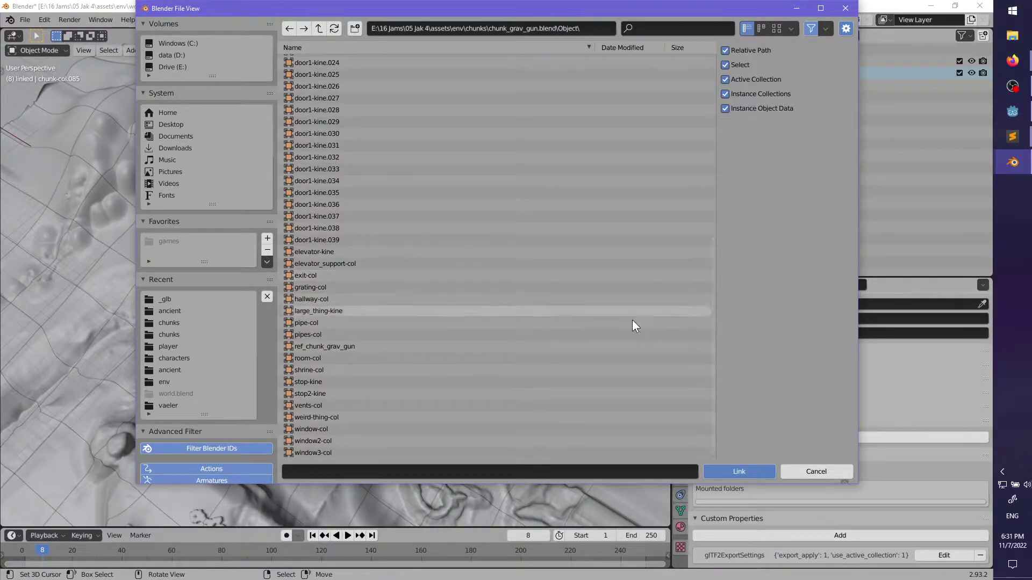
pyautogui.click(368, 346)
pyautogui.click(740, 471)
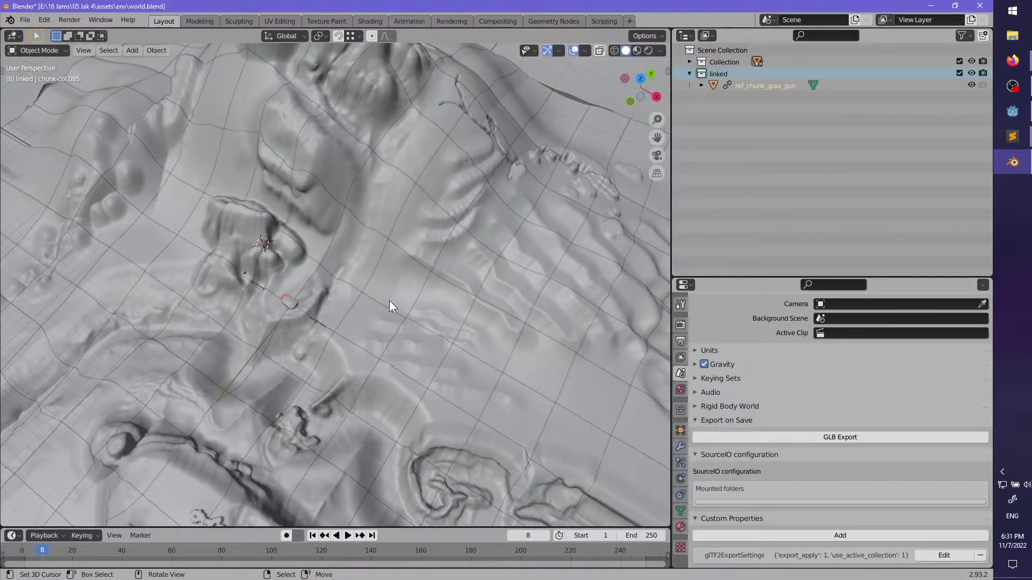
# - Select the linked ref_chunk_grav_gun mesh in the viewport and try to move it
pyautogui.scroll(2, 381, 300)
pyautogui.moveTo(373, 300); pyautogui.dragTo(415, 269, button='middle')
pyautogui.scroll(3, 324, 288)
pyautogui.press('g')
pyautogui.rightClick(372, 289)
pyautogui.click(369, 286)
pyautogui.press('g')
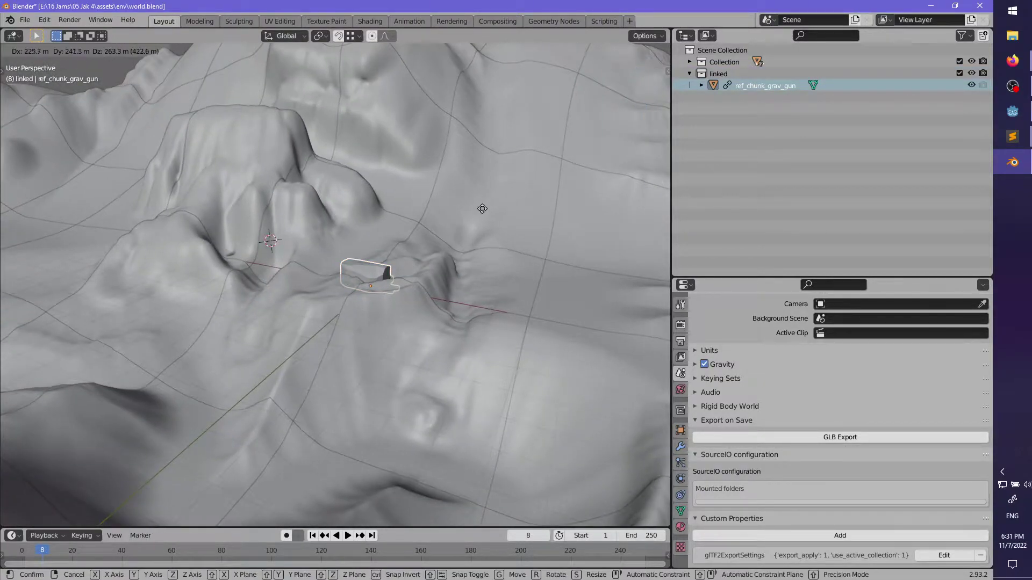
pyautogui.press('Escape')
# - Run Make Proxy on the linked ref_chunk_grav_gun object
pyautogui.press('F3')
pyautogui.write('proxy')
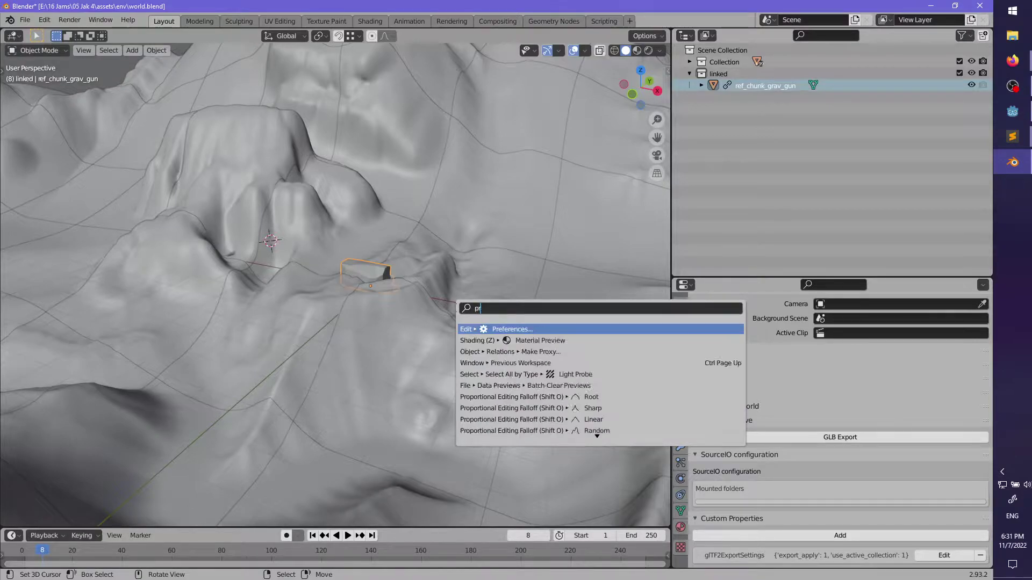
pyautogui.press('Return')
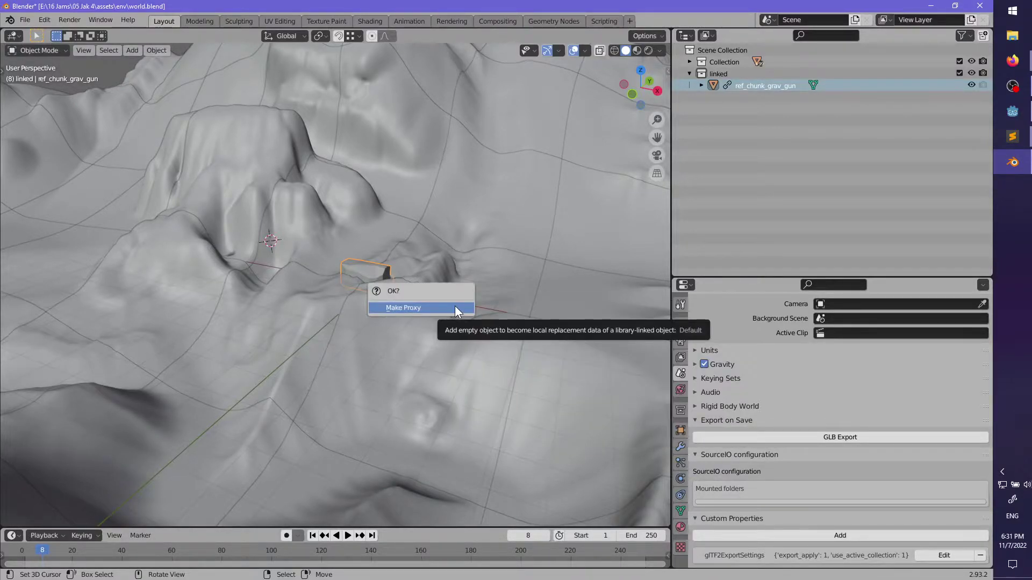
pyautogui.click(456, 309)
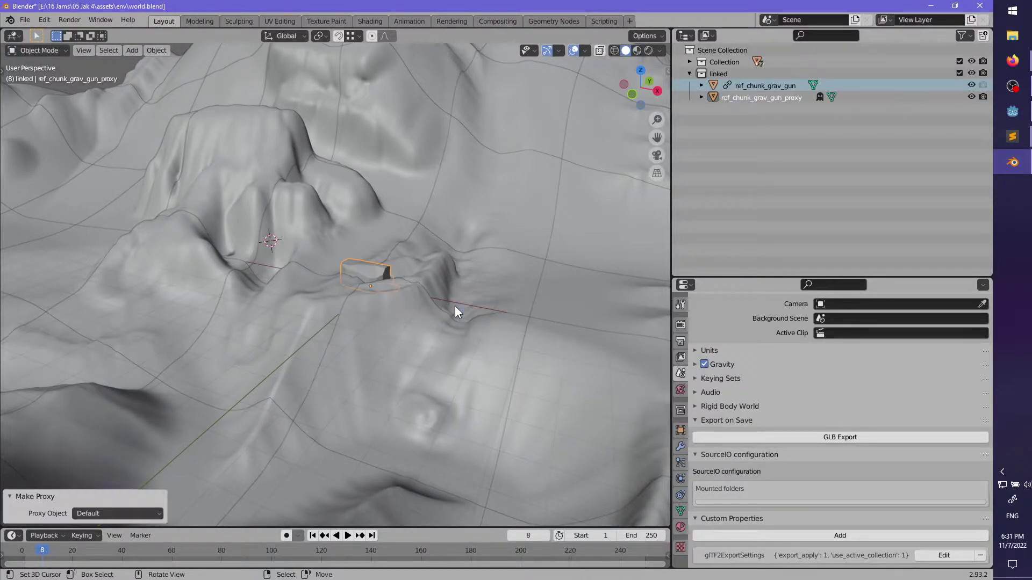
# - Try to rename the linked ref_chunk_grav_gun object in the Outliner and look through its available actions
pyautogui.doubleClick(766, 85)
pyautogui.rightClick(765, 88)
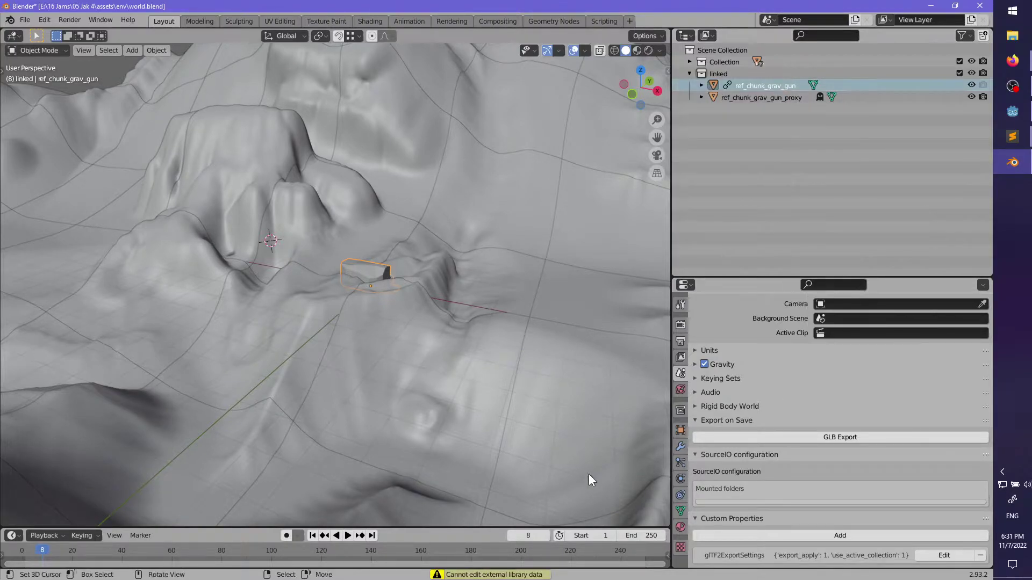
pyautogui.rightClick(747, 82)
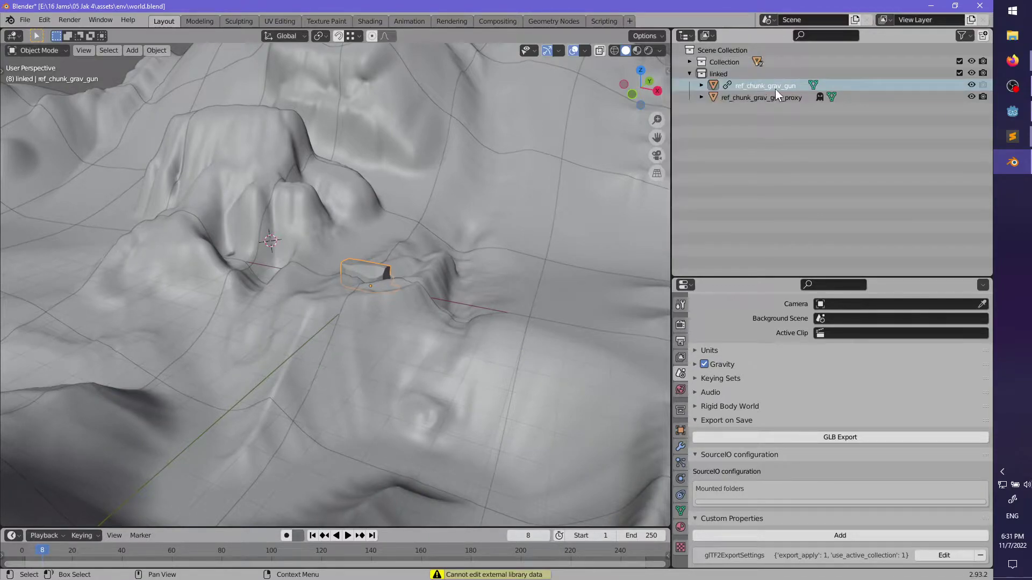
pyautogui.rightClick(753, 82)
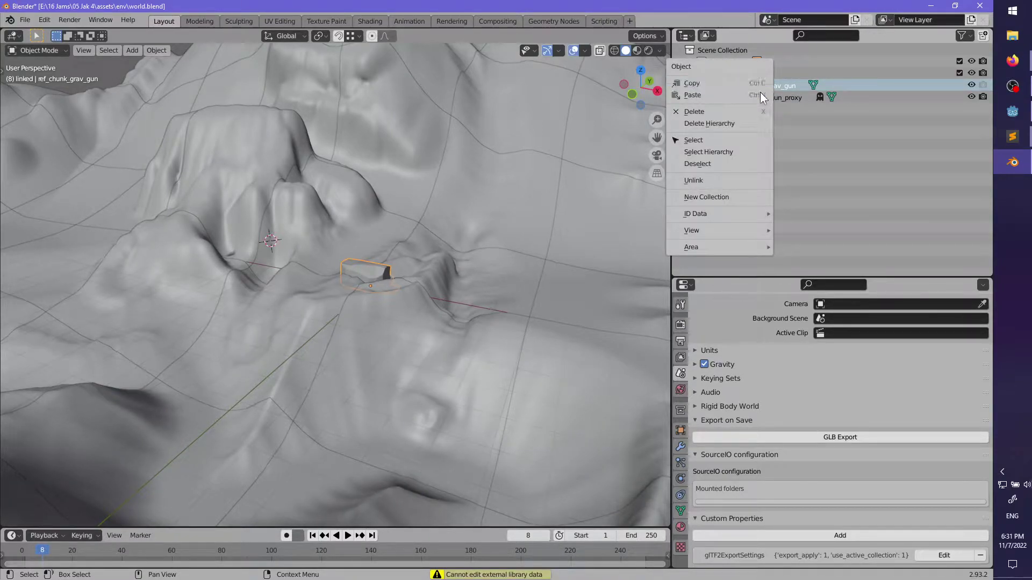
# - Delete the linked ref_chunk_grav_gun object and its proxy, along with the linked collection
pyautogui.click(779, 97)
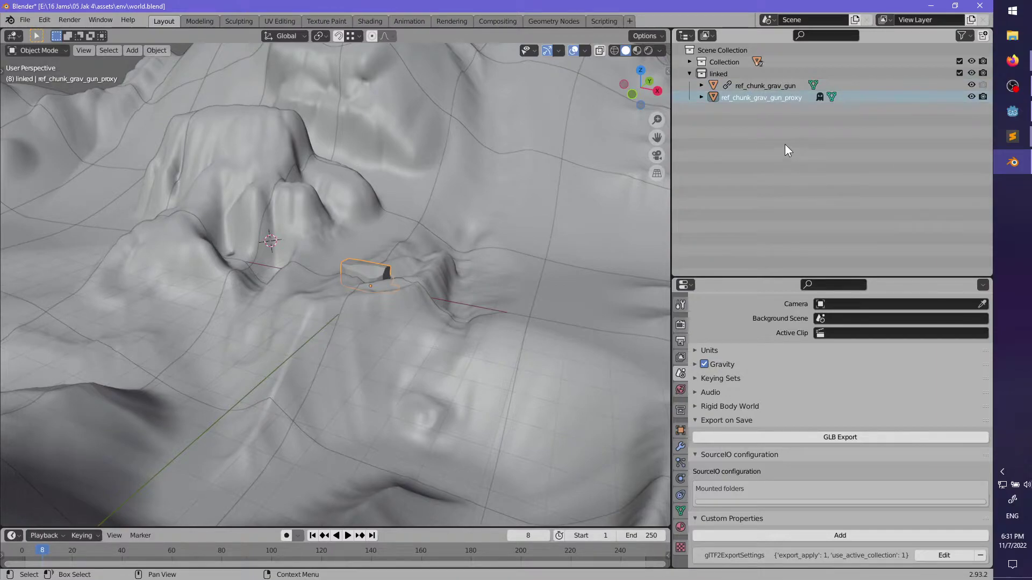
pyautogui.keyDown('ctrl'); pyautogui.click(753, 86); pyautogui.keyUp('ctrl')
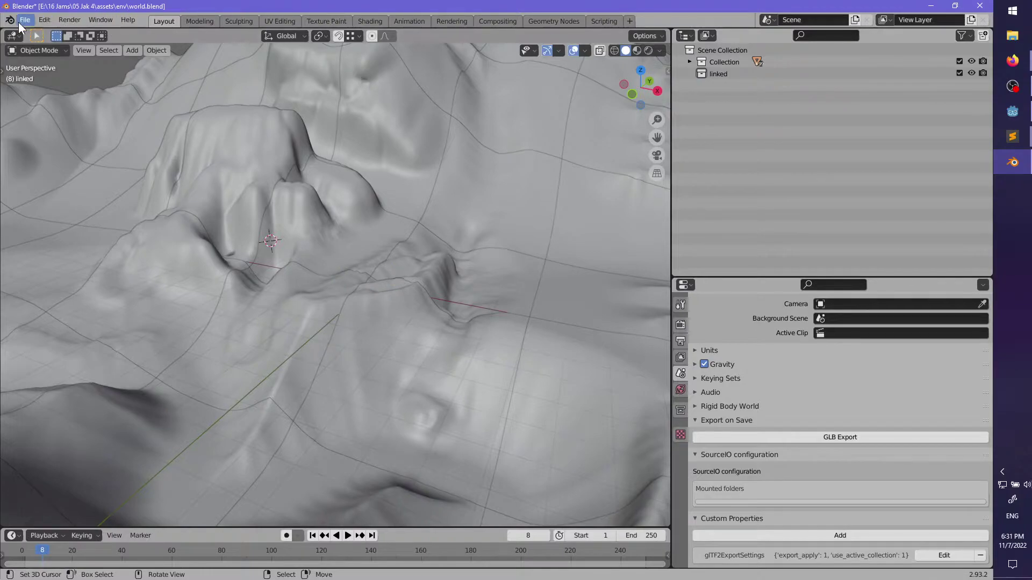
pyautogui.press('x')
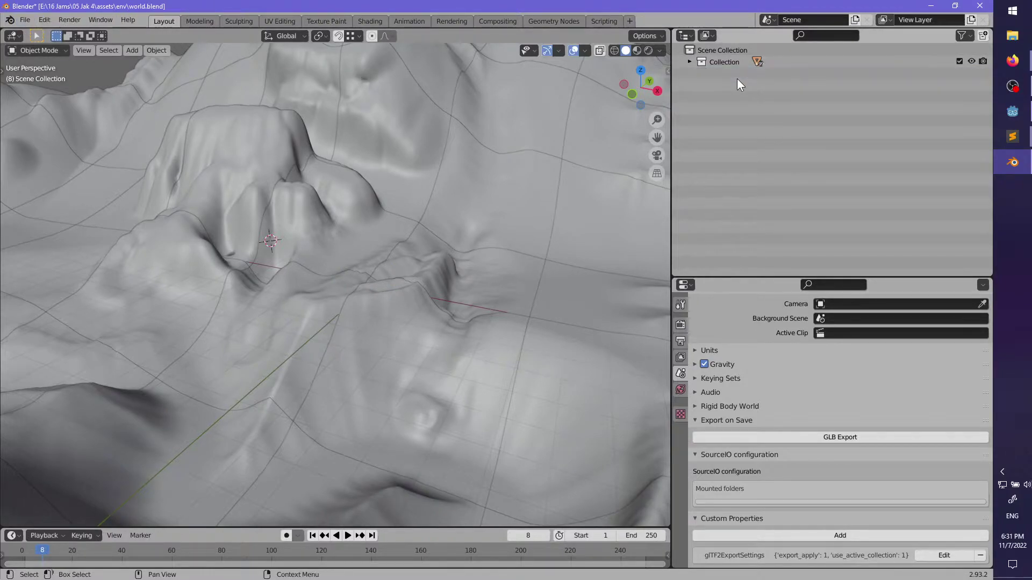
# - Expand the main Collection, make it active and save world.blend
pyautogui.click(690, 62)
pyautogui.click(724, 62)
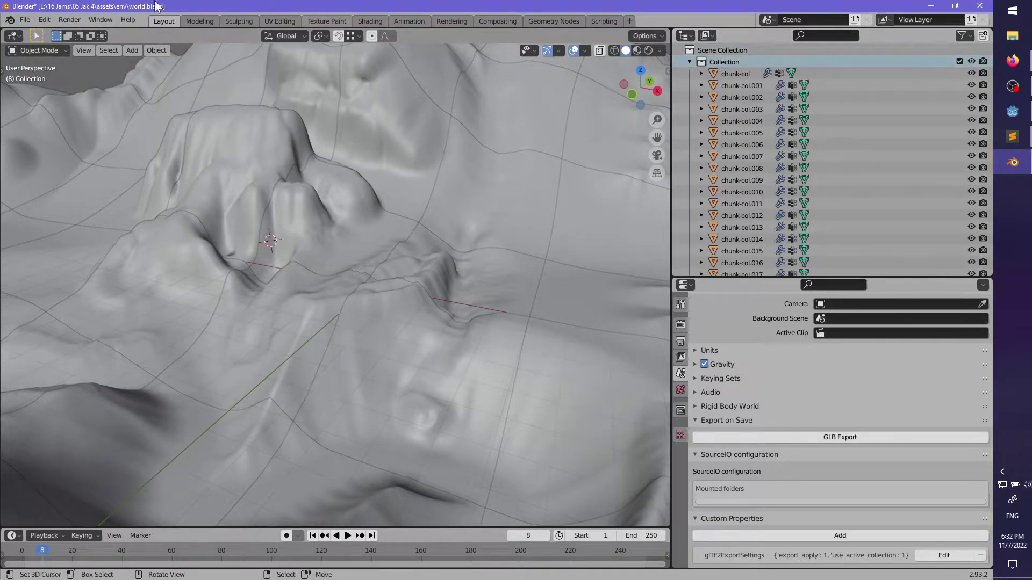
pyautogui.click(26, 19)
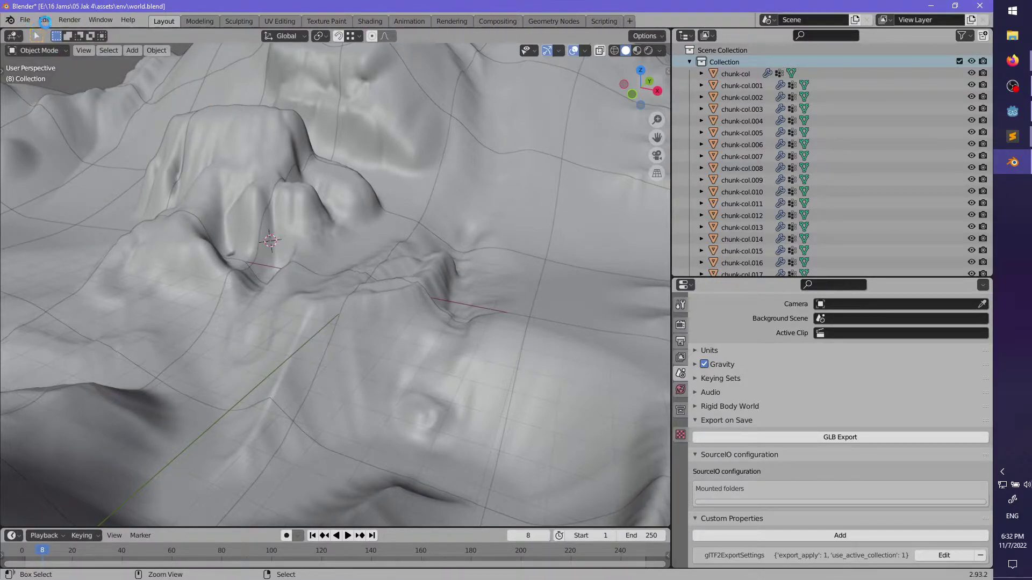
pyautogui.hotkey('ctrl', 's')
# - Append the ref_chunk_grav_gun object from chunk_grav_gun.blend into the main Collection
pyautogui.click(25, 20)
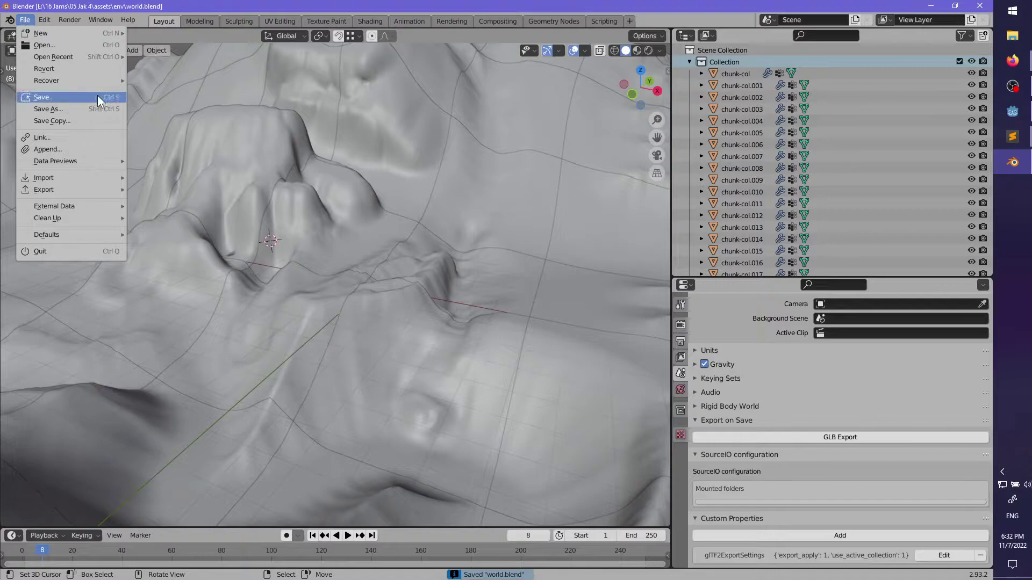
pyautogui.click(55, 153)
pyautogui.scroll(-5, 484, 366)
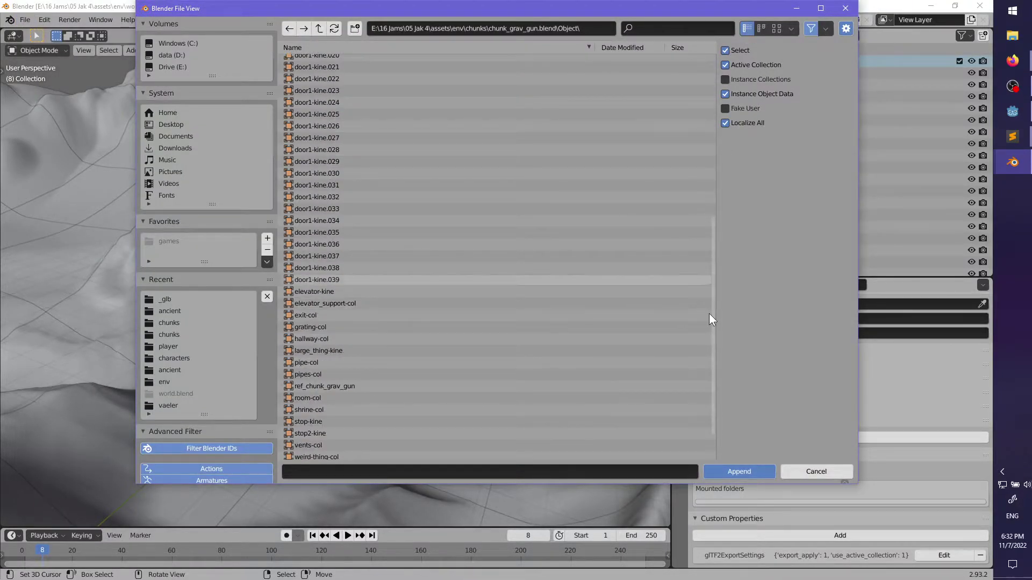
pyautogui.moveTo(714, 305); pyautogui.dragTo(714, 391)
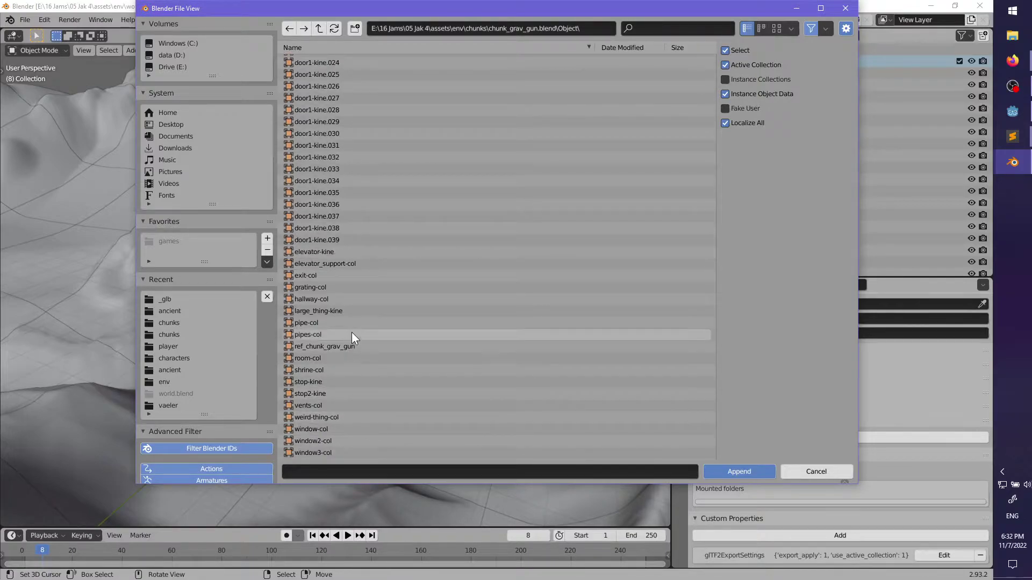
pyautogui.click(355, 347)
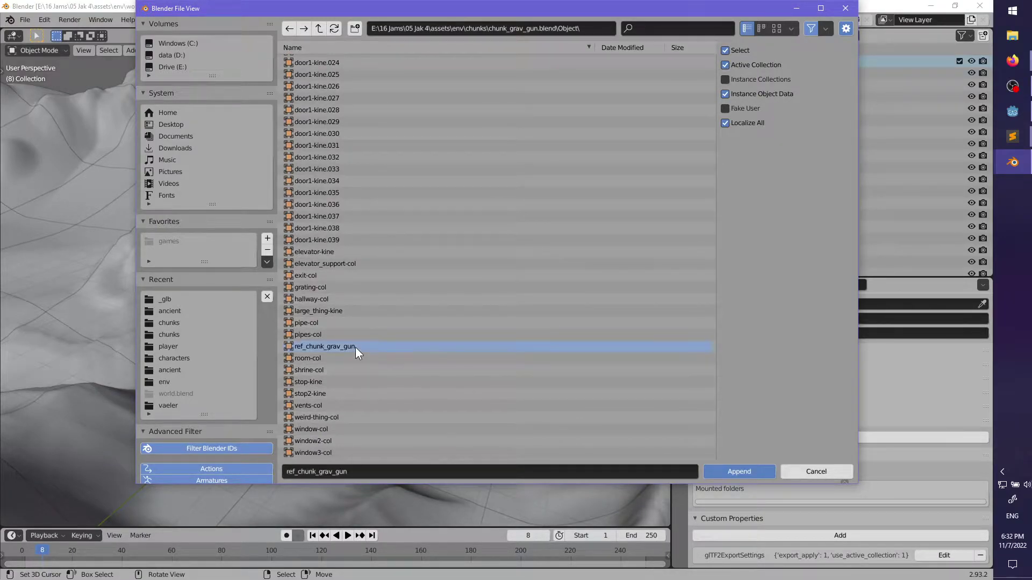
pyautogui.click(748, 471)
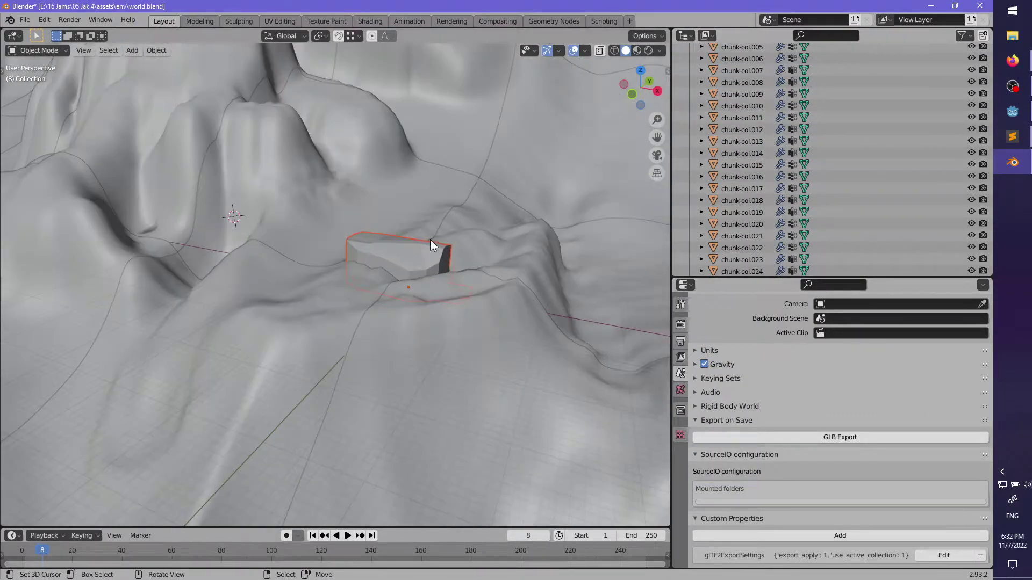
# - Select the appended ref_chunk_grav_gun mesh, locate it in the Outliner and rename it chunk_grav_gun
pyautogui.click(411, 257)
pyautogui.scroll(-9, 901, 178)
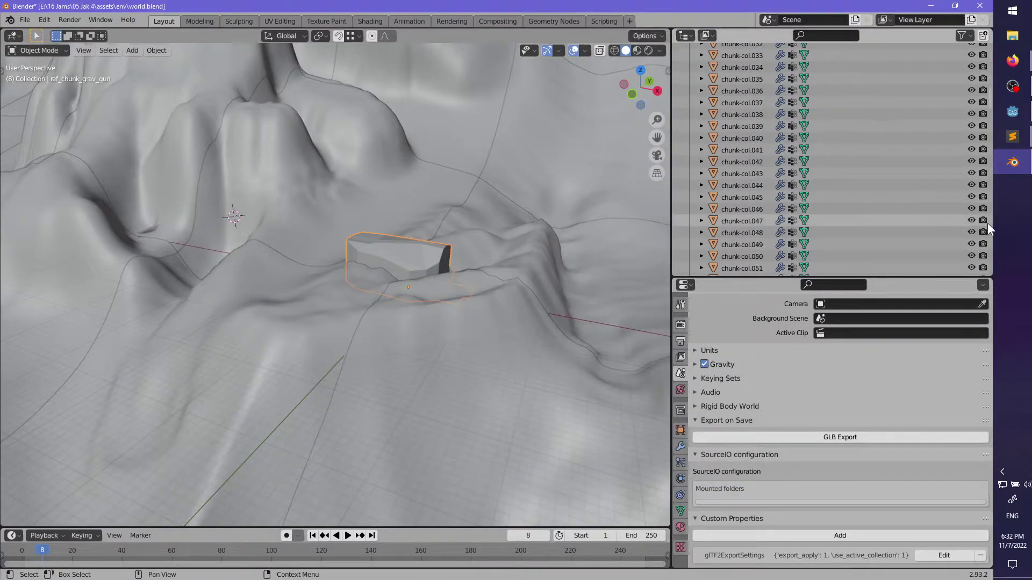
pyautogui.scroll(-15, 988, 223)
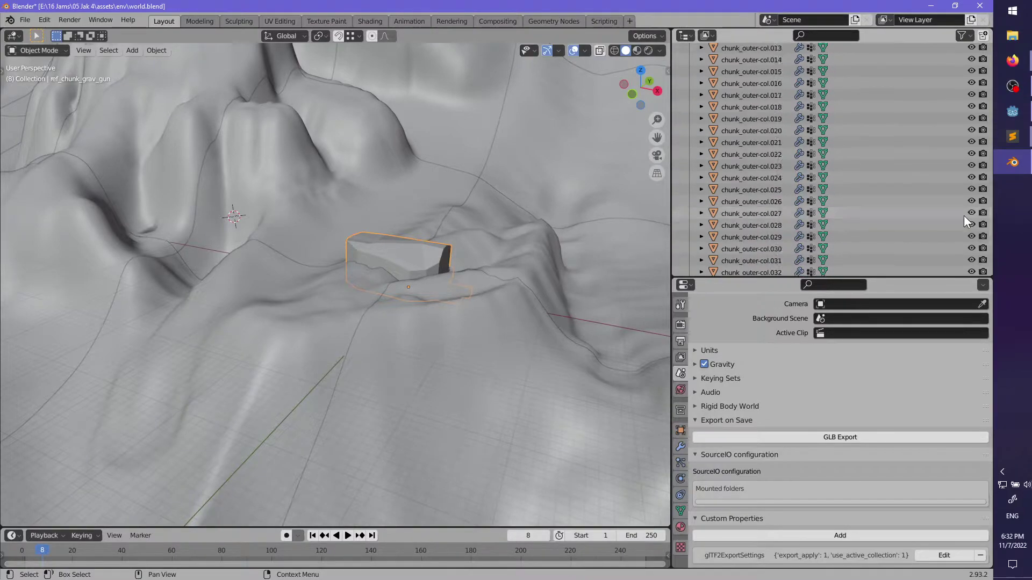
pyautogui.scroll(-18, 963, 215)
pyautogui.doubleClick(743, 266)
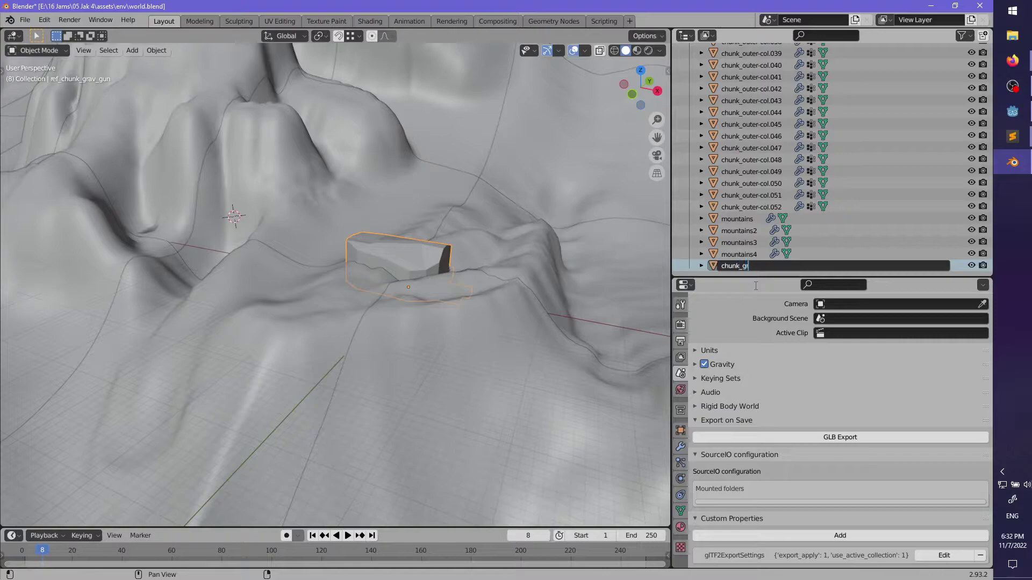
pyautogui.press('Return')
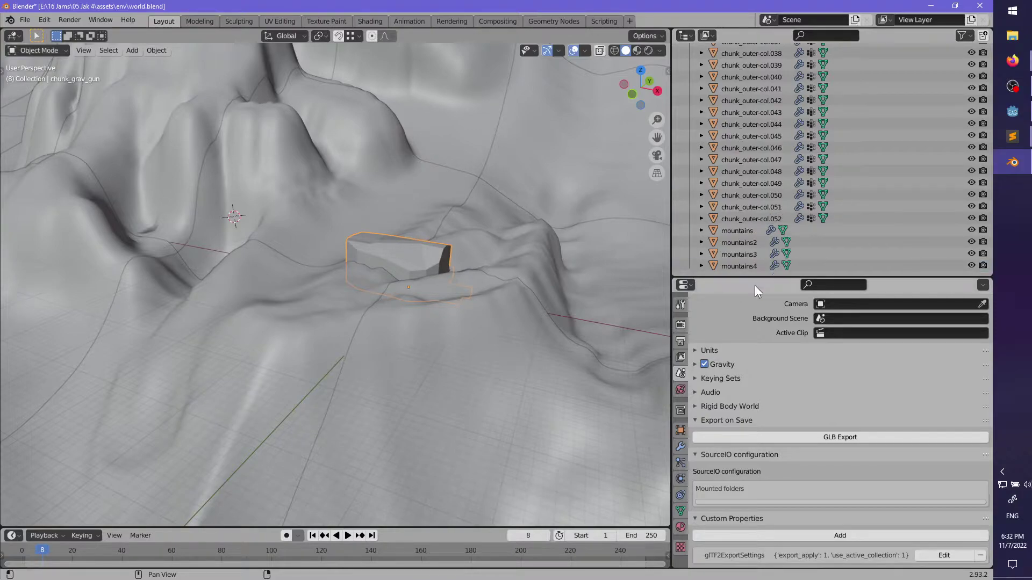
# - Select the chunk_grav_gun mesh in the viewport and move it away from its original spot across the terrain
pyautogui.scroll(-3, 450, 250)
pyautogui.rightClick(376, 277)
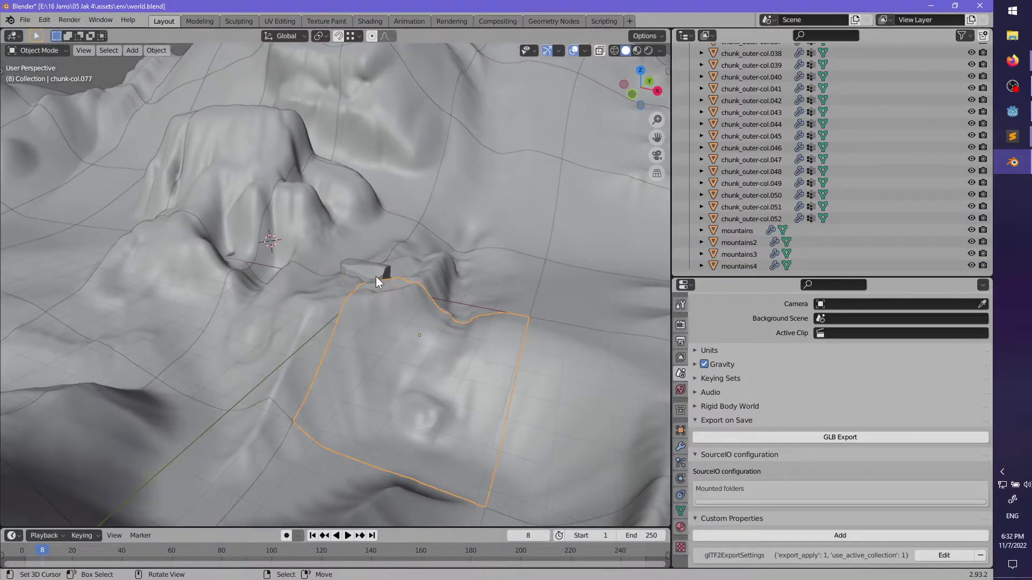
pyautogui.rightClick(382, 275)
pyautogui.keyDown('shift'); pyautogui.moveTo(397, 285); pyautogui.dragTo(345, 314, button='middle'); pyautogui.keyUp('shift')
pyautogui.press('g')
pyautogui.click(544, 188)
# - Rotate the chunk_grav_gun mesh about -92° around the global Z axis
pyautogui.scroll(-4, 544, 188)
pyautogui.moveTo(544, 188); pyautogui.dragTo(287, 284, button='middle')
pyautogui.press('r')
pyautogui.press('z')
pyautogui.click(422, 305)
# - Move chunk_grav_gun about 184 m in X, 541 m in Y and -215 m in Z, and shift it again along the slope
pyautogui.scroll(1, 379, 353)
pyautogui.press('g')
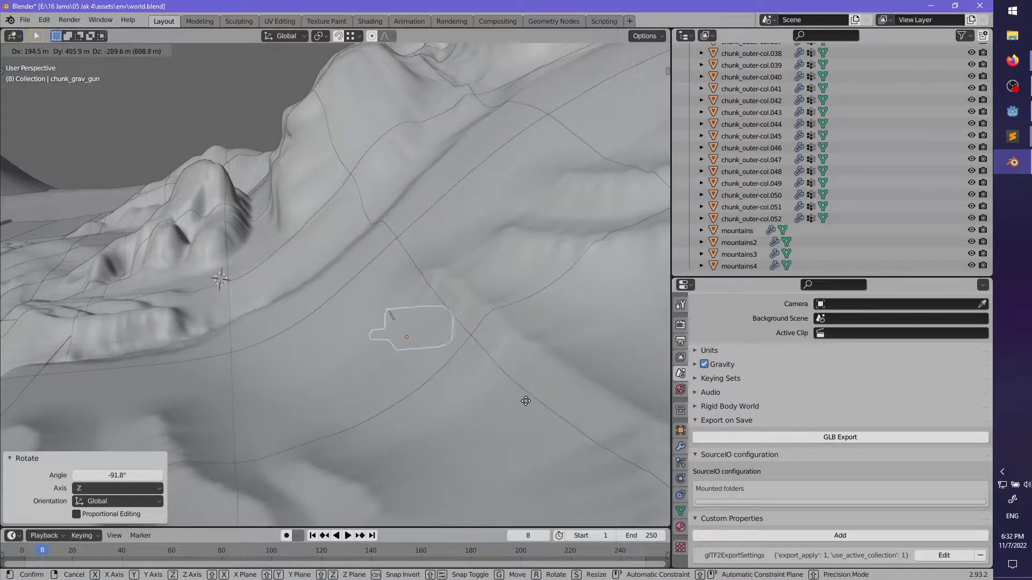
pyautogui.click(538, 374)
pyautogui.moveTo(538, 374); pyautogui.dragTo(497, 324, button='middle')
pyautogui.press('g')
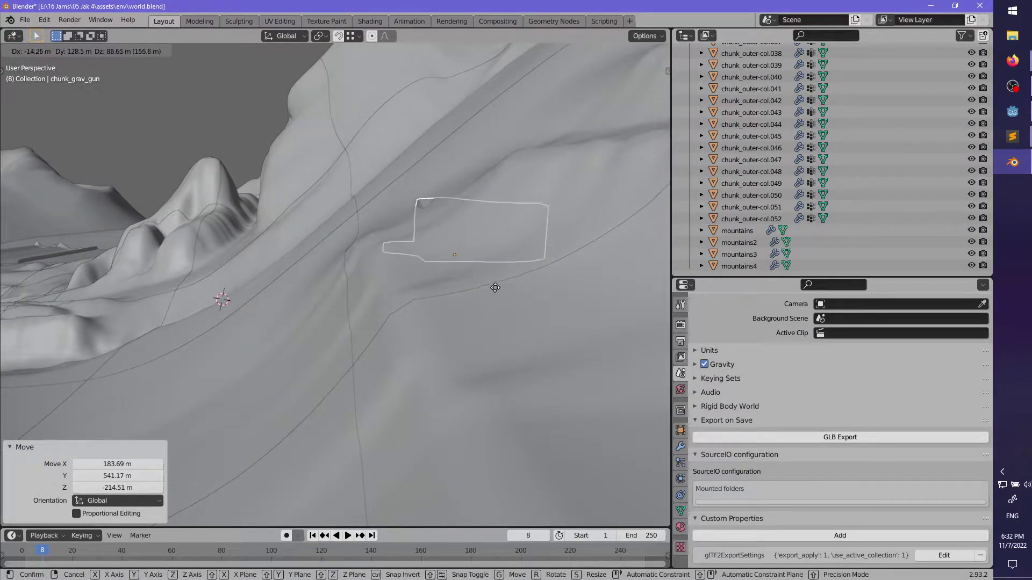
pyautogui.click(495, 288)
# - Sink chunk_grav_gun into the hillside with XYZ moves of about (135, 56, 38) m and (-4, 232, 136) m
pyautogui.moveTo(495, 287); pyautogui.dragTo(367, 348, button='middle')
pyautogui.press('g')
pyautogui.click(429, 325)
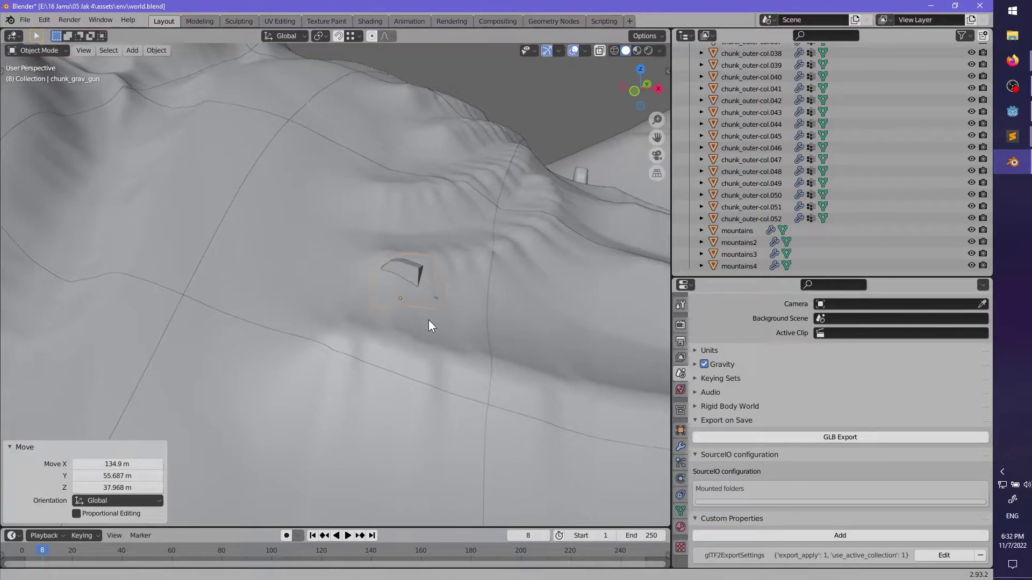
pyautogui.moveTo(429, 325); pyautogui.dragTo(478, 339, button='middle')
pyautogui.press('g')
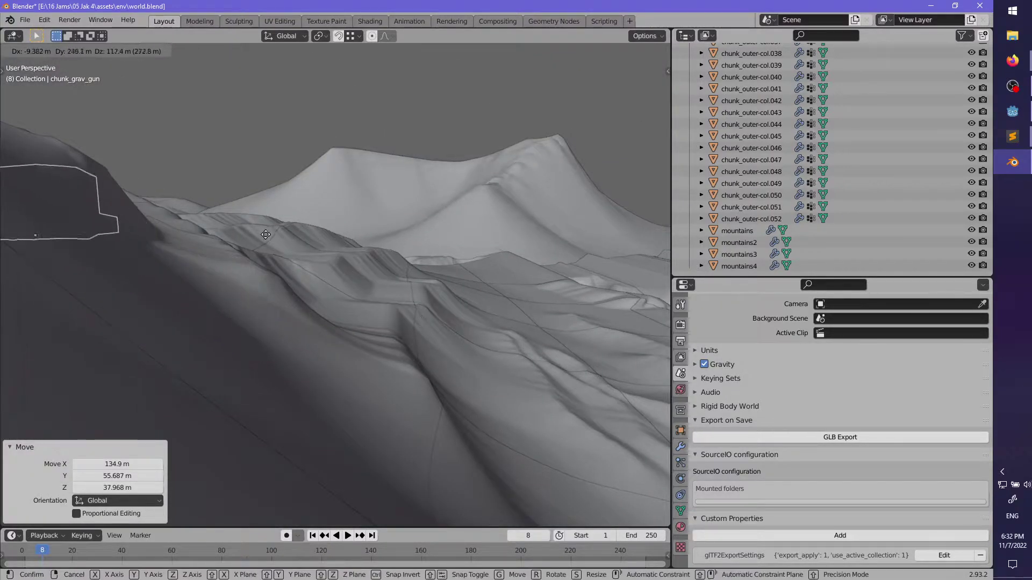
pyautogui.click(280, 219)
# - Rotate chunk_grav_gun around the global Z axis to turn its narrow entrance toward the outer slope
pyautogui.moveTo(231, 256); pyautogui.dragTo(333, 301, button='middle')
pyautogui.press('r')
pyautogui.press('z')
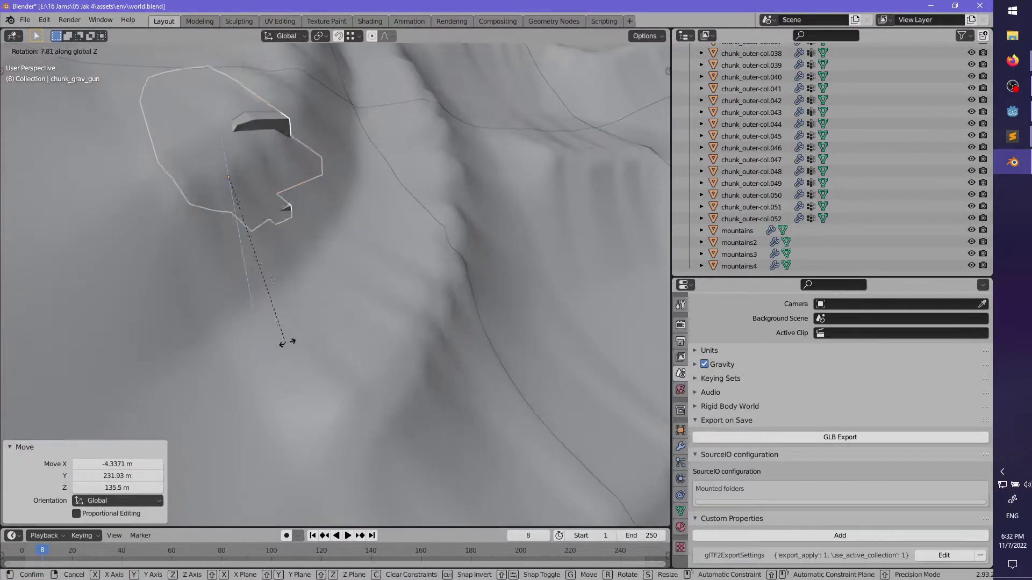
pyautogui.click(369, 269)
# - Adjust the height of chunk_grav_gun along Z and shift it about 17 m in X, -21 m in Y and -16 m in Z
pyautogui.moveTo(368, 269); pyautogui.dragTo(427, 298, button='middle')
pyautogui.press('g')
pyautogui.press('z')
pyautogui.click(426, 300)
pyautogui.press('g')
pyautogui.click(463, 326)
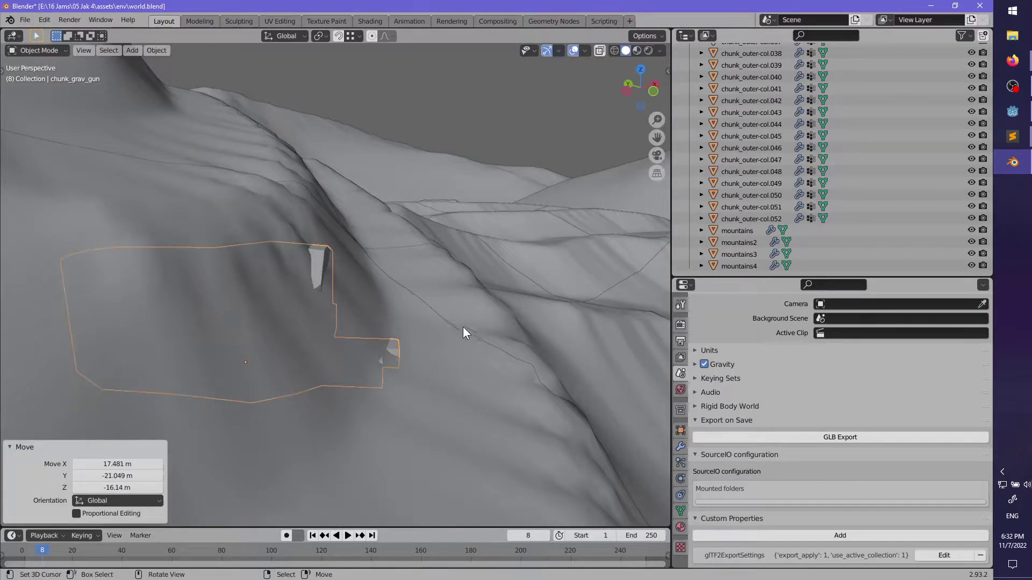
# - Move chunk_grav_gun up the slope, then shift it about -84 m in X, 412 m in Y and 2 m in Z
pyautogui.moveTo(463, 327)
pyautogui.mouseDown(button='middle')
pyautogui.moveTo(318, 315)
pyautogui.moveTo(311, 300)
pyautogui.moveTo(408, 342)
pyautogui.moveTo(465, 336)
pyautogui.mouseUp(button='middle')
pyautogui.scroll(-5, 466, 336)
pyautogui.keyDown('shift'); pyautogui.moveTo(456, 277); pyautogui.dragTo(359, 383, button='middle'); pyautogui.keyUp('shift')
pyautogui.press('g')
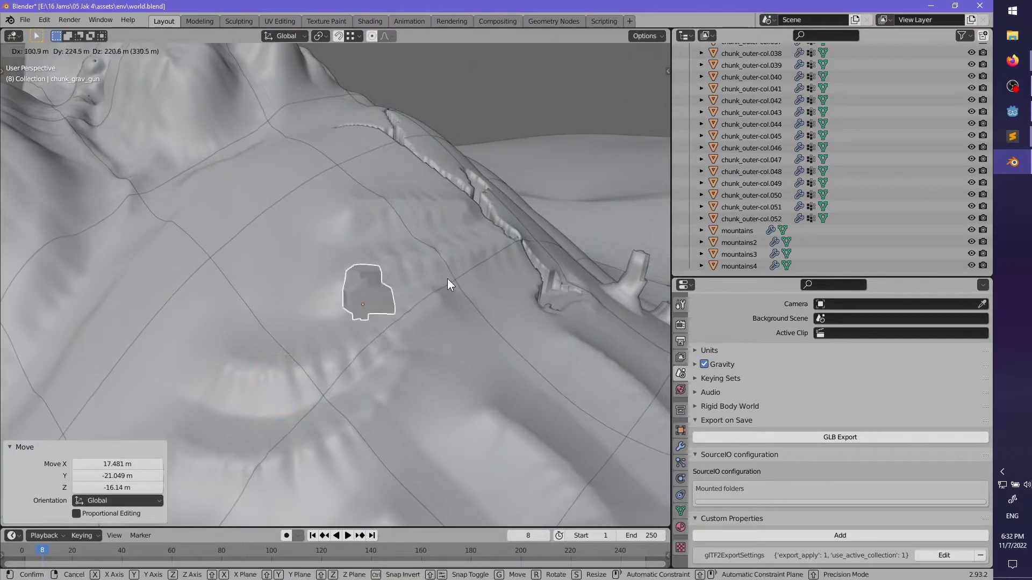
pyautogui.click(447, 278)
pyautogui.moveTo(447, 279); pyautogui.dragTo(256, 308, button='middle')
pyautogui.press('g')
pyautogui.click(437, 305)
# - Rotate chunk_grav_gun around the global Z axis and shift it about -46 m in X, 5 m in Y and 98 m in Z
pyautogui.press('r')
pyautogui.press('z')
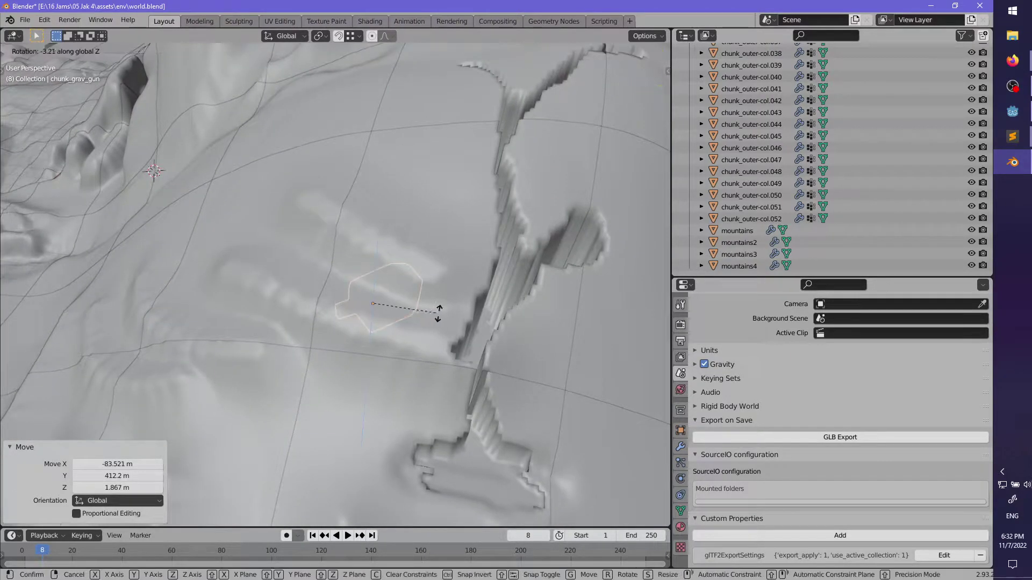
pyautogui.click(452, 234)
pyautogui.moveTo(453, 235); pyautogui.dragTo(441, 371, button='middle')
pyautogui.press('g')
pyautogui.click(472, 287)
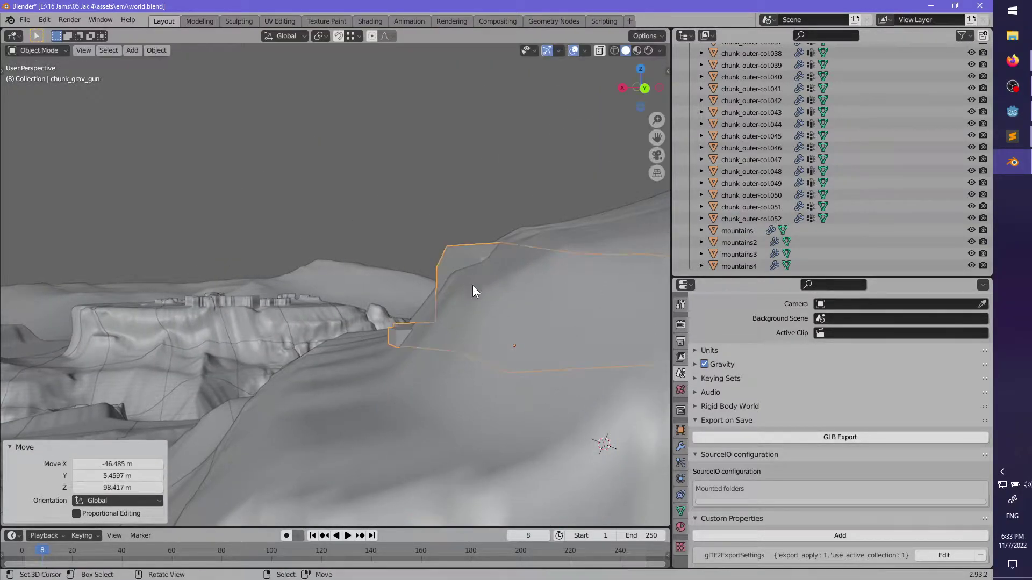
# - Nudge chunk_grav_gun about 12 m in X, -7 m in Y and -13 m in Z, rotate it around global Z, and reposition it in the slope
pyautogui.moveTo(472, 287); pyautogui.dragTo(444, 298, button='middle')
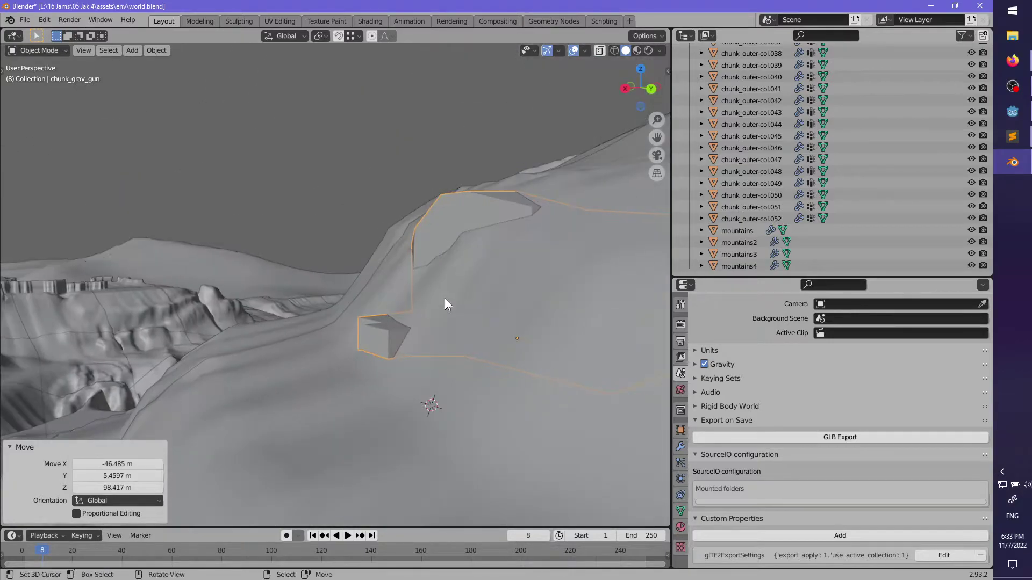
pyautogui.press('g')
pyautogui.click(445, 361)
pyautogui.press('r')
pyautogui.press('z')
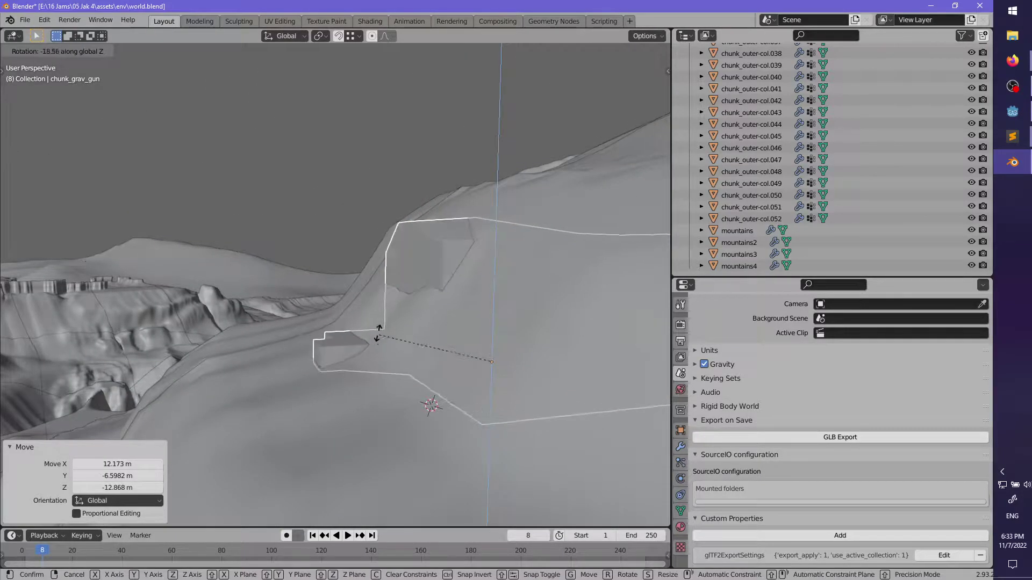
pyautogui.click(378, 312)
pyautogui.moveTo(379, 312); pyautogui.dragTo(453, 343, button='middle')
pyautogui.press('g')
pyautogui.click(424, 314)
# - Delete chunk_grav_gun from the world scene and open the recent file chunk_grav_gun.blend
pyautogui.press('x')
pyautogui.click(454, 343)
pyautogui.click(25, 20)
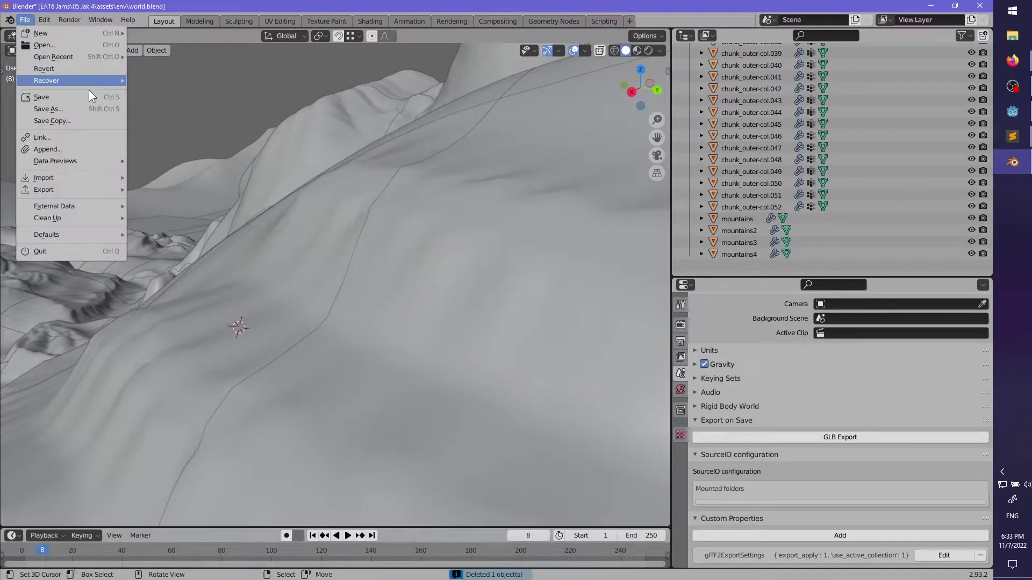
pyautogui.moveTo(91, 89)
pyautogui.press('Escape')
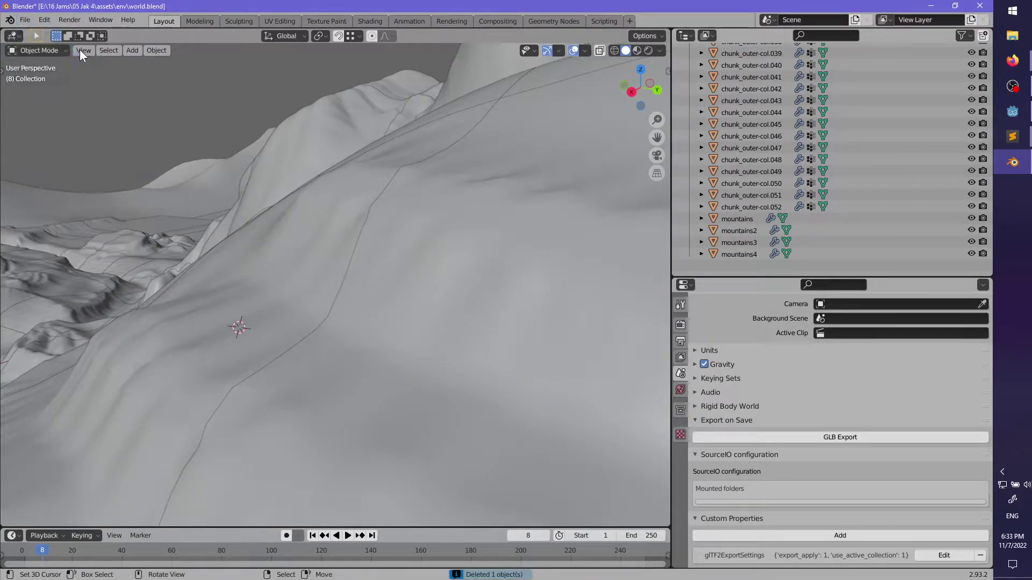
pyautogui.click(25, 20)
pyautogui.moveTo(73, 56)
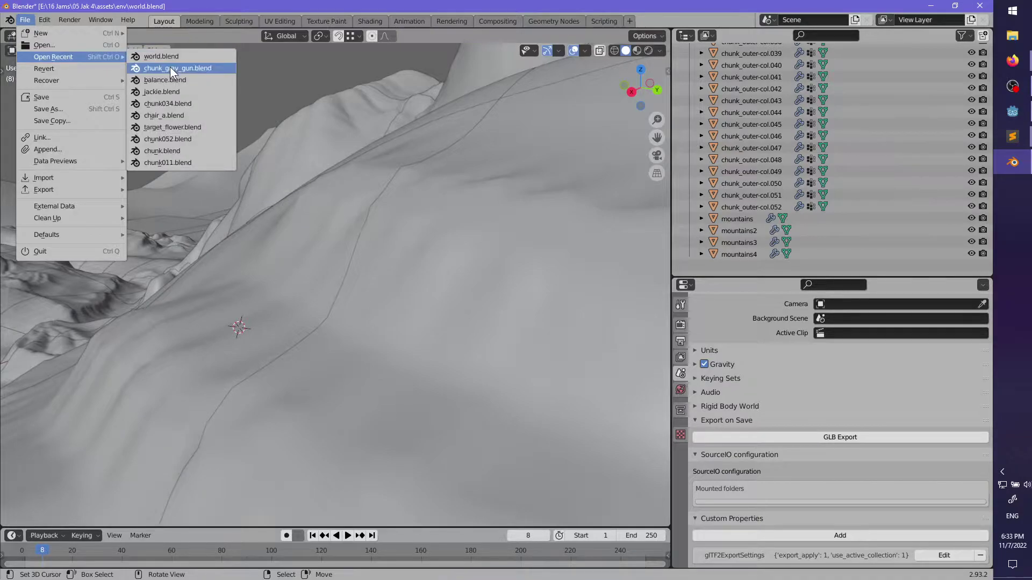
pyautogui.click(170, 66)
pyautogui.click(520, 318)
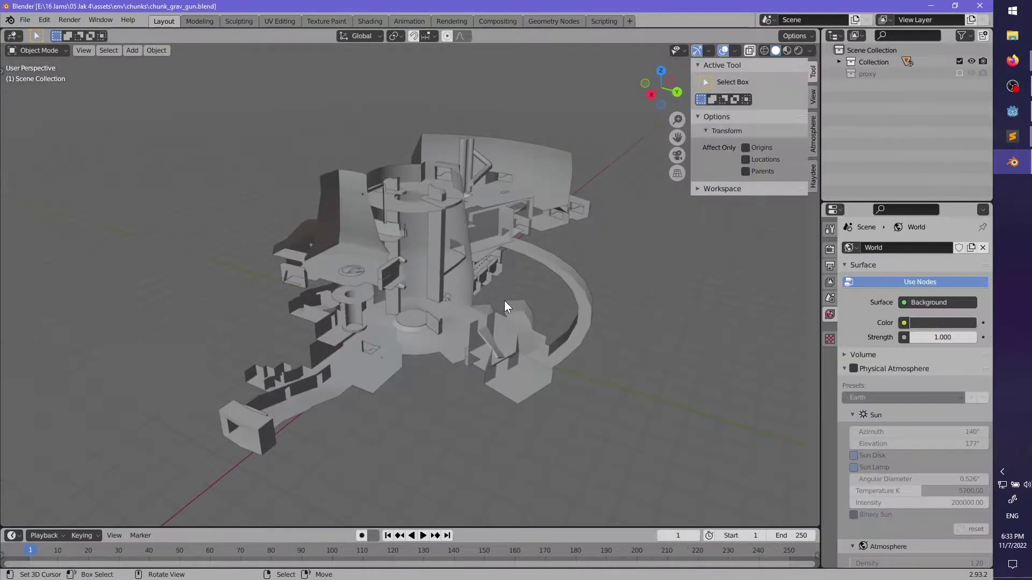
# - Move the linked outer entrance frame of building-col outward along global X to lengthen the entrance corridor
pyautogui.scroll(1, 409, 257)
pyautogui.rightClick(409, 257)
pyautogui.keyDown('shift'); pyautogui.moveTo(334, 346); pyautogui.dragTo(428, 306, button='middle'); pyautogui.keyUp('shift')
pyautogui.press('Tab')
pyautogui.scroll(4, 451, 314)
pyautogui.keyDown('alt'); pyautogui.click(430, 314); pyautogui.keyUp('alt')
pyautogui.scroll(-3, 483, 269)
pyautogui.scroll(4, 484, 269)
pyautogui.keyDown('alt'); pyautogui.rightClick(451, 304); pyautogui.keyUp('alt')
pyautogui.scroll(2, 430, 305)
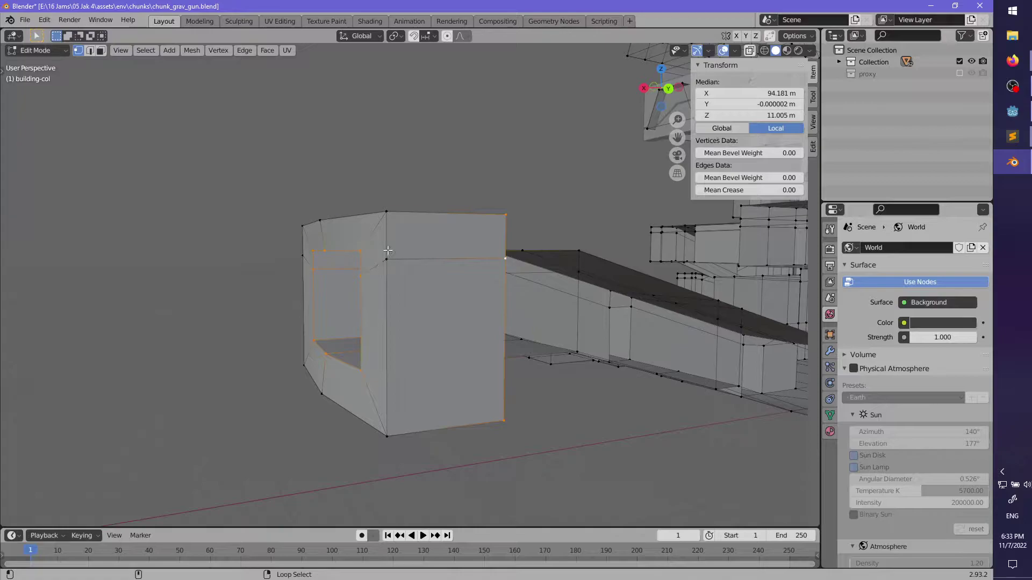
pyautogui.press('l')
pyautogui.moveTo(388, 251); pyautogui.dragTo(448, 307, button='middle')
pyautogui.scroll(-3, 413, 274)
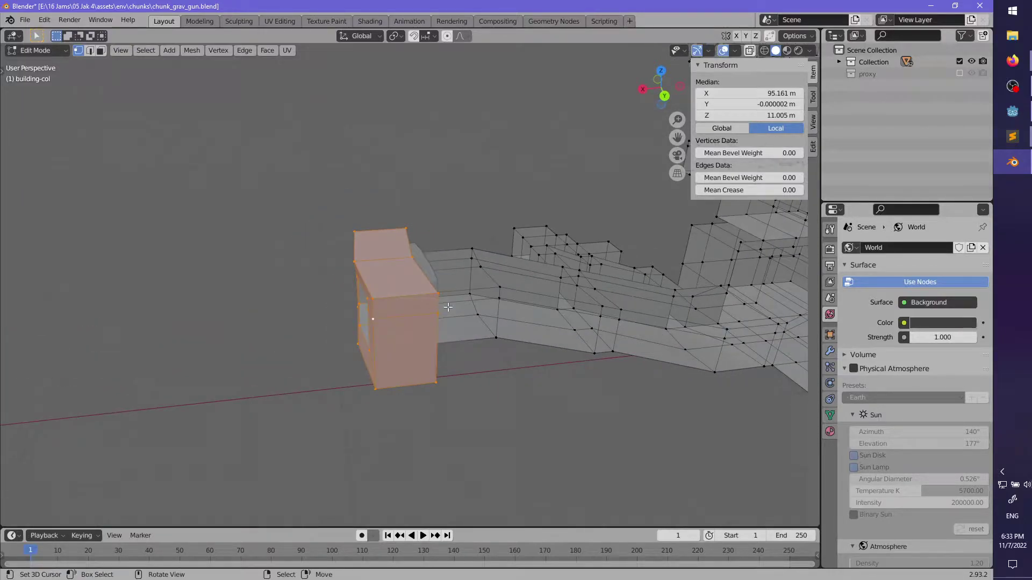
pyautogui.press('g')
pyautogui.press('x')
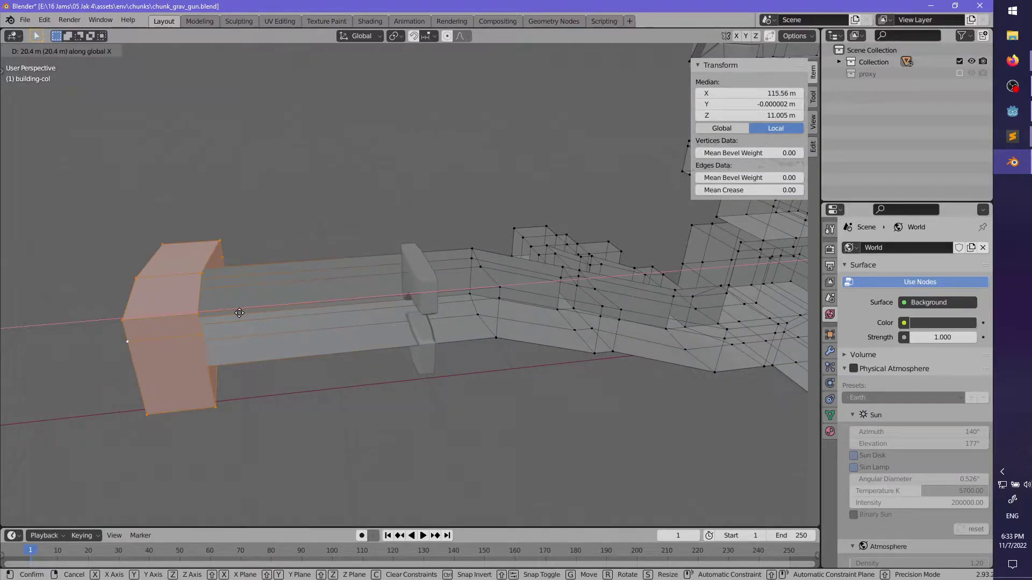
pyautogui.click(136, 322)
pyautogui.moveTo(449, 264); pyautogui.dragTo(398, 312, button='middle')
pyautogui.scroll(-2, 395, 301)
pyautogui.moveTo(392, 269)
pyautogui.keyDown('shift'); pyautogui.mouseDown(button='middle')
pyautogui.moveTo(365, 282)
pyautogui.moveTo(366, 241)
pyautogui.moveTo(482, 353)
pyautogui.moveTo(500, 333)
pyautogui.moveTo(396, 263)
pyautogui.mouseUp(button='middle'); pyautogui.keyUp('shift')
pyautogui.scroll(2, 366, 242)
pyautogui.press('Tab')
# - Enable the proxy collection and extrude the entrance end face of ref_chunk_grav_gun outward about 29 m
pyautogui.click(959, 73)
pyautogui.scroll(3, 456, 299)
pyautogui.rightClick(480, 292)
pyautogui.press('Tab')
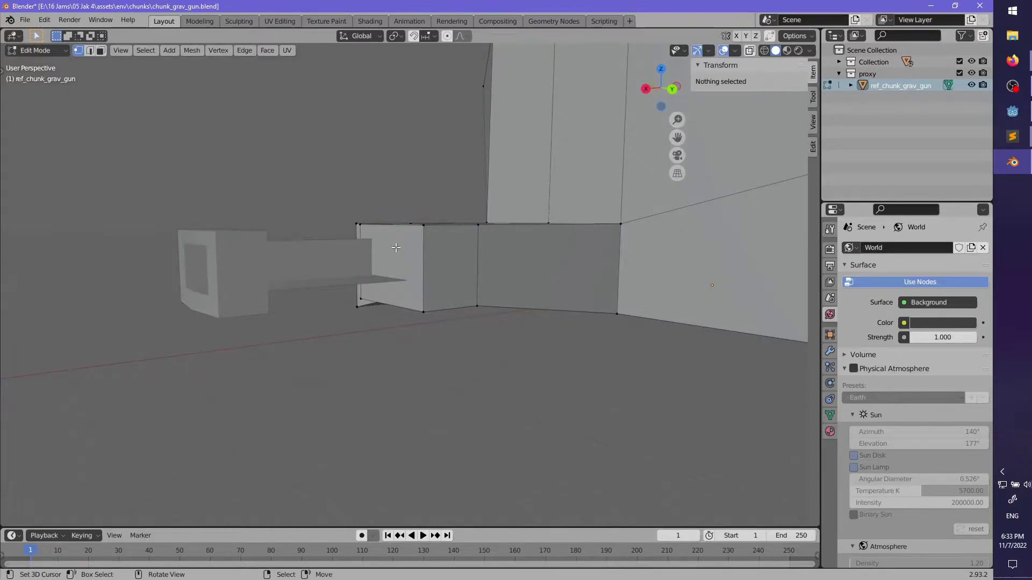
pyautogui.click(381, 237)
pyautogui.press('e')
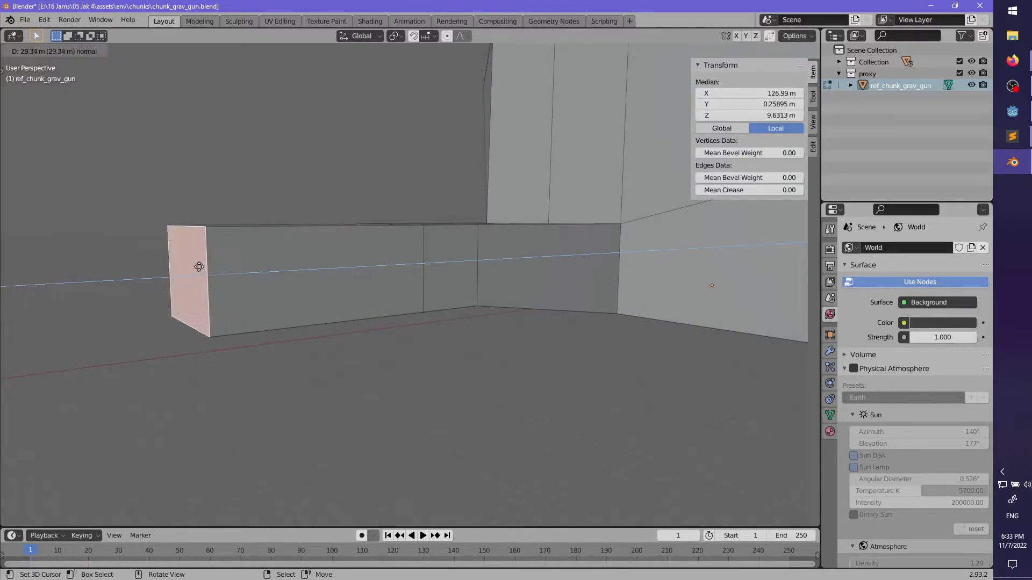
pyautogui.click(204, 262)
# - Add a loop cut to the extruded entrance section of ref_chunk_grav_gun and delete its outer side and end faces
pyautogui.moveTo(269, 272); pyautogui.dragTo(350, 309, button='middle')
pyautogui.hotkey('ctrl', 'r')
pyautogui.click(285, 286)
pyautogui.click(292, 286)
pyautogui.hotkey('alt', 'a')
pyautogui.scroll(5, 409, 298)
pyautogui.scroll(-5, 410, 295)
pyautogui.click(351, 310)
pyautogui.press('x')
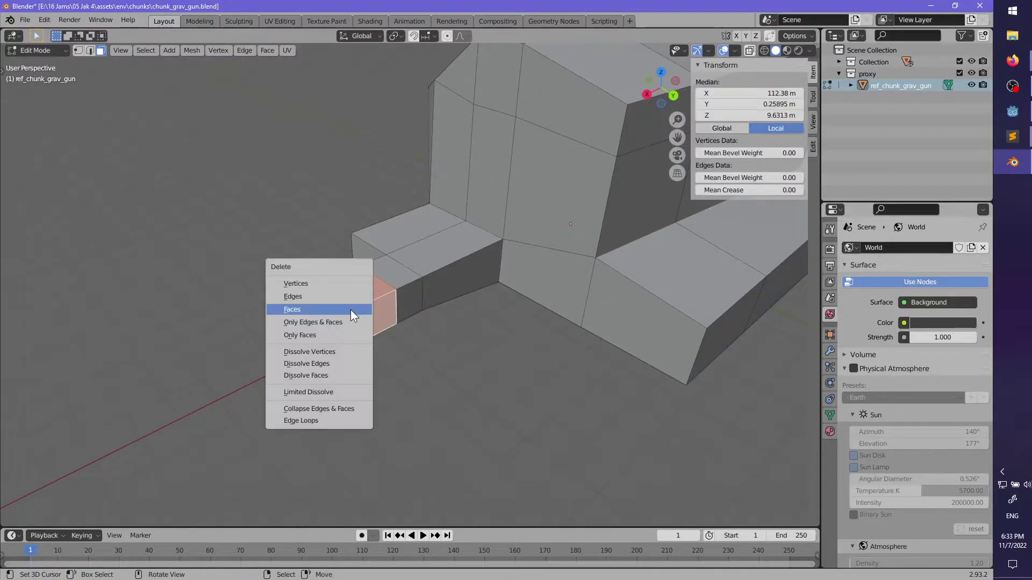
pyautogui.click(351, 311)
pyautogui.click(299, 333)
pyautogui.press('x')
pyautogui.click(299, 333)
# - Duplicate the corridor and entrance frame faces of building-col in place and separate the copy into its own object
pyautogui.scroll(5, 328, 332)
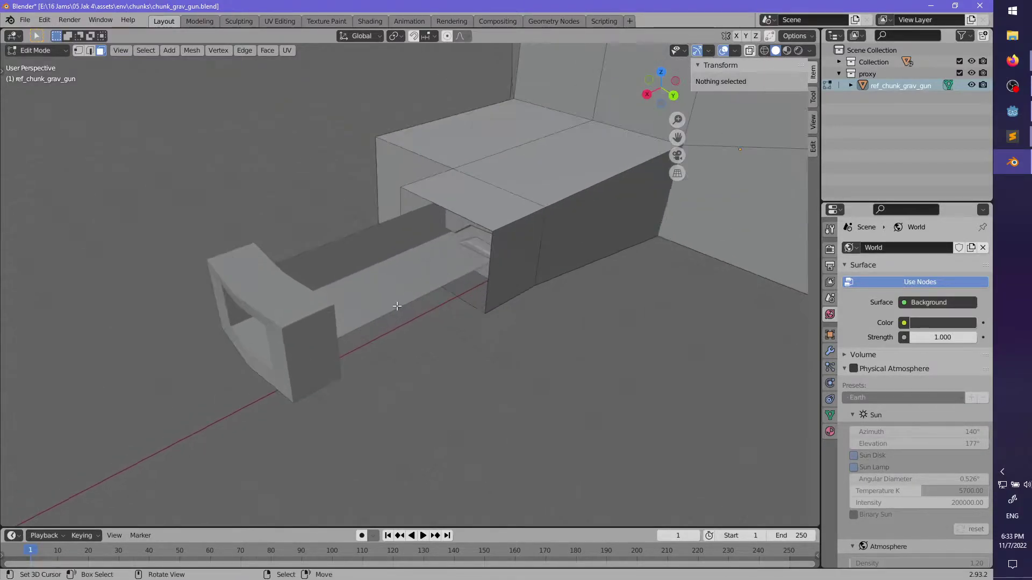
pyautogui.press('Tab')
pyautogui.rightClick(405, 294)
pyautogui.press('Tab')
pyautogui.moveTo(420, 285); pyautogui.dragTo(477, 228, button='middle')
pyautogui.keyDown('alt'); pyautogui.rightClick(473, 247); pyautogui.keyUp('alt')
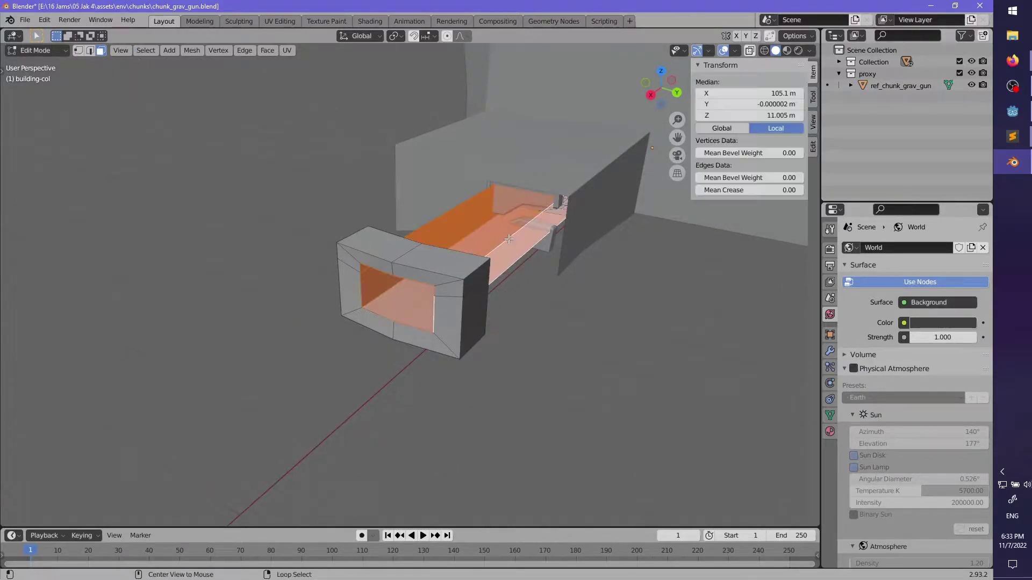
pyautogui.keyDown('alt'); pyautogui.keyDown('shift'); pyautogui.rightClick(469, 267); pyautogui.keyUp('shift'); pyautogui.keyUp('alt')
pyautogui.keyDown('alt'); pyautogui.keyDown('shift'); pyautogui.click(451, 288); pyautogui.keyUp('shift'); pyautogui.keyUp('alt')
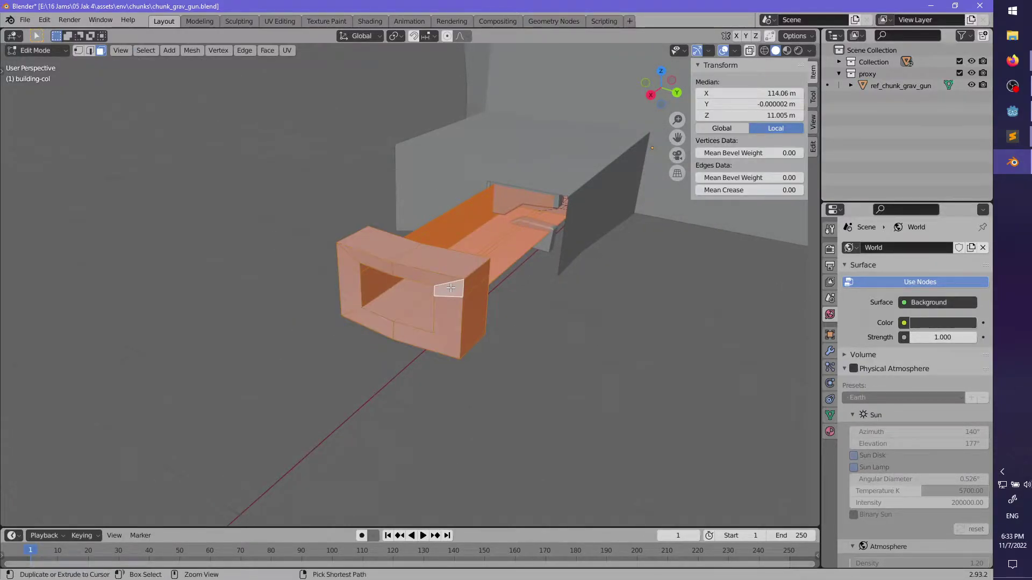
pyautogui.hotkey('shift', 'd')
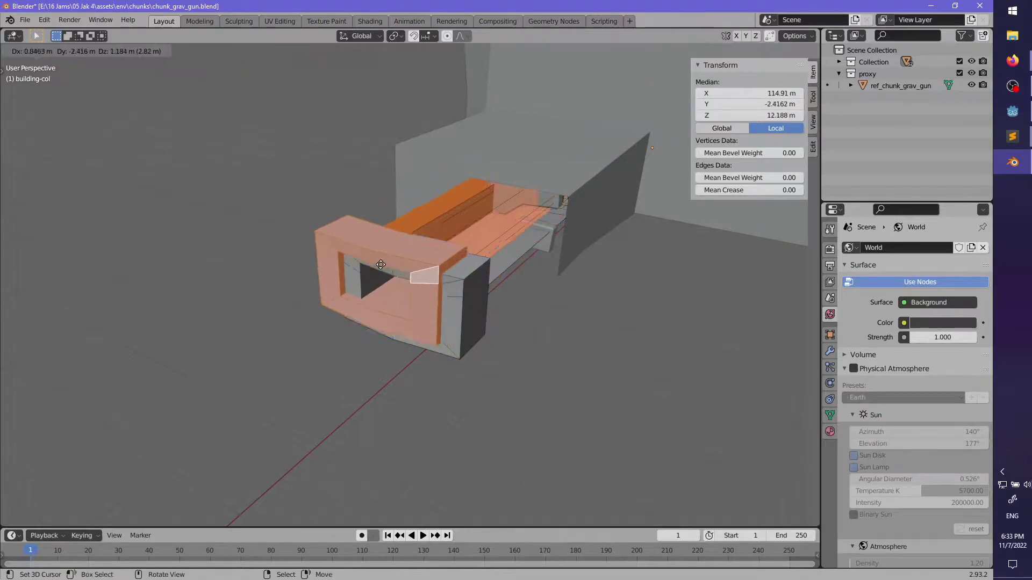
pyautogui.rightClick(409, 311)
pyautogui.press('p')
pyautogui.click(410, 315)
# - Join the separated entrance corridor copy into ref_chunk_grav_gun
pyautogui.moveTo(528, 305); pyautogui.dragTo(509, 313, button='middle')
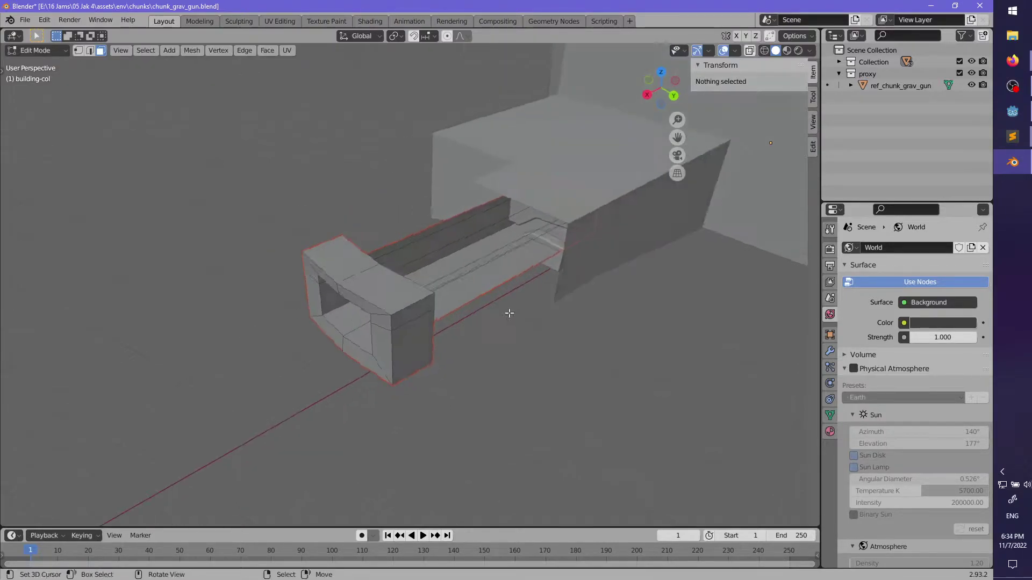
pyautogui.press('Tab')
pyautogui.rightClick(402, 306)
pyautogui.keyDown('shift'); pyautogui.click(556, 178); pyautogui.keyUp('shift')
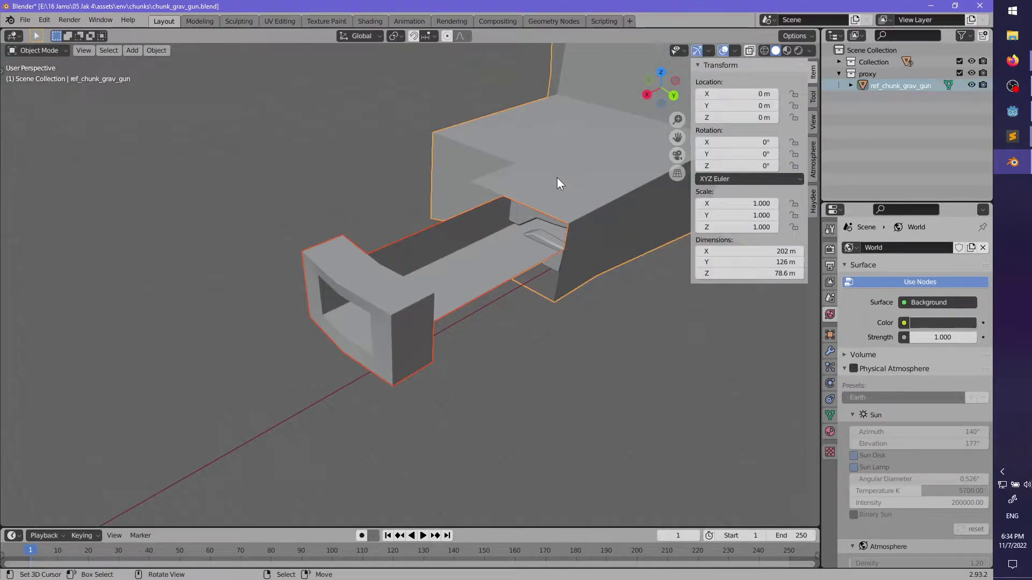
pyautogui.hotkey('ctrl', 'j')
pyautogui.click(517, 314)
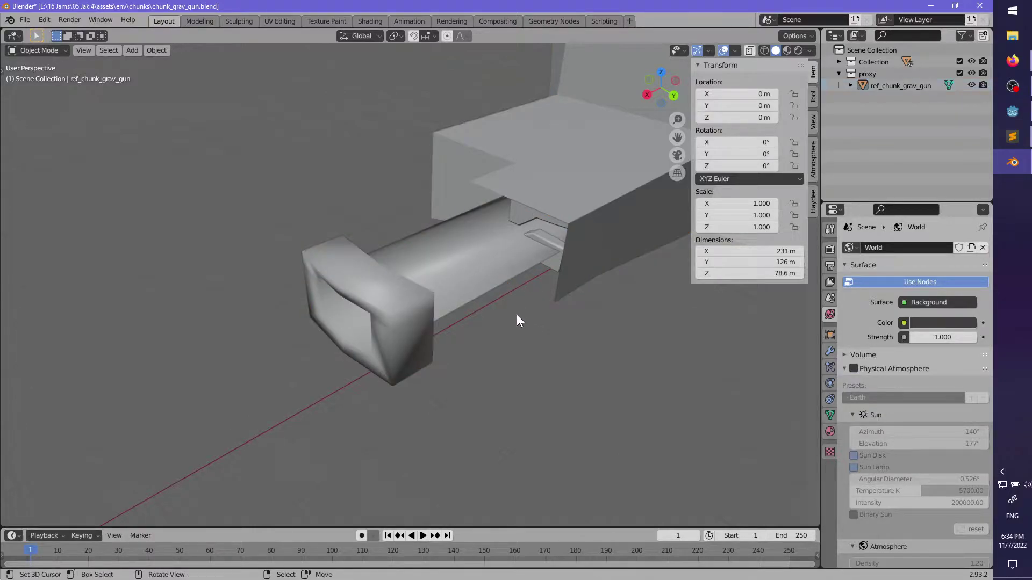
# - Apply Shade Smooth to the whole ref_chunk_grav_gun mesh
pyautogui.moveTo(517, 315); pyautogui.dragTo(473, 291, button='middle')
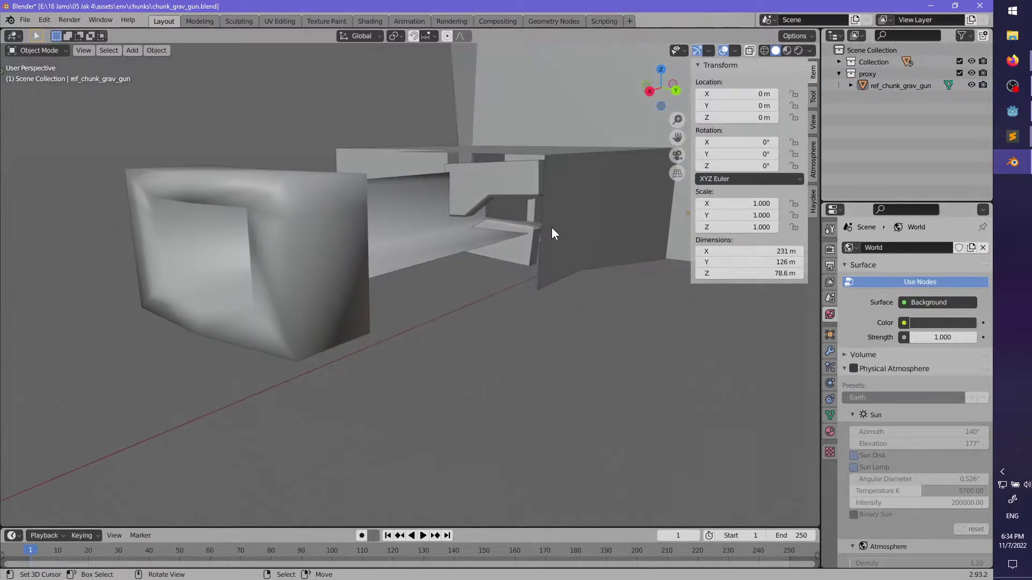
pyautogui.click(551, 227)
pyautogui.press('F3')
pyautogui.write('fla')
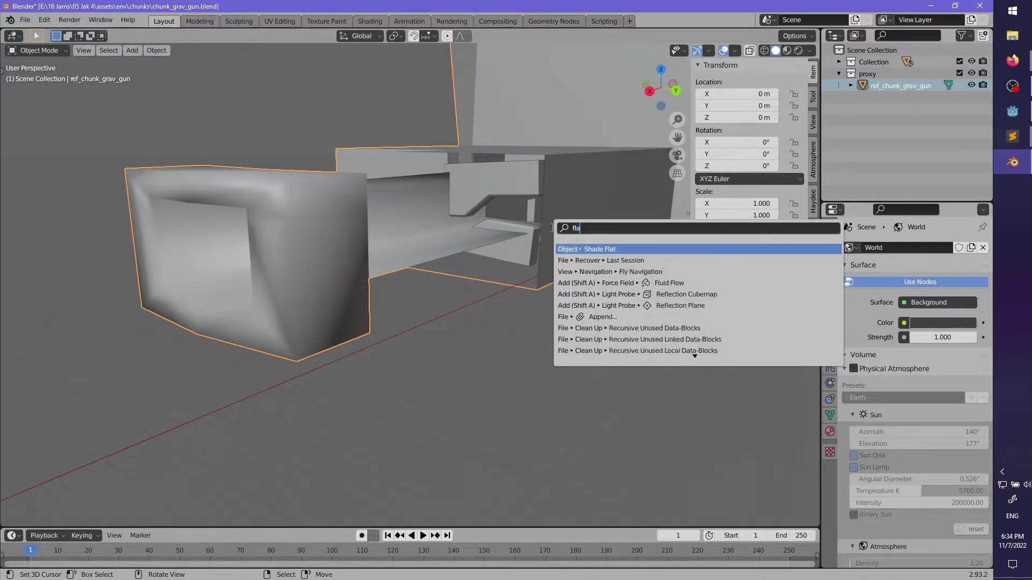
pyautogui.write('t')
pyautogui.press('BackSpace')
pyautogui.press('BackSpace')
pyautogui.press('BackSpace')
pyautogui.press('BackSpace')
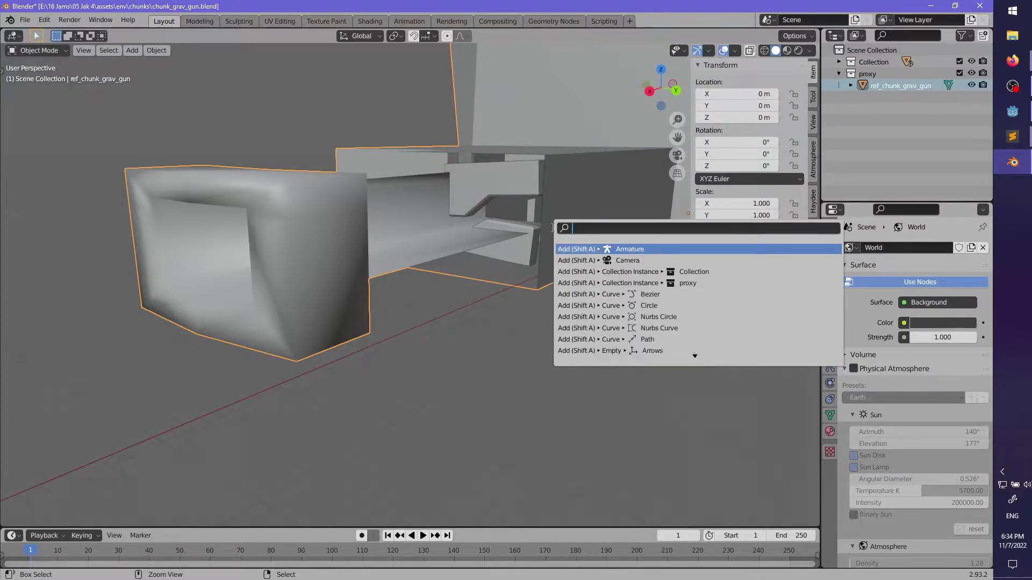
pyautogui.write('smo')
pyautogui.press('Return')
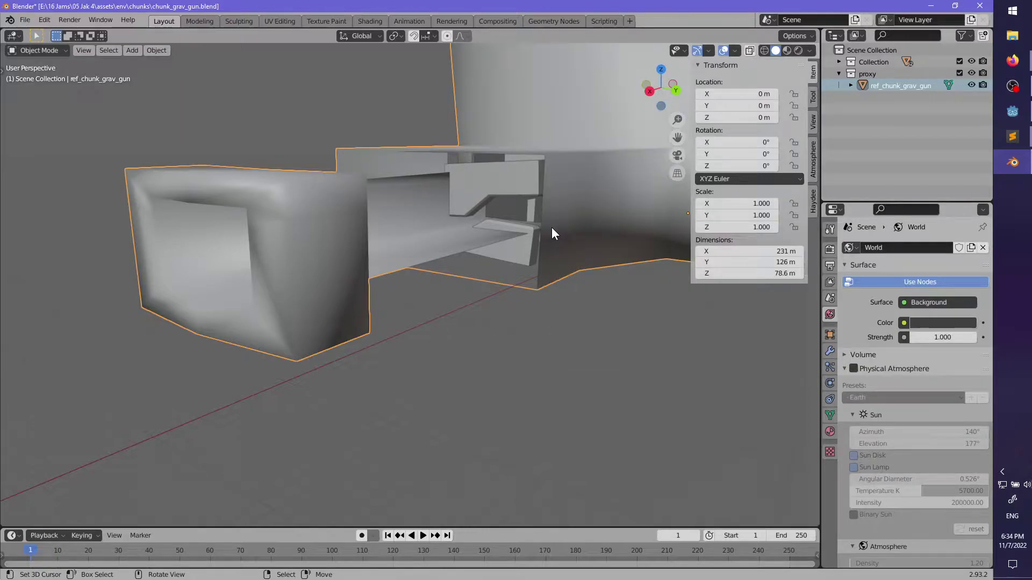
pyautogui.hotkey('alt', 'a')
pyautogui.moveTo(488, 163); pyautogui.dragTo(420, 199, button='middle')
# - Rename ref_chunk_grav_gun as chunk_grav_gun_ref and exclude the proxy collection from the view layer
pyautogui.click(463, 234)
pyautogui.moveTo(471, 286); pyautogui.dragTo(616, 288, button='middle')
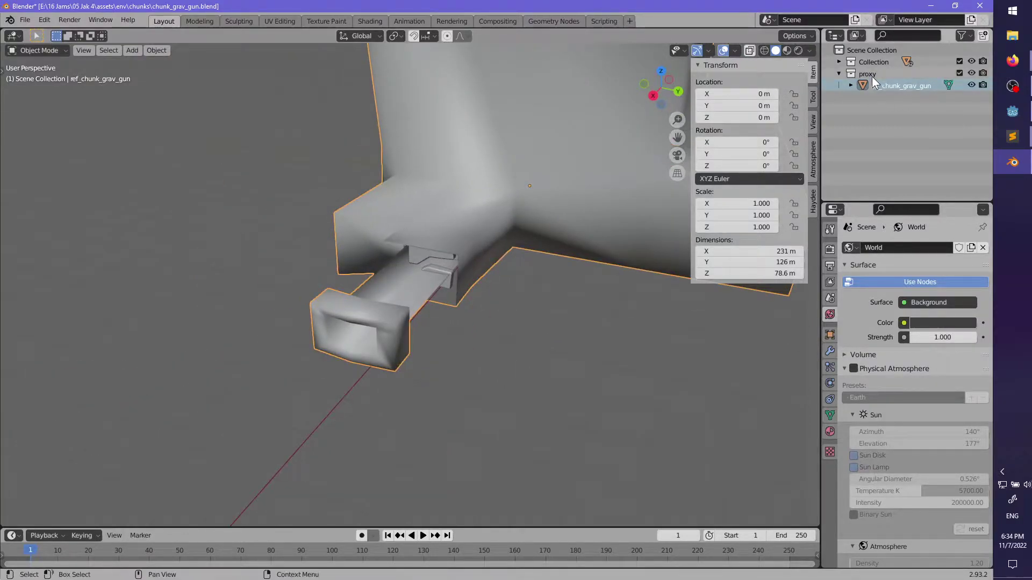
pyautogui.moveTo(541, 344); pyautogui.dragTo(521, 335, button='middle')
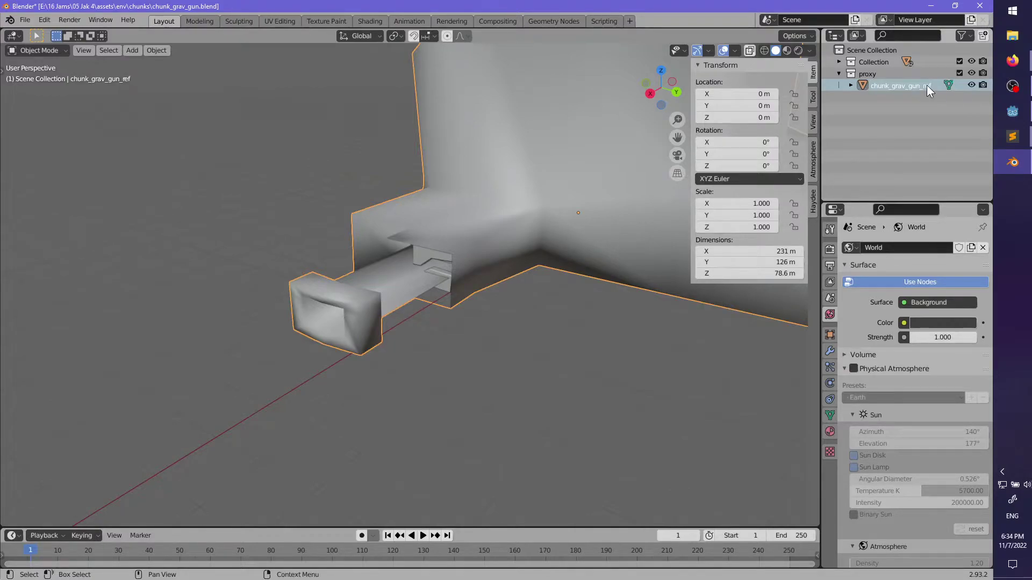
pyautogui.click(839, 73)
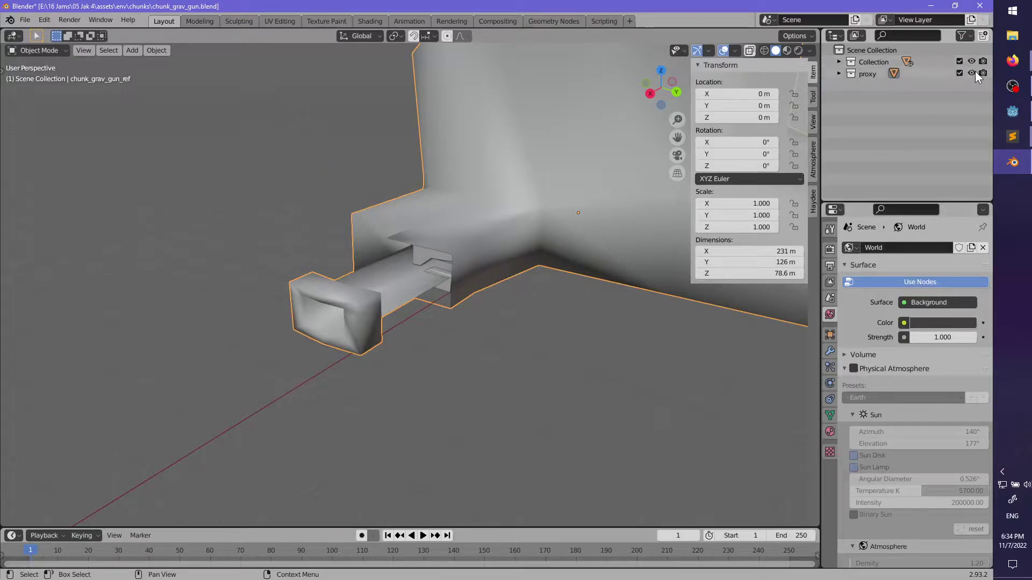
pyautogui.click(959, 73)
# - Save chunk_grav_gun.blend and open the recent file world.blend
pyautogui.moveTo(639, 172); pyautogui.dragTo(479, 261, button='middle')
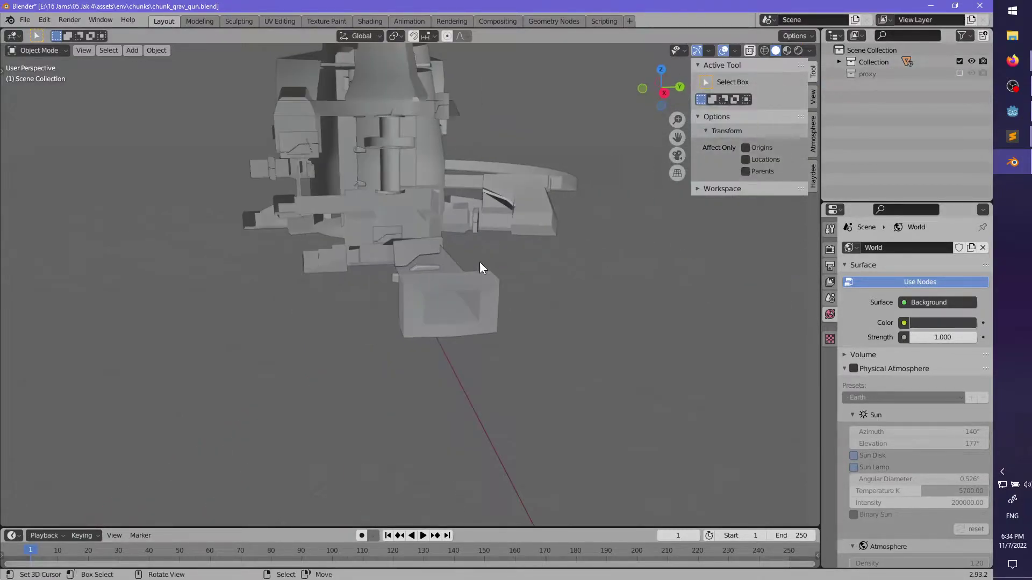
pyautogui.moveTo(534, 281); pyautogui.dragTo(409, 269, button='middle')
pyautogui.click(24, 20)
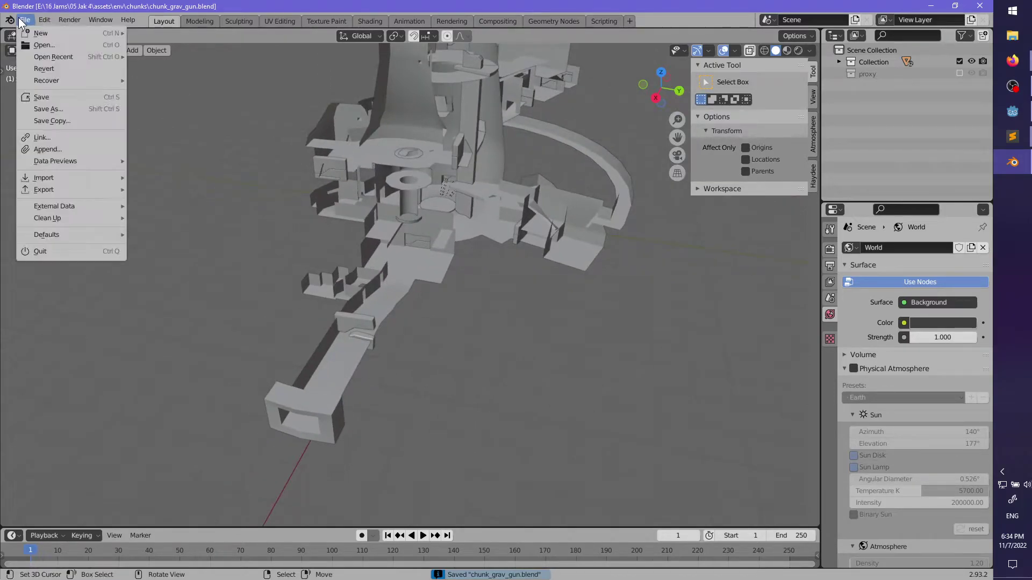
pyautogui.moveTo(85, 57)
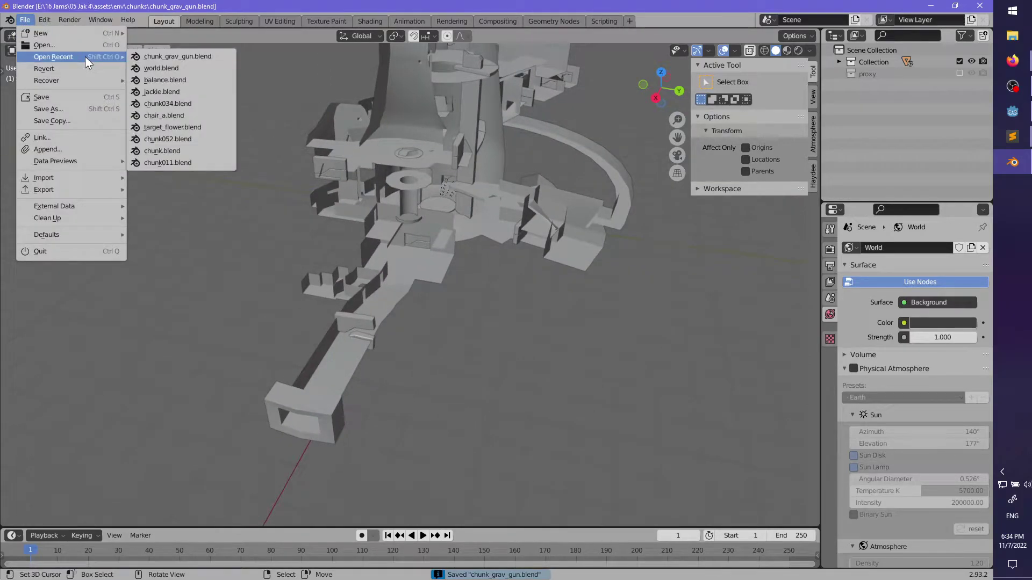
pyautogui.click(171, 69)
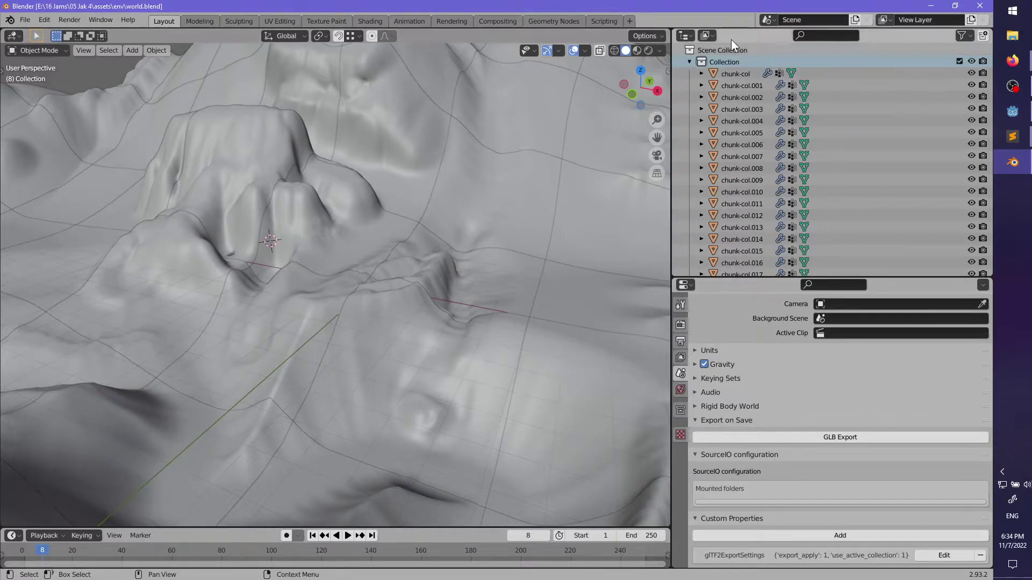
# - Append the chunk_grav_gun_ref object from chunk_grav_gun.blend into the world file
pyautogui.click(25, 21)
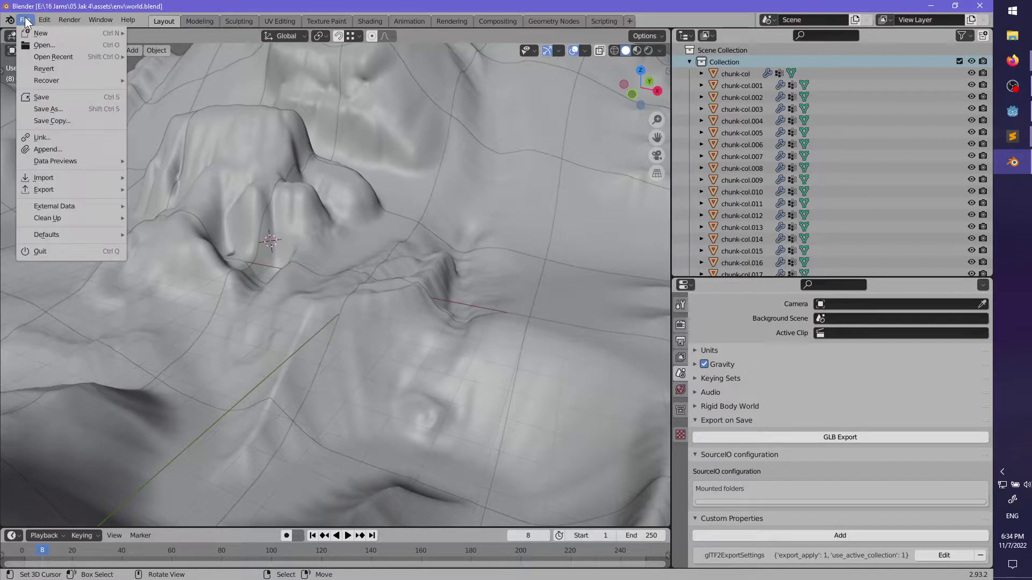
pyautogui.click(48, 149)
pyautogui.scroll(-3, 438, 255)
pyautogui.scroll(8, 437, 256)
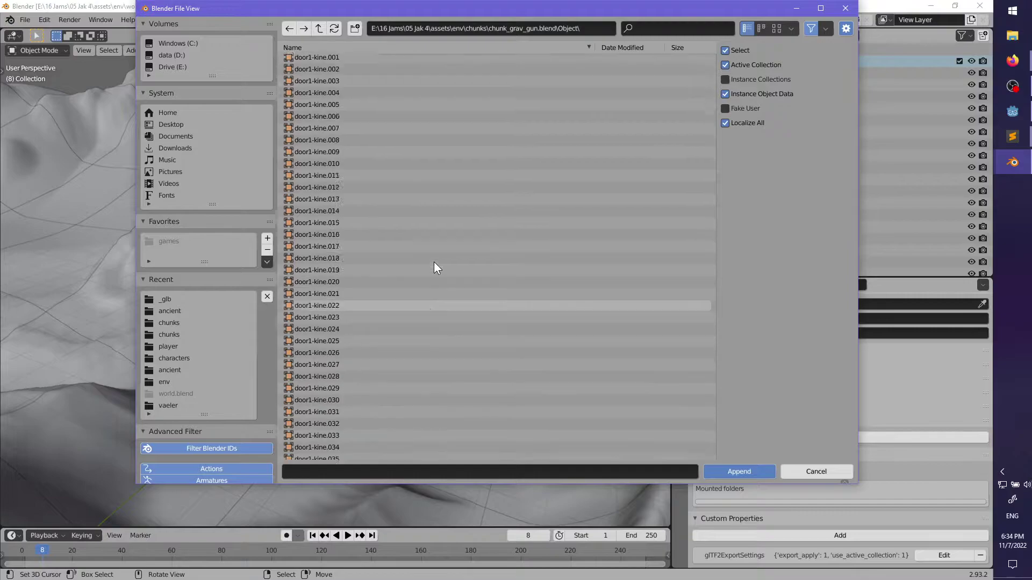
pyautogui.click(324, 120)
pyautogui.click(739, 471)
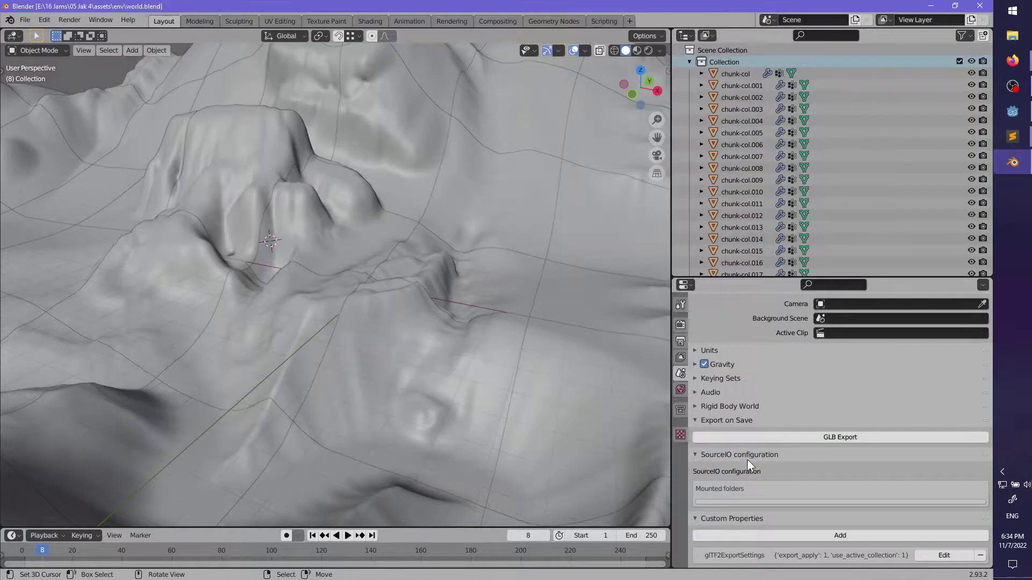
# - Rename the appended chunk_grav_gun_ref object as chunk_grav_gun
pyautogui.scroll(-10, 839, 237)
pyautogui.scroll(-5, 835, 234)
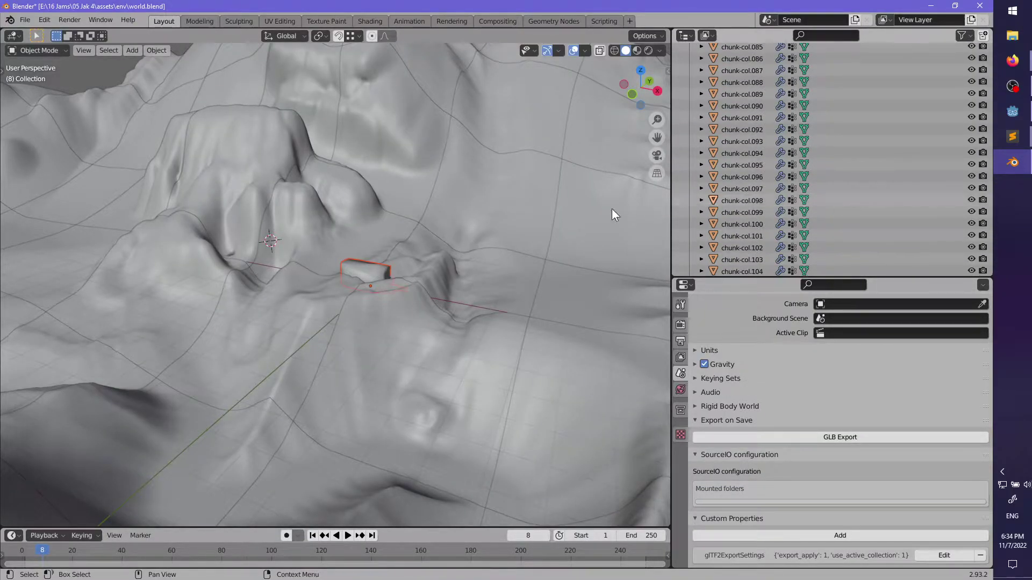
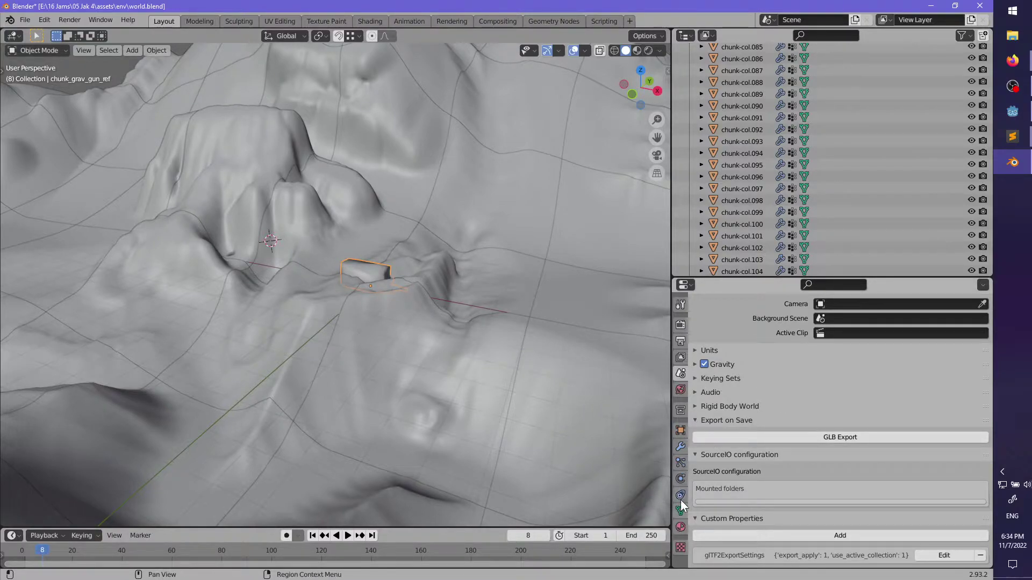
pyautogui.click(678, 432)
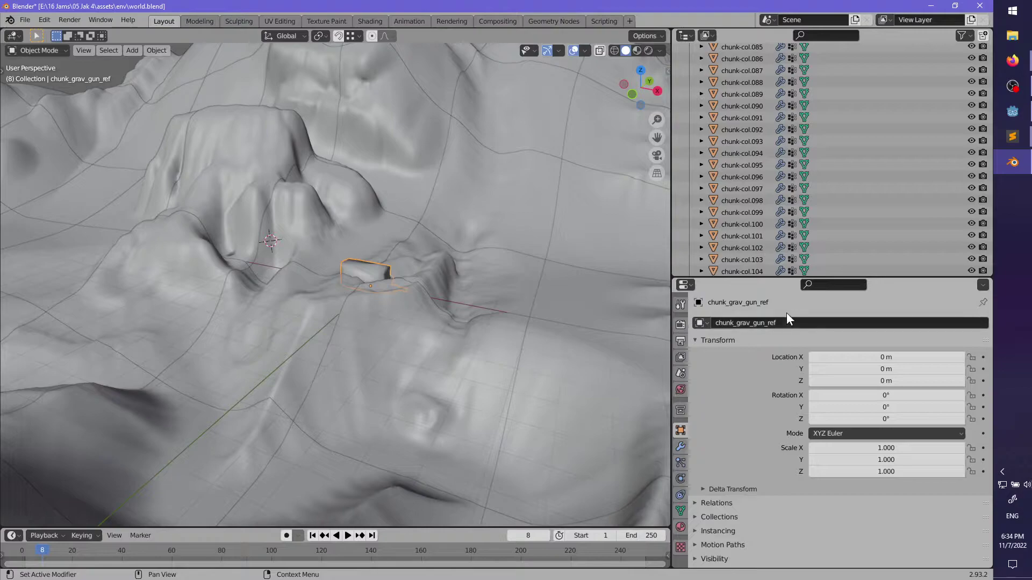
pyautogui.click(787, 322)
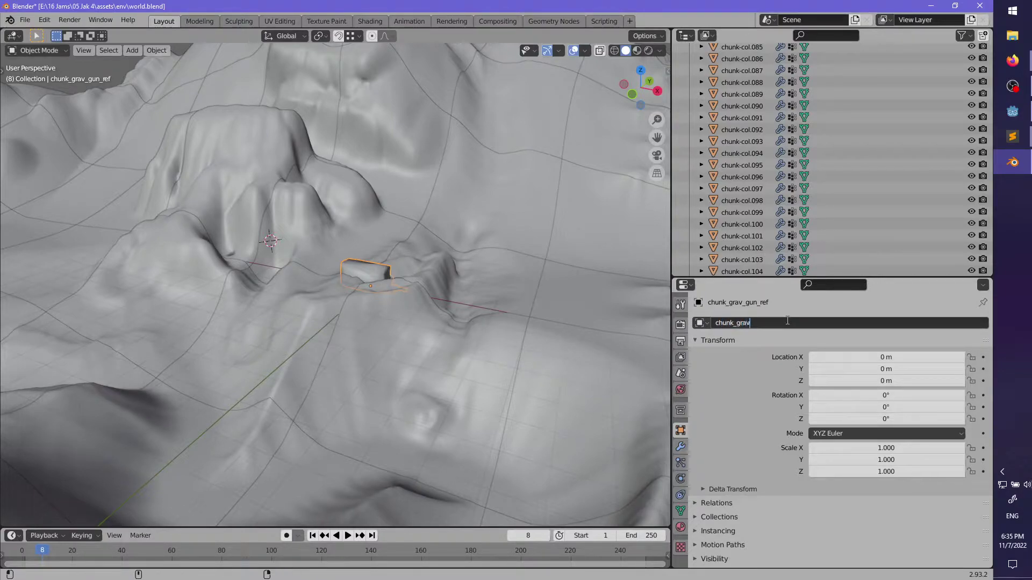
pyautogui.press('Return')
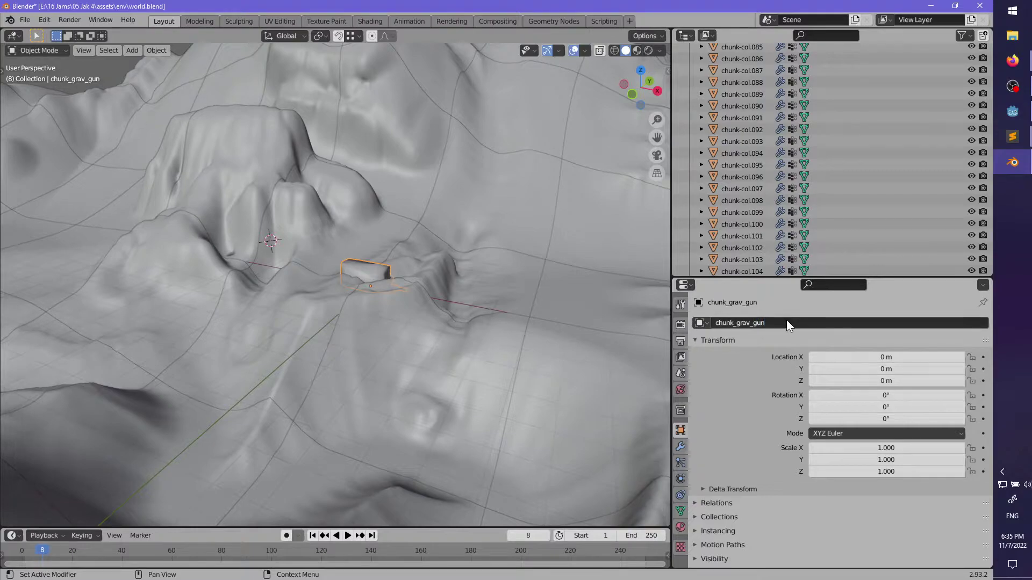
pyautogui.scroll(-10, 918, 179)
pyautogui.scroll(-15, 885, 221)
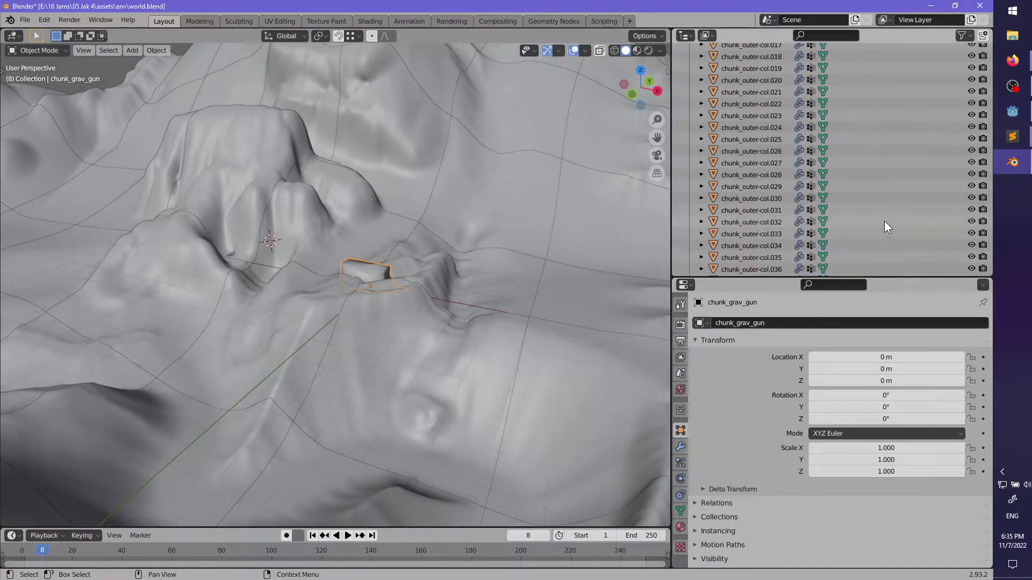
# - Try moving chunk_grav_gun off the origin to about X 394, Y 132, Z 134 m and rotating it about Z to -88.5°
pyautogui.scroll(3, 419, 259)
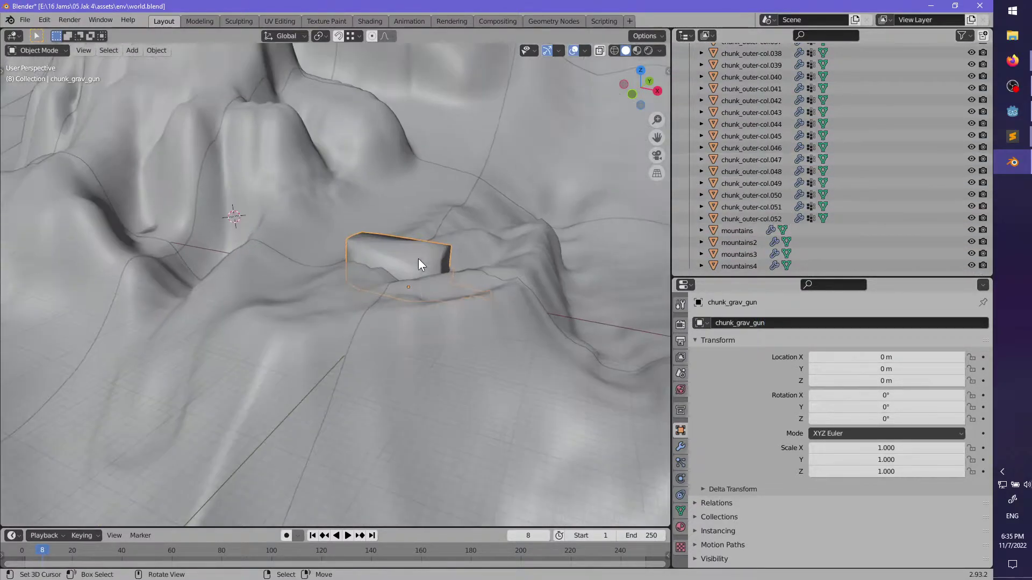
pyautogui.moveTo(418, 259); pyautogui.dragTo(355, 321, button='middle')
pyautogui.press('g')
pyautogui.click(592, 230)
pyautogui.keyDown('shift'); pyautogui.moveTo(593, 231); pyautogui.dragTo(449, 261, button='middle'); pyautogui.keyUp('shift')
pyautogui.press('r')
pyautogui.press('z')
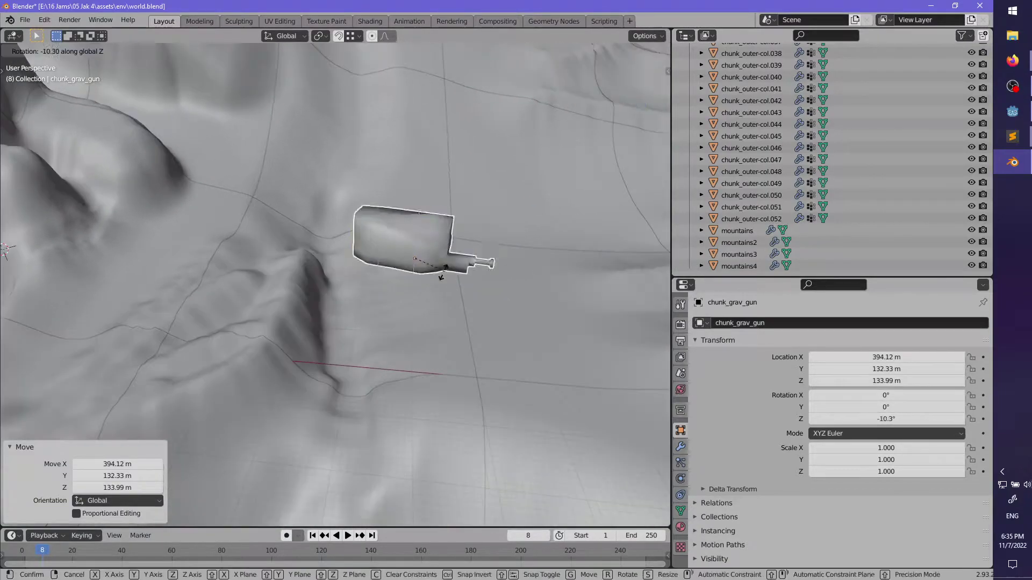
pyautogui.rightClick(406, 290)
pyautogui.moveTo(406, 290); pyautogui.dragTo(430, 345, button='middle')
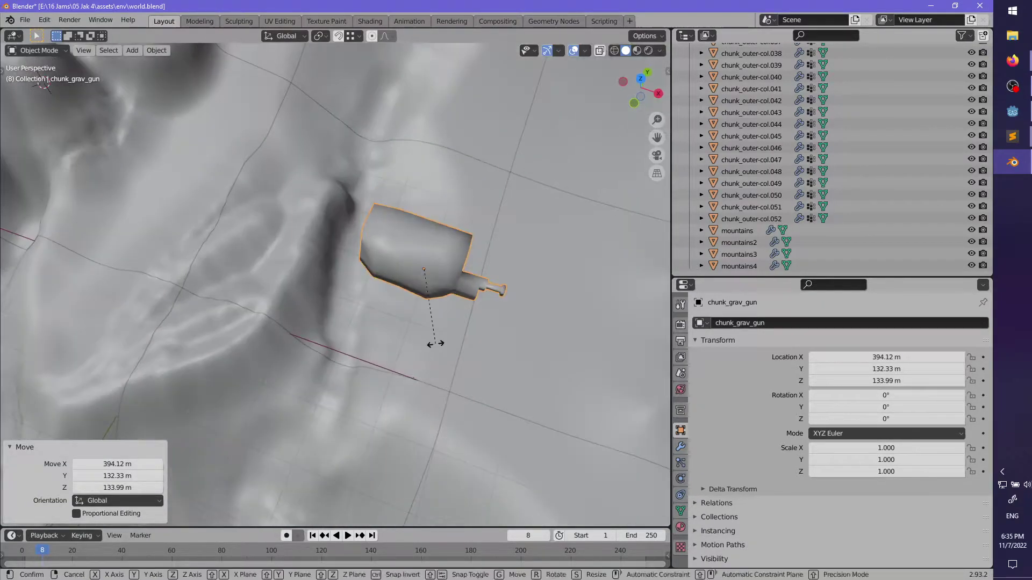
pyautogui.press('r')
pyautogui.click(312, 292)
# - Try embedding chunk_grav_gun in the hillside at about X 820, Y 1033, Z 177 m, with its entrance reaching the slope surface
pyautogui.moveTo(312, 291); pyautogui.dragTo(312, 325, button='middle')
pyautogui.press('g')
pyautogui.moveTo(457, 381); pyautogui.dragTo(364, 367, button='middle')
pyautogui.press('g')
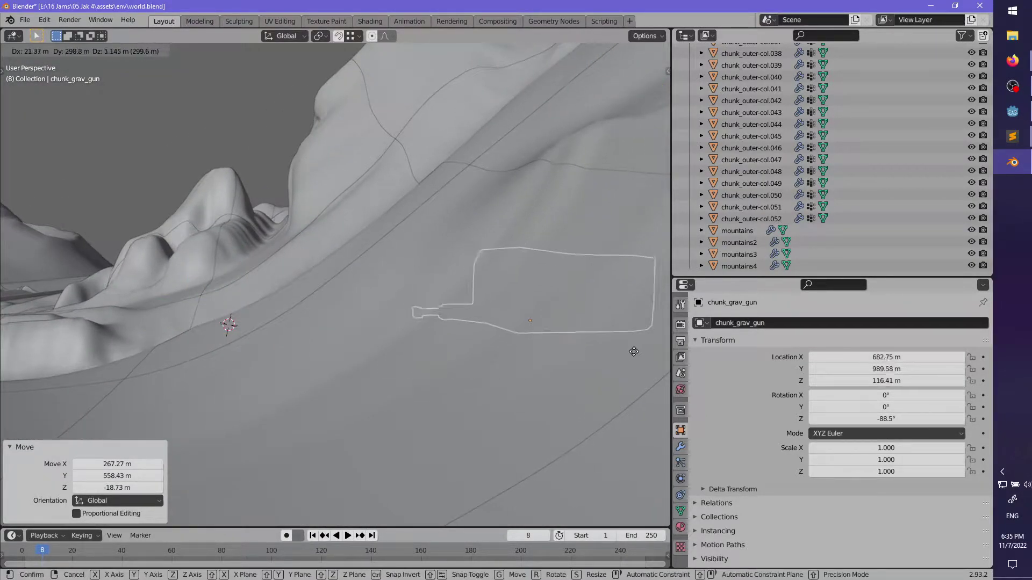
pyautogui.click(8, 273)
pyautogui.moveTo(485, 228); pyautogui.dragTo(445, 337, button='middle')
pyautogui.press('g')
pyautogui.click(489, 404)
pyautogui.press('g')
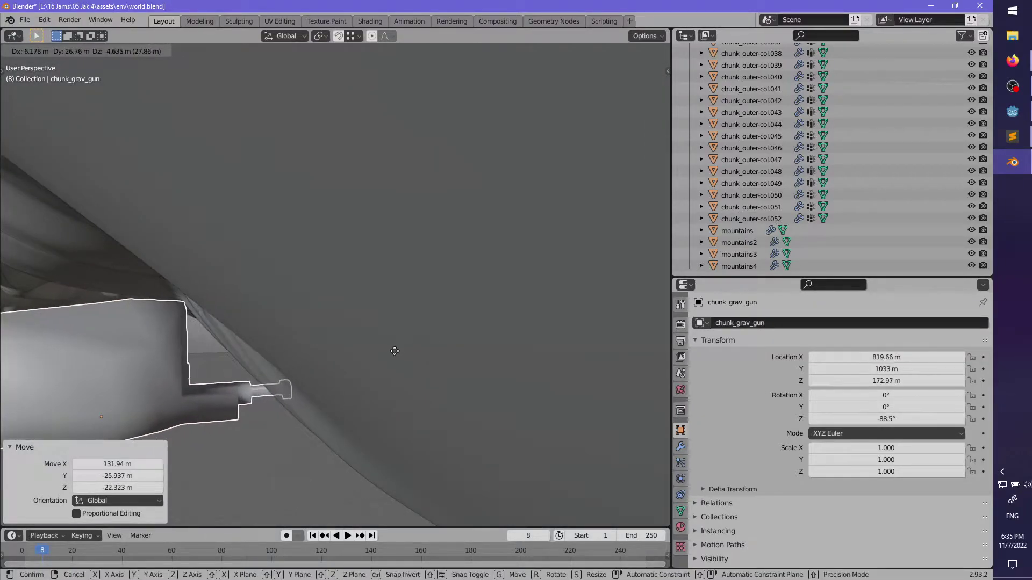
pyautogui.click(369, 350)
pyautogui.scroll(2, 410, 340)
pyautogui.scroll(-6, 409, 340)
pyautogui.moveTo(356, 346); pyautogui.dragTo(311, 398, button='middle')
pyautogui.scroll(3, 311, 398)
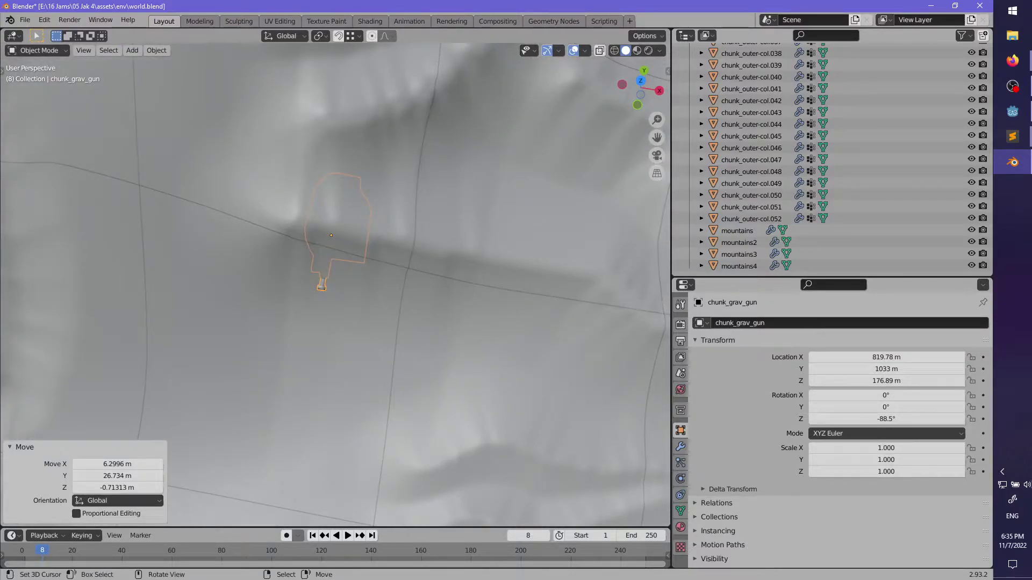
# - Examine the wider terrain around chunk-col.127 and chunk-col.128 for another hillside that could hold the grav gun chunk
pyautogui.hotkey('alt', 'Tab')
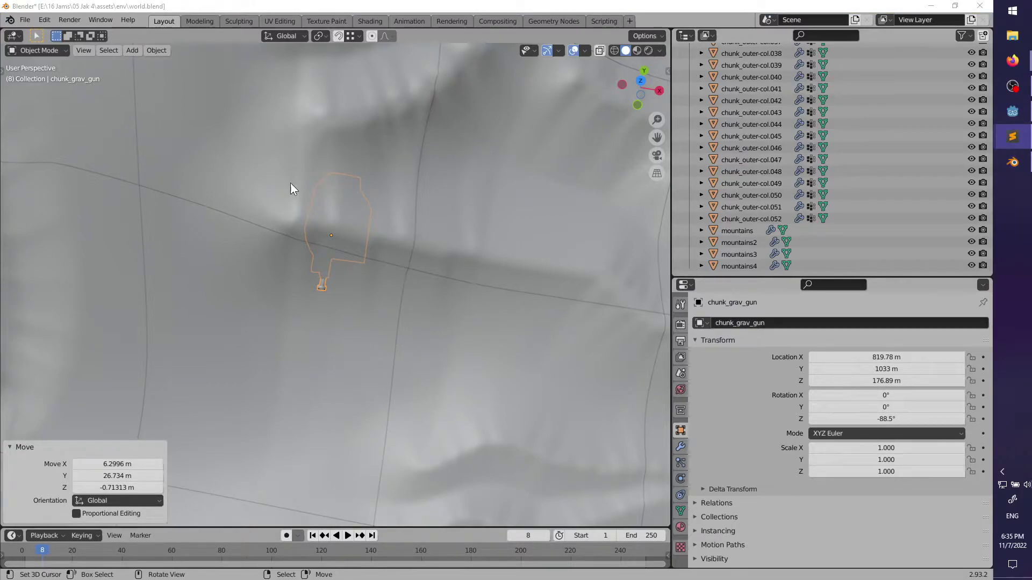
pyautogui.scroll(-5, 410, 267)
pyautogui.moveTo(410, 267); pyautogui.dragTo(381, 358, button='middle')
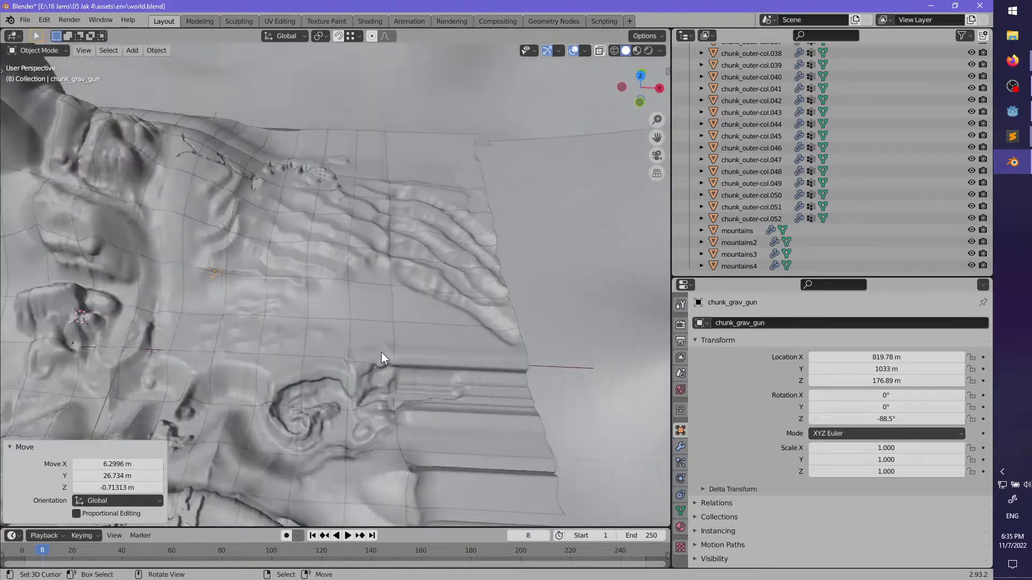
pyautogui.scroll(2, 383, 312)
pyautogui.click(385, 265)
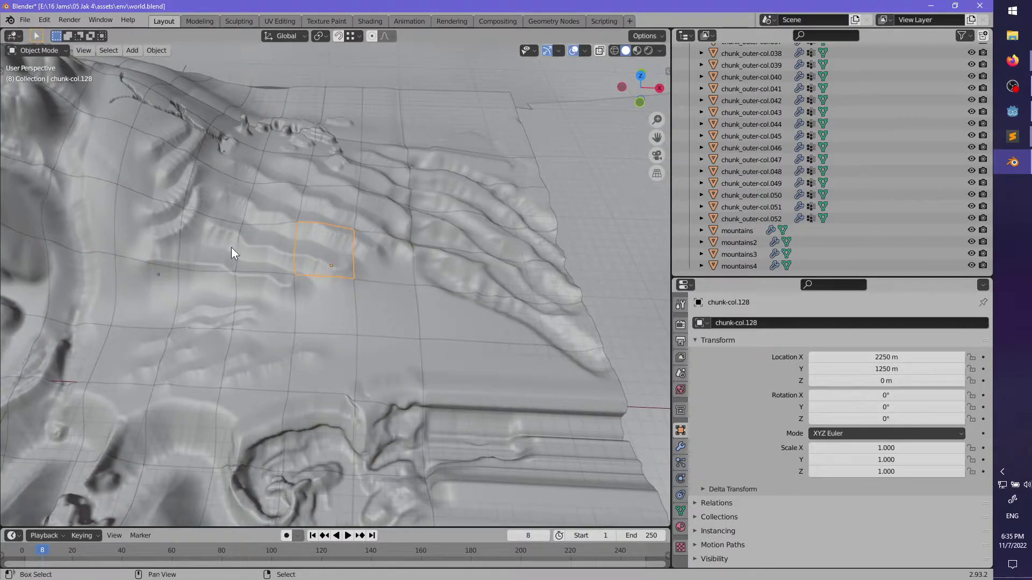
pyautogui.rightClick(315, 283)
pyautogui.keyDown('shift'); pyautogui.moveTo(321, 288); pyautogui.dragTo(409, 291, button='middle'); pyautogui.keyUp('shift')
pyautogui.scroll(3, 408, 291)
pyautogui.moveTo(295, 336); pyautogui.dragTo(289, 308, button='middle')
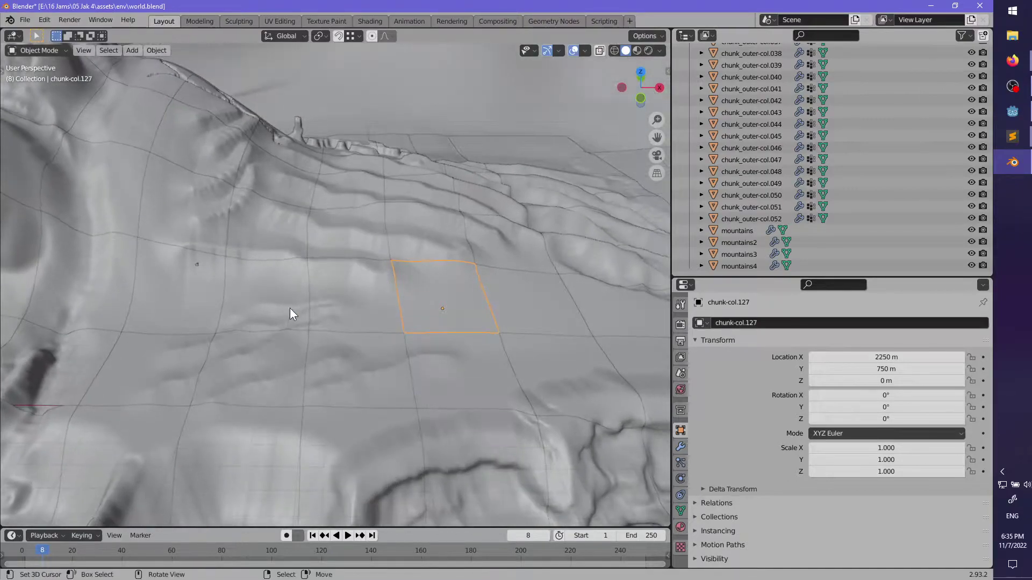
# - Try placing chunk_grav_gun inside the ridge slope around X 2208, Y 1074, Z 158 m, then shift it about 47 m in X and -33 m in Y
pyautogui.moveTo(197, 268); pyautogui.dragTo(214, 269, button='middle')
pyautogui.press('g')
pyautogui.click(448, 284)
pyautogui.scroll(2, 448, 284)
pyautogui.keyDown('shift'); pyautogui.moveTo(448, 283); pyautogui.dragTo(371, 256, button='middle'); pyautogui.keyUp('shift')
pyautogui.scroll(3, 262, 312)
pyautogui.press('g')
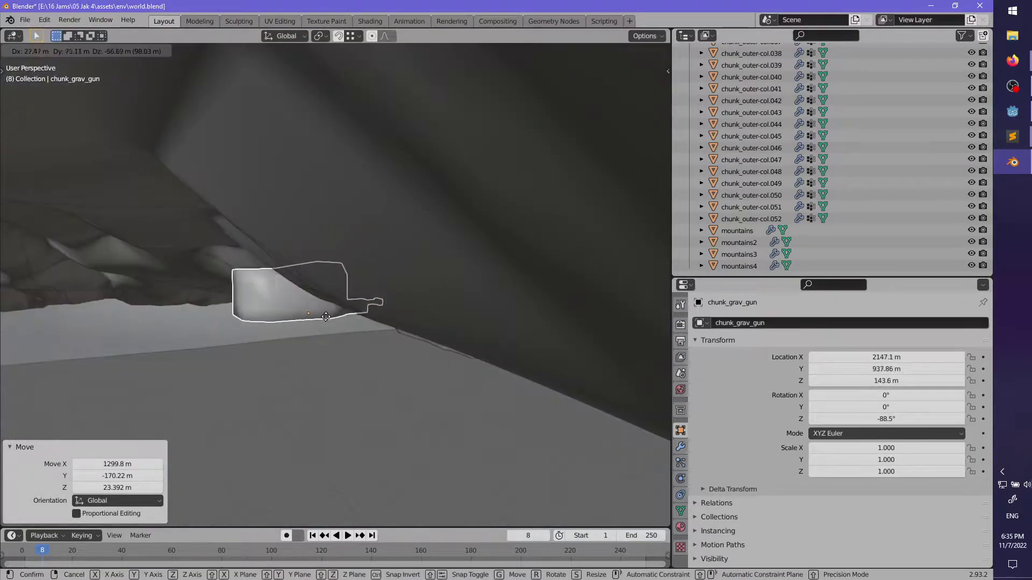
pyautogui.click(341, 295)
pyautogui.moveTo(341, 295); pyautogui.dragTo(323, 322, button='middle')
pyautogui.scroll(2, 359, 318)
pyautogui.press('g')
pyautogui.click(446, 309)
pyautogui.moveTo(440, 308); pyautogui.dragTo(295, 386, button='middle')
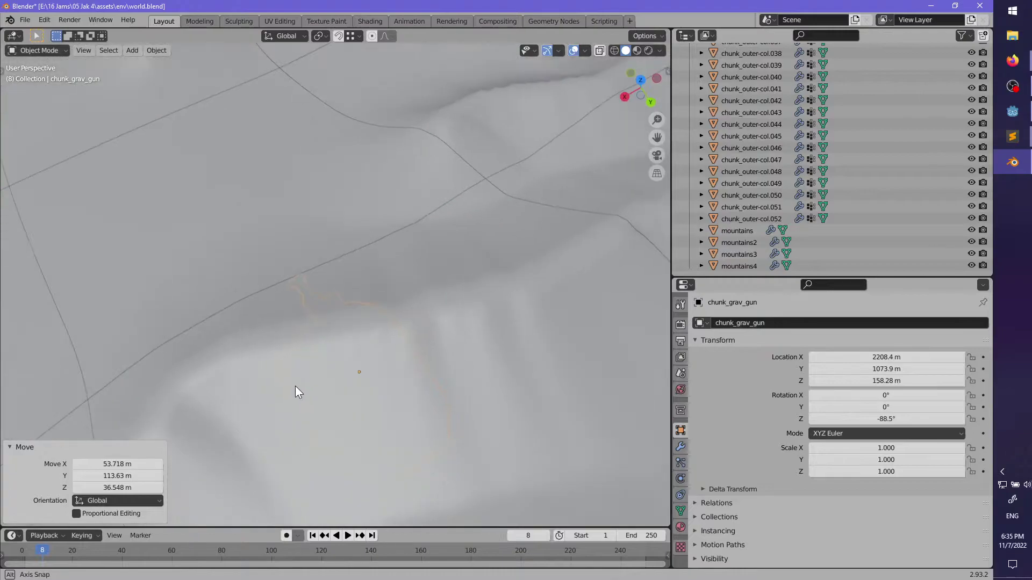
pyautogui.press('g')
pyautogui.click(297, 354)
# - Try moving chunk_grav_gun farther along the ridge and rotating it about Z to -49° to face the slope
pyautogui.moveTo(347, 321); pyautogui.dragTo(263, 313, button='middle')
pyautogui.press('g')
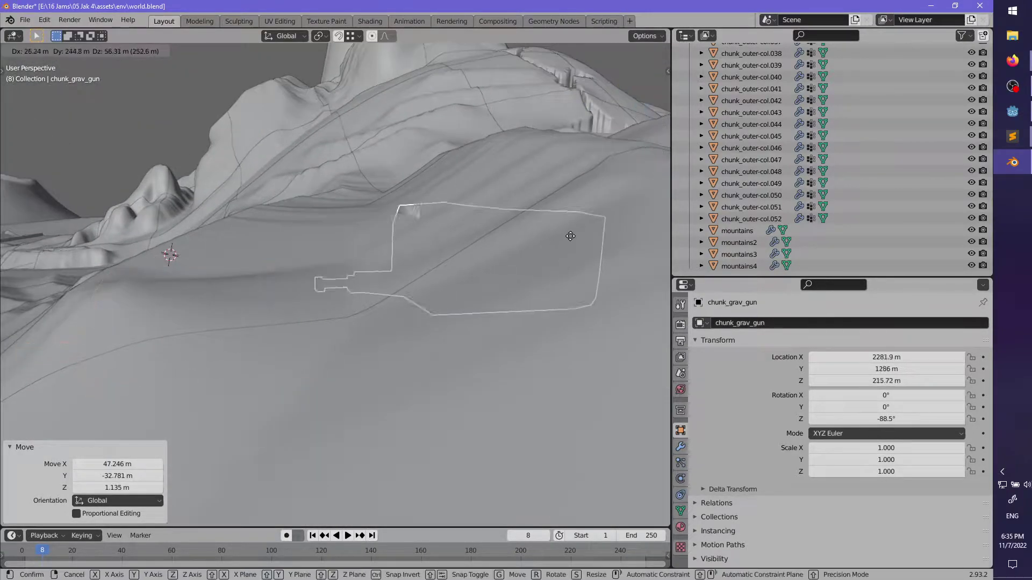
pyautogui.click(645, 161)
pyautogui.moveTo(646, 161); pyautogui.dragTo(347, 225, button='middle')
pyautogui.press('g')
pyautogui.click(493, 196)
pyautogui.moveTo(493, 196); pyautogui.dragTo(478, 293, button='middle')
pyautogui.press('r')
pyautogui.press('z')
pyautogui.click(443, 138)
pyautogui.moveTo(443, 138); pyautogui.dragTo(424, 272, button='middle')
pyautogui.press('r')
pyautogui.click(375, 306)
# - Try sinking chunk_grav_gun into the slope, shifting it from about X 2603, Y 1177 m to about X 2410, Y 1000 m
pyautogui.moveTo(376, 306); pyautogui.dragTo(273, 319, button='middle')
pyautogui.press('g')
pyautogui.click(179, 324)
pyautogui.press('g')
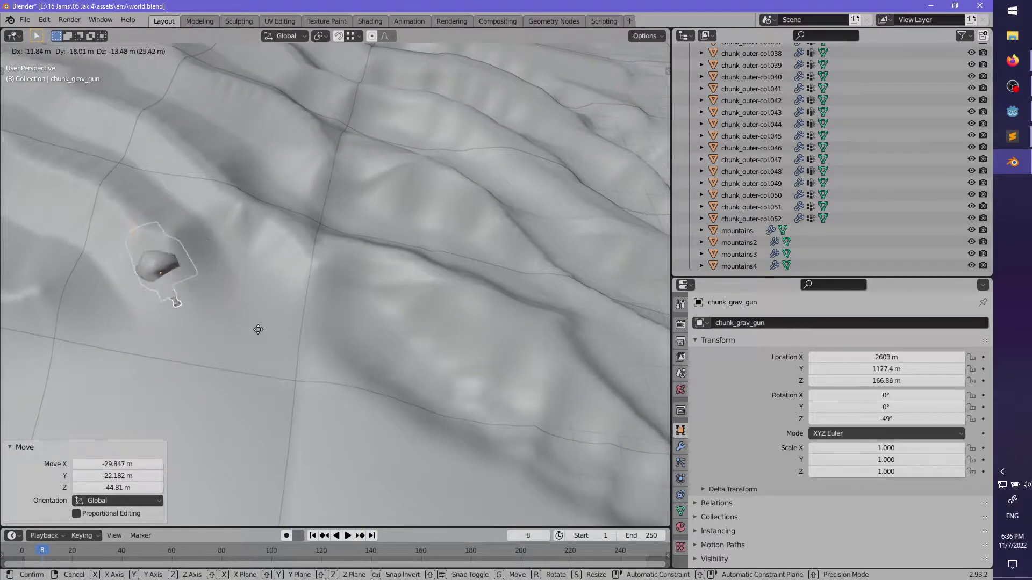
pyautogui.click(153, 337)
pyautogui.moveTo(152, 337); pyautogui.dragTo(333, 266, button='middle')
pyautogui.press('g')
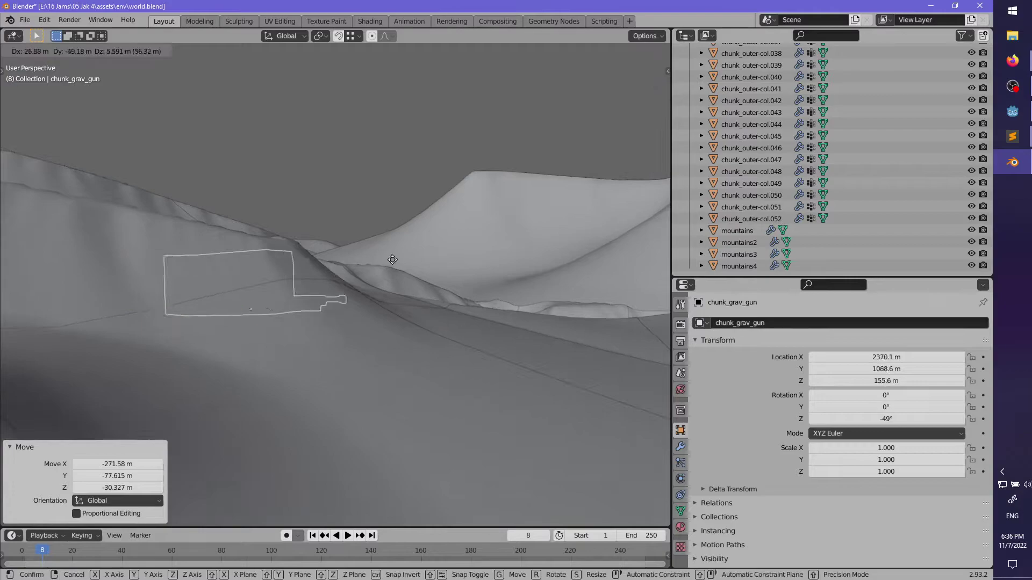
pyautogui.click(436, 264)
pyautogui.moveTo(414, 269); pyautogui.dragTo(353, 327, button='middle')
pyautogui.press('g')
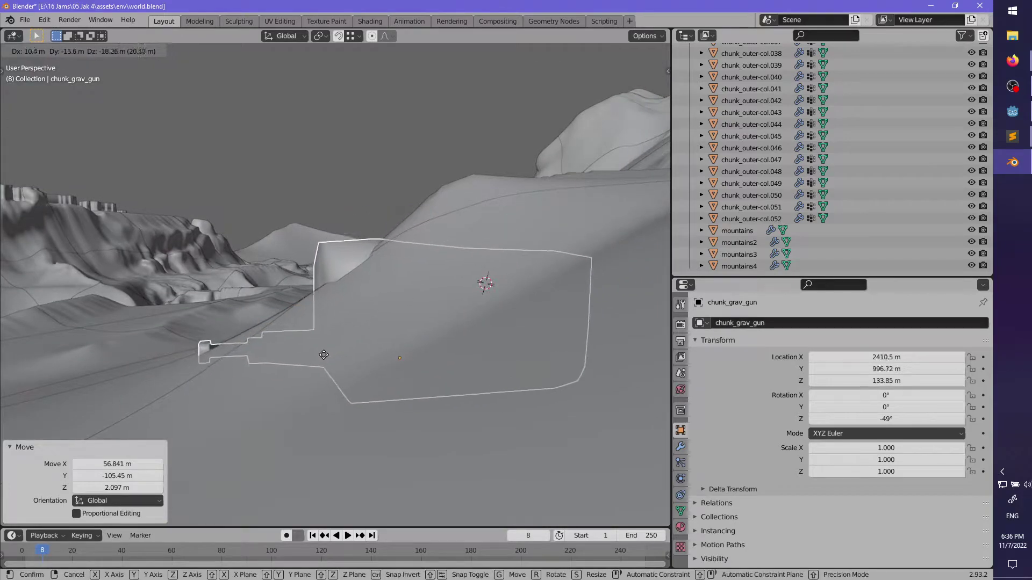
pyautogui.click(289, 317)
# - Move chunk_grav_gun back along the ridge to around X 1811, Y 810 m and rotate it about Z to -89.1°
pyautogui.moveTo(289, 317); pyautogui.dragTo(382, 323, button='middle')
pyautogui.press('g')
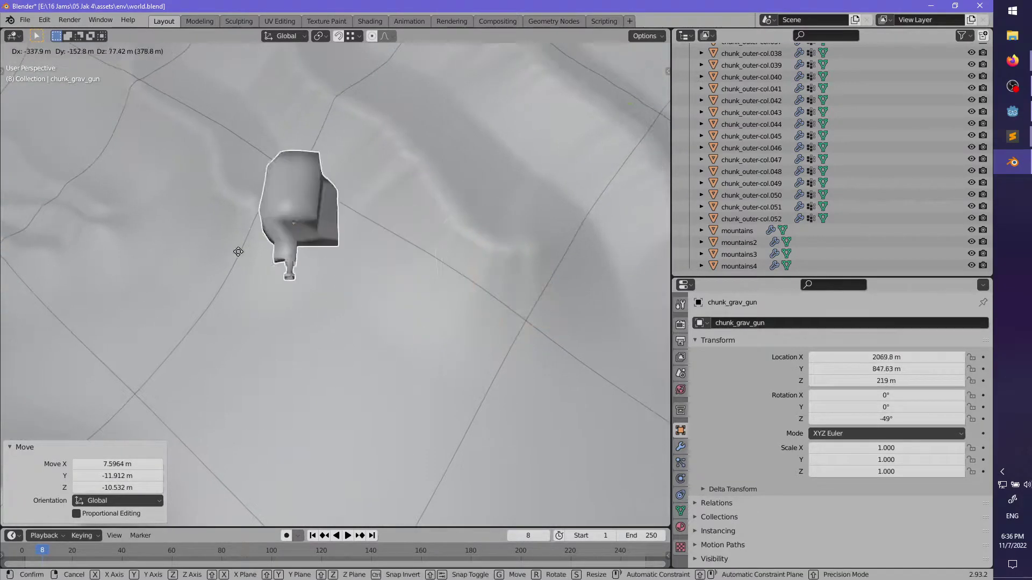
pyautogui.click(205, 234)
pyautogui.moveTo(179, 253); pyautogui.dragTo(408, 327, button='middle')
pyautogui.press('r')
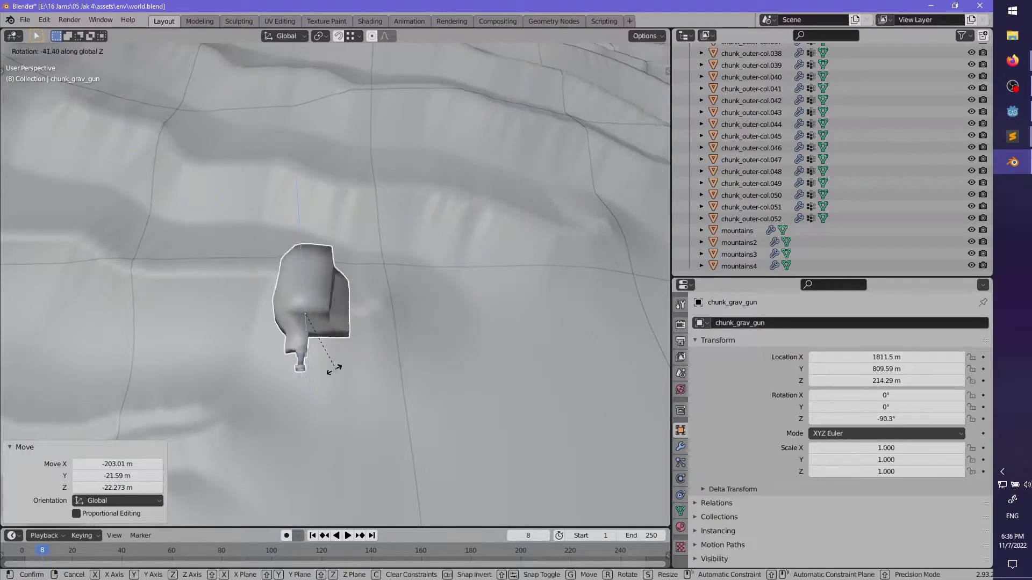
pyautogui.click(418, 363)
pyautogui.moveTo(418, 363); pyautogui.dragTo(317, 303, button='middle')
pyautogui.press('g')
pyautogui.click(331, 362)
pyautogui.moveTo(332, 362); pyautogui.dragTo(278, 406, button='middle')
pyautogui.press('r')
pyautogui.press('z')
pyautogui.click(450, 383)
# - Try sinking chunk_grav_gun into the hillside beside chunk-col.127 at about X 1874, Y 900, Z 103 m, leaving the entrance exposed
pyautogui.press('g')
pyautogui.click(379, 339)
pyautogui.press('g')
pyautogui.click(362, 403)
pyautogui.moveTo(362, 403); pyautogui.dragTo(295, 343, button='middle')
pyautogui.press('g')
pyautogui.click(417, 349)
pyautogui.press('g')
pyautogui.press('z')
pyautogui.click(293, 346)
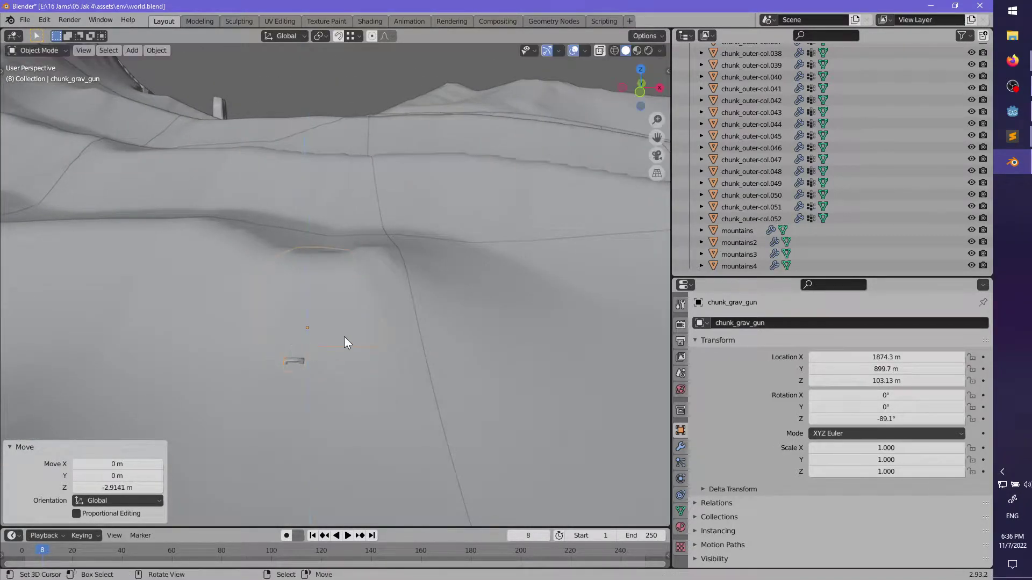
pyautogui.press('Tab')
pyautogui.press('Tab')
pyautogui.click(359, 338)
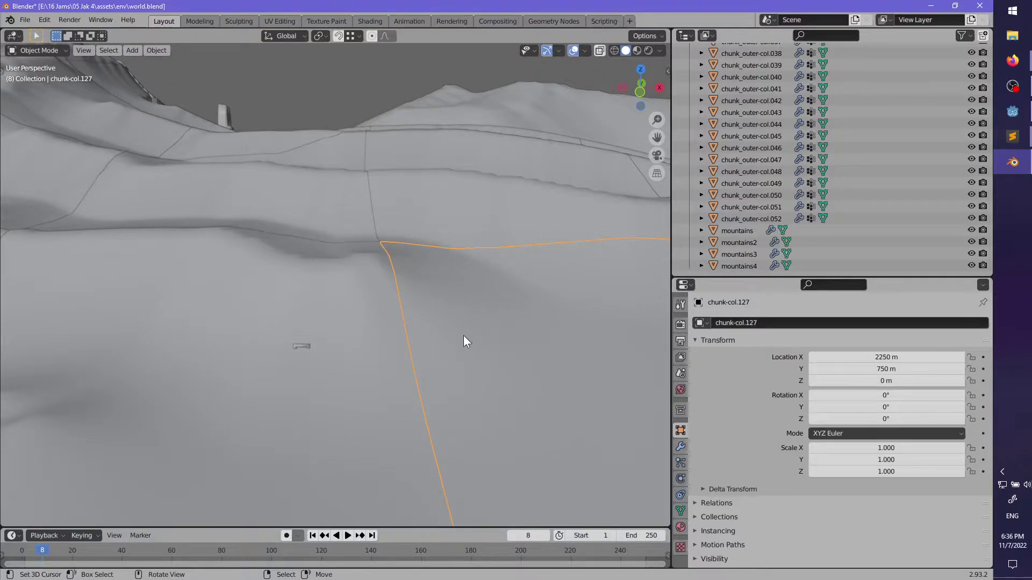
# - Reselect chunk_grav_gun and move it across the tile boundary onto the slope of chunk-col.127
pyautogui.click(302, 344)
pyautogui.moveTo(302, 344); pyautogui.dragTo(308, 334, button='middle')
pyautogui.press('g')
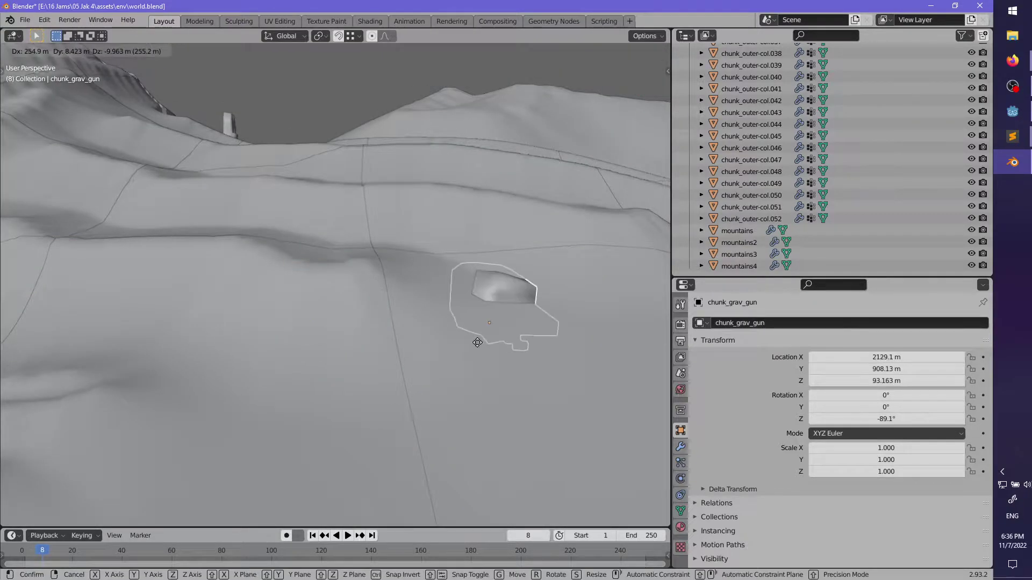
pyautogui.click(477, 340)
pyautogui.keyDown('shift'); pyautogui.moveTo(477, 340); pyautogui.dragTo(318, 393, button='middle'); pyautogui.keyUp('shift')
pyautogui.press('g')
pyautogui.click(466, 392)
# - Settle chunk_grav_gun inside the chunk-col.127 hillside at about X 2236, Y 1020, Z 130 m
pyautogui.moveTo(432, 372); pyautogui.dragTo(353, 329, button='middle')
pyautogui.press('g')
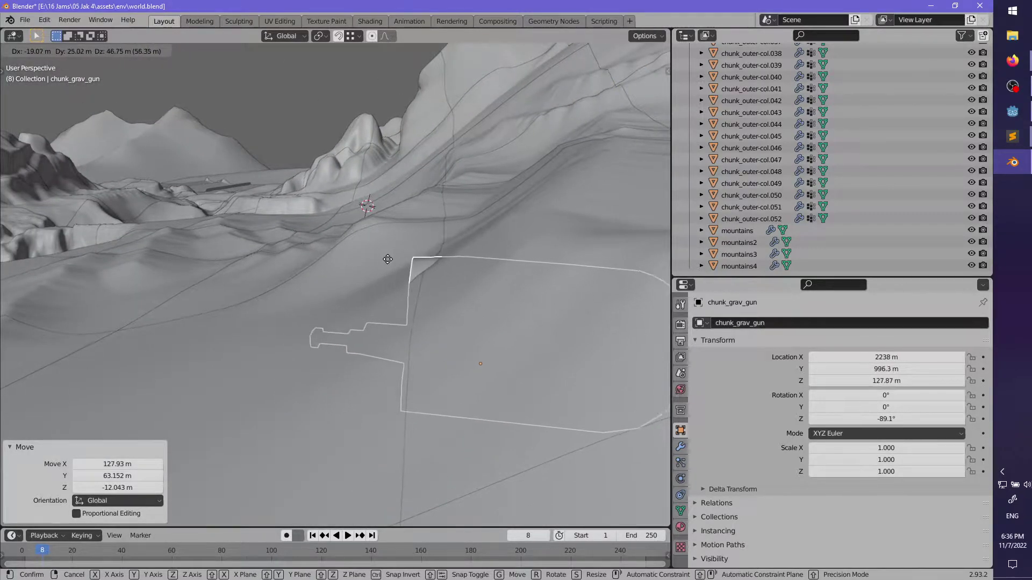
pyautogui.click(382, 281)
pyautogui.moveTo(382, 281); pyautogui.dragTo(408, 322, button='middle')
pyautogui.press('g')
pyautogui.click(353, 273)
# - Select the six terrain tiles around chunk_grav_gun, from chunk-col.115 to chunk-col.140, and open them together in Edit Mode
pyautogui.press('Tab')
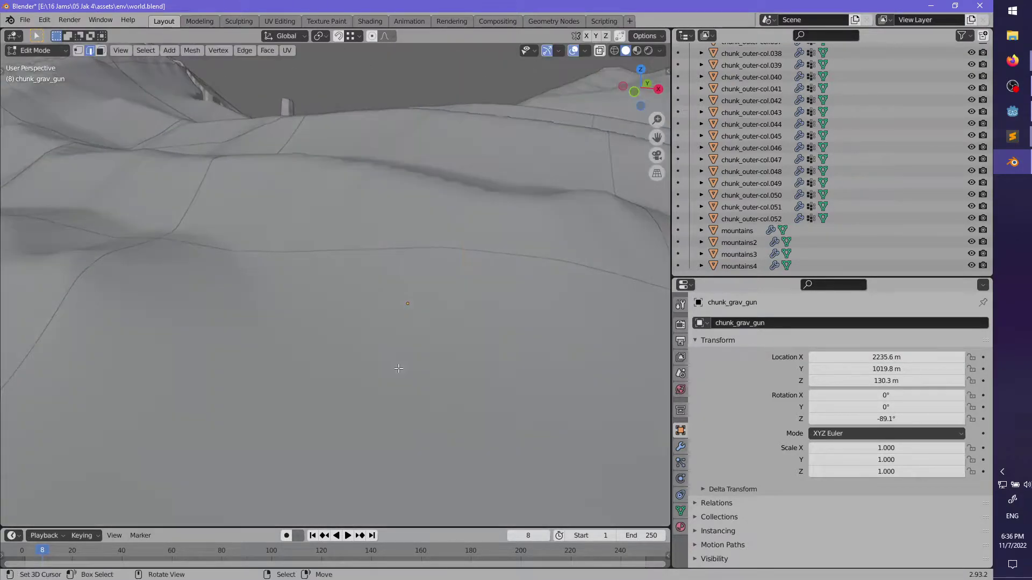
pyautogui.moveTo(399, 371); pyautogui.dragTo(281, 252, button='middle')
pyautogui.press('Tab')
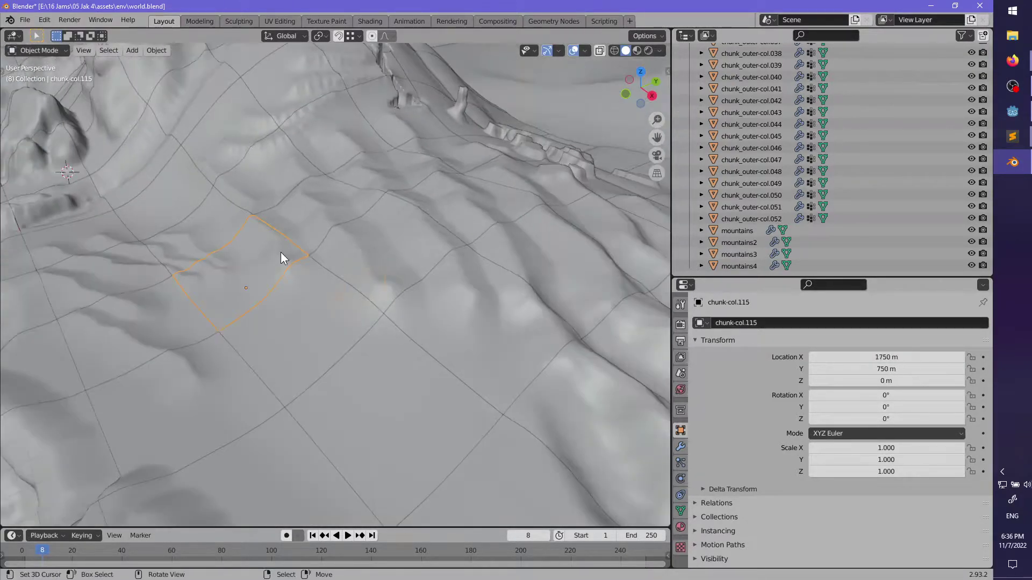
pyautogui.click(392, 385)
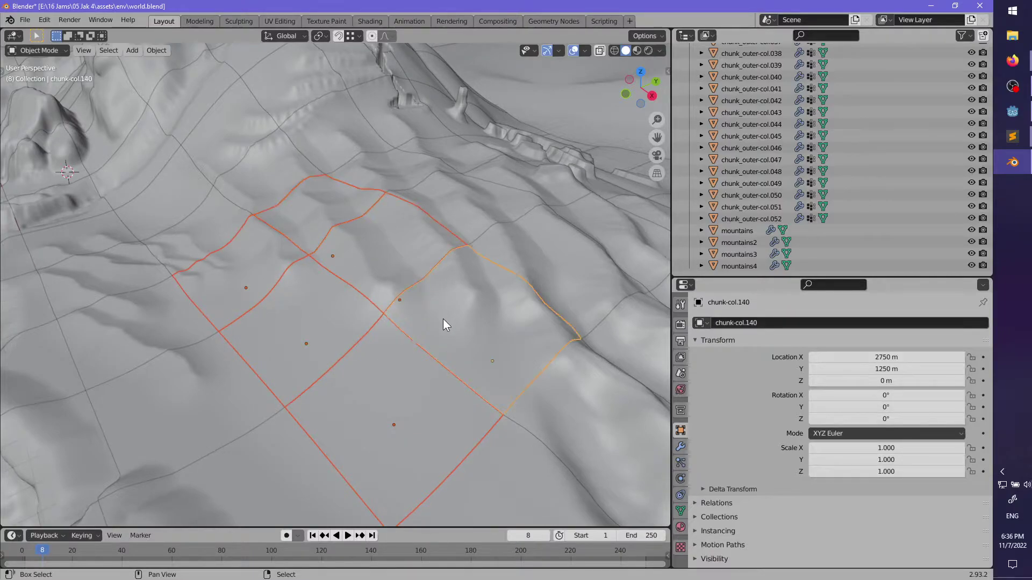
pyautogui.moveTo(443, 321); pyautogui.dragTo(328, 358, button='middle')
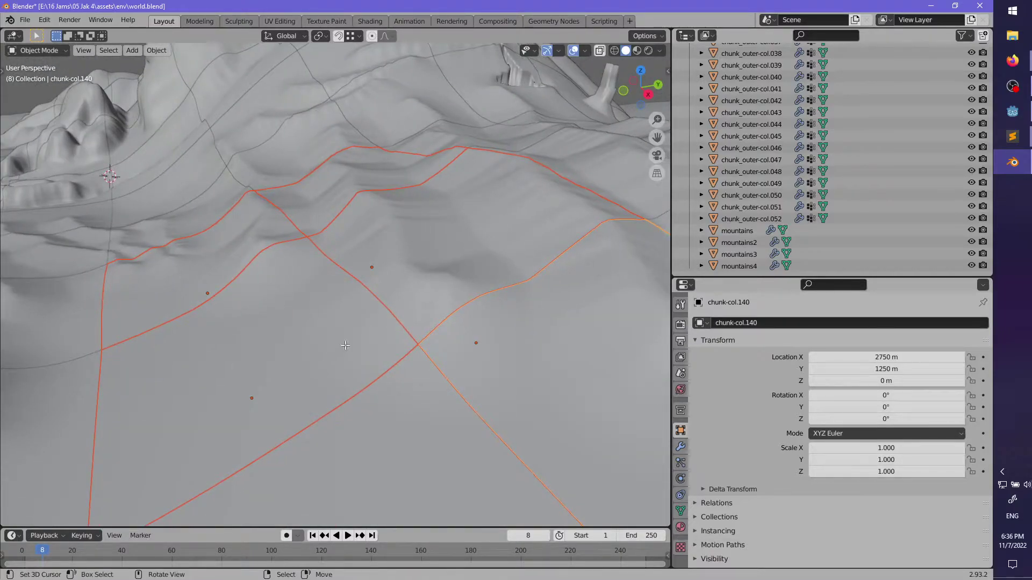
pyautogui.press('Tab')
pyautogui.scroll(4, 329, 279)
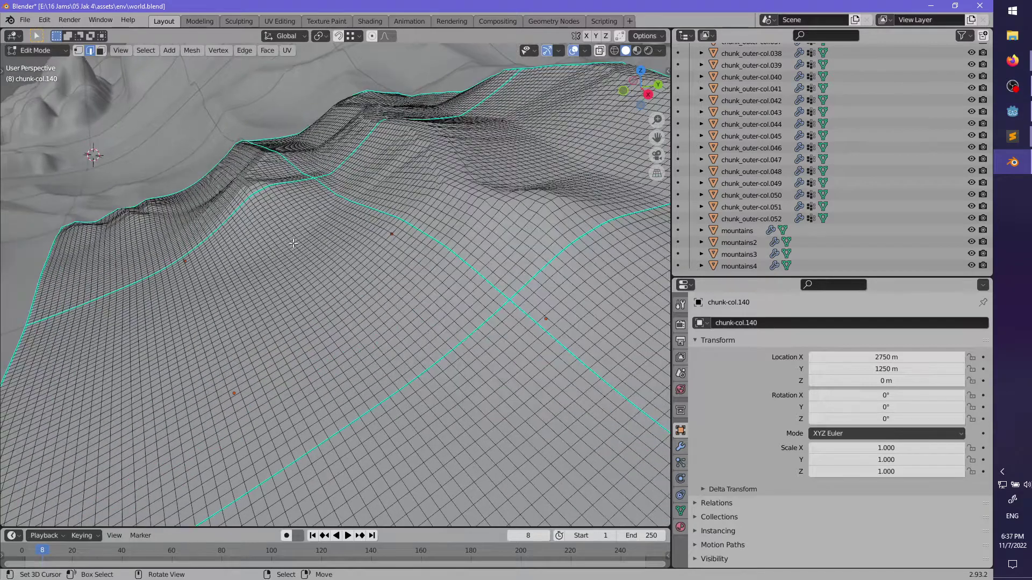
# - Try lowering a strip of faces across the tile boundary by about 28 m with smooth proportional editing at size 63.58
pyautogui.press('c')
pyautogui.moveTo(297, 245)
pyautogui.mouseDown()
pyautogui.moveTo(306, 309)
pyautogui.moveTo(430, 435)
pyautogui.mouseUp()
pyautogui.rightClick(430, 436)
pyautogui.moveTo(430, 435); pyautogui.dragTo(432, 353, button='middle')
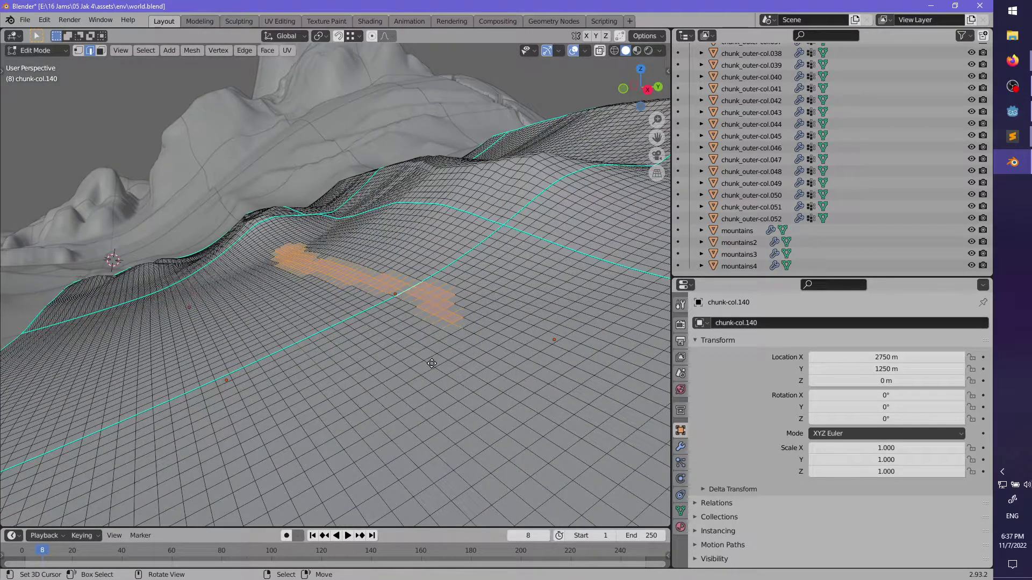
pyautogui.press('g')
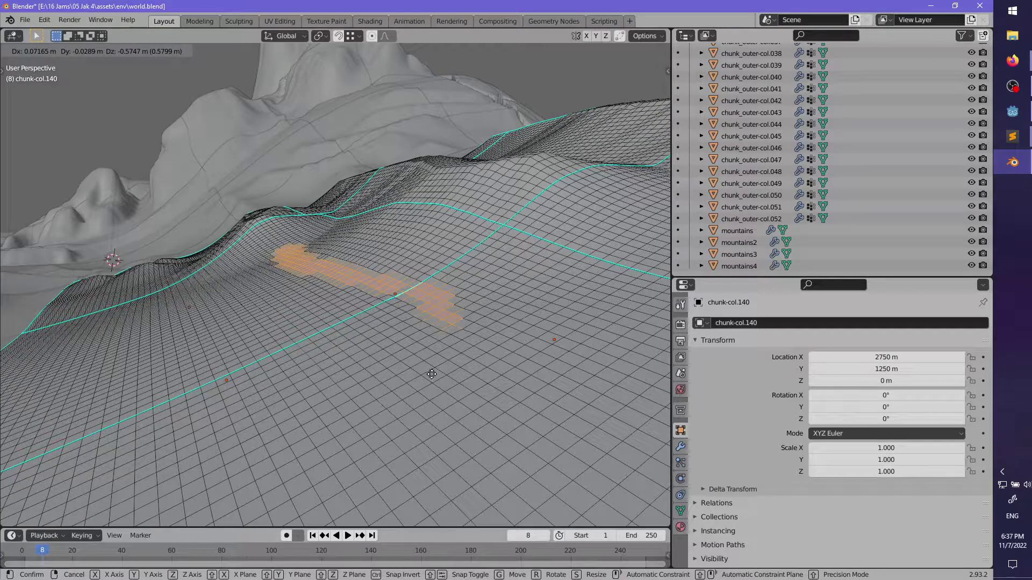
pyautogui.rightClick(346, 319)
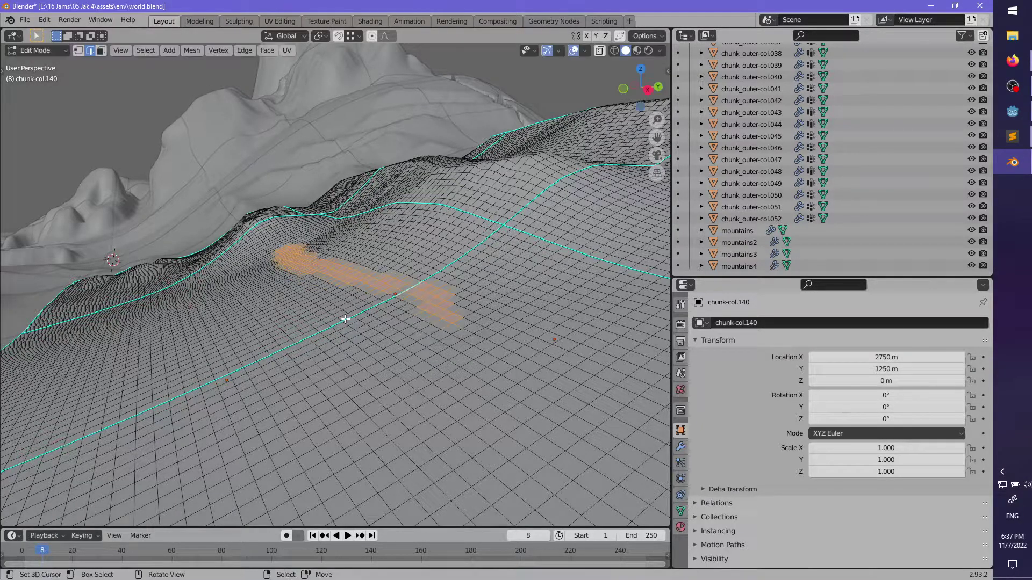
pyautogui.scroll(-5, 336, 304)
pyautogui.scroll(5, 331, 301)
pyautogui.press('g')
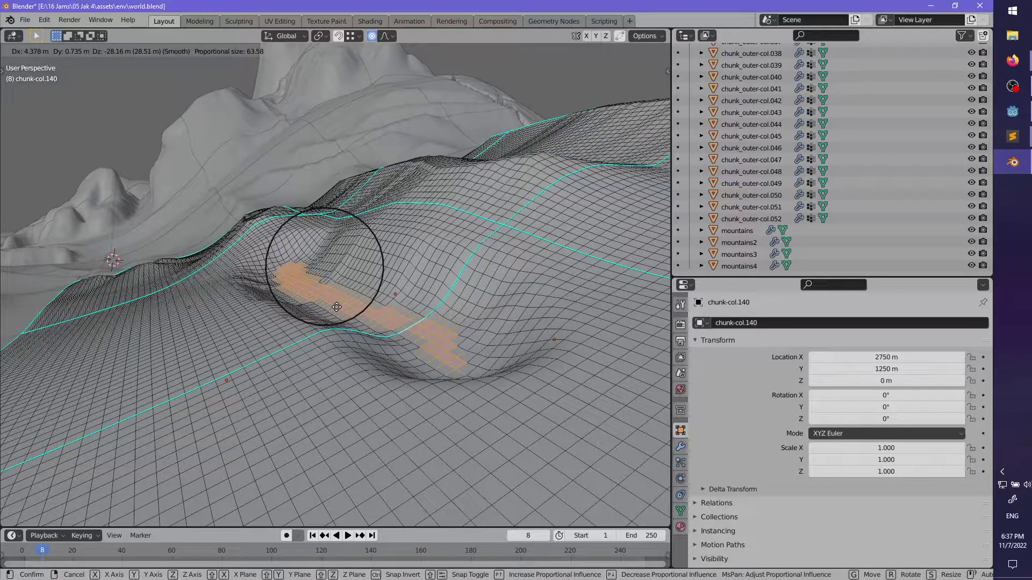
pyautogui.click(336, 307)
pyautogui.moveTo(350, 315); pyautogui.dragTo(429, 340, button='middle')
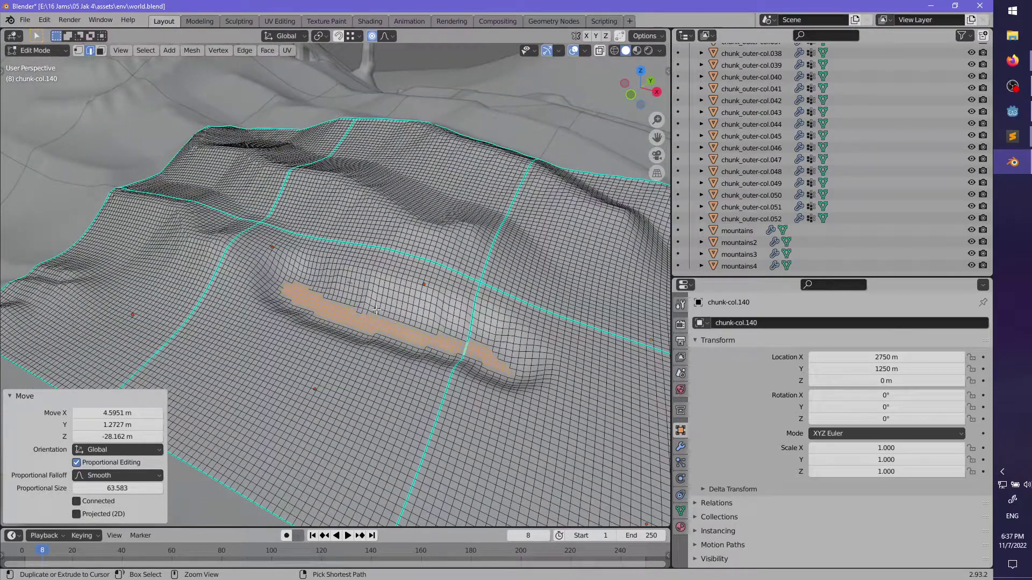
# - Leave Edit Mode, select every object and disable the viewport display of their Shrinkwrap and DataTransfer modifiers
pyautogui.scroll(-4, 376, 310)
pyautogui.scroll(-5, 329, 304)
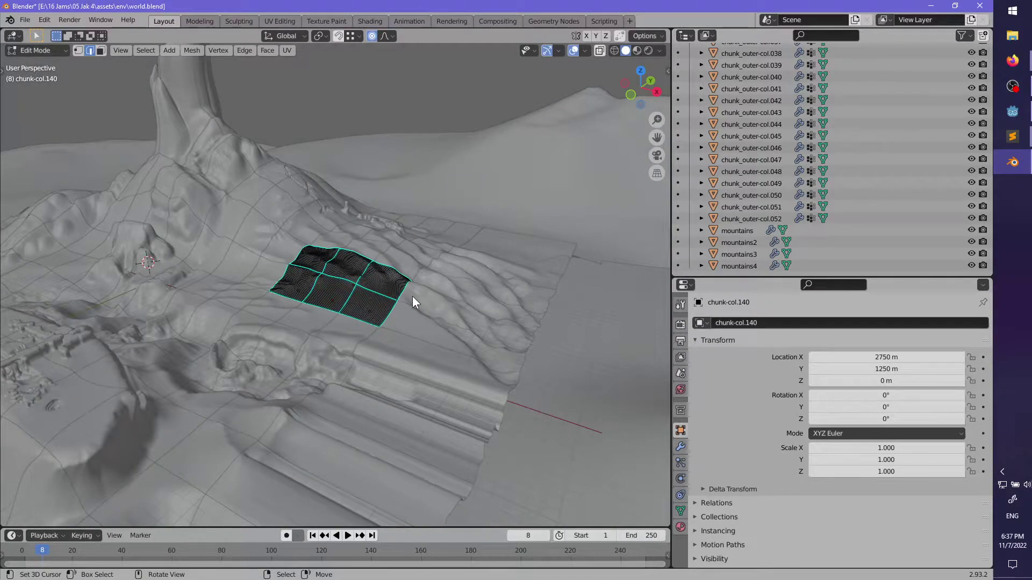
pyautogui.press('Tab')
pyautogui.moveTo(418, 296); pyautogui.dragTo(370, 331, button='middle')
pyautogui.press('a')
pyautogui.scroll(-5, 370, 332)
pyautogui.press('a')
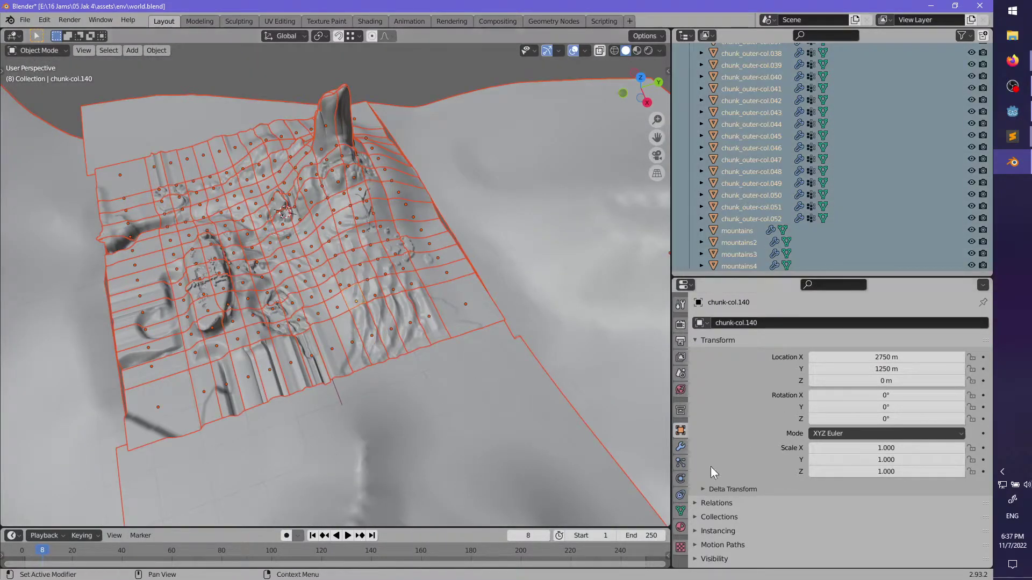
pyautogui.click(680, 446)
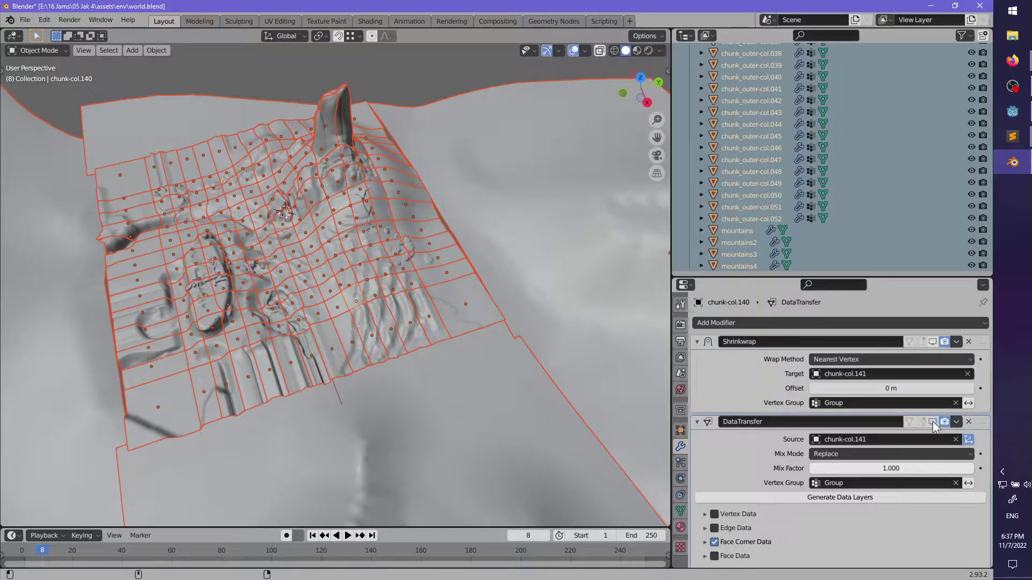
pyautogui.scroll(-1, 933, 421)
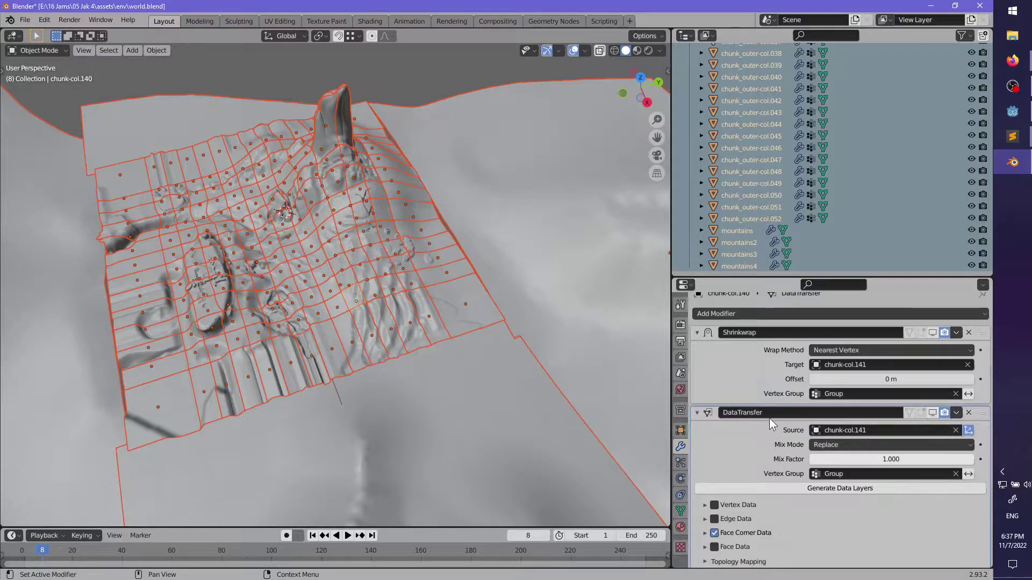
pyautogui.scroll(5, 362, 294)
# - Check the modifiers of chunk-col.139, reselect everything and collapse its Shrinkwrap and DataTransfer modifiers
pyautogui.click(340, 329)
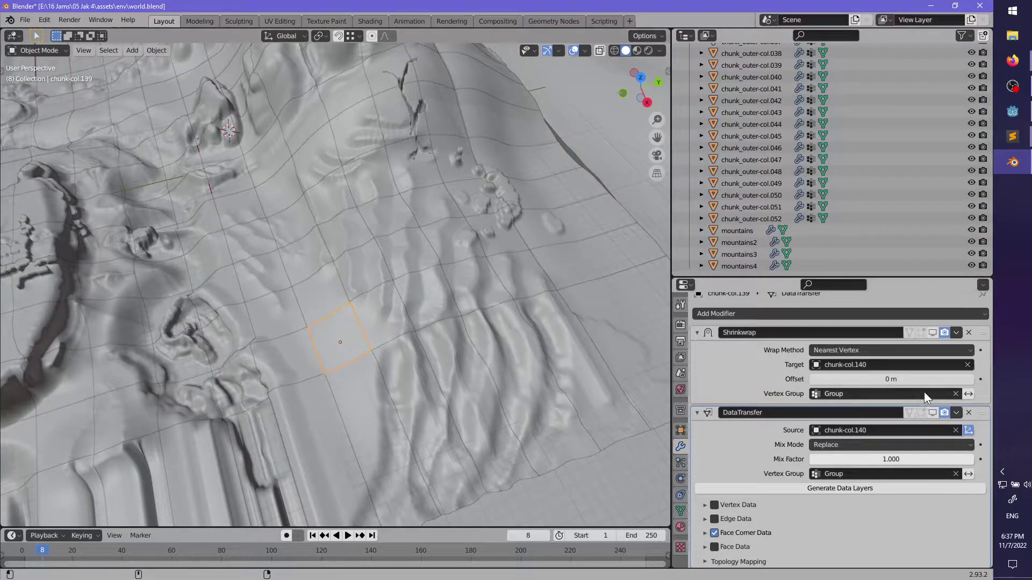
pyautogui.press('a')
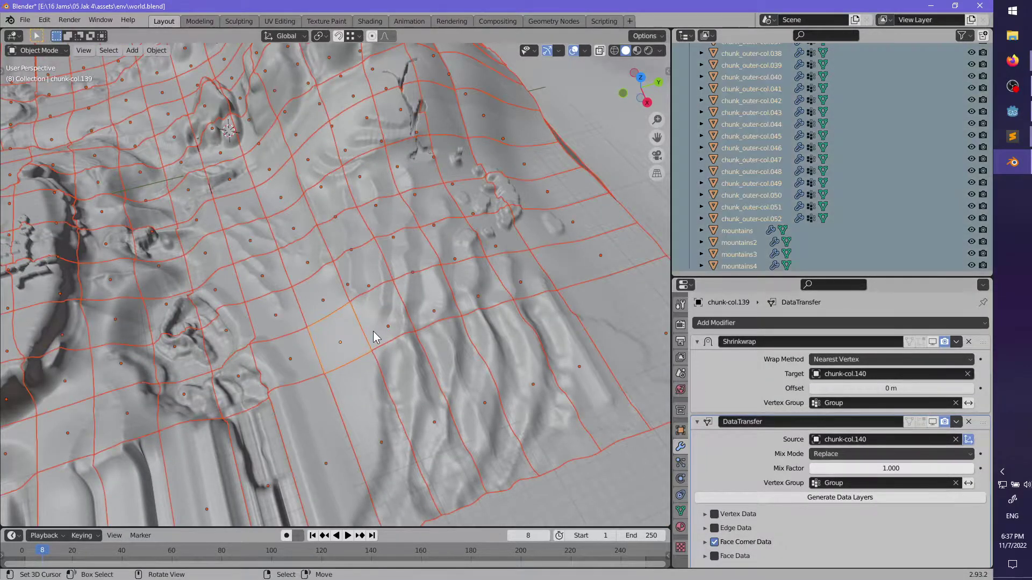
pyautogui.scroll(1, 804, 404)
pyautogui.click(698, 423)
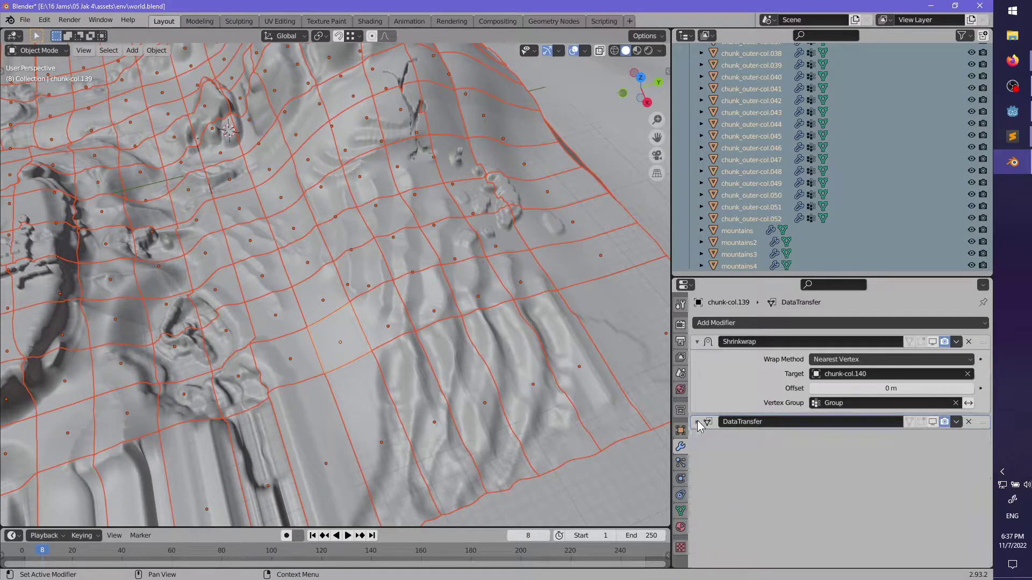
pyautogui.click(698, 342)
# - Inspect the modifier stacks of chunk-col.127, chunk-col.128 and chunk-col.140 for modifiers still displayed in the viewport
pyautogui.scroll(2, 444, 336)
pyautogui.keyDown('shift'); pyautogui.click(288, 319); pyautogui.keyUp('shift')
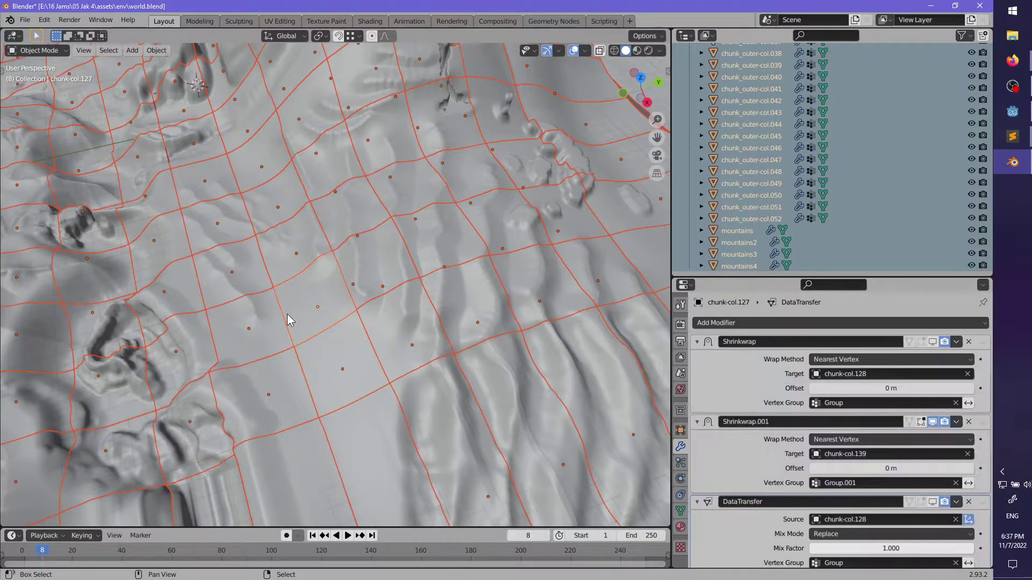
pyautogui.click(378, 265)
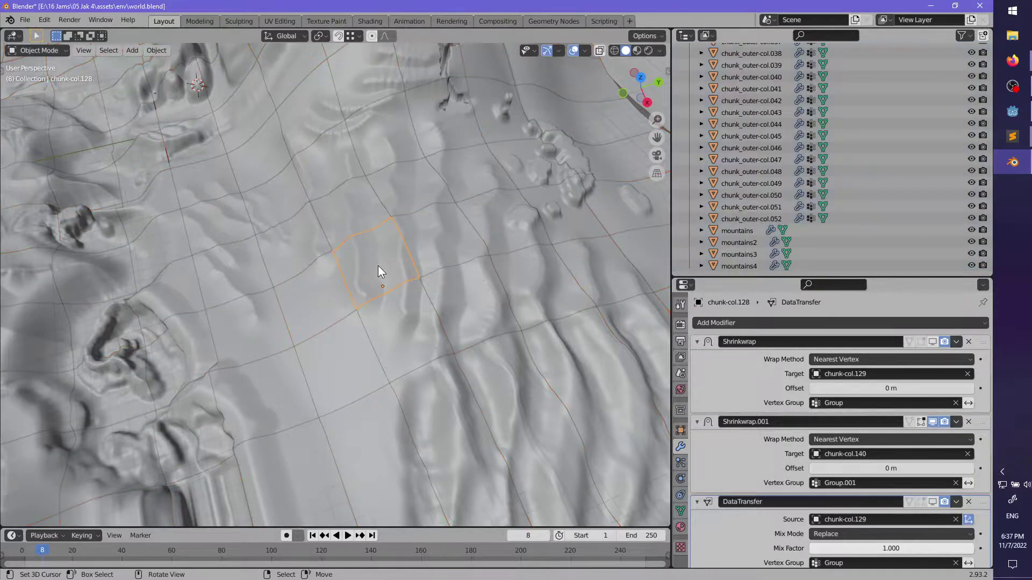
pyautogui.scroll(3, 379, 266)
pyautogui.click(450, 346)
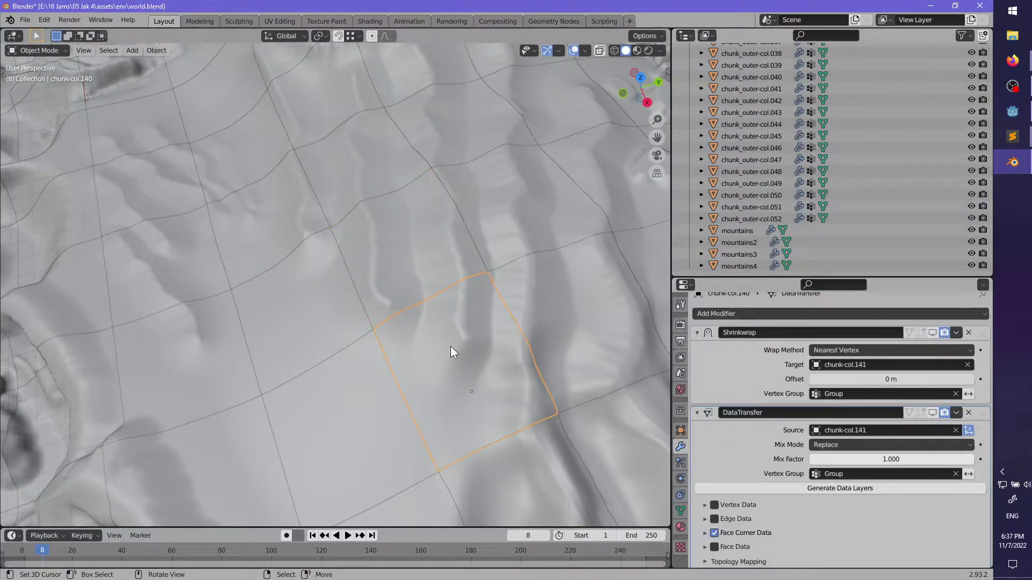
pyautogui.scroll(-4, 450, 346)
pyautogui.scroll(3, 397, 351)
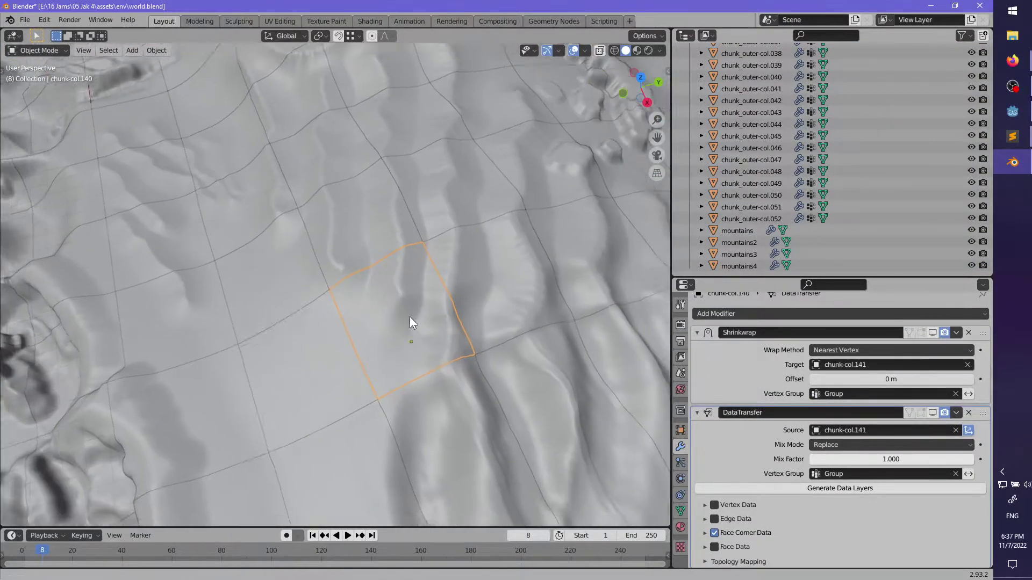
# - Select everything with chunk-col.127 active and disable the viewport display of the Shrinkwrap.001 and DataTransfer.001 modifiers
pyautogui.moveTo(410, 317); pyautogui.dragTo(344, 267, button='middle')
pyautogui.press('a')
pyautogui.keyDown('alt'); pyautogui.click(344, 227); pyautogui.keyUp('alt')
pyautogui.click(266, 243)
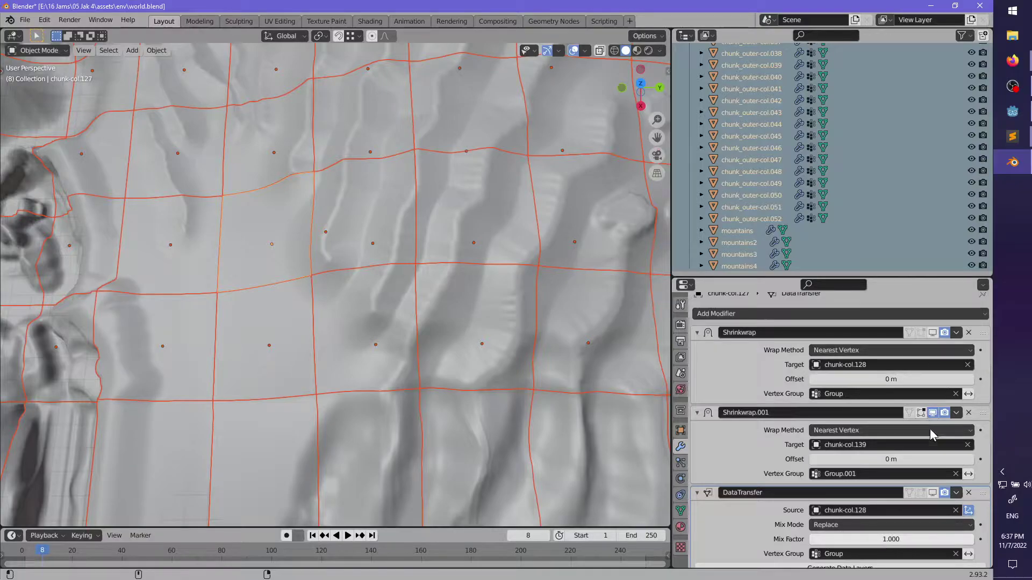
pyautogui.scroll(-10, 940, 460)
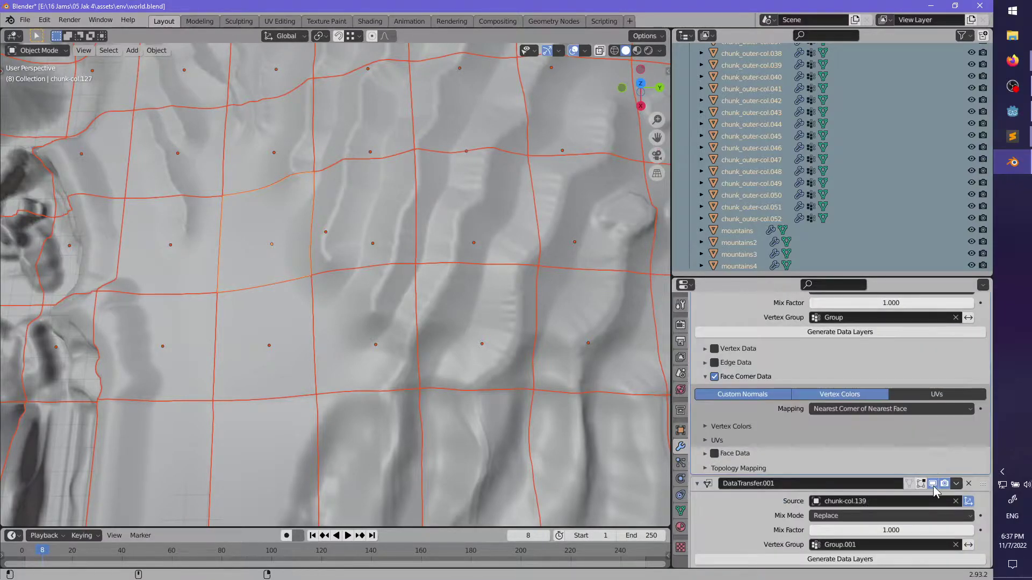
pyautogui.click(933, 484)
# - Select chunk_grav_gun from beneath the terrain and reposition it so its entrance protrudes from the chunk-col.127 slope
pyautogui.moveTo(540, 356); pyautogui.dragTo(418, 234, button='middle')
pyautogui.scroll(4, 376, 317)
pyautogui.hotkey('alt', 'a')
pyautogui.scroll(4, 393, 313)
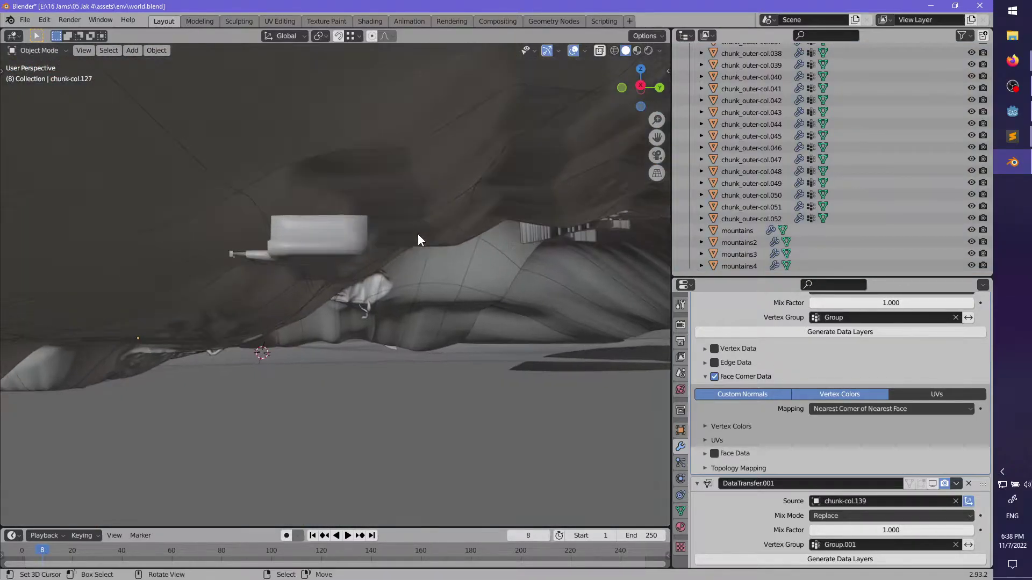
pyautogui.click(330, 235)
pyautogui.moveTo(330, 235); pyautogui.dragTo(425, 309, button='middle')
pyautogui.press('g')
pyautogui.click(433, 281)
pyautogui.press('g')
pyautogui.click(353, 286)
pyautogui.rightClick(398, 284)
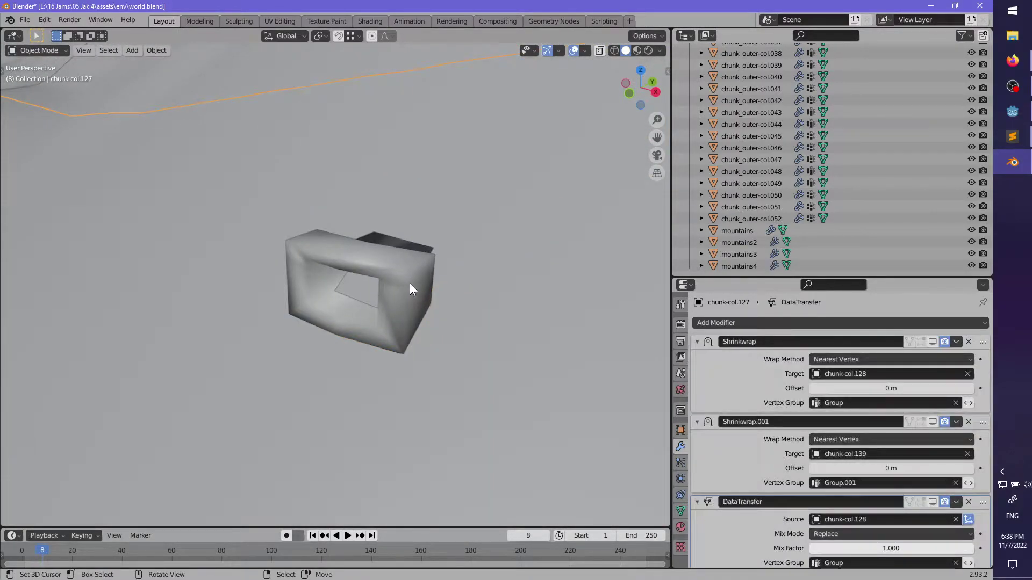
pyautogui.click(410, 284)
pyautogui.click(24, 20)
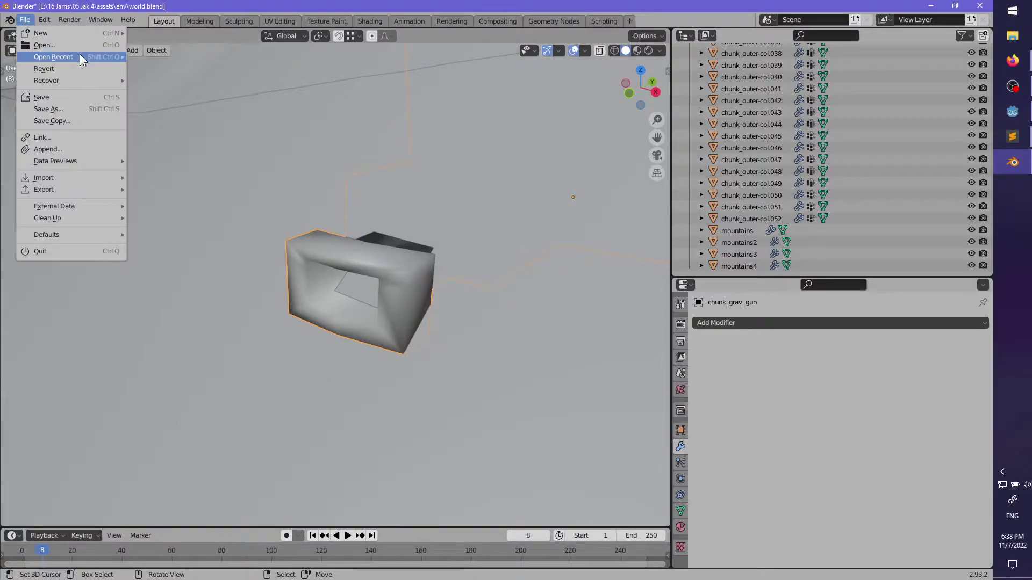
pyautogui.moveTo(469, 348); pyautogui.dragTo(337, 321, button='middle')
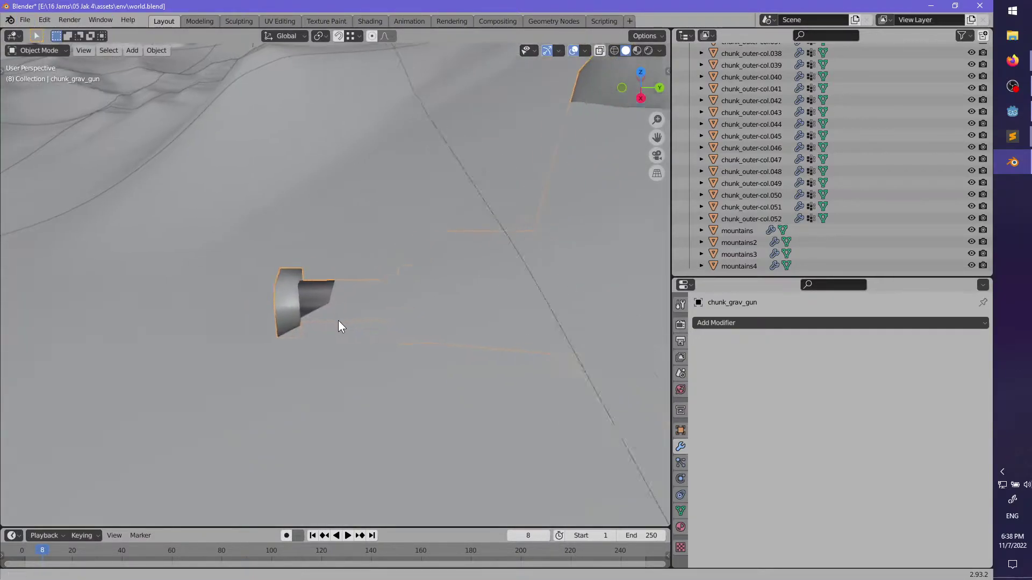
# - Select chunk-col.128 and add the neighbouring tiles uphill of the grav gun, including chunk-col.116, to the selection
pyautogui.click(402, 283)
pyautogui.moveTo(402, 283); pyautogui.dragTo(410, 309, button='middle')
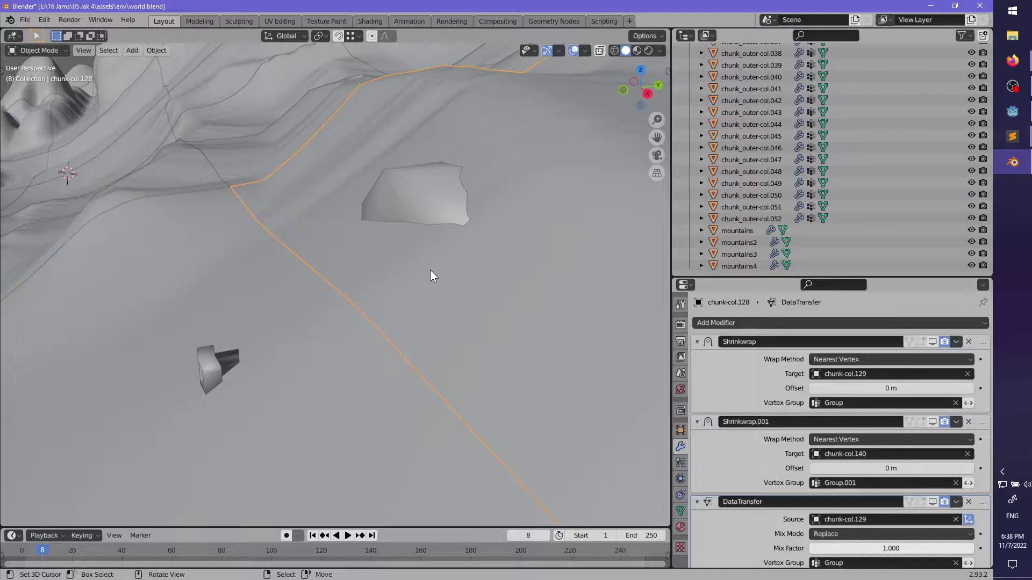
pyautogui.scroll(-4, 430, 270)
pyautogui.keyDown('shift'); pyautogui.rightClick(328, 383); pyautogui.keyUp('shift')
pyautogui.keyDown('shift'); pyautogui.rightClick(218, 199); pyautogui.keyUp('shift')
pyautogui.keyDown('shift'); pyautogui.rightClick(257, 178); pyautogui.keyUp('shift')
pyautogui.moveTo(257, 179); pyautogui.dragTo(437, 288, button='middle')
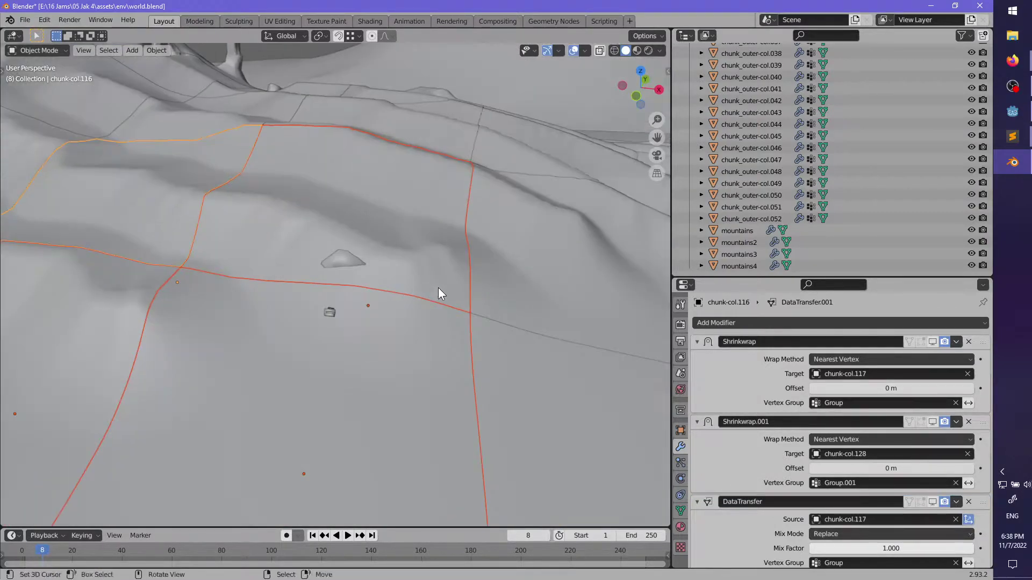
# - Add chunk-col.140 and chunk-col.139 to the tile selection and open all six tiles in Edit Mode
pyautogui.keyDown('shift'); pyautogui.rightClick(511, 290); pyautogui.keyUp('shift')
pyautogui.keyDown('shift'); pyautogui.rightClick(563, 450); pyautogui.keyUp('shift')
pyautogui.moveTo(510, 365); pyautogui.dragTo(424, 331, button='middle')
pyautogui.scroll(-2, 457, 327)
pyautogui.scroll(-5, 424, 332)
pyautogui.keyDown('shift'); pyautogui.rightClick(424, 331); pyautogui.keyUp('shift')
pyautogui.scroll(3, 424, 331)
pyautogui.keyDown('shift'); pyautogui.rightClick(379, 415); pyautogui.keyUp('shift')
pyautogui.scroll(3, 391, 343)
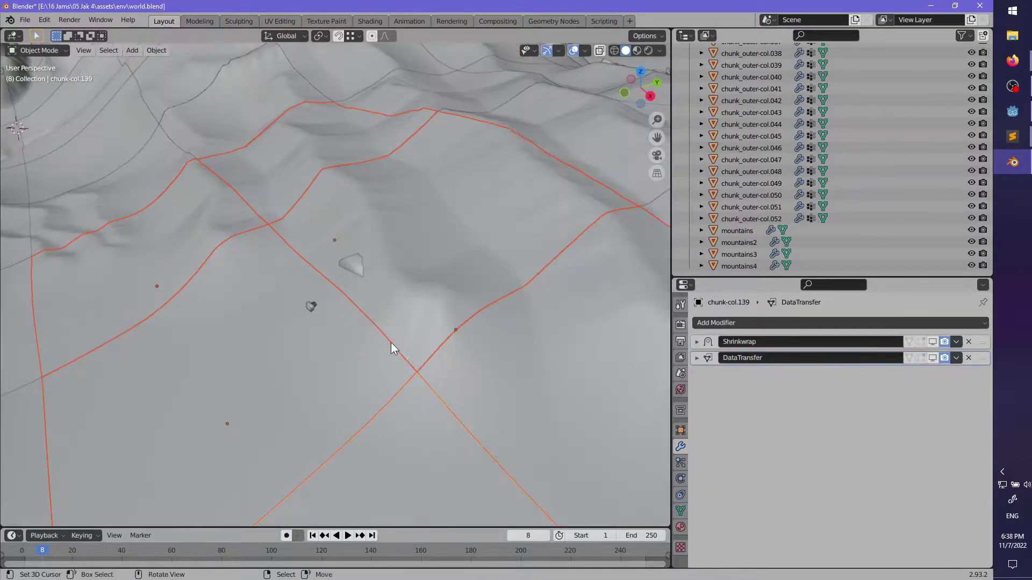
pyautogui.moveTo(383, 278); pyautogui.dragTo(352, 302, button='middle')
pyautogui.press('Tab')
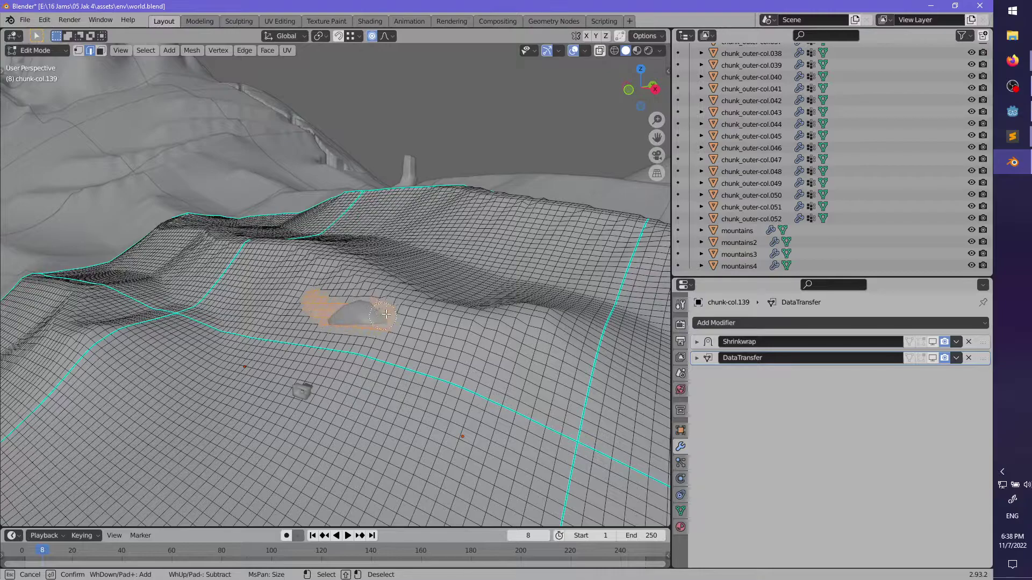
# - Select the faces around the part of chunk_grav_gun poking through the hill and raise them about 4.3 m with proportional editing
pyautogui.press('Escape')
pyautogui.moveTo(413, 311); pyautogui.dragTo(384, 299, button='middle')
pyautogui.press('g')
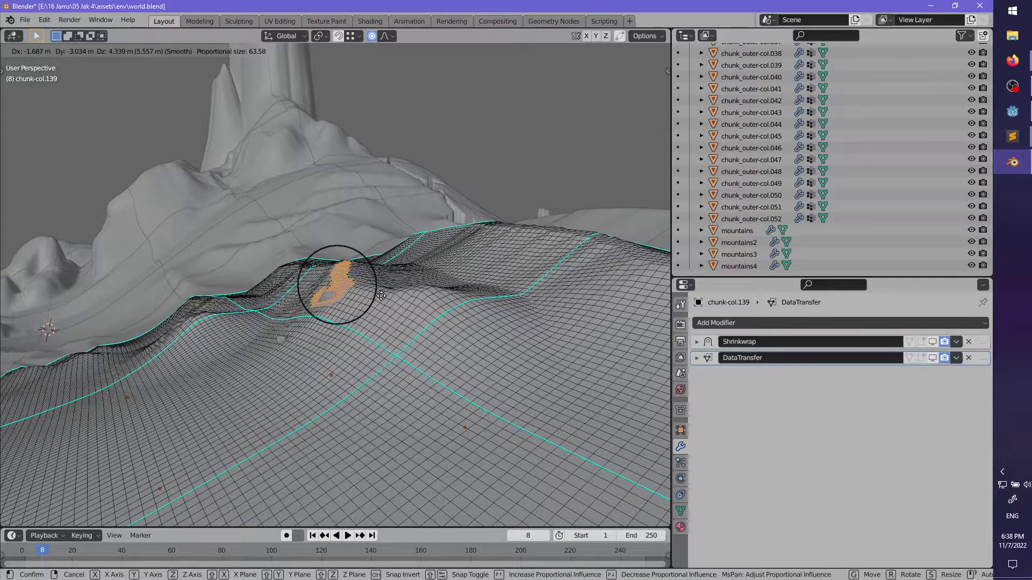
pyautogui.click(381, 295)
# - Select a wider patch of terrain around the grav gun entrance and raise it about 2.6 m with proportional editing
pyautogui.moveTo(381, 295); pyautogui.dragTo(295, 263, button='middle')
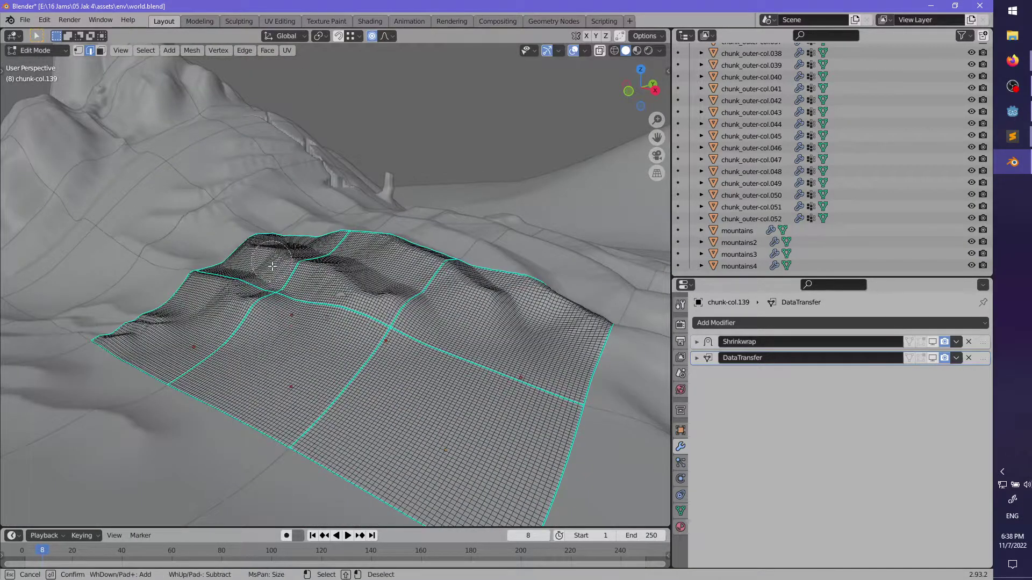
pyautogui.press('Escape')
pyautogui.moveTo(372, 330); pyautogui.dragTo(400, 301, button='middle')
pyautogui.press('g')
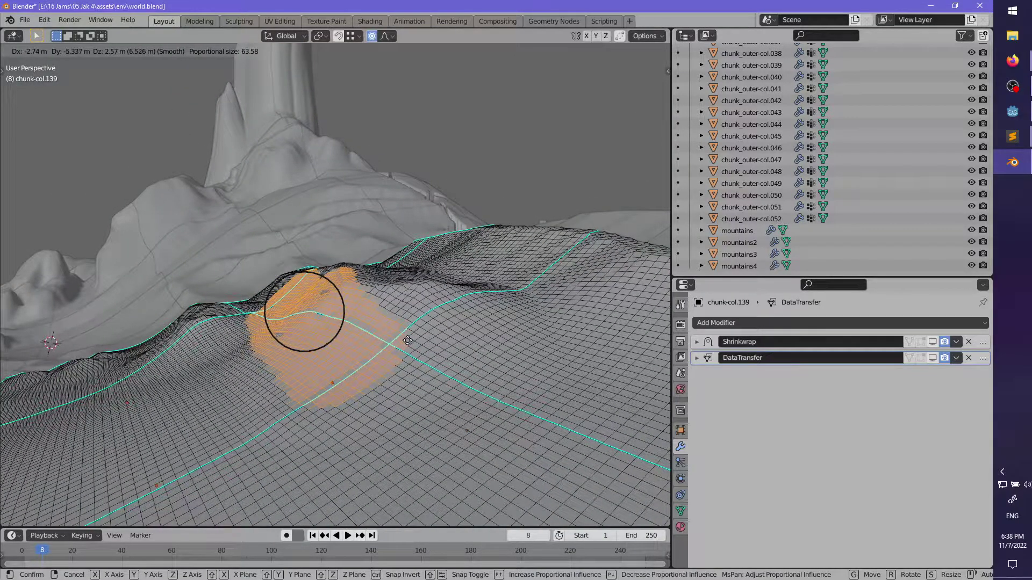
pyautogui.click(402, 342)
pyautogui.moveTo(401, 342); pyautogui.dragTo(316, 361, button='middle')
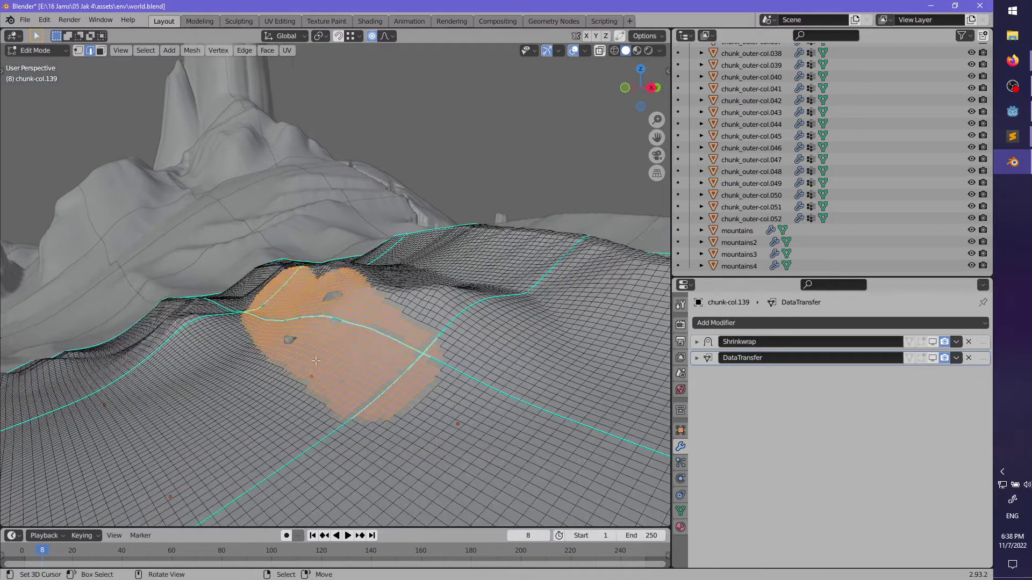
# - Raise the selected terrain patch around the grav gun entrance about 8.7 m with proportional editing, shifting it slightly toward -Y
pyautogui.moveTo(467, 386); pyautogui.dragTo(449, 376, button='middle')
pyautogui.press('g')
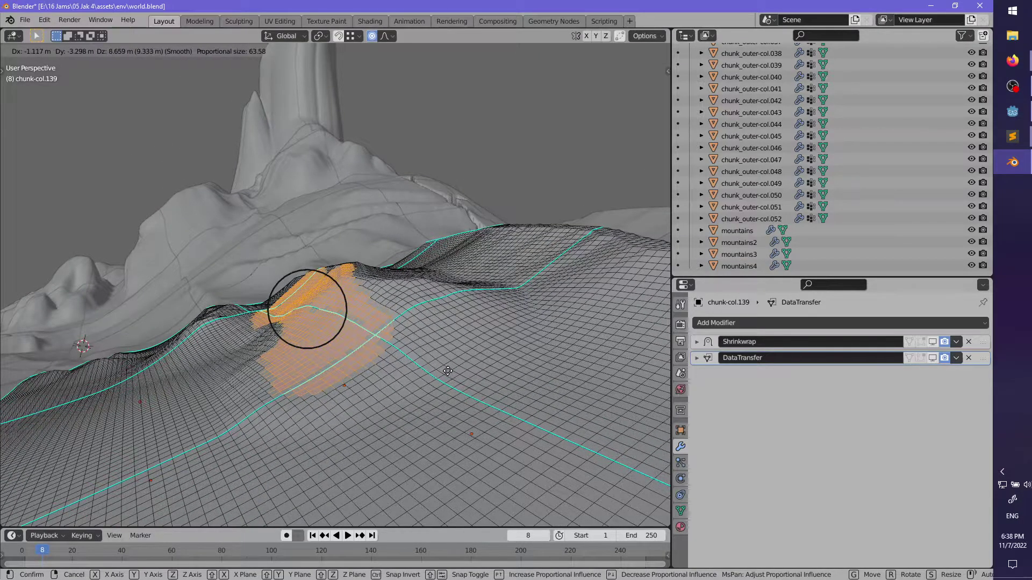
pyautogui.click(446, 370)
# - Select a long strip of terrain beside the grav gun on chunk-col.128 and shift it about 12.5 m toward -Y with proportional editing
pyautogui.moveTo(445, 370); pyautogui.dragTo(359, 300, button='middle')
pyautogui.rightClick(342, 242)
pyautogui.scroll(-3, 342, 241)
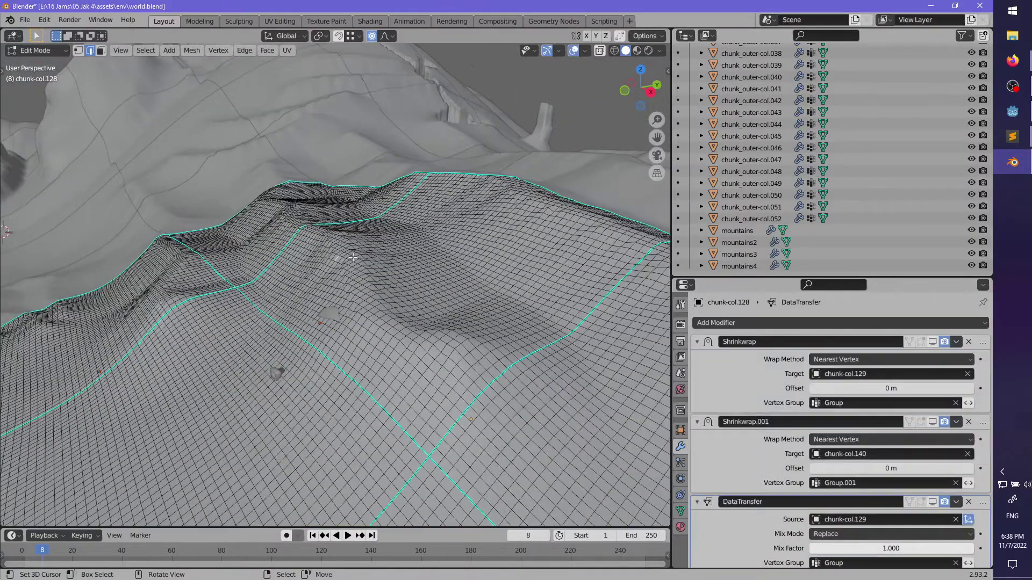
pyautogui.moveTo(341, 167); pyautogui.dragTo(342, 215, button='middle')
pyautogui.press('c')
pyautogui.press('Escape')
pyautogui.moveTo(392, 393); pyautogui.dragTo(409, 371, button='middle')
pyautogui.press('g')
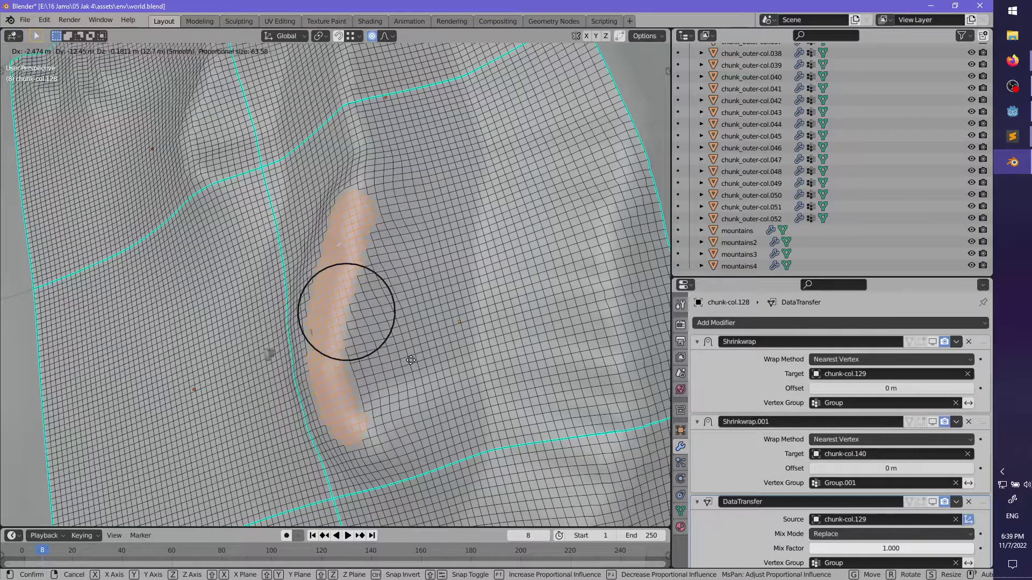
pyautogui.click(410, 359)
# - Leave Edit Mode on the tiles and open chunk-col.127 alone to examine its mesh behind the grav gun entrance
pyautogui.moveTo(411, 360); pyautogui.dragTo(385, 310, button='middle')
pyautogui.press('Tab')
pyautogui.scroll(2, 338, 332)
pyautogui.press('Tab')
pyautogui.press('Tab')
pyautogui.click(464, 358)
pyautogui.press('Tab')
pyautogui.scroll(3, 452, 342)
pyautogui.scroll(3, 355, 355)
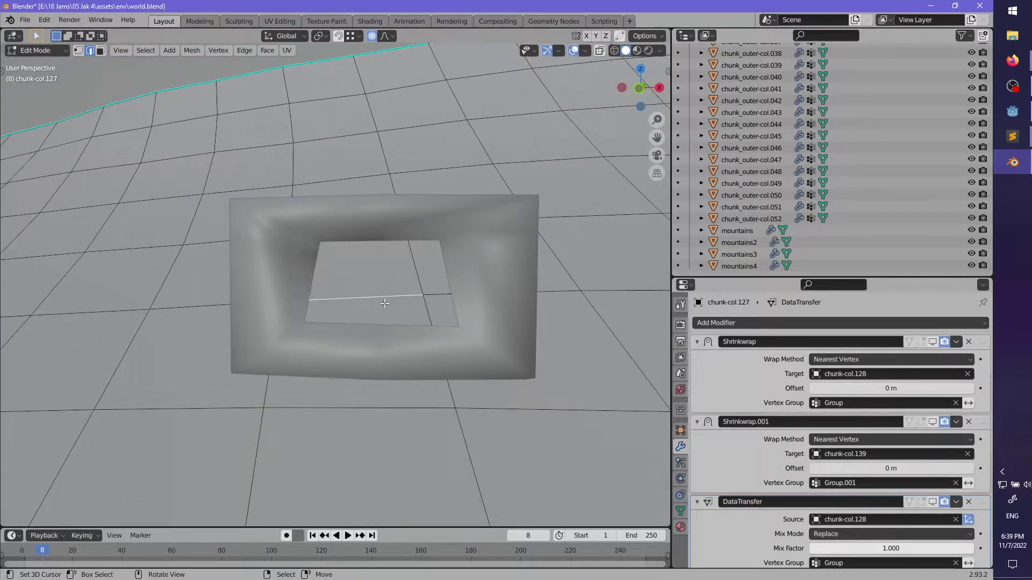
pyautogui.press('Tab')
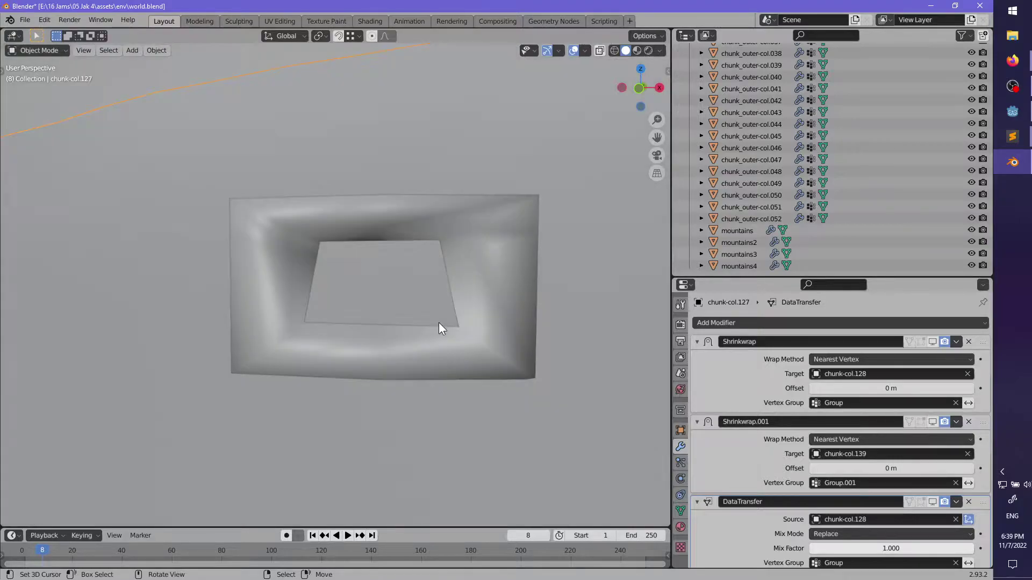
# - Save world.blend with the reshaped terrain tiles
pyautogui.scroll(-6, 439, 322)
pyautogui.moveTo(438, 322); pyautogui.dragTo(342, 353, button='middle')
pyautogui.hotkey('ctrl', 's')
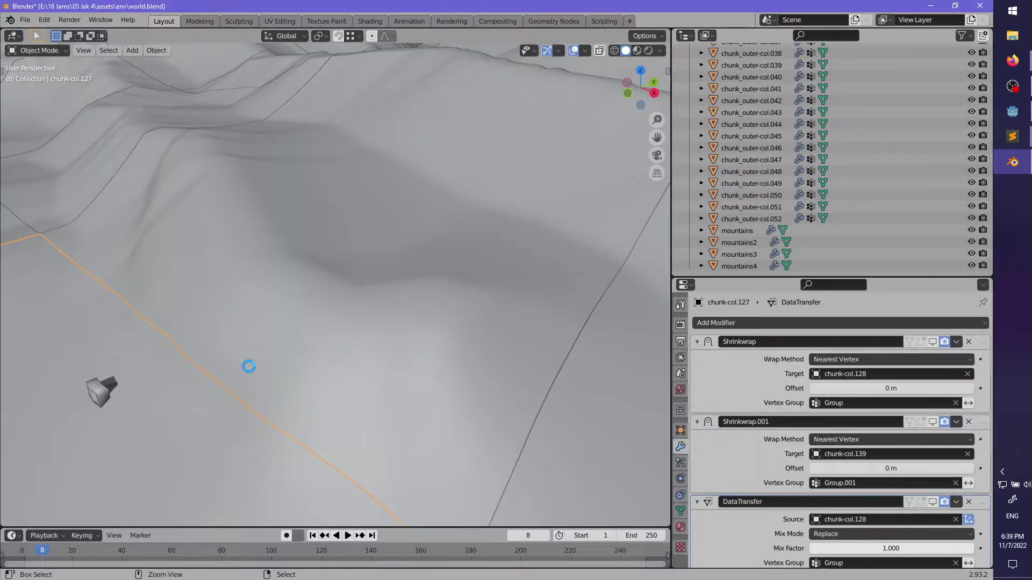
# - Edit chunk_grav_gun and extend the rear edges of its entrance block into the hill along local X, with proportional editing off
pyautogui.moveTo(249, 366); pyautogui.dragTo(428, 346, button='middle')
pyautogui.scroll(2, 427, 346)
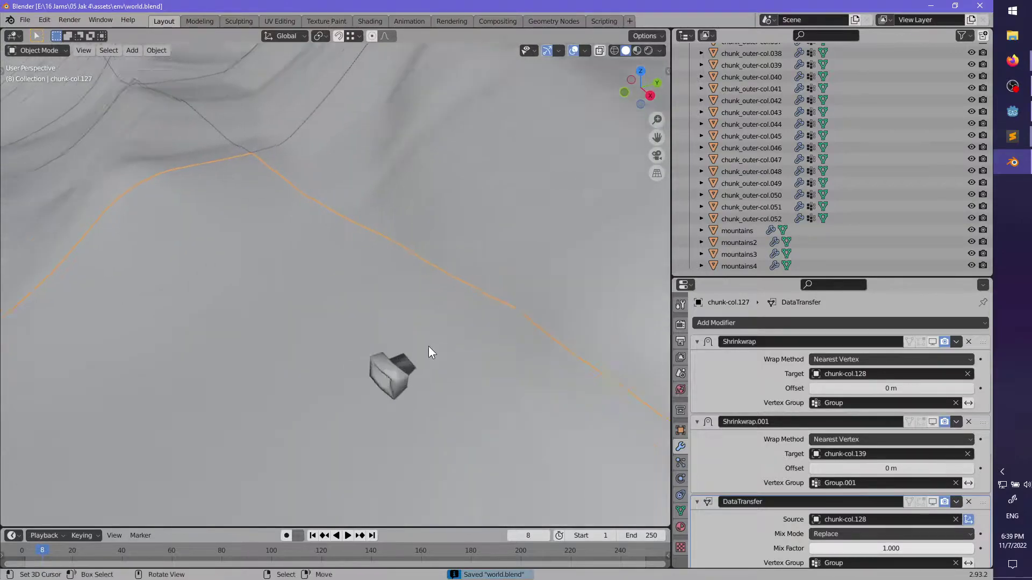
pyautogui.rightClick(421, 411)
pyautogui.moveTo(421, 411); pyautogui.dragTo(404, 403, button='middle')
pyautogui.press('Tab')
pyautogui.press('KP_Decimal')
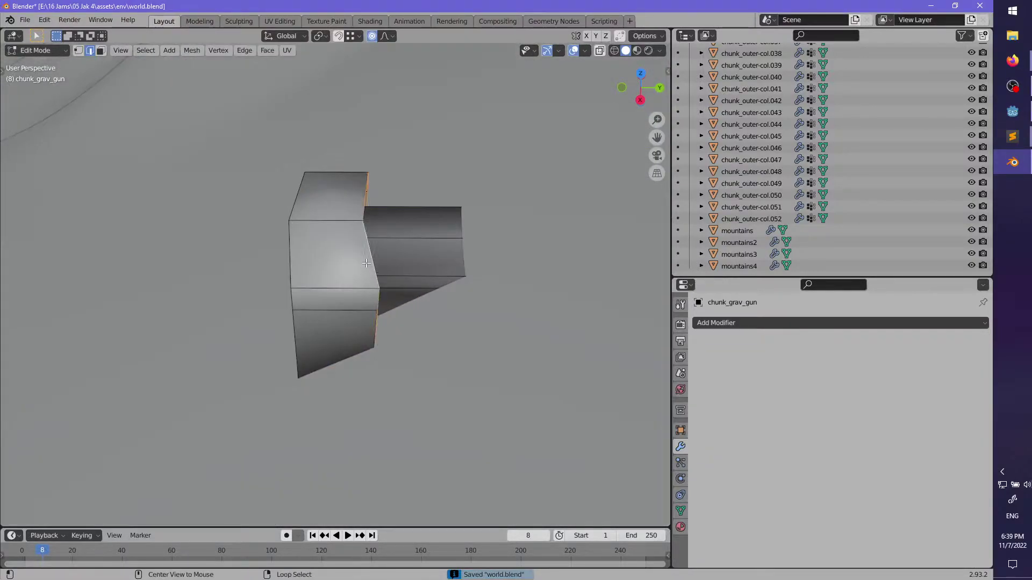
pyautogui.press('g')
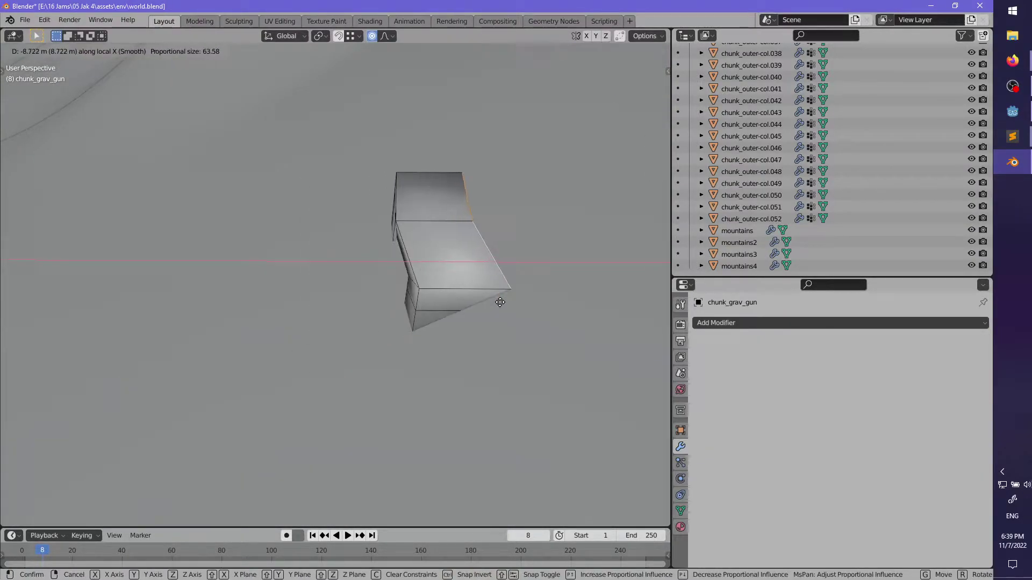
pyautogui.press('Escape')
pyautogui.press('g')
pyautogui.press('x')
pyautogui.press('x')
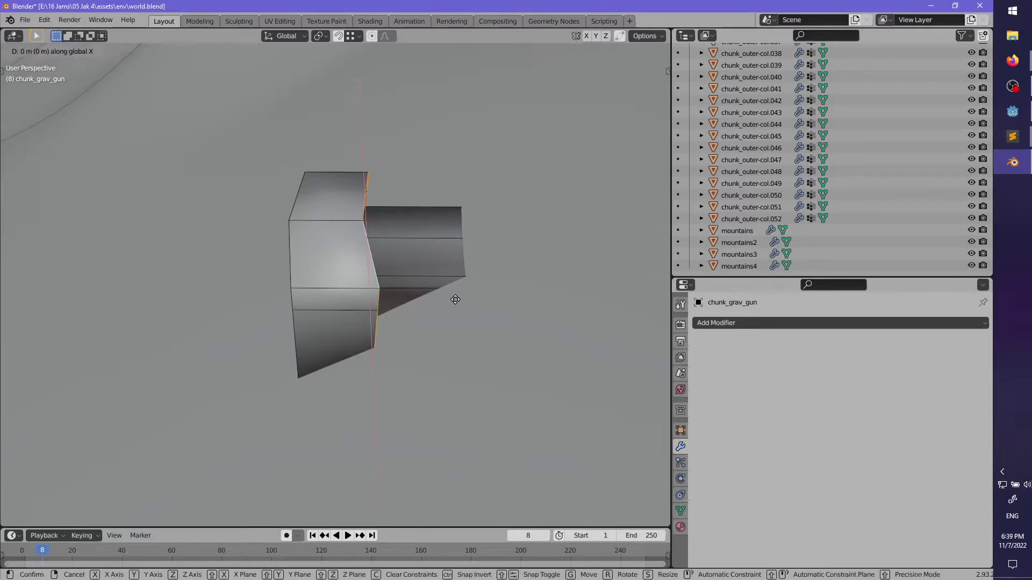
pyautogui.click(526, 298)
# - Inspect the extended entrance block of chunk_grav_gun from several sides and return to Object Mode
pyautogui.moveTo(419, 314); pyautogui.dragTo(505, 286, button='middle')
pyautogui.moveTo(393, 325); pyautogui.dragTo(355, 357, button='middle')
pyautogui.keyDown('alt'); pyautogui.middleClick(435, 244); pyautogui.keyUp('alt')
pyautogui.moveTo(414, 315); pyautogui.dragTo(314, 300, button='middle')
pyautogui.moveTo(655, 272); pyautogui.dragTo(436, 312, button='middle')
pyautogui.keyDown('shift'); pyautogui.moveTo(274, 301); pyautogui.dragTo(429, 351, button='middle'); pyautogui.keyUp('shift')
pyautogui.scroll(3, 461, 338)
pyautogui.scroll(-4, 428, 351)
pyautogui.press('Tab')
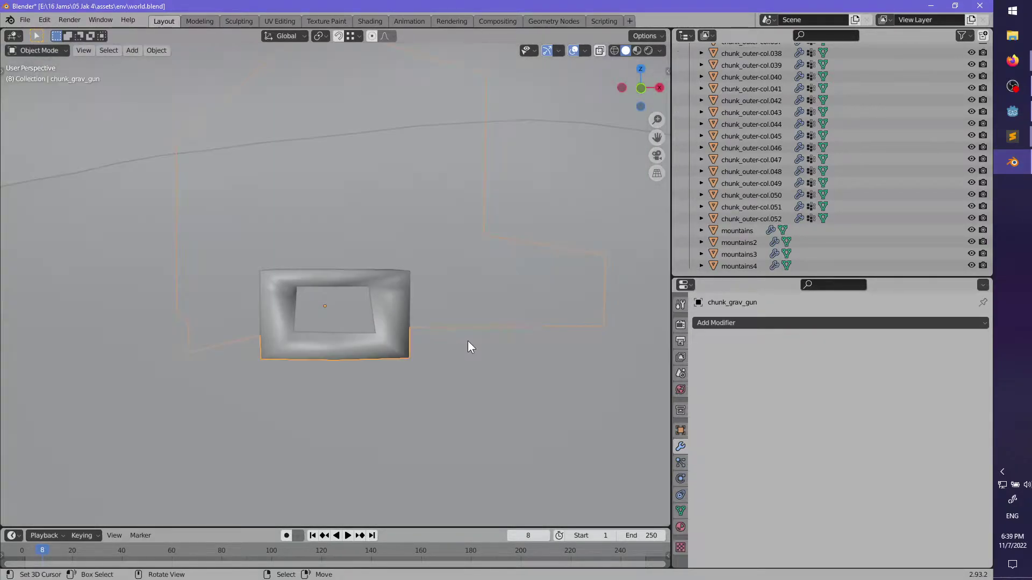
# - Edit chunk-col.127, lower the horizontal edge behind the entrance opening about 1.7 m, and rotate it toward the opening's lower edge
pyautogui.rightClick(468, 341)
pyautogui.press('Tab')
pyautogui.scroll(4, 414, 339)
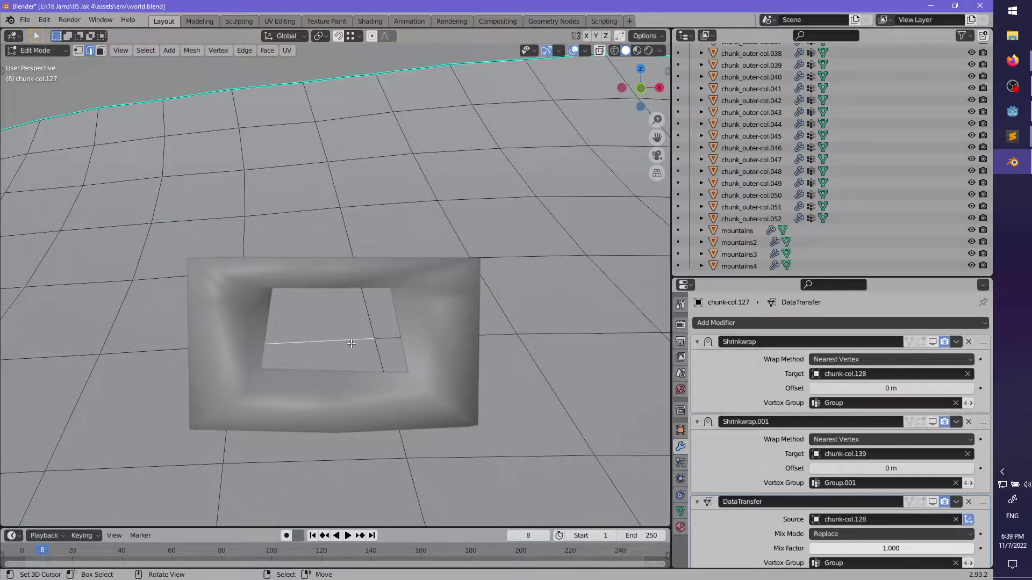
pyautogui.press('g')
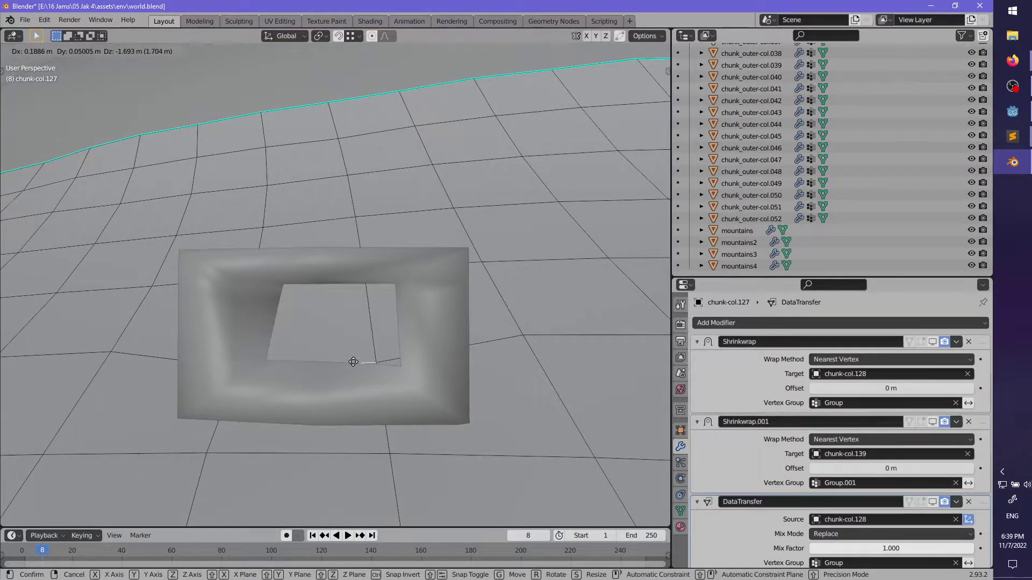
pyautogui.click(353, 362)
pyautogui.press('r')
pyautogui.click(426, 379)
# - Move the vertical edge behind the entrance opening sideways about 2.5 m along X and rotate it clear of the opening
pyautogui.rightClick(372, 325)
pyautogui.moveTo(379, 326); pyautogui.dragTo(384, 316, button='middle')
pyautogui.press('g')
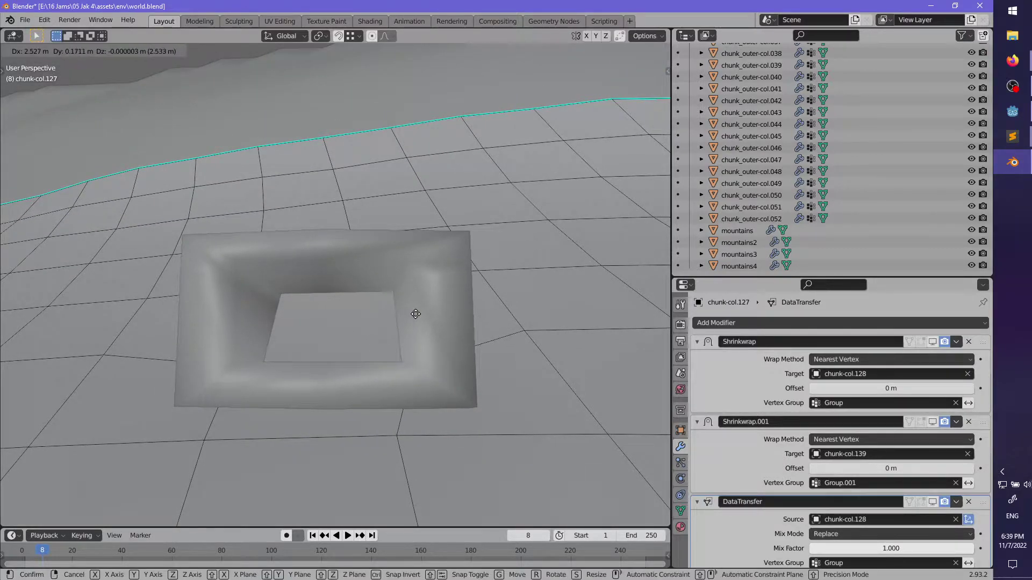
pyautogui.click(416, 315)
pyautogui.press('r')
pyautogui.click(449, 364)
# - Delete the chunk-col.127 face blocking the grav gun entrance and return to Object Mode
pyautogui.moveTo(280, 320); pyautogui.dragTo(199, 358, button='middle')
pyautogui.click(324, 320)
pyautogui.press('x')
pyautogui.click(317, 305)
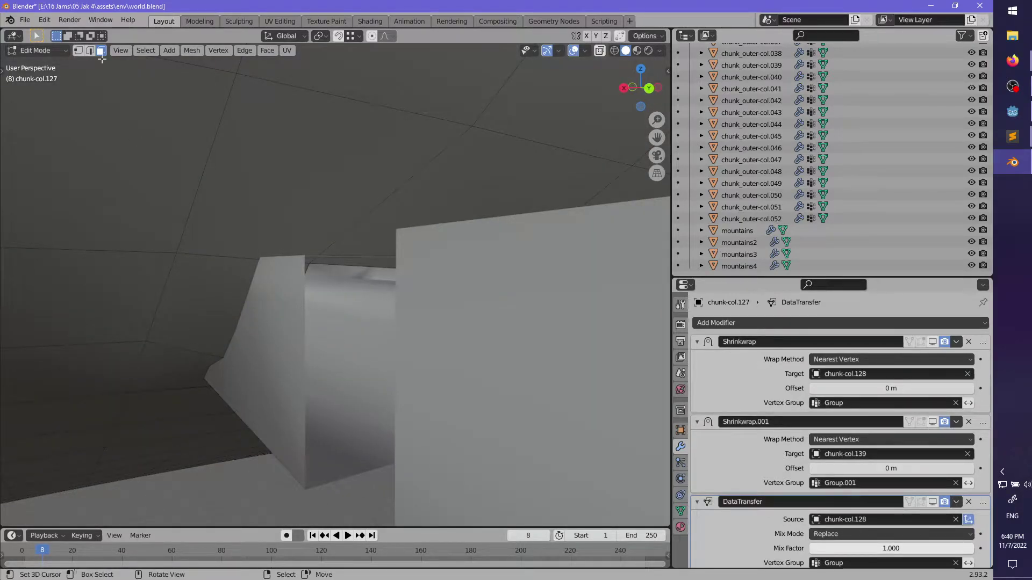
pyautogui.moveTo(139, 91); pyautogui.dragTo(383, 330, button='middle')
pyautogui.press('Tab')
# - Deselect everything, check how the entrance sits in the hillside, and save world.blend
pyautogui.scroll(-3, 453, 318)
pyautogui.hotkey('alt', 'a')
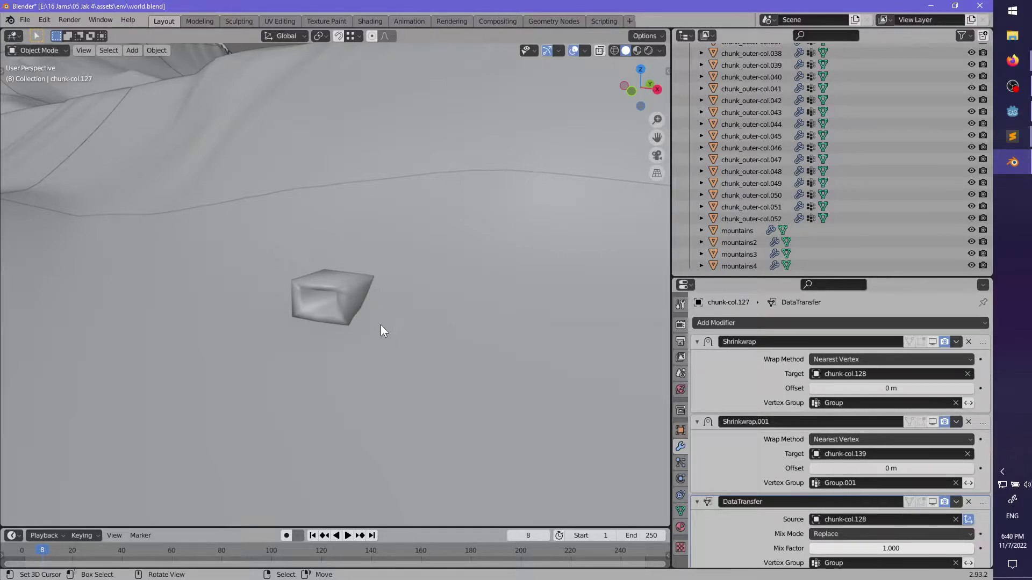
pyautogui.scroll(2, 381, 325)
pyautogui.moveTo(305, 327); pyautogui.dragTo(360, 306, button='middle')
pyautogui.scroll(-4, 316, 318)
pyautogui.hotkey('ctrl', 's')
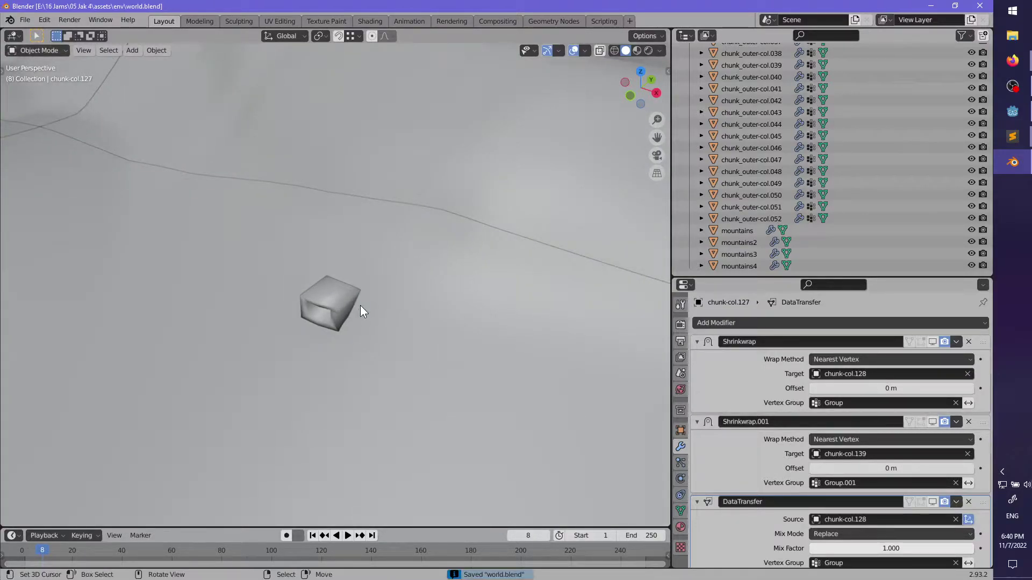
pyautogui.moveTo(325, 327); pyautogui.dragTo(516, 303, button='middle')
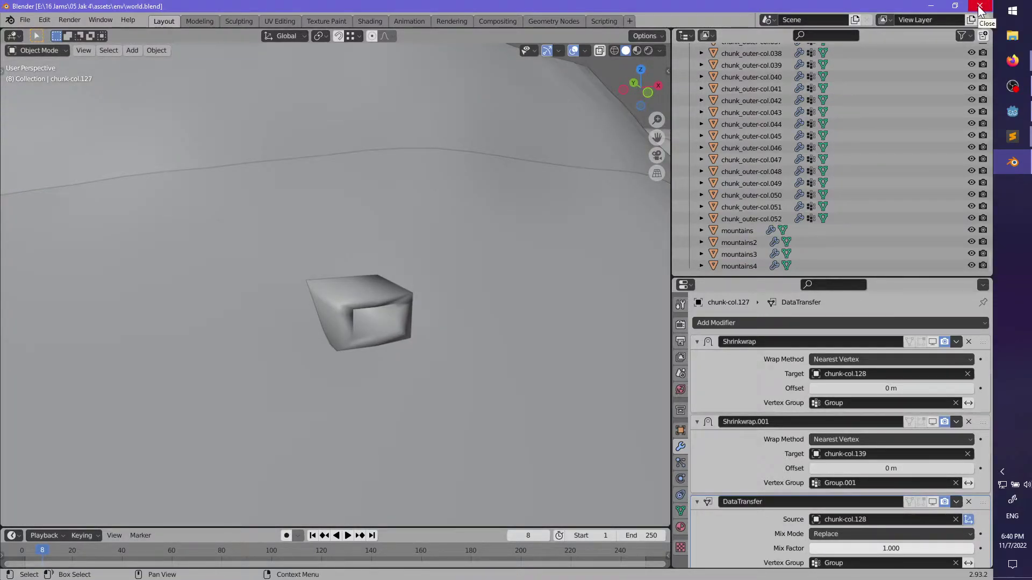
# - Export the world scene as GLB from the scene's Export on Save settings, overwriting world.glb
pyautogui.click(680, 373)
pyautogui.scroll(-2, 807, 472)
pyautogui.click(802, 437)
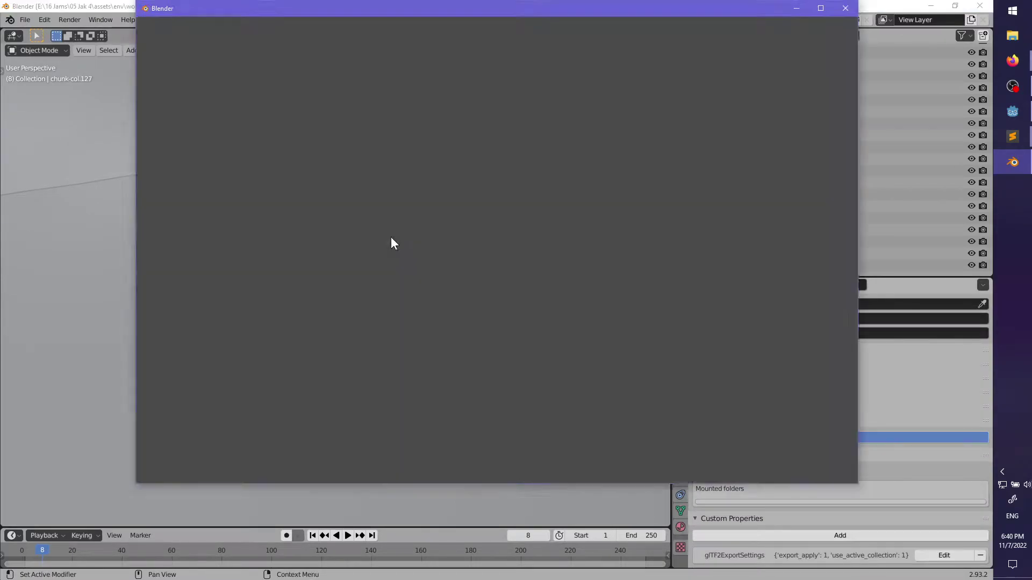
pyautogui.click(173, 294)
pyautogui.click(773, 469)
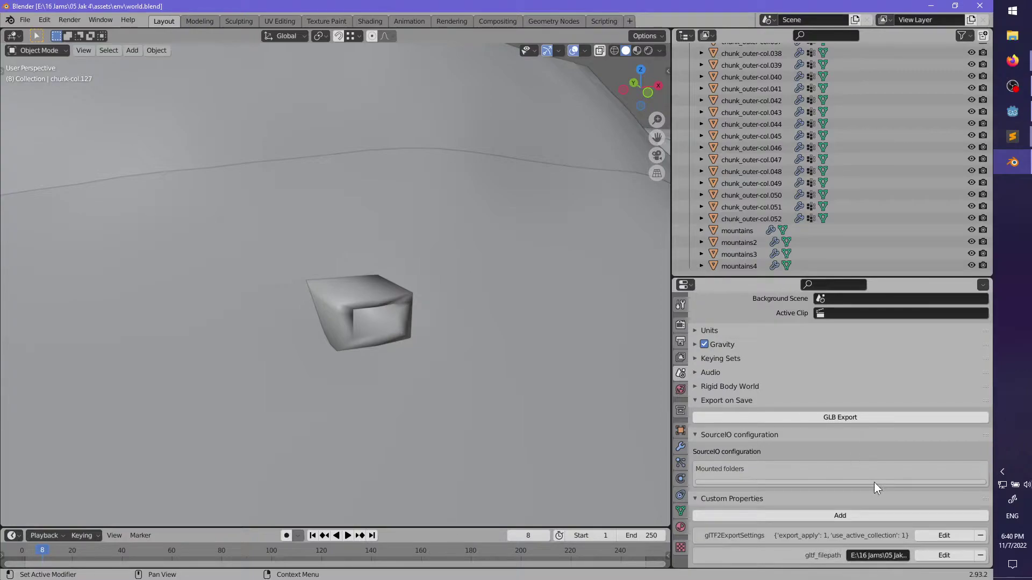
pyautogui.scroll(1, 982, 557)
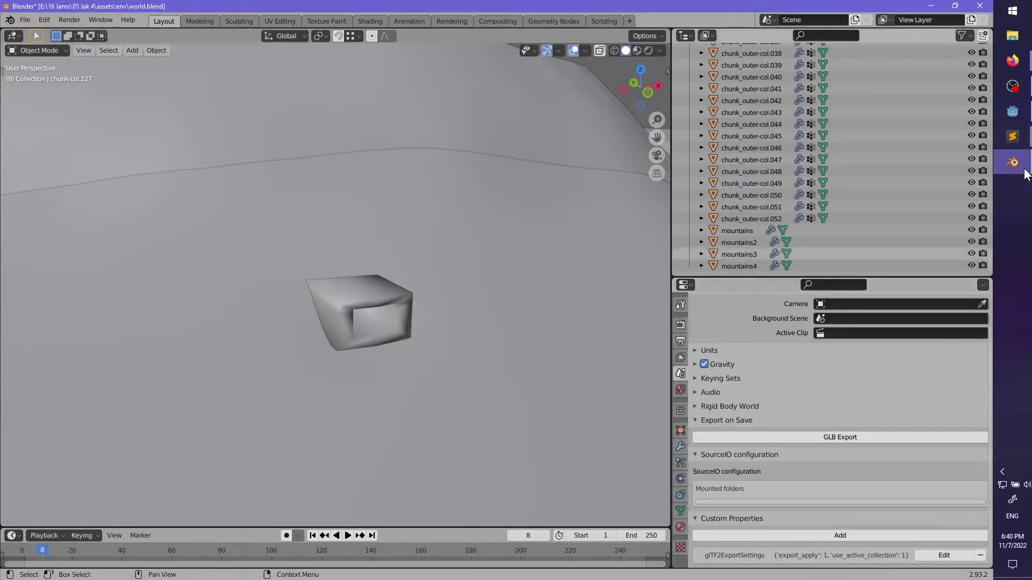
# - Switch to Godot, save the world scene, let world.glb reimport during a test run, and close the game
pyautogui.click(1012, 111)
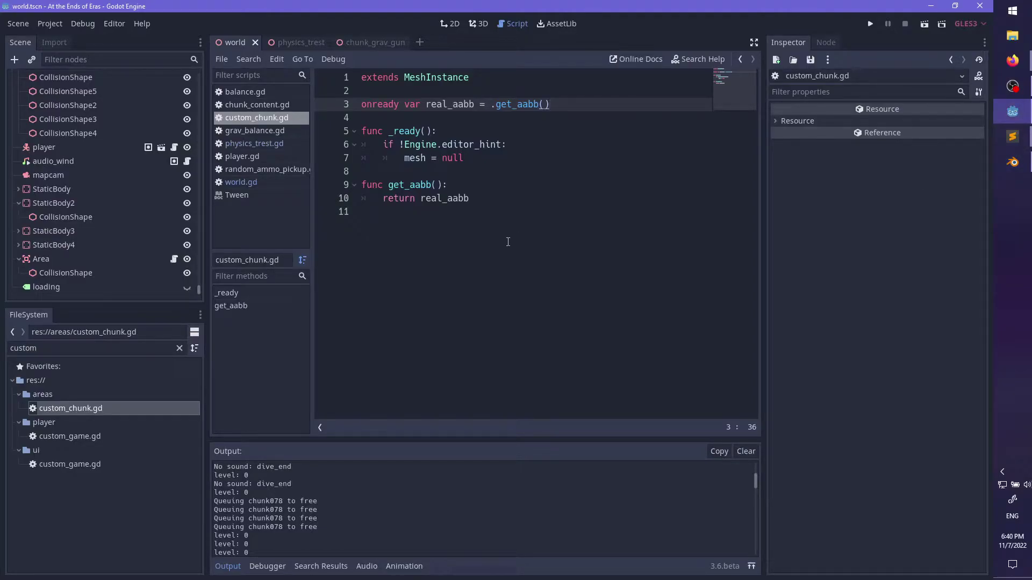
pyautogui.hotkey('ctrl', 's')
pyautogui.press('F5')
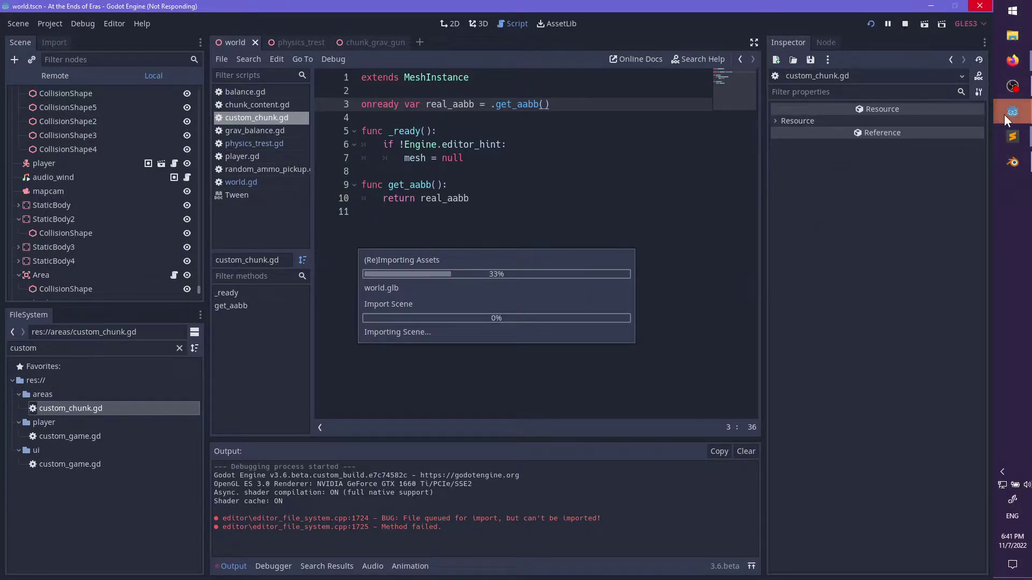
pyautogui.moveTo(1005, 115)
pyautogui.click(953, 150)
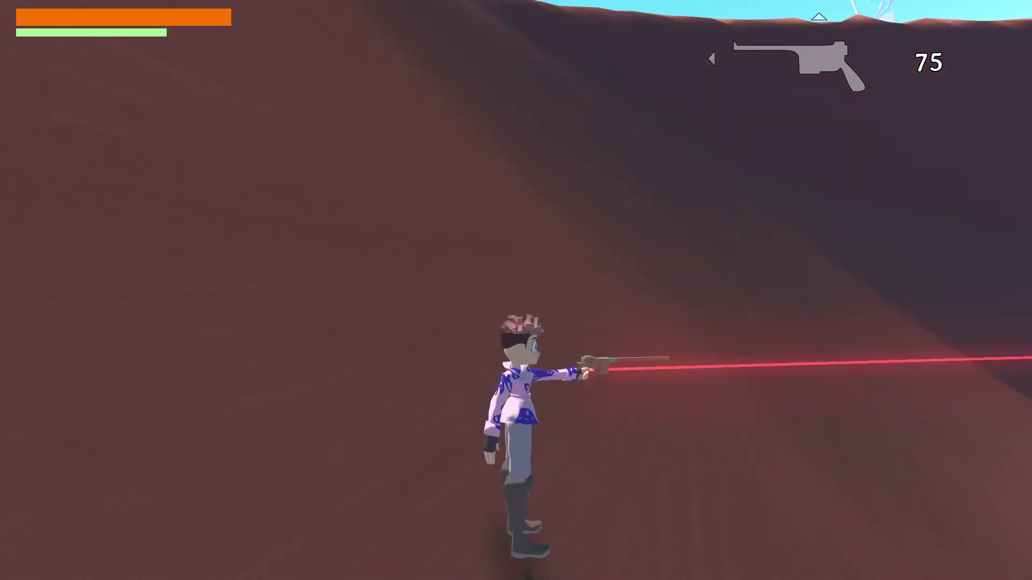
pyautogui.hotkey('alt', 'F4')
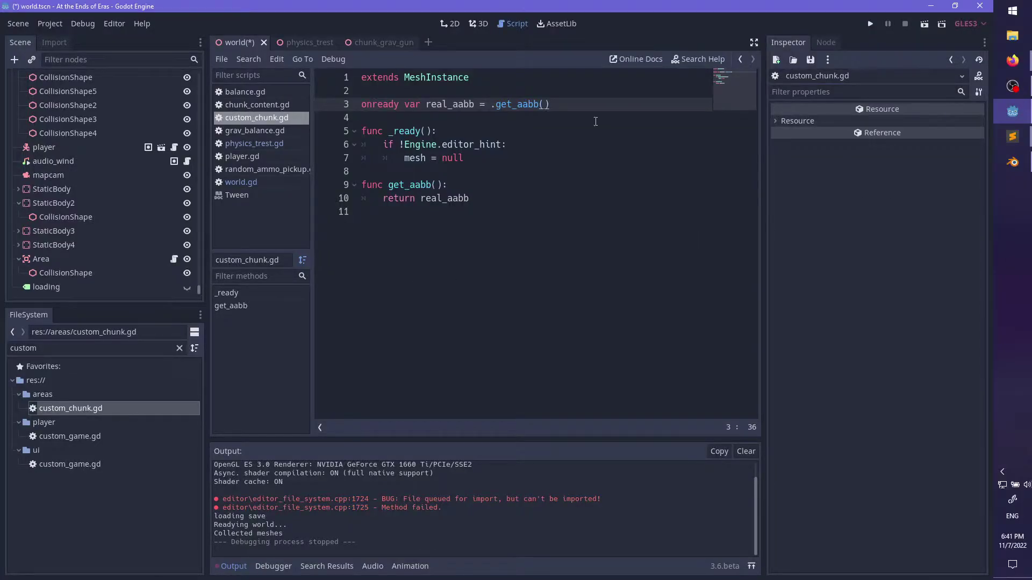
# - Save the world scene, run the game again, and teleport near the grav gun chunk with the console's teleport command
pyautogui.hotkey('ctrl', 's')
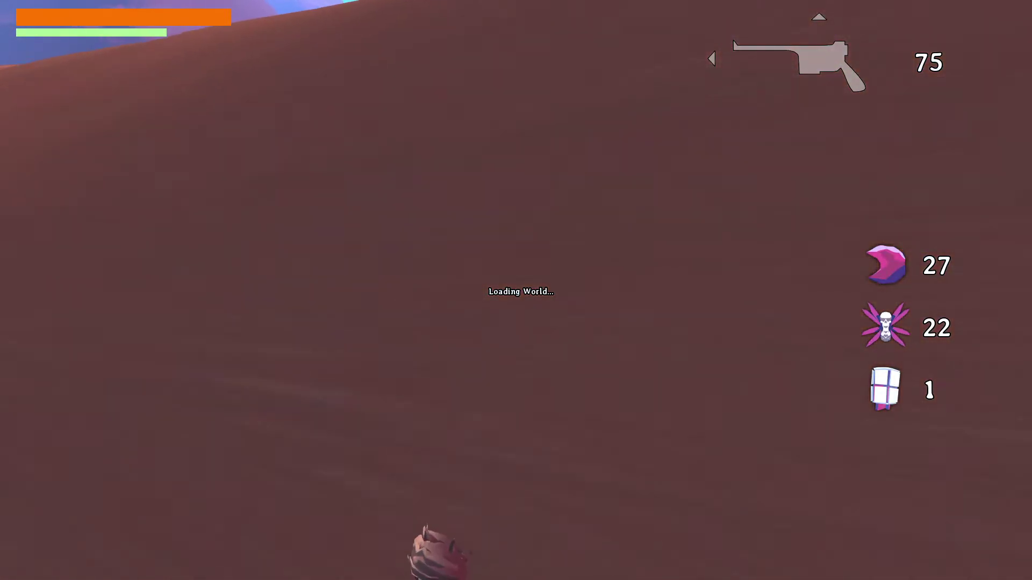
pyautogui.press('`')
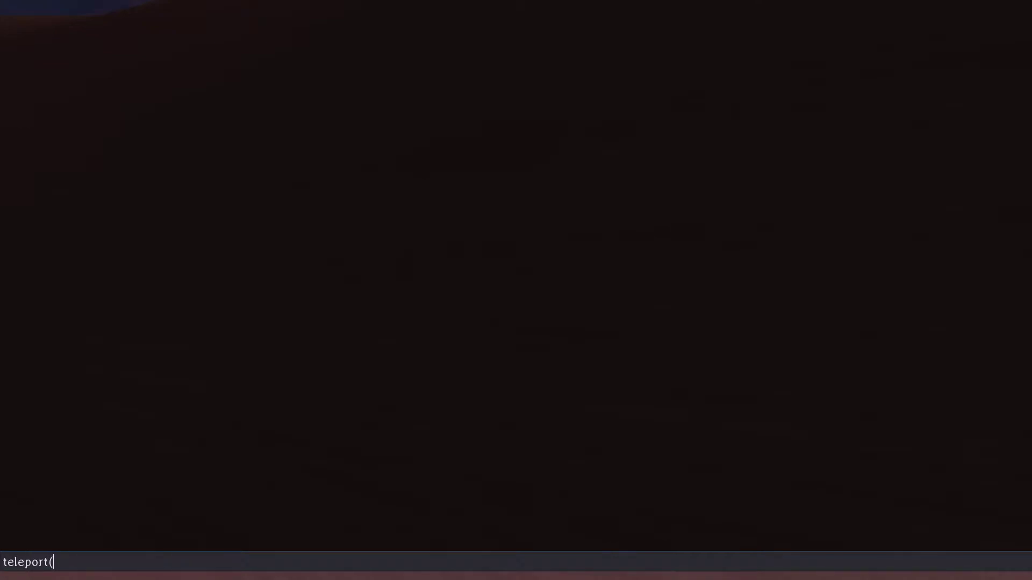
pyautogui.press('`')
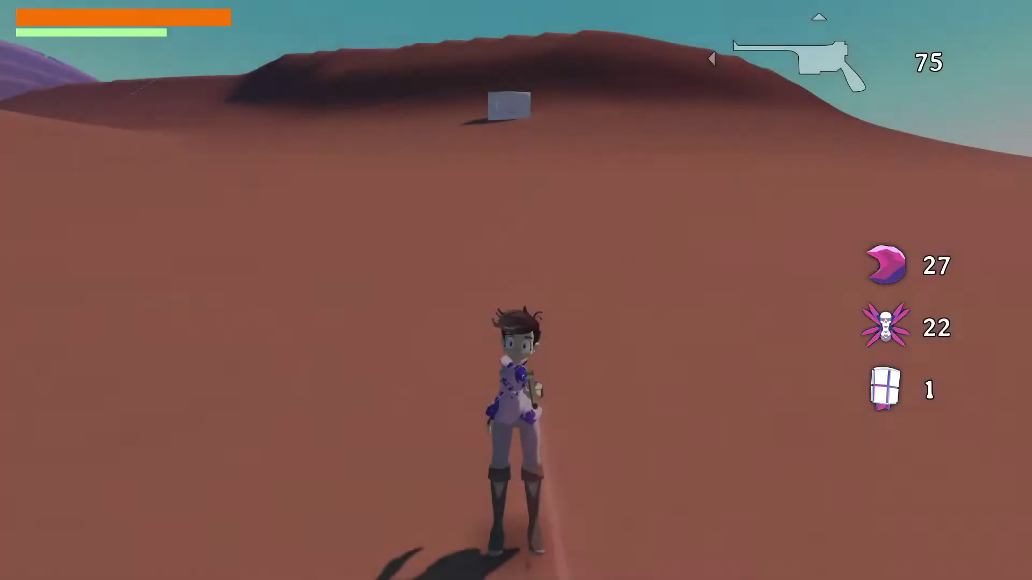
# - Run and leap the character across the sand to the grav gun entrance and examine its opening and interior in-game
pyautogui.press('w')
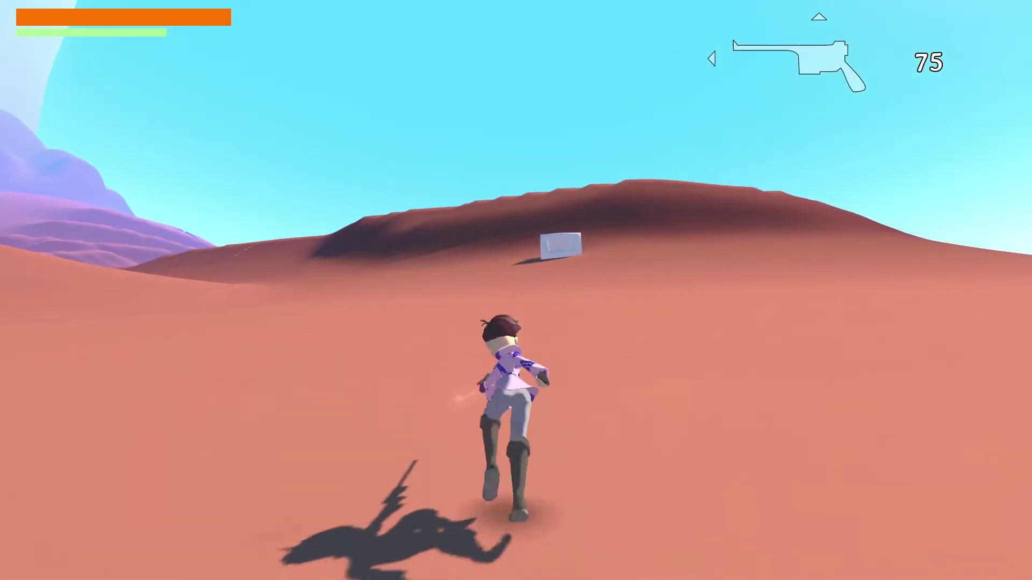
pyautogui.press('space')
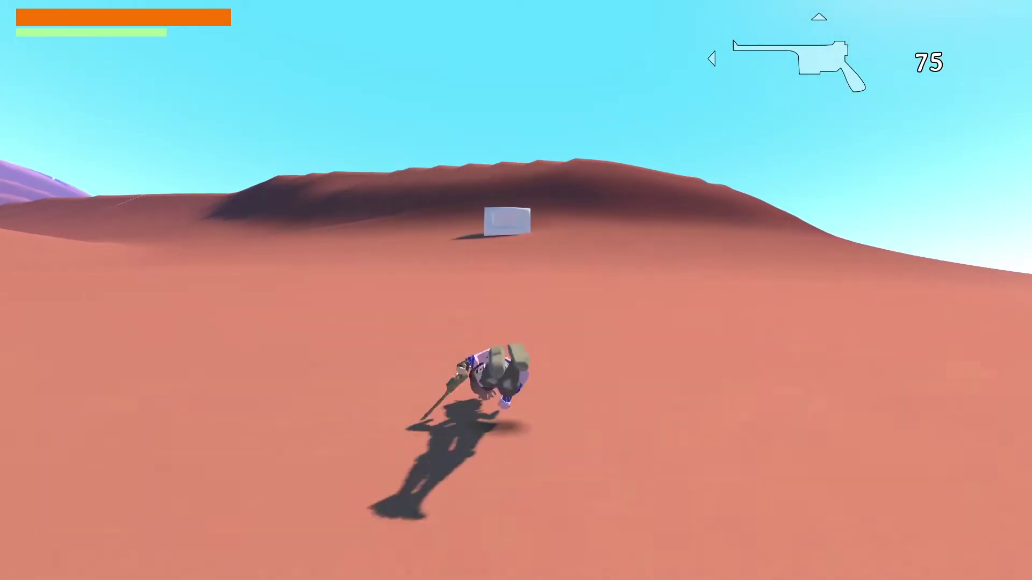
pyautogui.press('space')
pyautogui.press('space')
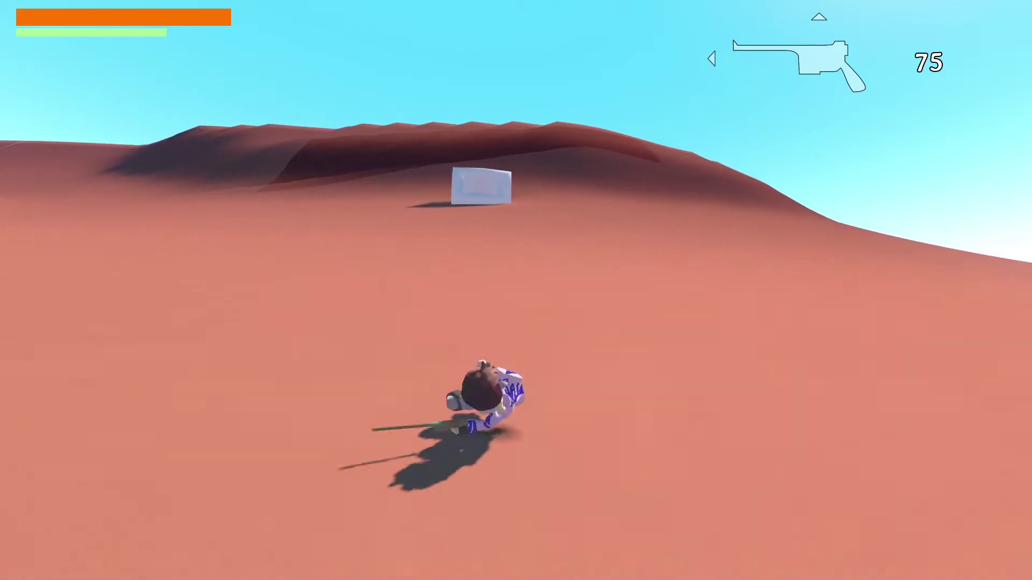
pyautogui.press('space')
pyautogui.press('space')
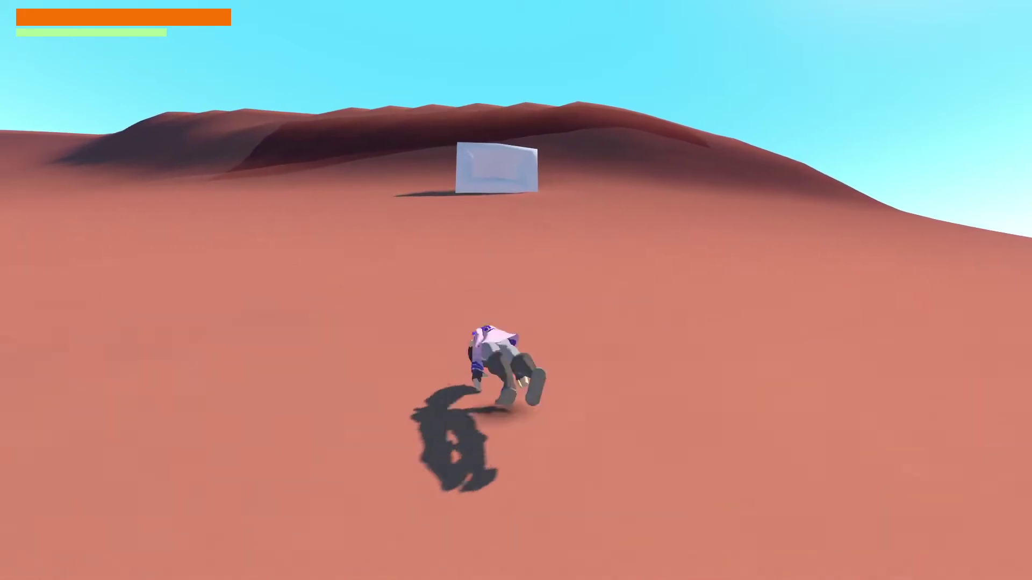
pyautogui.press('space')
pyautogui.press('space')
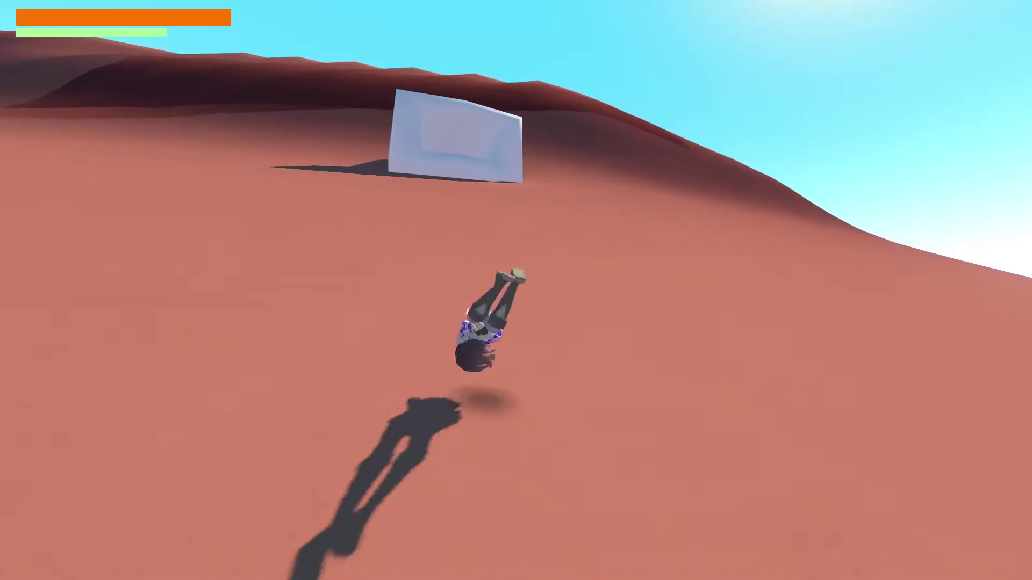
pyautogui.press('space')
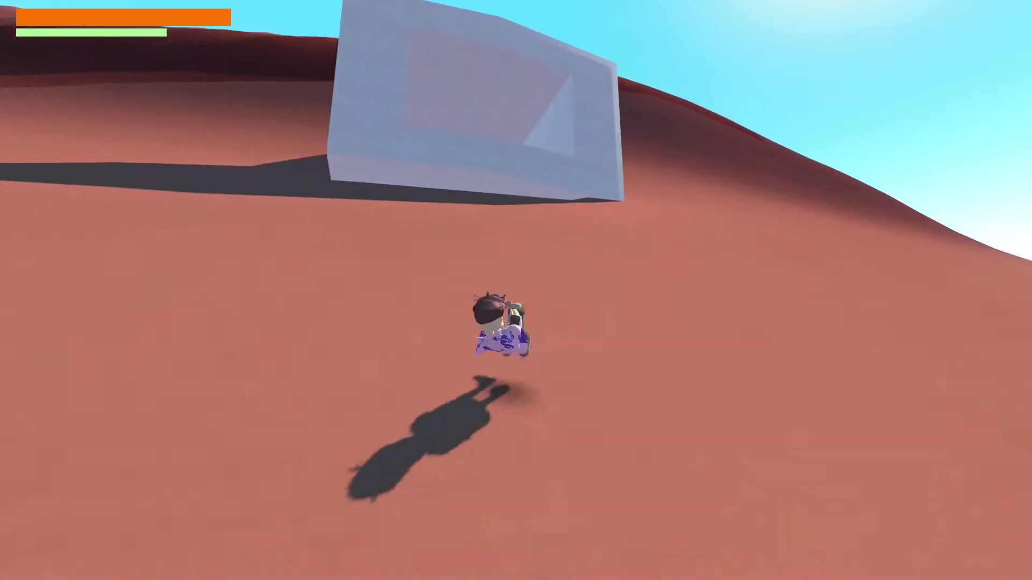
pyautogui.press('space')
pyautogui.press('space')
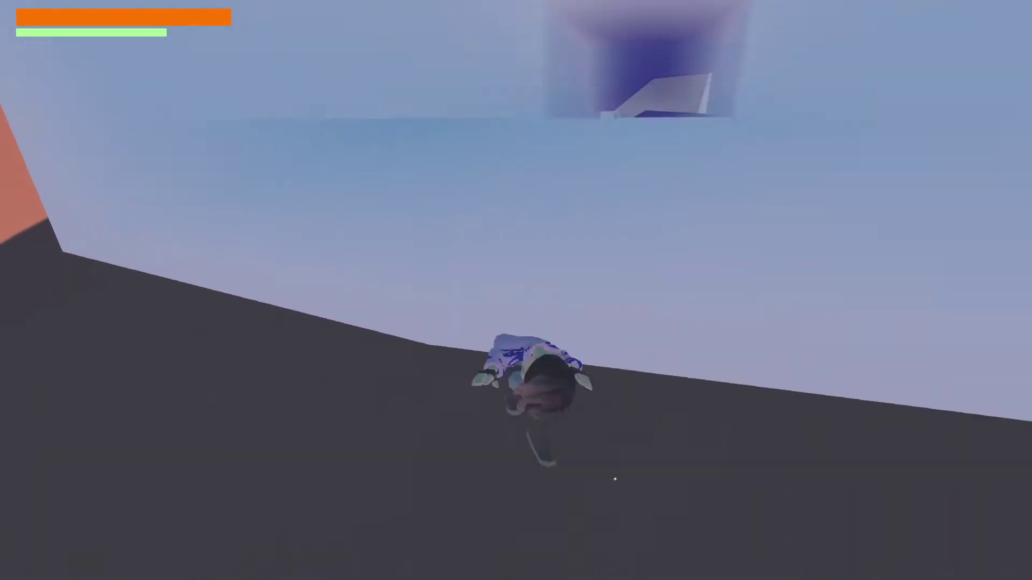
# - Run through the grav gun entrance, pause the game, and switch to Godot to review the _ready function in custom_chunk.gd
pyautogui.press('w')
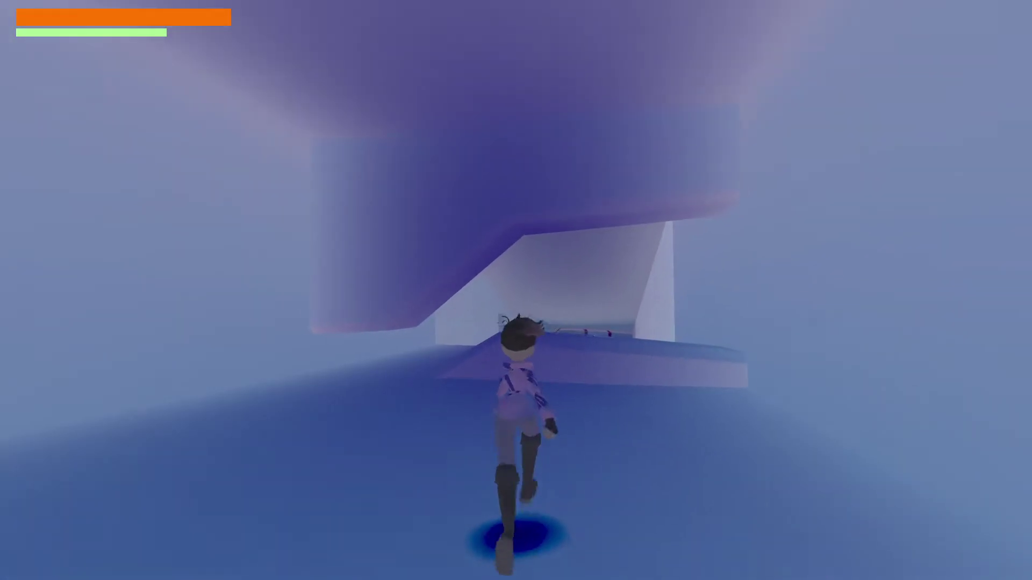
pyautogui.press('Escape')
pyautogui.hotkey('alt', 'Tab')
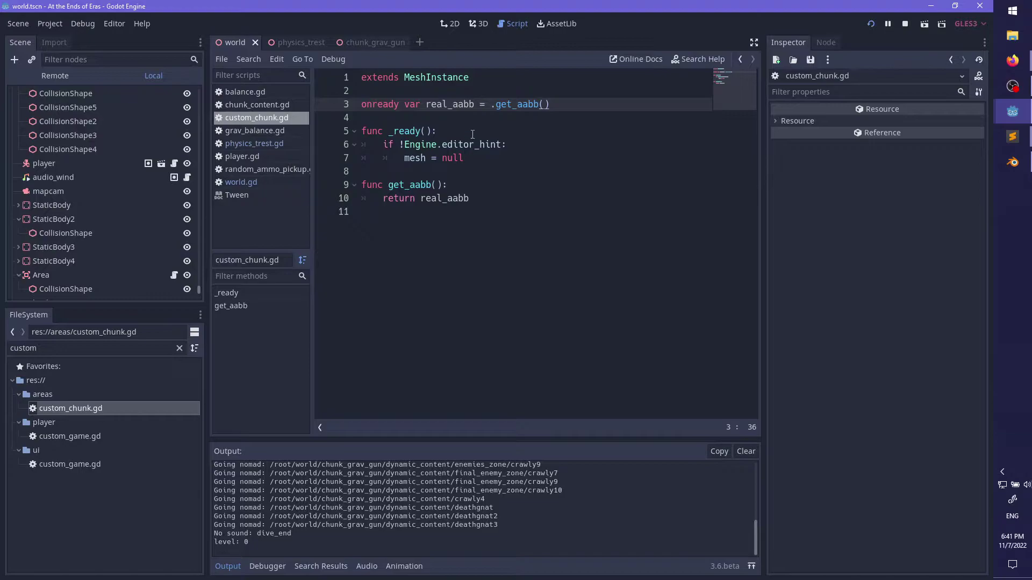
pyautogui.click(484, 158)
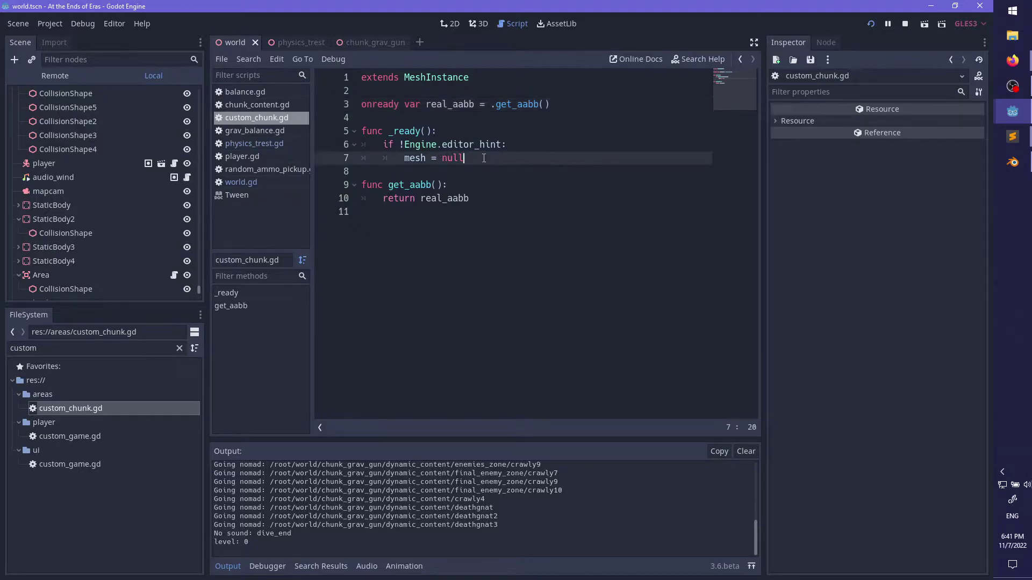
pyautogui.click(383, 145)
pyautogui.hotkey('ctrl', 'shift', 'w')
# - Find custom_chunk.gd among the project files and attach it as a script to the world scene's chunk_grav_gun node
pyautogui.click(180, 348)
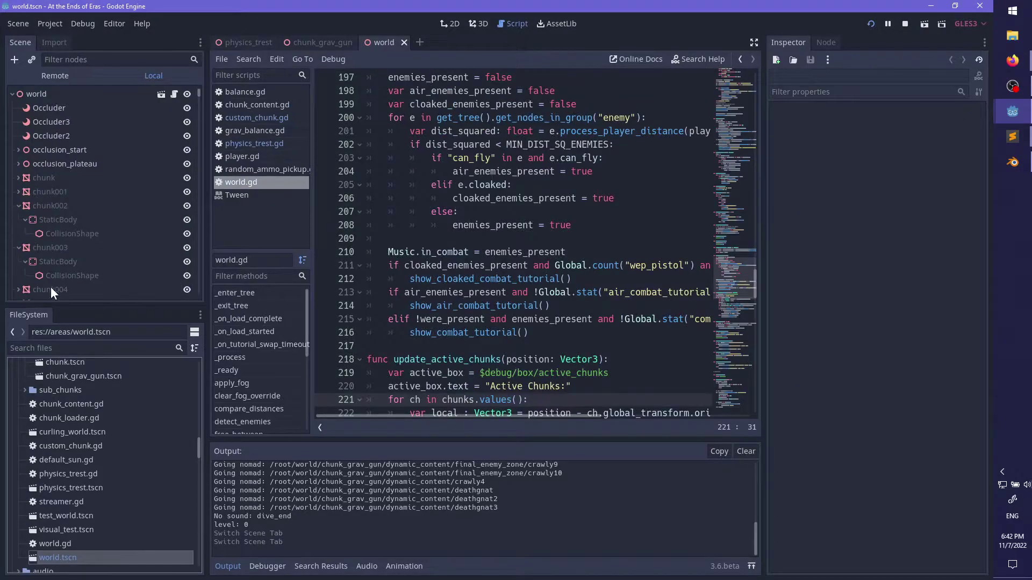
pyautogui.write('custom_chunk')
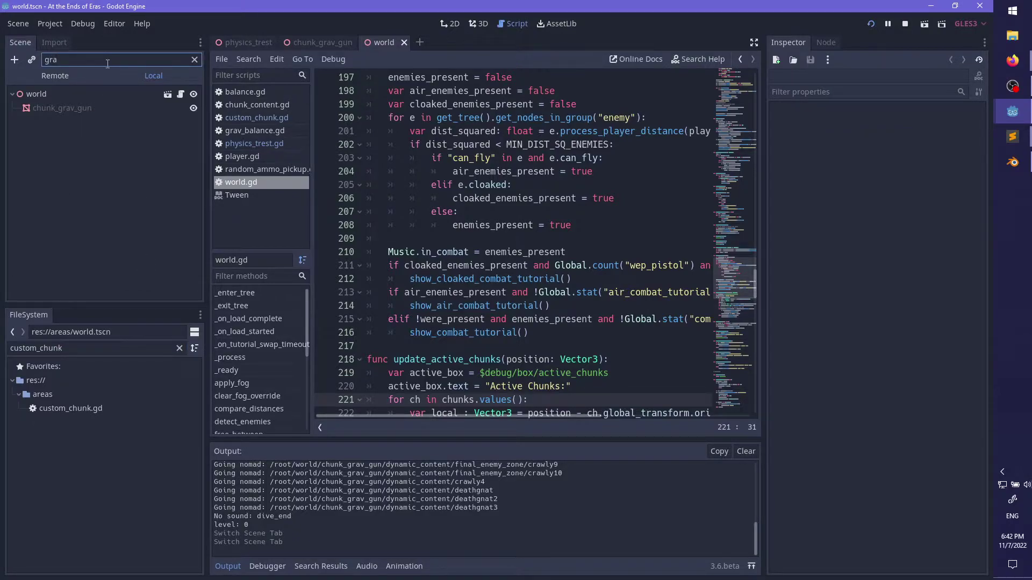
pyautogui.click(81, 107)
pyautogui.click(473, 24)
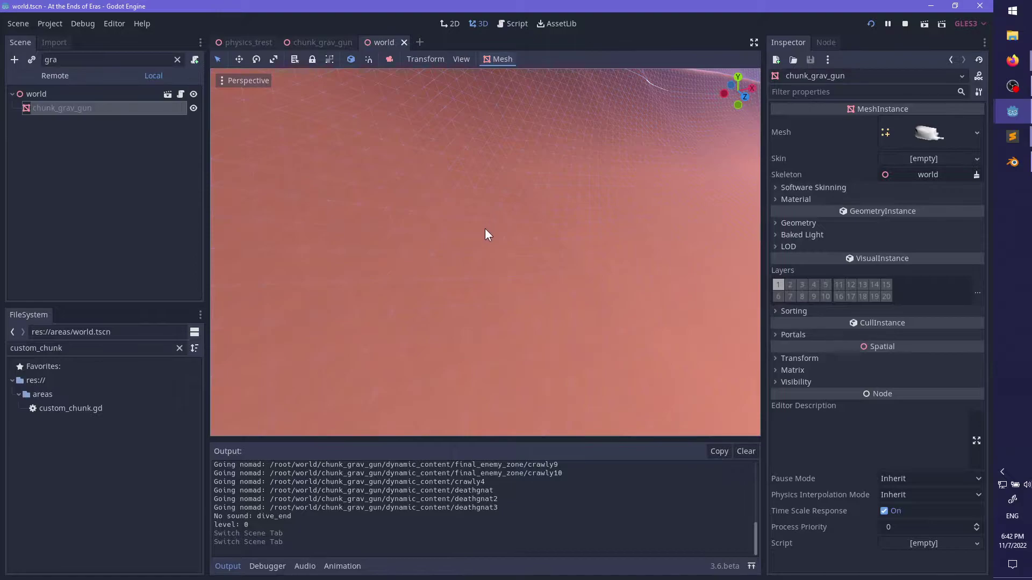
pyautogui.scroll(-5, 485, 230)
pyautogui.scroll(-14, 485, 294)
pyautogui.moveTo(485, 294); pyautogui.dragTo(522, 268, button='middle')
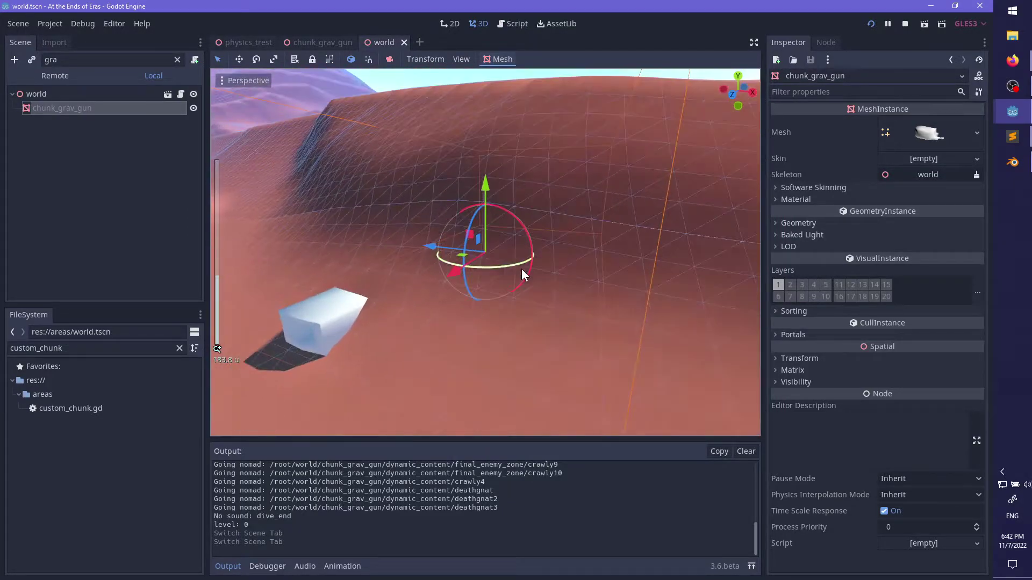
pyautogui.moveTo(99, 104); pyautogui.dragTo(98, 105)
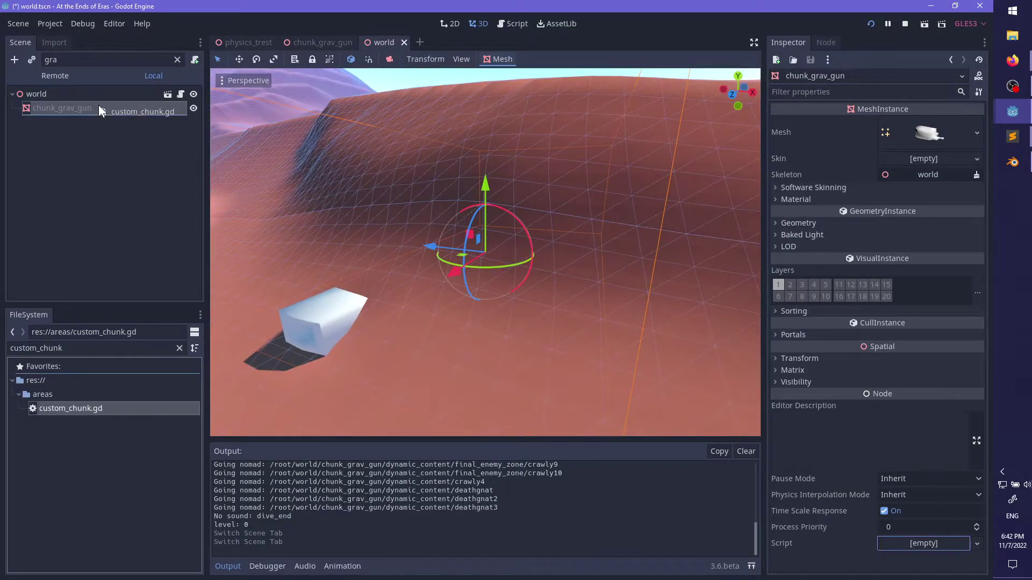
# - Inspect the chunk_grav_gun entrance from several angles, glance at its Blender model, save the world scene, and return to the paused game
pyautogui.moveTo(403, 255); pyautogui.dragTo(532, 274, button='middle')
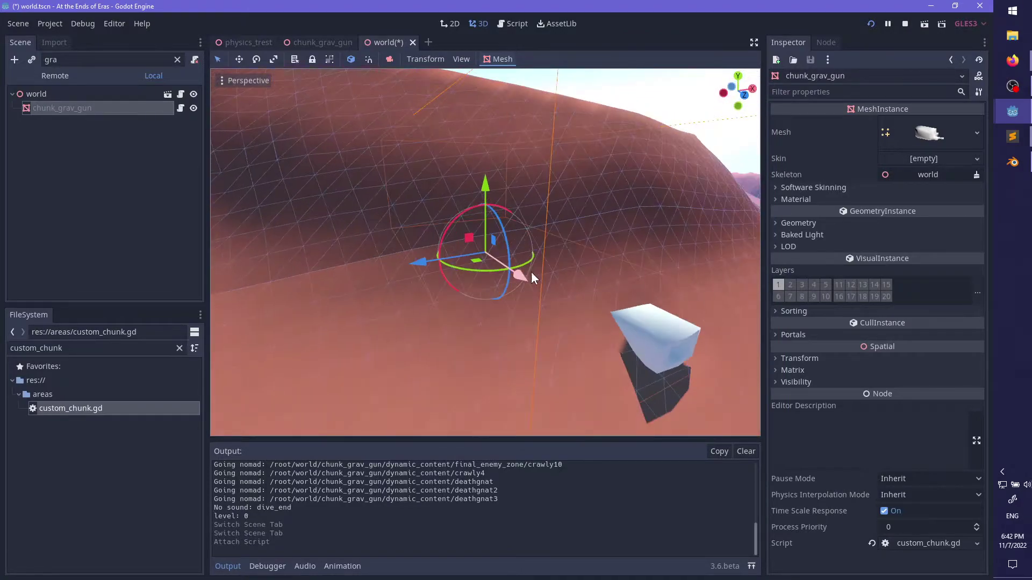
pyautogui.moveTo(603, 254); pyautogui.dragTo(698, 207, button='middle')
pyautogui.scroll(2, 574, 230)
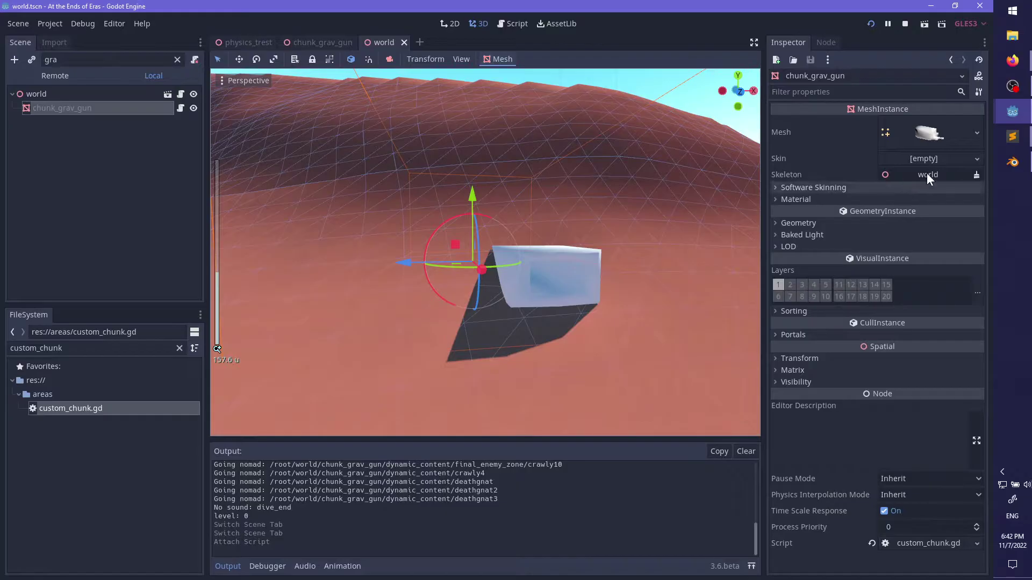
pyautogui.click(1013, 162)
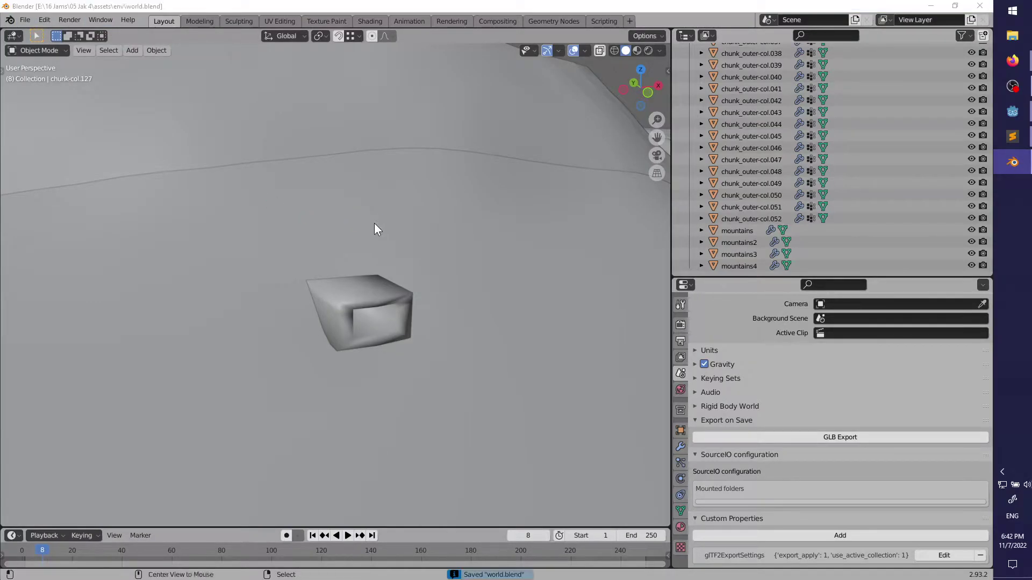
pyautogui.hotkey('alt', 'Tab')
pyautogui.press('F5')
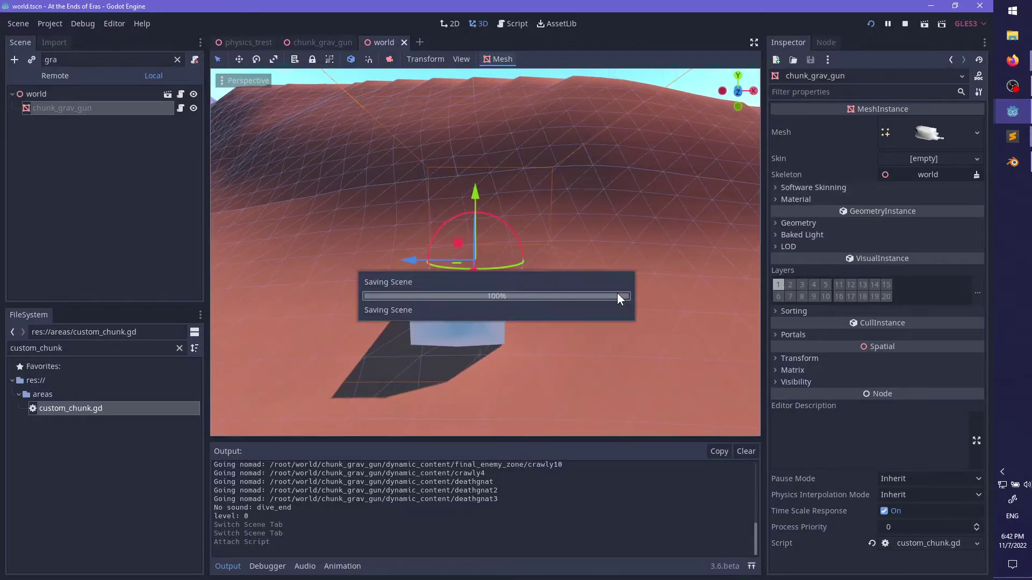
pyautogui.hotkey('alt', 'Tab')
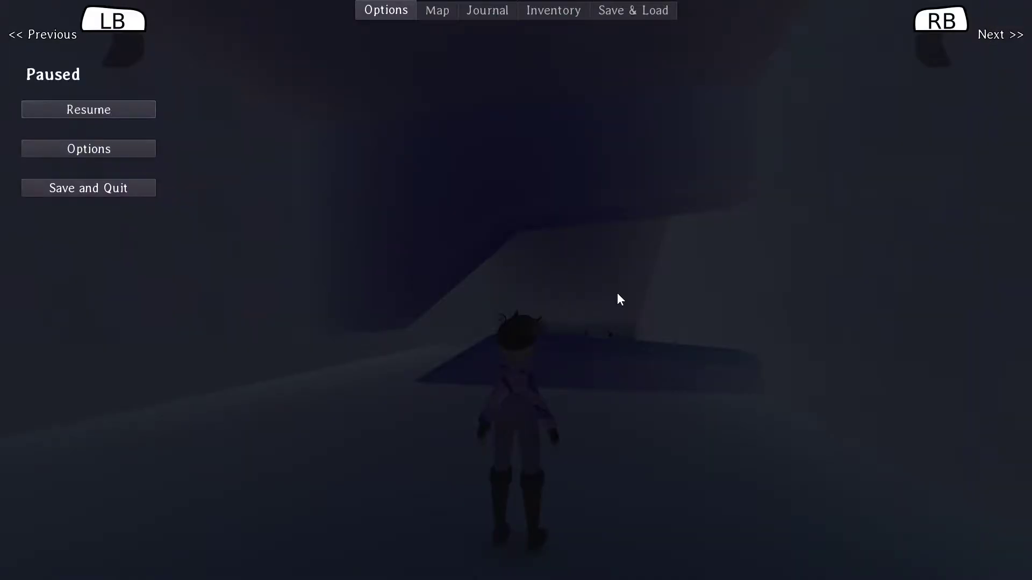
# - Resume the game, back out of the tunnel, leap through the entrance again to test it, and stop the game
pyautogui.press('Escape')
pyautogui.press('s')
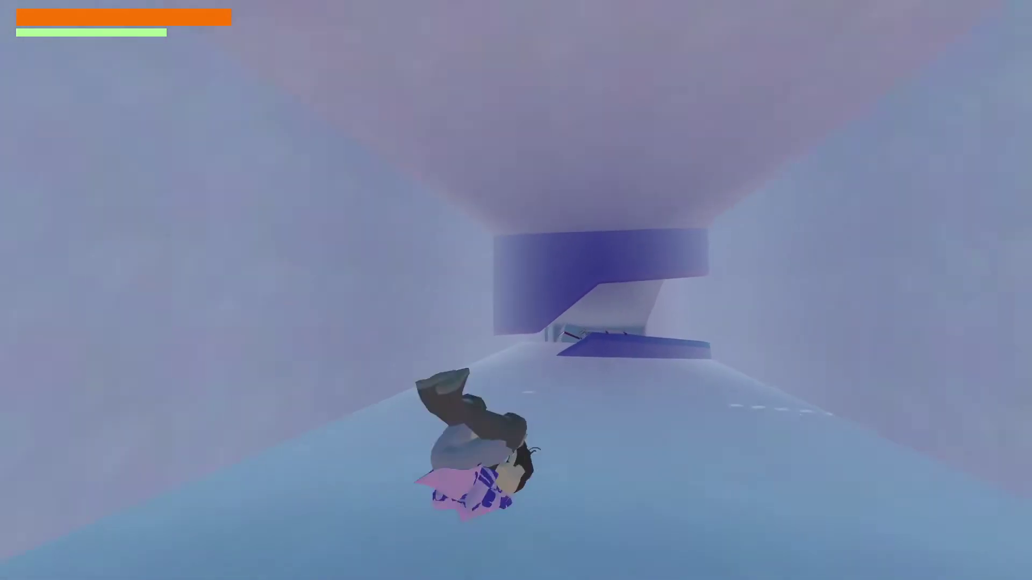
pyautogui.press('w')
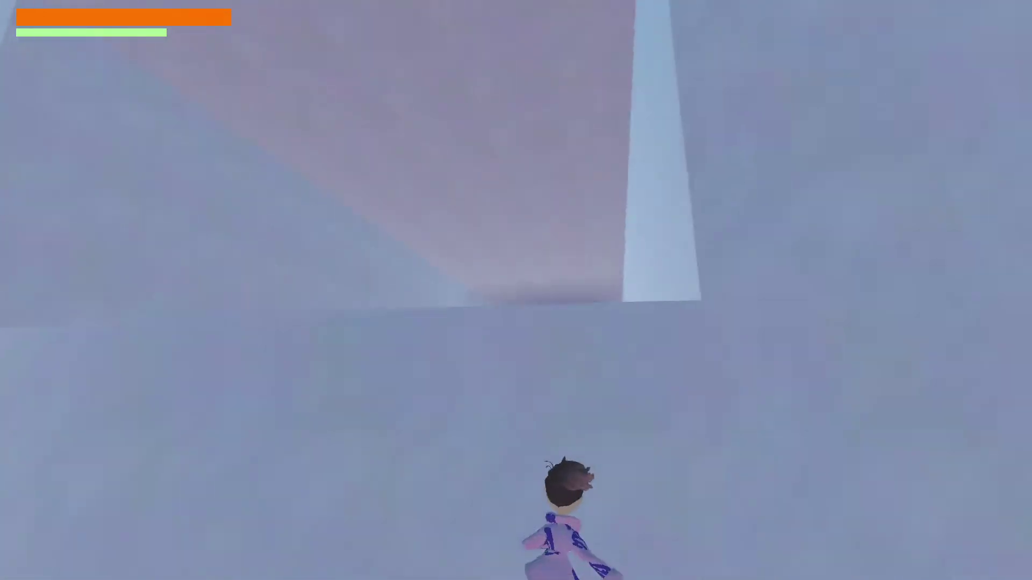
pyautogui.press('space')
pyautogui.press('space')
pyautogui.press('w')
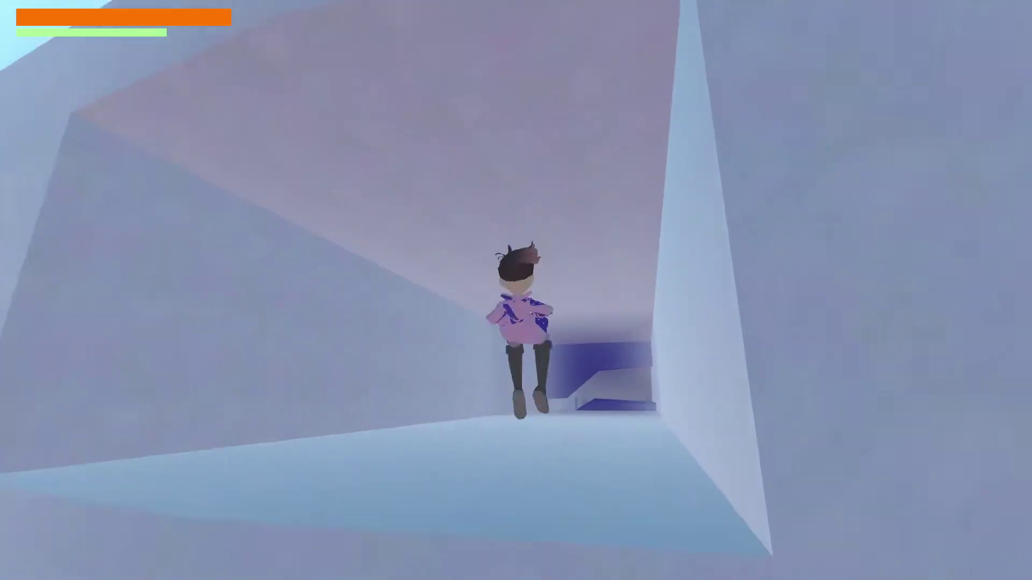
pyautogui.press('space')
pyautogui.press('w')
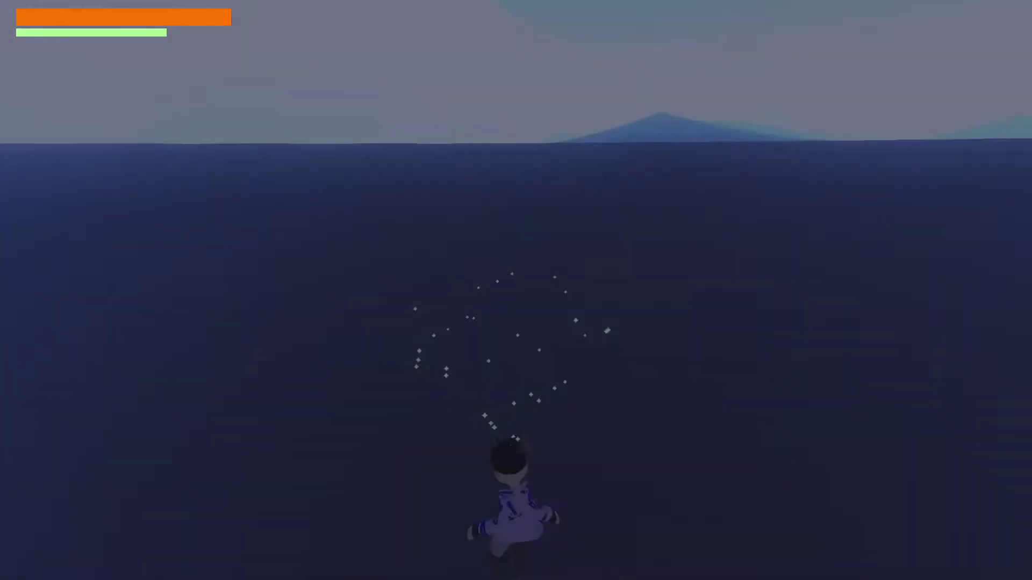
pyautogui.press('F8')
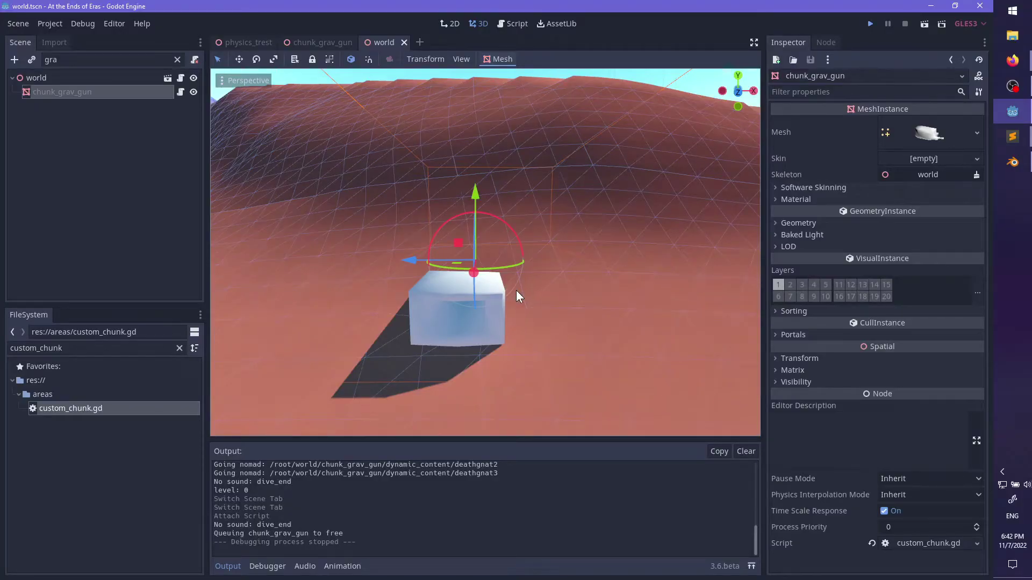
# - Relaunch the game and teleport near the grav gun chunk with the console command teleport(127)
pyautogui.press('F5')
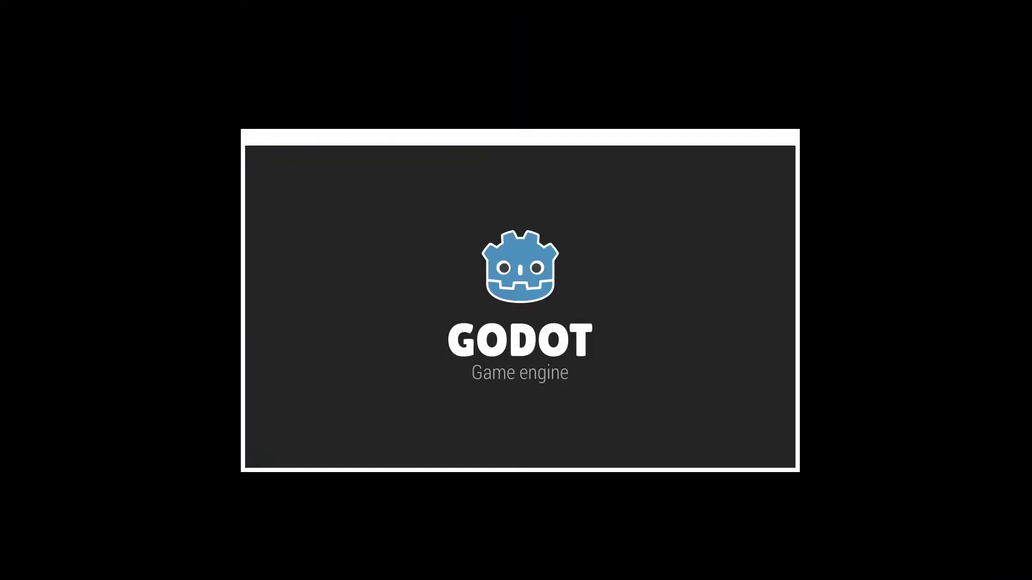
pyautogui.press('F8')
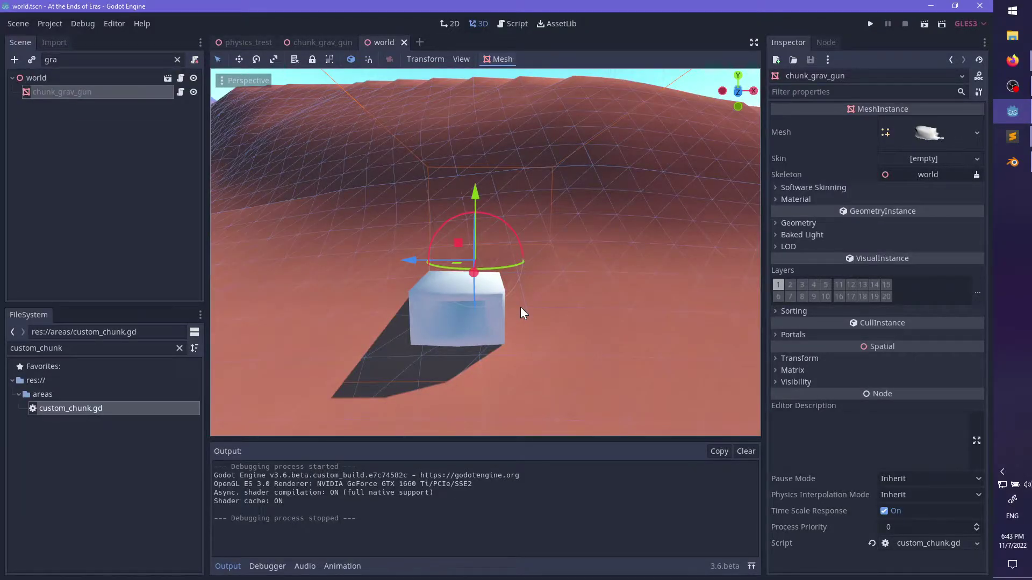
pyautogui.press('F5')
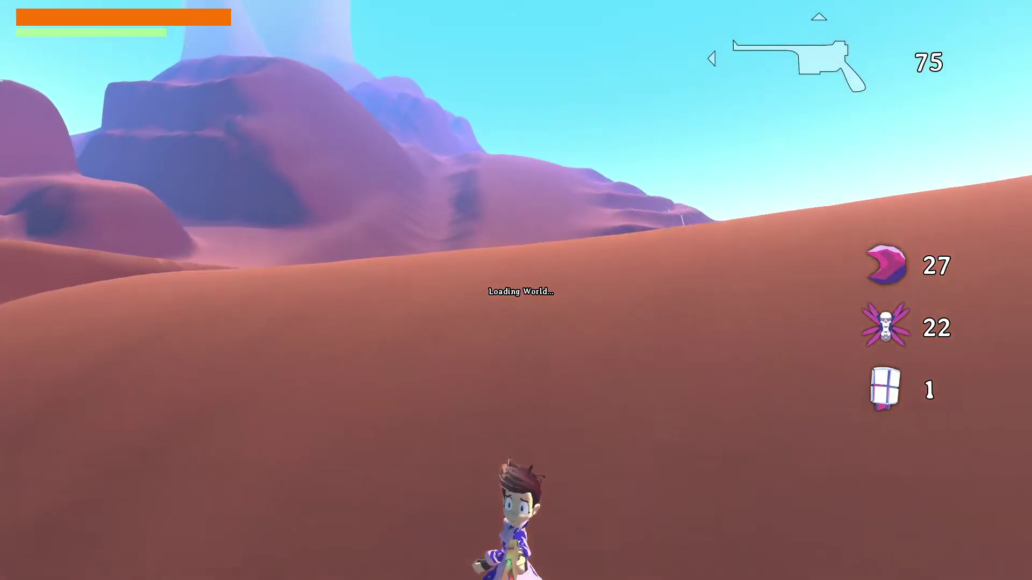
pyautogui.press('`')
pyautogui.write('teleport(12')
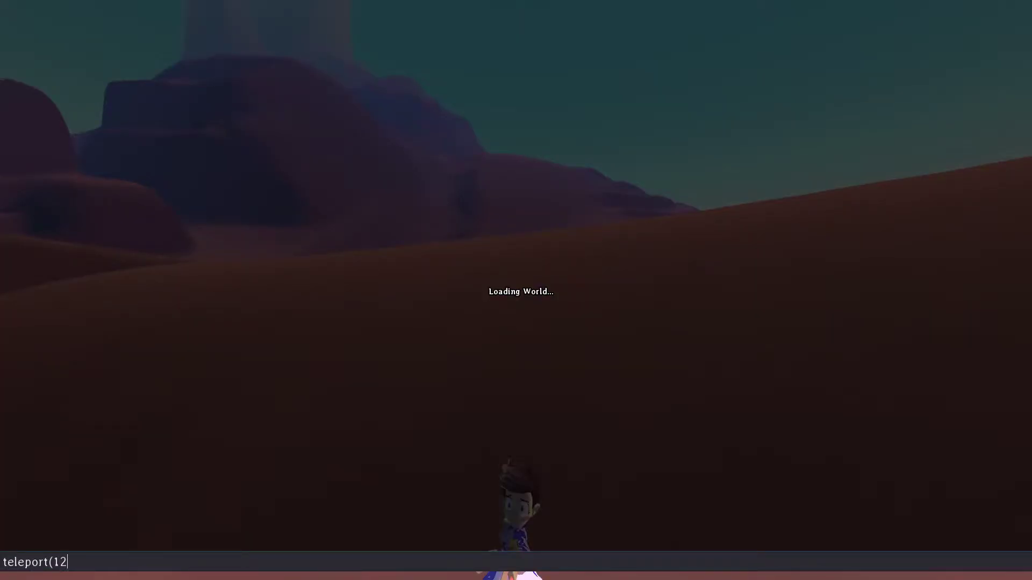
pyautogui.write('7)')
pyautogui.press('Return')
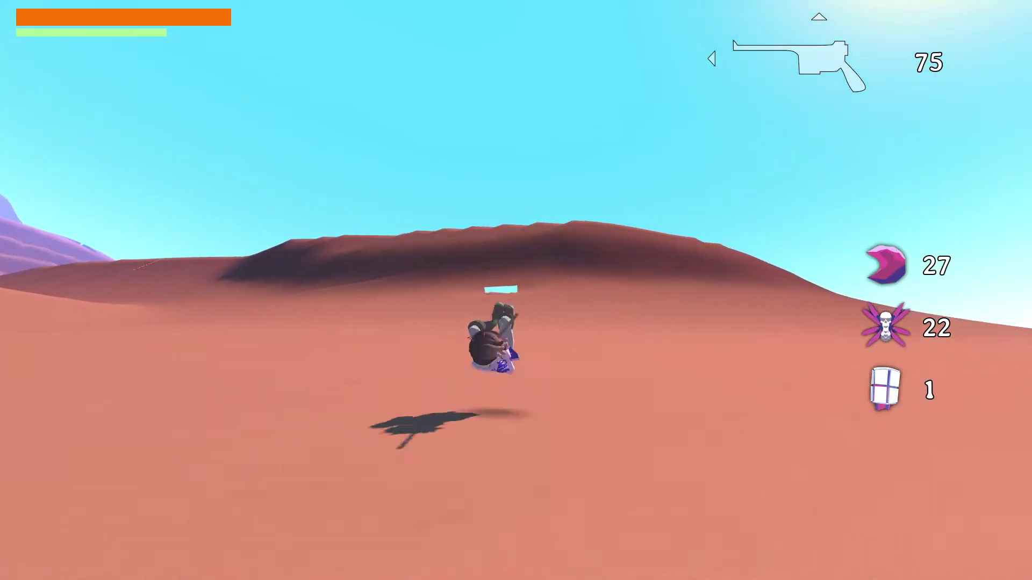
# - Leap and run the character across the sand towards the grav gun entrance block, pausing midway to view it from afar
pyautogui.press('space')
pyautogui.press('space')
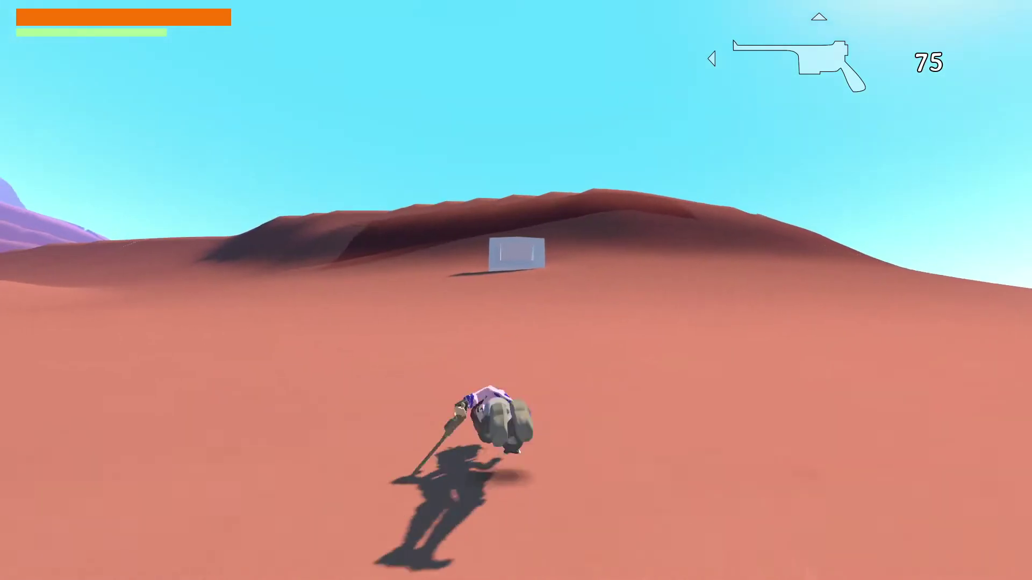
pyautogui.press('space')
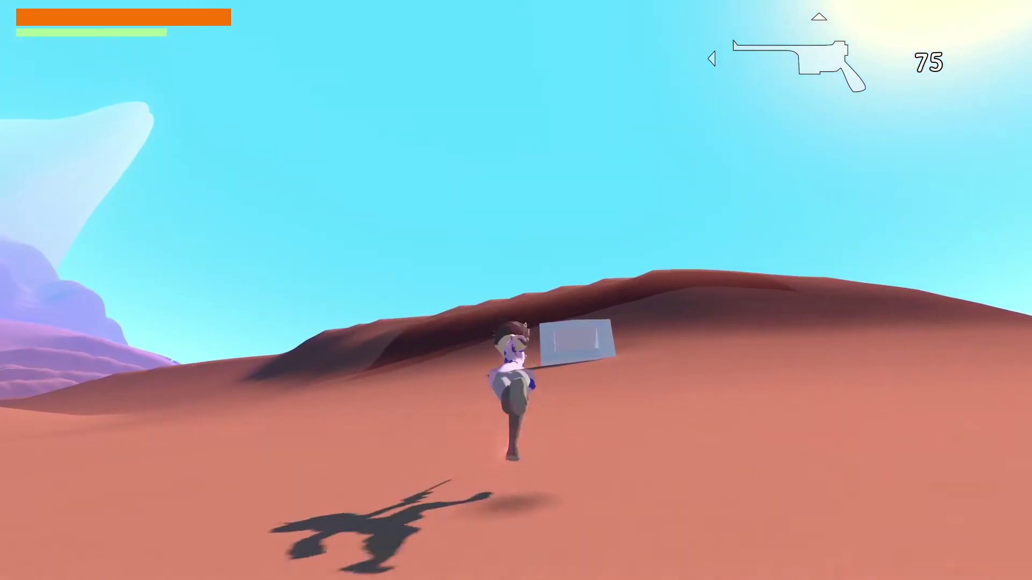
pyautogui.press('w')
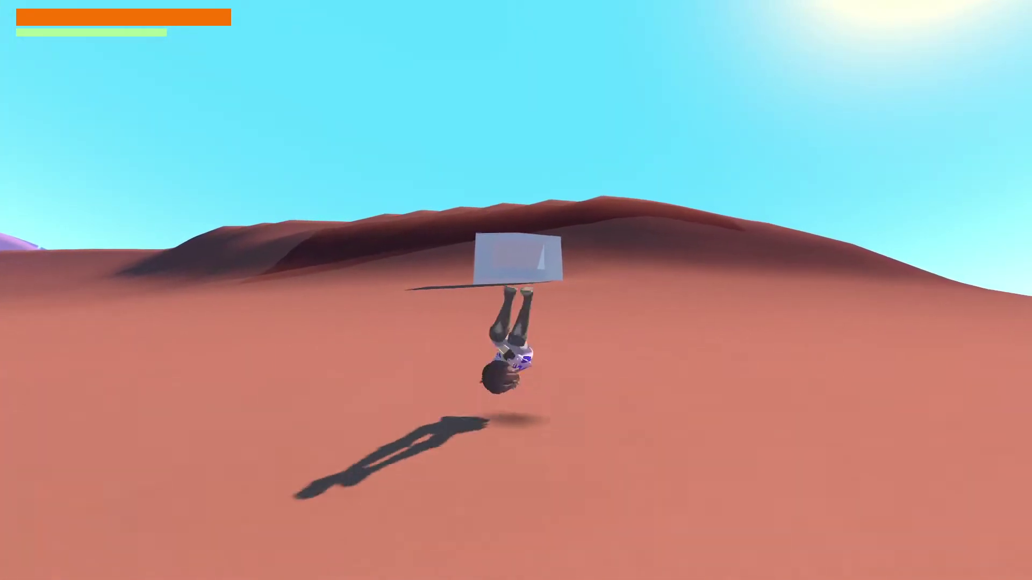
pyautogui.press('Escape')
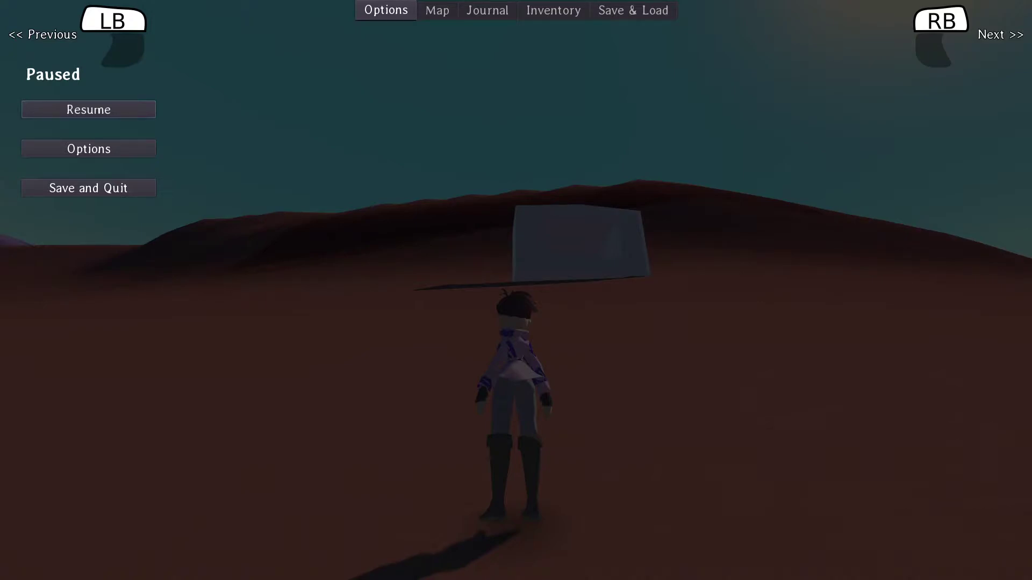
pyautogui.press('Escape')
pyautogui.press('w')
pyautogui.press('space')
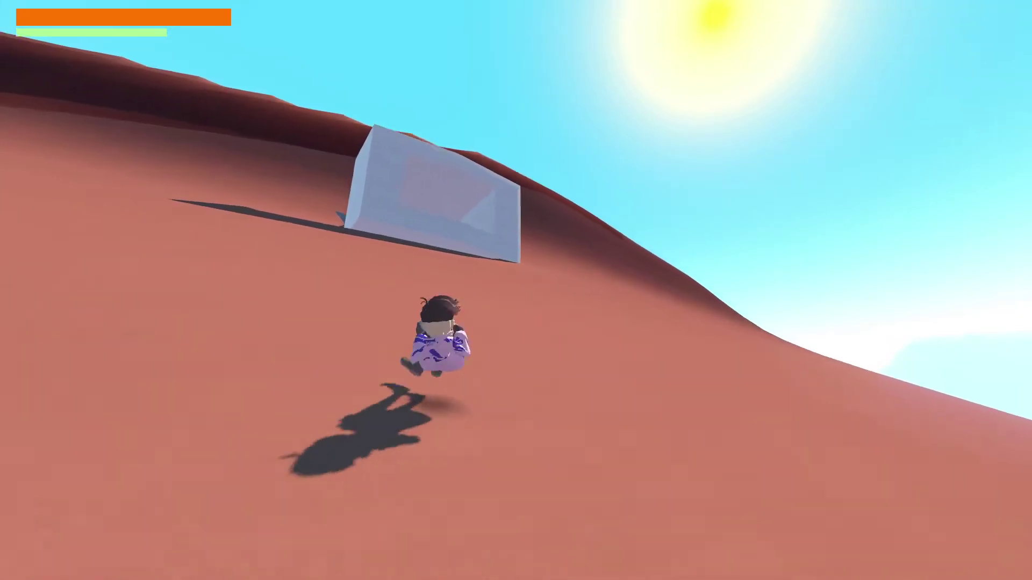
pyautogui.press('w')
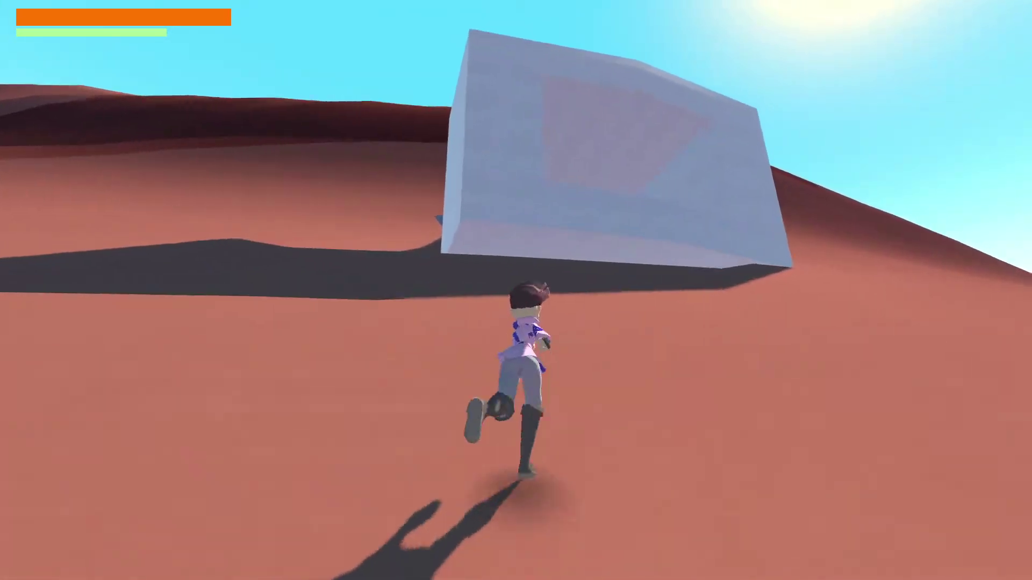
# - Run along the base of the entrance block and jump up to its opening to check the tunnel interior
pyautogui.press('d')
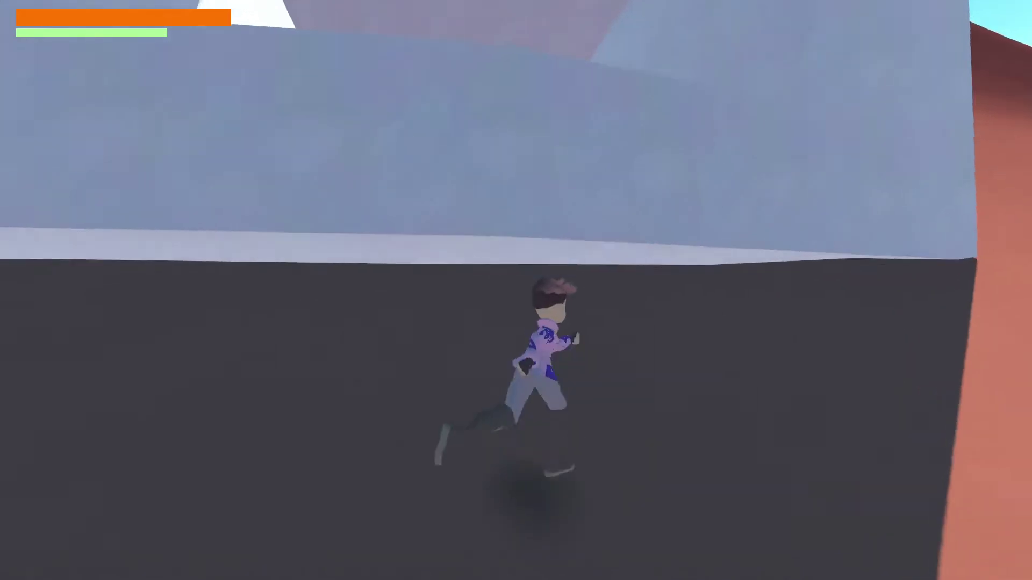
pyautogui.press('space')
pyautogui.press('w')
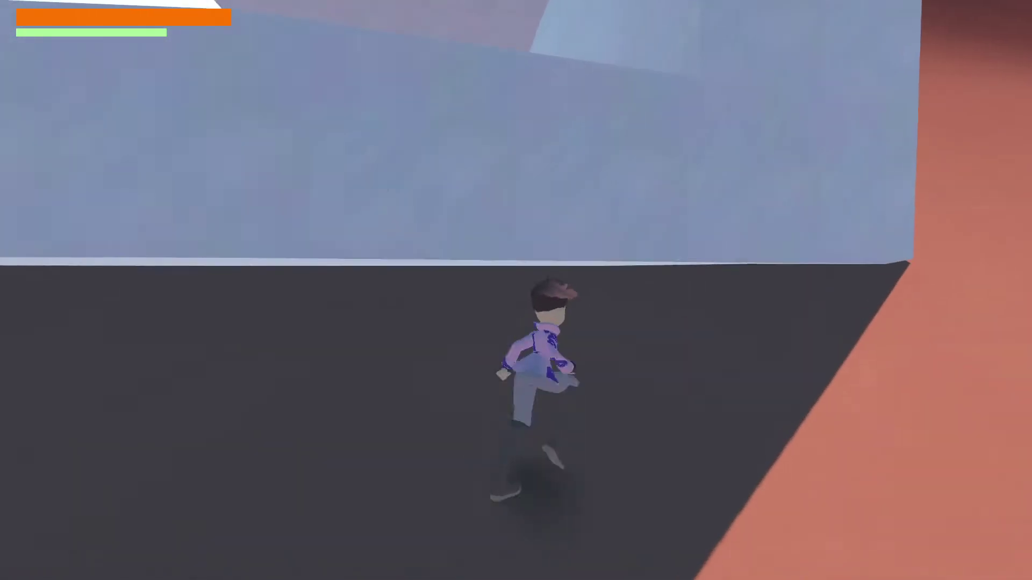
pyautogui.press('space')
pyautogui.press('space')
pyautogui.press('d')
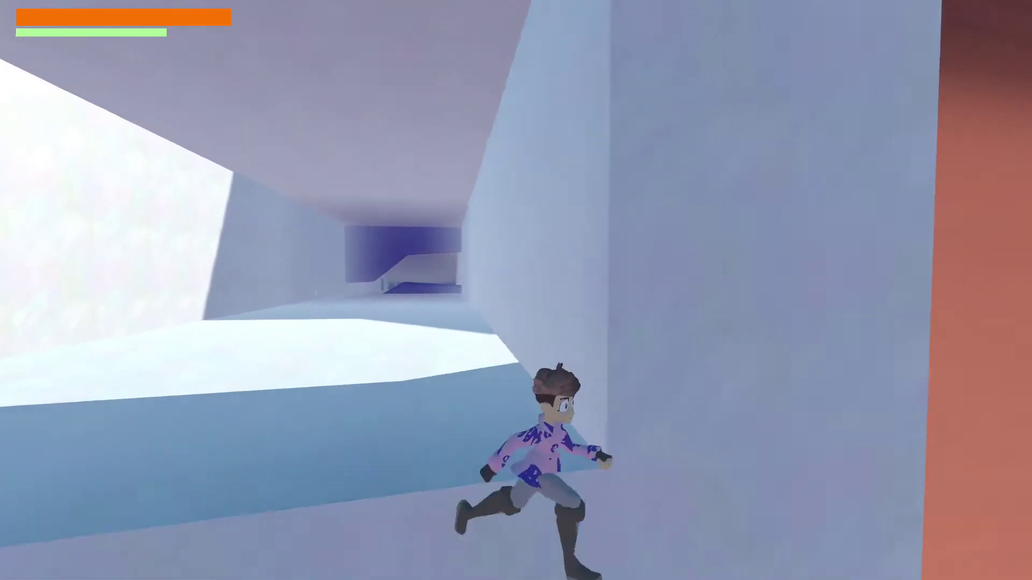
# - Leap out of the entrance block and climb the red sand hillside beside it to reach the top of the hill
pyautogui.press('space')
pyautogui.press('space')
pyautogui.press('space')
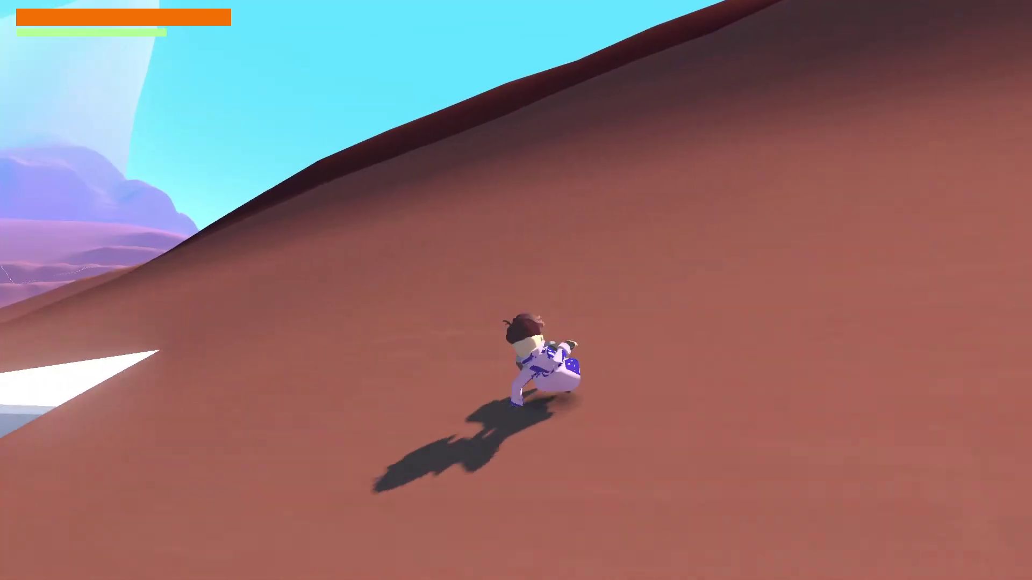
pyautogui.press('space')
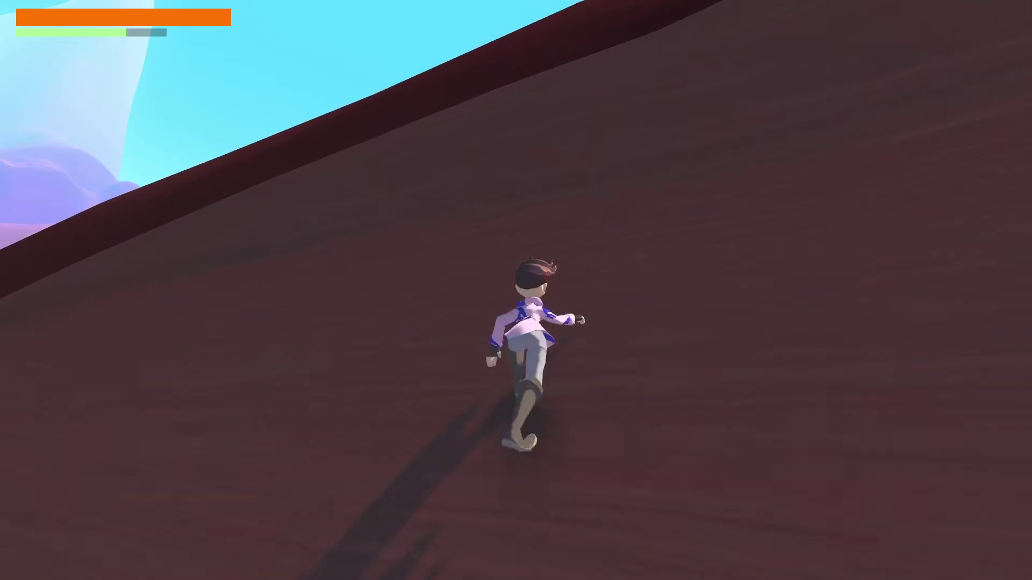
pyautogui.press('w')
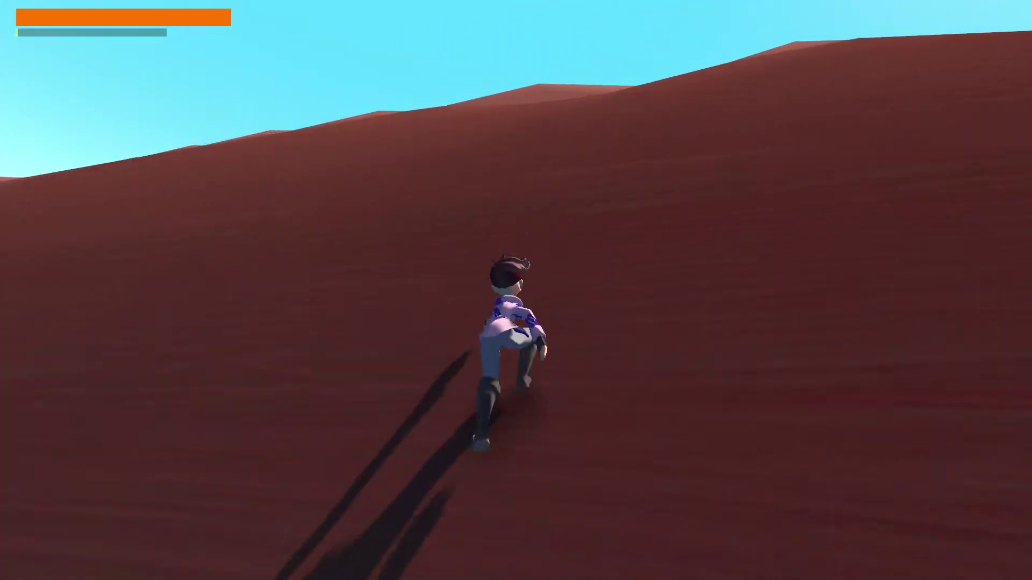
pyautogui.press('space')
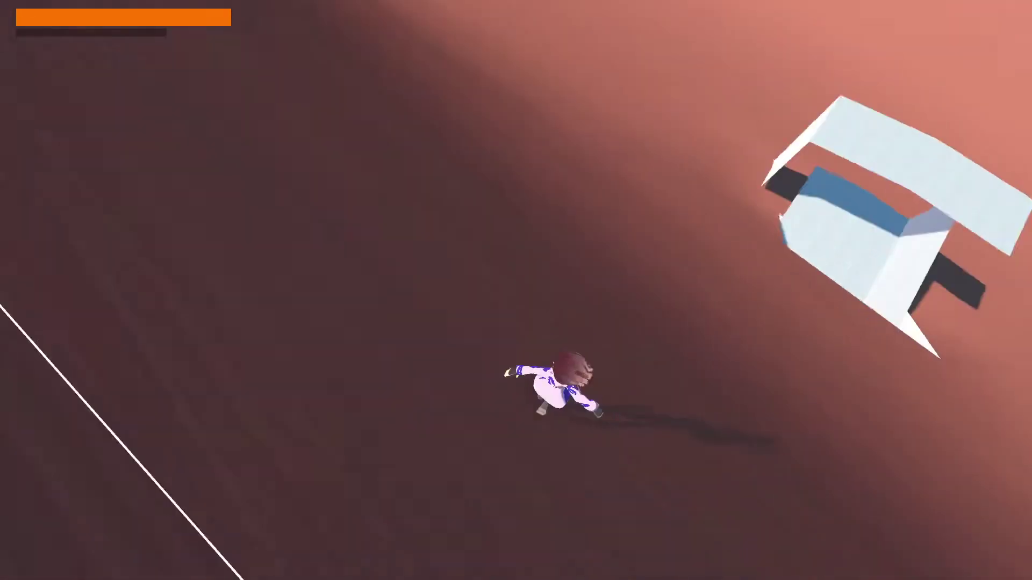
# - Run down the hill through the open-roofed part of the chunk and over the outer edge of the entrance block
pyautogui.press('w')
pyautogui.press('w')
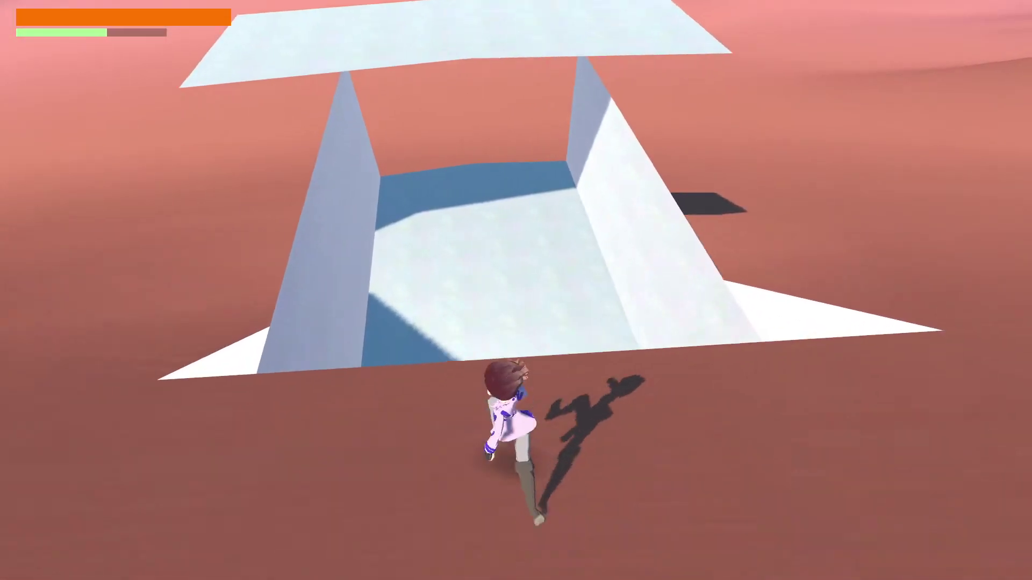
pyautogui.press('w')
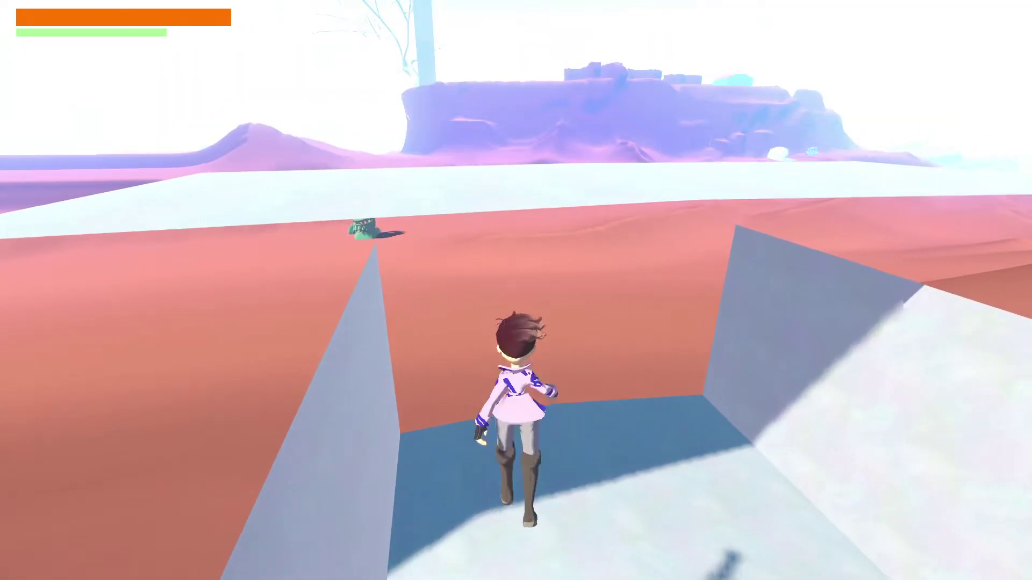
pyautogui.press('w')
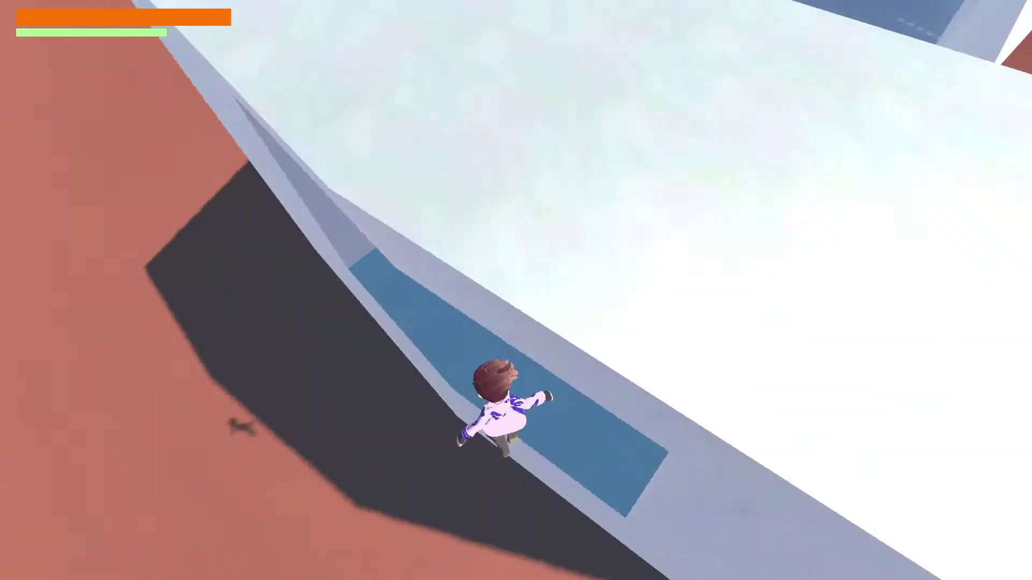
# - Turn back at the foot of the entrance block, jump up into its opening, and head into the tunnel
pyautogui.press('s')
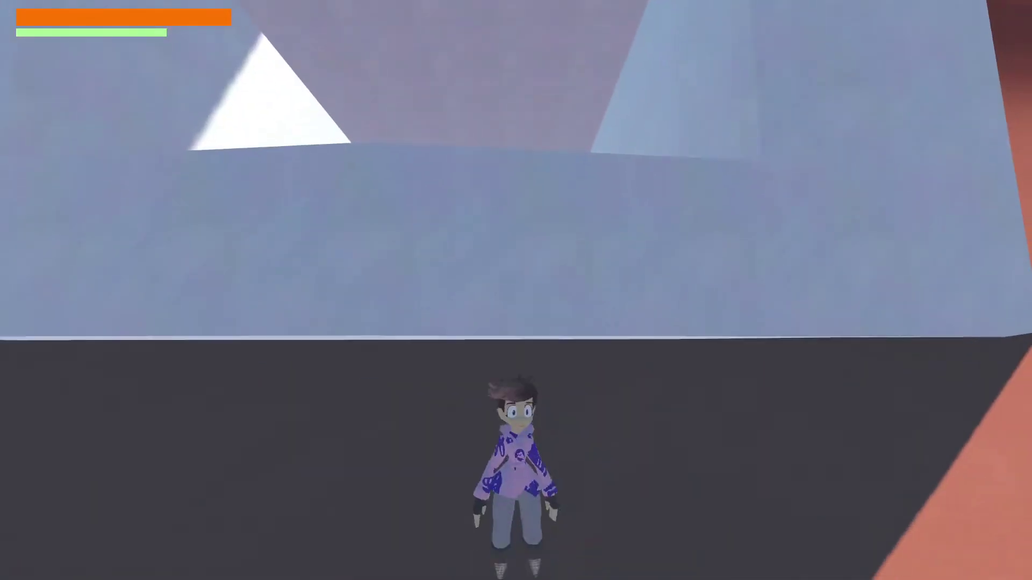
pyautogui.press('w')
pyautogui.press('space')
pyautogui.press('w')
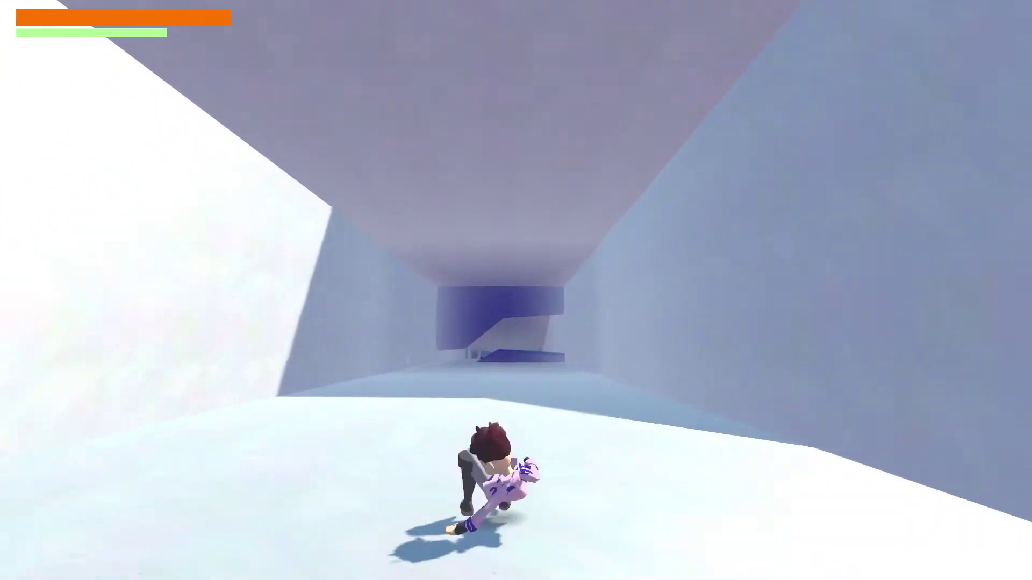
pyautogui.press('w')
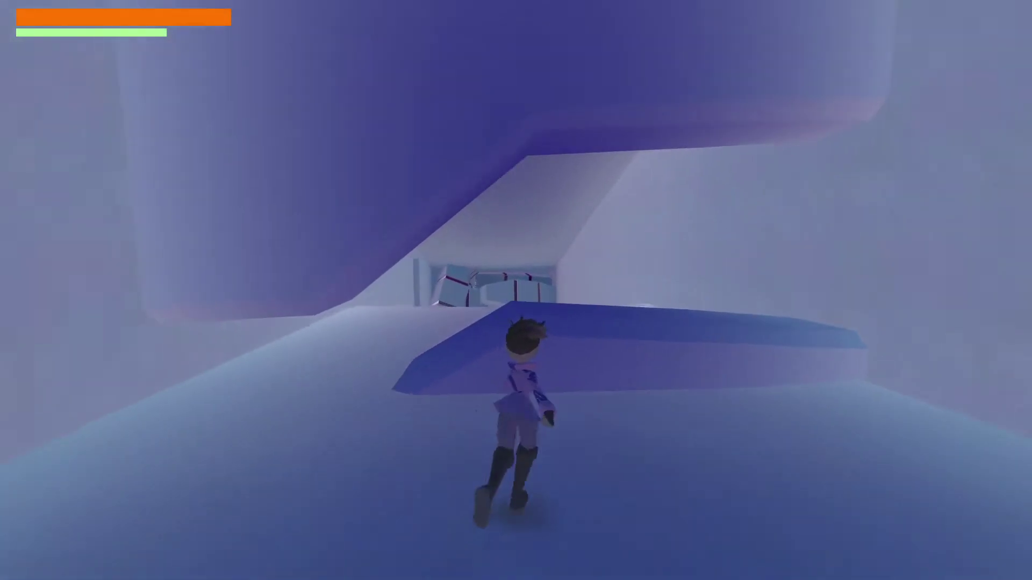
pyautogui.press('w')
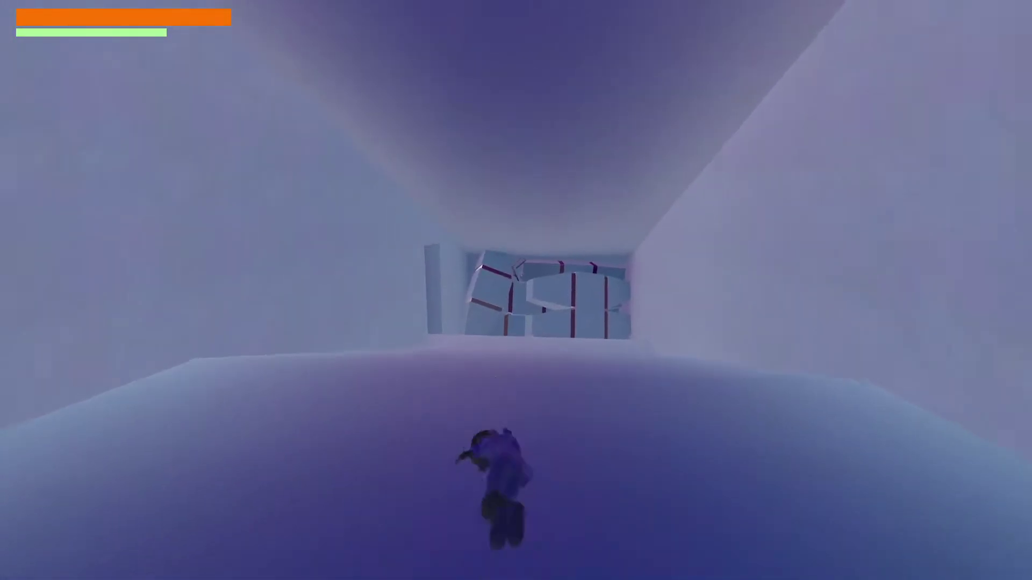
pyautogui.press('w')
pyautogui.press('space')
pyautogui.press('space')
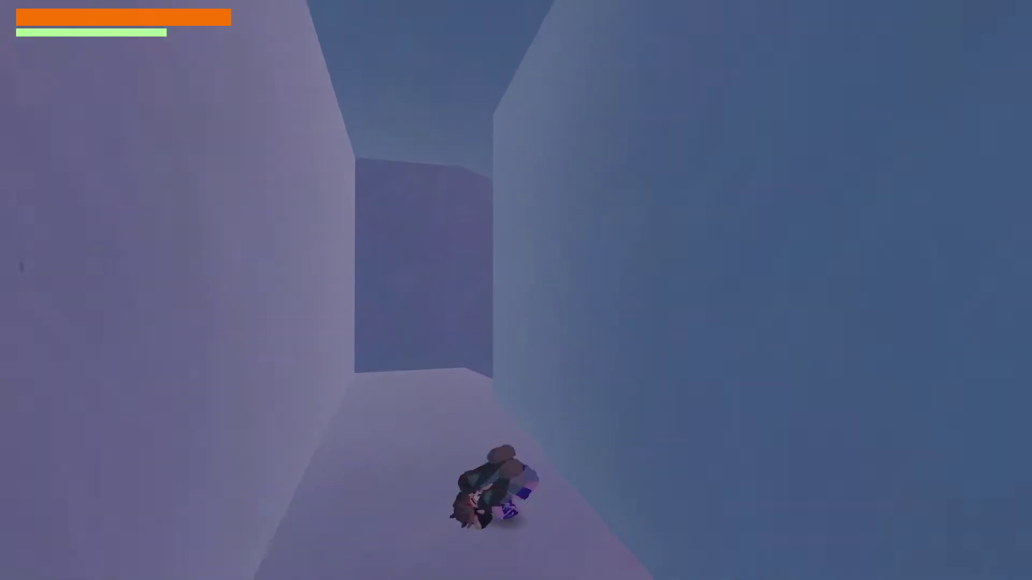
pyautogui.press('w')
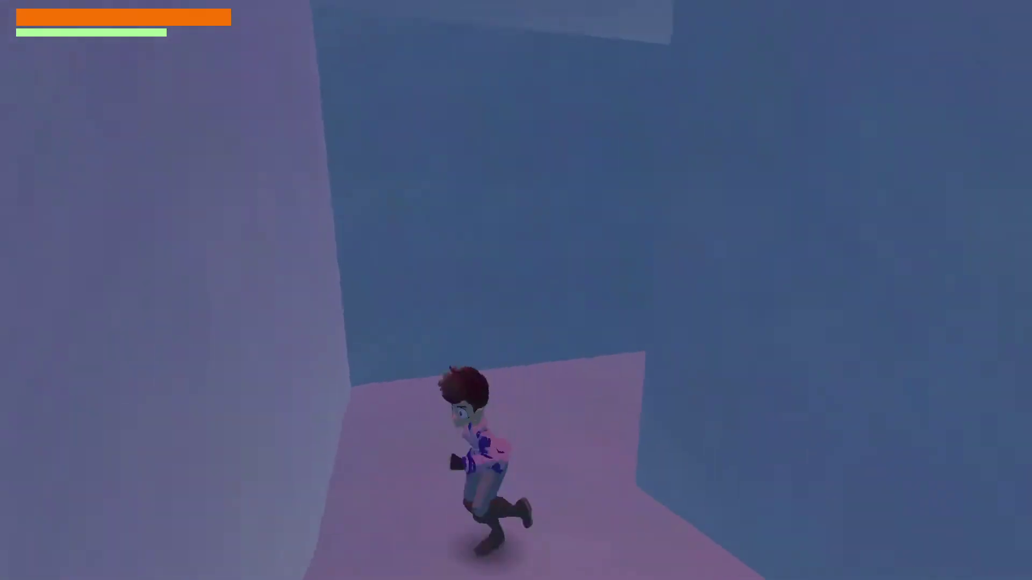
pyautogui.press('w')
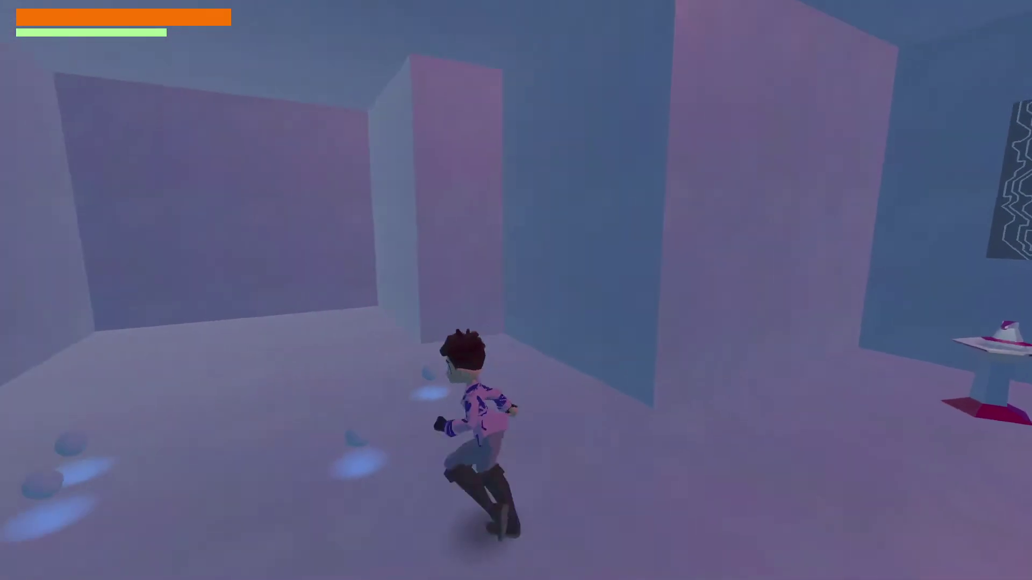
pyautogui.press('w')
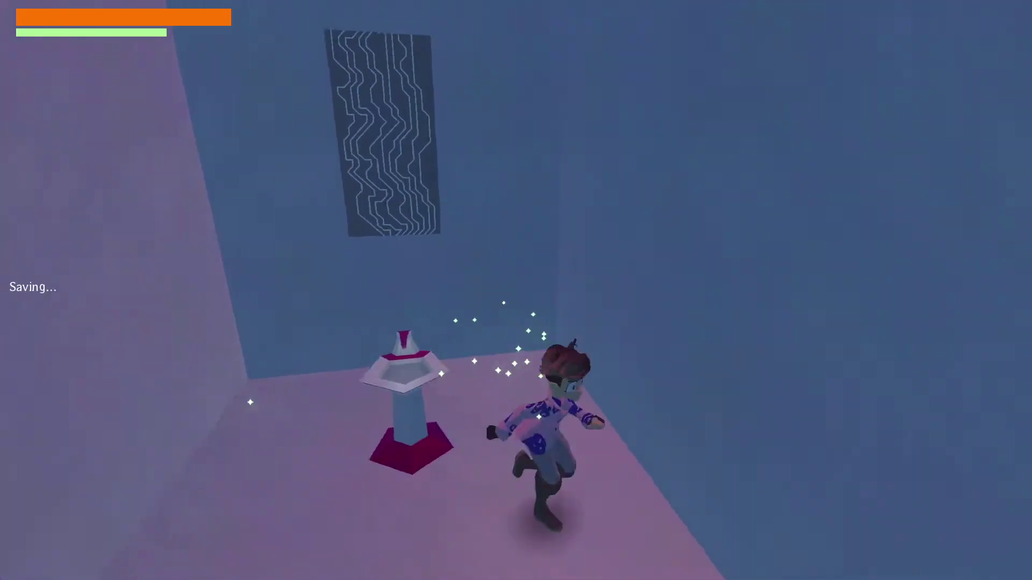
pyautogui.press('w')
pyautogui.press('w')
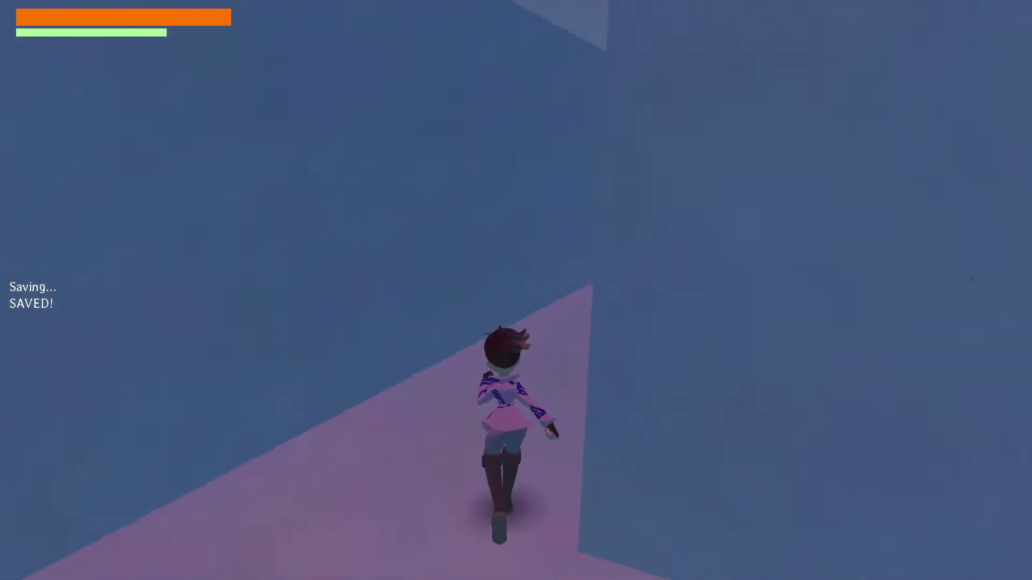
pyautogui.press('w')
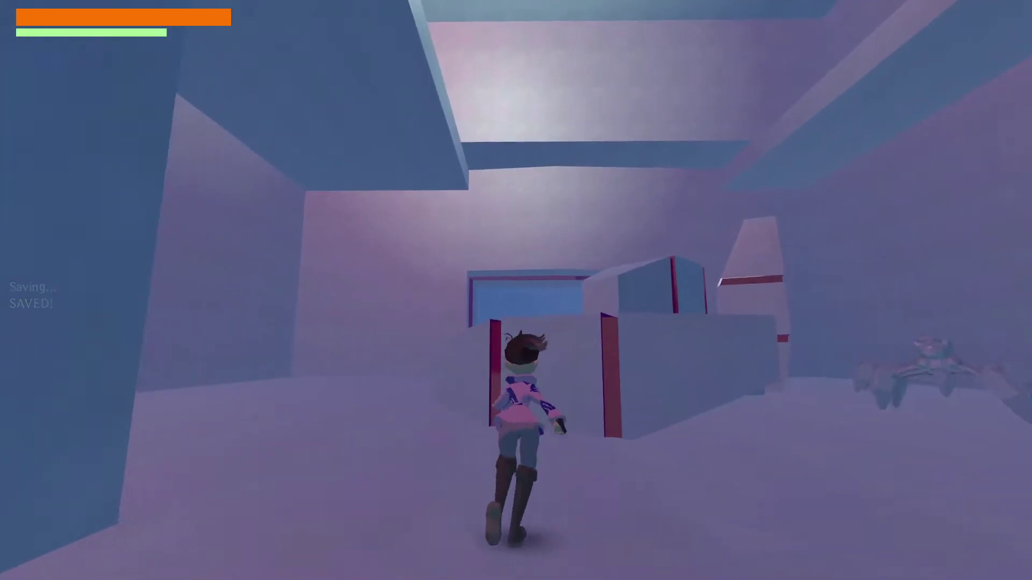
pyautogui.press('space')
pyautogui.press('w')
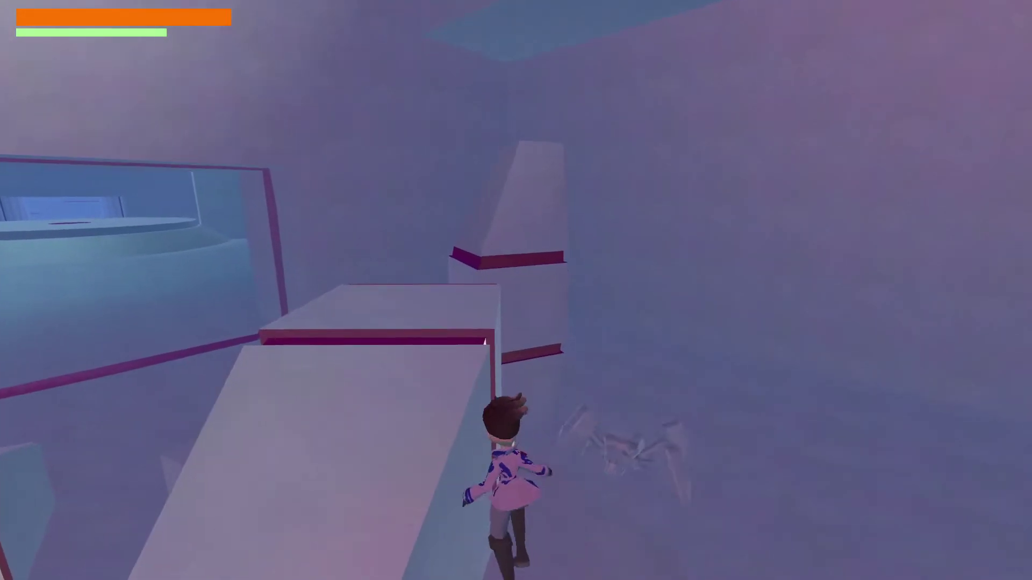
pyautogui.press('w')
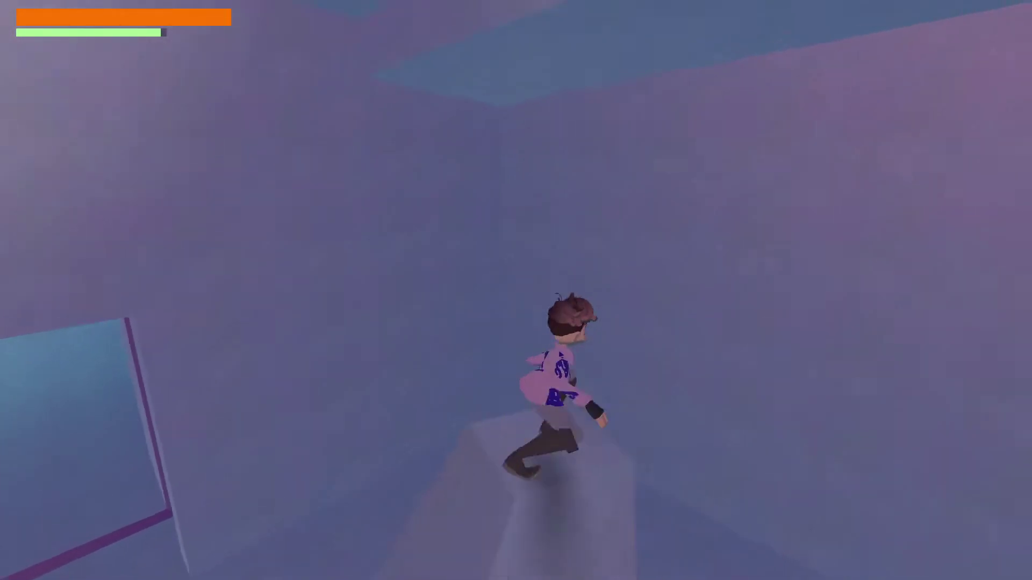
pyautogui.press('w')
pyautogui.press('space')
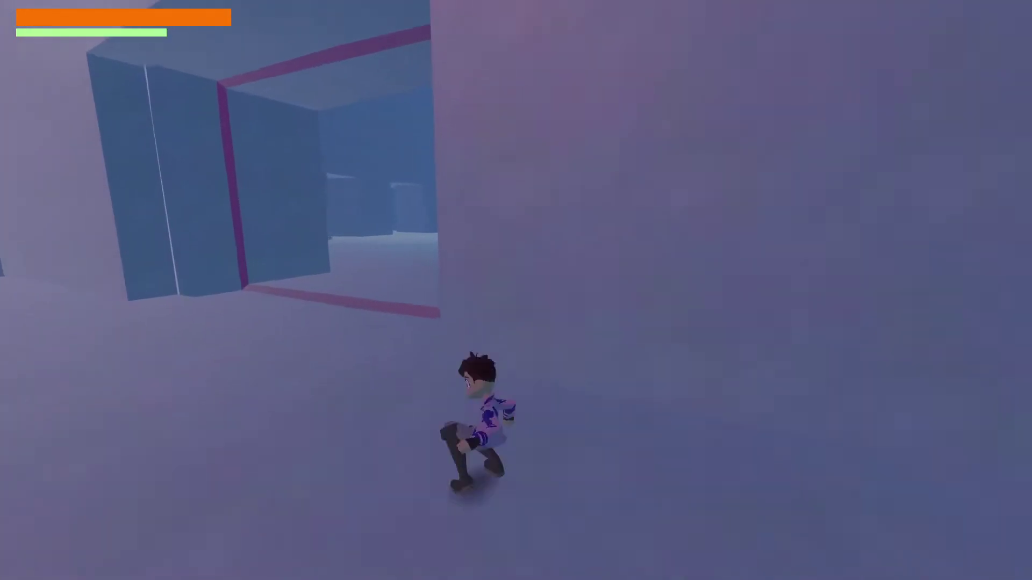
pyautogui.press('w')
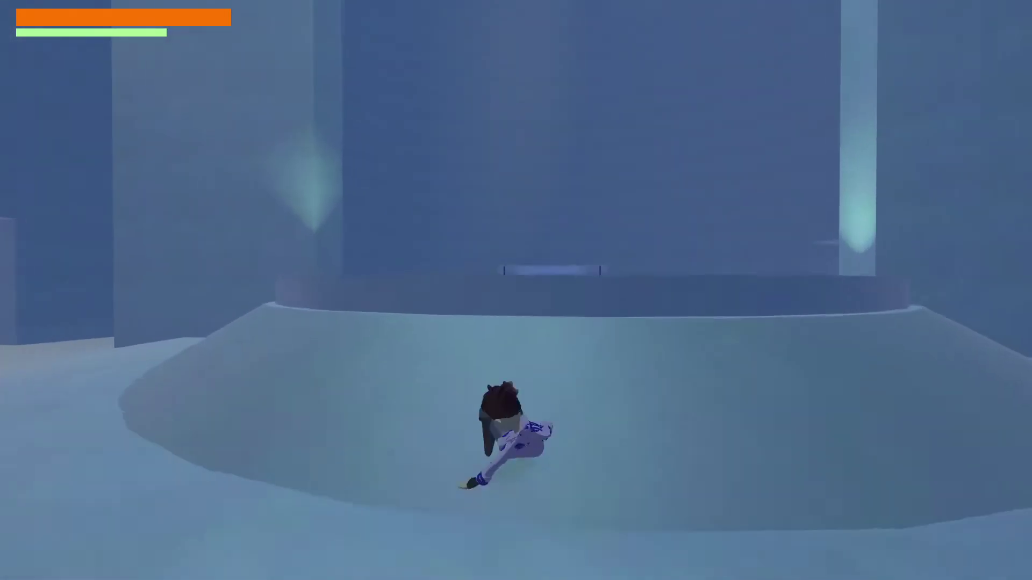
pyautogui.press('w')
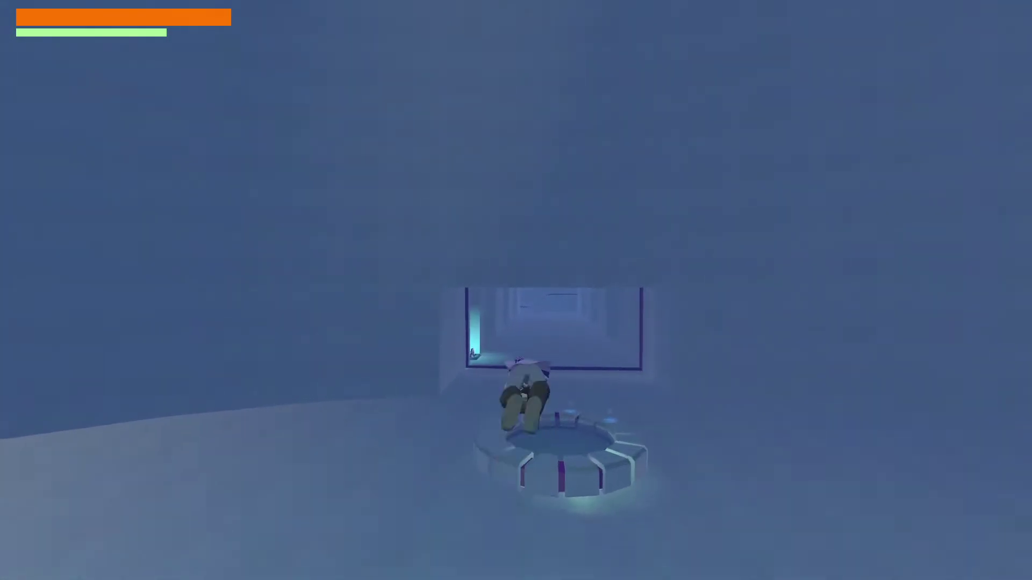
pyautogui.press('w')
pyautogui.press('space')
pyautogui.press('w')
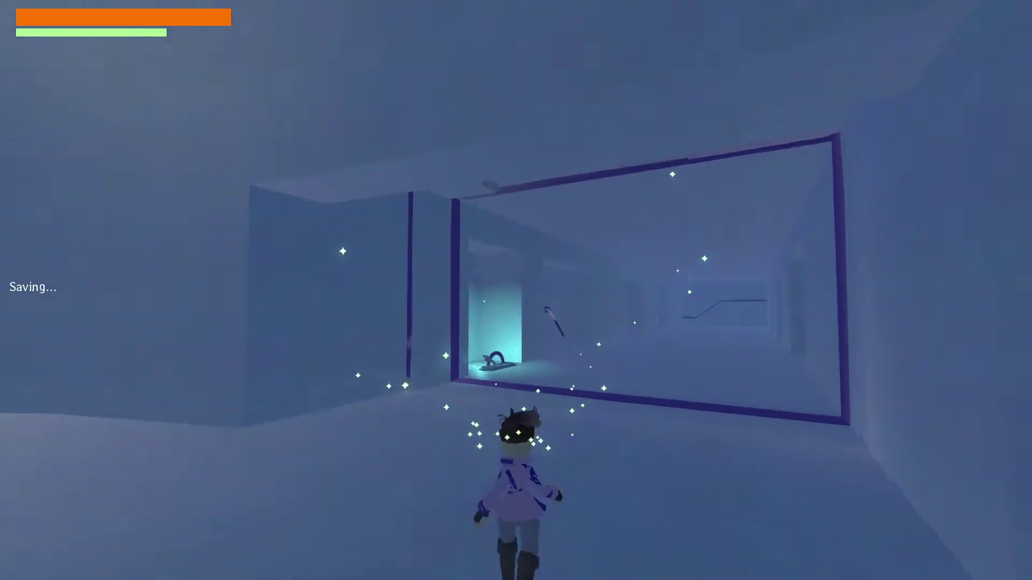
pyautogui.press('w')
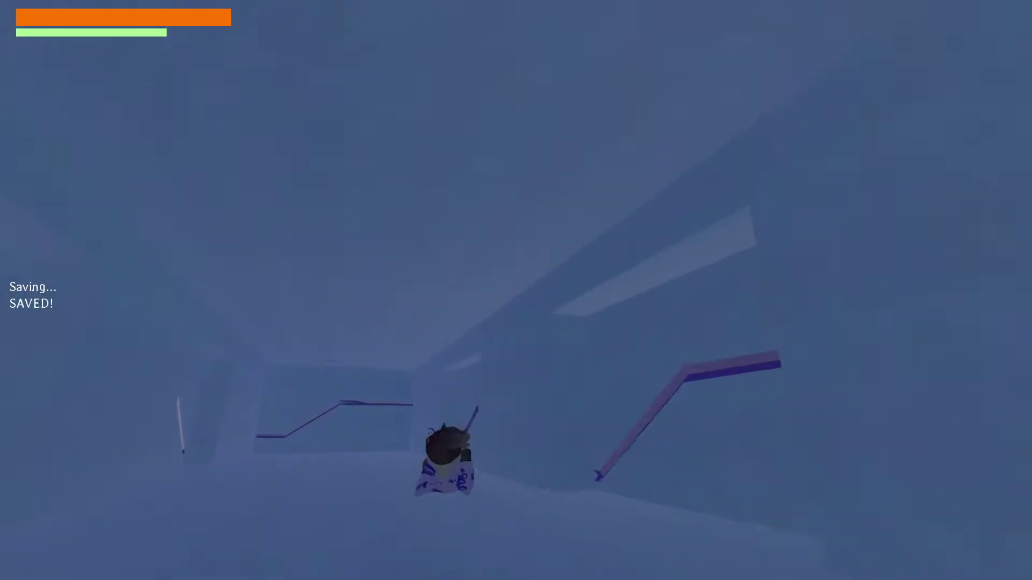
pyautogui.press('space')
pyautogui.press('w')
pyautogui.press('space')
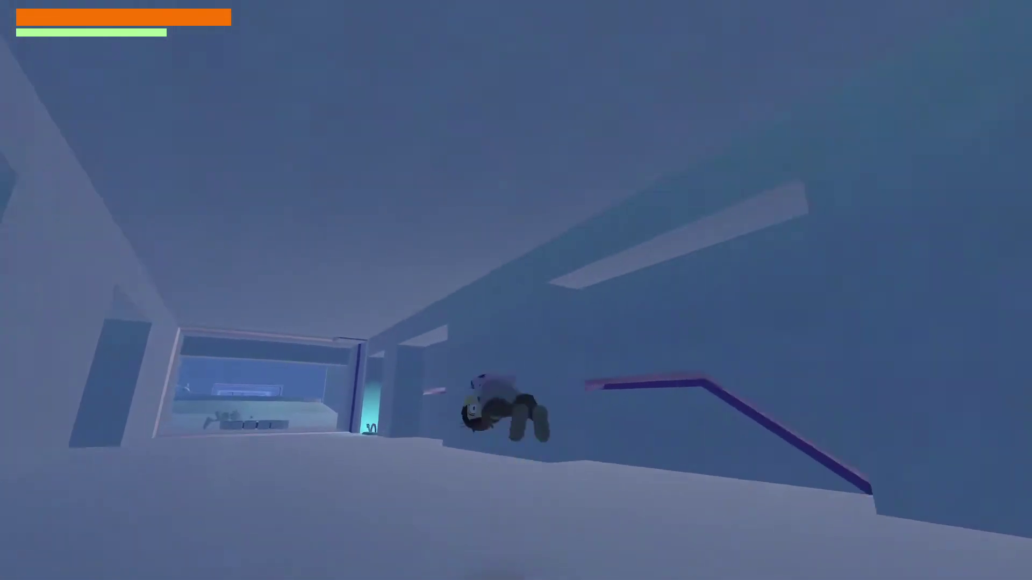
pyautogui.press('w')
pyautogui.press('space')
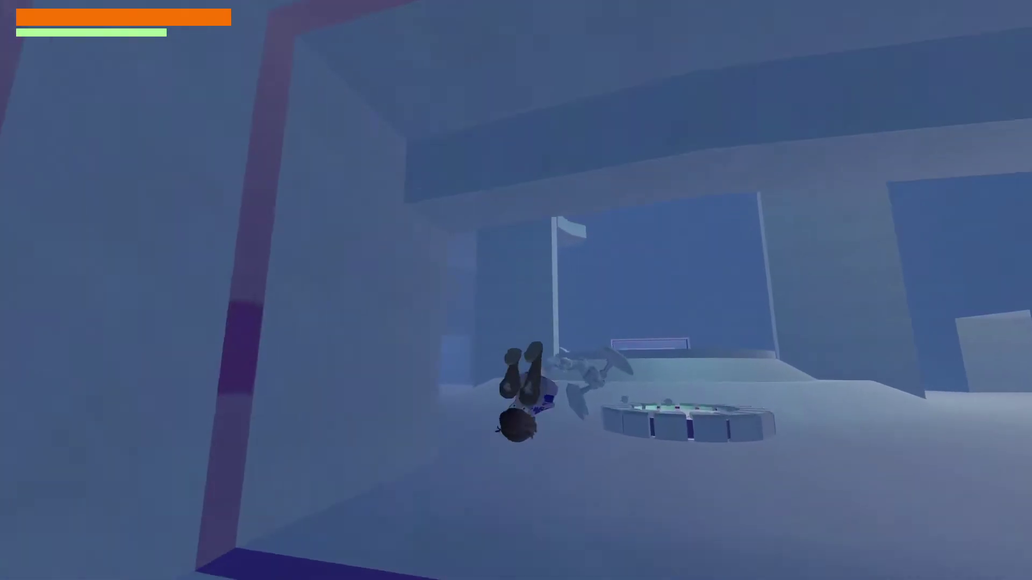
pyautogui.press('w')
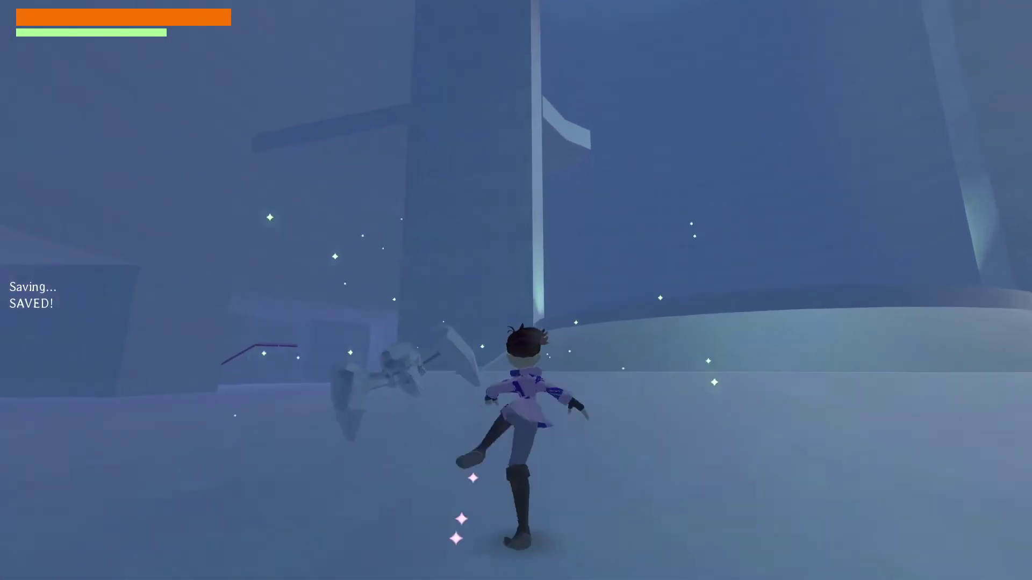
pyautogui.press('w')
pyautogui.press('space')
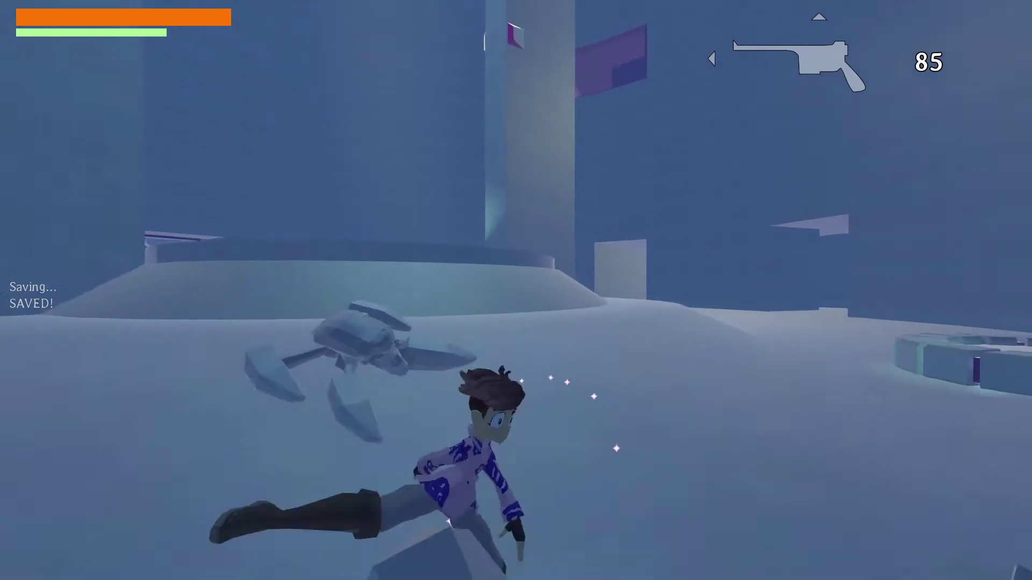
pyautogui.press('w')
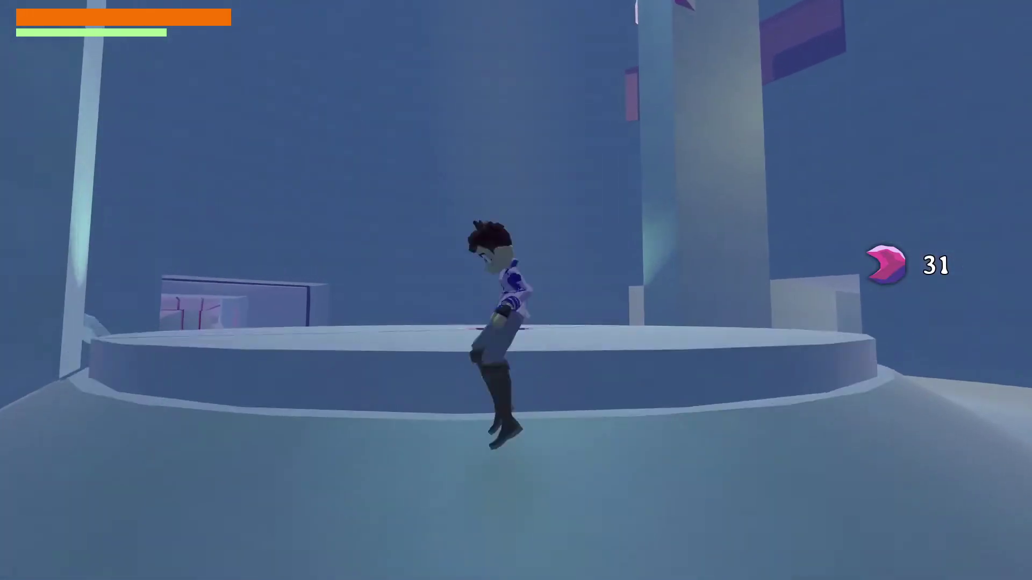
pyautogui.press('w')
pyautogui.press('space')
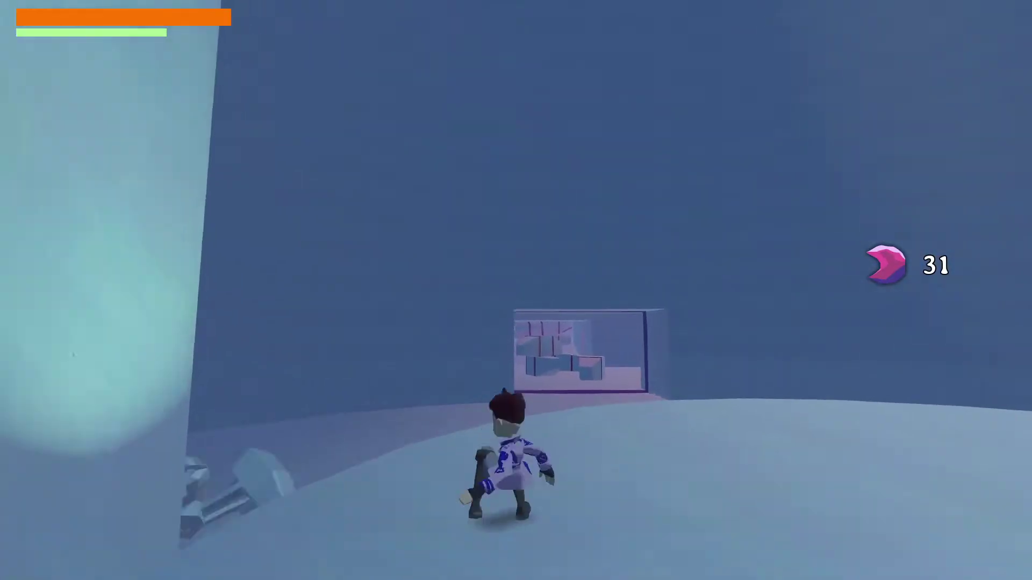
pyautogui.press('w')
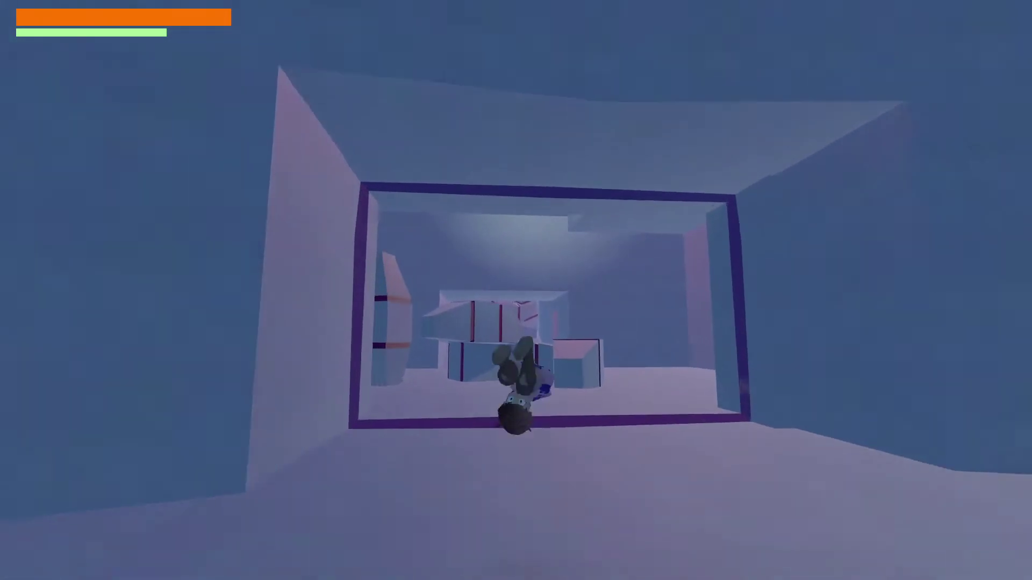
pyautogui.press('w')
pyautogui.press('space')
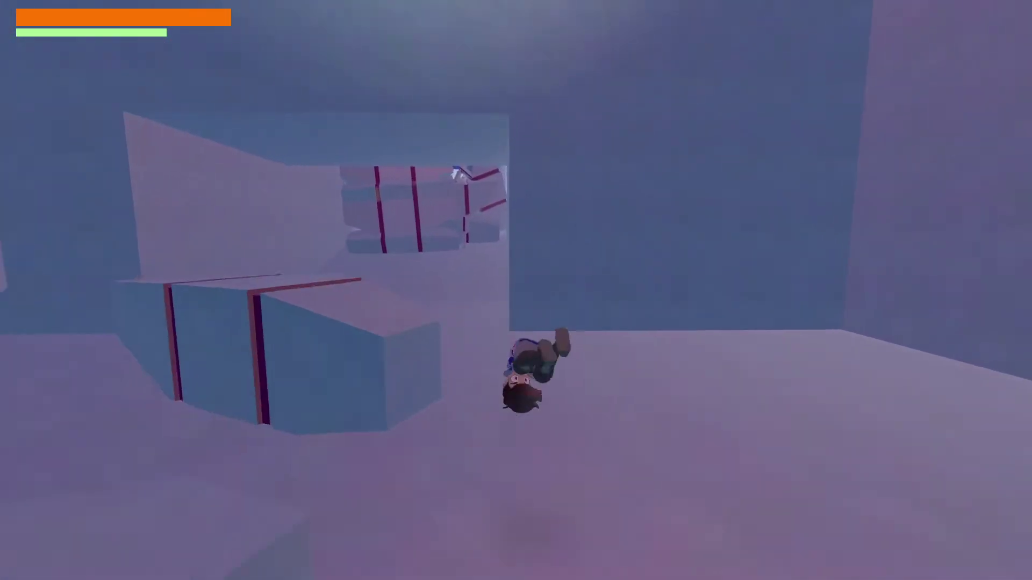
pyautogui.press('w')
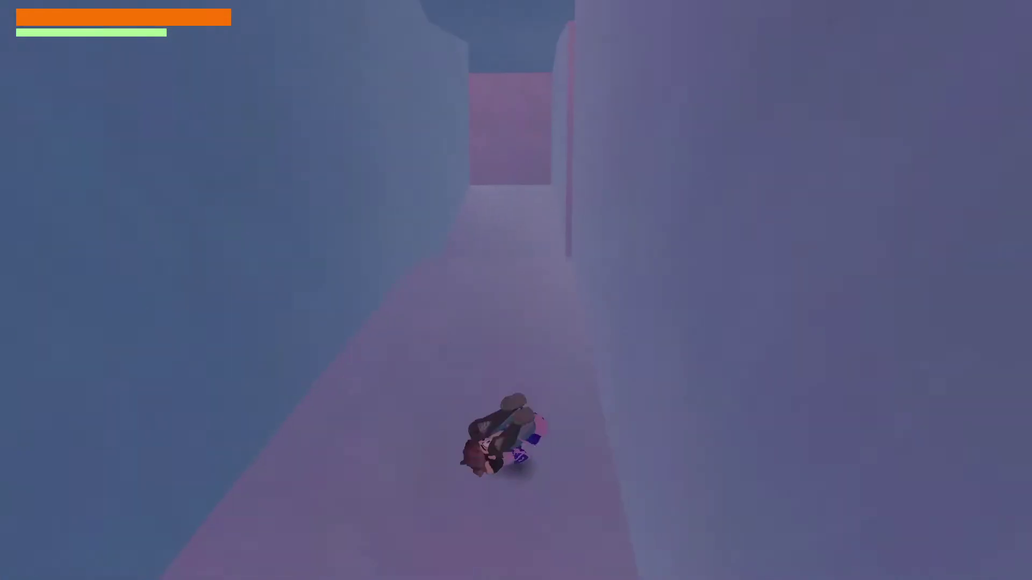
pyautogui.press('w')
pyautogui.press('space')
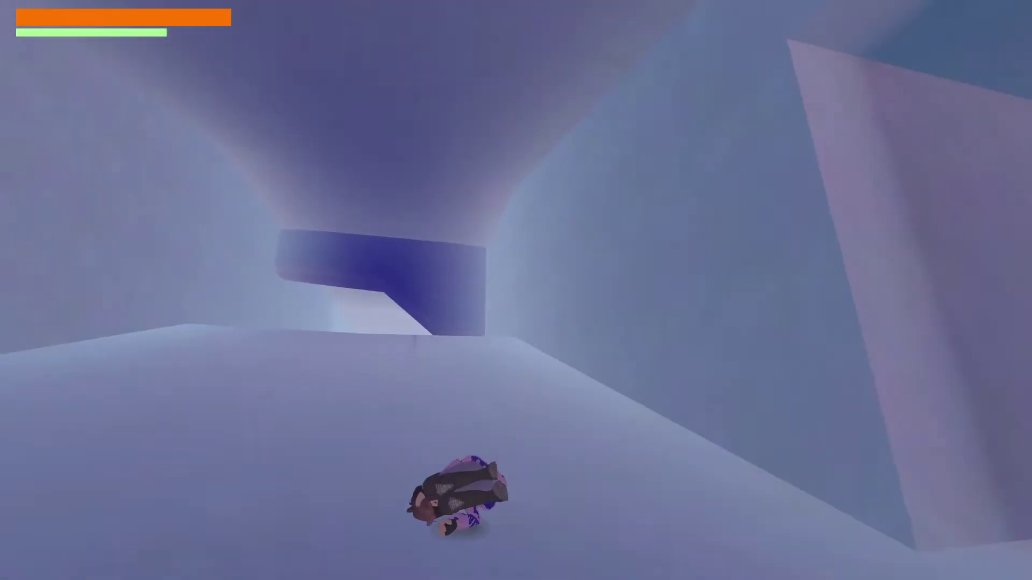
pyautogui.press('w')
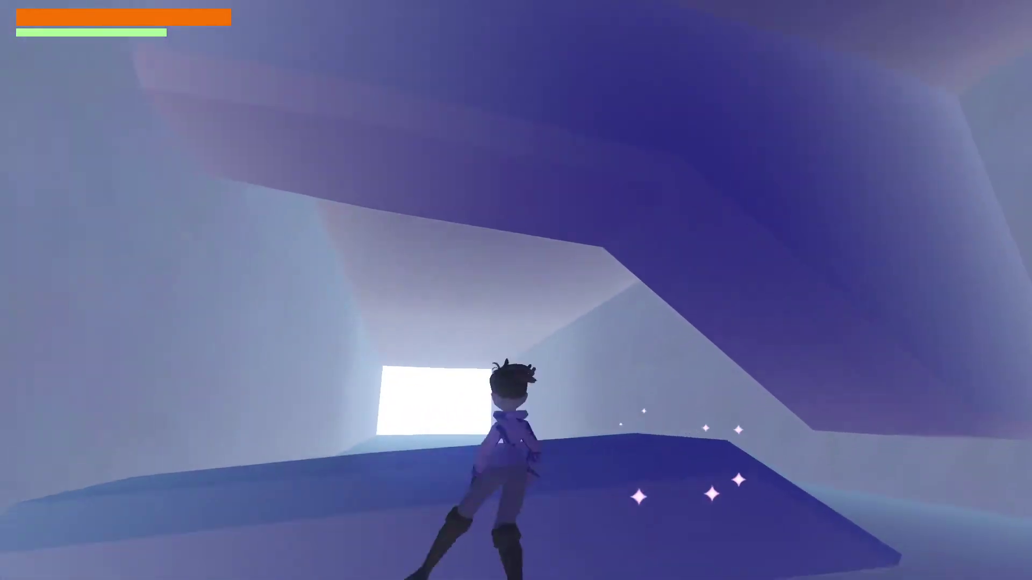
pyautogui.press('space')
pyautogui.press('w')
pyautogui.press('space')
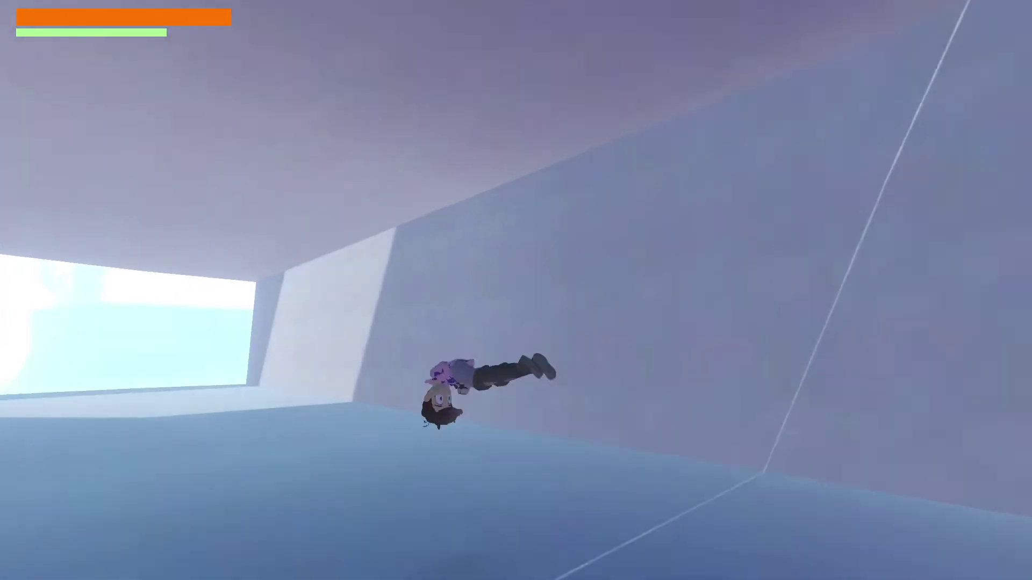
pyautogui.press('w')
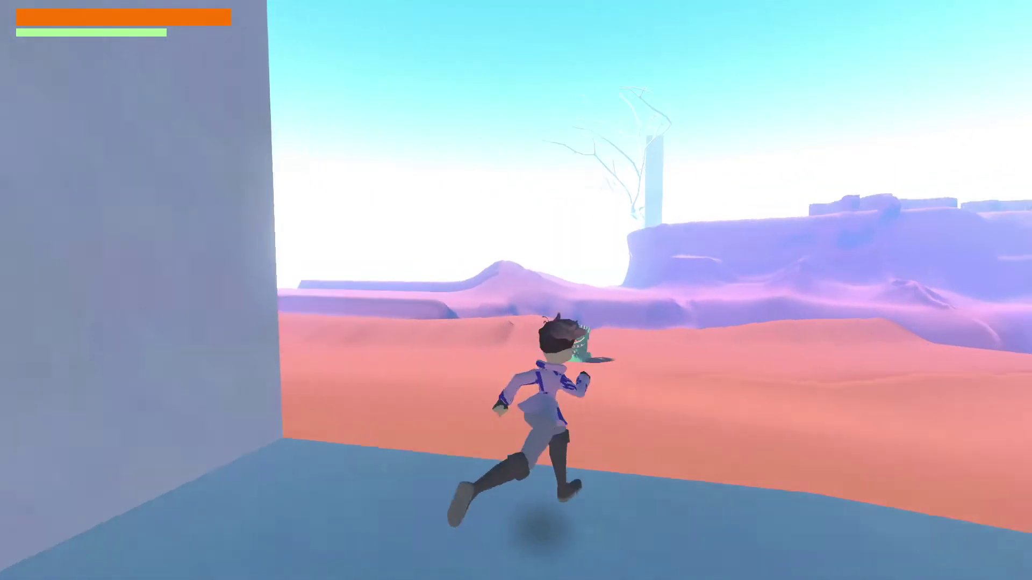
pyautogui.press('d')
pyautogui.press('a')
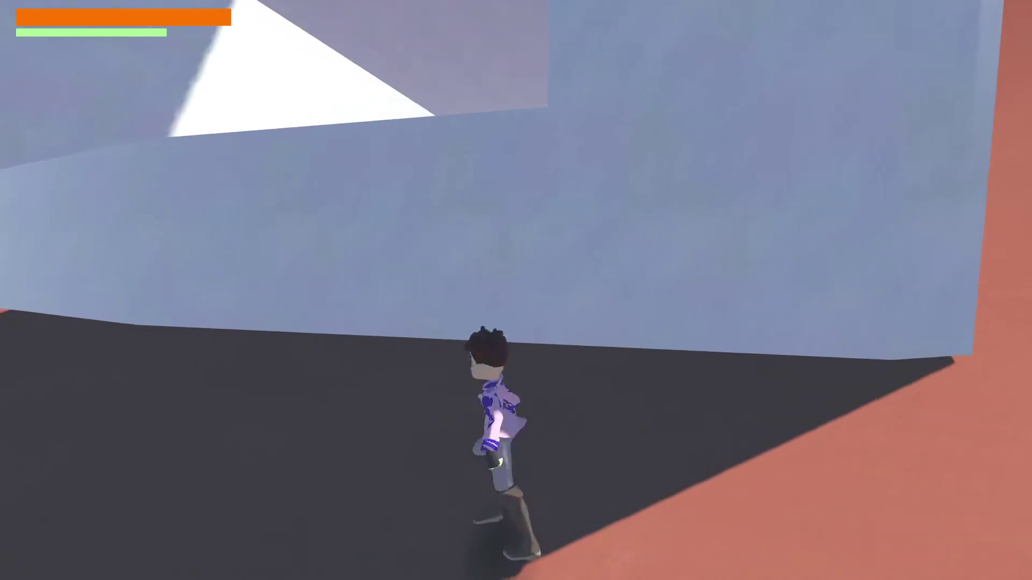
pyautogui.press('w')
pyautogui.press('space')
pyautogui.press('w')
pyautogui.press('s')
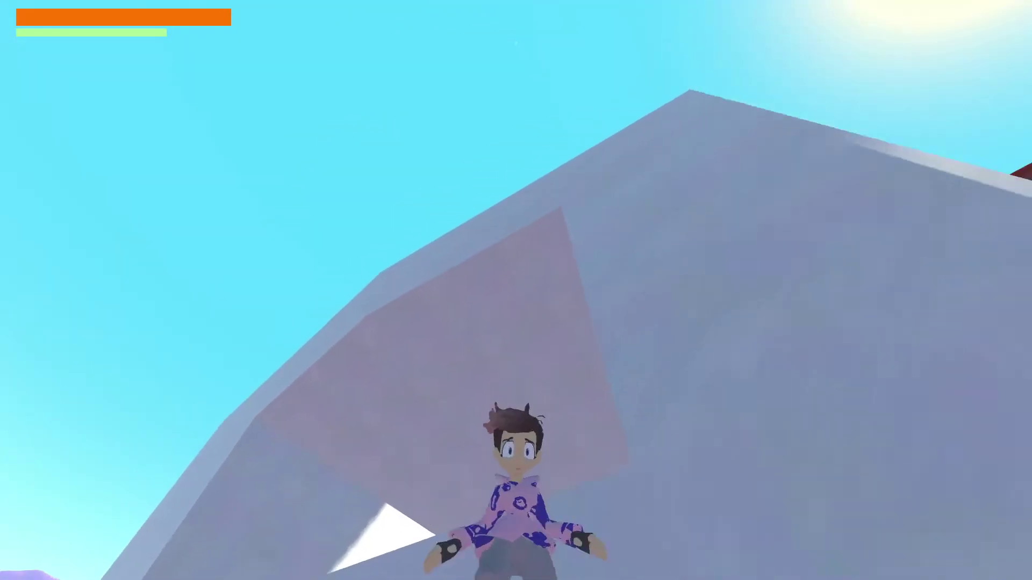
pyautogui.press('d')
pyautogui.press('w')
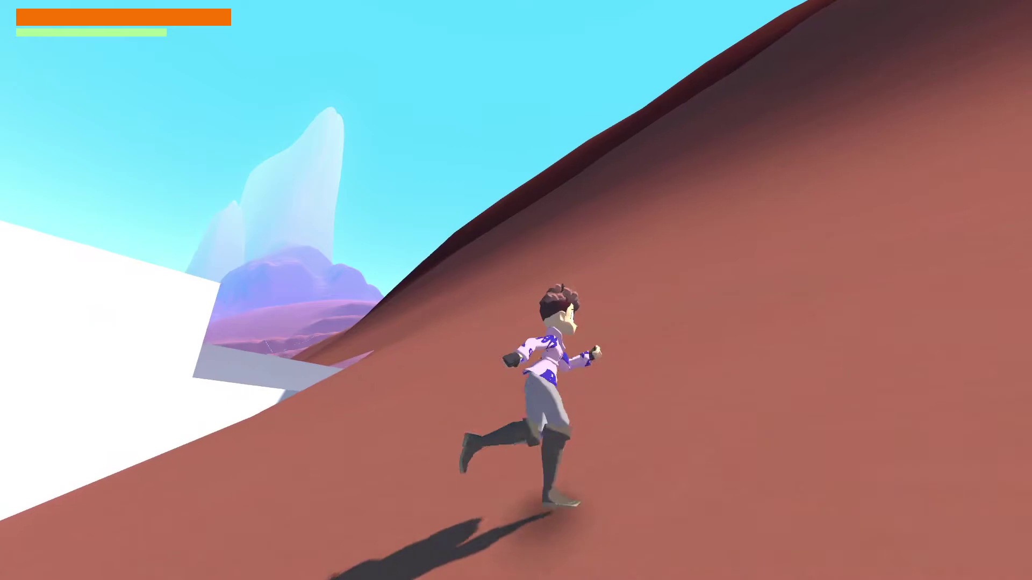
pyautogui.press('w')
pyautogui.press('space')
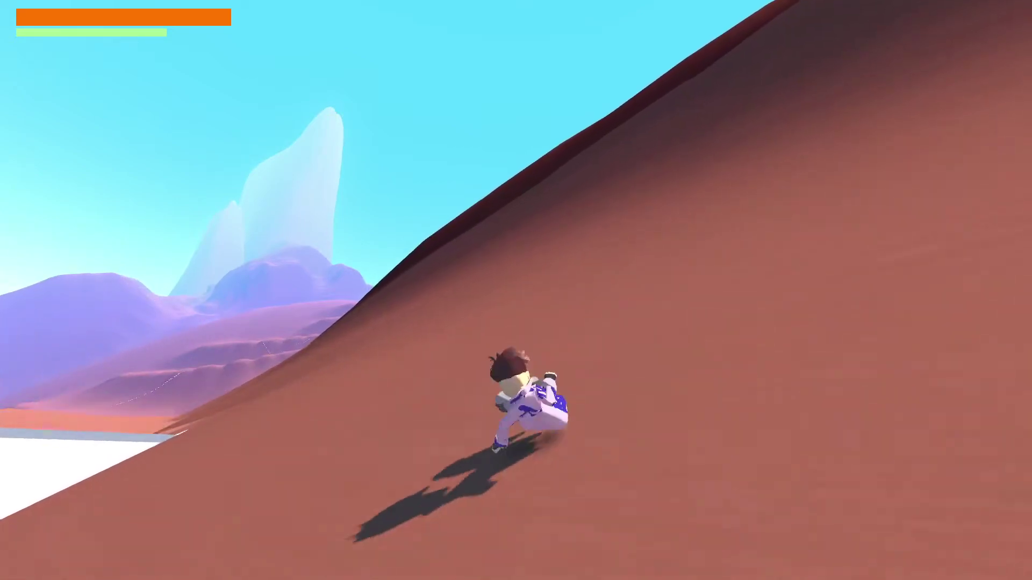
pyautogui.press('w')
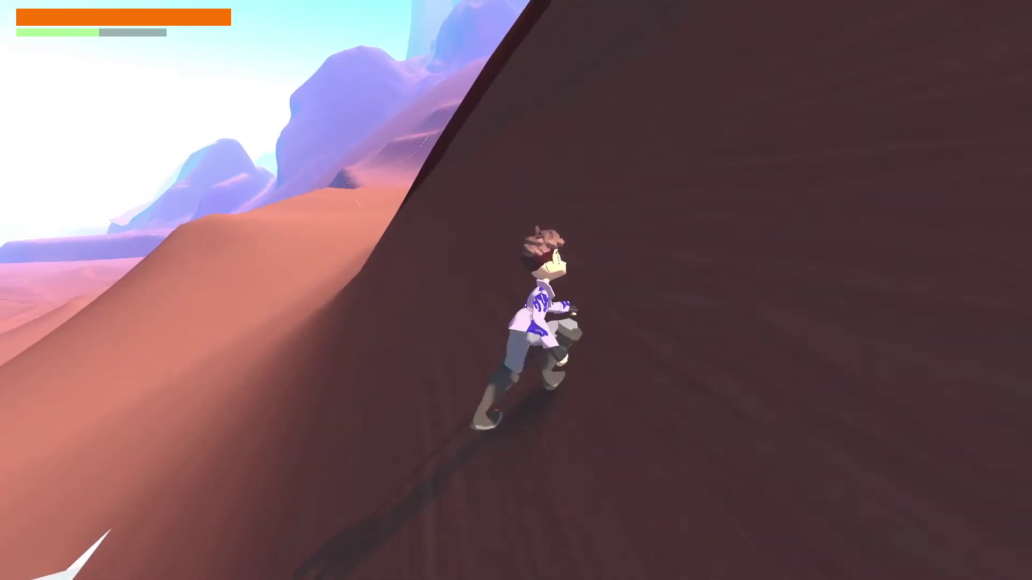
pyautogui.press('w')
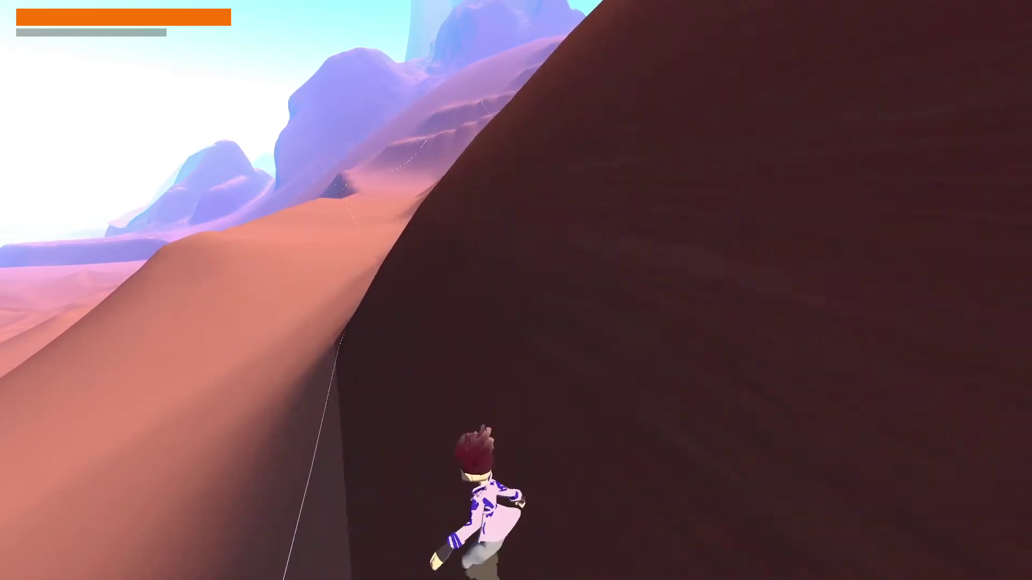
pyautogui.press('s')
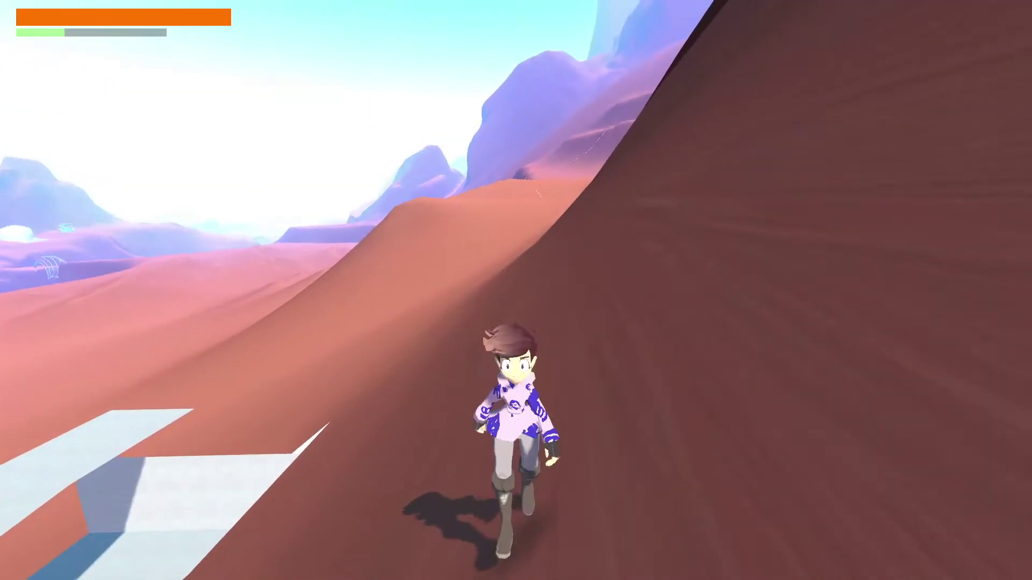
# - Run and sprint the character along the steep dune slope near the white structure to test movement
pyautogui.press('s')
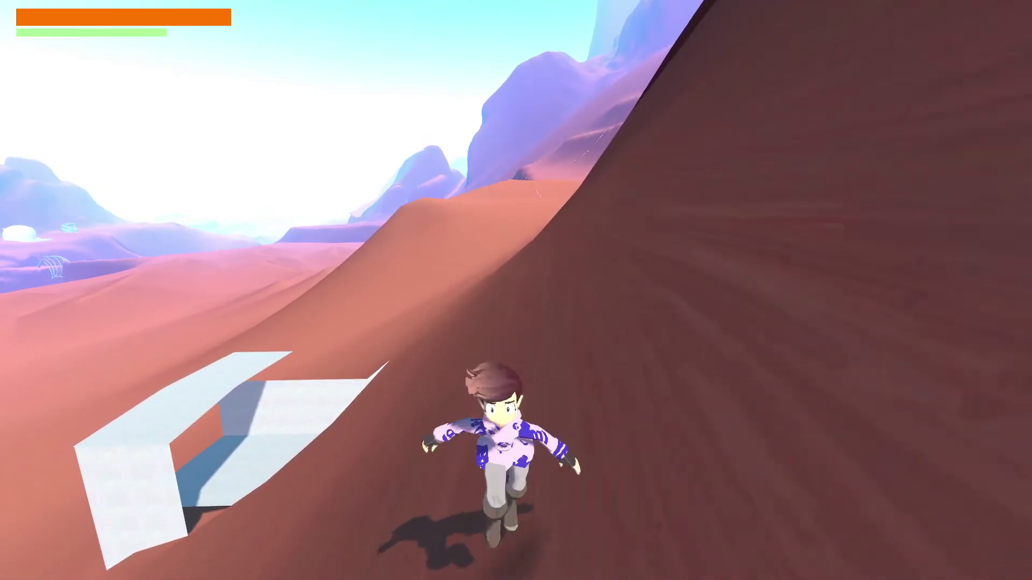
pyautogui.press('s')
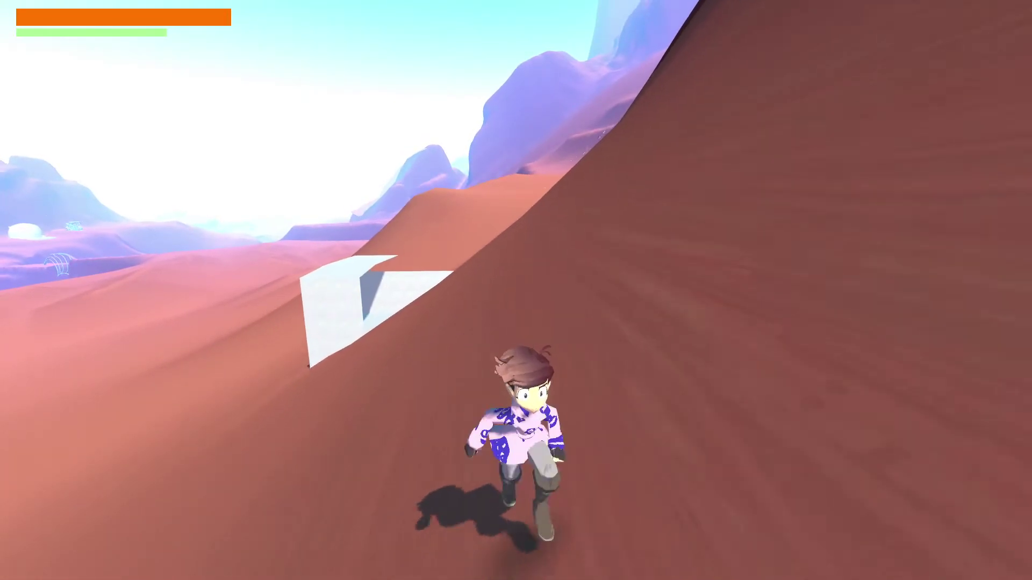
pyautogui.press('w')
pyautogui.hotkey('shift', 'w')
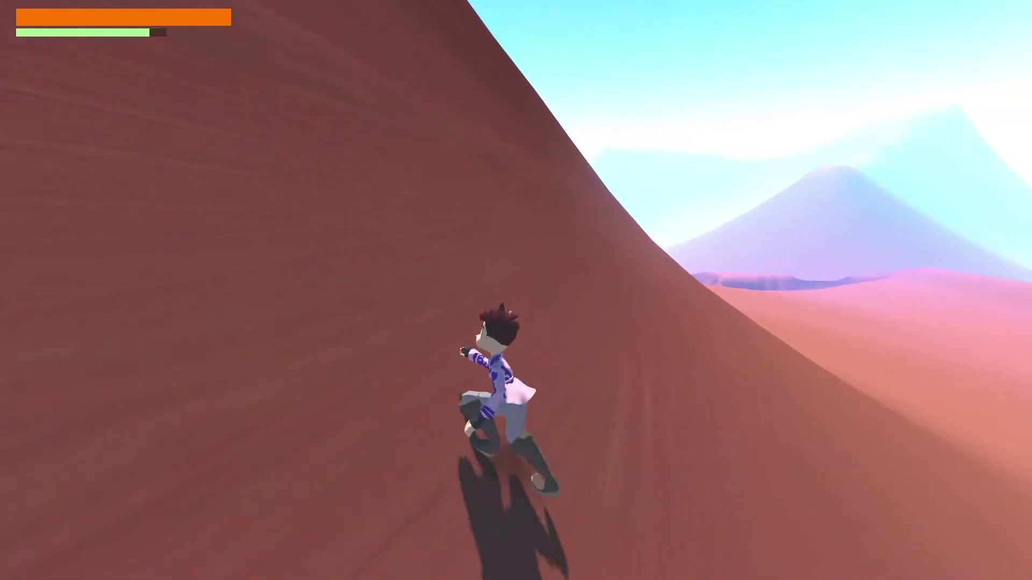
pyautogui.press('w')
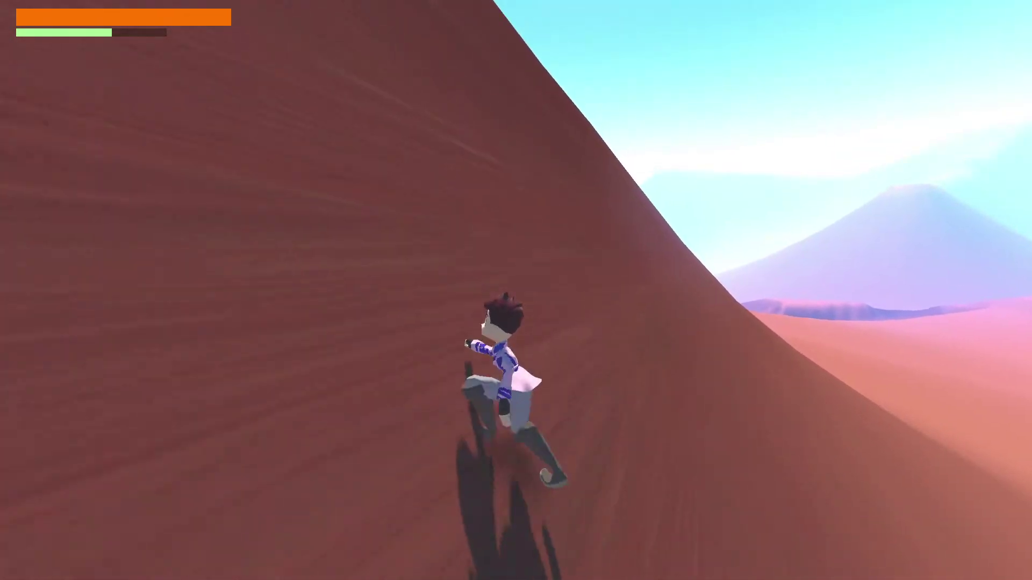
pyautogui.press('w')
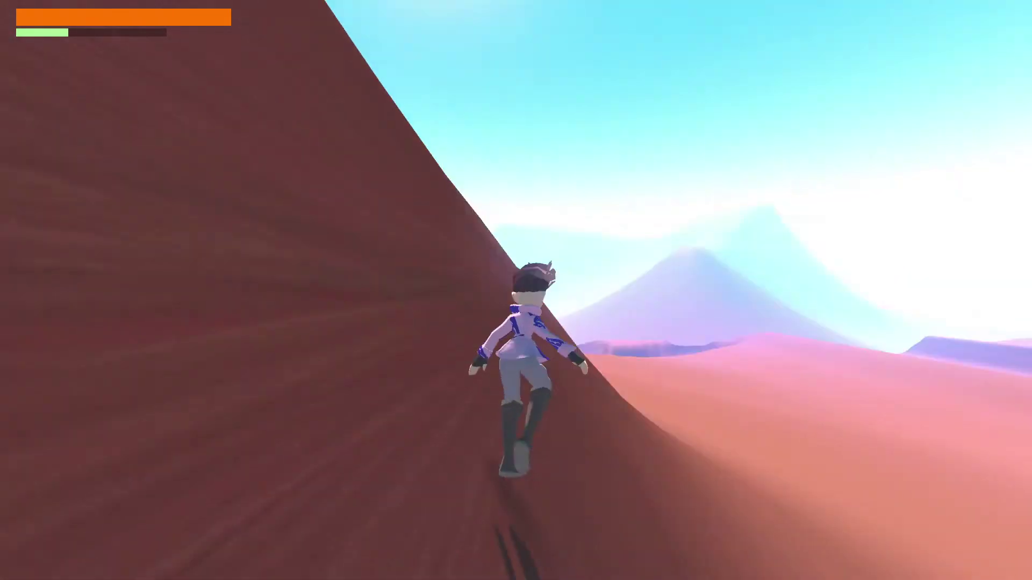
pyautogui.press('w')
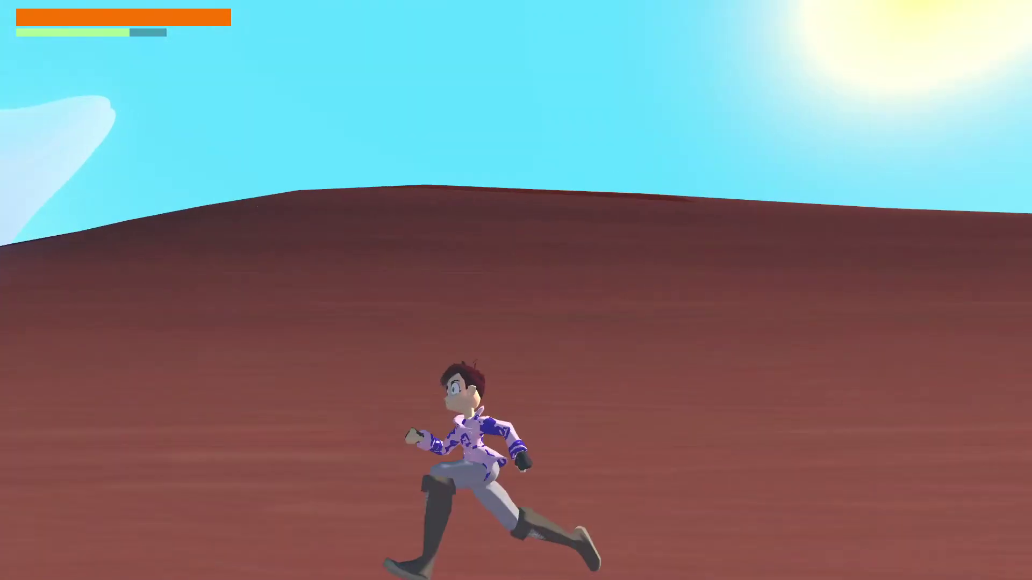
# - Jump and dive the character repeatedly across the dune slope to test aerial movement
pyautogui.press('space')
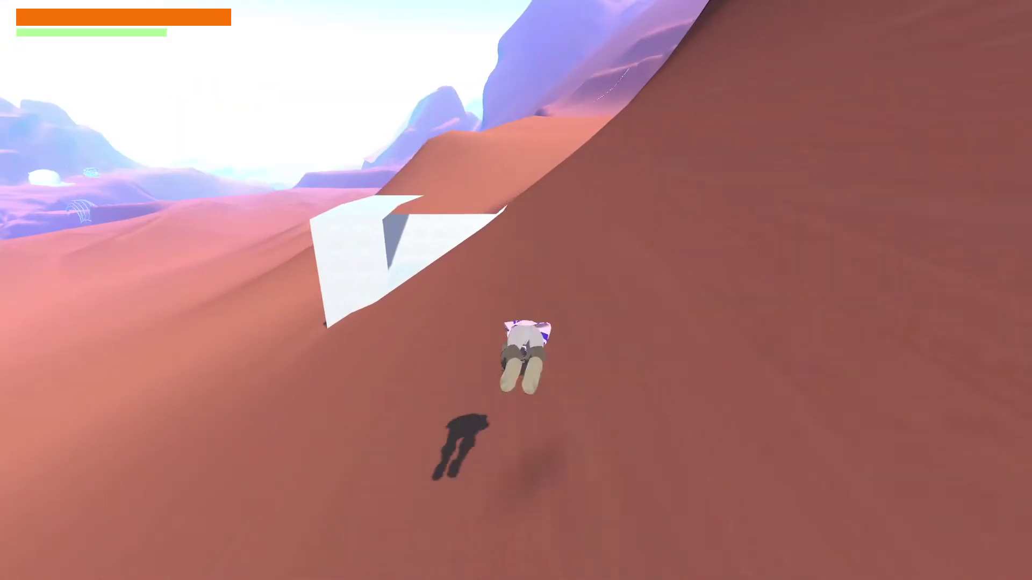
pyautogui.press('w')
pyautogui.press('space')
pyautogui.press('space')
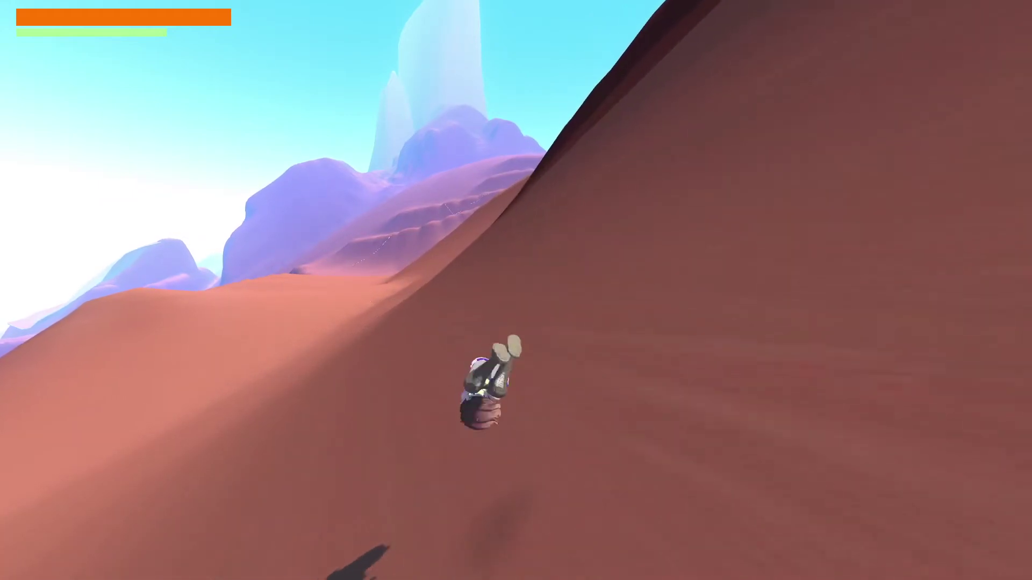
pyautogui.press('w')
pyautogui.press('space')
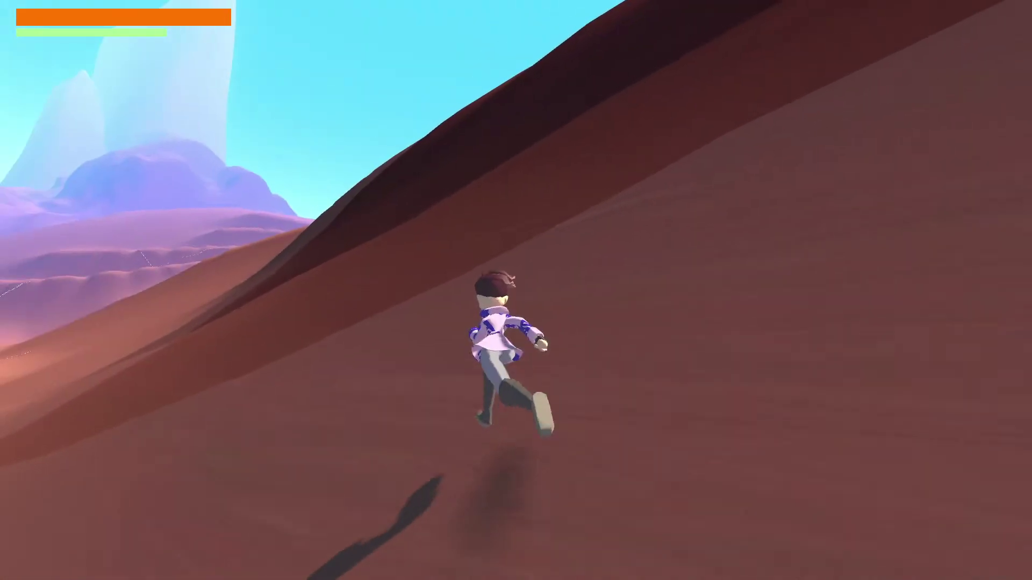
pyautogui.press('w')
pyautogui.press('space')
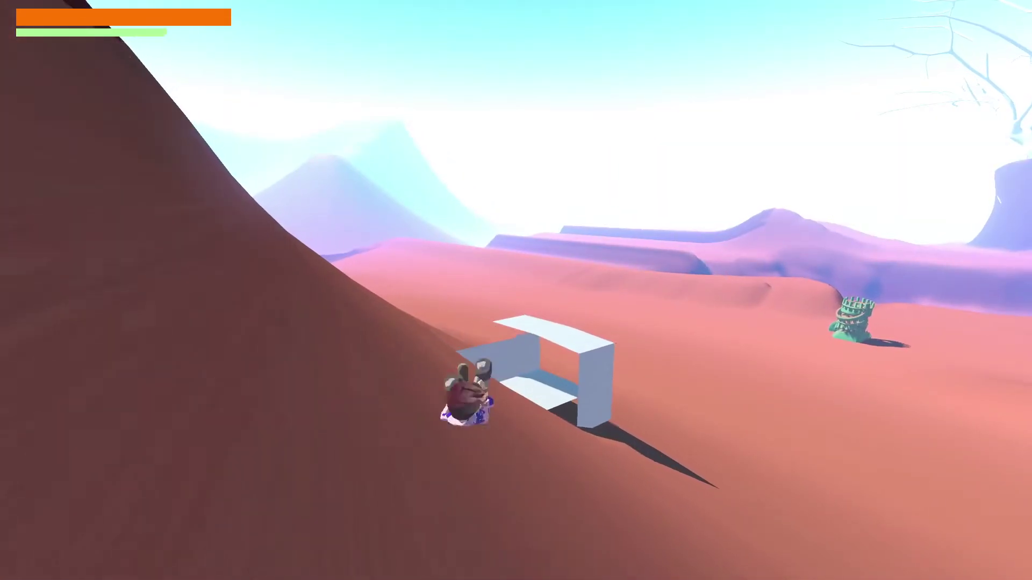
# - Run down the dune into the white box structure, pause inside it, and stop the test run
pyautogui.press('w')
pyautogui.press('w')
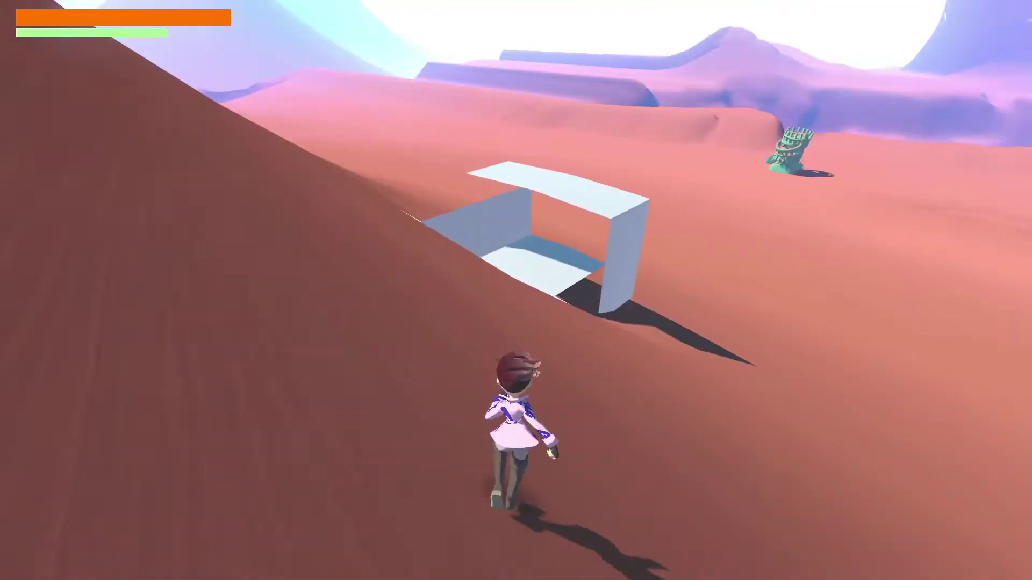
pyautogui.press('space')
pyautogui.press('w')
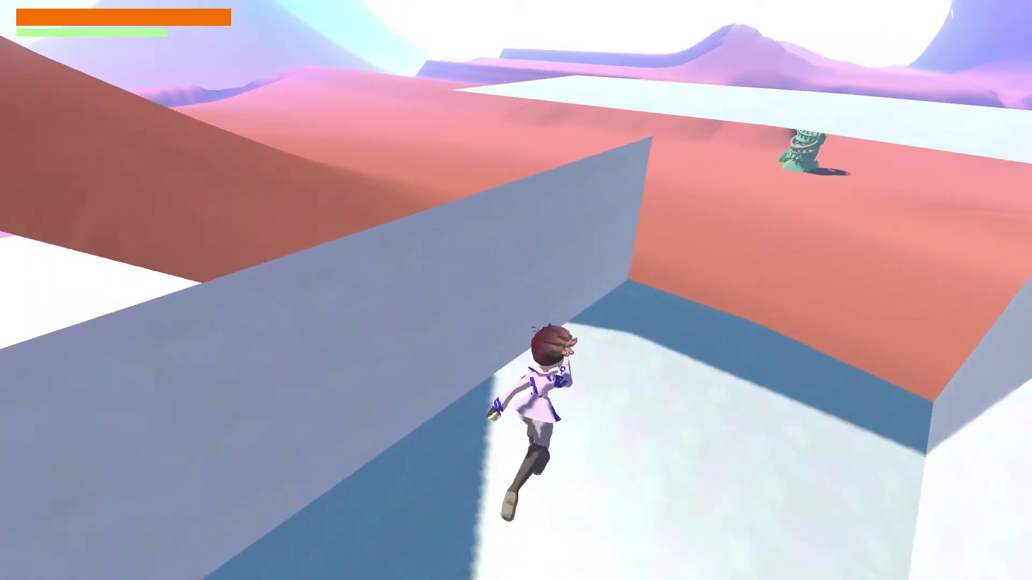
pyautogui.press('Escape')
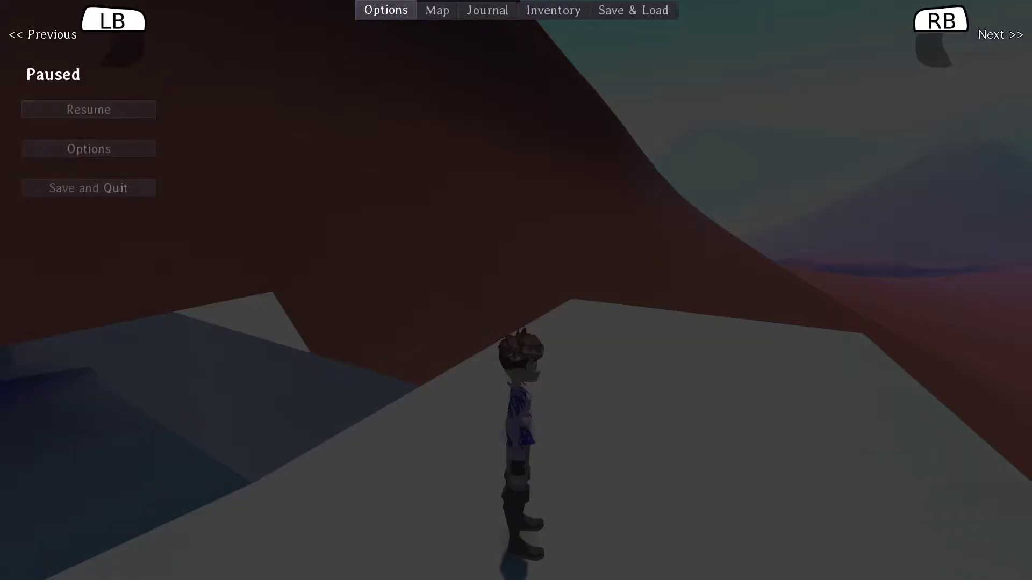
pyautogui.press('F8')
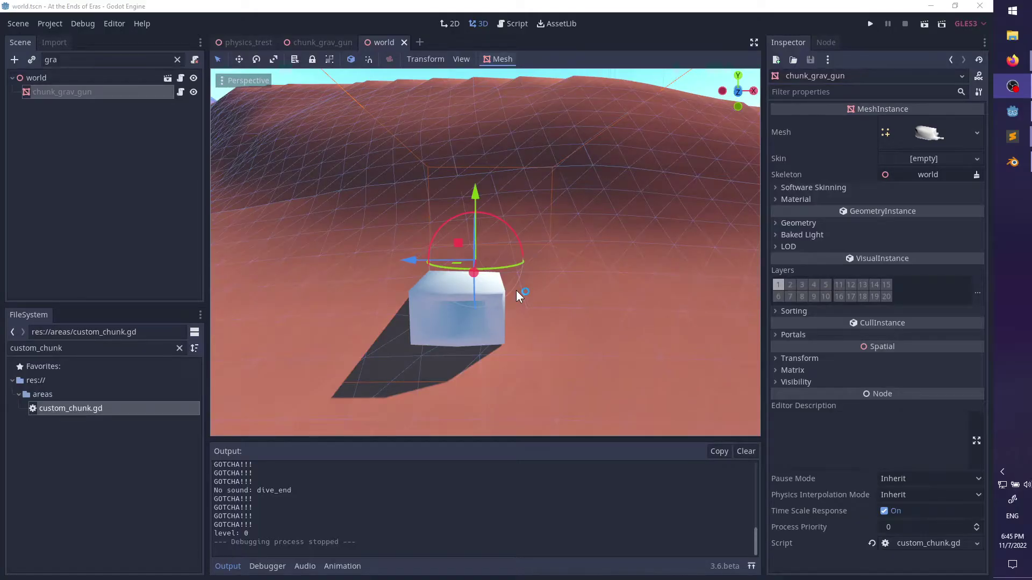
# - Add a ReflectionProbe node as a child of chunk_grav_gun in the world scene
pyautogui.scroll(-10, 521, 289)
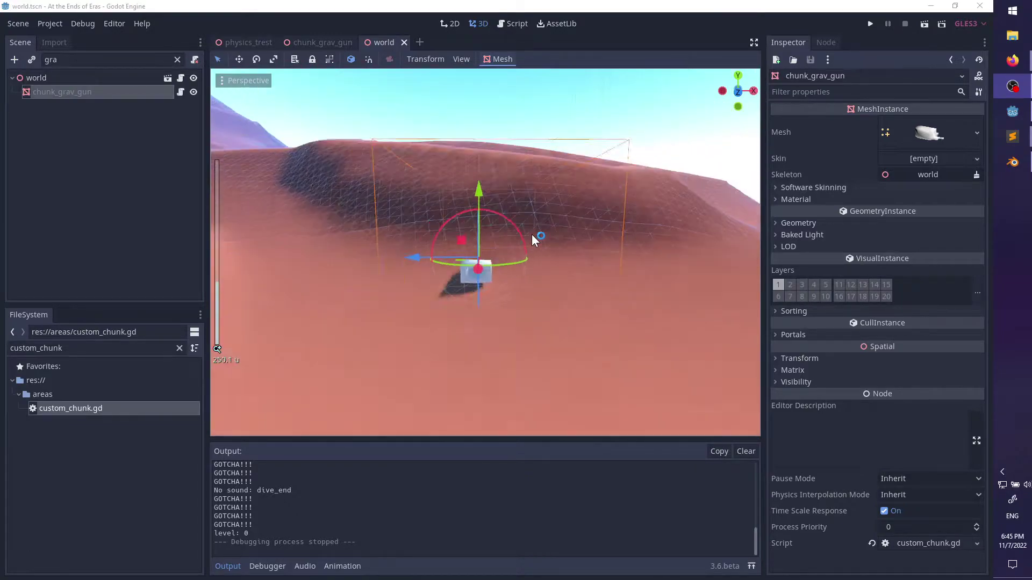
pyautogui.moveTo(422, 294); pyautogui.dragTo(443, 302, button='middle')
pyautogui.scroll(10, 443, 302)
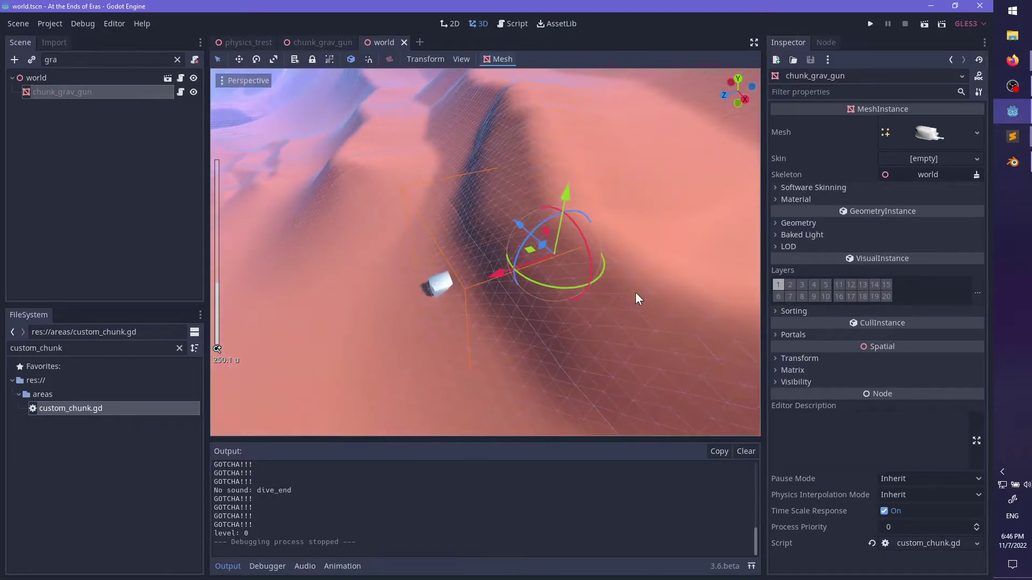
pyautogui.moveTo(635, 292); pyautogui.dragTo(311, 264, button='middle')
pyautogui.scroll(2, 681, 202)
pyautogui.scroll(2, 311, 265)
pyautogui.scroll(-6, 430, 261)
pyautogui.moveTo(479, 259); pyautogui.dragTo(393, 277, button='middle')
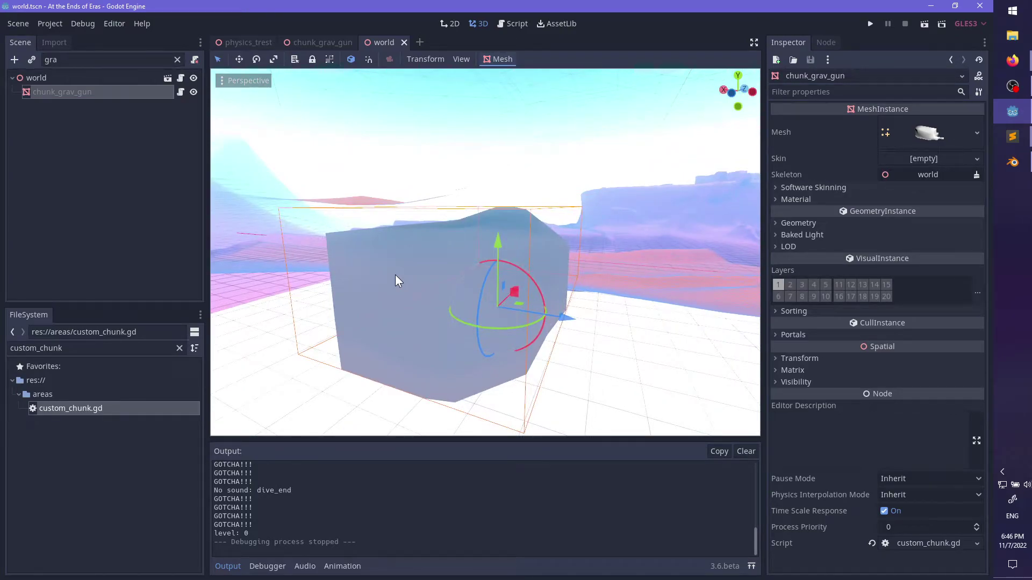
pyautogui.hotkey('ctrl', 'a')
pyautogui.write('Reflection')
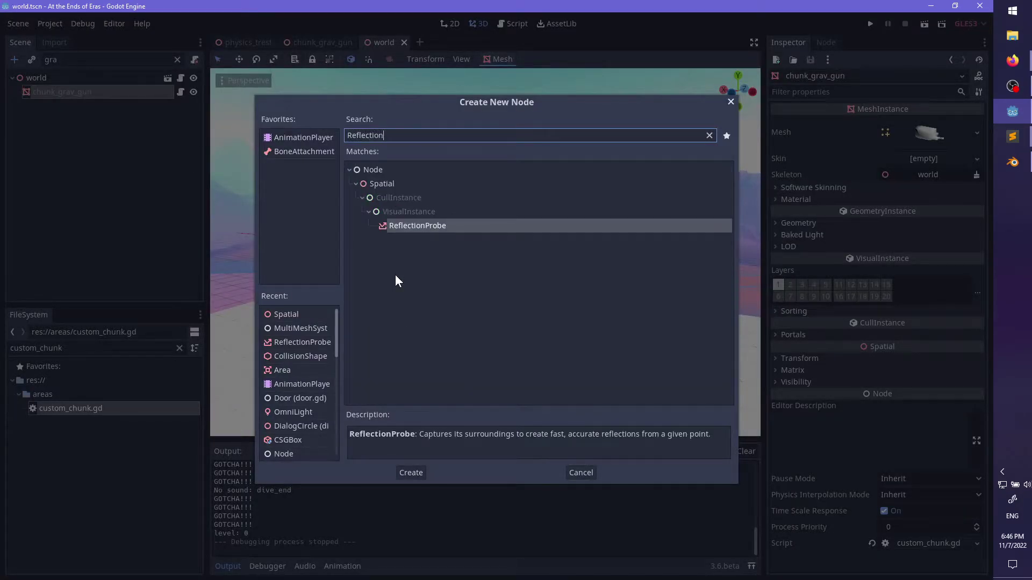
pyautogui.press('Return')
pyautogui.moveTo(531, 277); pyautogui.dragTo(505, 226, button='middle')
pyautogui.scroll(4, 474, 294)
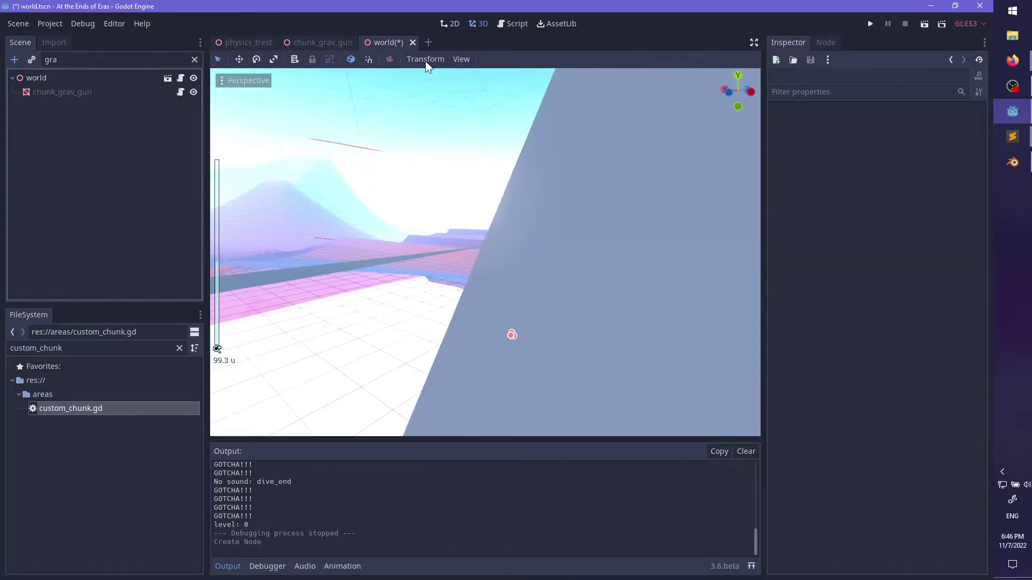
pyautogui.click(463, 60)
pyautogui.moveTo(543, 171)
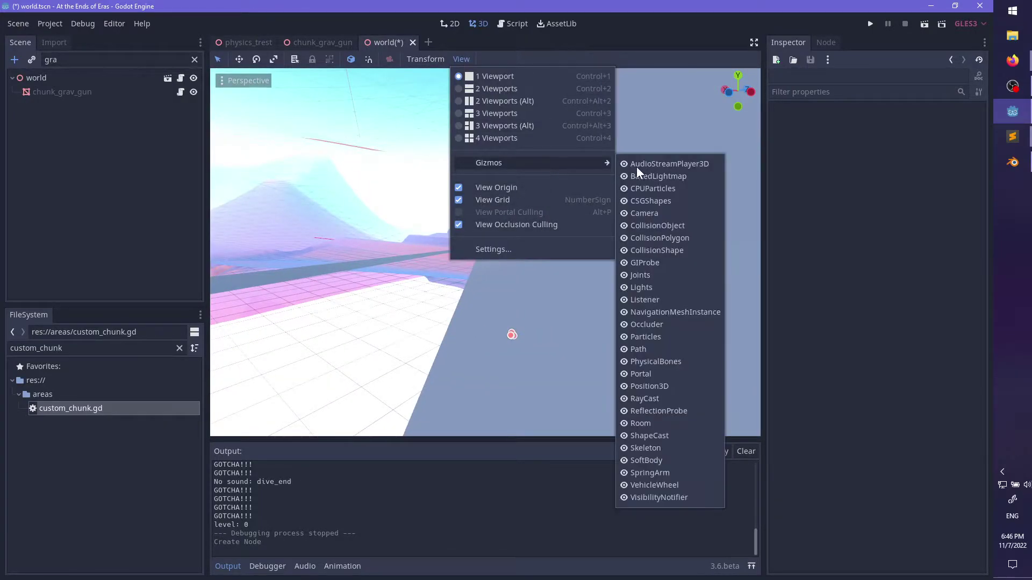
# - Try to resize the reflection probe's extents with its viewport handles, and clear the scene tree's node filter
pyautogui.click(430, 339)
pyautogui.moveTo(431, 338); pyautogui.dragTo(490, 340, button='middle')
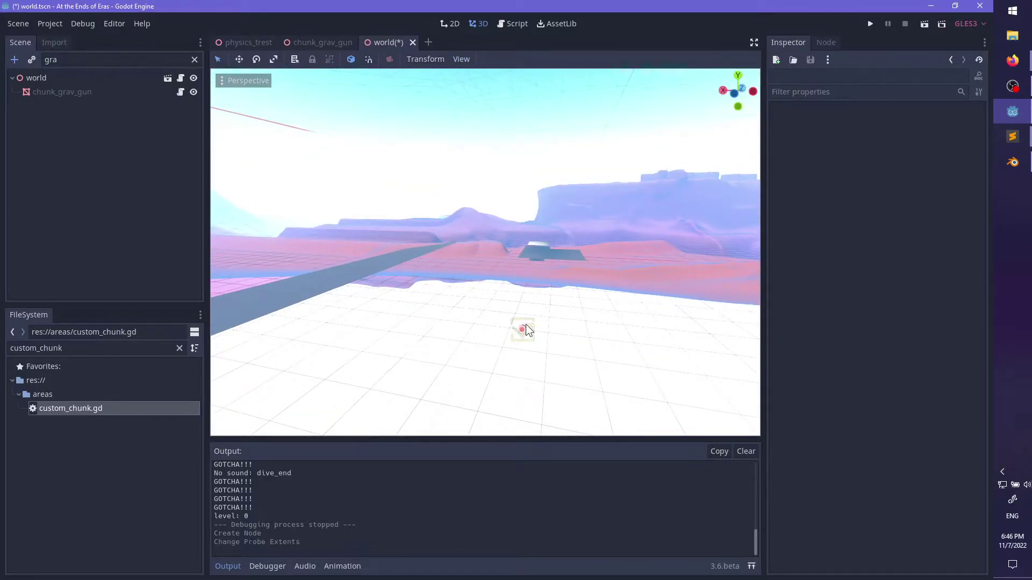
pyautogui.moveTo(527, 330); pyautogui.dragTo(75, 111)
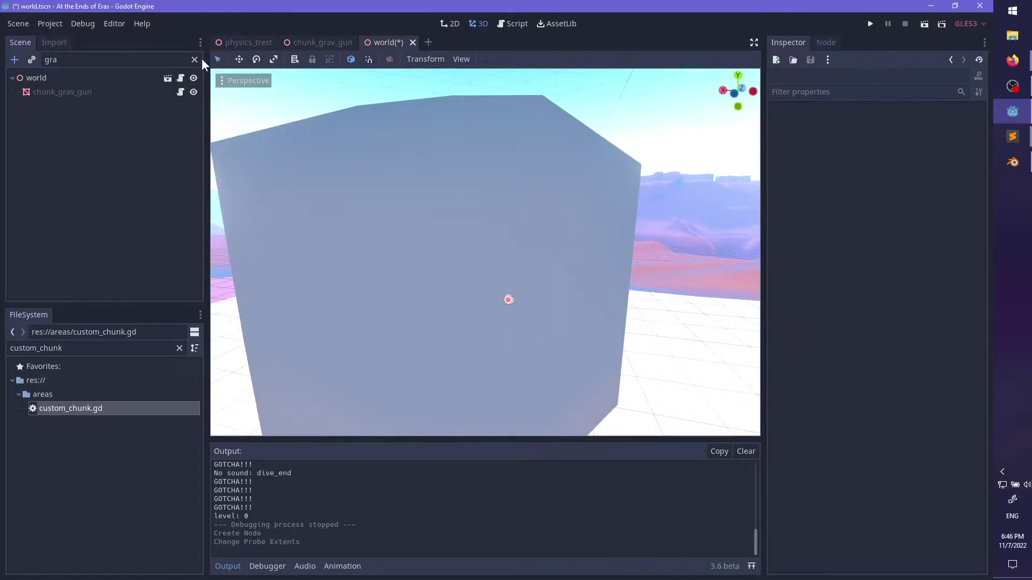
pyautogui.moveTo(200, 59); pyautogui.dragTo(544, 356)
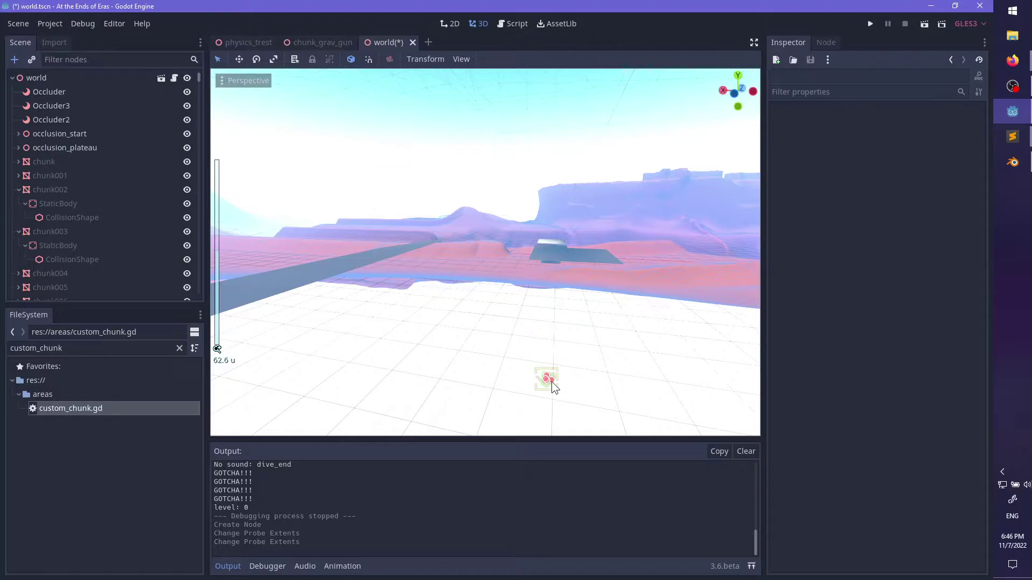
pyautogui.scroll(4, 553, 385)
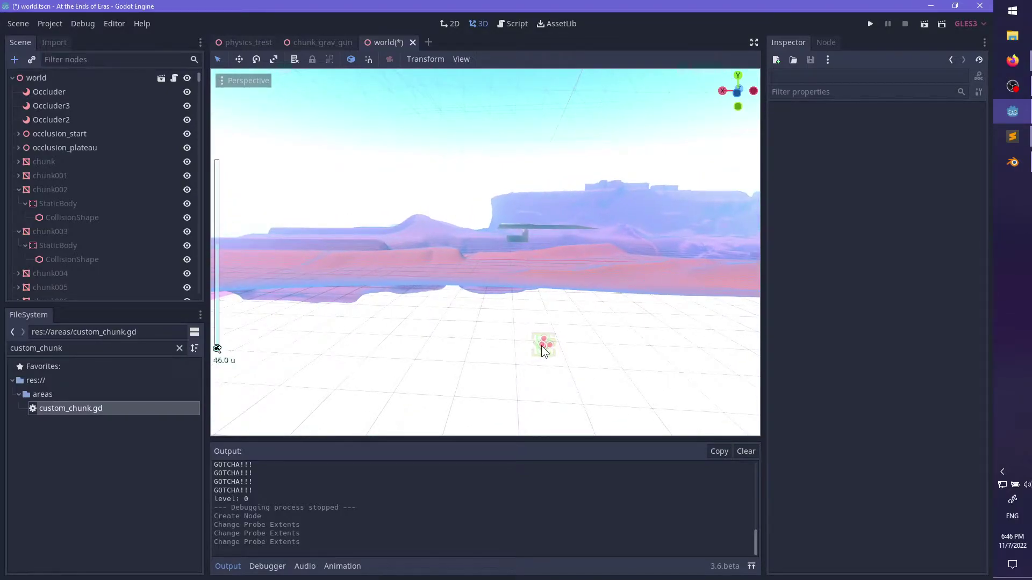
pyautogui.keyDown('shift'); pyautogui.moveTo(592, 348); pyautogui.dragTo(459, 261, button='middle'); pyautogui.keyUp('shift')
pyautogui.scroll(6, 468, 237)
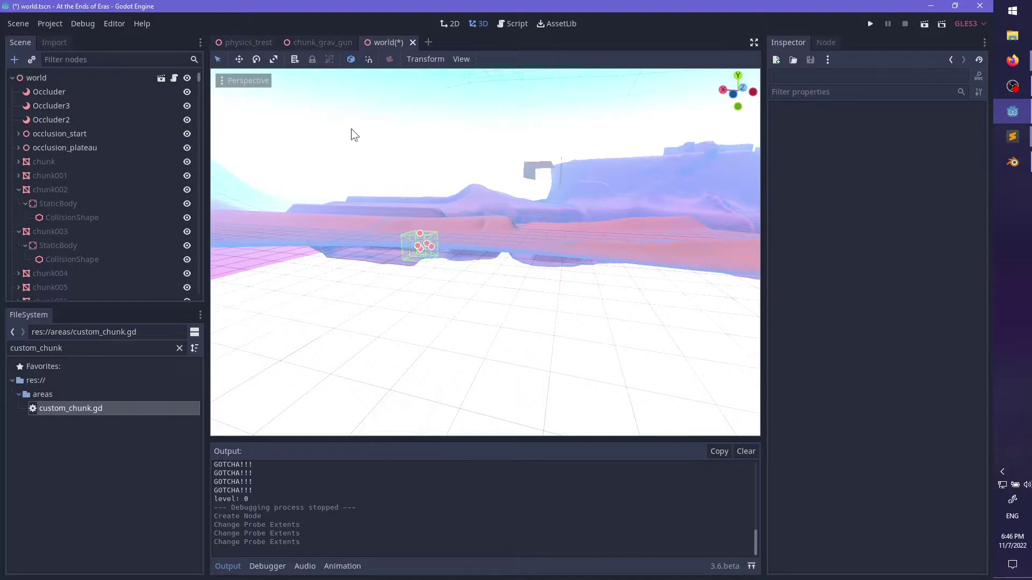
# - Return to the world scene, select the ReflectionProbe under chunk_grav_gun, and reposition it inside the chunk mesh
pyautogui.hotkey('ctrl', 'Tab')
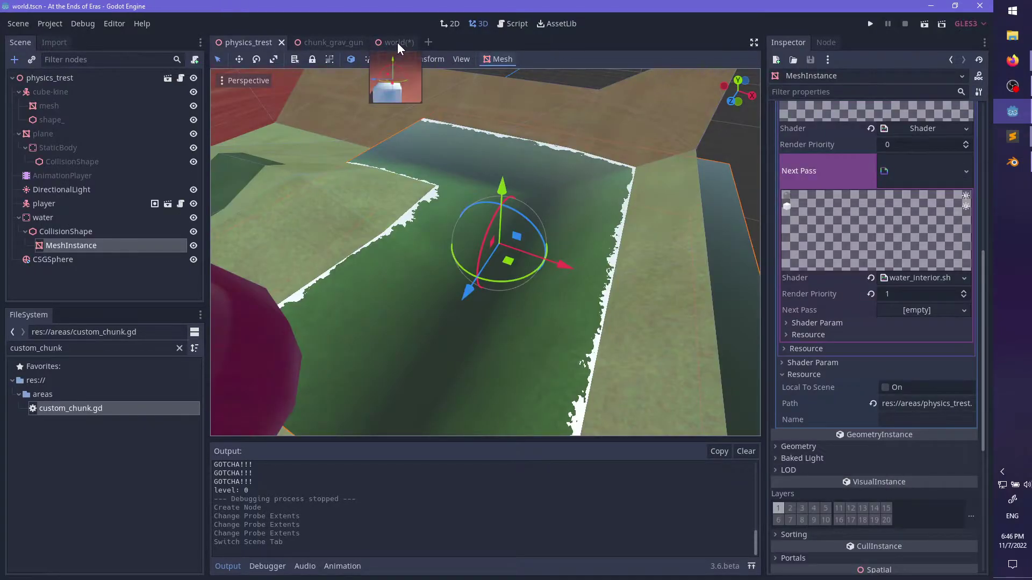
pyautogui.hotkey('ctrl', 'shift', 'Tab')
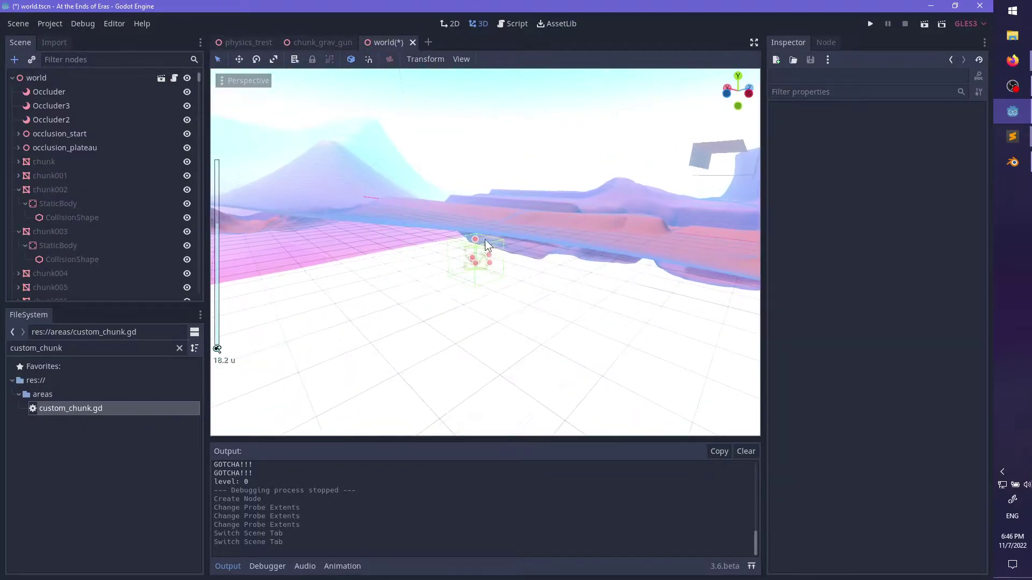
pyautogui.click(480, 255)
pyautogui.moveTo(480, 255); pyautogui.dragTo(456, 253, button='middle')
pyautogui.scroll(-20, 453, 224)
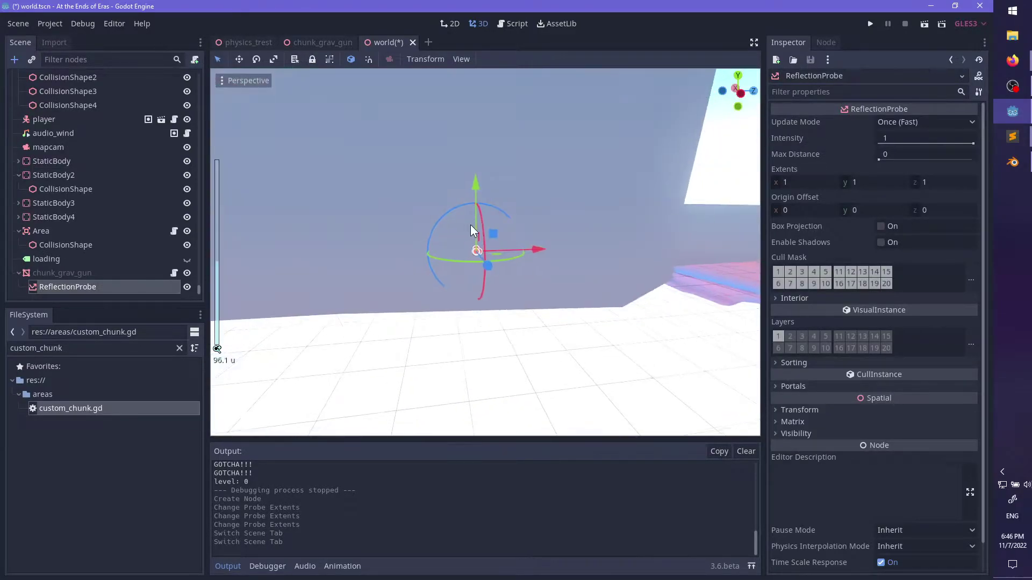
pyautogui.moveTo(496, 231)
pyautogui.mouseDown()
pyautogui.moveTo(521, 256)
pyautogui.moveTo(496, 220)
pyautogui.moveTo(500, 242)
pyautogui.mouseUp()
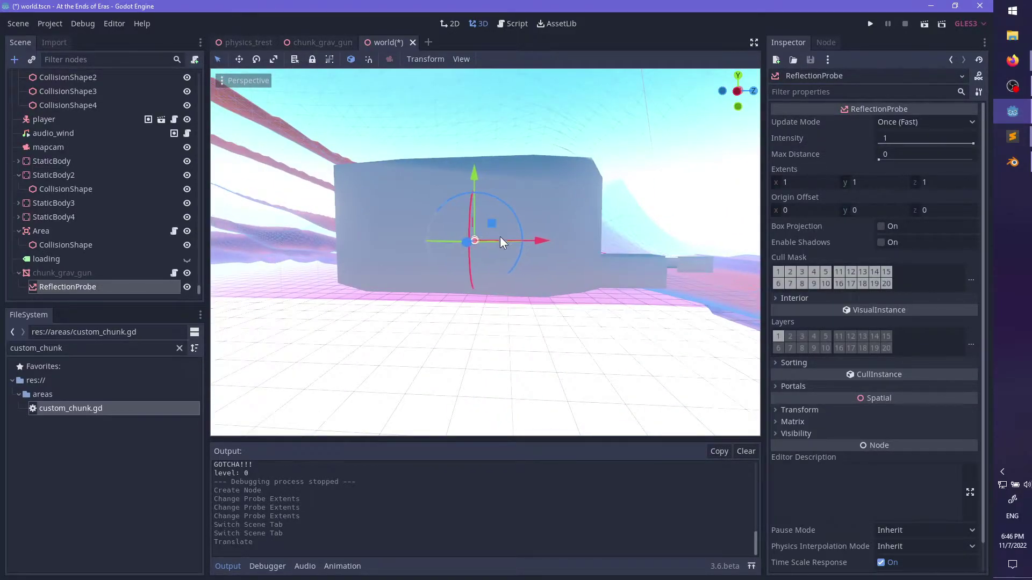
# - Enlarge the reflection probe's extents to about 86.56 in X and 53.6 in Z
pyautogui.scroll(6, 511, 247)
pyautogui.moveTo(510, 247); pyautogui.dragTo(493, 281, button='middle')
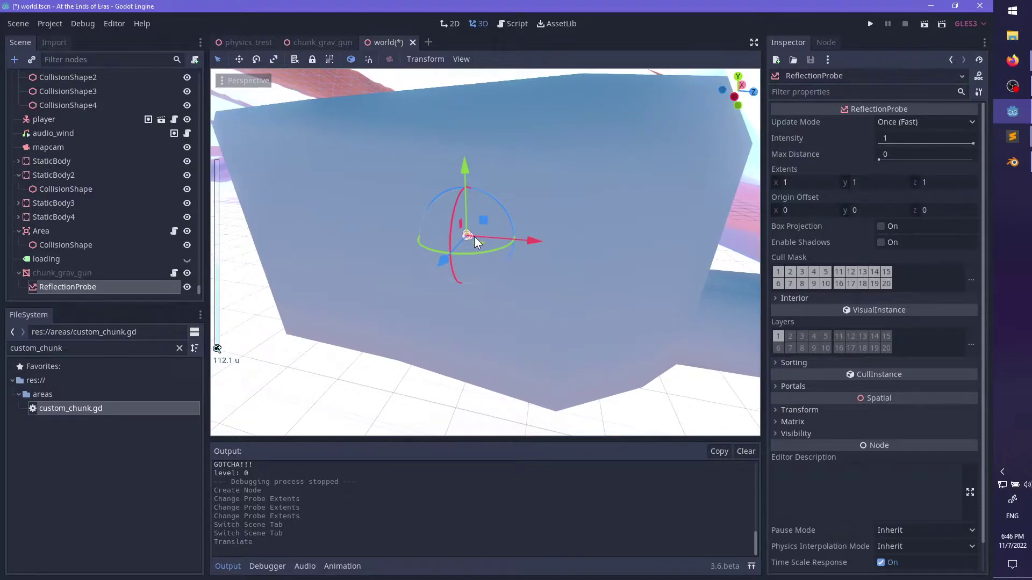
pyautogui.moveTo(616, 278); pyautogui.dragTo(662, 285, button='middle')
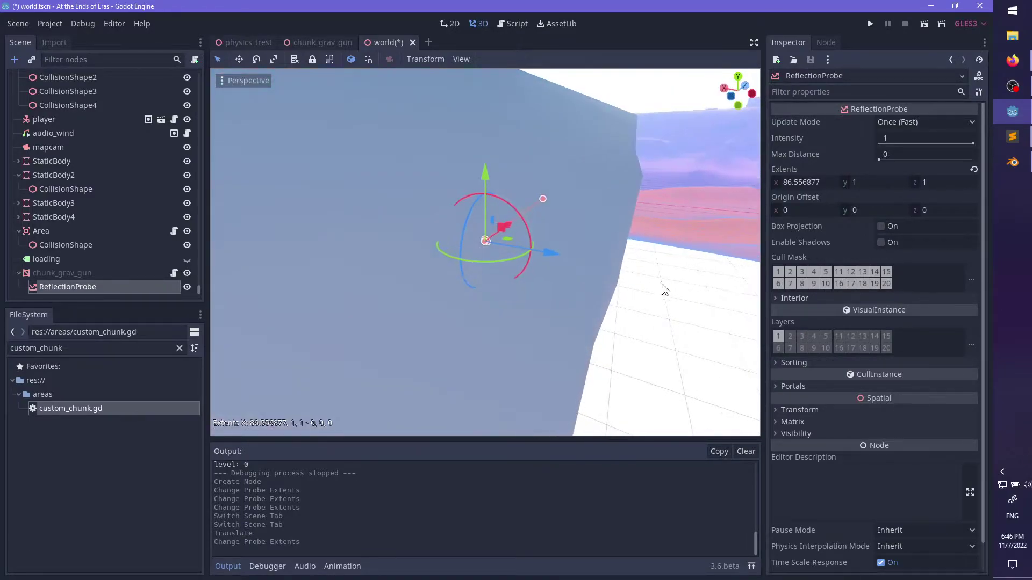
pyautogui.moveTo(490, 247); pyautogui.dragTo(641, 278)
pyautogui.click(640, 279)
# - Reselect the reflection probe of chunk_grav_gun inside its mesh
pyautogui.scroll(-5, 618, 268)
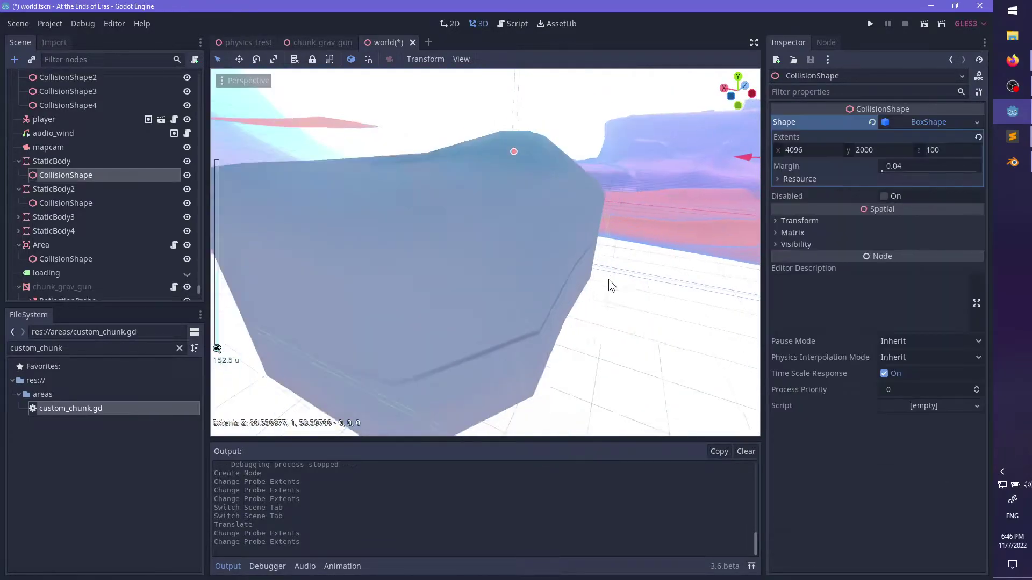
pyautogui.moveTo(638, 257); pyautogui.dragTo(600, 281, button='middle')
pyautogui.scroll(3, 537, 242)
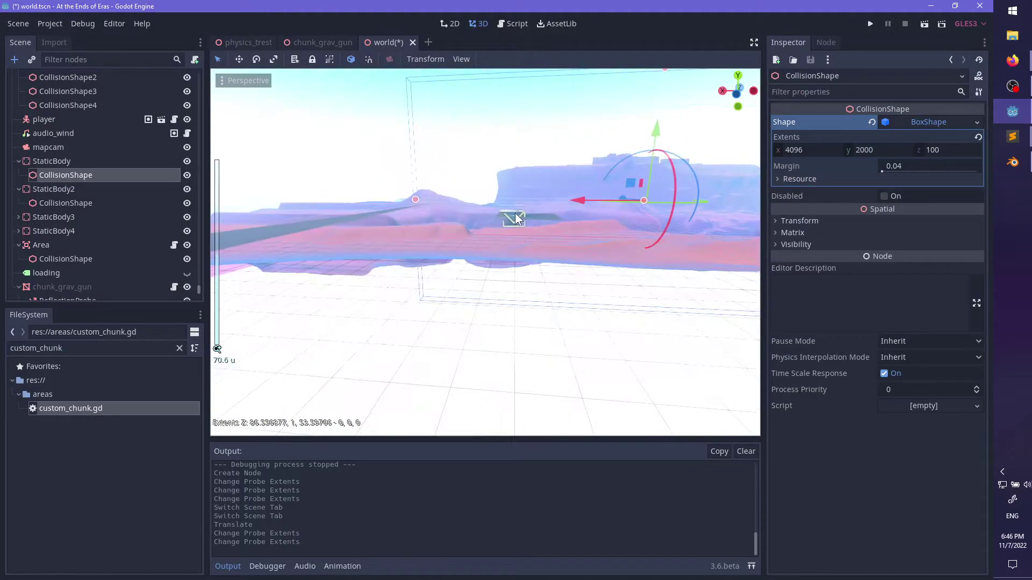
pyautogui.click(507, 209)
pyautogui.scroll(2, 507, 209)
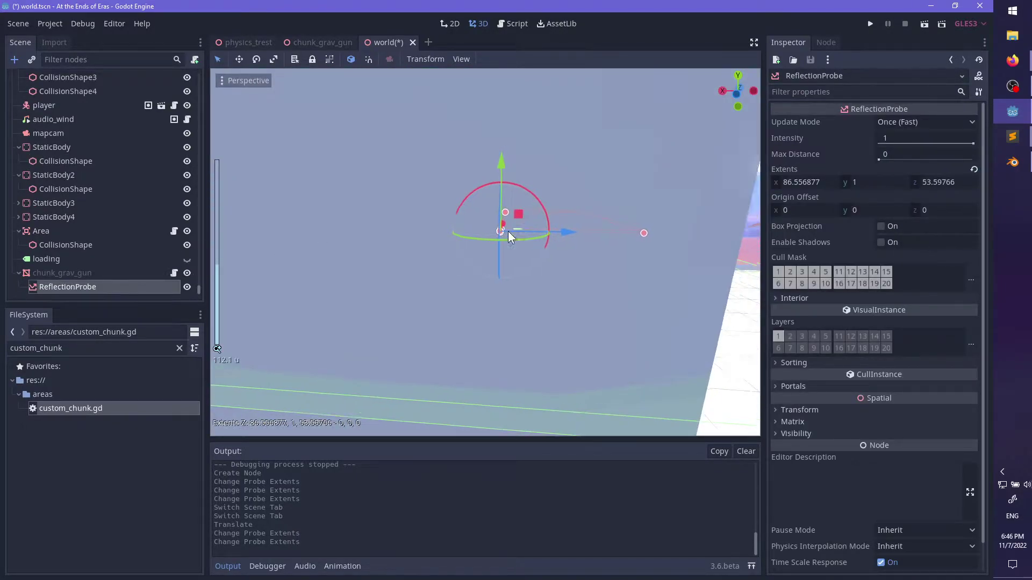
pyautogui.scroll(-10, 508, 231)
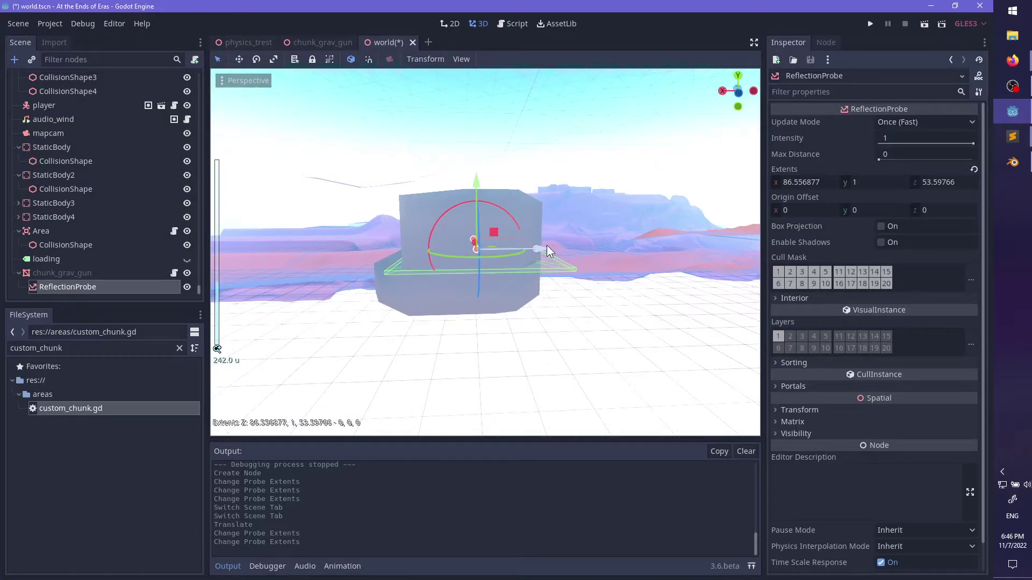
# - Reposition the reflection probe inside the chunk mesh and shift its X origin offset to about 1.49
pyautogui.moveTo(547, 246); pyautogui.dragTo(541, 245)
pyautogui.moveTo(500, 244); pyautogui.dragTo(557, 233, button='middle')
pyautogui.scroll(4, 472, 248)
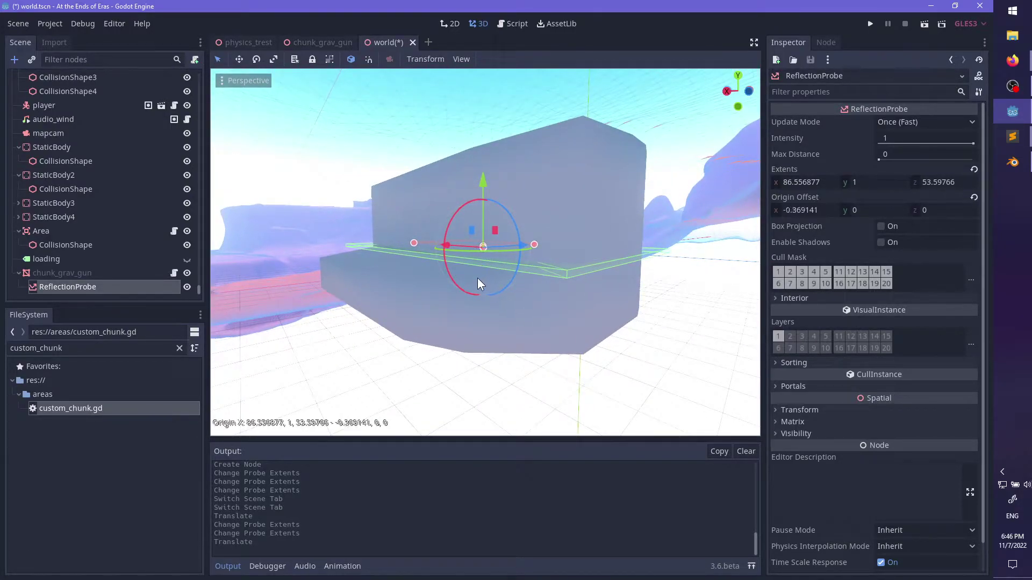
pyautogui.moveTo(477, 278); pyautogui.dragTo(476, 279)
pyautogui.moveTo(475, 278); pyautogui.dragTo(519, 279, button='middle')
pyautogui.scroll(4, 509, 256)
# - Raise the reflection probe's Y extent to about 47.4 and reduce its X extent to about 76.06
pyautogui.moveTo(496, 243); pyautogui.dragTo(502, 154)
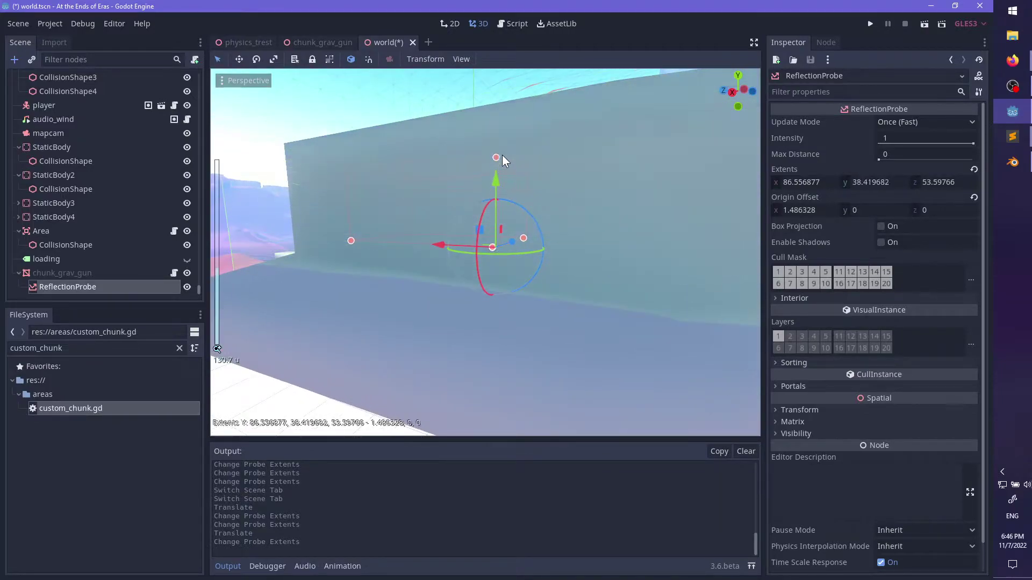
pyautogui.scroll(-11, 499, 155)
pyautogui.moveTo(471, 202); pyautogui.dragTo(613, 203, button='middle')
pyautogui.scroll(9, 533, 227)
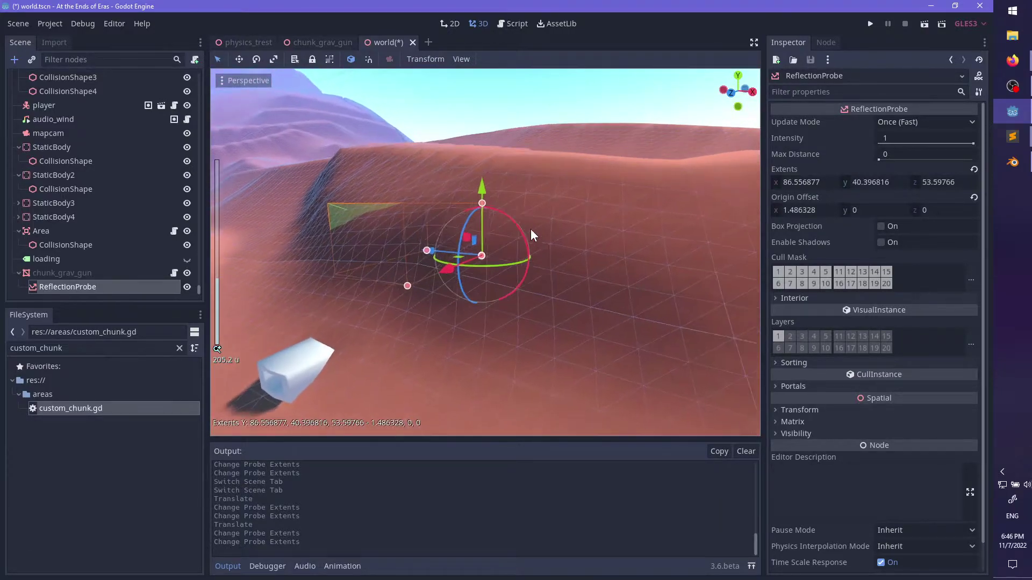
pyautogui.moveTo(533, 227); pyautogui.dragTo(376, 261, button='middle')
pyautogui.moveTo(377, 261); pyautogui.dragTo(394, 263)
pyautogui.moveTo(534, 182); pyautogui.dragTo(533, 170)
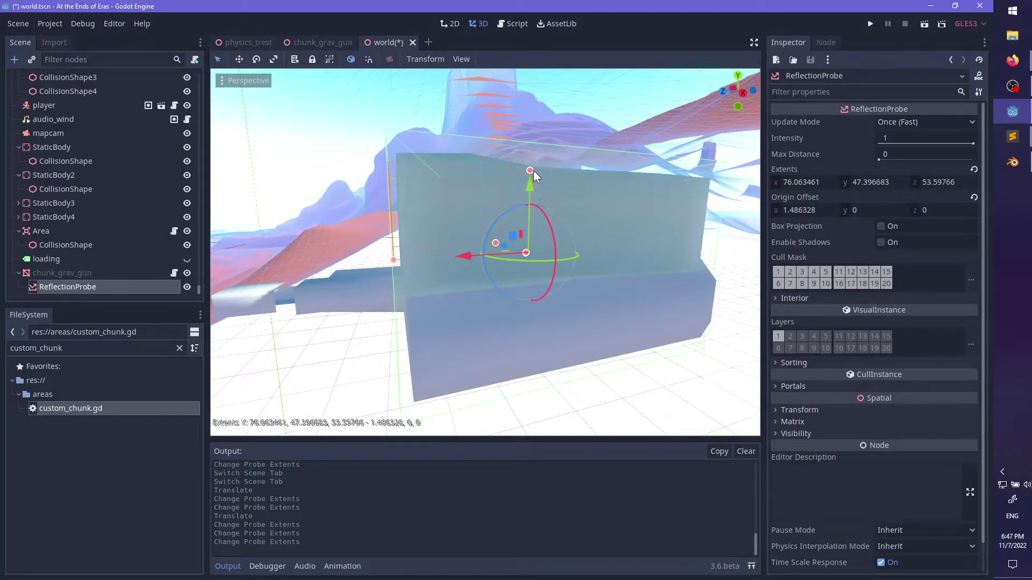
# - Reduce the reflection probe's X extent to about 72.63 and rotate the probe by about 10 degrees
pyautogui.moveTo(373, 208)
pyautogui.mouseDown(button='middle')
pyautogui.moveTo(566, 207)
pyautogui.moveTo(369, 211)
pyautogui.mouseUp(button='middle')
pyautogui.scroll(-1, 369, 211)
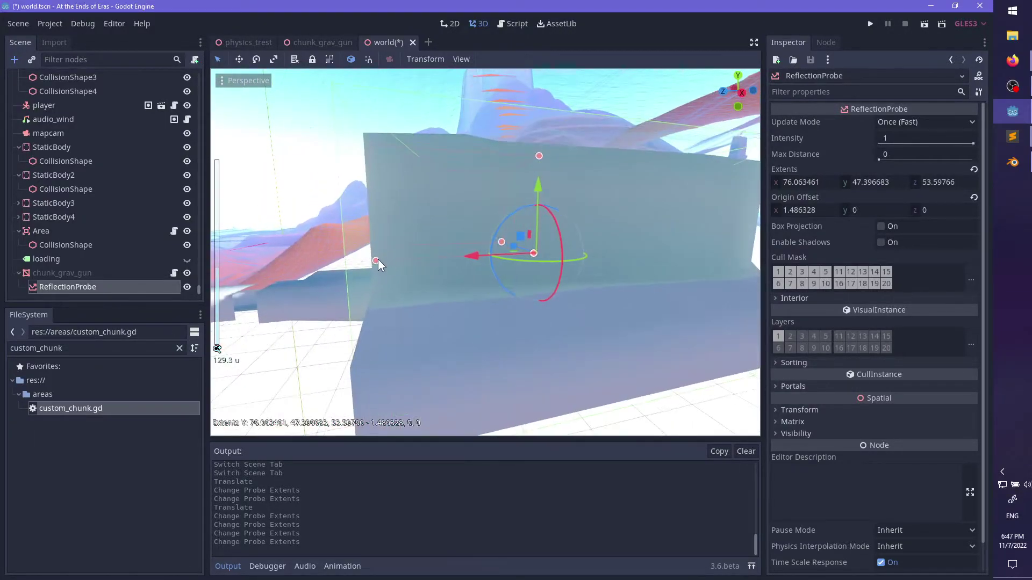
pyautogui.moveTo(379, 259); pyautogui.dragTo(382, 262)
pyautogui.moveTo(383, 262); pyautogui.dragTo(518, 252, button='middle')
pyautogui.scroll(4, 542, 263)
pyautogui.scroll(2, 517, 253)
pyautogui.moveTo(545, 308); pyautogui.dragTo(552, 300)
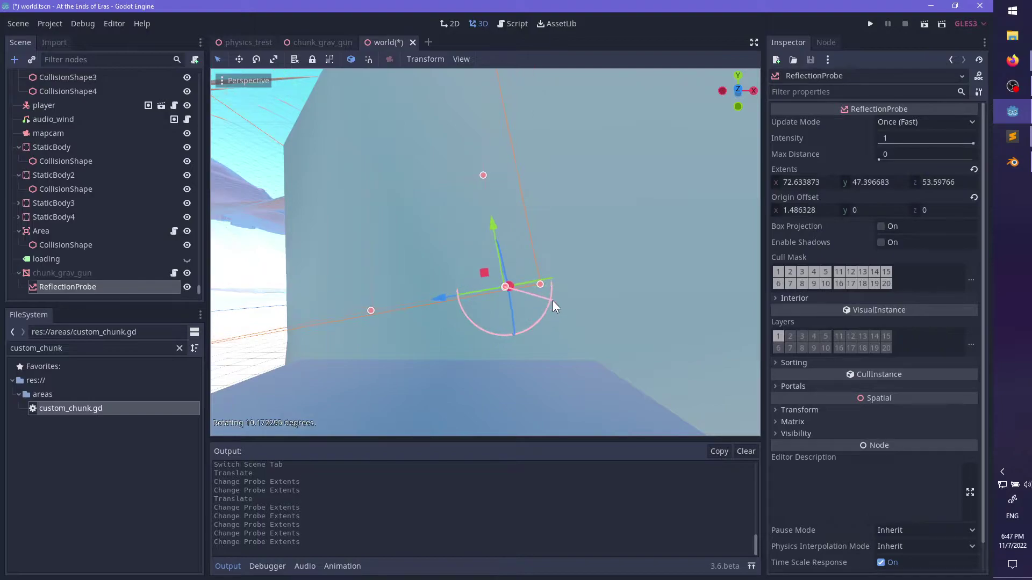
# - Move the tilted reflection probe and enlarge its extents to about 85.89 in X and 55.74 in Z
pyautogui.moveTo(553, 300); pyautogui.dragTo(460, 301, button='middle')
pyautogui.scroll(-6, 481, 293)
pyautogui.scroll(-3, 479, 291)
pyautogui.moveTo(461, 301); pyautogui.dragTo(414, 298)
pyautogui.moveTo(414, 298); pyautogui.dragTo(591, 289, button='middle')
pyautogui.scroll(-2, 524, 300)
pyautogui.scroll(2, 505, 297)
pyautogui.scroll(2, 454, 275)
pyautogui.scroll(-5, 426, 279)
pyautogui.scroll(4, 479, 239)
pyautogui.scroll(-2, 600, 266)
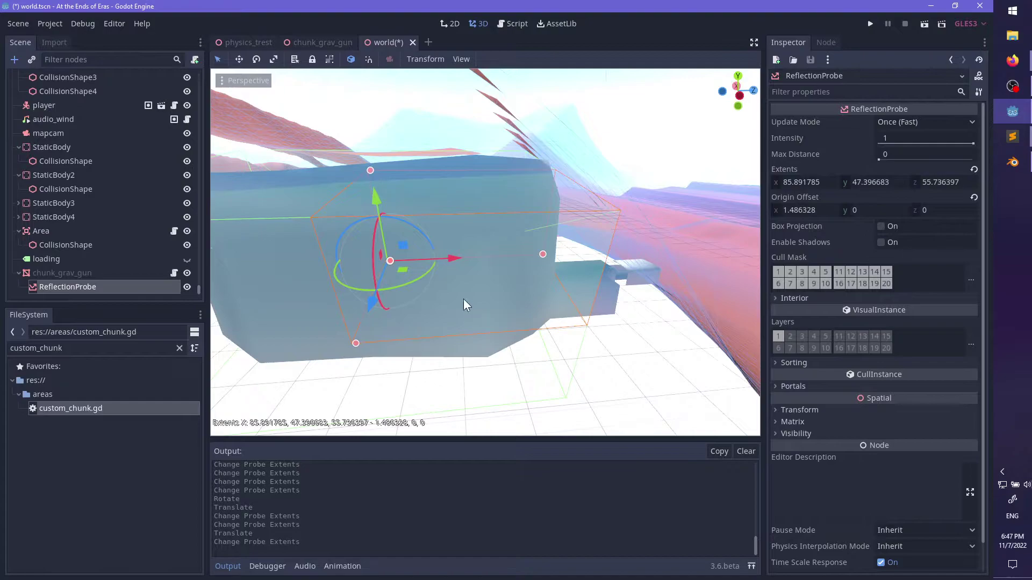
# - Rotate the reflection probe to line its box up with the chunk mesh
pyautogui.click(416, 285)
pyautogui.scroll(4, 591, 302)
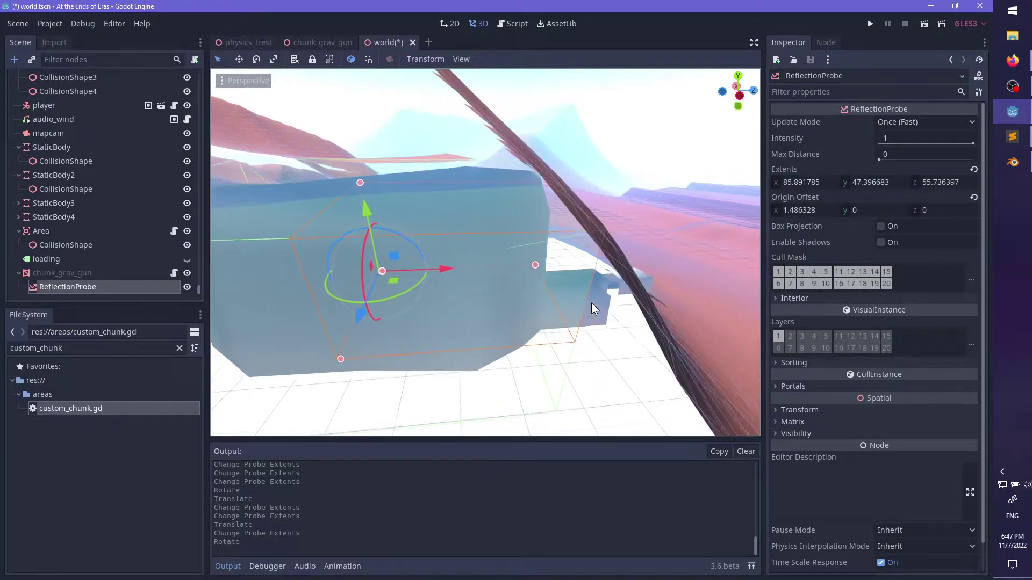
pyautogui.moveTo(627, 307); pyautogui.dragTo(470, 299, button='middle')
pyautogui.scroll(-2, 628, 291)
pyautogui.moveTo(448, 285); pyautogui.dragTo(507, 286)
pyautogui.scroll(-6, 502, 276)
pyautogui.moveTo(506, 286); pyautogui.dragTo(676, 269, button='middle')
pyautogui.scroll(4, 524, 288)
pyautogui.scroll(-6, 578, 221)
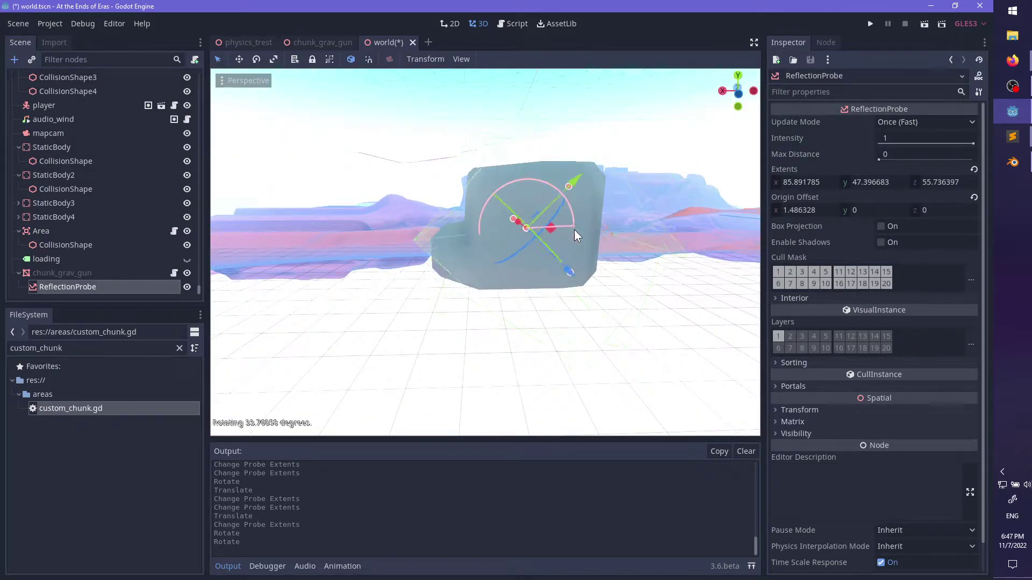
# - Try a further rotation of the reflection probe and undo it
pyautogui.moveTo(575, 230); pyautogui.dragTo(570, 248)
pyautogui.moveTo(570, 249); pyautogui.dragTo(554, 285, button='middle')
pyautogui.hotkey('ctrl', 'z')
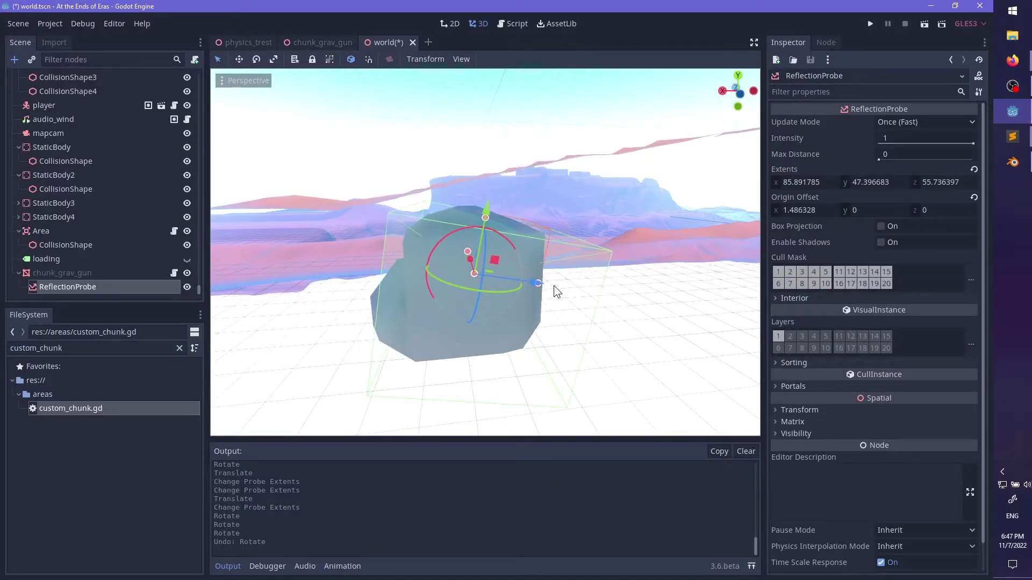
# - Adjust the reflection probe's rotation once more and shift it so its box encloses the chunk interior
pyautogui.scroll(2, 554, 279)
pyautogui.moveTo(515, 210); pyautogui.dragTo(482, 188, button='middle')
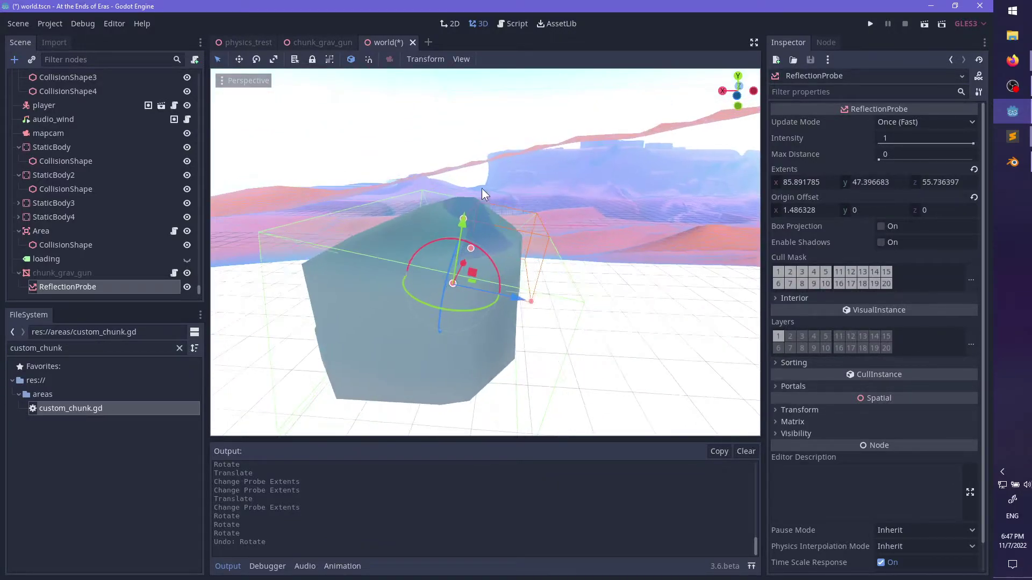
pyautogui.moveTo(363, 233); pyautogui.dragTo(527, 299, button='middle')
pyautogui.scroll(2, 540, 295)
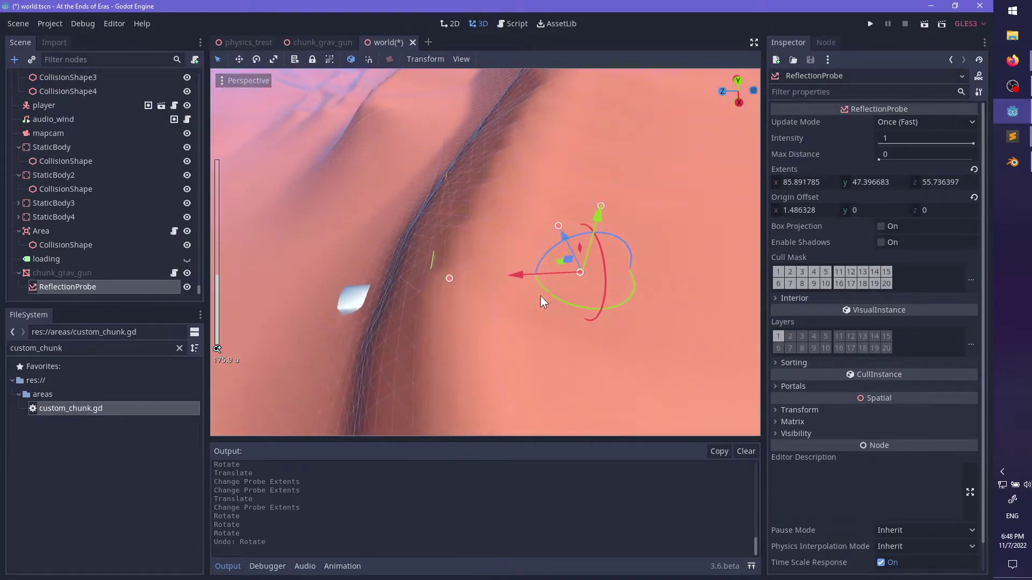
pyautogui.moveTo(550, 294); pyautogui.dragTo(521, 284)
pyautogui.scroll(2, 534, 345)
pyautogui.moveTo(521, 283); pyautogui.dragTo(593, 259, button='middle')
pyautogui.scroll(5, 511, 177)
pyautogui.scroll(-5, 569, 230)
pyautogui.moveTo(502, 214); pyautogui.dragTo(652, 315, button='middle')
pyautogui.scroll(7, 437, 255)
pyautogui.scroll(-3, 350, 215)
pyautogui.scroll(-2, 518, 313)
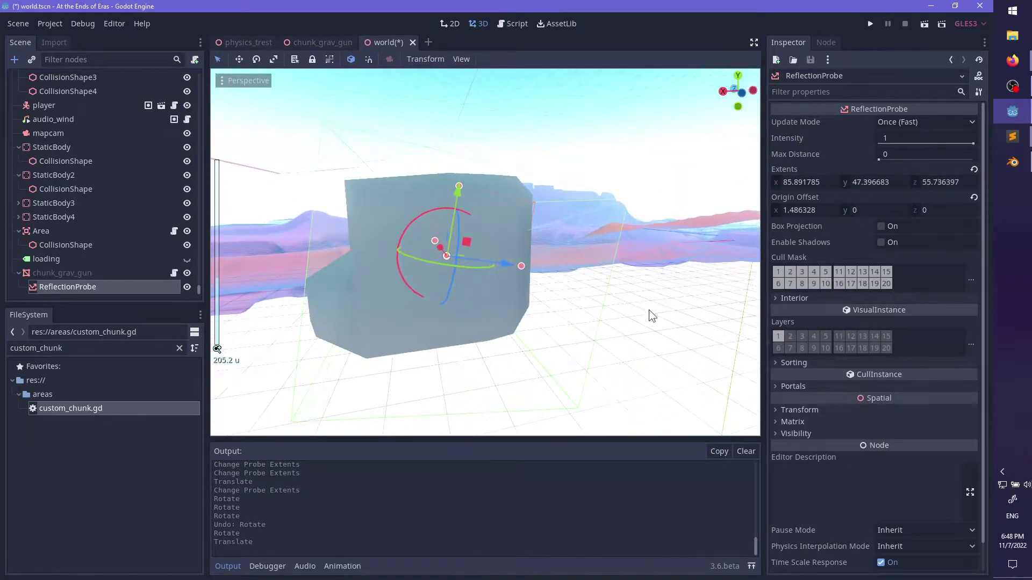
# - Duplicate the reflection probe and rotate the copy, reducing its Y extent to about 30.4
pyautogui.click(785, 298)
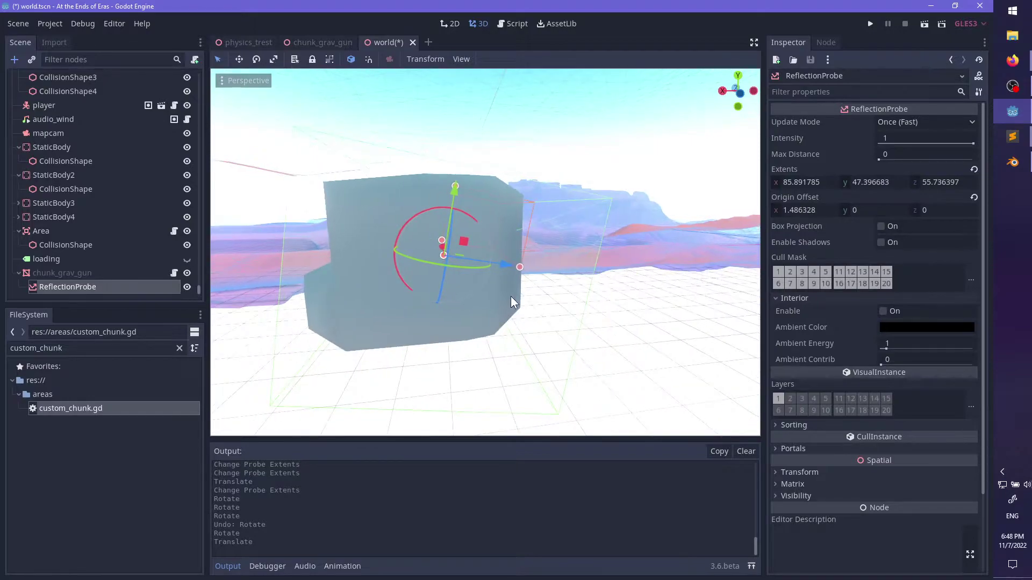
pyautogui.hotkey('ctrl', 'd')
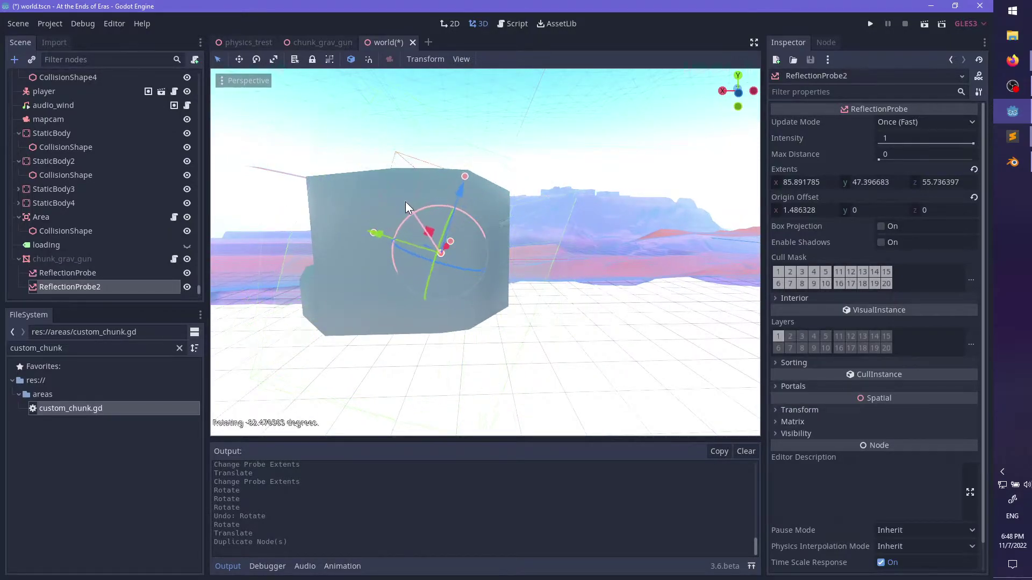
pyautogui.moveTo(405, 202); pyautogui.dragTo(507, 251)
pyautogui.moveTo(391, 257); pyautogui.dragTo(417, 264)
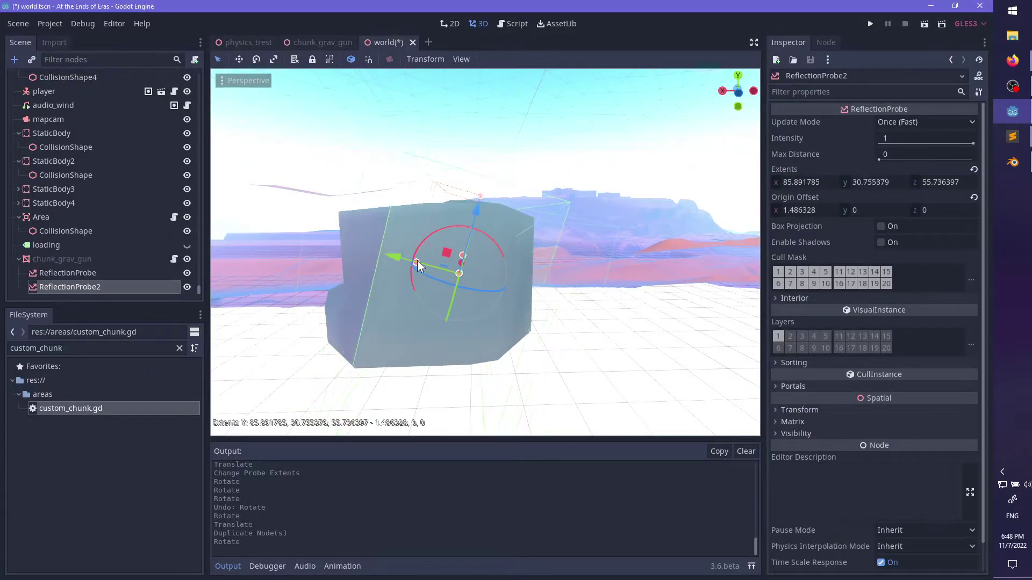
pyautogui.moveTo(485, 238); pyautogui.dragTo(411, 222)
pyautogui.keyDown('shift'); pyautogui.moveTo(411, 222); pyautogui.dragTo(537, 233, button='middle'); pyautogui.keyUp('shift')
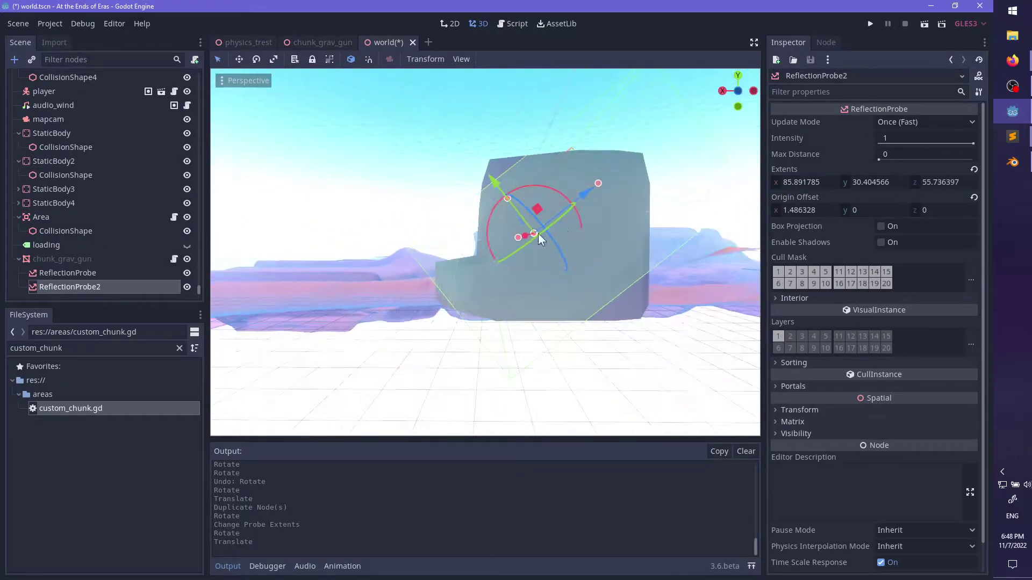
# - Move and rotate the second reflection probe to follow the slanted upper part of the chunk
pyautogui.moveTo(558, 208); pyautogui.dragTo(557, 208)
pyautogui.moveTo(557, 207)
pyautogui.mouseDown(button='middle')
pyautogui.moveTo(662, 201)
pyautogui.moveTo(557, 217)
pyautogui.mouseUp(button='middle')
pyautogui.moveTo(543, 208); pyautogui.dragTo(559, 233)
pyautogui.moveTo(476, 193); pyautogui.dragTo(466, 184)
pyautogui.moveTo(465, 185); pyautogui.dragTo(491, 299, button='middle')
pyautogui.scroll(2, 415, 248)
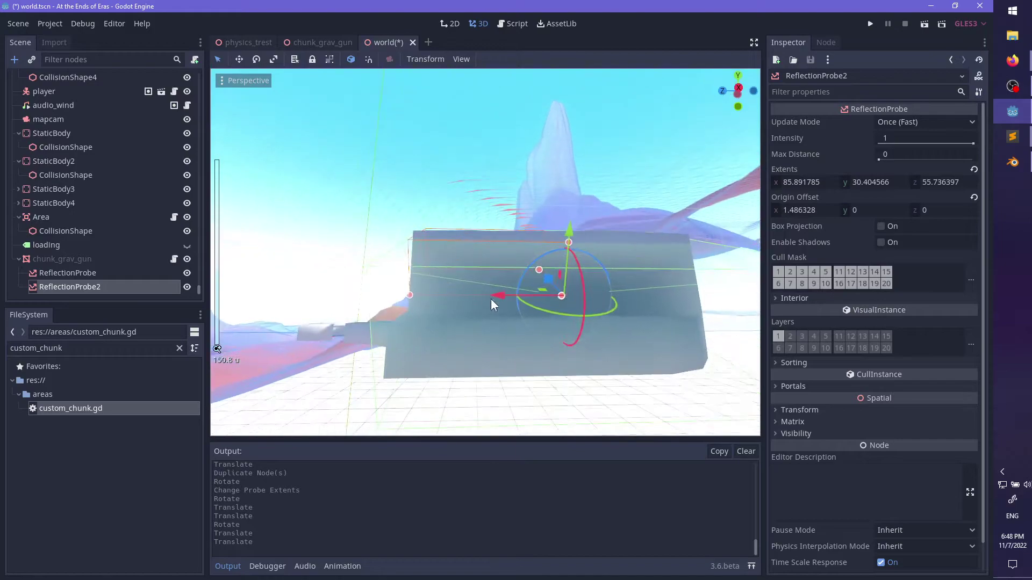
# - Reduce the second reflection probe's X extent to about 72.58 and realign the probe with the chunk
pyautogui.moveTo(411, 296); pyautogui.dragTo(459, 286)
pyautogui.moveTo(459, 286); pyautogui.dragTo(443, 269, button='middle')
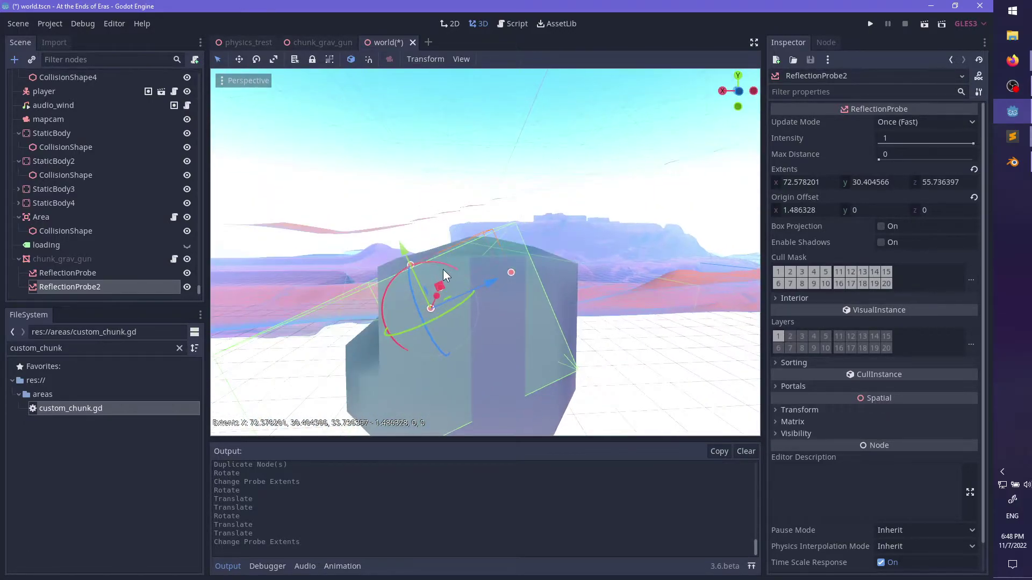
pyautogui.moveTo(443, 270); pyautogui.dragTo(534, 262)
pyautogui.moveTo(534, 262); pyautogui.dragTo(346, 257, button='middle')
pyautogui.scroll(-7, 419, 263)
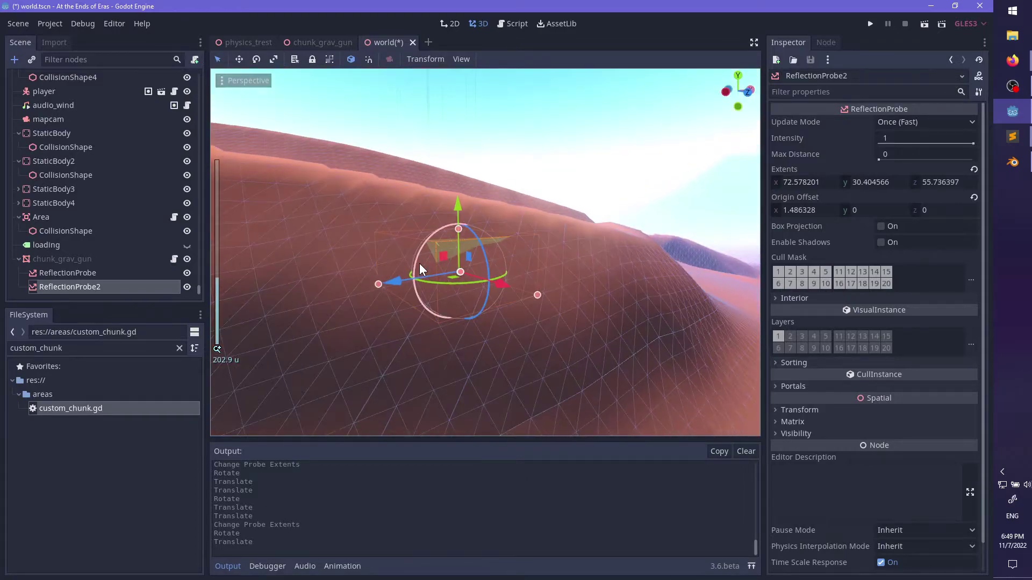
# - Fine-tune the second reflection probe's rotation and position against the chunk's walls
pyautogui.moveTo(420, 269); pyautogui.dragTo(527, 337, button='middle')
pyautogui.moveTo(514, 322); pyautogui.dragTo(508, 331)
pyautogui.keyDown('shift'); pyautogui.moveTo(508, 331); pyautogui.dragTo(385, 248, button='middle'); pyautogui.keyUp('shift')
pyautogui.scroll(2, 421, 300)
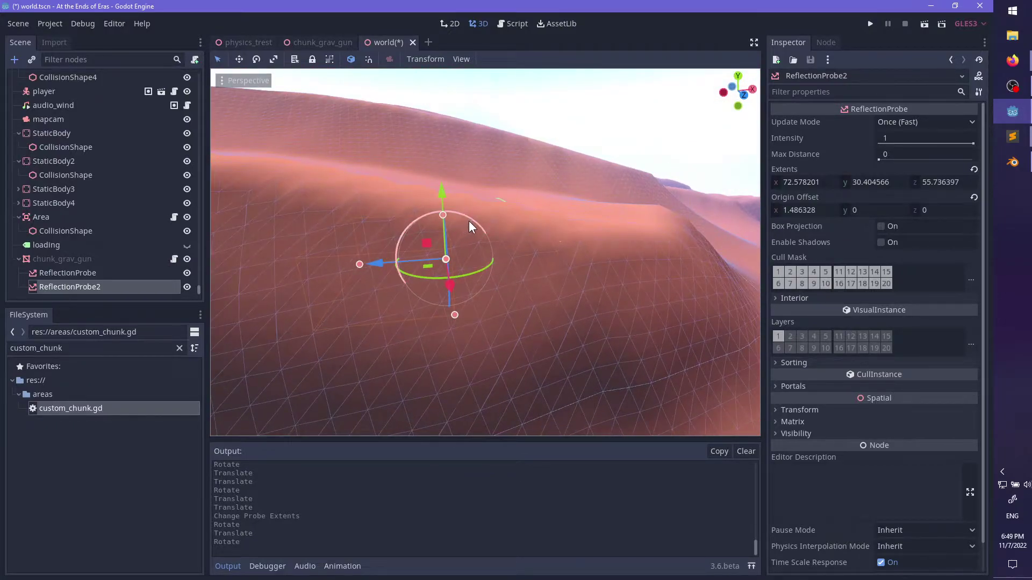
pyautogui.moveTo(468, 221); pyautogui.dragTo(446, 216)
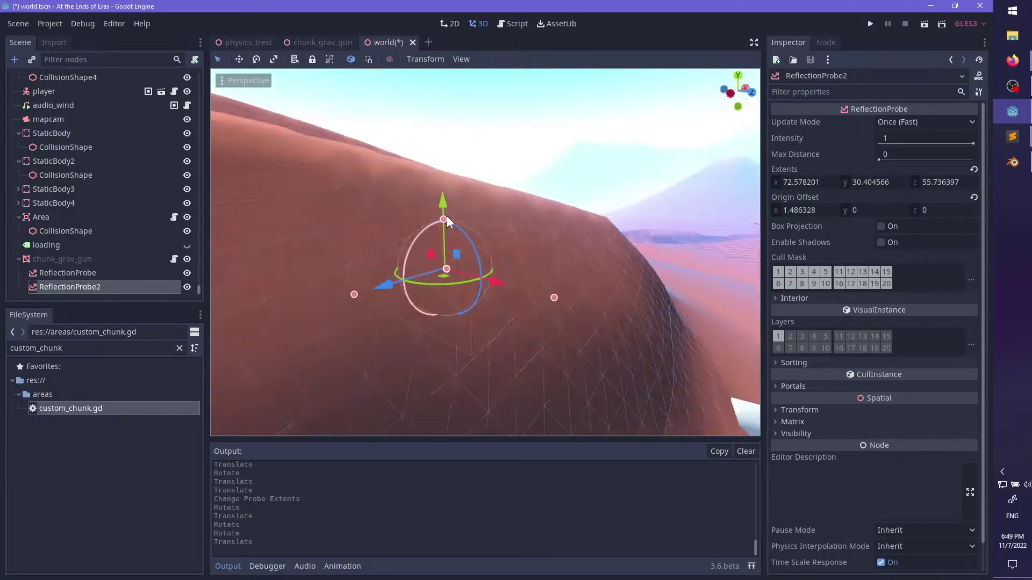
pyautogui.moveTo(446, 216); pyautogui.dragTo(521, 239, button='middle')
pyautogui.scroll(-1, 469, 255)
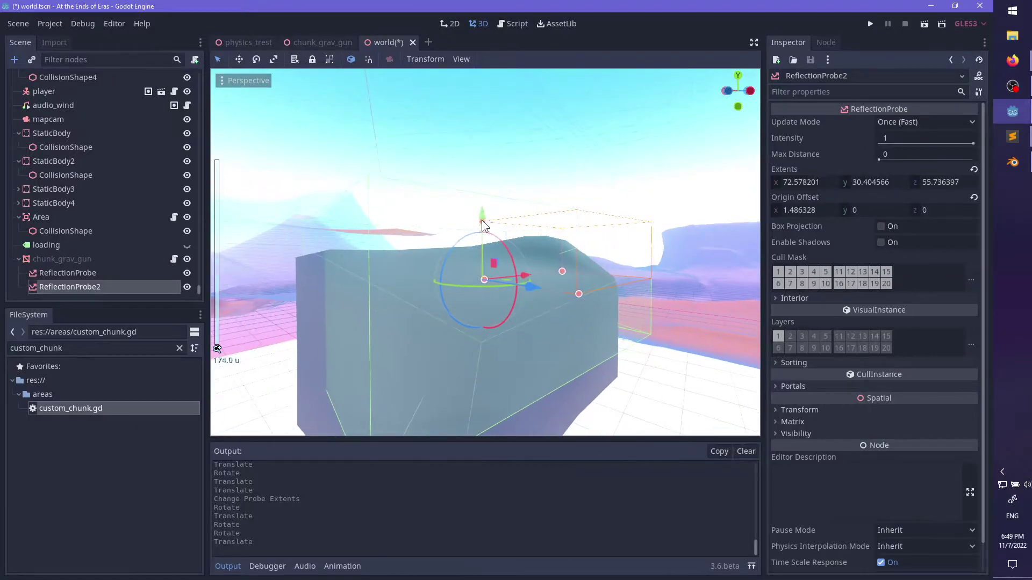
# - Reduce the second reflection probe's Y extent to about 27.61 and check its fit around the chunk
pyautogui.moveTo(481, 220); pyautogui.dragTo(485, 227)
pyautogui.moveTo(484, 228); pyautogui.dragTo(541, 264, button='middle')
pyautogui.scroll(2, 527, 285)
pyautogui.scroll(2, 516, 285)
pyautogui.scroll(1, 586, 250)
pyautogui.scroll(-3, 473, 298)
pyautogui.scroll(3, 539, 278)
pyautogui.scroll(-3, 540, 264)
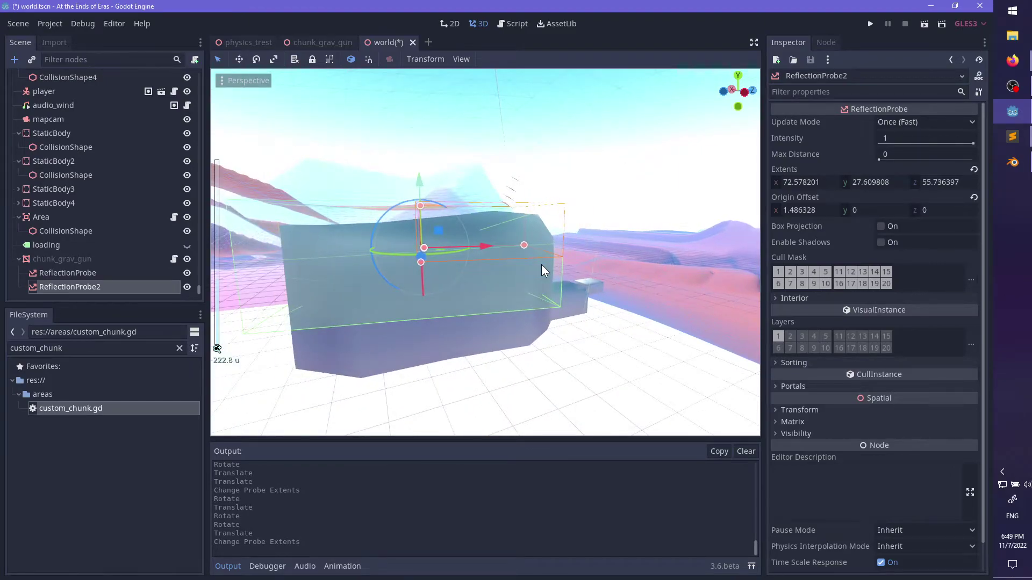
# - Duplicate the second reflection probe and move the copy to another part of the chunk
pyautogui.moveTo(440, 312); pyautogui.dragTo(441, 282, button='middle')
pyautogui.scroll(2, 489, 295)
pyautogui.hotkey('ctrl', 'd')
pyautogui.moveTo(486, 211); pyautogui.dragTo(398, 277)
pyautogui.moveTo(463, 263); pyautogui.dragTo(570, 282, button='middle')
pyautogui.scroll(2, 559, 268)
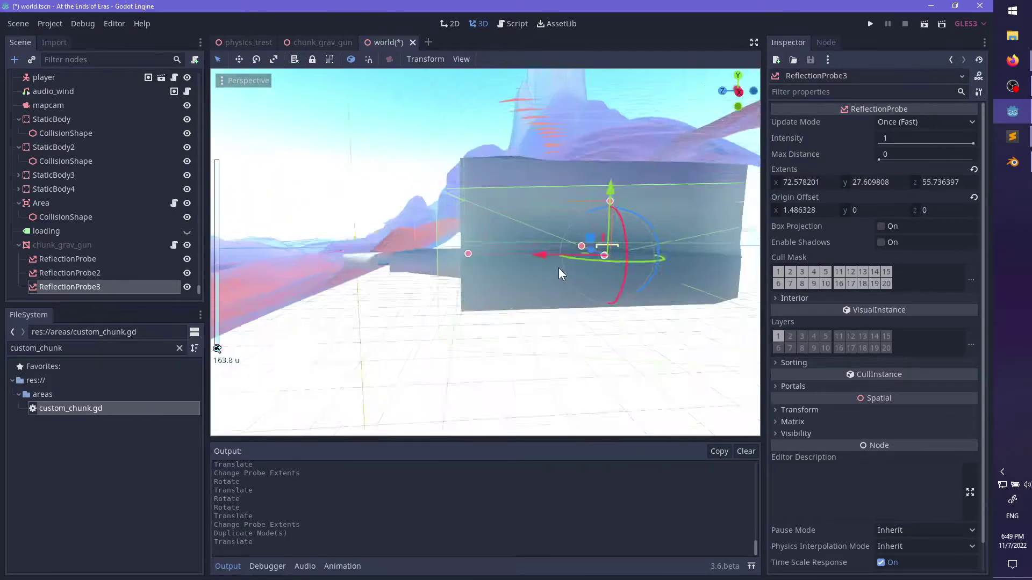
# - Duplicate the third reflection probe and move the copy toward the narrow end of the chunk, lowering it
pyautogui.hotkey('ctrl', 'd')
pyautogui.moveTo(542, 253); pyautogui.dragTo(473, 267)
pyautogui.moveTo(441, 276); pyautogui.dragTo(564, 298, button='middle')
pyautogui.scroll(2, 516, 271)
pyautogui.moveTo(518, 260); pyautogui.dragTo(449, 260)
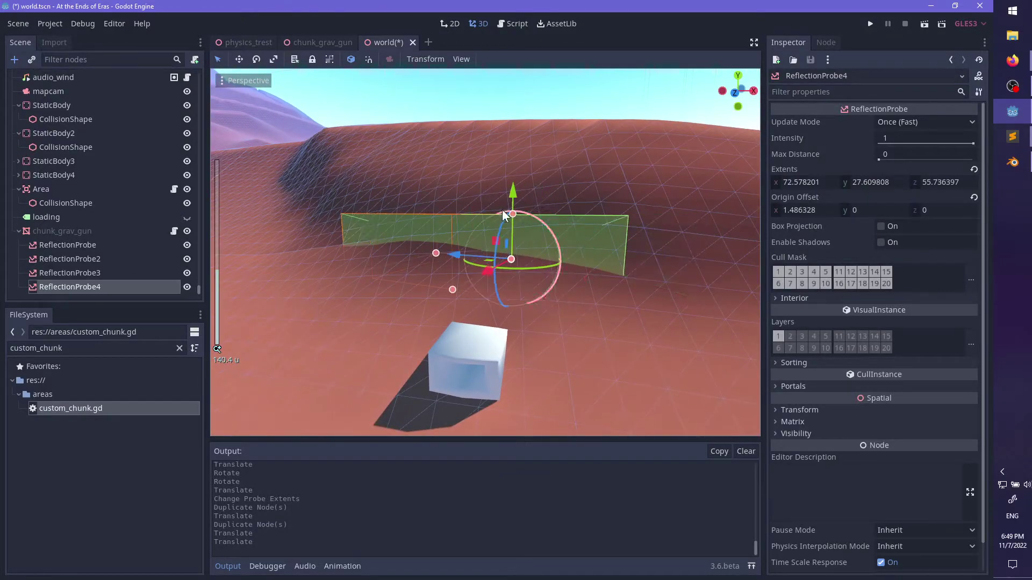
pyautogui.moveTo(513, 200); pyautogui.dragTo(517, 226)
# - Shrink the fourth reflection probe's extents to about 37.38 in X and 17.29 in Z
pyautogui.moveTo(554, 274); pyautogui.dragTo(547, 212, button='middle')
pyautogui.scroll(1, 456, 276)
pyautogui.moveTo(549, 211); pyautogui.dragTo(332, 270)
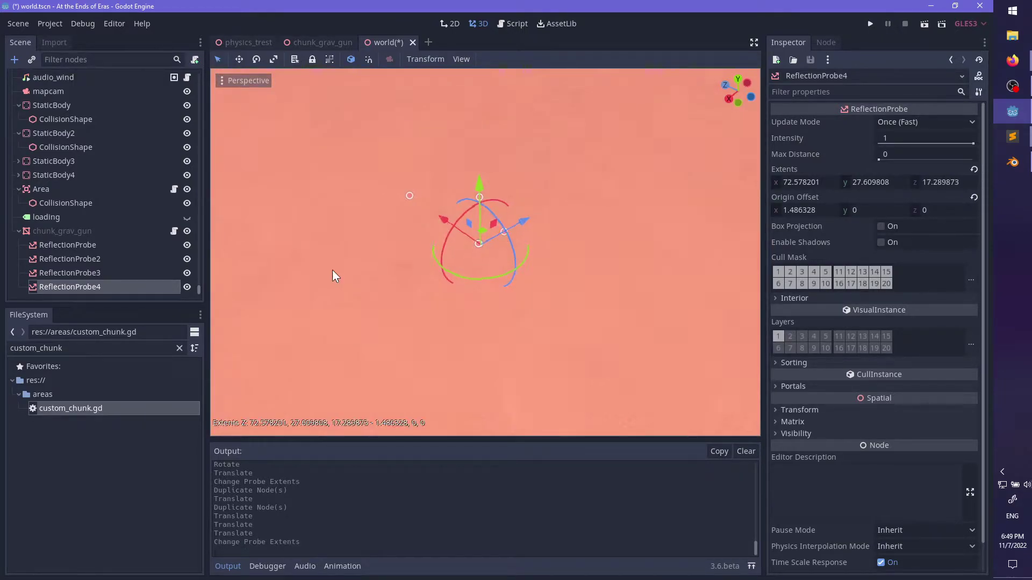
pyautogui.moveTo(332, 269); pyautogui.dragTo(318, 262, button='middle')
pyautogui.moveTo(302, 270); pyautogui.dragTo(408, 284)
pyautogui.moveTo(408, 284); pyautogui.dragTo(454, 287, button='middle')
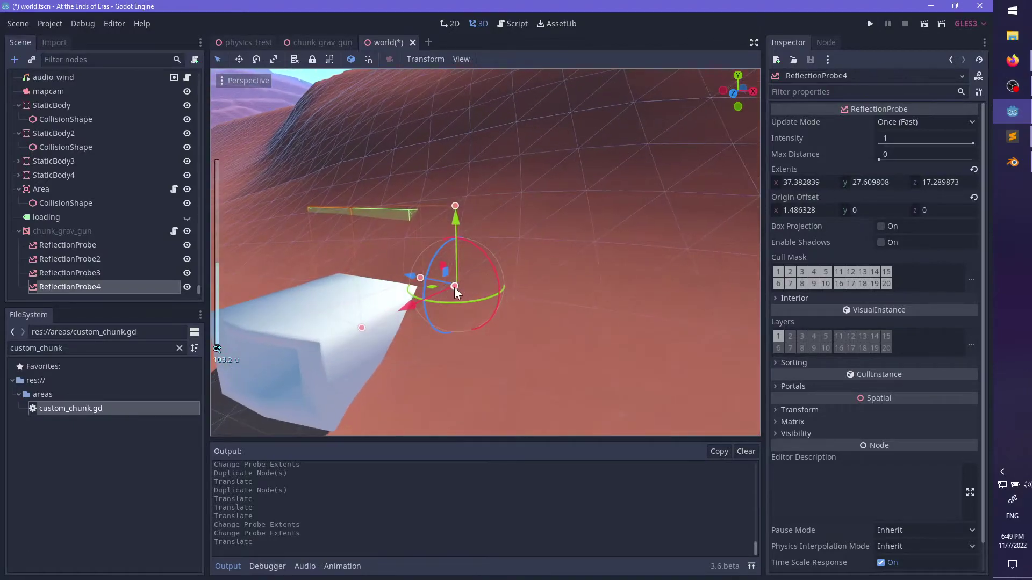
# - Reposition and rotate the fourth reflection probe at the narrow section, with Z extent about 25.01 and Z origin offset about 1.52
pyautogui.moveTo(453, 287); pyautogui.dragTo(406, 273)
pyautogui.moveTo(454, 228); pyautogui.dragTo(504, 264)
pyautogui.moveTo(505, 263); pyautogui.dragTo(527, 246, button='middle')
pyautogui.moveTo(527, 246); pyautogui.dragTo(458, 244)
pyautogui.moveTo(458, 244); pyautogui.dragTo(463, 270, button='middle')
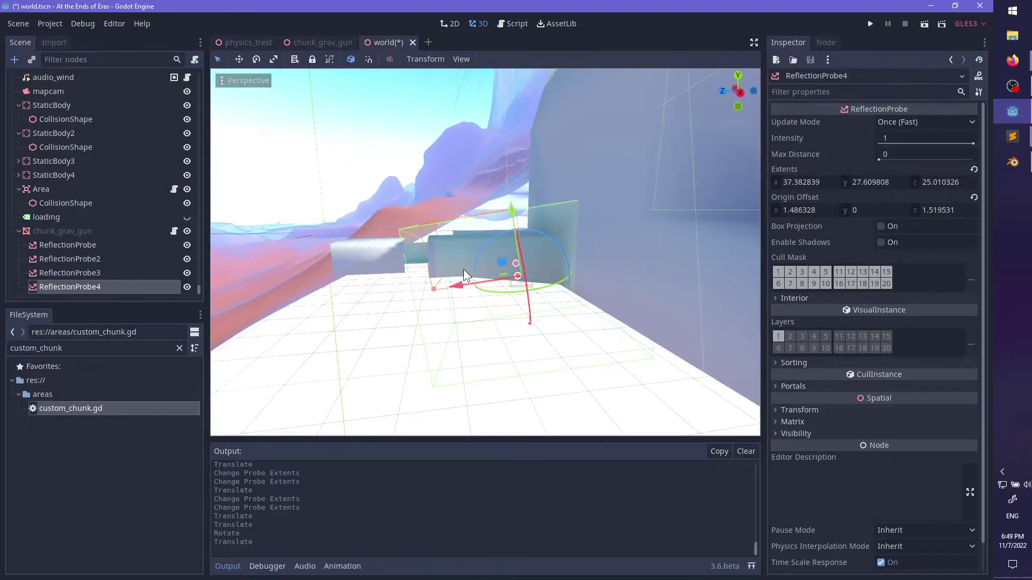
# - Shift and rotate the fourth reflection probe to align it with the narrow section
pyautogui.scroll(3, 479, 270)
pyautogui.moveTo(479, 296); pyautogui.dragTo(493, 295)
pyautogui.moveTo(492, 295); pyautogui.dragTo(534, 283, button='middle')
pyautogui.moveTo(533, 283); pyautogui.dragTo(564, 301)
pyautogui.moveTo(564, 302); pyautogui.dragTo(483, 248, button='middle')
# - Duplicate the fourth reflection probe, reduce the copy's Y extent to about 14.24, and move it farther along the narrow section
pyautogui.hotkey('ctrl', 'd')
pyautogui.moveTo(571, 250); pyautogui.dragTo(533, 246)
pyautogui.scroll(3, 537, 221)
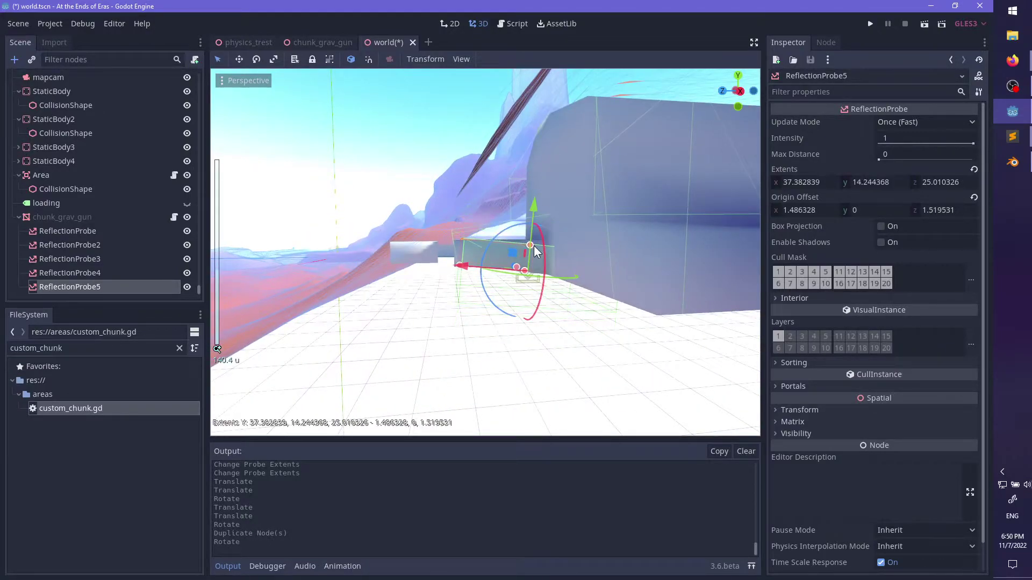
pyautogui.moveTo(463, 265); pyautogui.dragTo(369, 259)
pyautogui.keyDown('shift'); pyautogui.moveTo(369, 259); pyautogui.dragTo(460, 286, button='middle'); pyautogui.keyUp('shift')
pyautogui.scroll(6, 460, 285)
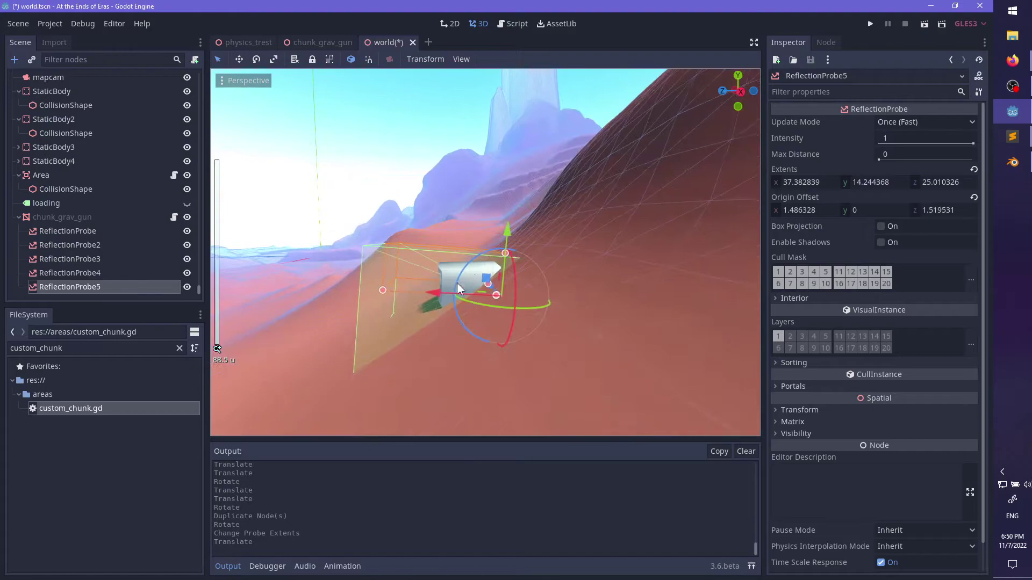
# - Shrink the fifth reflection probe's X extent to about 19.20 and move the probe along its blue axis to center it on the narrow section's end
pyautogui.moveTo(386, 289); pyautogui.dragTo(430, 257)
pyautogui.hotkey('ctrl', 'z')
pyautogui.moveTo(473, 258); pyautogui.dragTo(575, 336, button='middle')
pyautogui.scroll(4, 595, 291)
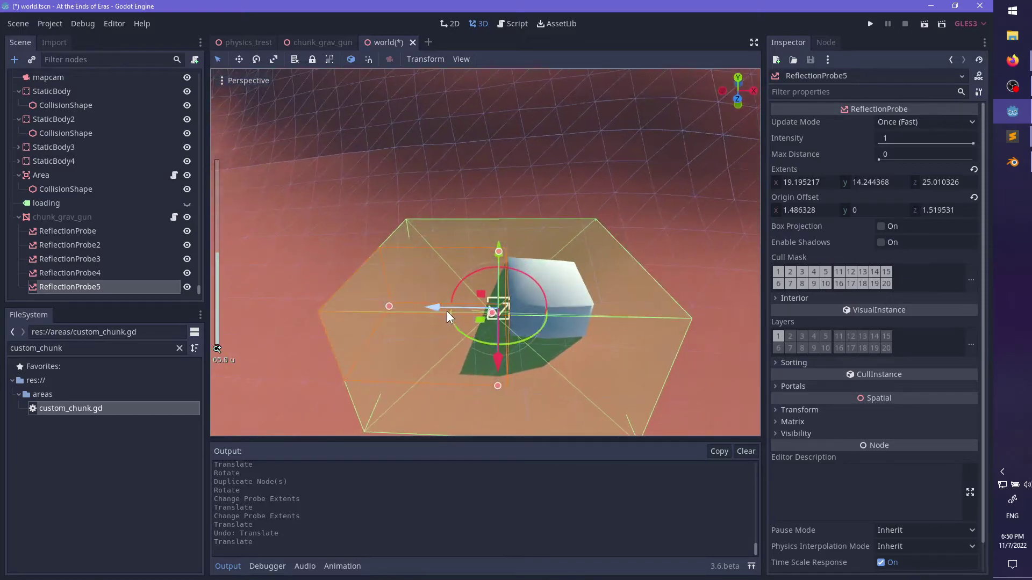
pyautogui.moveTo(447, 312); pyautogui.dragTo(502, 314)
pyautogui.scroll(10, 579, 329)
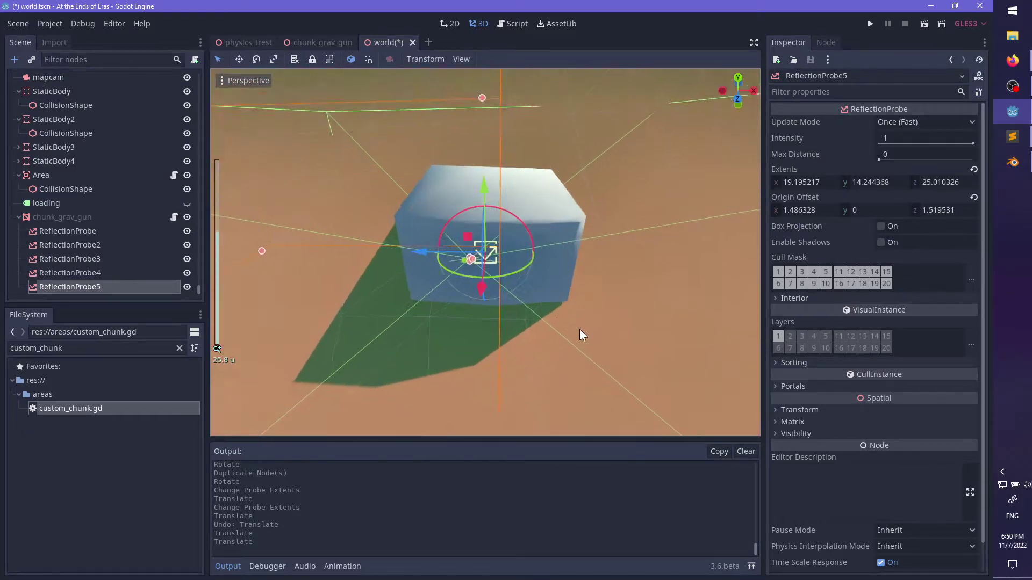
# - Nudge and rotate the fifth reflection probe so its box lines up with the end of the narrow section
pyautogui.moveTo(580, 329); pyautogui.dragTo(547, 257, button='middle')
pyautogui.moveTo(419, 254); pyautogui.dragTo(438, 254)
pyautogui.moveTo(360, 245); pyautogui.dragTo(549, 251, button='middle')
pyautogui.scroll(-4, 550, 252)
pyautogui.moveTo(550, 252); pyautogui.dragTo(441, 224)
pyautogui.moveTo(441, 224); pyautogui.dragTo(500, 268, button='middle')
pyautogui.scroll(-10, 550, 251)
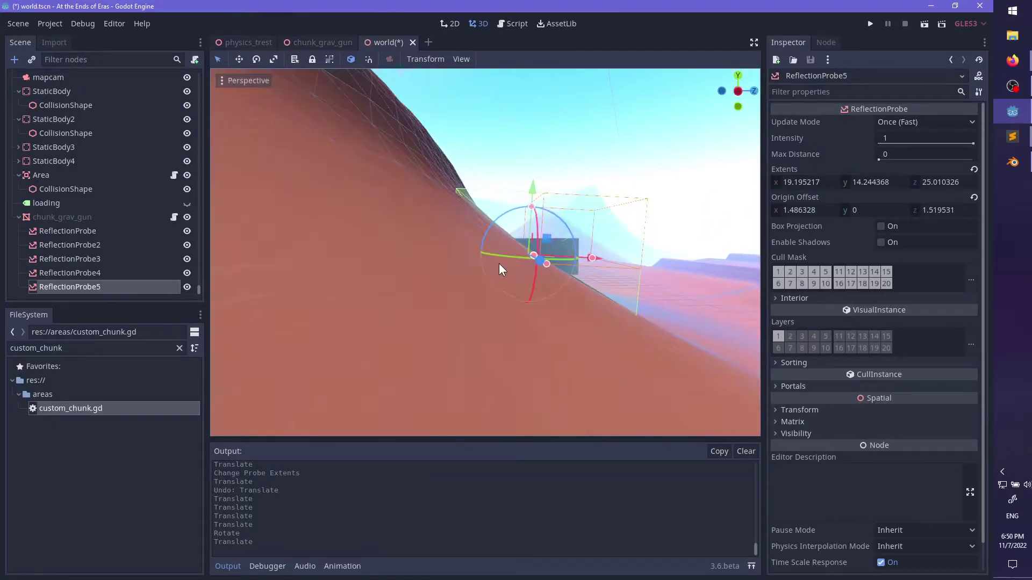
# - Extend the fifth reflection probe's X extent to about 22.90 and rotate the probe slightly
pyautogui.moveTo(592, 259); pyautogui.dragTo(604, 254)
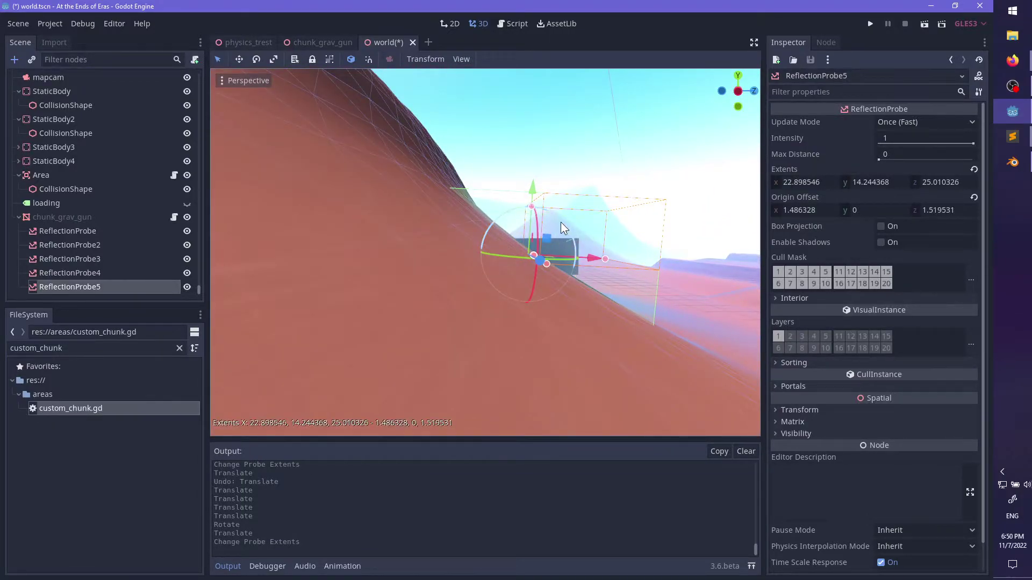
pyautogui.moveTo(560, 221); pyautogui.dragTo(559, 222)
pyautogui.moveTo(585, 252); pyautogui.dragTo(439, 253, button='middle')
pyautogui.moveTo(317, 267); pyautogui.dragTo(437, 263, button='middle')
pyautogui.scroll(-6, 437, 277)
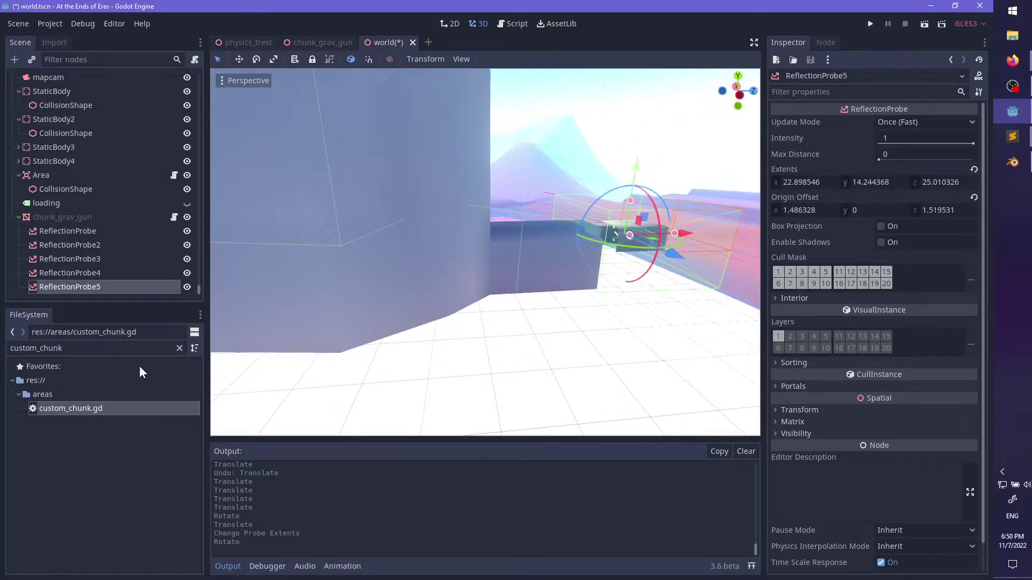
# - Open chunk_grav_gun.tscn, find its reflection probe nodes by filtering for "reflect", and delete ReflectionProbe and ReflectionProbe2
pyautogui.click(180, 349)
pyautogui.doubleClick(84, 514)
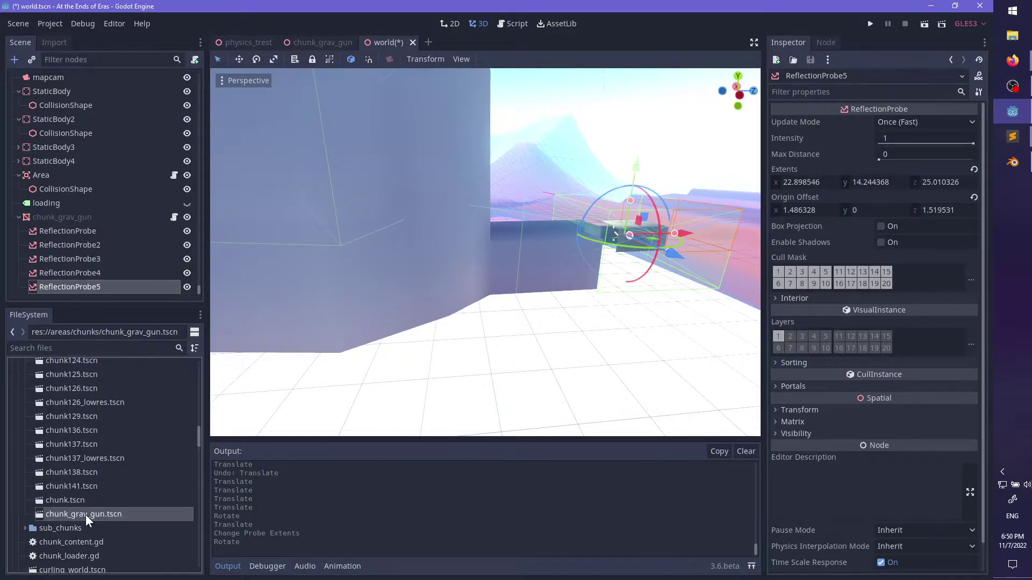
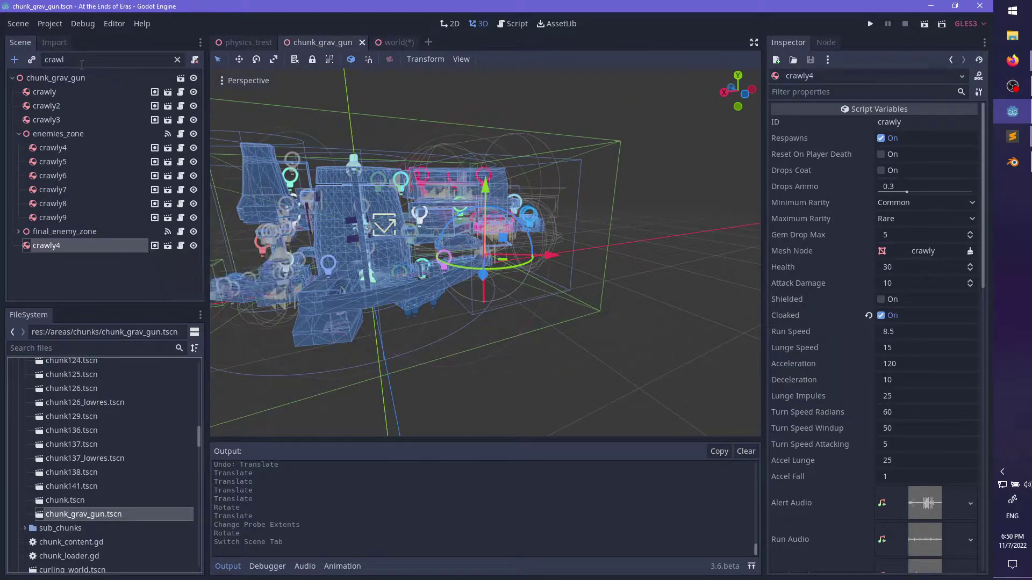
pyautogui.click(177, 60)
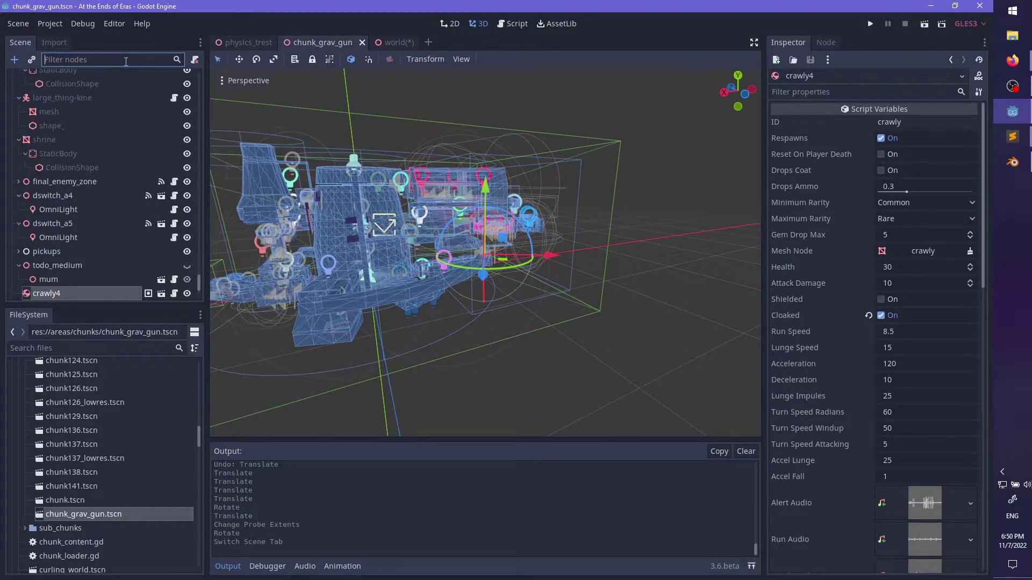
pyautogui.write('reflect')
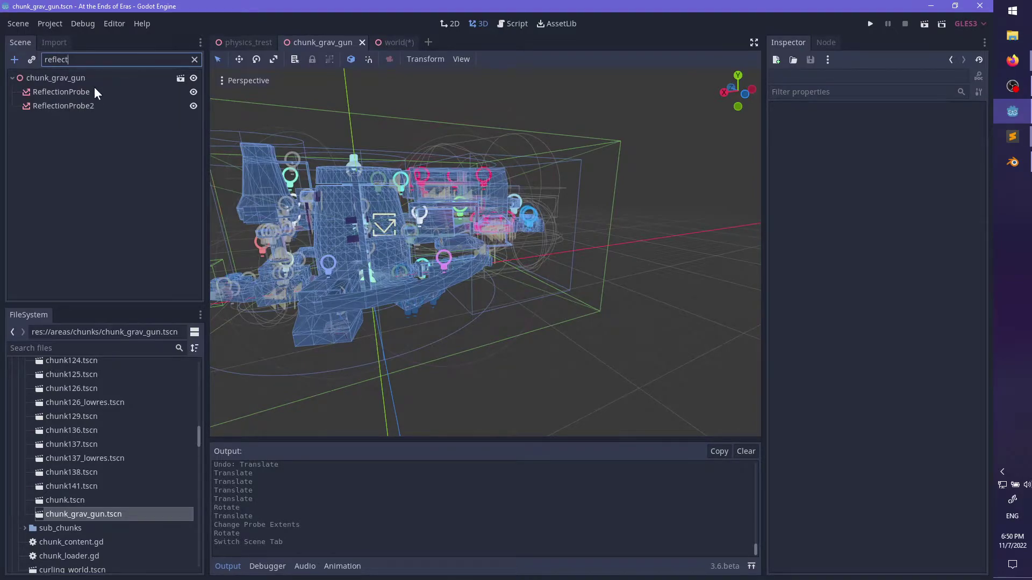
pyautogui.click(94, 89)
pyautogui.keyDown('shift'); pyautogui.click(94, 103); pyautogui.keyUp('shift')
pyautogui.press('Delete')
pyautogui.press('Return')
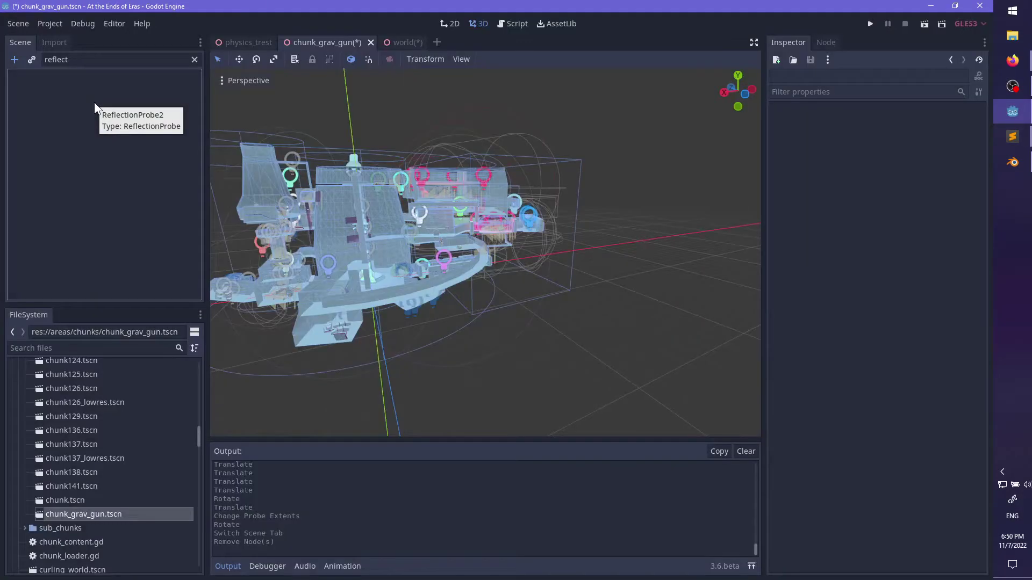
pyautogui.click(195, 60)
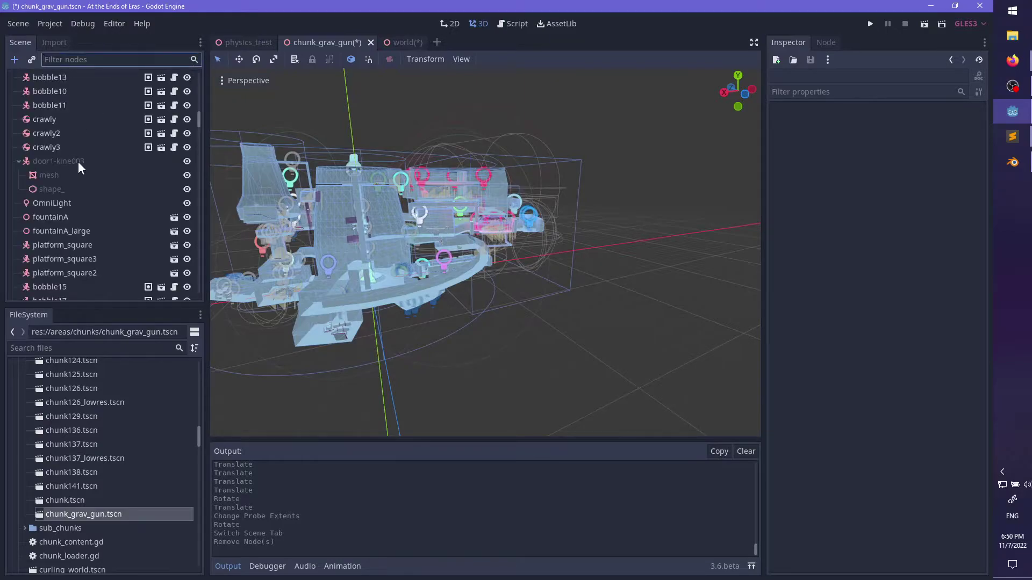
pyautogui.scroll(3, 97, 162)
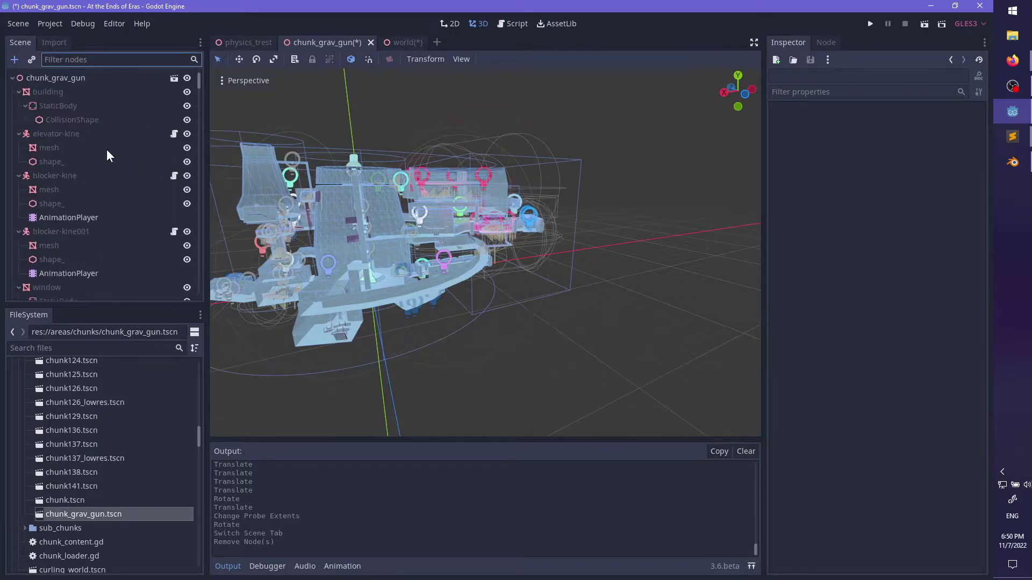
pyautogui.rightClick(74, 79)
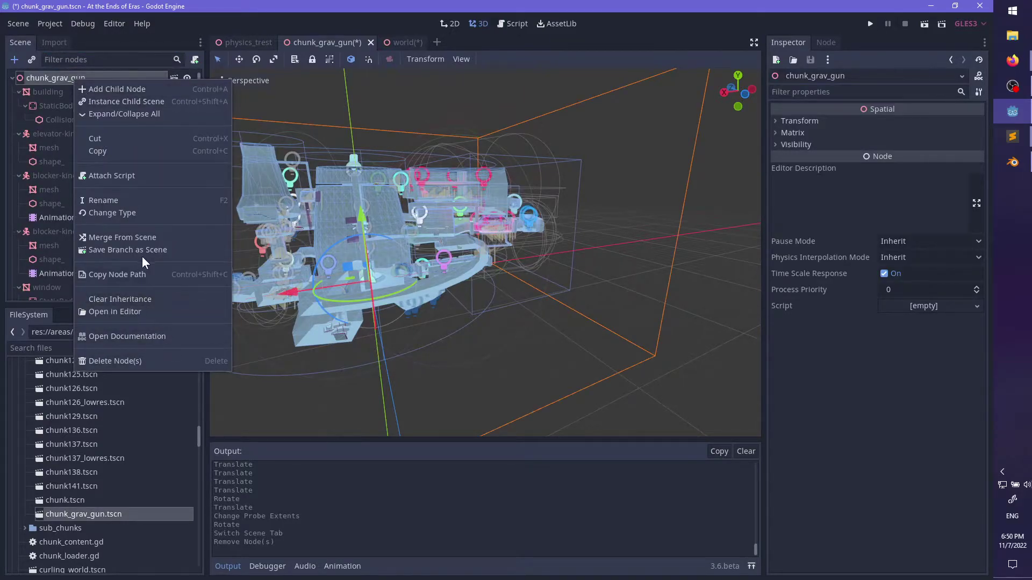
pyautogui.click(139, 239)
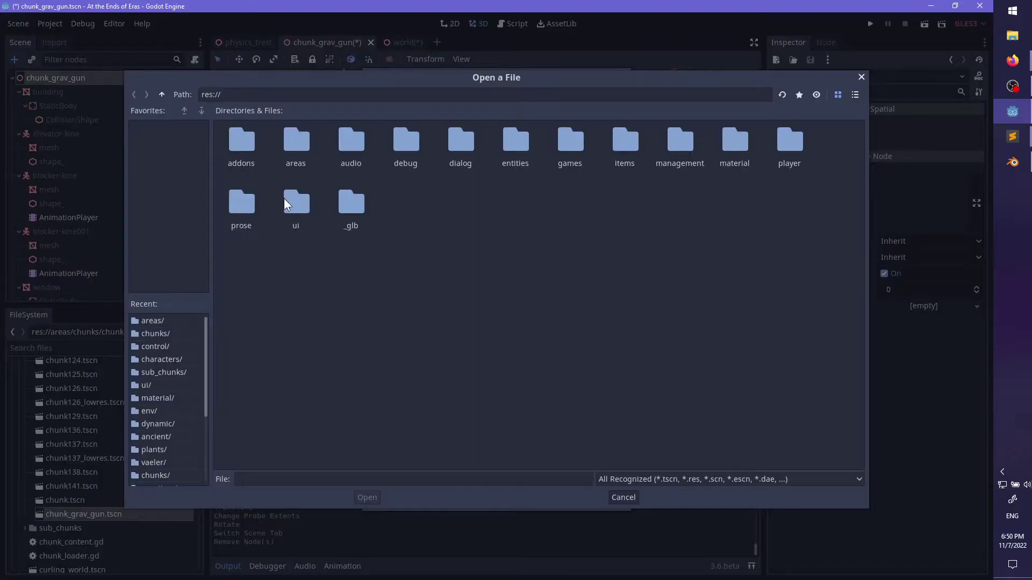
pyautogui.doubleClick(297, 145)
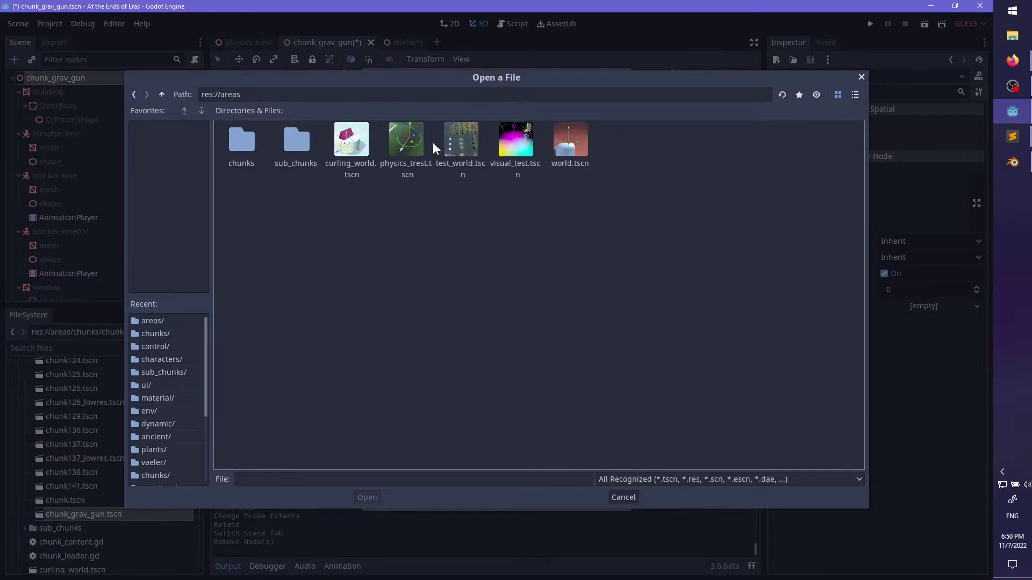
pyautogui.click(588, 146)
pyautogui.doubleClick(575, 148)
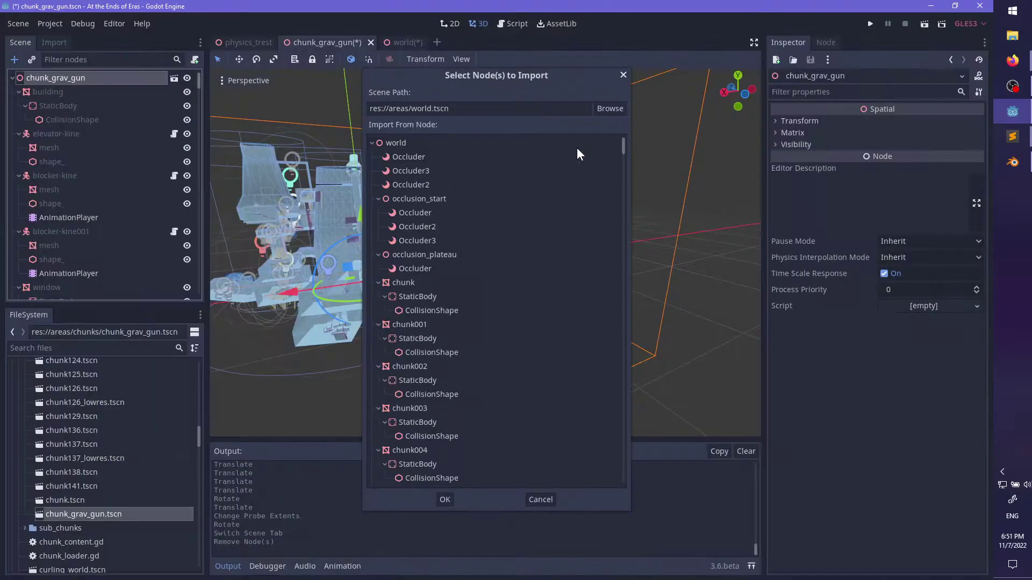
pyautogui.moveTo(624, 146); pyautogui.dragTo(568, 491)
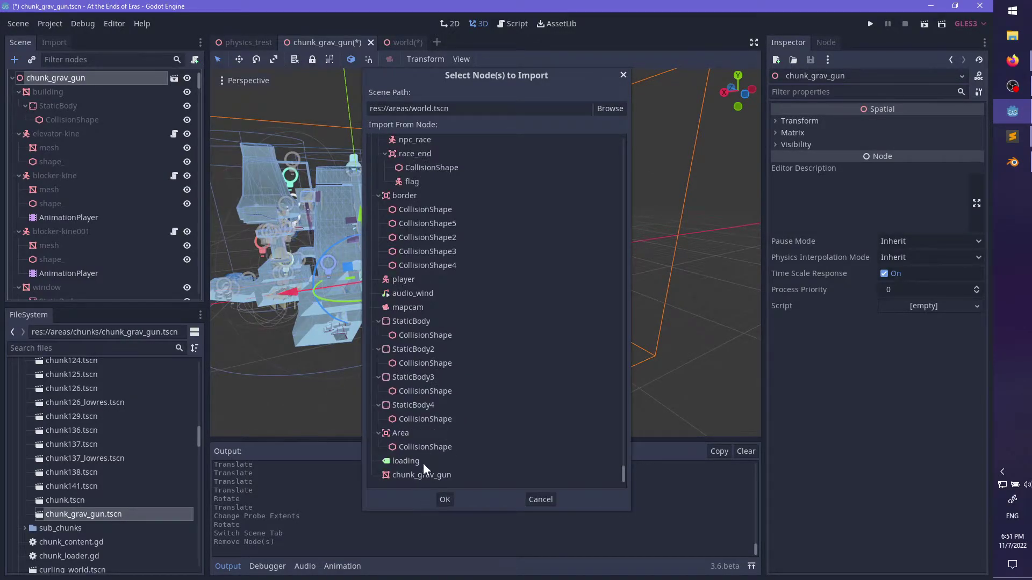
pyautogui.click(549, 500)
# - Switch to the world scene and save it
pyautogui.click(402, 41)
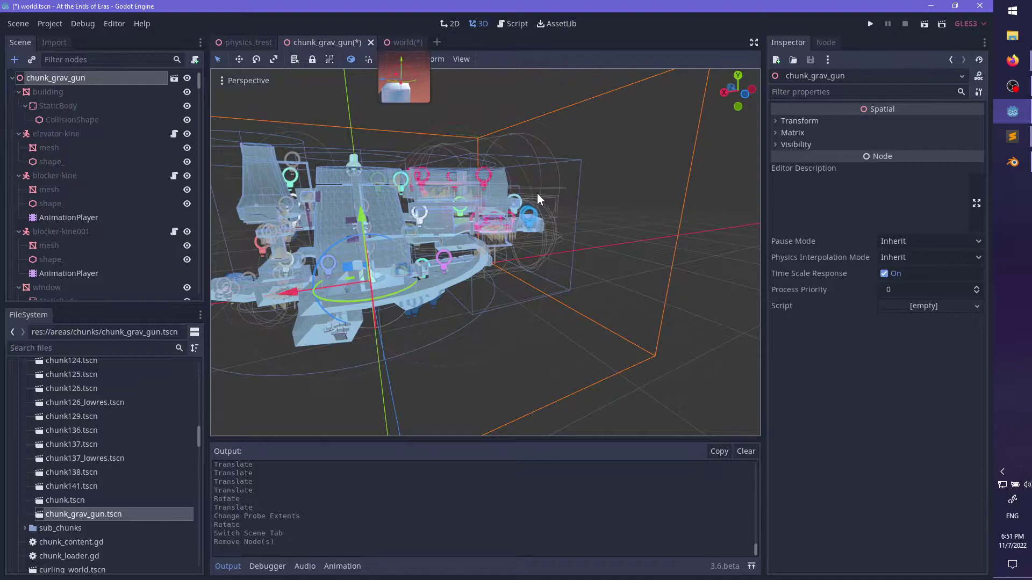
pyautogui.hotkey('ctrl', 's')
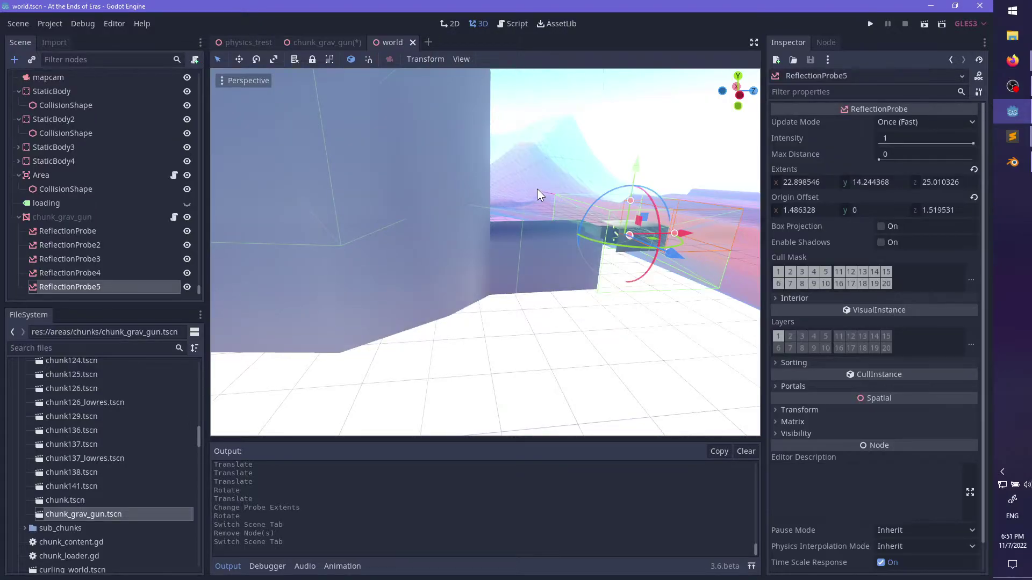
# - Try to merge the chunk_grav_gun node from world.tscn into the root of the chunk_grav_gun scene
pyautogui.click(327, 43)
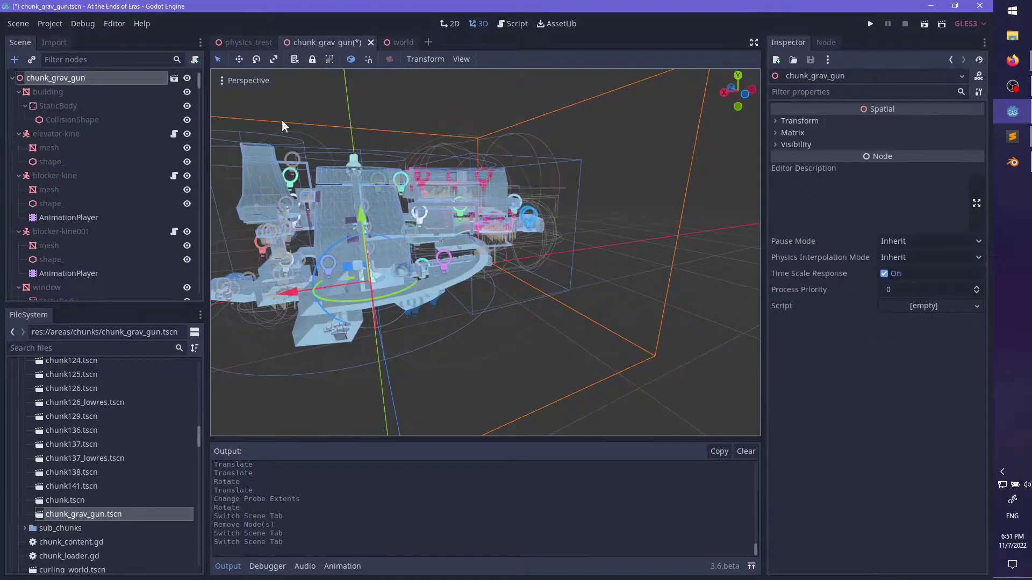
pyautogui.rightClick(86, 82)
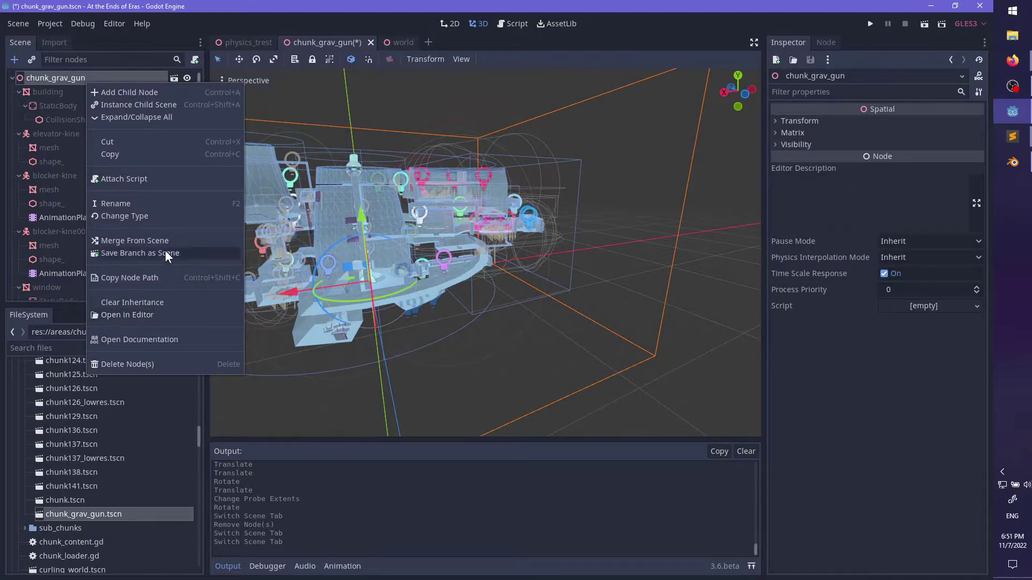
pyautogui.click(163, 241)
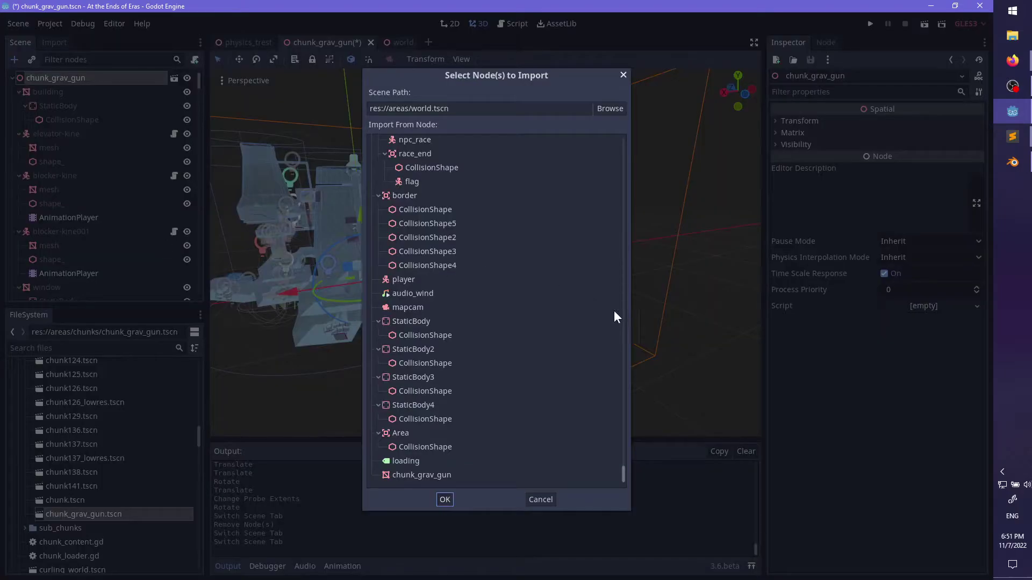
pyautogui.click(623, 454)
pyautogui.click(622, 481)
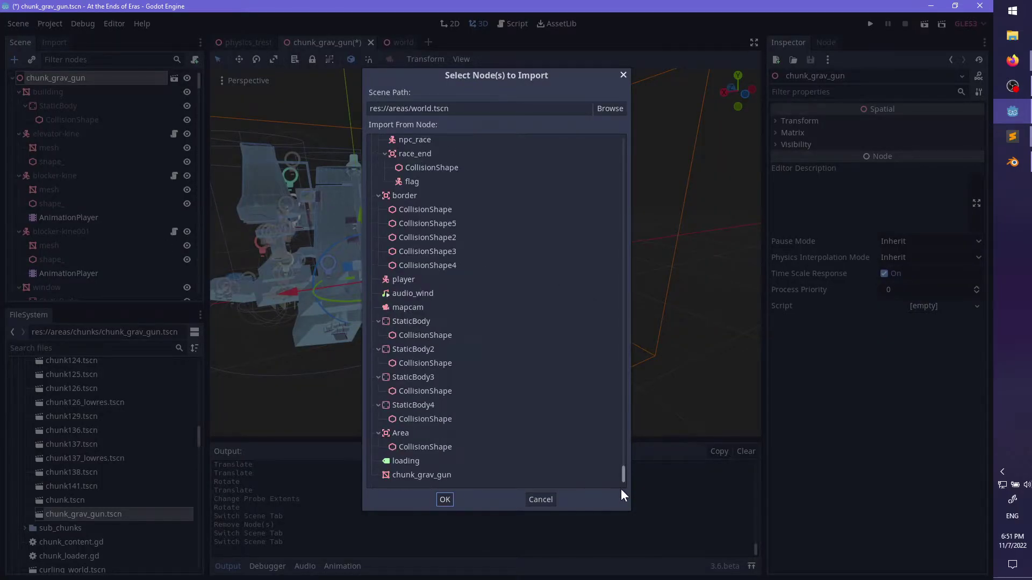
pyautogui.doubleClick(412, 475)
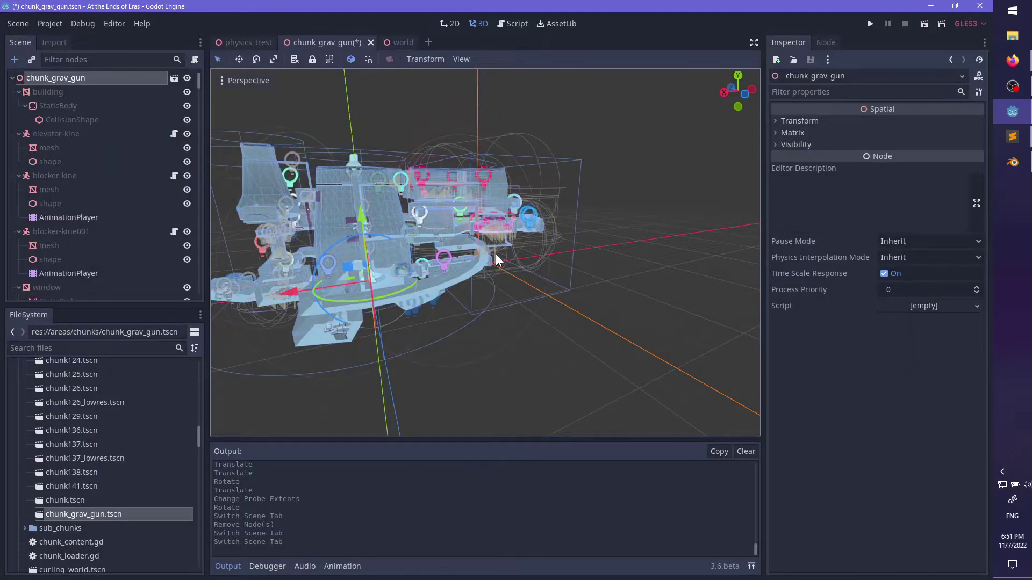
pyautogui.hotkey('ctrl', 'z')
# - Save the chunk_grav_gun scene and close all open scenes
pyautogui.hotkey('ctrl', 's')
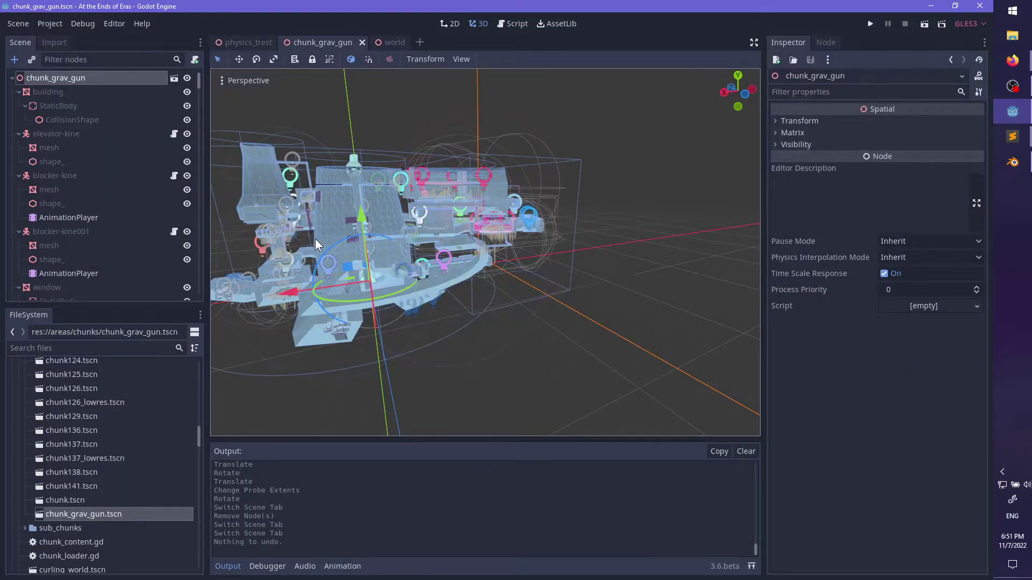
pyautogui.click(395, 43)
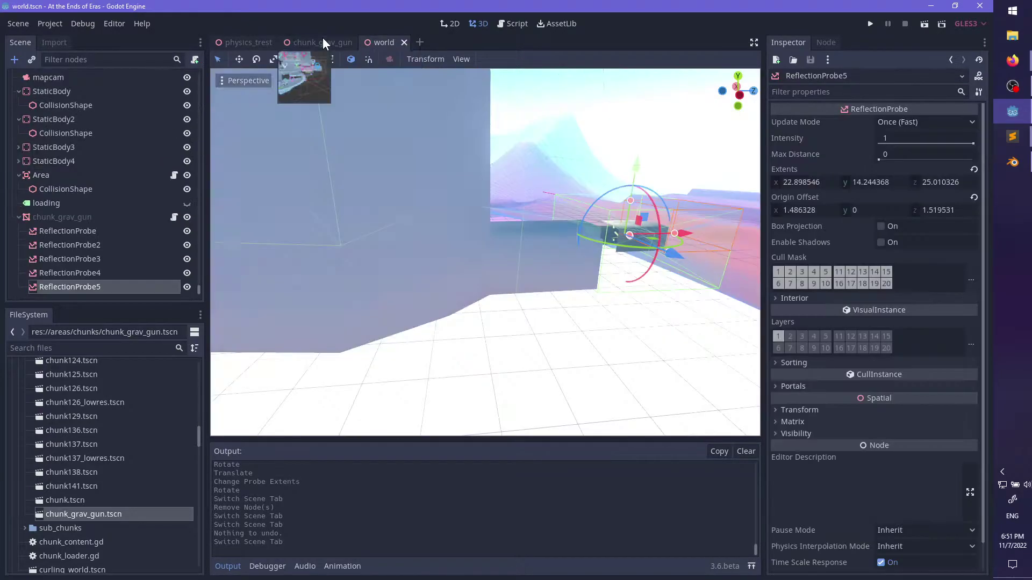
pyautogui.rightClick(322, 39)
pyautogui.click(356, 210)
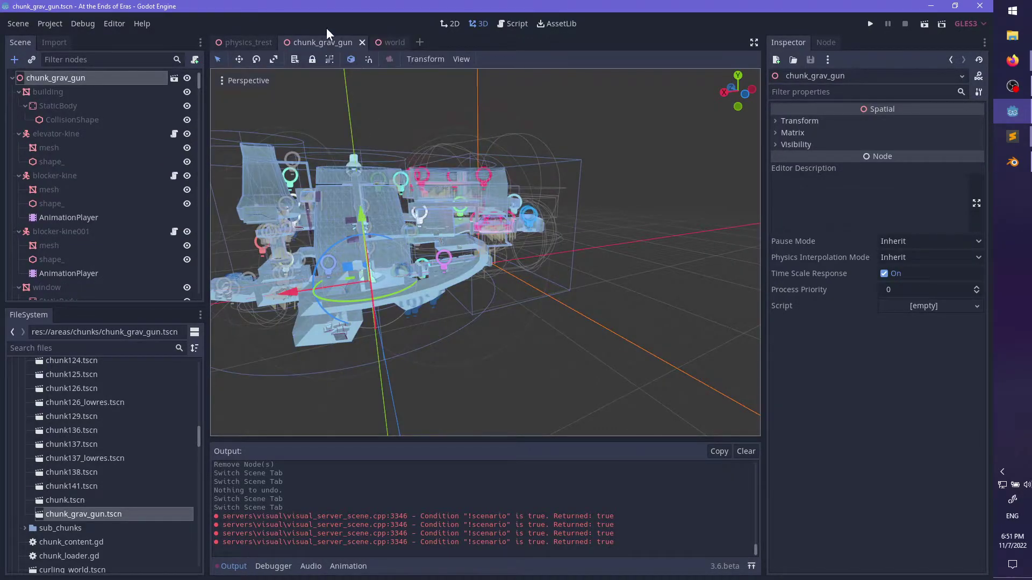
pyautogui.rightClick(323, 48)
pyautogui.click(367, 207)
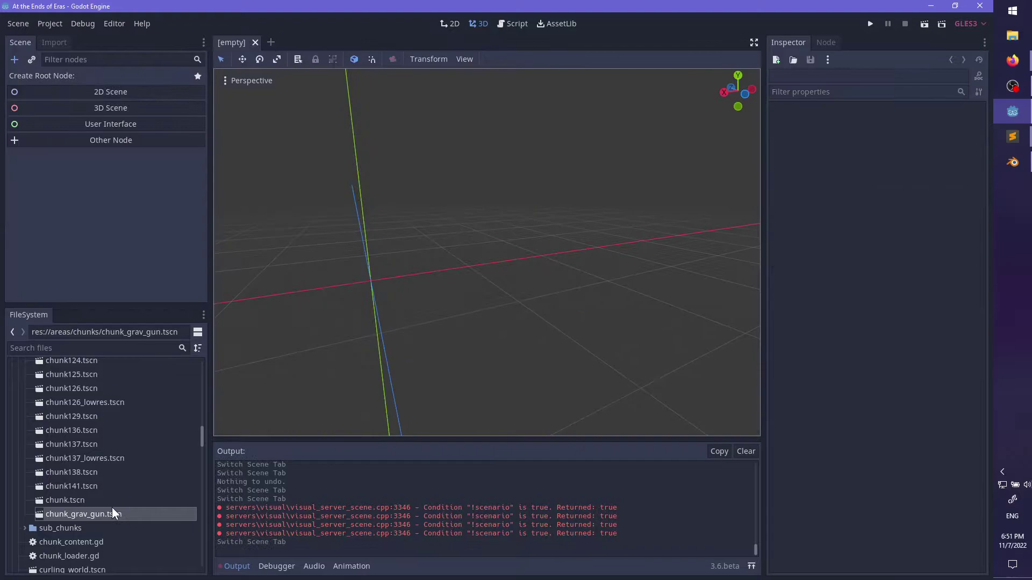
# - Reopen chunk_grav_gun.tscn and merge ReflectionProbe through ReflectionProbe5 from res://areas/world.tscn into its root node
pyautogui.doubleClick(114, 517)
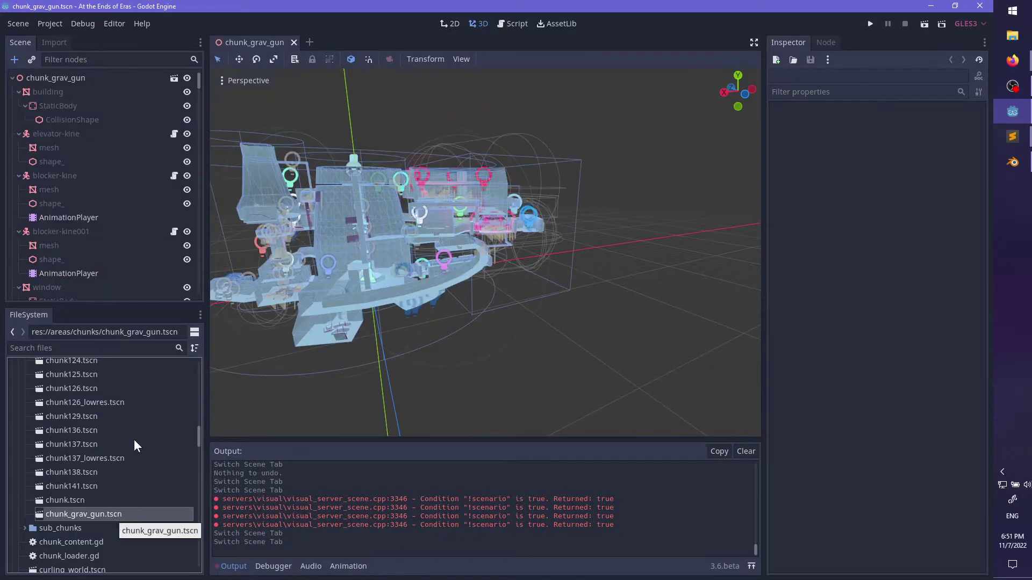
pyautogui.rightClick(47, 74)
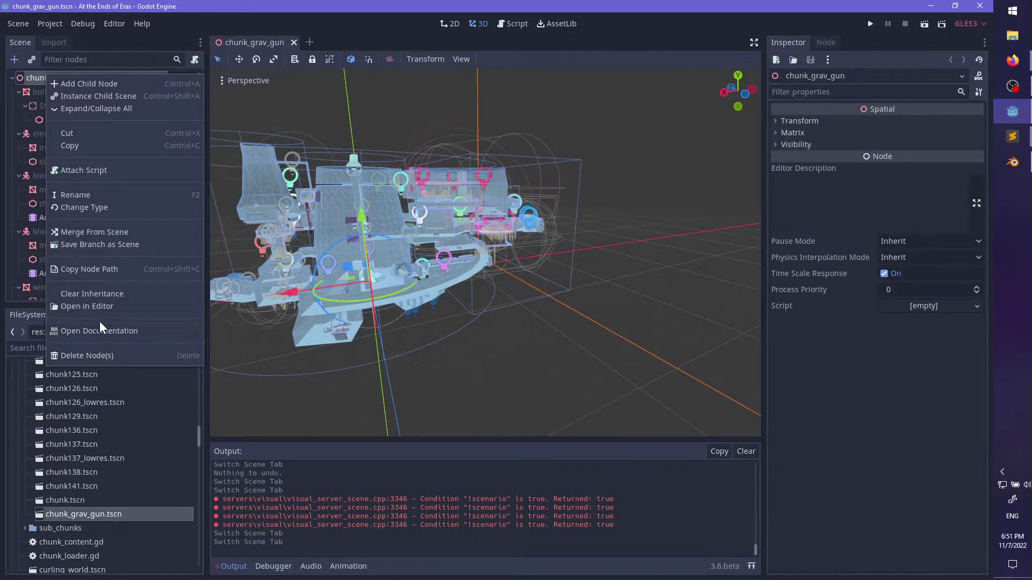
pyautogui.click(79, 231)
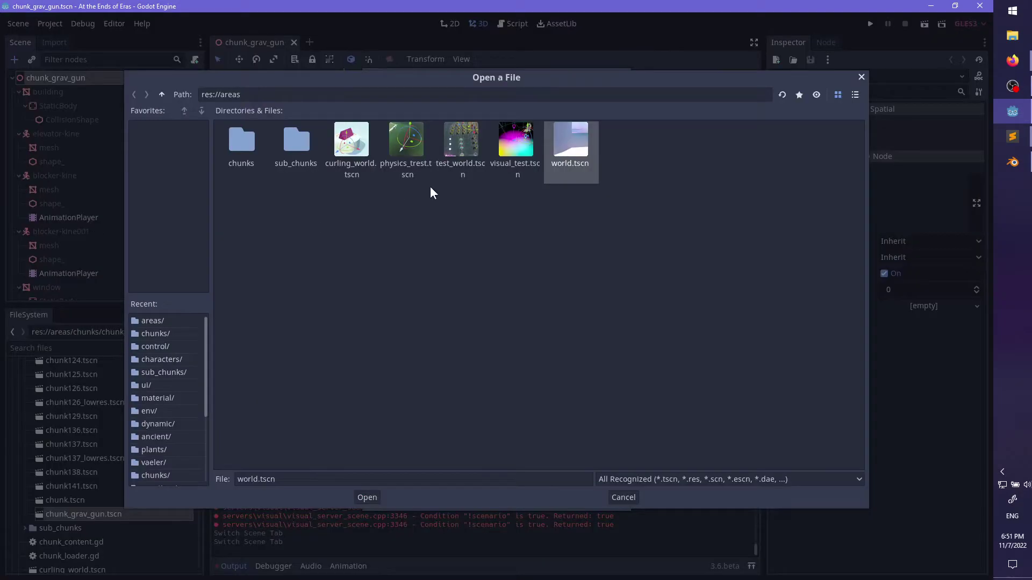
pyautogui.click(571, 144)
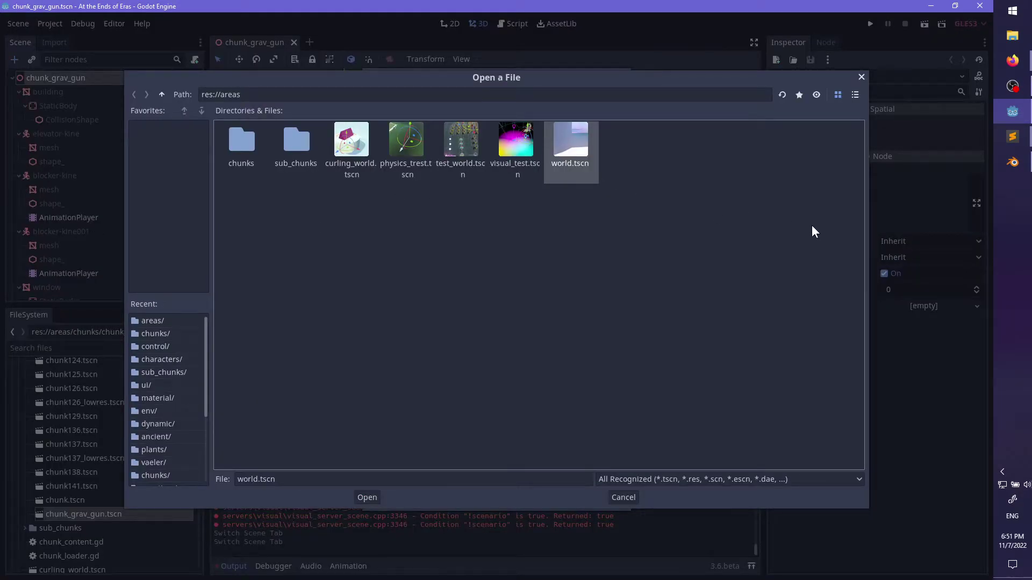
pyautogui.doubleClick(591, 154)
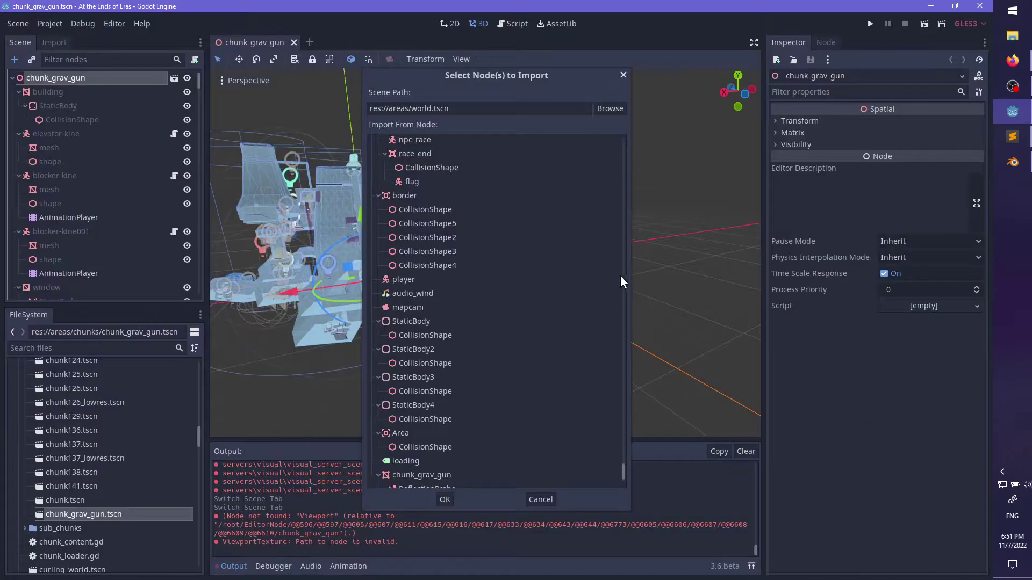
pyautogui.moveTo(625, 477); pyautogui.dragTo(623, 478)
pyautogui.click(412, 423)
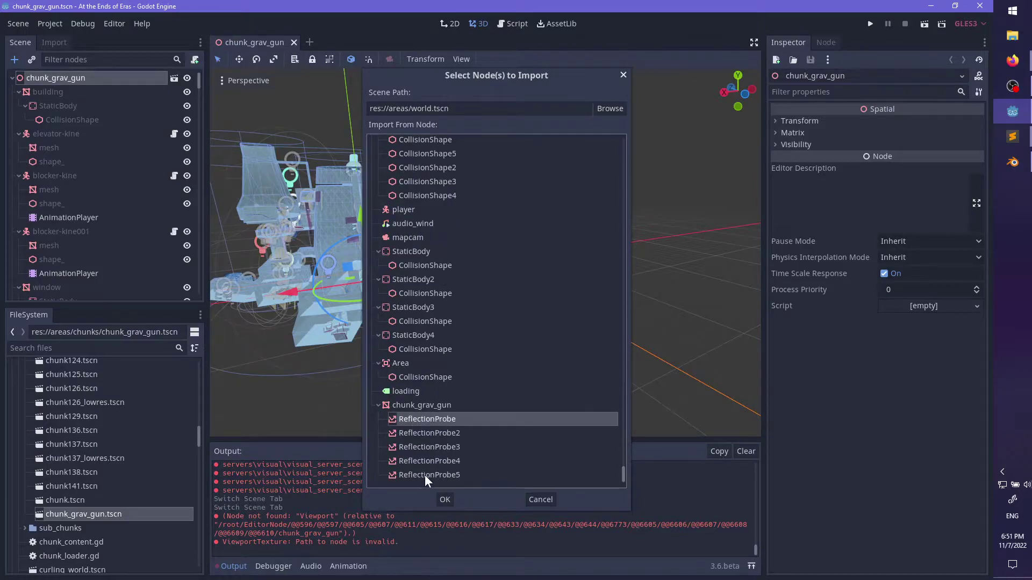
pyautogui.keyDown('shift'); pyautogui.click(425, 474); pyautogui.keyUp('shift')
pyautogui.click(446, 500)
pyautogui.scroll(-5, 437, 371)
pyautogui.moveTo(437, 371); pyautogui.dragTo(607, 225, button='middle')
pyautogui.scroll(4, 565, 324)
pyautogui.scroll(10, 554, 318)
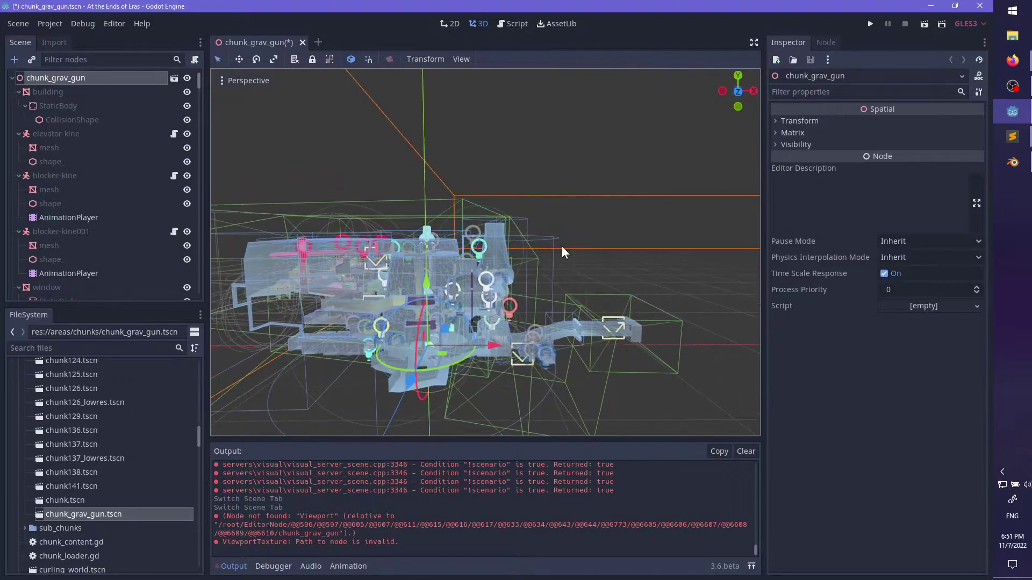
# - Examine how the merged reflection probes at the end of the scene tree cover the structure
pyautogui.click(531, 259)
pyautogui.scroll(-3, 551, 260)
pyautogui.scroll(6, 592, 277)
pyautogui.moveTo(551, 261); pyautogui.dragTo(565, 200, button='middle')
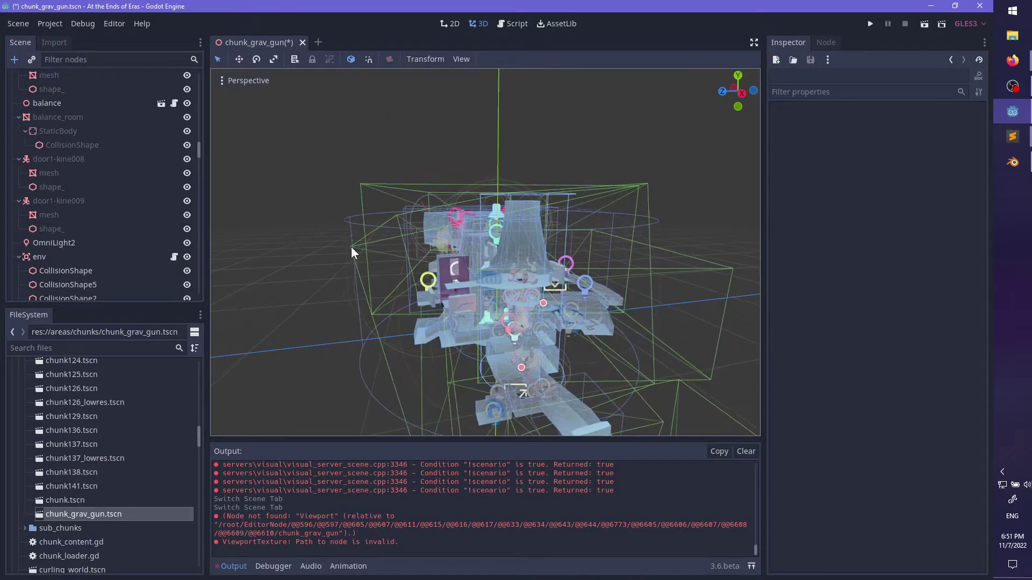
pyautogui.click(352, 247)
pyautogui.scroll(-12, 107, 241)
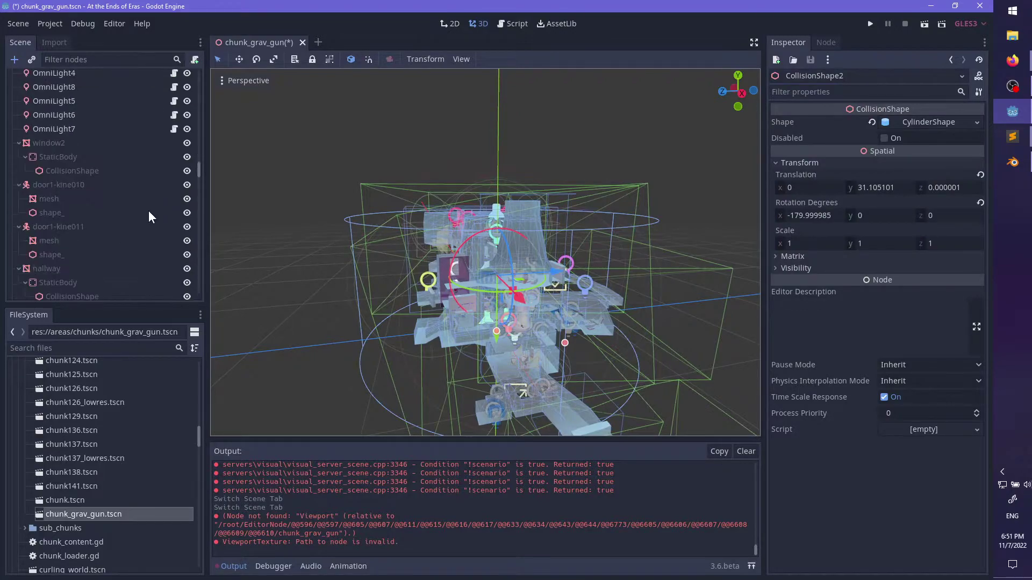
pyautogui.moveTo(196, 168); pyautogui.dragTo(200, 335)
pyautogui.click(77, 285)
pyautogui.click(79, 272)
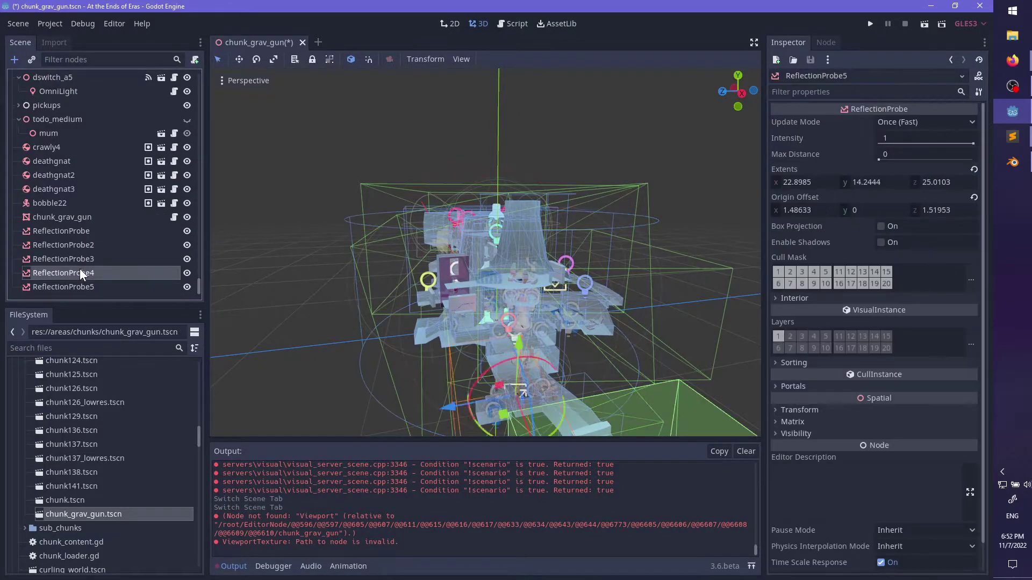
pyautogui.click(88, 245)
# - Focus on ReflectionProbe5 and reset its rotation to 0 on all axes
pyautogui.keyDown('shift'); pyautogui.moveTo(468, 348); pyautogui.dragTo(385, 295, button='middle'); pyautogui.keyUp('shift')
pyautogui.scroll(1, 385, 295)
pyautogui.click(103, 286)
pyautogui.press('f')
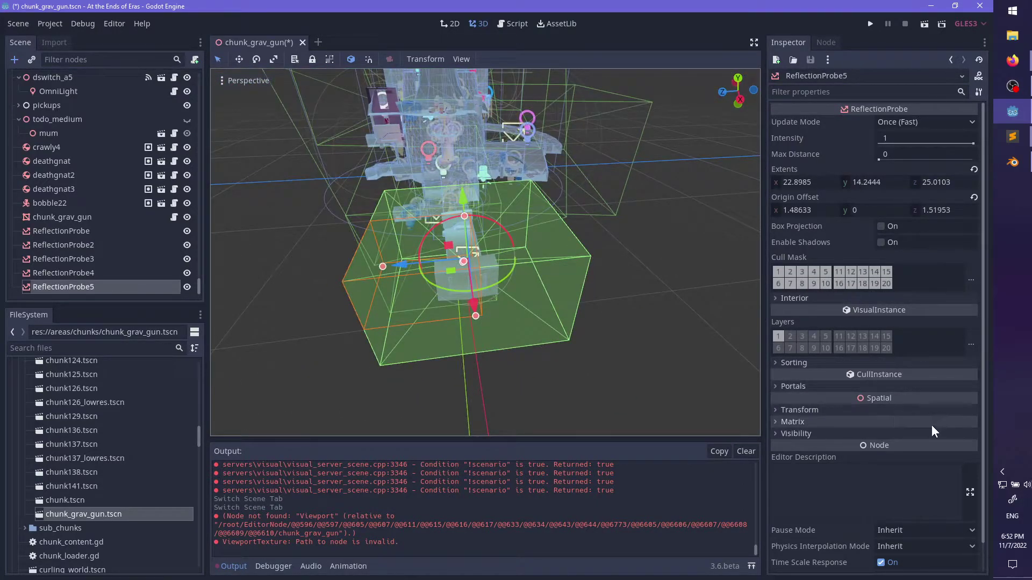
pyautogui.click(807, 411)
pyautogui.click(975, 451)
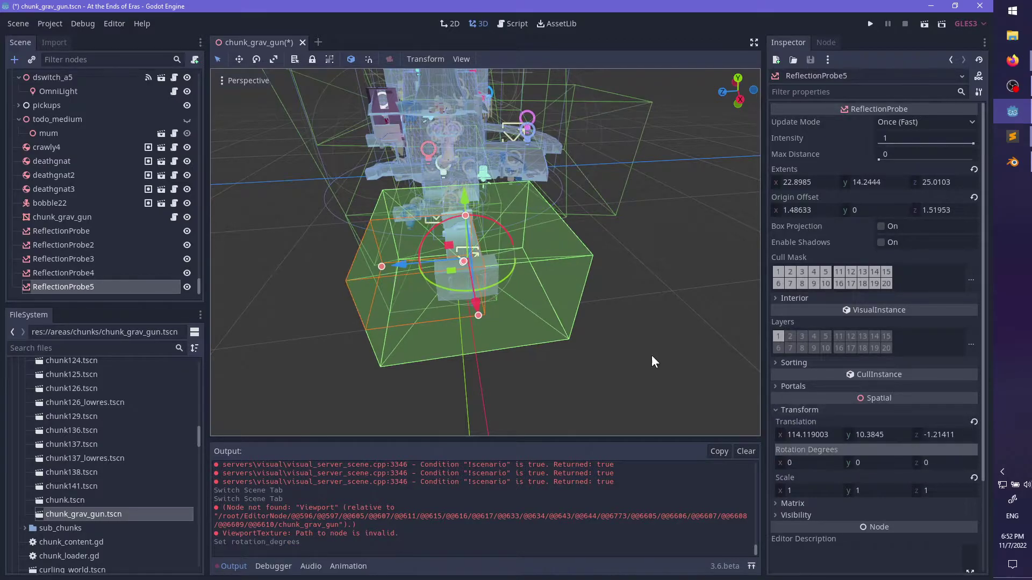
# - Nudge ReflectionProbe5 along X and shrink its extents to about 18.8 × 9.7 × 15.0 around the end corridor
pyautogui.scroll(3, 652, 355)
pyautogui.moveTo(633, 309); pyautogui.dragTo(620, 275, button='middle')
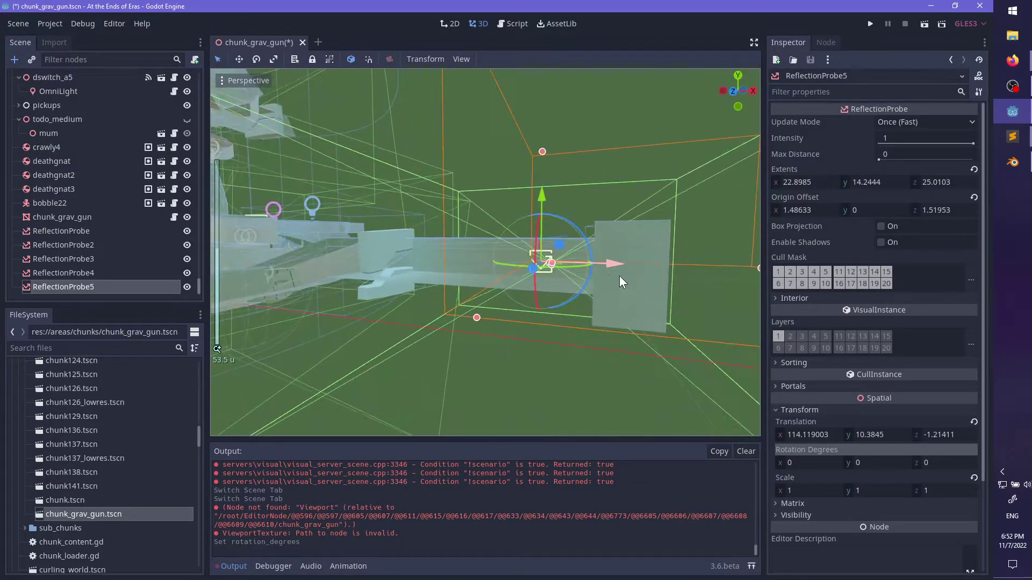
pyautogui.moveTo(616, 267)
pyautogui.mouseDown()
pyautogui.moveTo(651, 276)
pyautogui.moveTo(614, 277)
pyautogui.mouseUp()
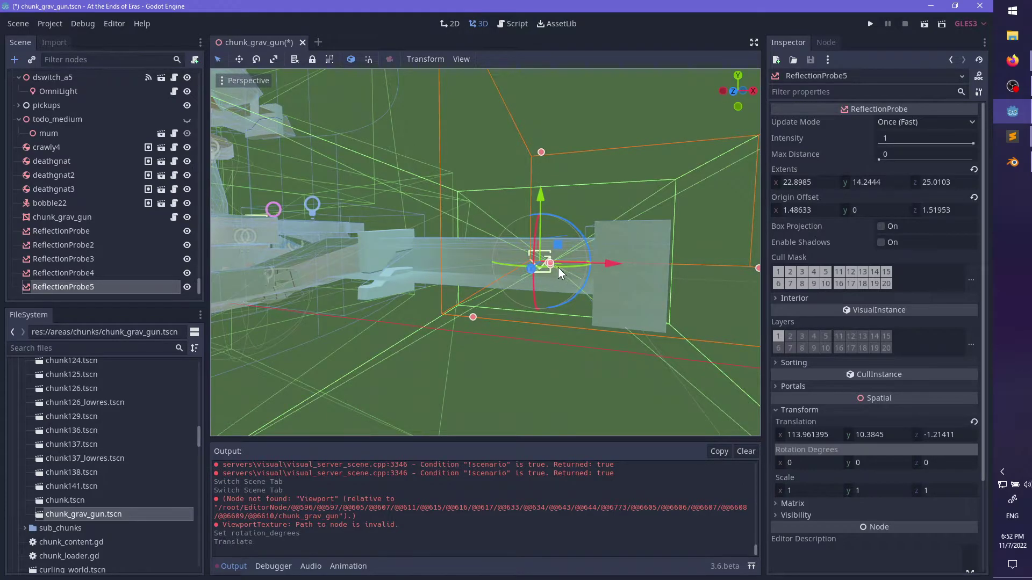
pyautogui.moveTo(559, 267); pyautogui.dragTo(338, 300, button='middle')
pyautogui.scroll(-2, 477, 297)
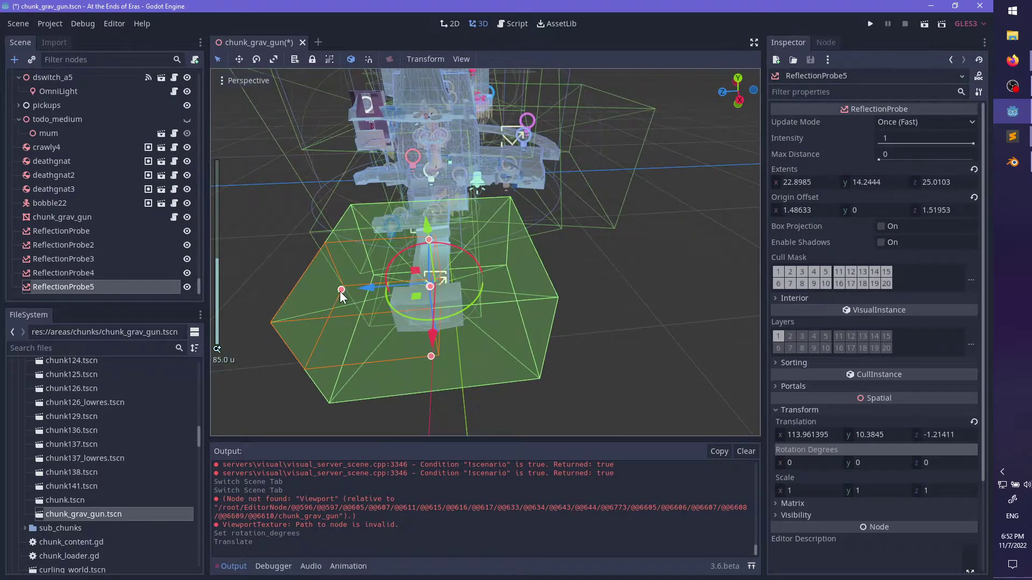
pyautogui.moveTo(339, 291); pyautogui.dragTo(379, 291)
pyautogui.moveTo(380, 291); pyautogui.dragTo(525, 201, button='middle')
pyautogui.moveTo(525, 200); pyautogui.dragTo(523, 225)
pyautogui.scroll(4, 503, 237)
pyautogui.moveTo(538, 272); pyautogui.dragTo(494, 261)
pyautogui.scroll(8, 473, 278)
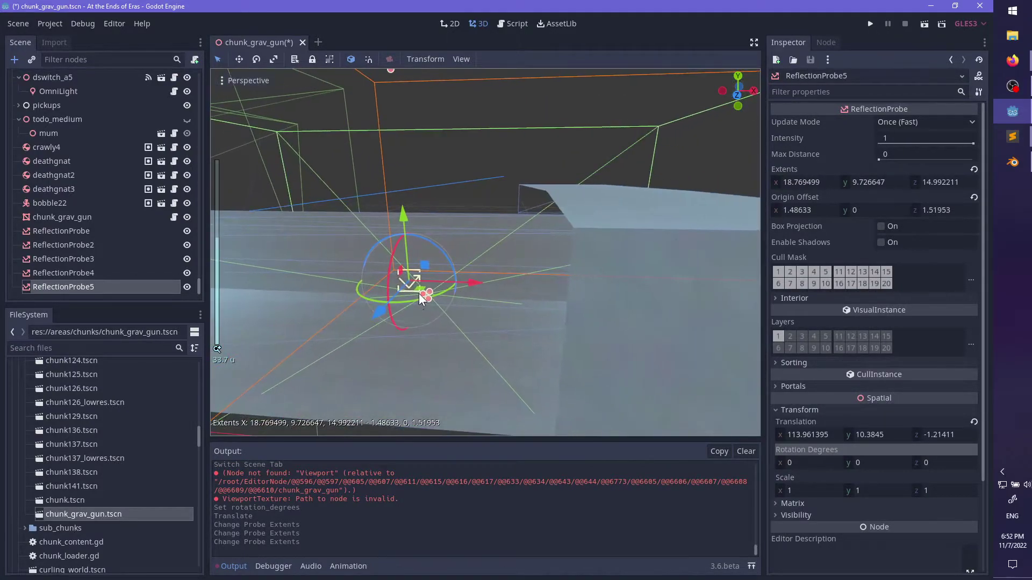
# - Shift ReflectionProbe5's origin offset along X to about 9.5
pyautogui.moveTo(423, 296); pyautogui.dragTo(571, 322)
pyautogui.moveTo(571, 322); pyautogui.dragTo(570, 295, button='middle')
pyautogui.moveTo(425, 250); pyautogui.dragTo(618, 269, button='middle')
pyautogui.scroll(-6, 441, 249)
pyautogui.scroll(-4, 617, 270)
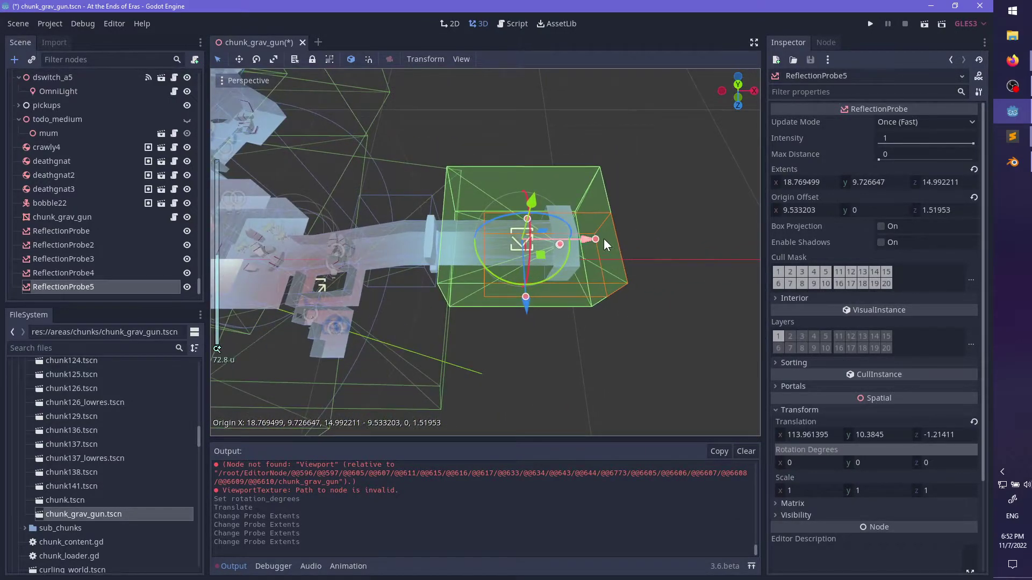
# - Move ReflectionProbe5 to about X 108.3 and widen its X extent to about 24.5
pyautogui.moveTo(604, 239)
pyautogui.mouseDown()
pyautogui.moveTo(614, 239)
pyautogui.moveTo(577, 243)
pyautogui.moveTo(596, 239)
pyautogui.mouseUp()
pyautogui.scroll(7, 535, 281)
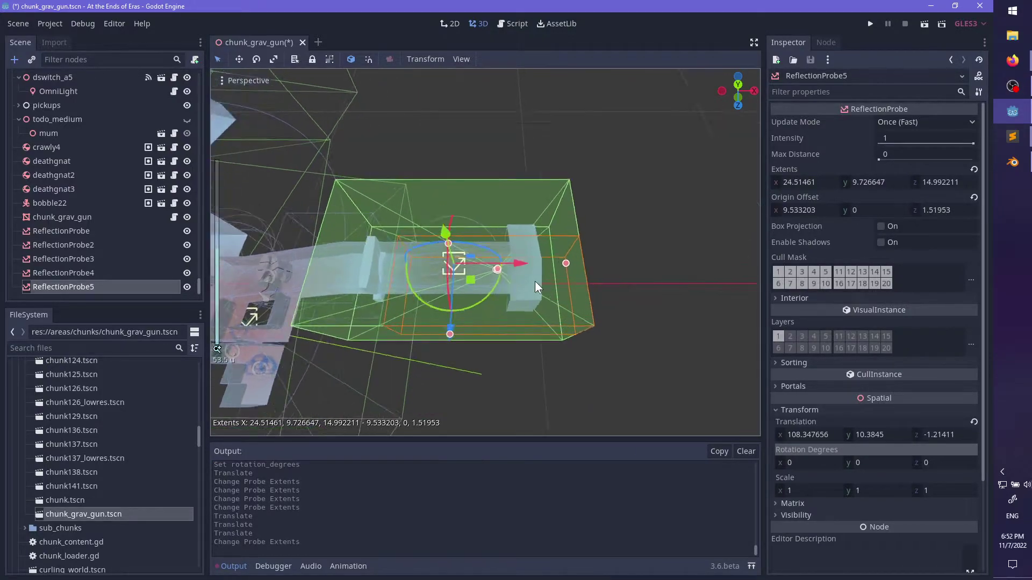
pyautogui.scroll(8, 522, 264)
# - Push ReflectionProbe5's origin offset further along X to about 13.4, toward the corridor's outer end
pyautogui.moveTo(525, 254); pyautogui.dragTo(612, 258)
pyautogui.scroll(-8, 554, 257)
pyautogui.keyDown('shift'); pyautogui.moveTo(430, 254); pyautogui.dragTo(503, 254, button='middle'); pyautogui.keyUp('shift')
pyautogui.scroll(-4, 546, 286)
pyautogui.scroll(7, 503, 254)
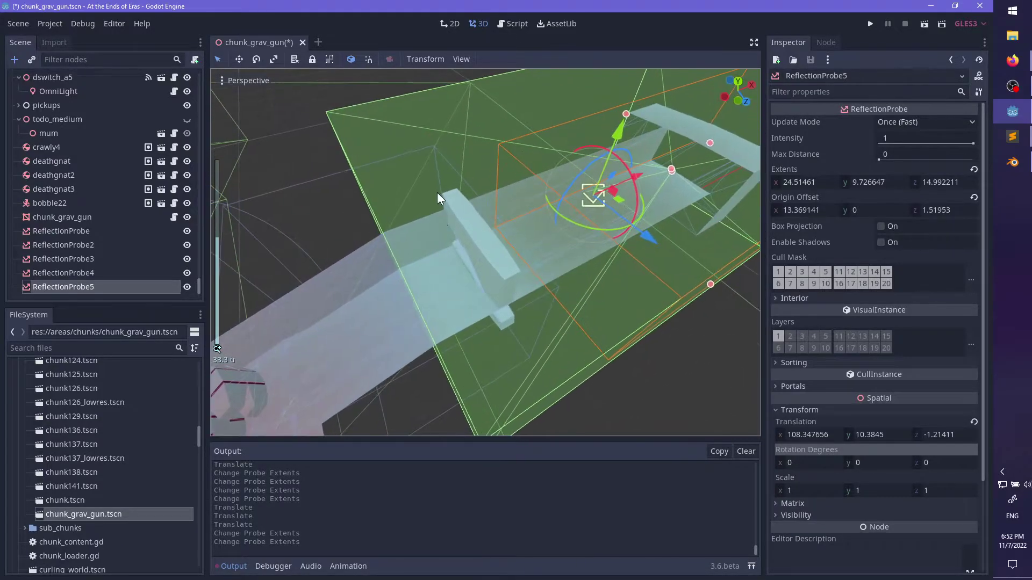
pyautogui.scroll(-17, 538, 318)
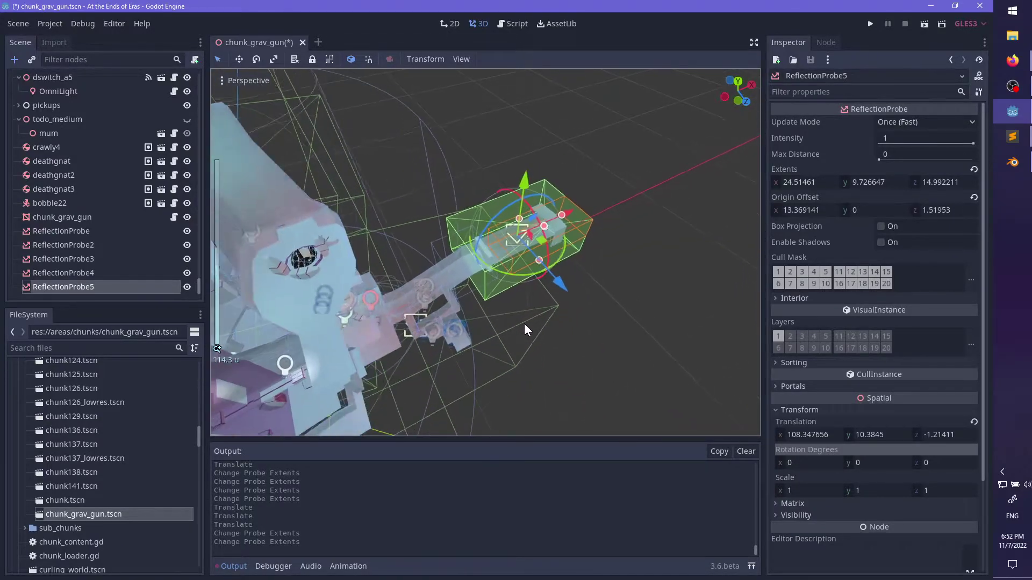
# - Enable the Interior setting on ReflectionProbe through ReflectionProbe4 together
pyautogui.click(83, 235)
pyautogui.keyDown('shift'); pyautogui.click(89, 273); pyautogui.keyUp('shift')
pyautogui.click(787, 299)
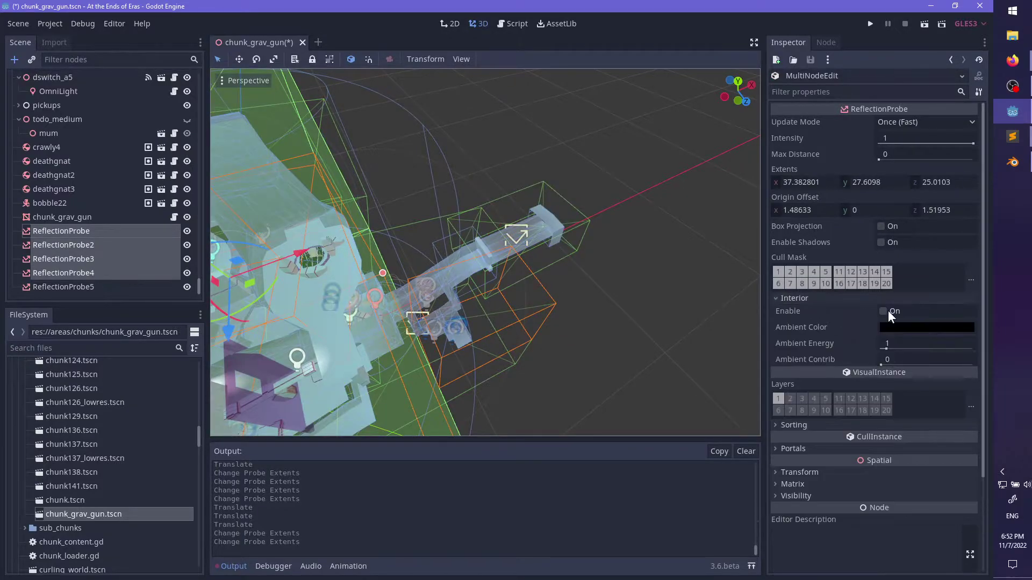
pyautogui.click(883, 310)
pyautogui.scroll(3, 485, 283)
pyautogui.moveTo(611, 345); pyautogui.dragTo(533, 308, button='middle')
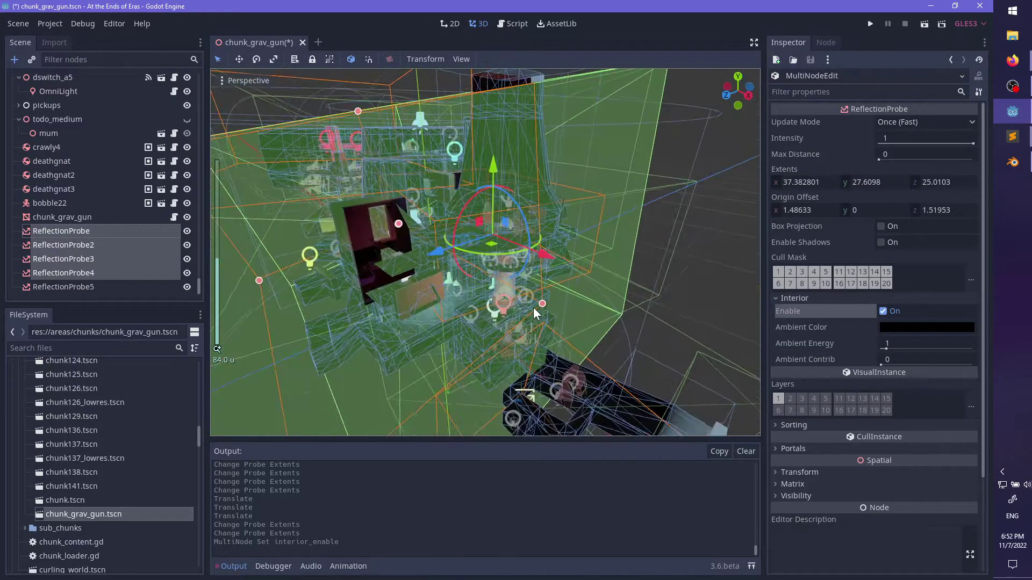
# - Set the interior ambient color of the four selected probes to the muted blue 3c4c60
pyautogui.click(902, 327)
pyautogui.moveTo(865, 156); pyautogui.dragTo(869, 160)
pyautogui.moveTo(764, 94); pyautogui.dragTo(777, 163)
pyautogui.moveTo(865, 158); pyautogui.dragTo(872, 159)
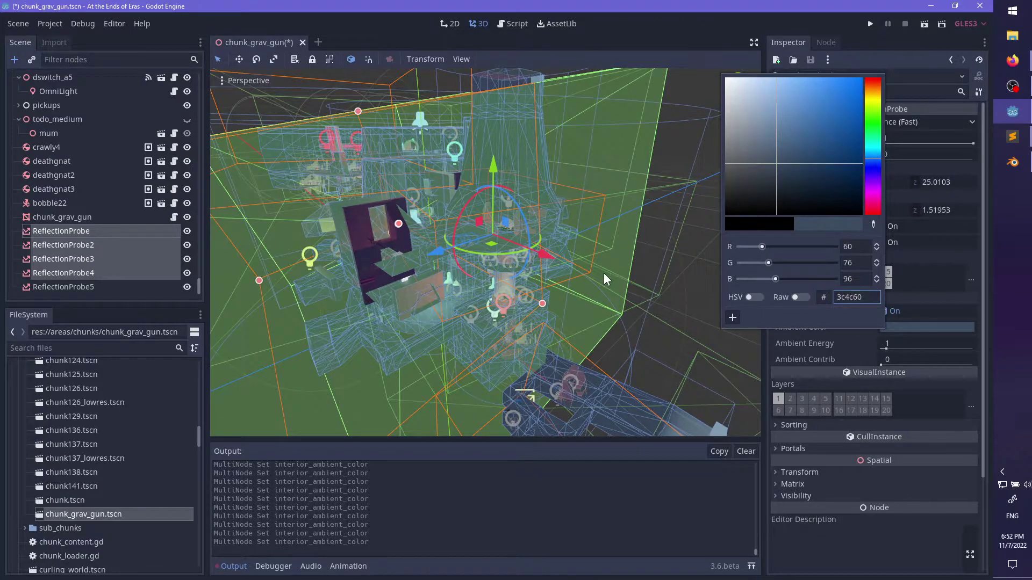
pyautogui.moveTo(604, 274); pyautogui.dragTo(610, 229, button='middle')
pyautogui.scroll(10, 534, 187)
pyautogui.scroll(-10, 528, 202)
pyautogui.moveTo(455, 228); pyautogui.dragTo(548, 312, button='middle')
pyautogui.scroll(-5, 569, 297)
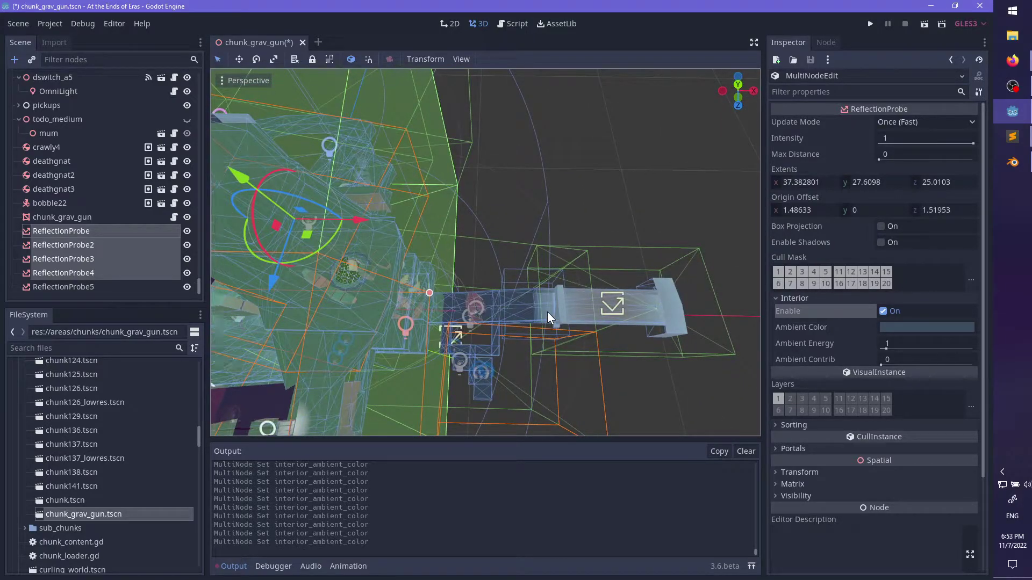
# - Reduce ReflectionProbe4's Y extent to about 20.8 and shift the probe vertically
pyautogui.click(493, 241)
pyautogui.scroll(-4, 552, 336)
pyautogui.moveTo(551, 361); pyautogui.dragTo(455, 288, button='middle')
pyautogui.click(532, 339)
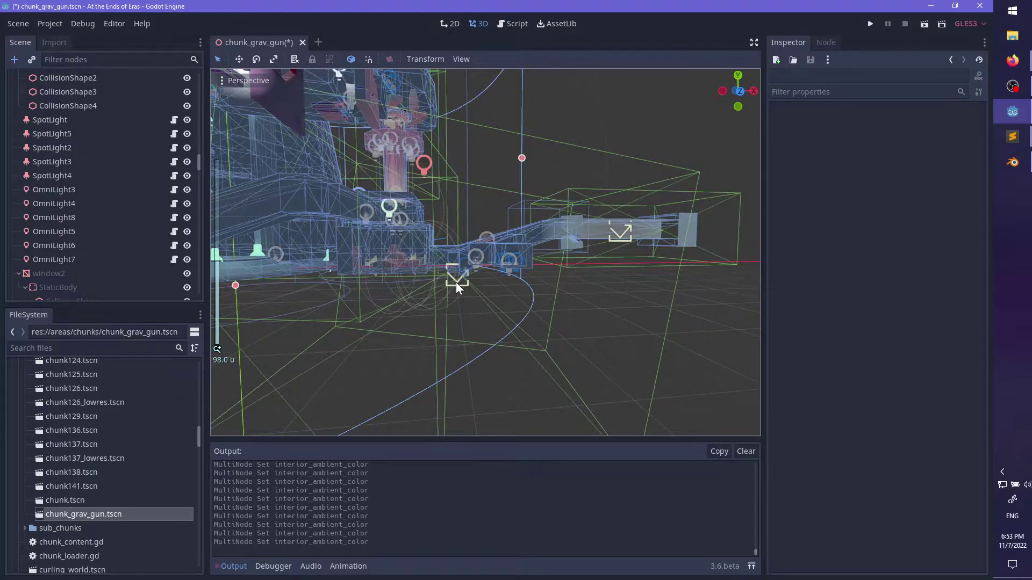
pyautogui.click(456, 282)
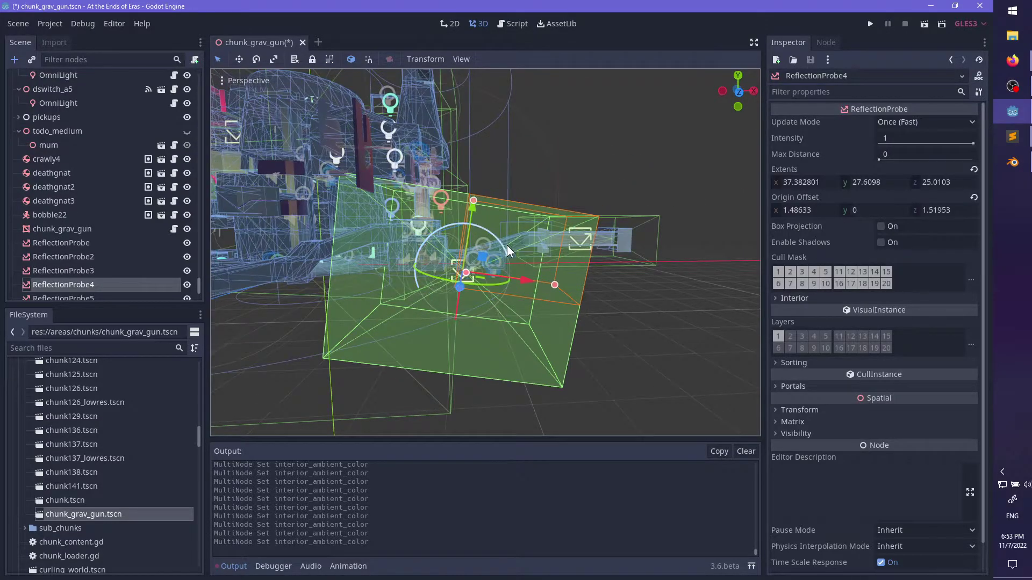
pyautogui.moveTo(507, 245); pyautogui.dragTo(399, 291, button='middle')
pyautogui.scroll(6, 496, 325)
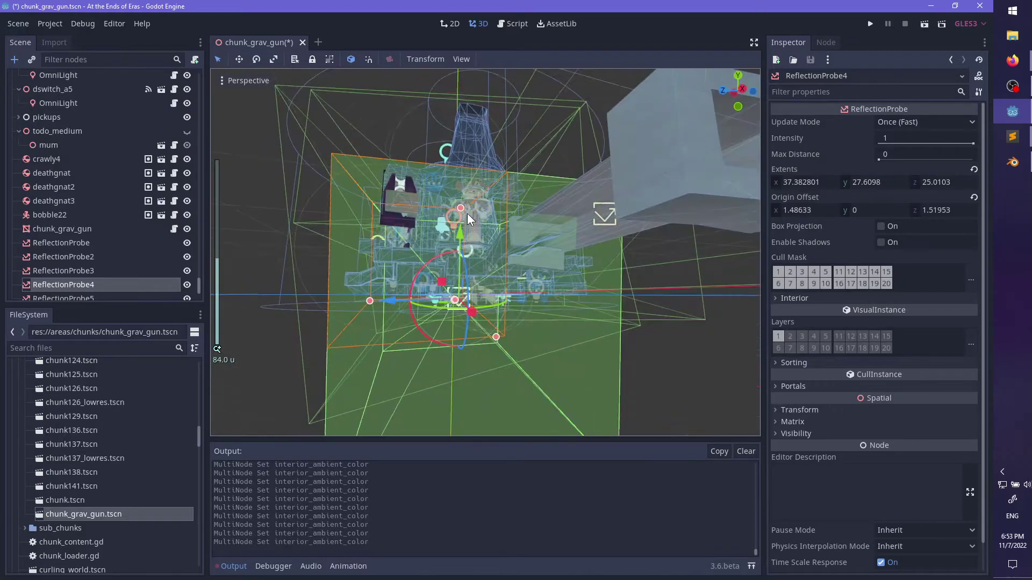
pyautogui.moveTo(461, 210); pyautogui.dragTo(461, 223)
pyautogui.moveTo(460, 222); pyautogui.dragTo(495, 236, button='middle')
pyautogui.moveTo(485, 244); pyautogui.dragTo(488, 222)
pyautogui.moveTo(488, 222); pyautogui.dragTo(538, 265, button='middle')
pyautogui.scroll(2, 539, 266)
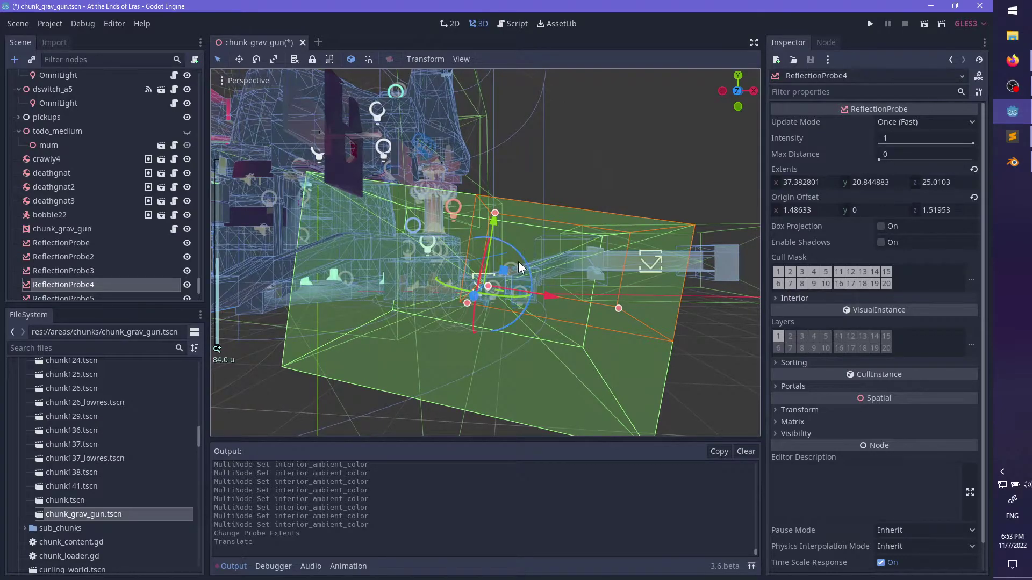
# - Rotate ReflectionProbe4 level with the room and shrink its extents to about 8.3 on Y and 16.8 on Z
pyautogui.moveTo(518, 261); pyautogui.dragTo(522, 251)
pyautogui.moveTo(522, 252); pyautogui.dragTo(462, 294, button='middle')
pyautogui.moveTo(385, 311); pyautogui.dragTo(417, 303)
pyautogui.moveTo(477, 277); pyautogui.dragTo(454, 268, button='middle')
pyautogui.moveTo(455, 220); pyautogui.dragTo(465, 258)
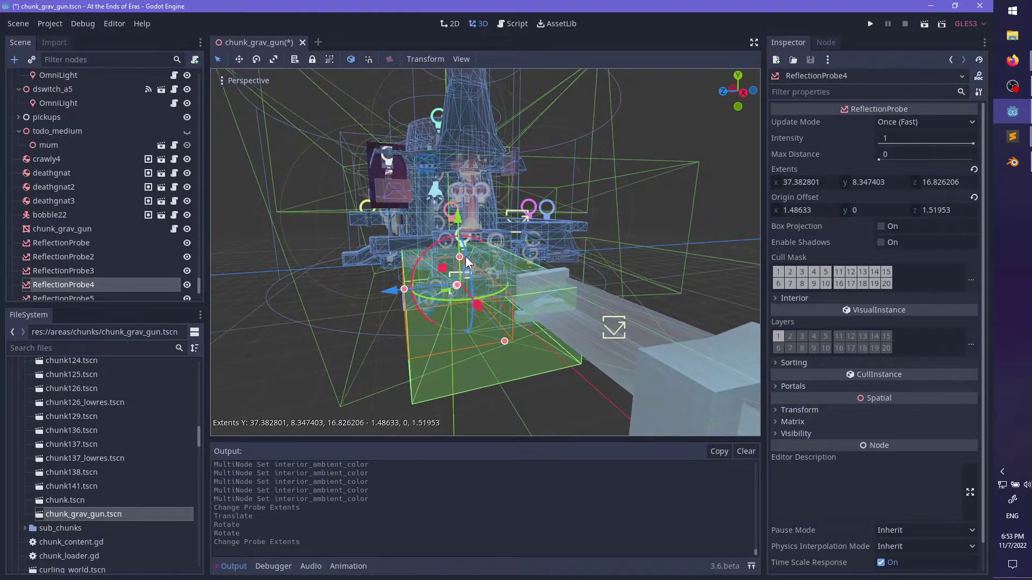
# - Raise ReflectionProbe4 and widen its Z extent to about 18.4
pyautogui.moveTo(465, 257); pyautogui.dragTo(484, 248, button='middle')
pyautogui.moveTo(485, 247); pyautogui.dragTo(484, 214)
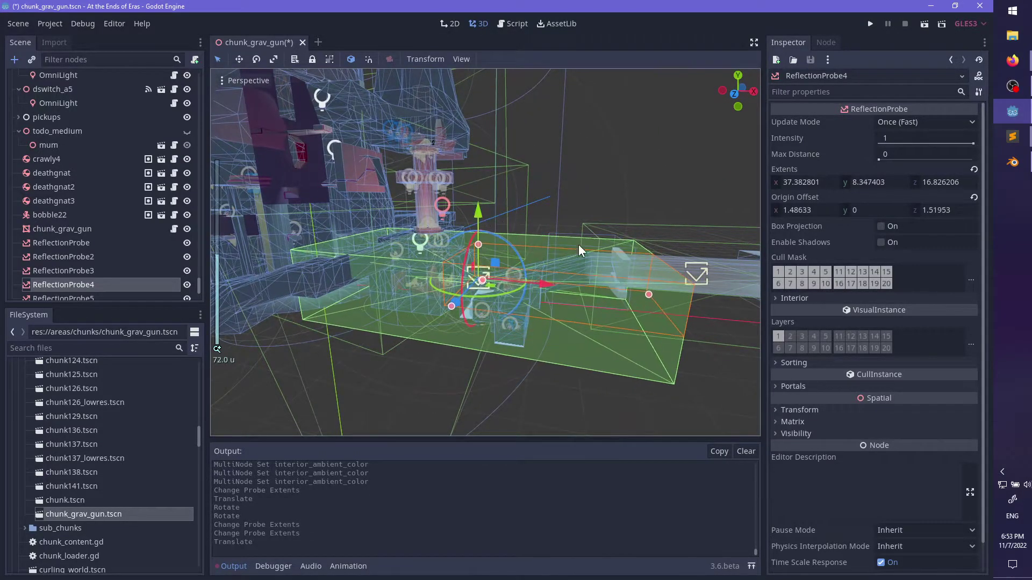
pyautogui.moveTo(578, 245); pyautogui.dragTo(435, 263, button='middle')
pyautogui.moveTo(435, 263); pyautogui.dragTo(429, 267)
pyautogui.scroll(-3, 572, 295)
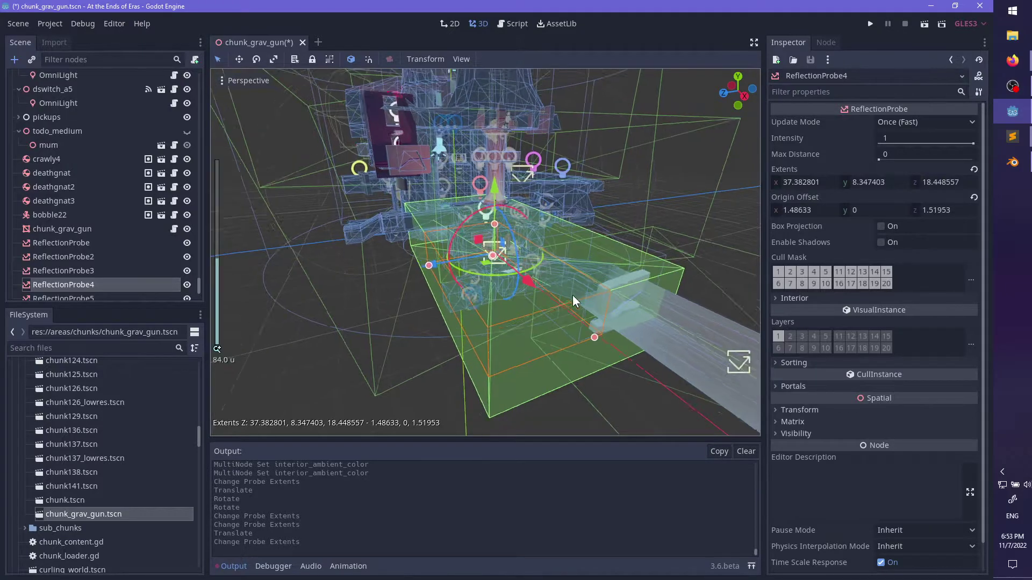
# - Shift ReflectionProbe4's origin offset along Z to about -6.7, toward the middle of the room
pyautogui.moveTo(573, 296); pyautogui.dragTo(619, 358, button='middle')
pyautogui.scroll(6, 601, 225)
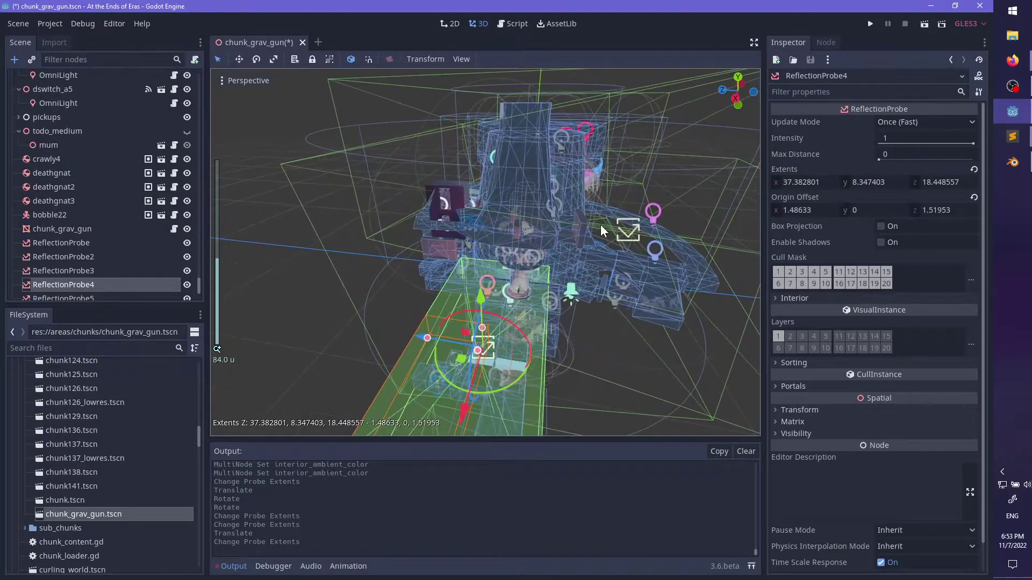
pyautogui.scroll(-1, 68, 271)
pyautogui.scroll(10, 525, 301)
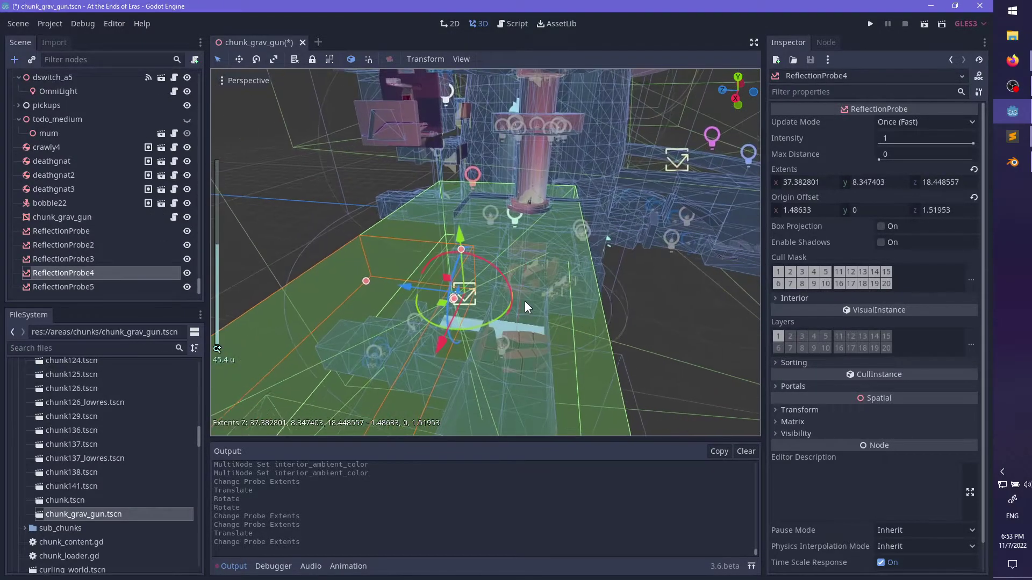
pyautogui.scroll(8, 534, 232)
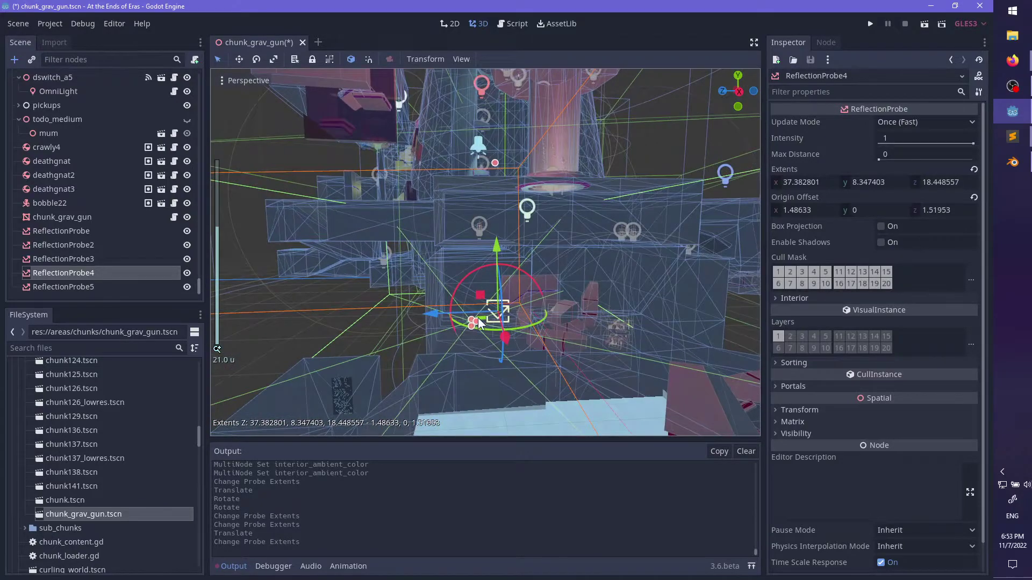
pyautogui.moveTo(480, 323); pyautogui.dragTo(633, 334)
# - Lower ReflectionProbe4's origin offset on Y to about -4.6, inside the room
pyautogui.scroll(8, 529, 290)
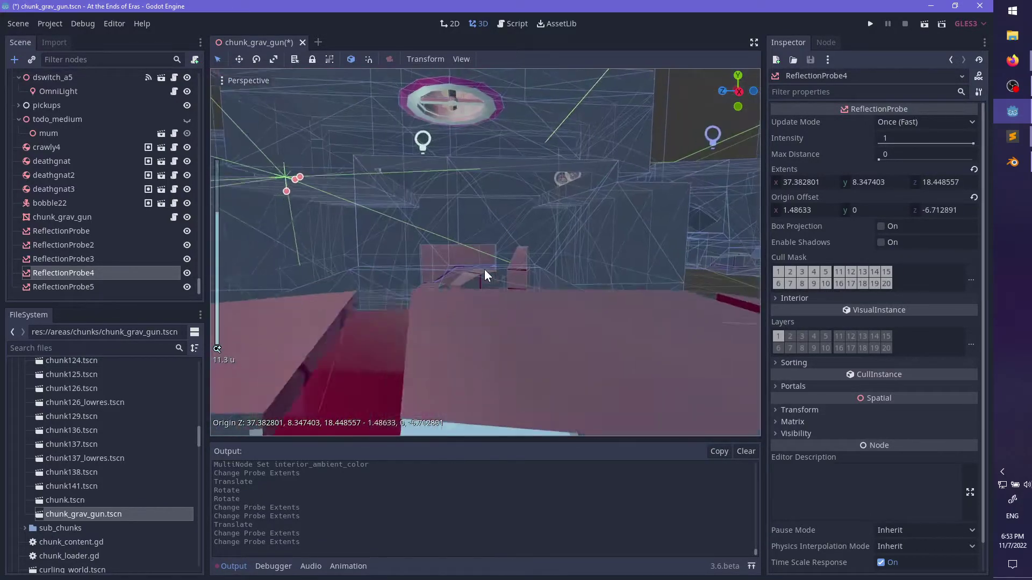
pyautogui.keyDown('shift'); pyautogui.moveTo(446, 236); pyautogui.dragTo(470, 233, button='middle'); pyautogui.keyUp('shift')
pyautogui.moveTo(487, 206); pyautogui.dragTo(533, 405)
pyautogui.moveTo(530, 372); pyautogui.dragTo(575, 279, button='middle')
pyautogui.scroll(4, 576, 280)
pyautogui.moveTo(614, 259); pyautogui.dragTo(583, 330)
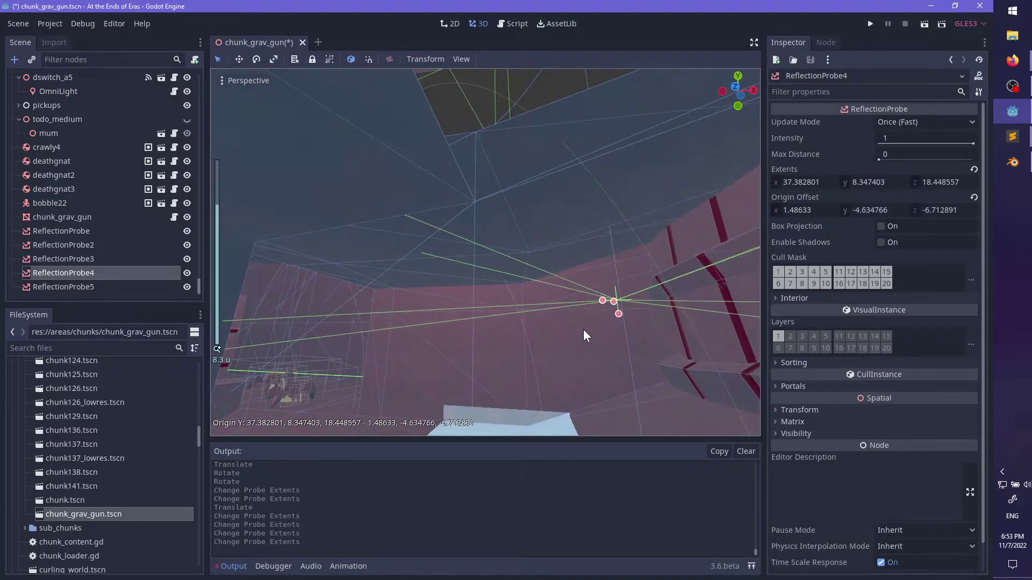
# - Reposition ReflectionProbe4 around the lower room and increase its Y extent to about 10.2
pyautogui.scroll(-6, 555, 324)
pyautogui.moveTo(536, 333); pyautogui.dragTo(511, 203, button='middle')
pyautogui.moveTo(503, 185); pyautogui.dragTo(519, 197)
pyautogui.moveTo(518, 198); pyautogui.dragTo(478, 318, button='middle')
pyautogui.scroll(4, 592, 278)
pyautogui.keyDown('shift'); pyautogui.moveTo(453, 246); pyautogui.dragTo(503, 238, button='middle'); pyautogui.keyUp('shift')
pyautogui.scroll(-3, 497, 259)
pyautogui.moveTo(498, 259); pyautogui.dragTo(501, 254)
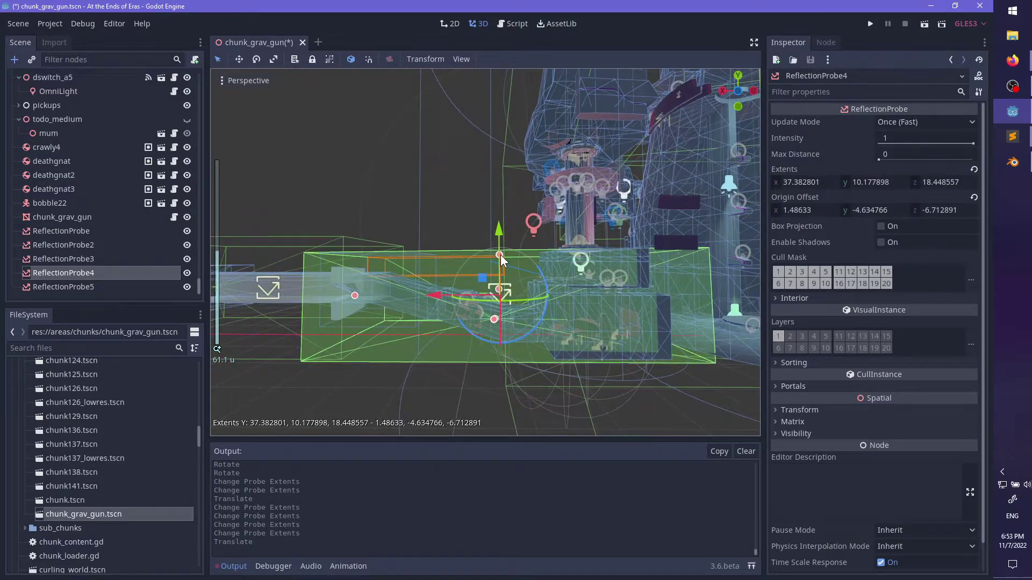
# - Widen ReflectionProbe4's Z extent to about 22.8 and save the chunk_grav_gun scene
pyautogui.moveTo(501, 255); pyautogui.dragTo(398, 286, button='middle')
pyautogui.moveTo(385, 282); pyautogui.dragTo(419, 280)
pyautogui.scroll(-2, 422, 284)
pyautogui.moveTo(533, 291); pyautogui.dragTo(481, 356, button='middle')
pyautogui.scroll(-3, 481, 356)
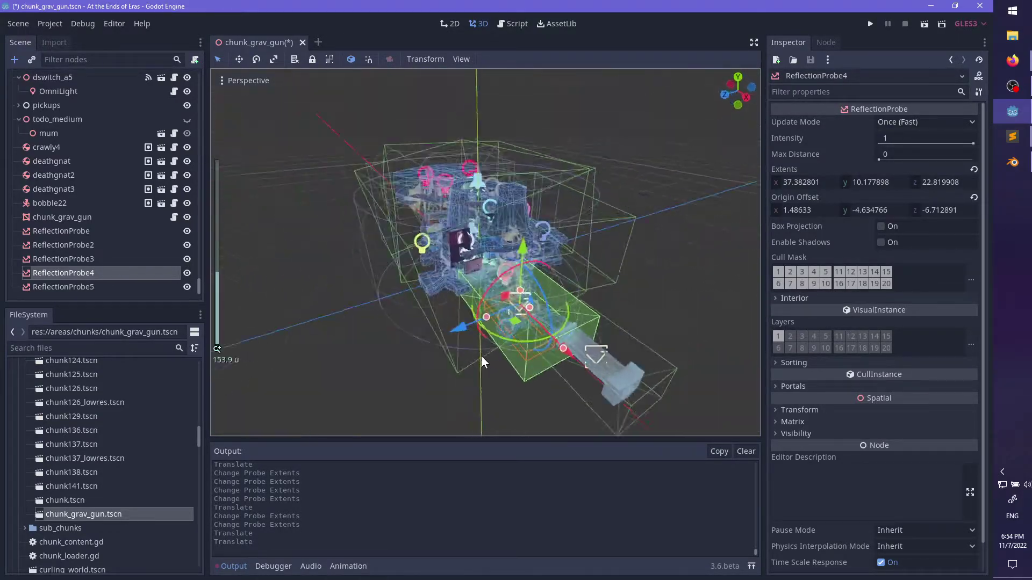
pyautogui.hotkey('ctrl', 's')
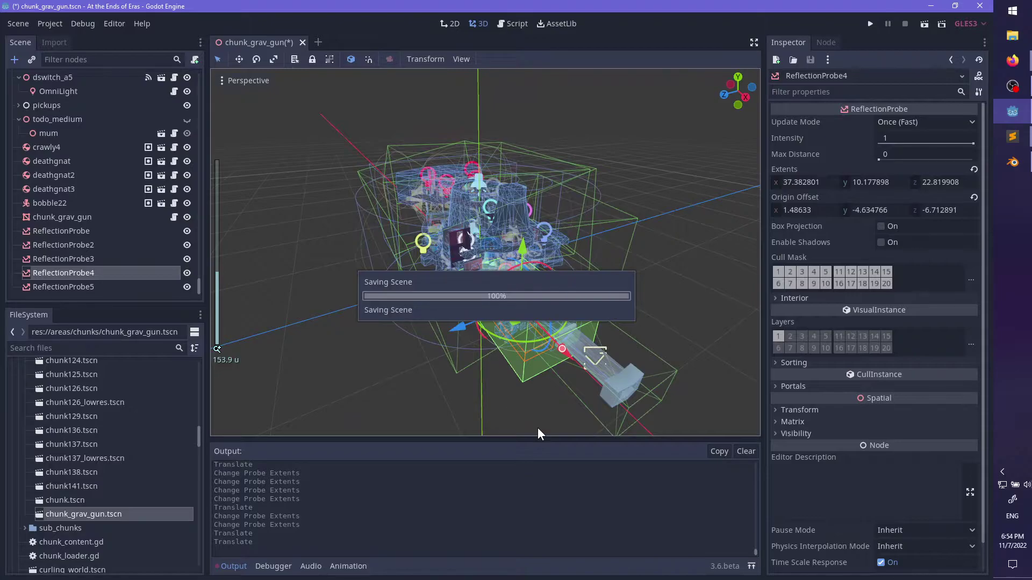
# - Rotate ReflectionProbe3 about the vertical axis to align it better with the structure's curved side
pyautogui.moveTo(605, 244); pyautogui.dragTo(454, 357, button='middle')
pyautogui.scroll(6, 562, 245)
pyautogui.click(566, 308)
pyautogui.scroll(3, 455, 357)
pyautogui.keyDown('shift'); pyautogui.moveTo(732, 280); pyautogui.dragTo(651, 320, button='middle'); pyautogui.keyUp('shift')
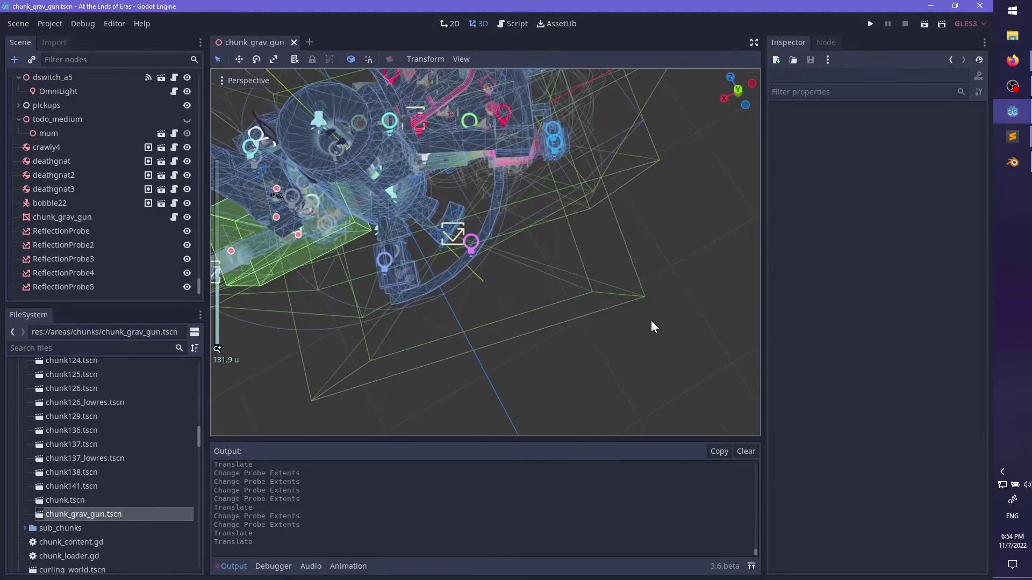
pyautogui.moveTo(457, 243); pyautogui.dragTo(539, 309, button='middle')
pyautogui.click(491, 256)
pyautogui.scroll(-3, 491, 256)
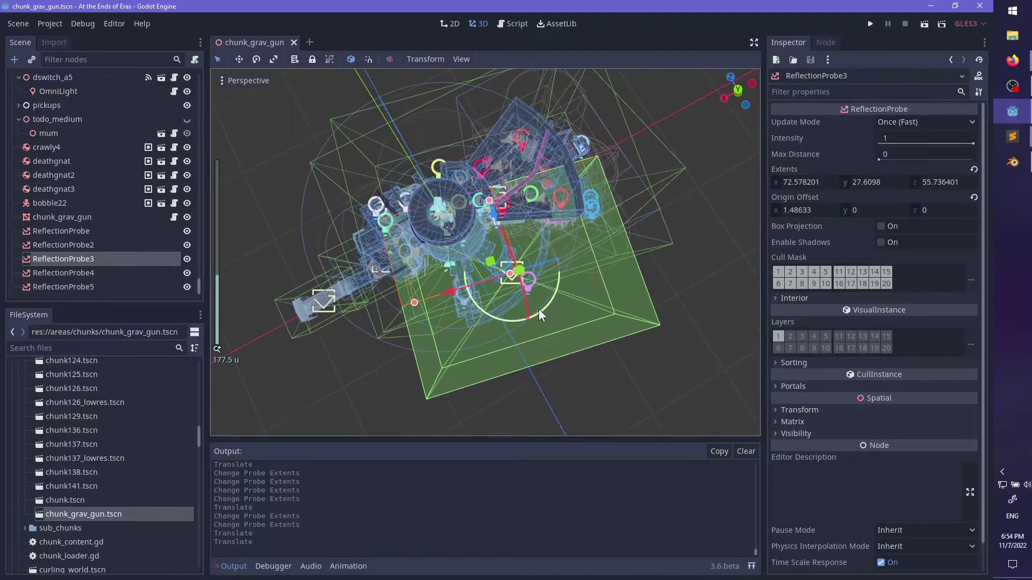
pyautogui.moveTo(538, 309); pyautogui.dragTo(551, 300)
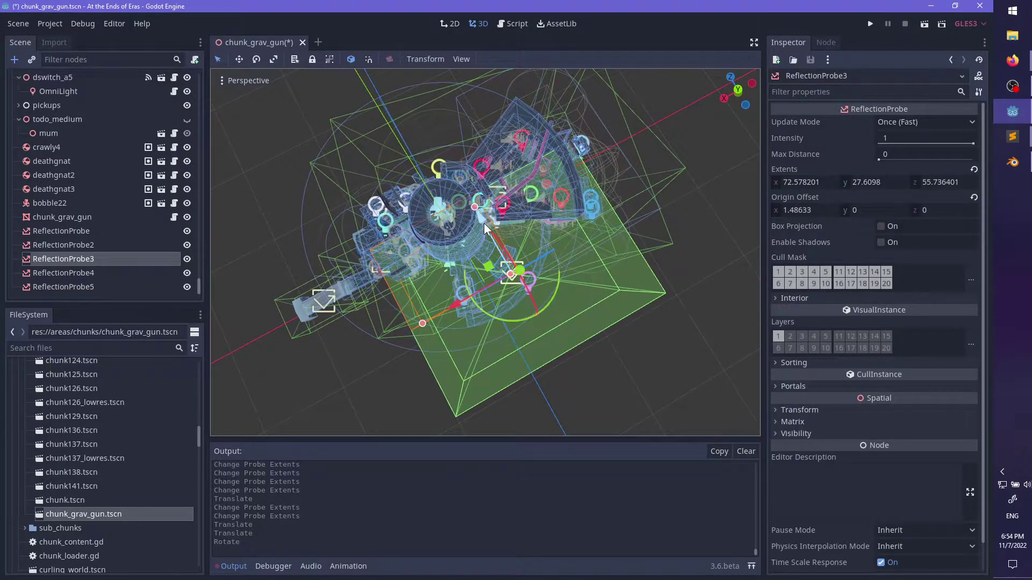
# - Reposition ReflectionProbe3 around the lower curved side and reduce its Y extent to about 14.5
pyautogui.moveTo(483, 228); pyautogui.dragTo(461, 196)
pyautogui.keyDown('shift'); pyautogui.moveTo(471, 246); pyautogui.dragTo(574, 243, button='middle'); pyautogui.keyUp('shift')
pyautogui.scroll(4, 574, 243)
pyautogui.moveTo(530, 217); pyautogui.dragTo(530, 245)
pyautogui.moveTo(533, 205); pyautogui.dragTo(533, 214)
pyautogui.moveTo(533, 214); pyautogui.dragTo(494, 258, button='middle')
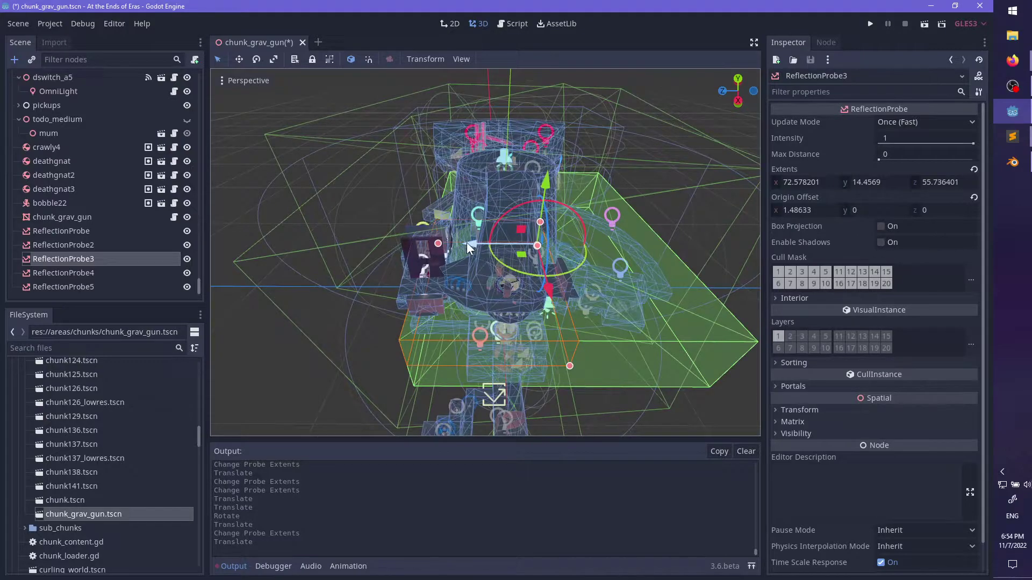
# - Shift ReflectionProbe3 sideways, move its Z origin offset to about -1.2 and set its Z extent to about 65
pyautogui.moveTo(467, 243); pyautogui.dragTo(441, 243)
pyautogui.moveTo(507, 246); pyautogui.dragTo(519, 242)
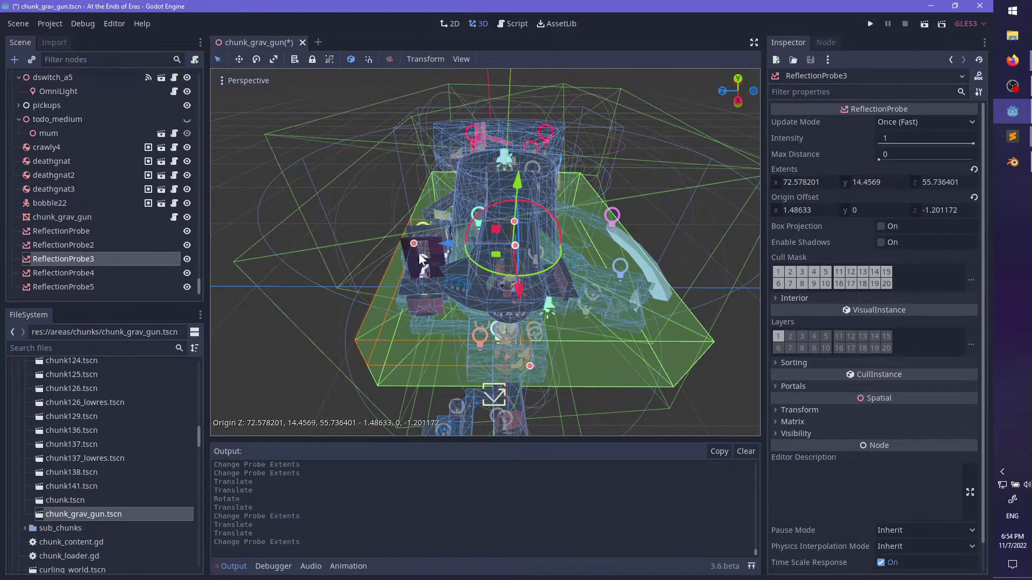
pyautogui.moveTo(412, 242); pyautogui.dragTo(451, 246)
# - Widen ReflectionProbe3's X extent to about 81 and move it along its X axis to cover the lower level
pyautogui.moveTo(384, 243); pyautogui.dragTo(566, 249, button='middle')
pyautogui.moveTo(640, 247); pyautogui.dragTo(652, 245)
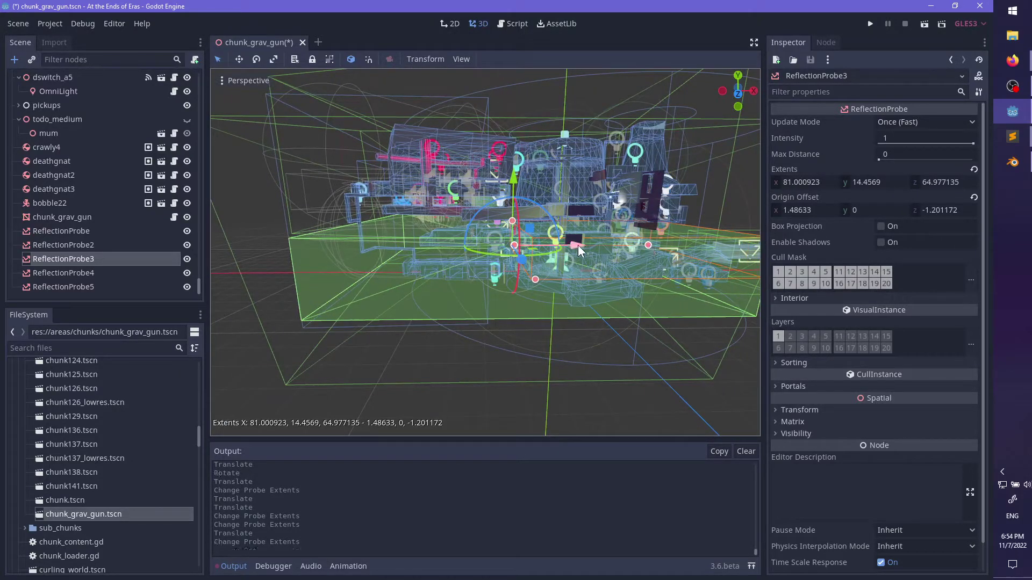
pyautogui.moveTo(578, 245); pyautogui.dragTo(564, 246)
pyautogui.moveTo(565, 245); pyautogui.dragTo(348, 263, button='middle')
pyautogui.scroll(-2, 423, 273)
pyautogui.scroll(-3, 629, 322)
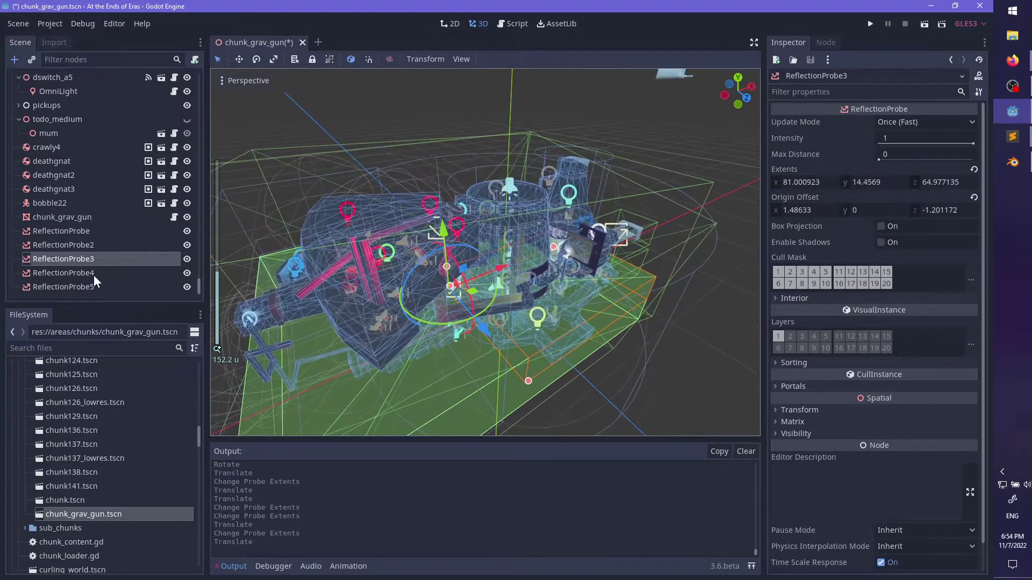
# - Delete the redundant ReflectionProbe node from the scene
pyautogui.click(94, 275)
pyautogui.scroll(-2, 323, 297)
pyautogui.moveTo(323, 297); pyautogui.dragTo(350, 293, button='middle')
pyautogui.doubleClick(77, 232)
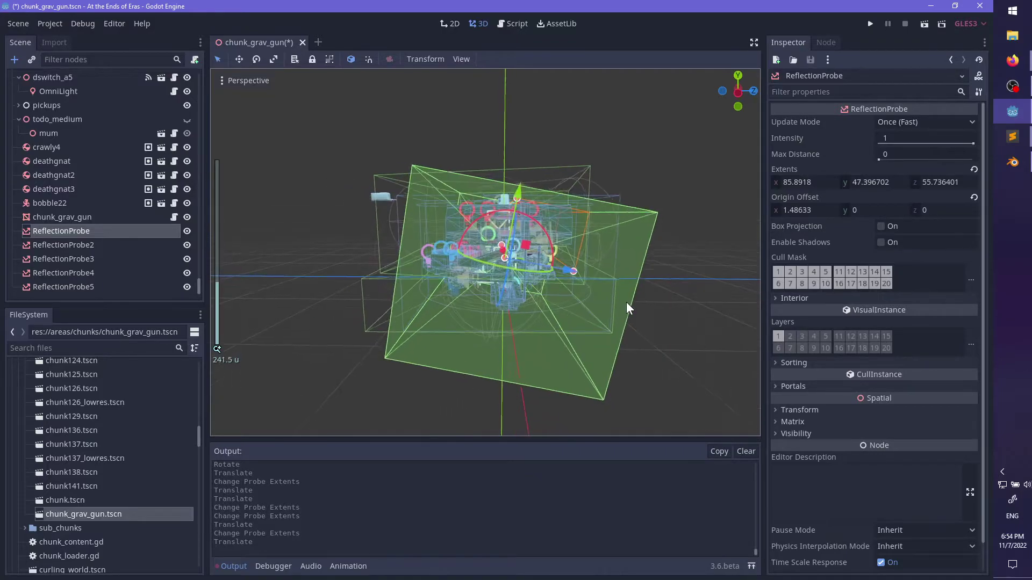
pyautogui.press('Delete')
pyautogui.press('Return')
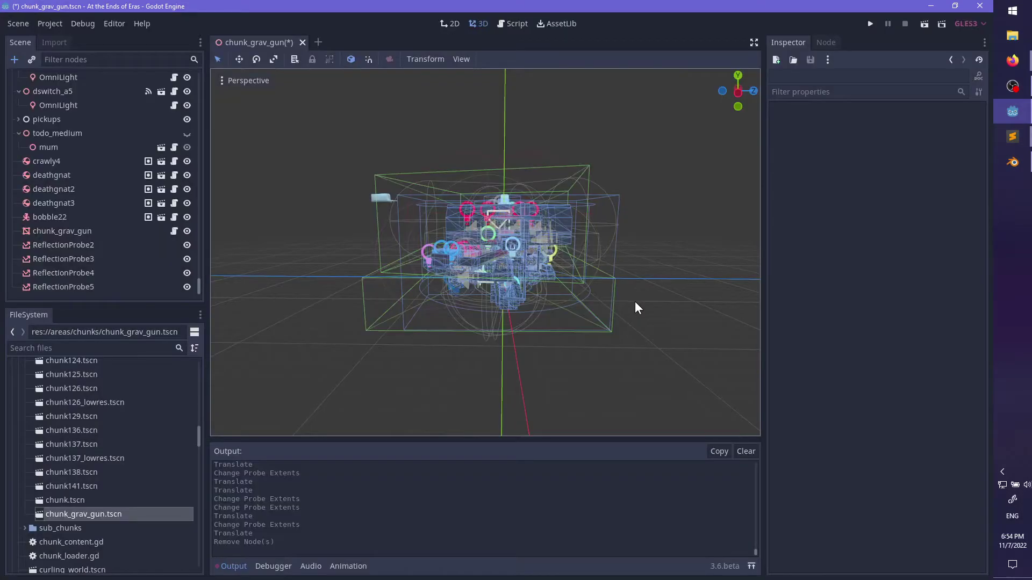
# - Rotate ReflectionProbe2 to align it with the upper part of the structure
pyautogui.click(77, 271)
pyautogui.click(83, 259)
pyautogui.click(90, 246)
pyautogui.moveTo(470, 244); pyautogui.dragTo(534, 333, button='middle')
pyautogui.moveTo(533, 333); pyautogui.dragTo(550, 324)
pyautogui.moveTo(550, 323); pyautogui.dragTo(540, 236, button='middle')
# - Adjust ReflectionProbe2's extents to about 19 on Y and about 54.3 on Z
pyautogui.scroll(3, 570, 246)
pyautogui.moveTo(584, 245); pyautogui.dragTo(581, 243)
pyautogui.moveTo(476, 187); pyautogui.dragTo(481, 207)
pyautogui.moveTo(481, 208); pyautogui.dragTo(487, 230, button='middle')
pyautogui.scroll(-2, 503, 288)
pyautogui.scroll(2, 503, 288)
# - Reposition ReflectionProbe2 around the upper level and set its Y extent to about 20.3
pyautogui.moveTo(487, 229); pyautogui.dragTo(520, 226)
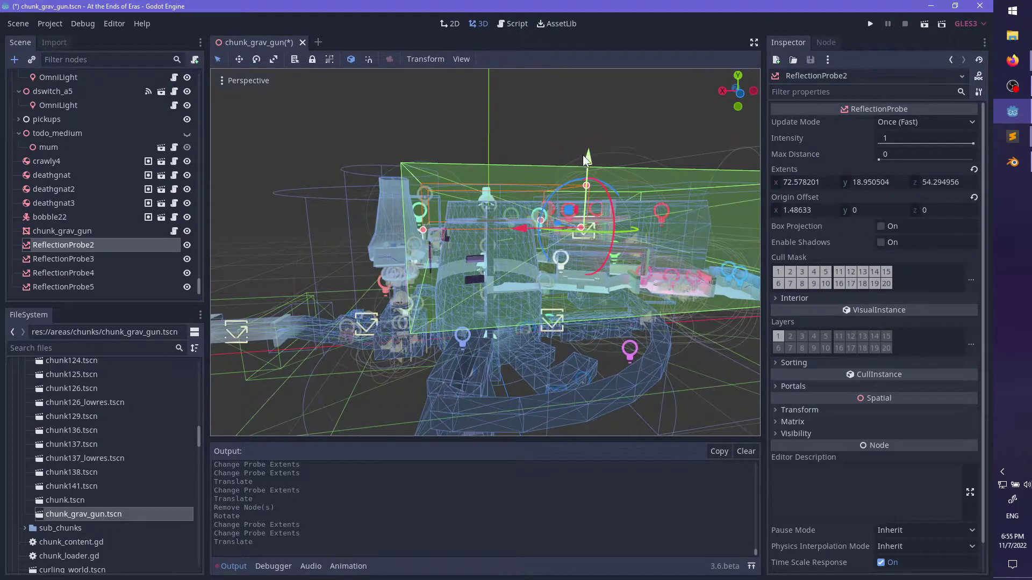
pyautogui.moveTo(583, 155); pyautogui.dragTo(571, 172)
pyautogui.moveTo(572, 172); pyautogui.dragTo(526, 221, button='middle')
pyautogui.moveTo(575, 164); pyautogui.dragTo(575, 170)
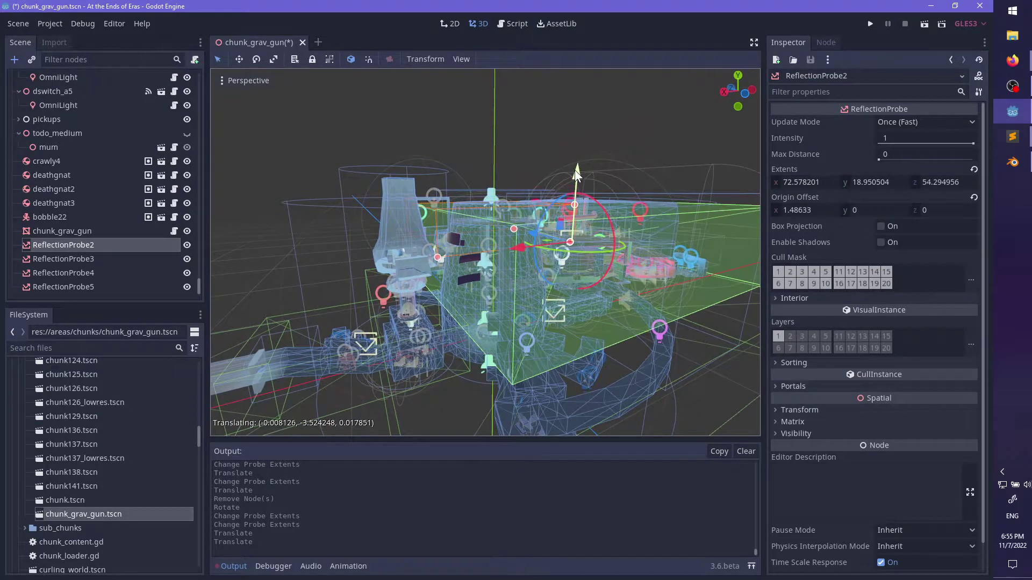
pyautogui.moveTo(575, 170); pyautogui.dragTo(538, 223, button='middle')
pyautogui.moveTo(616, 212); pyautogui.dragTo(618, 187)
# - Reduce ReflectionProbe2's Z extent to about 45.4
pyautogui.moveTo(619, 187); pyautogui.dragTo(394, 216, button='middle')
pyautogui.scroll(-2, 494, 196)
pyautogui.scroll(-4, 485, 309)
pyautogui.moveTo(399, 216); pyautogui.dragTo(416, 217)
pyautogui.scroll(5, 438, 238)
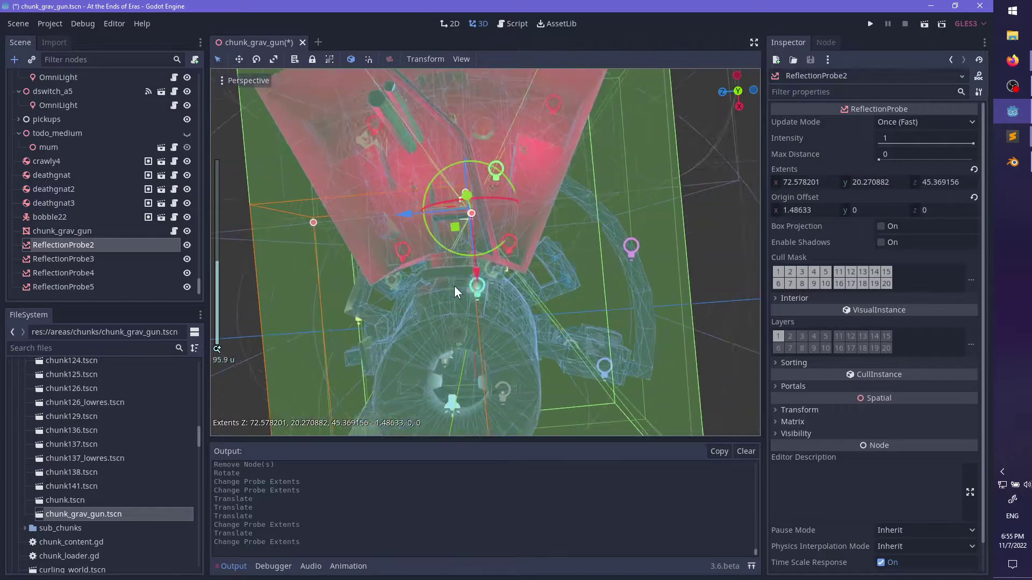
# - Move ReflectionProbe2's origin into the central shaft, with offsets of about 38 on X and -10 on Y
pyautogui.scroll(3, 486, 259)
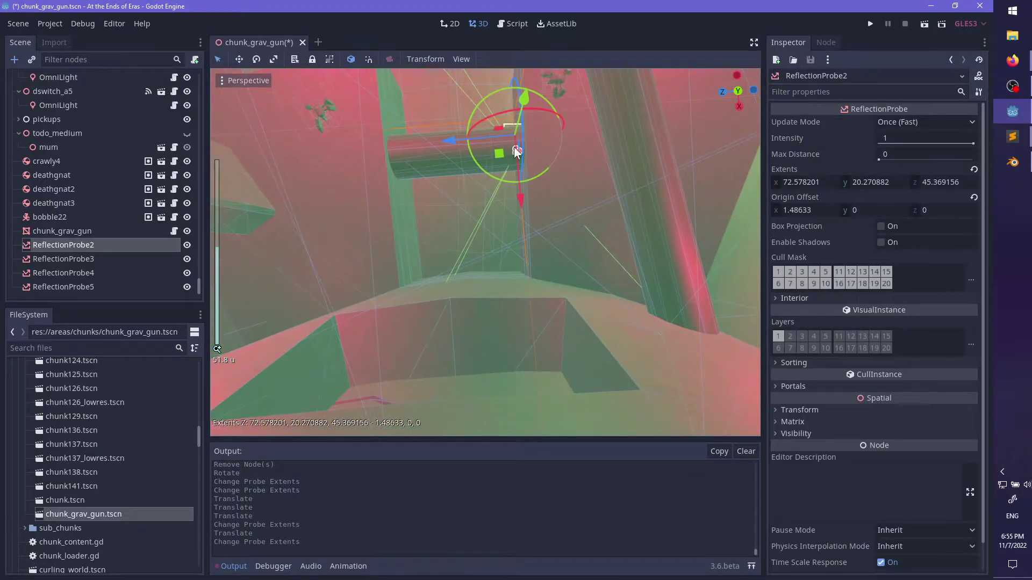
pyautogui.moveTo(514, 147); pyautogui.dragTo(510, 185)
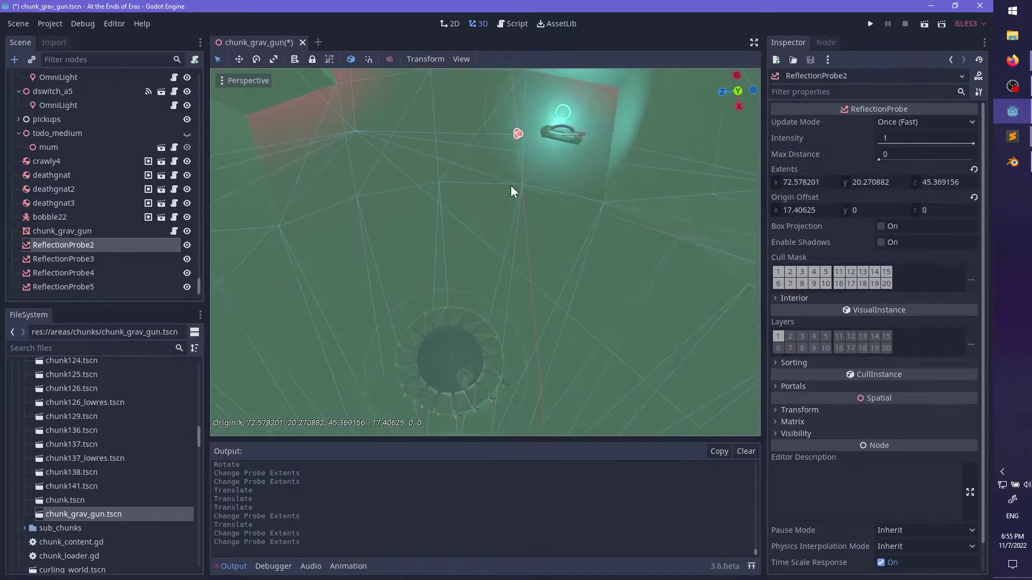
pyautogui.scroll(-5, 512, 373)
pyautogui.keyDown('shift'); pyautogui.moveTo(512, 373); pyautogui.dragTo(534, 253, button='middle'); pyautogui.keyUp('shift')
pyautogui.moveTo(538, 180); pyautogui.dragTo(435, 216)
pyautogui.scroll(2, 545, 214)
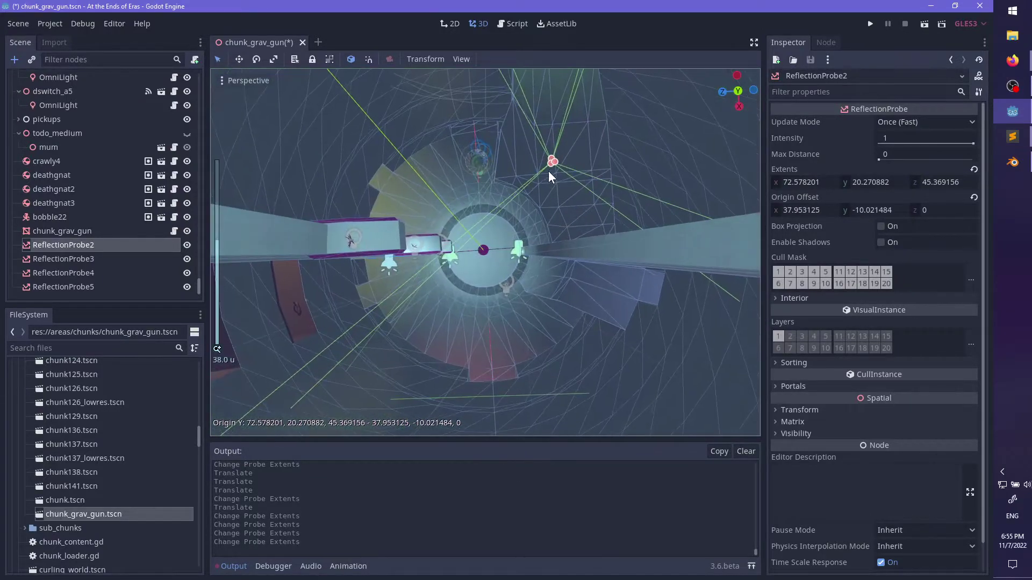
# - Adjust ReflectionProbe2's origin offset within the shaft to about -14.4 on Y and about 6 on Z
pyautogui.moveTo(556, 163); pyautogui.dragTo(475, 175)
pyautogui.moveTo(475, 175); pyautogui.dragTo(505, 259, button='middle')
pyautogui.moveTo(509, 260); pyautogui.dragTo(503, 294)
pyautogui.moveTo(502, 294); pyautogui.dragTo(521, 226, button='middle')
pyautogui.moveTo(497, 162); pyautogui.dragTo(495, 219)
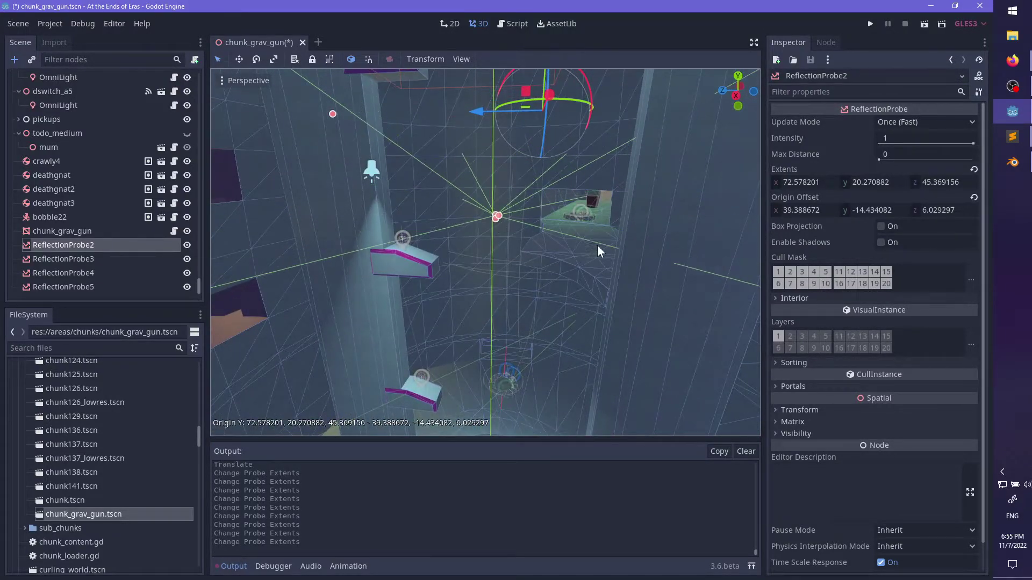
# - Set ReflectionProbe2's X origin offset to about 42.3 and check its placement inside the shaft
pyautogui.scroll(-6, 597, 245)
pyautogui.moveTo(597, 246)
pyautogui.mouseDown(button='middle')
pyautogui.moveTo(515, 259)
pyautogui.moveTo(469, 245)
pyautogui.moveTo(615, 261)
pyautogui.moveTo(588, 255)
pyautogui.mouseUp(button='middle')
pyautogui.scroll(12, 616, 260)
pyautogui.moveTo(541, 234); pyautogui.dragTo(445, 235)
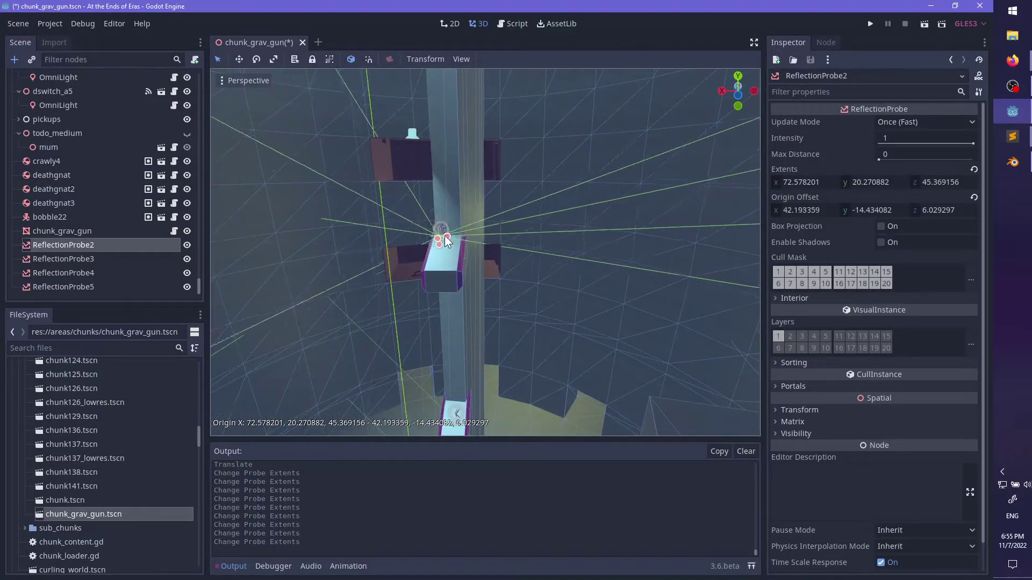
pyautogui.moveTo(435, 262); pyautogui.dragTo(569, 278, button='middle')
pyautogui.scroll(2, 352, 272)
pyautogui.scroll(3, 616, 314)
pyautogui.scroll(-6, 552, 276)
pyautogui.click(594, 269)
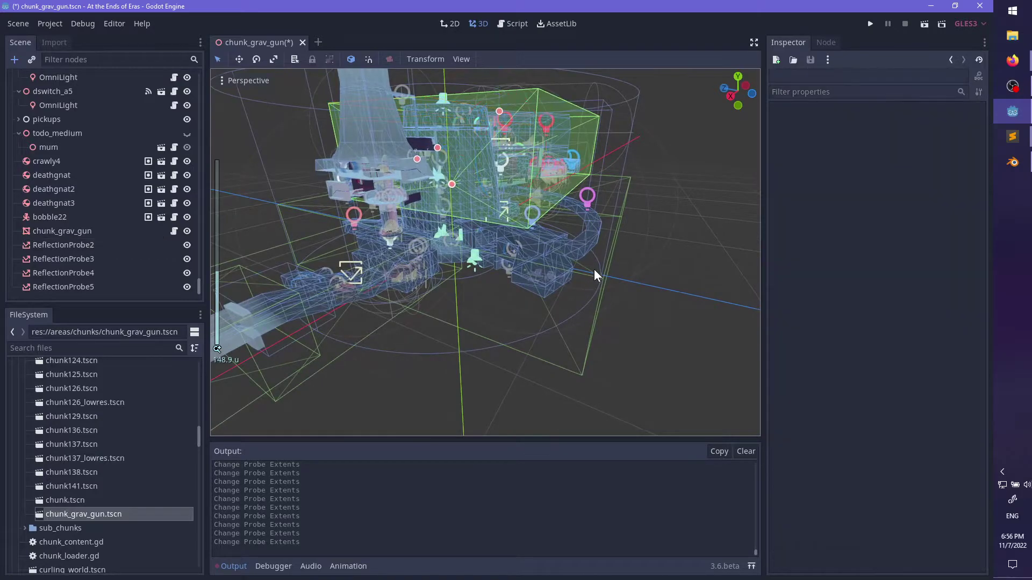
# - Adjust the origin position of ReflectionProbe3 within the structure's lower interior
pyautogui.click(85, 260)
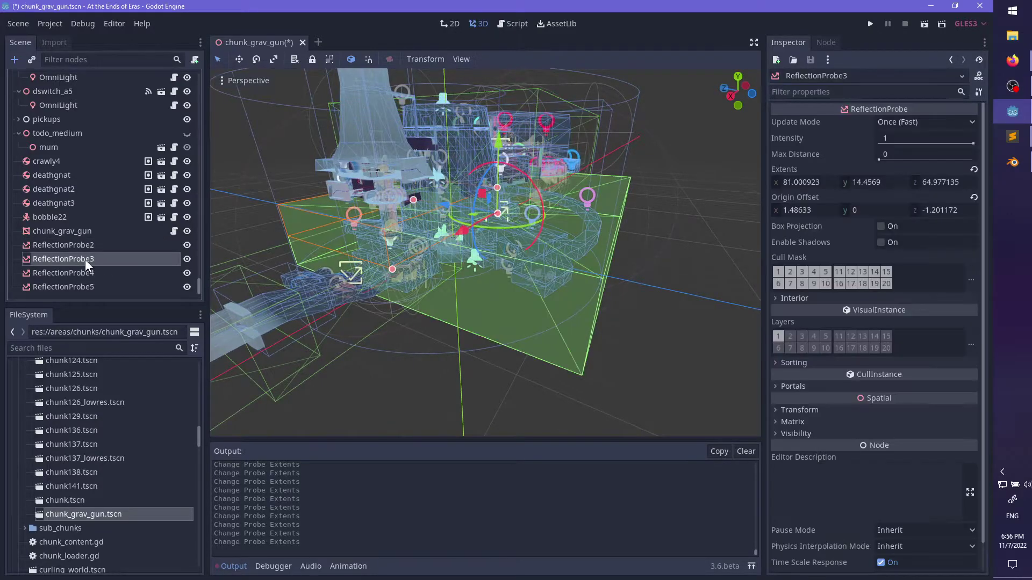
pyautogui.scroll(15, 431, 285)
pyautogui.moveTo(431, 285); pyautogui.dragTo(573, 310, button='middle')
pyautogui.moveTo(587, 299); pyautogui.dragTo(486, 353)
pyautogui.scroll(3, 528, 298)
pyautogui.moveTo(486, 352); pyautogui.dragTo(549, 245, button='middle')
pyautogui.scroll(-11, 609, 273)
pyautogui.scroll(-10, 604, 279)
pyautogui.scroll(2, 568, 365)
pyautogui.scroll(2, 502, 249)
pyautogui.click(620, 235)
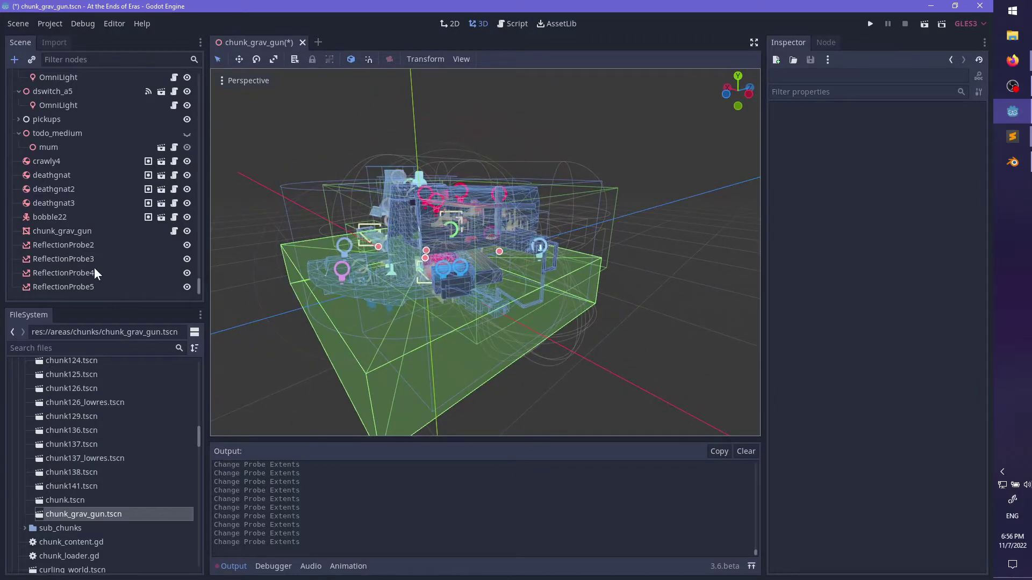
# - Reduce ReflectionProbe2's X extent to about 67.4 and reposition it around the upper level
pyautogui.click(87, 245)
pyautogui.moveTo(388, 281); pyautogui.dragTo(569, 305, button='middle')
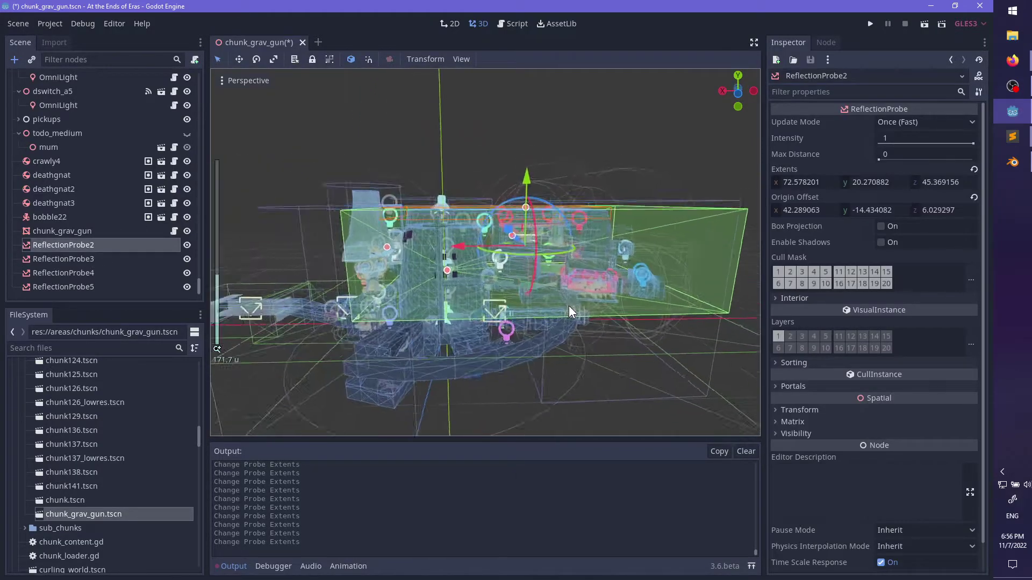
pyautogui.scroll(-6, 439, 265)
pyautogui.scroll(4, 393, 254)
pyautogui.moveTo(383, 249); pyautogui.dragTo(452, 245)
pyautogui.moveTo(497, 267); pyautogui.dragTo(317, 299, button='middle')
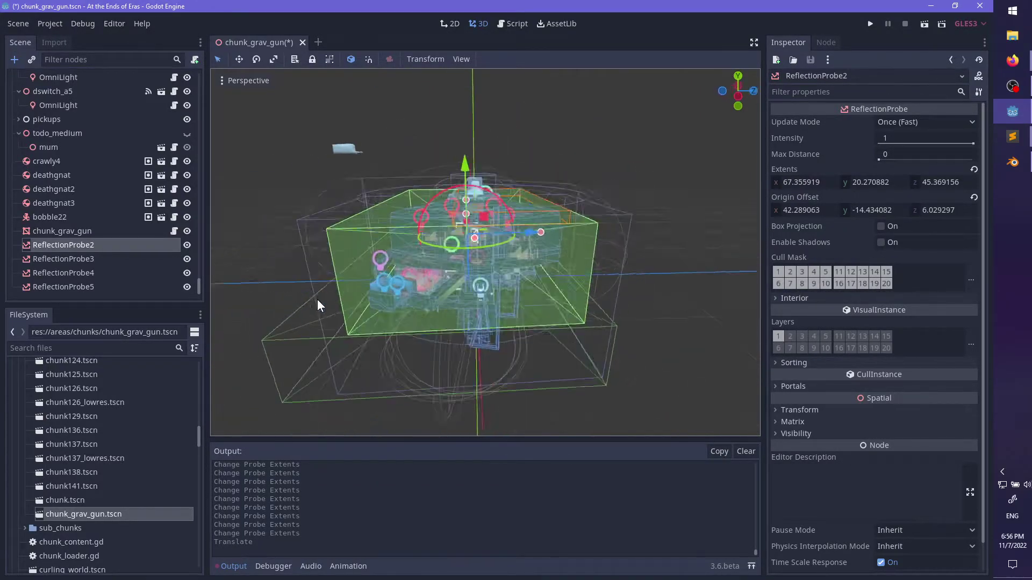
# - Check ReflectionProbe2's end edges in the front view and shift it about 1.1 units along X
pyautogui.scroll(3, 488, 299)
pyautogui.moveTo(488, 294); pyautogui.dragTo(552, 259, button='middle')
pyautogui.press('KP_1')
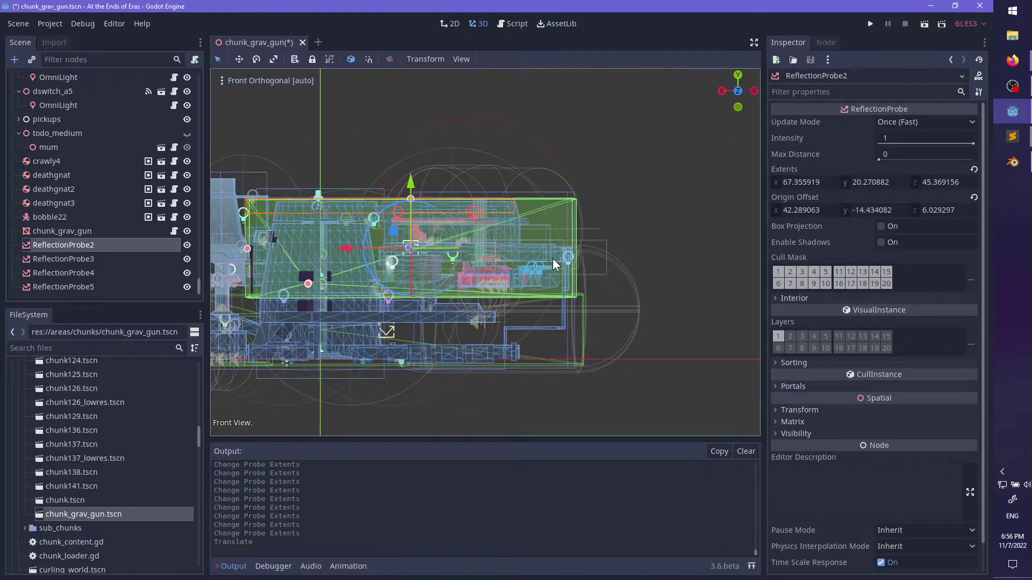
pyautogui.scroll(2, 528, 289)
pyautogui.keyDown('shift'); pyautogui.moveTo(633, 297); pyautogui.dragTo(518, 261, button='middle'); pyautogui.keyUp('shift')
pyautogui.scroll(8, 518, 262)
pyautogui.scroll(-6, 519, 262)
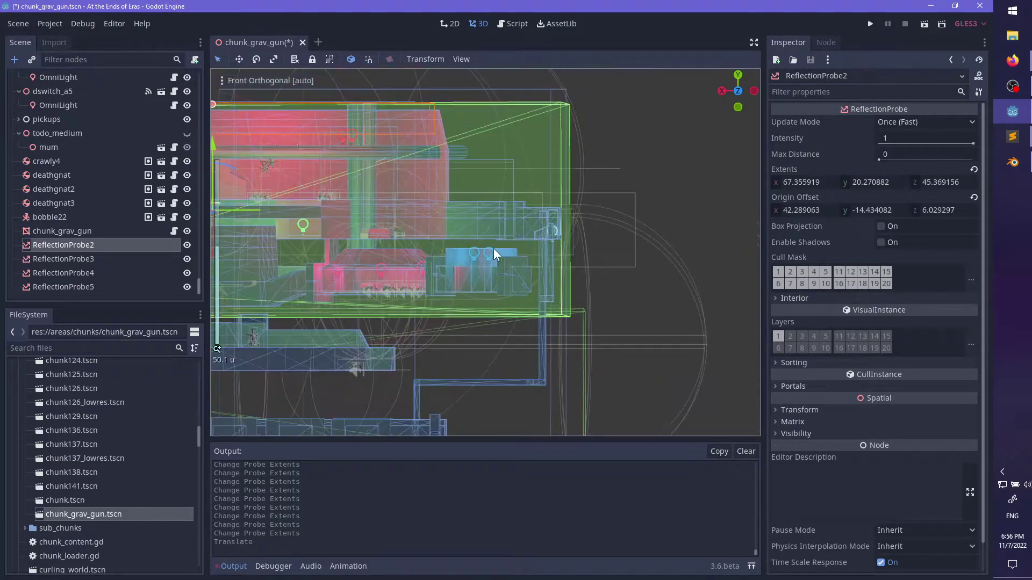
pyautogui.keyDown('shift'); pyautogui.moveTo(441, 237); pyautogui.dragTo(611, 237, button='middle'); pyautogui.keyUp('shift')
pyautogui.moveTo(342, 217); pyautogui.dragTo(335, 215)
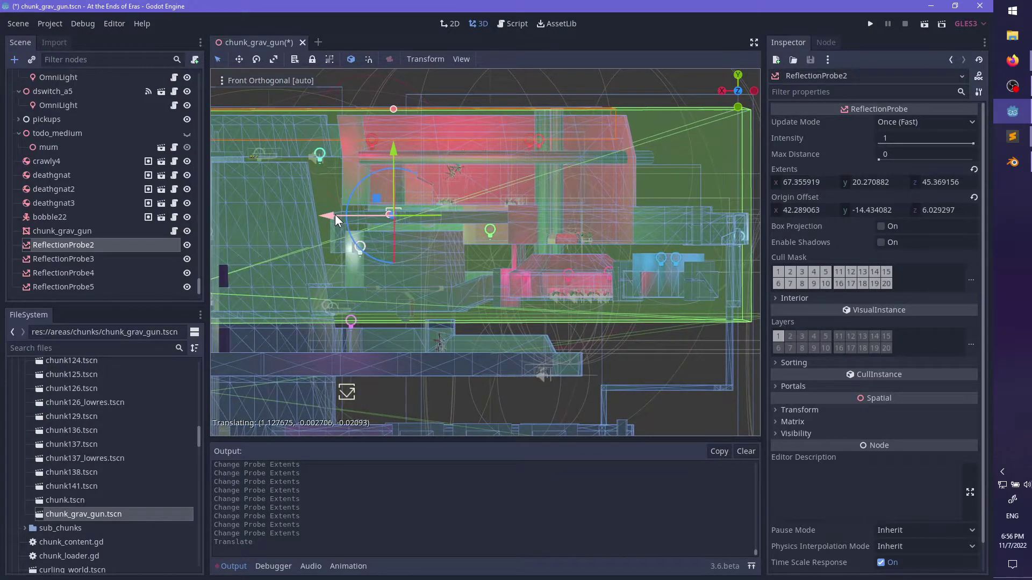
pyautogui.keyDown('shift'); pyautogui.moveTo(431, 257); pyautogui.dragTo(383, 257, button='middle'); pyautogui.keyUp('shift')
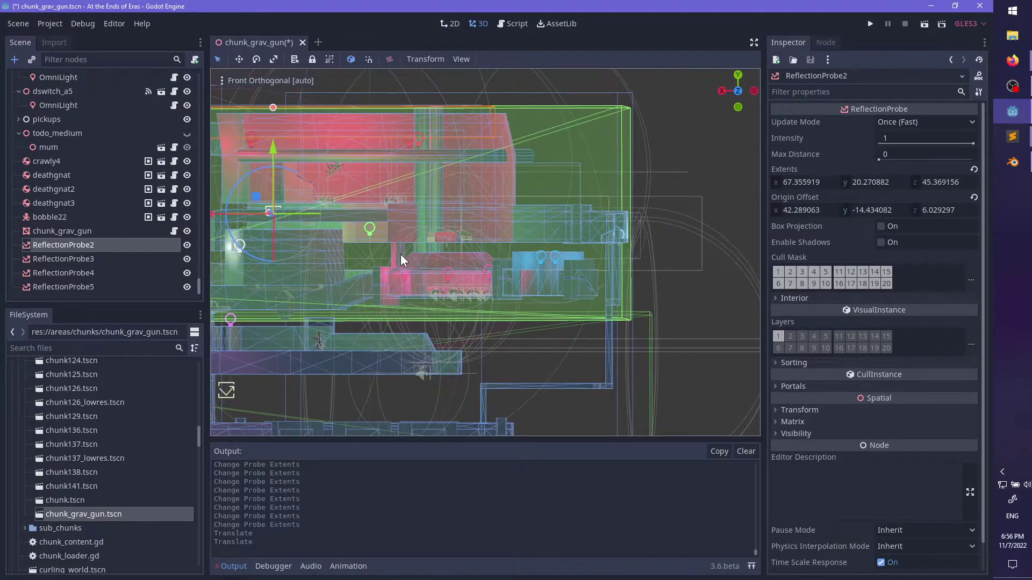
# - Reset ReflectionProbe2's rotation to 0 on all axes and move it to about -36.9 on X
pyautogui.press('KP_7')
pyautogui.scroll(-5, 483, 275)
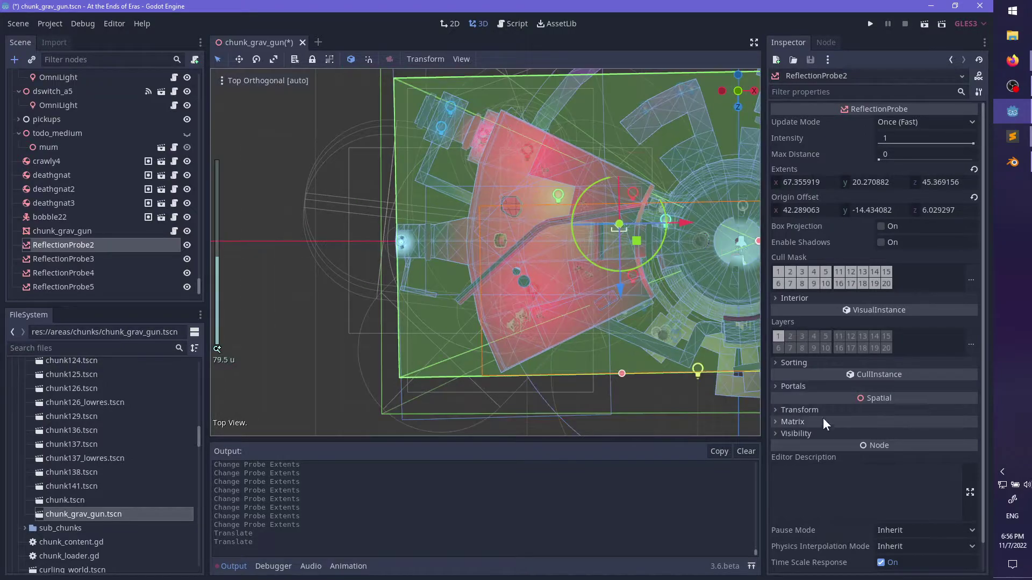
pyautogui.click(799, 411)
pyautogui.click(974, 451)
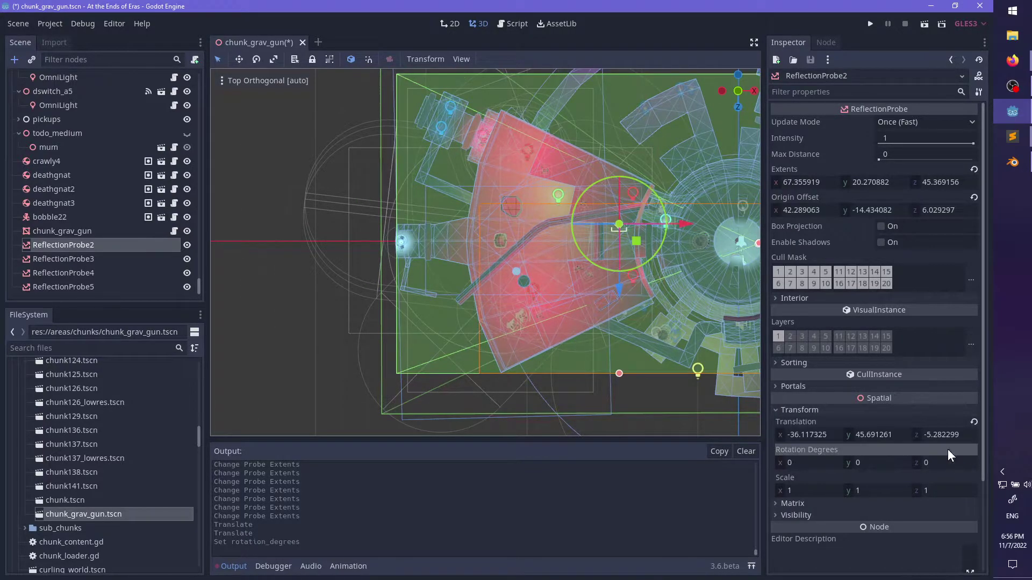
pyautogui.moveTo(660, 228); pyautogui.dragTo(658, 237)
pyautogui.keyDown('shift'); pyautogui.moveTo(657, 260); pyautogui.dragTo(475, 316, button='middle'); pyautogui.keyUp('shift')
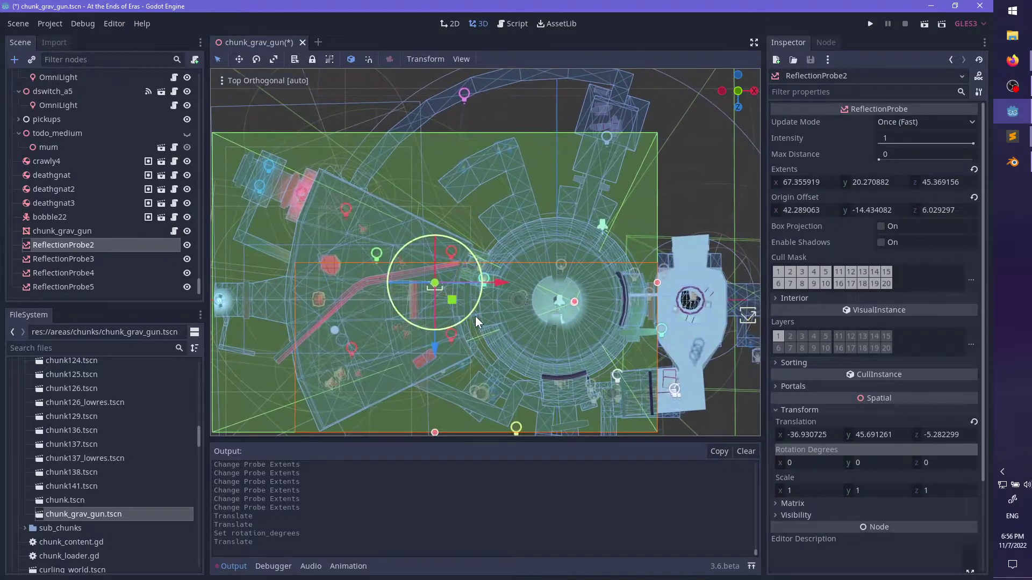
# - Adjust ReflectionProbe2's Z extent to about 45.4 in the top view
pyautogui.scroll(-4, 506, 313)
pyautogui.keyDown('shift'); pyautogui.moveTo(537, 310); pyautogui.dragTo(533, 248, button='middle'); pyautogui.keyUp('shift')
pyautogui.moveTo(519, 317); pyautogui.dragTo(526, 343, button='middle')
pyautogui.scroll(8, 580, 200)
pyautogui.scroll(5, 587, 229)
pyautogui.scroll(-6, 514, 264)
pyautogui.scroll(-5, 515, 264)
pyautogui.press('KP_7')
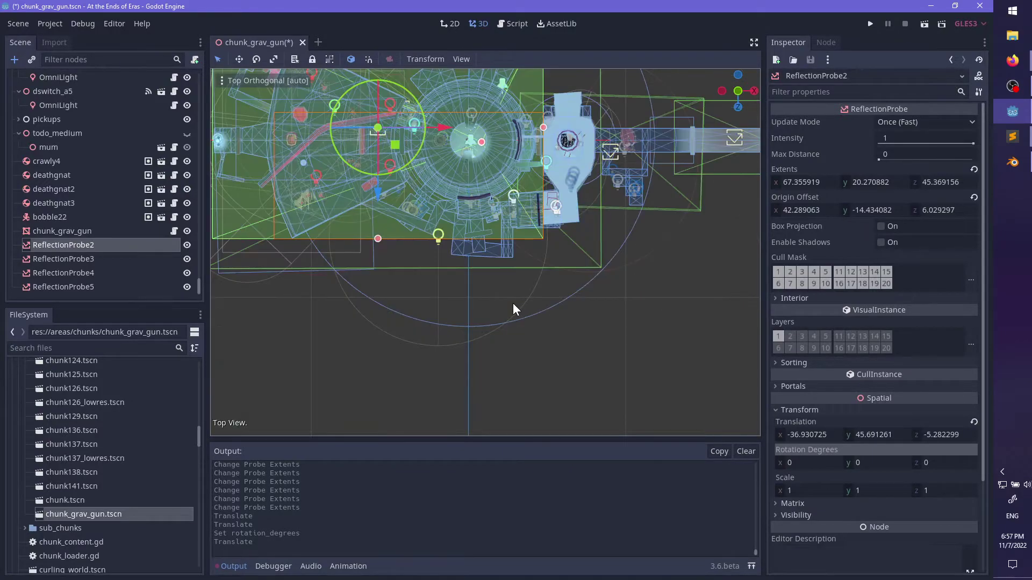
pyautogui.scroll(4, 501, 277)
pyautogui.moveTo(486, 295)
pyautogui.mouseDown()
pyautogui.moveTo(487, 284)
pyautogui.moveTo(487, 297)
pyautogui.mouseUp()
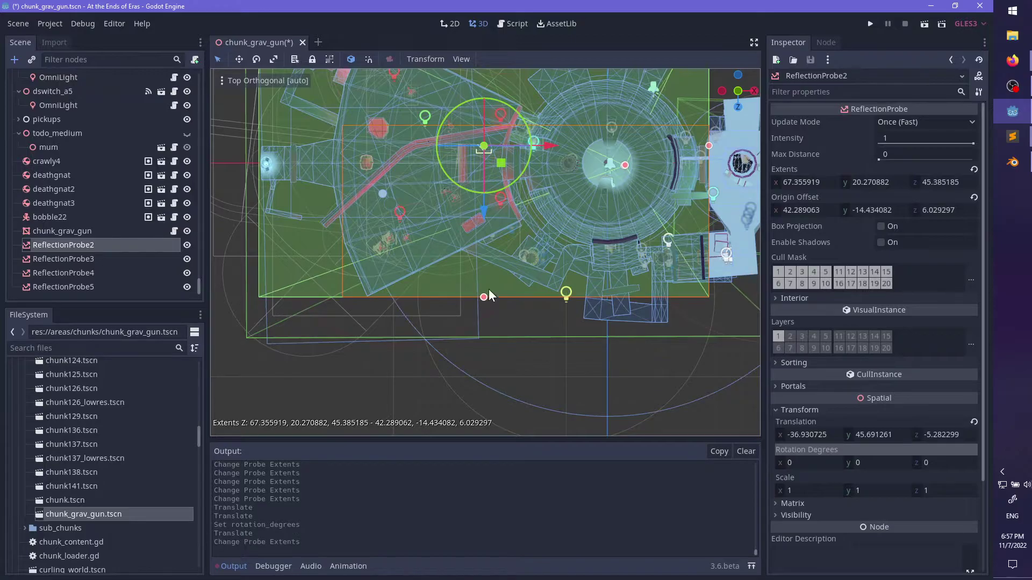
# - Move ReflectionProbe2 to about -2.7 on Z and reduce its Z extent to about 43.3
pyautogui.keyDown('shift'); pyautogui.moveTo(488, 289); pyautogui.dragTo(559, 282, button='middle'); pyautogui.keyUp('shift')
pyautogui.scroll(-4, 556, 281)
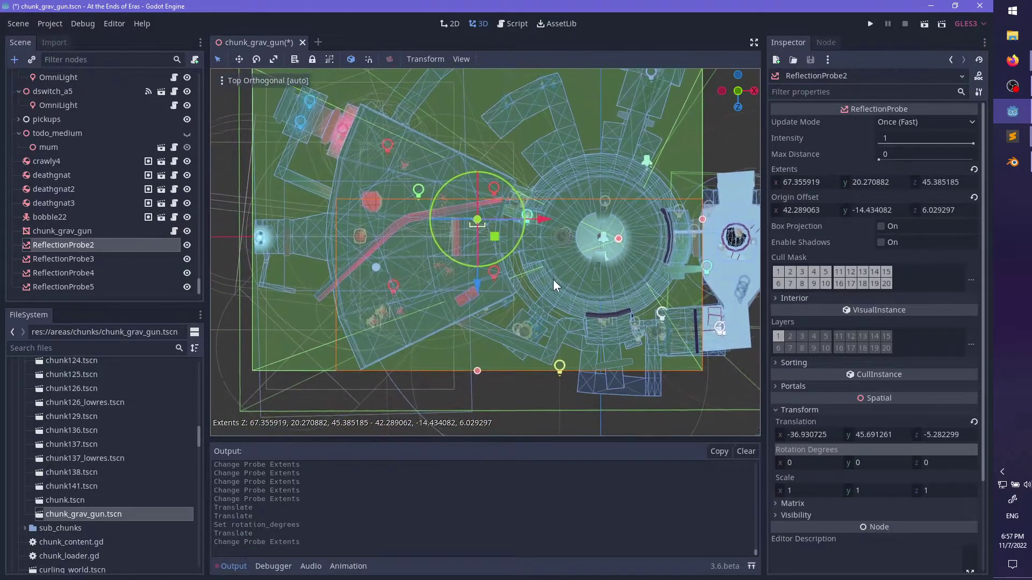
pyautogui.moveTo(475, 281); pyautogui.dragTo(476, 316)
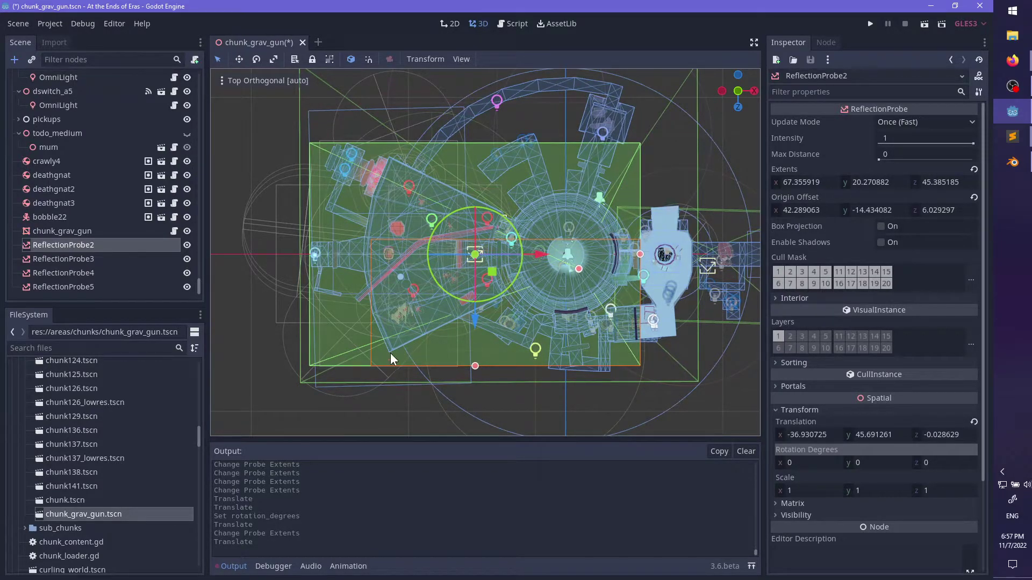
pyautogui.moveTo(474, 370)
pyautogui.mouseDown()
pyautogui.moveTo(477, 317)
pyautogui.moveTo(475, 354)
pyautogui.mouseUp()
pyautogui.moveTo(476, 306); pyautogui.dragTo(480, 312)
pyautogui.moveTo(480, 312); pyautogui.dragTo(477, 230, button='middle')
pyautogui.scroll(-3, 488, 213)
pyautogui.scroll(3, 558, 282)
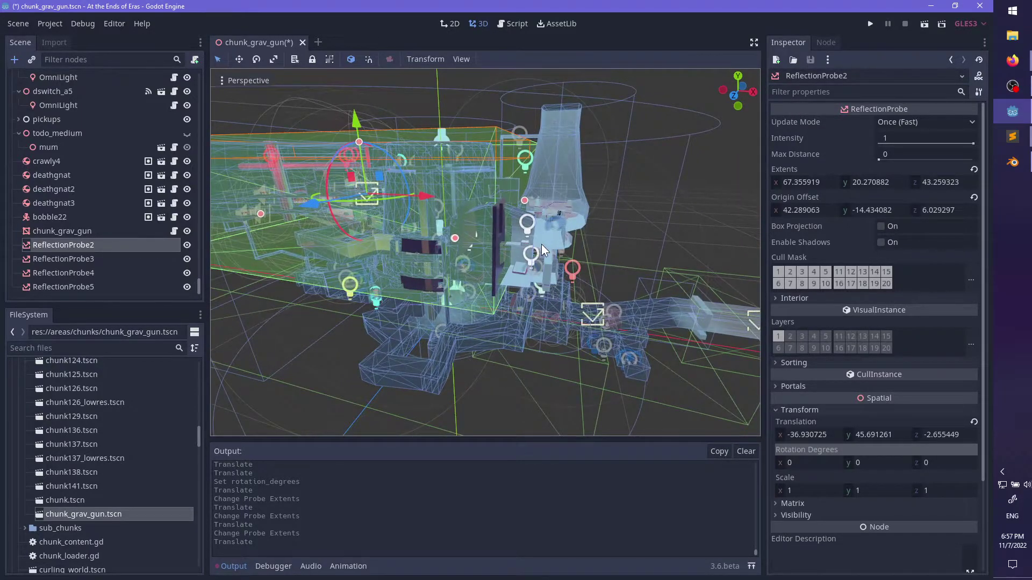
pyautogui.moveTo(541, 245); pyautogui.dragTo(489, 284, button='middle')
pyautogui.scroll(-5, 490, 284)
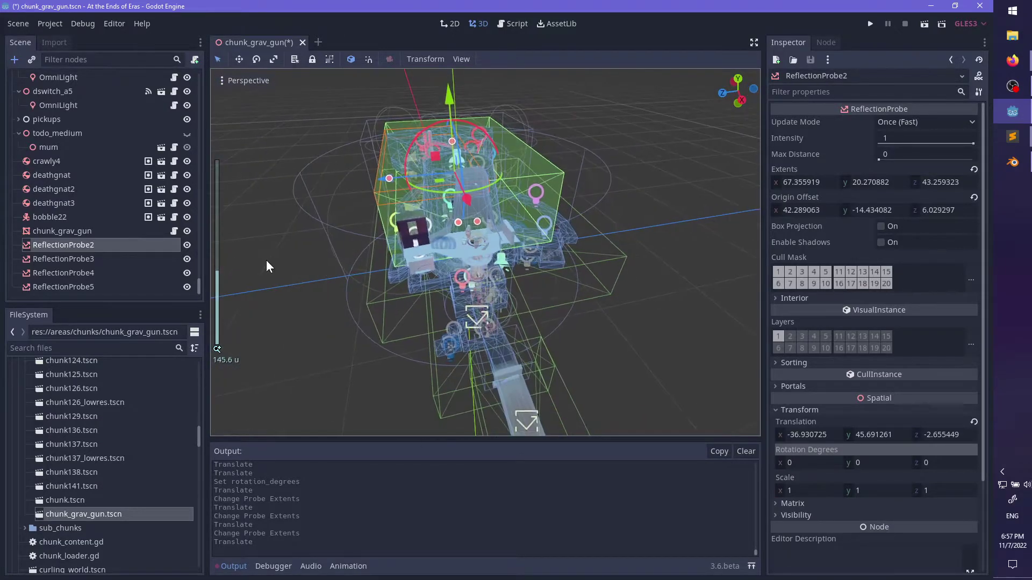
# - Add a new ReflectionProbe node and reparent it to the same level as ReflectionProbe2, directly above it
pyautogui.hotkey('ctrl', 'a')
pyautogui.press('Return')
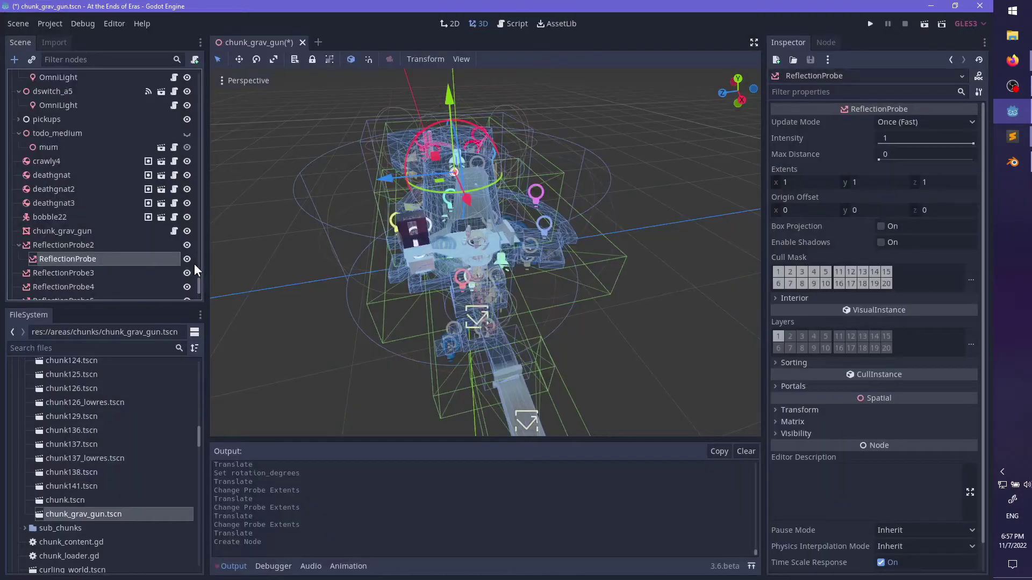
pyautogui.moveTo(94, 256); pyautogui.dragTo(76, 241)
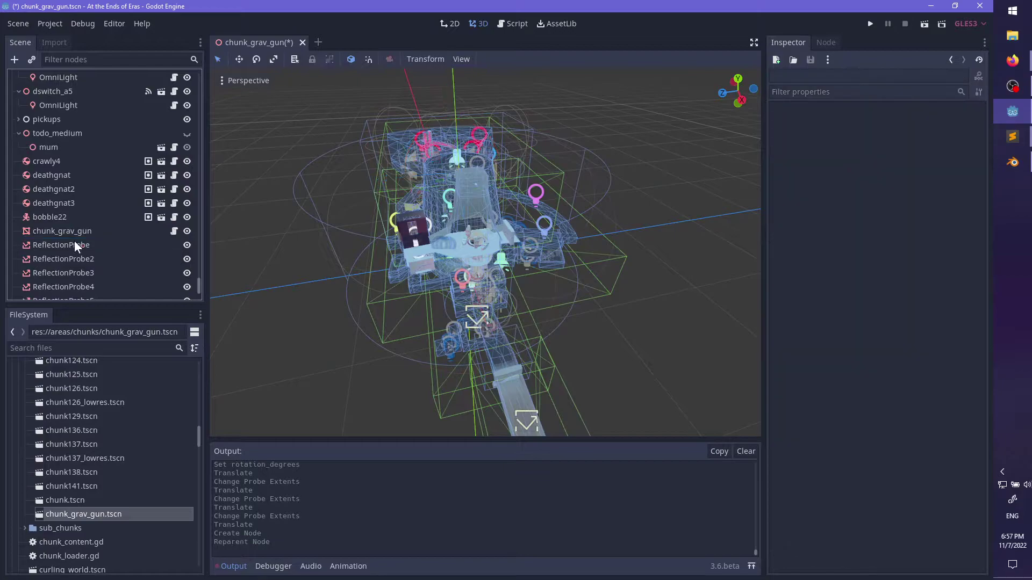
# - Move the new ReflectionProbe along X to the pale room between the central shaft and the outer corridor
pyautogui.moveTo(300, 257); pyautogui.dragTo(474, 320, button='middle')
pyautogui.scroll(-2, 474, 320)
pyautogui.moveTo(457, 239); pyautogui.dragTo(569, 277)
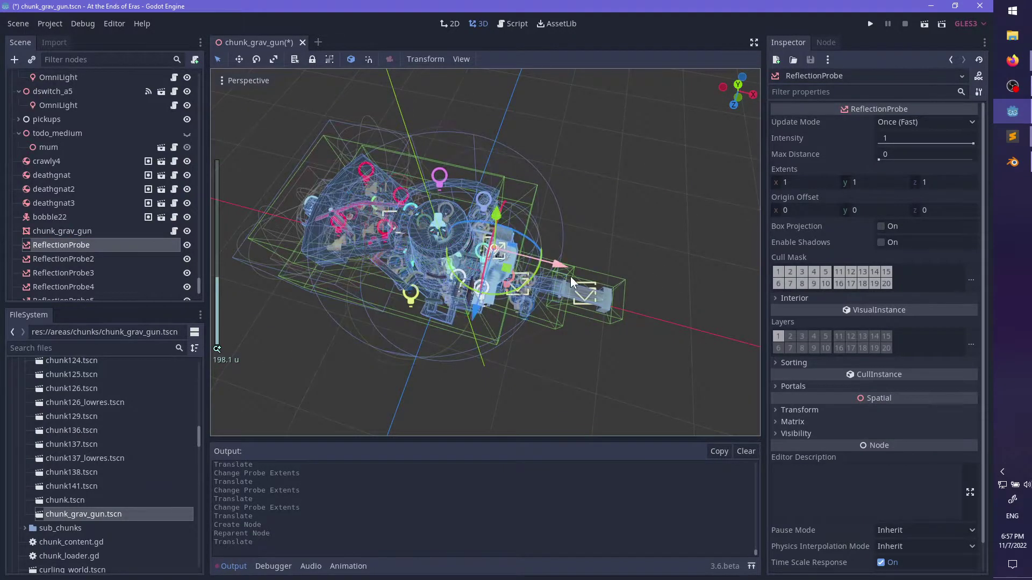
# - Enable interior mode on the new ReflectionProbe and give it a very dark ambient colour
pyautogui.click(788, 298)
pyautogui.click(883, 312)
pyautogui.scroll(5, 644, 326)
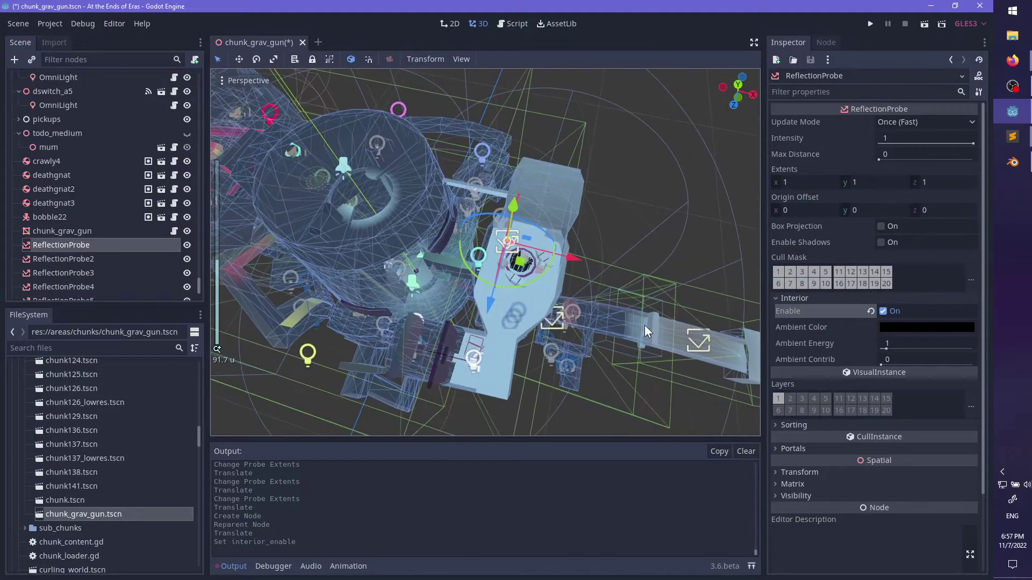
pyautogui.click(903, 327)
pyautogui.moveTo(874, 168)
pyautogui.mouseDown()
pyautogui.moveTo(881, 197)
pyautogui.moveTo(879, 181)
pyautogui.mouseUp()
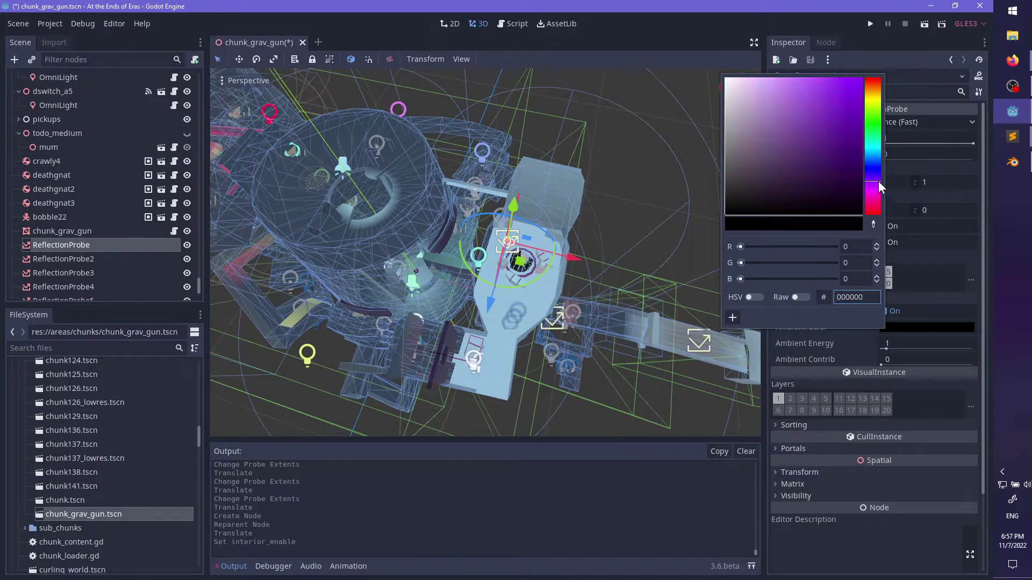
pyautogui.moveTo(773, 157); pyautogui.dragTo(755, 188)
# - Nudge the ReflectionProbe into place above the round floor grate and extend its Z extent to about 17.2
pyautogui.moveTo(520, 249); pyautogui.dragTo(429, 258, button='middle')
pyautogui.scroll(6, 484, 261)
pyautogui.moveTo(490, 265); pyautogui.dragTo(473, 264)
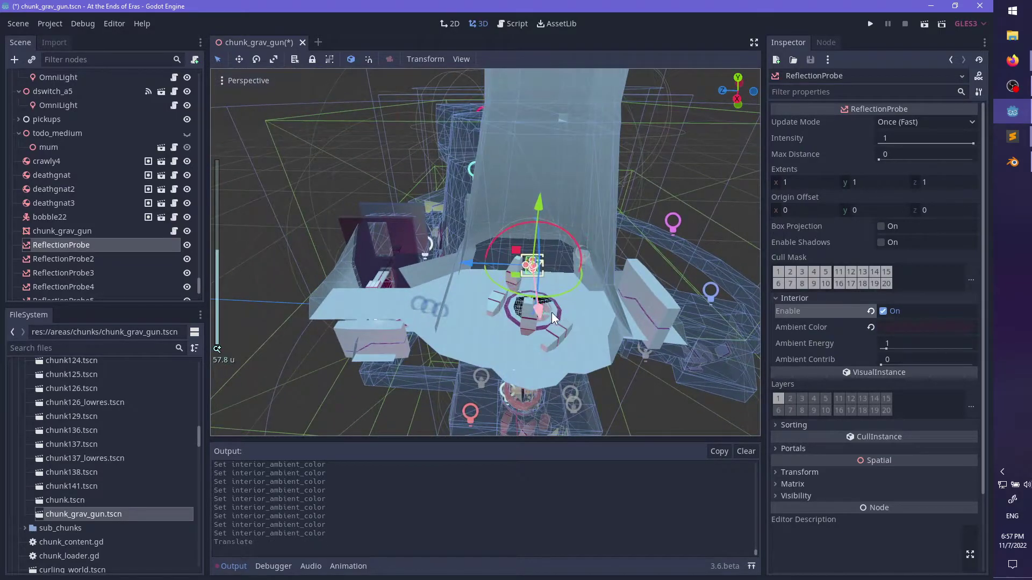
pyautogui.moveTo(536, 346); pyautogui.dragTo(536, 347)
pyautogui.scroll(5, 536, 347)
pyautogui.moveTo(599, 329); pyautogui.dragTo(418, 326)
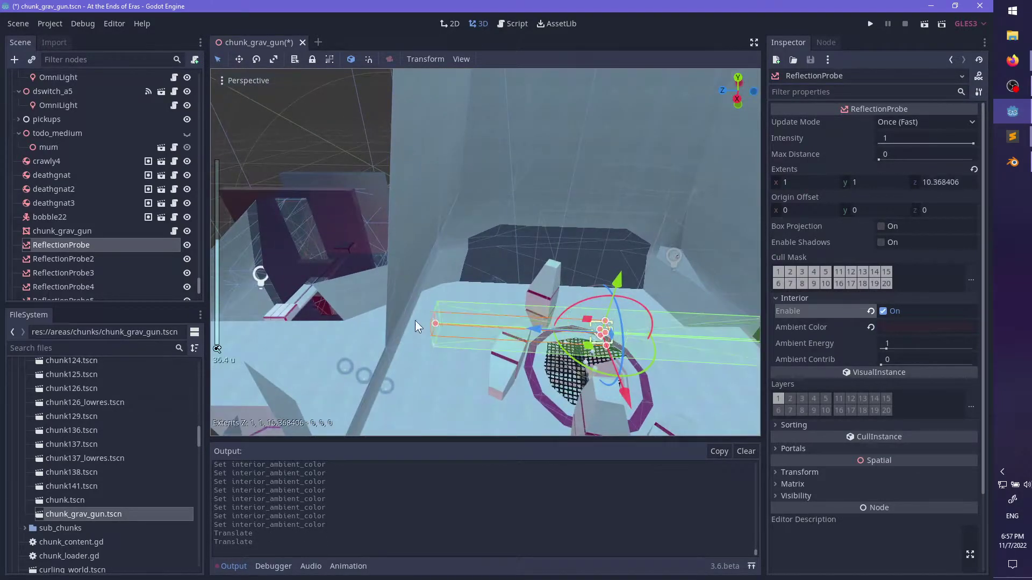
pyautogui.moveTo(465, 333); pyautogui.dragTo(553, 290, button='middle')
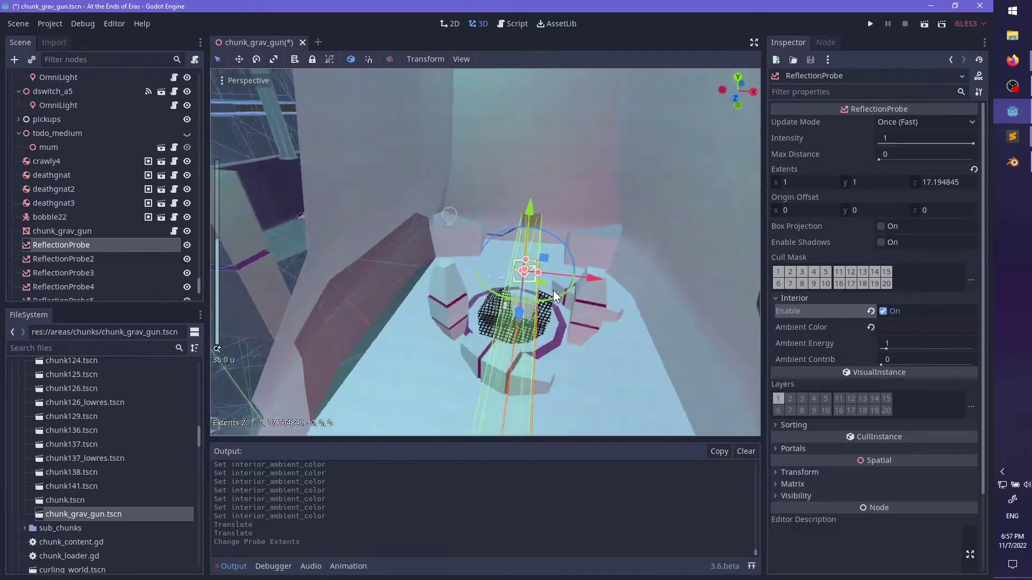
# - Widen the ReflectionProbe's extents to about 12.0 on X and 9.1 on Y around the grate room
pyautogui.scroll(2, 565, 290)
pyautogui.moveTo(568, 283); pyautogui.dragTo(703, 298)
pyautogui.scroll(-4, 615, 288)
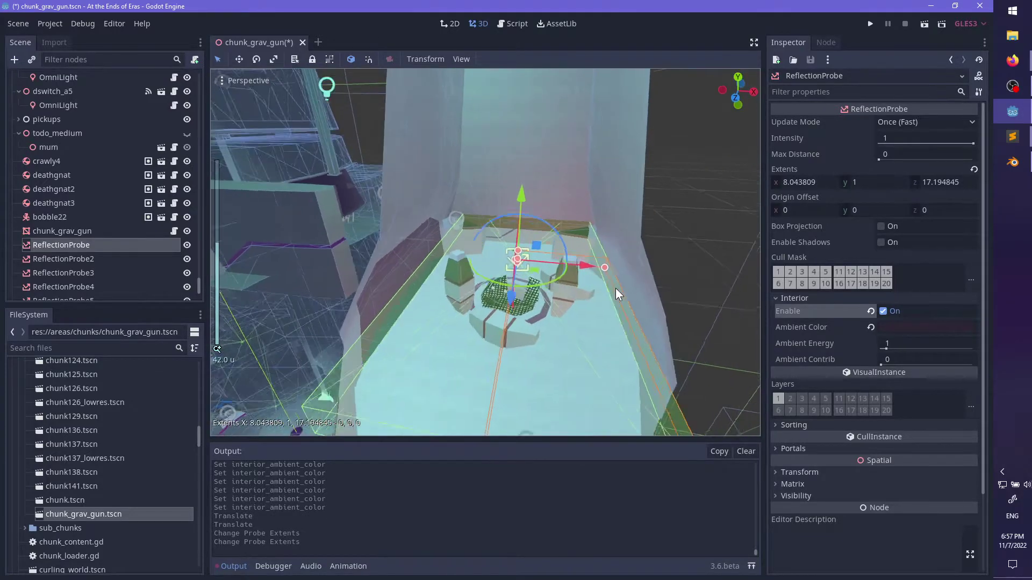
pyautogui.moveTo(615, 289); pyautogui.dragTo(578, 280, button='middle')
pyautogui.scroll(4, 578, 280)
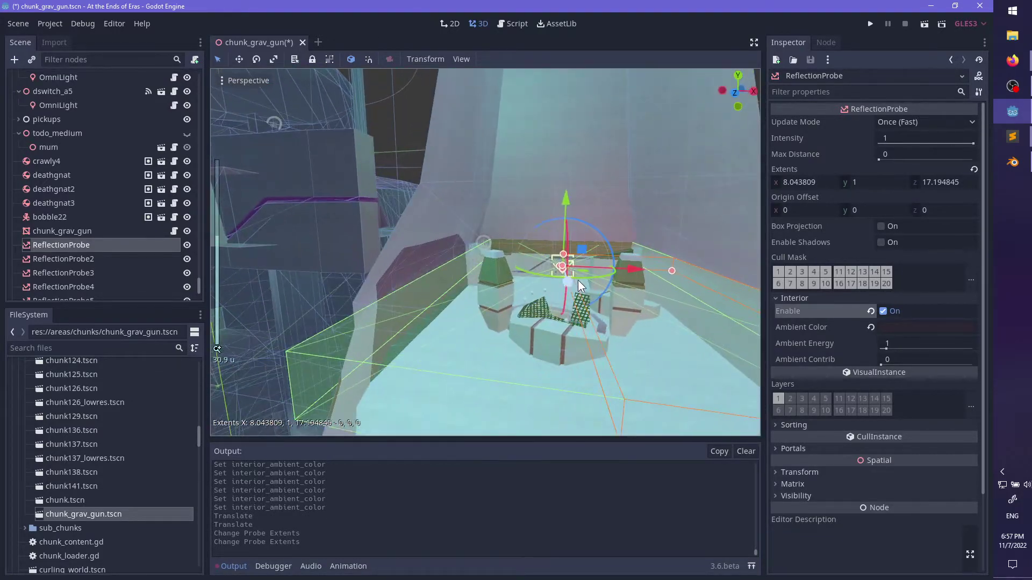
pyautogui.moveTo(565, 256); pyautogui.dragTo(571, 152)
pyautogui.scroll(-10, 571, 151)
pyautogui.moveTo(580, 209); pyautogui.dragTo(590, 283, button='middle')
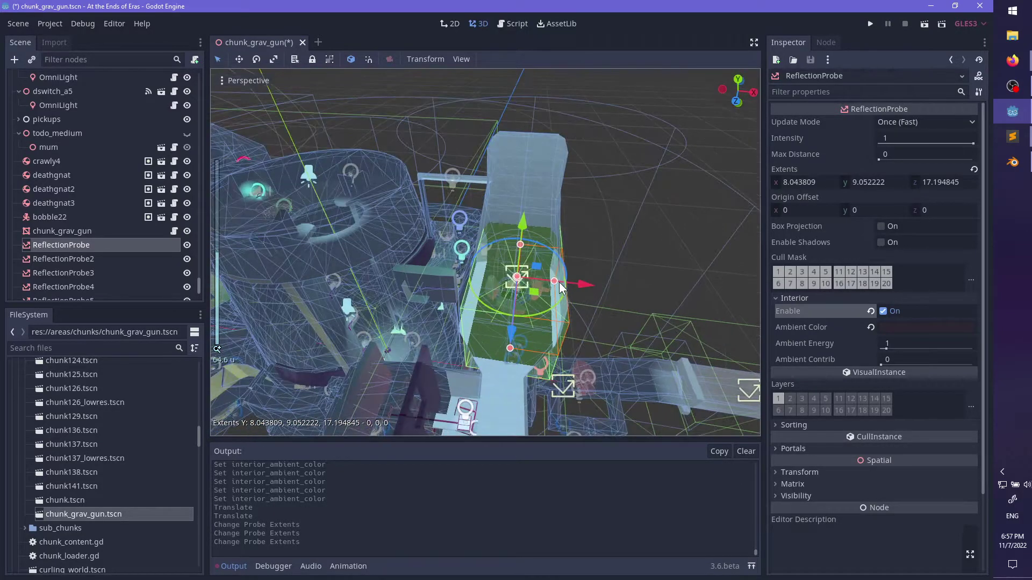
pyautogui.moveTo(556, 281); pyautogui.dragTo(577, 281)
pyautogui.moveTo(578, 281); pyautogui.dragTo(512, 250, button='middle')
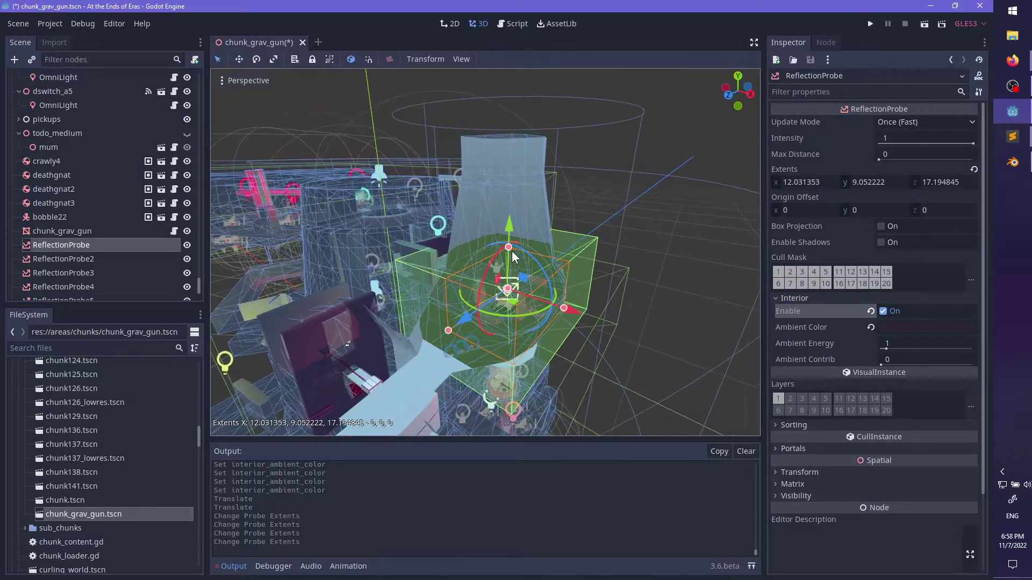
# - Raise the ReflectionProbe's Y extent to about 29.5 to cover the tall tapered shaft
pyautogui.moveTo(512, 251); pyautogui.dragTo(500, 131)
pyautogui.moveTo(500, 132); pyautogui.dragTo(505, 196, button='middle')
pyautogui.scroll(-3, 506, 196)
pyautogui.scroll(-1, 118, 257)
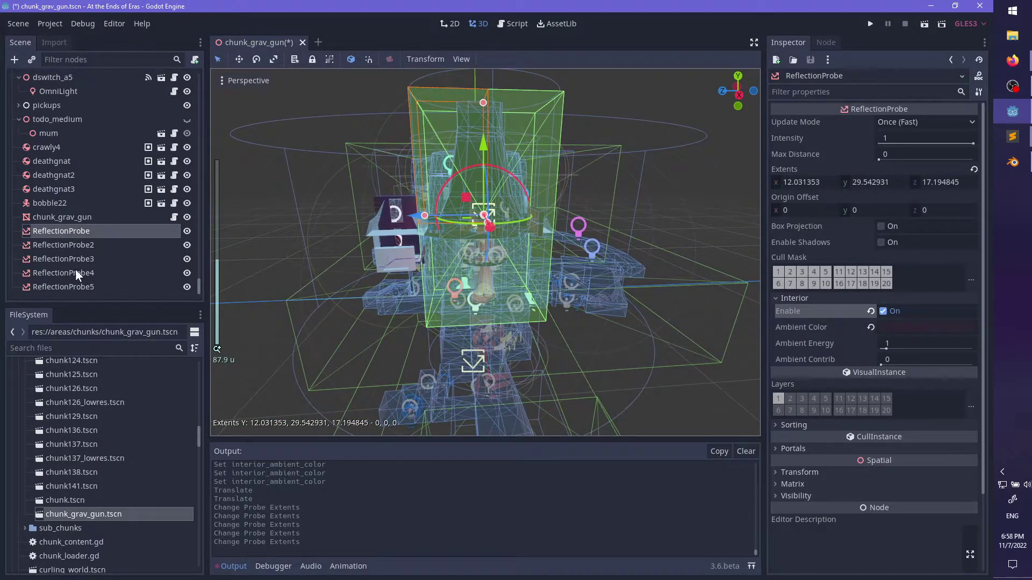
# - Adjust the ReflectionProbe's Z extent to about 18.5 and shift it slightly along Z
pyautogui.moveTo(452, 267); pyautogui.dragTo(383, 256, button='middle')
pyautogui.scroll(4, 463, 308)
pyautogui.scroll(8, 497, 293)
pyautogui.scroll(-5, 450, 314)
pyautogui.moveTo(383, 255); pyautogui.dragTo(364, 256)
pyautogui.moveTo(427, 257); pyautogui.dragTo(437, 258)
pyautogui.moveTo(437, 257); pyautogui.dragTo(439, 225, button='middle')
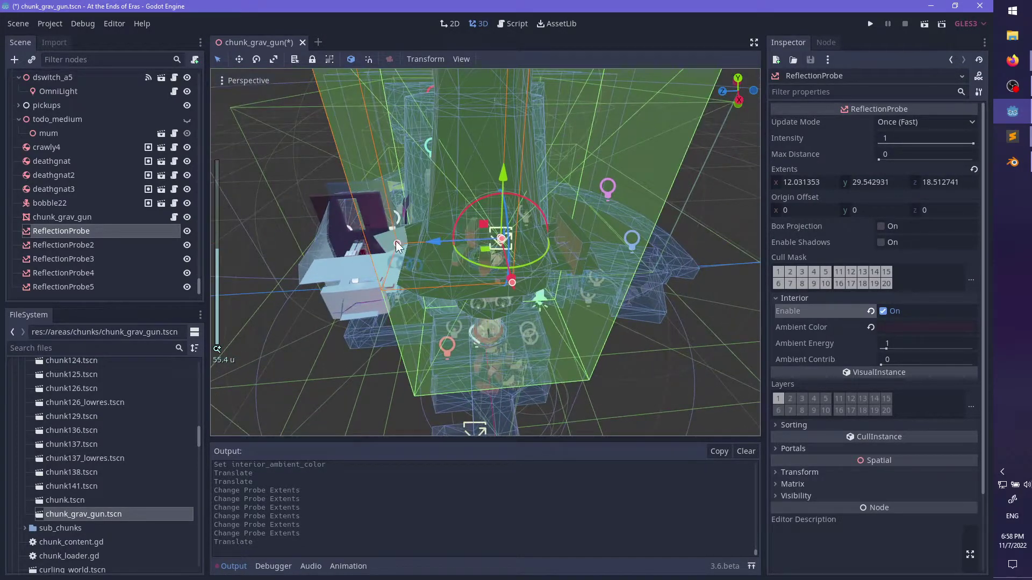
# - Reposition the ReflectionProbe along Z and narrow its Z extent to about 14.3
pyautogui.moveTo(396, 243); pyautogui.dragTo(426, 242)
pyautogui.scroll(-4, 465, 247)
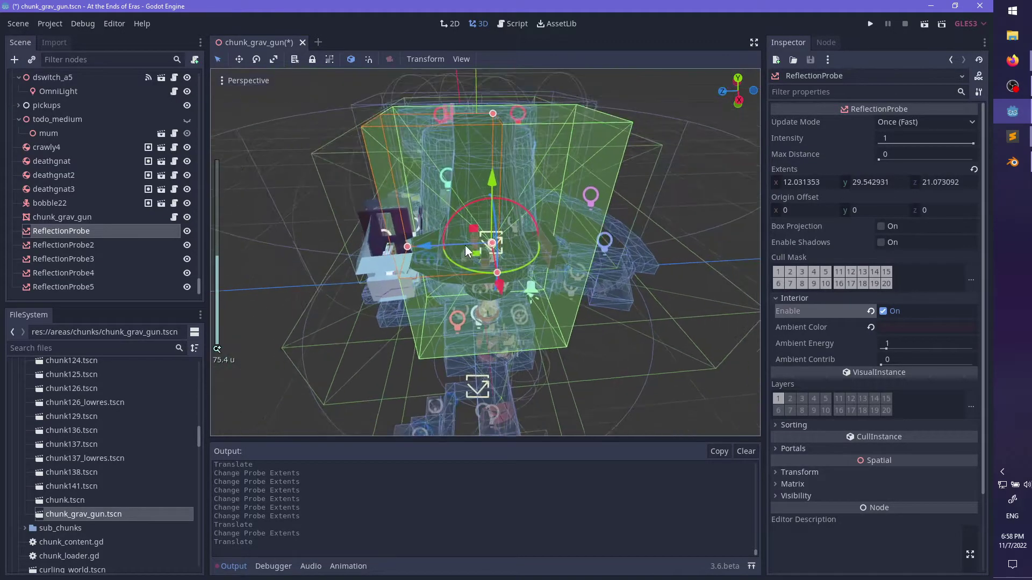
pyautogui.scroll(2, 465, 245)
pyautogui.moveTo(465, 245); pyautogui.dragTo(433, 291, button='middle')
pyautogui.moveTo(379, 258); pyautogui.dragTo(417, 257)
pyautogui.scroll(-4, 478, 273)
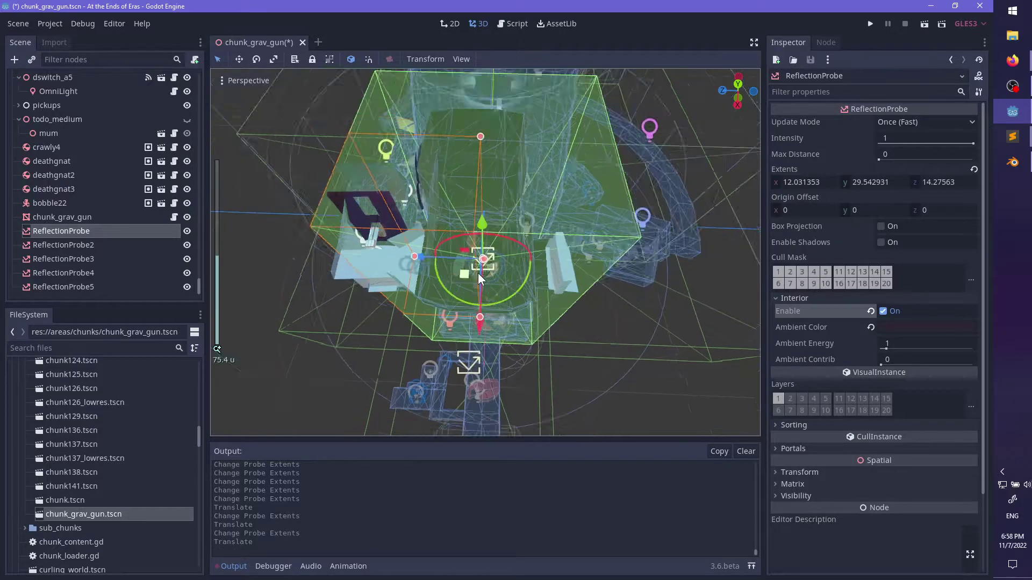
pyautogui.moveTo(507, 275); pyautogui.dragTo(513, 309, button='middle')
pyautogui.scroll(2, 511, 308)
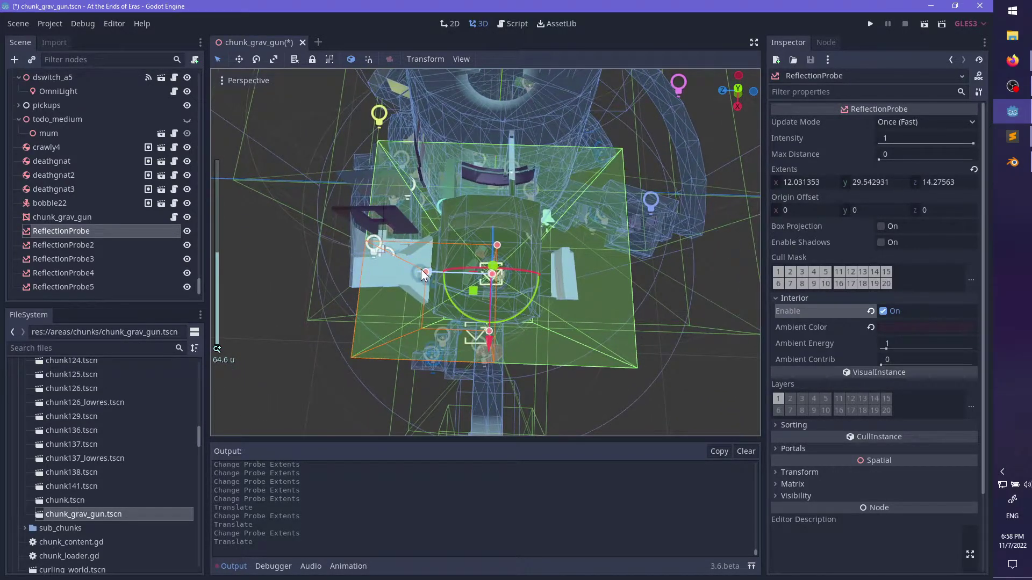
# - Trim the ReflectionProbe's extents to about 12.4 on Z and 29.1 on Y to fit the tapered shaft
pyautogui.moveTo(424, 274); pyautogui.dragTo(435, 273)
pyautogui.hotkey('ctrl', 'z')
pyautogui.moveTo(434, 274); pyautogui.dragTo(580, 179, button='middle')
pyautogui.scroll(-1, 531, 200)
pyautogui.press('KP_1')
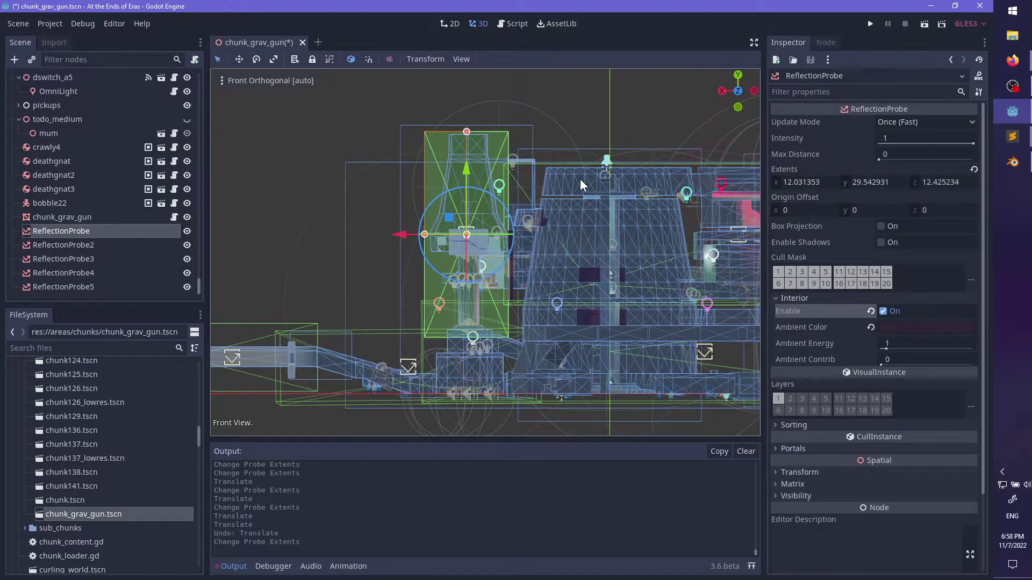
pyautogui.scroll(10, 461, 195)
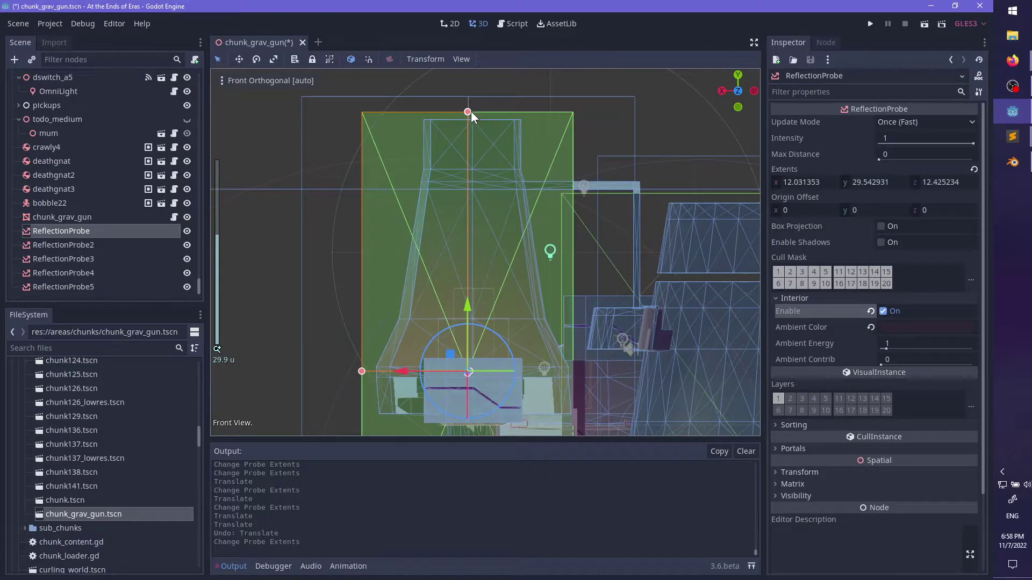
pyautogui.moveTo(468, 112); pyautogui.dragTo(471, 115)
# - Raise the ReflectionProbe's origin offset to about 7.3 on Y, above the floor grate
pyautogui.moveTo(470, 116); pyautogui.dragTo(562, 259, button='middle')
pyautogui.scroll(4, 593, 266)
pyautogui.scroll(8, 592, 267)
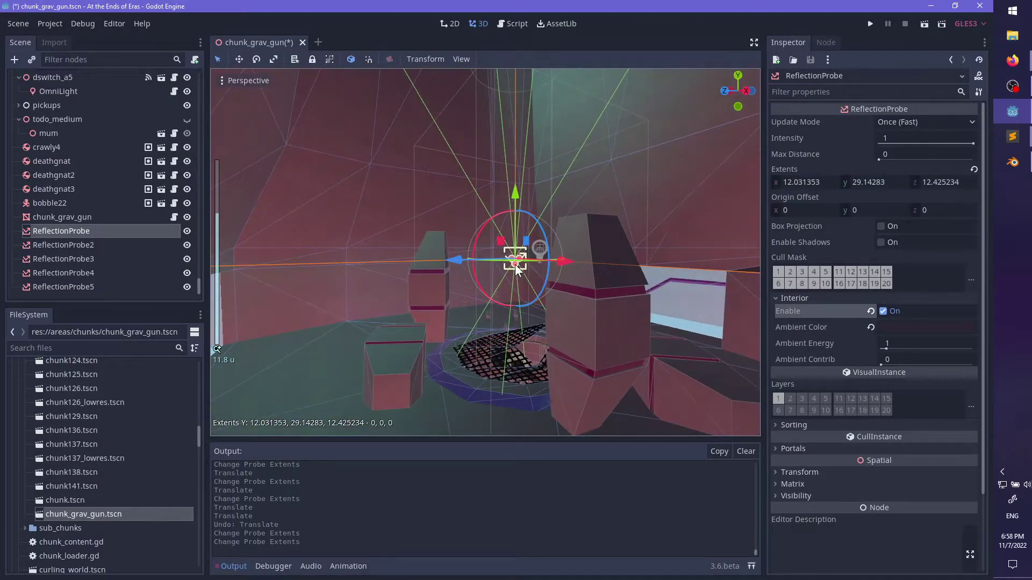
pyautogui.moveTo(553, 222); pyautogui.dragTo(554, 258, button='middle')
pyautogui.scroll(6, 519, 304)
pyautogui.scroll(-20, 414, 226)
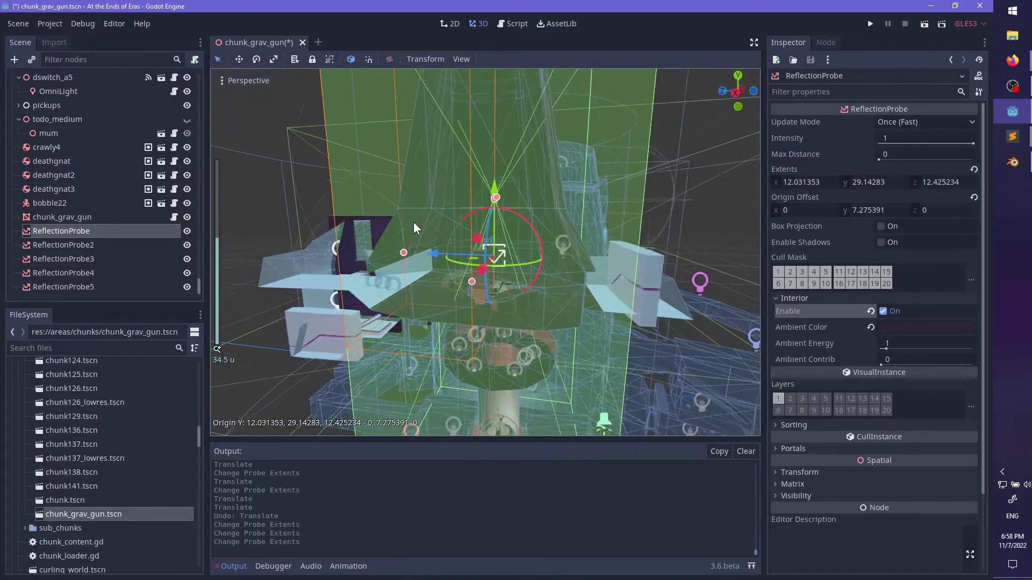
# - Duplicate the probe as ReflectionProbe6, lower it, and resize the copy's extents to about 15.6 on Y and 32.6 on Z
pyautogui.moveTo(422, 230); pyautogui.dragTo(459, 199, button='middle')
pyautogui.hotkey('ctrl', 'd')
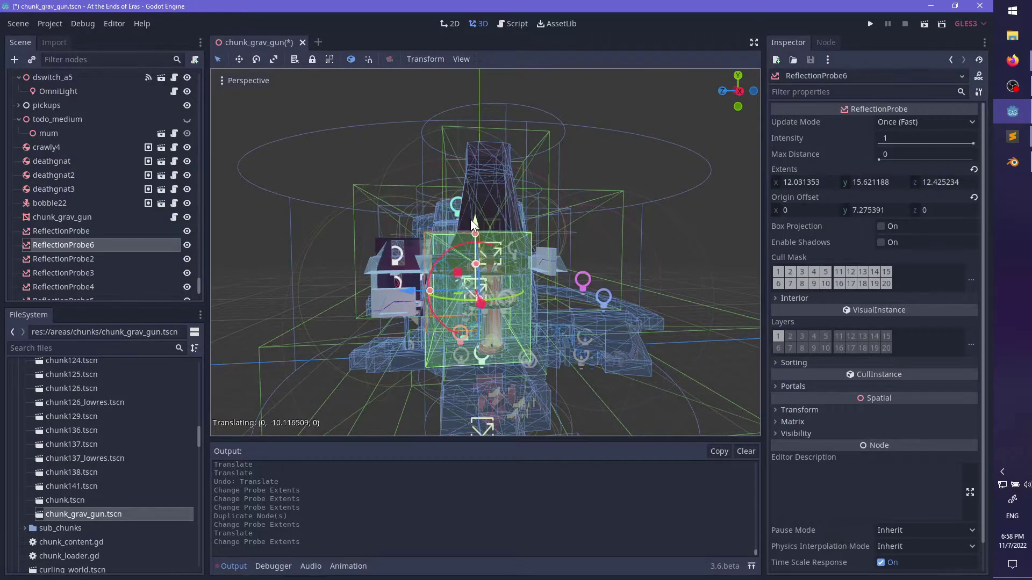
pyautogui.moveTo(382, 298); pyautogui.dragTo(352, 294)
pyautogui.moveTo(353, 294); pyautogui.dragTo(409, 225, button='middle')
pyautogui.scroll(-7, 499, 321)
pyautogui.scroll(-2, 348, 240)
pyautogui.scroll(10, 546, 260)
pyautogui.scroll(-1, 409, 224)
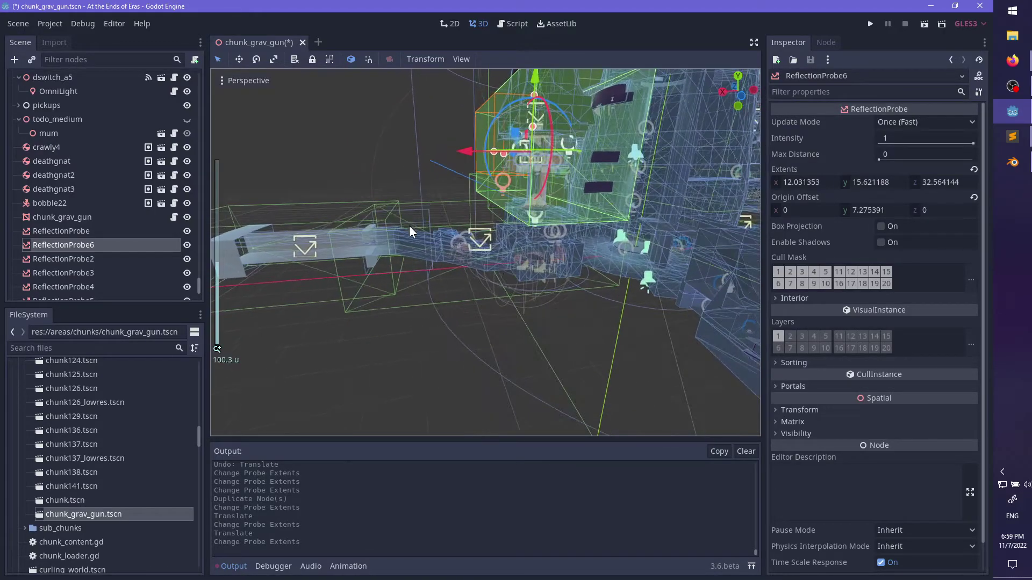
# - Move ReflectionProbe6's origin offset to about 18.5 on Z, towards the dark side room
pyautogui.moveTo(541, 161); pyautogui.dragTo(474, 289, button='middle')
pyautogui.scroll(3, 502, 277)
pyautogui.scroll(2, 474, 290)
pyautogui.scroll(2, 473, 288)
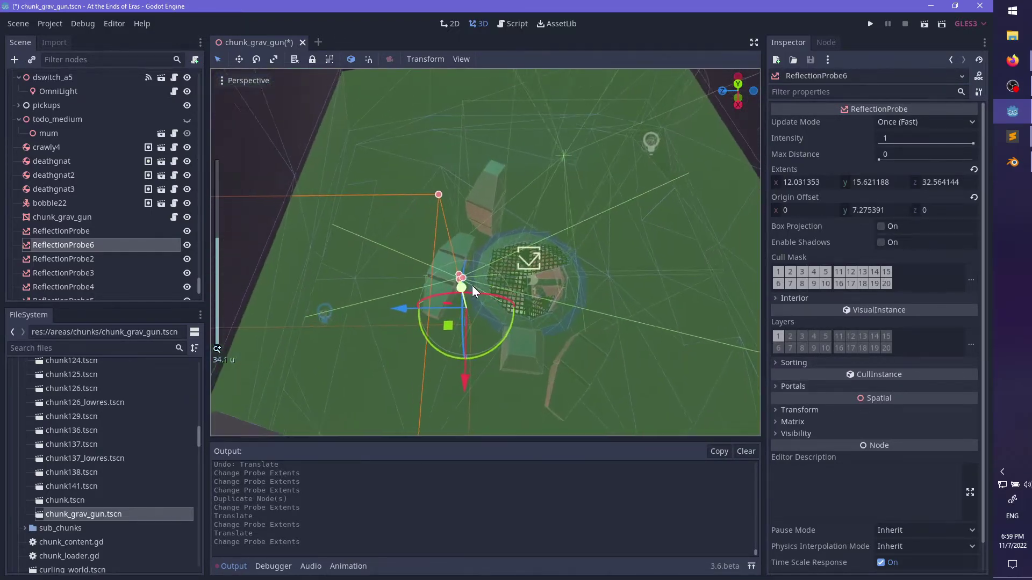
pyautogui.moveTo(336, 297); pyautogui.dragTo(326, 296)
pyautogui.keyDown('shift'); pyautogui.moveTo(326, 296); pyautogui.dragTo(630, 249, button='middle'); pyautogui.keyUp('shift')
pyautogui.scroll(-2, 630, 248)
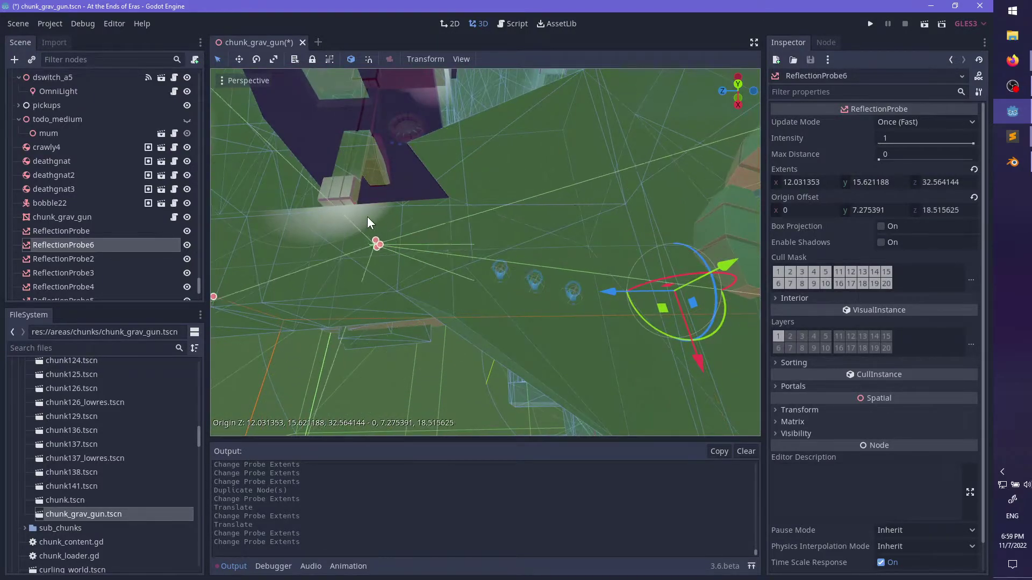
# - Place ReflectionProbe6's origin inside the dark side room, with offsets of about -7.2 on X and 22.6 on Z
pyautogui.moveTo(314, 220); pyautogui.dragTo(421, 251, button='middle')
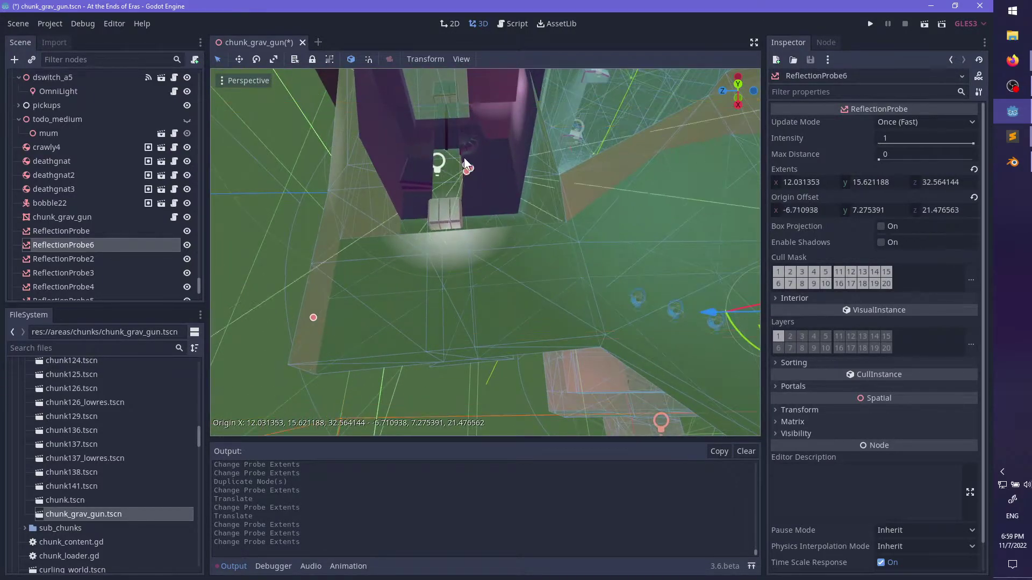
pyautogui.moveTo(453, 131); pyautogui.dragTo(370, 279, button='middle')
pyautogui.scroll(4, 369, 278)
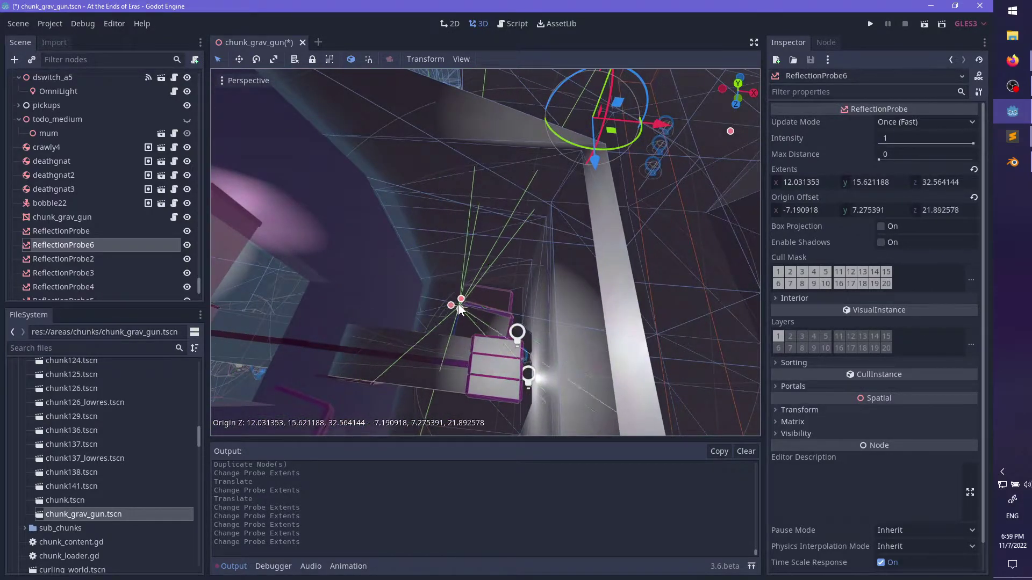
pyautogui.moveTo(459, 305); pyautogui.dragTo(457, 325)
# - Shift ReflectionProbe6 slightly along X to align its box with the side rooms
pyautogui.moveTo(456, 326); pyautogui.dragTo(545, 246, button='middle')
pyautogui.scroll(12, 626, 196)
pyautogui.scroll(-20, 493, 248)
pyautogui.scroll(-1, 537, 204)
pyautogui.moveTo(545, 247); pyautogui.dragTo(553, 245)
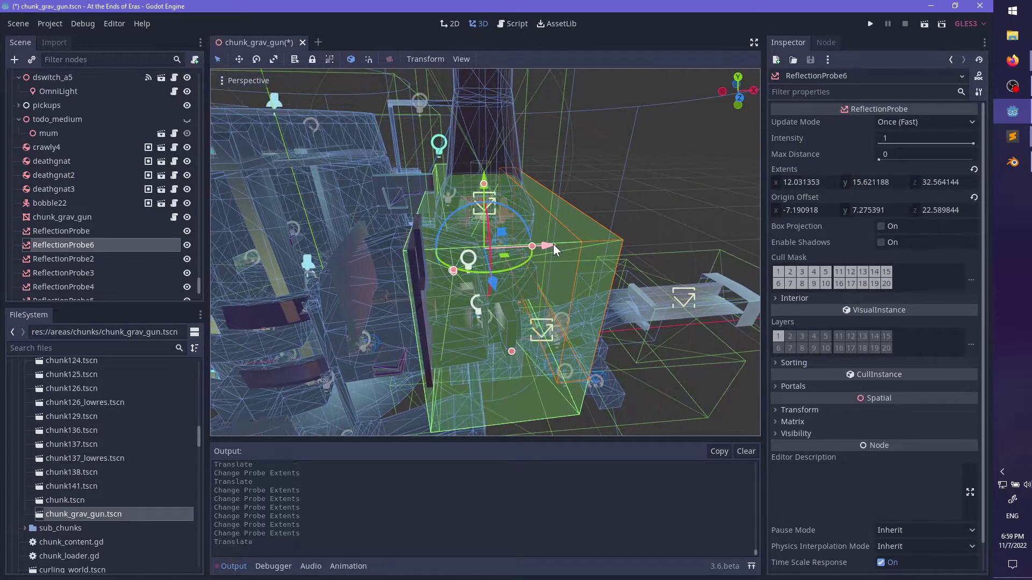
pyautogui.moveTo(553, 244); pyautogui.dragTo(287, 210, button='middle')
pyautogui.scroll(-3, 565, 206)
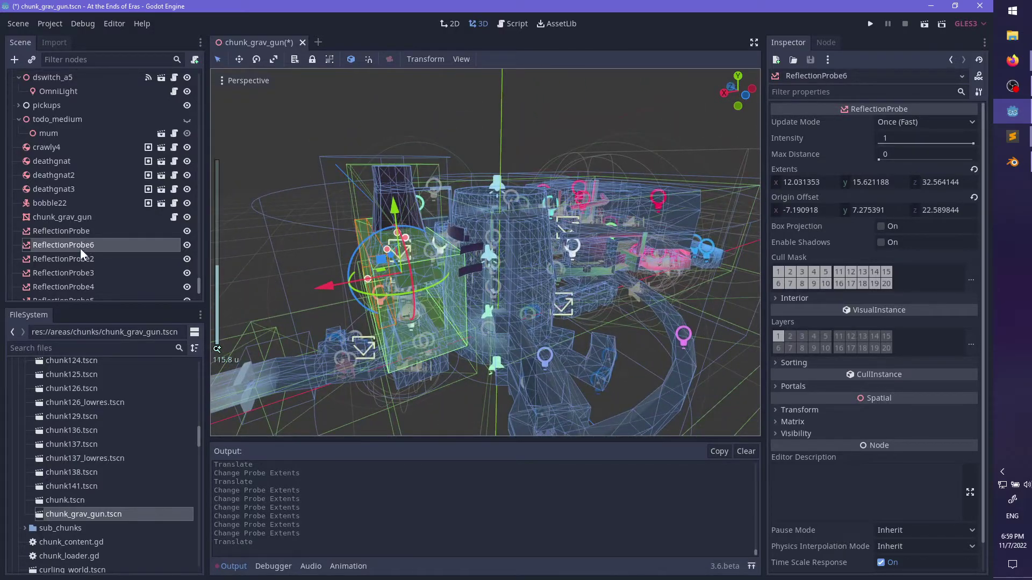
# - Increase ReflectionProbe2's Y extent to about 21.5 and raise the probe to about 46.5 on Y
pyautogui.click(73, 232)
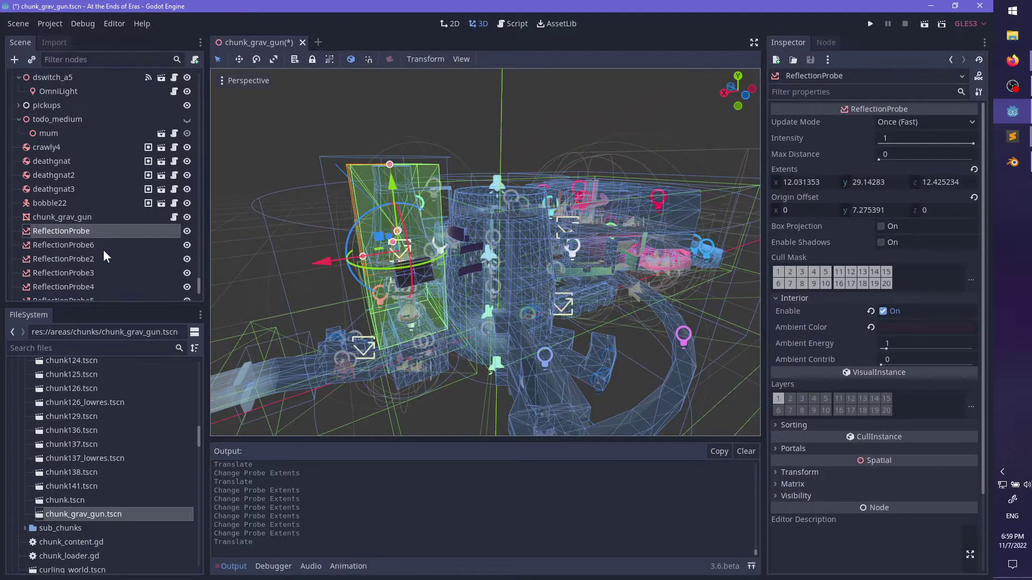
pyautogui.doubleClick(97, 257)
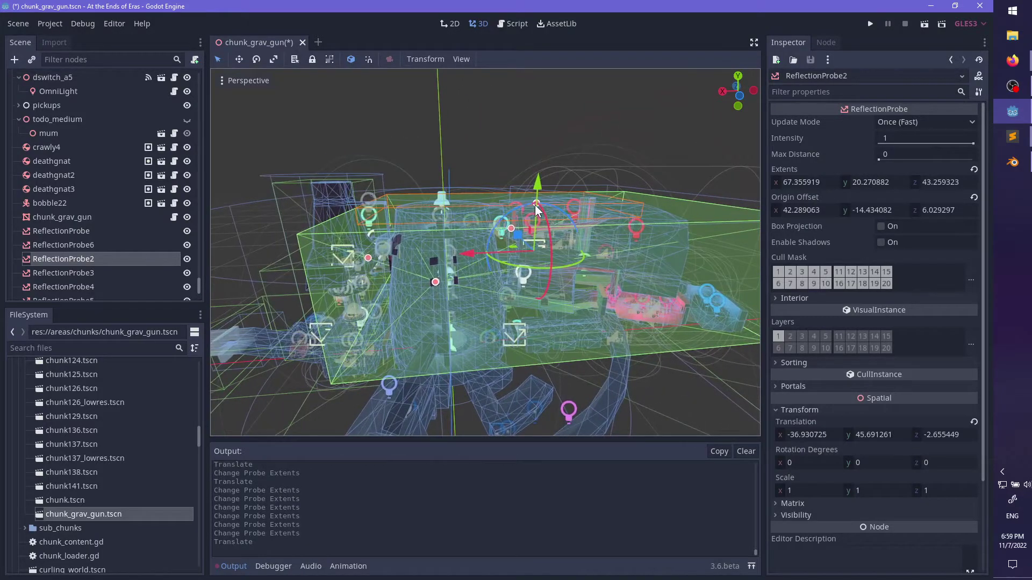
pyautogui.moveTo(537, 206); pyautogui.dragTo(537, 179)
# - Examine ReflectionProbe2's coverage around the red-lit area and central shaft, and save the scene
pyautogui.moveTo(535, 233); pyautogui.dragTo(446, 244, button='middle')
pyautogui.scroll(6, 473, 249)
pyautogui.scroll(2, 575, 238)
pyautogui.scroll(-8, 556, 248)
pyautogui.scroll(10, 626, 259)
pyautogui.scroll(-10, 449, 226)
pyautogui.scroll(8, 499, 315)
pyautogui.scroll(-12, 453, 260)
pyautogui.scroll(8, 606, 309)
pyautogui.scroll(-4, 559, 327)
pyautogui.scroll(3, 551, 329)
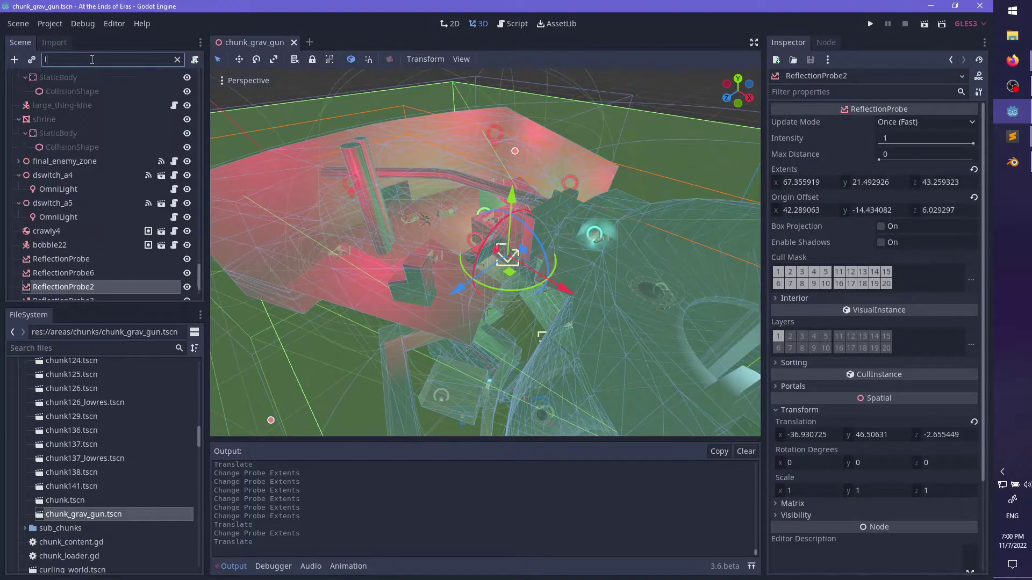
# - Filter the scene nodes by "light", then select and focus on OmniLight and OmniLight2 to check their placement
pyautogui.write('light')
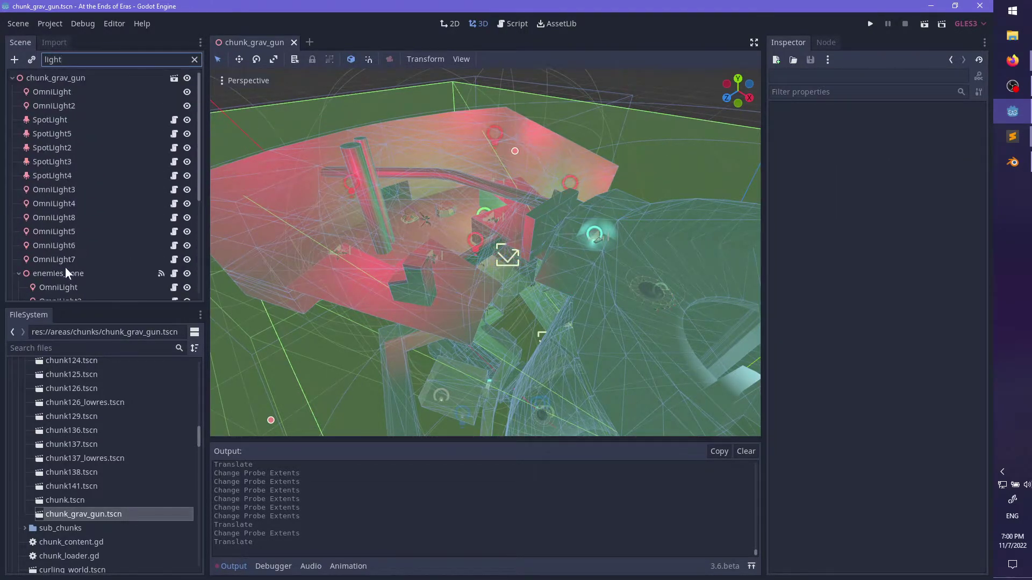
pyautogui.click(58, 105)
pyautogui.keyDown('shift'); pyautogui.click(65, 96); pyautogui.keyUp('shift')
pyautogui.press('f')
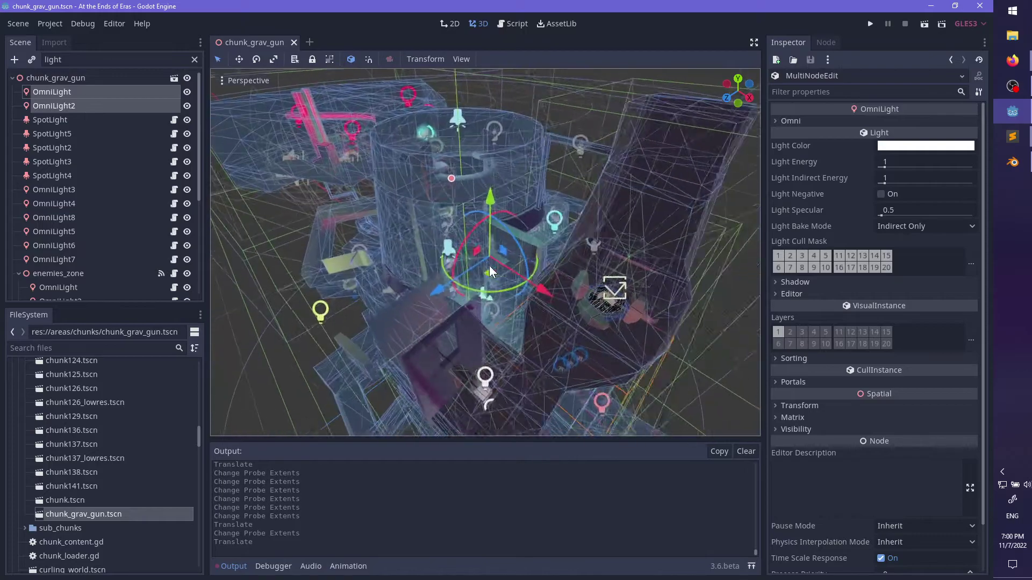
pyautogui.scroll(10, 478, 274)
pyautogui.scroll(6, 466, 276)
pyautogui.scroll(-15, 447, 277)
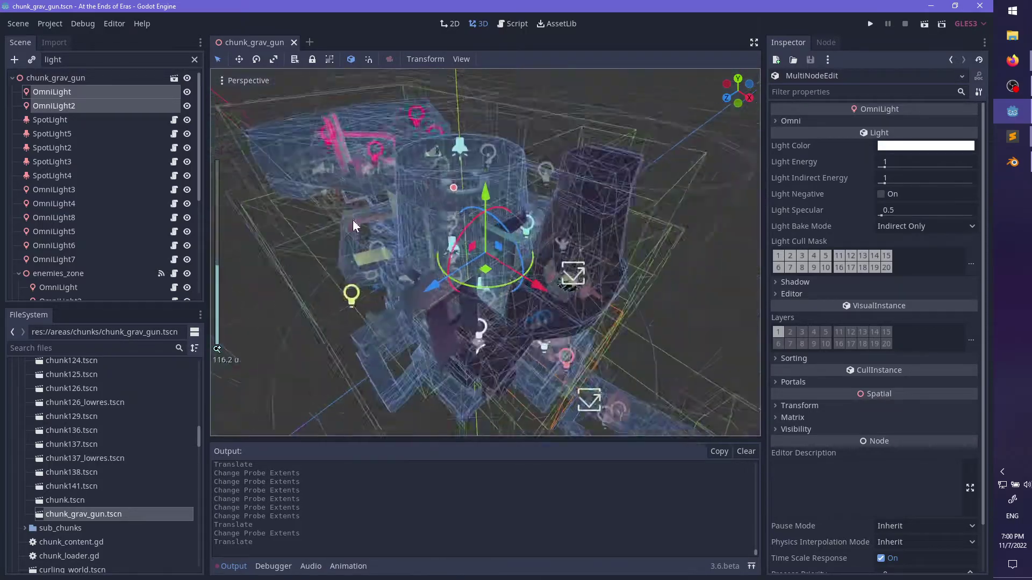
# - Focus on OmniLight alone and examine its position and the area it lights
pyautogui.click(116, 95)
pyautogui.press('f')
pyautogui.scroll(12, 528, 275)
pyautogui.scroll(12, 529, 269)
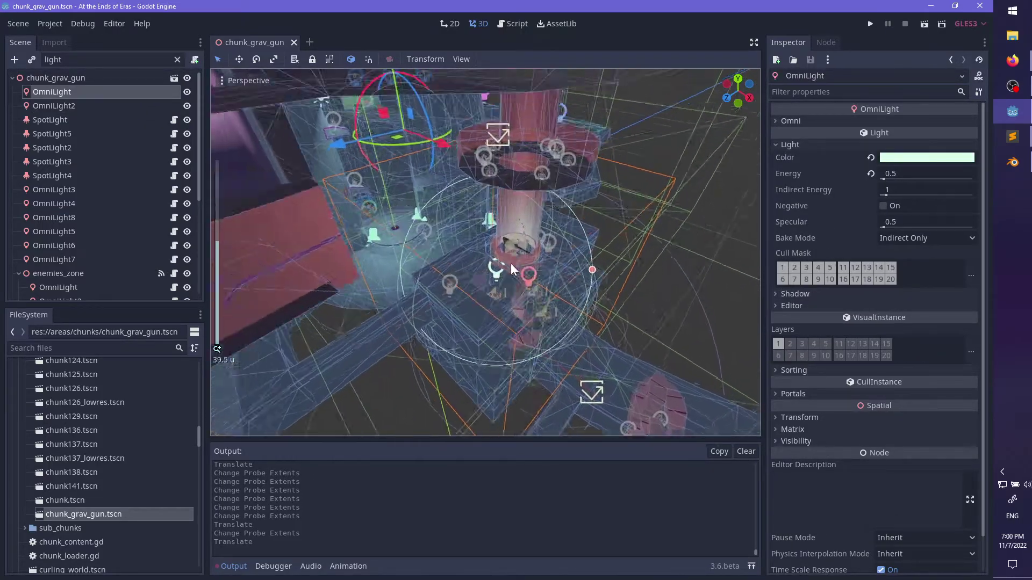
pyautogui.keyDown('shift'); pyautogui.moveTo(377, 140); pyautogui.dragTo(542, 268, button='middle'); pyautogui.keyUp('shift')
pyautogui.keyDown('shift'); pyautogui.moveTo(261, 180); pyautogui.dragTo(617, 323, button='middle'); pyautogui.keyUp('shift')
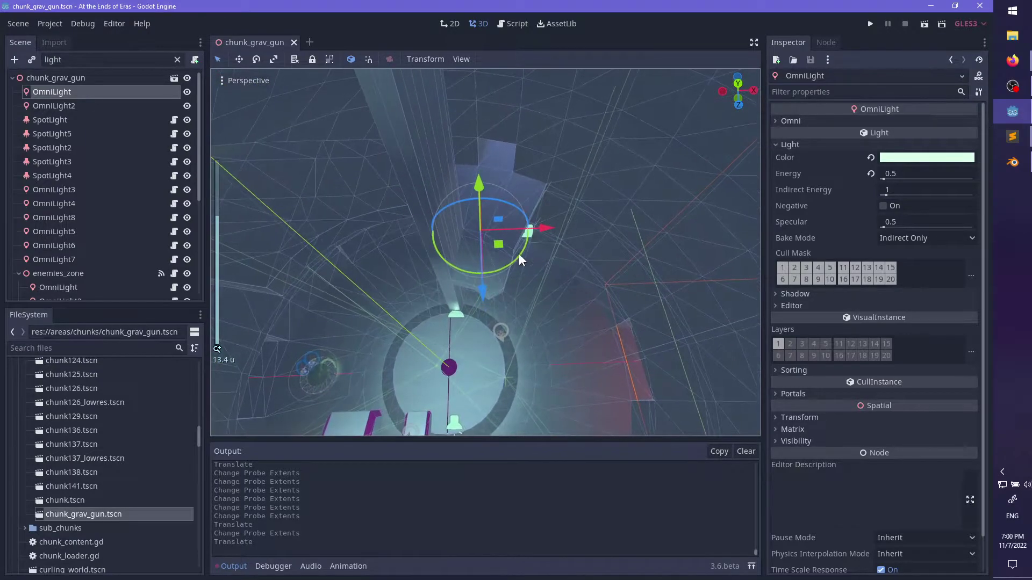
pyautogui.scroll(-10, 524, 259)
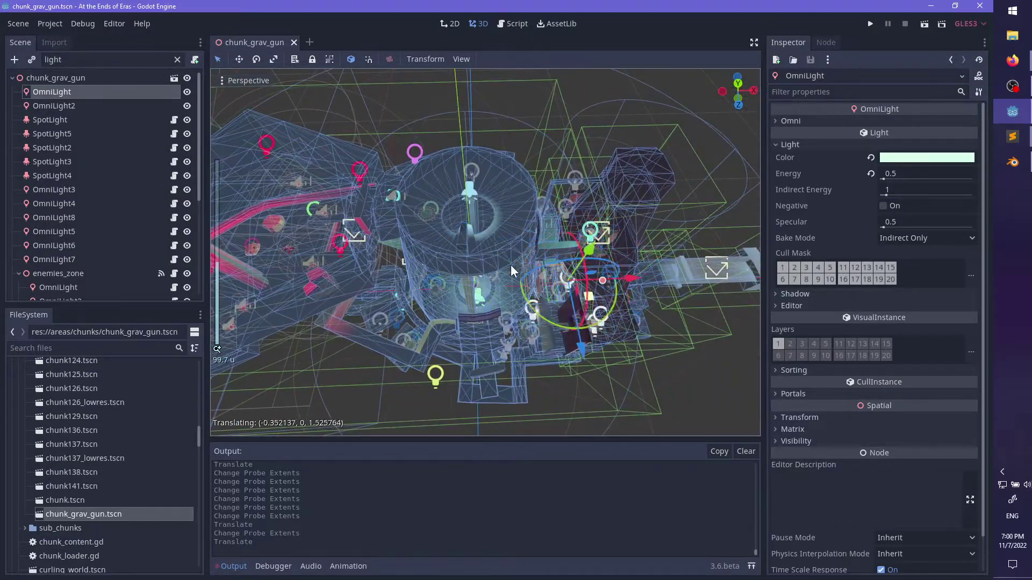
# - Undo the last move of OmniLight and focus on it to examine its room
pyautogui.hotkey('ctrl', 'z')
pyautogui.press('f')
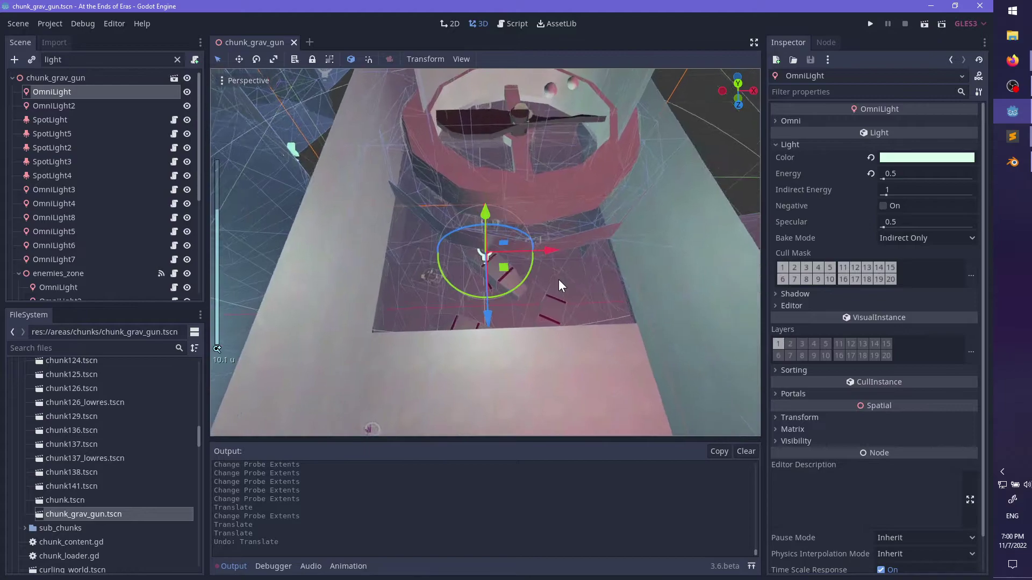
pyautogui.scroll(-2, 559, 286)
pyautogui.moveTo(559, 286); pyautogui.dragTo(767, 217, button='middle')
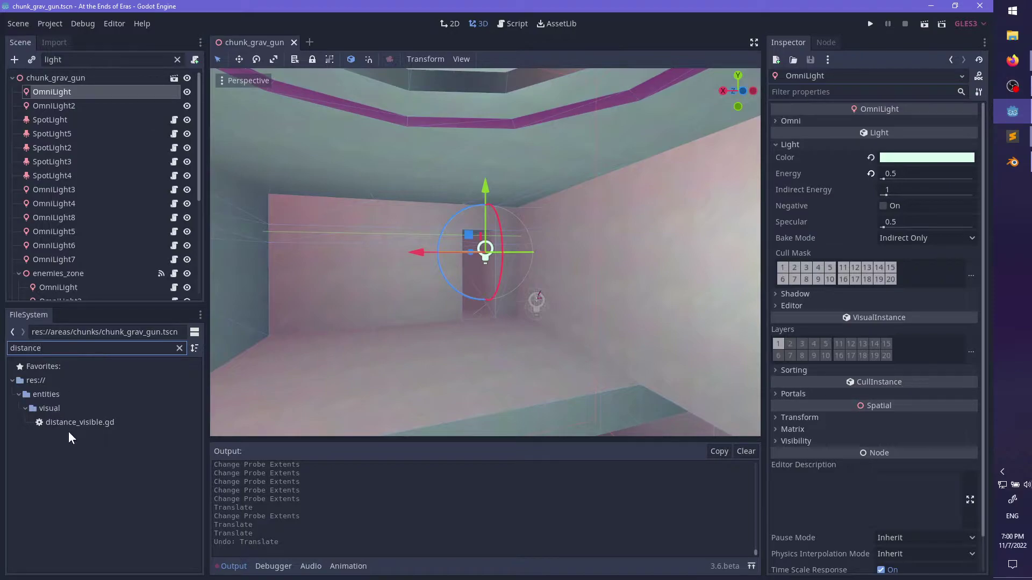
# - Find the distance_visible.gd script in the project files and attach it to OmniLight and OmniLight2
pyautogui.moveTo(68, 423); pyautogui.dragTo(69, 107)
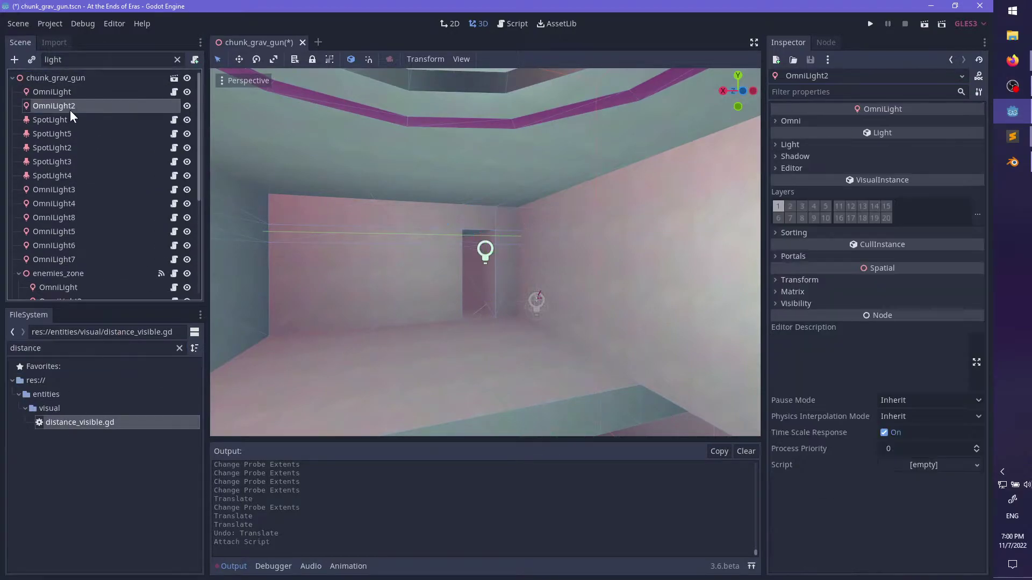
pyautogui.press('f')
pyautogui.scroll(-4, 512, 308)
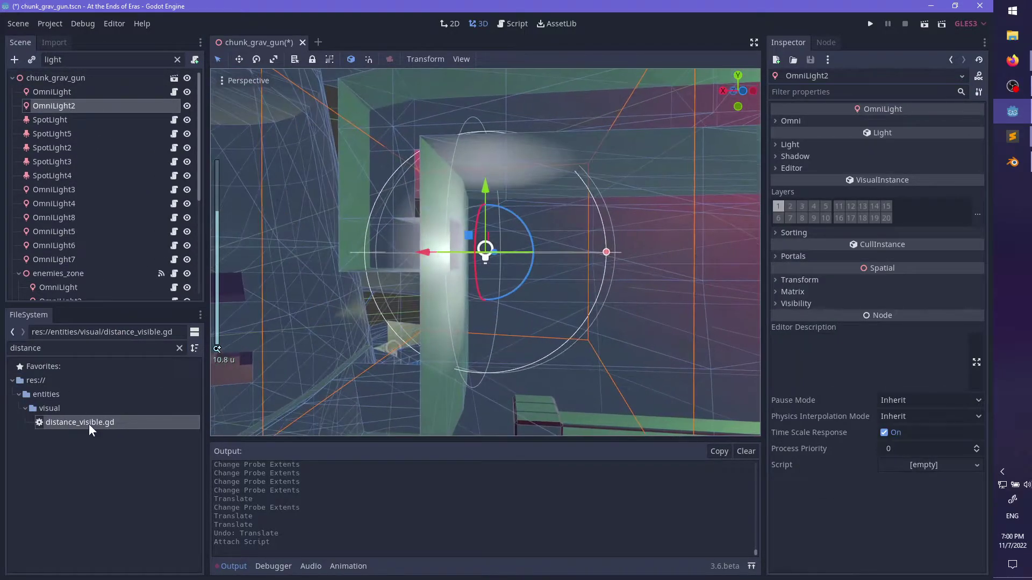
pyautogui.moveTo(84, 107); pyautogui.dragTo(91, 103)
# - Set OmniLight2's Distance script variable to 40 and save the scene
pyautogui.scroll(-10, 481, 257)
pyautogui.moveTo(591, 242); pyautogui.dragTo(560, 295, button='middle')
pyautogui.scroll(-10, 522, 313)
pyautogui.scroll(10, 523, 278)
pyautogui.scroll(3, 479, 302)
pyautogui.scroll(1, 559, 294)
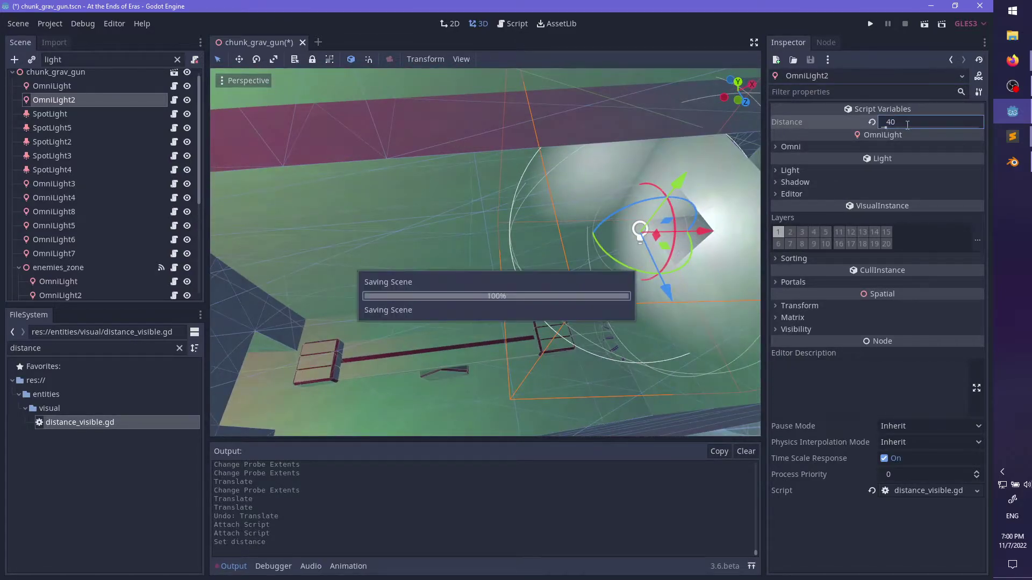
# - Examine how the lights and reflection probes are distributed across the whole structure
pyautogui.scroll(-13, 525, 254)
pyautogui.moveTo(525, 254); pyautogui.dragTo(408, 242, button='middle')
pyautogui.scroll(2, 421, 247)
pyautogui.scroll(2, 639, 184)
pyautogui.scroll(-4, 593, 220)
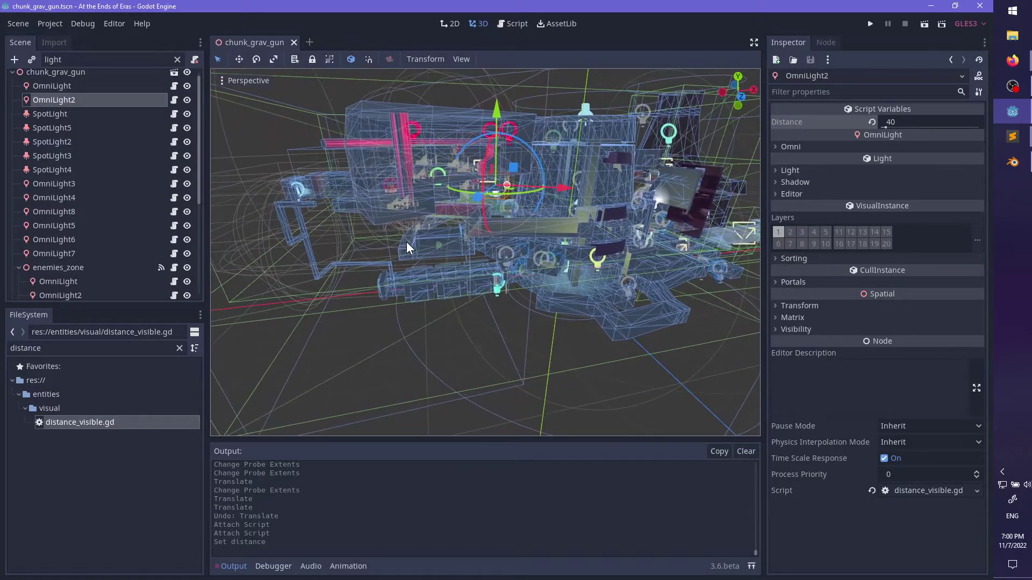
pyautogui.scroll(-3, 462, 322)
pyautogui.moveTo(460, 271); pyautogui.dragTo(530, 268, button='middle')
# - Save the scene and run the project
pyautogui.hotkey('ctrl', 's')
pyautogui.scroll(3, 466, 310)
pyautogui.scroll(-2, 525, 310)
pyautogui.scroll(-3, 385, 269)
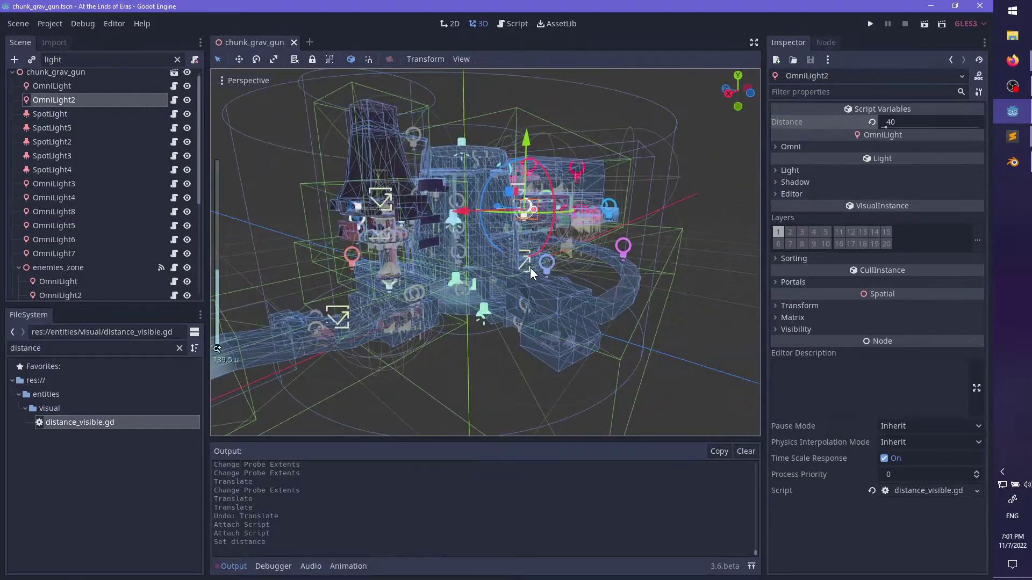
pyautogui.scroll(-4, 532, 270)
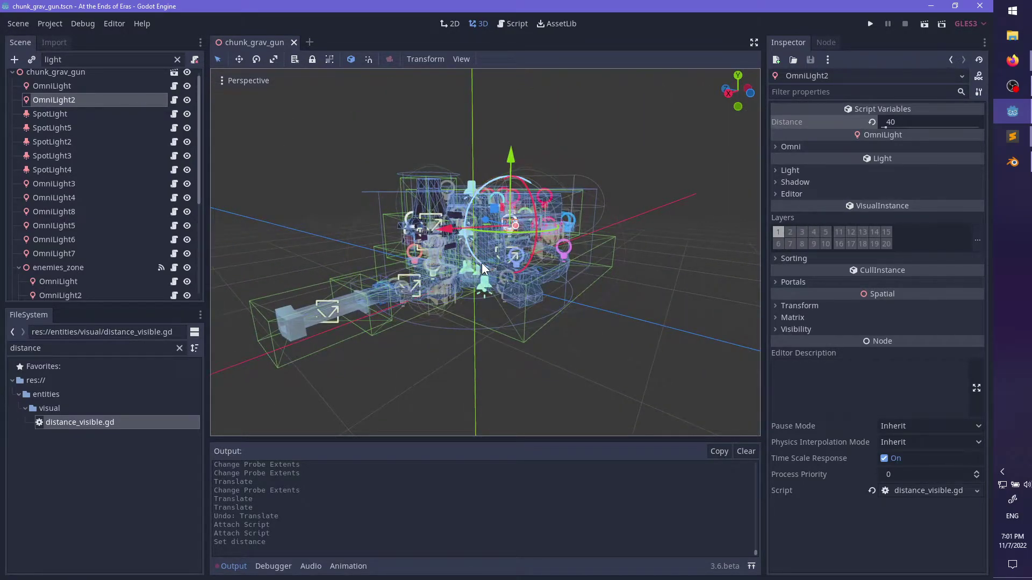
pyautogui.press('F5')
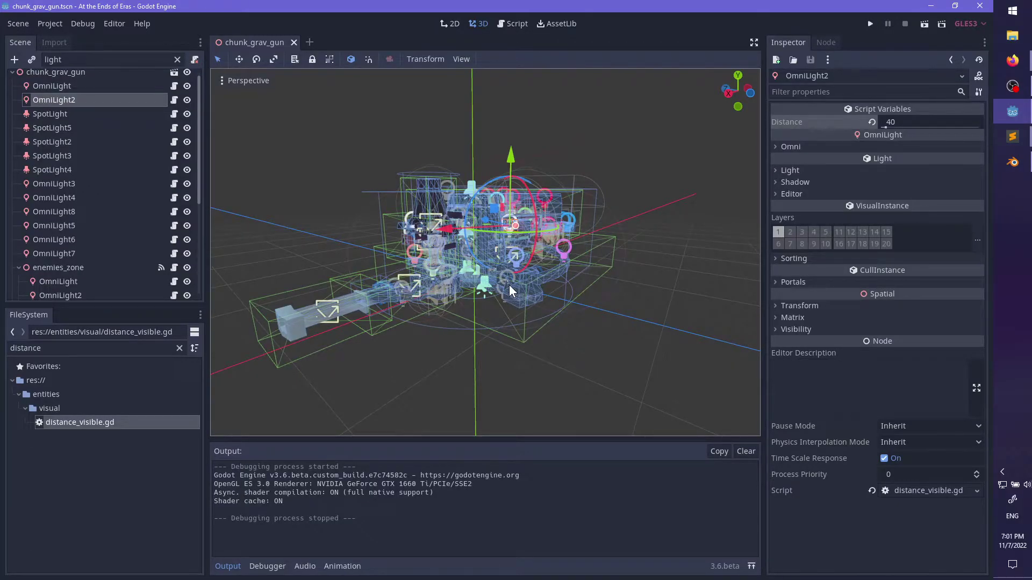
pyautogui.hotkey('ctrl', 'alt', 'm')
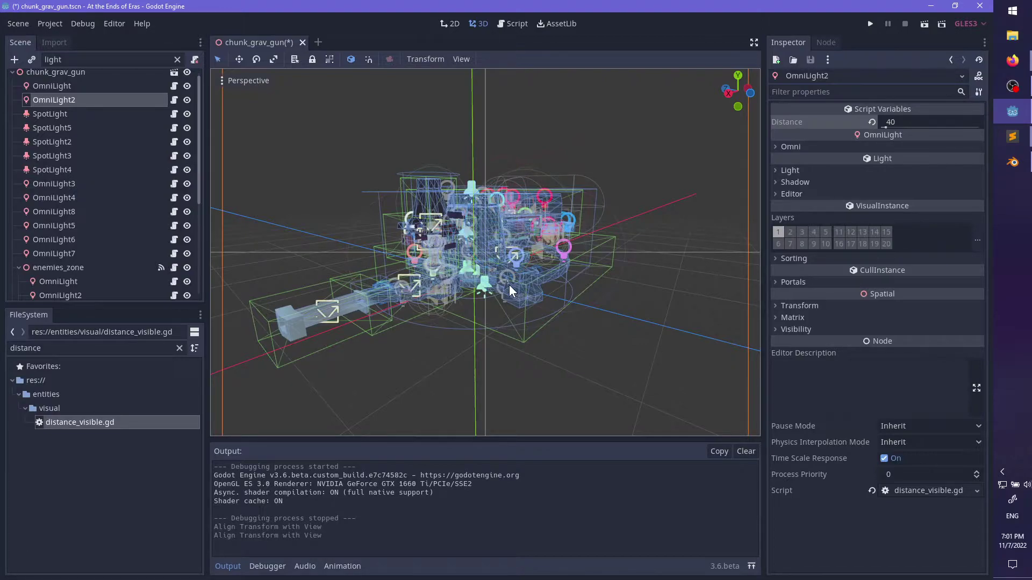
pyautogui.hotkey('ctrl', 'z')
pyautogui.hotkey('ctrl', 'z')
# - Review the whole structure from a distance and run the game again to test the level
pyautogui.scroll(-5, 592, 326)
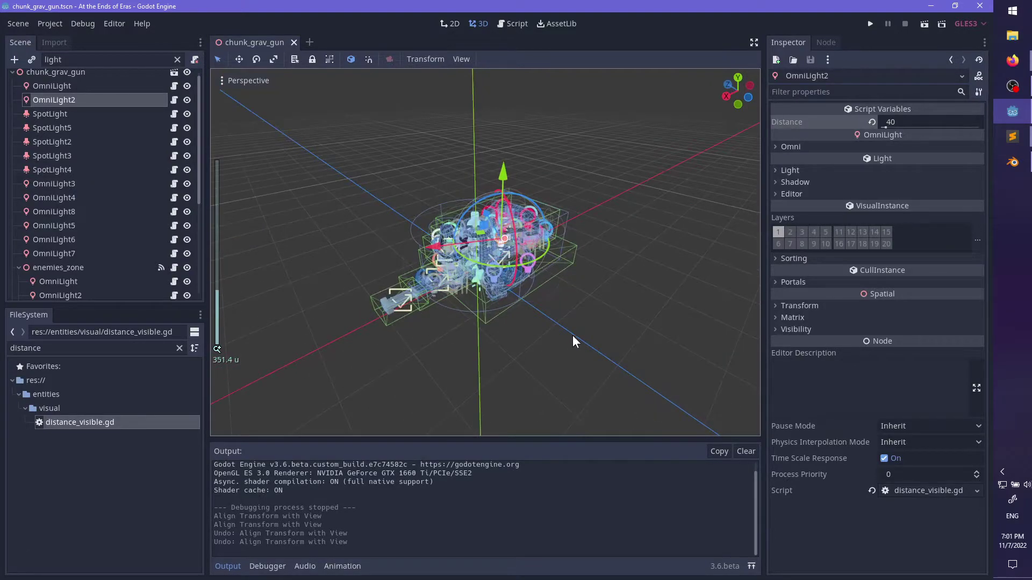
pyautogui.moveTo(581, 339); pyautogui.dragTo(444, 346, button='middle')
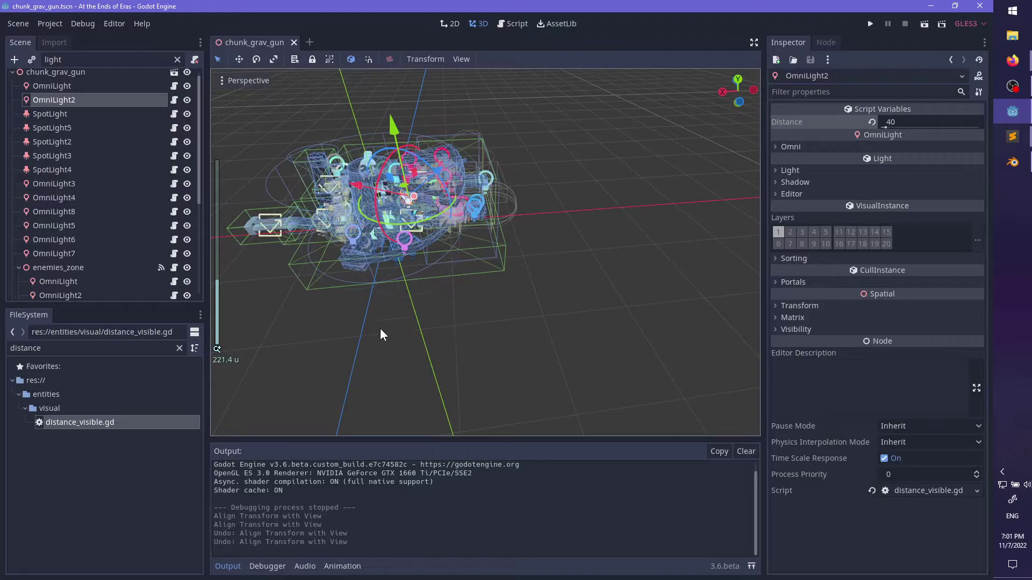
pyautogui.click(373, 343)
pyautogui.click(310, 43)
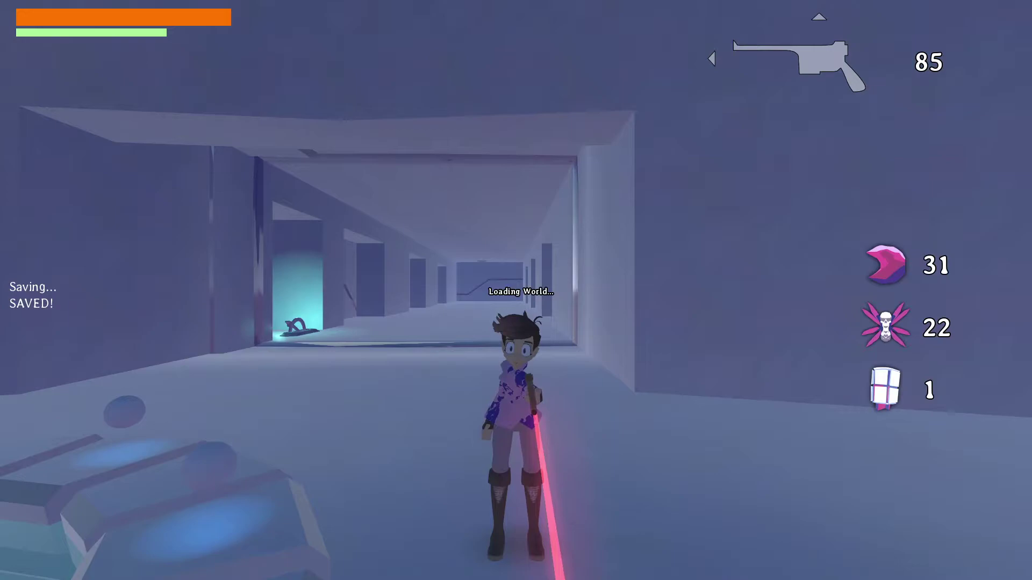
pyautogui.press('w')
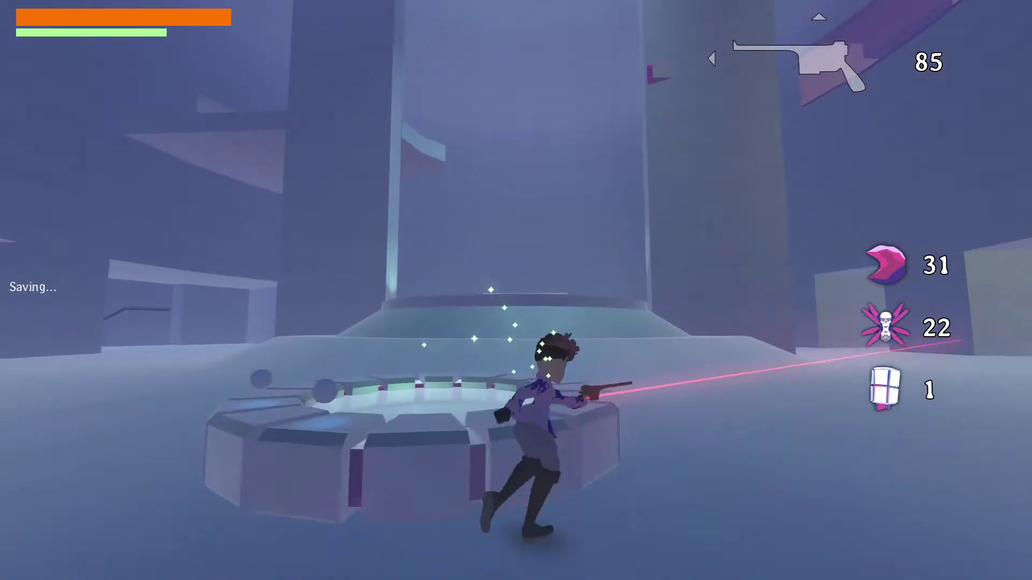
pyautogui.press('w')
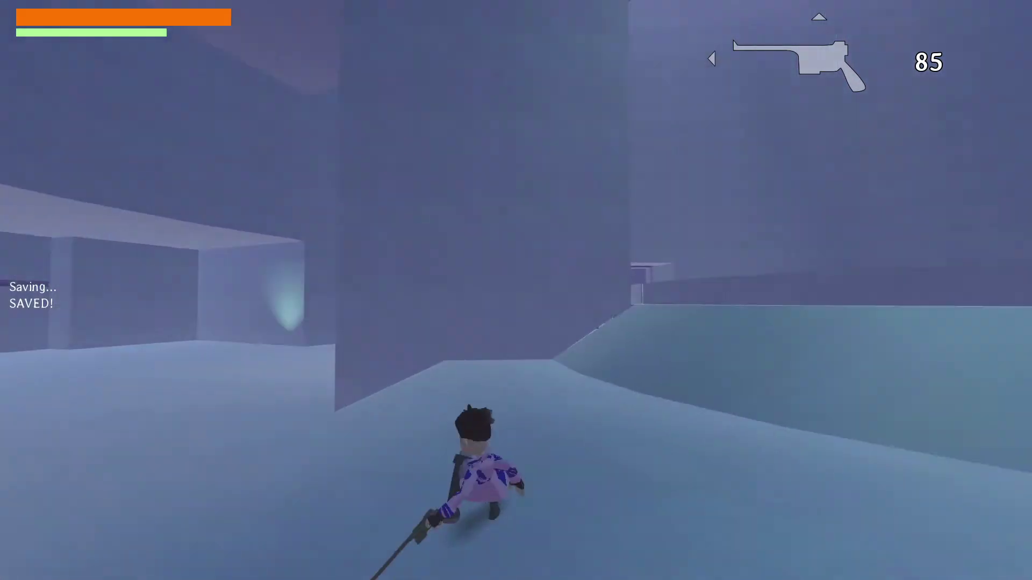
pyautogui.press('w')
pyautogui.press('space')
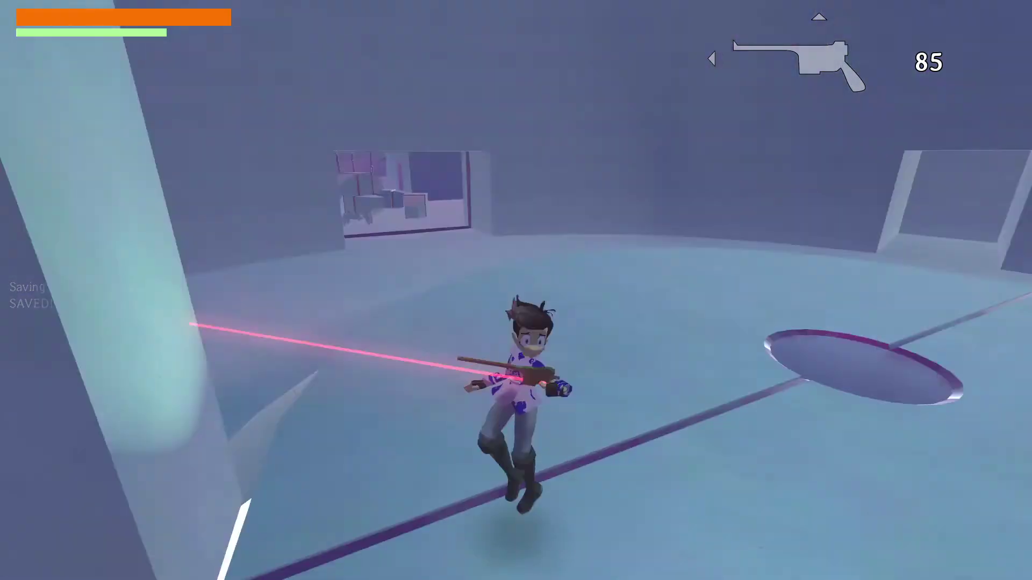
pyautogui.press('q')
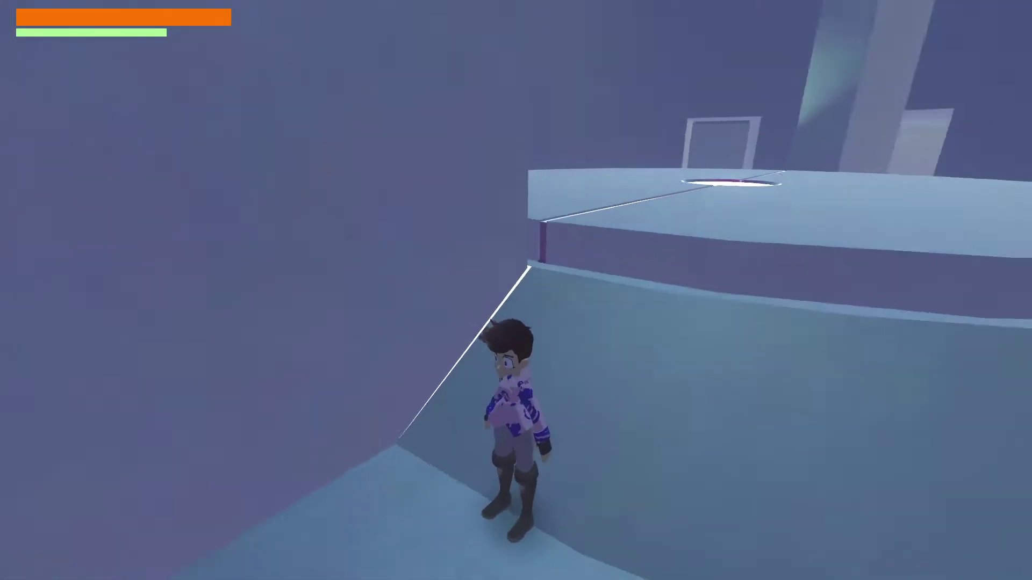
pyautogui.press('w')
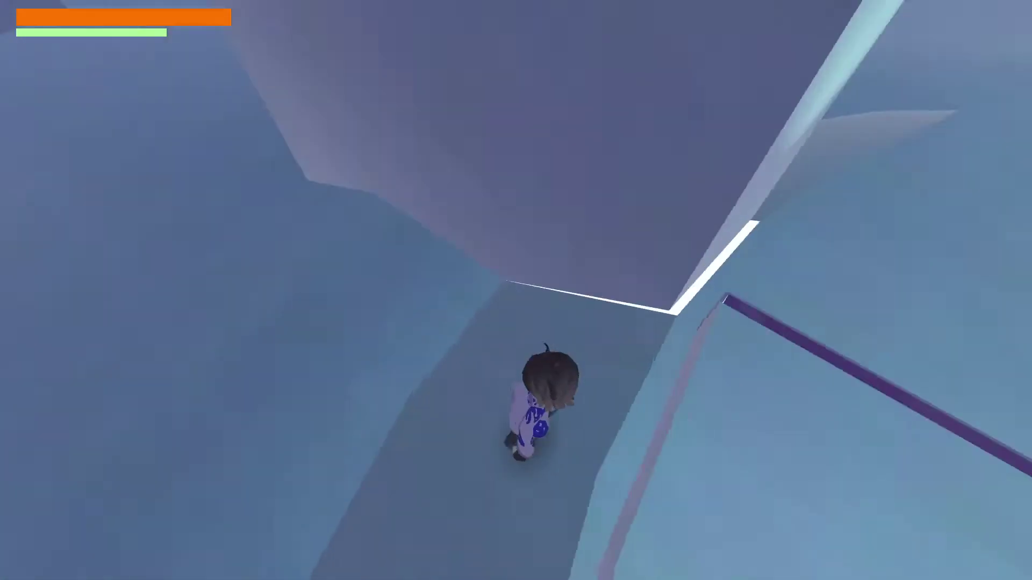
pyautogui.press('w')
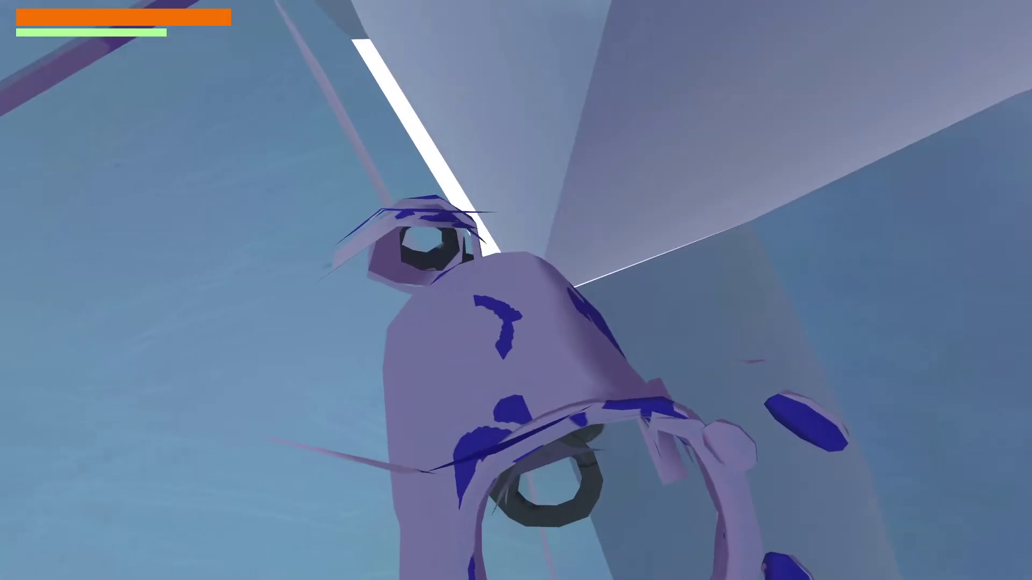
pyautogui.press('s')
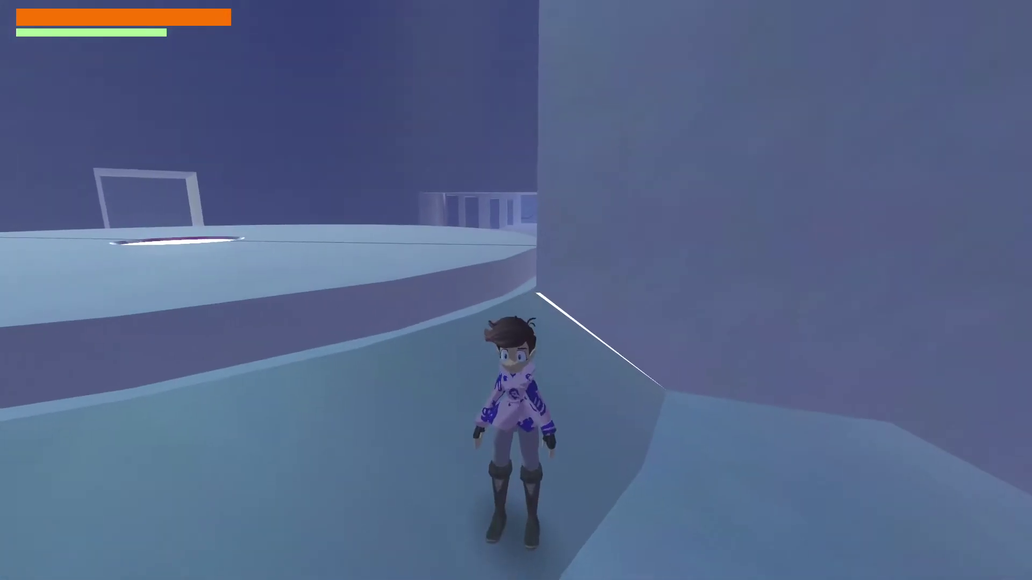
pyautogui.press('w')
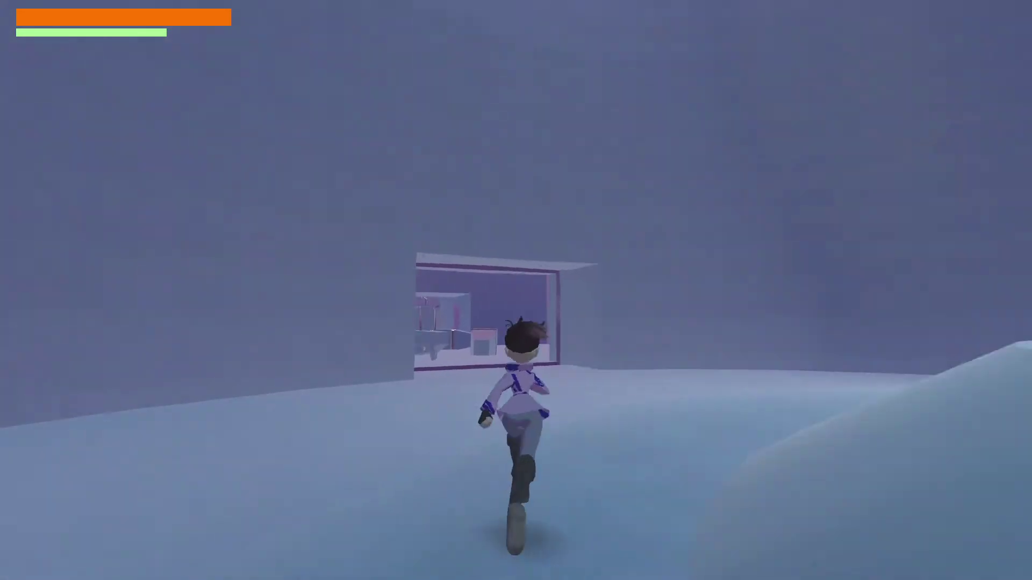
pyautogui.press('w')
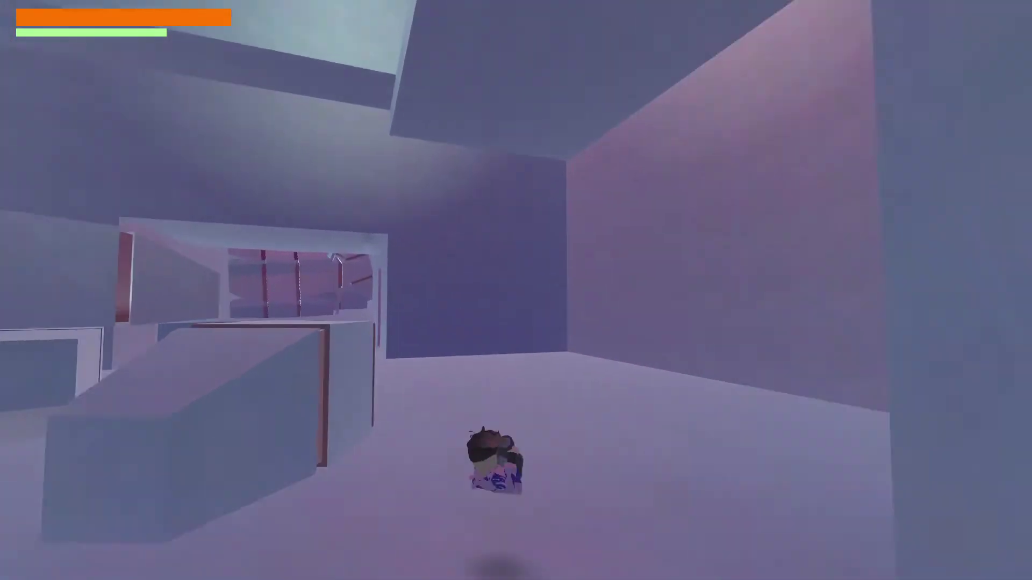
pyautogui.press('w')
pyautogui.press('space')
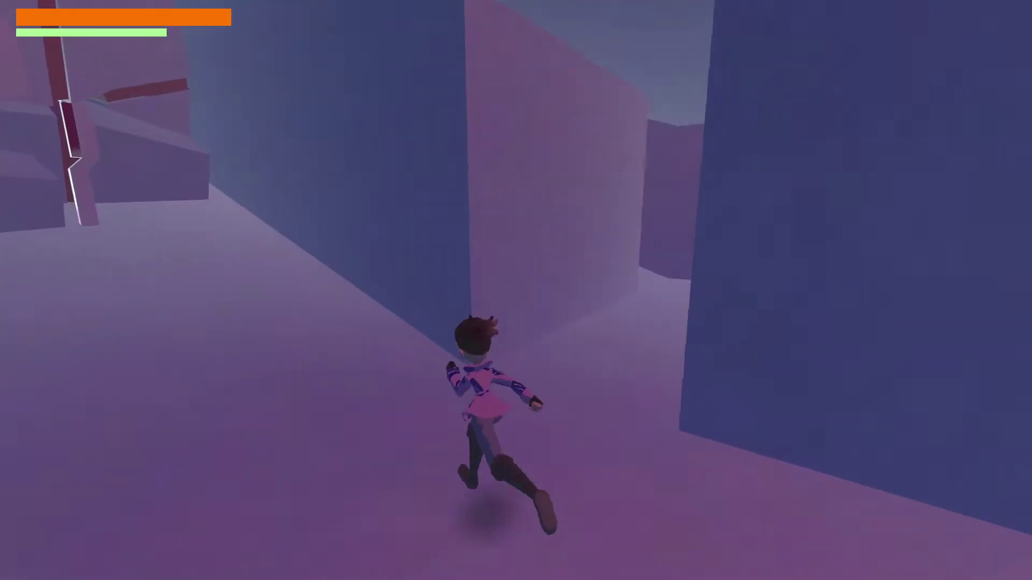
pyautogui.press('w')
pyautogui.press('w')
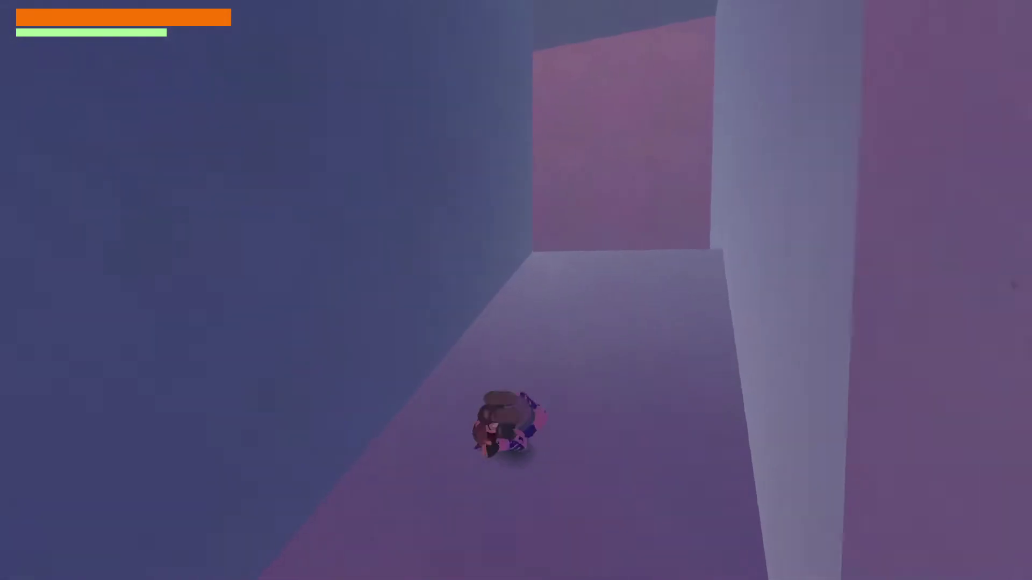
pyautogui.press('space')
pyautogui.press('w')
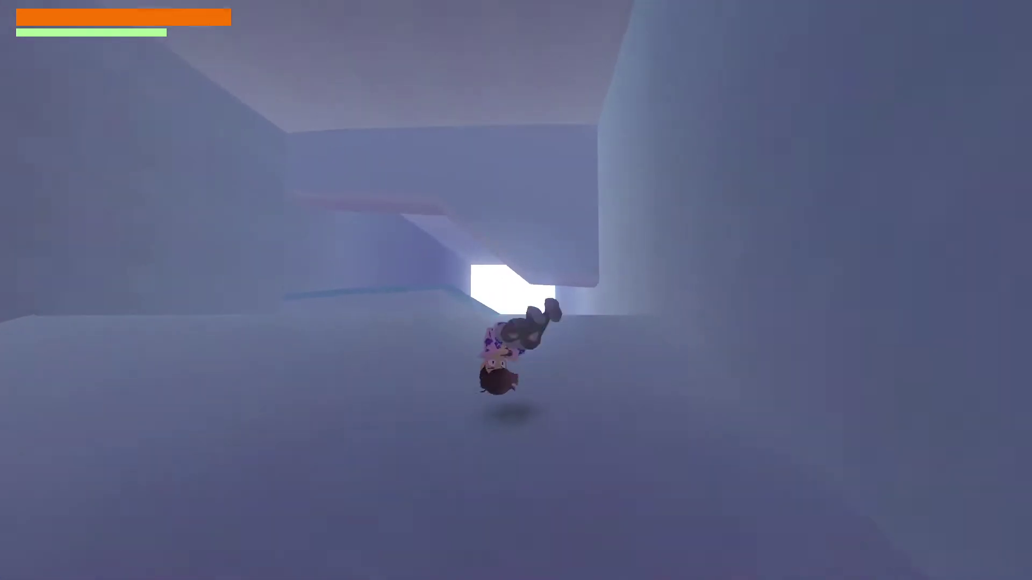
pyautogui.press('space')
pyautogui.press('w')
pyautogui.press('space')
pyautogui.press('space')
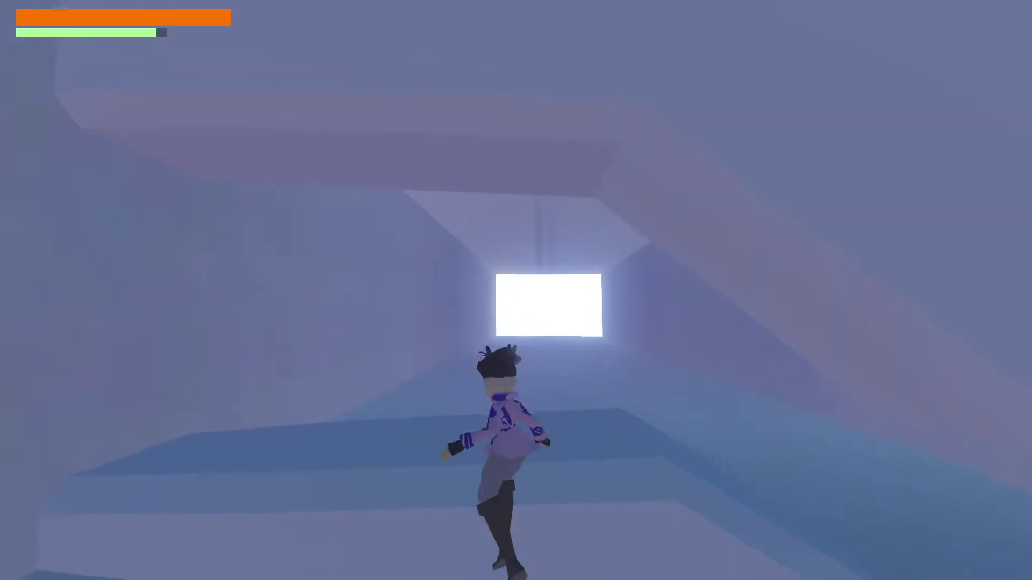
pyautogui.press('w')
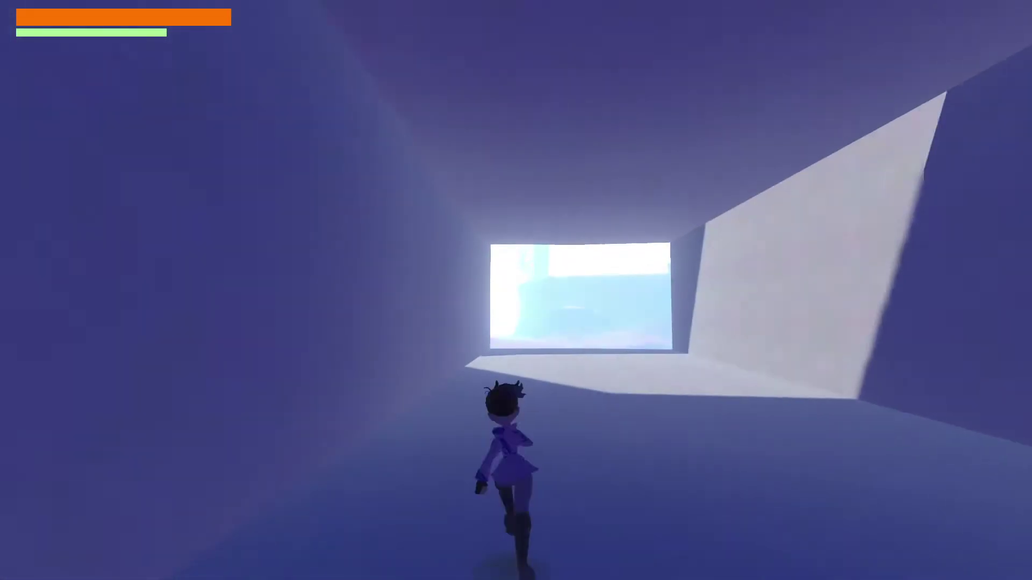
pyautogui.press('w')
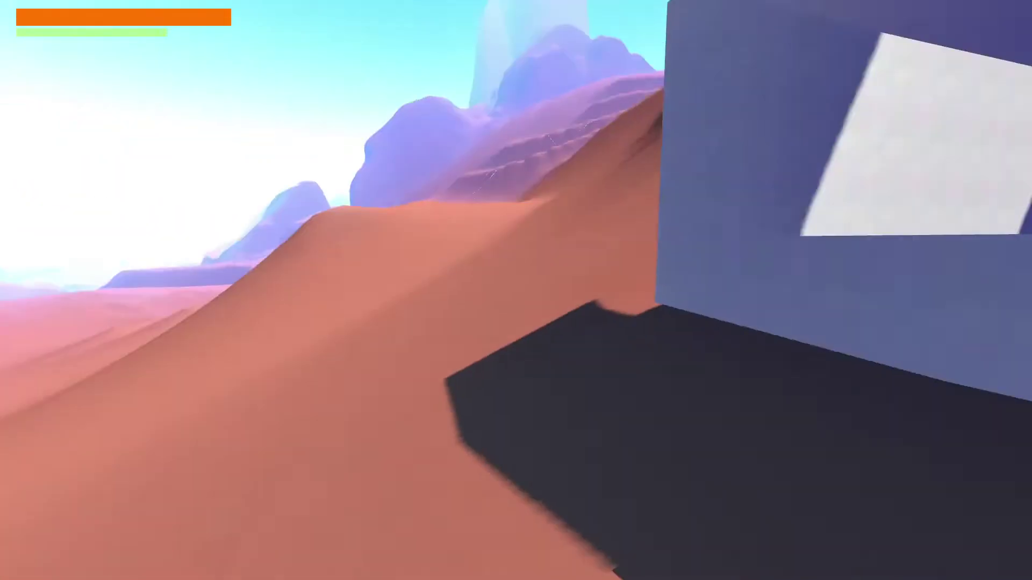
pyautogui.press('w')
pyautogui.press('space')
pyautogui.press('space')
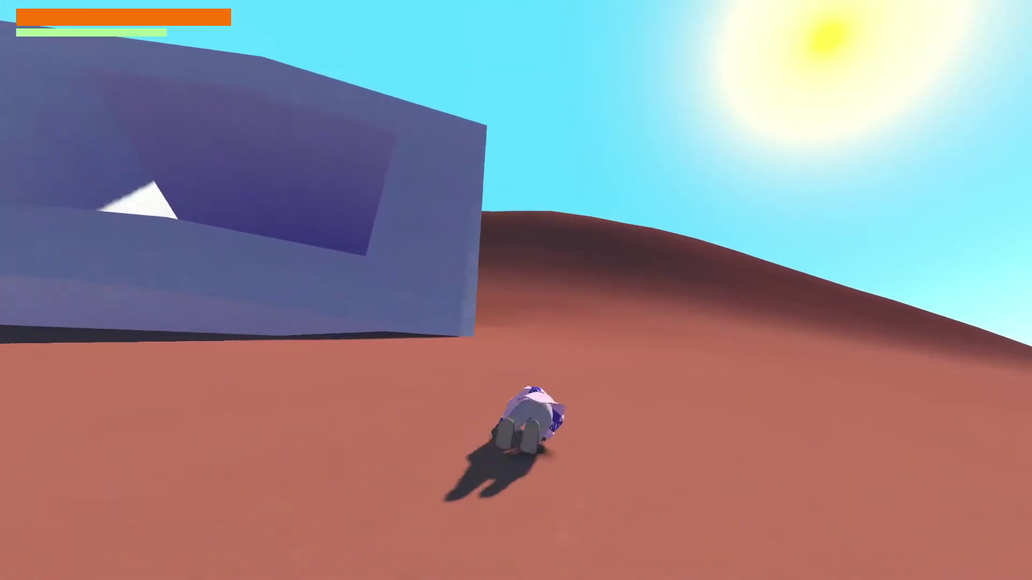
pyautogui.press('w')
pyautogui.press('space')
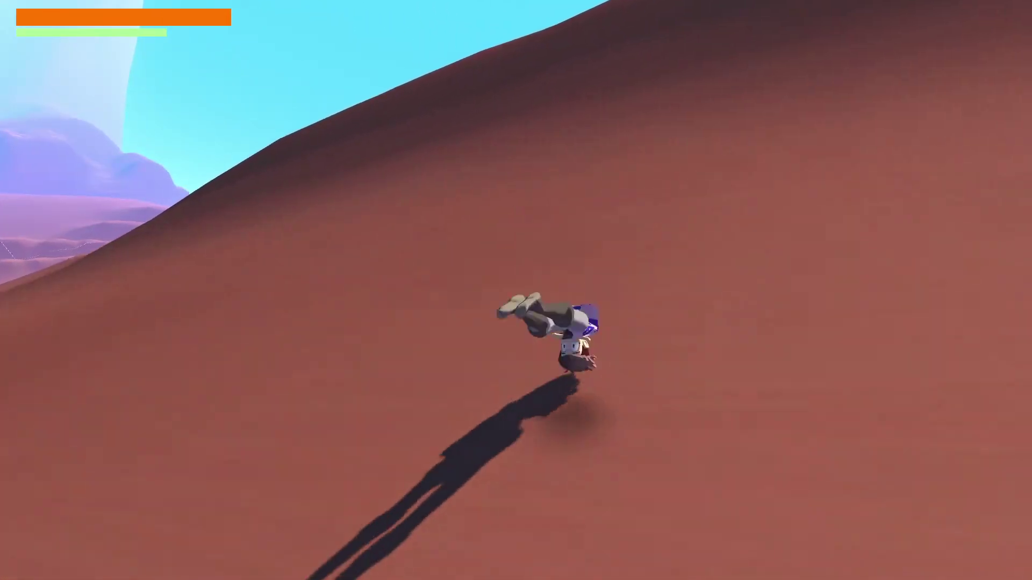
pyautogui.press('w')
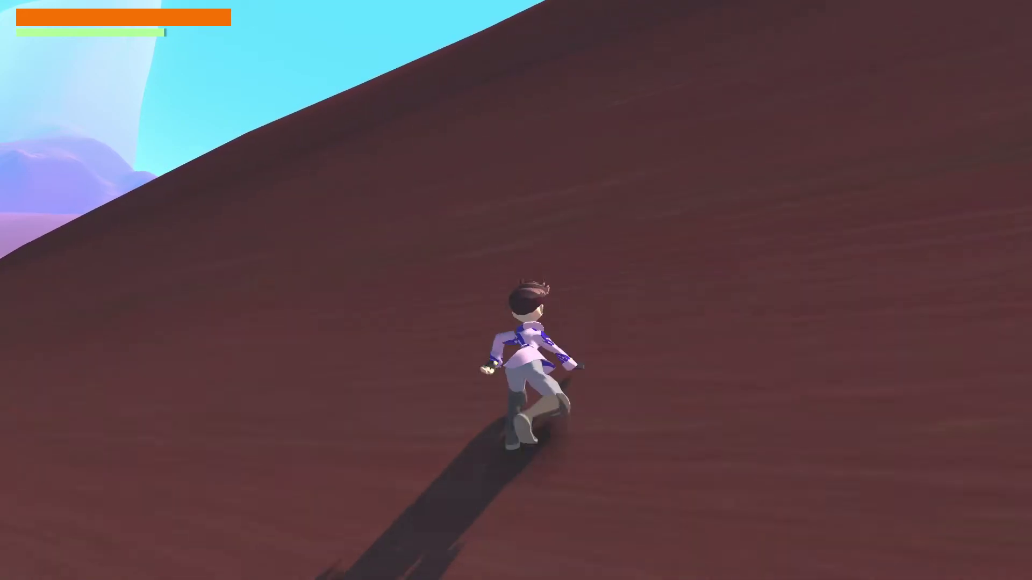
pyautogui.press('w')
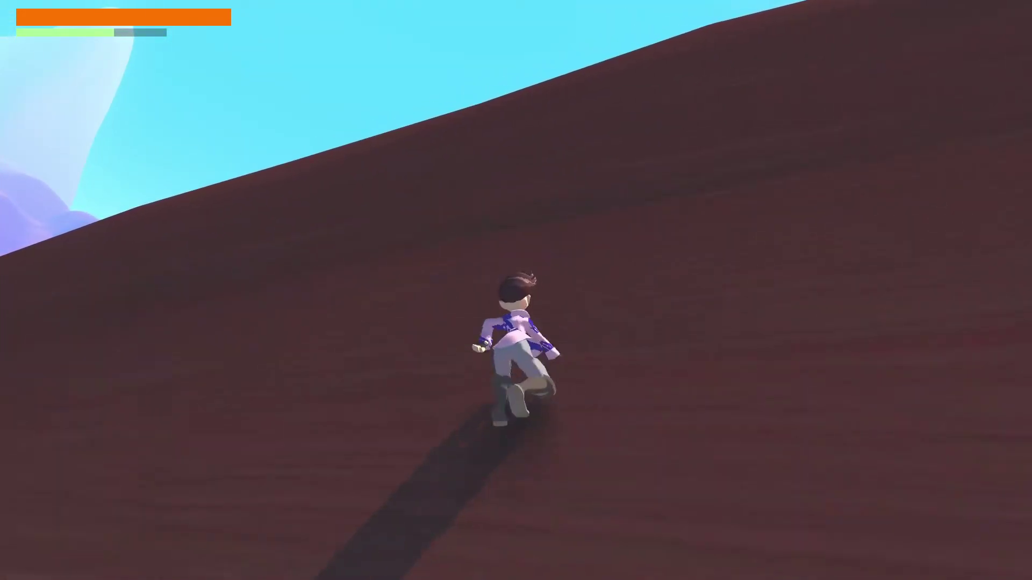
pyautogui.press('w')
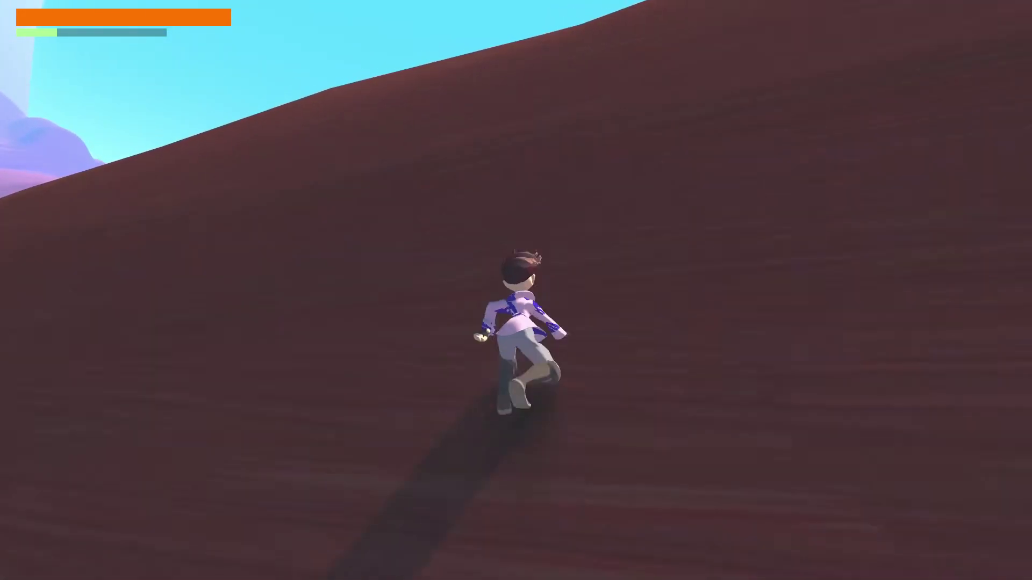
pyautogui.press('w')
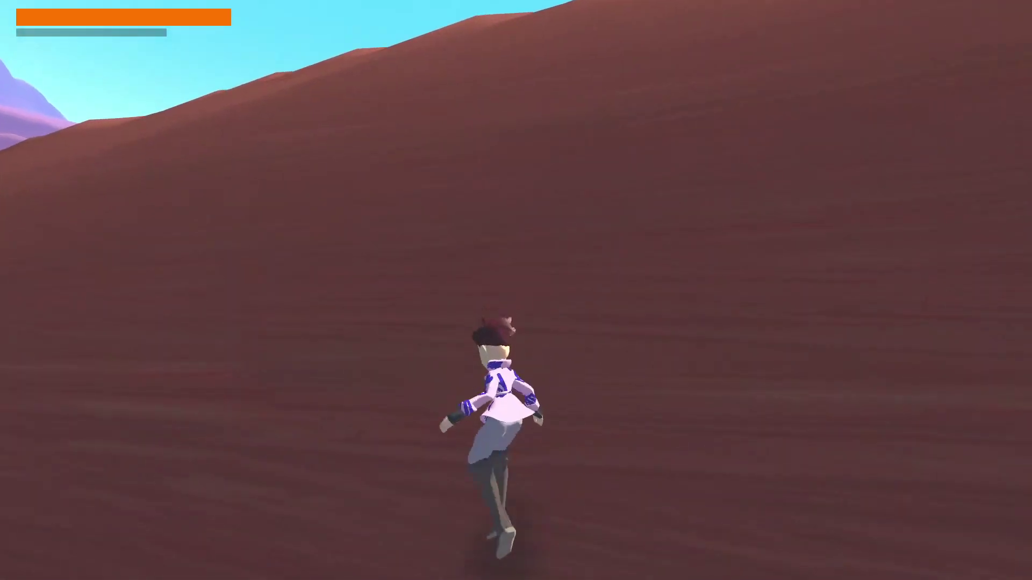
pyautogui.press('w')
pyautogui.press('w')
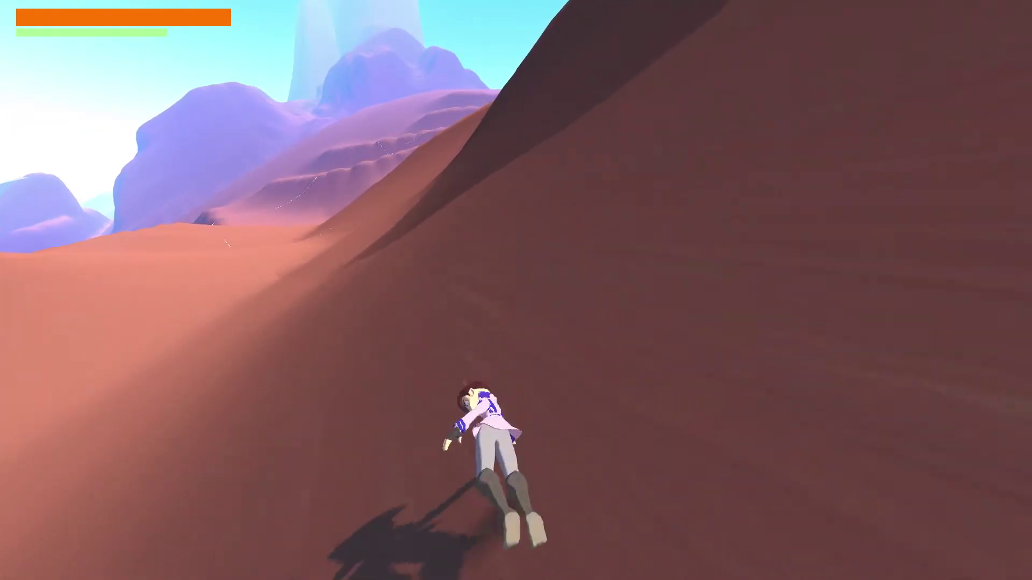
# - Run and jump the character up and across the red desert dunes in the running game
pyautogui.press('w')
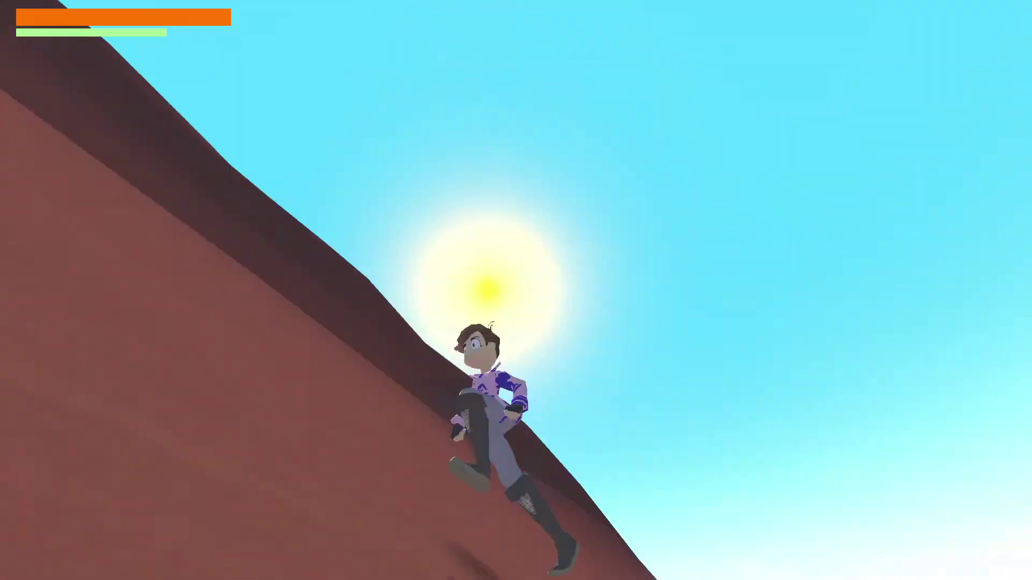
pyautogui.press('w')
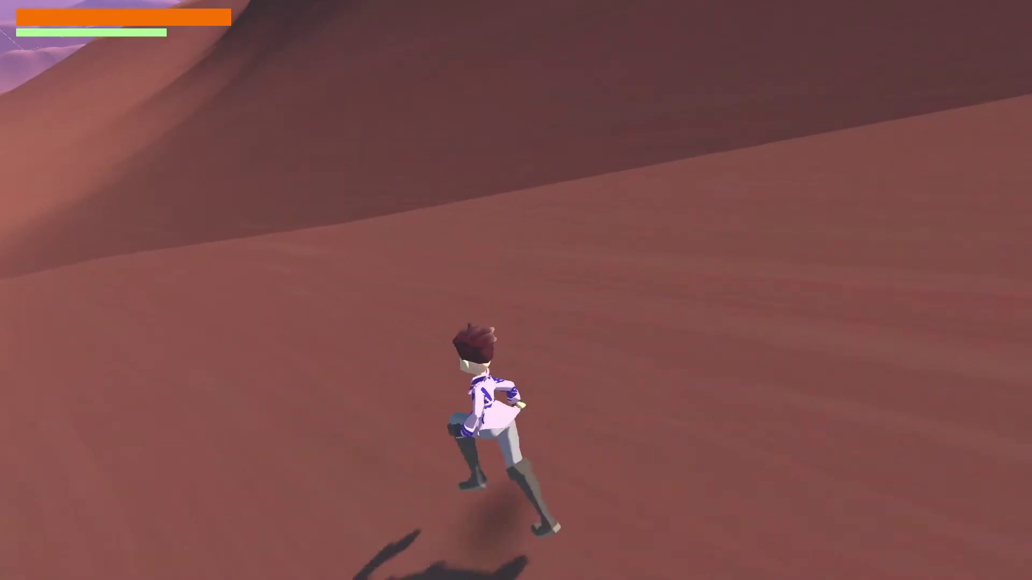
pyautogui.press('w')
pyautogui.press('space')
pyautogui.press('space')
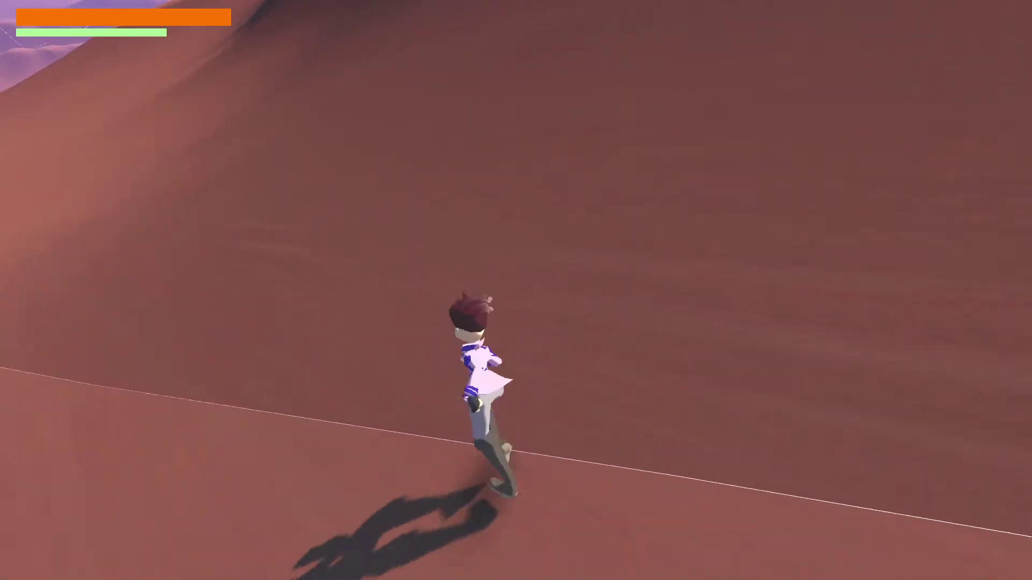
pyautogui.press('w')
pyautogui.press('space')
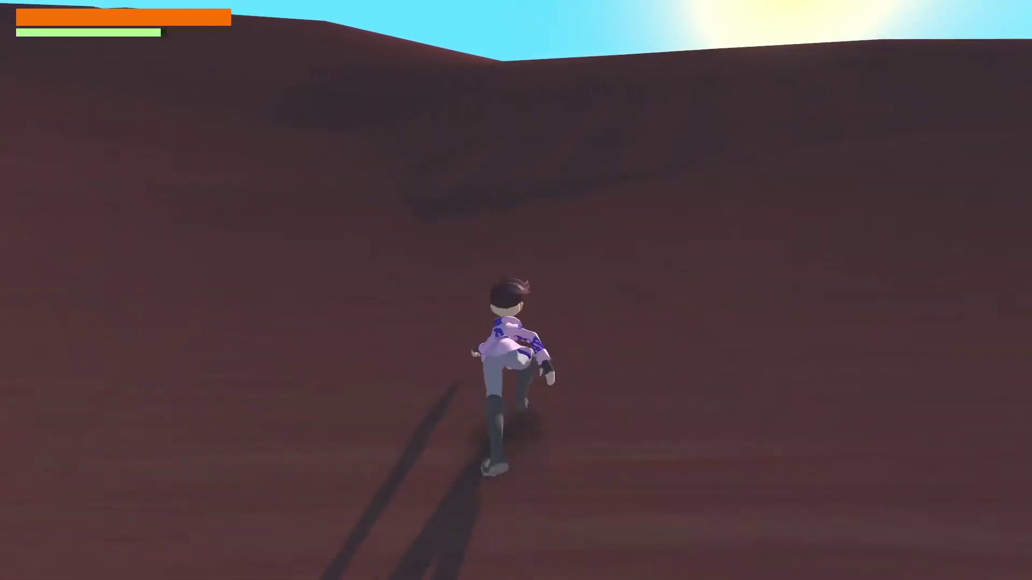
pyautogui.press('w')
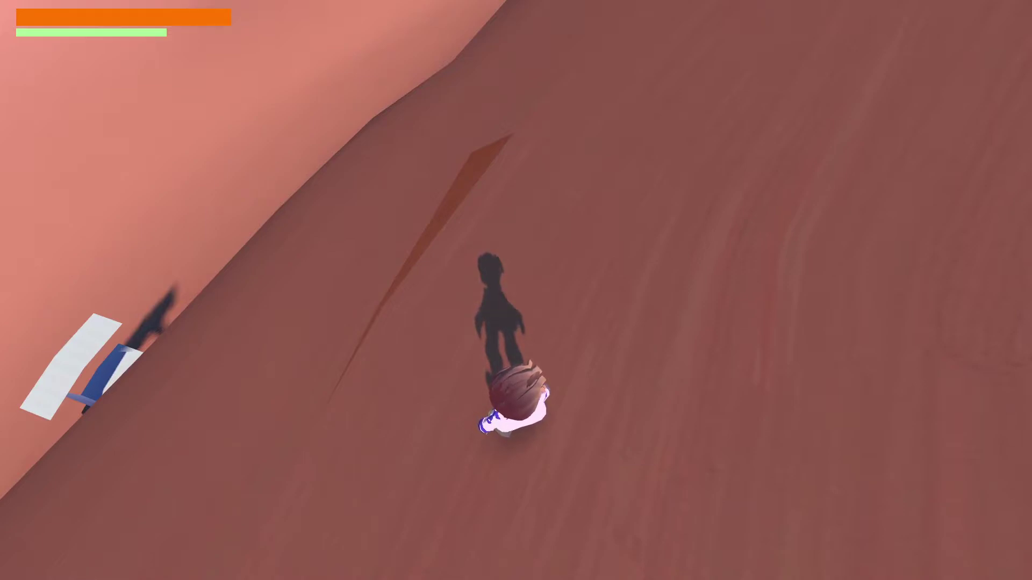
# - Pause the game, switch to the Godot editor and open the chunk_grav_gun scene
pyautogui.press('Escape')
pyautogui.hotkey('alt', 'Tab')
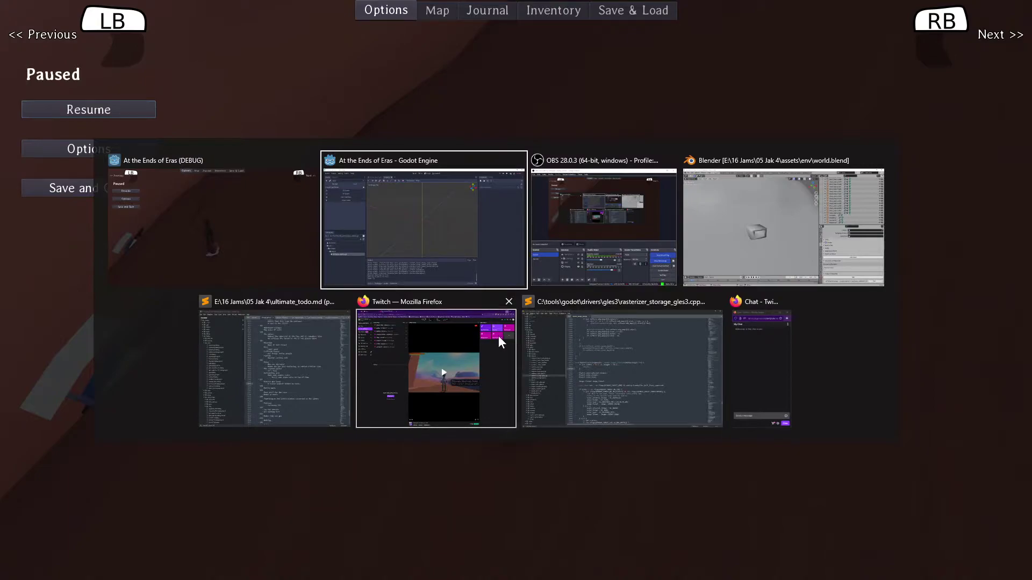
pyautogui.click(449, 162)
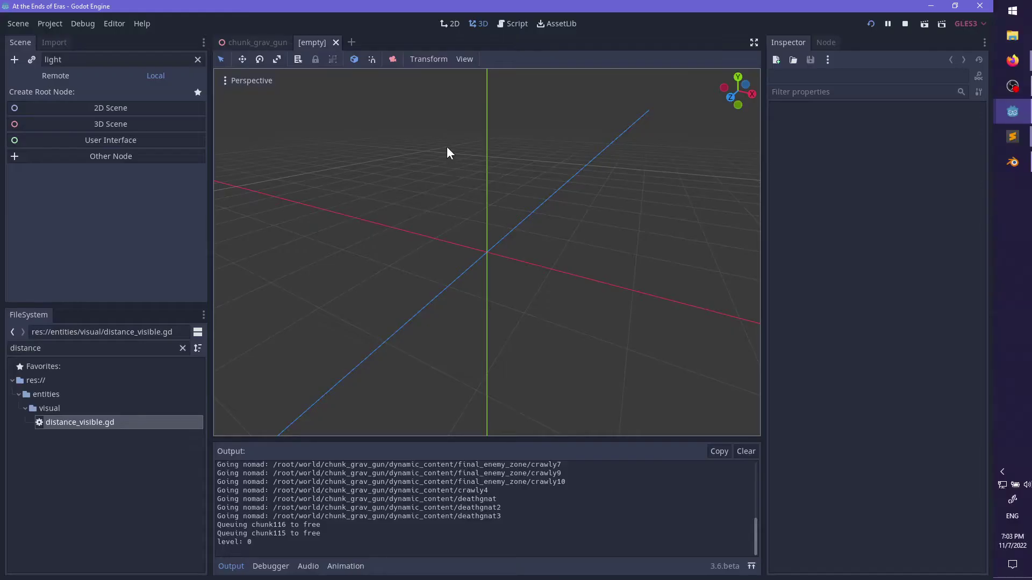
pyautogui.click(269, 45)
pyautogui.moveTo(395, 276); pyautogui.dragTo(528, 310, button='middle')
pyautogui.scroll(4, 562, 327)
pyautogui.scroll(4, 491, 234)
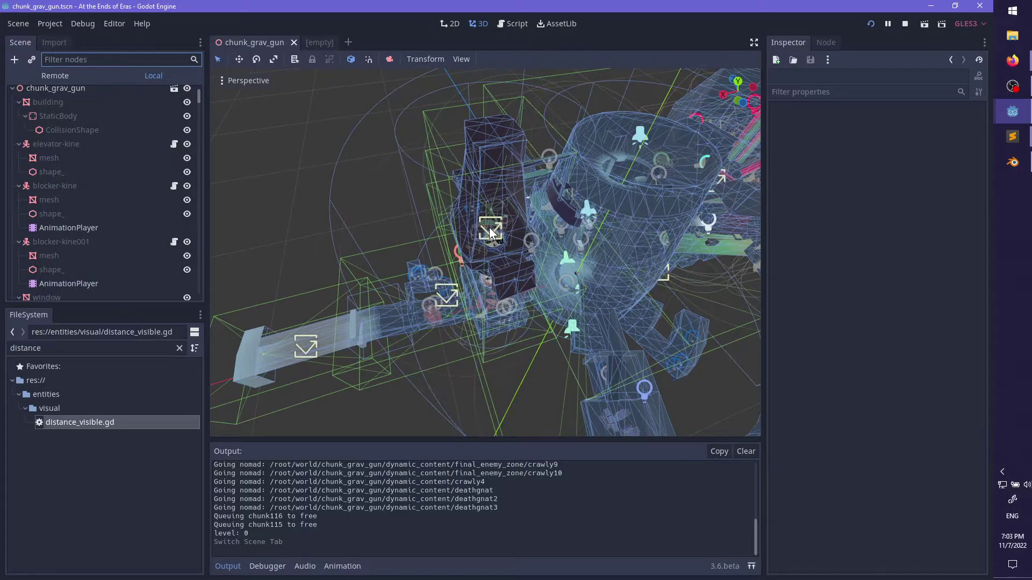
# - Filter the scene's nodes by "ref" to list only its reflection probes
pyautogui.click(489, 228)
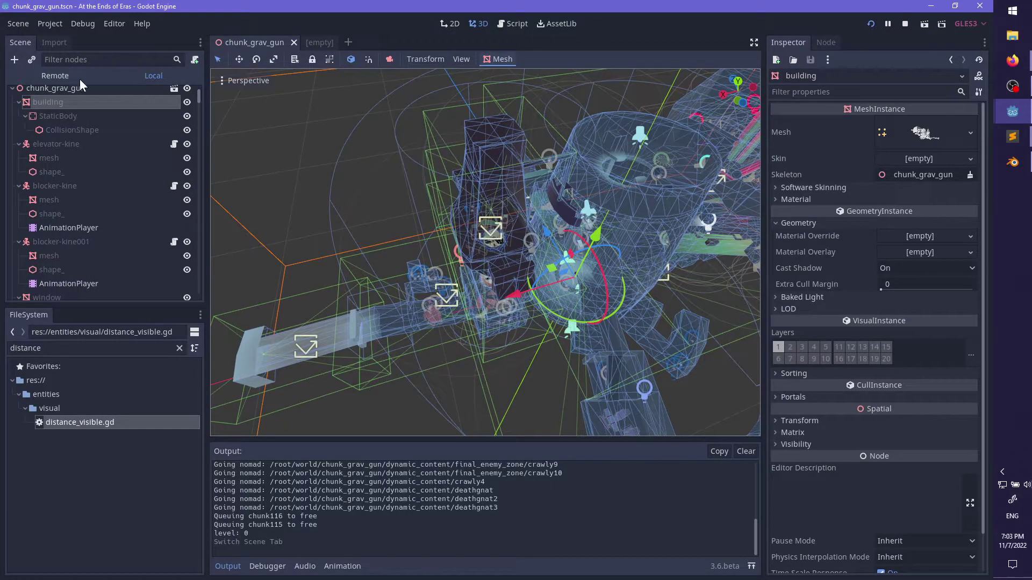
pyautogui.click(100, 62)
pyautogui.write('ref')
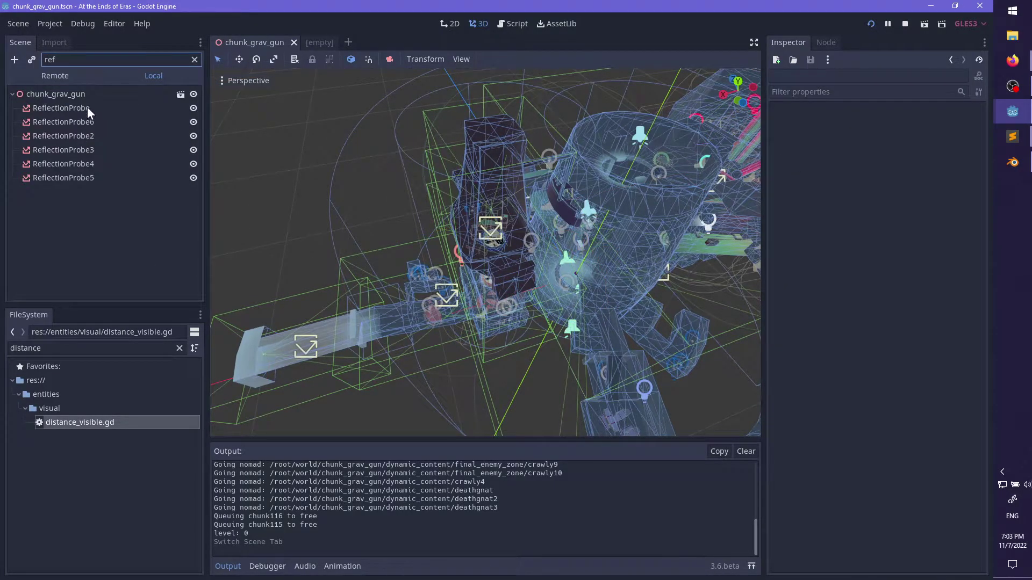
# - Rotate the first ReflectionProbe slightly around its vertical axis and save the scene
pyautogui.click(87, 107)
pyautogui.moveTo(409, 208); pyautogui.dragTo(487, 277, button='middle')
pyautogui.scroll(2, 502, 286)
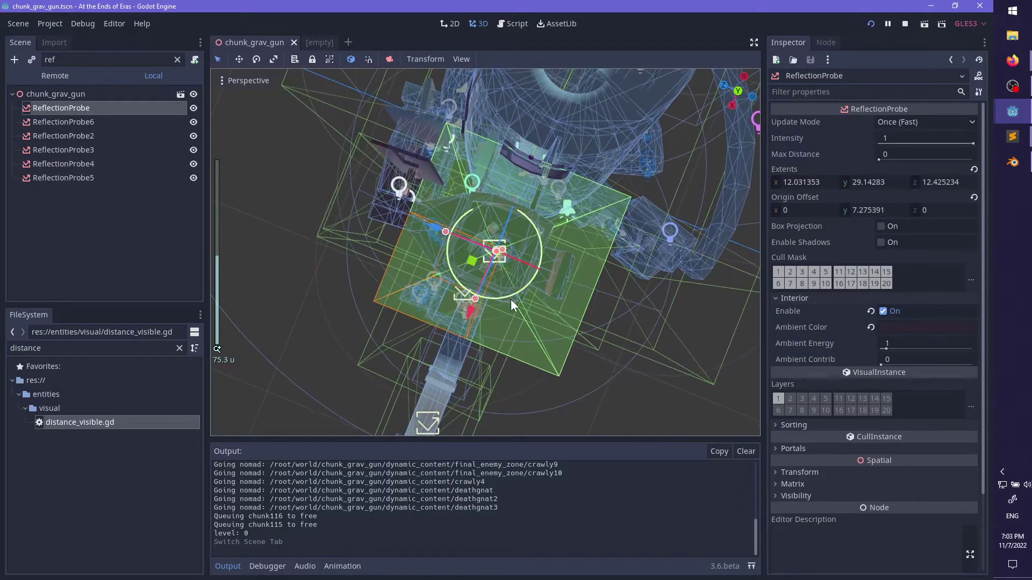
pyautogui.moveTo(511, 299); pyautogui.dragTo(506, 301)
pyautogui.hotkey('ctrl', 's')
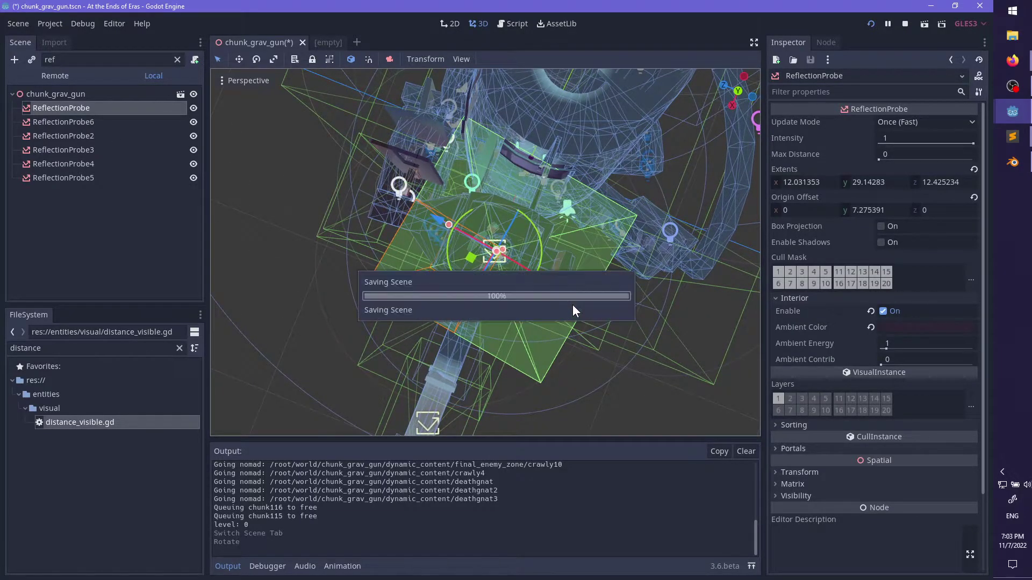
# - Switch back to the running game, resume play and travel over the dunes to the white structure
pyautogui.hotkey('alt', 'Tab')
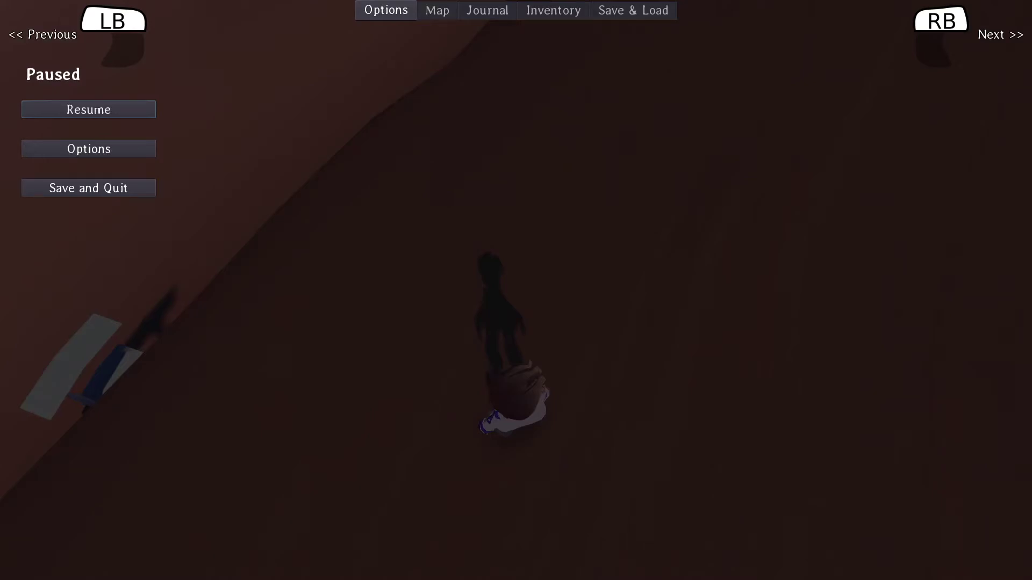
pyautogui.press('Return')
pyautogui.press('w')
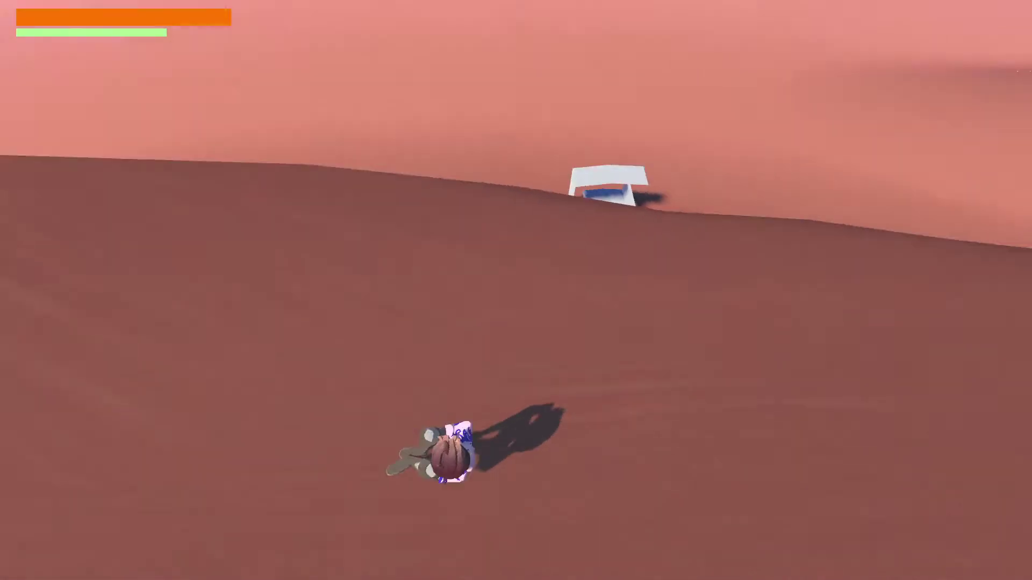
pyautogui.press('space')
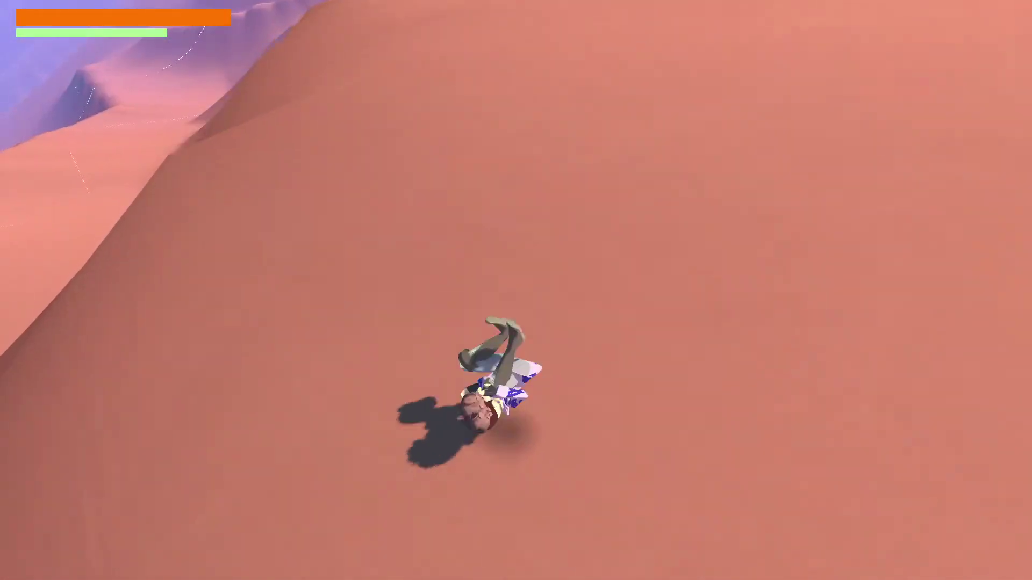
pyautogui.press('space')
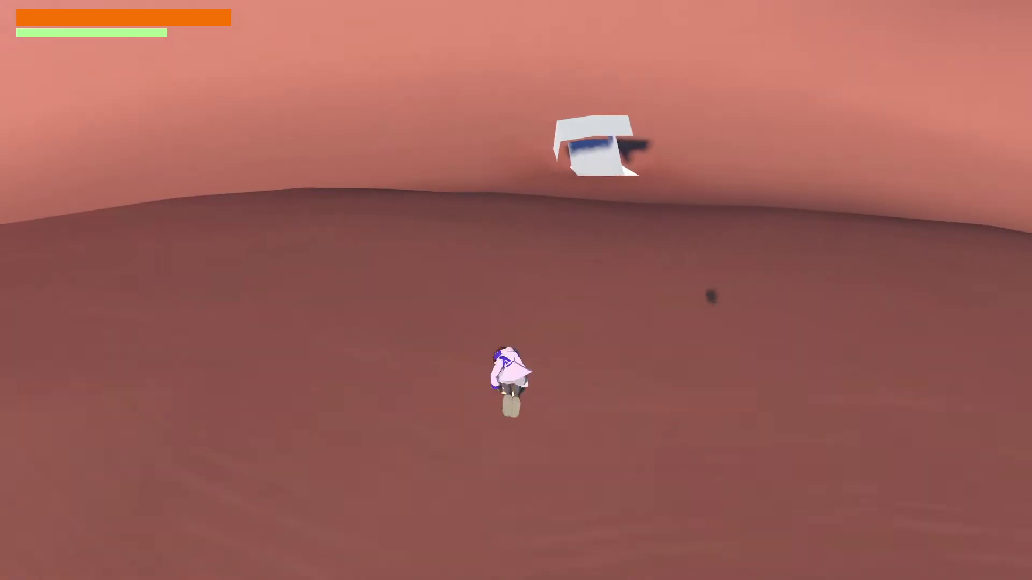
pyautogui.press('space')
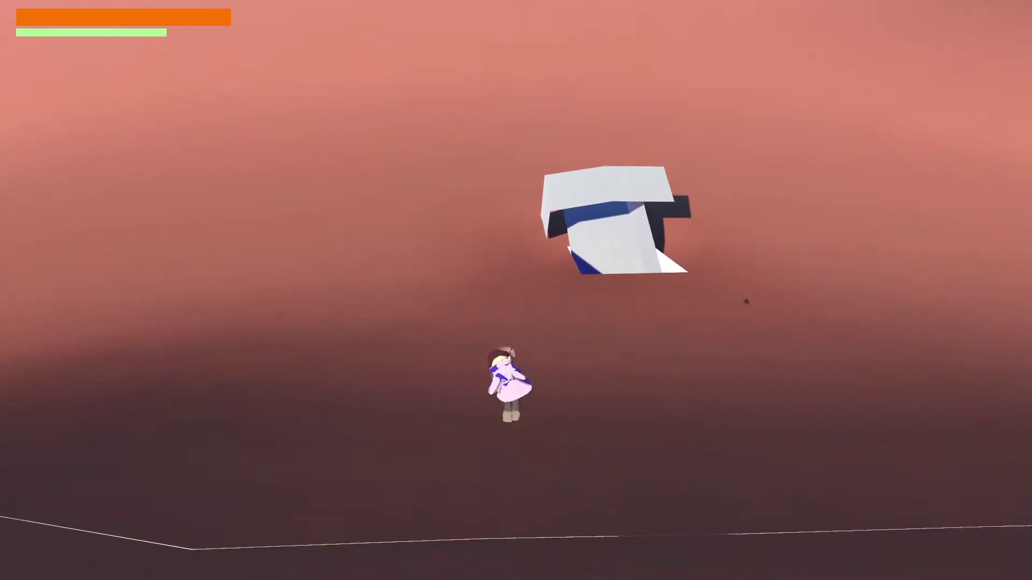
pyautogui.press('w')
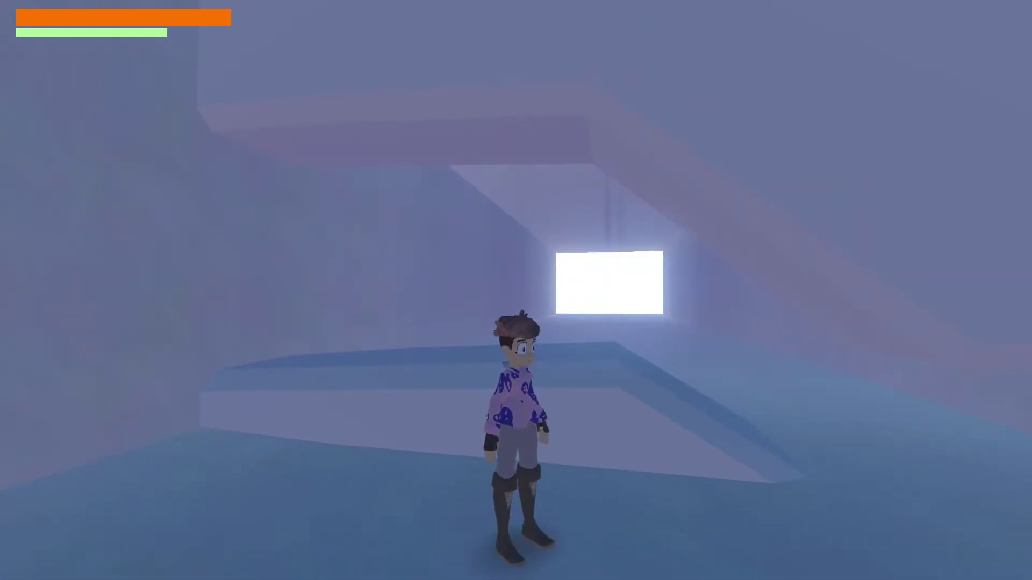
# - Run the character back and forth through the entrance tunnel to check its lighting and reflections
pyautogui.press('w')
pyautogui.press('space')
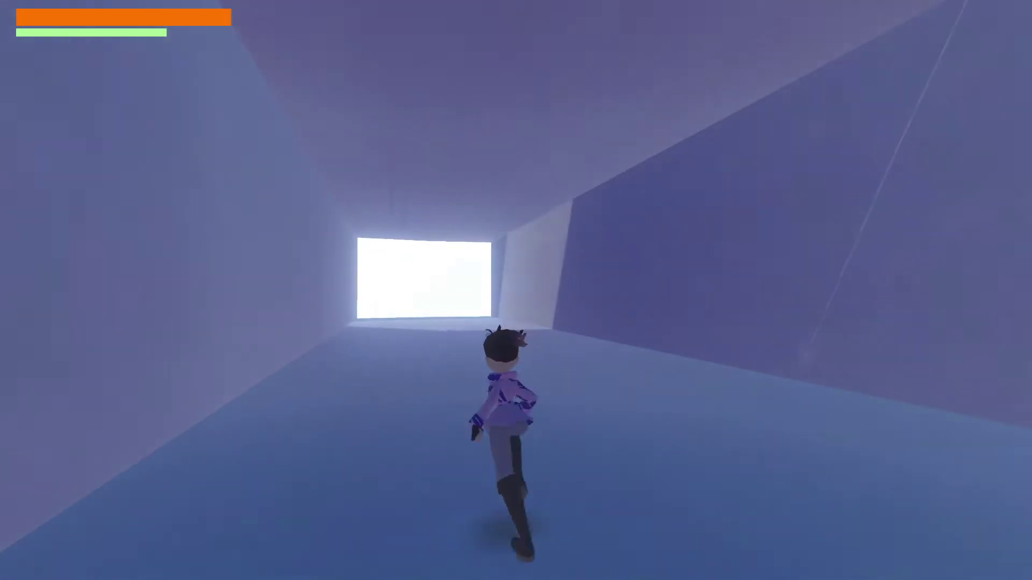
pyautogui.press('s')
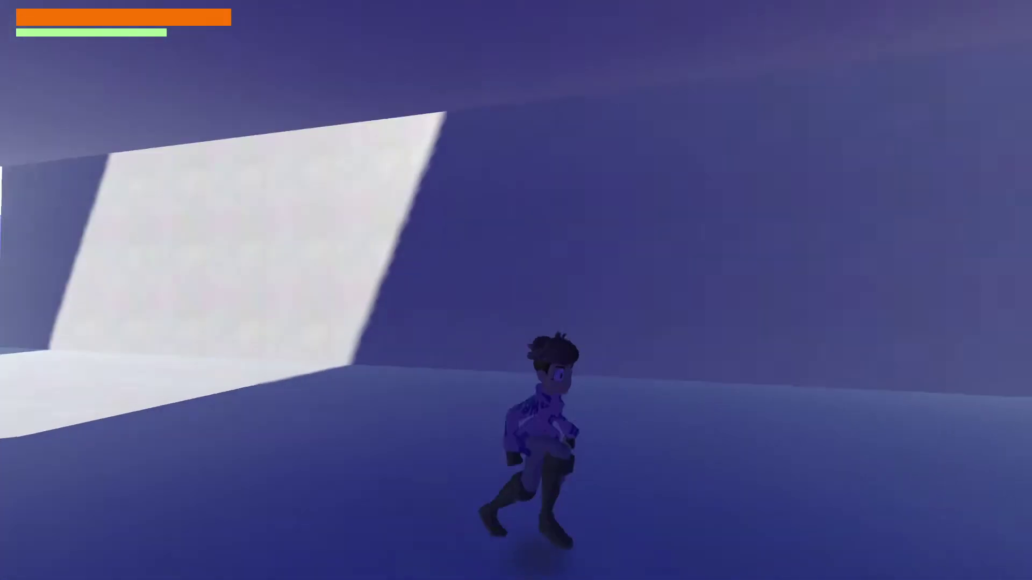
pyautogui.press('space')
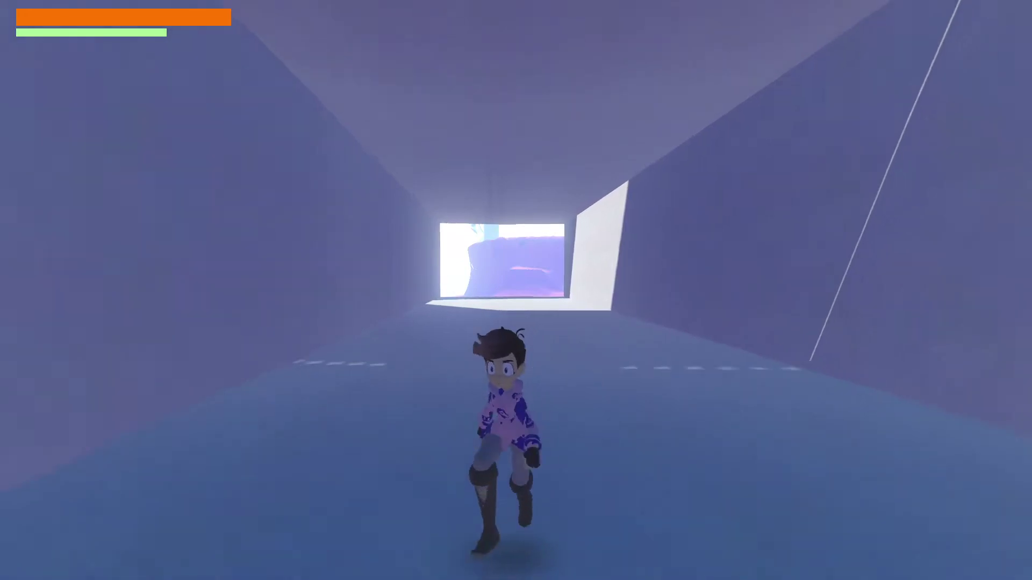
pyautogui.press('space')
pyautogui.press('s')
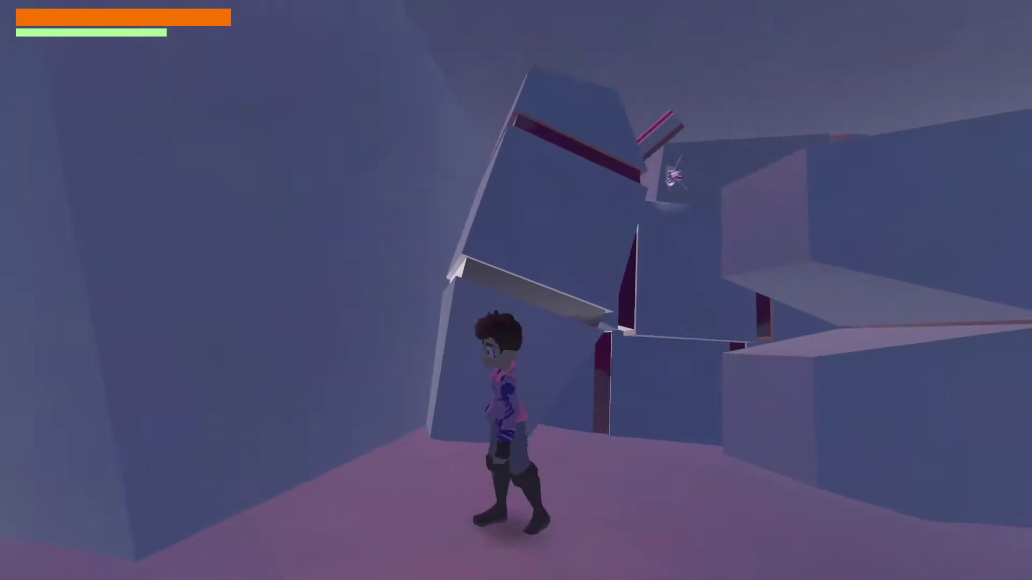
# - Explore the room of stacked blocks and jump onto its pillar to check the lighting from above
pyautogui.press('w')
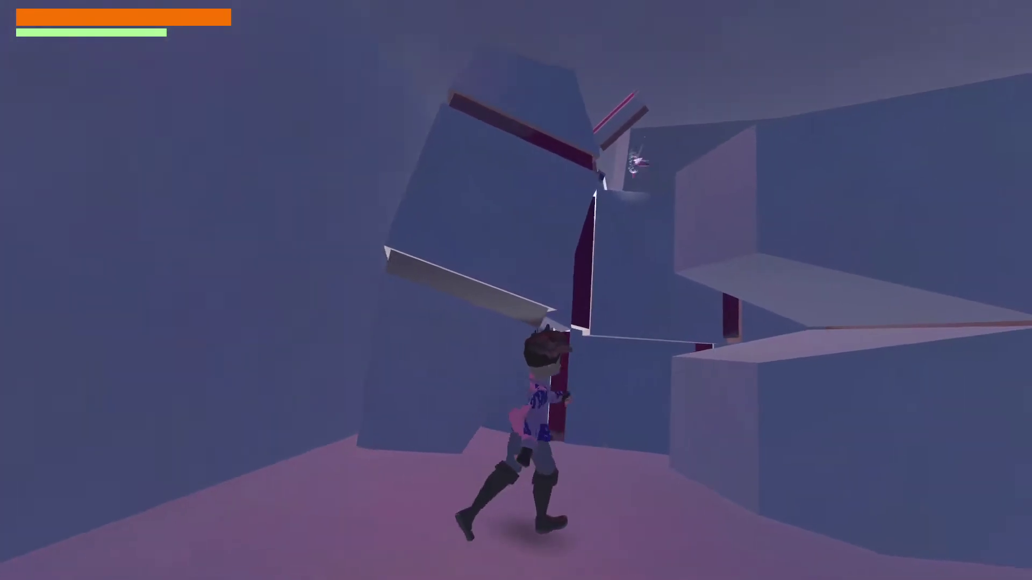
pyautogui.press('space')
pyautogui.press('space')
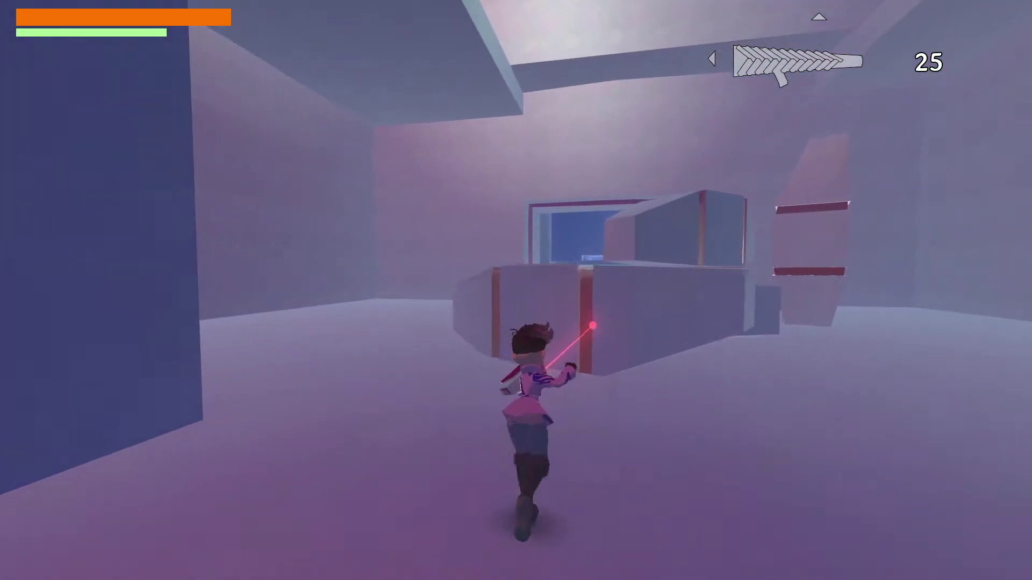
pyautogui.press('space')
pyautogui.press('space')
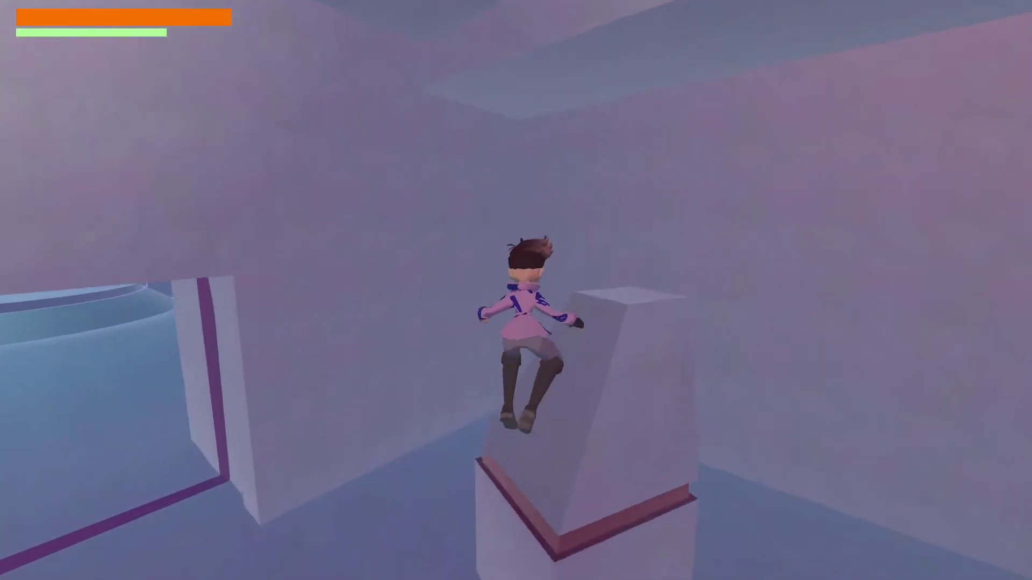
pyautogui.press('space')
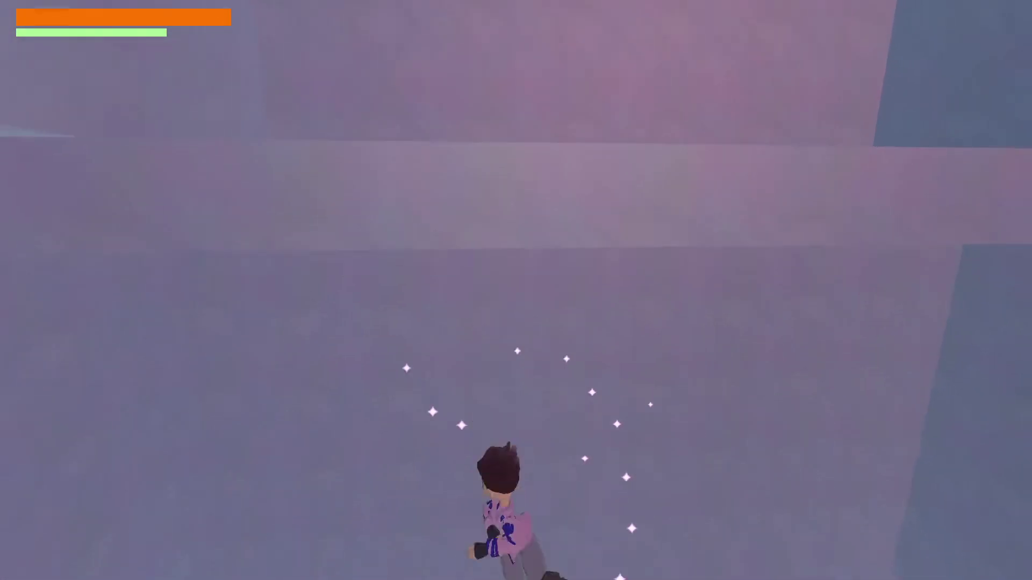
# - Take the character through the purple-framed doorway into the large round hall and inspect the lighting on both sides
pyautogui.press('w')
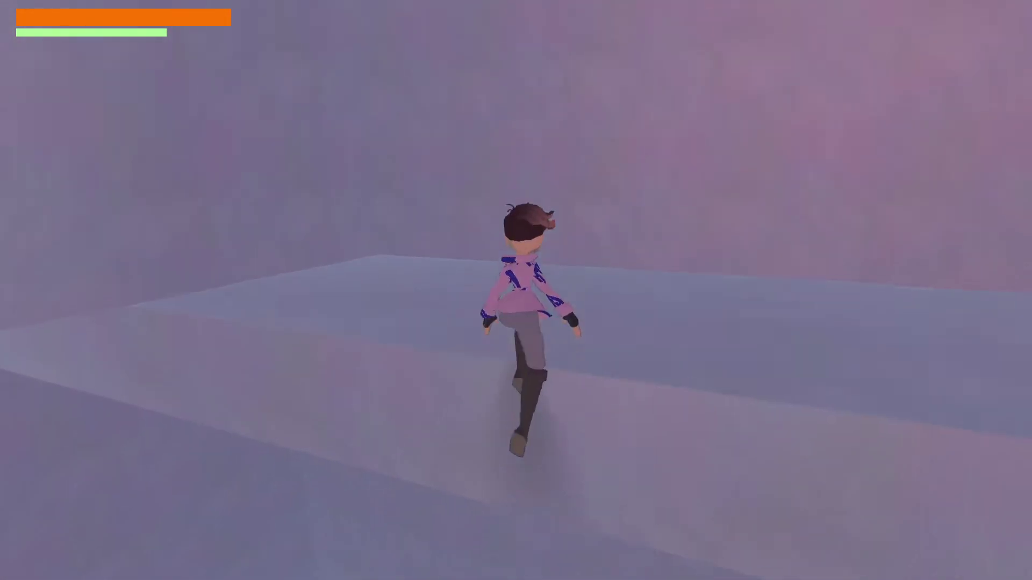
pyautogui.press('w')
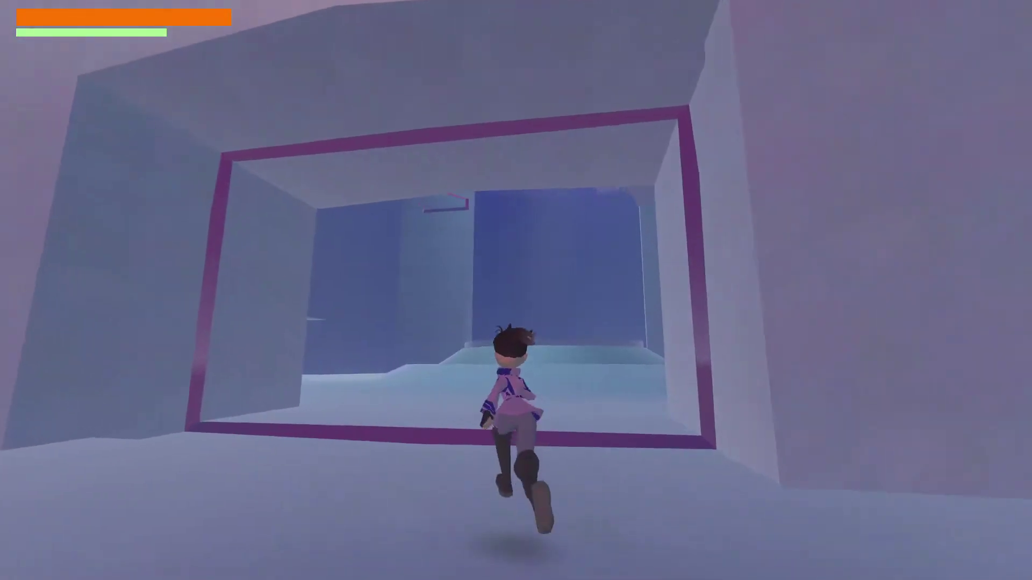
pyautogui.press('d')
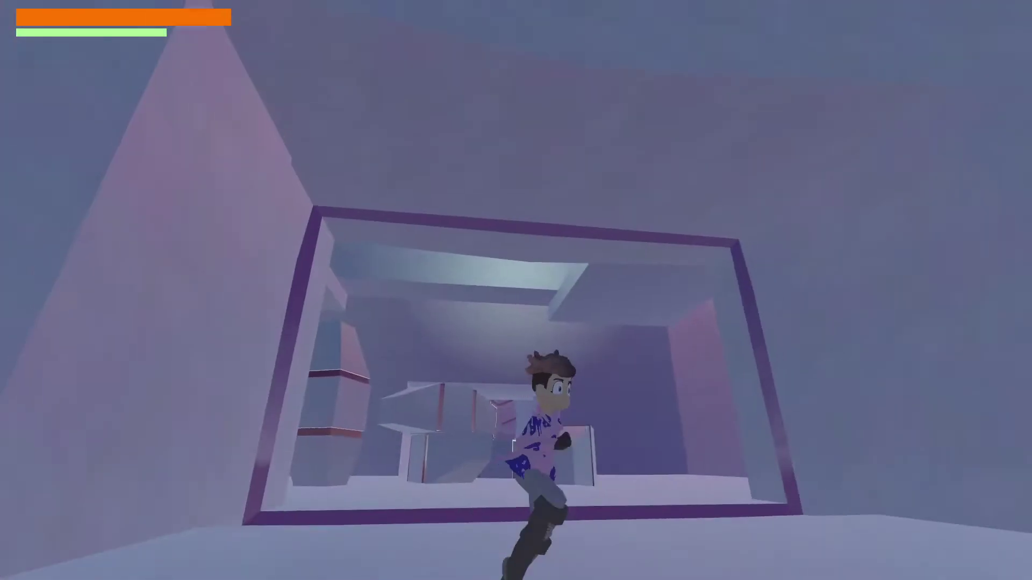
pyautogui.press('d')
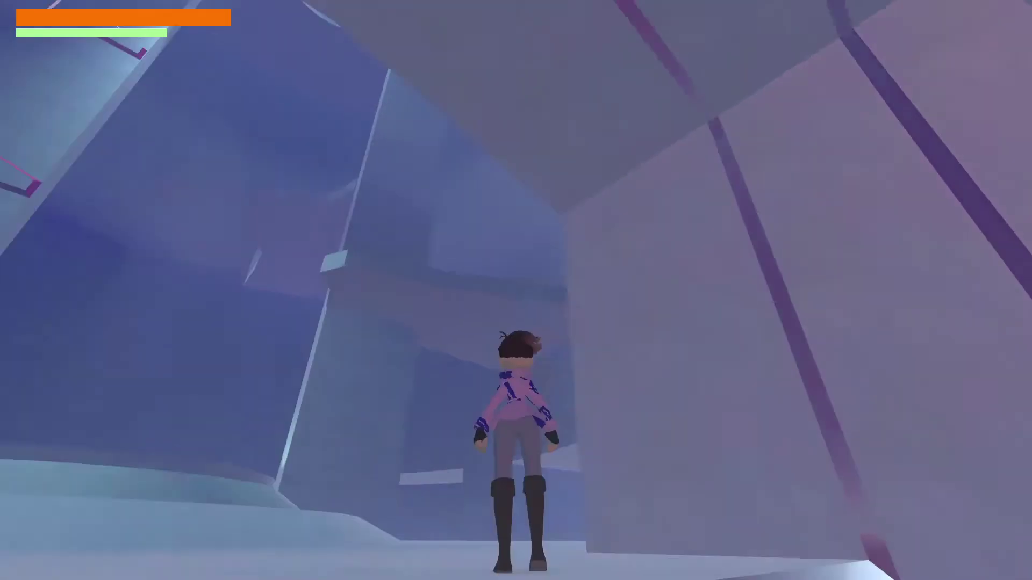
pyautogui.press('w')
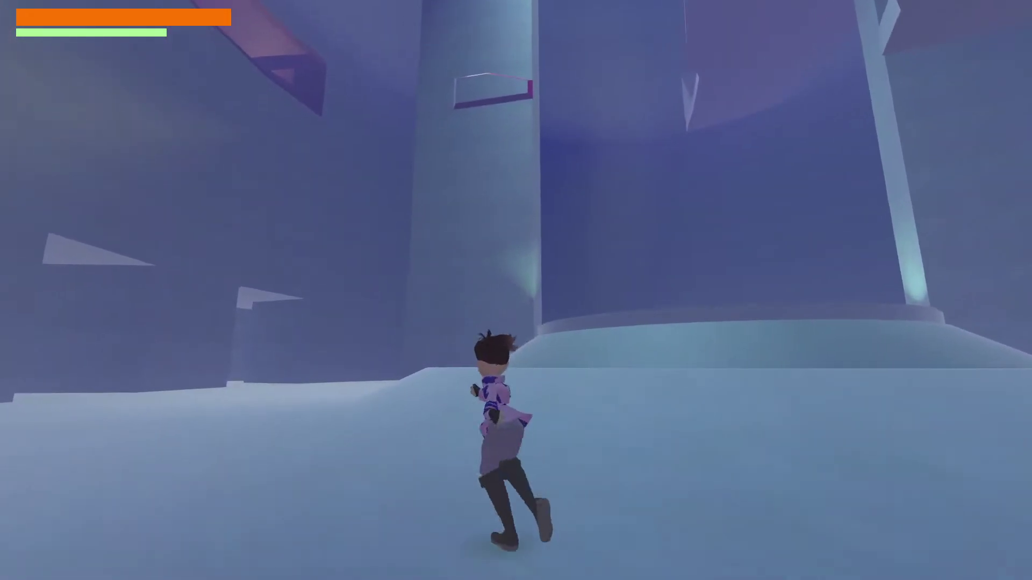
pyautogui.press('d')
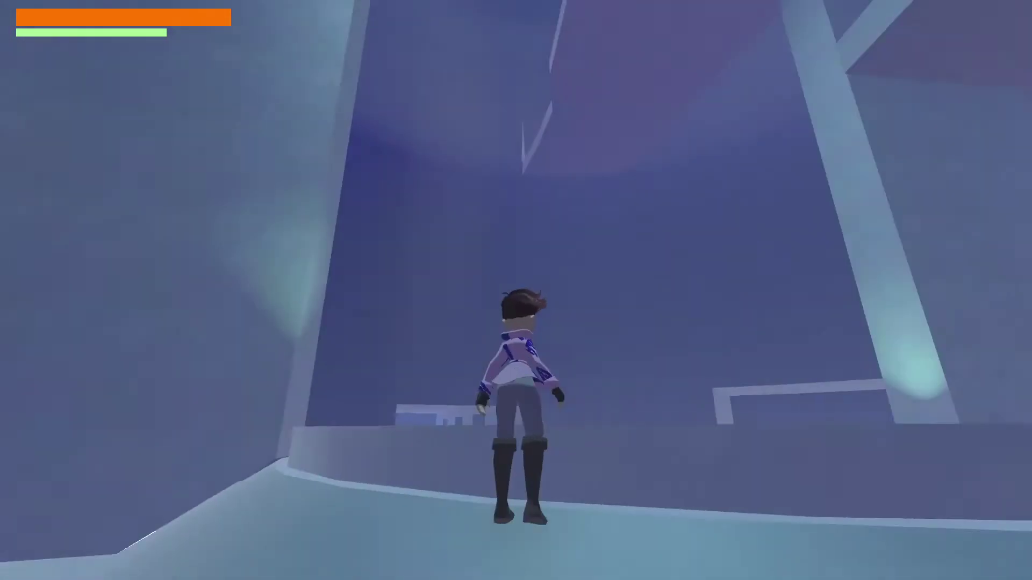
pyautogui.press('space')
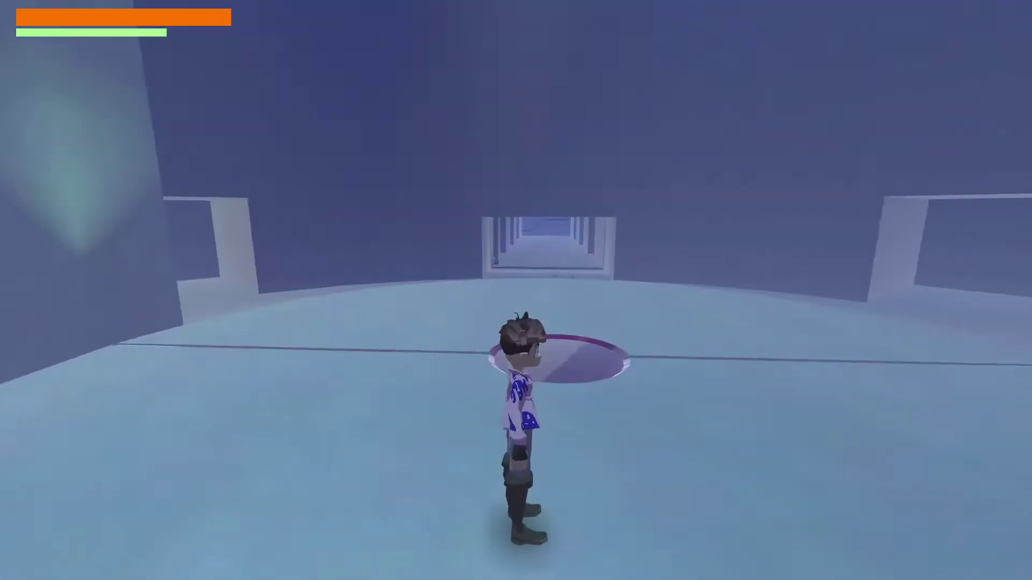
# - Stop the running game and examine the selected ReflectionProbe's volume within the structure
pyautogui.press('F8')
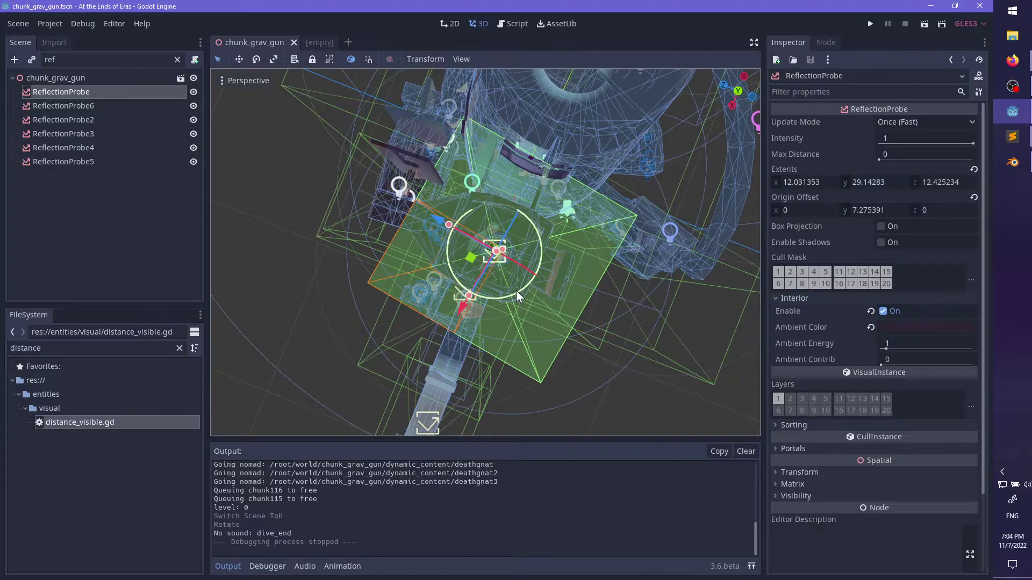
pyautogui.scroll(-10, 488, 212)
pyautogui.moveTo(535, 295); pyautogui.dragTo(472, 228, button='middle')
pyautogui.scroll(3, 461, 309)
pyautogui.keyDown('shift'); pyautogui.moveTo(547, 373); pyautogui.dragTo(571, 298, button='middle'); pyautogui.keyUp('shift')
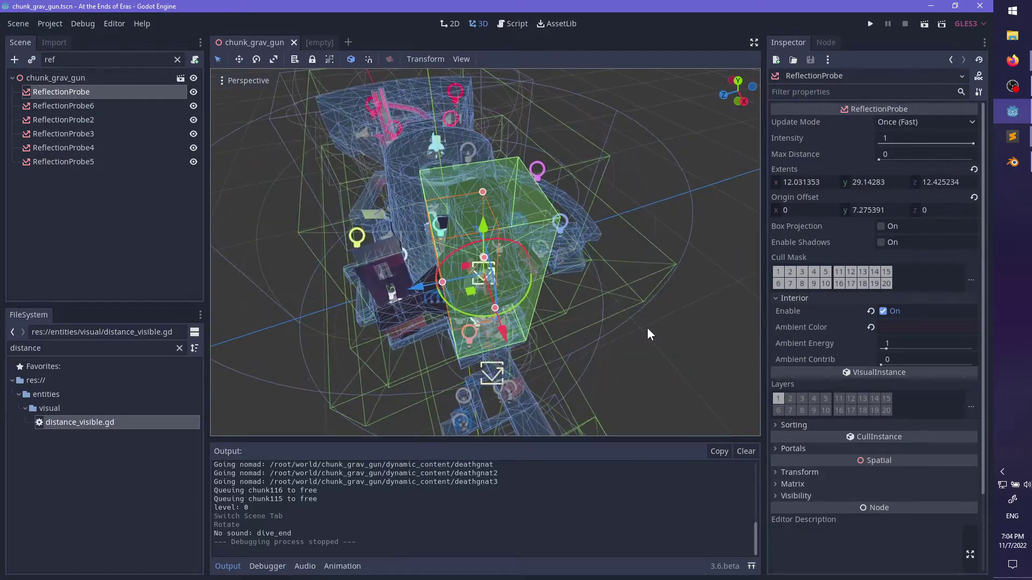
# - Deselect the reflection probe and examine the whole structure from several sides and distances
pyautogui.moveTo(650, 335); pyautogui.dragTo(665, 367, button='middle')
pyautogui.click(666, 368)
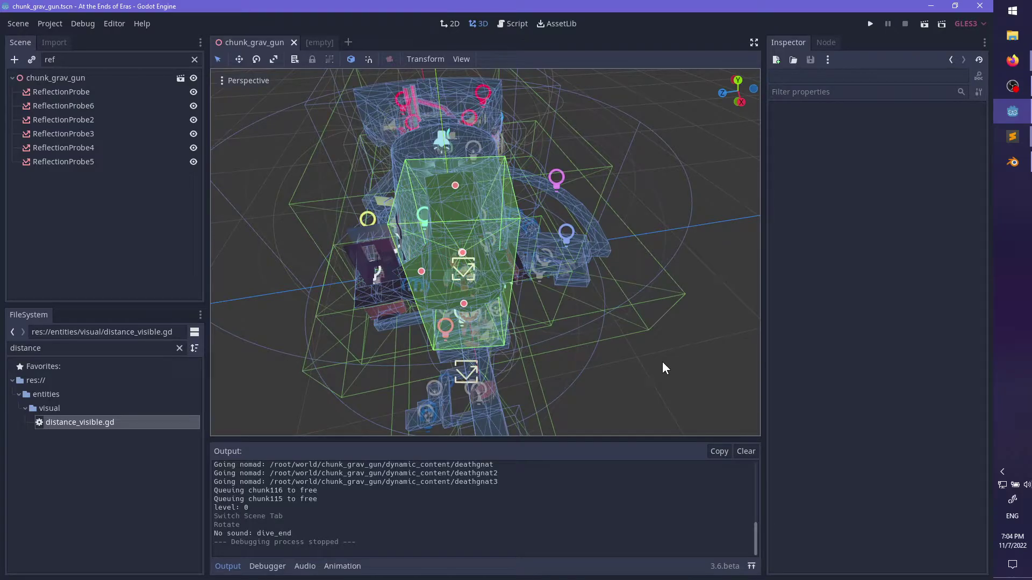
pyautogui.scroll(-2, 656, 388)
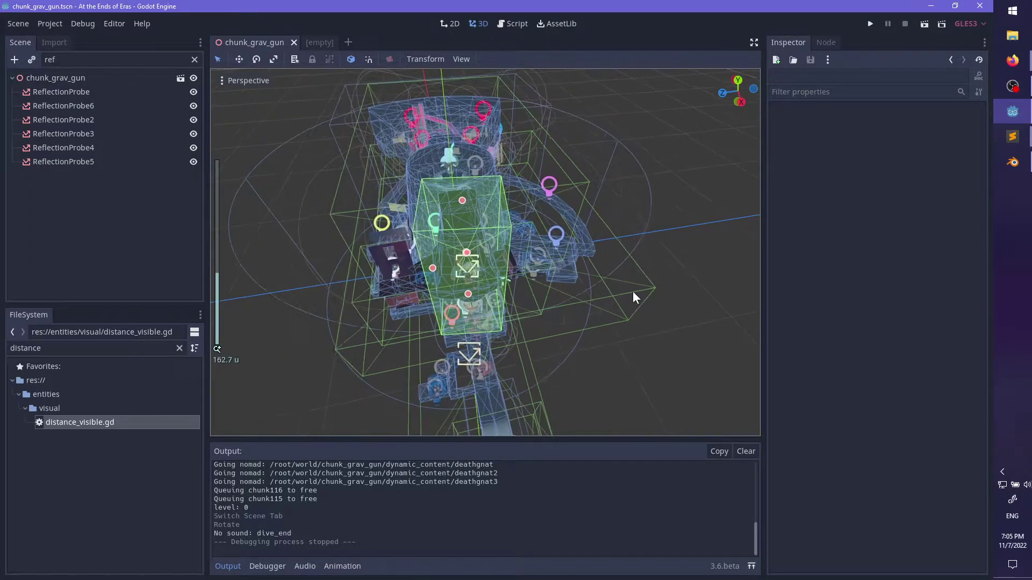
pyautogui.moveTo(632, 296); pyautogui.dragTo(468, 247, button='middle')
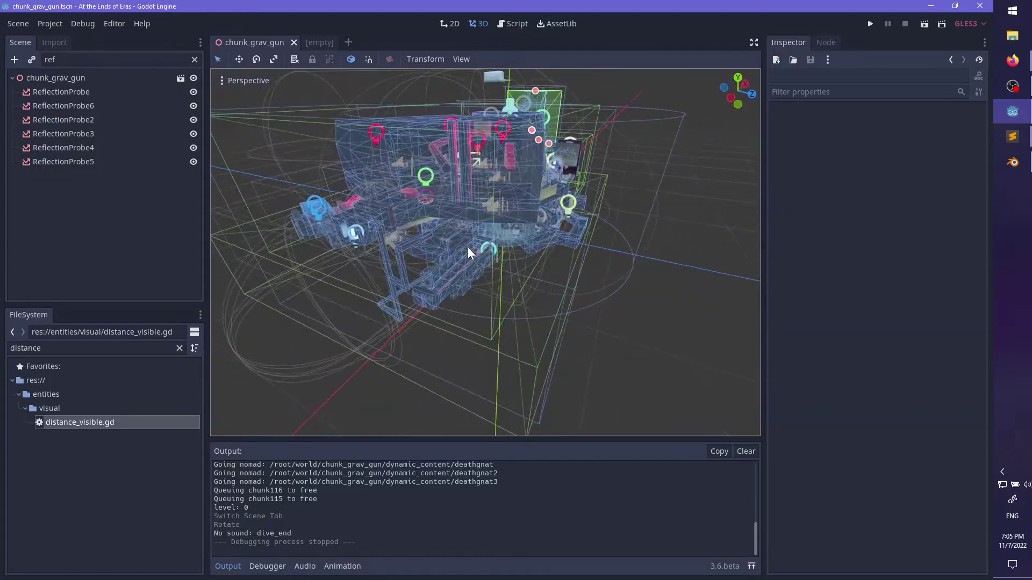
pyautogui.scroll(-3, 538, 239)
pyautogui.moveTo(537, 239); pyautogui.dragTo(583, 214, button='middle')
# - Switch to Blender, open the recent file chunk_grav_gun.blend, and return to Godot
pyautogui.click(1014, 167)
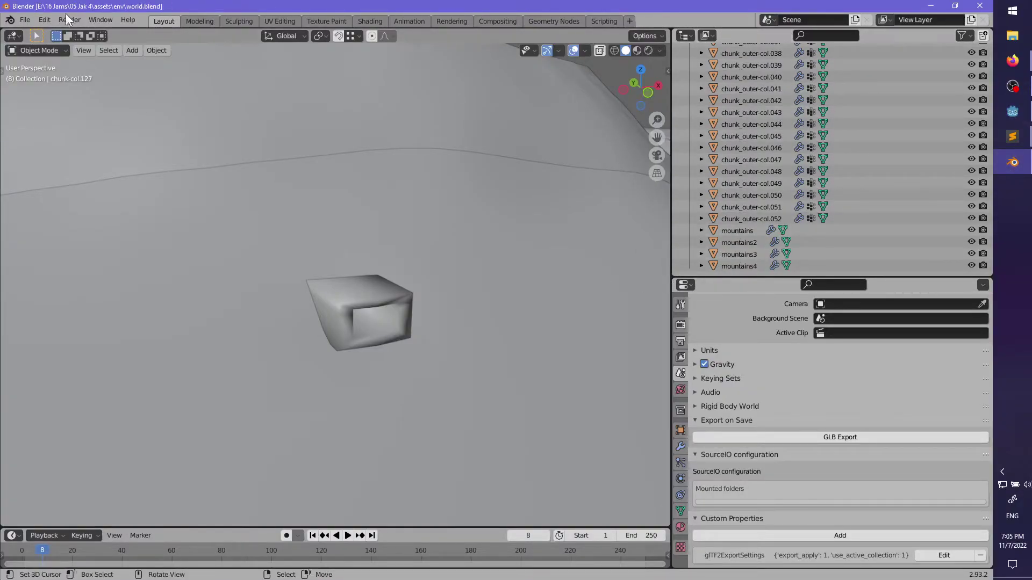
pyautogui.click(25, 21)
pyautogui.click(207, 68)
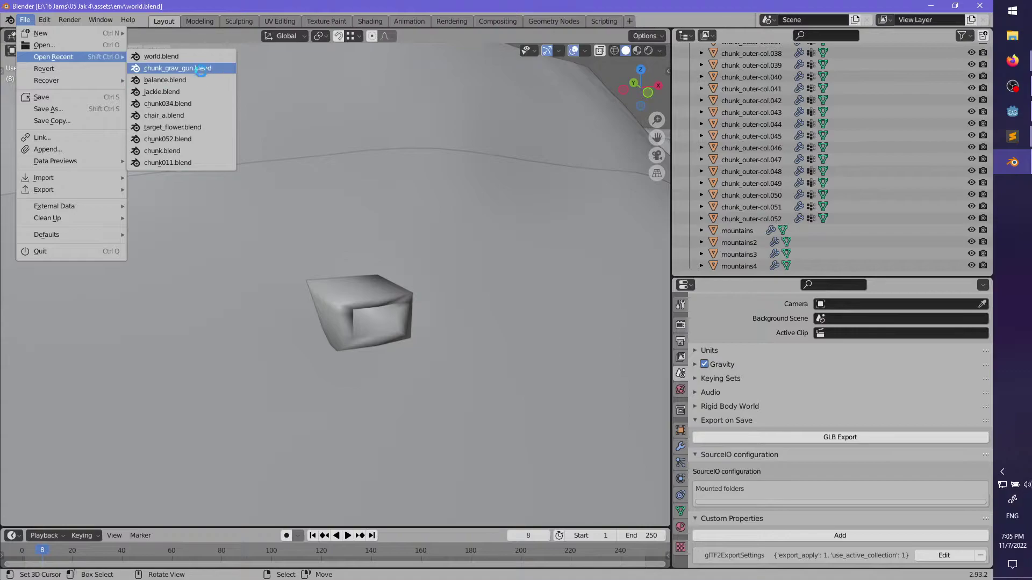
pyautogui.hotkey('alt', 'Tab')
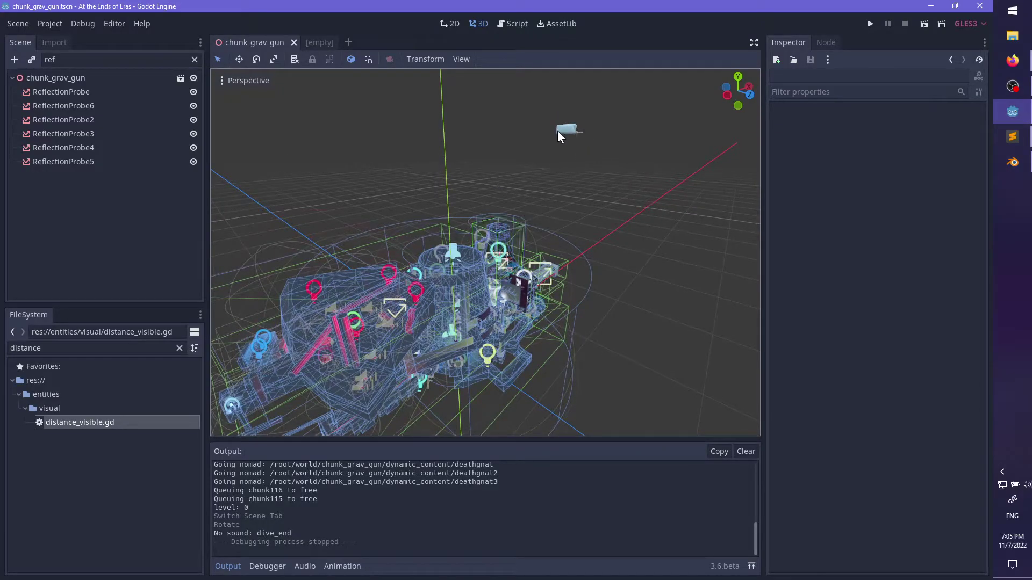
# - Clear the node filter, delete the stray chunk_grav_gun mesh floating above the level, and save the scene
pyautogui.click(195, 60)
pyautogui.click(564, 129)
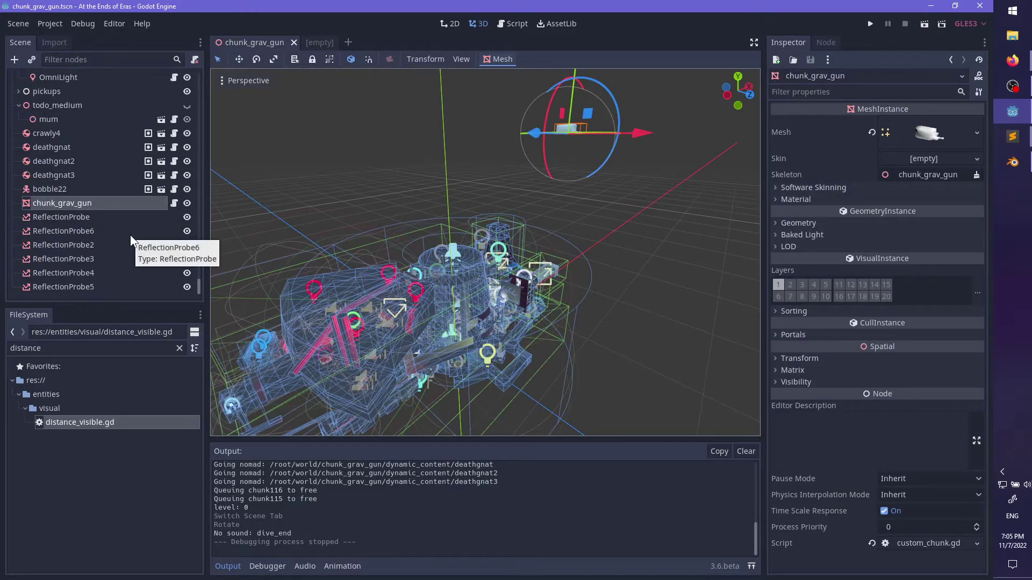
pyautogui.press('Delete')
pyautogui.press('Return')
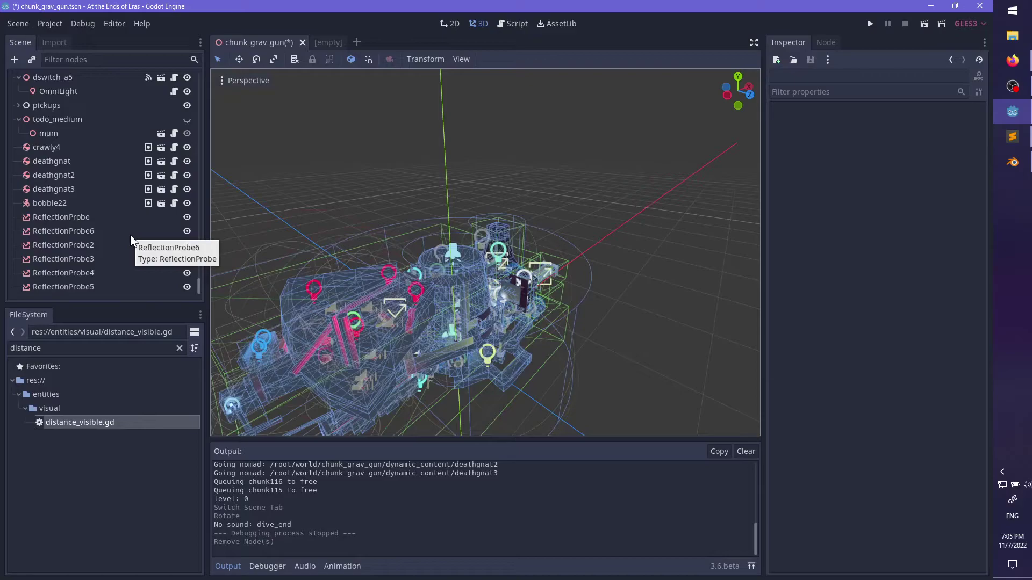
pyautogui.hotkey('ctrl', 'z')
pyautogui.moveTo(572, 275); pyautogui.dragTo(513, 284, button='middle')
pyautogui.scroll(6, 557, 256)
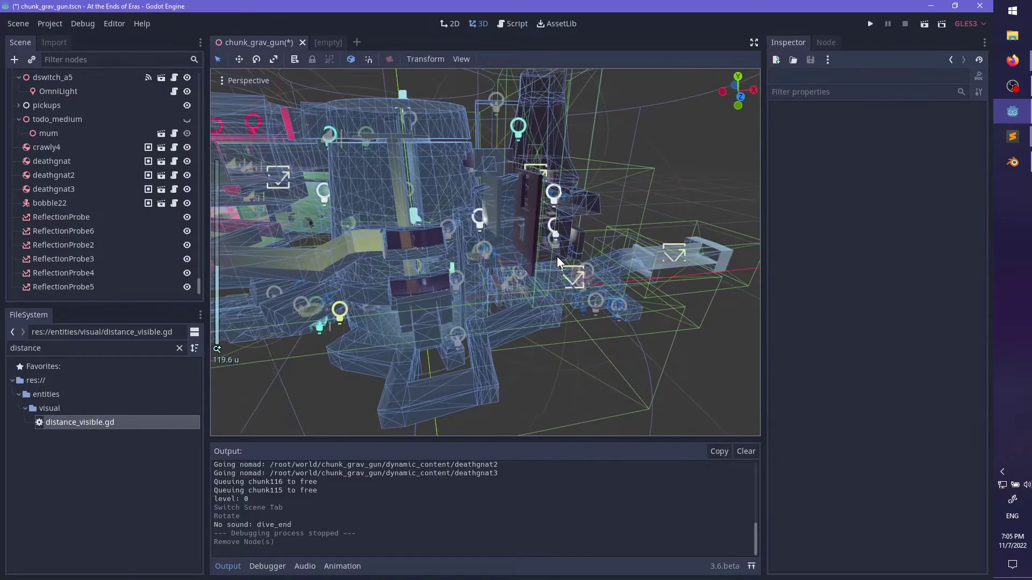
pyautogui.hotkey('ctrl', 's')
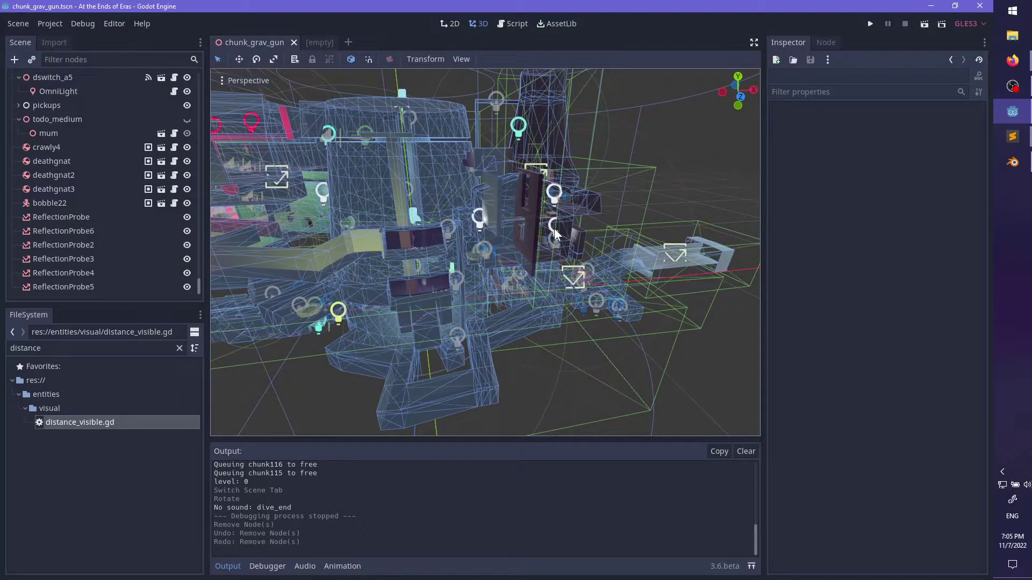
# - Change ReflectionProbe4's interior ambient color to a slightly lighter, less saturated blue
pyautogui.scroll(-6, 557, 234)
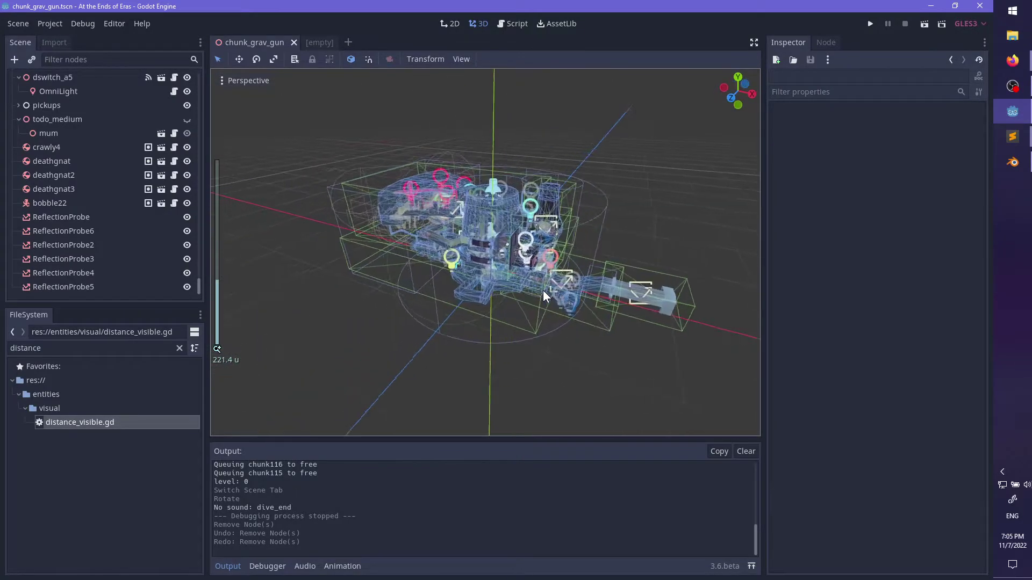
pyautogui.scroll(9, 543, 290)
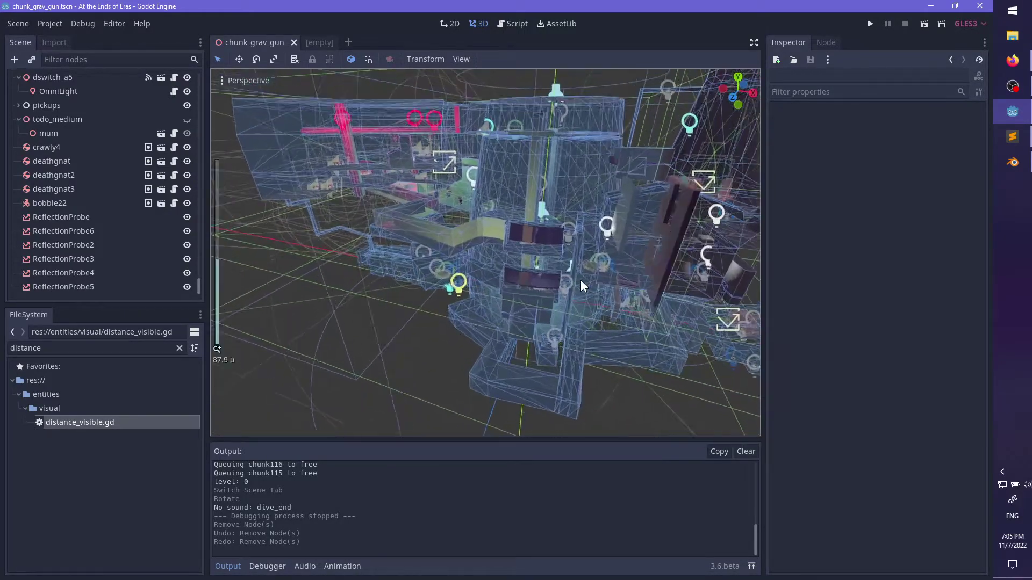
pyautogui.scroll(2, 581, 280)
pyautogui.moveTo(580, 280); pyautogui.dragTo(456, 304, button='middle')
pyautogui.scroll(4, 456, 304)
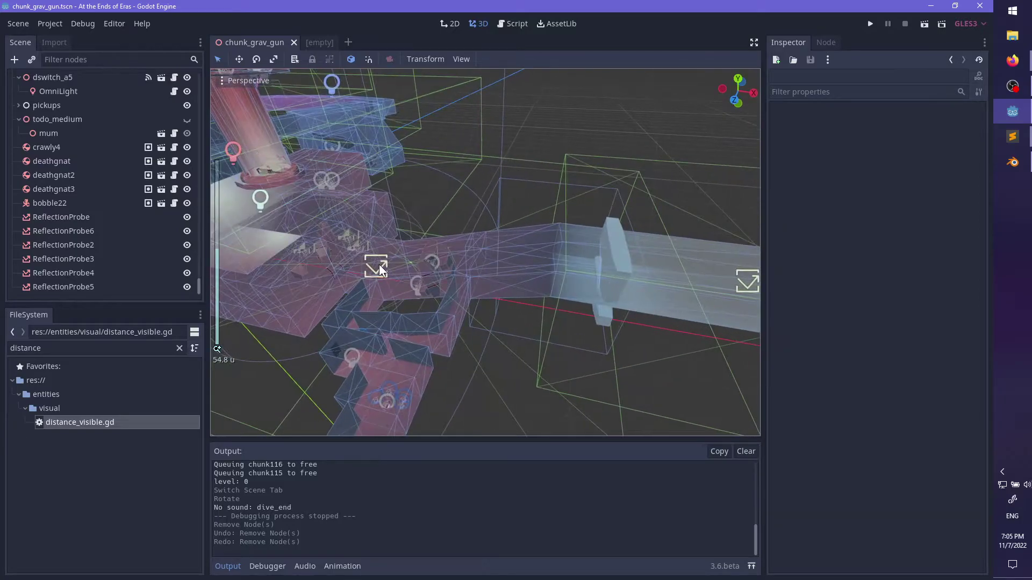
pyautogui.click(378, 266)
pyautogui.moveTo(378, 266); pyautogui.dragTo(580, 274, button='middle')
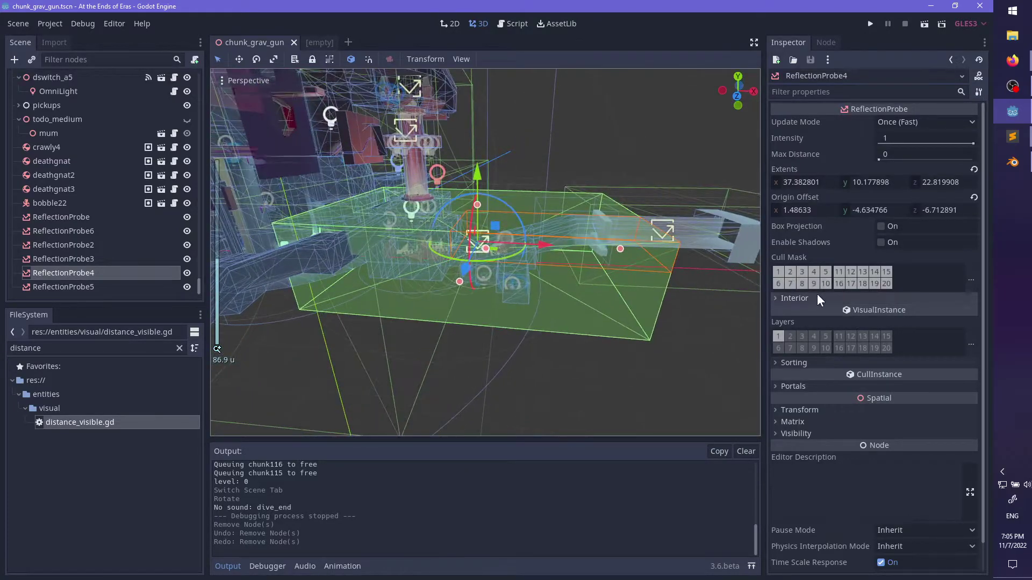
pyautogui.click(817, 299)
pyautogui.click(892, 328)
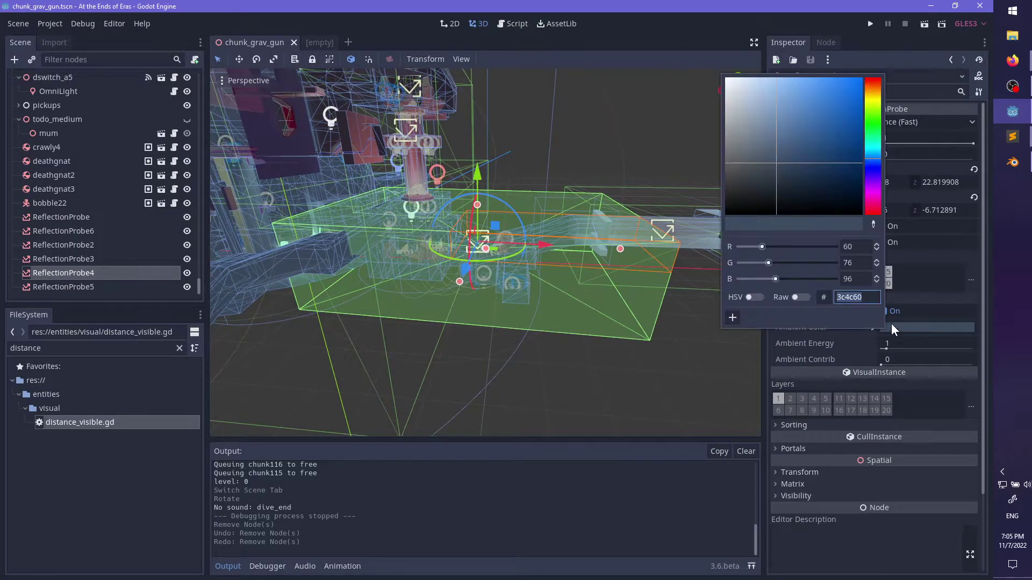
pyautogui.click(765, 157)
pyautogui.click(551, 398)
# - Select deathgnat3 instead of the probe and inspect the ambient lighting inside the stacked-block room
pyautogui.scroll(3, 553, 377)
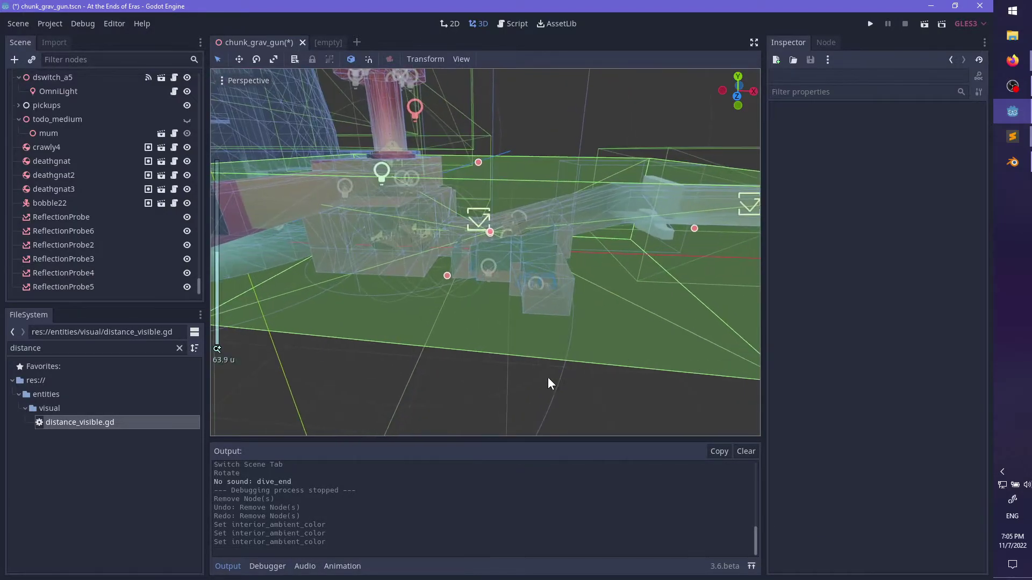
pyautogui.click(59, 220)
pyautogui.click(75, 194)
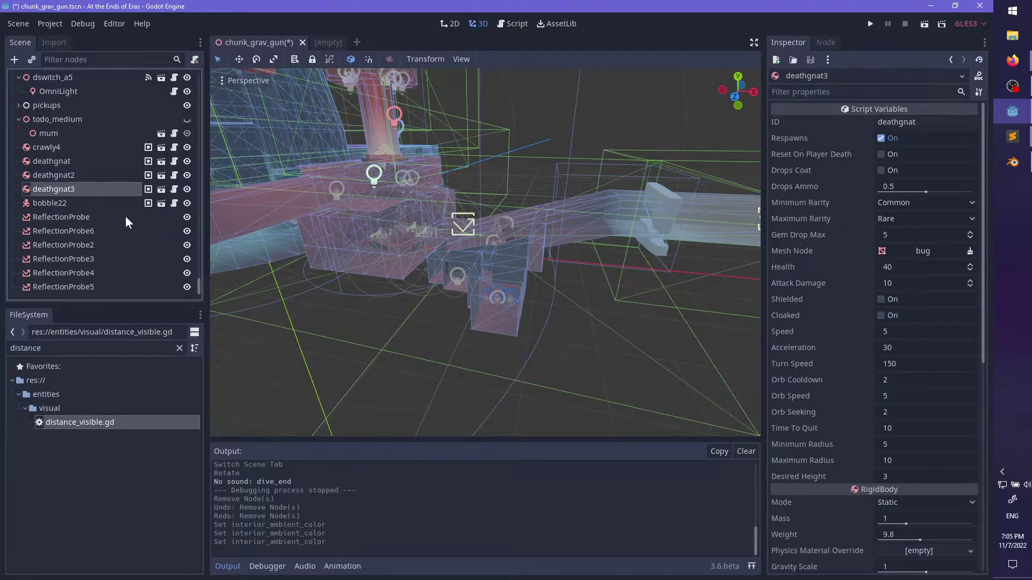
pyautogui.moveTo(524, 277); pyautogui.dragTo(551, 276, button='middle')
pyautogui.scroll(5, 445, 280)
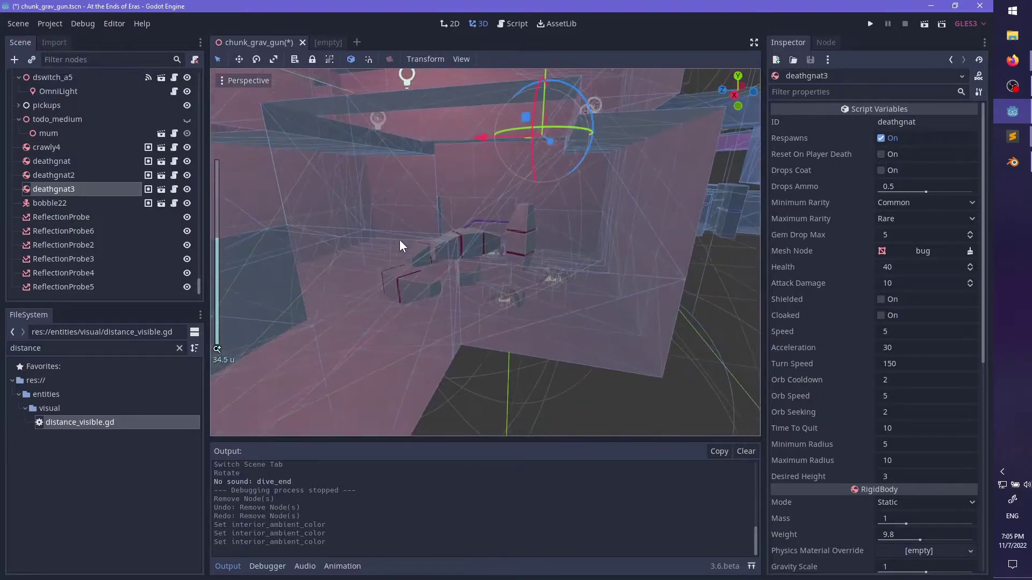
pyautogui.moveTo(473, 242); pyautogui.dragTo(596, 335, button='middle')
pyautogui.scroll(10, 596, 317)
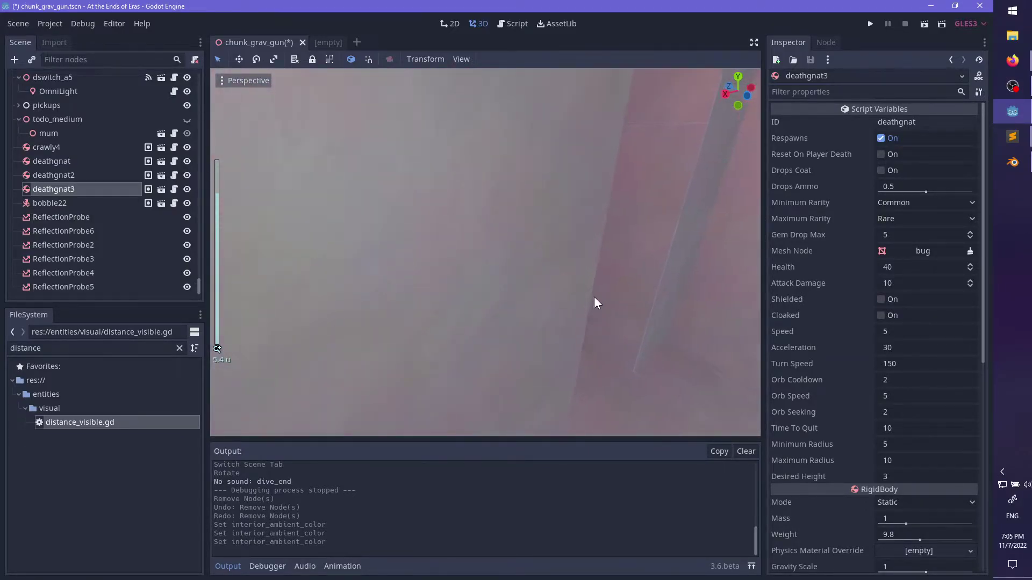
pyautogui.moveTo(594, 299)
pyautogui.keyDown('shift'); pyautogui.mouseDown(button='middle')
pyautogui.moveTo(508, 291)
pyautogui.moveTo(602, 298)
pyautogui.mouseUp(button='middle'); pyautogui.keyUp('shift')
pyautogui.scroll(-12, 399, 250)
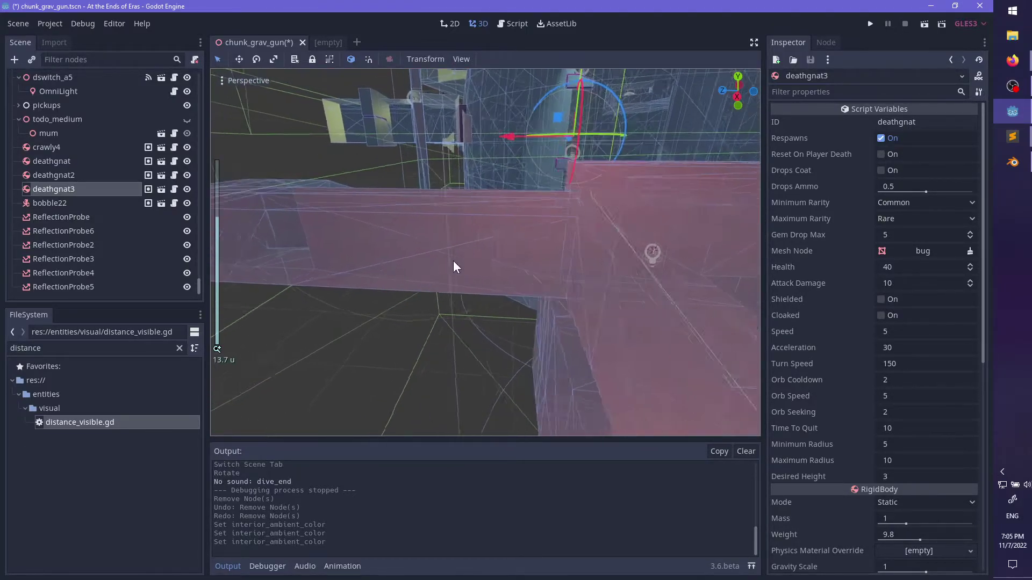
# - Survey the lighting along the connecting corridors, the round hall and the red-lit rooms
pyautogui.moveTo(422, 261); pyautogui.dragTo(605, 235, button='middle')
pyautogui.scroll(8, 559, 245)
pyautogui.scroll(-5, 654, 229)
pyautogui.scroll(2, 462, 215)
pyautogui.scroll(-15, 479, 252)
pyautogui.scroll(-4, 373, 253)
pyautogui.scroll(2, 545, 195)
pyautogui.click(537, 203)
pyautogui.scroll(4, 575, 225)
pyautogui.scroll(-6, 134, 240)
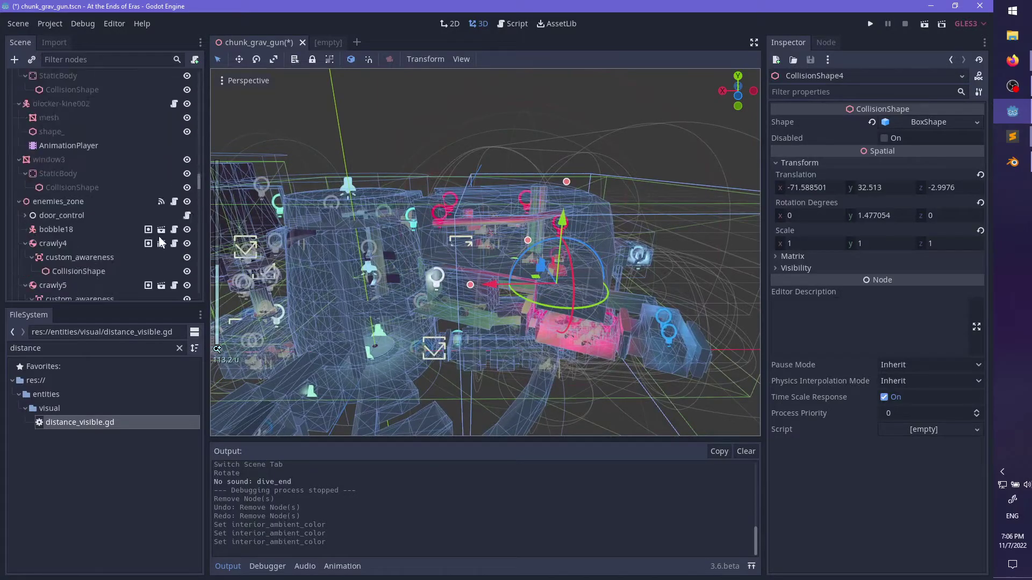
# - Change ReflectionProbe2's interior ambient color to the teal-blue 415865
pyautogui.moveTo(204, 180); pyautogui.dragTo(108, 298)
pyautogui.click(80, 274)
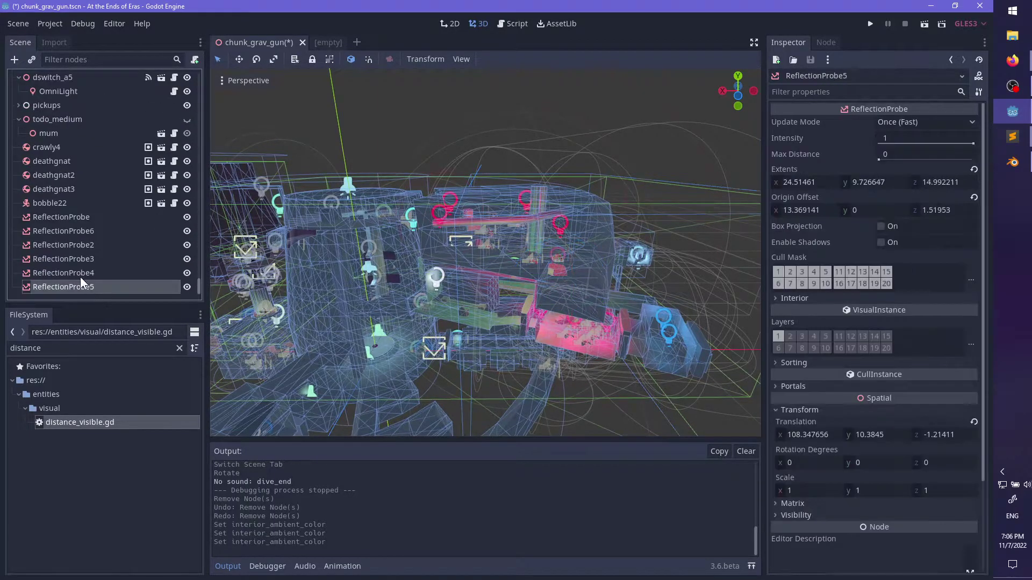
pyautogui.click(74, 250)
pyautogui.press('f')
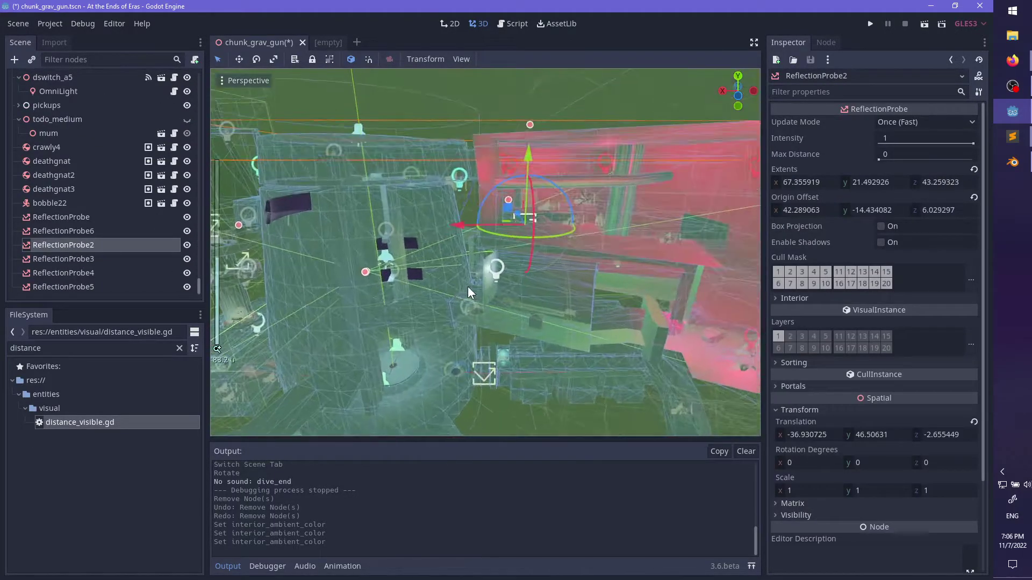
pyautogui.click(794, 299)
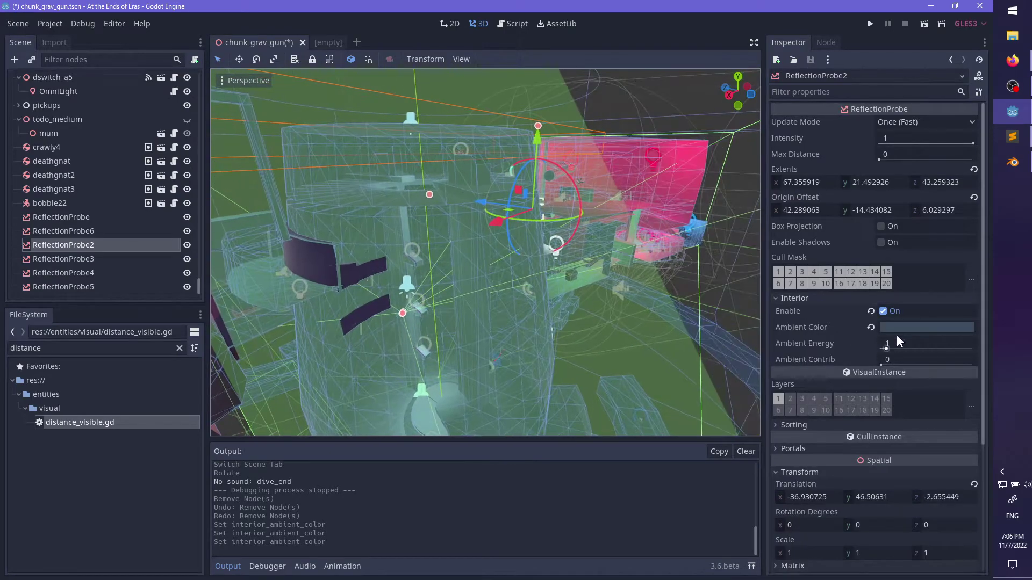
pyautogui.click(925, 328)
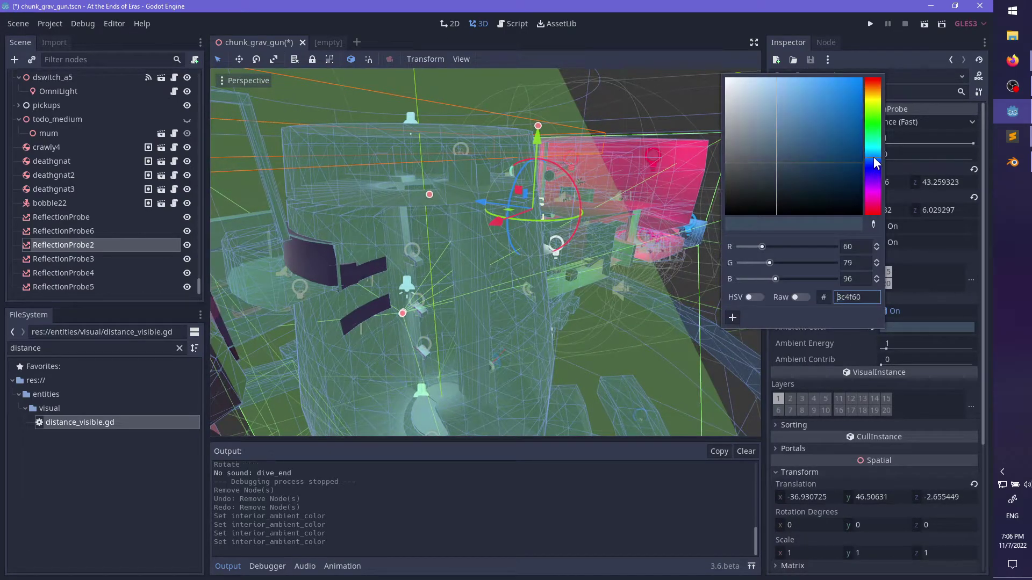
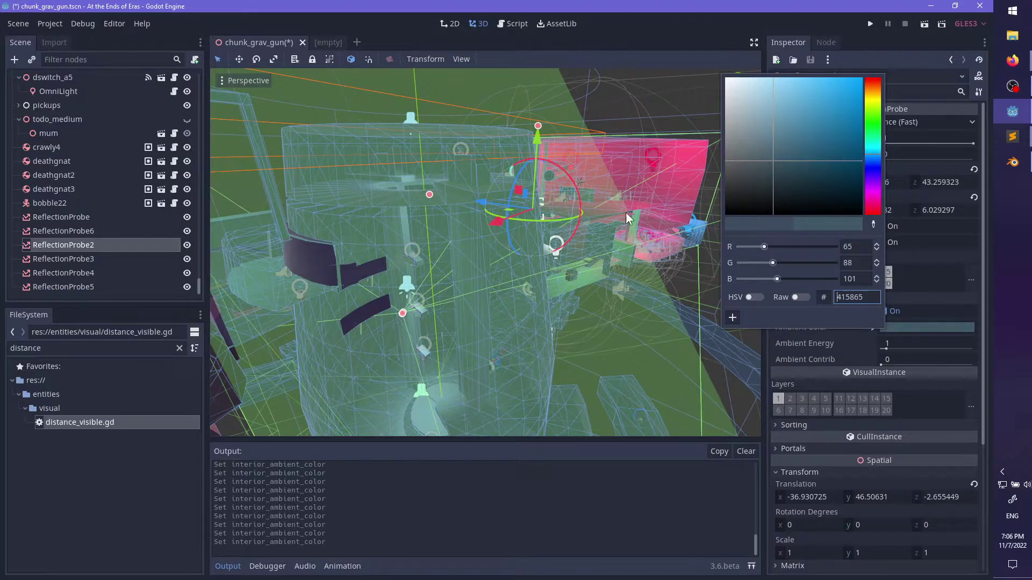
pyautogui.click(124, 450)
# - Inspect the round hall's interior lighting and undo the ambient color changes made to ReflectionProbe2
pyautogui.doubleClick(54, 189)
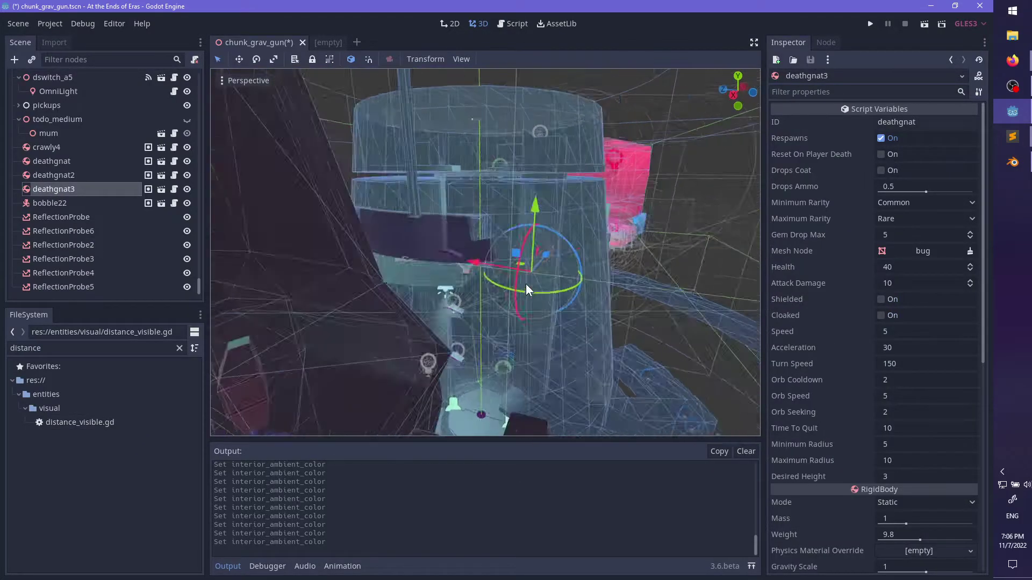
pyautogui.moveTo(564, 200); pyautogui.dragTo(609, 254, button='middle')
pyautogui.scroll(2, 538, 276)
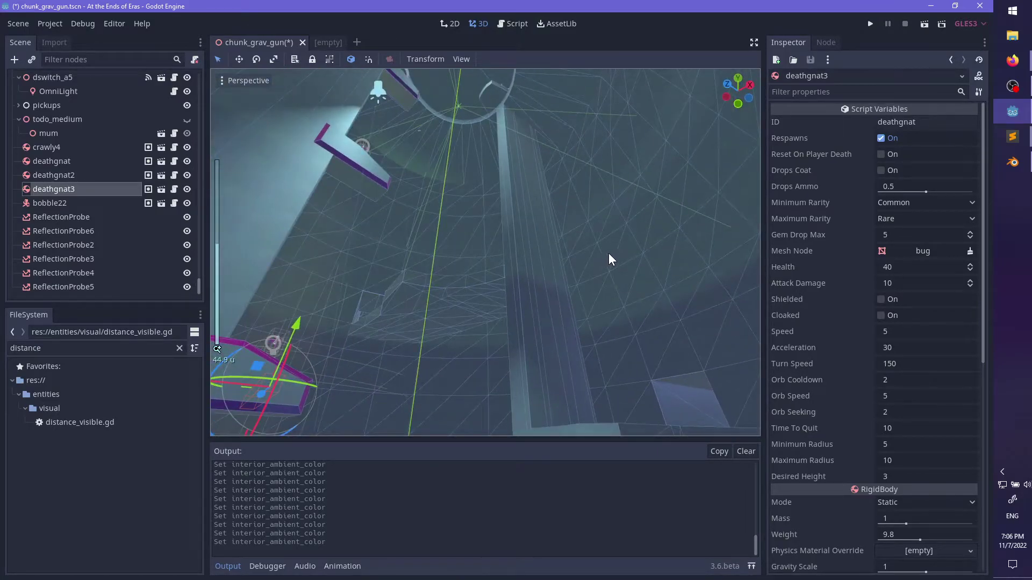
pyautogui.click(75, 222)
pyautogui.click(76, 230)
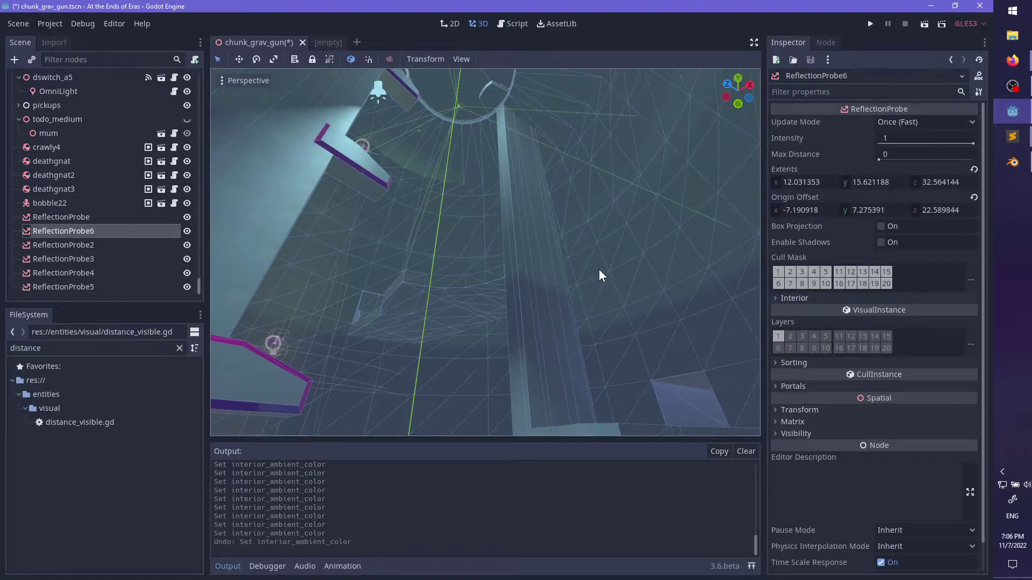
pyautogui.hotkey('ctrl', 'z')
pyautogui.scroll(3, 612, 285)
pyautogui.moveTo(613, 285); pyautogui.dragTo(631, 324, button='middle')
pyautogui.scroll(-6, 585, 344)
pyautogui.hotkey('ctrl', 'z')
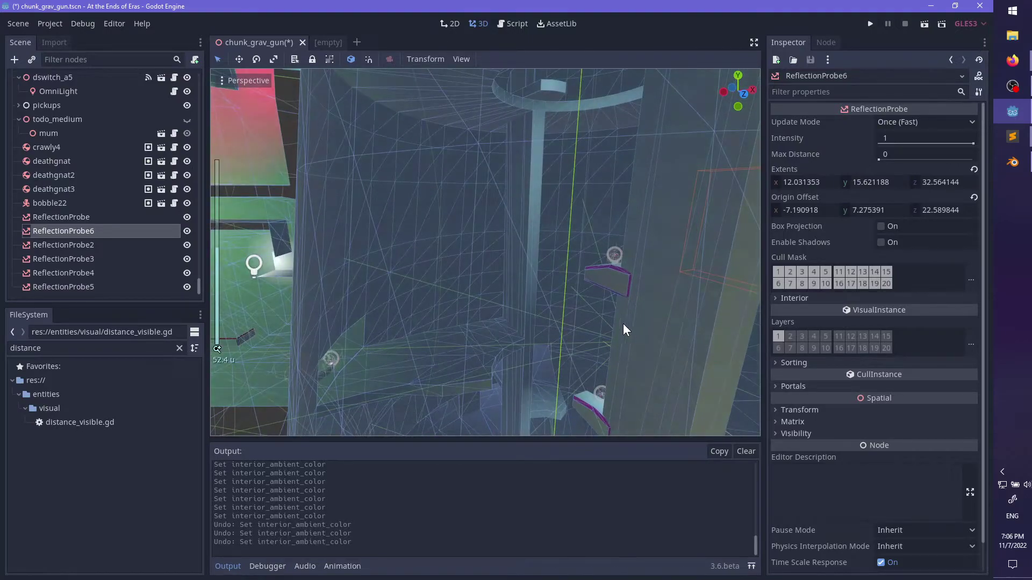
pyautogui.scroll(3, 623, 324)
# - Shift ReflectionProbe2's interior ambient color slightly toward cyan, to a muted blue of about 3c4e60
pyautogui.click(75, 244)
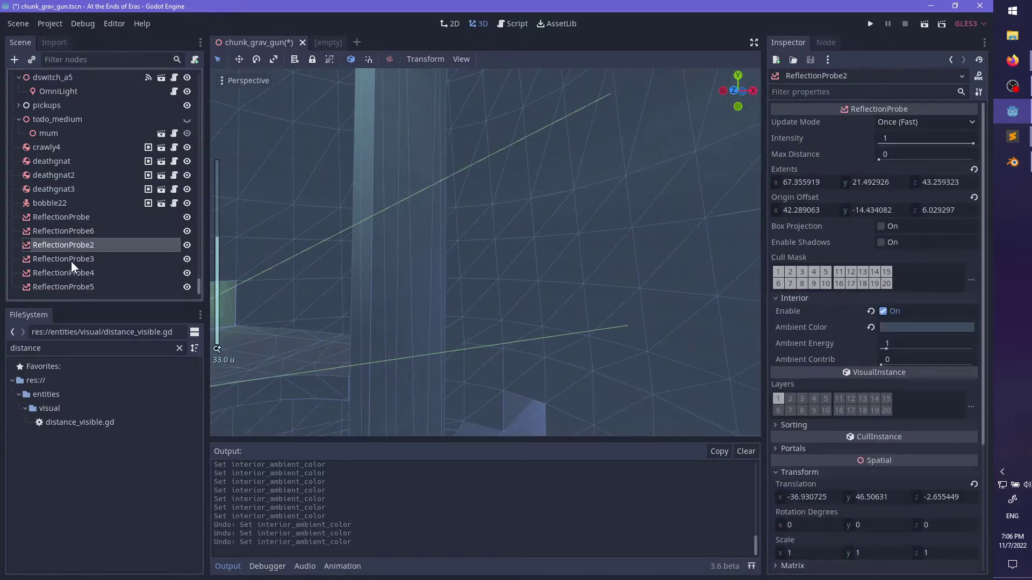
pyautogui.click(71, 259)
pyautogui.click(105, 248)
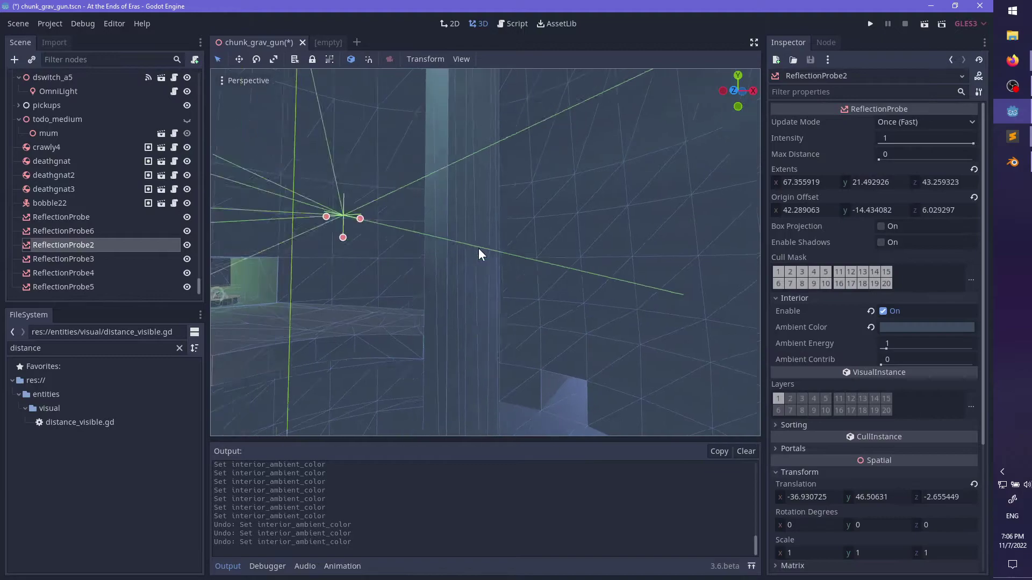
pyautogui.click(930, 326)
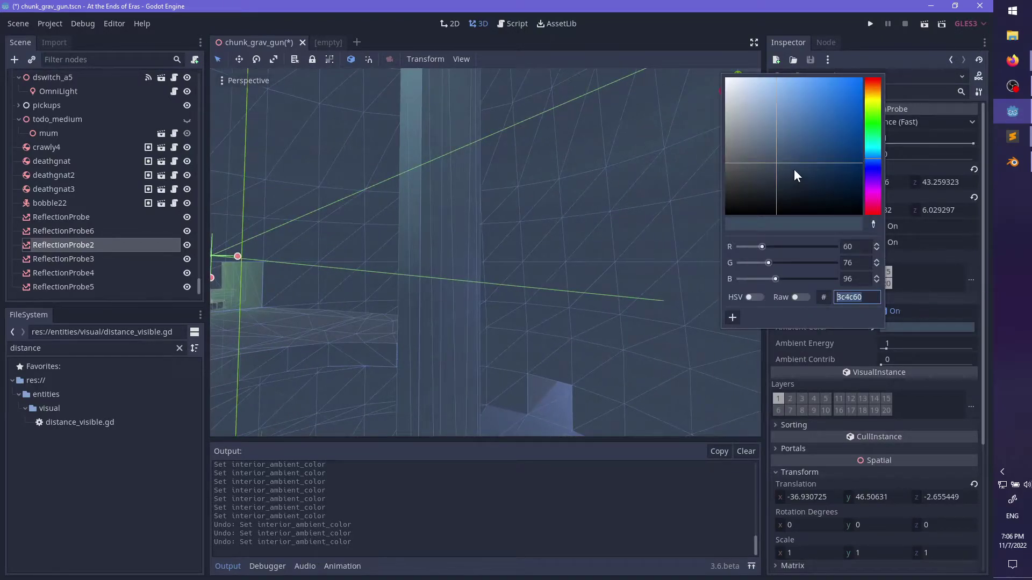
pyautogui.click(867, 158)
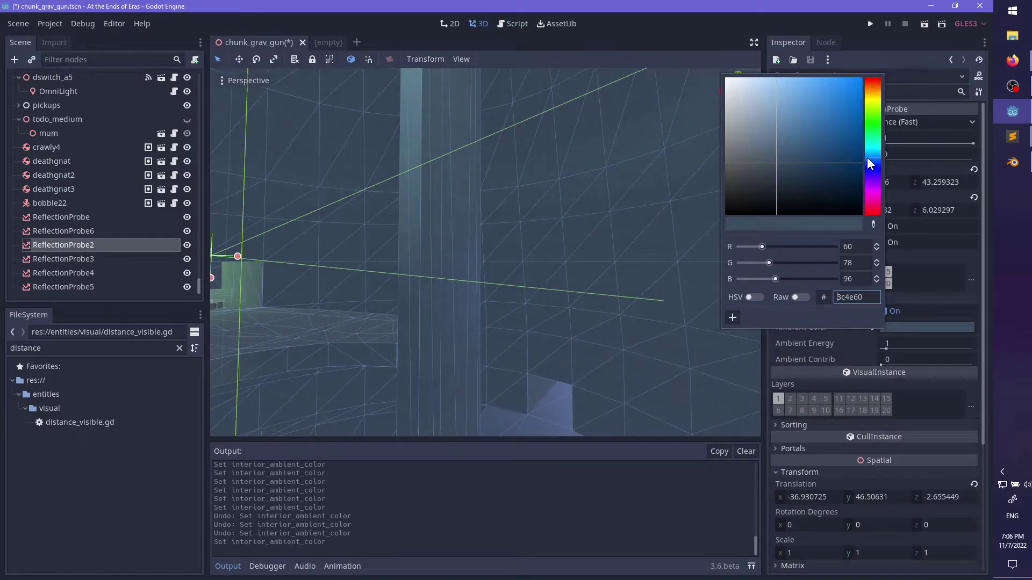
pyautogui.click(775, 162)
# - Select ReflectionProbe6, check the structure from outside, and save the scene
pyautogui.moveTo(589, 321); pyautogui.dragTo(530, 182, button='middle')
pyautogui.click(41, 231)
pyautogui.scroll(-6, 527, 251)
pyautogui.moveTo(527, 251); pyautogui.dragTo(588, 247, button='middle')
pyautogui.scroll(-4, 512, 261)
pyautogui.hotkey('ctrl', 's')
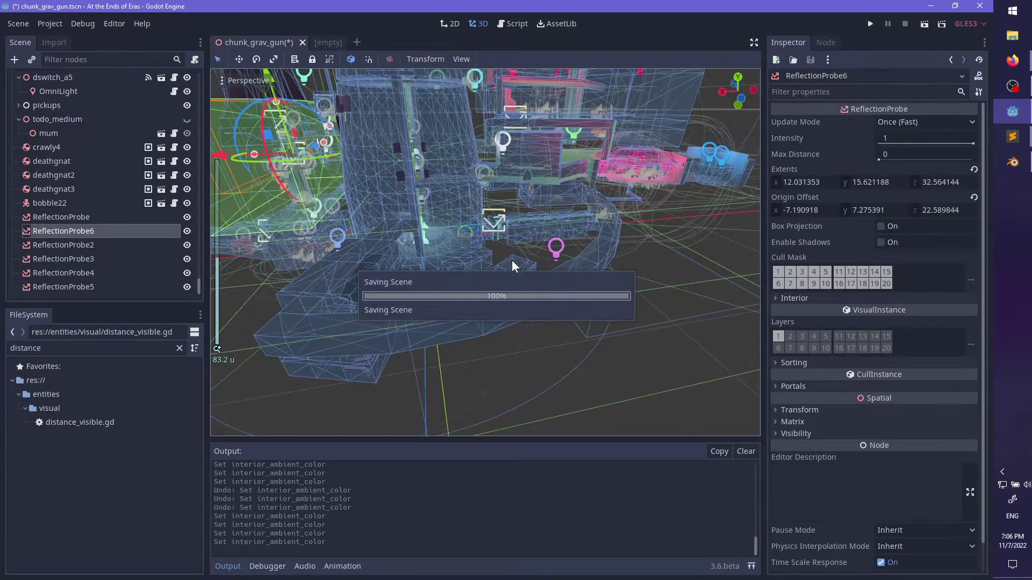
# - Quit the Godot editor and return to chunk_grav_gun.blend in Blender
pyautogui.moveTo(434, 212); pyautogui.dragTo(671, 258, button='middle')
pyautogui.scroll(4, 671, 258)
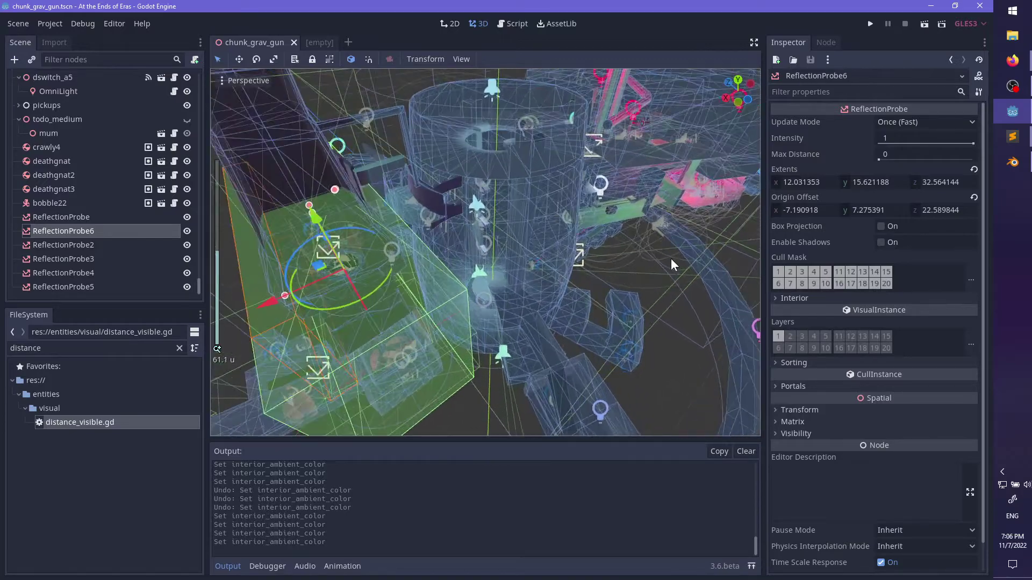
pyautogui.click(958, 7)
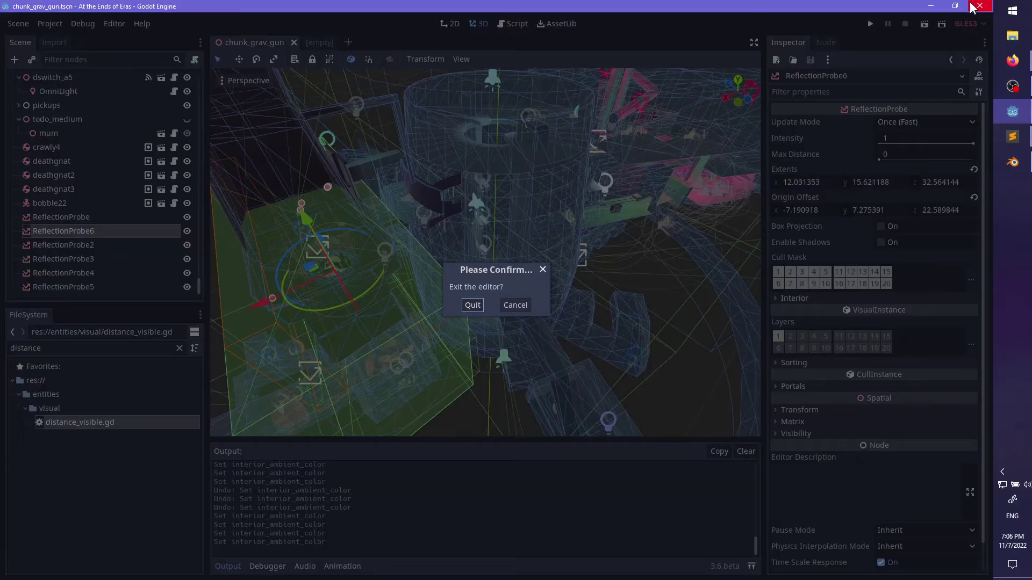
pyautogui.click(467, 305)
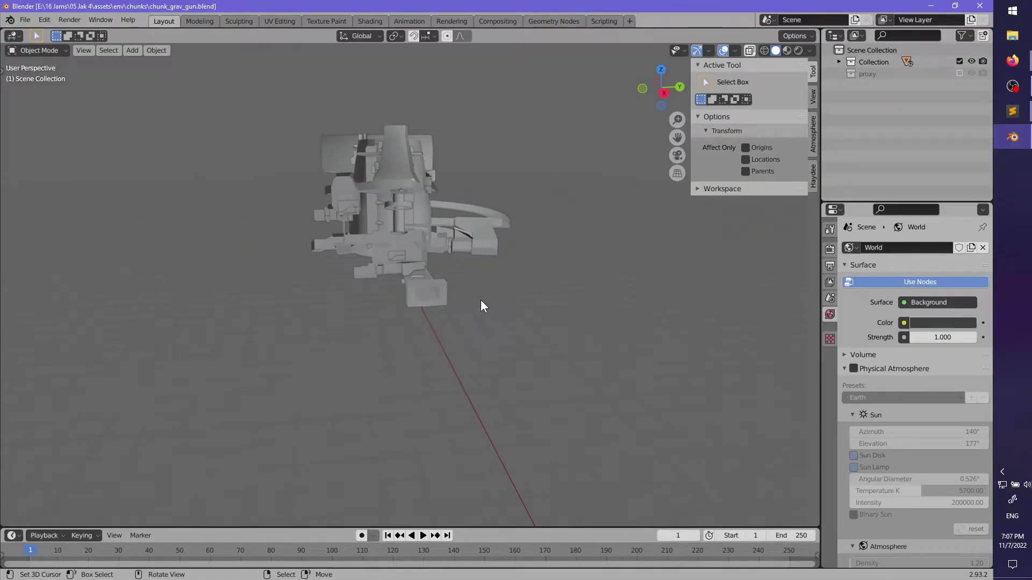
# - Extrude the inner edge loop of building-col's corridor end block back along the corridor toward the building
pyautogui.moveTo(481, 300); pyautogui.dragTo(356, 310, button='middle')
pyautogui.scroll(3, 356, 311)
pyautogui.click(363, 300)
pyautogui.press('Tab')
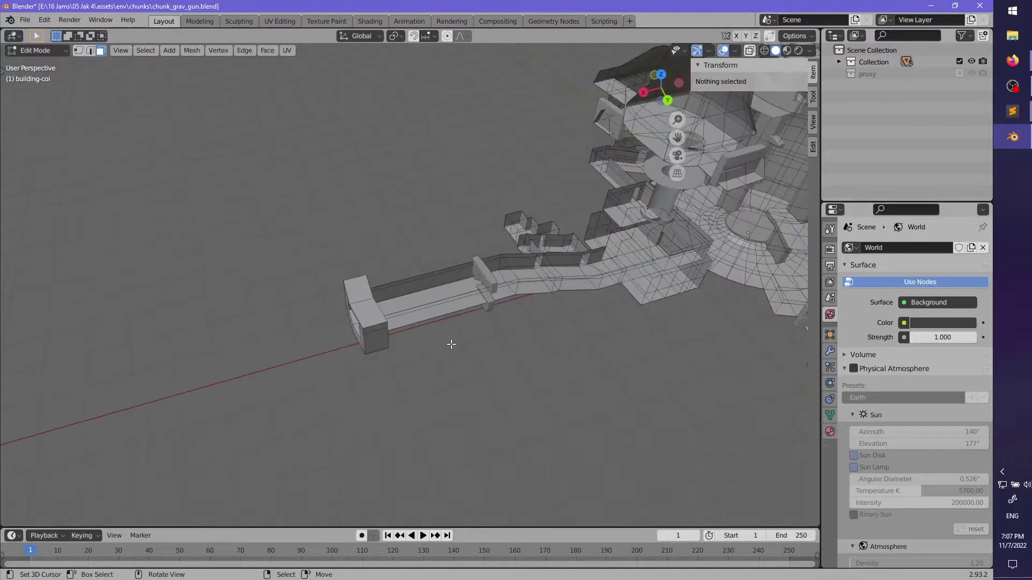
pyautogui.moveTo(451, 345); pyautogui.dragTo(369, 304, button='middle')
pyautogui.scroll(2, 369, 305)
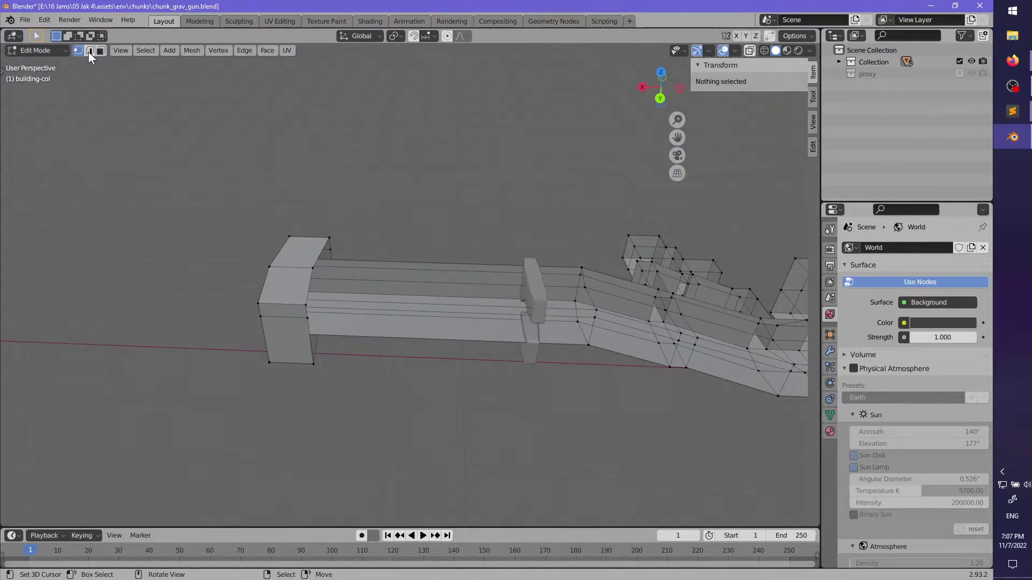
pyautogui.keyDown('alt'); pyautogui.click(306, 290); pyautogui.keyUp('alt')
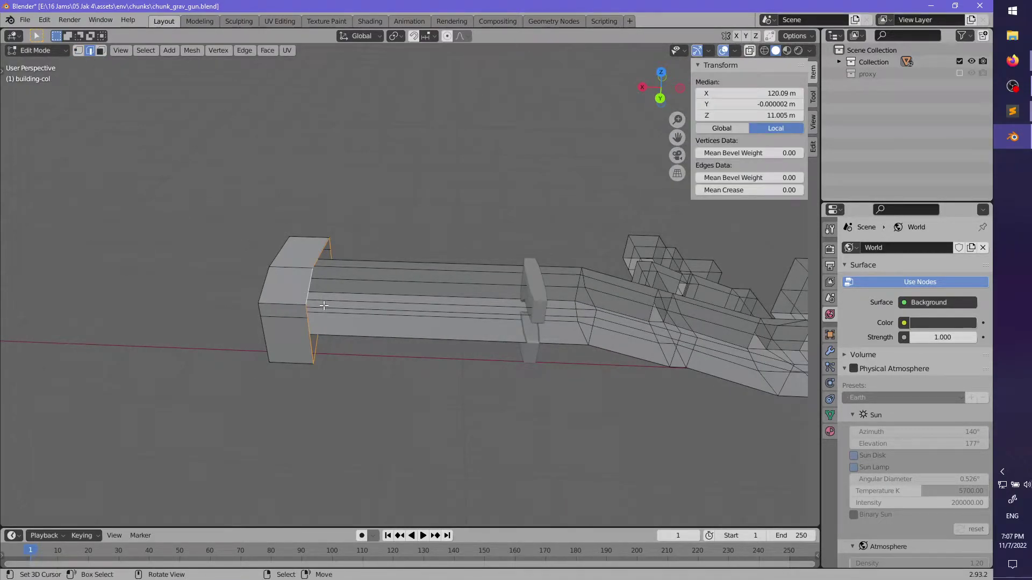
pyautogui.press('e')
pyautogui.click(505, 317)
# - Bevel the edge loops around the end block's mouth, the outer by about 0.44 m and the inner by about 0.48 m
pyautogui.moveTo(505, 317); pyautogui.dragTo(556, 299, button='middle')
pyautogui.scroll(2, 556, 295)
pyautogui.keyDown('alt'); pyautogui.rightClick(430, 297); pyautogui.keyUp('alt')
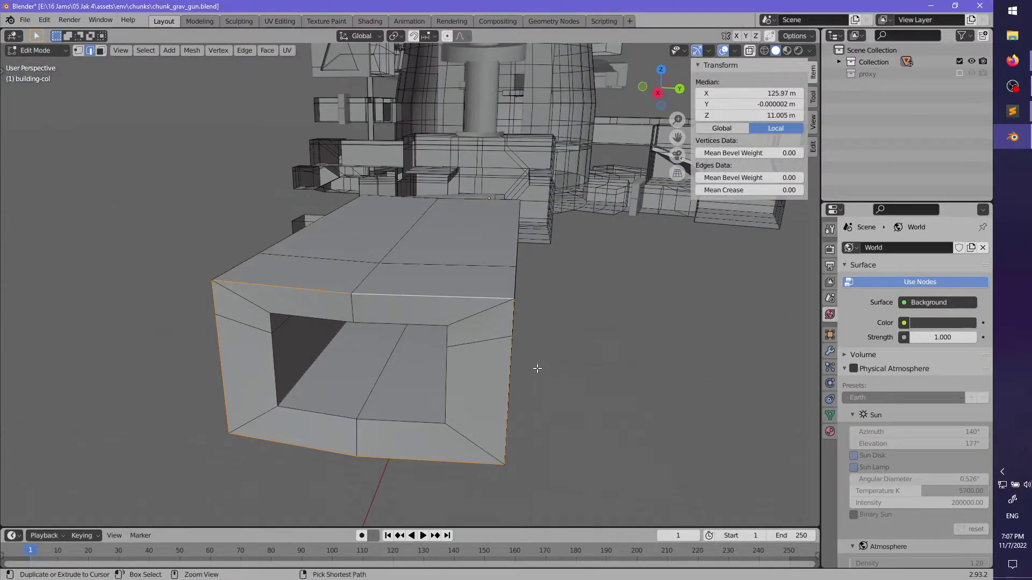
pyautogui.click(548, 368)
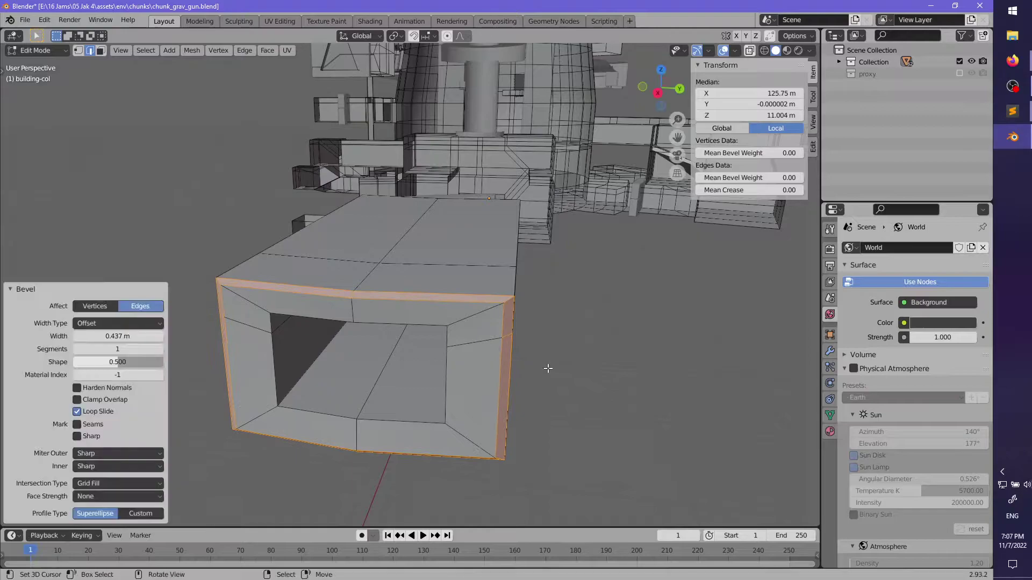
pyautogui.keyDown('alt'); pyautogui.click(392, 418); pyautogui.keyUp('alt')
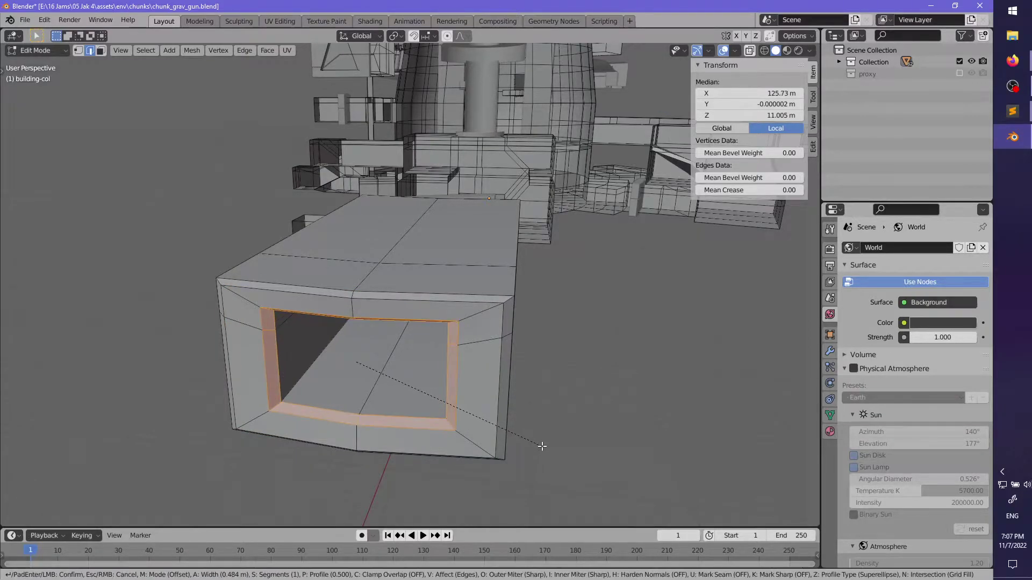
pyautogui.click(532, 442)
pyautogui.moveTo(532, 442); pyautogui.dragTo(246, 182, button='middle')
# - Select the two beveled face rings around the end block's mouth and the edge loops there, and clear the selection
pyautogui.click(101, 51)
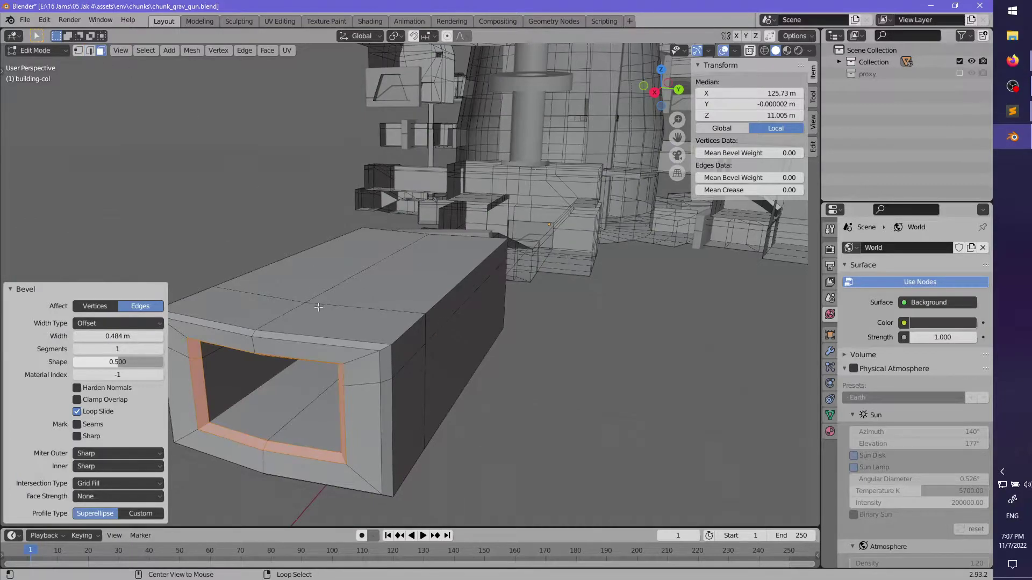
pyautogui.keyDown('alt'); pyautogui.click(382, 349); pyautogui.keyUp('alt')
pyautogui.moveTo(339, 366); pyautogui.dragTo(426, 352, button='middle')
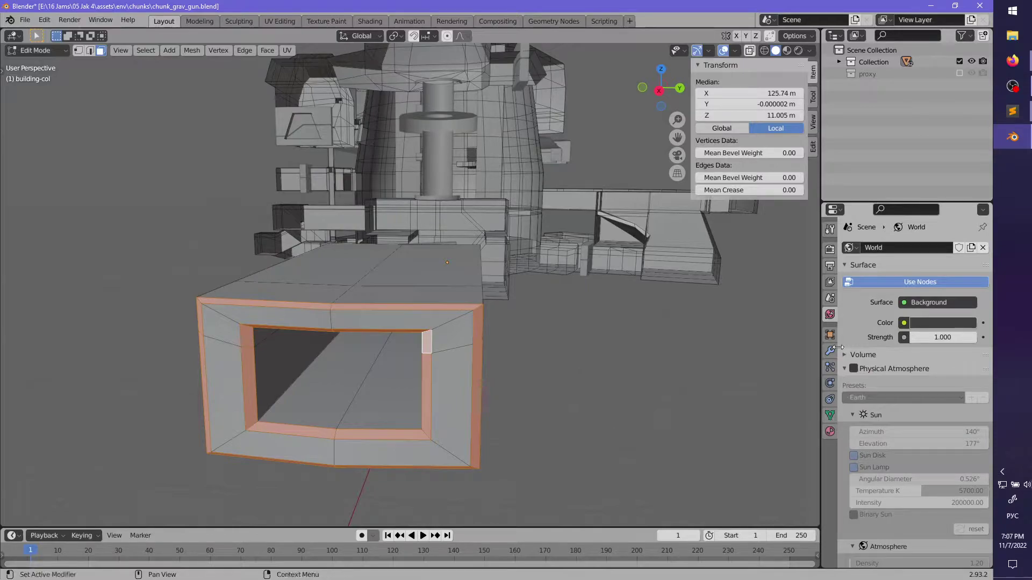
pyautogui.moveTo(446, 406); pyautogui.dragTo(478, 371, button='middle')
pyautogui.scroll(3, 456, 392)
pyautogui.click(91, 50)
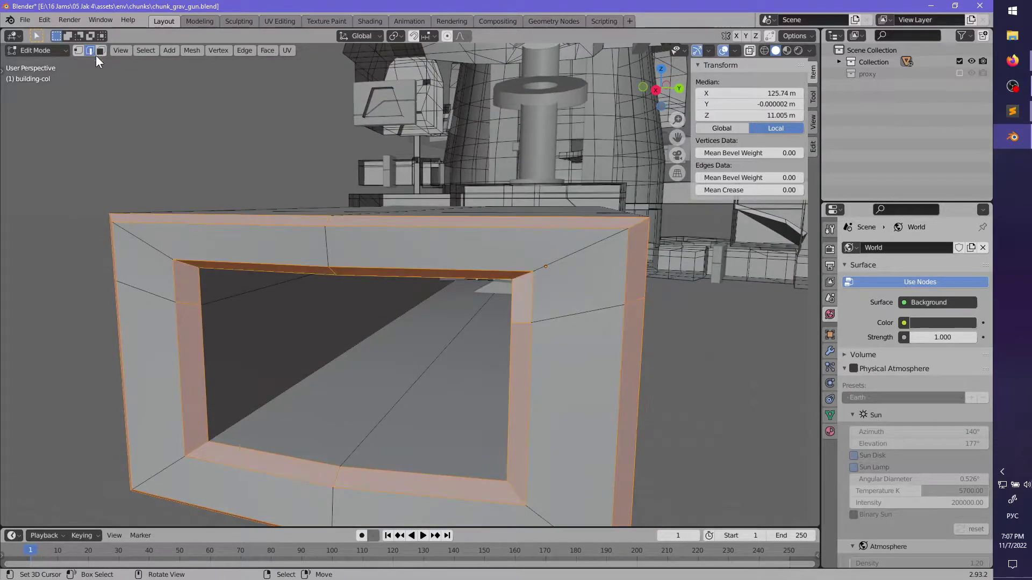
pyautogui.keyDown('alt'); pyautogui.rightClick(288, 382); pyautogui.keyUp('alt')
pyautogui.moveTo(452, 403); pyautogui.dragTo(553, 318, button='middle')
pyautogui.keyDown('alt'); pyautogui.keyDown('shift'); pyautogui.rightClick(606, 366); pyautogui.keyUp('shift'); pyautogui.keyUp('alt')
pyautogui.scroll(-4, 610, 381)
pyautogui.hotkey('alt', 'a')
# - Rip the edge loop where the corridor meets the building's room, leaving the split edges in place
pyautogui.click(560, 322)
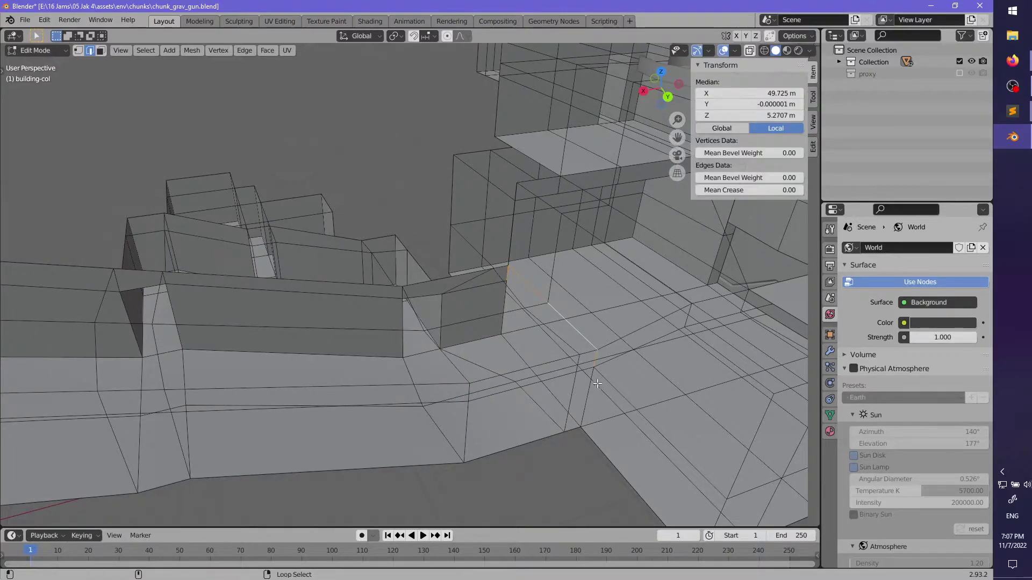
pyautogui.moveTo(591, 396); pyautogui.dragTo(377, 352, button='middle')
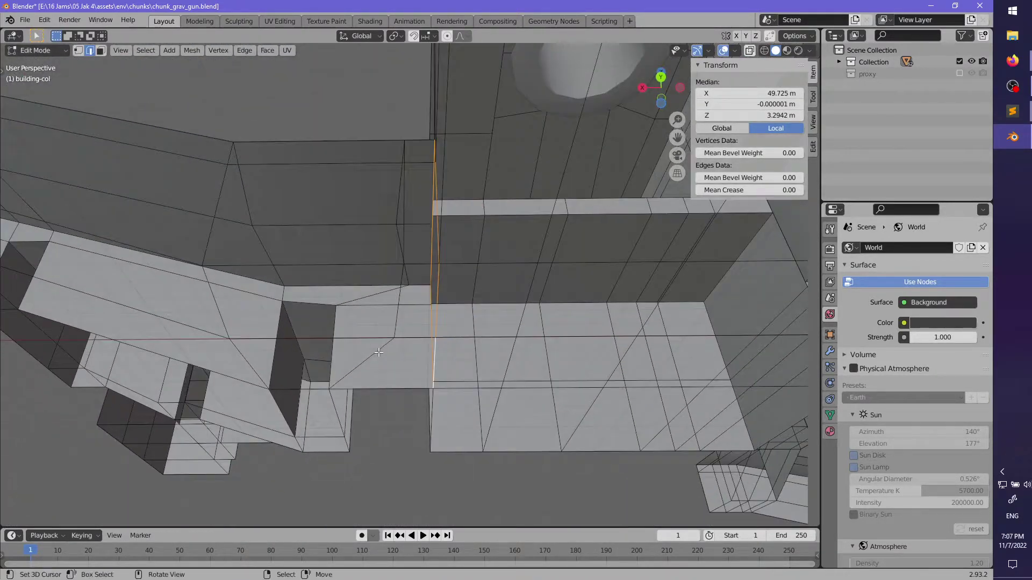
pyautogui.press('v')
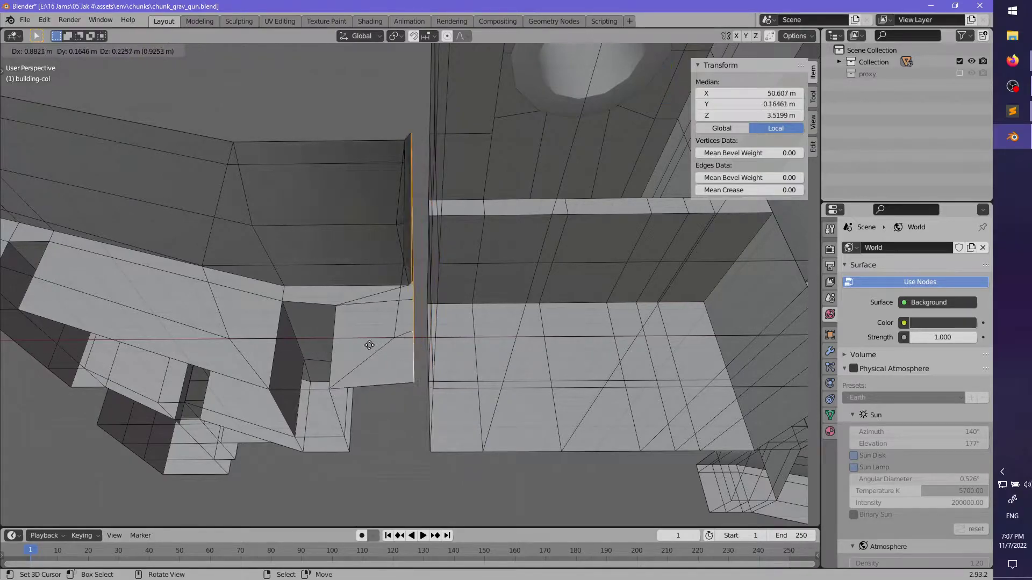
pyautogui.rightClick(371, 348)
pyautogui.hotkey('alt', 'a')
# - Separate the linked corridor and its end block from building-col into their own object and return to Object Mode
pyautogui.moveTo(371, 348); pyautogui.dragTo(383, 387, button='middle')
pyautogui.scroll(-3, 388, 370)
pyautogui.scroll(-3, 394, 365)
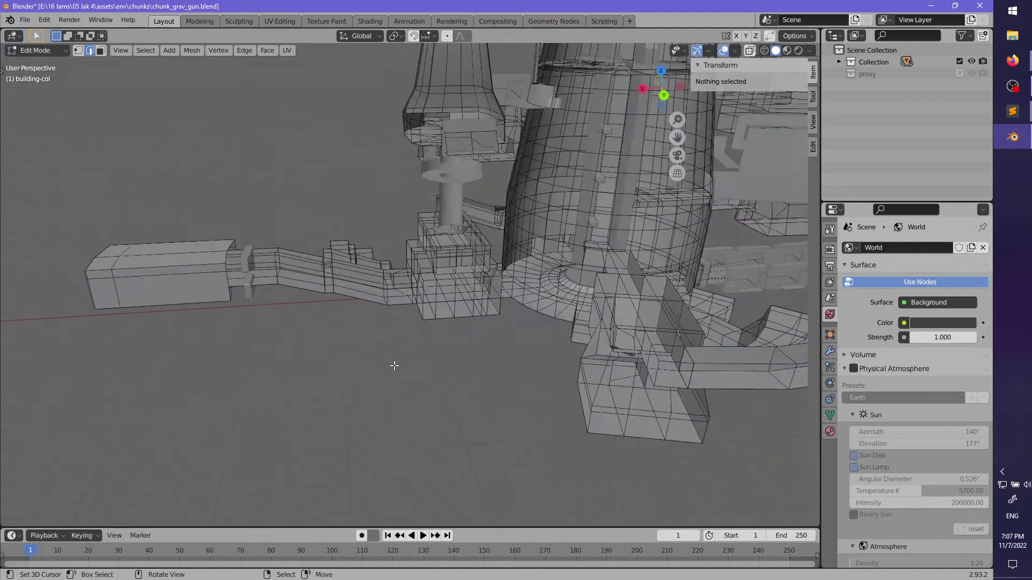
pyautogui.moveTo(378, 338); pyautogui.dragTo(348, 359, button='middle')
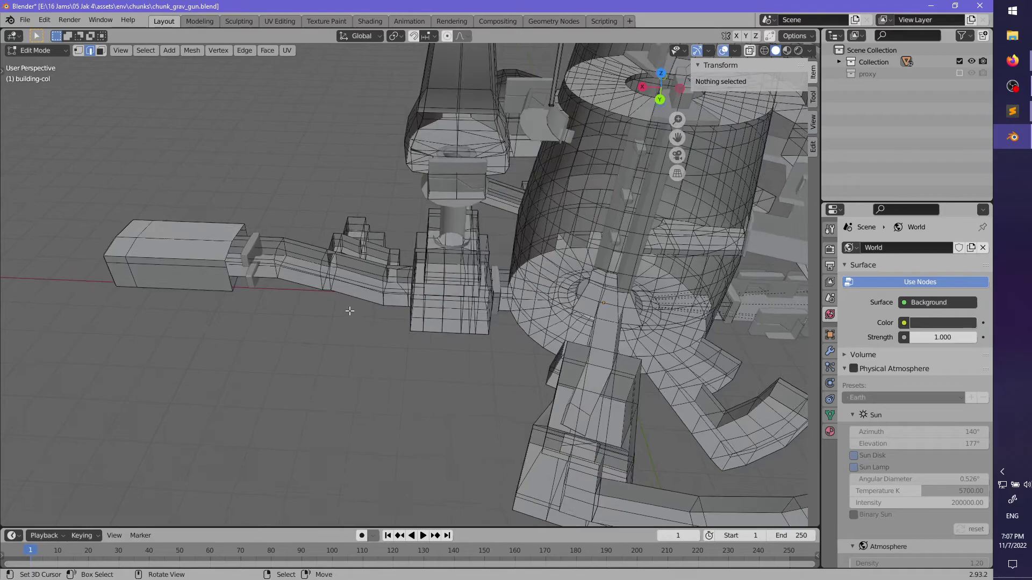
pyautogui.keyDown('shift'); pyautogui.moveTo(347, 311); pyautogui.dragTo(418, 335, button='middle'); pyautogui.keyUp('shift')
pyautogui.scroll(2, 418, 334)
pyautogui.press('l')
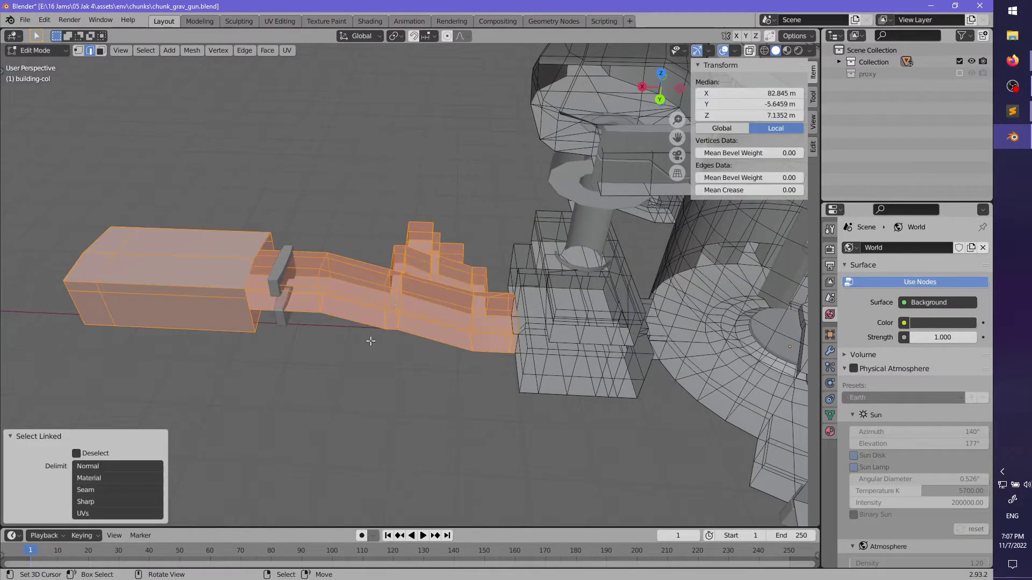
pyautogui.moveTo(358, 363); pyautogui.dragTo(392, 358, button='middle')
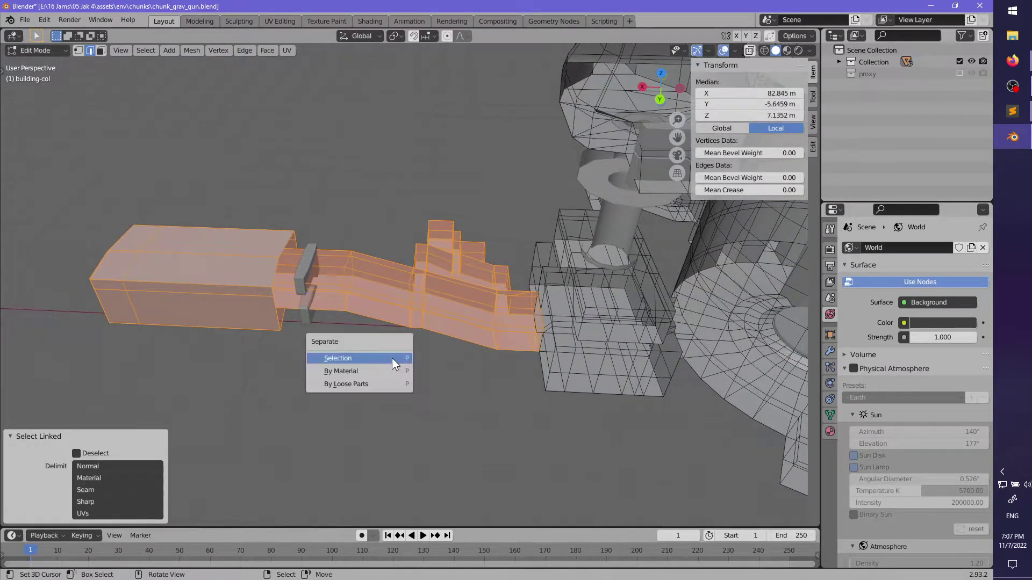
pyautogui.click(393, 359)
pyautogui.press('F3')
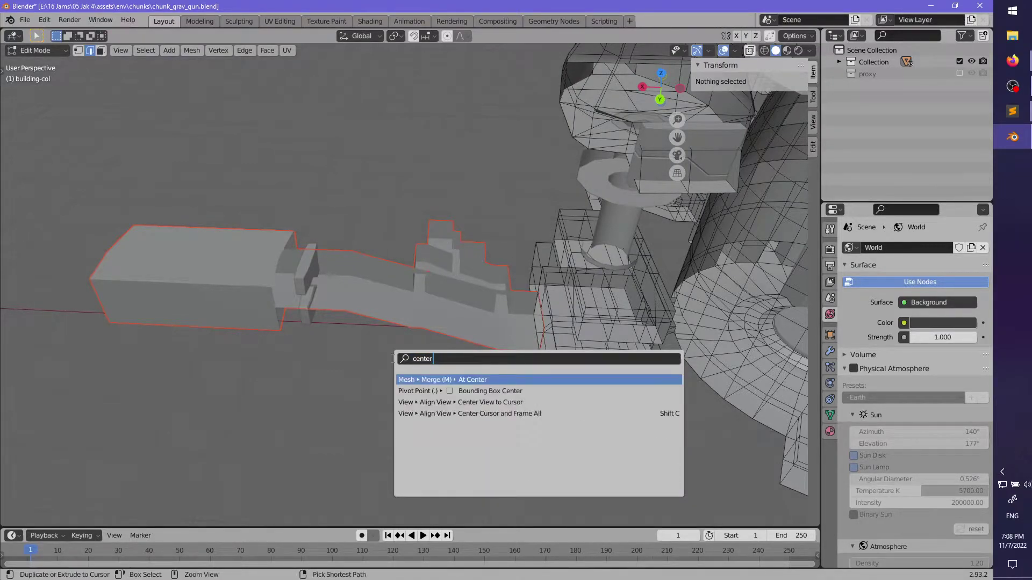
pyautogui.press('Escape')
pyautogui.press('Tab')
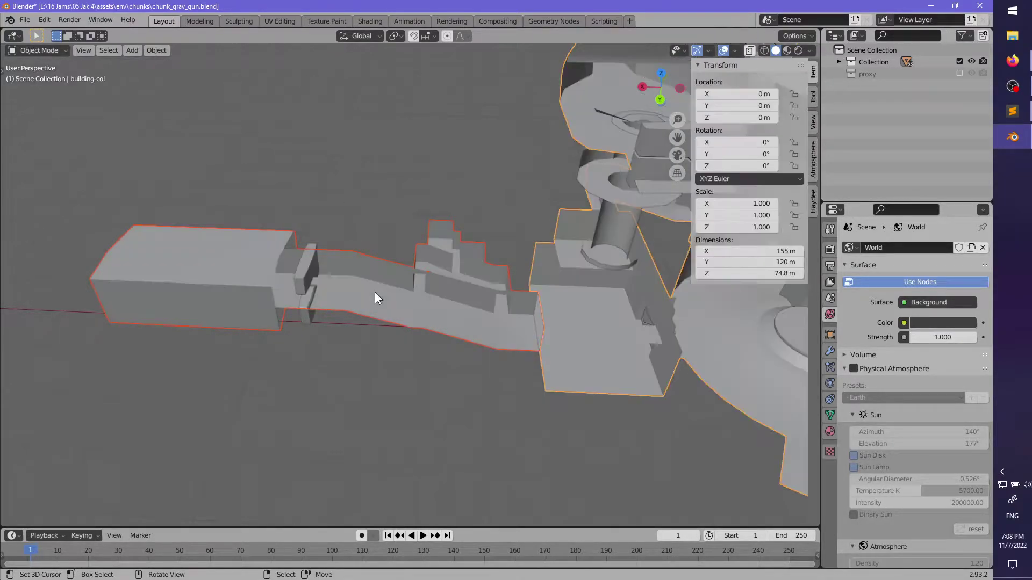
# - Try to set the separated corridor's origin to its center of mass (volume)
pyautogui.press('F3')
pyautogui.write('CET')
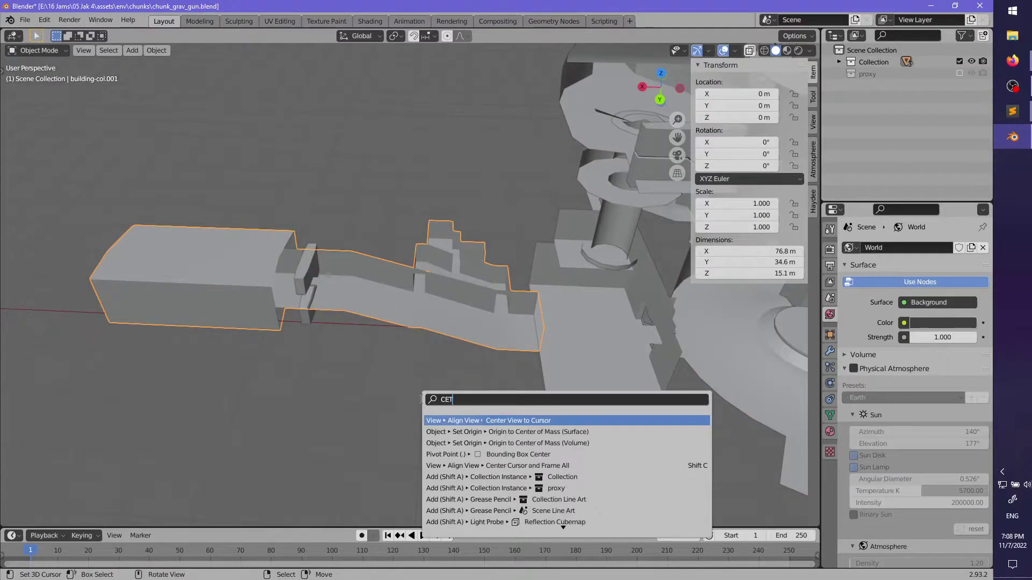
pyautogui.press('BackSpace')
pyautogui.press('BackSpace')
pyautogui.press('BackSpace')
pyautogui.press('BackSpace')
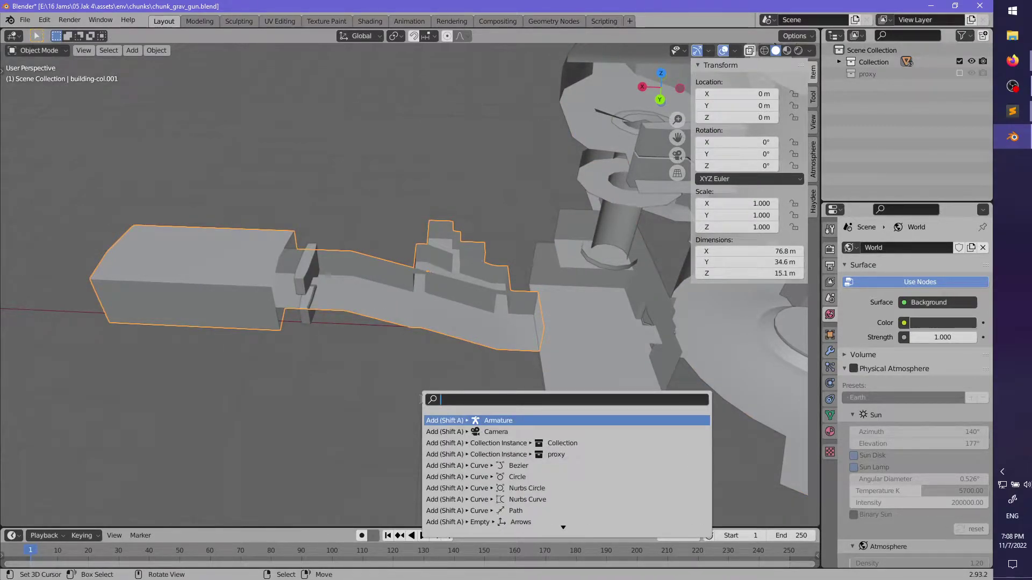
pyautogui.write('mass')
pyautogui.press('Down')
pyautogui.press('Return')
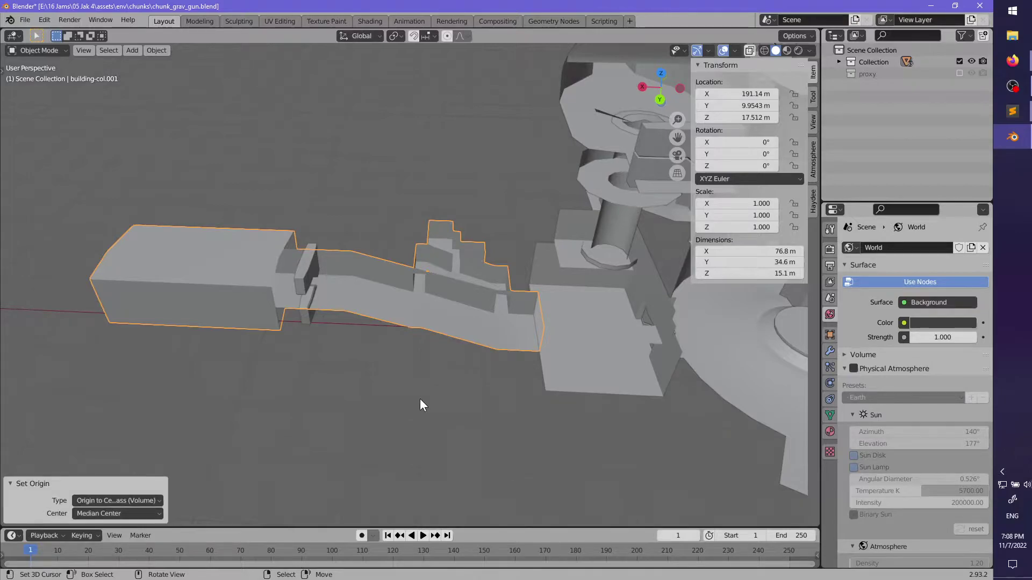
# - Reapply the volume-based center of mass origin to the corridor and inspect where the origin sits
pyautogui.moveTo(350, 312); pyautogui.dragTo(535, 244, button='middle')
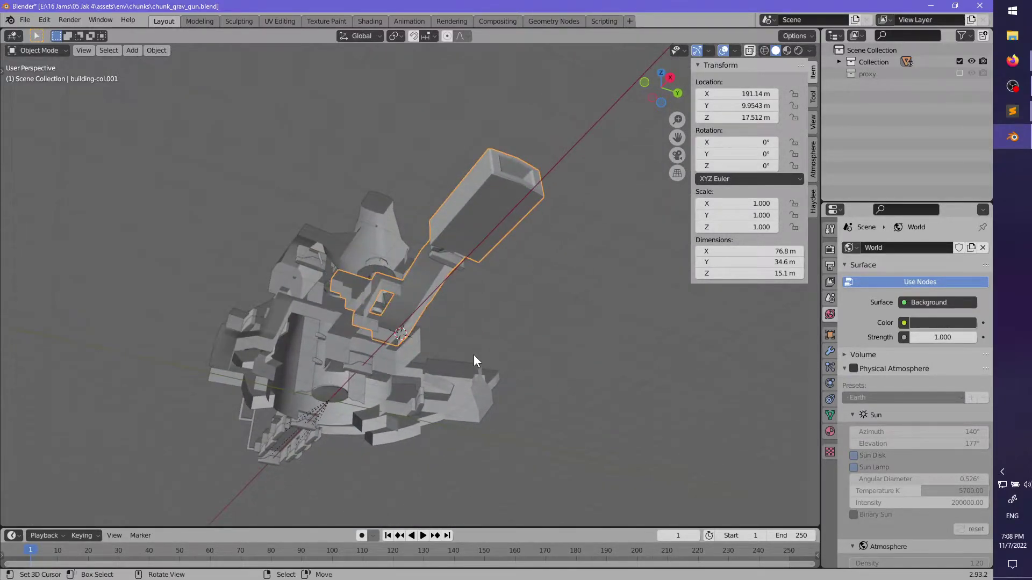
pyautogui.moveTo(474, 356); pyautogui.dragTo(541, 430, button='middle')
pyautogui.press('F3')
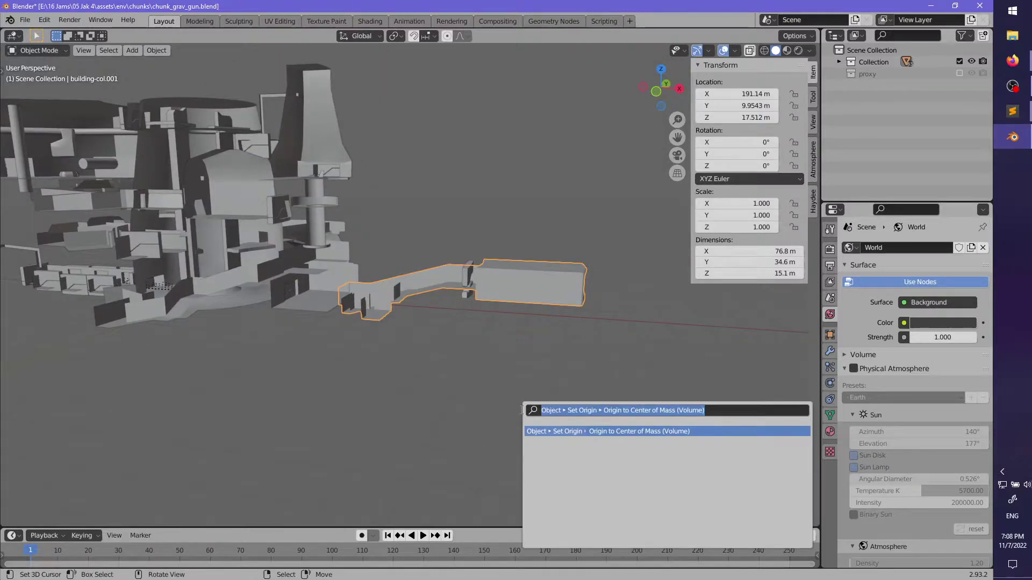
pyautogui.press('Return')
pyautogui.moveTo(408, 385); pyautogui.dragTo(484, 339, button='middle')
pyautogui.scroll(5, 528, 397)
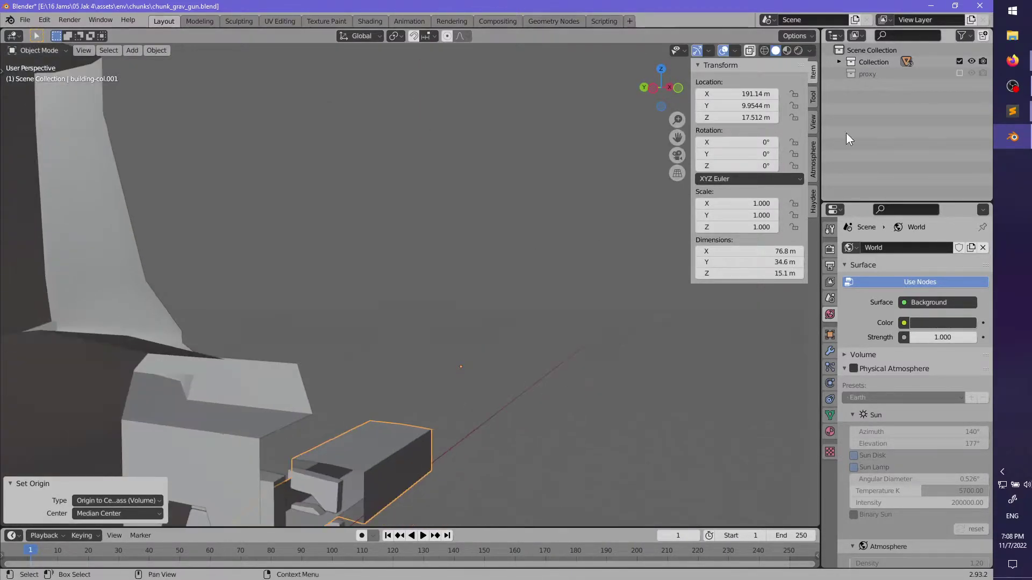
# - Set the separated corridor's origin to its center of mass (surface)
pyautogui.click(869, 60)
pyautogui.scroll(-5, 579, 307)
pyautogui.moveTo(579, 308); pyautogui.dragTo(485, 296, button='middle')
pyautogui.scroll(2, 489, 323)
pyautogui.click(456, 332)
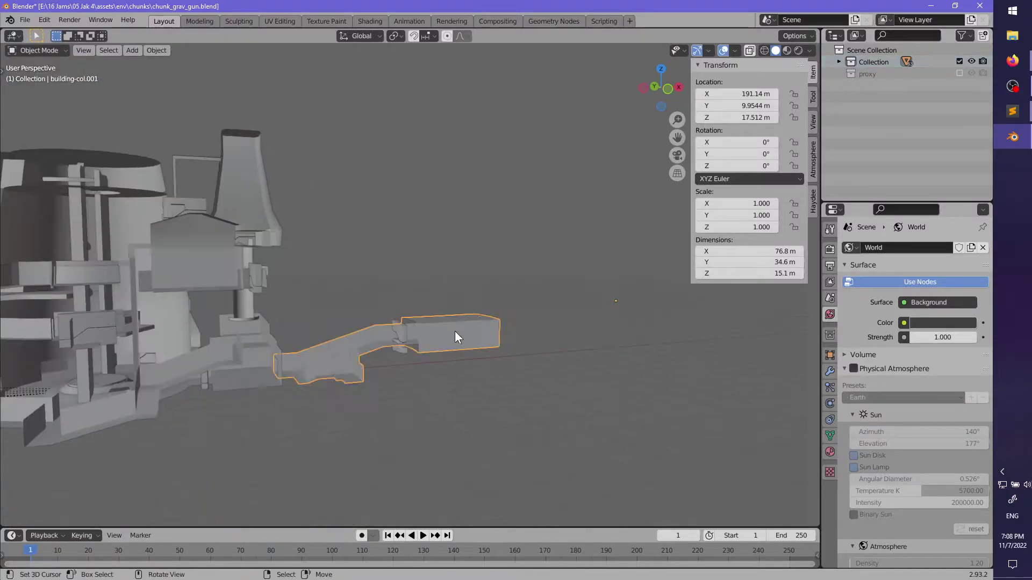
pyautogui.moveTo(454, 331); pyautogui.dragTo(541, 366, button='middle')
pyautogui.press('F3')
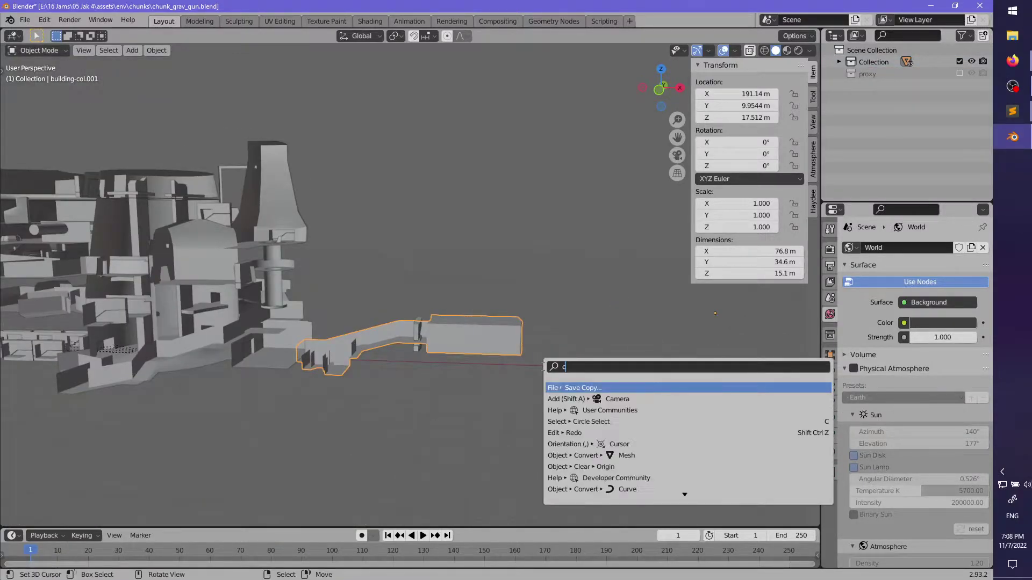
pyautogui.press('Down')
pyautogui.press('Return')
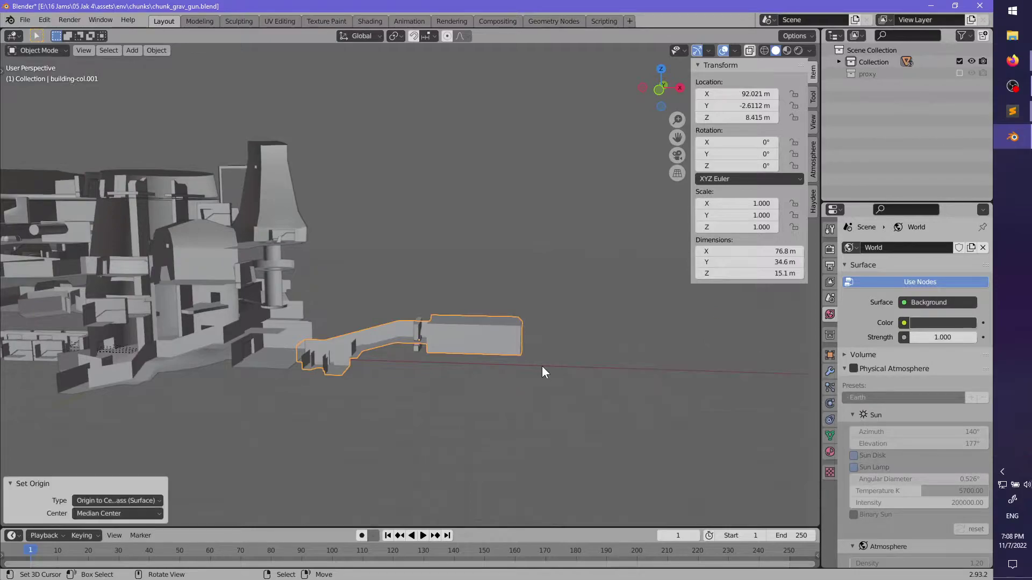
pyautogui.moveTo(542, 366); pyautogui.dragTo(579, 381, button='middle')
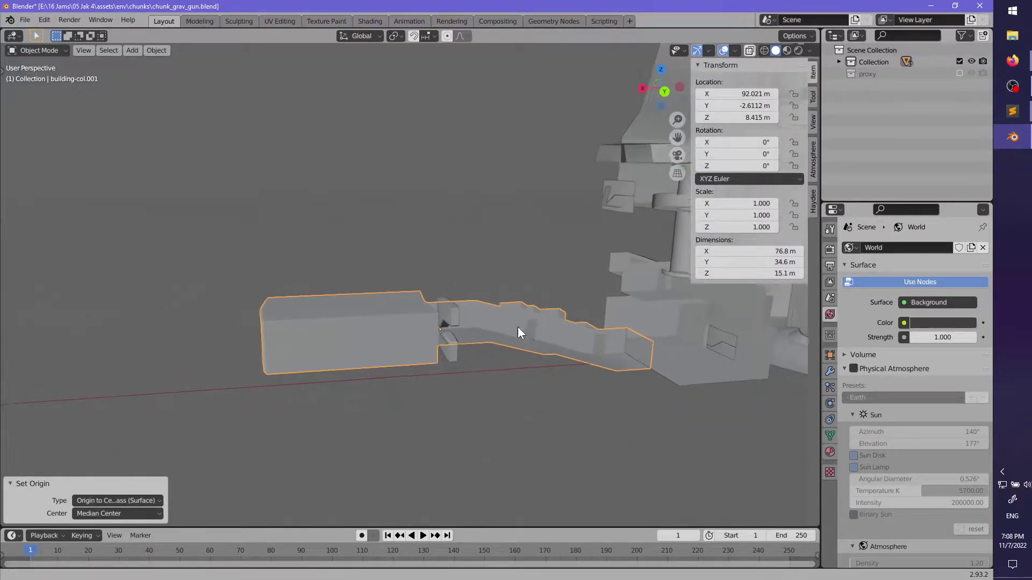
# - Enter edit mode on the corridor mesh and select the edge loop where its floor meets the side walls
pyautogui.scroll(3, 518, 327)
pyautogui.moveTo(653, 370); pyautogui.dragTo(482, 322, button='middle')
pyautogui.scroll(3, 609, 313)
pyautogui.press('Tab')
pyautogui.keyDown('alt'); pyautogui.click(600, 314); pyautogui.keyUp('alt')
pyautogui.scroll(-2, 602, 312)
pyautogui.scroll(-3, 619, 328)
pyautogui.scroll(3, 421, 320)
pyautogui.scroll(2, 481, 323)
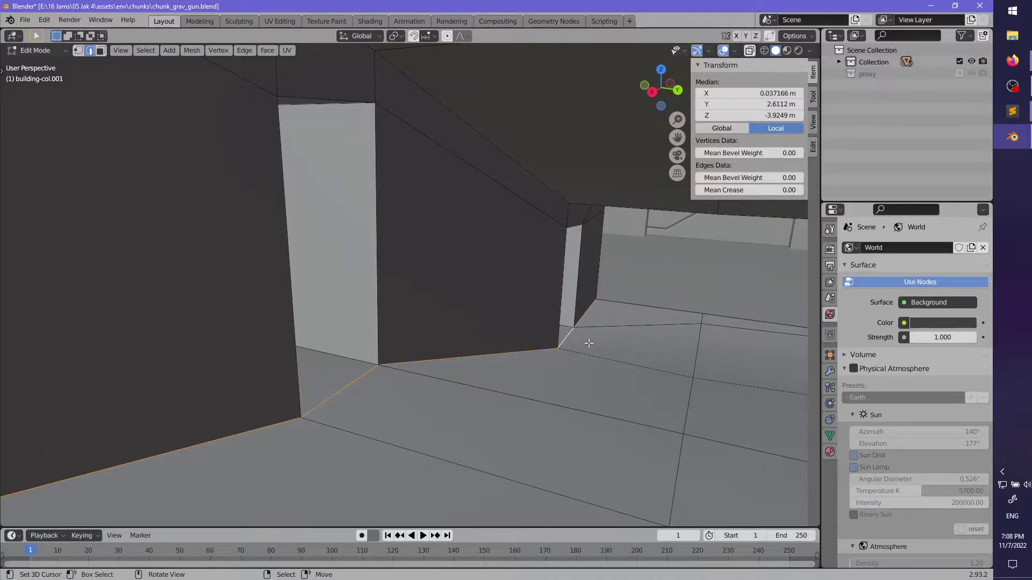
pyautogui.scroll(-2, 598, 344)
pyautogui.moveTo(611, 345); pyautogui.dragTo(444, 303, button='middle')
pyautogui.scroll(-2, 447, 332)
pyautogui.scroll(2, 444, 305)
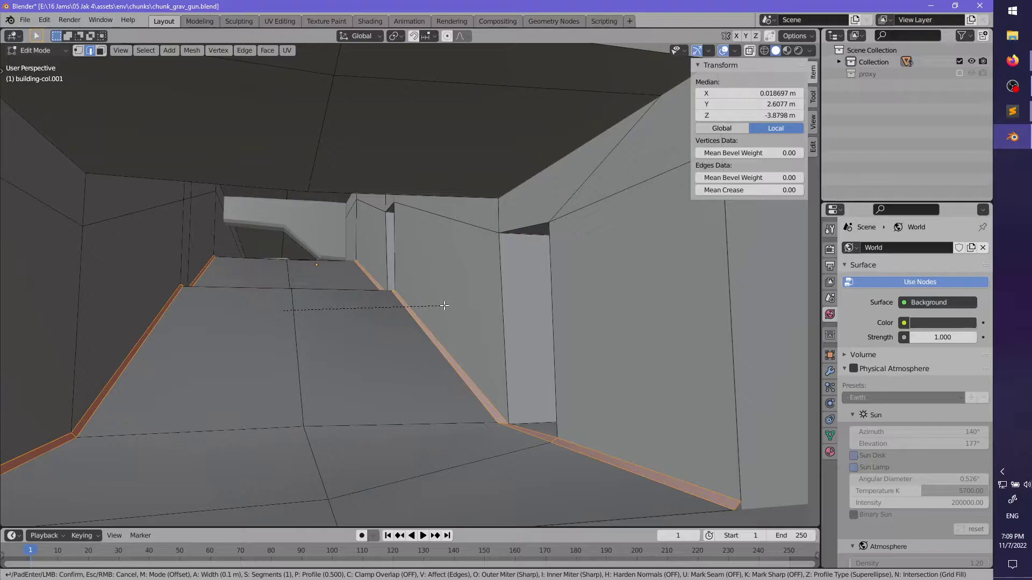
pyautogui.press('Escape')
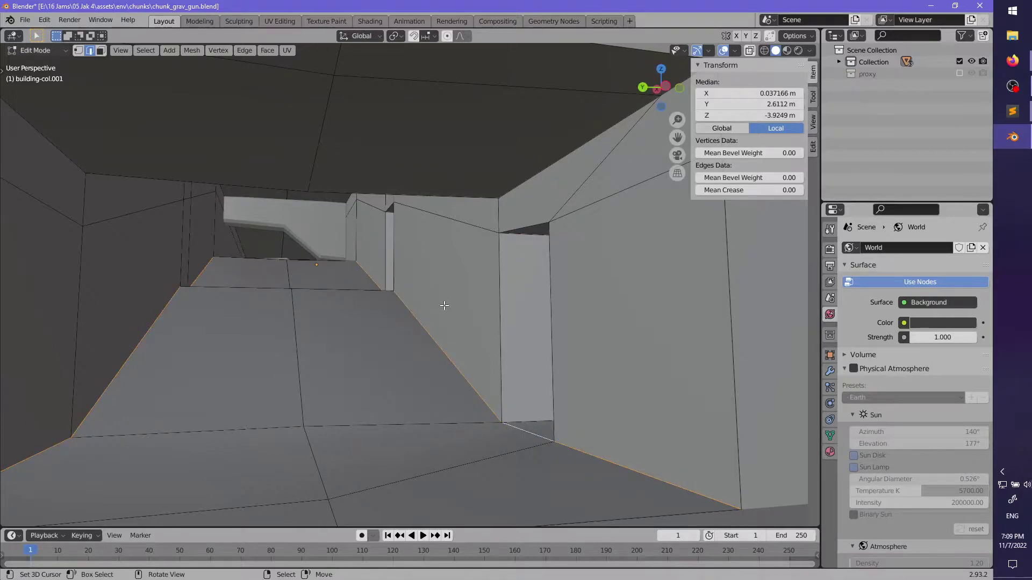
# - Add an edge loop along each side of the corridor floor, close to the walls, with slide factors 0.902 and -0.918
pyautogui.scroll(-2, 450, 303)
pyautogui.moveTo(452, 302); pyautogui.dragTo(512, 274, button='middle')
pyautogui.scroll(2, 421, 327)
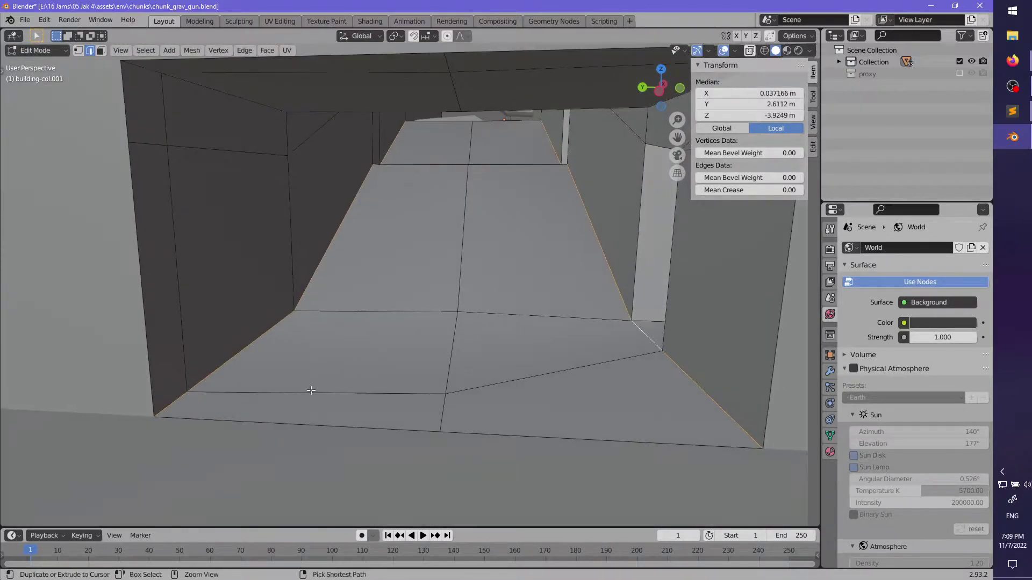
pyautogui.click(161, 401)
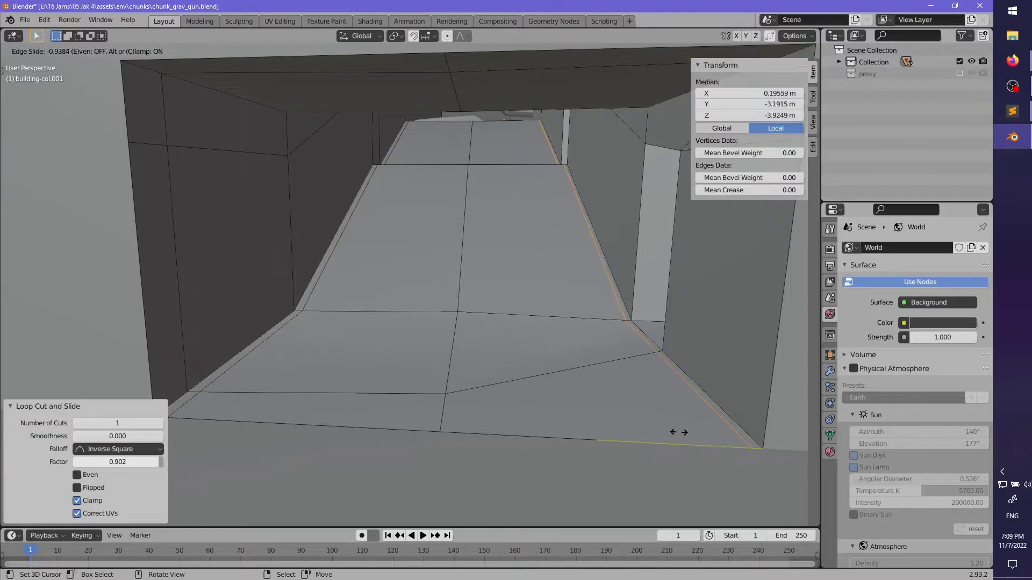
# - Select the narrow floor strips along both side walls as faces and show the object's material slots
pyautogui.click(101, 50)
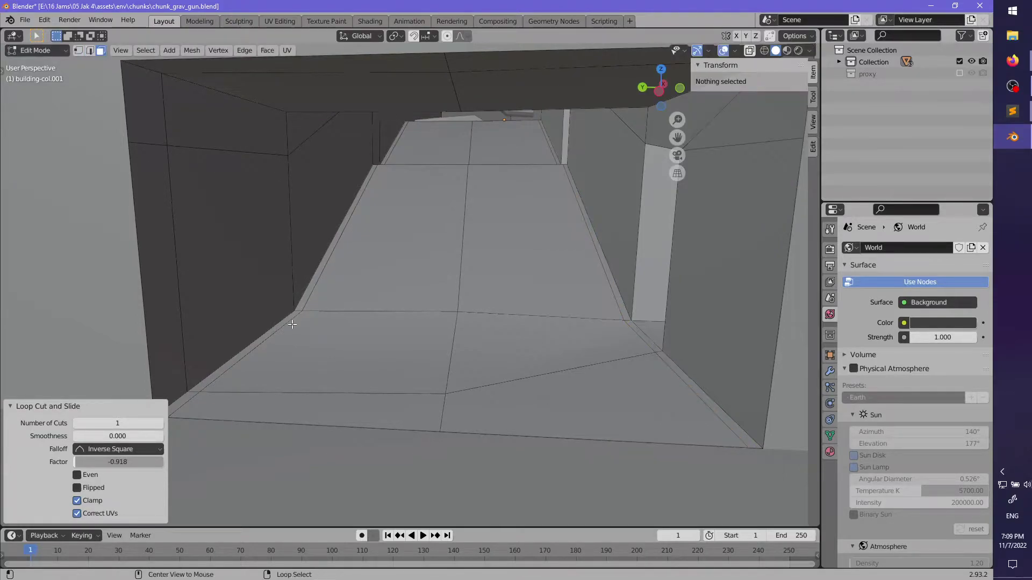
pyautogui.keyDown('alt'); pyautogui.click(299, 307); pyautogui.keyUp('alt')
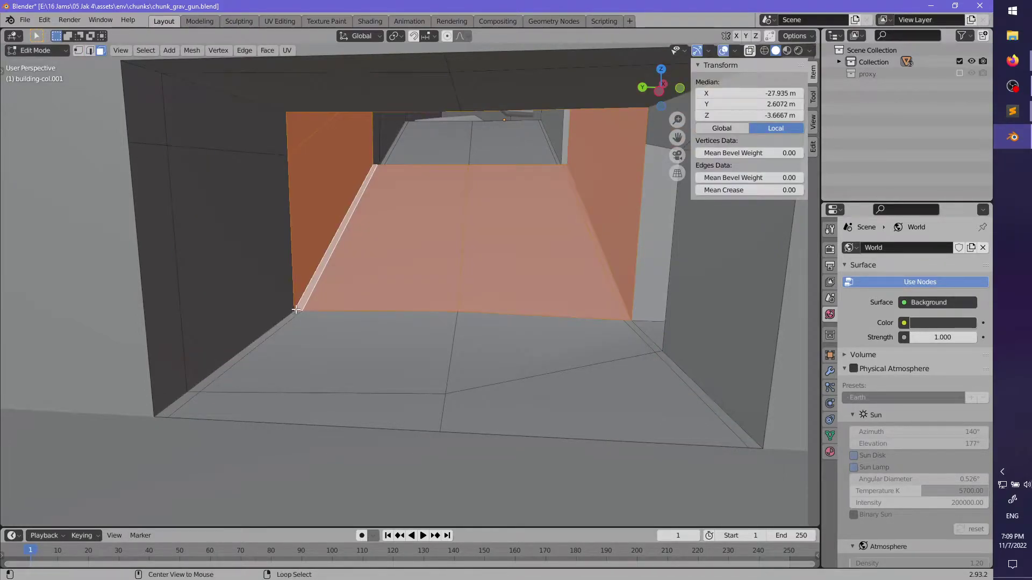
pyautogui.keyDown('alt'); pyautogui.click(297, 310); pyautogui.keyUp('alt')
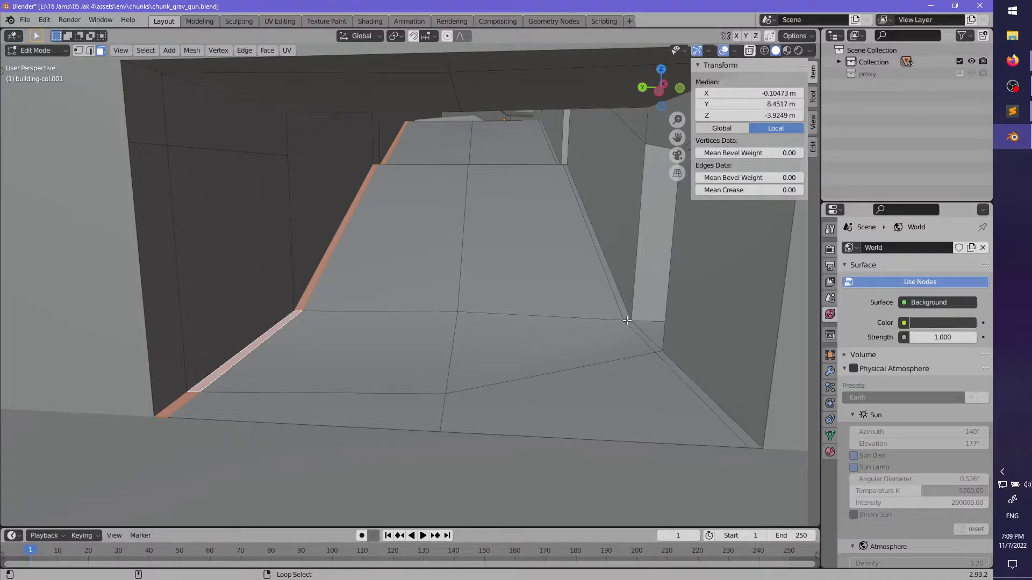
pyautogui.click(830, 453)
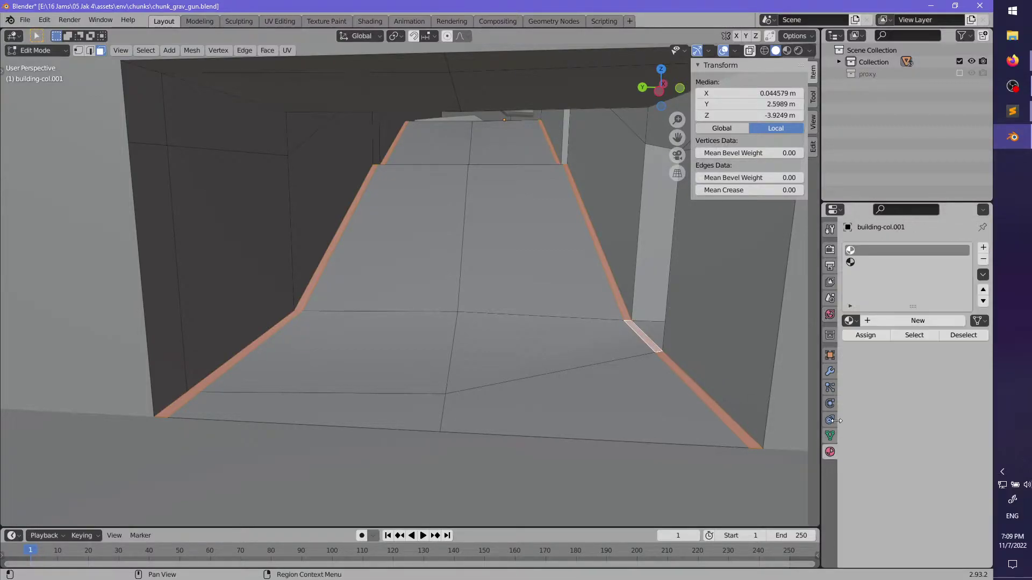
# - Select the row of floor faces across the corridor's outer mouth, corner faces included, and lower it along Z
pyautogui.moveTo(699, 342); pyautogui.dragTo(441, 340, button='middle')
pyautogui.hotkey('alt', 'a')
pyautogui.scroll(1, 463, 334)
pyautogui.rightClick(361, 390)
pyautogui.keyDown('shift'); pyautogui.rightClick(429, 389); pyautogui.keyUp('shift')
pyautogui.moveTo(430, 388); pyautogui.dragTo(259, 396, button='middle')
pyautogui.press('g')
pyautogui.press('z')
pyautogui.rightClick(431, 385)
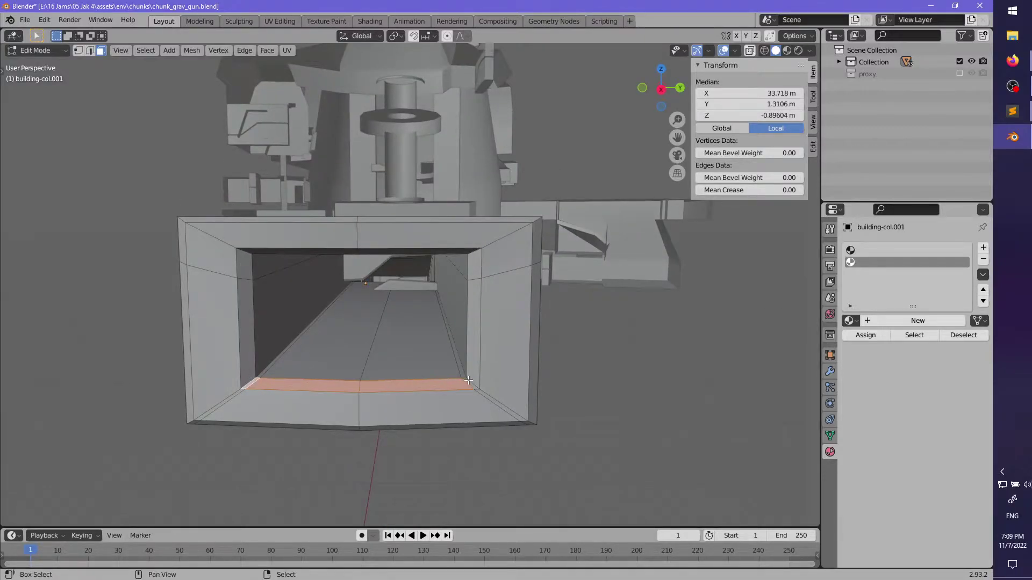
pyautogui.moveTo(466, 382); pyautogui.dragTo(468, 362, button='middle')
pyautogui.press('g')
pyautogui.press('z')
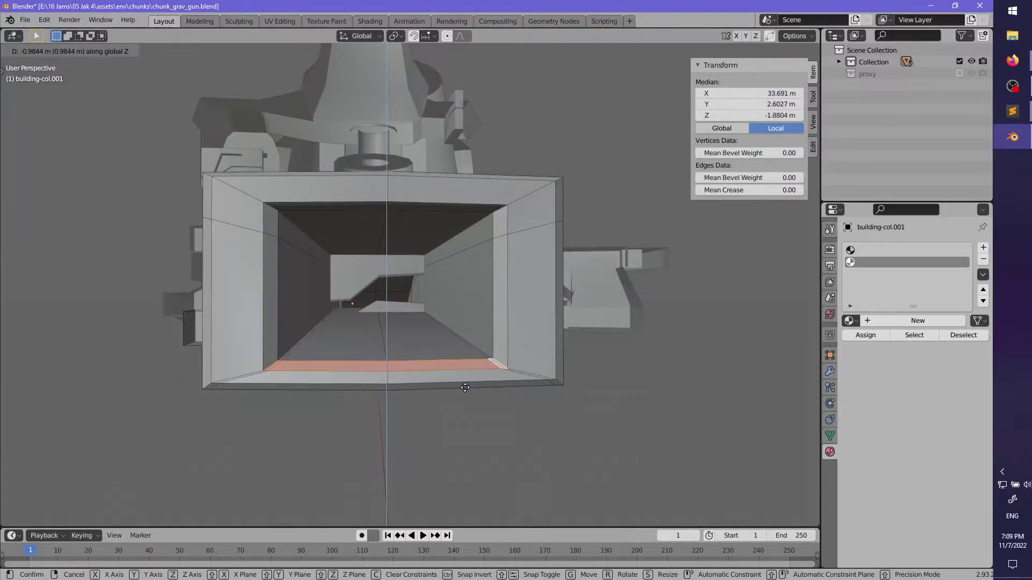
pyautogui.rightClick(465, 379)
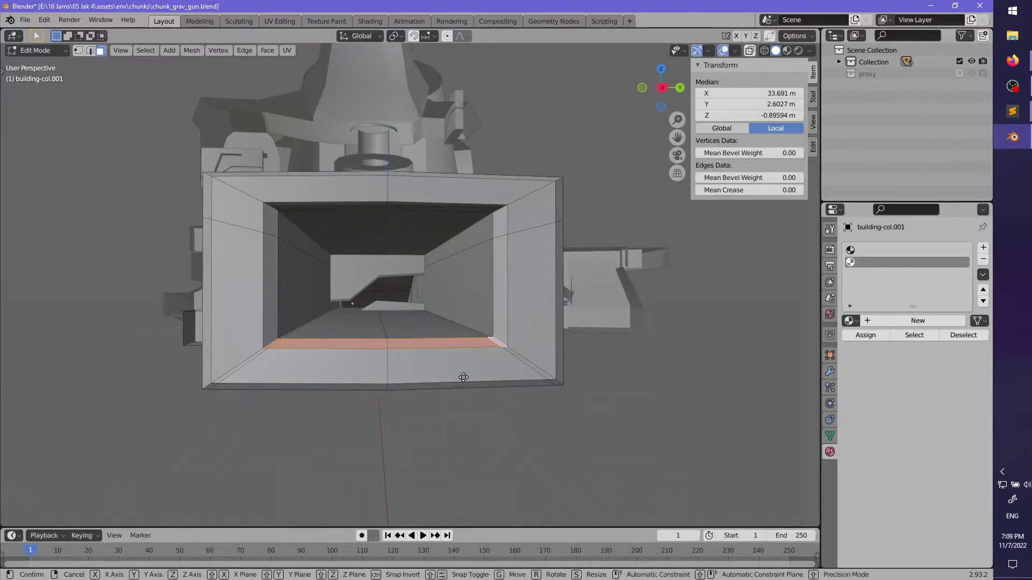
pyautogui.press('g')
pyautogui.press('z')
pyautogui.click(461, 395)
# - Return to object mode, inspect the corridor's interior and save the file
pyautogui.moveTo(461, 395); pyautogui.dragTo(511, 295, button='middle')
pyautogui.press('Tab')
pyautogui.scroll(3, 512, 295)
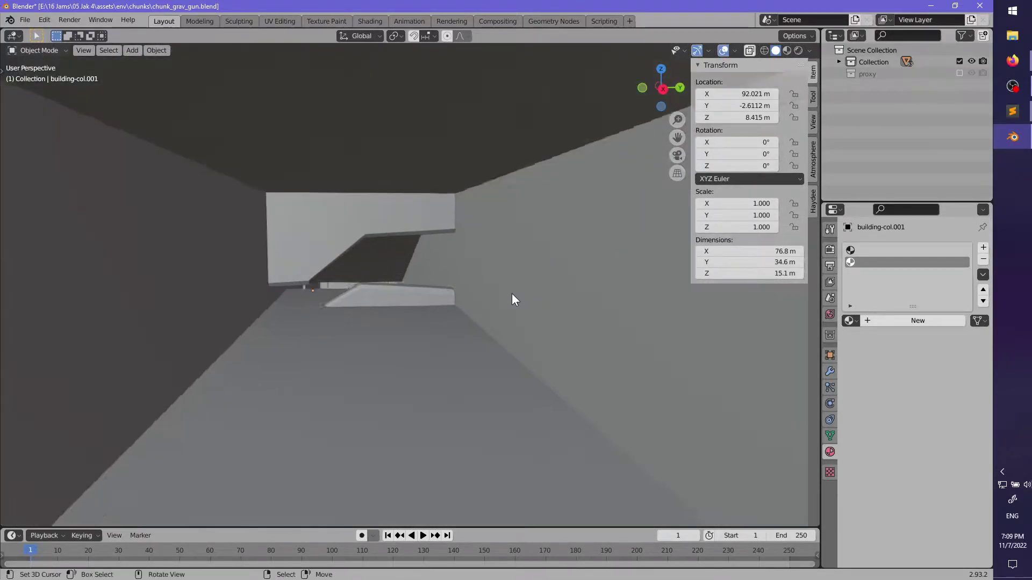
pyautogui.hotkey('ctrl', 's')
# - In edit mode, select the edge loop around the corridor just inside its opposite opening and slide it deeper inside by factor -0.576
pyautogui.scroll(-3, 409, 308)
pyautogui.moveTo(409, 309); pyautogui.dragTo(409, 204, button='middle')
pyautogui.press('Tab')
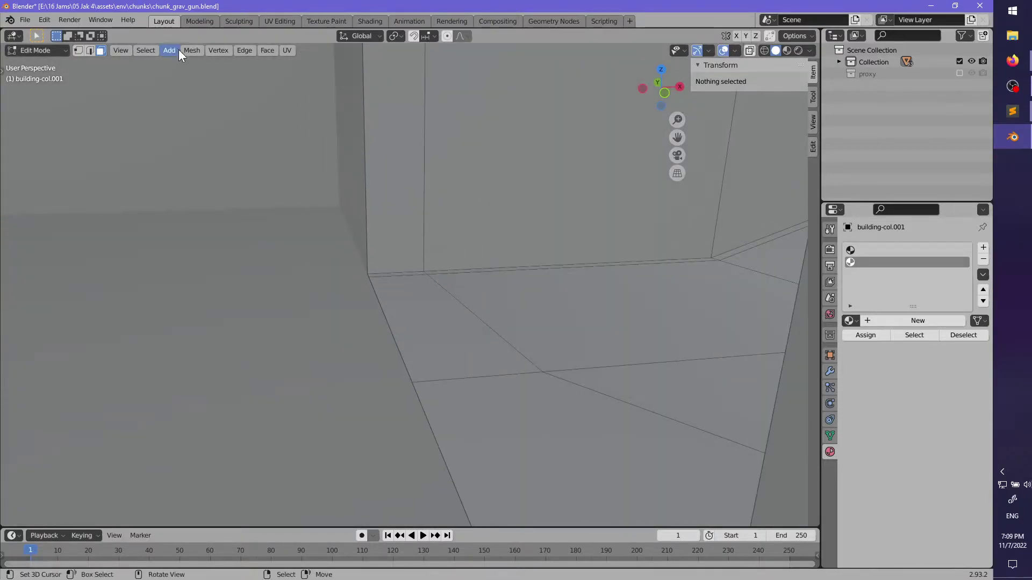
pyautogui.moveTo(436, 306); pyautogui.dragTo(252, 90, button='middle')
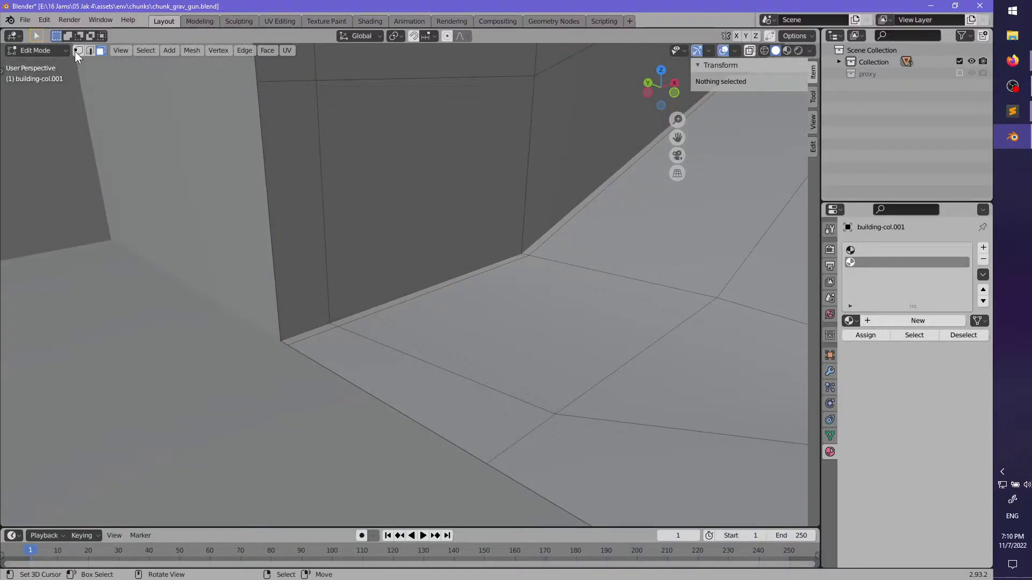
pyautogui.click(334, 279)
pyautogui.moveTo(339, 279); pyautogui.dragTo(491, 279, button='middle')
pyautogui.keyDown('ctrl'); pyautogui.click(606, 279); pyautogui.keyUp('ctrl')
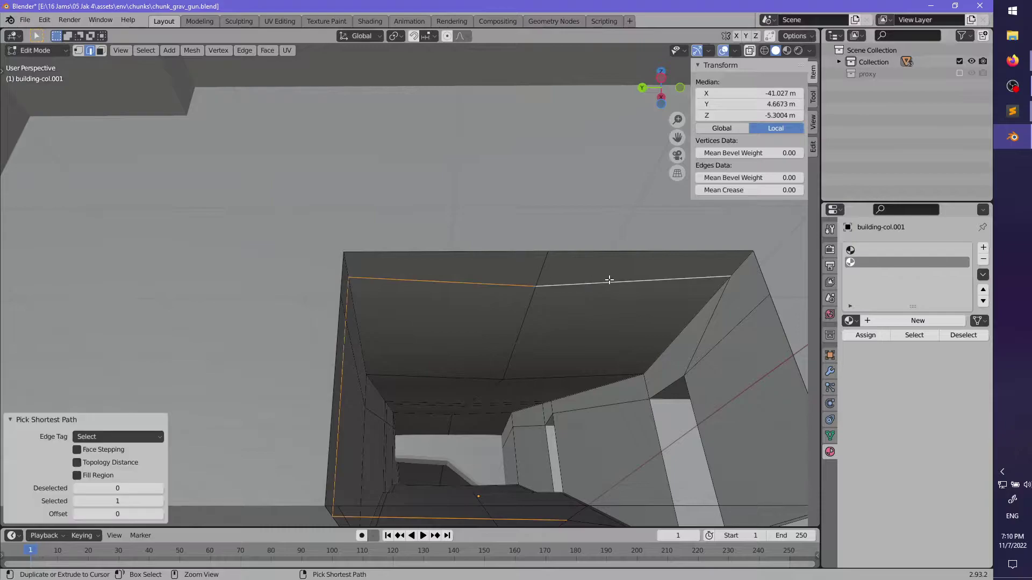
pyautogui.moveTo(605, 279); pyautogui.dragTo(479, 234, button='middle')
pyautogui.click(596, 323)
# - Add an edge loop near the corridor opening with slide factor 0.453 and flatten it by scaling X to 0
pyautogui.hotkey('ctrl', 'r')
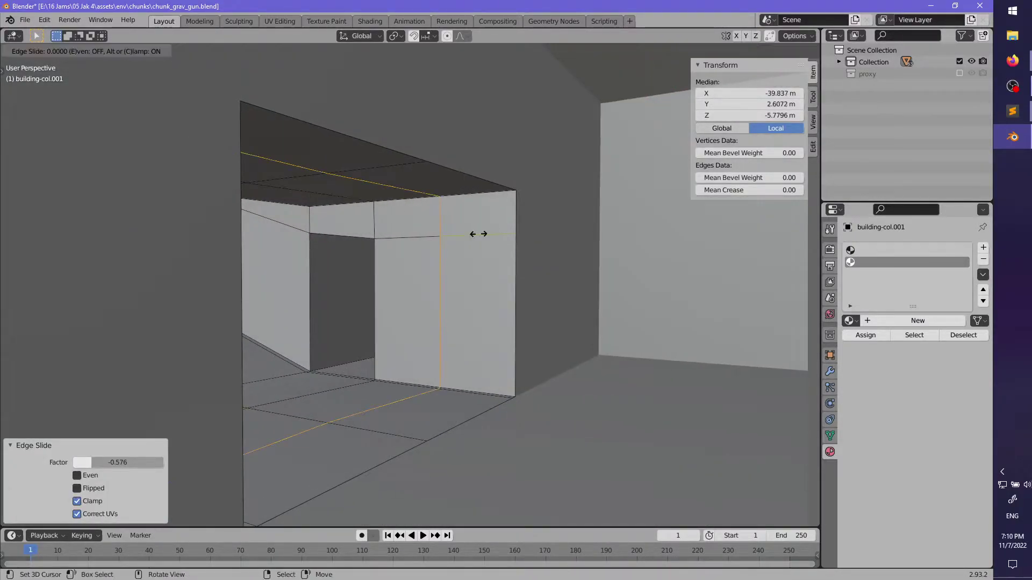
pyautogui.click(511, 257)
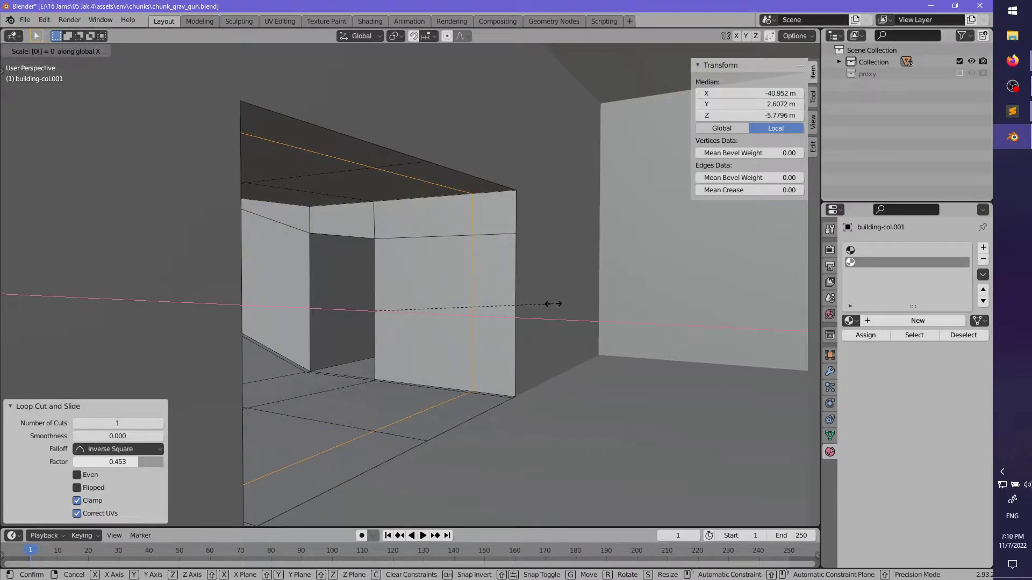
pyautogui.press('Return')
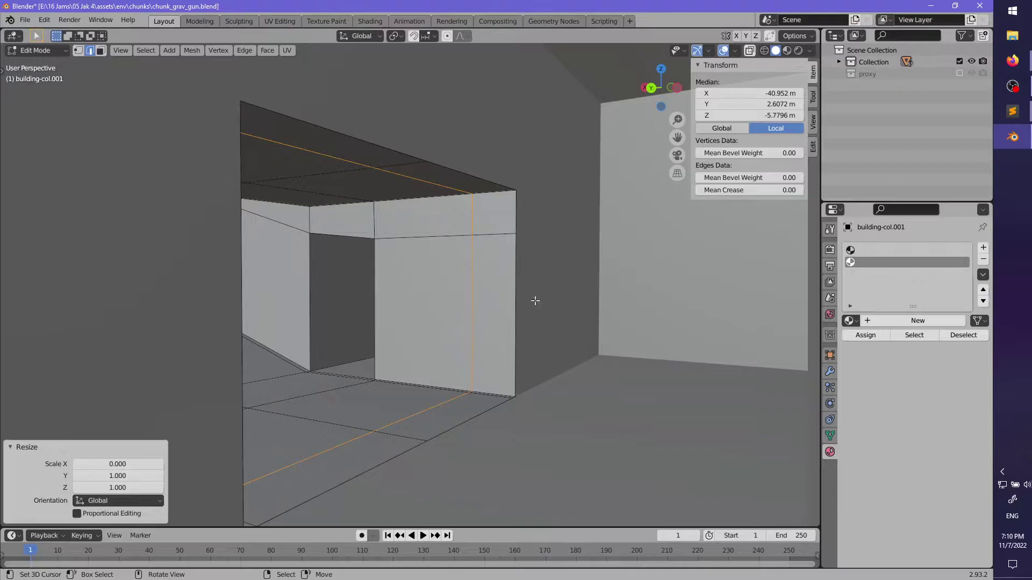
# - Add two edge loops between the flattened loop and the opening's border, then spread them apart along X by 2.039
pyautogui.click(101, 50)
pyautogui.moveTo(383, 281); pyautogui.dragTo(424, 300, button='middle')
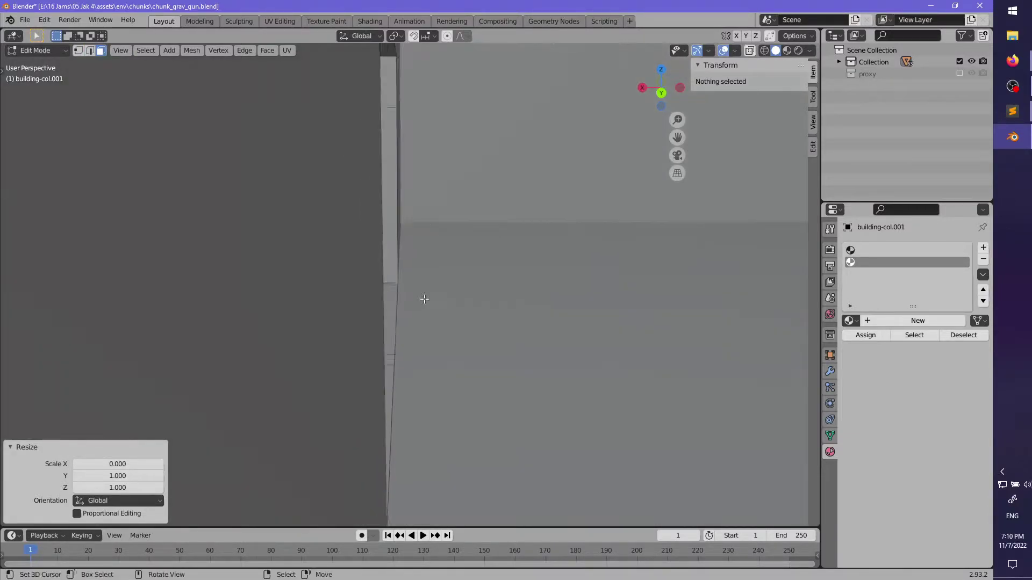
pyautogui.scroll(3, 457, 309)
pyautogui.moveTo(493, 318); pyautogui.dragTo(370, 358, button='middle')
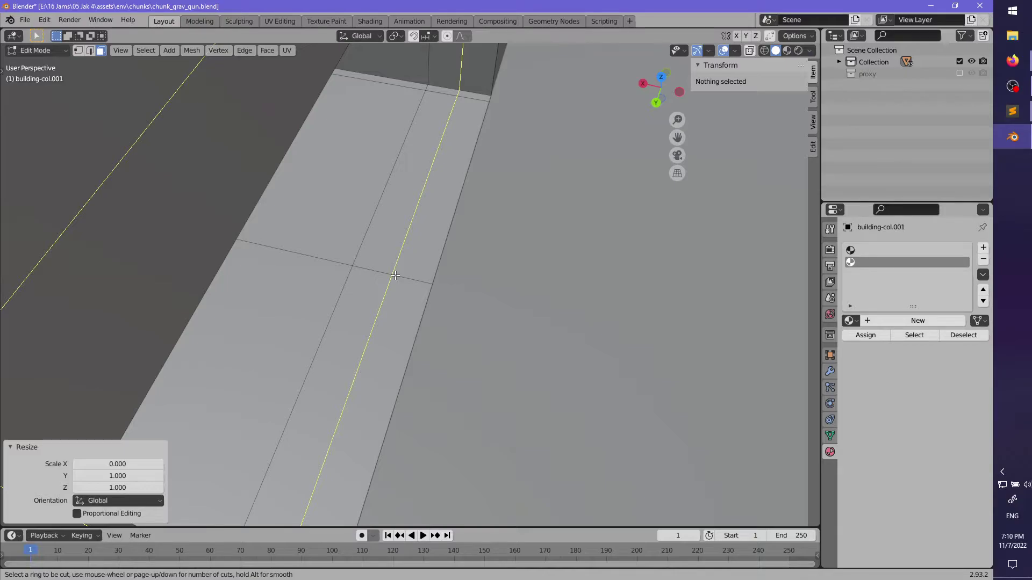
pyautogui.click(395, 276)
pyautogui.rightClick(395, 276)
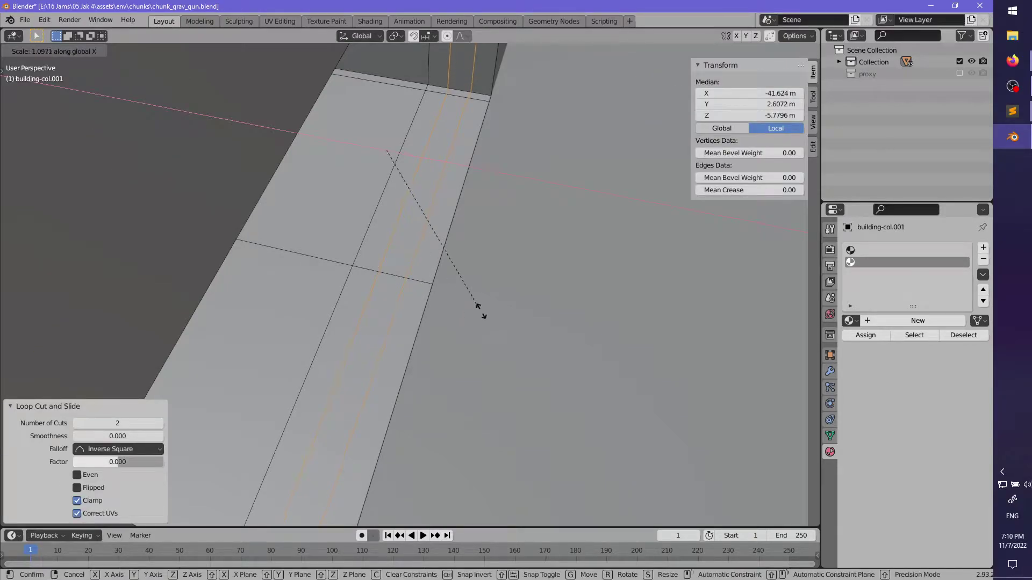
pyautogui.click(667, 354)
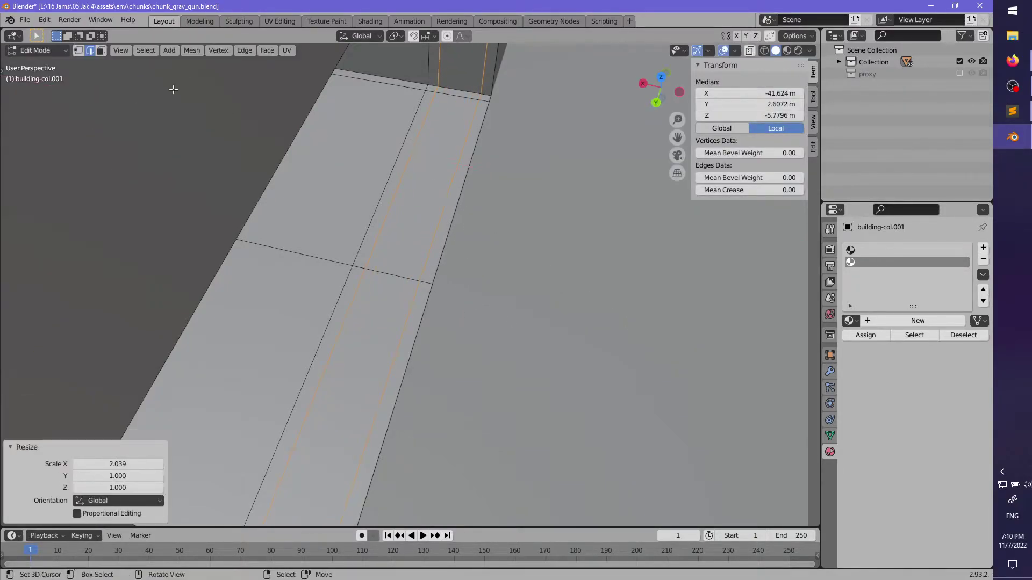
# - Extrude the face band between the two new loops into a shallow groove around the corridor opening
pyautogui.click(105, 55)
pyautogui.moveTo(408, 242); pyautogui.dragTo(495, 228, button='middle')
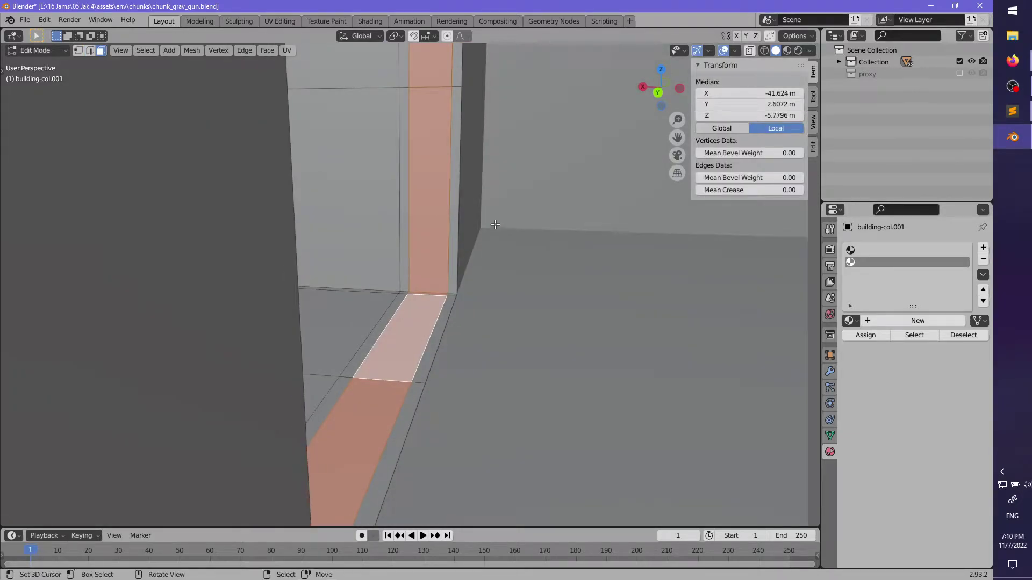
pyautogui.click(558, 311)
# - Select the groove's face band, make the first material slot active, and select the thin side faces on both groove edges
pyautogui.moveTo(559, 310); pyautogui.dragTo(462, 355, button='middle')
pyautogui.hotkey('alt', 'a')
pyautogui.keyDown('alt'); pyautogui.click(462, 355); pyautogui.keyUp('alt')
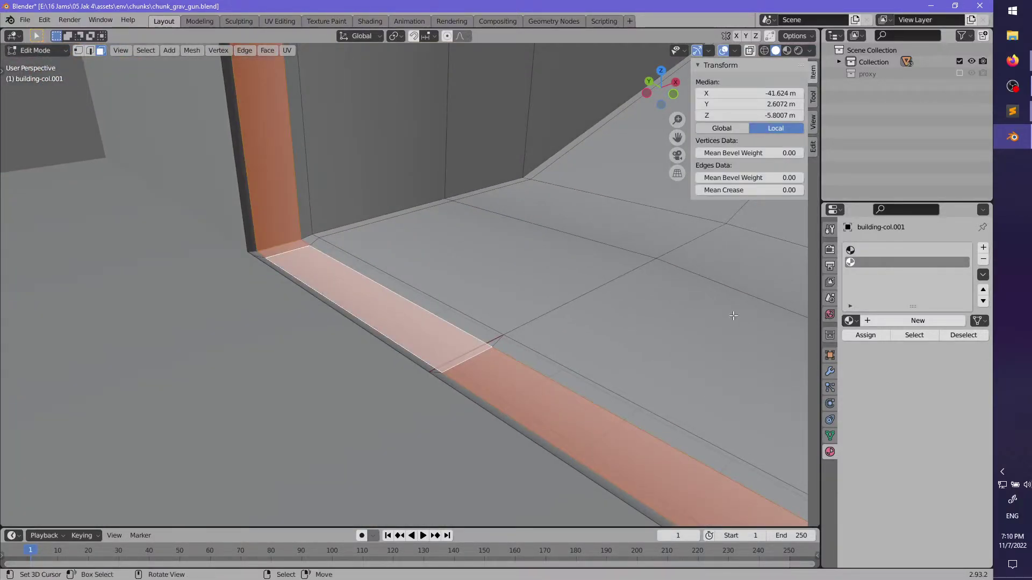
pyautogui.click(873, 253)
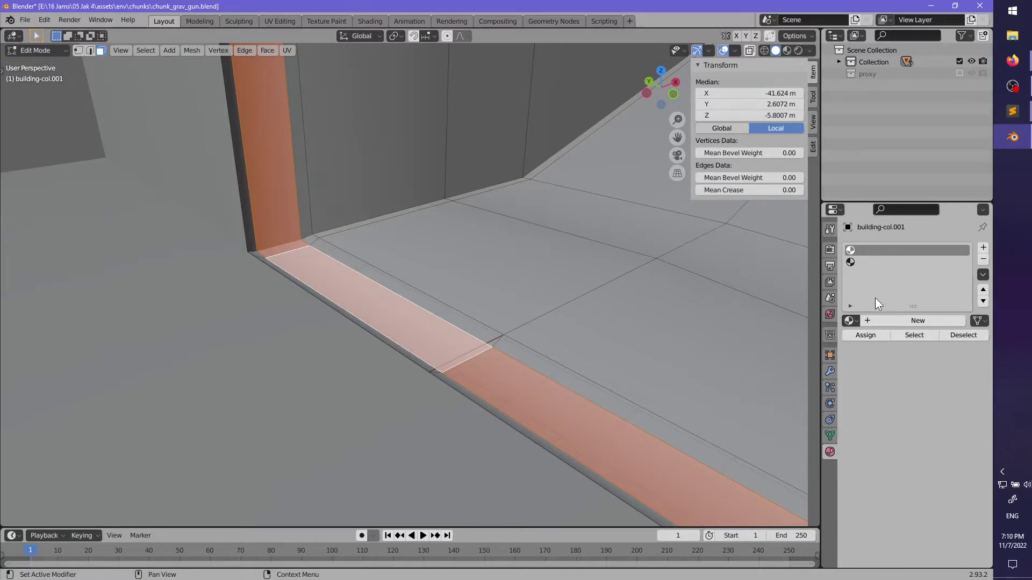
pyautogui.keyDown('alt'); pyautogui.rightClick(495, 338); pyautogui.keyUp('alt')
pyautogui.keyDown('alt'); pyautogui.rightClick(498, 342); pyautogui.keyUp('alt')
pyautogui.moveTo(497, 342); pyautogui.dragTo(422, 368, button='middle')
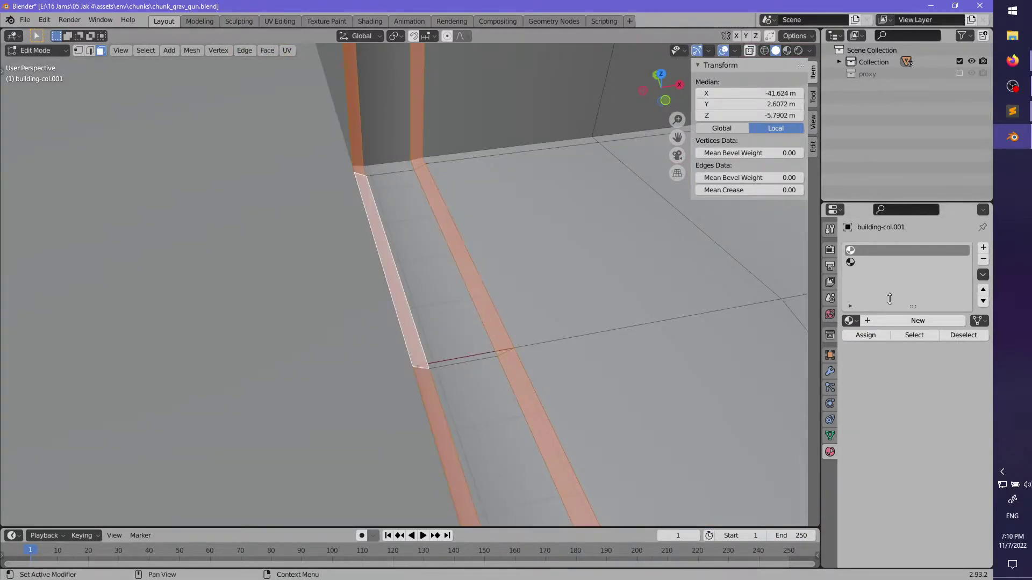
# - Select the four floor faces just inside the groove and flatten them by scaling Z to 0
pyautogui.moveTo(473, 301); pyautogui.dragTo(369, 316, button='middle')
pyautogui.click(369, 315)
pyautogui.keyDown('shift'); pyautogui.click(499, 368); pyautogui.keyUp('shift')
pyautogui.keyDown('shift'); pyautogui.rightClick(476, 317); pyautogui.keyUp('shift')
pyautogui.keyDown('shift'); pyautogui.rightClick(397, 392); pyautogui.keyUp('shift')
pyautogui.press('s')
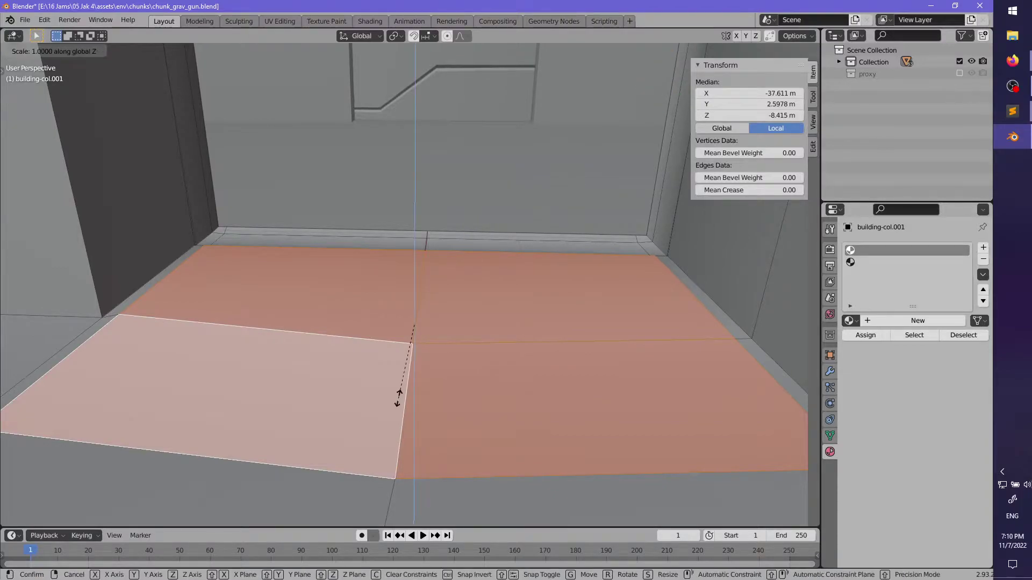
pyautogui.write('0')
pyautogui.press('Return')
pyautogui.hotkey('alt', 'a')
pyautogui.press('Tab')
pyautogui.moveTo(411, 385); pyautogui.dragTo(628, 388, button='middle')
# - Back in edit mode, select the border edge loop of the corridor opening and extrude it in place
pyautogui.press('Tab')
pyautogui.keyDown('alt'); pyautogui.rightClick(442, 278); pyautogui.keyUp('alt')
pyautogui.press('e')
pyautogui.rightClick(441, 294)
# - Try to move the opening's extruded border loop along X
pyautogui.press('g')
pyautogui.press('x')
pyautogui.click(491, 366)
pyautogui.hotkey('ctrl', 'z')
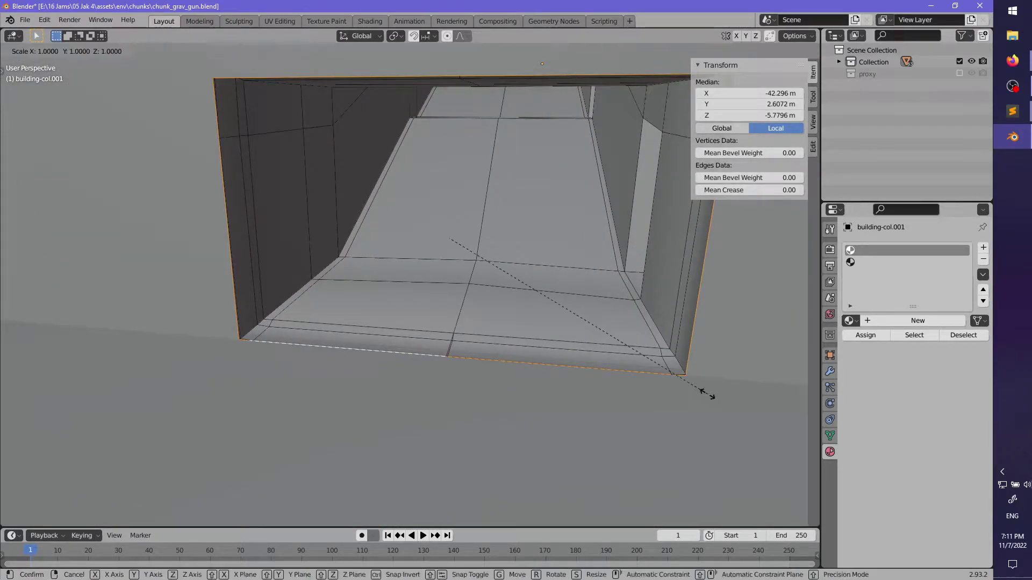
pyautogui.rightClick(705, 393)
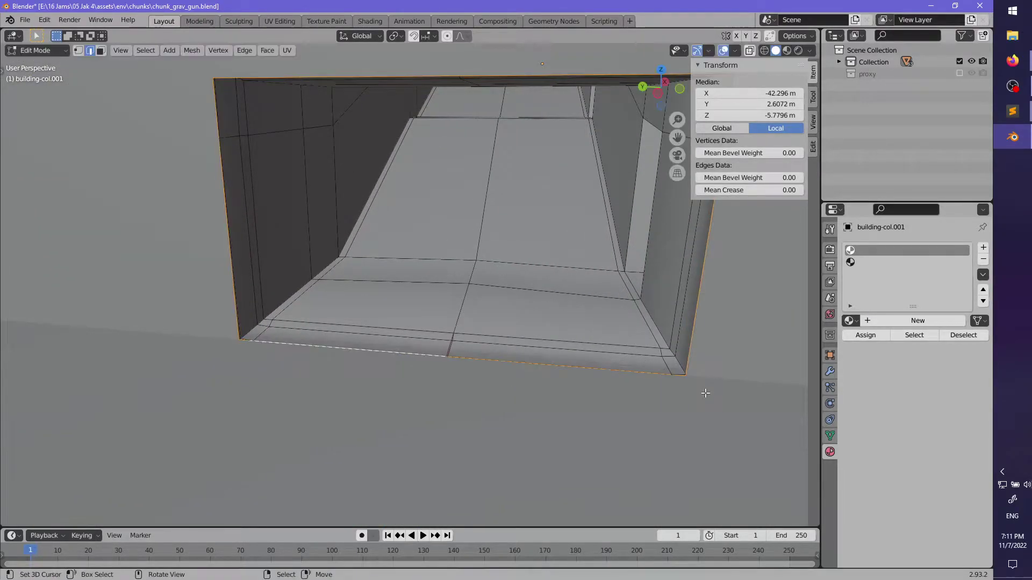
# - Scale the opening's border loop to 0.990 and move it about -0.09 m along X
pyautogui.moveTo(705, 393); pyautogui.dragTo(667, 433, button='middle')
pyautogui.press('s')
pyautogui.click(638, 448)
pyautogui.press('g')
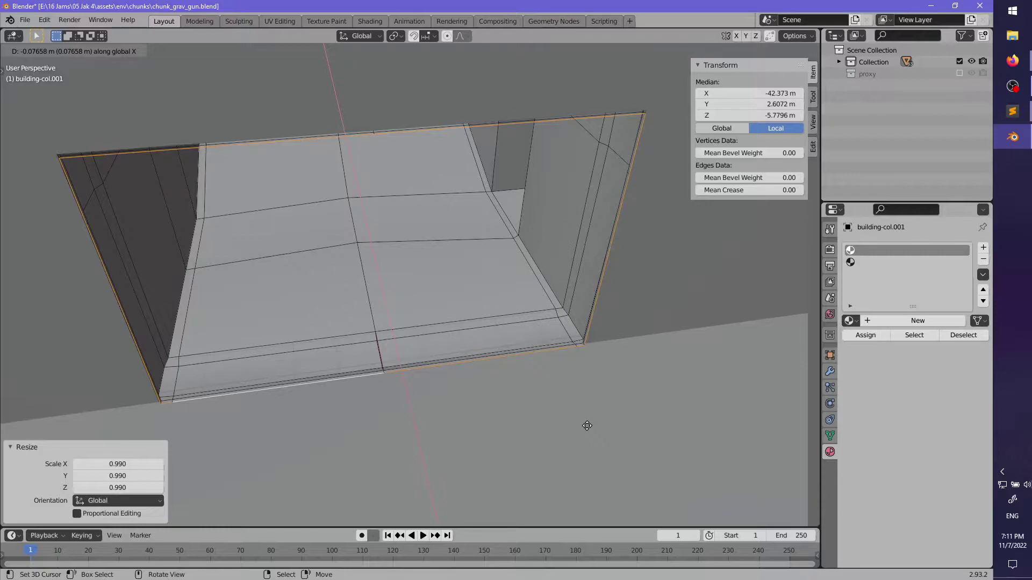
pyautogui.click(587, 427)
# - Extrude the opening's border outward twice, scaling the first extrusion by 1.043 and the second by 1.054, to form a frame
pyautogui.moveTo(587, 426); pyautogui.dragTo(578, 392, button='middle')
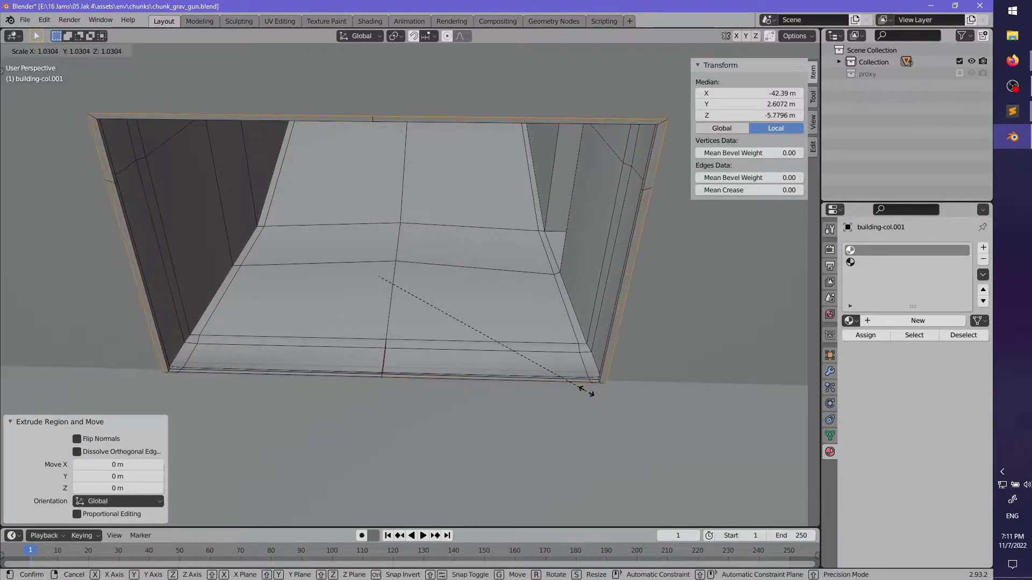
pyautogui.click(590, 392)
pyautogui.moveTo(589, 393); pyautogui.dragTo(597, 444, button='middle')
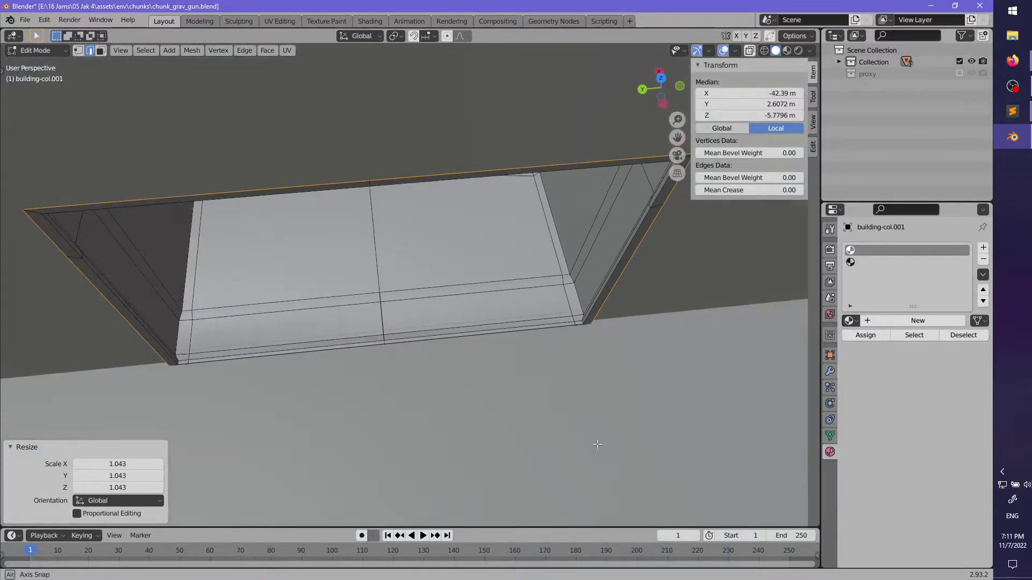
pyautogui.press('s')
pyautogui.click(605, 439)
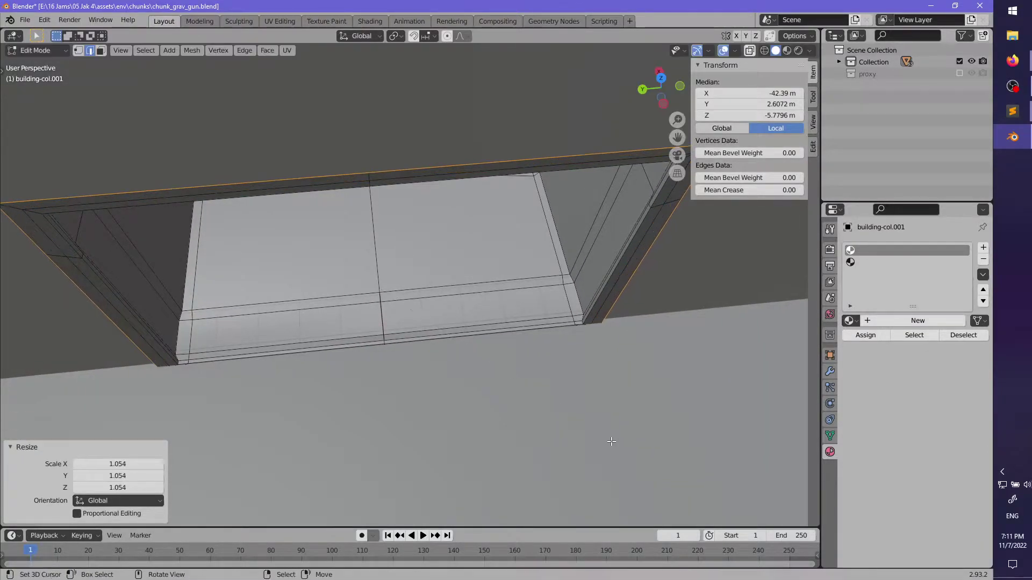
# - Move the frame's outermost edge loop about 0.17 m along X
pyautogui.press('g')
pyautogui.press('x')
pyautogui.moveTo(606, 434); pyautogui.dragTo(566, 396, button='middle')
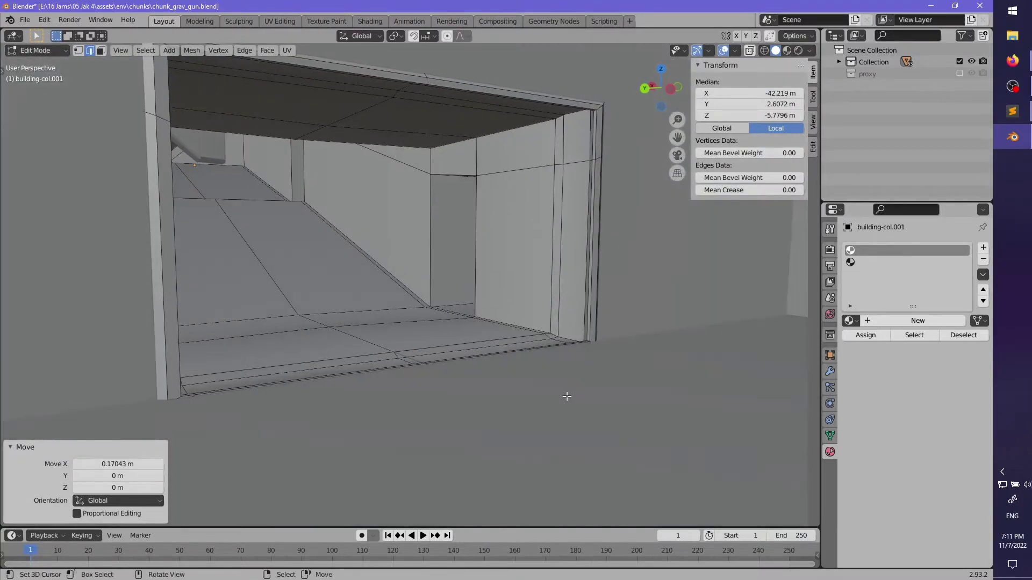
# - Rename the corridor object as entry-col
pyautogui.press('Tab')
pyautogui.keyDown('shift'); pyautogui.moveTo(436, 397); pyautogui.dragTo(402, 336, button='middle'); pyautogui.keyUp('shift')
pyautogui.scroll(2, 494, 366)
pyautogui.press('Tab')
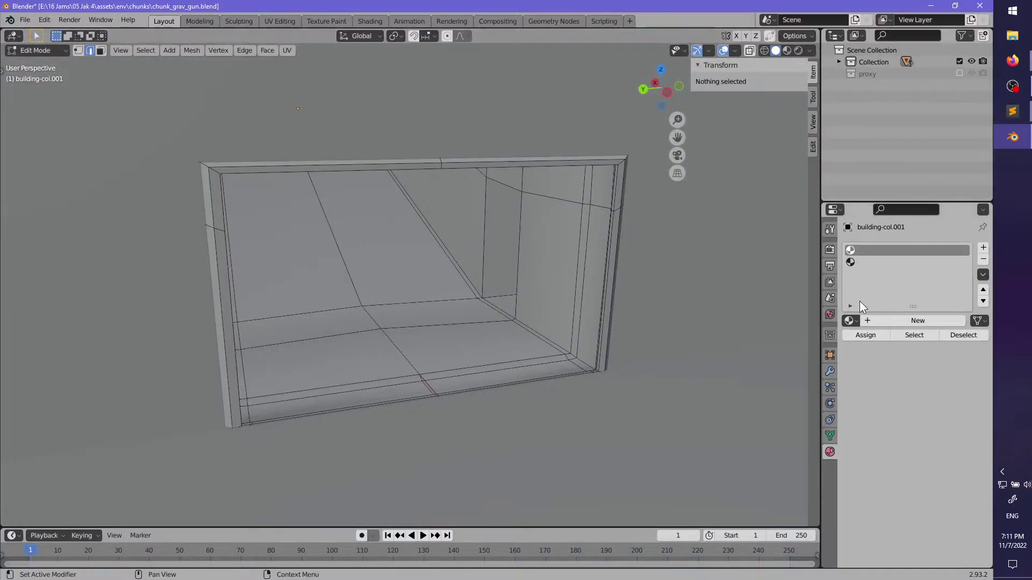
pyautogui.press('Tab')
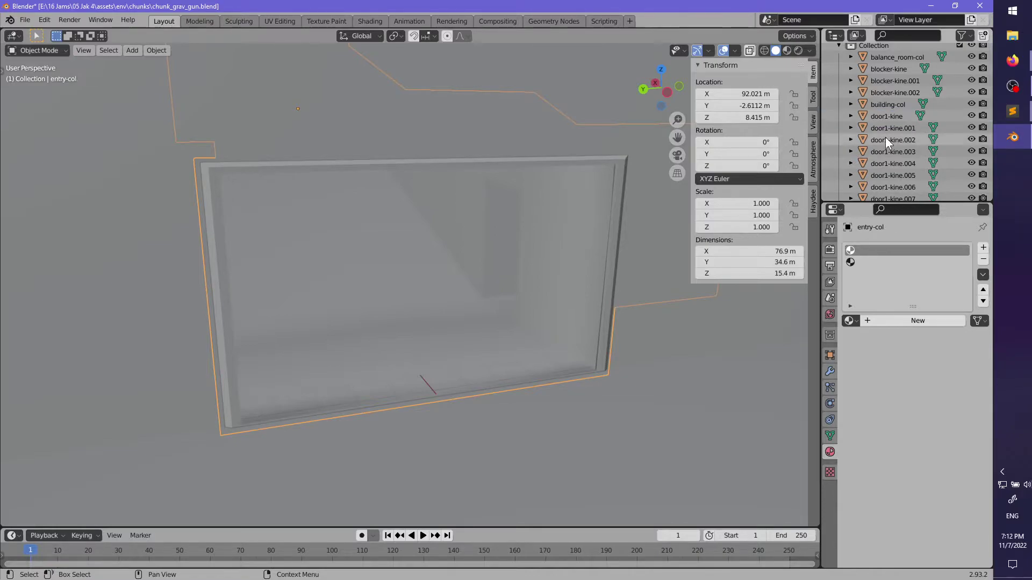
# - Examine the entry-col mesh around the corridor's side doorways and the passages branching off them, from inside and outside
pyautogui.moveTo(420, 330); pyautogui.dragTo(480, 276, button='middle')
pyautogui.press('Tab')
pyautogui.moveTo(490, 340); pyautogui.dragTo(409, 309, button='middle')
pyautogui.moveTo(408, 309); pyautogui.dragTo(421, 258, button='middle')
pyautogui.rightClick(457, 194)
pyautogui.moveTo(401, 196); pyautogui.dragTo(353, 225, button='middle')
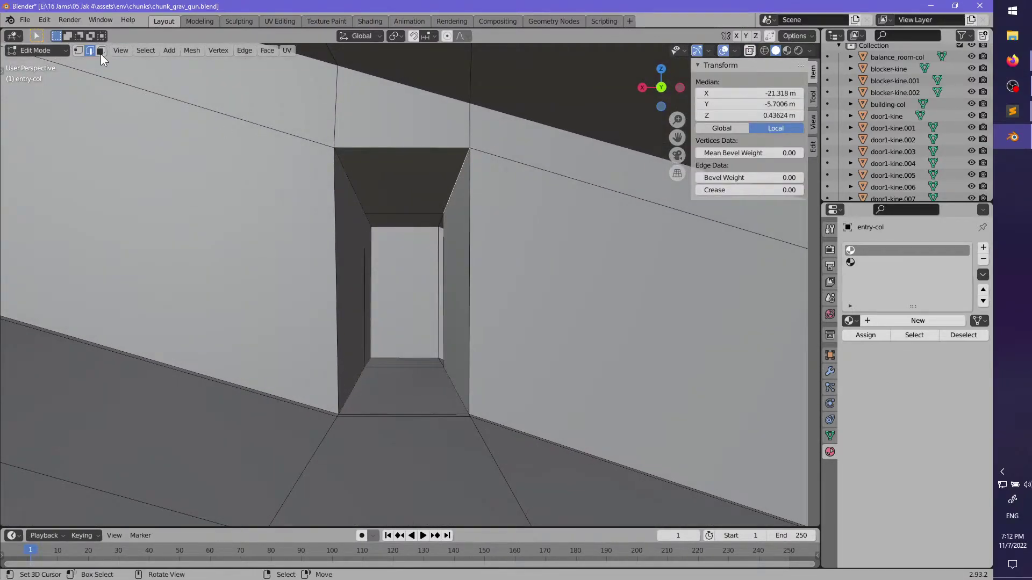
pyautogui.moveTo(418, 190)
pyautogui.mouseDown(button='middle')
pyautogui.moveTo(418, 177)
pyautogui.moveTo(421, 188)
pyautogui.mouseUp(button='middle')
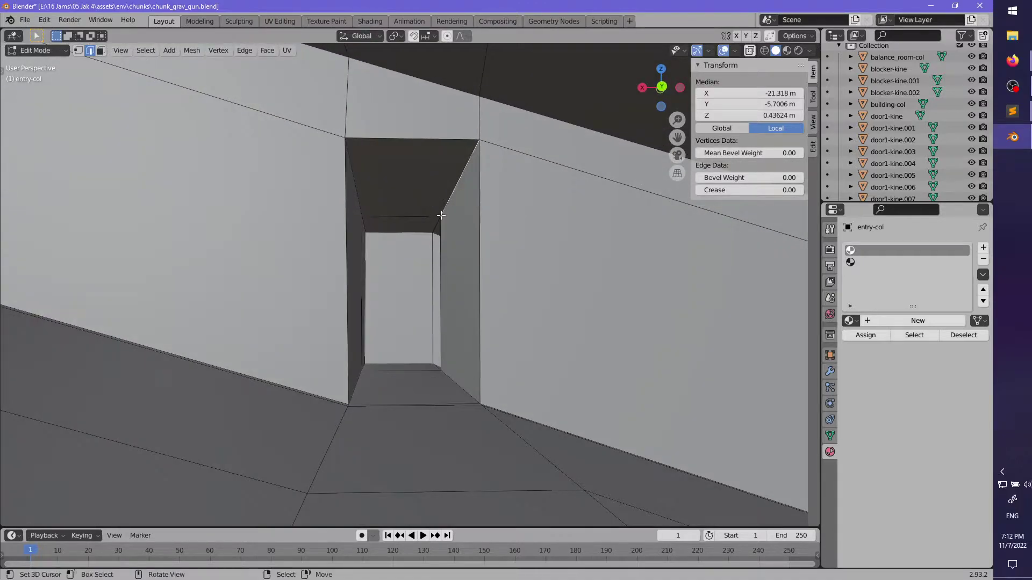
pyautogui.moveTo(438, 235); pyautogui.dragTo(415, 306, button='middle')
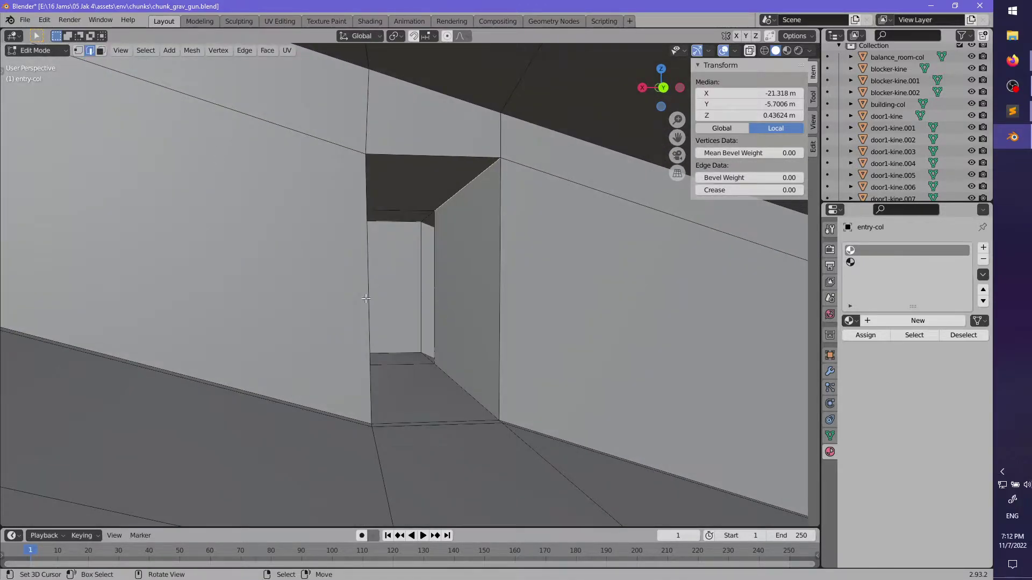
pyautogui.moveTo(454, 373); pyautogui.dragTo(444, 256, button='middle')
pyautogui.moveTo(475, 215); pyautogui.dragTo(346, 310, button='middle')
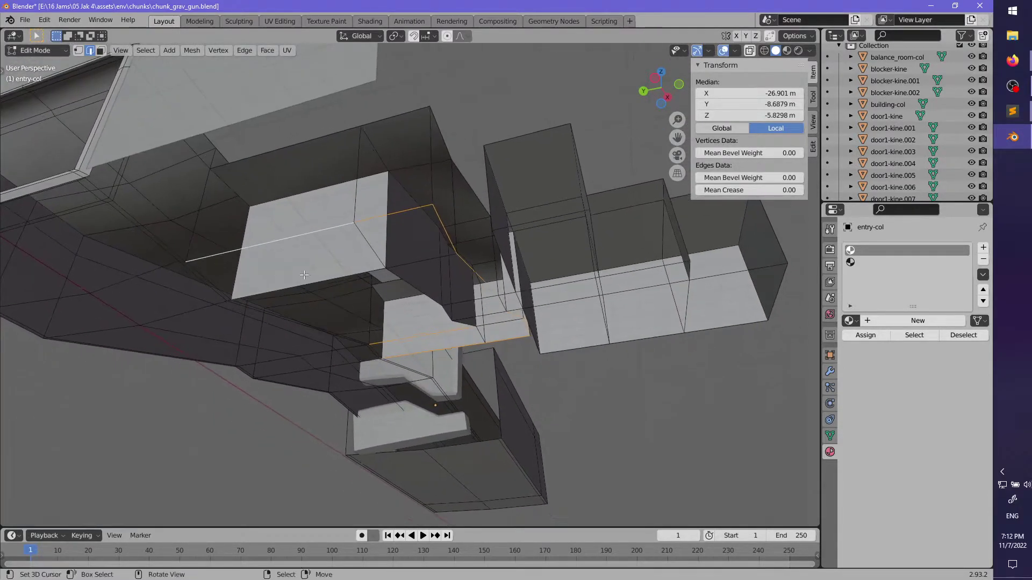
pyautogui.moveTo(303, 275); pyautogui.dragTo(288, 235, button='middle')
pyautogui.moveTo(450, 290)
pyautogui.mouseDown(button='middle')
pyautogui.moveTo(462, 288)
pyautogui.moveTo(387, 369)
pyautogui.moveTo(376, 408)
pyautogui.moveTo(350, 352)
pyautogui.moveTo(457, 312)
pyautogui.moveTo(493, 299)
pyautogui.moveTo(525, 353)
pyautogui.moveTo(389, 281)
pyautogui.moveTo(445, 331)
pyautogui.moveTo(417, 289)
pyautogui.moveTo(334, 290)
pyautogui.moveTo(452, 304)
pyautogui.mouseUp(button='middle')
pyautogui.hotkey('alt', 'a')
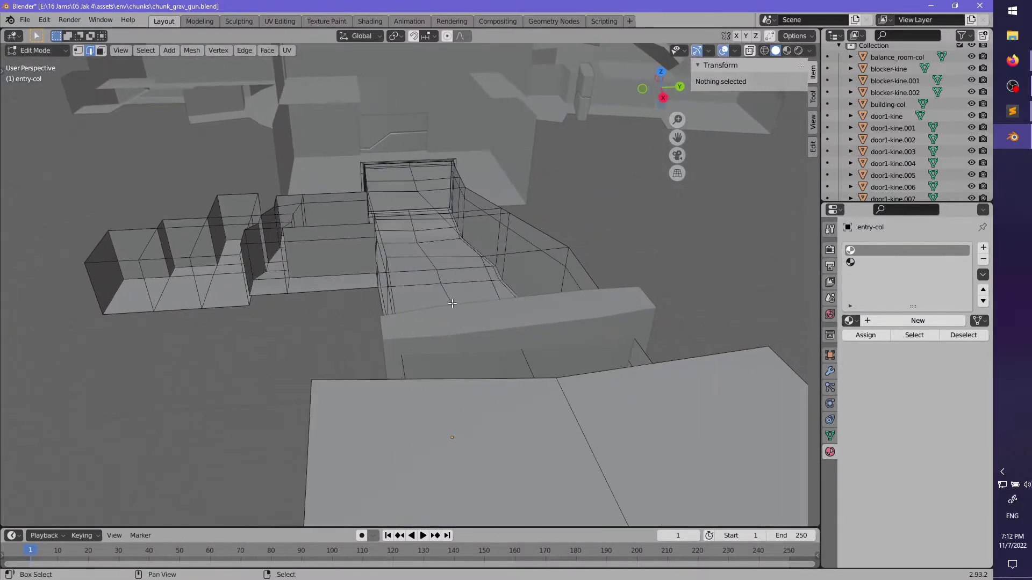
pyautogui.moveTo(467, 270); pyautogui.dragTo(434, 282, button='middle')
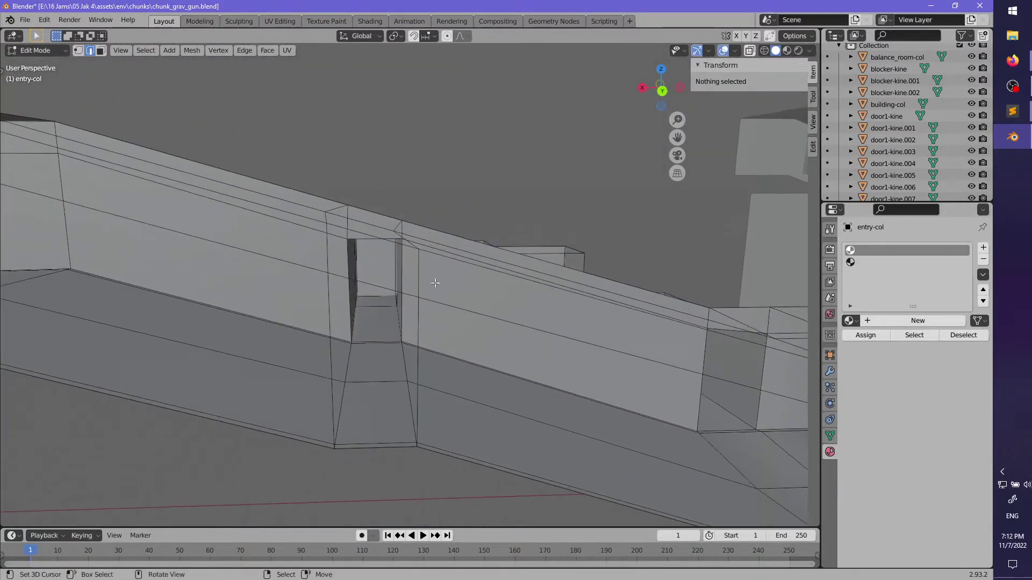
# - Loop-cut entry-col with two cuts through each of the two side passages and their doorways
pyautogui.click(345, 246)
pyautogui.rightClick(345, 246)
pyautogui.moveTo(345, 247); pyautogui.dragTo(365, 307, button='middle')
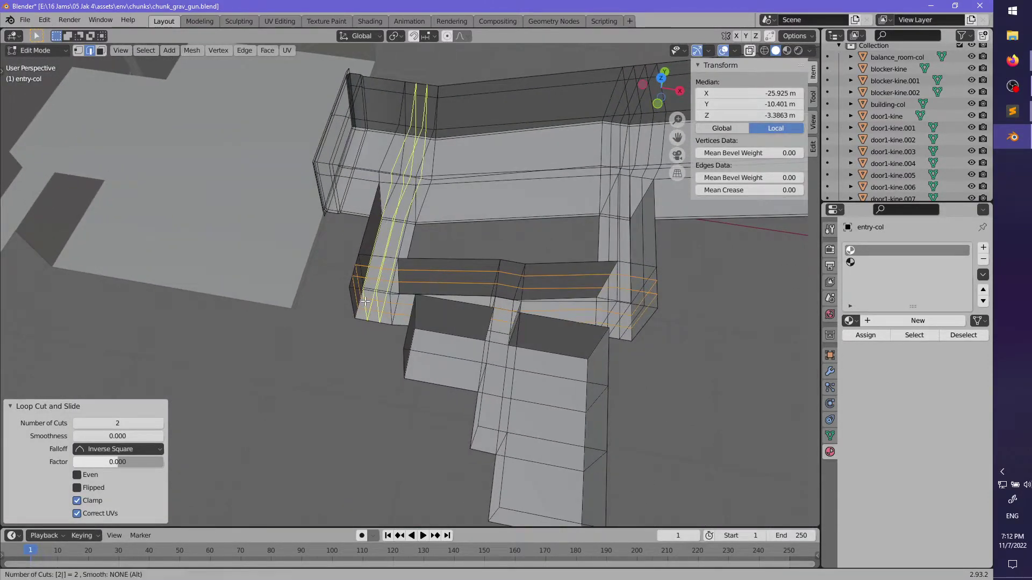
pyautogui.moveTo(498, 337); pyautogui.dragTo(124, 87, button='middle')
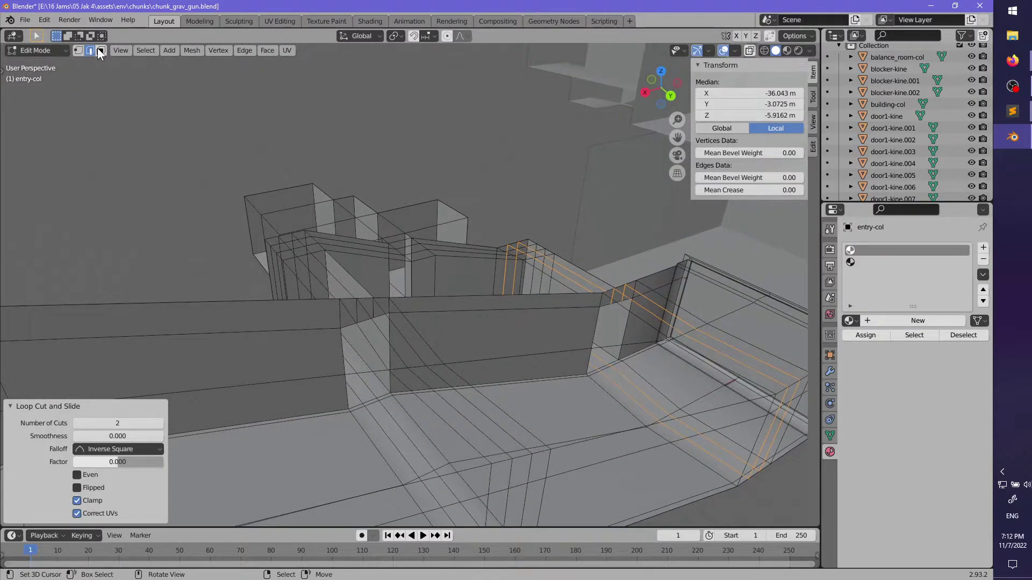
# - Select the central strip of ceiling faces along the side passages and doorways and raise it about 0.47 m along Z
pyautogui.moveTo(235, 143); pyautogui.dragTo(402, 377, button='middle')
pyautogui.click(478, 411)
pyautogui.moveTo(343, 333); pyautogui.dragTo(431, 246, button='middle')
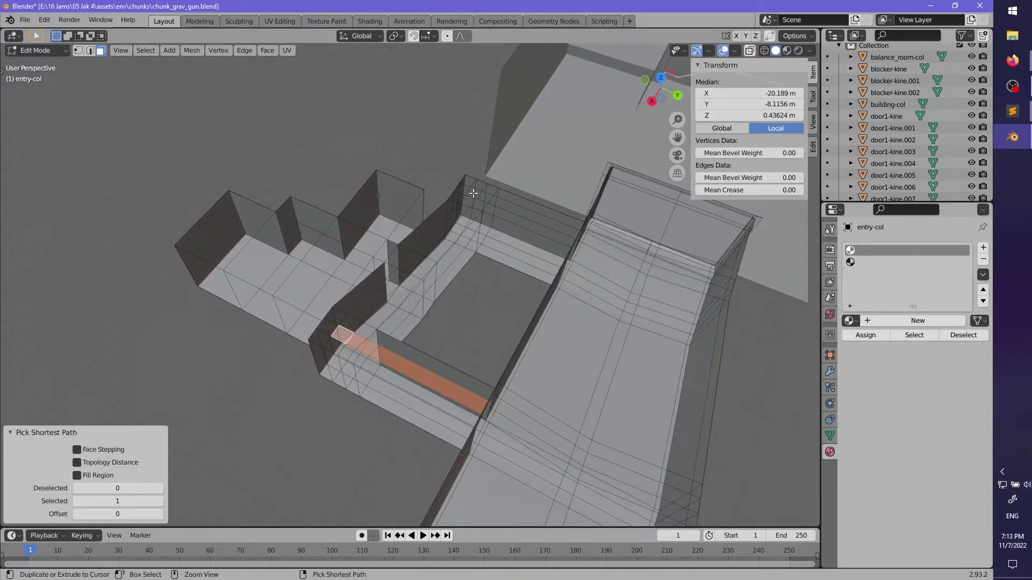
pyautogui.moveTo(569, 242); pyautogui.dragTo(465, 190, button='middle')
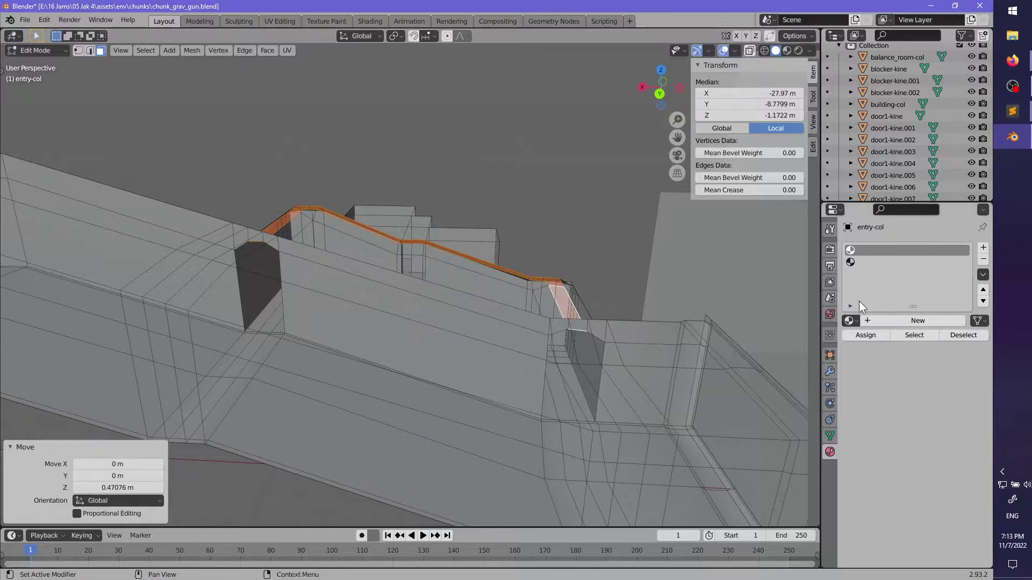
# - Assign the second material slot to the selected passage faces and to the wall faces directly above the side doorways
pyautogui.click(871, 338)
pyautogui.scroll(4, 491, 316)
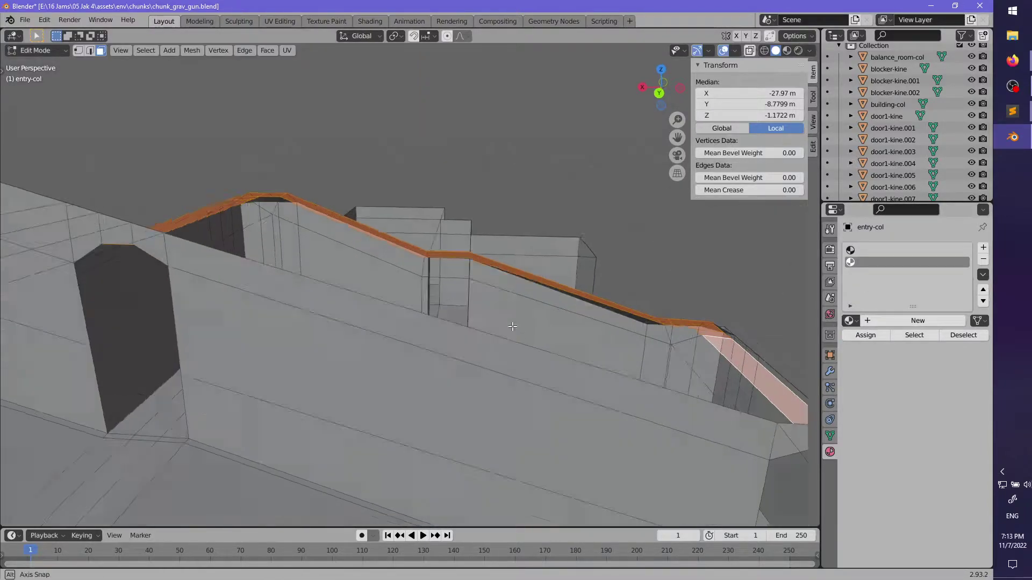
pyautogui.moveTo(511, 325); pyautogui.dragTo(478, 291, button='middle')
pyautogui.press('l')
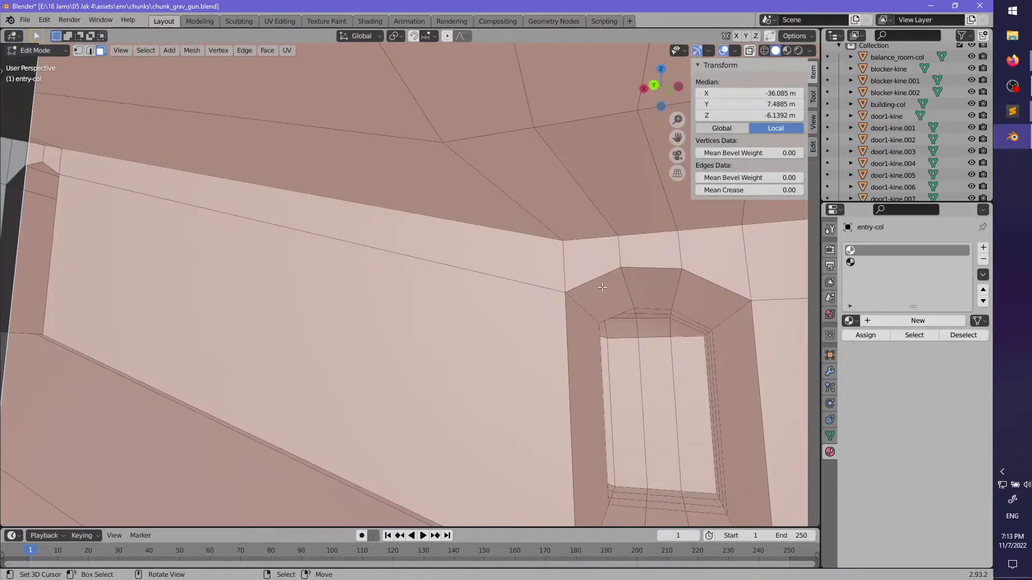
pyautogui.scroll(3, 602, 287)
pyautogui.keyDown('shift'); pyautogui.moveTo(602, 287); pyautogui.dragTo(558, 329, button='middle'); pyautogui.keyUp('shift')
pyautogui.rightClick(682, 285)
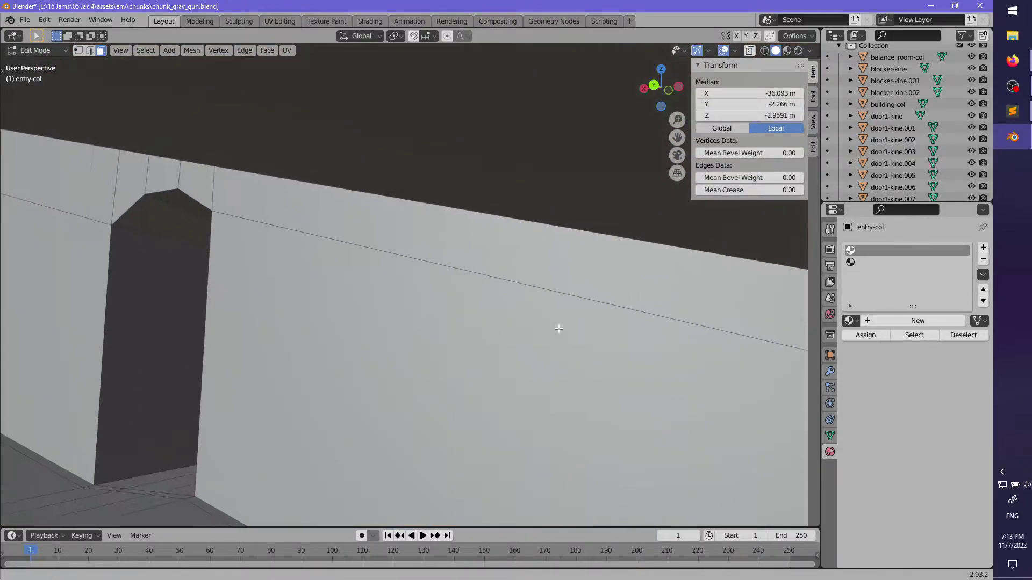
pyautogui.click(857, 266)
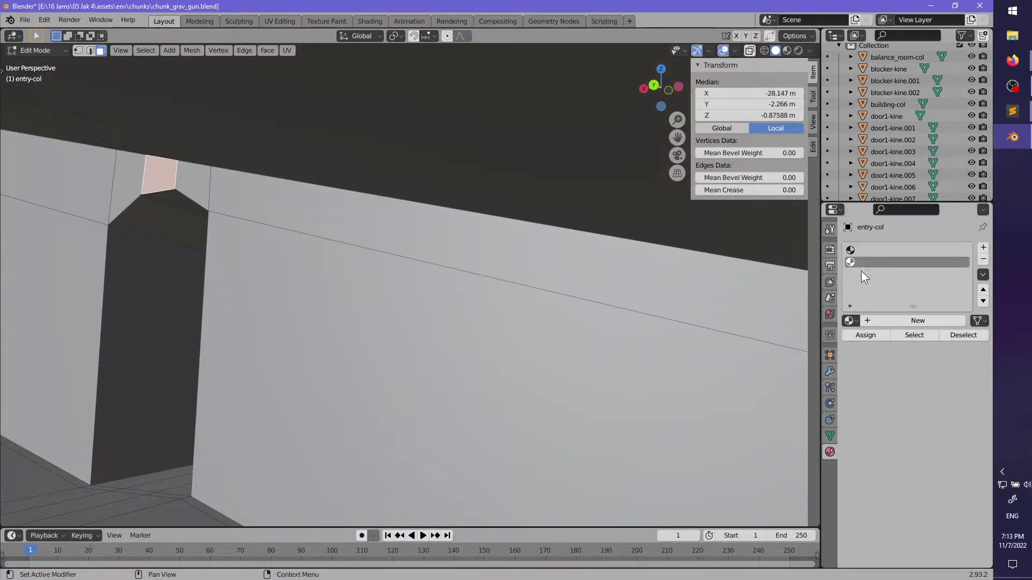
pyautogui.click(871, 335)
# - Return entry-col to Object Mode and set its Auto Smooth angle to 17.5°
pyautogui.scroll(-3, 526, 331)
pyautogui.moveTo(521, 331); pyautogui.dragTo(808, 382, button='middle')
pyautogui.hotkey('alt', 'a')
pyautogui.press('Tab')
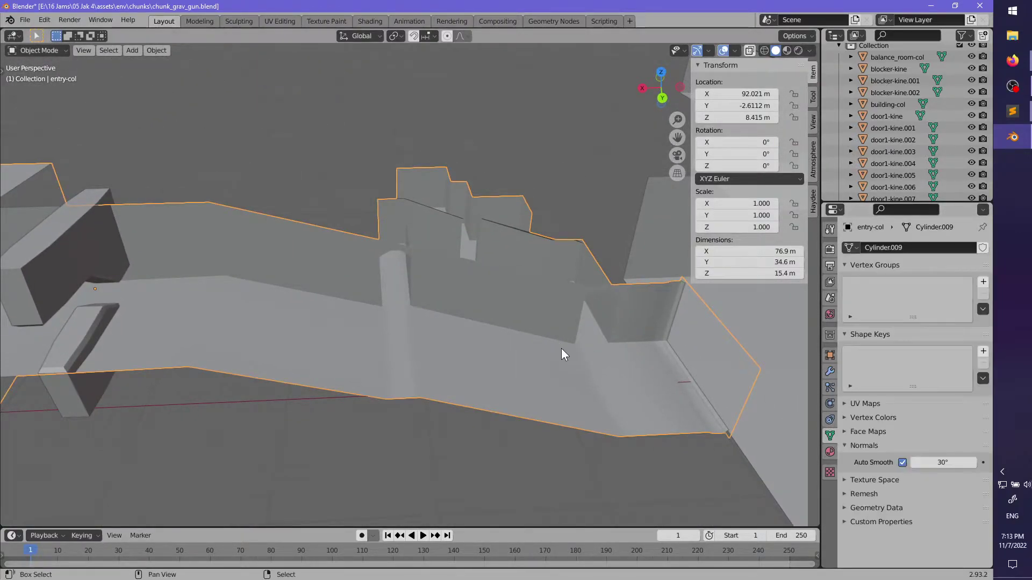
pyautogui.keyDown('shift'); pyautogui.moveTo(563, 355); pyautogui.dragTo(472, 308, button='middle'); pyautogui.keyUp('shift')
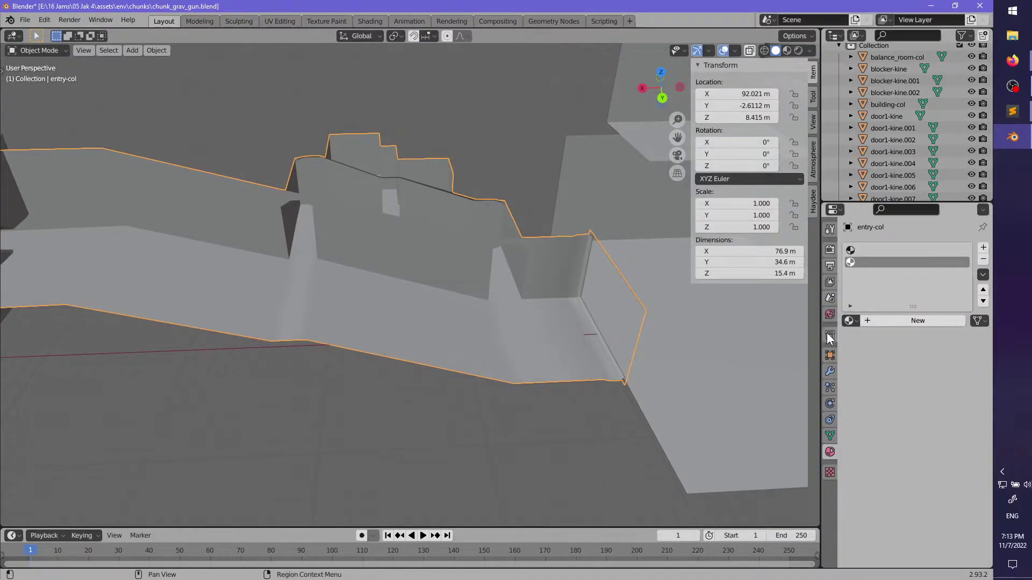
pyautogui.click(830, 436)
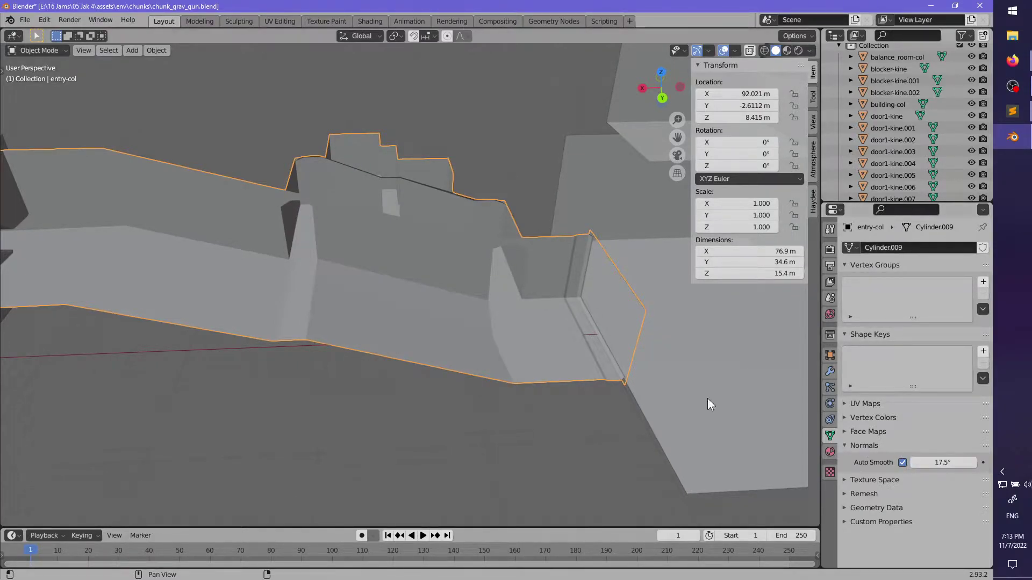
# - Snap the 3D cursor to the floor corner by the far side doorway and flatten the corridor's edge loop there, scaling X to 0 around the cursor
pyautogui.moveTo(707, 398); pyautogui.dragTo(433, 314, button='middle')
pyautogui.scroll(5, 437, 317)
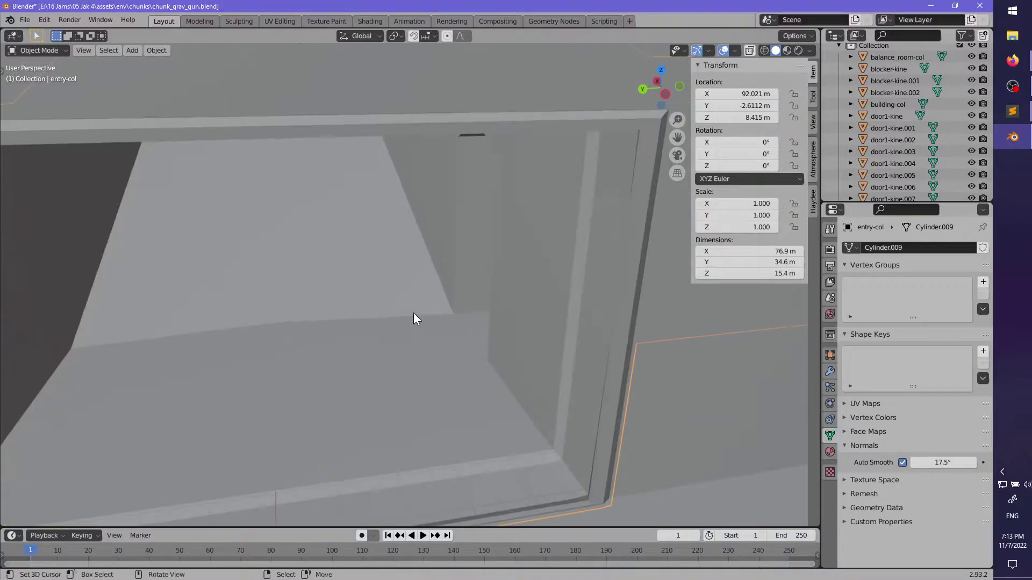
pyautogui.press('Tab')
pyautogui.scroll(3, 466, 324)
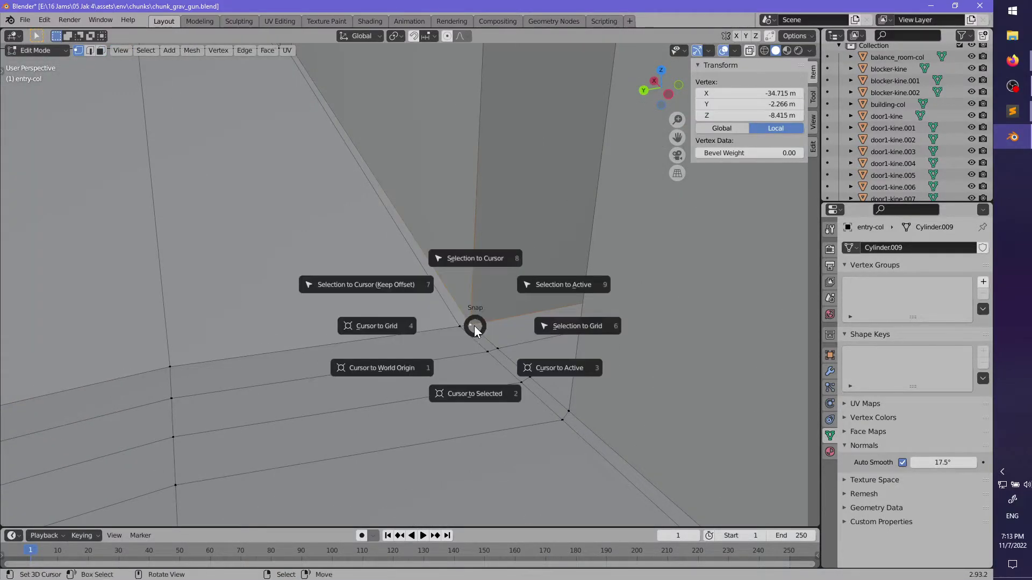
pyautogui.scroll(-3, 393, 84)
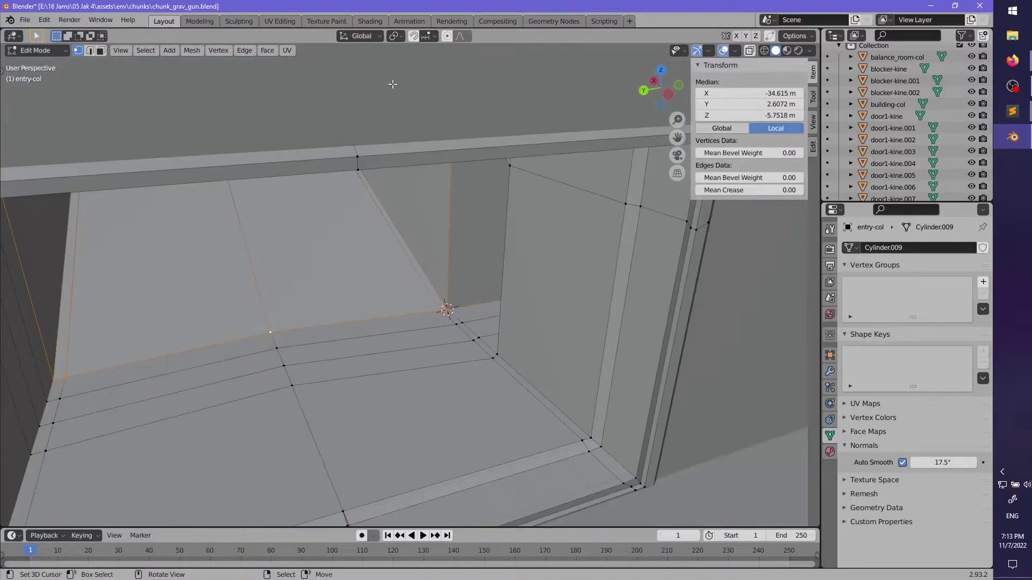
pyautogui.moveTo(369, 352); pyautogui.dragTo(500, 367, button='middle')
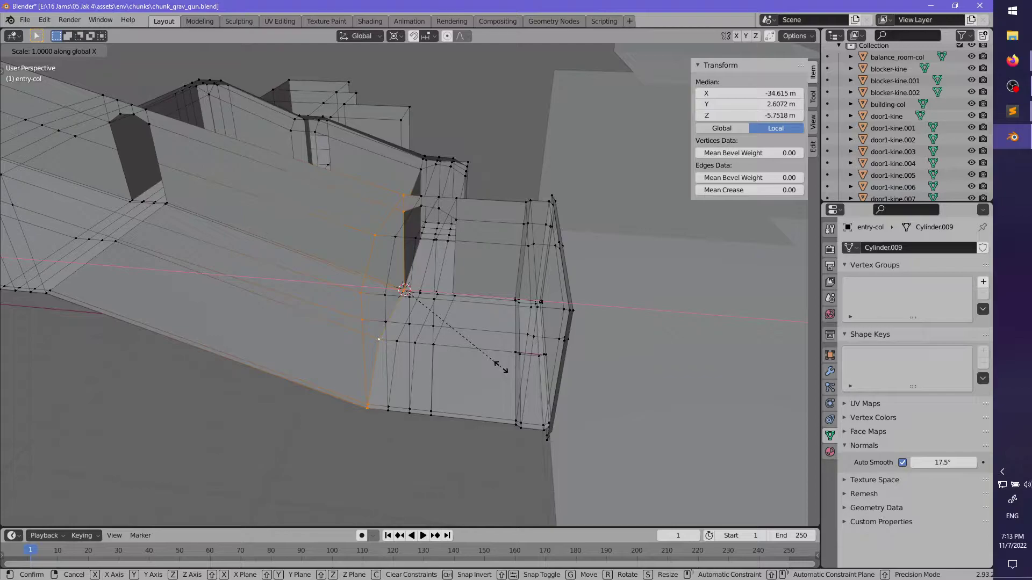
pyautogui.press('Return')
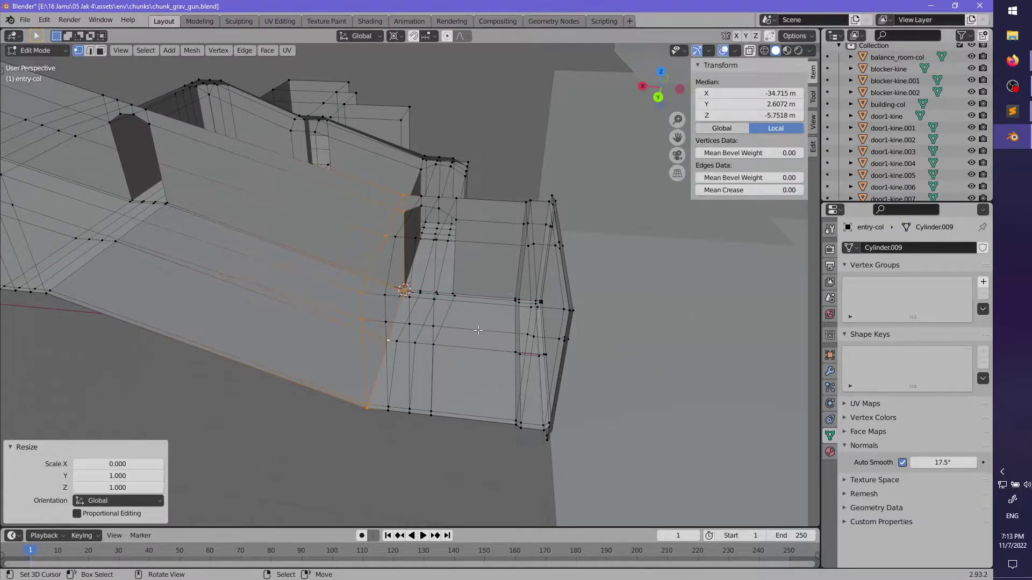
# - Clear the selection and set entry-col's Auto Smooth angle to 16.1°
pyautogui.moveTo(477, 330)
pyautogui.mouseDown(button='middle')
pyautogui.moveTo(442, 294)
pyautogui.moveTo(454, 366)
pyautogui.moveTo(464, 320)
pyautogui.moveTo(525, 354)
pyautogui.moveTo(488, 351)
pyautogui.moveTo(516, 384)
pyautogui.moveTo(549, 396)
pyautogui.moveTo(452, 377)
pyautogui.moveTo(558, 340)
pyautogui.moveTo(511, 324)
pyautogui.moveTo(532, 335)
pyautogui.moveTo(524, 320)
pyautogui.moveTo(469, 318)
pyautogui.moveTo(513, 342)
pyautogui.moveTo(515, 366)
pyautogui.moveTo(472, 365)
pyautogui.moveTo(420, 396)
pyautogui.moveTo(504, 392)
pyautogui.moveTo(484, 376)
pyautogui.moveTo(463, 304)
pyautogui.moveTo(482, 318)
pyautogui.mouseUp(button='middle')
pyautogui.hotkey('alt', 'a')
pyautogui.press('Tab')
pyautogui.press('Tab')
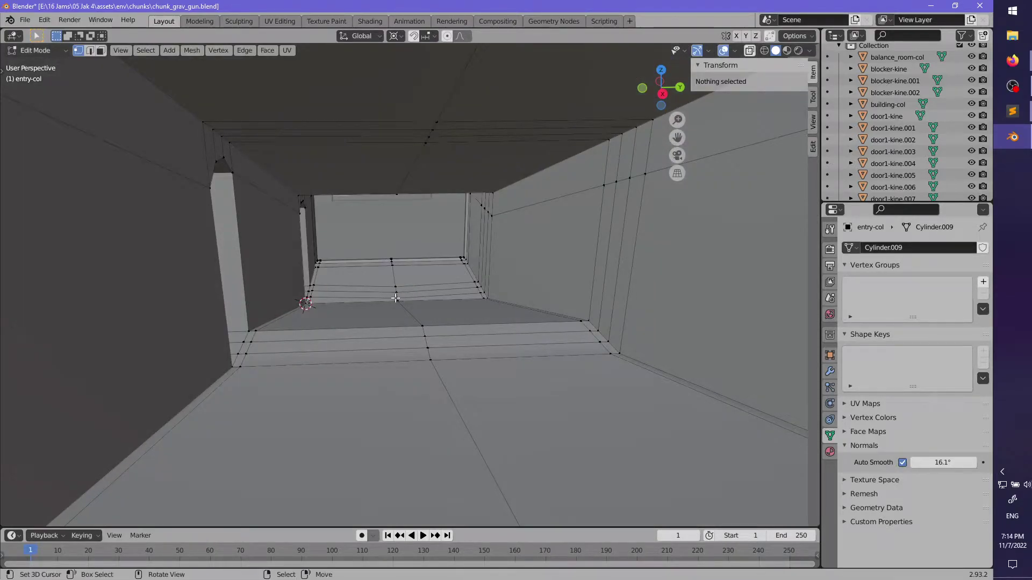
# - Move the centre-line vertices at the corridor floor's slope breaks about 0.35 m along X and return to Object Mode
pyautogui.moveTo(426, 307); pyautogui.dragTo(446, 381, button='middle')
pyautogui.keyDown('ctrl'); pyautogui.rightClick(429, 369); pyautogui.keyUp('ctrl')
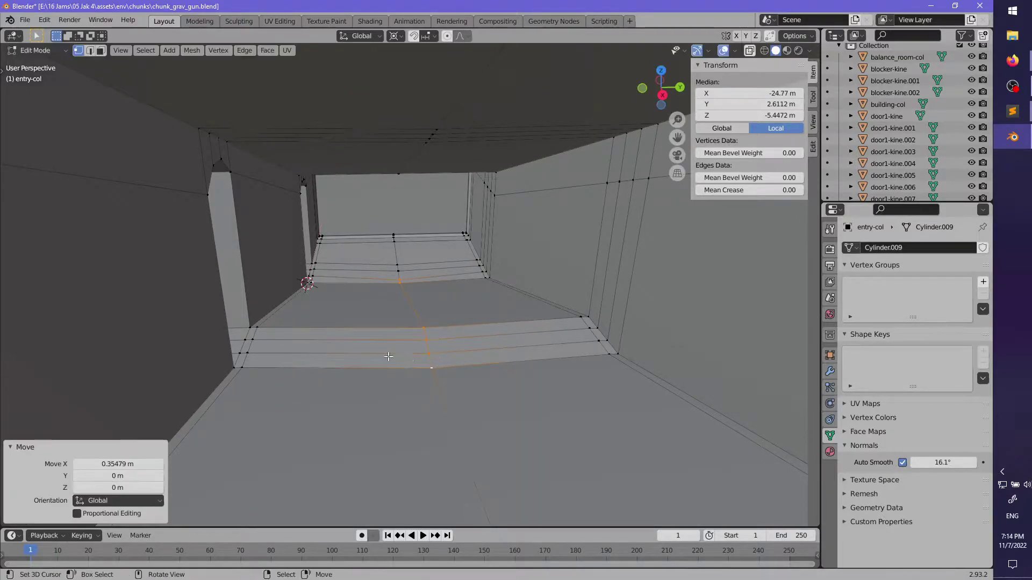
pyautogui.moveTo(388, 357); pyautogui.dragTo(448, 384, button='middle')
pyautogui.hotkey('alt', 'a')
pyautogui.scroll(-2, 457, 348)
pyautogui.press('Tab')
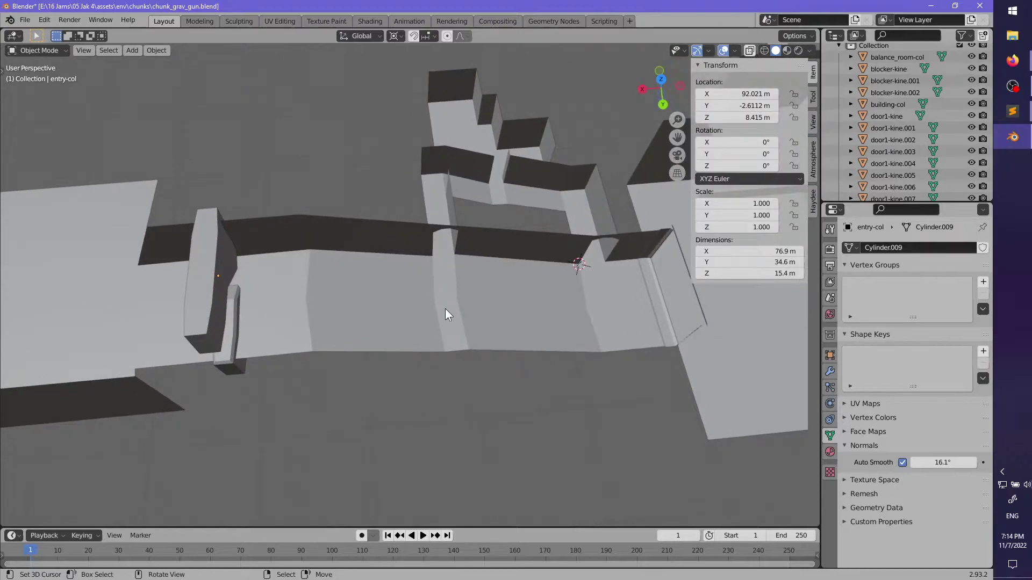
# - Select the building-col object beyond the corridor and open its mesh for editing
pyautogui.moveTo(445, 309); pyautogui.dragTo(429, 348, button='middle')
pyautogui.moveTo(483, 266); pyautogui.dragTo(450, 234, button='middle')
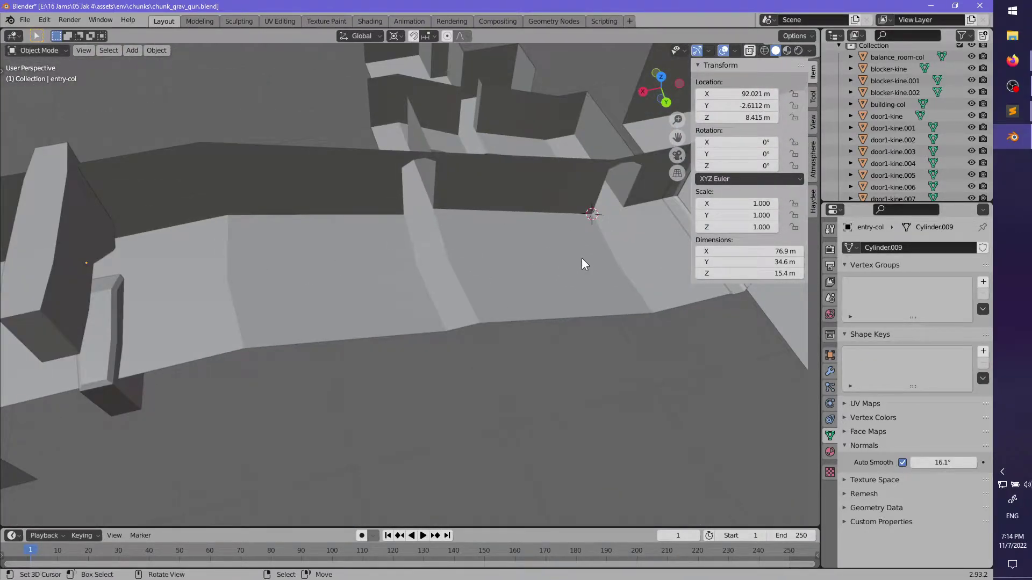
pyautogui.moveTo(584, 262); pyautogui.dragTo(433, 305, button='middle')
pyautogui.click(433, 305)
pyautogui.moveTo(488, 330); pyautogui.dragTo(397, 327, button='middle')
pyautogui.press('Tab')
# - Inspect the edge loops of building-col where the round hall meets the adjoining stepped room
pyautogui.keyDown('alt'); pyautogui.rightClick(317, 262); pyautogui.keyUp('alt')
pyautogui.moveTo(317, 262); pyautogui.dragTo(447, 261, button='middle')
pyautogui.scroll(4, 349, 259)
pyautogui.hotkey('alt', 'a')
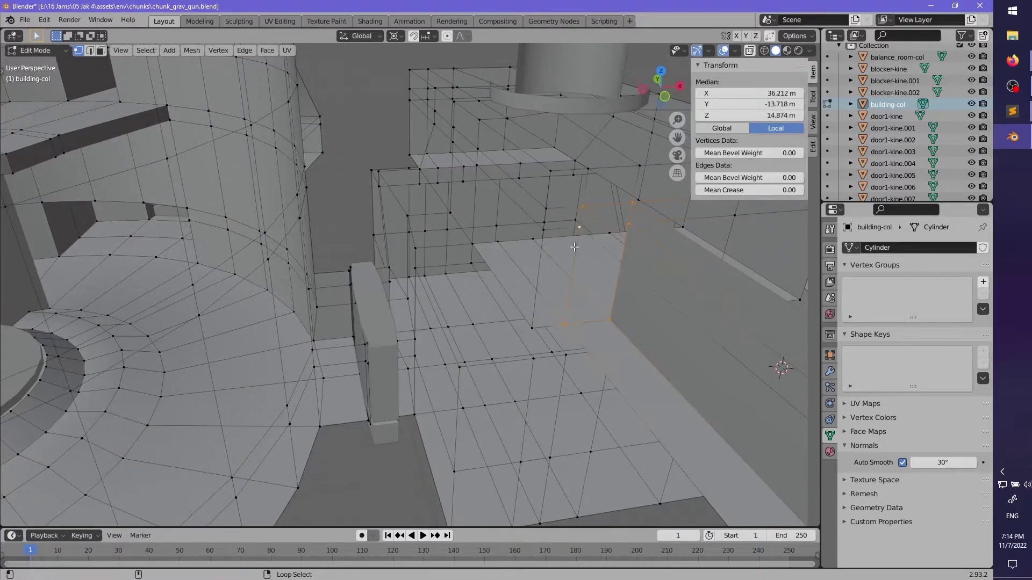
pyautogui.moveTo(574, 247); pyautogui.dragTo(488, 271, button='middle')
pyautogui.moveTo(379, 294); pyautogui.dragTo(422, 276, button='middle')
pyautogui.click(419, 301)
pyautogui.hotkey('alt', 'a')
# - Select the edge loop around the doorway between the hall and the stepped room through X-ray and rip the mesh apart along it
pyautogui.hotkey('alt', 'z')
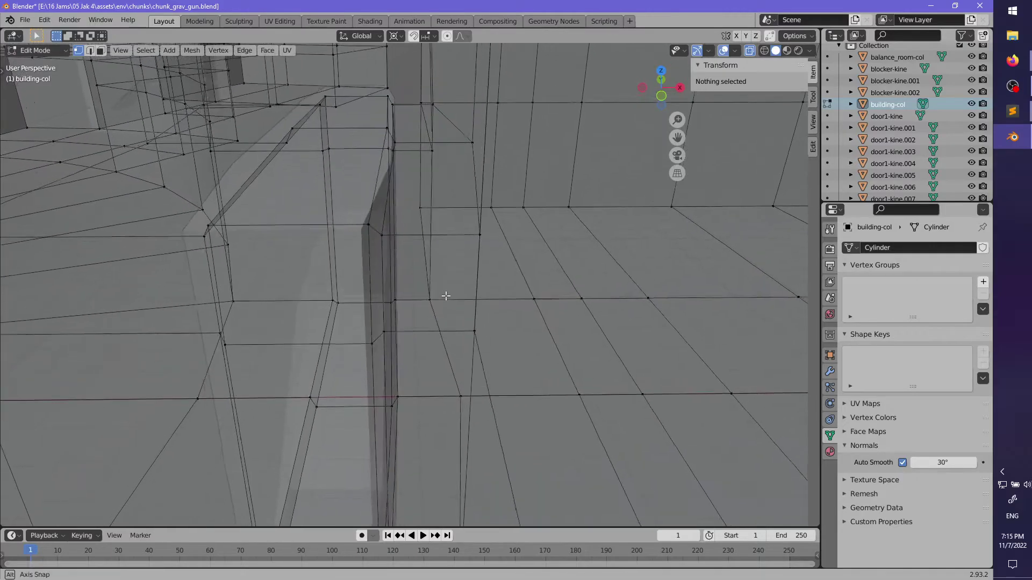
pyautogui.moveTo(501, 240); pyautogui.dragTo(447, 222, button='middle')
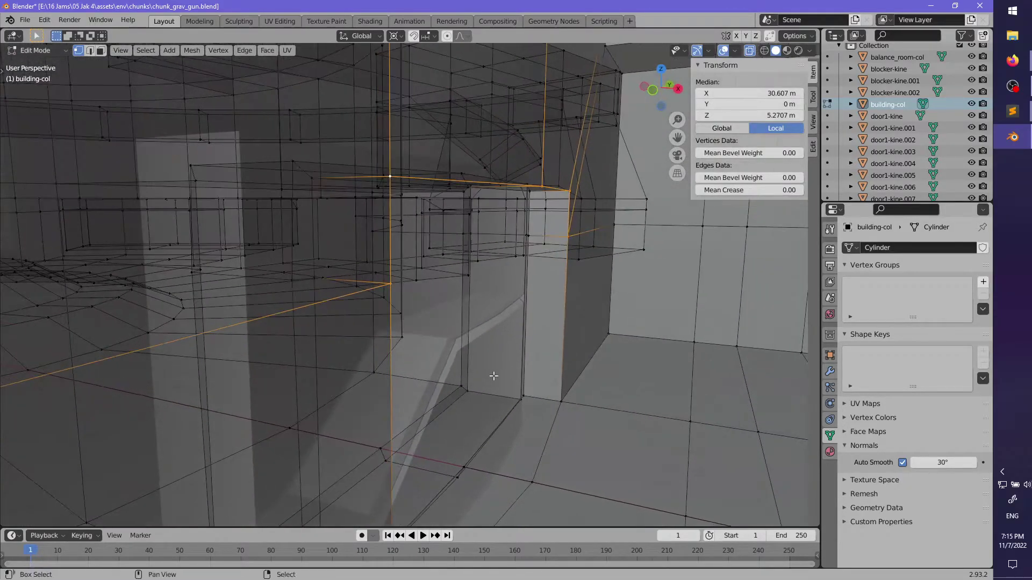
pyautogui.keyDown('alt'); pyautogui.middleClick(494, 377); pyautogui.keyUp('alt')
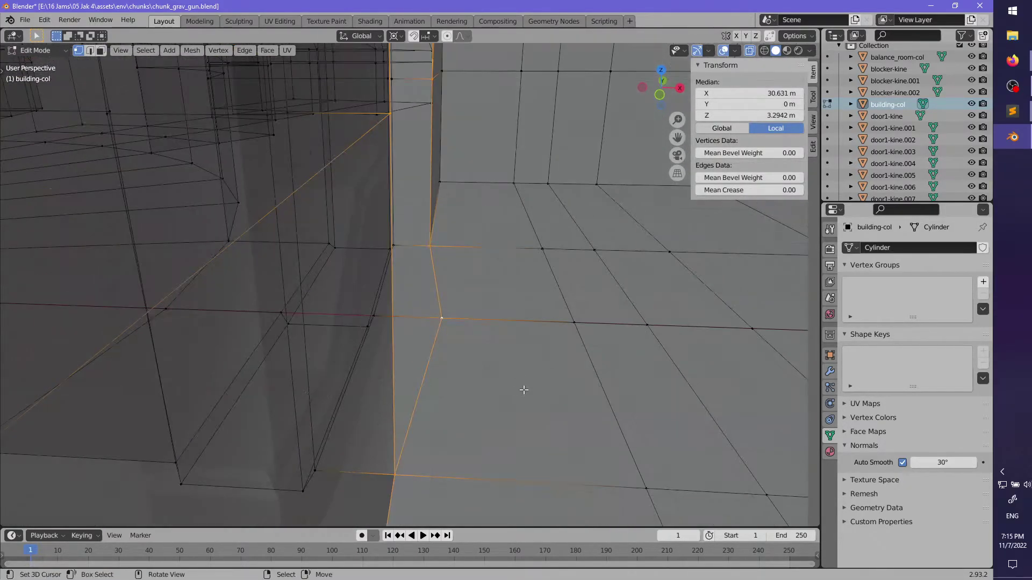
pyautogui.moveTo(524, 390); pyautogui.dragTo(449, 301, button='middle')
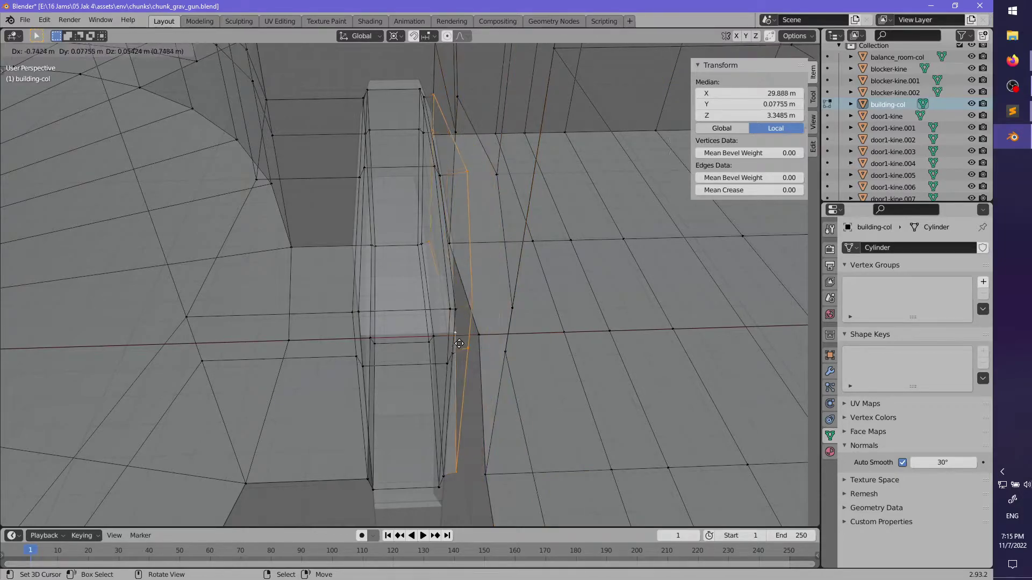
pyautogui.moveTo(458, 345); pyautogui.dragTo(470, 303, button='middle')
pyautogui.hotkey('alt', 'a')
pyautogui.moveTo(439, 310); pyautogui.dragTo(428, 332, button='middle')
pyautogui.hotkey('alt', 'z')
pyautogui.moveTo(409, 387); pyautogui.dragTo(472, 343, button='middle')
# - Separate the connected geometry of the ripped-off stepped room into its own object and return to Object Mode
pyautogui.scroll(-3, 378, 372)
pyautogui.press('Tab')
pyautogui.scroll(-7, 497, 368)
pyautogui.press('Tab')
pyautogui.hotkey('alt', 'a')
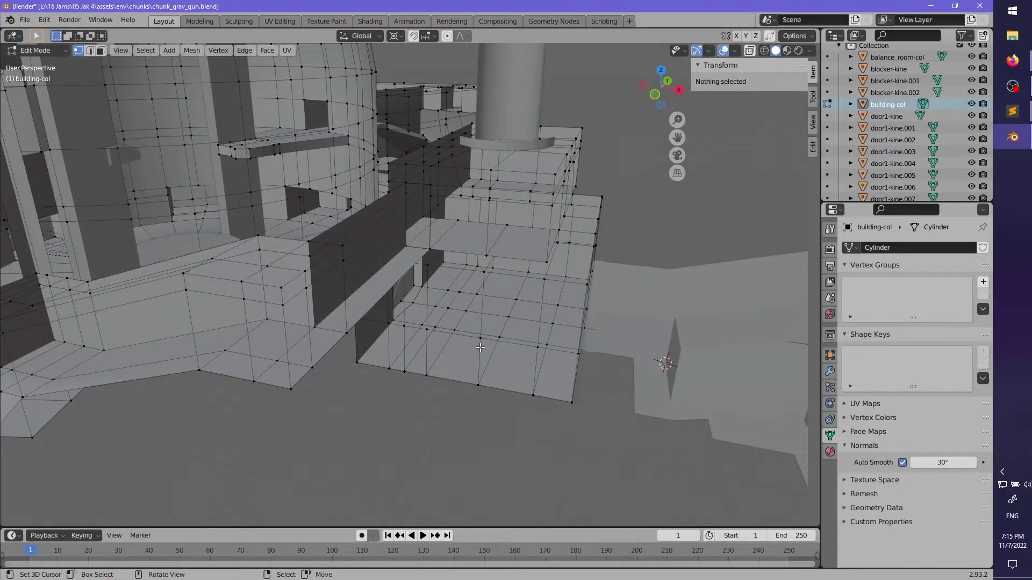
pyautogui.press('l')
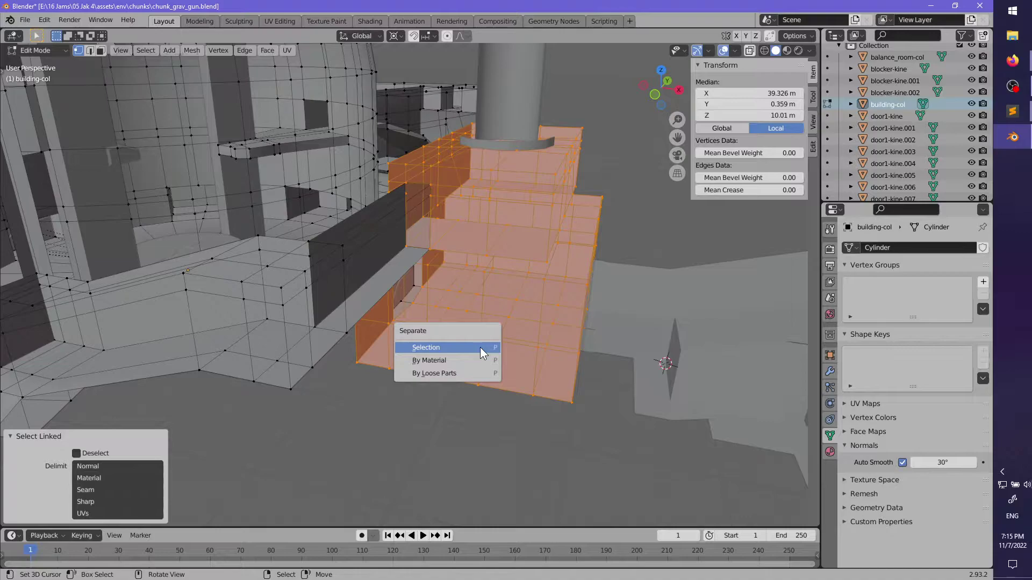
pyautogui.click(480, 348)
pyautogui.moveTo(480, 348); pyautogui.dragTo(435, 338, button='middle')
pyautogui.press('Tab')
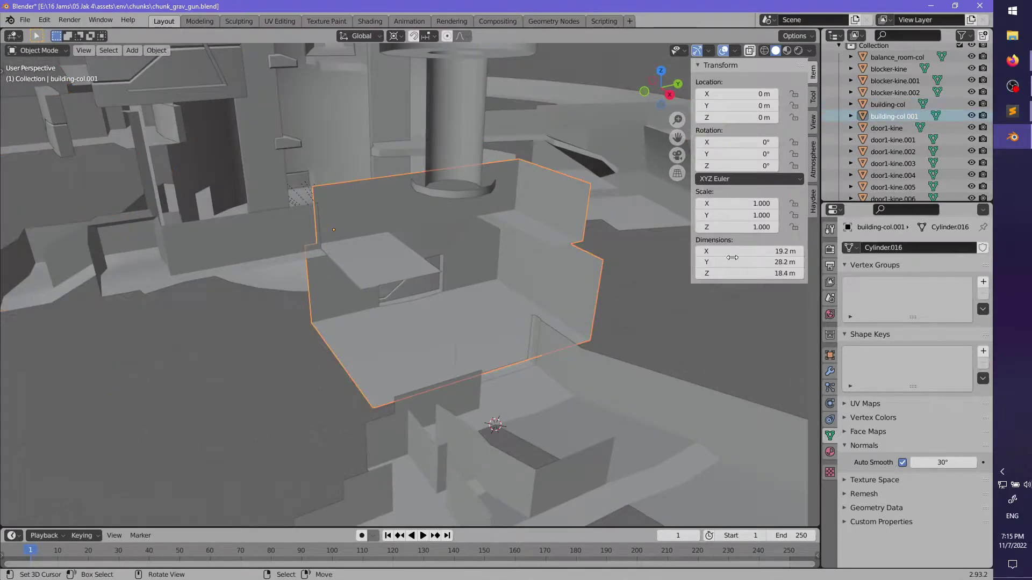
# - Rename the newly separated stepped-room object as room1-col
pyautogui.doubleClick(891, 117)
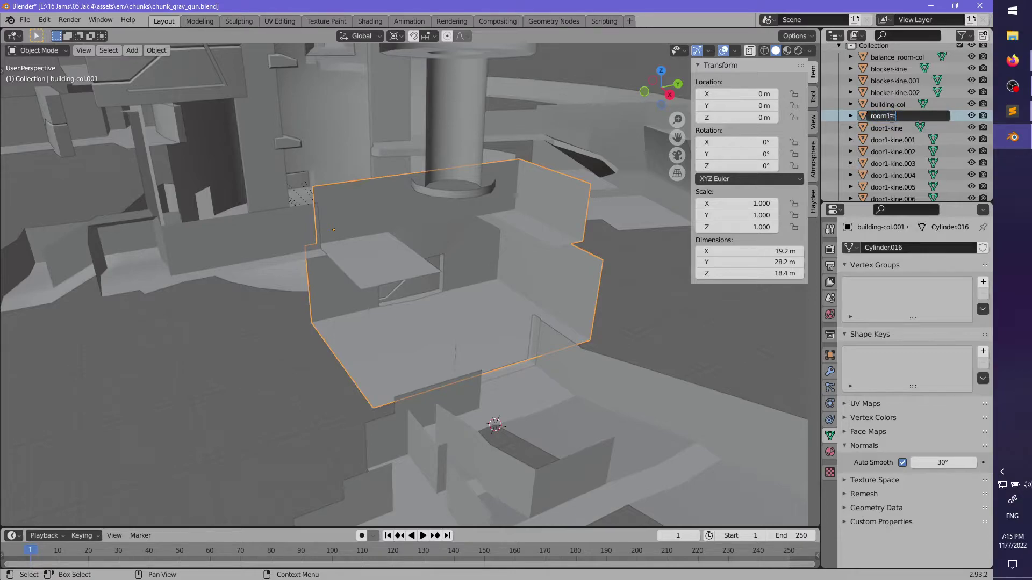
pyautogui.scroll(-6, 900, 155)
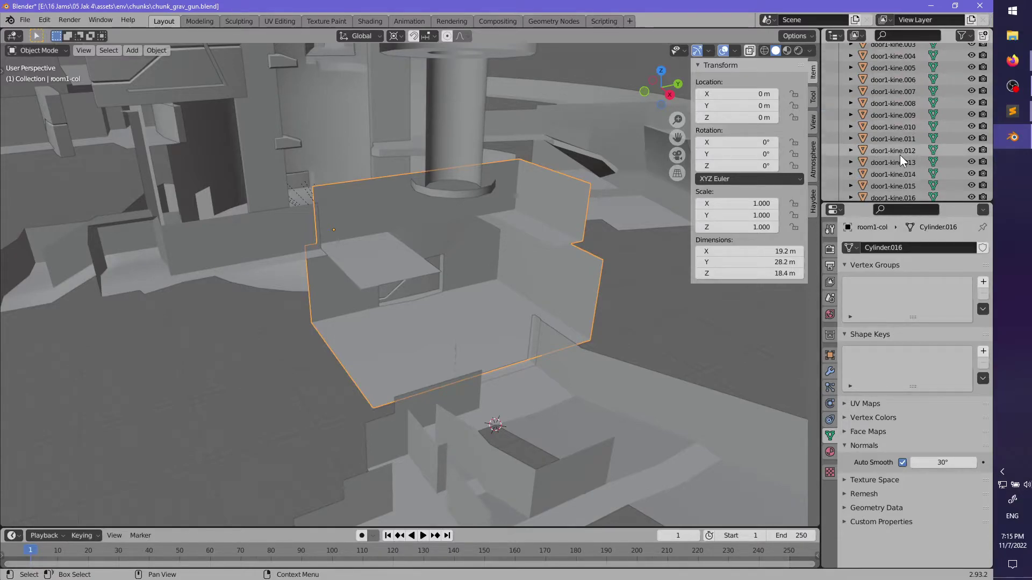
pyautogui.scroll(-2, 898, 160)
# - Select the building-col object that holds the round hall and open its mesh for editing
pyautogui.moveTo(610, 226); pyautogui.dragTo(431, 200, button='middle')
pyautogui.scroll(-5, 560, 282)
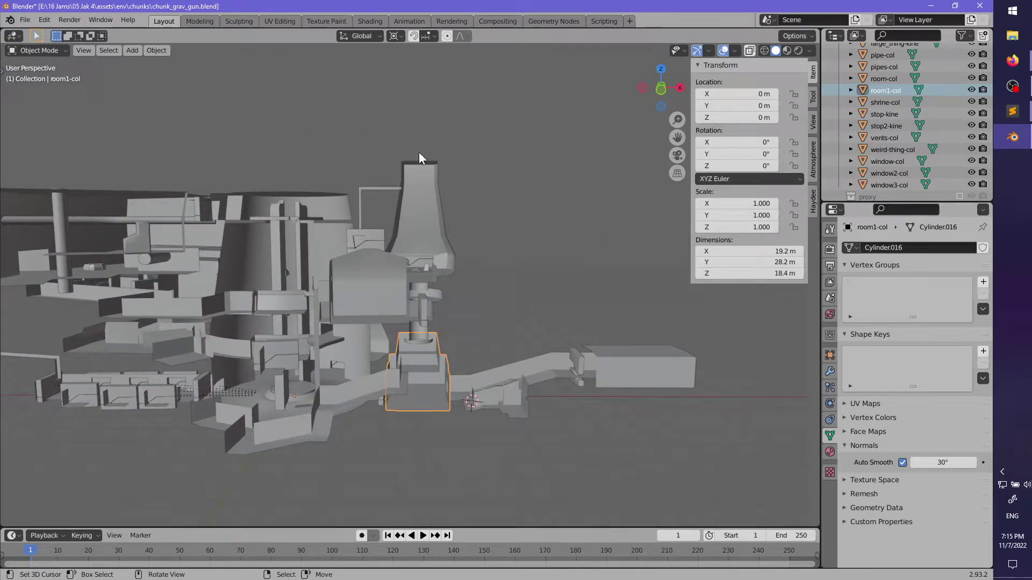
pyautogui.keyDown('shift'); pyautogui.moveTo(584, 398); pyautogui.dragTo(593, 370, button='middle'); pyautogui.keyUp('shift')
pyautogui.scroll(2, 591, 326)
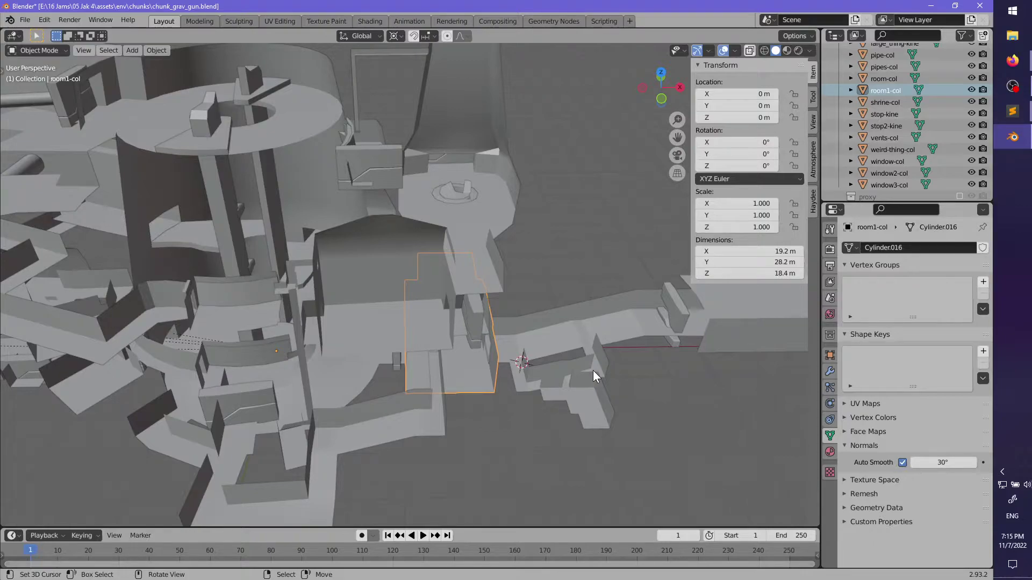
pyautogui.scroll(-5, 592, 370)
pyautogui.moveTo(536, 286); pyautogui.dragTo(457, 323, button='middle')
pyautogui.scroll(2, 440, 382)
pyautogui.rightClick(432, 360)
pyautogui.scroll(-4, 435, 361)
pyautogui.press('Tab')
# - Turn on X-ray and cut an edge loop across the short passage beside the round hall, close to the hall's edge
pyautogui.scroll(3, 457, 322)
pyautogui.moveTo(457, 322); pyautogui.dragTo(407, 340, button='middle')
pyautogui.scroll(3, 429, 336)
pyautogui.scroll(3, 424, 376)
pyautogui.hotkey('alt', 'z')
pyautogui.scroll(2, 408, 341)
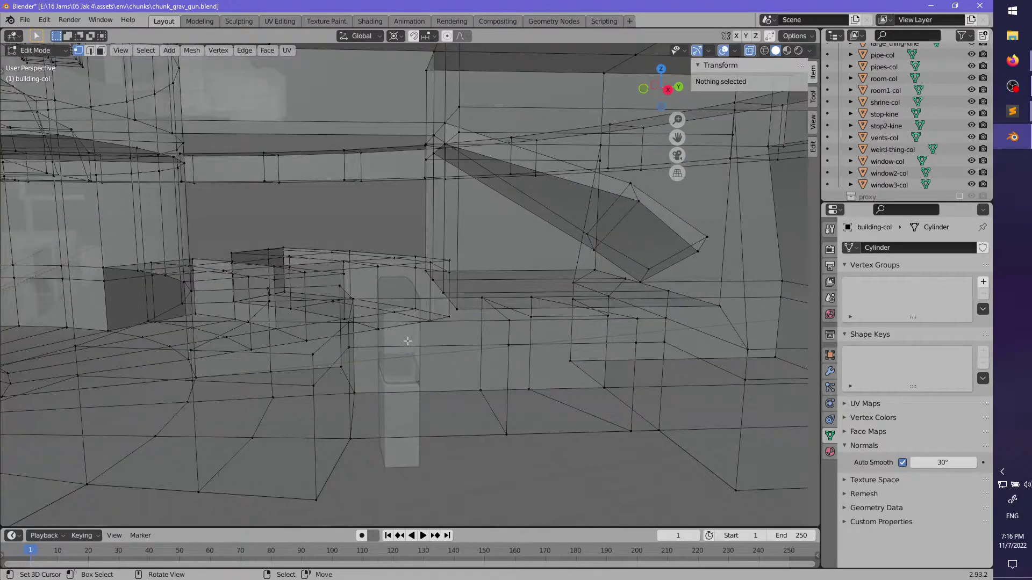
pyautogui.click(400, 434)
pyautogui.click(369, 431)
pyautogui.moveTo(369, 431); pyautogui.dragTo(422, 294, button='middle')
pyautogui.hotkey('alt', 'a')
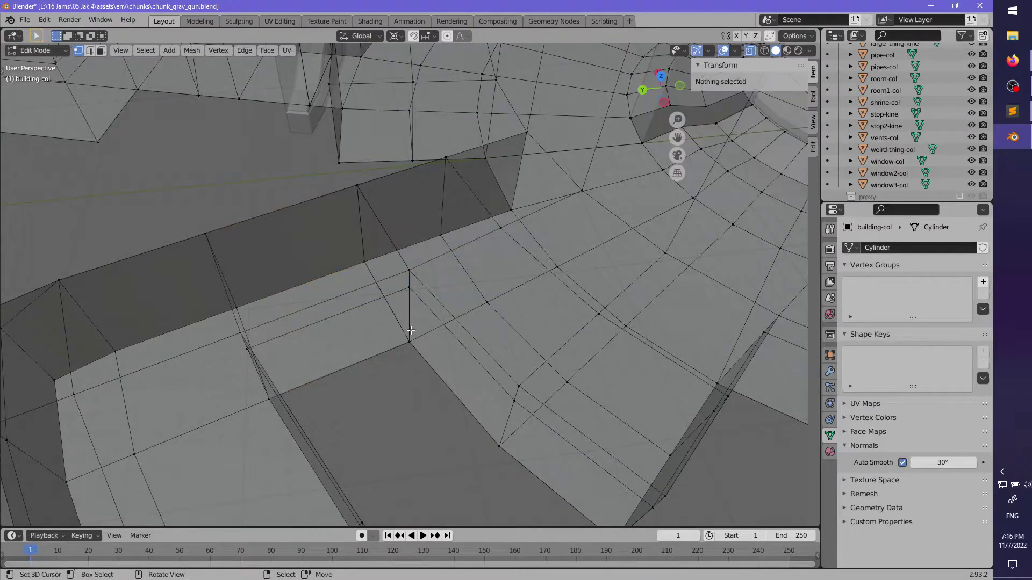
# - Select the edge loops where the lower passages meet the round hall's floor and rip the mesh apart along them
pyautogui.moveTo(411, 331); pyautogui.dragTo(414, 296, button='middle')
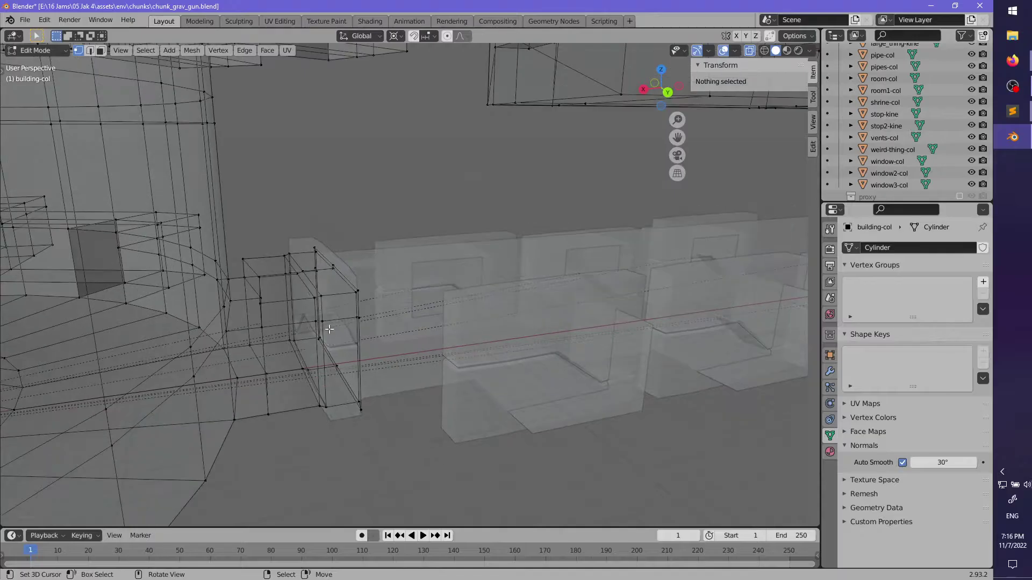
pyautogui.moveTo(501, 314); pyautogui.dragTo(274, 312, button='middle')
pyautogui.keyDown('shift'); pyautogui.moveTo(321, 335); pyautogui.dragTo(517, 367, button='middle'); pyautogui.keyUp('shift')
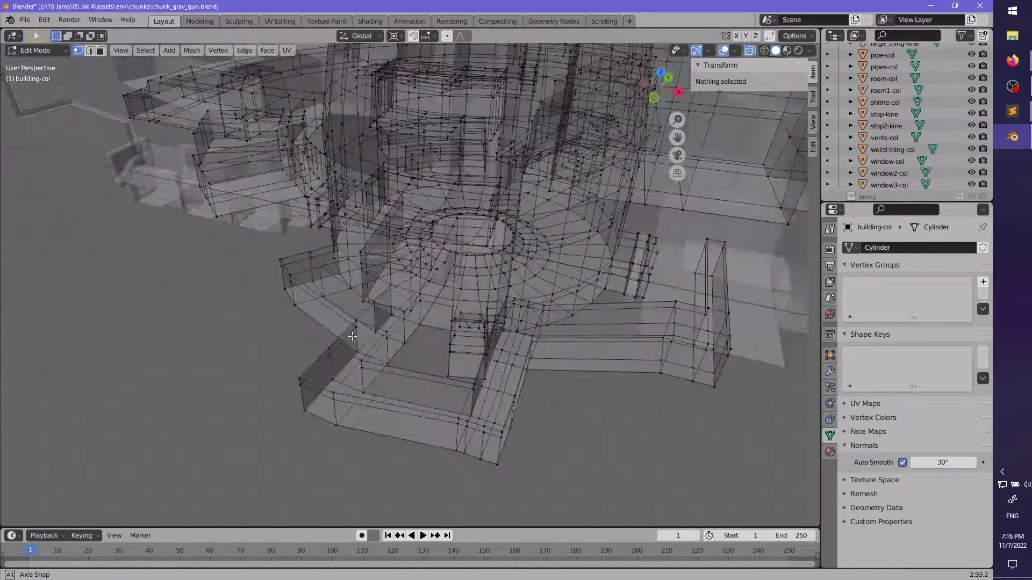
pyautogui.scroll(3, 457, 341)
pyautogui.moveTo(456, 341); pyautogui.dragTo(442, 319, button='middle')
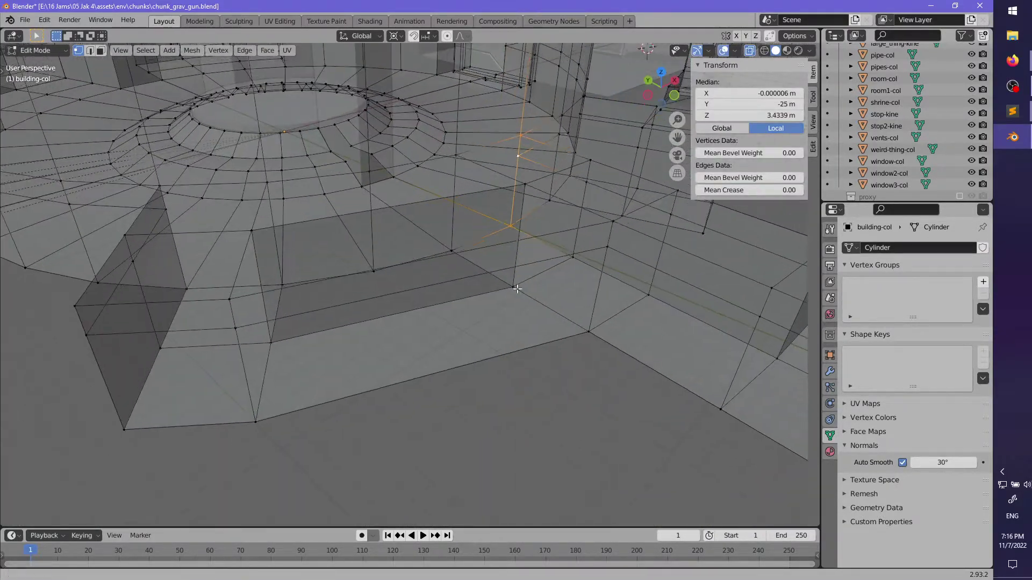
pyautogui.moveTo(517, 289); pyautogui.dragTo(515, 337, button='middle')
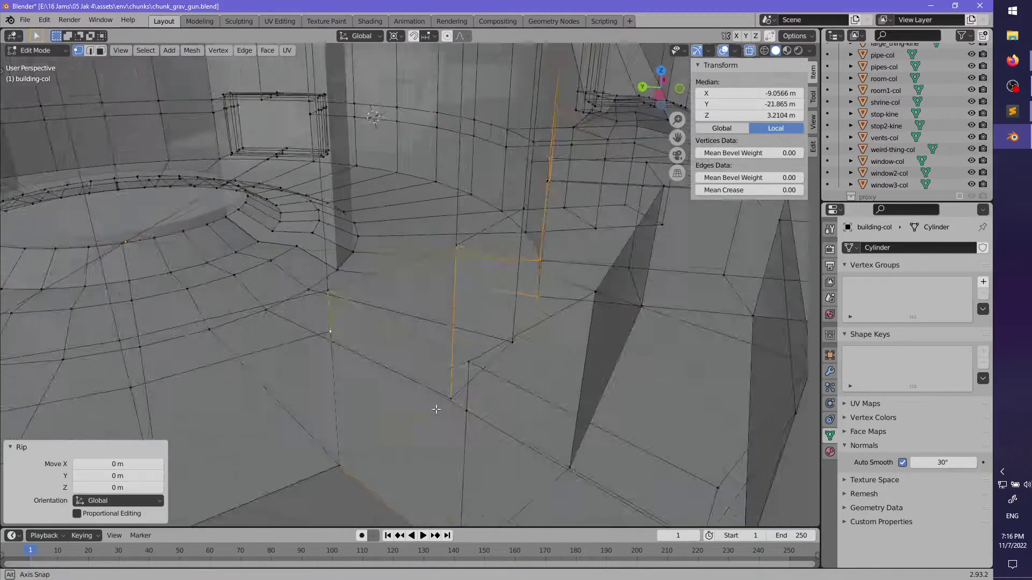
pyautogui.moveTo(436, 409); pyautogui.dragTo(417, 409, button='middle')
pyautogui.hotkey('alt', 'a')
# - Select the lower passages' linked geometry to check that it is detached from the hall, and clear the selection
pyautogui.moveTo(530, 349); pyautogui.dragTo(439, 389, button='middle')
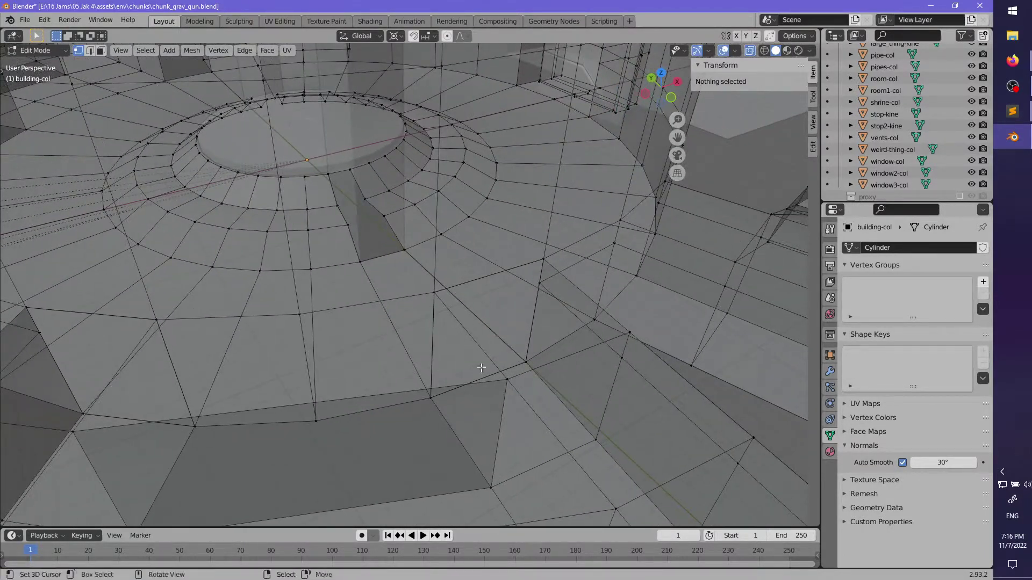
pyautogui.scroll(-2, 481, 368)
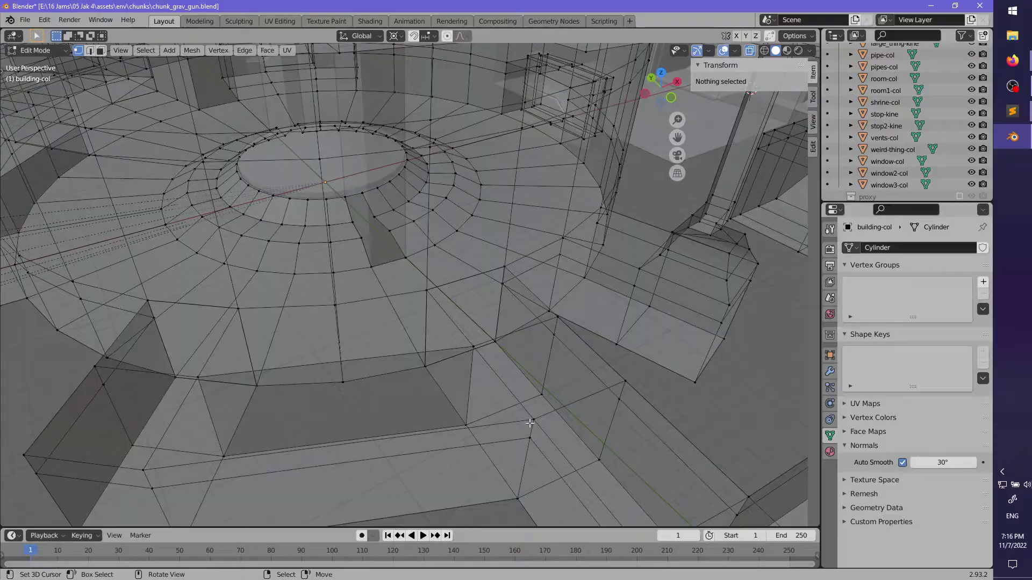
pyautogui.press('l')
pyautogui.moveTo(530, 423); pyautogui.dragTo(424, 278, button='middle')
pyautogui.hotkey('alt', 'a')
pyautogui.click(410, 217)
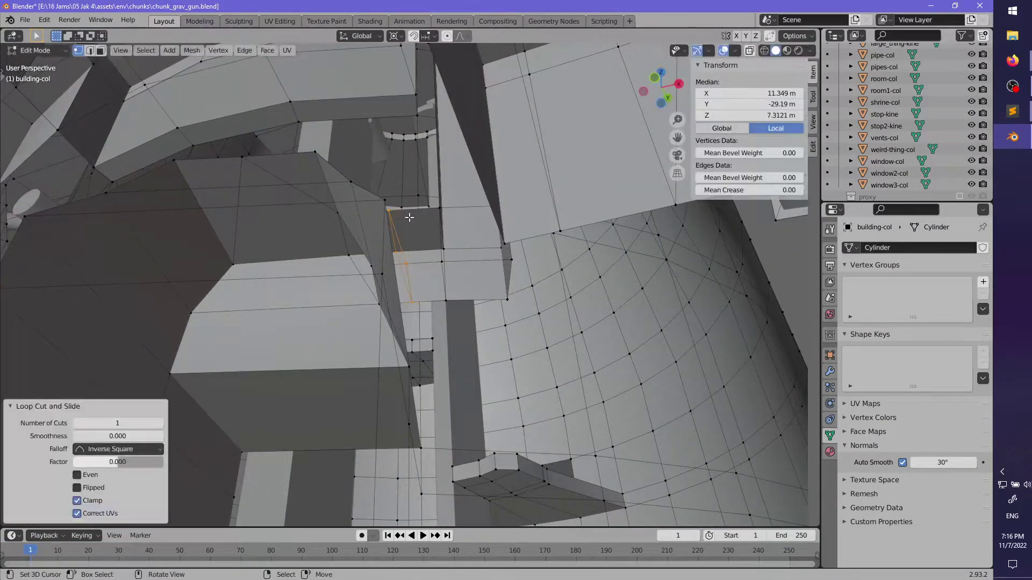
pyautogui.moveTo(409, 217); pyautogui.dragTo(429, 300, button='middle')
pyautogui.hotkey('ctrl', 'z')
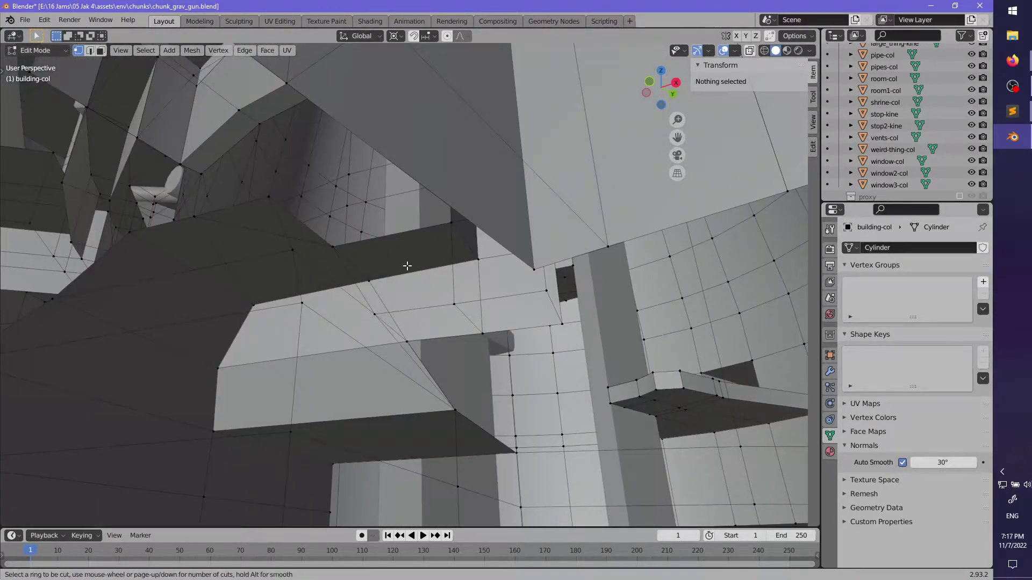
# - Cut a centred edge loop across the short connecting passage seen from below the hall and rip the mesh along it
pyautogui.click(395, 240)
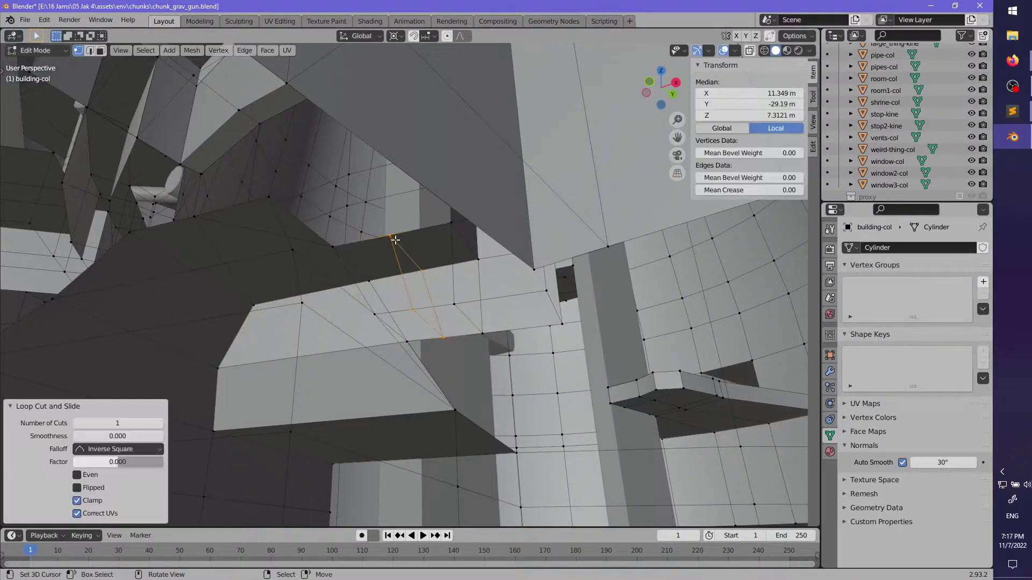
pyautogui.click(447, 310)
pyautogui.hotkey('alt', 'a')
# - Cut an edge loop across the short walkway link beside the curved balcony, slide it toward the balcony, and rip the mesh there
pyautogui.moveTo(446, 311); pyautogui.dragTo(410, 351, button='middle')
pyautogui.scroll(2, 466, 242)
pyautogui.scroll(2, 409, 351)
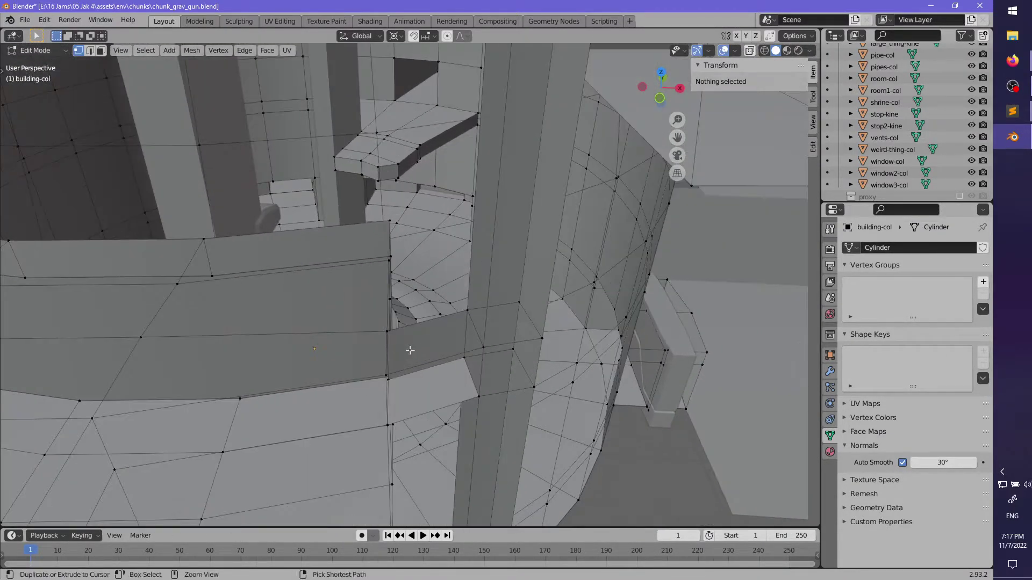
pyautogui.hotkey('ctrl', 'r')
pyautogui.click(410, 351)
pyautogui.click(386, 350)
pyautogui.click(387, 332)
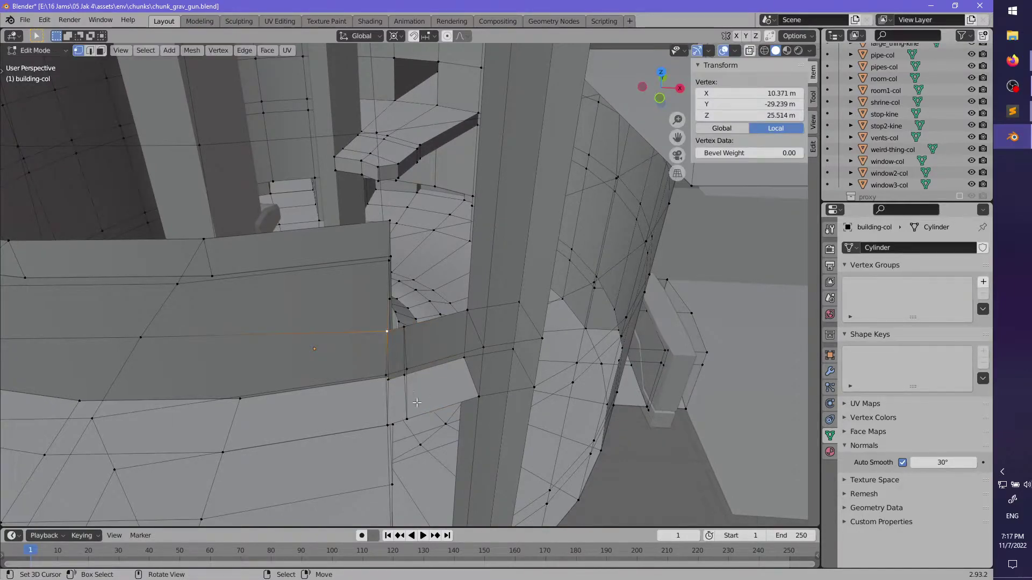
pyautogui.rightClick(435, 395)
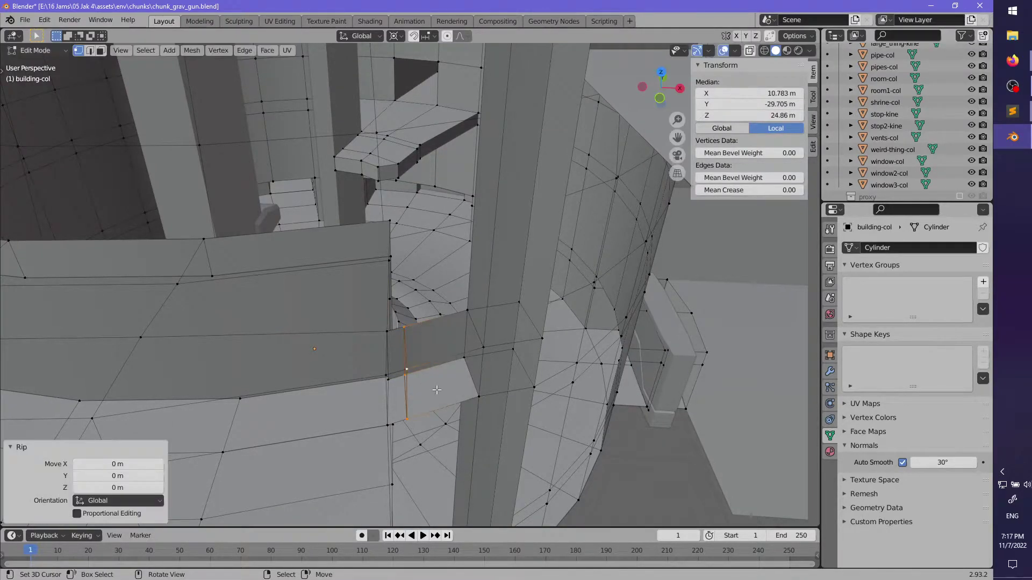
pyautogui.scroll(-4, 460, 240)
pyautogui.hotkey('alt', 'a')
# - Cut edge loops near both ends of the upper L-shaped walkway, the first with slide factor 0.682, and rip the mesh along both
pyautogui.keyDown('shift'); pyautogui.moveTo(461, 239); pyautogui.dragTo(461, 324, button='middle'); pyautogui.keyUp('shift')
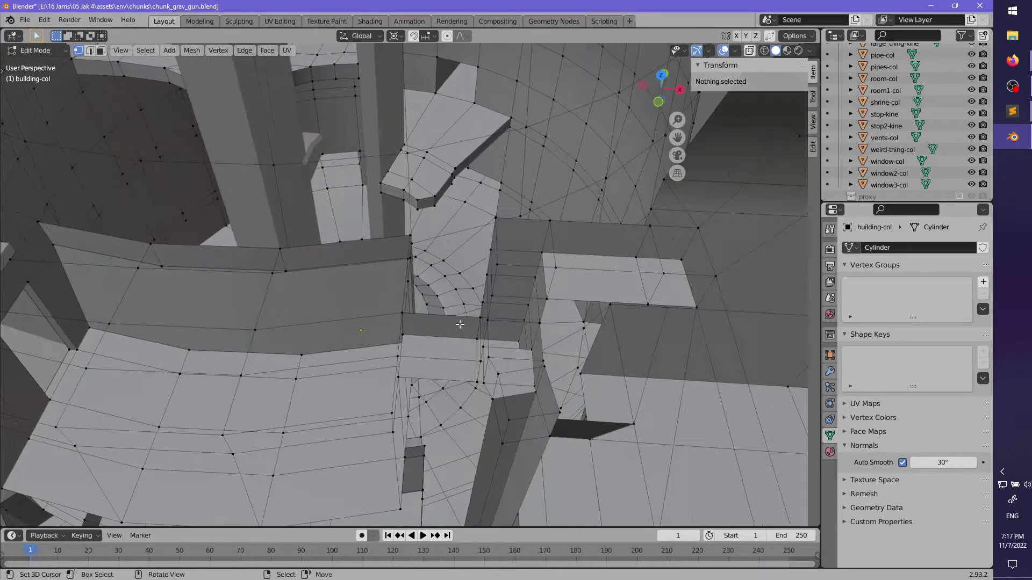
pyautogui.click(395, 345)
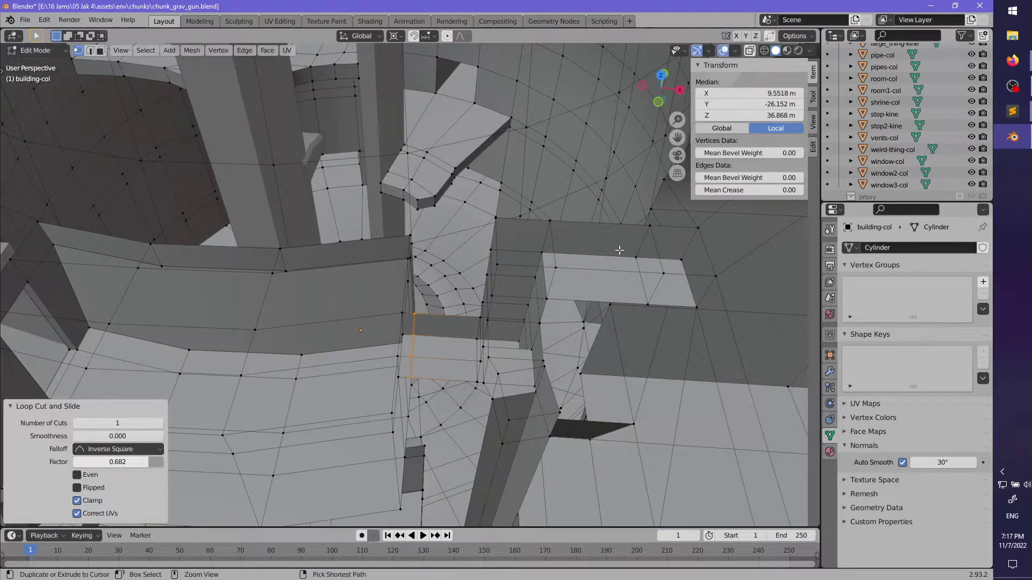
pyautogui.keyDown('alt'); pyautogui.click(652, 255); pyautogui.keyUp('alt')
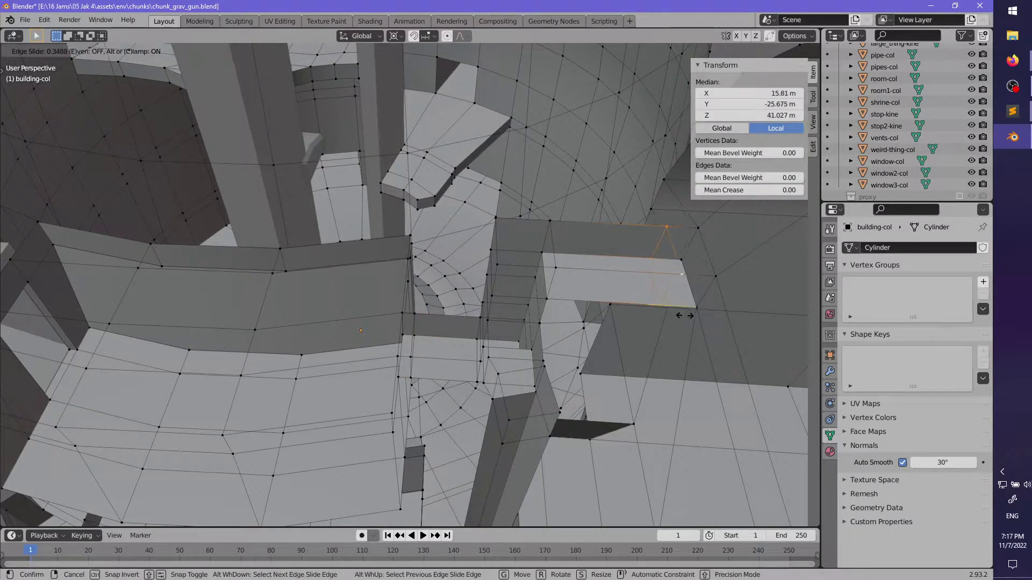
pyautogui.click(539, 355)
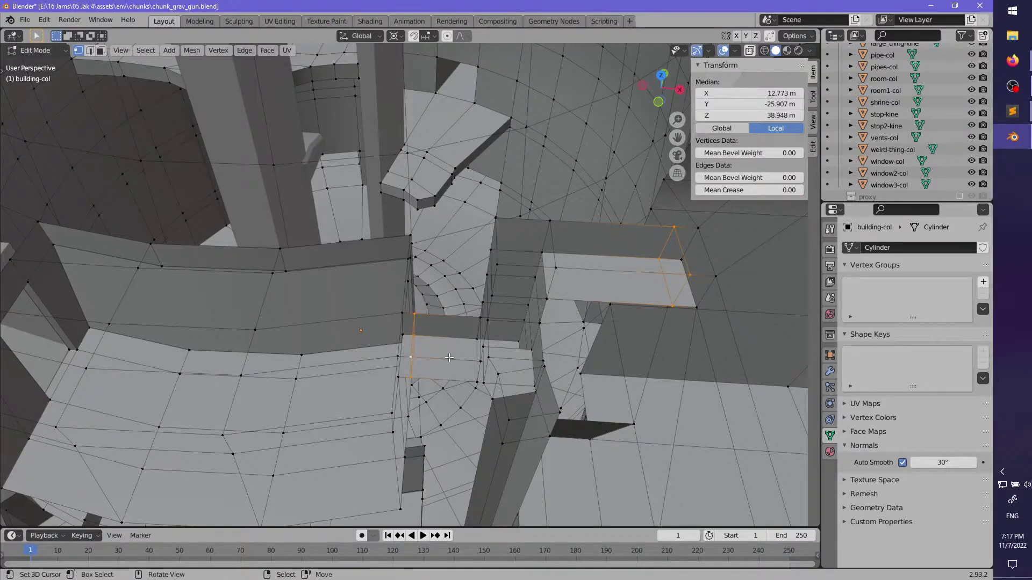
pyautogui.rightClick(454, 377)
pyautogui.scroll(-3, 454, 377)
pyautogui.hotkey('alt', 'a')
# - Rip the mesh along the edge loop at the end of the outer curved walkway, keeping the vertices in place
pyautogui.moveTo(455, 377); pyautogui.dragTo(393, 287, button='middle')
pyautogui.scroll(-2, 463, 322)
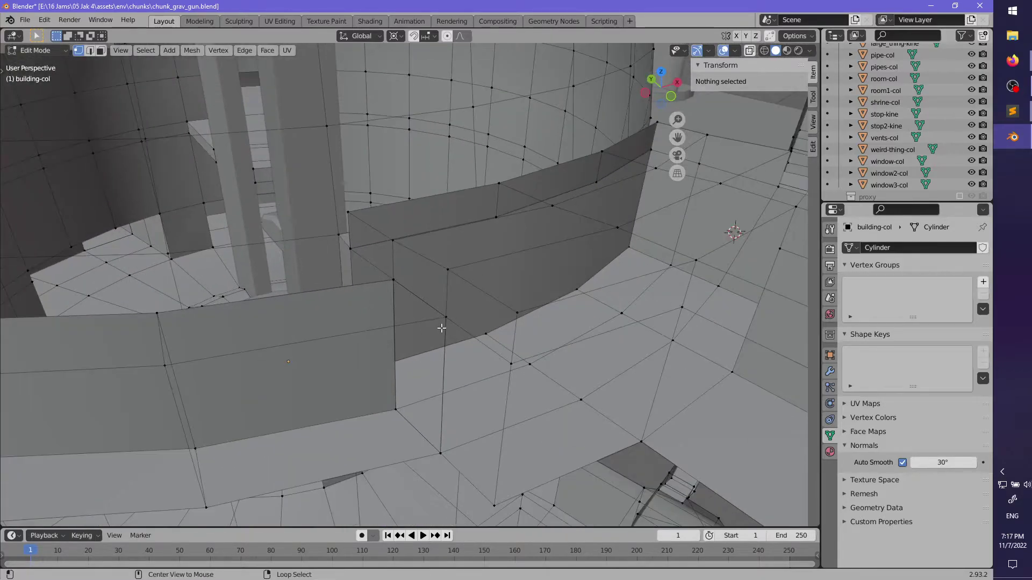
pyautogui.moveTo(430, 324)
pyautogui.mouseDown(button='middle')
pyautogui.moveTo(420, 345)
pyautogui.moveTo(441, 339)
pyautogui.mouseUp(button='middle')
pyautogui.click(385, 339)
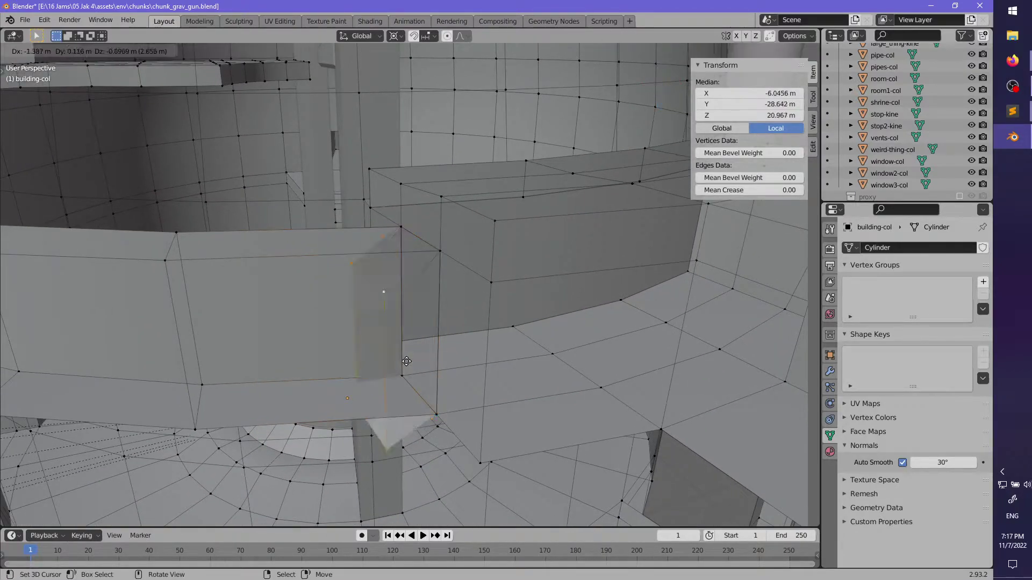
pyautogui.press('Escape')
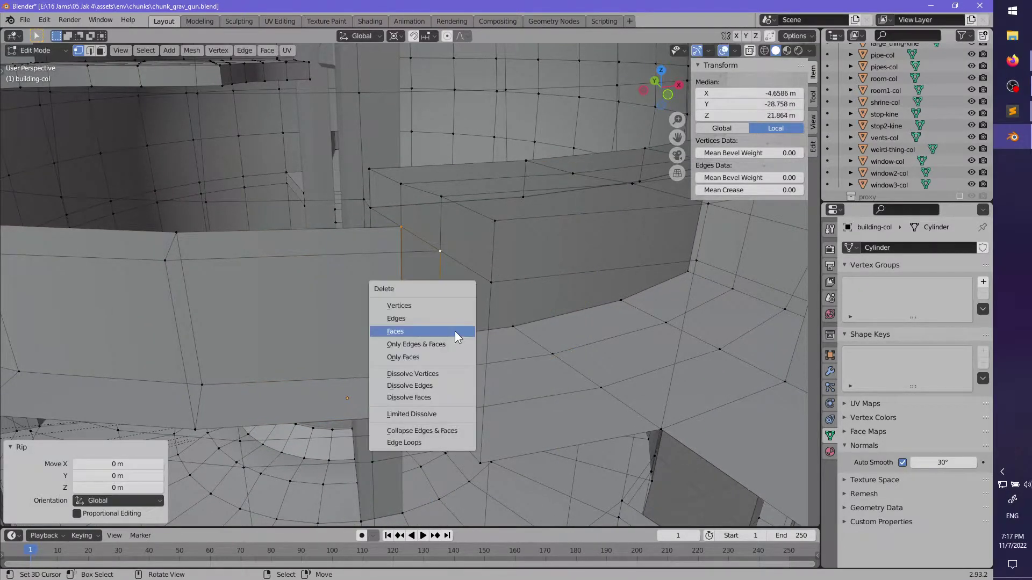
pyautogui.click(436, 307)
pyautogui.keyDown('shift'); pyautogui.moveTo(436, 308); pyautogui.dragTo(493, 262, button='middle'); pyautogui.keyUp('shift')
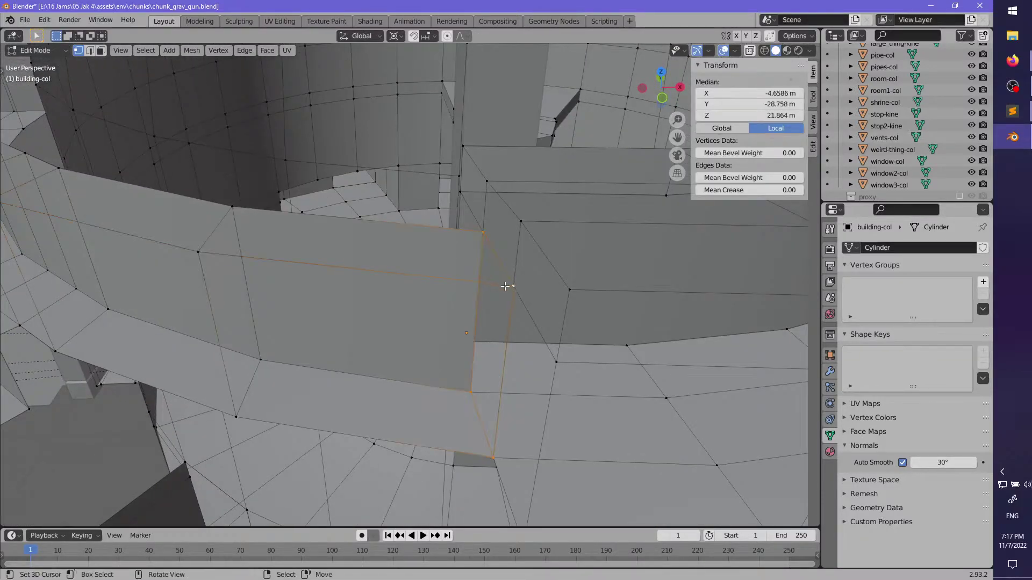
pyautogui.press('g')
pyautogui.rightClick(478, 317)
pyautogui.hotkey('alt', 'a')
pyautogui.scroll(-3, 481, 350)
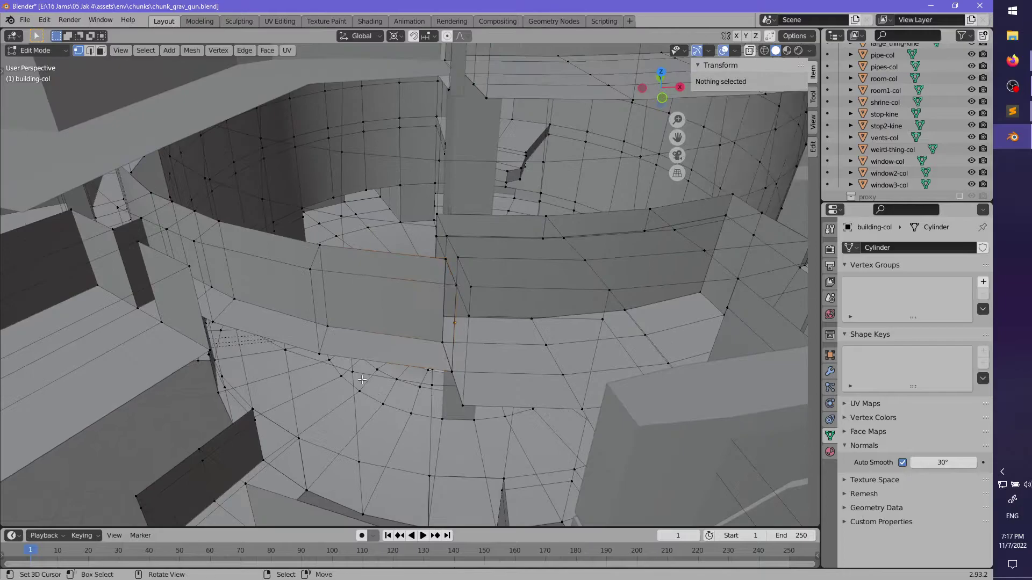
# - Cut a centred edge loop through the opening between the first side room and the curved walkway and rip the mesh along it
pyautogui.moveTo(481, 350); pyautogui.dragTo(441, 371, button='middle')
pyautogui.keyDown('shift'); pyautogui.moveTo(409, 328); pyautogui.dragTo(465, 247, button='middle'); pyautogui.keyUp('shift')
pyautogui.hotkey('ctrl', 'r')
pyautogui.click(464, 245)
pyautogui.rightClick(464, 245)
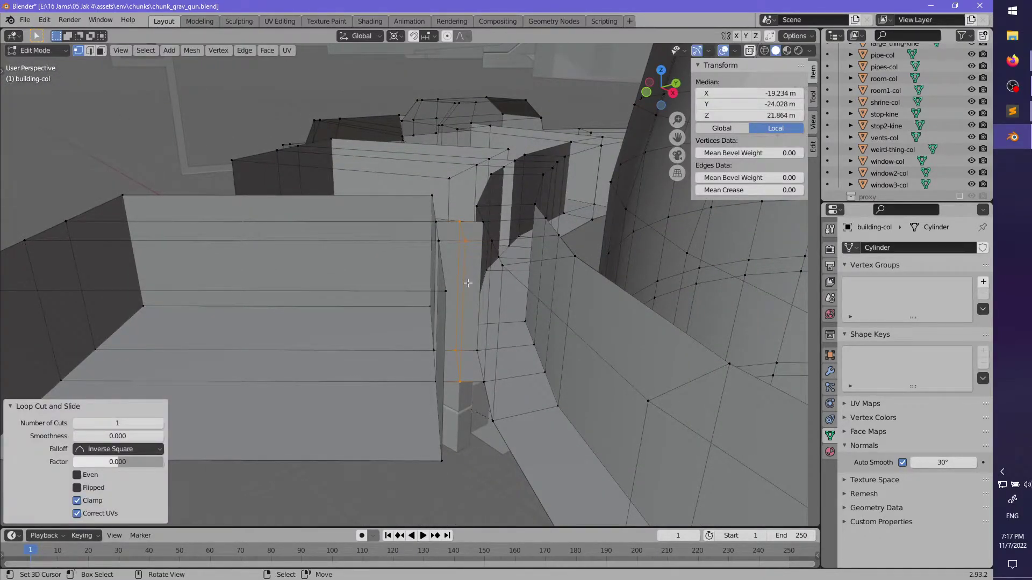
pyautogui.rightClick(460, 282)
pyautogui.moveTo(459, 283); pyautogui.dragTo(387, 322, button='middle')
pyautogui.hotkey('alt', 'a')
# - Cut a centred edge loop through the opening of the second side room off the curved walkway and rip the mesh there
pyautogui.moveTo(387, 322); pyautogui.dragTo(420, 323, button='middle')
pyautogui.keyDown('shift'); pyautogui.moveTo(419, 323); pyautogui.dragTo(477, 194, button='middle'); pyautogui.keyUp('shift')
pyautogui.hotkey('ctrl', 'r')
pyautogui.click(477, 194)
pyautogui.rightClick(476, 194)
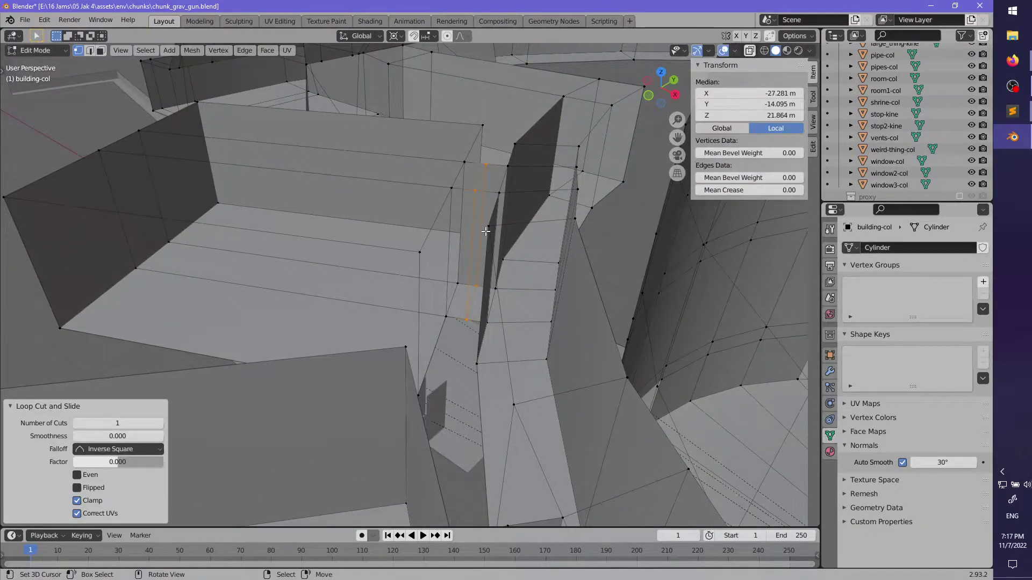
pyautogui.click(484, 231)
pyautogui.hotkey('alt', 'a')
# - Select the existing edge loop at the next opening along the curved walkway and rip the mesh along it
pyautogui.moveTo(484, 231); pyautogui.dragTo(457, 333, button='middle')
pyautogui.moveTo(457, 333); pyautogui.dragTo(431, 280, button='middle')
pyautogui.keyDown('alt'); pyautogui.click(480, 271); pyautogui.keyUp('alt')
pyautogui.rightClick(475, 247)
pyautogui.hotkey('alt', 'a')
# - Cut an edge loop near the end of the long outer corridor with slide factor -0.806 and rip the mesh along it
pyautogui.scroll(-4, 478, 295)
pyautogui.click(705, 262)
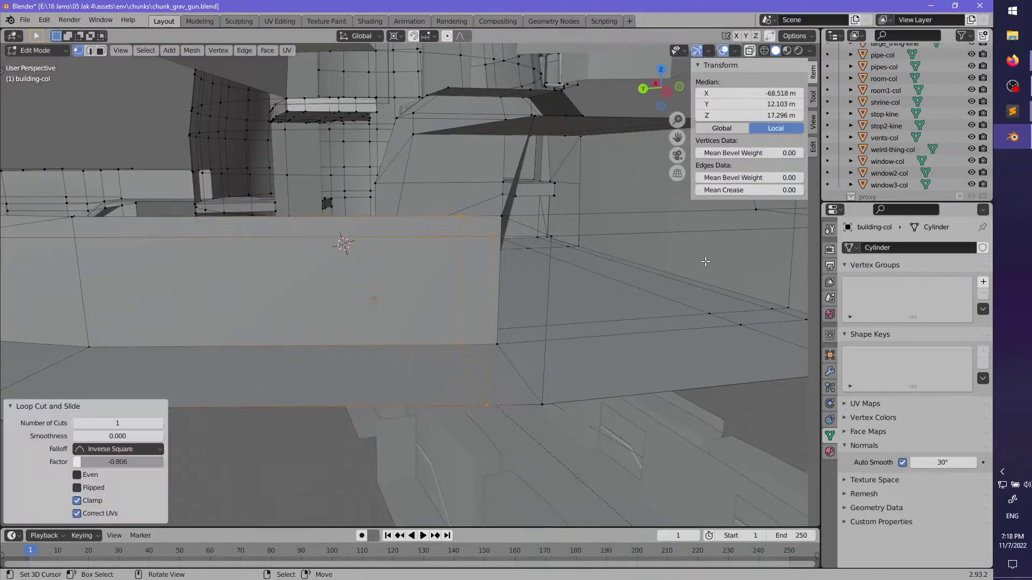
pyautogui.rightClick(482, 324)
pyautogui.scroll(-4, 473, 329)
pyautogui.moveTo(466, 334); pyautogui.dragTo(356, 347, button='middle')
pyautogui.hotkey('alt', 'a')
# - Cut an edge loop at the opposite end of the long outer corridor with slide factor 0.817 and rip the mesh along it
pyautogui.click(353, 311)
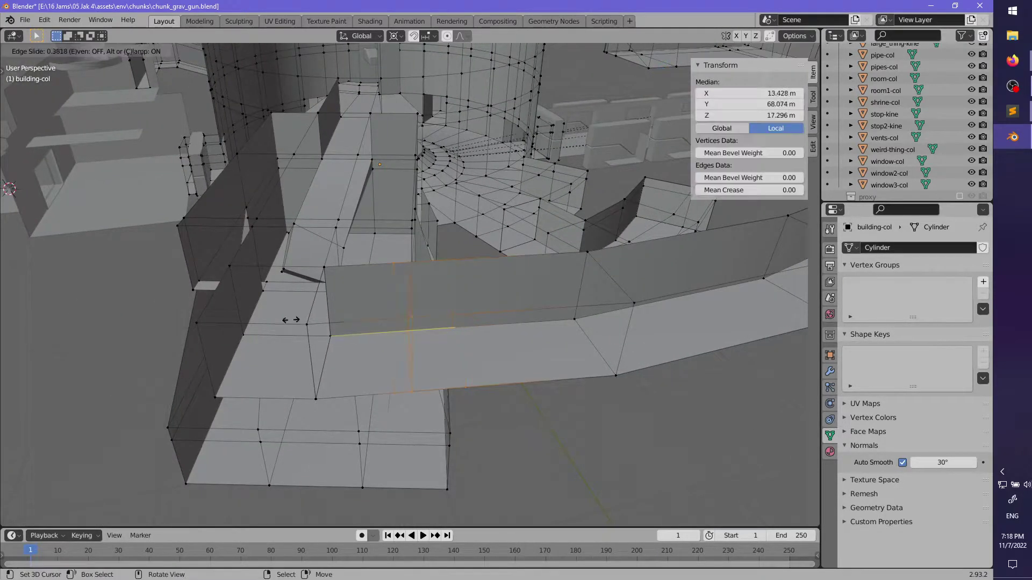
pyautogui.click(342, 342)
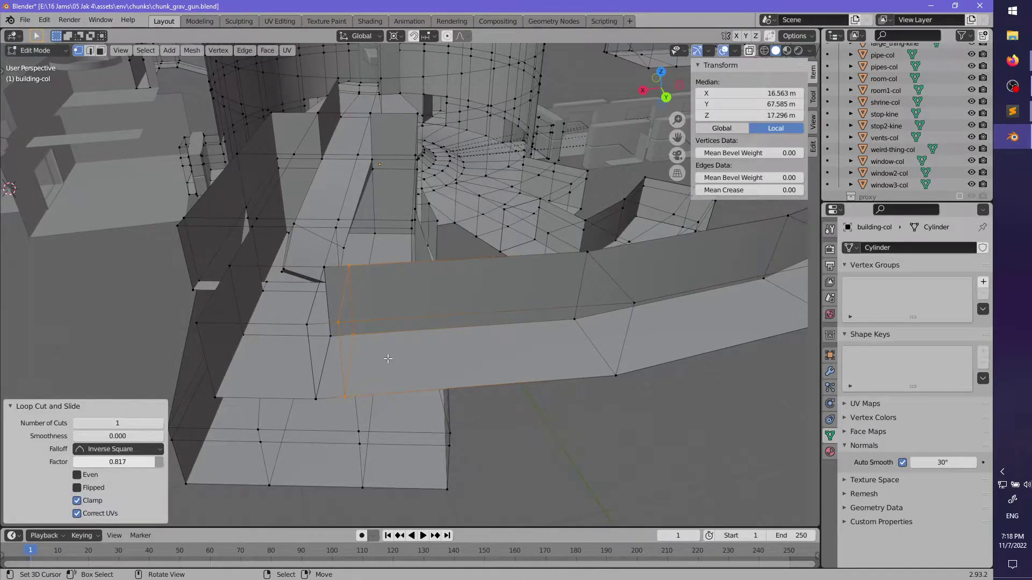
pyautogui.press('v')
pyautogui.rightClick(407, 373)
pyautogui.scroll(-3, 408, 373)
pyautogui.moveTo(407, 373); pyautogui.dragTo(433, 314, button='middle')
pyautogui.hotkey('alt', 'a')
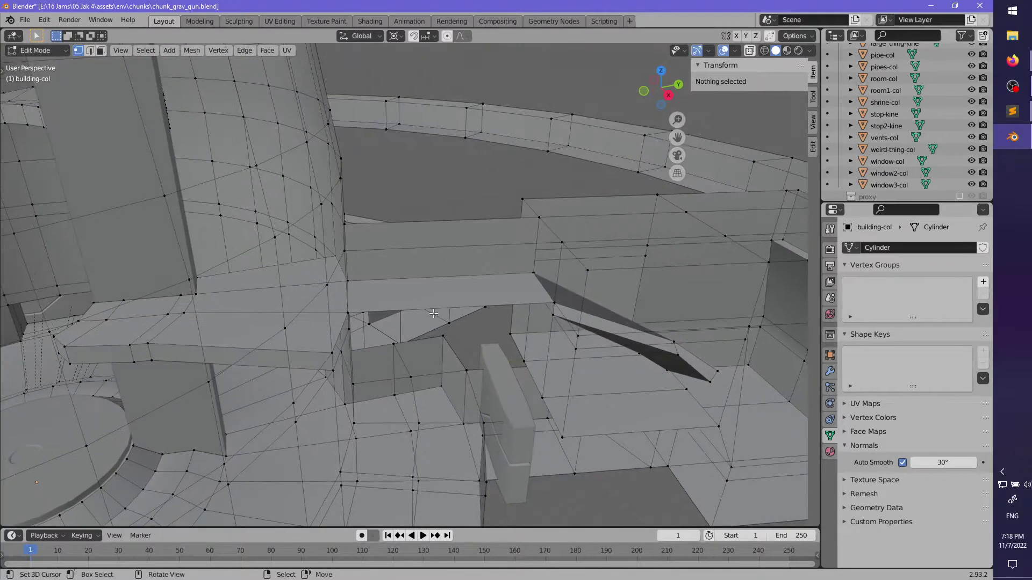
# - Cut an edge loop with slide factor 0.892 where the straight passage meets the large cylinder and rip the mesh along it
pyautogui.click(385, 244)
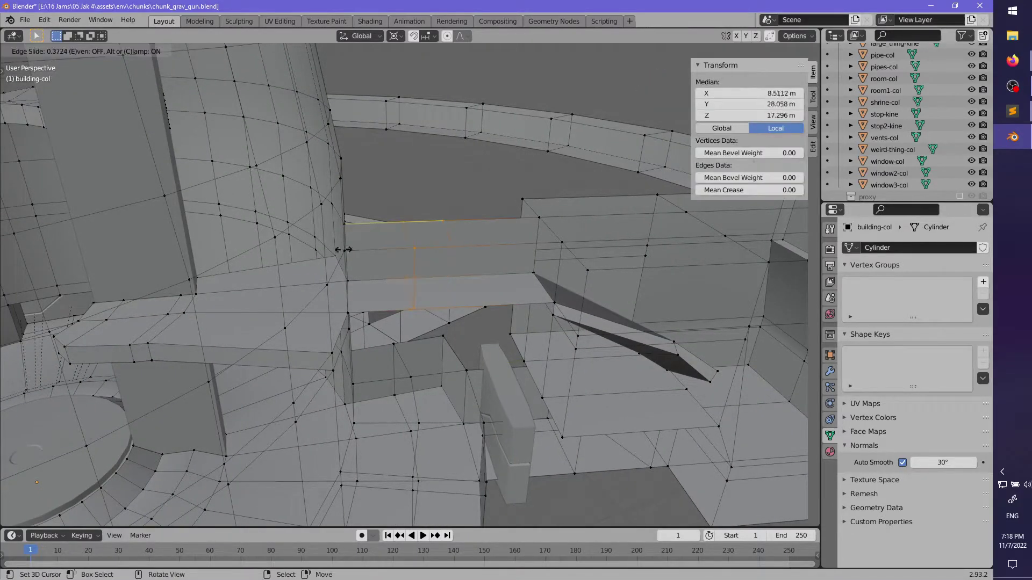
pyautogui.click(289, 251)
pyautogui.moveTo(288, 251); pyautogui.dragTo(418, 314, button='middle')
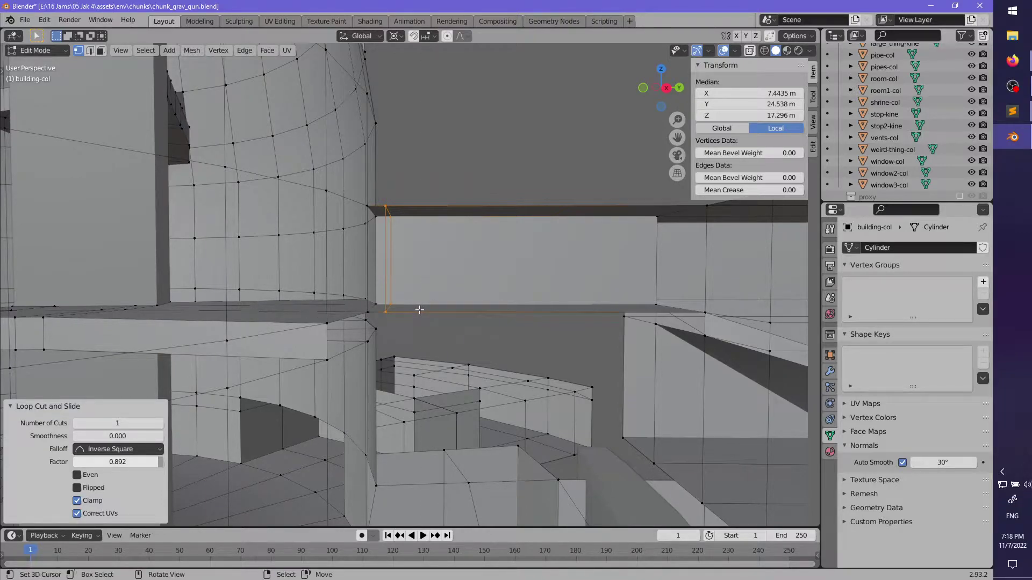
pyautogui.rightClick(423, 311)
pyautogui.scroll(-3, 433, 311)
pyautogui.hotkey('alt', 'a')
# - Try cutting an edge loop near one end of the thin upper beam that bridges to the tall tower, and undo it
pyautogui.moveTo(433, 311); pyautogui.dragTo(441, 403, button='middle')
pyautogui.scroll(-3, 414, 351)
pyautogui.scroll(-4, 422, 350)
pyautogui.moveTo(441, 403); pyautogui.dragTo(387, 365, button='middle')
pyautogui.keyDown('shift'); pyautogui.moveTo(387, 366); pyautogui.dragTo(513, 417, button='middle'); pyautogui.keyUp('shift')
pyautogui.scroll(6, 504, 405)
pyautogui.keyDown('shift'); pyautogui.moveTo(463, 327); pyautogui.dragTo(479, 357, button='middle'); pyautogui.keyUp('shift')
pyautogui.scroll(3, 479, 357)
pyautogui.hotkey('ctrl', 'r')
pyautogui.click(341, 252)
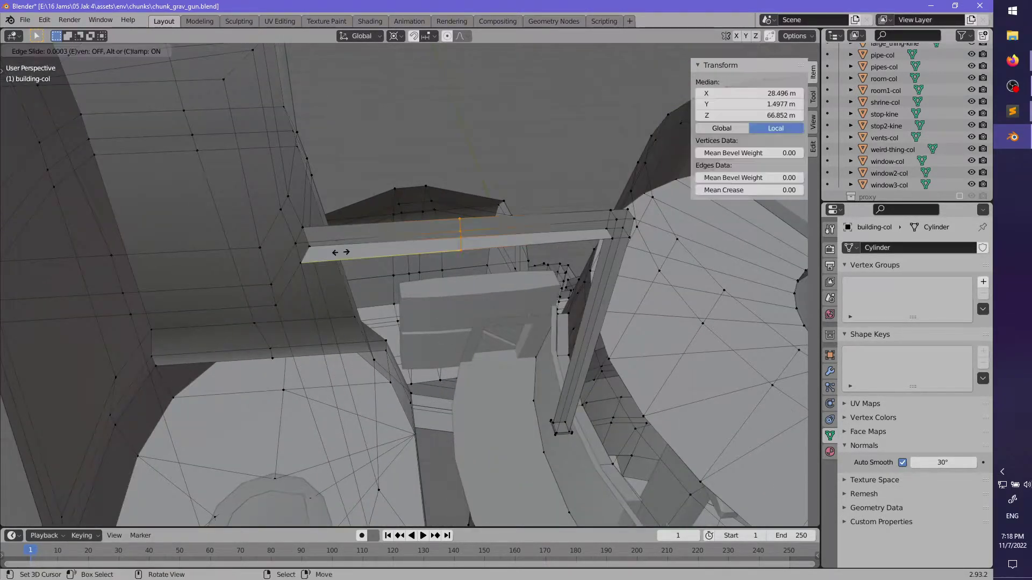
pyautogui.click(198, 269)
pyautogui.moveTo(343, 263); pyautogui.dragTo(527, 270, button='middle')
pyautogui.moveTo(431, 309); pyautogui.dragTo(446, 323, button='middle')
pyautogui.hotkey('ctrl', 'z')
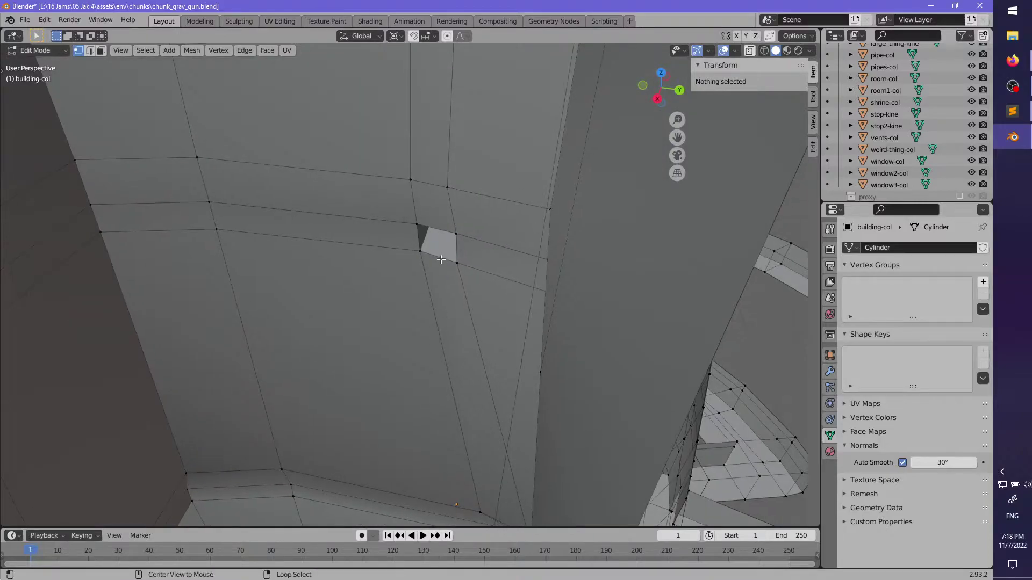
# - Try ripping the mesh around the small square opening in the tower wall where the thin beam joins, and undo it
pyautogui.scroll(2, 422, 251)
pyautogui.click(420, 219)
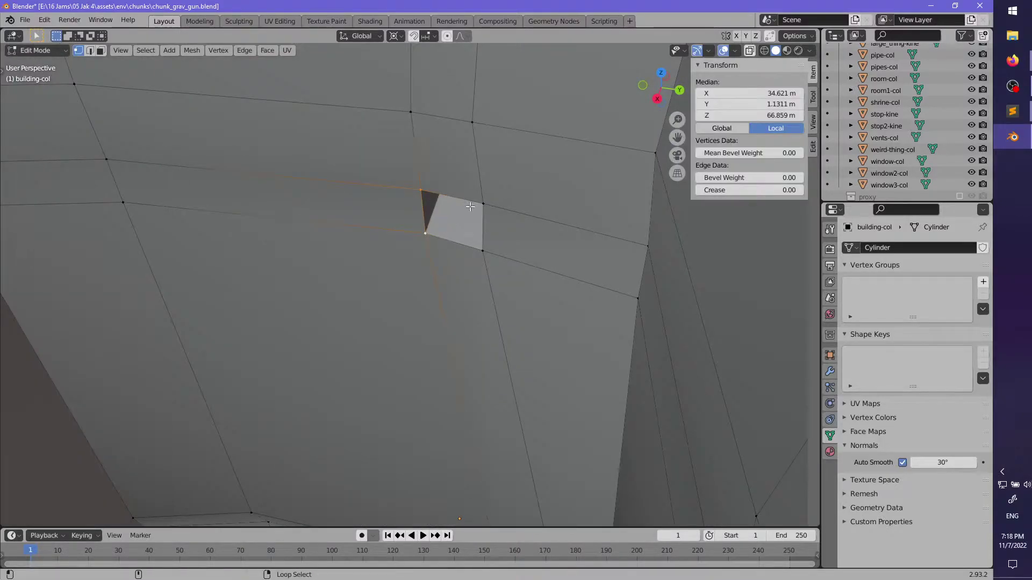
pyautogui.press('v')
pyautogui.rightClick(508, 286)
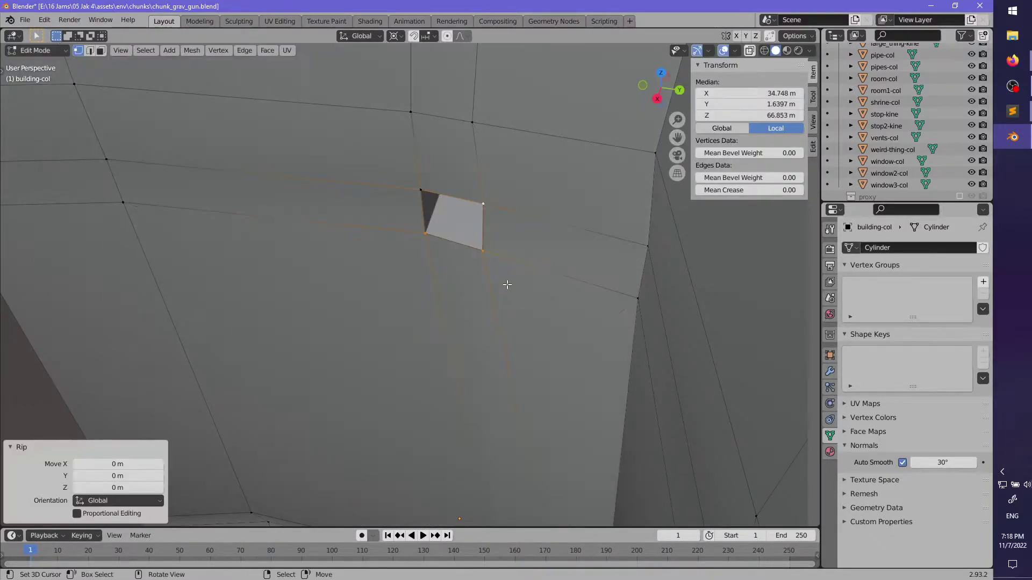
pyautogui.scroll(-5, 508, 285)
pyautogui.moveTo(508, 285); pyautogui.dragTo(468, 280, button='middle')
pyautogui.hotkey('ctrl', 'z')
pyautogui.hotkey('ctrl', 'z')
pyautogui.scroll(3, 468, 280)
pyautogui.moveTo(446, 318); pyautogui.dragTo(469, 307, button='middle')
pyautogui.scroll(1, 414, 281)
pyautogui.scroll(-3, 469, 307)
pyautogui.scroll(-5, 469, 307)
pyautogui.scroll(3, 477, 320)
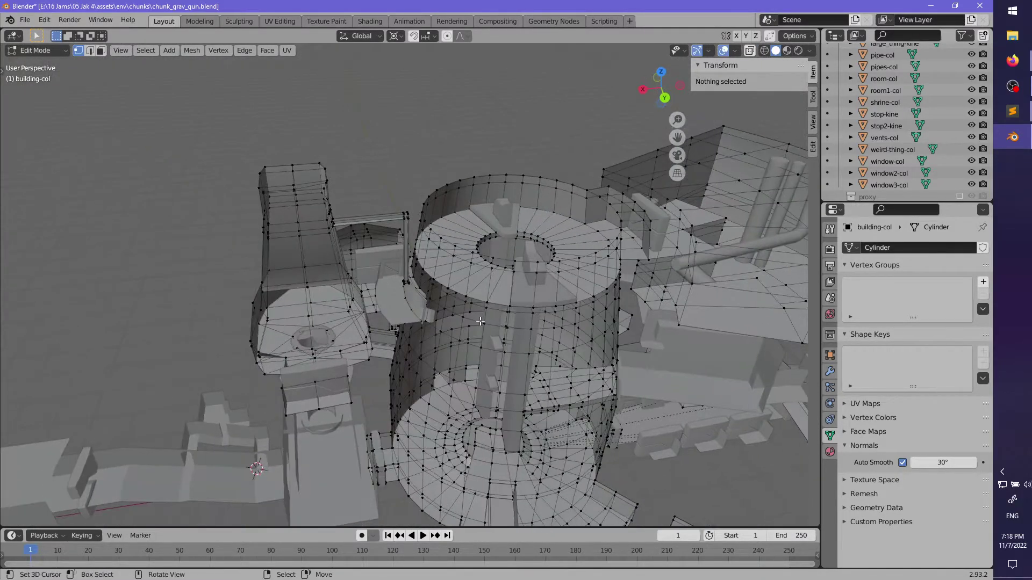
pyautogui.press('a')
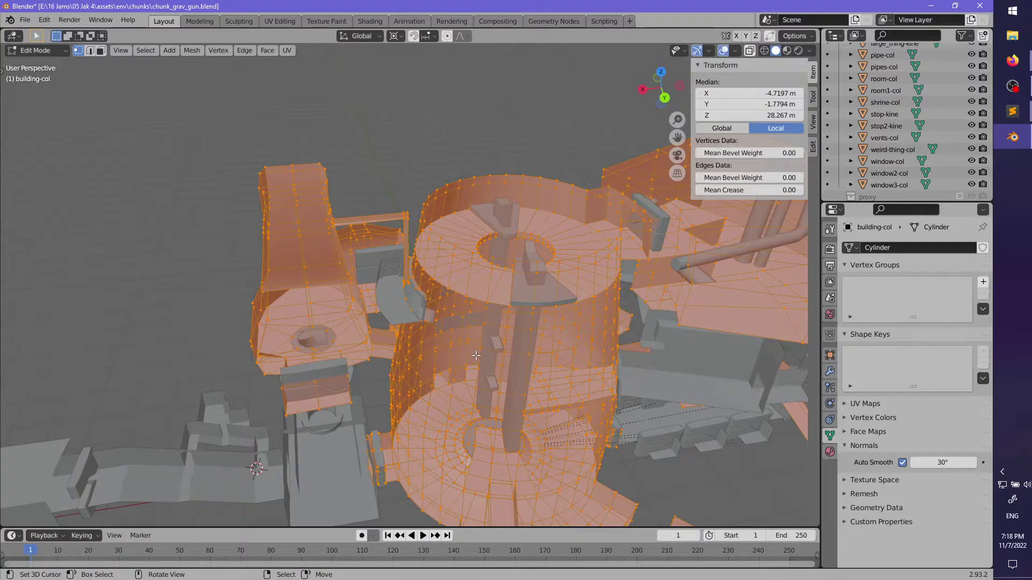
pyautogui.press('Tab')
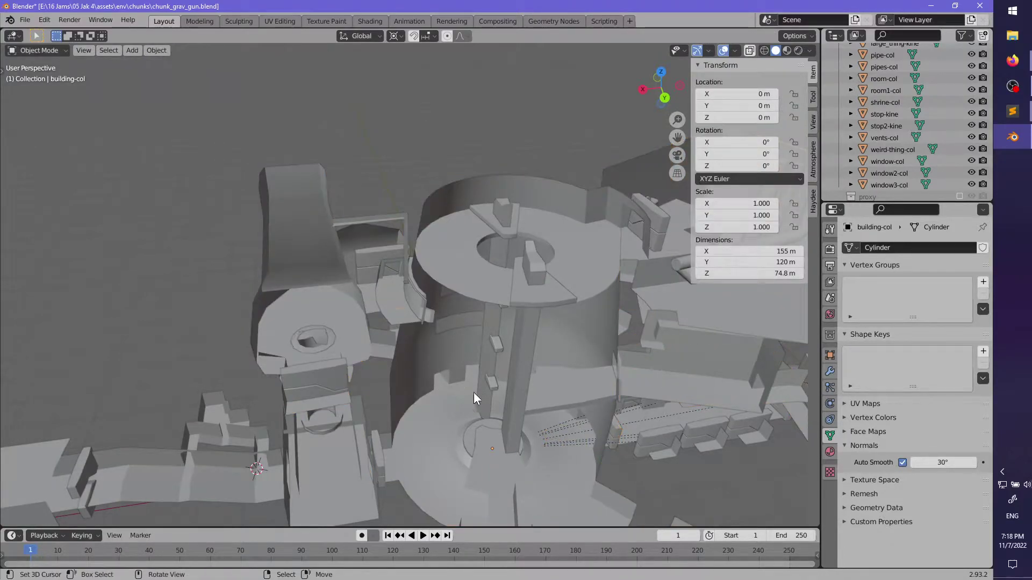
pyautogui.press('Tab')
pyautogui.hotkey('alt', 'a')
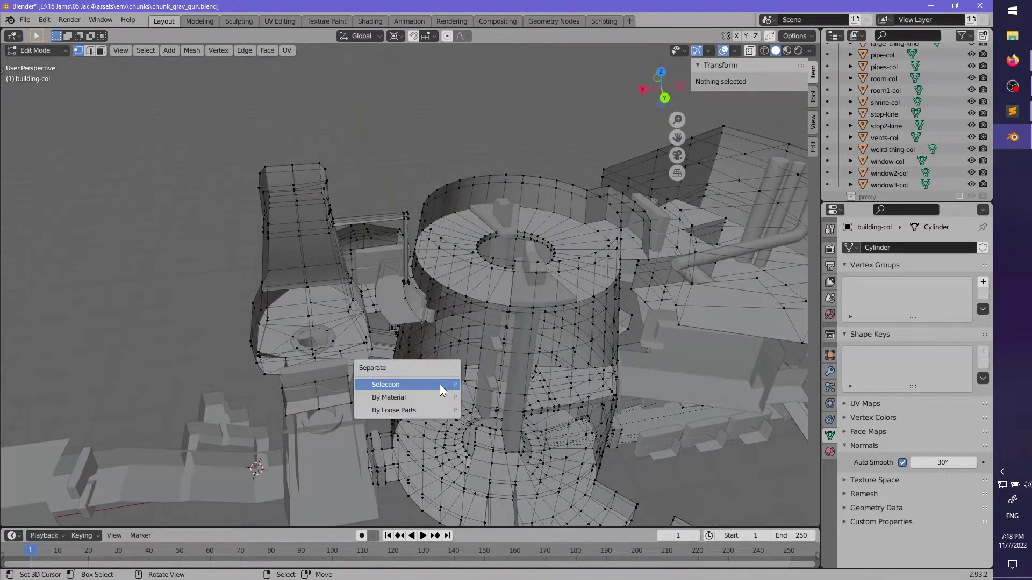
pyautogui.press('Escape')
# - Select the linked cylinder-and-hall section, separate building-col by loose parts and return to Object Mode
pyautogui.press('l')
pyautogui.press('p')
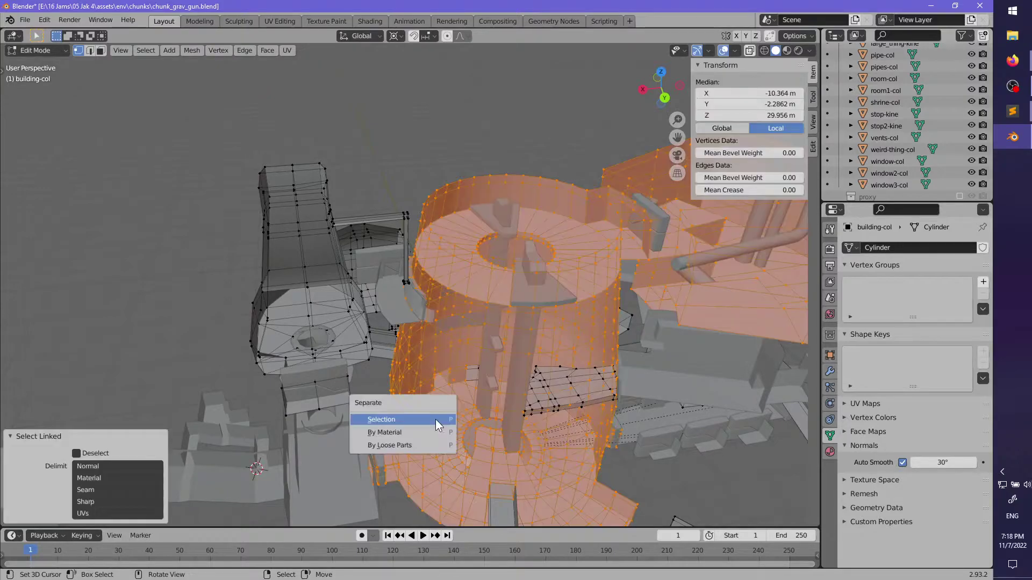
pyautogui.click(411, 445)
pyautogui.moveTo(411, 444); pyautogui.dragTo(457, 357, button='middle')
pyautogui.scroll(-3, 525, 362)
pyautogui.press('Tab')
pyautogui.scroll(5, 453, 356)
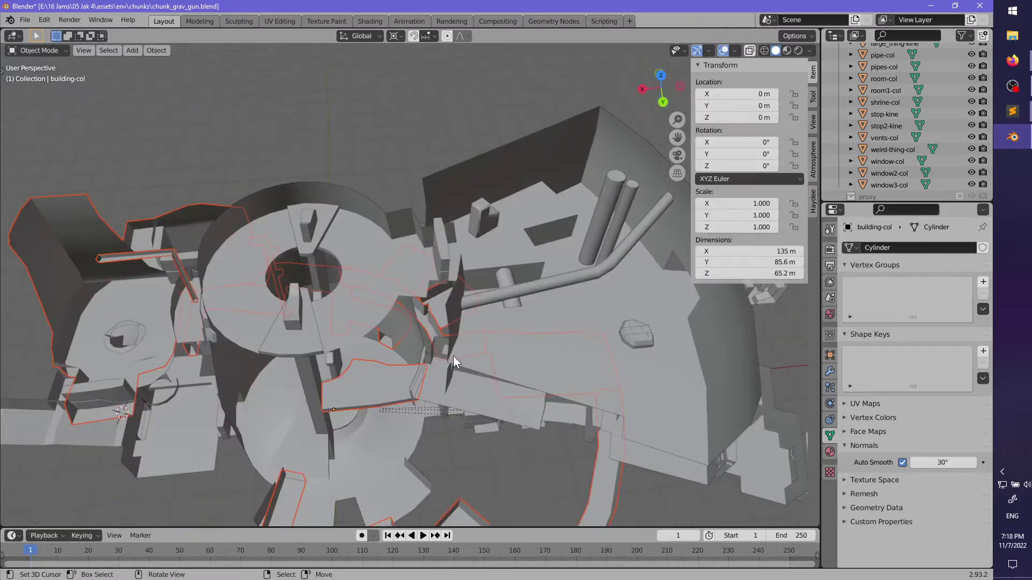
# - Edit the remaining building-col mesh with X-ray on and cut an edge loop through the upper passage between the cylinder and the large hall
pyautogui.scroll(1, 431, 323)
pyautogui.rightClick(432, 305)
pyautogui.press('Tab')
pyautogui.moveTo(432, 306)
pyautogui.mouseDown(button='middle')
pyautogui.moveTo(451, 293)
pyautogui.moveTo(426, 316)
pyautogui.moveTo(376, 309)
pyautogui.mouseUp(button='middle')
pyautogui.scroll(3, 426, 316)
pyautogui.hotkey('alt', 'z')
pyautogui.keyDown('alt'); pyautogui.click(344, 307); pyautogui.keyUp('alt')
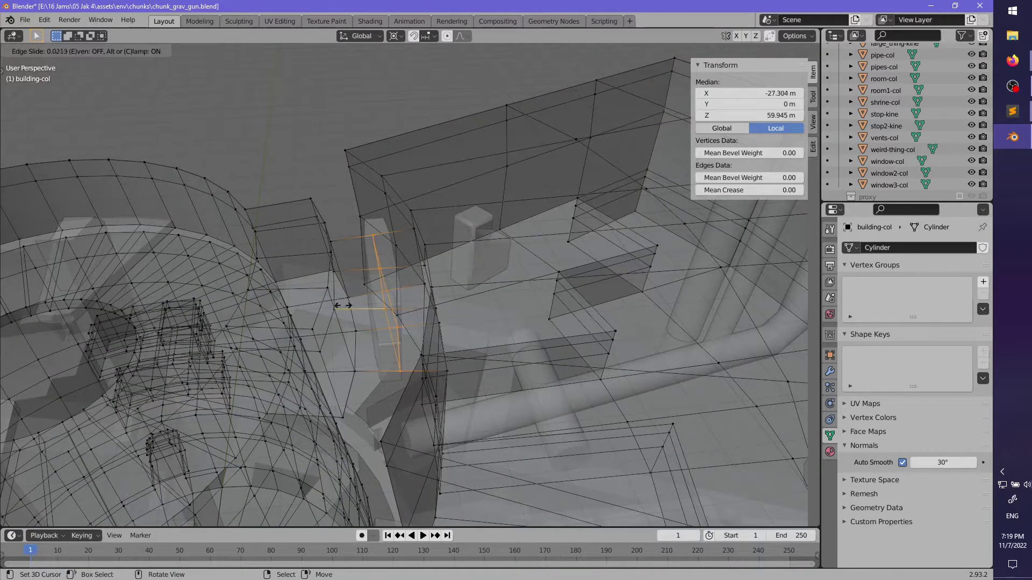
pyautogui.click(334, 311)
pyautogui.moveTo(398, 263); pyautogui.dragTo(459, 309, button='middle')
pyautogui.scroll(1, 461, 310)
# - Slide the new edge loop along the upper passage and rip the mesh along it
pyautogui.press('g')
pyautogui.press('g')
pyautogui.click(483, 337)
pyautogui.rightClick(461, 301)
pyautogui.scroll(-3, 546, 306)
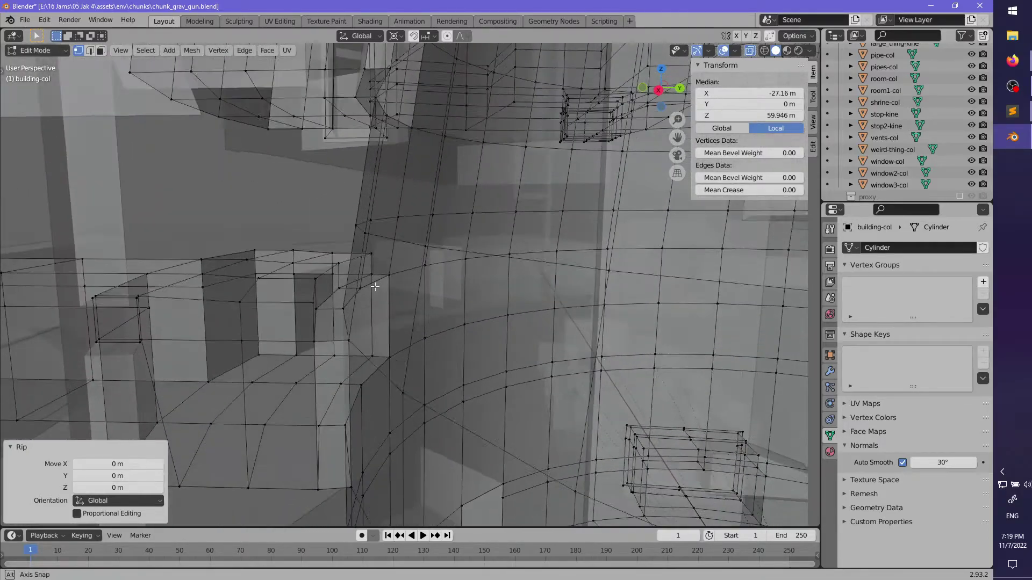
# - Select the edge loops where the side structure opens onto the cylinder wall, rip the mesh along them and clear the selection
pyautogui.moveTo(375, 287)
pyautogui.mouseDown(button='middle')
pyautogui.moveTo(326, 288)
pyautogui.moveTo(385, 281)
pyautogui.mouseUp(button='middle')
pyautogui.keyDown('alt'); pyautogui.click(393, 299); pyautogui.keyUp('alt')
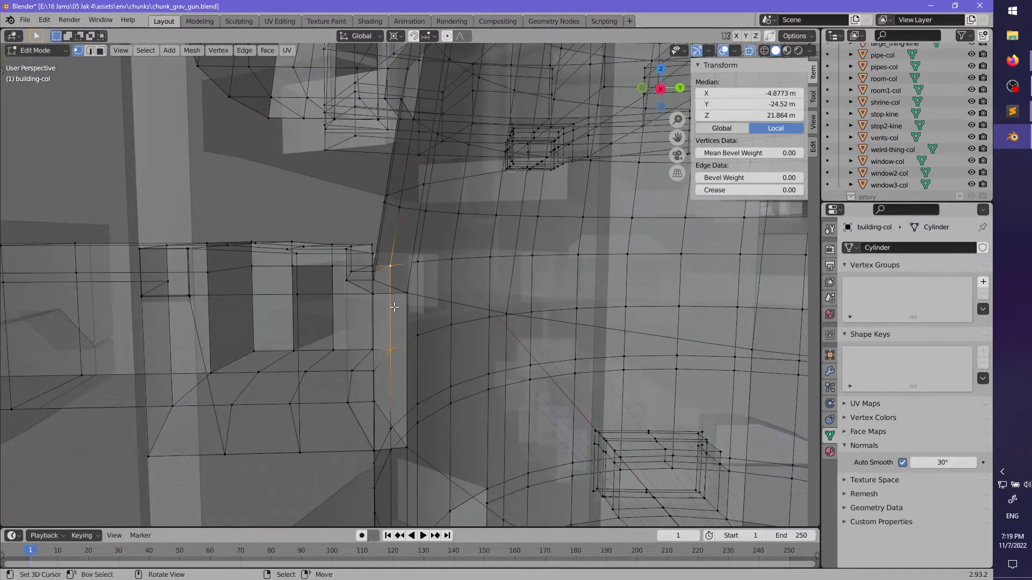
pyautogui.keyDown('alt'); pyautogui.keyDown('shift'); pyautogui.click(368, 319); pyautogui.keyUp('shift'); pyautogui.keyUp('alt')
pyautogui.moveTo(369, 320); pyautogui.dragTo(435, 311, button='middle')
pyautogui.rightClick(402, 318)
pyautogui.keyDown('alt'); pyautogui.click(410, 192); pyautogui.keyUp('alt')
pyautogui.moveTo(421, 186); pyautogui.dragTo(417, 293, button='middle')
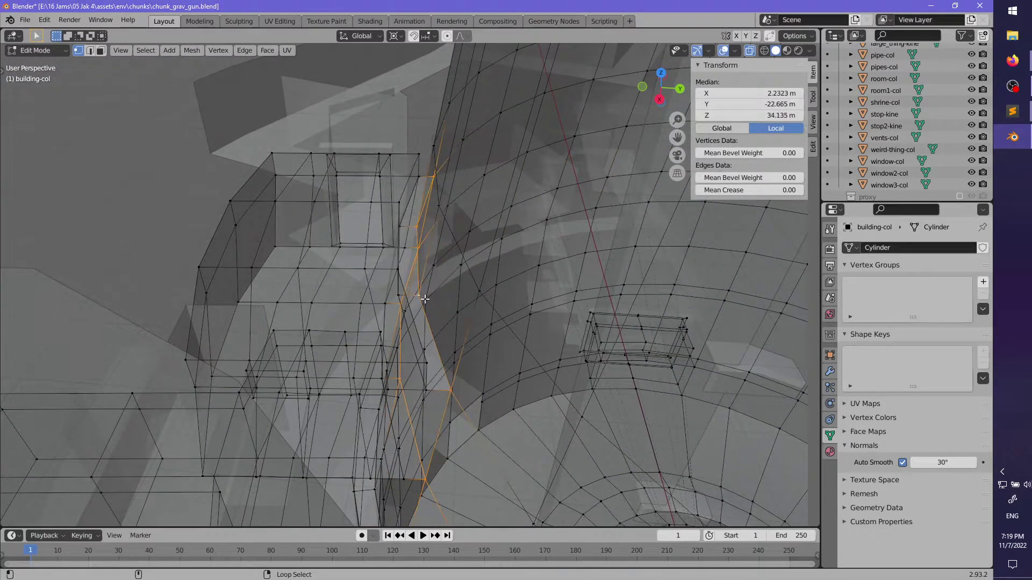
pyautogui.rightClick(451, 311)
pyautogui.scroll(-2, 451, 310)
pyautogui.hotkey('alt', 'a')
# - Separate the whole remaining building-col mesh into its loose parts, turn off X-ray and return to Object Mode
pyautogui.moveTo(451, 311); pyautogui.dragTo(502, 326, button='middle')
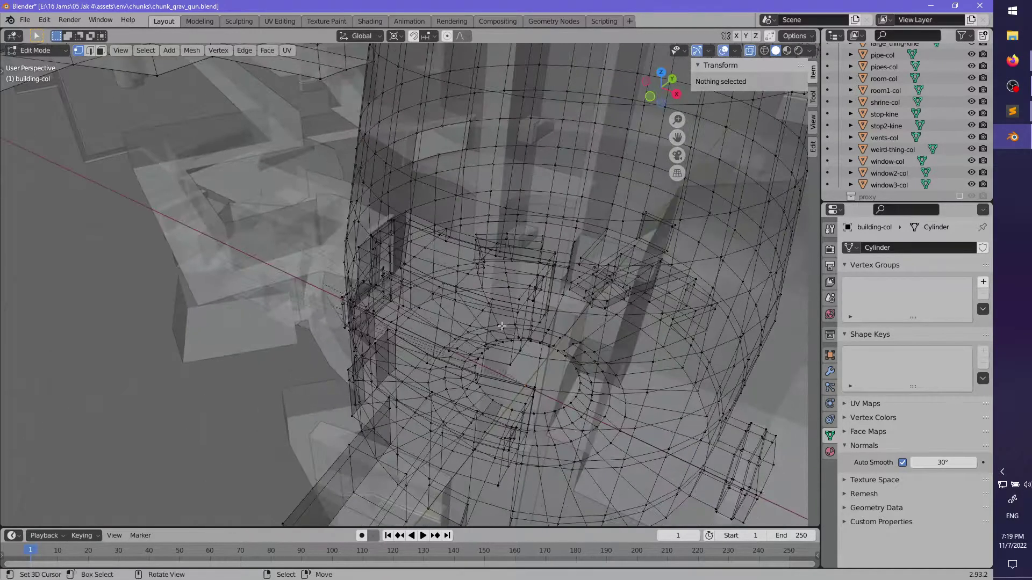
pyautogui.scroll(-3, 502, 327)
pyautogui.press('Tab')
pyautogui.moveTo(442, 299); pyautogui.dragTo(452, 302, button='middle')
pyautogui.press('Tab')
pyautogui.moveTo(415, 273); pyautogui.dragTo(492, 312, button='middle')
pyautogui.press('a')
pyautogui.press('p')
pyautogui.click(435, 266)
pyautogui.hotkey('alt', 'z')
pyautogui.moveTo(398, 352); pyautogui.dragTo(444, 289, button='middle')
pyautogui.press('Tab')
# - Select room1-col with the adjoining corridor, side passage and end room, and hide all other objects
pyautogui.click(455, 282)
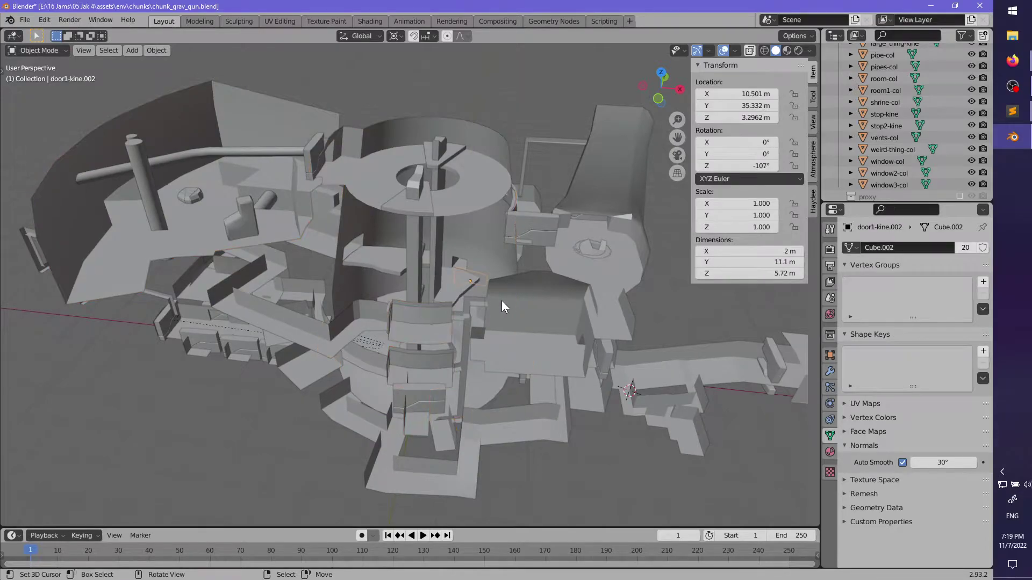
pyautogui.moveTo(503, 303); pyautogui.dragTo(436, 308, button='middle')
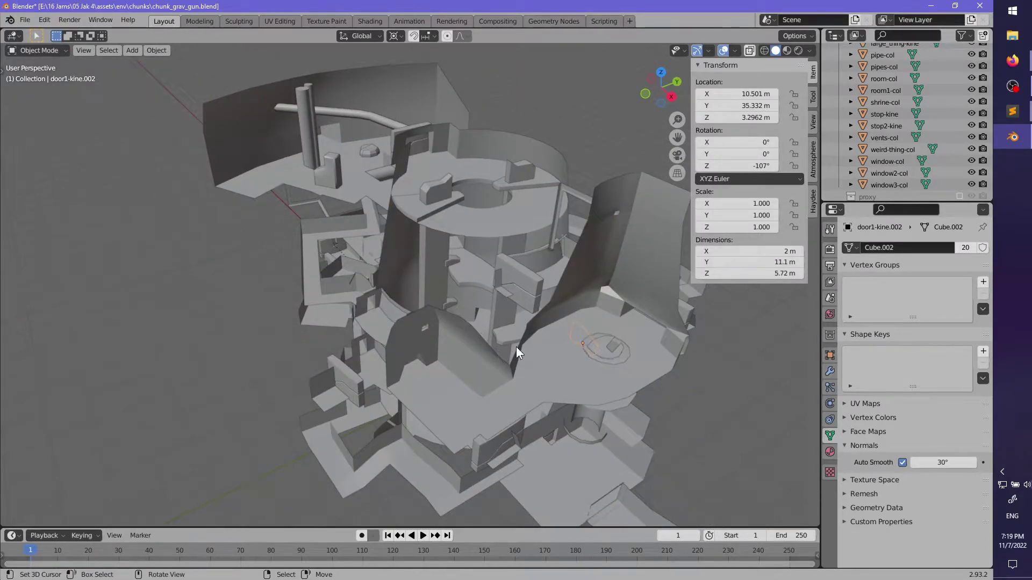
pyautogui.moveTo(516, 346); pyautogui.dragTo(450, 311, button='middle')
pyautogui.click(451, 310)
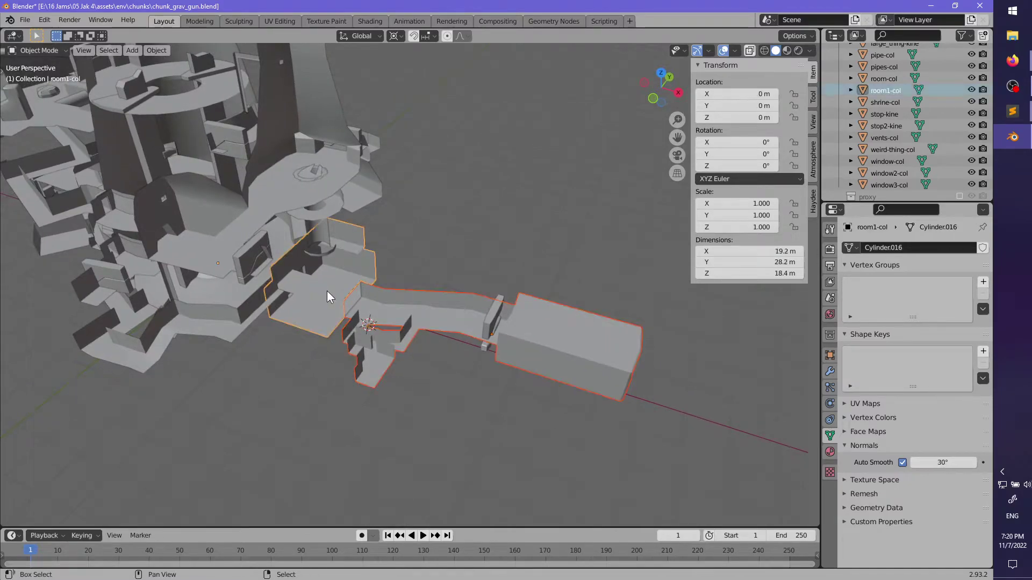
pyautogui.hotkey('shift', 'h')
# - Set the origin of room1-col to its Center of Mass (Surface)
pyautogui.moveTo(315, 280); pyautogui.dragTo(419, 294, button='middle')
pyautogui.click(419, 293)
pyautogui.press('F3')
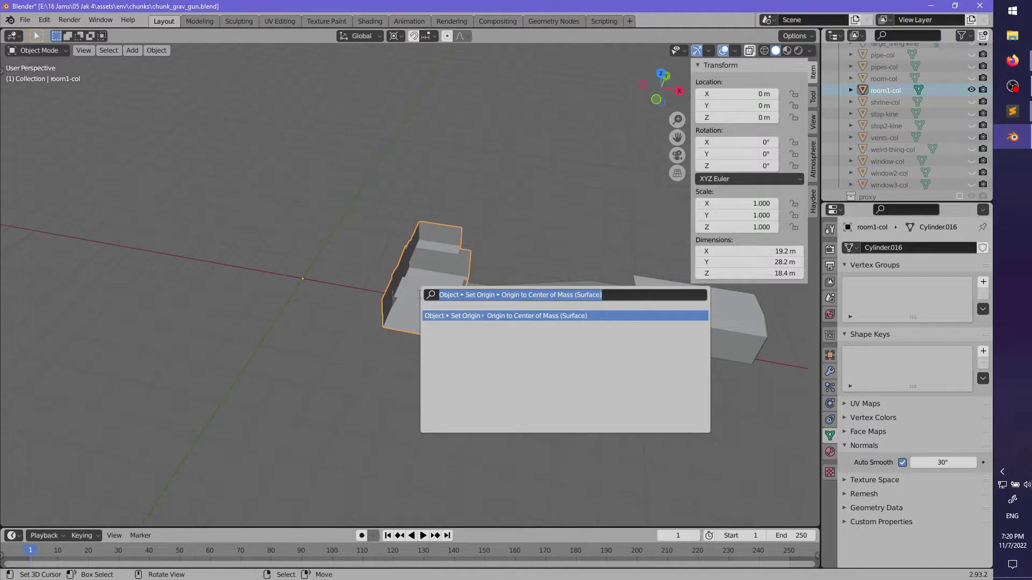
pyautogui.press('Return')
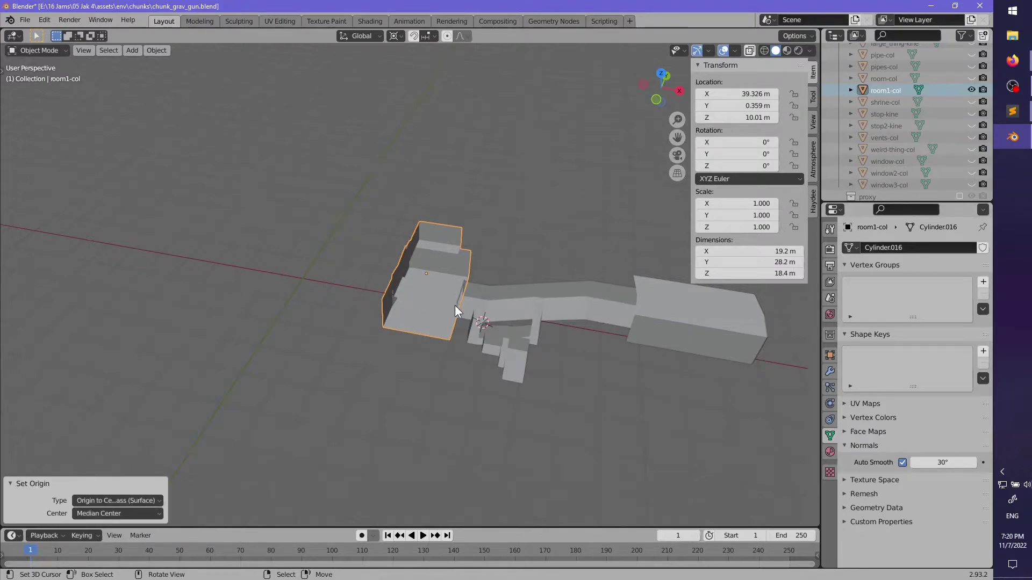
# - Select the edge loop around the tall doorway in room1-col's wall and fill it with a face
pyautogui.scroll(5, 441, 303)
pyautogui.moveTo(428, 301); pyautogui.dragTo(466, 376, button='middle')
pyautogui.scroll(5, 507, 341)
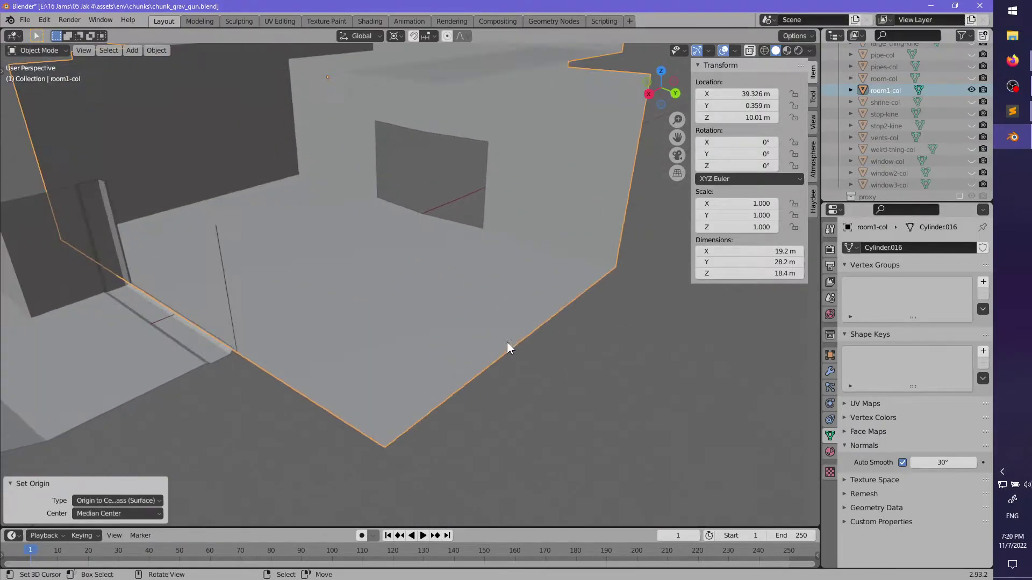
pyautogui.moveTo(508, 342); pyautogui.dragTo(519, 402, button='middle')
pyautogui.moveTo(642, 382); pyautogui.dragTo(307, 326, button='middle')
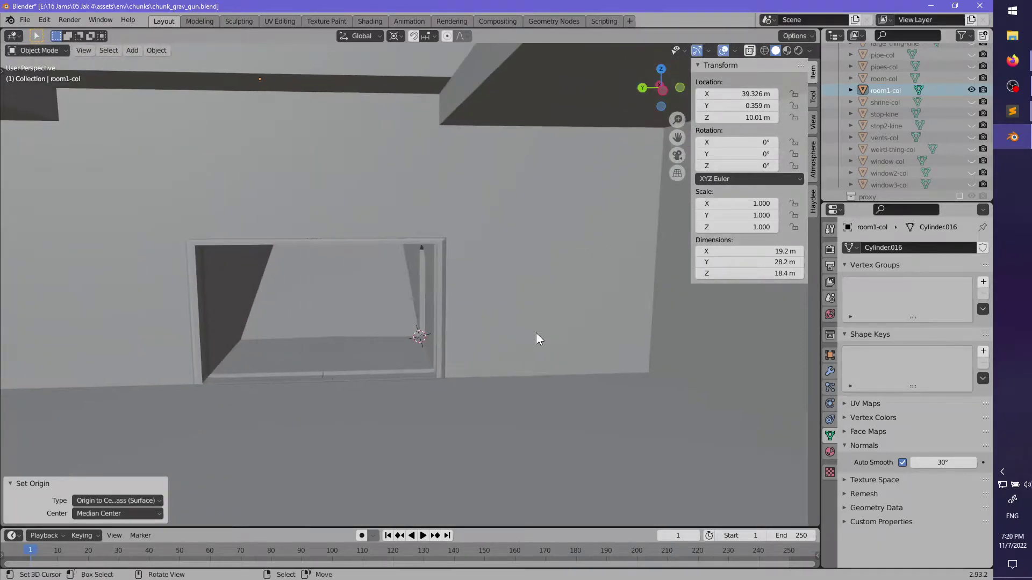
pyautogui.keyDown('shift'); pyautogui.moveTo(537, 333); pyautogui.dragTo(242, 296, button='middle'); pyautogui.keyUp('shift')
pyautogui.moveTo(242, 297); pyautogui.dragTo(402, 222, button='middle')
pyautogui.scroll(3, 491, 351)
pyautogui.press('Tab')
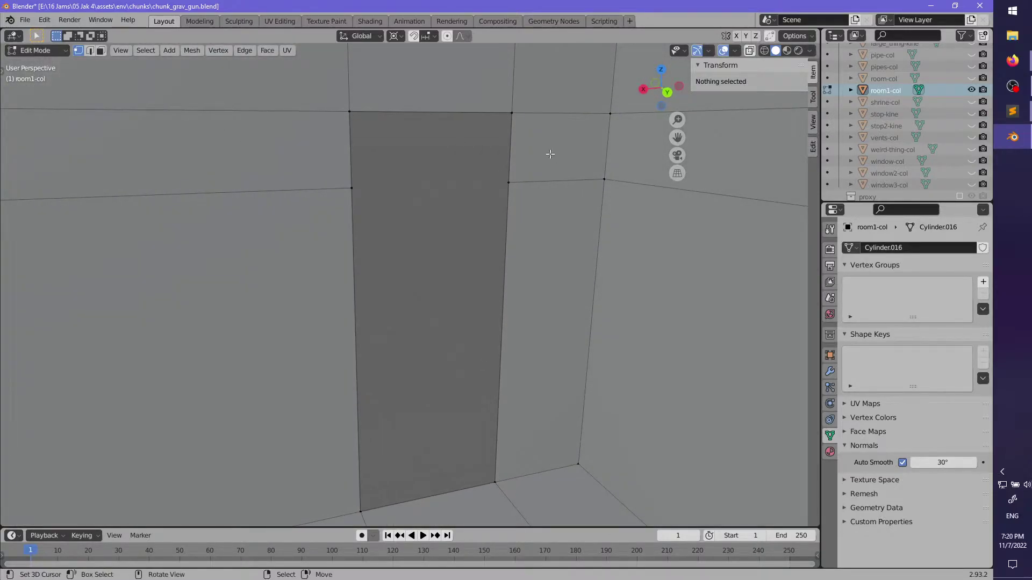
pyautogui.keyDown('alt'); pyautogui.rightClick(509, 180); pyautogui.keyUp('alt')
pyautogui.moveTo(509, 179); pyautogui.dragTo(567, 281, button='middle')
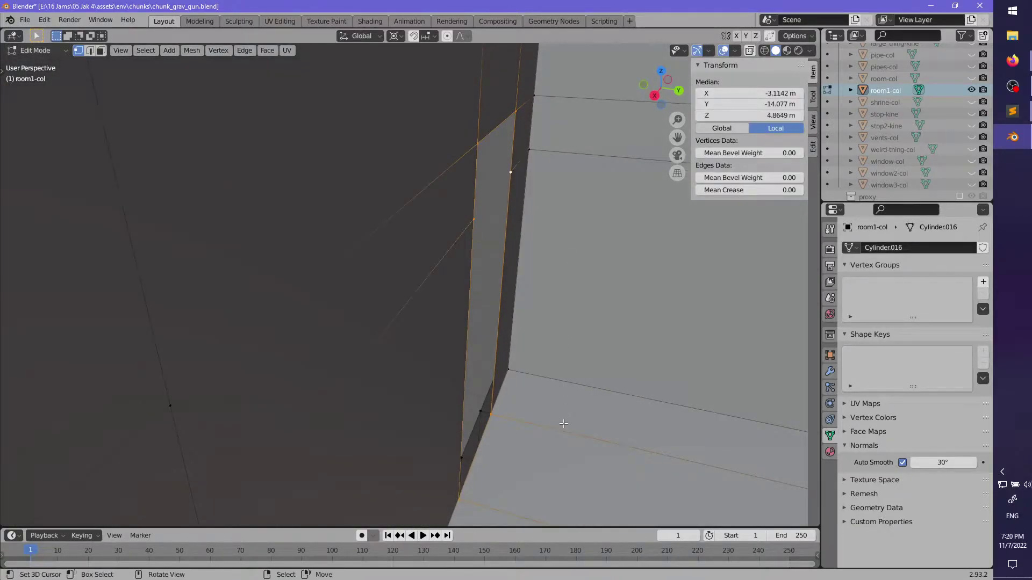
pyautogui.press('3')
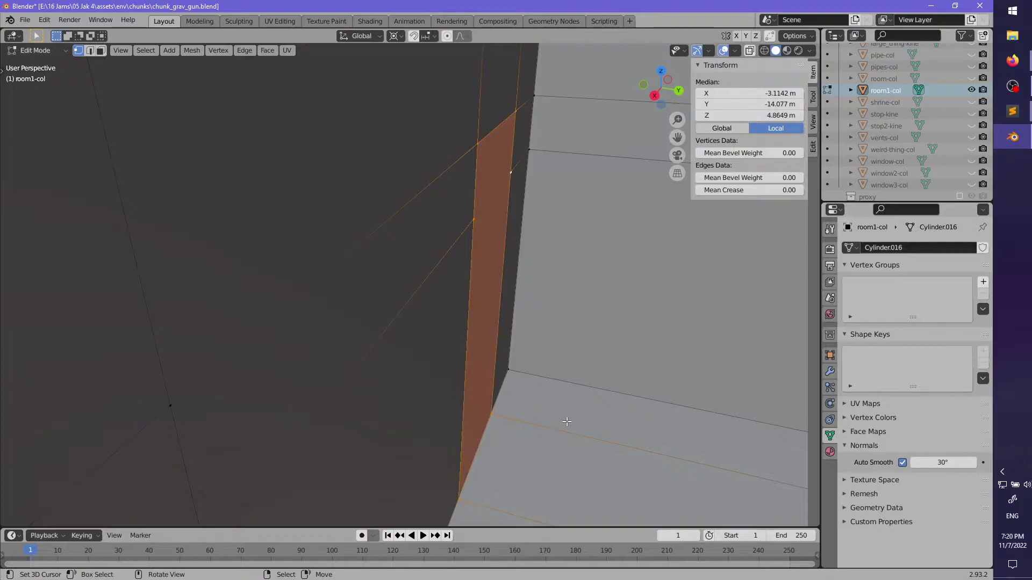
# - Extrude the doorway face by -0.097342 m and delete the extruded face so only the rim is left
pyautogui.press('e')
pyautogui.click(558, 421)
pyautogui.moveTo(557, 421); pyautogui.dragTo(491, 379, button='middle')
pyautogui.press('x')
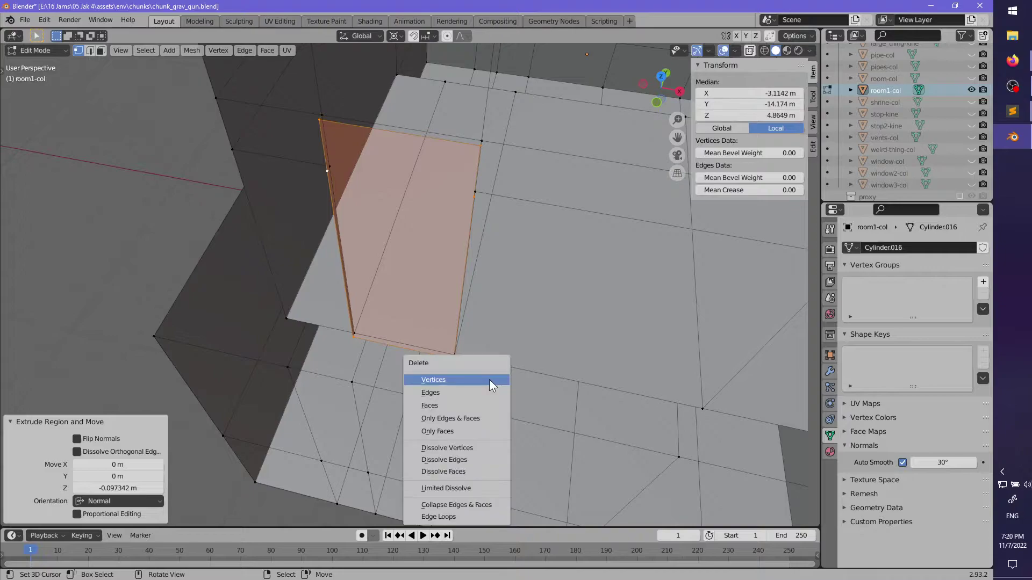
pyautogui.click(466, 403)
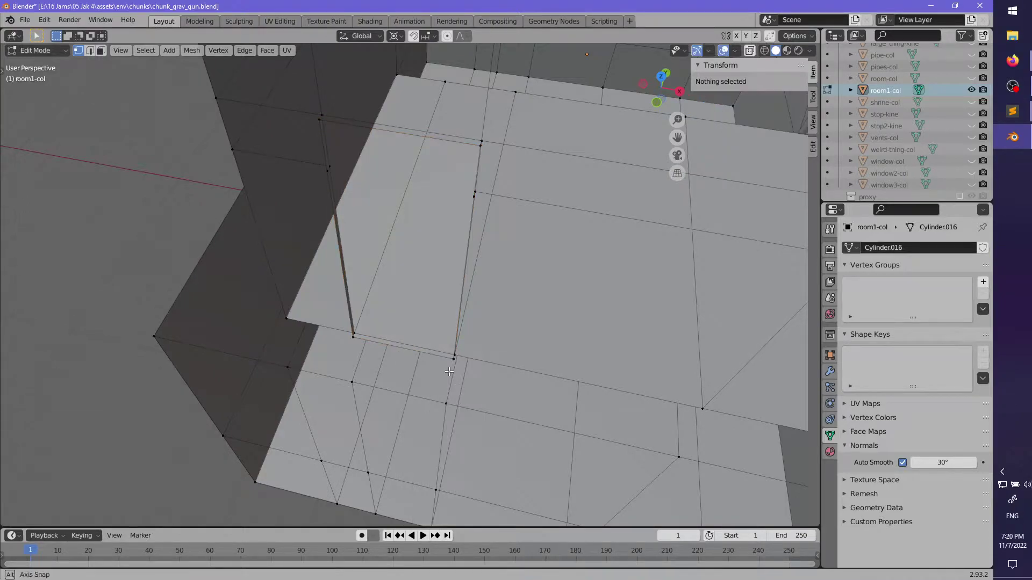
# - Extrude the edge loop of the doorway rim in place and try scaling it
pyautogui.keyDown('alt'); pyautogui.click(445, 142); pyautogui.keyUp('alt')
pyautogui.press('e')
pyautogui.rightClick(491, 364)
pyautogui.press('s')
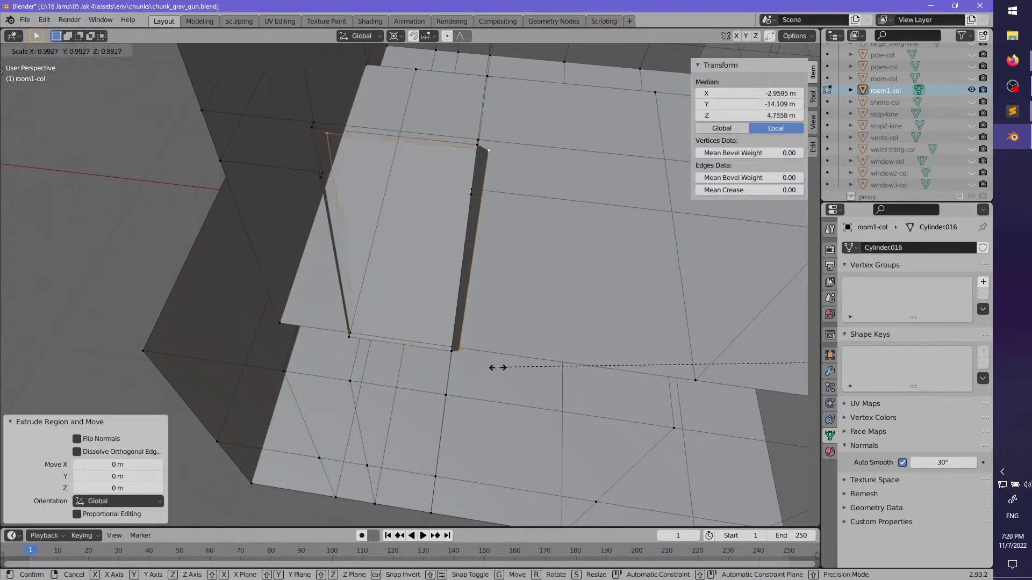
pyautogui.rightClick(497, 366)
# - Set the transform pivot to Median Point and scale the extruded doorway rim loop by 1.137
pyautogui.click(399, 37)
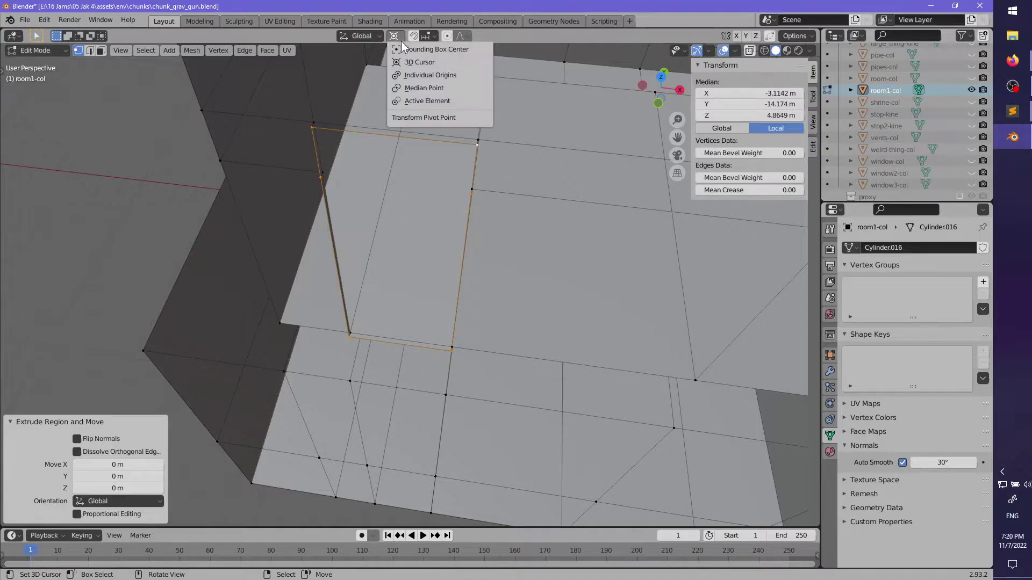
pyautogui.click(414, 86)
pyautogui.press('s')
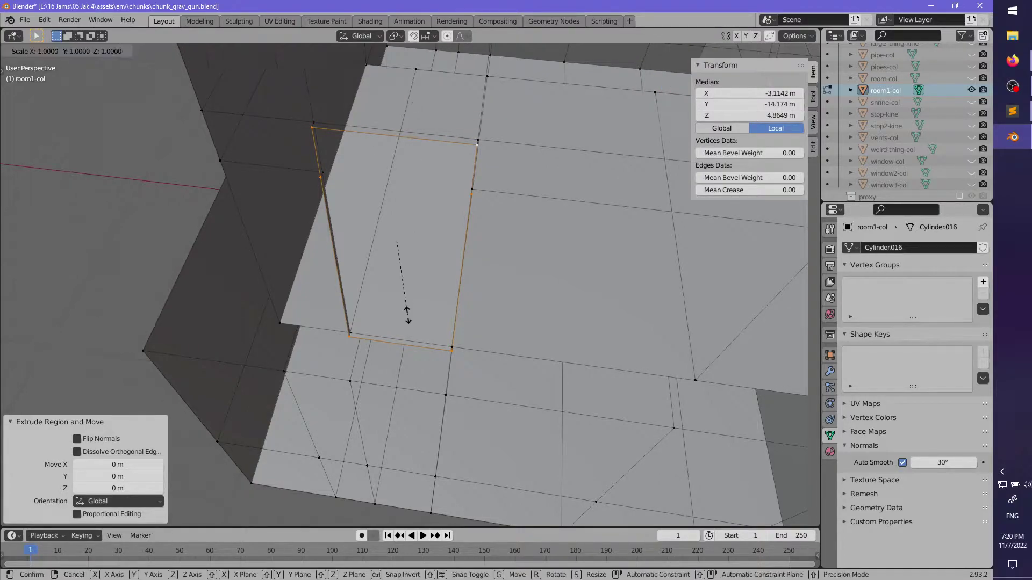
pyautogui.click(430, 318)
pyautogui.moveTo(430, 318)
pyautogui.mouseDown(button='middle')
pyautogui.moveTo(401, 246)
pyautogui.moveTo(437, 319)
pyautogui.mouseUp(button='middle')
# - Scale the doorway frame's outer loop by 0.928 along Z, and by 1.047 in X and Y only
pyautogui.press('s')
pyautogui.press('z')
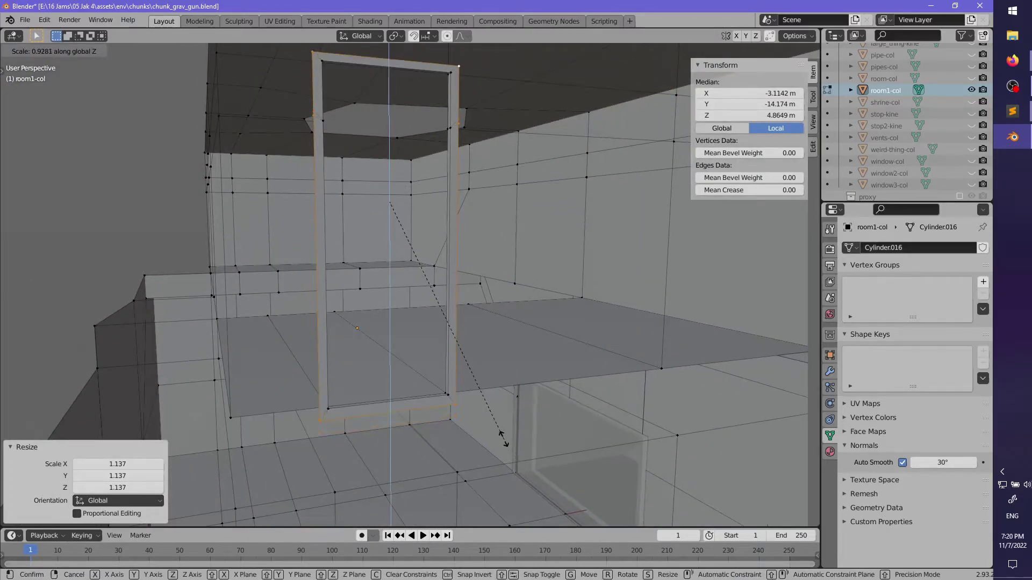
pyautogui.click(504, 438)
pyautogui.moveTo(503, 438); pyautogui.dragTo(467, 422, button='middle')
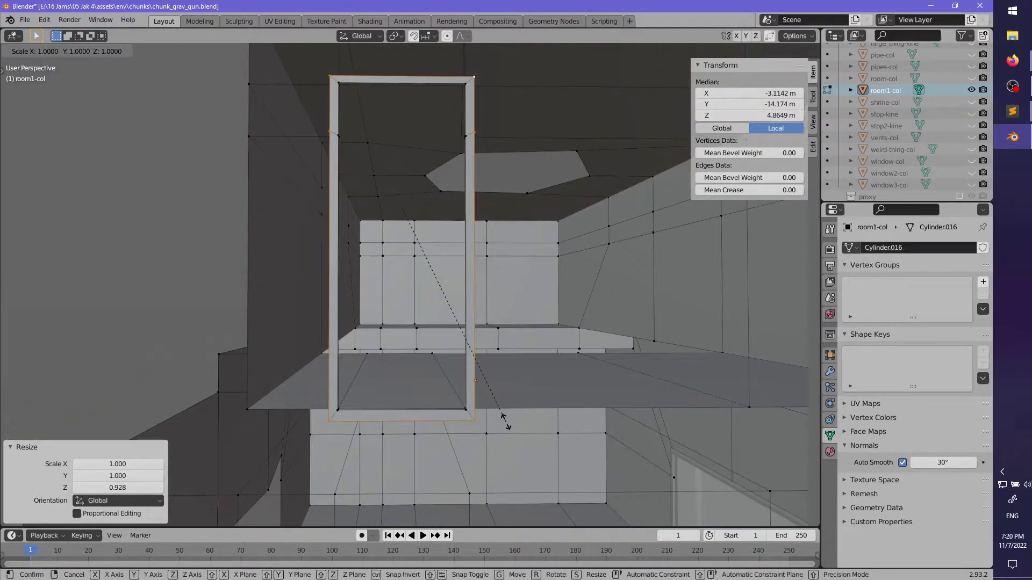
pyautogui.click(532, 421)
pyautogui.moveTo(513, 405); pyautogui.dragTo(451, 423, button='middle')
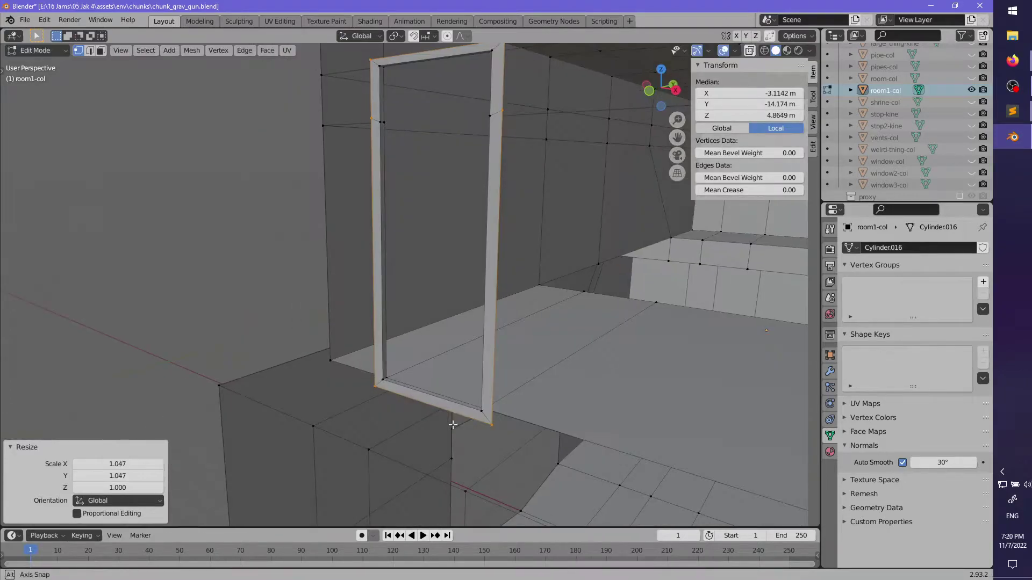
pyautogui.scroll(-3, 518, 385)
pyautogui.hotkey('alt', 'a')
# - Examine the wide floor-level opening and the surrounding walls of room1-col
pyautogui.moveTo(518, 385); pyautogui.dragTo(463, 424, button='middle')
pyautogui.keyDown('alt'); pyautogui.click(405, 383); pyautogui.keyUp('alt')
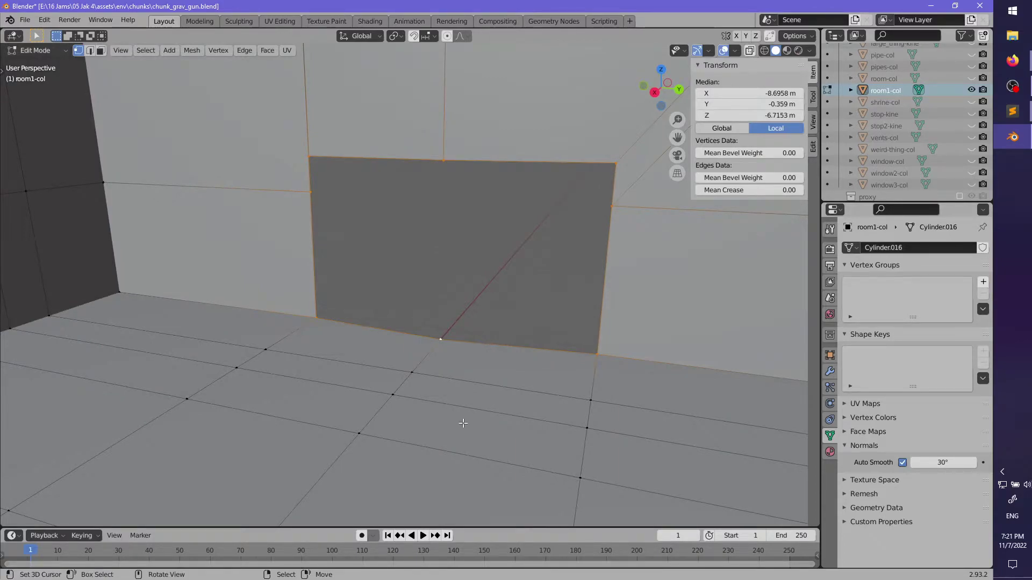
pyautogui.hotkey('alt', 'a')
pyautogui.scroll(-8, 451, 403)
pyautogui.moveTo(452, 398); pyautogui.dragTo(500, 333, button='middle')
pyautogui.scroll(3, 556, 317)
pyautogui.scroll(2, 547, 338)
pyautogui.scroll(-3, 494, 338)
pyautogui.scroll(3, 493, 332)
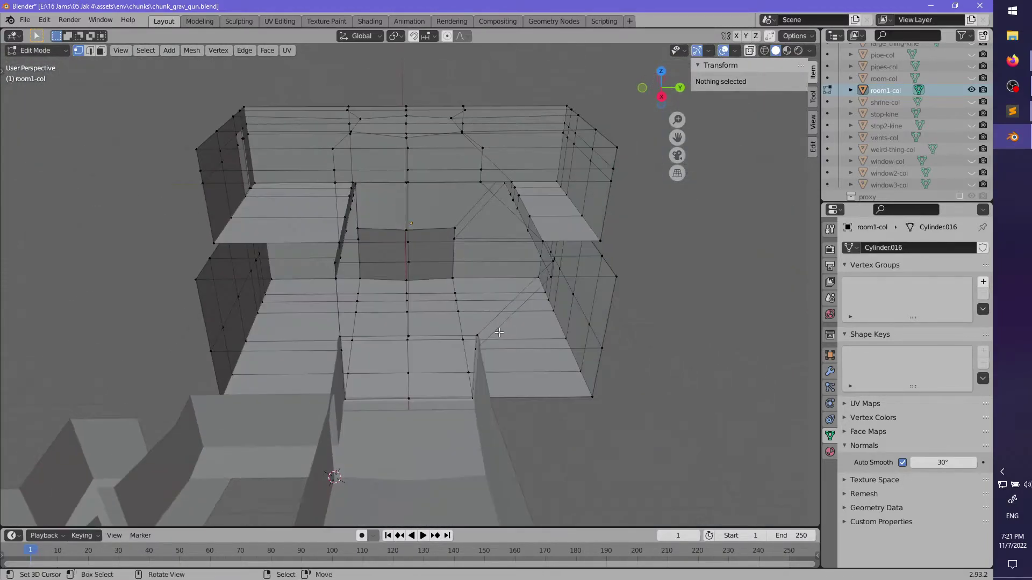
# - Select room1-col, building-col.001 and building-col in Object Mode and hide all unselected objects
pyautogui.press('Tab')
pyautogui.scroll(2, 499, 332)
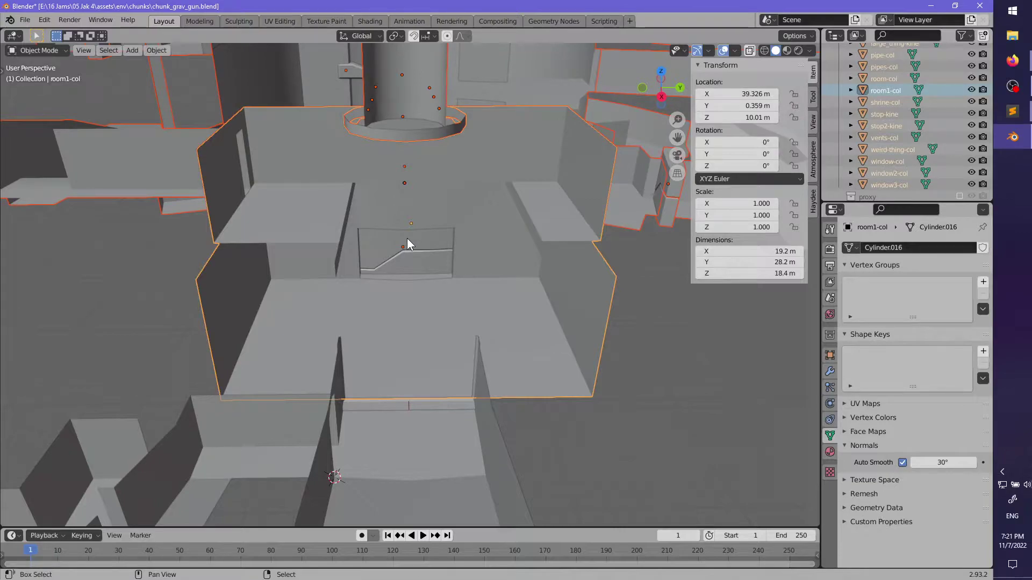
pyautogui.scroll(1, 314, 293)
pyautogui.moveTo(313, 294); pyautogui.dragTo(383, 318, button='middle')
pyautogui.rightClick(335, 293)
pyautogui.keyDown('shift'); pyautogui.rightClick(276, 221); pyautogui.keyUp('shift')
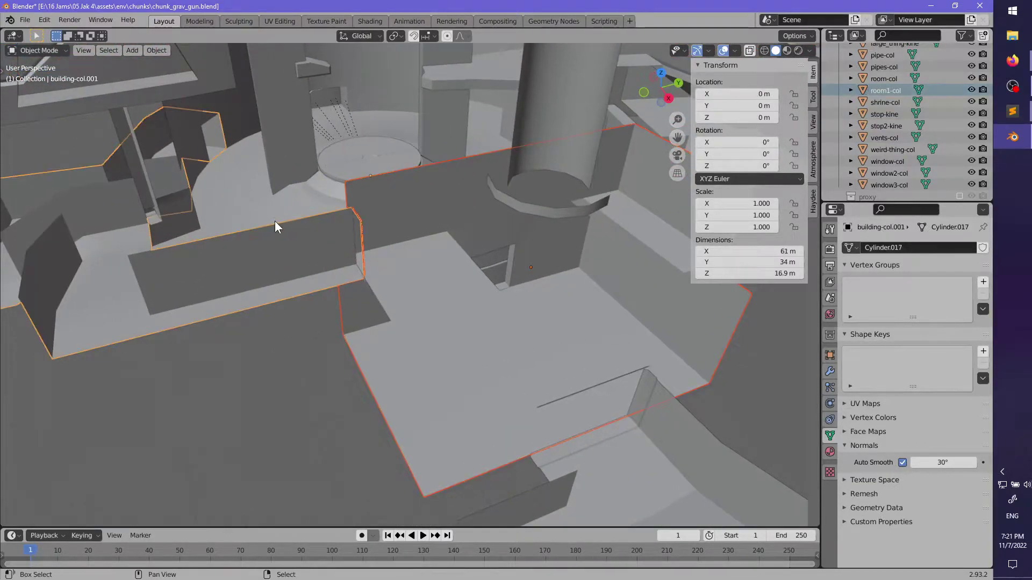
pyautogui.moveTo(276, 221); pyautogui.dragTo(248, 392, button='middle')
pyautogui.keyDown('shift'); pyautogui.click(226, 424); pyautogui.keyUp('shift')
pyautogui.scroll(2, 226, 424)
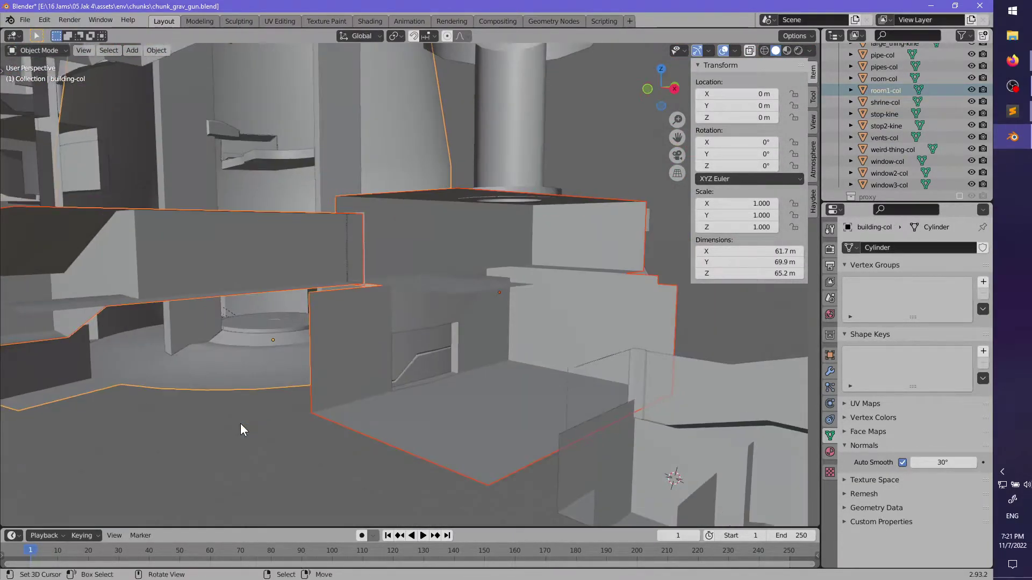
pyautogui.hotkey('shift', 'h')
# - Edit building-col, select the edge loop around its wide passage opening and shift it slightly along X
pyautogui.moveTo(244, 424); pyautogui.dragTo(469, 406, button='middle')
pyautogui.rightClick(422, 408)
pyautogui.press('Tab')
pyautogui.keyDown('alt'); pyautogui.rightClick(582, 252); pyautogui.keyUp('alt')
pyautogui.moveTo(464, 365); pyautogui.dragTo(520, 387, button='middle')
pyautogui.press('g')
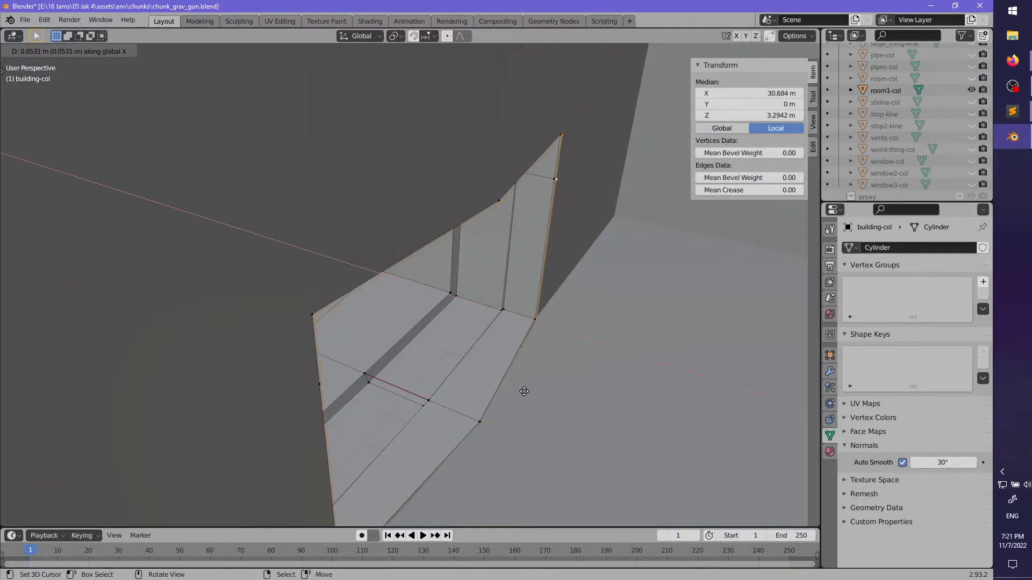
pyautogui.click(527, 394)
pyautogui.moveTo(527, 393)
pyautogui.mouseDown(button='middle')
pyautogui.moveTo(534, 382)
pyautogui.moveTo(559, 387)
pyautogui.moveTo(506, 391)
pyautogui.moveTo(543, 396)
pyautogui.mouseUp(button='middle')
# - Scale the opening's edge loop by 1.066 and move it -0.22441 m along X
pyautogui.press('s')
pyautogui.click(556, 388)
pyautogui.press('g')
pyautogui.click(543, 392)
pyautogui.press('s')
pyautogui.click(502, 395)
pyautogui.press('g')
pyautogui.press('x')
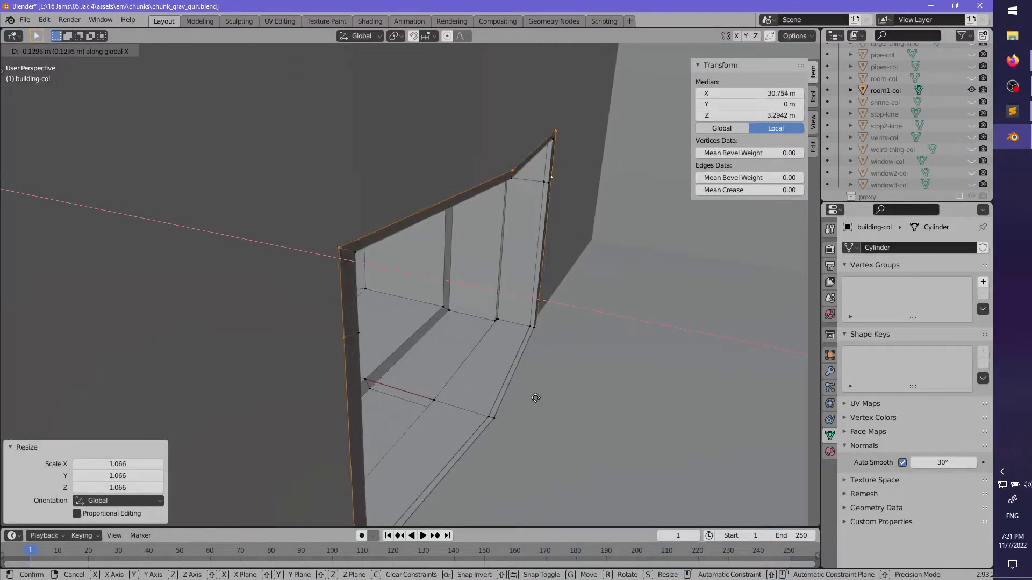
pyautogui.rightClick(531, 397)
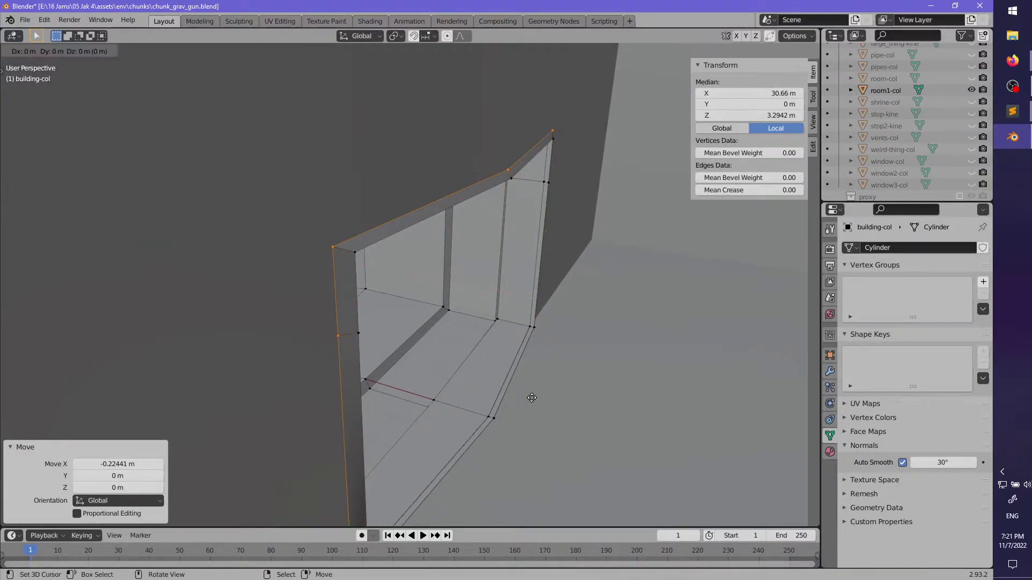
# - Extrude the frame's outer edge loop in place, move it about -0.19 m along X and adjust its scale
pyautogui.hotkey('ctrl', 'z')
pyautogui.press('x')
pyautogui.press('Escape')
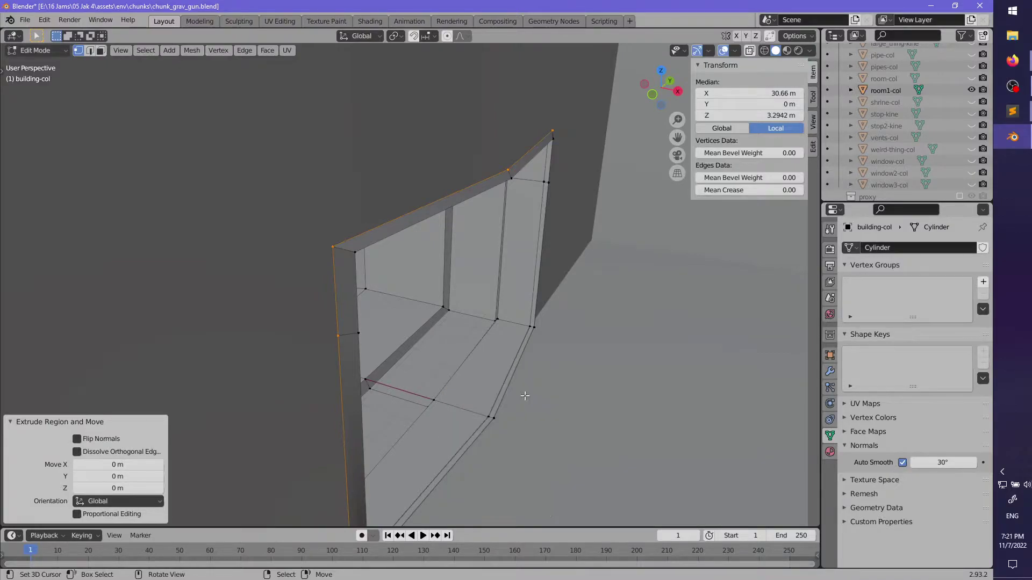
pyautogui.press('g')
pyautogui.press('x')
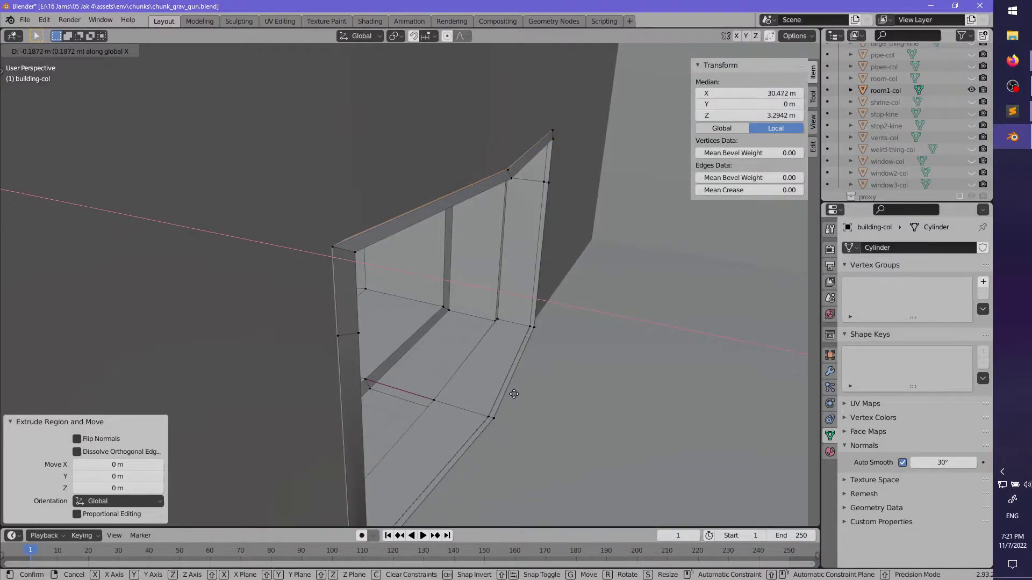
pyautogui.click(514, 394)
pyautogui.press('s')
pyautogui.moveTo(515, 394); pyautogui.dragTo(440, 384, button='middle')
pyautogui.click(465, 412)
pyautogui.hotkey('alt', 'a')
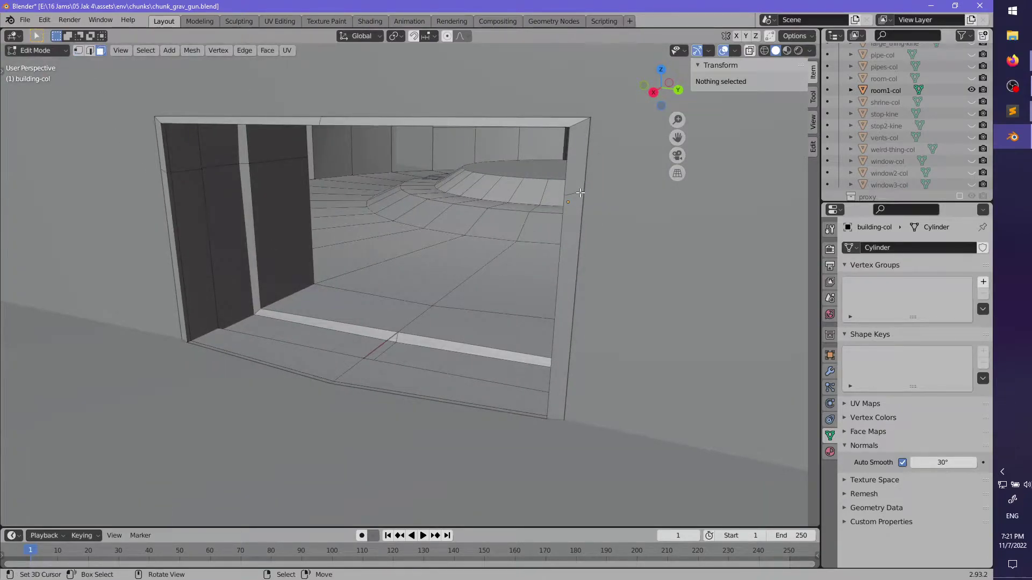
# - Assign the opening frame's face loop to building-col's second material slot and select the faces using that slot
pyautogui.moveTo(580, 193); pyautogui.dragTo(618, 253, button='middle')
pyautogui.keyDown('alt'); pyautogui.click(588, 164); pyautogui.keyUp('alt')
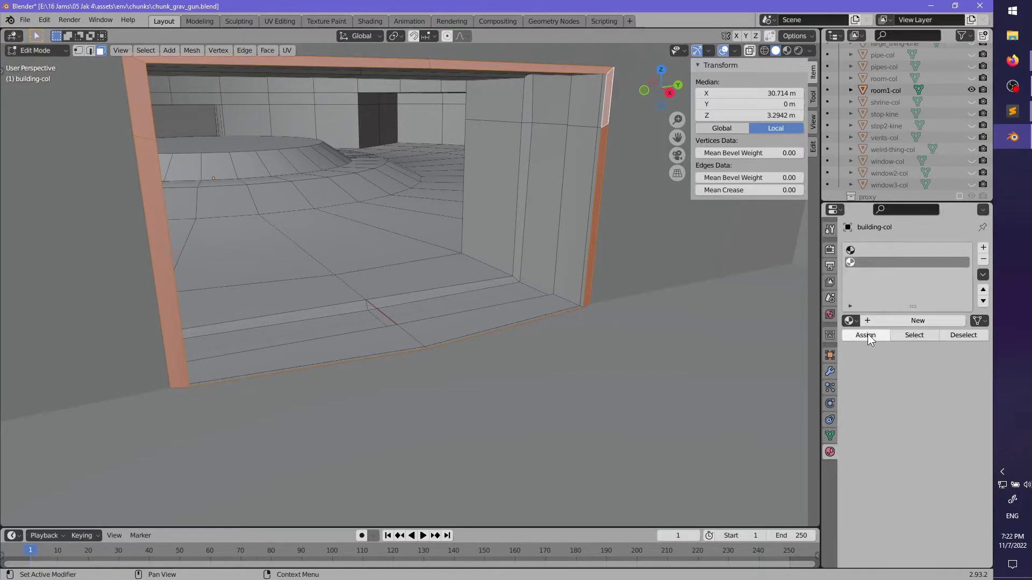
pyautogui.moveTo(401, 328); pyautogui.dragTo(488, 346, button='middle')
pyautogui.hotkey('alt', 'a')
pyautogui.scroll(3, 484, 349)
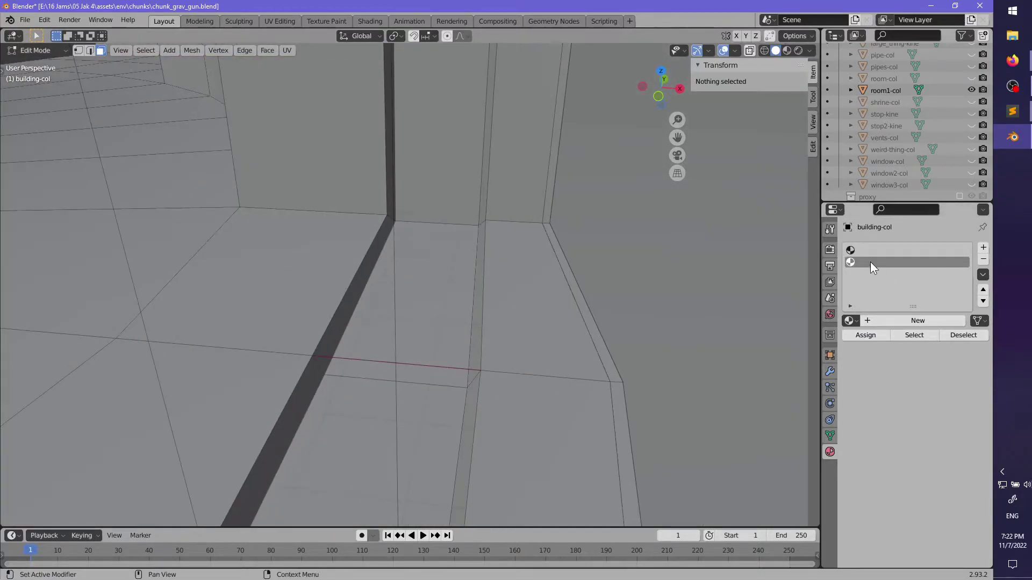
pyautogui.click(897, 335)
# - Fill the gap in the sloped ring around building-col's circular floor with new faces
pyautogui.moveTo(606, 355); pyautogui.dragTo(521, 300, button='middle')
pyautogui.scroll(3, 377, 225)
pyautogui.moveTo(376, 215); pyautogui.dragTo(410, 261, button='middle')
pyautogui.scroll(2, 409, 261)
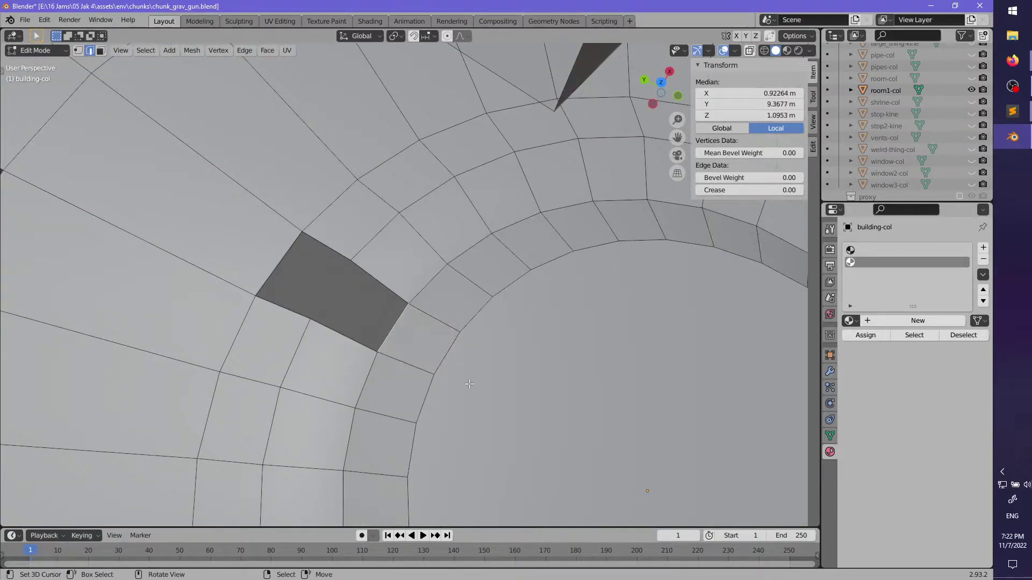
pyautogui.press('f')
pyautogui.press('f')
# - Fill the missing face on the opposite side of building-col's circular floor ring
pyautogui.scroll(-2, 469, 384)
pyautogui.keyDown('shift'); pyautogui.moveTo(686, 520); pyautogui.dragTo(445, 324, button='middle'); pyautogui.keyUp('shift')
pyautogui.scroll(2, 445, 324)
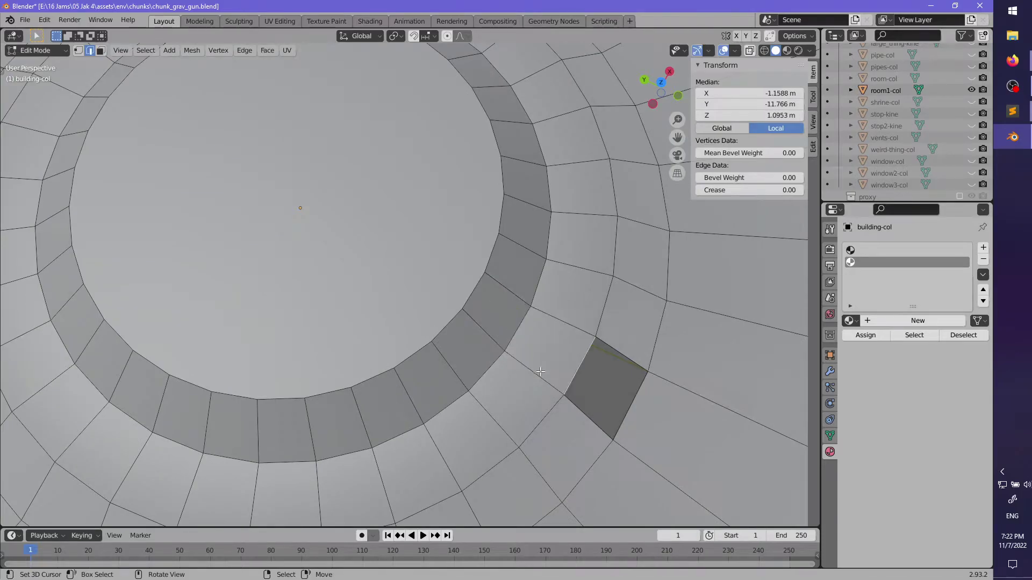
pyautogui.press('f')
pyautogui.moveTo(541, 372); pyautogui.dragTo(520, 329, button='middle')
pyautogui.scroll(-4, 513, 379)
pyautogui.scroll(6, 486, 411)
pyautogui.keyDown('shift'); pyautogui.moveTo(492, 430); pyautogui.dragTo(487, 411, button='middle'); pyautogui.keyUp('shift')
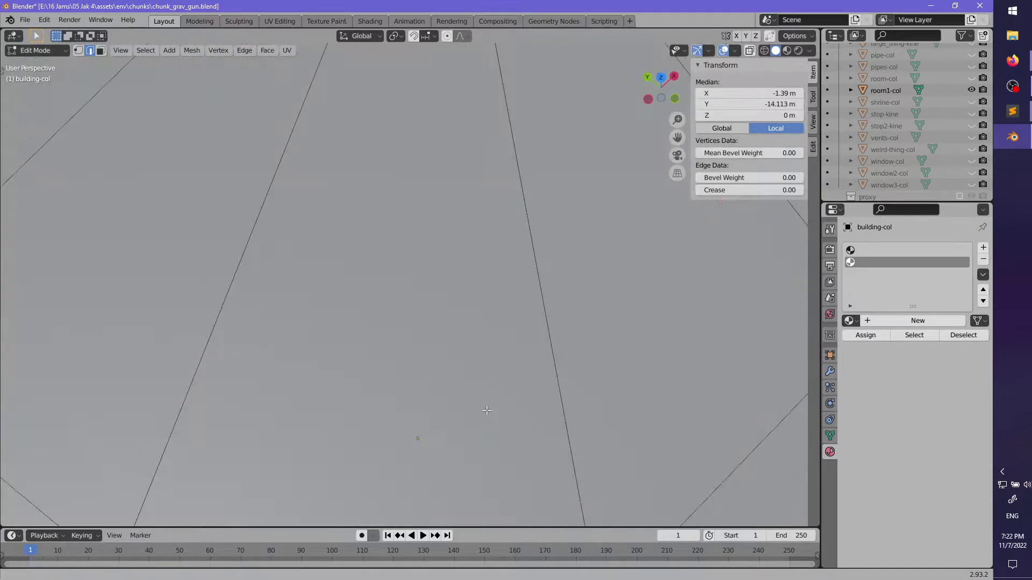
pyautogui.scroll(-4, 487, 410)
# - Select the redundant edge loop crossing the raised ledge platform and dissolve its edges
pyautogui.moveTo(465, 344); pyautogui.dragTo(494, 294, button='middle')
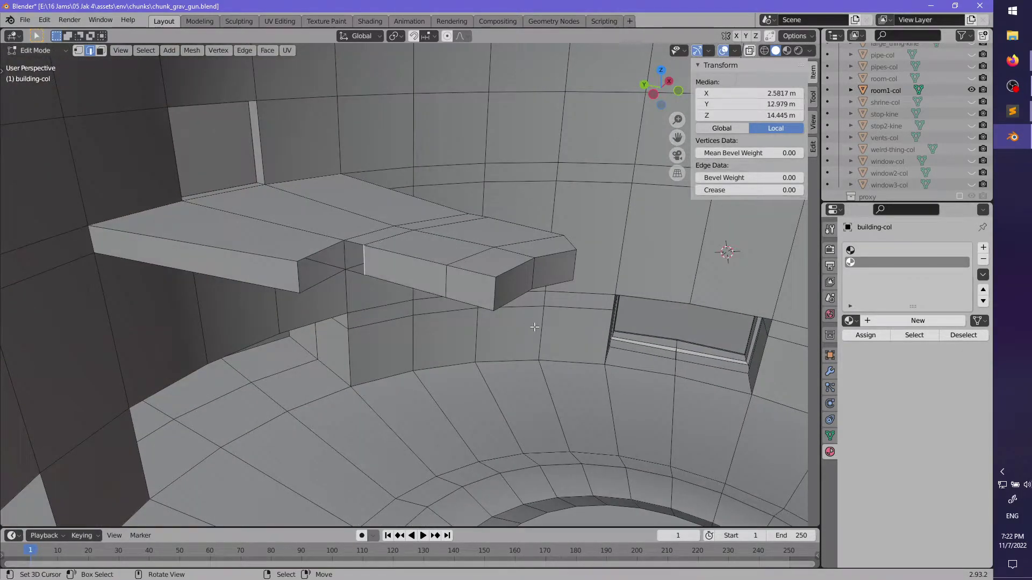
pyautogui.moveTo(534, 327); pyautogui.dragTo(444, 394, button='middle')
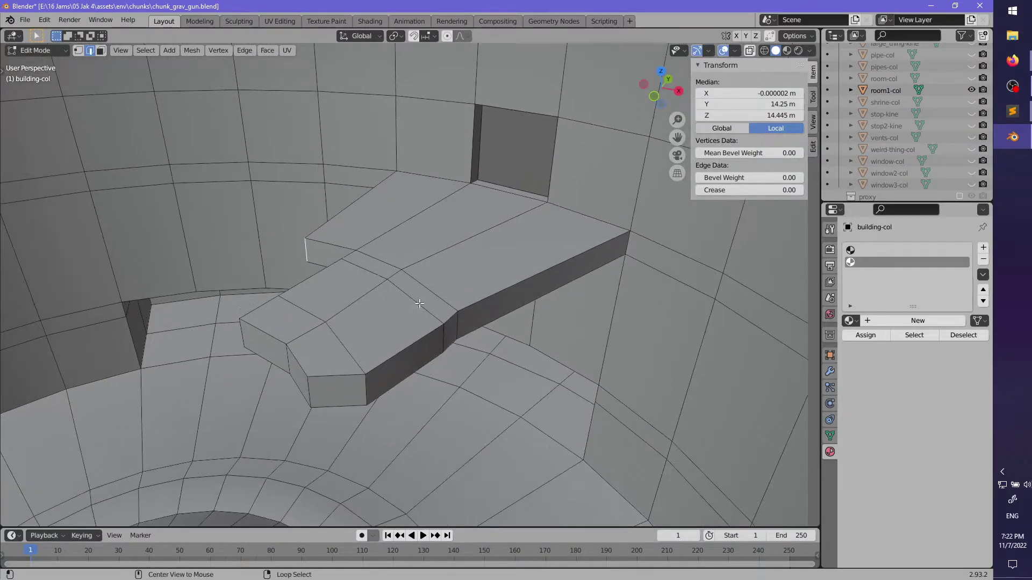
pyautogui.keyDown('alt'); pyautogui.rightClick(419, 304); pyautogui.keyUp('alt')
pyautogui.moveTo(419, 304); pyautogui.dragTo(441, 248, button='middle')
pyautogui.press('x')
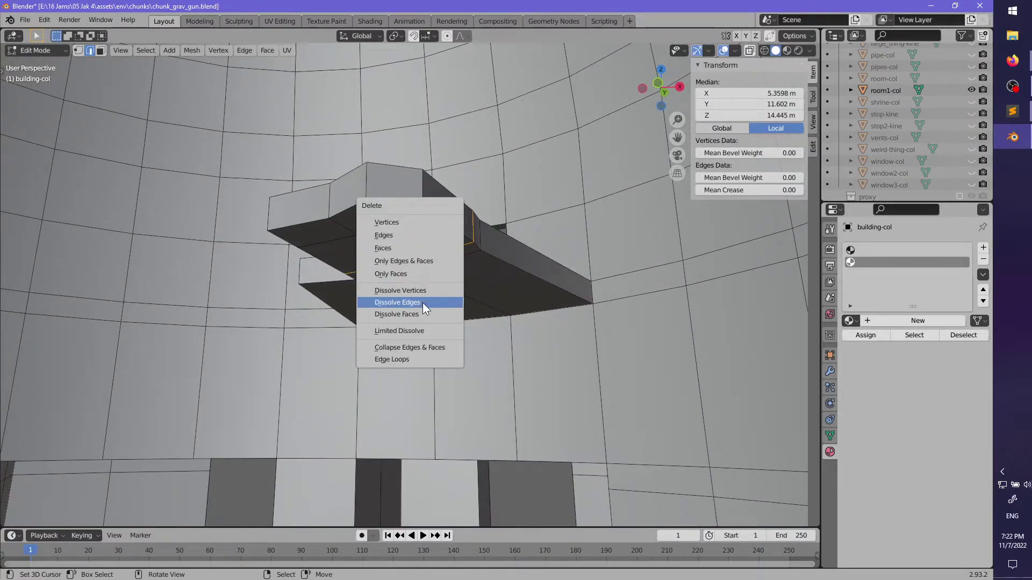
pyautogui.click(423, 303)
pyautogui.moveTo(423, 302); pyautogui.dragTo(468, 355, button='middle')
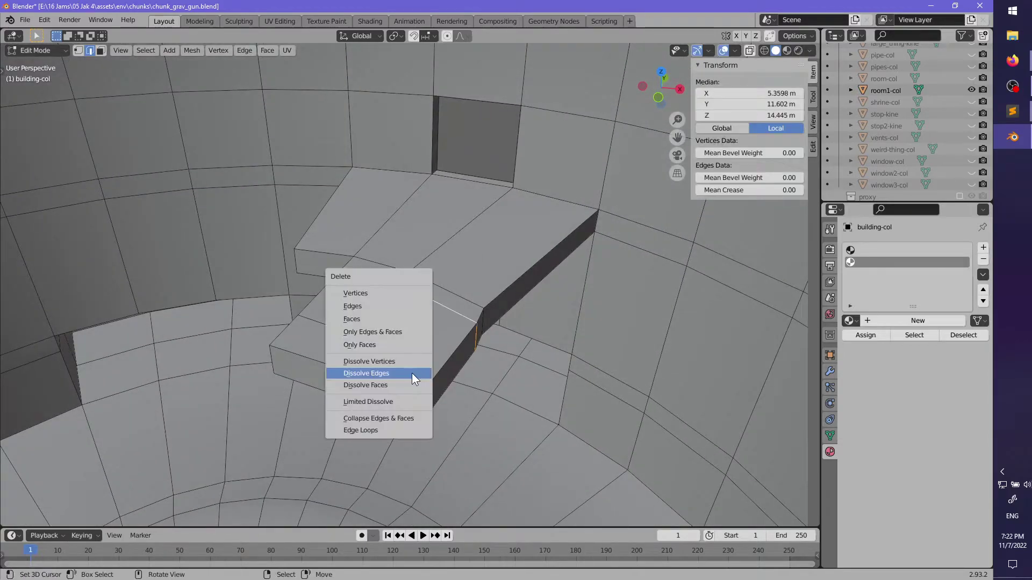
pyautogui.click(411, 373)
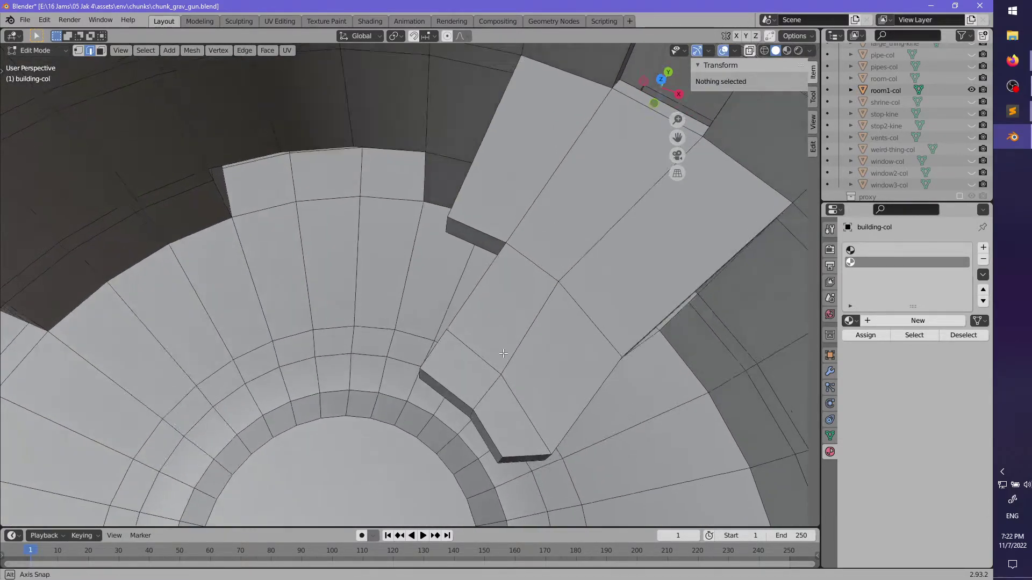
# - Finish editing building-col and open room1-col's mesh for editing at its floor
pyautogui.moveTo(500, 348); pyautogui.dragTo(420, 335, button='middle')
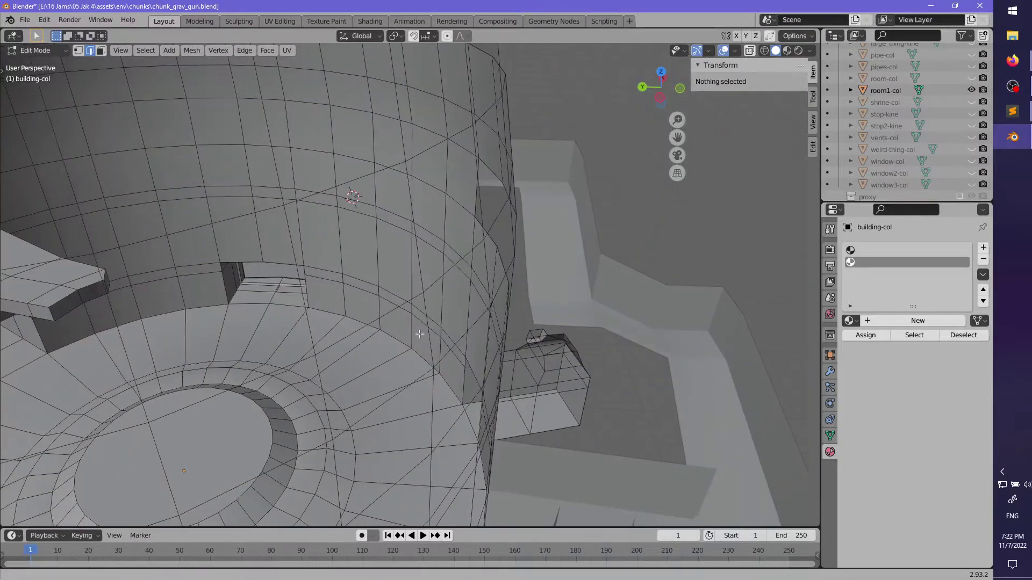
pyautogui.moveTo(555, 353); pyautogui.dragTo(431, 340, button='middle')
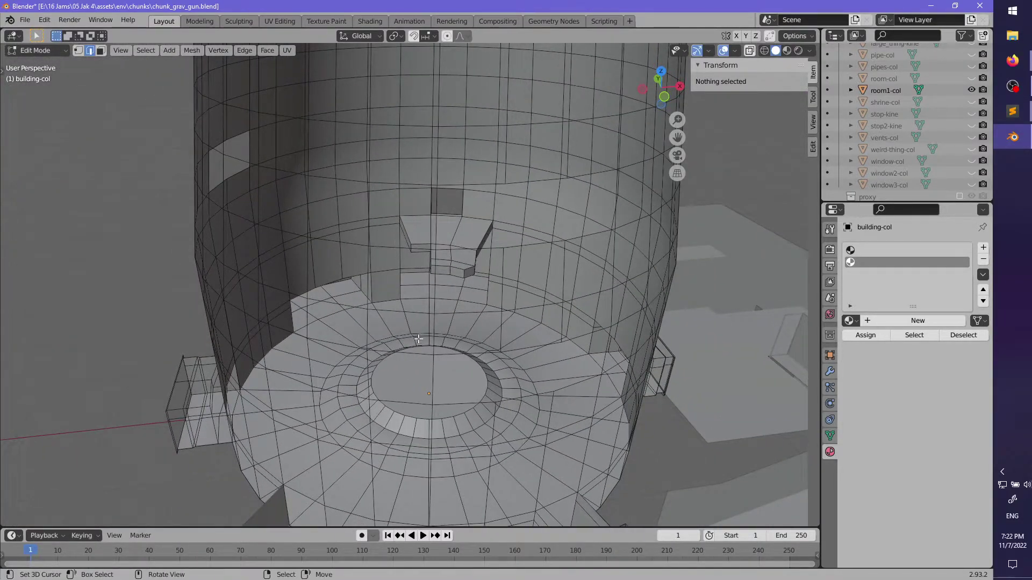
pyautogui.moveTo(537, 394); pyautogui.dragTo(392, 371, button='middle')
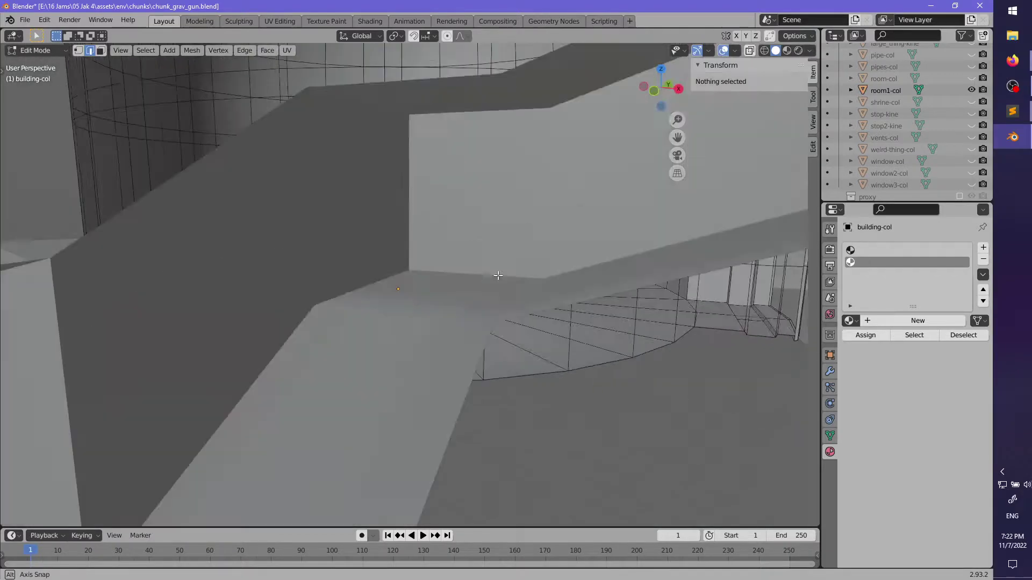
pyautogui.moveTo(498, 276); pyautogui.dragTo(586, 267, button='middle')
pyautogui.scroll(1, 403, 248)
pyautogui.press('Tab')
pyautogui.moveTo(369, 165); pyautogui.dragTo(461, 161, button='middle')
pyautogui.click(461, 292)
pyautogui.press('Tab')
pyautogui.scroll(2, 460, 233)
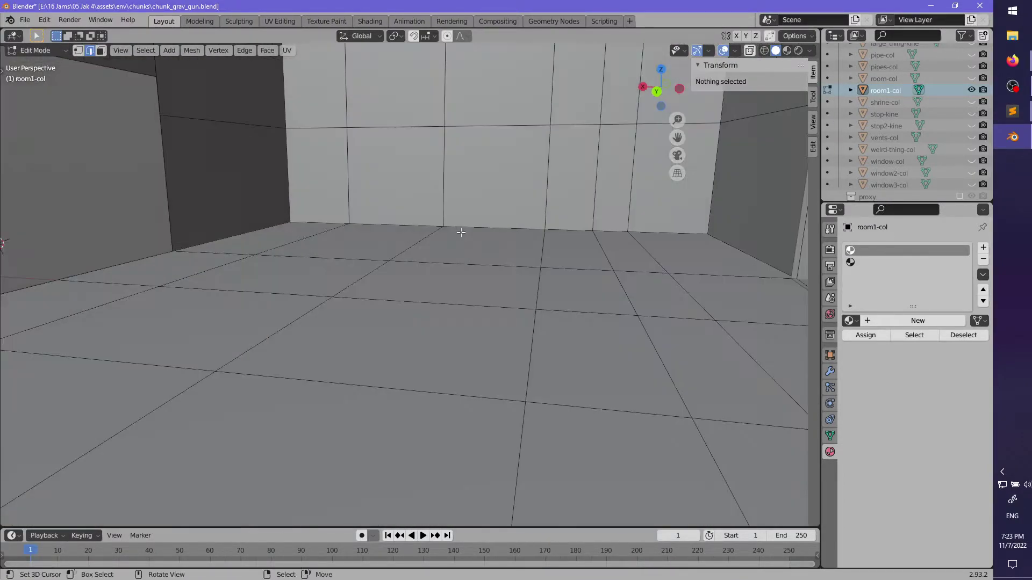
pyautogui.moveTo(460, 233)
pyautogui.keyDown('shift'); pyautogui.mouseDown(button='middle')
pyautogui.moveTo(399, 279)
pyautogui.moveTo(426, 267)
pyautogui.moveTo(321, 255)
pyautogui.moveTo(438, 282)
pyautogui.moveTo(509, 260)
pyautogui.moveTo(512, 244)
pyautogui.moveTo(537, 267)
pyautogui.moveTo(473, 238)
pyautogui.mouseUp(button='middle'); pyautogui.keyUp('shift')
# - Cut an edge loop across room1-col's floor alongside the wall with the wide opening
pyautogui.keyDown('alt'); pyautogui.click(410, 268); pyautogui.keyUp('alt')
pyautogui.keyDown('alt'); pyautogui.rightClick(523, 241); pyautogui.keyUp('alt')
pyautogui.moveTo(578, 275); pyautogui.dragTo(345, 268, button='middle')
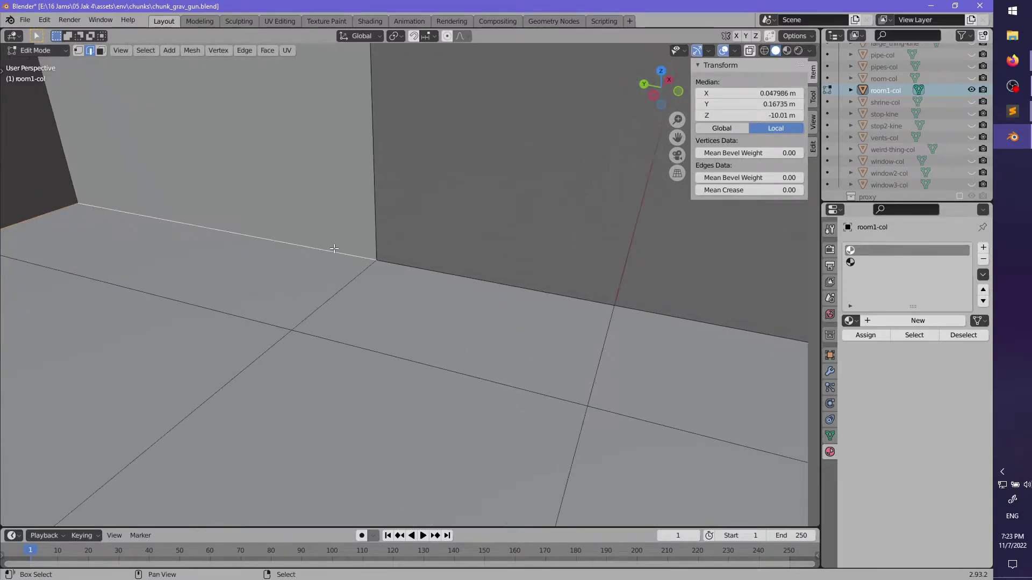
pyautogui.moveTo(470, 301); pyautogui.dragTo(391, 319, button='middle')
pyautogui.hotkey('alt', 'a')
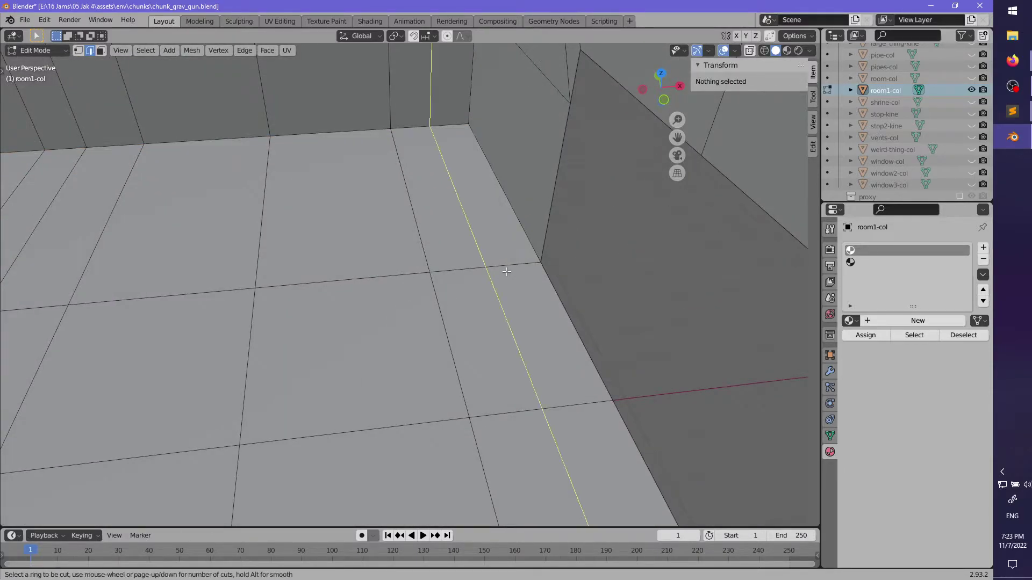
pyautogui.click(546, 268)
pyautogui.hotkey('alt', 'a')
# - Select the centre edges running across room1-col's floor towards the opening and dissolve them
pyautogui.moveTo(548, 269); pyautogui.dragTo(291, 125, button='middle')
pyautogui.moveTo(124, 199); pyautogui.dragTo(535, 171, button='middle')
pyautogui.moveTo(481, 217); pyautogui.dragTo(510, 283, button='middle')
pyautogui.moveTo(508, 322); pyautogui.dragTo(407, 265, button='middle')
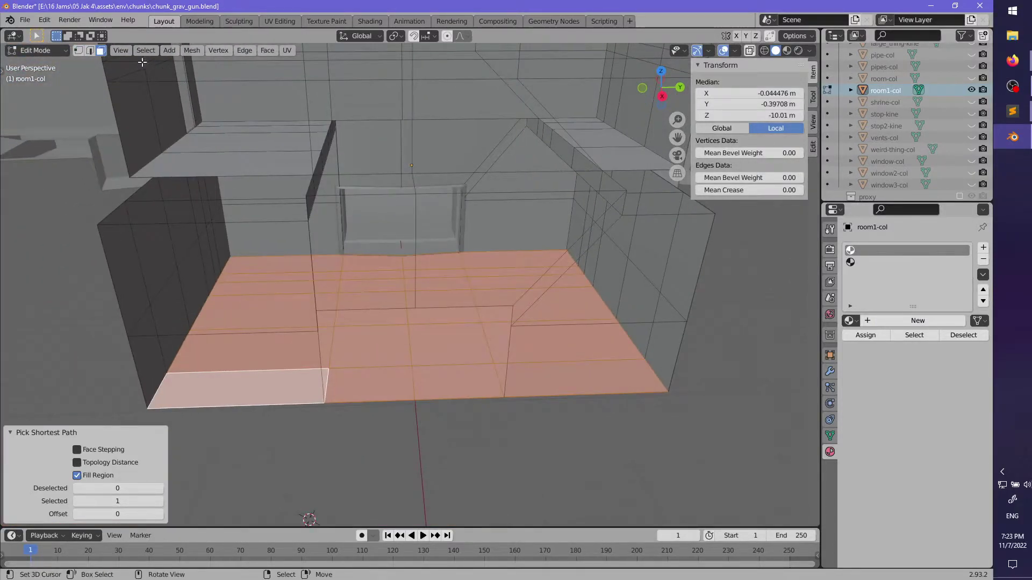
pyautogui.click(416, 384)
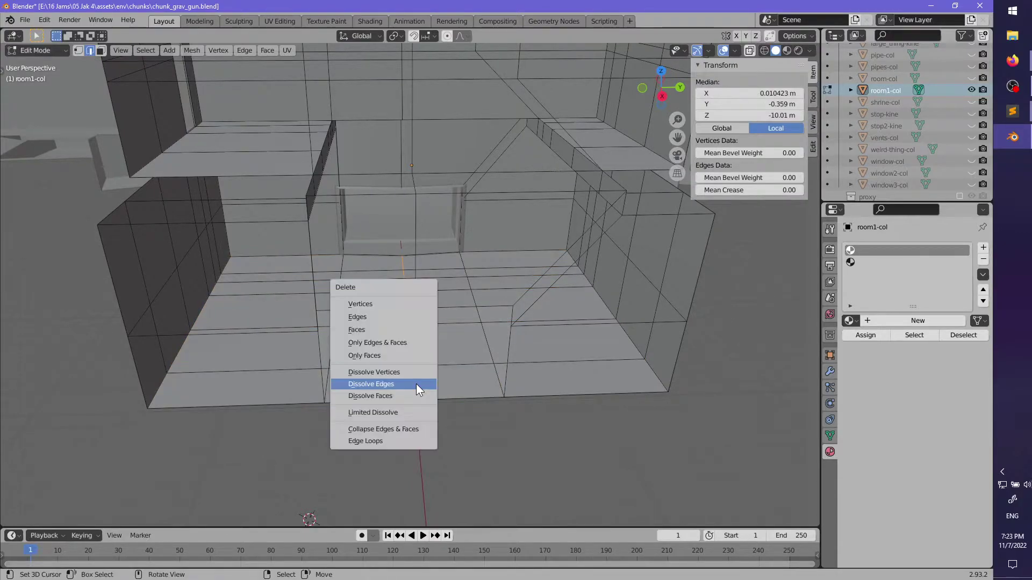
pyautogui.click(409, 384)
pyautogui.moveTo(408, 384); pyautogui.dragTo(479, 315, button='middle')
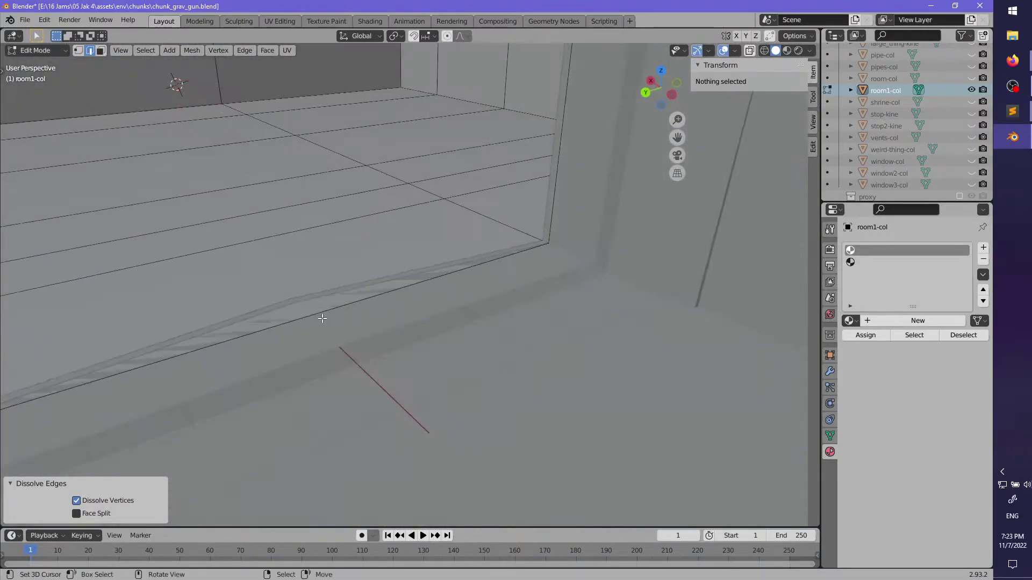
# - Finish editing room1-col and open building-col's mesh for editing at the passage threshold by the wide opening
pyautogui.rightClick(381, 304)
pyautogui.press('Tab')
pyautogui.rightClick(385, 330)
pyautogui.press('Tab')
pyautogui.scroll(2, 479, 316)
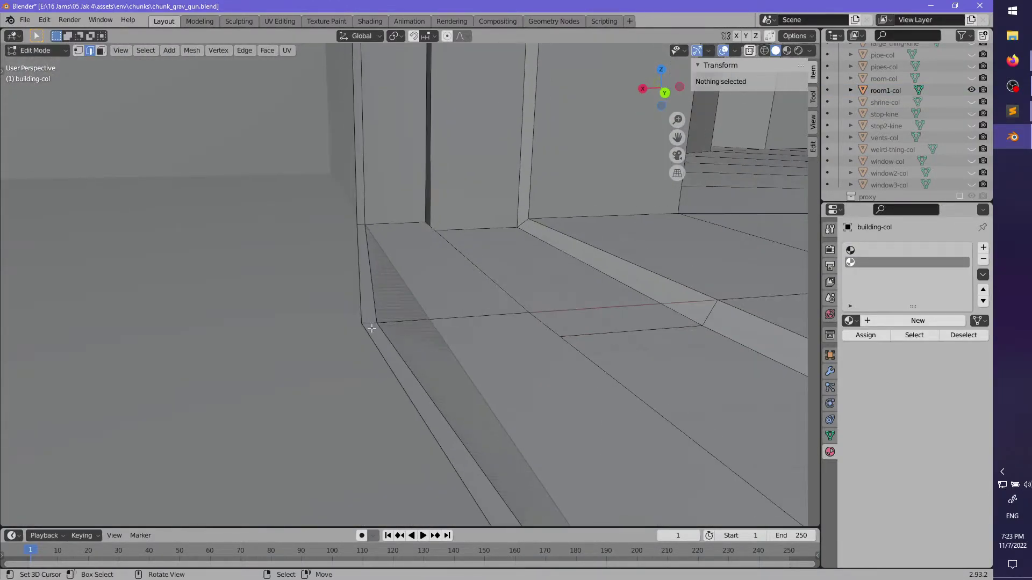
# - Lower the outer floor edge of building-col's passage threshold along the Z axis
pyautogui.rightClick(368, 322)
pyautogui.moveTo(371, 321)
pyautogui.mouseDown(button='middle')
pyautogui.moveTo(387, 298)
pyautogui.moveTo(405, 316)
pyautogui.moveTo(417, 301)
pyautogui.moveTo(389, 285)
pyautogui.moveTo(378, 292)
pyautogui.moveTo(382, 327)
pyautogui.mouseUp(button='middle')
pyautogui.press('g')
pyautogui.press('z')
pyautogui.click(389, 293)
pyautogui.click(401, 293)
pyautogui.rightClick(378, 292)
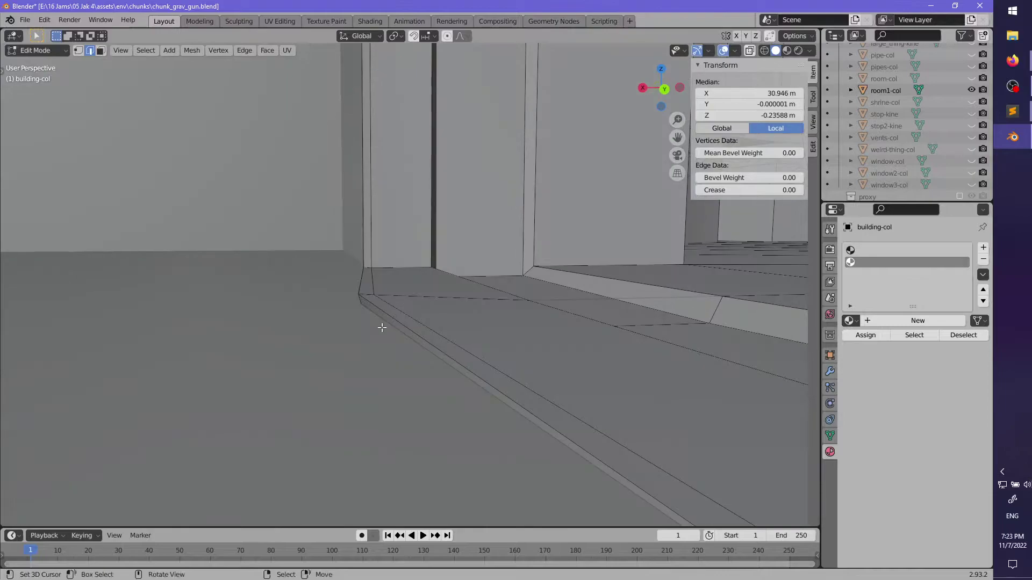
# - Rotate the threshold's outer edge 18.4° about the Y axis and lower it slightly along Z
pyautogui.click(338, 323)
pyautogui.moveTo(378, 297); pyautogui.dragTo(416, 292, button='middle')
pyautogui.press('g')
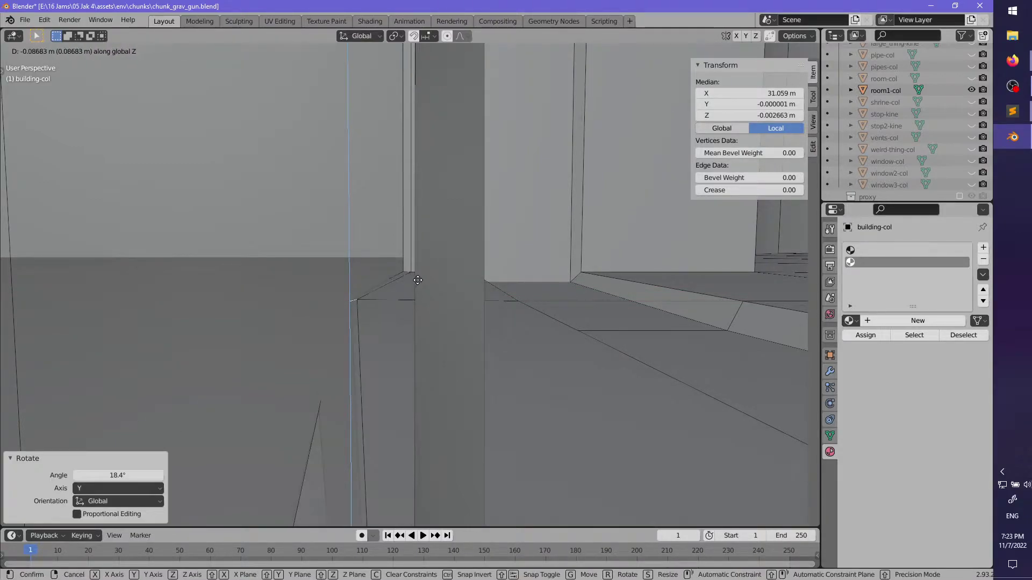
pyautogui.moveTo(418, 277); pyautogui.dragTo(505, 321, button='middle')
# - Raise building-col's threshold edges by about 0.007 m along Z and fine-tune their height against the room floor
pyautogui.press('g')
pyautogui.click(552, 301)
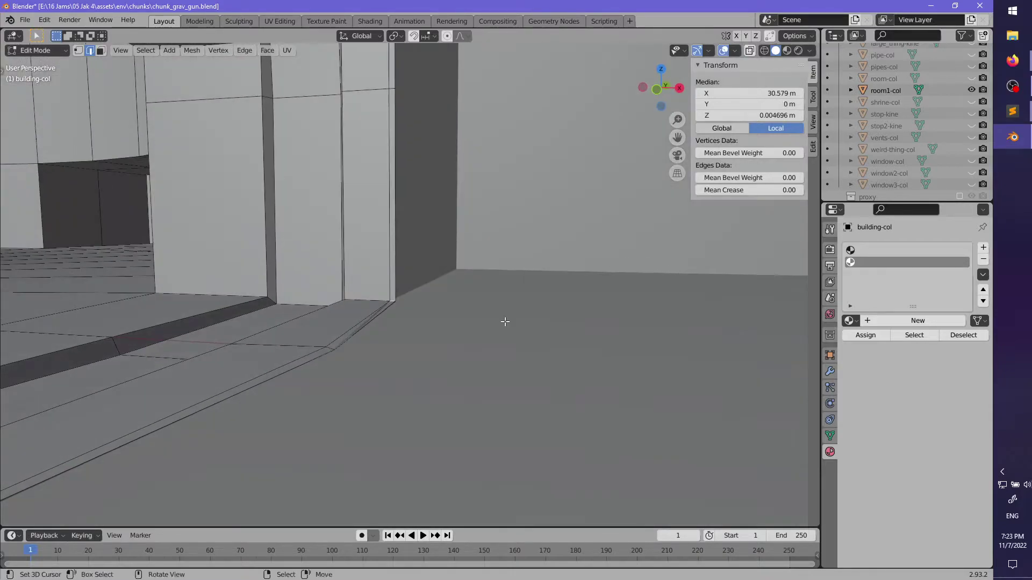
pyautogui.click(505, 321)
pyautogui.moveTo(426, 339); pyautogui.dragTo(450, 334, button='middle')
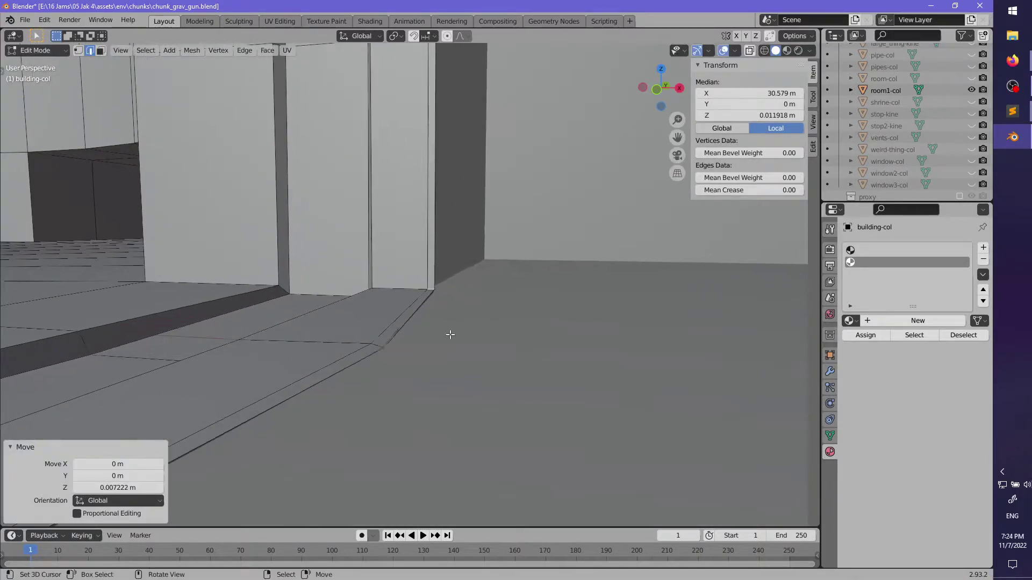
pyautogui.press('g')
pyautogui.moveTo(381, 346); pyautogui.dragTo(498, 344, button='middle')
pyautogui.press('g')
pyautogui.press('z')
pyautogui.keyDown('shift'); pyautogui.rightClick(459, 327); pyautogui.keyUp('shift')
# - Finish editing building-col and open room1-col's mesh for editing
pyautogui.moveTo(336, 352); pyautogui.dragTo(443, 430, button='middle')
pyautogui.click(460, 379)
pyautogui.press('Tab')
pyautogui.click(399, 388)
pyautogui.click(398, 389)
pyautogui.press('Tab')
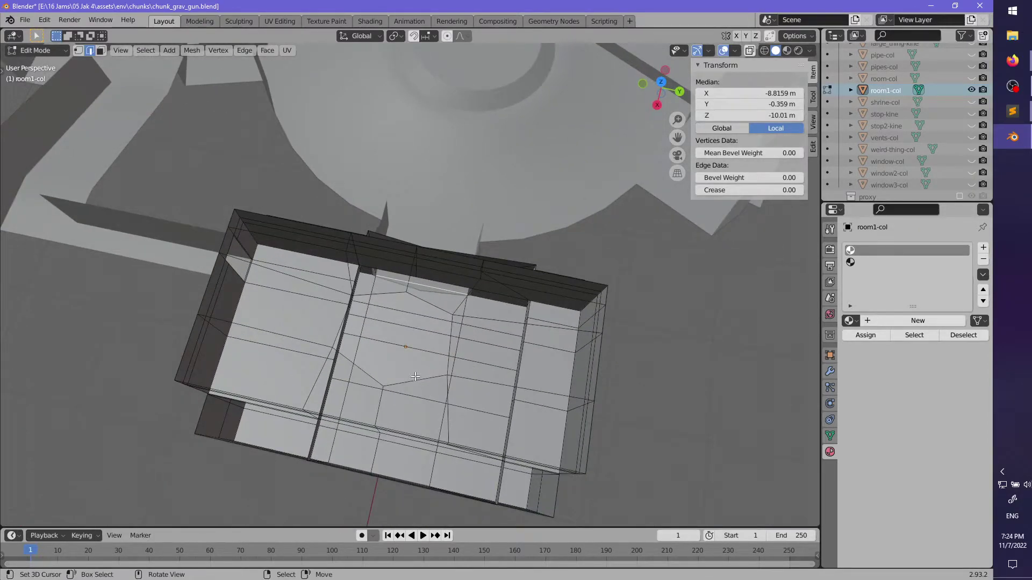
# - Examine room1-col's floor and walls around the wide opening with nothing selected
pyautogui.moveTo(413, 366); pyautogui.dragTo(452, 315, button='middle')
pyautogui.scroll(2, 392, 262)
pyautogui.scroll(-2, 428, 327)
pyautogui.keyDown('shift'); pyautogui.moveTo(452, 315); pyautogui.dragTo(473, 299, button='middle'); pyautogui.keyUp('shift')
pyautogui.scroll(2, 359, 286)
pyautogui.scroll(2, 376, 318)
pyautogui.hotkey('alt', 'a')
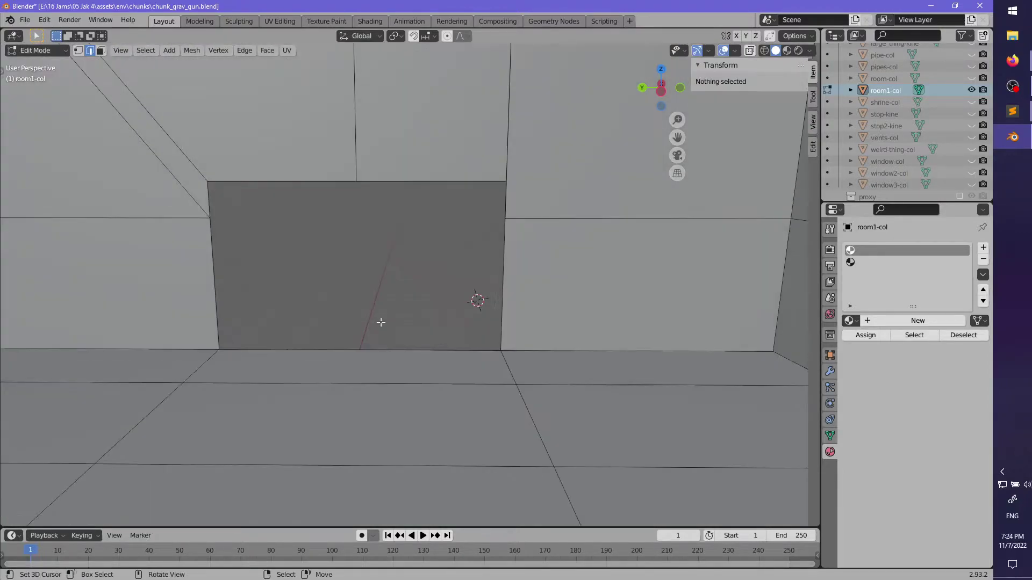
# - Finish editing room1-col and bring the hidden objects of the scene back into view
pyautogui.press('Tab')
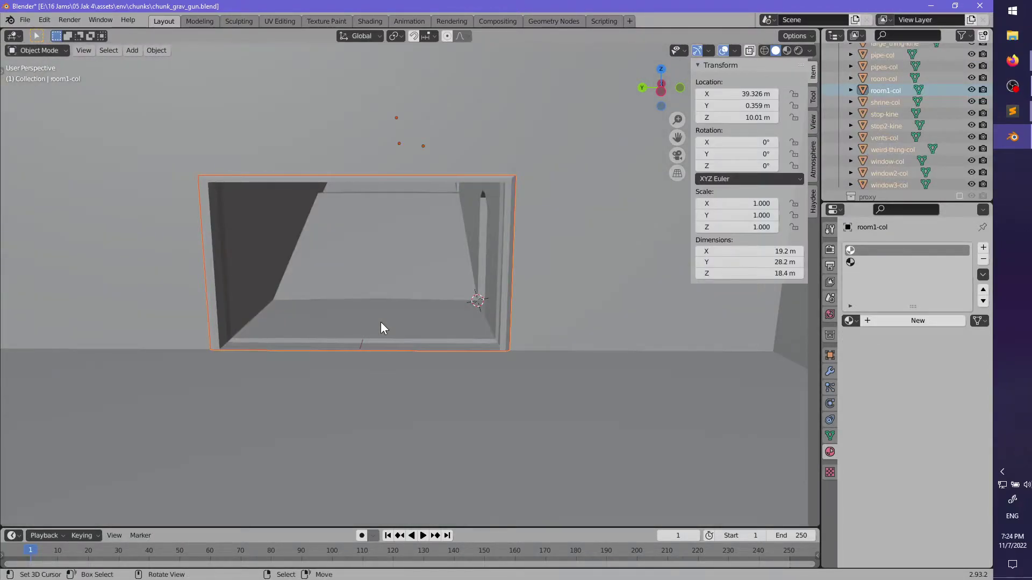
pyautogui.rightClick(591, 379)
pyautogui.scroll(-4, 592, 380)
pyautogui.moveTo(560, 368); pyautogui.dragTo(466, 370, button='middle')
pyautogui.scroll(-4, 355, 384)
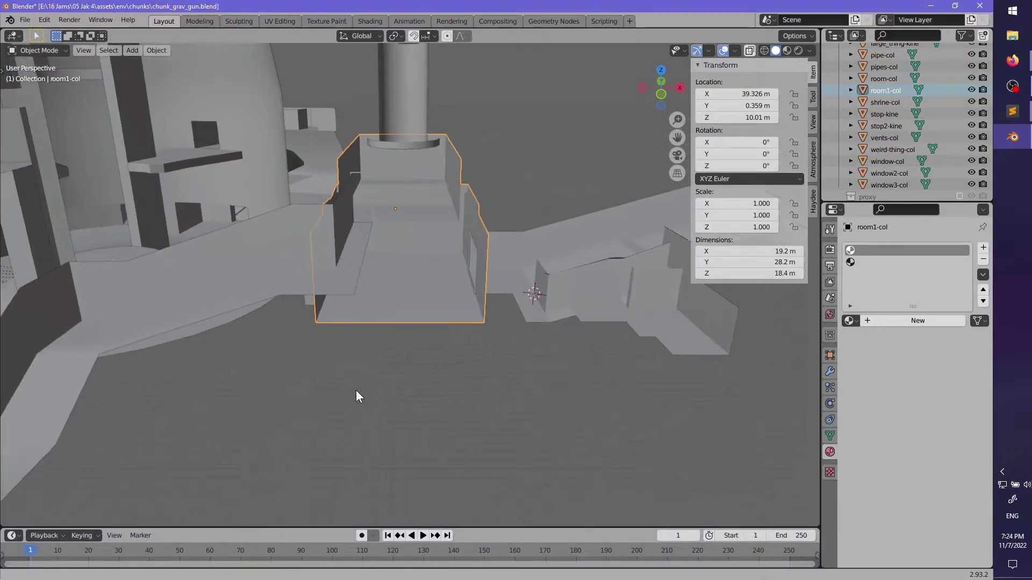
pyautogui.moveTo(384, 370)
pyautogui.mouseDown(button='middle')
pyautogui.moveTo(352, 394)
pyautogui.moveTo(383, 374)
pyautogui.moveTo(365, 376)
pyautogui.mouseUp(button='middle')
pyautogui.scroll(4, 366, 385)
pyautogui.scroll(-2, 564, 324)
# - Select entry-col, building-col and room1-col together and hide all other objects
pyautogui.rightClick(565, 324)
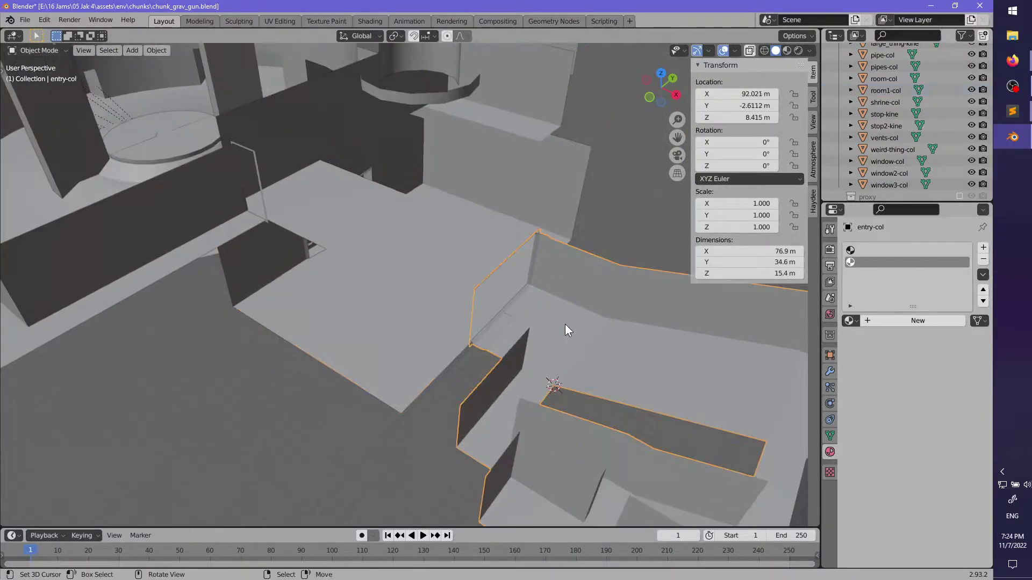
pyautogui.keyDown('shift'); pyautogui.moveTo(199, 349); pyautogui.dragTo(285, 317, button='middle'); pyautogui.keyUp('shift')
pyautogui.keyDown('shift'); pyautogui.rightClick(186, 299); pyautogui.keyUp('shift')
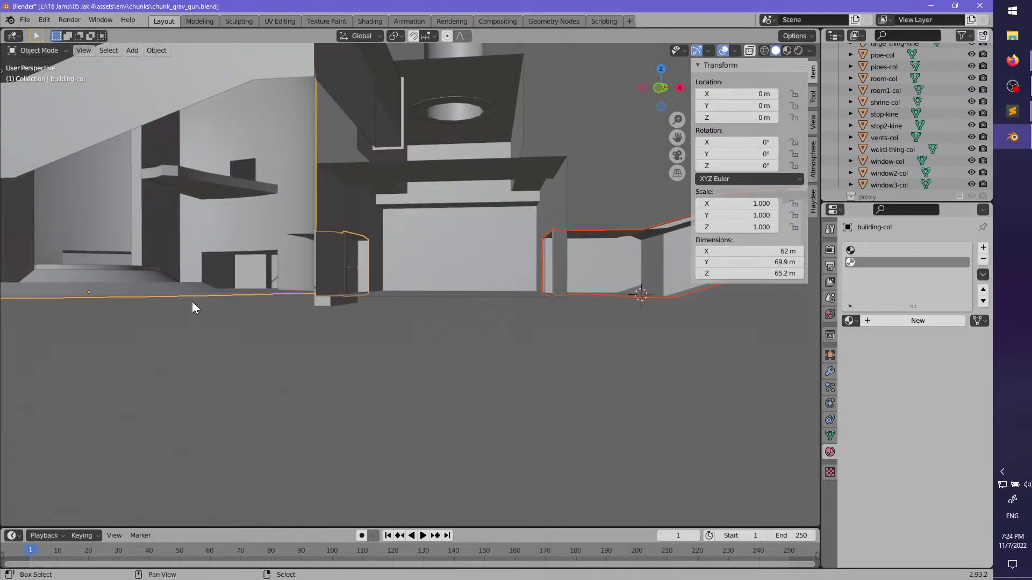
pyautogui.hotkey('shift', 'h')
pyautogui.hotkey('ctrl', 'z')
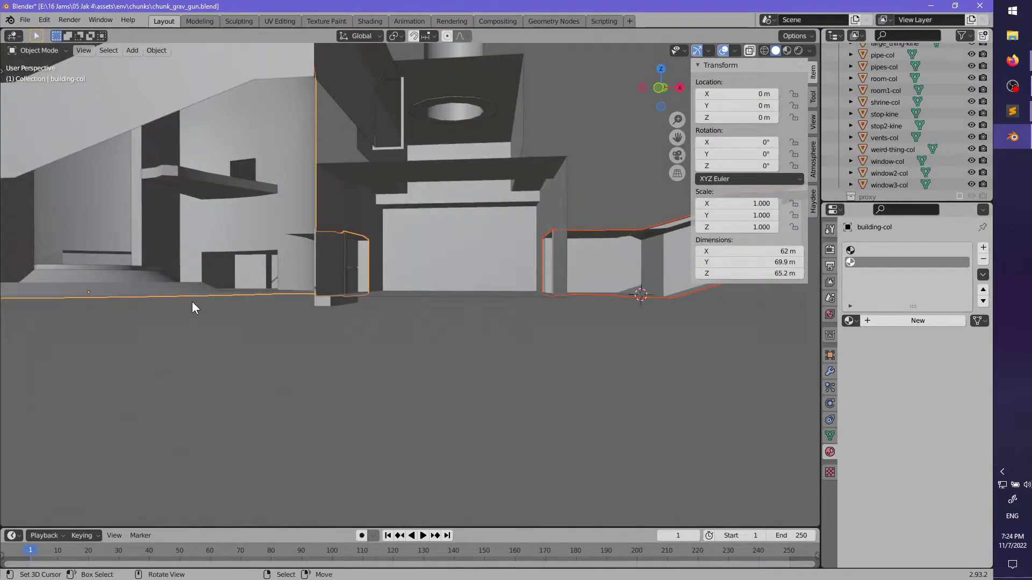
pyautogui.keyDown('shift'); pyautogui.click(414, 268); pyautogui.keyUp('shift')
pyautogui.hotkey('shift', 'h')
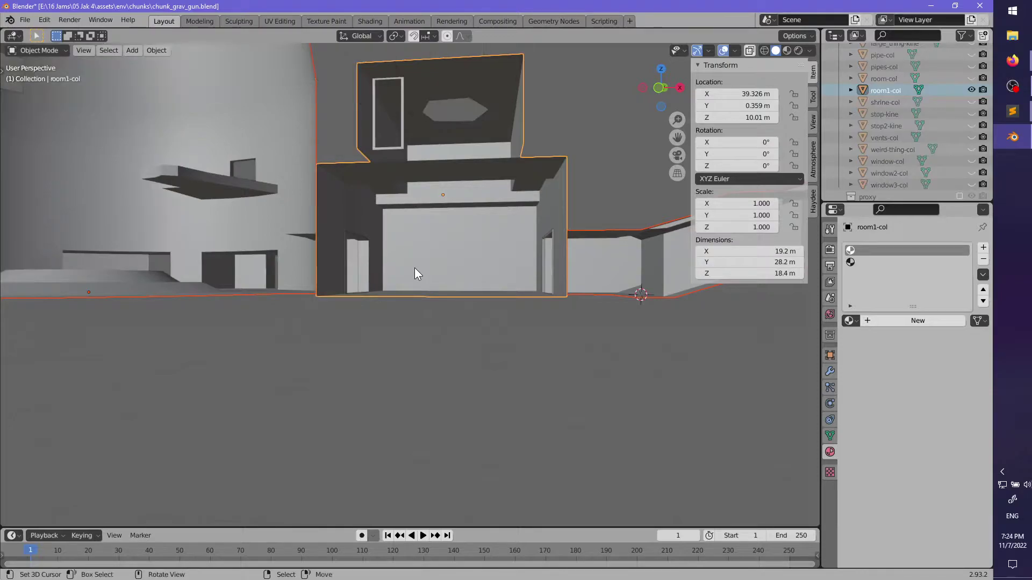
# - Open room1-col's mesh for editing with face selection active
pyautogui.hotkey('alt', 'a')
pyautogui.moveTo(410, 260); pyautogui.dragTo(266, 304, button='middle')
pyautogui.scroll(4, 360, 289)
pyautogui.moveTo(505, 304)
pyautogui.mouseDown(button='middle')
pyautogui.moveTo(465, 305)
pyautogui.moveTo(489, 308)
pyautogui.mouseUp(button='middle')
pyautogui.scroll(5, 489, 308)
pyautogui.click(463, 298)
pyautogui.press('Tab')
pyautogui.scroll(-5, 447, 291)
pyautogui.moveTo(430, 285); pyautogui.dragTo(430, 306, button='middle')
pyautogui.click(100, 49)
# - Select all of room1-col's floor faces and scale them inward to 0.984, forming a narrow border along the walls
pyautogui.rightClick(320, 151)
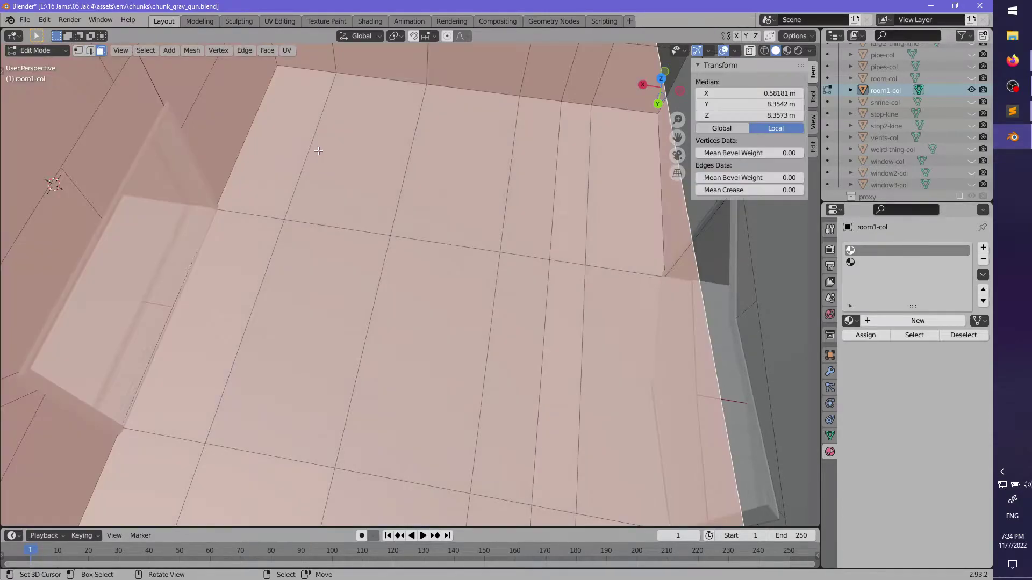
pyautogui.scroll(3, 298, 150)
pyautogui.scroll(-1, 268, 129)
pyautogui.rightClick(228, 95)
pyautogui.scroll(-3, 228, 96)
pyautogui.moveTo(434, 218); pyautogui.dragTo(559, 215, button='middle')
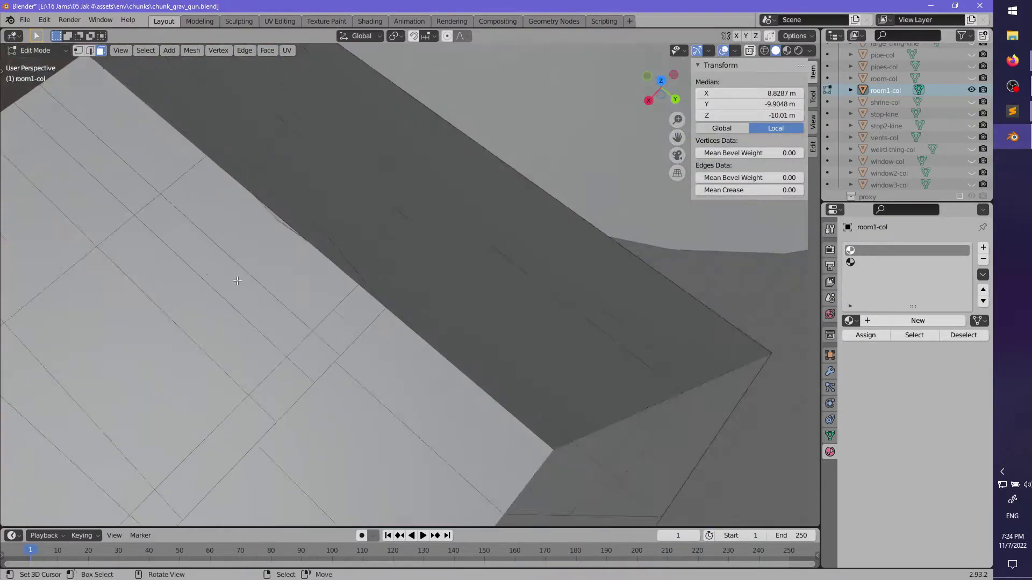
pyautogui.moveTo(290, 231); pyautogui.dragTo(430, 228, button='middle')
pyautogui.keyDown('ctrl'); pyautogui.keyDown('shift'); pyautogui.rightClick(552, 251); pyautogui.keyUp('shift'); pyautogui.keyUp('ctrl')
pyautogui.scroll(-4, 552, 251)
pyautogui.moveTo(483, 360); pyautogui.dragTo(525, 336, button='middle')
pyautogui.moveTo(354, 378); pyautogui.dragTo(393, 367, button='middle')
pyautogui.press('s')
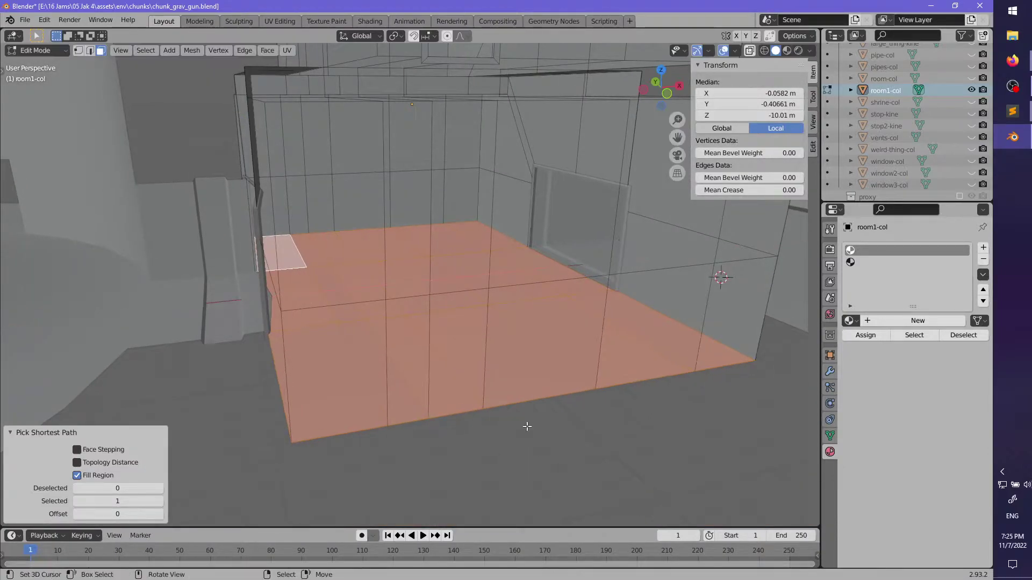
pyautogui.click(568, 450)
pyautogui.scroll(8, 546, 401)
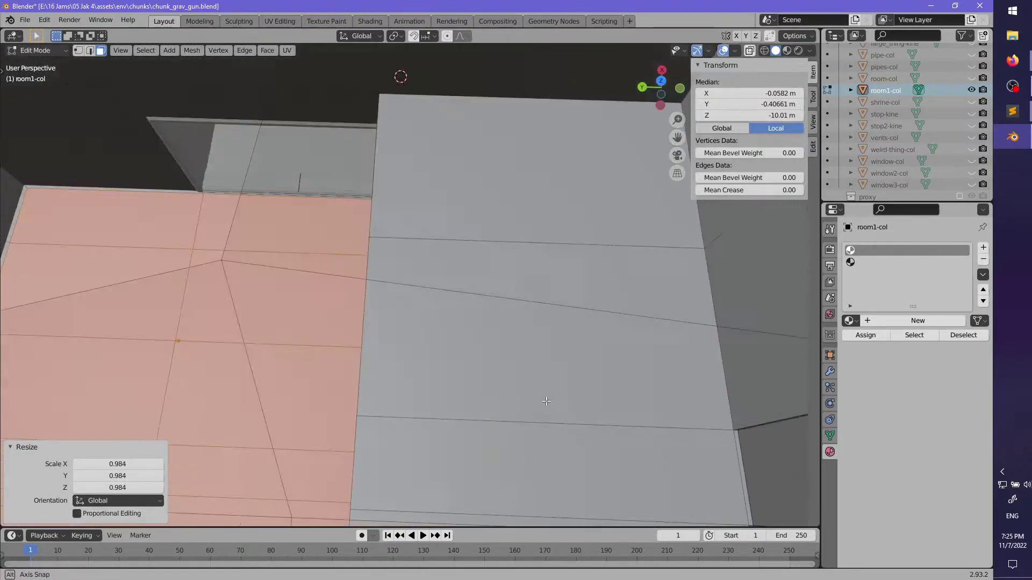
pyautogui.moveTo(546, 401); pyautogui.dragTo(478, 350, button='middle')
# - Select the narrow border strip around room1-col's floor and assign it the second material slot
pyautogui.click(535, 302)
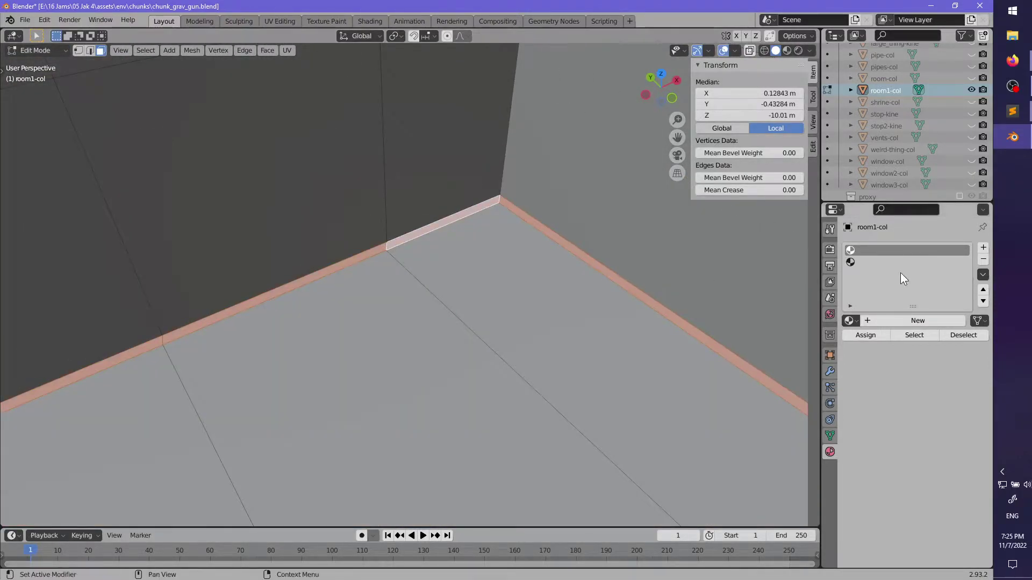
pyautogui.moveTo(798, 337); pyautogui.dragTo(574, 310, button='middle')
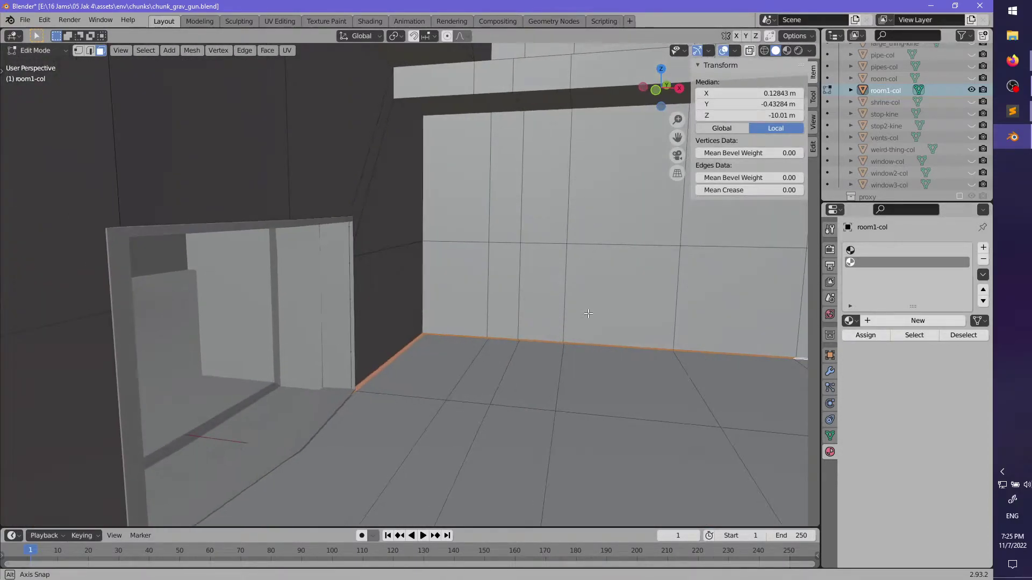
pyautogui.moveTo(589, 314); pyautogui.dragTo(205, 65, button='middle')
pyautogui.scroll(-1, 475, 356)
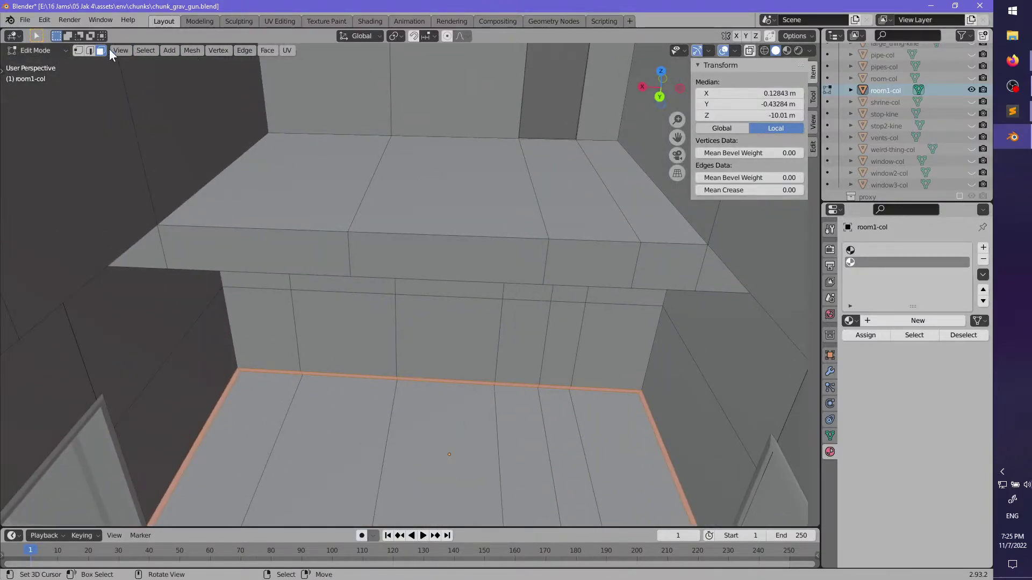
# - Try to bevel the upper edge loop of room1-col's raised ledge with a width of about 0.265 m
pyautogui.moveTo(385, 231); pyautogui.dragTo(333, 277, button='middle')
pyautogui.moveTo(334, 277); pyautogui.dragTo(461, 277, button='middle')
pyautogui.keyDown('alt'); pyautogui.keyDown('shift'); pyautogui.rightClick(461, 278); pyautogui.keyUp('shift'); pyautogui.keyUp('alt')
pyautogui.moveTo(591, 273); pyautogui.dragTo(443, 341, button='middle')
pyautogui.keyDown('alt'); pyautogui.keyDown('shift'); pyautogui.rightClick(502, 225); pyautogui.keyUp('shift'); pyautogui.keyUp('alt')
pyautogui.keyDown('alt'); pyautogui.click(344, 276); pyautogui.keyUp('alt')
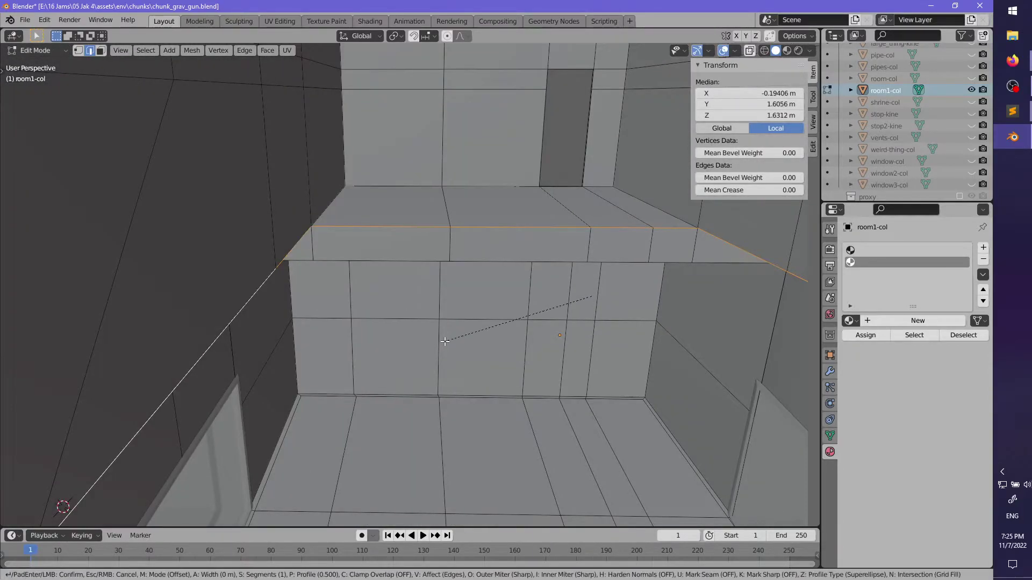
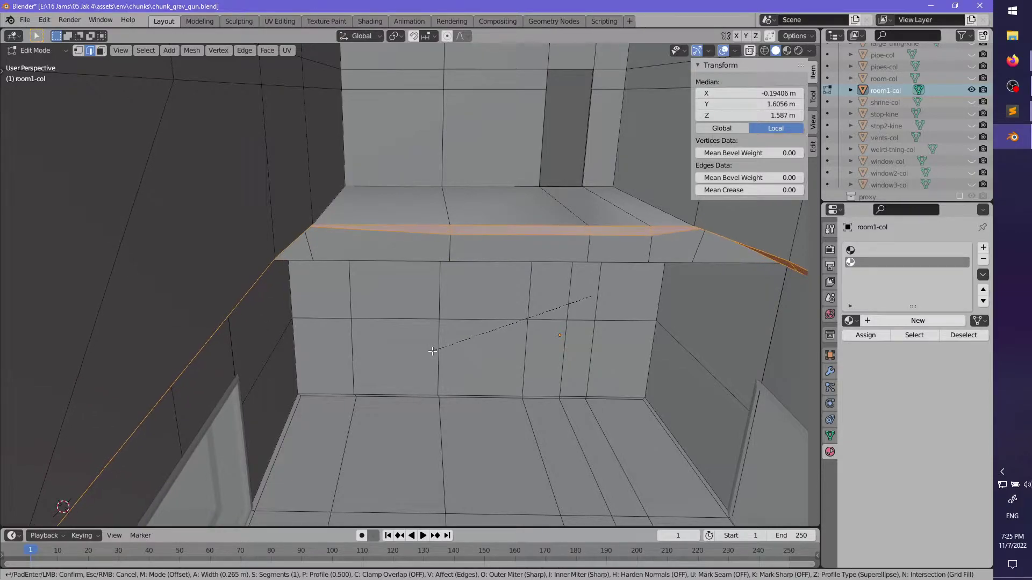
pyautogui.click(432, 351)
# - Delete room1-col's wall faces between the wide opening and the ledge, including the slanted strip beside them
pyautogui.moveTo(432, 351); pyautogui.dragTo(283, 248, button='middle')
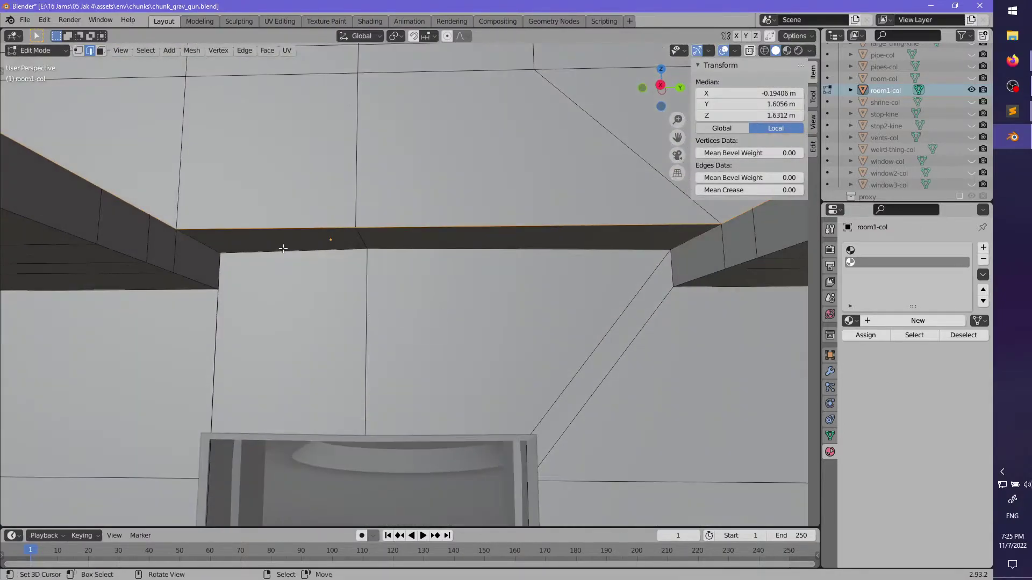
pyautogui.click(100, 52)
pyautogui.click(290, 344)
pyautogui.keyDown('ctrl'); pyautogui.click(601, 347); pyautogui.keyUp('ctrl')
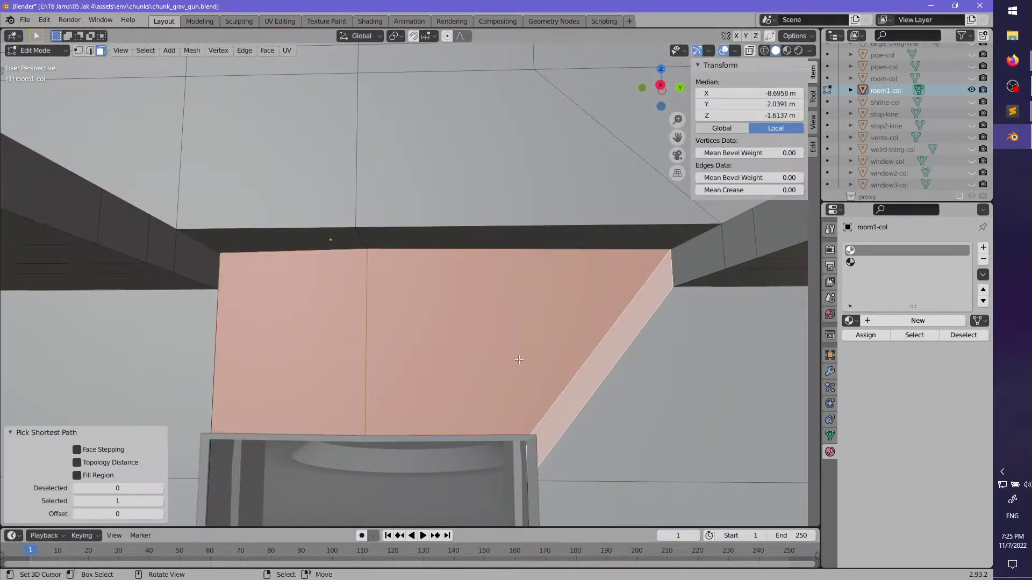
pyautogui.moveTo(601, 348); pyautogui.dragTo(537, 325, button='middle')
pyautogui.press('x')
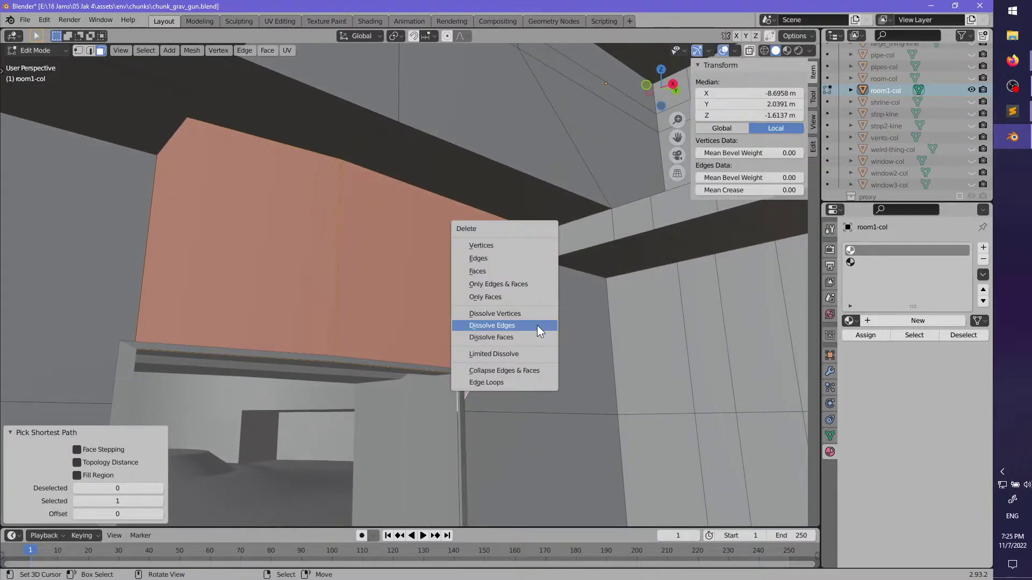
pyautogui.click(527, 272)
# - Dissolve the leftover vertex at the upper corner of the wide opening, using see-through display
pyautogui.moveTo(519, 272); pyautogui.dragTo(427, 329, button='middle')
pyautogui.click(585, 332)
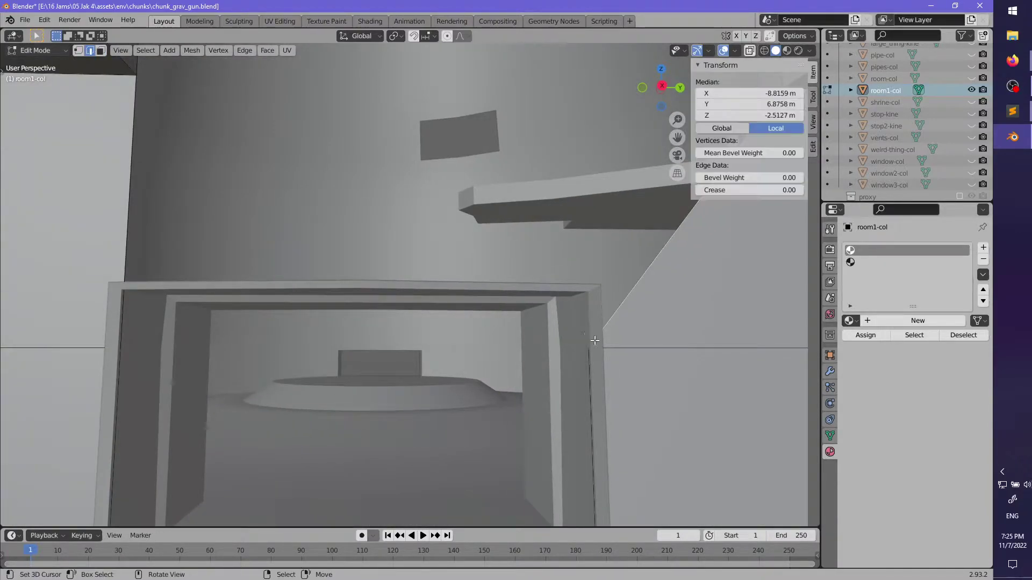
pyautogui.rightClick(586, 348)
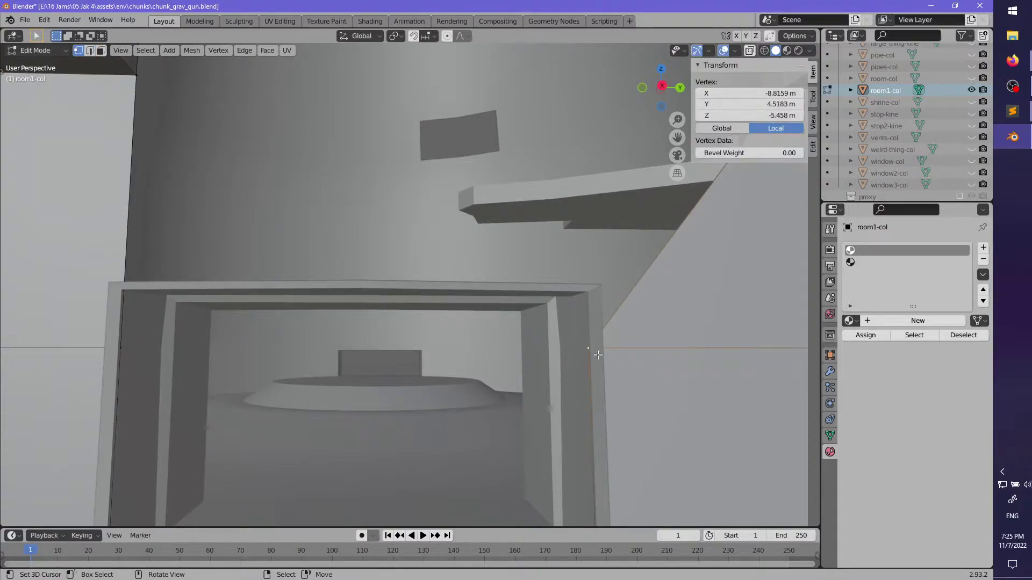
pyautogui.hotkey('alt', 'z')
pyautogui.scroll(-4, 565, 362)
pyautogui.keyDown('shift'); pyautogui.moveTo(564, 362); pyautogui.dragTo(608, 345, button='middle'); pyautogui.keyUp('shift')
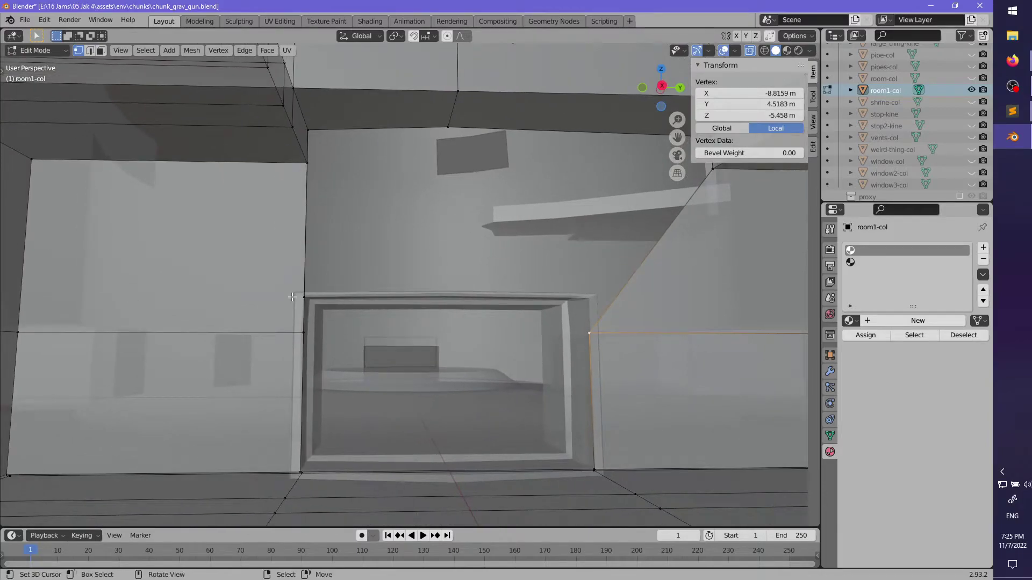
pyautogui.press('x')
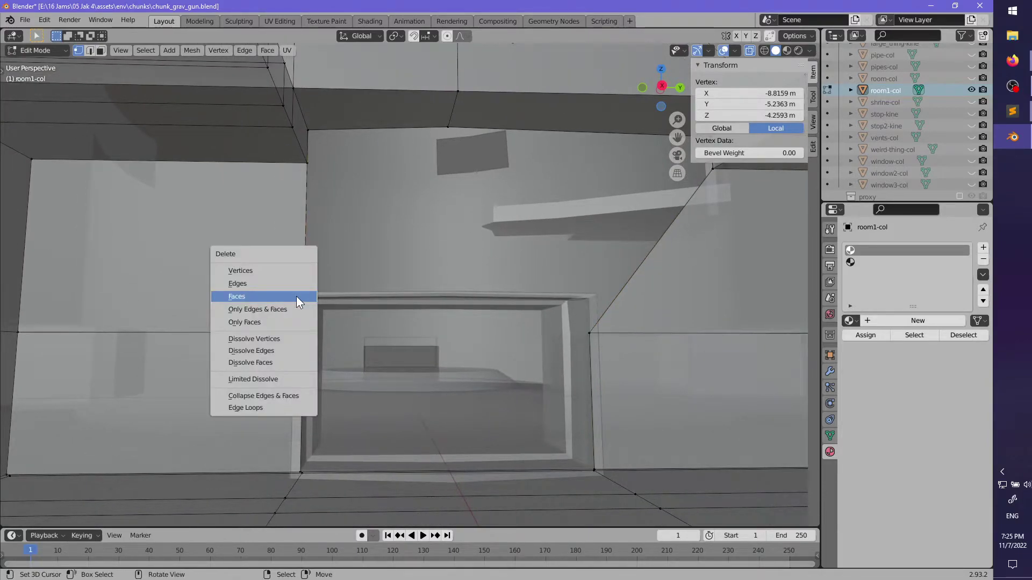
pyautogui.click(278, 339)
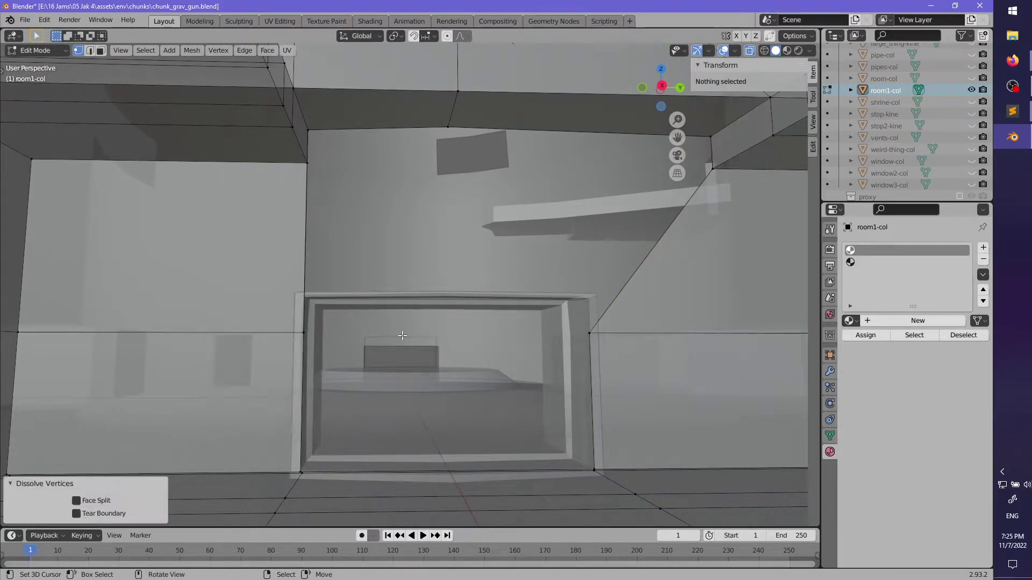
# - Delete the ledge's underside and its two end faces above the wide opening
pyautogui.moveTo(402, 335); pyautogui.dragTo(322, 317, button='middle')
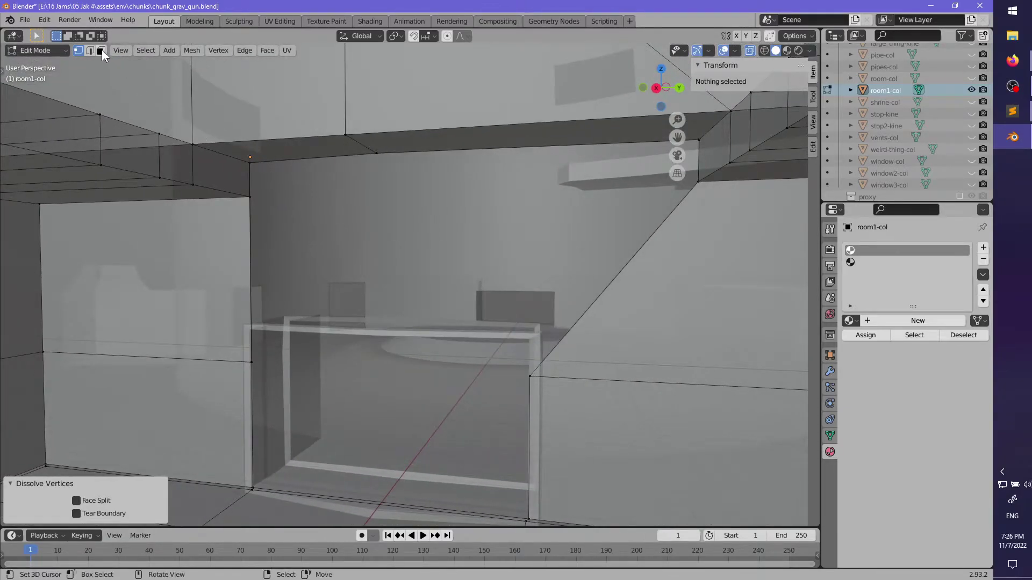
pyautogui.click(251, 177)
pyautogui.moveTo(251, 178); pyautogui.dragTo(430, 318, button='middle')
pyautogui.press('x')
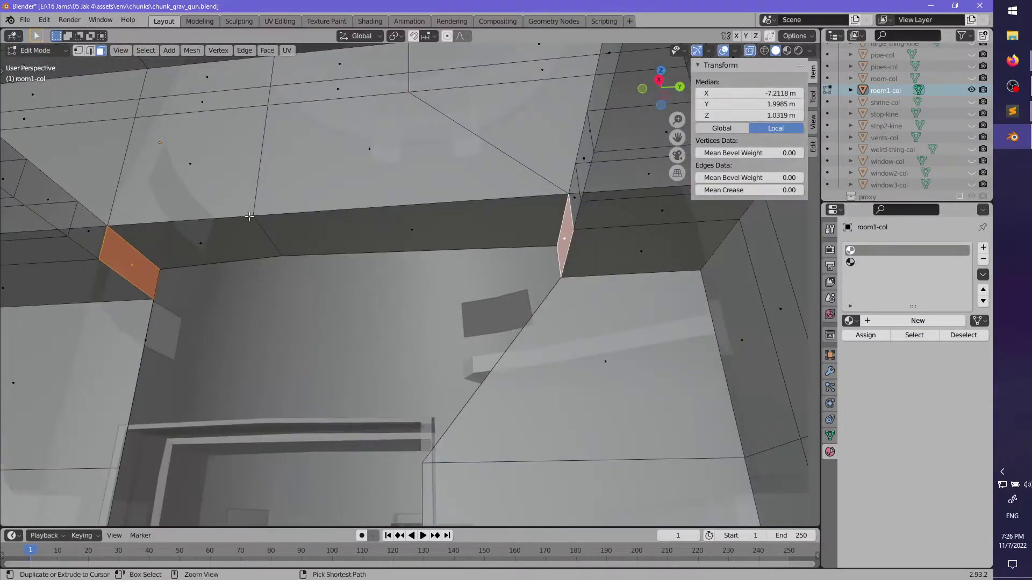
pyautogui.keyDown('ctrl'); pyautogui.click(211, 228); pyautogui.keyUp('ctrl')
pyautogui.press('x')
pyautogui.click(202, 210)
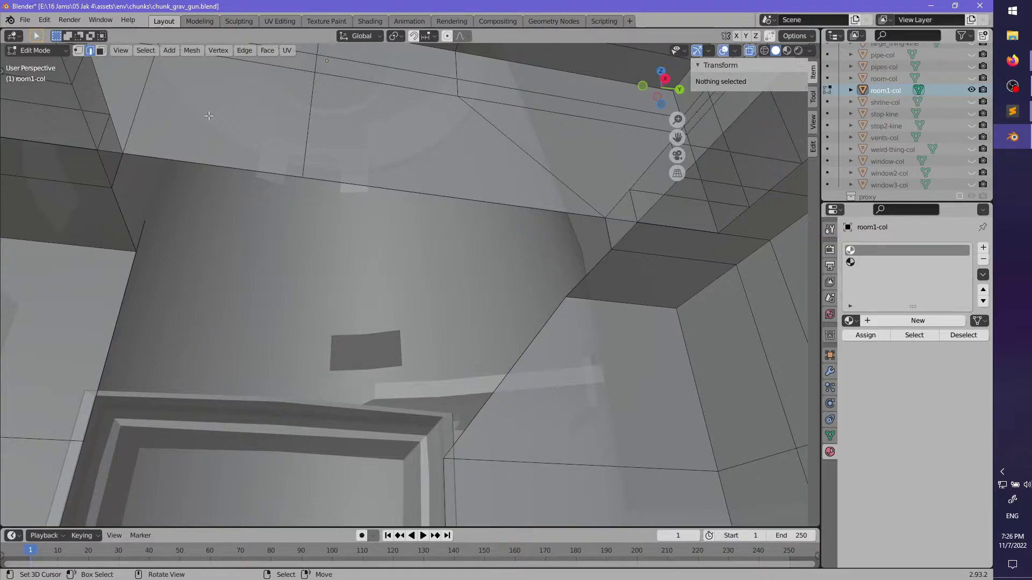
# - Fill a new face between the two opposing lower ledge edges above the wide opening
pyautogui.click(598, 276)
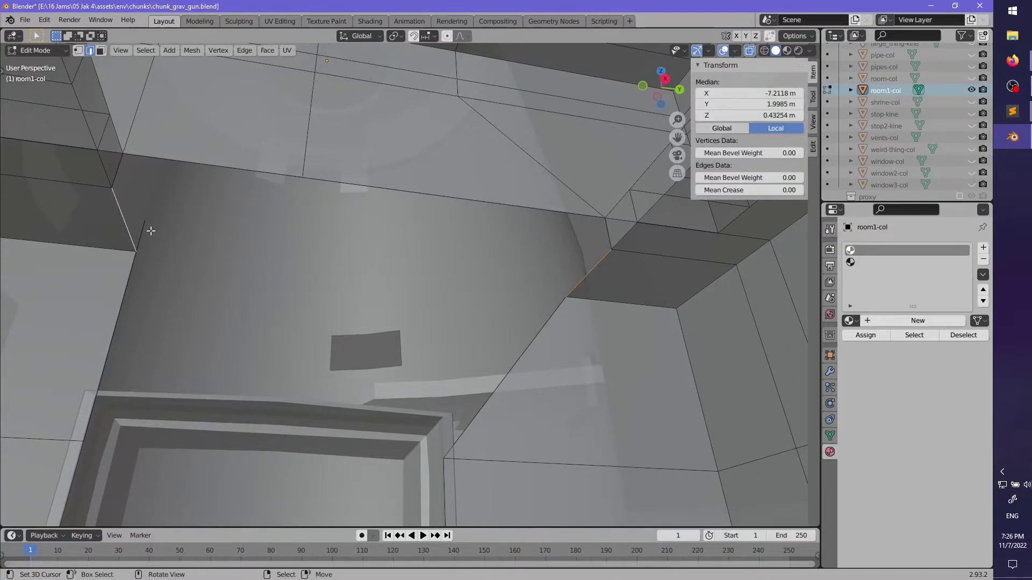
pyautogui.press('f')
pyautogui.moveTo(151, 231); pyautogui.dragTo(493, 282, button='middle')
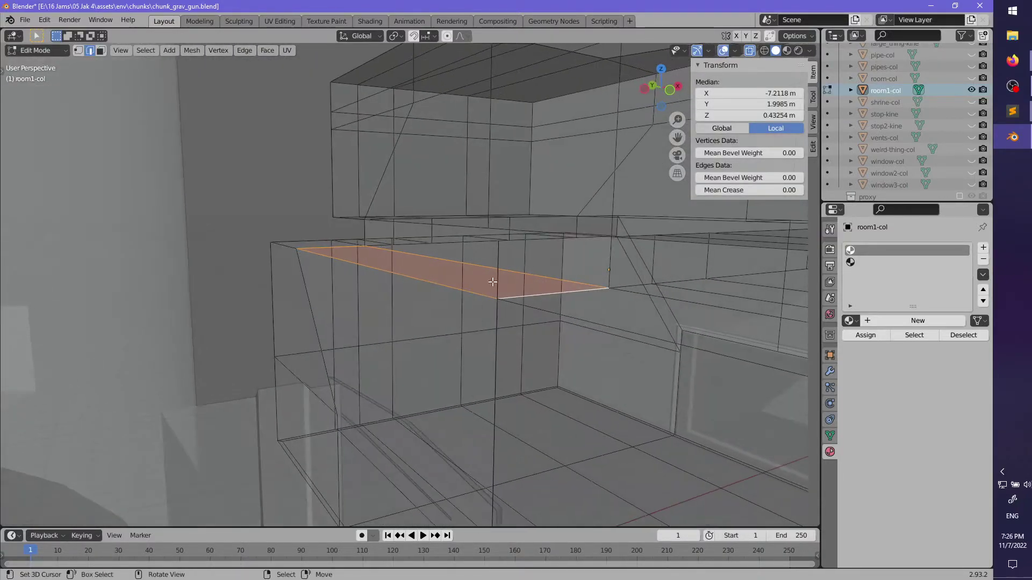
# - Delete the leftover edges on the wall plane at the ends of the ledge gap above the wide opening
pyautogui.click(492, 282)
pyautogui.press('x')
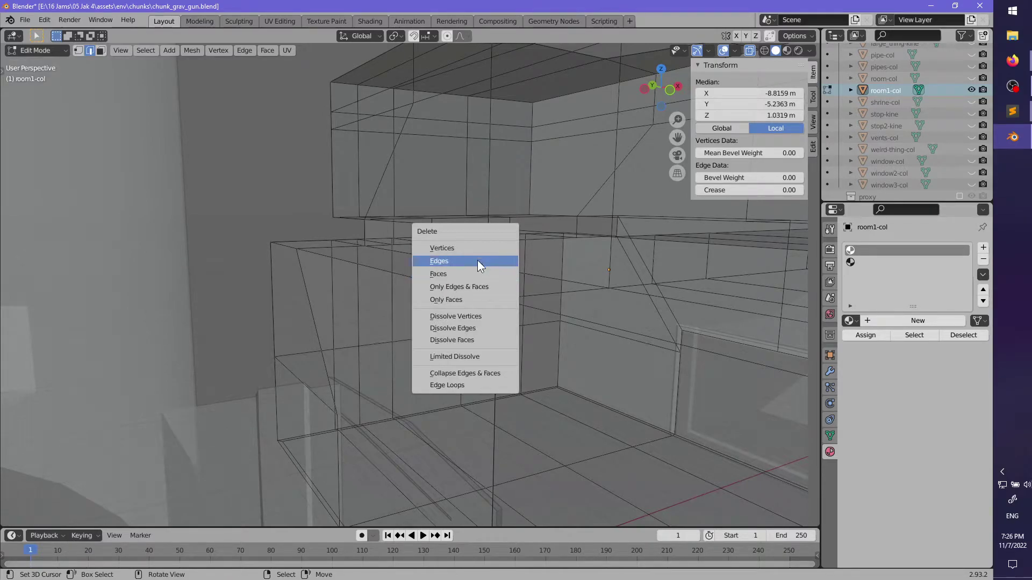
pyautogui.click(478, 261)
pyautogui.moveTo(497, 291); pyautogui.dragTo(220, 209, button='middle')
pyautogui.click(481, 261)
pyautogui.press('x')
pyautogui.click(538, 266)
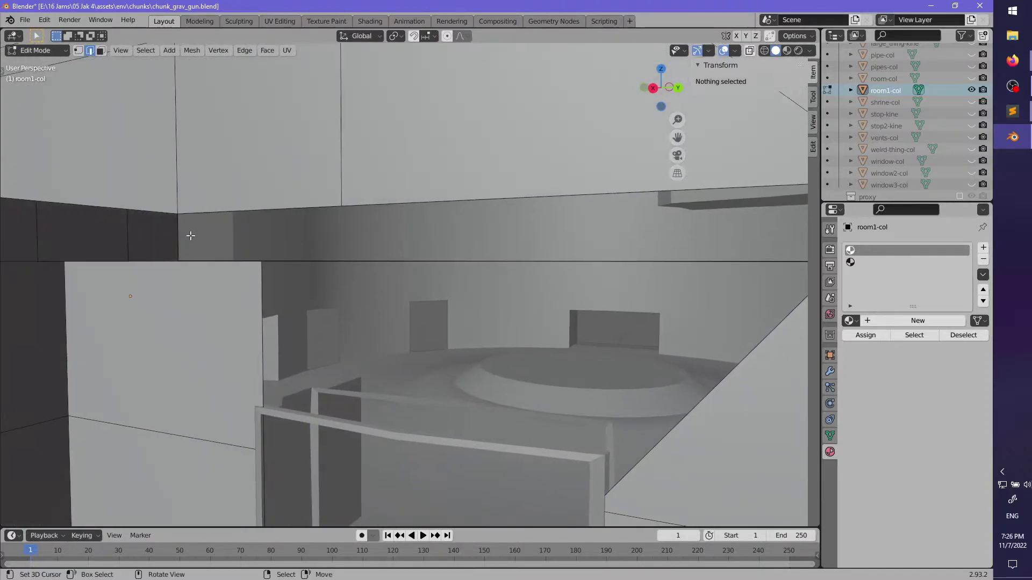
# - Try to fill the ledge's open front from its upper edges, the short end edge and the underside edge
pyautogui.keyDown('shift'); pyautogui.click(217, 205); pyautogui.keyUp('shift')
pyautogui.moveTo(385, 259); pyautogui.dragTo(344, 221, button='middle')
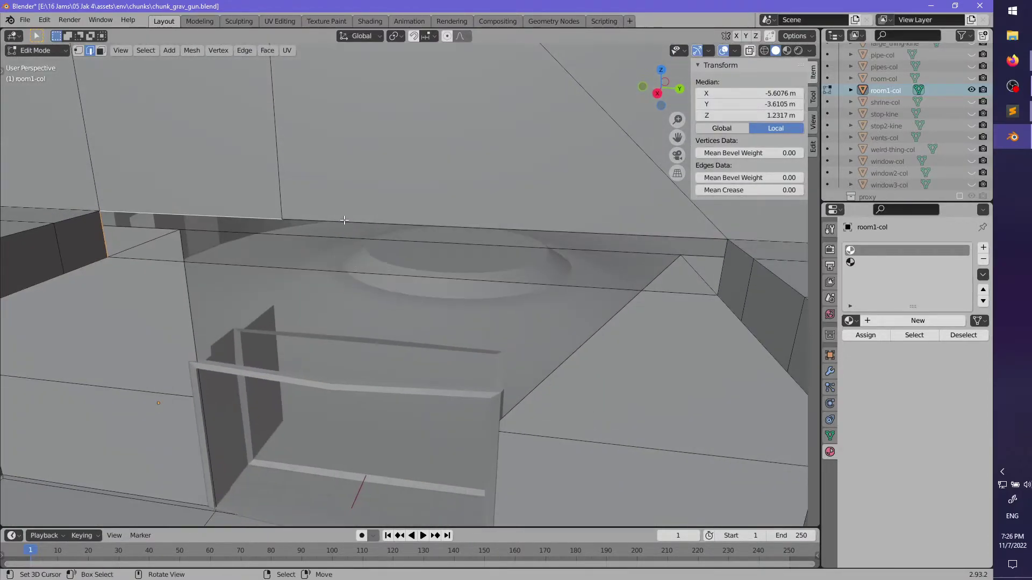
pyautogui.keyDown('shift'); pyautogui.click(334, 273); pyautogui.keyUp('shift')
pyautogui.hotkey('ctrl', 'z')
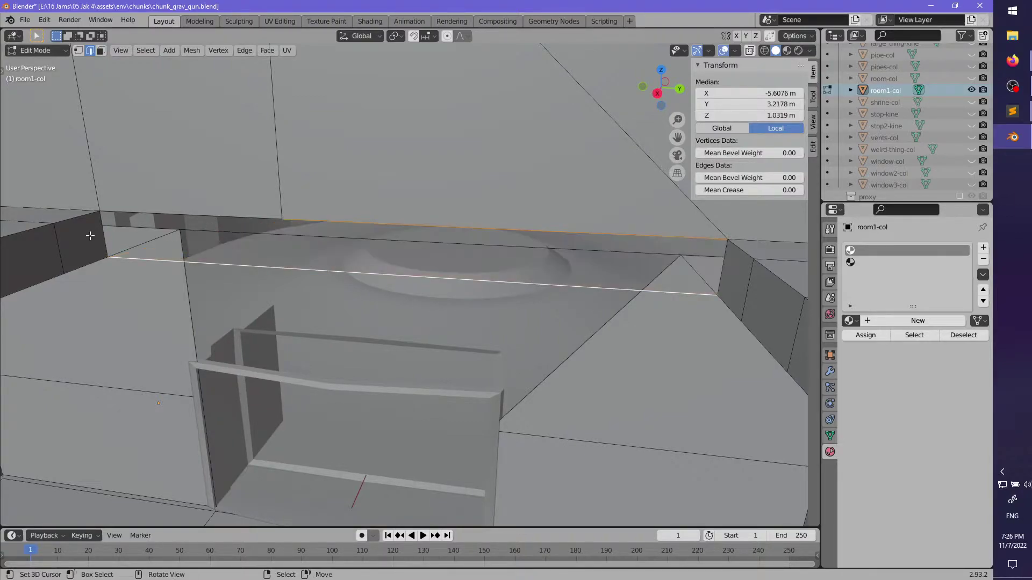
pyautogui.keyDown('shift'); pyautogui.click(271, 268); pyautogui.keyUp('shift')
pyautogui.press('f')
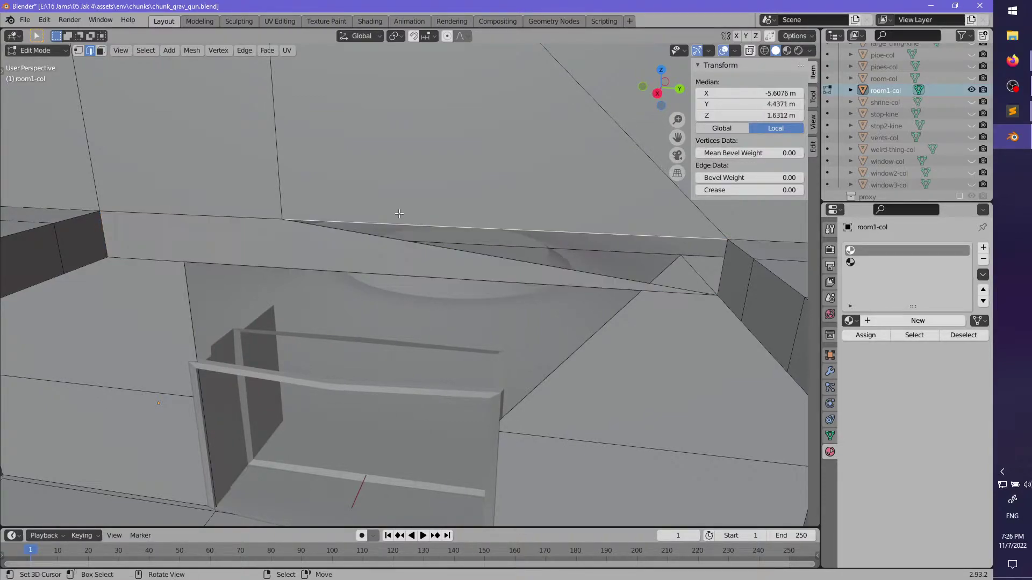
pyautogui.hotkey('ctrl', 'z')
pyautogui.hotkey('ctrl', 'z')
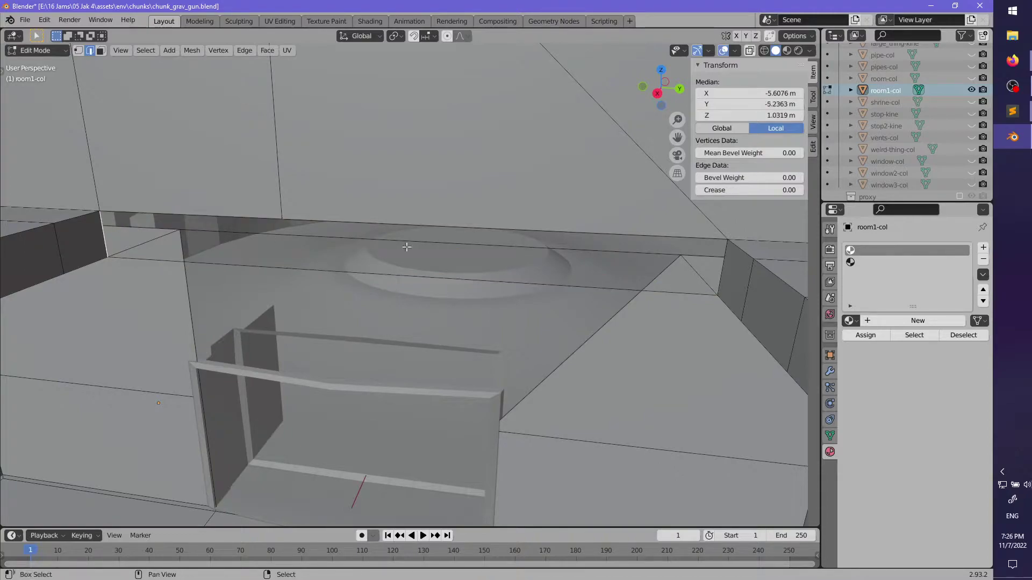
# - Cut an edge loop across the ledge's underside and fill the two open front faces above it
pyautogui.moveTo(436, 280); pyautogui.dragTo(375, 265, button='middle')
pyautogui.click(267, 256)
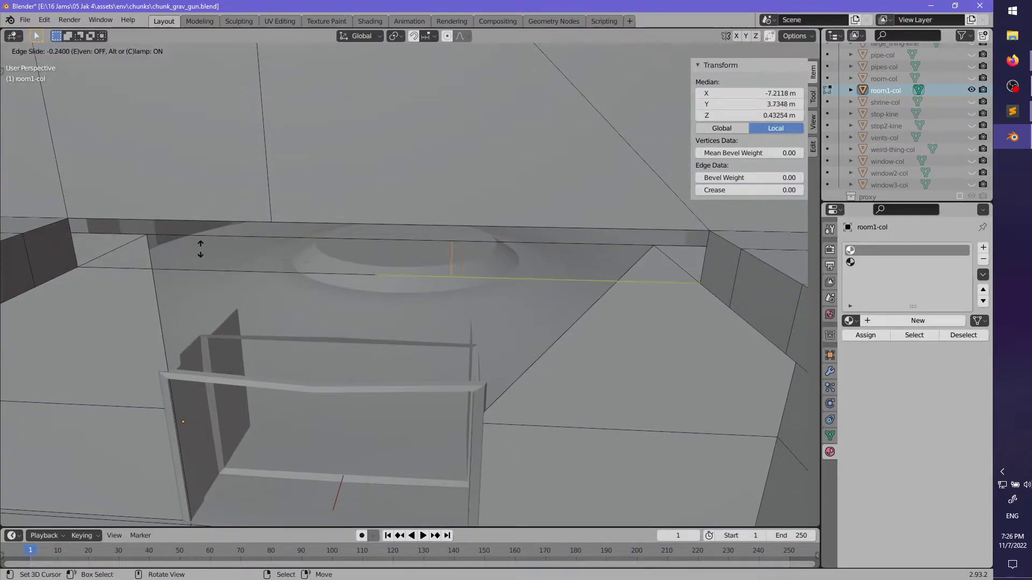
pyautogui.click(285, 265)
pyautogui.rightClick(68, 241)
pyautogui.press('f')
pyautogui.press('f')
# - Fill a wall face between the ledge's rear underside edge and the slanted edge beside the wide opening
pyautogui.moveTo(323, 315); pyautogui.dragTo(454, 320, button='middle')
pyautogui.hotkey('alt', 'a')
pyautogui.click(454, 320)
pyautogui.keyDown('shift'); pyautogui.click(511, 358); pyautogui.keyUp('shift')
pyautogui.moveTo(510, 358); pyautogui.dragTo(513, 404, button='middle')
pyautogui.moveTo(362, 334); pyautogui.dragTo(139, 109, button='middle')
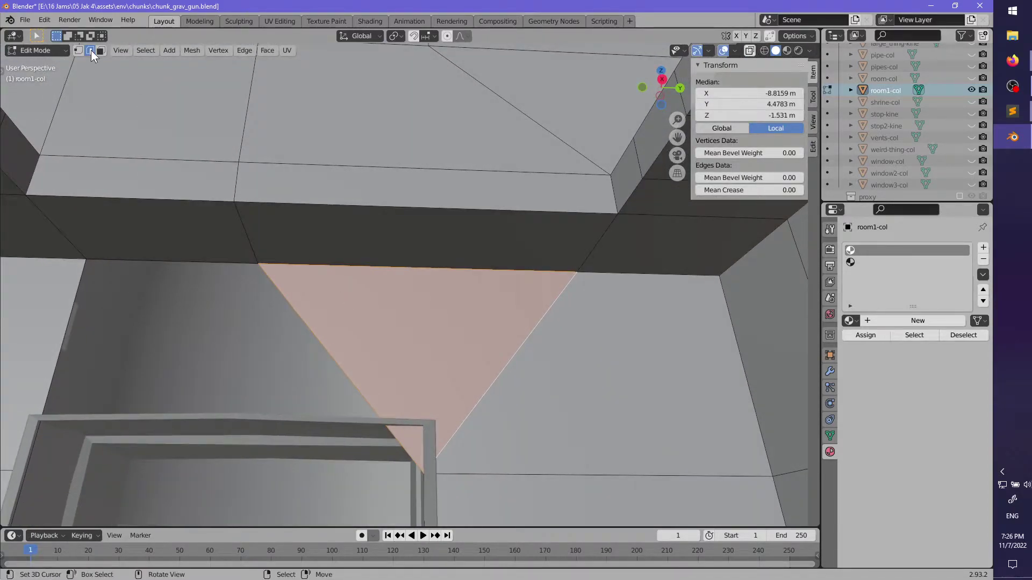
pyautogui.press('g')
pyautogui.press('g')
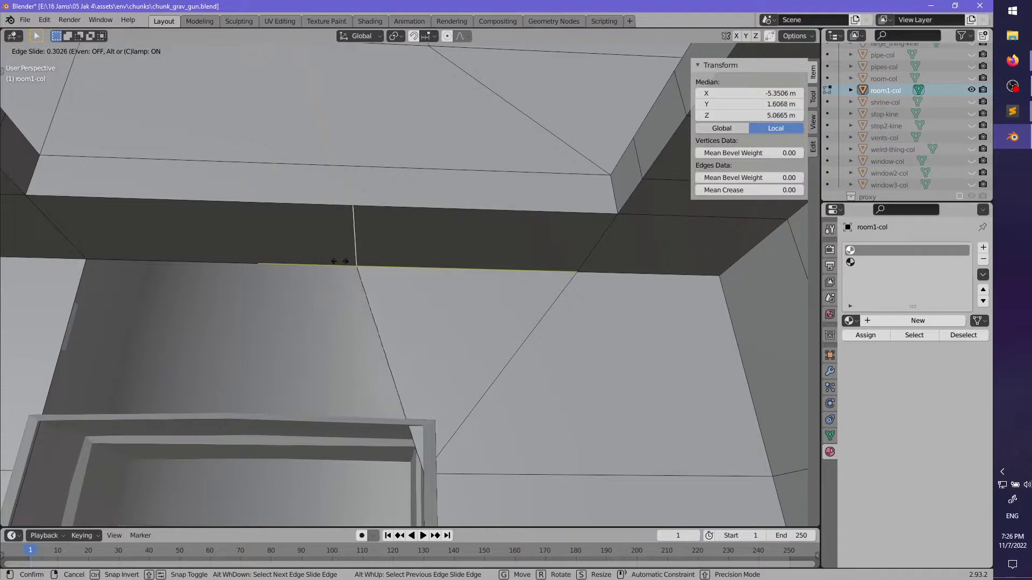
pyautogui.click(397, 265)
# - Move the underside's cross edge 4.6235 m along Y, then fine-adjust it to line up with the opening's side
pyautogui.moveTo(357, 215); pyautogui.dragTo(427, 353, button='middle')
pyautogui.hotkey('alt', 'a')
pyautogui.moveTo(291, 369); pyautogui.dragTo(264, 352, button='middle')
pyautogui.click(264, 351)
pyautogui.press('g')
pyautogui.press('y')
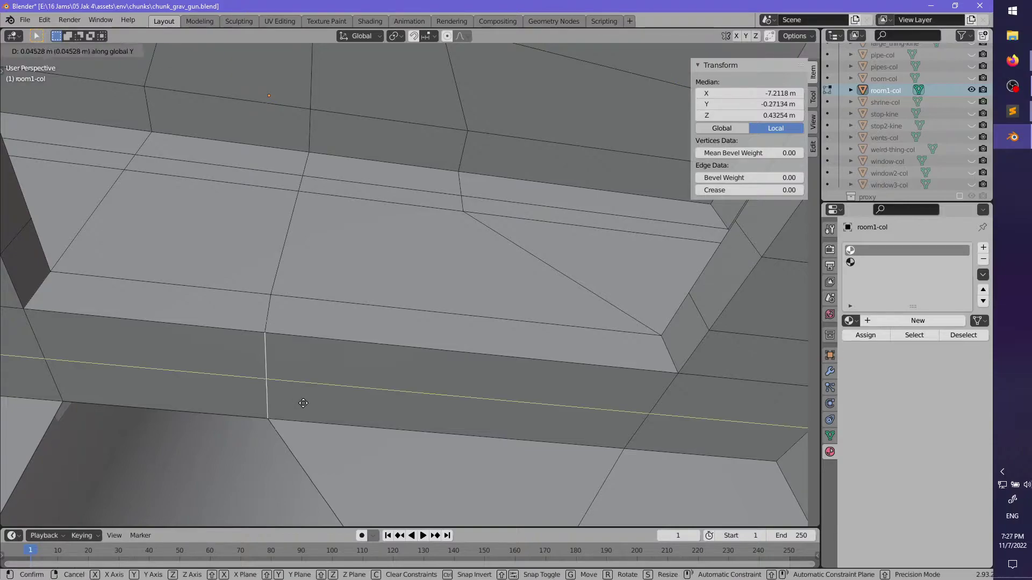
pyautogui.click(457, 424)
pyautogui.moveTo(461, 422); pyautogui.dragTo(423, 310, button='middle')
pyautogui.press('g')
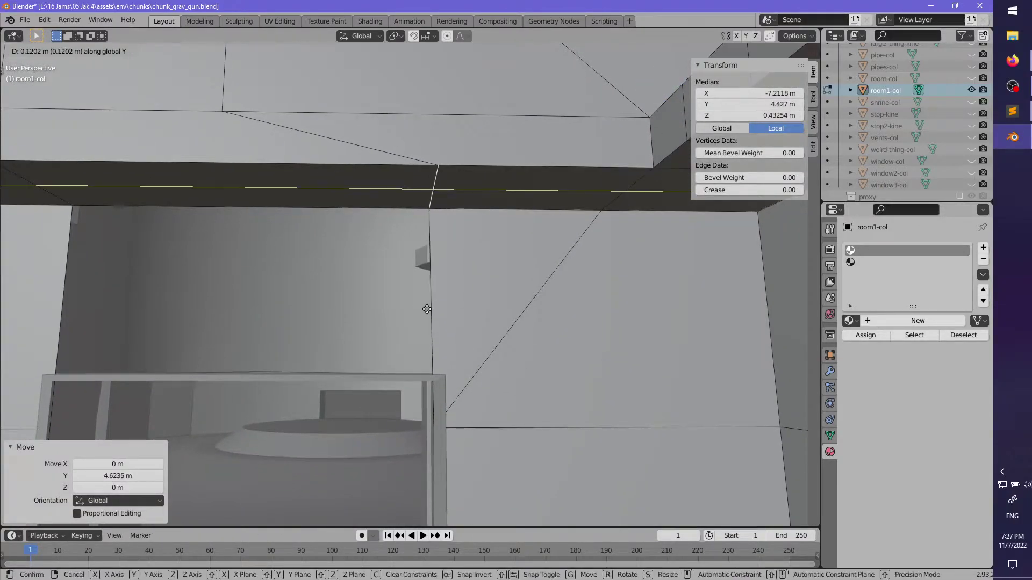
pyautogui.click(436, 309)
# - Fill the remaining wall gap between the ledge and the wide opening
pyautogui.moveTo(436, 309); pyautogui.dragTo(473, 336, button='middle')
pyautogui.rightClick(322, 275)
pyautogui.press('f')
pyautogui.moveTo(366, 353); pyautogui.dragTo(397, 381, button='middle')
pyautogui.keyDown('shift'); pyautogui.moveTo(396, 381); pyautogui.dragTo(408, 281, button='middle'); pyautogui.keyUp('shift')
pyautogui.moveTo(363, 377); pyautogui.dragTo(286, 297, button='middle')
# - Raise the opening's top edge 1.2409 m along Z to meet the door frame, and clear the selection
pyautogui.press('g')
pyautogui.press('z')
pyautogui.click(324, 320)
pyautogui.scroll(5, 284, 306)
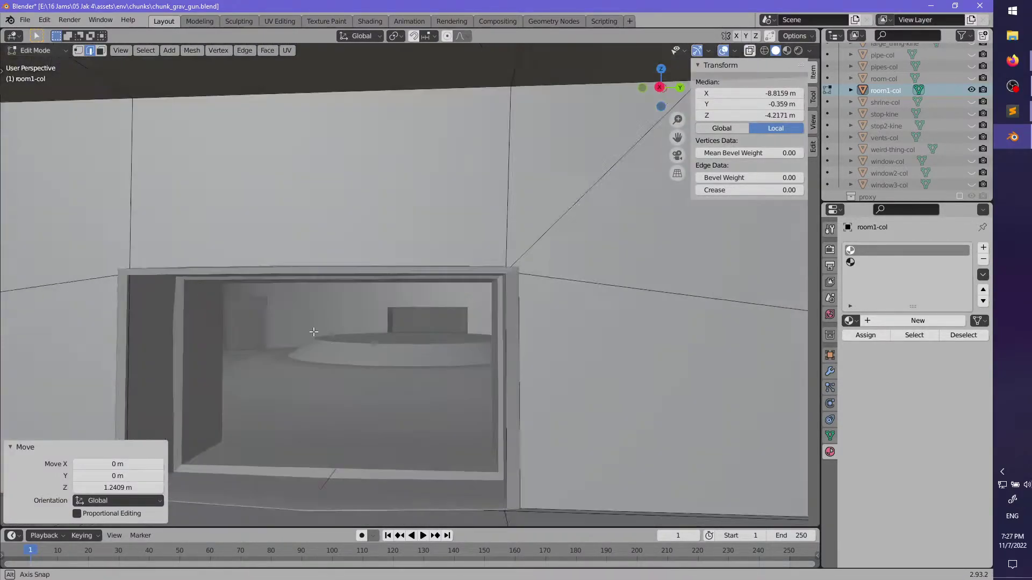
pyautogui.moveTo(322, 339); pyautogui.dragTo(272, 309, button='middle')
pyautogui.scroll(3, 276, 309)
pyautogui.keyDown('alt'); pyautogui.rightClick(400, 299); pyautogui.keyUp('alt')
pyautogui.scroll(-3, 376, 311)
pyautogui.moveTo(353, 326); pyautogui.dragTo(374, 314, button='middle')
pyautogui.hotkey('alt', 'a')
# - Delete the three wall faces above the opposite wall's doorway, including the narrow slanted strip
pyautogui.keyDown('shift'); pyautogui.moveTo(307, 352); pyautogui.dragTo(345, 320, button='middle'); pyautogui.keyUp('shift')
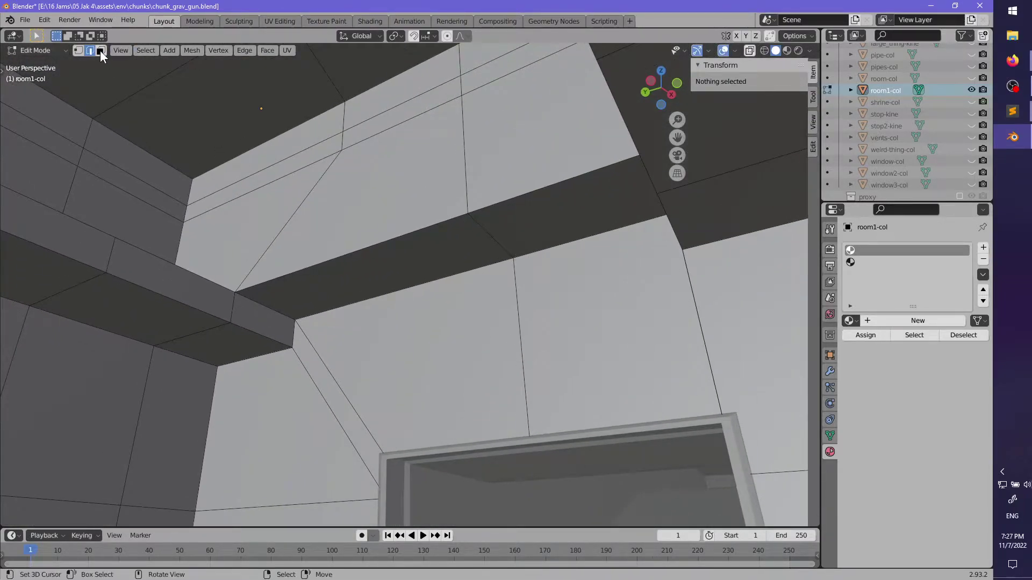
pyautogui.rightClick(335, 387)
pyautogui.keyDown('shift'); pyautogui.rightClick(408, 361); pyautogui.keyUp('shift')
pyautogui.keyDown('shift'); pyautogui.rightClick(550, 371); pyautogui.keyUp('shift')
pyautogui.moveTo(550, 371); pyautogui.dragTo(567, 351, button='middle')
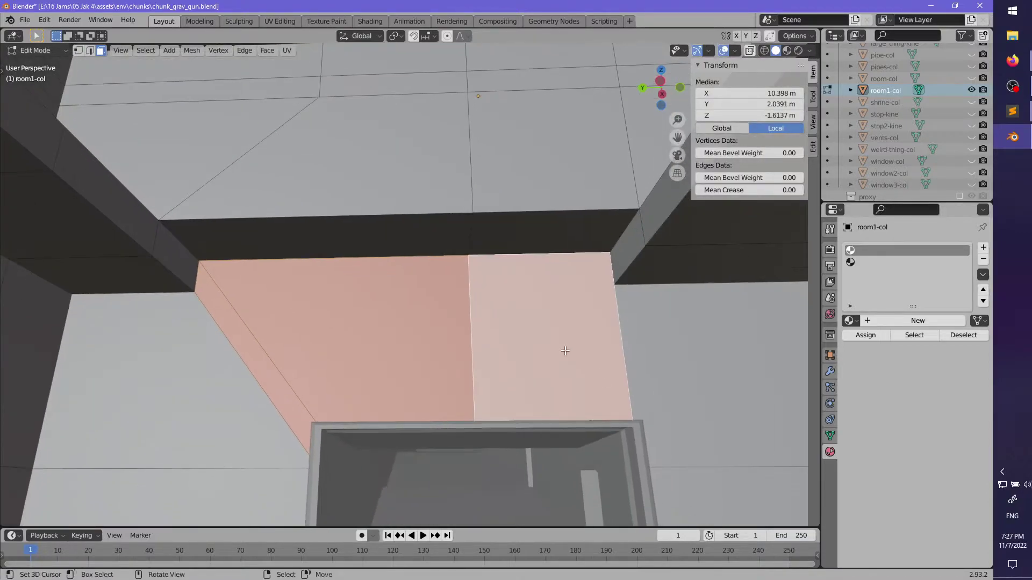
pyautogui.press('x')
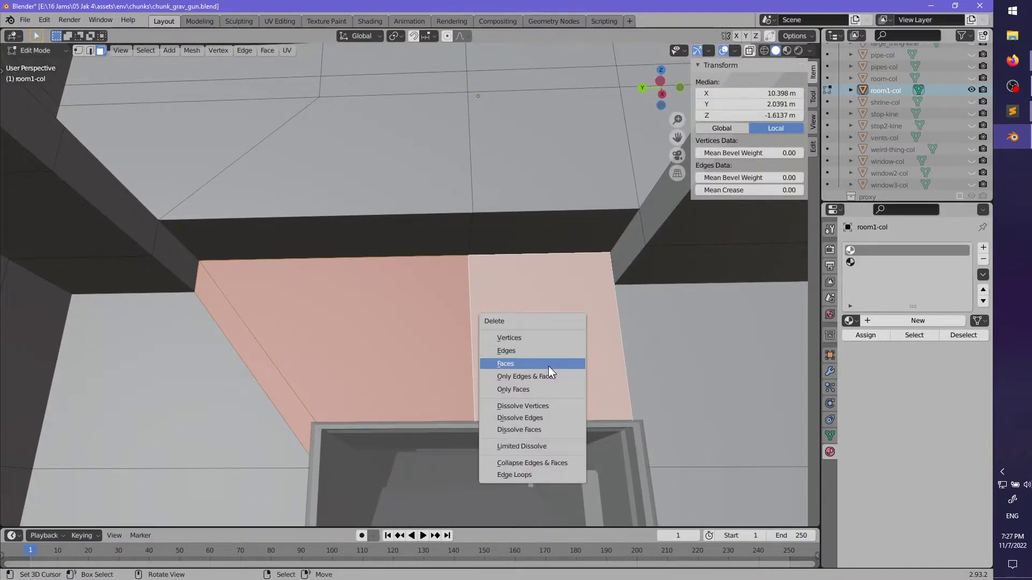
pyautogui.click(548, 365)
# - Dissolve the leftover vertex at the opposite doorway's upper corner, using see-through display
pyautogui.keyDown('shift'); pyautogui.moveTo(575, 456); pyautogui.dragTo(527, 341, button='middle'); pyautogui.keyUp('shift')
pyautogui.keyDown('shift'); pyautogui.moveTo(394, 315); pyautogui.dragTo(464, 334, button='middle'); pyautogui.keyUp('shift')
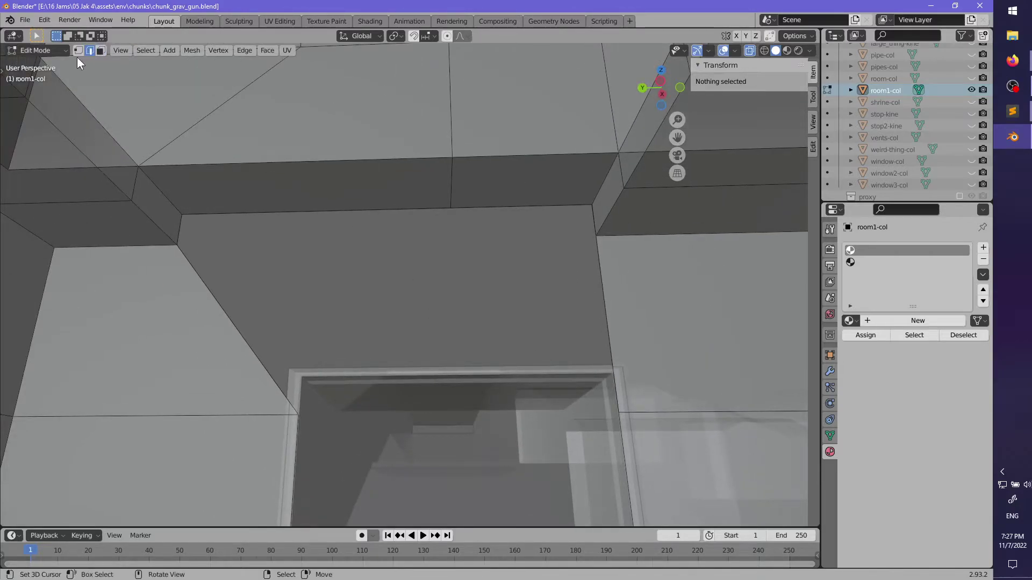
pyautogui.click(616, 381)
pyautogui.press('x')
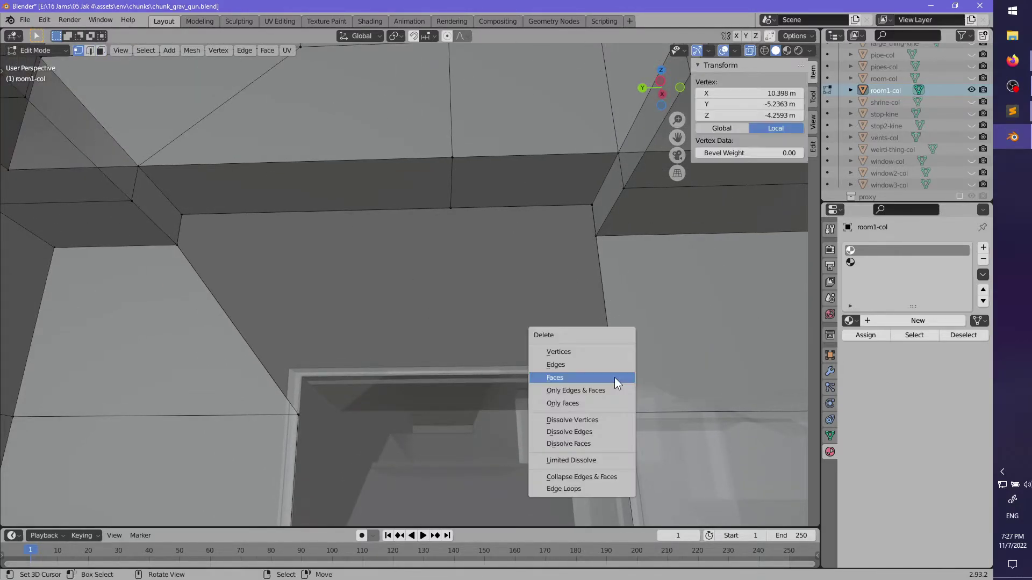
pyautogui.click(608, 424)
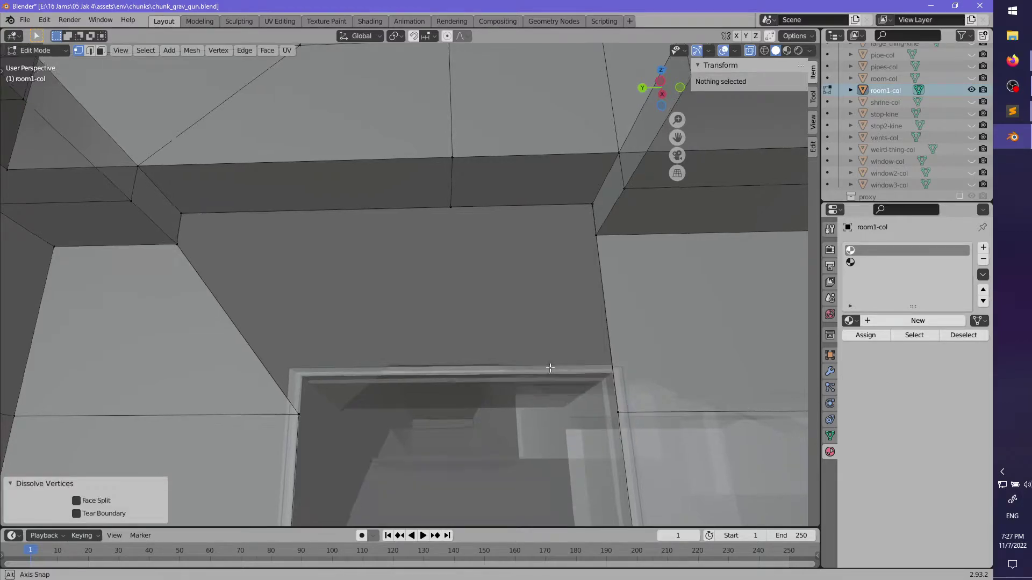
# - Delete only the faces of the ledge's underside and its end above the opposite doorway
pyautogui.moveTo(551, 368); pyautogui.dragTo(152, 138, button='middle')
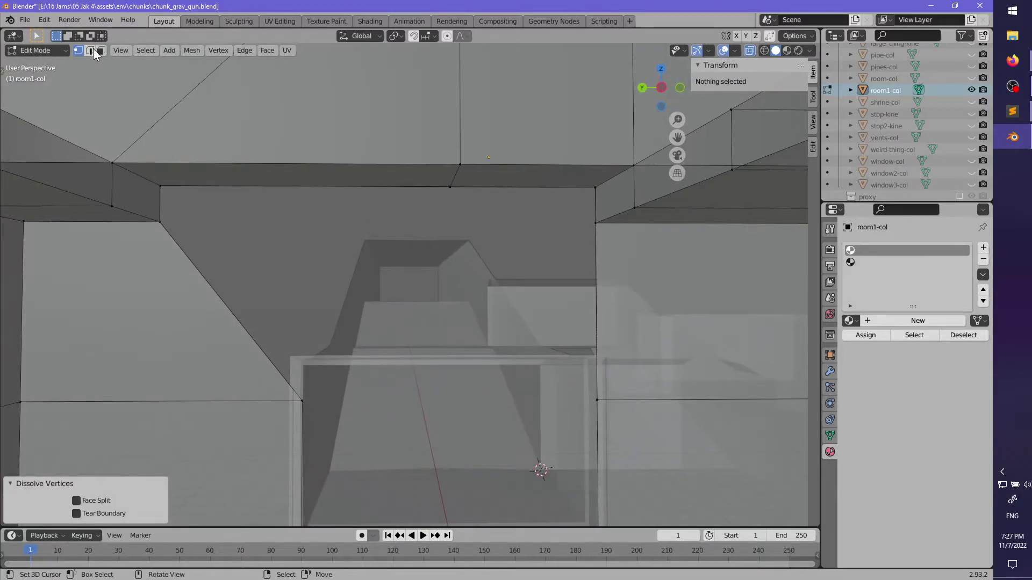
pyautogui.click(238, 180)
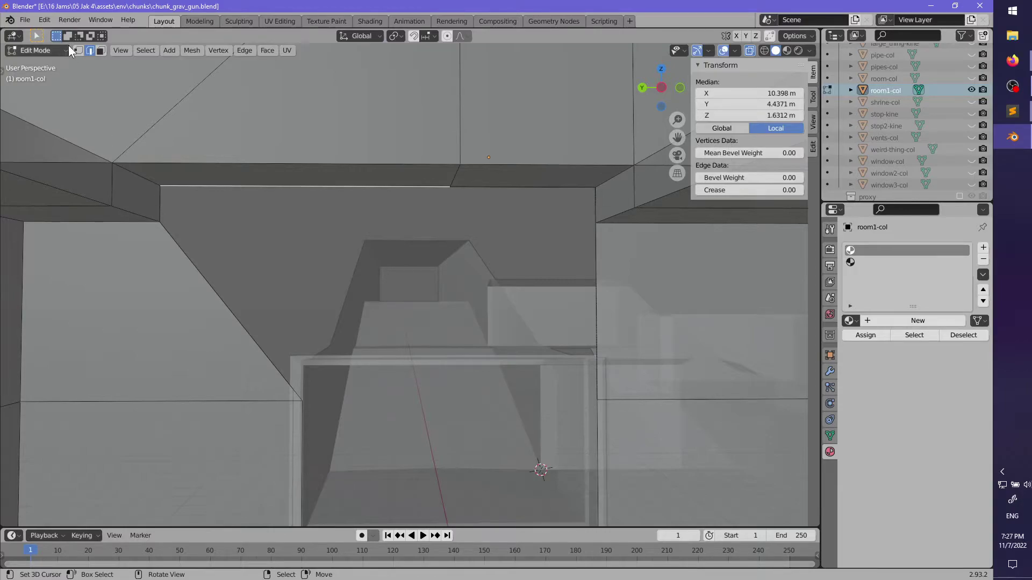
pyautogui.click(100, 51)
pyautogui.click(138, 185)
pyautogui.moveTo(139, 185); pyautogui.dragTo(538, 231, button='middle')
pyautogui.keyDown('ctrl'); pyautogui.click(580, 229); pyautogui.keyUp('ctrl')
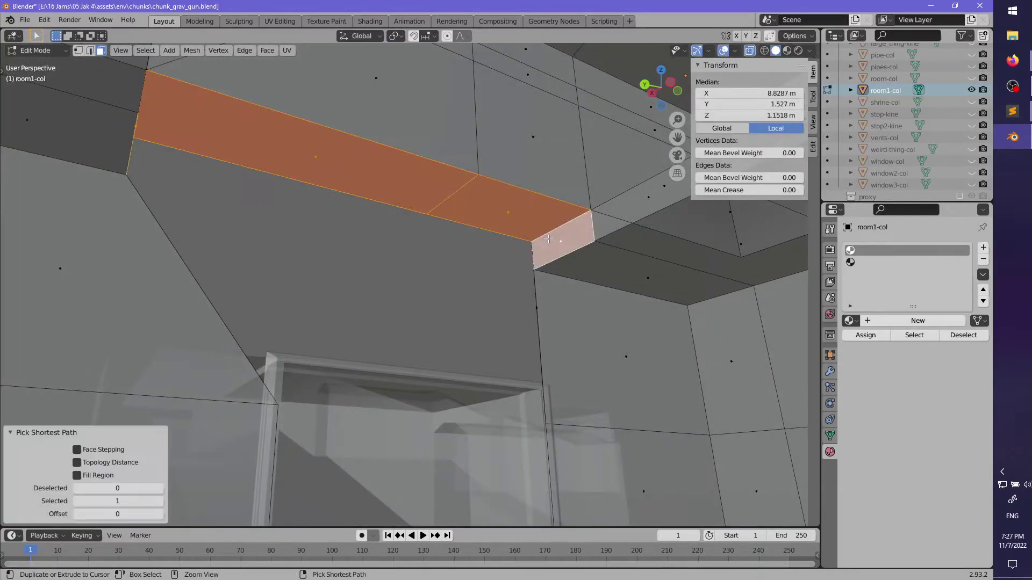
pyautogui.press('x')
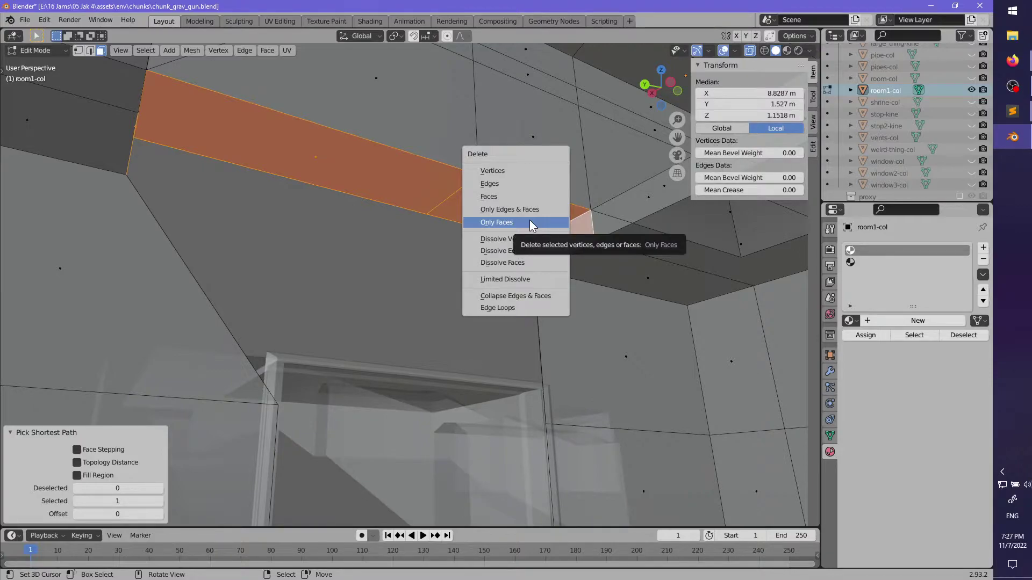
pyautogui.click(530, 222)
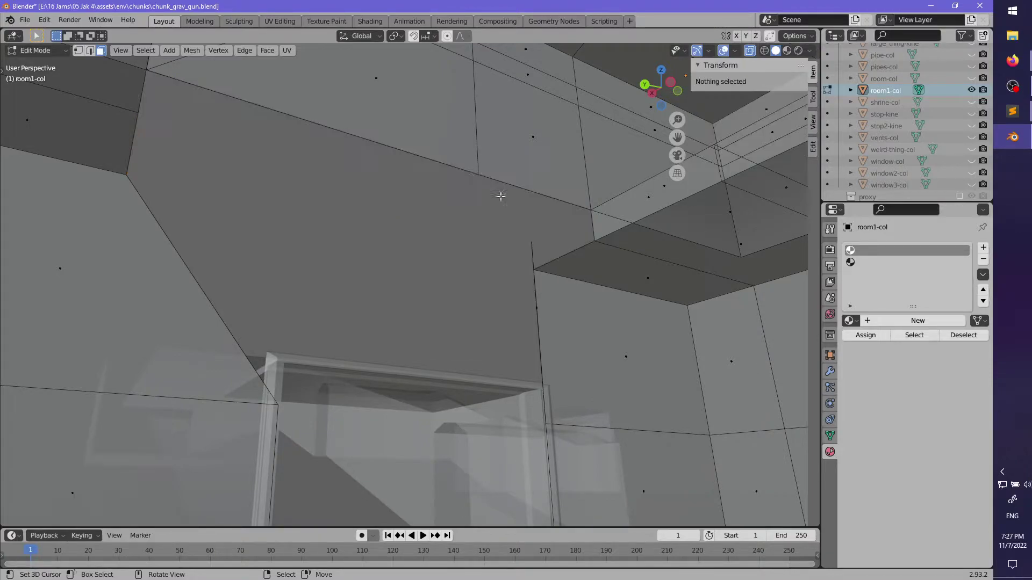
# - Delete the leftover short ledge-end edge and the long stray vertical edge beside the opposite doorway
pyautogui.click(128, 139)
pyautogui.press('x')
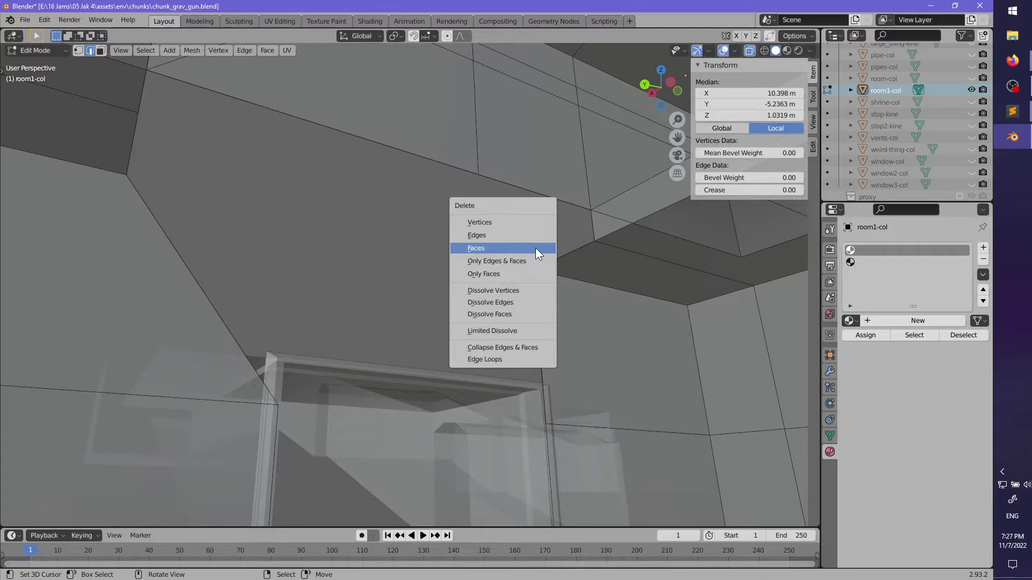
pyautogui.click(525, 233)
pyautogui.moveTo(525, 233); pyautogui.dragTo(515, 267, button='middle')
pyautogui.click(551, 218)
pyautogui.press('x')
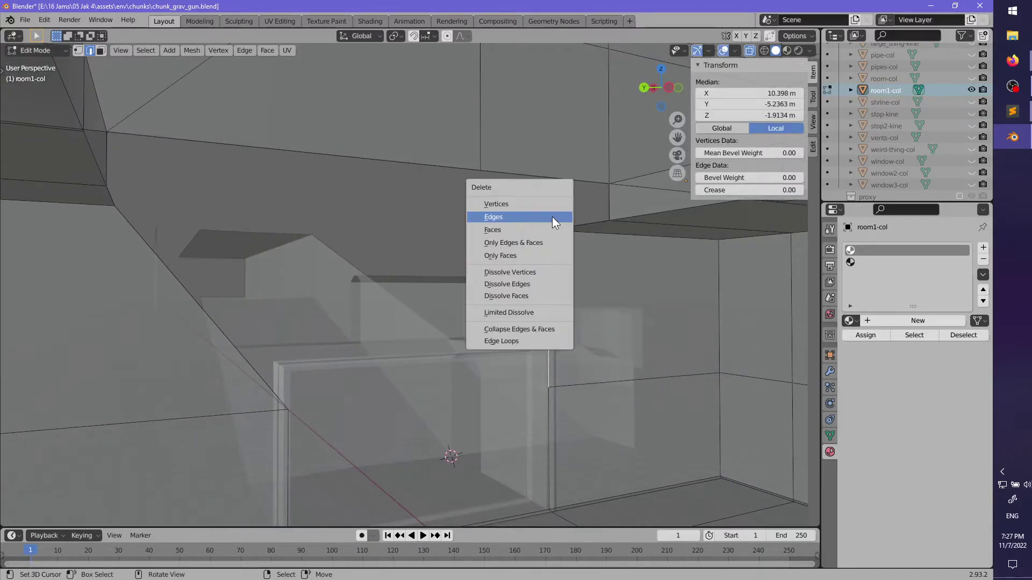
pyautogui.click(552, 217)
# - Fill the ledge's underside above the opposite doorway between its two opposing end edges
pyautogui.moveTo(527, 221); pyautogui.dragTo(457, 226, button='middle')
pyautogui.click(172, 222)
pyautogui.moveTo(172, 222); pyautogui.dragTo(333, 183, button='middle')
pyautogui.keyDown('shift'); pyautogui.click(509, 260); pyautogui.keyUp('shift')
pyautogui.press('f')
# - Fill the wall gap above the opposite doorway between its slanted and vertical side edges
pyautogui.moveTo(509, 261); pyautogui.dragTo(237, 280, button='middle')
pyautogui.click(237, 279)
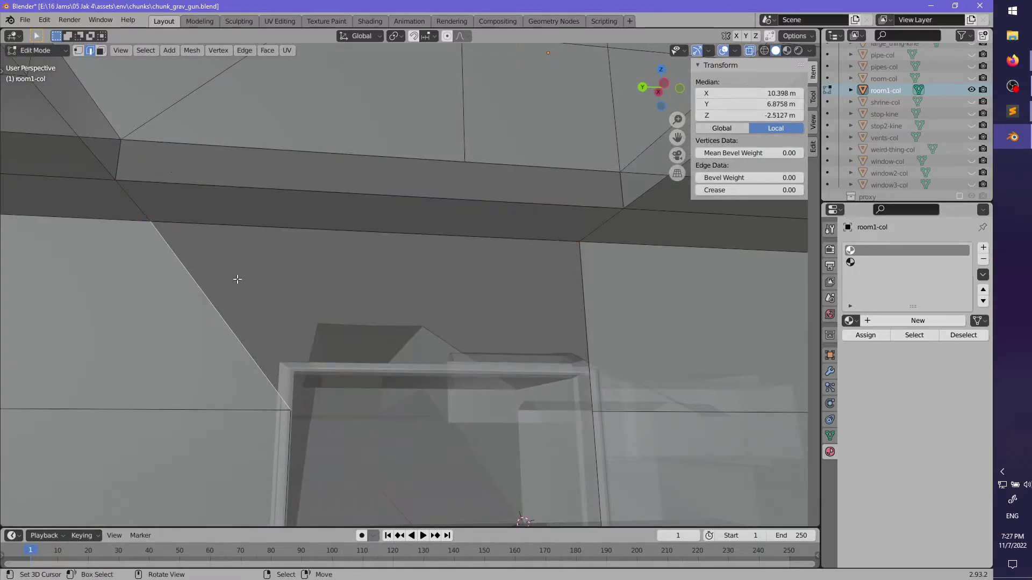
pyautogui.press('f')
pyautogui.hotkey('ctrl', 'z')
pyautogui.rightClick(600, 316)
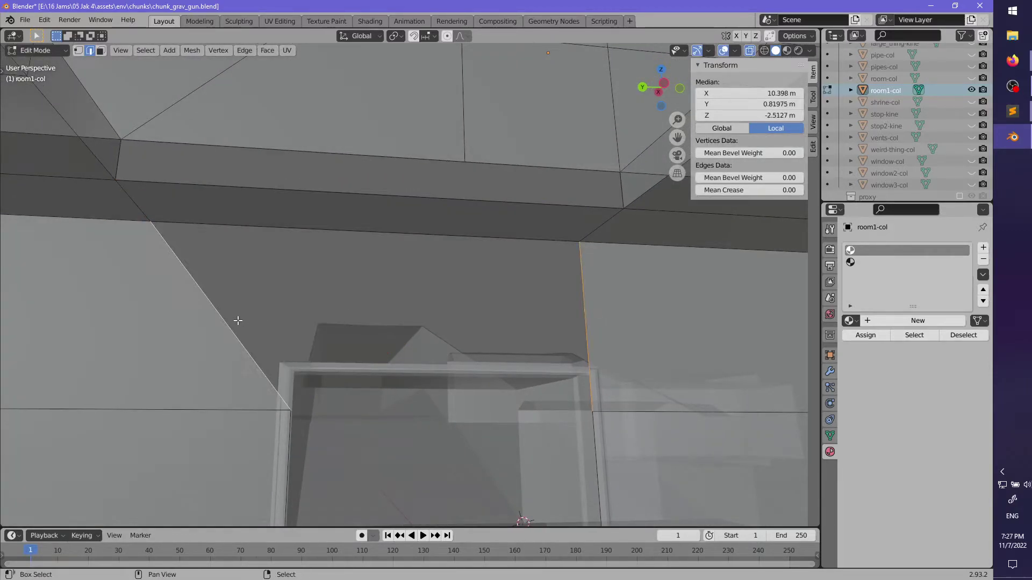
pyautogui.press('f')
# - Raise the opposite doorway's top edge 1.239 m along Z to the door frame, and return to solid display
pyautogui.rightClick(385, 405)
pyautogui.press('g')
pyautogui.press('z')
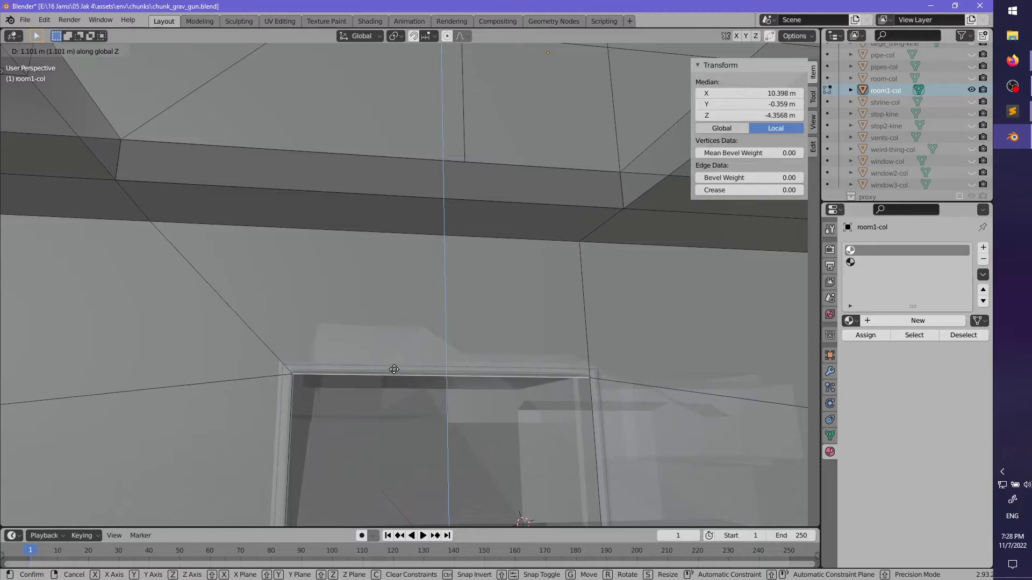
pyautogui.click(394, 365)
pyautogui.scroll(4, 417, 322)
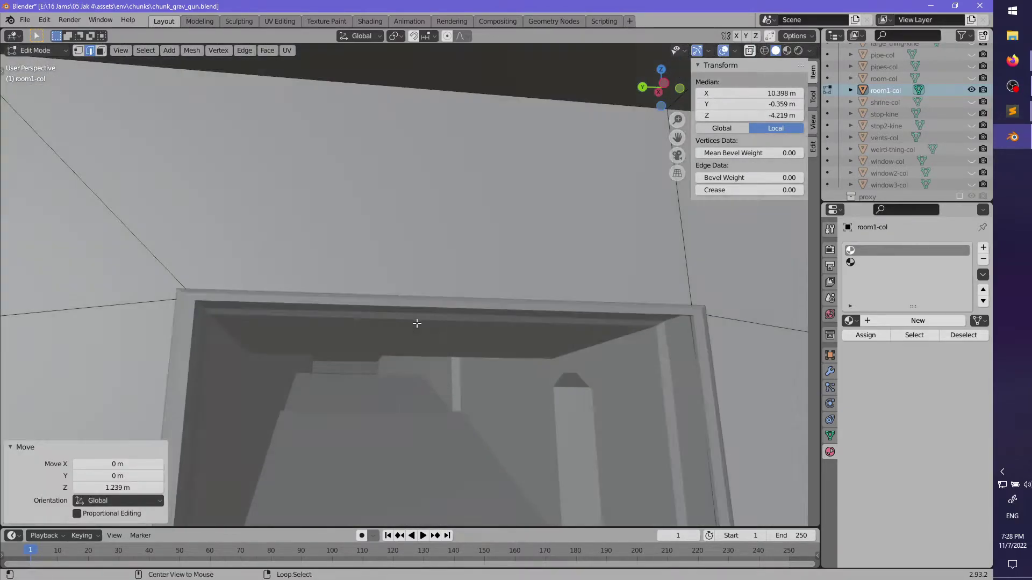
pyautogui.moveTo(399, 341); pyautogui.dragTo(472, 392, button='middle')
pyautogui.hotkey('alt', 'z')
pyautogui.scroll(-3, 331, 235)
pyautogui.moveTo(331, 234); pyautogui.dragTo(370, 343, button='middle')
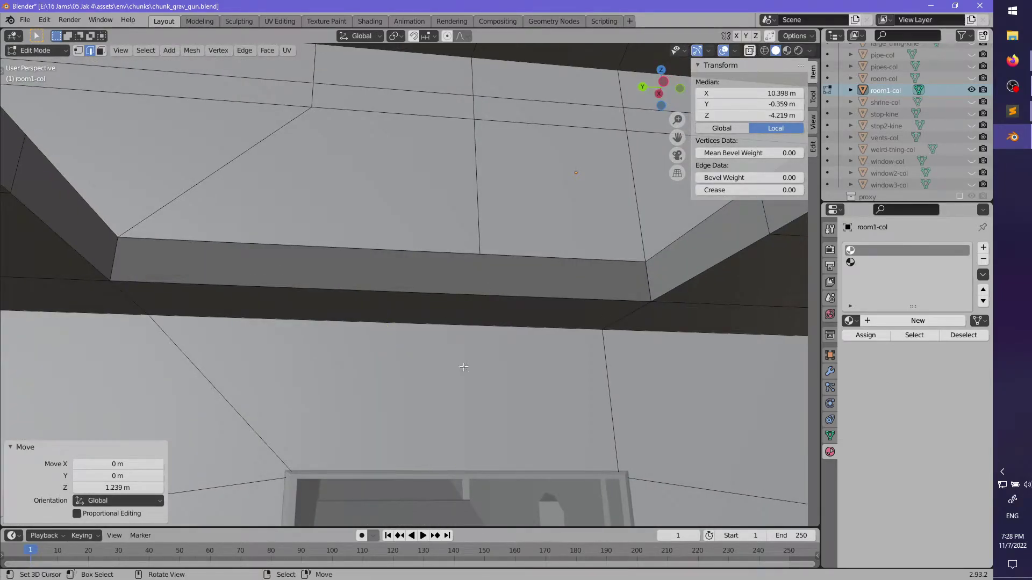
# - Add one loop cut with factor 0.345 through the ledge's underside and the wall above the opposite doorway
pyautogui.press('Tab')
pyautogui.moveTo(464, 367); pyautogui.dragTo(454, 271, button='middle')
pyautogui.press('Tab')
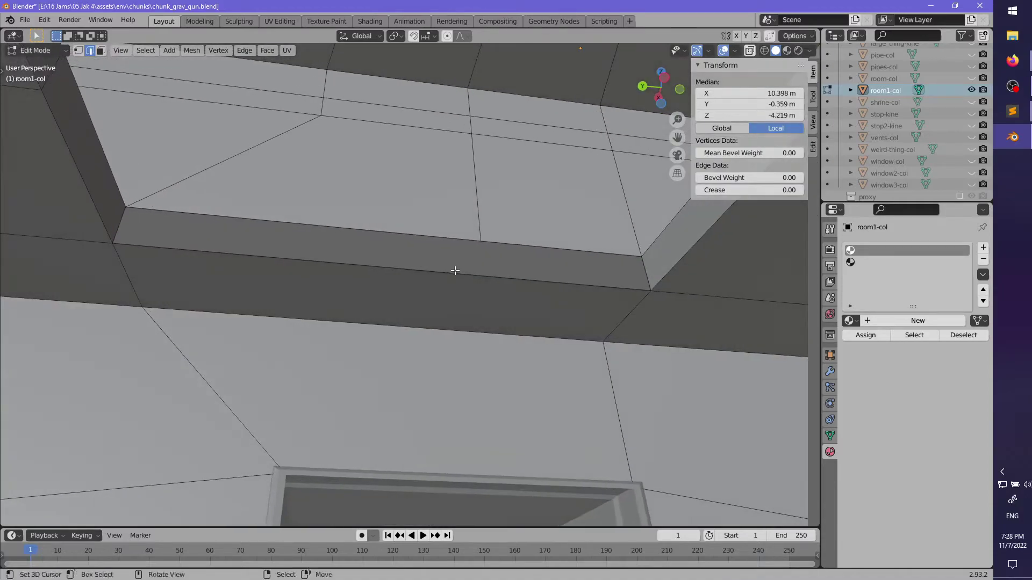
pyautogui.click(460, 291)
pyautogui.click(520, 296)
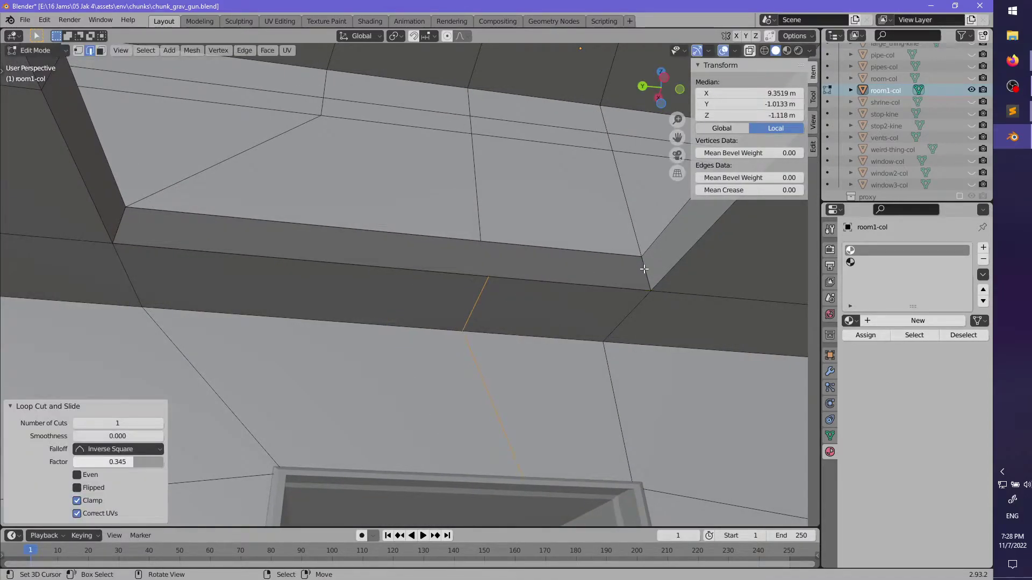
pyautogui.rightClick(644, 268)
pyautogui.moveTo(601, 297); pyautogui.dragTo(440, 334, button='middle')
pyautogui.hotkey('alt', 'a')
# - Bevel the ledge's rim edge loop around room1-col with a width of 0.216 m and one segment
pyautogui.scroll(-5, 419, 317)
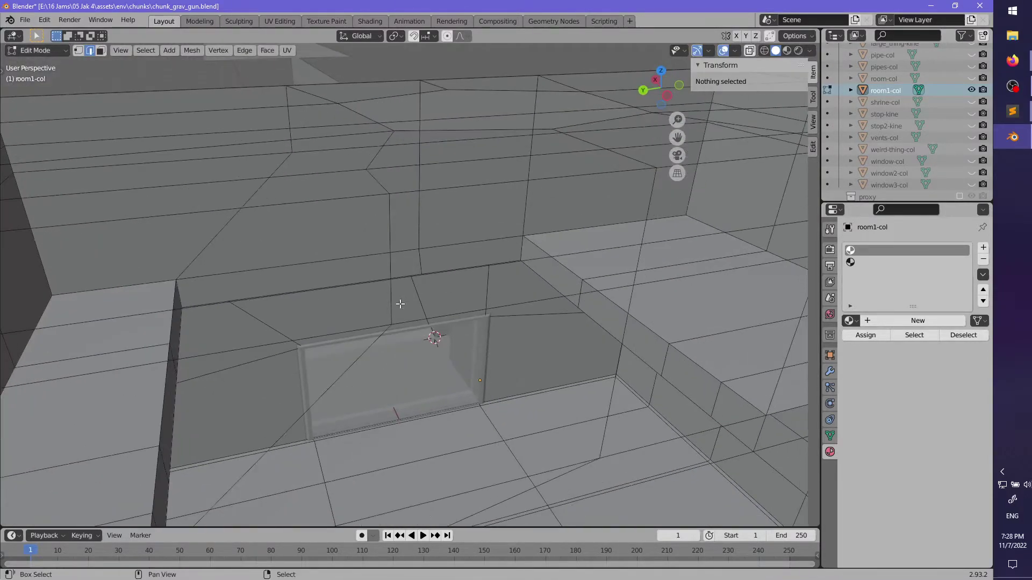
pyautogui.moveTo(401, 303); pyautogui.dragTo(405, 357, button='middle')
pyautogui.keyDown('alt'); pyautogui.click(391, 241); pyautogui.keyUp('alt')
pyautogui.keyDown('alt'); pyautogui.keyDown('shift'); pyautogui.rightClick(449, 279); pyautogui.keyUp('shift'); pyautogui.keyUp('alt')
pyautogui.keyDown('alt'); pyautogui.click(465, 305); pyautogui.keyUp('alt')
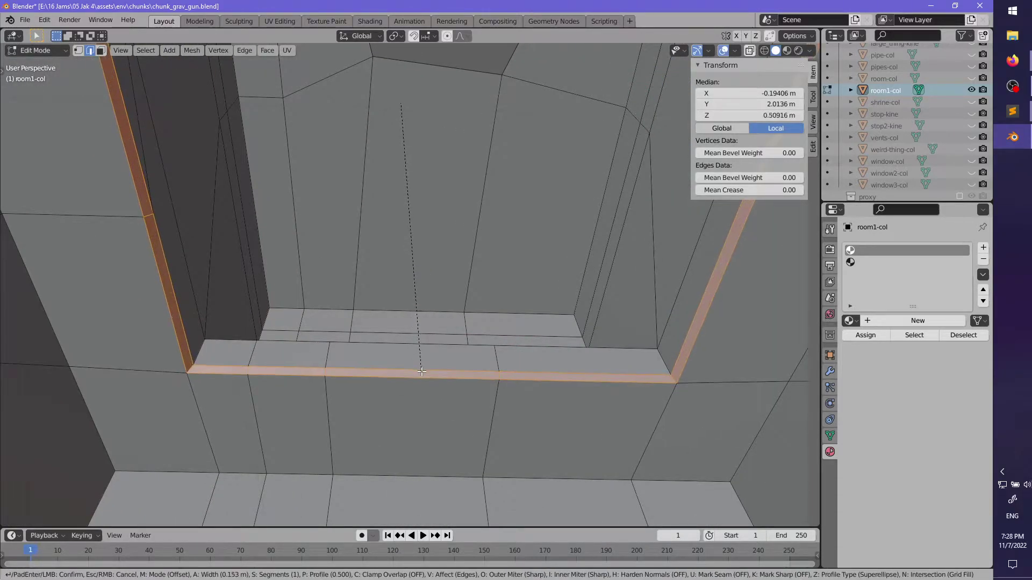
pyautogui.click(422, 375)
pyautogui.moveTo(422, 375); pyautogui.dragTo(394, 394, button='middle')
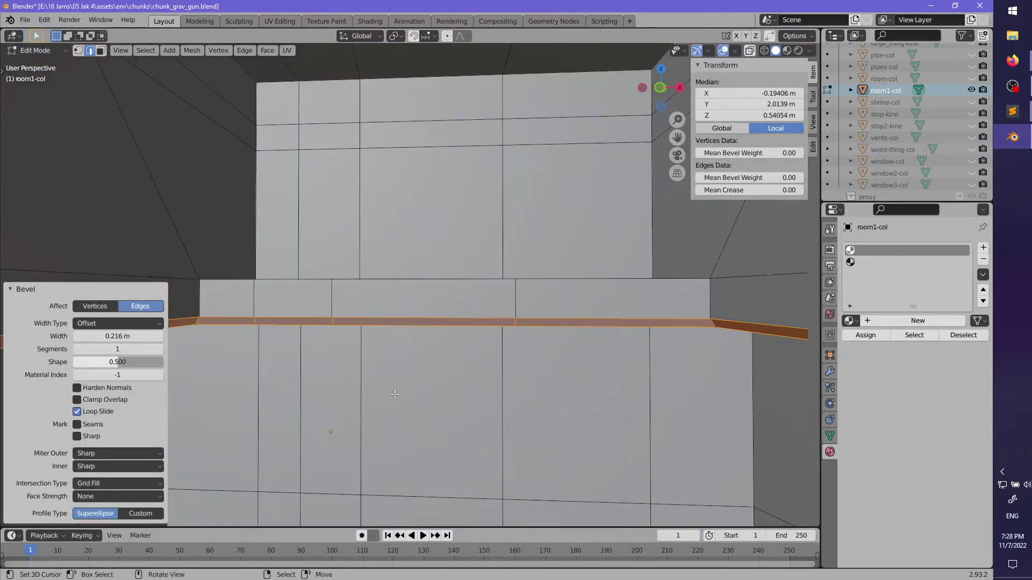
# - Bevel the ledge's upper rim edge loop around room1-col with one segment
pyautogui.keyDown('alt'); pyautogui.rightClick(387, 287); pyautogui.keyUp('alt')
pyautogui.moveTo(242, 250); pyautogui.dragTo(349, 288, button='middle')
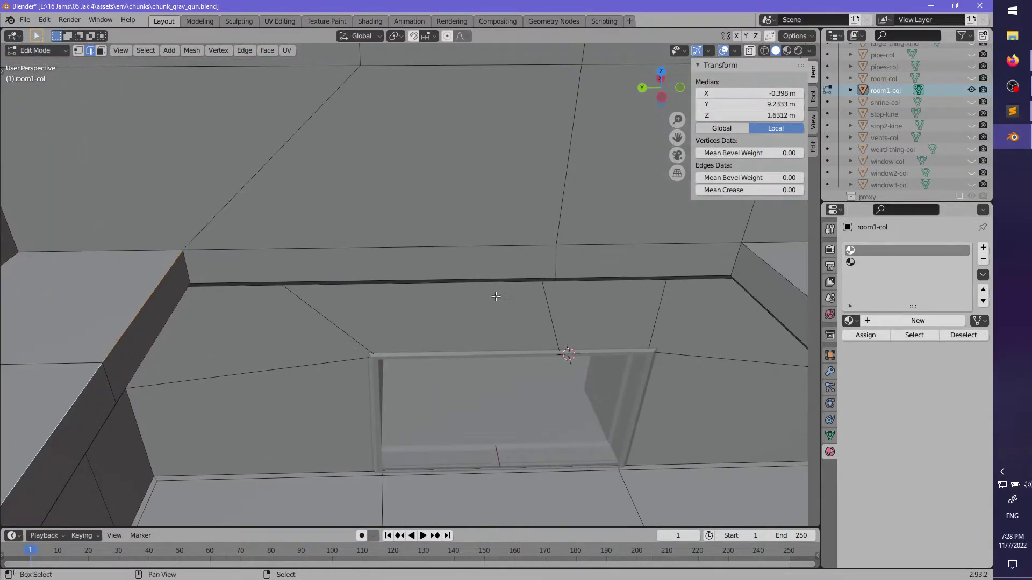
pyautogui.keyDown('shift'); pyautogui.moveTo(496, 296); pyautogui.dragTo(295, 322, button='middle'); pyautogui.keyUp('shift')
pyautogui.keyDown('shift'); pyautogui.moveTo(284, 352); pyautogui.dragTo(258, 357, button='middle'); pyautogui.keyUp('shift')
pyautogui.keyDown('alt'); pyautogui.scroll(1, 415, 212); pyautogui.keyUp('alt')
pyautogui.keyDown('alt'); pyautogui.rightClick(414, 211); pyautogui.keyUp('alt')
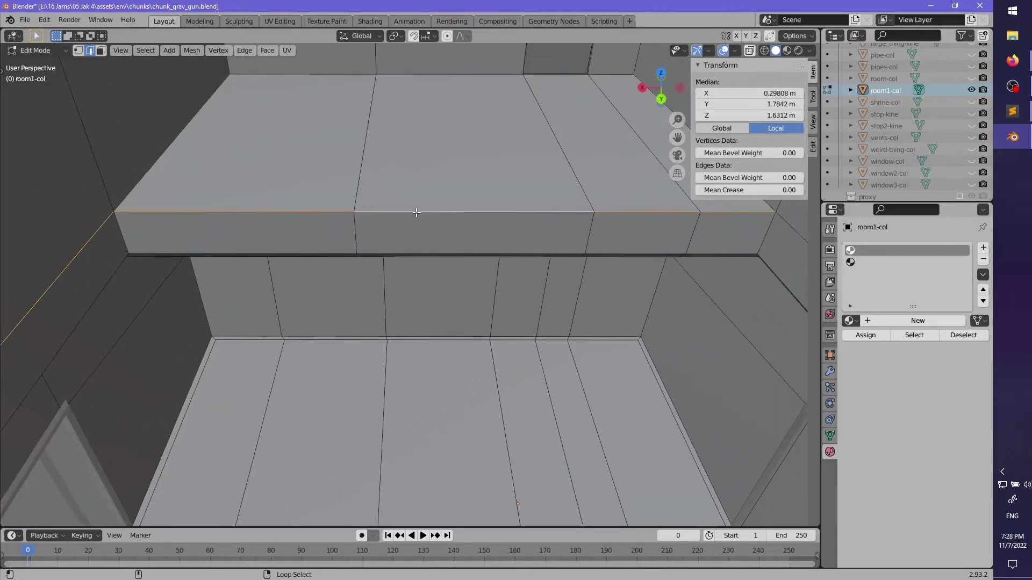
pyautogui.keyDown('shift'); pyautogui.moveTo(415, 212); pyautogui.dragTo(290, 230, button='middle'); pyautogui.keyUp('shift')
pyautogui.moveTo(304, 336); pyautogui.dragTo(436, 304, button='middle')
pyautogui.moveTo(272, 357); pyautogui.dragTo(392, 369, button='middle')
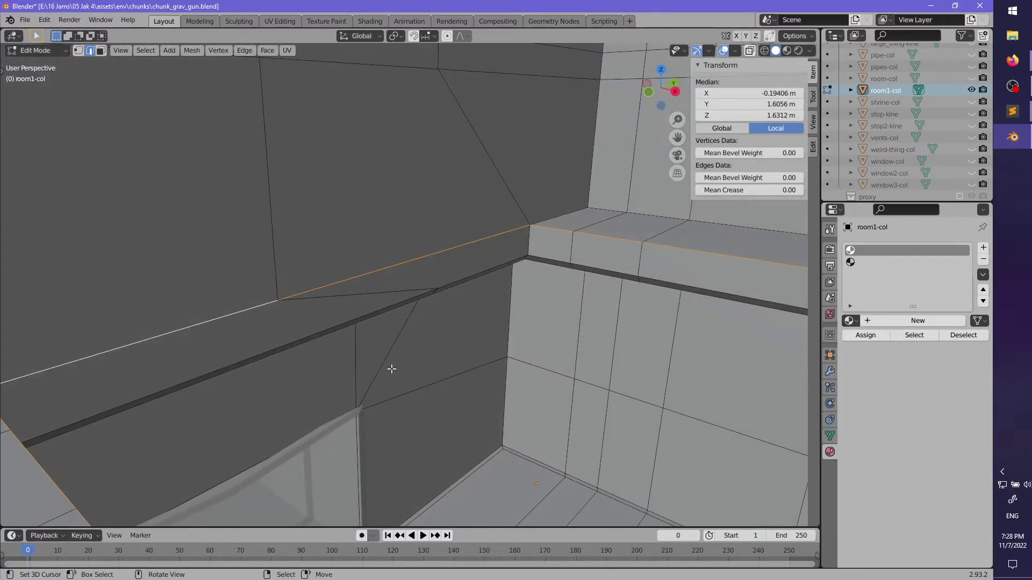
pyautogui.hotkey('ctrl', 'b')
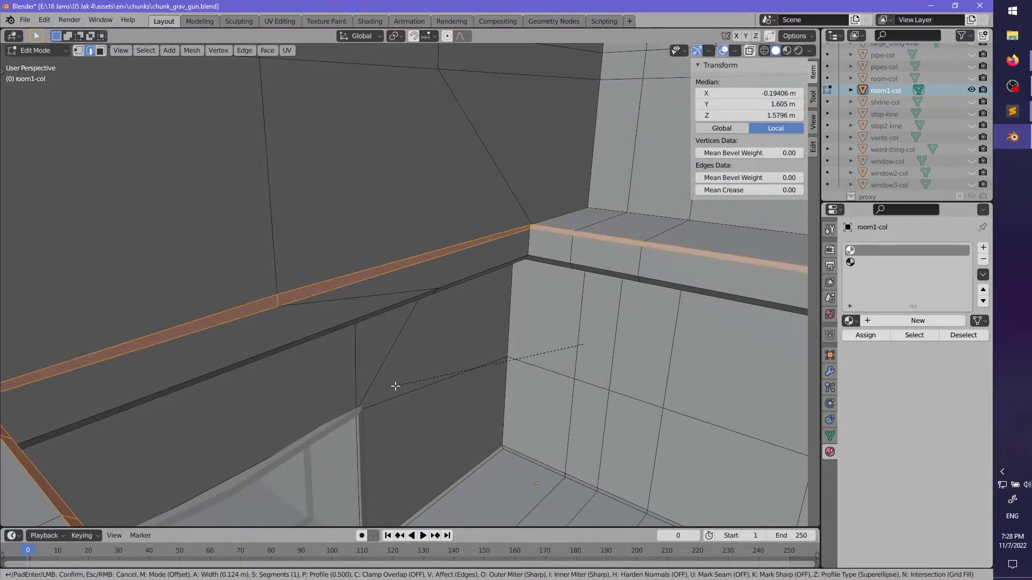
pyautogui.click(396, 392)
# - Flatten the upper edge loop of the ledge's new top bevel by scaling it to 0 along Z
pyautogui.moveTo(396, 392); pyautogui.dragTo(672, 268, button='middle')
pyautogui.keyDown('alt'); pyautogui.click(645, 302); pyautogui.keyUp('alt')
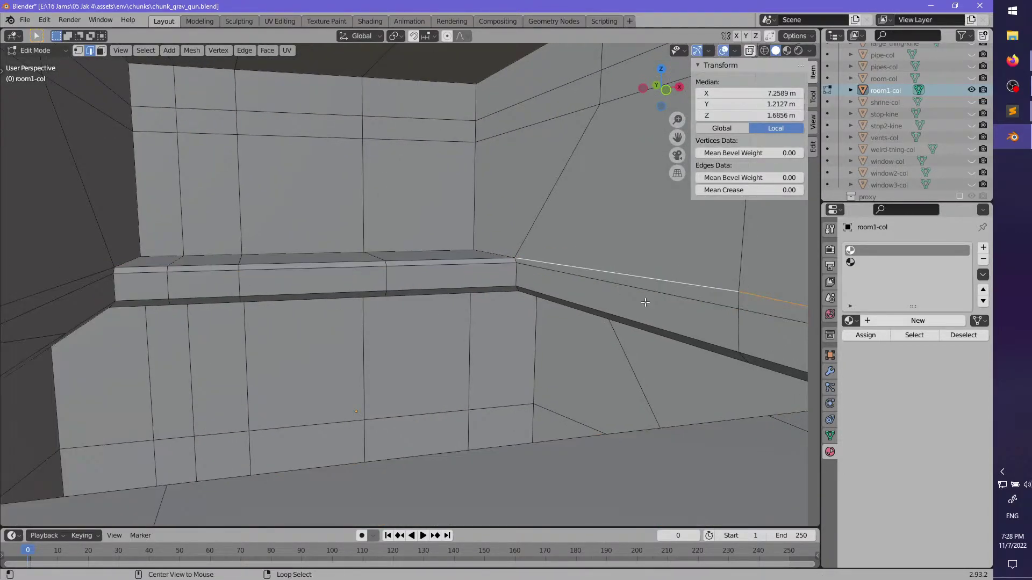
pyautogui.moveTo(596, 320); pyautogui.dragTo(212, 303, button='middle')
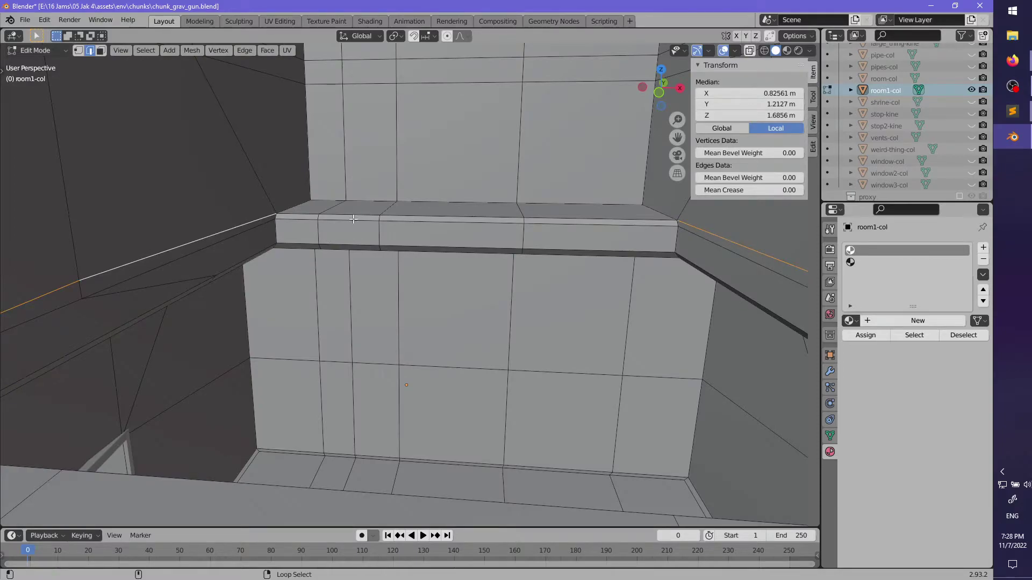
pyautogui.scroll(1, 367, 261)
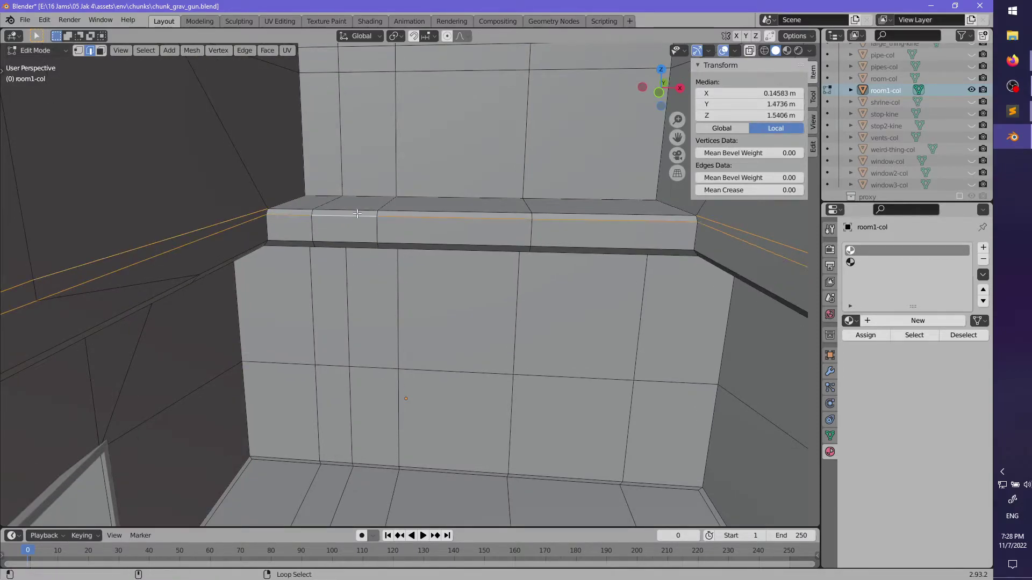
pyautogui.scroll(-2, 389, 246)
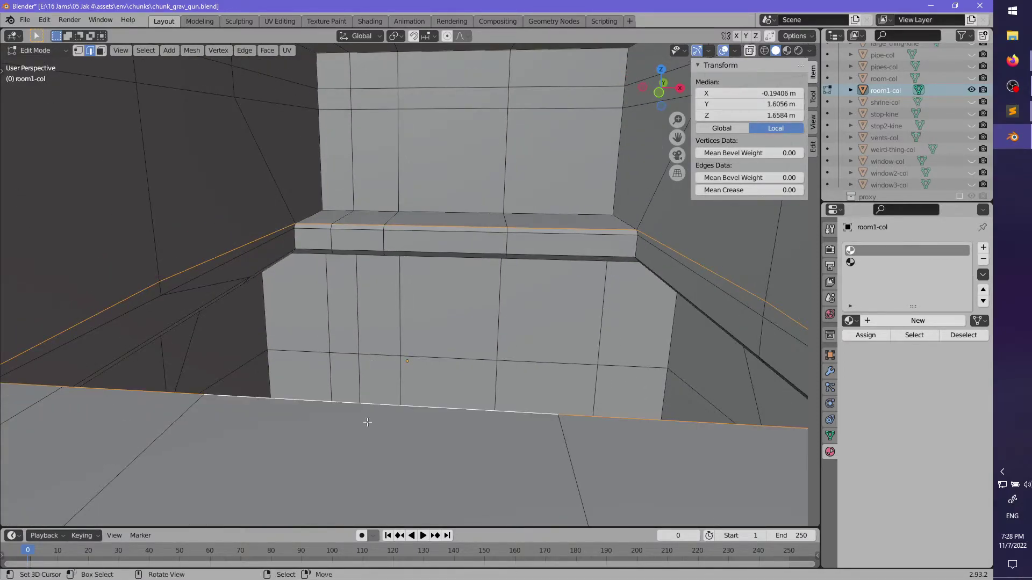
pyautogui.write('sz')
pyautogui.write('0')
pyautogui.press('Return')
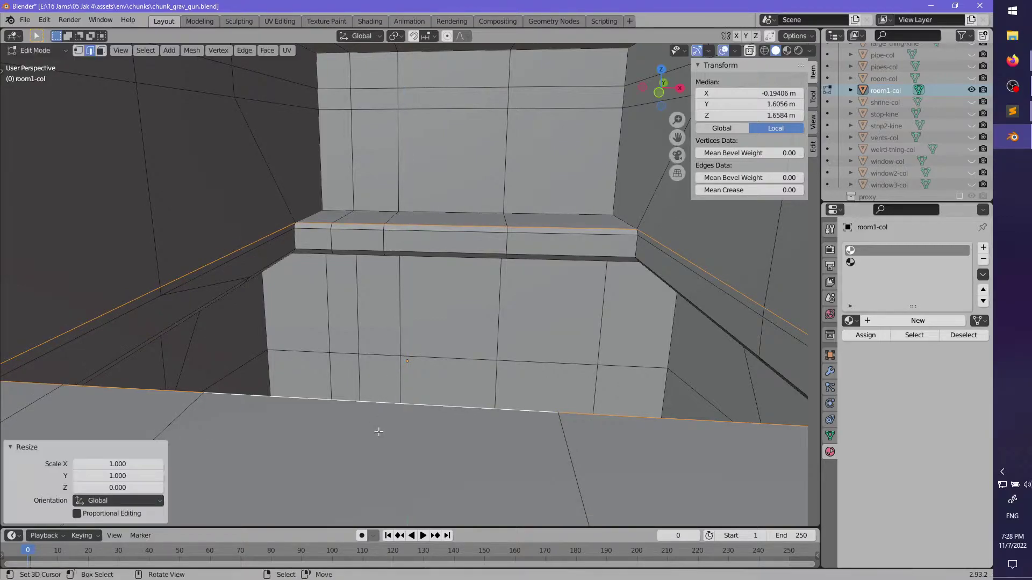
pyautogui.press('g')
pyautogui.press('z')
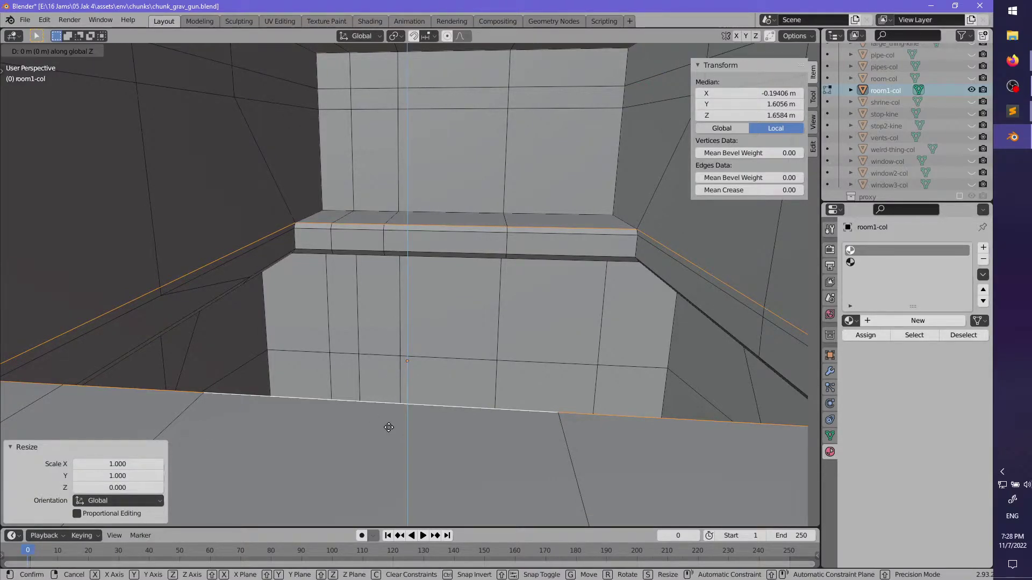
pyautogui.click(389, 427)
# - Flatten the lower edge loop of the ledge's top bevel by scaling it to 0 along Z
pyautogui.keyDown('alt'); pyautogui.click(410, 249); pyautogui.keyUp('alt')
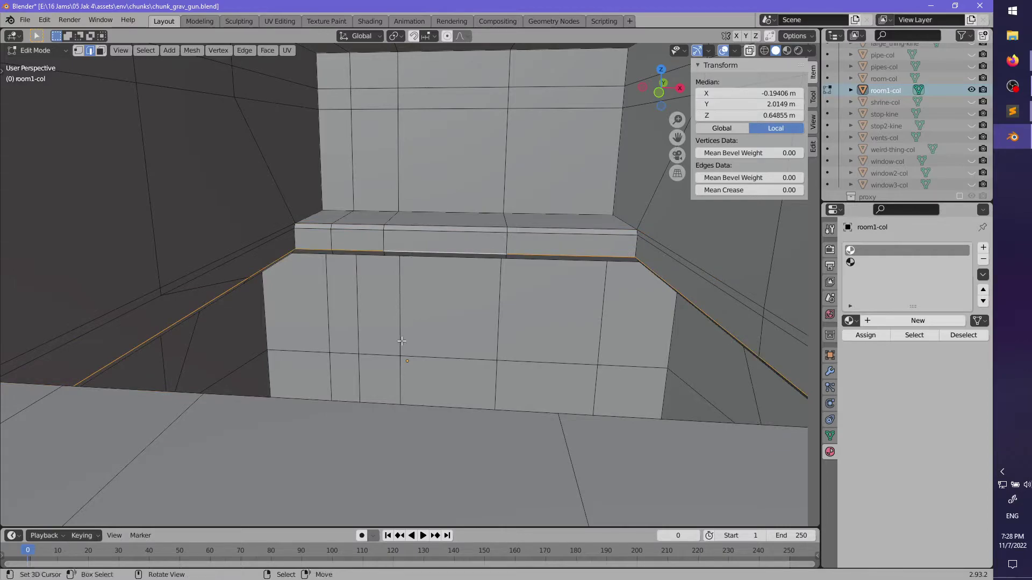
pyautogui.press('s')
pyautogui.press('z')
pyautogui.press('Escape')
pyautogui.press('s')
pyautogui.press('z')
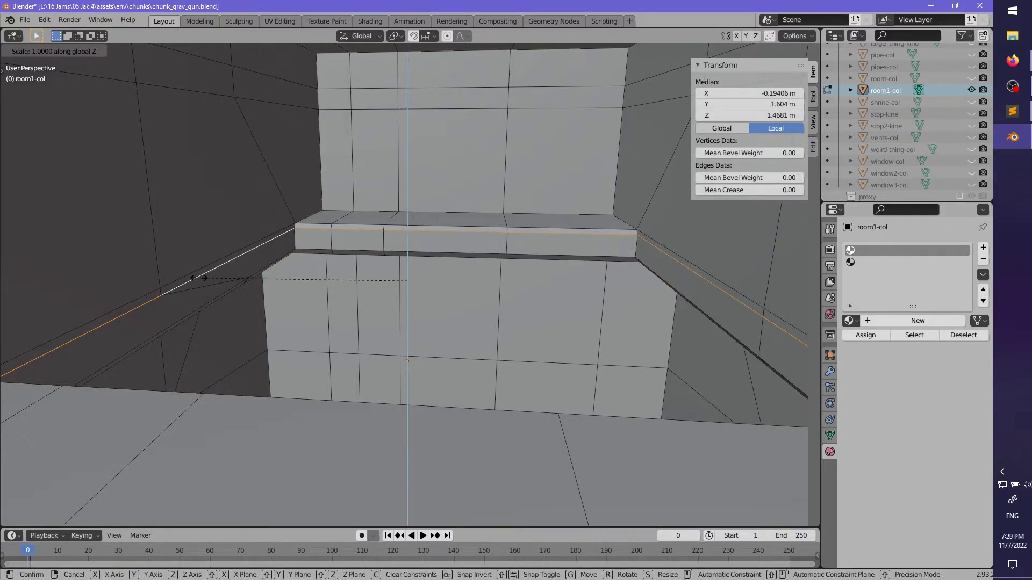
pyautogui.press('Return')
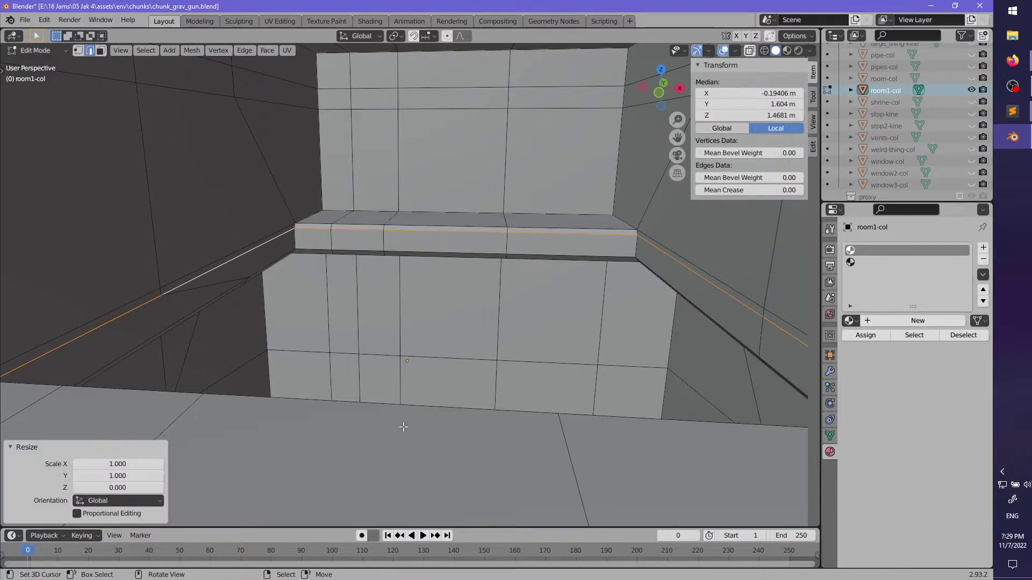
# - Assign the second material slot to the ledge's upper and lower bevel face loops, and clear the selection
pyautogui.moveTo(403, 427); pyautogui.dragTo(251, 192, button='middle')
pyautogui.hotkey('alt', 'a')
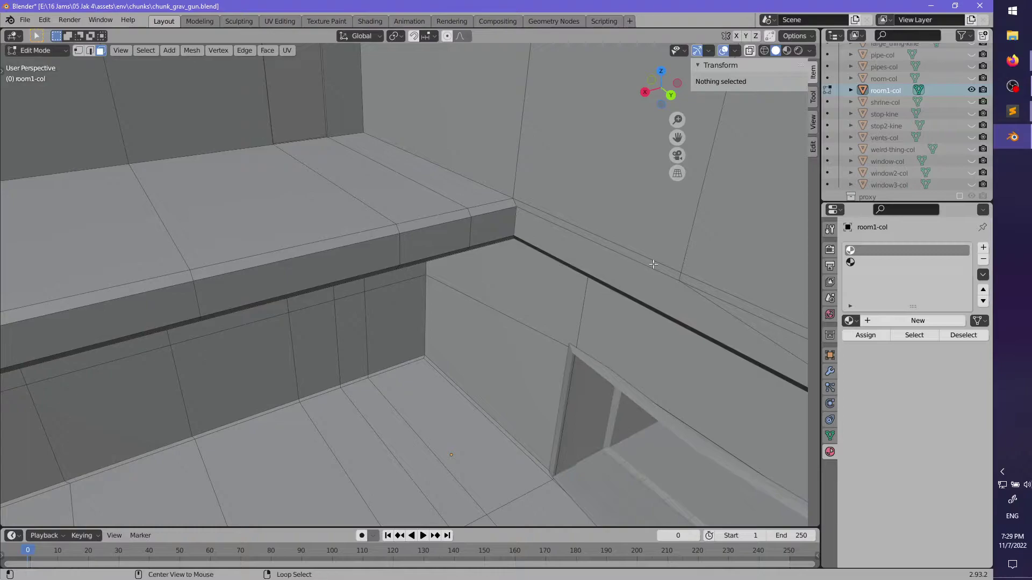
pyautogui.keyDown('alt'); pyautogui.click(680, 277); pyautogui.keyUp('alt')
pyautogui.moveTo(433, 242); pyautogui.dragTo(439, 192, button='middle')
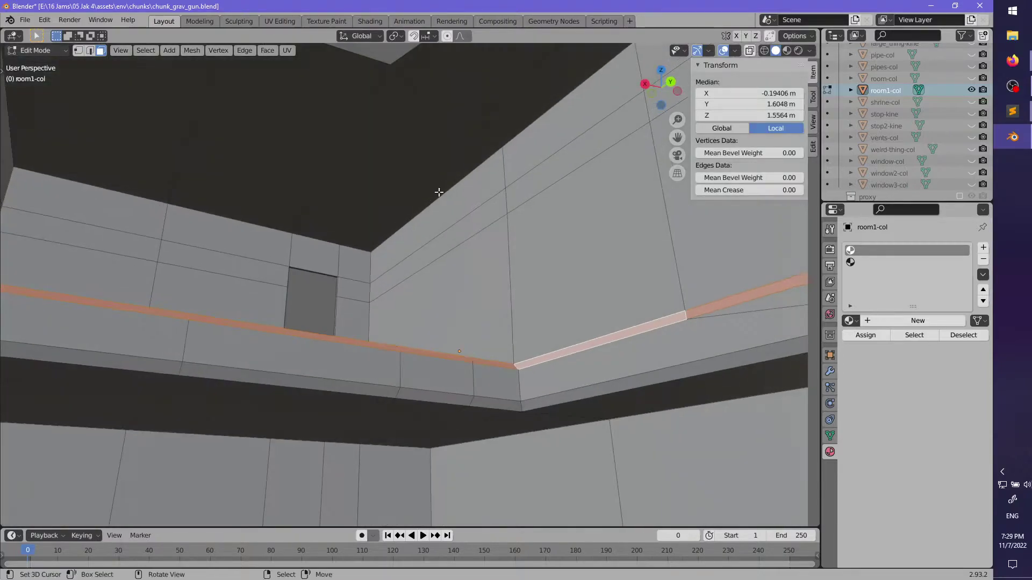
pyautogui.keyDown('alt'); pyautogui.keyDown('shift'); pyautogui.click(396, 390); pyautogui.keyUp('shift'); pyautogui.keyUp('alt')
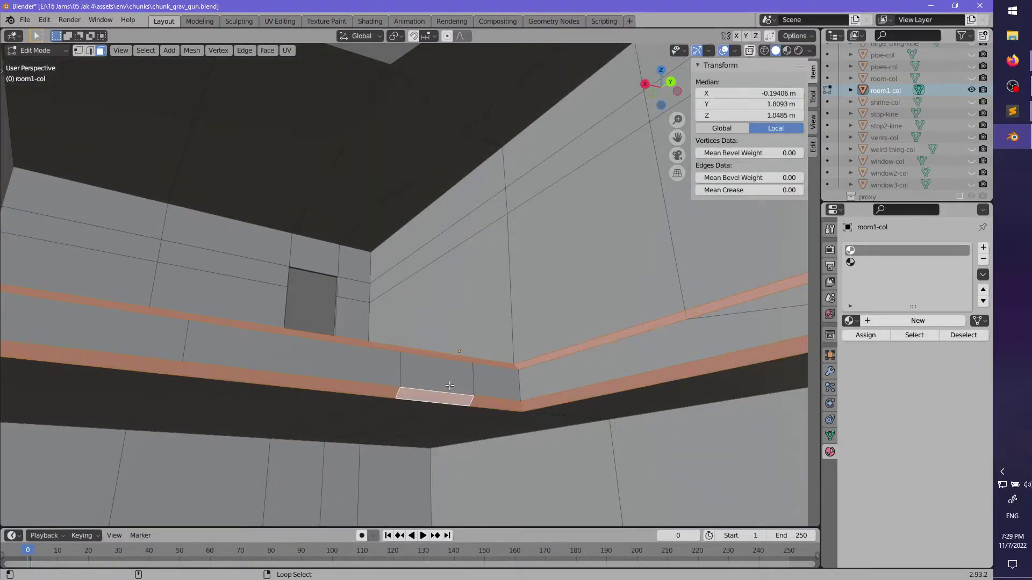
pyautogui.click(870, 340)
pyautogui.moveTo(617, 325); pyautogui.dragTo(371, 292, button='middle')
pyautogui.hotkey('alt', 'a')
# - Add one loop cut with factor 0.878 around room1-col's walls, just above the doorway's top edge
pyautogui.keyDown('shift'); pyautogui.moveTo(457, 296); pyautogui.dragTo(343, 281, button='middle'); pyautogui.keyUp('shift')
pyautogui.click(314, 236)
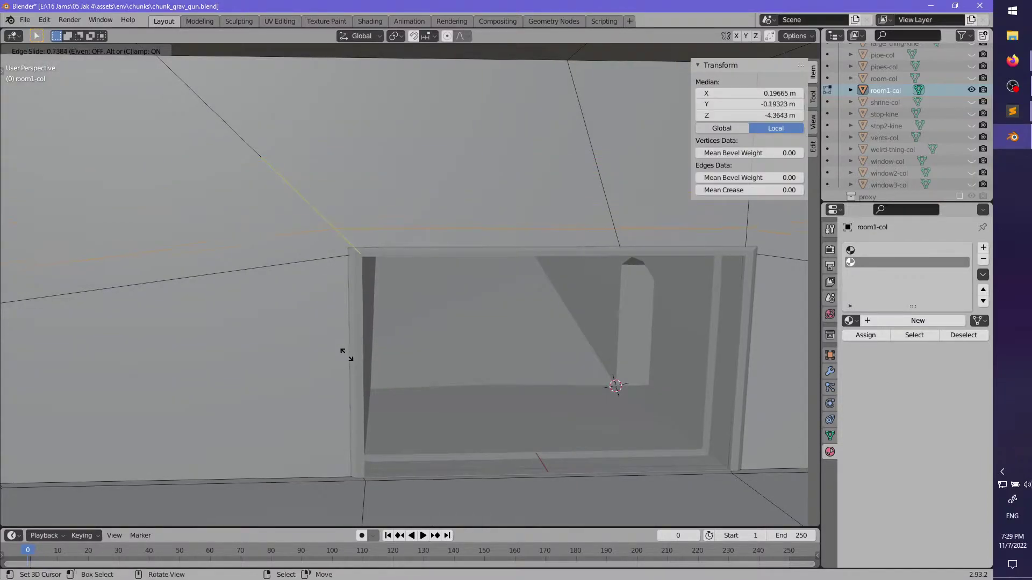
pyautogui.click(350, 380)
# - Assign the second material slot to the narrow wall face loop above the doorways, and clear the selection
pyautogui.click(100, 51)
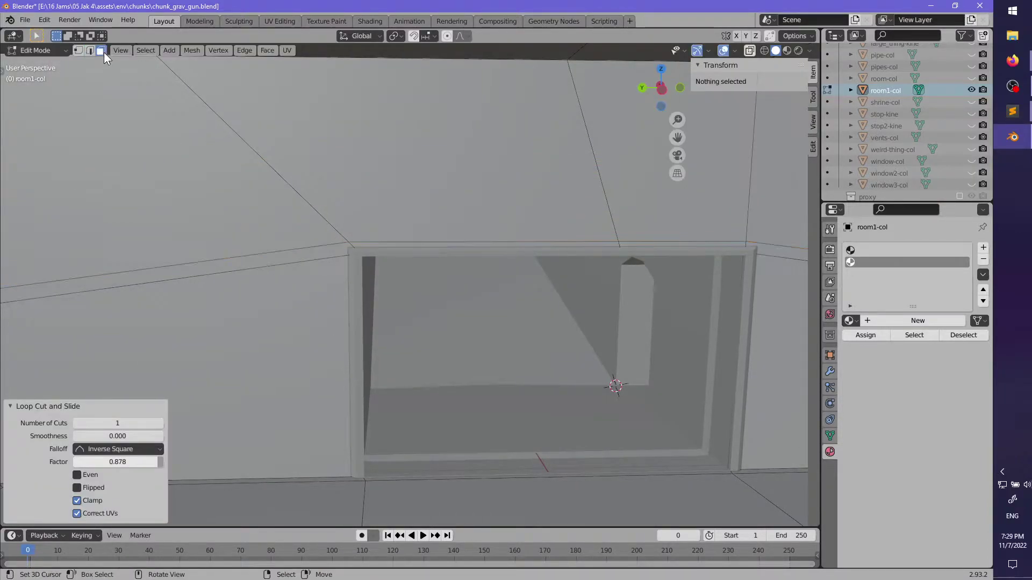
pyautogui.keyDown('alt'); pyautogui.click(353, 248); pyautogui.keyUp('alt')
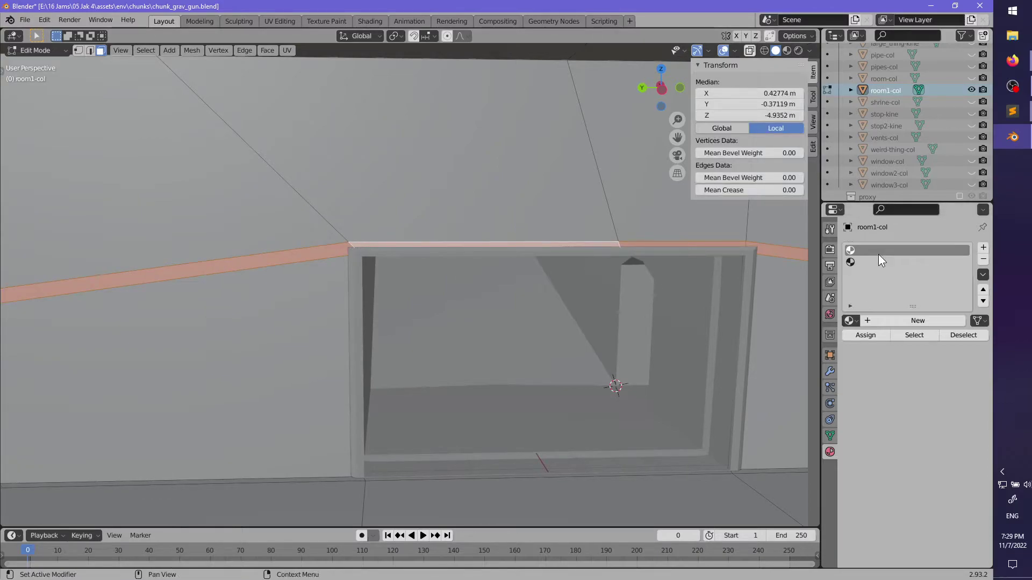
pyautogui.moveTo(530, 303); pyautogui.dragTo(387, 293, button='middle')
pyautogui.moveTo(680, 253); pyautogui.dragTo(618, 268, button='middle')
pyautogui.scroll(-2, 570, 226)
pyautogui.hotkey('alt', 'a')
# - Extrude the two adjacent lower wall faces on each of room1-col's end walls outward along their normals
pyautogui.moveTo(425, 263); pyautogui.dragTo(450, 265, button='middle')
pyautogui.click(384, 274)
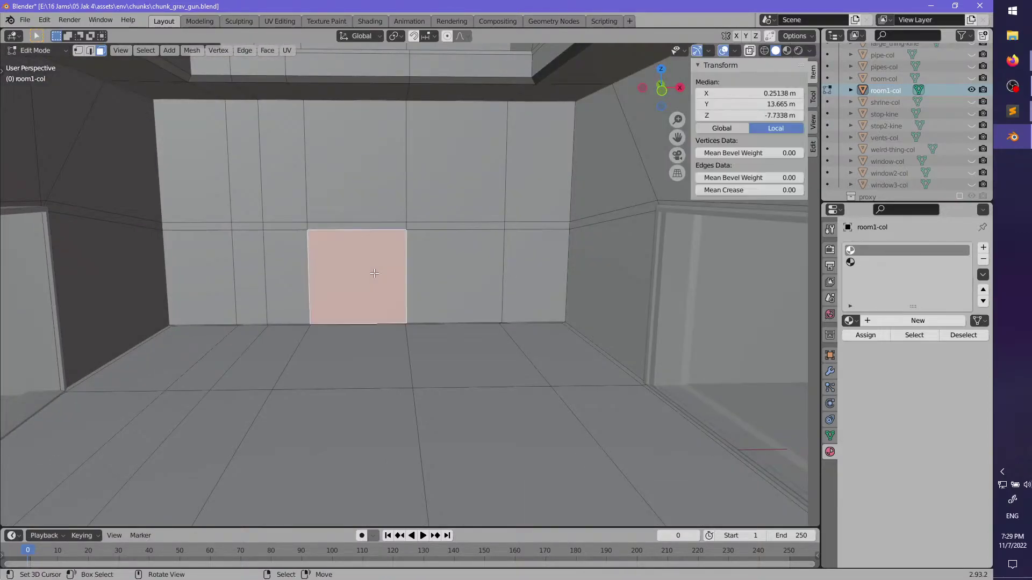
pyautogui.click(434, 269)
pyautogui.keyDown('shift'); pyautogui.click(397, 270); pyautogui.keyUp('shift')
pyautogui.scroll(-3, 429, 297)
pyautogui.moveTo(429, 297); pyautogui.dragTo(350, 281, button='middle')
pyautogui.keyDown('shift'); pyautogui.click(376, 283); pyautogui.keyUp('shift')
pyautogui.keyDown('shift'); pyautogui.click(414, 283); pyautogui.keyUp('shift')
pyautogui.moveTo(414, 284); pyautogui.dragTo(391, 271, button='middle')
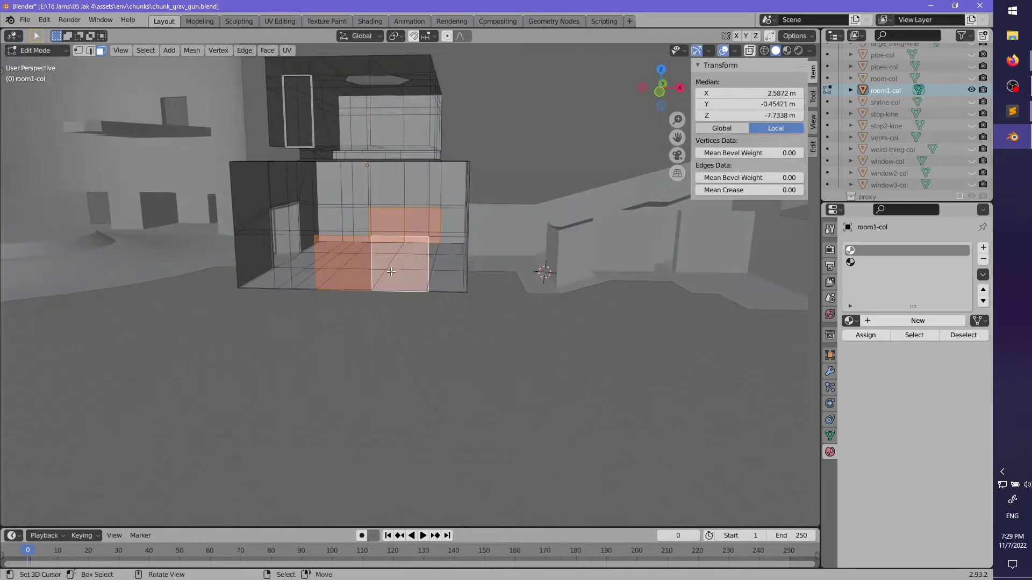
pyautogui.hotkey('alt', 'e')
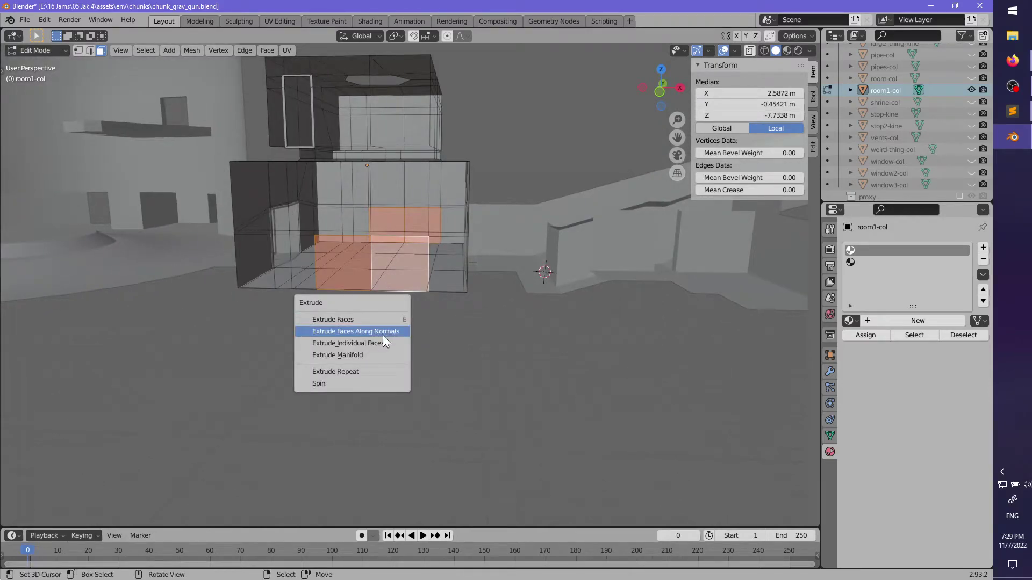
pyautogui.click(382, 332)
pyautogui.click(366, 392)
# - Try to raise the ceiling faces of both extruded passages along Z
pyautogui.moveTo(365, 392); pyautogui.dragTo(253, 406, button='middle')
pyautogui.scroll(2, 322, 355)
pyautogui.keyDown('shift'); pyautogui.moveTo(323, 355); pyautogui.dragTo(527, 366, button='middle'); pyautogui.keyUp('shift')
pyautogui.moveTo(538, 317); pyautogui.dragTo(260, 318, button='middle')
pyautogui.scroll(1, 362, 298)
pyautogui.moveTo(392, 301); pyautogui.dragTo(453, 277, button='middle')
pyautogui.scroll(3, 341, 306)
pyautogui.rightClick(322, 270)
pyautogui.keyDown('shift'); pyautogui.rightClick(377, 270); pyautogui.keyUp('shift')
pyautogui.moveTo(377, 272); pyautogui.dragTo(260, 301, button='middle')
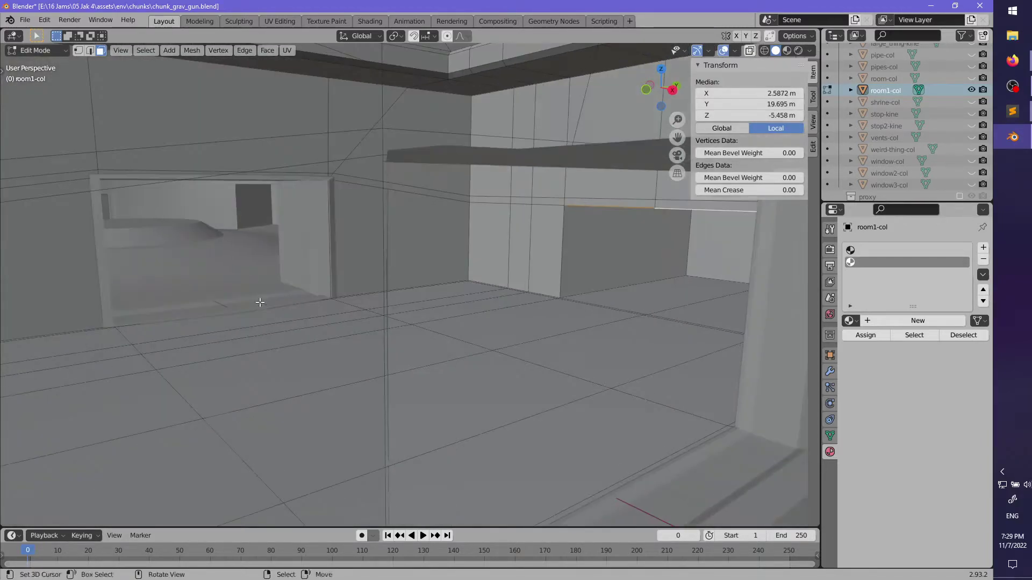
pyautogui.moveTo(653, 296); pyautogui.dragTo(329, 257, button='middle')
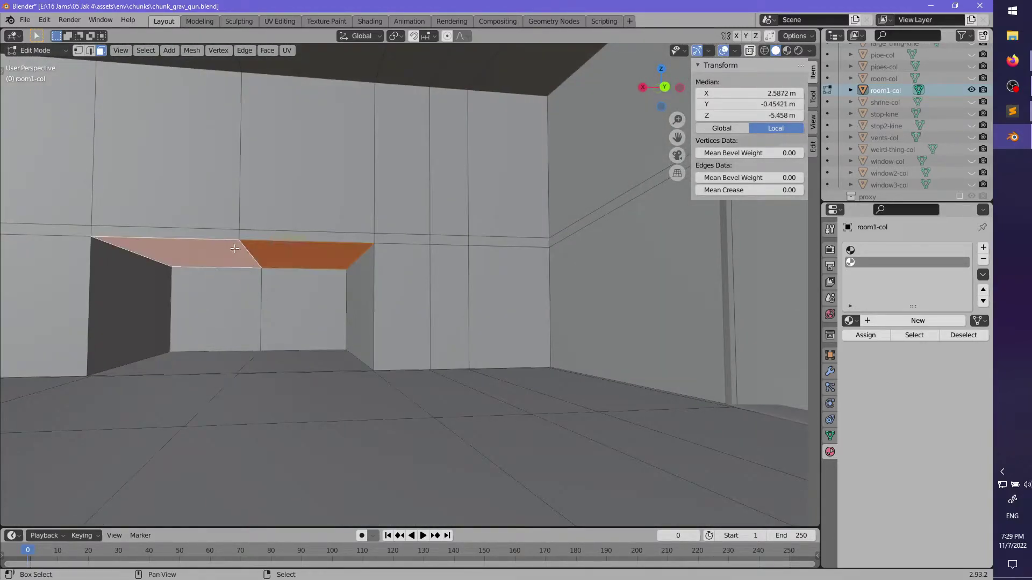
pyautogui.moveTo(234, 249); pyautogui.dragTo(215, 258, button='middle')
pyautogui.press('g')
pyautogui.press('z')
pyautogui.click(504, 253)
pyautogui.hotkey('ctrl', 'z')
# - Raise the narrow strip faces above both passage openings 0.269 m along Z
pyautogui.moveTo(554, 284); pyautogui.dragTo(467, 245, button='middle')
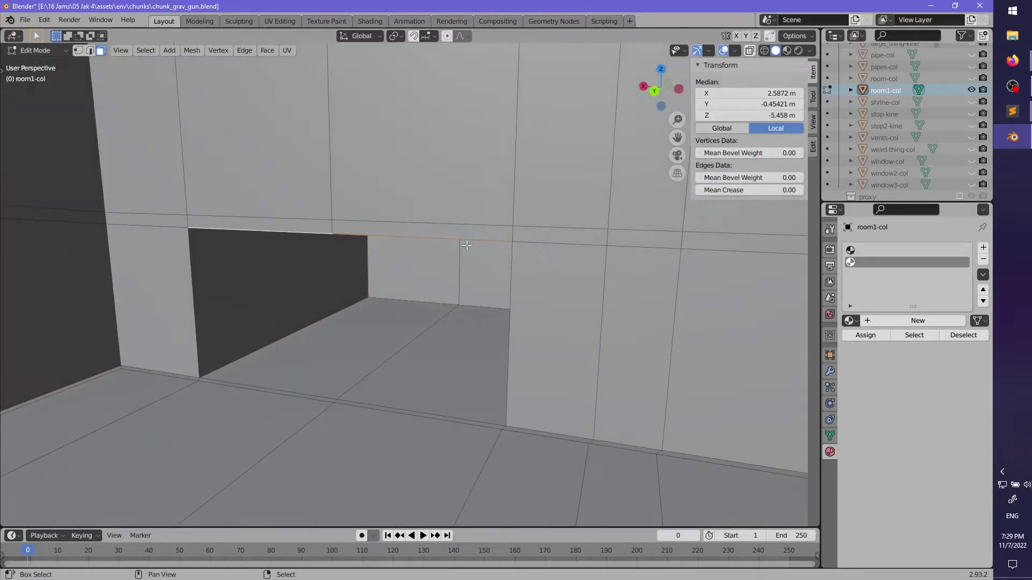
pyautogui.moveTo(179, 243); pyautogui.dragTo(419, 253, button='middle')
pyautogui.press('g')
pyautogui.press('z')
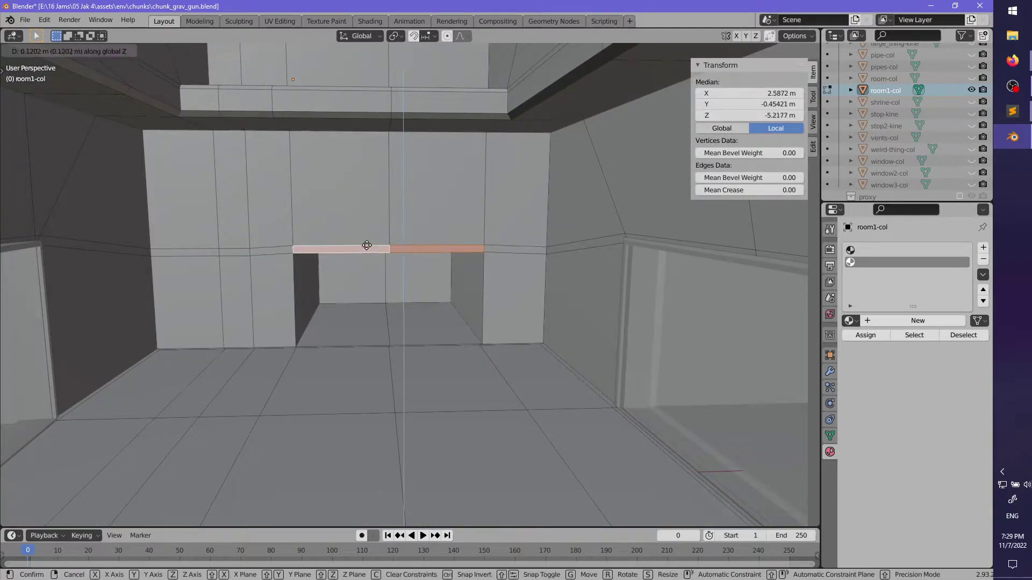
pyautogui.click(370, 213)
pyautogui.moveTo(371, 212); pyautogui.dragTo(481, 237, button='middle')
pyautogui.hotkey('ctrl', 'z')
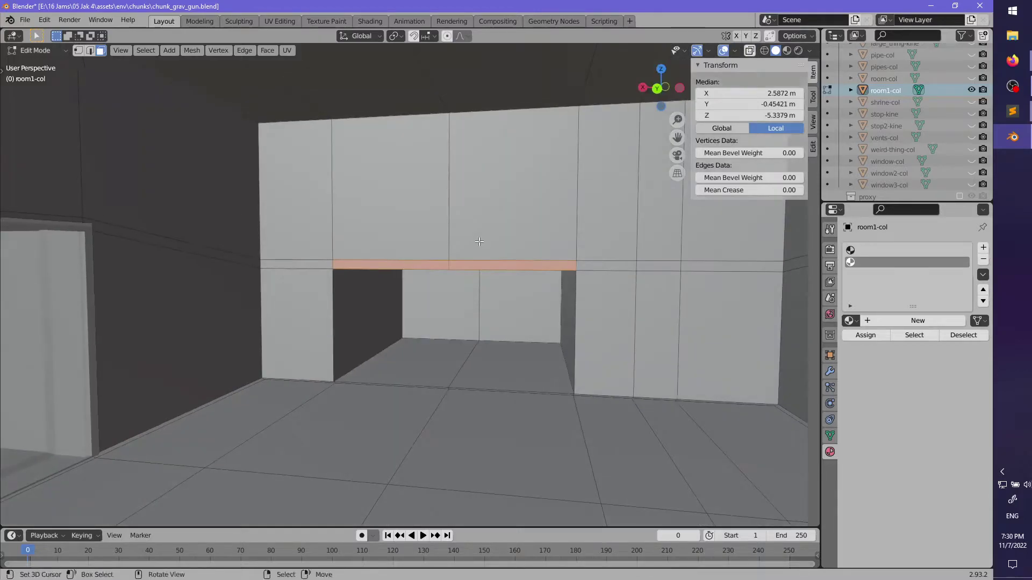
pyautogui.press('g')
pyautogui.press('z')
pyautogui.click(484, 226)
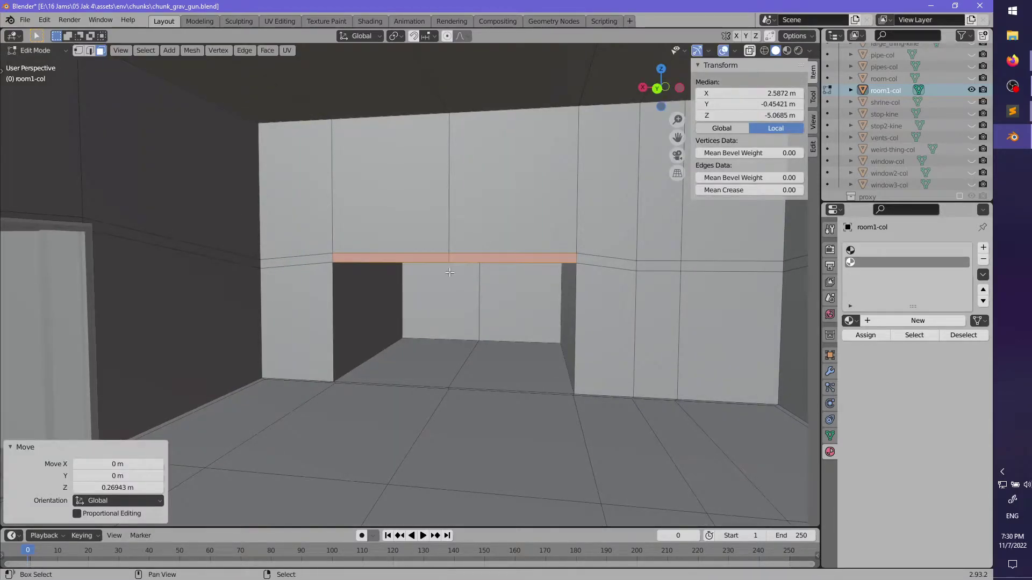
# - Raise the centre edges of the strip and ceiling at the passage openings along Z
pyautogui.click(91, 50)
pyautogui.moveTo(411, 346); pyautogui.dragTo(416, 318, button='middle')
pyautogui.rightClick(438, 330)
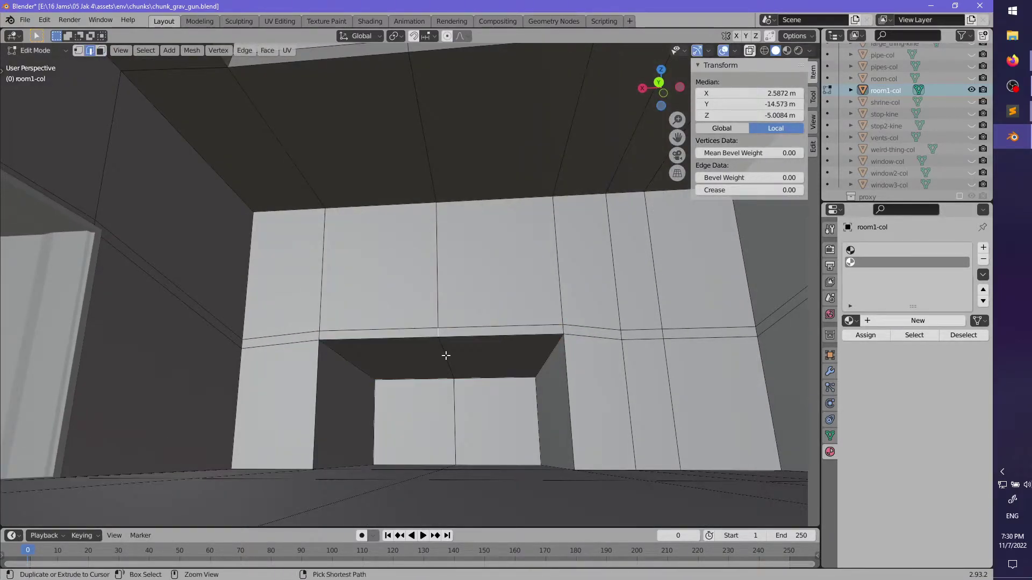
pyautogui.keyDown('ctrl'); pyautogui.click(446, 355); pyautogui.keyUp('ctrl')
pyautogui.moveTo(446, 355); pyautogui.dragTo(460, 311, button='middle')
pyautogui.press('g')
pyautogui.press('z')
pyautogui.click(269, 295)
# - Clear the selection, return room1-col to Object Mode and show the scene's other objects again
pyautogui.hotkey('alt', 'a')
pyautogui.scroll(-4, 460, 321)
pyautogui.moveTo(391, 310); pyautogui.dragTo(323, 273, button='middle')
pyautogui.press('Tab')
pyautogui.moveTo(604, 329); pyautogui.dragTo(613, 383, button='middle')
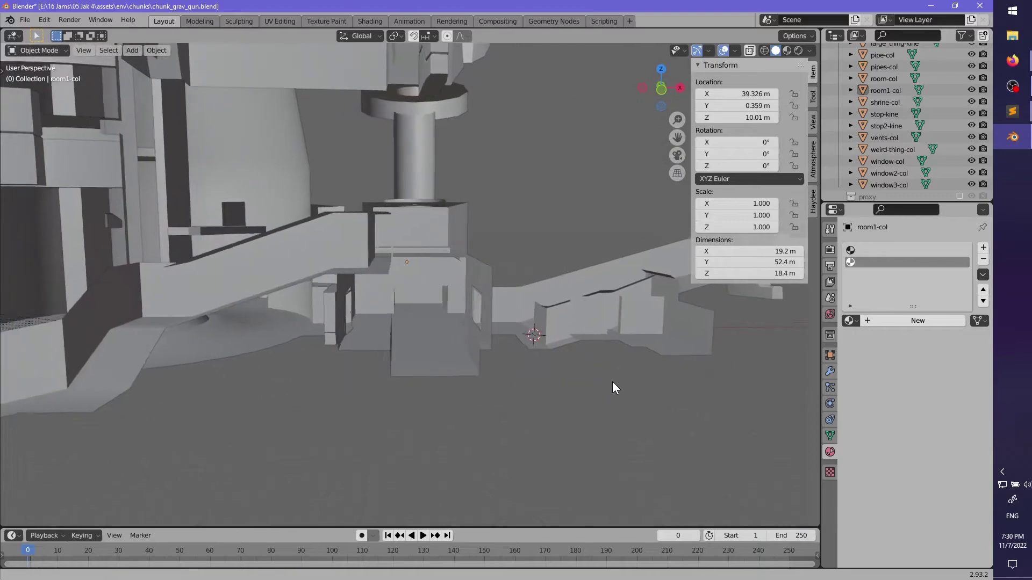
# - Make a linked duplicate of both door1-kine panels about 19 m away along X, and rotate it 90° about Z
pyautogui.scroll(3, 612, 382)
pyautogui.moveTo(289, 347); pyautogui.dragTo(308, 333, button='middle')
pyautogui.rightClick(308, 334)
pyautogui.keyDown('shift'); pyautogui.rightClick(324, 376); pyautogui.keyUp('shift')
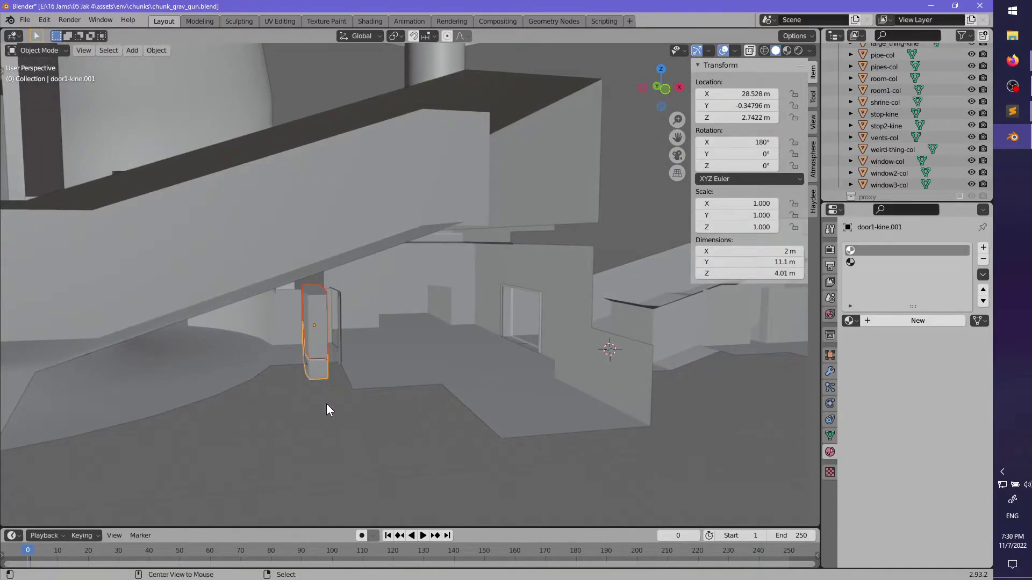
pyautogui.hotkey('alt', 'd')
pyautogui.click(530, 403)
pyautogui.moveTo(530, 404); pyautogui.dragTo(485, 443, button='middle')
pyautogui.write('rz')
pyautogui.write('90')
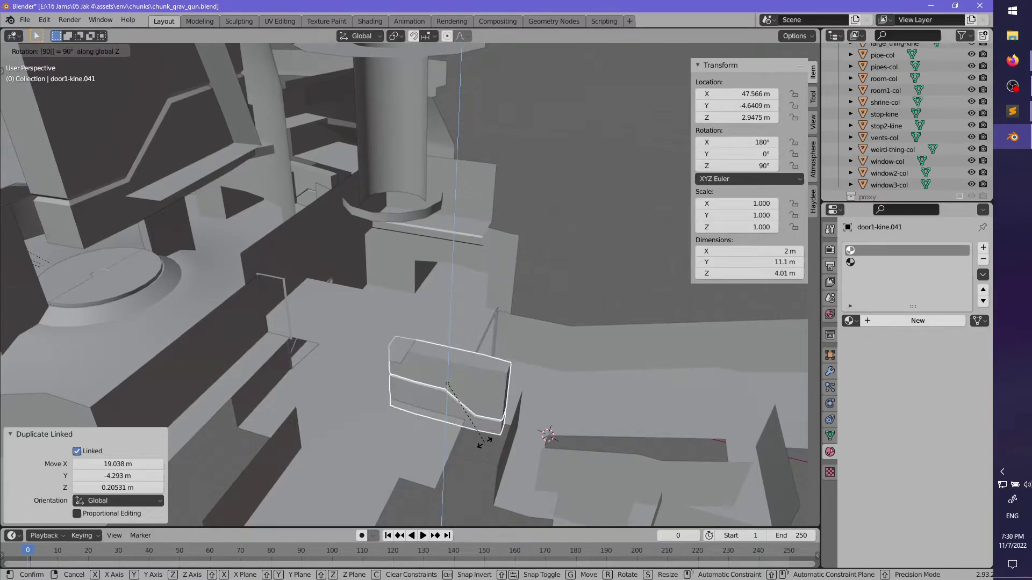
pyautogui.press('Return')
# - Move the duplicated door panels to about X 41.4 m, Y -19 m, and lower them 0.492 m along Z
pyautogui.moveTo(485, 428); pyautogui.dragTo(544, 361, button='middle')
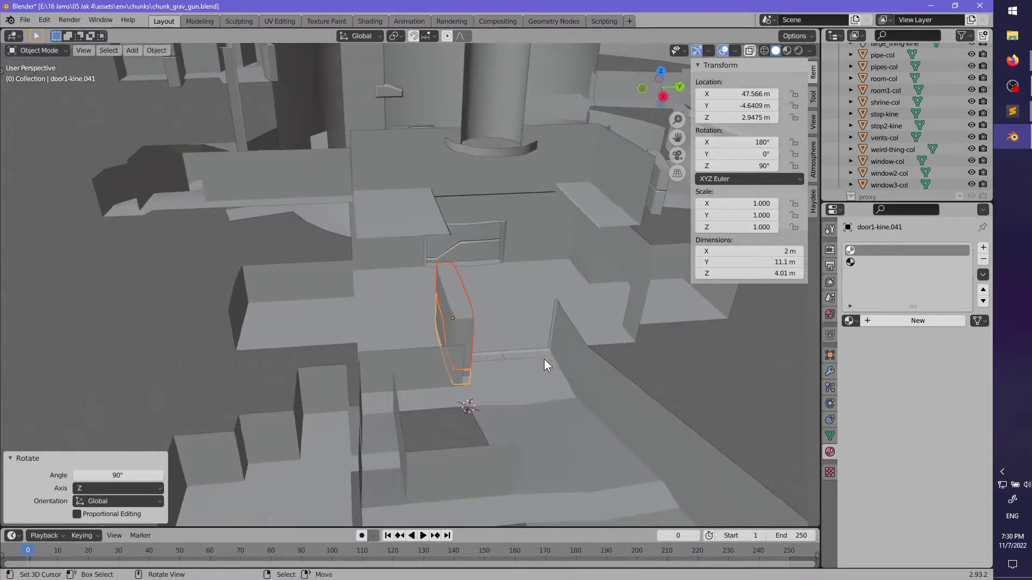
pyautogui.press('g')
pyautogui.click(373, 339)
pyautogui.moveTo(373, 339); pyautogui.dragTo(537, 317, button='middle')
pyautogui.press('g')
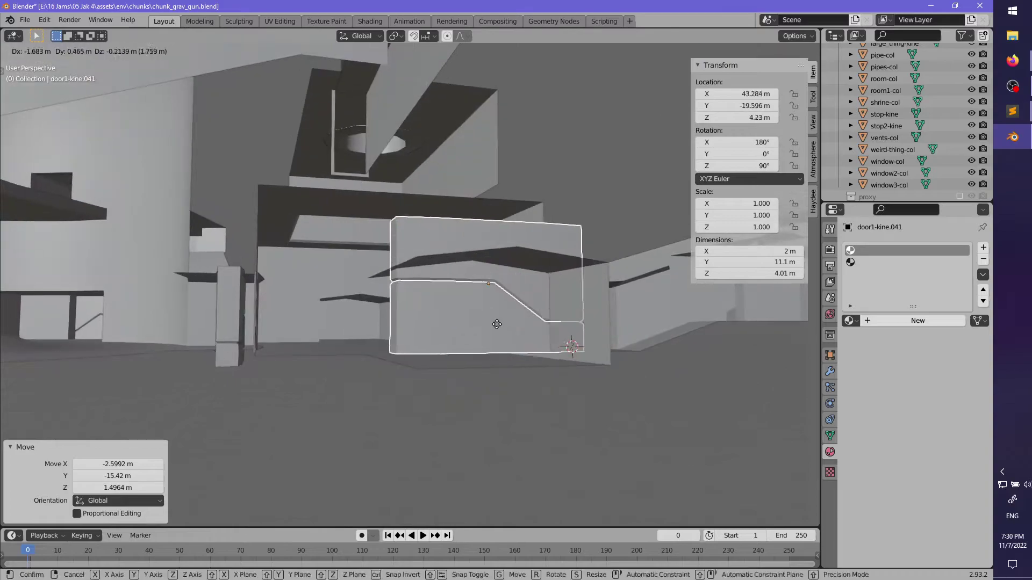
pyautogui.click(466, 338)
pyautogui.moveTo(484, 347); pyautogui.dragTo(328, 388, button='middle')
pyautogui.press('g')
pyautogui.press('z')
pyautogui.click(416, 362)
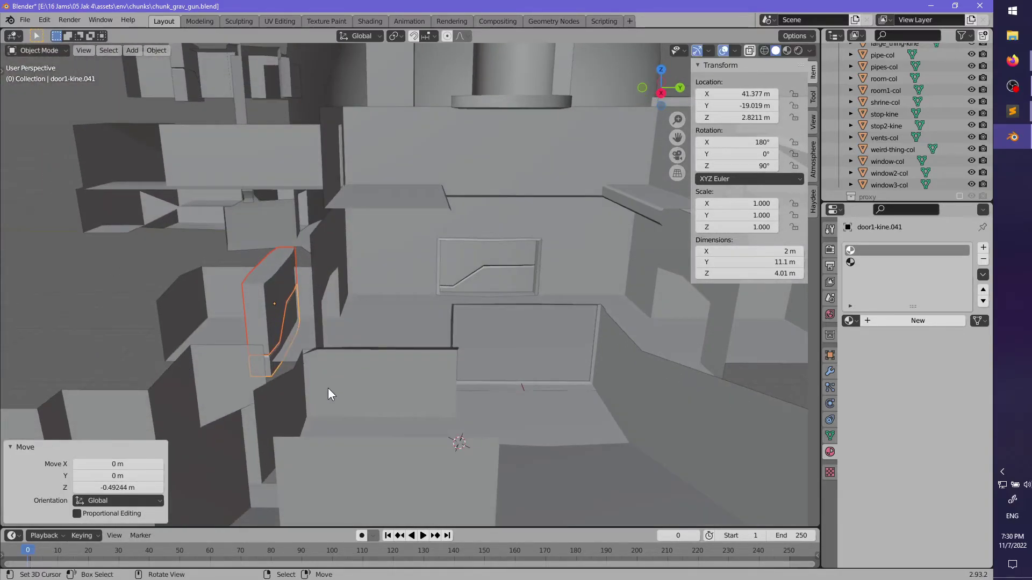
# - Make a linked duplicate of the selected door panels 34.53 m away along Y and shift it about 1.8 m further into the opposite opening
pyautogui.hotkey('shift', 'd')
pyautogui.press('x')
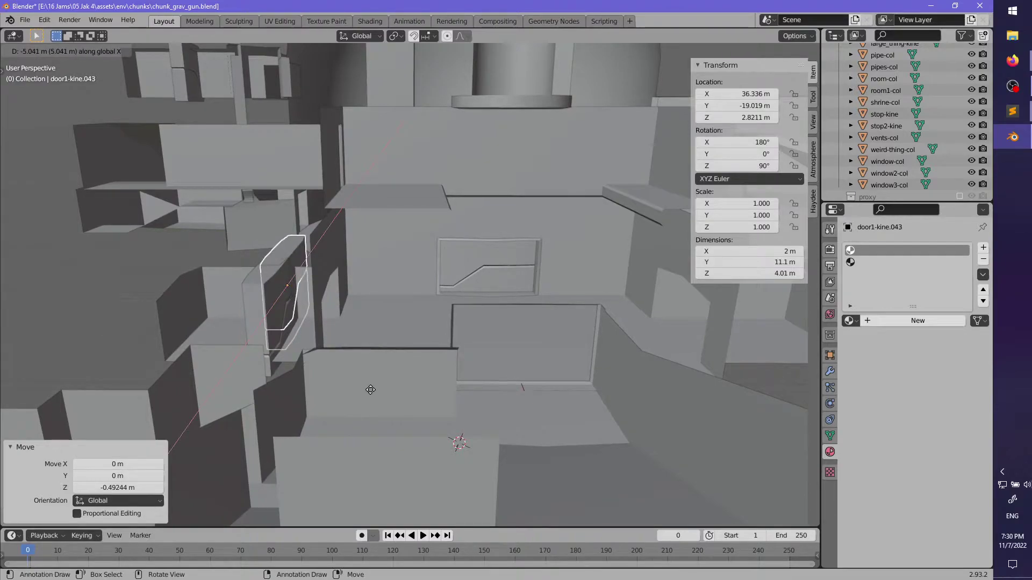
pyautogui.press('y')
pyautogui.click(724, 408)
pyautogui.moveTo(723, 408); pyautogui.dragTo(481, 405, button='middle')
pyautogui.press('g')
pyautogui.press('x')
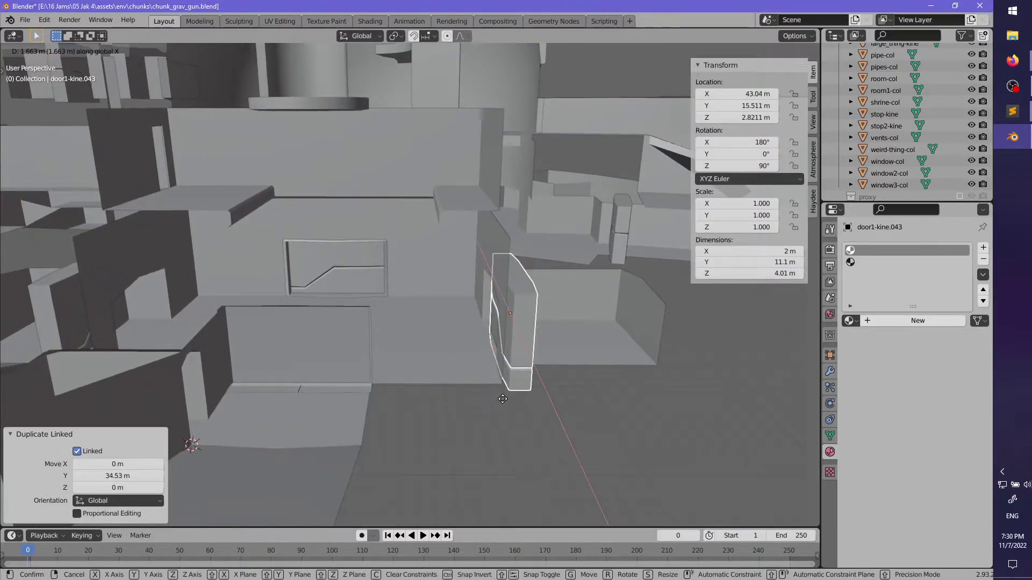
pyautogui.press('y')
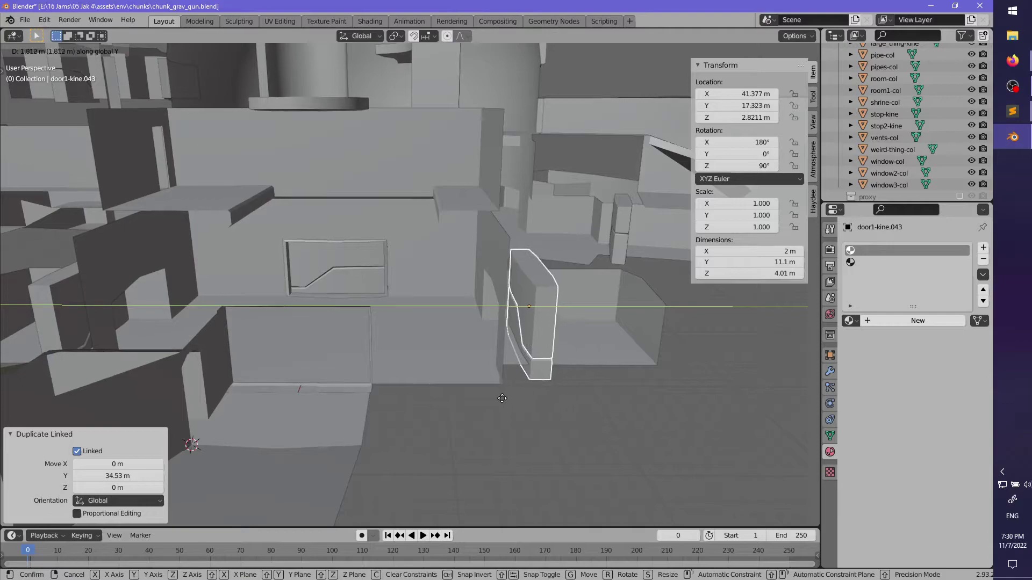
pyautogui.click(497, 404)
# - Parent the door panels in both side openings, door1-kine.040 to .043, to room1-col
pyautogui.moveTo(497, 402); pyautogui.dragTo(457, 327, button='middle')
pyautogui.click(458, 356)
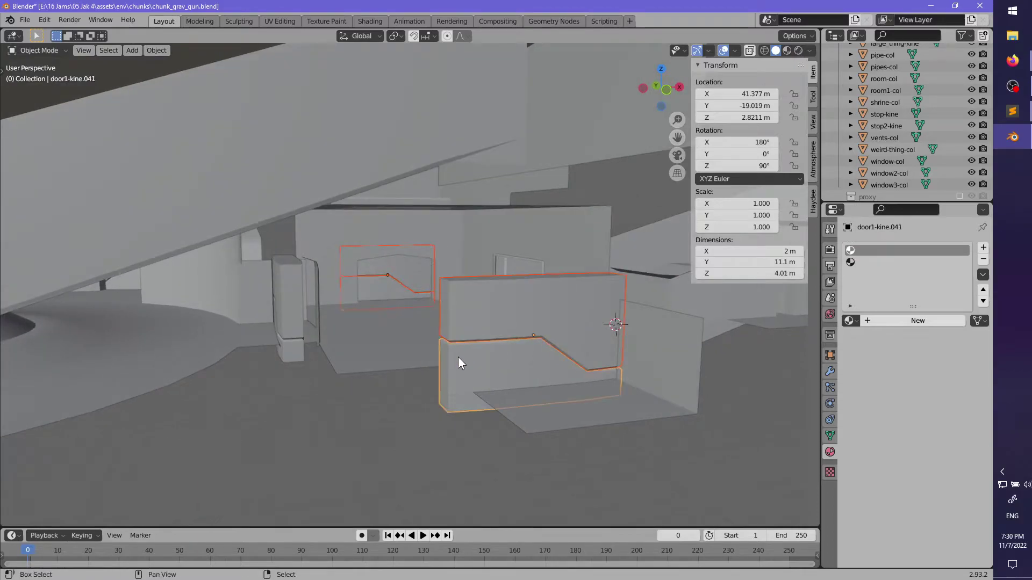
pyautogui.scroll(10, 907, 143)
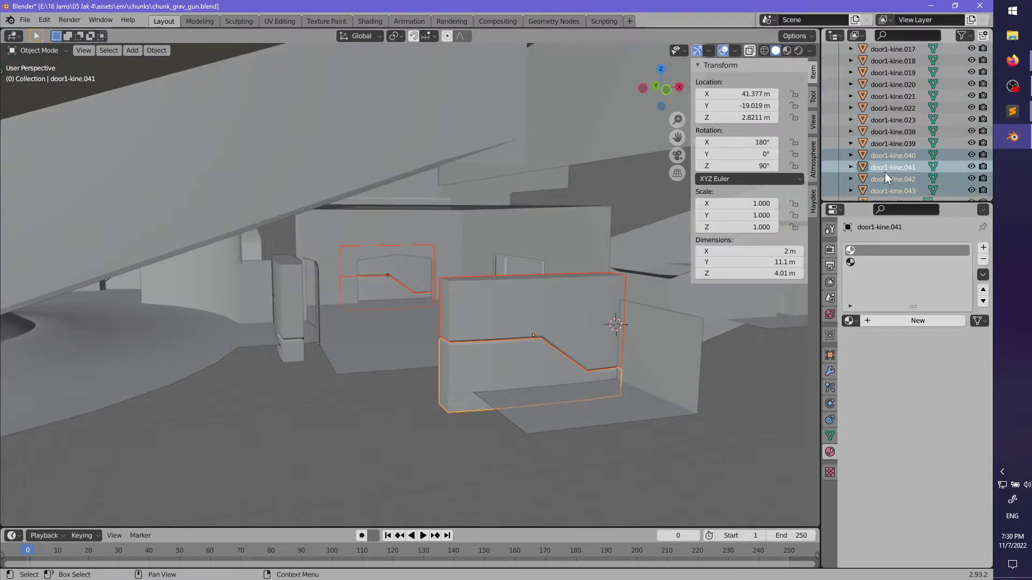
pyautogui.scroll(-10, 886, 166)
pyautogui.moveTo(879, 164); pyautogui.dragTo(924, 144)
pyautogui.moveTo(912, 107); pyautogui.dragTo(888, 84)
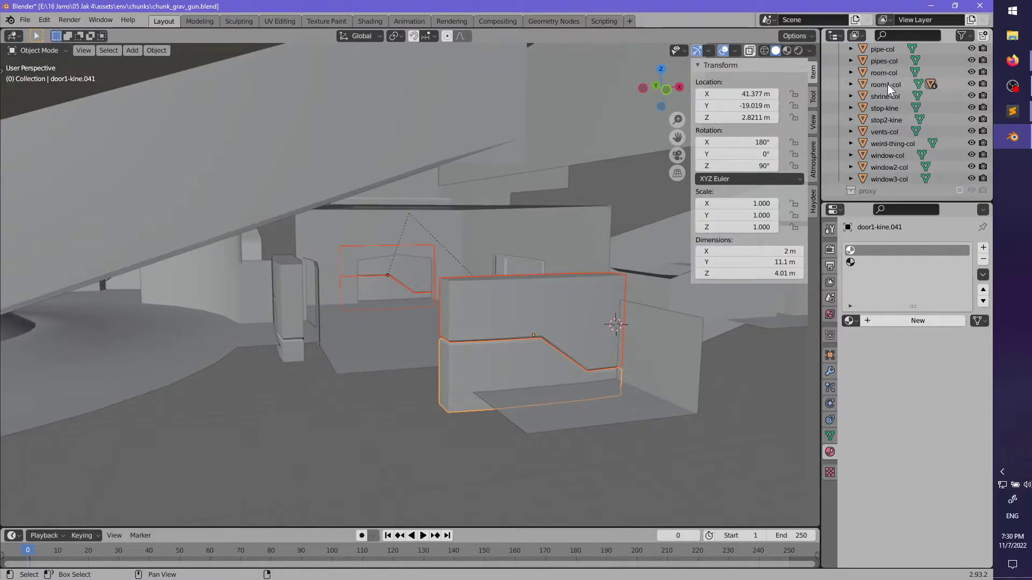
pyautogui.click(881, 84)
pyautogui.press('KP_Decimal')
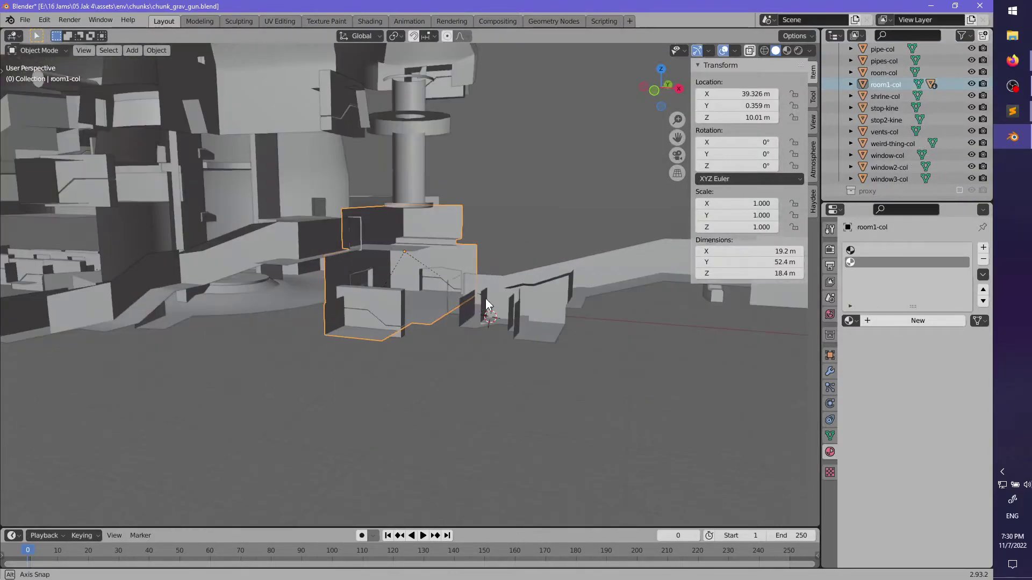
pyautogui.press('g')
pyautogui.rightClick(596, 259)
# - Parent the upper and lower door panels at the far end of the entry corridor to entry-col
pyautogui.moveTo(555, 263); pyautogui.dragTo(488, 283, button='middle')
pyautogui.hotkey('alt', 'a')
pyautogui.scroll(1, 431, 291)
pyautogui.rightClick(510, 279)
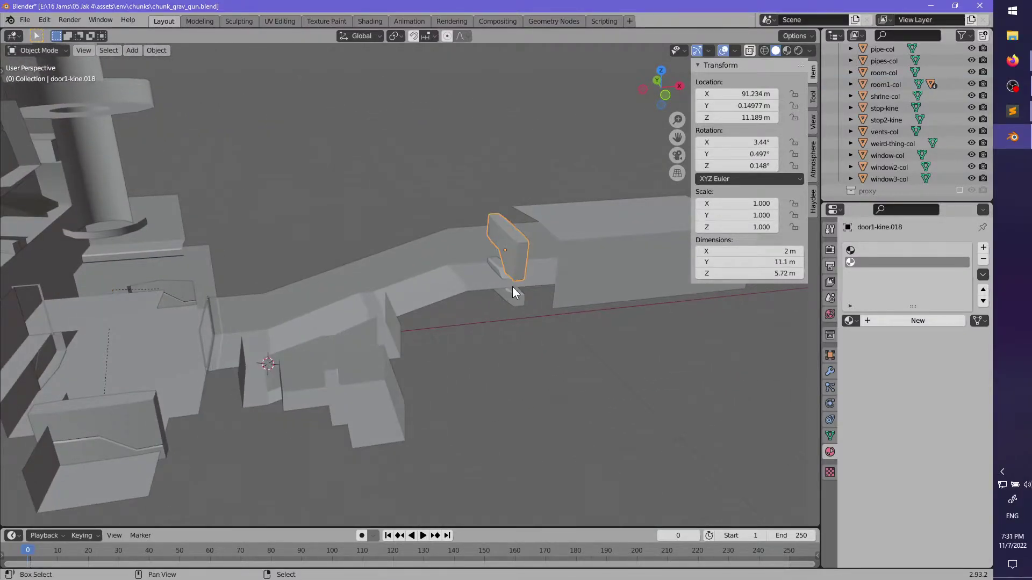
pyautogui.keyDown('shift'); pyautogui.rightClick(520, 289); pyautogui.keyUp('shift')
pyautogui.click(516, 301)
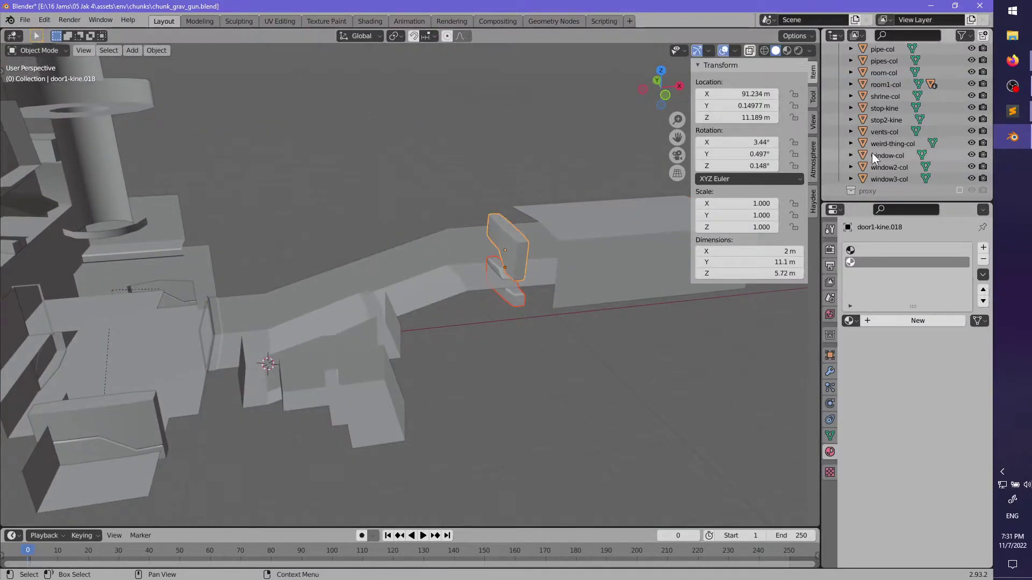
pyautogui.scroll(10, 872, 152)
pyautogui.scroll(-5, 894, 170)
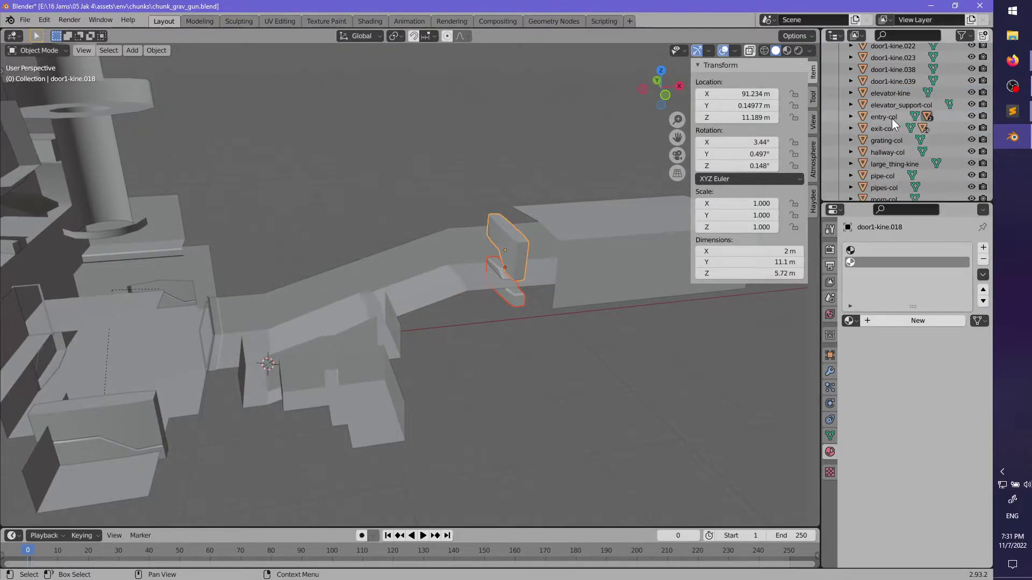
pyautogui.click(892, 118)
# - Examine the door panels beside room1-col and the round elevator platform in the building's central shaft
pyautogui.moveTo(607, 281); pyautogui.dragTo(571, 277, button='middle')
pyautogui.keyDown('shift'); pyautogui.moveTo(492, 274); pyautogui.dragTo(663, 229, button='middle'); pyautogui.keyUp('shift')
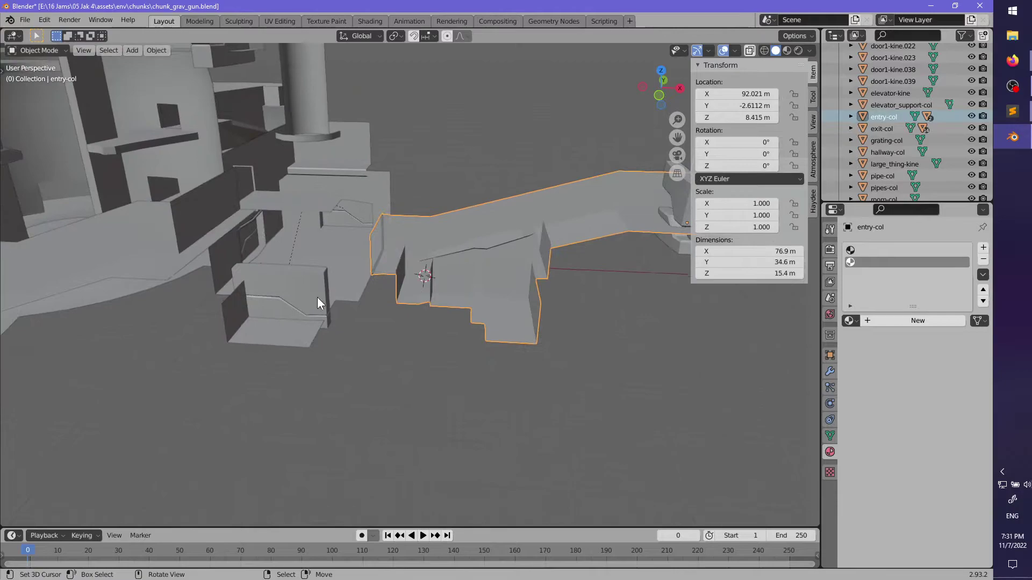
pyautogui.click(337, 273)
pyautogui.rightClick(342, 279)
pyautogui.keyDown('shift'); pyautogui.moveTo(362, 276); pyautogui.dragTo(467, 344, button='middle'); pyautogui.keyUp('shift')
pyautogui.scroll(3, 476, 286)
pyautogui.rightClick(428, 312)
pyautogui.rightClick(398, 332)
pyautogui.scroll(-7, 397, 333)
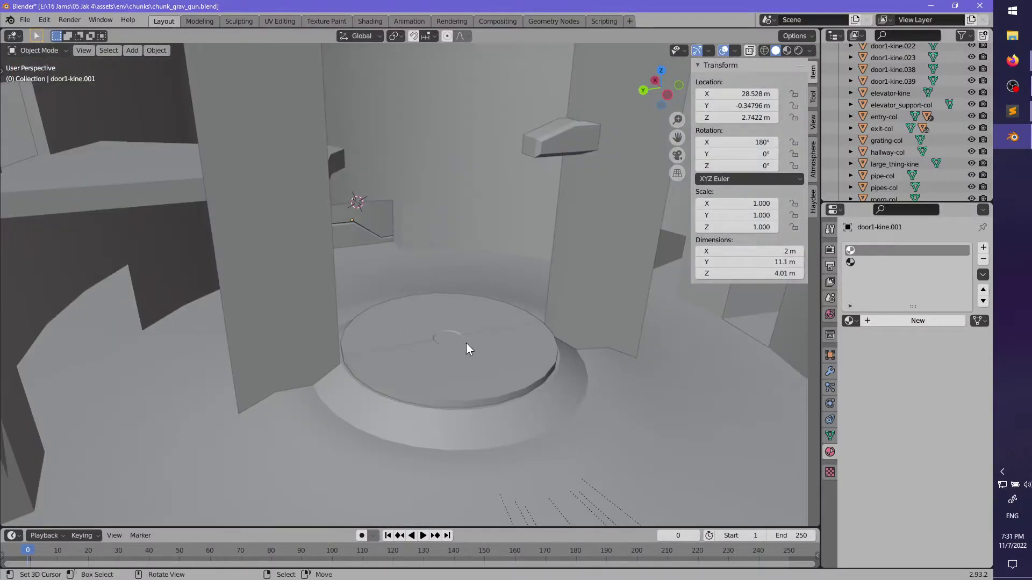
pyautogui.click(467, 345)
pyautogui.moveTo(523, 326); pyautogui.dragTo(489, 285, button='middle')
pyautogui.scroll(3, 876, 117)
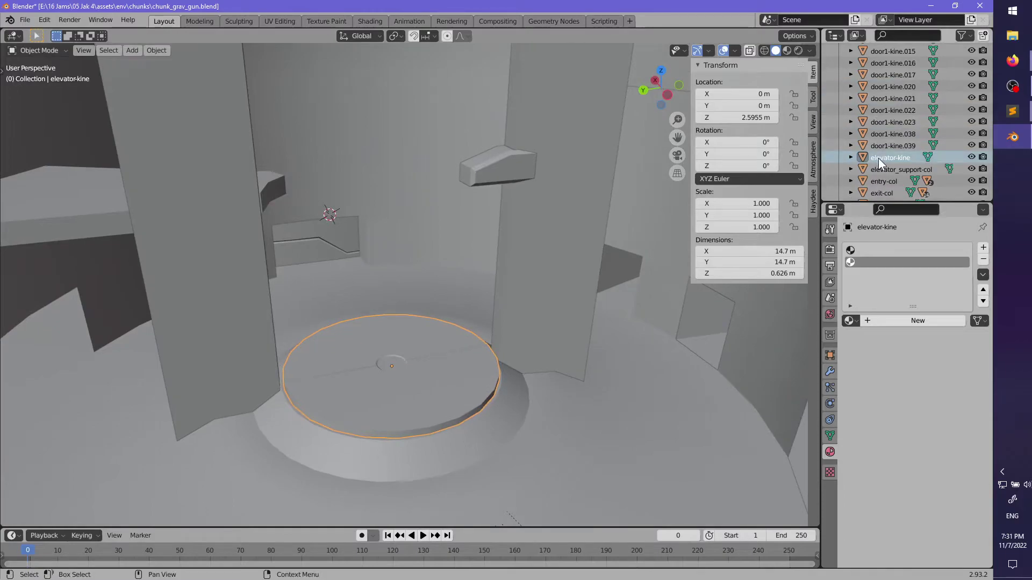
pyautogui.scroll(-8, 490, 343)
pyautogui.moveTo(489, 343); pyautogui.dragTo(397, 344, button='middle')
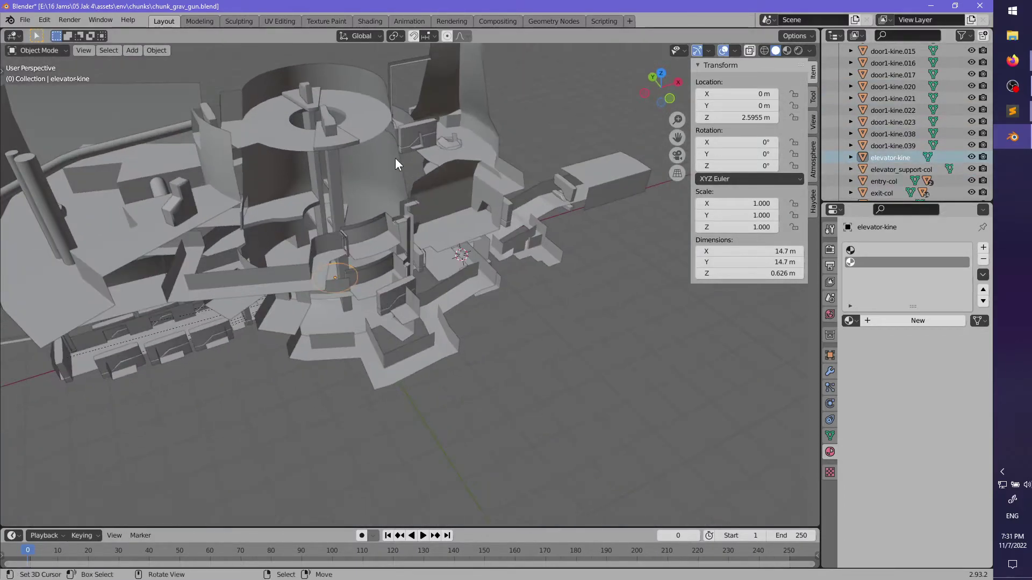
# - Rename the building-col object of the central tower to center-col
pyautogui.click(381, 159)
pyautogui.scroll(10, 895, 147)
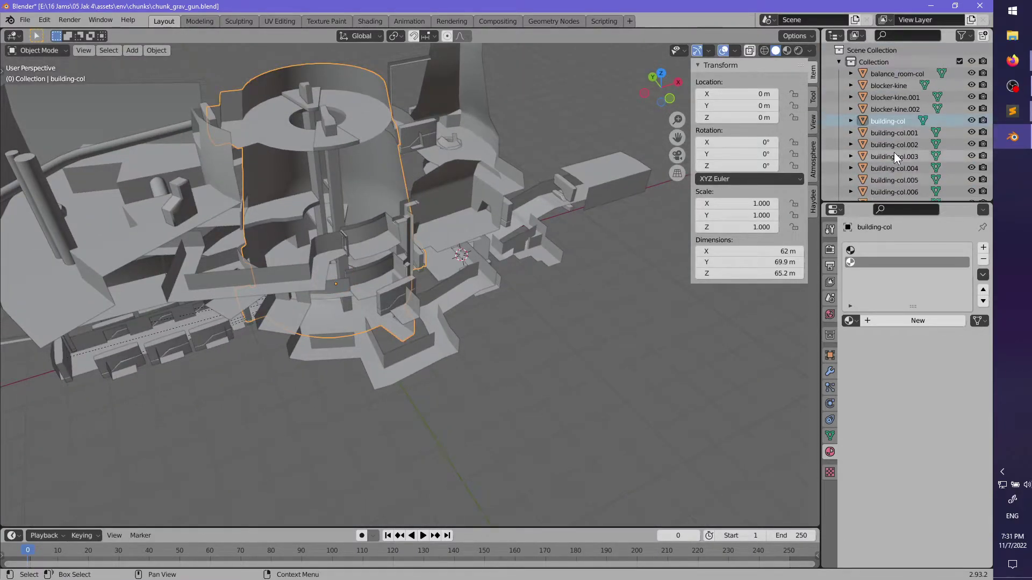
pyautogui.doubleClick(895, 122)
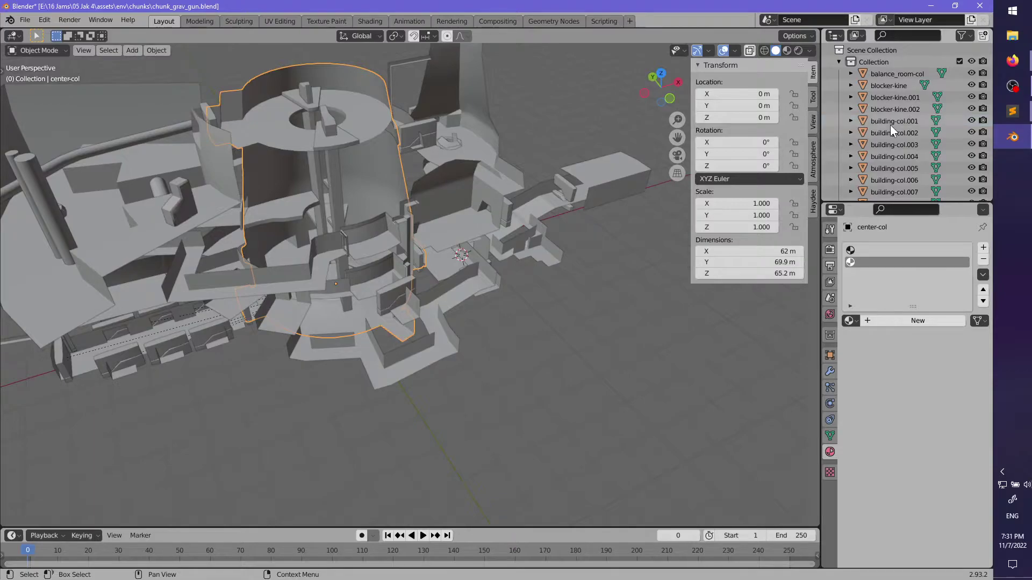
# - Parent elevator-kine and the three blockers, blocker-kine, .001 and .002, to center-col
pyautogui.scroll(6, 346, 298)
pyautogui.moveTo(472, 334); pyautogui.dragTo(492, 434, button='middle')
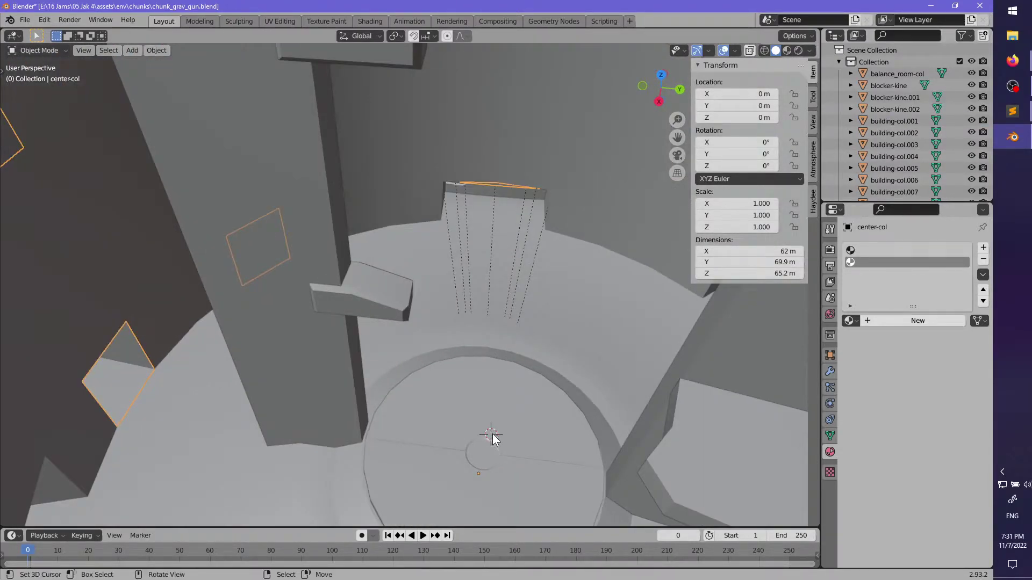
pyautogui.rightClick(492, 434)
pyautogui.keyDown('shift'); pyautogui.rightClick(366, 288); pyautogui.keyUp('shift')
pyautogui.keyDown('shift'); pyautogui.moveTo(438, 271); pyautogui.dragTo(446, 395, button='middle'); pyautogui.keyUp('shift')
pyautogui.keyDown('shift'); pyautogui.rightClick(400, 337); pyautogui.keyUp('shift')
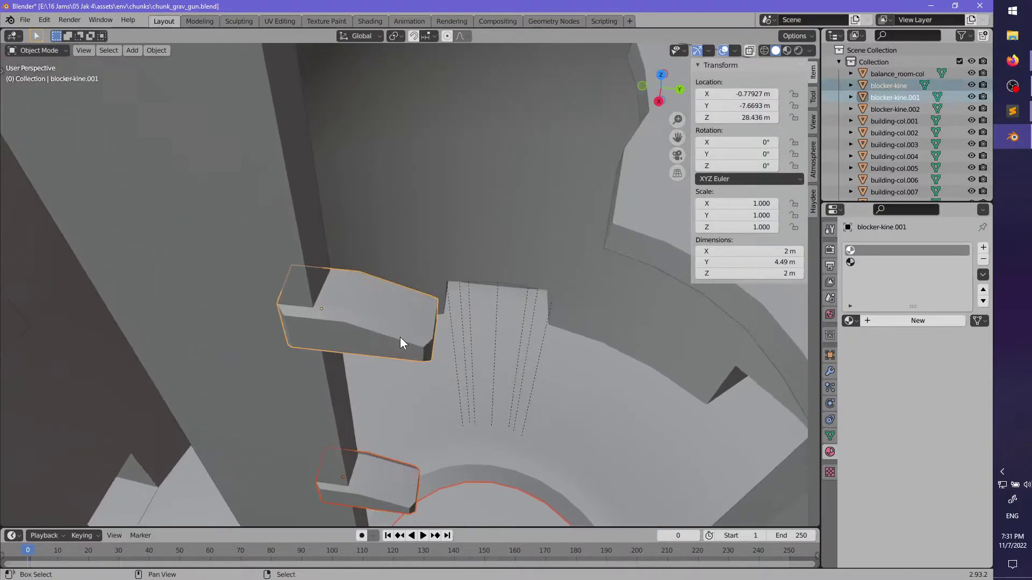
pyautogui.keyDown('shift'); pyautogui.moveTo(400, 337); pyautogui.dragTo(421, 367, button='middle'); pyautogui.keyUp('shift')
pyautogui.keyDown('shift'); pyautogui.click(361, 254); pyautogui.keyUp('shift')
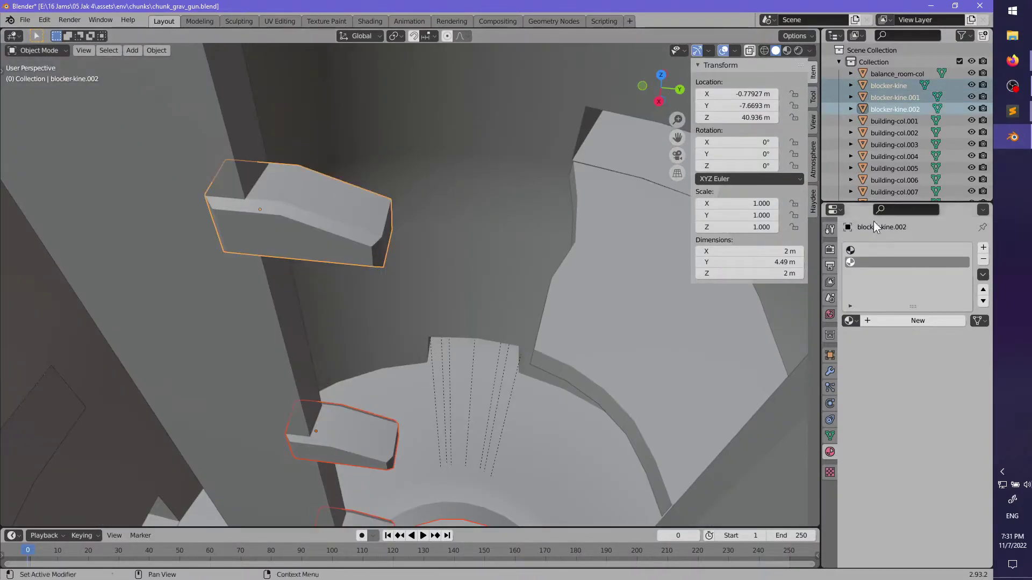
pyautogui.scroll(-2, 882, 70)
pyautogui.scroll(-10, 902, 155)
pyautogui.moveTo(902, 146)
pyautogui.mouseDown()
pyautogui.moveTo(896, 165)
pyautogui.moveTo(893, 135)
pyautogui.moveTo(920, 166)
pyautogui.moveTo(898, 163)
pyautogui.moveTo(914, 162)
pyautogui.moveTo(906, 110)
pyautogui.moveTo(904, 167)
pyautogui.moveTo(895, 151)
pyautogui.mouseUp()
pyautogui.scroll(5, 897, 163)
pyautogui.scroll(8, 898, 163)
pyautogui.scroll(4, 897, 163)
pyautogui.scroll(-7, 898, 155)
pyautogui.click(891, 112)
pyautogui.press('KP_Decimal')
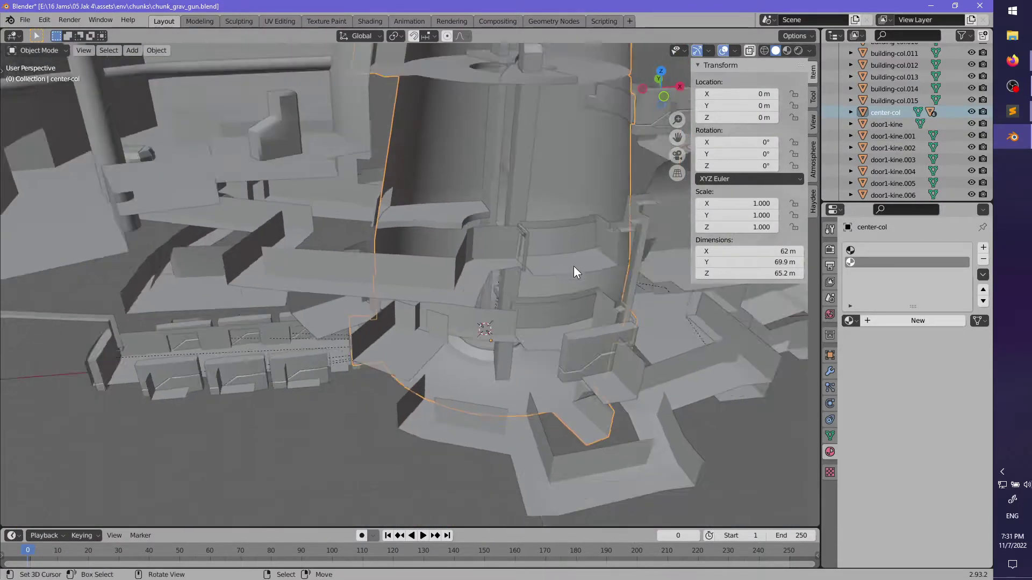
# - Parent door panels door1-kine.012 and .013 to room-col, using Object (Keep Transform)
pyautogui.scroll(-4, 573, 266)
pyautogui.hotkey('alt', 'a')
pyautogui.scroll(2, 480, 334)
pyautogui.moveTo(557, 302); pyautogui.dragTo(441, 324, button='middle')
pyautogui.scroll(4, 439, 351)
pyautogui.click(441, 323)
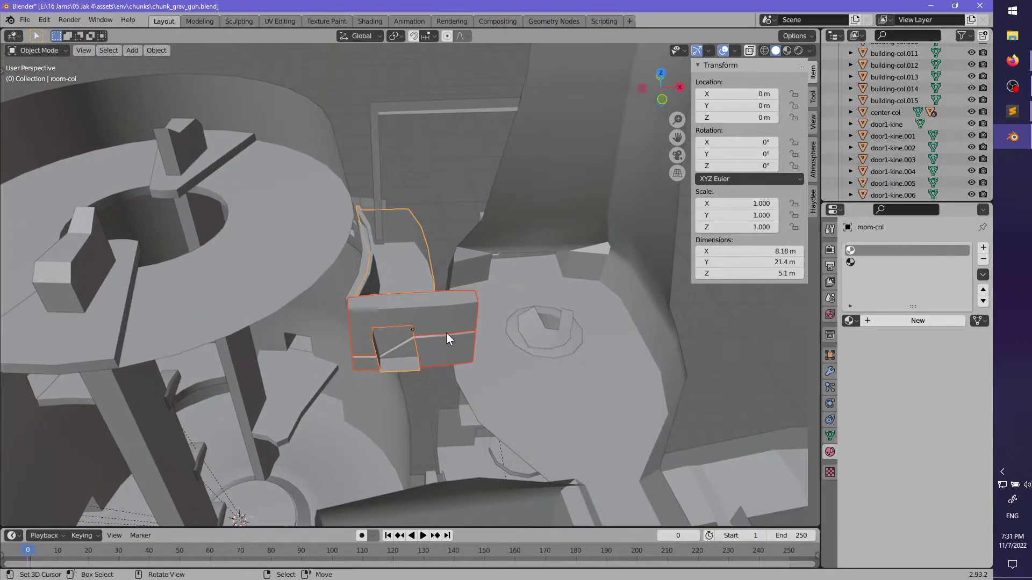
pyautogui.scroll(-4, 920, 157)
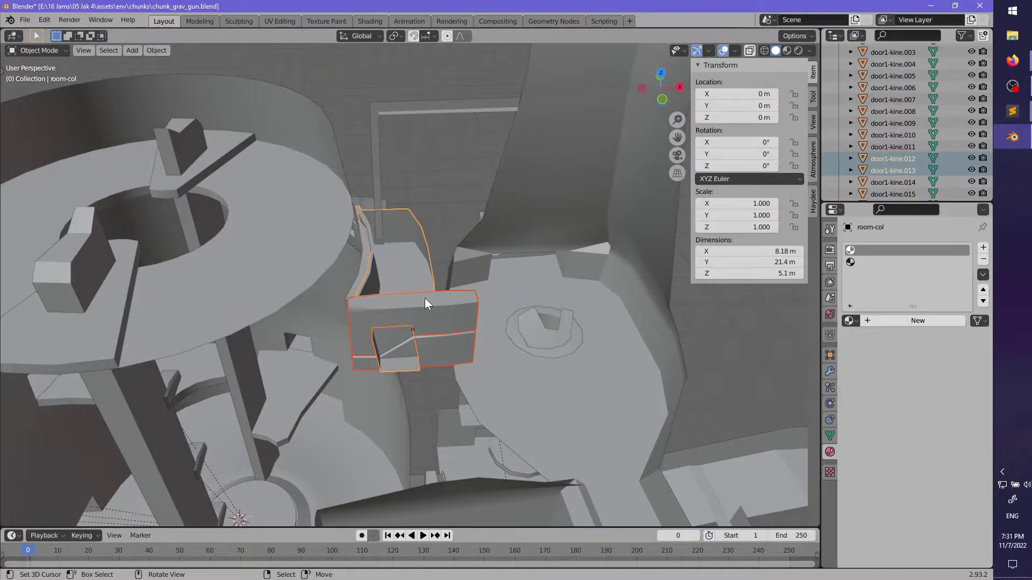
pyautogui.hotkey('ctrl', 'q')
pyautogui.press('Escape')
pyautogui.hotkey('ctrl', 'p')
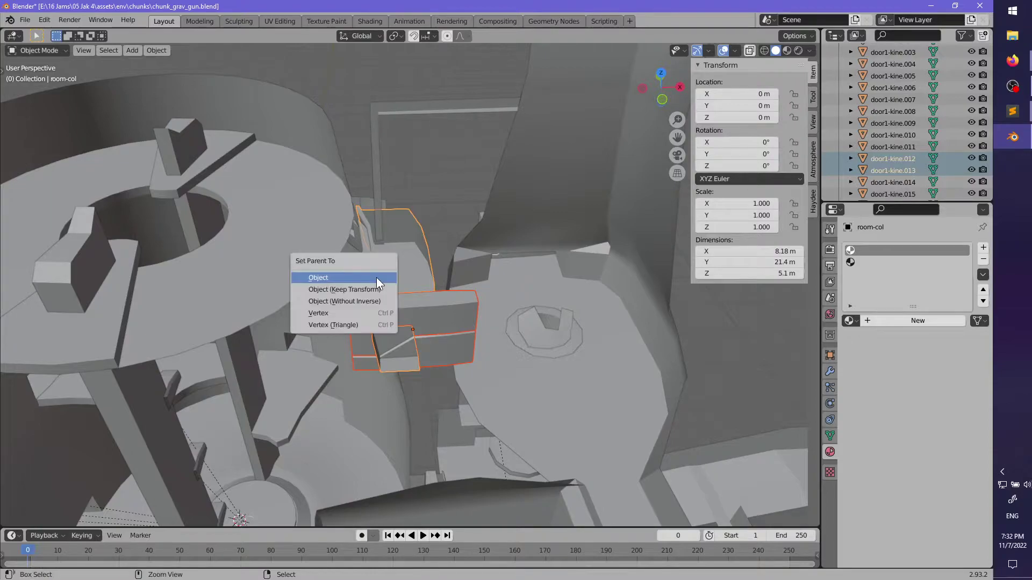
pyautogui.press('Down')
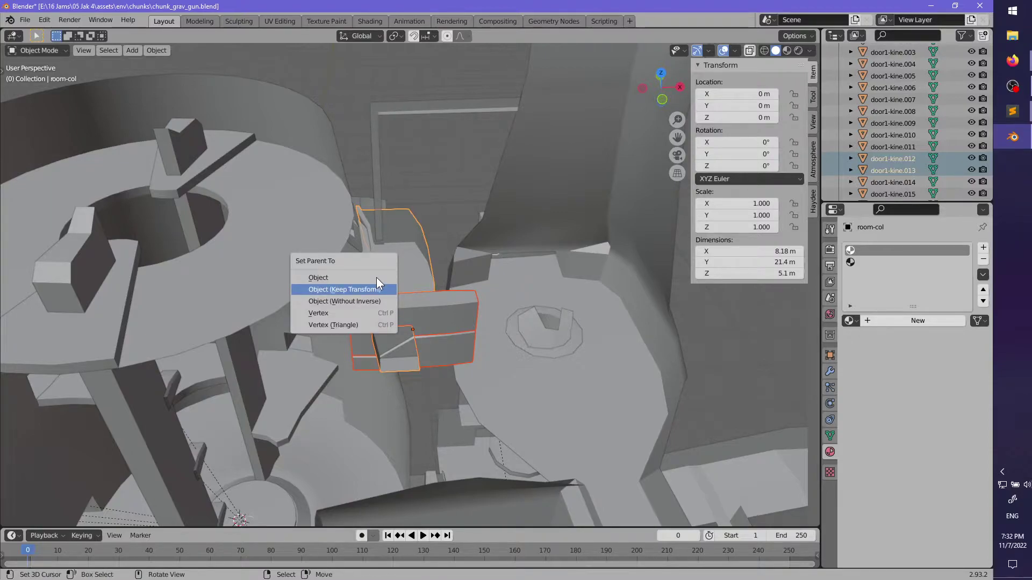
pyautogui.press('Return')
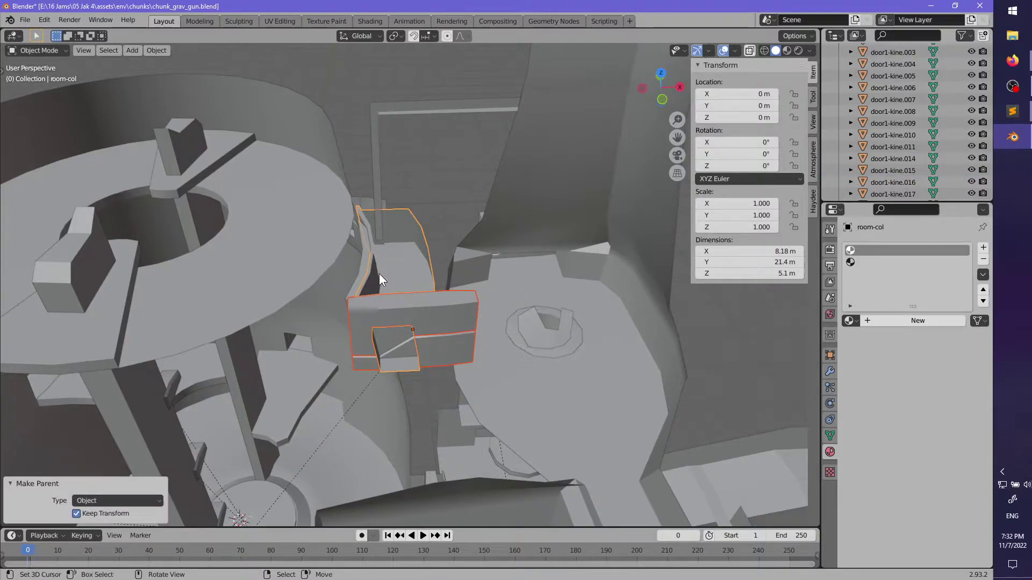
# - Set room-col's origin to its center of mass (surface) and save the file
pyautogui.moveTo(444, 290); pyautogui.dragTo(455, 210, button='middle')
pyautogui.click(456, 209)
pyautogui.click(453, 180)
pyautogui.press('F3')
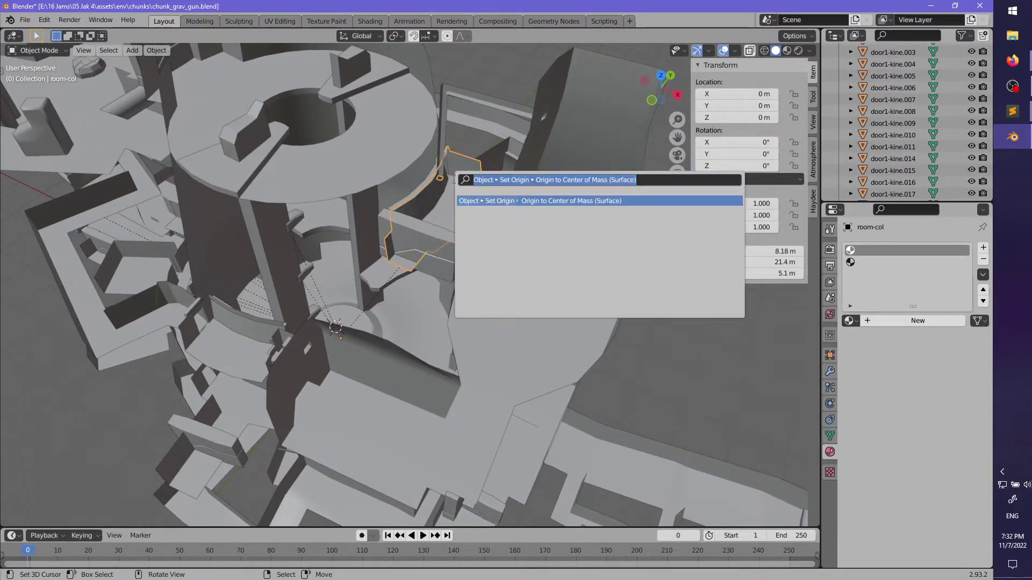
pyautogui.press('Return')
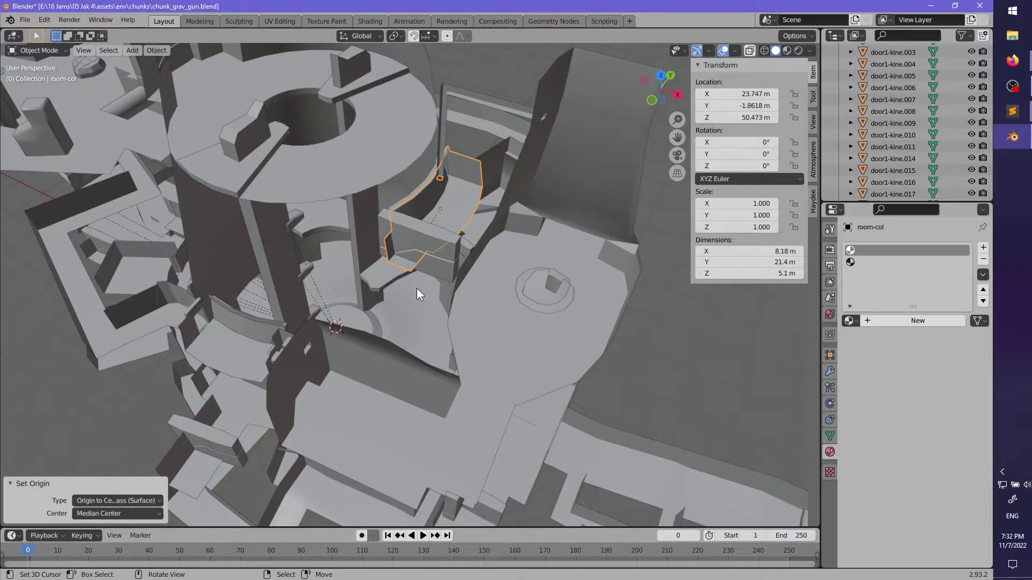
pyautogui.keyDown('shift'); pyautogui.moveTo(417, 288); pyautogui.dragTo(385, 223, button='middle'); pyautogui.keyUp('shift')
pyautogui.hotkey('ctrl', 's')
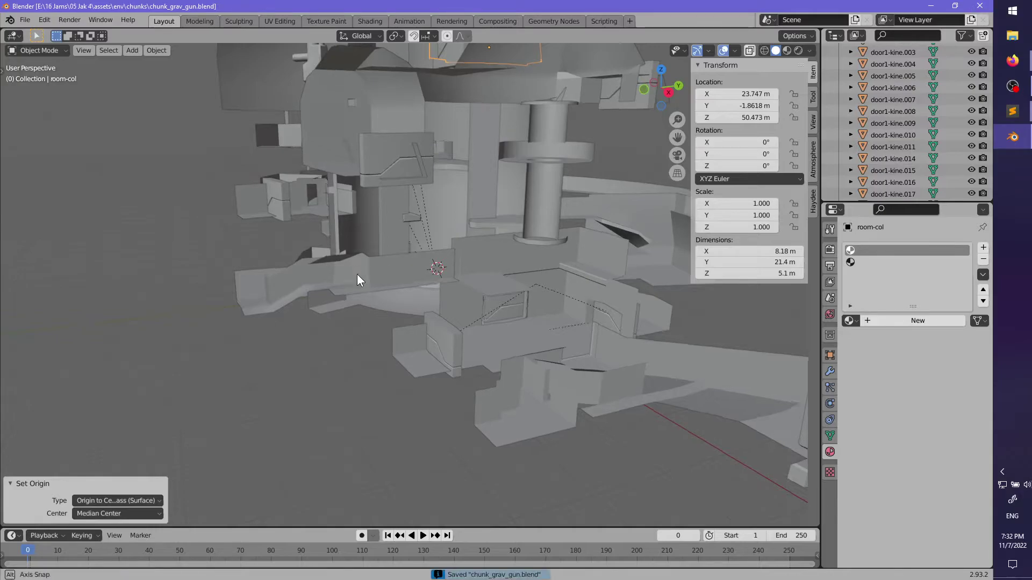
# - Parent the tower's top-floor door and the selected pieces beside the shaft opening to center-col, keeping their transforms
pyautogui.moveTo(357, 279); pyautogui.dragTo(466, 305, button='middle')
pyautogui.click(314, 214)
pyautogui.click(501, 368)
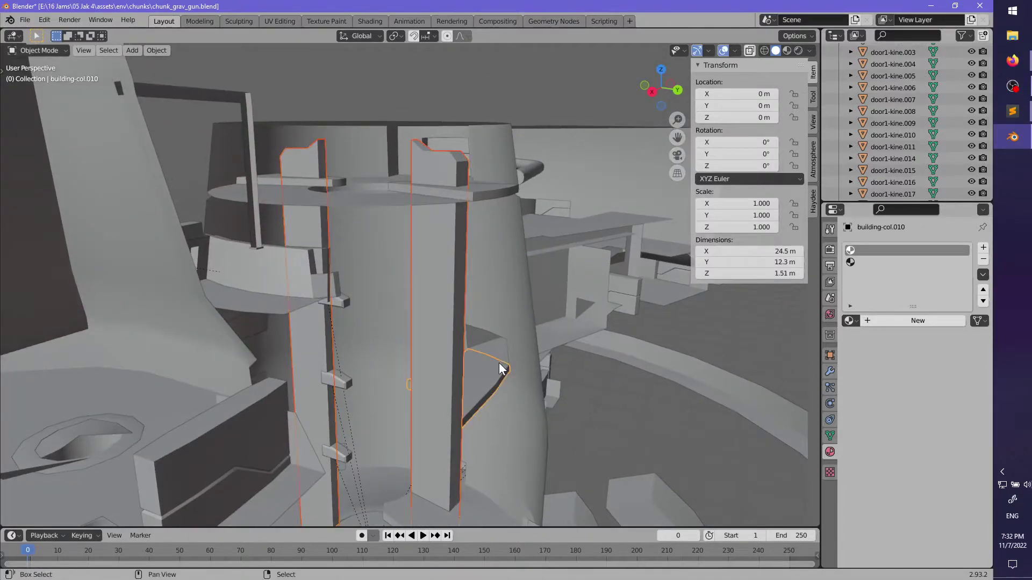
pyautogui.moveTo(507, 340); pyautogui.dragTo(479, 341, button='middle')
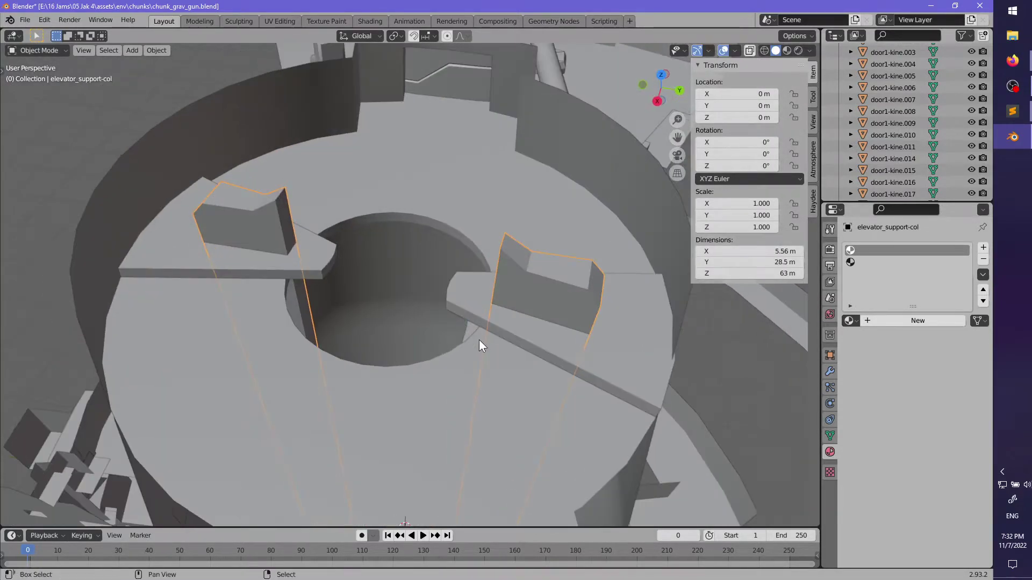
pyautogui.keyDown('shift'); pyautogui.click(480, 313); pyautogui.keyUp('shift')
pyautogui.keyDown('shift'); pyautogui.click(347, 280); pyautogui.keyUp('shift')
pyautogui.moveTo(375, 232); pyautogui.dragTo(444, 124, button='middle')
pyautogui.keyDown('shift'); pyautogui.click(448, 127); pyautogui.keyUp('shift')
pyautogui.keyDown('shift'); pyautogui.click(443, 220); pyautogui.keyUp('shift')
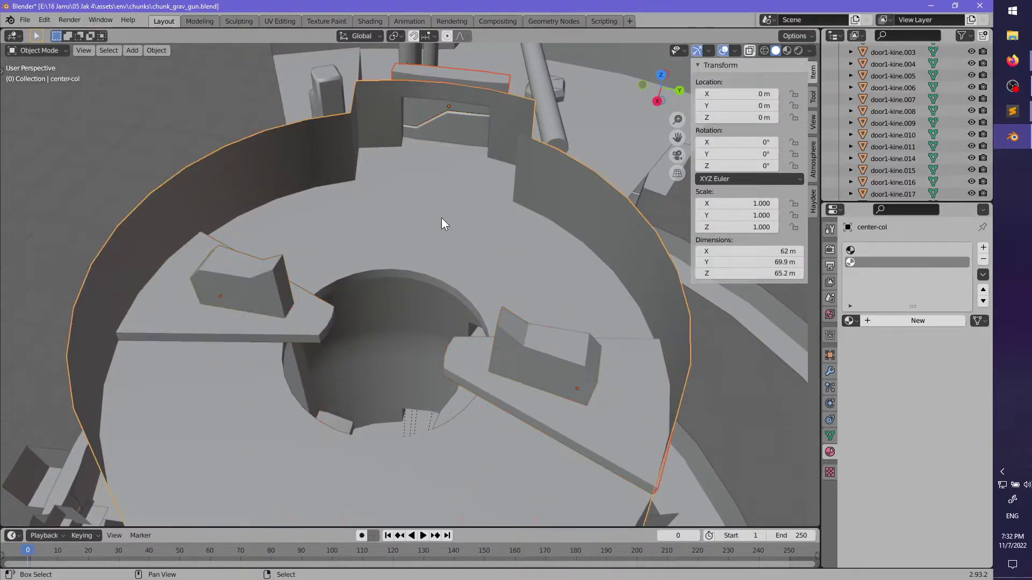
pyautogui.scroll(-3, 451, 284)
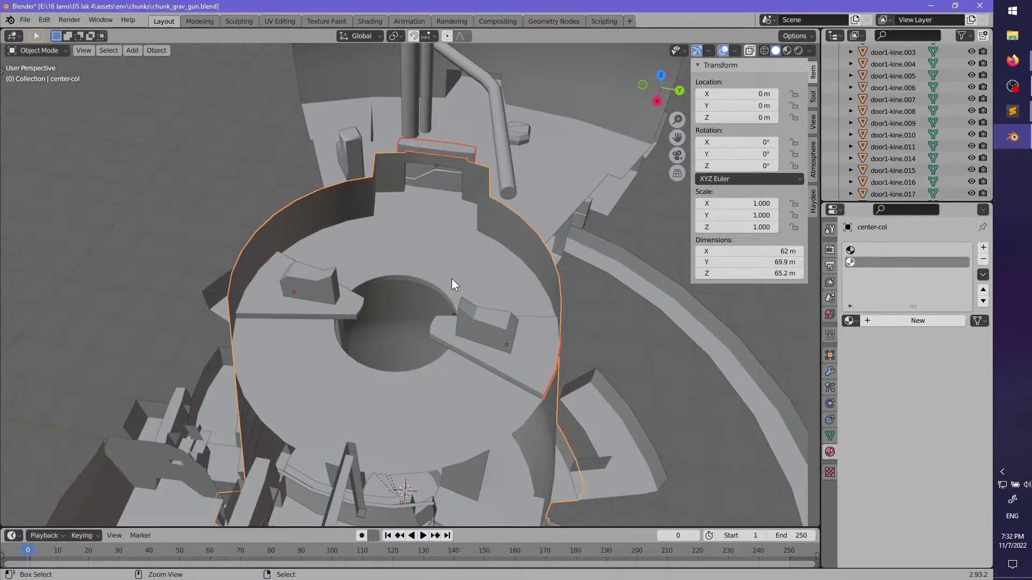
pyautogui.hotkey('ctrl', 'p')
pyautogui.click(451, 279)
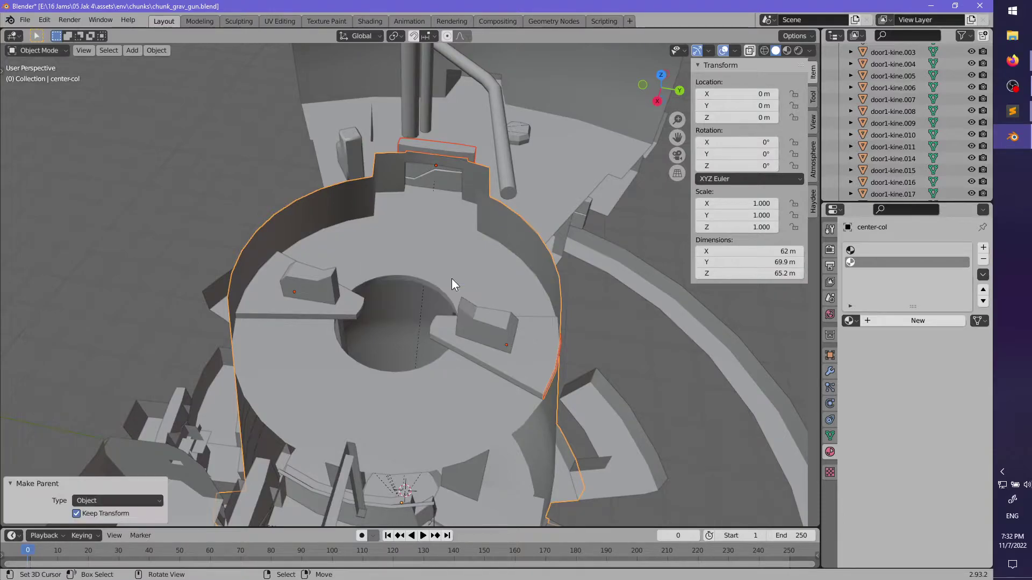
pyautogui.scroll(5, 451, 341)
pyautogui.moveTo(469, 208); pyautogui.dragTo(500, 338, button='middle')
pyautogui.scroll(-4, 500, 335)
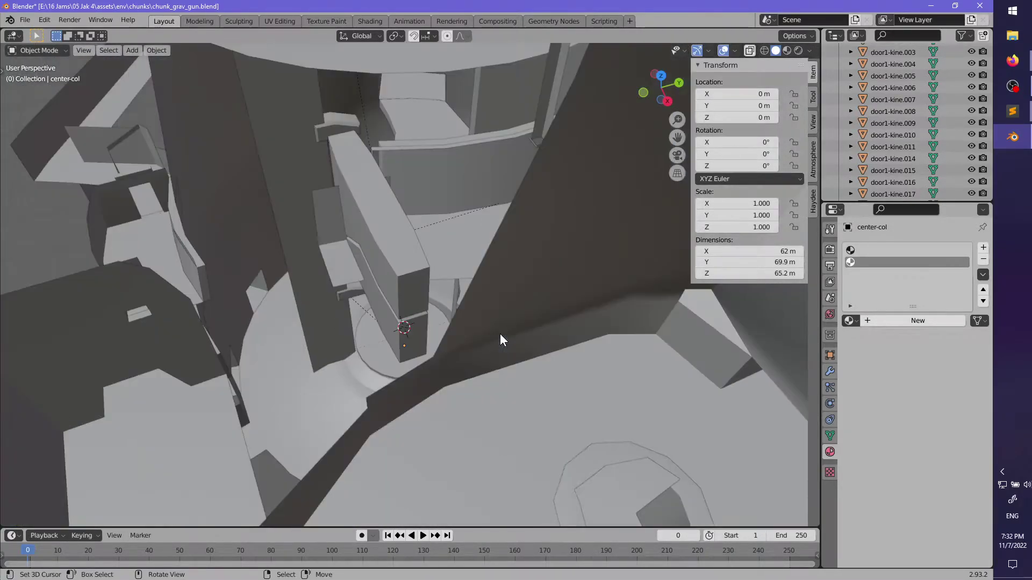
pyautogui.keyDown('shift'); pyautogui.moveTo(490, 280); pyautogui.dragTo(482, 356, button='middle'); pyautogui.keyUp('shift')
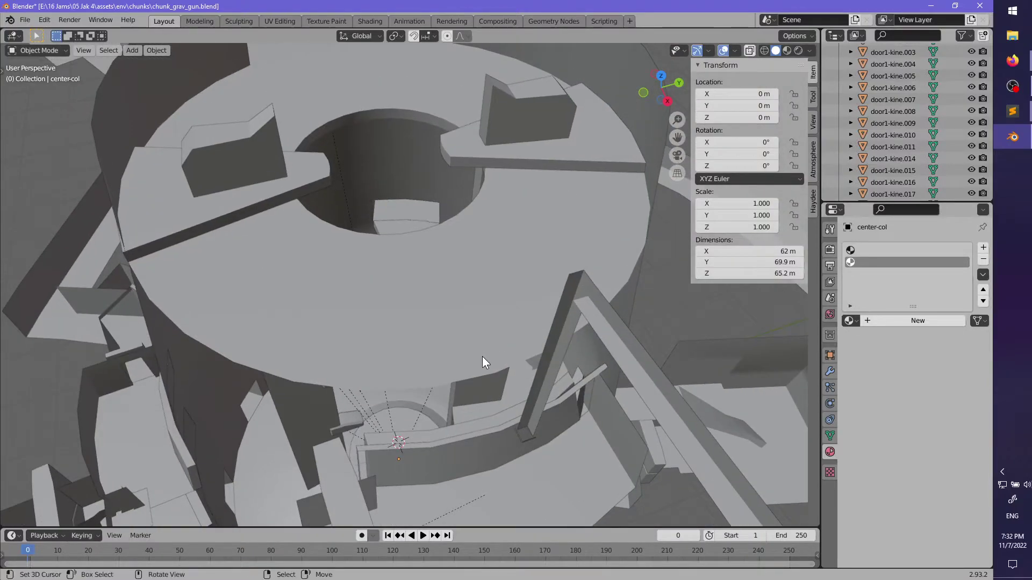
# - Rename building-col.001, the zigzag corridor at ground level, to hallway1-col
pyautogui.scroll(6, 468, 358)
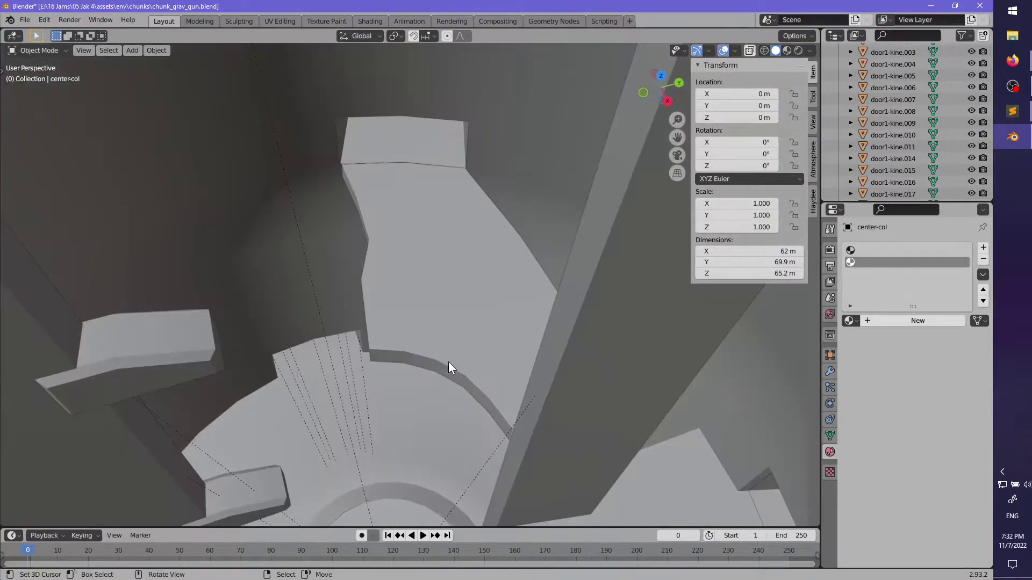
pyautogui.moveTo(441, 371); pyautogui.dragTo(511, 312, button='middle')
pyautogui.click(527, 356)
pyautogui.scroll(1, 942, 166)
pyautogui.scroll(10, 942, 166)
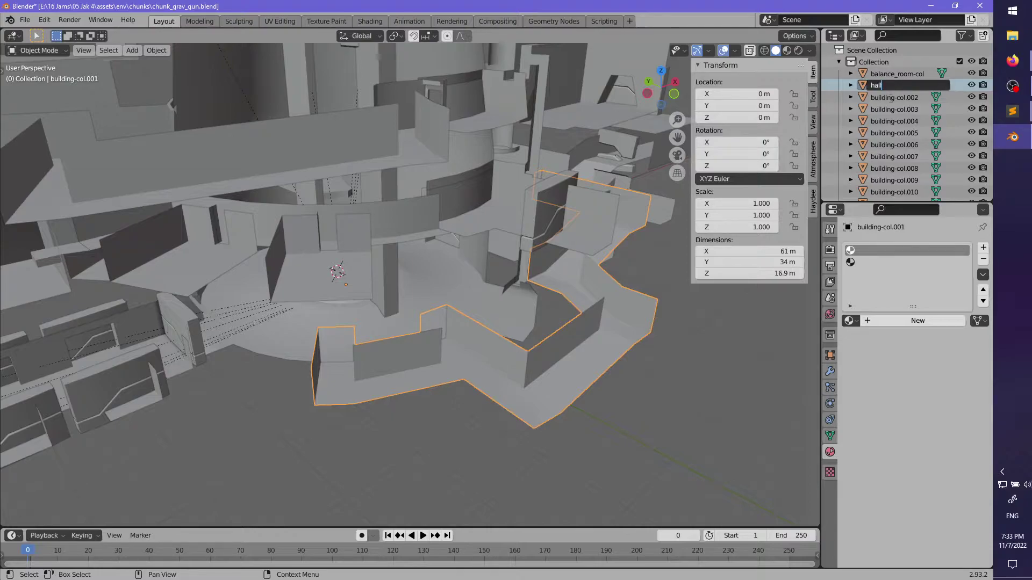
pyautogui.press('Return')
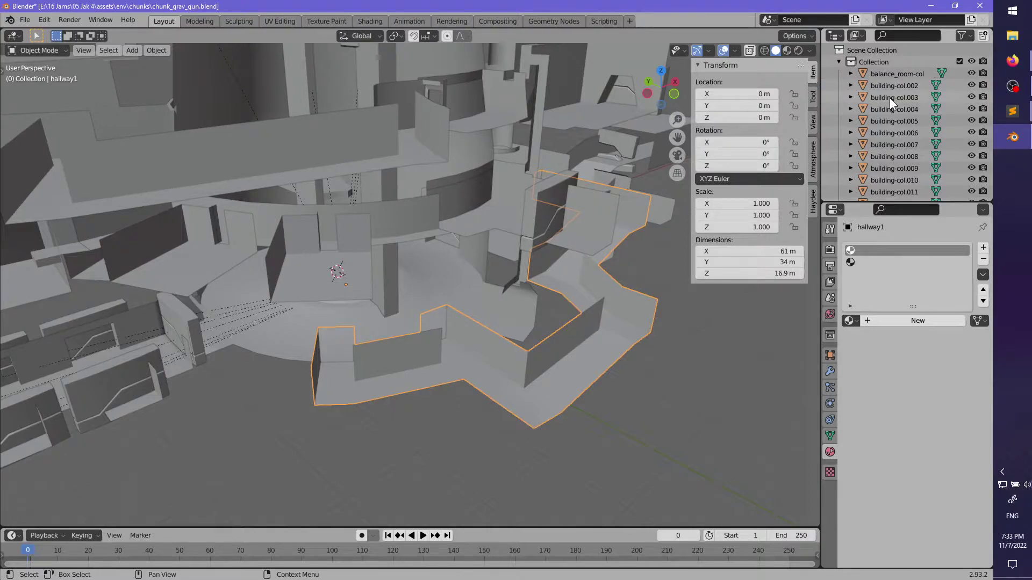
pyautogui.scroll(-6, 924, 180)
pyautogui.scroll(-15, 920, 161)
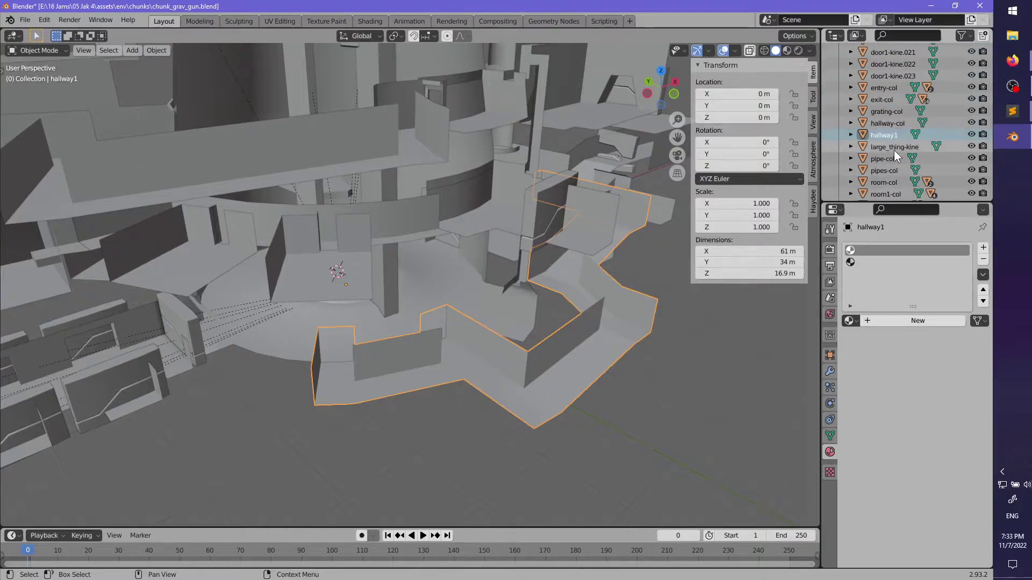
pyautogui.doubleClick(907, 116)
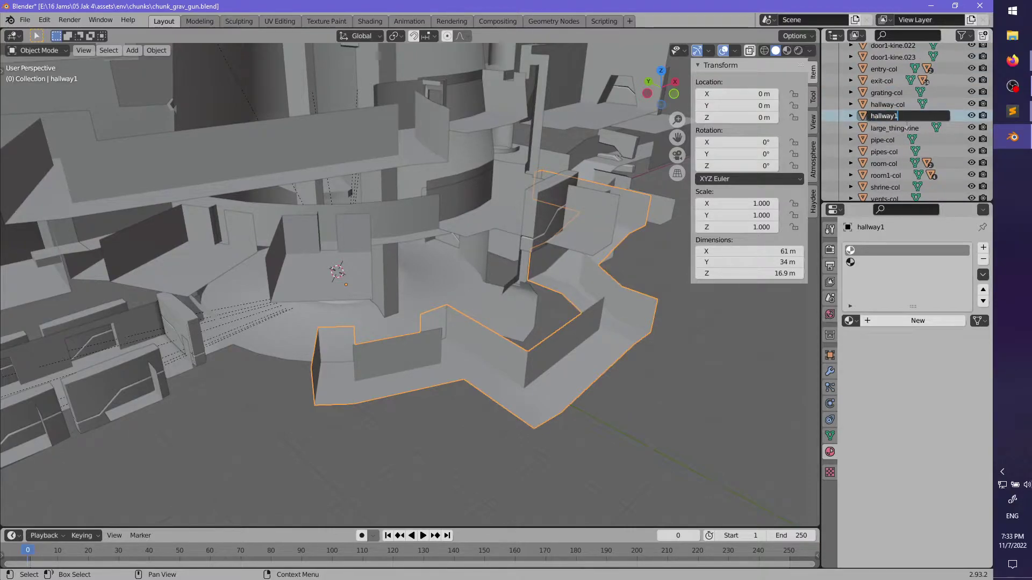
pyautogui.write('-col')
pyautogui.press('Return')
# - Set exit-col's origin to its center of mass (surface)
pyautogui.moveTo(483, 242); pyautogui.dragTo(427, 307, button='middle')
pyautogui.click(407, 251)
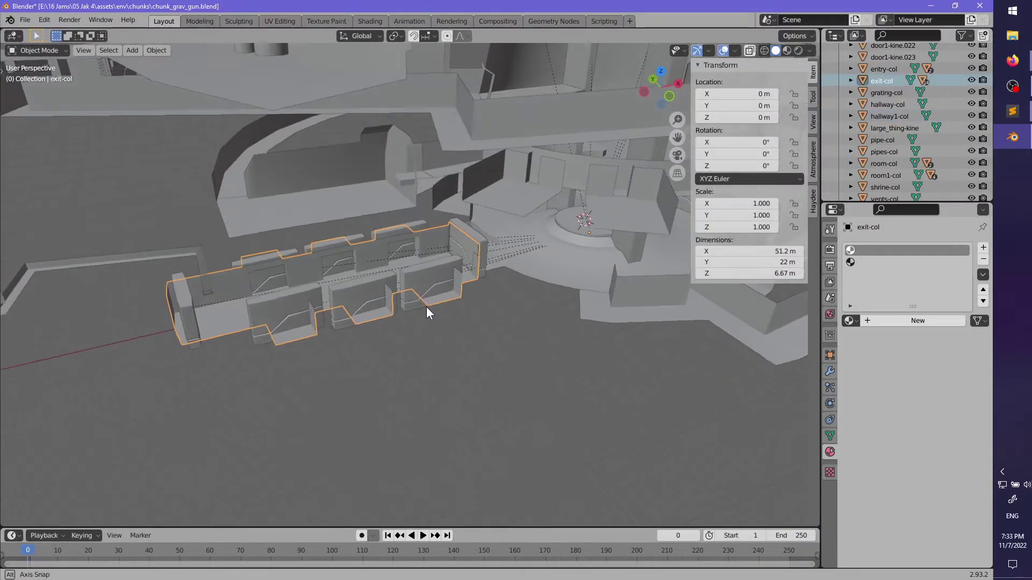
pyautogui.press('F3')
pyautogui.press('Return')
# - Check how the existing vents object is named and rename building-col.006, the tall vent beside the tower, to vents2-col
pyautogui.click(389, 376)
pyautogui.moveTo(389, 376); pyautogui.dragTo(341, 341, button='middle')
pyautogui.click(266, 302)
pyautogui.scroll(-3, 908, 124)
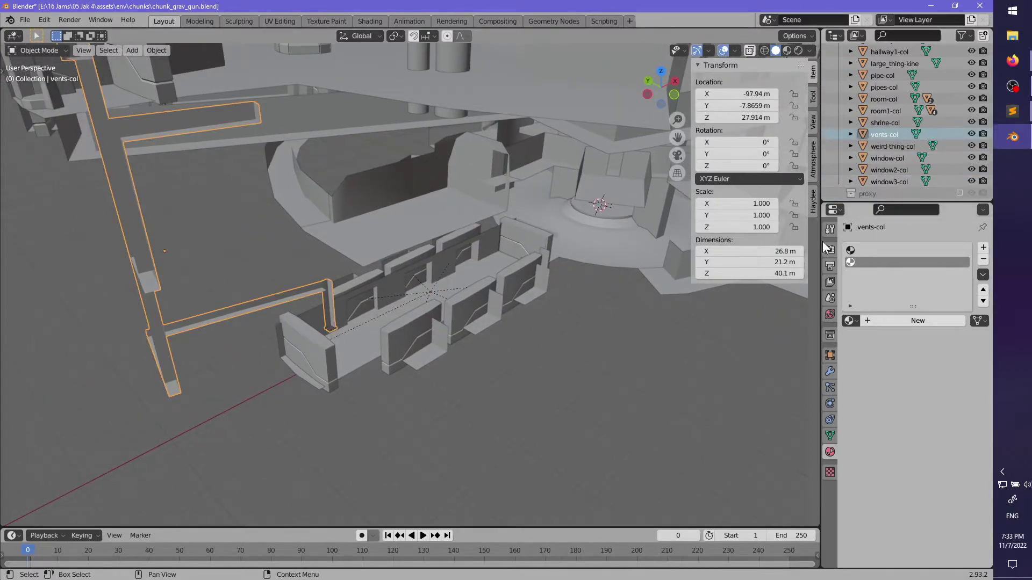
pyautogui.scroll(-4, 410, 259)
pyautogui.moveTo(411, 260); pyautogui.dragTo(392, 288, button='middle')
pyautogui.scroll(3, 392, 288)
pyautogui.scroll(5, 393, 288)
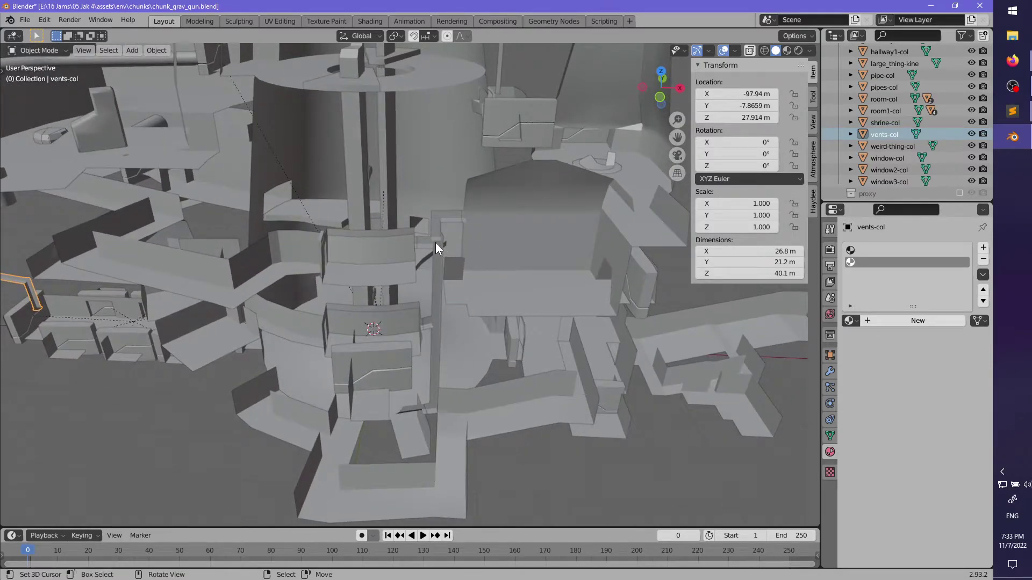
pyautogui.click(436, 244)
pyautogui.scroll(10, 906, 160)
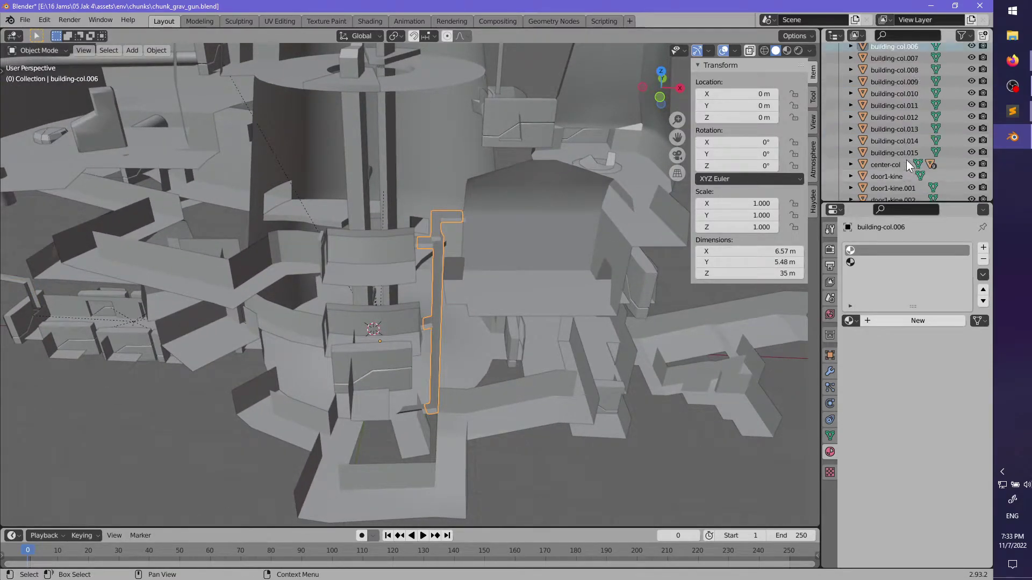
pyautogui.scroll(3, 906, 160)
pyautogui.doubleClick(882, 129)
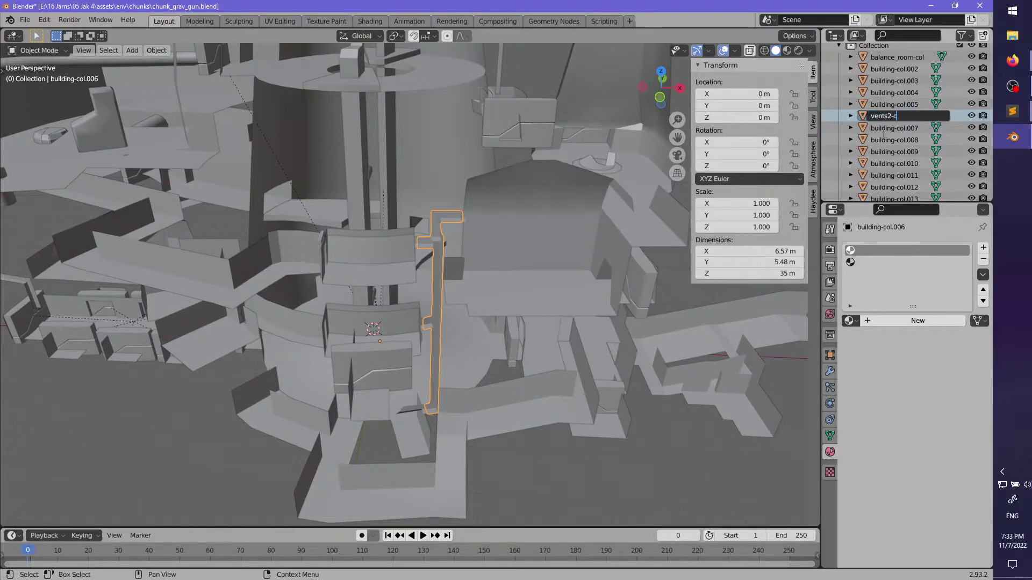
pyautogui.press('Return')
# - Rename hallway-col, the long upper corridor leading to the tower, to hallway2-col
pyautogui.scroll(1, 893, 108)
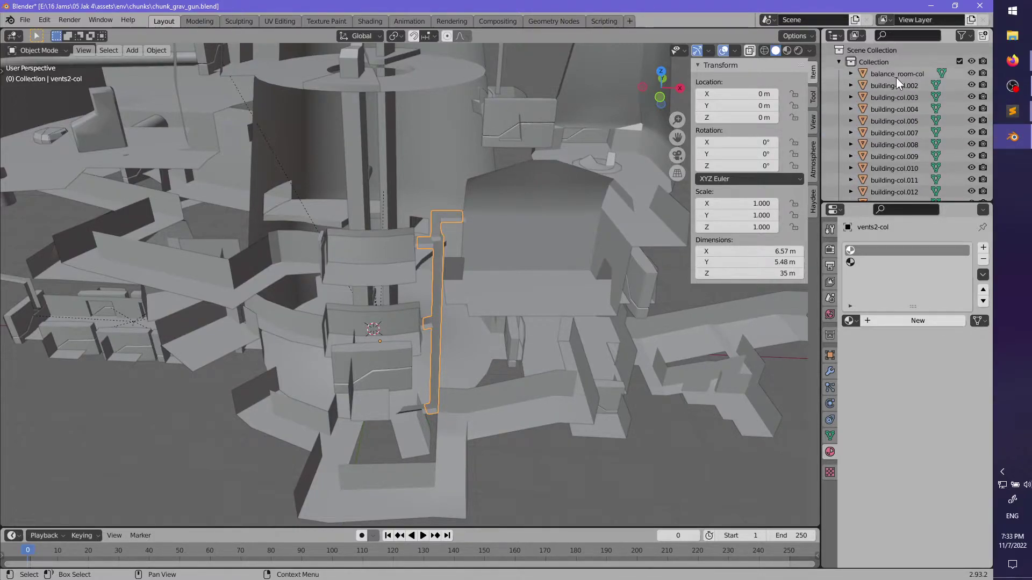
pyautogui.click(895, 75)
pyautogui.moveTo(379, 255); pyautogui.dragTo(688, 177, button='middle')
pyautogui.click(456, 305)
pyautogui.scroll(4, 450, 292)
pyautogui.scroll(-5, 903, 134)
pyautogui.scroll(-10, 904, 147)
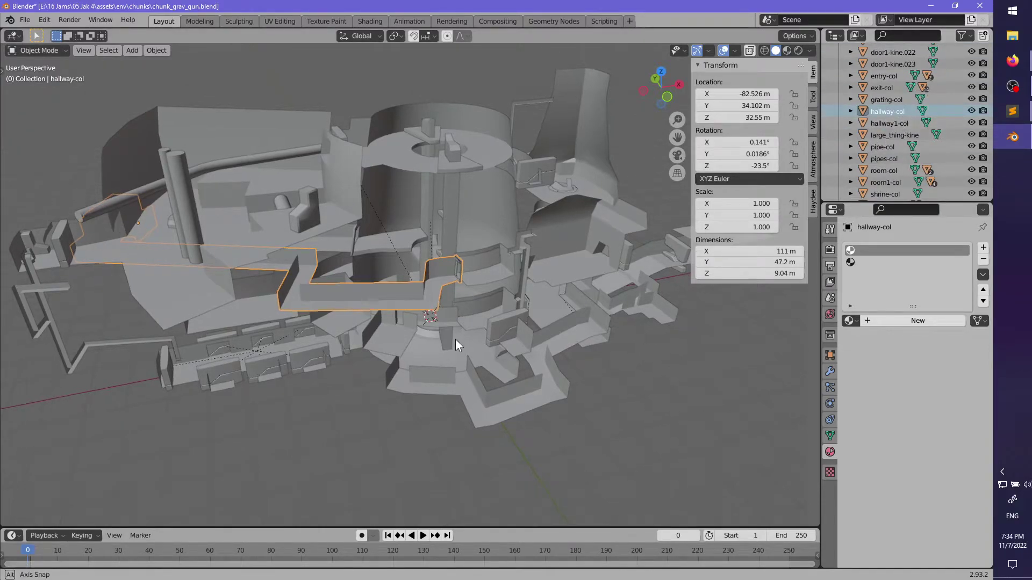
pyautogui.keyDown('shift'); pyautogui.moveTo(456, 339); pyautogui.dragTo(514, 290, button='middle'); pyautogui.keyUp('shift')
pyautogui.doubleClick(889, 114)
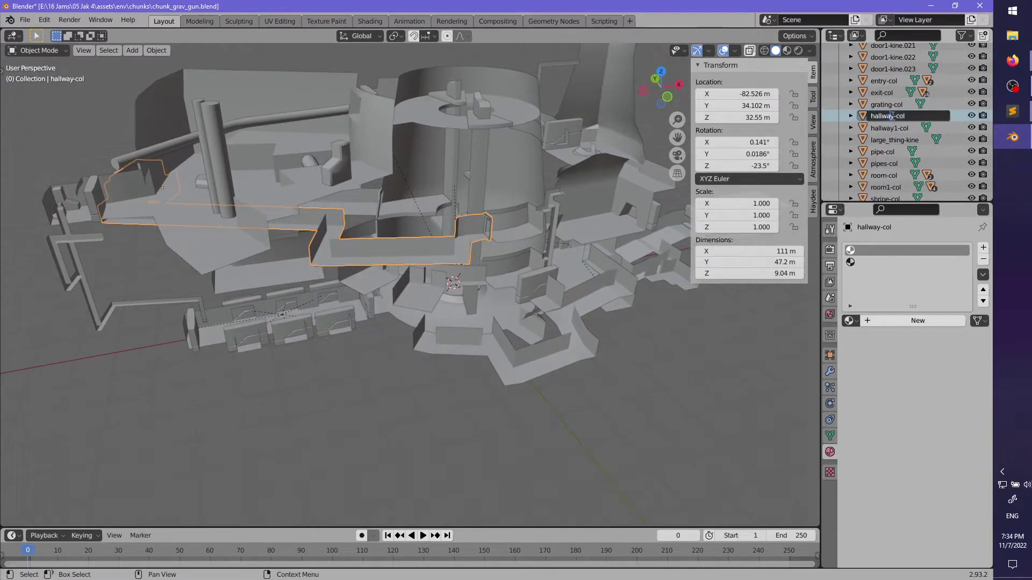
pyautogui.write('2')
pyautogui.press('Return')
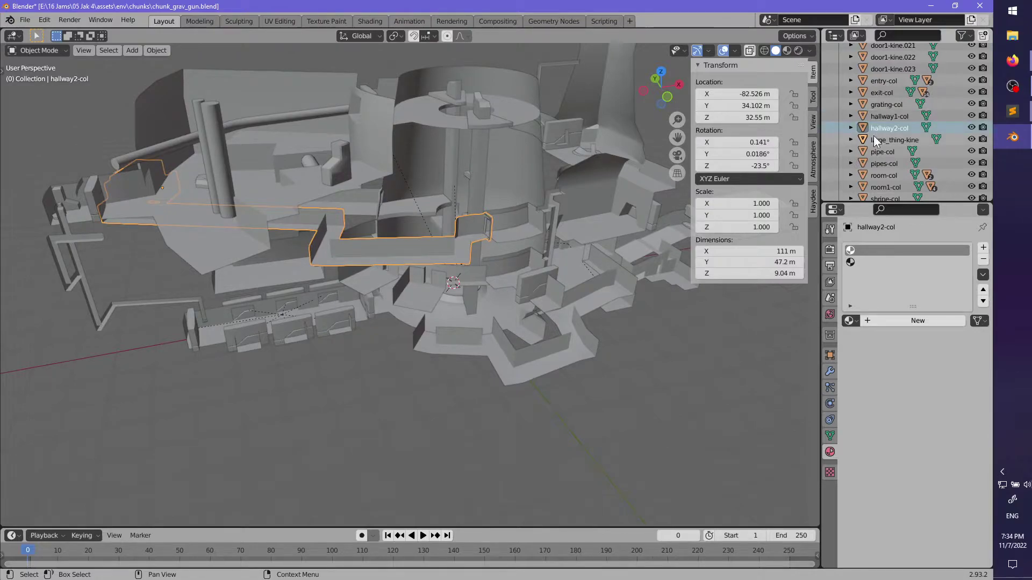
# - Parent door1-kine.015 with its matching panel, grating-col and pipe-col to building-col.011, using Object (Keep Transform)
pyautogui.moveTo(437, 281); pyautogui.dragTo(449, 250, button='middle')
pyautogui.rightClick(449, 250)
pyautogui.keyDown('shift'); pyautogui.rightClick(449, 272); pyautogui.keyUp('shift')
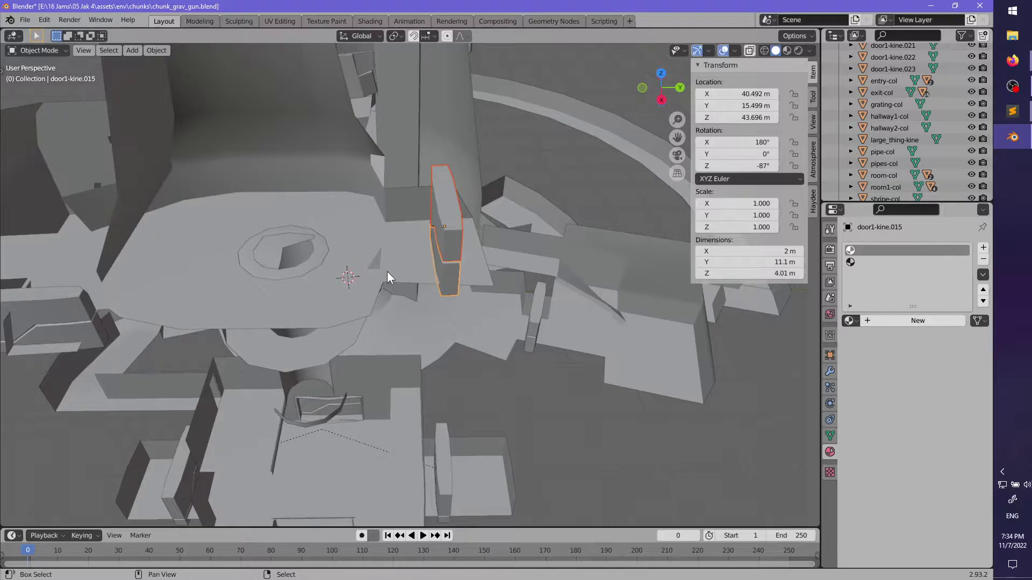
pyautogui.moveTo(387, 272); pyautogui.dragTo(426, 289, button='middle')
pyautogui.scroll(3, 427, 288)
pyautogui.click(326, 350)
pyautogui.moveTo(360, 342); pyautogui.dragTo(512, 368, button='middle')
pyautogui.keyDown('shift'); pyautogui.click(511, 369); pyautogui.keyUp('shift')
pyautogui.scroll(-5, 555, 322)
pyautogui.moveTo(530, 307); pyautogui.dragTo(527, 380, button='middle')
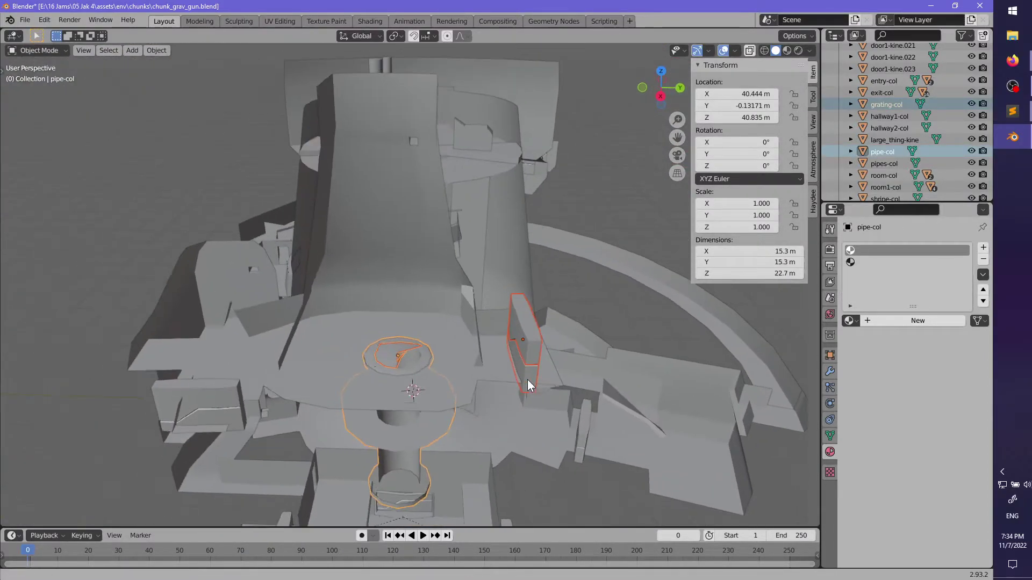
pyautogui.keyDown('shift'); pyautogui.click(421, 276); pyautogui.keyUp('shift')
pyautogui.hotkey('ctrl', 'p')
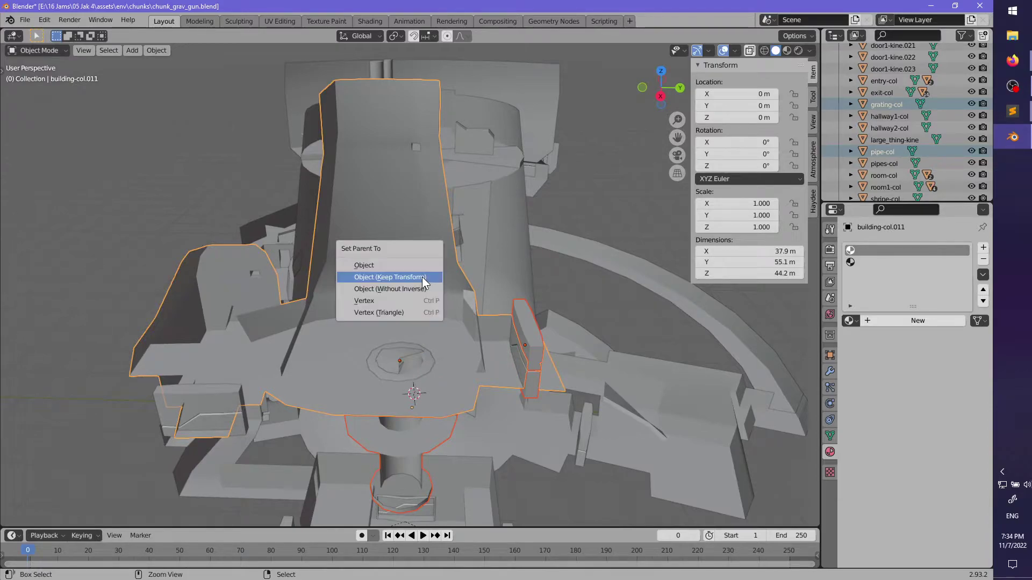
pyautogui.click(422, 277)
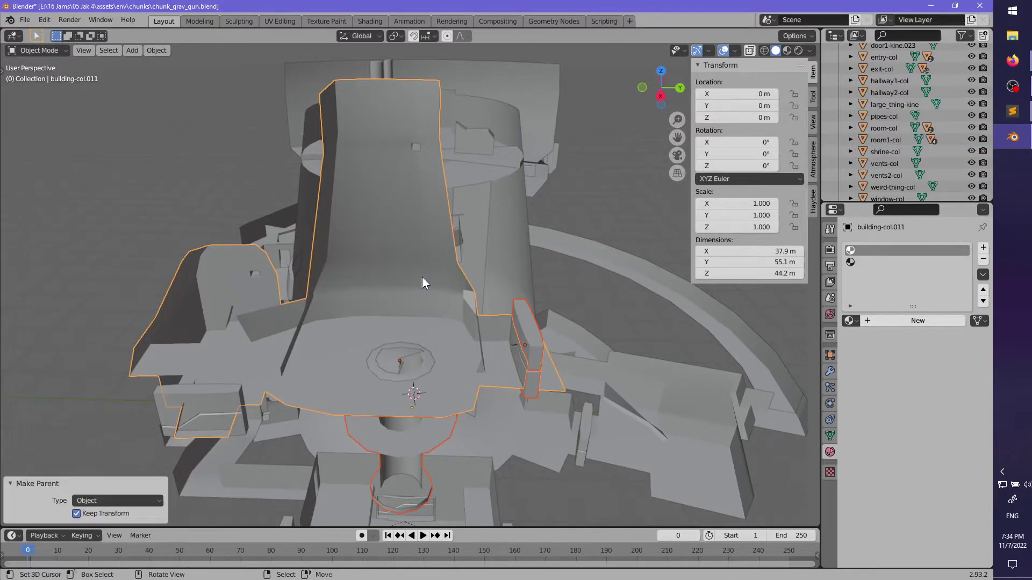
# - Parent door1-kine.017 and its matching door panel to building-col.011, keeping their transforms
pyautogui.moveTo(422, 276); pyautogui.dragTo(466, 276, button='middle')
pyautogui.rightClick(443, 302)
pyautogui.keyDown('shift'); pyautogui.rightClick(437, 322); pyautogui.keyUp('shift')
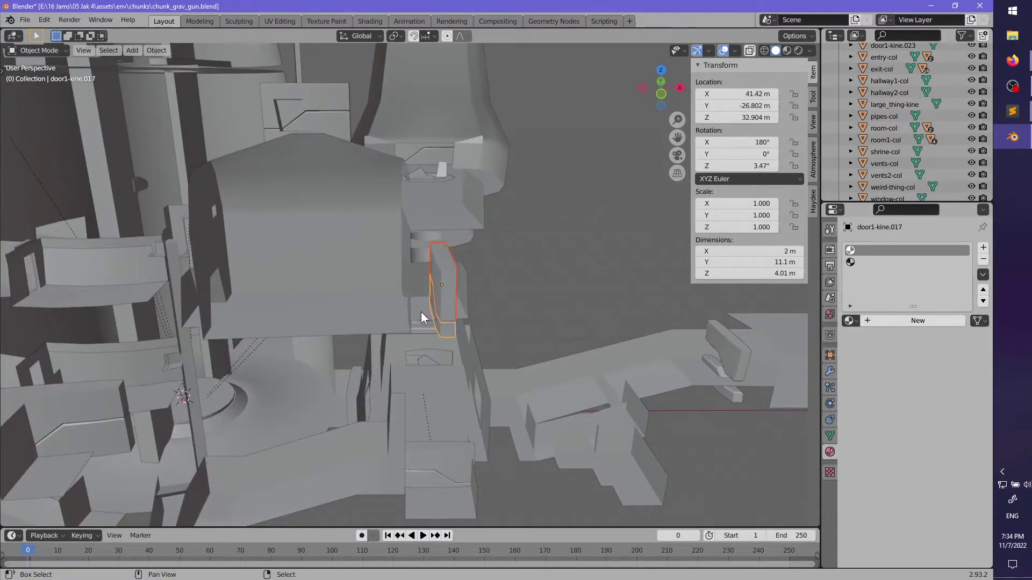
pyautogui.keyDown('shift'); pyautogui.click(365, 292); pyautogui.keyUp('shift')
pyautogui.hotkey('ctrl', 'p')
pyautogui.click(365, 291)
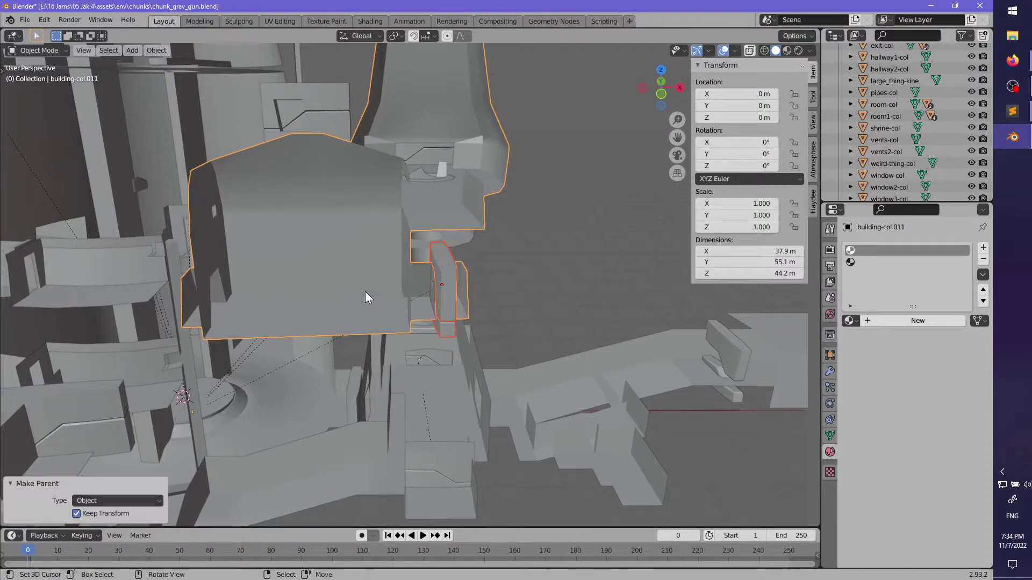
# - Set the origins of building-col.011 and the bent pipe building-col.012 to their centers of mass (surface)
pyautogui.click(366, 291)
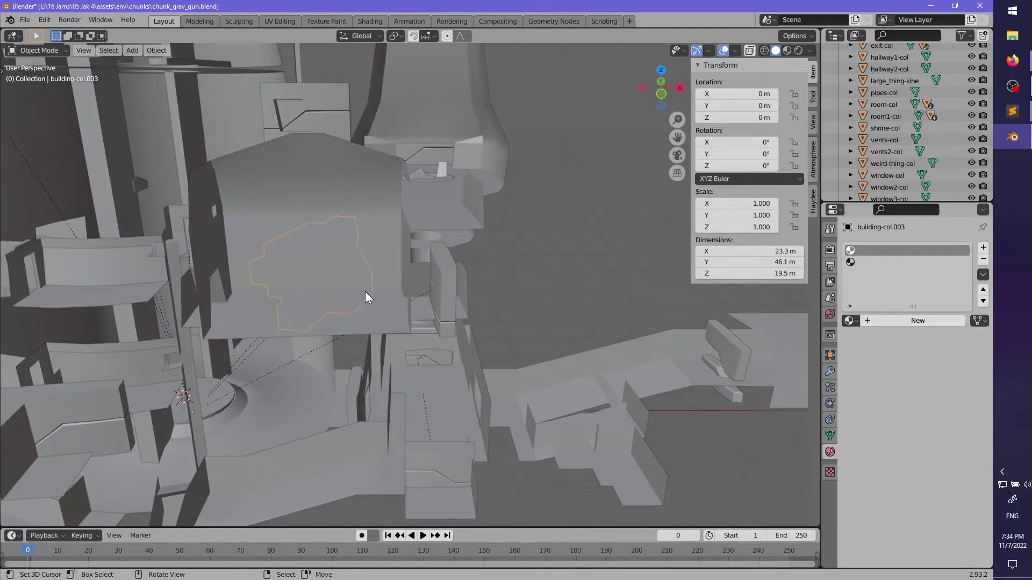
pyautogui.click(383, 268)
pyautogui.press('F3')
pyautogui.press('Return')
pyautogui.moveTo(390, 255); pyautogui.dragTo(431, 169, button='middle')
pyautogui.click(428, 170)
pyautogui.press('F3')
pyautogui.press('Return')
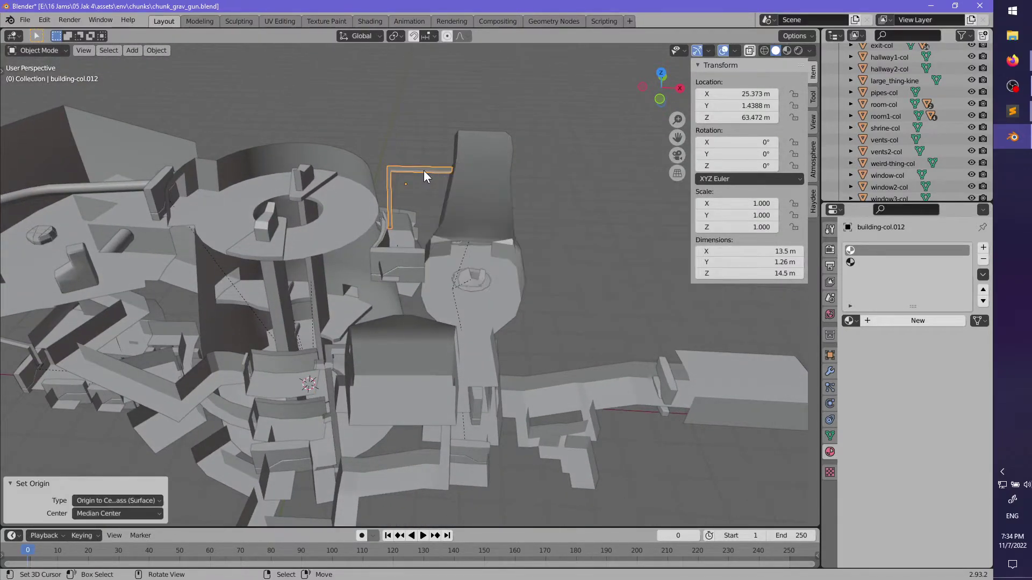
# - Try to parent room-col, window3-col and the upper door panel to door1-kine.013
pyautogui.scroll(4, 441, 195)
pyautogui.moveTo(485, 238); pyautogui.dragTo(383, 245, button='middle')
pyautogui.click(424, 289)
pyautogui.scroll(3, 424, 289)
pyautogui.moveTo(424, 289); pyautogui.dragTo(536, 283, button='middle')
pyautogui.scroll(3, 336, 263)
pyautogui.keyDown('shift'); pyautogui.rightClick(341, 249); pyautogui.keyUp('shift')
pyautogui.keyDown('shift'); pyautogui.click(539, 365); pyautogui.keyUp('shift')
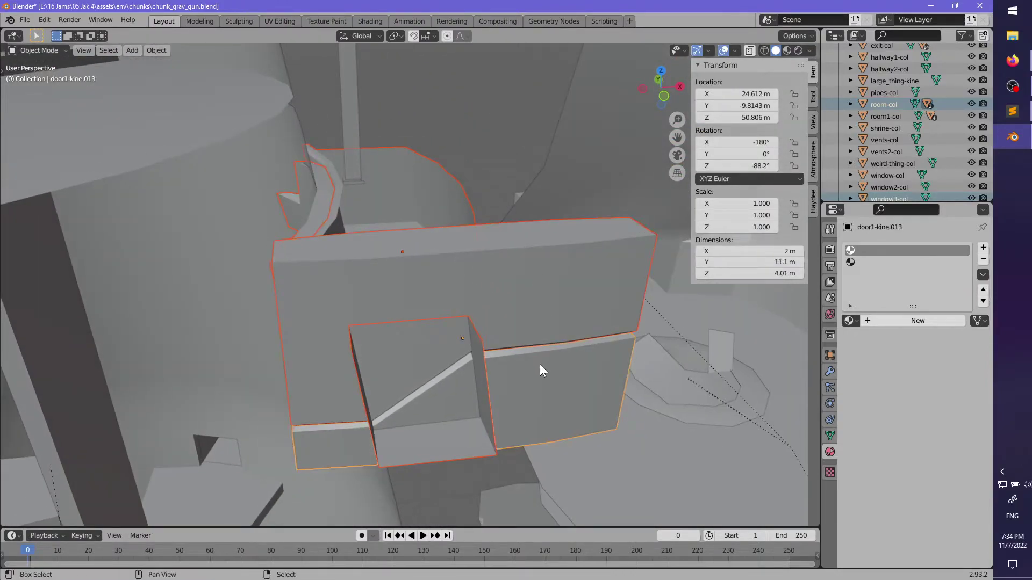
pyautogui.hotkey('ctrl', 'p')
pyautogui.click(539, 366)
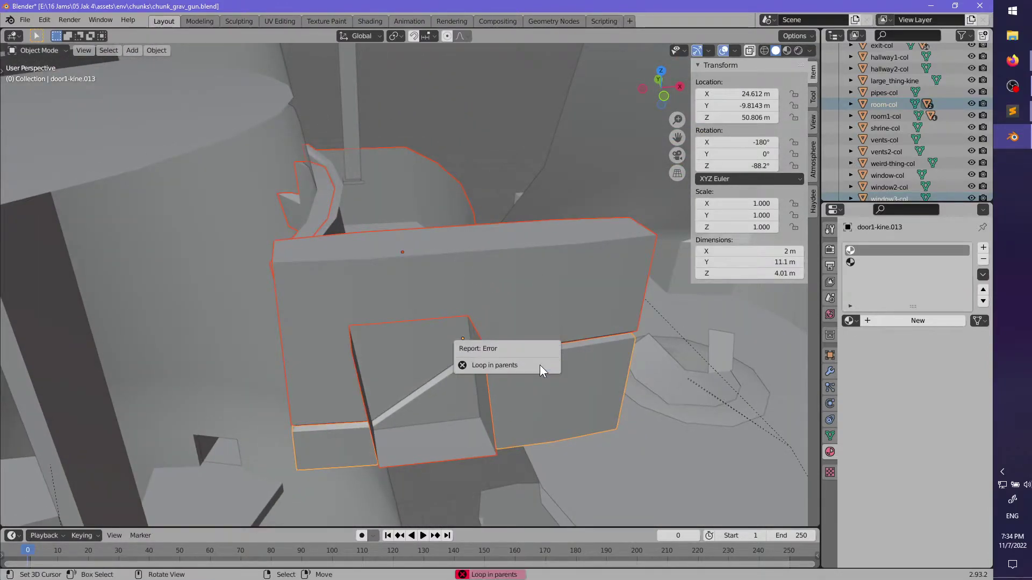
# - Clear the parent of room-col
pyautogui.moveTo(528, 363); pyautogui.dragTo(459, 239, button='middle')
pyautogui.click(459, 238)
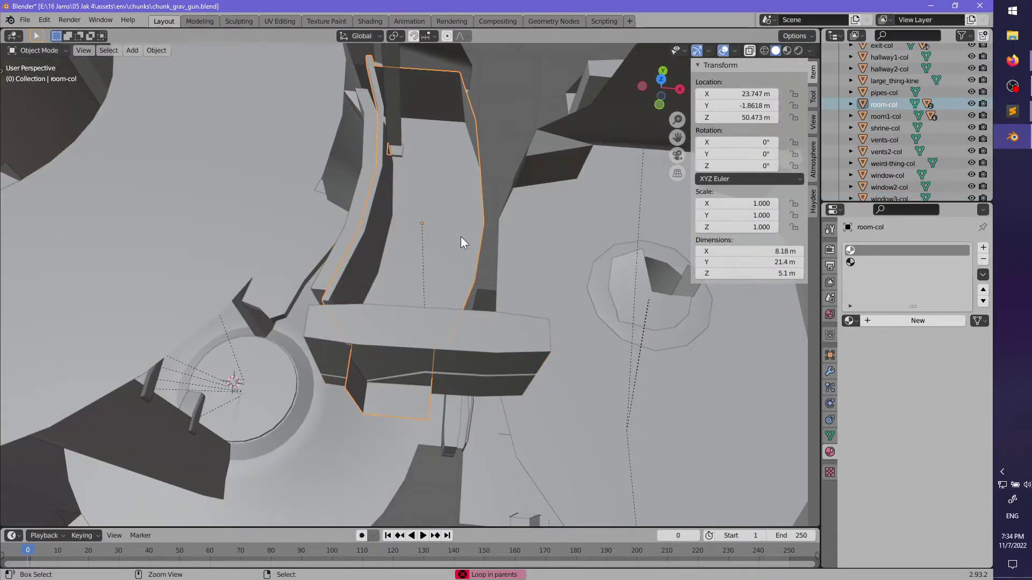
pyautogui.hotkey('alt', 'p')
pyautogui.click(460, 237)
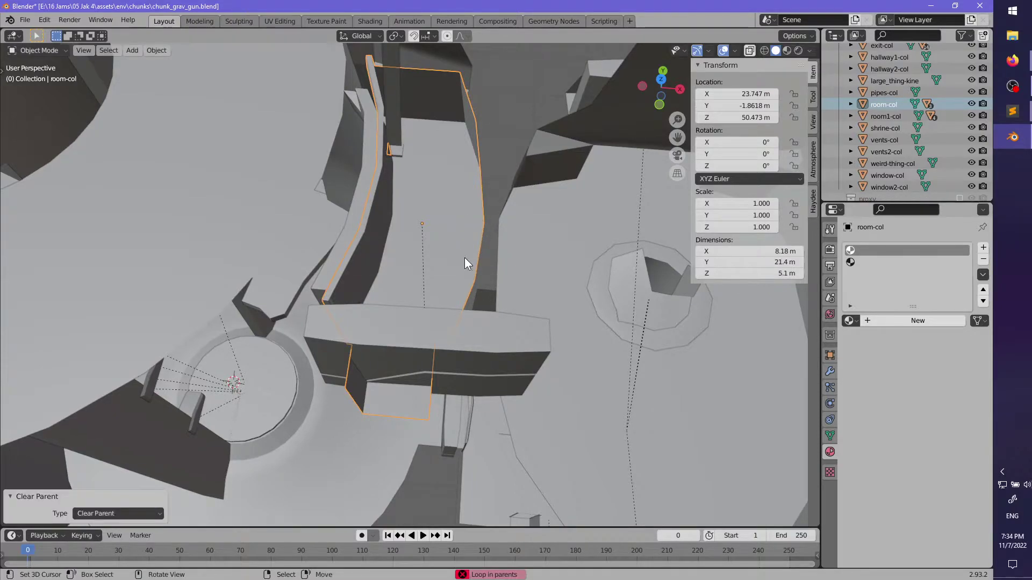
# - Parent door1-kine.013, its matching panel and the curved window to room-col, keeping their transforms
pyautogui.moveTo(464, 257); pyautogui.dragTo(483, 325, button='middle')
pyautogui.click(483, 325)
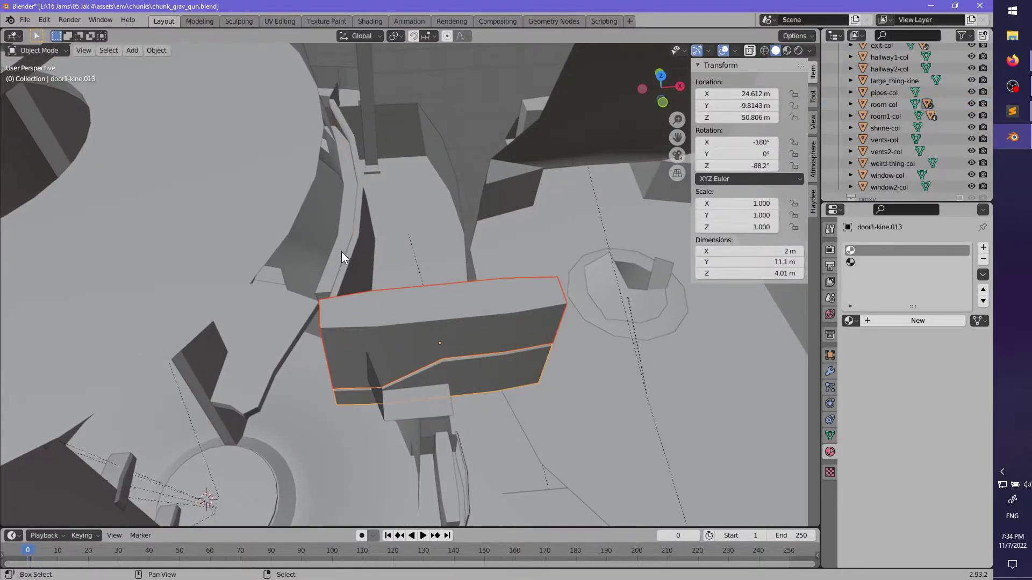
pyautogui.keyDown('shift'); pyautogui.click(443, 195); pyautogui.keyUp('shift')
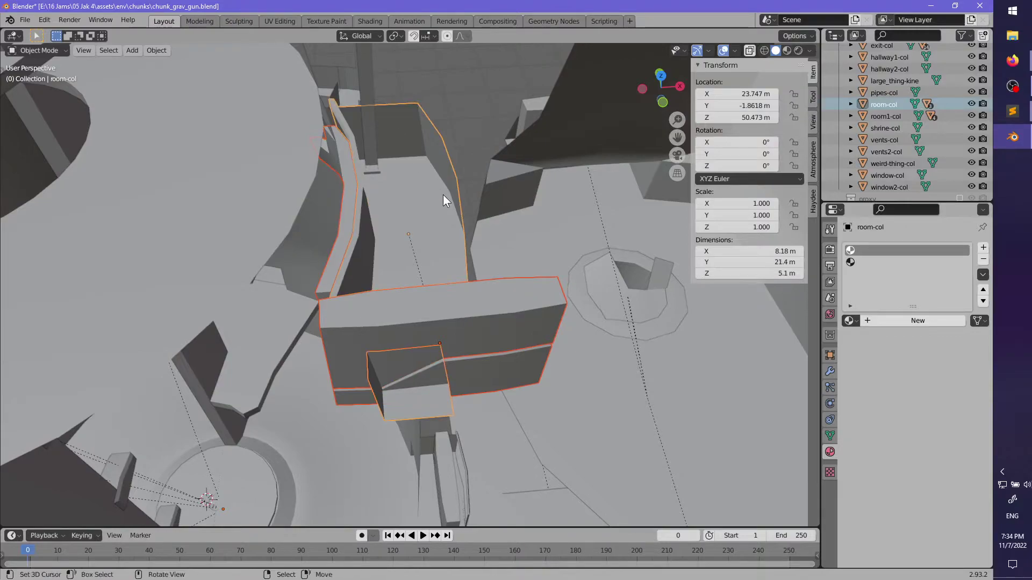
pyautogui.hotkey('ctrl', 'p')
pyautogui.click(443, 194)
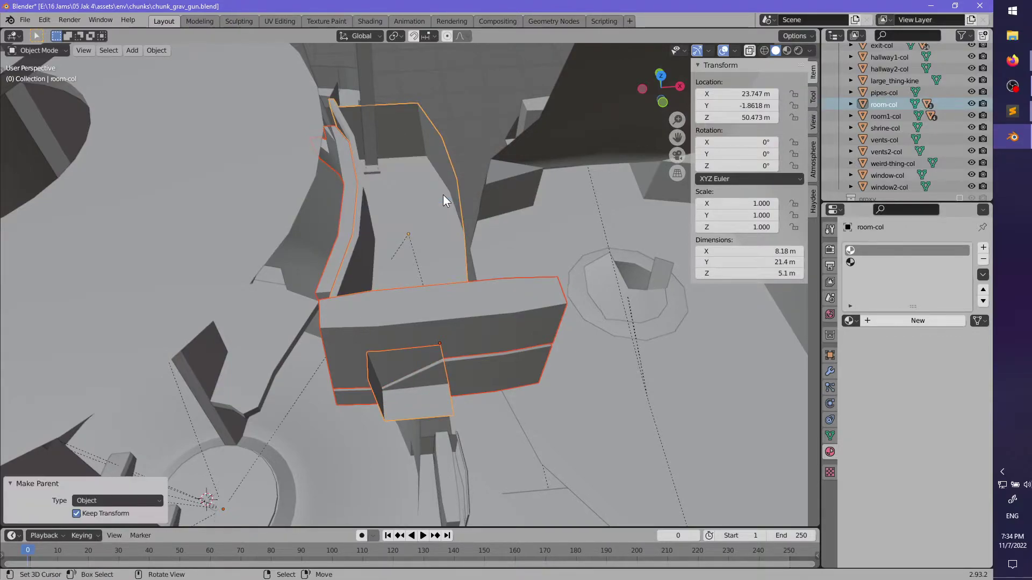
# - Set the origin of room-col to its center of mass (surface) again
pyautogui.moveTo(443, 194); pyautogui.dragTo(433, 220, button='middle')
pyautogui.click(455, 254)
pyautogui.press('F3')
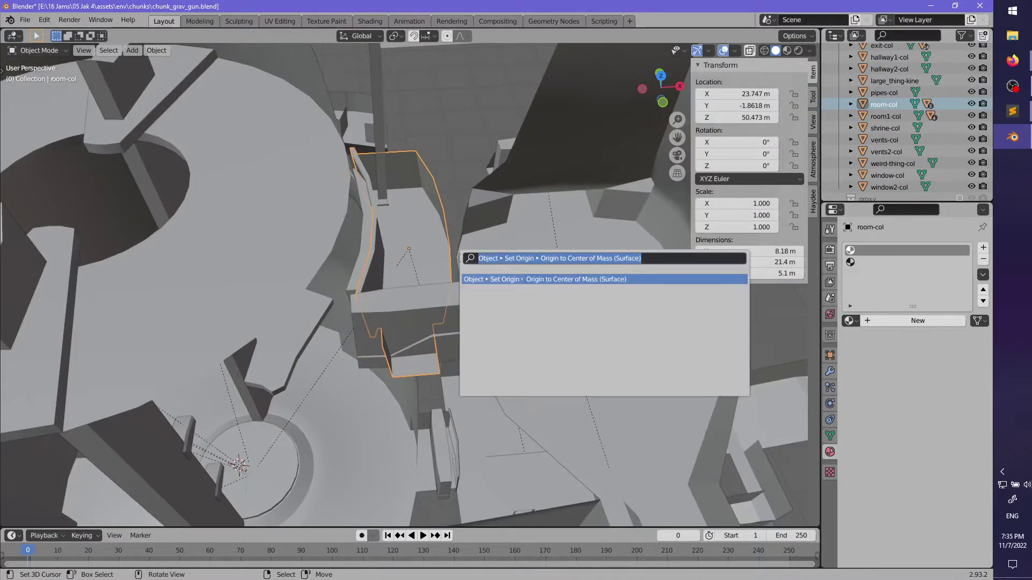
pyautogui.press('Return')
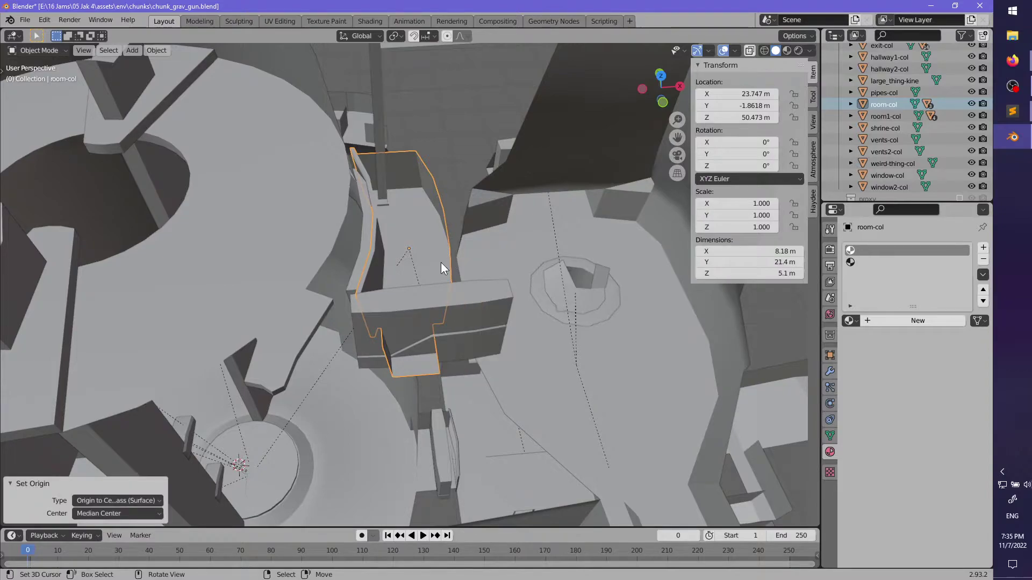
pyautogui.moveTo(452, 262); pyautogui.dragTo(488, 250, button='middle')
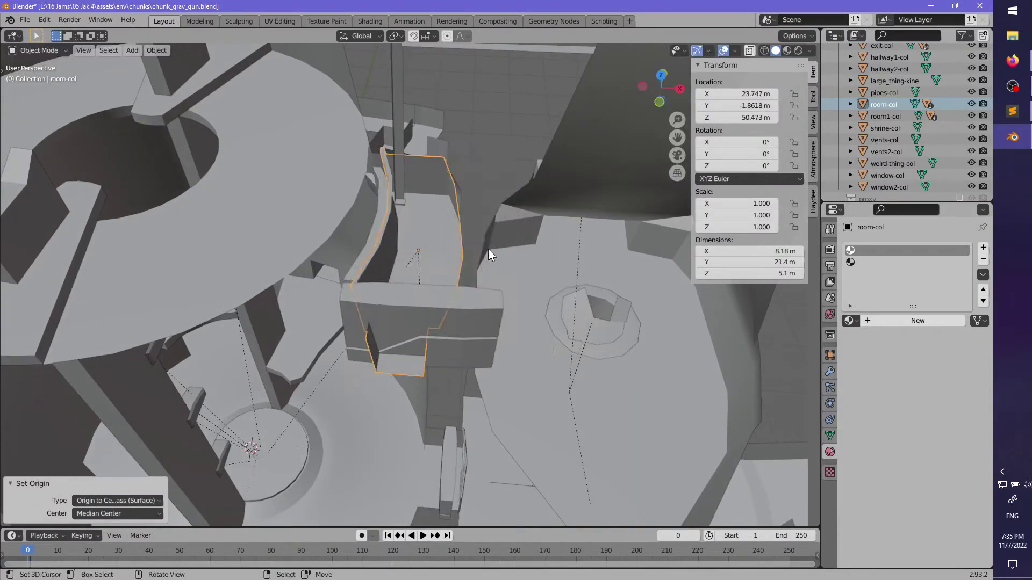
# - Try a small free move of the upper door panel, door1-kine.012
pyautogui.moveTo(401, 400); pyautogui.dragTo(437, 358, button='middle')
pyautogui.click(464, 311)
pyautogui.press('g')
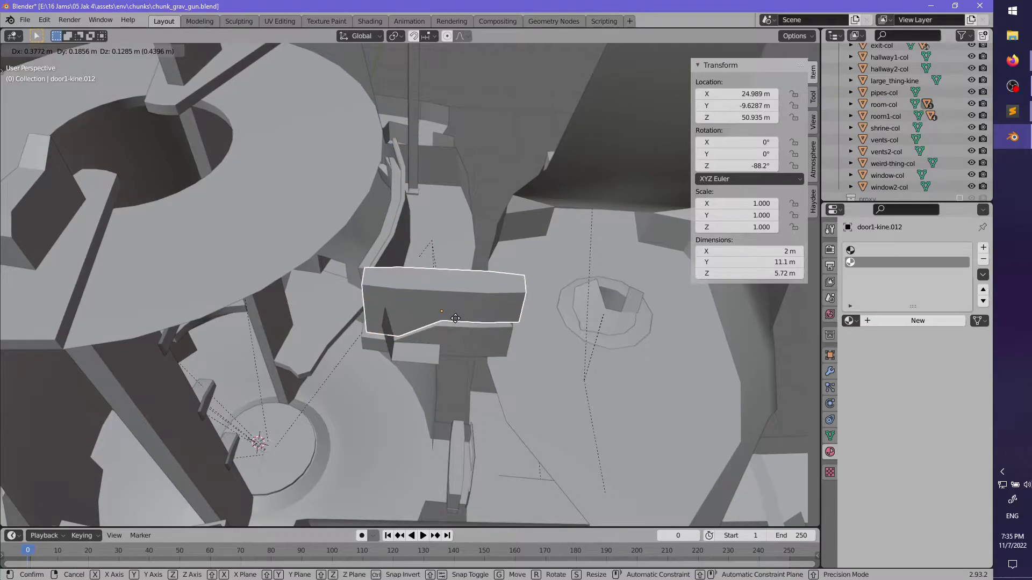
pyautogui.click(455, 318)
# - Parent the curved window piece along room-col's inner wall to room-col, keeping its transform
pyautogui.click(375, 243)
pyautogui.moveTo(375, 243); pyautogui.dragTo(425, 278, button='middle')
pyautogui.click(418, 292)
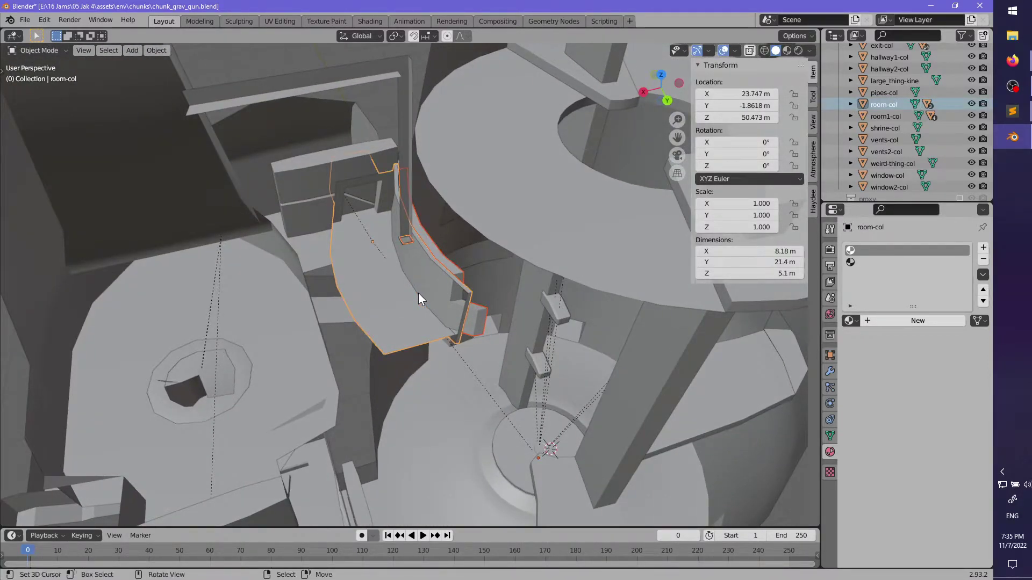
pyautogui.hotkey('ctrl', 'p')
pyautogui.click(418, 292)
# - Try a free move of room-col together with its parented parts
pyautogui.moveTo(418, 293); pyautogui.dragTo(381, 301, button='middle')
pyautogui.press('g')
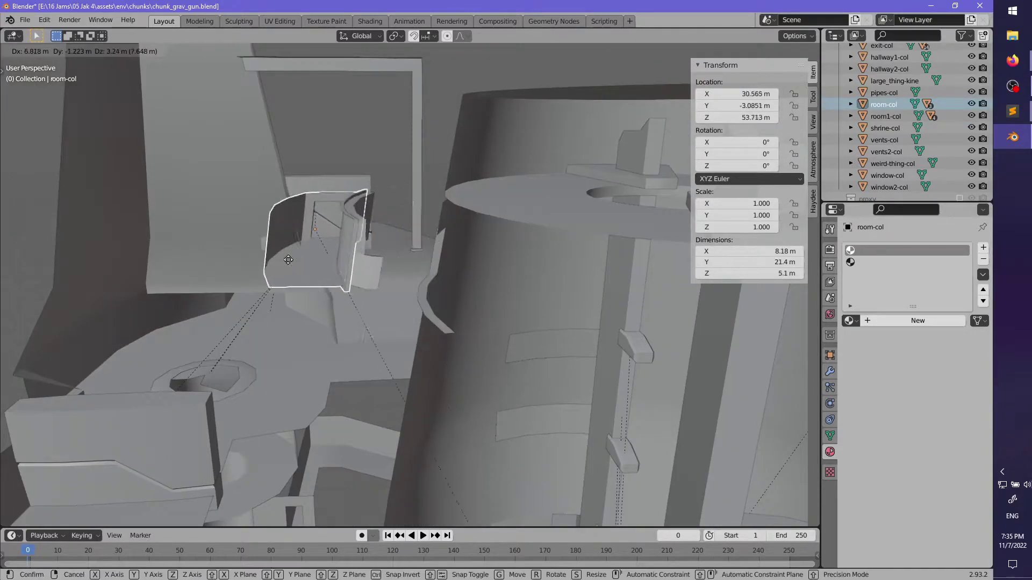
pyautogui.moveTo(368, 276); pyautogui.dragTo(708, 192, button='middle')
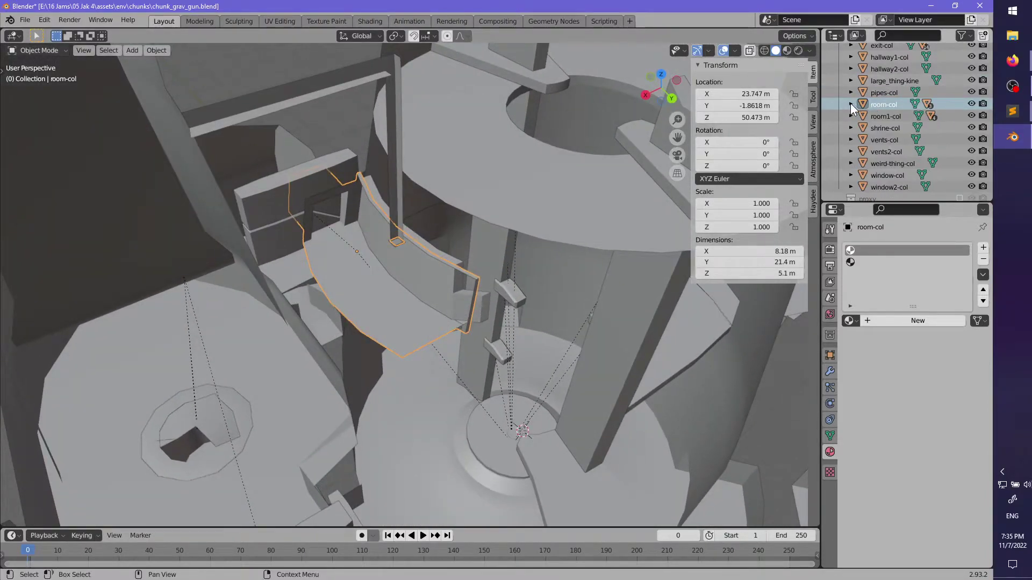
pyautogui.scroll(5, 866, 124)
pyautogui.scroll(5, 876, 147)
pyautogui.scroll(-5, 871, 148)
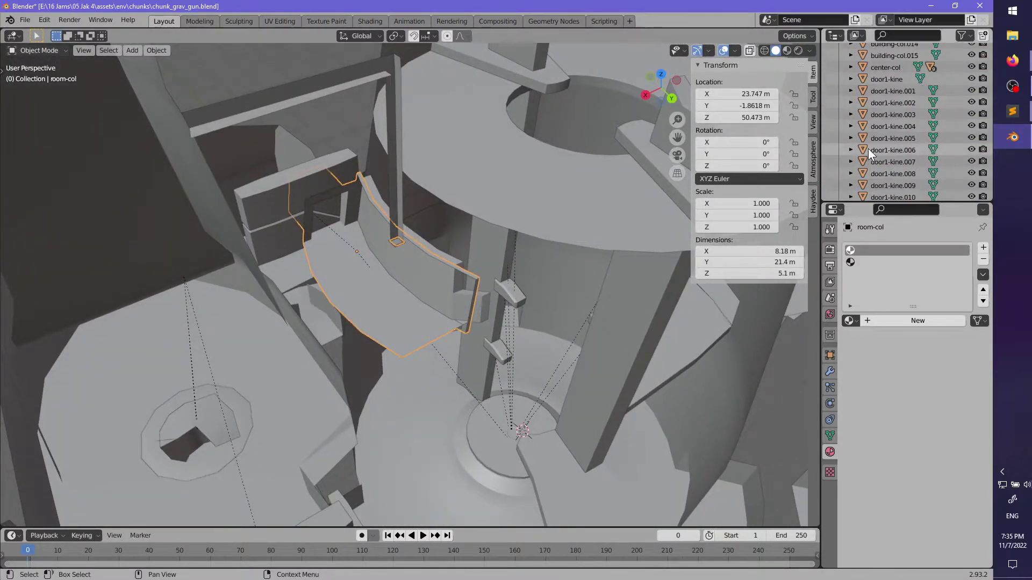
# - Set the origin of the curved window, window3-col, to its center of mass (surface)
pyautogui.moveTo(368, 366); pyautogui.dragTo(347, 330, button='middle')
pyautogui.click(449, 290)
pyautogui.moveTo(449, 290); pyautogui.dragTo(452, 304, button='middle')
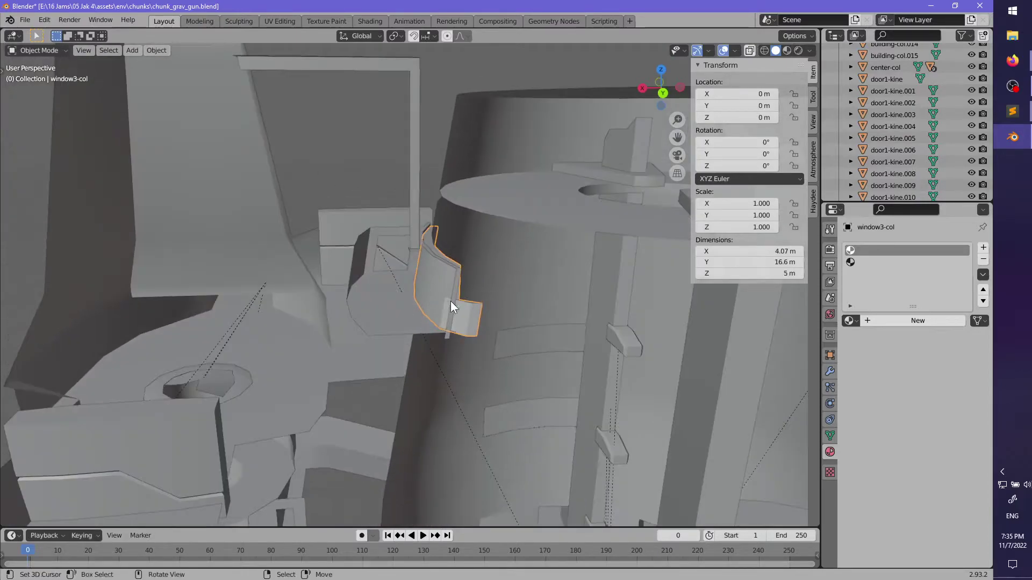
pyautogui.press('F3')
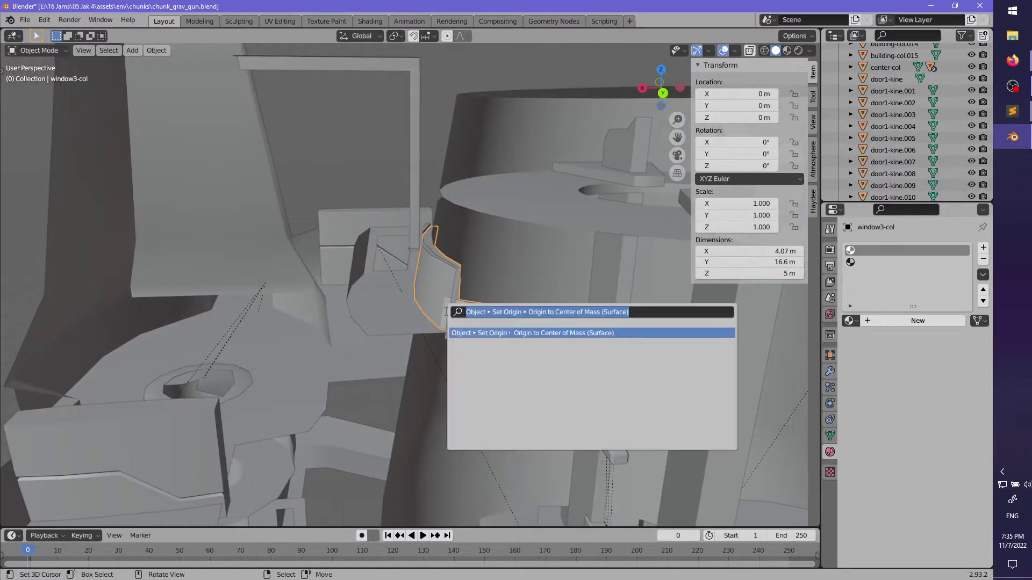
pyautogui.press('Return')
# - Examine the door panel, the overhanging bracket building-col.012 and the large tower piece building-col.011 around room-col
pyautogui.moveTo(401, 333); pyautogui.dragTo(300, 305, button='middle')
pyautogui.click(521, 279)
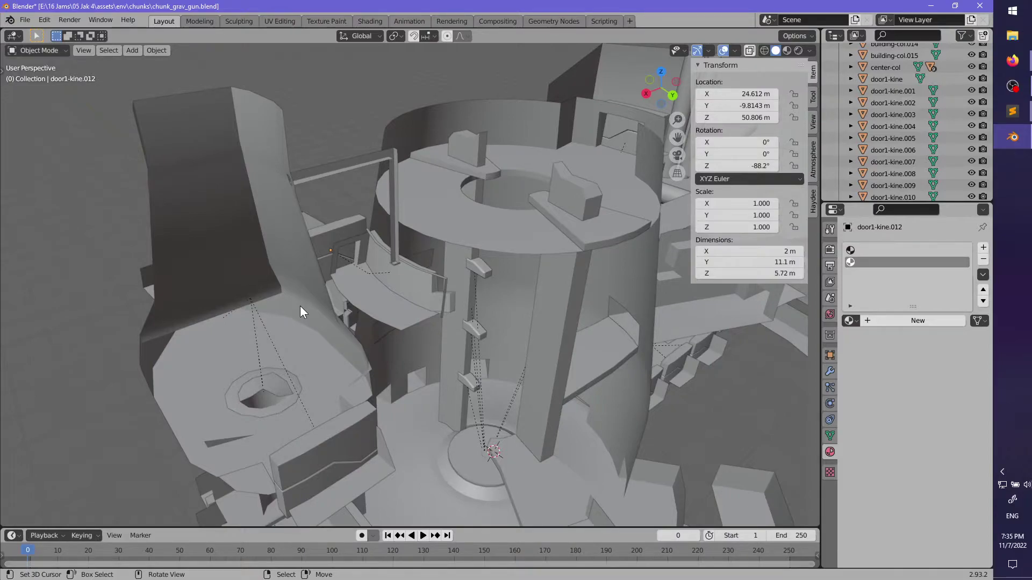
pyautogui.moveTo(433, 294); pyautogui.dragTo(386, 266, button='middle')
pyautogui.scroll(4, 434, 192)
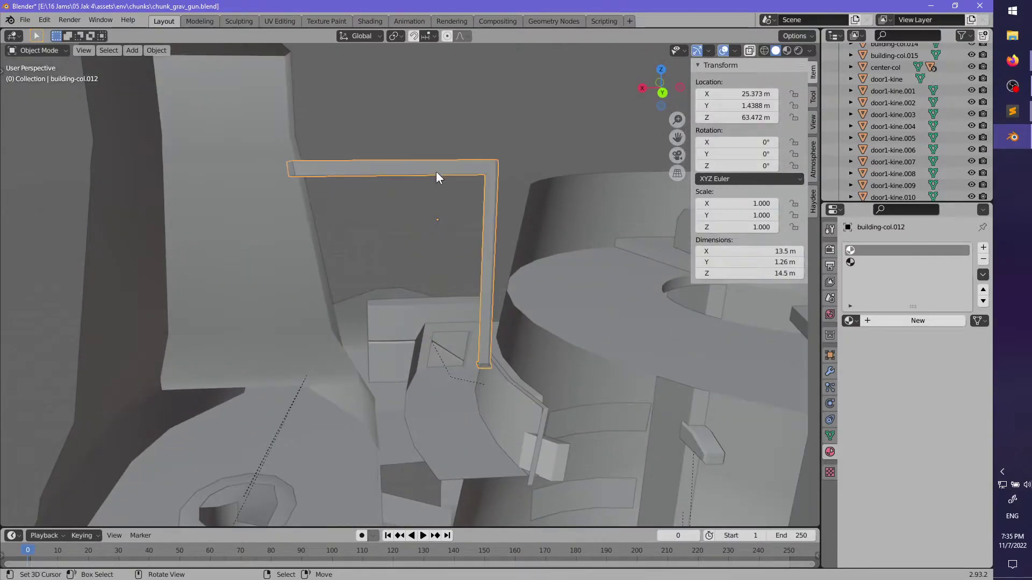
pyautogui.scroll(-5, 425, 307)
pyautogui.click(303, 295)
pyautogui.moveTo(304, 294); pyautogui.dragTo(495, 274, button='middle')
pyautogui.scroll(4, 364, 239)
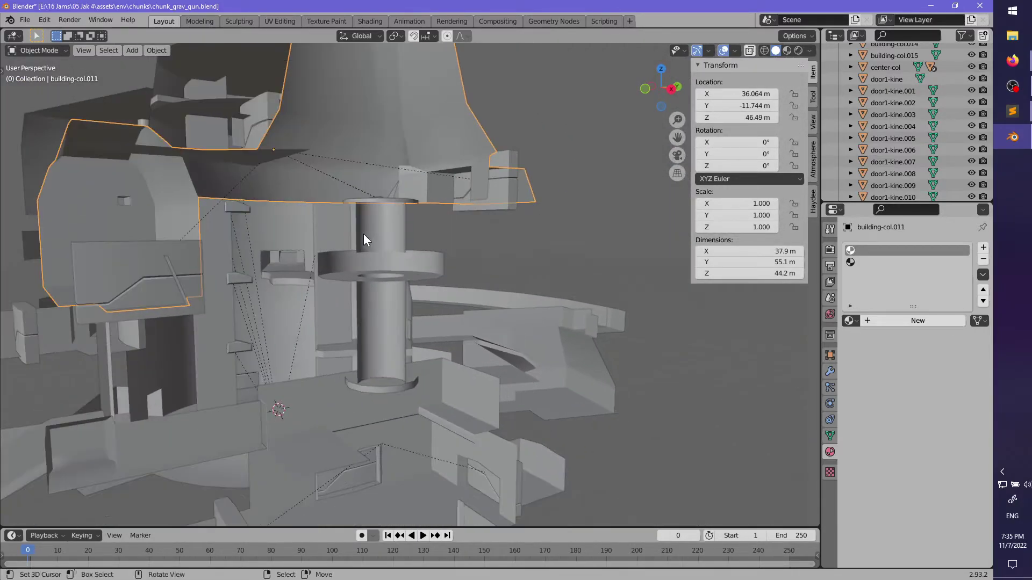
# - Set the origin of pipe-col to its center of mass (surface) and save the file
pyautogui.moveTo(398, 263); pyautogui.dragTo(486, 289, button='middle')
pyautogui.click(401, 263)
pyautogui.press('F3')
pyautogui.press('Return')
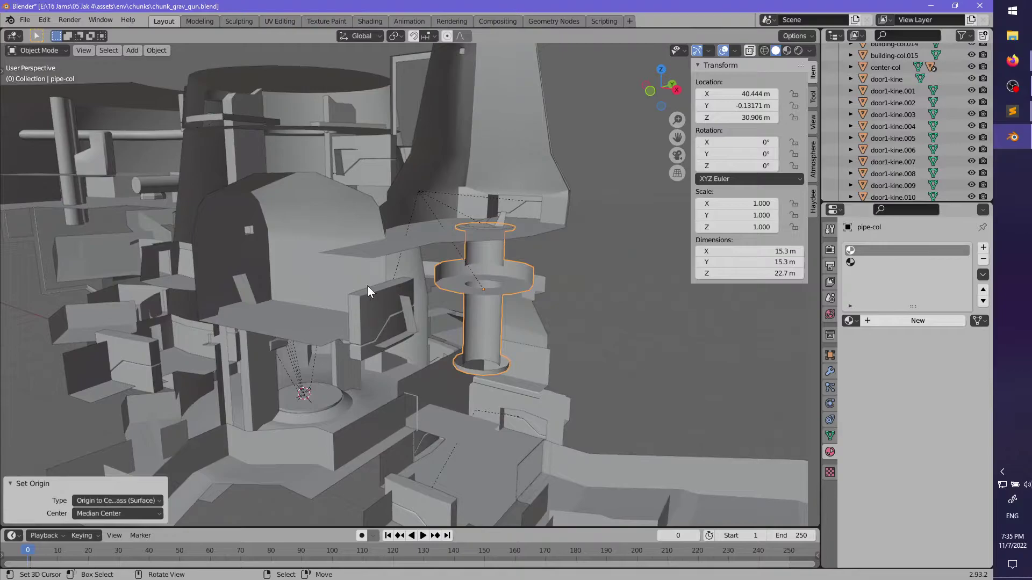
pyautogui.moveTo(367, 287); pyautogui.dragTo(471, 291, button='middle')
pyautogui.click(410, 279)
pyautogui.hotkey('ctrl', 's')
# - Try hiding center-col and its child objects, and reveal everything again
pyautogui.click(413, 317)
pyautogui.press('h')
pyautogui.hotkey('ctrl', 'z')
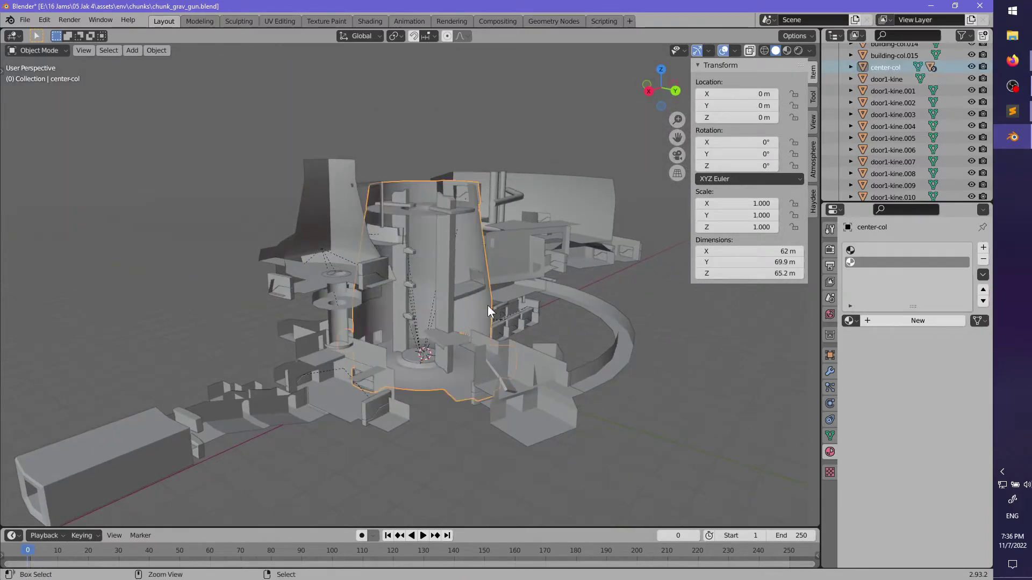
pyautogui.click(851, 68)
pyautogui.scroll(-2, 876, 109)
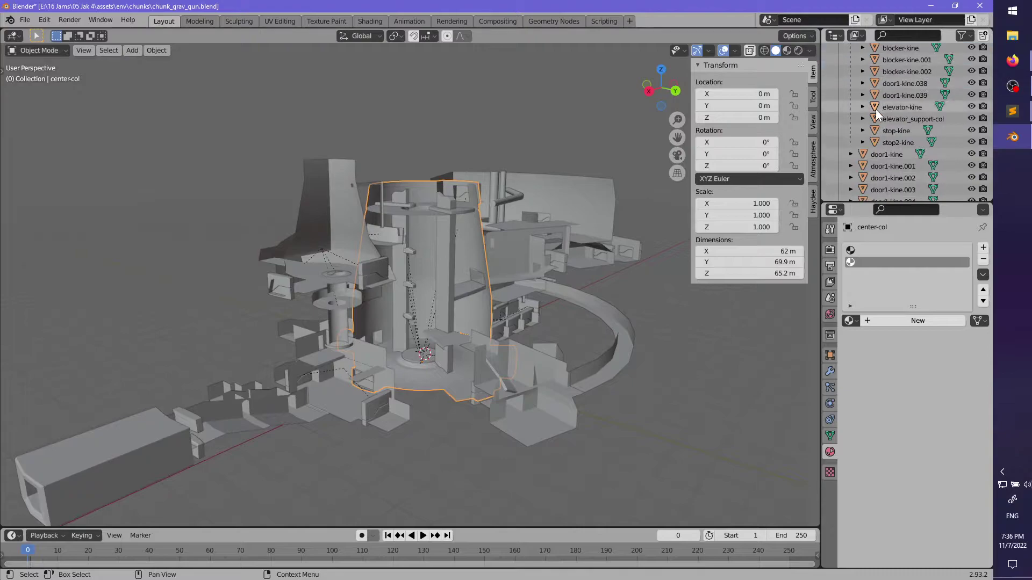
pyautogui.keyDown('shift'); pyautogui.click(890, 144); pyautogui.keyUp('shift')
pyautogui.moveTo(559, 290); pyautogui.dragTo(431, 302, button='middle')
pyautogui.press('h')
pyautogui.scroll(3, 366, 285)
pyautogui.hotkey('alt', 'h')
# - Try a free move of center-col to check which parts follow it
pyautogui.scroll(5, 411, 288)
pyautogui.click(476, 309)
pyautogui.scroll(-3, 539, 282)
pyautogui.press('g')
pyautogui.press('Escape')
# - Hide center-col alone to view the interior parts, undo the hiding, and select it with all its children
pyautogui.moveTo(440, 231); pyautogui.dragTo(393, 198, button='middle')
pyautogui.press('h')
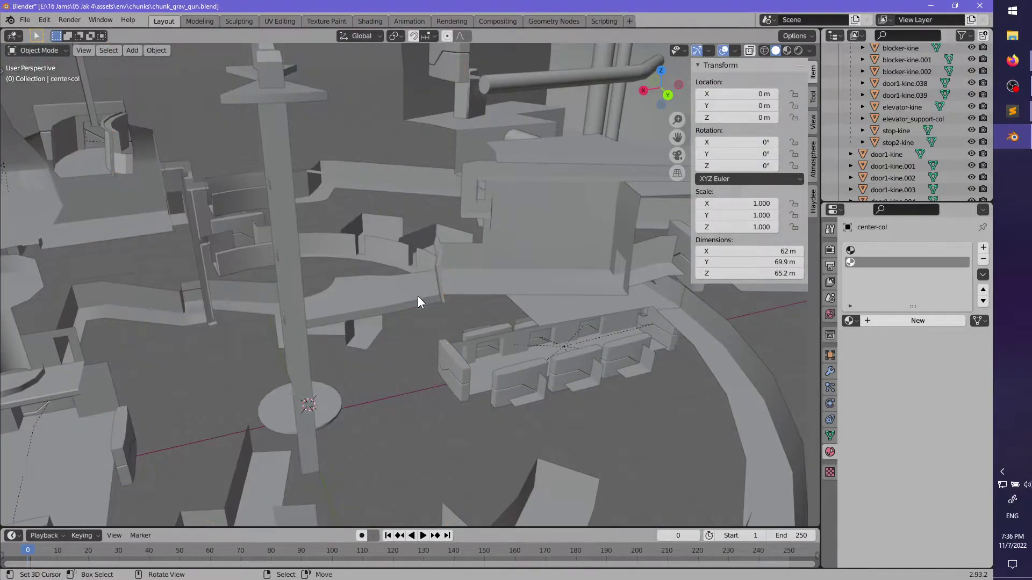
pyautogui.scroll(2, 416, 297)
pyautogui.scroll(-2, 415, 299)
pyautogui.hotkey('ctrl', 'z')
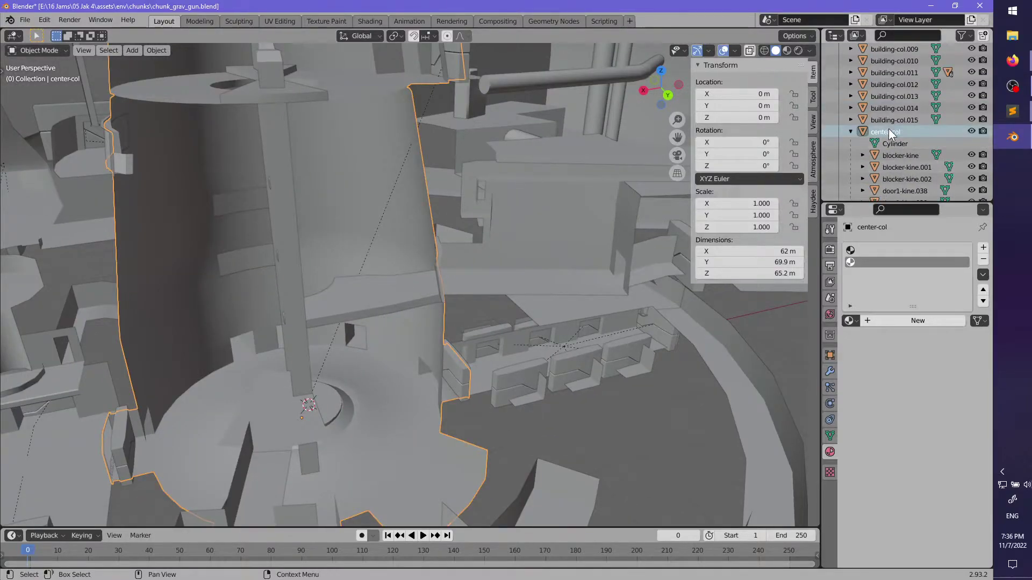
pyautogui.scroll(-5, 882, 140)
pyautogui.keyDown('shift'); pyautogui.click(896, 120); pyautogui.keyUp('shift')
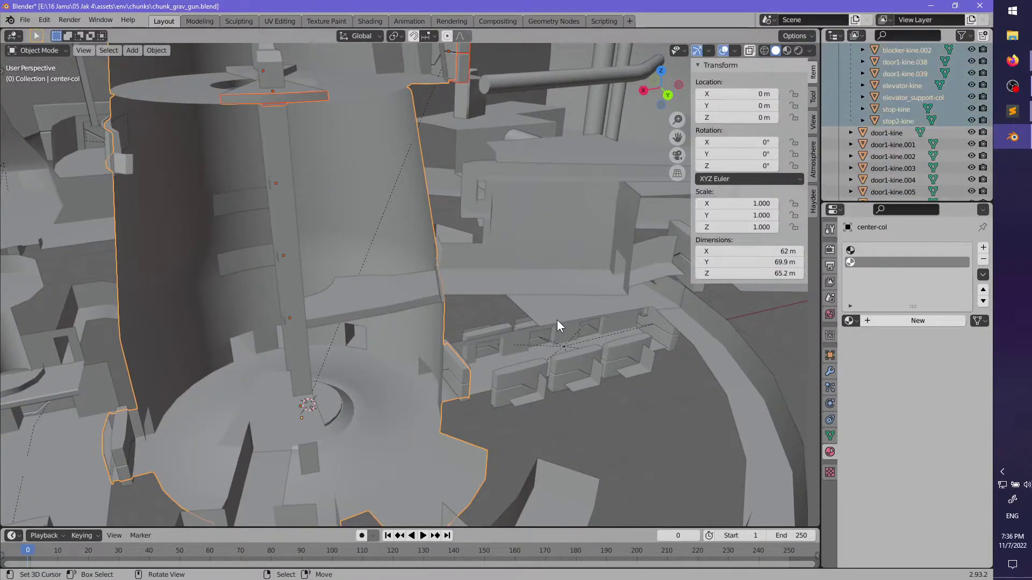
# - Rename the walkway piece inside the central tower, building-col.010, as platform-col
pyautogui.moveTo(375, 292); pyautogui.dragTo(450, 266, button='middle')
pyautogui.scroll(6, 451, 267)
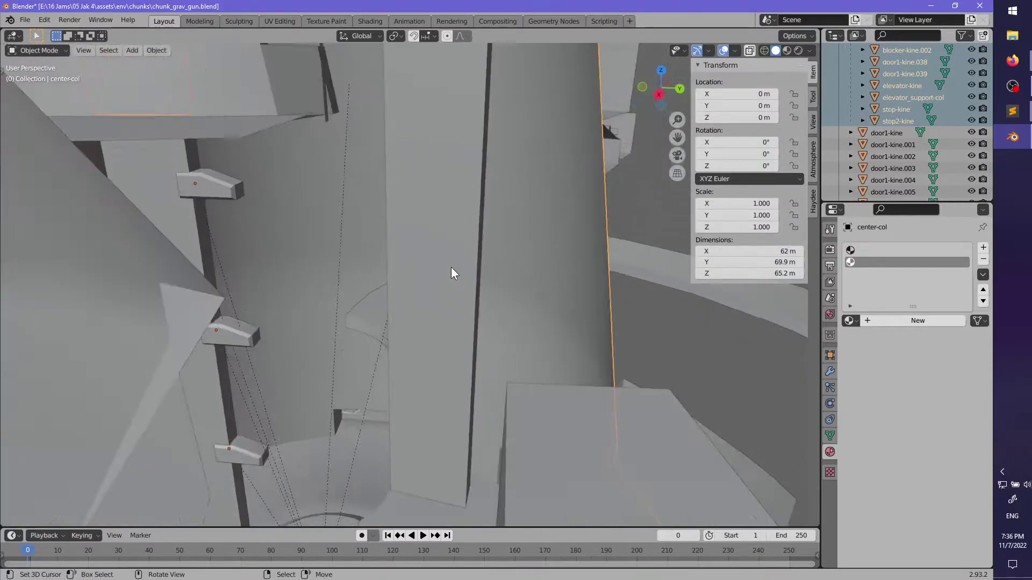
pyautogui.moveTo(388, 338); pyautogui.dragTo(416, 333, button='middle')
pyautogui.click(416, 333)
pyautogui.press('KP_Decimal')
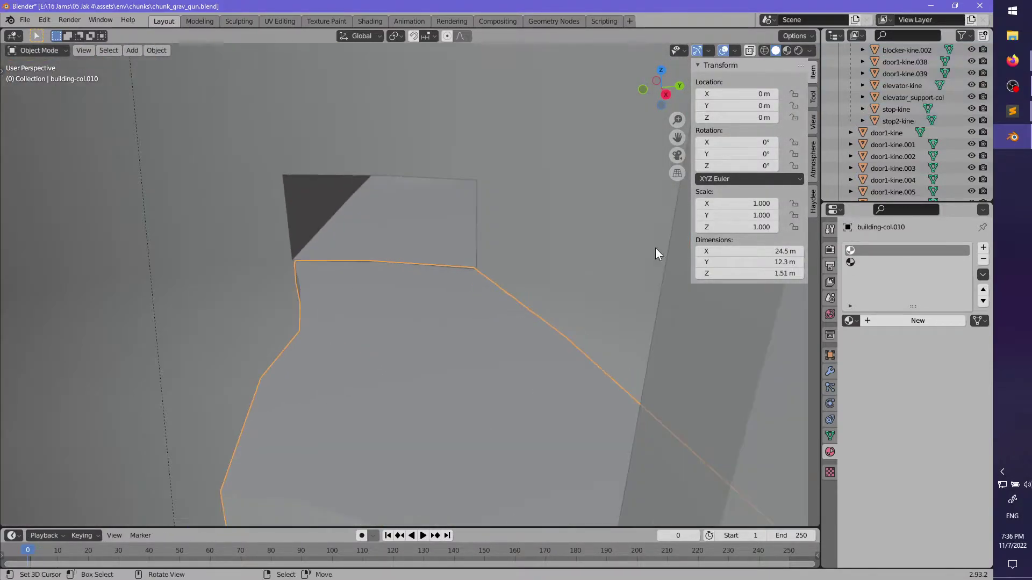
pyautogui.scroll(5, 985, 145)
pyautogui.doubleClick(906, 169)
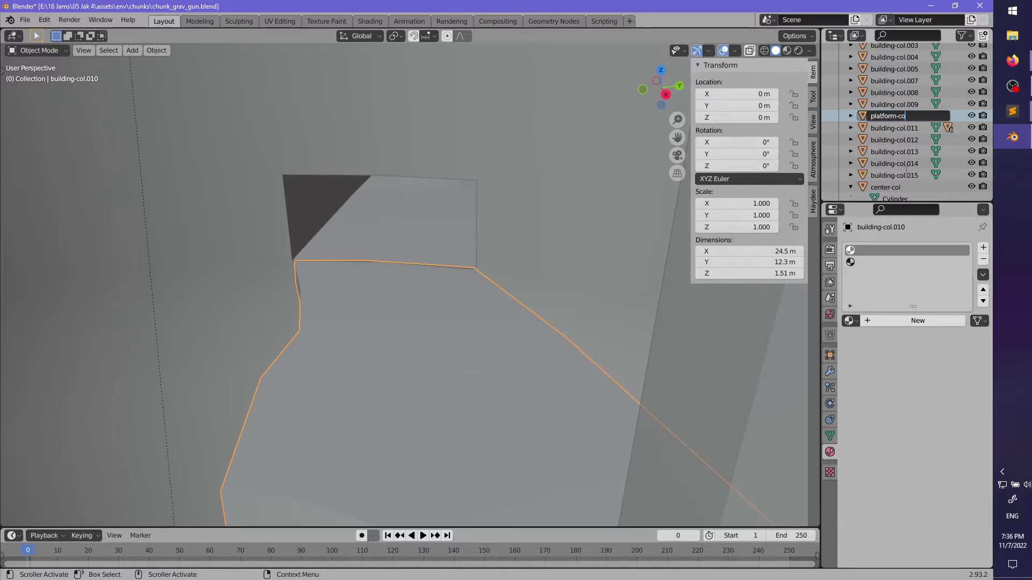
# - Parent platform-col to center-col, keeping its transform
pyautogui.moveTo(618, 210); pyautogui.dragTo(383, 367, button='middle')
pyautogui.scroll(-3, 898, 150)
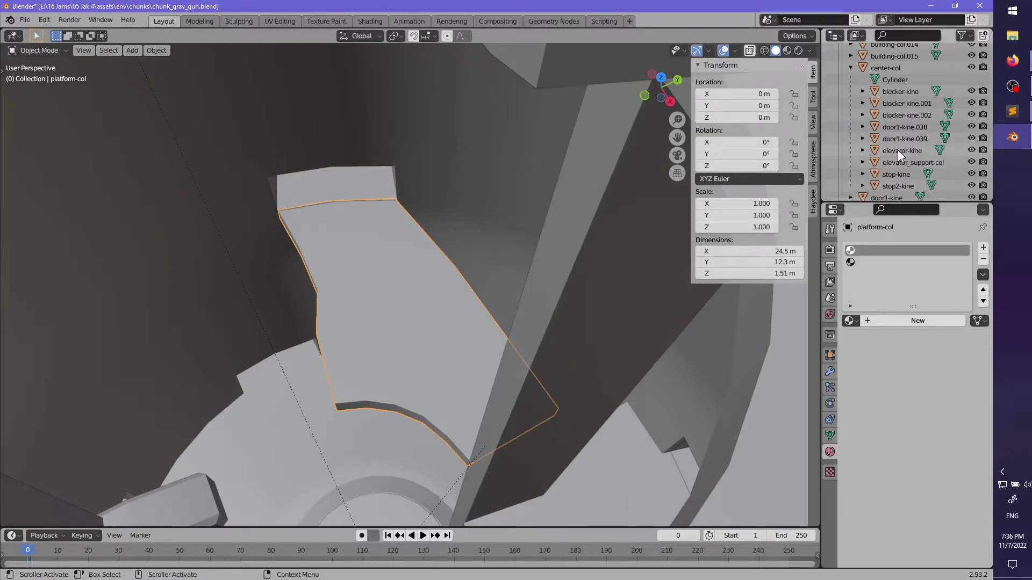
pyautogui.hotkey('ctrl', 'p')
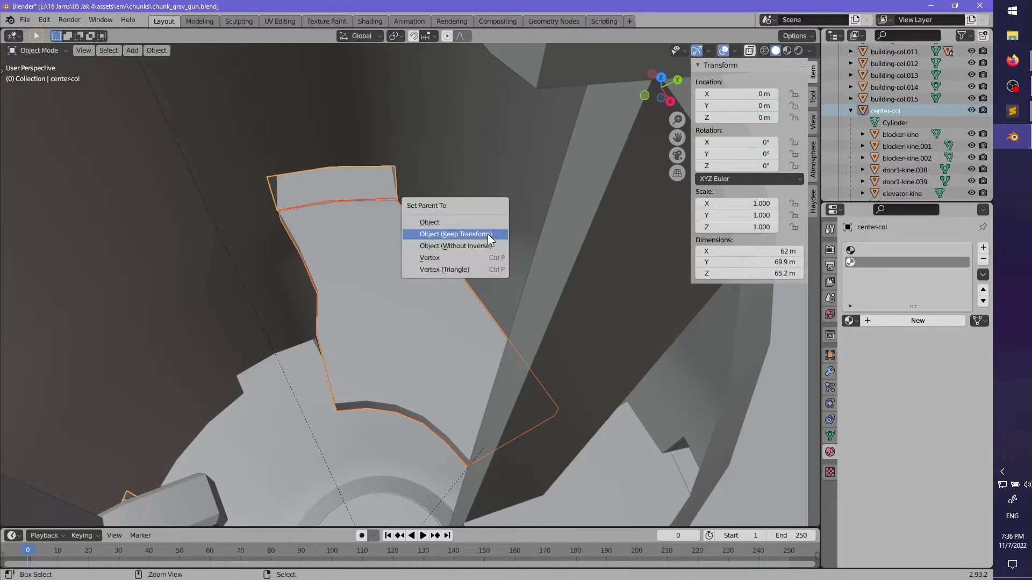
pyautogui.click(488, 234)
pyautogui.moveTo(485, 230); pyautogui.dragTo(408, 335, button='middle')
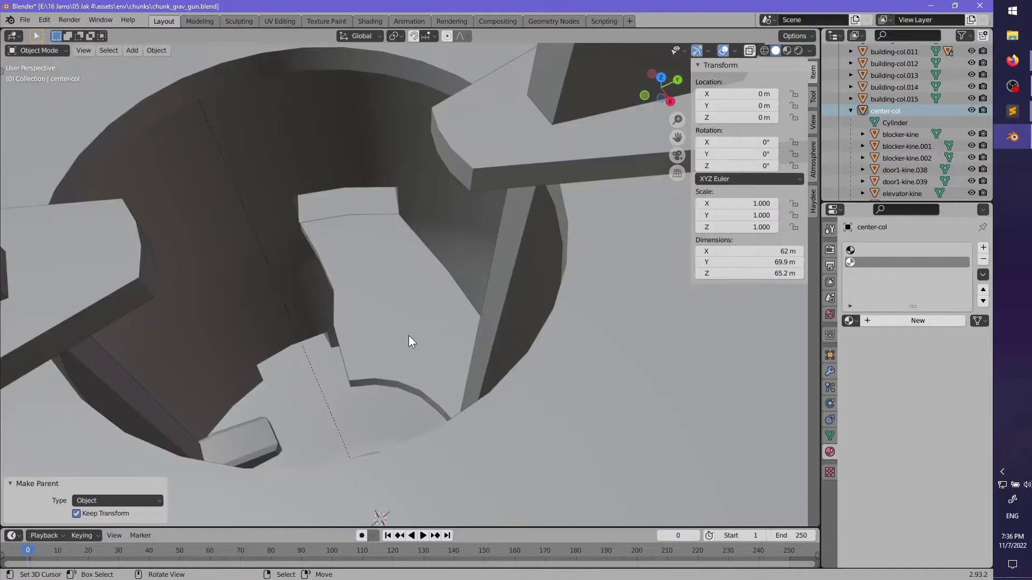
# - Set the origin of platform-col to its center of mass (surface)
pyautogui.click(409, 336)
pyautogui.press('F3')
pyautogui.press('Return')
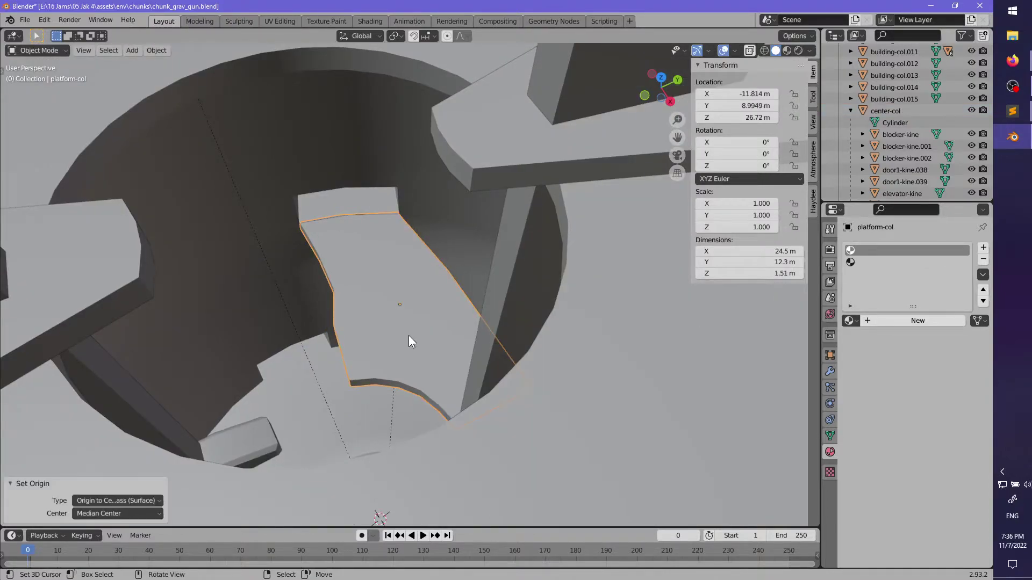
# - Set the origin of elevator_support-col to its center of mass (surface)
pyautogui.scroll(-5, 408, 336)
pyautogui.rightClick(435, 230)
pyautogui.keyDown('shift'); pyautogui.moveTo(473, 202); pyautogui.dragTo(482, 213, button='middle'); pyautogui.keyUp('shift')
pyautogui.click(482, 212)
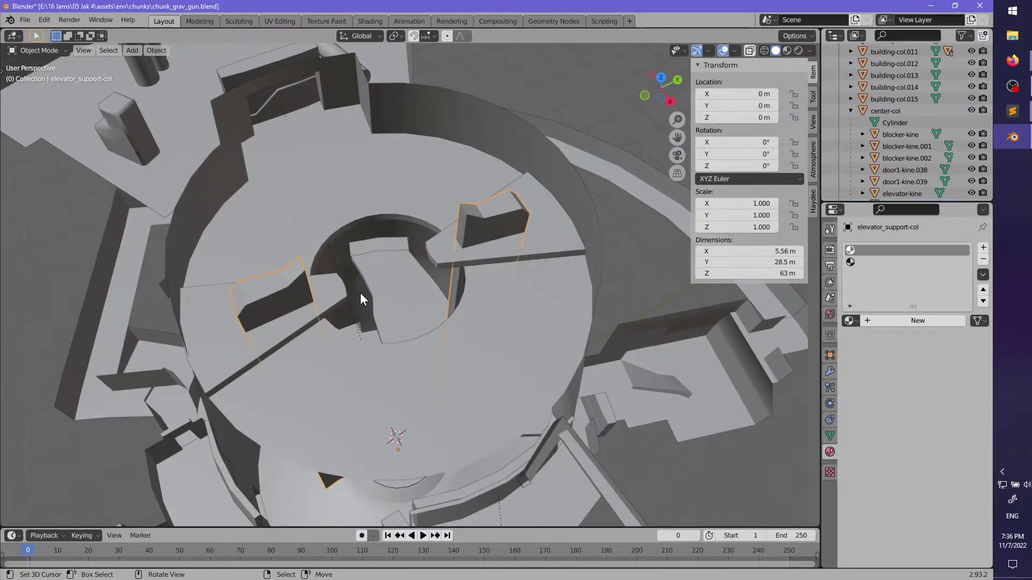
pyautogui.moveTo(360, 292); pyautogui.dragTo(408, 330, button='middle')
pyautogui.press('F3')
pyautogui.press('Return')
# - Enter Edit Mode on center-col and select the edge loop where the tower floor meets the wall
pyautogui.scroll(5, 409, 279)
pyautogui.scroll(2, 409, 330)
pyautogui.click(438, 289)
pyautogui.moveTo(437, 289); pyautogui.dragTo(514, 340, button='middle')
pyautogui.press('Tab')
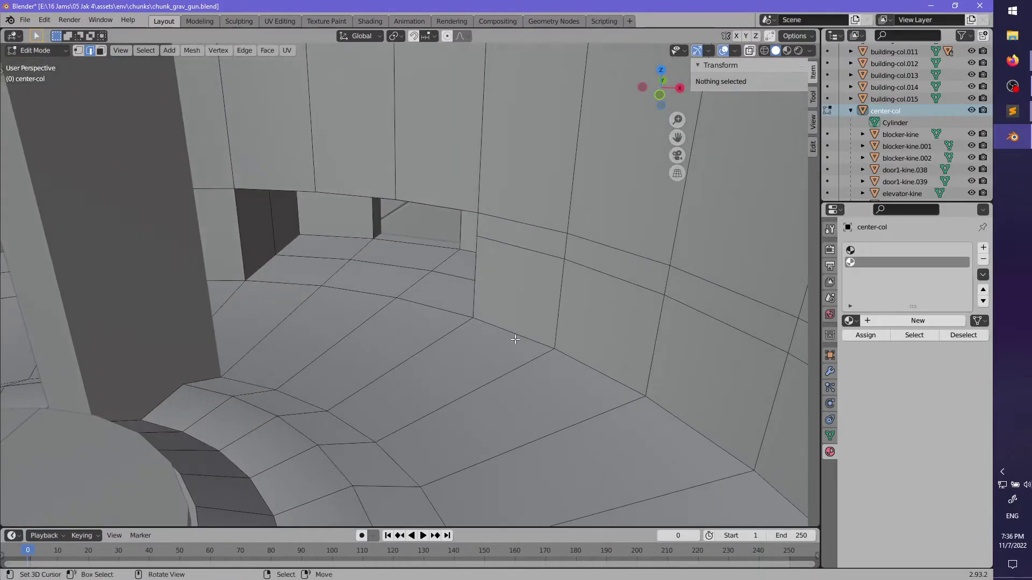
pyautogui.keyDown('alt'); pyautogui.rightClick(514, 339); pyautogui.keyUp('alt')
pyautogui.keyDown('alt'); pyautogui.keyDown('shift'); pyautogui.rightClick(371, 291); pyautogui.keyUp('shift'); pyautogui.keyUp('alt')
pyautogui.keyDown('shift'); pyautogui.moveTo(371, 291); pyautogui.dragTo(517, 275, button='middle'); pyautogui.keyUp('shift')
pyautogui.keyDown('alt'); pyautogui.keyDown('shift'); pyautogui.rightClick(412, 282); pyautogui.keyUp('shift'); pyautogui.keyUp('alt')
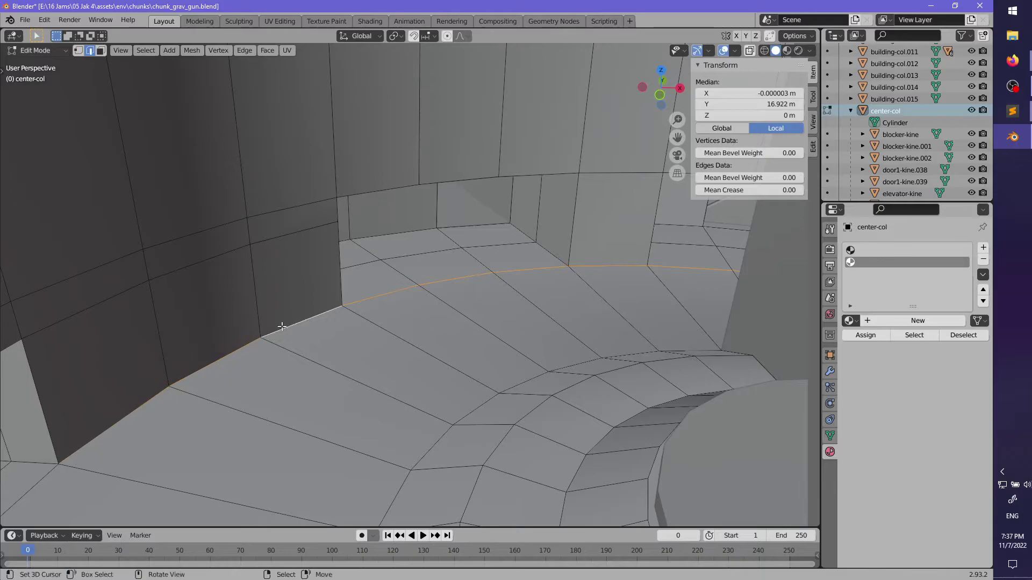
# - Extend the edge selection across the door openings to cover the tower floor's whole outer rim
pyautogui.moveTo(281, 327); pyautogui.dragTo(402, 310, button='middle')
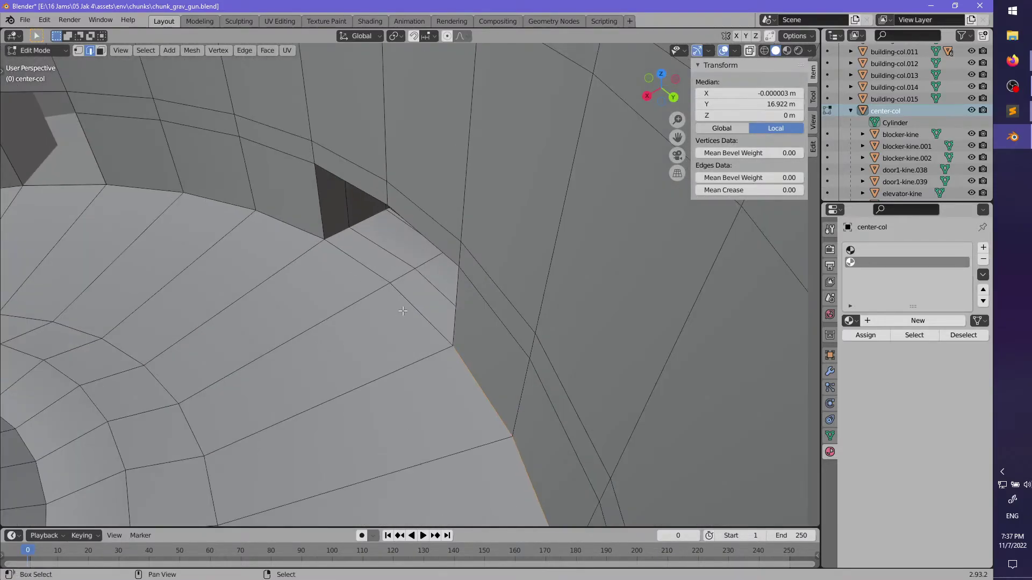
pyautogui.keyDown('alt'); pyautogui.click(256, 222); pyautogui.keyUp('alt')
pyautogui.moveTo(256, 222); pyautogui.dragTo(395, 254, button='middle')
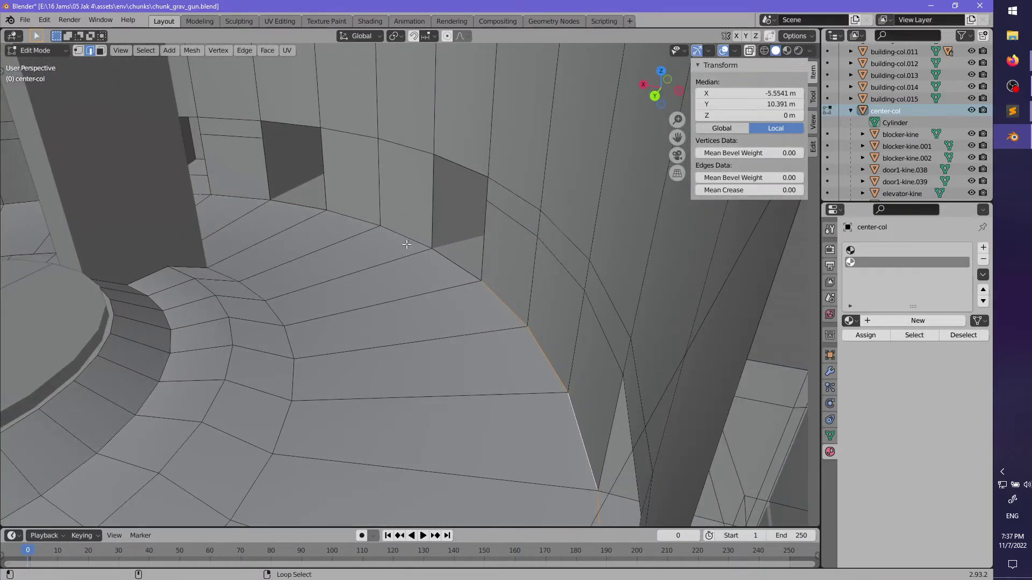
pyautogui.scroll(2, 407, 245)
pyautogui.keyDown('alt'); pyautogui.click(506, 290); pyautogui.keyUp('alt')
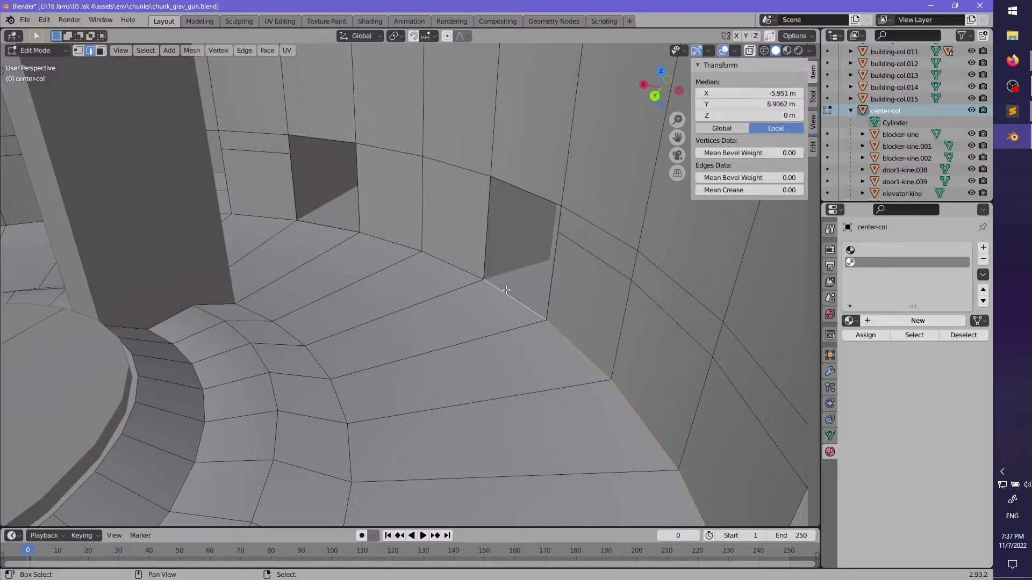
pyautogui.keyDown('ctrl'); pyautogui.click(272, 214); pyautogui.keyUp('ctrl')
pyautogui.moveTo(271, 214); pyautogui.dragTo(462, 247, button='middle')
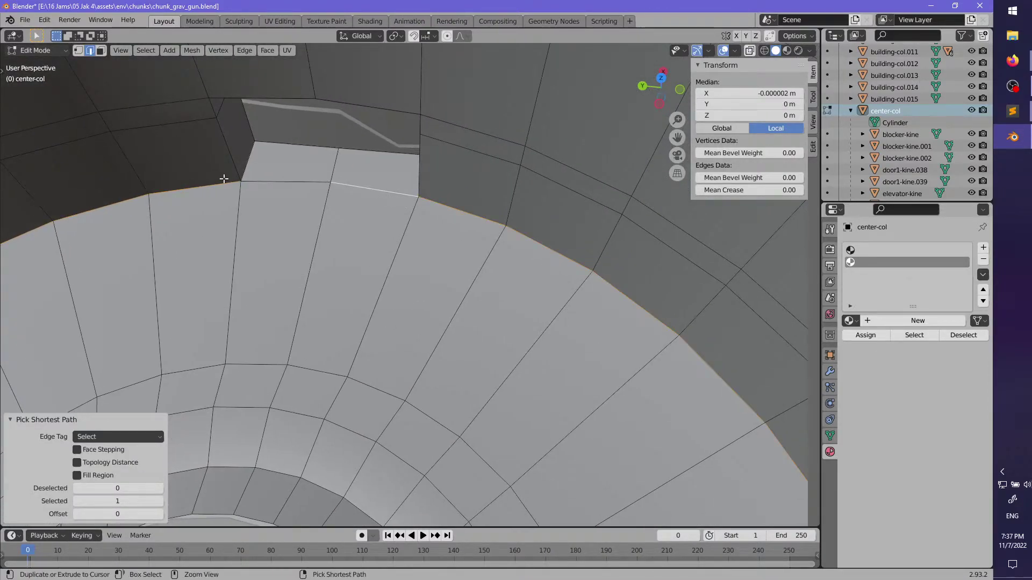
pyautogui.moveTo(266, 187); pyautogui.dragTo(301, 214, button='middle')
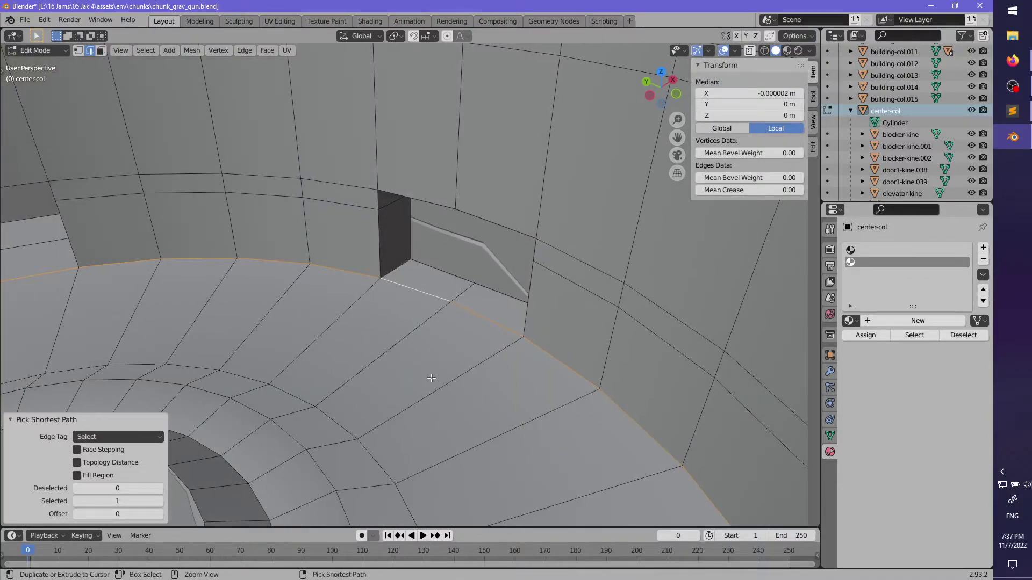
# - Try a 0.2 m single-segment bevel on the floor's outer rim edges
pyautogui.write('0.2')
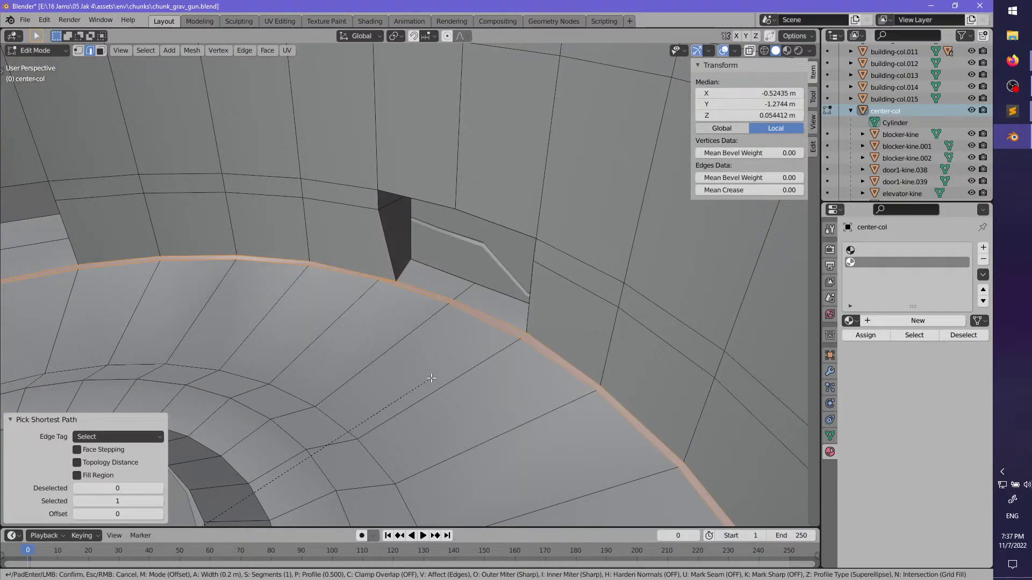
pyautogui.press('Return')
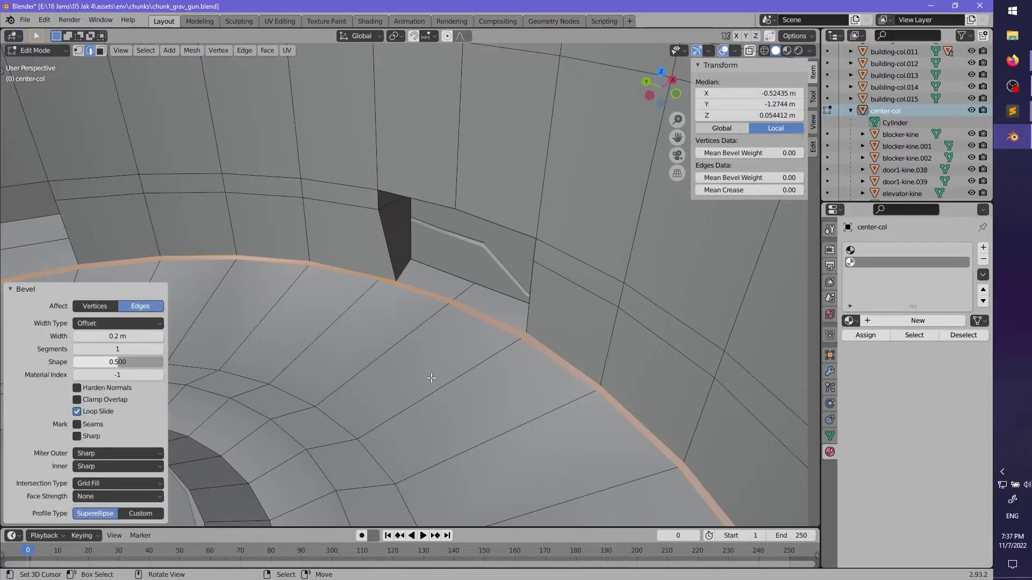
pyautogui.moveTo(431, 378)
pyautogui.mouseDown(button='middle')
pyautogui.moveTo(431, 357)
pyautogui.moveTo(541, 244)
pyautogui.moveTo(596, 232)
pyautogui.moveTo(540, 288)
pyautogui.moveTo(375, 253)
pyautogui.moveTo(516, 320)
pyautogui.moveTo(486, 300)
pyautogui.moveTo(504, 316)
pyautogui.moveTo(641, 330)
pyautogui.moveTo(414, 328)
pyautogui.moveTo(502, 331)
pyautogui.moveTo(438, 331)
pyautogui.moveTo(516, 353)
pyautogui.moveTo(451, 289)
pyautogui.moveTo(488, 373)
pyautogui.moveTo(488, 345)
pyautogui.moveTo(442, 348)
pyautogui.moveTo(419, 371)
pyautogui.mouseUp(button='middle')
pyautogui.hotkey('ctrl', 'z')
# - Loop-cut the tower floor near its outer wall at factor 0.880 and assign the narrow rim faces to the second material slot
pyautogui.scroll(-4, 517, 353)
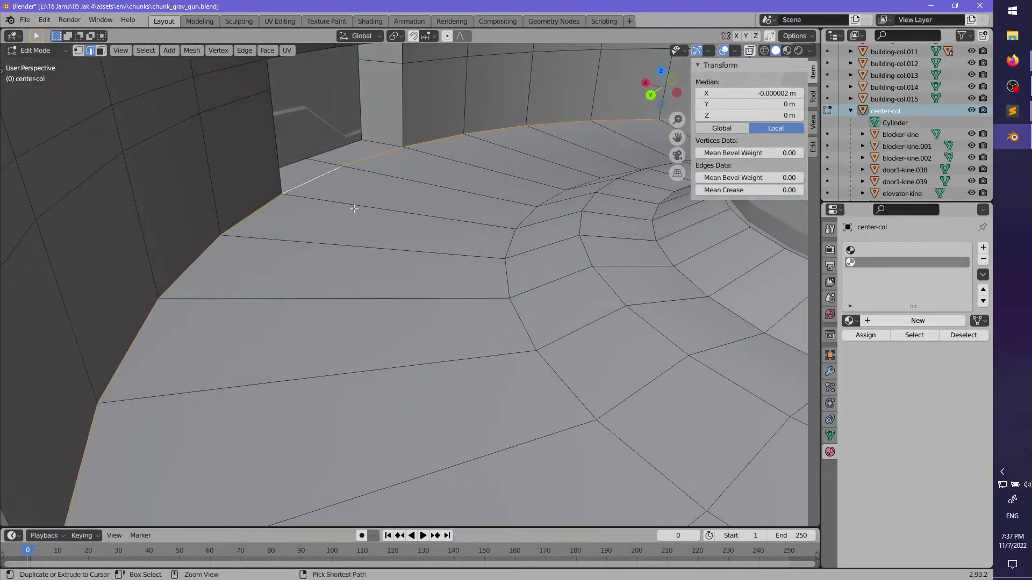
pyautogui.click(336, 229)
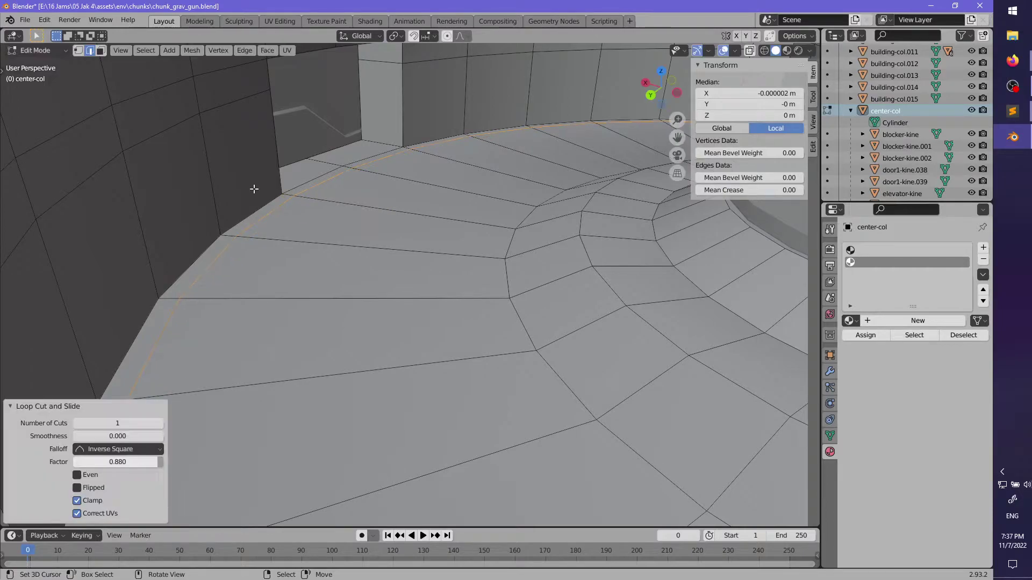
pyautogui.click(100, 56)
pyautogui.keyDown('alt'); pyautogui.click(228, 232); pyautogui.keyUp('alt')
pyautogui.keyDown('alt'); pyautogui.click(226, 240); pyautogui.keyUp('alt')
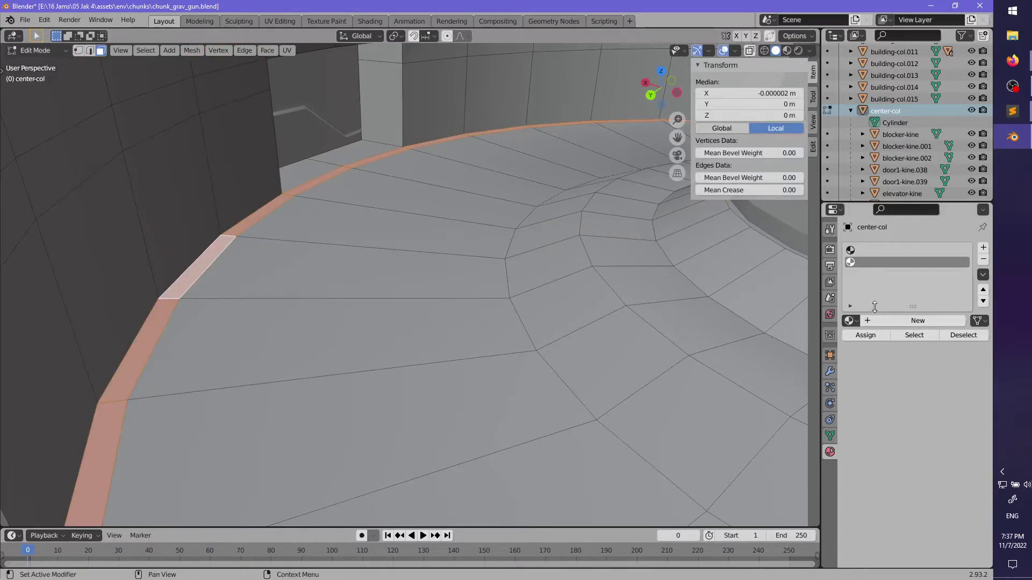
pyautogui.click(868, 332)
pyautogui.scroll(-4, 376, 360)
pyautogui.moveTo(361, 366); pyautogui.dragTo(571, 368, button='middle')
pyautogui.scroll(4, 525, 375)
pyautogui.hotkey('alt', 'a')
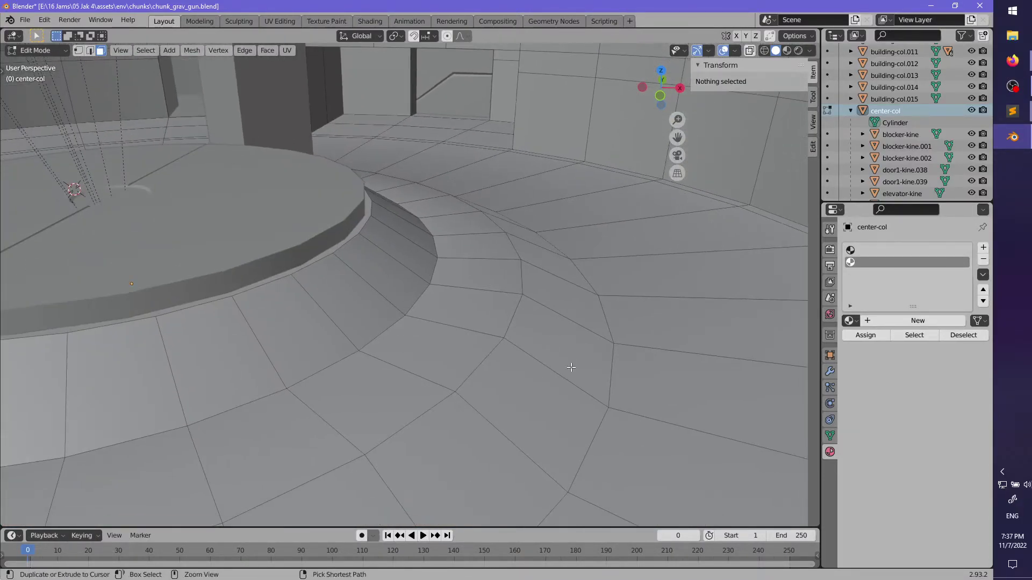
# - Add a loop cut near the outer edge of center-col's lower slope with factor 0.88, and lower it about 0.041 m along Z
pyautogui.click(593, 378)
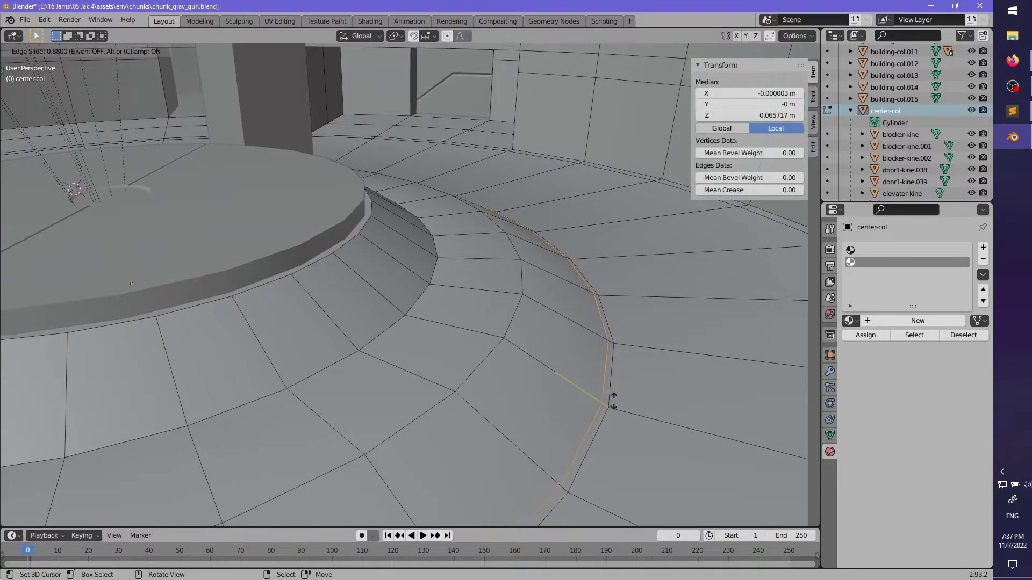
pyautogui.click(614, 402)
pyautogui.moveTo(614, 402); pyautogui.dragTo(640, 360, button='middle')
pyautogui.press('g')
pyautogui.press('z')
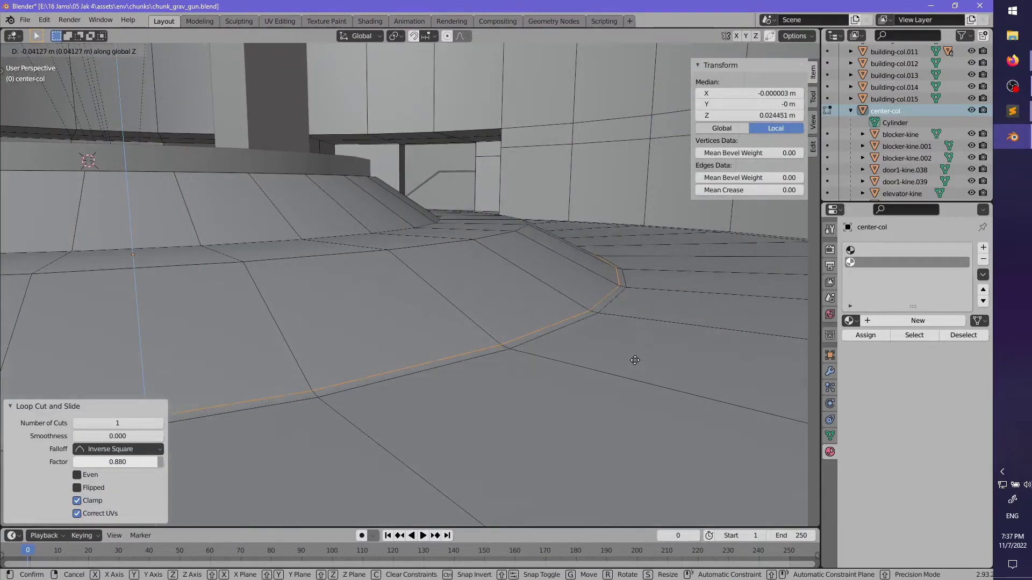
pyautogui.click(635, 360)
# - Assign the second material slot to the thin face ring at the foot of center-col's lower slope
pyautogui.press('3')
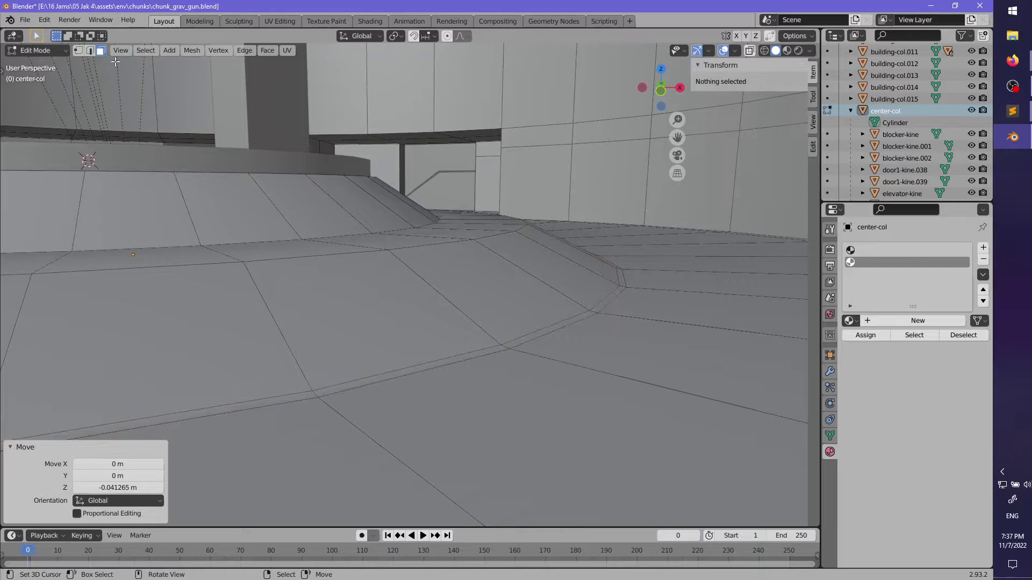
pyautogui.keyDown('alt'); pyautogui.click(592, 312); pyautogui.keyUp('alt')
pyautogui.click(875, 337)
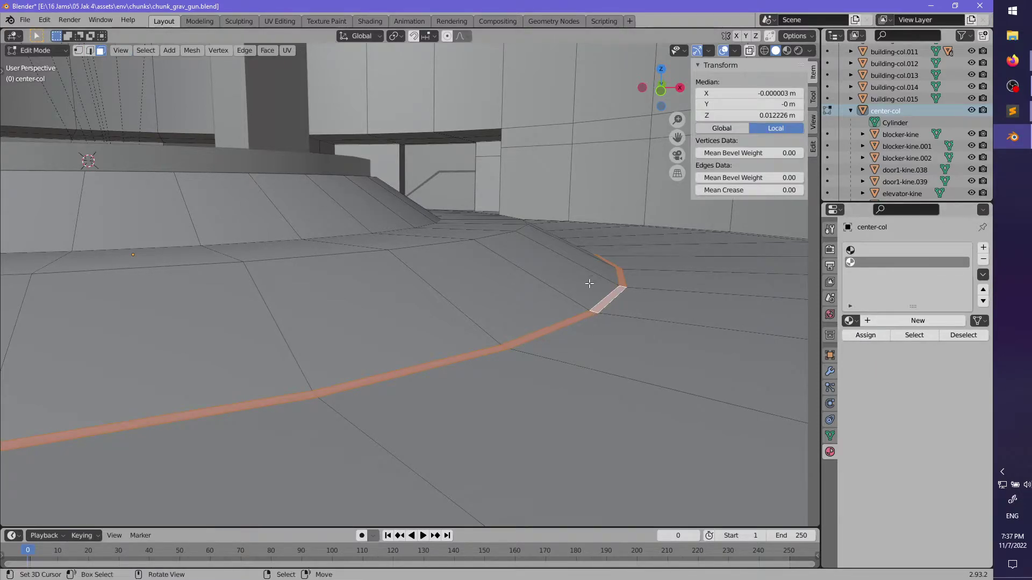
# - Add a loop cut on center-col's flat ledge near its outer edge, with a slide factor of about 0.78
pyautogui.hotkey('alt', 'a')
pyautogui.moveTo(590, 285); pyautogui.dragTo(460, 313, button='middle')
pyautogui.hotkey('ctrl', 'r')
pyautogui.click(460, 313)
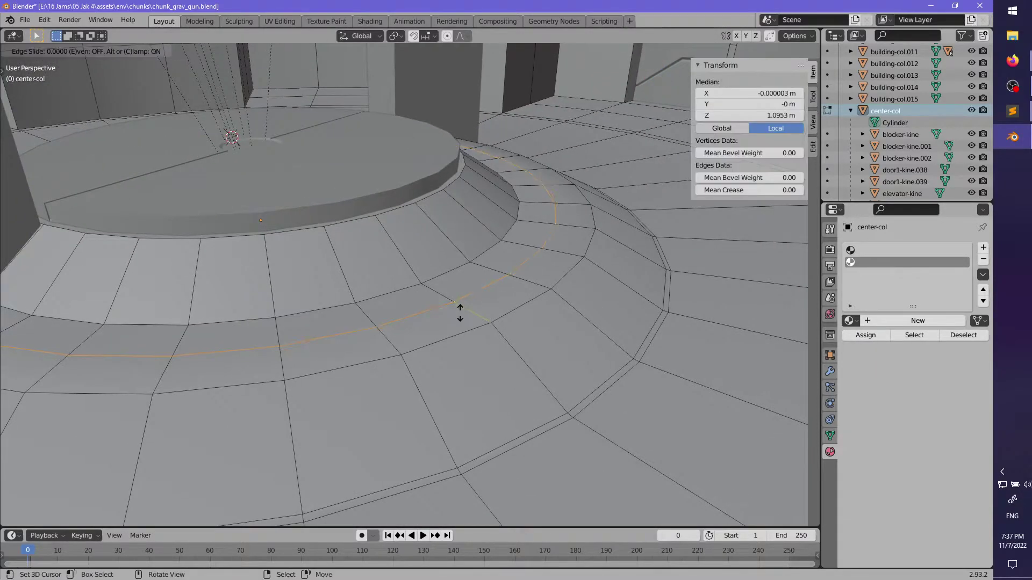
pyautogui.click(499, 333)
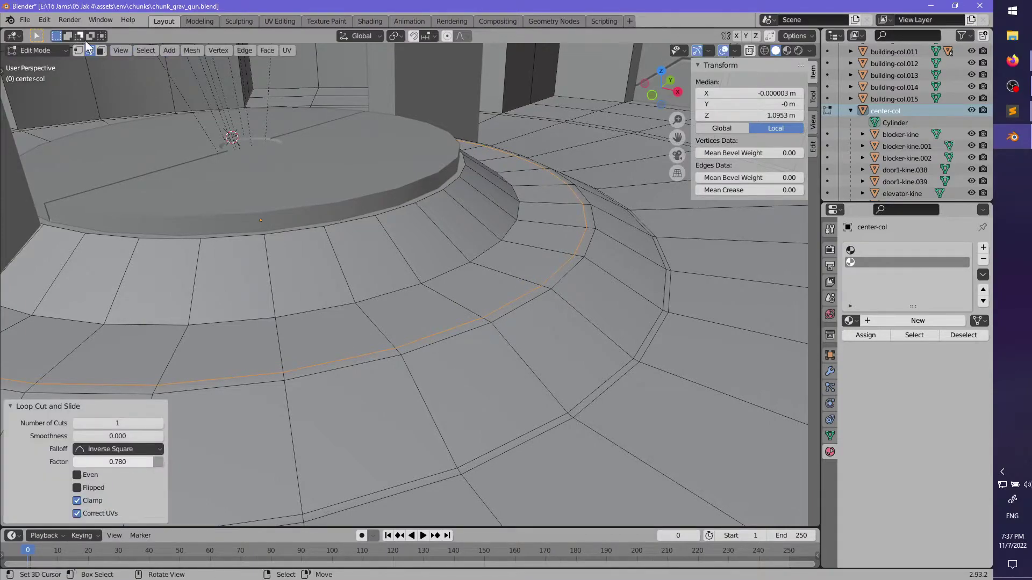
# - Assign the second material slot to the thin face ring along the ledge's outer edge
pyautogui.click(102, 51)
pyautogui.keyDown('alt'); pyautogui.click(487, 322); pyautogui.keyUp('alt')
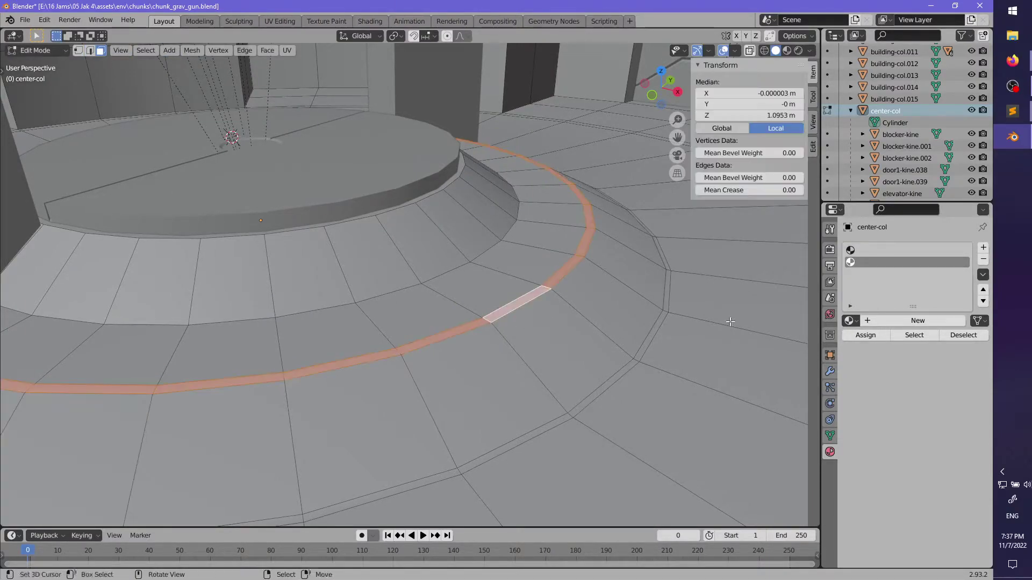
pyautogui.moveTo(550, 332); pyautogui.dragTo(634, 323, button='middle')
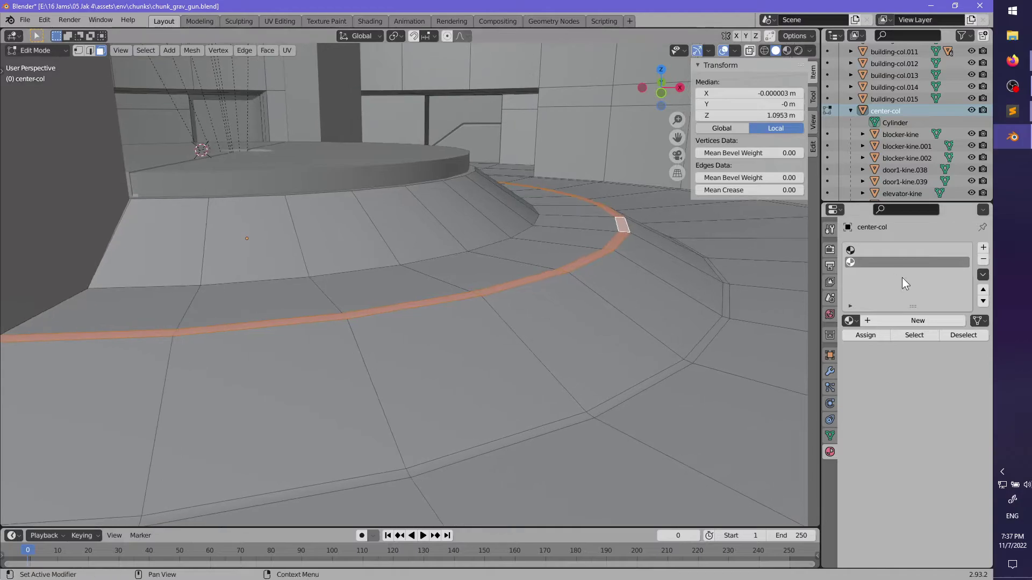
pyautogui.click(872, 339)
# - Add a loop cut on the flat ledge close to its inner edge, with a slide factor of about -0.82
pyautogui.moveTo(607, 283); pyautogui.dragTo(487, 337, button='middle')
pyautogui.hotkey('alt', 'a')
pyautogui.press('2')
pyautogui.keyDown('alt'); pyautogui.click(487, 338); pyautogui.keyUp('alt')
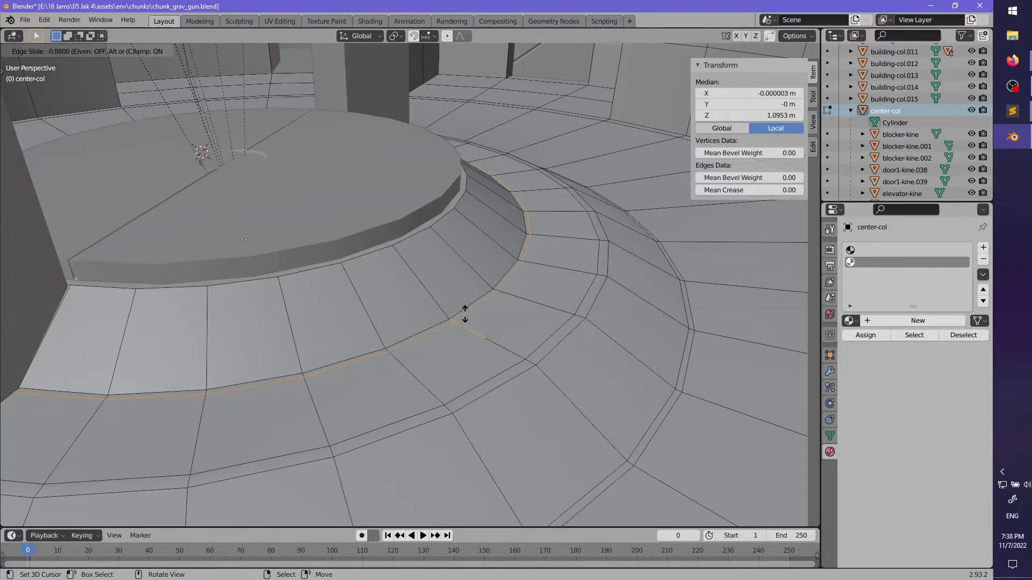
pyautogui.click(465, 316)
# - Assign the second material slot to the thin face ring along the ledge's inner edge
pyautogui.click(102, 53)
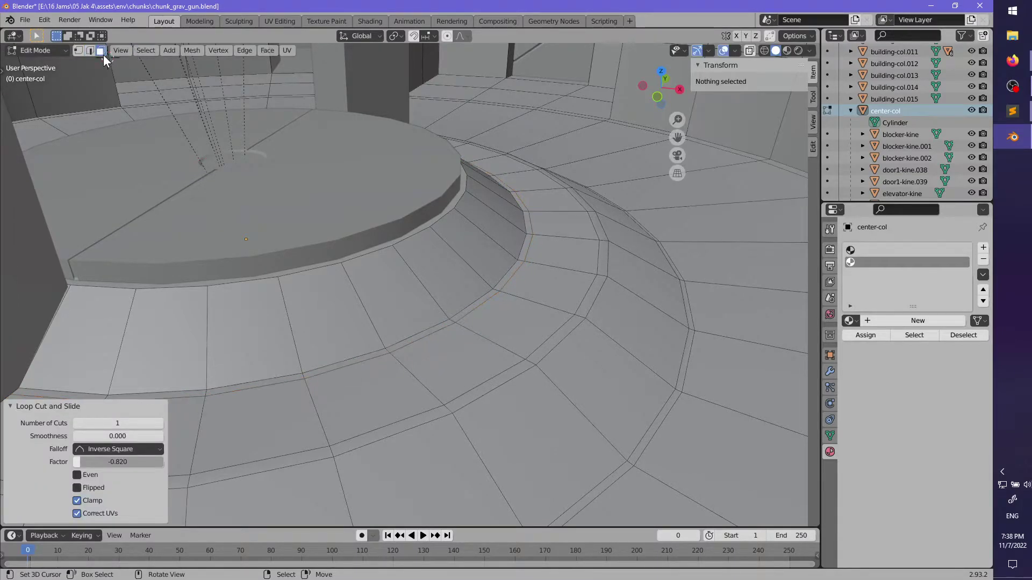
pyautogui.keyDown('alt'); pyautogui.click(453, 321); pyautogui.keyUp('alt')
pyautogui.click(856, 337)
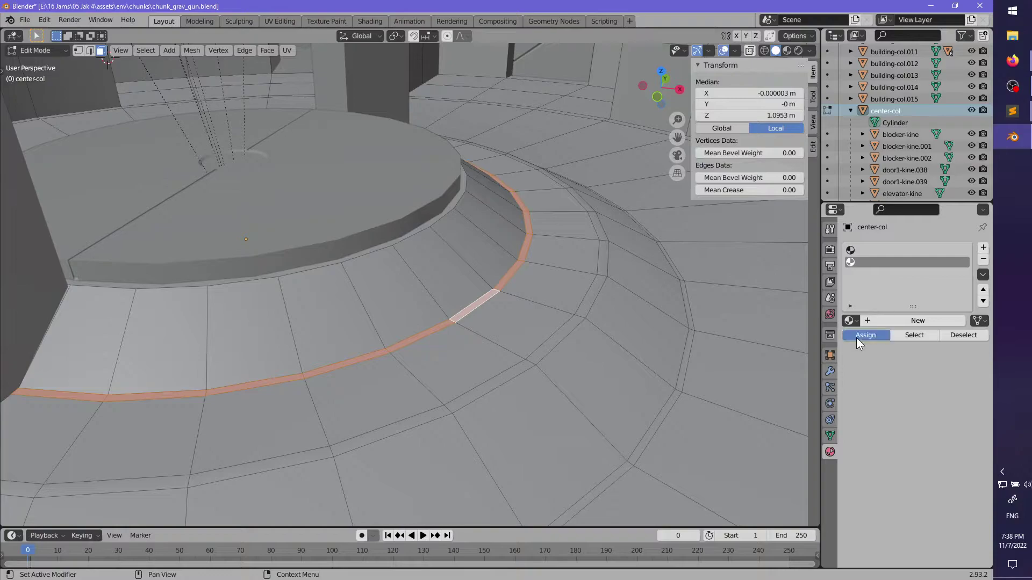
# - Leave center-col and open the elevator-kine disc for mesh editing
pyautogui.moveTo(569, 269); pyautogui.dragTo(505, 345, button='middle')
pyautogui.press('Tab')
pyautogui.rightClick(382, 239)
pyautogui.press('Tab')
pyautogui.moveTo(444, 270); pyautogui.dragTo(450, 333, button='middle')
pyautogui.press('Escape')
# - Select the four radial edge lines on elevator-kine's top that form an X across the disc
pyautogui.keyDown('alt'); pyautogui.click(428, 337); pyautogui.keyUp('alt')
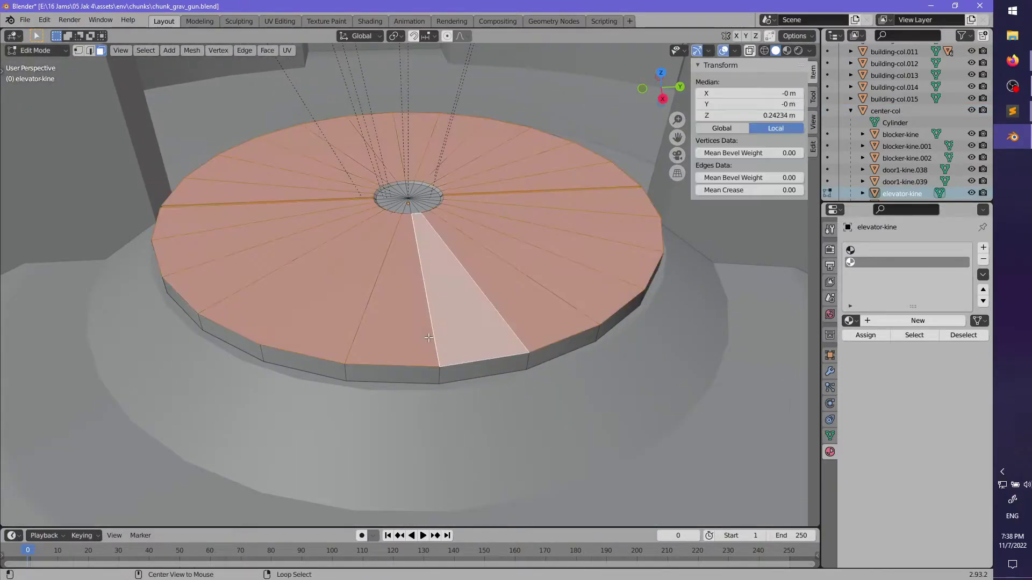
pyautogui.press('2')
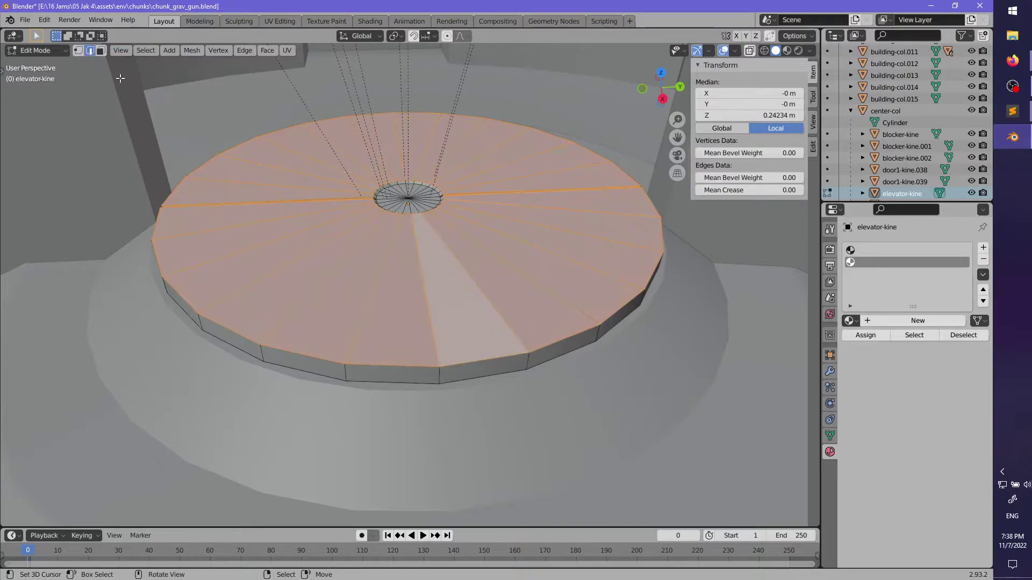
pyautogui.click(430, 340)
pyautogui.moveTo(419, 340); pyautogui.dragTo(380, 332, button='middle')
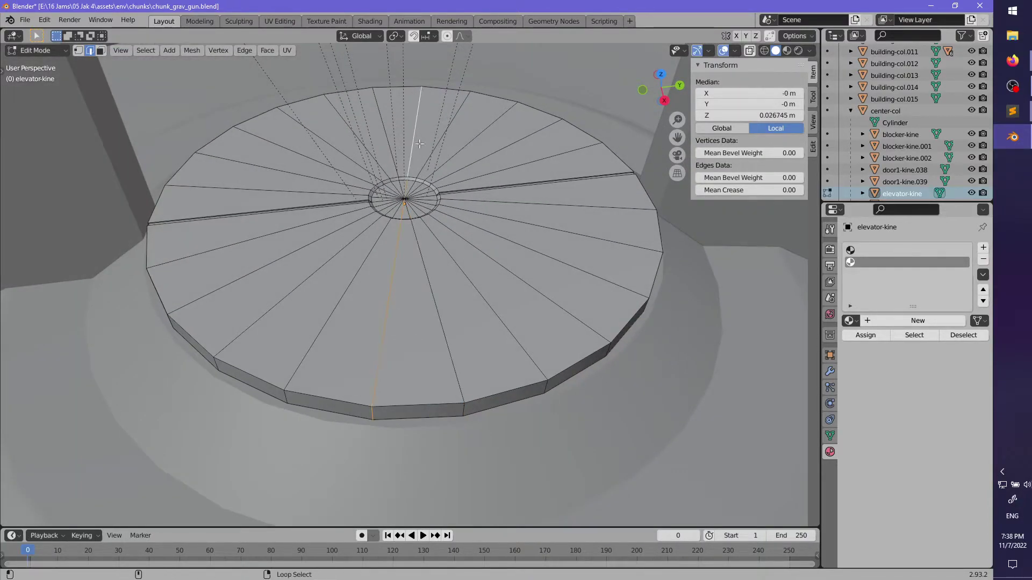
pyautogui.moveTo(465, 329); pyautogui.dragTo(494, 349, button='middle')
pyautogui.keyDown('alt'); pyautogui.keyDown('shift'); pyautogui.click(454, 326); pyautogui.keyUp('shift'); pyautogui.keyUp('alt')
pyautogui.keyDown('alt'); pyautogui.keyDown('shift'); pyautogui.rightClick(410, 145); pyautogui.keyUp('shift'); pyautogui.keyUp('alt')
# - Try to bevel the full radial edge lines into narrow strips crossing at the disc's center
pyautogui.scroll(-3, 481, 320)
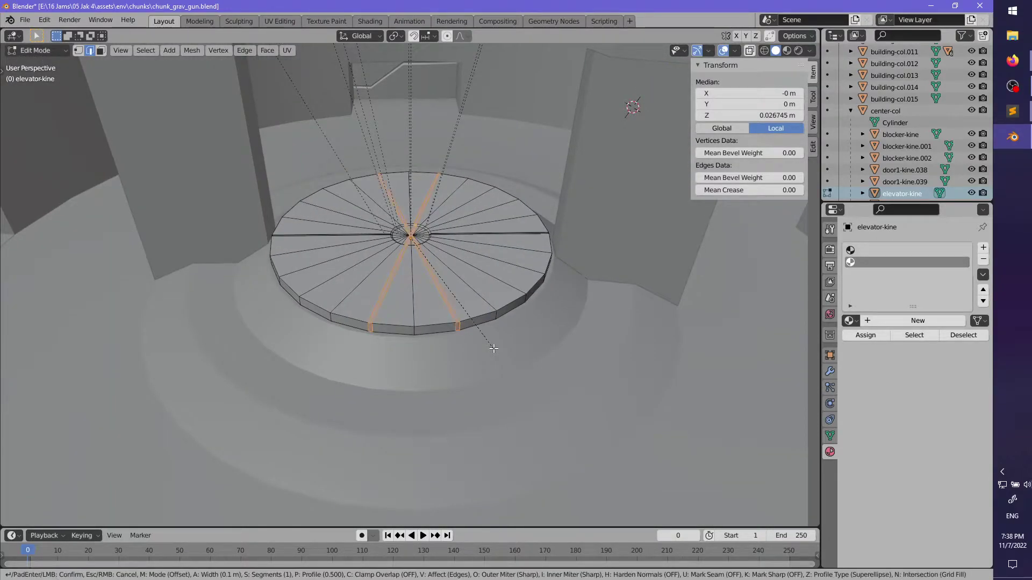
pyautogui.click(493, 349)
pyautogui.moveTo(493, 349); pyautogui.dragTo(409, 419, button='middle')
pyautogui.scroll(-2, 403, 298)
pyautogui.scroll(4, 414, 398)
pyautogui.moveTo(424, 369); pyautogui.dragTo(433, 273, button='middle')
# - Try to extrude the crossing strips, and undo both the extrusion and the bevel
pyautogui.press('e')
pyautogui.rightClick(515, 342)
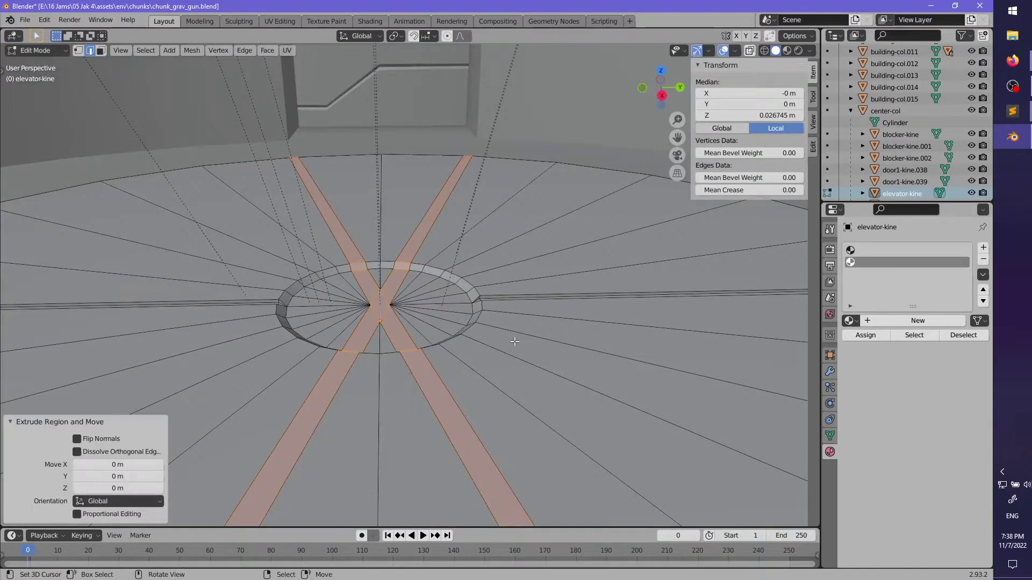
pyautogui.click(596, 409)
pyautogui.moveTo(548, 406); pyautogui.dragTo(301, 380, button='middle')
pyautogui.hotkey('ctrl', 'z')
pyautogui.moveTo(404, 379); pyautogui.dragTo(428, 370, button='middle')
pyautogui.moveTo(512, 396); pyautogui.dragTo(477, 358, button='middle')
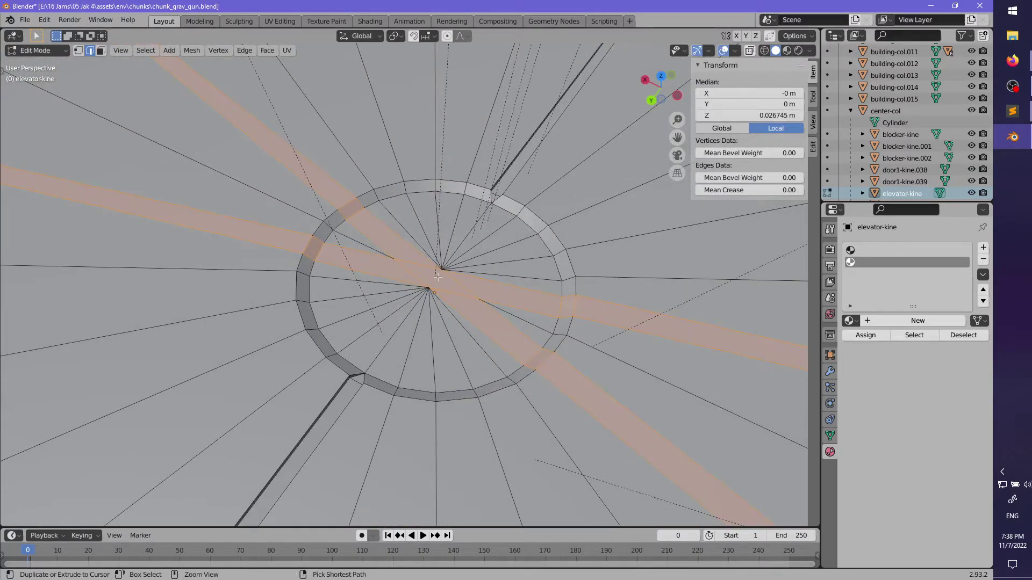
pyautogui.hotkey('ctrl', 'z')
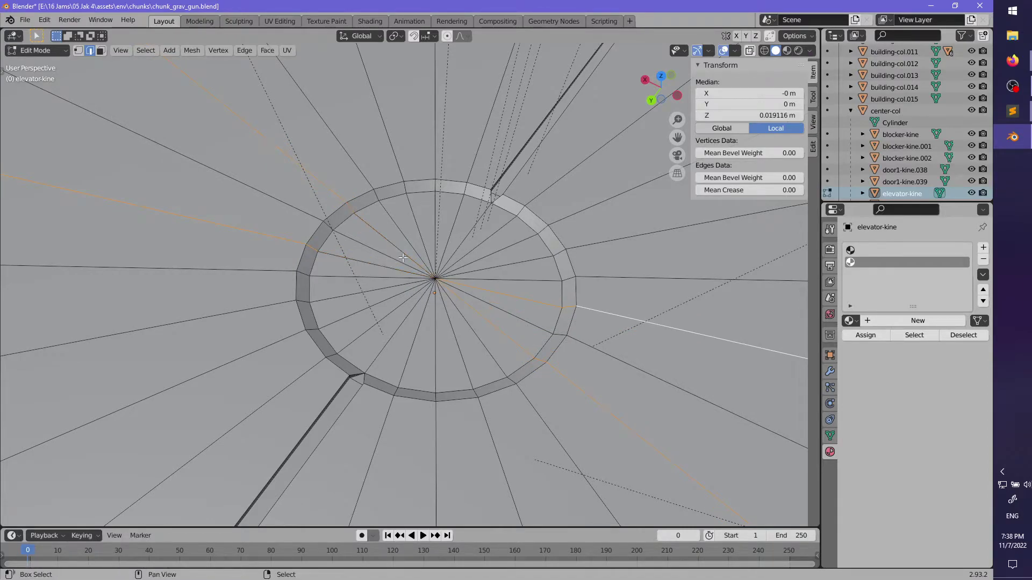
# - Limit the selection to the radial edges outside the central recess and bevel them into four narrow strips
pyautogui.moveTo(411, 406); pyautogui.dragTo(551, 360, button='middle')
pyautogui.hotkey('ctrl', 'b')
pyautogui.click(529, 375)
# - Switch to face selection and deselect the small faces on the recess rim, keeping only the four long strips
pyautogui.keyDown('shift'); pyautogui.rightClick(532, 318); pyautogui.keyUp('shift')
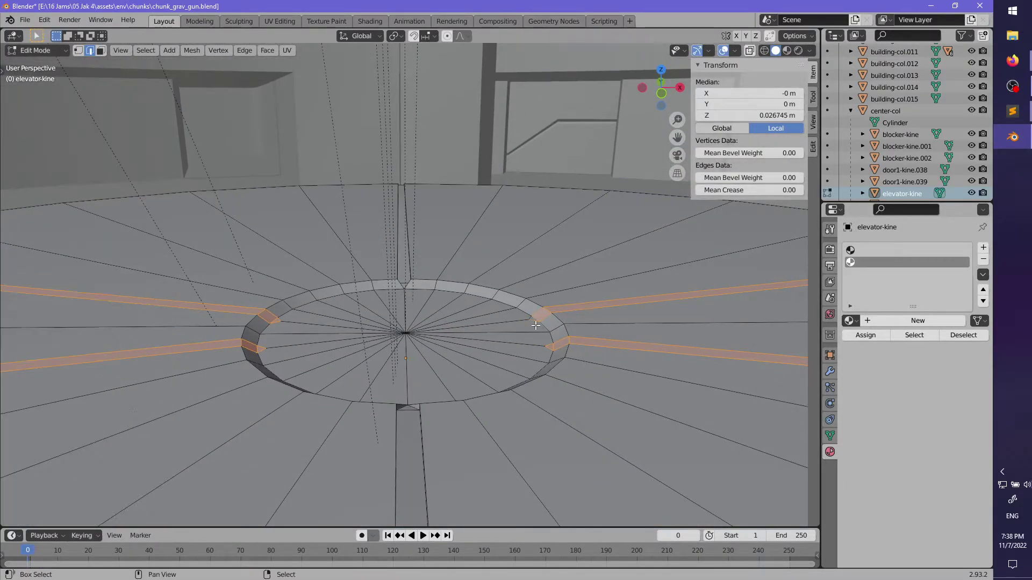
pyautogui.scroll(1, 536, 325)
pyautogui.click(101, 50)
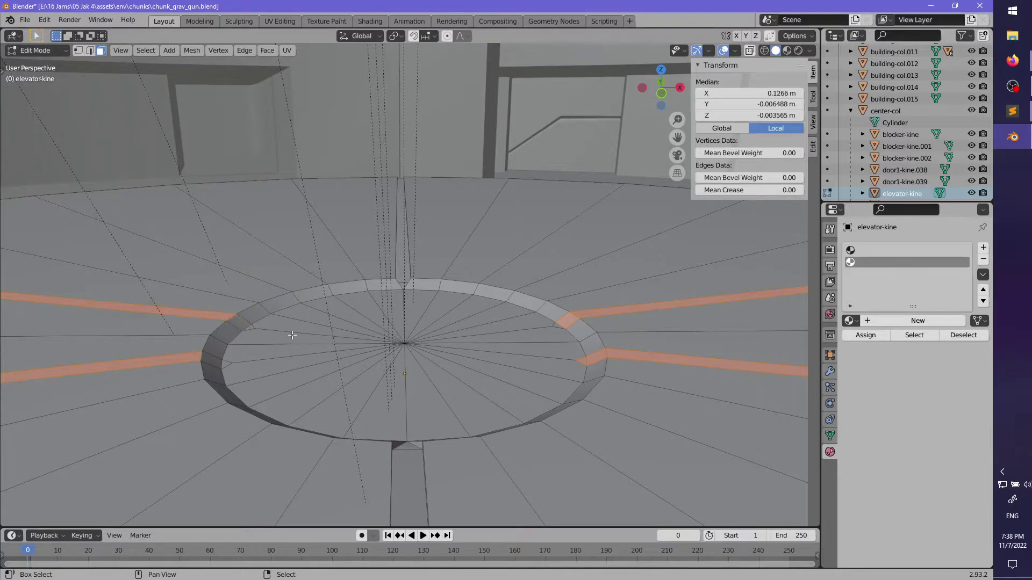
pyautogui.moveTo(292, 335); pyautogui.dragTo(490, 311, button='middle')
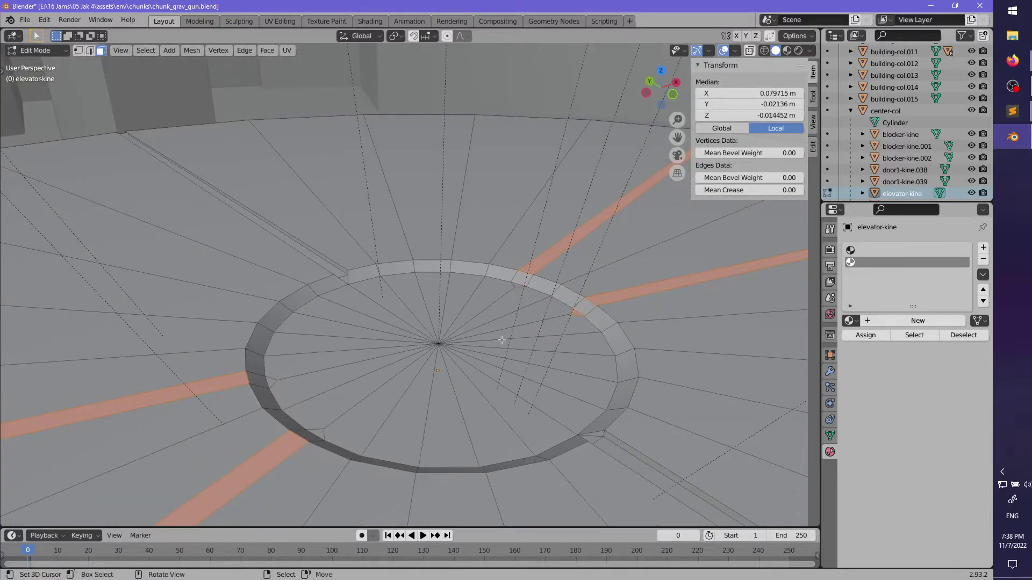
pyautogui.moveTo(574, 313); pyautogui.dragTo(516, 349, button='middle')
# - Extrude the four strips in place and sink them into grooves with a Shrink/Fatten offset of -0.046 m
pyautogui.press('e')
pyautogui.press('Escape')
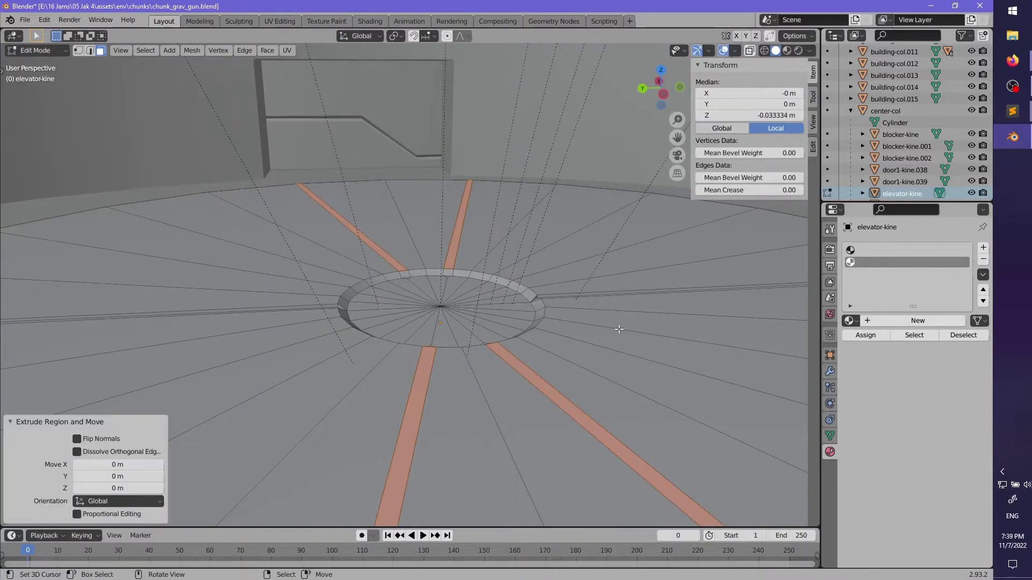
pyautogui.hotkey('alt', 's')
pyautogui.click(617, 331)
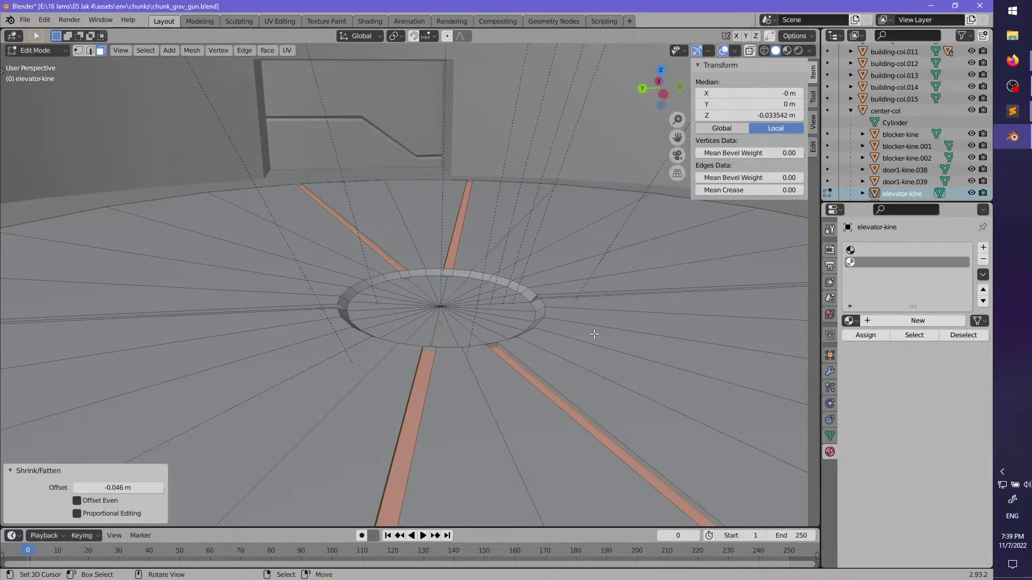
# - Select the four small faces at the grooves' inner ends on the recess rim and delete them
pyautogui.moveTo(595, 334); pyautogui.dragTo(571, 349, button='middle')
pyautogui.scroll(3, 529, 303)
pyautogui.rightClick(496, 331)
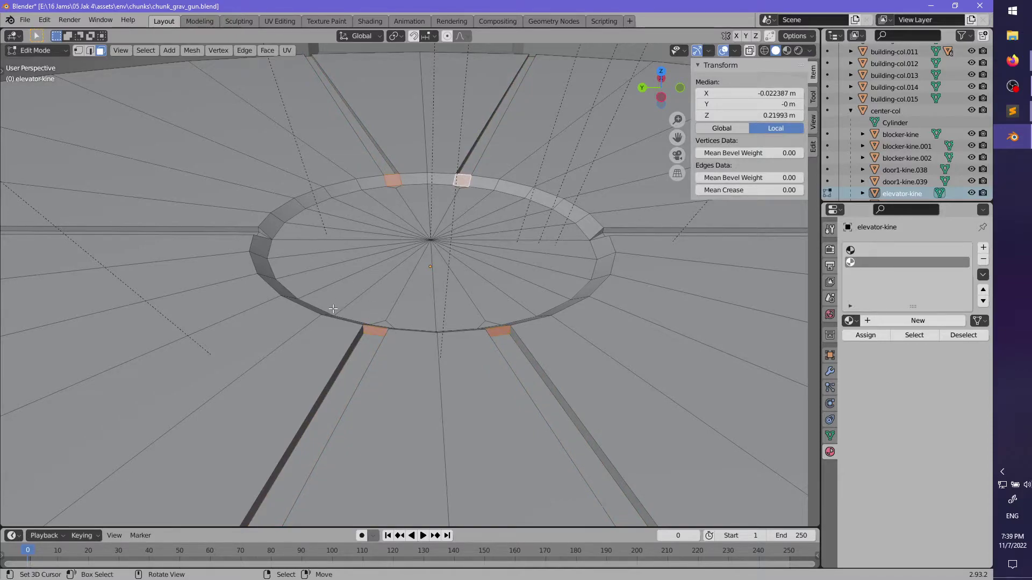
pyautogui.moveTo(333, 309); pyautogui.dragTo(392, 342, button='middle')
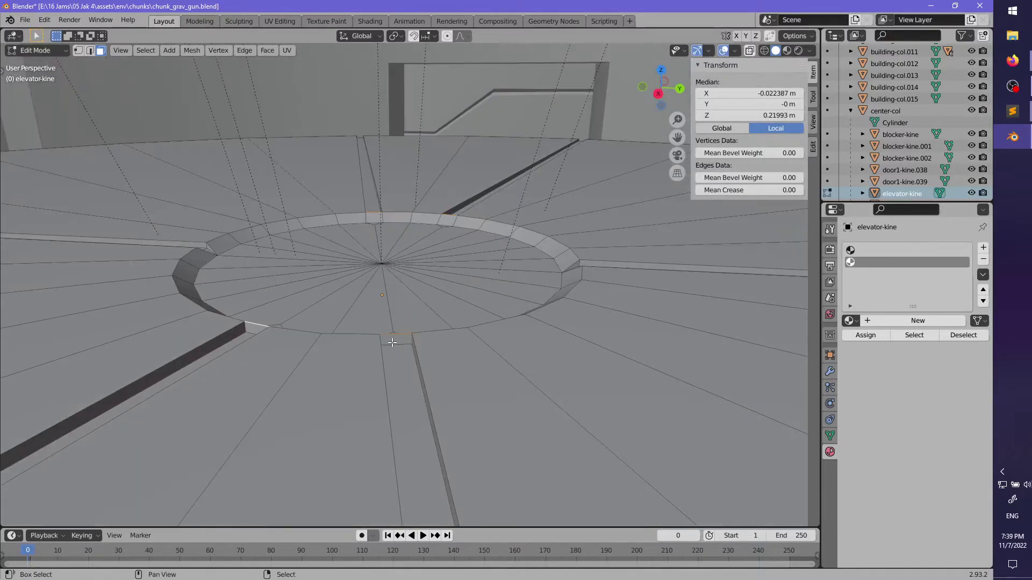
pyautogui.keyDown('shift'); pyautogui.click(260, 330); pyautogui.keyUp('shift')
pyautogui.press('x')
pyautogui.moveTo(259, 330); pyautogui.dragTo(219, 404, button='middle')
pyautogui.click(279, 344)
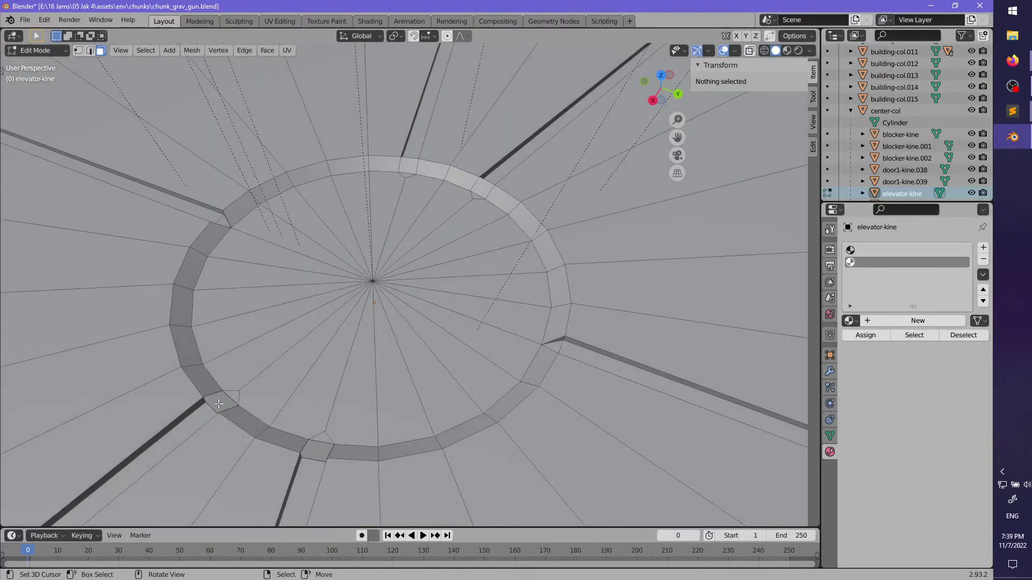
# - Delete the leftover faces where two neighboring grooves meet the central recess
pyautogui.moveTo(239, 291); pyautogui.dragTo(309, 246, button='middle')
pyautogui.click(314, 246)
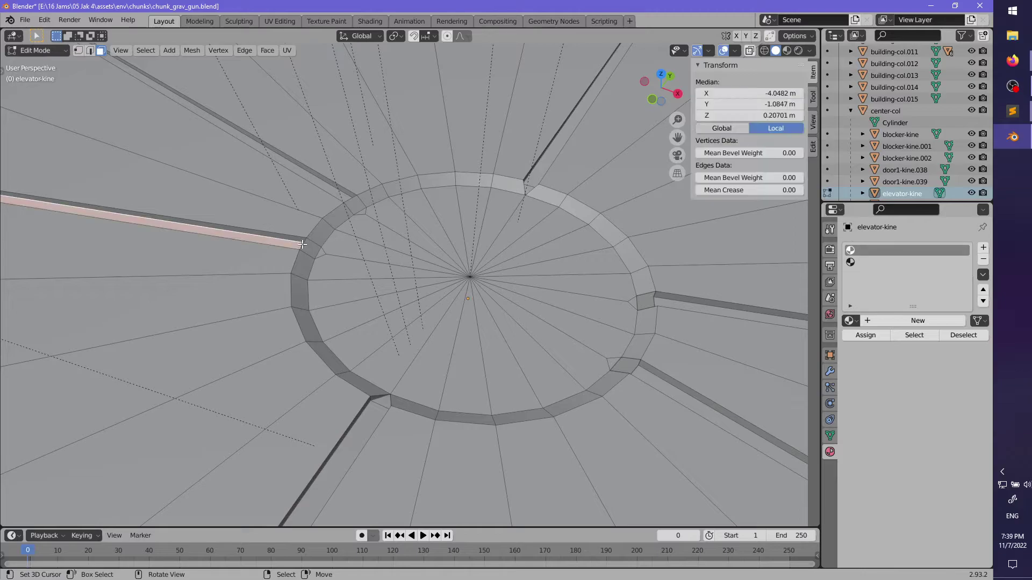
pyautogui.keyDown('shift'); pyautogui.click(354, 205); pyautogui.keyUp('shift')
pyautogui.press('x')
pyautogui.click(354, 206)
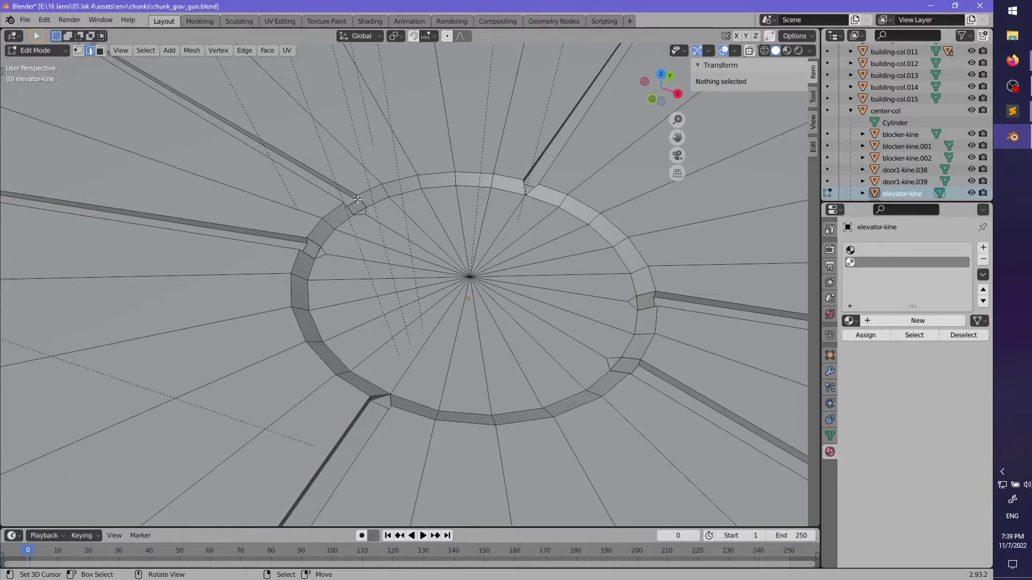
# - Select the short inner rim edges at the four groove ends and merge each one to a single point
pyautogui.click(358, 200)
pyautogui.moveTo(394, 229); pyautogui.dragTo(314, 240, button='middle')
pyautogui.click(313, 239)
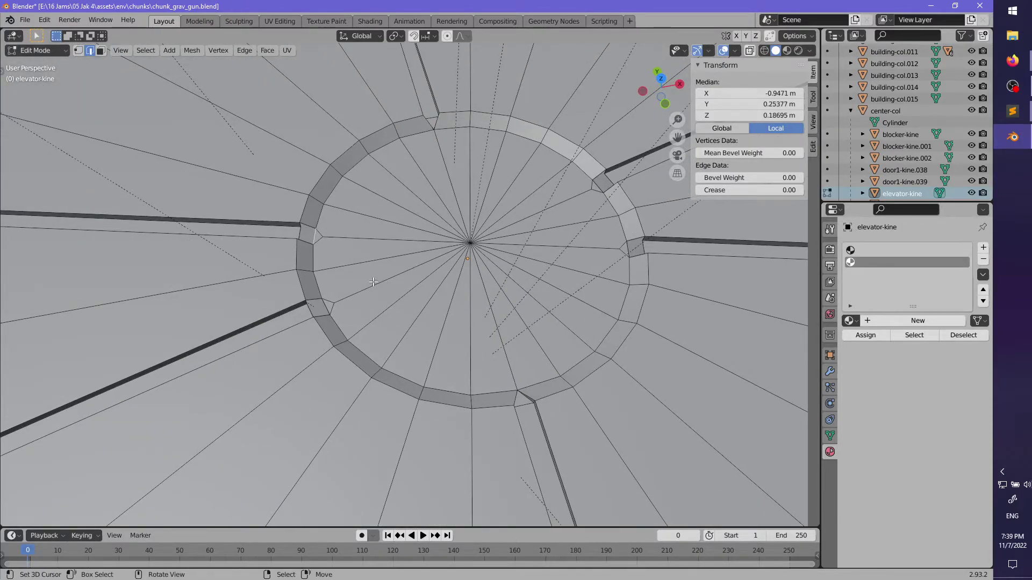
pyautogui.moveTo(344, 304); pyautogui.dragTo(383, 364, button='middle')
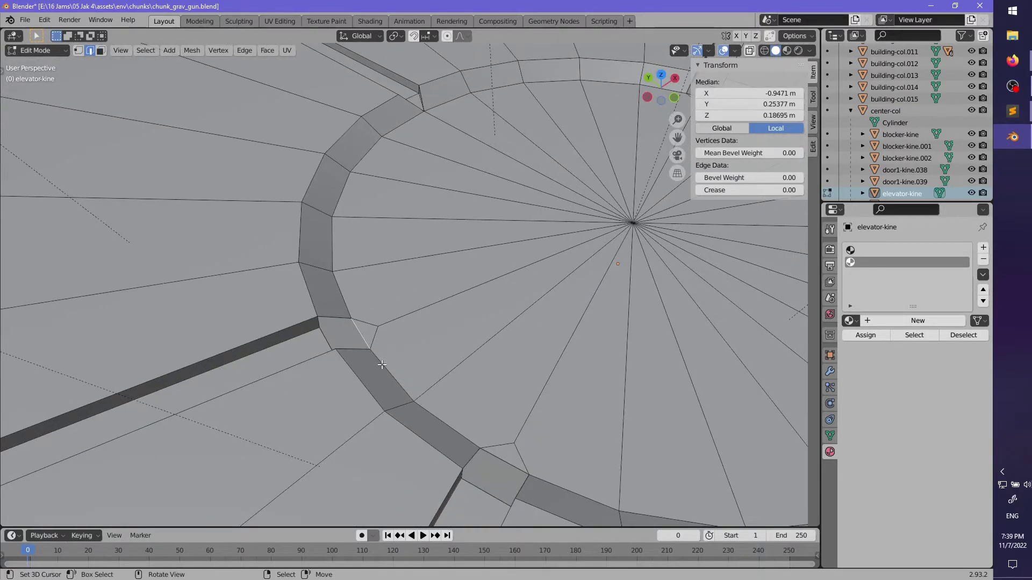
pyautogui.keyDown('shift'); pyautogui.click(519, 471); pyautogui.keyUp('shift')
pyautogui.moveTo(519, 471); pyautogui.dragTo(544, 403, button='middle')
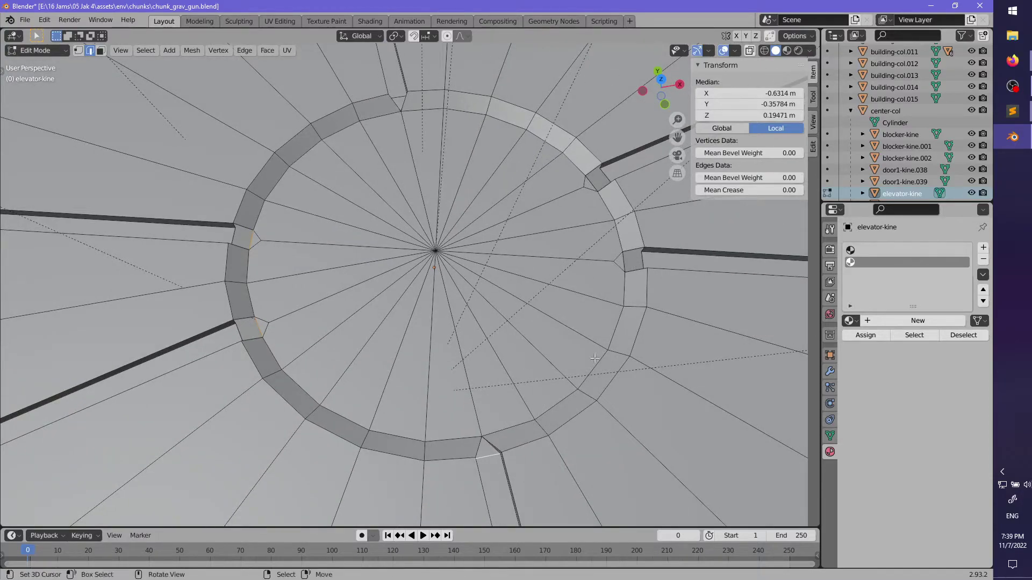
pyautogui.keyDown('shift'); pyautogui.click(531, 436); pyautogui.keyUp('shift')
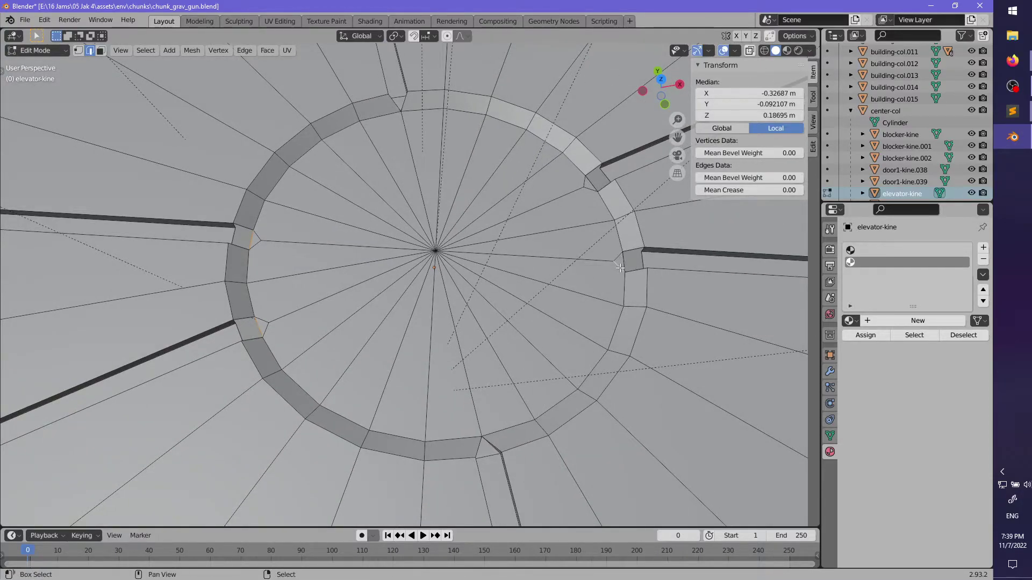
pyautogui.press('m')
pyautogui.click(549, 272)
# - Select the outer end edge of one groove at the rim and undo the last three changes
pyautogui.click(242, 338)
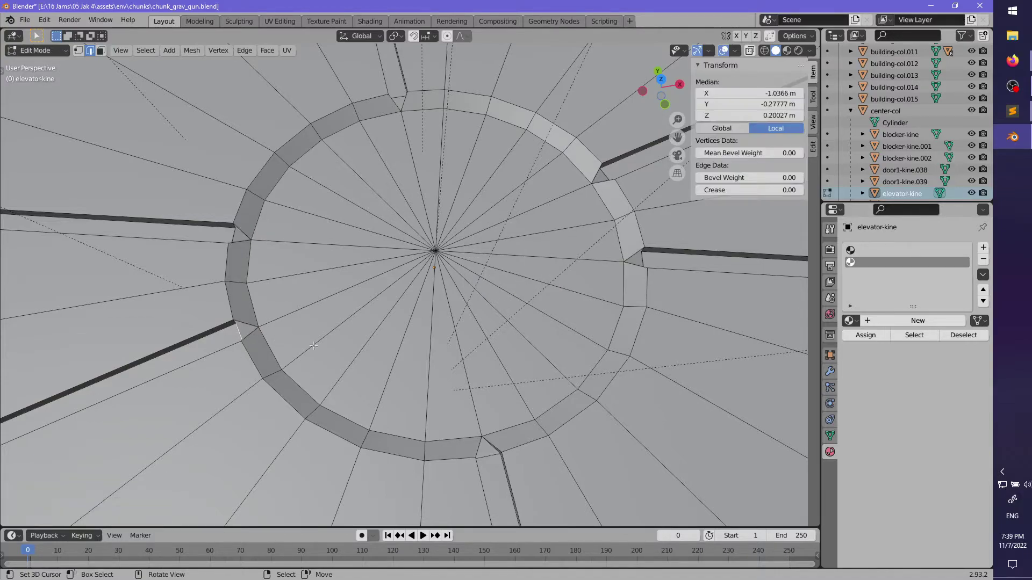
pyautogui.hotkey('ctrl', 'z')
pyautogui.hotkey('ctrl', 'z')
pyautogui.hotkey('ctrl', 'z')
pyautogui.keyDown('ctrl'); pyautogui.click(315, 358); pyautogui.keyUp('ctrl')
# - Collapse the short edges at the first grooves' inner ends on the recess rim to single points
pyautogui.moveTo(315, 358); pyautogui.dragTo(450, 399, button='middle')
pyautogui.keyDown('shift'); pyautogui.click(311, 395); pyautogui.keyUp('shift')
pyautogui.click(436, 406)
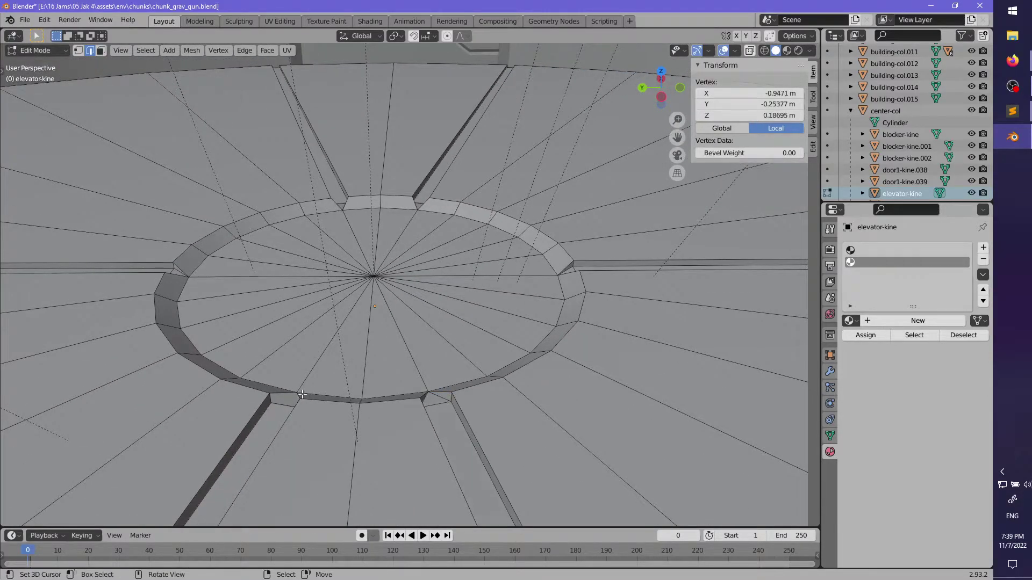
pyautogui.moveTo(303, 395); pyautogui.dragTo(313, 414, button='middle')
pyautogui.keyDown('shift'); pyautogui.click(321, 417); pyautogui.keyUp('shift')
pyautogui.click(416, 415)
pyautogui.keyDown('shift'); pyautogui.click(296, 394); pyautogui.keyUp('shift')
pyautogui.click(298, 401)
pyautogui.click(346, 403)
# - Collapse the short edges at the next groove's inner end on the recess rim to a single point
pyautogui.keyDown('shift'); pyautogui.click(310, 403); pyautogui.keyUp('shift')
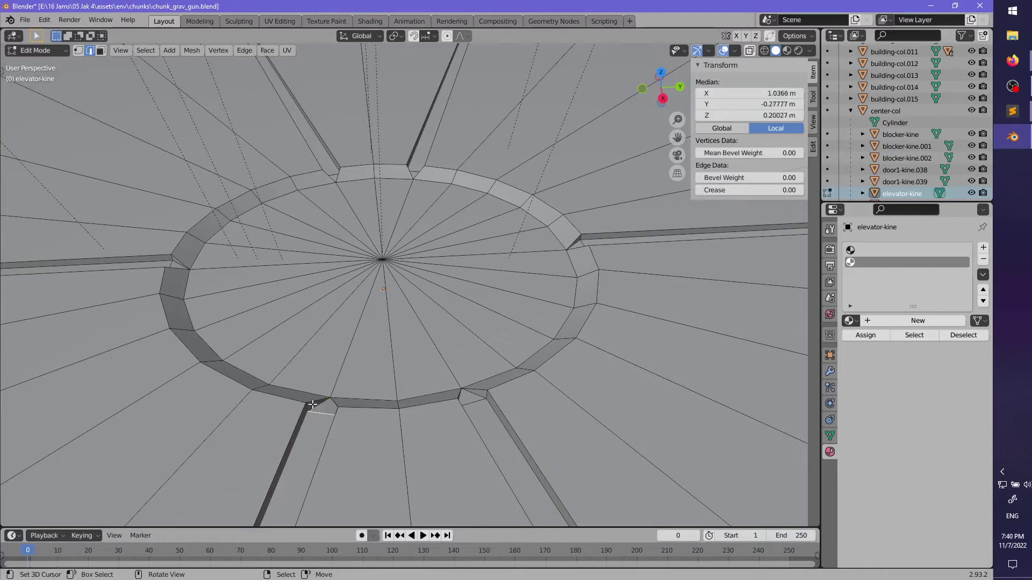
pyautogui.moveTo(319, 408); pyautogui.dragTo(430, 414, button='middle')
pyautogui.rightClick(348, 409)
pyautogui.rightClick(350, 412)
pyautogui.keyDown('shift'); pyautogui.rightClick(366, 412); pyautogui.keyUp('shift')
pyautogui.keyDown('shift'); pyautogui.rightClick(359, 420); pyautogui.keyUp('shift')
pyautogui.rightClick(385, 411)
pyautogui.press('m')
pyautogui.press('c')
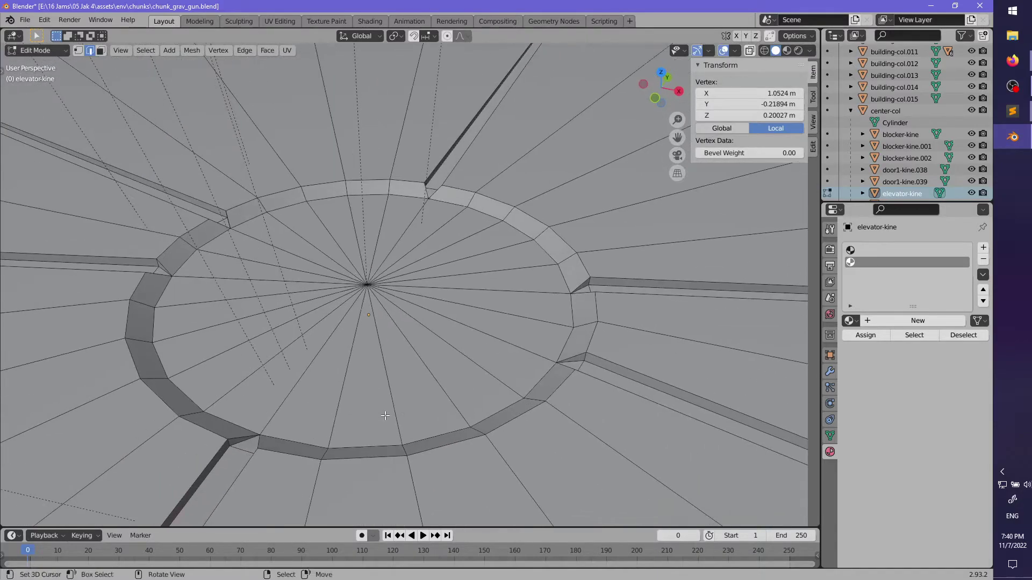
# - Pick the short edge at the neighboring groove's inner end, clear the selection and change to face selection
pyautogui.keyDown('shift'); pyautogui.moveTo(261, 451); pyautogui.dragTo(310, 421, button='middle'); pyautogui.keyUp('shift')
pyautogui.rightClick(311, 405)
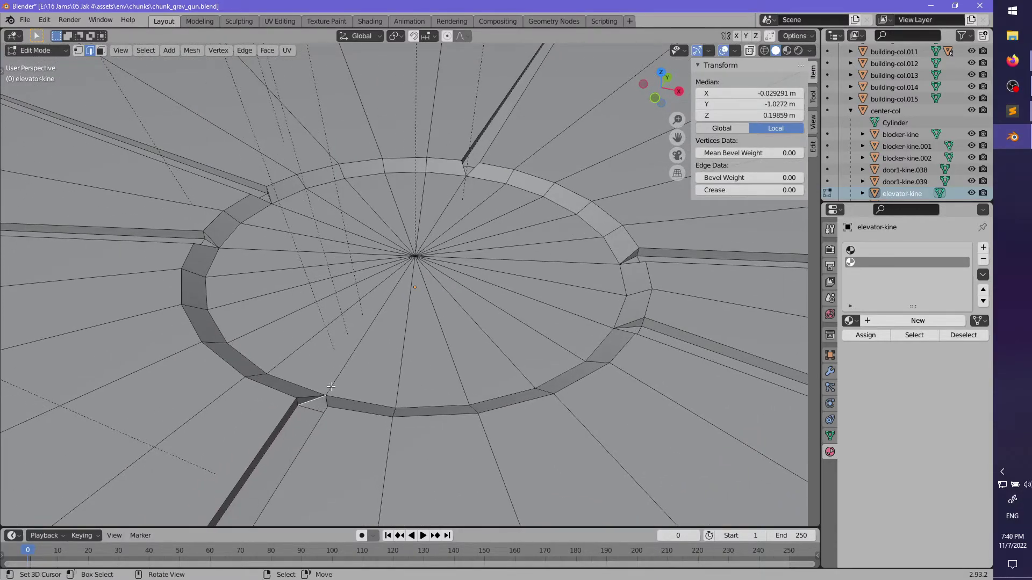
pyautogui.moveTo(331, 387); pyautogui.dragTo(464, 301, button='middle')
pyautogui.hotkey('alt', 'a')
pyautogui.scroll(-4, 376, 365)
pyautogui.scroll(3, 445, 366)
pyautogui.click(102, 51)
pyautogui.scroll(-3, 239, 284)
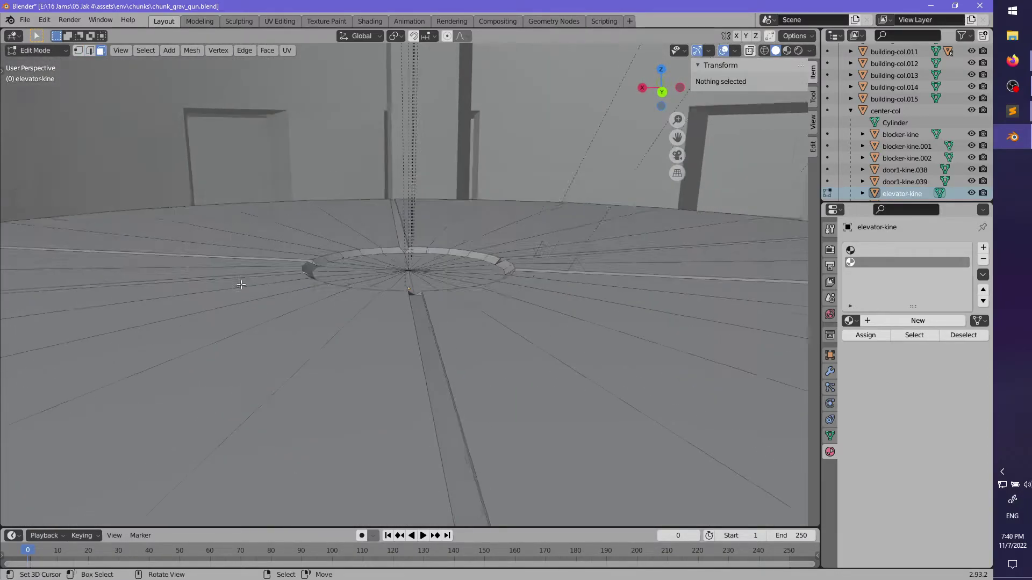
# - Select the face strips of the disc's radial grooves and check how they continue across the underside
pyautogui.moveTo(258, 304); pyautogui.dragTo(363, 327, button='middle')
pyautogui.scroll(5, 303, 304)
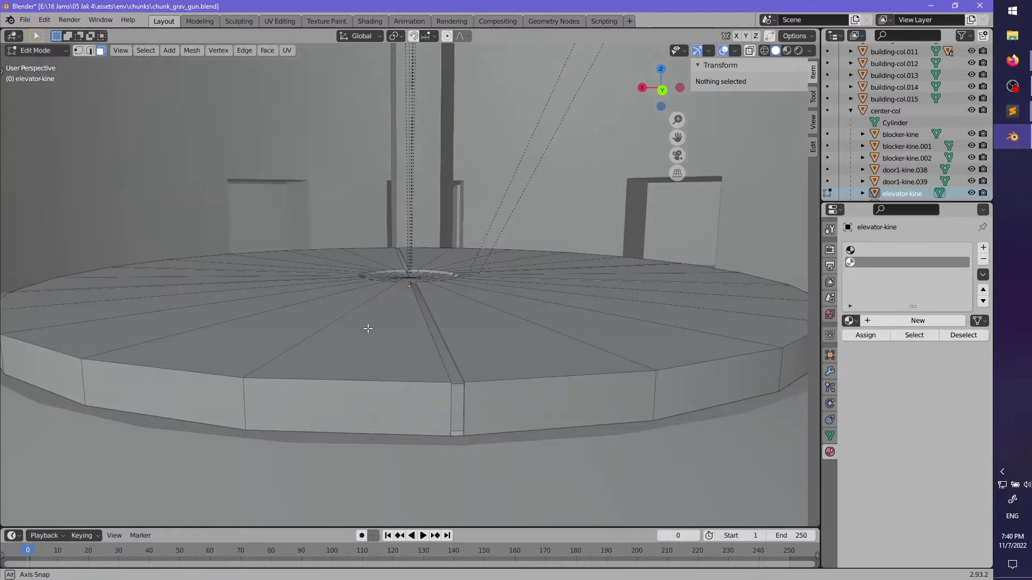
pyautogui.keyDown('alt'); pyautogui.click(465, 388); pyautogui.keyUp('alt')
pyautogui.moveTo(467, 387); pyautogui.dragTo(400, 389, button='middle')
pyautogui.keyDown('alt'); pyautogui.click(339, 410); pyautogui.keyUp('alt')
pyautogui.keyDown('alt'); pyautogui.click(340, 404); pyautogui.keyUp('alt')
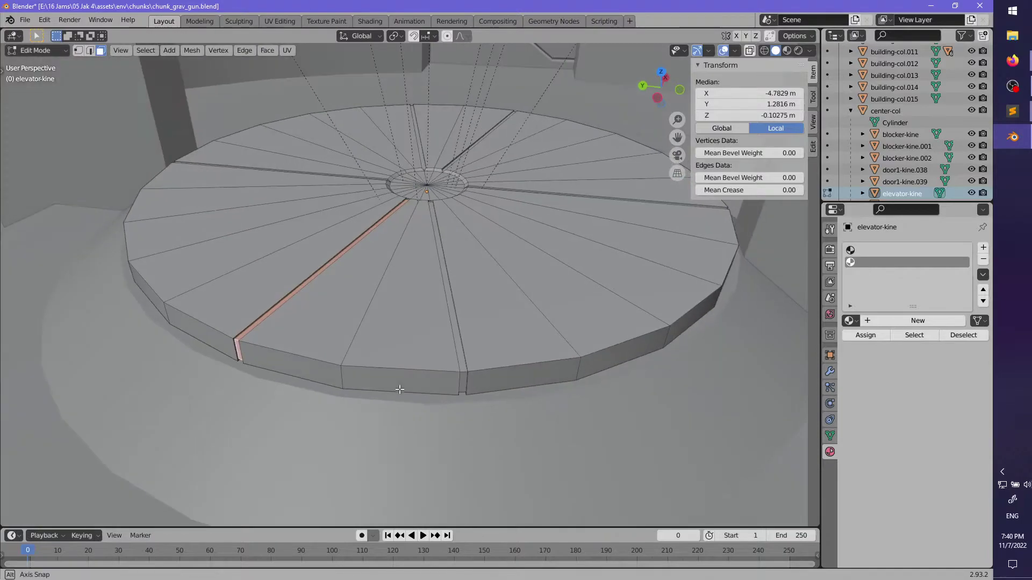
pyautogui.keyDown('alt'); pyautogui.click(462, 369); pyautogui.keyUp('alt')
pyautogui.hotkey('ctrl', 'z')
pyautogui.keyDown('alt'); pyautogui.keyDown('shift'); pyautogui.click(463, 370); pyautogui.keyUp('shift'); pyautogui.keyUp('alt')
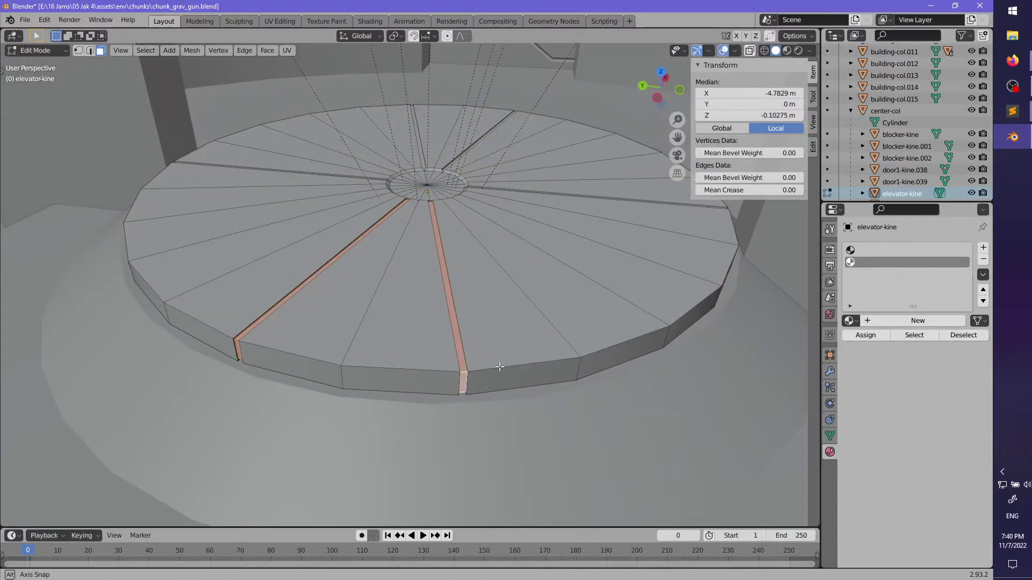
pyautogui.moveTo(463, 370); pyautogui.dragTo(506, 433, button='middle')
pyautogui.keyDown('alt'); pyautogui.click(492, 437); pyautogui.keyUp('alt')
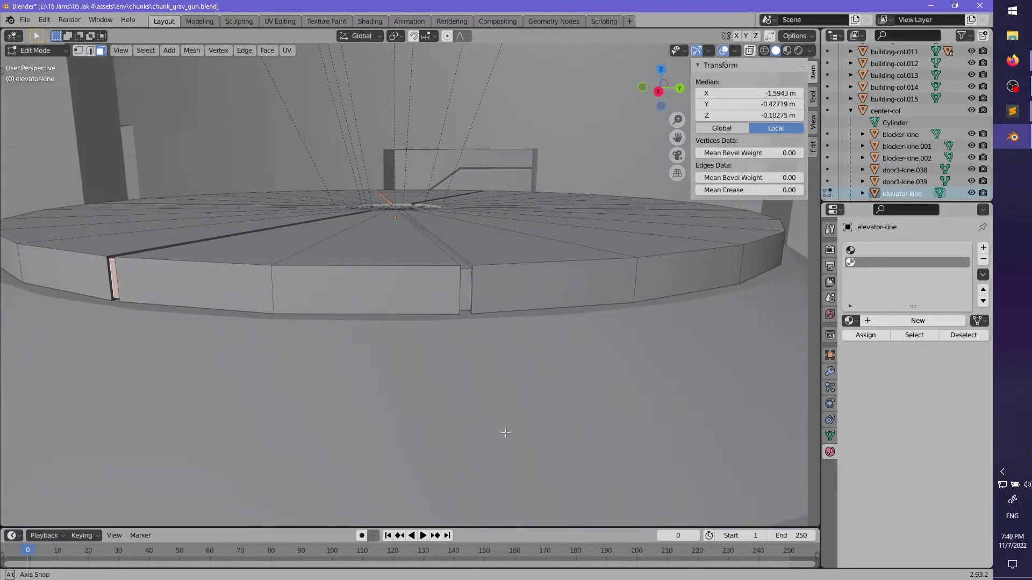
pyautogui.moveTo(474, 292); pyautogui.dragTo(484, 409, button='middle')
pyautogui.moveTo(529, 349)
pyautogui.mouseDown(button='middle')
pyautogui.moveTo(539, 224)
pyautogui.moveTo(507, 200)
pyautogui.mouseUp(button='middle')
pyautogui.hotkey('alt', 'z')
pyautogui.hotkey('alt', 'z')
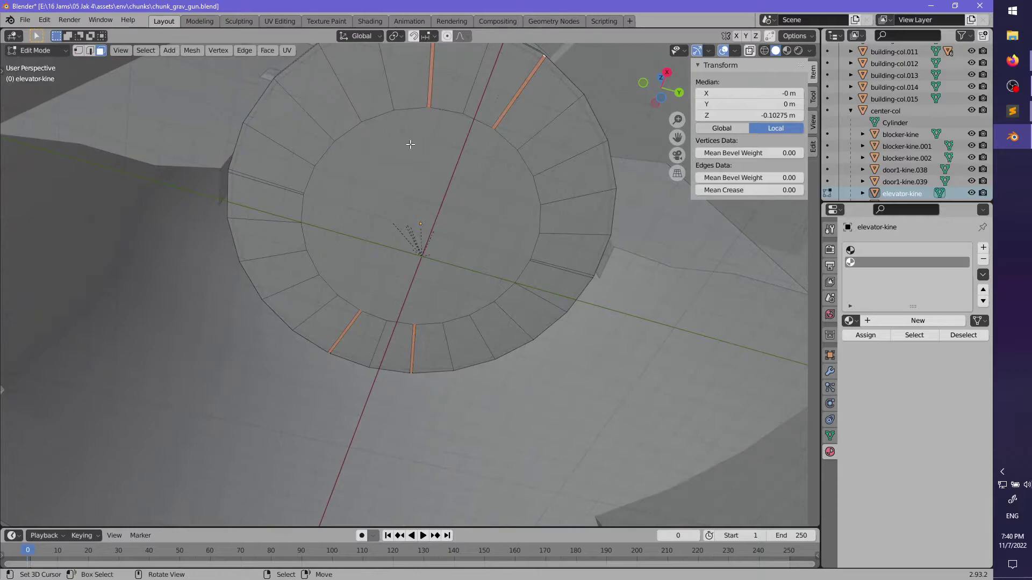
# - Extrude the disc's large bottom face in place and merge the extruded face at its center
pyautogui.click(434, 187)
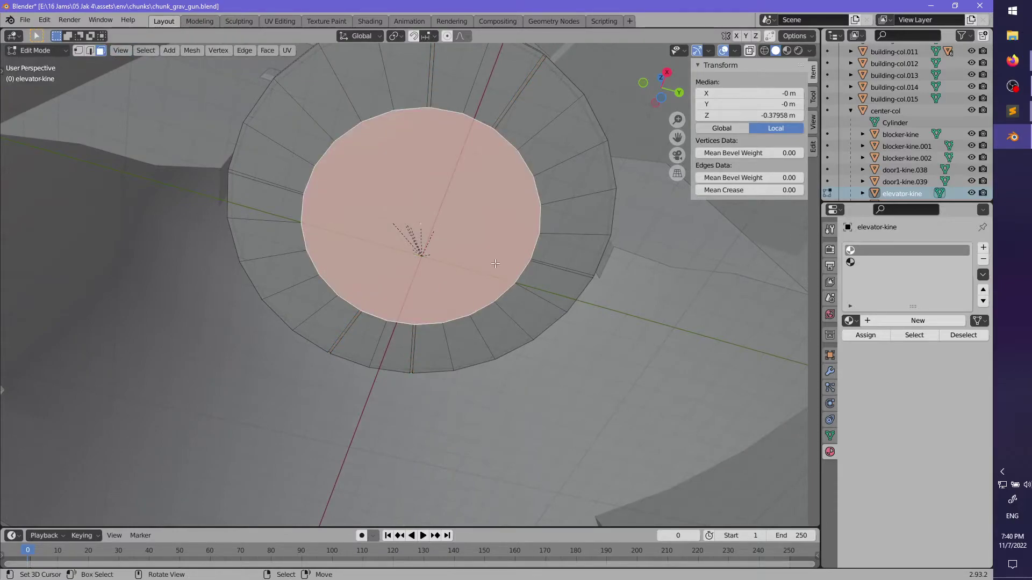
pyautogui.press('e')
pyautogui.rightClick(517, 304)
pyautogui.press('m')
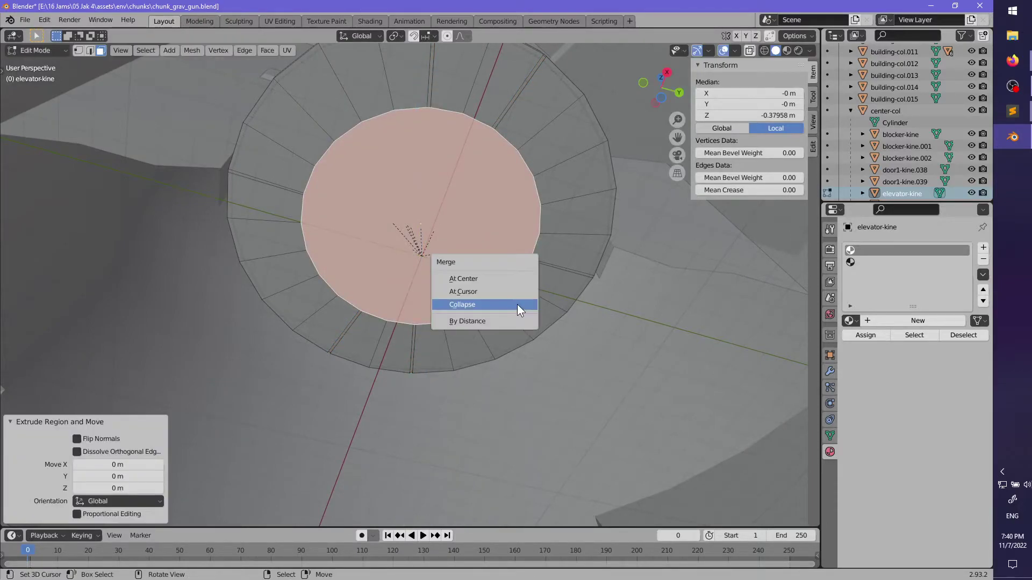
pyautogui.click(492, 273)
# - Select all faces using the first material slot to check the disc's material coverage
pyautogui.moveTo(475, 267)
pyautogui.mouseDown(button='middle')
pyautogui.moveTo(474, 289)
pyautogui.moveTo(461, 231)
pyautogui.moveTo(434, 194)
pyautogui.moveTo(425, 286)
pyautogui.moveTo(468, 304)
pyautogui.moveTo(447, 398)
pyautogui.mouseUp(button='middle')
pyautogui.click(903, 336)
pyautogui.scroll(-3, 476, 290)
pyautogui.scroll(2, 481, 355)
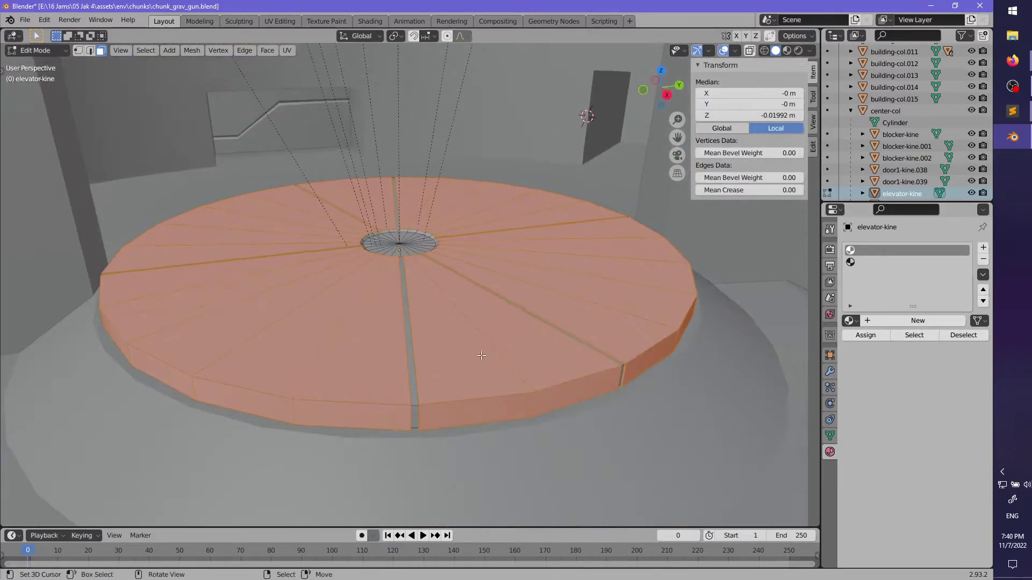
# - Assign the four small triangular faces at the grooves' inner ends to the second material slot and deselect them
pyautogui.moveTo(481, 355); pyautogui.dragTo(461, 306, button='middle')
pyautogui.scroll(3, 420, 289)
pyautogui.keyDown('shift'); pyautogui.moveTo(307, 175); pyautogui.dragTo(336, 207, button='middle'); pyautogui.keyUp('shift')
pyautogui.click(335, 177)
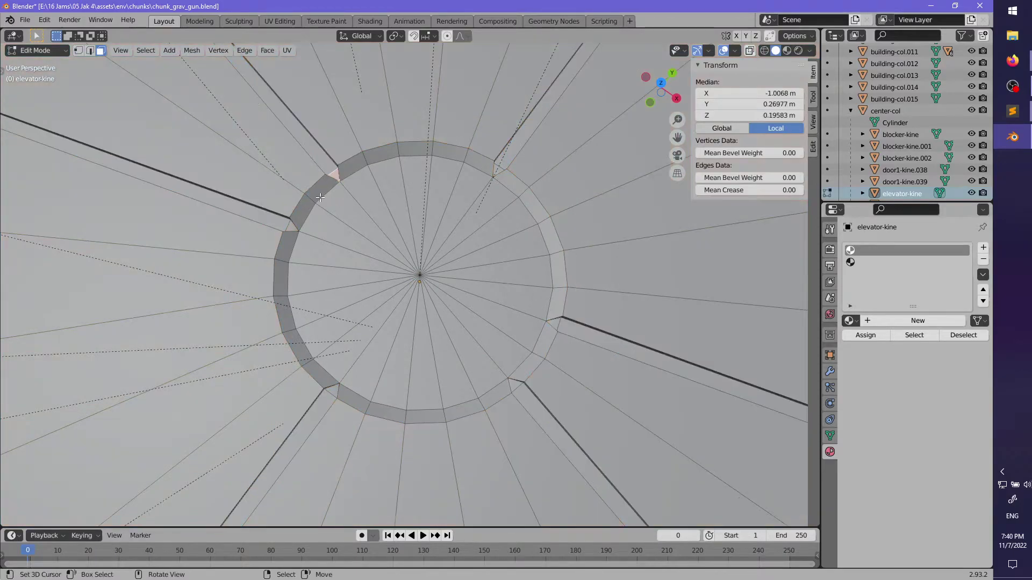
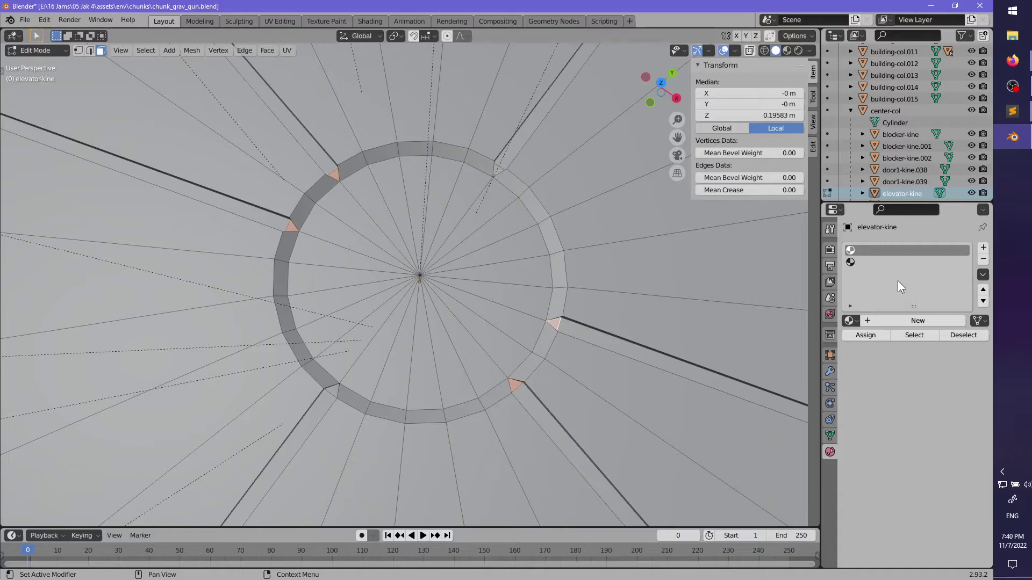
pyautogui.click(903, 262)
pyautogui.click(951, 335)
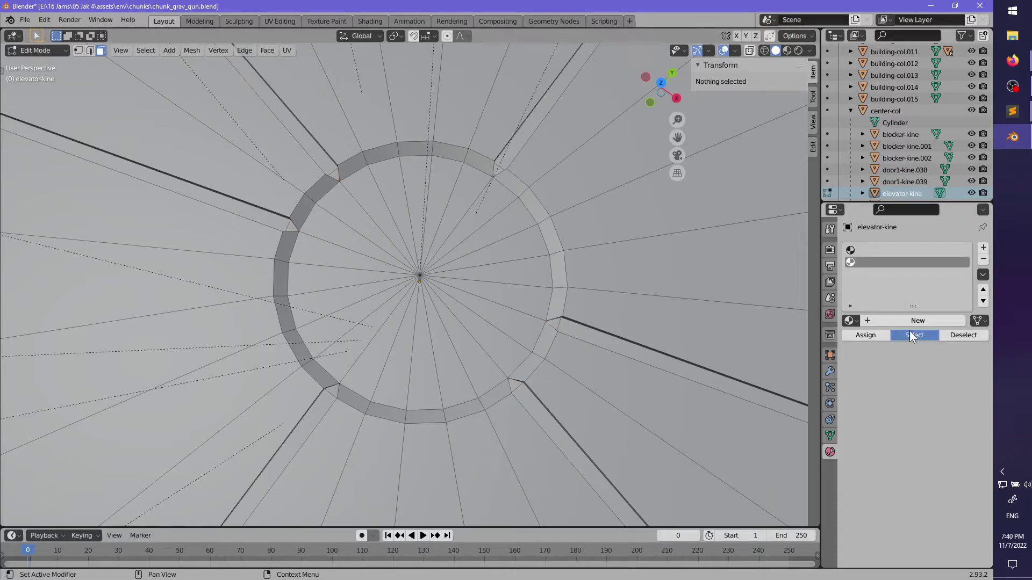
pyautogui.scroll(-8, 473, 301)
pyautogui.moveTo(379, 327); pyautogui.dragTo(459, 295, button='middle')
pyautogui.press('Tab')
pyautogui.hotkey('alt', 'z')
pyautogui.click(459, 296)
pyautogui.press('Tab')
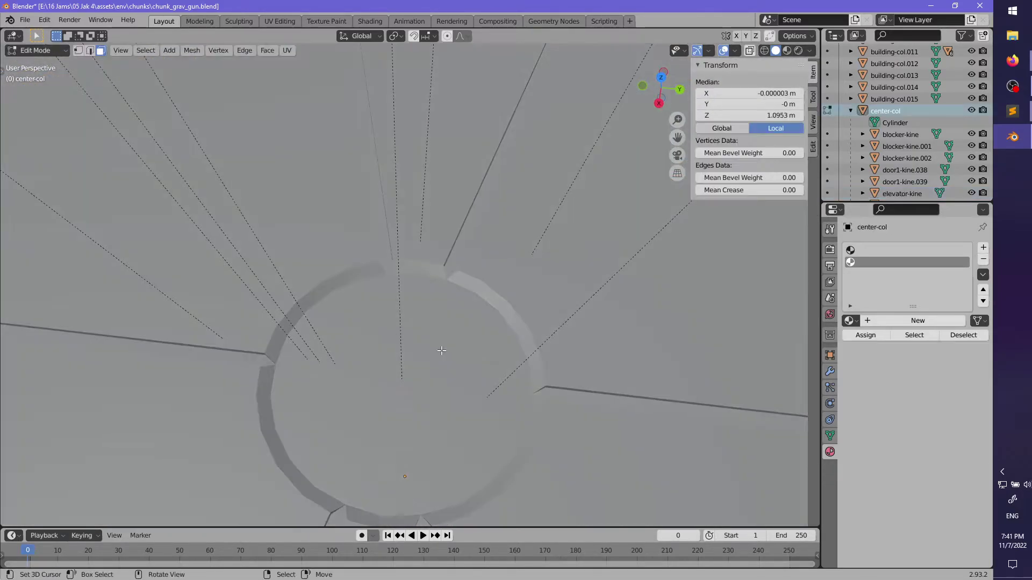
pyautogui.press('Tab')
pyautogui.scroll(-4, 441, 350)
pyautogui.rightClick(440, 350)
# - Clear the disc's selection and select the short edges where five grooves meet the inner ring on the underside
pyautogui.press('Tab')
pyautogui.scroll(4, 440, 349)
pyautogui.scroll(3, 435, 315)
pyautogui.keyDown('shift'); pyautogui.moveTo(440, 346); pyautogui.dragTo(509, 266, button='middle'); pyautogui.keyUp('shift')
pyautogui.hotkey('alt', 'a')
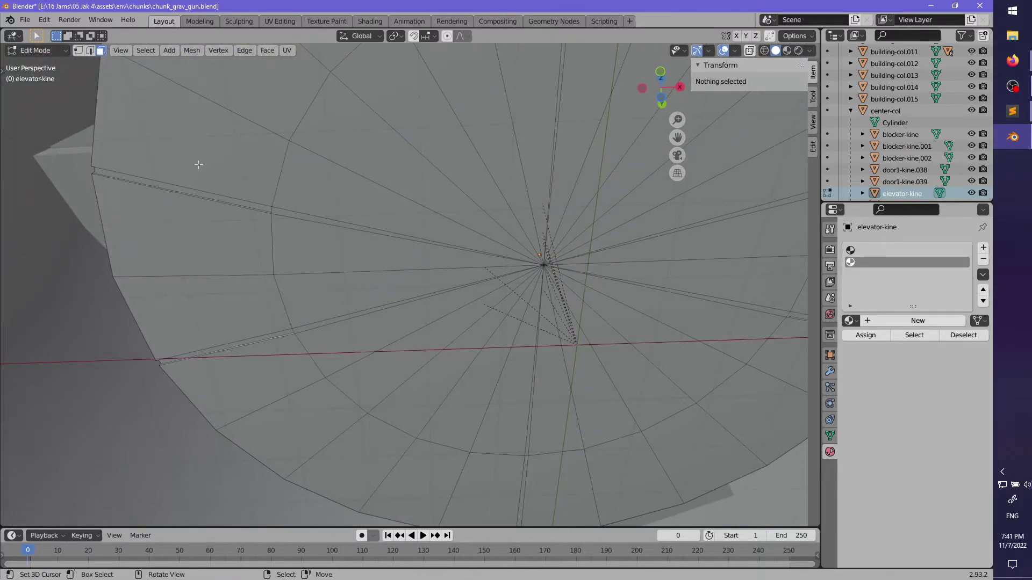
pyautogui.click(272, 211)
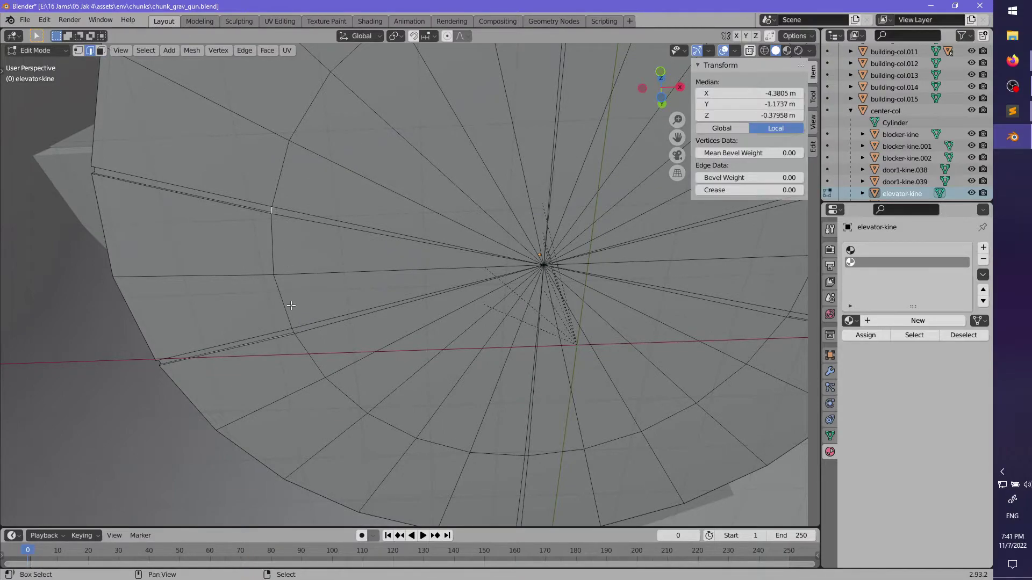
pyautogui.keyDown('shift'); pyautogui.moveTo(482, 355); pyautogui.dragTo(376, 342, button='middle'); pyautogui.keyUp('shift')
pyautogui.moveTo(518, 323); pyautogui.dragTo(380, 355, button='middle')
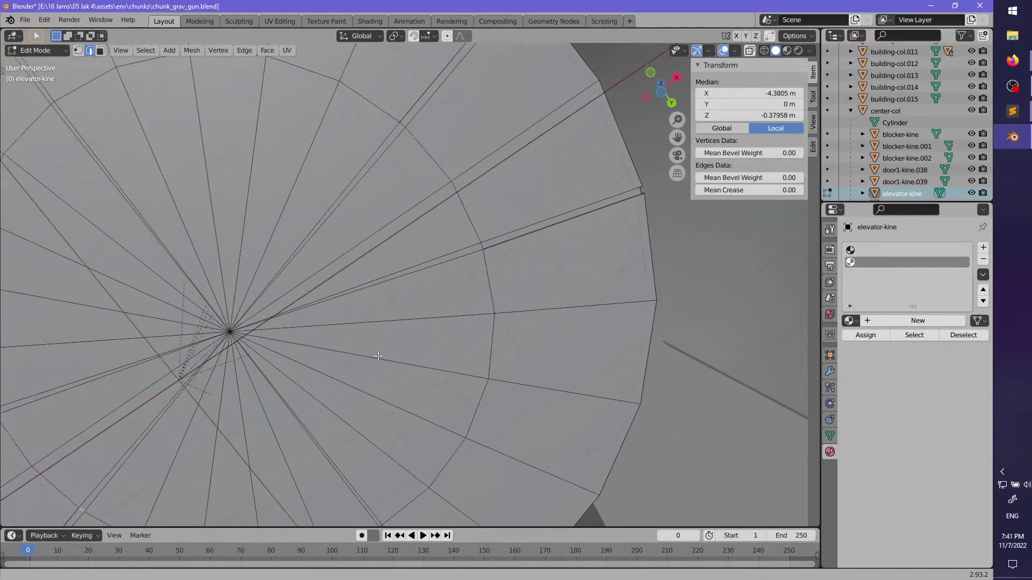
pyautogui.scroll(1, 472, 232)
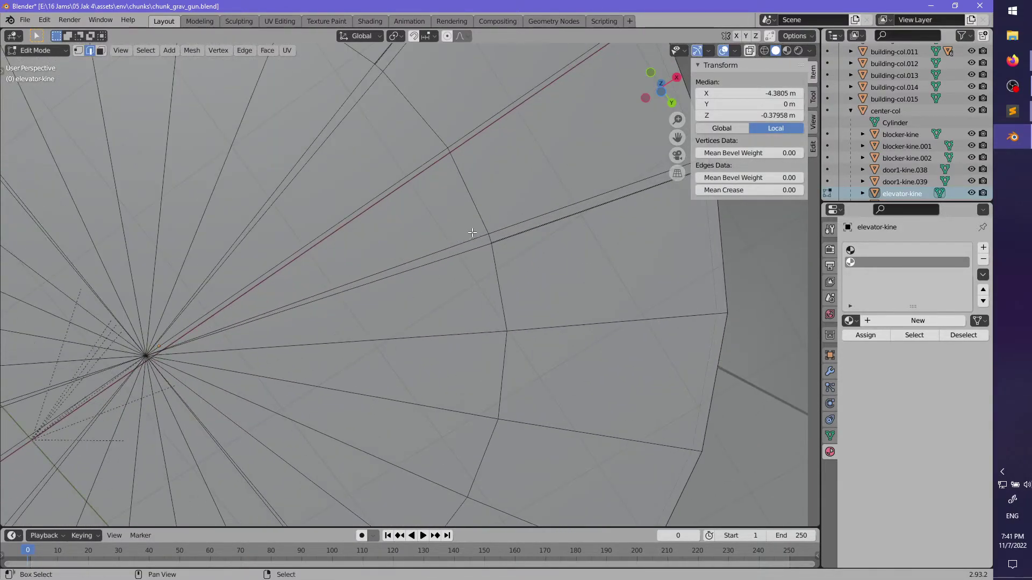
pyautogui.keyDown('shift'); pyautogui.rightClick(379, 68); pyautogui.keyUp('shift')
pyautogui.scroll(-2, 398, 204)
pyautogui.keyDown('shift'); pyautogui.moveTo(408, 241); pyautogui.dragTo(404, 315, button='middle'); pyautogui.keyUp('shift')
pyautogui.scroll(3, 403, 315)
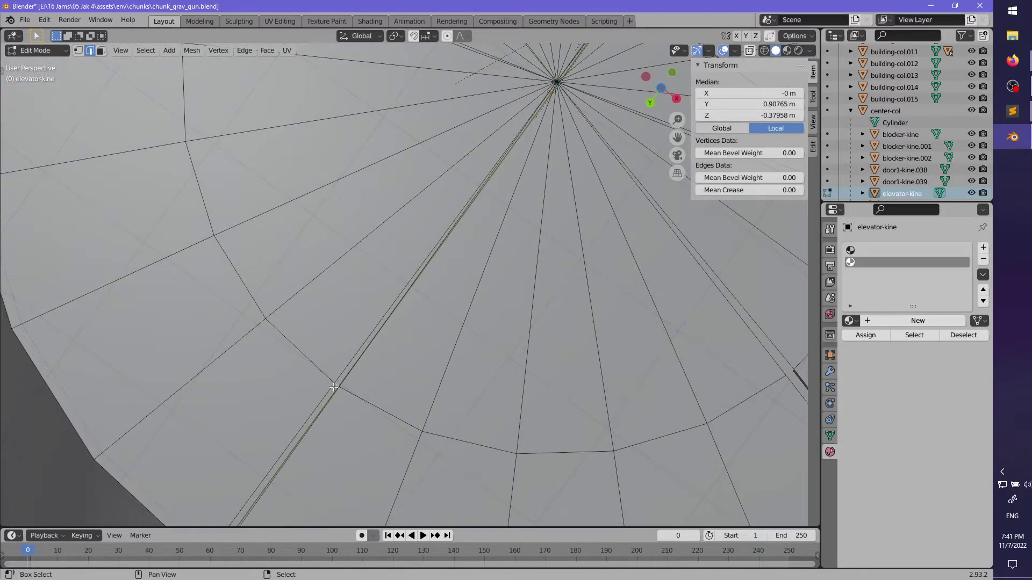
# - Add the remaining groove's short edge on the underside ring and collapse each selected edge to a single point
pyautogui.keyDown('shift'); pyautogui.moveTo(637, 380); pyautogui.dragTo(474, 393, button='middle'); pyautogui.keyUp('shift')
pyautogui.scroll(-3, 475, 393)
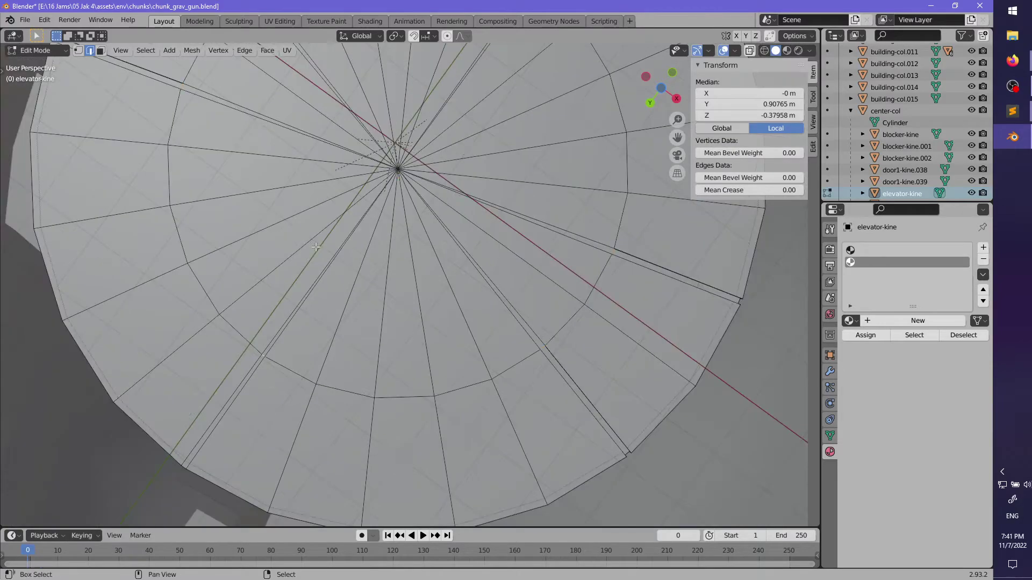
pyautogui.keyDown('shift'); pyautogui.moveTo(299, 230); pyautogui.dragTo(450, 362, button='middle'); pyautogui.keyUp('shift')
pyautogui.scroll(1, 450, 362)
pyautogui.scroll(2, 449, 361)
pyautogui.keyDown('shift'); pyautogui.moveTo(559, 245); pyautogui.dragTo(325, 342, button='middle'); pyautogui.keyUp('shift')
pyautogui.scroll(-3, 459, 356)
pyautogui.scroll(1, 499, 169)
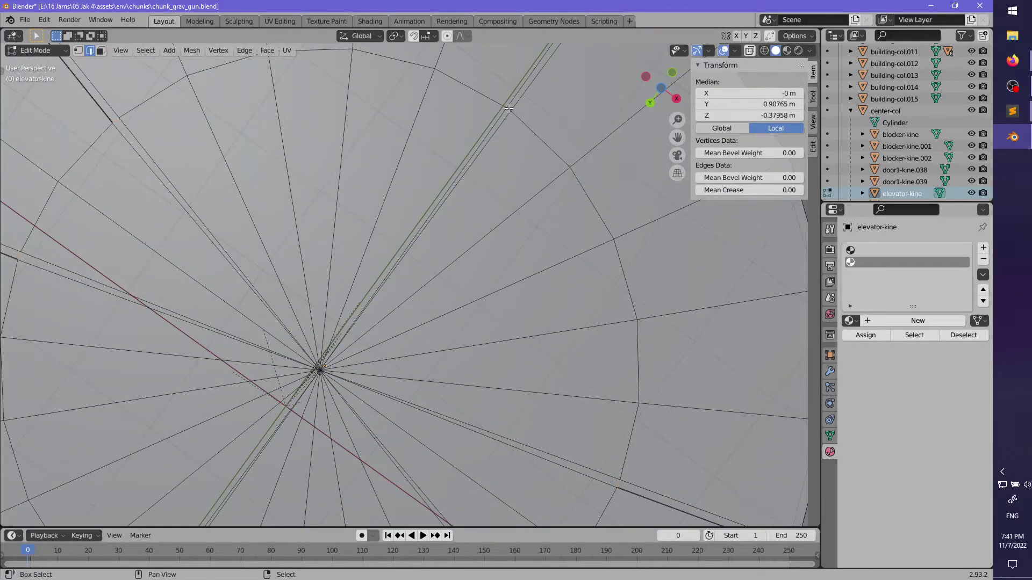
pyautogui.scroll(-6, 510, 223)
pyautogui.keyDown('shift'); pyautogui.moveTo(429, 378); pyautogui.dragTo(463, 342, button='middle'); pyautogui.keyUp('shift')
pyautogui.scroll(1, 462, 342)
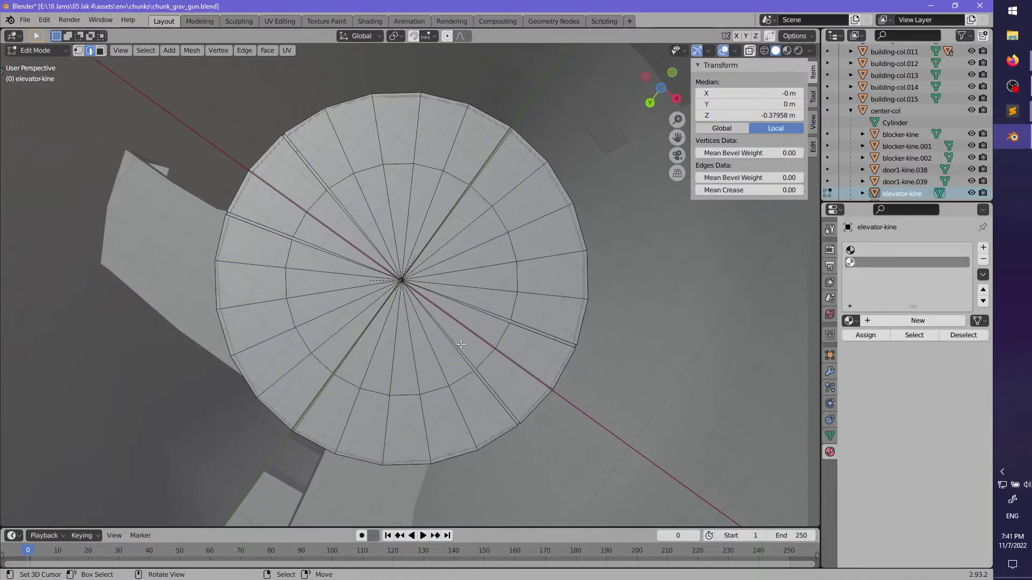
pyautogui.press('m')
pyautogui.click(460, 344)
pyautogui.hotkey('ctrl', 'z')
pyautogui.press('m')
pyautogui.click(434, 368)
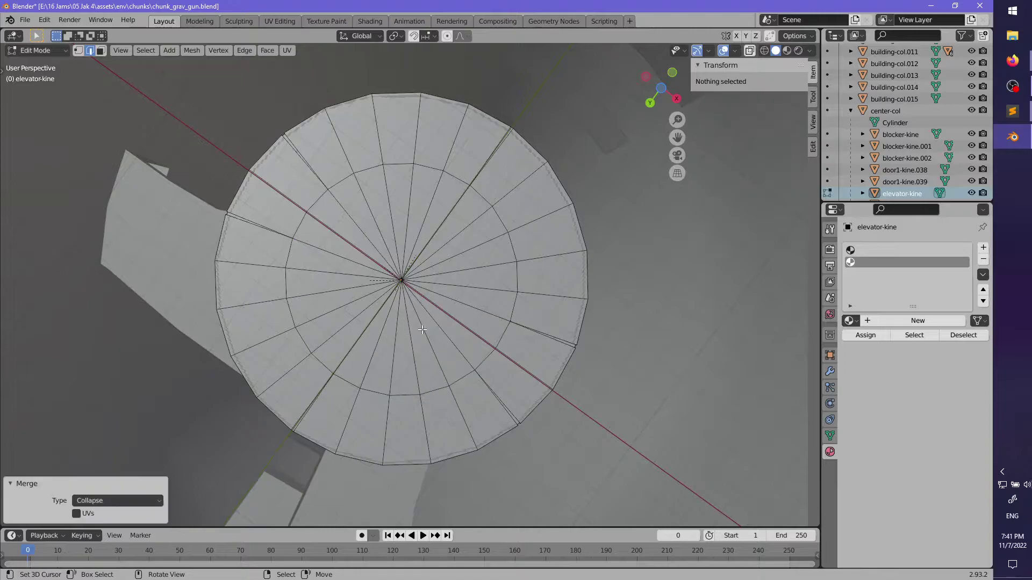
# - Examine the disc's underside and outer edge at the groove ends, then clear the selection
pyautogui.scroll(3, 481, 340)
pyautogui.keyDown('shift'); pyautogui.moveTo(481, 340); pyautogui.dragTo(379, 266, button='middle'); pyautogui.keyUp('shift')
pyautogui.scroll(3, 379, 266)
pyautogui.moveTo(222, 296); pyautogui.dragTo(453, 272, button='middle')
pyautogui.scroll(1, 349, 373)
pyautogui.keyDown('shift'); pyautogui.moveTo(356, 129); pyautogui.dragTo(399, 313, button='middle'); pyautogui.keyUp('shift')
pyautogui.moveTo(453, 305); pyautogui.dragTo(412, 214, button='middle')
pyautogui.keyDown('alt'); pyautogui.click(409, 167); pyautogui.keyUp('alt')
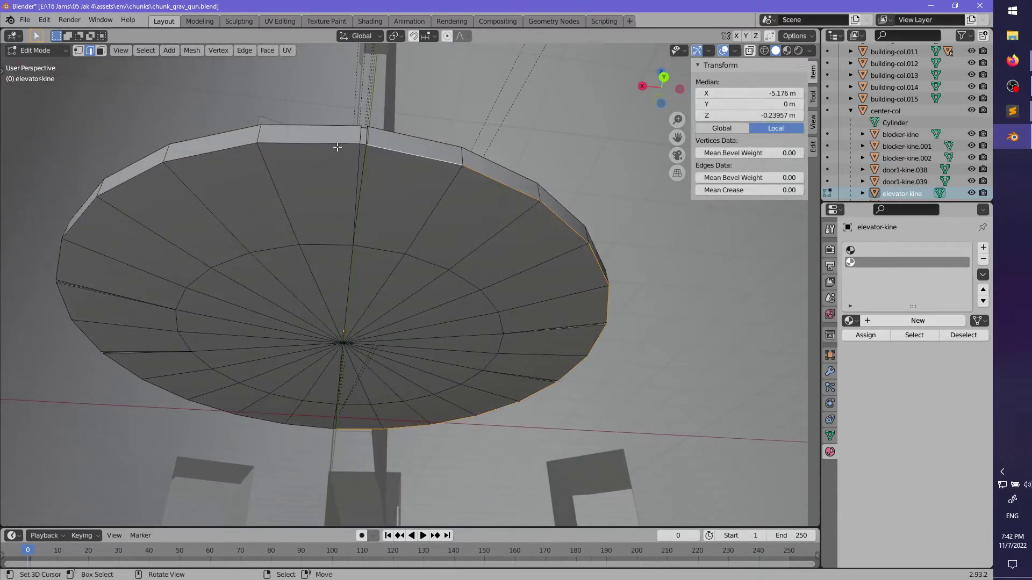
pyautogui.moveTo(287, 243); pyautogui.dragTo(210, 293, button='middle')
pyautogui.hotkey('alt', 'a')
# - Review the grooved disc from above within the level and leave mesh editing
pyautogui.scroll(-4, 435, 277)
pyautogui.press('Tab')
pyautogui.hotkey('alt', 'a')
pyautogui.scroll(3, 477, 334)
pyautogui.scroll(-6, 428, 359)
pyautogui.press('Tab')
pyautogui.moveTo(428, 359); pyautogui.dragTo(424, 399, button='middle')
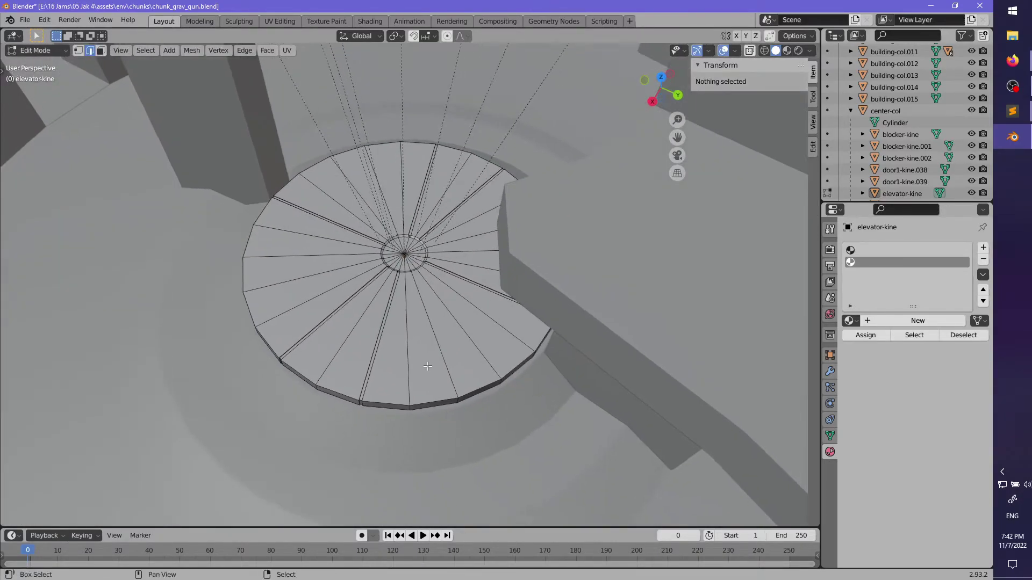
pyautogui.scroll(2, 431, 371)
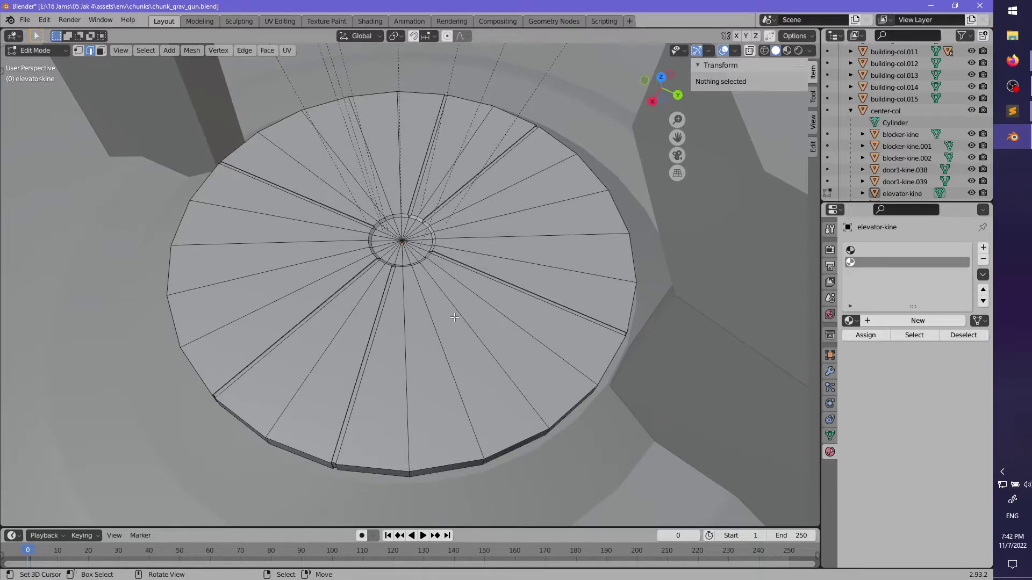
pyautogui.moveTo(454, 318); pyautogui.dragTo(437, 286, button='middle')
pyautogui.press('Tab')
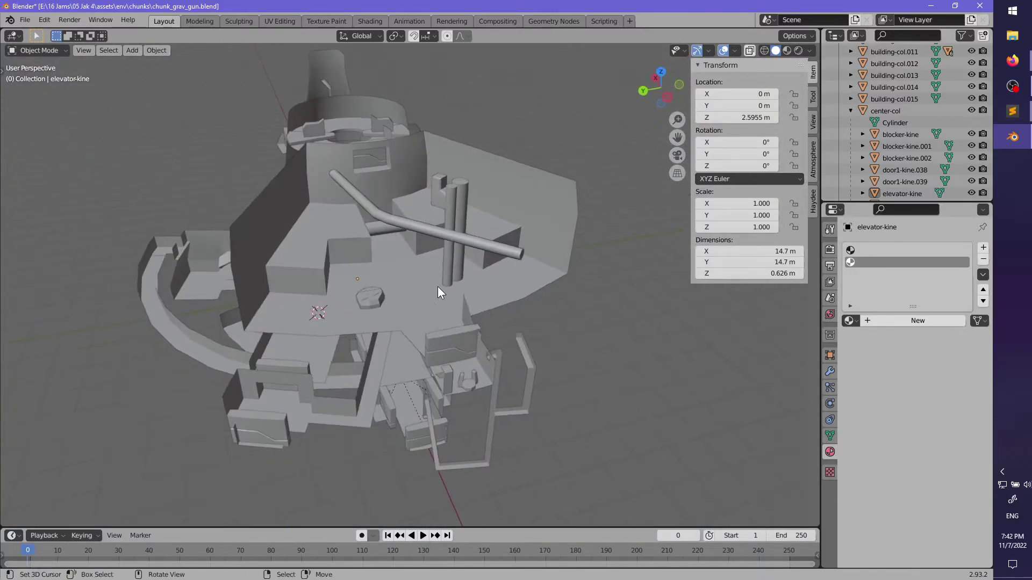
# - Select the pipes-col object on the building's upper deck
pyautogui.click(438, 289)
pyautogui.scroll(2, 457, 312)
pyautogui.scroll(2, 443, 271)
pyautogui.click(452, 275)
pyautogui.scroll(2, 415, 311)
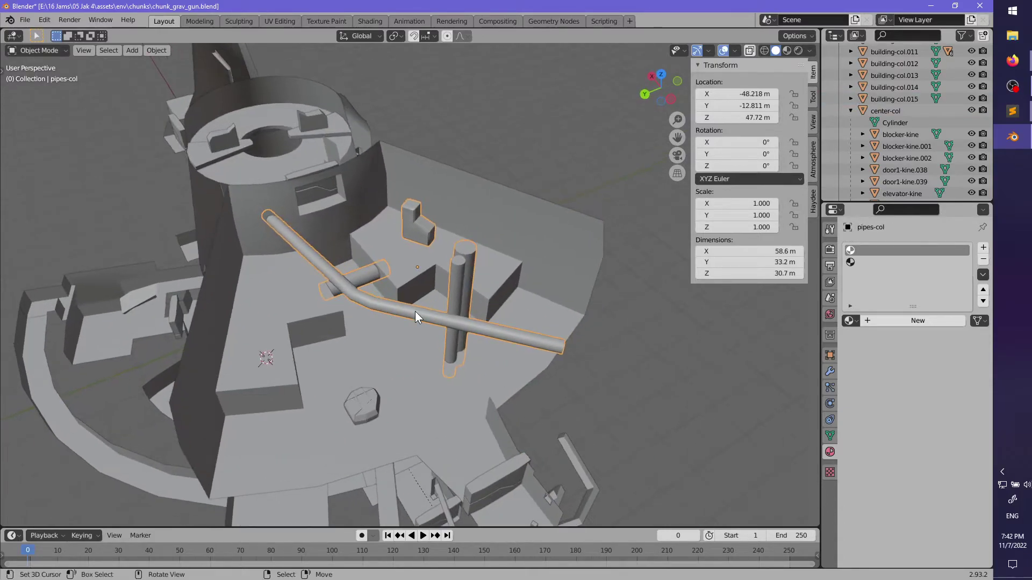
pyautogui.scroll(-5, 532, 344)
pyautogui.scroll(2, 540, 358)
pyautogui.keyDown('shift'); pyautogui.moveTo(540, 358); pyautogui.dragTo(499, 236, button='middle'); pyautogui.keyUp('shift')
pyautogui.scroll(2, 443, 286)
pyautogui.keyDown('shift'); pyautogui.moveTo(601, 237); pyautogui.dragTo(425, 230, button='middle'); pyautogui.keyUp('shift')
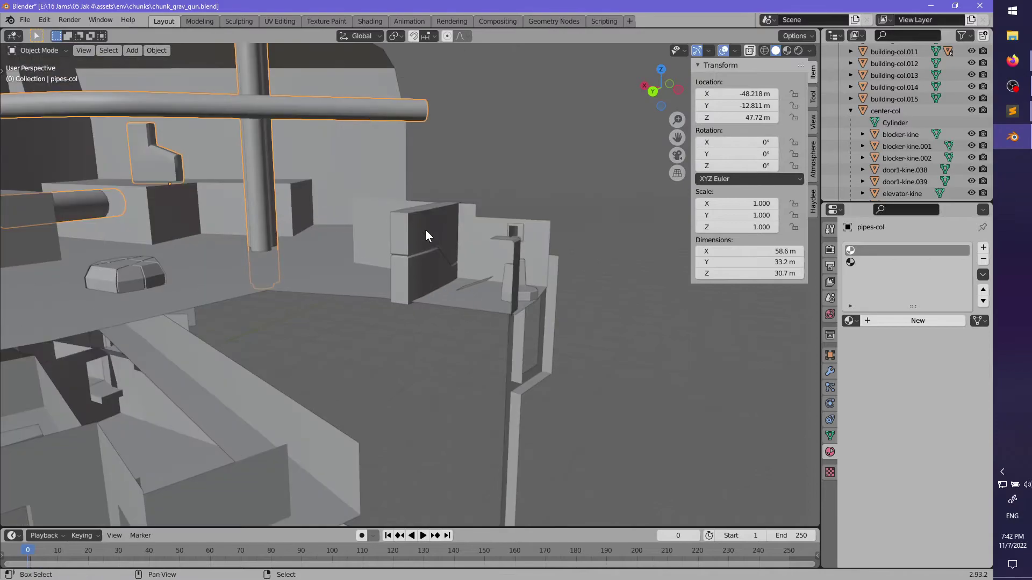
# - Add the two door halves in the upper deck's corridor and large_thing-kine to the pipes-col selection
pyautogui.click(407, 277)
pyautogui.moveTo(406, 278); pyautogui.dragTo(424, 330, button='middle')
pyautogui.click(306, 341)
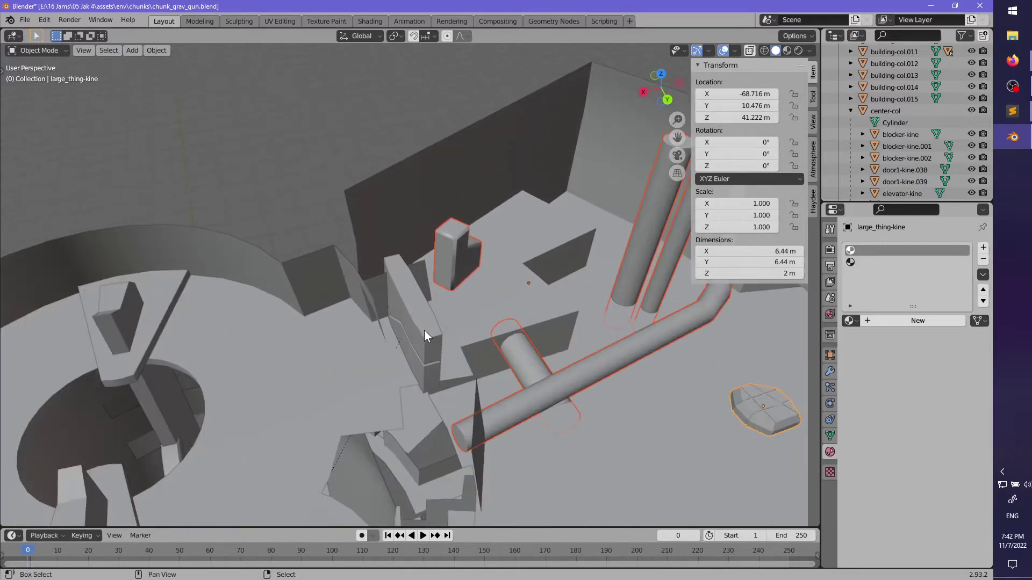
pyautogui.keyDown('shift'); pyautogui.rightClick(424, 330); pyautogui.keyUp('shift')
pyautogui.keyDown('shift'); pyautogui.rightClick(427, 367); pyautogui.keyUp('shift')
pyautogui.keyDown('shift'); pyautogui.rightClick(427, 337); pyautogui.keyUp('shift')
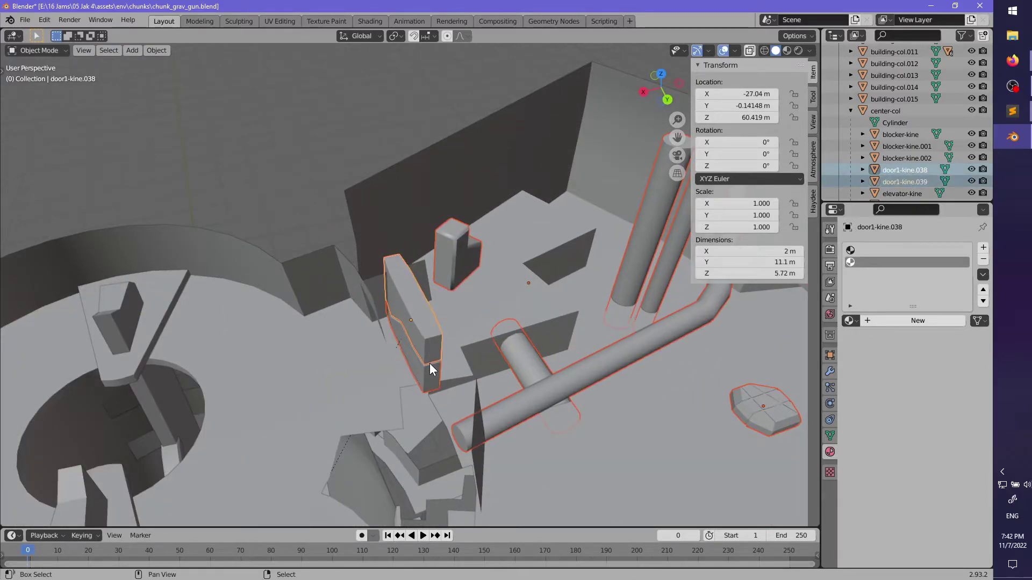
pyautogui.keyDown('shift'); pyautogui.rightClick(431, 324); pyautogui.keyUp('shift')
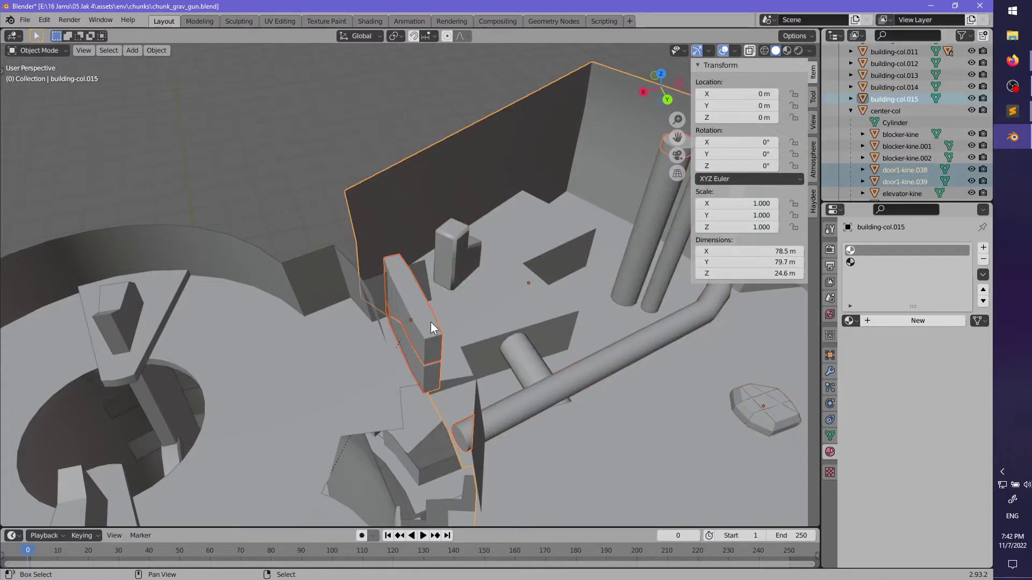
pyautogui.moveTo(431, 324); pyautogui.dragTo(404, 289, button='middle')
pyautogui.keyDown('shift'); pyautogui.click(405, 290); pyautogui.keyUp('shift')
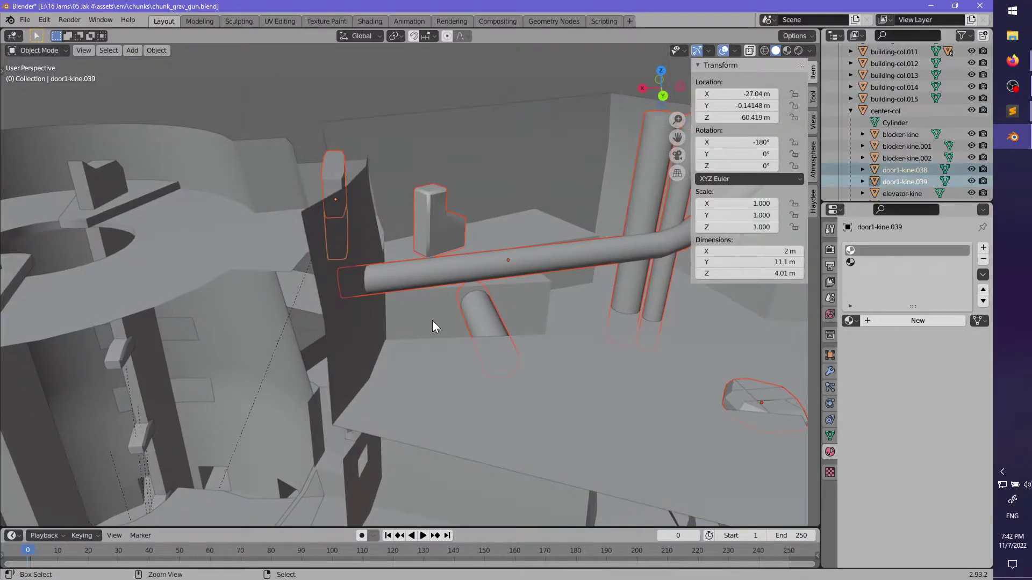
pyautogui.keyDown('shift'); pyautogui.click(488, 378); pyautogui.keyUp('shift')
# - Parent the selected pipes, corridor door halves and large_thing-kine to building-col.015 while keeping their transforms
pyautogui.moveTo(490, 379); pyautogui.dragTo(466, 366, button='middle')
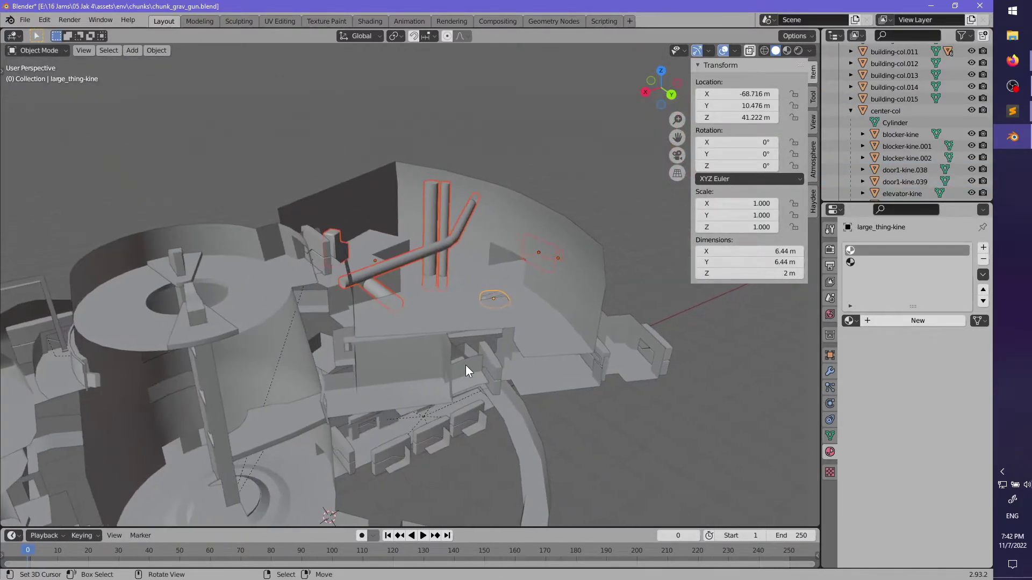
pyautogui.keyDown('shift'); pyautogui.click(445, 320); pyautogui.keyUp('shift')
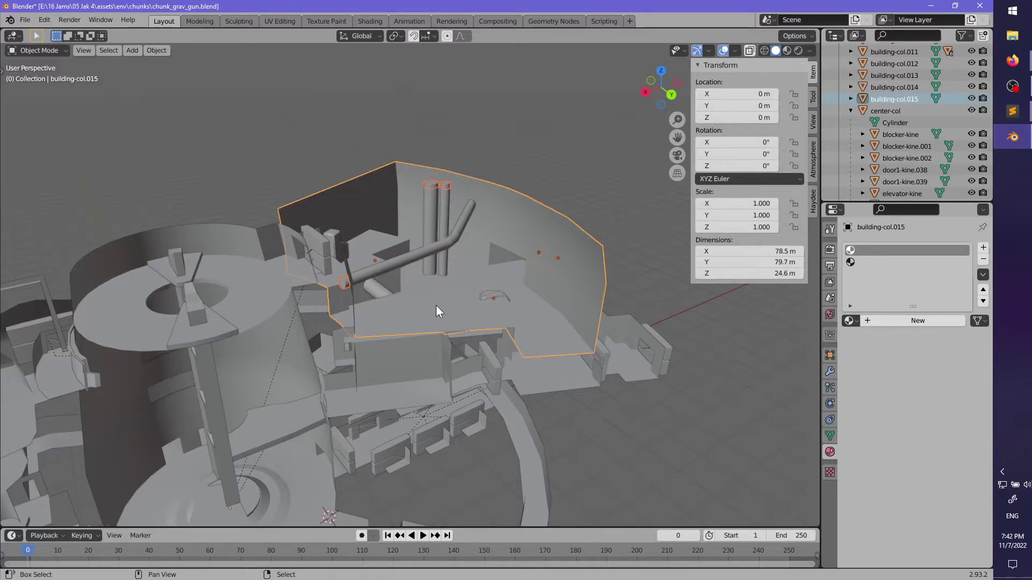
pyautogui.hotkey('ctrl', 'p')
pyautogui.click(436, 305)
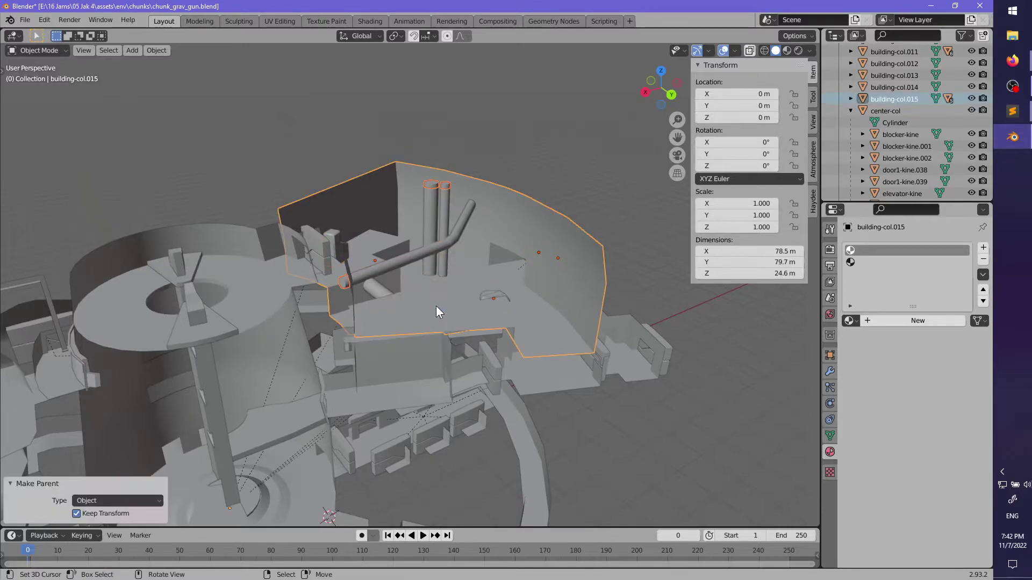
# - Set the origin of building-col.015 to its surface center of mass
pyautogui.moveTo(436, 305); pyautogui.dragTo(462, 292, button='middle')
pyautogui.press('F3')
pyautogui.press('Return')
# - Parent the block object in the small room behind the corridor door to building-col.015, keeping its transform
pyautogui.scroll(8, 461, 301)
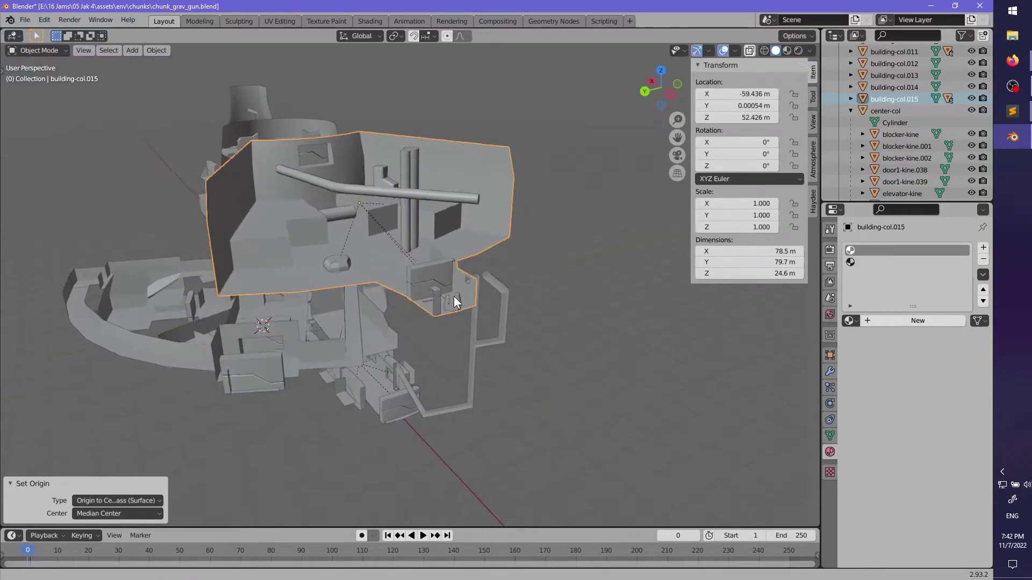
pyautogui.click(482, 347)
pyautogui.keyDown('shift'); pyautogui.click(391, 302); pyautogui.keyUp('shift')
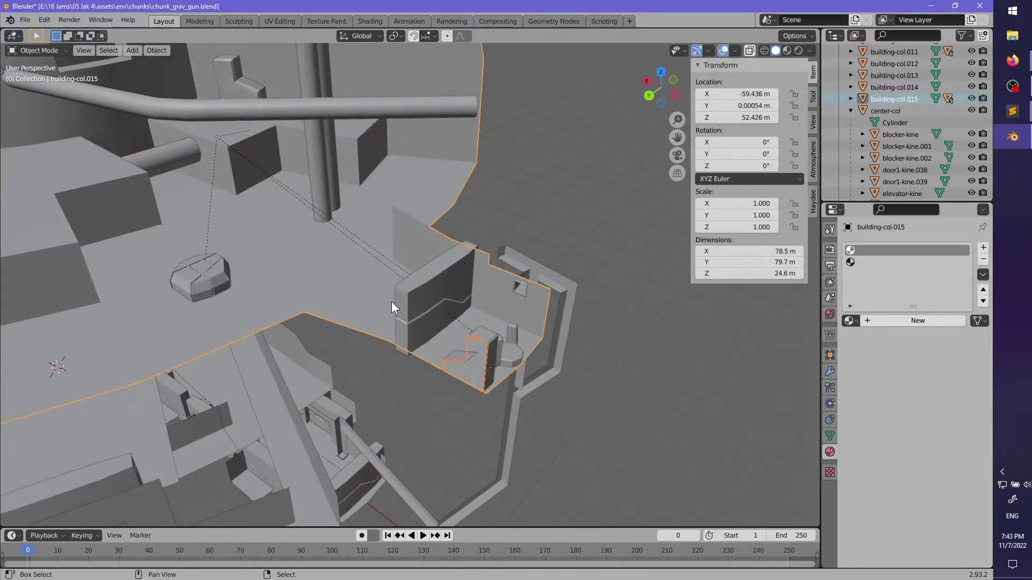
pyautogui.hotkey('ctrl', 'p')
pyautogui.click(391, 301)
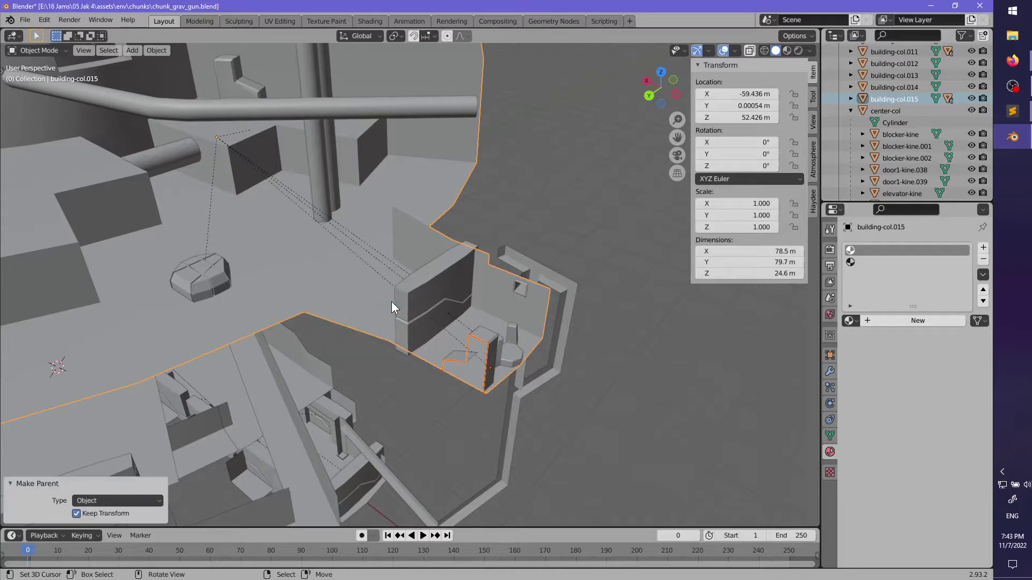
# - Open the mesh of building-col.015 for editing around the corridor door and turn on see-through display
pyautogui.hotkey('alt', 'a')
pyautogui.scroll(-4, 392, 302)
pyautogui.moveTo(392, 301); pyautogui.dragTo(366, 302, button='middle')
pyautogui.scroll(4, 473, 301)
pyautogui.keyDown('shift'); pyautogui.moveTo(421, 284); pyautogui.dragTo(398, 293, button='middle'); pyautogui.keyUp('shift')
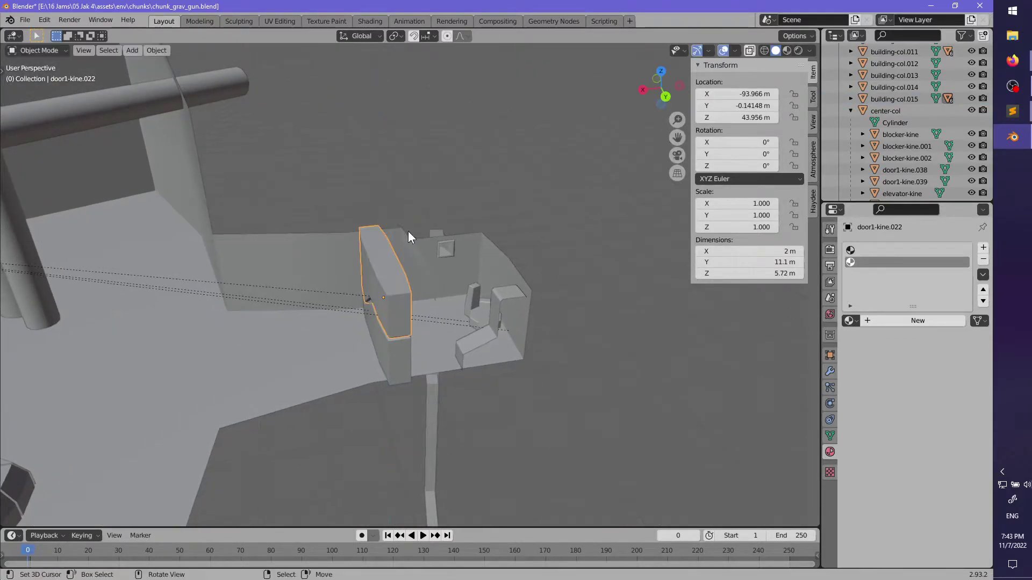
pyautogui.rightClick(329, 353)
pyautogui.press('Tab')
pyautogui.moveTo(343, 362); pyautogui.dragTo(444, 332, button='middle')
pyautogui.scroll(4, 445, 332)
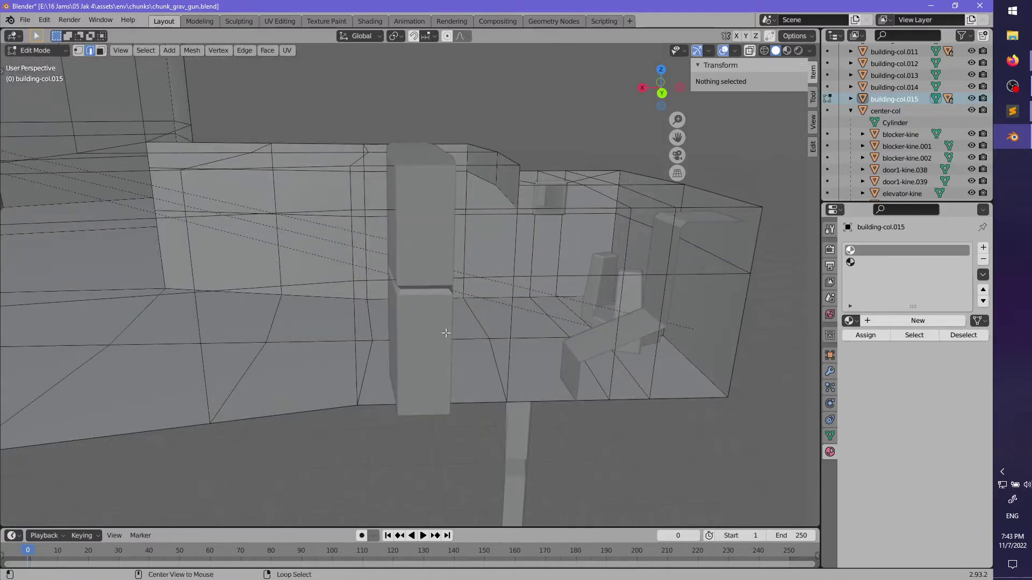
pyautogui.hotkey('alt', 'z')
pyautogui.click(400, 181)
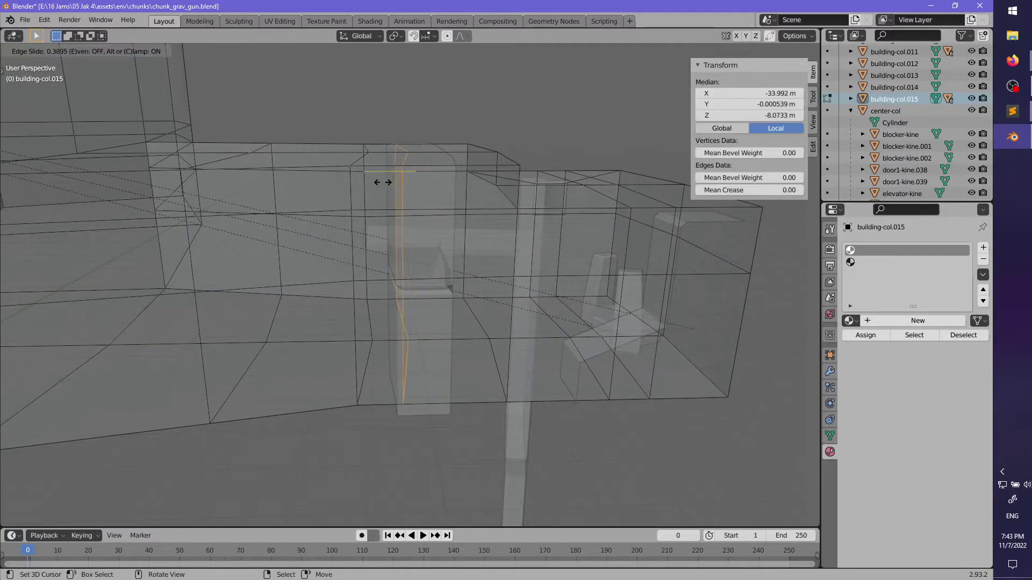
pyautogui.click(387, 182)
pyautogui.hotkey('ctrl', 'r')
pyautogui.moveTo(421, 215); pyautogui.dragTo(444, 350, button='middle')
pyautogui.hotkey('ctrl', 'z')
pyautogui.hotkey('ctrl', 'z')
# - Cut an edge loop across the corridor near the door's deck side, scale it by -1 along X and slide it by -0.05
pyautogui.keyDown('shift'); pyautogui.moveTo(385, 455); pyautogui.dragTo(391, 423, button='middle'); pyautogui.keyUp('shift')
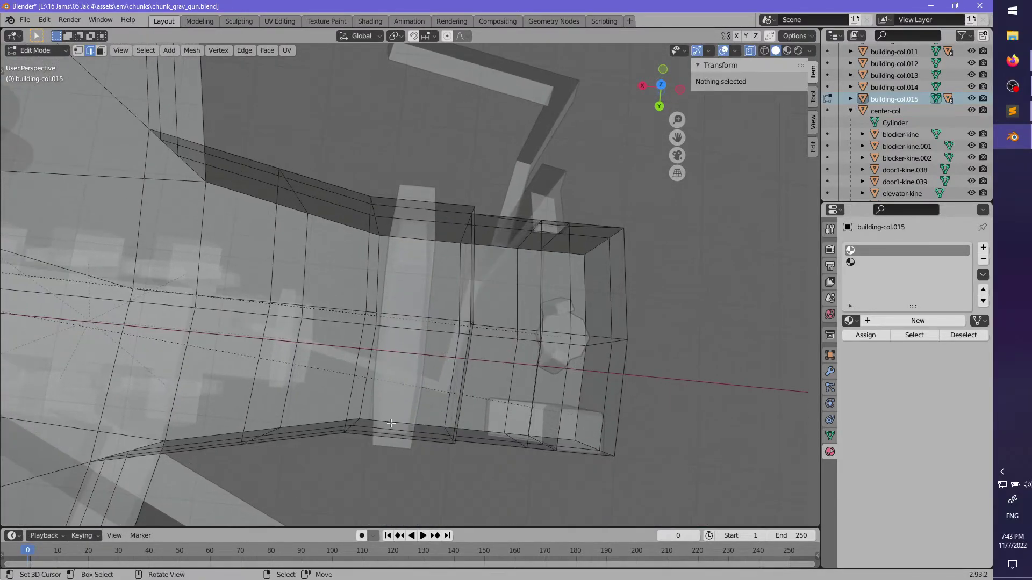
pyautogui.click(375, 434)
pyautogui.click(346, 434)
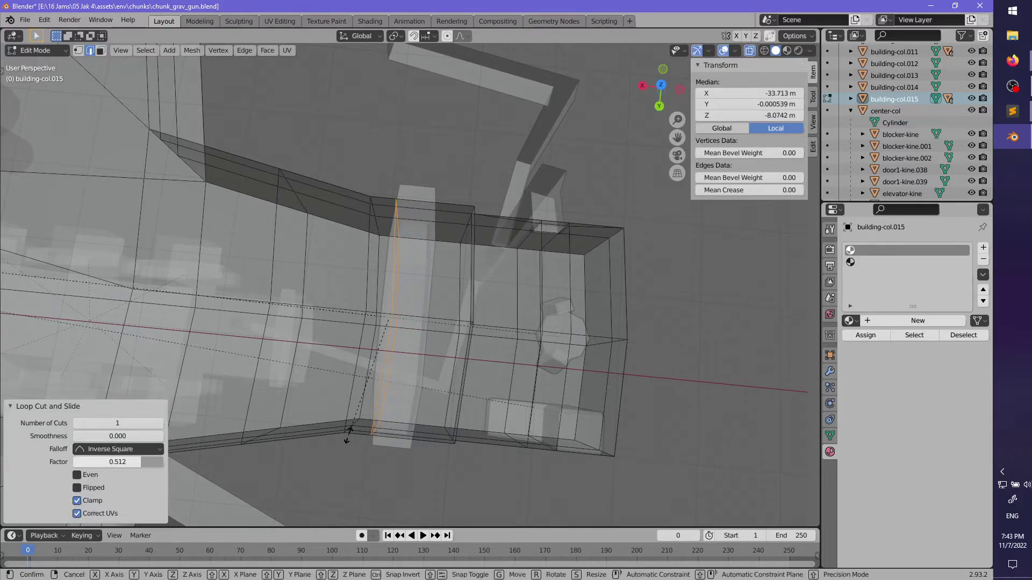
pyautogui.press('Return')
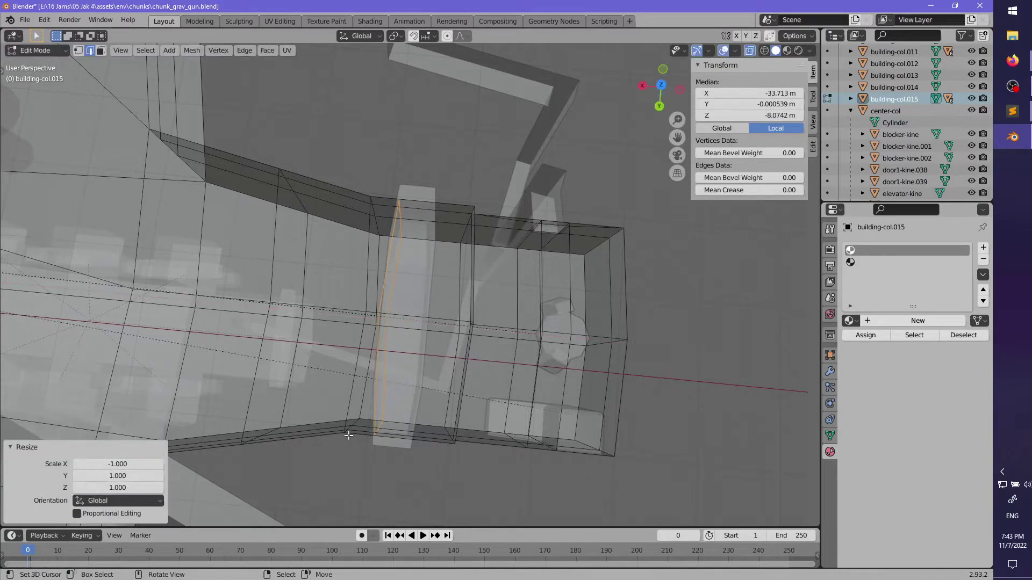
pyautogui.keyDown('shift'); pyautogui.moveTo(339, 411); pyautogui.dragTo(417, 401, button='middle'); pyautogui.keyUp('shift')
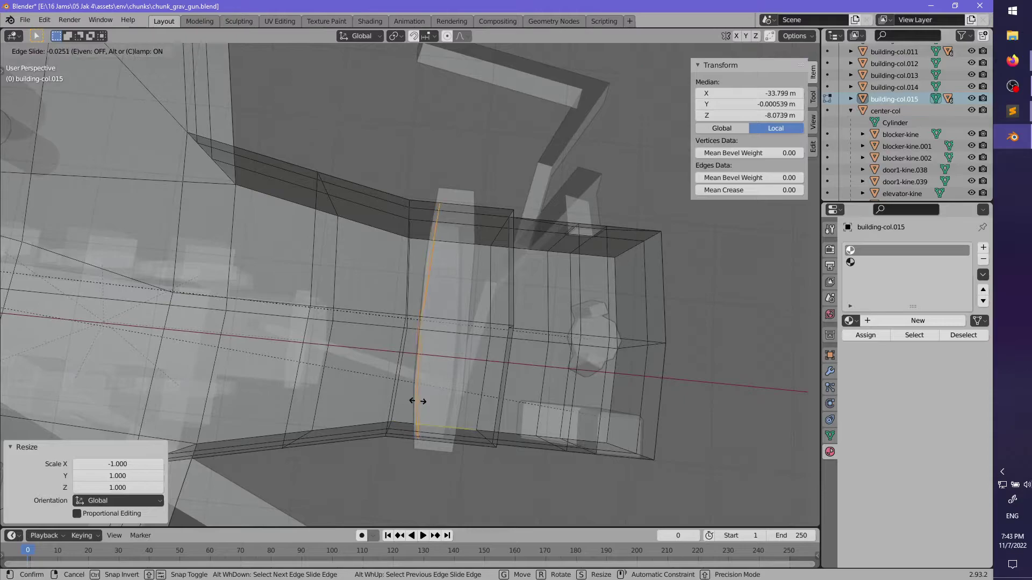
pyautogui.click(418, 402)
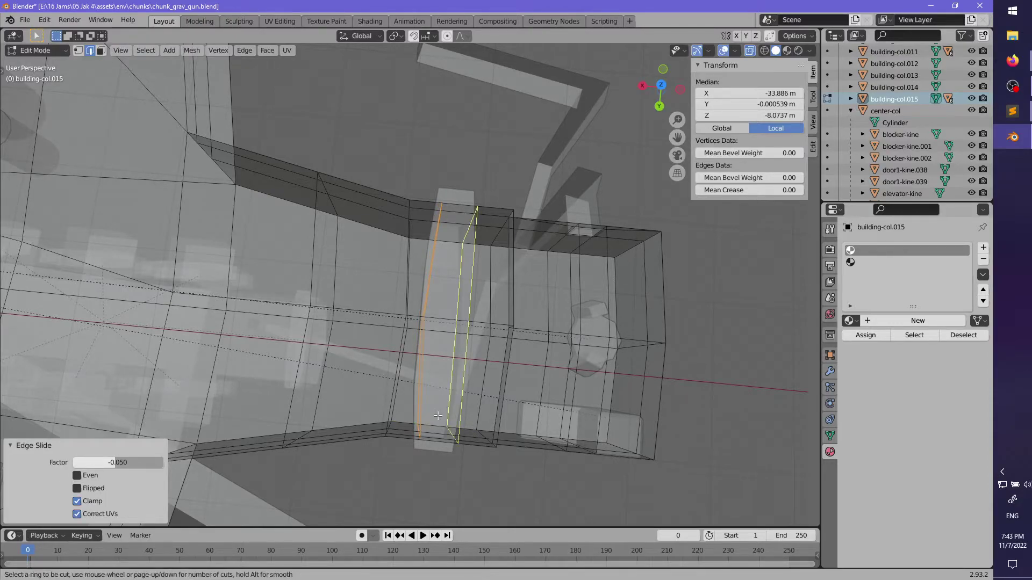
# - Cut a second edge loop across the corridor at a slide factor of 0.15 and slide it toward the door's far face
pyautogui.click(433, 414)
pyautogui.scroll(4, 478, 411)
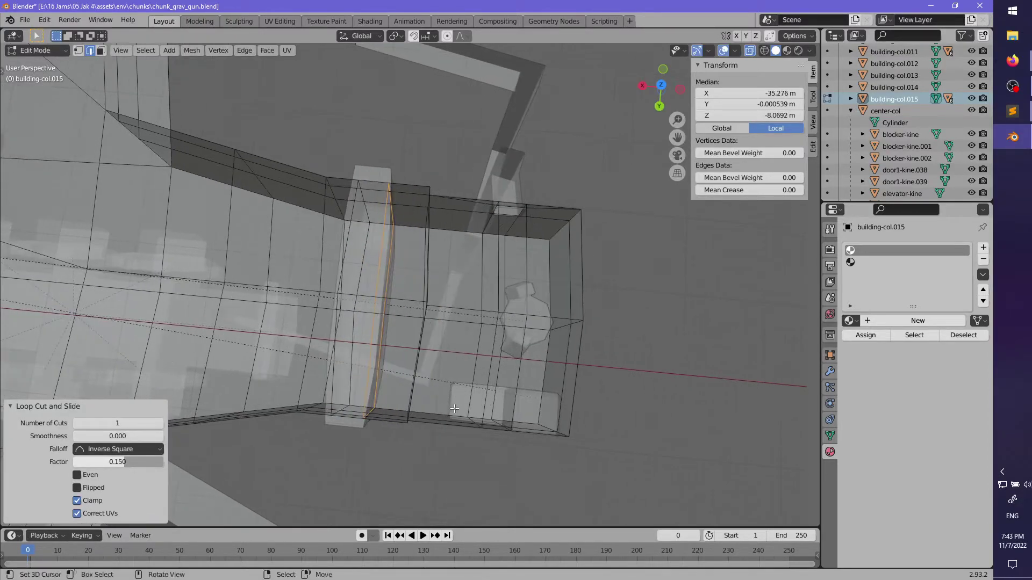
pyautogui.keyDown('shift'); pyautogui.moveTo(478, 412); pyautogui.dragTo(479, 283, button='middle'); pyautogui.keyUp('shift')
pyautogui.press('g')
pyautogui.press('g')
pyautogui.click(478, 414)
# - Reshape the second loop by edge-sliding it -0.752 and move it 1.3757 m along X to the door's far side
pyautogui.keyDown('alt'); pyautogui.rightClick(432, 212); pyautogui.keyUp('alt')
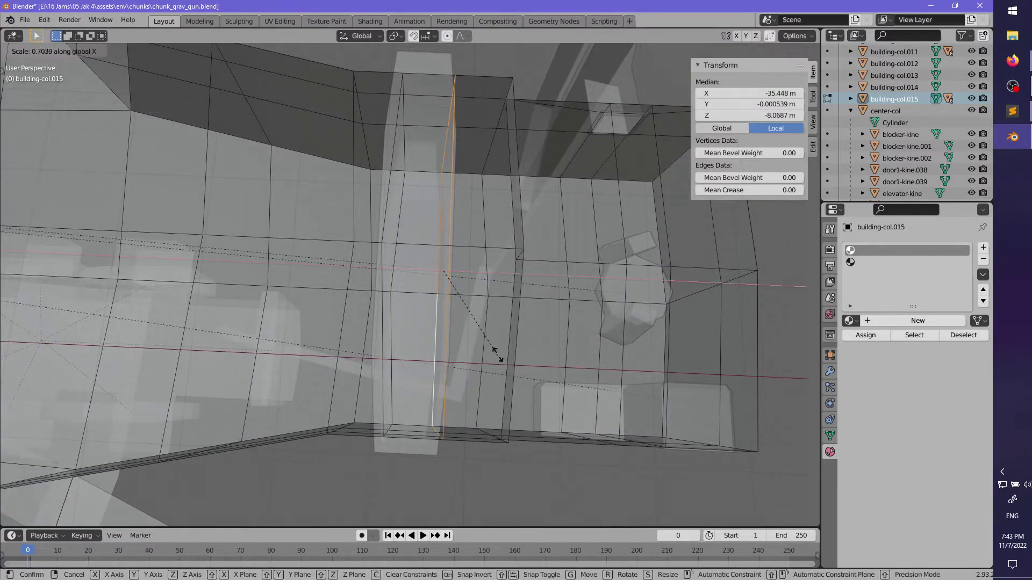
pyautogui.rightClick(401, 503)
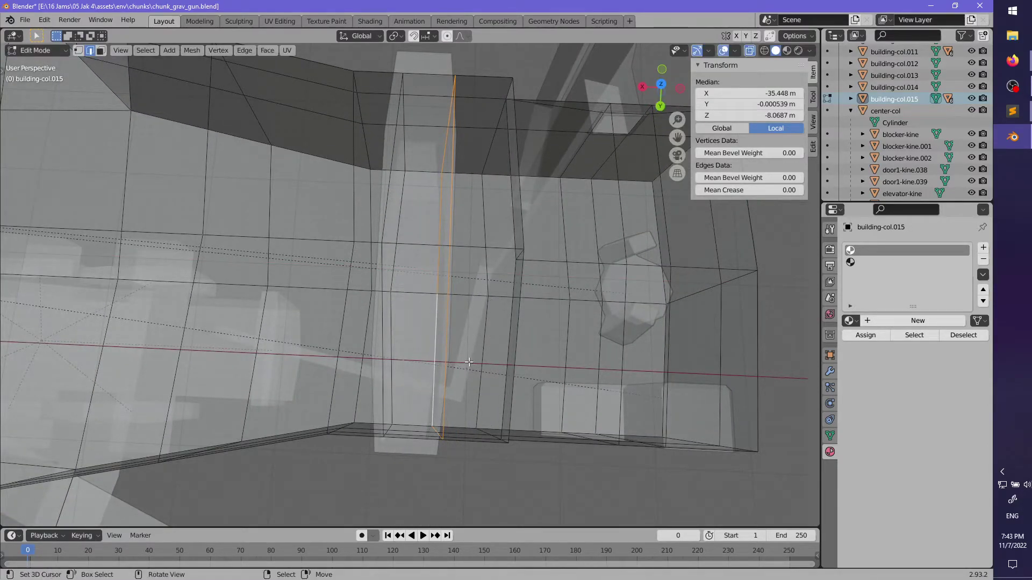
pyautogui.press('g')
pyautogui.press('g')
pyautogui.click(502, 360)
pyautogui.press('g')
pyautogui.press('x')
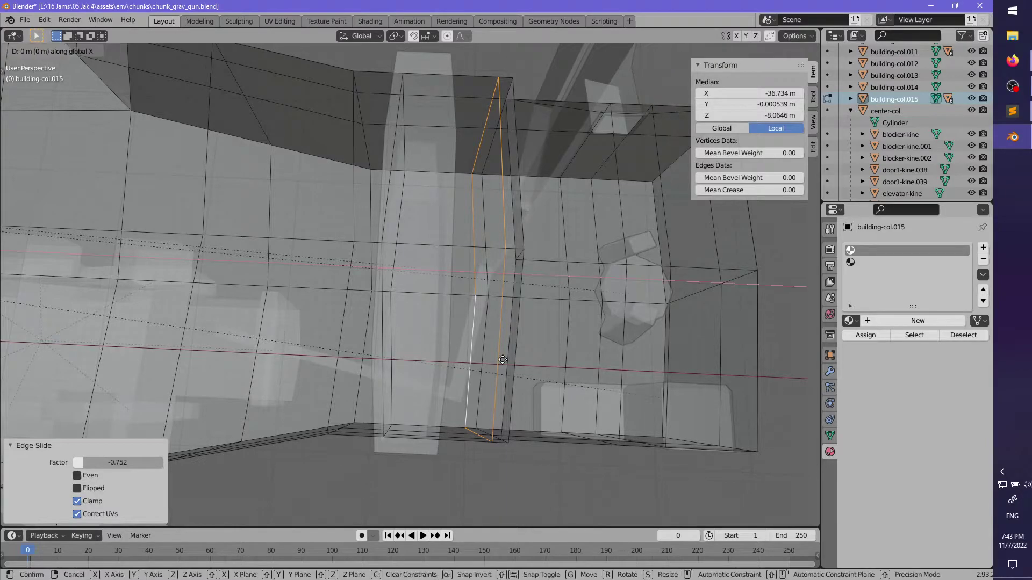
pyautogui.click(458, 356)
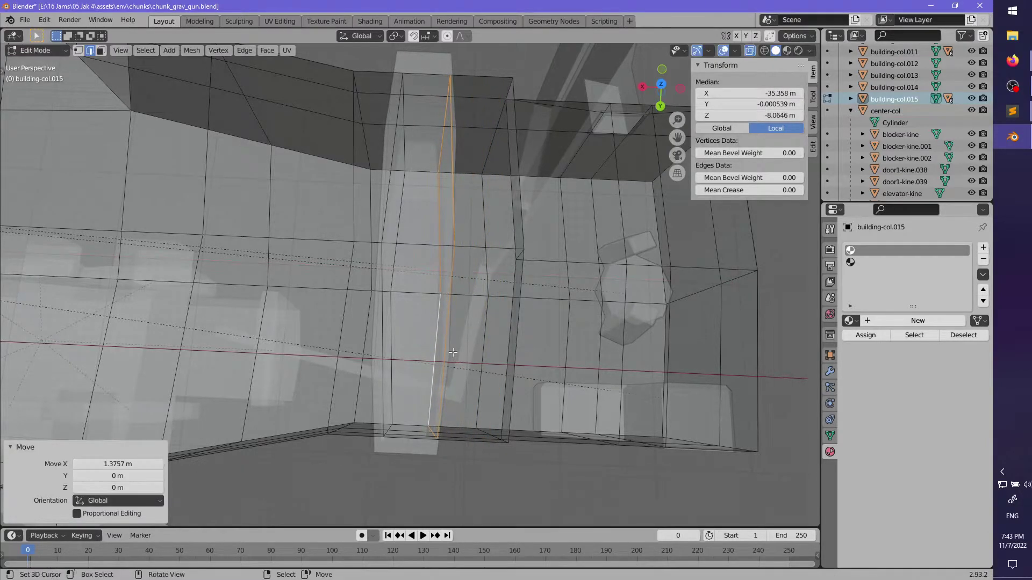
# - Extrude the face loop around the door in place, scale it to 0.89 along X and offset it -0.0344 m with Shrink/Fatten
pyautogui.click(100, 51)
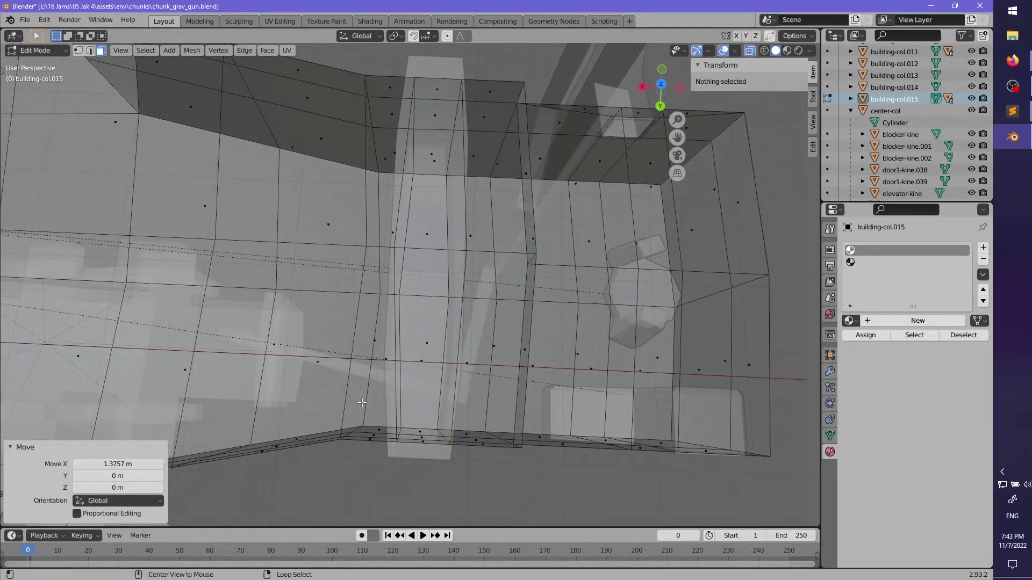
pyautogui.keyDown('alt'); pyautogui.click(420, 440); pyautogui.keyUp('alt')
pyautogui.press('e')
pyautogui.rightClick(420, 440)
pyautogui.press('s')
pyautogui.press('x')
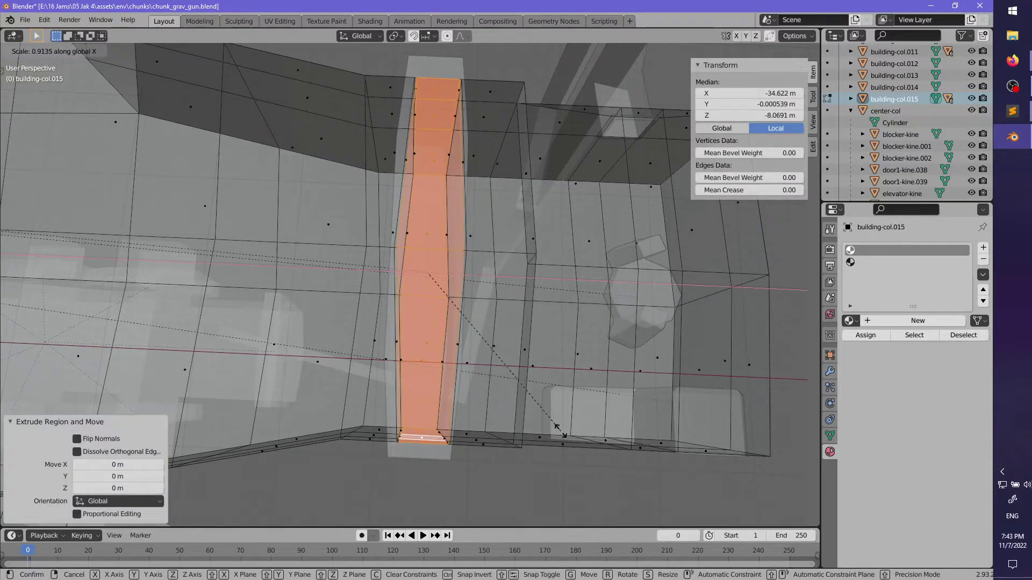
pyautogui.click(554, 429)
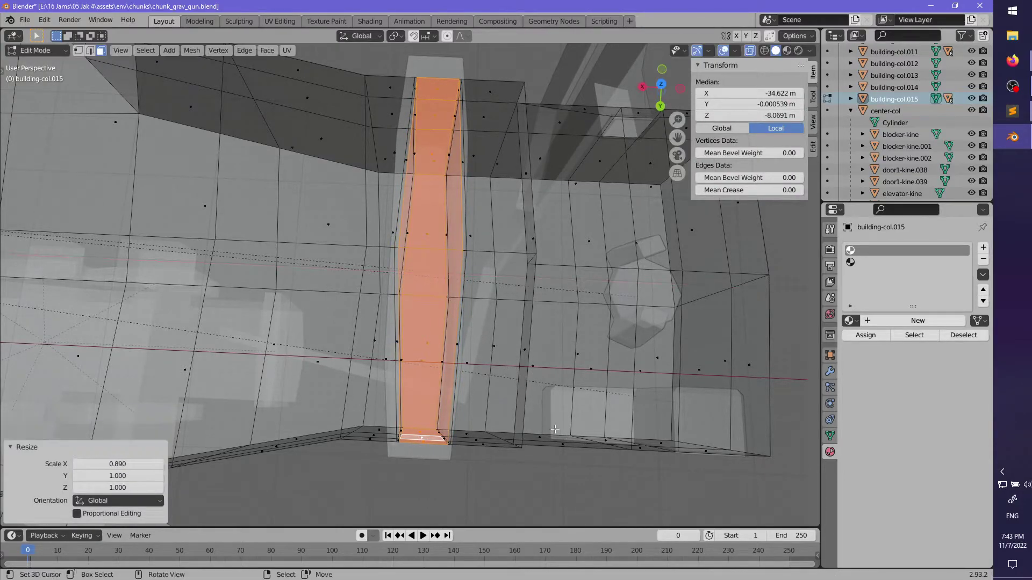
pyautogui.click(578, 410)
# - Assign the second material slot to the two narrow face loops bordering the door recess, then leave mesh editing
pyautogui.moveTo(579, 409); pyautogui.dragTo(479, 524, button='middle')
pyautogui.scroll(3, 417, 190)
pyautogui.moveTo(420, 243); pyautogui.dragTo(491, 206, button='middle')
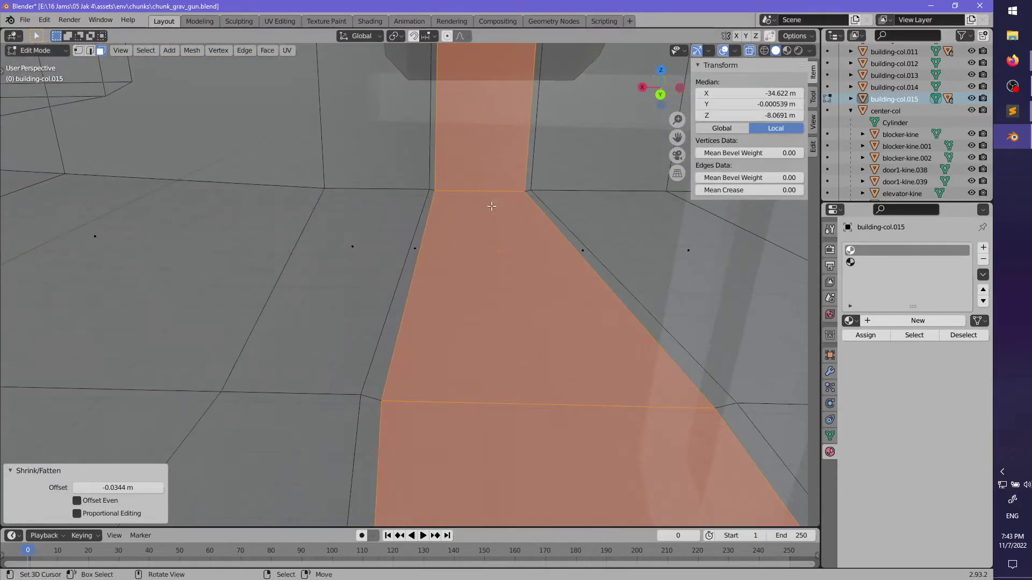
pyautogui.keyDown('alt'); pyautogui.click(374, 393); pyautogui.keyUp('alt')
pyautogui.keyDown('alt'); pyautogui.keyDown('shift'); pyautogui.click(723, 402); pyautogui.keyUp('shift'); pyautogui.keyUp('alt')
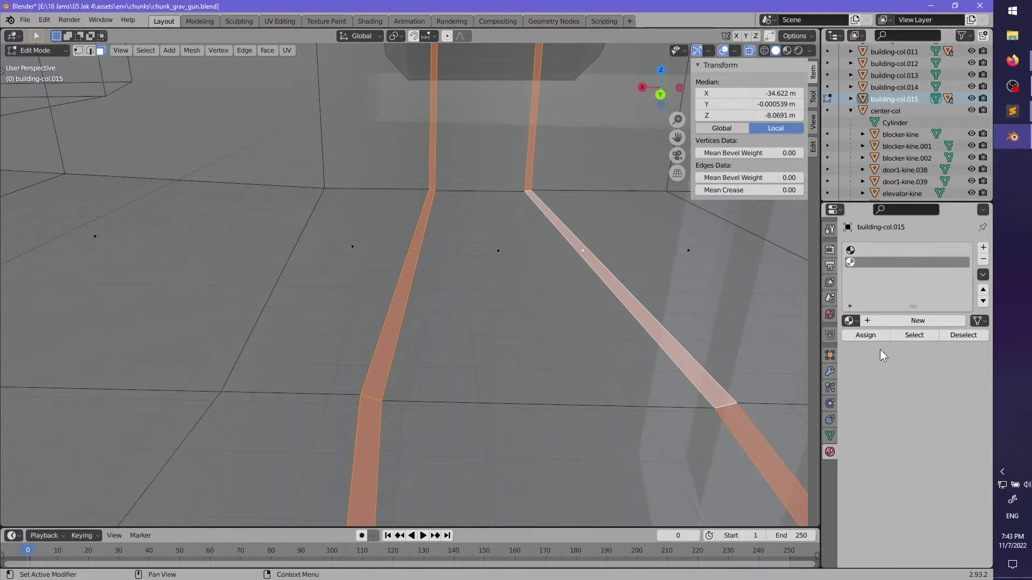
pyautogui.click(865, 340)
pyautogui.scroll(-5, 539, 256)
pyautogui.moveTo(539, 256); pyautogui.dragTo(544, 291, button='middle')
pyautogui.scroll(-4, 390, 286)
pyautogui.hotkey('alt', 'a')
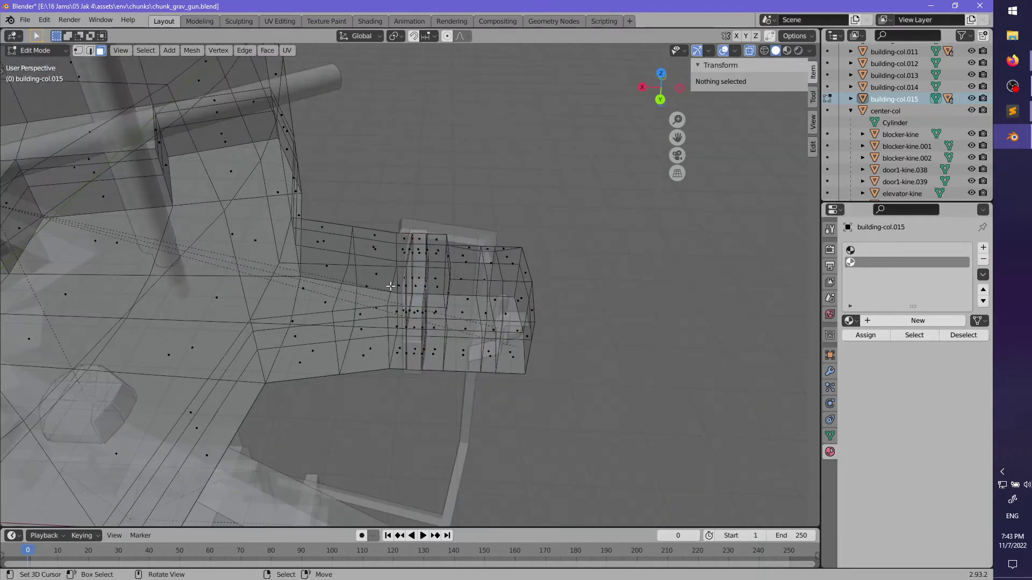
pyautogui.press('Tab')
# - Rename building-col.015 as combat_arena-col
pyautogui.scroll(-1, 811, 173)
pyautogui.click(910, 92)
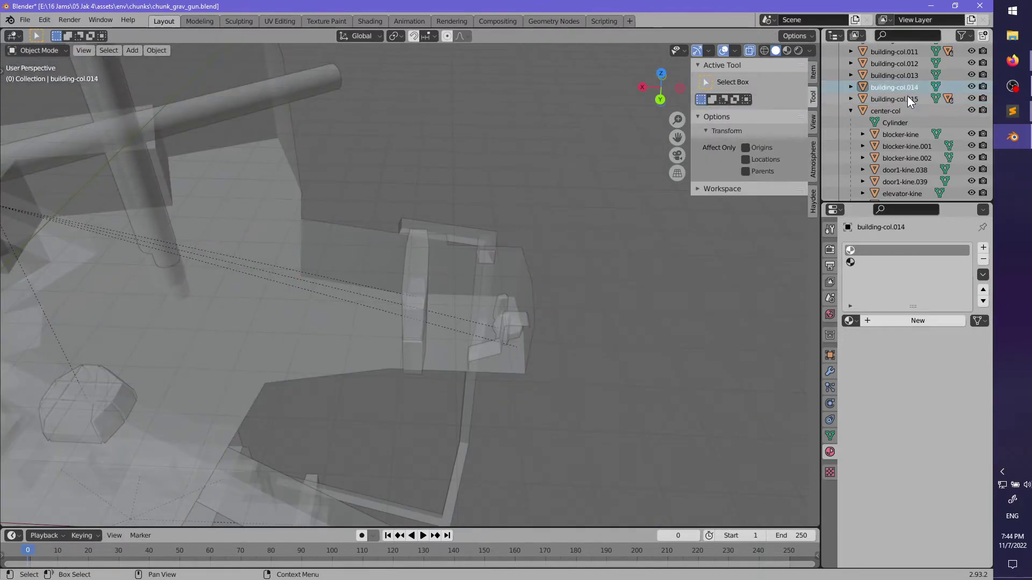
pyautogui.doubleClick(908, 96)
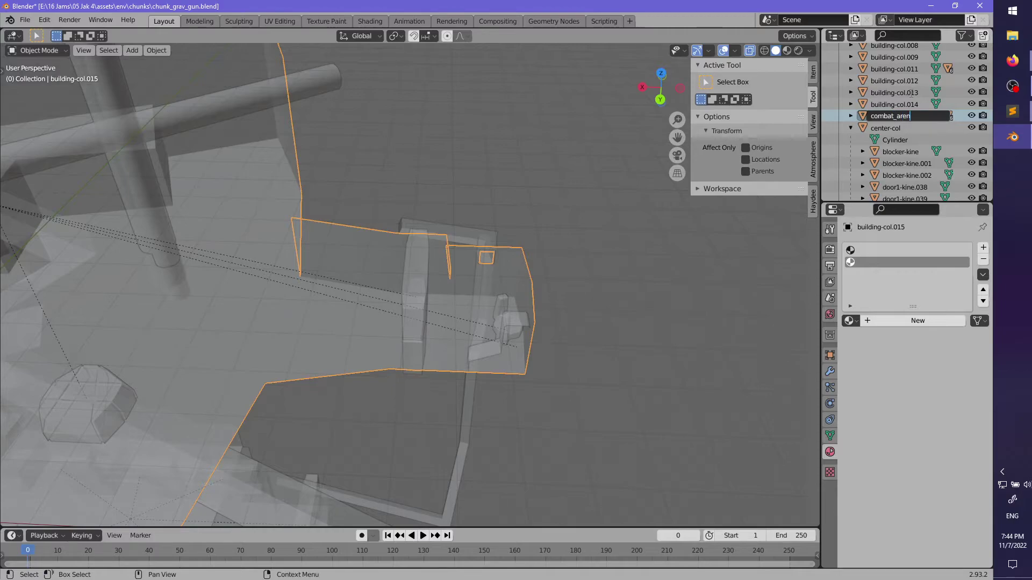
pyautogui.write('combat_arena-col')
pyautogui.press('Return')
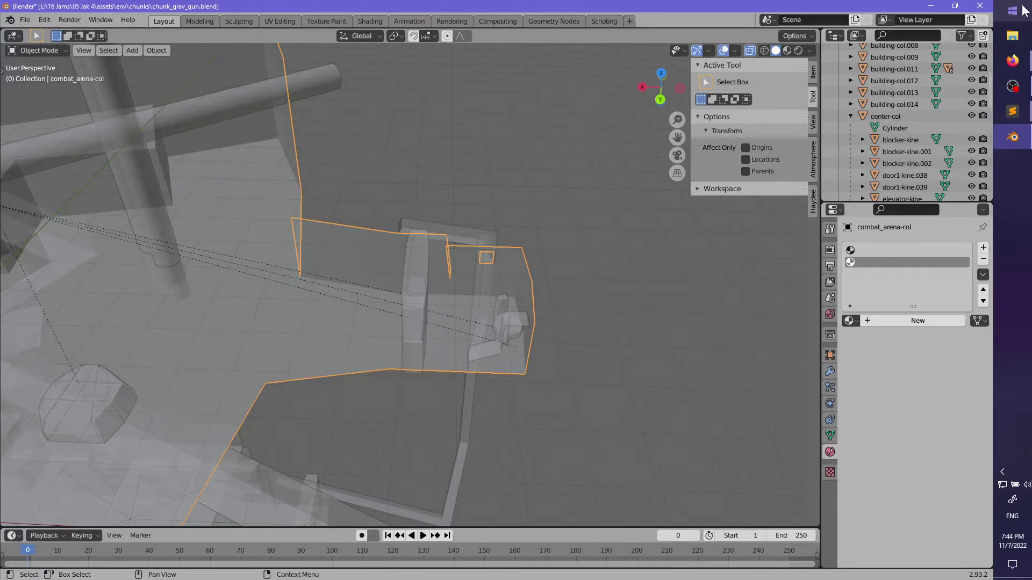
# - Collapse the children of center-col in the object hierarchy and select door1-kine
pyautogui.click(851, 116)
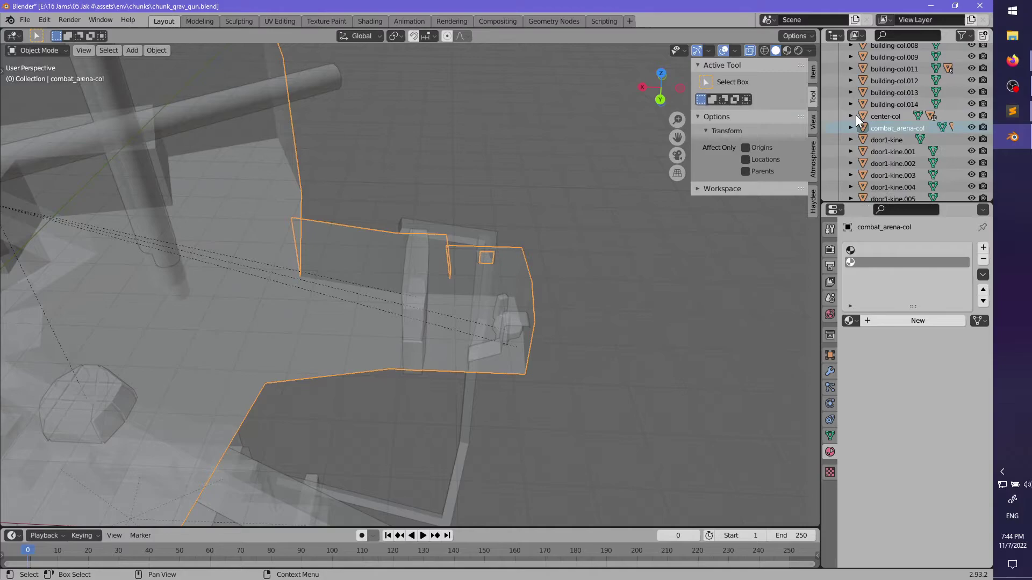
pyautogui.click(883, 150)
pyautogui.click(883, 141)
pyautogui.press('KP_Decimal')
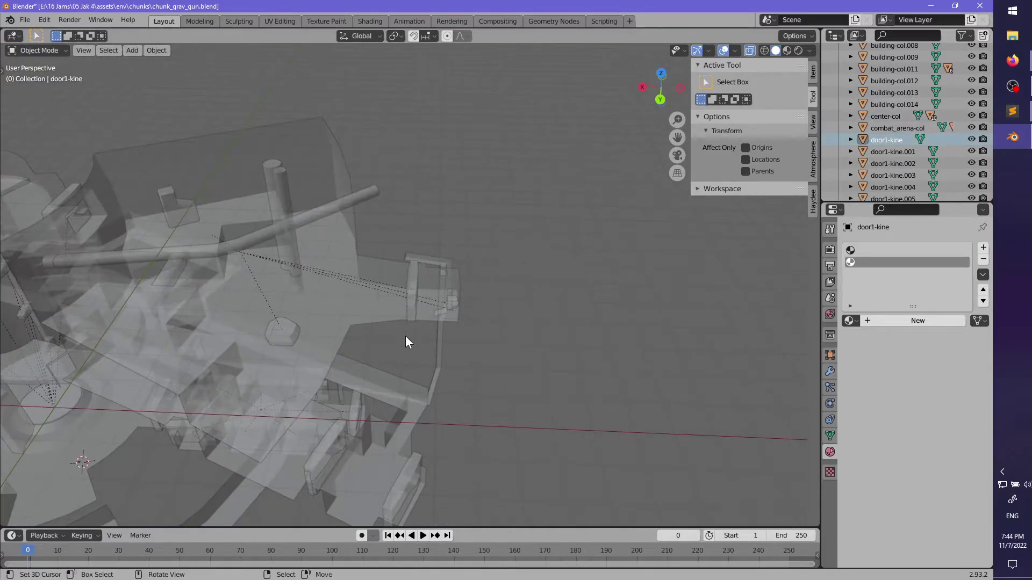
# - Parent door1-kine and door1-kine.001 to center-col, keeping their transforms
pyautogui.moveTo(405, 336); pyautogui.dragTo(433, 344, button='middle')
pyautogui.scroll(-4, 435, 345)
pyautogui.hotkey('alt', 'z')
pyautogui.scroll(4, 489, 282)
pyautogui.keyDown('shift'); pyautogui.moveTo(335, 451); pyautogui.dragTo(473, 269, button='middle'); pyautogui.keyUp('shift')
pyautogui.scroll(3, 473, 269)
pyautogui.moveTo(473, 268); pyautogui.dragTo(514, 306, button='middle')
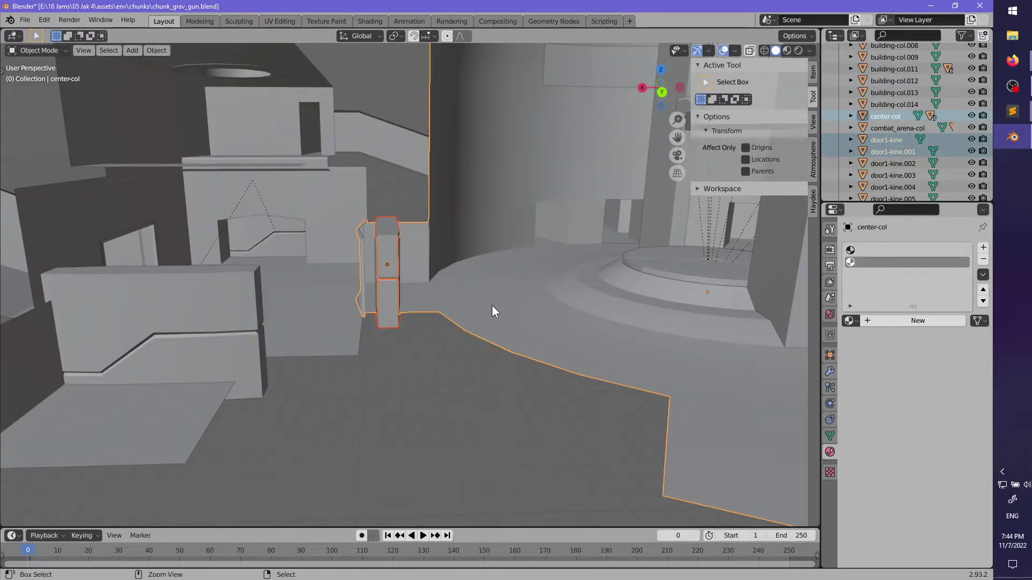
pyautogui.hotkey('ctrl', 'p')
pyautogui.click(493, 307)
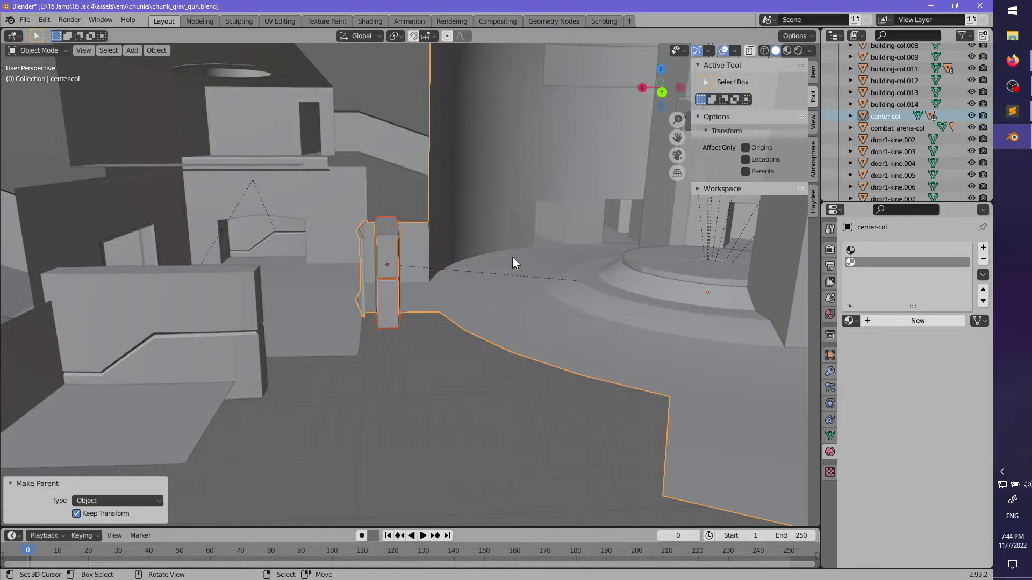
# - Parent door1-kine.002 and door1-kine.003 to building-col.003 with Keep Transform and clear the selection
pyautogui.scroll(-5, 511, 257)
pyautogui.moveTo(512, 257); pyautogui.dragTo(427, 321, button='middle')
pyautogui.hotkey('alt', 'a')
pyautogui.scroll(4, 427, 321)
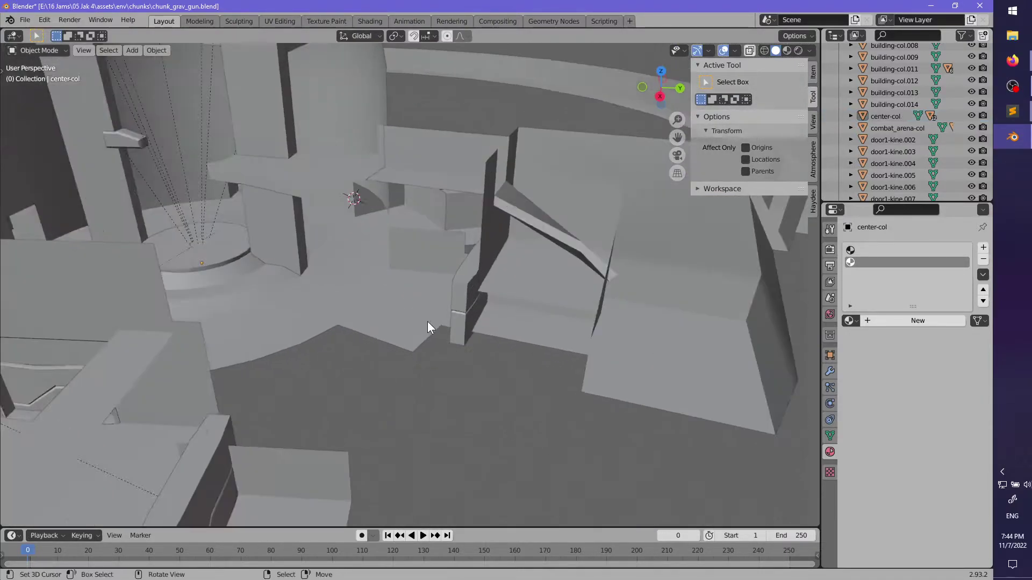
pyautogui.scroll(3, 461, 302)
pyautogui.moveTo(495, 283); pyautogui.dragTo(488, 331)
pyautogui.keyDown('shift'); pyautogui.click(537, 327); pyautogui.keyUp('shift')
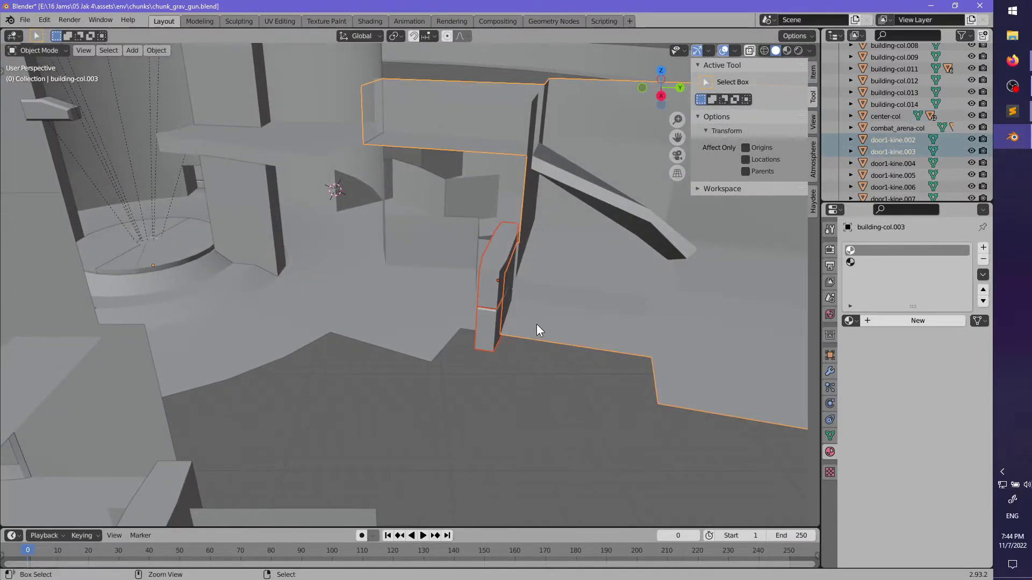
pyautogui.hotkey('ctrl', 'p')
pyautogui.click(537, 324)
pyautogui.moveTo(537, 324); pyautogui.dragTo(466, 352, button='middle')
pyautogui.hotkey('alt', 'a')
# - Test-move combat_arena-col and building-col.003 to check which parts follow them, cancelling each move
pyautogui.scroll(5, 520, 306)
pyautogui.scroll(3, 466, 352)
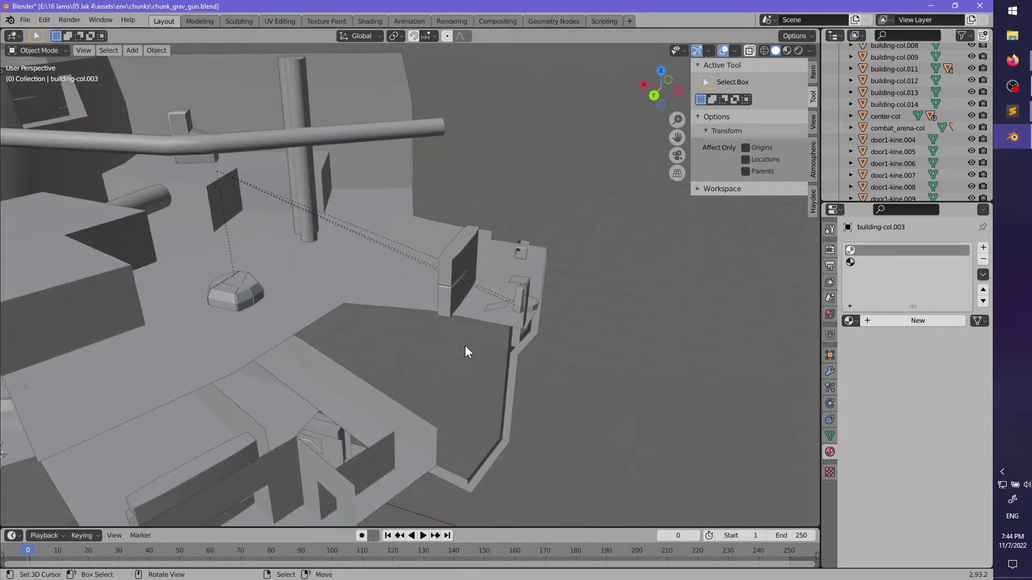
pyautogui.scroll(-3, 466, 352)
pyautogui.click(366, 285)
pyautogui.scroll(-4, 367, 284)
pyautogui.press('g')
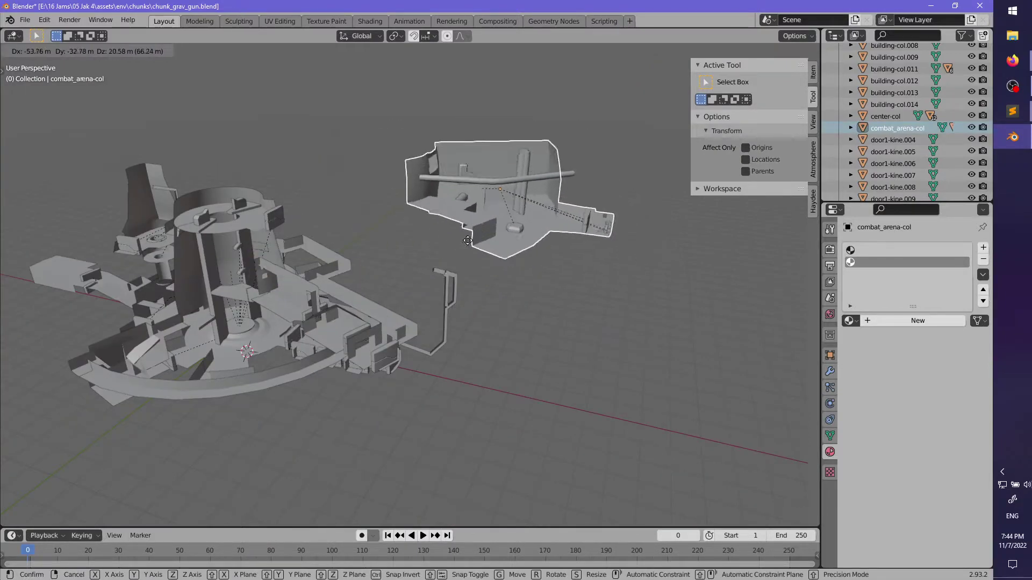
pyautogui.press('Escape')
pyautogui.moveTo(353, 324); pyautogui.dragTo(434, 414, button='middle')
pyautogui.press('g')
pyautogui.press('Escape')
pyautogui.rightClick(388, 360)
pyautogui.press('g')
pyautogui.press('Escape')
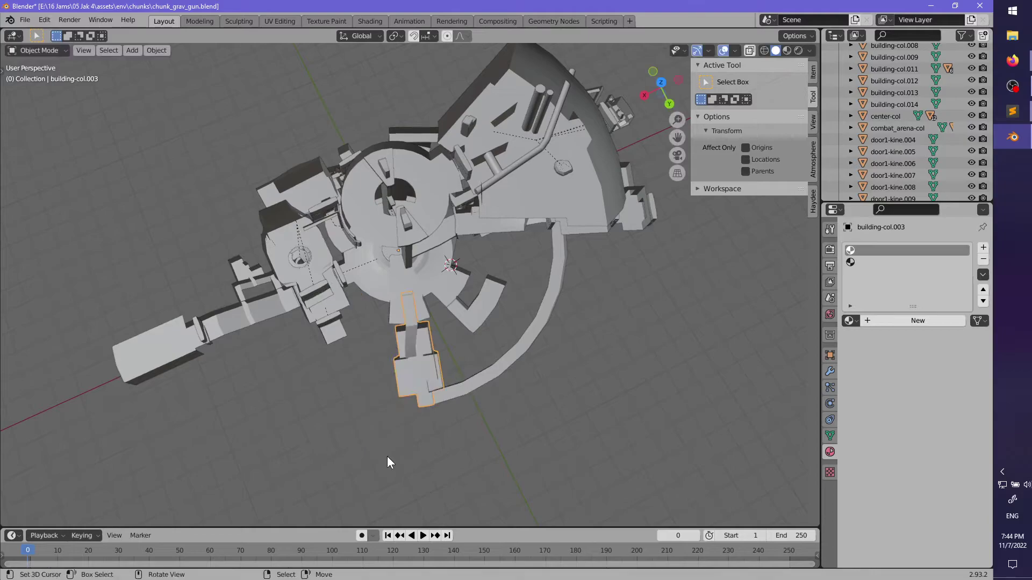
# - Set the origins of building-col.003, building-col.002 and the curved building-col.004 to their Center of Mass (Surface)
pyautogui.moveTo(387, 456); pyautogui.dragTo(421, 402, button='middle')
pyautogui.press('F3')
pyautogui.press('Return')
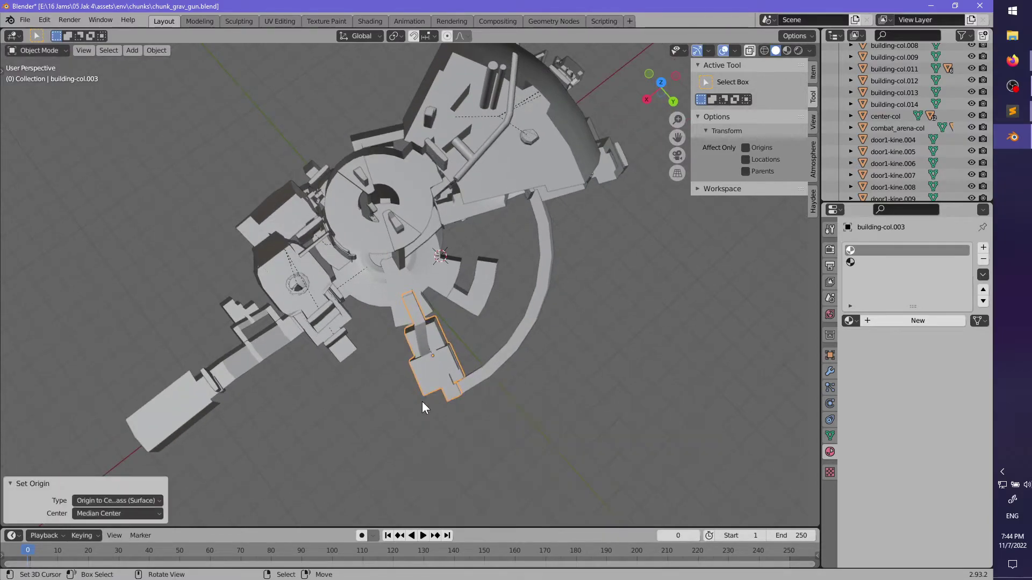
pyautogui.click(482, 311)
pyautogui.press('F3')
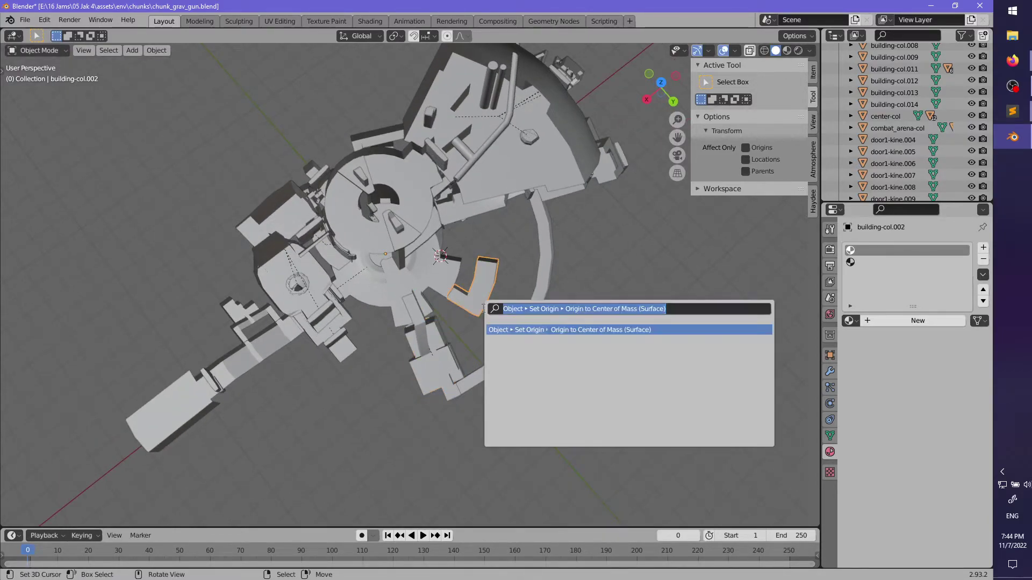
pyautogui.press('Return')
pyautogui.moveTo(482, 309); pyautogui.dragTo(506, 319, button='middle')
pyautogui.click(506, 319)
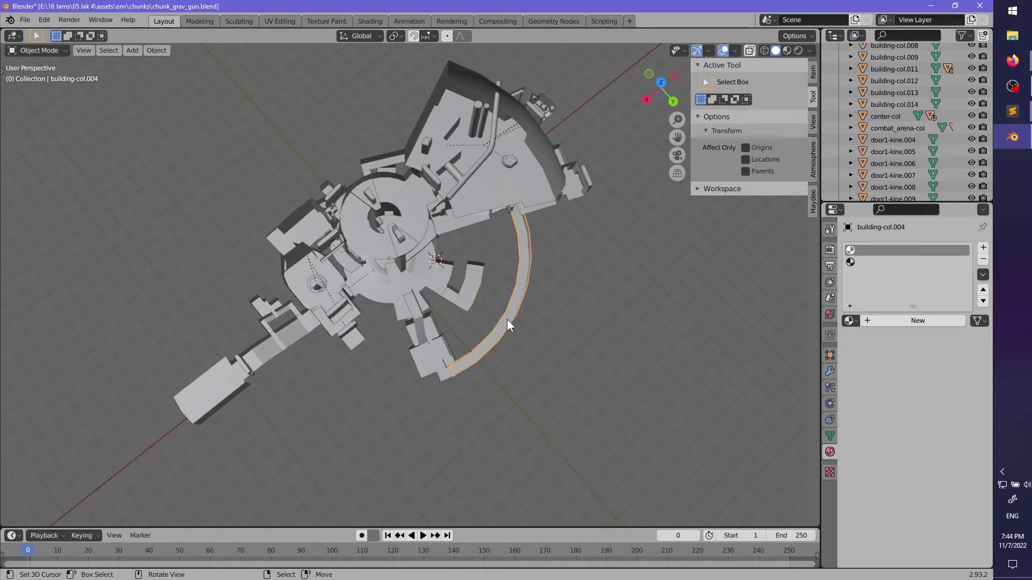
pyautogui.press('F3')
pyautogui.press('Return')
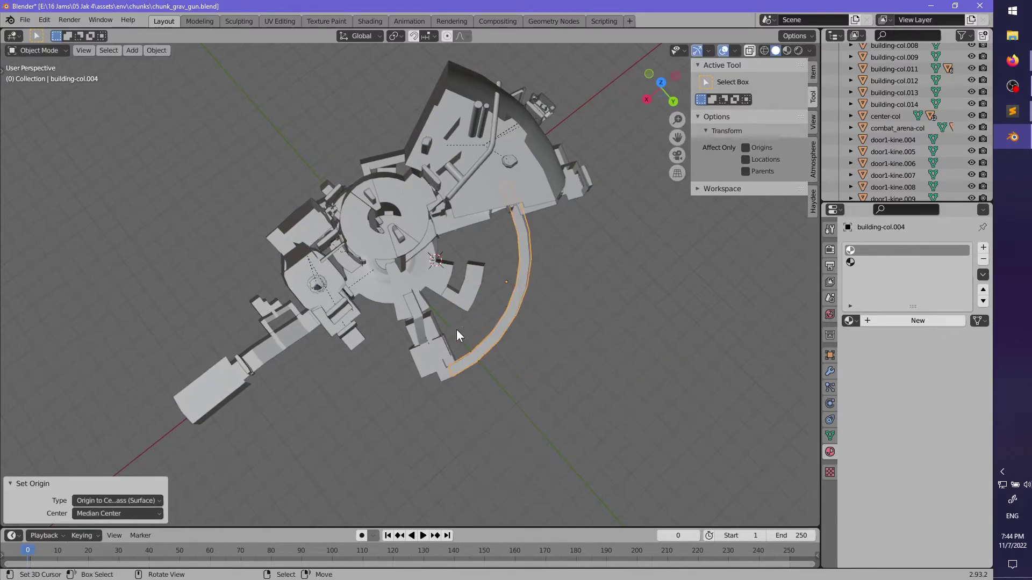
# - Examine entry-col, room1-col and center-col for parts attached to them, cancelling any trial move
pyautogui.rightClick(336, 308)
pyautogui.moveTo(336, 308); pyautogui.dragTo(503, 321, button='middle')
pyautogui.scroll(4, 471, 347)
pyautogui.click(433, 246)
pyautogui.scroll(-5, 551, 353)
pyautogui.moveTo(551, 352); pyautogui.dragTo(367, 387, button='middle')
pyautogui.click(366, 387)
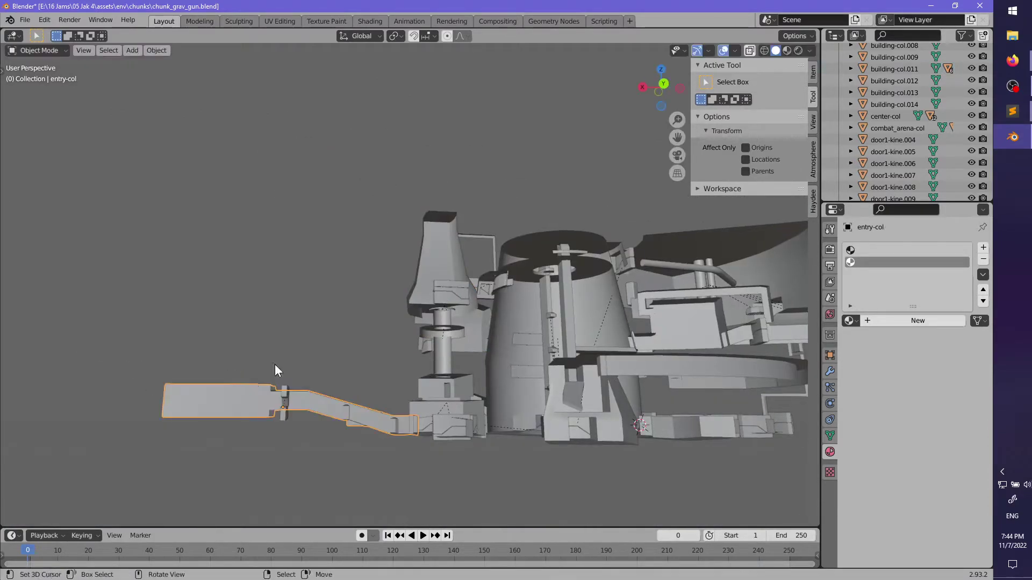
pyautogui.moveTo(275, 363); pyautogui.dragTo(496, 425, button='middle')
pyautogui.click(423, 416)
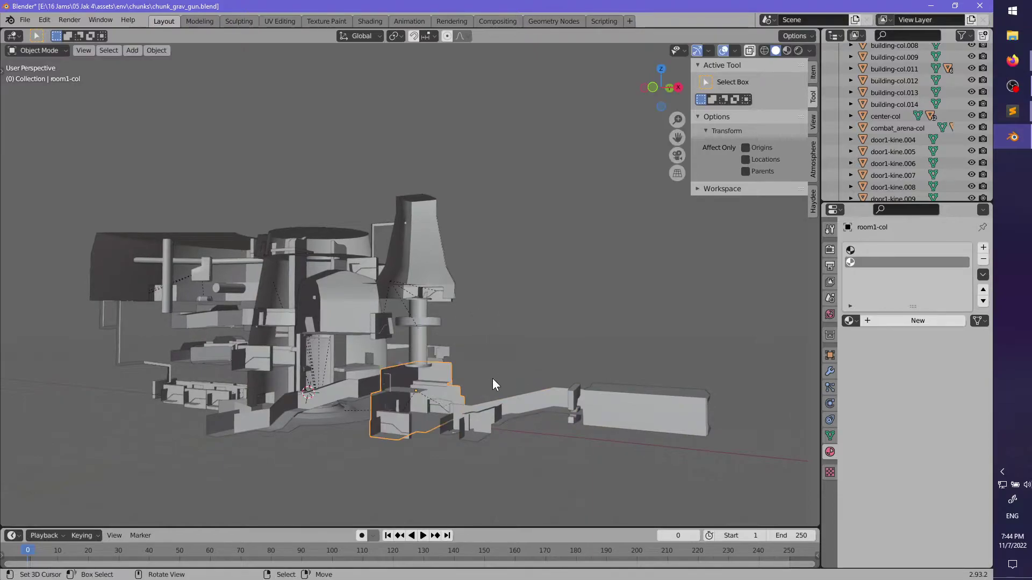
pyautogui.scroll(3, 492, 378)
pyautogui.moveTo(492, 379)
pyautogui.mouseDown(button='middle')
pyautogui.moveTo(446, 428)
pyautogui.moveTo(502, 380)
pyautogui.mouseUp(button='middle')
pyautogui.moveTo(404, 367); pyautogui.dragTo(385, 416, button='right')
pyautogui.press('Escape')
pyautogui.moveTo(385, 416); pyautogui.dragTo(424, 398, button='middle')
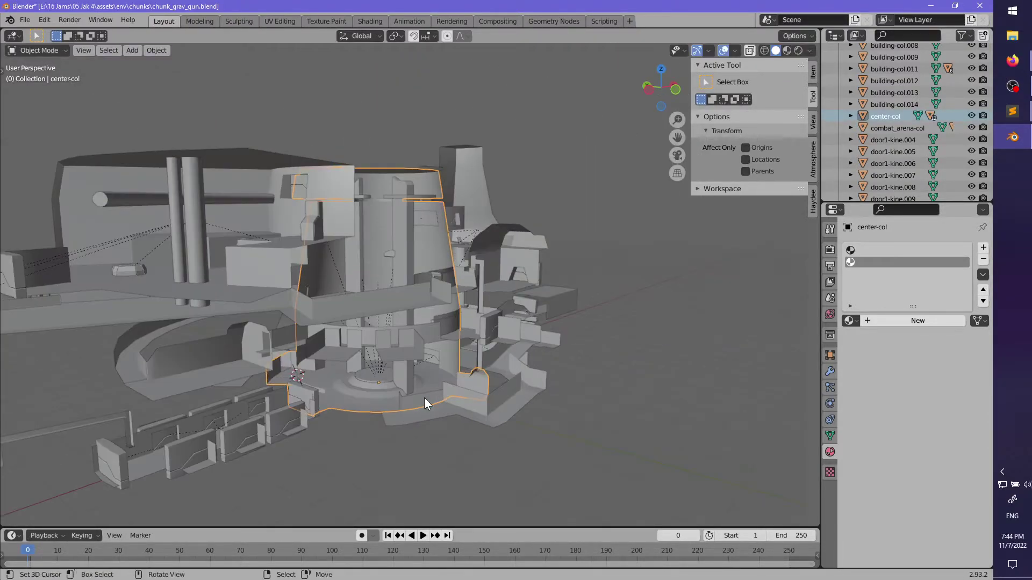
# - Test-move parts around the level, including vents-col and hallway2-col, to check their attachments, and cancel the moves
pyautogui.moveTo(490, 413); pyautogui.dragTo(538, 446, button='right')
pyautogui.press('Escape')
pyautogui.rightClick(306, 409)
pyautogui.moveTo(317, 410); pyautogui.dragTo(258, 412, button='middle')
pyautogui.moveTo(258, 411); pyautogui.dragTo(186, 416, button='right')
pyautogui.click(177, 417)
pyautogui.moveTo(166, 417); pyautogui.dragTo(280, 386, button='middle')
pyautogui.click(258, 369)
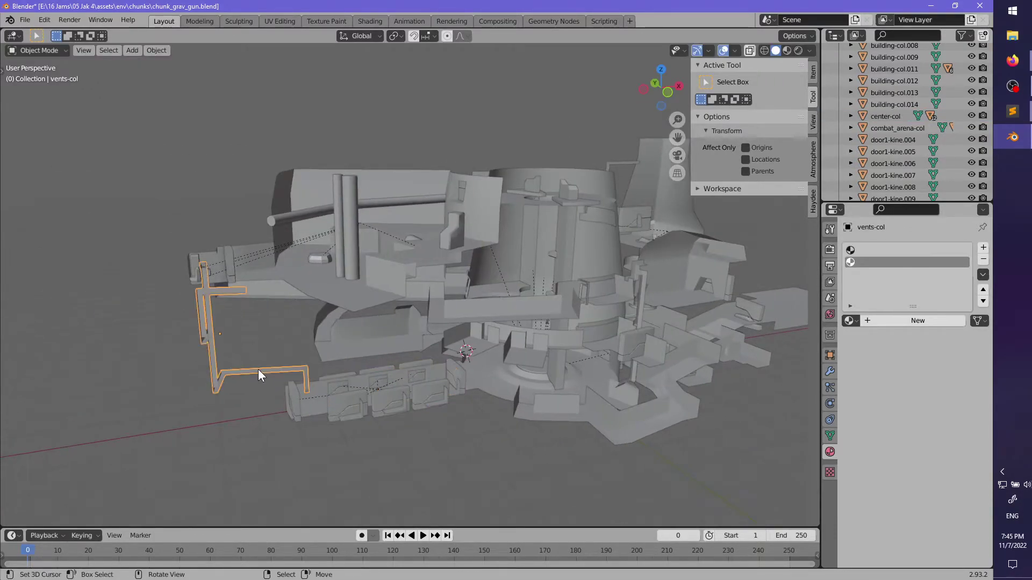
pyautogui.press('g')
pyautogui.click(199, 379)
pyautogui.moveTo(199, 378); pyautogui.dragTo(492, 452, button='middle')
pyautogui.press('g')
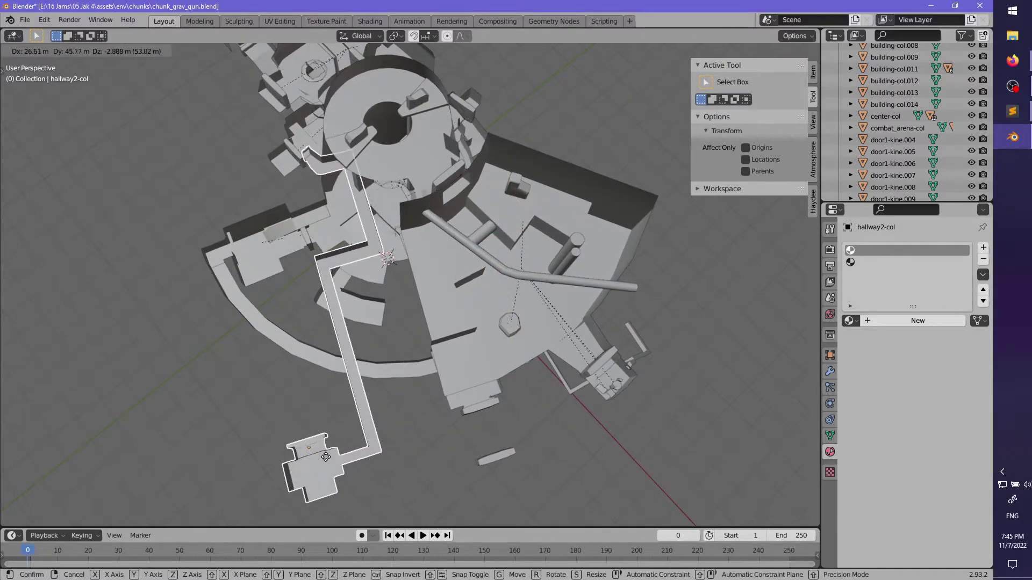
pyautogui.click(376, 468)
# - Parent door1-kine.010 and the matching door half at the hallway end to hallway2-col with Keep Transform
pyautogui.moveTo(376, 468); pyautogui.dragTo(375, 324, button='middle')
pyautogui.click(375, 324)
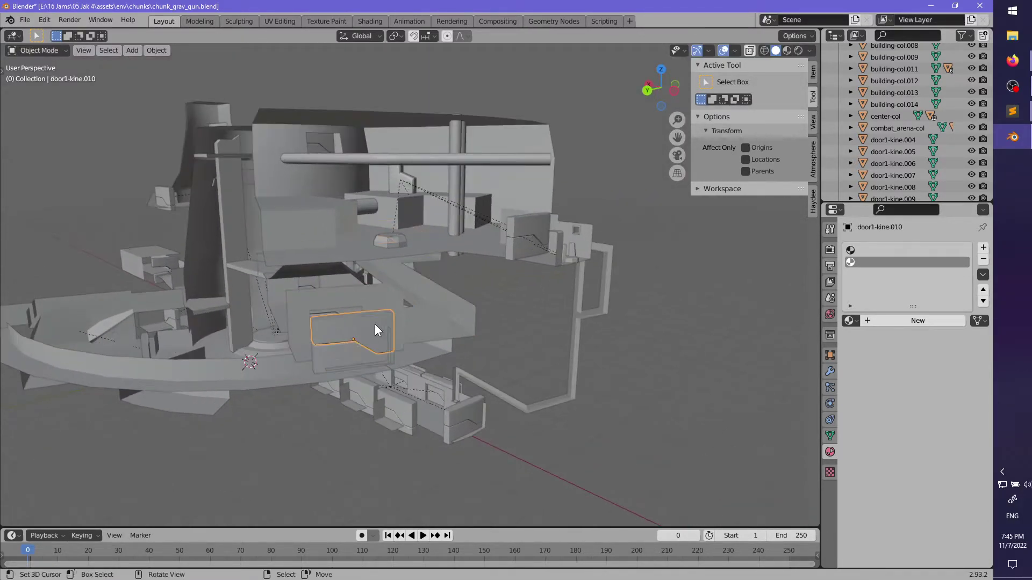
pyautogui.keyDown('shift'); pyautogui.click(299, 354); pyautogui.keyUp('shift')
pyautogui.hotkey('ctrl', 'p')
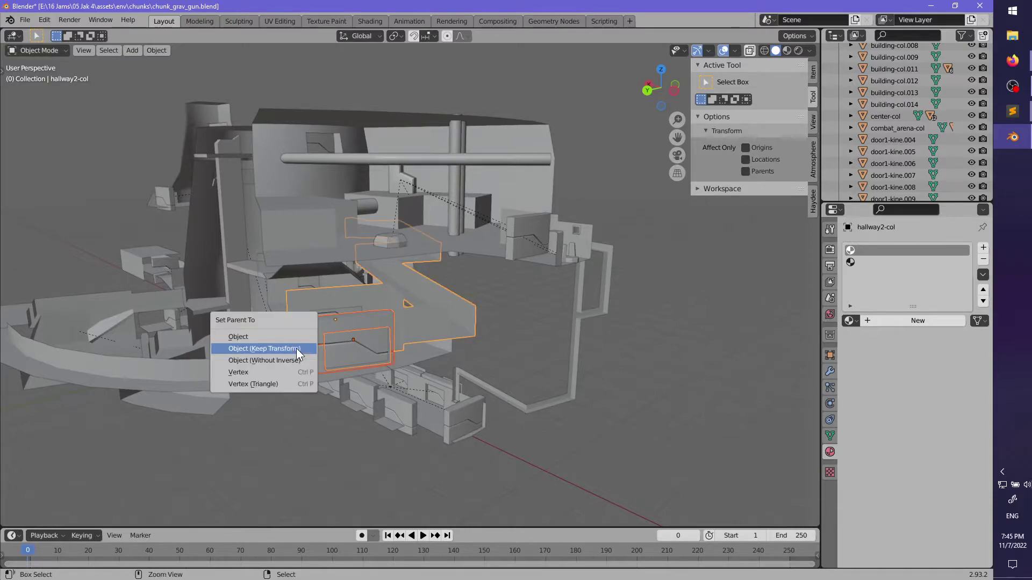
pyautogui.click(295, 348)
# - Test-move hallway2-col and the adjoining balance room to check that their doors follow, cancelling each move
pyautogui.click(425, 325)
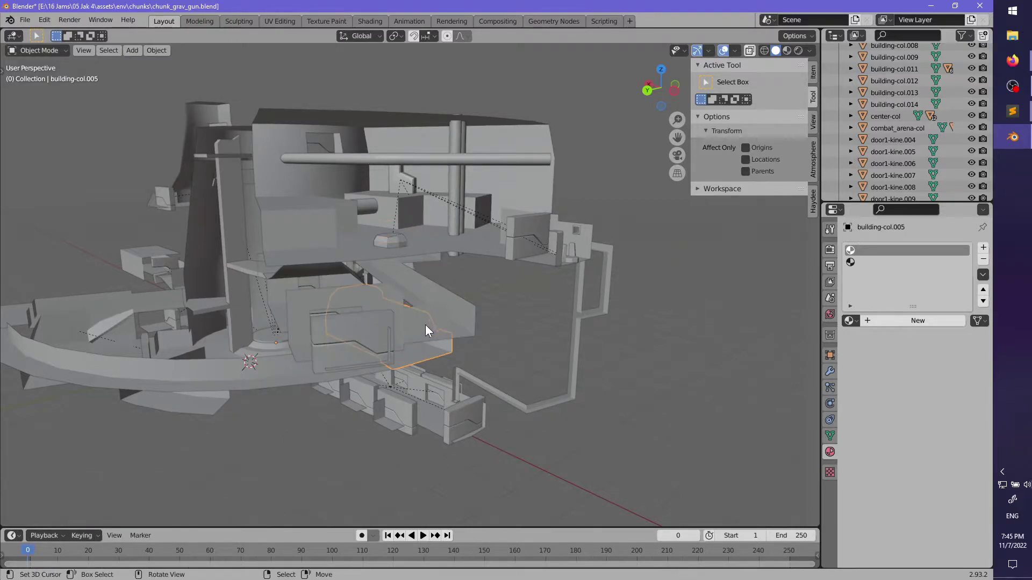
pyautogui.moveTo(424, 324); pyautogui.dragTo(486, 337, button='middle')
pyautogui.moveTo(530, 302); pyautogui.dragTo(546, 315, button='middle')
pyautogui.press('g')
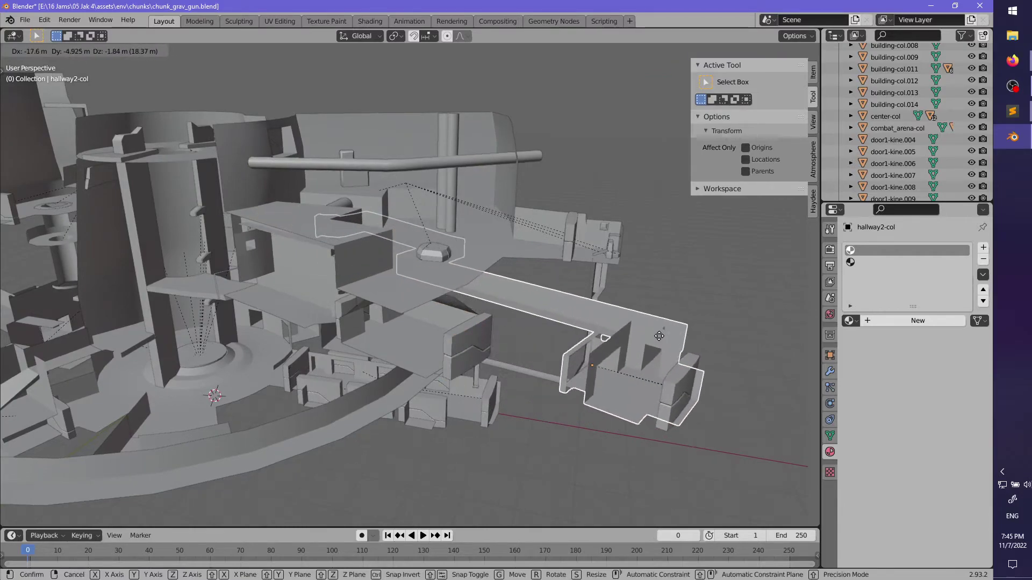
pyautogui.rightClick(604, 337)
pyautogui.rightClick(403, 338)
pyautogui.press('g')
pyautogui.rightClick(306, 366)
# - Rename building-col.002 as extra-col
pyautogui.moveTo(424, 370); pyautogui.dragTo(397, 337, button='middle')
pyautogui.keyDown('ctrl'); pyautogui.moveTo(397, 337); pyautogui.dragTo(397, 245, button='middle'); pyautogui.keyUp('ctrl')
pyautogui.scroll(5, 873, 129)
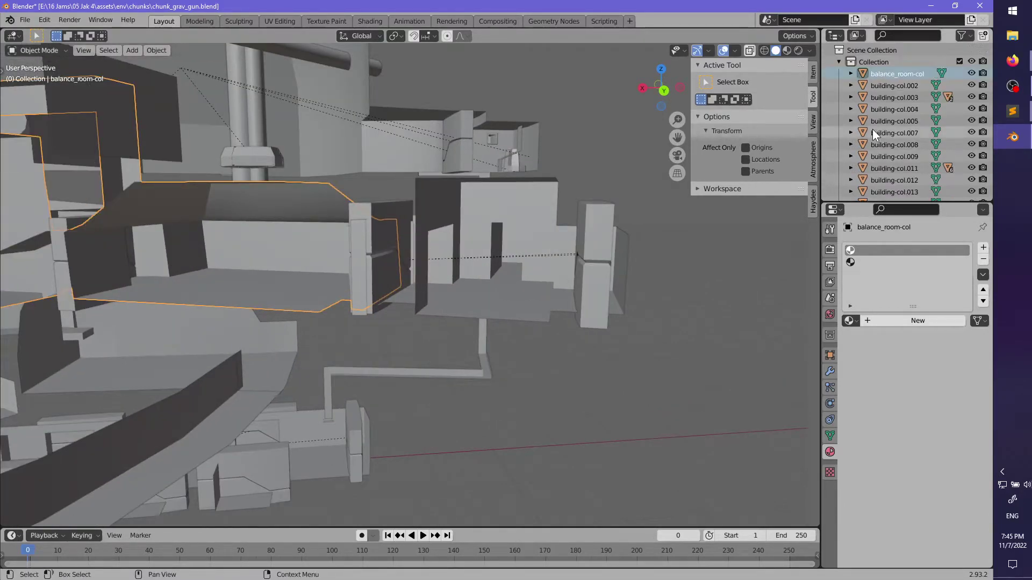
pyautogui.click(894, 85)
pyautogui.scroll(-4, 364, 261)
pyautogui.scroll(2, 446, 287)
pyautogui.keyDown('shift'); pyautogui.moveTo(250, 400); pyautogui.dragTo(524, 274, button='middle'); pyautogui.keyUp('shift')
pyautogui.doubleClick(888, 86)
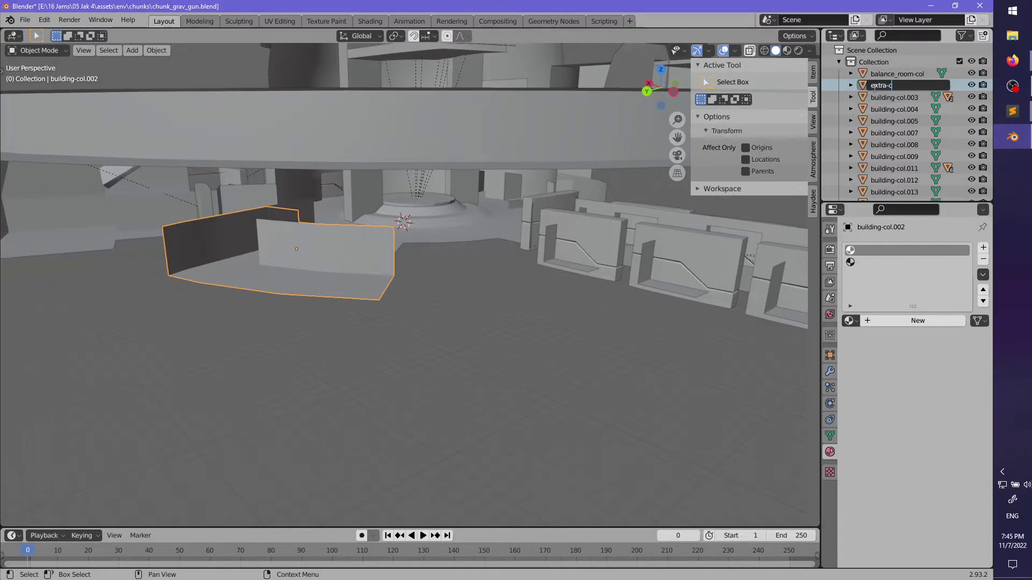
pyautogui.write('extra-col')
pyautogui.press('Return')
# - Rename building-col.003 as room2-col
pyautogui.click(892, 85)
pyautogui.press('KP_Decimal')
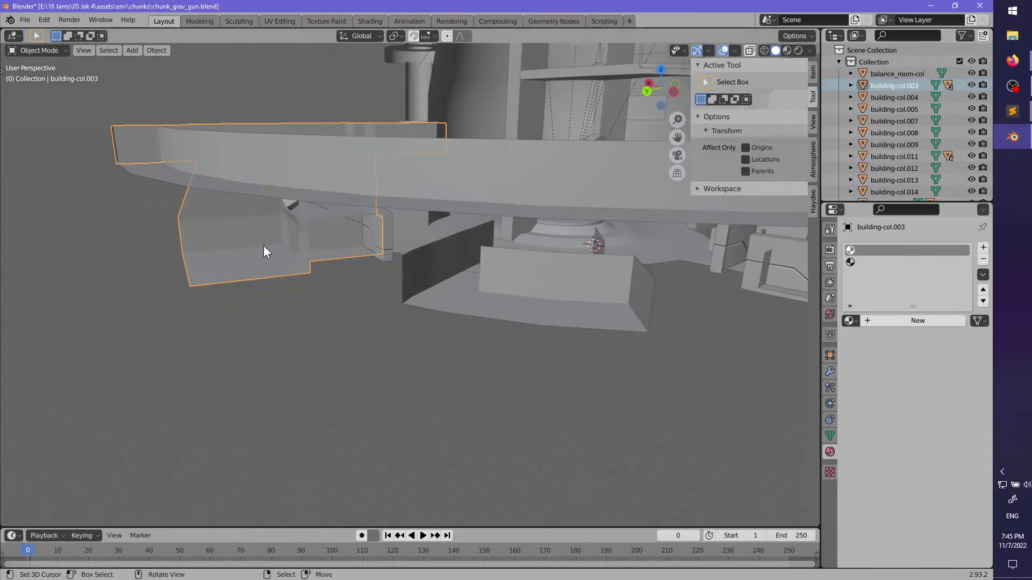
pyautogui.moveTo(264, 246); pyautogui.dragTo(398, 253, button='middle')
pyautogui.doubleClick(894, 85)
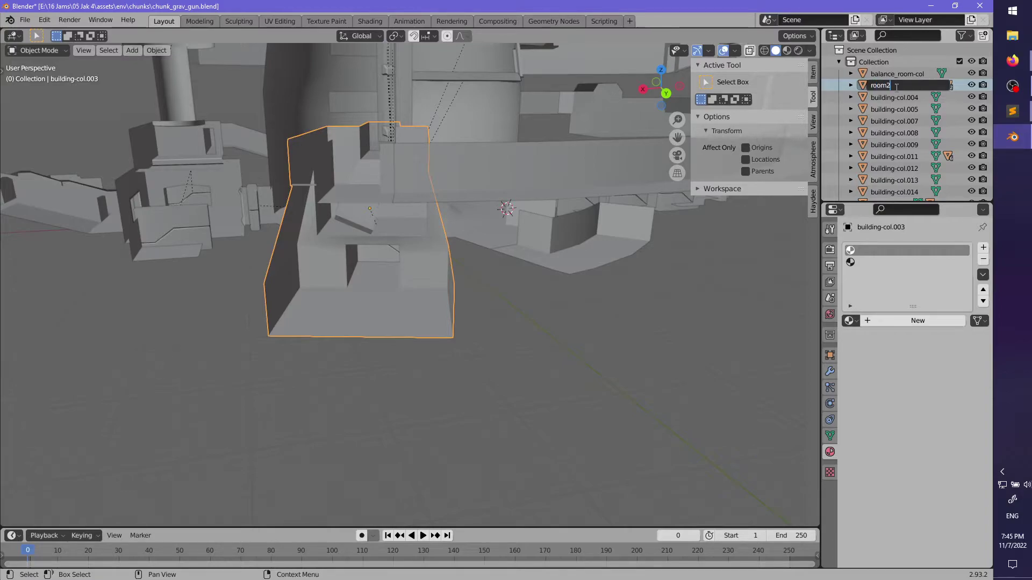
pyautogui.press('Return')
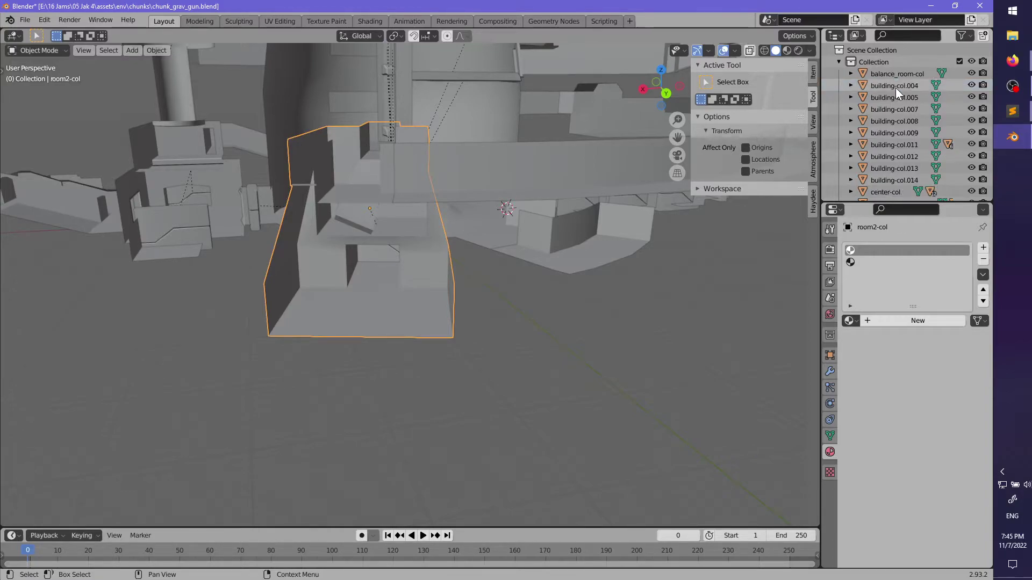
# - Rename the curved corridor building-col.004 as hall2-col
pyautogui.click(881, 87)
pyautogui.moveTo(535, 277); pyautogui.dragTo(462, 328, button='middle')
pyautogui.doubleClick(895, 86)
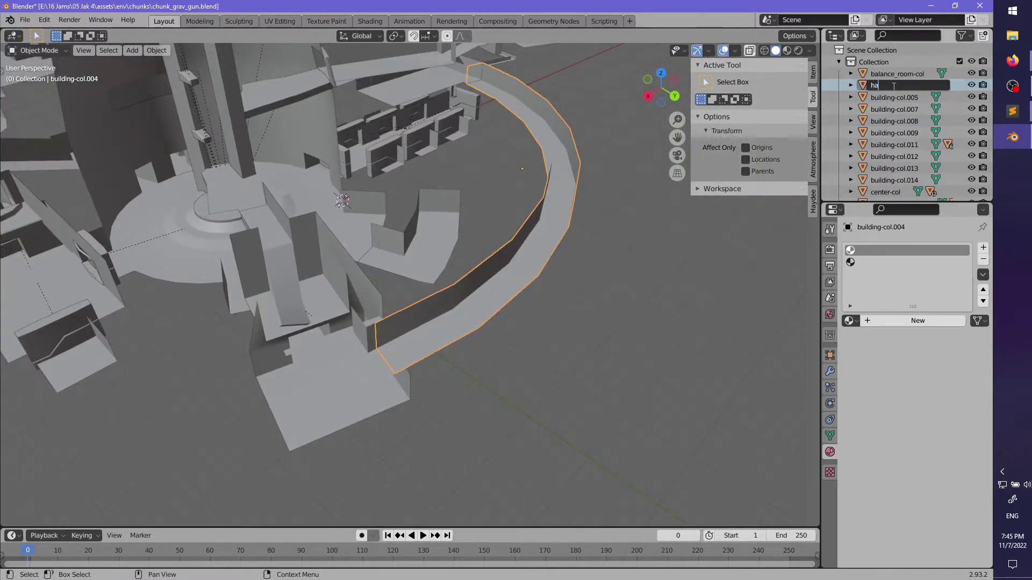
pyautogui.write('hall2-col')
pyautogui.press('Return')
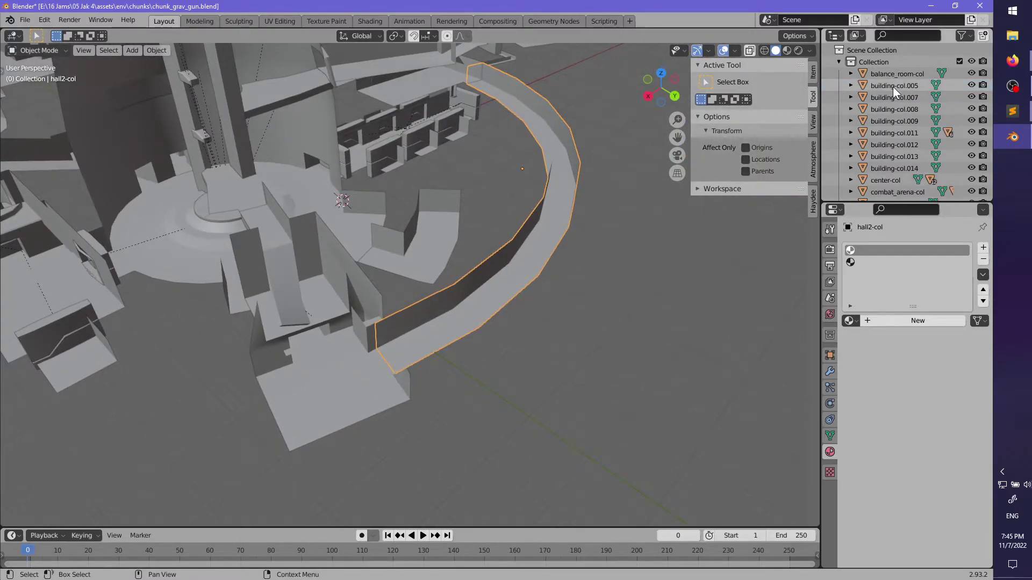
# - Rename building-col.005 as room3-col
pyautogui.click(892, 86)
pyautogui.moveTo(620, 247); pyautogui.dragTo(478, 242, button='middle')
pyautogui.doubleClick(904, 85)
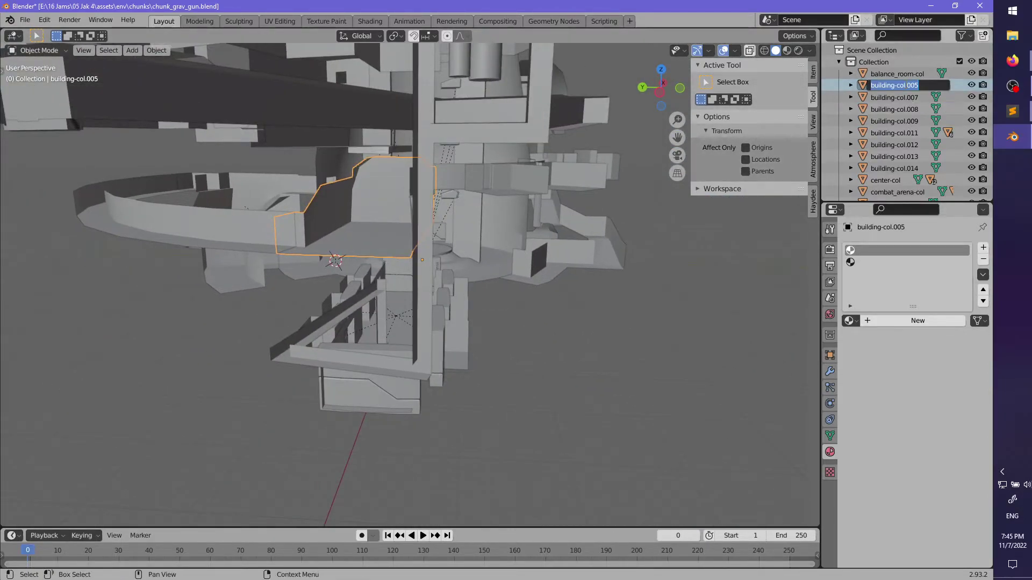
pyautogui.write('room3-col')
pyautogui.press('Return')
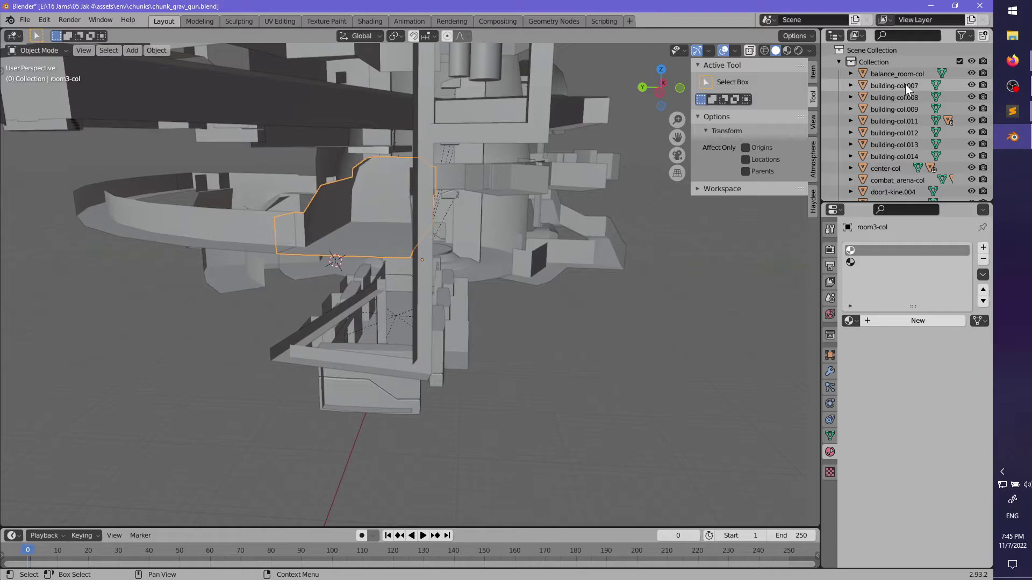
# - Rename the curved hallway building-col.007 as hall4-col
pyautogui.click(898, 85)
pyautogui.scroll(-2, 508, 253)
pyautogui.moveTo(509, 254); pyautogui.dragTo(389, 267, button='middle')
pyautogui.scroll(4, 460, 283)
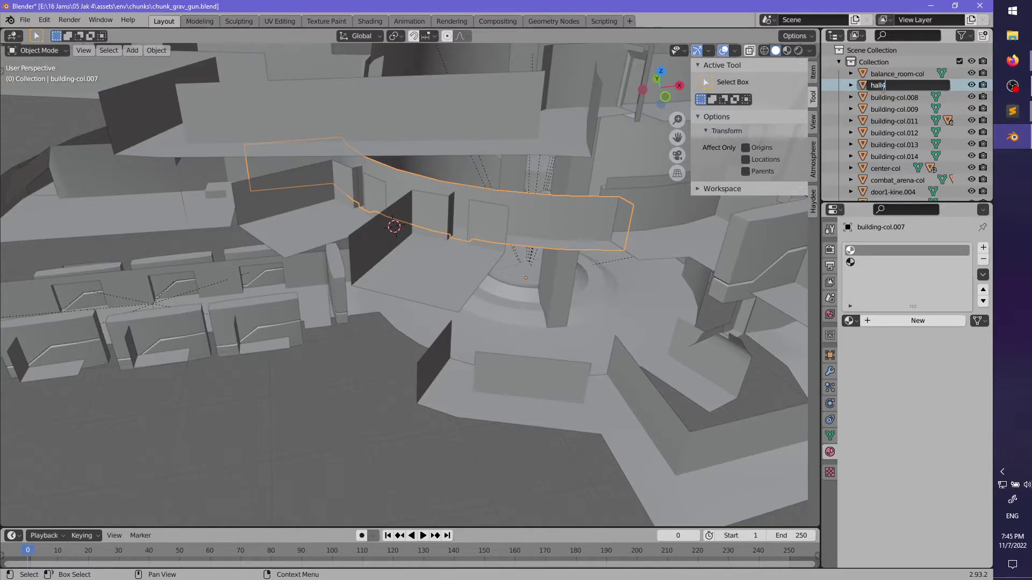
pyautogui.press('Return')
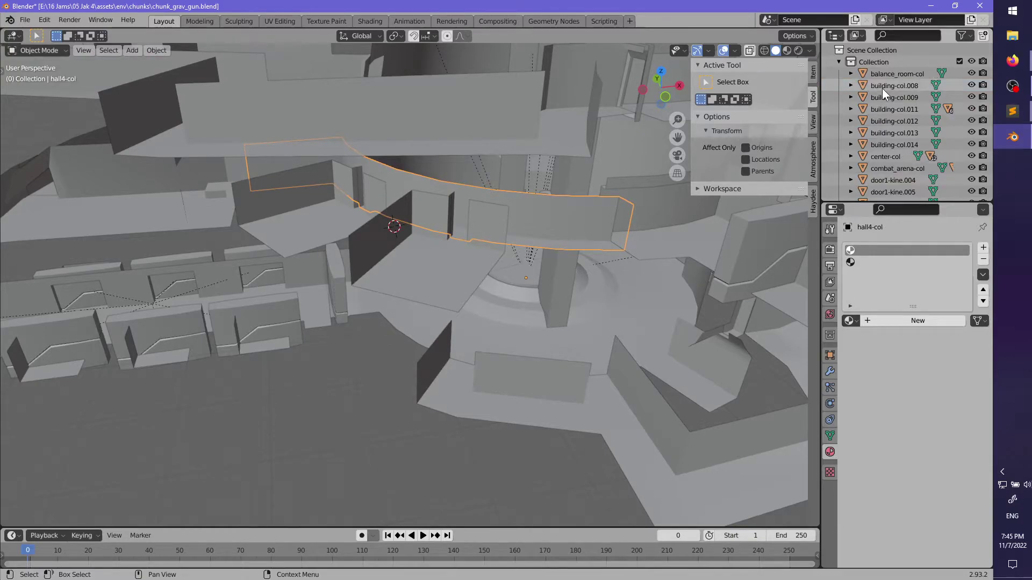
# - Set the origins of hall4-col, building-col.008 and building-col.009 to their Center of Mass (Surface)
pyautogui.click(333, 220)
pyautogui.rightClick(333, 220)
pyautogui.moveTo(314, 225); pyautogui.dragTo(340, 231, button='middle')
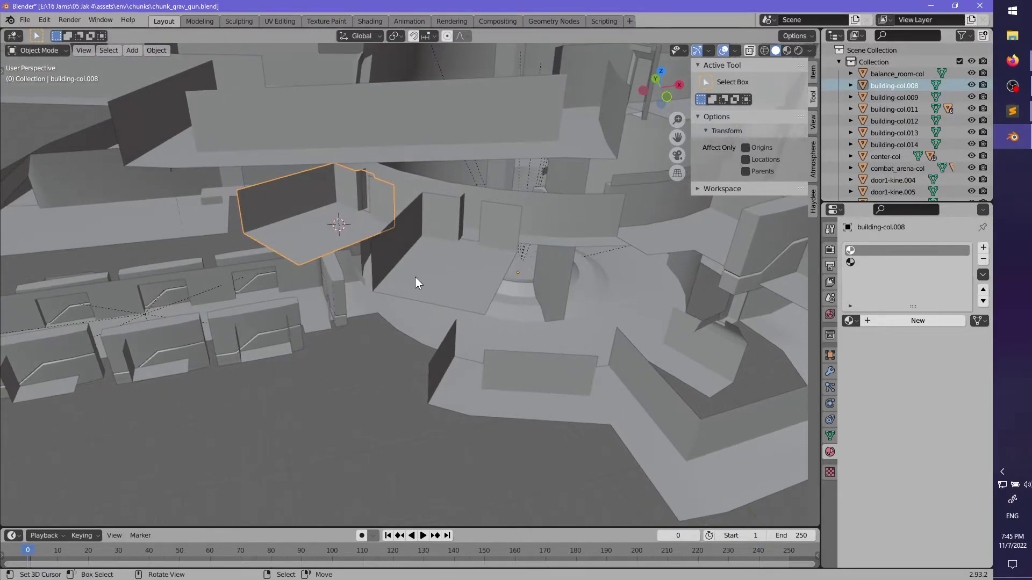
pyautogui.rightClick(540, 217)
pyautogui.press('F3')
pyautogui.press('Return')
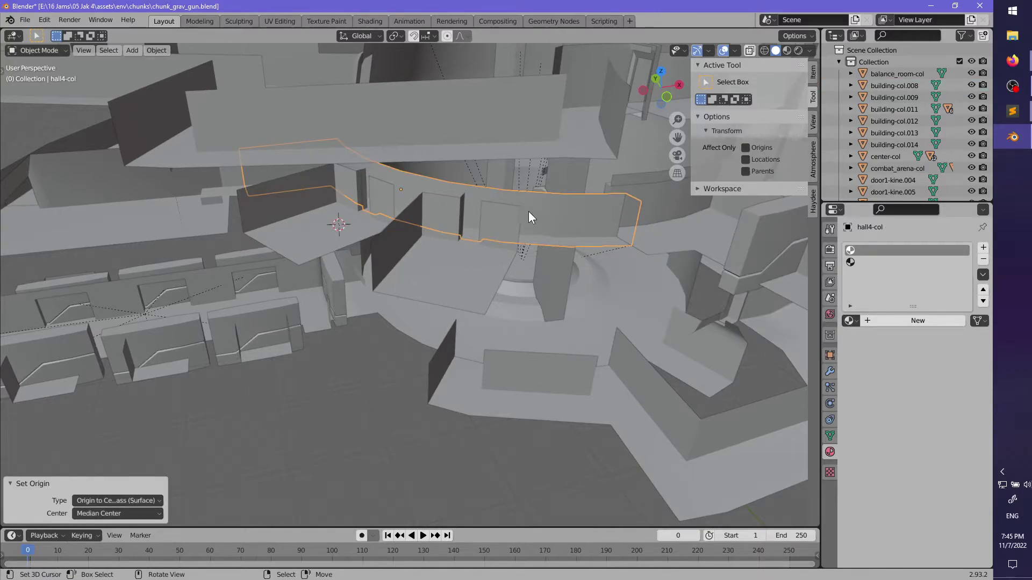
pyautogui.press('F3')
pyautogui.press('Return')
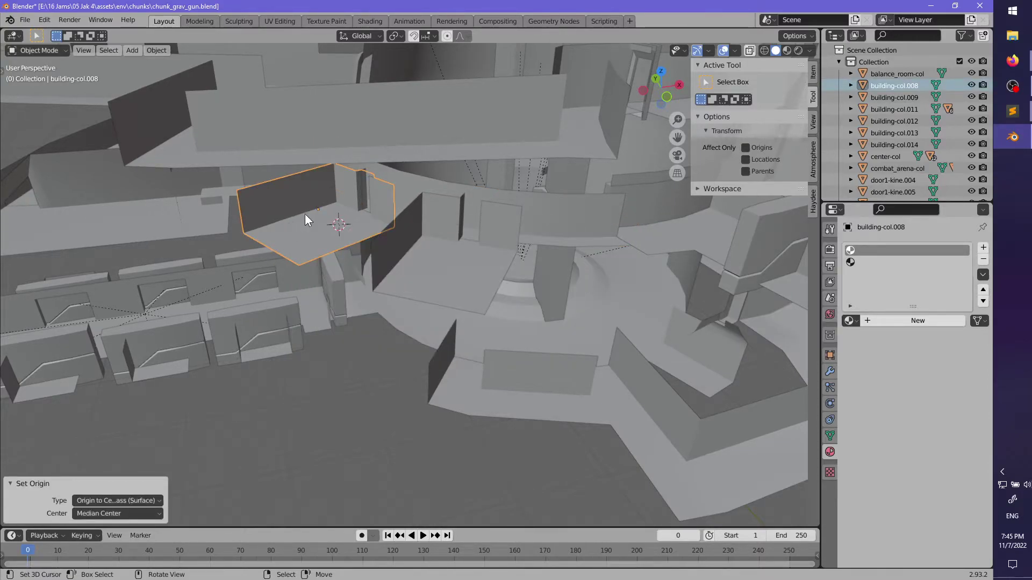
pyautogui.click(408, 256)
pyautogui.press('F3')
pyautogui.press('Return')
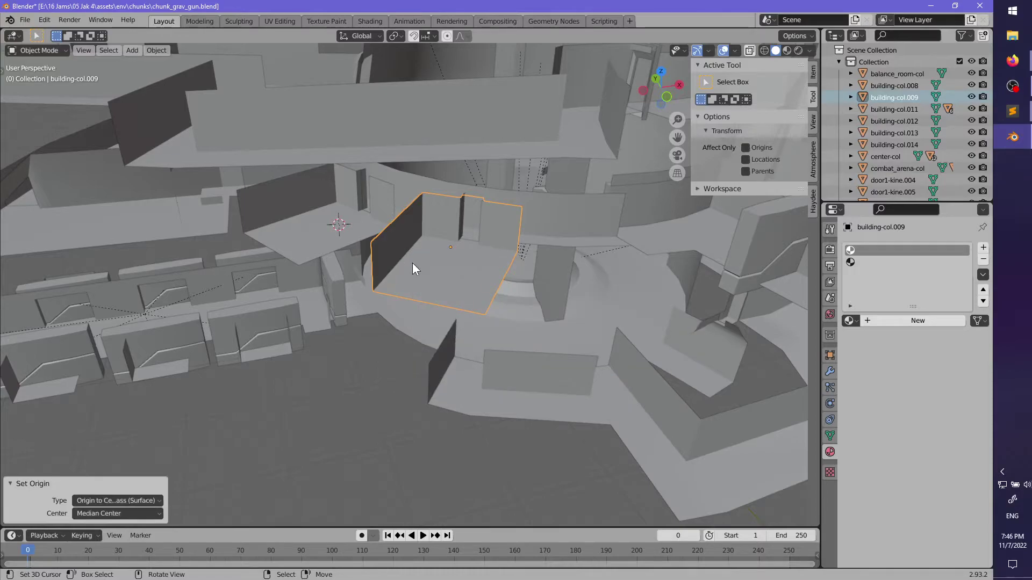
# - Parent building-col.008 and building-col.009 to hall4-col, keeping their transforms
pyautogui.rightClick(355, 262)
pyautogui.hotkey('ctrl', 'z')
pyautogui.keyDown('shift'); pyautogui.click(315, 245); pyautogui.keyUp('shift')
pyautogui.keyDown('shift'); pyautogui.click(548, 232); pyautogui.keyUp('shift')
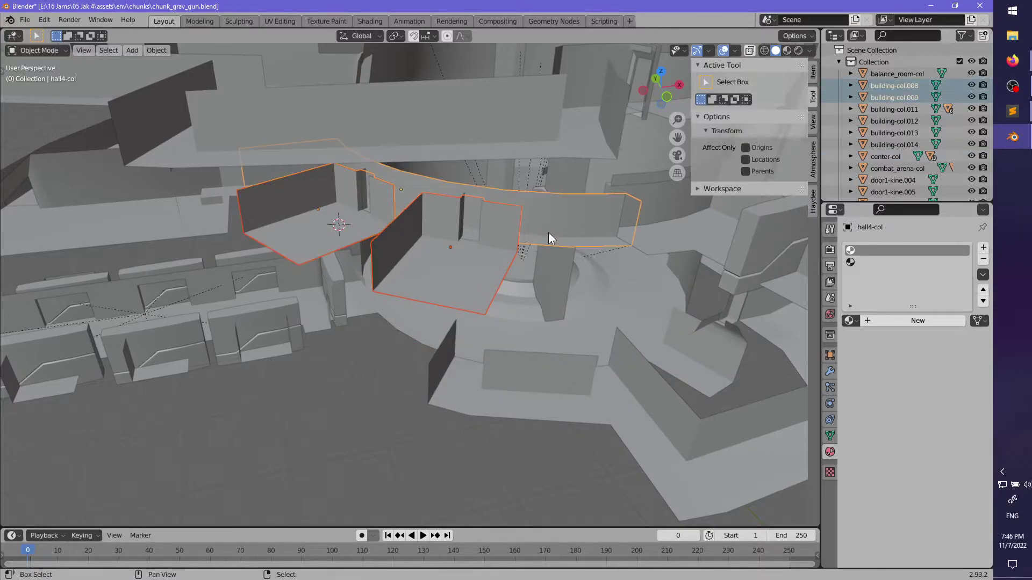
pyautogui.hotkey('ctrl', 'p')
pyautogui.click(548, 234)
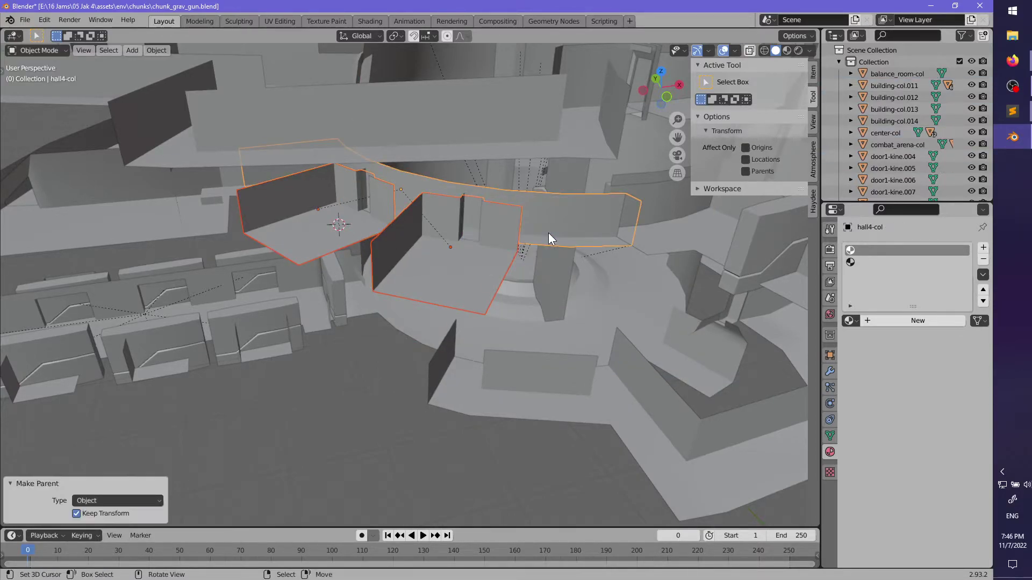
pyautogui.moveTo(586, 372); pyautogui.dragTo(313, 296, button='middle')
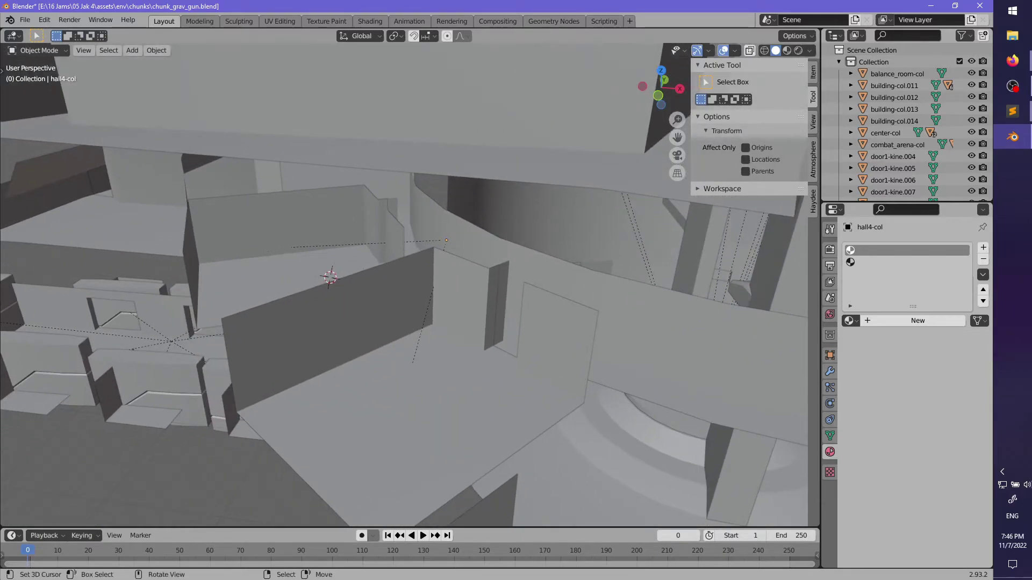
pyautogui.hotkey('alt', 'Tab')
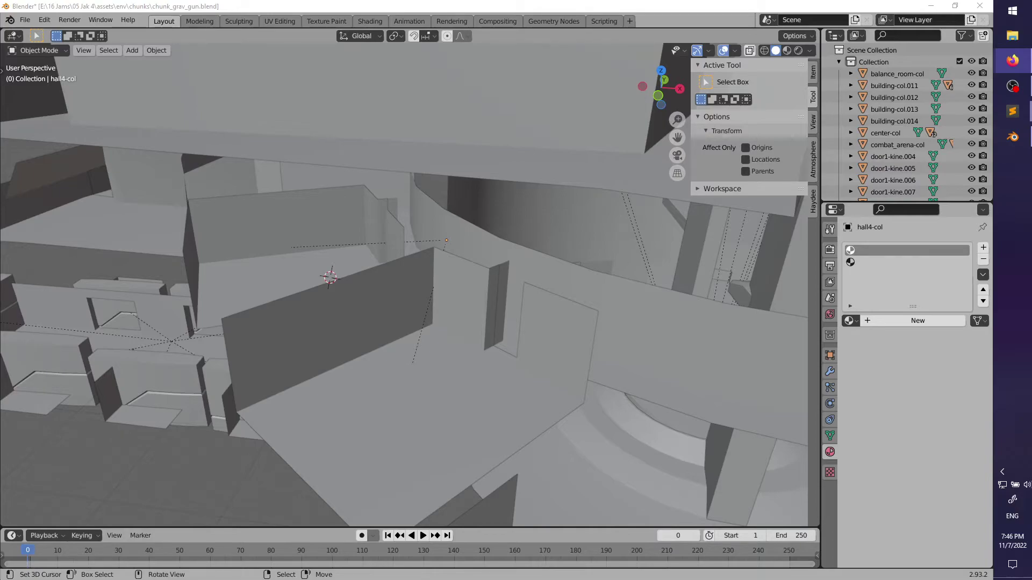
pyautogui.hotkey('alt', 'Tab')
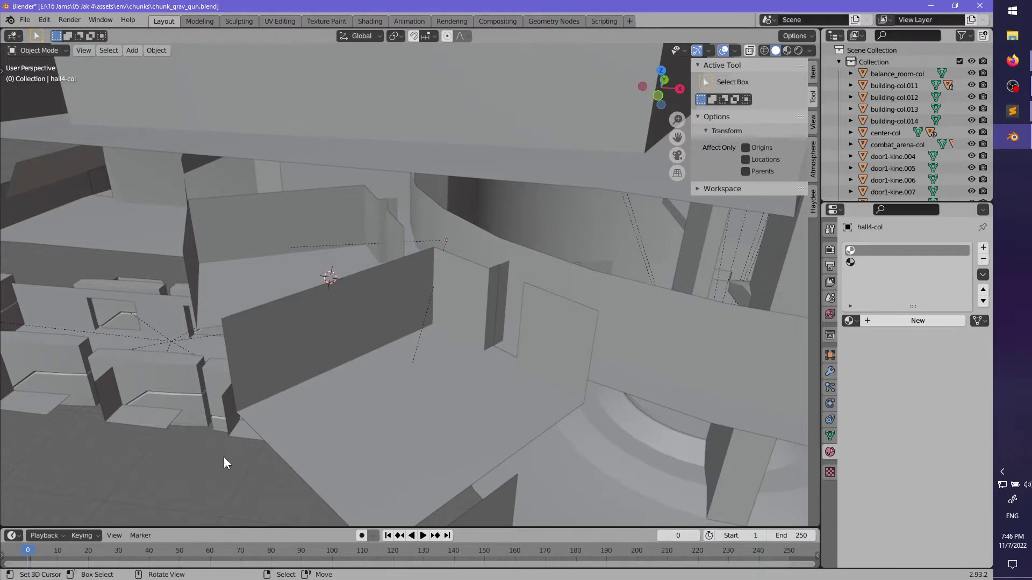
# - Start editing the mesh of hall4-col in edge selection mode with nothing selected
pyautogui.moveTo(376, 344); pyautogui.dragTo(420, 275, button='middle')
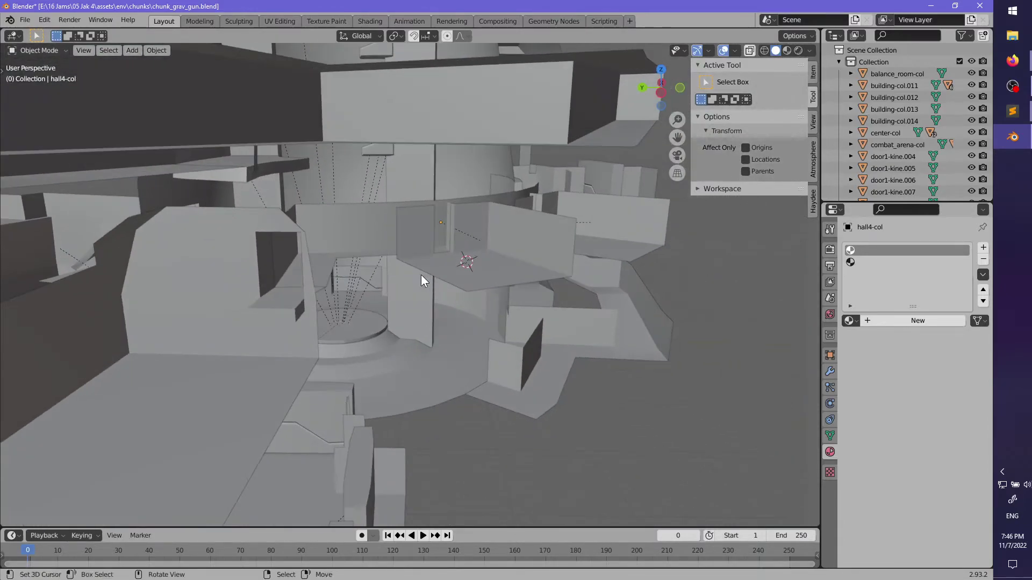
pyautogui.scroll(3, 398, 264)
pyautogui.click(376, 221)
pyautogui.scroll(5, 408, 237)
pyautogui.press('Tab')
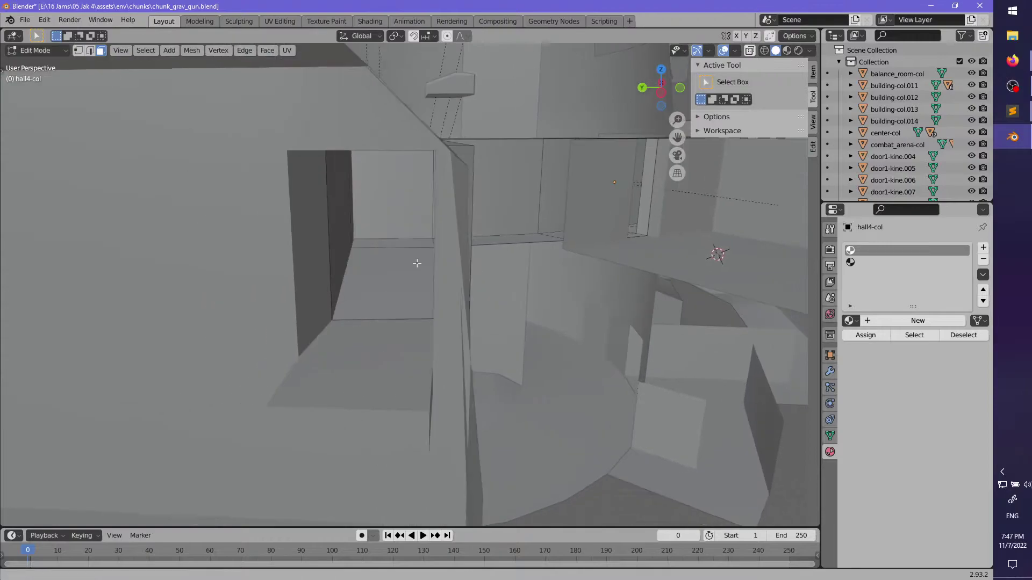
pyautogui.keyDown('alt'); pyautogui.rightClick(345, 279); pyautogui.keyUp('alt')
pyautogui.moveTo(345, 278); pyautogui.dragTo(396, 276, button='middle')
pyautogui.click(92, 50)
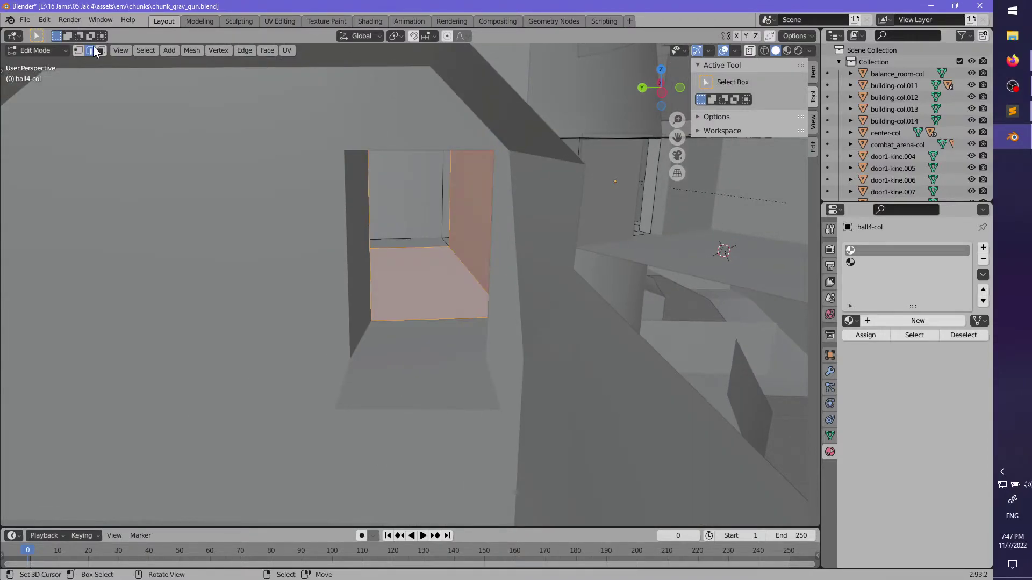
pyautogui.moveTo(273, 141); pyautogui.dragTo(350, 166, button='middle')
pyautogui.hotkey('alt', 'a')
pyautogui.moveTo(299, 295); pyautogui.dragTo(349, 295, button='middle')
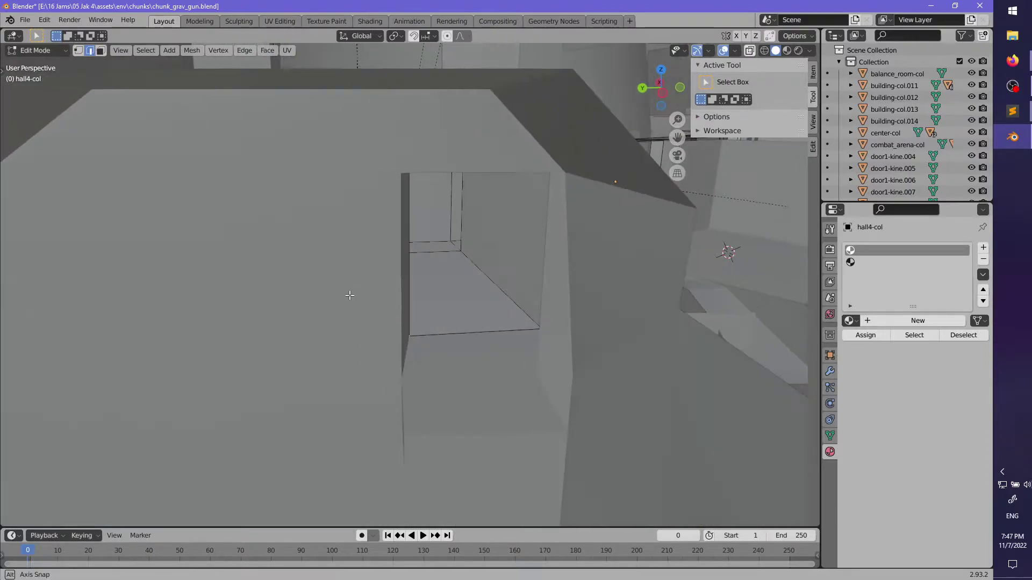
# - Bevel the two long floor edges of the curved hallway about 0.13 m wide with one segment
pyautogui.moveTo(430, 242); pyautogui.dragTo(401, 270, button='middle')
pyautogui.keyDown('alt'); pyautogui.keyDown('shift'); pyautogui.rightClick(470, 267); pyautogui.keyUp('shift'); pyautogui.keyUp('alt')
pyautogui.keyDown('ctrl'); pyautogui.rightClick(564, 281); pyautogui.keyUp('ctrl')
pyautogui.moveTo(564, 281); pyautogui.dragTo(502, 302, button='middle')
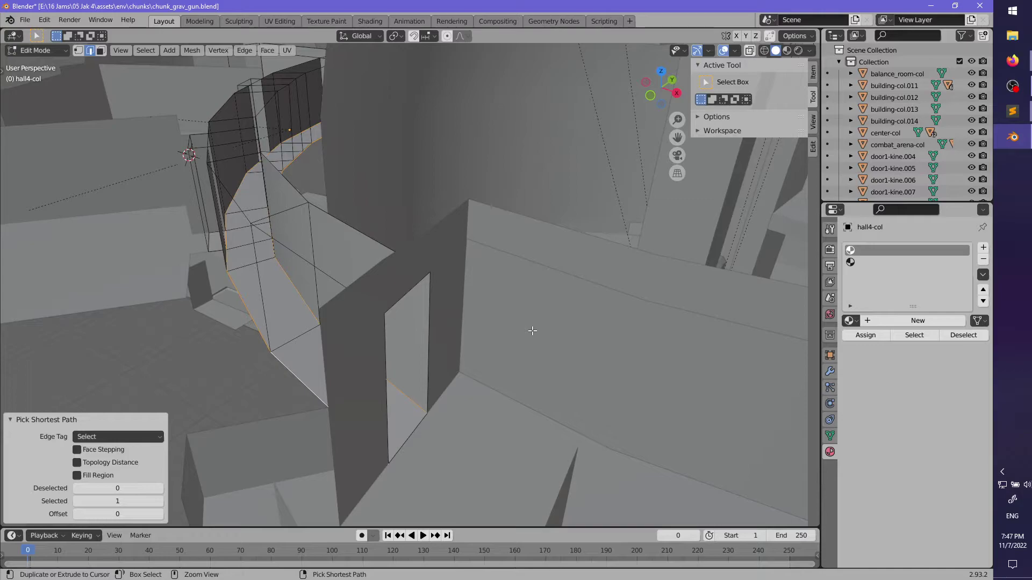
pyautogui.hotkey('ctrl', 'b')
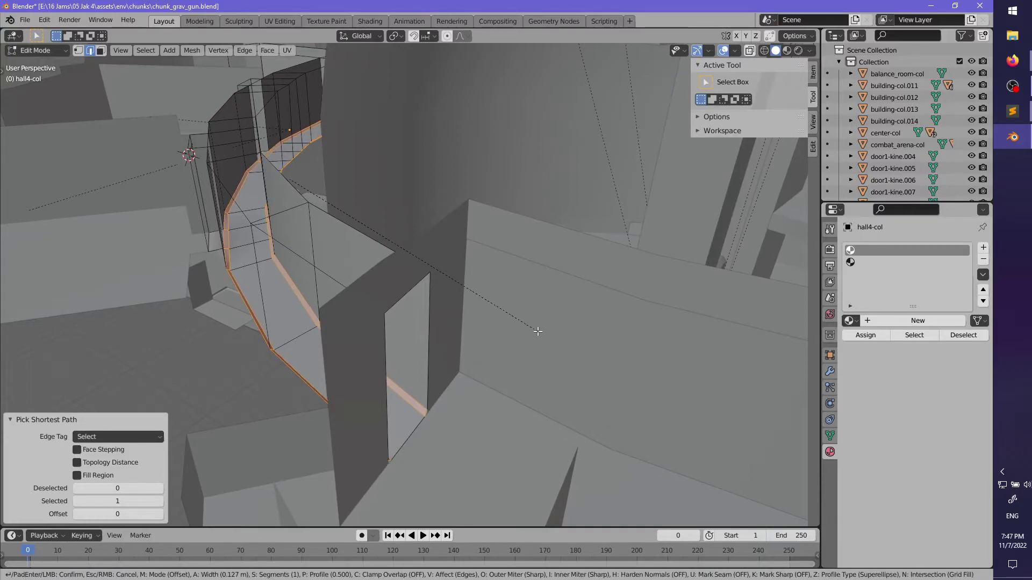
pyautogui.click(538, 331)
# - Adjust the height of the edges at hall4-col's side-room doorway
pyautogui.moveTo(538, 331); pyautogui.dragTo(451, 347, button='middle')
pyautogui.rightClick(354, 310)
pyautogui.press('g')
pyautogui.press('z')
pyautogui.click(398, 296)
pyautogui.press('g')
pyautogui.press('z')
pyautogui.click(417, 307)
# - Offset the side-room doorway's edge loop along its normals with Shrink/Fatten
pyautogui.press('s')
pyautogui.press('y')
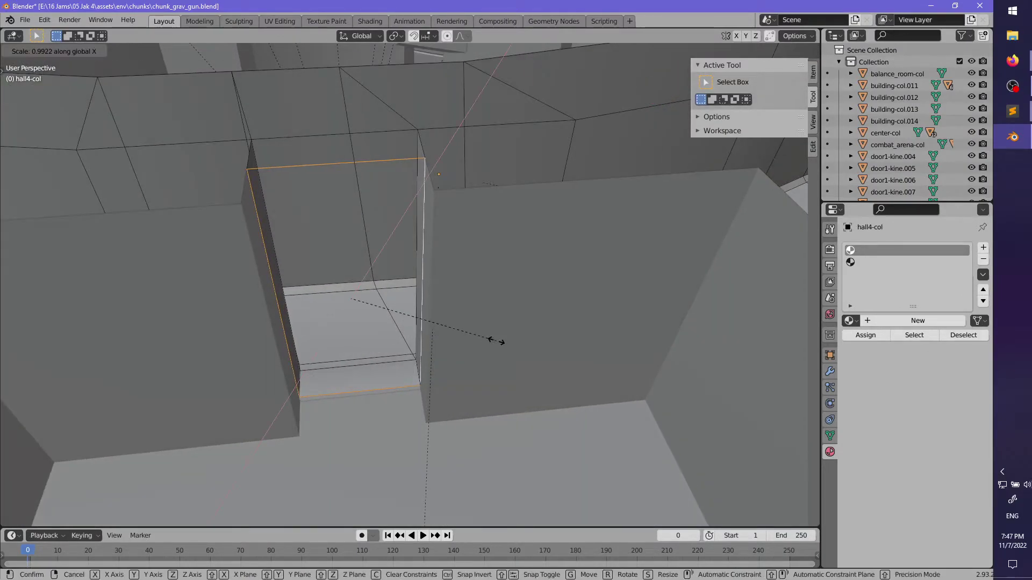
pyautogui.rightClick(495, 341)
pyautogui.hotkey('alt', 's')
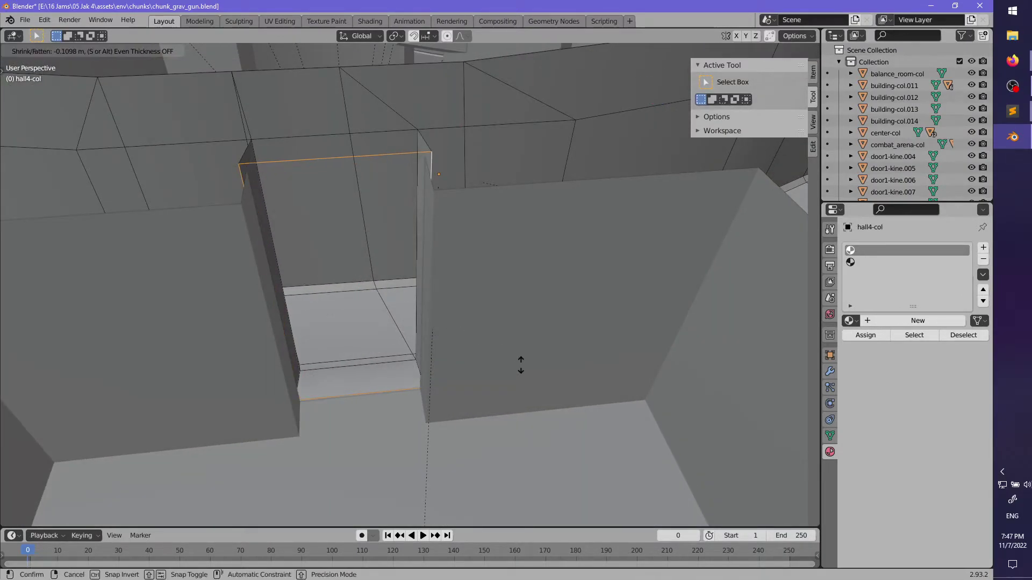
pyautogui.click(522, 356)
# - Extrude the doorway's edge loop in place and scale the new edges
pyautogui.moveTo(478, 356); pyautogui.dragTo(629, 333, button='middle')
pyautogui.moveTo(403, 343); pyautogui.dragTo(530, 336, button='middle')
pyautogui.press('e')
pyautogui.rightClick(487, 398)
pyautogui.press('s')
pyautogui.click(517, 386)
# - Lower the doorway's threshold edge about 0.04 m and adjust the base edges of the adjacent hallway wall vertically
pyautogui.press('g')
pyautogui.press('z')
pyautogui.click(431, 318)
pyautogui.press('g')
pyautogui.press('z')
pyautogui.click(499, 368)
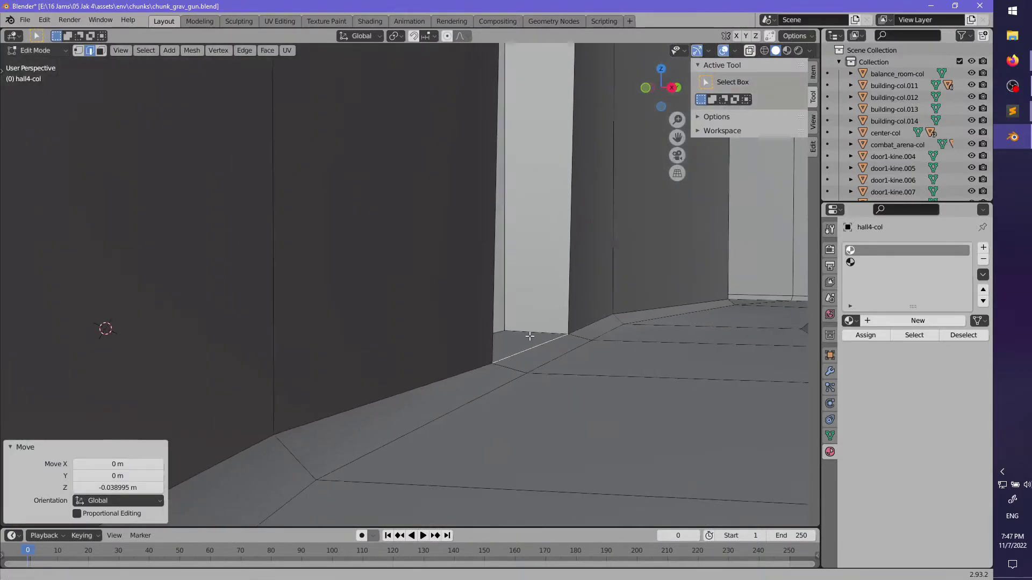
pyautogui.click(456, 371)
pyautogui.press('g')
pyautogui.press('z')
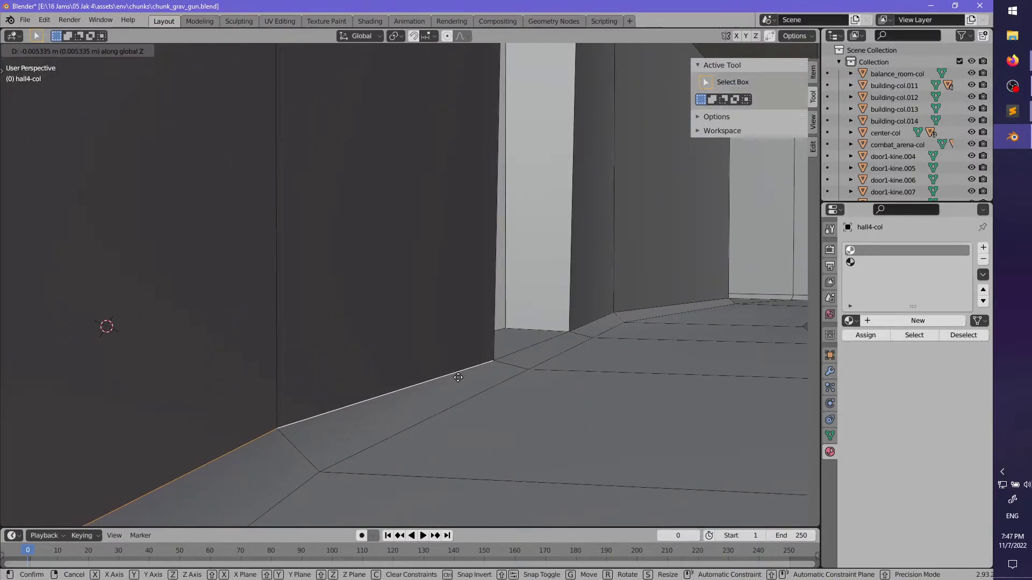
pyautogui.click(458, 377)
# - Offset the doorway's outer edge loop by 0.0585 m with Shrink/Fatten
pyautogui.moveTo(558, 362); pyautogui.dragTo(410, 350, button='middle')
pyautogui.hotkey('alt', 's')
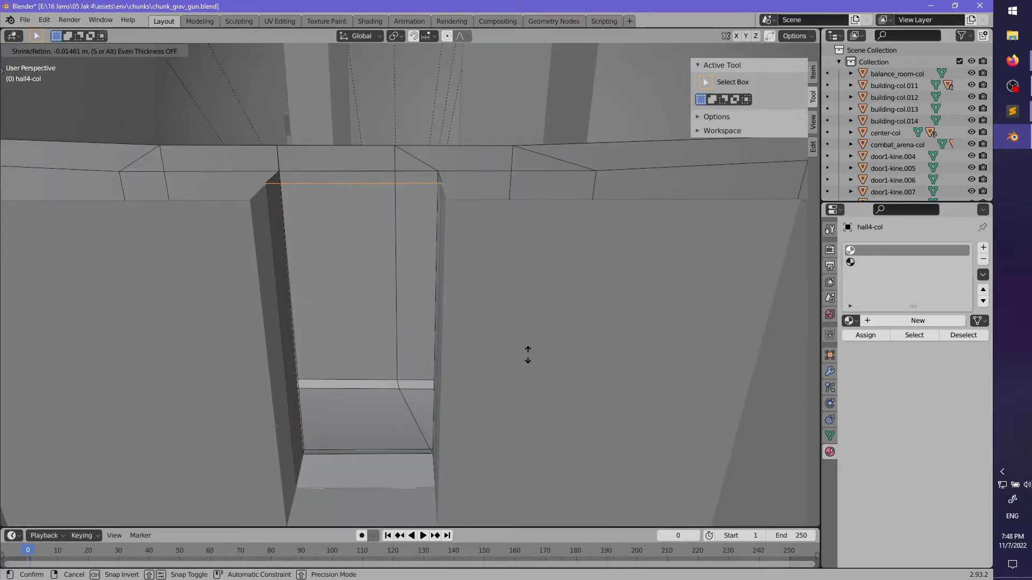
pyautogui.click(526, 350)
pyautogui.moveTo(526, 349); pyautogui.dragTo(586, 392, button='middle')
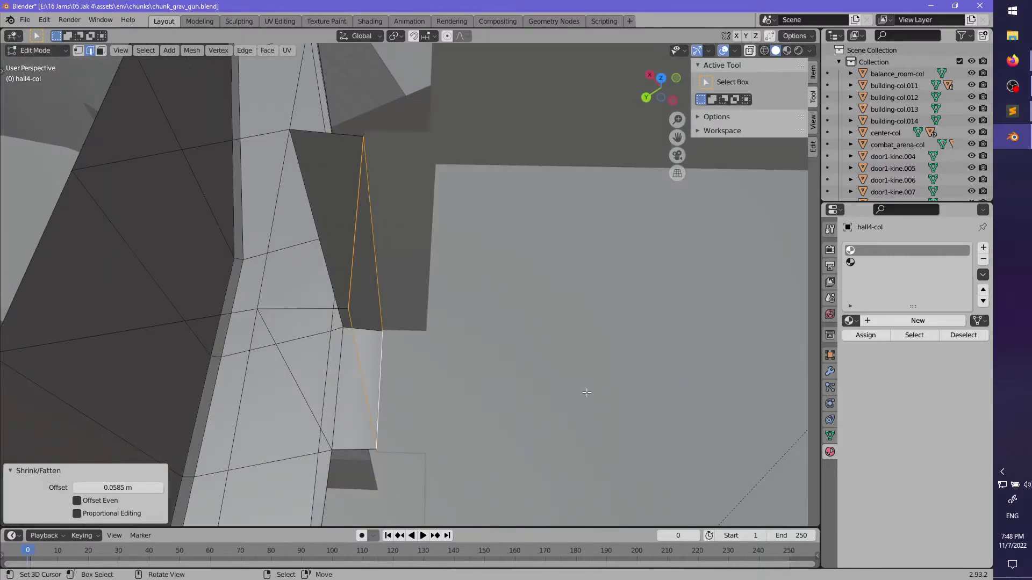
# - Extrude the doorway's edge loop toward the room by about -0.084 m in X and -0.11 m in Y, and scale and reposition it
pyautogui.press('e')
pyautogui.click(445, 361)
pyautogui.moveTo(444, 361); pyautogui.dragTo(385, 327, button='middle')
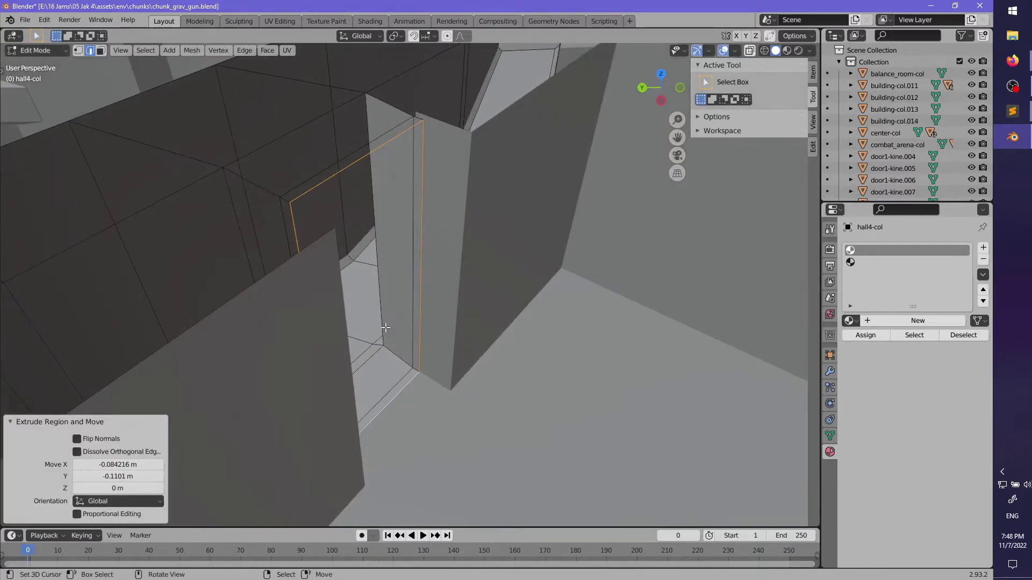
pyautogui.press('s')
pyautogui.click(476, 329)
pyautogui.moveTo(477, 330); pyautogui.dragTo(406, 308, button='middle')
pyautogui.press('g')
pyautogui.click(484, 362)
# - Assign the bevelled floor strips along both sides of the hallway to the second material slot
pyautogui.hotkey('alt', 'a')
pyautogui.moveTo(394, 407); pyautogui.dragTo(279, 404, button='middle')
pyautogui.moveTo(353, 327); pyautogui.dragTo(395, 331, button='middle')
pyautogui.click(100, 51)
pyautogui.keyDown('alt'); pyautogui.rightClick(392, 277); pyautogui.keyUp('alt')
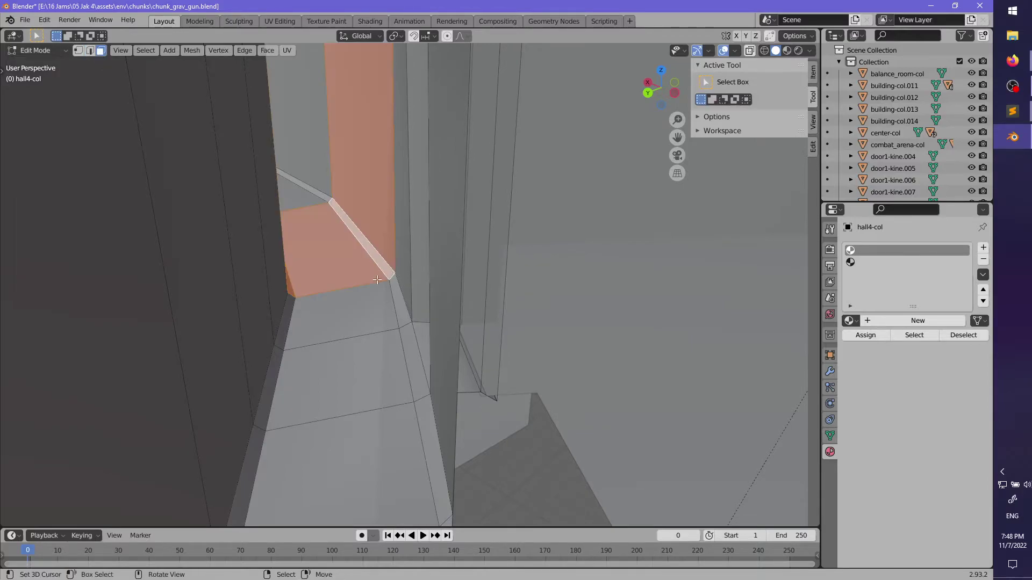
pyautogui.moveTo(365, 285); pyautogui.dragTo(359, 253, button='middle')
pyautogui.keyDown('alt'); pyautogui.rightClick(428, 385); pyautogui.keyUp('alt')
pyautogui.keyDown('alt'); pyautogui.rightClick(429, 382); pyautogui.keyUp('alt')
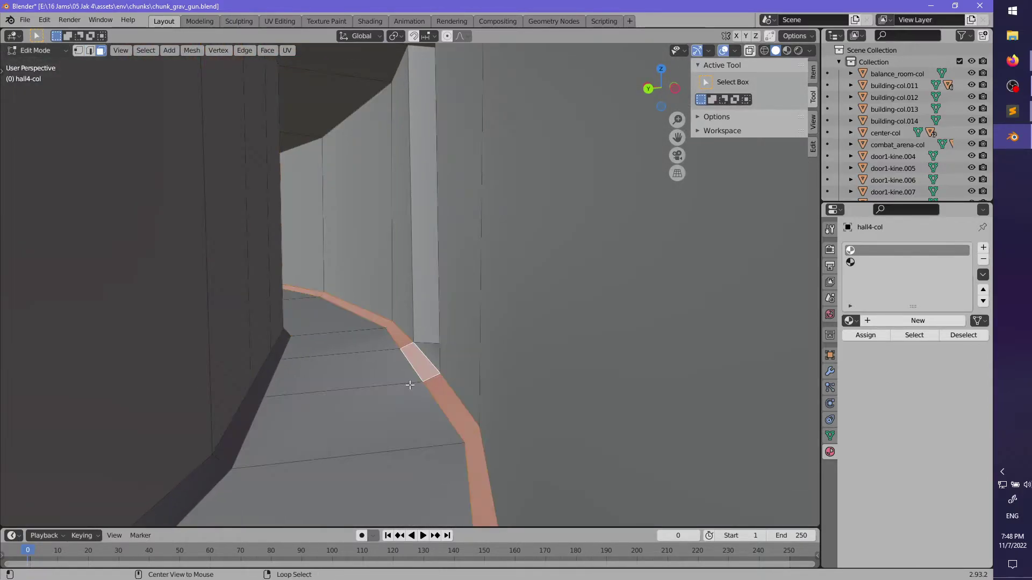
pyautogui.keyDown('alt'); pyautogui.keyDown('shift'); pyautogui.click(255, 391); pyautogui.keyUp('shift'); pyautogui.keyUp('alt')
pyautogui.click(867, 263)
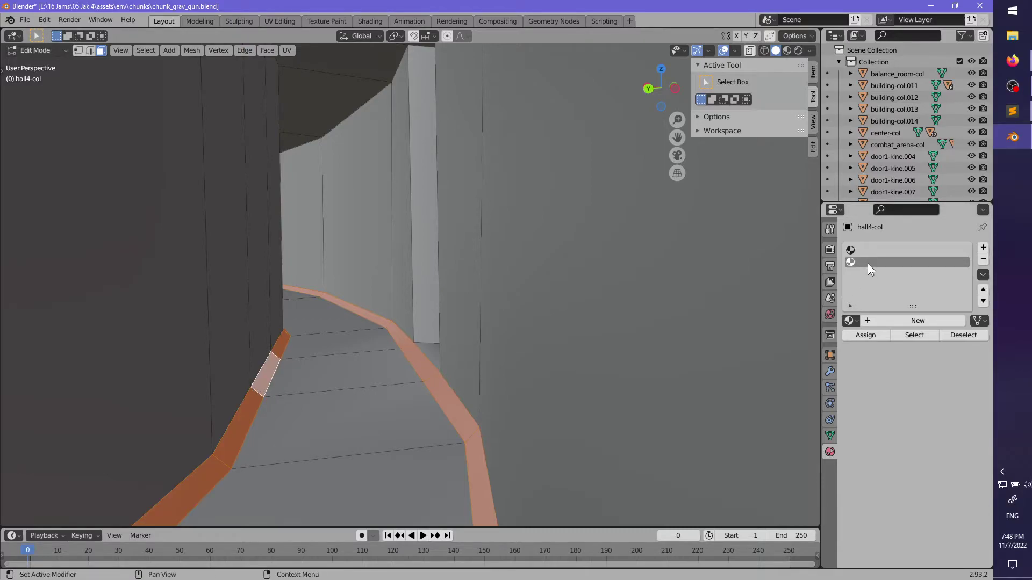
pyautogui.click(869, 339)
# - Assign the narrow frame faces around the hallway's side-room doorways to the second material slot
pyautogui.scroll(-4, 394, 305)
pyautogui.moveTo(394, 304); pyautogui.dragTo(301, 317, button='middle')
pyautogui.scroll(1, 523, 290)
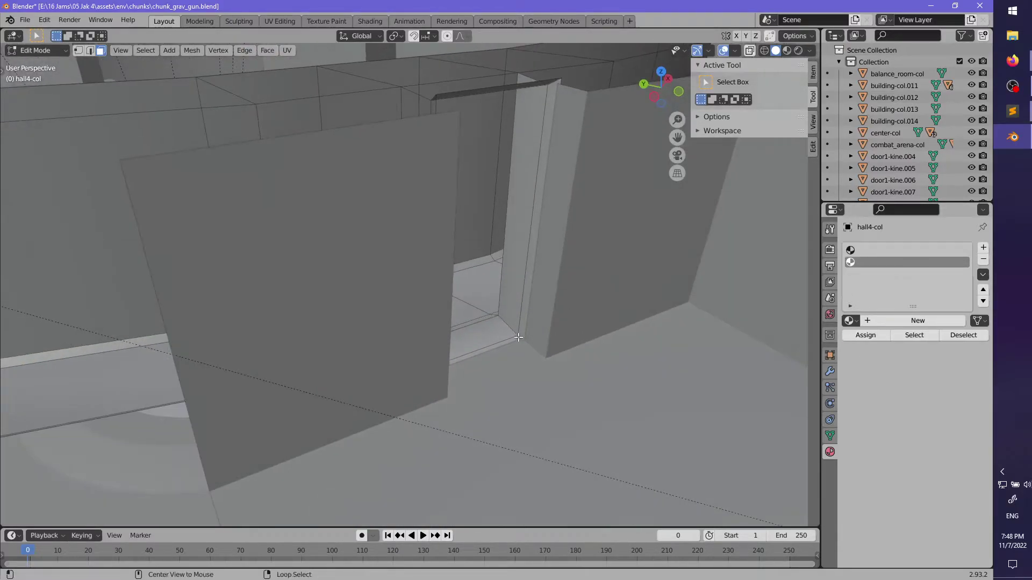
pyautogui.keyDown('alt'); pyautogui.rightClick(518, 338); pyautogui.keyUp('alt')
pyautogui.scroll(4, 256, 357)
pyautogui.moveTo(369, 286); pyautogui.dragTo(409, 383, button='middle')
pyautogui.keyDown('alt'); pyautogui.click(398, 372); pyautogui.keyUp('alt')
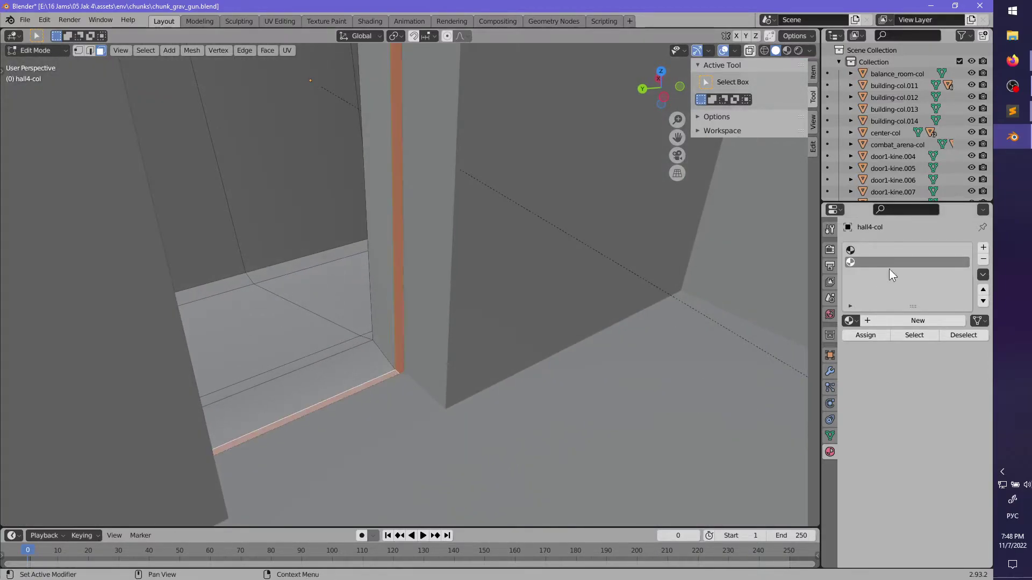
pyautogui.scroll(-5, 505, 300)
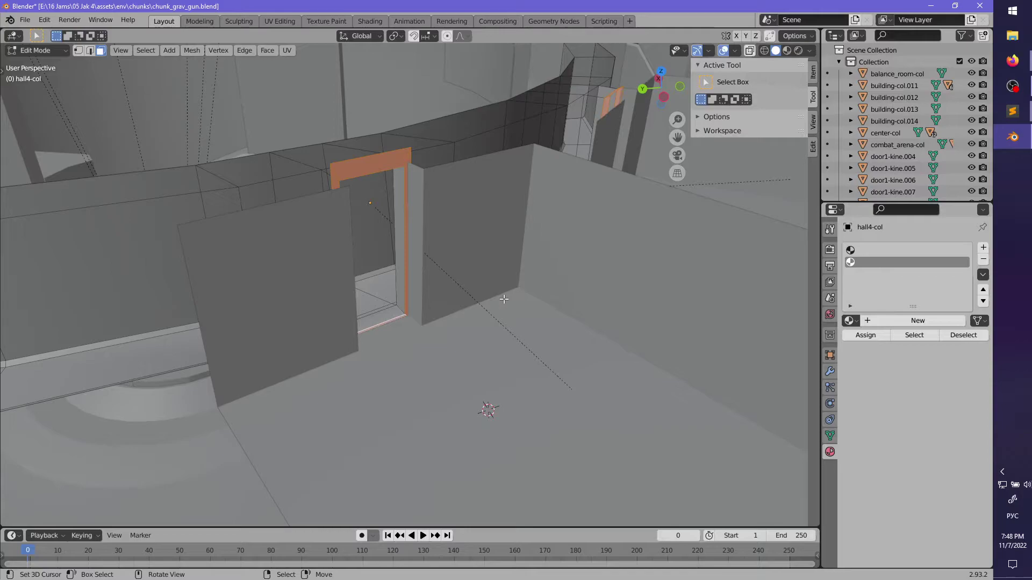
# - Finish editing the hall4-col mesh and select the adjoining room building-col.009
pyautogui.hotkey('alt', 'a')
pyautogui.moveTo(504, 299); pyautogui.dragTo(474, 288, button='middle')
pyautogui.scroll(-3, 524, 295)
pyautogui.hotkey('alt', 'z')
pyautogui.press('Tab')
pyautogui.hotkey('alt', 'z')
pyautogui.click(491, 323)
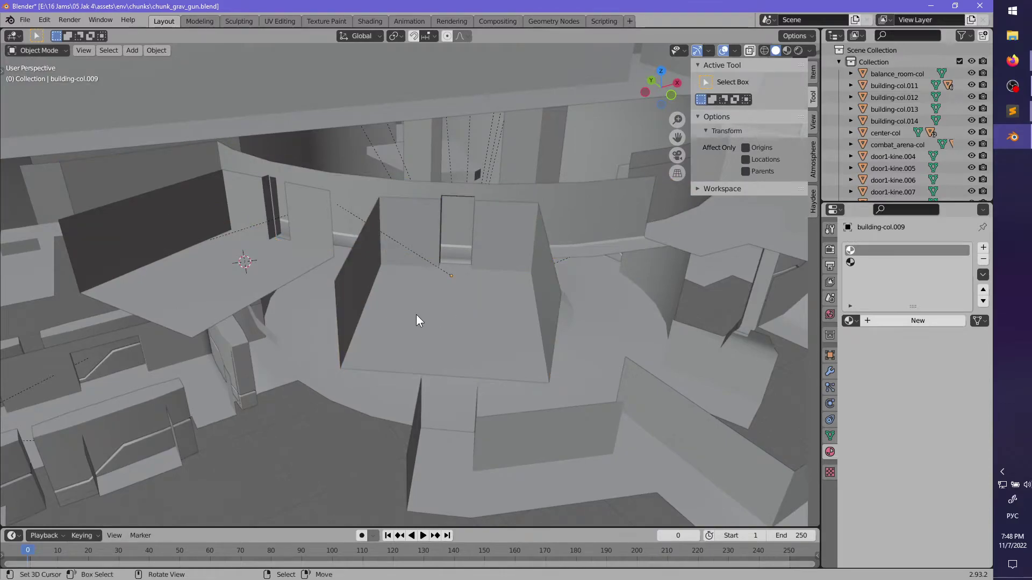
# - Examine the surroundings of the hallway's far end near room3-col and exit-col
pyautogui.moveTo(416, 315); pyautogui.dragTo(358, 284, button='middle')
pyautogui.scroll(-8, 447, 259)
pyautogui.moveTo(456, 272); pyautogui.dragTo(436, 366, button='middle')
pyautogui.scroll(8, 510, 286)
pyautogui.scroll(4, 467, 322)
pyautogui.press('Tab')
pyautogui.scroll(-4, 472, 321)
pyautogui.press('Tab')
# - Delete the loop of faces on room3-col that forms its connector to hall4-col
pyautogui.hotkey('shift', '`')
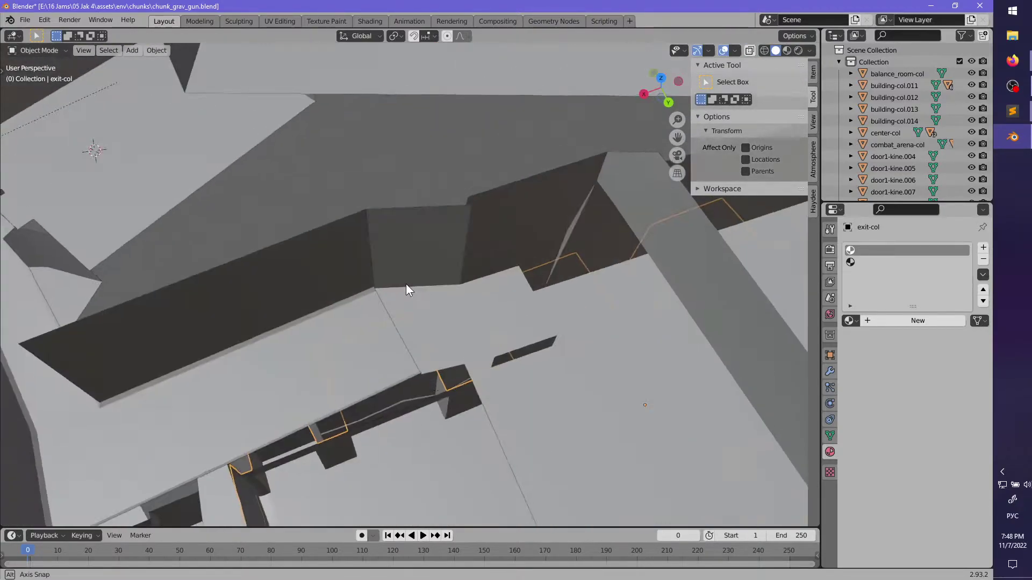
pyautogui.click(501, 286)
pyautogui.moveTo(501, 282); pyautogui.dragTo(465, 237, button='middle')
pyautogui.press('Tab')
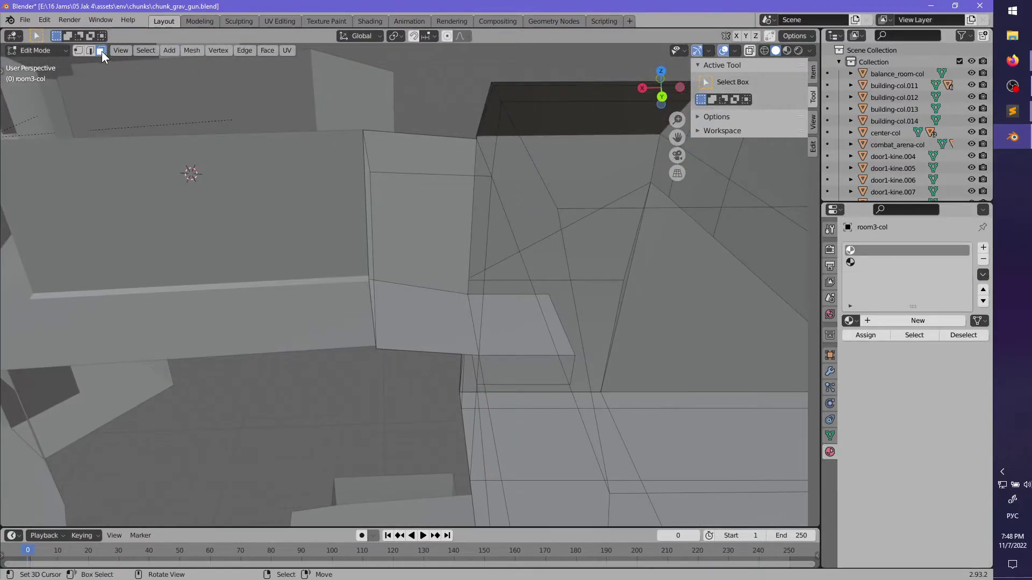
pyautogui.keyDown('alt'); pyautogui.click(377, 160); pyautogui.keyUp('alt')
pyautogui.press('x')
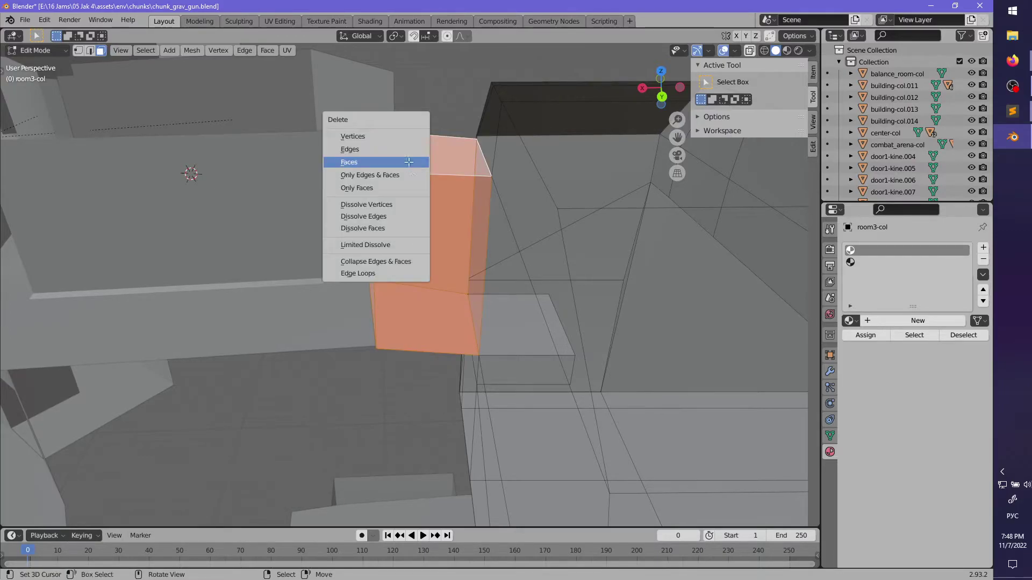
pyautogui.click(409, 162)
pyautogui.moveTo(409, 162); pyautogui.dragTo(400, 206, button='middle')
pyautogui.press('Tab')
# - Rotate the open end loop of hall4-col by -11.3° around Z and reposition it
pyautogui.click(286, 245)
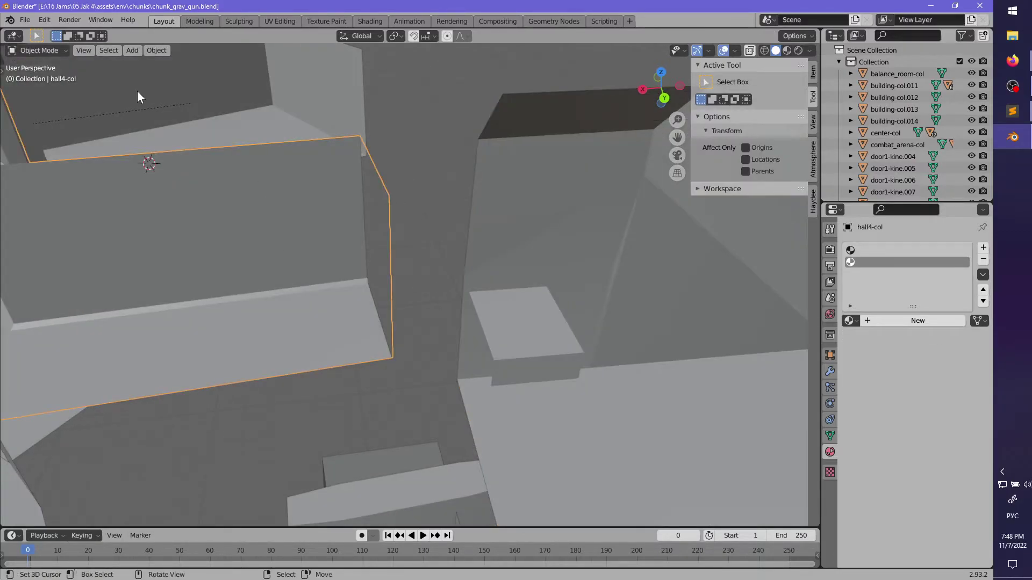
pyautogui.press('Tab')
pyautogui.moveTo(403, 237); pyautogui.dragTo(399, 343, button='middle')
pyautogui.press('r')
pyautogui.press('z')
pyautogui.click(417, 392)
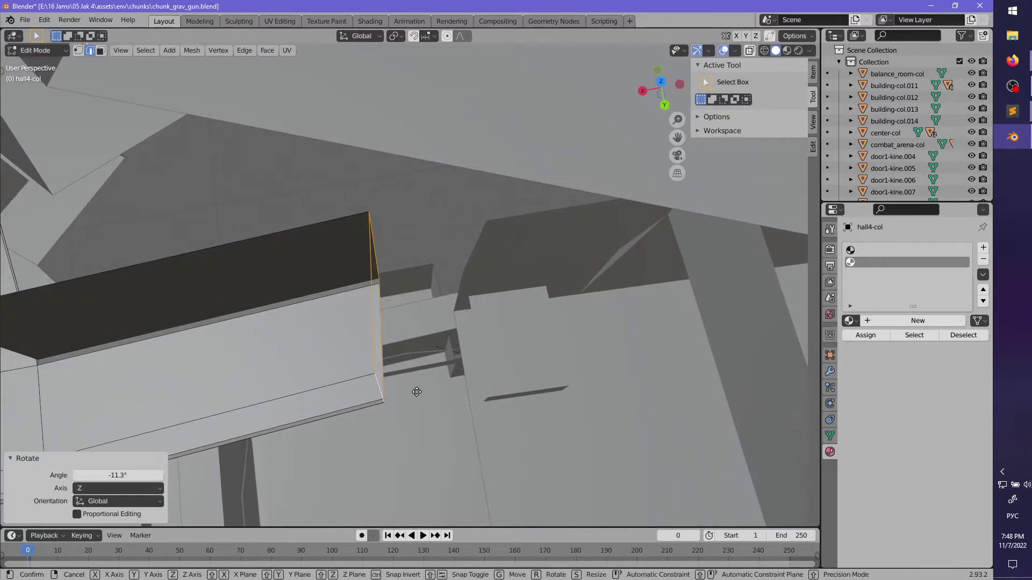
pyautogui.press('g')
pyautogui.press('z')
pyautogui.click(434, 421)
# - Rotate the hallway's end loop by 3.83° around Z and extend the hallway toward room3-col
pyautogui.moveTo(433, 421); pyautogui.dragTo(527, 387, button='middle')
pyautogui.press('r')
pyautogui.press('z')
pyautogui.click(460, 412)
pyautogui.press('g')
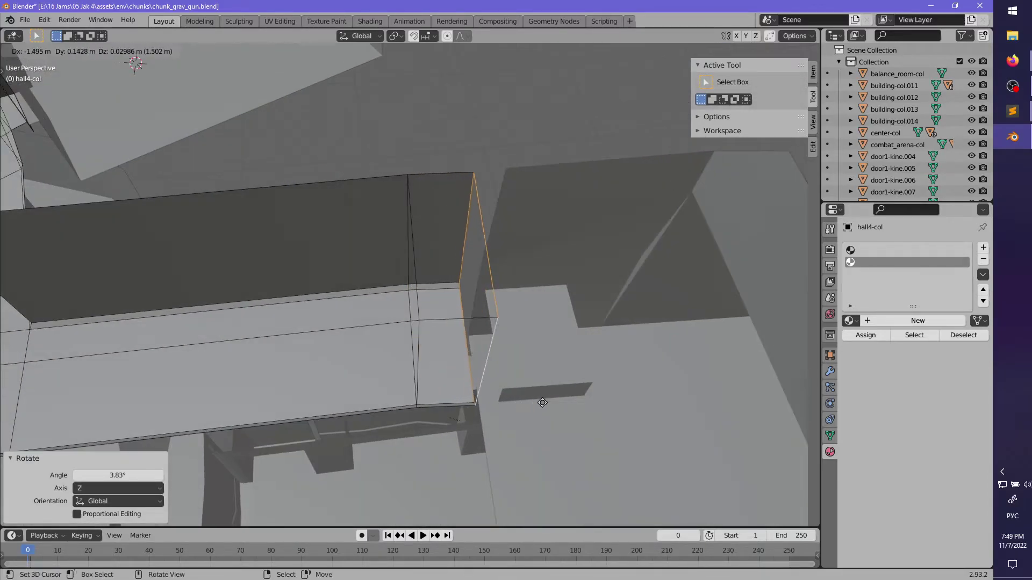
pyautogui.click(574, 399)
# - Align the hallway's end loop with room3-col's opening and extrude it by about -0.204 m in X and 0.044 m in Y
pyautogui.moveTo(574, 399); pyautogui.dragTo(501, 344, button='middle')
pyautogui.press('g')
pyautogui.click(584, 350)
pyautogui.click(510, 342)
pyautogui.click(497, 385)
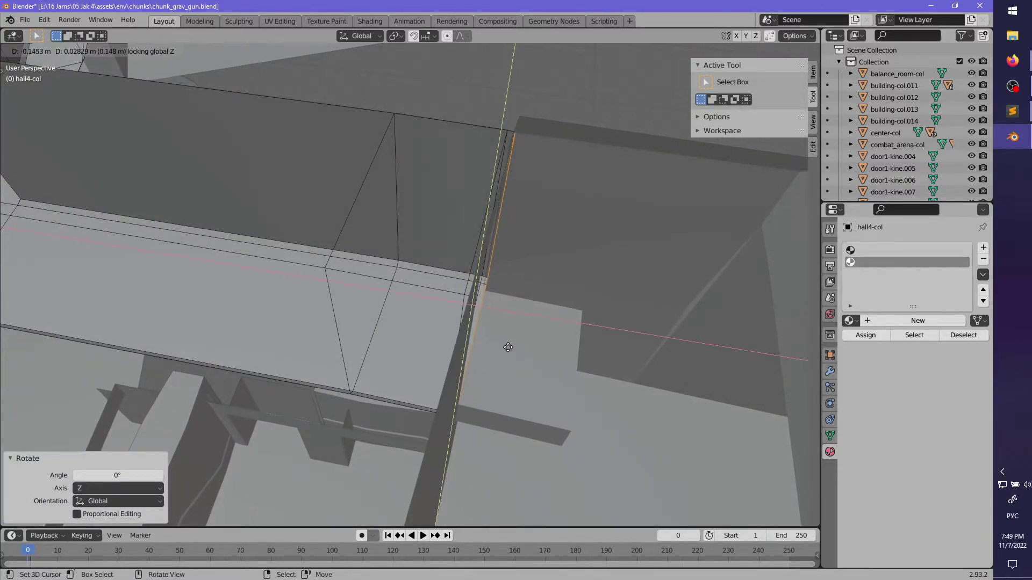
pyautogui.click(512, 346)
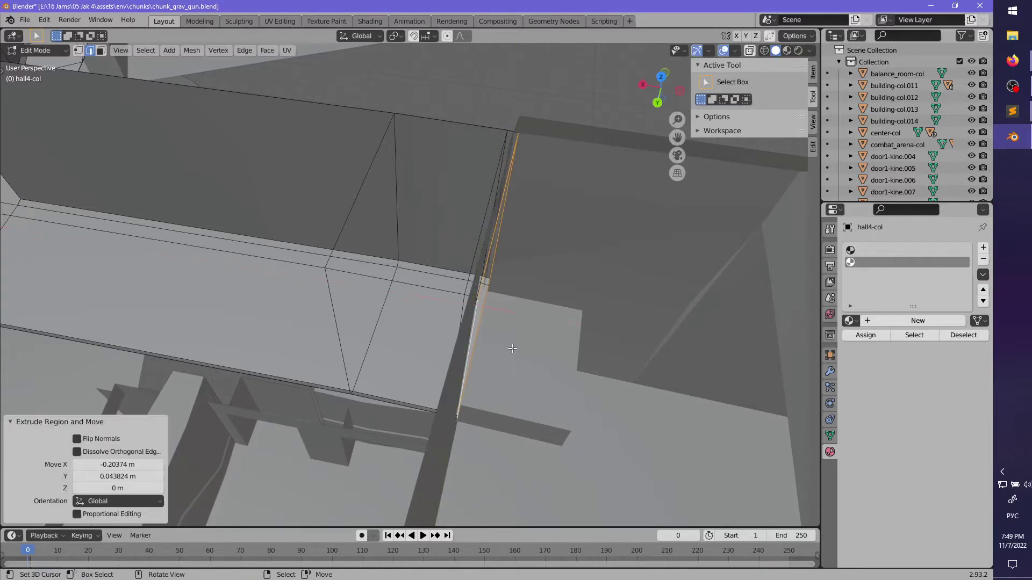
# - Scale the hallway's end loop horizontally to 0.852 in X and Y
pyautogui.moveTo(512, 346); pyautogui.dragTo(420, 339, button='middle')
pyautogui.press('s')
pyautogui.press('s')
pyautogui.hotkey('shift', 'z')
pyautogui.click(527, 345)
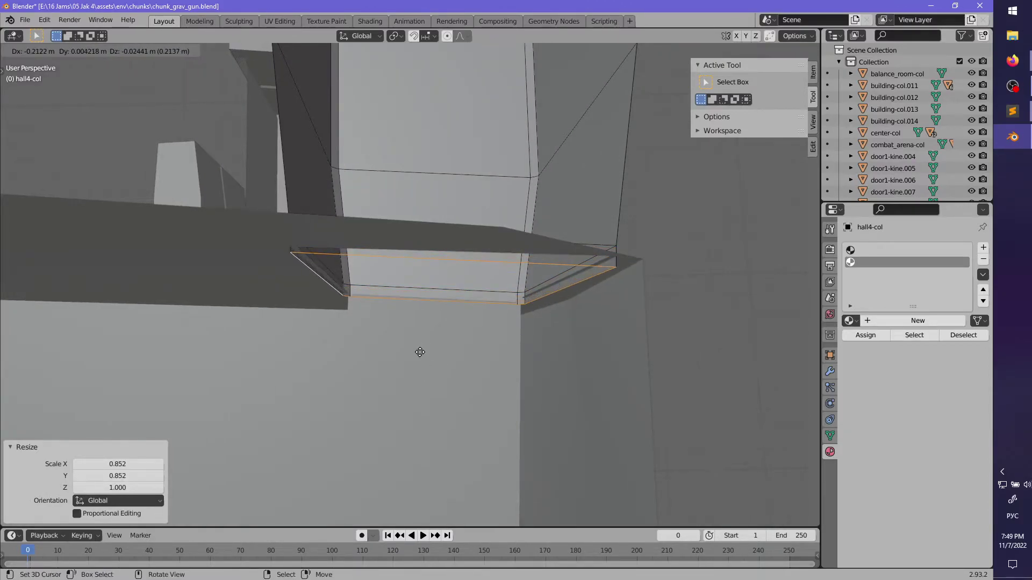
# - Extrude the hallway's end loop in place, scale it by 1.113, and extrude it 0.152 m in X and 0.069 m in Y
pyautogui.click(420, 352)
pyautogui.press('s')
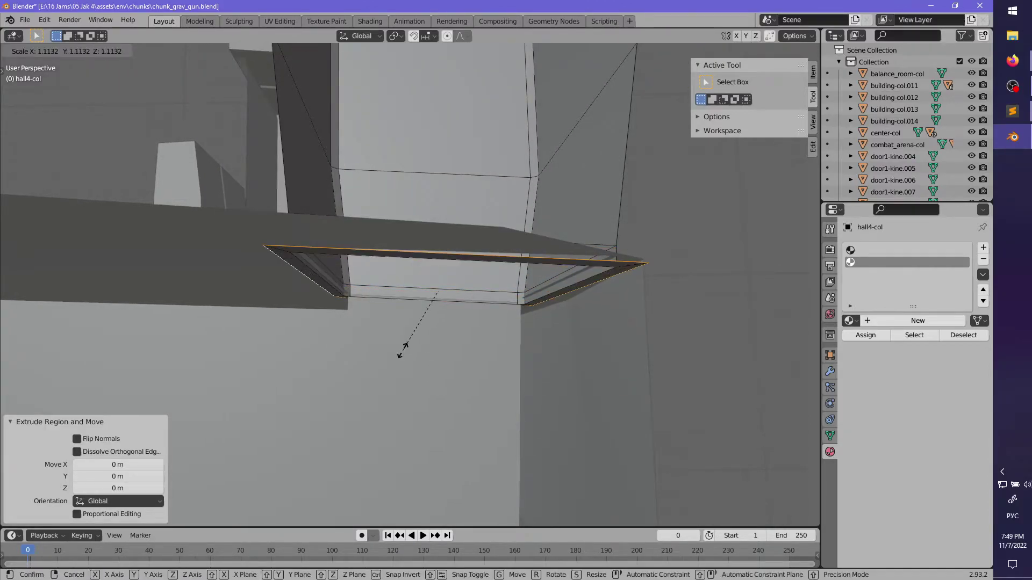
pyautogui.click(401, 352)
pyautogui.moveTo(400, 352); pyautogui.dragTo(498, 344, button='middle')
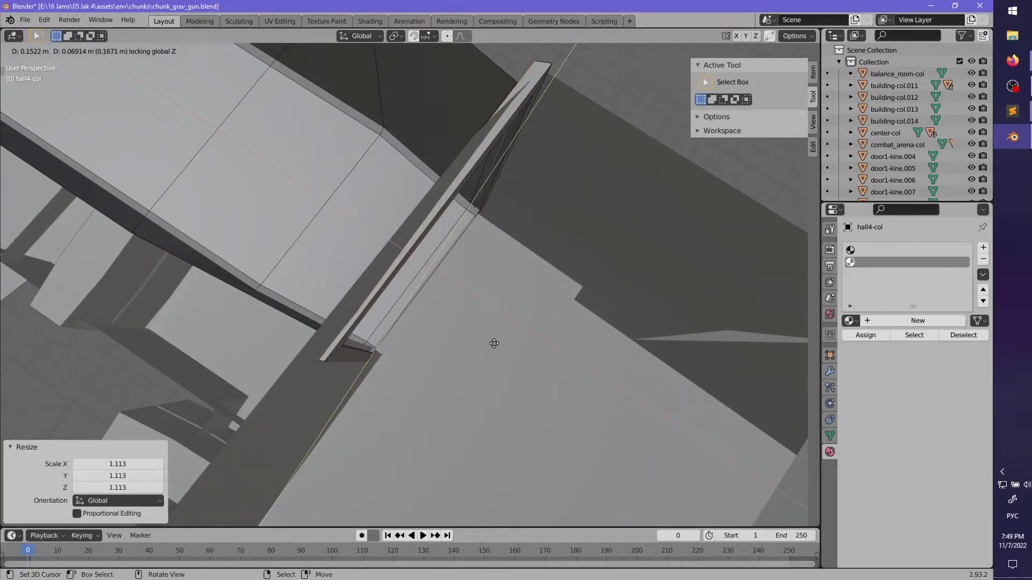
pyautogui.click(494, 344)
# - Shift the doorway frame's selected loop horizontally by 0.006 m in X and -0.044 m in Y, plus about -0.013 m and -0.048 m
pyautogui.moveTo(494, 343); pyautogui.dragTo(402, 370, button='middle')
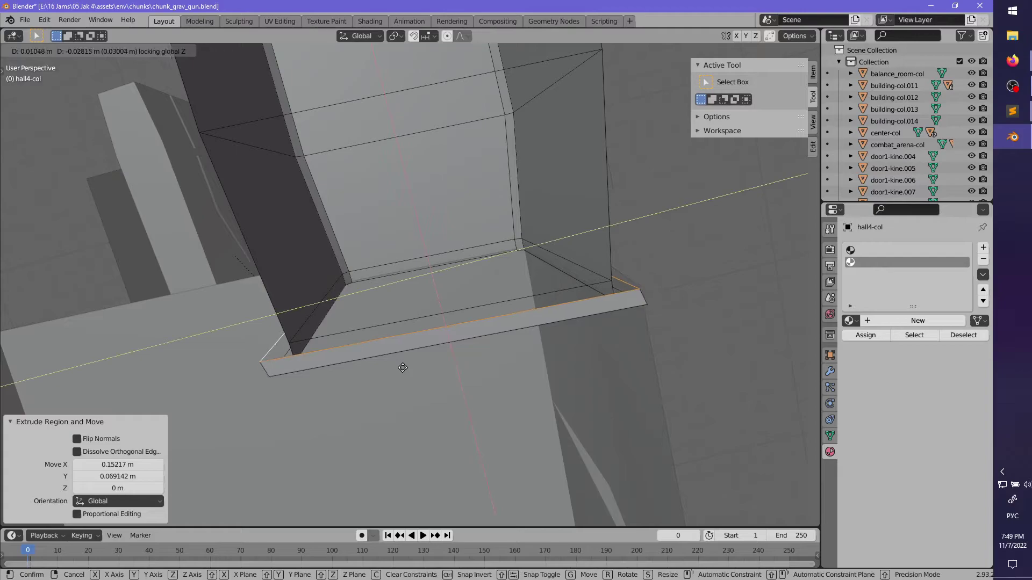
pyautogui.click(403, 368)
pyautogui.press('g')
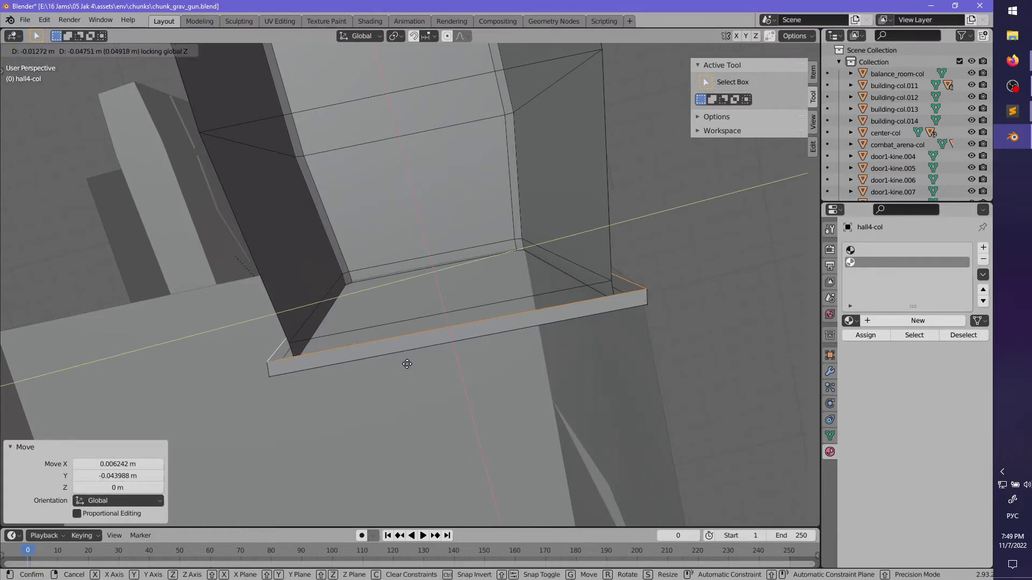
pyautogui.click(407, 363)
pyautogui.moveTo(407, 364)
pyautogui.mouseDown(button='middle')
pyautogui.moveTo(409, 355)
pyautogui.moveTo(416, 364)
pyautogui.mouseUp(button='middle')
# - Raise the inner threshold edge at the room3-col doorway about 0.045 m along Z, and adjust the outer threshold edge's height
pyautogui.scroll(5, 415, 363)
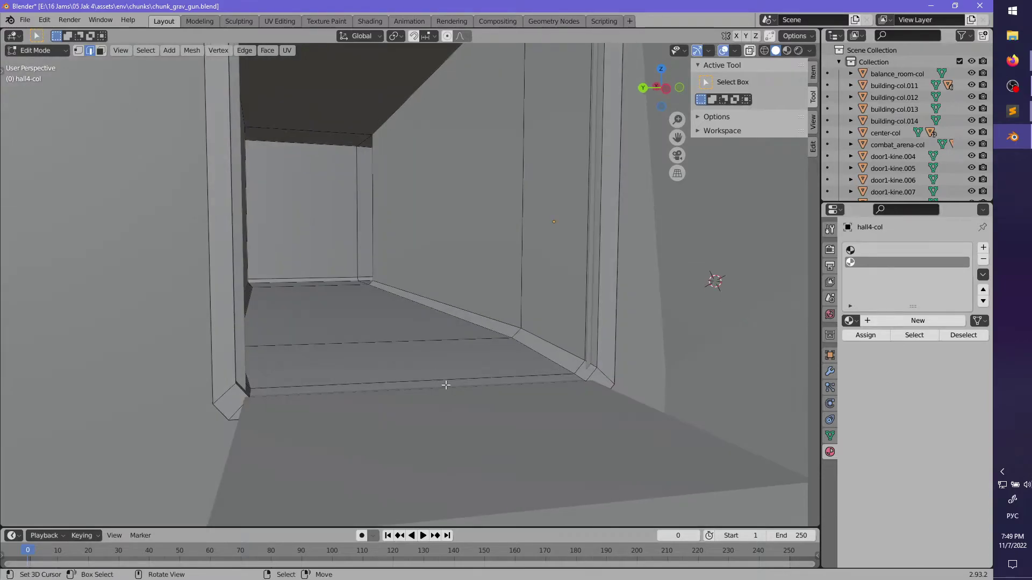
pyautogui.press('z')
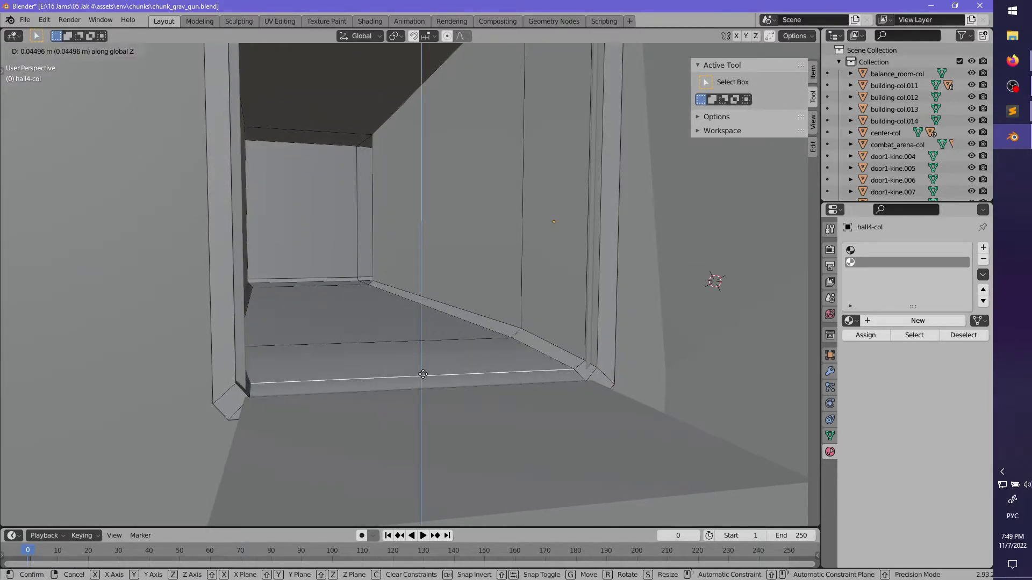
pyautogui.click(423, 373)
pyautogui.scroll(4, 409, 379)
pyautogui.press('g')
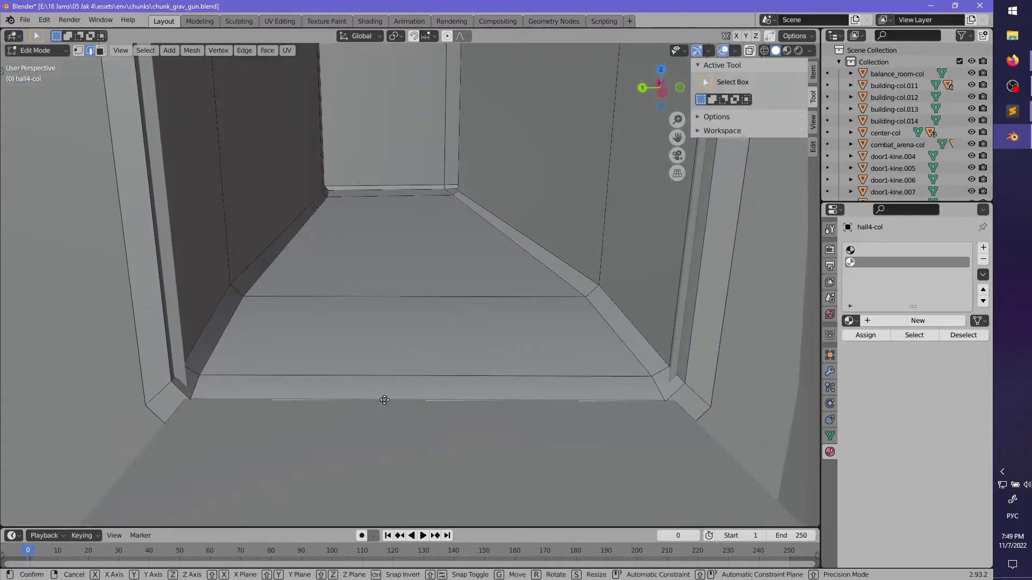
pyautogui.press('z')
pyautogui.click(384, 394)
pyautogui.scroll(-2, 357, 375)
pyautogui.press('Tab')
# - Edit room3-col and slide the wall edge beside the lower corner of the hall4-col doorway along its wall
pyautogui.rightClick(149, 328)
pyautogui.scroll(-2, 149, 328)
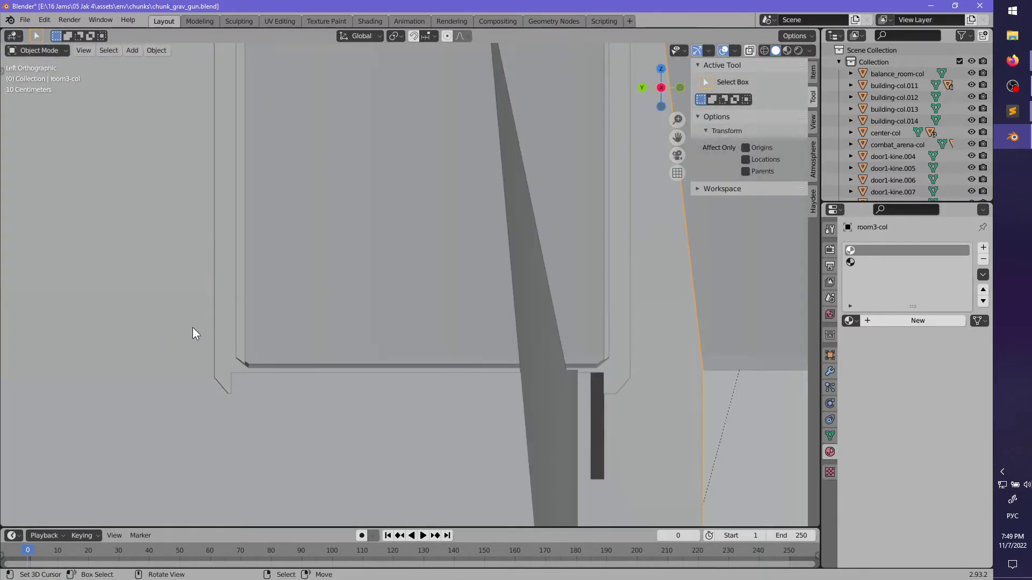
pyautogui.moveTo(193, 327); pyautogui.dragTo(432, 355, button='middle')
pyautogui.press('Tab')
pyautogui.rightClick(384, 300)
pyautogui.scroll(-2, 408, 274)
pyautogui.press('g')
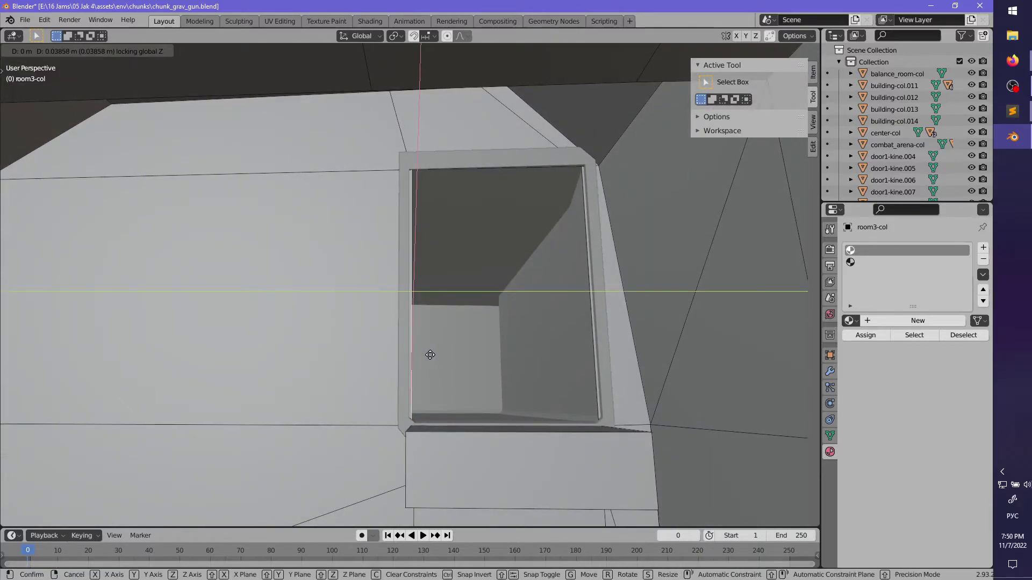
pyautogui.press('g')
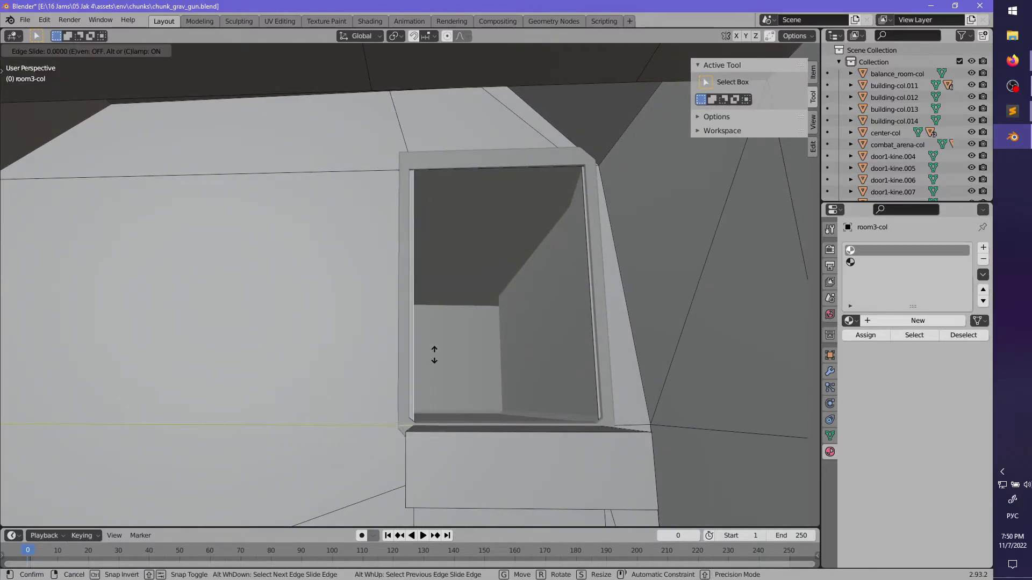
pyautogui.click(569, 349)
# - Slide room3-col's edge on the doorway's other side by a factor of 0.1 and adjust the opening's upper corner with a vertex slide
pyautogui.moveTo(569, 348); pyautogui.dragTo(539, 333, button='middle')
pyautogui.scroll(1, 538, 334)
pyautogui.click(569, 328)
pyautogui.press('g')
pyautogui.press('g')
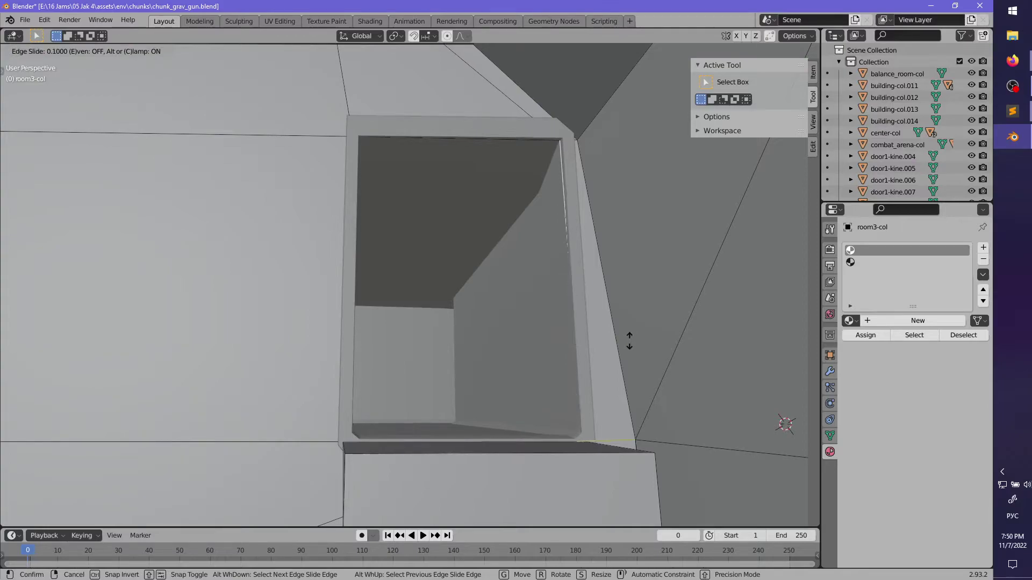
pyautogui.click(630, 340)
pyautogui.moveTo(622, 339); pyautogui.dragTo(243, 112, button='middle')
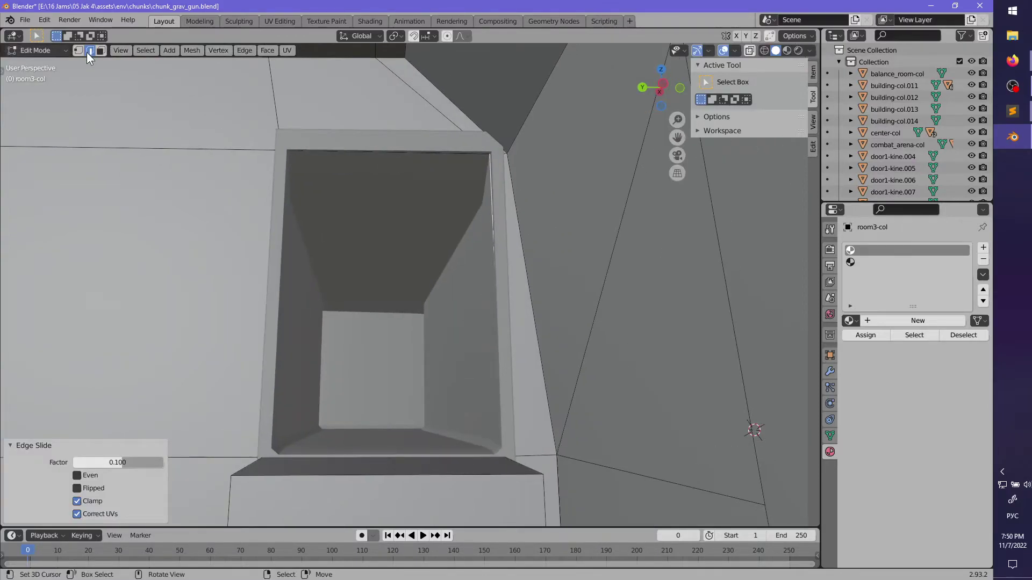
pyautogui.click(509, 155)
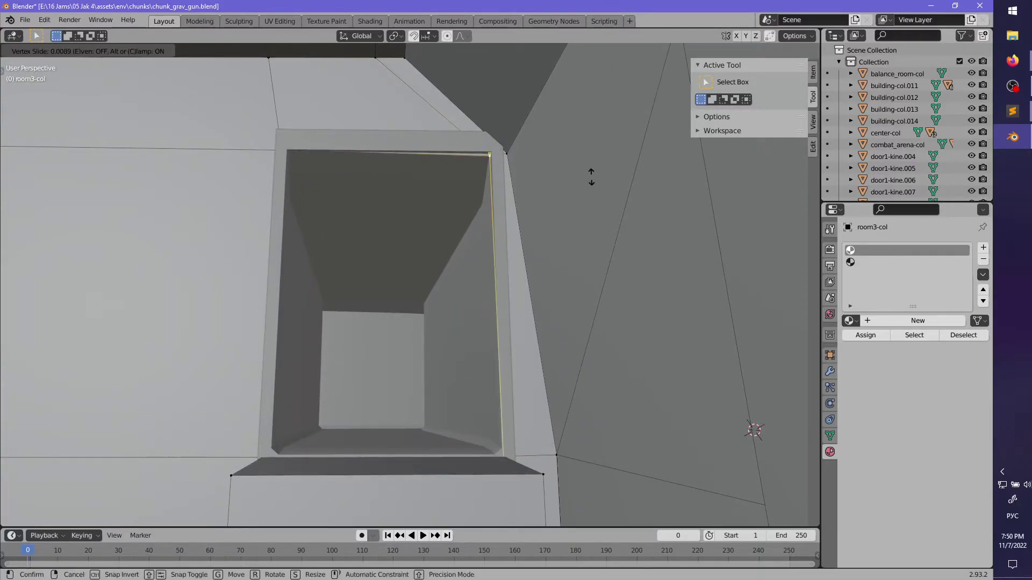
pyautogui.click(562, 180)
pyautogui.moveTo(562, 180); pyautogui.dragTo(613, 151, button='middle')
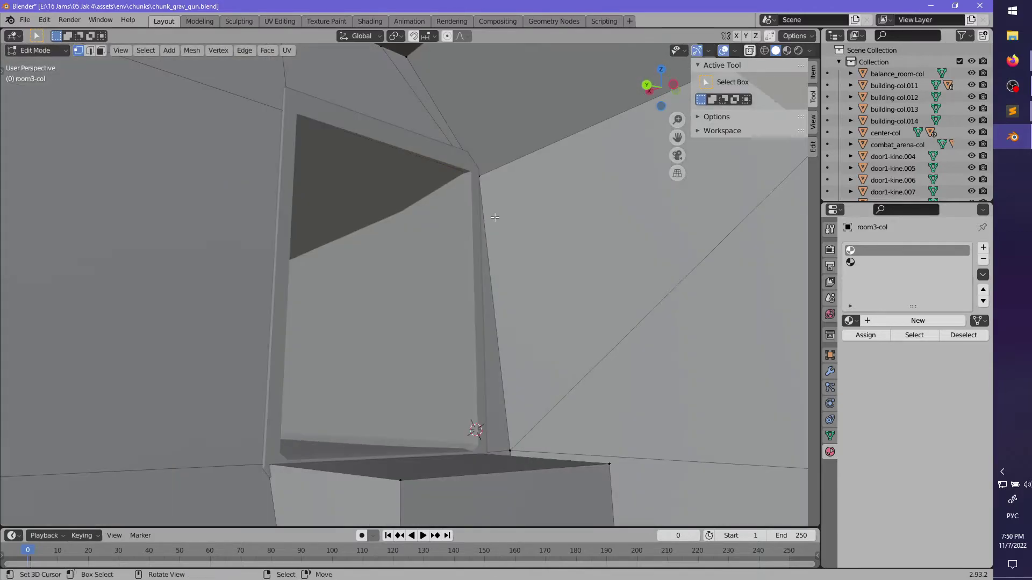
pyautogui.scroll(-3, 489, 225)
pyautogui.press('Tab')
# - Edit hall4-col and select the doorway frame faces together with the bevelled face strips along both floor edges
pyautogui.moveTo(489, 226); pyautogui.dragTo(350, 295, button='middle')
pyautogui.click(349, 292)
pyautogui.press('Tab')
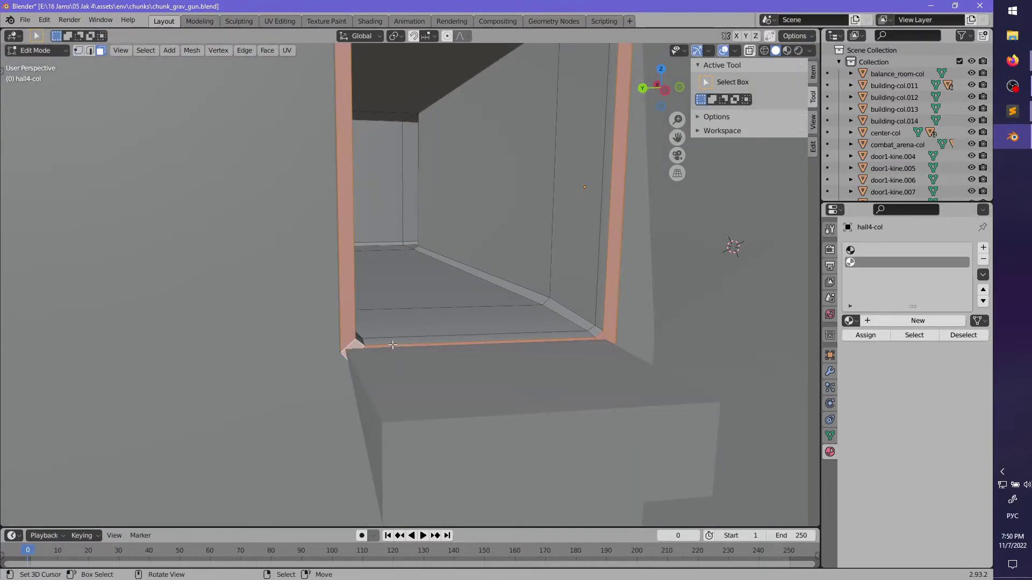
pyautogui.moveTo(393, 345); pyautogui.dragTo(338, 348, button='middle')
pyautogui.keyDown('alt'); pyautogui.keyDown('shift'); pyautogui.rightClick(326, 340); pyautogui.keyUp('shift'); pyautogui.keyUp('alt')
pyautogui.hotkey('ctrl', 'z')
pyautogui.keyDown('alt'); pyautogui.keyDown('shift'); pyautogui.rightClick(326, 339); pyautogui.keyUp('shift'); pyautogui.keyUp('alt')
pyautogui.keyDown('alt'); pyautogui.keyDown('shift'); pyautogui.click(338, 349); pyautogui.keyUp('shift'); pyautogui.keyUp('alt')
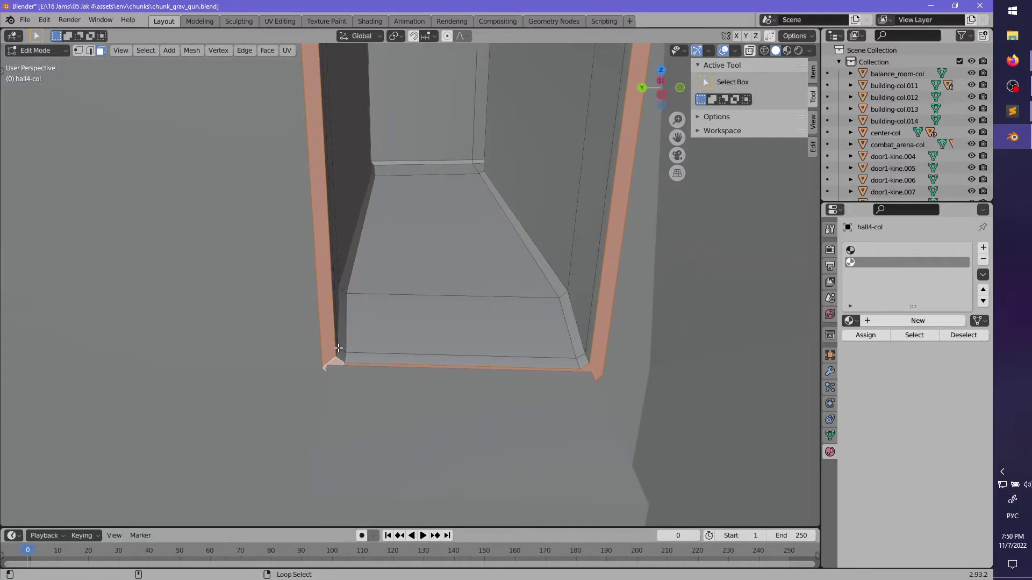
pyautogui.keyDown('alt'); pyautogui.keyDown('shift'); pyautogui.rightClick(581, 356); pyautogui.keyUp('shift'); pyautogui.keyUp('alt')
# - Extrude the opening at the hallway's opposite end by -0.138 m along its normal and delete the cap face
pyautogui.scroll(-2, 581, 356)
pyautogui.moveTo(430, 248); pyautogui.dragTo(532, 323, button='middle')
pyautogui.keyDown('shift'); pyautogui.moveTo(317, 272); pyautogui.dragTo(535, 317, button='middle'); pyautogui.keyUp('shift')
pyautogui.moveTo(269, 269); pyautogui.dragTo(473, 346, button='middle')
pyautogui.keyDown('shift'); pyautogui.moveTo(242, 231); pyautogui.dragTo(776, 198, button='middle'); pyautogui.keyUp('shift')
pyautogui.moveTo(289, 300); pyautogui.dragTo(253, 258, button='middle')
pyautogui.moveTo(389, 302); pyautogui.dragTo(397, 338, button='middle')
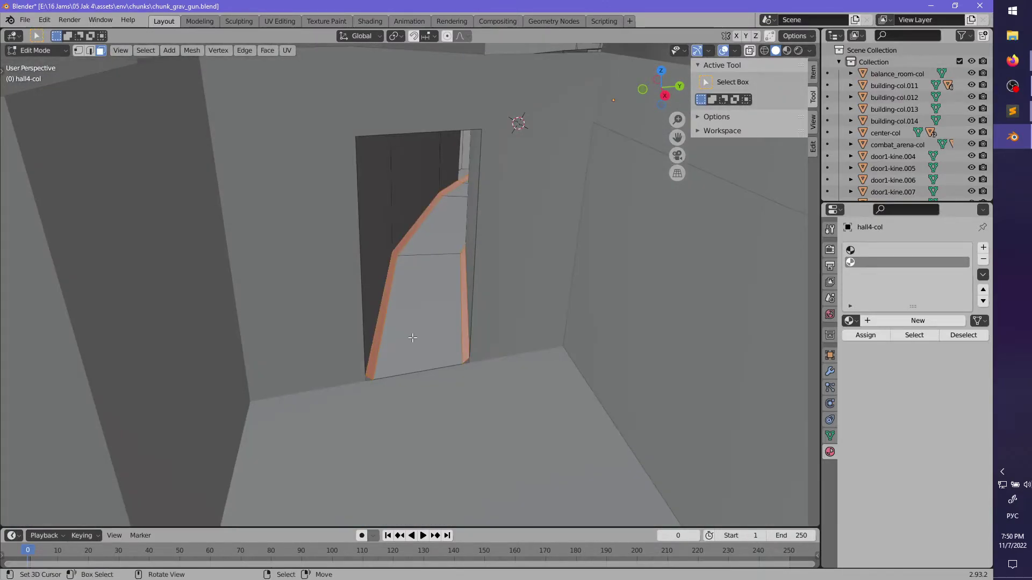
pyautogui.scroll(-2, 518, 362)
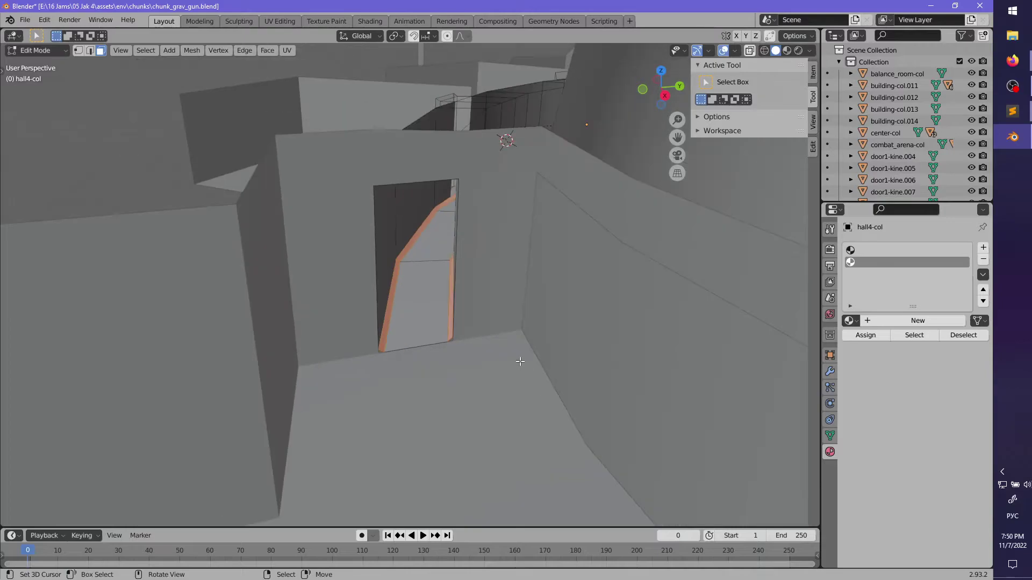
pyautogui.moveTo(518, 362); pyautogui.dragTo(483, 306, button='middle')
pyautogui.scroll(3, 500, 339)
pyautogui.press('Tab')
pyautogui.press('Tab')
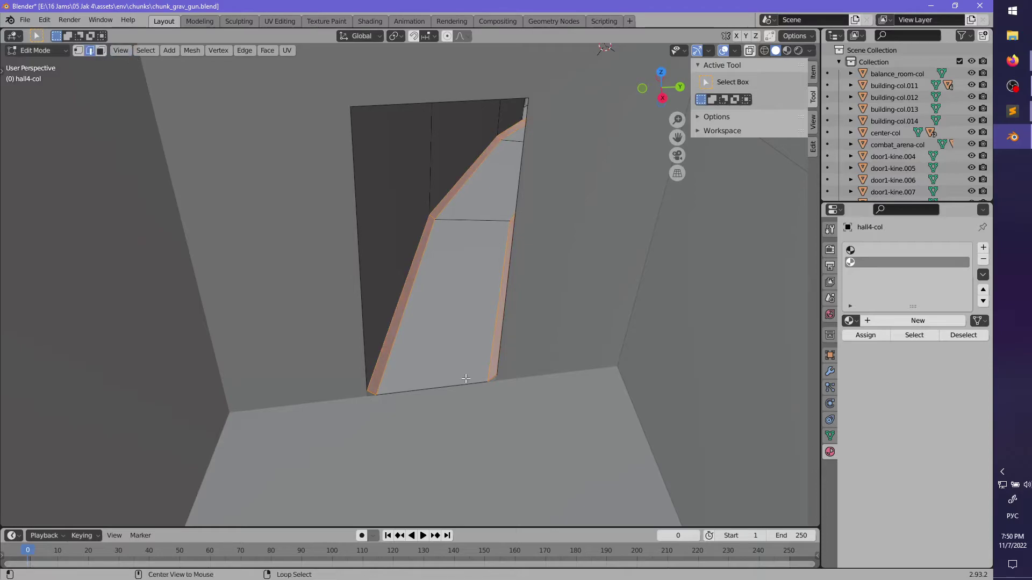
pyautogui.moveTo(469, 382); pyautogui.dragTo(470, 389, button='middle')
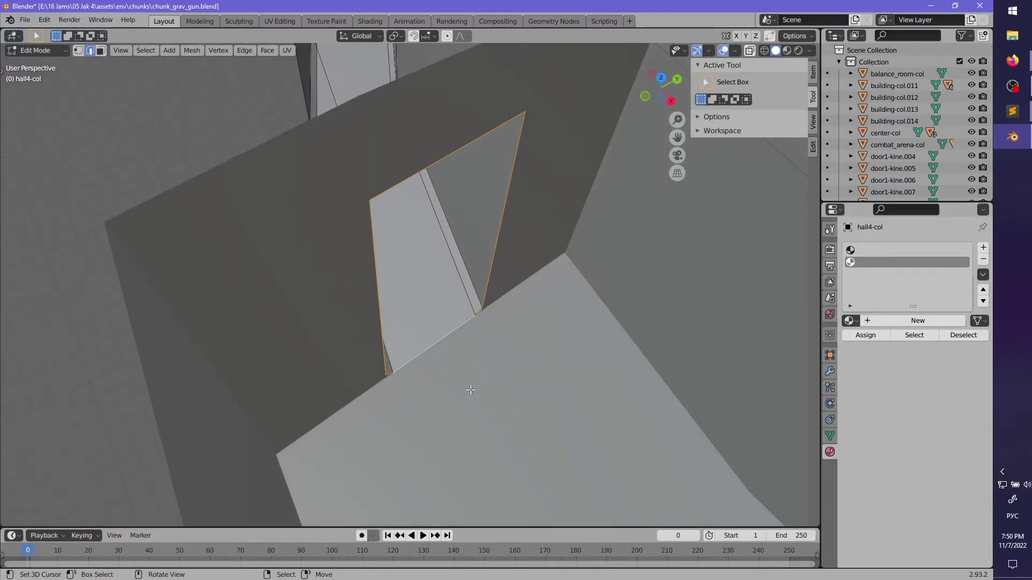
pyautogui.click(464, 379)
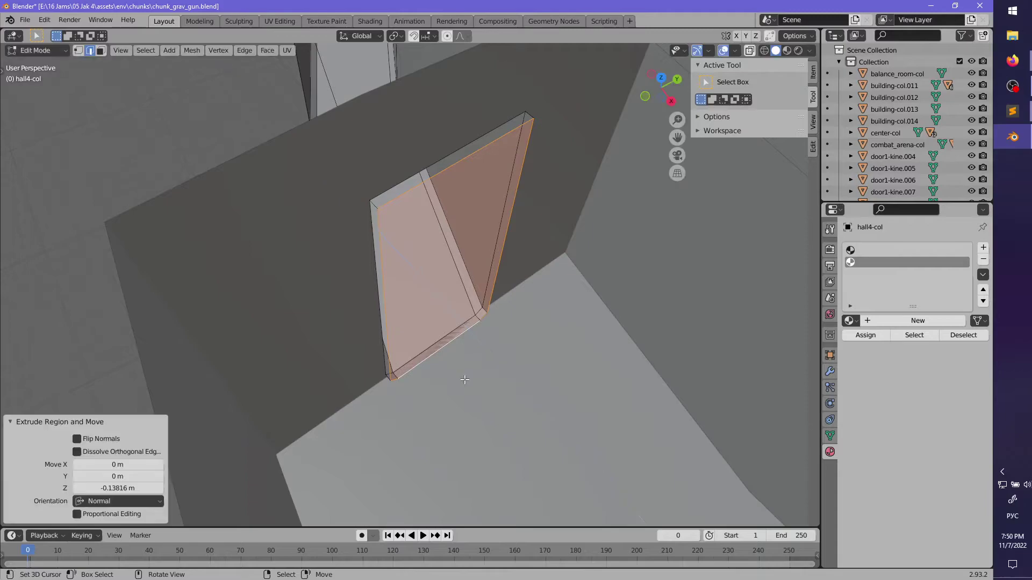
pyautogui.press('x')
pyautogui.click(465, 379)
# - Extrude the opposite end loop outward with a 1.066 scale and extrude it again about 0.152 m to form a doorway frame
pyautogui.moveTo(464, 379); pyautogui.dragTo(446, 358, button='middle')
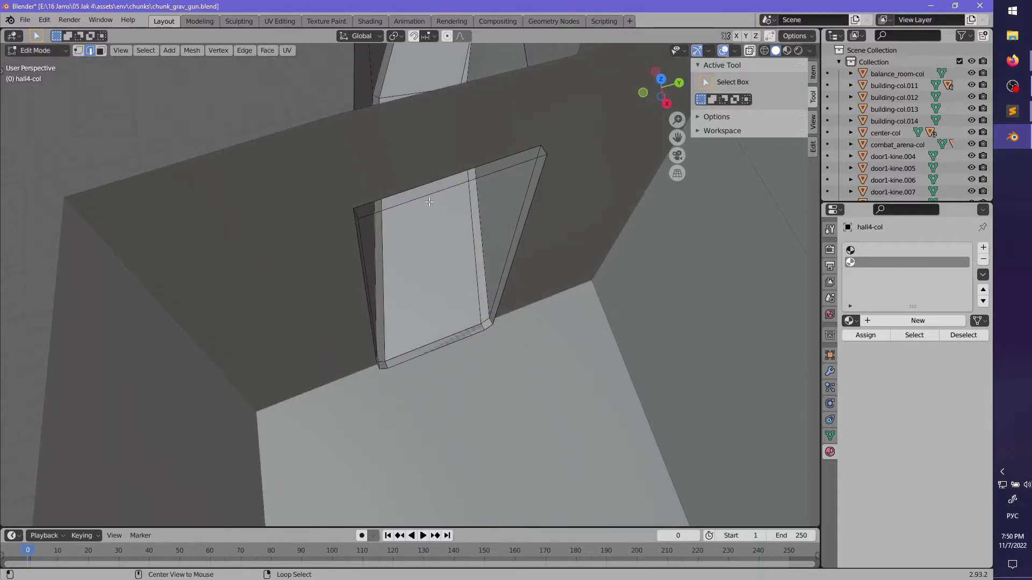
pyautogui.press('e')
pyautogui.click(511, 342)
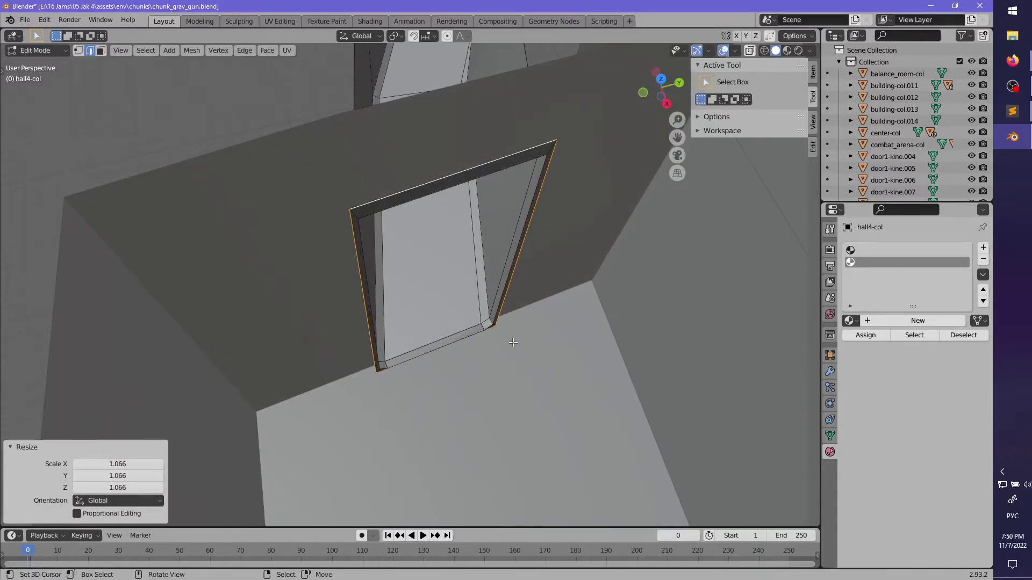
pyautogui.moveTo(511, 342); pyautogui.dragTo(535, 364, button='middle')
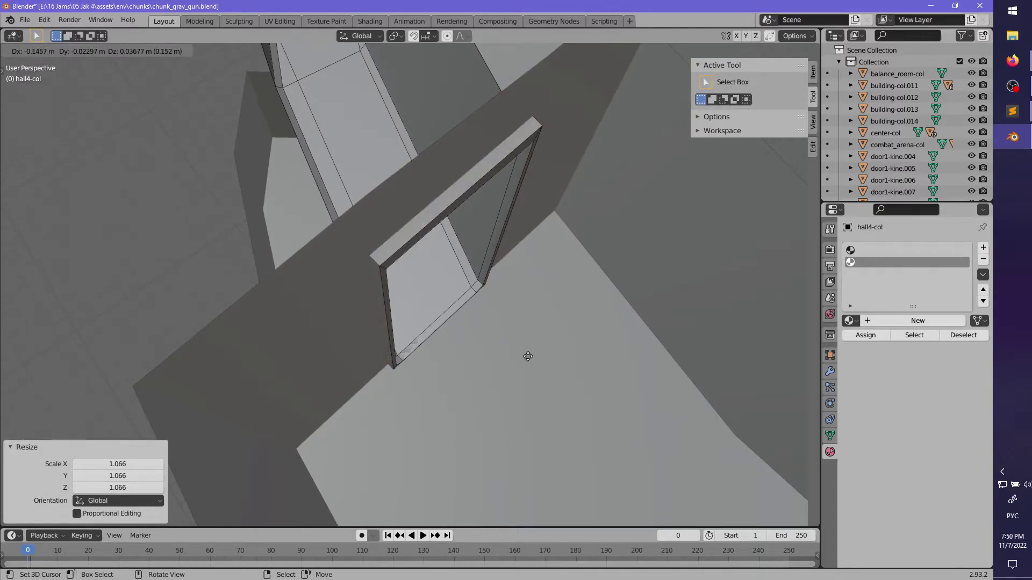
pyautogui.click(526, 357)
# - Raise the inner floor edge at this doorway's threshold by about 0.027 m along Z
pyautogui.moveTo(525, 356); pyautogui.dragTo(409, 264, button='middle')
pyautogui.scroll(3, 425, 306)
pyautogui.rightClick(414, 301)
pyautogui.press('g')
pyautogui.press('z')
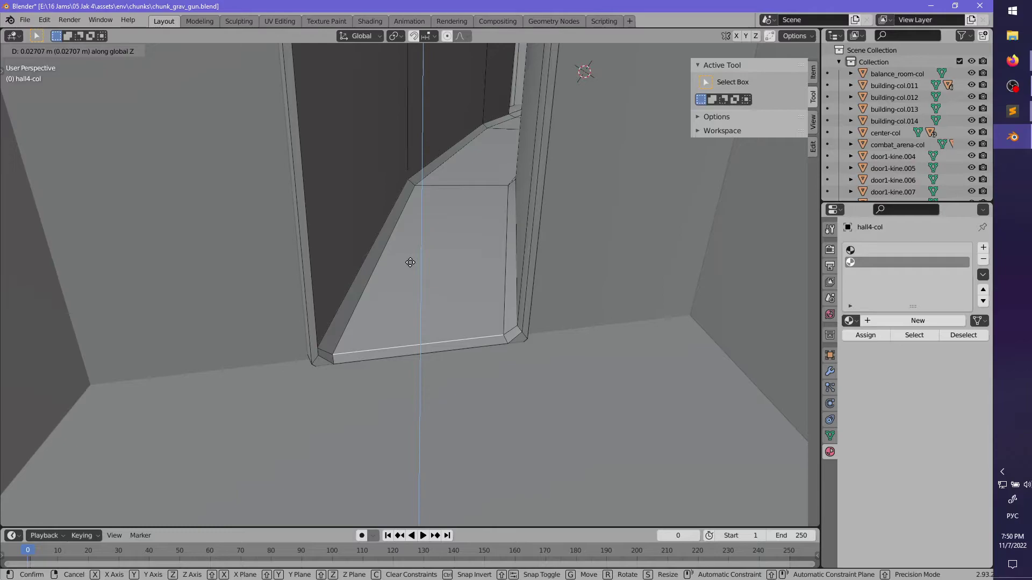
pyautogui.click(414, 259)
# - Select the new doorway frame's face loop and assign the second material slot to it
pyautogui.moveTo(456, 310); pyautogui.dragTo(445, 342, button='middle')
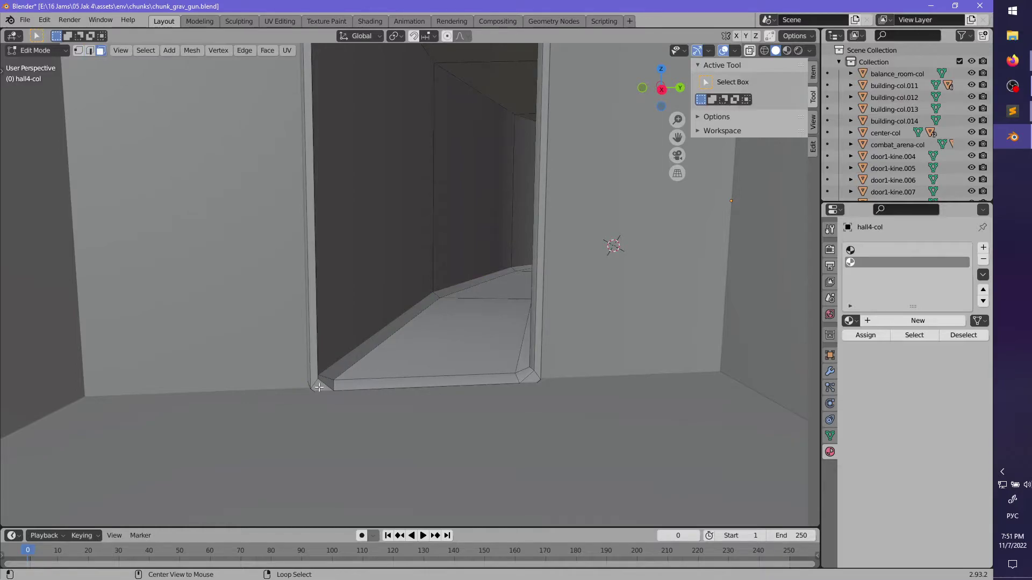
pyautogui.moveTo(369, 338); pyautogui.dragTo(425, 317, button='middle')
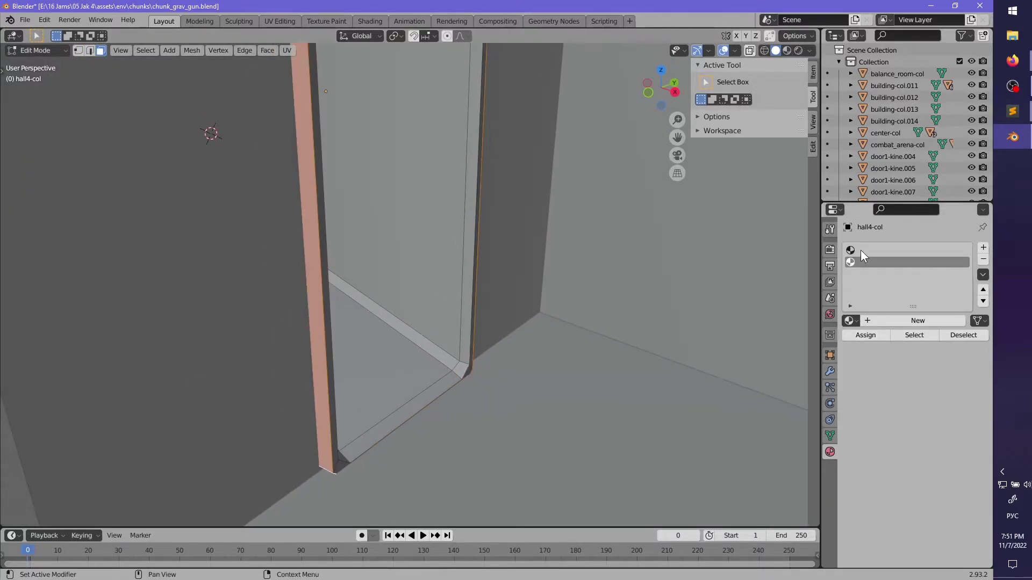
pyautogui.scroll(-8, 422, 346)
pyautogui.moveTo(421, 346); pyautogui.dragTo(403, 371, button='middle')
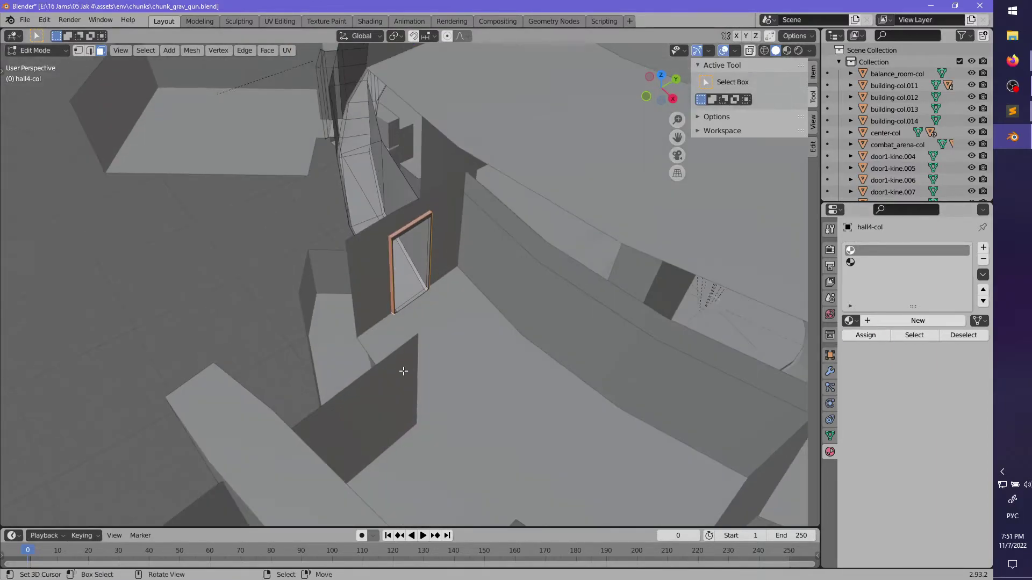
pyautogui.scroll(5, 414, 370)
pyautogui.click(860, 261)
pyautogui.click(853, 337)
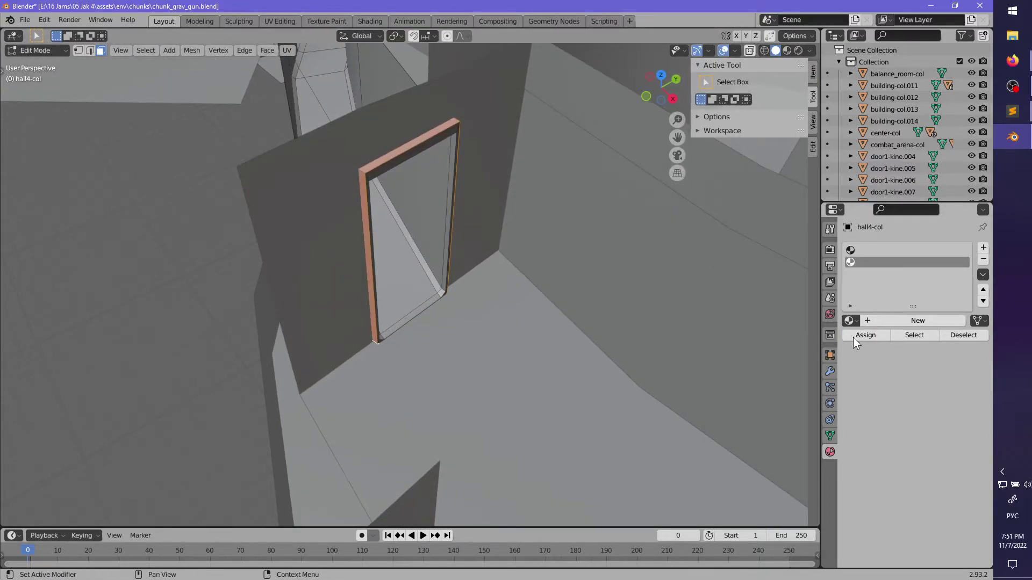
# - Scale the two vertical side edges of hall4-col's recessed doorway horizontally to about 1.071 in X and Y, and finish mesh editing
pyautogui.scroll(-5, 385, 341)
pyautogui.hotkey('alt', 'a')
pyautogui.moveTo(385, 341); pyautogui.dragTo(521, 401, button='middle')
pyautogui.press('Tab')
pyautogui.scroll(-5, 518, 330)
pyautogui.hotkey('alt', 'a')
pyautogui.scroll(3, 550, 374)
pyautogui.press('Tab')
pyautogui.moveTo(521, 401); pyautogui.dragTo(356, 352, button='middle')
pyautogui.rightClick(524, 347)
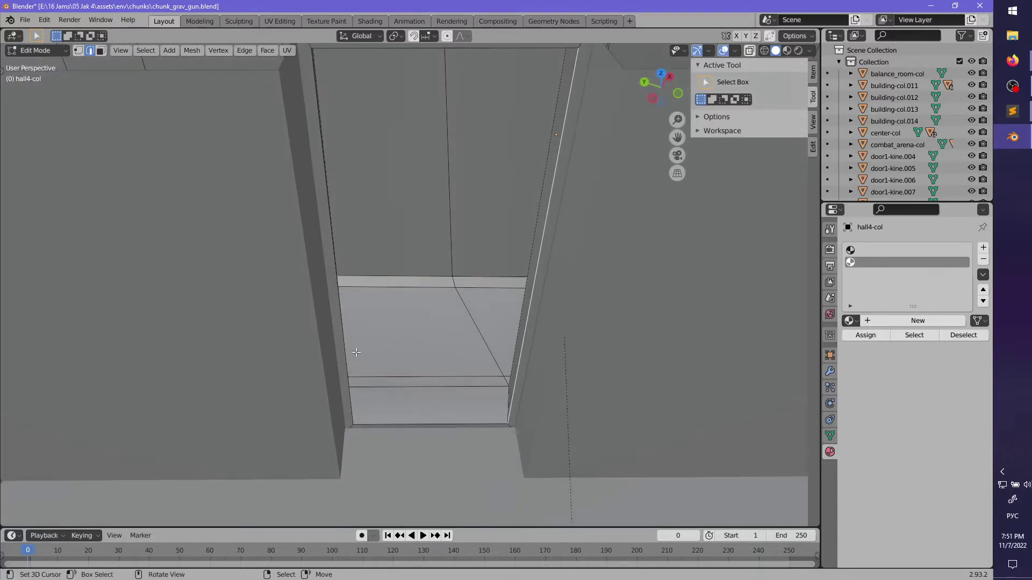
pyautogui.moveTo(492, 400); pyautogui.dragTo(487, 421, button='middle')
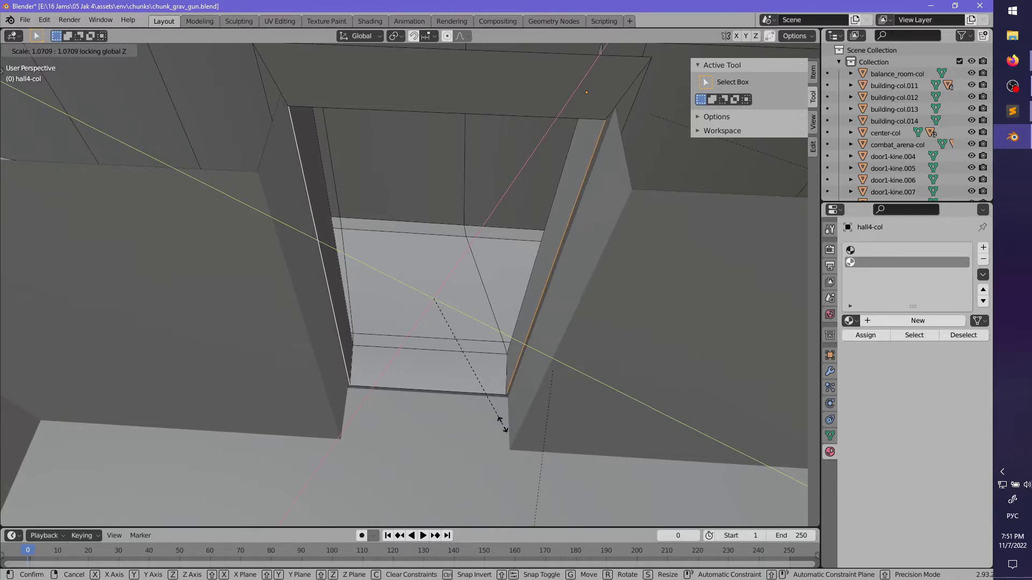
pyautogui.click(502, 425)
pyautogui.press('Tab')
# - Examine the overall level layout and inspect the shape and location of building-col.011
pyautogui.moveTo(502, 425); pyautogui.dragTo(742, 322, button='middle')
pyautogui.moveTo(624, 330); pyautogui.dragTo(524, 295, button='middle')
pyautogui.scroll(-5, 544, 370)
pyautogui.moveTo(524, 296)
pyautogui.keyDown('shift'); pyautogui.mouseDown(button='middle')
pyautogui.moveTo(398, 290)
pyautogui.moveTo(482, 303)
pyautogui.moveTo(399, 317)
pyautogui.moveTo(485, 299)
pyautogui.moveTo(550, 303)
pyautogui.moveTo(390, 321)
pyautogui.moveTo(290, 305)
pyautogui.moveTo(350, 298)
pyautogui.moveTo(188, 283)
pyautogui.moveTo(364, 281)
pyautogui.moveTo(486, 312)
pyautogui.moveTo(527, 303)
pyautogui.moveTo(278, 309)
pyautogui.moveTo(507, 289)
pyautogui.moveTo(518, 300)
pyautogui.mouseUp(button='middle'); pyautogui.keyUp('shift')
pyautogui.scroll(3, 519, 300)
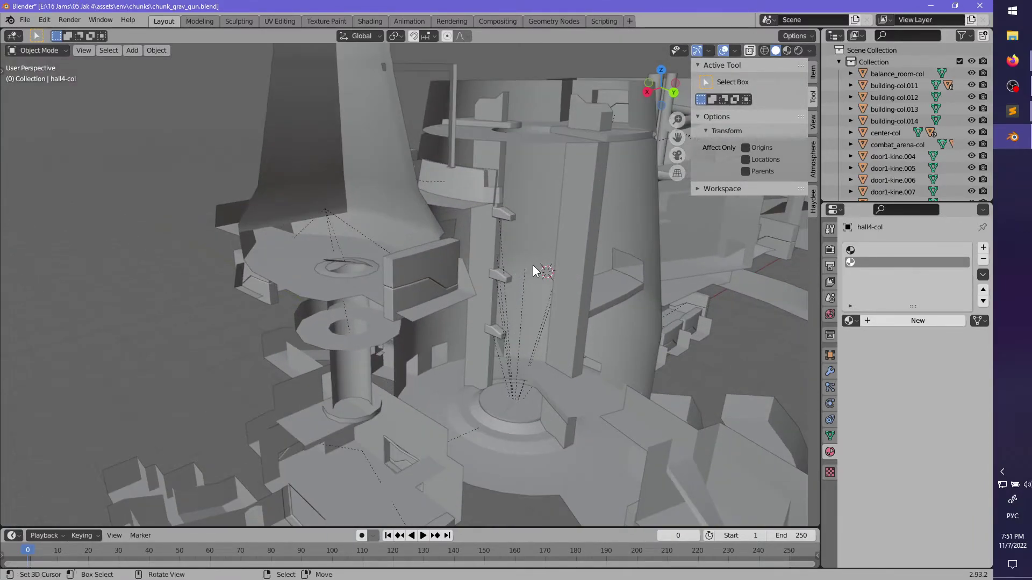
pyautogui.scroll(-5, 533, 266)
pyautogui.moveTo(522, 252); pyautogui.dragTo(544, 234, button='middle')
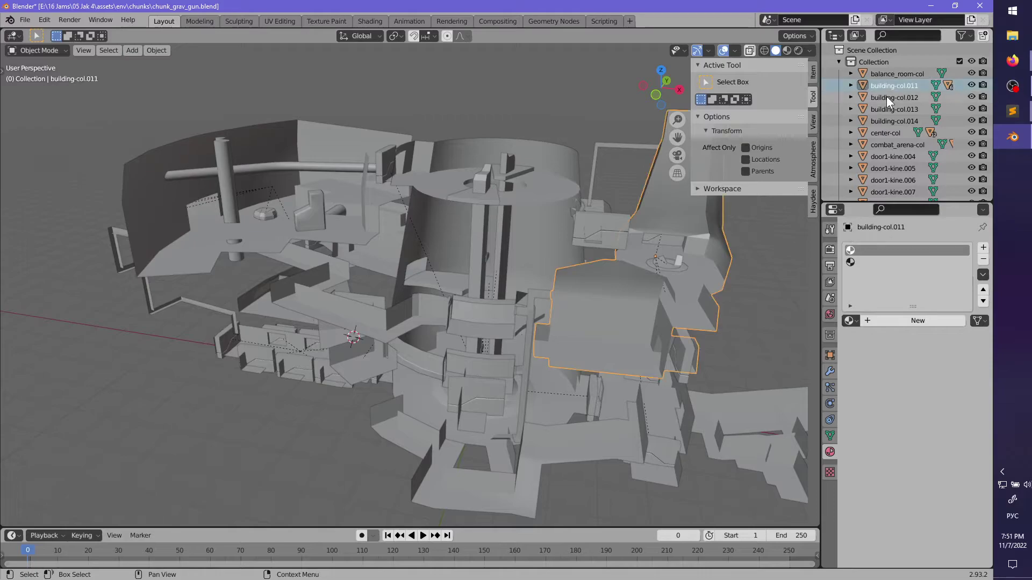
pyautogui.moveTo(677, 268); pyautogui.dragTo(526, 269, button='middle')
# - Rename the building-col.011 object in the outliner and select building-col.012
pyautogui.doubleClick(873, 84)
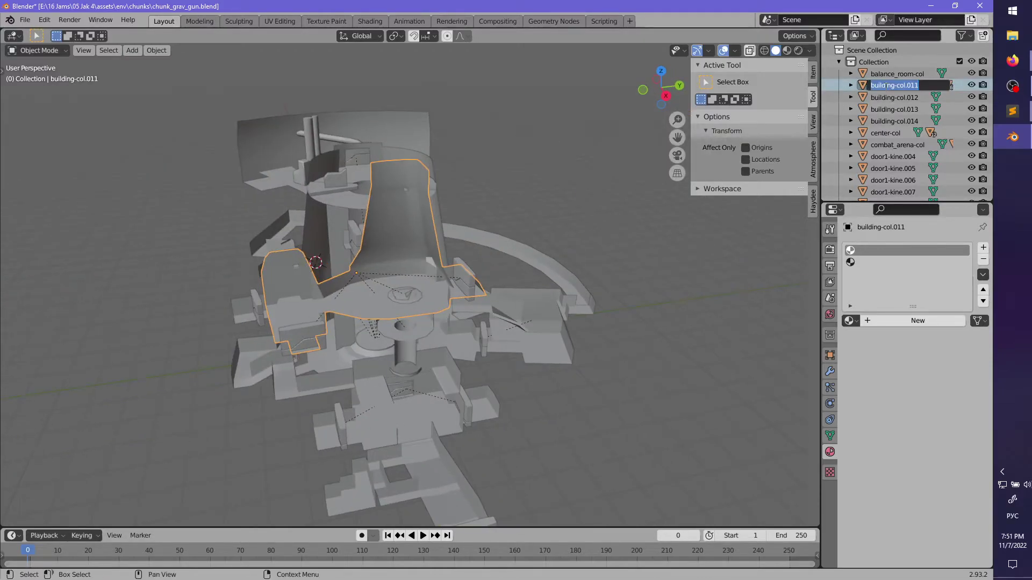
pyautogui.write('адщфештп')
pyautogui.hotkey('ctrl', 'BackSpace')
pyautogui.hotkey('alt', 'shift')
pyautogui.hotkey('ctrl', 'BackSpace')
pyautogui.press('Return')
pyautogui.click(893, 85)
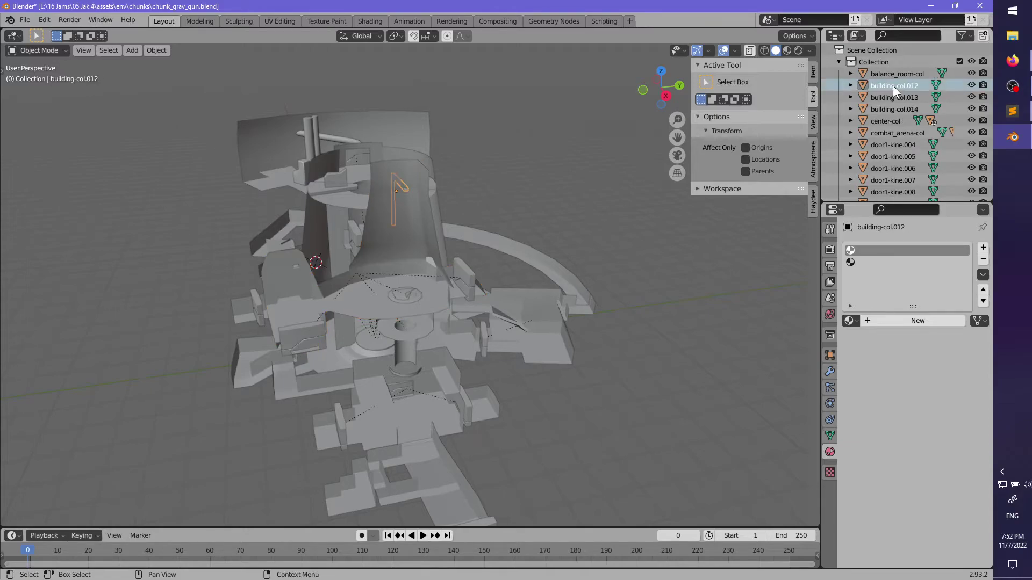
# - Inspect building-col.012 in the level and rename it as vent3-col in the outliner
pyautogui.moveTo(537, 241); pyautogui.dragTo(473, 363, button='middle')
pyautogui.scroll(3, 473, 363)
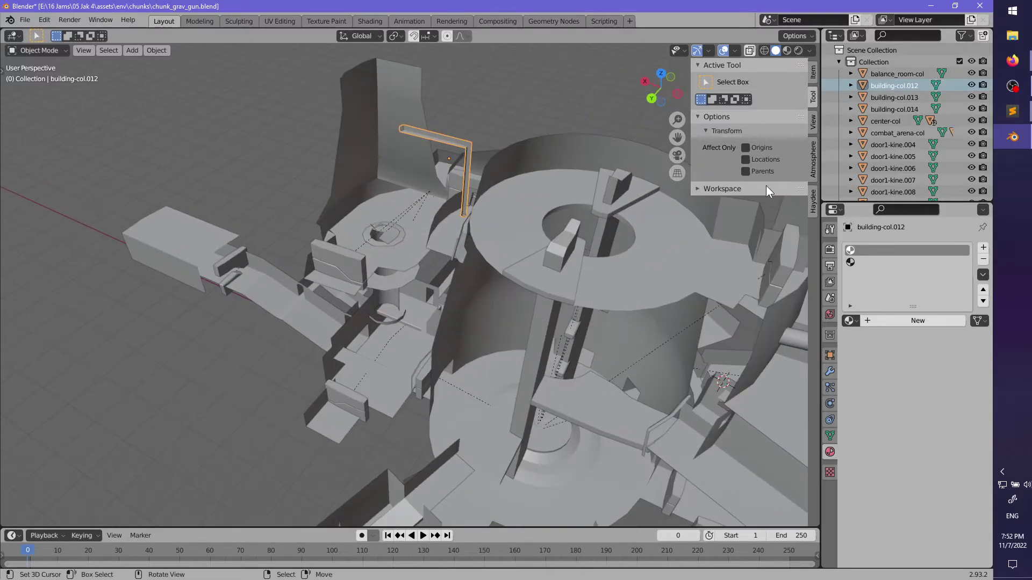
pyautogui.doubleClick(880, 88)
pyautogui.write('ve')
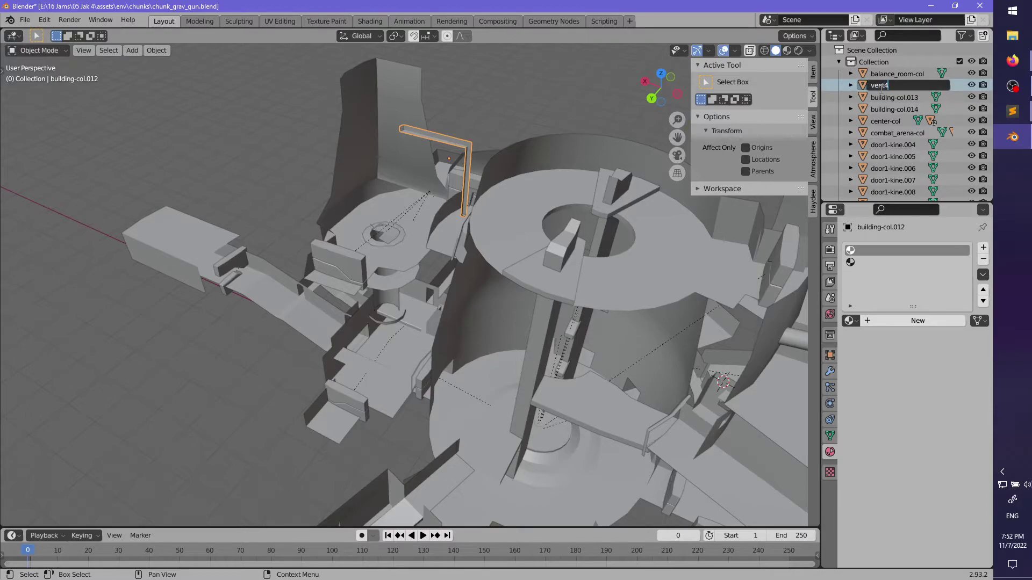
pyautogui.write('nt3-col')
pyautogui.press('Return')
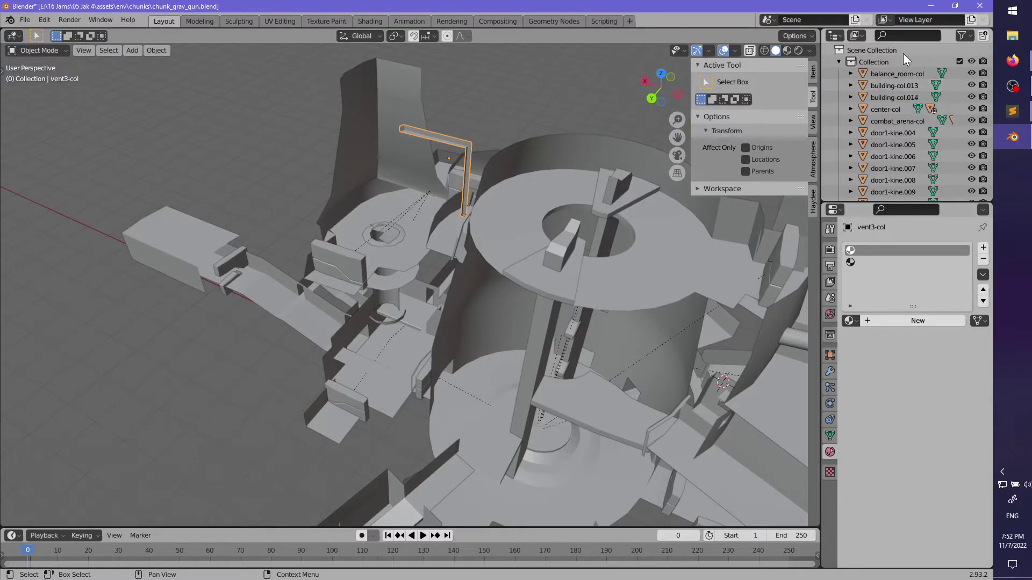
# - Select building-col.013 and set its origin to the center of mass (surface)
pyautogui.click(893, 85)
pyautogui.moveTo(360, 289); pyautogui.dragTo(499, 282, button='middle')
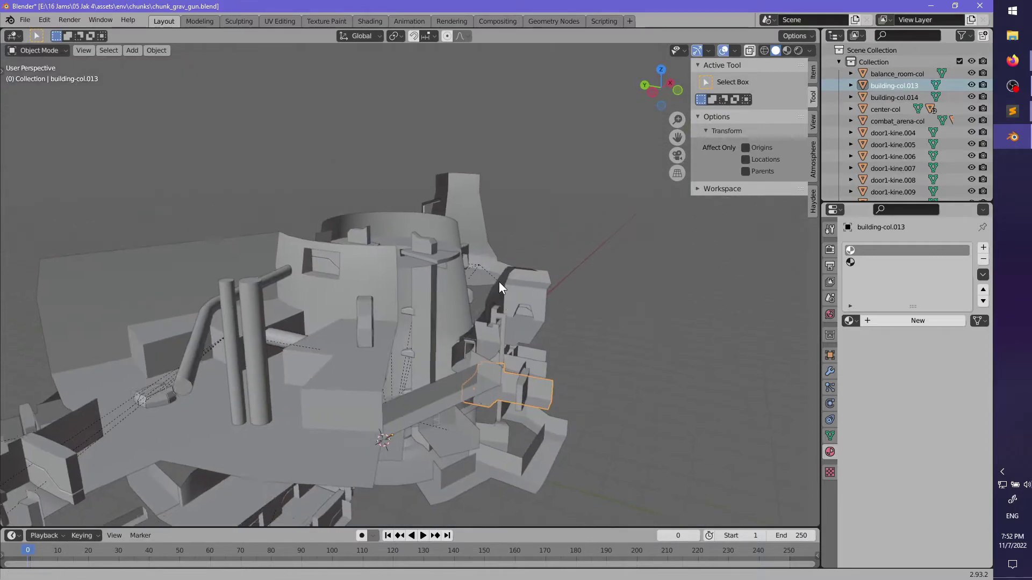
pyautogui.scroll(5, 499, 281)
pyautogui.press('F3')
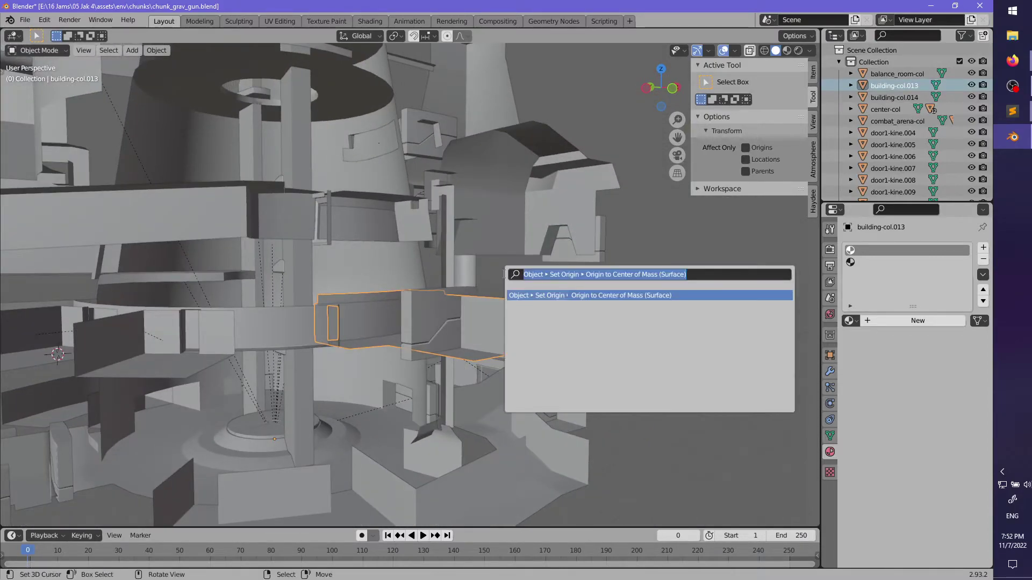
pyautogui.press('Return')
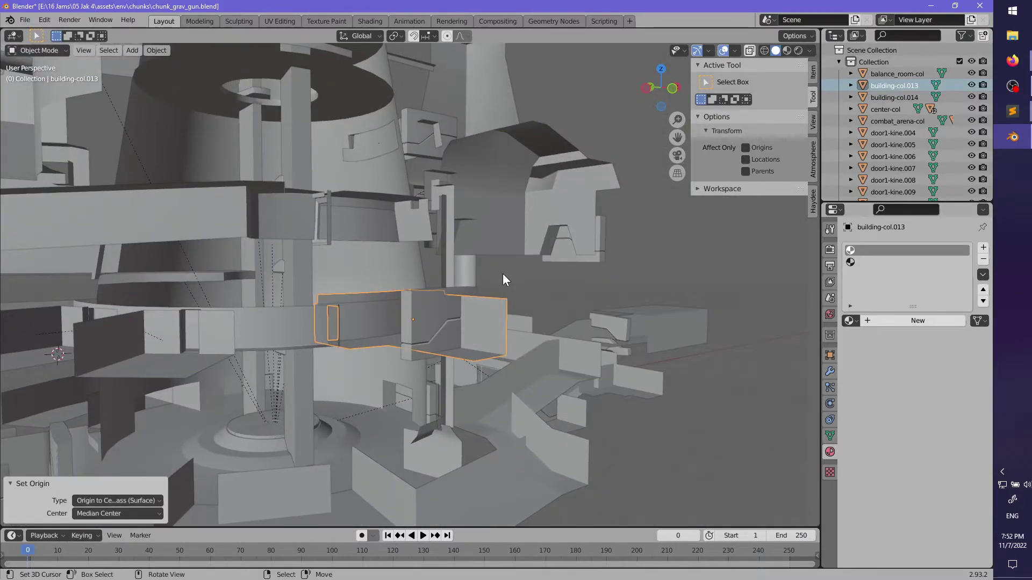
# - Rename building-col.013 as control_room-col
pyautogui.click(892, 84)
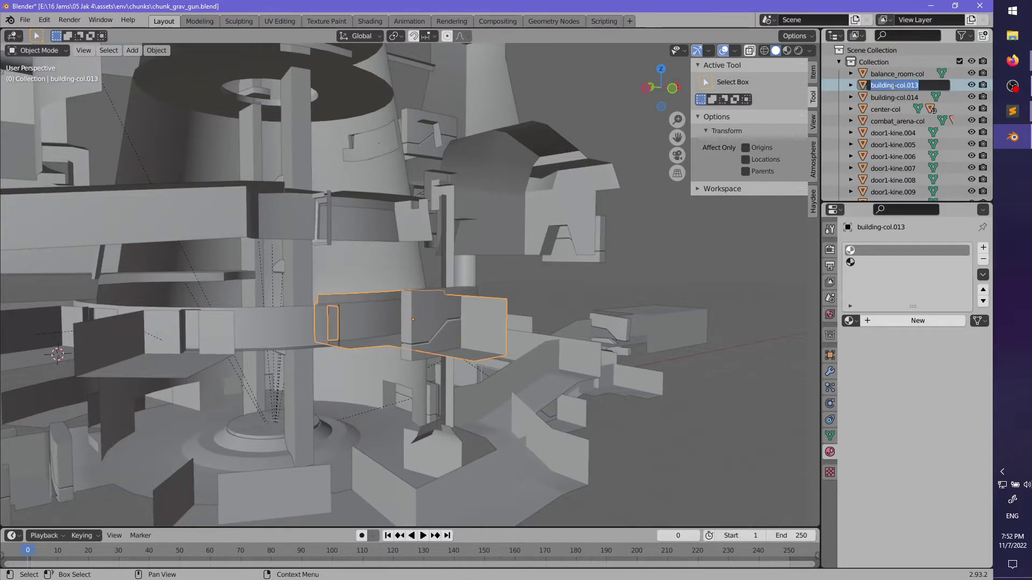
pyautogui.write('control_room')
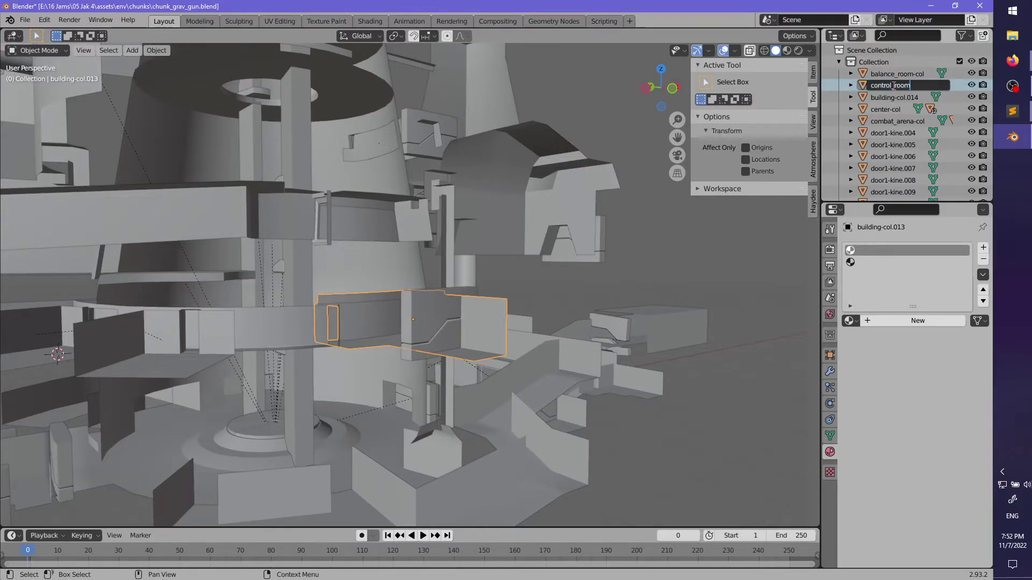
pyautogui.write('-col')
pyautogui.press('Return')
# - Select building-col.014, the curved room beside the central tower, and rename it as controll_room2-col
pyautogui.moveTo(672, 188); pyautogui.dragTo(469, 308, button='middle')
pyautogui.click(469, 308)
pyautogui.doubleClick(891, 87)
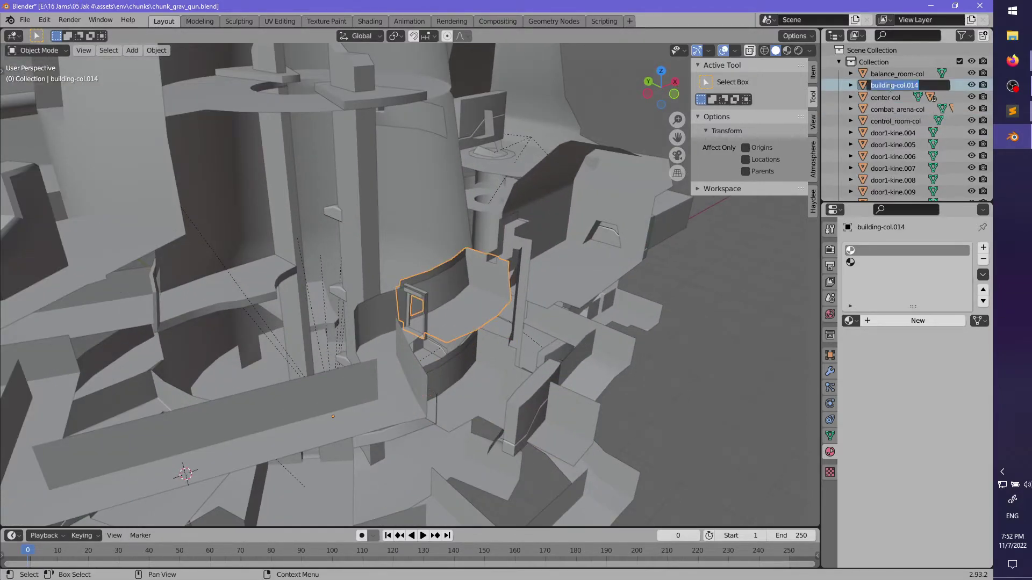
pyautogui.write('control_room2-col')
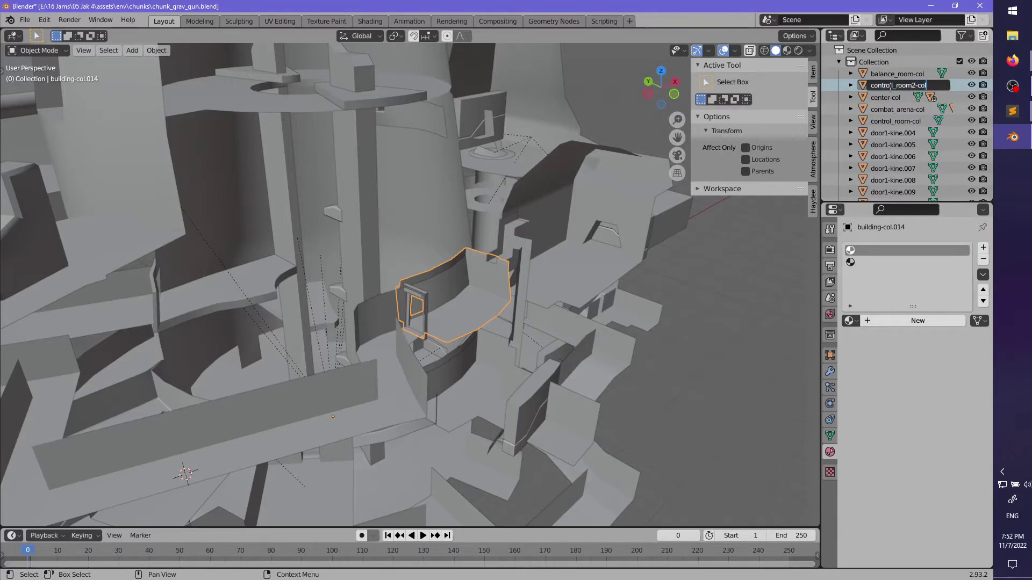
pyautogui.press('Return')
# - Select the room-col mesh attached beside the central tower and rename it as control_room3-col
pyautogui.moveTo(634, 240); pyautogui.dragTo(482, 276, button='middle')
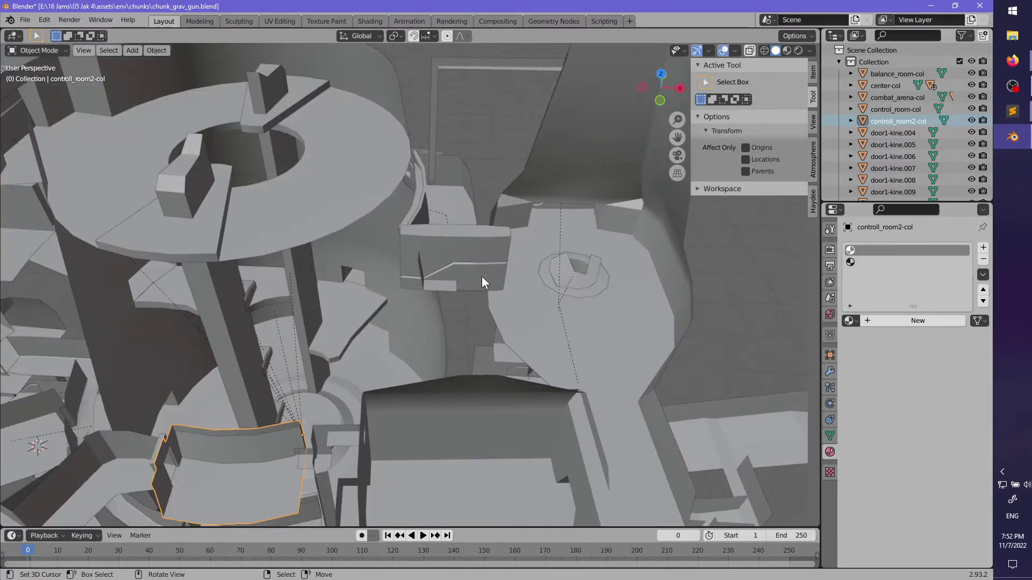
pyautogui.click(459, 211)
pyautogui.scroll(-8, 898, 161)
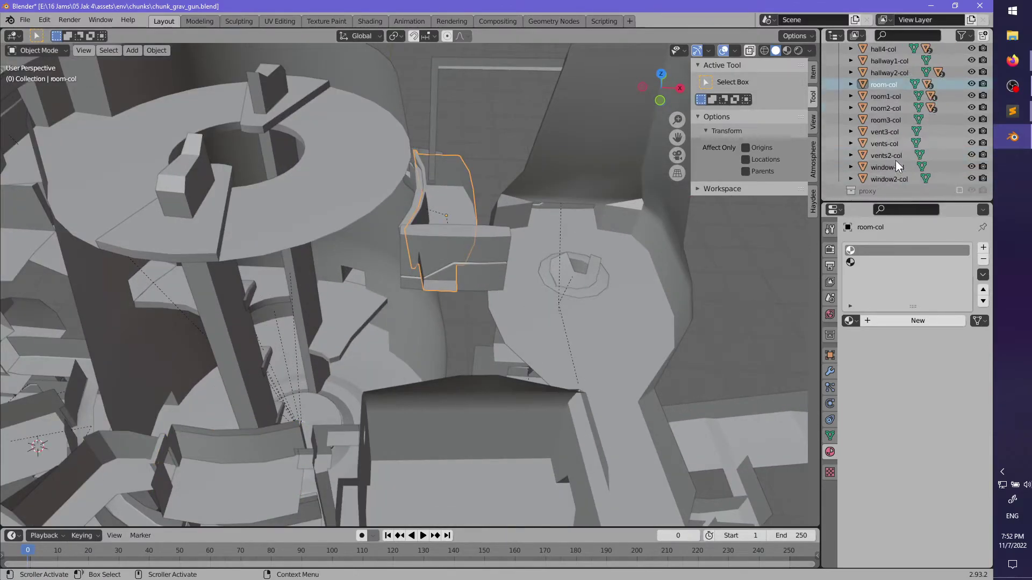
pyautogui.scroll(3, 895, 160)
pyautogui.doubleClick(887, 112)
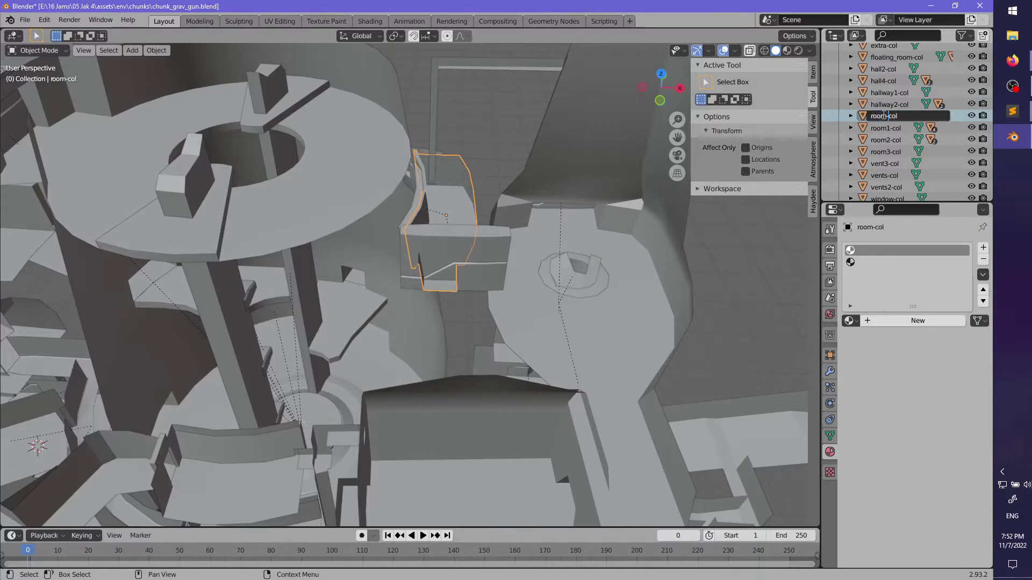
pyautogui.press('BackSpace')
pyautogui.press('BackSpace')
pyautogui.press('BackSpace')
pyautogui.press('BackSpace')
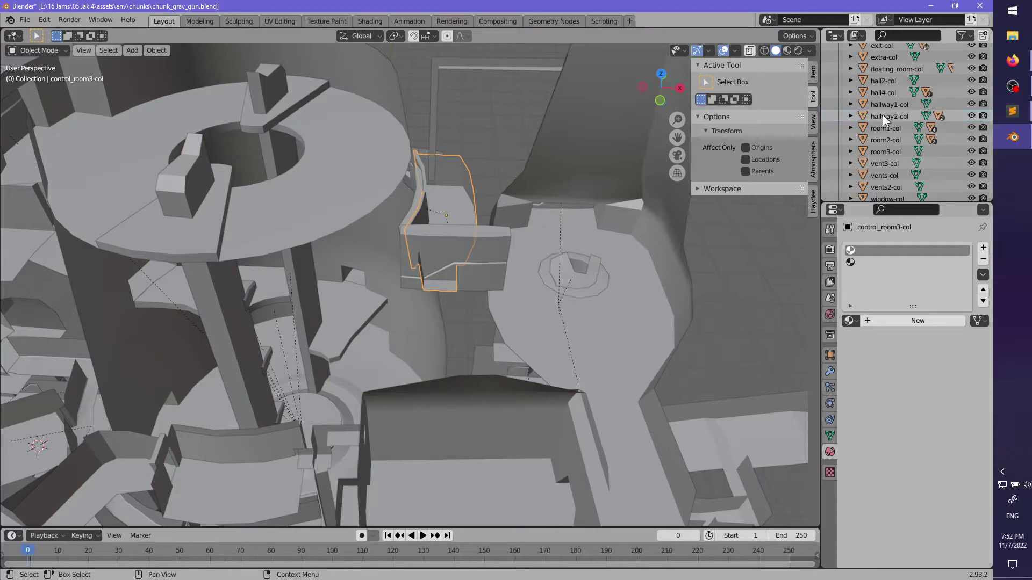
pyautogui.press('Return')
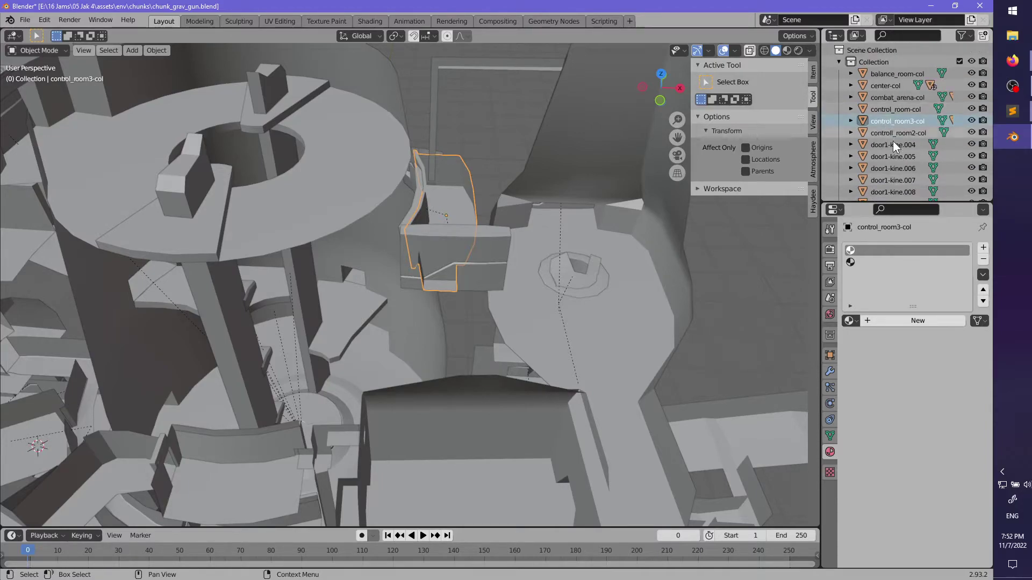
# - Select door1-kine.004 and door1-kine.005 and parent both door pieces to control_room-col, keeping their transforms
pyautogui.click(891, 144)
pyautogui.press('Home')
pyautogui.keyDown('shift'); pyautogui.moveTo(359, 314); pyautogui.dragTo(579, 292, button='middle'); pyautogui.keyUp('shift')
pyautogui.scroll(4, 475, 263)
pyautogui.scroll(4, 536, 282)
pyautogui.rightClick(587, 304)
pyautogui.rightClick(587, 304)
pyautogui.keyDown('shift'); pyautogui.rightClick(587, 340); pyautogui.keyUp('shift')
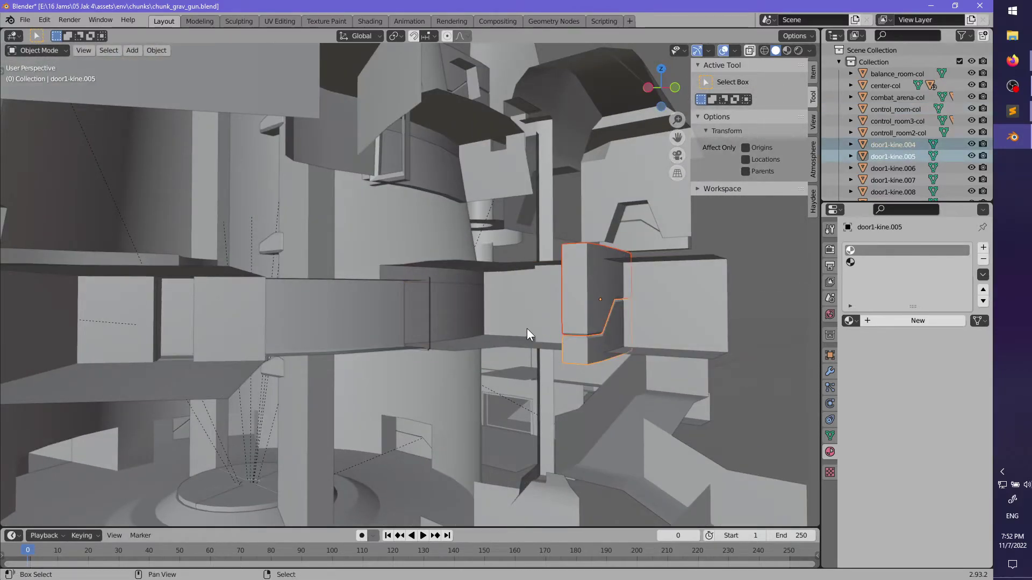
pyautogui.keyDown('shift'); pyautogui.click(482, 312); pyautogui.keyUp('shift')
pyautogui.hotkey('ctrl', 'z')
pyautogui.keyDown('shift'); pyautogui.click(519, 327); pyautogui.keyUp('shift')
pyautogui.hotkey('ctrl', 'p')
pyautogui.click(518, 327)
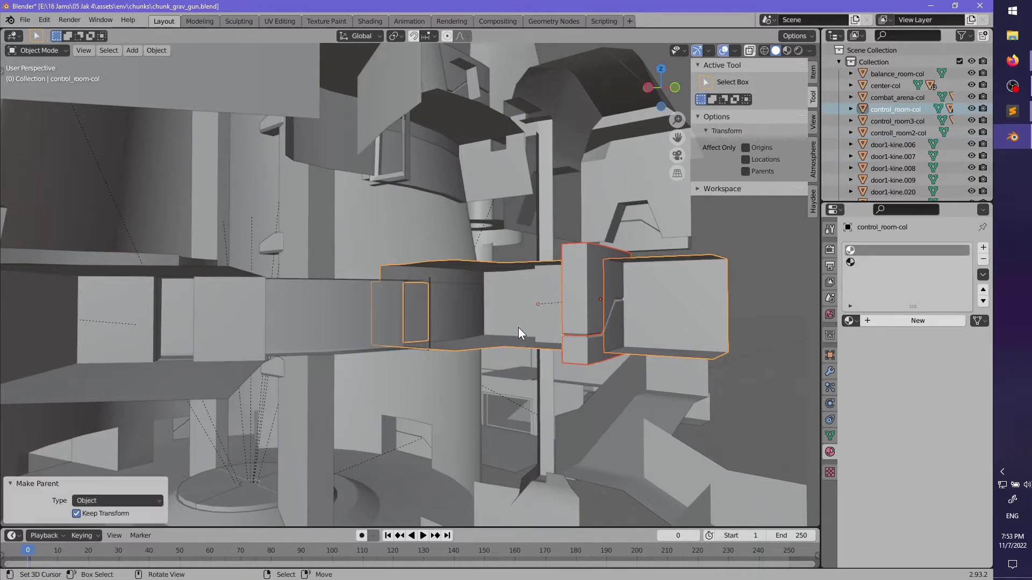
# - Parent the curved window mesh, window-col, to control_room-col with its transform kept
pyautogui.moveTo(364, 341); pyautogui.dragTo(427, 278, button='middle')
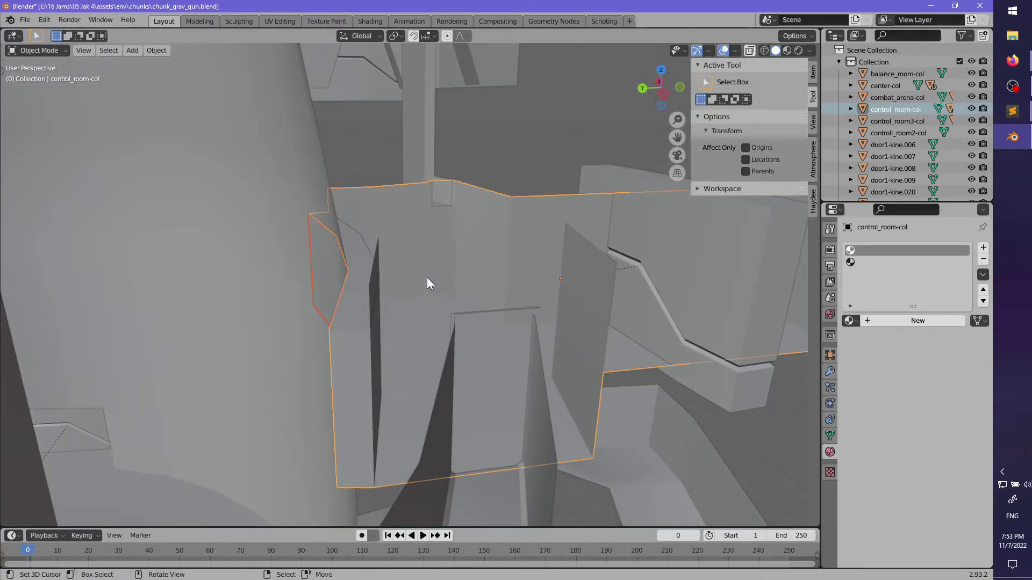
pyautogui.hotkey('ctrl', 'p')
pyautogui.click(427, 277)
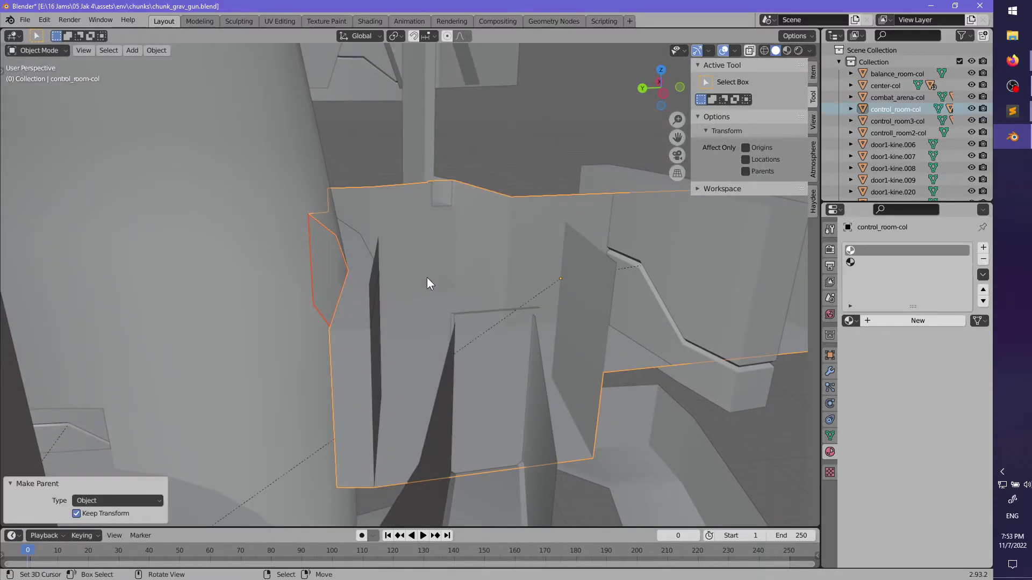
# - Set the origins of window-col and window2-col to their centers of mass (surface)
pyautogui.scroll(-2, 447, 256)
pyautogui.moveTo(447, 256); pyautogui.dragTo(373, 328, button='middle')
pyautogui.rightClick(369, 331)
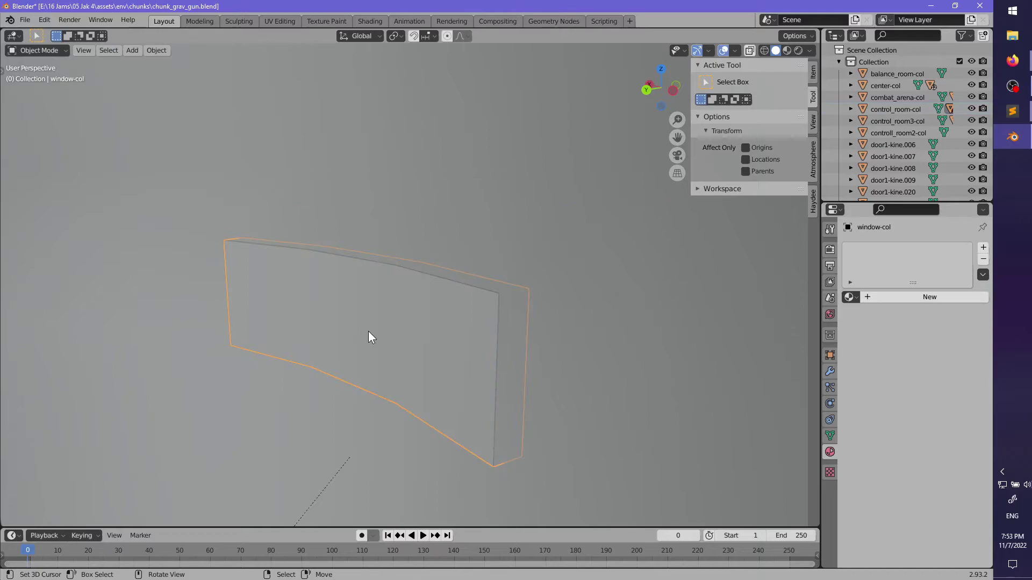
pyautogui.press('F3')
pyautogui.press('Return')
pyautogui.press('KP_Divide')
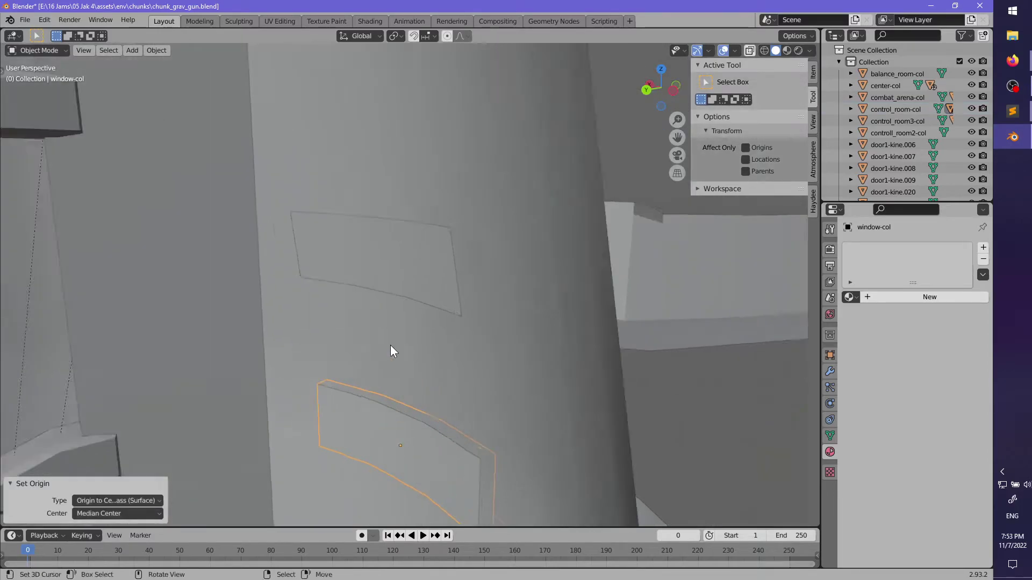
pyautogui.click(392, 268)
pyautogui.press('F3')
pyautogui.press('Return')
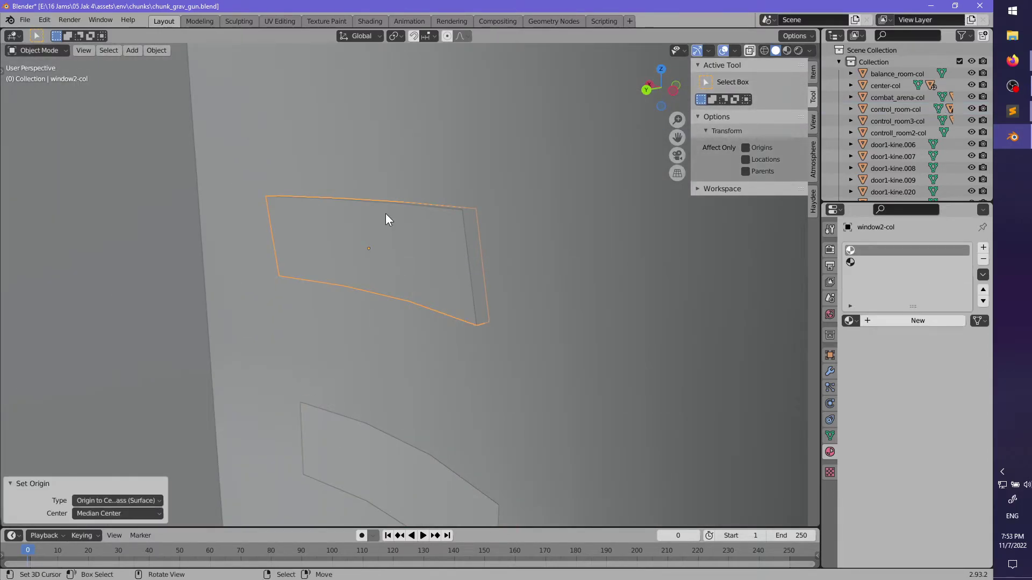
# - Parent window2-col to controll_room2-col, keeping its transform
pyautogui.scroll(-3, 386, 214)
pyautogui.moveTo(399, 227); pyautogui.dragTo(466, 215, button='middle')
pyautogui.keyDown('shift'); pyautogui.click(466, 215); pyautogui.keyUp('shift')
pyautogui.hotkey('ctrl', 'p')
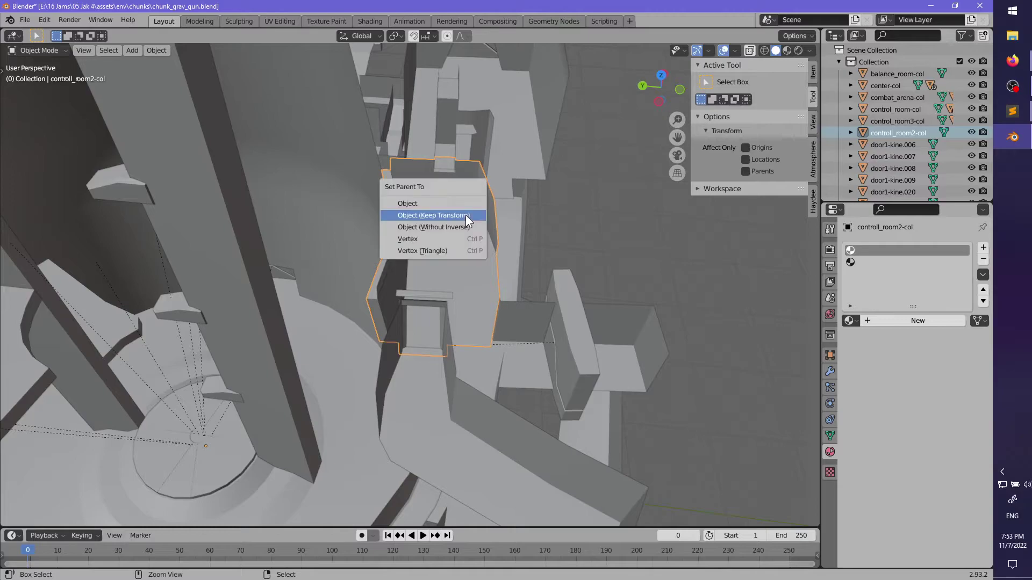
pyautogui.click(465, 215)
# - Set controll_room2-col's origin to its center of mass (surface)
pyautogui.moveTo(465, 215)
pyautogui.mouseDown(button='middle')
pyautogui.moveTo(472, 268)
pyautogui.moveTo(511, 225)
pyautogui.moveTo(479, 245)
pyautogui.moveTo(361, 272)
pyautogui.moveTo(446, 243)
pyautogui.moveTo(473, 206)
pyautogui.mouseUp(button='middle')
pyautogui.press('F3')
pyautogui.press('Return')
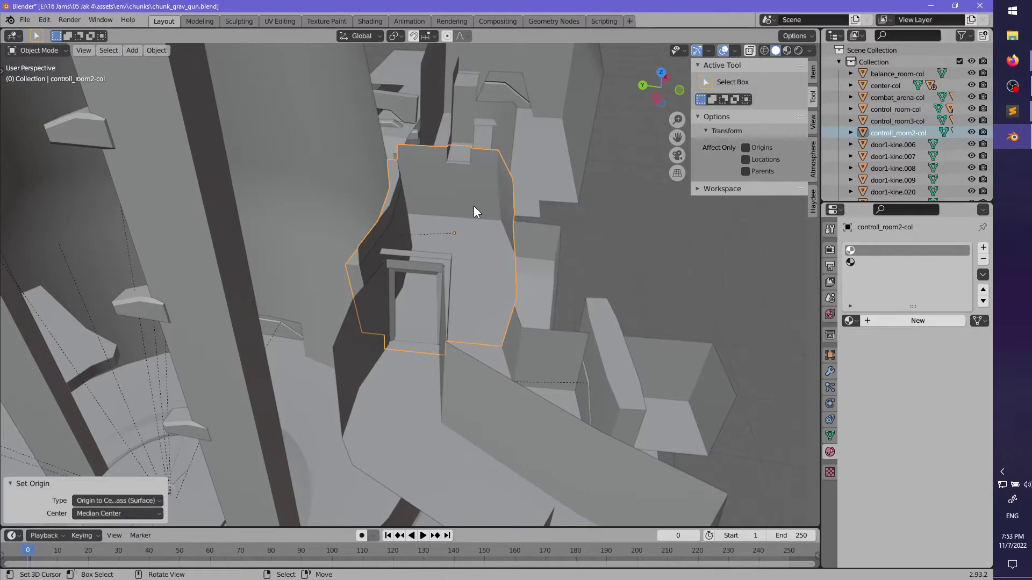
# - Set a neighbouring object's origin to its center of mass (surface), clear the selection and save the file
pyautogui.moveTo(514, 292); pyautogui.dragTo(318, 347, button='middle')
pyautogui.rightClick(449, 361)
pyautogui.press('F3')
pyautogui.press('Return')
pyautogui.hotkey('alt', 'a')
pyautogui.hotkey('ctrl', 's')
pyautogui.click(340, 316)
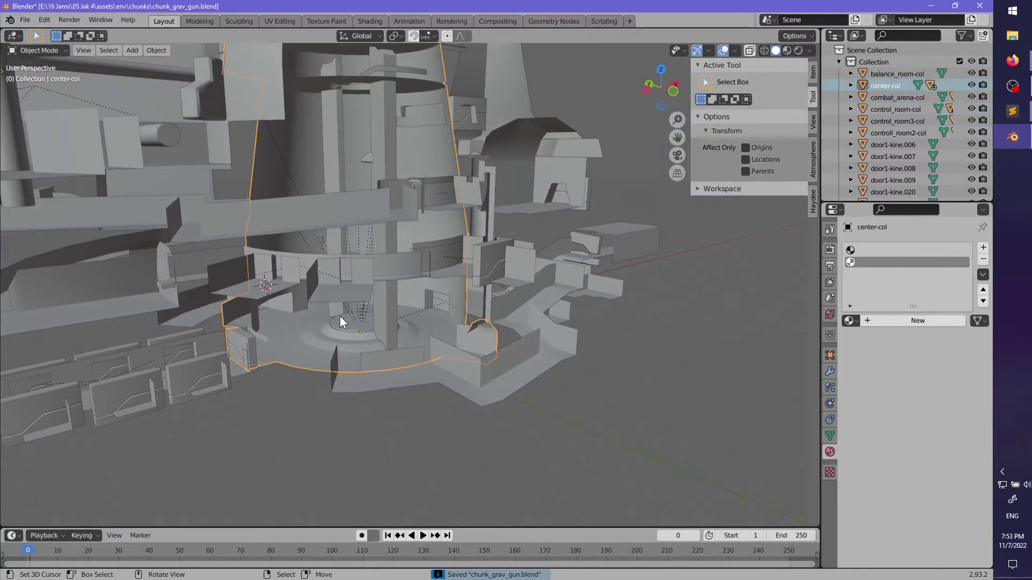
pyautogui.press('g')
pyautogui.press('y')
pyautogui.rightClick(379, 427)
pyautogui.moveTo(379, 427); pyautogui.dragTo(387, 347, button='middle')
# - Try moving center-col and its attached objects away from the level to check the parenting, and undo the move
pyautogui.click(447, 303)
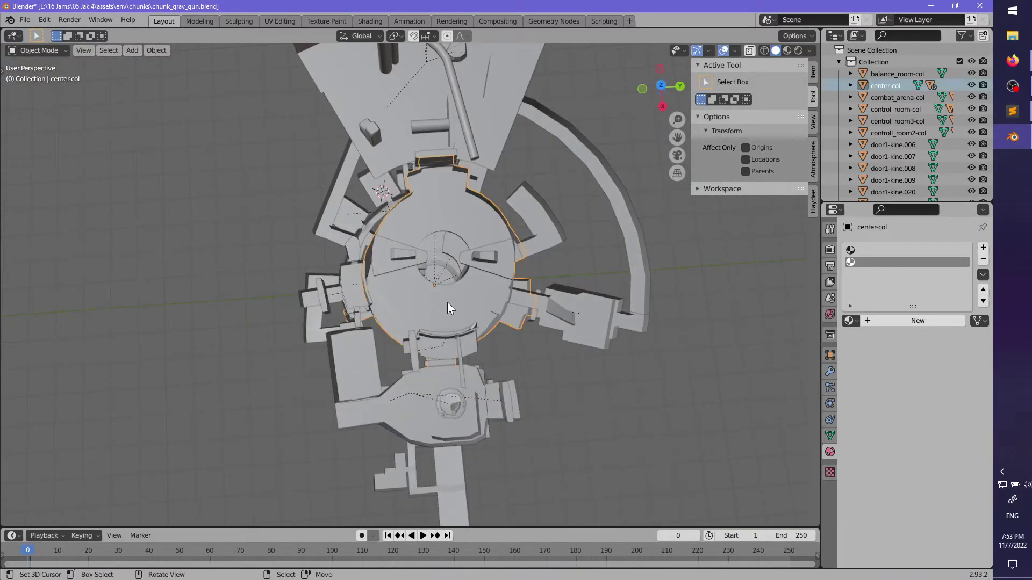
pyautogui.press('g')
pyautogui.click(153, 300)
pyautogui.press('z')
pyautogui.press('Escape')
pyautogui.press('a')
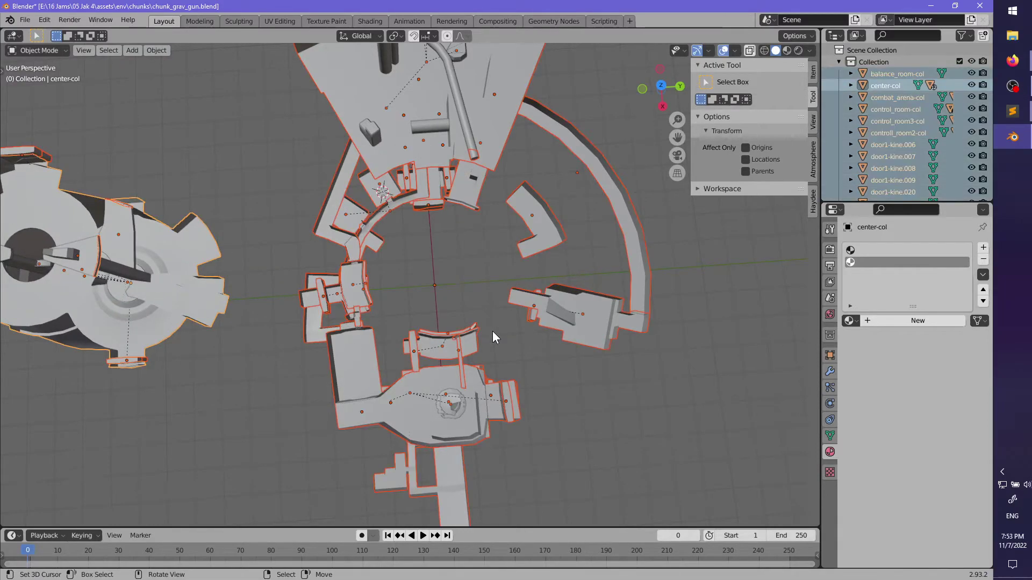
pyautogui.moveTo(493, 331); pyautogui.dragTo(450, 311, button='middle')
pyautogui.hotkey('ctrl', 'z')
pyautogui.hotkey('ctrl', 'z')
pyautogui.hotkey('ctrl', 'z')
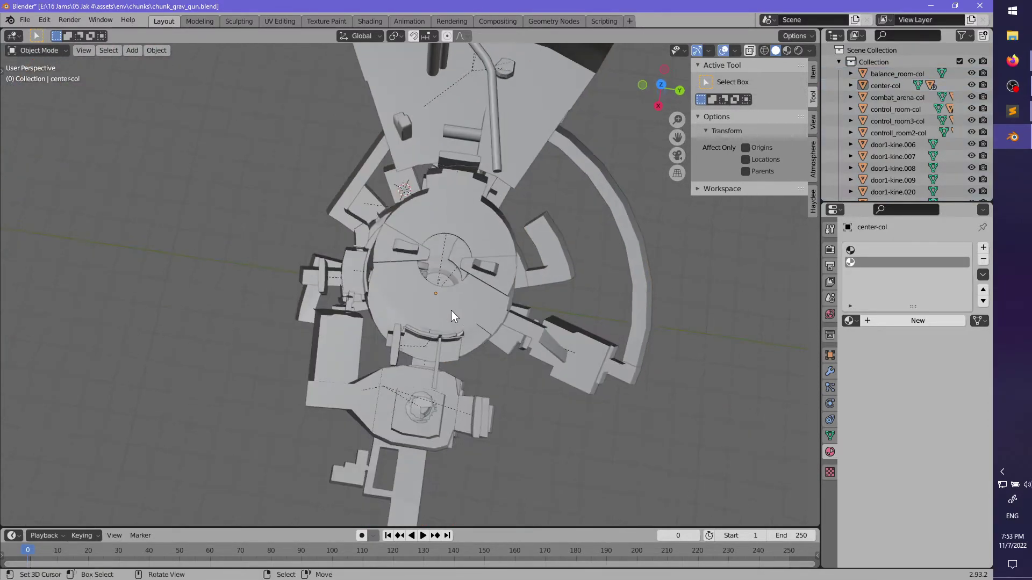
# - Select center-col together with its whole hierarchy of child objects and hide them all
pyautogui.click(850, 86)
pyautogui.click(894, 87)
pyautogui.scroll(-6, 903, 121)
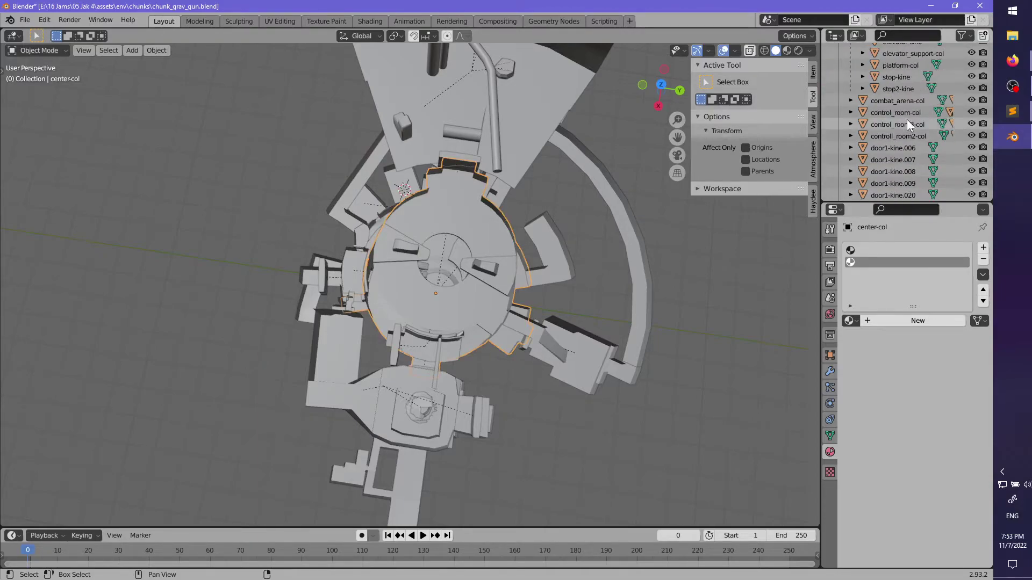
pyautogui.press('h')
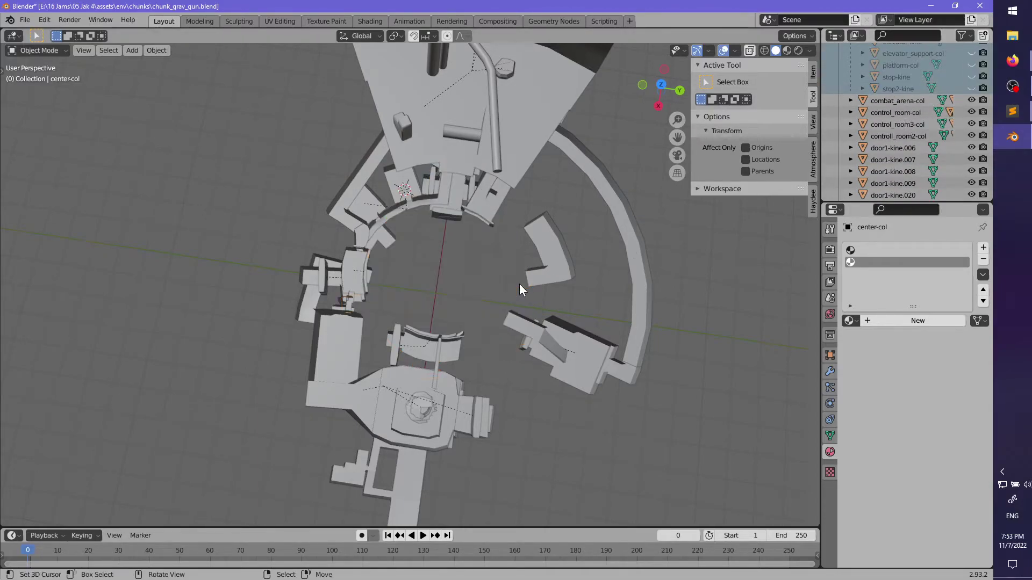
pyautogui.moveTo(507, 276); pyautogui.dragTo(492, 269, button='middle')
pyautogui.scroll(5, 946, 105)
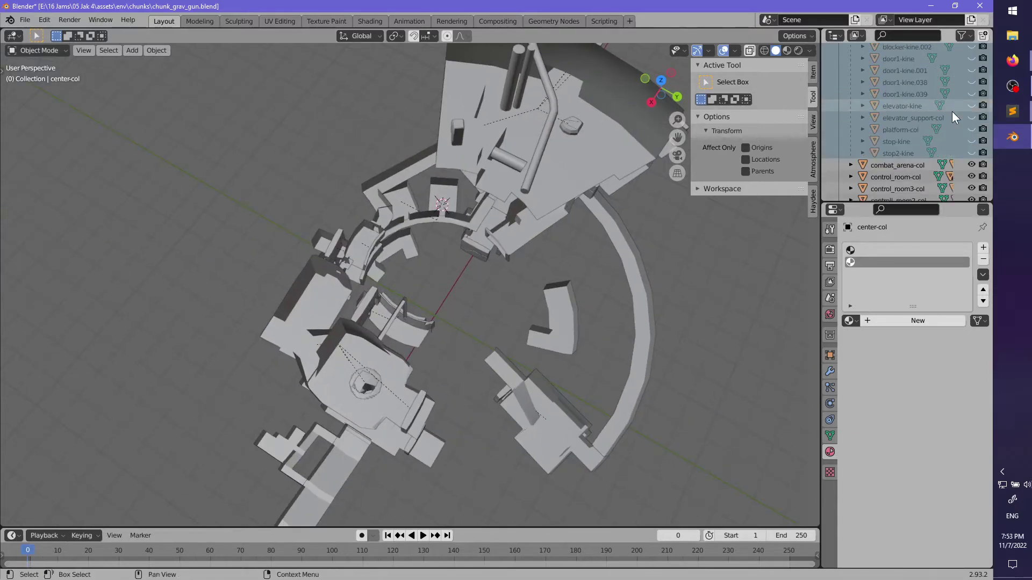
pyautogui.scroll(2, 933, 93)
pyautogui.click(851, 85)
# - Select the isolated L-shaped extra-col mesh and hide it
pyautogui.moveTo(580, 209); pyautogui.dragTo(534, 234, button='middle')
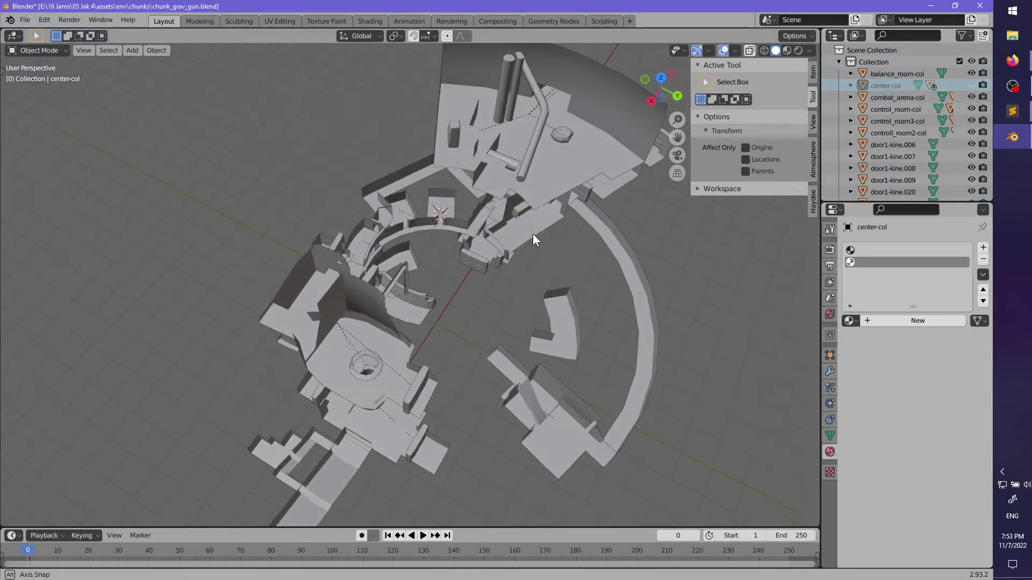
pyautogui.press('a')
pyautogui.moveTo(505, 275); pyautogui.dragTo(480, 308, button='middle')
pyautogui.scroll(3, 425, 271)
pyautogui.click(454, 302)
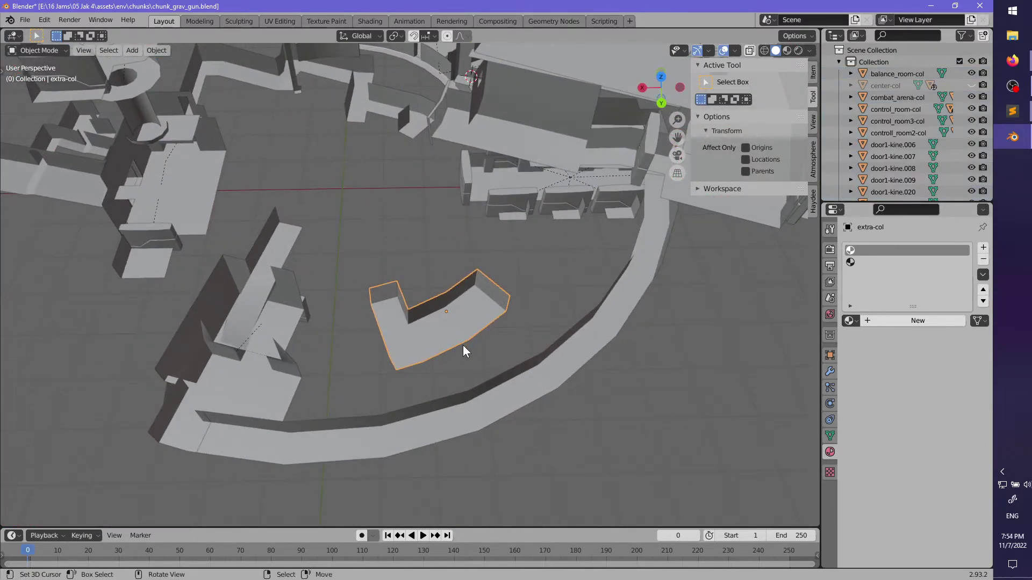
pyautogui.press('h')
# - Check the long curved hallway hall2-col with a cancelled trial move, and hide it
pyautogui.click(482, 405)
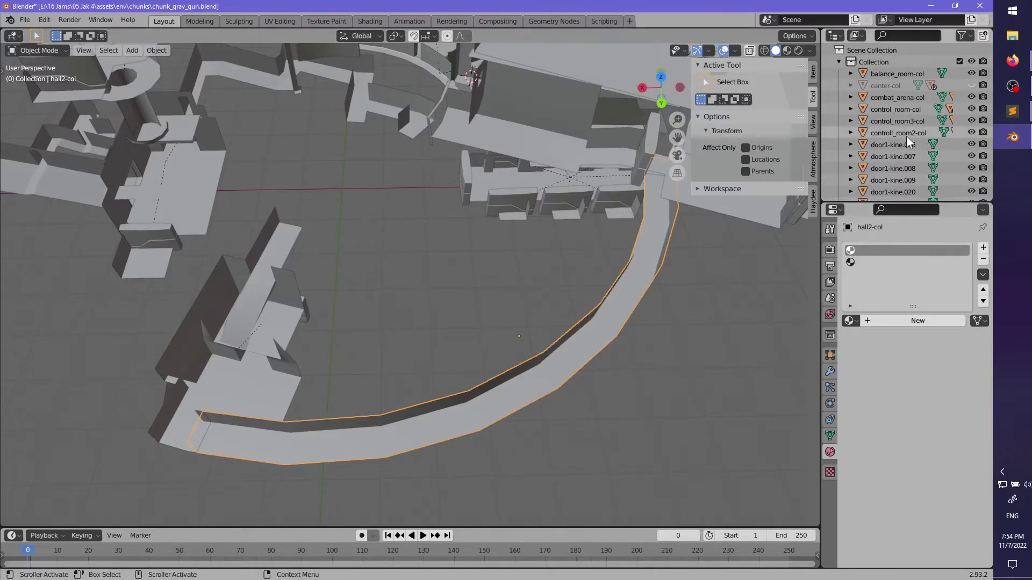
pyautogui.scroll(-4, 908, 137)
pyautogui.press('g')
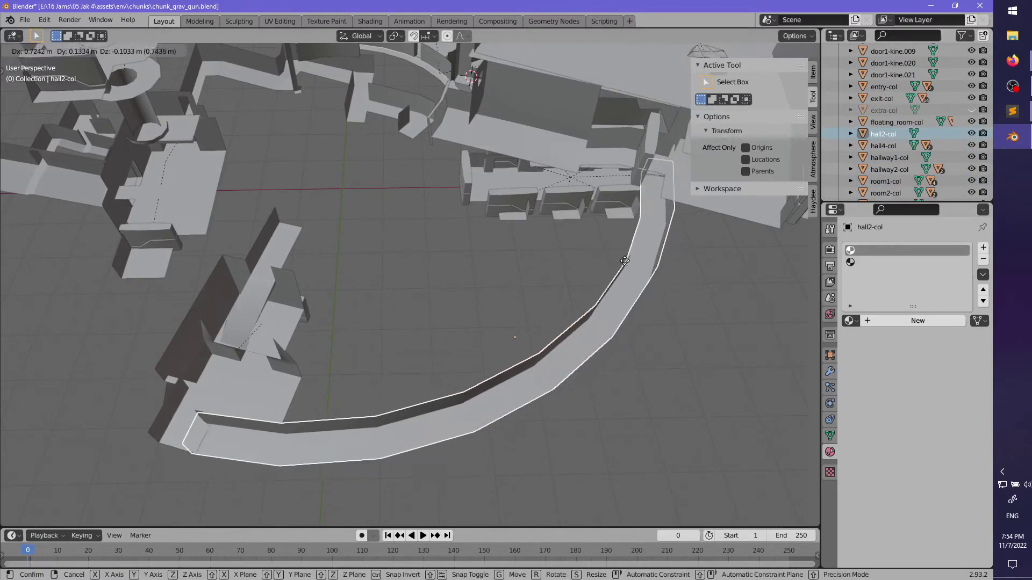
pyautogui.rightClick(622, 258)
pyautogui.click(850, 134)
pyautogui.click(849, 134)
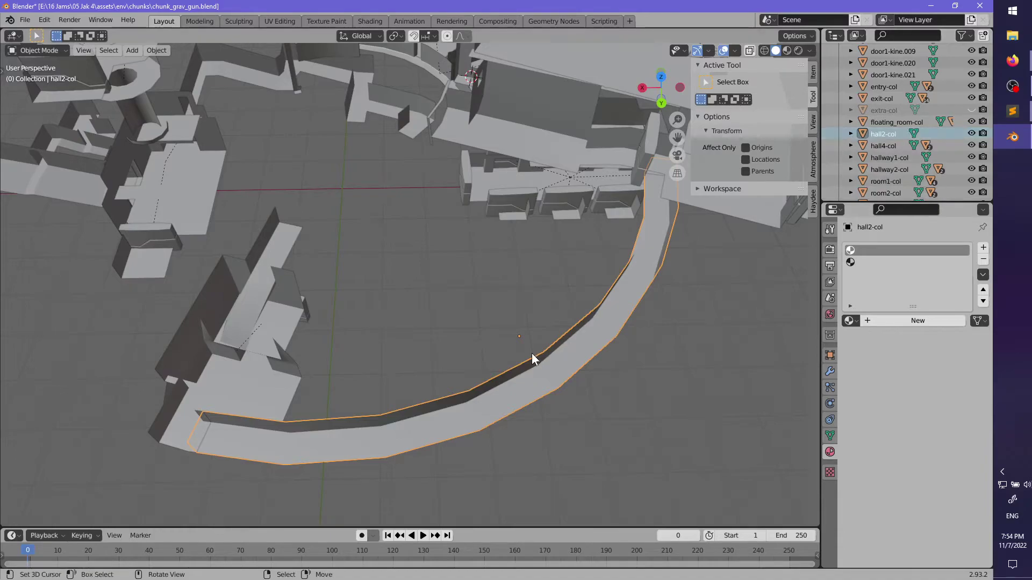
pyautogui.press('h')
# - Hide room2-col together with its attached door
pyautogui.keyDown('shift'); pyautogui.moveTo(324, 390); pyautogui.dragTo(445, 370, button='middle'); pyautogui.keyUp('shift')
pyautogui.moveTo(404, 383); pyautogui.dragTo(408, 380, button='right')
pyautogui.moveTo(409, 381); pyautogui.dragTo(507, 276, button='middle')
pyautogui.hotkey('ctrl', 'z')
pyautogui.scroll(4, 462, 333)
pyautogui.keyDown('shift'); pyautogui.click(331, 359); pyautogui.keyUp('shift')
pyautogui.press('h')
# - Try hiding room1-col together with entry-col, and undo the hiding
pyautogui.click(446, 324)
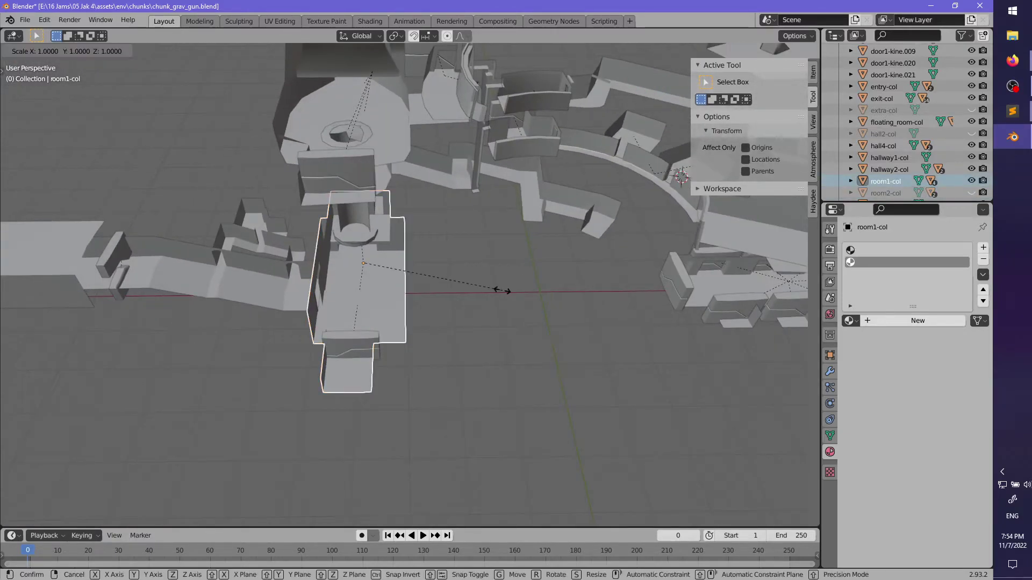
pyautogui.press('a')
pyautogui.hotkey('alt', 'a')
pyautogui.click(330, 299)
pyautogui.moveTo(330, 299); pyautogui.dragTo(351, 296, button='middle')
pyautogui.keyDown('shift'); pyautogui.click(365, 301); pyautogui.keyUp('shift')
pyautogui.press('h')
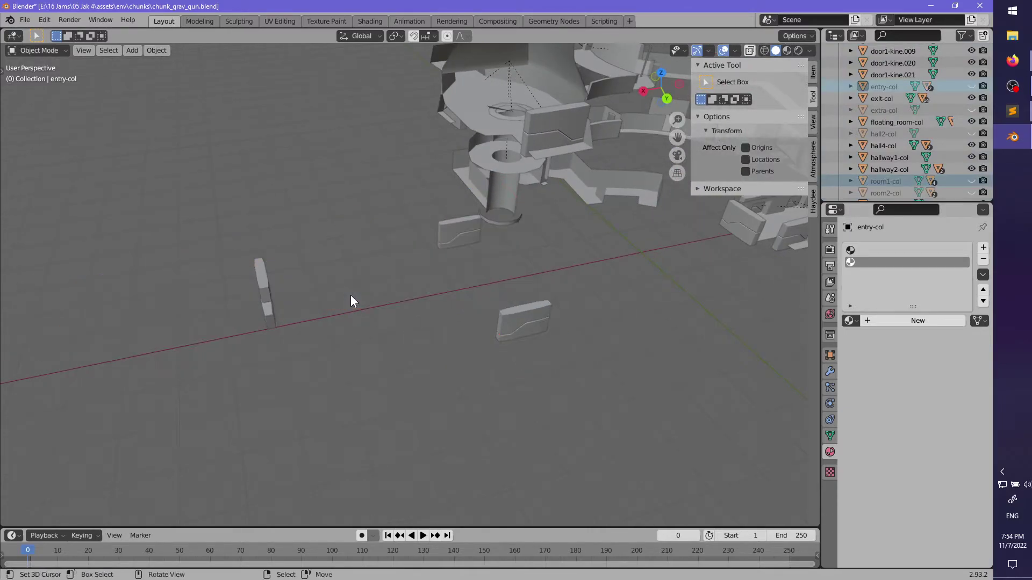
pyautogui.click(515, 315)
pyautogui.hotkey('ctrl', 'z')
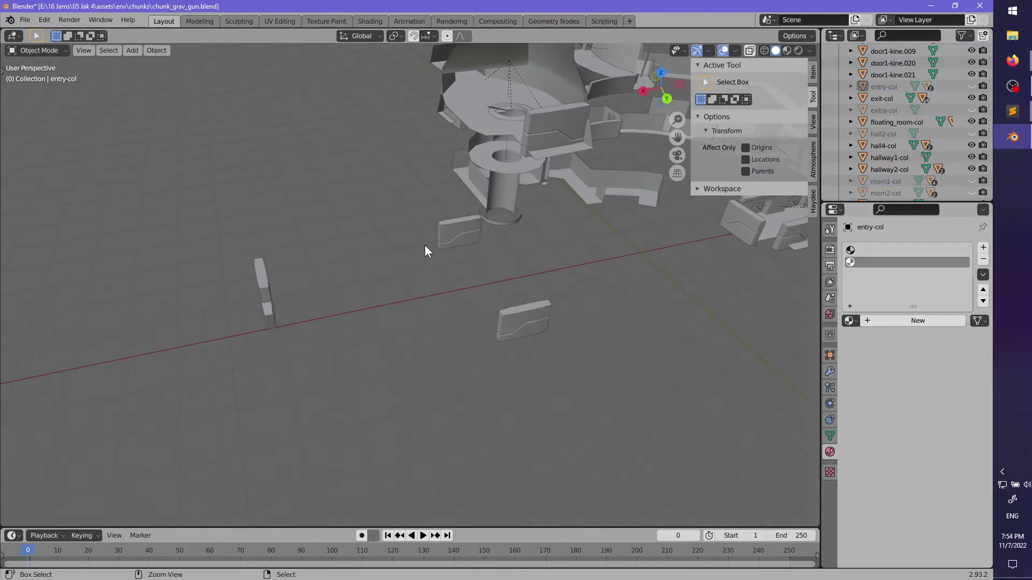
pyautogui.hotkey('alt', 'h')
# - Test-move room1-col to check its attached parts, cancel the move, and add door1-kine.043 to the selection
pyautogui.click(523, 312)
pyautogui.moveTo(523, 312); pyautogui.dragTo(452, 301, button='middle')
pyautogui.press('g')
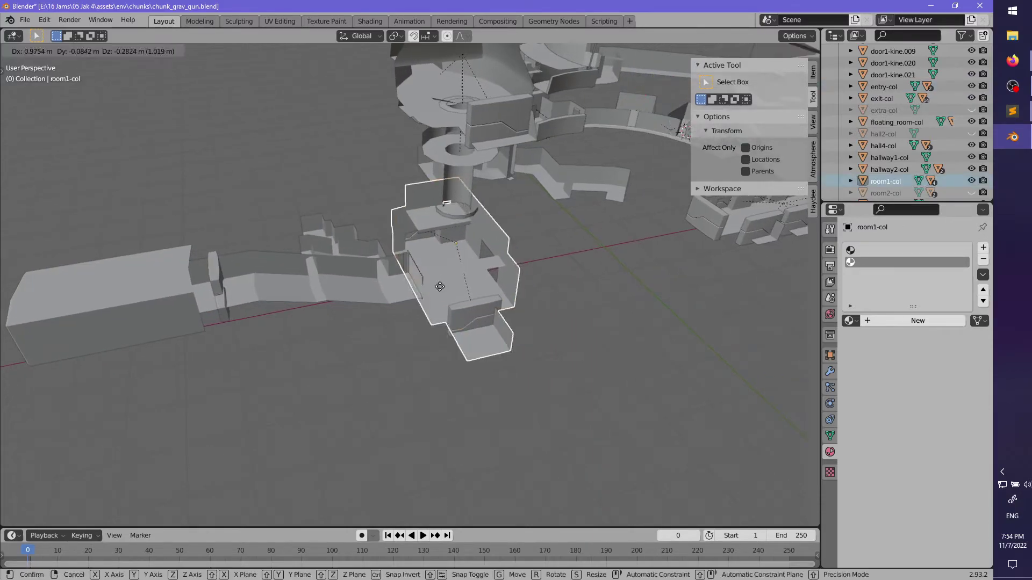
pyautogui.rightClick(602, 323)
pyautogui.scroll(3, 544, 340)
pyautogui.keyDown('shift'); pyautogui.click(530, 353); pyautogui.keyUp('shift')
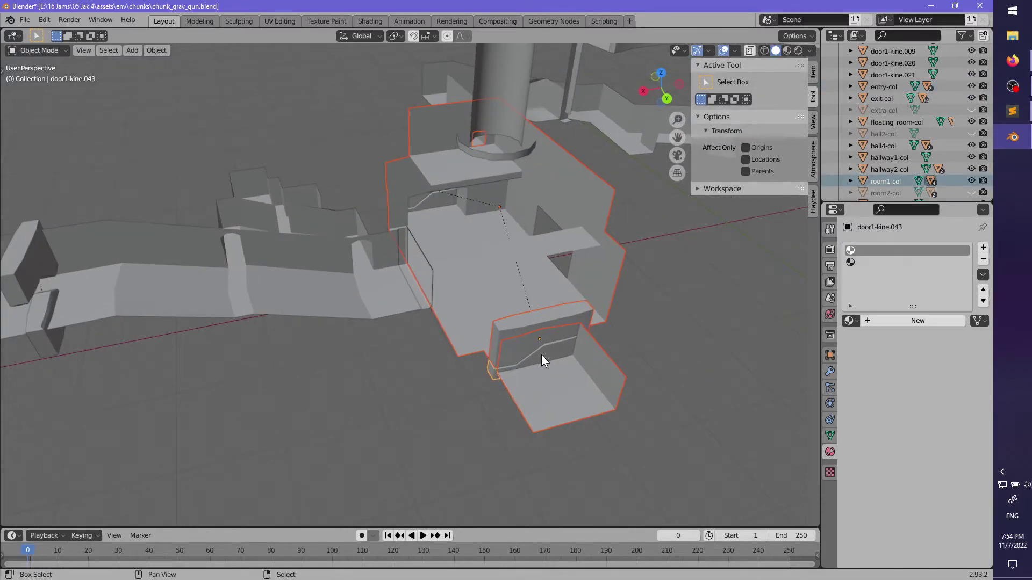
# - Try hiding room1-col with the selected door, and bring both back into view
pyautogui.press('h')
pyautogui.click(361, 304)
pyautogui.moveTo(361, 304); pyautogui.dragTo(482, 311, button='middle')
pyautogui.hotkey('alt', 'h')
pyautogui.scroll(3, 438, 319)
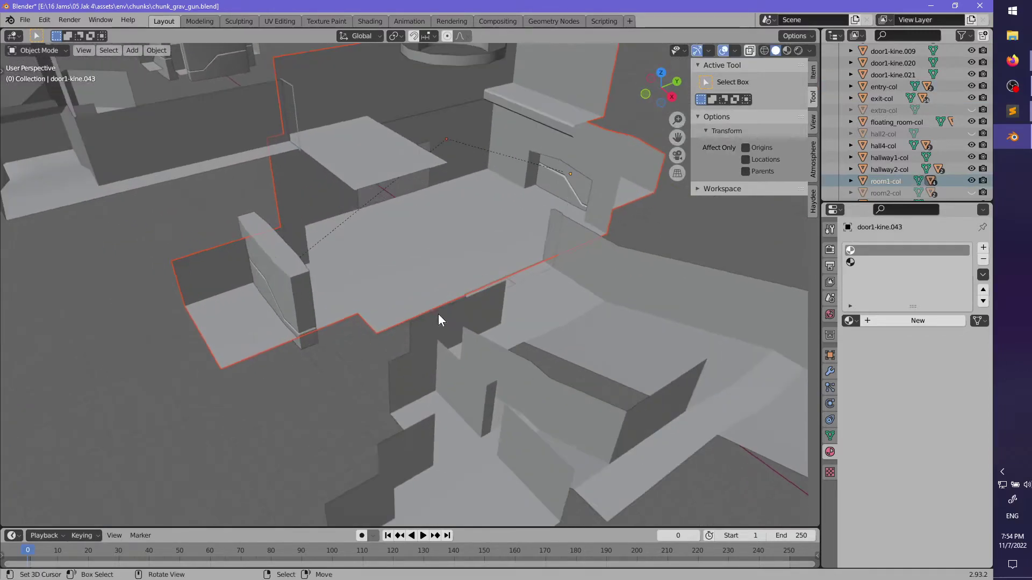
# - Check room1-col with another cancelled trial move, and hide it together with its doors
pyautogui.press('g')
pyautogui.rightClick(482, 284)
pyautogui.keyDown('shift'); pyautogui.rightClick(301, 283); pyautogui.keyUp('shift')
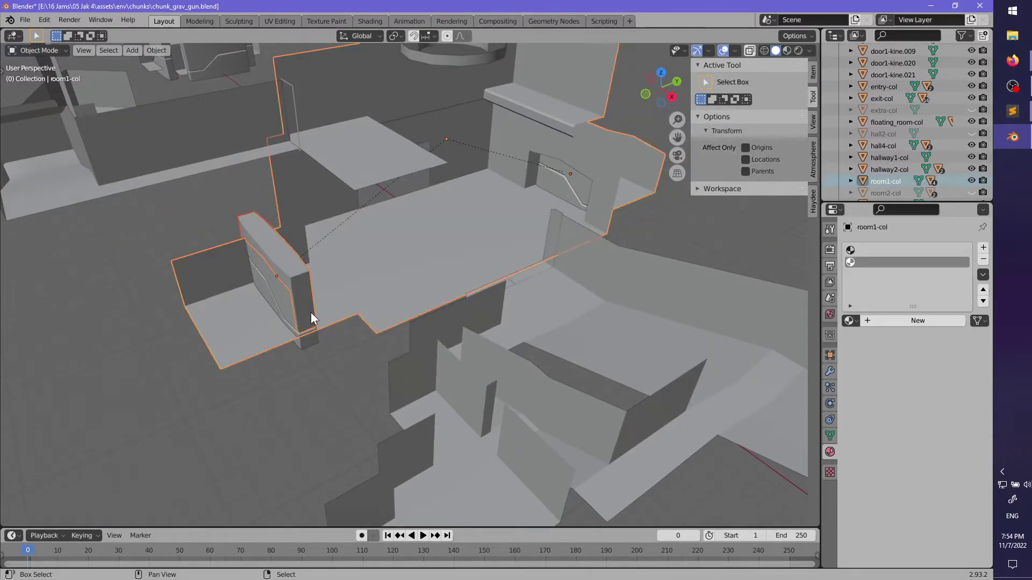
pyautogui.keyDown('shift'); pyautogui.rightClick(308, 331); pyautogui.keyUp('shift')
pyautogui.keyDown('shift'); pyautogui.click(308, 337); pyautogui.keyUp('shift')
pyautogui.moveTo(612, 202); pyautogui.dragTo(469, 288, button='middle')
pyautogui.press('h')
# - Hide entry-col together with the door in its passage
pyautogui.click(502, 321)
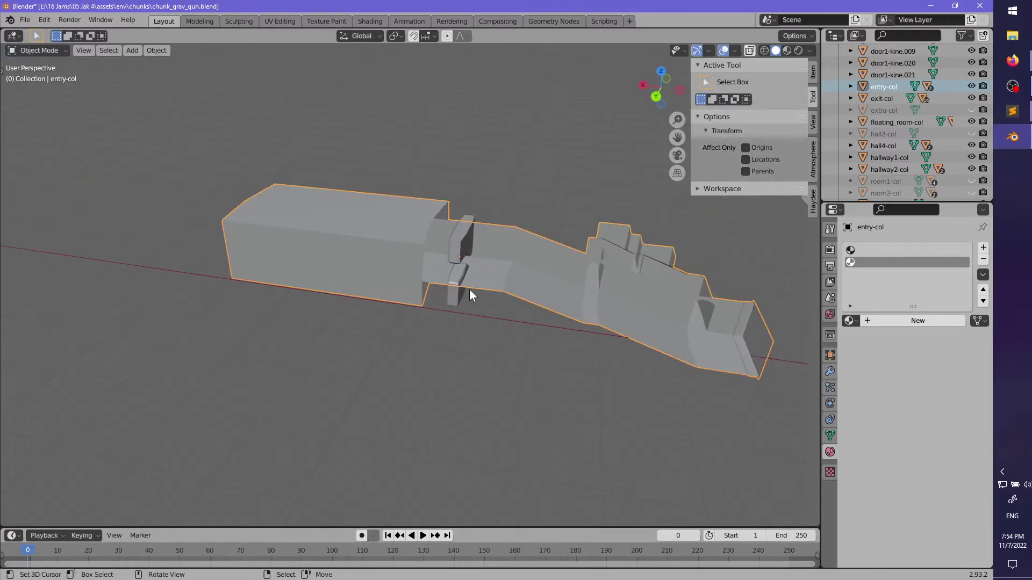
pyautogui.click(462, 250)
pyautogui.keyDown('shift'); pyautogui.click(496, 263); pyautogui.keyUp('shift')
pyautogui.press('h')
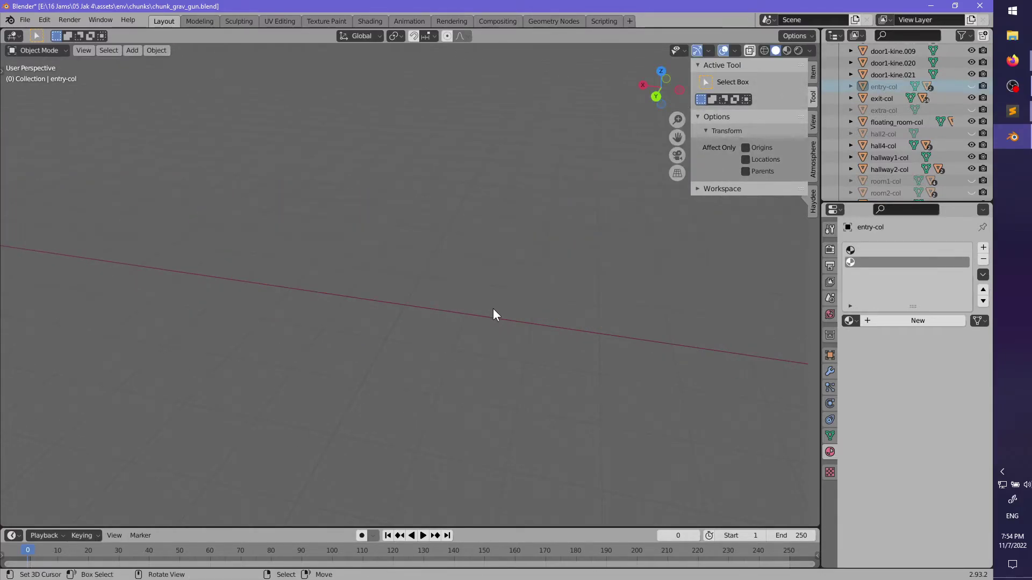
# - Set hallway1-col's origin to its center of mass (surface)
pyautogui.moveTo(493, 309)
pyautogui.mouseDown(button='middle')
pyautogui.moveTo(357, 304)
pyautogui.moveTo(454, 277)
pyautogui.moveTo(498, 308)
pyautogui.mouseUp(button='middle')
pyautogui.click(456, 277)
pyautogui.press('F3')
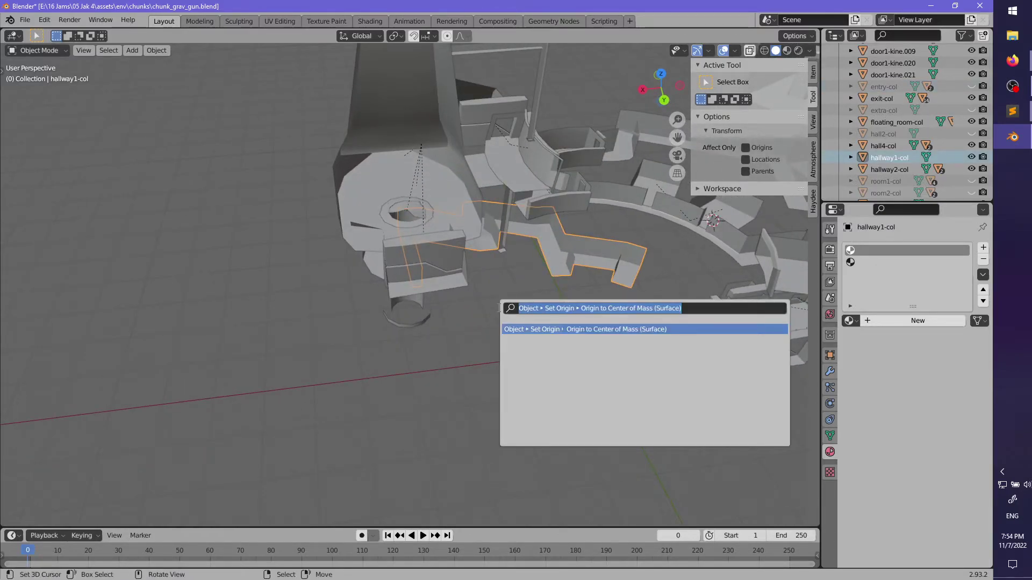
pyautogui.press('Return')
# - Check hallway1-col with a cancelled trial move, and hide it
pyautogui.moveTo(435, 317); pyautogui.dragTo(434, 351, button='middle')
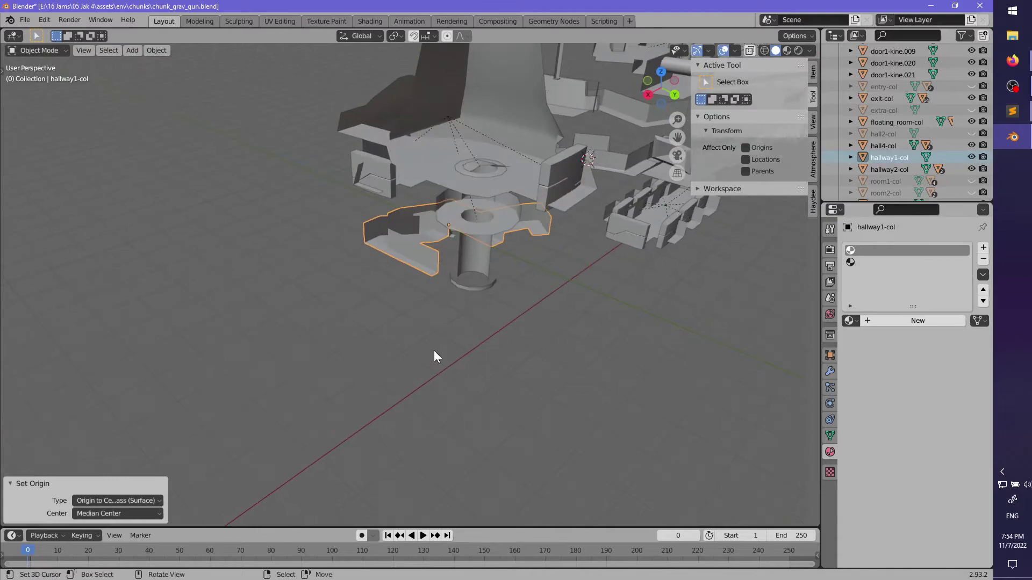
pyautogui.press('g')
pyautogui.rightClick(451, 342)
pyautogui.press('h')
# - Select all remaining visible objects to examine their origins, and clear the selection
pyautogui.moveTo(518, 329); pyautogui.dragTo(545, 351, button='middle')
pyautogui.press('a')
pyautogui.keyDown('shift'); pyautogui.moveTo(555, 309); pyautogui.dragTo(444, 311, button='middle'); pyautogui.keyUp('shift')
pyautogui.scroll(2, 444, 311)
pyautogui.hotkey('alt', 'a')
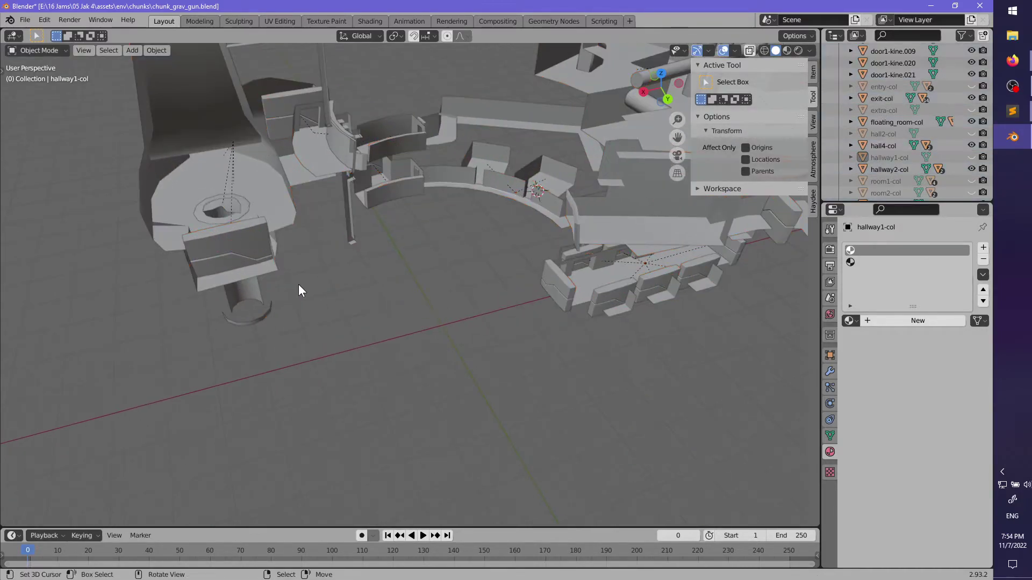
# - Test-move floating_room-col to check its attached objects, cancel the moves, and hide the room
pyautogui.moveTo(298, 285); pyautogui.dragTo(448, 276, button='middle')
pyautogui.rightClick(447, 236)
pyautogui.press('g')
pyautogui.rightClick(486, 279)
pyautogui.moveTo(371, 317); pyautogui.dragTo(496, 341, button='middle')
pyautogui.press('g')
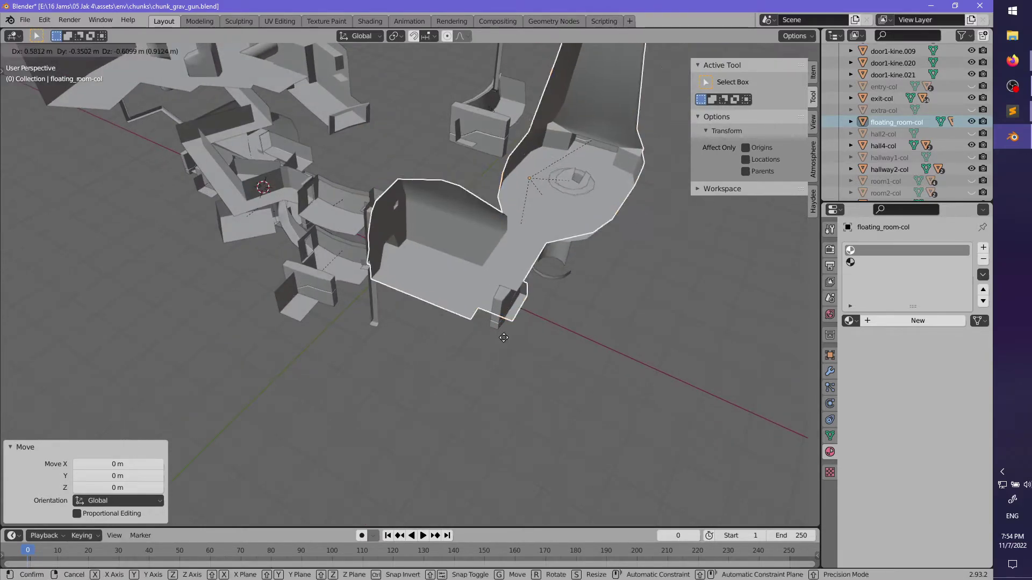
pyautogui.rightClick(585, 352)
pyautogui.moveTo(584, 352); pyautogui.dragTo(614, 362, button='middle')
# - Select pipe-col and the freestanding doors around it, and hide them
pyautogui.click(508, 279)
pyautogui.keyDown('shift'); pyautogui.click(562, 220); pyautogui.keyUp('shift')
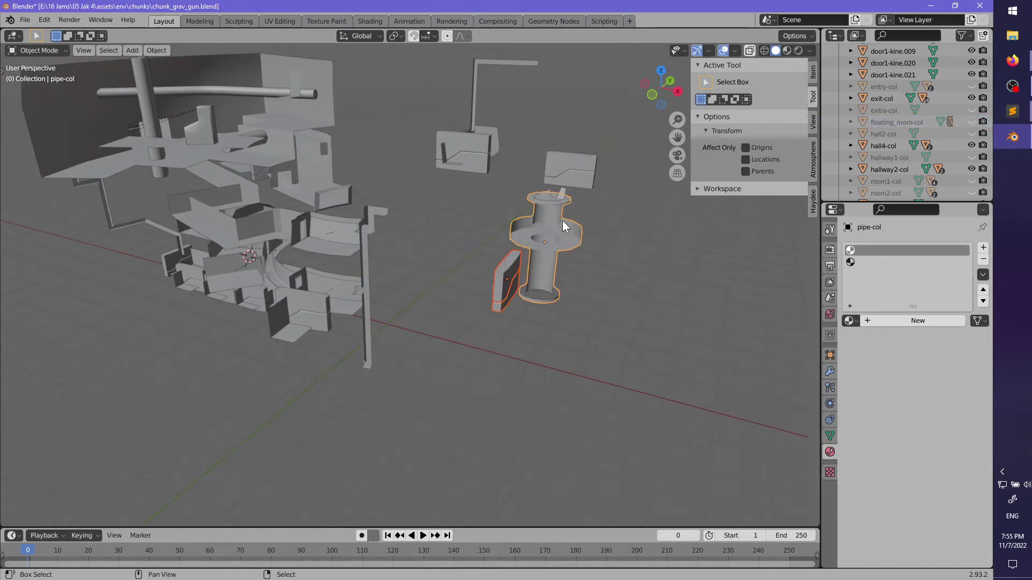
pyautogui.keyDown('shift'); pyautogui.click(561, 182); pyautogui.keyUp('shift')
pyautogui.keyDown('shift'); pyautogui.click(552, 195); pyautogui.keyUp('shift')
pyautogui.keyDown('shift'); pyautogui.click(457, 156); pyautogui.keyUp('shift')
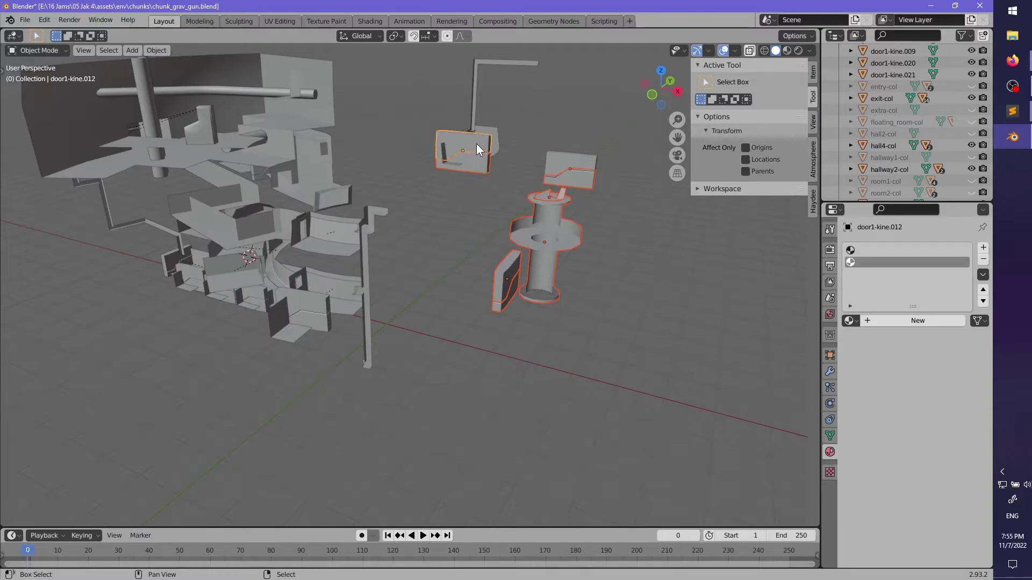
pyautogui.moveTo(476, 144); pyautogui.dragTo(495, 228, button='middle')
pyautogui.keyDown('shift'); pyautogui.click(425, 169); pyautogui.keyUp('shift')
pyautogui.keyDown('shift'); pyautogui.click(427, 173); pyautogui.keyUp('shift')
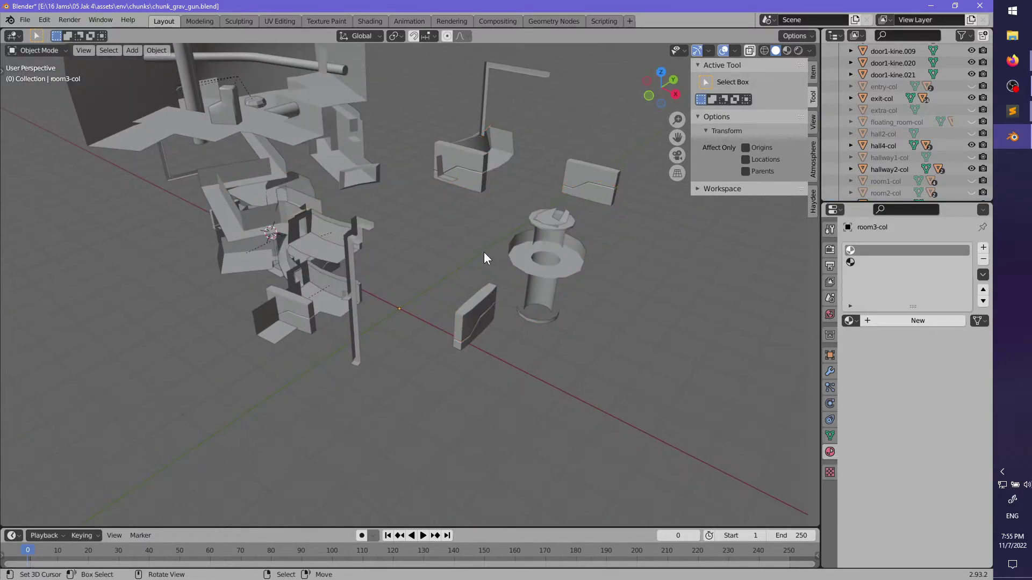
pyautogui.press('c')
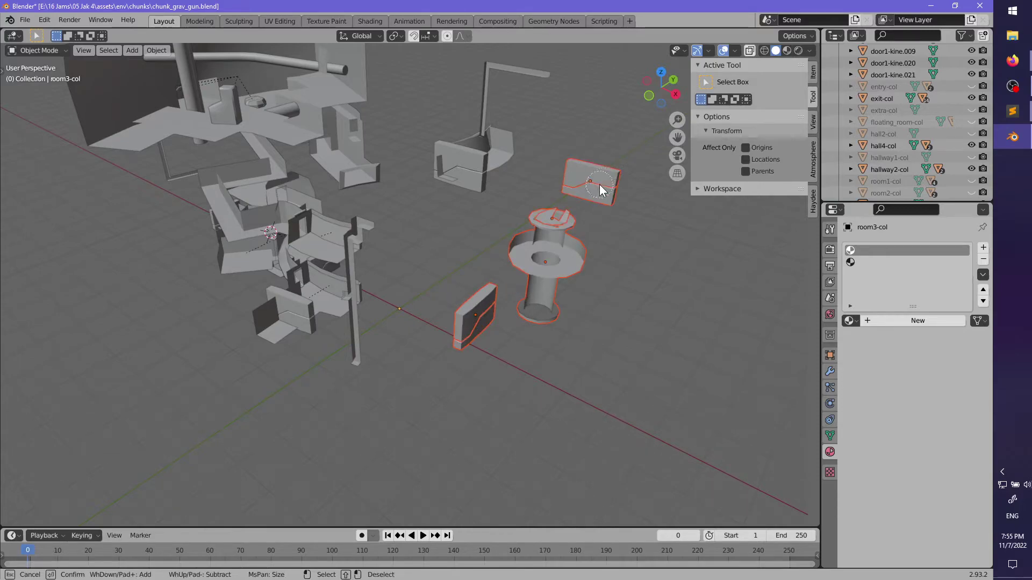
pyautogui.press('Escape')
pyautogui.press('h')
# - Hide the curved controll_room2-col and the tall vents2-col shaft beside it
pyautogui.moveTo(502, 362); pyautogui.dragTo(396, 274, button='middle')
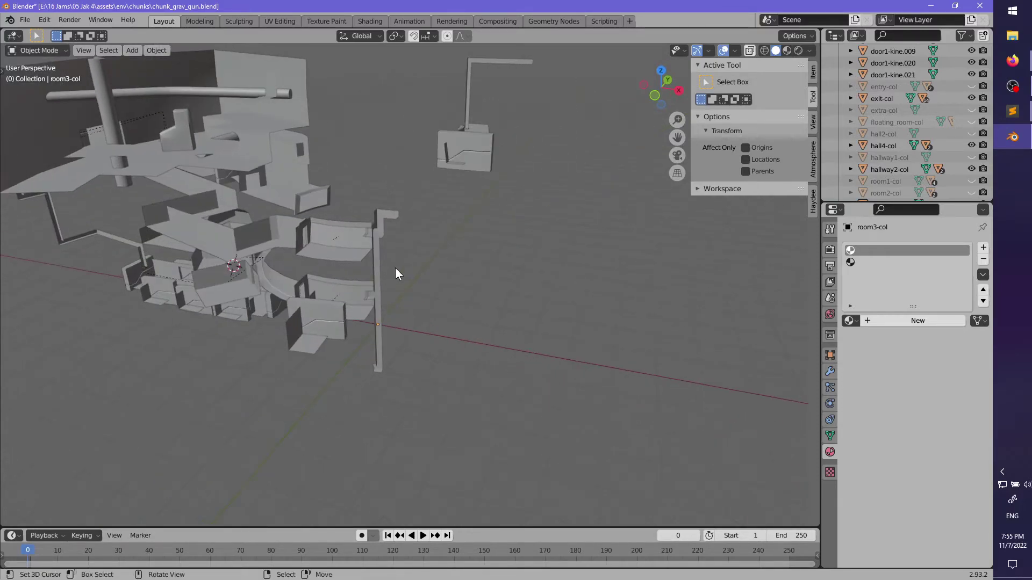
pyautogui.click(355, 247)
pyautogui.moveTo(356, 246); pyautogui.dragTo(421, 260, button='middle')
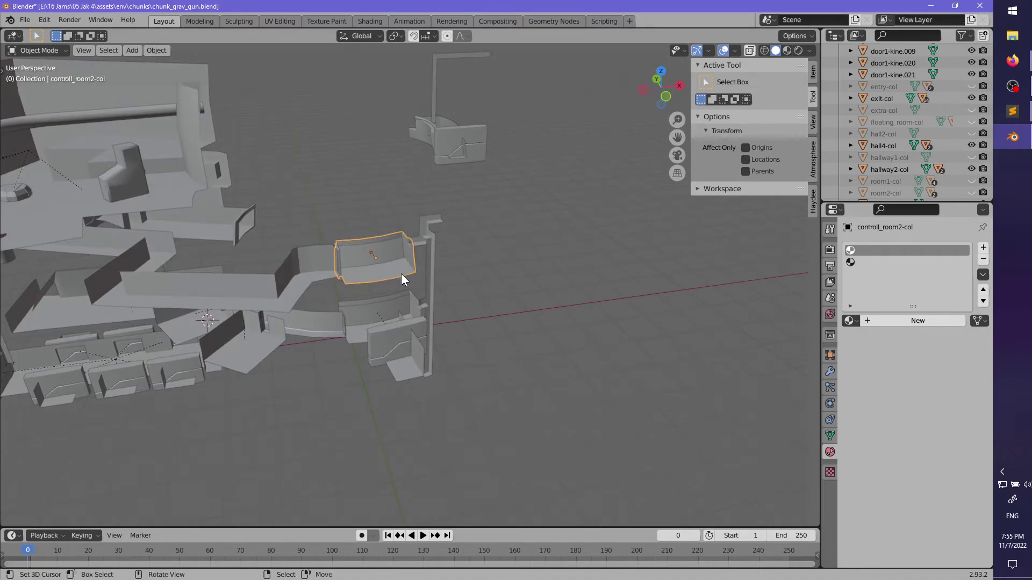
pyautogui.press('h')
pyautogui.click(433, 285)
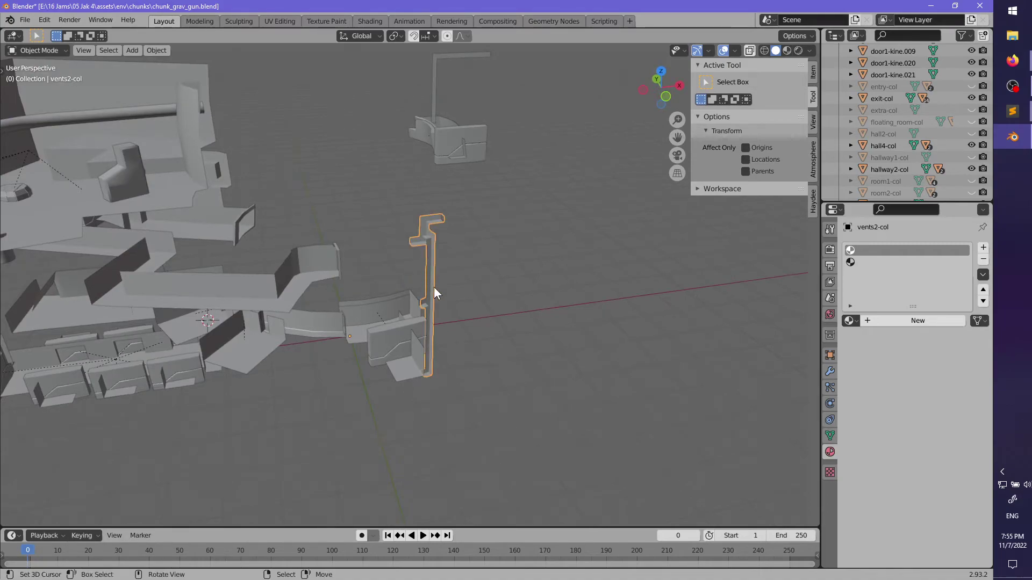
# - Hide window-col and the remaining parts of the lower curved room behind it, including its door
pyautogui.click(386, 311)
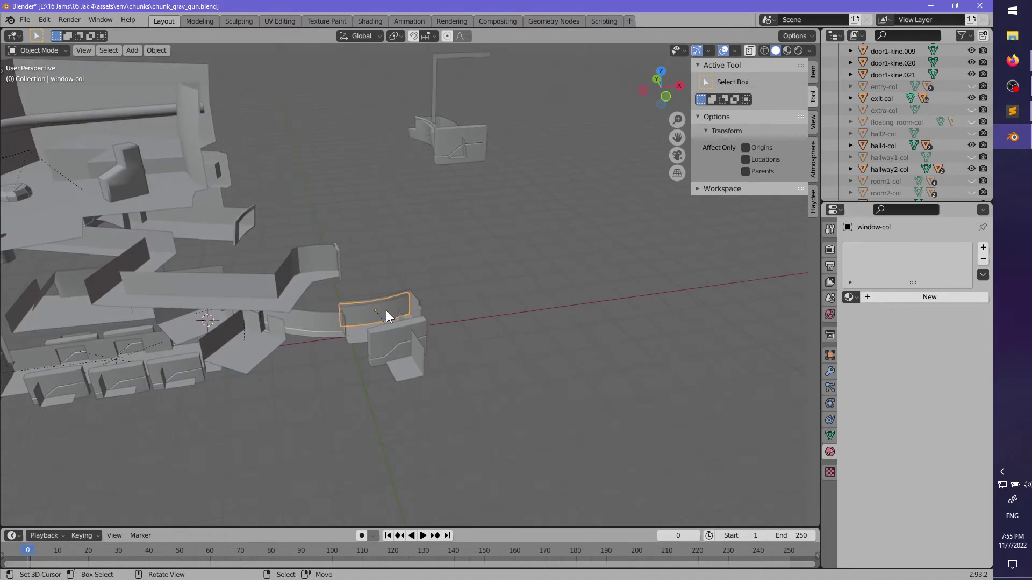
pyautogui.moveTo(390, 315); pyautogui.dragTo(417, 317, button='middle')
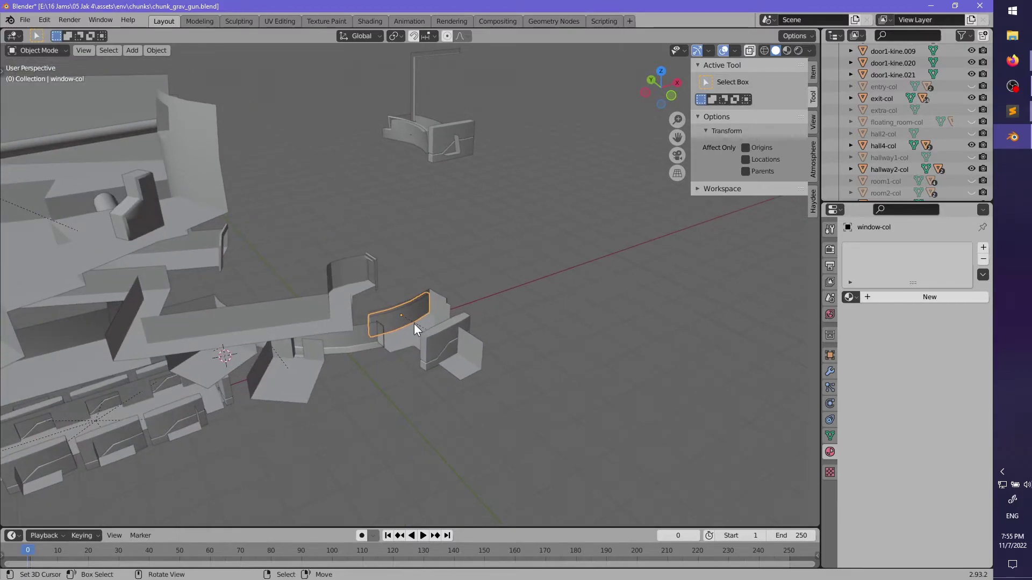
pyautogui.rightClick(433, 335)
pyautogui.press('h')
pyautogui.rightClick(433, 356)
pyautogui.press('h')
pyautogui.rightClick(424, 336)
pyautogui.press('h')
# - Hide hall4-col and the adjoining building-col.008 piece
pyautogui.moveTo(424, 336); pyautogui.dragTo(484, 323, button='middle')
pyautogui.rightClick(352, 337)
pyautogui.moveTo(484, 323); pyautogui.dragTo(436, 313, button='middle')
pyautogui.keyDown('shift'); pyautogui.moveTo(436, 313); pyautogui.dragTo(525, 338, button='middle'); pyautogui.keyUp('shift')
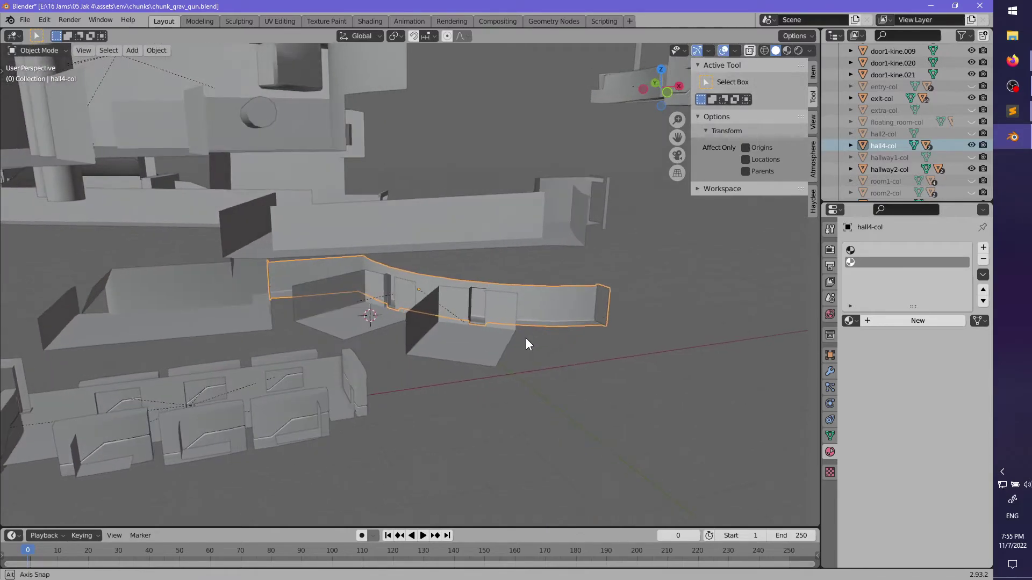
pyautogui.press('h')
pyautogui.click(481, 342)
pyautogui.moveTo(381, 324); pyautogui.dragTo(376, 313, button='middle')
pyautogui.press('h')
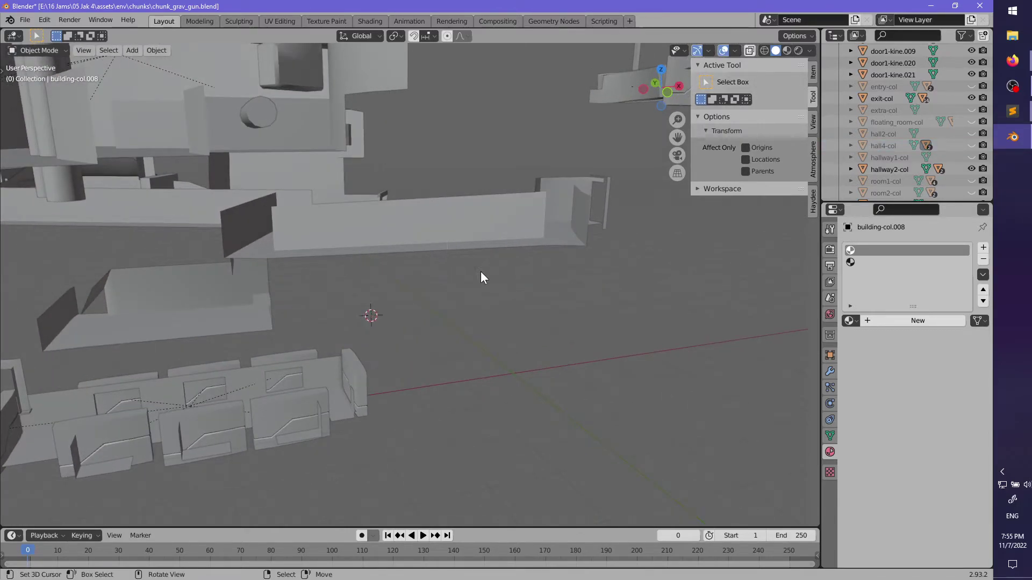
# - Check the remaining objects' origins and set hallway2-col's origin to its center of mass (surface)
pyautogui.scroll(-6, 480, 272)
pyautogui.press('a')
pyautogui.moveTo(426, 346)
pyautogui.mouseDown(button='middle')
pyautogui.moveTo(359, 343)
pyautogui.moveTo(414, 360)
pyautogui.mouseUp(button='middle')
pyautogui.hotkey('alt', 'a')
pyautogui.rightClick(337, 322)
pyautogui.moveTo(337, 323); pyautogui.dragTo(497, 305, button='middle')
pyautogui.press('F3')
pyautogui.press('Return')
# - Check hallway2-col with a cancelled trial move, and hide it together with door1-kine.011
pyautogui.press('g')
pyautogui.rightClick(588, 336)
pyautogui.scroll(2, 559, 337)
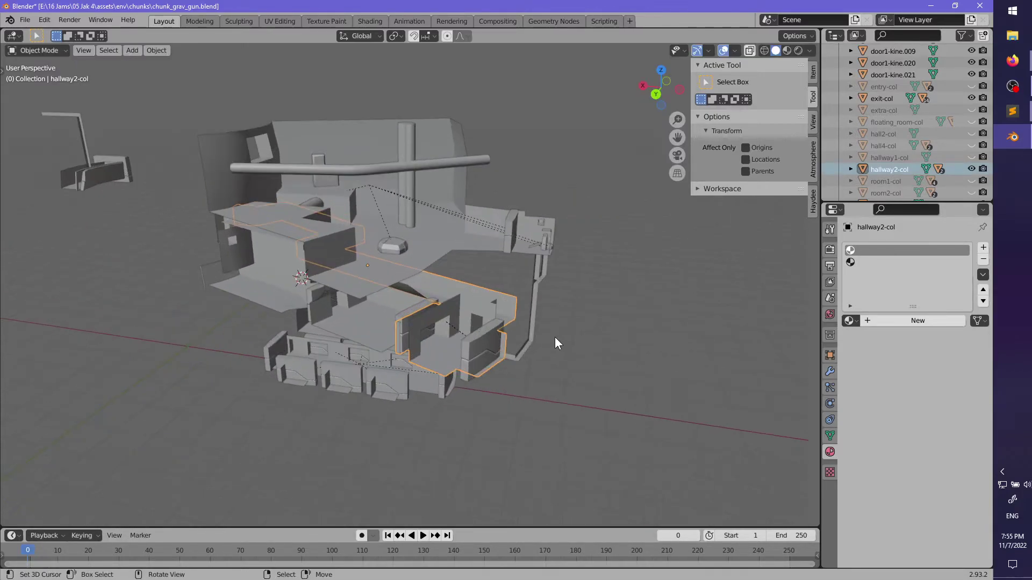
pyautogui.moveTo(555, 337); pyautogui.dragTo(569, 317, button='middle')
pyautogui.scroll(4, 588, 324)
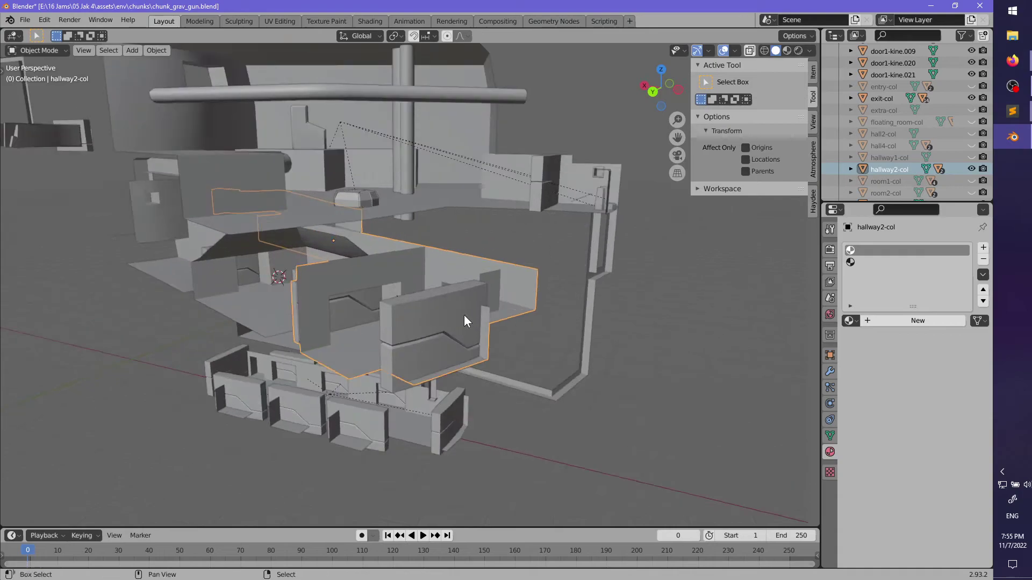
pyautogui.keyDown('shift'); pyautogui.click(397, 363); pyautogui.keyUp('shift')
pyautogui.keyDown('shift'); pyautogui.click(391, 370); pyautogui.keyUp('shift')
pyautogui.press('h')
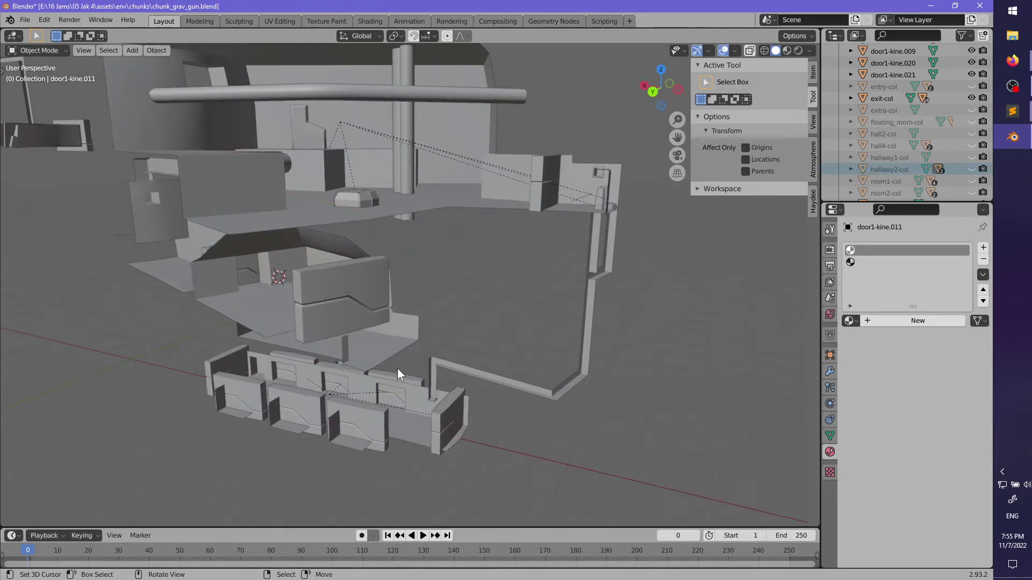
# - Examine the origins of the objects still visible and test-move control_room3-col, cancelling the move
pyautogui.moveTo(398, 369); pyautogui.dragTo(279, 317, button='middle')
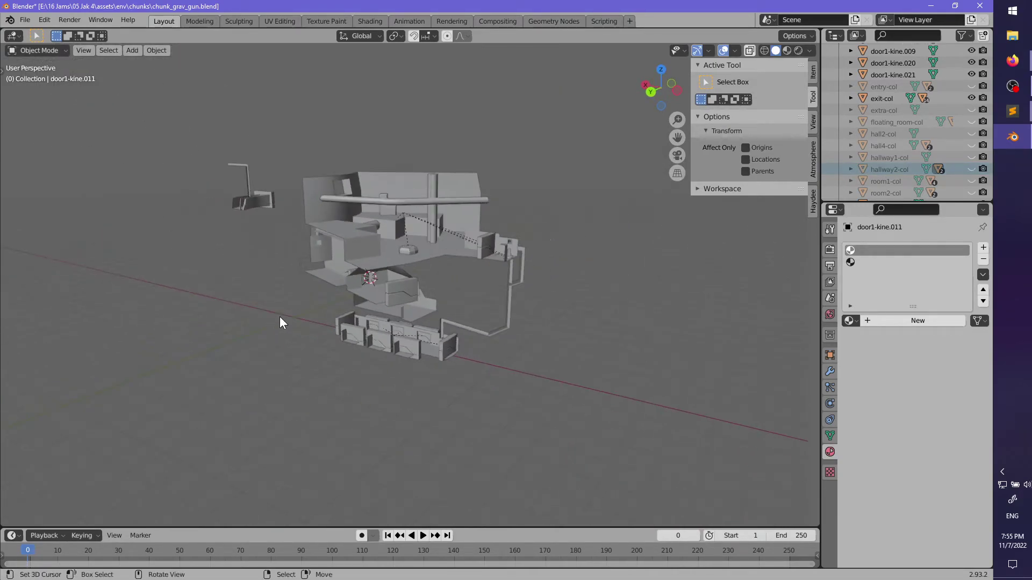
pyautogui.press('a')
pyautogui.moveTo(367, 364); pyautogui.dragTo(343, 330, button='middle')
pyautogui.hotkey('alt', 'a')
pyautogui.click(485, 250)
pyautogui.rightClick(266, 335)
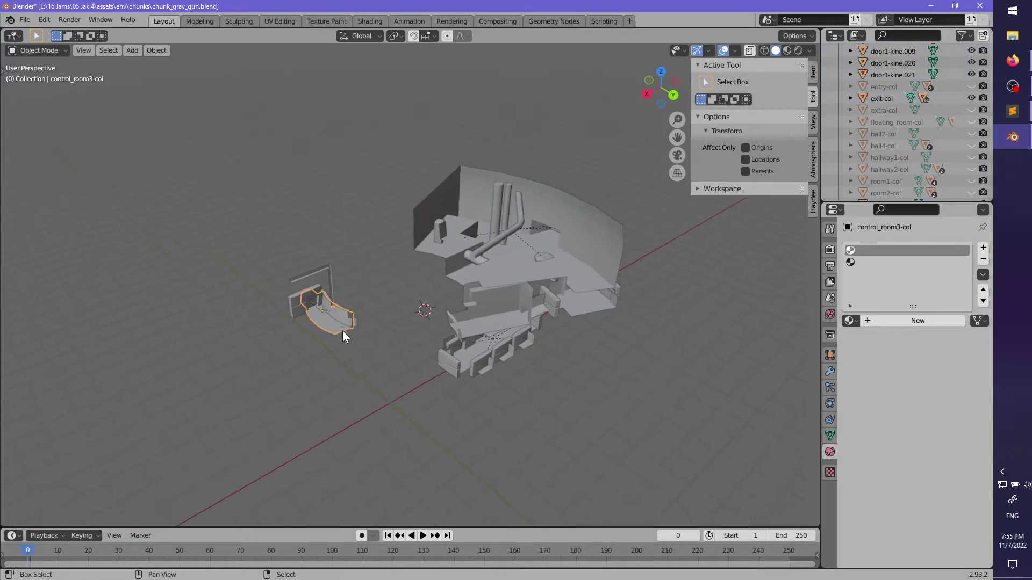
pyautogui.scroll(3, 343, 330)
pyautogui.click(278, 266)
pyautogui.moveTo(292, 311); pyautogui.dragTo(322, 317, button='middle')
pyautogui.click(292, 340)
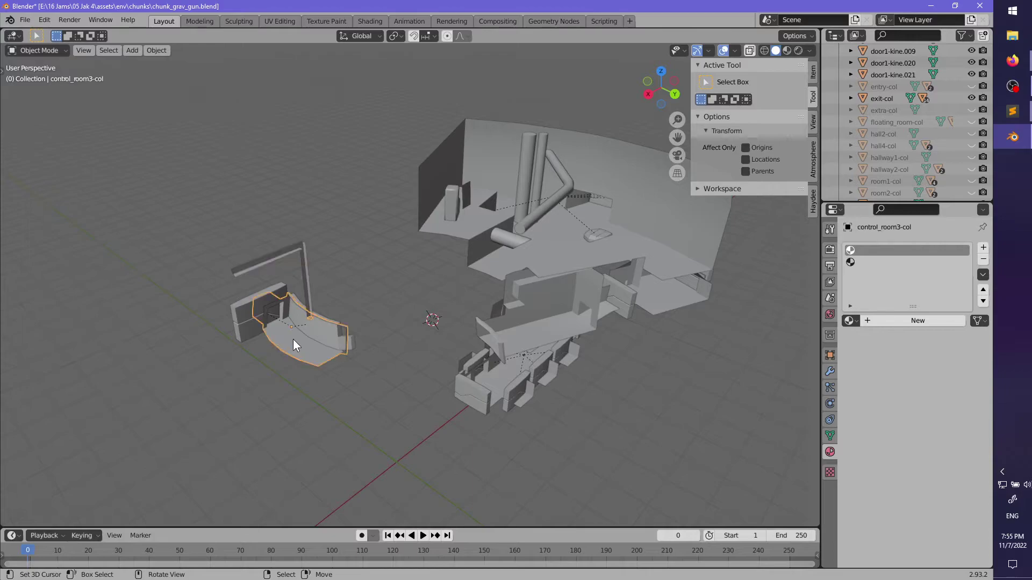
pyautogui.press('g')
pyautogui.rightClick(323, 348)
# - Hide control_room3-col with its two doors, followed by vent3-col and window3-col
pyautogui.keyDown('shift'); pyautogui.rightClick(234, 317); pyautogui.keyUp('shift')
pyautogui.keyDown('shift'); pyautogui.rightClick(237, 335); pyautogui.keyUp('shift')
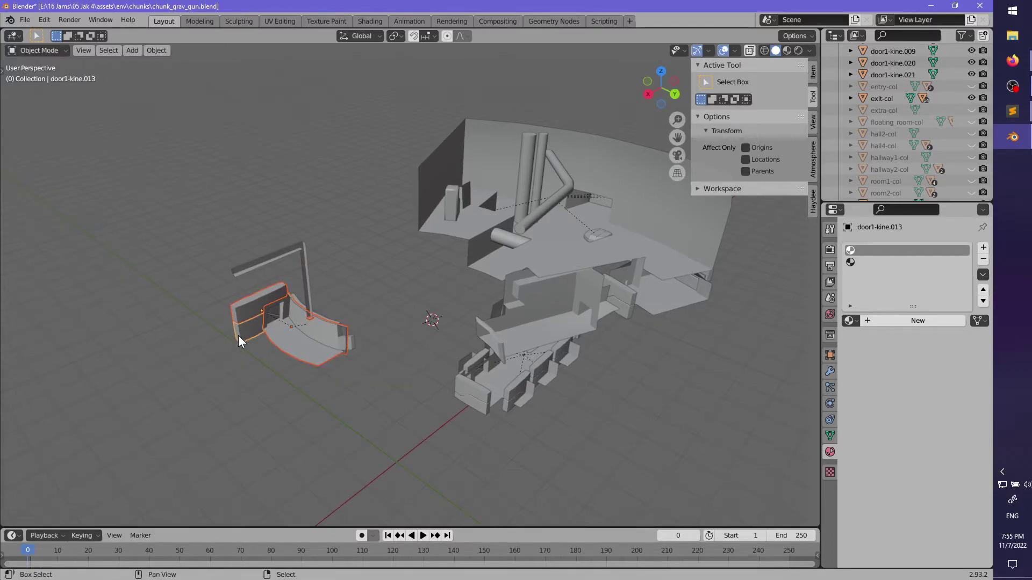
pyautogui.press('h')
pyautogui.click(301, 272)
pyautogui.press('h')
pyautogui.click(320, 317)
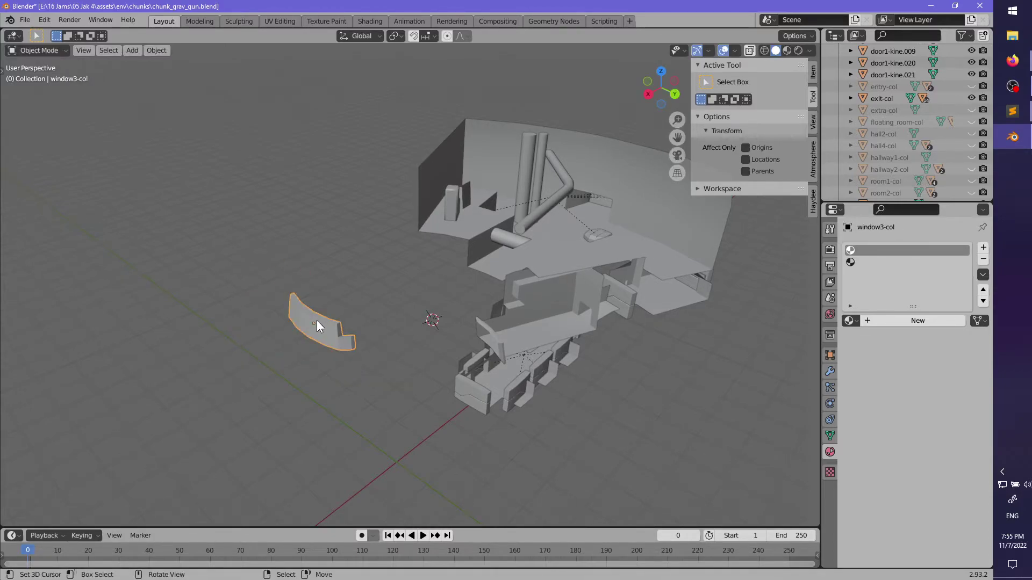
pyautogui.press('h')
pyautogui.click(466, 392)
pyautogui.moveTo(480, 406); pyautogui.dragTo(401, 356, button='middle')
# - Undo the last hides, stepping back to the selection of control_room3-col and door1-kine.012
pyautogui.hotkey('ctrl', 'z')
pyautogui.hotkey('ctrl', 'z')
pyautogui.hotkey('ctrl', 'z')
pyautogui.hotkey('ctrl', 'z')
pyautogui.hotkey('ctrl', 'z')
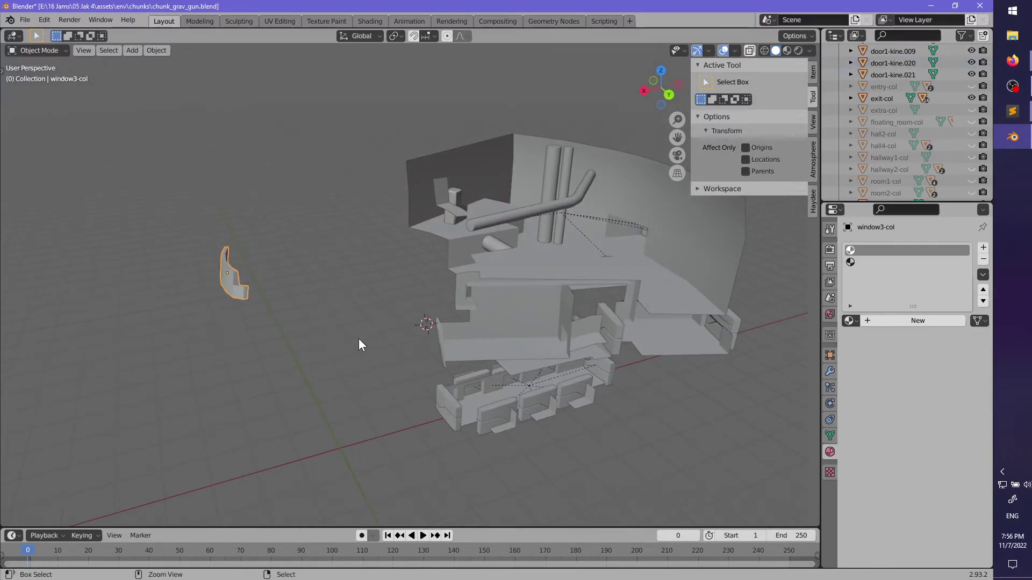
pyautogui.hotkey('ctrl', 'z')
pyautogui.moveTo(206, 292); pyautogui.dragTo(282, 327, button='right')
pyautogui.hotkey('ctrl', 'z')
pyautogui.hotkey('ctrl', 'z')
pyautogui.hotkey('ctrl', 'shift', 'z')
pyautogui.hotkey('ctrl', 'shift', 'z')
pyautogui.hotkey('ctrl', 'shift', 'z')
pyautogui.hotkey('ctrl', 'shift', 'z')
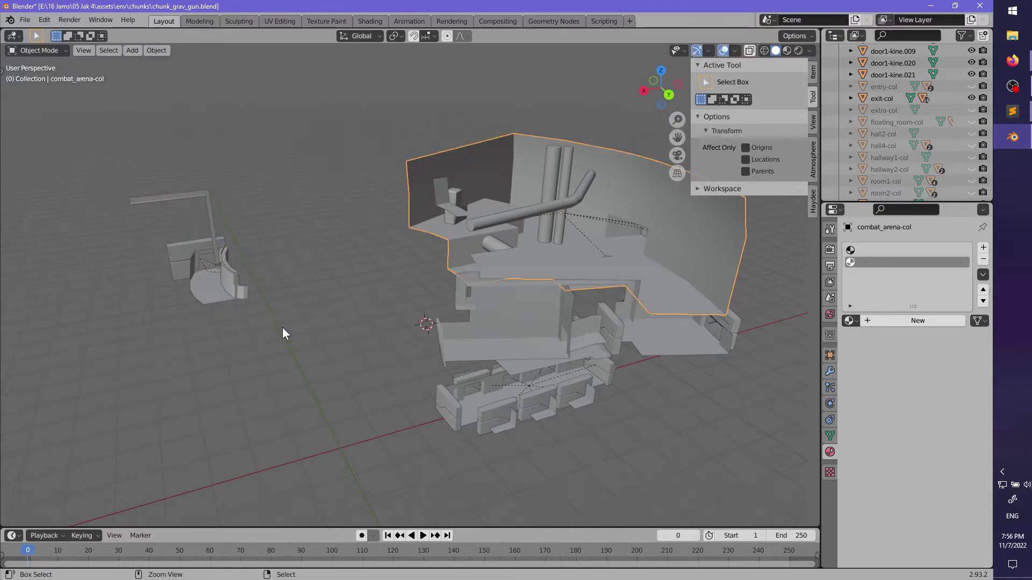
pyautogui.hotkey('ctrl', 'z')
pyautogui.hotkey('ctrl', 'z')
pyautogui.hotkey('ctrl', 'z')
pyautogui.hotkey('ctrl', 'z')
pyautogui.hotkey('ctrl', 'z')
pyautogui.hotkey('ctrl', 'z')
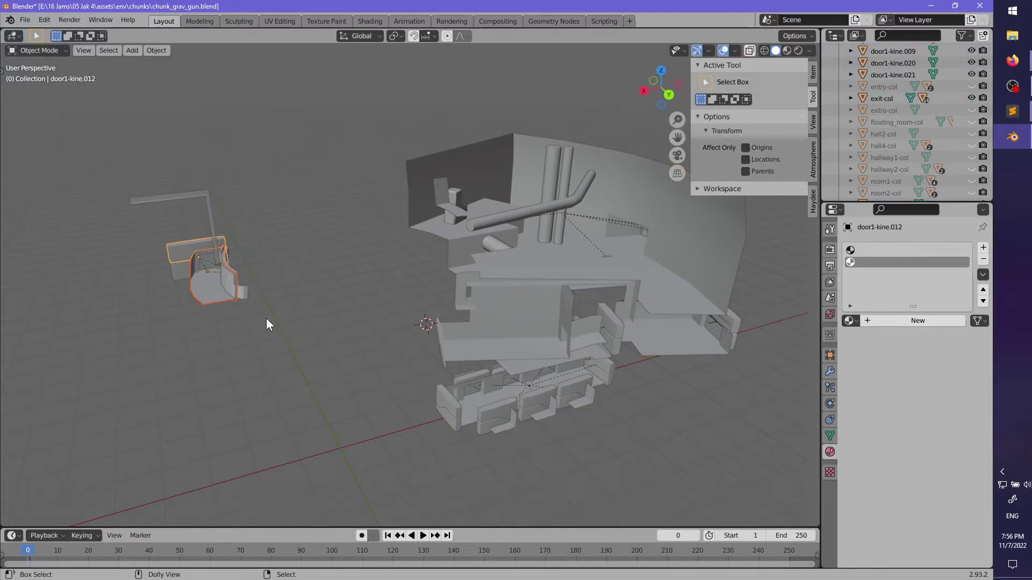
# - Hide control_room3-col together with its doors and window3-col, and also hide vent3-col
pyautogui.keyDown('shift'); pyautogui.click(251, 297); pyautogui.keyUp('shift')
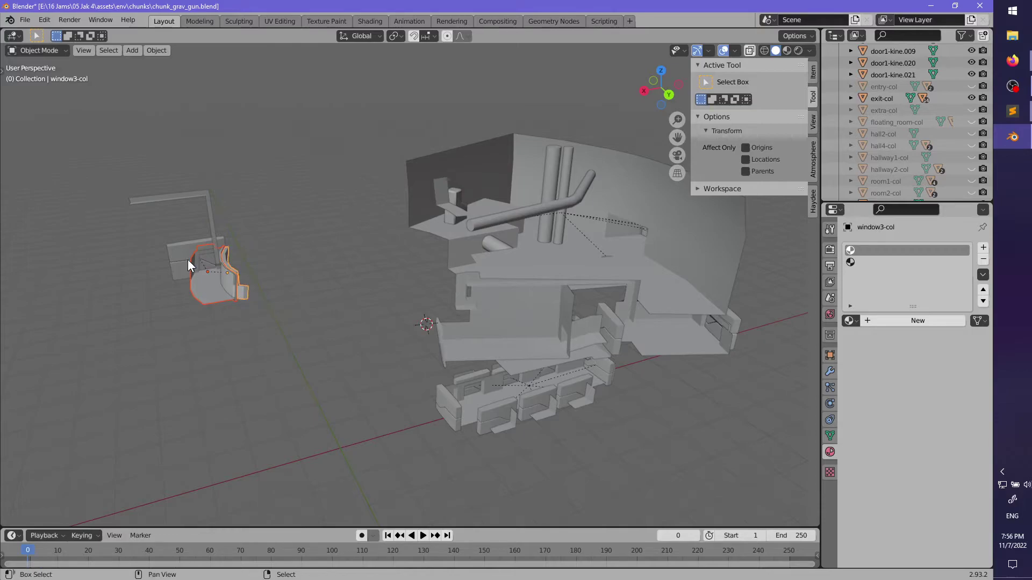
pyautogui.press('h')
pyautogui.click(214, 224)
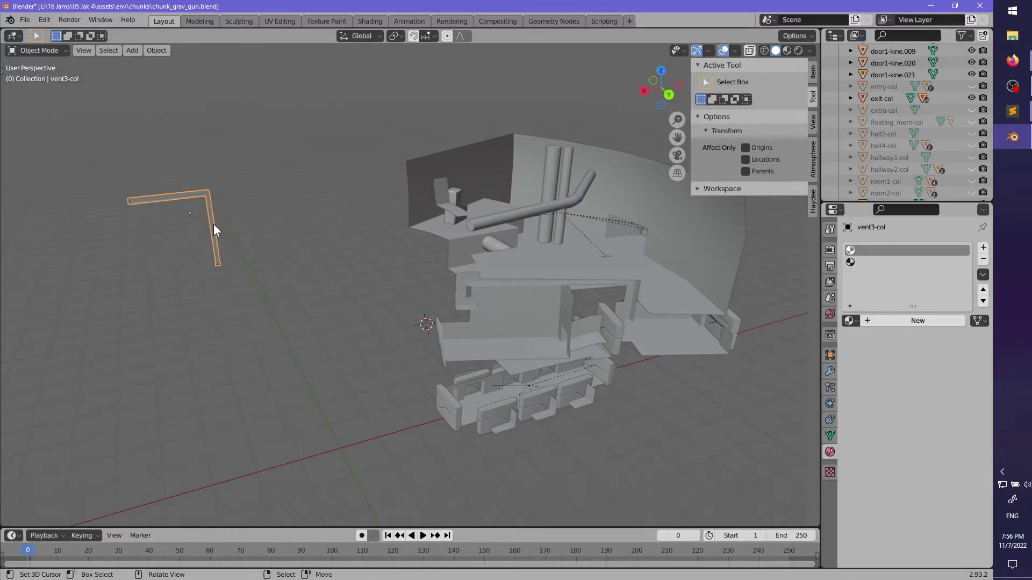
pyautogui.press('h')
# - Test-move combat_arena-col to check which parts follow it, cancelling each trial move
pyautogui.moveTo(213, 230); pyautogui.dragTo(465, 260, button='middle')
pyautogui.click(472, 260)
pyautogui.press('g')
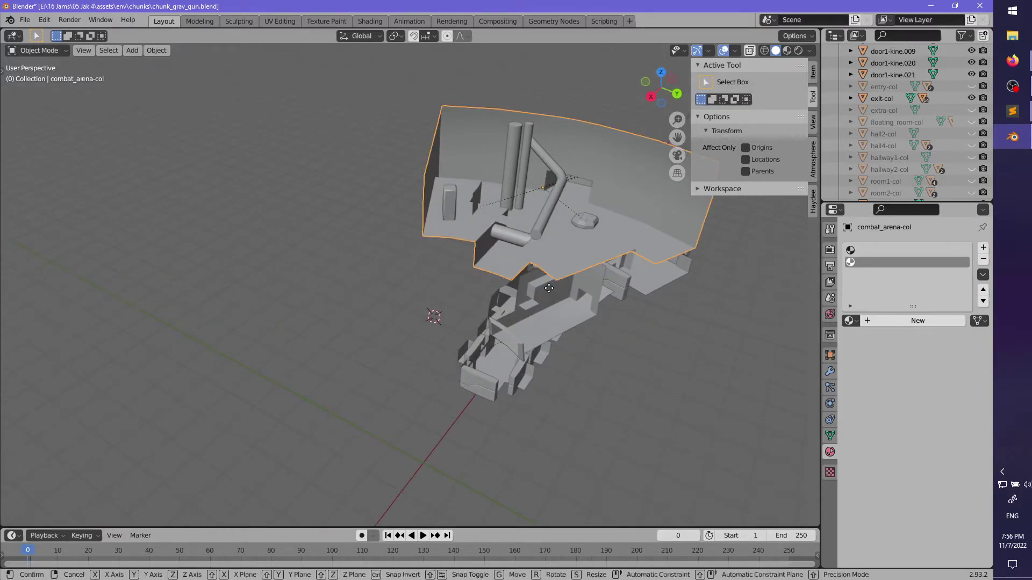
pyautogui.rightClick(550, 289)
pyautogui.moveTo(571, 272); pyautogui.dragTo(504, 244, button='middle')
pyautogui.press('g')
pyautogui.rightClick(492, 181)
# - Hide combat_arena-col together with all of its child objects through weird-thing-col
pyautogui.scroll(-1, 496, 204)
pyautogui.scroll(4, 931, 110)
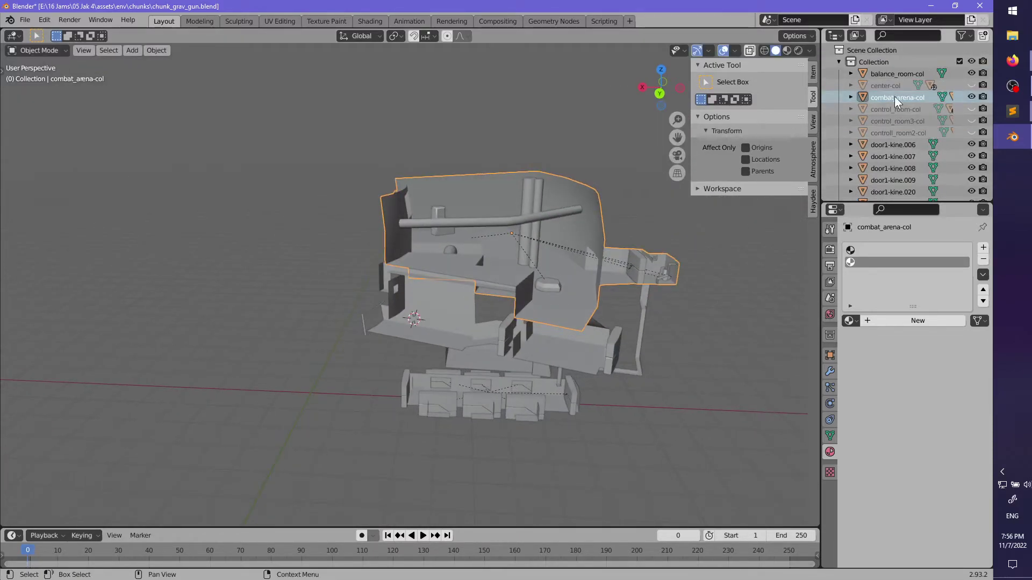
pyautogui.click(852, 97)
pyautogui.scroll(-3, 901, 112)
pyautogui.keyDown('shift'); pyautogui.click(895, 115); pyautogui.keyUp('shift')
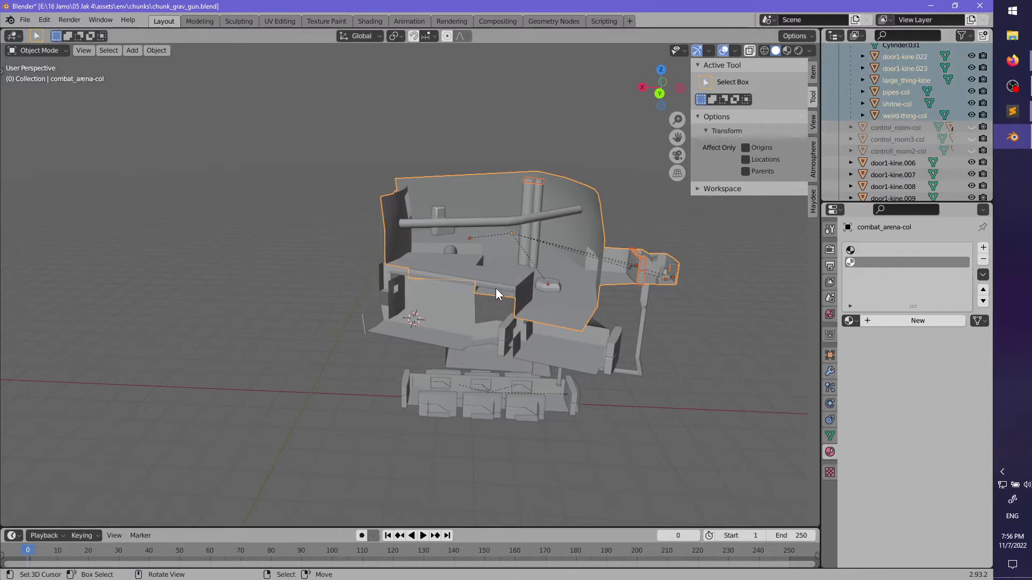
pyautogui.press('h')
# - Check the origins of the objects still visible and set room3-col's origin to its center of mass (surface)
pyautogui.moveTo(467, 367); pyautogui.dragTo(382, 332, button='middle')
pyautogui.press('a')
pyautogui.hotkey('alt', 'a')
pyautogui.moveTo(468, 279); pyautogui.dragTo(443, 282, button='middle')
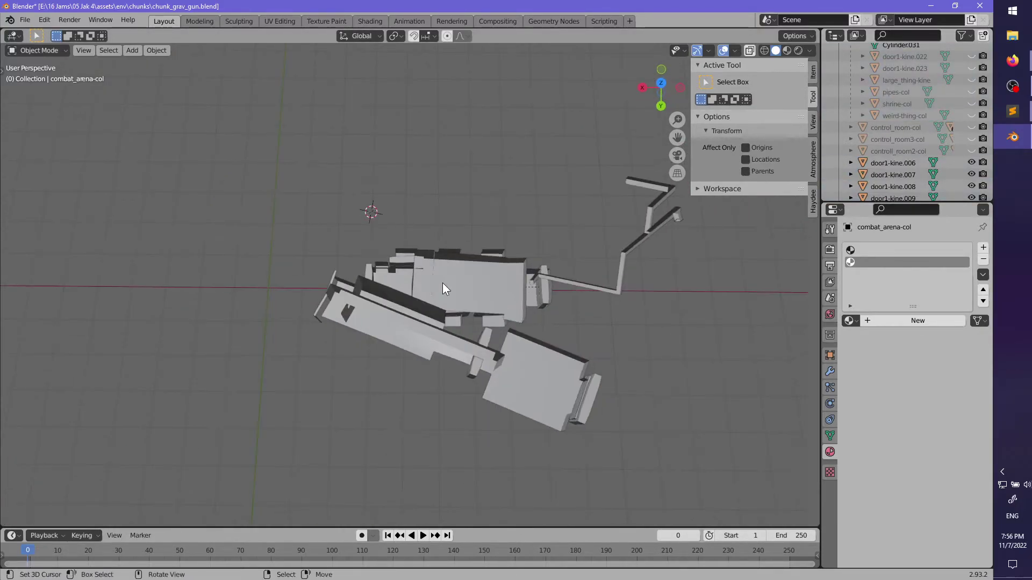
pyautogui.rightClick(434, 291)
pyautogui.press('F3')
pyautogui.press('Return')
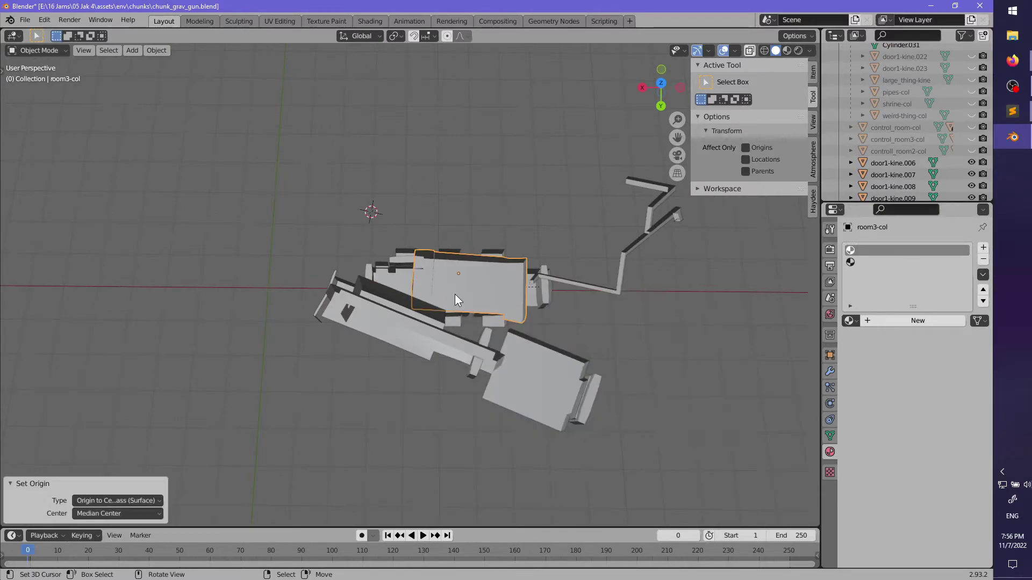
# - Collapse the combat_arena-col hierarchy, inspect room3-col up close, and hide it
pyautogui.scroll(5, 882, 142)
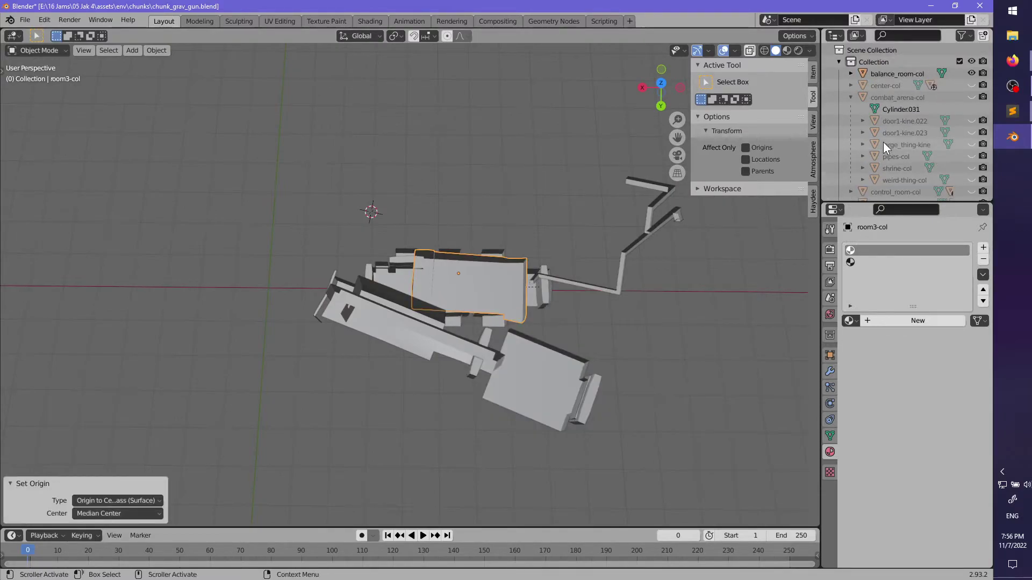
pyautogui.click(851, 98)
pyautogui.scroll(-5, 881, 135)
pyautogui.scroll(-5, 882, 135)
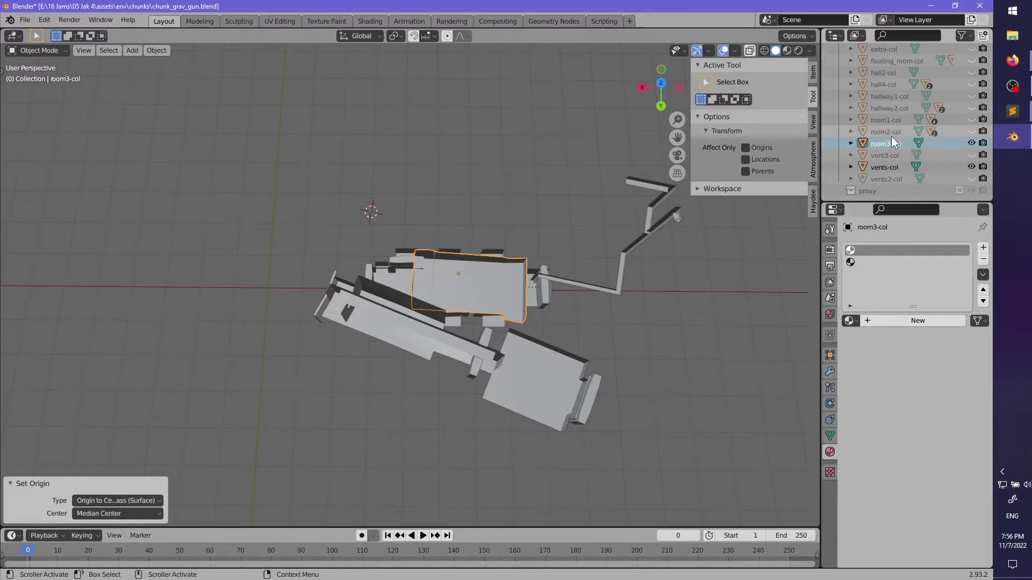
pyautogui.click(885, 144)
pyautogui.moveTo(615, 328); pyautogui.dragTo(453, 292, button='middle')
pyautogui.scroll(4, 456, 286)
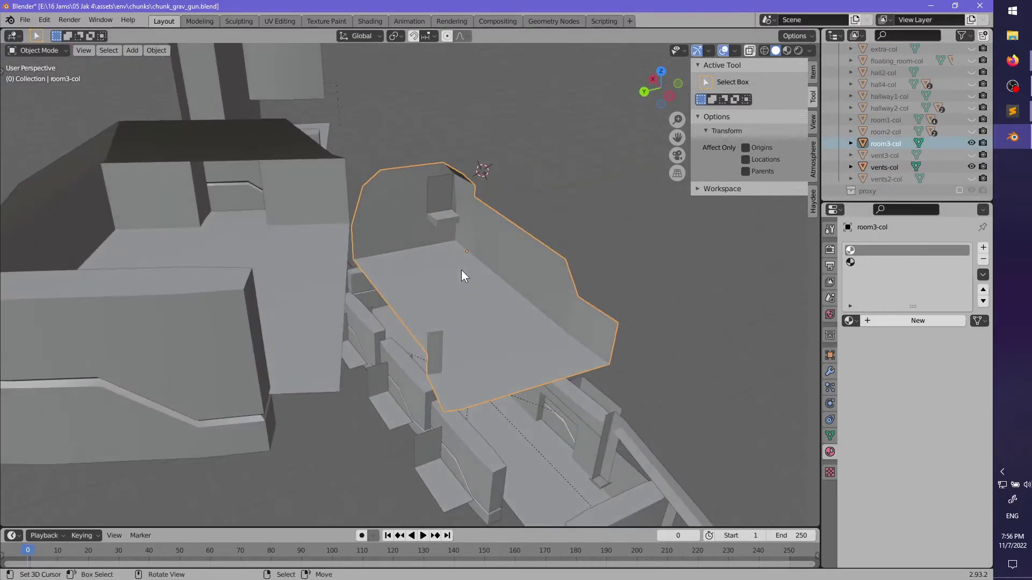
pyautogui.press('h')
# - Test-move exit-col to check which doors follow it, and cancel the move
pyautogui.scroll(-4, 469, 273)
pyautogui.rightClick(459, 371)
pyautogui.moveTo(459, 371); pyautogui.dragTo(583, 330, button='middle')
pyautogui.press('g')
pyautogui.rightClick(492, 322)
# - Parent the end door halves door1-kine.020 and door1-kine.021 to exit-col
pyautogui.scroll(4, 409, 337)
pyautogui.scroll(3, 582, 330)
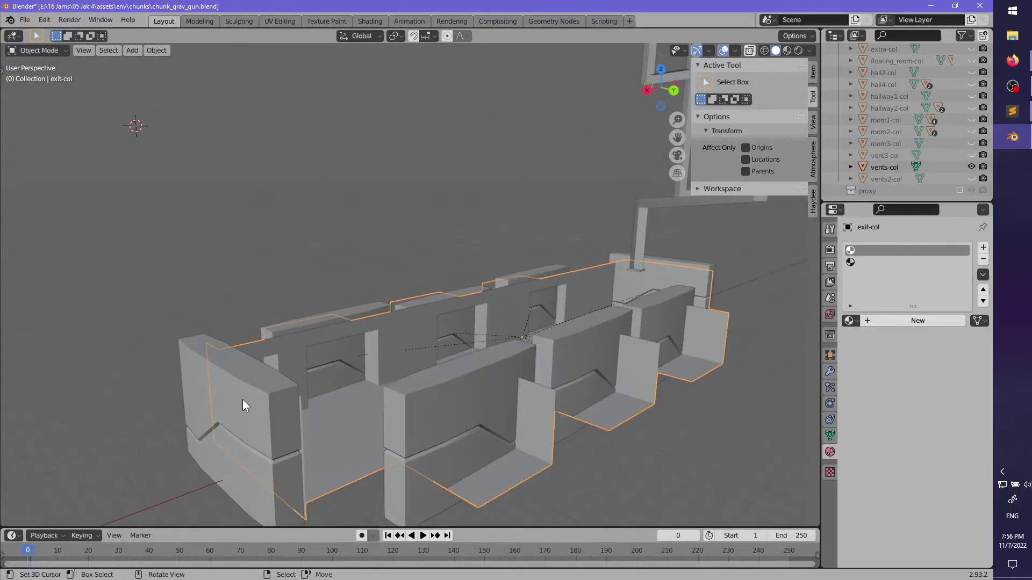
pyautogui.rightClick(243, 399)
pyautogui.keyDown('shift'); pyautogui.rightClick(238, 454); pyautogui.keyUp('shift')
pyautogui.keyDown('shift'); pyautogui.rightClick(349, 455); pyautogui.keyUp('shift')
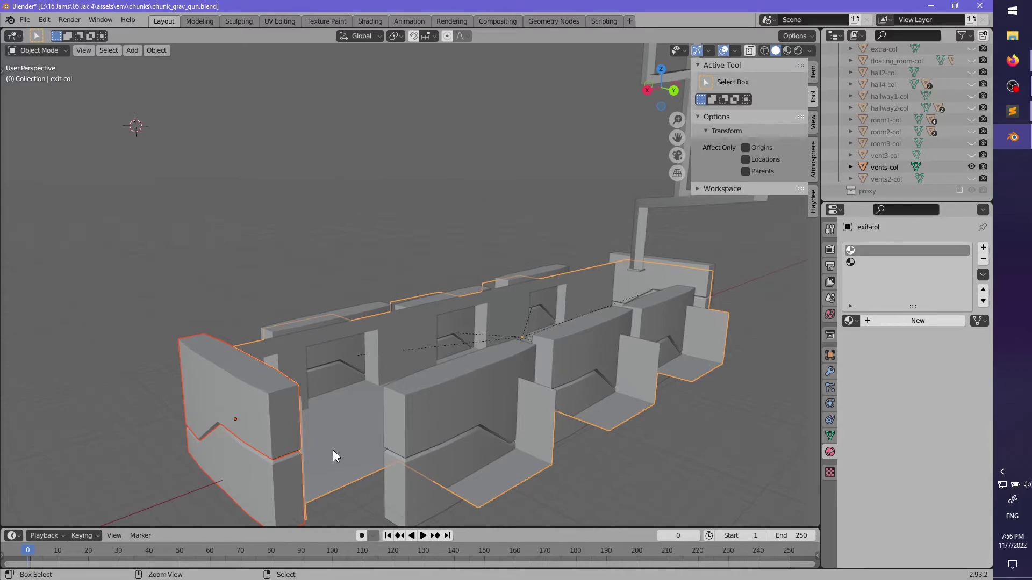
pyautogui.hotkey('ctrl', 'p')
pyautogui.click(333, 451)
pyautogui.hotkey('alt', 'a')
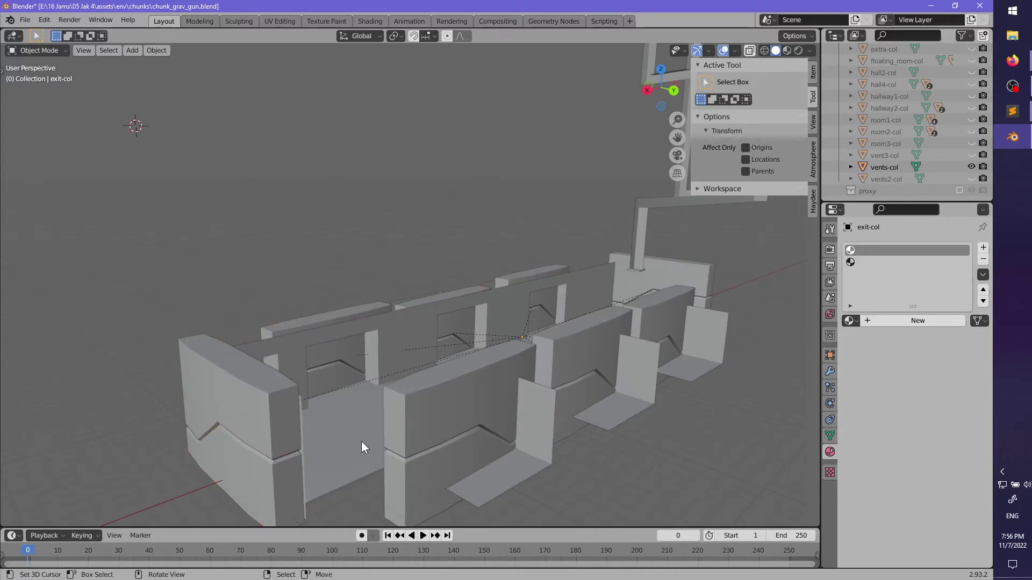
# - Hide exit-col with all of its doors together with vents-col
pyautogui.rightClick(361, 441)
pyautogui.scroll(-3, 362, 446)
pyautogui.moveTo(362, 447); pyautogui.dragTo(449, 437, button='middle')
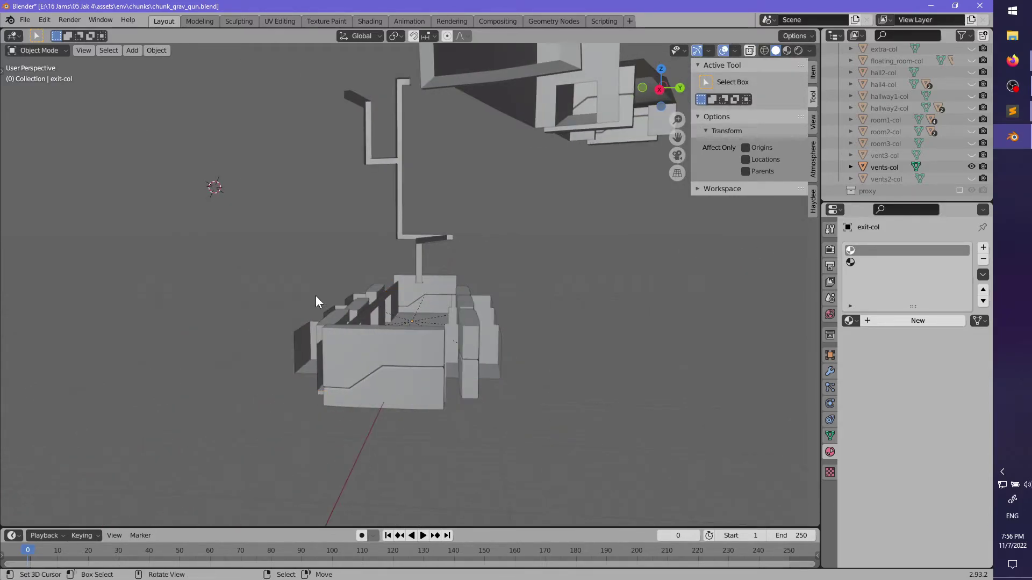
pyautogui.keyDown('shift'); pyautogui.moveTo(295, 276); pyautogui.dragTo(531, 429); pyautogui.keyUp('shift')
pyautogui.keyDown('shift'); pyautogui.click(427, 242); pyautogui.keyUp('shift')
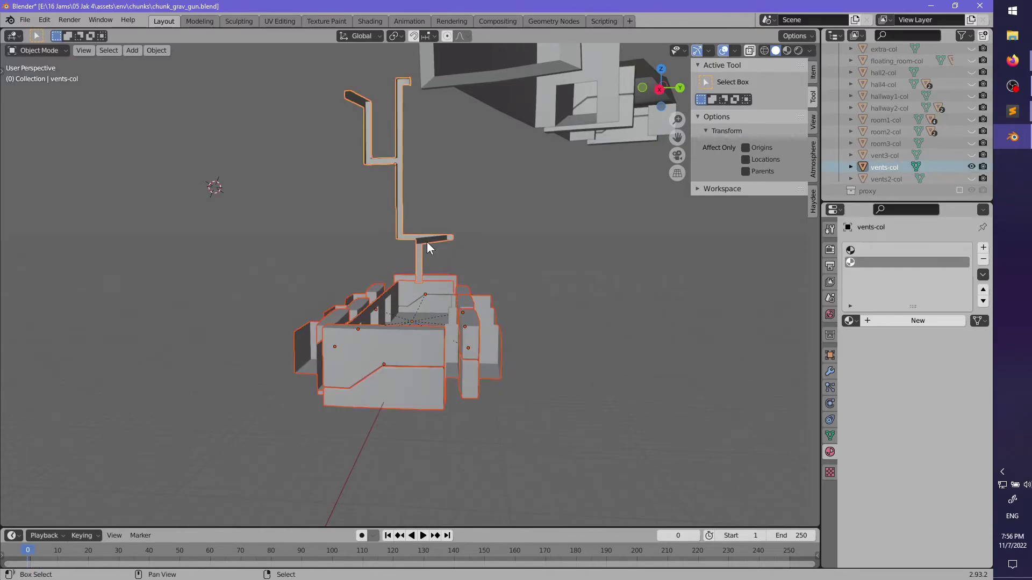
pyautogui.keyDown('shift'); pyautogui.click(427, 241); pyautogui.keyUp('shift')
pyautogui.press('h')
# - Check the origins of the remaining objects, and unhide all hidden objects of the level with nothing selected
pyautogui.moveTo(479, 270); pyautogui.dragTo(419, 318, button='middle')
pyautogui.press('a')
pyautogui.scroll(-2, 433, 312)
pyautogui.hotkey('alt', 'a')
pyautogui.moveTo(504, 326); pyautogui.dragTo(404, 281, button='middle')
pyautogui.hotkey('alt', 'h')
pyautogui.hotkey('alt', 'a')
pyautogui.scroll(2, 461, 270)
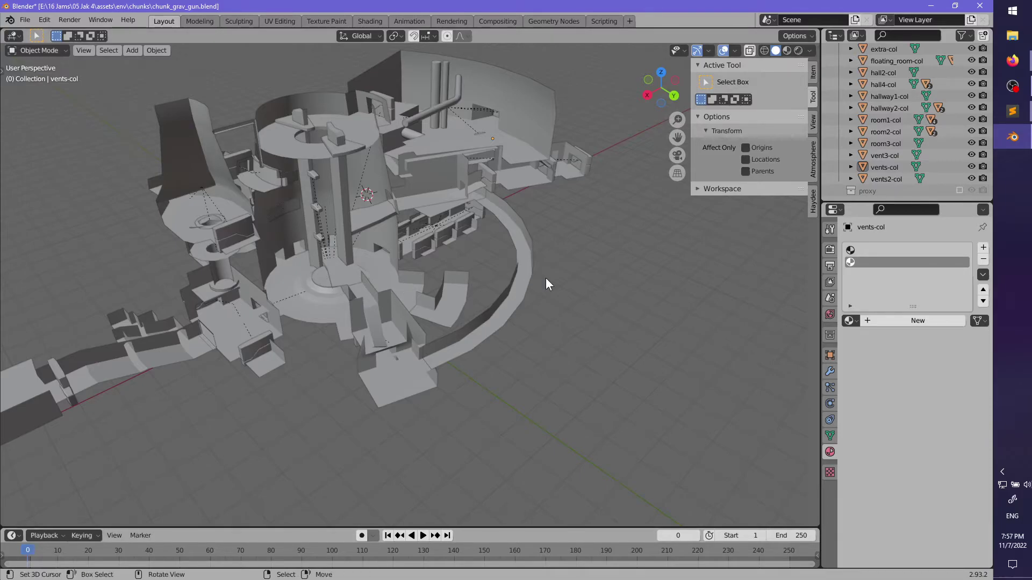
# - Locate the unparented doors door1-kine.006 through door1-kine.009 in the level
pyautogui.moveTo(546, 278); pyautogui.dragTo(531, 245, button='middle')
pyautogui.scroll(3, 517, 309)
pyautogui.moveTo(517, 309); pyautogui.dragTo(387, 200, button='middle')
pyautogui.scroll(5, 882, 156)
pyautogui.scroll(2, 881, 156)
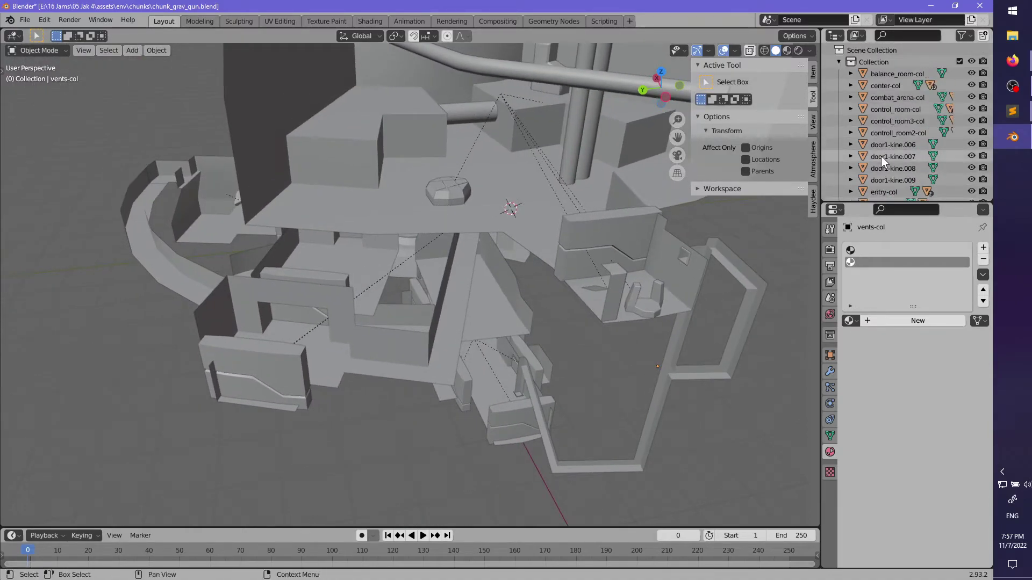
pyautogui.scroll(-3, 882, 156)
pyautogui.scroll(1, 881, 157)
pyautogui.click(898, 81)
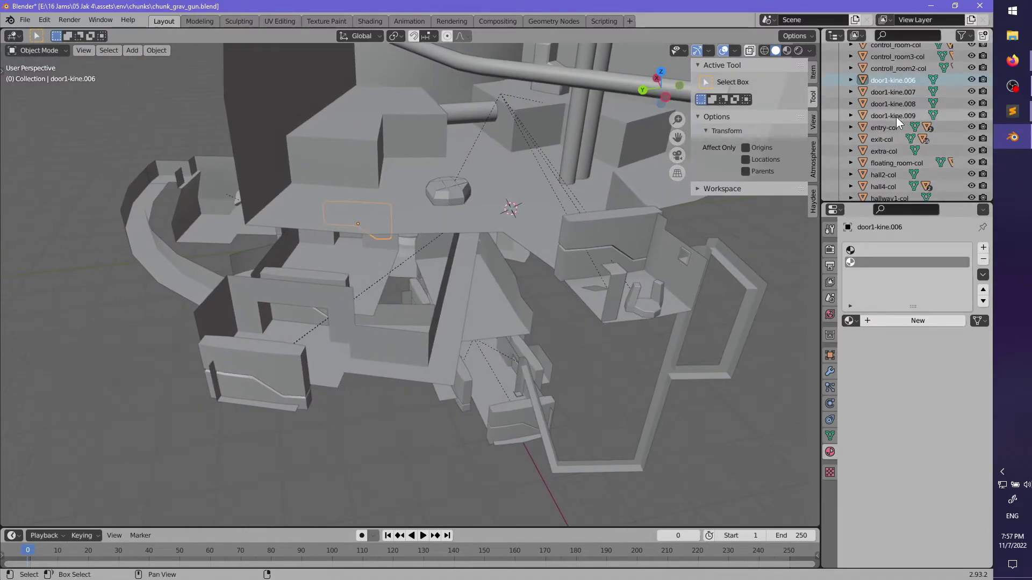
pyautogui.keyDown('shift'); pyautogui.click(895, 118); pyautogui.keyUp('shift')
pyautogui.moveTo(457, 323)
pyautogui.mouseDown(button='middle')
pyautogui.moveTo(424, 331)
pyautogui.moveTo(466, 344)
pyautogui.moveTo(473, 334)
pyautogui.mouseUp(button='middle')
pyautogui.press('KP_Decimal')
# - Parent door1-kine.006 through door1-kine.009 to balance_room-col with Object (Keep Transform)
pyautogui.rightClick(544, 259)
pyautogui.click(559, 217)
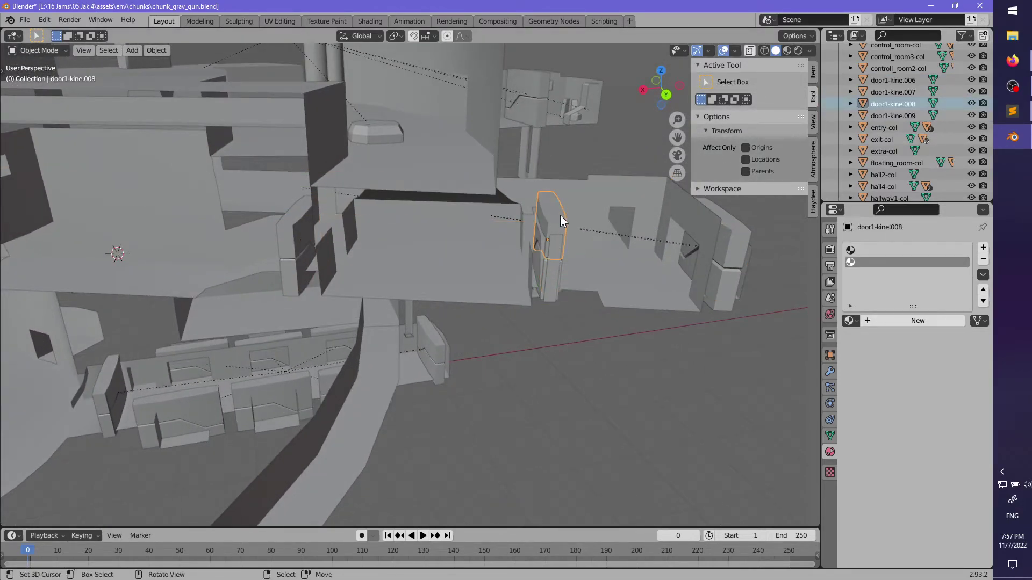
pyautogui.keyDown('shift'); pyautogui.click(542, 279); pyautogui.keyUp('shift')
pyautogui.keyDown('shift'); pyautogui.click(468, 290); pyautogui.keyUp('shift')
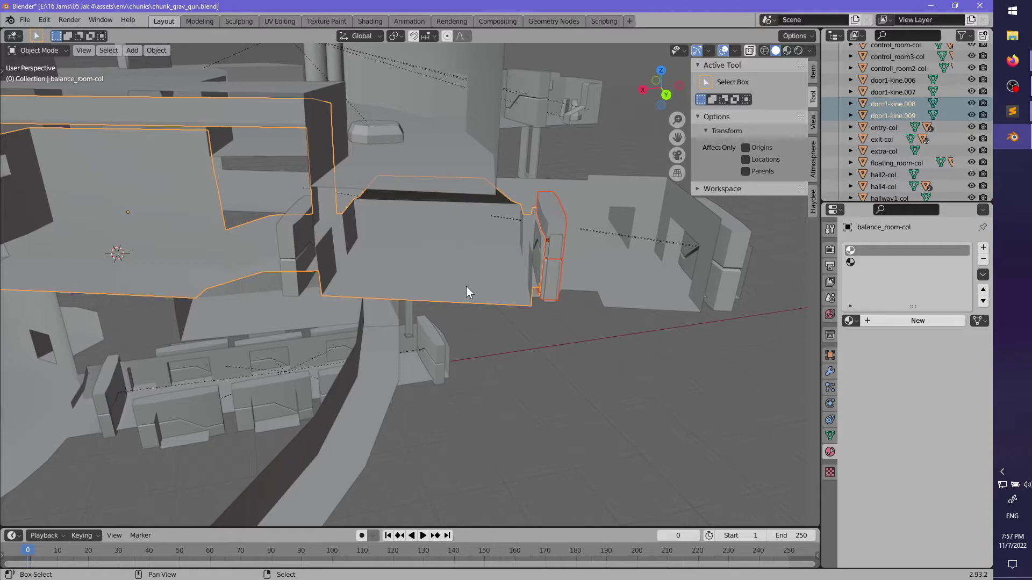
pyautogui.keyDown('shift'); pyautogui.rightClick(285, 249); pyautogui.keyUp('shift')
pyautogui.keyDown('shift'); pyautogui.rightClick(300, 276); pyautogui.keyUp('shift')
pyautogui.keyDown('shift'); pyautogui.rightClick(404, 276); pyautogui.keyUp('shift')
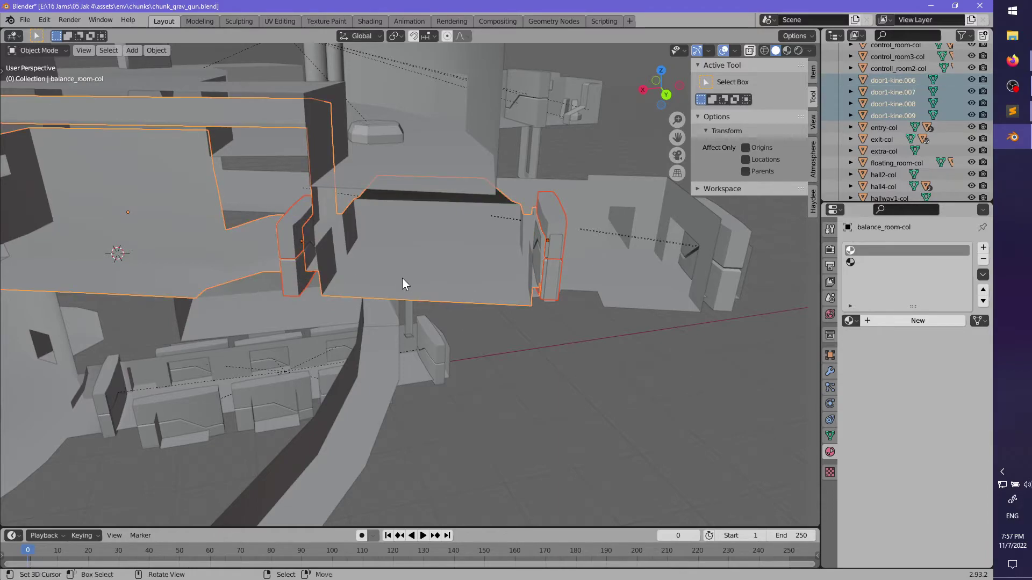
pyautogui.hotkey('ctrl', 'p')
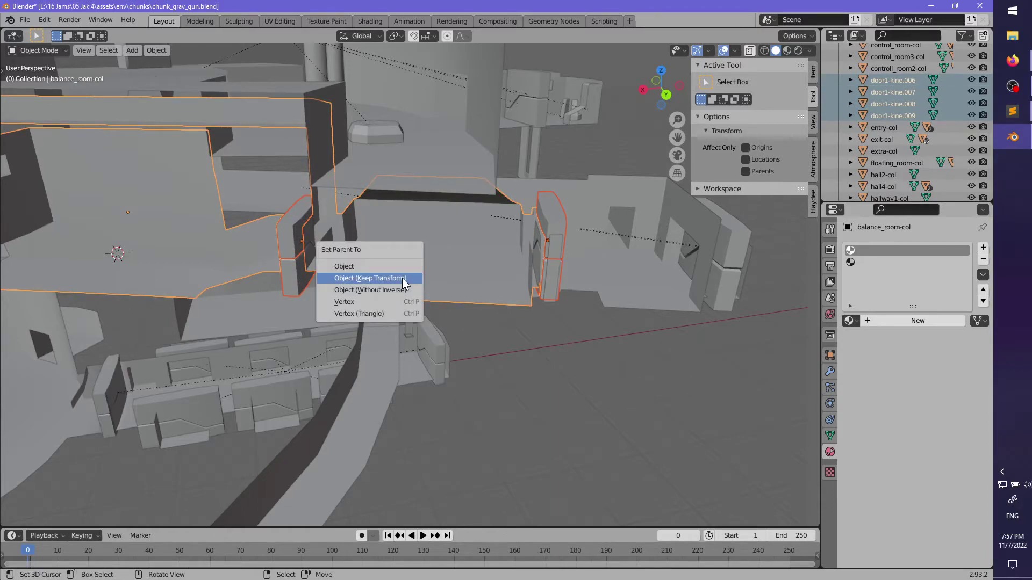
pyautogui.click(402, 279)
# - Test-move balance_room-col to check that its doors follow, cancel the move, and clear the selection
pyautogui.hotkey('alt', 'a')
pyautogui.rightClick(402, 278)
pyautogui.press('g')
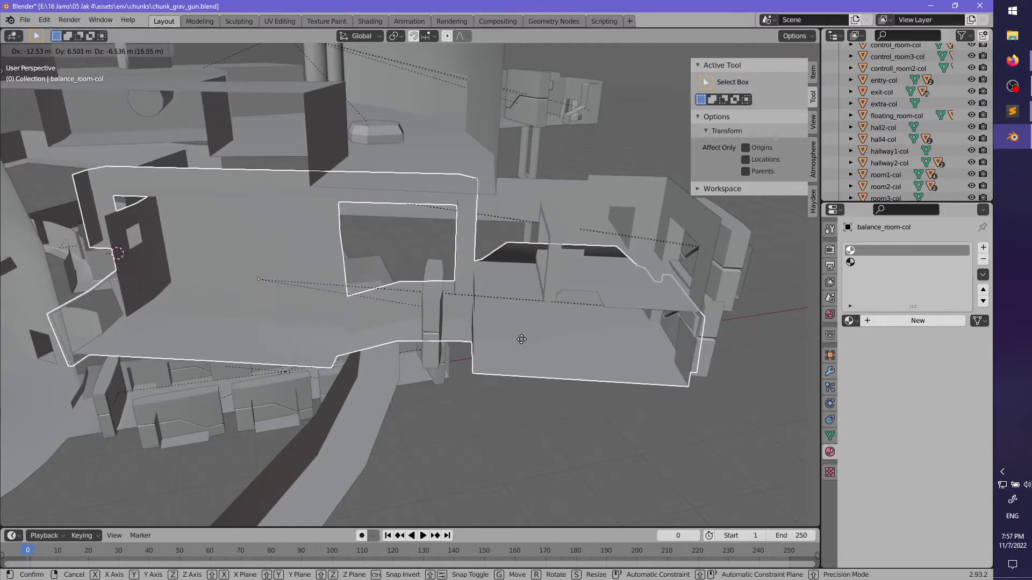
pyautogui.rightClick(520, 339)
pyautogui.scroll(3, 873, 127)
pyautogui.scroll(-5, 887, 132)
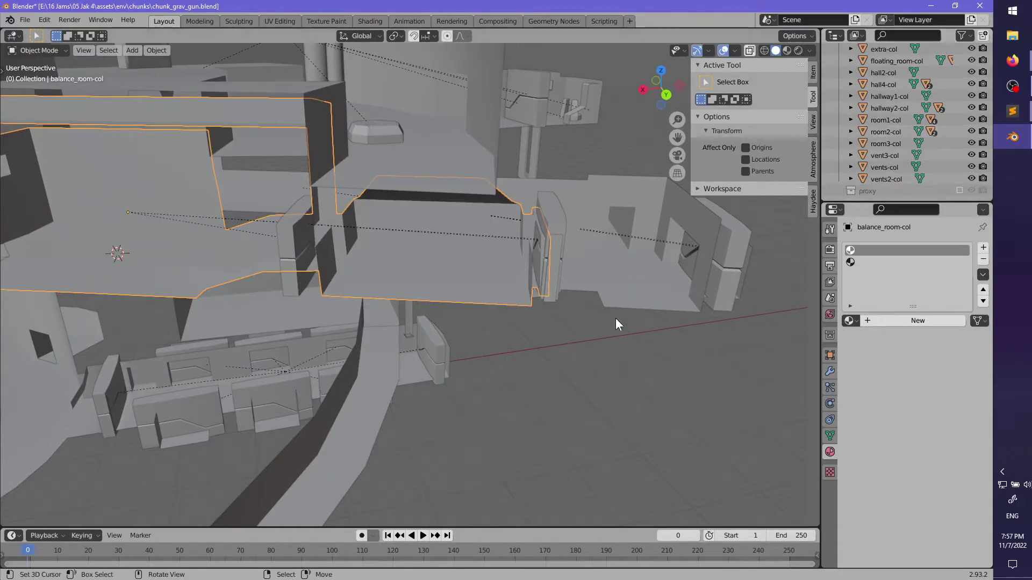
pyautogui.hotkey('alt', 'a')
pyautogui.scroll(-2, 550, 374)
# - Parent all other top-level room, hallway and vent objects to center-col, and select center-col
pyautogui.moveTo(550, 374); pyautogui.dragTo(447, 322, button='middle')
pyautogui.scroll(-2, 447, 322)
pyautogui.scroll(8, 885, 125)
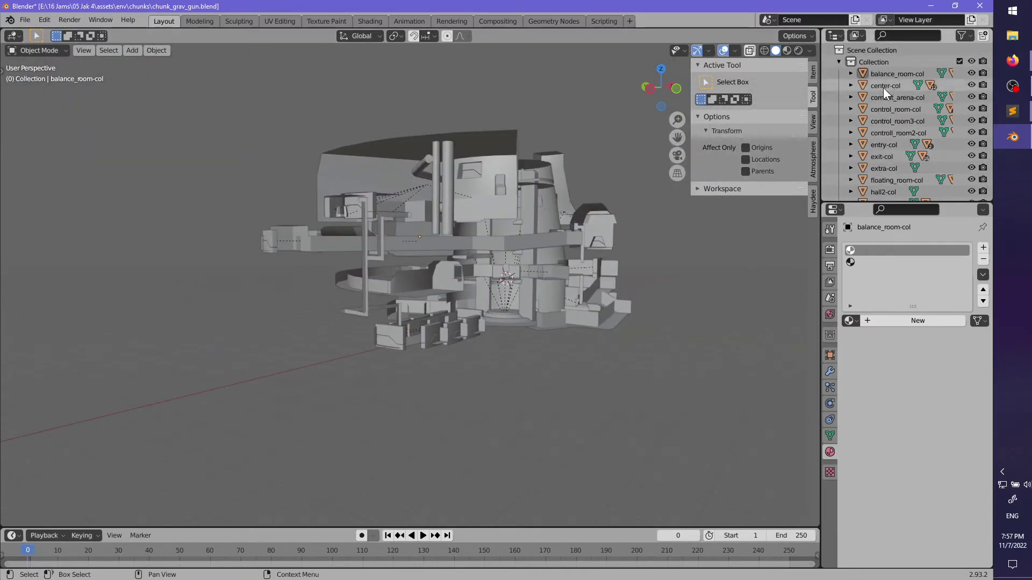
pyautogui.click(880, 98)
pyautogui.moveTo(563, 243); pyautogui.dragTo(535, 320, button='middle')
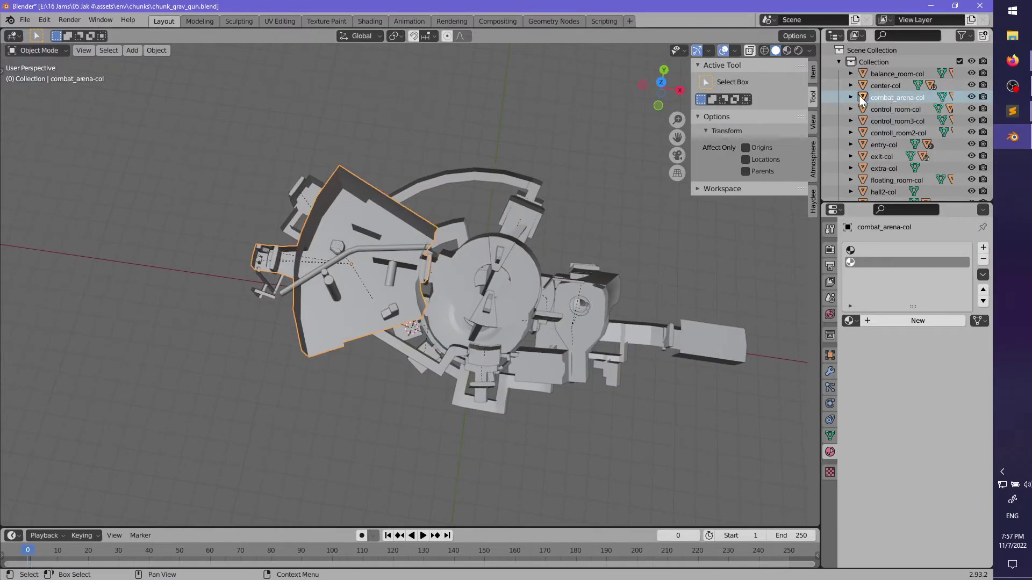
pyautogui.scroll(-3, 862, 167)
pyautogui.scroll(2, 889, 164)
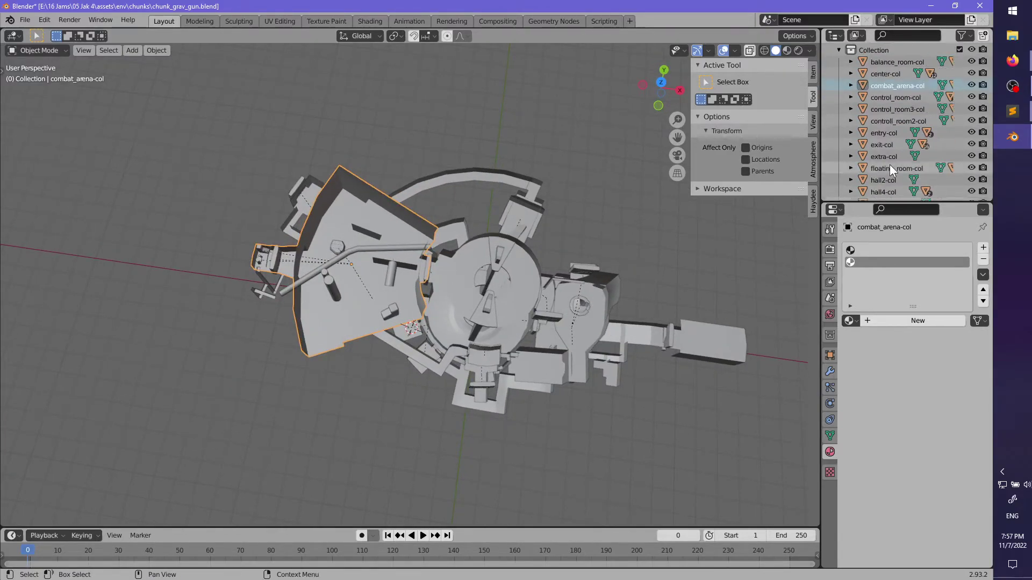
pyautogui.scroll(-5, 882, 178)
pyautogui.keyDown('shift'); pyautogui.click(886, 179); pyautogui.keyUp('shift')
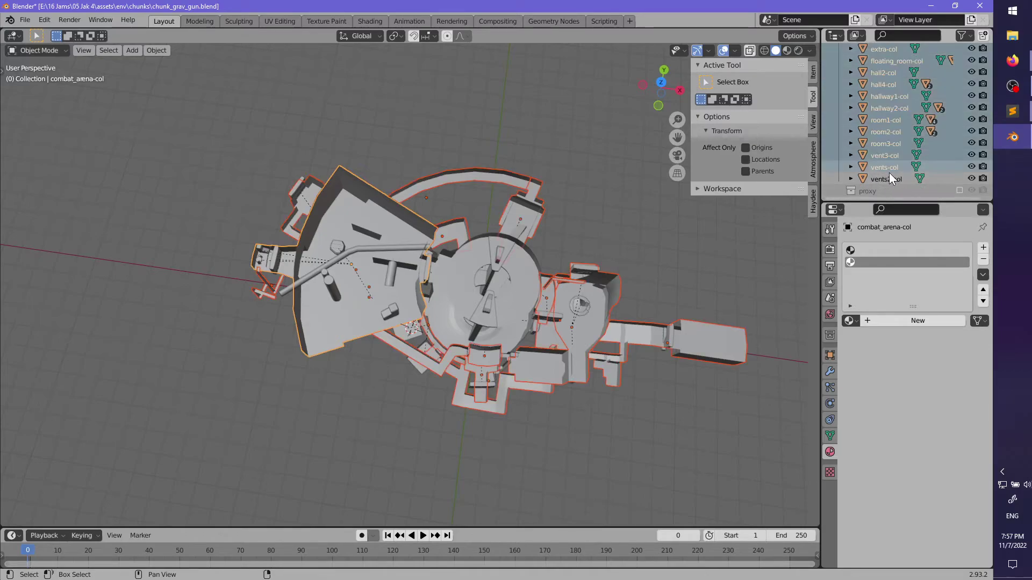
pyautogui.scroll(8, 645, 234)
pyautogui.scroll(-7, 634, 236)
pyautogui.keyDown('shift'); pyautogui.moveTo(634, 236); pyautogui.dragTo(554, 248, button='middle'); pyautogui.keyUp('shift')
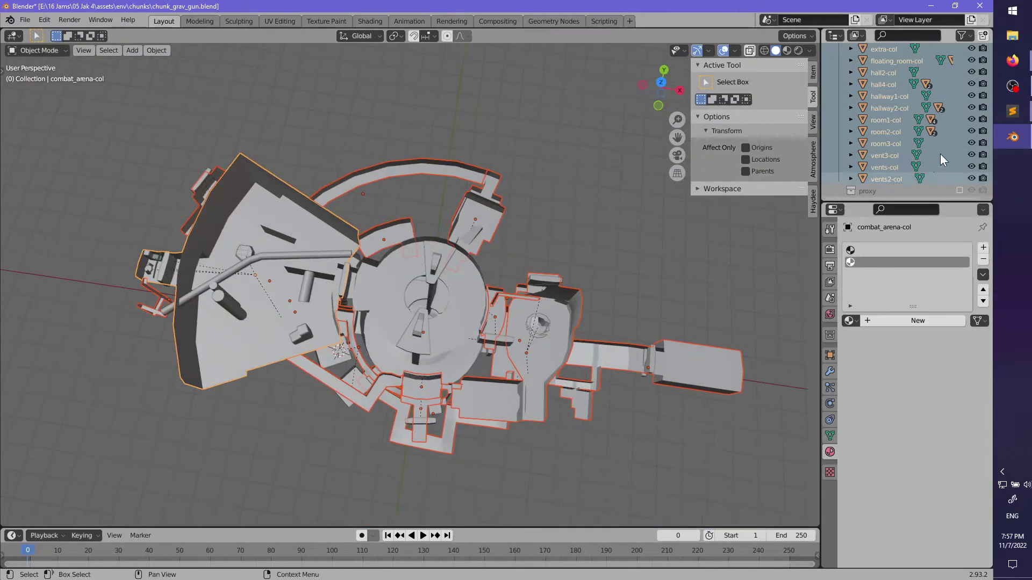
pyautogui.scroll(4, 913, 126)
pyautogui.moveTo(878, 101)
pyautogui.mouseDown()
pyautogui.moveTo(891, 77)
pyautogui.moveTo(885, 85)
pyautogui.mouseUp()
pyautogui.click(889, 73)
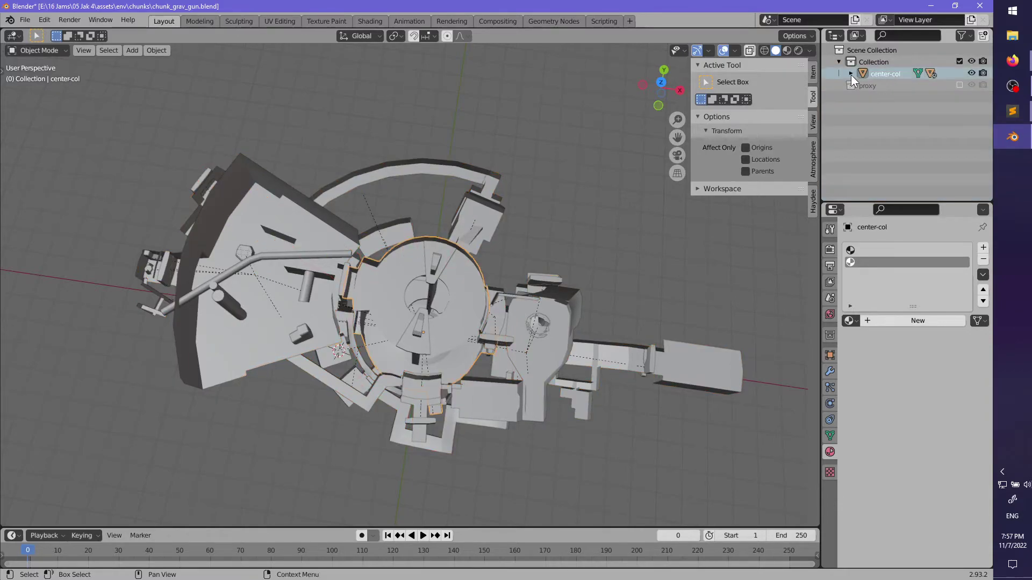
# - Expand center-col's children, test-move center-col to check that the whole level follows, cancel the move, and clear the selection
pyautogui.click(850, 74)
pyautogui.scroll(-4, 602, 323)
pyautogui.moveTo(578, 349); pyautogui.dragTo(559, 250, button='middle')
pyautogui.press('g')
pyautogui.rightClick(502, 217)
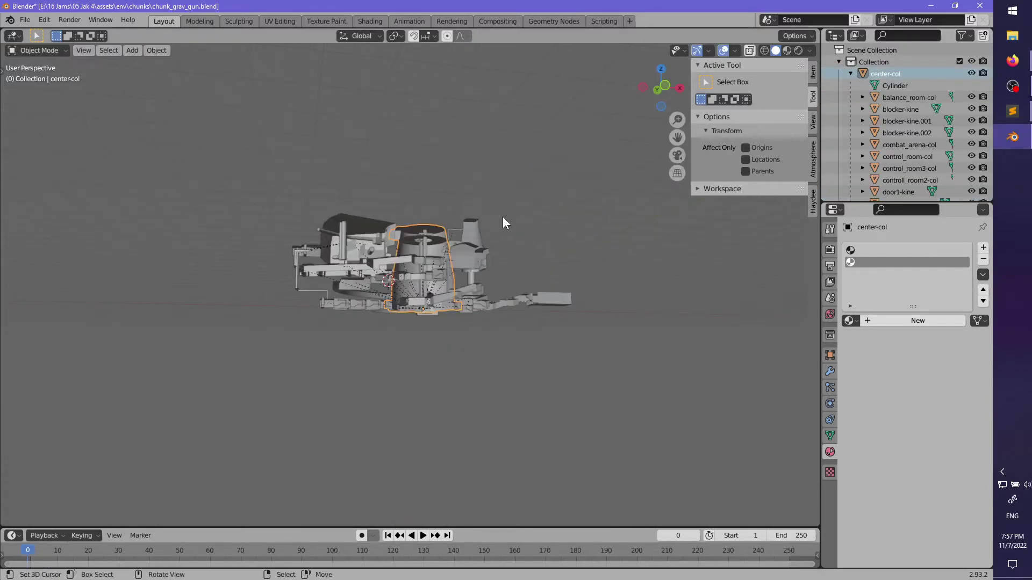
pyautogui.moveTo(502, 217); pyautogui.dragTo(497, 258, button='middle')
pyautogui.hotkey('alt', 'a')
pyautogui.scroll(6, 514, 325)
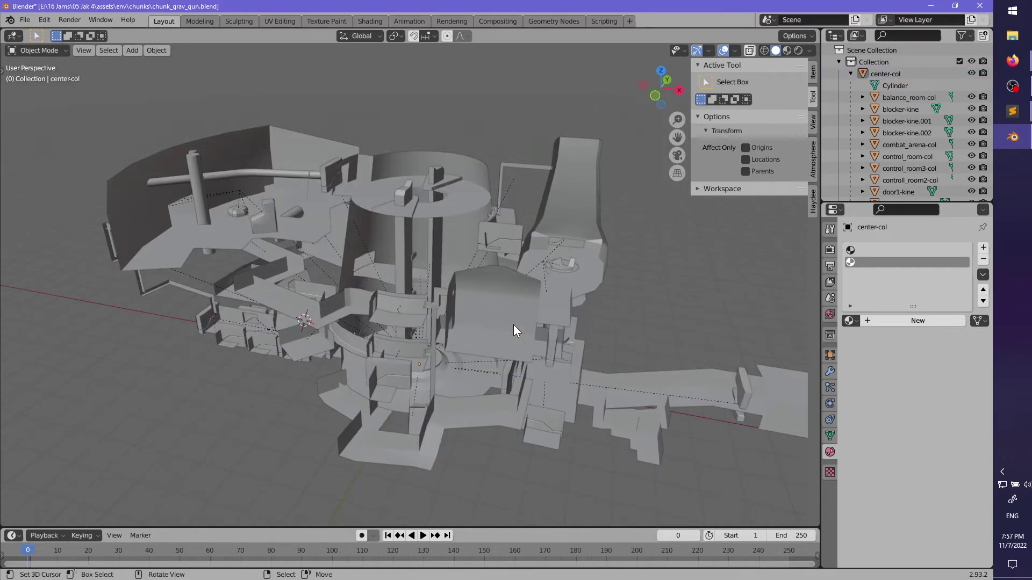
pyautogui.moveTo(514, 325); pyautogui.dragTo(466, 333, button='middle')
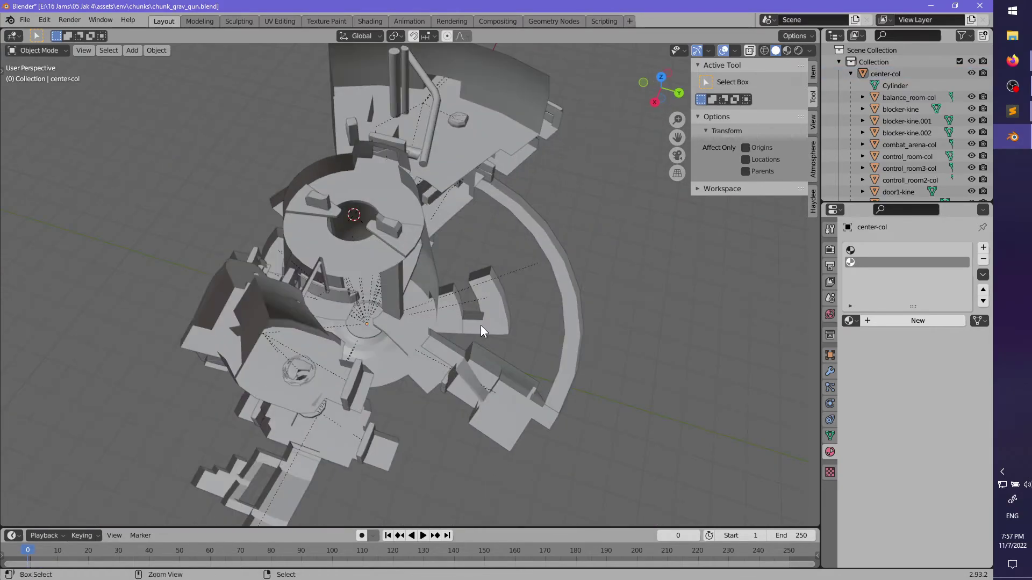
# - Save chunk_grav_gun.blend and collapse the center-col hierarchy
pyautogui.hotkey('ctrl', 's')
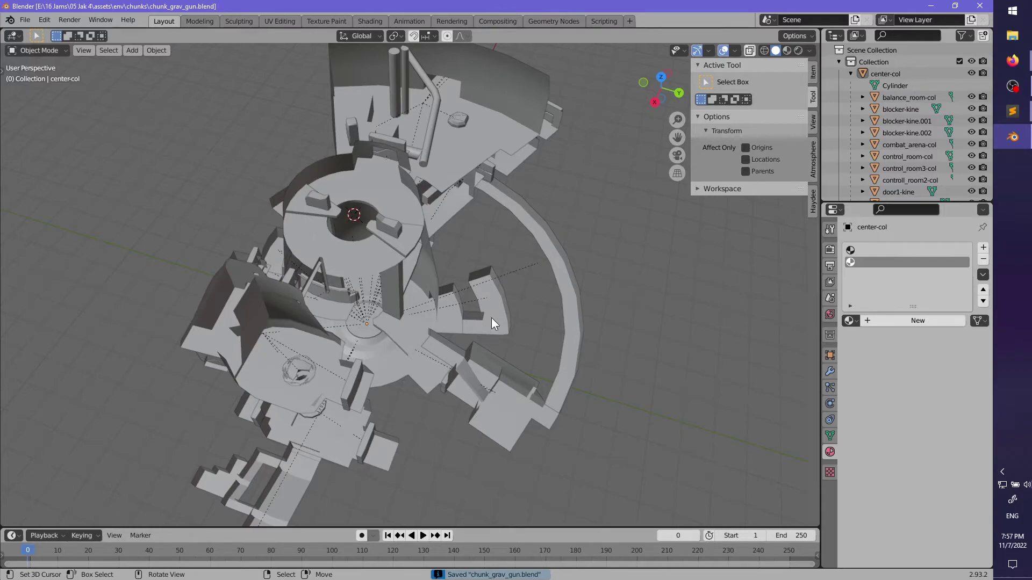
pyautogui.click(851, 73)
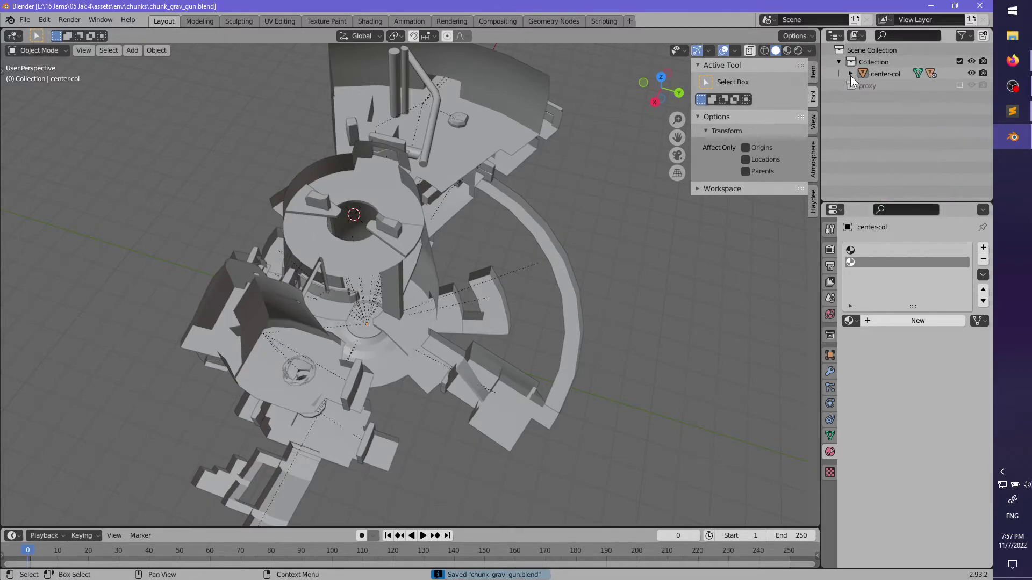
pyautogui.moveTo(591, 251); pyautogui.dragTo(463, 279, button='middle')
pyautogui.hotkey('ctrl', 's')
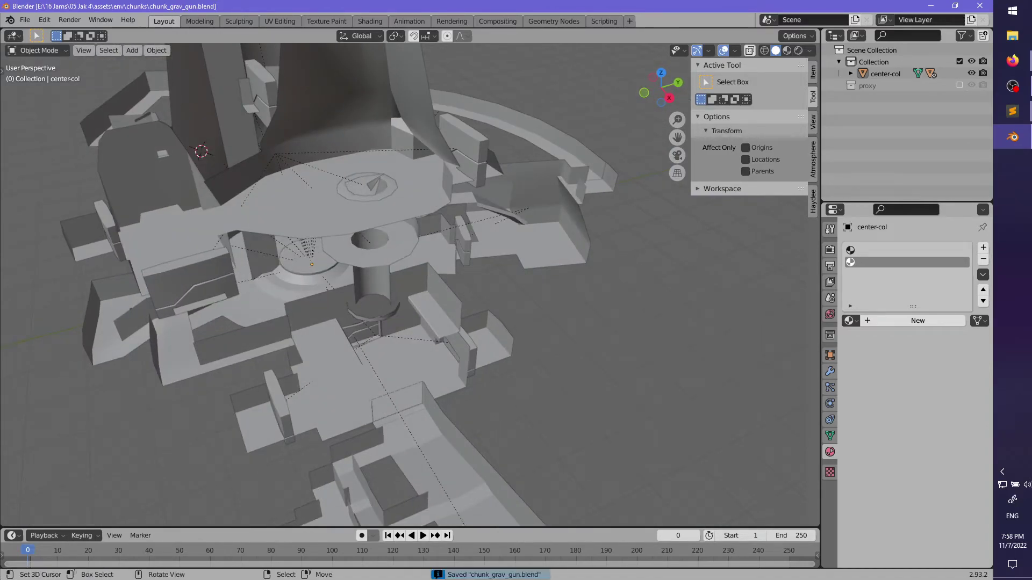
# - Switch to todo.md in Sublime Text and clear the empty bullet below "Add bevels to floor"
pyautogui.hotkey('alt', 'Tab')
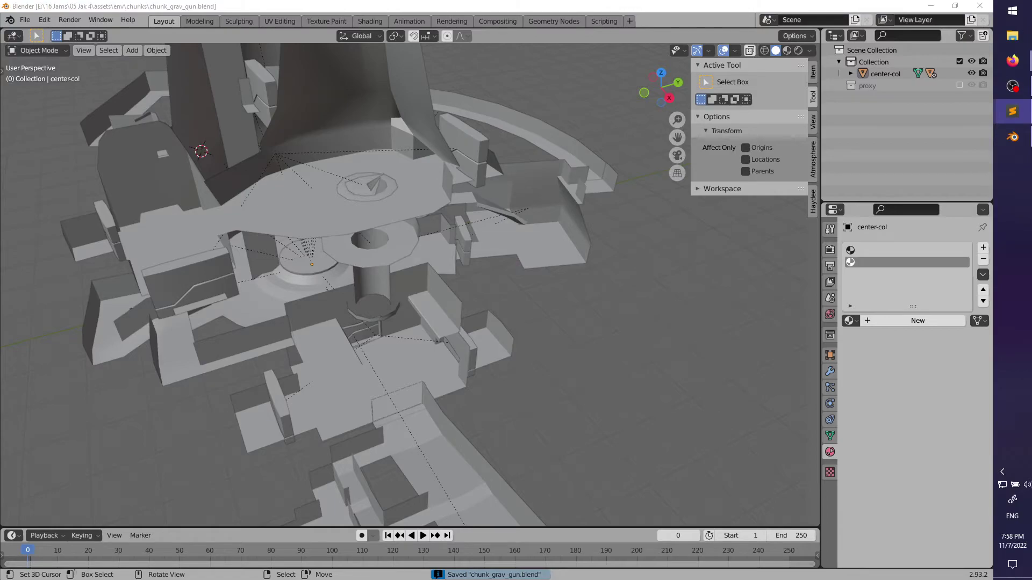
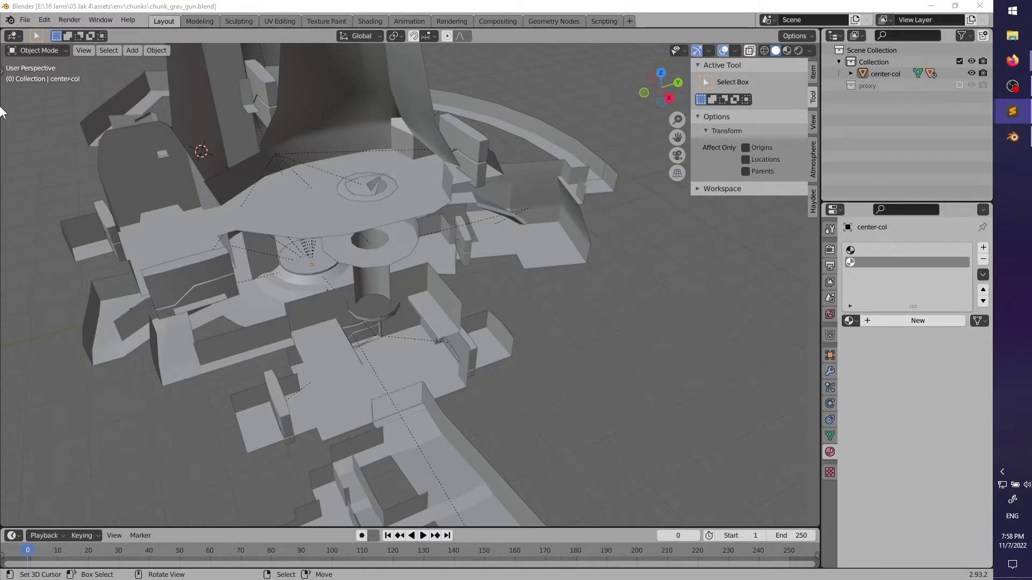
pyautogui.hotkey('alt', 'Tab')
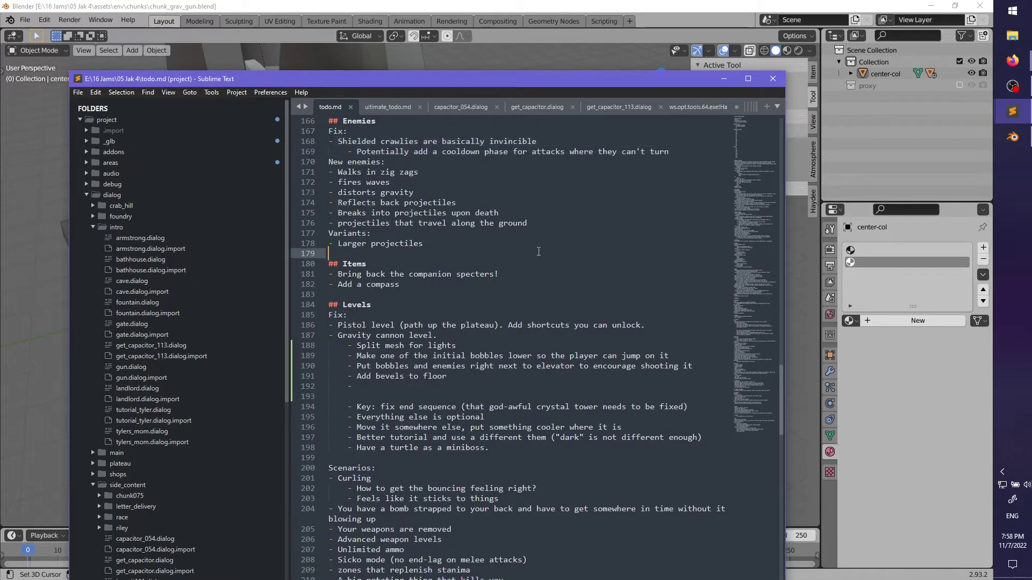
pyautogui.click(429, 334)
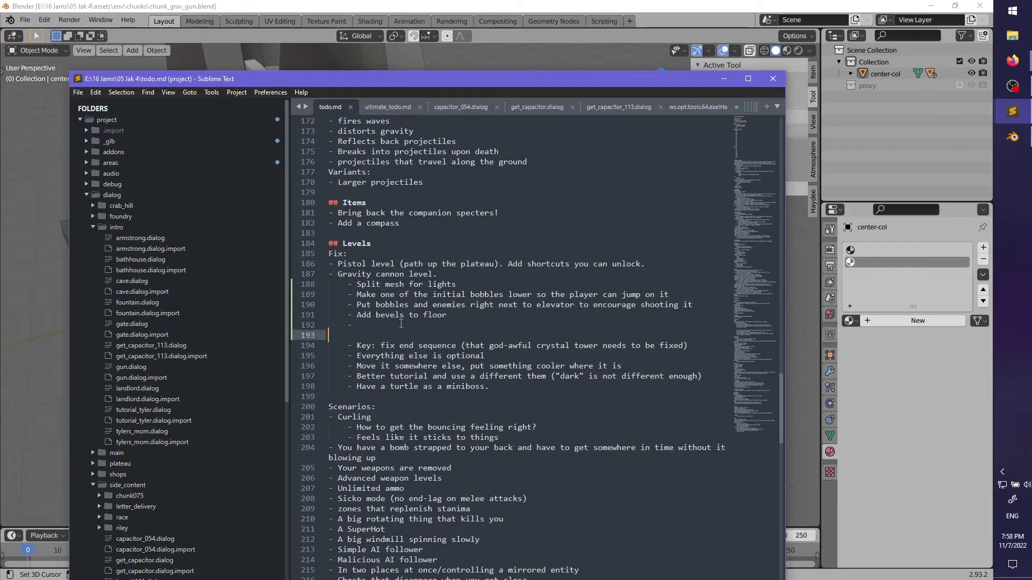
pyautogui.click(401, 323)
pyautogui.press('BackSpace')
pyautogui.press('BackSpace')
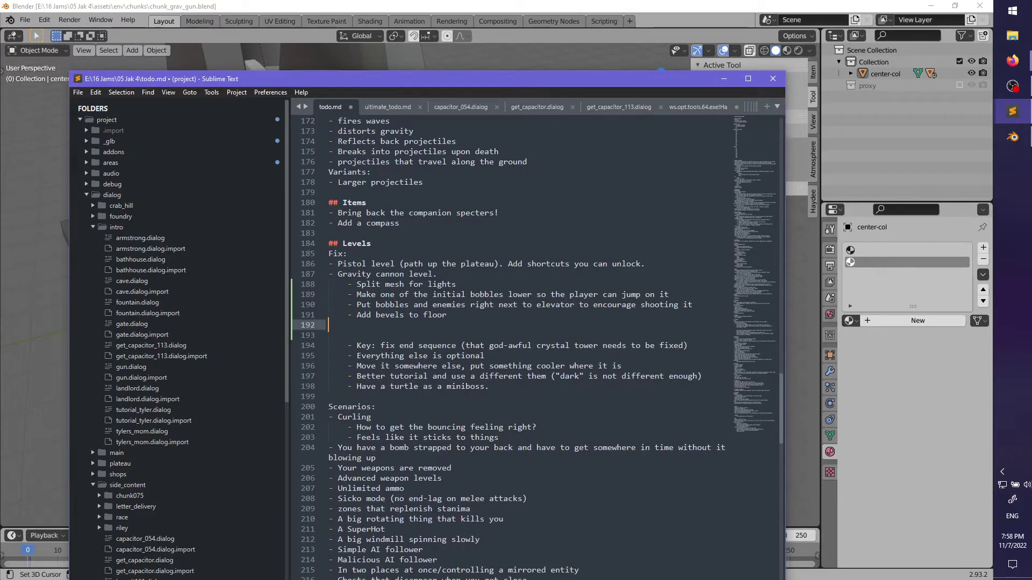
# - Move the whole "Gravity cannon level." entry with its sub-items directly under the "## Levels" heading, above "Fix:"
pyautogui.moveTo(523, 400); pyautogui.dragTo(672, 258)
pyautogui.moveTo(554, 383); pyautogui.dragTo(688, 265)
pyautogui.hotkey('ctrl', 'x')
pyautogui.click(425, 246)
pyautogui.hotkey('ctrl', 'v')
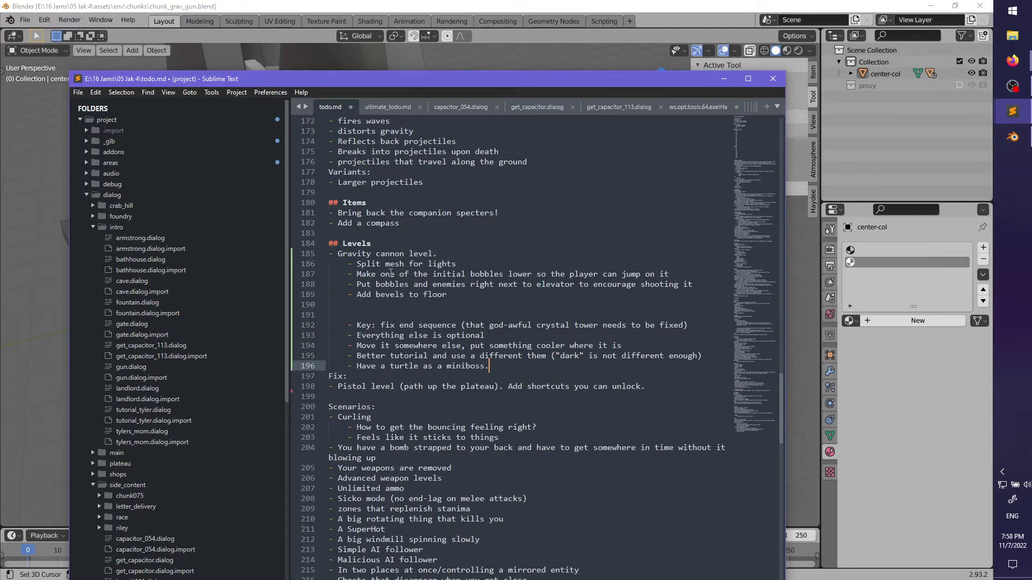
# - Turn the "Gravity cannon level." bullet into an unbulleted heading line reading "Fix up the Gravity cannon level."
pyautogui.doubleClick(344, 387)
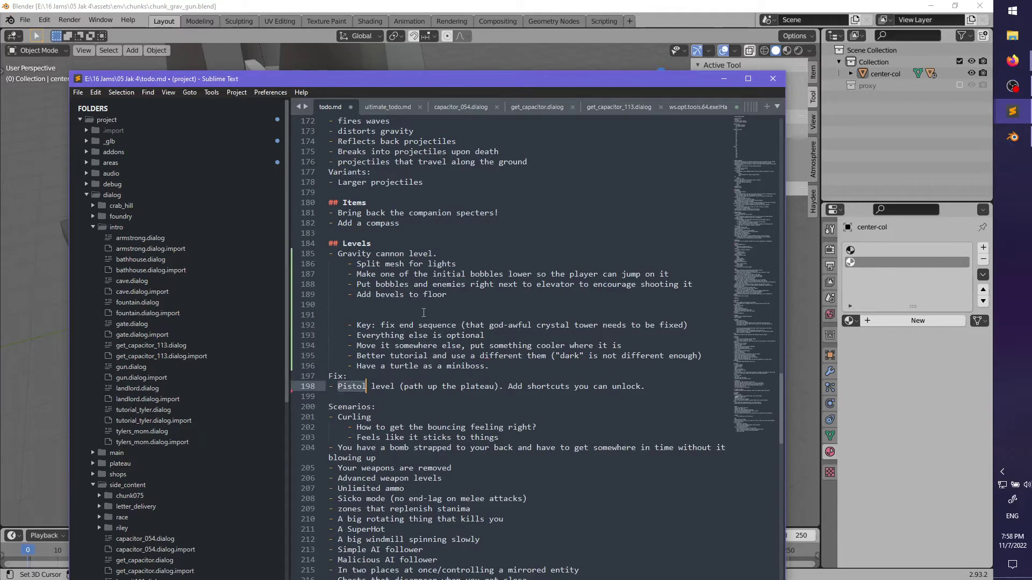
pyautogui.moveTo(346, 262); pyautogui.dragTo(432, 366)
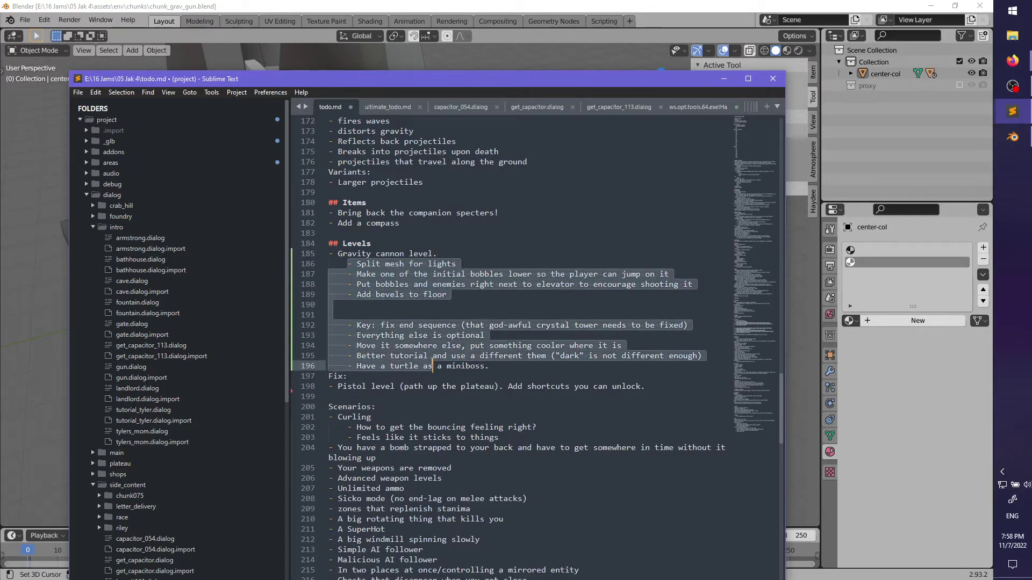
pyautogui.click(339, 253)
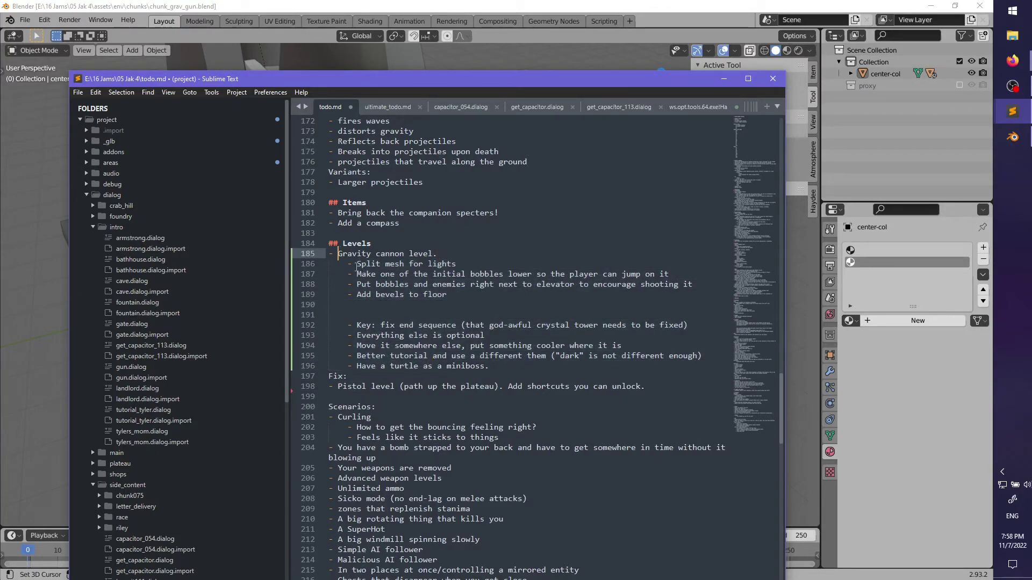
pyautogui.press('BackSpace')
pyautogui.press('BackSpace')
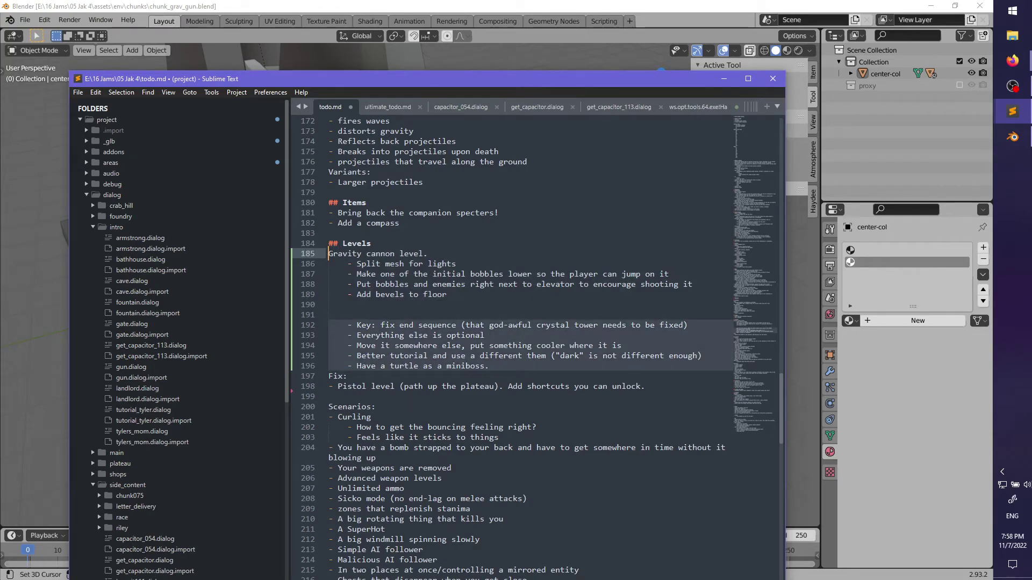
pyautogui.write('Fix up the')
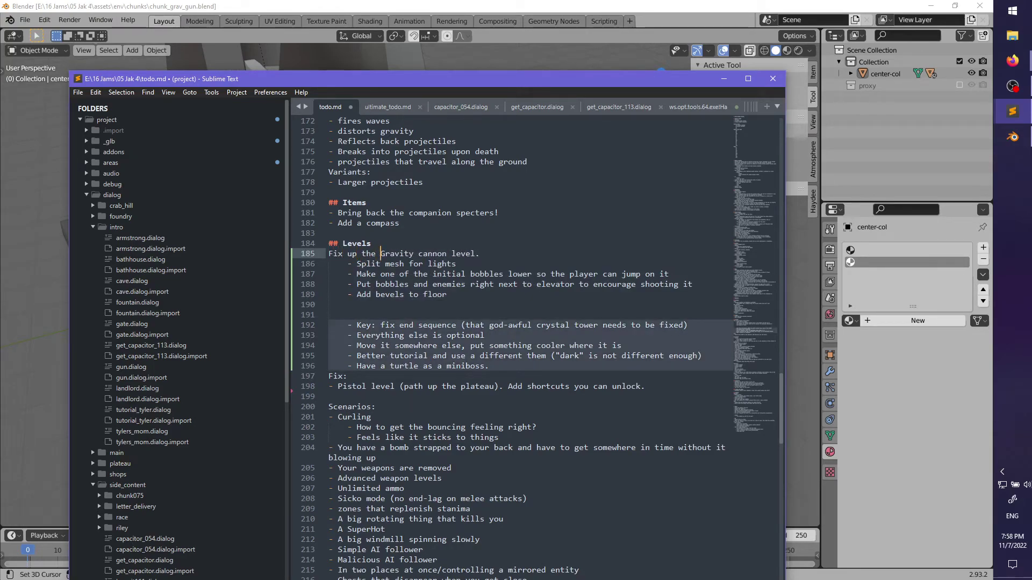
# - Outdent the Gravity cannon sub-items one level and delete those from "Key: fix end sequence" through "Have a turtle as a miniboss."
pyautogui.moveTo(516, 366); pyautogui.dragTo(329, 265)
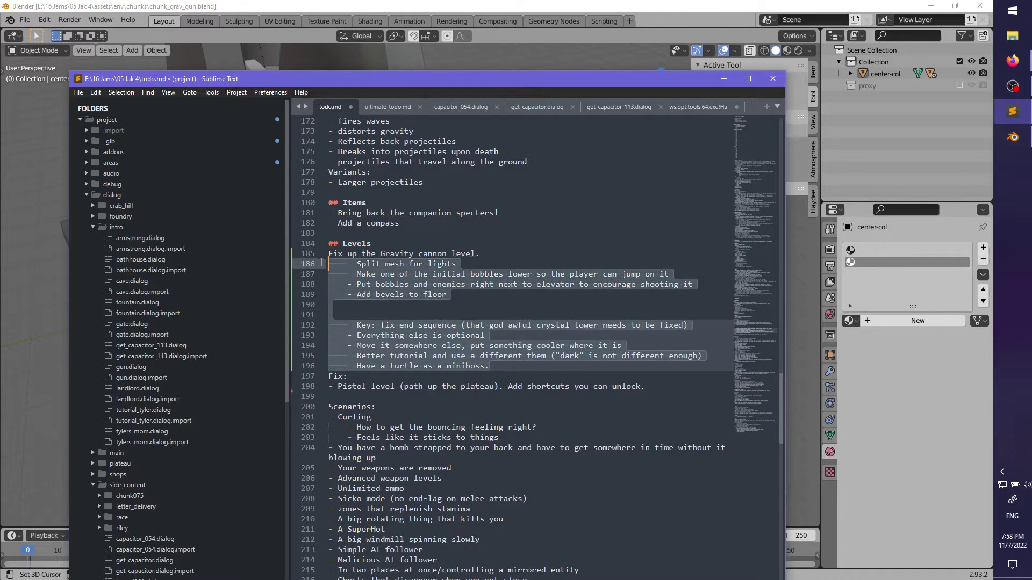
pyautogui.hotkey('shift', 'Tab')
pyautogui.moveTo(467, 366); pyautogui.dragTo(472, 315)
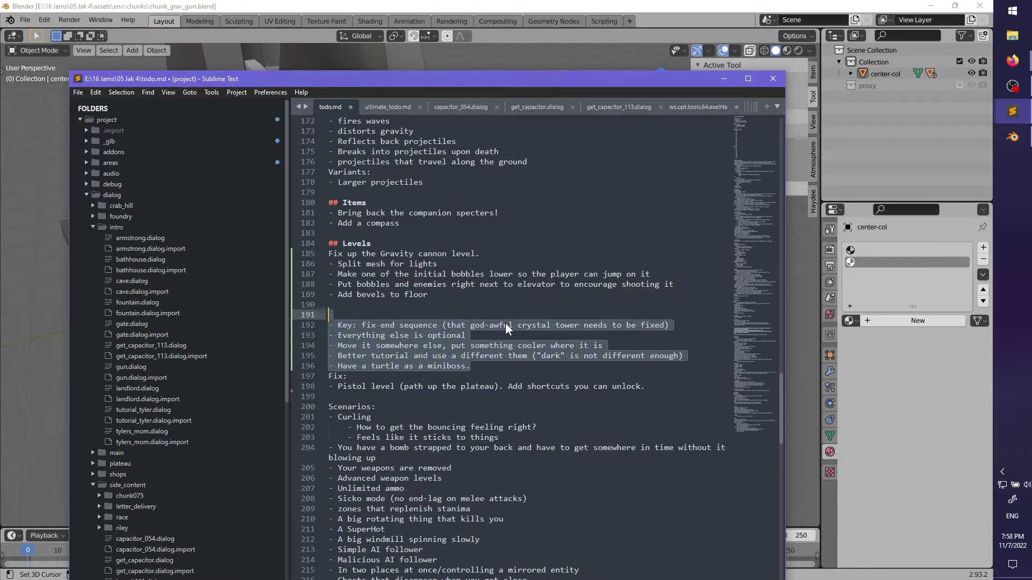
pyautogui.press('BackSpace')
pyautogui.press('BackSpace')
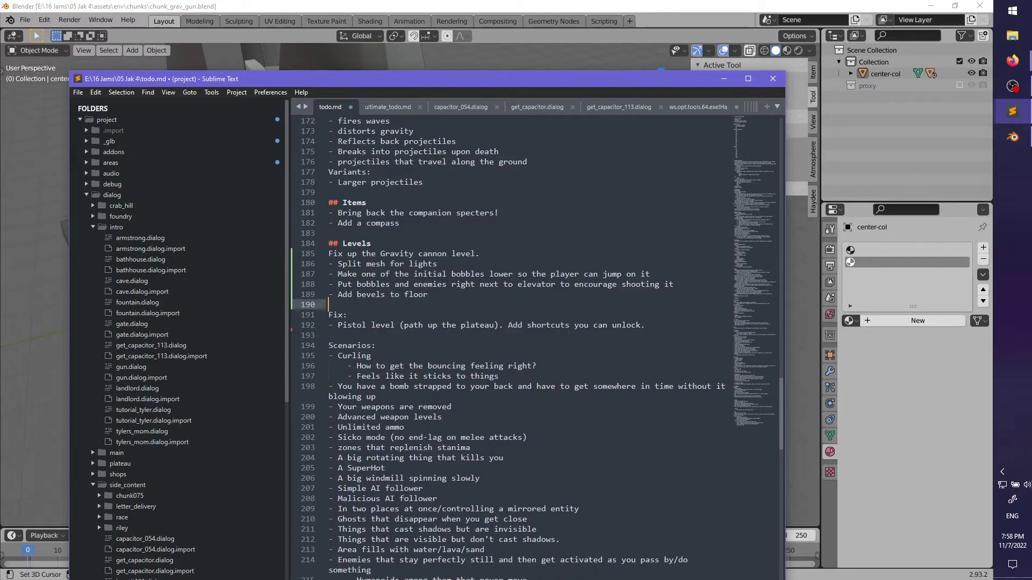
pyautogui.press('Left')
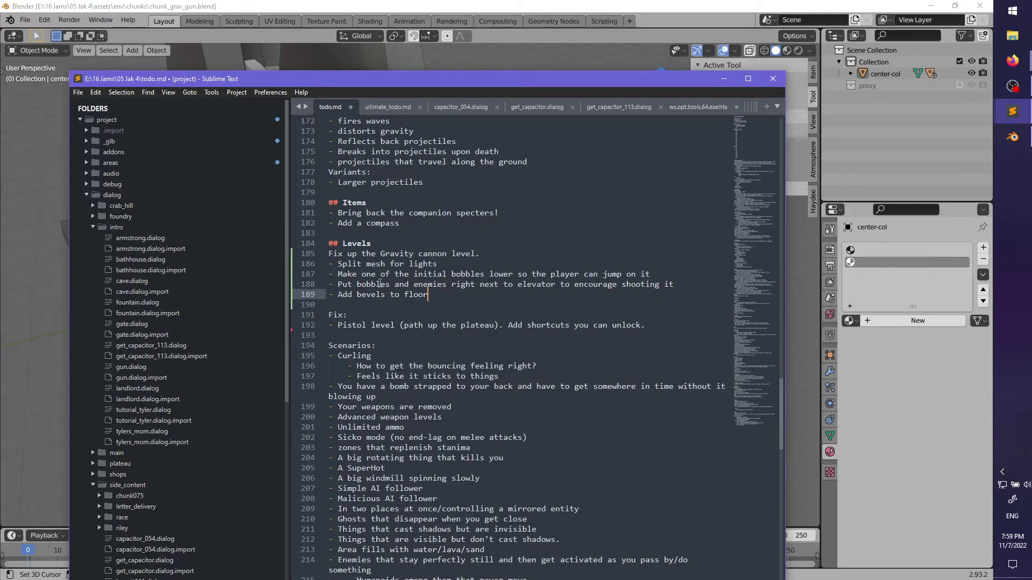
pyautogui.doubleClick(380, 284)
pyautogui.press('Right')
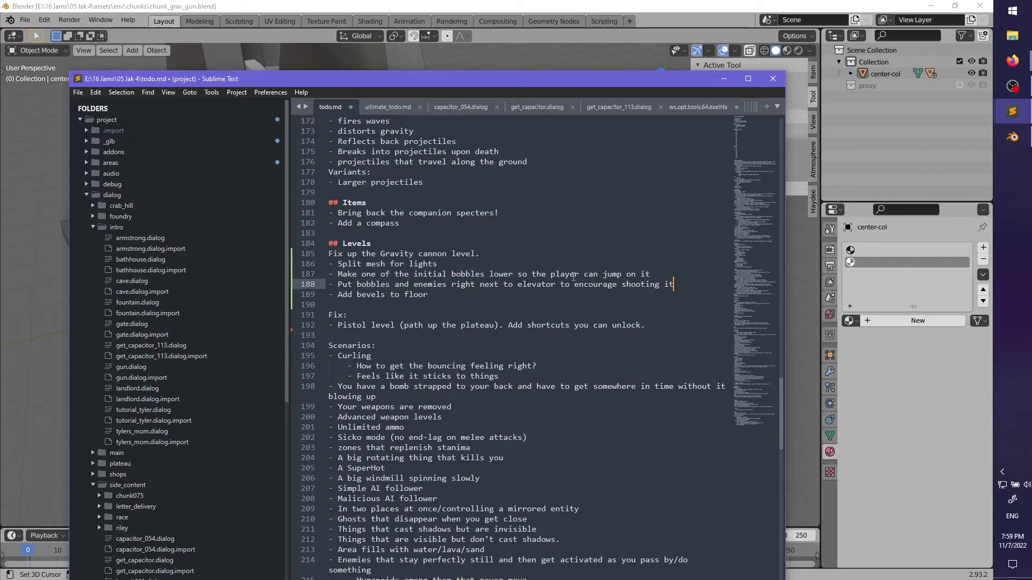
pyautogui.press('Up')
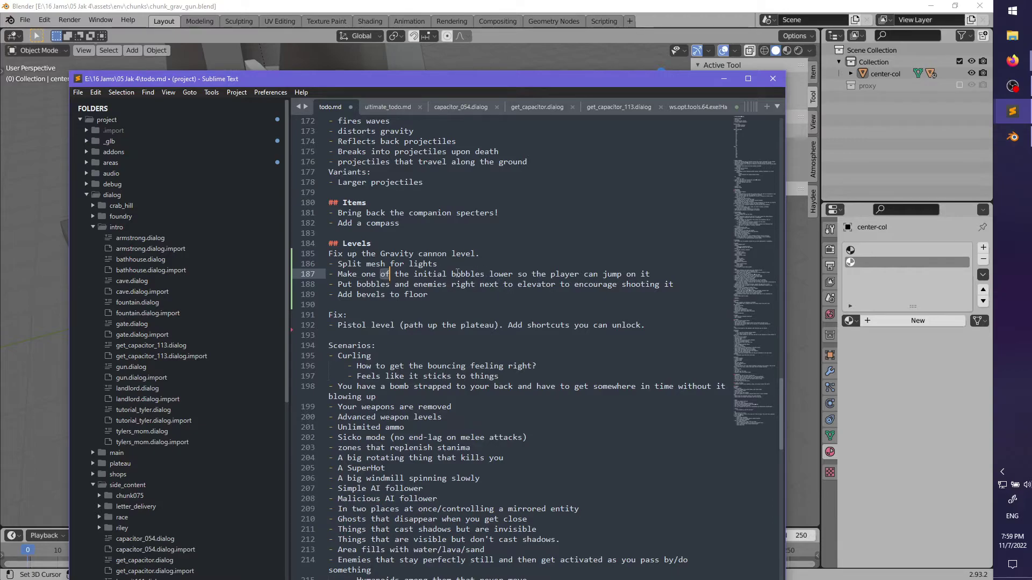
pyautogui.click(478, 265)
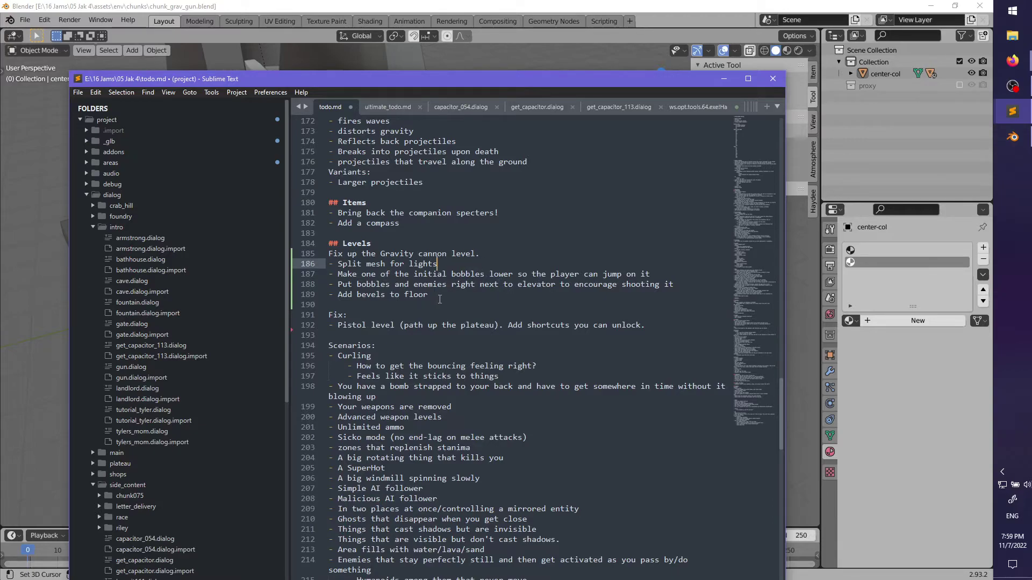
pyautogui.click(440, 299)
# - Replace the "Split mesh for lights" bullet text with "Fix seams between meshes"
pyautogui.click(486, 268)
pyautogui.hotkey('ctrl', 'BackSpace')
pyautogui.hotkey('ctrl', 'BackSpace')
pyautogui.hotkey('ctrl', 'BackSpace')
pyautogui.hotkey('ctrl', 'BackSpace')
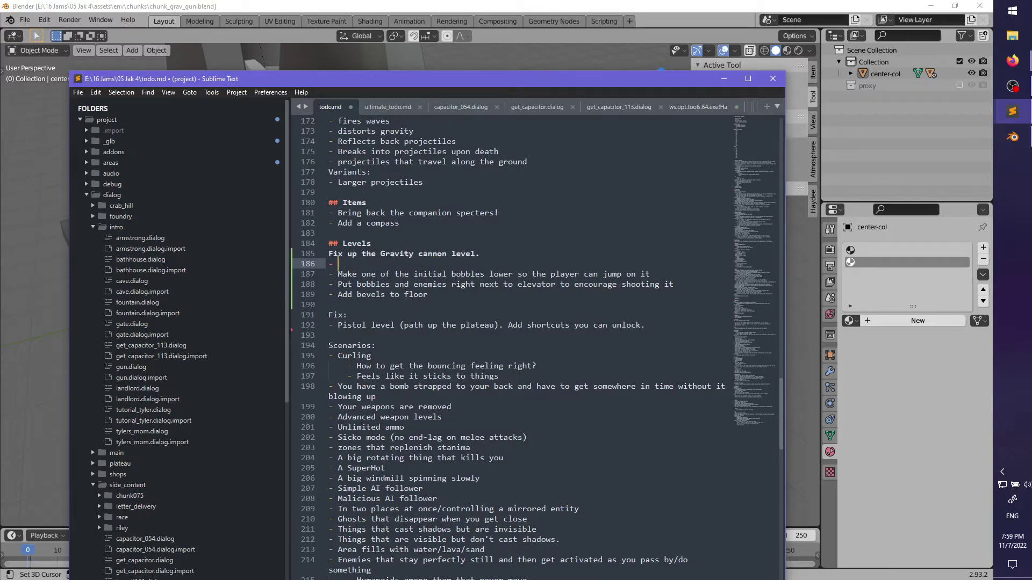
pyautogui.write('Fixx')
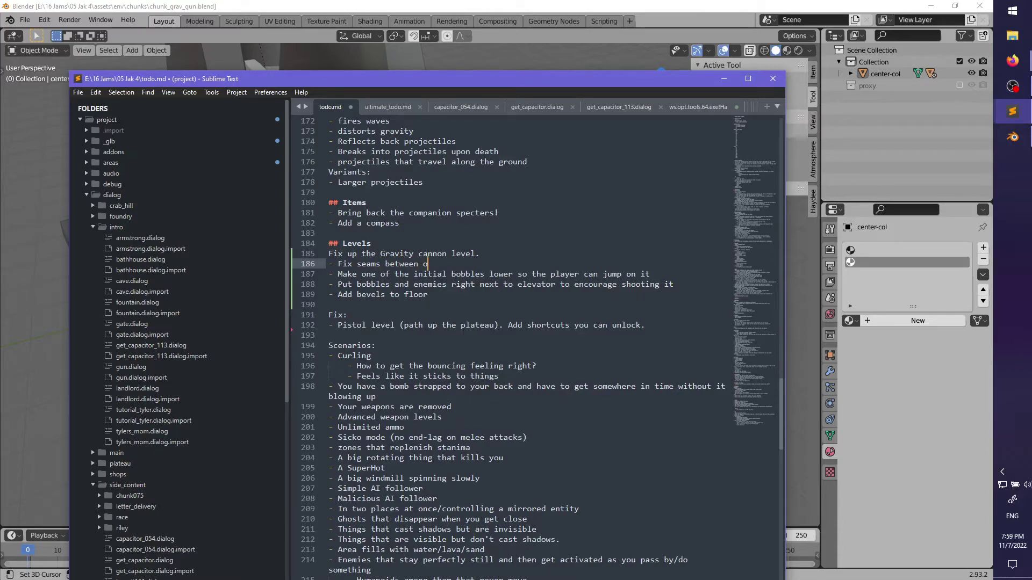
pyautogui.press('BackSpace')
pyautogui.write('meshes')
# - Add the bullets "Re-apply materials" and "Fix doors" below "Fix seams between meshes"
pyautogui.press('Return')
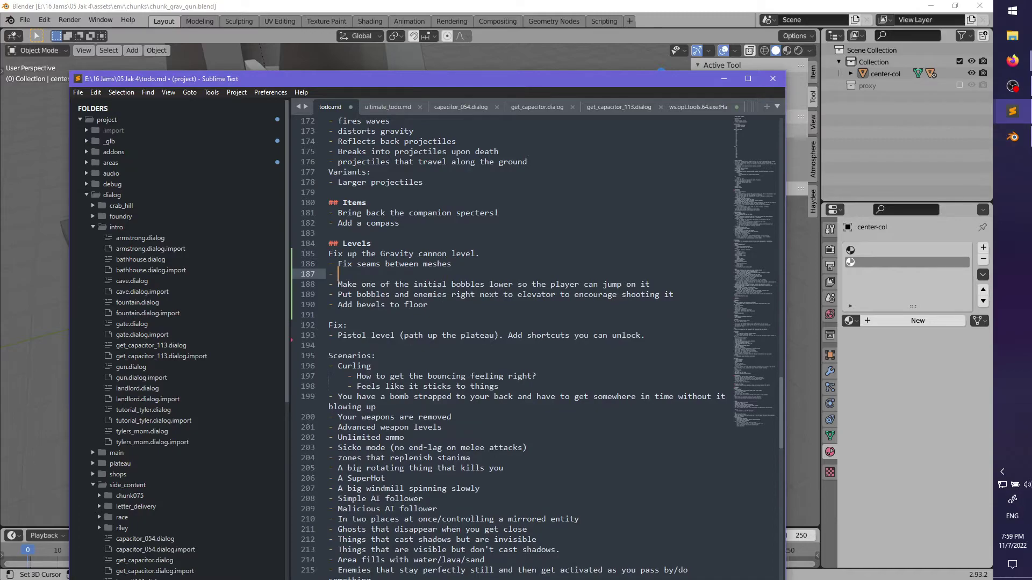
pyautogui.write('Re-apply materials')
pyautogui.press('Return')
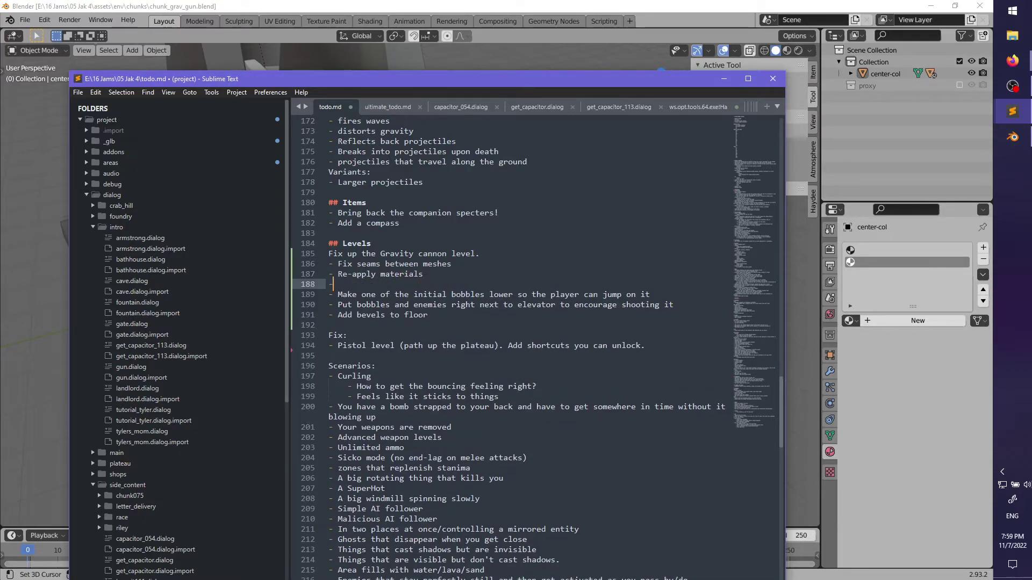
pyautogui.write('Fix door s (make nodes independent')
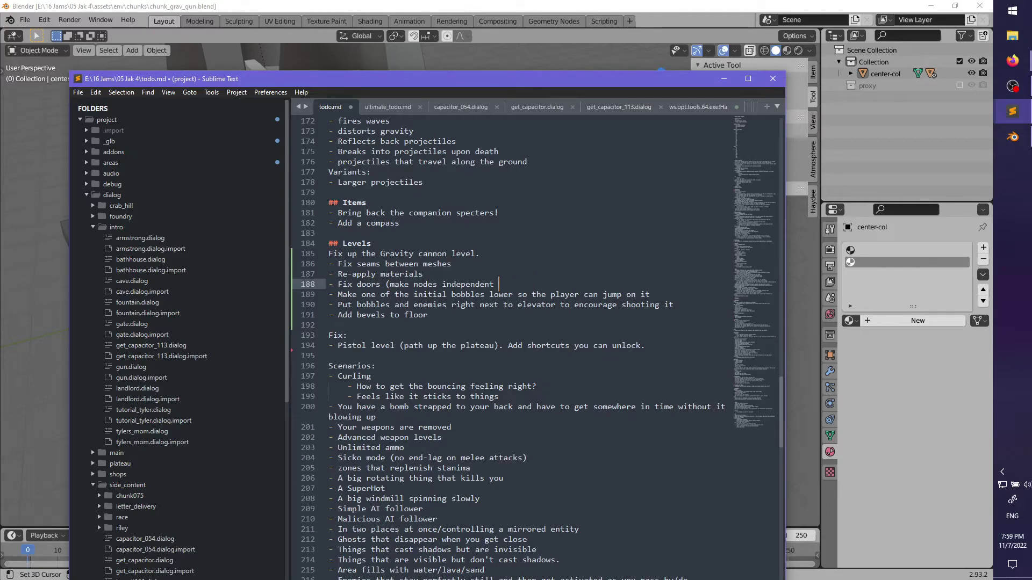
pyautogui.hotkey('ctrl', 'BackSpace')
pyautogui.hotkey('ctrl', 'BackSpace')
pyautogui.hotkey('ctrl', 'BackSpace')
pyautogui.hotkey('ctrl', 'BackSpace')
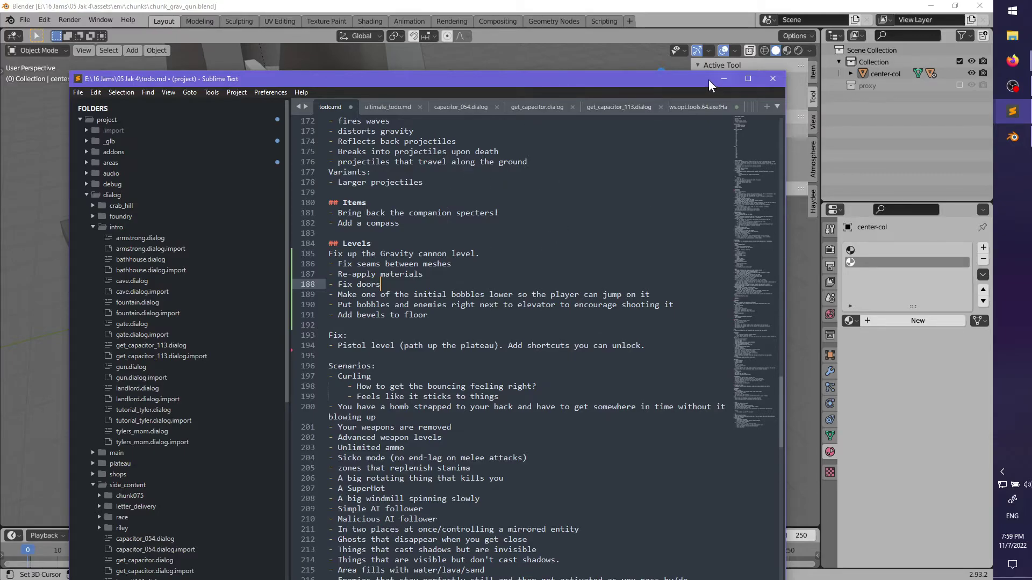
# - Minimize the text editor to return to Blender, look over the level, and save chunk_grav_gun.blend
pyautogui.click(724, 78)
pyautogui.moveTo(507, 232); pyautogui.dragTo(540, 254, button='middle')
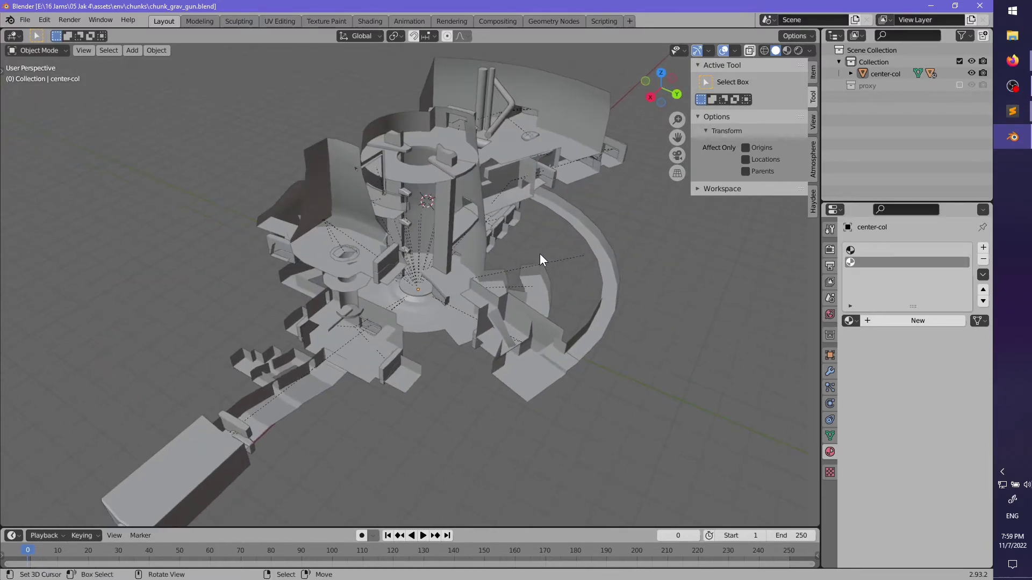
pyautogui.hotkey('ctrl', 's')
pyautogui.moveTo(514, 318); pyautogui.dragTo(492, 345, button='middle')
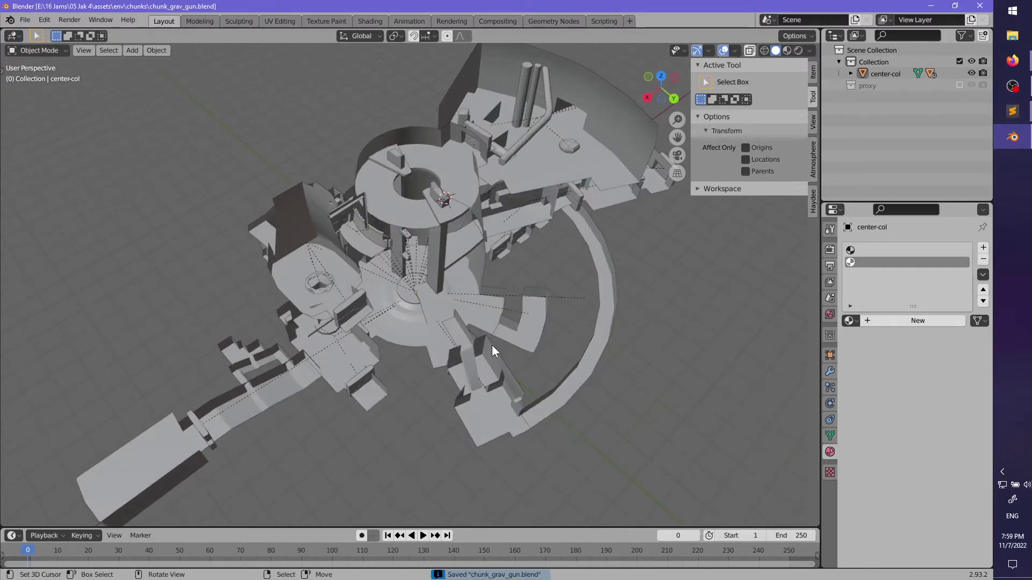
# - Back in todo.md, move the two bobbles bullets to the start of the Gravity cannon list, followed by a blank line
pyautogui.hotkey('alt', 'Tab')
pyautogui.moveTo(338, 295); pyautogui.dragTo(440, 315)
pyautogui.click(459, 316)
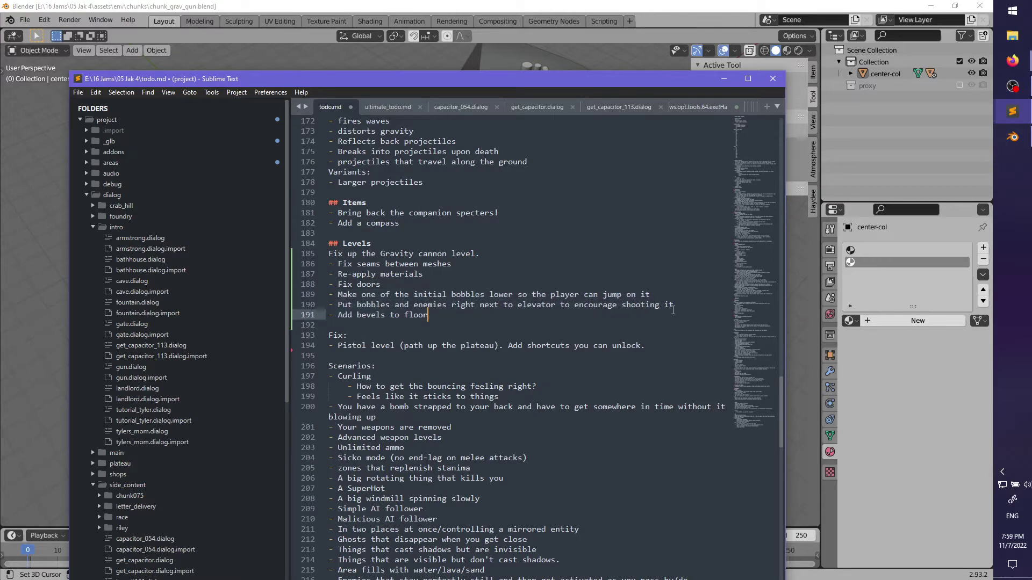
pyautogui.moveTo(673, 311); pyautogui.dragTo(381, 285)
pyautogui.hotkey('ctrl', 'c')
pyautogui.press('BackSpace')
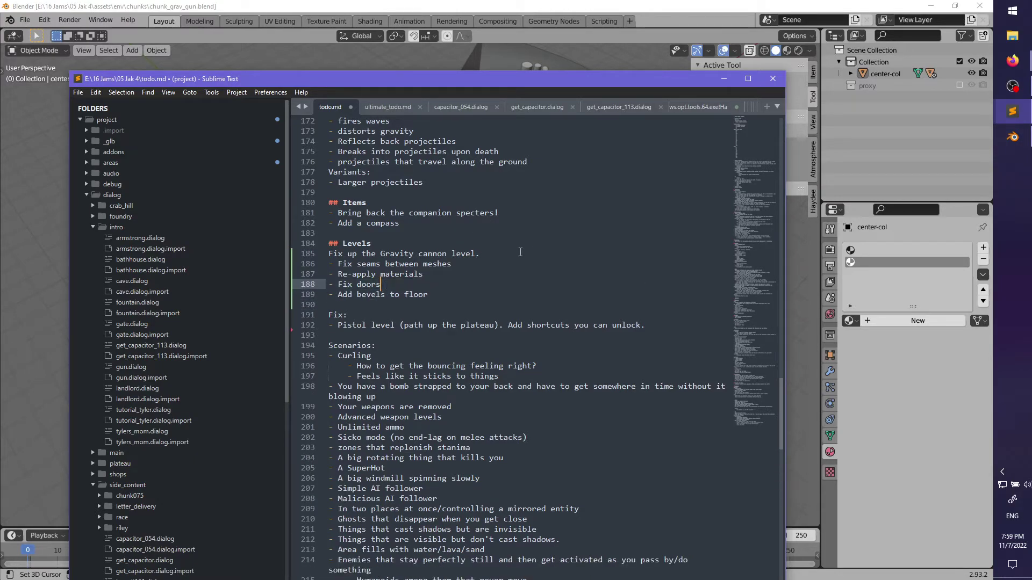
pyautogui.click(520, 253)
pyautogui.hotkey('ctrl', 'v')
pyautogui.press('Return')
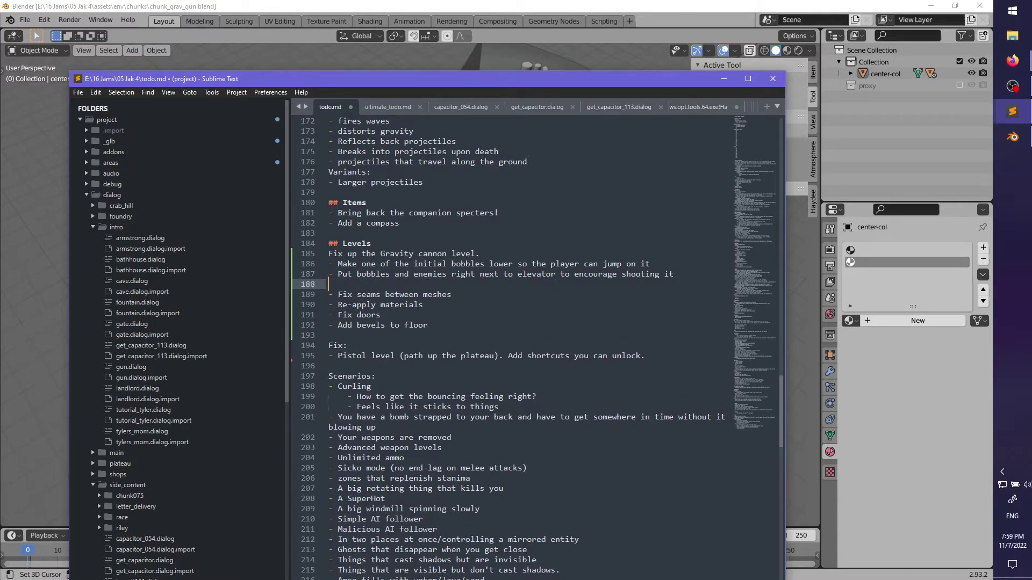
# - Launch the Godot 3 build and open the "At the Ends of Eras" project
pyautogui.click(1012, 12)
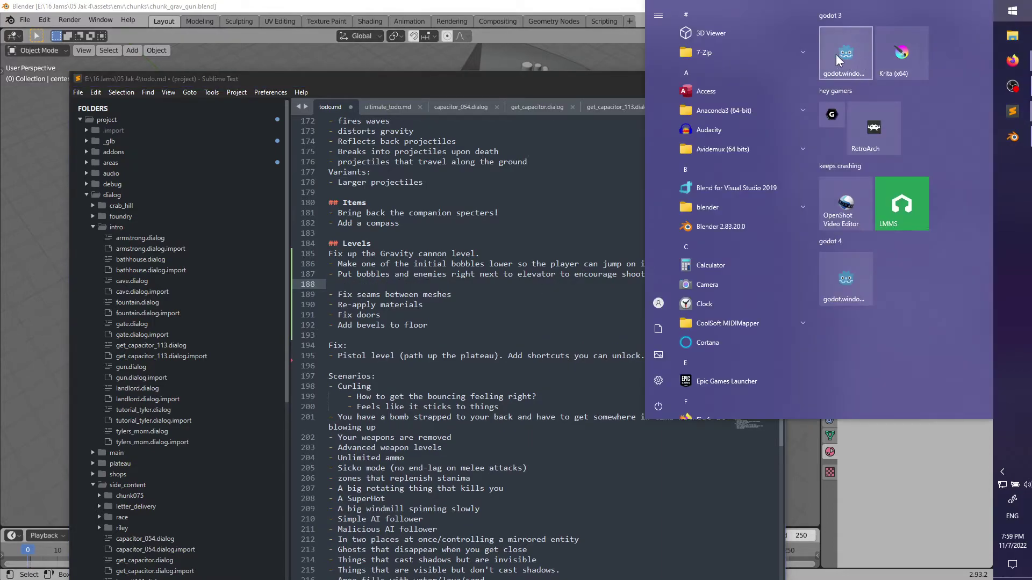
pyautogui.click(838, 60)
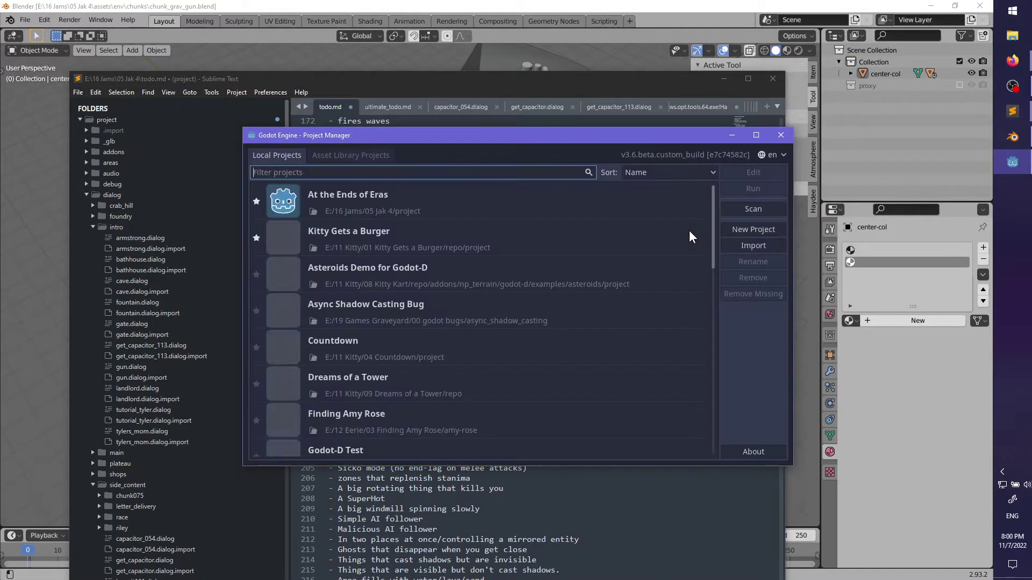
pyautogui.doubleClick(511, 195)
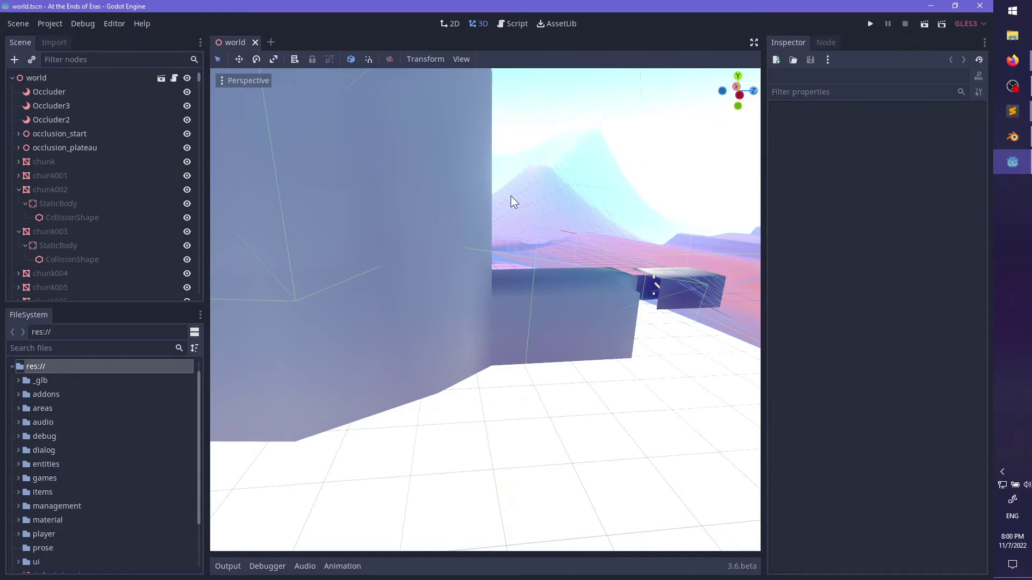
# - Back in todo.md, add the bullet "Put rocks and stuff to obscure the entrance" after "Add bevels to floor", save, and minimize the text editor
pyautogui.click(1013, 111)
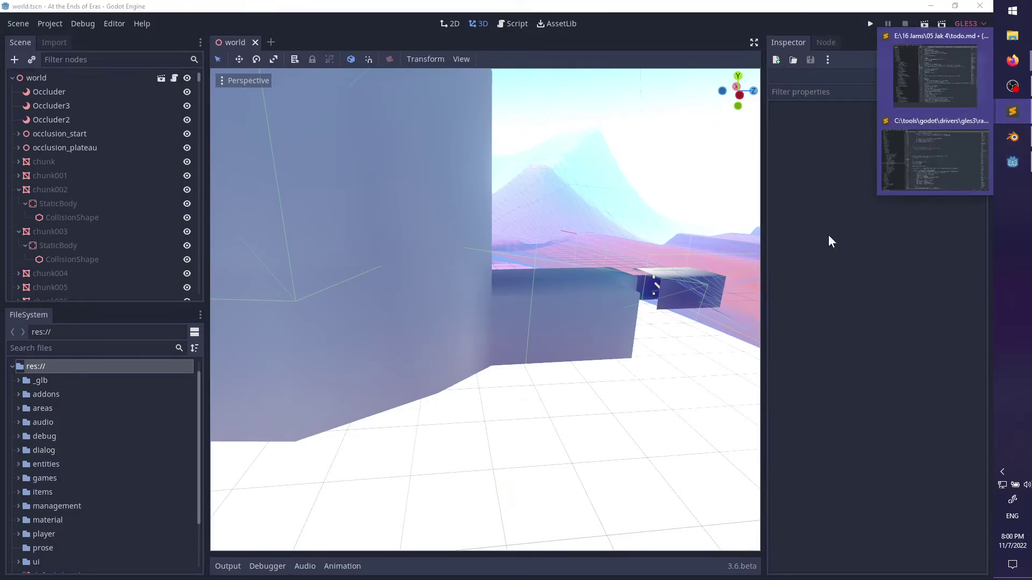
pyautogui.click(918, 113)
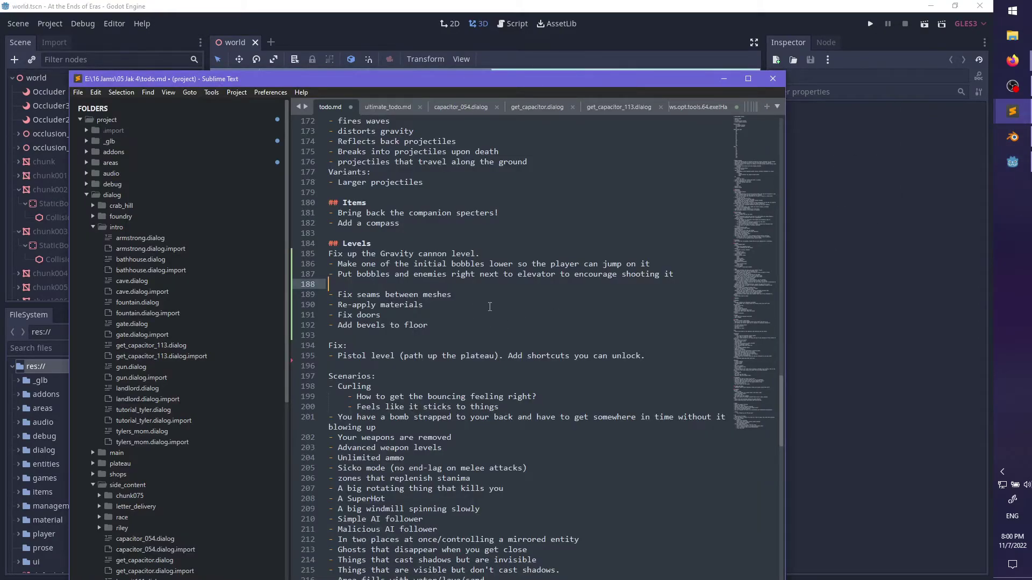
pyautogui.click(489, 307)
pyautogui.click(483, 334)
pyautogui.click(487, 321)
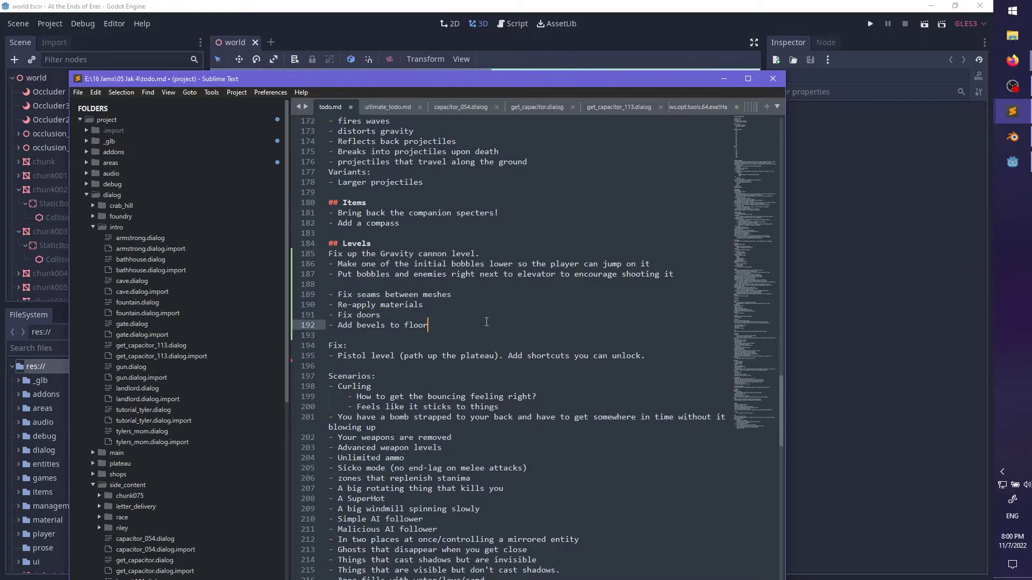
pyautogui.press('Return')
pyautogui.write('- Put r')
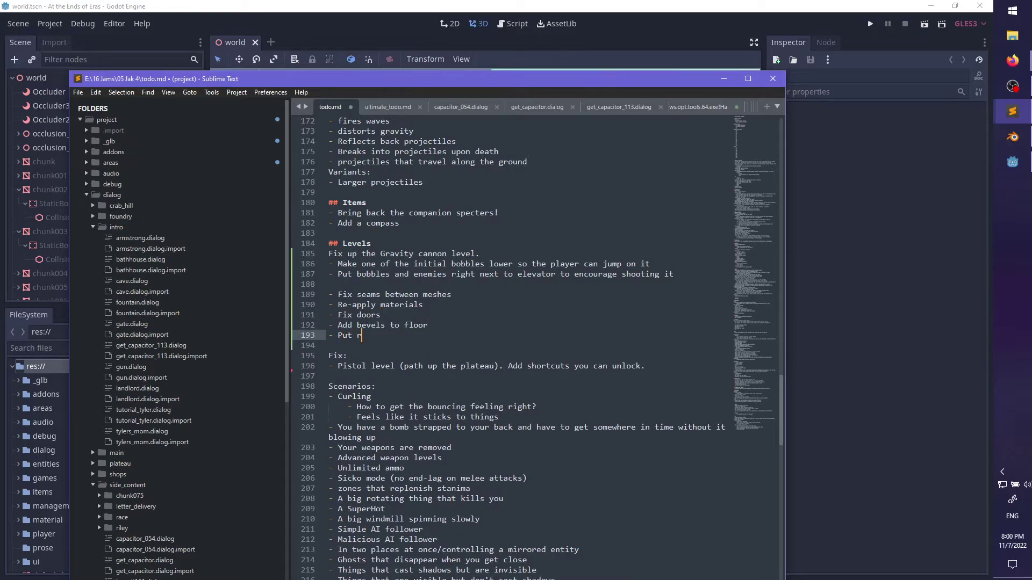
pyautogui.write('ocks and stuff to obscure the entrance')
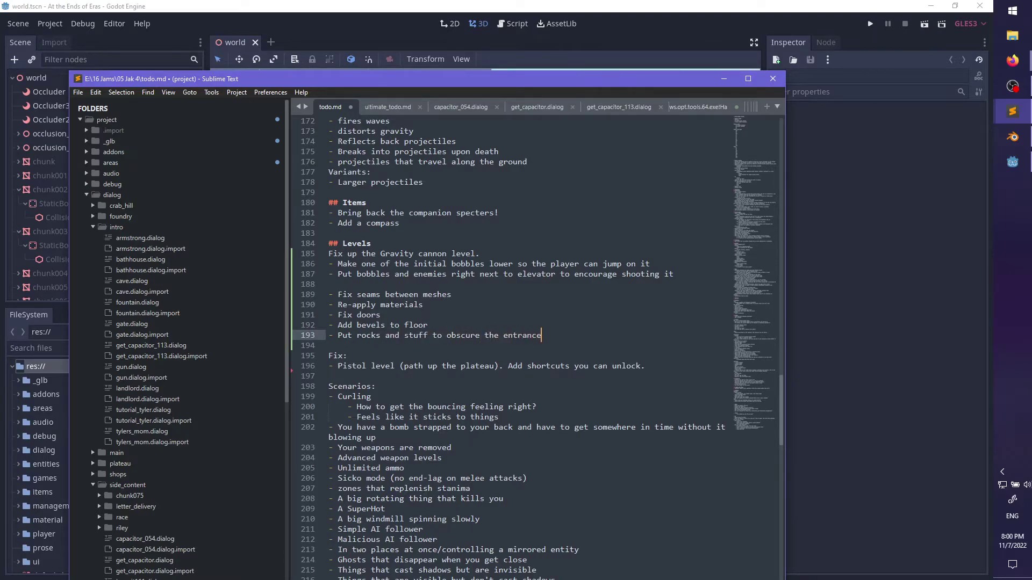
pyautogui.hotkey('ctrl', 's')
pyautogui.click(723, 79)
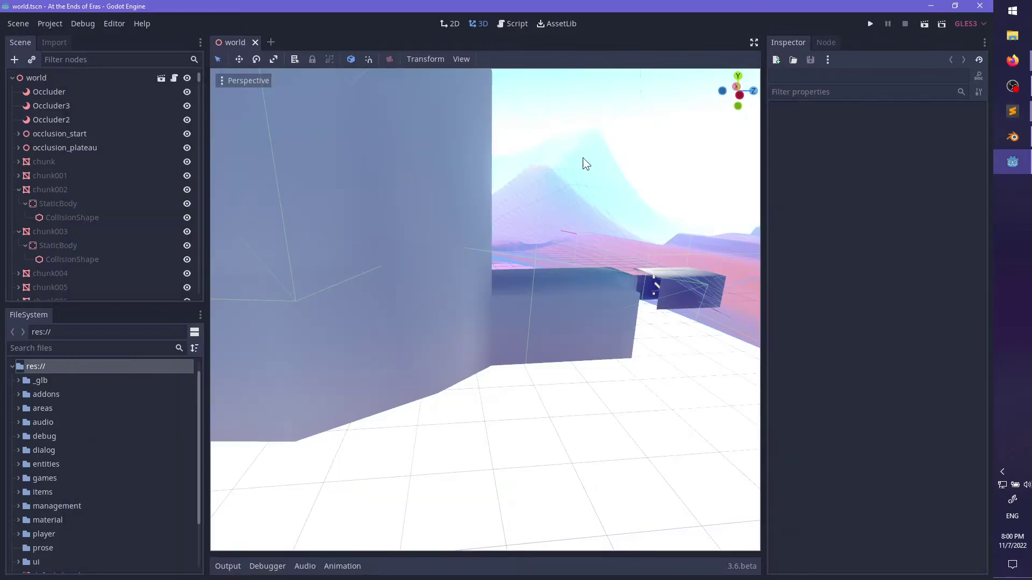
# - Examine the gravity cannon level's entrance block and the surrounding dunes in the world scene from several angles
pyautogui.scroll(-5, 586, 204)
pyautogui.moveTo(481, 317); pyautogui.dragTo(490, 287, button='middle')
pyautogui.scroll(2, 378, 364)
pyautogui.scroll(-4, 418, 415)
pyautogui.scroll(6, 560, 344)
pyautogui.scroll(4, 489, 287)
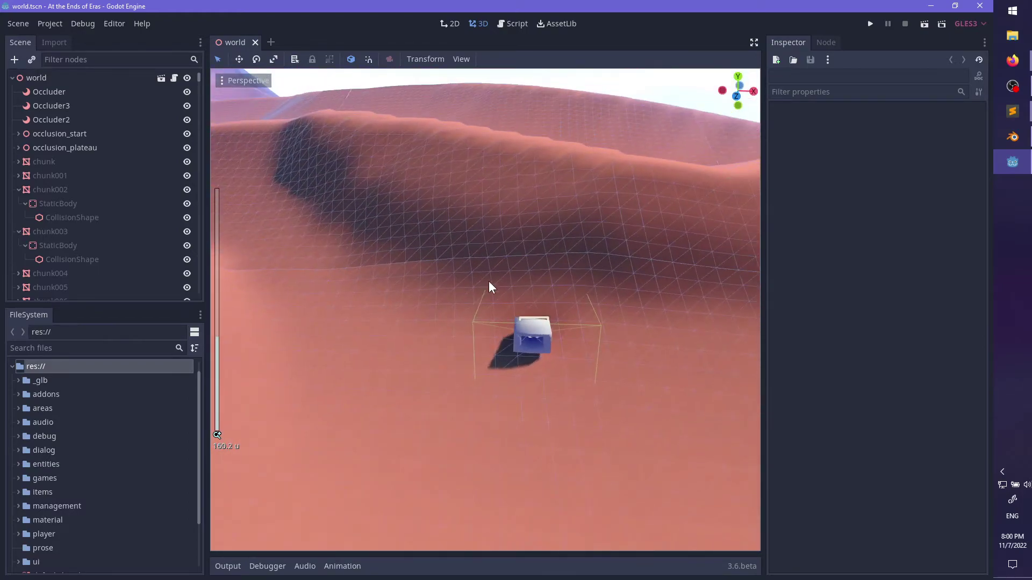
pyautogui.scroll(-4, 578, 488)
pyautogui.moveTo(577, 488); pyautogui.dragTo(322, 333, button='middle')
pyautogui.scroll(16, 616, 358)
pyautogui.scroll(-3, 544, 367)
pyautogui.scroll(-3, 565, 338)
pyautogui.scroll(-4, 98, 253)
# - Delete the five ReflectionProbe nodes under chunk_grav_gun and save world.tscn
pyautogui.moveTo(198, 82); pyautogui.dragTo(165, 308)
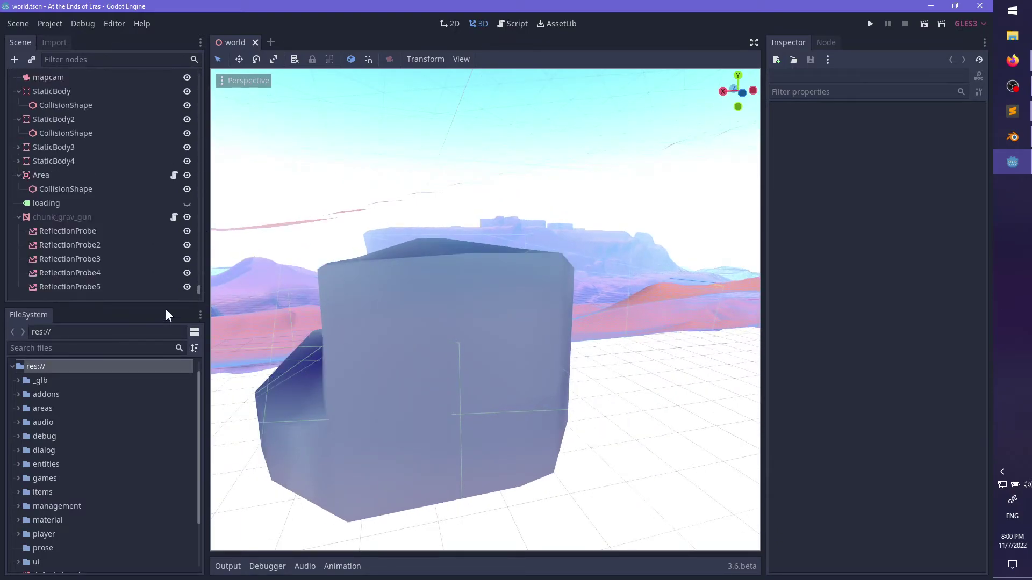
pyautogui.click(70, 286)
pyautogui.keyDown('shift'); pyautogui.click(73, 231); pyautogui.keyUp('shift')
pyautogui.press('Delete')
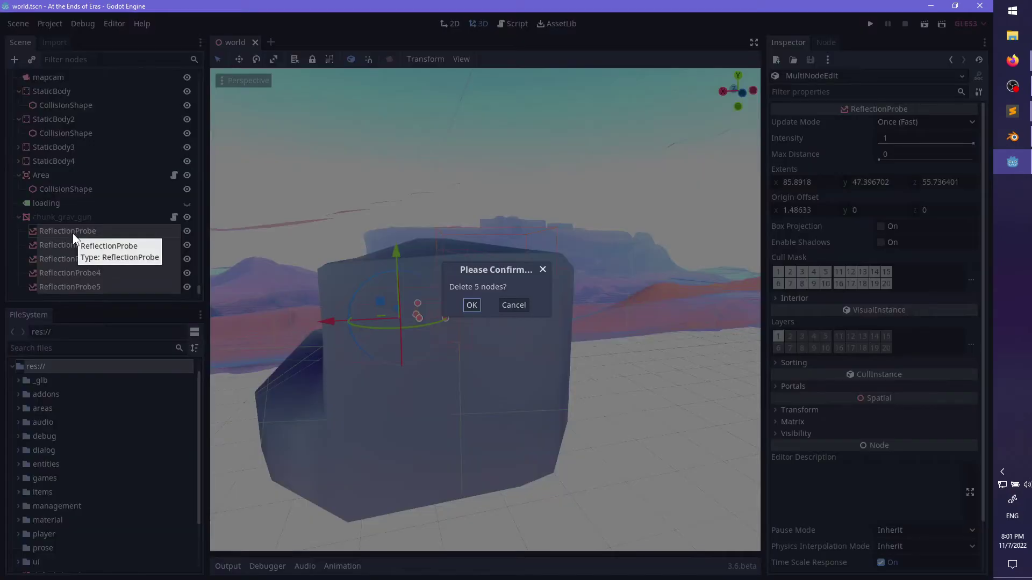
pyautogui.press('Return')
pyautogui.scroll(-5, 402, 298)
pyautogui.moveTo(402, 298); pyautogui.dragTo(640, 305, button='middle')
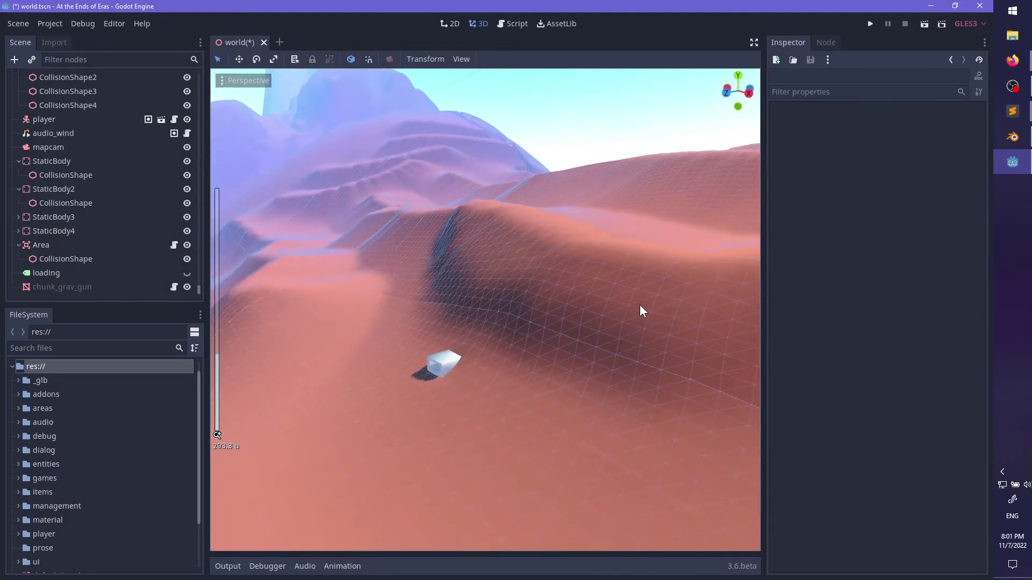
pyautogui.scroll(3, 567, 290)
pyautogui.moveTo(568, 290); pyautogui.dragTo(614, 297, button='middle')
pyautogui.hotkey('ctrl', 's')
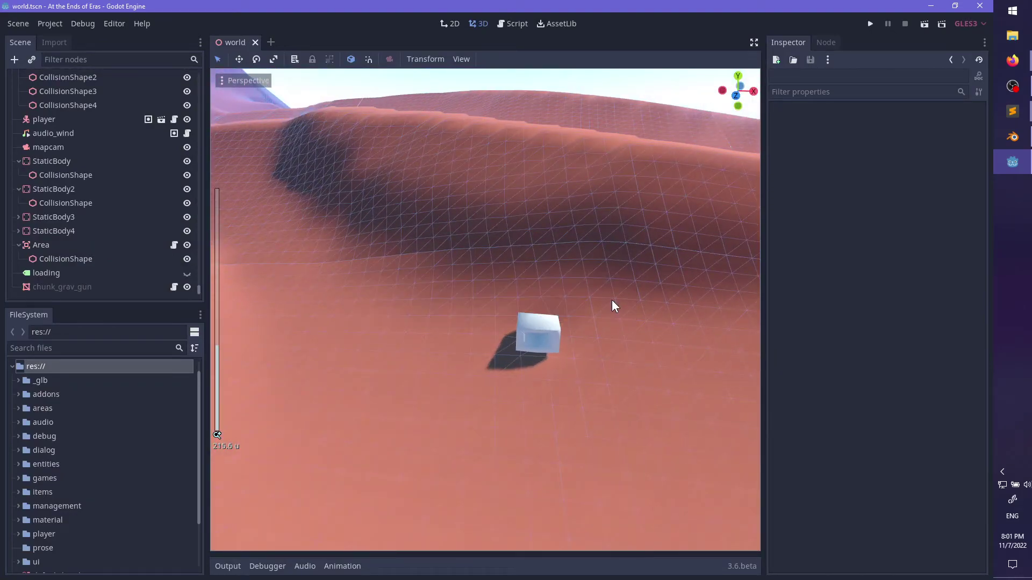
# - Run the game and, back in todo.md, add the bullet "Implement distant mesh" below the rocks bullet and save
pyautogui.press('F5')
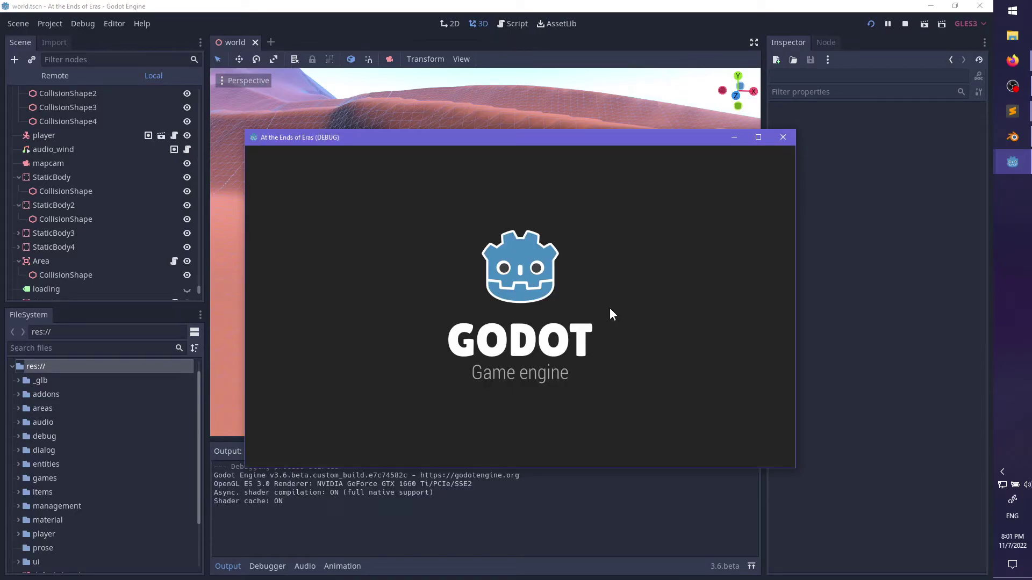
pyautogui.hotkey('alt', 'Tab')
pyautogui.press('Tab')
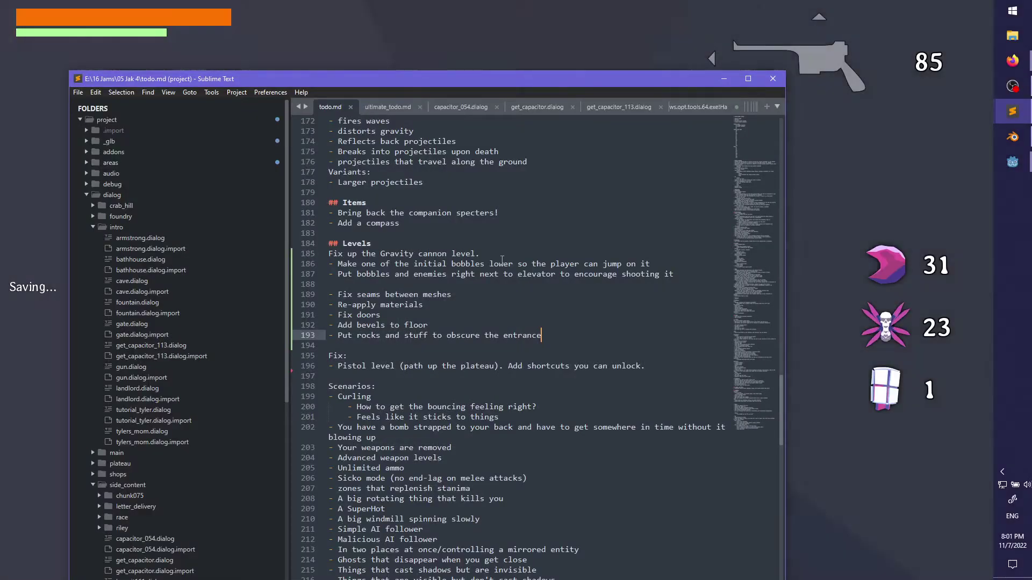
pyautogui.press('Return')
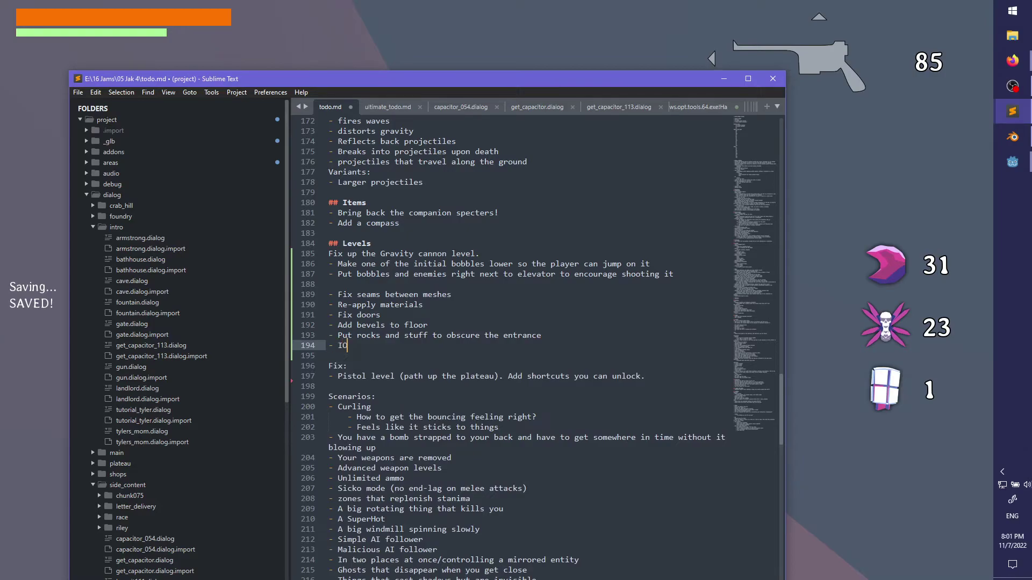
pyautogui.write('- Implement ')
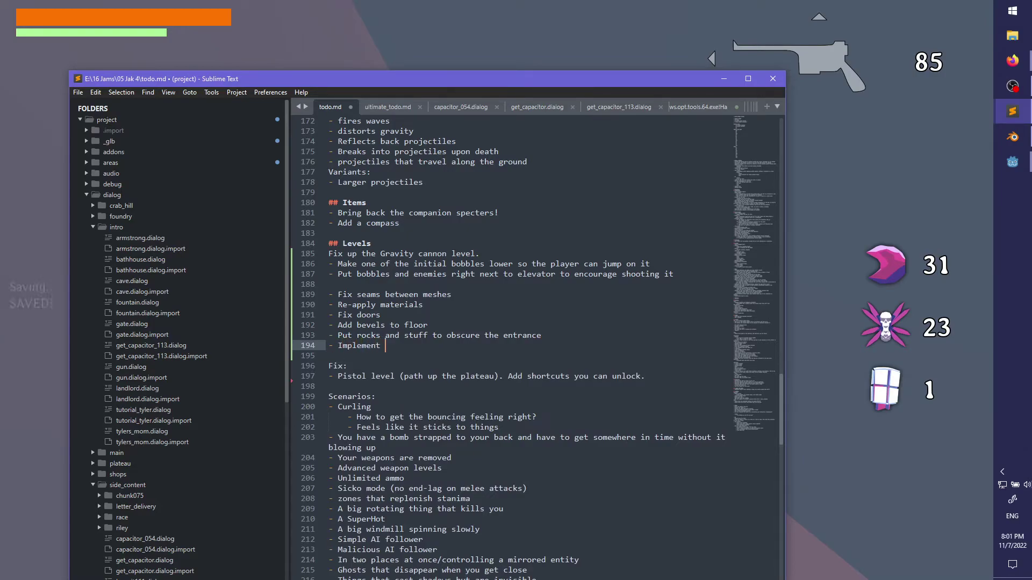
pyautogui.write('distanc')
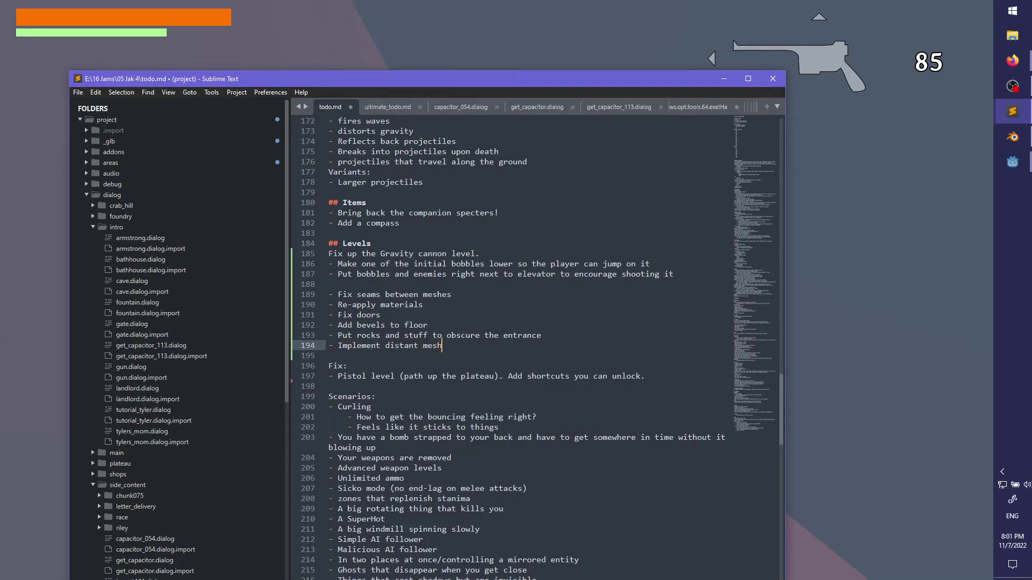
pyautogui.write(' mesh')
pyautogui.hotkey('ctrl', 's')
# - Return to the game, play-test the gravity cannon level by running and jumping through its rooms, and pause
pyautogui.hotkey('alt', 'Tab')
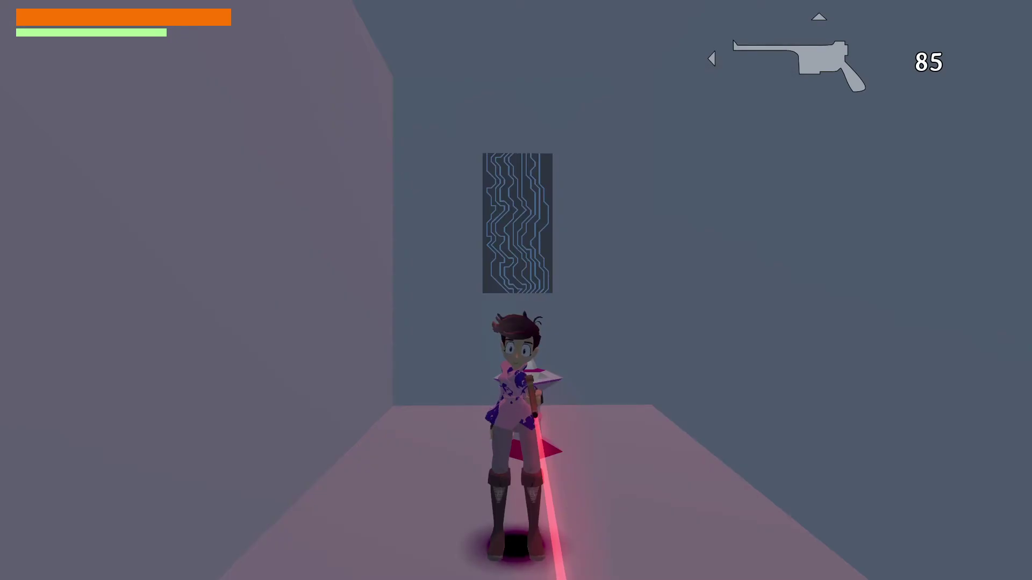
pyautogui.press('w')
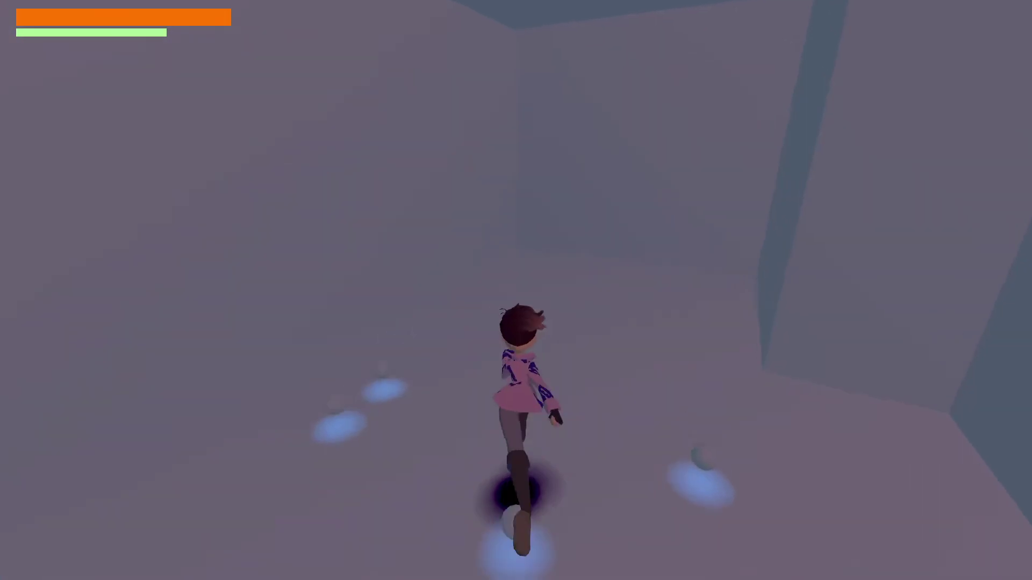
pyautogui.press('w')
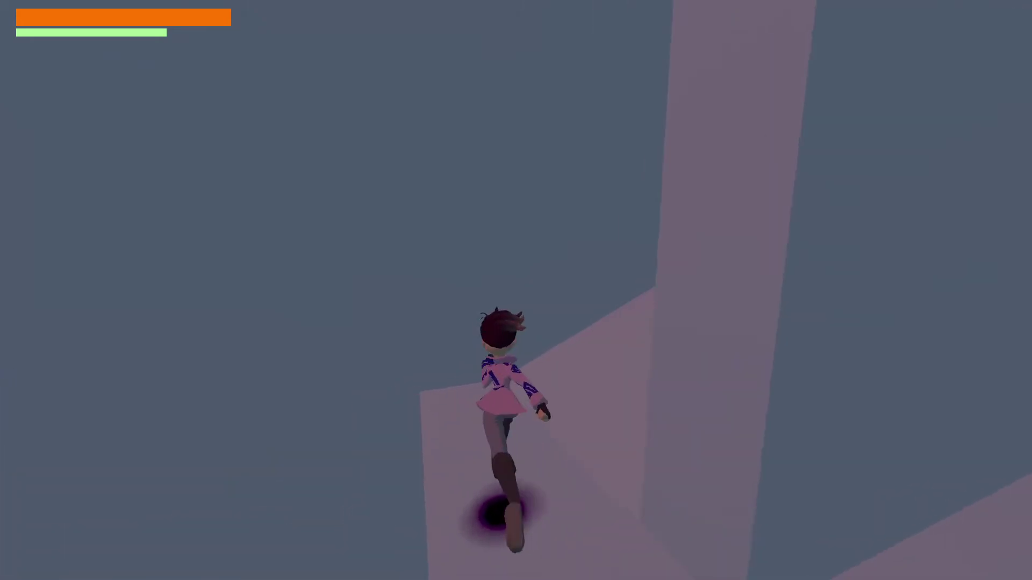
pyautogui.press('w')
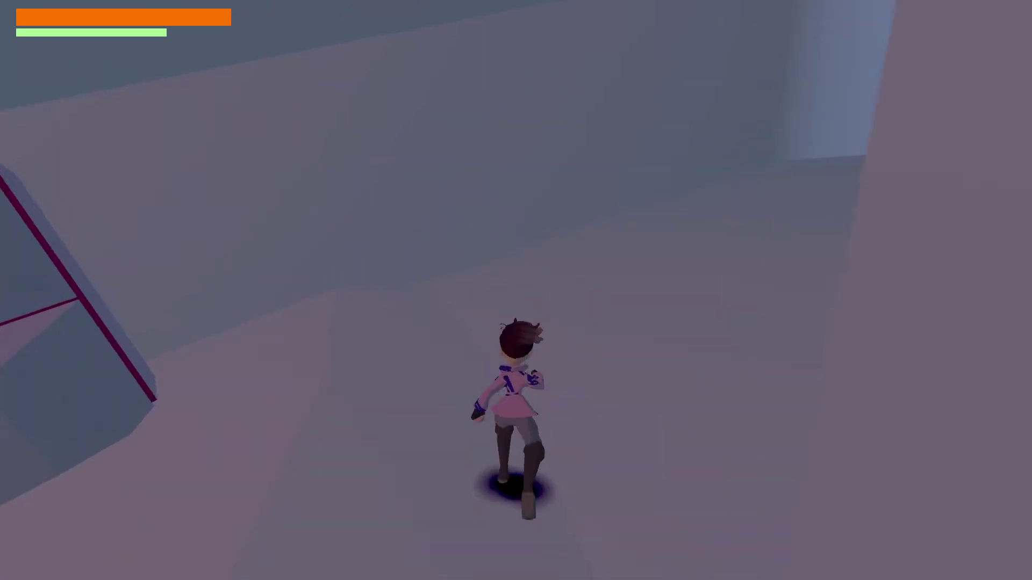
pyautogui.press('w')
pyautogui.press('space')
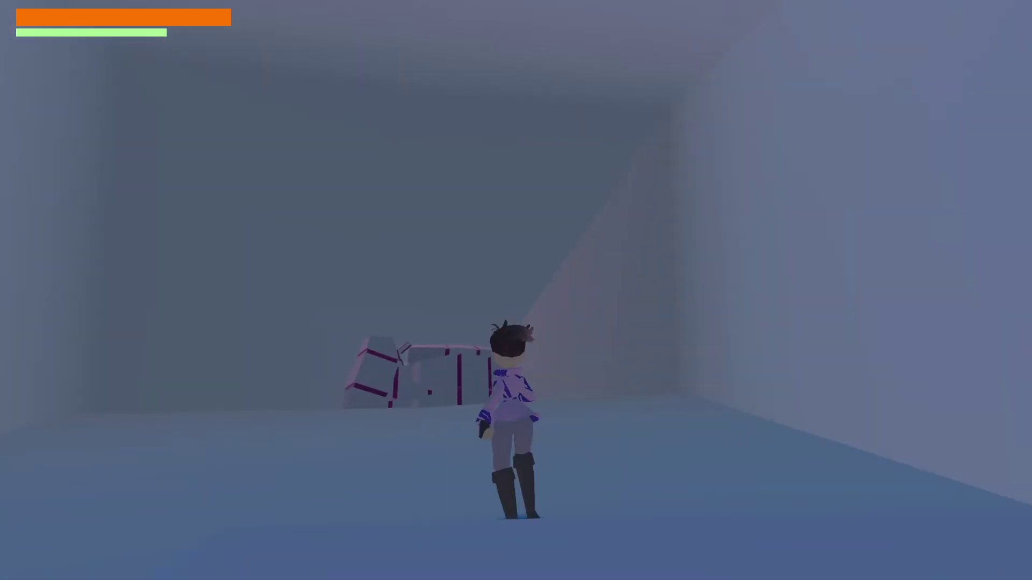
pyautogui.press('w')
pyautogui.press('space')
pyautogui.press('space')
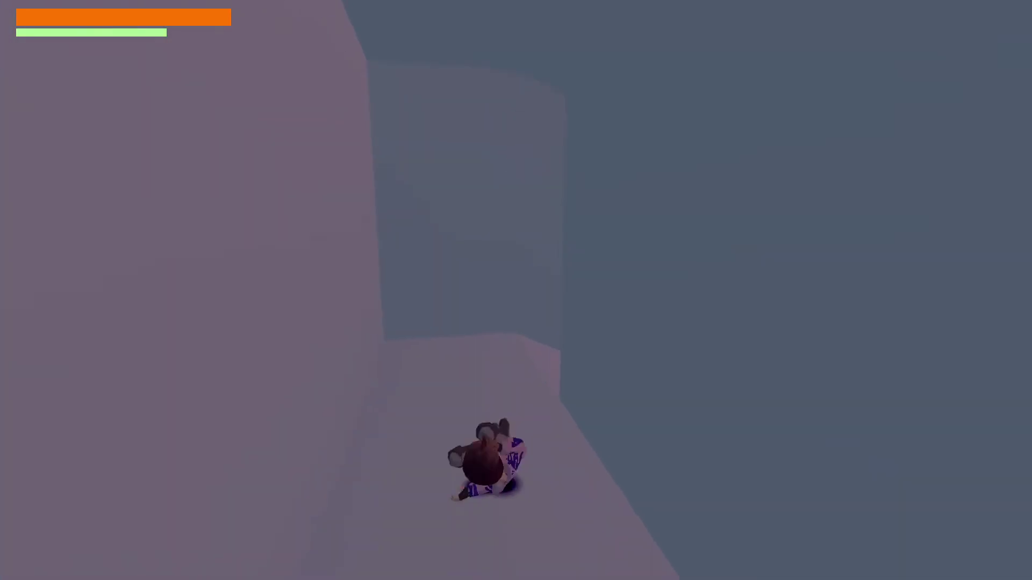
pyautogui.press('w')
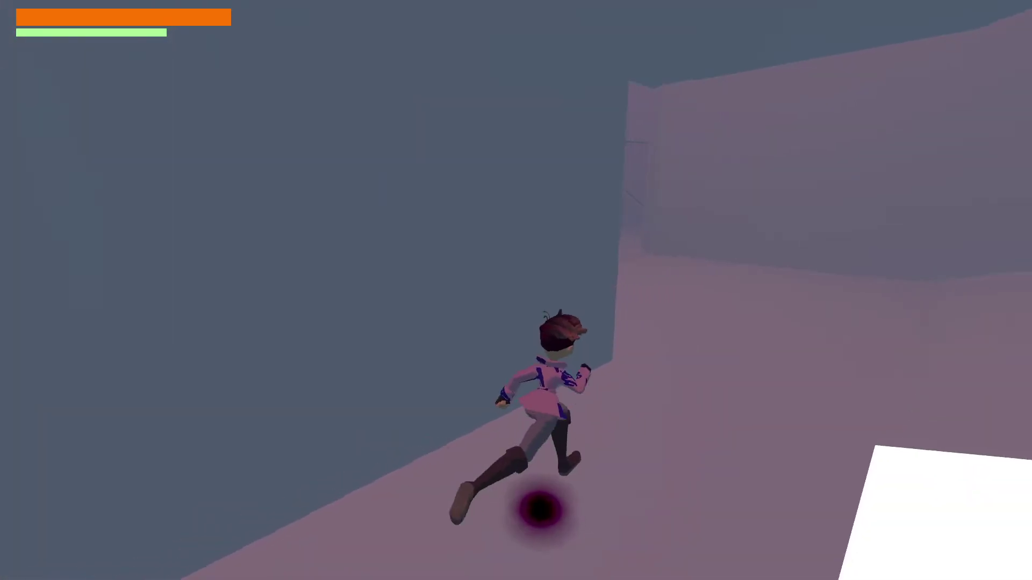
pyautogui.press('Escape')
# - Switch to the Godot editor and open chunk_grav_gun.tscn from the areas/chunks folder
pyautogui.hotkey('alt', 'Tab')
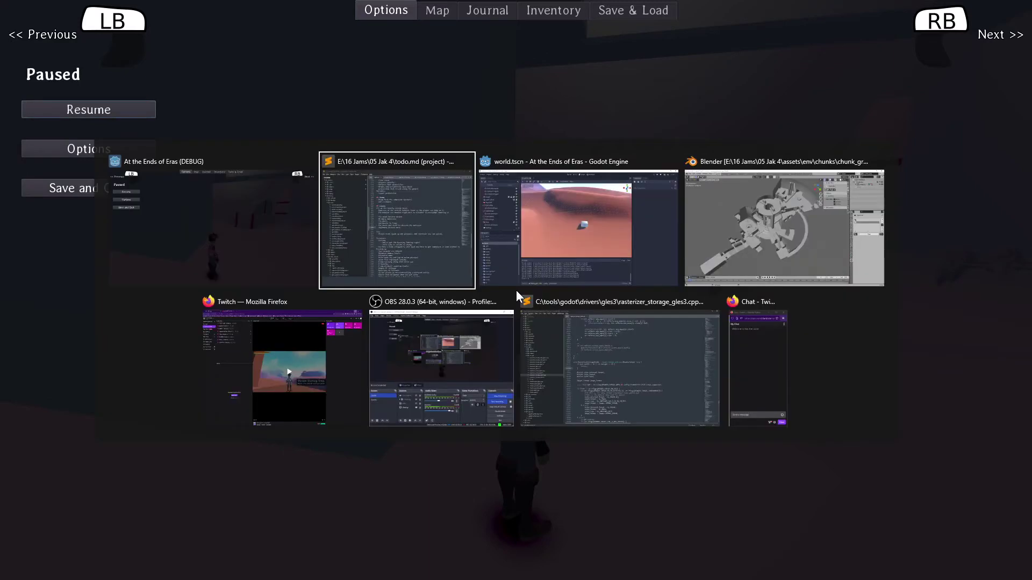
pyautogui.hotkey('alt', 'Tab')
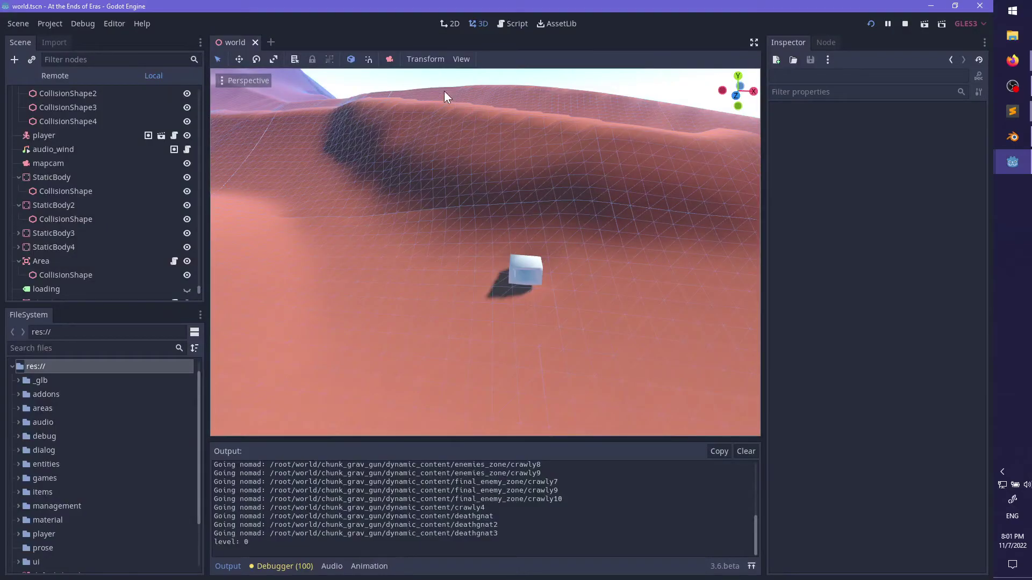
pyautogui.click(18, 409)
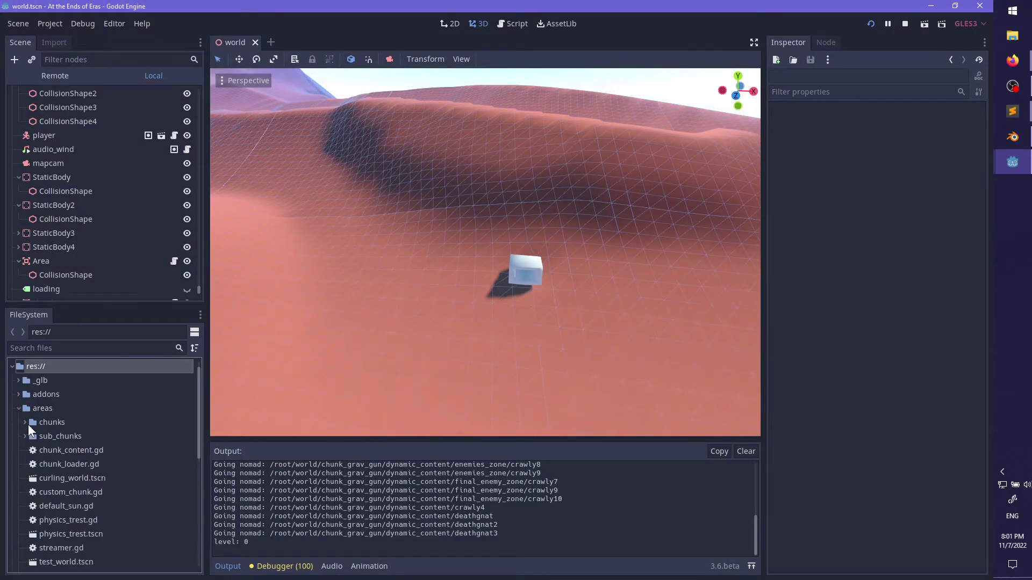
pyautogui.click(27, 422)
pyautogui.scroll(-10, 129, 462)
pyautogui.scroll(-5, 139, 471)
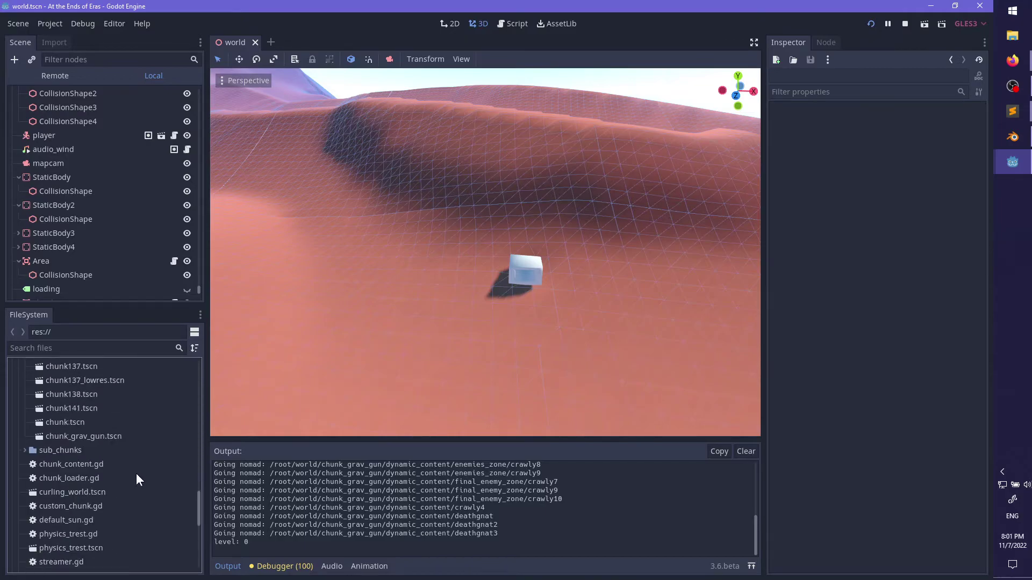
pyautogui.doubleClick(98, 384)
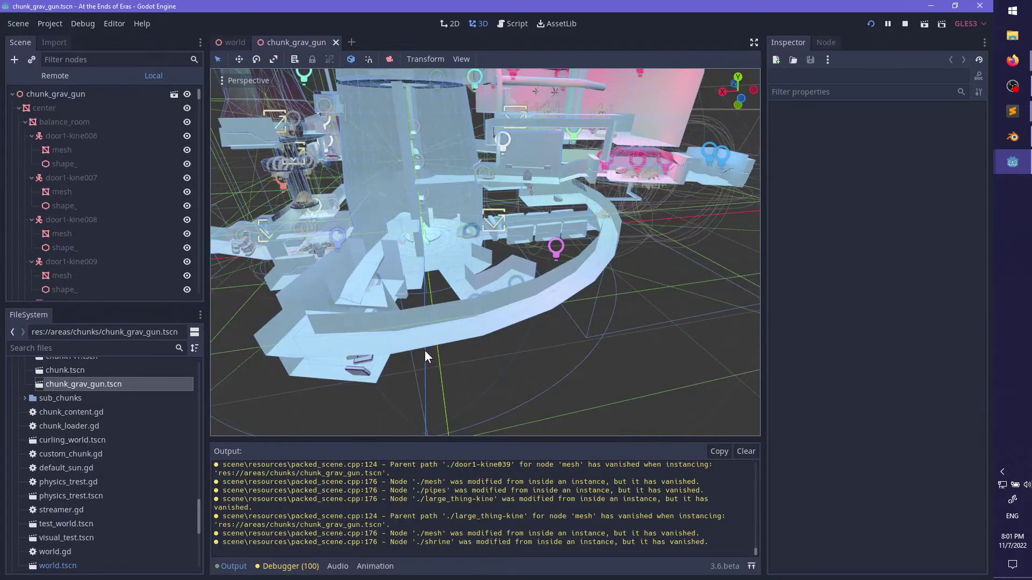
# - Select bobble9 among the initial bobbles, set its Initial Velocity to 6, and save the chunk_grav_gun scene
pyautogui.moveTo(381, 215); pyautogui.dragTo(562, 141, button='middle')
pyautogui.scroll(5, 530, 243)
pyautogui.moveTo(473, 242)
pyautogui.keyDown('shift'); pyautogui.mouseDown(button='middle')
pyautogui.moveTo(530, 243)
pyautogui.moveTo(418, 230)
pyautogui.moveTo(498, 235)
pyautogui.moveTo(466, 286)
pyautogui.moveTo(525, 281)
pyautogui.moveTo(414, 300)
pyautogui.moveTo(507, 276)
pyautogui.moveTo(588, 299)
pyautogui.moveTo(441, 293)
pyautogui.moveTo(556, 256)
pyautogui.moveTo(592, 260)
pyautogui.moveTo(388, 284)
pyautogui.moveTo(638, 267)
pyautogui.moveTo(382, 297)
pyautogui.moveTo(479, 272)
pyautogui.moveTo(390, 235)
pyautogui.moveTo(488, 253)
pyautogui.mouseUp(button='middle'); pyautogui.keyUp('shift')
pyautogui.scroll(8, 530, 243)
pyautogui.scroll(3, 435, 288)
pyautogui.scroll(3, 388, 283)
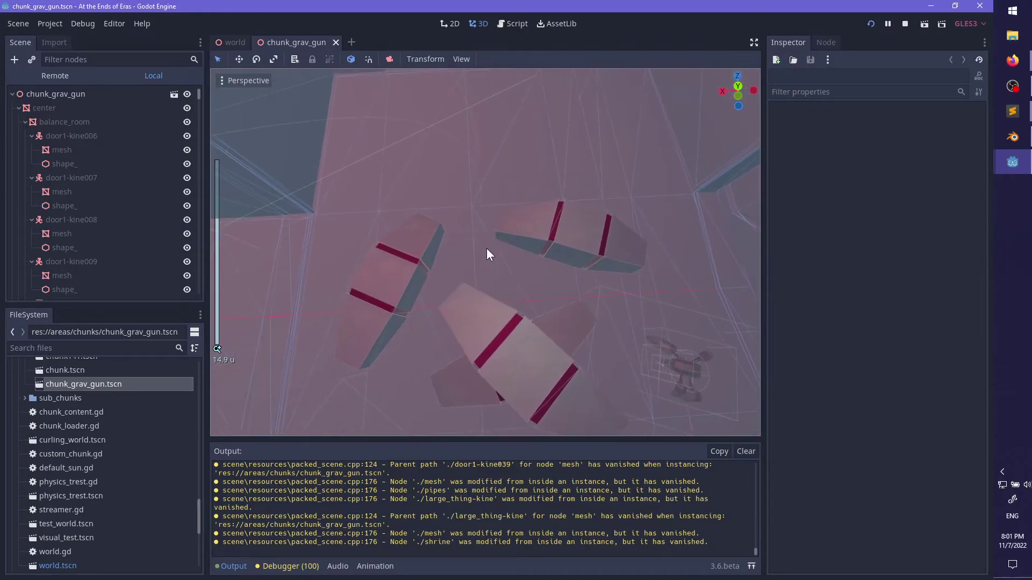
pyautogui.click(402, 257)
pyautogui.click(918, 123)
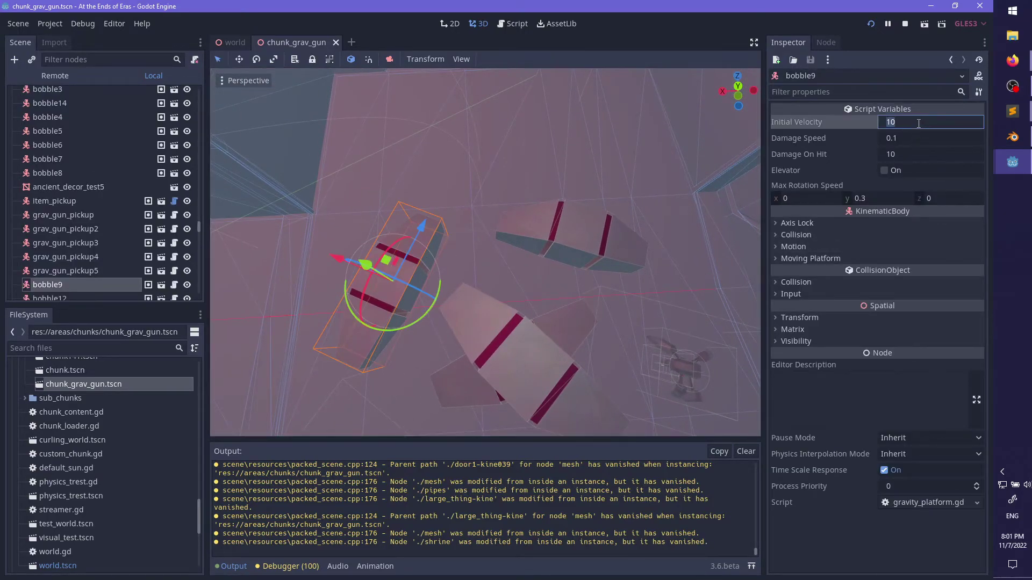
pyautogui.press('Return')
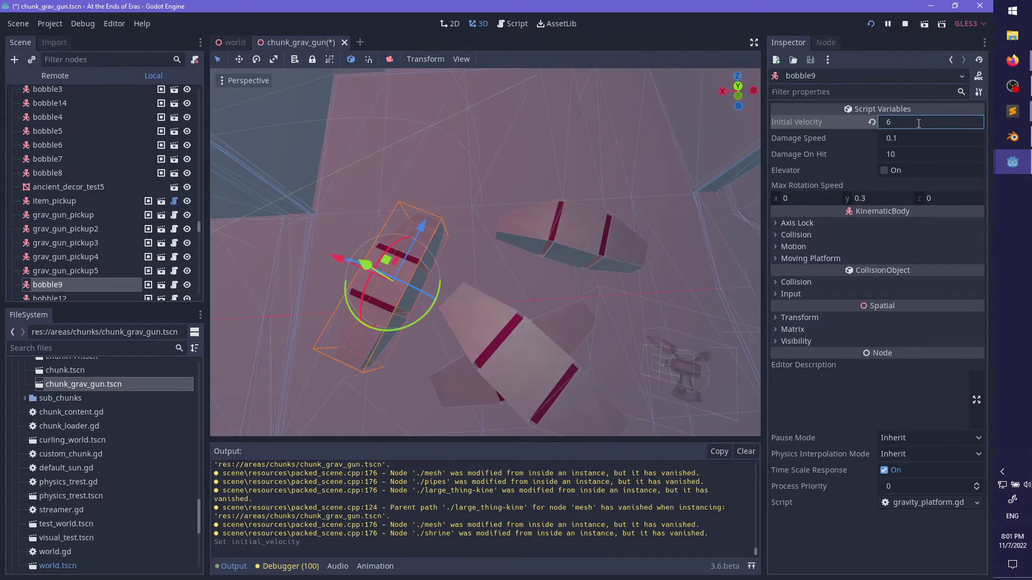
pyautogui.hotkey('ctrl', 's')
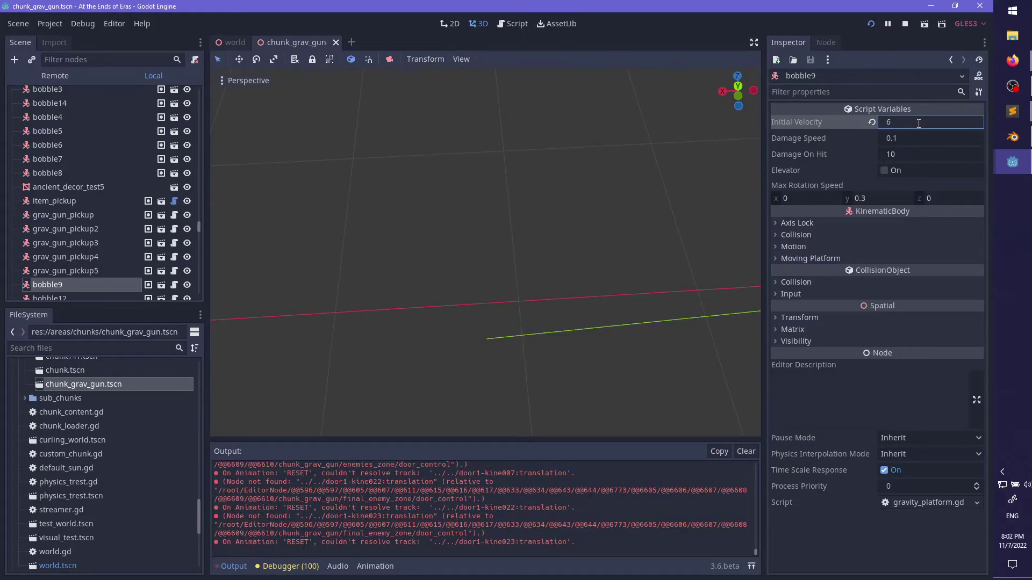
# - Switch back to the paused game, resume it, and run toward the bobbles while aiming the gun
pyautogui.hotkey('alt', 'Tab')
pyautogui.hotkey('alt', 'Tab')
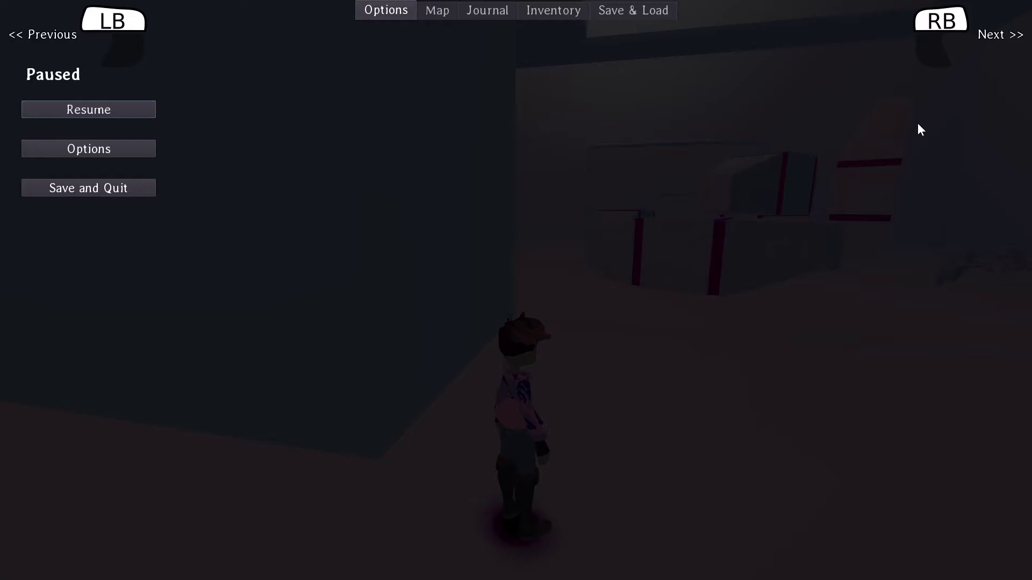
pyautogui.press('Escape')
pyautogui.press('s')
pyautogui.press('d')
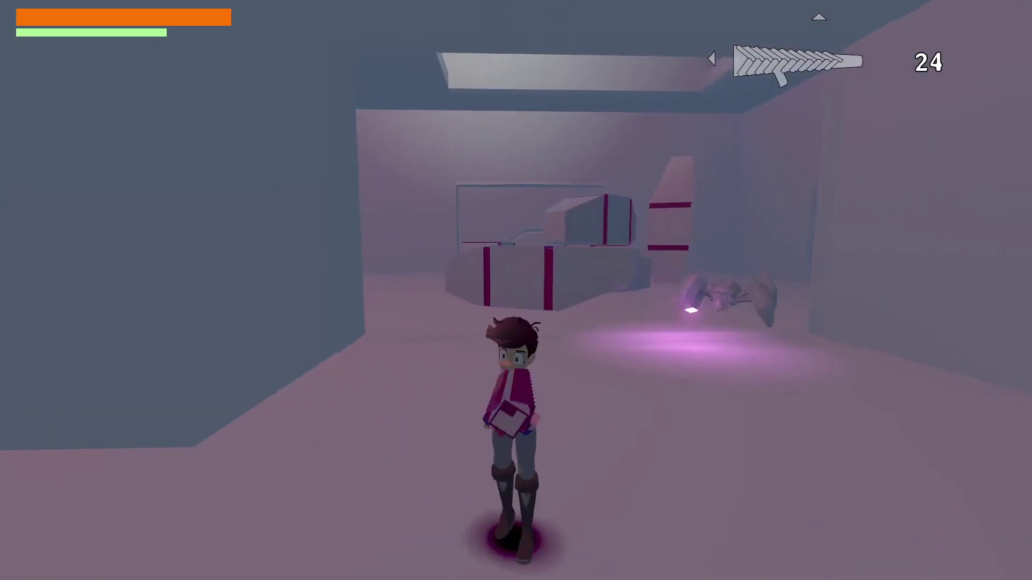
pyautogui.press('a')
pyautogui.press('w')
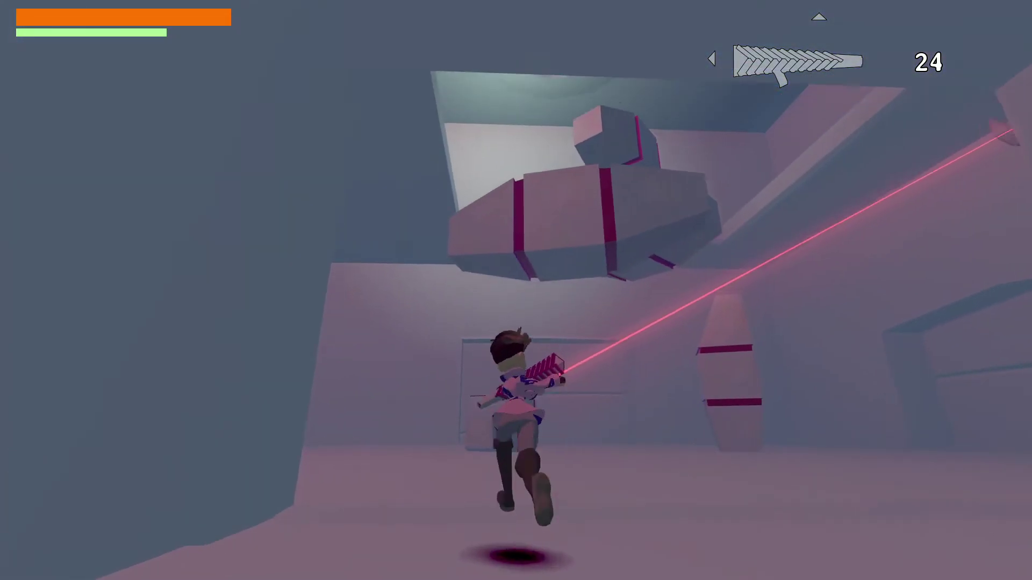
# - Playtest the gravity platform room by running and jumping around the floating platforms
pyautogui.press('w')
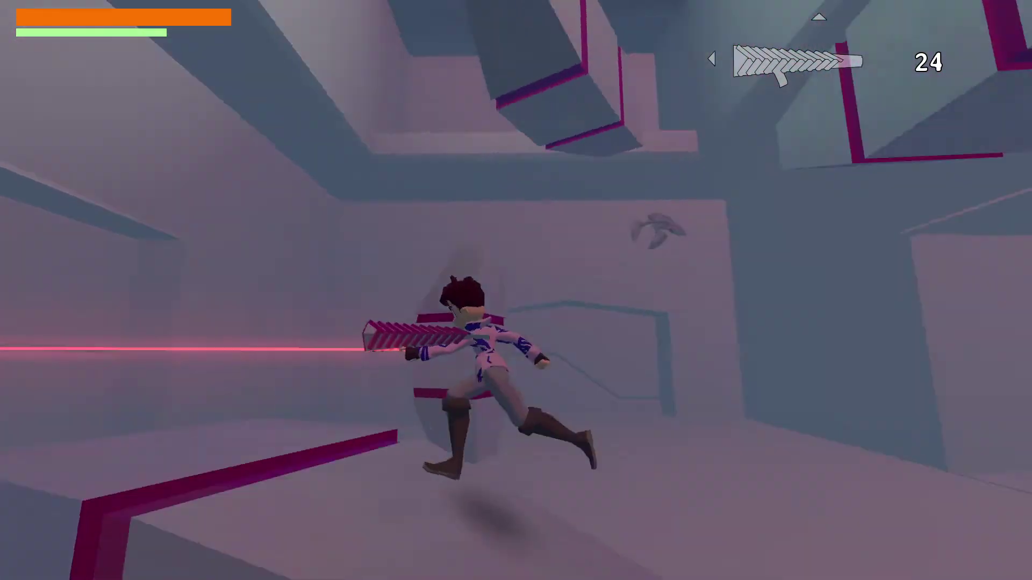
pyautogui.press('space')
pyautogui.press('space')
pyautogui.press('space')
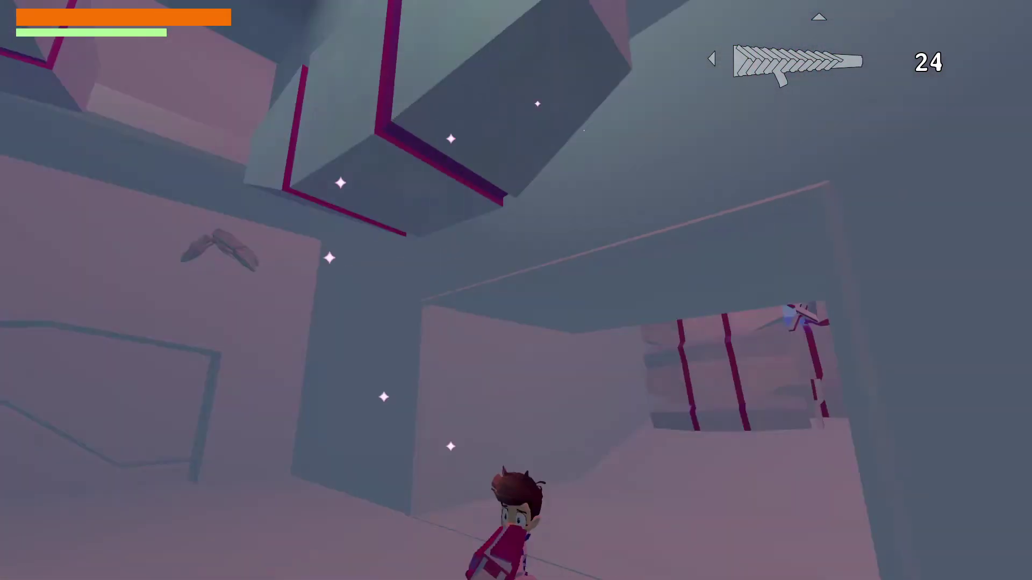
# - Pause the game, set bobble9's Initial Velocity to 5 in Godot, and resume the playtest
pyautogui.press('Escape')
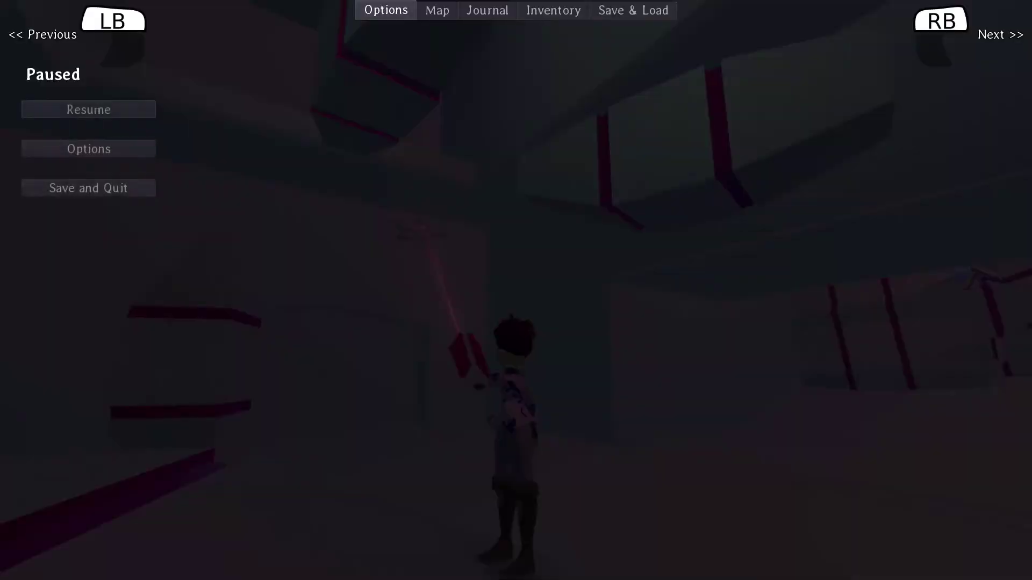
pyautogui.hotkey('alt', 'Tab')
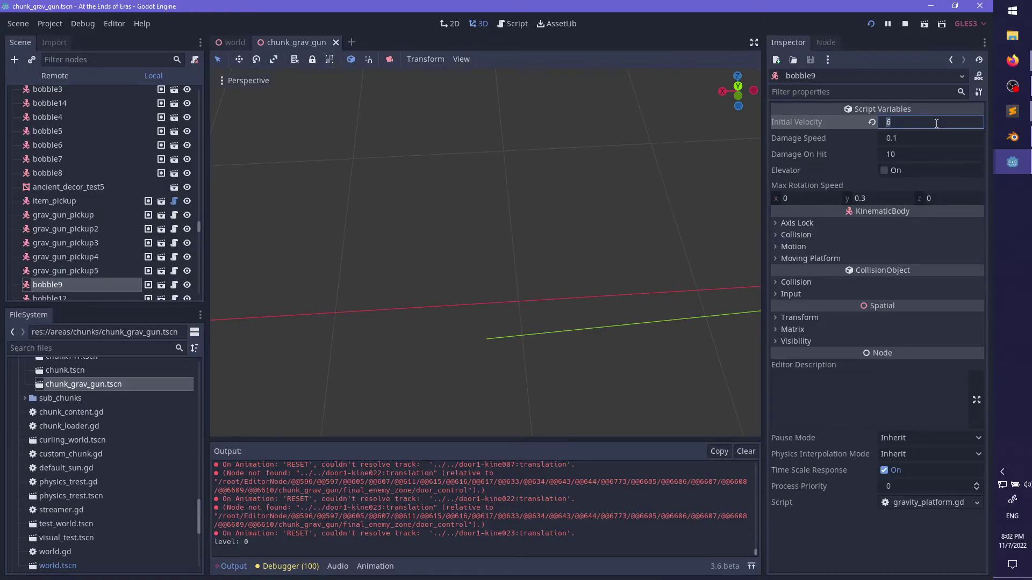
pyautogui.press('Return')
pyautogui.hotkey('alt', 'Tab')
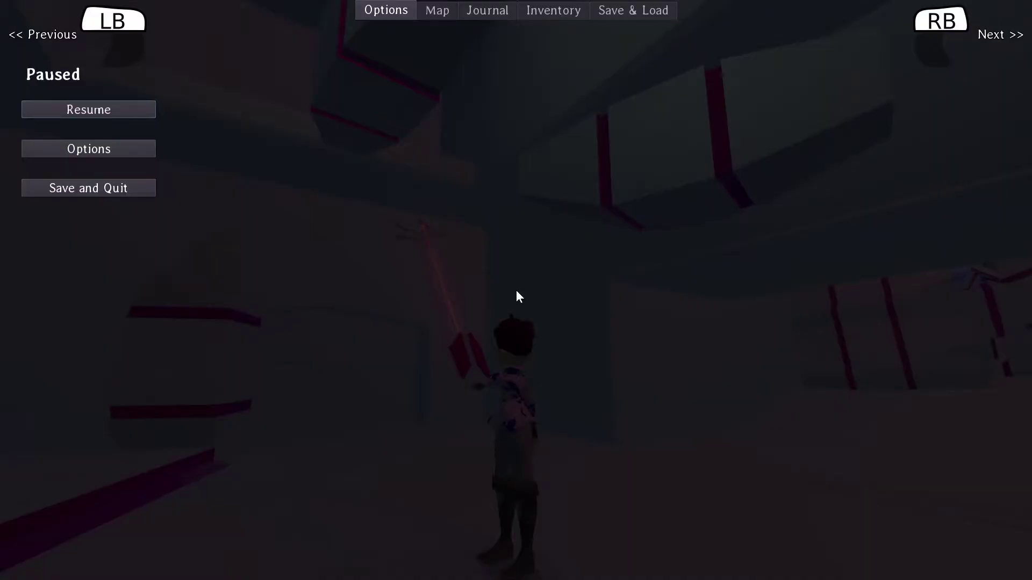
pyautogui.press('Escape')
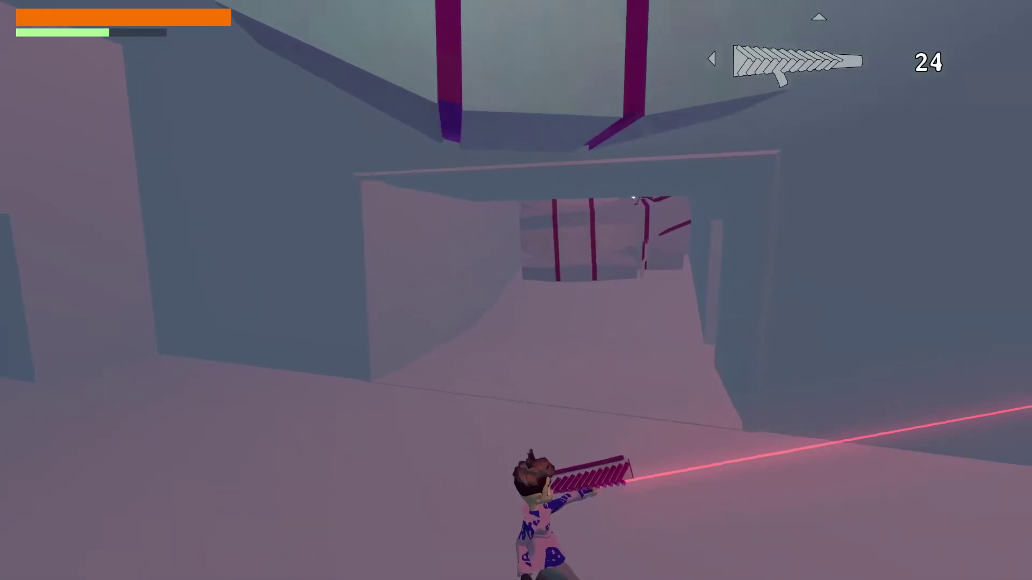
# - Test the changed platform speed by running through the room and jumping onto the moving platforms
pyautogui.press('w')
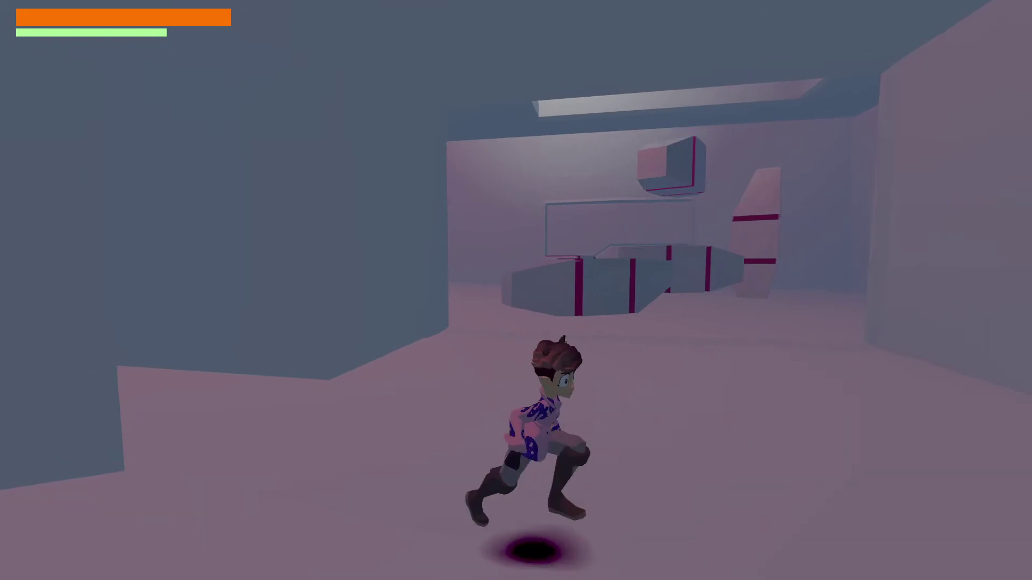
pyautogui.press('s')
pyautogui.press('w')
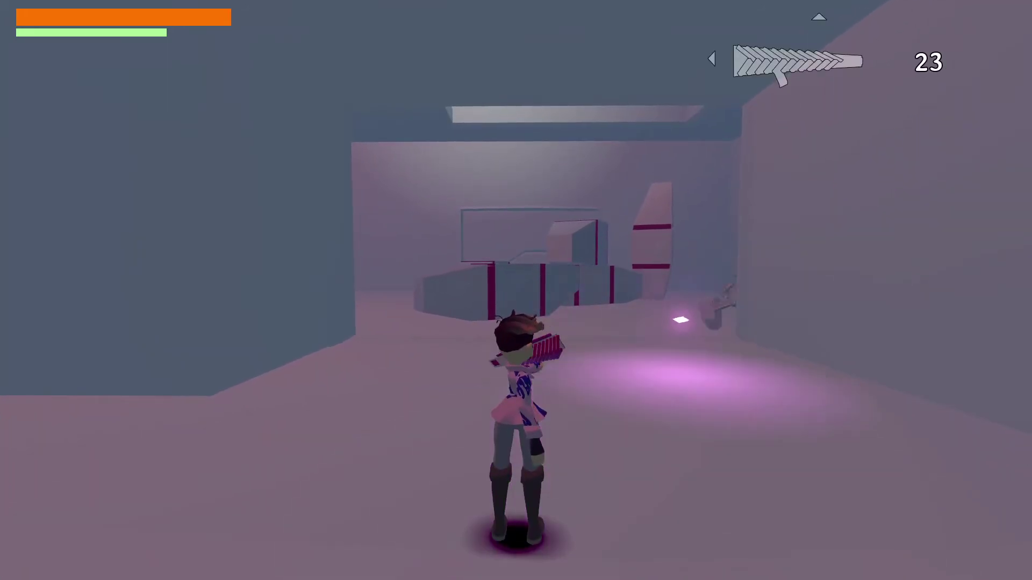
pyautogui.press('a')
pyautogui.press('w')
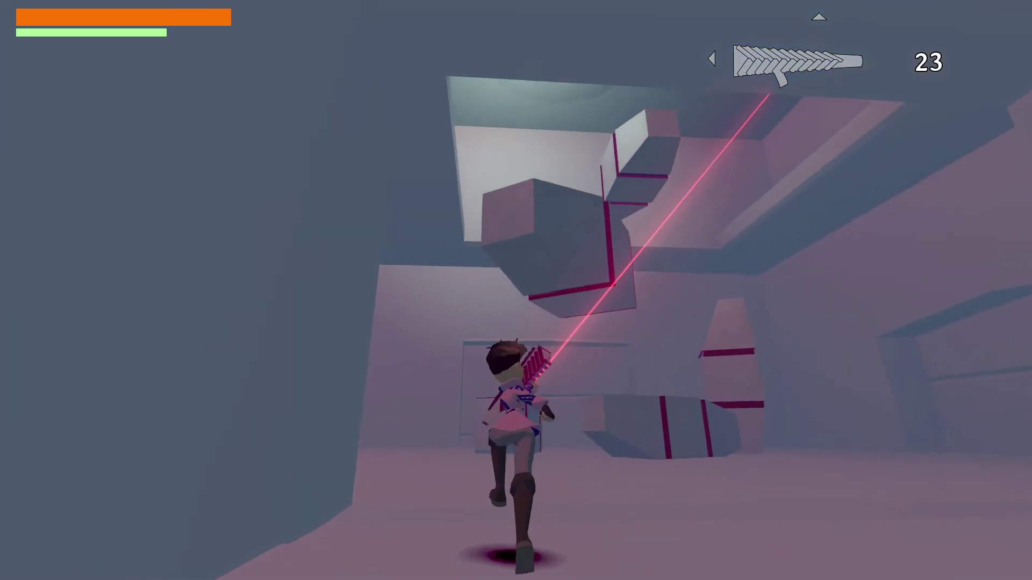
pyautogui.press('a')
pyautogui.press('space')
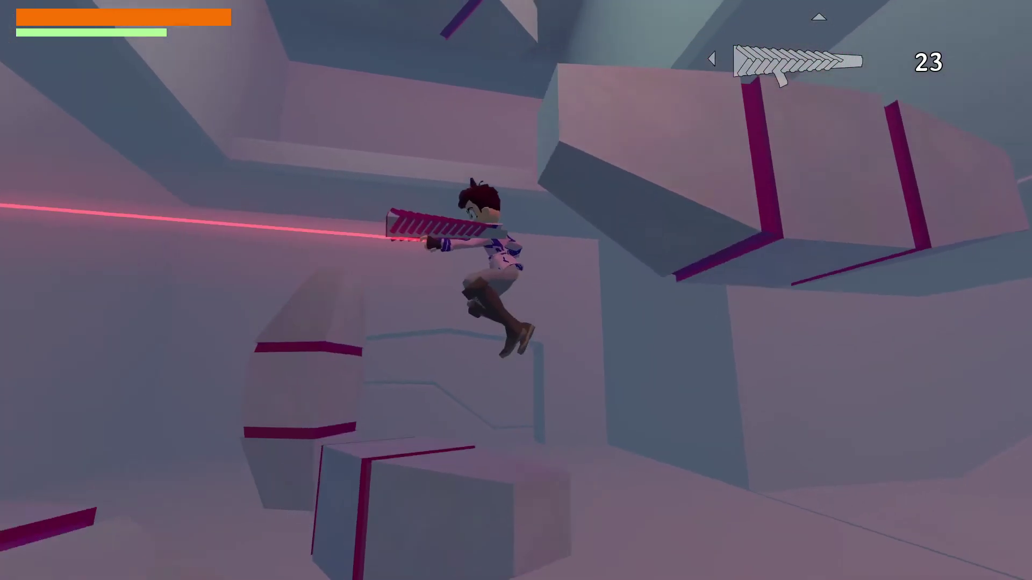
pyautogui.press('w')
pyautogui.press('d')
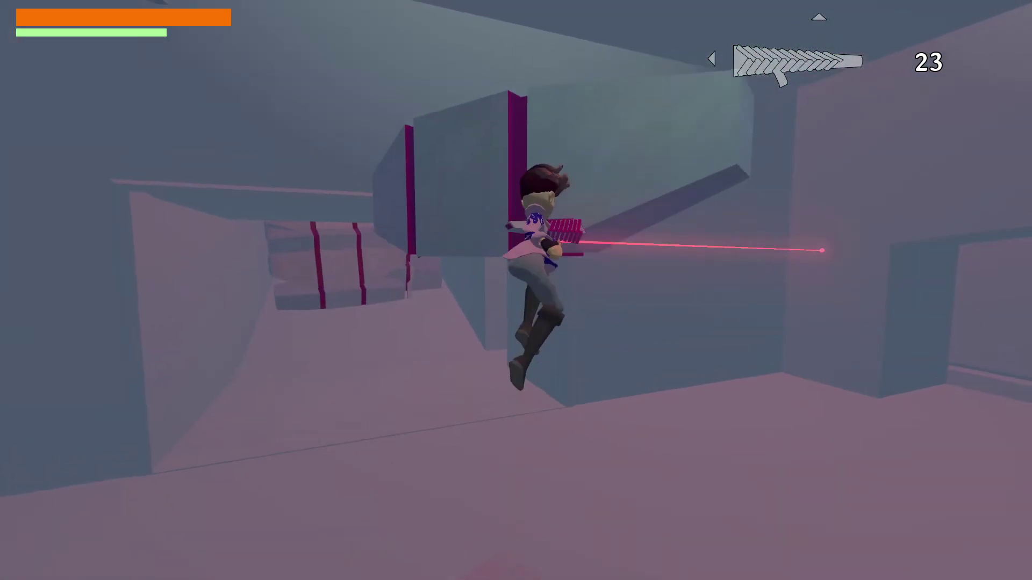
pyautogui.press('space')
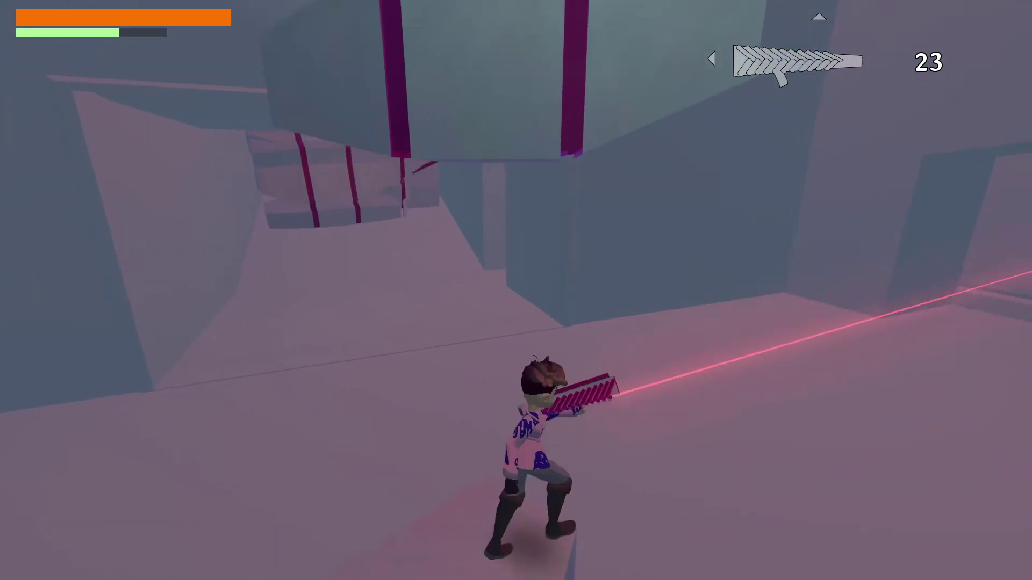
pyautogui.press('space')
pyautogui.press('w')
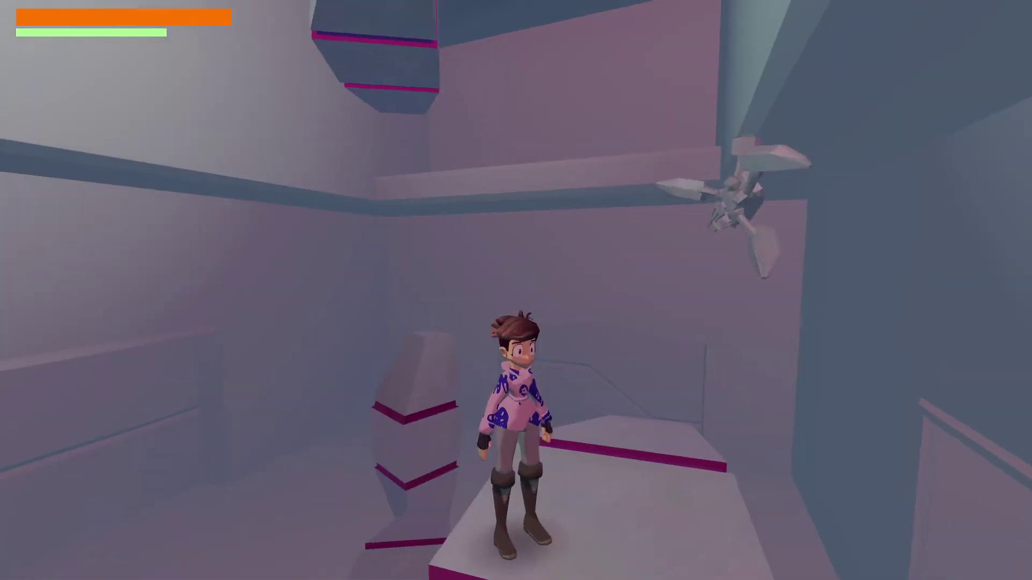
# - Stop the running game and set bobble9's Initial Velocity to 3
pyautogui.press('F8')
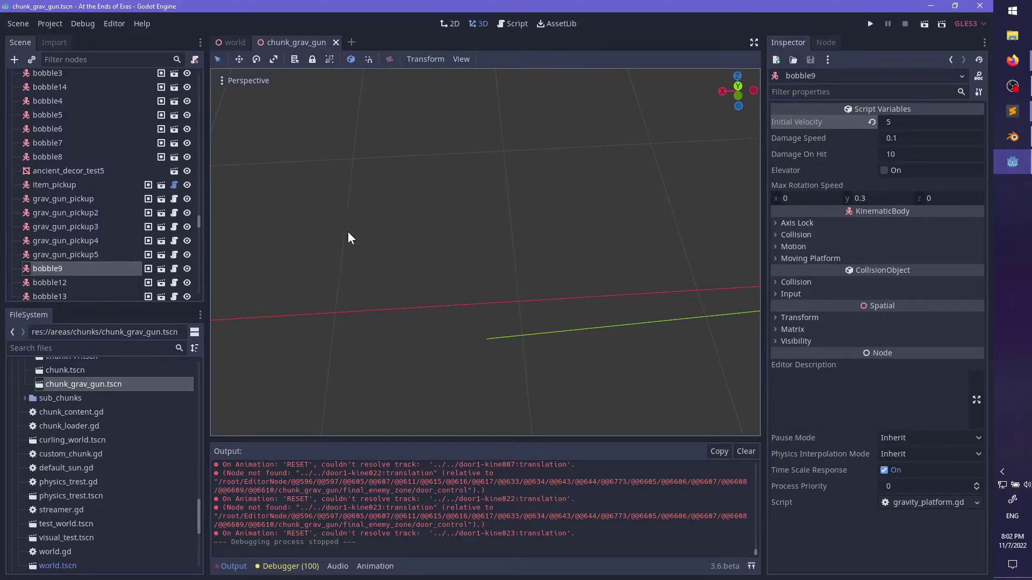
pyautogui.click(912, 123)
pyautogui.write('3')
pyautogui.press('Return')
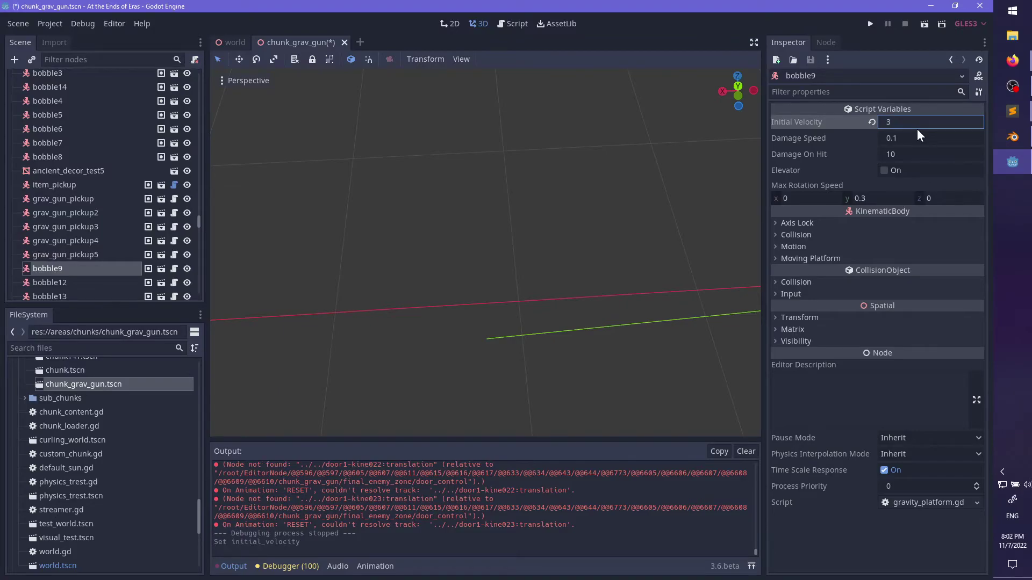
# - Undo bobble9's Initial Velocity changes and the earlier node removal in the world scene
pyautogui.scroll(-10, 454, 235)
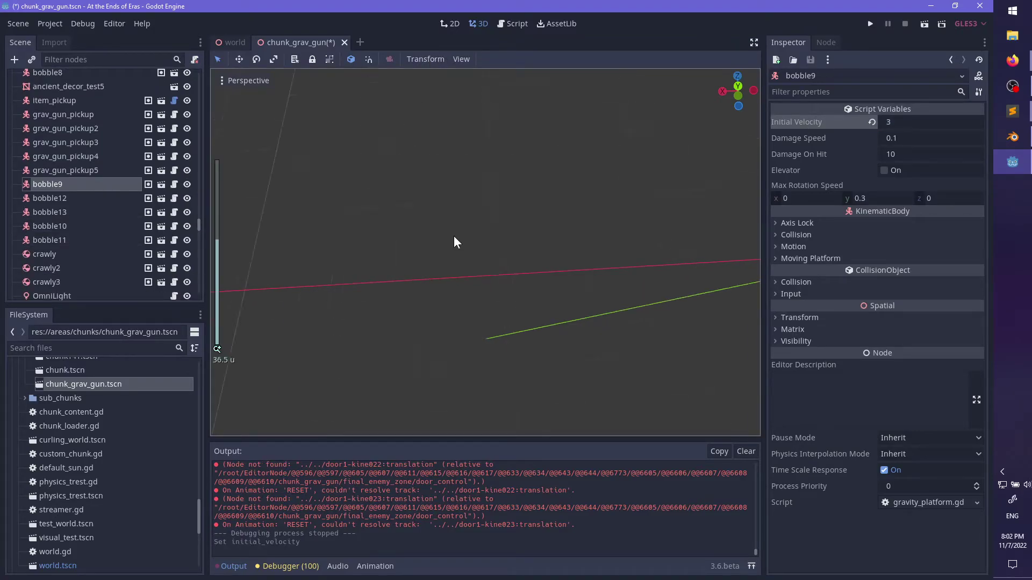
pyautogui.moveTo(424, 314); pyautogui.dragTo(600, 265, button='middle')
pyautogui.scroll(-6, 580, 293)
pyautogui.scroll(-18, 539, 269)
pyautogui.scroll(20, 553, 335)
pyautogui.scroll(5, 532, 353)
pyautogui.hotkey('ctrl', 'z')
pyautogui.hotkey('ctrl', 'z')
pyautogui.hotkey('ctrl', 'z')
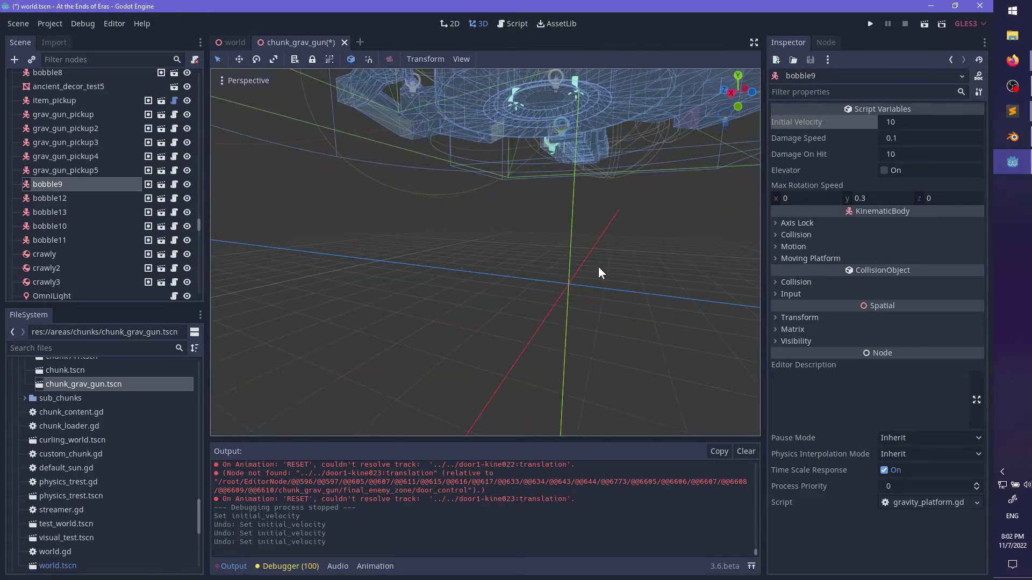
pyautogui.hotkey('ctrl', 'z')
pyautogui.hotkey('ctrl', 'z')
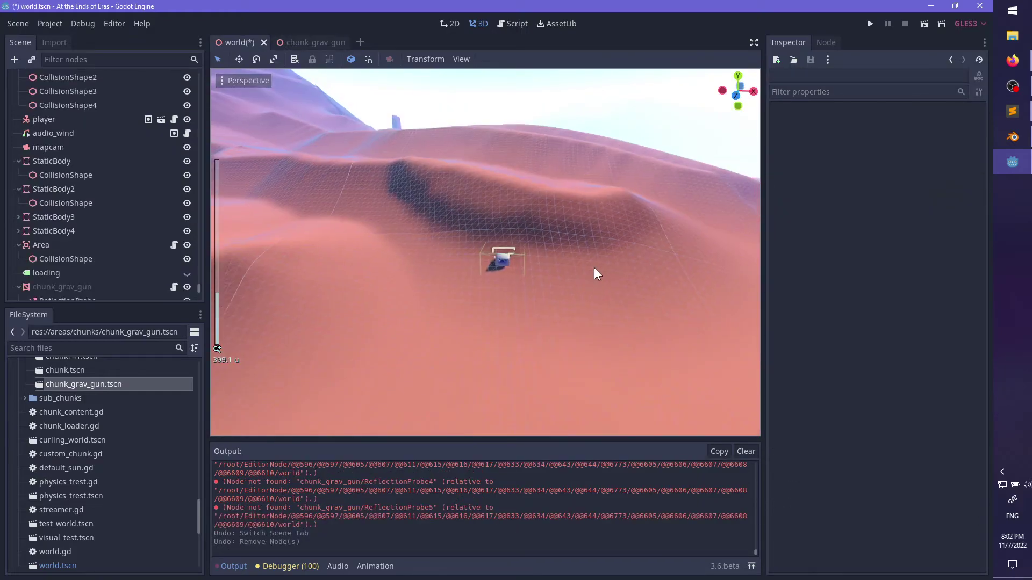
# - Reopen the chunk_grav_gun scene and check the level model in Blender before returning to Godot
pyautogui.click(306, 44)
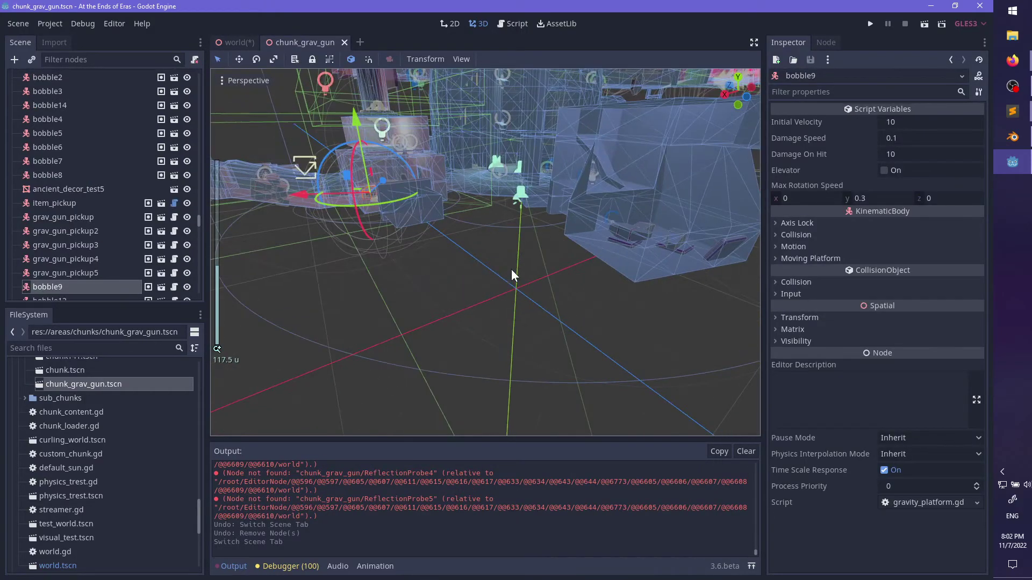
pyautogui.hotkey('alt', 'Tab')
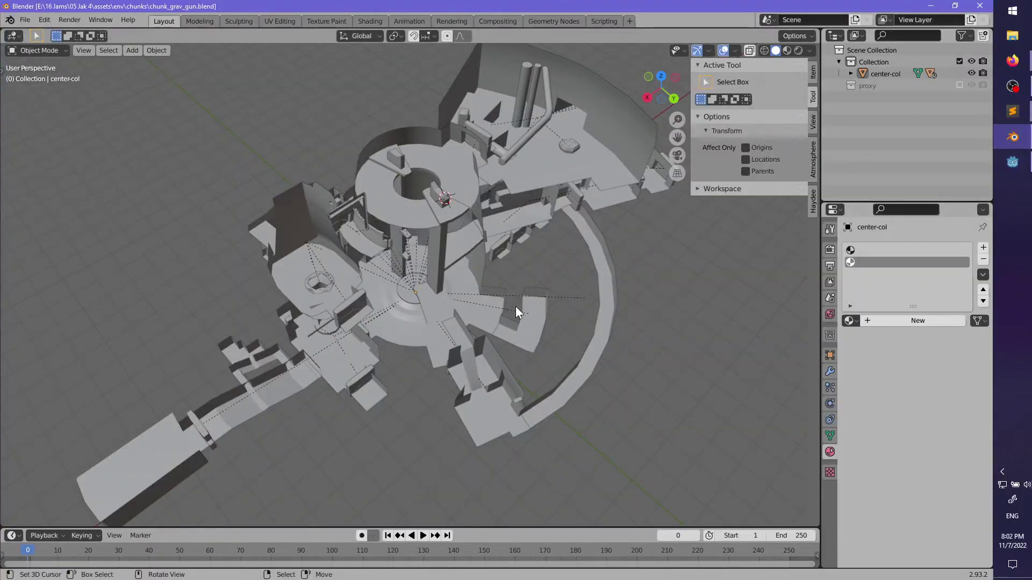
pyautogui.moveTo(515, 307); pyautogui.dragTo(491, 295, button='middle')
pyautogui.hotkey('alt', 'Tab')
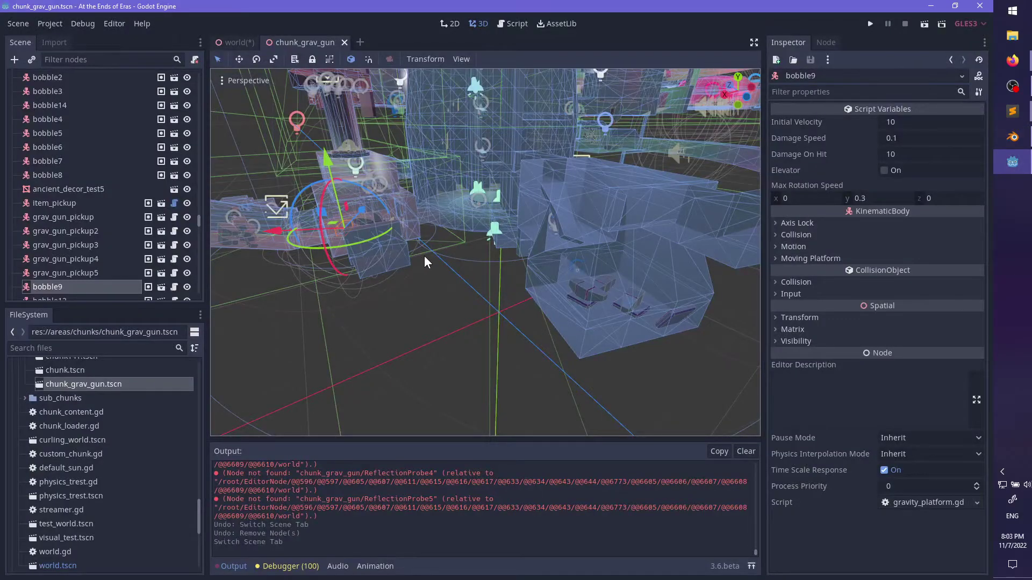
# - Reset the chunk_grav_gun root node's translation to 0, 0, 0
pyautogui.scroll(-4, 424, 256)
pyautogui.scroll(3, 117, 140)
pyautogui.moveTo(198, 218); pyautogui.dragTo(208, 58)
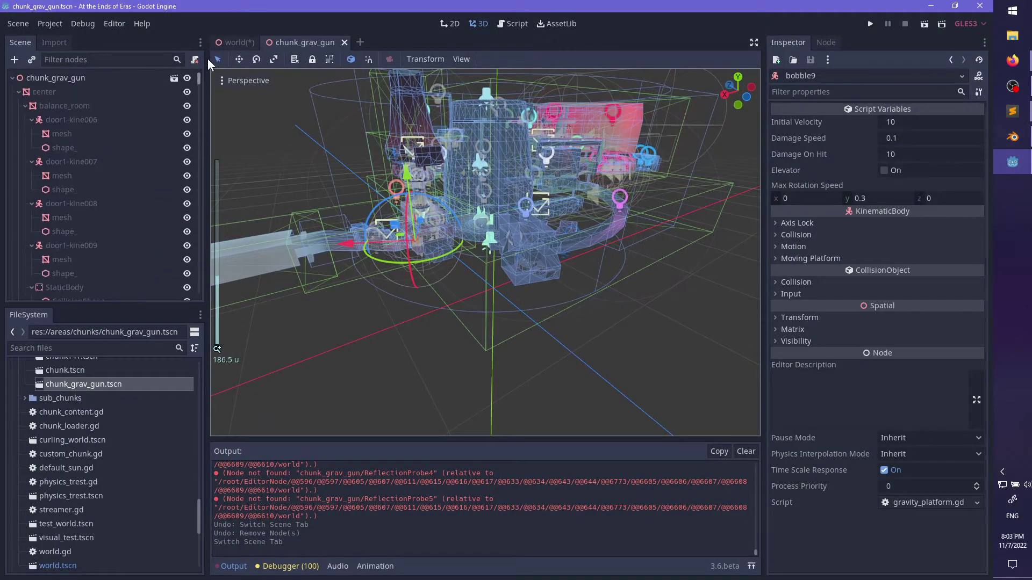
pyautogui.click(86, 76)
pyautogui.click(799, 121)
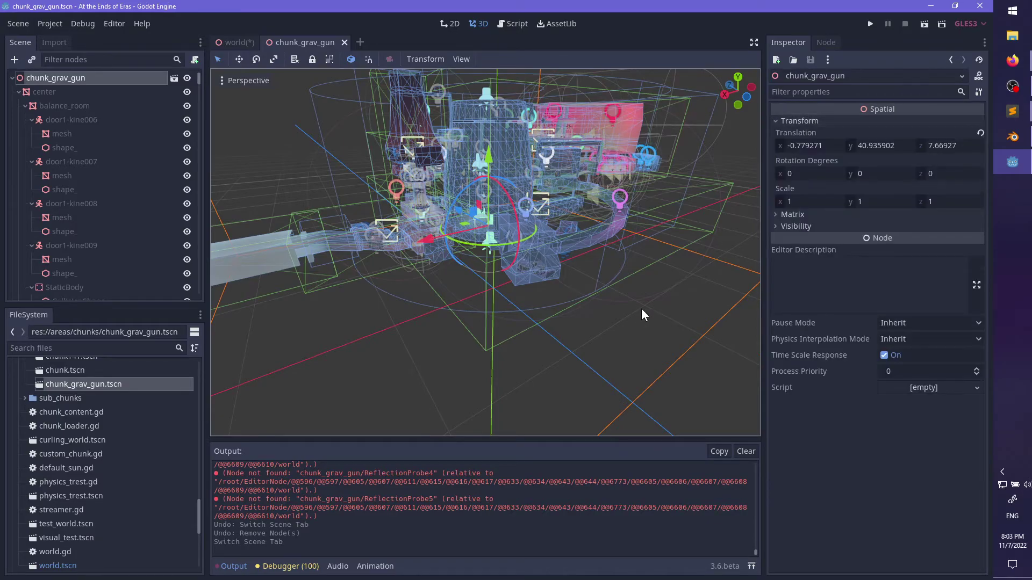
pyautogui.click(980, 134)
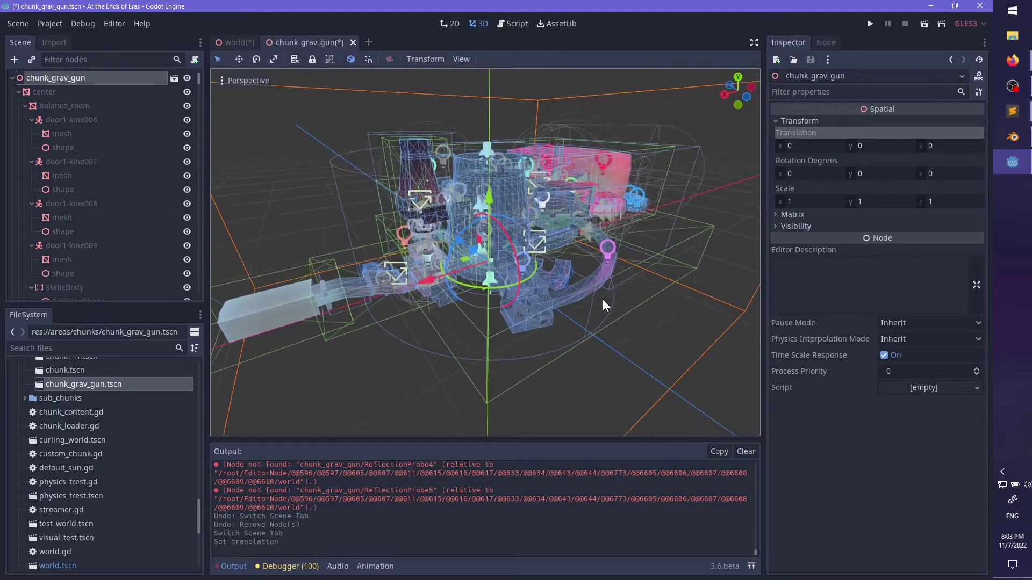
# - Set the Initial Velocity of the bobble9 platform to 3
pyautogui.scroll(10, 511, 285)
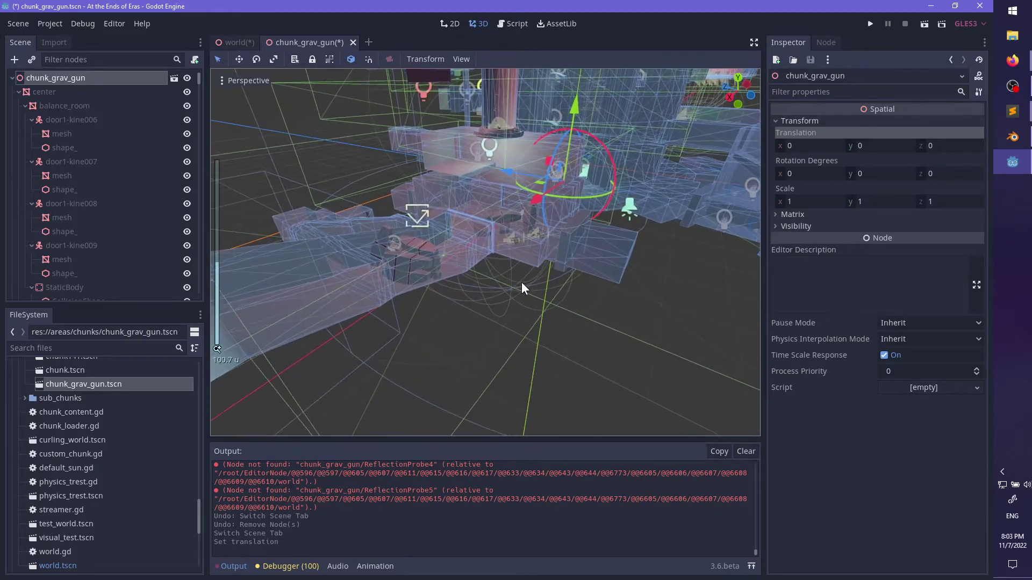
pyautogui.scroll(4, 524, 305)
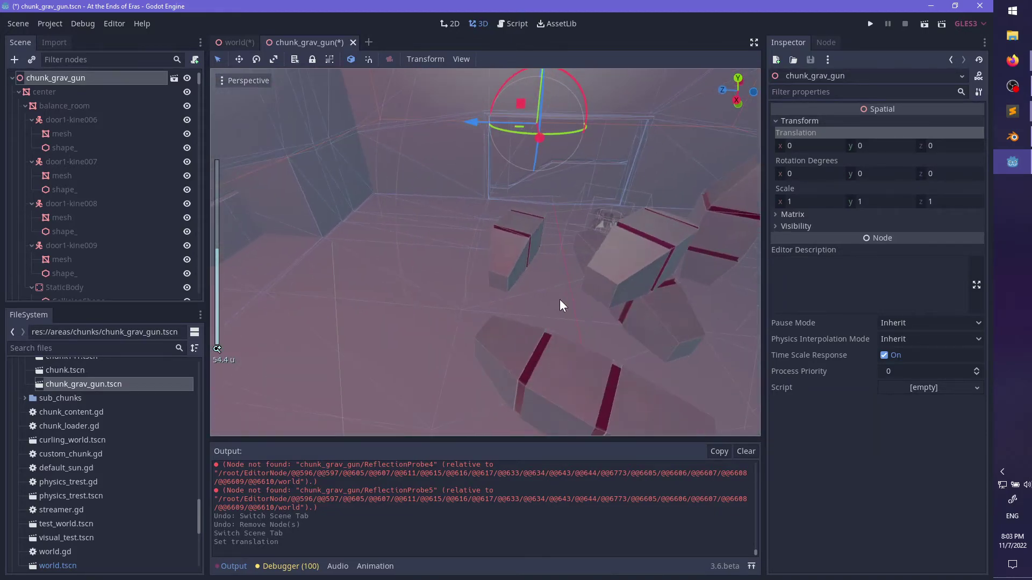
pyautogui.click(546, 369)
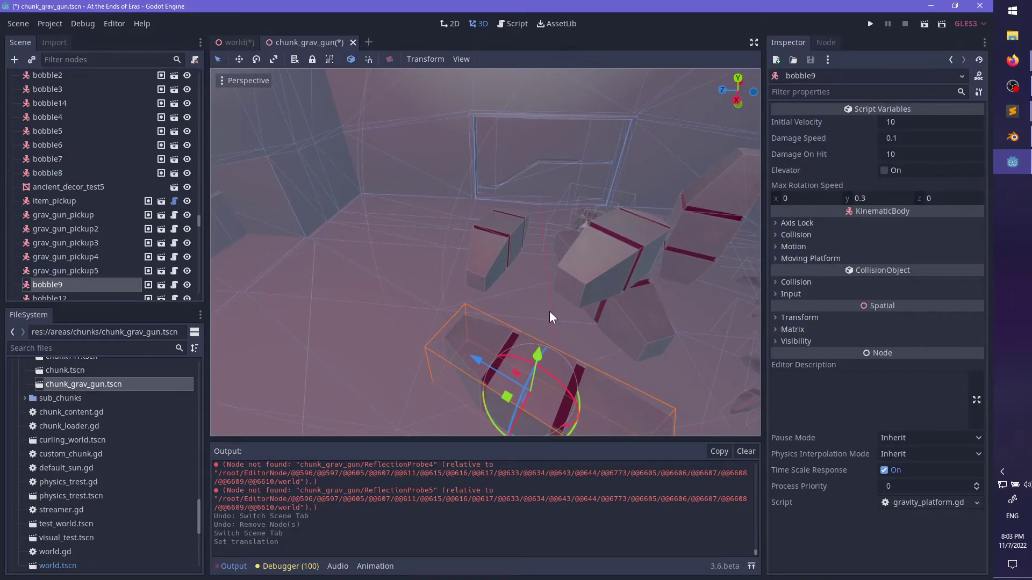
pyautogui.click(919, 127)
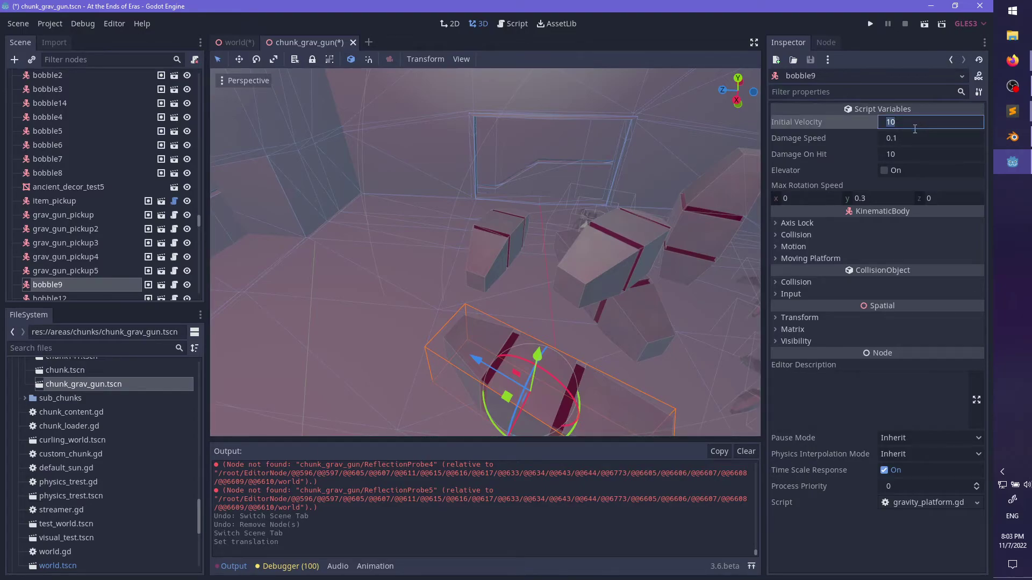
pyautogui.write('3')
pyautogui.press('Return')
# - Undo the latest velocity and root translation edits in chunk_grav_gun and save the scene
pyautogui.click(490, 234)
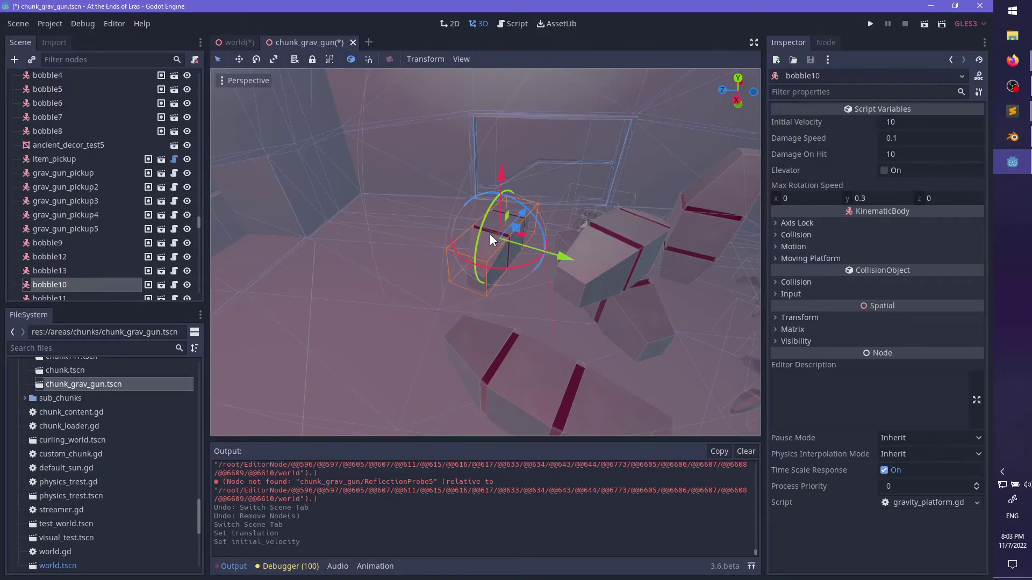
pyautogui.moveTo(489, 234); pyautogui.dragTo(515, 190, button='middle')
pyautogui.hotkey('ctrl', 'z')
pyautogui.hotkey('ctrl', 'z')
pyautogui.hotkey('ctrl', 'z')
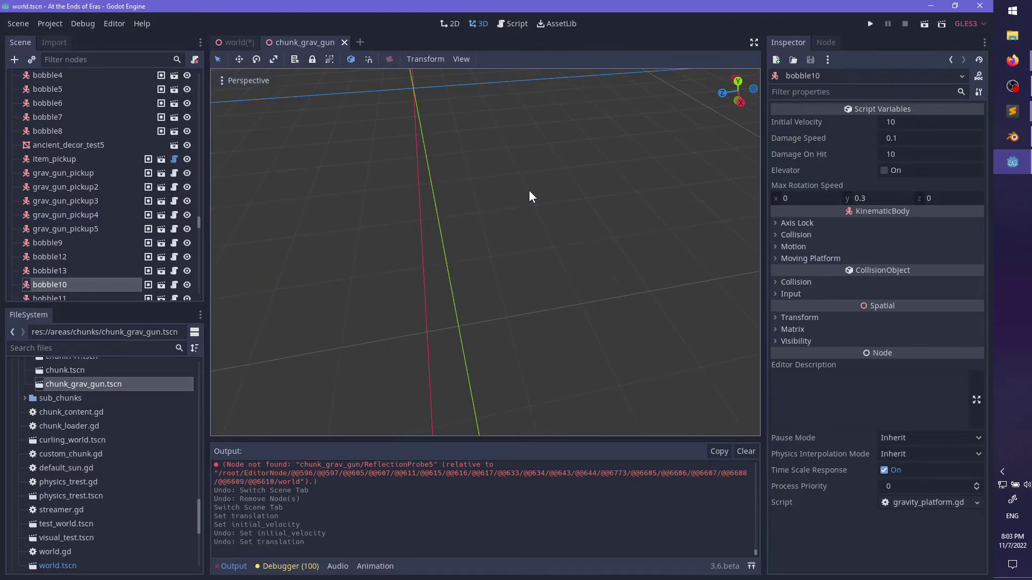
pyautogui.hotkey('ctrl', 'shift', 'z')
pyautogui.hotkey('ctrl', 'shift', 'z')
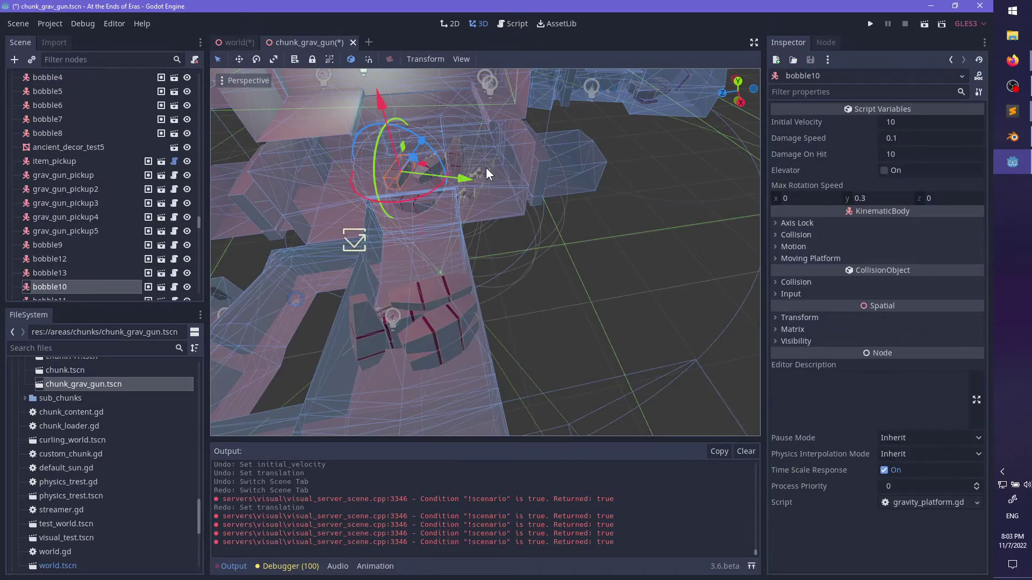
pyautogui.hotkey('ctrl', 'z')
pyautogui.hotkey('ctrl', 's')
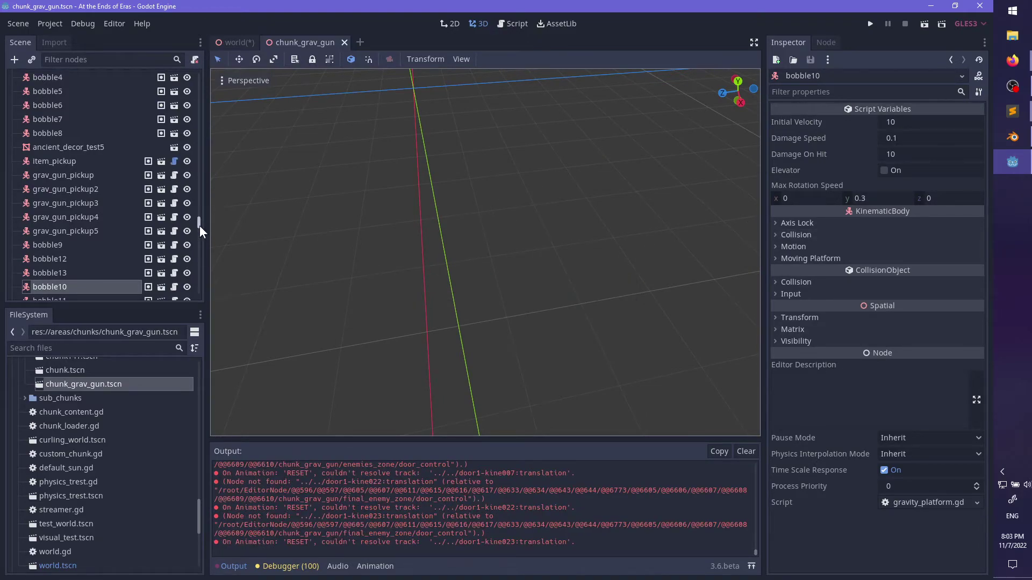
# - Restore the chunk_grav_gun root node's translation to its default of 0 on all axes
pyautogui.moveTo(198, 226); pyautogui.dragTo(202, 70)
pyautogui.click(98, 78)
pyautogui.click(61, 92)
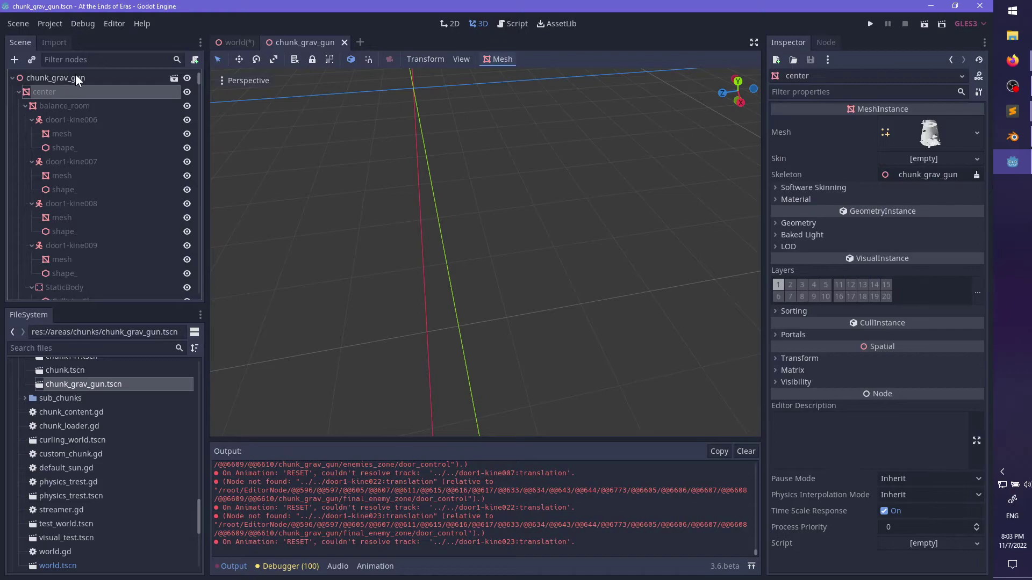
pyautogui.click(75, 76)
pyautogui.click(979, 133)
pyautogui.scroll(5, 570, 159)
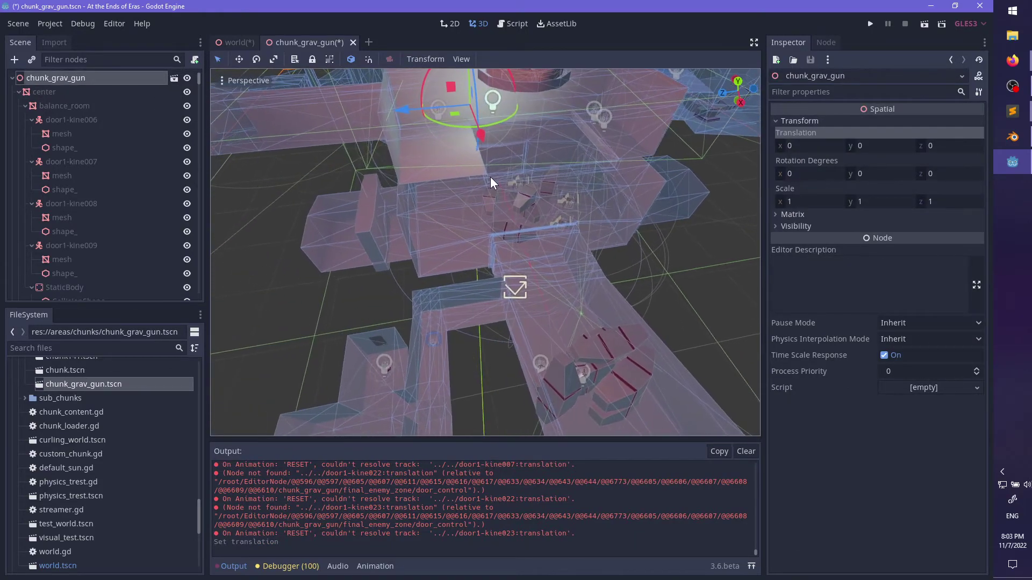
pyautogui.scroll(4, 517, 221)
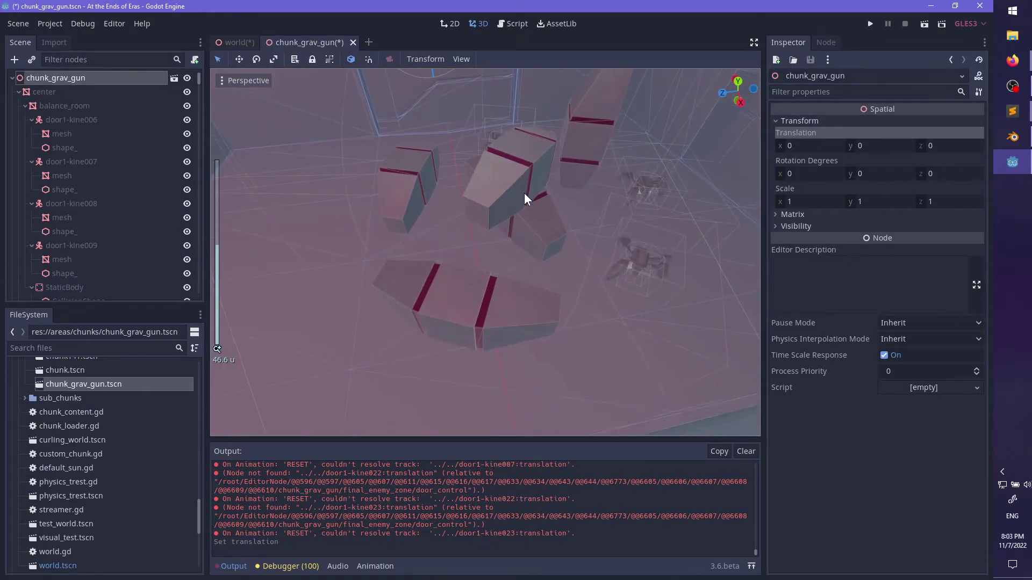
# - Select the bobble9 platform in the viewport and save the chunk_grav_gun scene
pyautogui.click(475, 288)
pyautogui.scroll(2, 477, 288)
pyautogui.click(509, 250)
pyautogui.hotkey('ctrl', 's')
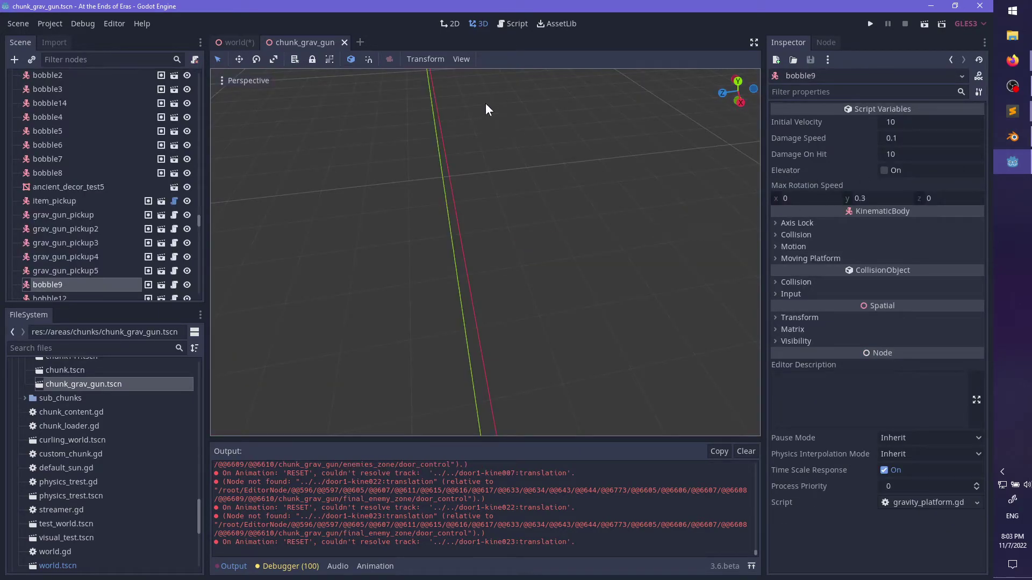
# - Close the world scene with its changes saved and restart the Godot editor
pyautogui.hotkey('ctrl', 'Tab')
pyautogui.hotkey('ctrl', 'shift', 'w')
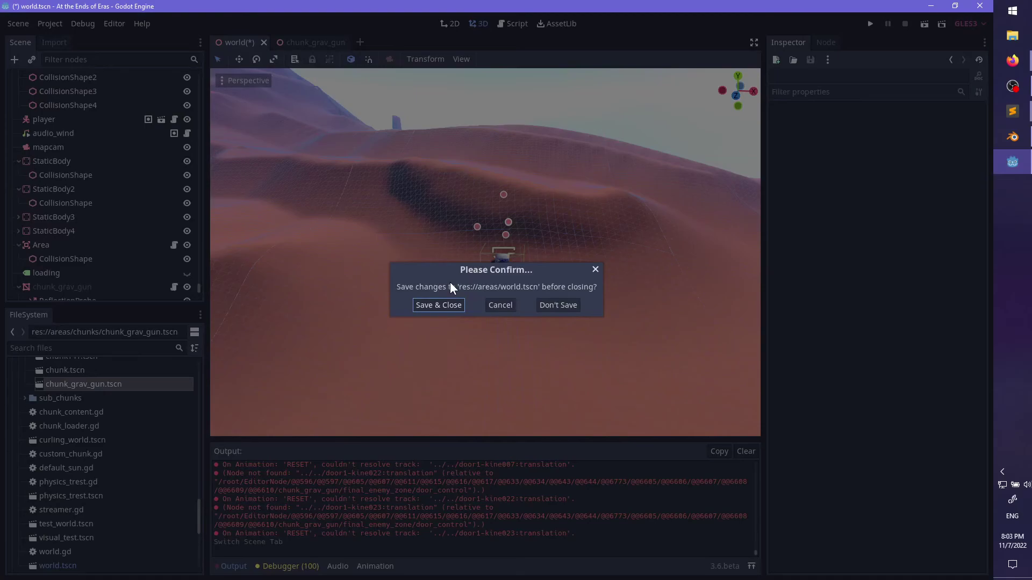
pyautogui.click(446, 297)
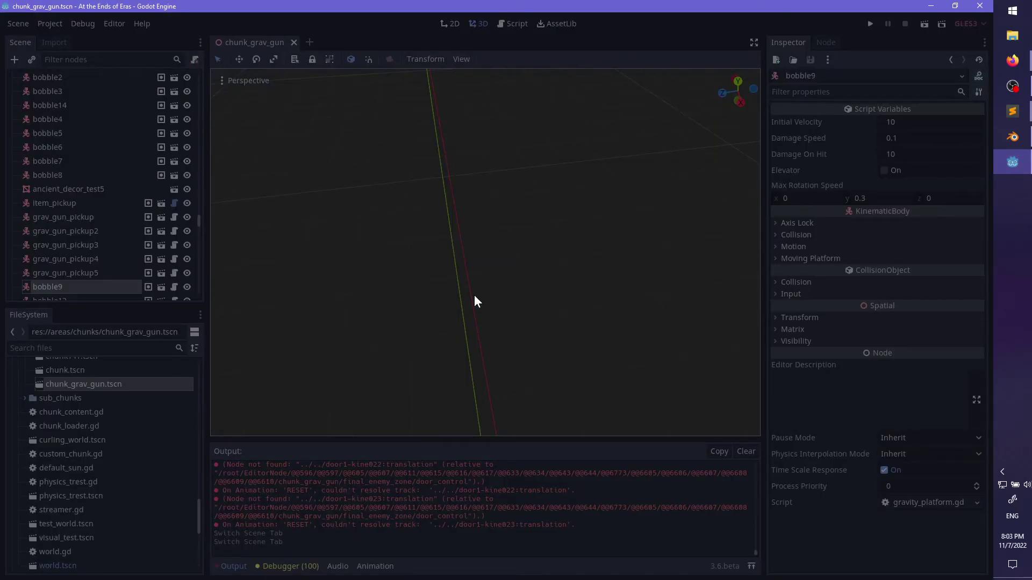
pyautogui.hotkey('alt', 'Tab')
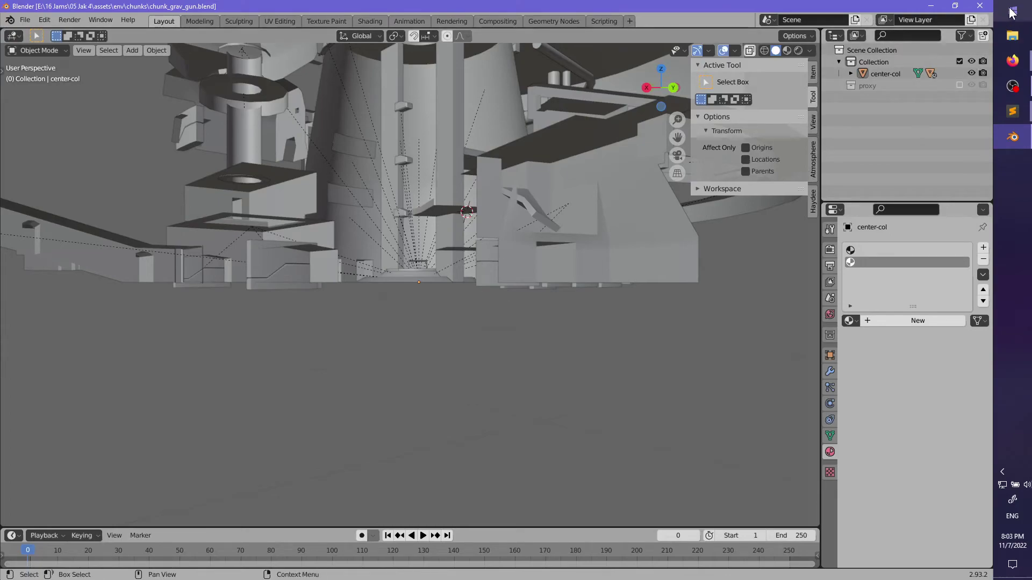
pyautogui.press('super')
pyautogui.click(837, 46)
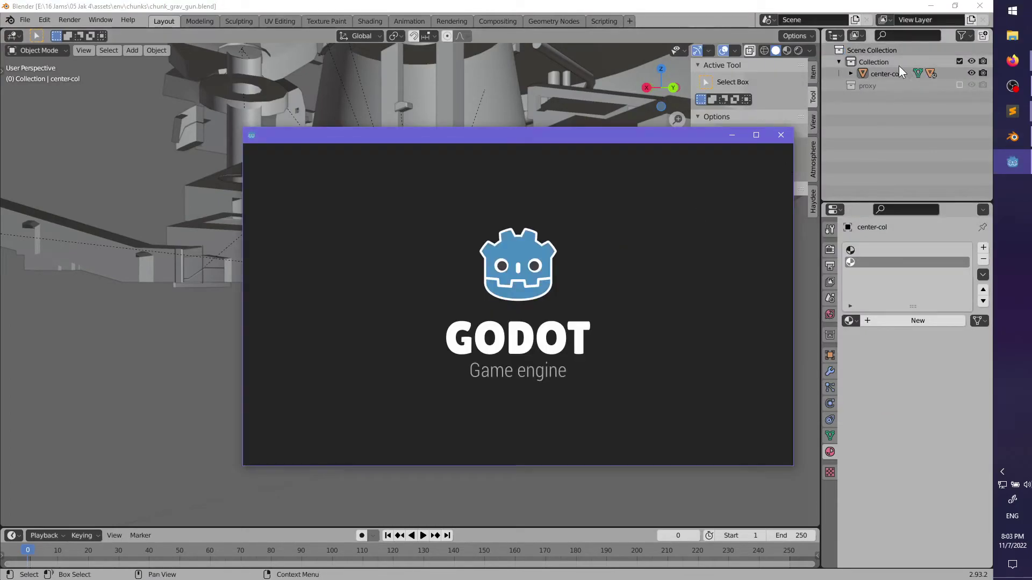
# - In Blender, select center-col and check its location, rotation, scale and dimensions
pyautogui.click(896, 73)
pyautogui.press('Home')
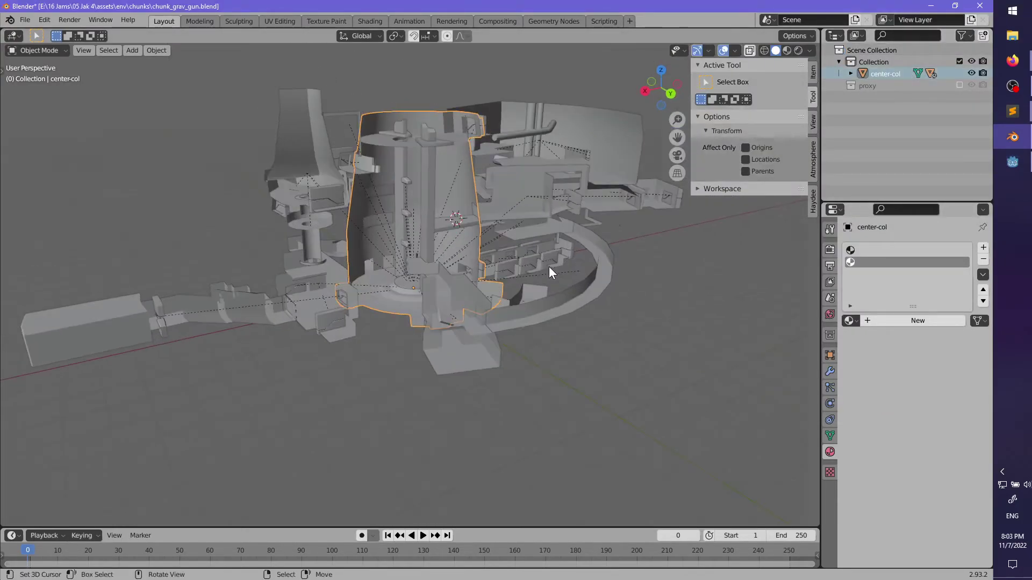
pyautogui.click(814, 72)
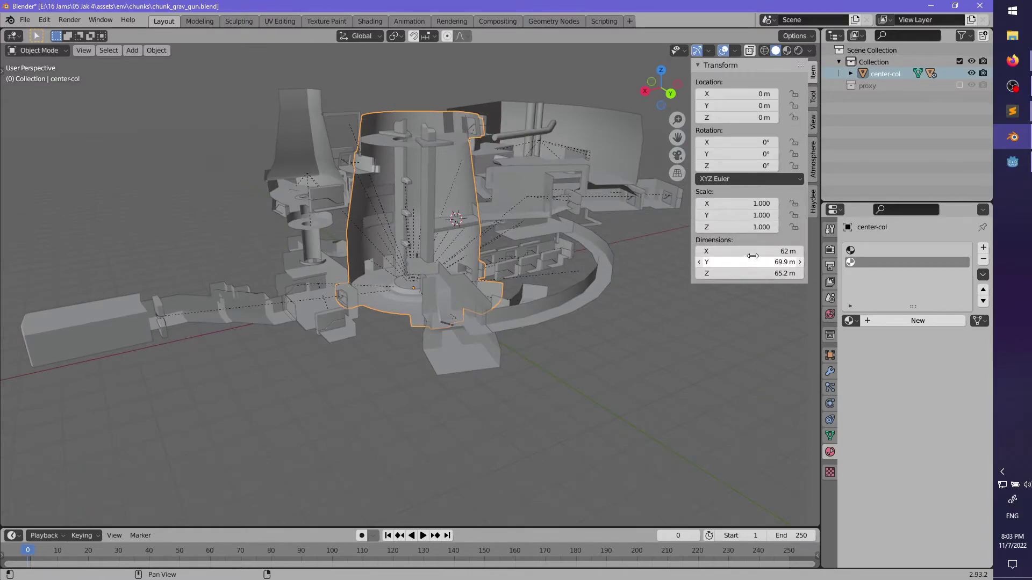
pyautogui.scroll(10, 469, 332)
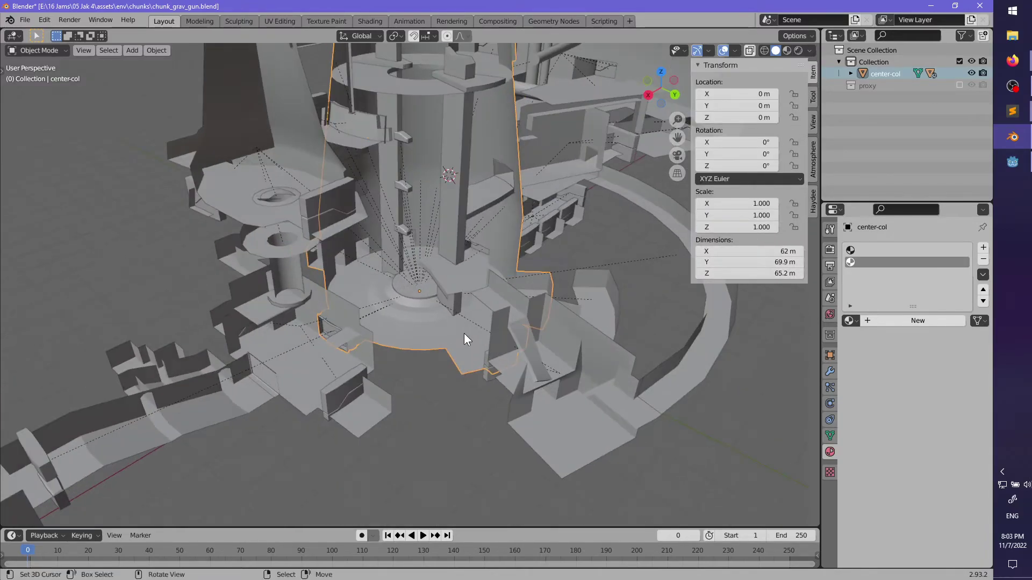
# - Switch to Godot, open the At the Ends of Eras project and load chunk_grav_gun.tscn from the areas/chunks folder
pyautogui.hotkey('alt', 'Tab')
pyautogui.doubleClick(380, 199)
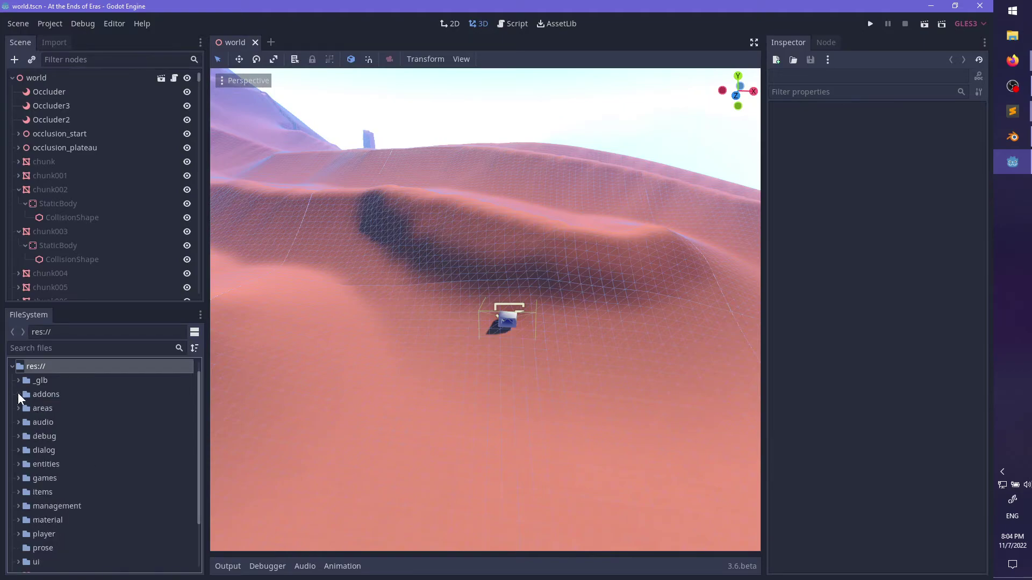
pyautogui.click(18, 408)
pyautogui.click(24, 423)
pyautogui.scroll(-10, 107, 508)
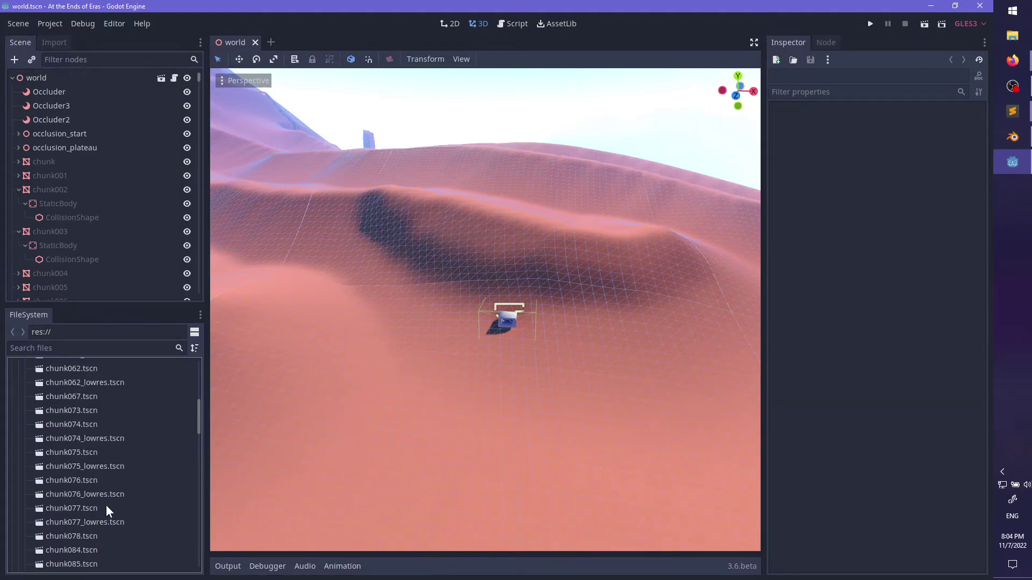
pyautogui.scroll(-15, 106, 503)
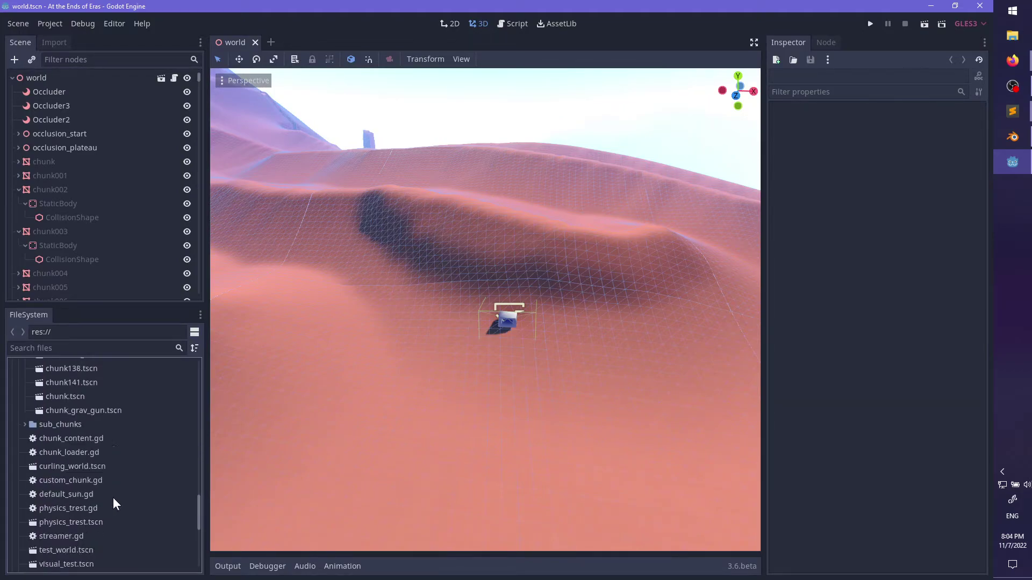
pyautogui.scroll(-2, 113, 498)
pyautogui.doubleClick(91, 385)
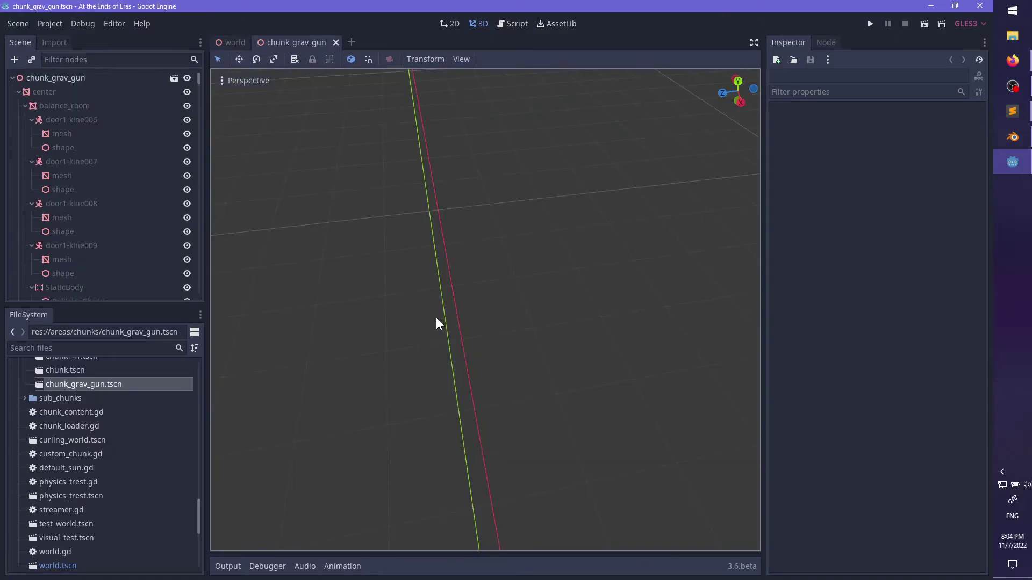
# - Reset the chunk_grav_gun root node's translation to 0 on all axes and save the scene
pyautogui.click(92, 79)
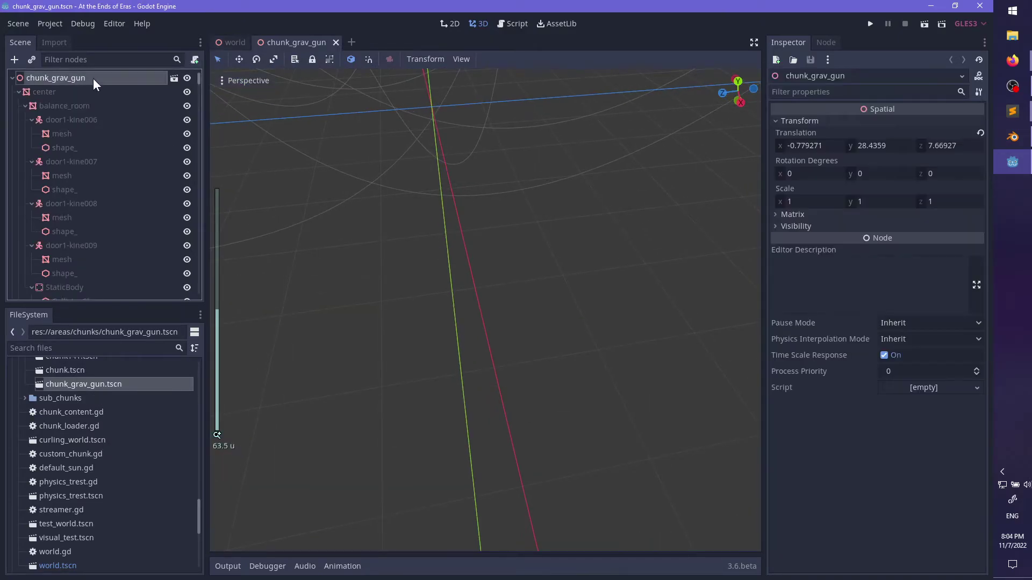
pyautogui.click(979, 134)
pyautogui.scroll(-6, 558, 334)
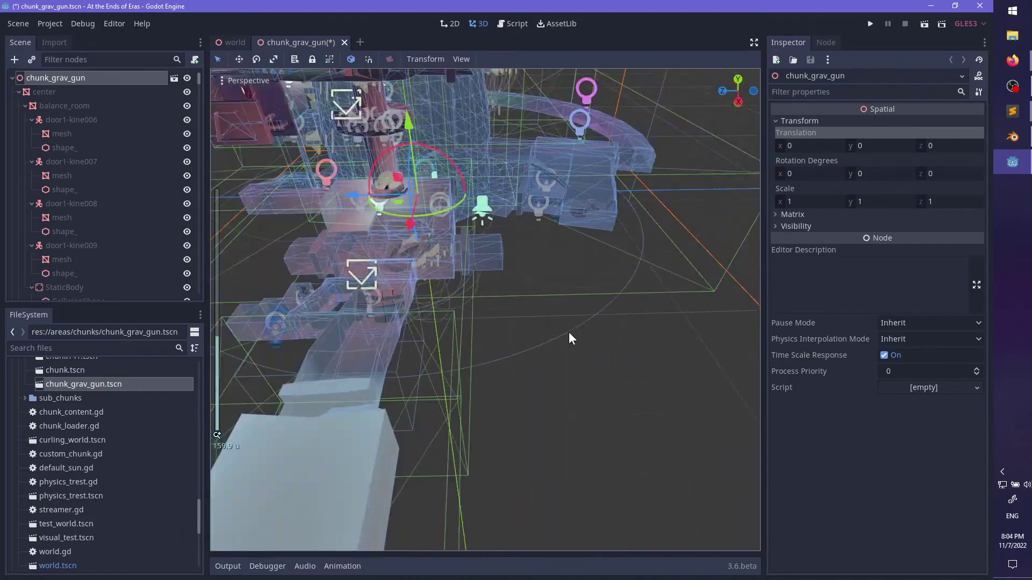
pyautogui.scroll(-15, 568, 338)
pyautogui.click(617, 458)
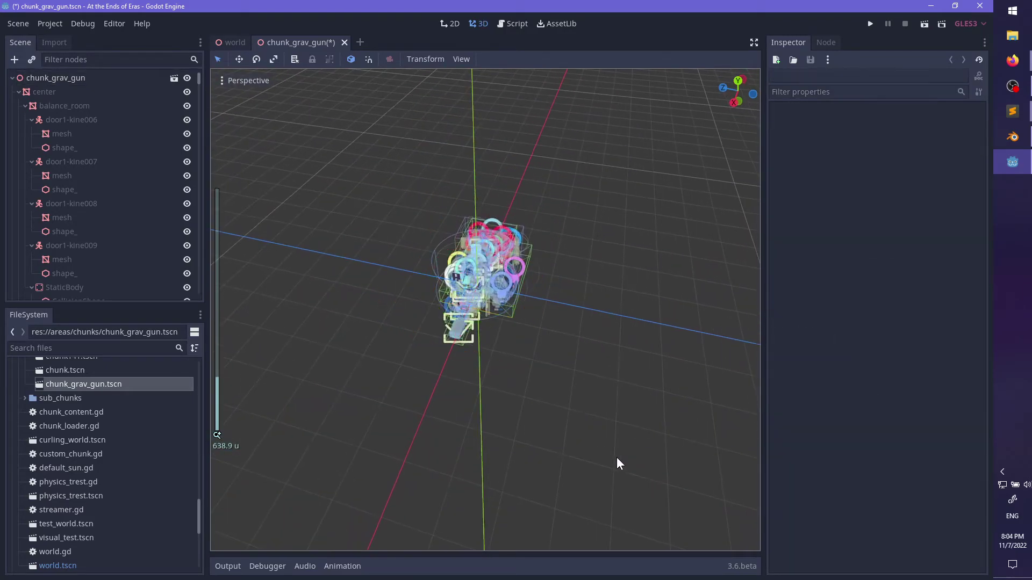
pyautogui.hotkey('ctrl', 's')
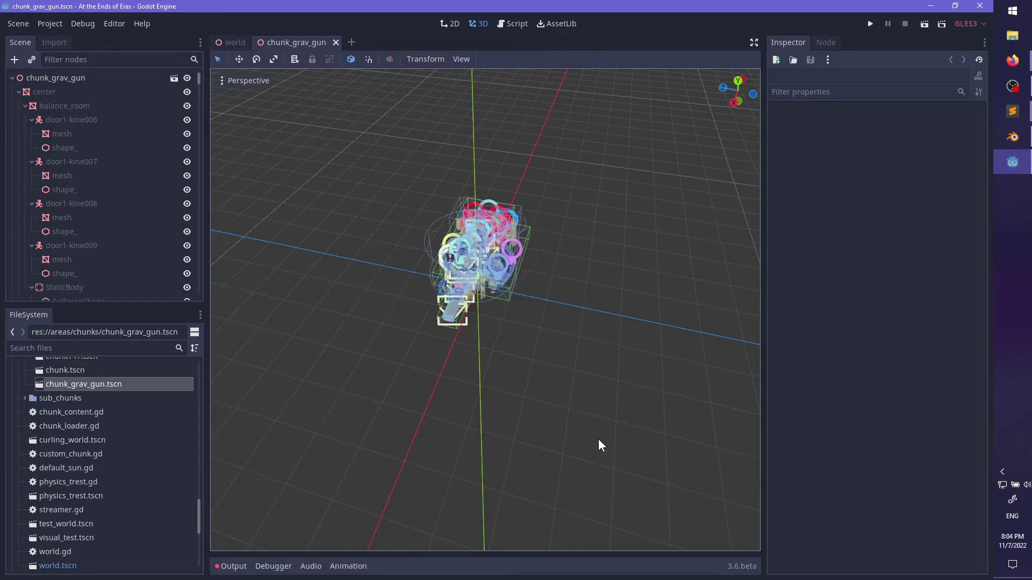
# - Check the output log and the chunk_grav_gun root node's translation, and clear the log
pyautogui.scroll(8, 592, 430)
pyautogui.moveTo(526, 380); pyautogui.dragTo(499, 376, button='middle')
pyautogui.scroll(6, 499, 376)
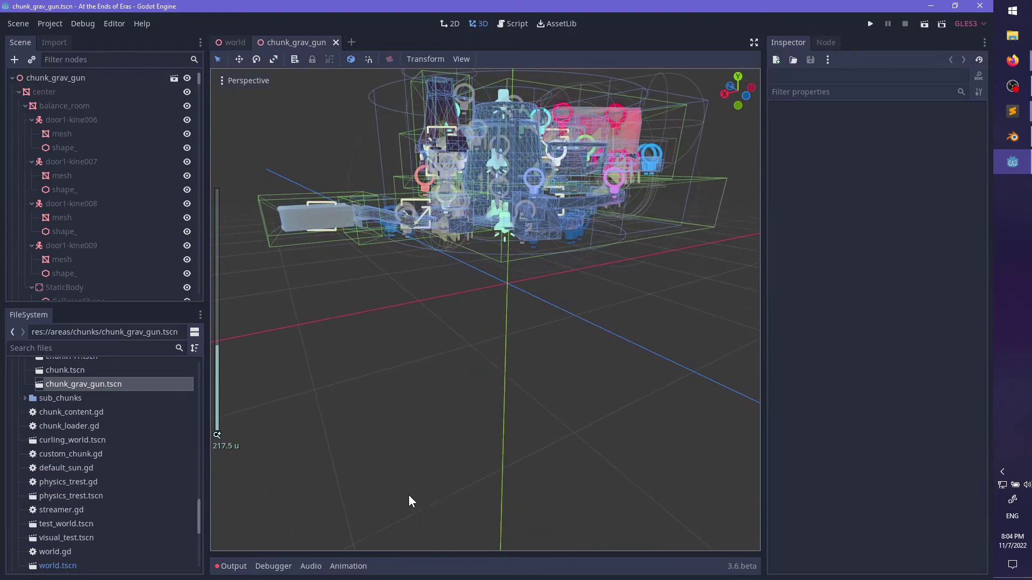
pyautogui.click(244, 563)
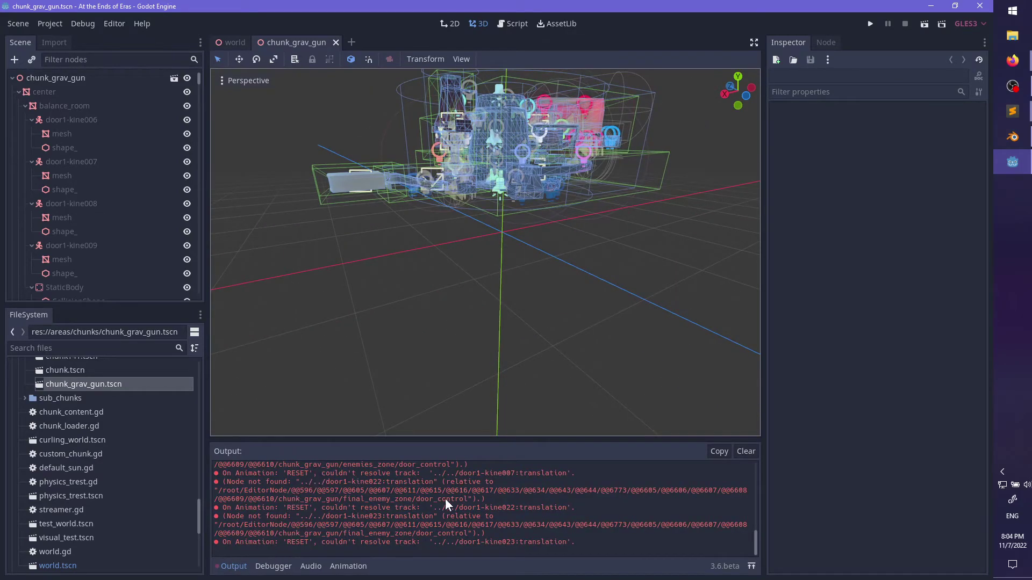
pyautogui.click(55, 78)
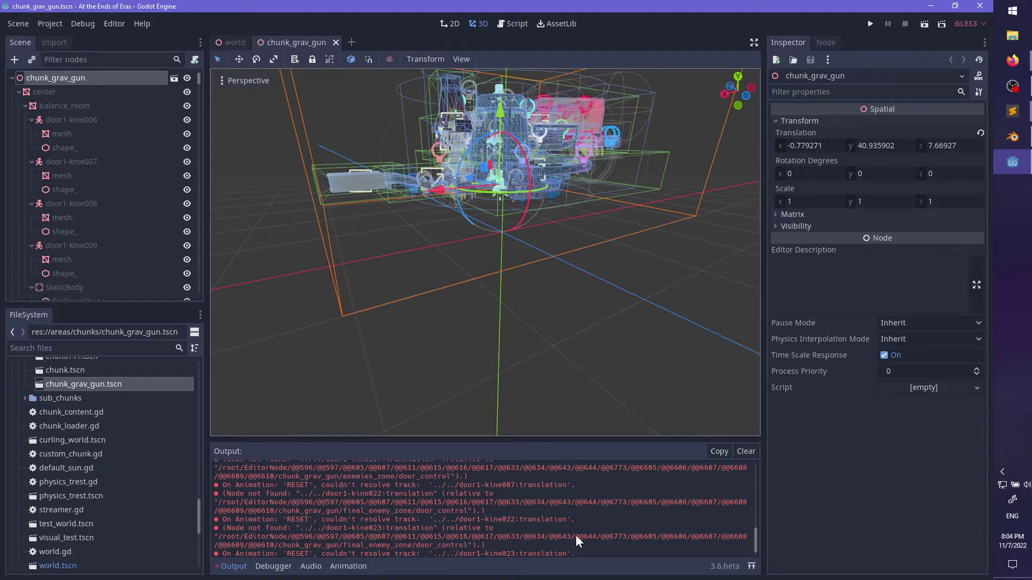
pyautogui.click(746, 452)
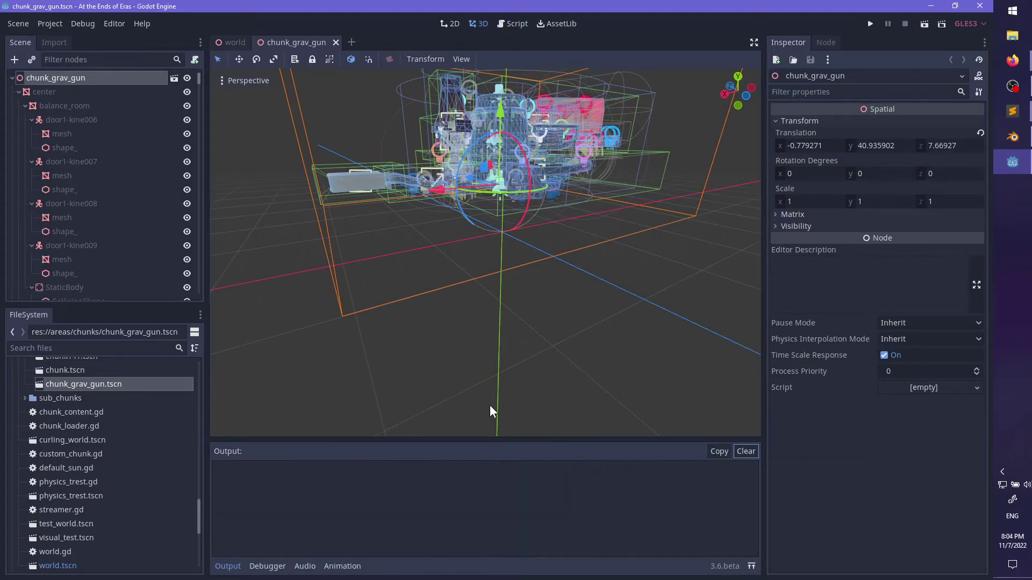
# - Filter the scene tree for "anim" and delete the five blocker-kine and door1-kine AnimationPlayer nodes directly under the root
pyautogui.click(132, 63)
pyautogui.write('anim')
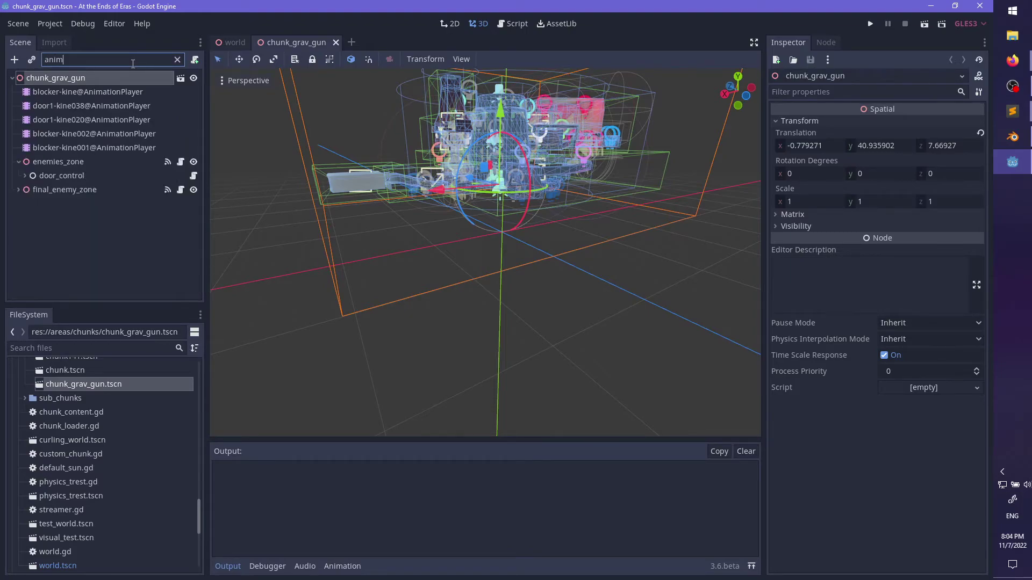
pyautogui.click(125, 92)
pyautogui.keyDown('shift'); pyautogui.click(131, 146); pyautogui.keyUp('shift')
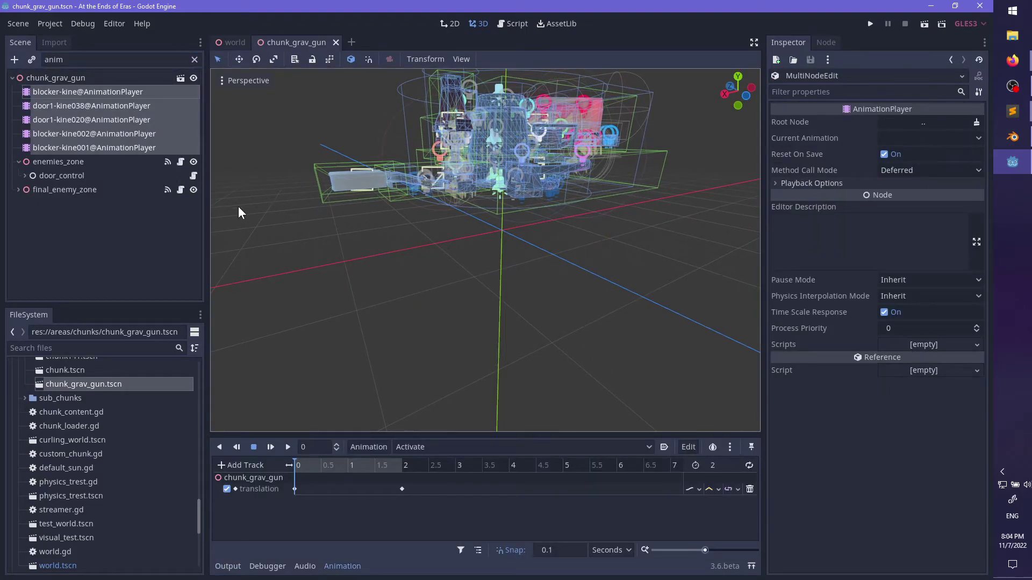
pyautogui.press('Delete')
pyautogui.press('Return')
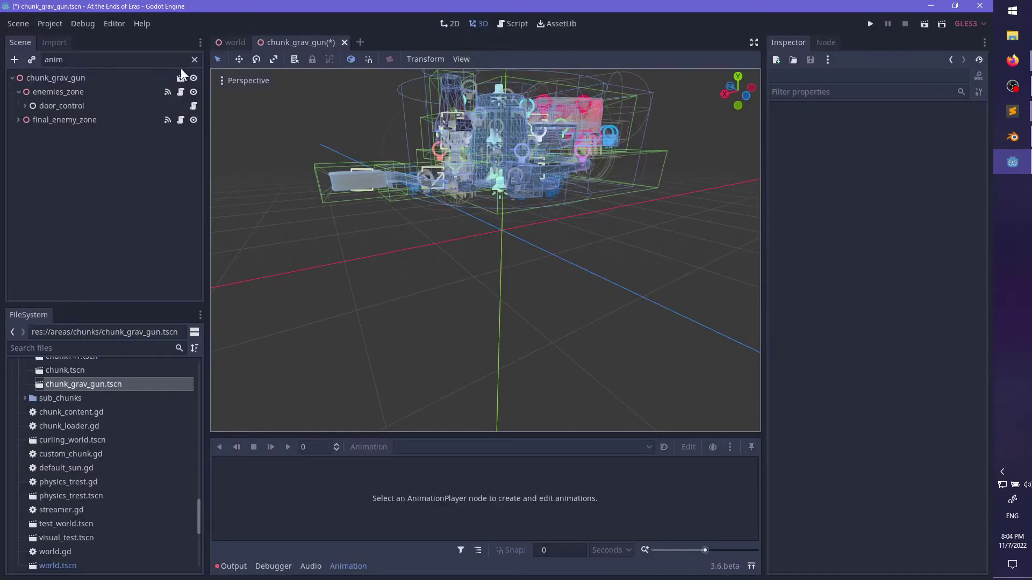
# - Filter the scene tree for "switch" and inspect the signal connections of dswitch_a through dswitch_a5
pyautogui.click(25, 106)
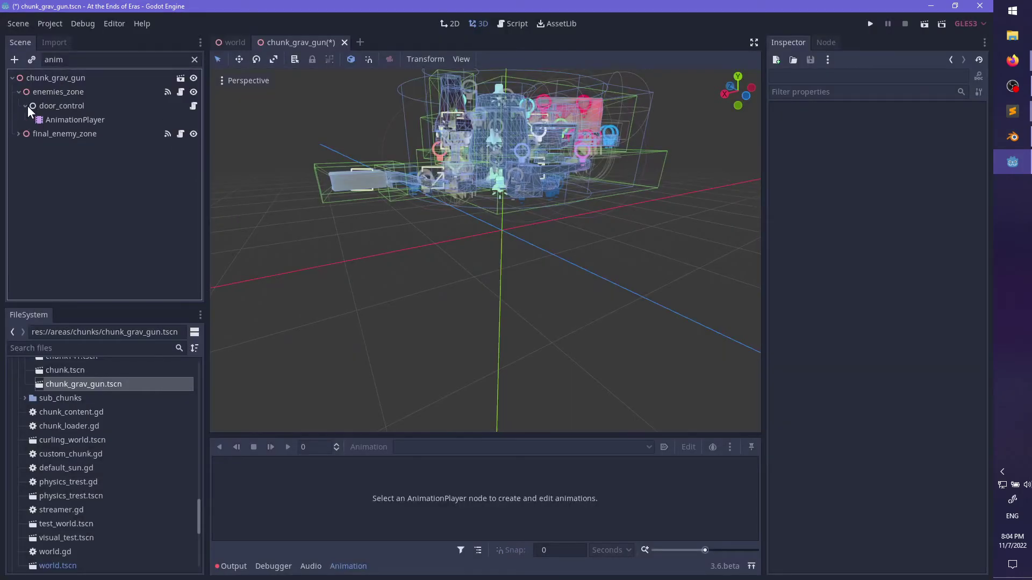
pyautogui.doubleClick(129, 57)
pyautogui.write('switch')
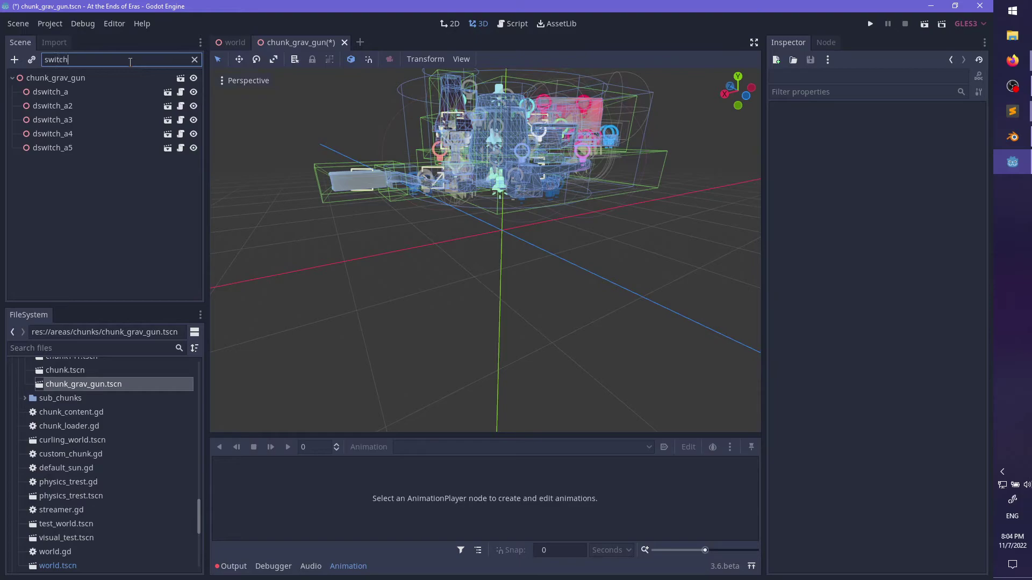
pyautogui.click(52, 93)
pyautogui.keyDown('shift'); pyautogui.click(72, 147); pyautogui.keyUp('shift')
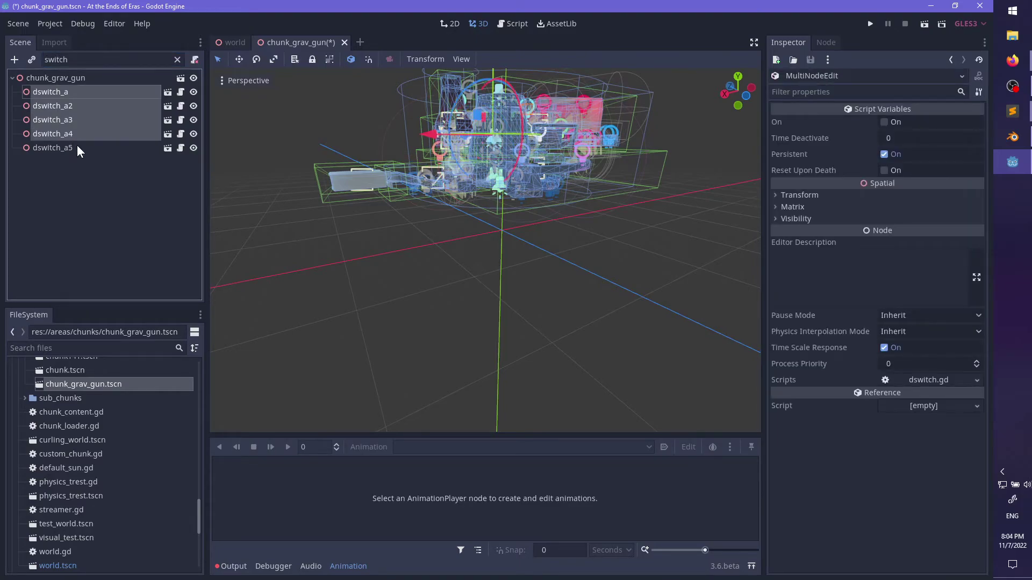
pyautogui.click(79, 93)
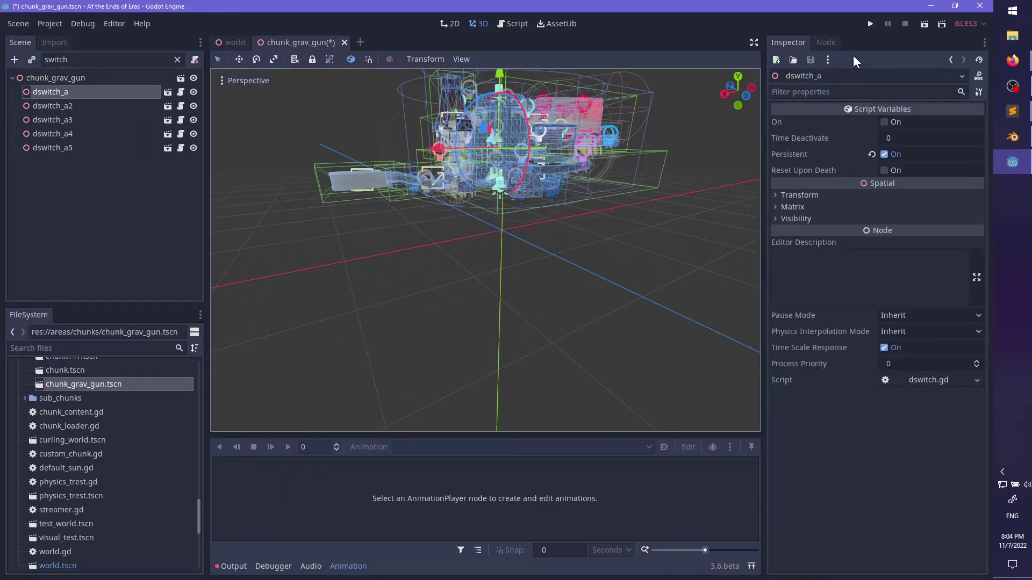
pyautogui.click(827, 42)
pyautogui.click(92, 105)
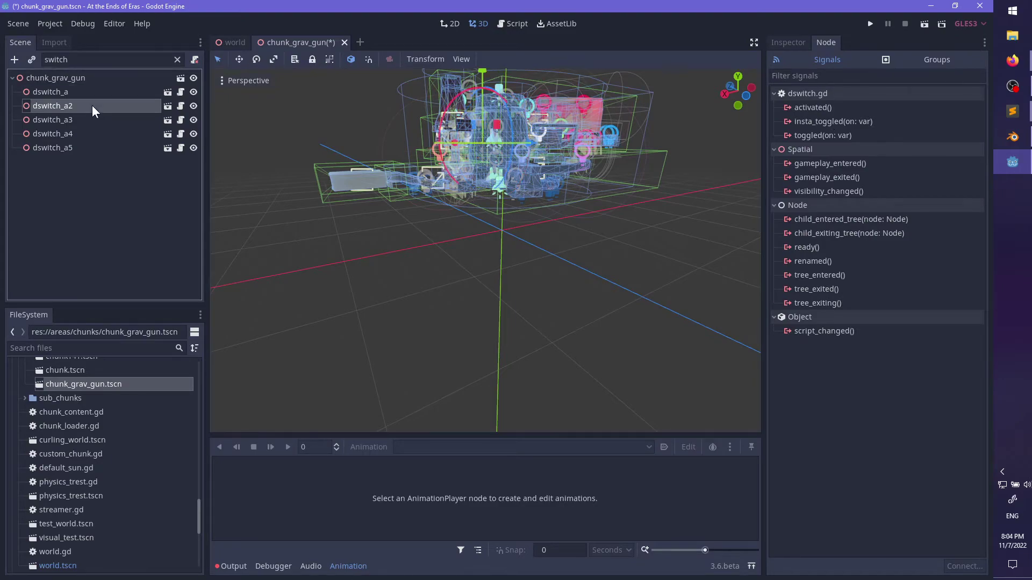
pyautogui.click(68, 121)
pyautogui.click(70, 133)
pyautogui.click(67, 148)
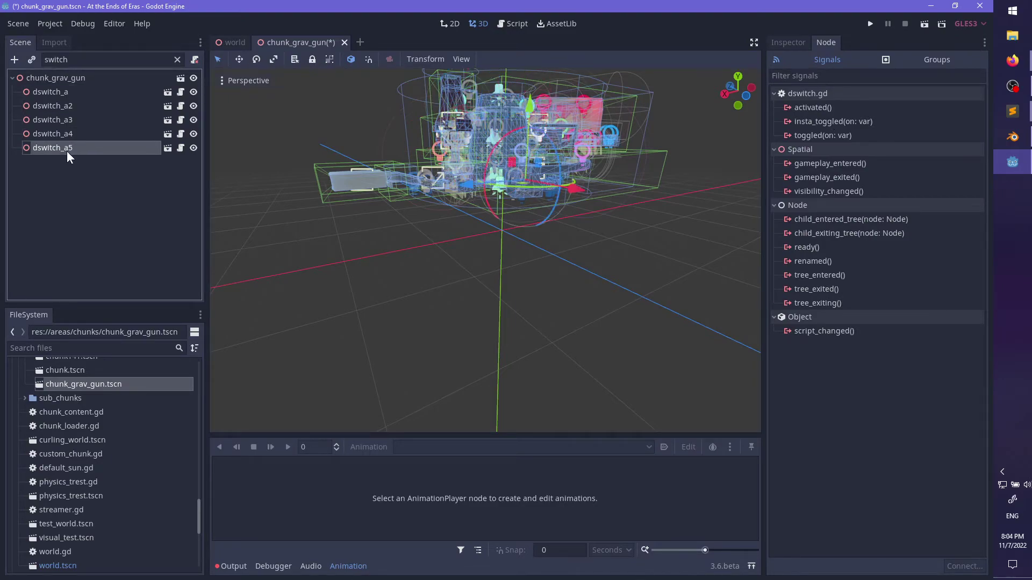
# - Save the chunk_grav_gun scene, and review and clear the output log
pyautogui.click(77, 80)
pyautogui.moveTo(472, 286); pyautogui.dragTo(573, 330, button='middle')
pyautogui.hotkey('ctrl', 's')
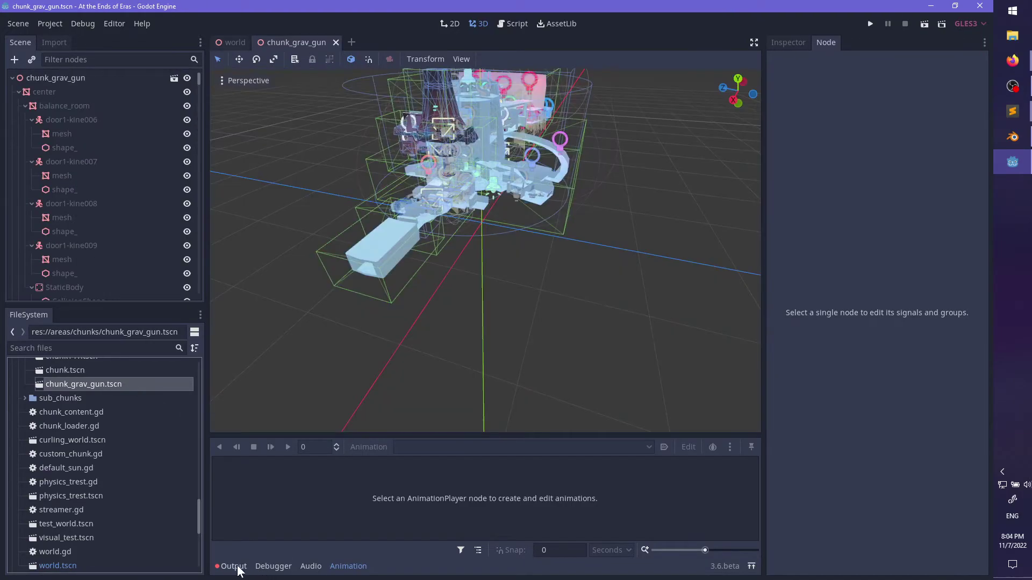
pyautogui.click(237, 567)
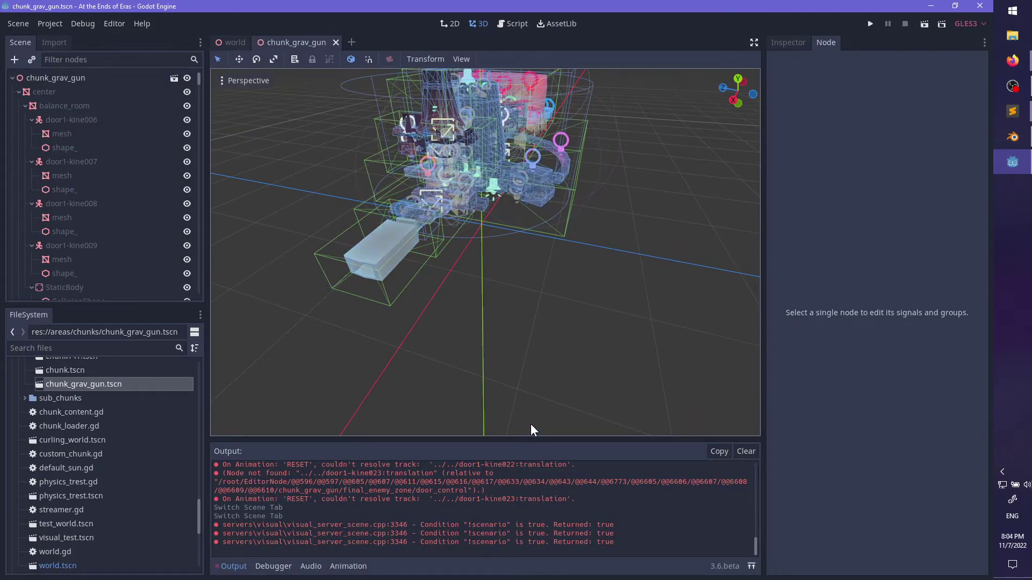
pyautogui.scroll(6, 546, 505)
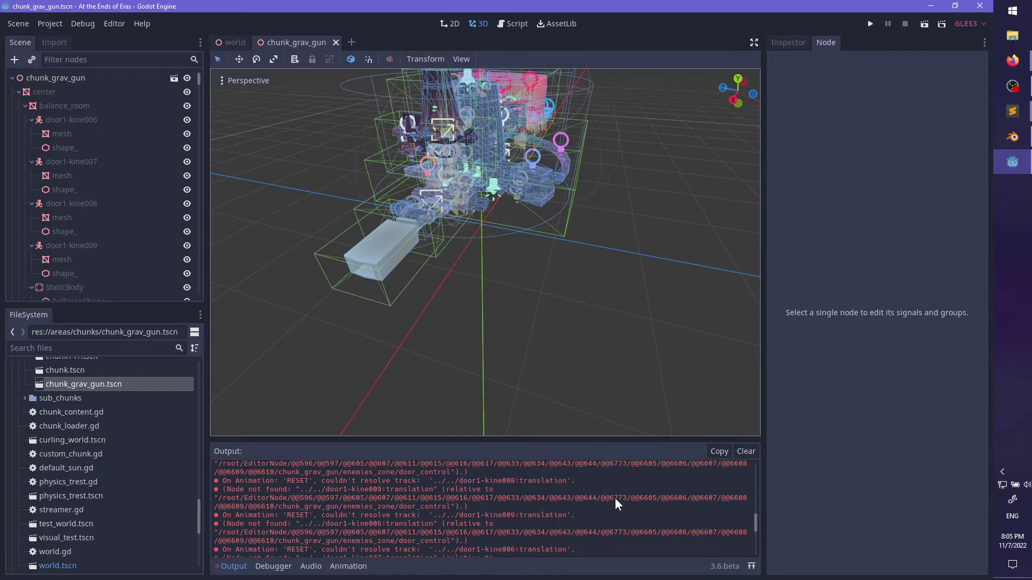
pyautogui.click(746, 455)
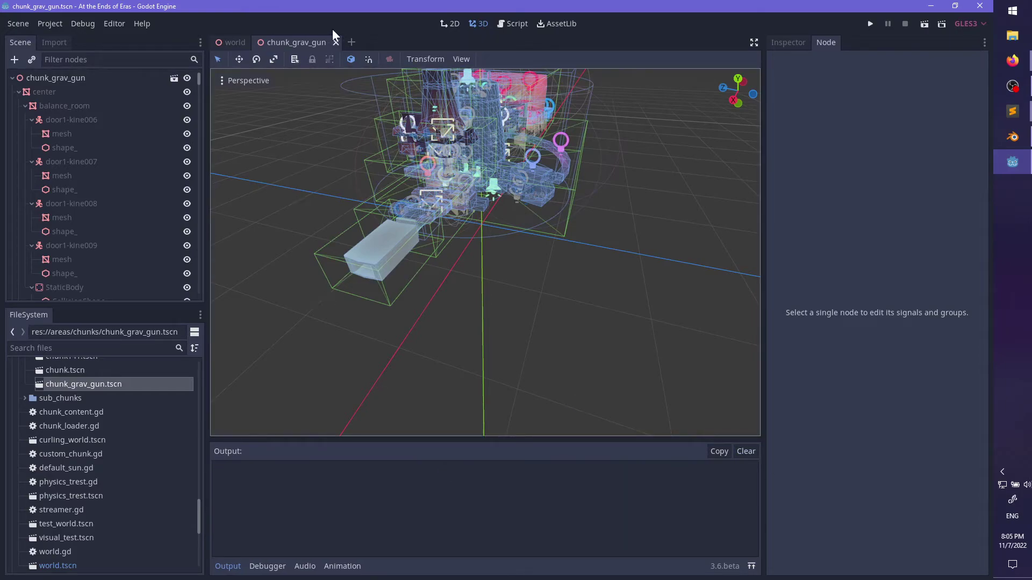
# - Close and reopen the chunk_grav_gun scene and select its root node
pyautogui.hotkey('ctrl', 'Tab')
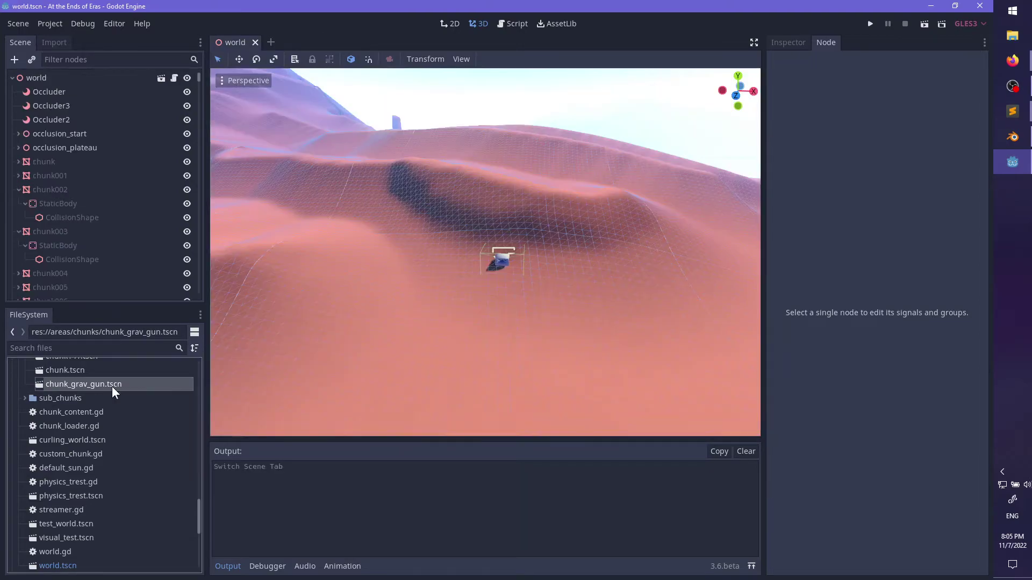
pyautogui.hotkey('ctrl', 'Tab')
pyautogui.moveTo(456, 288); pyautogui.dragTo(463, 258, button='middle')
pyautogui.click(49, 78)
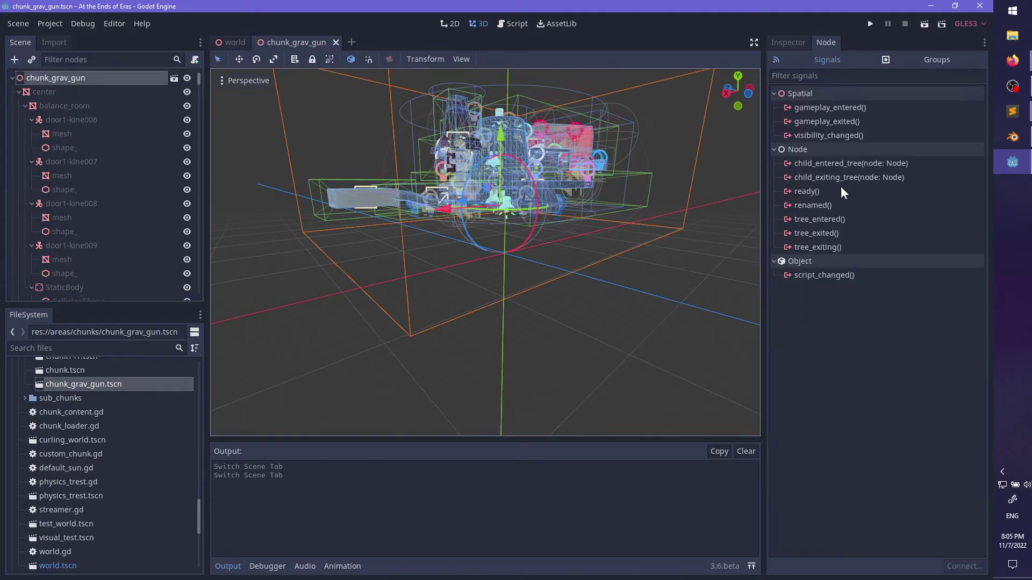
# - Reset the chunk_grav_gun root node's translation to 0, 0, 0 and save the scene, then clear the output log
pyautogui.click(787, 43)
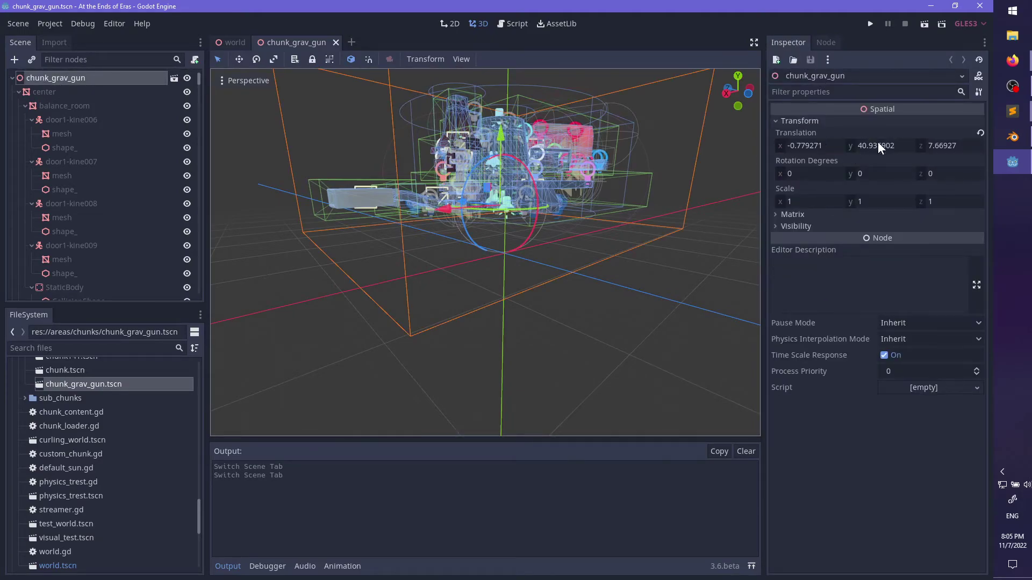
pyautogui.click(981, 133)
pyautogui.hotkey('ctrl', 's')
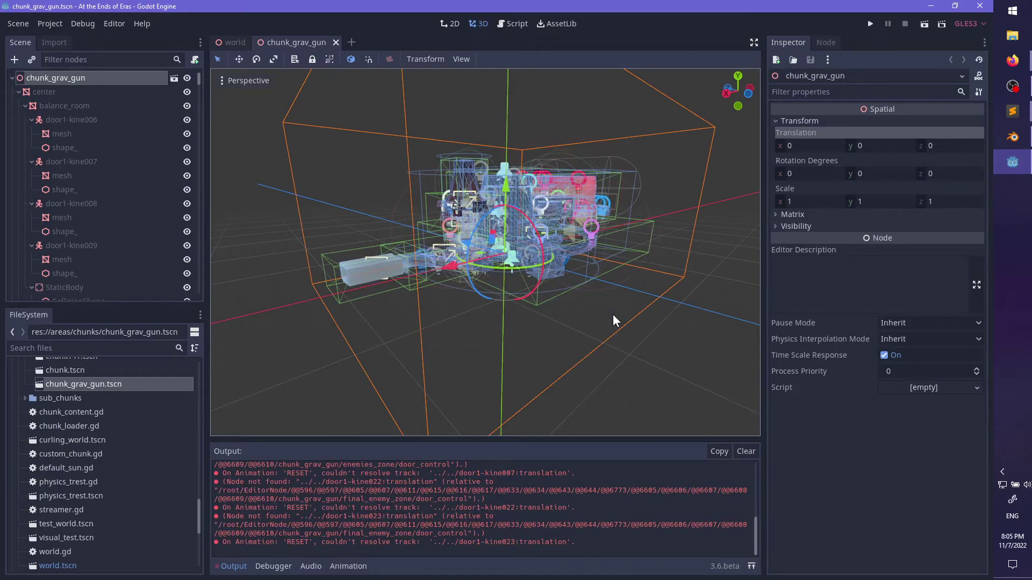
pyautogui.scroll(10, 558, 527)
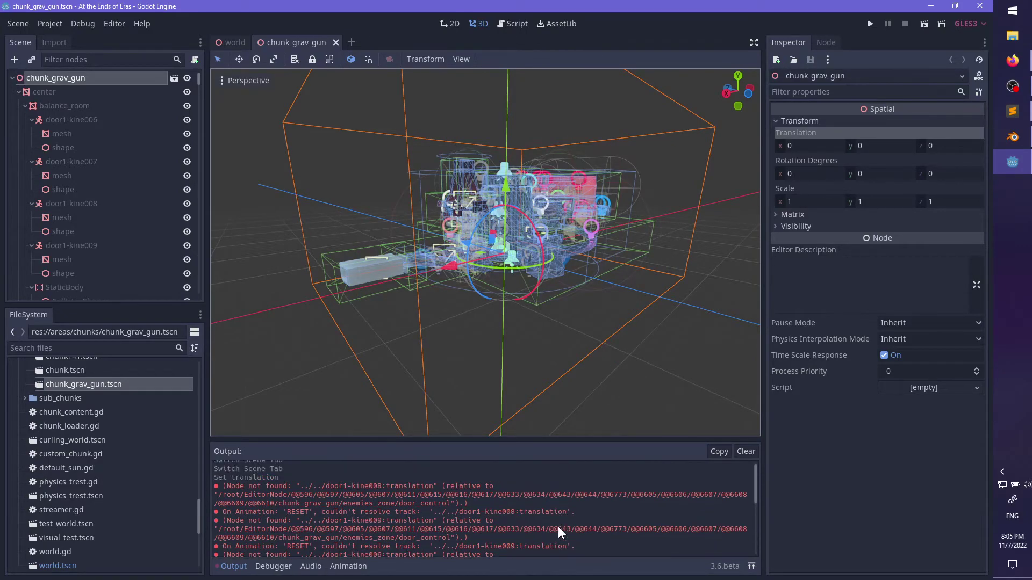
pyautogui.click(746, 452)
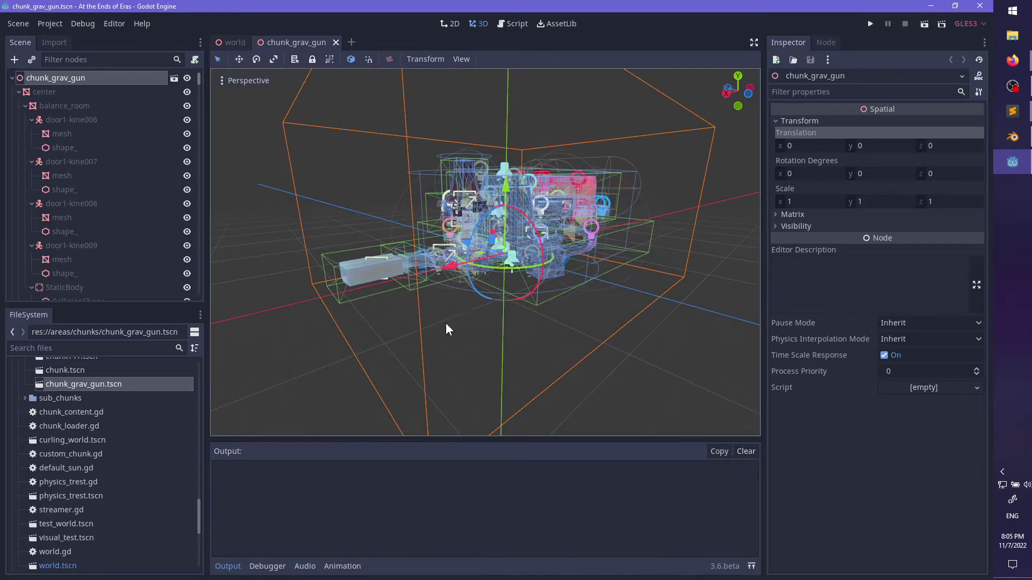
# - Close and reopen the chunk_grav_gun scene and examine the placement of its geometry from several angles
pyautogui.click(335, 42)
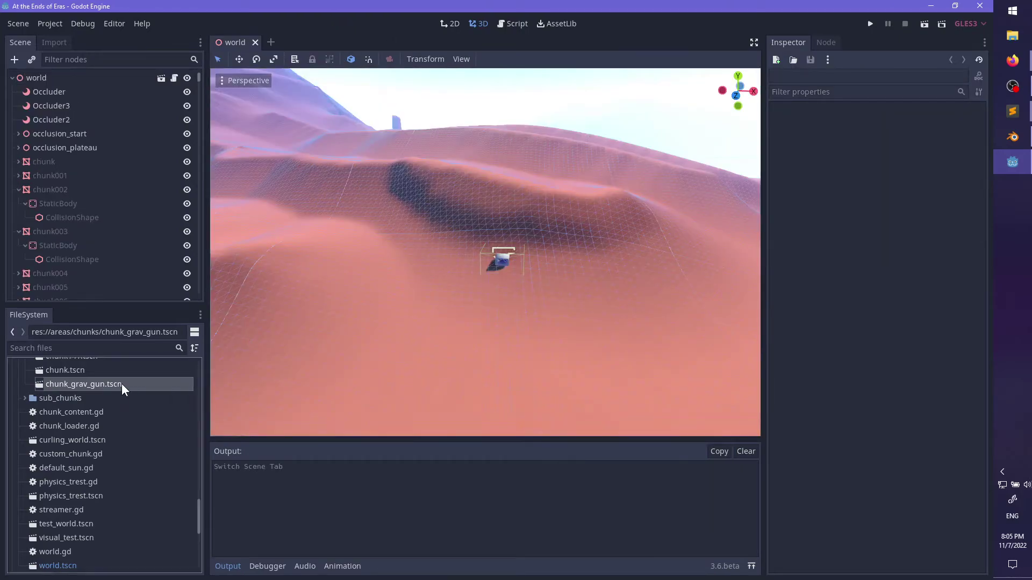
pyautogui.doubleClick(121, 384)
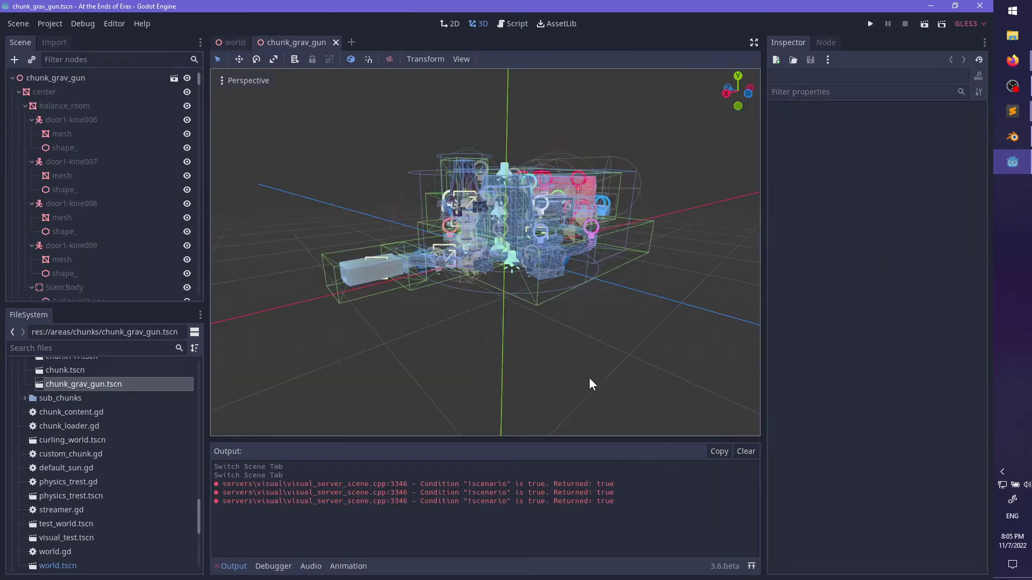
pyautogui.moveTo(458, 334); pyautogui.dragTo(414, 273, button='middle')
pyautogui.scroll(10, 597, 346)
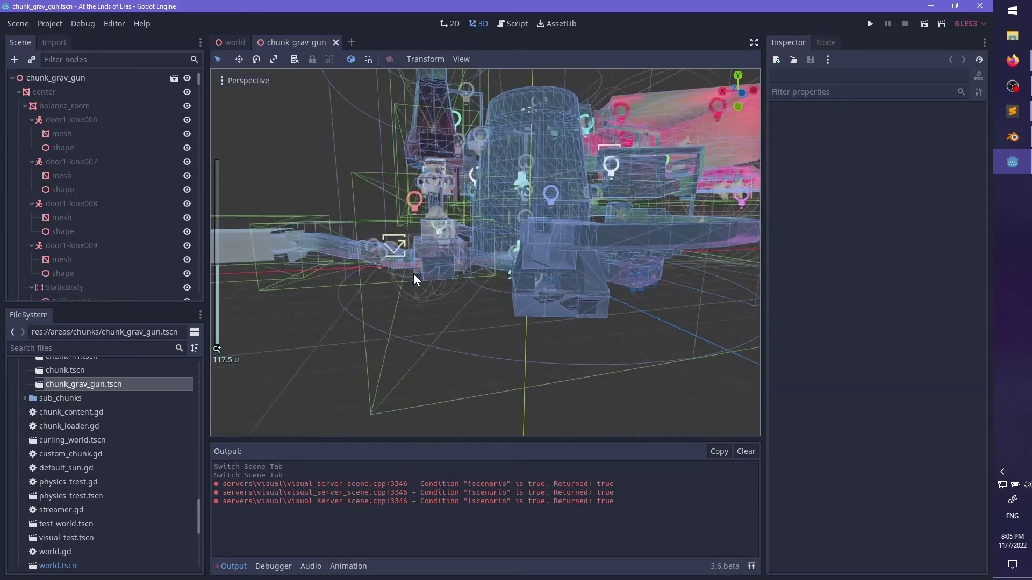
pyautogui.scroll(2, 551, 307)
pyautogui.moveTo(552, 308); pyautogui.dragTo(417, 473, button='middle')
pyautogui.scroll(-15, 500, 295)
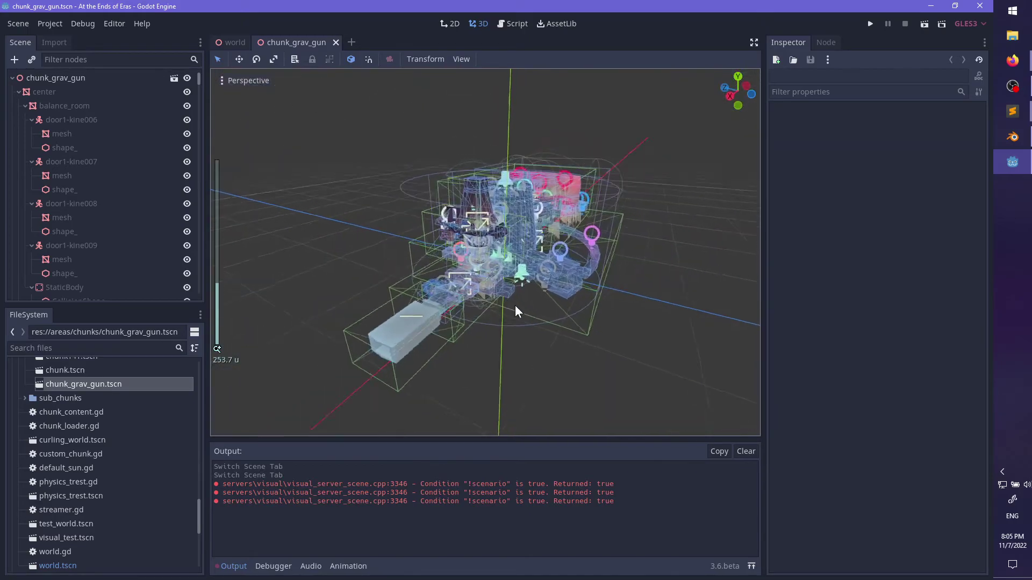
pyautogui.moveTo(515, 306); pyautogui.dragTo(480, 329, button='middle')
pyautogui.scroll(4, 479, 329)
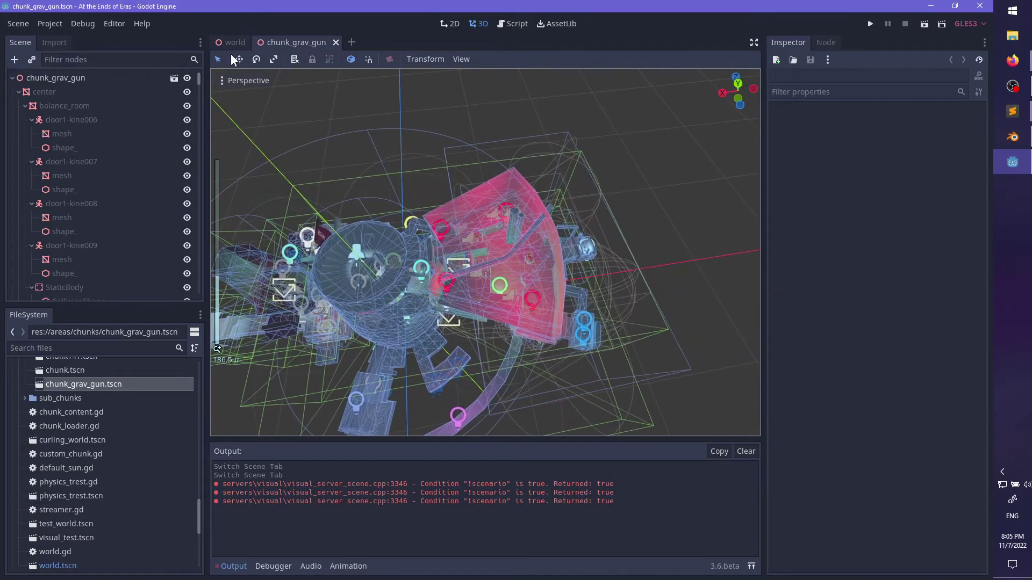
# - In the world scene, delete ReflectionProbe through ReflectionProbe5 under the chunk_grav_gun node and save
pyautogui.click(230, 47)
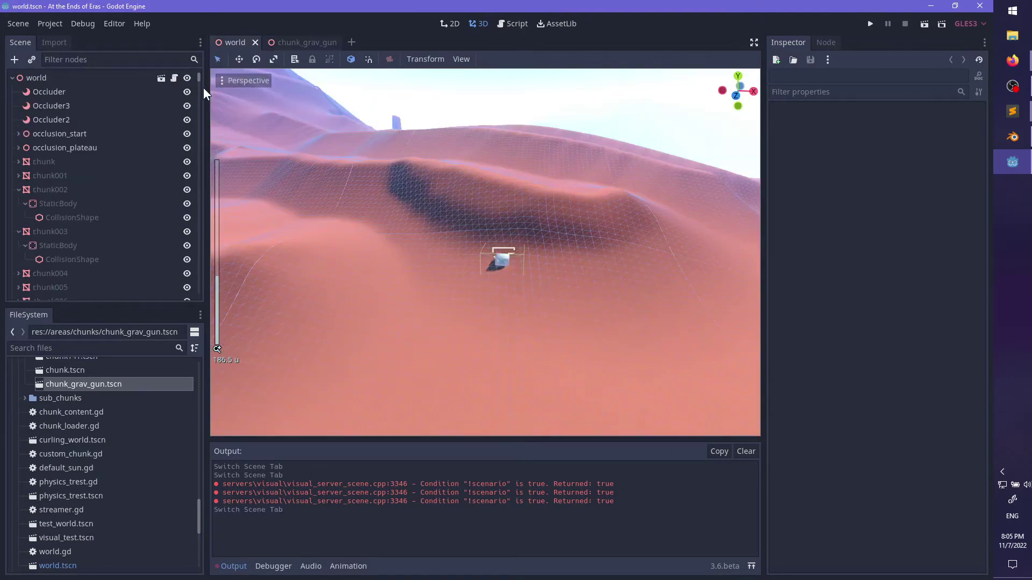
pyautogui.moveTo(198, 80); pyautogui.dragTo(210, 342)
pyautogui.click(95, 234)
pyautogui.keyDown('shift'); pyautogui.click(111, 288); pyautogui.keyUp('shift')
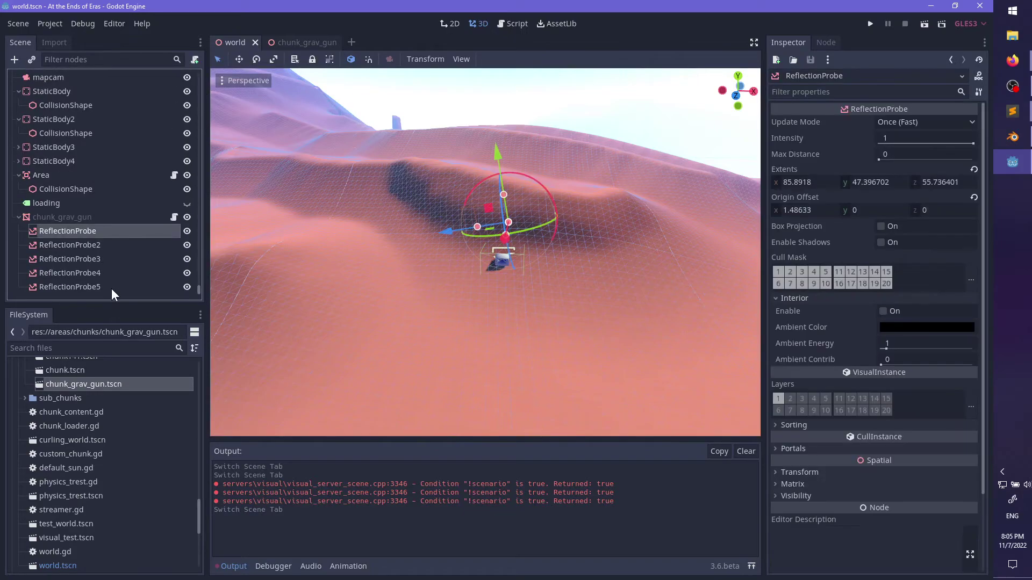
pyautogui.press('Delete')
pyautogui.press('Return')
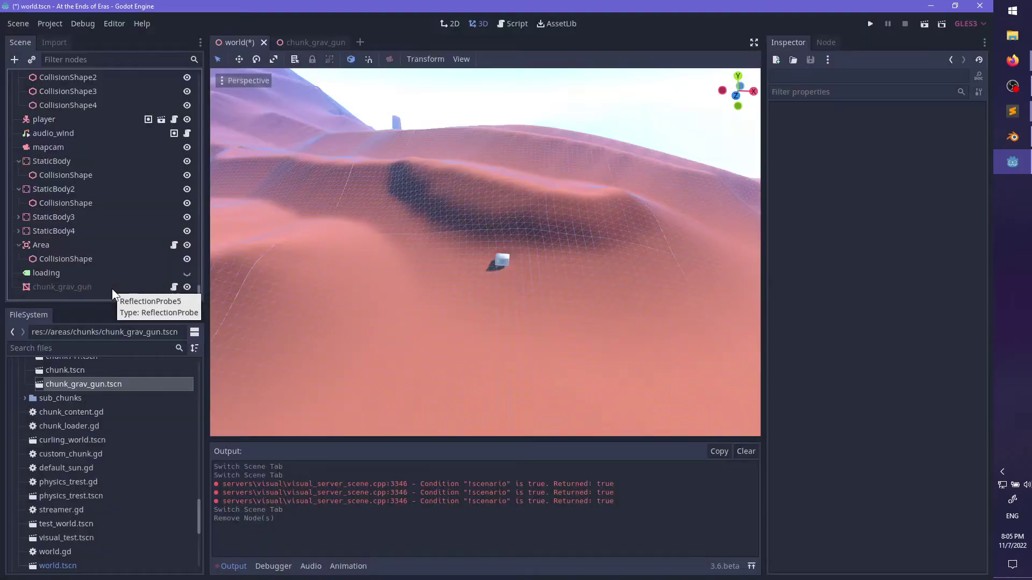
pyautogui.hotkey('ctrl', 's')
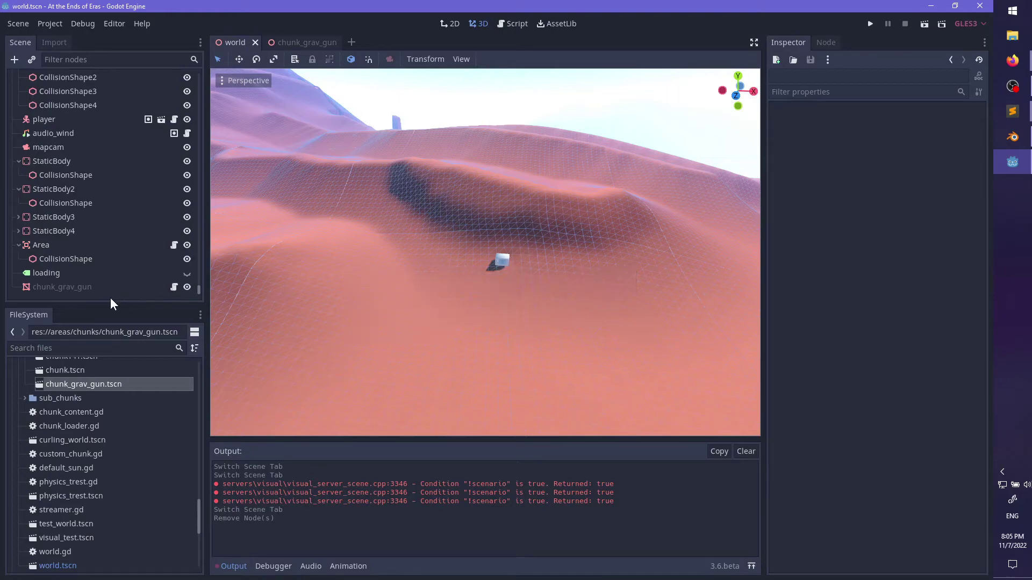
# - Move the chunk_grav_gun node directly below mountains4 in the world scene tree and save the scene
pyautogui.moveTo(110, 288); pyautogui.dragTo(62, 172)
pyautogui.moveTo(525, 269); pyautogui.dragTo(444, 292, button='middle')
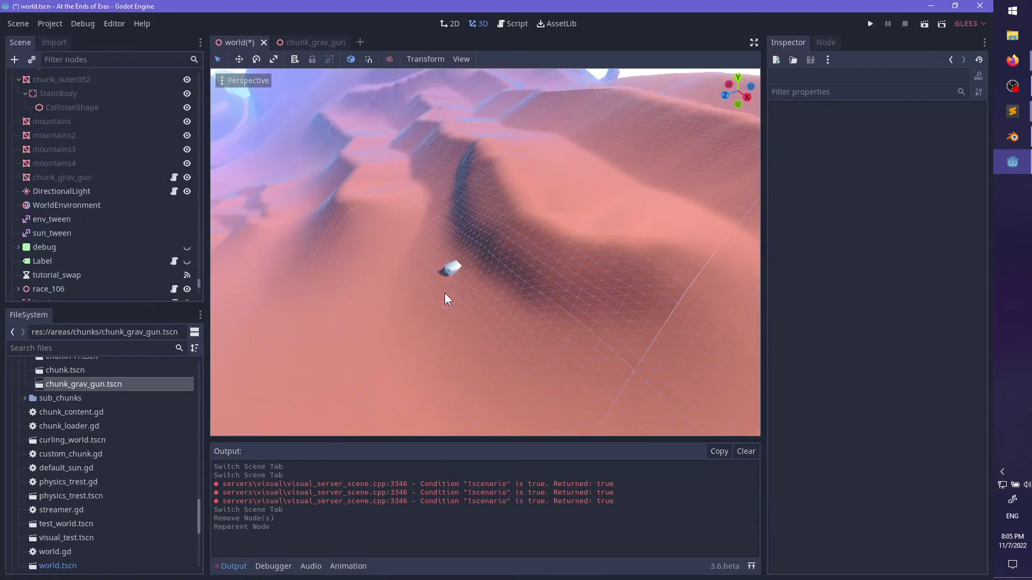
pyautogui.hotkey('ctrl', 's')
# - Look over the world scene's node tree and terrain, and check the chunk_grav_gun model in Blender
pyautogui.scroll(-8, 109, 226)
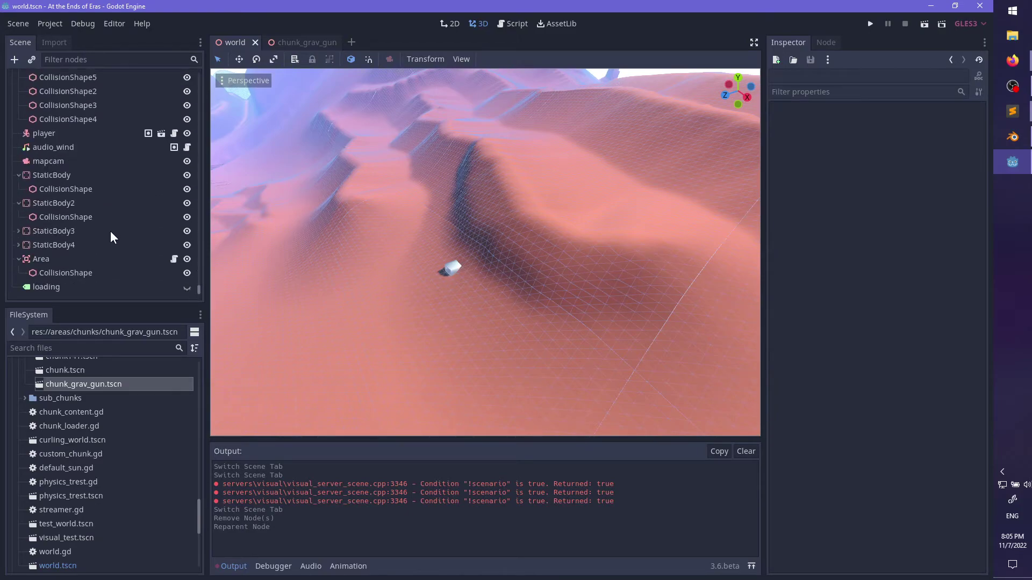
pyautogui.scroll(3, 114, 233)
pyautogui.scroll(-15, 466, 274)
pyautogui.scroll(6, 466, 274)
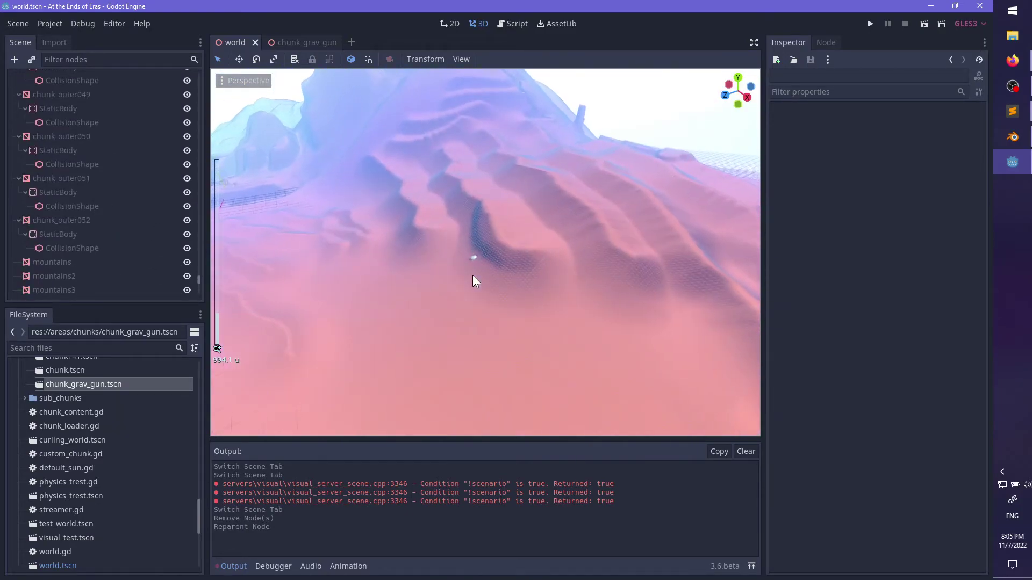
pyautogui.moveTo(546, 260); pyautogui.dragTo(553, 289, button='middle')
pyautogui.scroll(8, 554, 289)
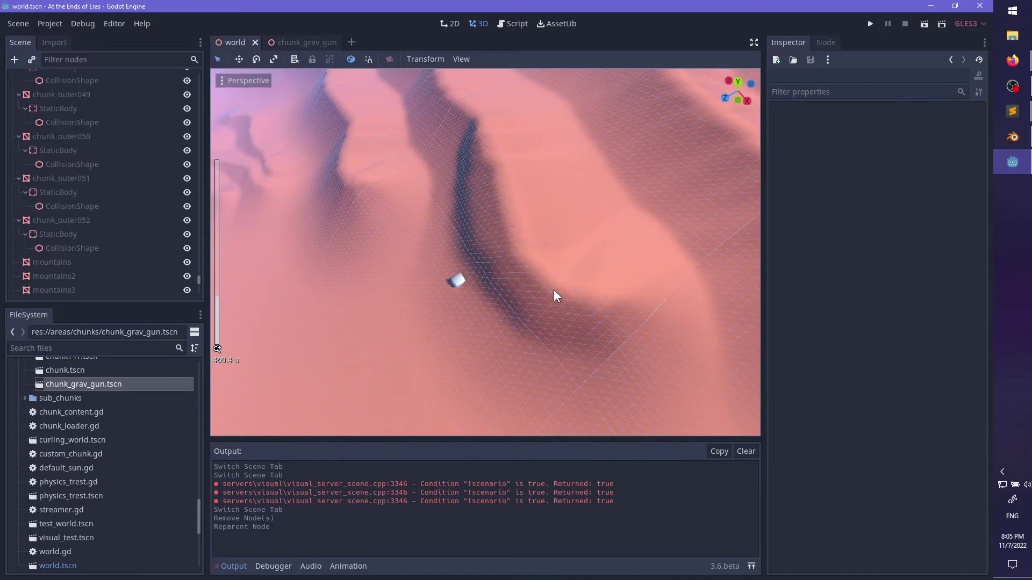
pyautogui.hotkey('alt', 'Tab')
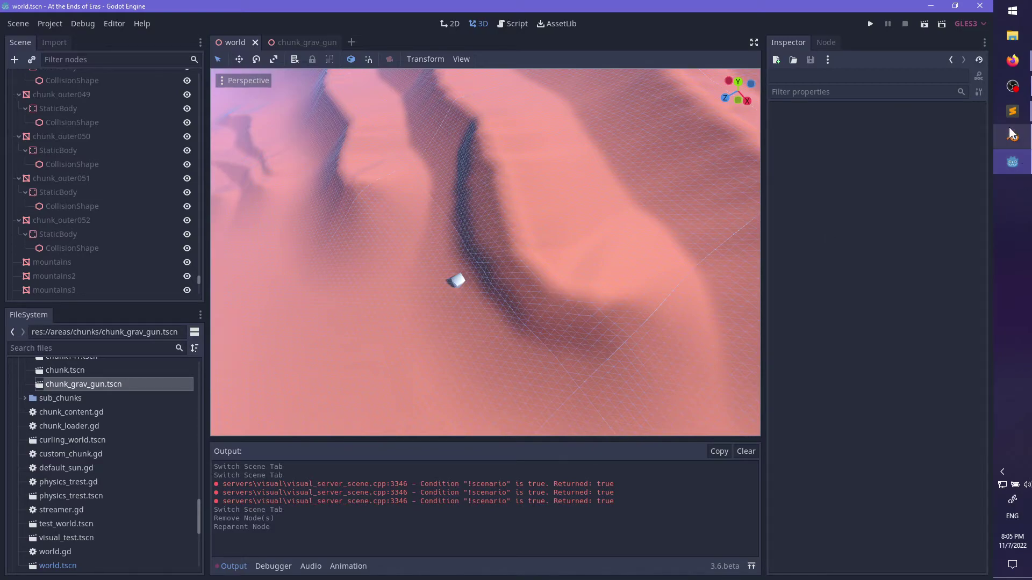
pyautogui.moveTo(563, 308); pyautogui.dragTo(557, 328, button='middle')
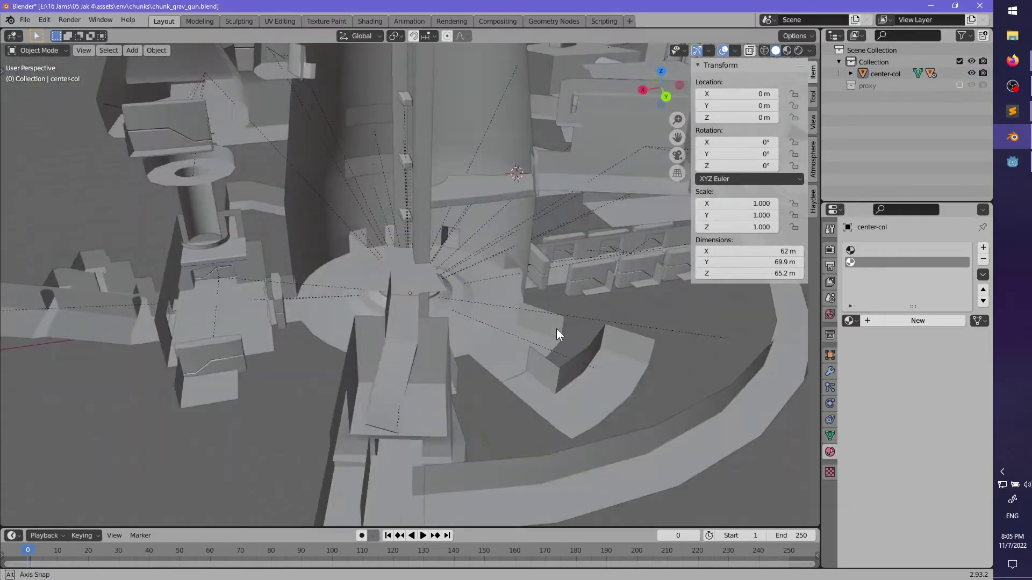
pyautogui.hotkey('alt', 'Tab')
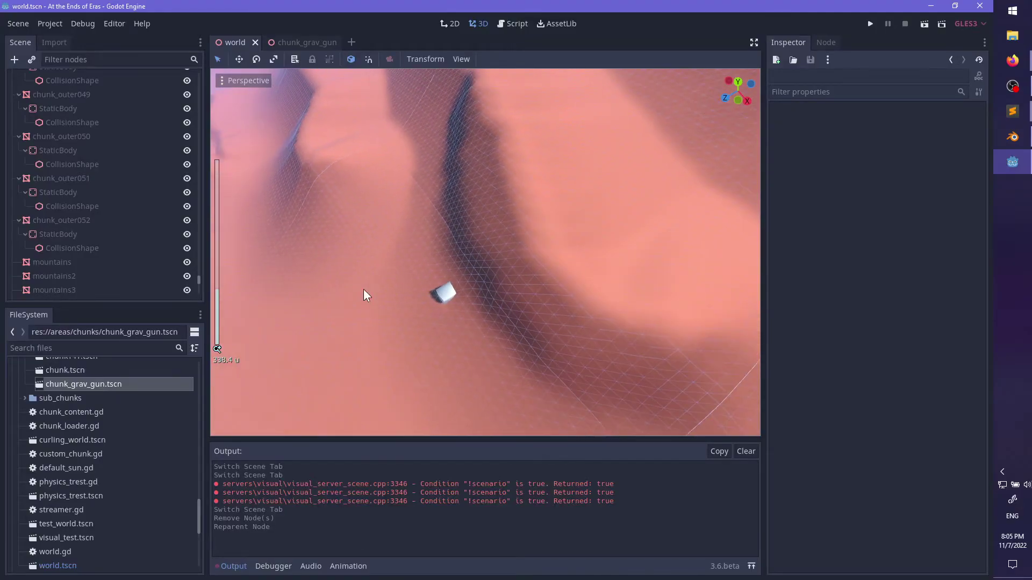
# - In the chunk_grav_gun scene, select the vents2, vents and vent3 mesh nodes together
pyautogui.click(284, 43)
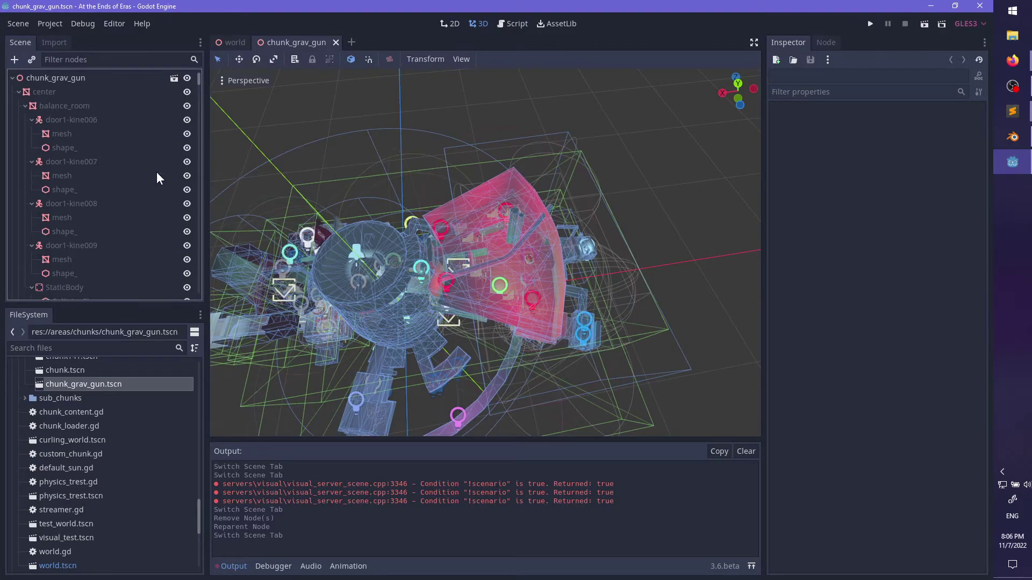
pyautogui.scroll(-3, 124, 212)
pyautogui.scroll(-4, 125, 213)
pyautogui.moveTo(196, 86); pyautogui.dragTo(211, 208)
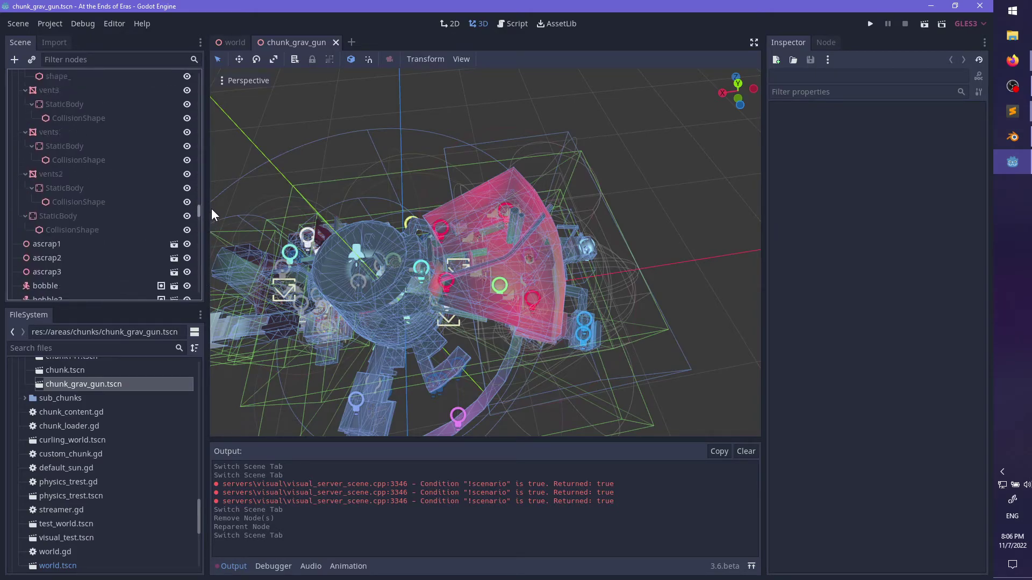
pyautogui.click(69, 176)
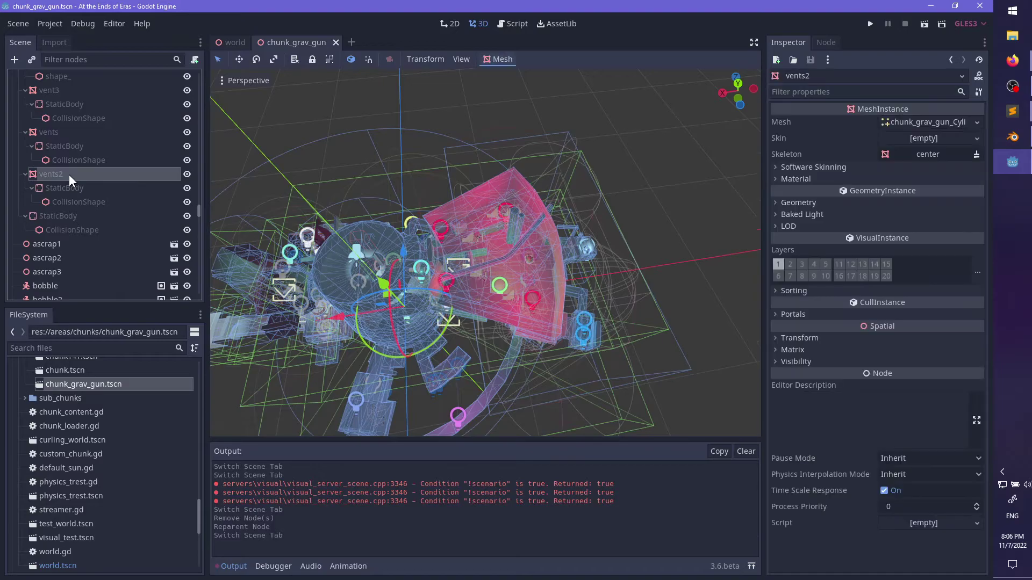
pyautogui.keyDown('ctrl'); pyautogui.click(65, 132); pyautogui.keyUp('ctrl')
pyautogui.keyDown('ctrl'); pyautogui.click(55, 92); pyautogui.keyUp('ctrl')
# - Add the stop2-kine, stop-kine, door1-kine003 and door1-kine002 meshes plus room3 and room2 to the selection
pyautogui.scroll(5, 108, 194)
pyautogui.scroll(-1, 107, 195)
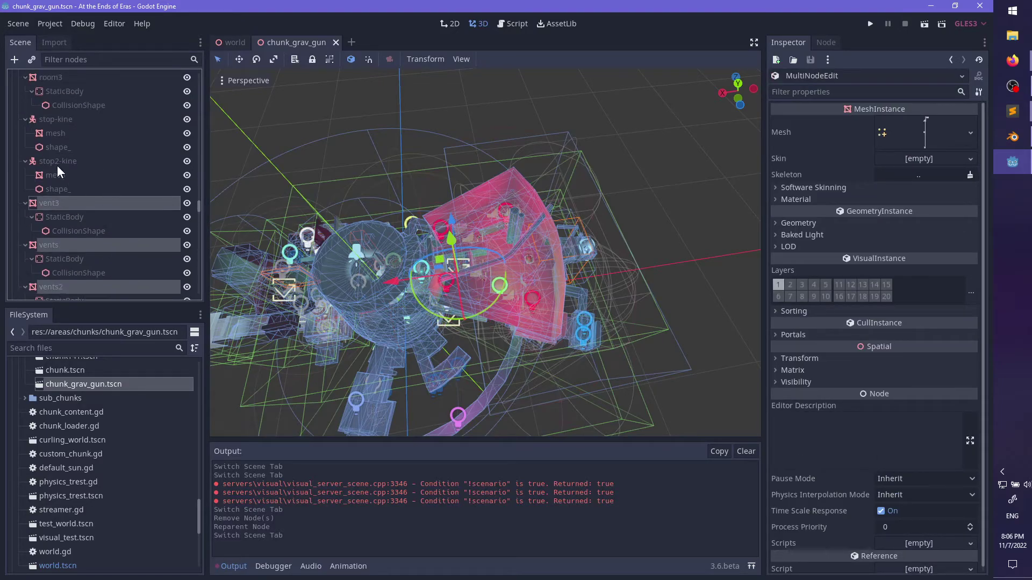
pyautogui.keyDown('ctrl'); pyautogui.click(59, 175); pyautogui.keyUp('ctrl')
pyautogui.keyDown('ctrl'); pyautogui.click(64, 135); pyautogui.keyUp('ctrl')
pyautogui.scroll(3, 105, 178)
pyautogui.keyDown('ctrl'); pyautogui.click(69, 163); pyautogui.keyUp('ctrl')
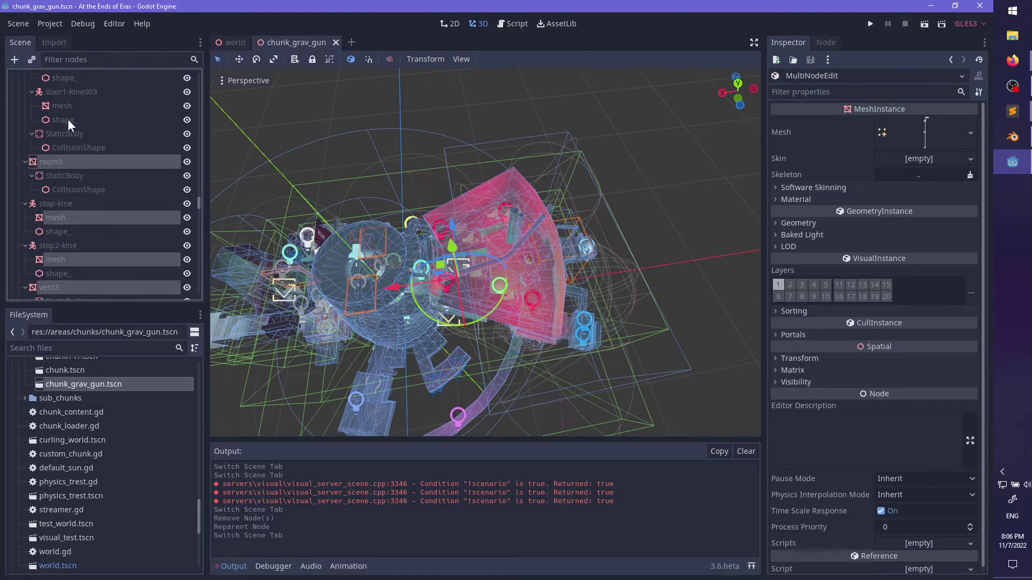
pyautogui.keyDown('ctrl'); pyautogui.click(69, 107); pyautogui.keyUp('ctrl')
pyautogui.scroll(2, 115, 186)
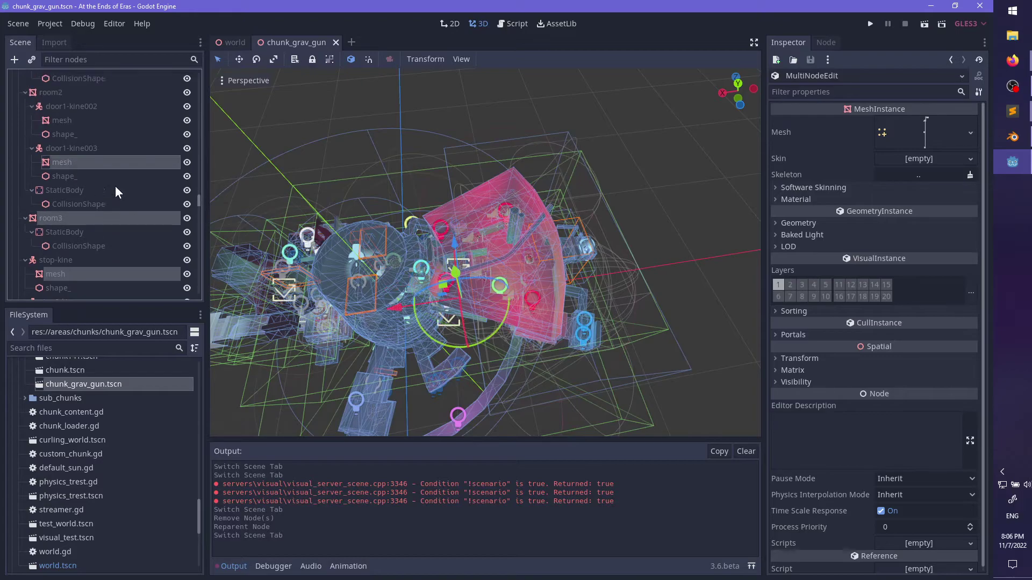
pyautogui.keyDown('ctrl'); pyautogui.click(71, 125); pyautogui.keyUp('ctrl')
pyautogui.keyDown('ctrl'); pyautogui.click(54, 88); pyautogui.keyUp('ctrl')
# - Add the meshes of door1-kine043 through door1-kine040 plus room1 and platform to the selection
pyautogui.scroll(6, 107, 161)
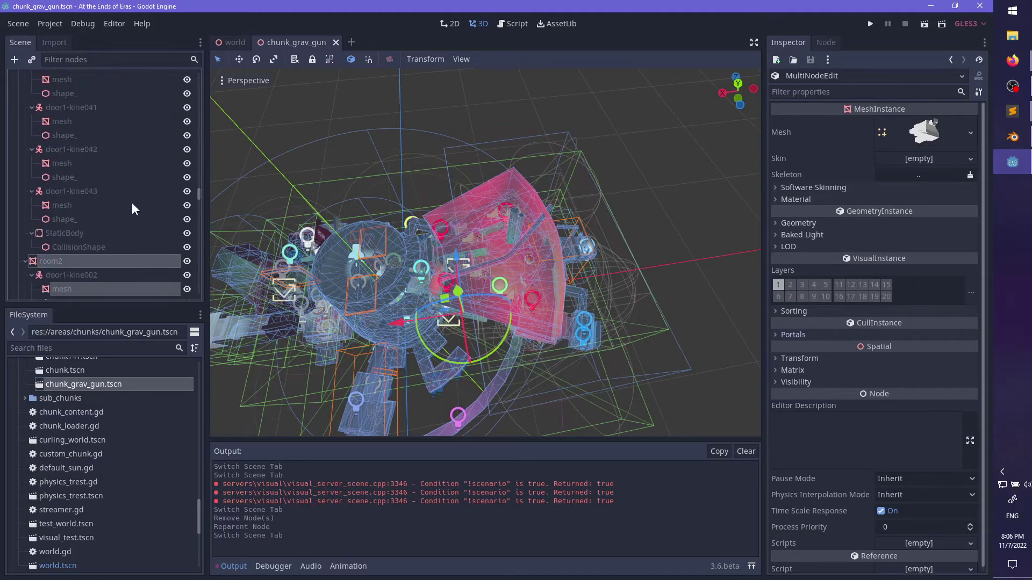
pyautogui.keyDown('ctrl'); pyautogui.click(75, 206); pyautogui.keyUp('ctrl')
pyautogui.keyDown('ctrl'); pyautogui.click(62, 163); pyautogui.keyUp('ctrl')
pyautogui.keyDown('ctrl'); pyautogui.click(61, 123); pyautogui.keyUp('ctrl')
pyautogui.scroll(3, 95, 173)
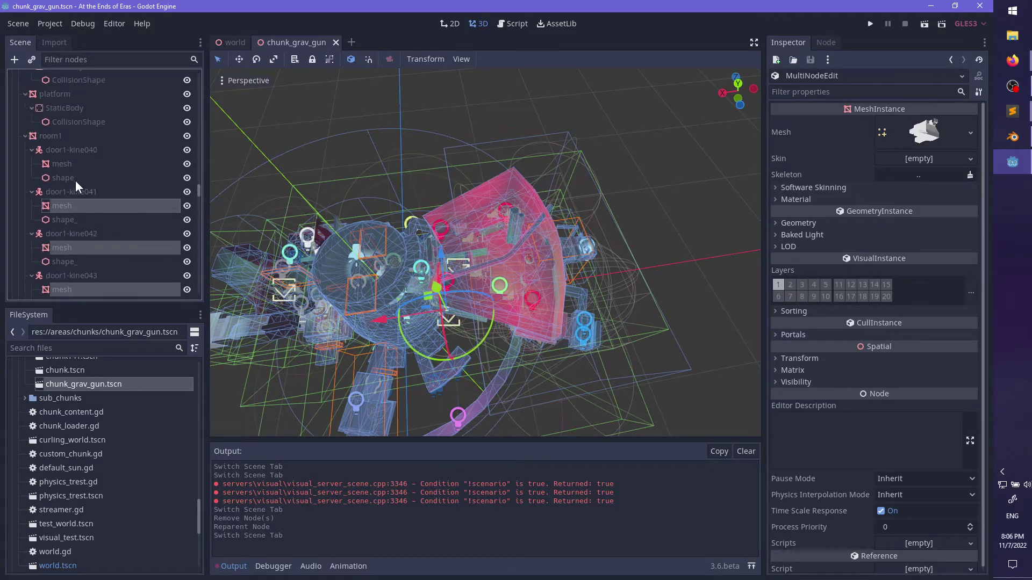
pyautogui.keyDown('ctrl'); pyautogui.click(70, 164); pyautogui.keyUp('ctrl')
pyautogui.keyDown('ctrl'); pyautogui.click(64, 136); pyautogui.keyUp('ctrl')
pyautogui.keyDown('ctrl'); pyautogui.click(63, 94); pyautogui.keyUp('ctrl')
# - Add hallway2 and the meshes of door1-kine011 and door1-kine010 to the selection
pyautogui.scroll(5, 69, 181)
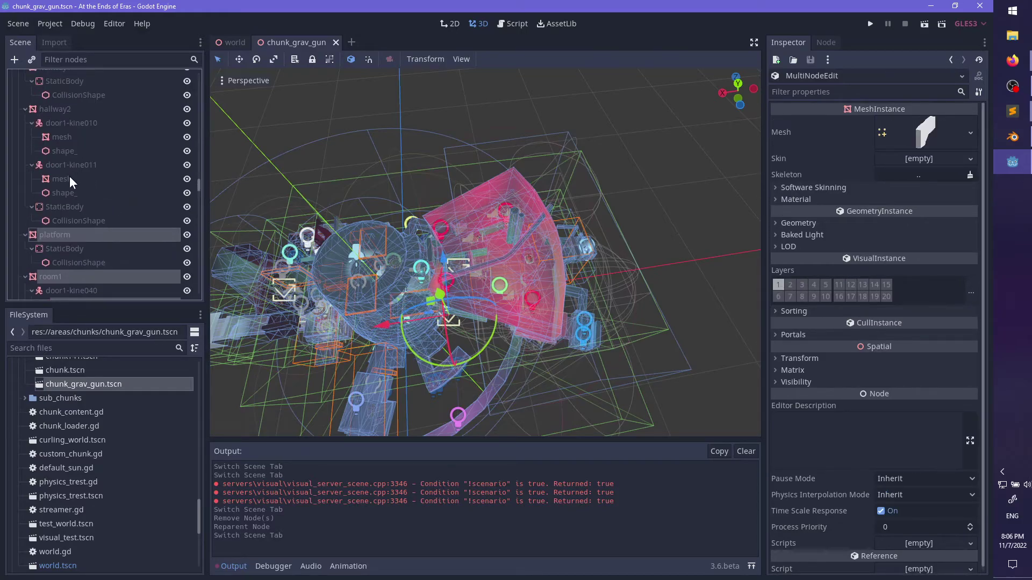
pyautogui.keyDown('ctrl'); pyautogui.click(67, 178); pyautogui.keyUp('ctrl')
pyautogui.keyDown('ctrl'); pyautogui.click(70, 137); pyautogui.keyUp('ctrl')
pyautogui.keyDown('ctrl'); pyautogui.click(48, 108); pyautogui.keyUp('ctrl')
pyautogui.scroll(3, 101, 202)
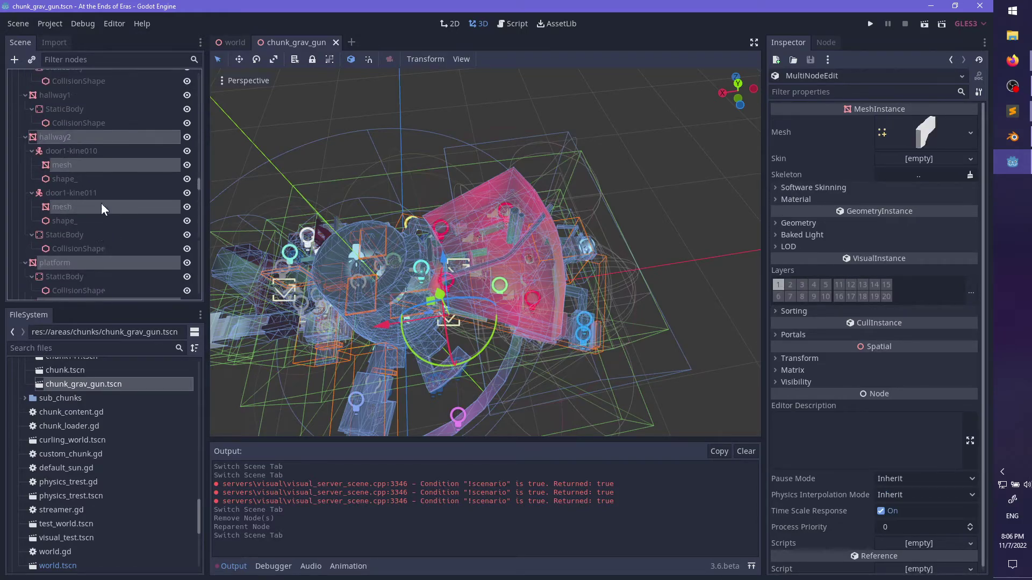
# - Add hallway1, building009, building008 and hall4 to the multi-node selection
pyautogui.click(796, 200)
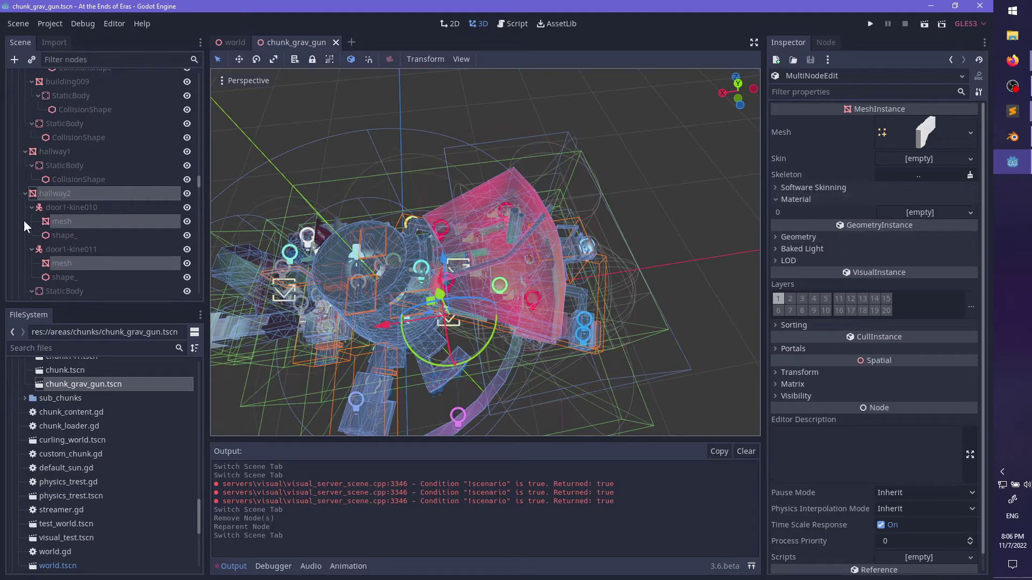
pyautogui.scroll(1, 93, 203)
pyautogui.scroll(2, 80, 217)
pyautogui.keyDown('ctrl'); pyautogui.click(66, 234); pyautogui.keyUp('ctrl')
pyautogui.keyDown('ctrl'); pyautogui.click(70, 169); pyautogui.keyUp('ctrl')
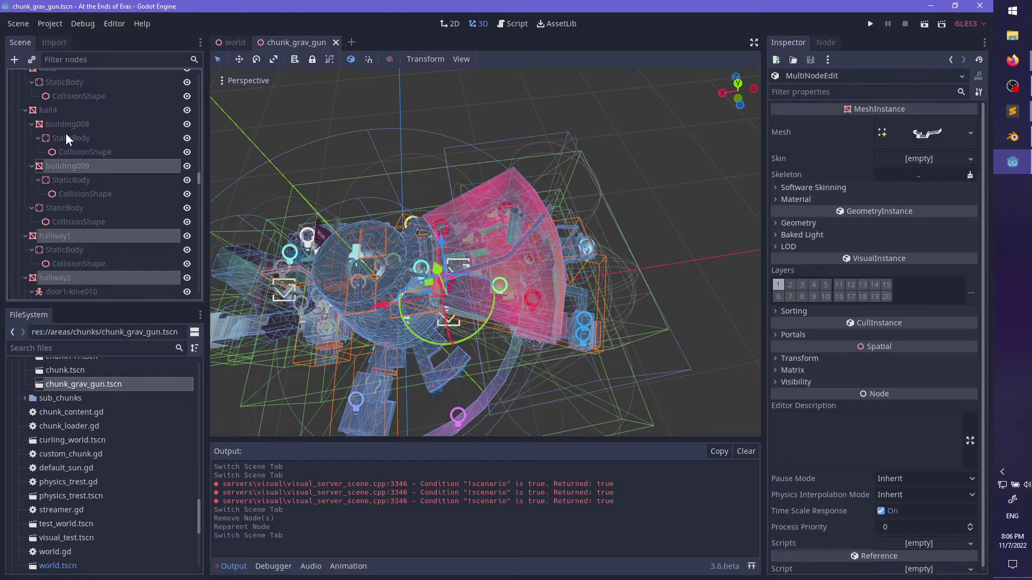
pyautogui.keyDown('ctrl'); pyautogui.click(63, 126); pyautogui.keyUp('ctrl')
pyautogui.keyDown('ctrl'); pyautogui.click(56, 109); pyautogui.keyUp('ctrl')
# - Add hall2, the pipe and the grating to the multi-node selection
pyautogui.scroll(4, 124, 218)
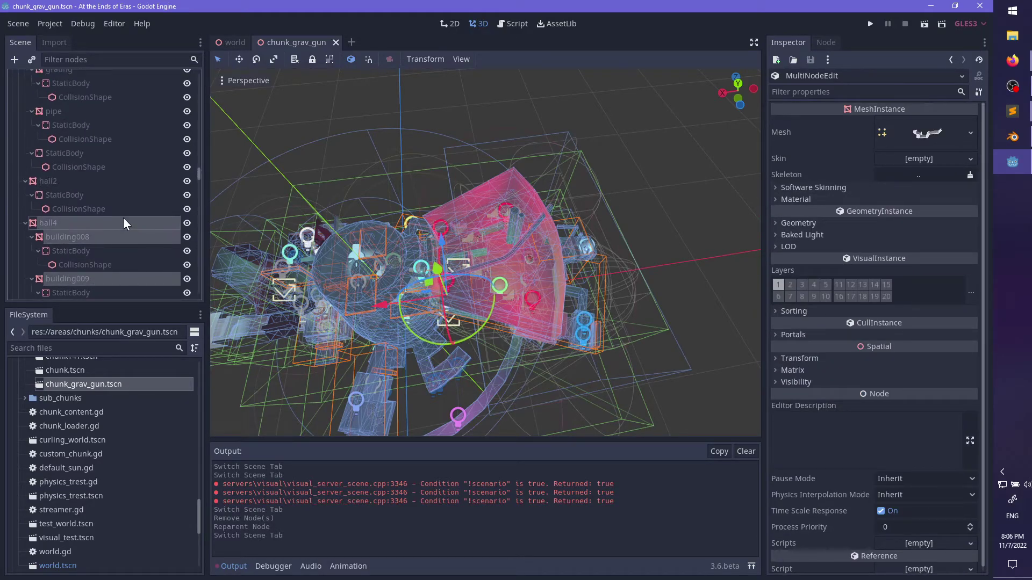
pyautogui.keyDown('ctrl'); pyautogui.click(60, 182); pyautogui.keyUp('ctrl')
pyautogui.keyDown('ctrl'); pyautogui.click(56, 111); pyautogui.keyUp('ctrl')
pyautogui.scroll(4, 105, 205)
pyautogui.keyDown('ctrl'); pyautogui.click(61, 180); pyautogui.keyUp('ctrl')
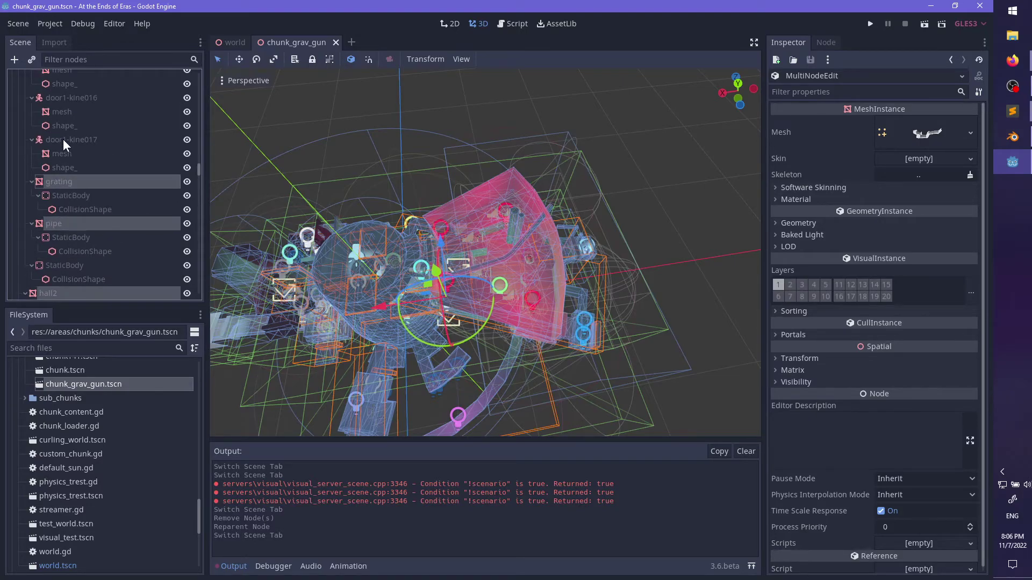
pyautogui.keyDown('ctrl'); pyautogui.click(63, 138); pyautogui.keyUp('ctrl')
pyautogui.keyDown('ctrl'); pyautogui.click(69, 97); pyautogui.keyUp('ctrl')
pyautogui.scroll(5, 117, 238)
pyautogui.keyDown('ctrl'); pyautogui.click(76, 196); pyautogui.keyUp('ctrl')
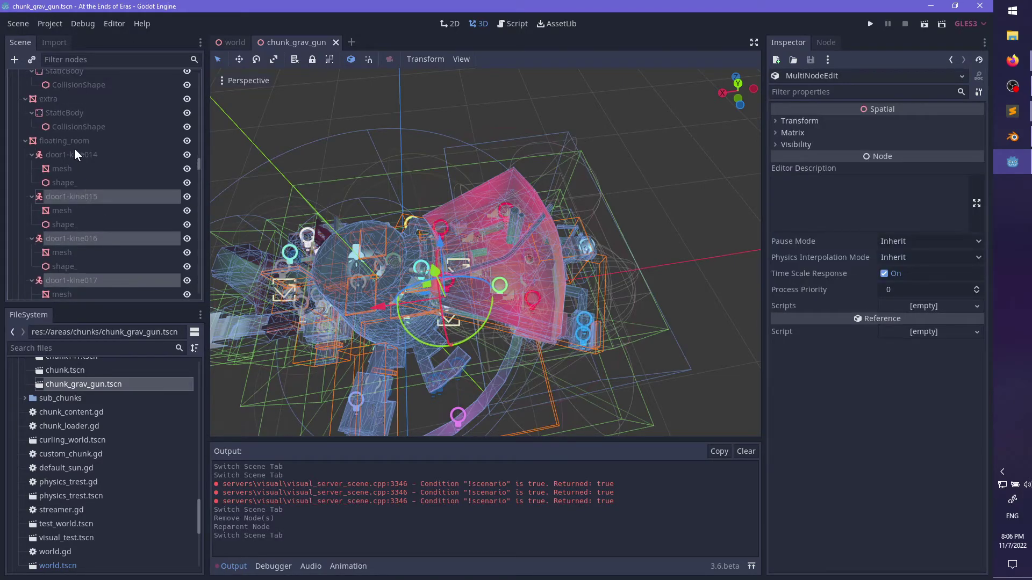
pyautogui.keyDown('ctrl'); pyautogui.click(66, 197); pyautogui.keyUp('ctrl')
pyautogui.keyDown('ctrl'); pyautogui.click(67, 238); pyautogui.keyUp('ctrl')
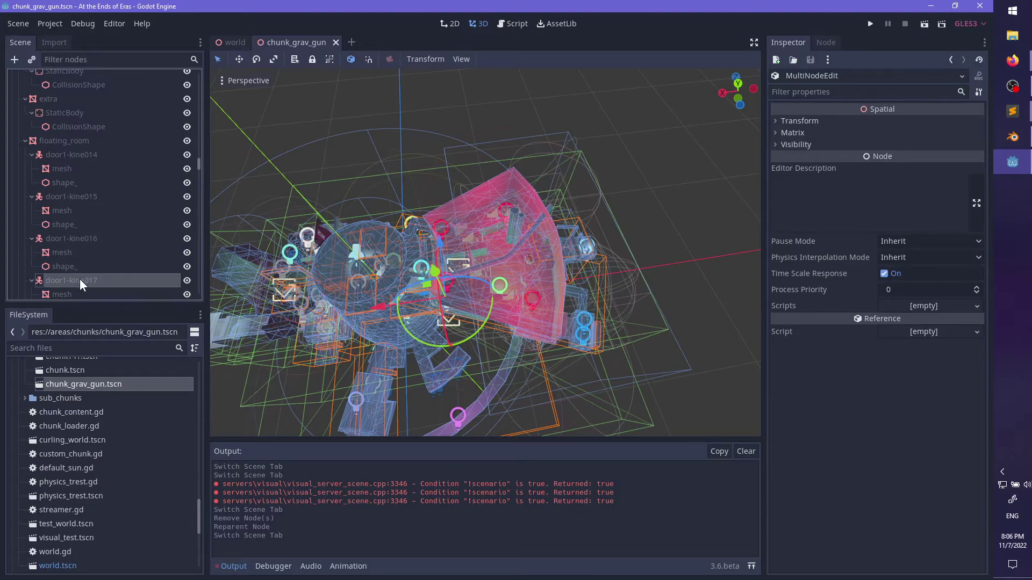
pyautogui.keyDown('ctrl'); pyautogui.click(80, 280); pyautogui.keyUp('ctrl')
# - Add the meshes of door1-kine017 through door1-kine014 plus floating_room to the selection
pyautogui.scroll(-1, 66, 250)
pyautogui.keyDown('ctrl'); pyautogui.click(66, 256); pyautogui.keyUp('ctrl')
pyautogui.keyDown('ctrl'); pyautogui.click(67, 215); pyautogui.keyUp('ctrl')
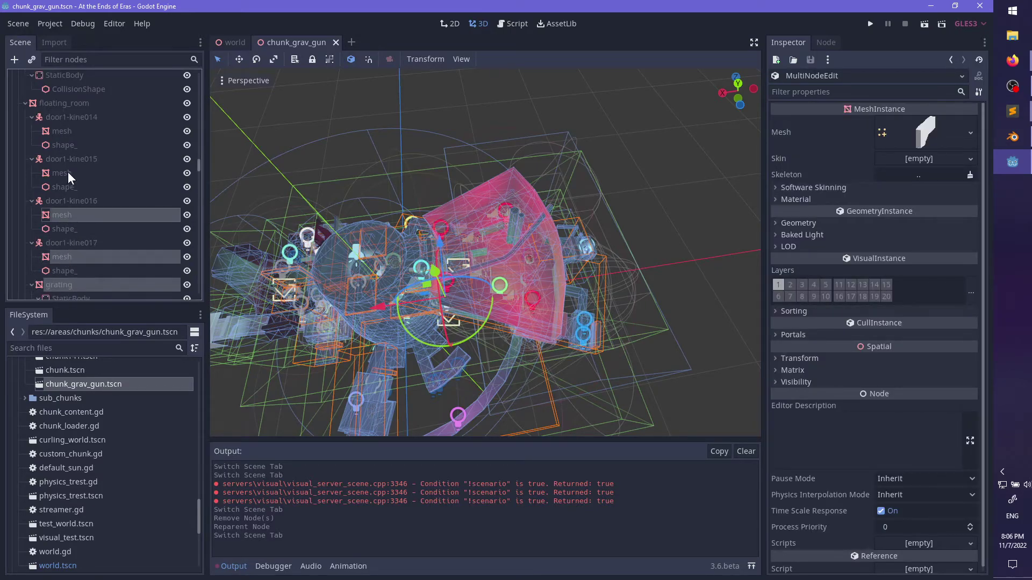
pyautogui.keyDown('ctrl'); pyautogui.click(67, 173); pyautogui.keyUp('ctrl')
pyautogui.keyDown('ctrl'); pyautogui.click(67, 132); pyautogui.keyUp('ctrl')
pyautogui.keyDown('ctrl'); pyautogui.click(63, 104); pyautogui.keyUp('ctrl')
# - Add the extra node and the meshes of door1-kine037 through door1-kine034 to the selection
pyautogui.scroll(3, 81, 215)
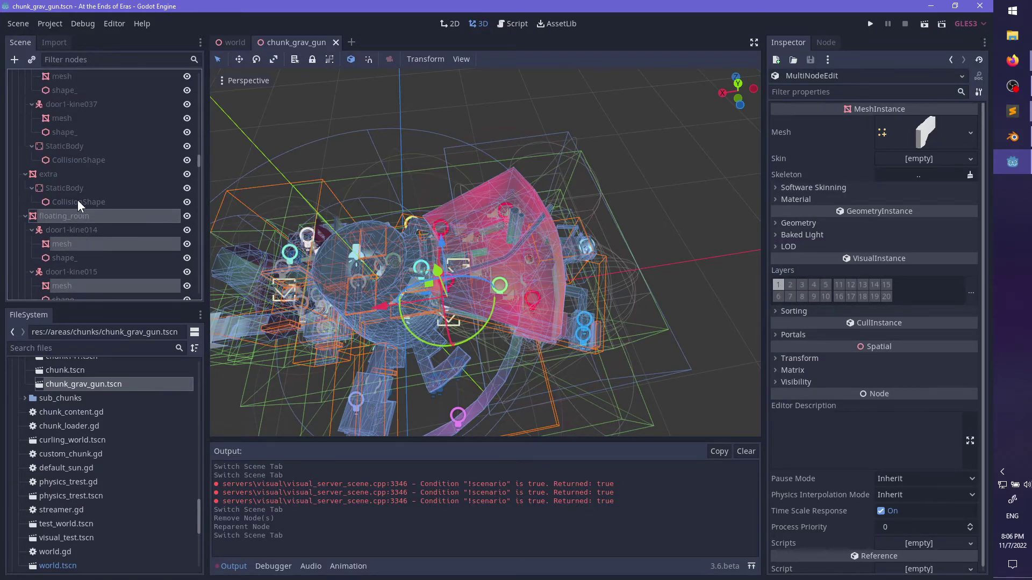
pyautogui.keyDown('ctrl'); pyautogui.click(59, 173); pyautogui.keyUp('ctrl')
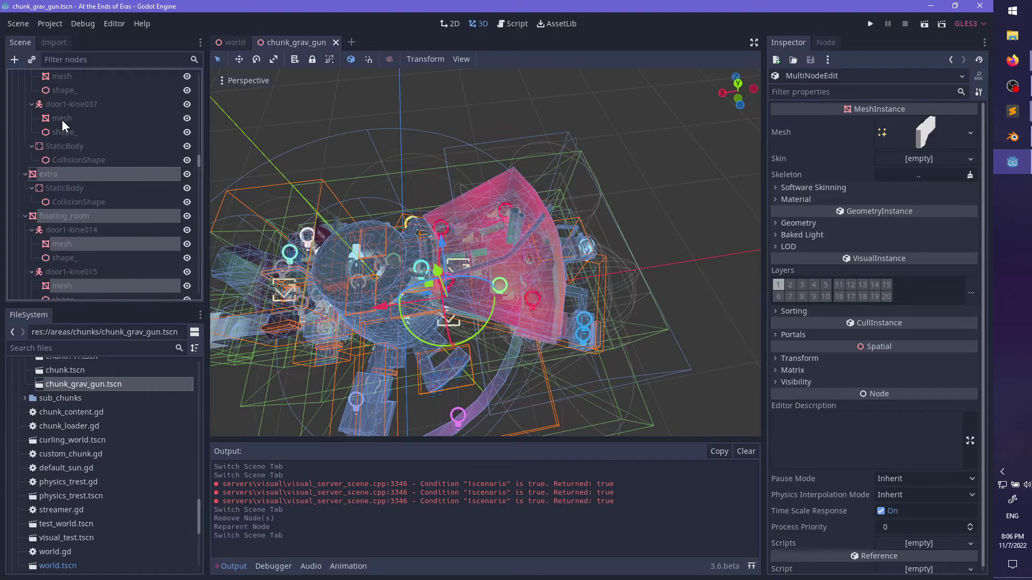
pyautogui.keyDown('ctrl'); pyautogui.click(62, 120); pyautogui.keyUp('ctrl')
pyautogui.scroll(3, 108, 198)
pyautogui.keyDown('ctrl'); pyautogui.click(70, 161); pyautogui.keyUp('ctrl')
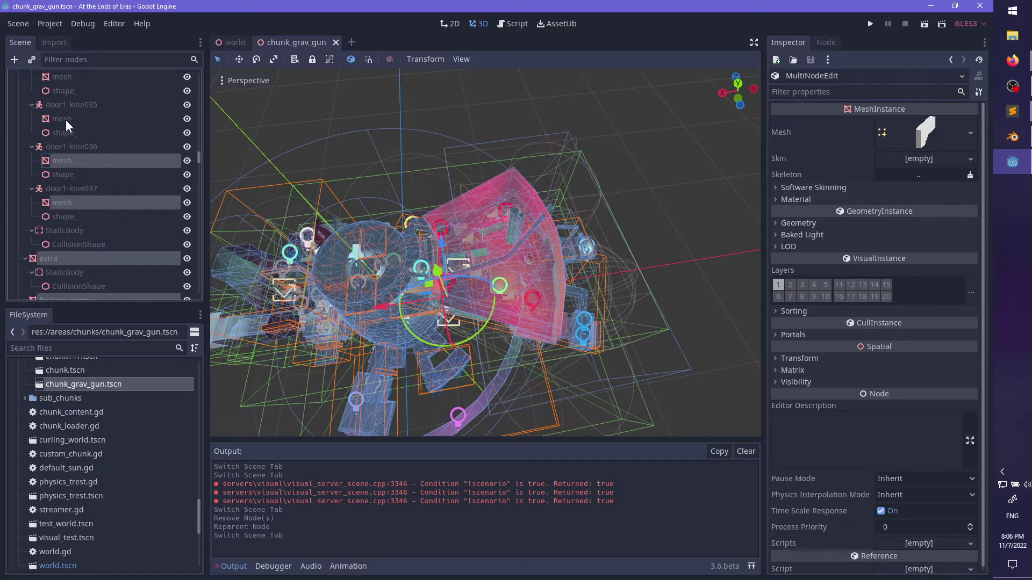
pyautogui.keyDown('ctrl'); pyautogui.click(66, 120); pyautogui.keyUp('ctrl')
pyautogui.keyDown('ctrl'); pyautogui.click(67, 78); pyautogui.keyUp('ctrl')
# - Add the meshes of door1-kine033 through door1-kine028 to the selection
pyautogui.scroll(4, 155, 210)
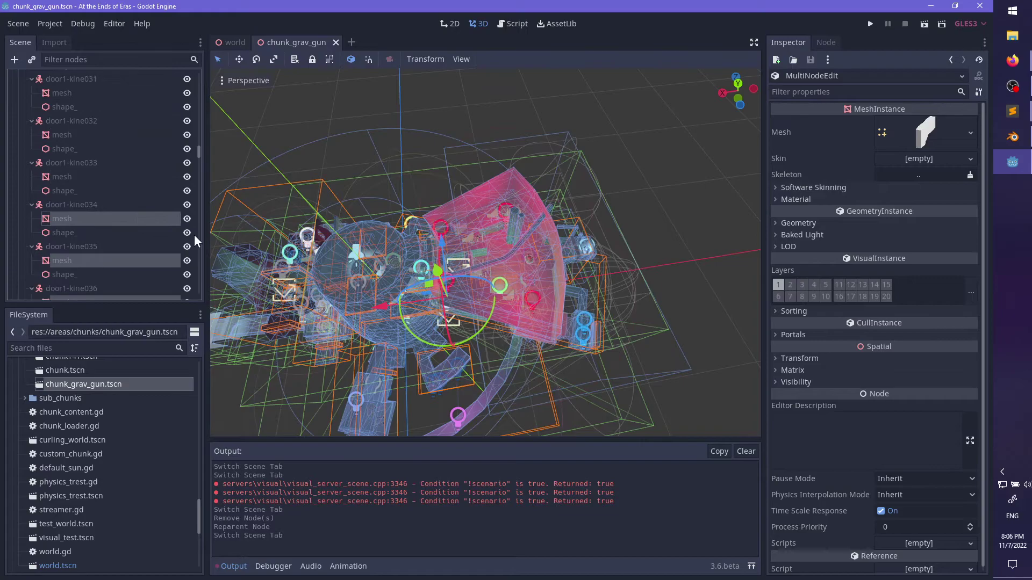
pyautogui.keyDown('ctrl'); pyautogui.click(71, 173); pyautogui.keyUp('ctrl')
pyautogui.keyDown('ctrl'); pyautogui.click(71, 133); pyautogui.keyUp('ctrl')
pyautogui.keyDown('ctrl'); pyautogui.click(68, 94); pyautogui.keyUp('ctrl')
pyautogui.scroll(4, 81, 129)
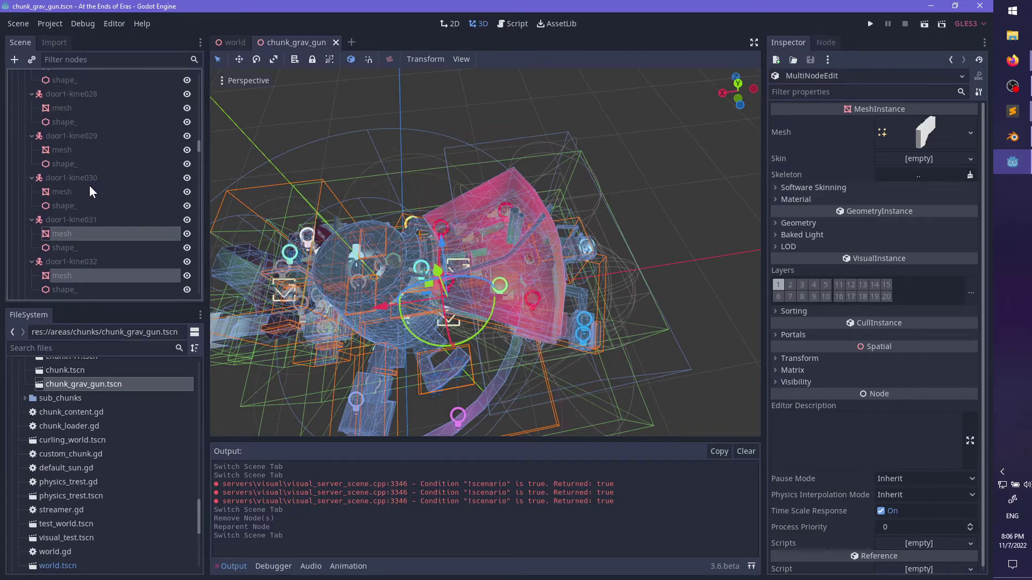
pyautogui.keyDown('ctrl'); pyautogui.click(76, 192); pyautogui.keyUp('ctrl')
pyautogui.keyDown('ctrl'); pyautogui.click(69, 149); pyautogui.keyUp('ctrl')
pyautogui.keyDown('ctrl'); pyautogui.click(74, 109); pyautogui.keyUp('ctrl')
# - Add the meshes of door1-kine027 through door1-kine024, door1-kine021 and door1-kine020 to the selection
pyautogui.scroll(4, 121, 199)
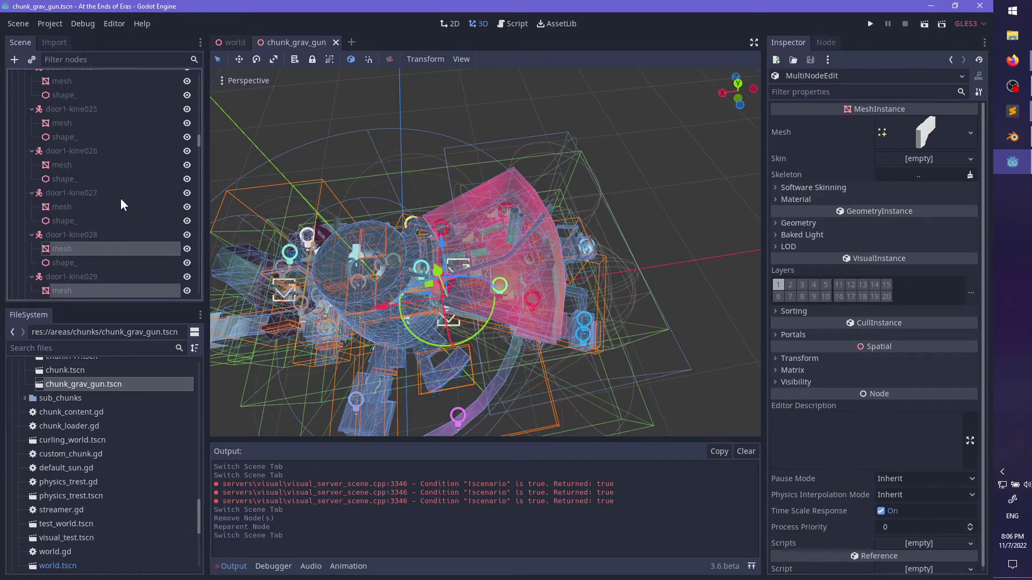
pyautogui.keyDown('ctrl'); pyautogui.click(71, 206); pyautogui.keyUp('ctrl')
pyautogui.keyDown('ctrl'); pyautogui.click(71, 165); pyautogui.keyUp('ctrl')
pyautogui.keyDown('ctrl'); pyautogui.click(65, 124); pyautogui.keyUp('ctrl')
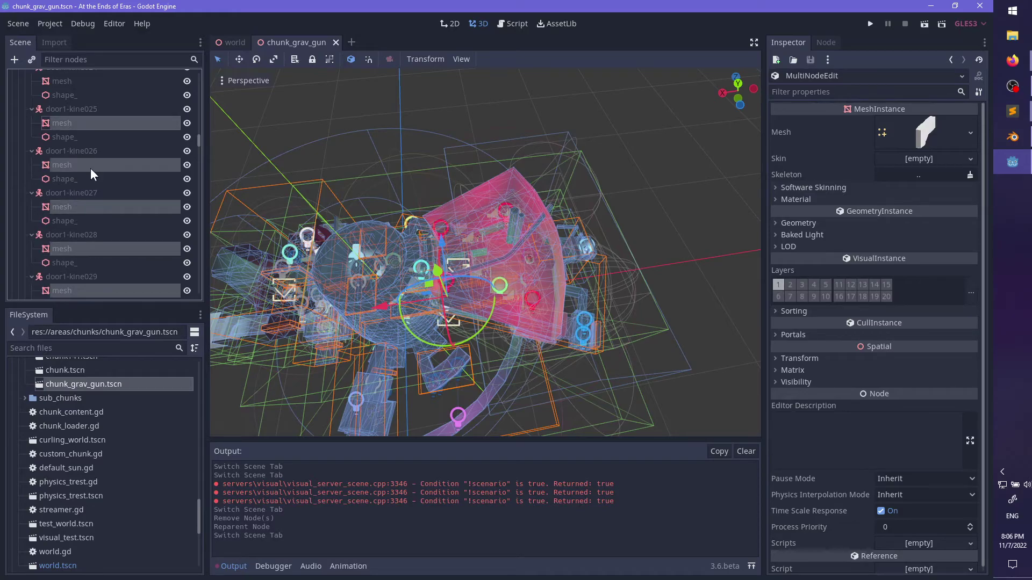
pyautogui.scroll(4, 93, 178)
pyautogui.keyDown('ctrl'); pyautogui.click(69, 194); pyautogui.keyUp('ctrl')
pyautogui.keyDown('ctrl'); pyautogui.click(69, 151); pyautogui.keyUp('ctrl')
pyautogui.keyDown('ctrl'); pyautogui.click(70, 110); pyautogui.keyUp('ctrl')
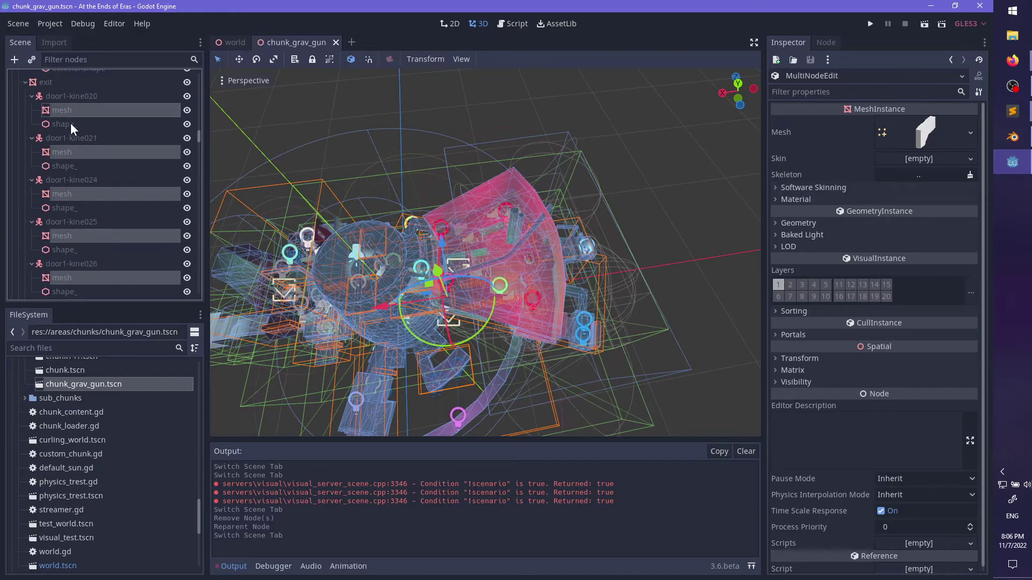
# - Add the exit node, the door1-kine019 and door1-kine018 meshes, and the entry node to the selection
pyautogui.scroll(2, 71, 161)
pyautogui.keyDown('ctrl'); pyautogui.click(43, 138); pyautogui.keyUp('ctrl')
pyautogui.scroll(3, 96, 179)
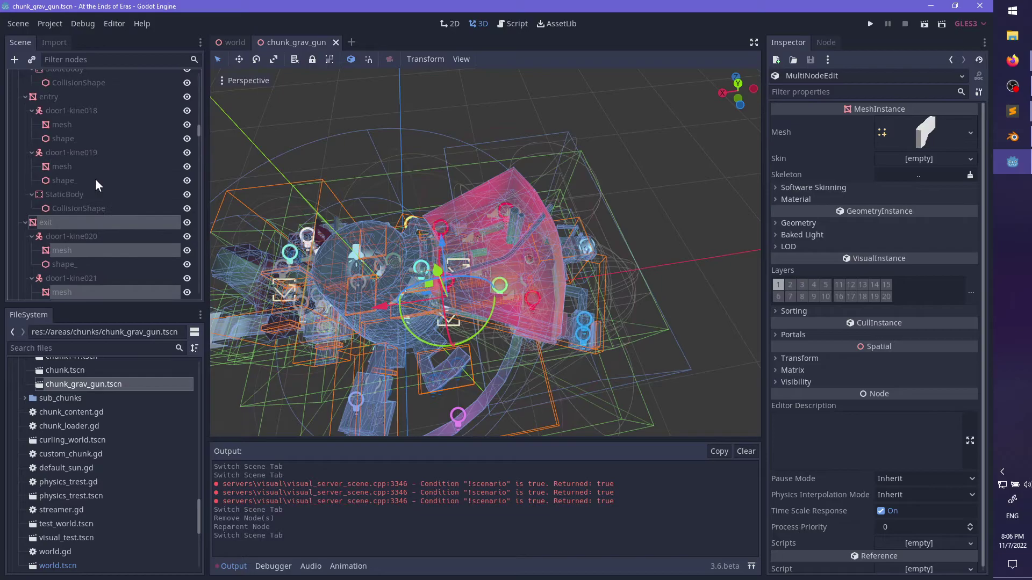
pyautogui.keyDown('ctrl'); pyautogui.click(66, 166); pyautogui.keyUp('ctrl')
pyautogui.keyDown('ctrl'); pyautogui.click(60, 125); pyautogui.keyUp('ctrl')
pyautogui.scroll(3, 88, 184)
pyautogui.keyDown('ctrl'); pyautogui.click(50, 181); pyautogui.keyUp('ctrl')
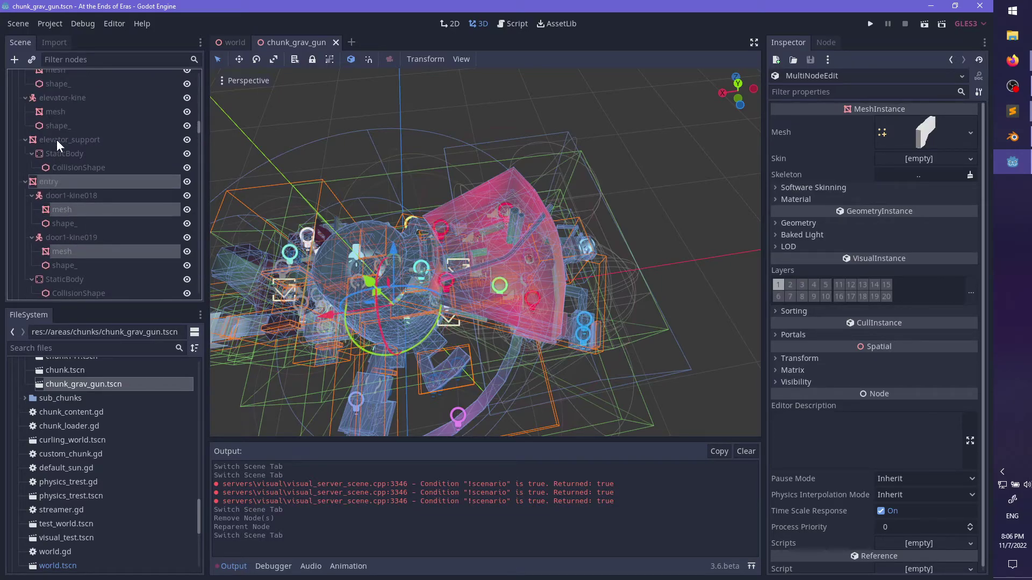
# - Add elevator_support and the meshes of elevator-kine, door1-kine039, door1-kine038, door1-kine001 and door1-kine to the selection
pyautogui.keyDown('ctrl'); pyautogui.click(56, 140); pyautogui.keyUp('ctrl')
pyautogui.scroll(2, 72, 173)
pyautogui.keyDown('ctrl'); pyautogui.click(66, 196); pyautogui.keyUp('ctrl')
pyautogui.keyDown('ctrl'); pyautogui.click(57, 154); pyautogui.keyUp('ctrl')
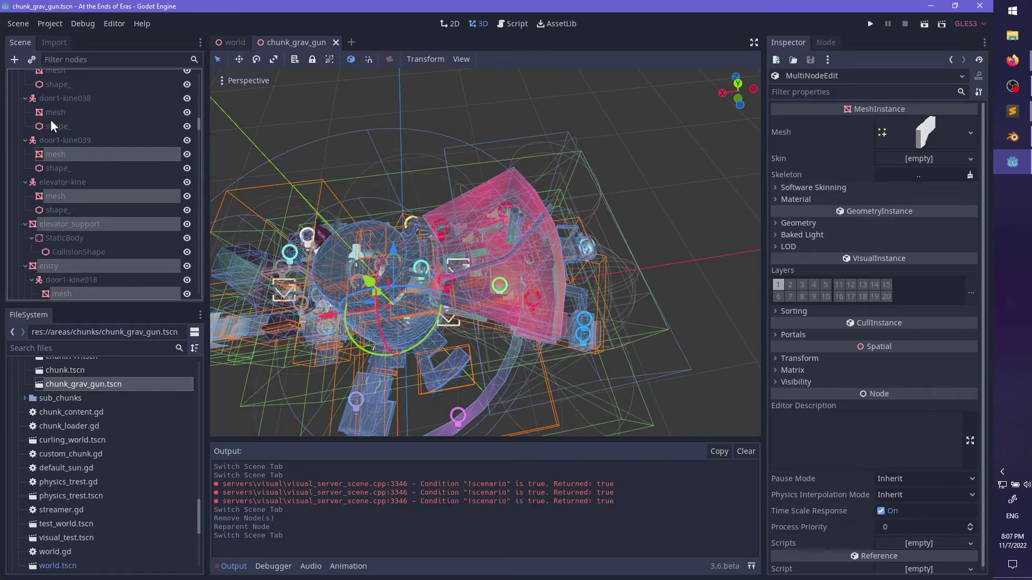
pyautogui.keyDown('ctrl'); pyautogui.click(54, 113); pyautogui.keyUp('ctrl')
pyautogui.scroll(5, 81, 200)
pyautogui.keyDown('ctrl'); pyautogui.click(61, 210); pyautogui.keyUp('ctrl')
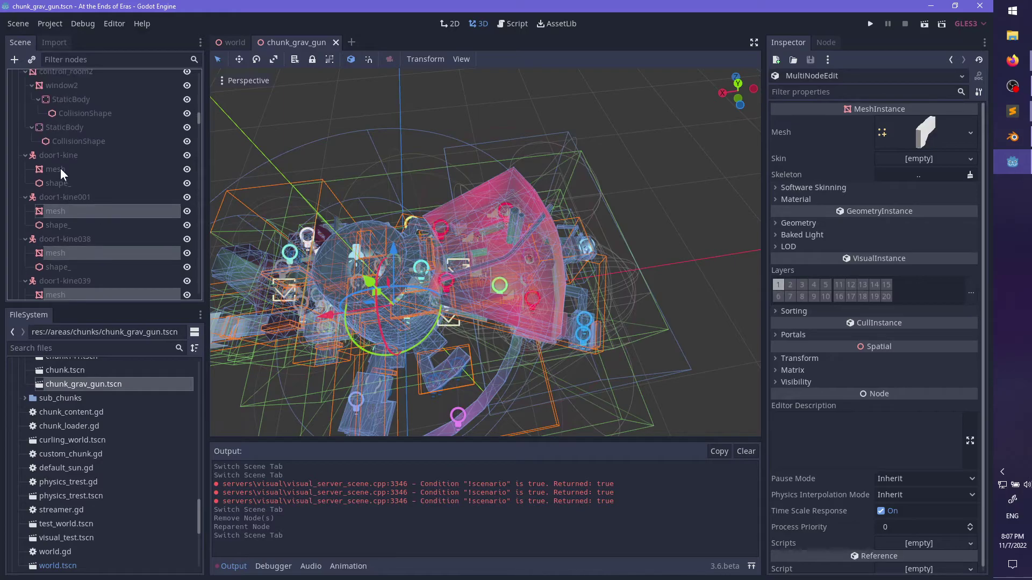
pyautogui.keyDown('ctrl'); pyautogui.click(60, 169); pyautogui.keyUp('ctrl')
# - Add window2, controll_room2, window3, the door1-kine013 and door1-kine012 meshes, and control_room3 to the selection
pyautogui.scroll(3, 80, 186)
pyautogui.keyDown('ctrl'); pyautogui.click(63, 170); pyautogui.keyUp('ctrl')
pyautogui.keyDown('ctrl'); pyautogui.click(57, 155); pyautogui.keyUp('ctrl')
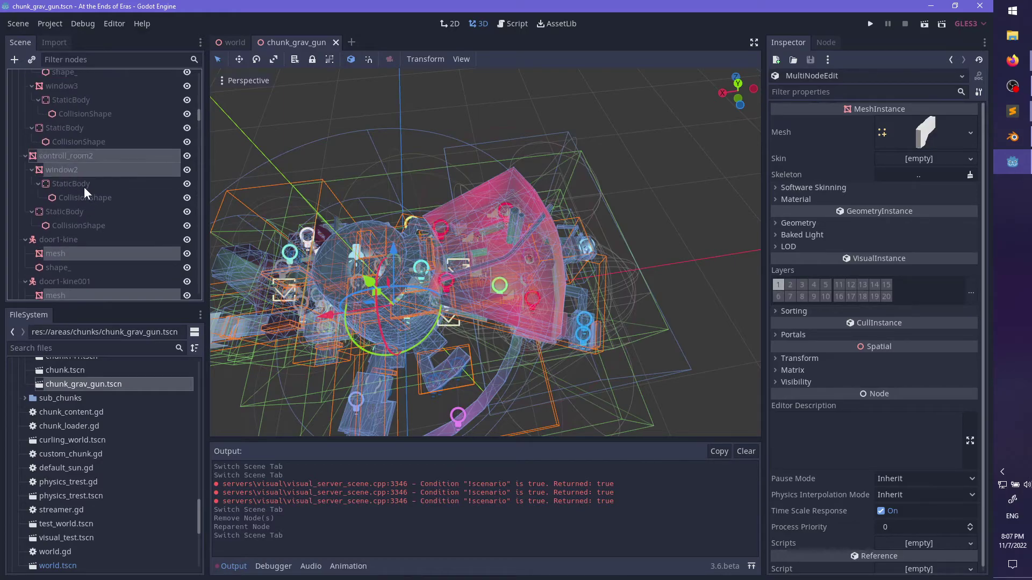
pyautogui.scroll(3, 84, 187)
pyautogui.keyDown('ctrl'); pyautogui.click(67, 170); pyautogui.keyUp('ctrl')
pyautogui.keyDown('ctrl'); pyautogui.click(63, 143); pyautogui.keyUp('ctrl')
pyautogui.scroll(2, 63, 143)
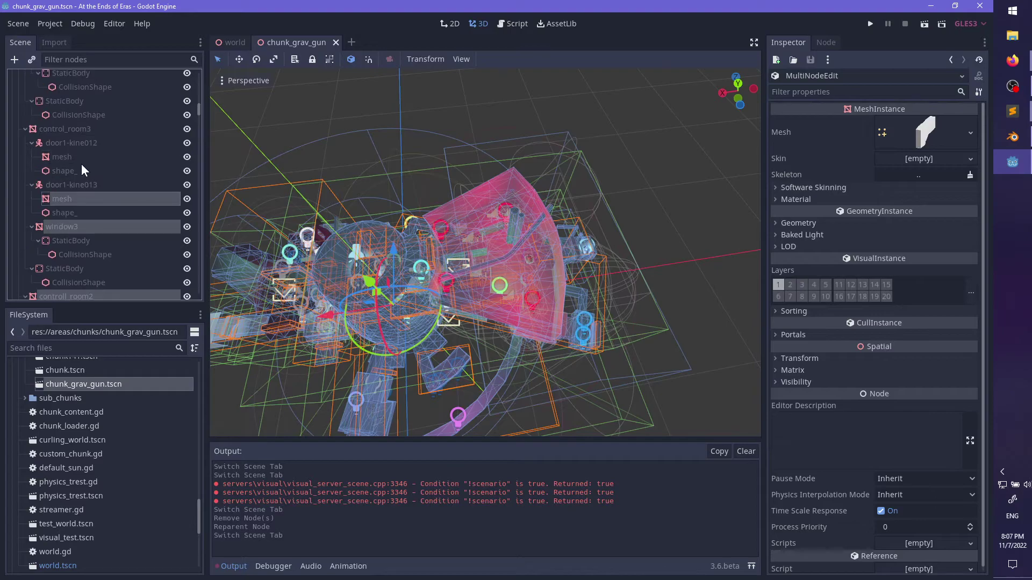
pyautogui.keyDown('ctrl'); pyautogui.click(68, 155); pyautogui.keyUp('ctrl')
pyautogui.keyDown('ctrl'); pyautogui.click(64, 128); pyautogui.keyUp('ctrl')
# - Add the window node, the meshes of door1-kine005 and door1-kine004, and control_room to the selection
pyautogui.scroll(3, 108, 194)
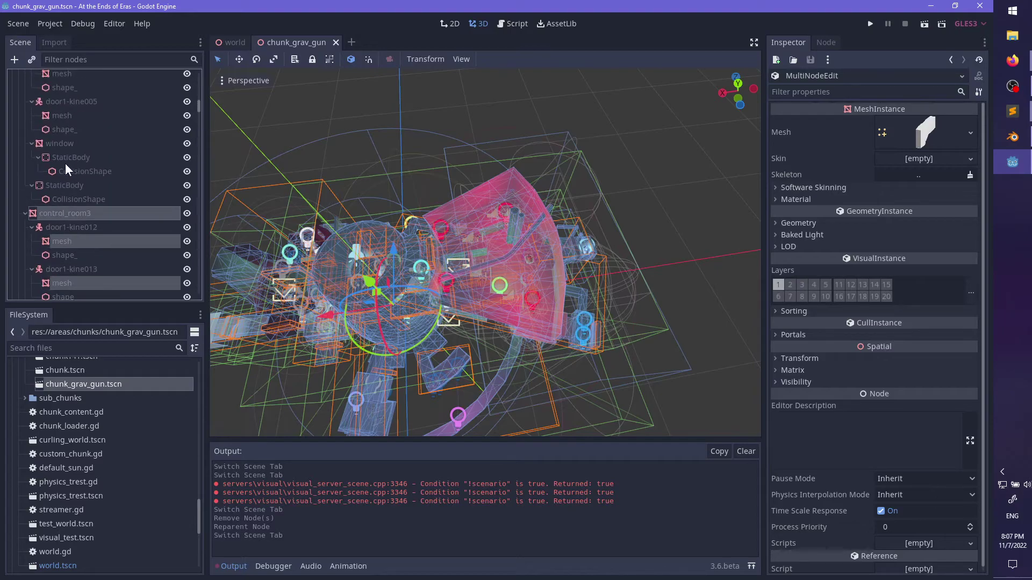
pyautogui.keyDown('ctrl'); pyautogui.click(55, 140); pyautogui.keyUp('ctrl')
pyautogui.scroll(4, 96, 182)
pyautogui.keyDown('ctrl'); pyautogui.click(59, 225); pyautogui.keyUp('ctrl')
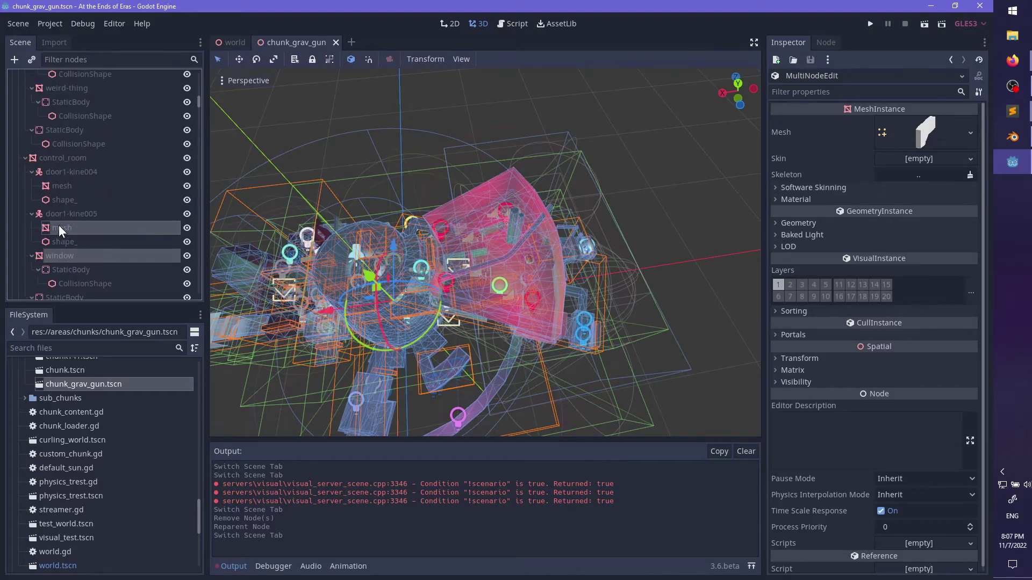
pyautogui.keyDown('ctrl'); pyautogui.click(66, 185); pyautogui.keyUp('ctrl')
pyautogui.keyDown('ctrl'); pyautogui.click(69, 160); pyautogui.keyUp('ctrl')
# - Add weird-thing, shrine and pipes to the multi-node selection
pyautogui.scroll(3, 94, 195)
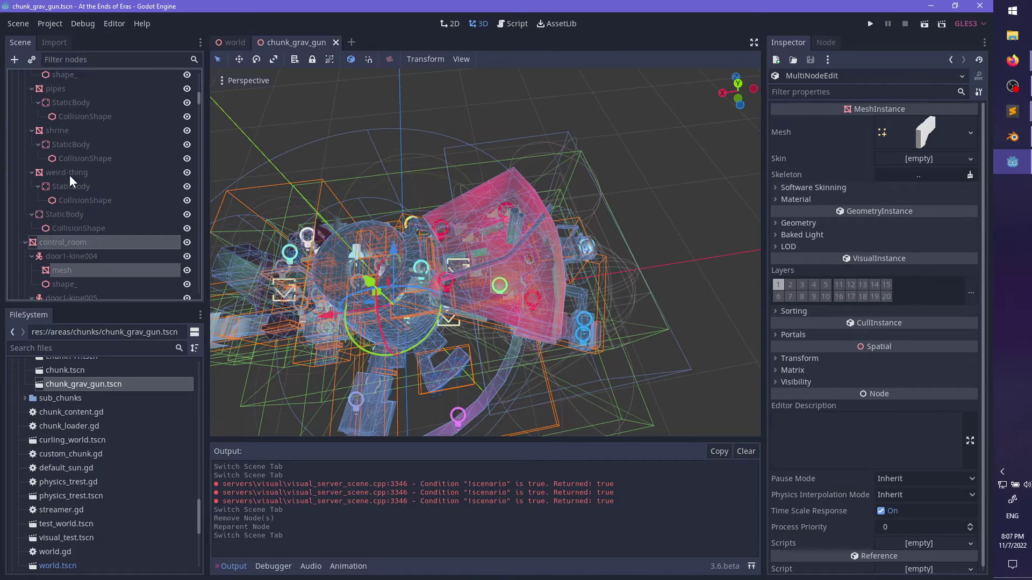
pyautogui.keyDown('ctrl'); pyautogui.click(69, 175); pyautogui.keyUp('ctrl')
pyautogui.keyDown('ctrl'); pyautogui.click(54, 133); pyautogui.keyUp('ctrl')
pyautogui.scroll(2, 74, 153)
pyautogui.keyDown('ctrl'); pyautogui.click(64, 148); pyautogui.keyUp('ctrl')
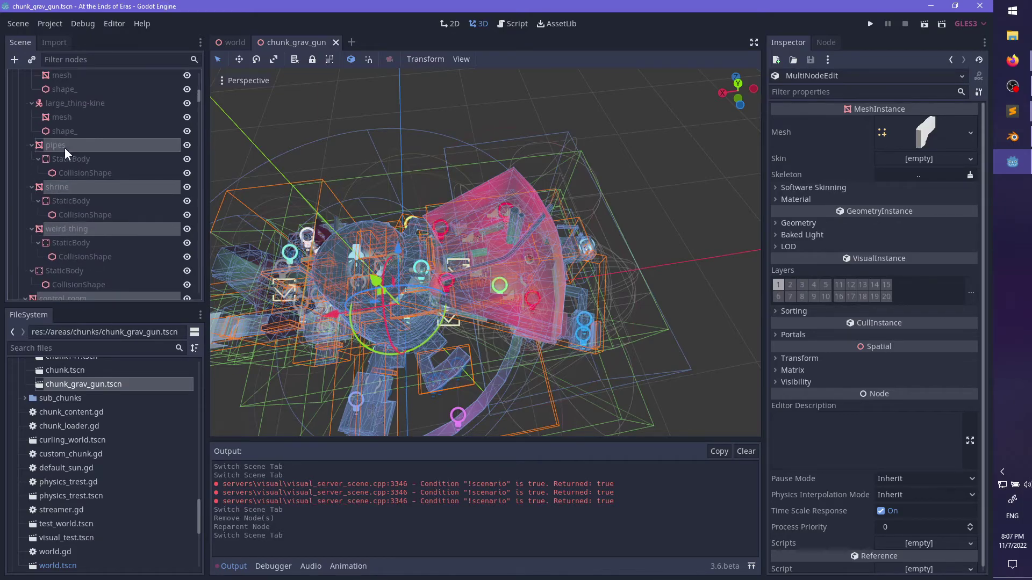
# - Add the meshes of large_thing-kine, door1-kine023 and door1-kine022 to the selection
pyautogui.scroll(2, 103, 170)
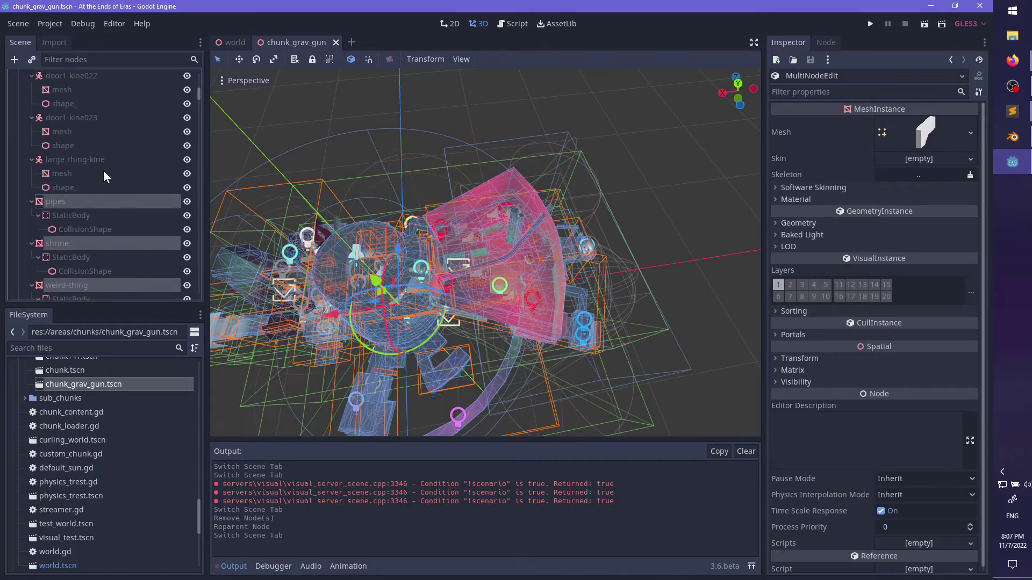
pyautogui.keyDown('ctrl'); pyautogui.click(72, 174); pyautogui.keyUp('ctrl')
pyautogui.keyDown('ctrl'); pyautogui.click(71, 132); pyautogui.keyUp('ctrl')
pyautogui.keyDown('ctrl'); pyautogui.click(71, 102); pyautogui.keyUp('ctrl')
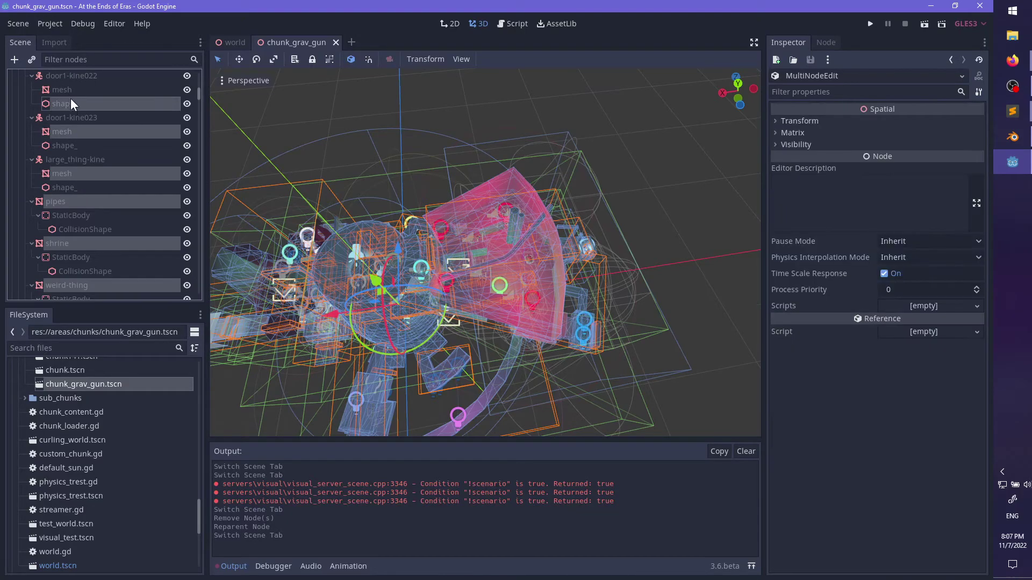
pyautogui.keyDown('ctrl'); pyautogui.click(70, 102); pyautogui.keyUp('ctrl')
pyautogui.keyDown('ctrl'); pyautogui.click(68, 90); pyautogui.keyUp('ctrl')
# - Add the meshes of blocker-kine002, blocker-kine001 and blocker-kine to the selection
pyautogui.scroll(5, 97, 178)
pyautogui.keyDown('ctrl'); pyautogui.click(60, 174); pyautogui.keyUp('ctrl')
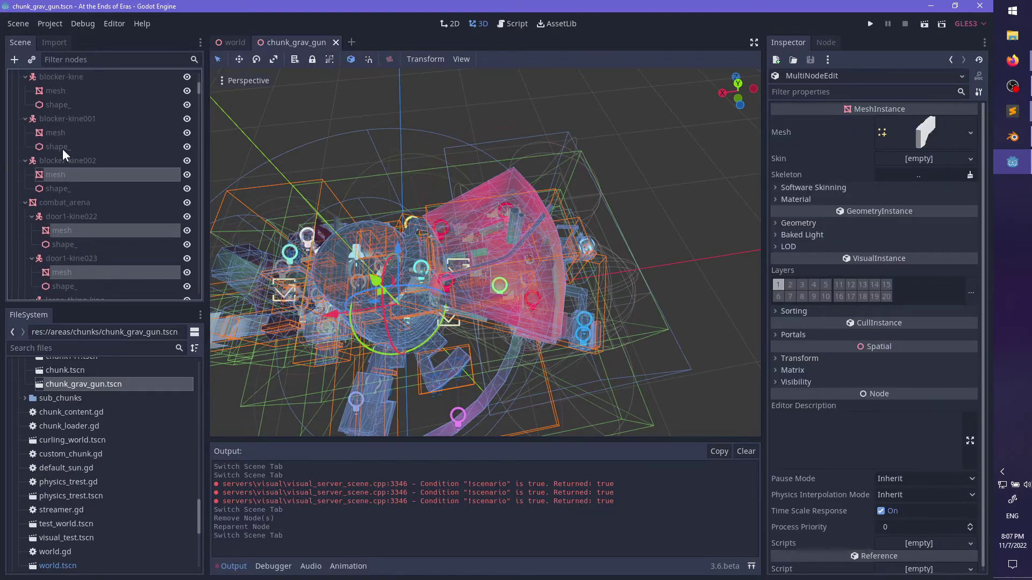
pyautogui.keyDown('ctrl'); pyautogui.click(65, 133); pyautogui.keyUp('ctrl')
pyautogui.keyDown('ctrl'); pyautogui.click(64, 90); pyautogui.keyUp('ctrl')
# - Add the meshes of door1-kine009 through door1-kine006 to the selection
pyautogui.scroll(5, 108, 202)
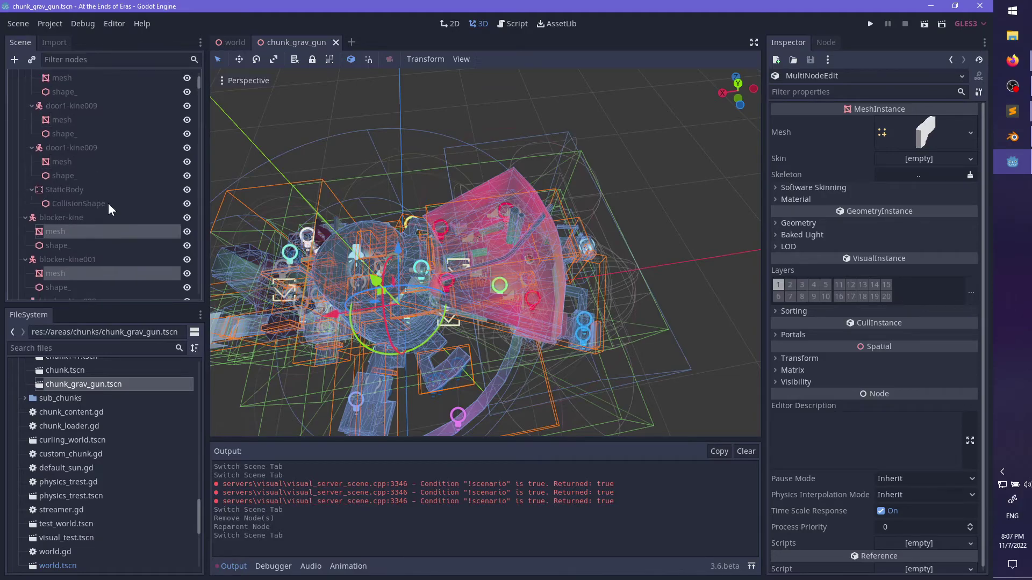
pyautogui.keyDown('ctrl'); pyautogui.click(71, 163); pyautogui.keyUp('ctrl')
pyautogui.scroll(2, 105, 182)
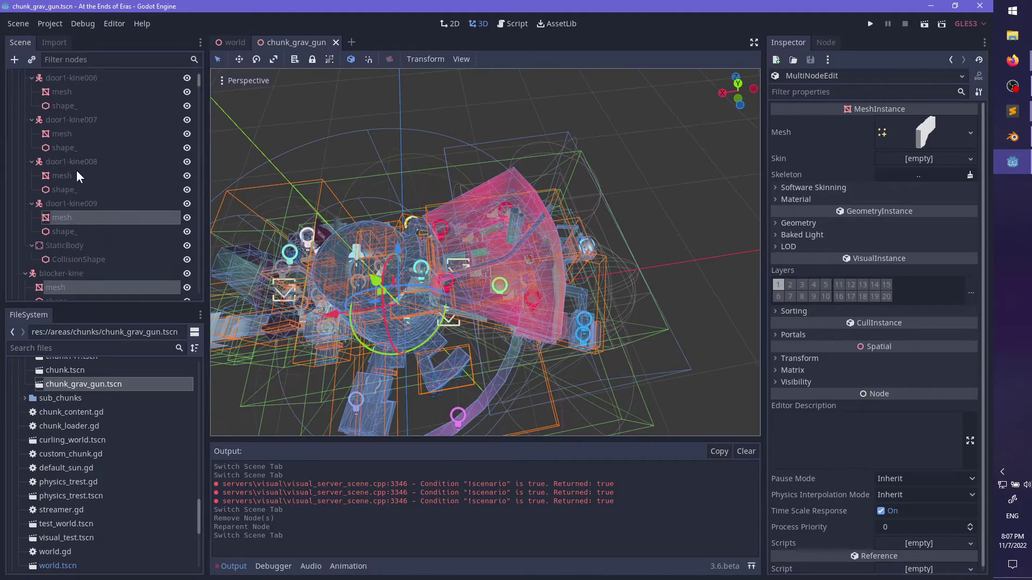
pyautogui.keyDown('ctrl'); pyautogui.click(67, 171); pyautogui.keyUp('ctrl')
pyautogui.keyDown('ctrl'); pyautogui.click(63, 135); pyautogui.keyUp('ctrl')
pyautogui.keyDown('ctrl'); pyautogui.click(60, 93); pyautogui.keyUp('ctrl')
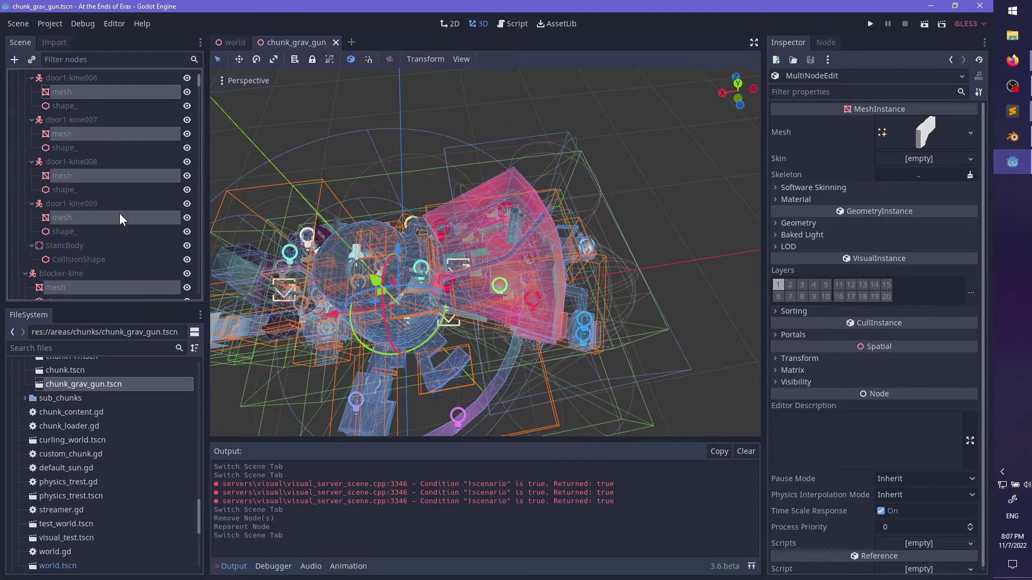
# - Search the project files for "white" and assign white_metal.material to material slot 0 of all selected meshes
pyautogui.scroll(2, 76, 146)
pyautogui.click(839, 198)
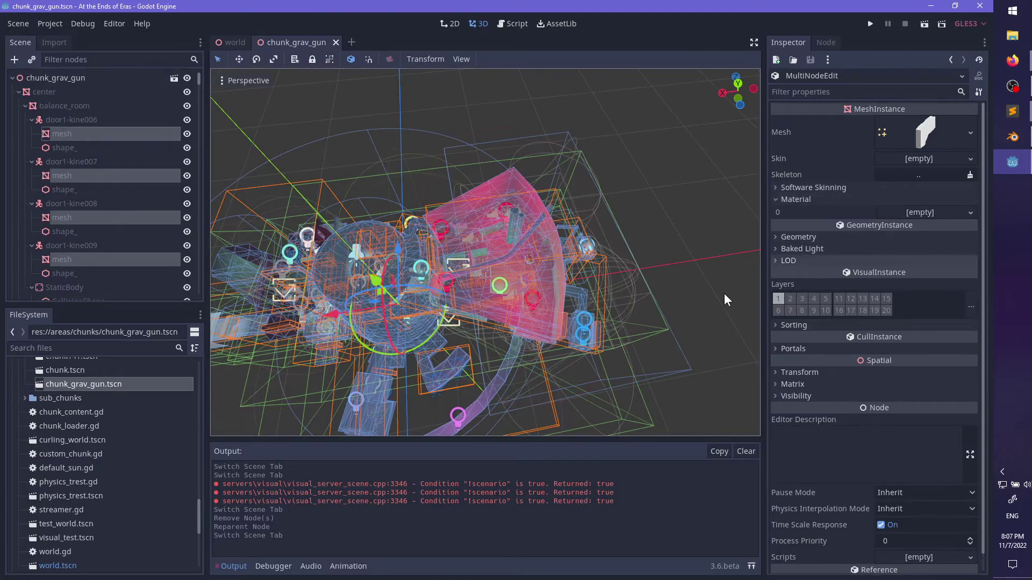
pyautogui.click(127, 347)
pyautogui.write('white')
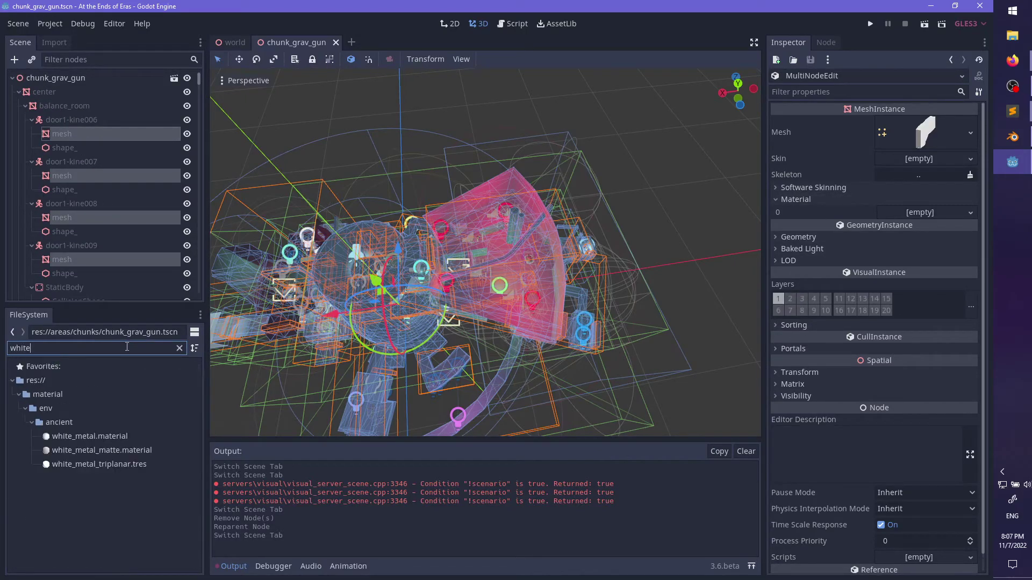
pyautogui.moveTo(129, 436); pyautogui.dragTo(919, 221)
pyautogui.moveTo(548, 258); pyautogui.dragTo(514, 282, button='middle')
pyautogui.scroll(10, 589, 271)
pyautogui.scroll(3, 601, 267)
pyautogui.scroll(6, 462, 290)
pyautogui.scroll(-10, 514, 282)
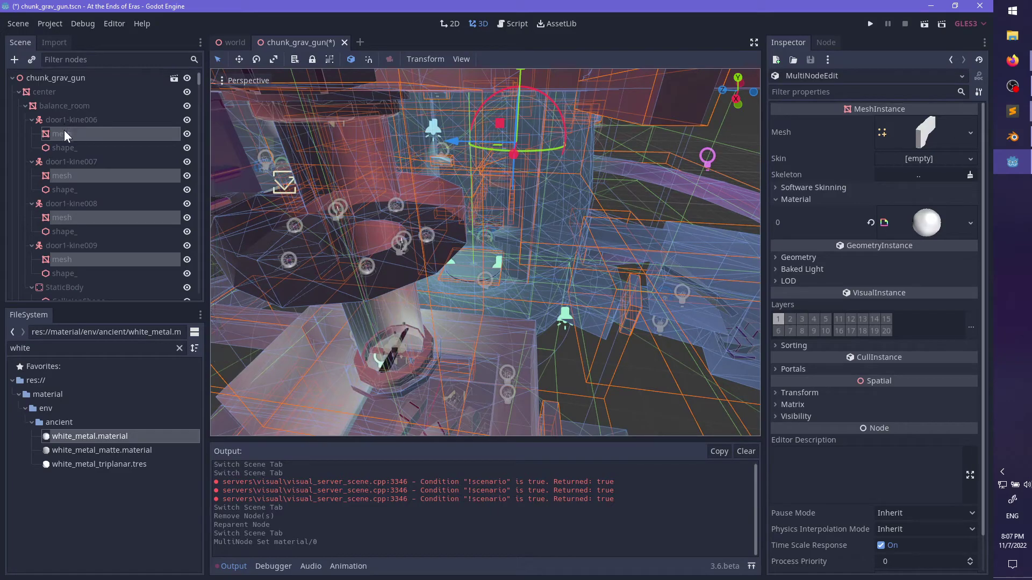
# - Select balance_room and center, then assign white_metal.material to material slot 0 and gem_emissive.tres to slot 1
pyautogui.click(62, 105)
pyautogui.keyDown('shift'); pyautogui.click(48, 95); pyautogui.keyUp('shift')
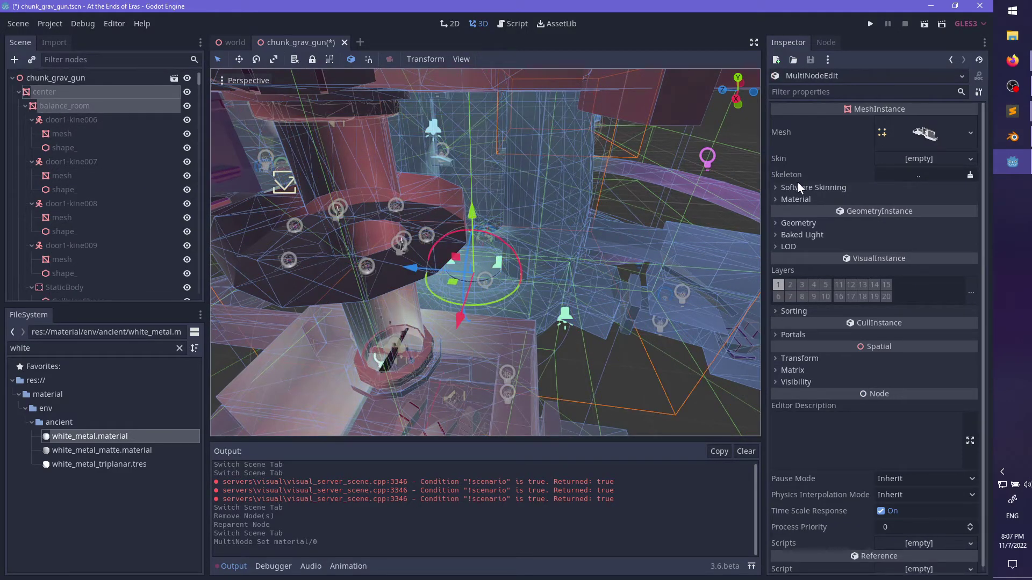
pyautogui.click(792, 199)
pyautogui.moveTo(109, 441); pyautogui.dragTo(812, 215)
pyautogui.click(180, 350)
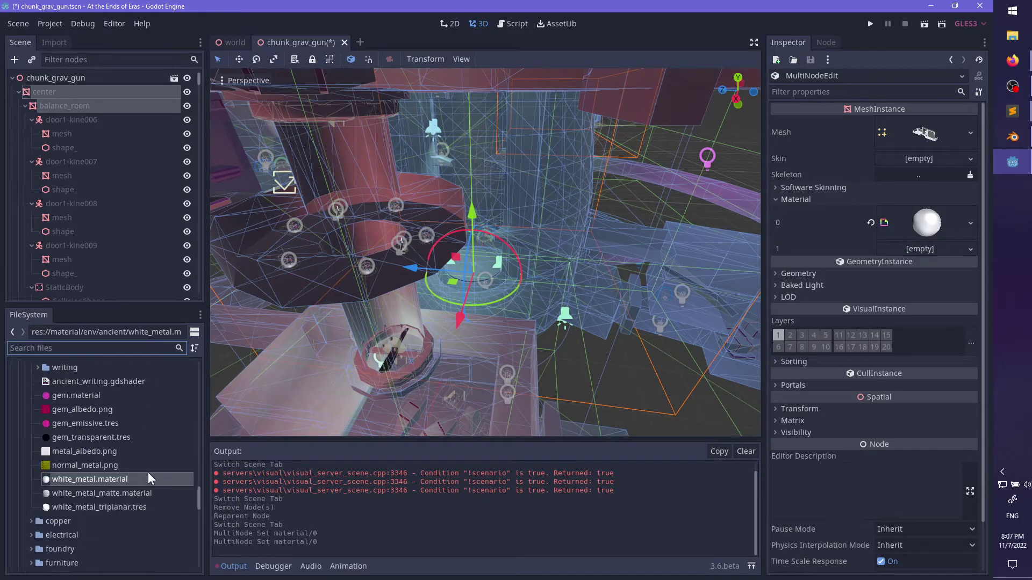
pyautogui.moveTo(82, 424); pyautogui.dragTo(918, 253)
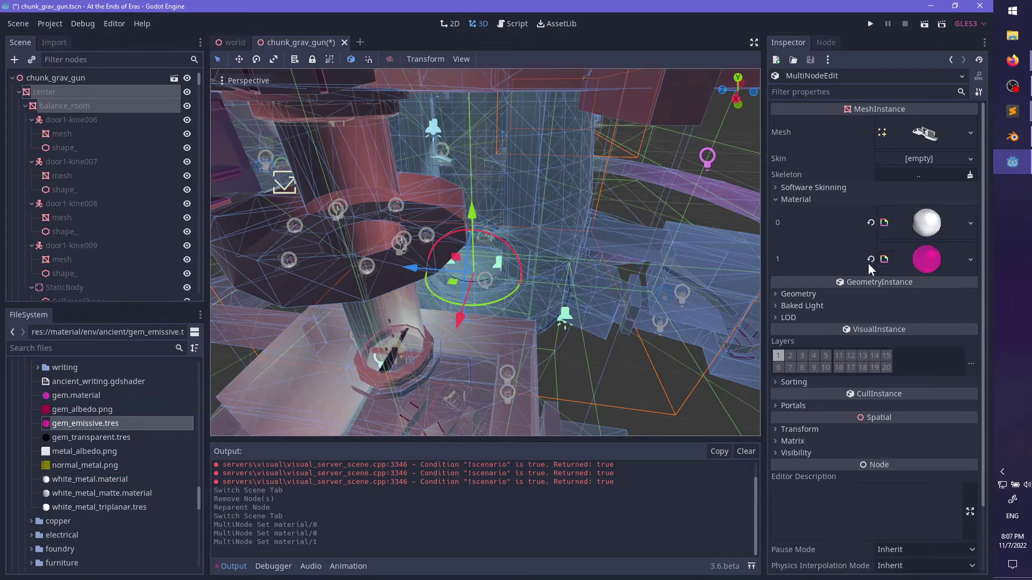
# - Select the mesh of elevator-kine and assign gem.material to its material slot 1
pyautogui.keyDown('shift'); pyautogui.moveTo(627, 331); pyautogui.dragTo(606, 293, button='middle'); pyautogui.keyUp('shift')
pyautogui.scroll(8, 573, 268)
pyautogui.scroll(-5, 606, 293)
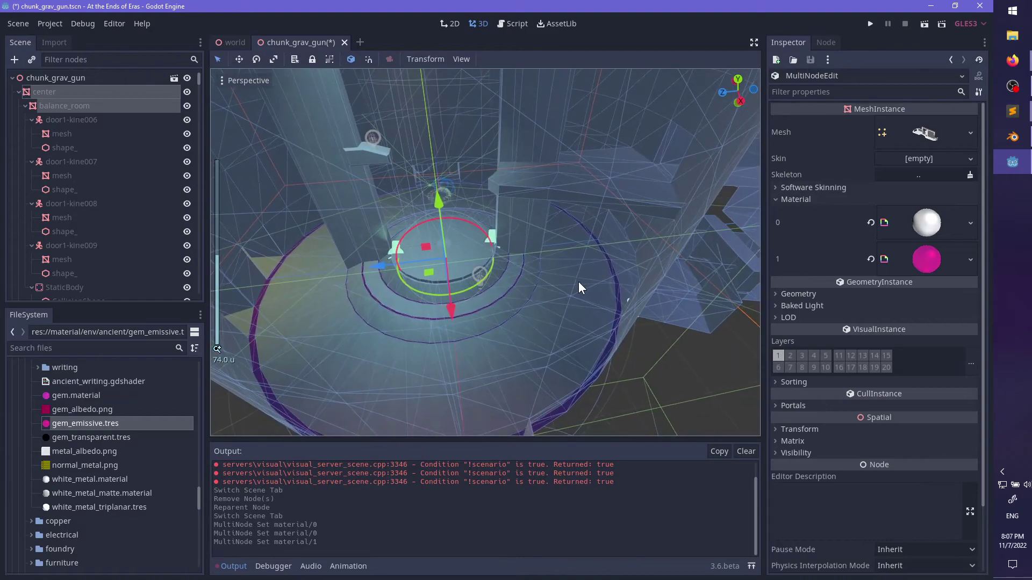
pyautogui.scroll(8, 578, 281)
pyautogui.scroll(-2, 504, 263)
pyautogui.click(483, 254)
pyautogui.scroll(-2, 491, 260)
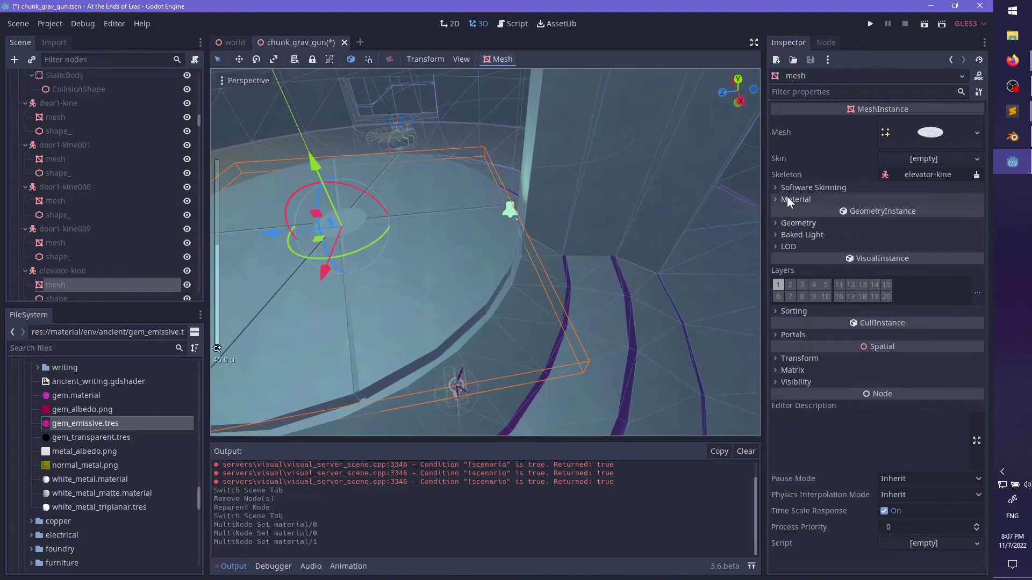
pyautogui.click(788, 199)
pyautogui.moveTo(72, 397); pyautogui.dragTo(909, 258)
# - Filter the scene tree for "door" and select door1-kine003 and door1-kine002 in room2
pyautogui.moveTo(553, 274)
pyautogui.keyDown('shift'); pyautogui.mouseDown(button='middle')
pyautogui.moveTo(592, 282)
pyautogui.moveTo(611, 249)
pyautogui.moveTo(611, 279)
pyautogui.moveTo(611, 262)
pyautogui.moveTo(570, 280)
pyautogui.mouseUp(button='middle'); pyautogui.keyUp('shift')
pyautogui.scroll(-4, 610, 285)
pyautogui.scroll(2, 611, 280)
pyautogui.scroll(-10, 612, 280)
pyautogui.scroll(4, 618, 266)
pyautogui.click(76, 60)
pyautogui.write('door')
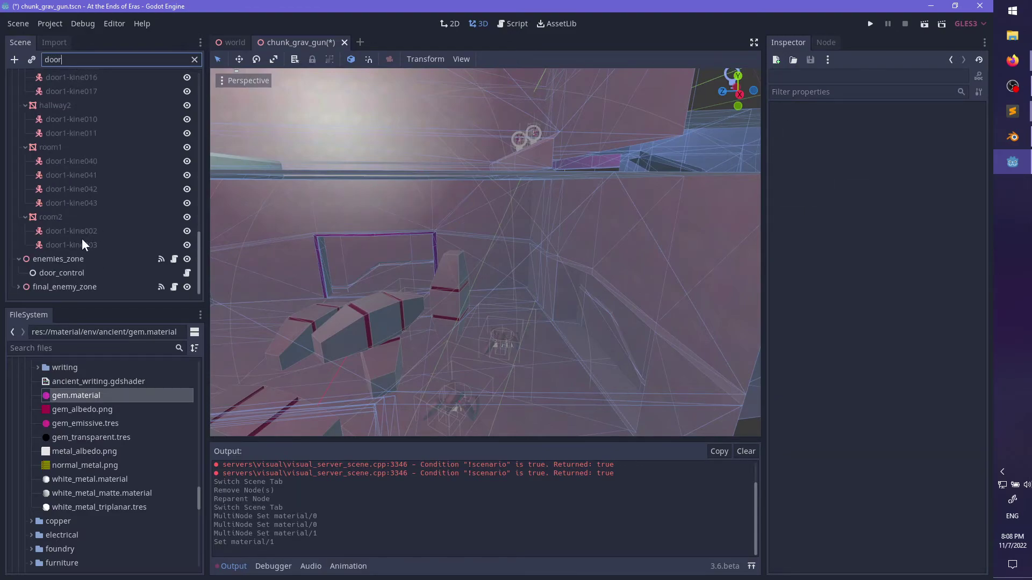
pyautogui.click(83, 242)
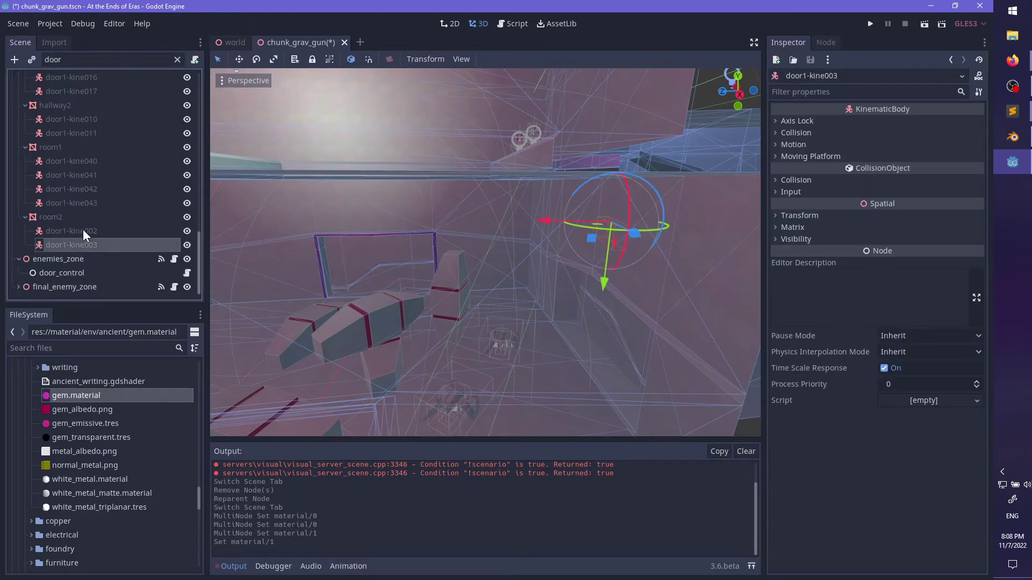
pyautogui.keyDown('ctrl'); pyautogui.click(82, 230); pyautogui.keyUp('ctrl')
# - Add door1-kine043 through door1-kine040 of room1 and door1-kine011 and door1-kine010 of hallway2 to the selection
pyautogui.keyDown('ctrl'); pyautogui.click(78, 201); pyautogui.keyUp('ctrl')
pyautogui.keyDown('ctrl'); pyautogui.click(79, 188); pyautogui.keyUp('ctrl')
pyautogui.keyDown('ctrl'); pyautogui.click(80, 172); pyautogui.keyUp('ctrl')
pyautogui.keyDown('ctrl'); pyautogui.click(80, 165); pyautogui.keyUp('ctrl')
pyautogui.keyDown('ctrl'); pyautogui.click(82, 138); pyautogui.keyUp('ctrl')
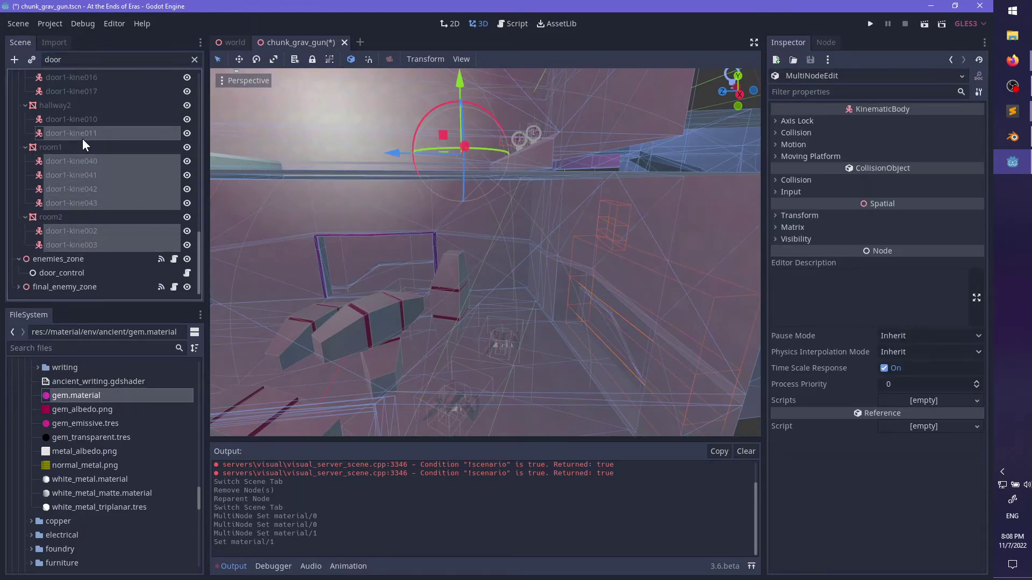
pyautogui.keyDown('ctrl'); pyautogui.click(83, 124); pyautogui.keyUp('ctrl')
# - Add all remaining door1-kine bodies, from door1-kine017 up to door1-kine006 in balance_room, to the selection
pyautogui.scroll(3, 84, 130)
pyautogui.keyDown('ctrl'); pyautogui.click(82, 162); pyautogui.keyUp('ctrl')
pyautogui.moveTo(82, 159); pyautogui.dragTo(78, 121)
pyautogui.keyDown('ctrl'); pyautogui.click(84, 108); pyautogui.keyUp('ctrl')
pyautogui.scroll(2, 127, 172)
pyautogui.keyDown('ctrl'); pyautogui.click(76, 148); pyautogui.keyUp('ctrl')
pyautogui.keyDown('ctrl'); pyautogui.click(80, 135); pyautogui.keyUp('ctrl')
pyautogui.keyDown('ctrl'); pyautogui.click(80, 121); pyautogui.keyUp('ctrl')
pyautogui.scroll(5, 103, 156)
pyautogui.scroll(1, 103, 185)
pyautogui.scroll(2, 92, 139)
pyautogui.scroll(2, 76, 99)
pyautogui.scroll(2, 71, 97)
# - Enable collision layer 9 on all selected door bodies
pyautogui.click(796, 180)
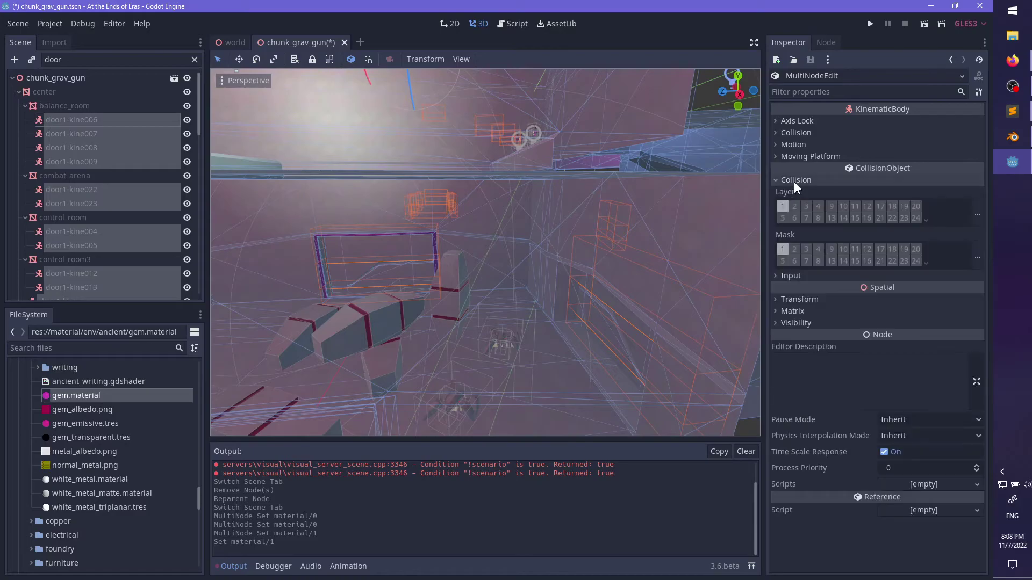
pyautogui.click(831, 206)
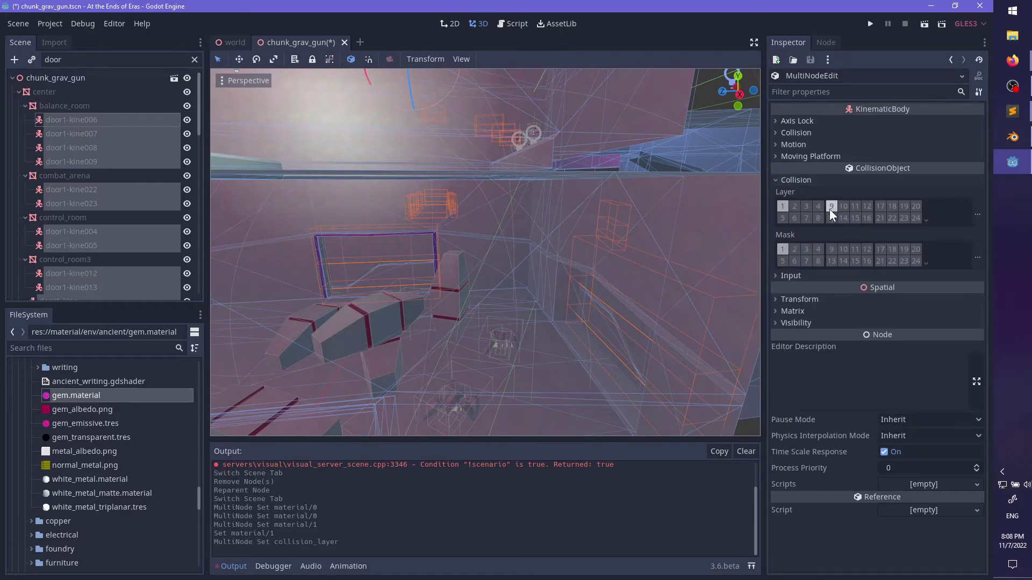
pyautogui.scroll(-5, 547, 273)
pyautogui.scroll(-3, 547, 273)
# - Replace the scene tree filter with "staticb"
pyautogui.click(102, 60)
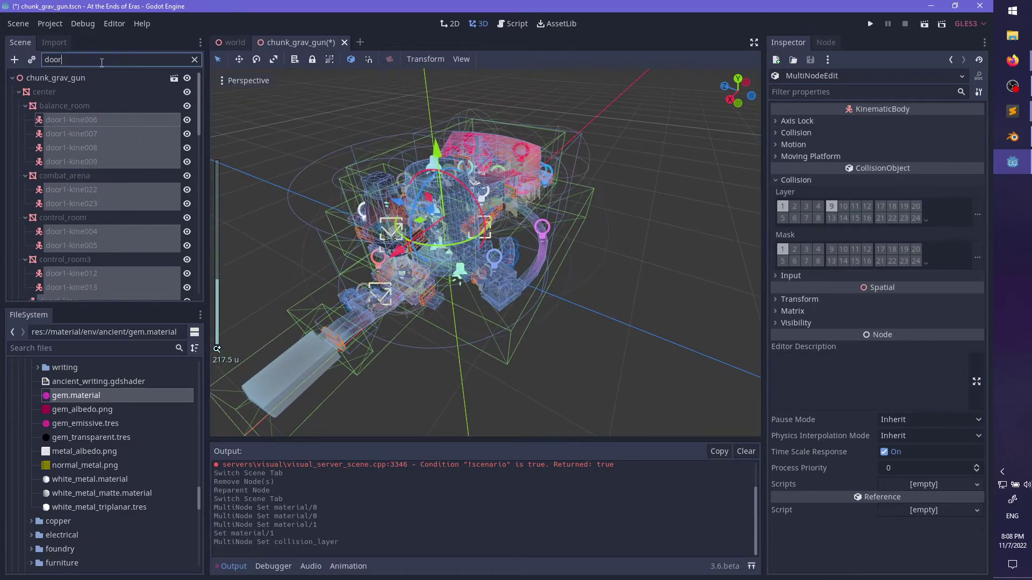
pyautogui.write('stati')
pyautogui.press('Home')
pyautogui.press('Delete')
pyautogui.press('Delete')
pyautogui.press('Delete')
pyautogui.press('Delete')
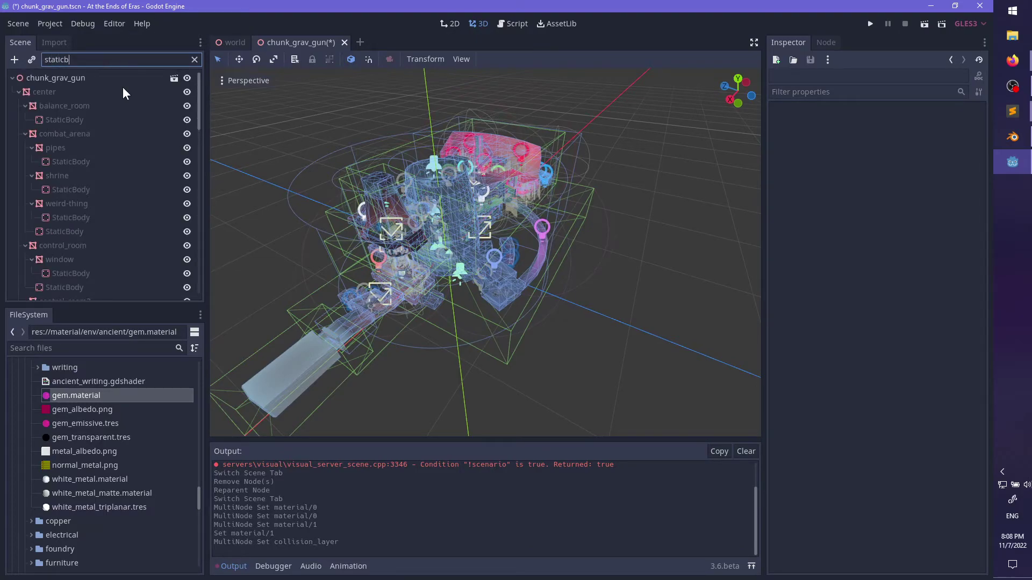
# - Select the StaticBody nodes of balance_room, combat_arena and control_room, including those under pipes, shrine, weird-thing and window
pyautogui.click(91, 120)
pyautogui.keyDown('ctrl'); pyautogui.click(70, 161); pyautogui.keyUp('ctrl')
pyautogui.keyDown('ctrl'); pyautogui.click(73, 189); pyautogui.keyUp('ctrl')
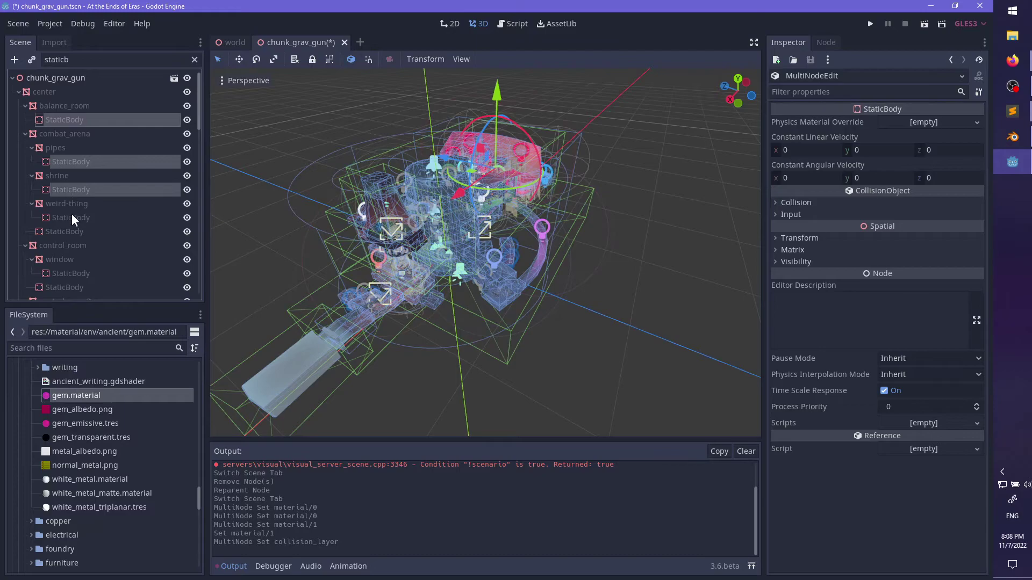
pyautogui.keyDown('ctrl'); pyautogui.click(72, 217); pyautogui.keyUp('ctrl')
pyautogui.keyDown('ctrl'); pyautogui.click(75, 231); pyautogui.keyUp('ctrl')
pyautogui.keyDown('ctrl'); pyautogui.click(70, 273); pyautogui.keyUp('ctrl')
pyautogui.keyDown('ctrl'); pyautogui.click(70, 287); pyautogui.keyUp('ctrl')
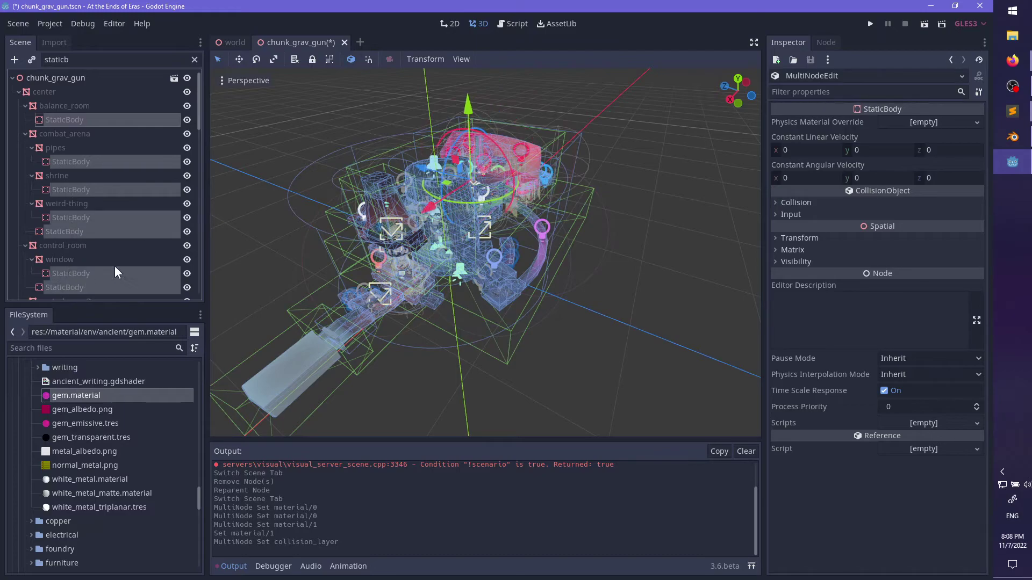
# - Add the remaining StaticBody nodes, from control_room3 down to vents2 and the final one in the tree, to the selection
pyautogui.scroll(-5, 136, 203)
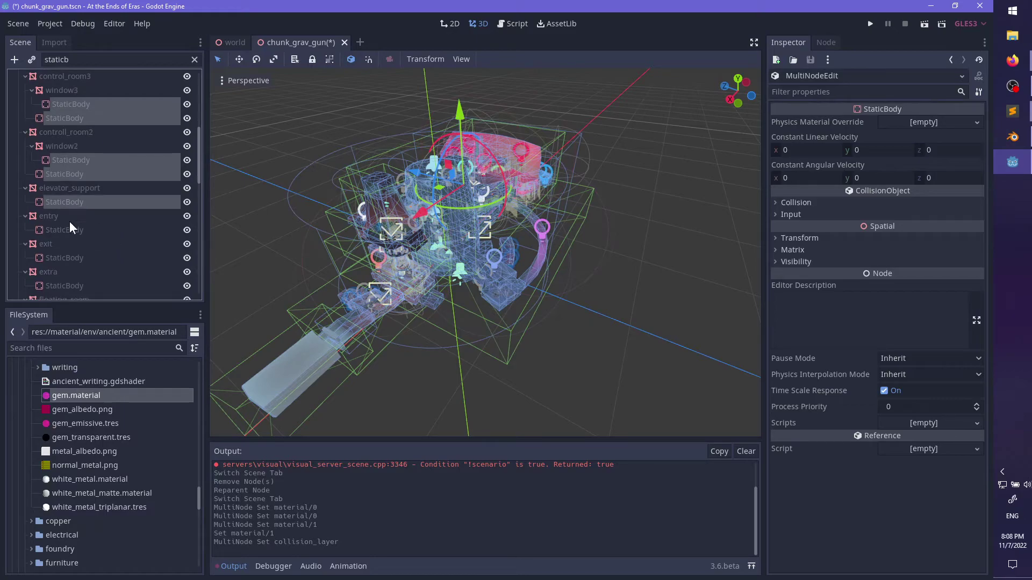
pyautogui.keyDown('ctrl'); pyautogui.click(67, 256); pyautogui.keyUp('ctrl')
pyautogui.keyDown('ctrl'); pyautogui.click(79, 283); pyautogui.keyUp('ctrl')
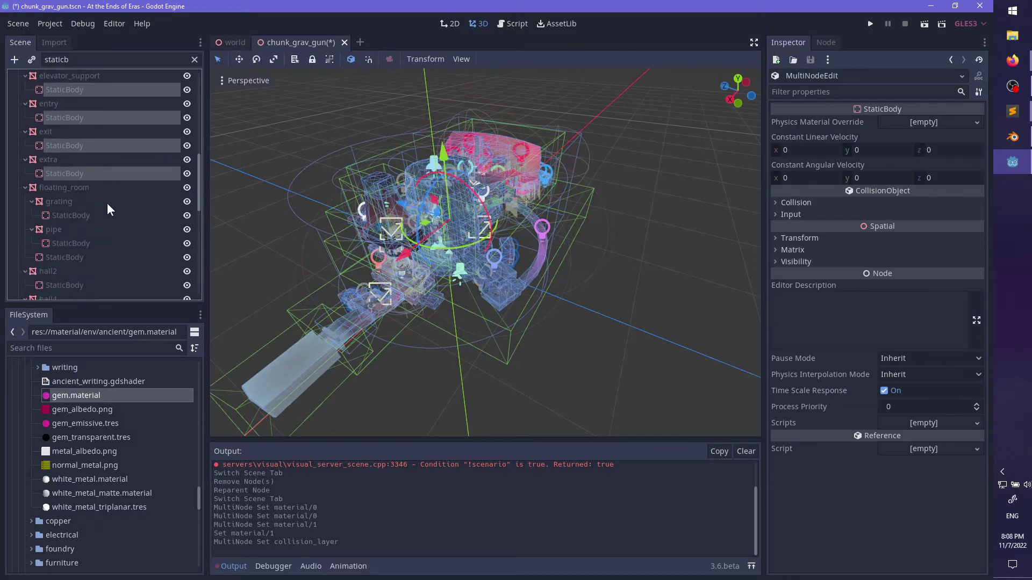
pyautogui.keyDown('ctrl'); pyautogui.click(72, 202); pyautogui.keyUp('ctrl')
pyautogui.keyDown('ctrl'); pyautogui.click(70, 201); pyautogui.keyUp('ctrl')
pyautogui.keyDown('ctrl'); pyautogui.click(75, 217); pyautogui.keyUp('ctrl')
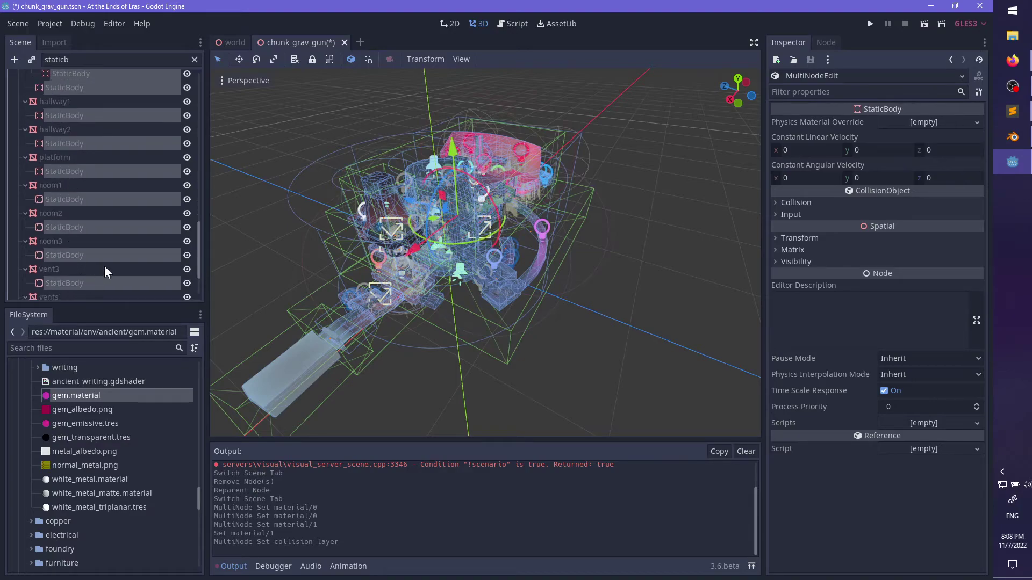
pyautogui.keyDown('ctrl'); pyautogui.click(70, 244); pyautogui.keyUp('ctrl')
pyautogui.keyDown('ctrl'); pyautogui.click(74, 273); pyautogui.keyUp('ctrl')
pyautogui.keyDown('ctrl'); pyautogui.click(75, 287); pyautogui.keyUp('ctrl')
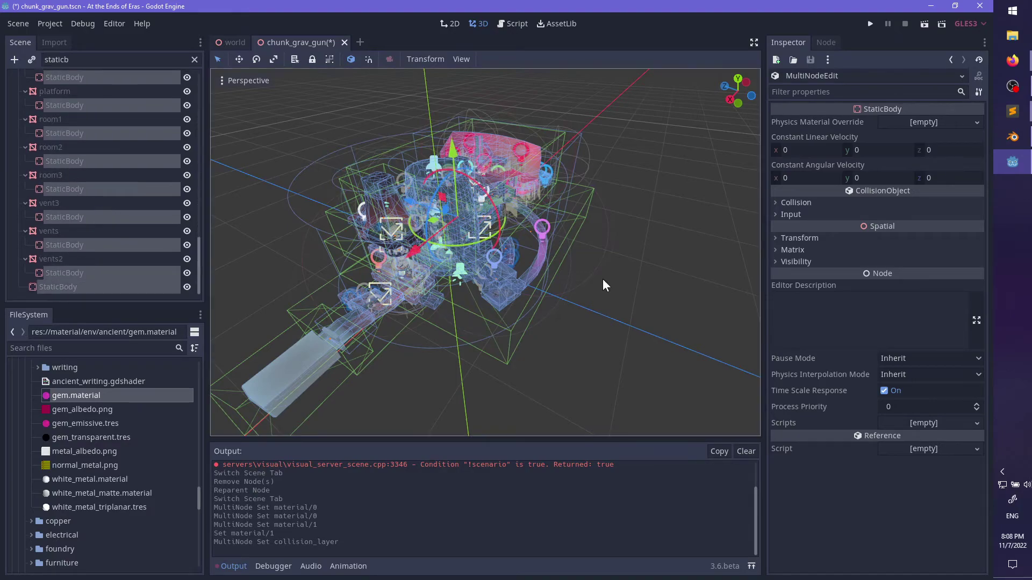
# - Enable collision layer 9 on all selected StaticBody nodes
pyautogui.click(804, 202)
pyautogui.click(833, 230)
pyautogui.scroll(5, 434, 290)
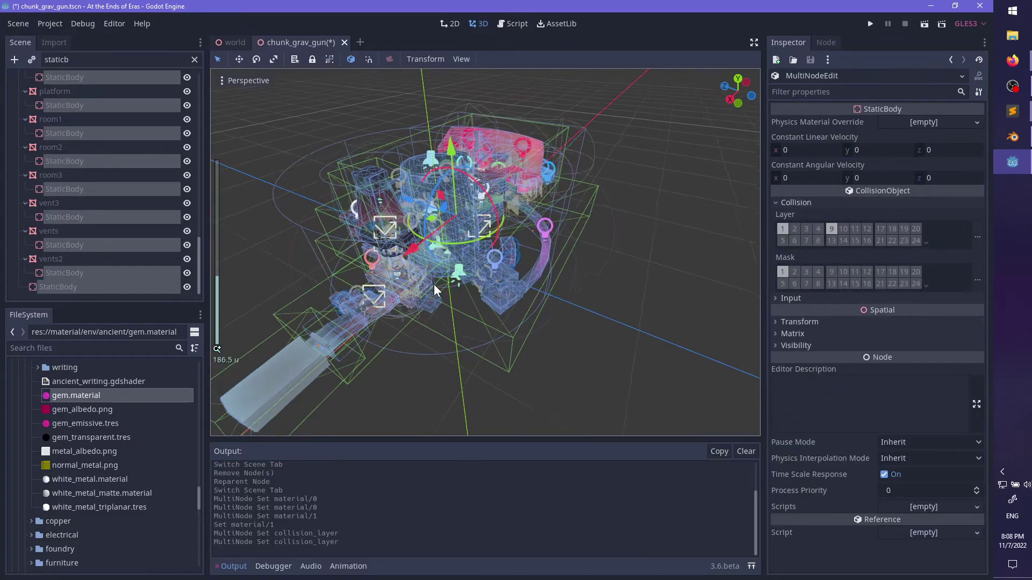
# - Filter the scene tree for "kine" and select the stop, elevator, blocker and large_thing bodies plus the four door1-kine bodies directly under center
pyautogui.write('kine')
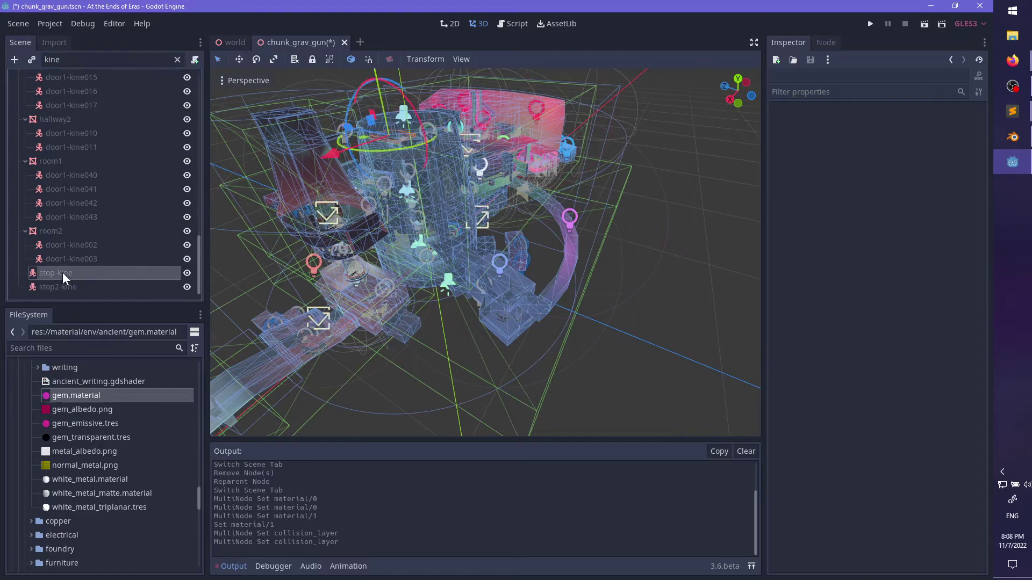
pyautogui.keyDown('ctrl'); pyautogui.click(66, 285); pyautogui.keyUp('ctrl')
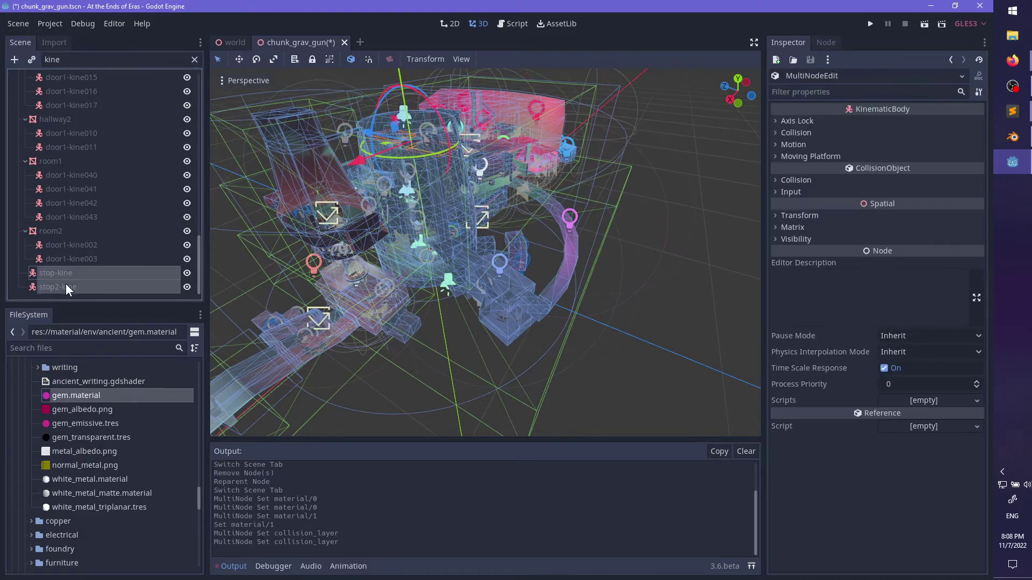
pyautogui.scroll(16, 85, 261)
pyautogui.scroll(-5, 85, 259)
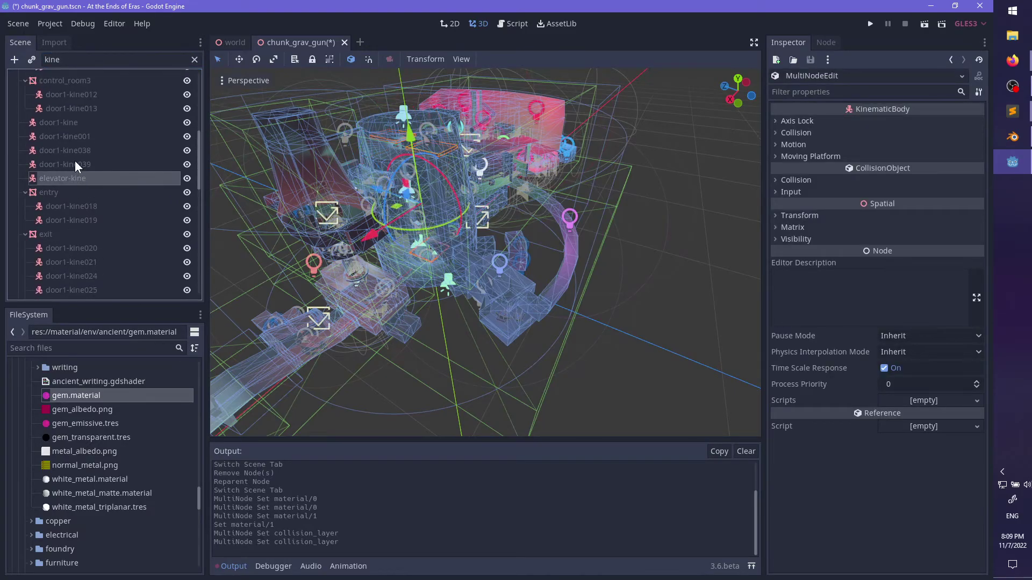
pyautogui.keyDown('ctrl'); pyautogui.click(67, 122); pyautogui.keyUp('ctrl')
pyautogui.scroll(5, 108, 159)
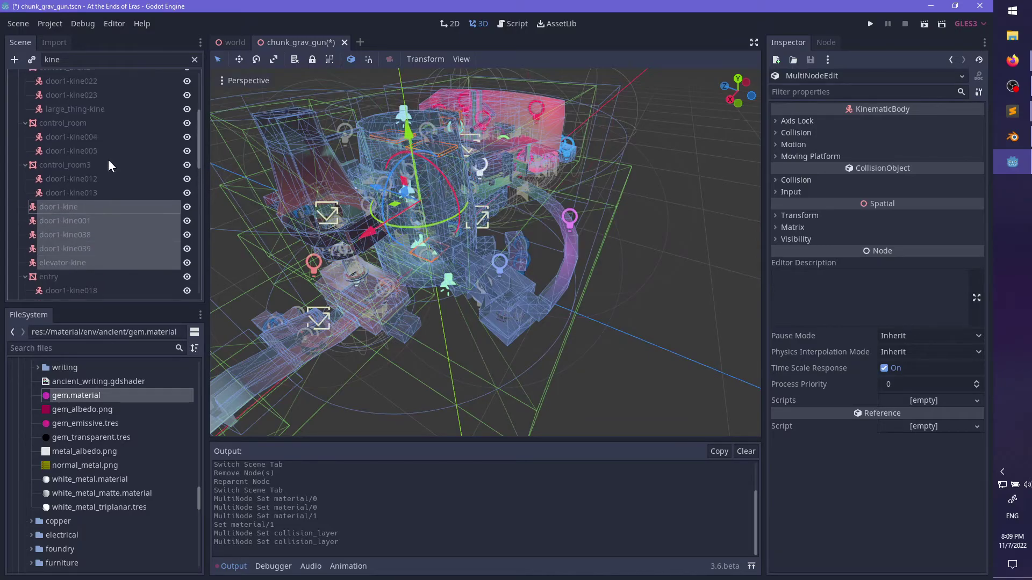
pyautogui.press('f')
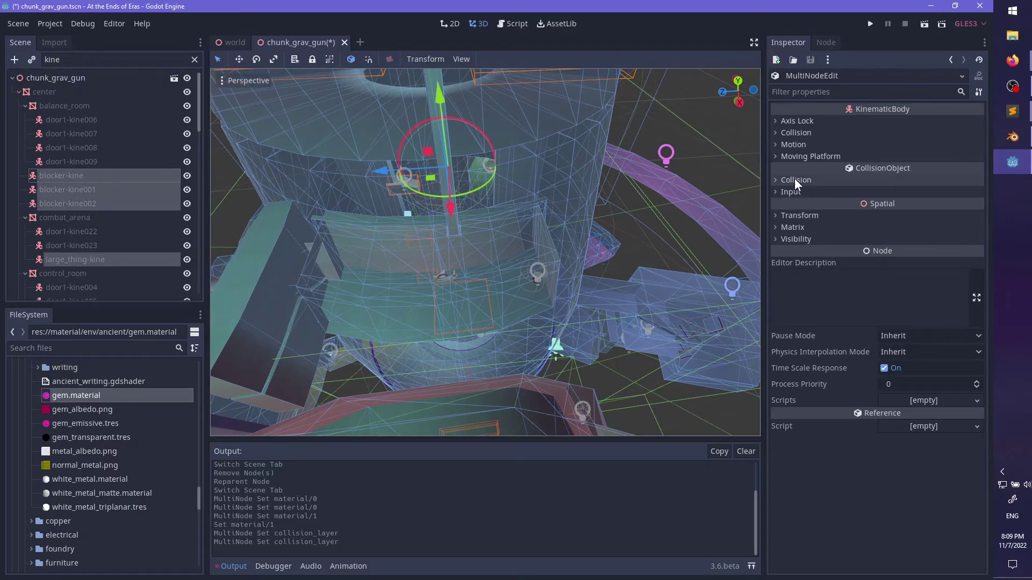
# - Enable collision layer 9 on the selected kinematic bodies
pyautogui.click(832, 207)
pyautogui.scroll(-10, 476, 275)
pyautogui.scroll(8, 535, 268)
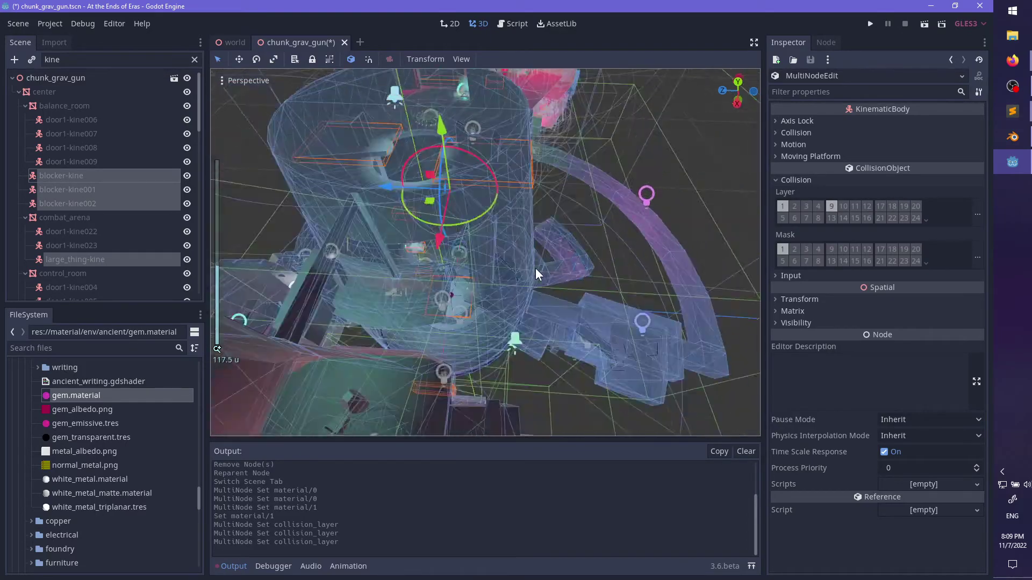
# - Examine the chunk's central tower and surrounding rooms from several angles
pyautogui.moveTo(535, 267); pyautogui.dragTo(446, 252, button='middle')
pyautogui.scroll(4, 484, 261)
pyautogui.scroll(-10, 444, 258)
pyautogui.scroll(16, 501, 271)
pyautogui.moveTo(501, 271); pyautogui.dragTo(588, 207, button='middle')
pyautogui.scroll(3, 529, 272)
pyautogui.scroll(-6, 577, 285)
pyautogui.scroll(2, 501, 294)
# - Save the chunk_grav_gun scene and run the project
pyautogui.hotkey('ctrl', 's')
pyautogui.scroll(-8, 567, 221)
pyautogui.scroll(3, 516, 223)
pyautogui.scroll(-3, 528, 249)
pyautogui.scroll(3, 587, 209)
pyautogui.press('F5')
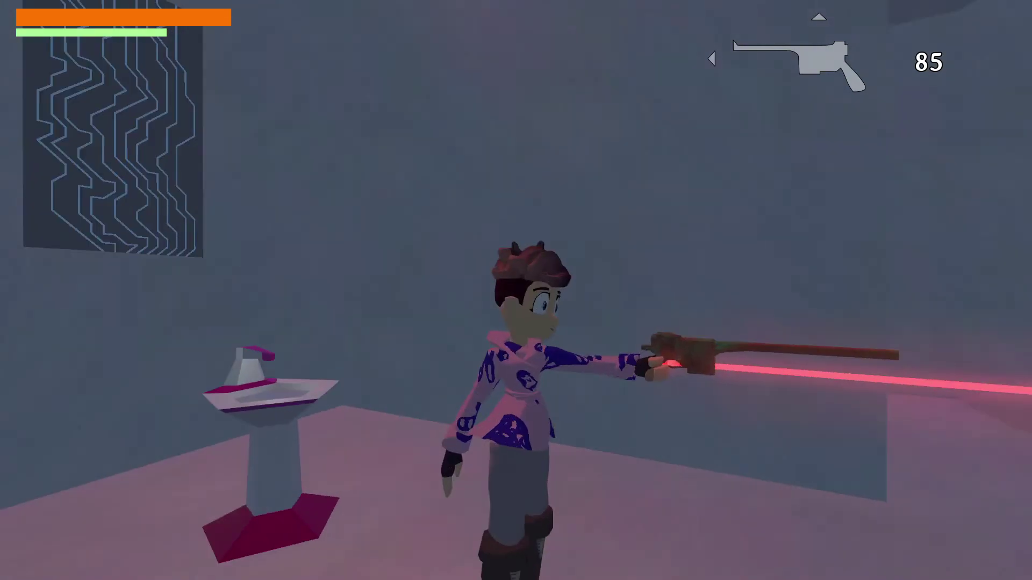
# - Playtest the level by running the character from the starting room through the corridor into the open hall
pyautogui.press('w')
pyautogui.press('w')
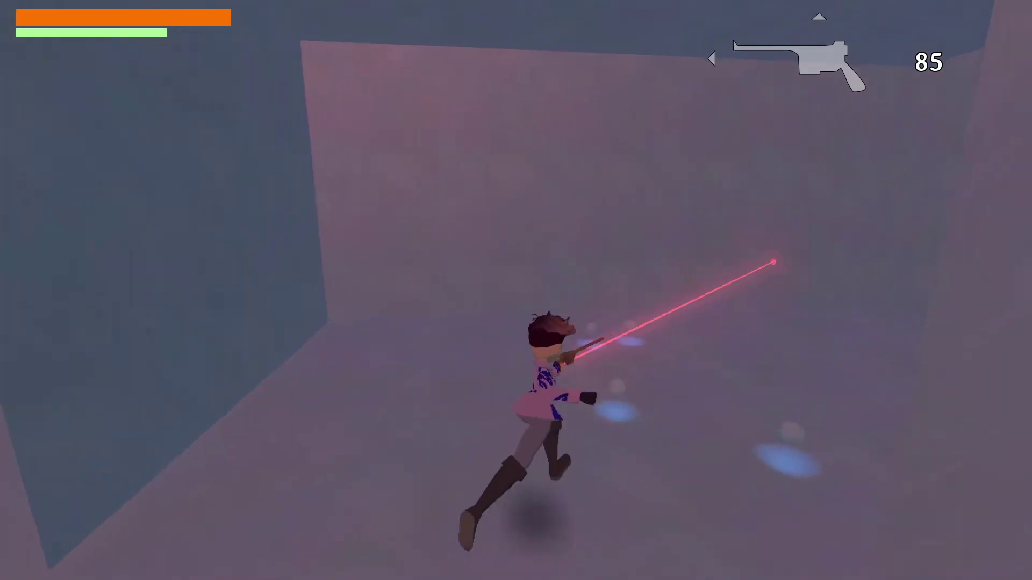
pyautogui.press('w')
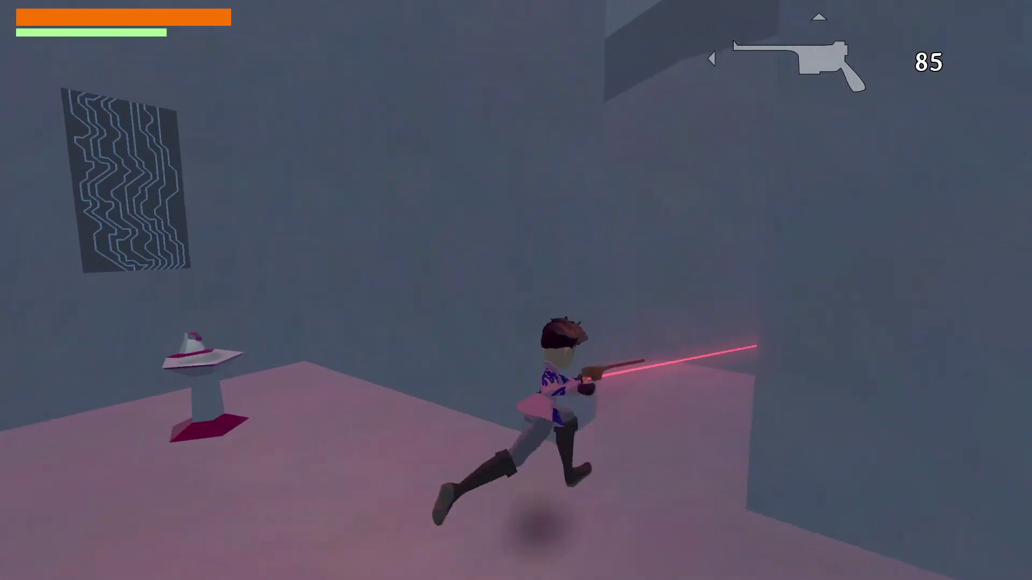
pyautogui.press('w')
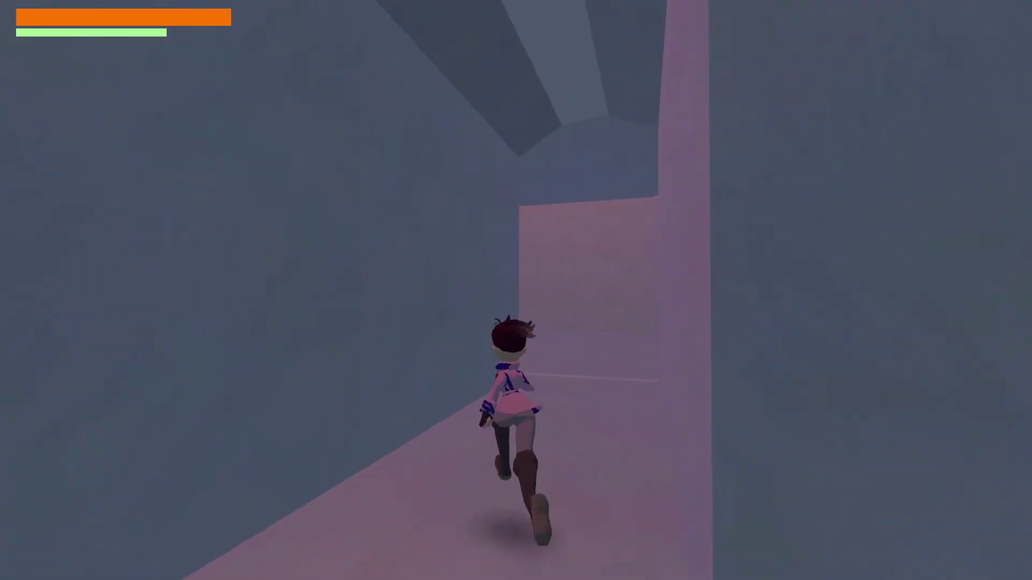
pyautogui.press('w')
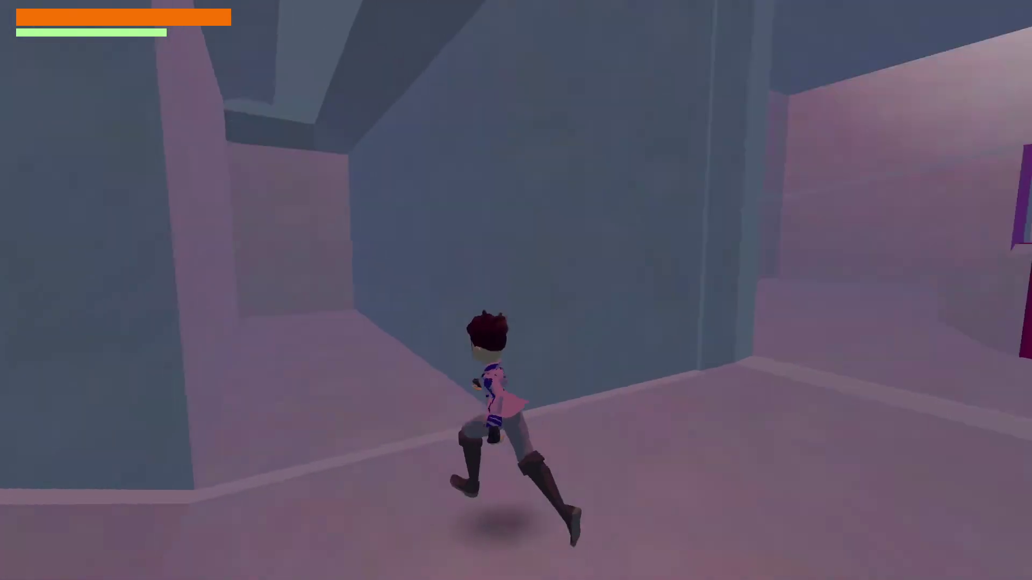
pyautogui.press('w')
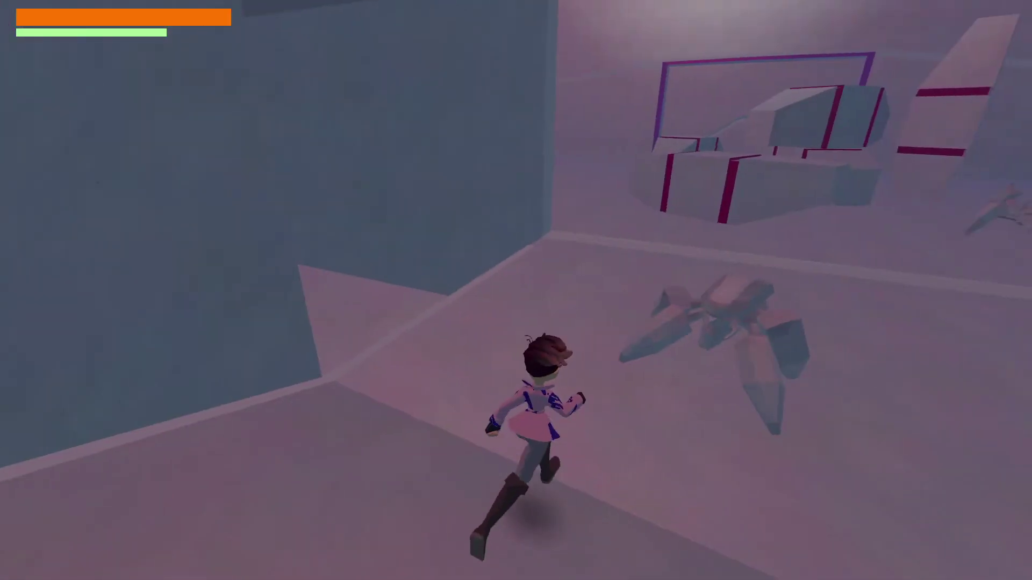
# - Test the enemy encounter in the hall and move the character toward the room with the striped blocks
pyautogui.press('s')
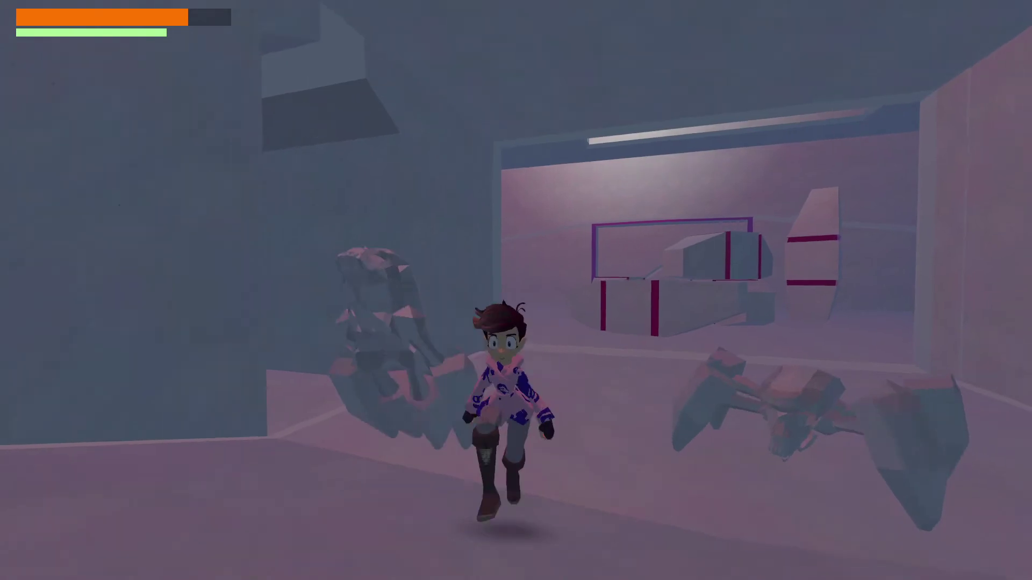
pyautogui.press('a')
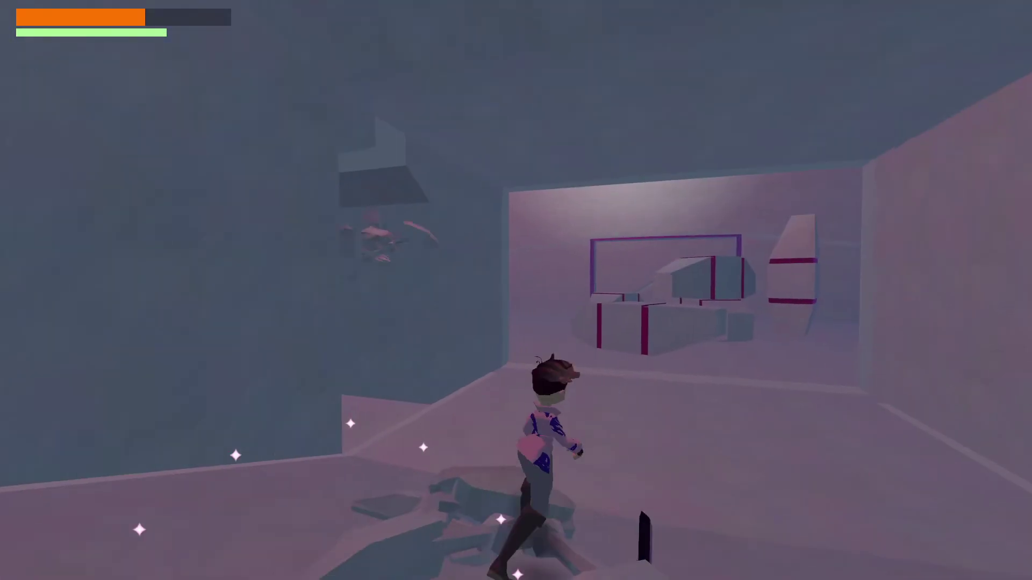
pyautogui.press('w')
pyautogui.press('a')
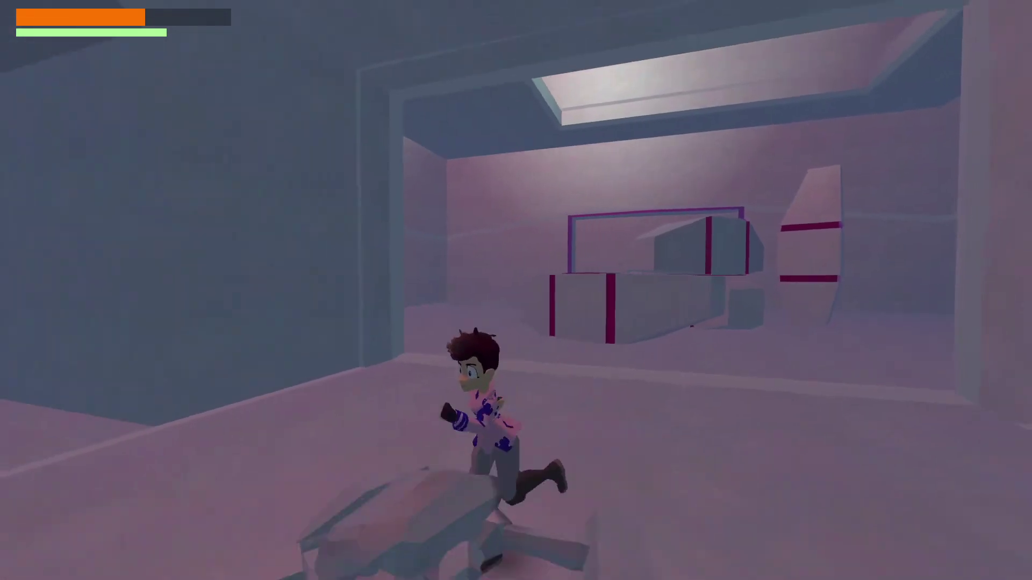
pyautogui.press('d')
pyautogui.press('w')
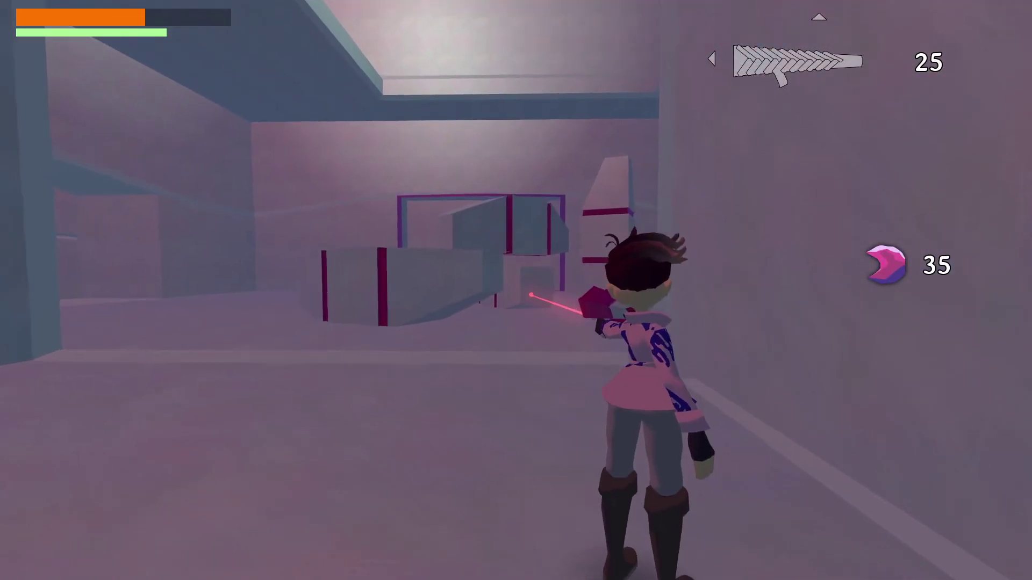
# - Fire the equipped gun toward the striped blocks in the room ahead and pause the game
pyautogui.click(516, 290)
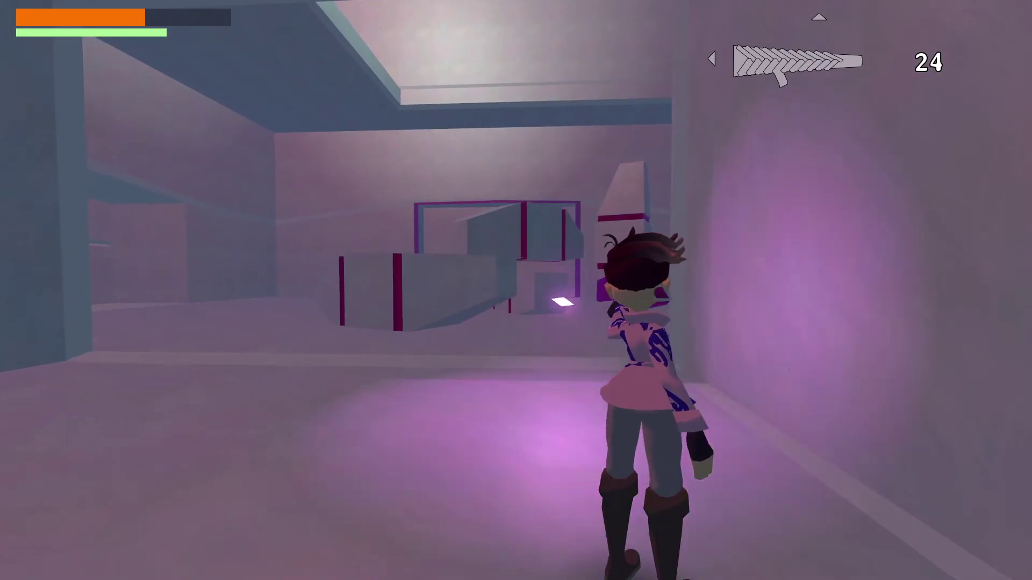
pyautogui.press('w')
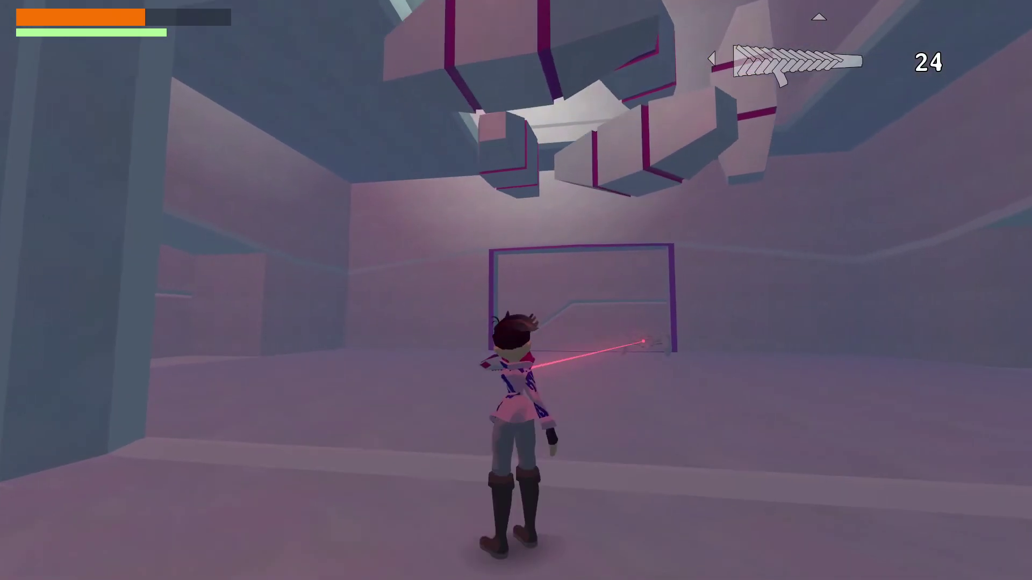
pyautogui.press('s')
pyautogui.press('Escape')
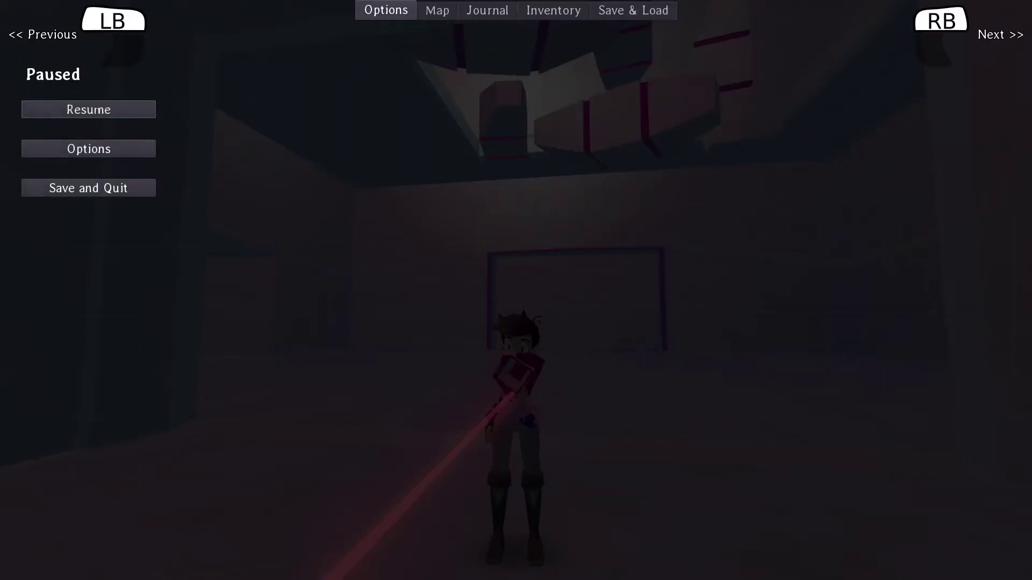
# - Switch to the Godot editor, examine the floating striped blocks in the scene, and set bobble10's Initial Velocity to 6
pyautogui.hotkey('alt', 'Tab')
pyautogui.moveTo(450, 356); pyautogui.dragTo(535, 285, button='middle')
pyautogui.scroll(6, 535, 284)
pyautogui.scroll(8, 536, 285)
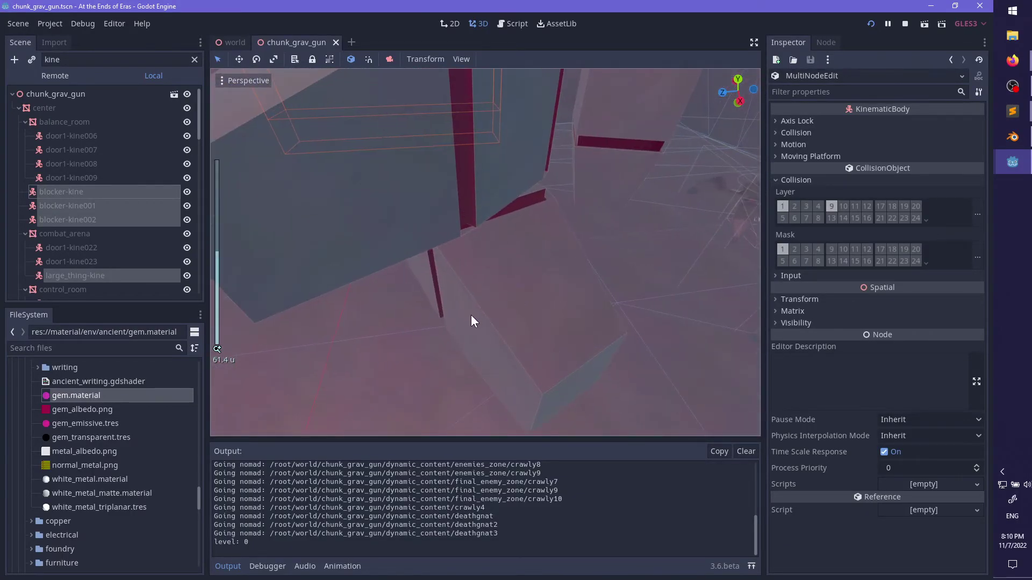
pyautogui.keyDown('shift'); pyautogui.moveTo(471, 315); pyautogui.dragTo(407, 176, button='middle'); pyautogui.keyUp('shift')
pyautogui.click(468, 320)
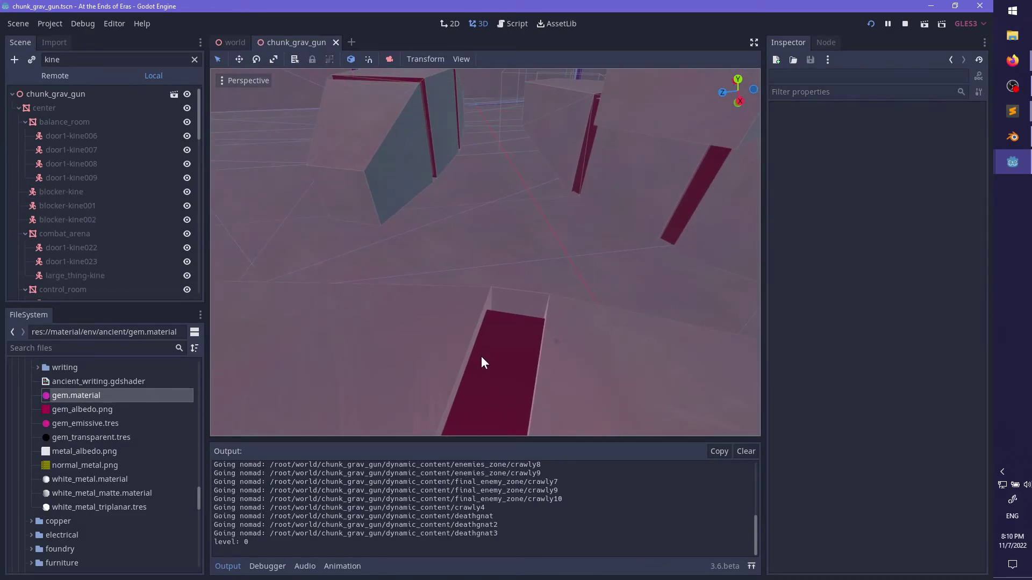
pyautogui.click(529, 290)
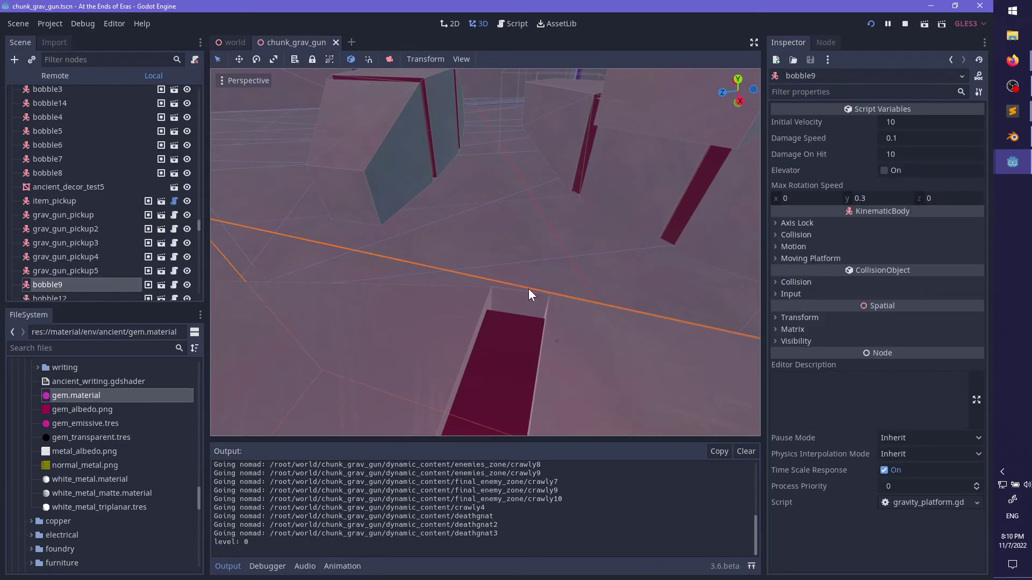
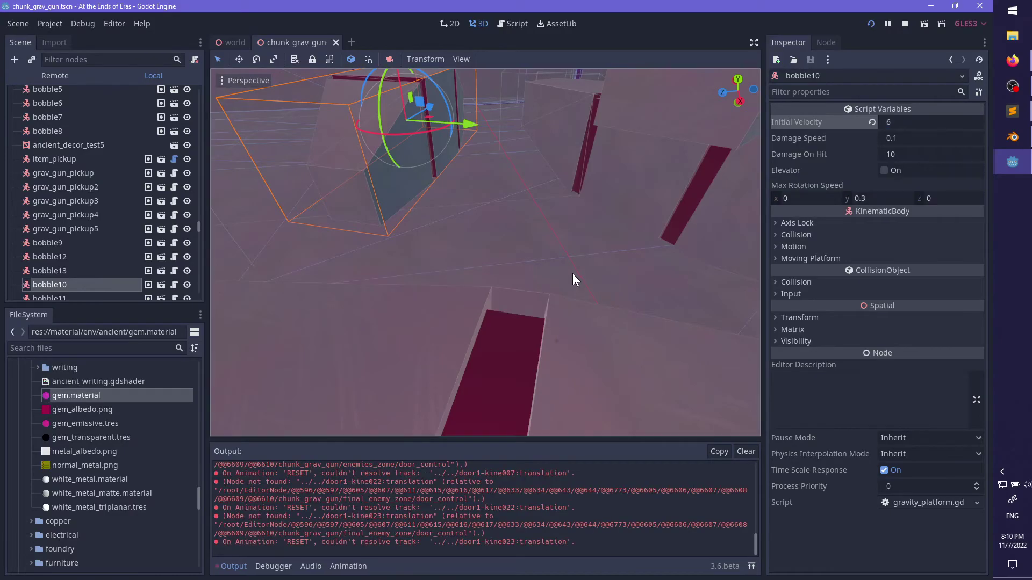
# - Switch back to the game, resume it, and shoot at the crawling enemy in the room with the striped blocks
pyautogui.hotkey('alt', 'Tab')
pyautogui.press('Escape')
pyautogui.press('Left')
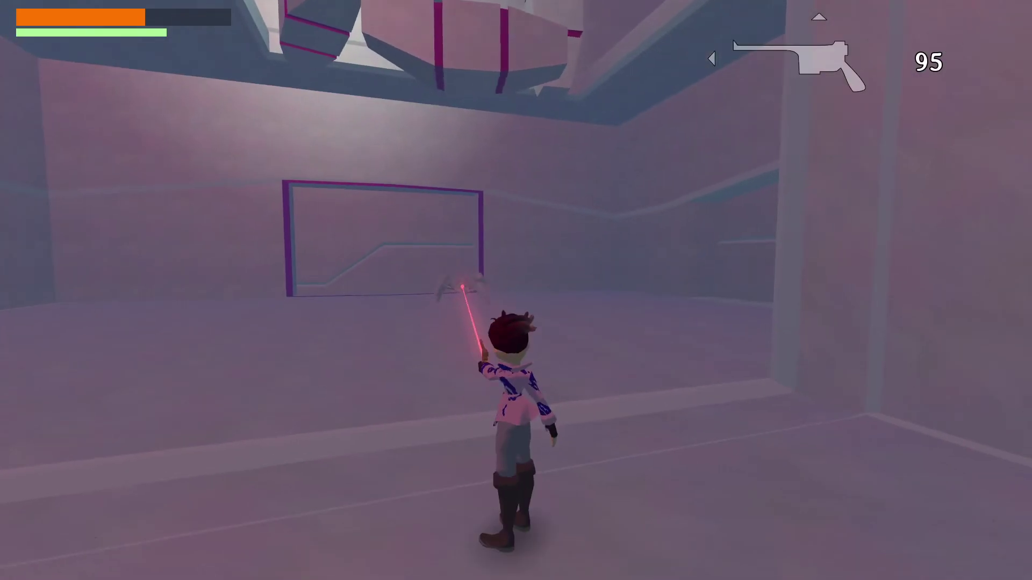
pyautogui.click(465, 294)
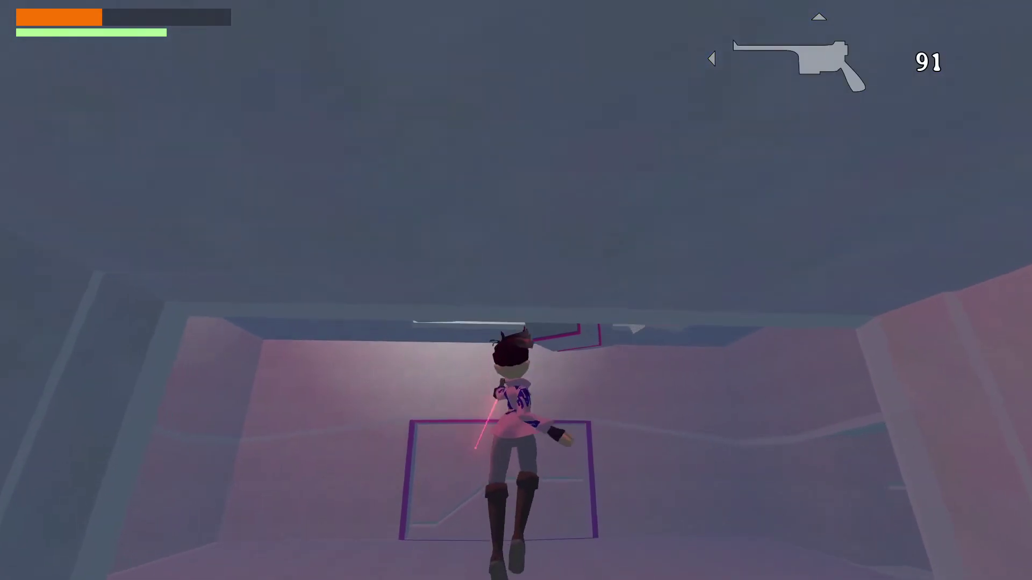
pyautogui.click(469, 301)
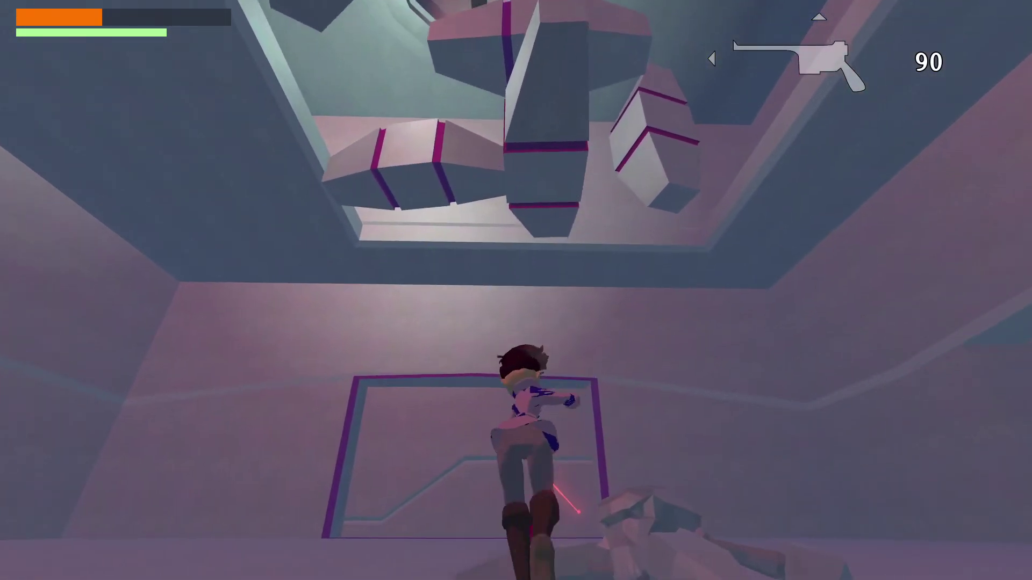
pyautogui.press('s')
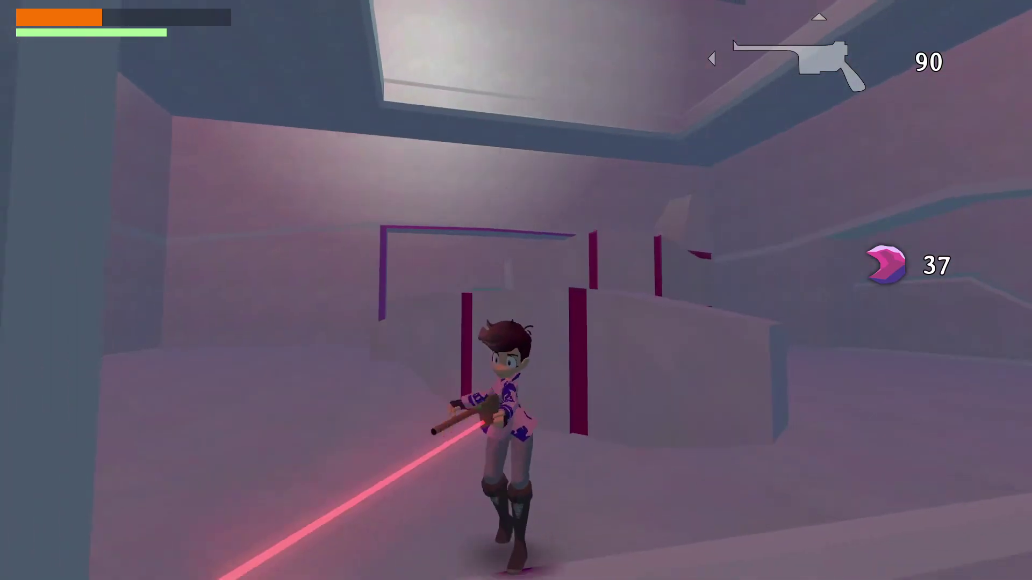
# - Equip the gravity gun, fire it into the striped-block room to raise the blocks, and run in beneath them
pyautogui.press('Left')
pyautogui.press('d')
pyautogui.press('w')
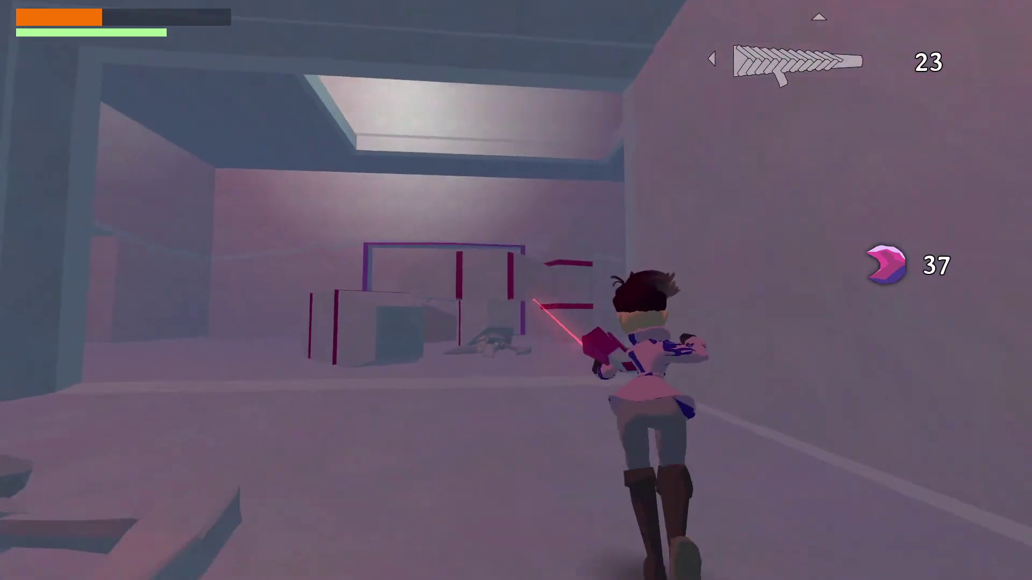
pyautogui.press('w')
pyautogui.click(516, 290)
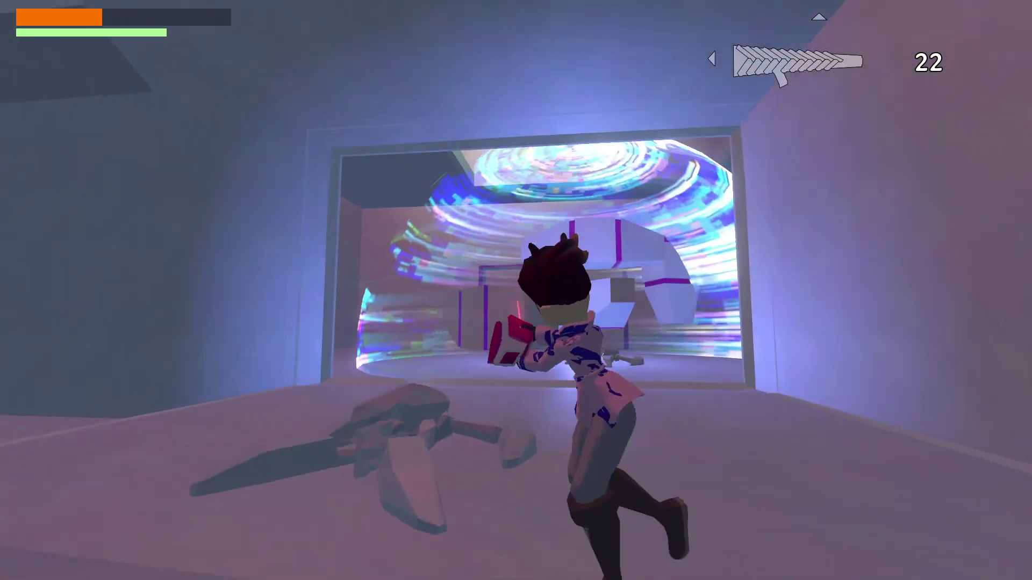
pyautogui.press('w')
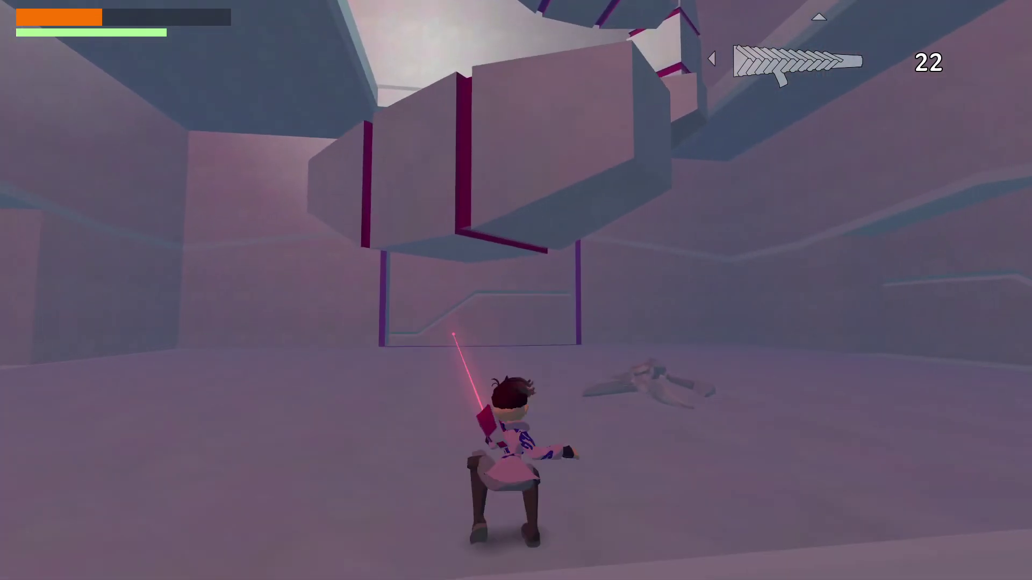
# - Test jumping across the floating striped blocks toward the upper ledge, then pause the game
pyautogui.press('space')
pyautogui.press('w')
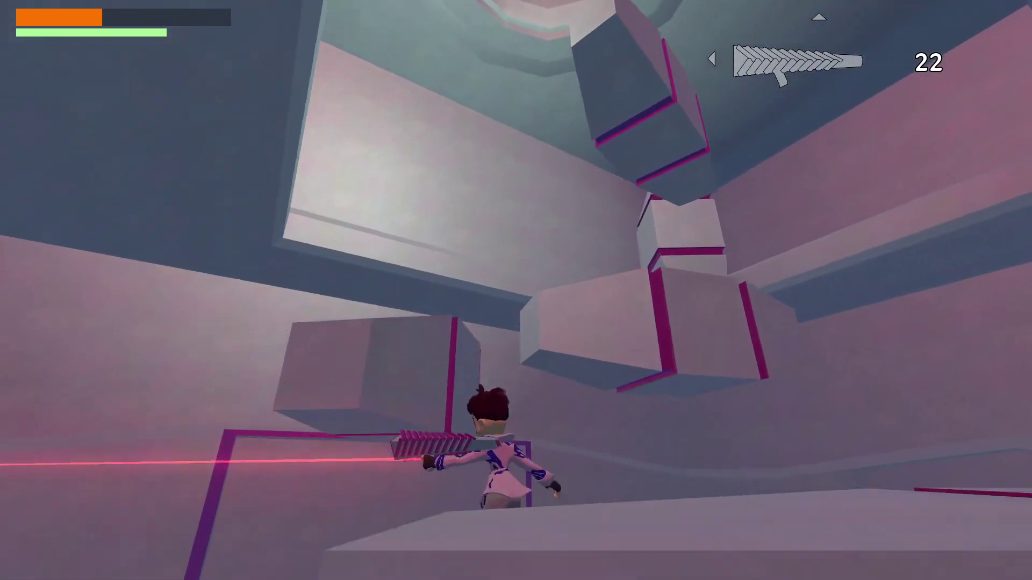
pyautogui.press('w')
pyautogui.press('space')
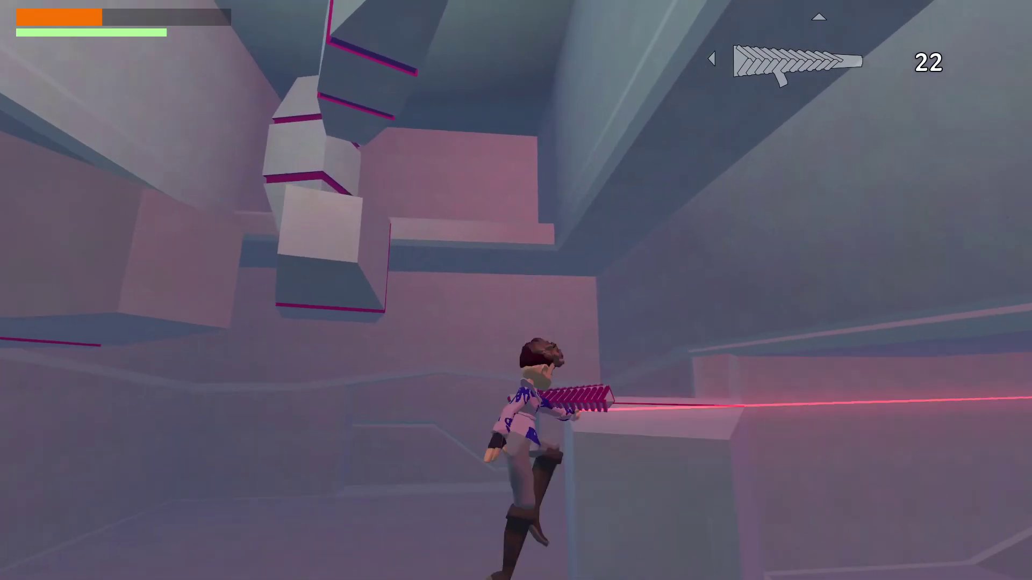
pyautogui.press('w')
pyautogui.press('space')
pyautogui.press('space')
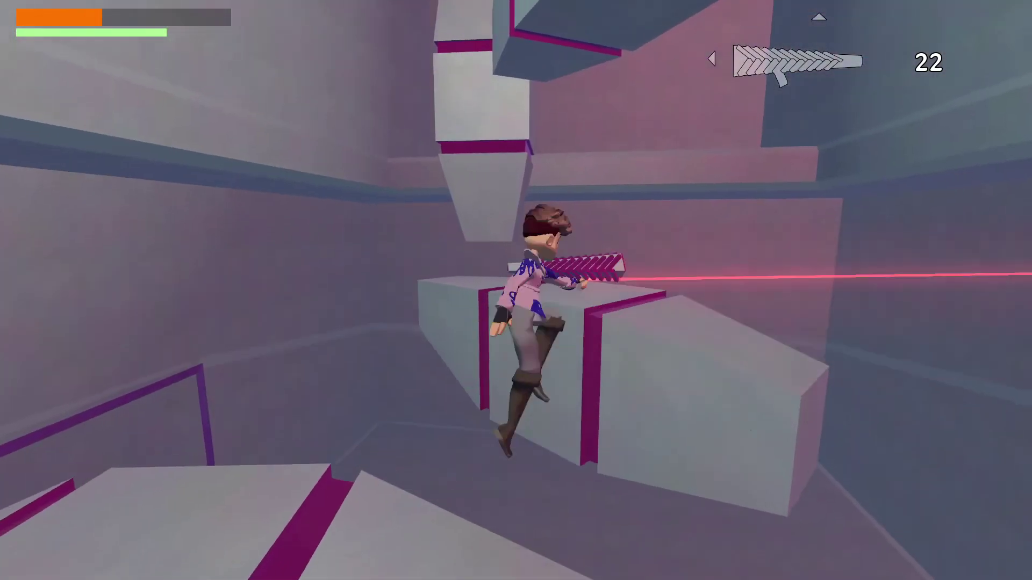
pyautogui.press('w')
pyautogui.press('space')
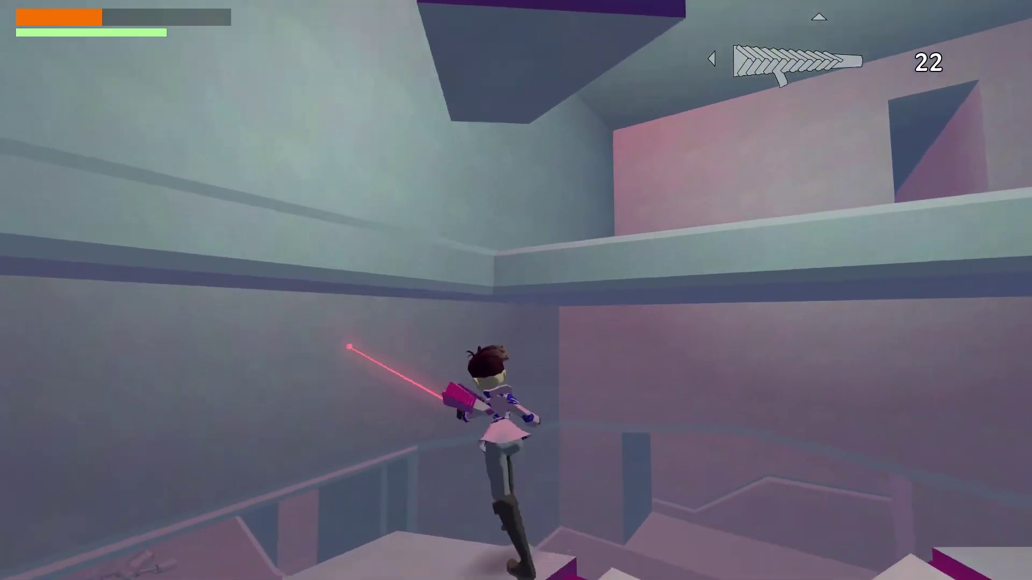
pyautogui.press('w')
pyautogui.press('space')
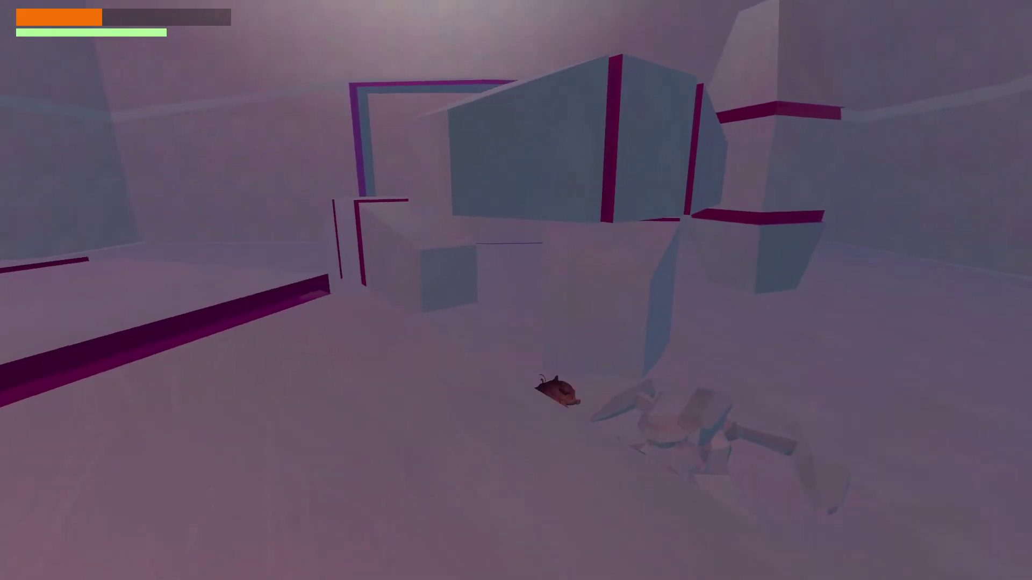
pyautogui.press('w')
pyautogui.press('Escape')
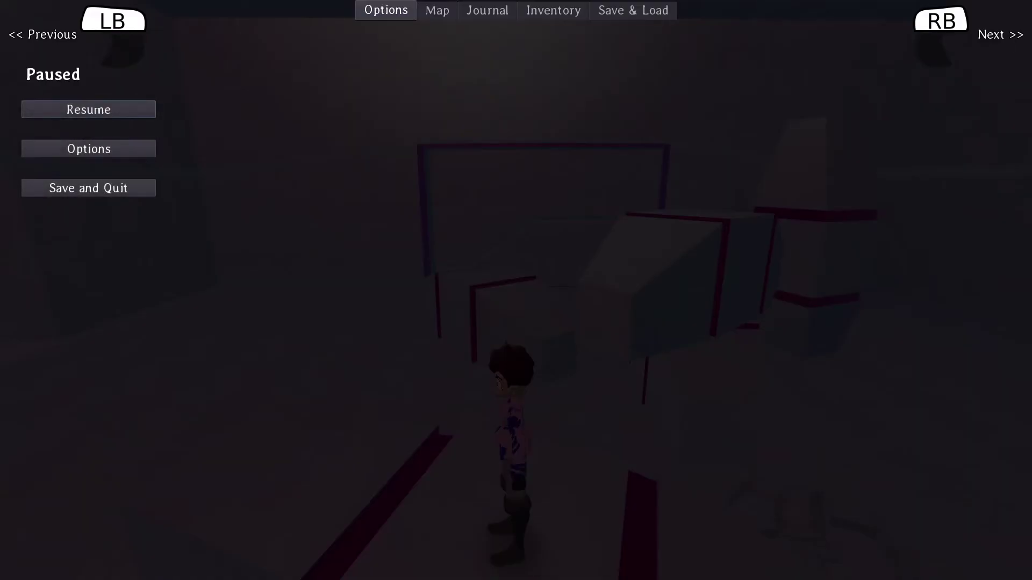
# - In the Godot editor, select the floating blocks bobble12, bobble10 and bobble13 and compare their Initial Velocity values
pyautogui.hotkey('alt', 'Tab')
pyautogui.click(706, 204)
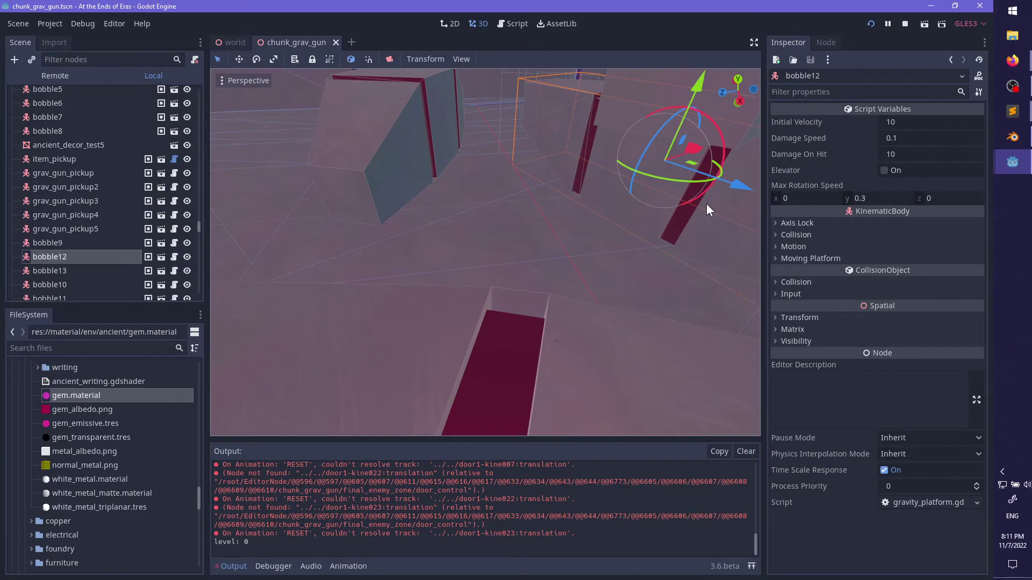
pyautogui.moveTo(618, 226); pyautogui.dragTo(533, 244, button='middle')
pyautogui.scroll(-15, 520, 259)
pyautogui.scroll(12, 575, 235)
pyautogui.press('f')
pyautogui.scroll(4, 534, 245)
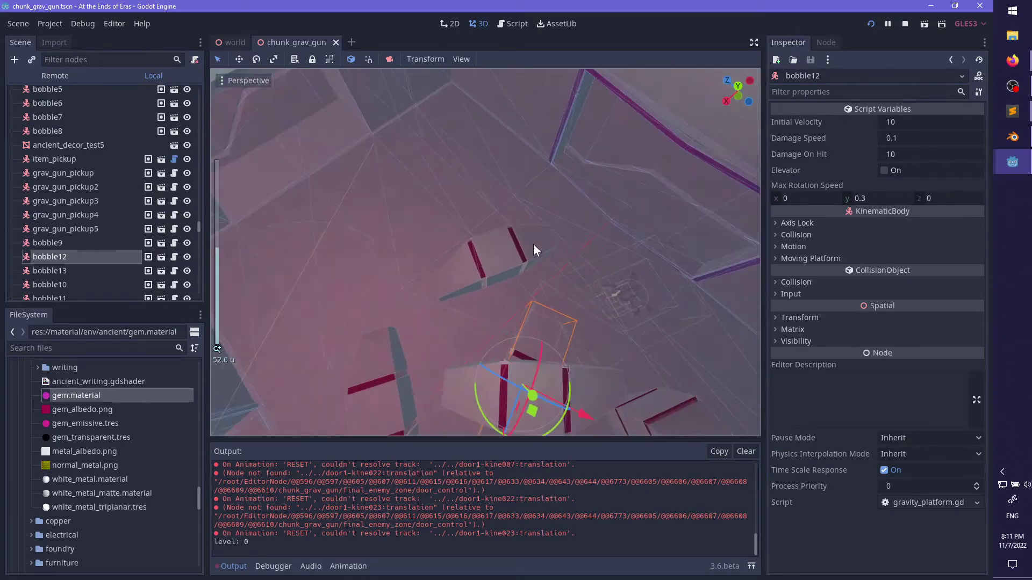
pyautogui.click(517, 257)
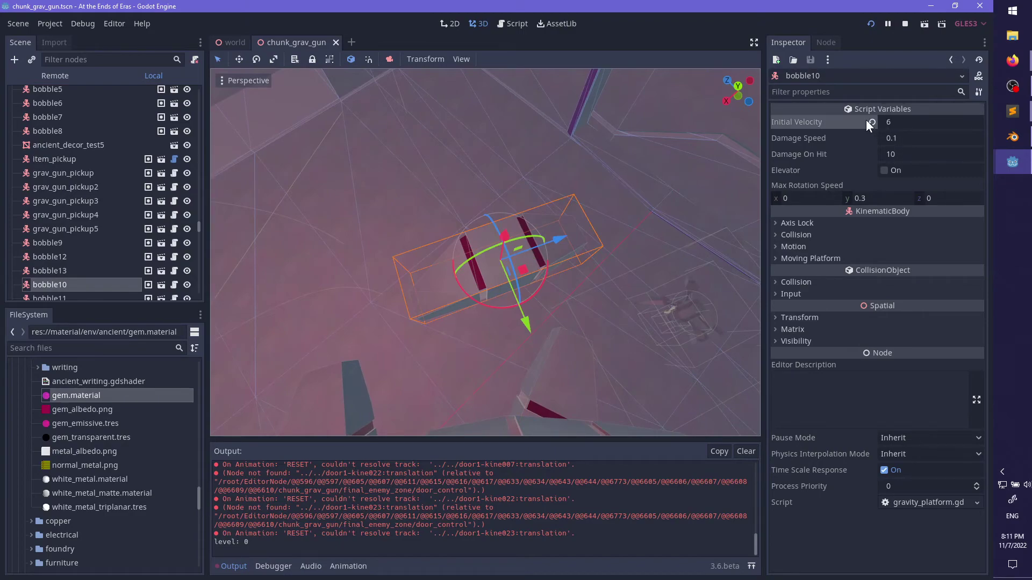
pyautogui.moveTo(584, 339); pyautogui.dragTo(530, 310, button='middle')
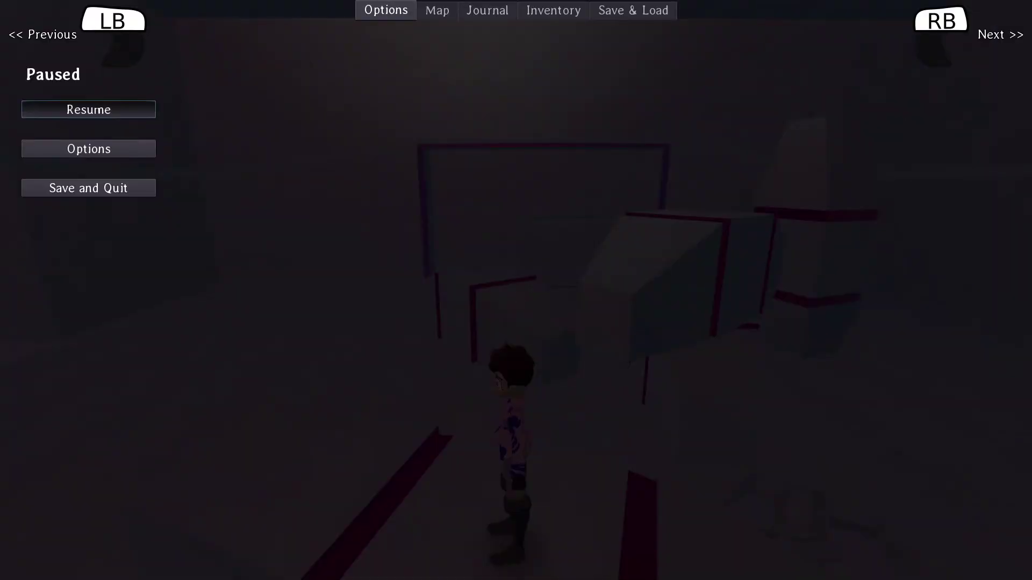
# - Resume the game and fire the gravity gun at the striped blocks from the neighbouring hall
pyautogui.press('Escape')
pyautogui.press('1')
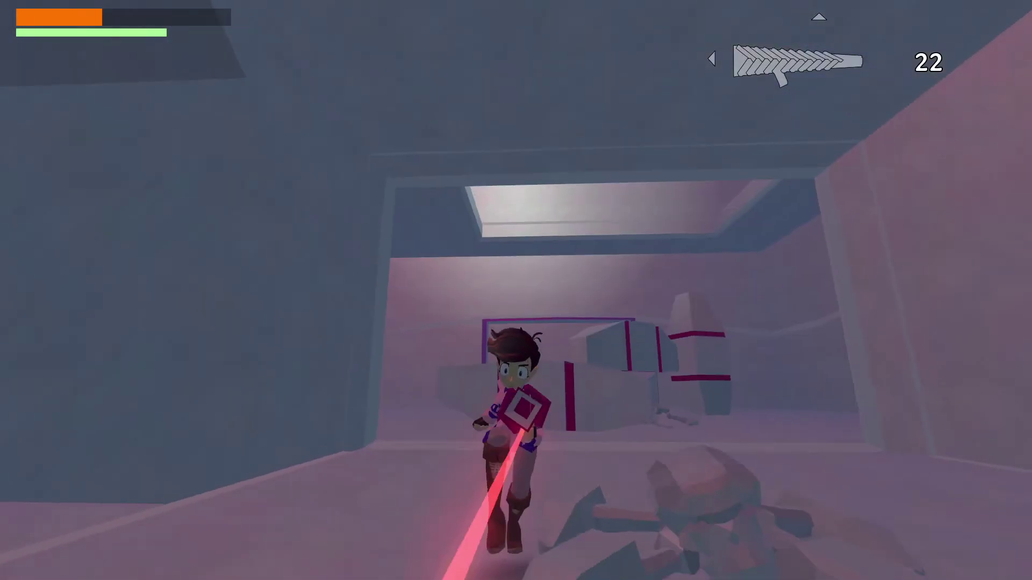
pyautogui.press('w')
pyautogui.press('w')
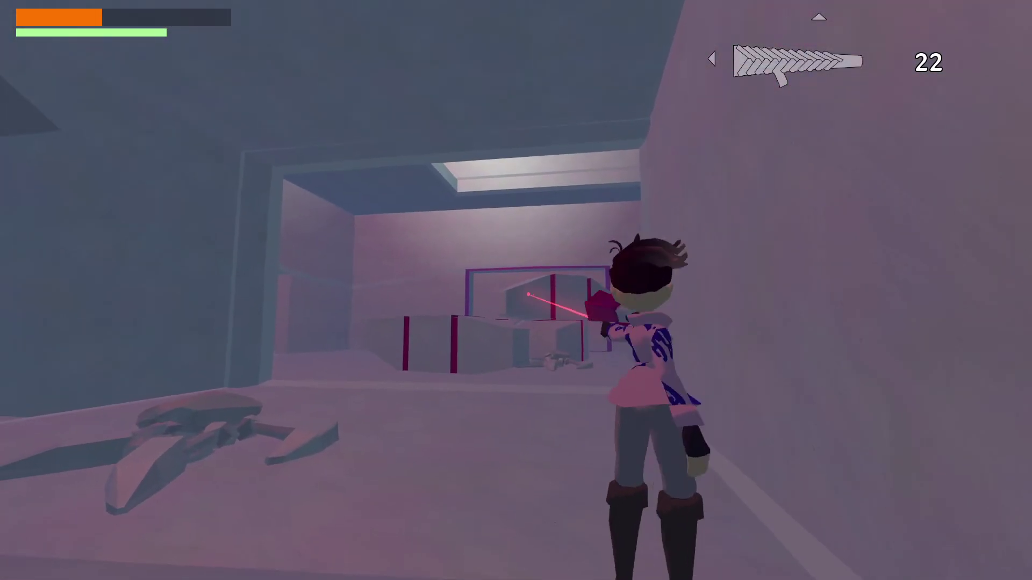
pyautogui.click(516, 290)
pyautogui.press('w')
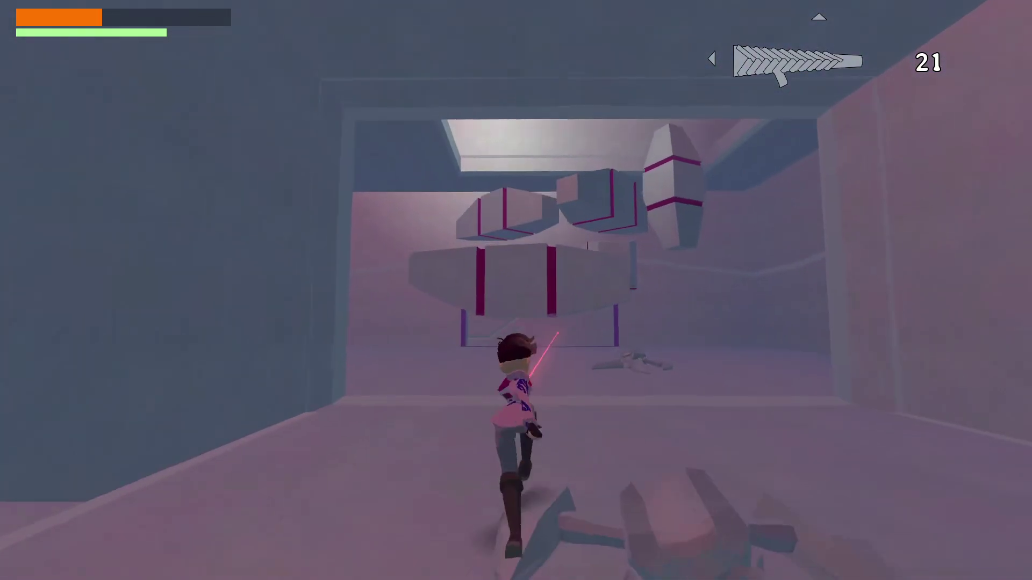
# - Climb from block to block across the floating striped blocks and jump onto the upper ledge
pyautogui.press('w')
pyautogui.press('space')
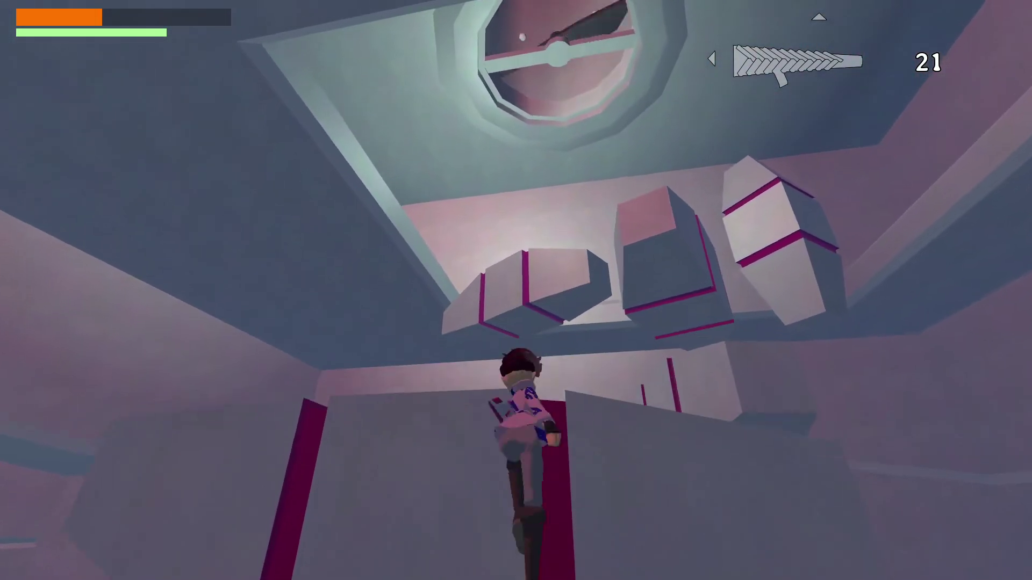
pyautogui.press('w')
pyautogui.press('space')
pyautogui.press('space')
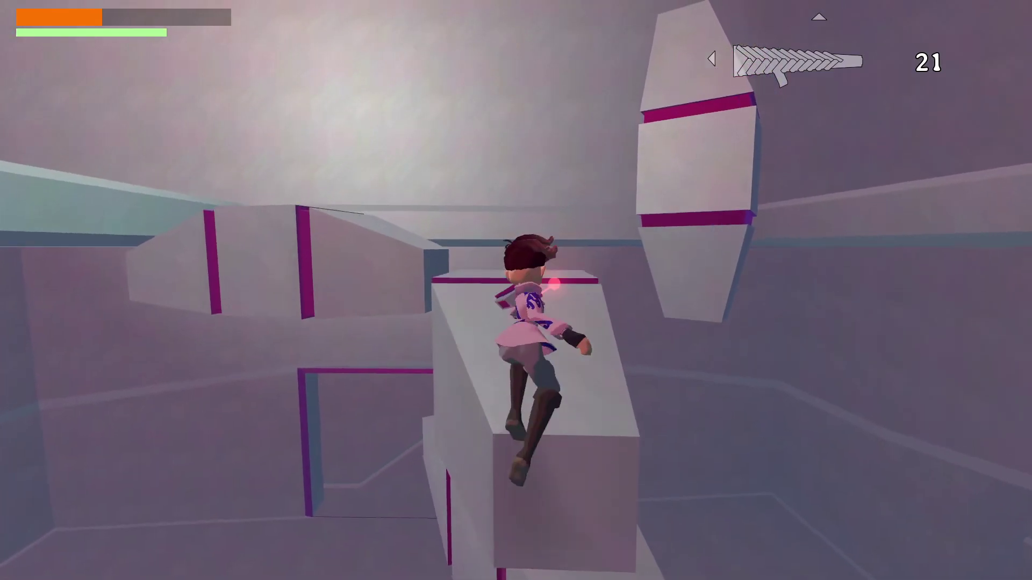
pyautogui.press('w')
pyautogui.press('space')
pyautogui.press('space')
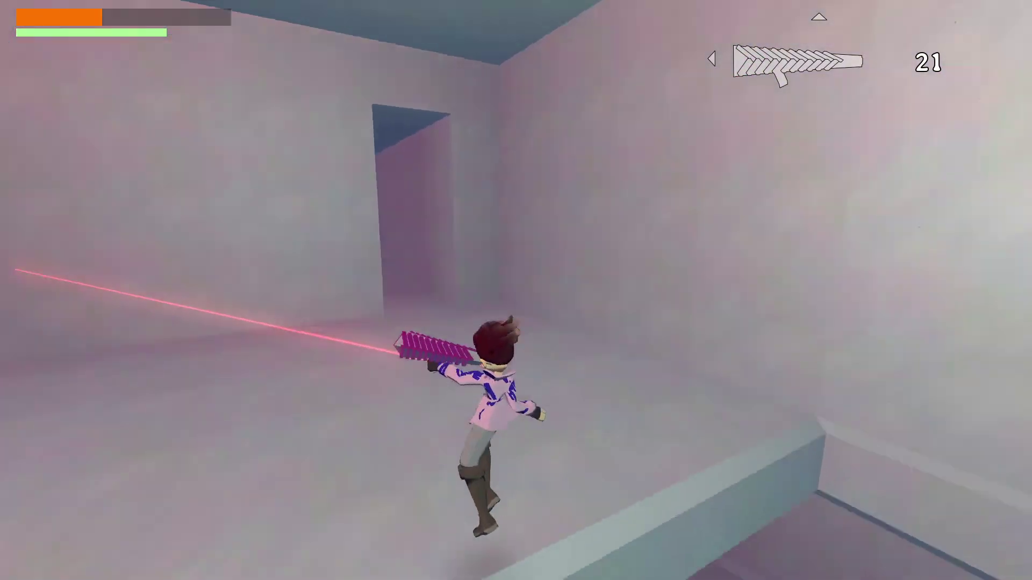
# - Check the upper ledge by viewing the blocks from its edge and facing the narrow doorway in its far wall
pyautogui.press('w')
pyautogui.press('w')
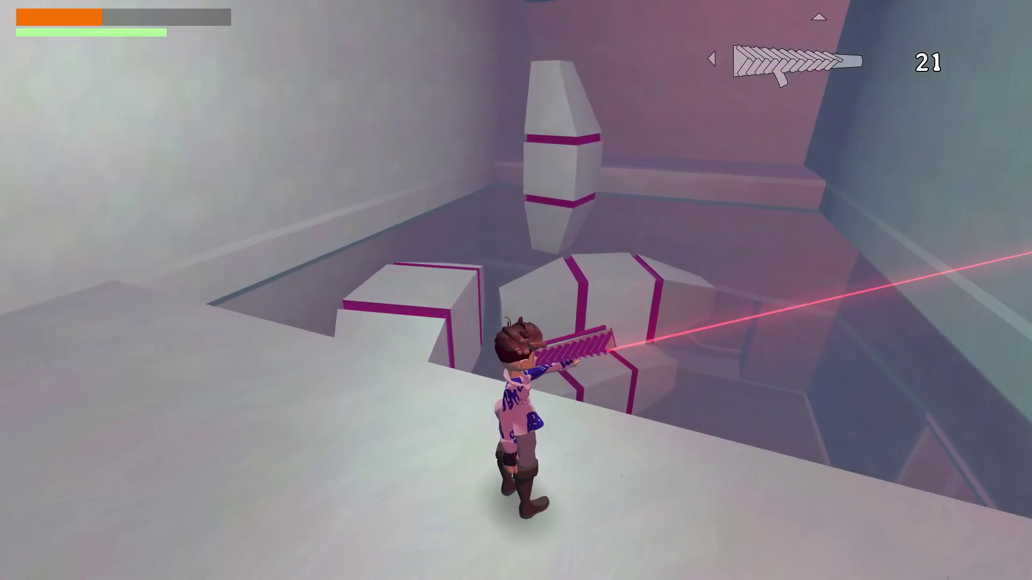
pyautogui.press('s')
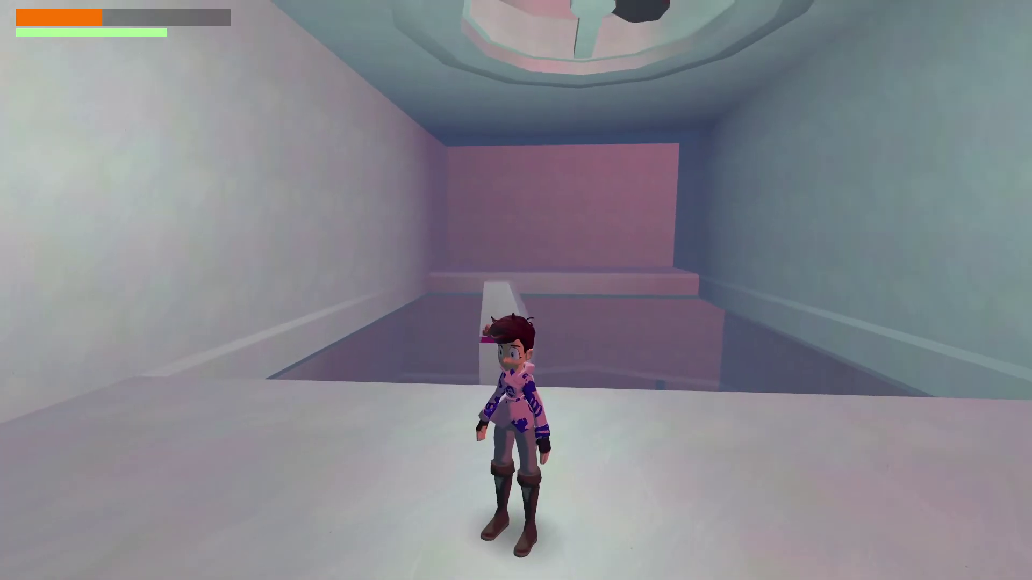
pyautogui.press('w')
pyautogui.press('w')
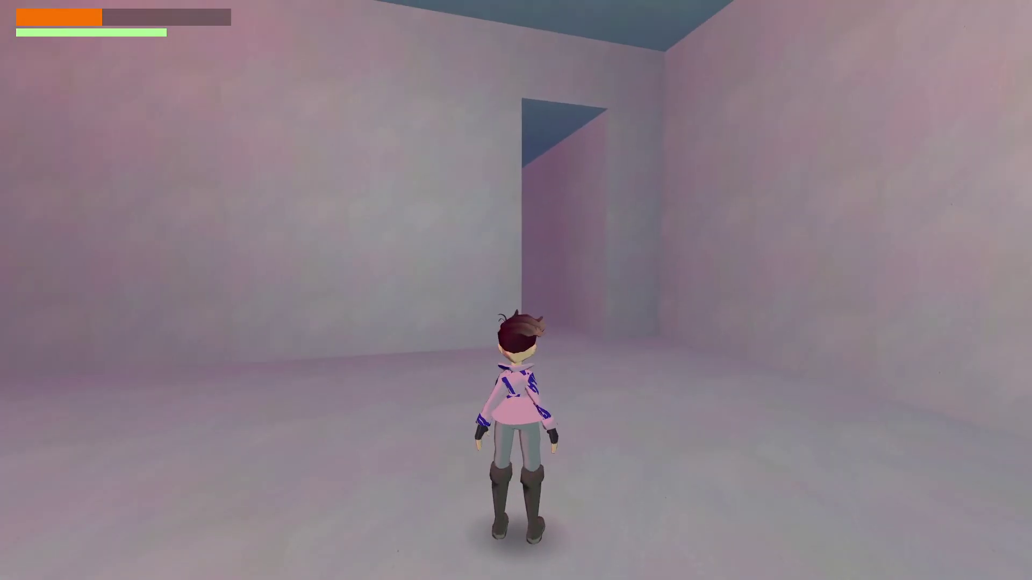
# - Run through the doorway and along the winding corridor toward its far opening, pause the game, and return to the Godot editor
pyautogui.press('w')
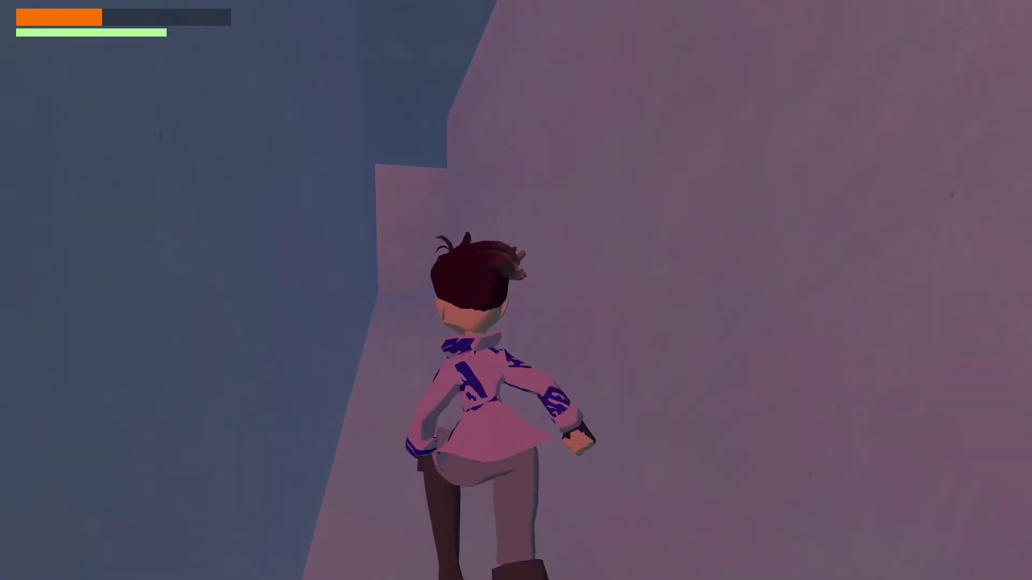
pyautogui.press('w')
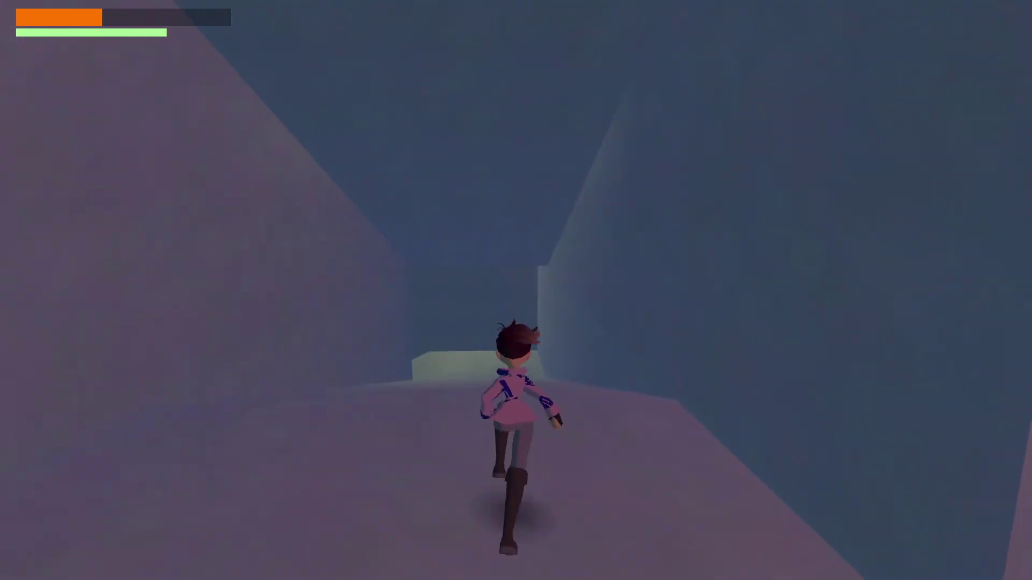
pyautogui.press('w')
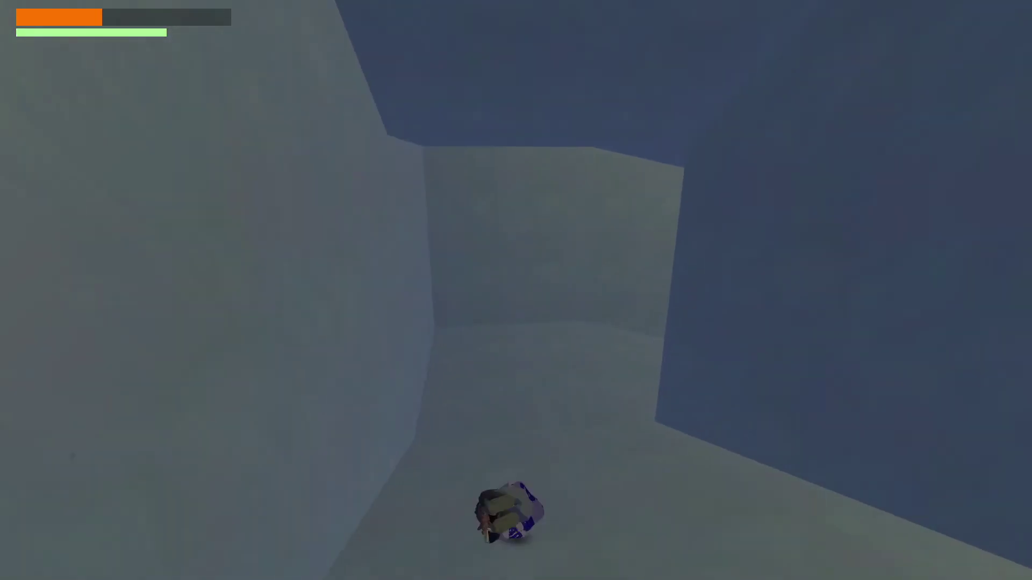
pyautogui.press('w')
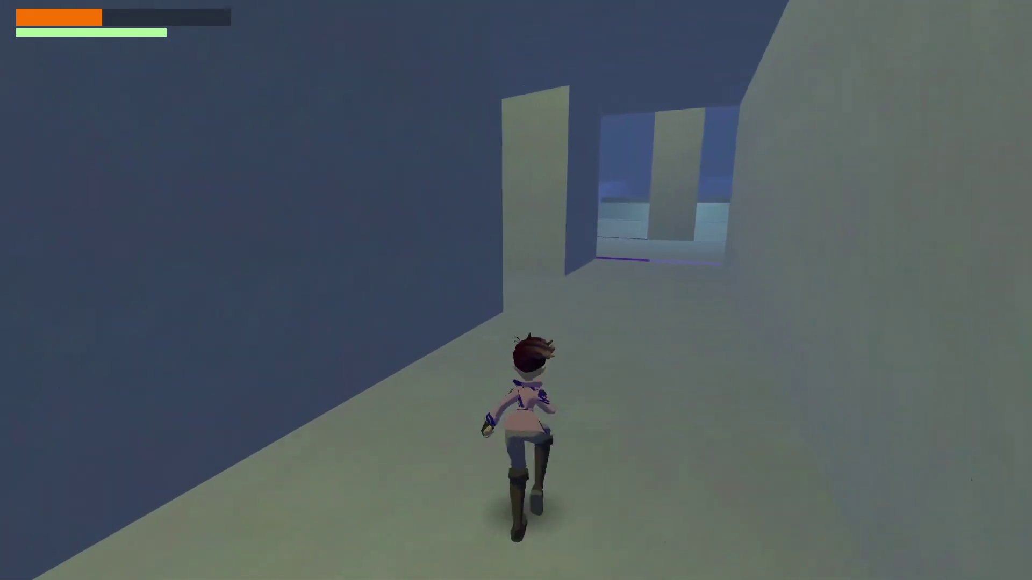
pyautogui.press('w')
pyautogui.press('Escape')
pyautogui.hotkey('alt', 'Tab')
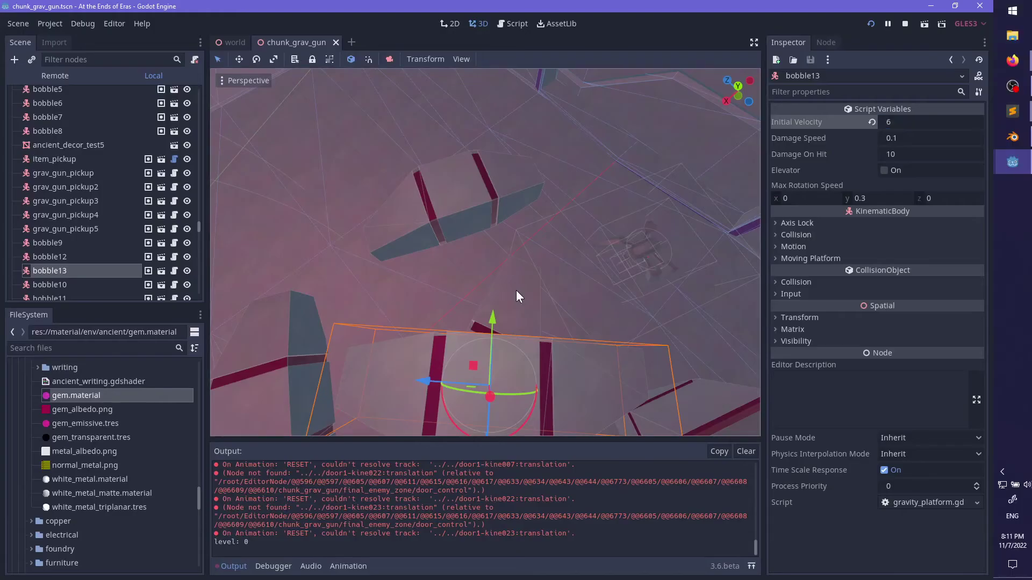
# - Place an instance of crawly.tscn on the round central platform of the chamber and rotate it
pyautogui.scroll(-15, 520, 297)
pyautogui.scroll(8, 560, 255)
pyautogui.keyDown('shift'); pyautogui.moveTo(561, 255); pyautogui.dragTo(514, 298, button='middle'); pyautogui.keyUp('shift')
pyautogui.press('f')
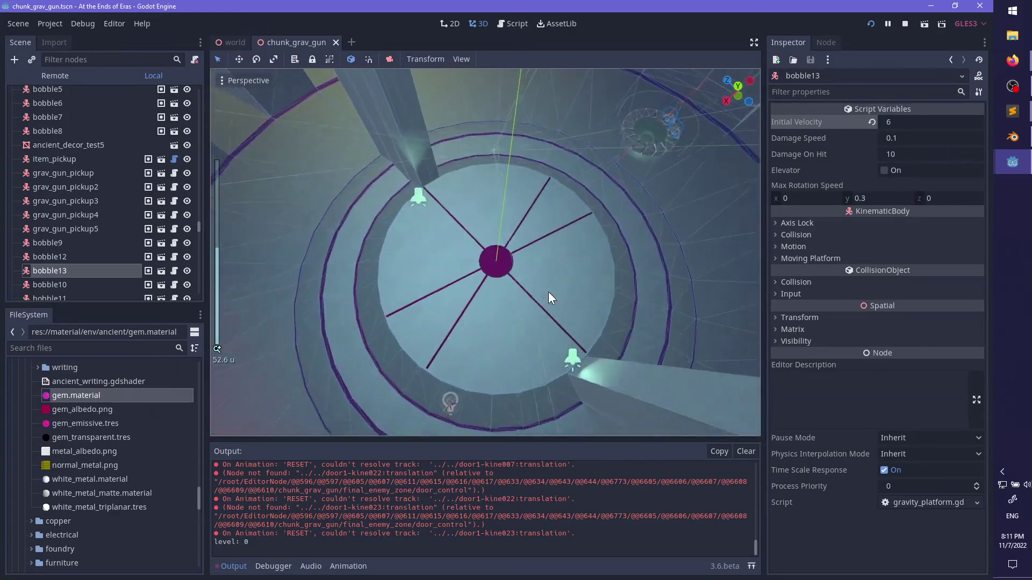
pyautogui.scroll(8, 132, 236)
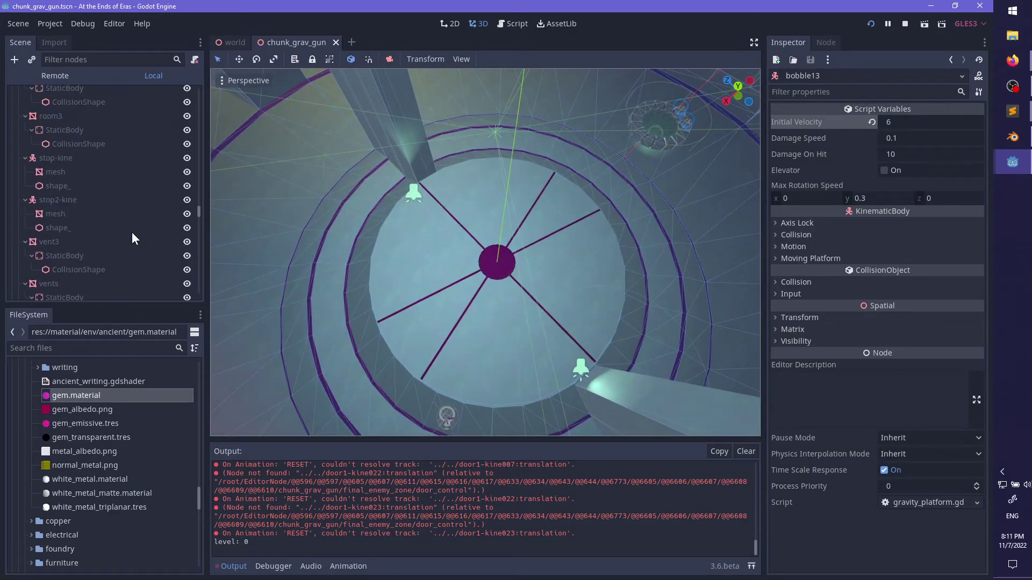
pyautogui.moveTo(200, 212); pyautogui.dragTo(206, 112)
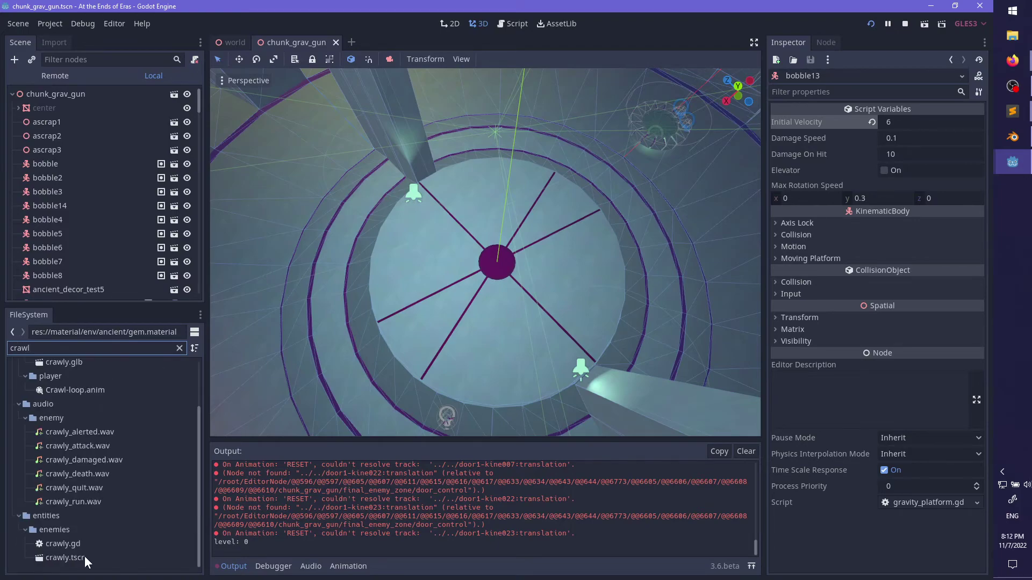
pyautogui.moveTo(450, 308); pyautogui.dragTo(442, 321)
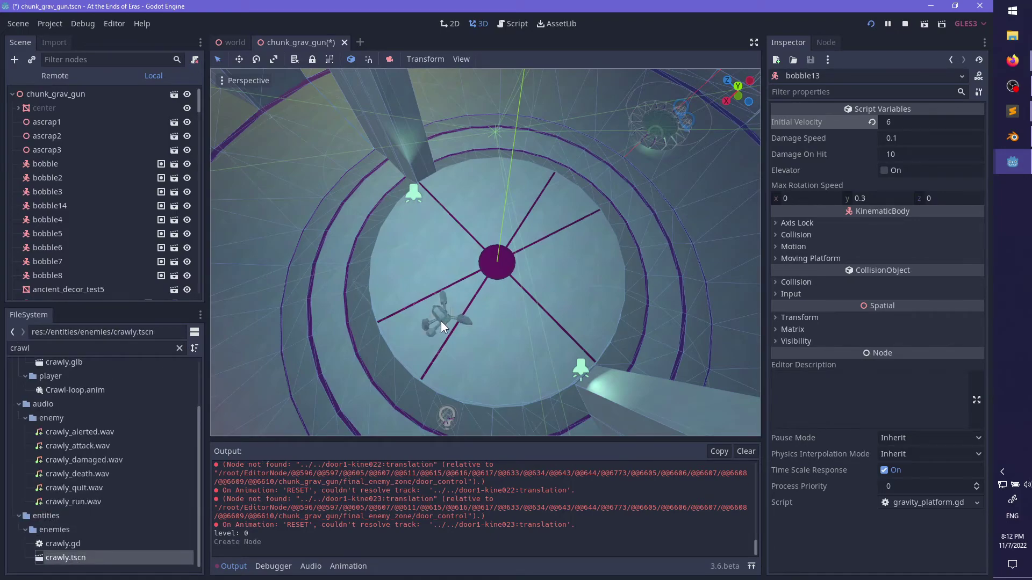
pyautogui.moveTo(478, 362); pyautogui.dragTo(480, 361)
# - Add a bobble.tscn block on the floor outside the ringed platform and adjust its height to sit at floor level
pyautogui.scroll(5, 570, 295)
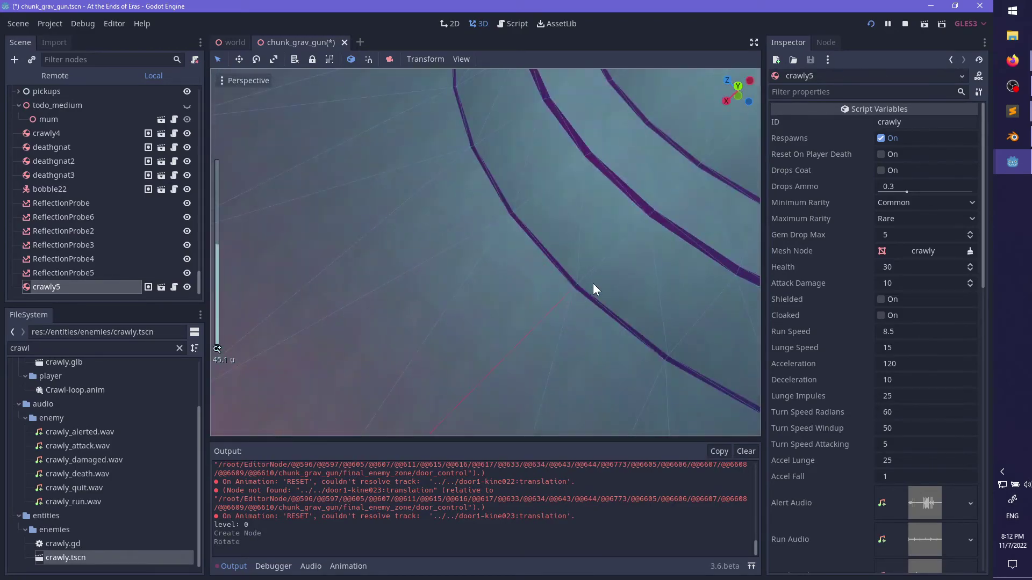
pyautogui.scroll(-8, 571, 297)
pyautogui.scroll(10, 564, 303)
pyautogui.moveTo(547, 307); pyautogui.dragTo(442, 277, button='middle')
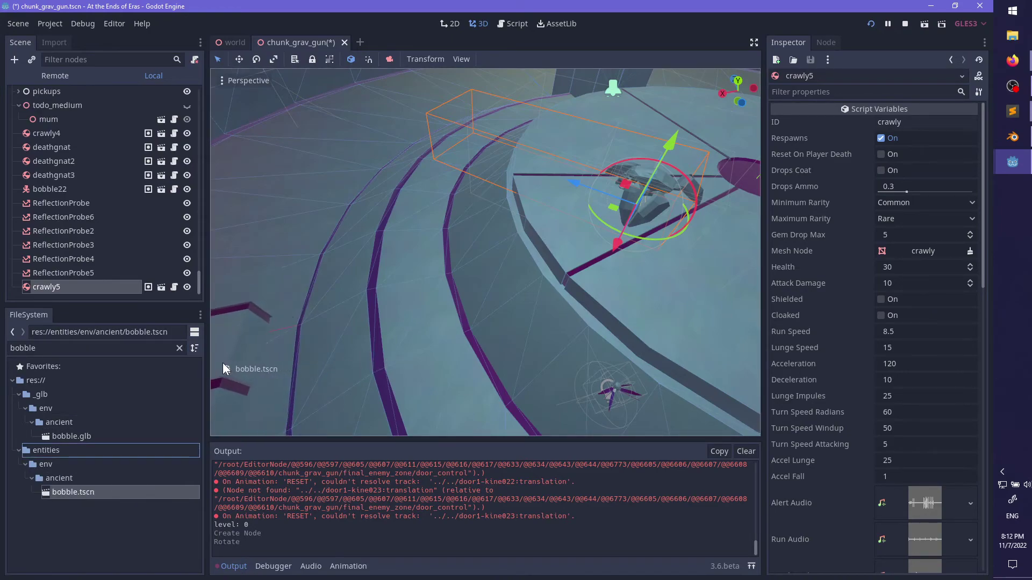
pyautogui.moveTo(223, 363); pyautogui.dragTo(385, 275)
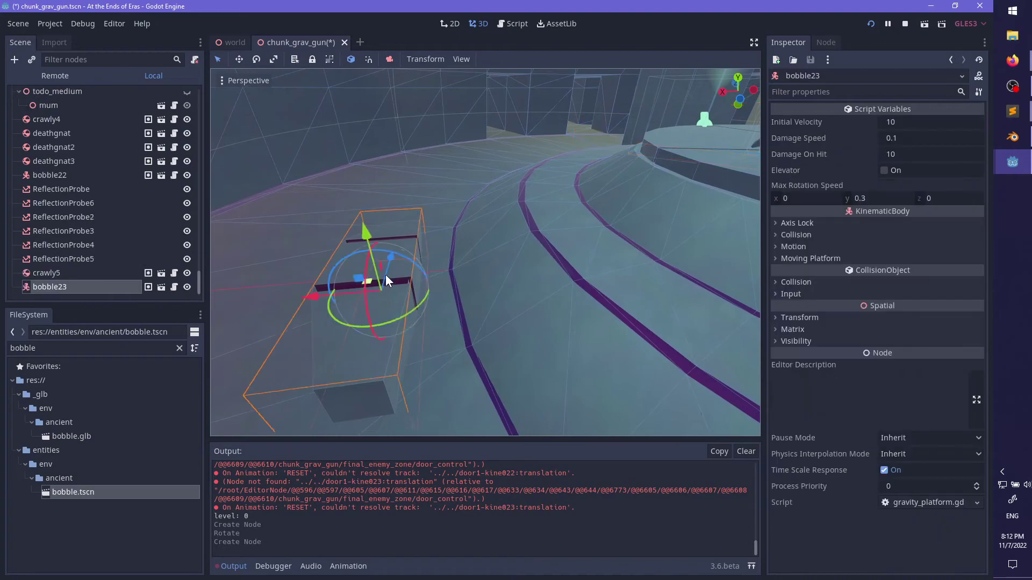
pyautogui.moveTo(386, 275); pyautogui.dragTo(379, 212, button='middle')
pyautogui.moveTo(369, 193); pyautogui.dragTo(369, 194)
pyautogui.press('f')
pyautogui.moveTo(409, 232); pyautogui.dragTo(561, 286, button='middle')
pyautogui.scroll(6, 494, 297)
pyautogui.moveTo(488, 182)
pyautogui.mouseDown()
pyautogui.moveTo(491, 173)
pyautogui.moveTo(502, 183)
pyautogui.mouseUp()
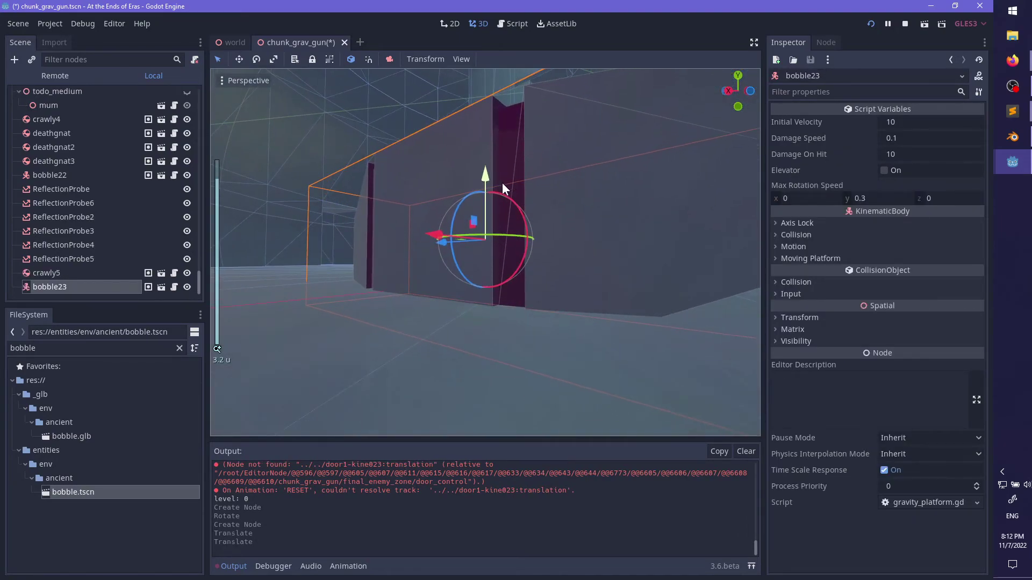
# - Turn off Respawns for the crawly placed on the round platform
pyautogui.moveTo(503, 183); pyautogui.dragTo(628, 208, button='middle')
pyautogui.scroll(-3, 579, 240)
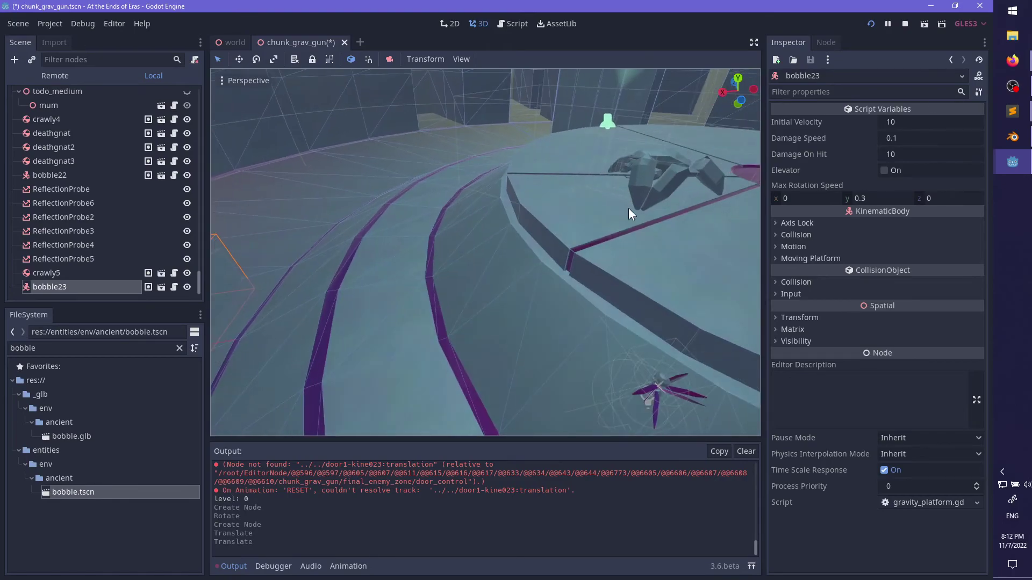
pyautogui.click(666, 162)
pyautogui.click(882, 138)
# - Duplicate the crawly, undo its first move, and shift the copy to the opposite edge of the round platform
pyautogui.scroll(-9, 513, 234)
pyautogui.moveTo(514, 235); pyautogui.dragTo(559, 243, button='middle')
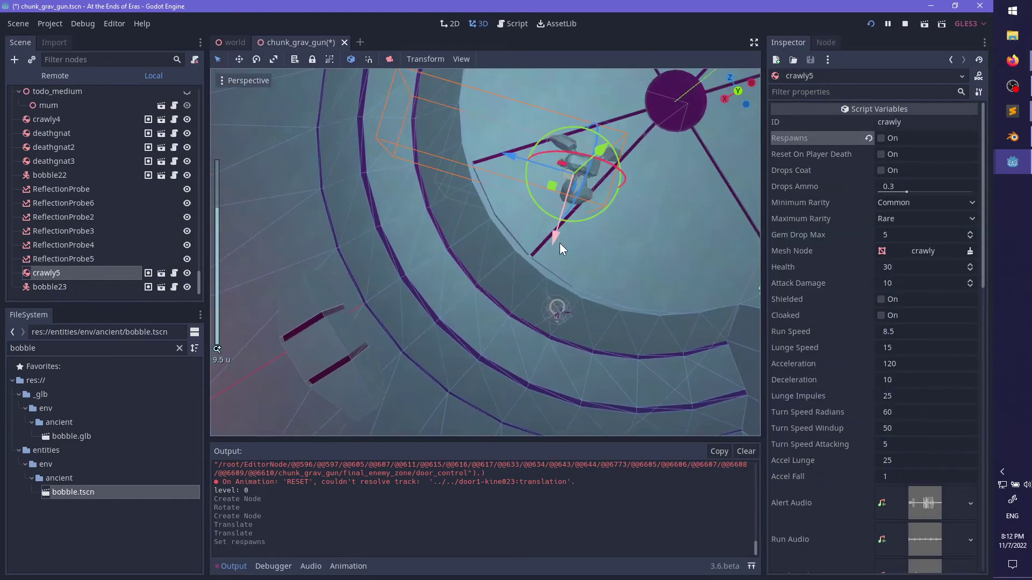
pyautogui.hotkey('ctrl', 'd')
pyautogui.scroll(-4, 576, 204)
pyautogui.keyDown('shift'); pyautogui.moveTo(536, 203); pyautogui.dragTo(458, 279, button='middle'); pyautogui.keyUp('shift')
pyautogui.moveTo(460, 276); pyautogui.dragTo(464, 268)
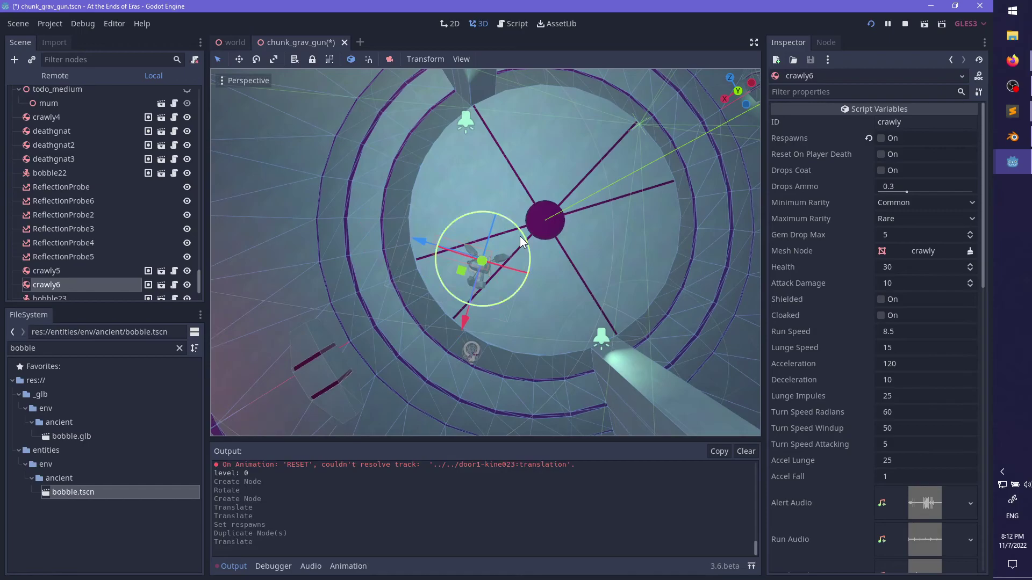
pyautogui.hotkey('ctrl', 'z')
pyautogui.moveTo(463, 313); pyautogui.dragTo(524, 275, button='middle')
pyautogui.moveTo(481, 280); pyautogui.dragTo(478, 281)
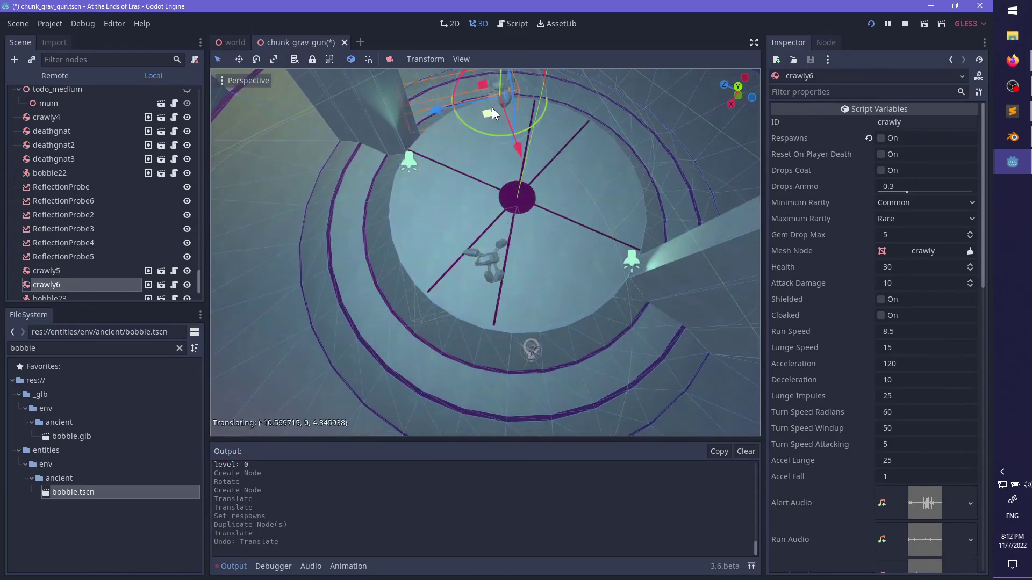
pyautogui.moveTo(545, 187); pyautogui.dragTo(492, 219, button='middle')
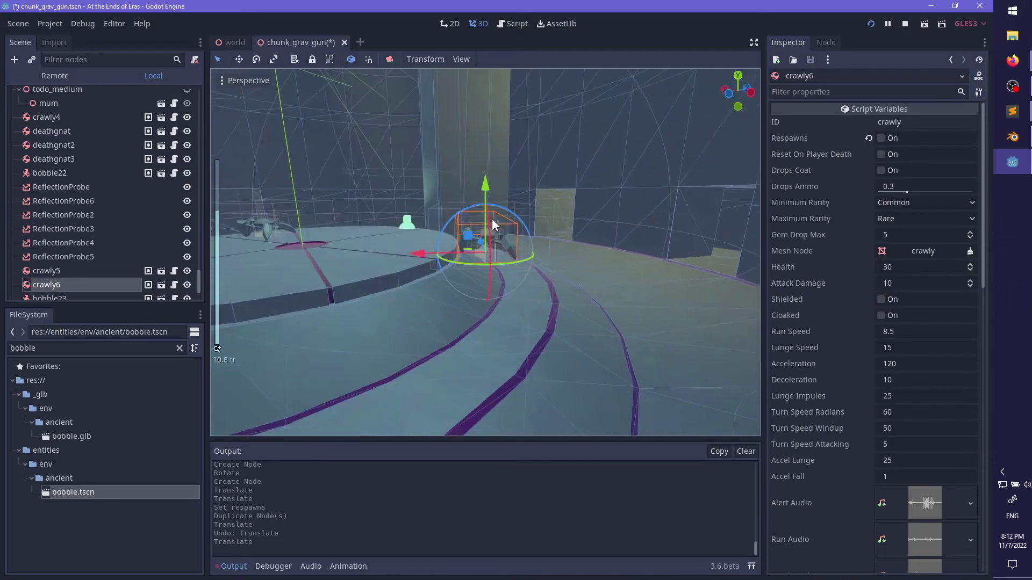
# - Move the duplicated crawly down onto the outer floor, fine-tune its height, and save the scene
pyautogui.scroll(2, 468, 241)
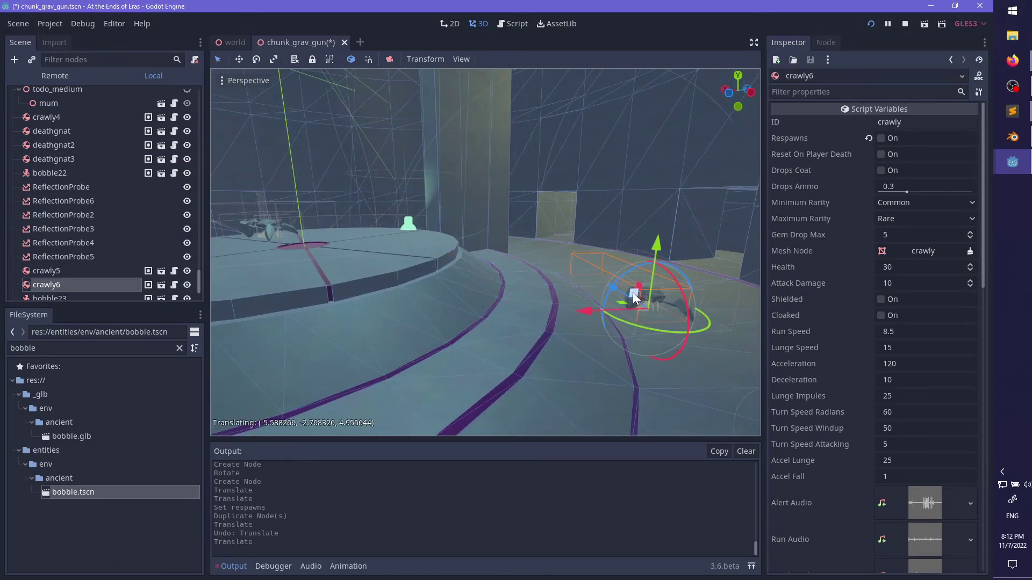
pyautogui.moveTo(634, 298); pyautogui.dragTo(638, 301)
pyautogui.press('f')
pyautogui.scroll(14, 610, 329)
pyautogui.moveTo(555, 285); pyautogui.dragTo(530, 268, button='middle')
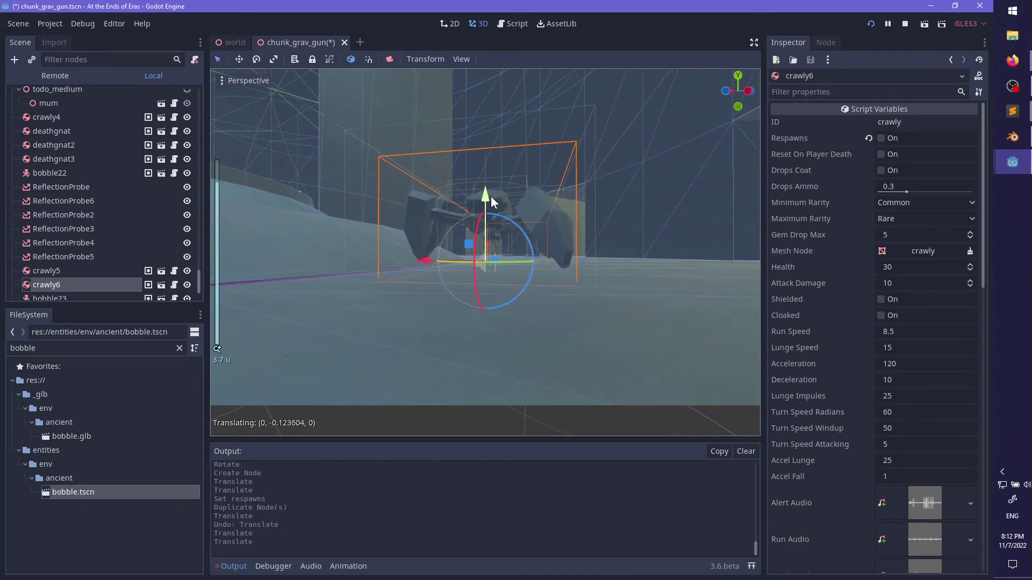
pyautogui.moveTo(491, 196); pyautogui.dragTo(511, 214)
pyautogui.hotkey('ctrl', 's')
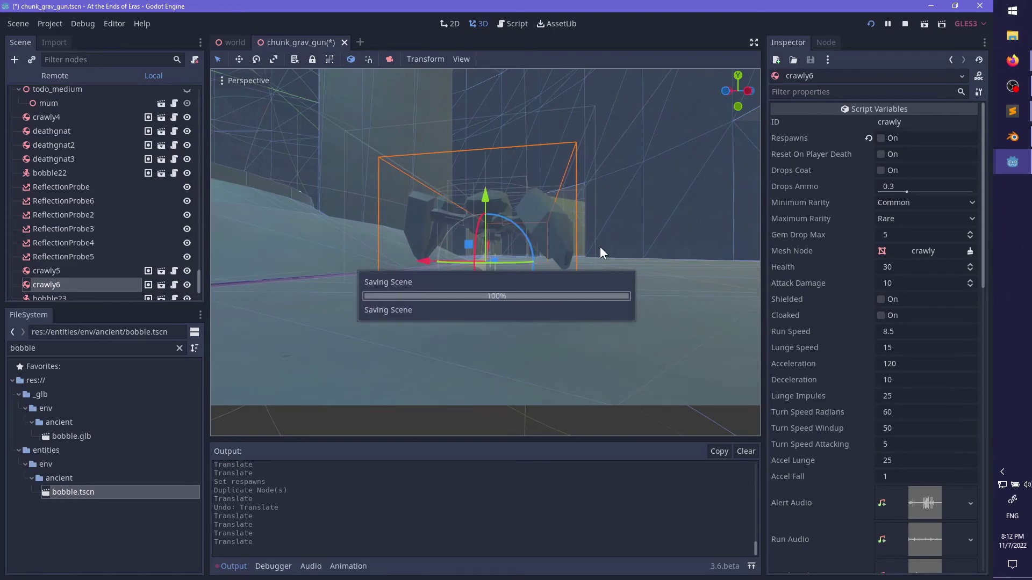
# - Resume the game, run into the round chamber and fire at the crawlies, then pause and return to the Godot editor
pyautogui.hotkey('alt', 'Tab')
pyautogui.press('Escape')
pyautogui.press('w')
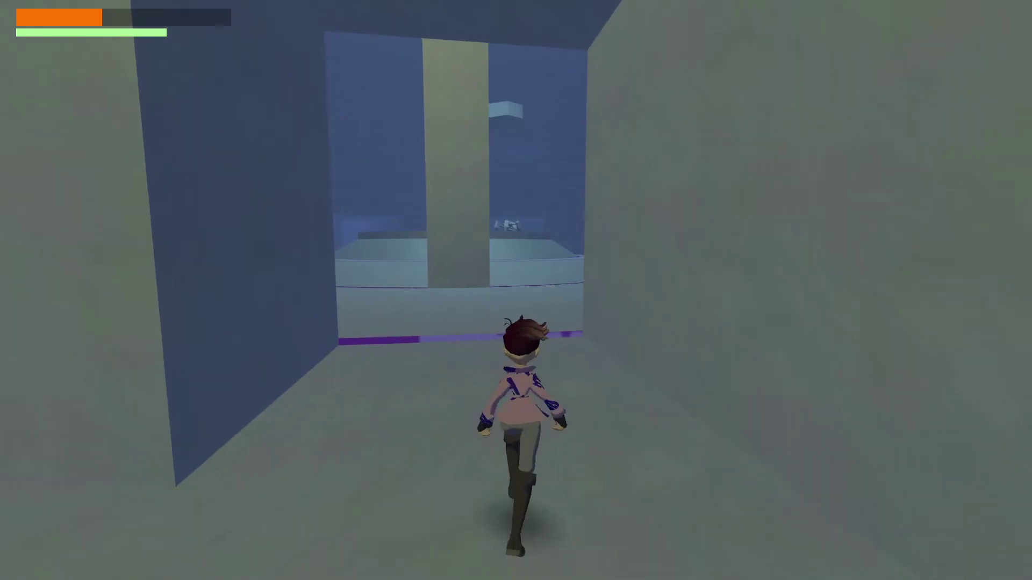
pyautogui.press('w')
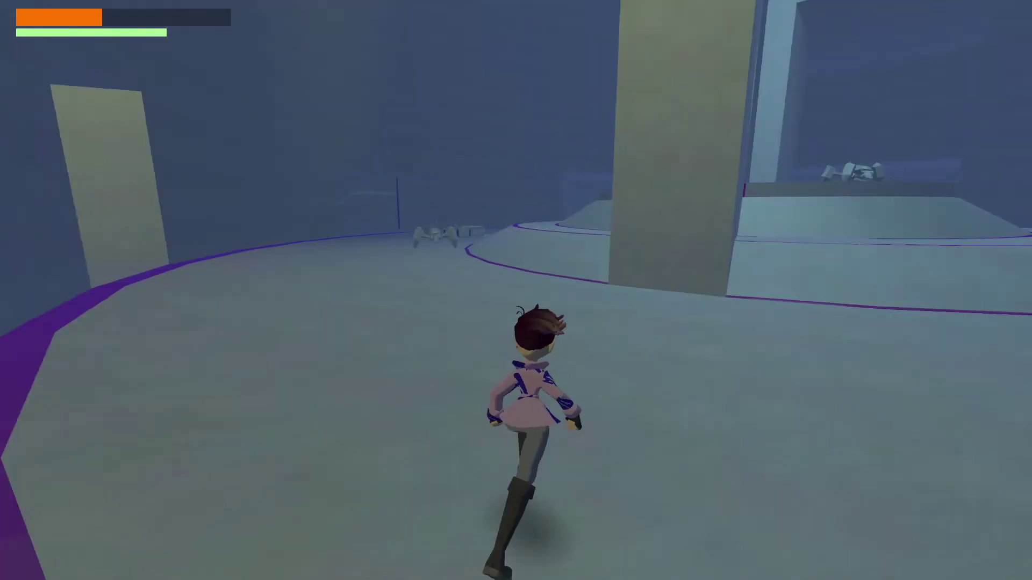
pyautogui.press('w')
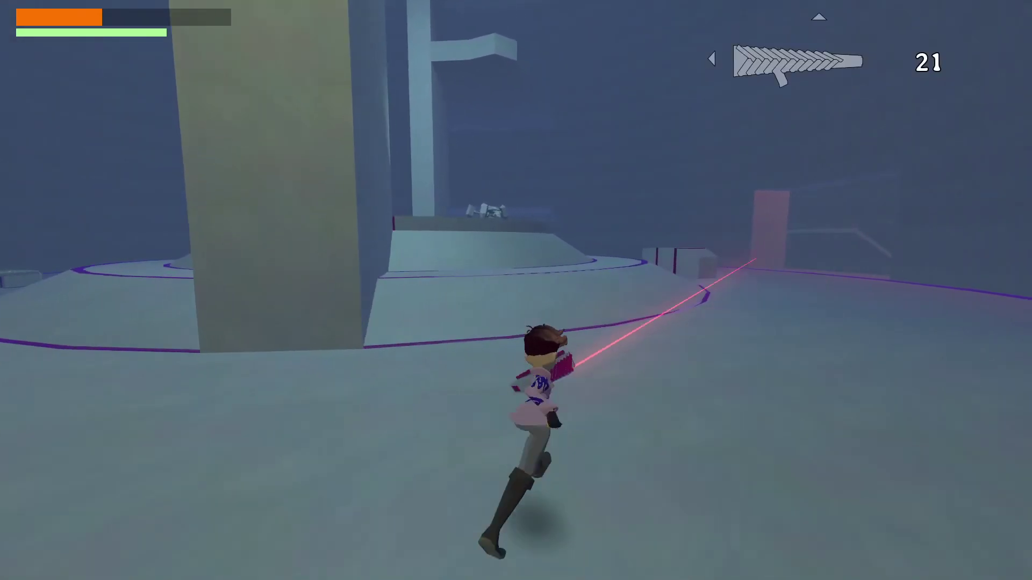
pyautogui.press('w')
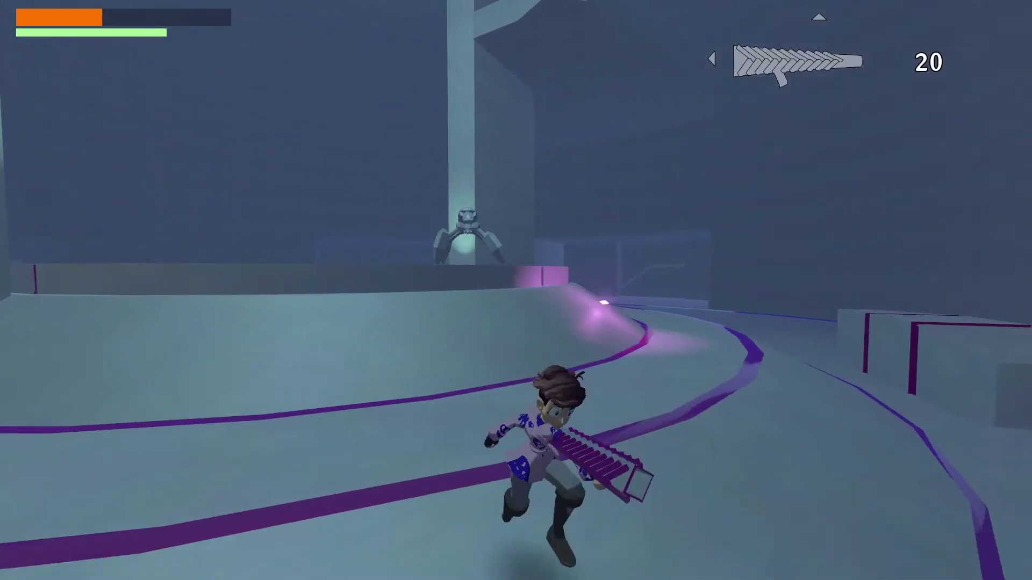
pyautogui.click(517, 291)
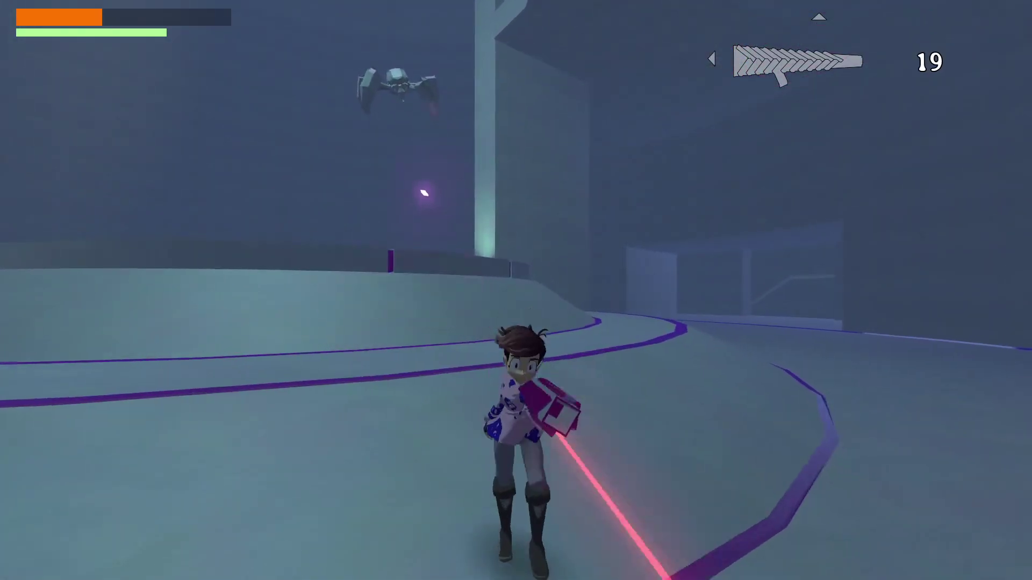
pyautogui.press('Escape')
pyautogui.hotkey('alt', 'Tab')
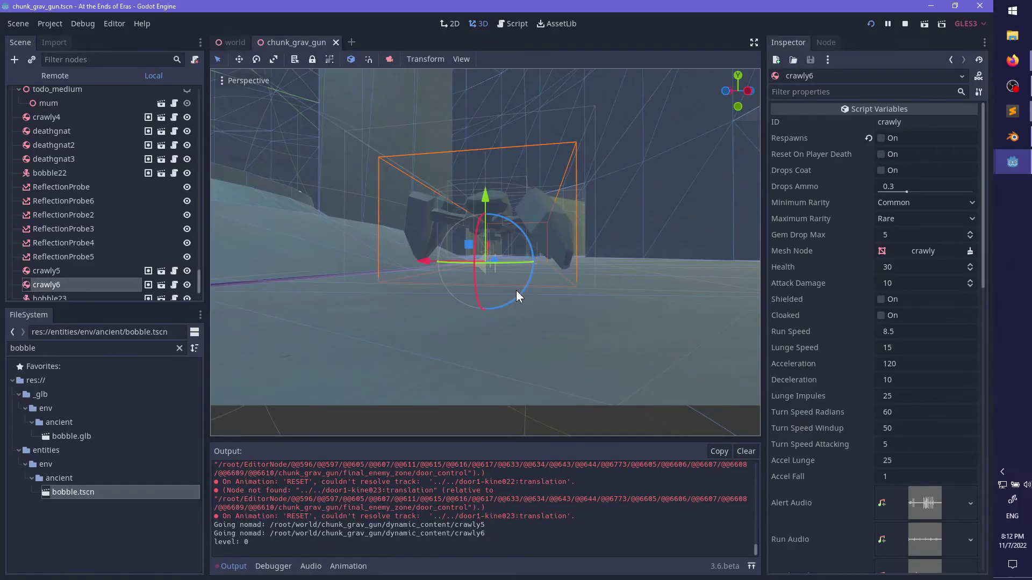
# - Find the elevator-kine node under center and attach the gravity_platform.gd script to it
pyautogui.click(114, 60)
pyautogui.write('elevator')
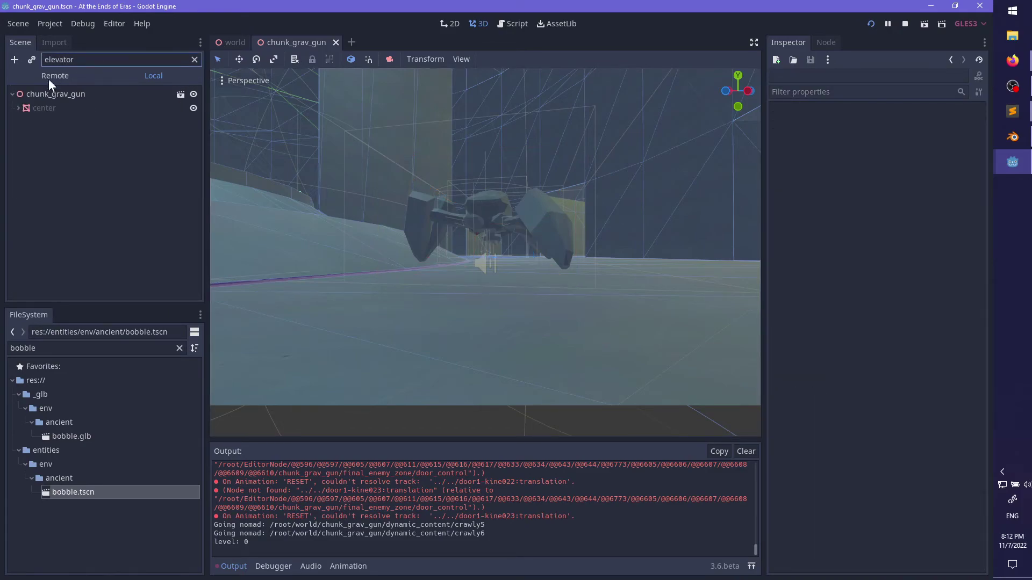
pyautogui.click(24, 110)
pyautogui.click(35, 122)
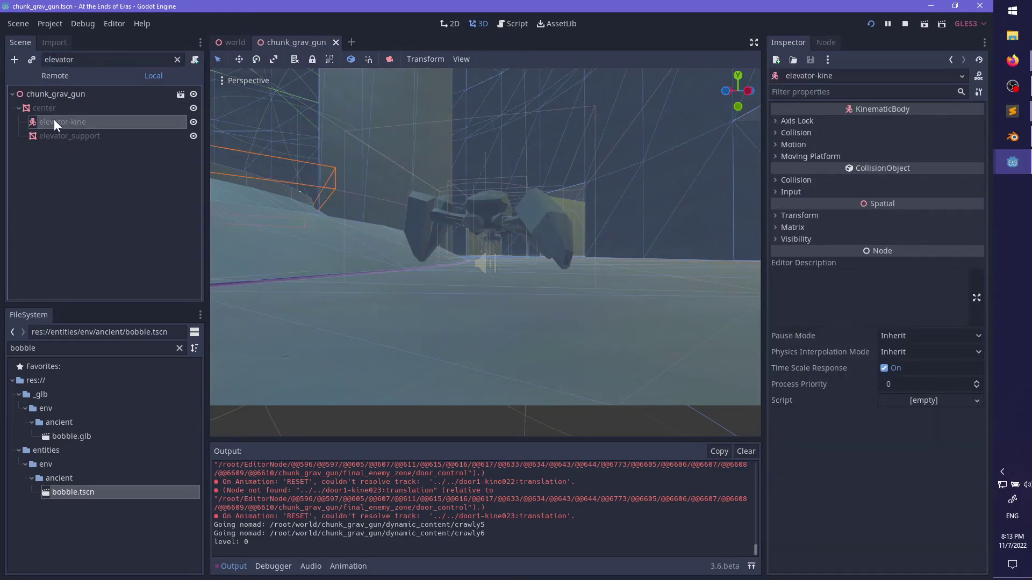
pyautogui.click(178, 59)
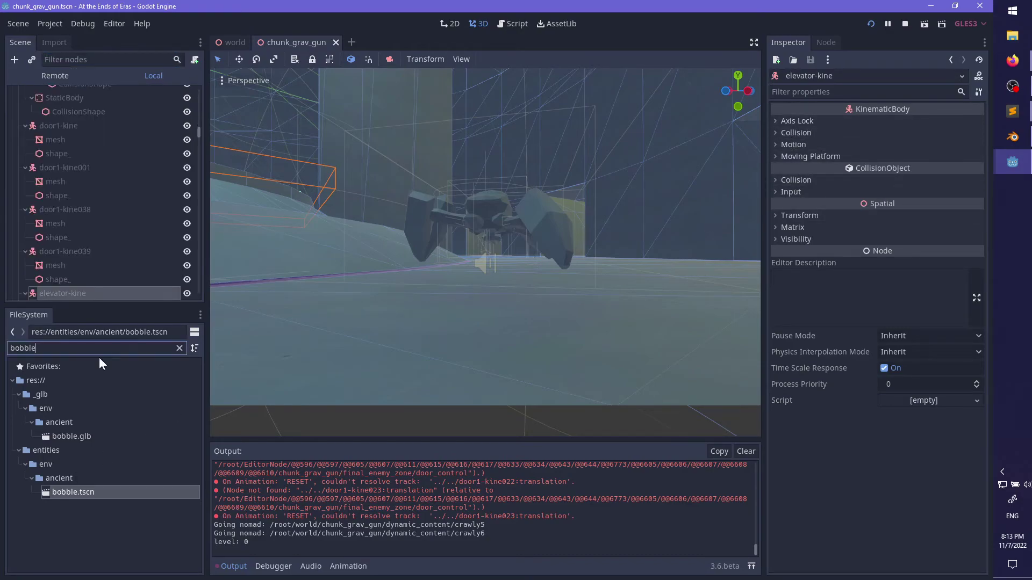
pyautogui.hotkey('ctrl', 'a')
pyautogui.write('gravity')
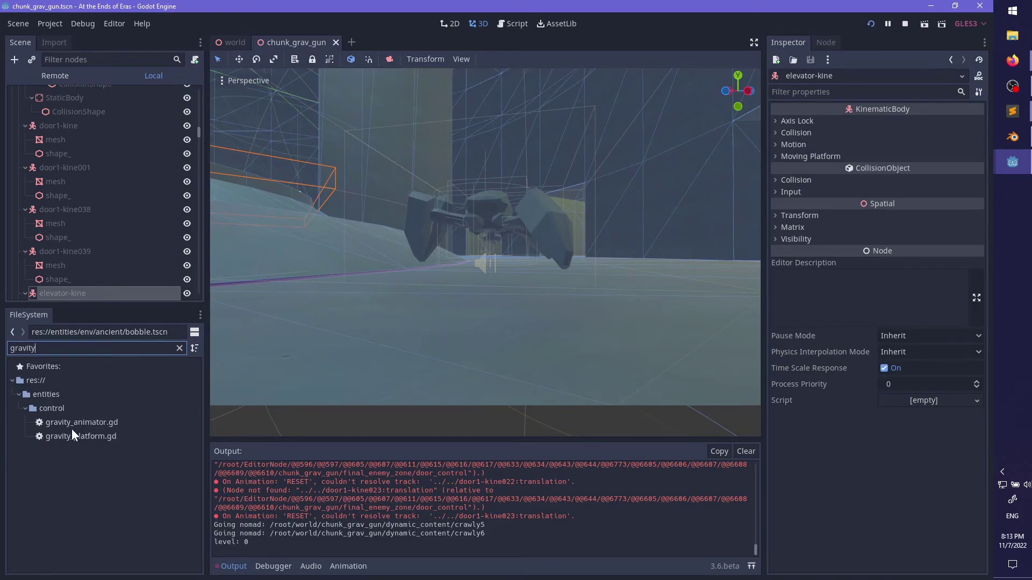
pyautogui.moveTo(71, 430); pyautogui.dragTo(69, 296)
pyautogui.moveTo(79, 206); pyautogui.dragTo(76, 202)
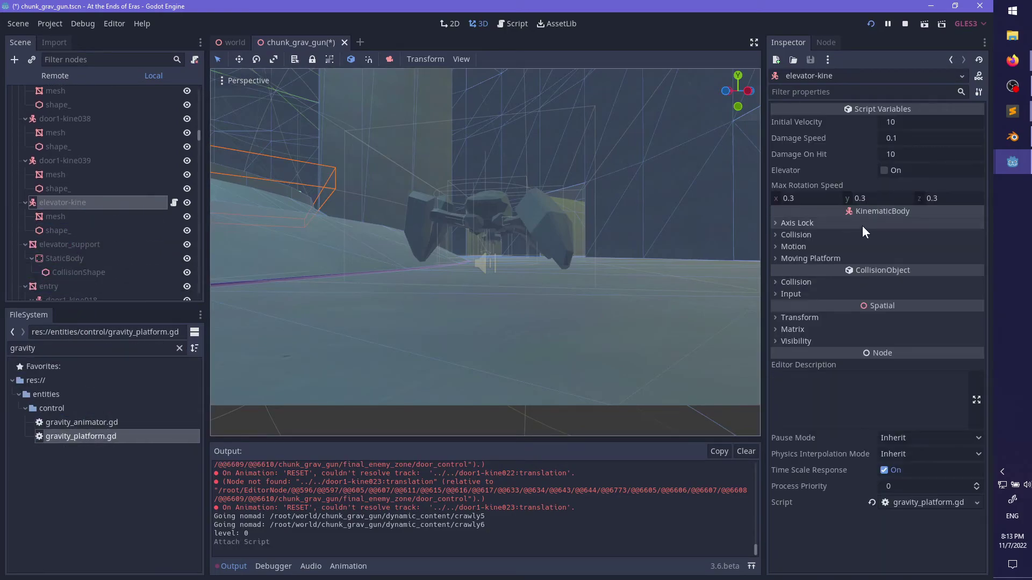
# - Enable the Elevator option on elevator-kine and set its initial velocity to 25
pyautogui.click(883, 170)
pyautogui.click(916, 120)
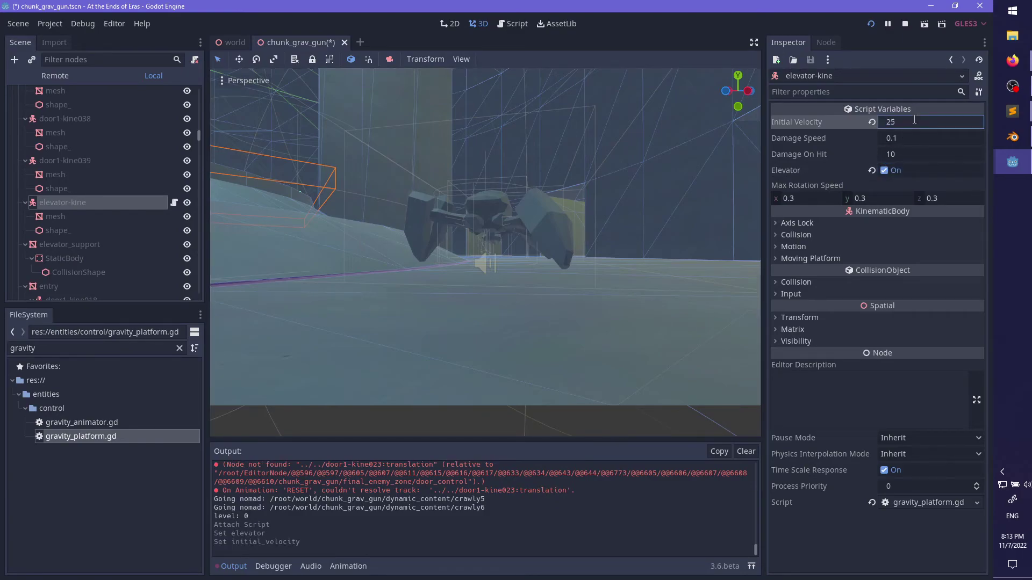
pyautogui.press('F5')
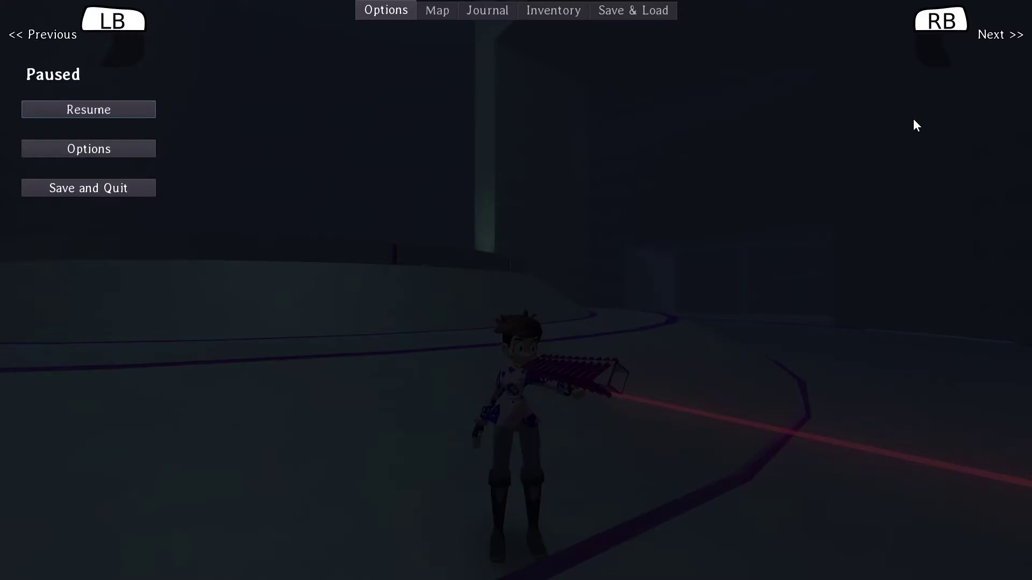
pyautogui.hotkey('alt', 'Tab')
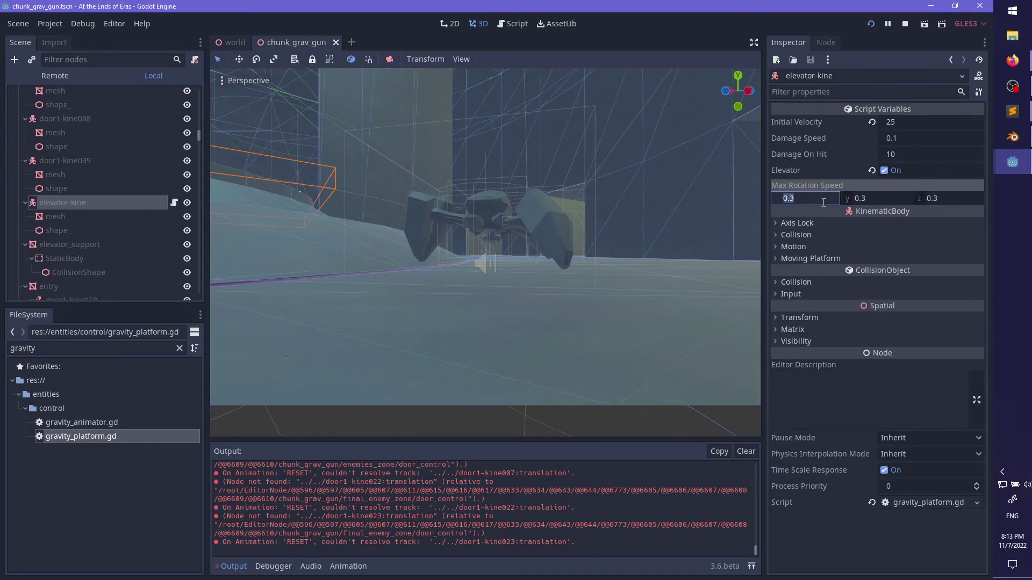
# - Set elevator-kine's Max Rotation Speed to 0 on x and z, and save the scene
pyautogui.click(943, 197)
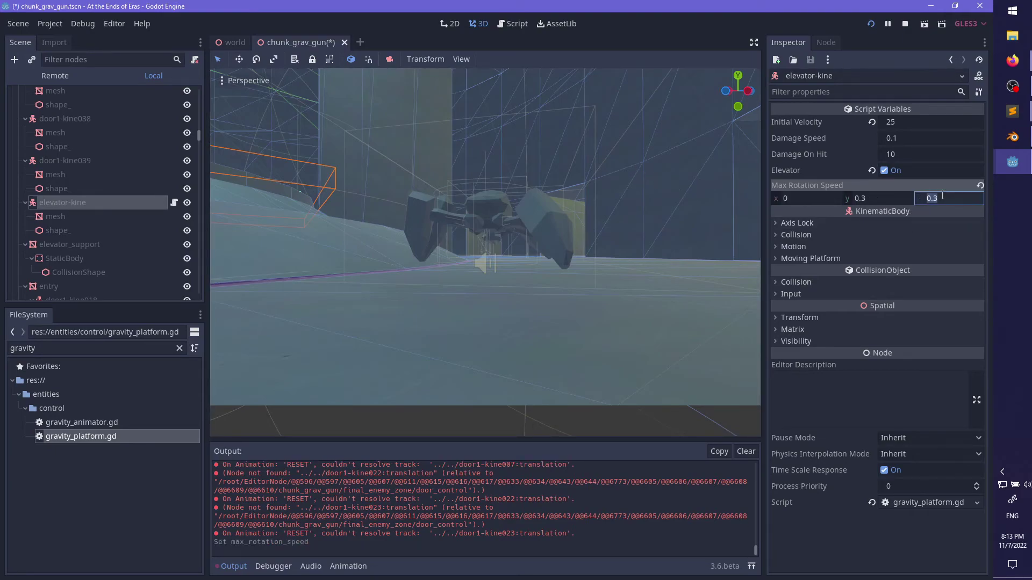
pyautogui.press('Return')
pyautogui.hotkey('ctrl', 's')
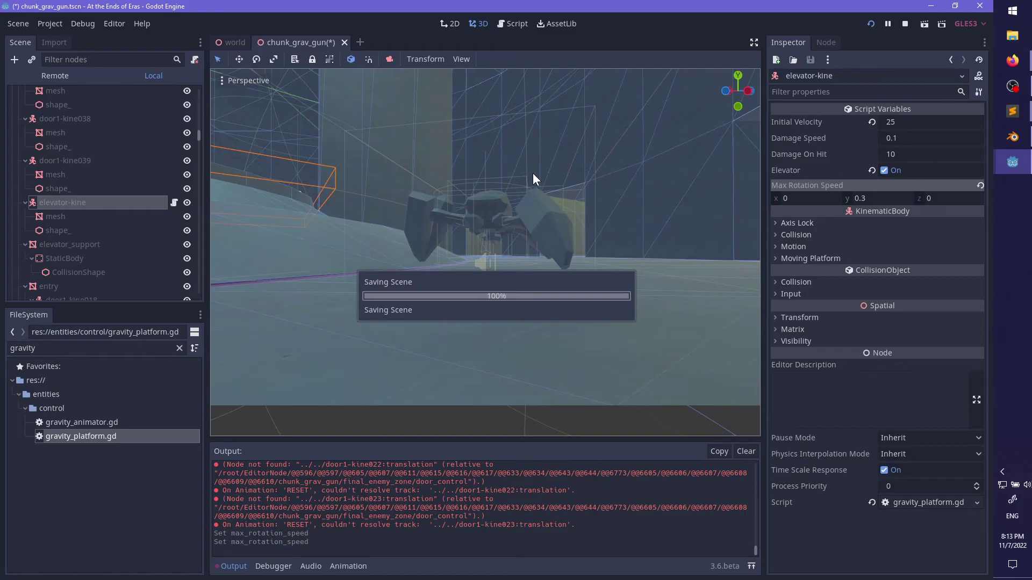
# - Switch back to the game, resume it, and run and jump across the round platform to the glowing basin beyond it
pyautogui.hotkey('alt', 'Tab')
pyautogui.press('Down')
pyautogui.press('Return')
pyautogui.press('w')
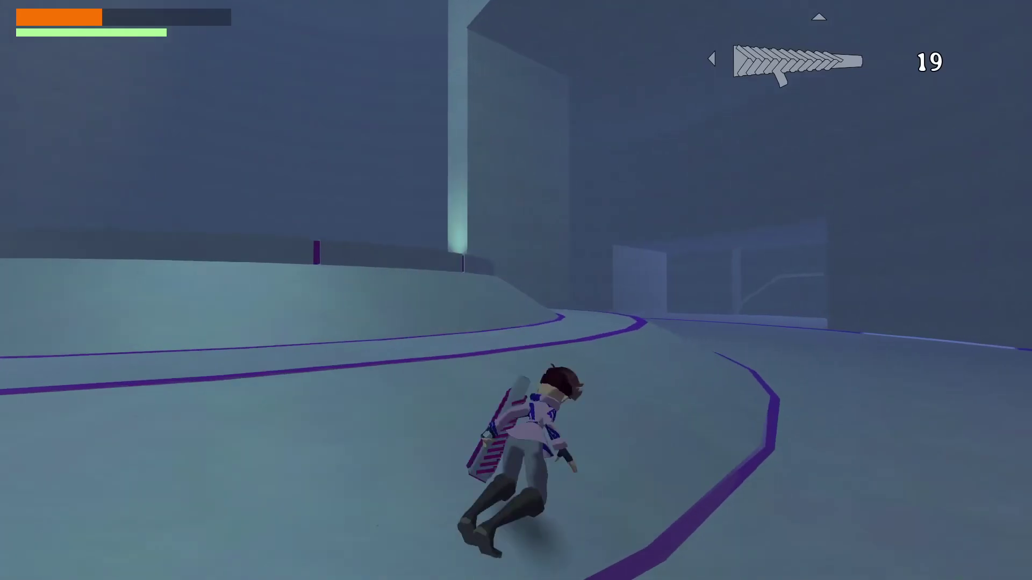
pyautogui.press('space')
pyautogui.press('space')
pyautogui.press('space')
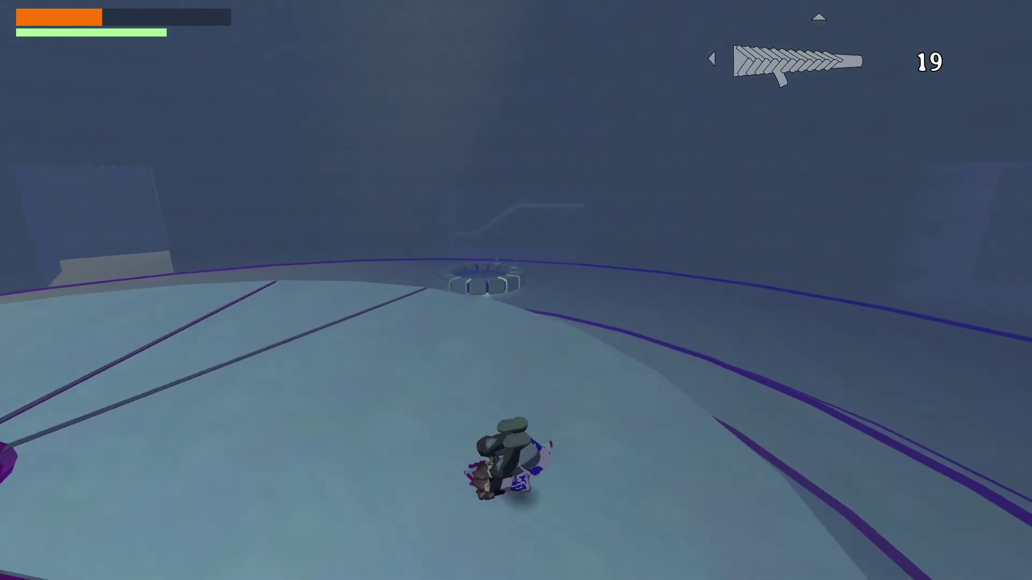
pyautogui.press('space')
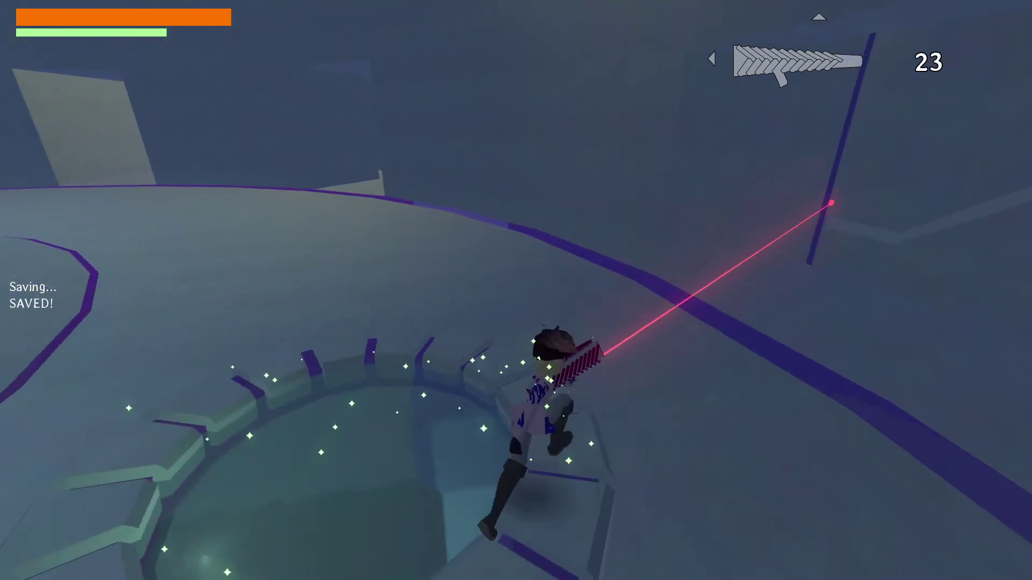
# - Run and jump around the glowing basin past the crawly enemies and return to the round elevator platform
pyautogui.press('w')
pyautogui.press('space')
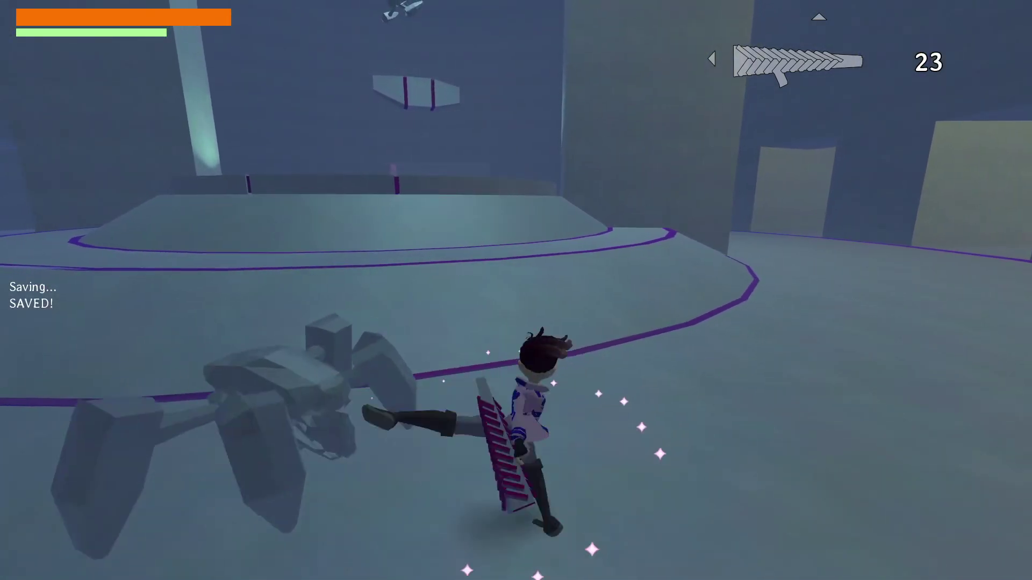
pyautogui.press('space')
pyautogui.press('w')
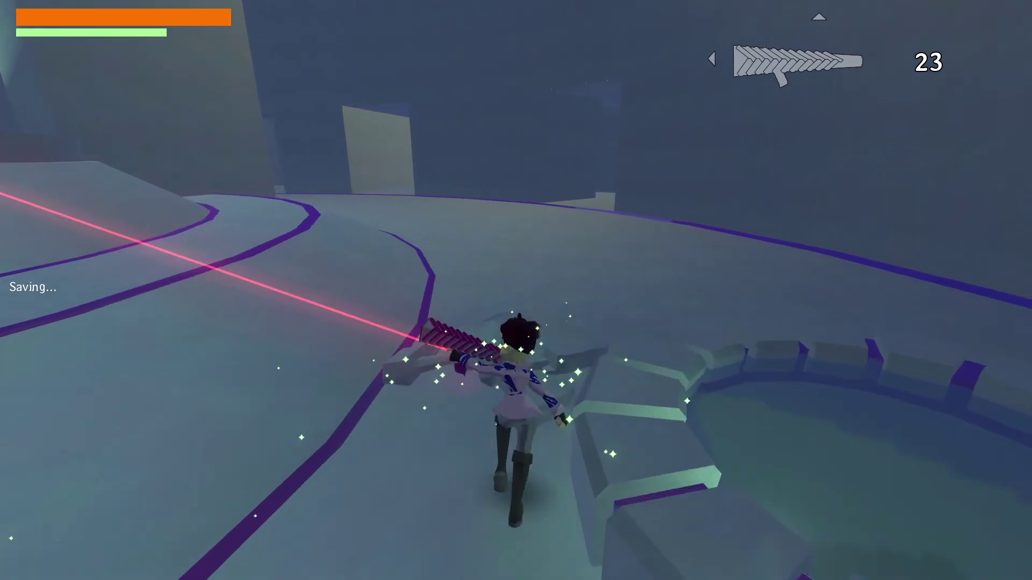
pyautogui.press('w')
pyautogui.press('space')
pyautogui.press('s')
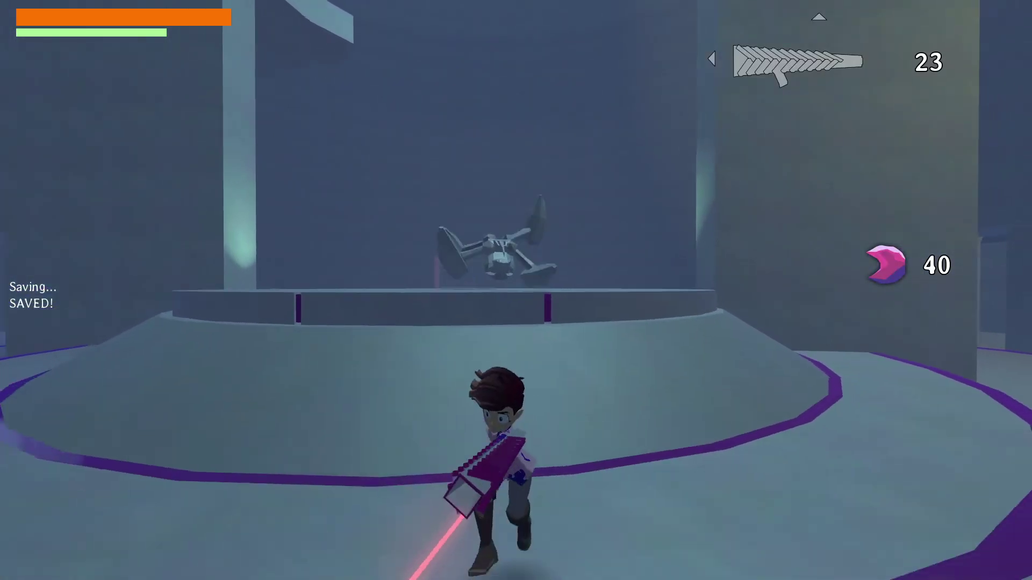
pyautogui.press('space')
pyautogui.press('w')
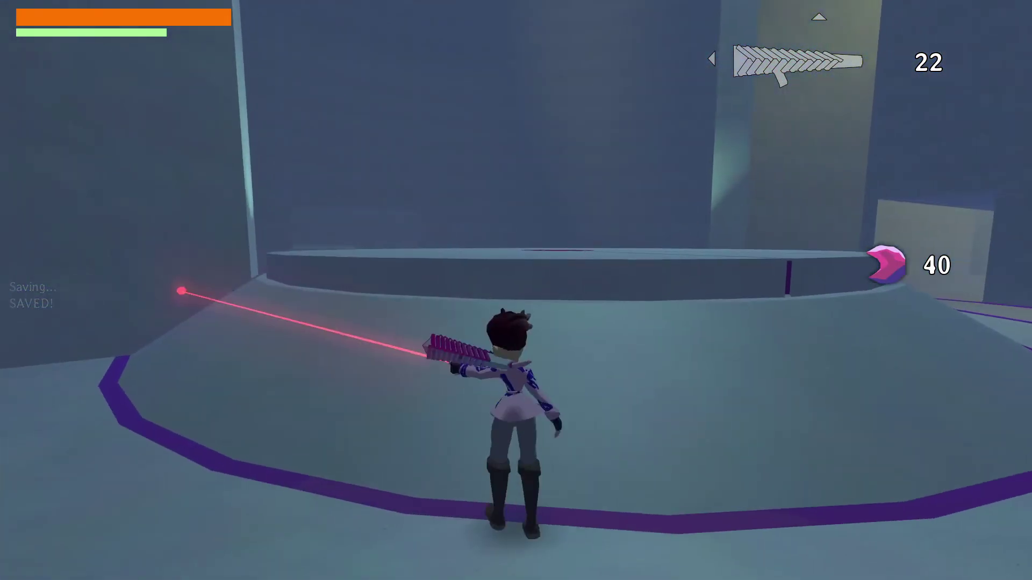
# - Stop and relaunch the game, and fire the gravity gun in front of the round elevator platform
pyautogui.press('F8')
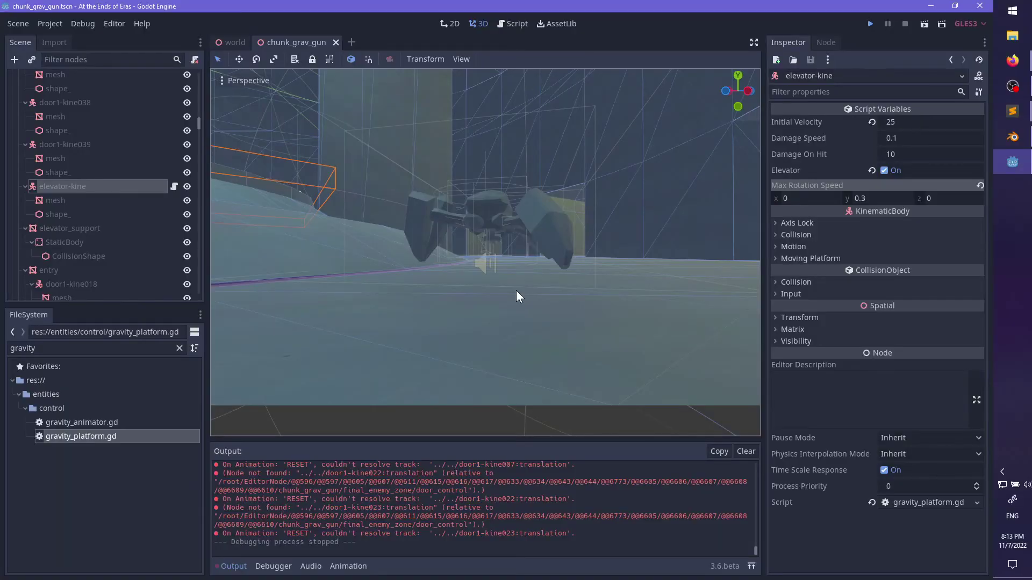
pyautogui.press('F5')
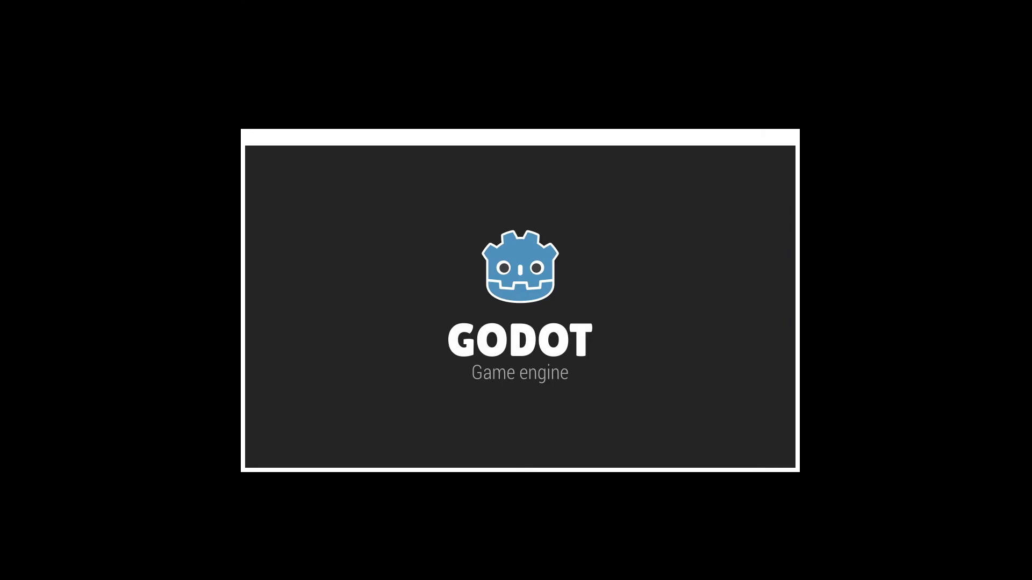
pyautogui.press('w')
pyautogui.press('Up')
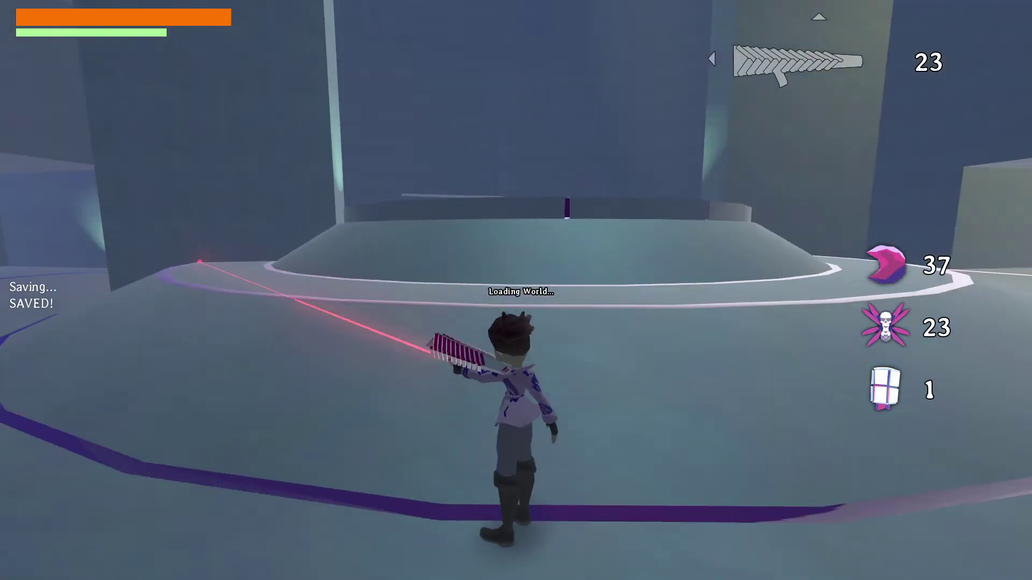
pyautogui.press('s')
pyautogui.press('w')
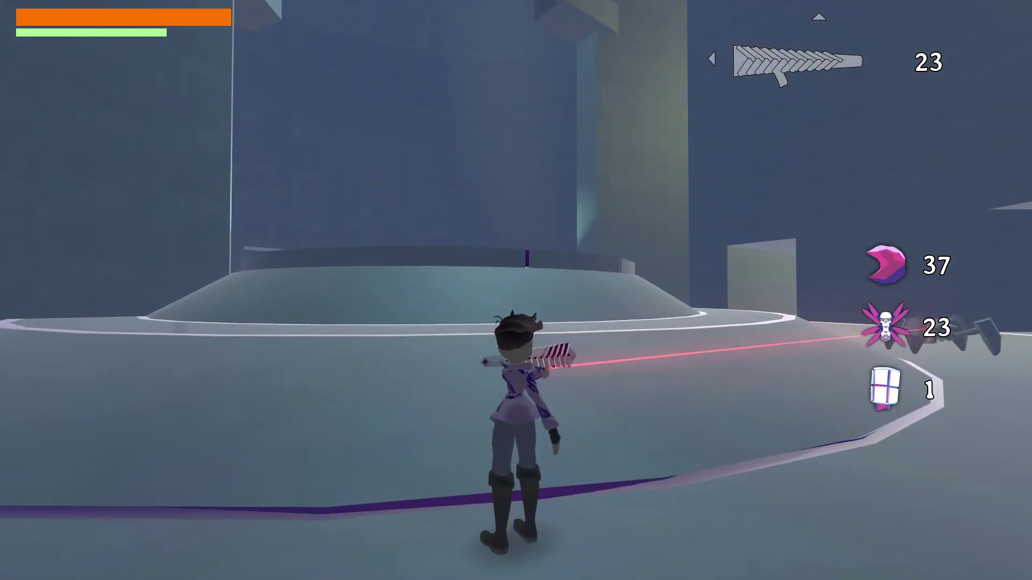
pyautogui.click(516, 290)
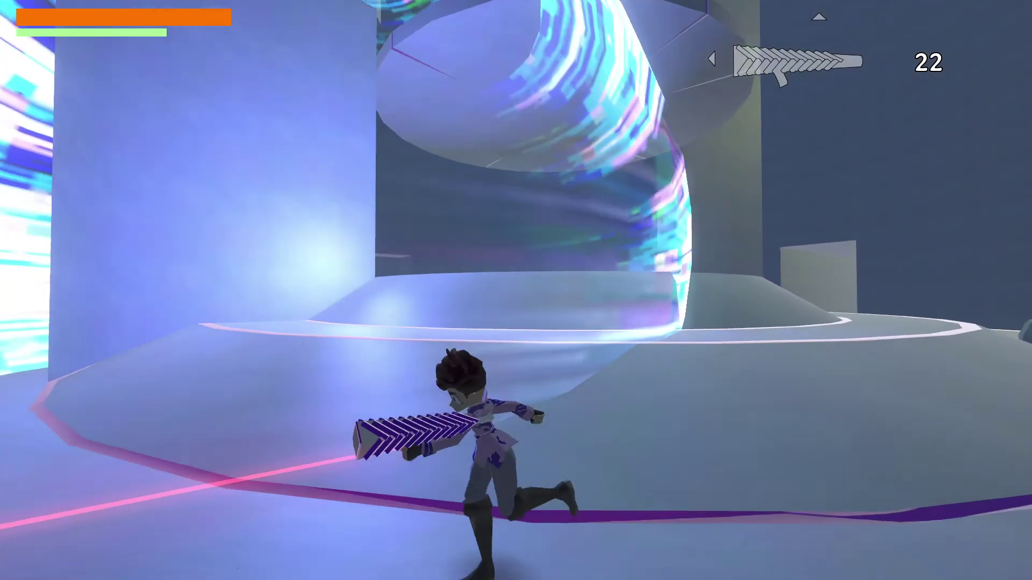
# - Pause the game, switch to the Godot editor, set elevator-kine's Initial Velocity to 15 and save the scene
pyautogui.press('Escape')
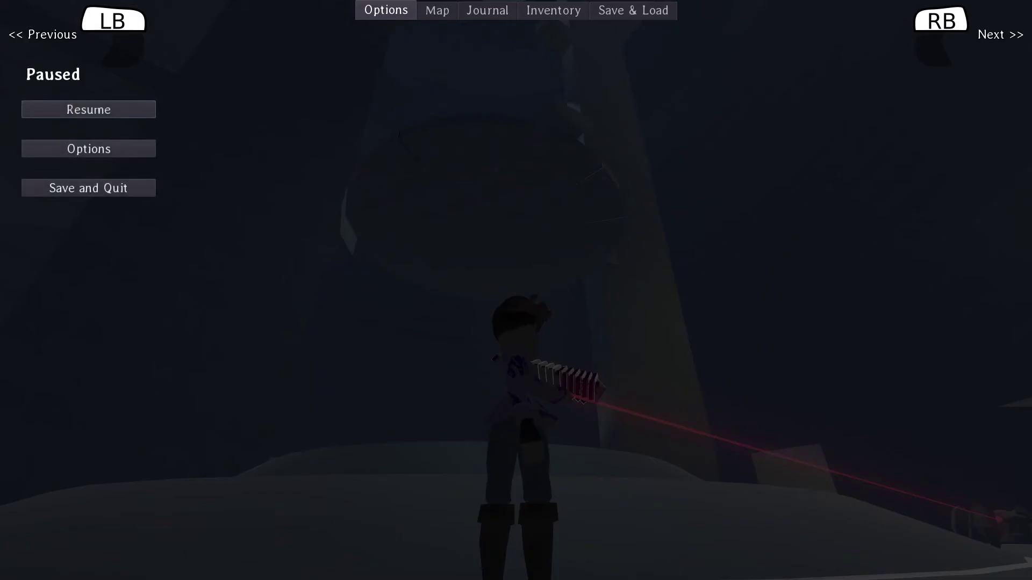
pyautogui.hotkey('alt', 'Tab')
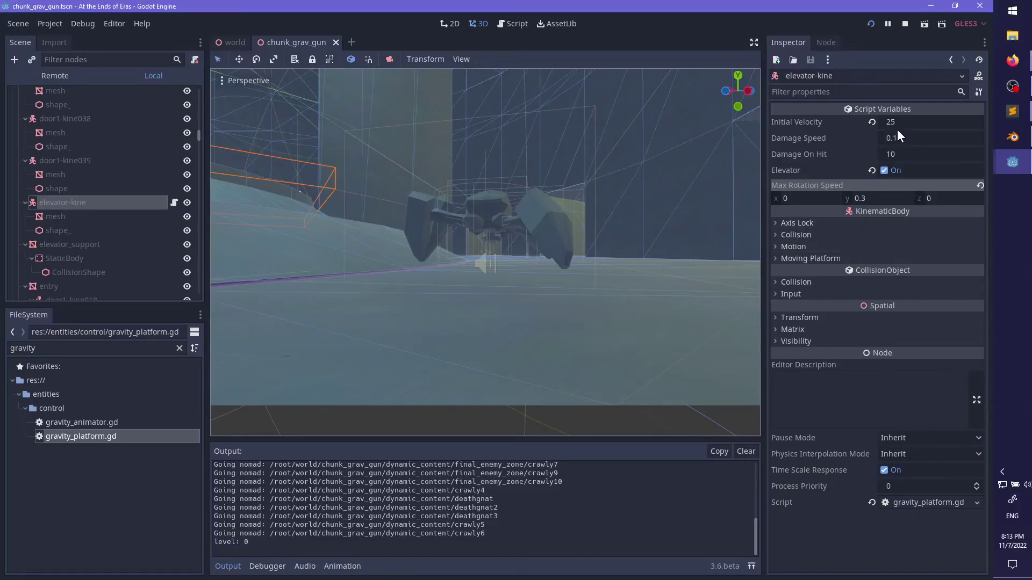
pyautogui.click(899, 123)
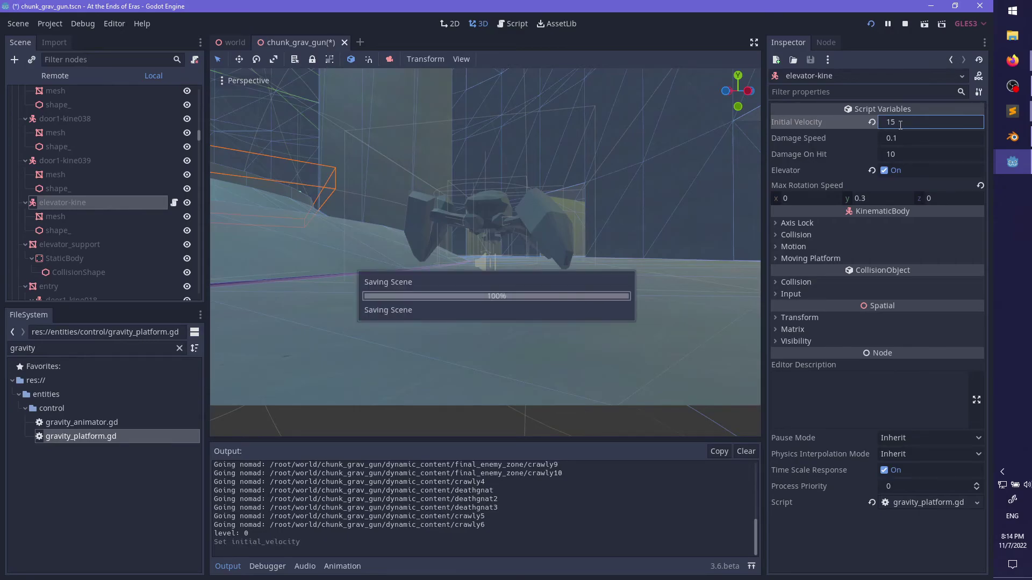
# - Switch back to the game, resume it, and dash into the crawly enemy near the raised elevator
pyautogui.hotkey('alt', 'Tab')
pyautogui.press('Escape')
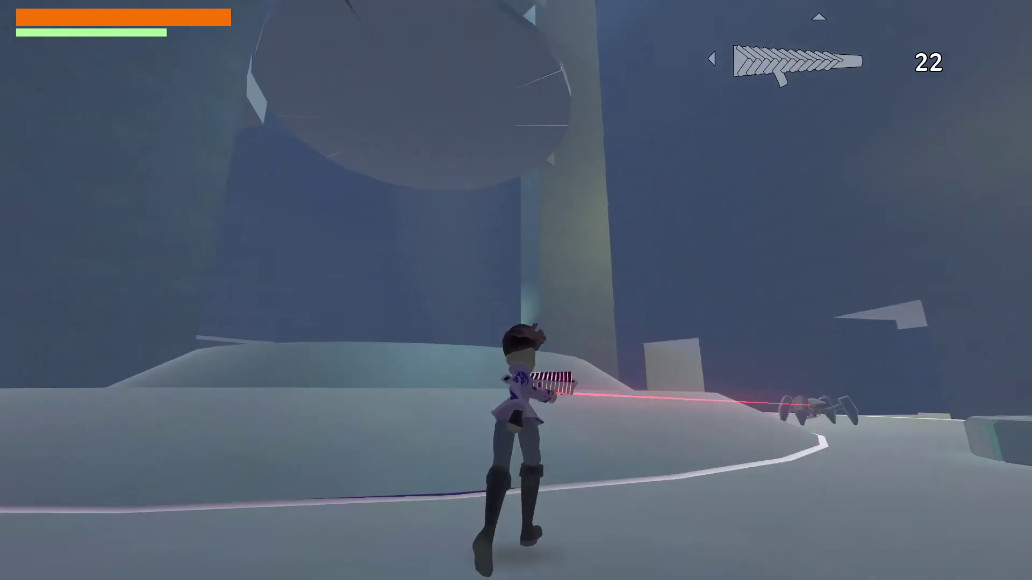
pyautogui.press('w')
pyautogui.press('shift')
pyautogui.press('space')
pyautogui.press('shift')
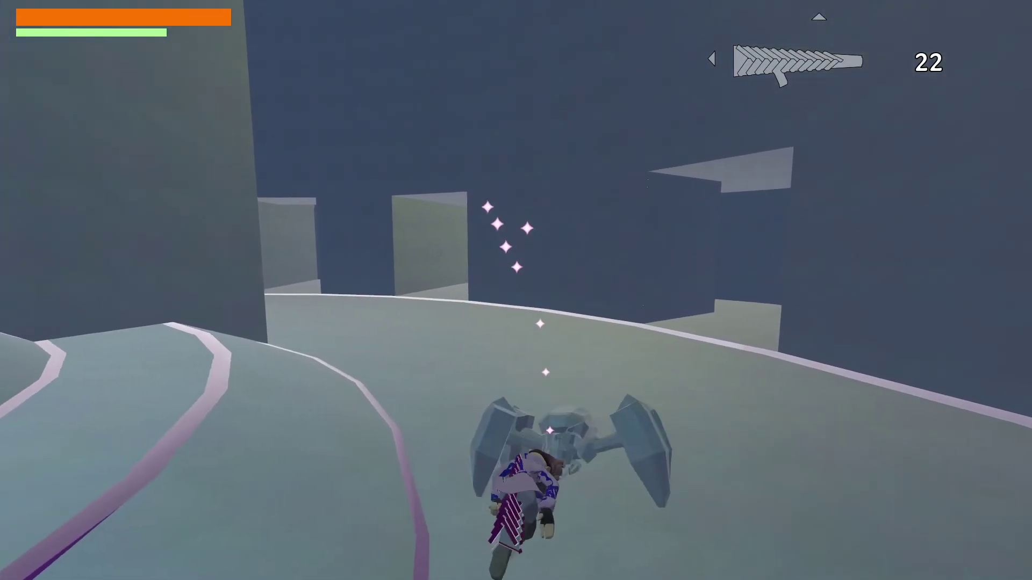
pyautogui.press('a')
pyautogui.press('w')
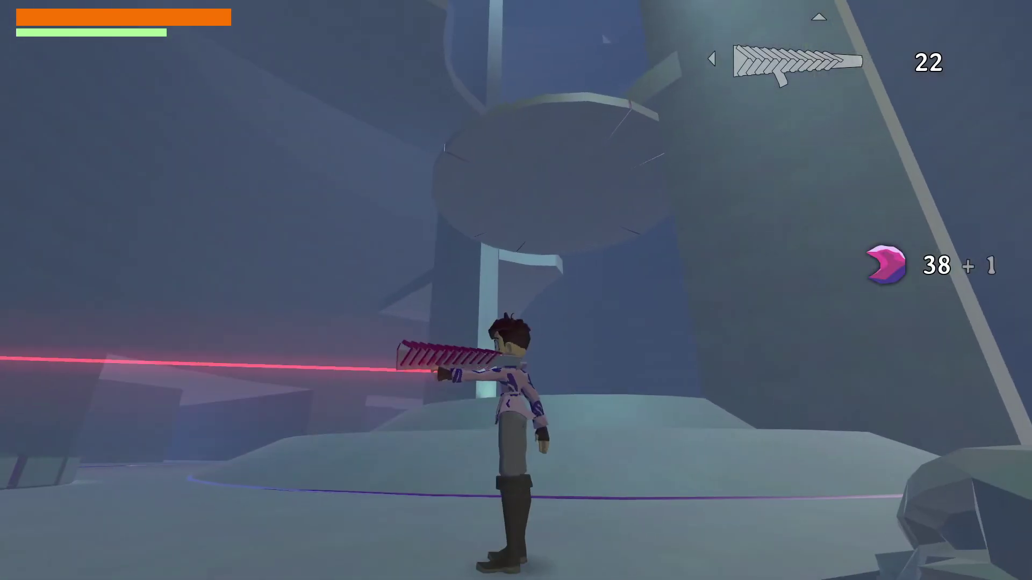
# - Run to the central elevator, jump onto its platform and fire the gravity gun to ride it upward
pyautogui.press('w')
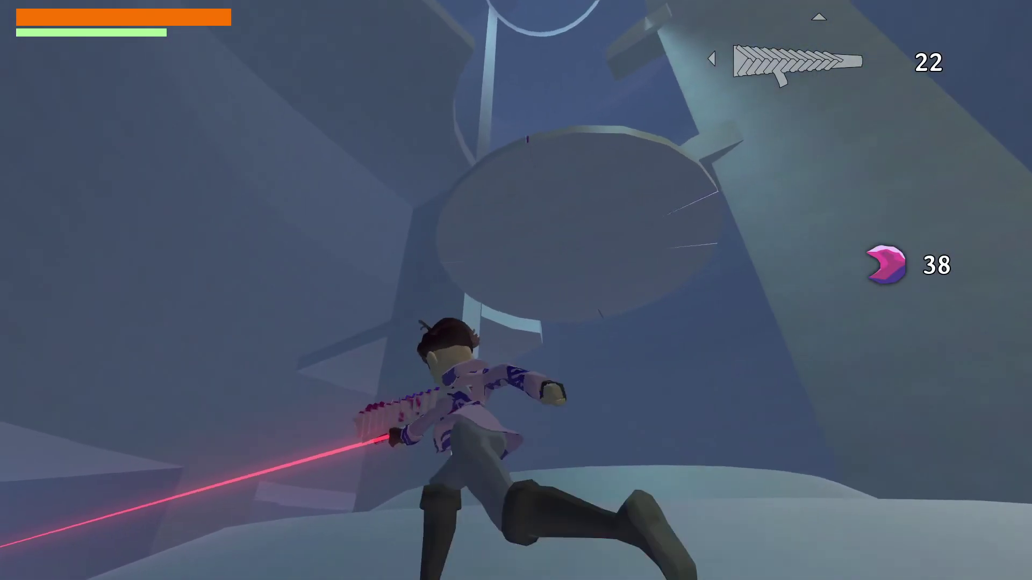
pyautogui.press('w')
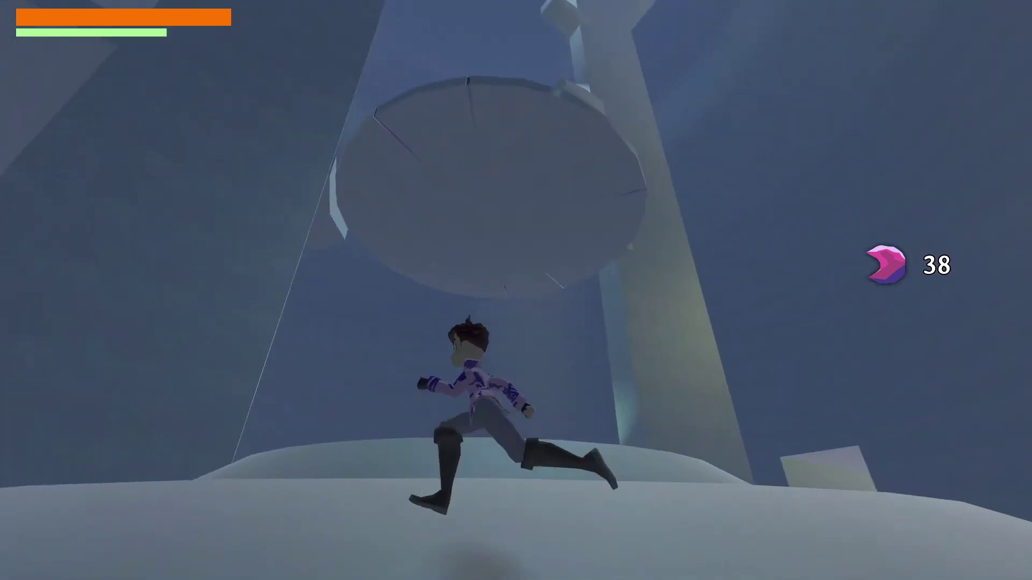
pyautogui.press('w')
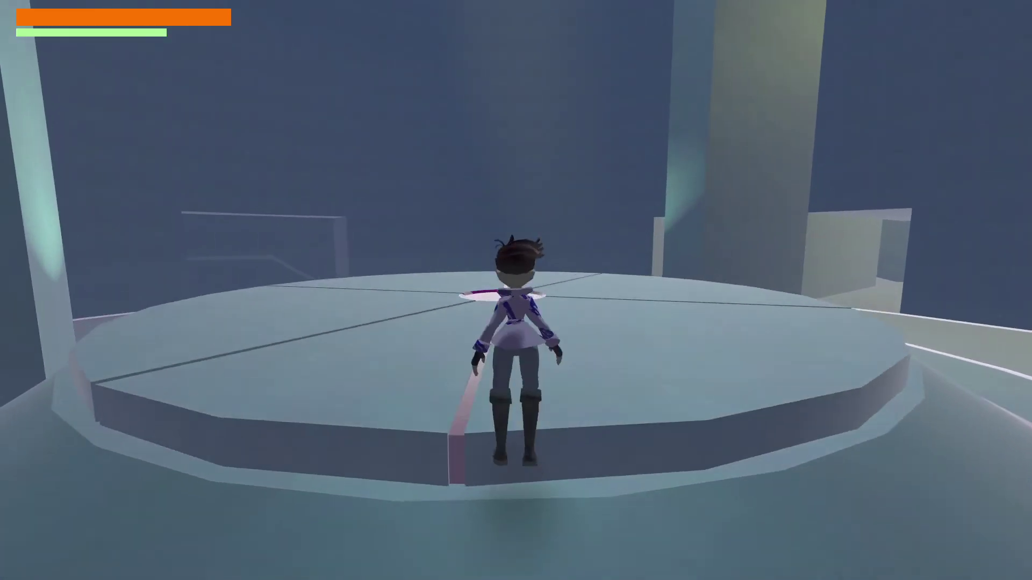
pyautogui.press('w')
pyautogui.press('space')
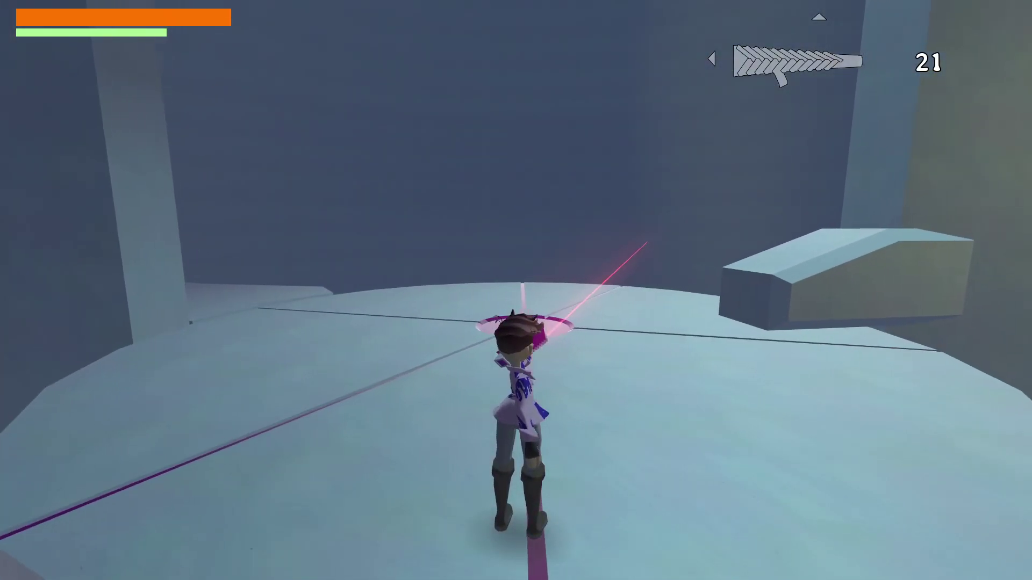
# - Pause the game, switch to the Godot editor, set elevator-kine's y Max Rotation Speed to 0.15 and save the scene
pyautogui.press('Escape')
pyautogui.hotkey('alt', 'Tab')
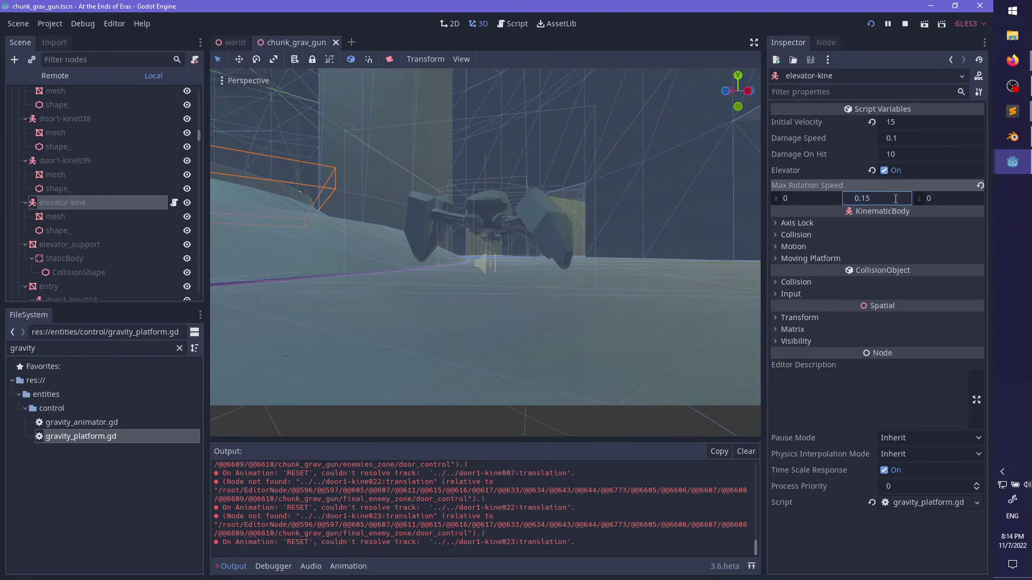
# - Return to the game, resume it, ride the elevator up and step off onto the upper ledge
pyautogui.hotkey('alt', 'Tab')
pyautogui.press('Escape')
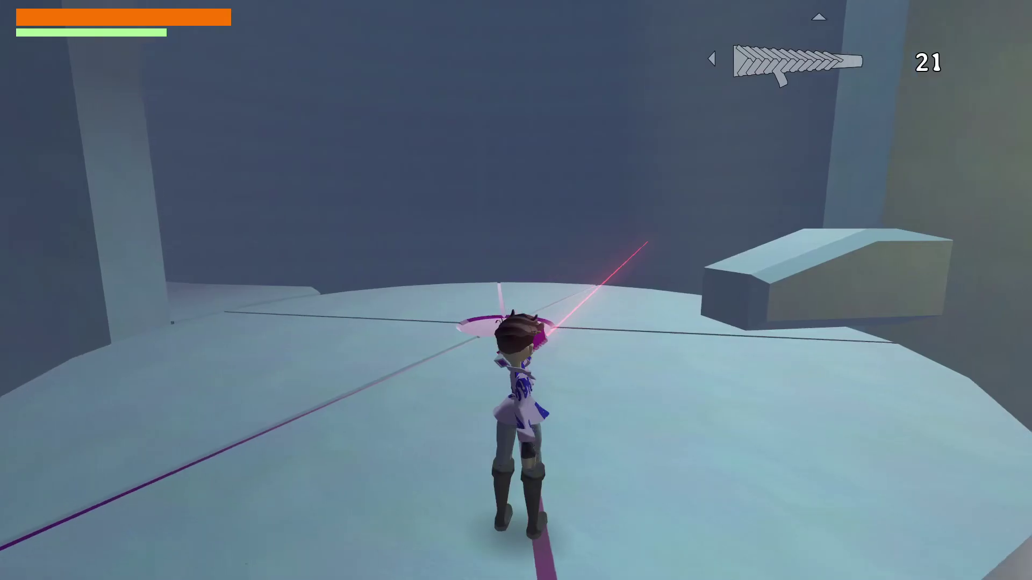
pyautogui.press('w')
pyautogui.press('space')
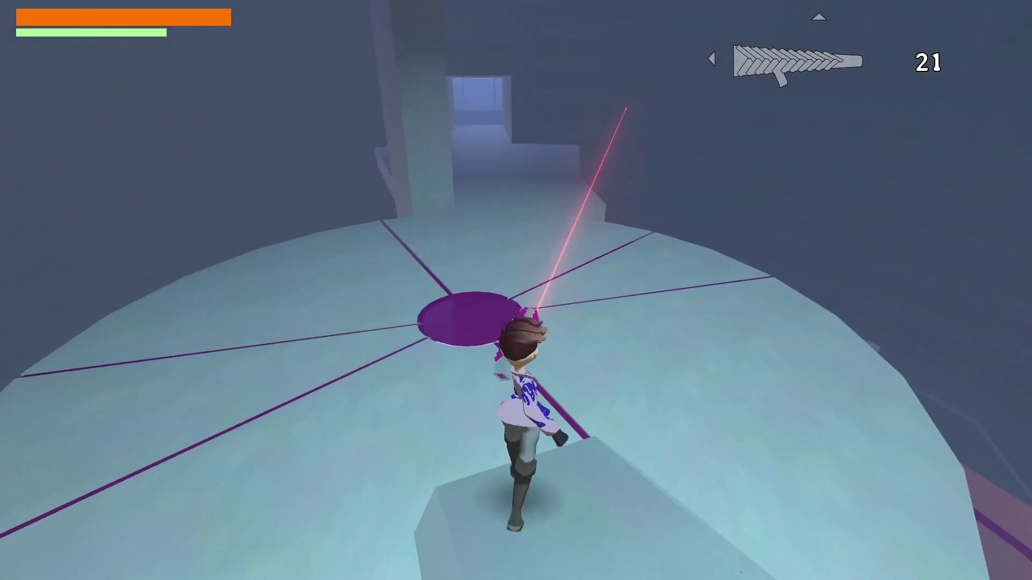
pyautogui.press('w')
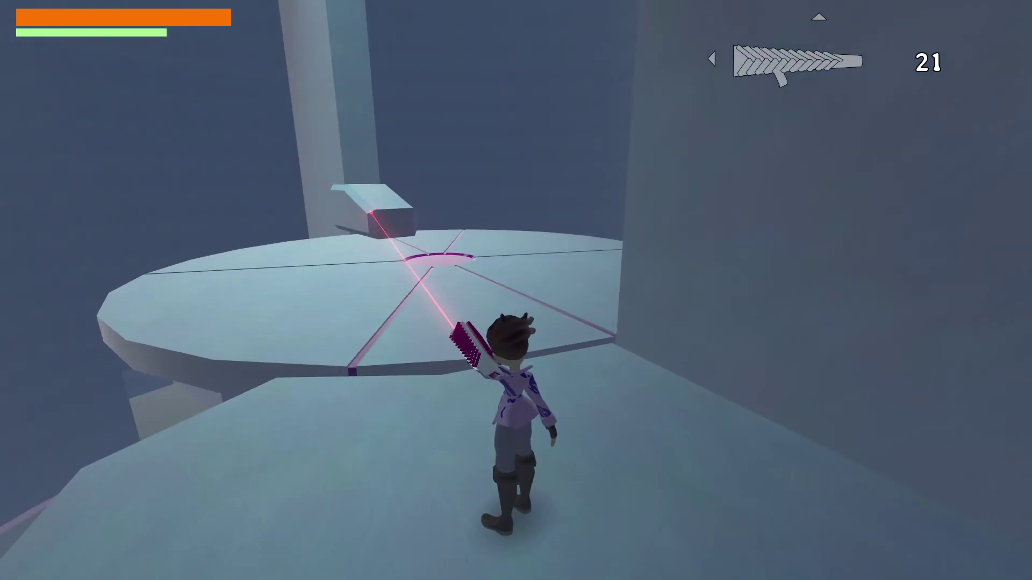
pyautogui.press('w')
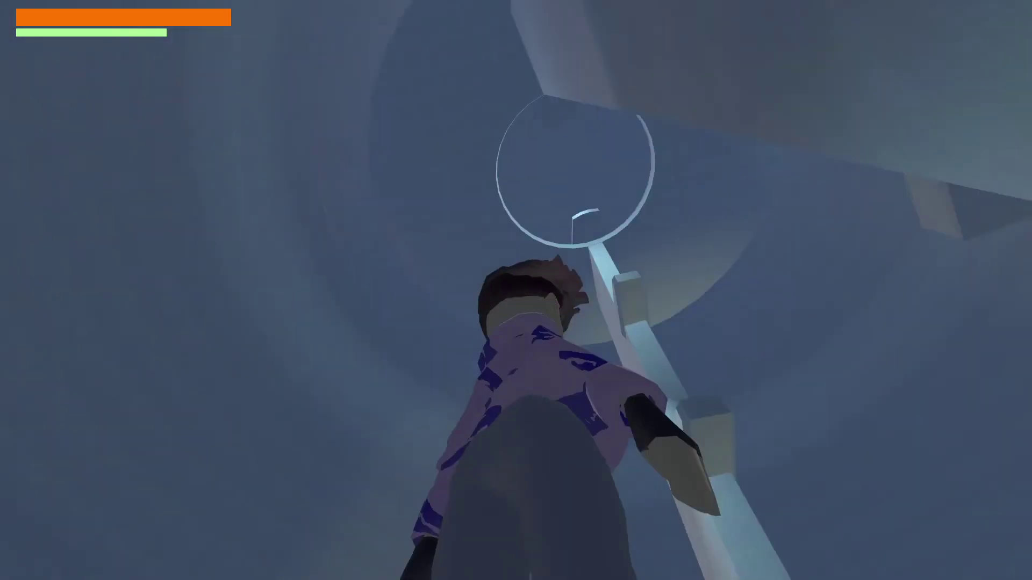
# - Run through the upper blue corridor to the sloped edge of the pit with the purple-edged blocks
pyautogui.press('w')
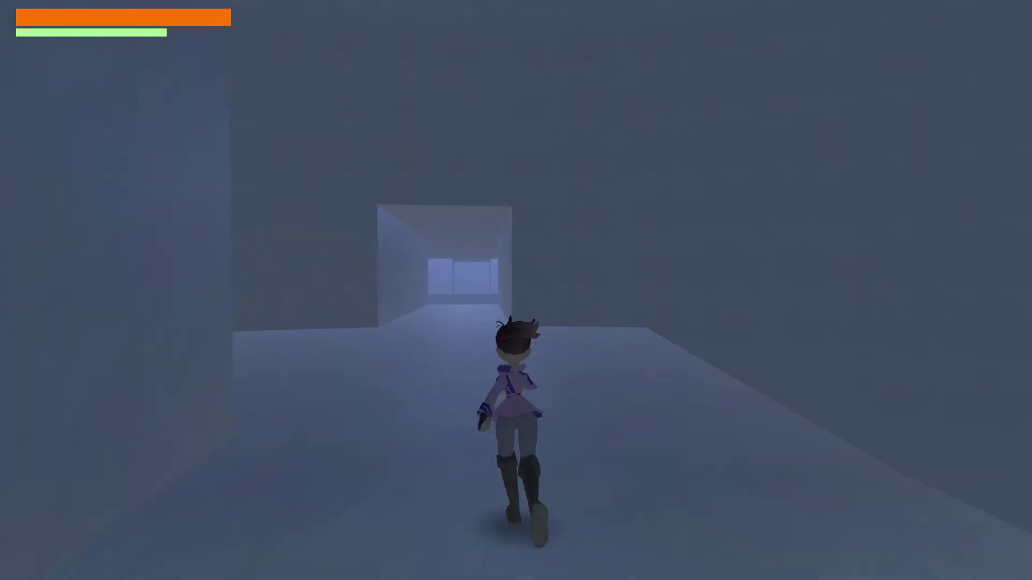
pyautogui.press('w')
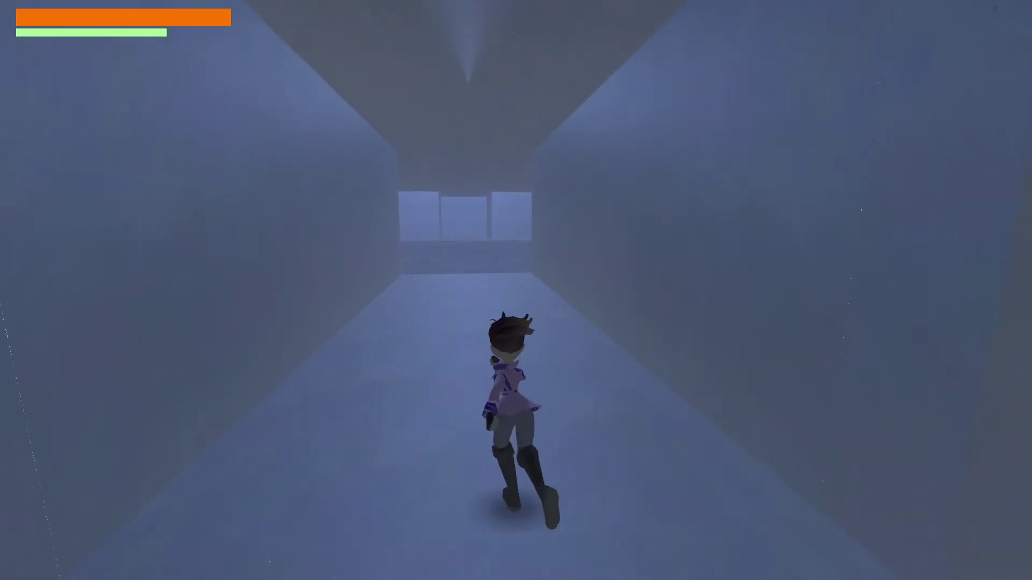
pyautogui.press('w')
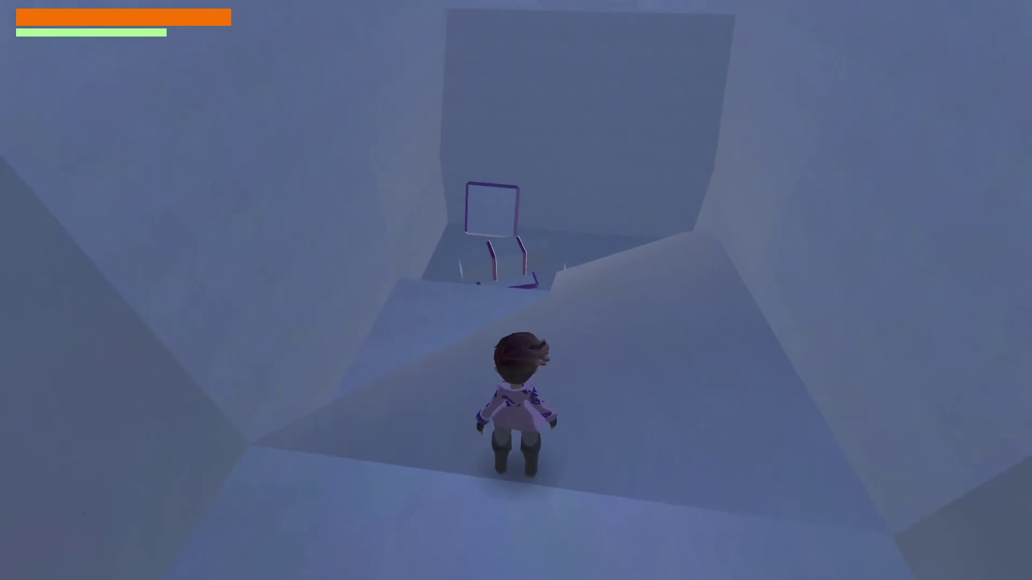
pyautogui.press('w')
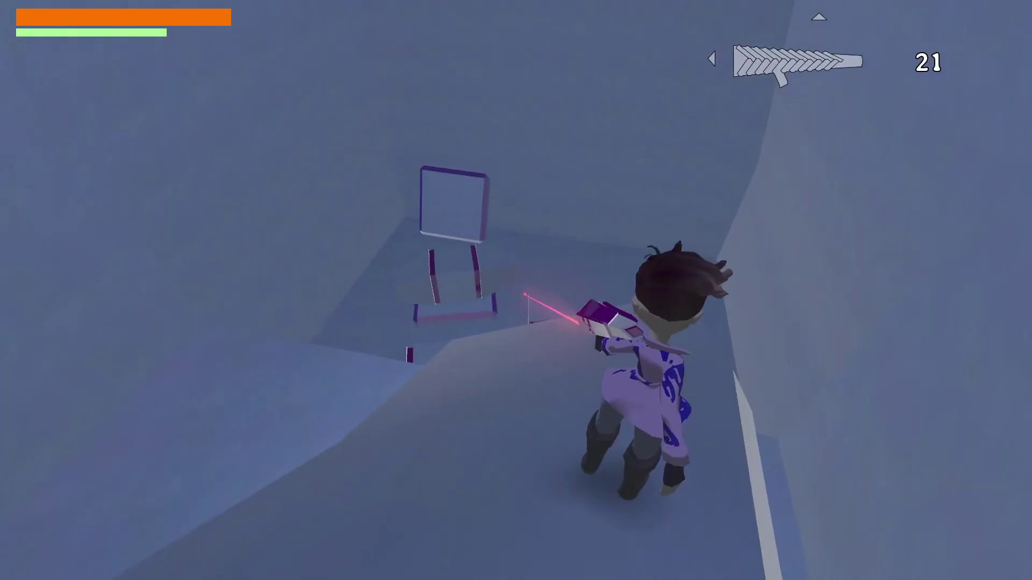
# - Fire the gravity gun at the pit and jump across the floating blocks to the far ledge
pyautogui.click(516, 290)
pyautogui.press('d')
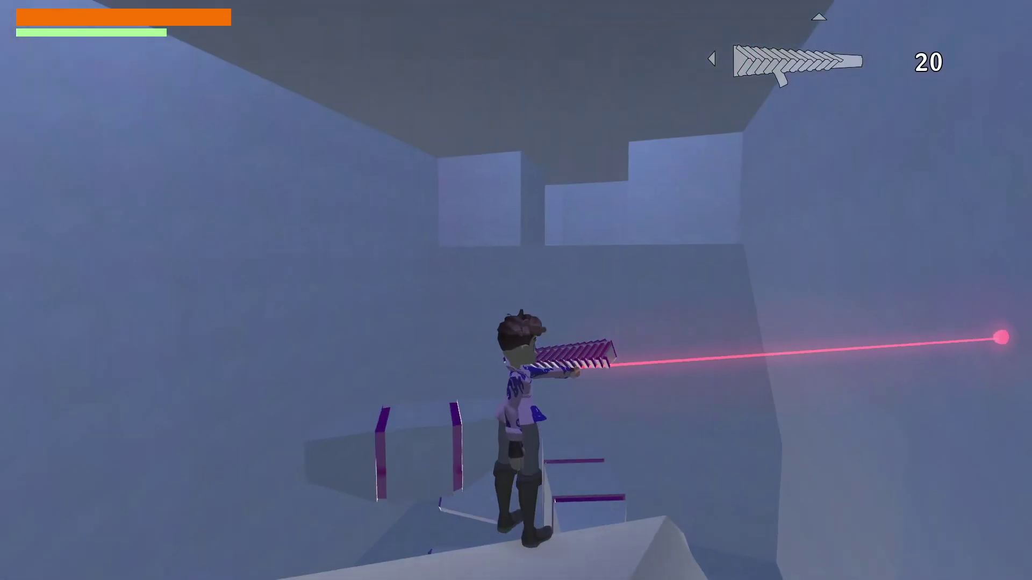
pyautogui.press('w')
pyautogui.press('space')
pyautogui.press('w')
pyautogui.press('space')
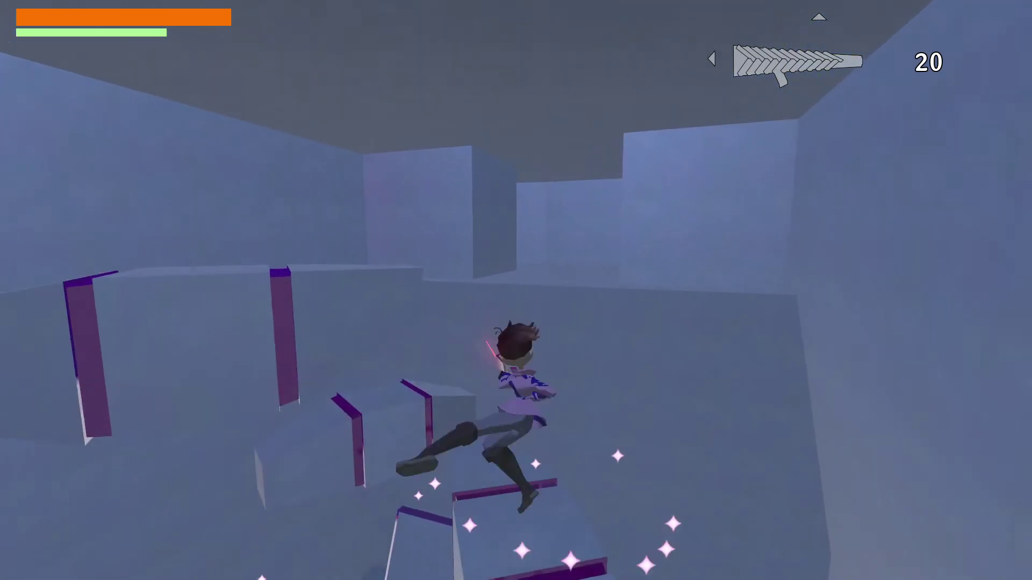
pyautogui.press('space')
pyautogui.press('w')
pyautogui.press('space')
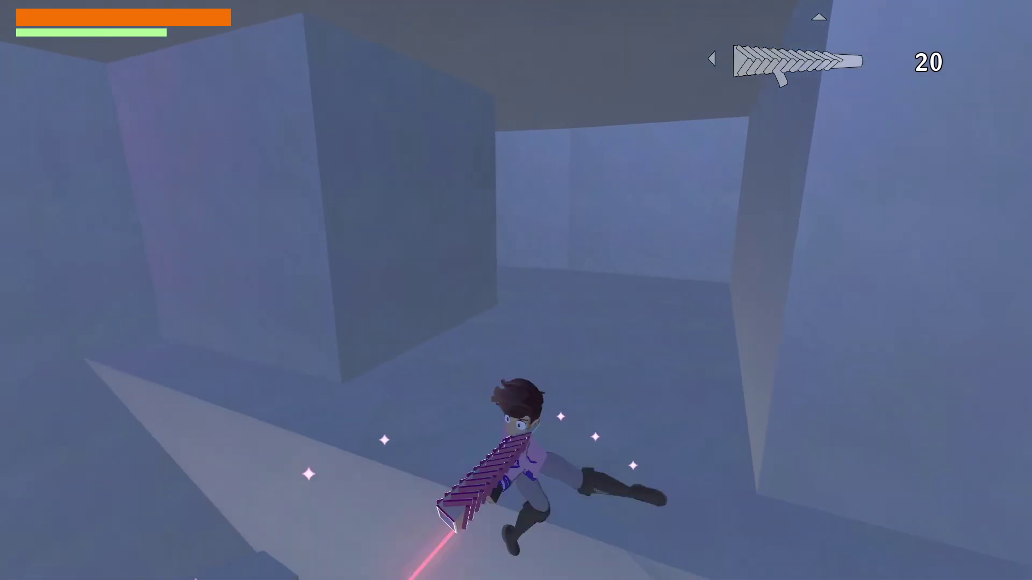
# - Run through the purple corridor, past the winged enemy, and into the green room with the purple-edged blocks
pyautogui.press('w')
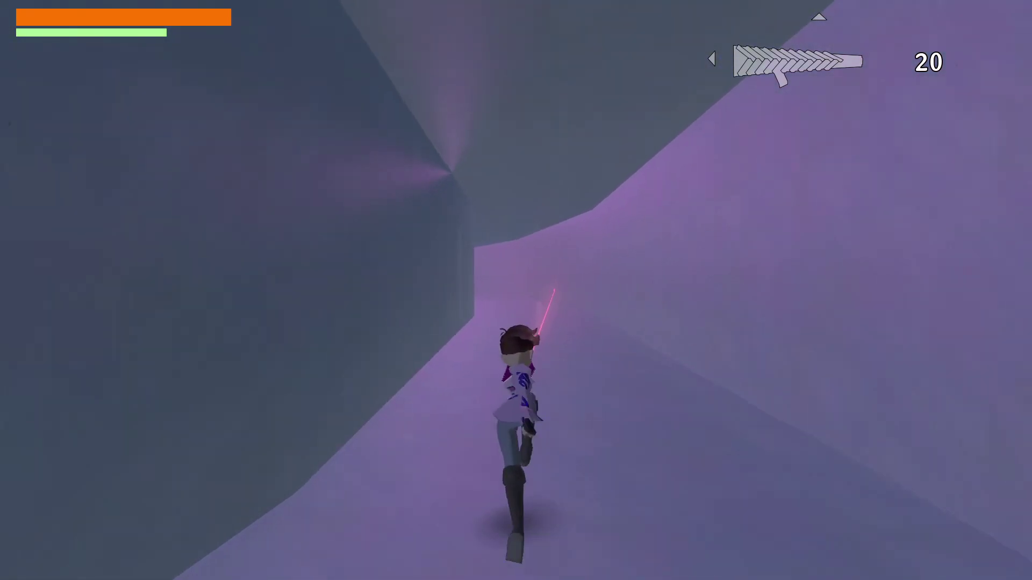
pyautogui.press('w')
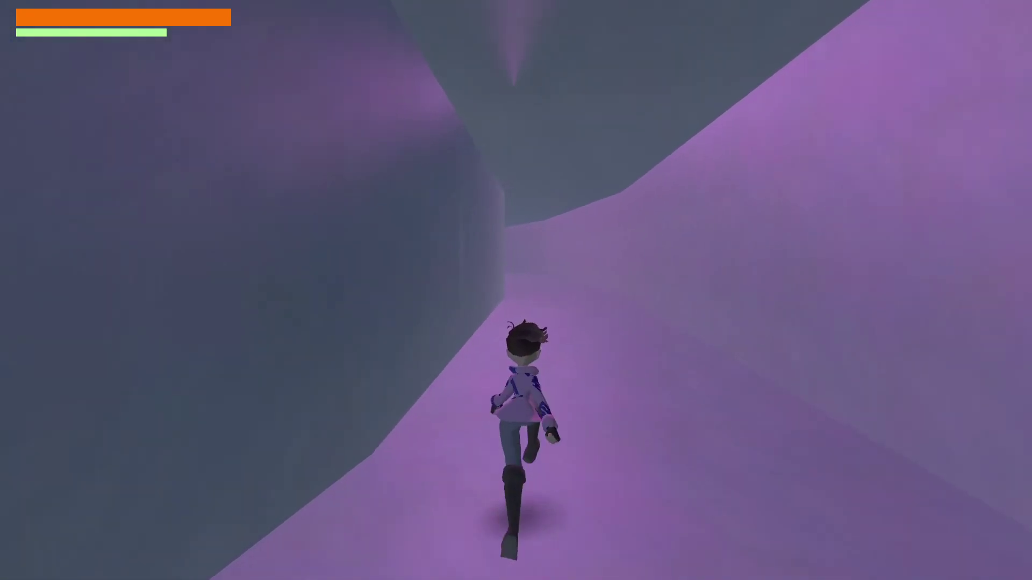
pyautogui.press('w')
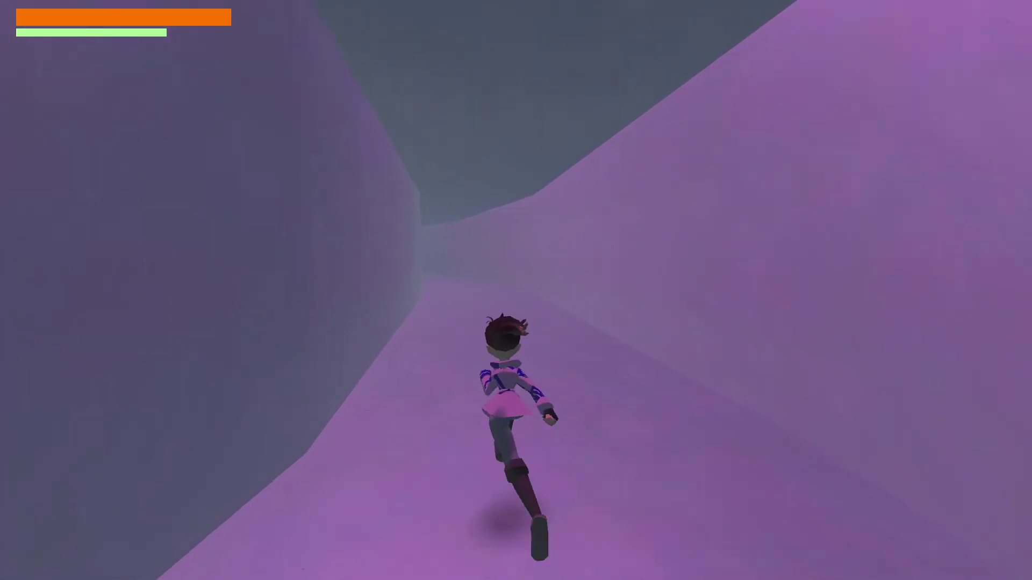
pyautogui.press('w')
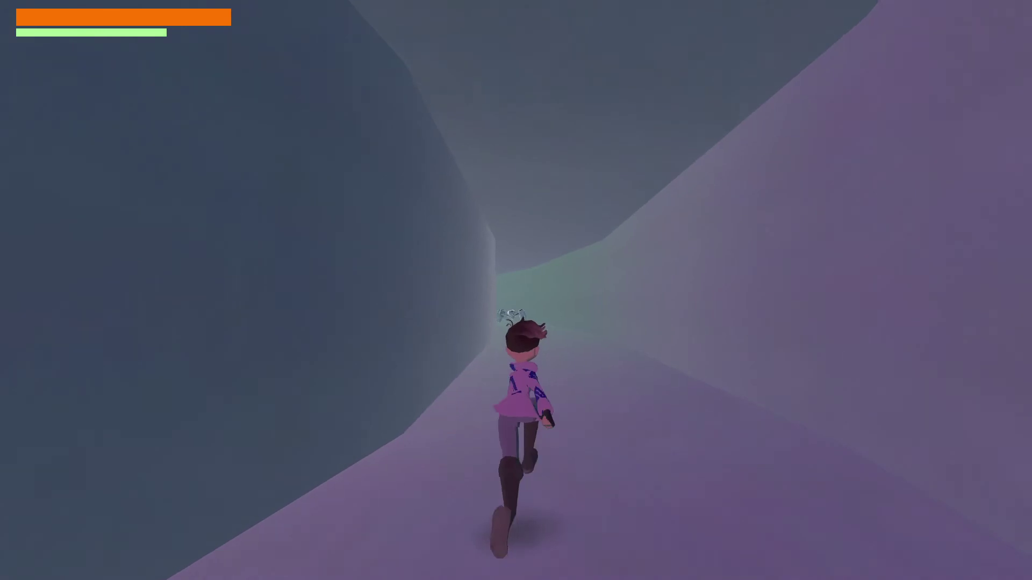
pyautogui.press('w')
pyautogui.press('w')
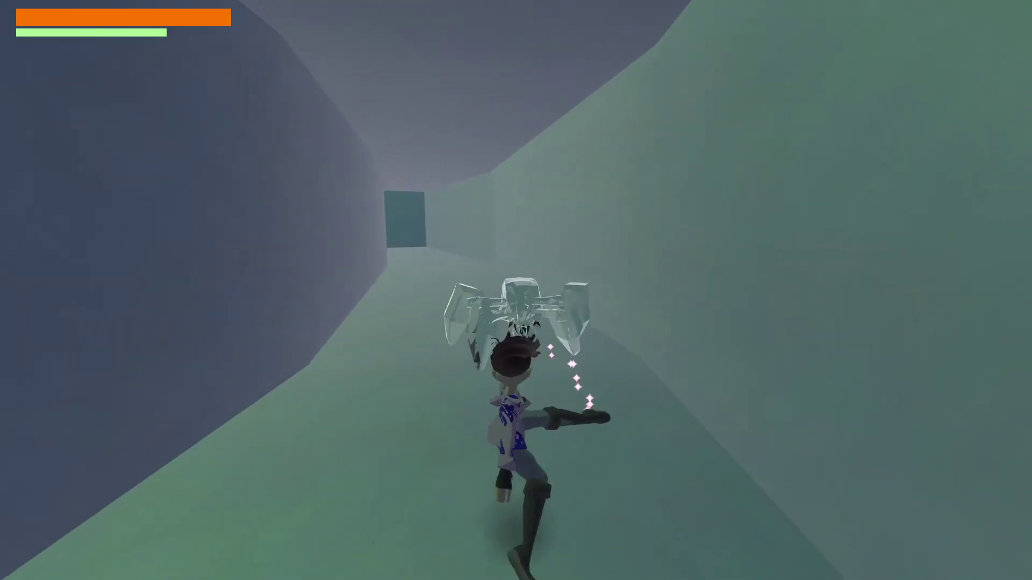
pyautogui.press('w')
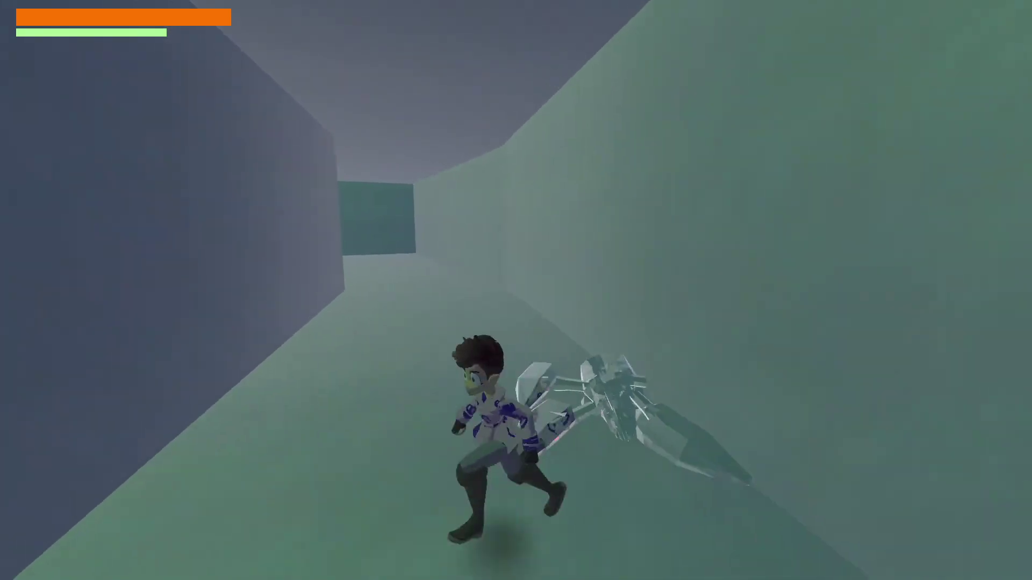
pyautogui.press('w')
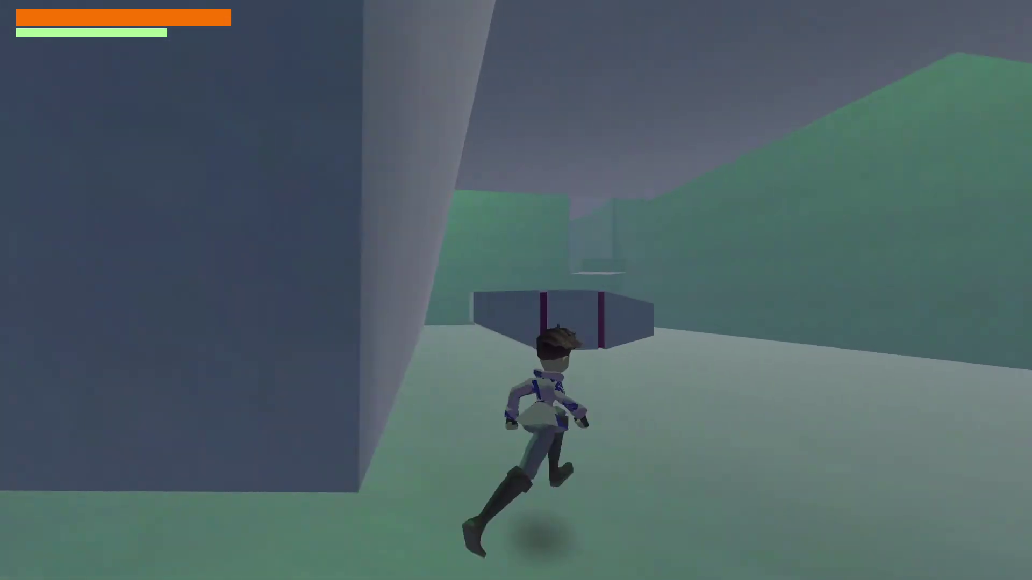
# - Jump over the purple-edged blocks towards the raised opening in the far green wall
pyautogui.press('w')
pyautogui.press('space')
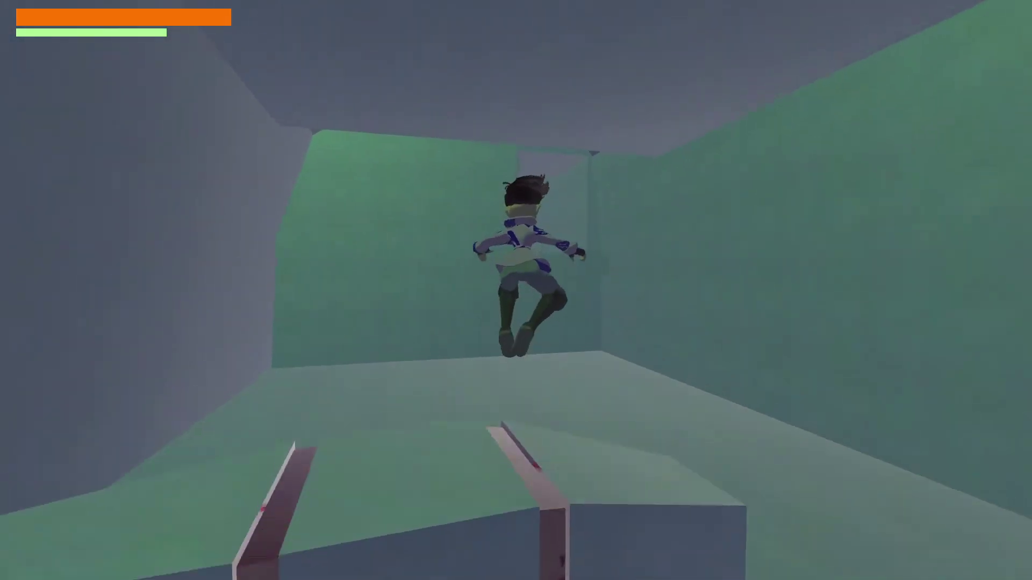
pyautogui.press('w')
pyautogui.press('space')
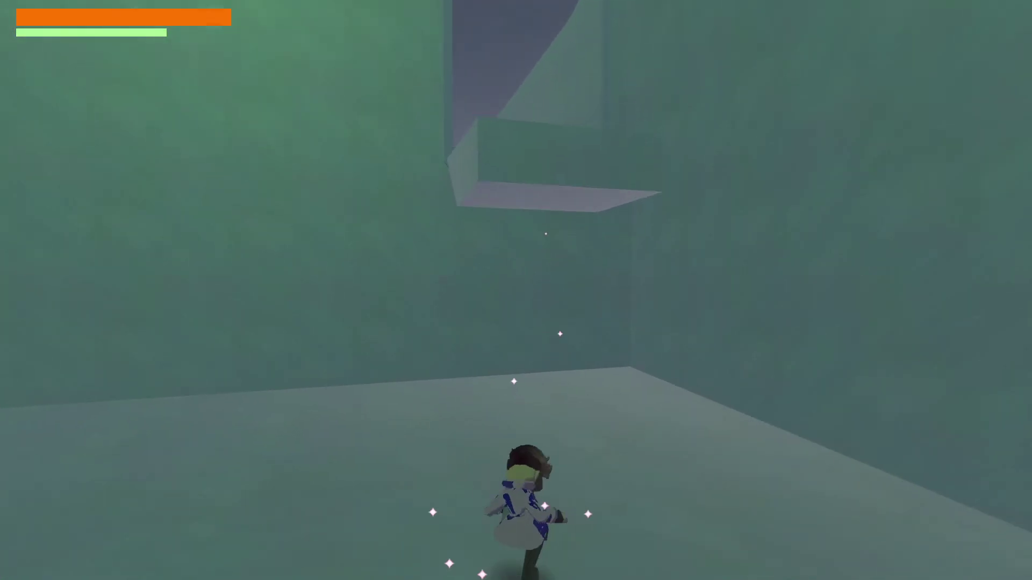
# - Jump up to the ledge of the raised opening and run into the passage behind it
pyautogui.press('s')
pyautogui.press('space')
pyautogui.press('space')
pyautogui.press('w')
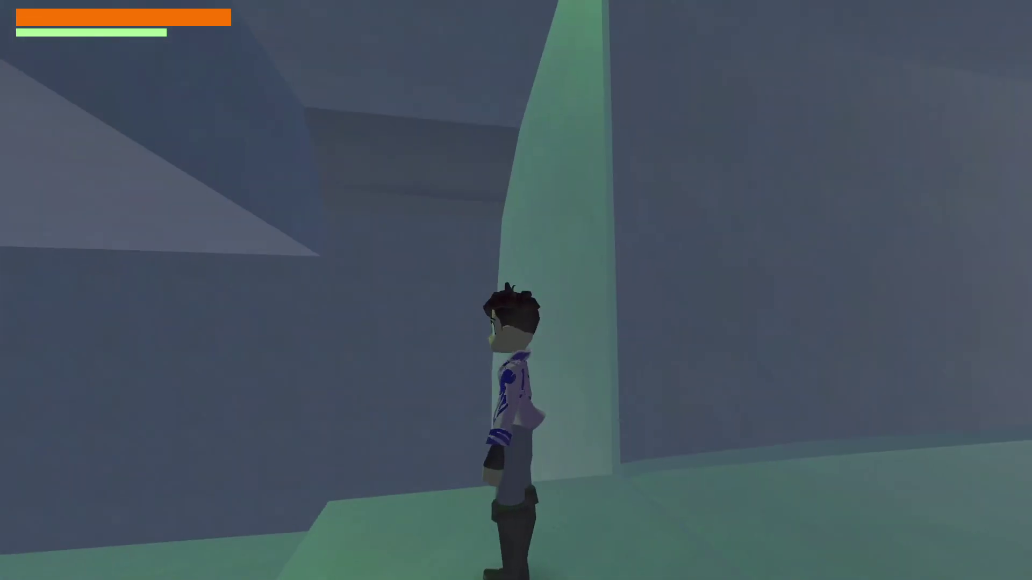
pyautogui.press('w')
pyautogui.press('s')
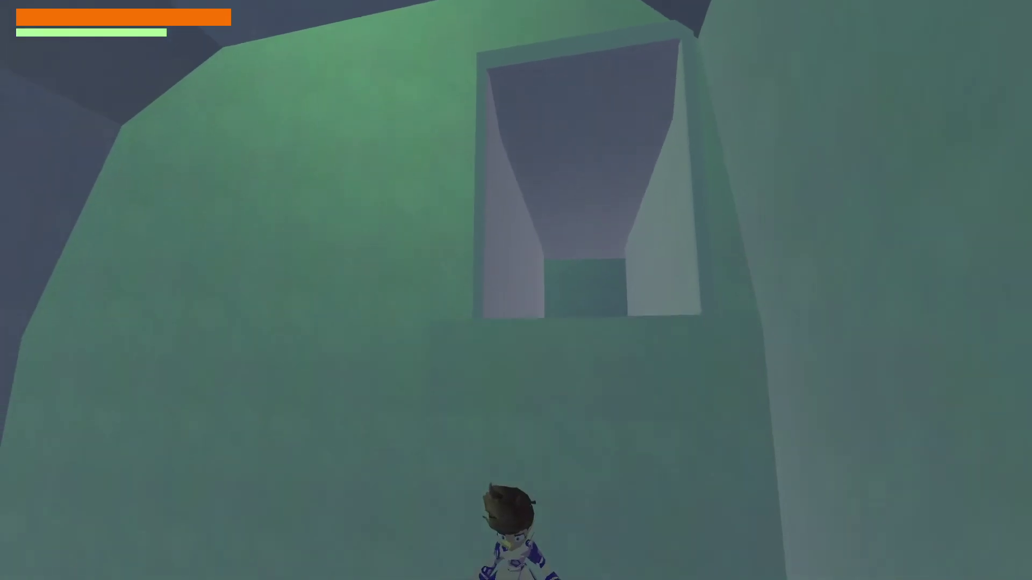
pyautogui.press('w')
pyautogui.press('space')
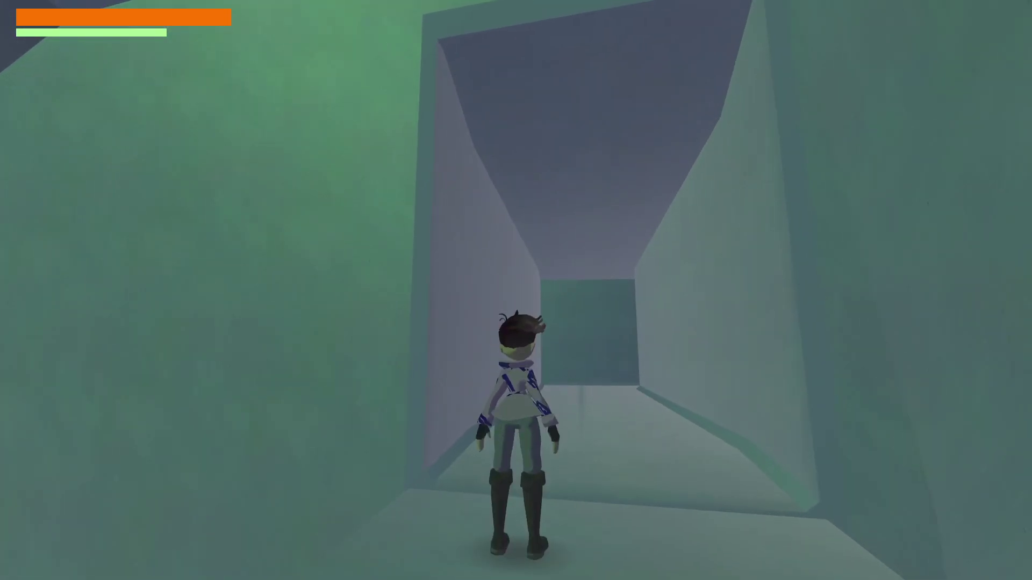
pyautogui.press('w')
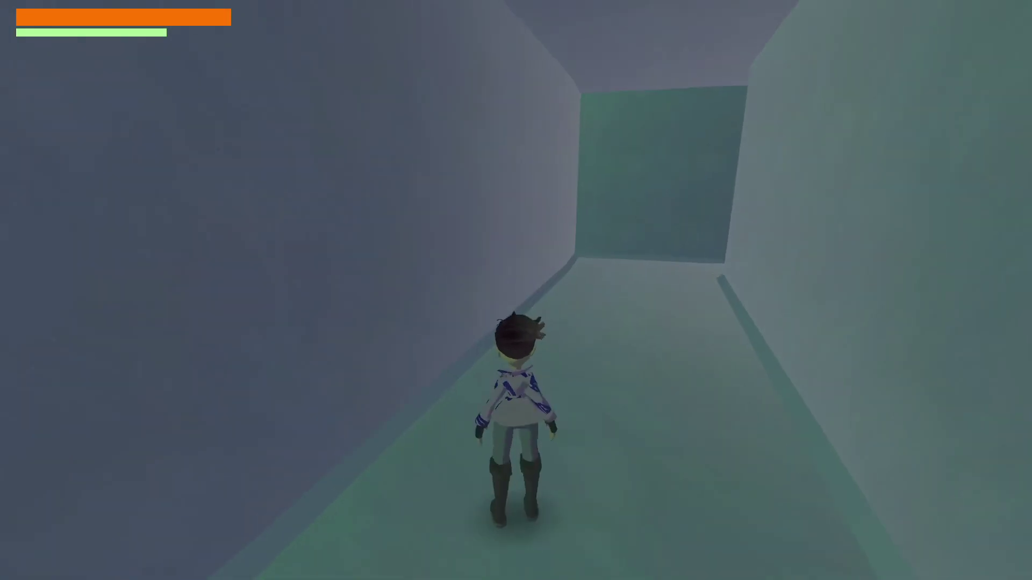
pyautogui.press('w')
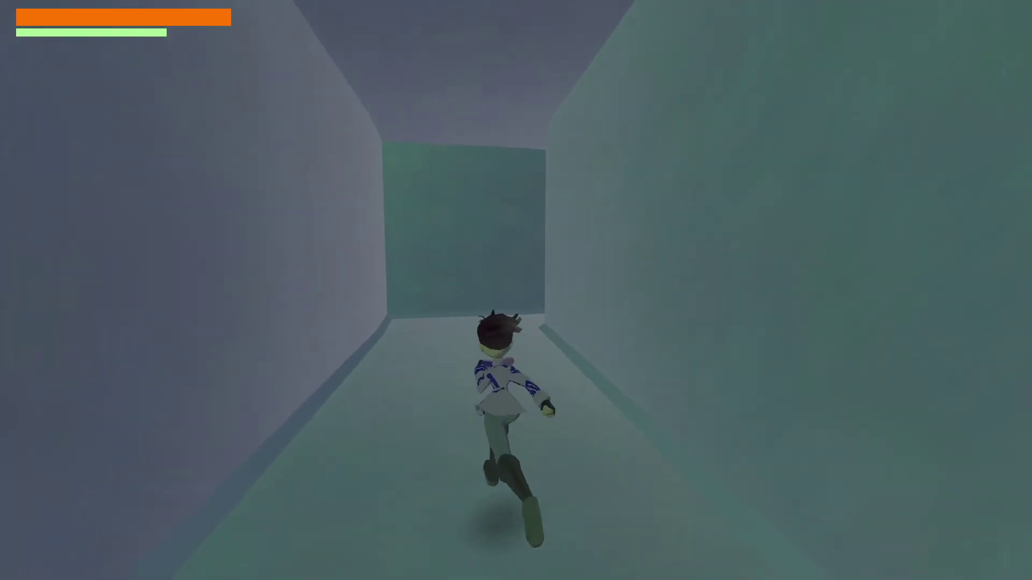
# - Pause the game, check the Gravity cannon level tasks in todo.md in Sublime Text, and return to the game and resume it
pyautogui.press('Escape')
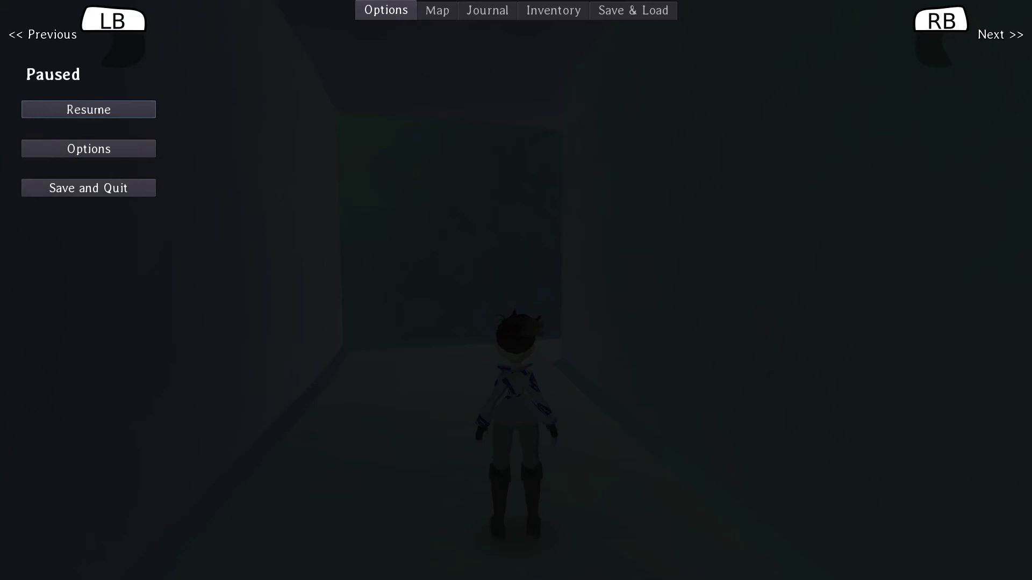
pyautogui.hotkey('alt', 'Tab')
pyautogui.click(782, 235)
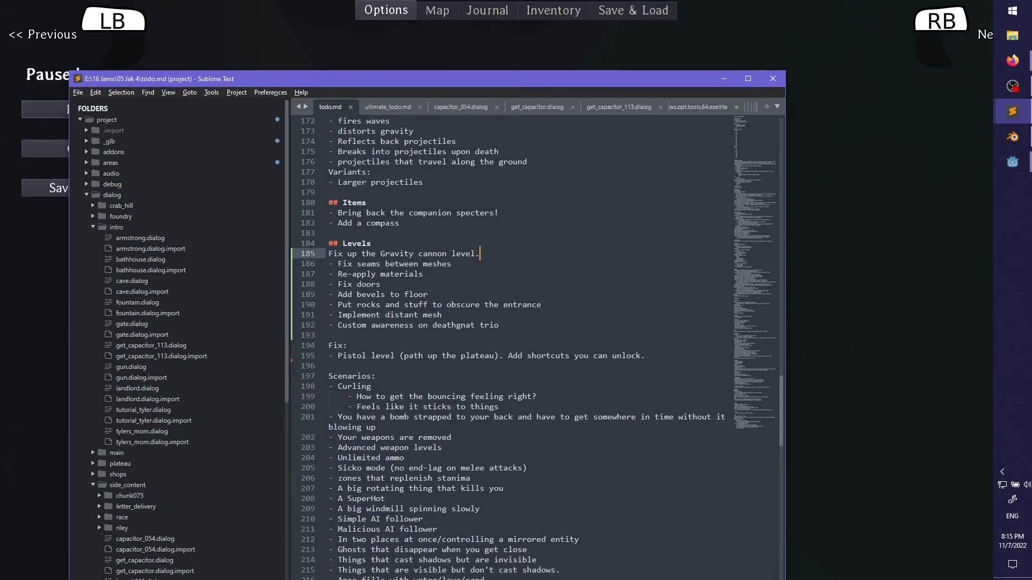
pyautogui.hotkey('alt', 'Tab')
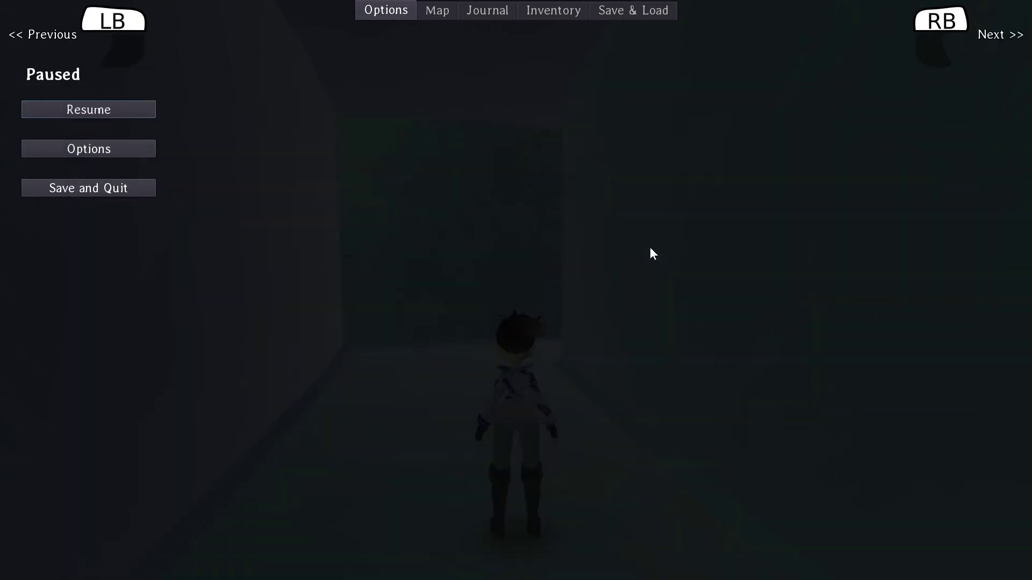
pyautogui.press('Escape')
# - Run on into the yellow-green room, collect the ammo orb near the wall and stop at the doorway
pyautogui.press('w')
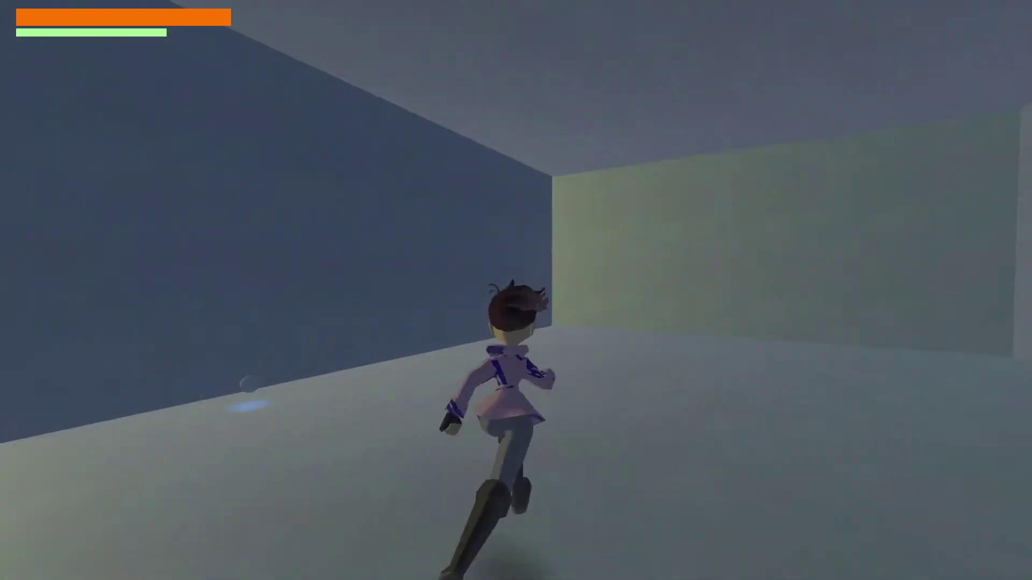
pyautogui.press('d')
pyautogui.press('w')
pyautogui.press('s')
pyautogui.press('a')
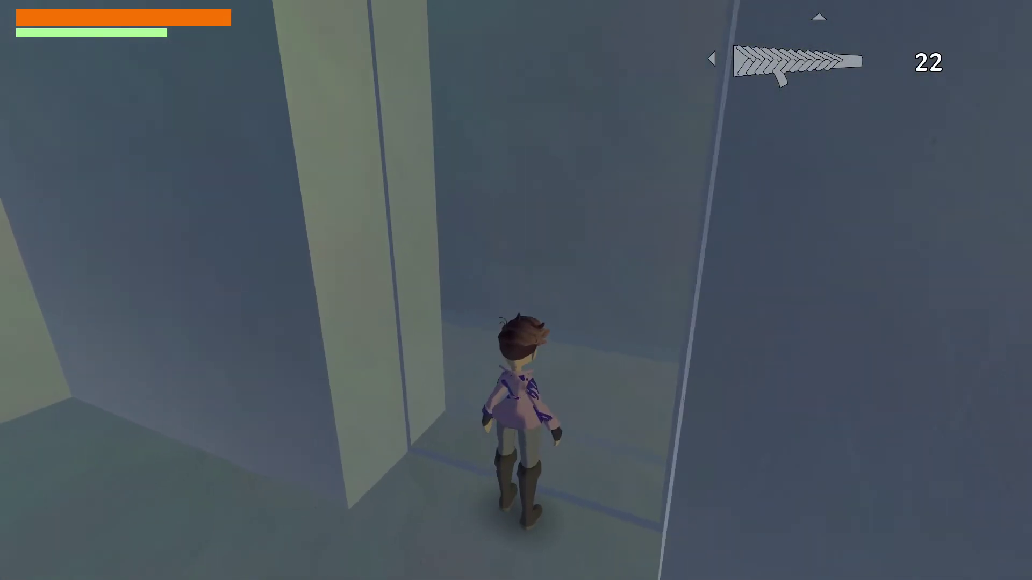
# - Examine the doorway's wall seams and the narrow passage beside it
pyautogui.press('d')
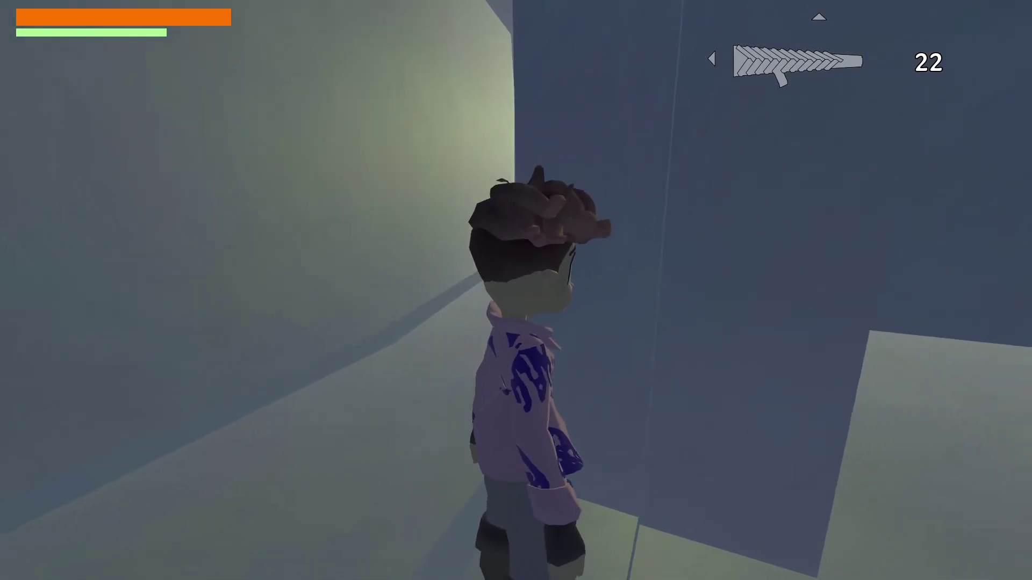
pyautogui.press('w')
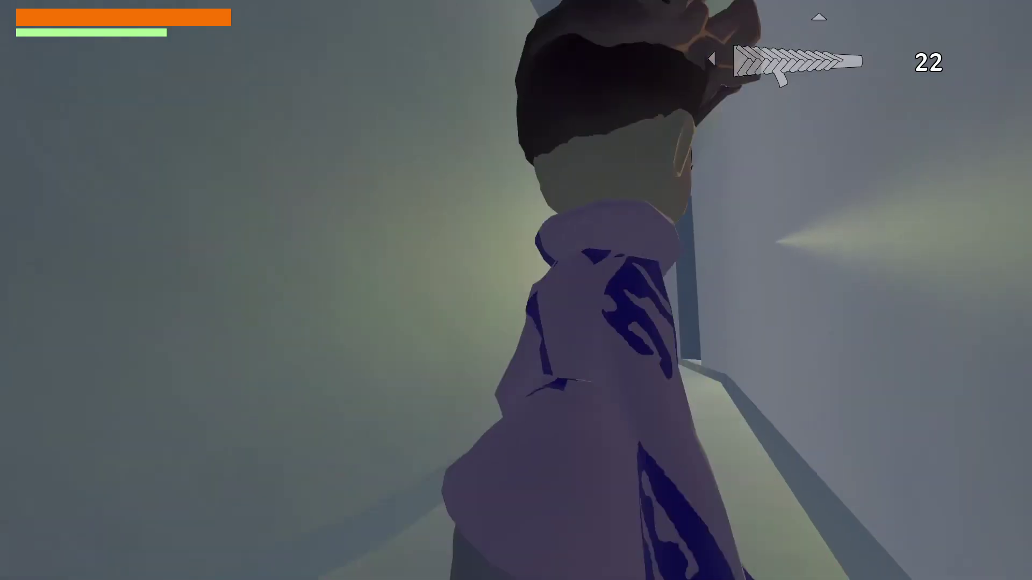
pyautogui.press('d')
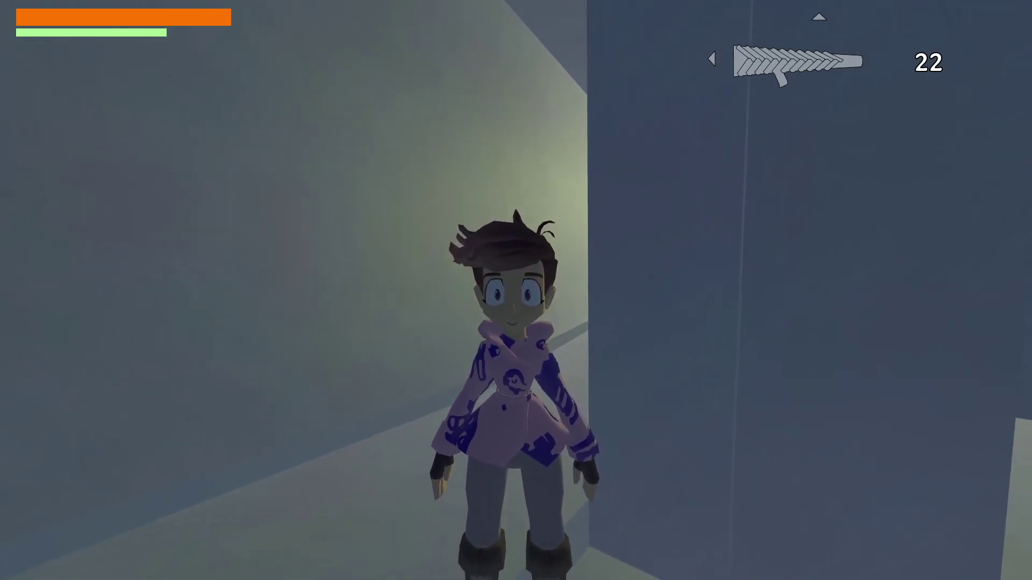
pyautogui.press('w')
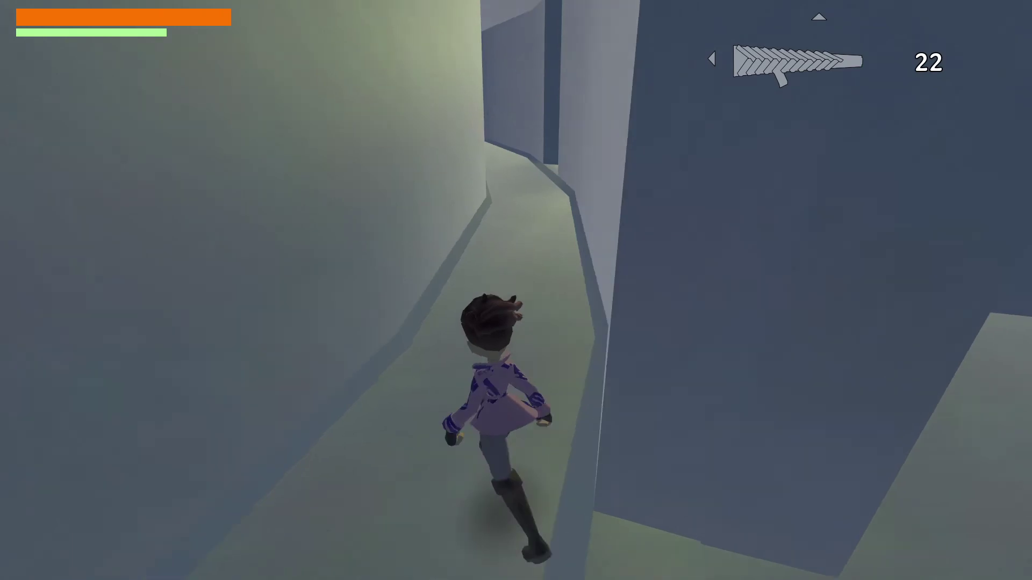
# - Enter the room with the round pool, collect the ammo orbs and approach the ring of blocks
pyautogui.press('d')
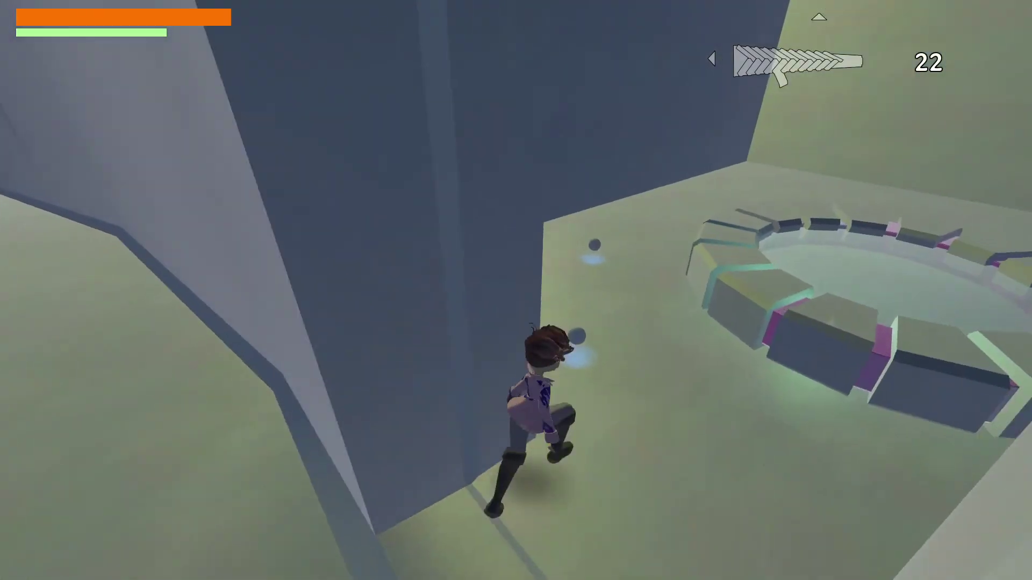
pyautogui.press('s')
pyautogui.press('w')
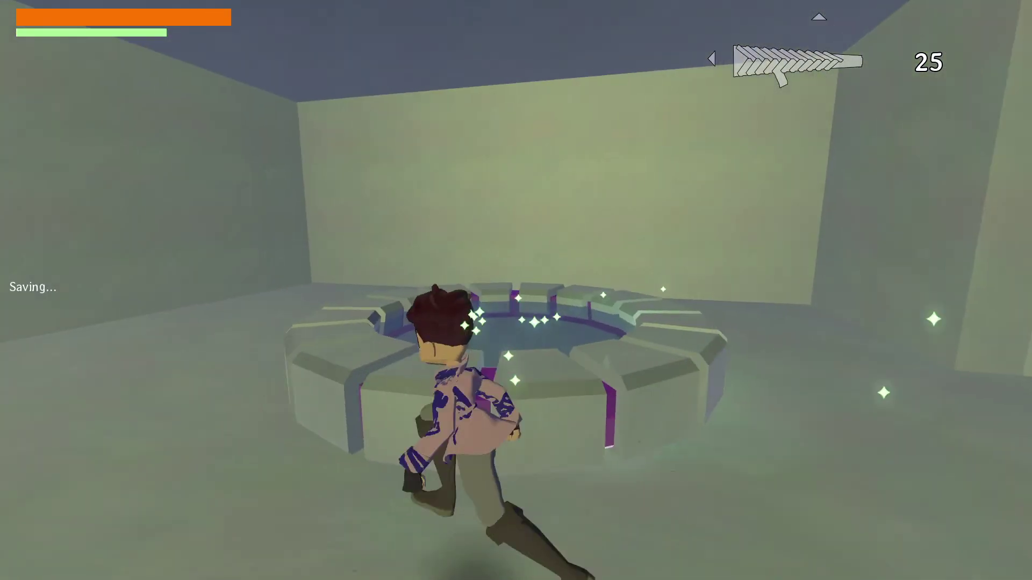
# - Run past the round pool and through the side passage to the purple arch in the far room's corner
pyautogui.press('w')
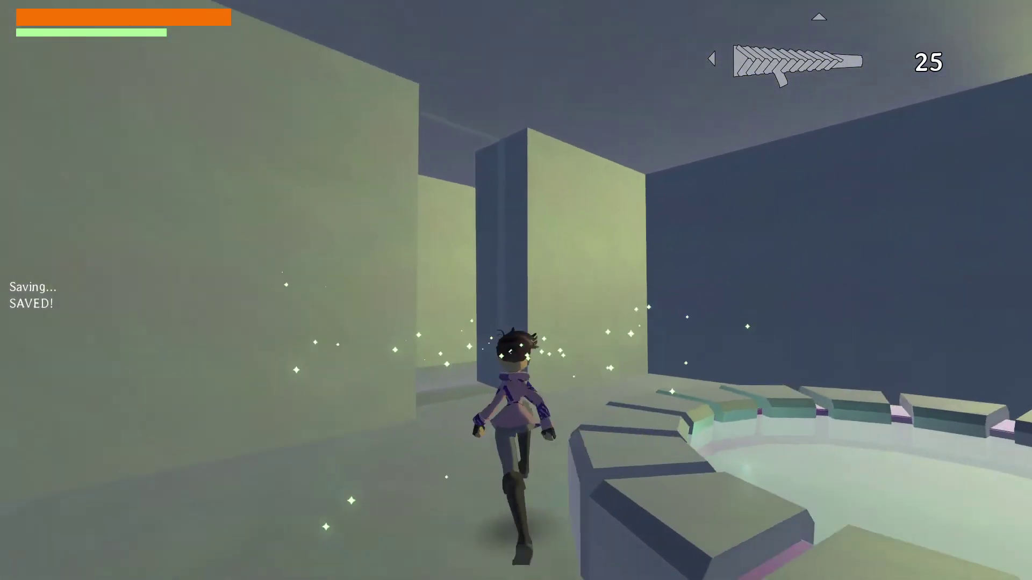
pyautogui.press('w')
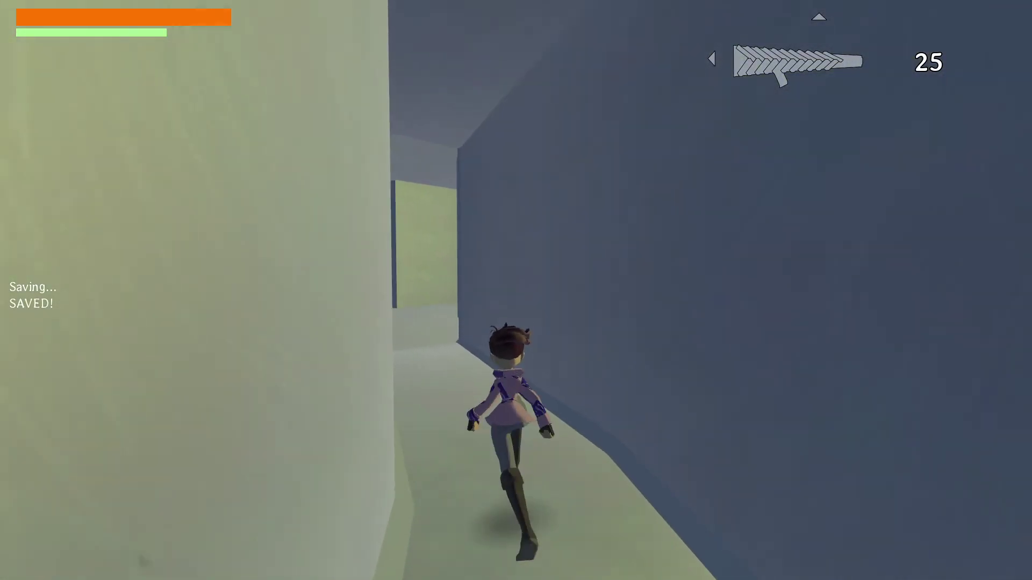
pyautogui.press('w')
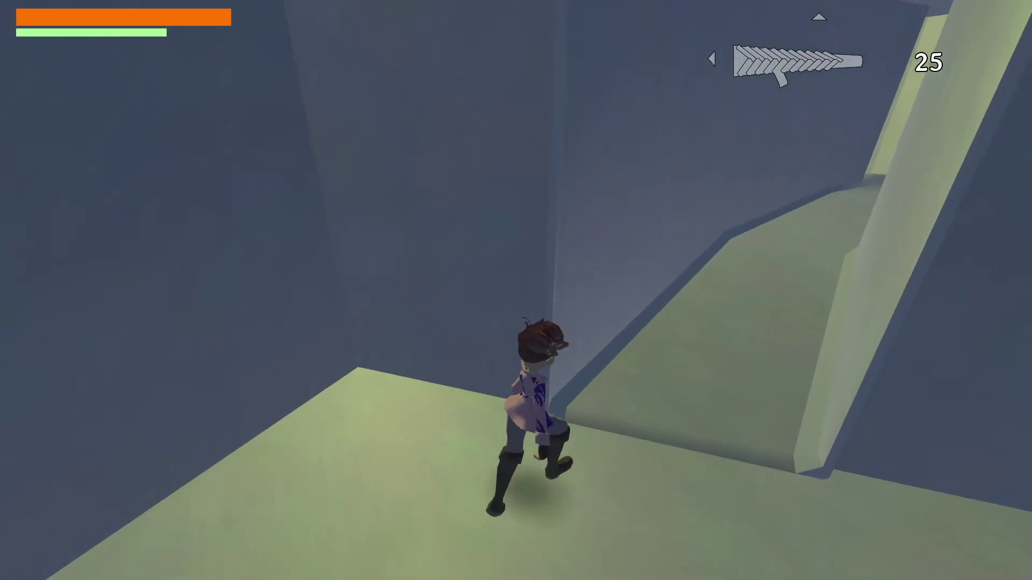
pyautogui.press('w')
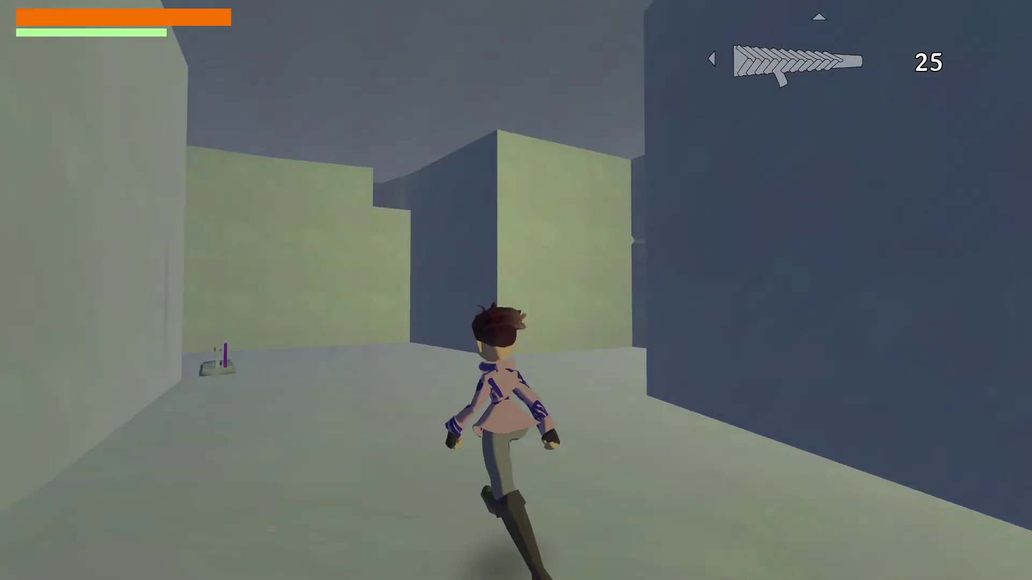
pyautogui.press('w')
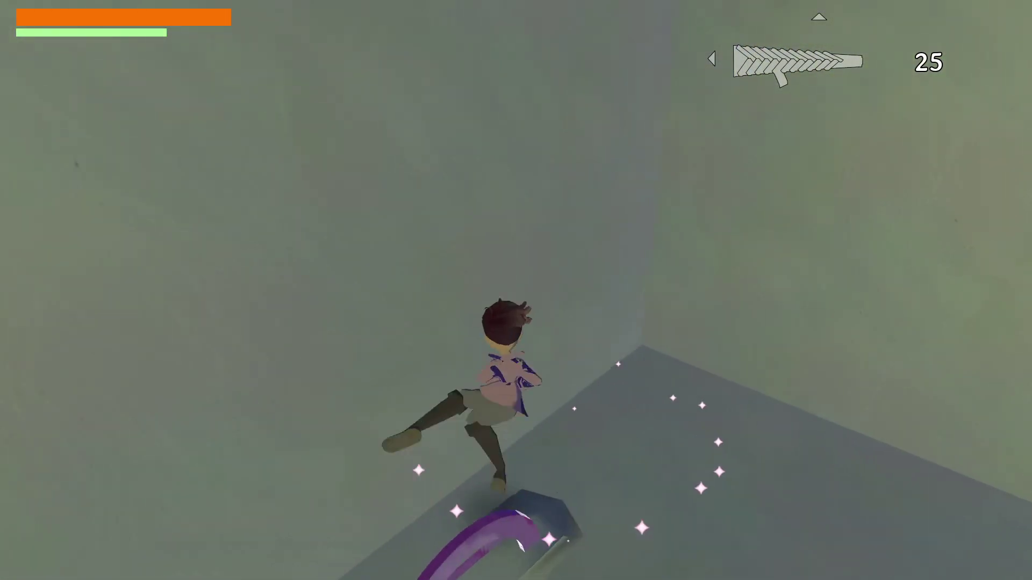
# - Pause the game and switch to the Godot editor
pyautogui.press('Escape')
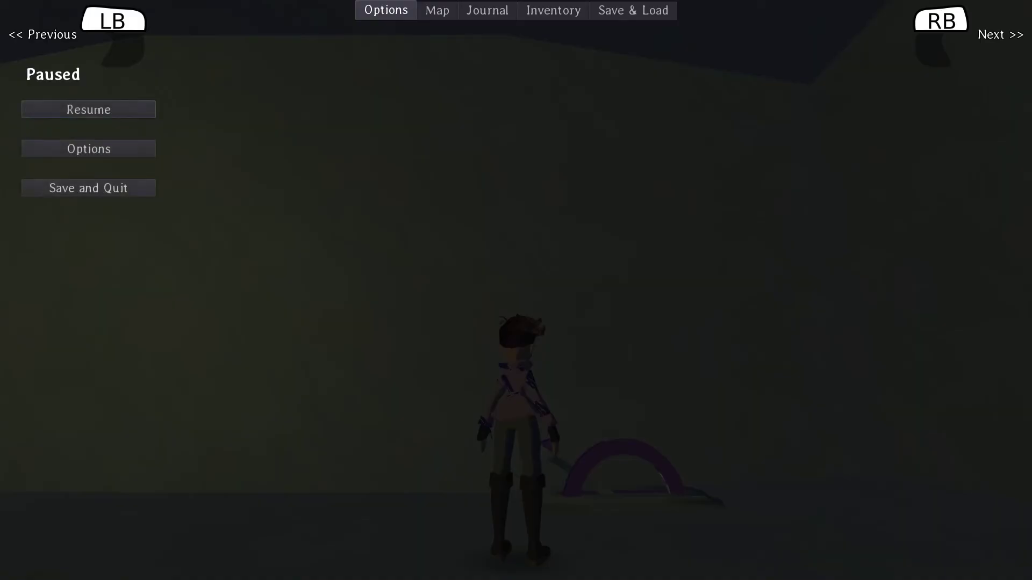
pyautogui.hotkey('alt', 'Tab')
pyautogui.hotkey('alt', 'Tab')
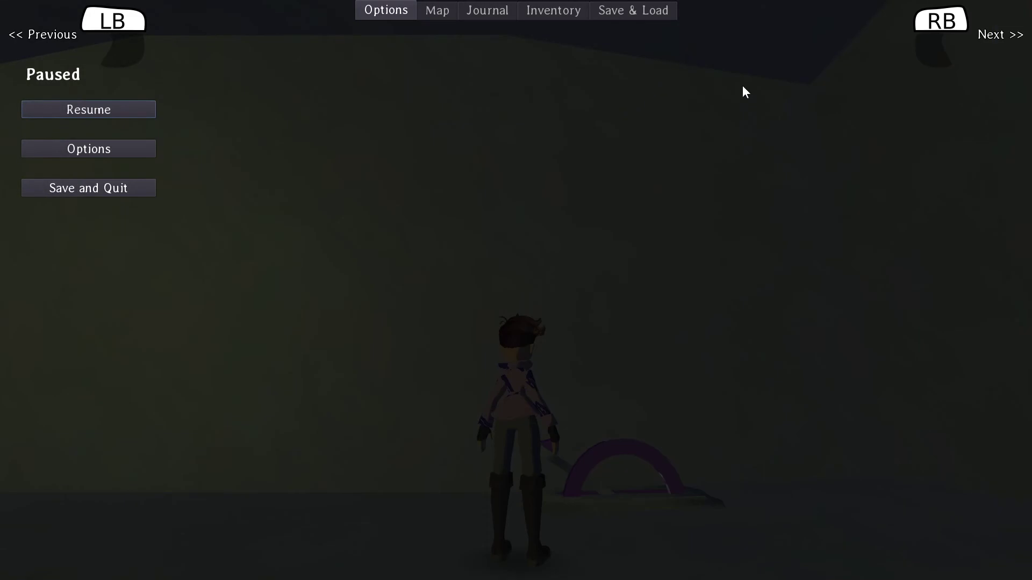
pyautogui.hotkey('alt', 'Tab')
pyautogui.hotkey('alt', 'Tab')
pyautogui.click(561, 249)
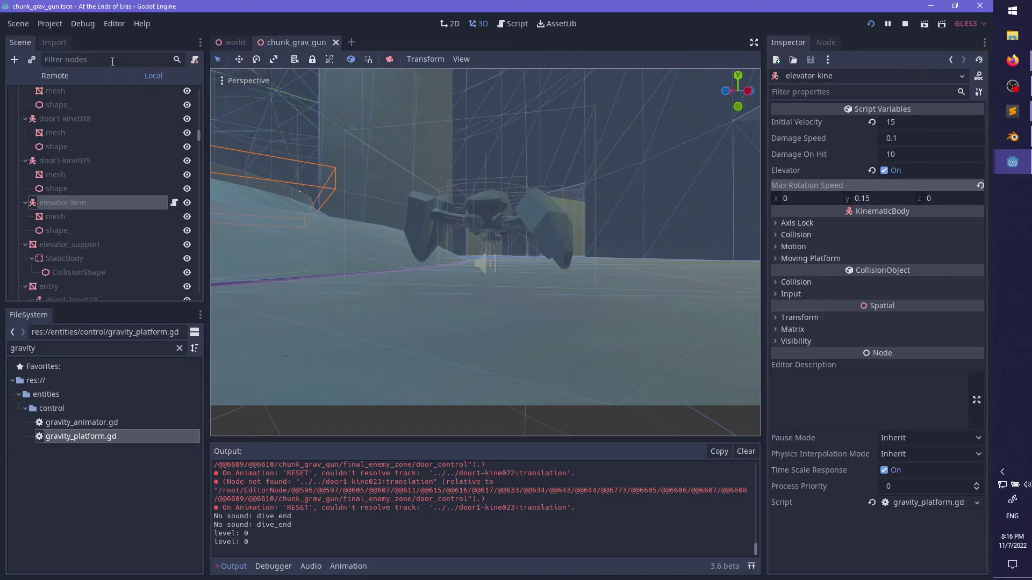
# - Filter the scene tree for "window" and select the window, window3 and window2 meshes together
pyautogui.write('window')
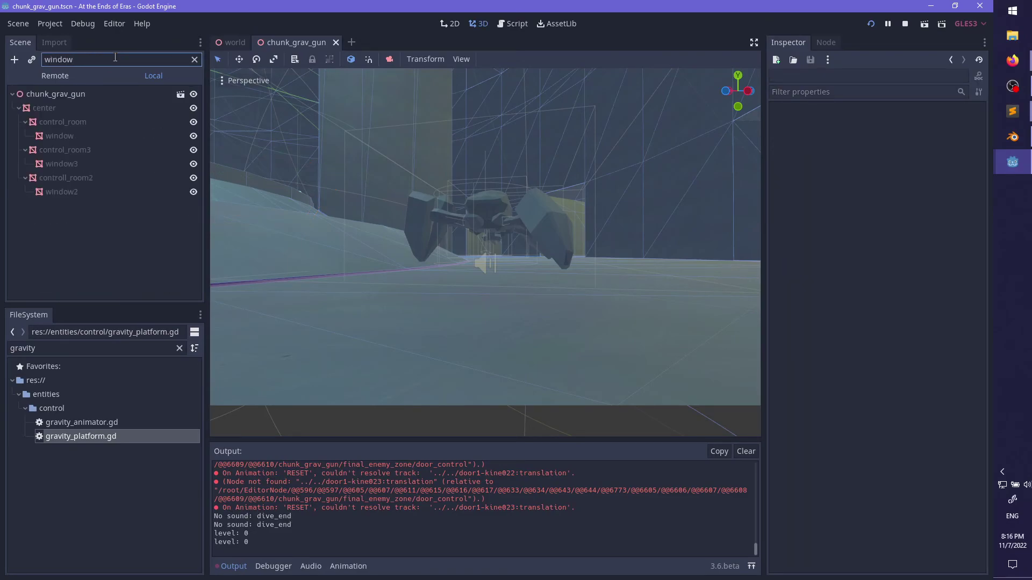
pyautogui.click(59, 136)
pyautogui.keyDown('ctrl'); pyautogui.click(64, 164); pyautogui.keyUp('ctrl')
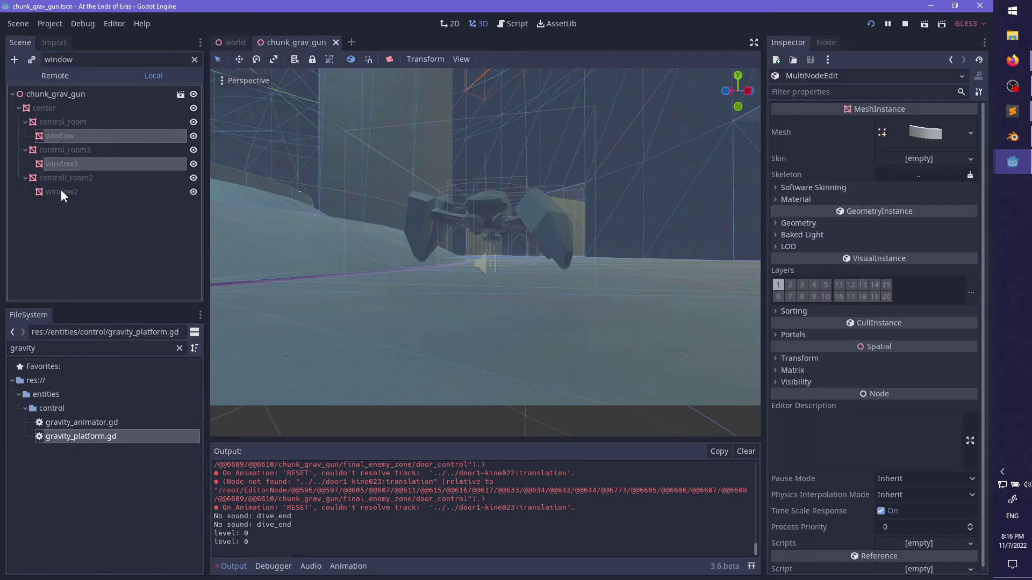
# - Find the gem files in the project and assign gem_transparent.shader to material slot 0 of the three windows
pyautogui.click(793, 199)
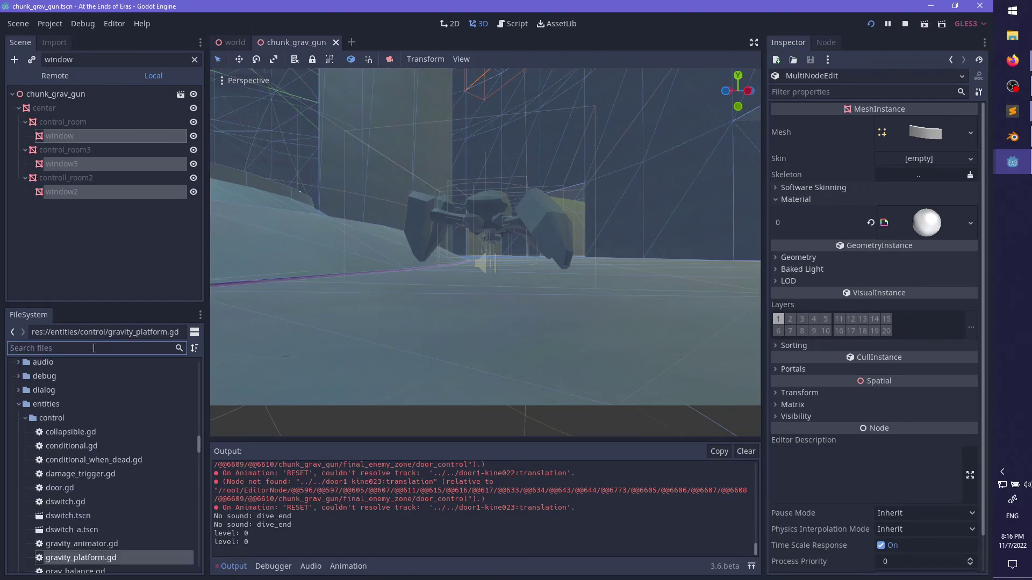
pyautogui.scroll(-5, 102, 473)
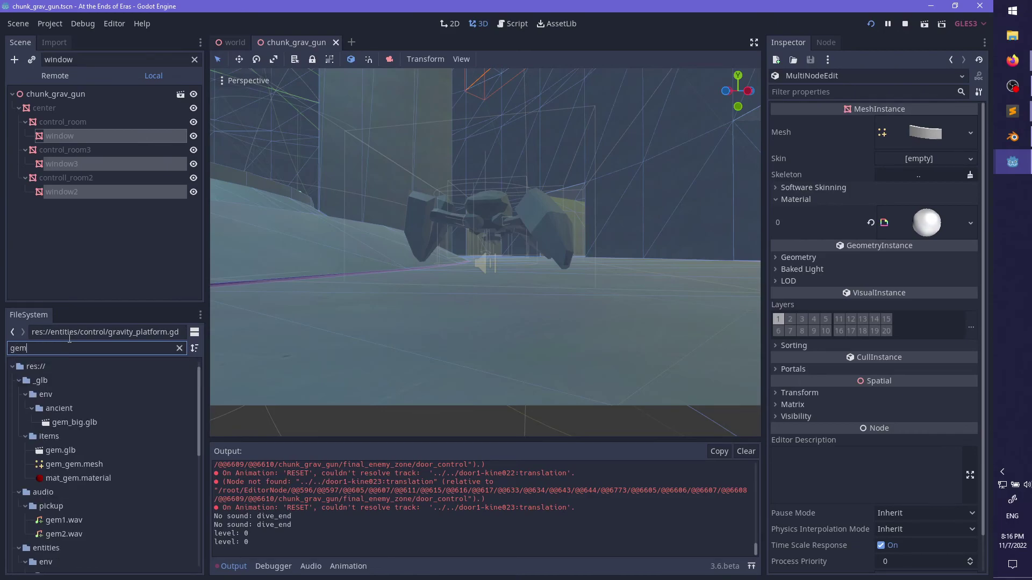
pyautogui.scroll(-5, 113, 451)
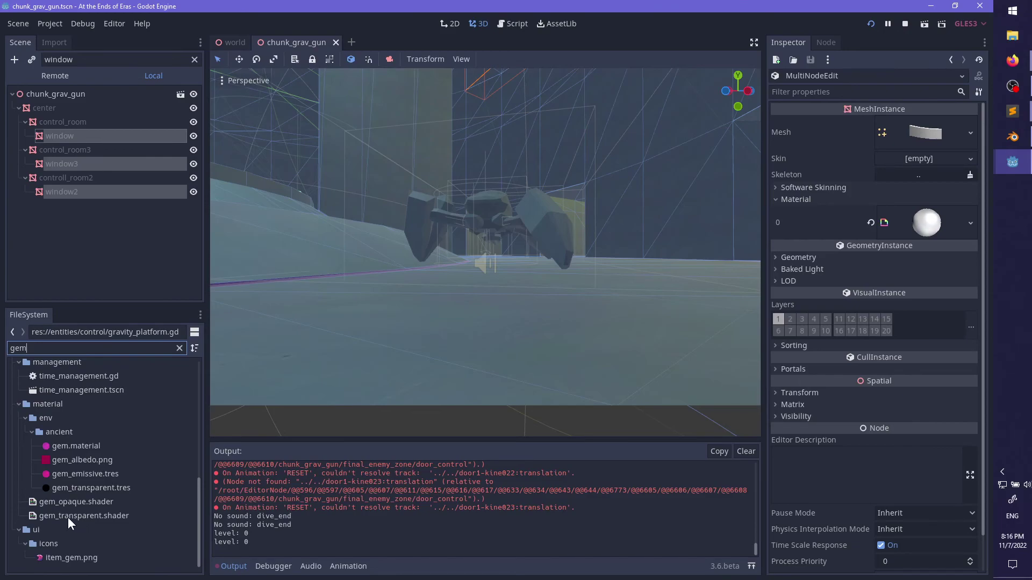
pyautogui.moveTo(69, 516); pyautogui.dragTo(939, 246)
pyautogui.click(927, 228)
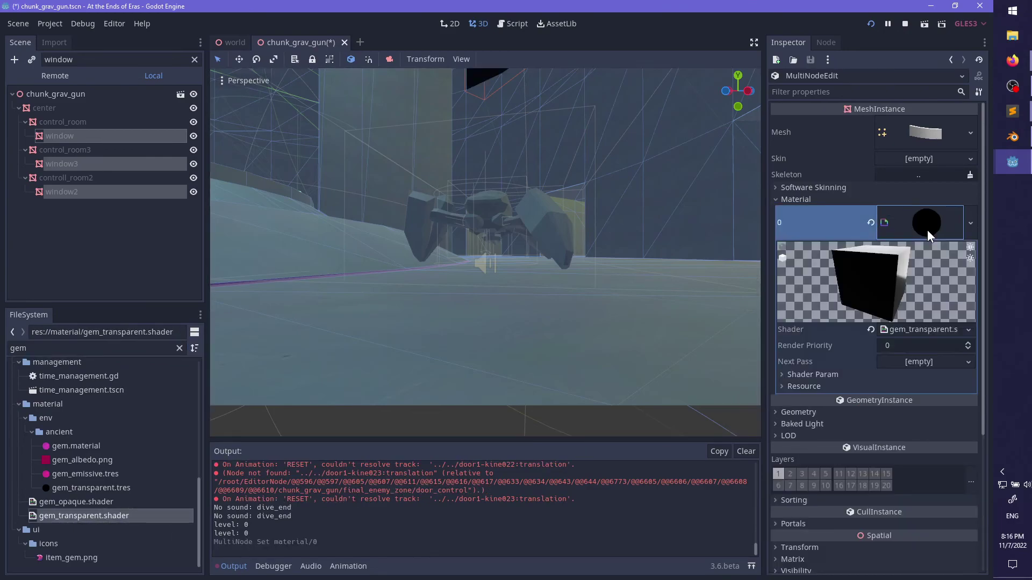
# - Set the window material's Refraction shader parameter to 0.04
pyautogui.click(811, 375)
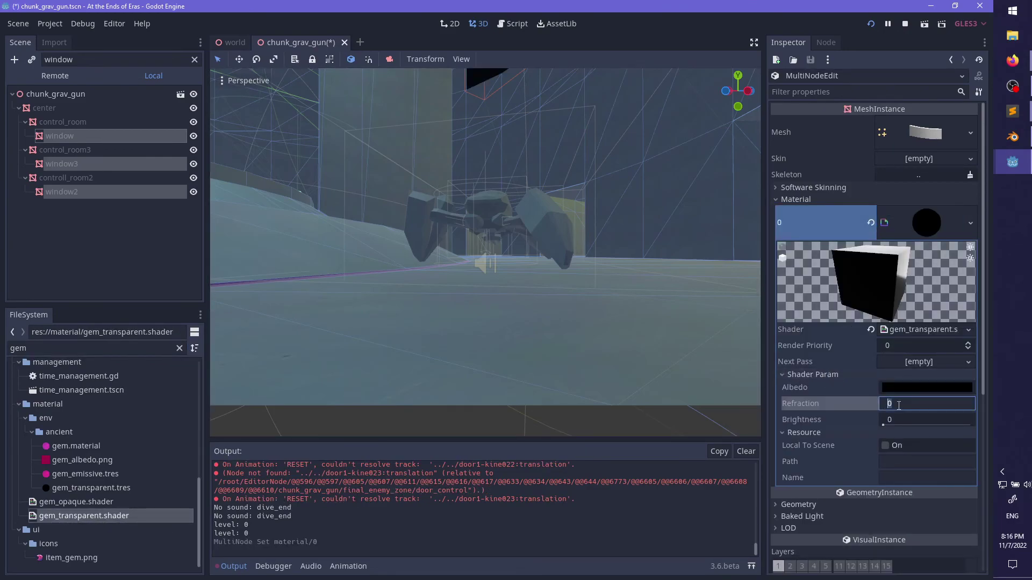
pyautogui.click(899, 406)
pyautogui.write('.04')
pyautogui.press('Return')
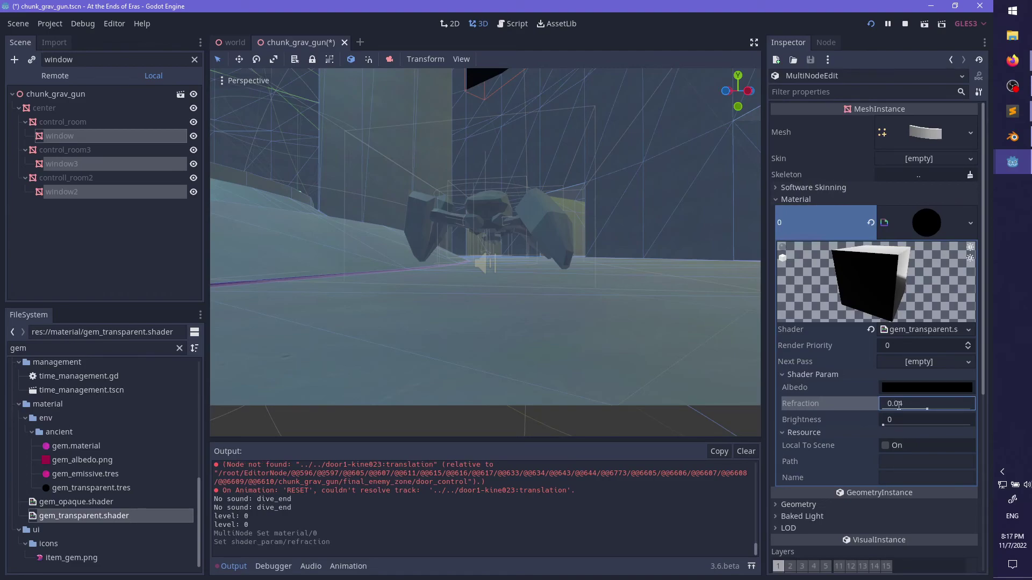
# - Set the window material's albedo to light pink (dcb2de), inspect the control room windows in the viewport and save the scene
pyautogui.click(900, 387)
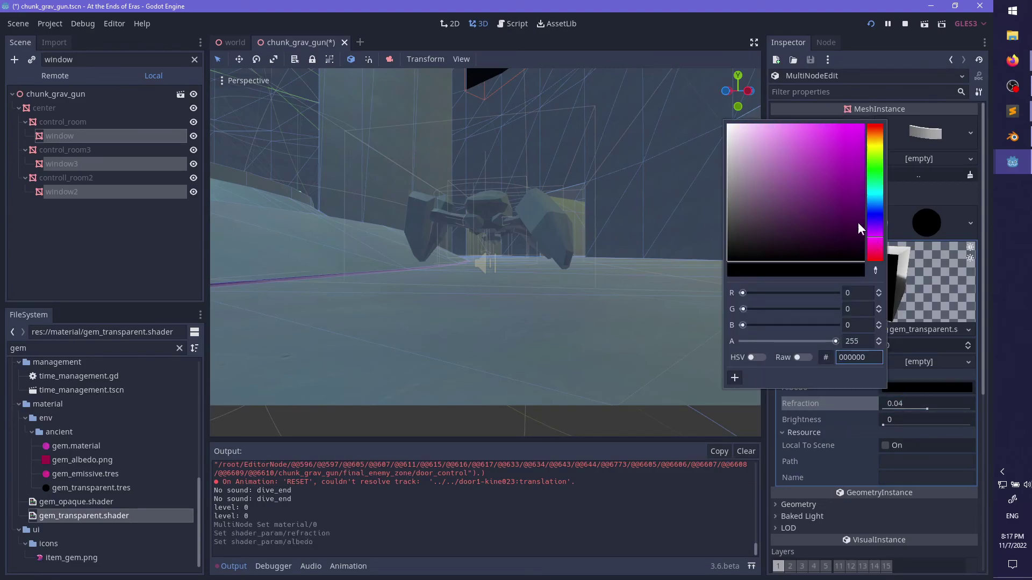
pyautogui.moveTo(817, 184); pyautogui.dragTo(753, 141)
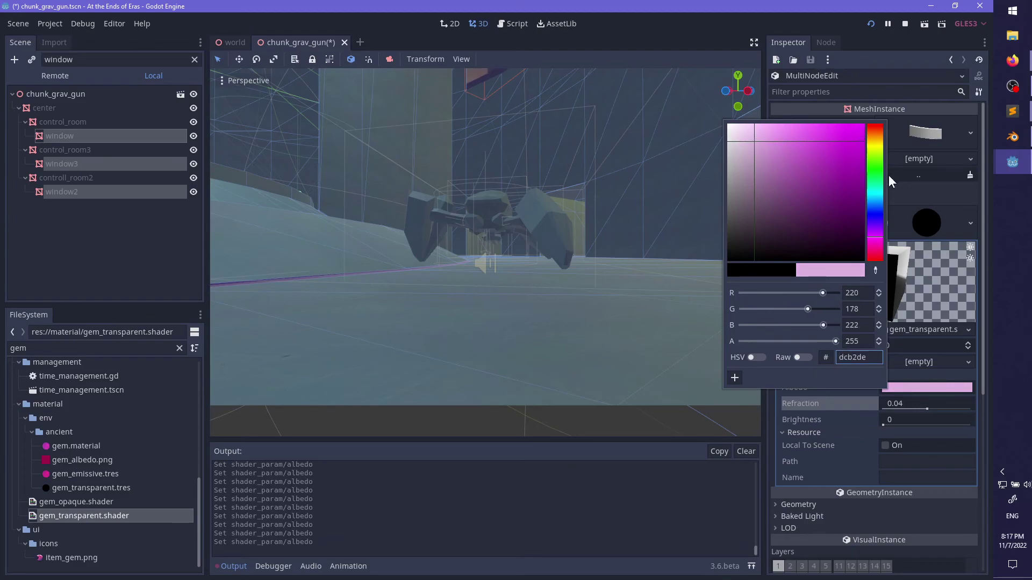
pyautogui.moveTo(871, 237); pyautogui.dragTo(687, 242)
pyautogui.moveTo(571, 155); pyautogui.dragTo(484, 301, button='middle')
pyautogui.scroll(-2, 550, 220)
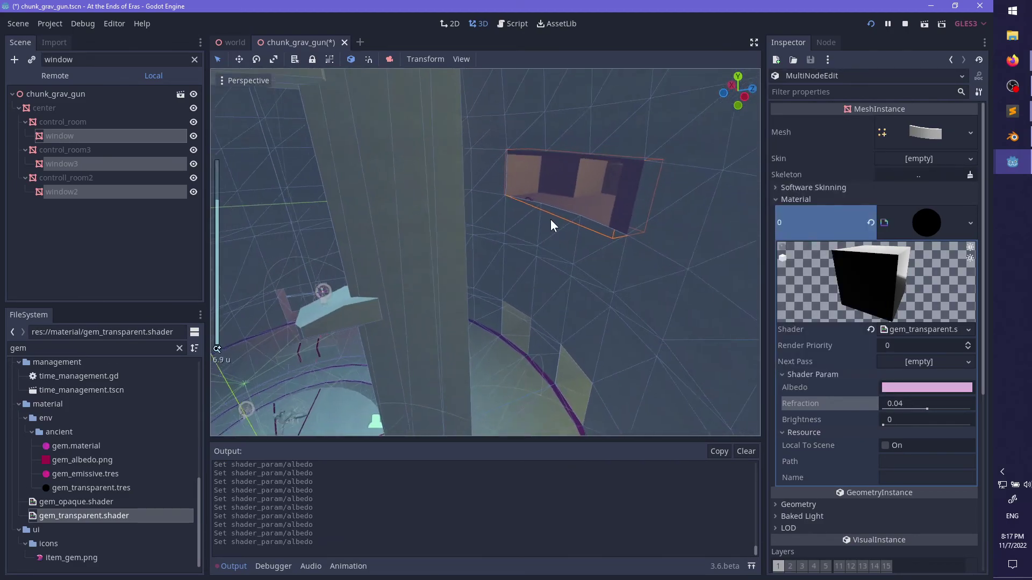
pyautogui.moveTo(579, 203); pyautogui.dragTo(535, 177, button='middle')
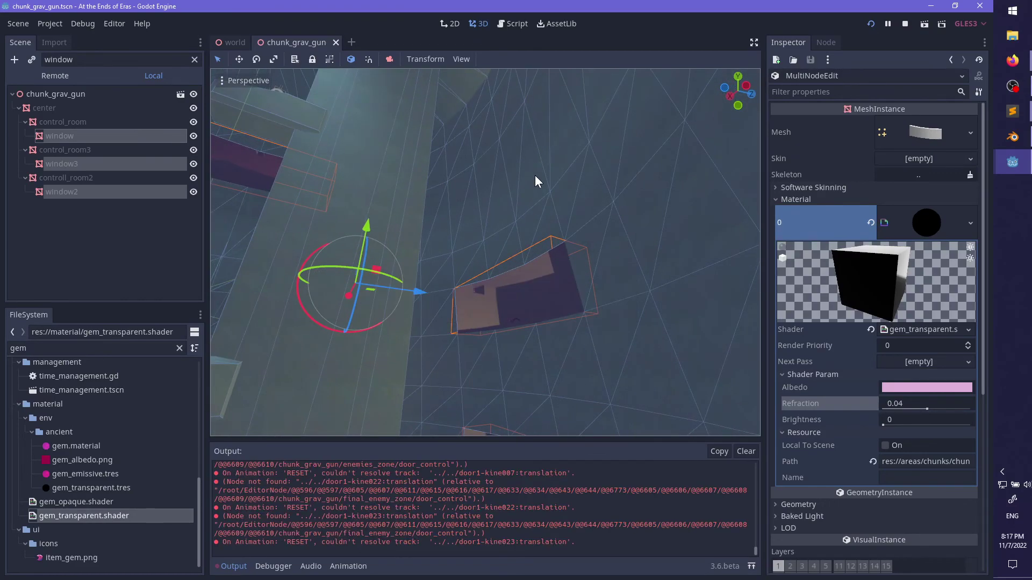
# - Switch back to the game, resume it and run through the room and passage to the large hall's entrance
pyautogui.hotkey('alt', 'Tab')
pyautogui.press('Escape')
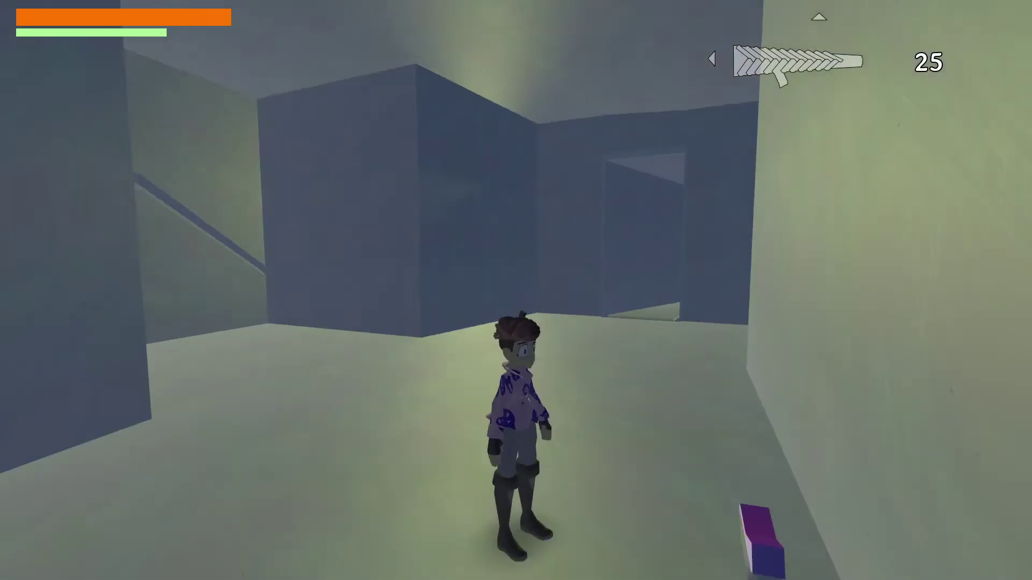
pyautogui.press('w')
pyautogui.press('space')
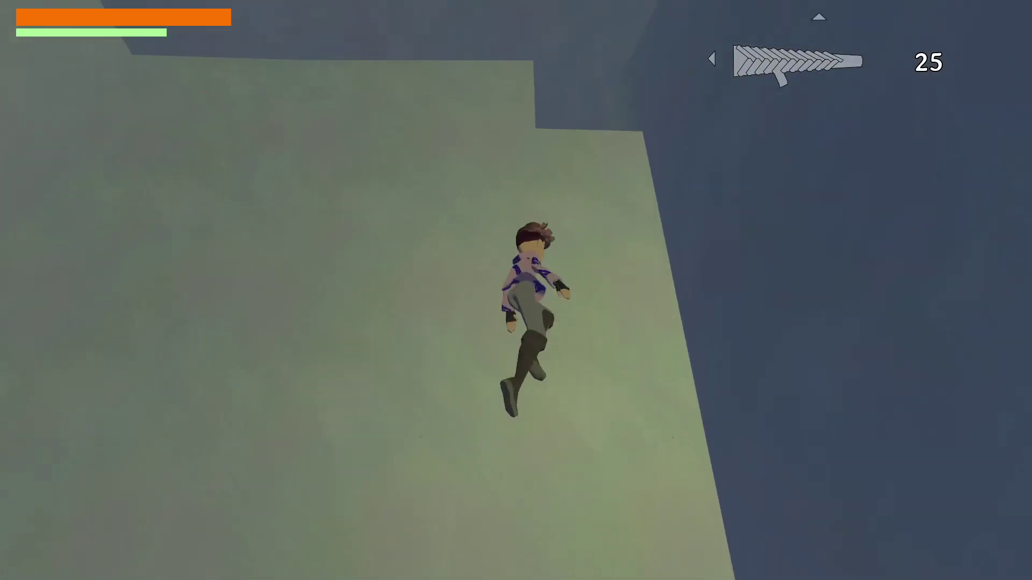
pyautogui.press('w')
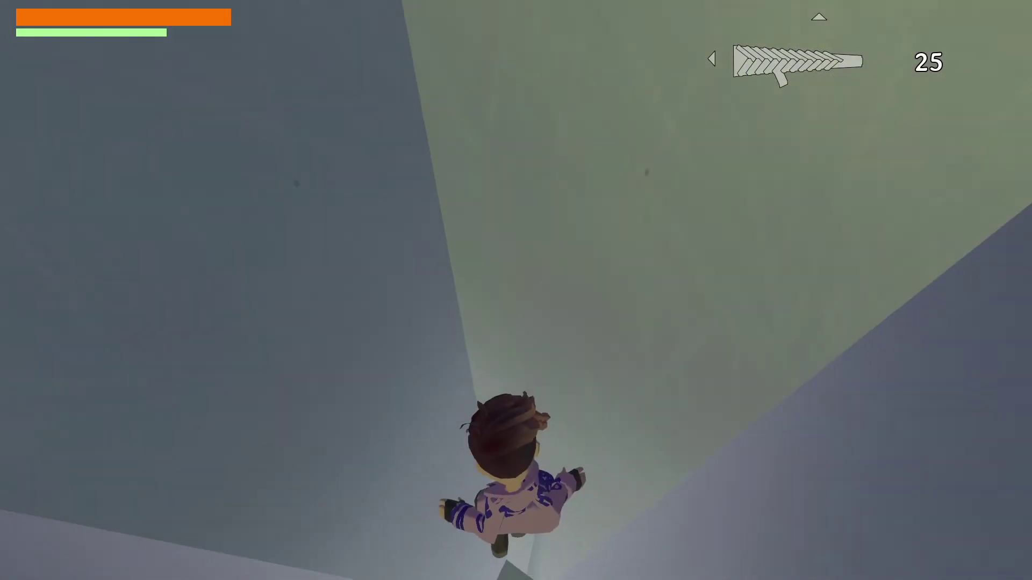
pyautogui.press('w')
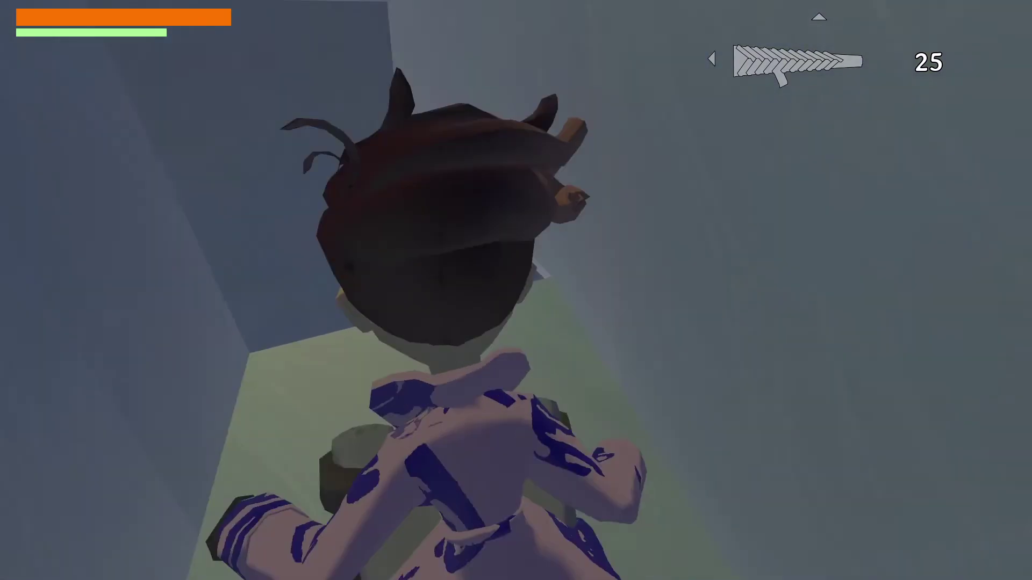
pyautogui.press('w')
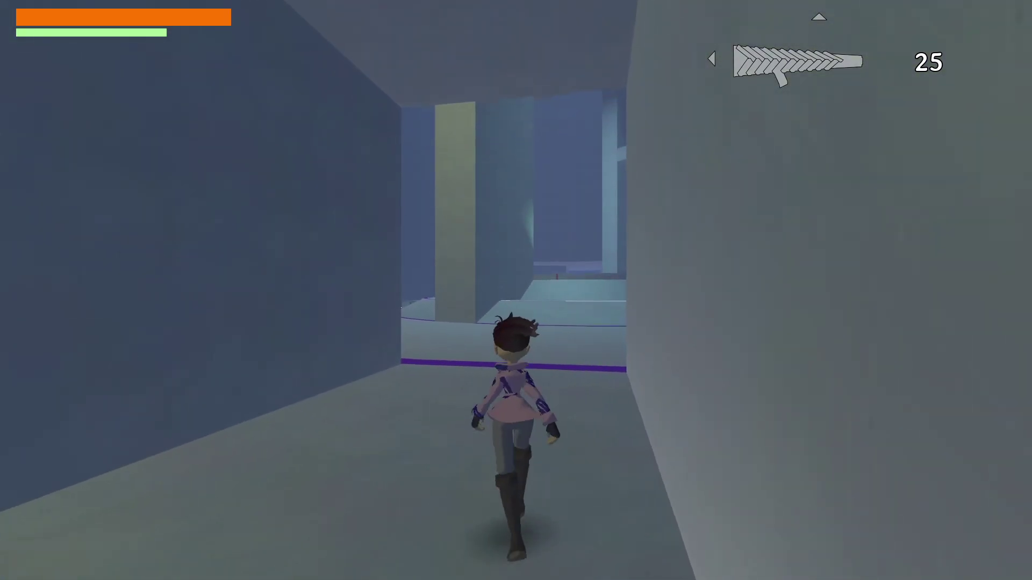
# - Enter the large circular hall, run along its purple outer edge and look up the central shaft
pyautogui.press('w')
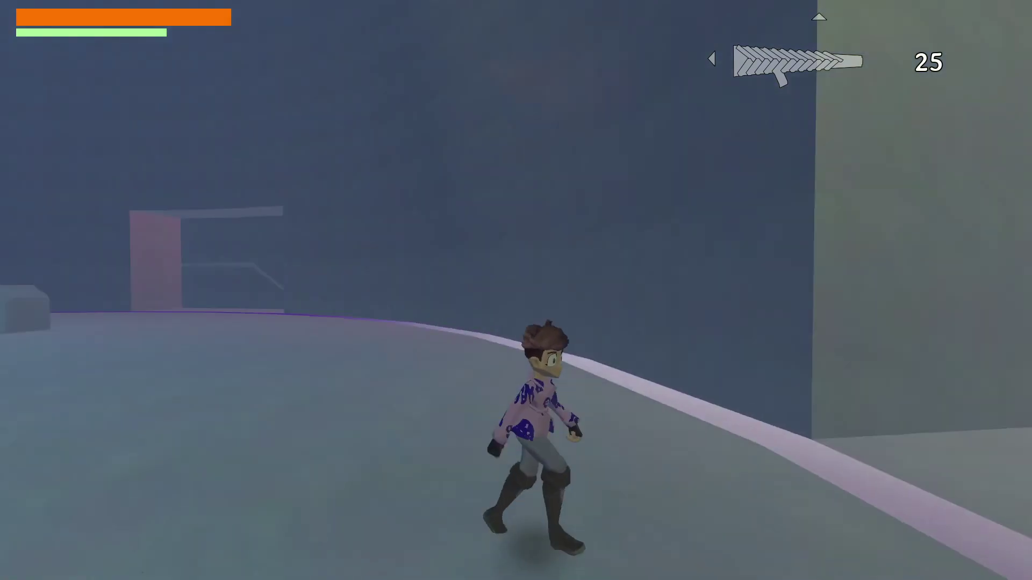
pyautogui.press('w')
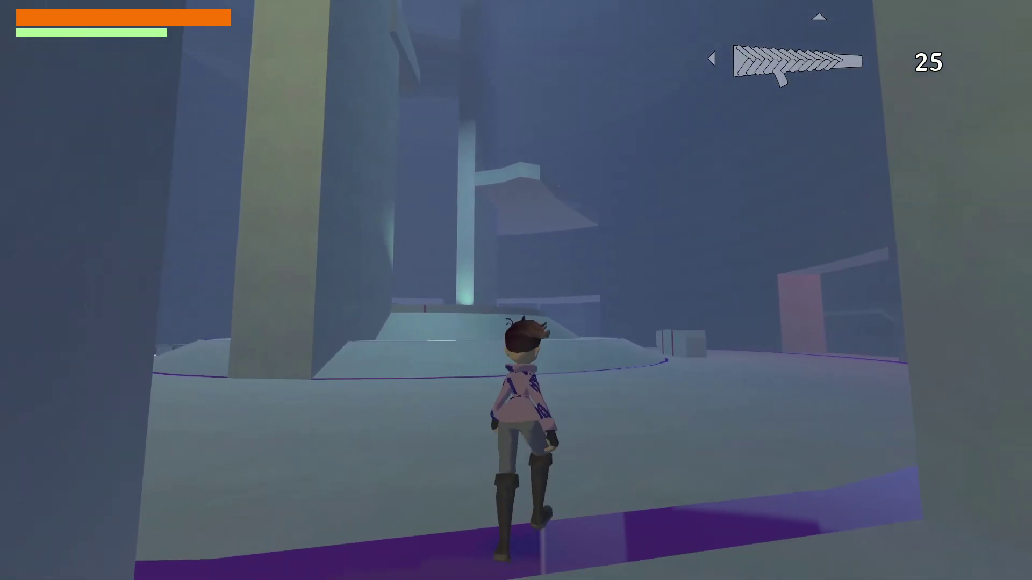
pyautogui.press('w')
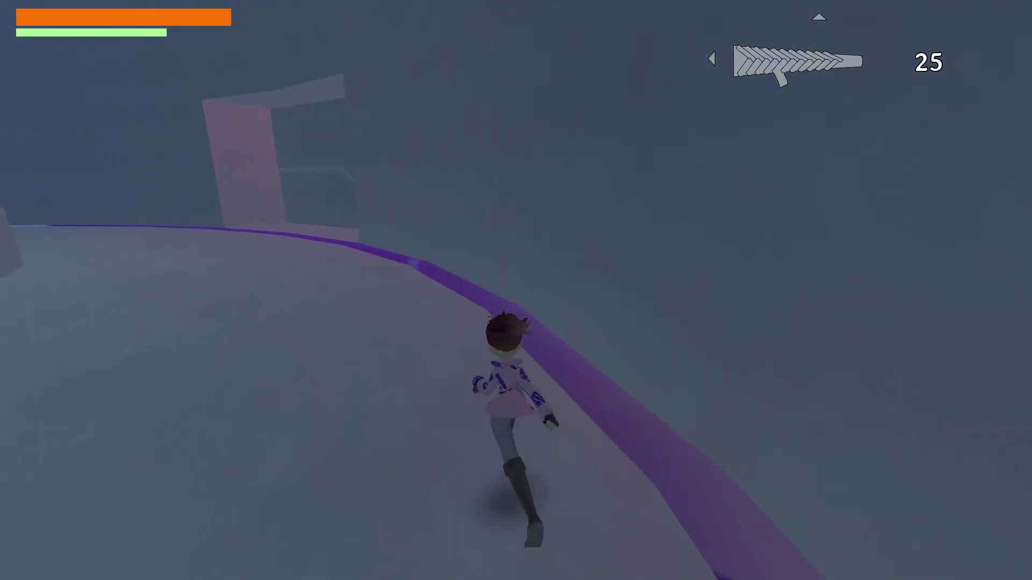
pyautogui.press('w')
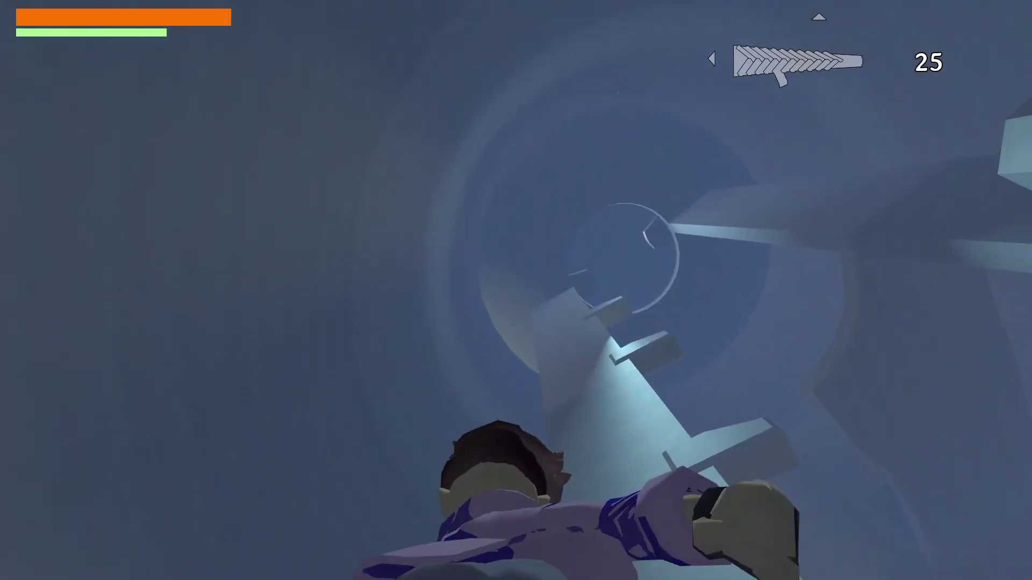
pyautogui.press('w')
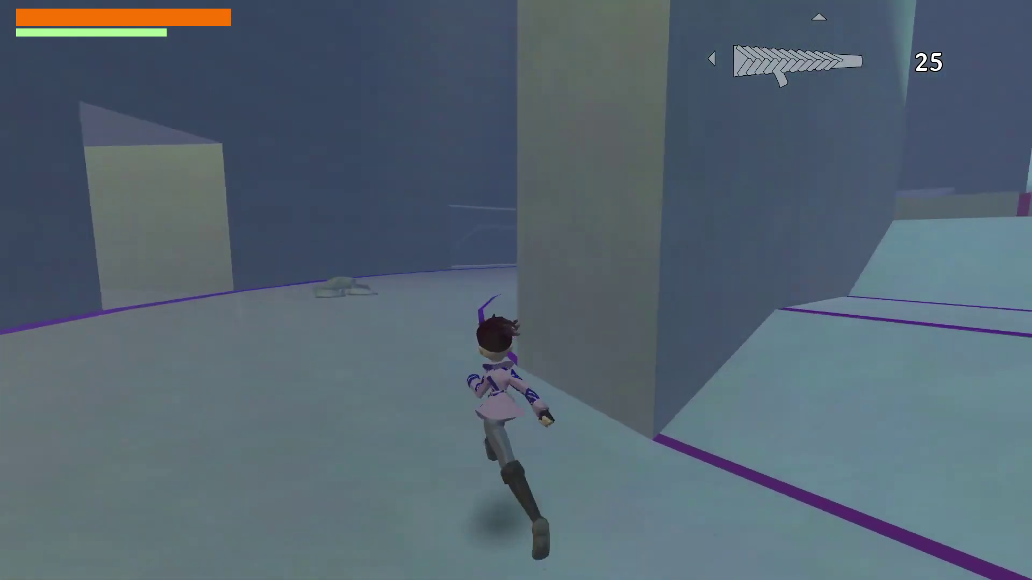
# - Run around the central mound past the pool with the block ring and up onto the disc with the pink centre
pyautogui.press('w')
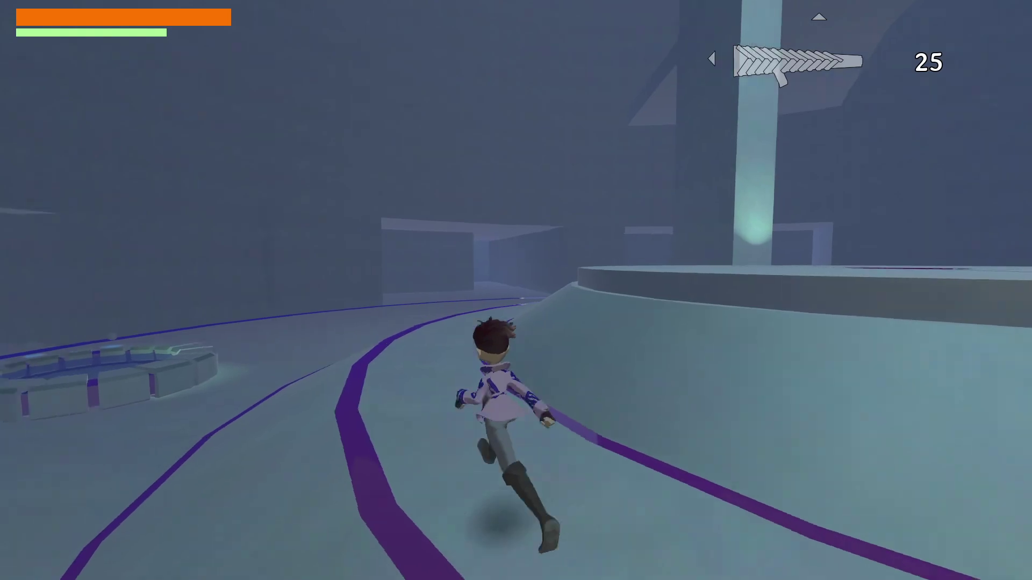
pyautogui.press('w')
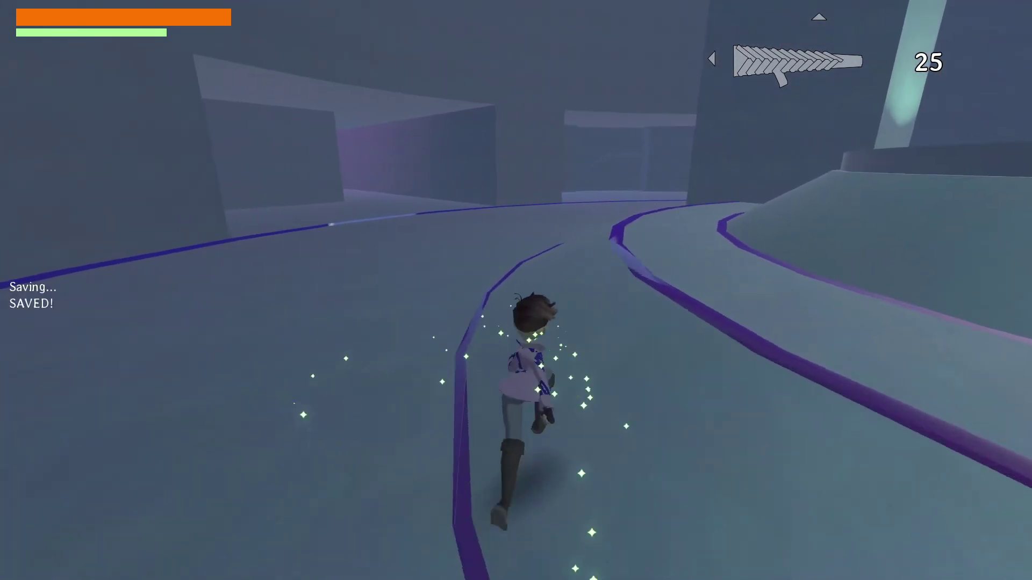
pyautogui.press('w')
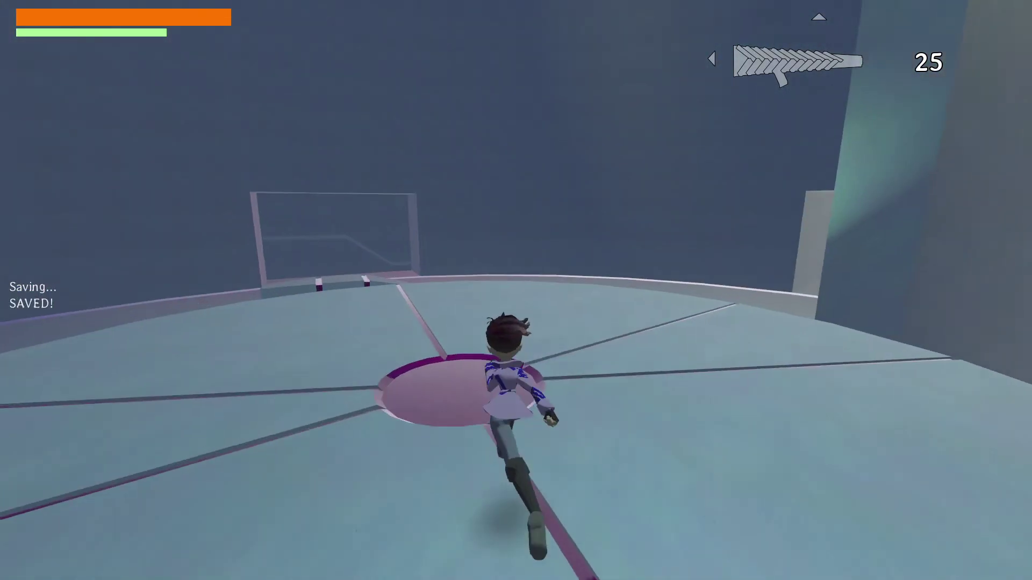
# - Cross the disc, jump at the purple-banded block near the hall's edge and fire the gravity gun at it
pyautogui.press('w')
pyautogui.press('space')
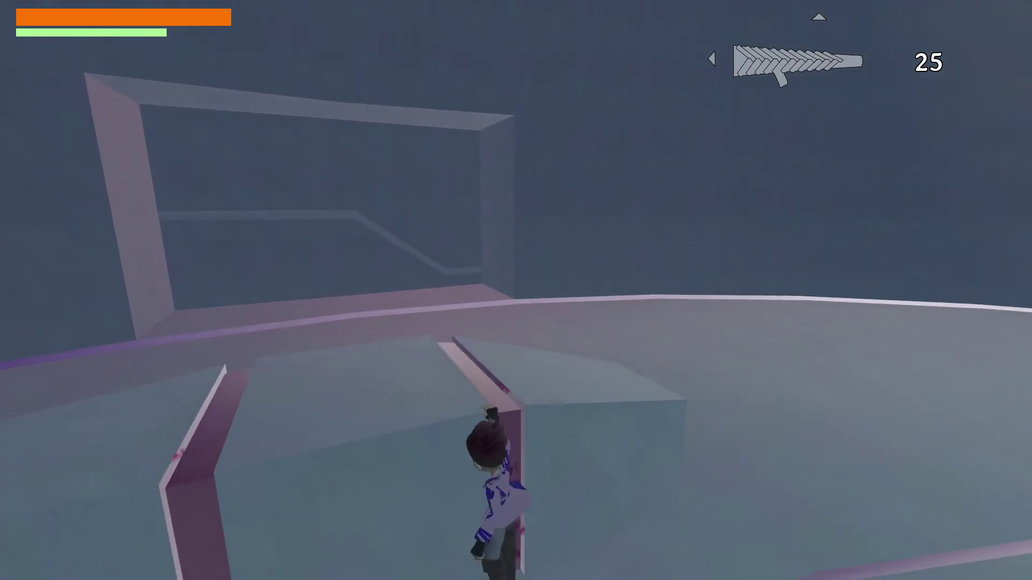
pyautogui.press('w')
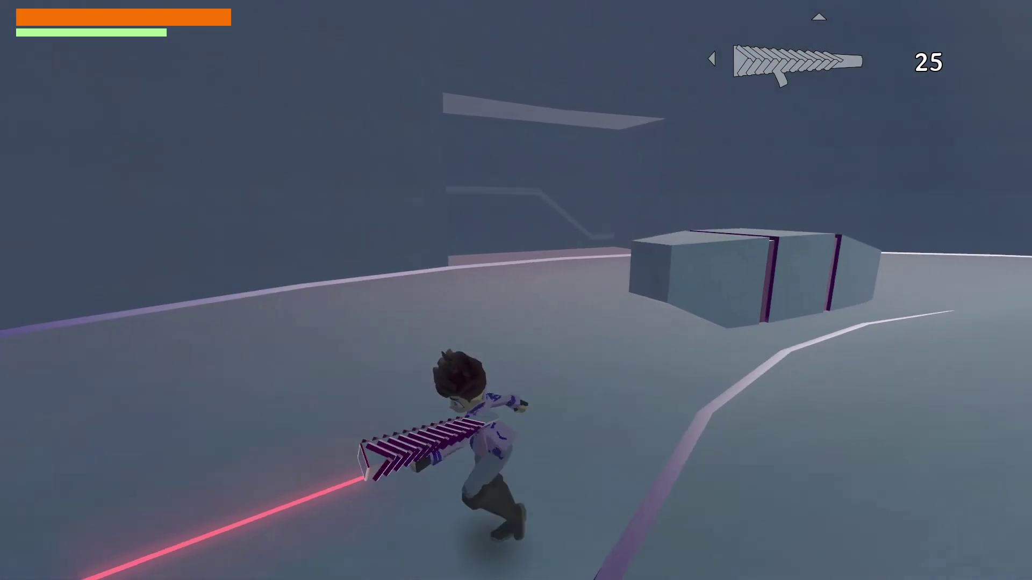
pyautogui.press('w')
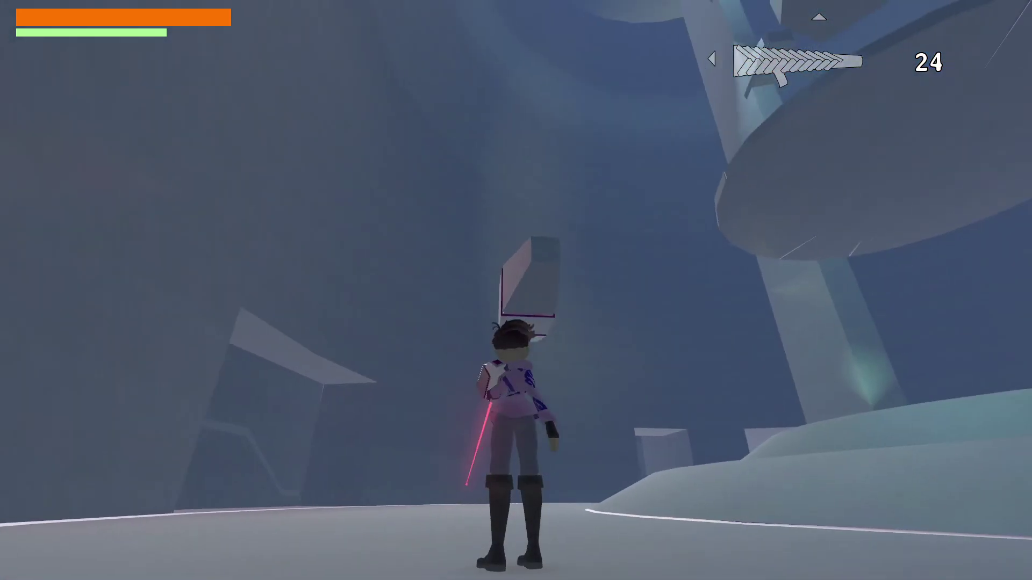
# - Examine the floating block and the underside of the large disc while aiming the gun around the hall
pyautogui.press('w')
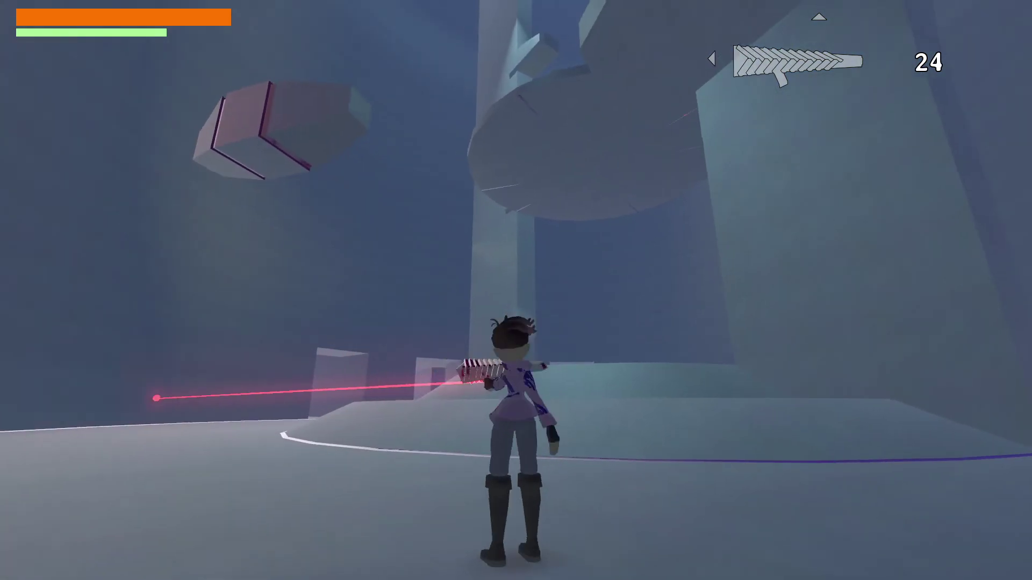
pyautogui.press('w')
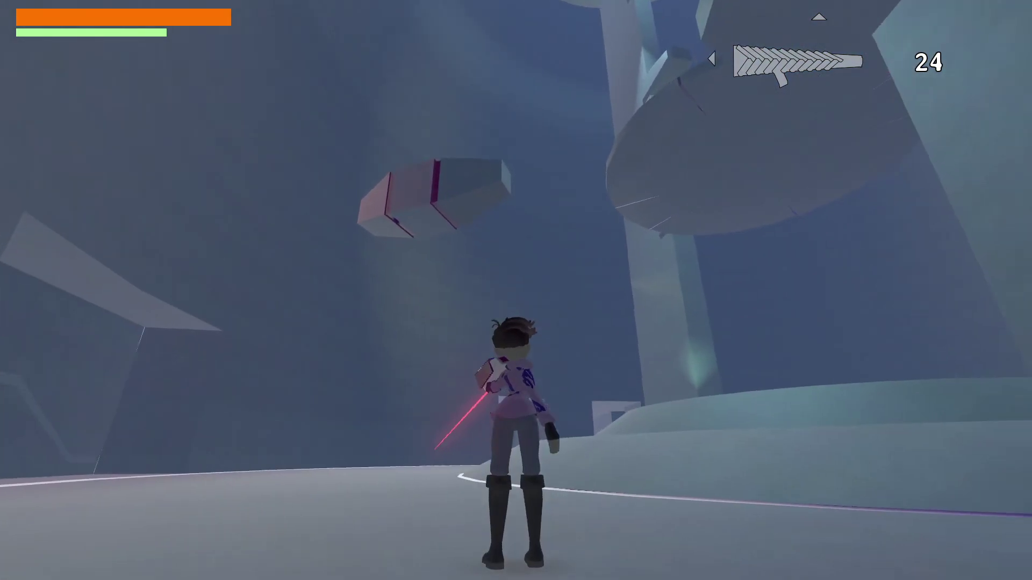
pyautogui.press('w')
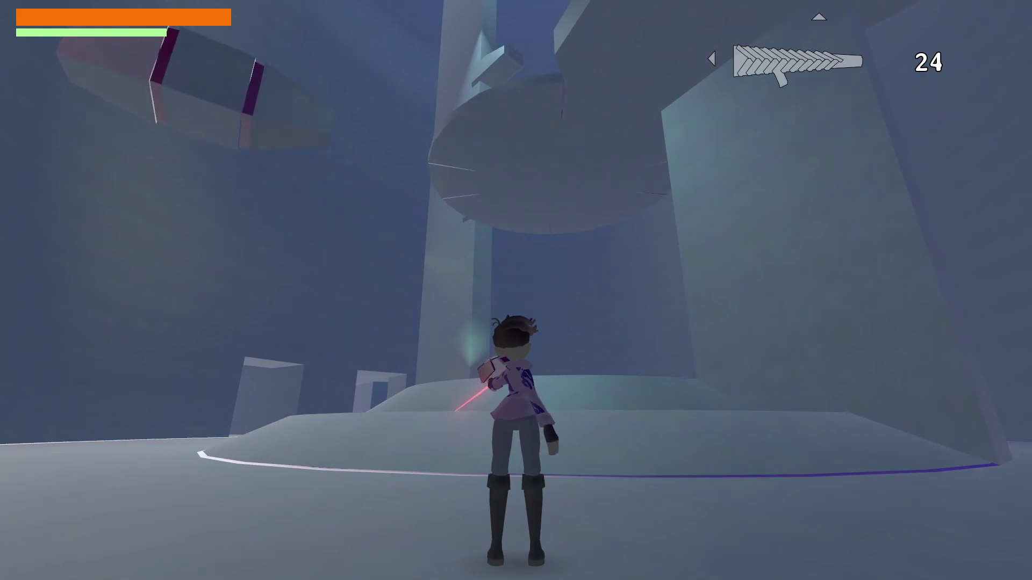
pyautogui.press('w')
pyautogui.press('w')
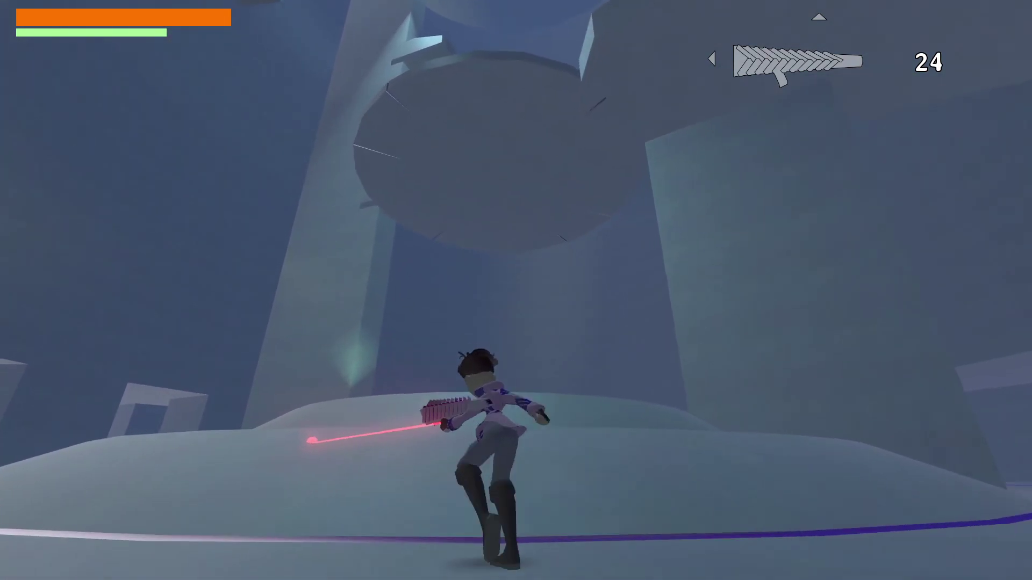
# - Run up the central mound onto the disc, jump at its edge and fire the gravity gun at the block below
pyautogui.press('w')
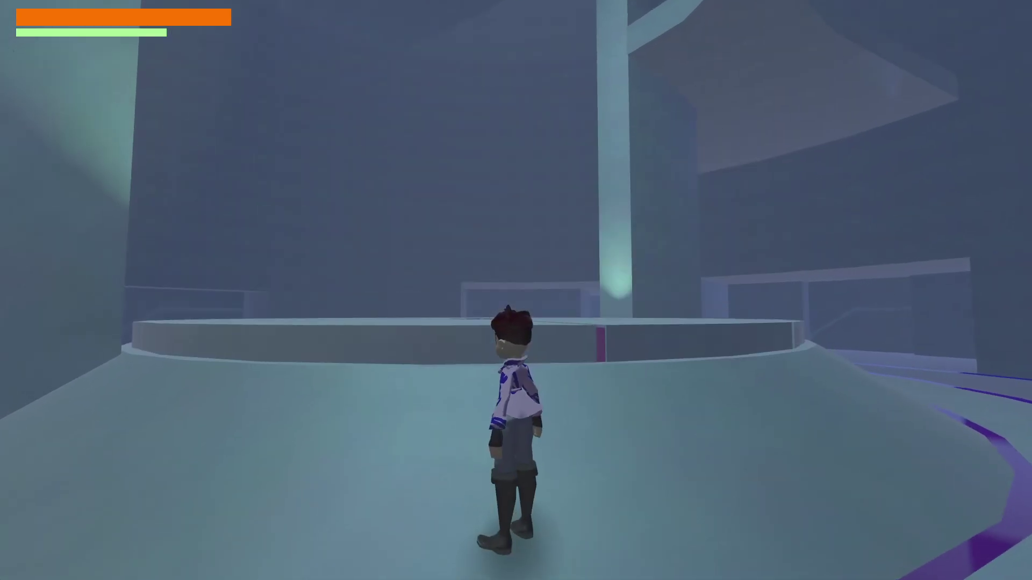
pyautogui.press('space')
pyautogui.press('w')
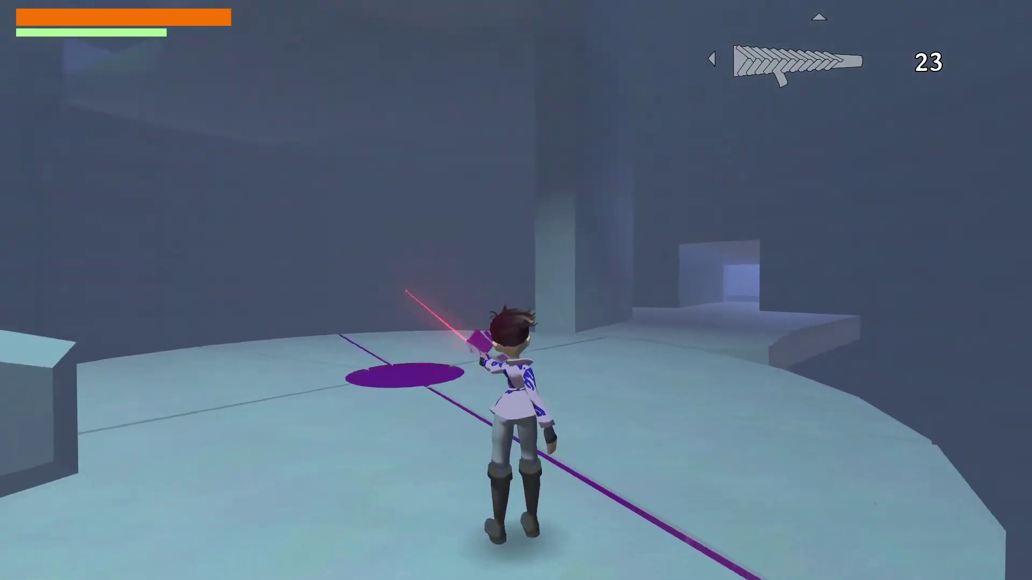
pyautogui.press('w')
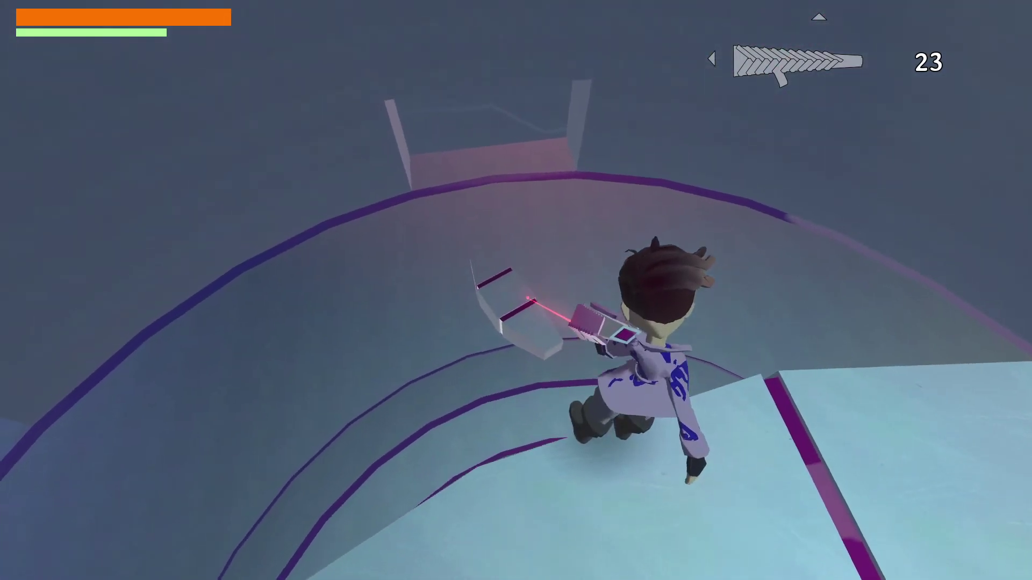
pyautogui.press('space')
pyautogui.click(528, 298)
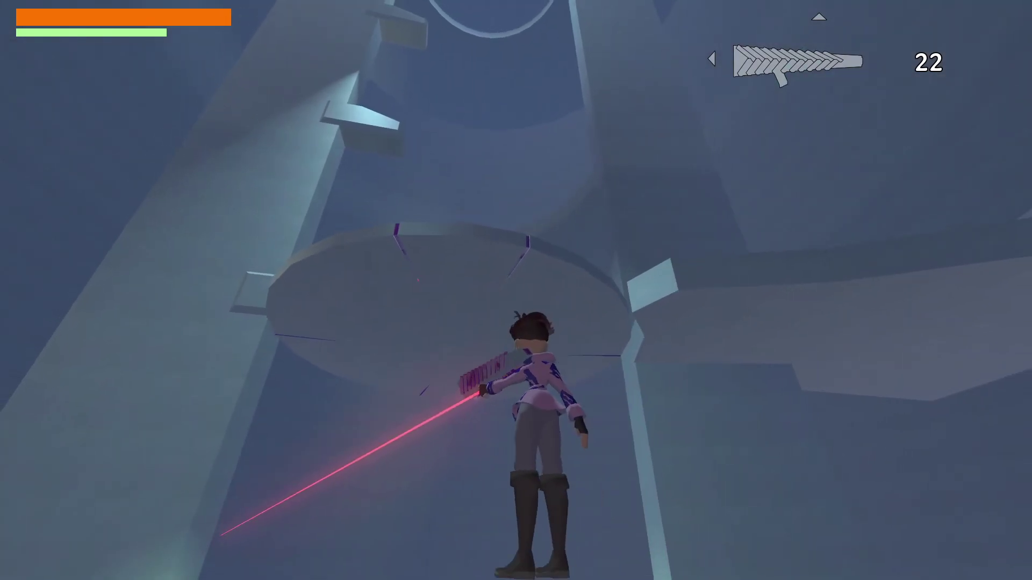
# - Jump onto the central disc and fire the gravity gun at it to ride up to the ledge
pyautogui.press('space')
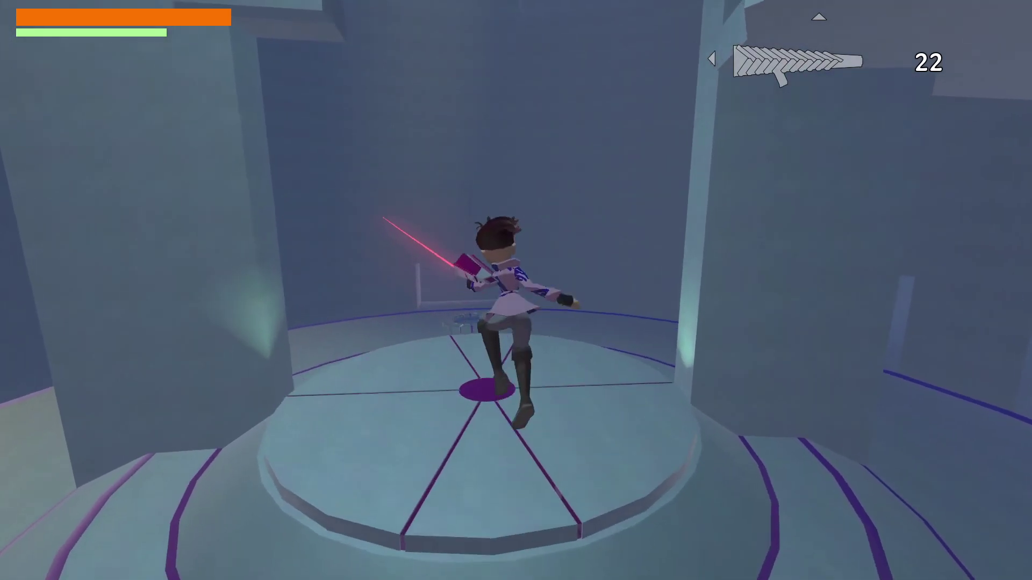
pyautogui.press('w')
pyautogui.click(516, 291)
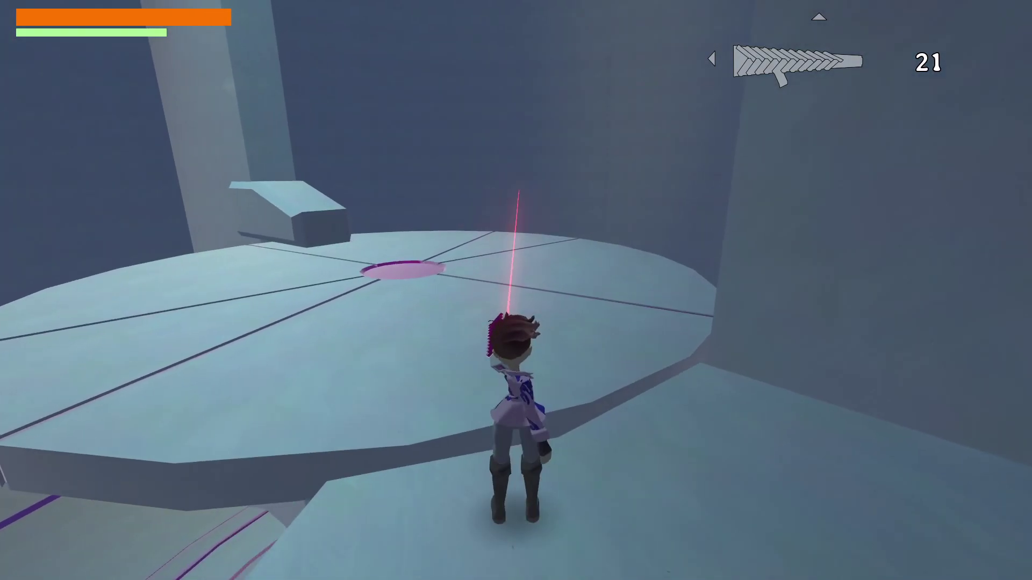
# - Cross the raised disc past the step on the pillar and drop off its edge to the hall floor
pyautogui.press('w')
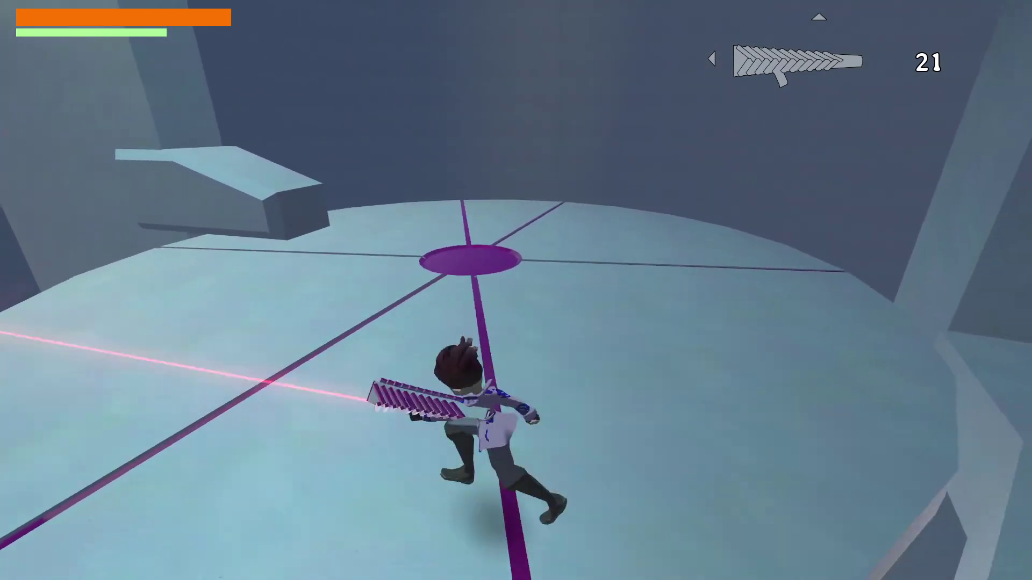
pyautogui.press('w')
pyautogui.press('a')
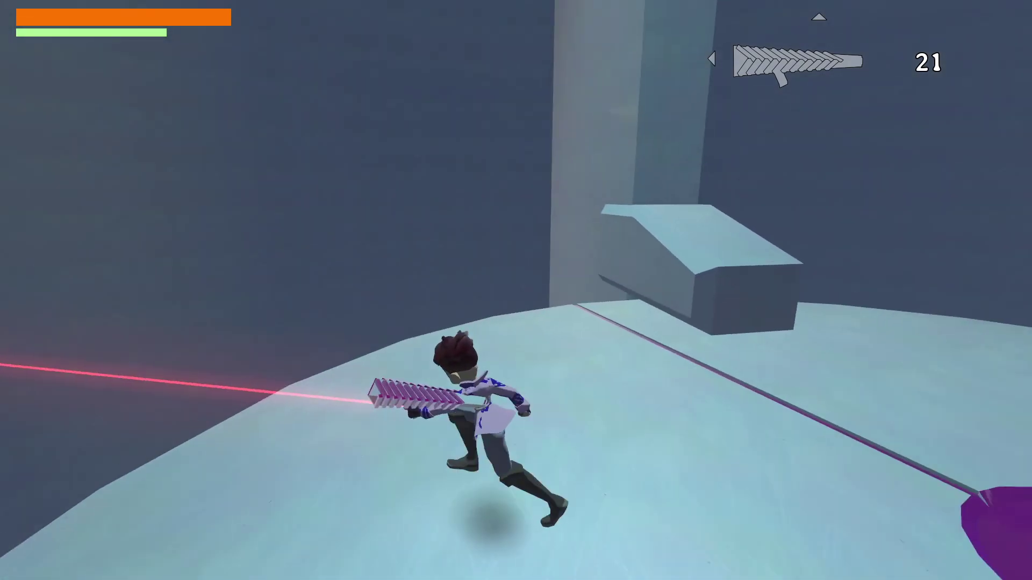
pyautogui.press('Left')
pyautogui.press('a')
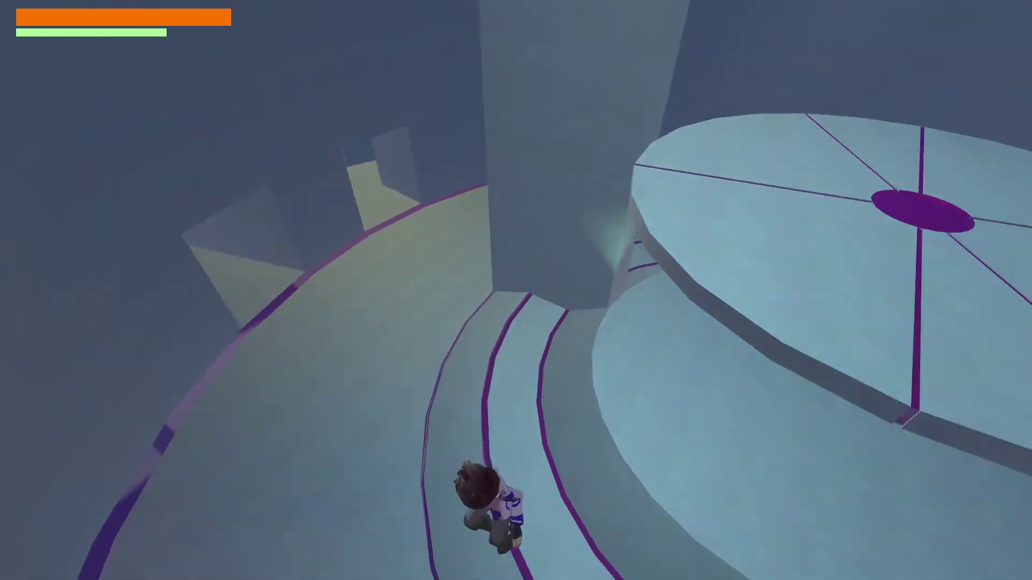
# - Run and jump back up the mound while firing the gravity gun toward the central disc, and back away
pyautogui.press('w')
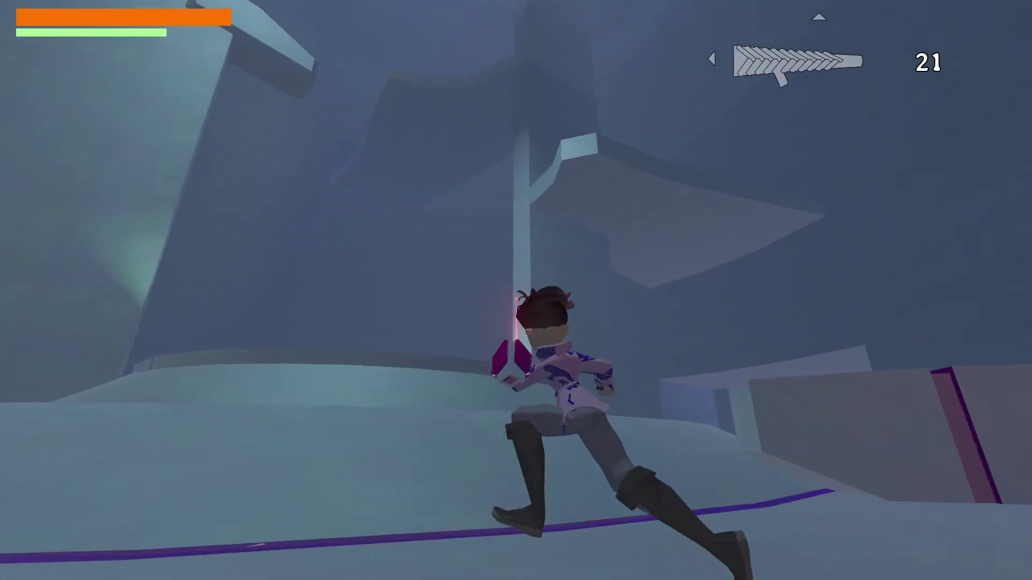
pyautogui.press('space')
pyautogui.press('space')
pyautogui.press('w')
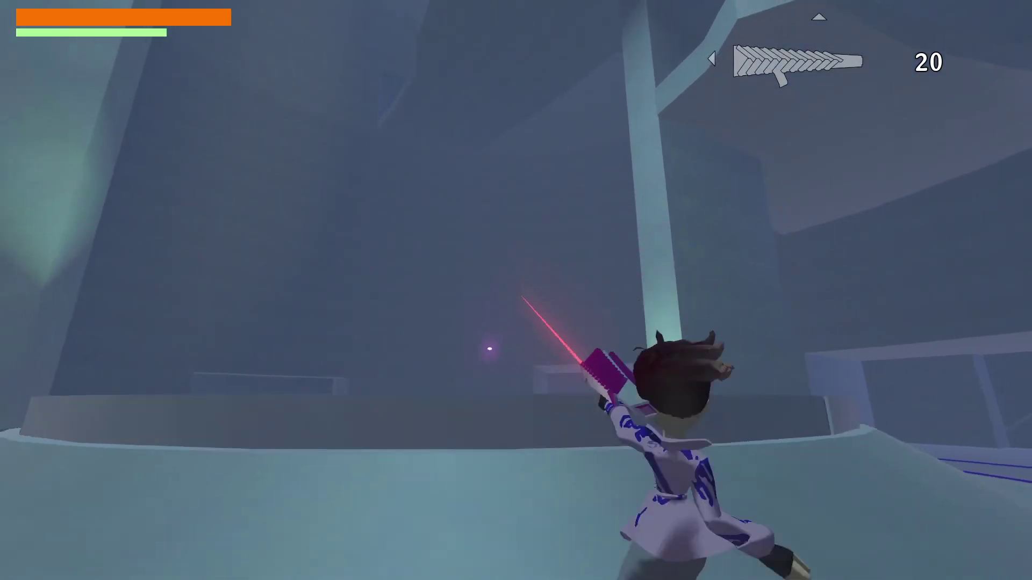
pyautogui.press('s')
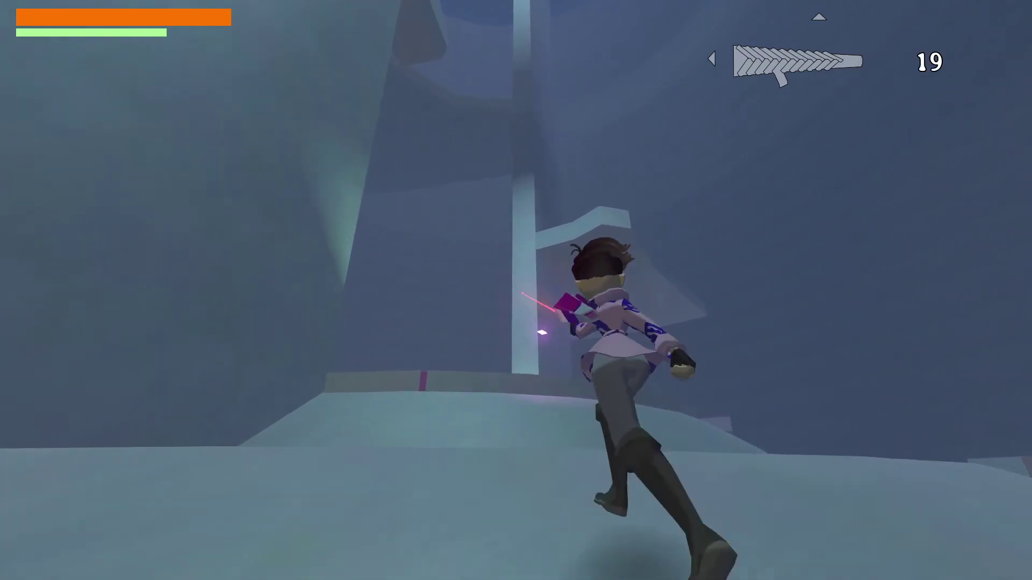
# - Run and jump under the raised disc, and back off to the purple ring around the mound
pyautogui.press('w')
pyautogui.press('space')
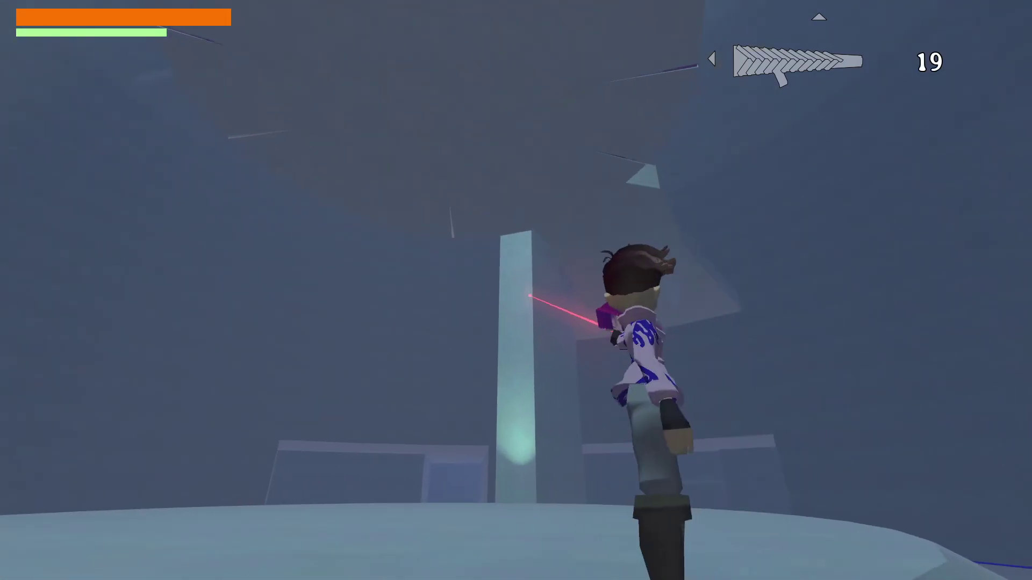
pyautogui.press('s')
pyautogui.press('d')
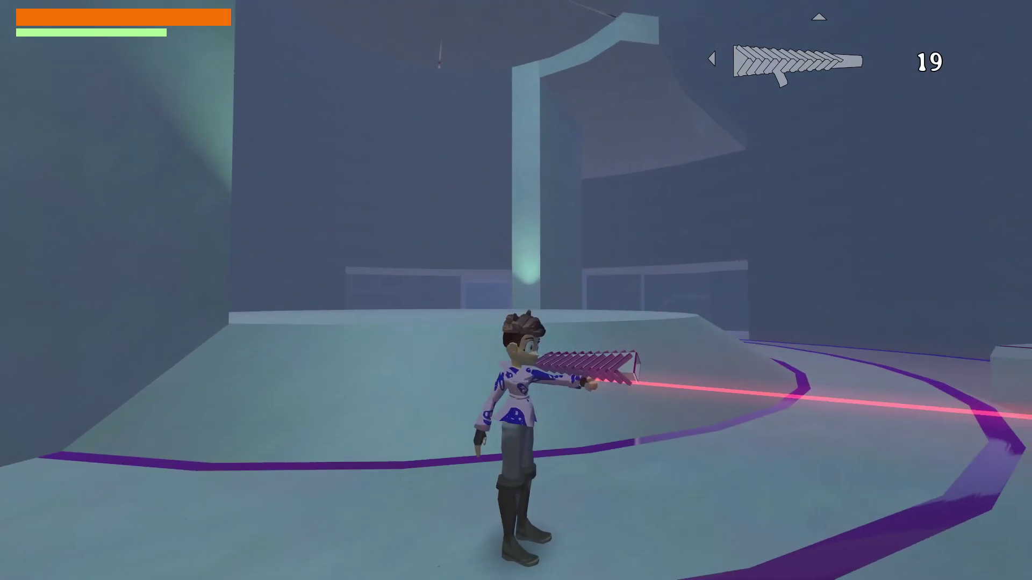
# - Run along the purple ring to the purple-banded block and jump on top of it
pyautogui.press('w')
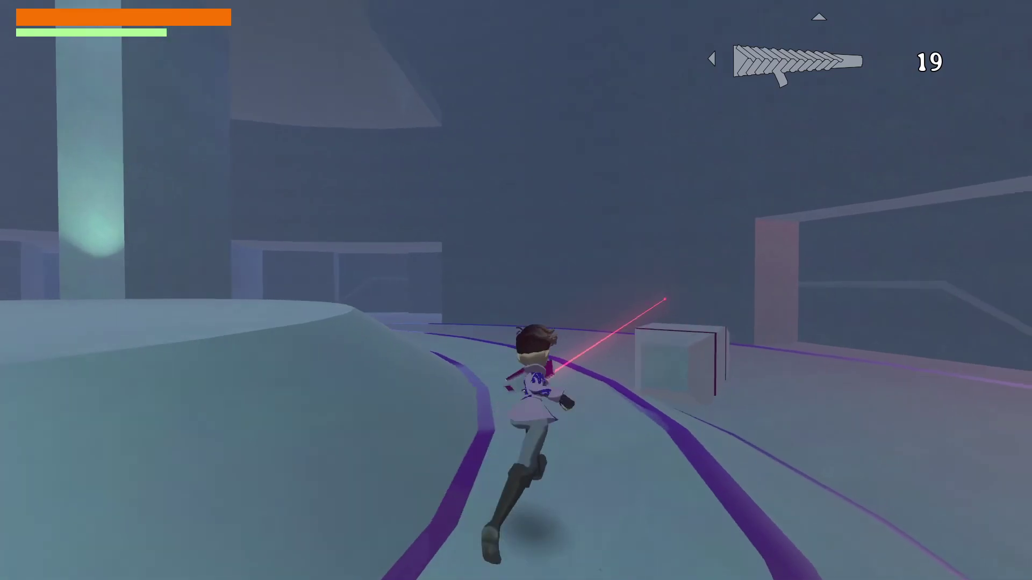
pyautogui.press('s')
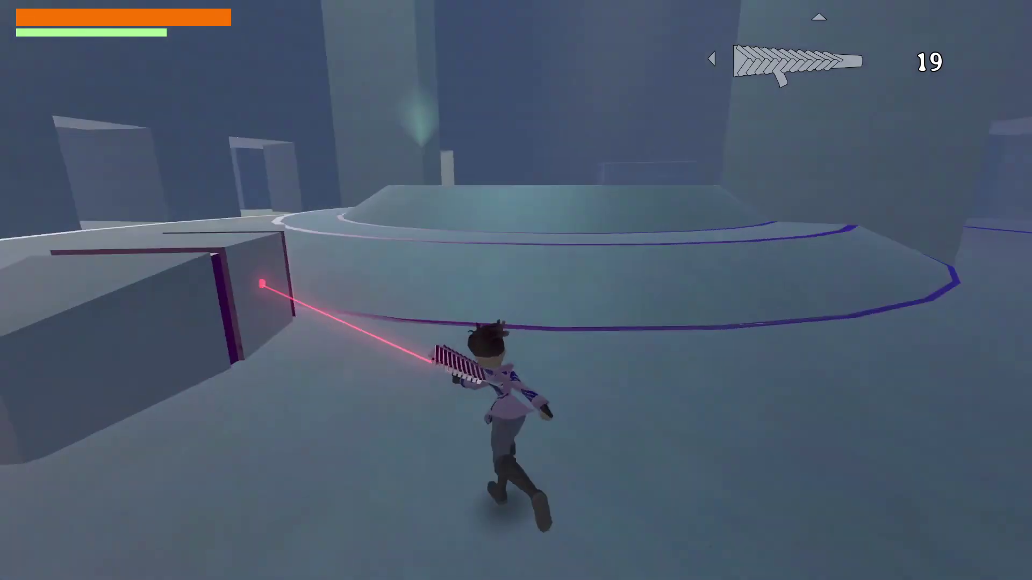
pyautogui.press('w')
pyautogui.press('space')
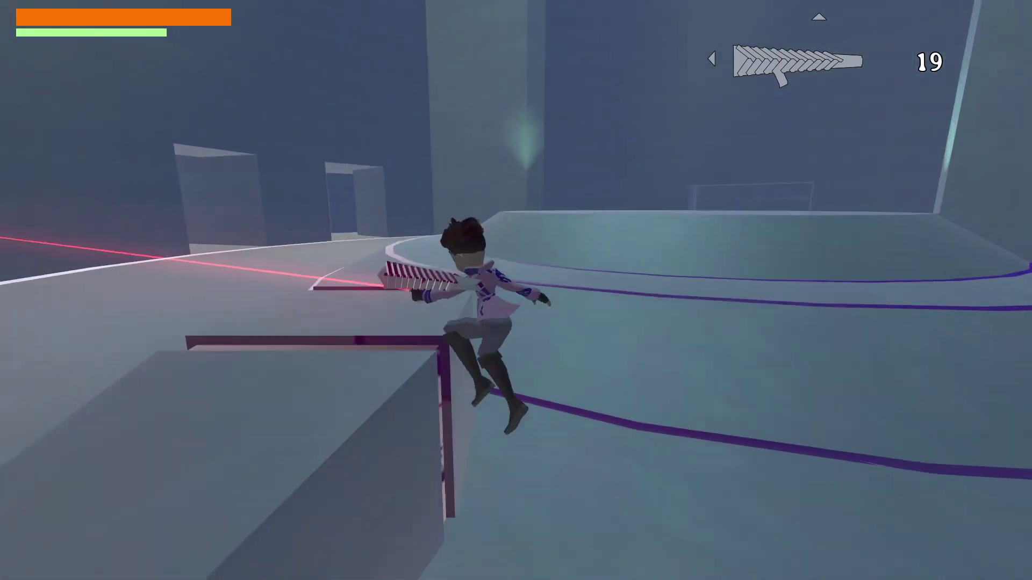
pyautogui.press('space')
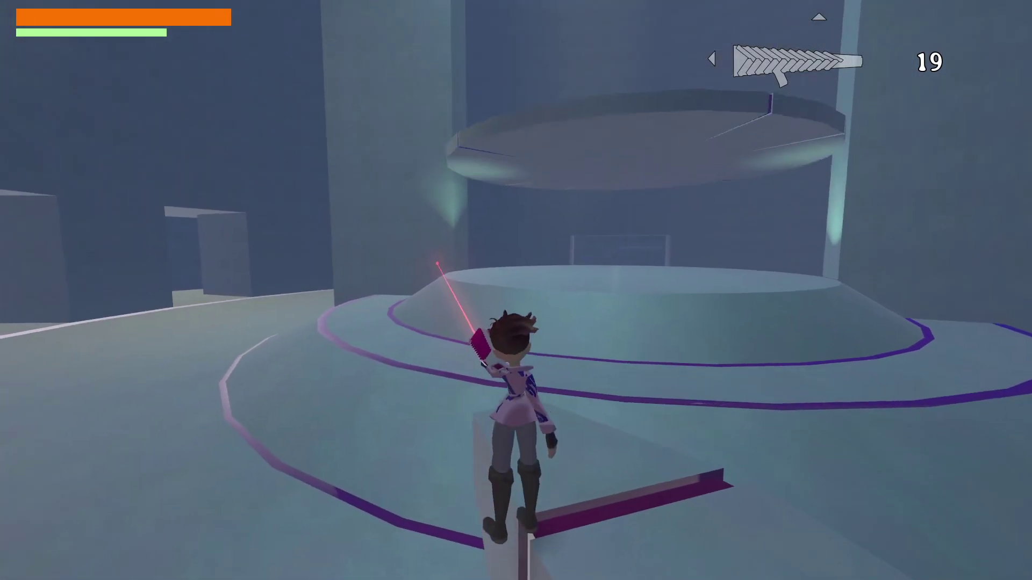
# - Jump from the block onto the central disc, cross it and run over the block-ringed pool to save and refill ammo
pyautogui.press('w')
pyautogui.press('space')
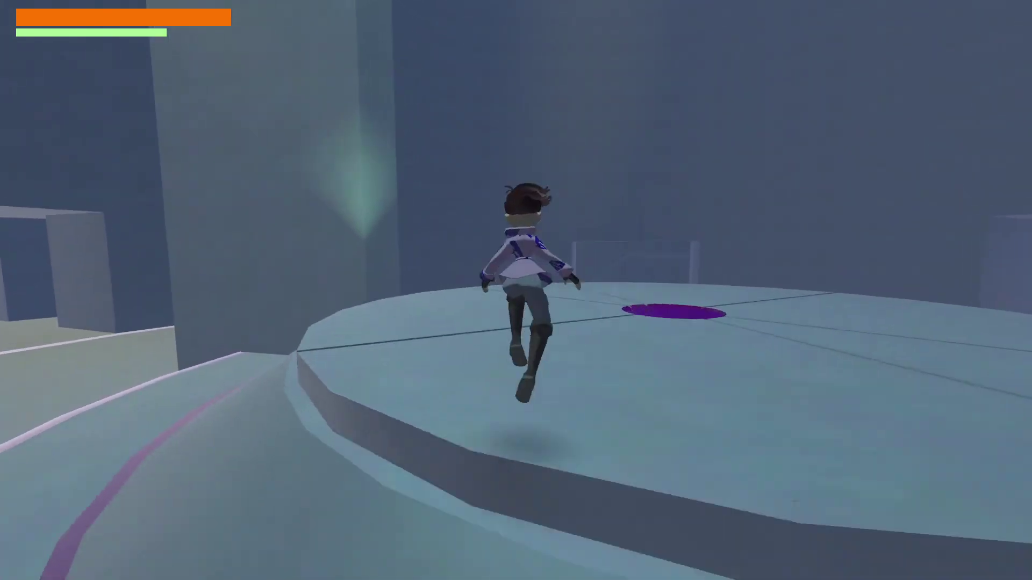
pyautogui.press('w')
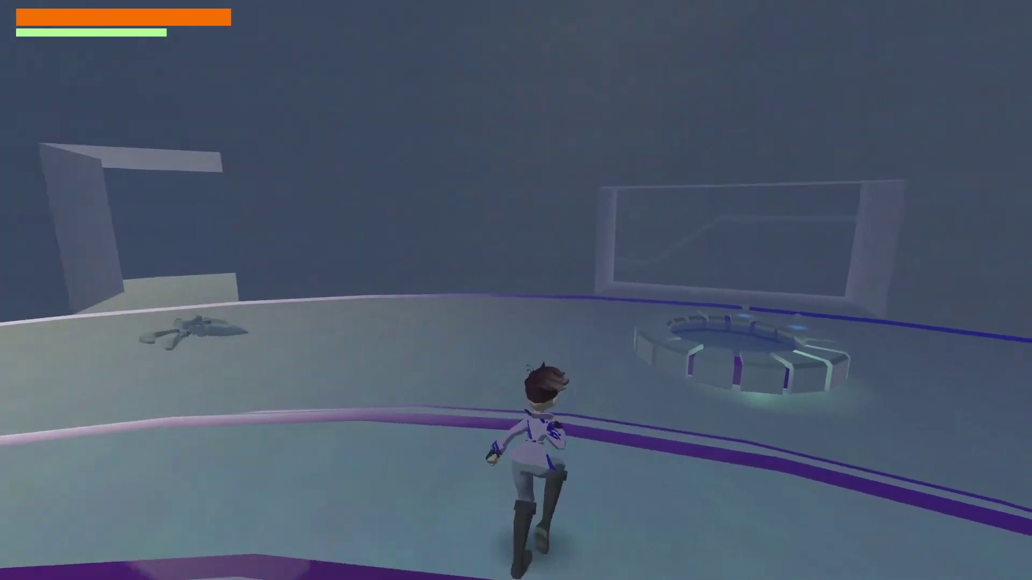
pyautogui.press('w')
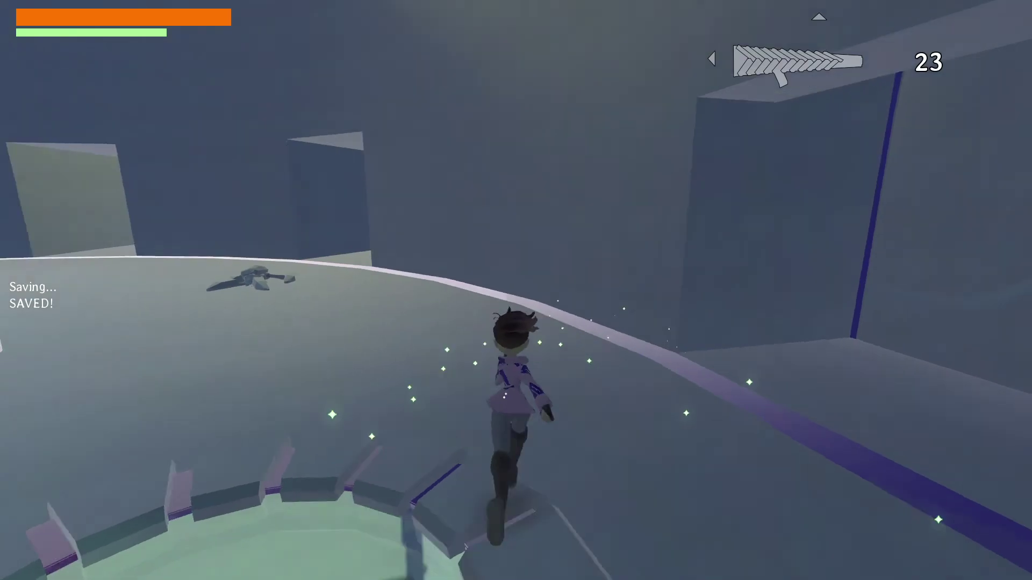
pyautogui.press('w')
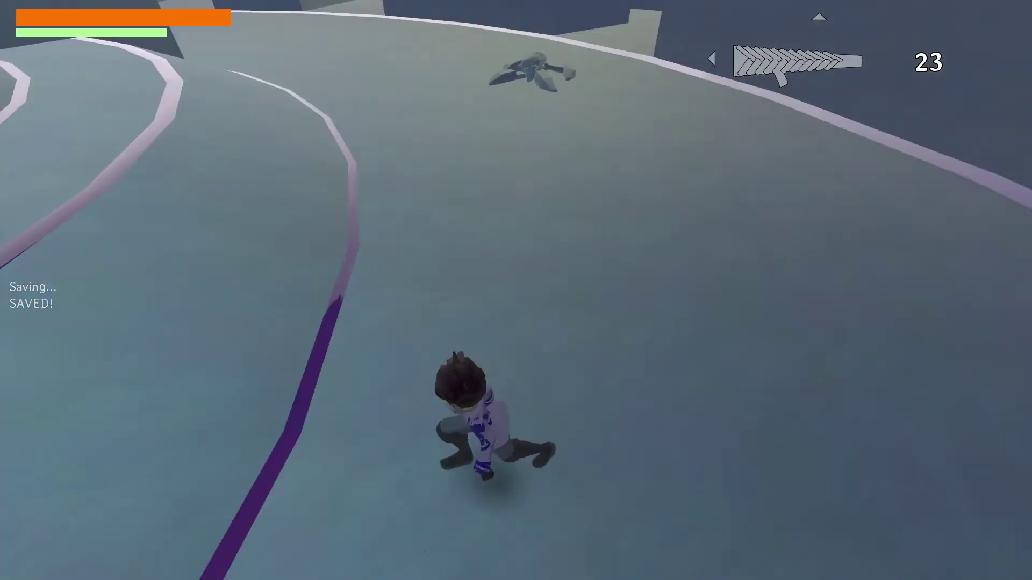
# - Stop the playtest and inspect the central shaft through the control room window in the chunk_grav_gun scene
pyautogui.press('Escape')
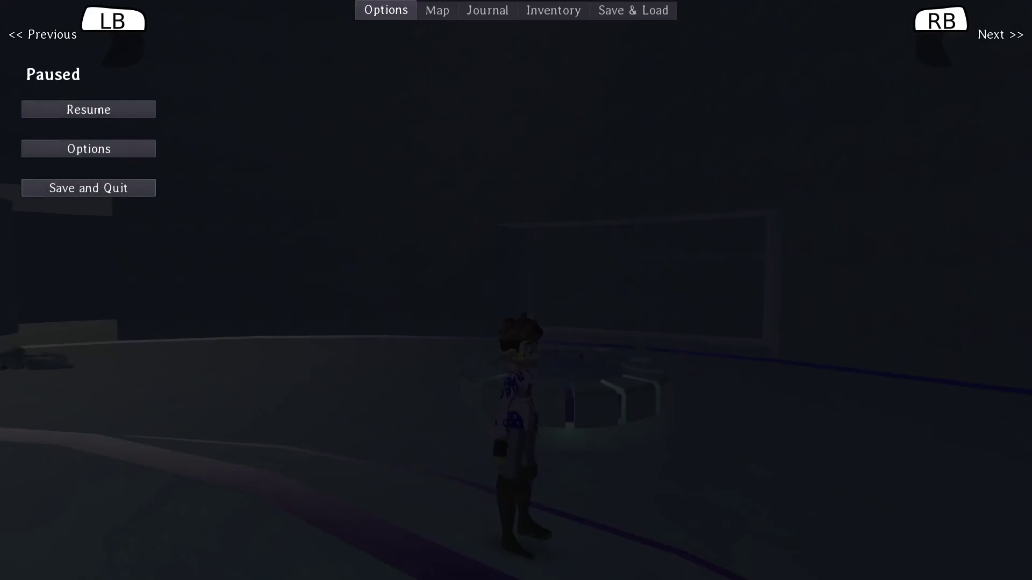
pyautogui.press('F8')
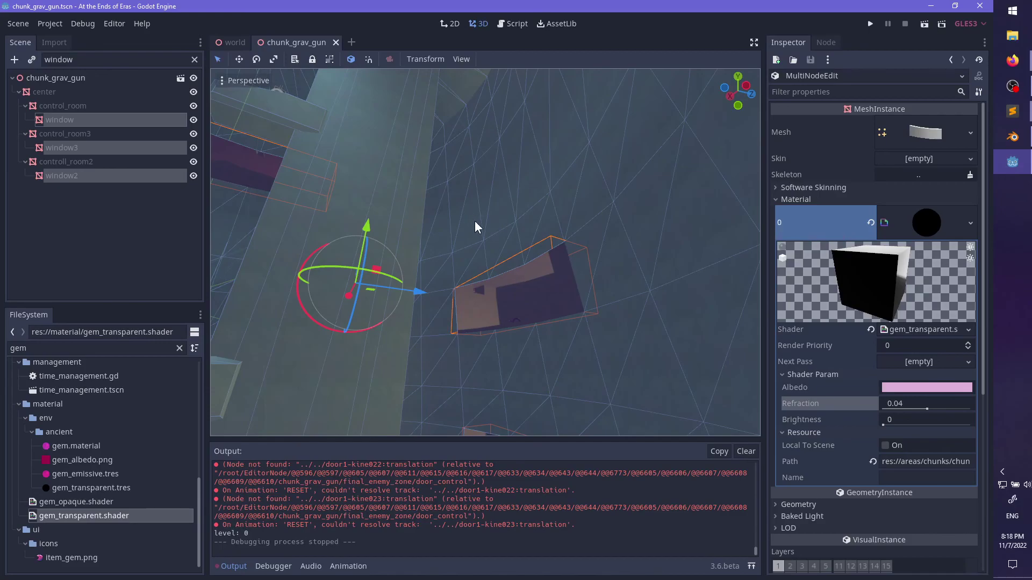
pyautogui.moveTo(475, 225); pyautogui.dragTo(615, 229, button='middle')
pyautogui.scroll(-4, 501, 230)
pyautogui.scroll(4, 494, 266)
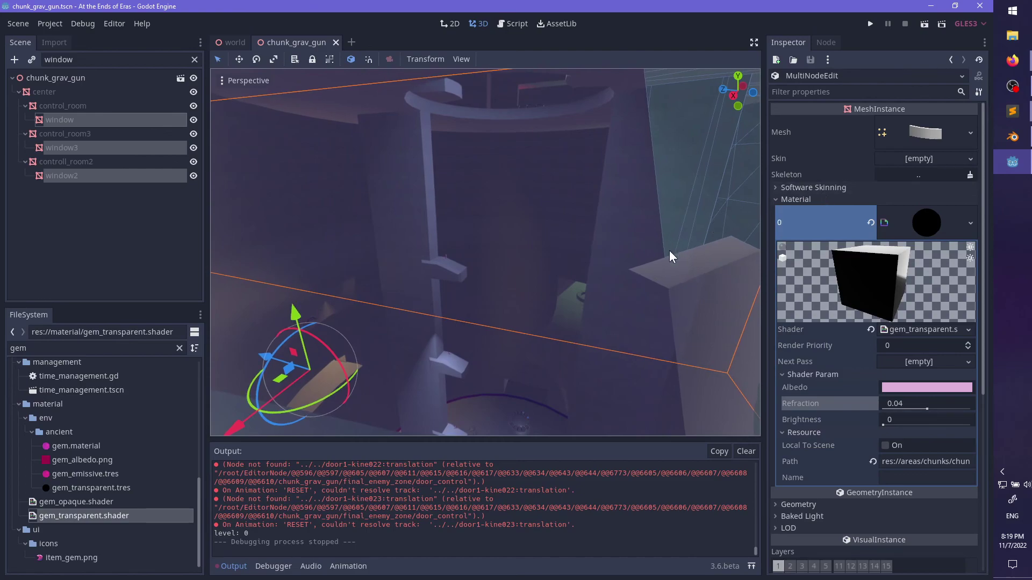
# - Open Windows PowerShell and change to the folder 'E:\16 Jams\05 Jak 4\project\'
pyautogui.press('super')
pyautogui.write('powers')
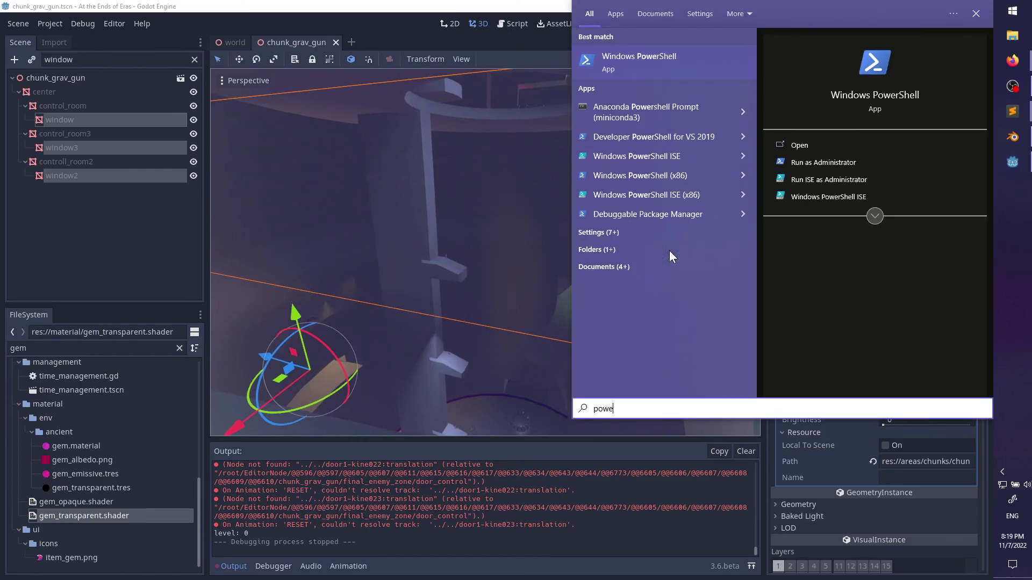
pyautogui.press('Return')
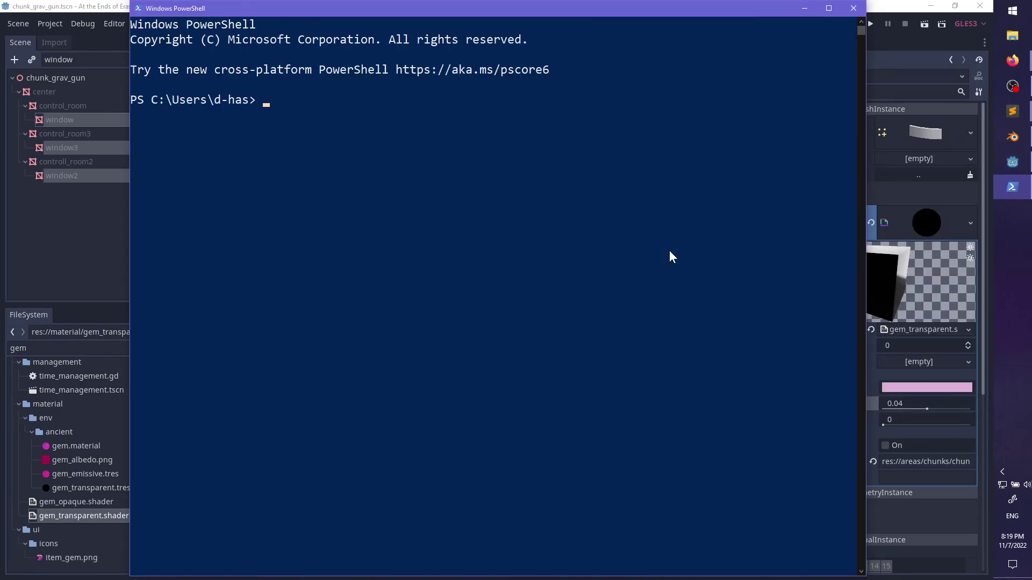
pyautogui.write('cd E:\\16')
pyautogui.press('Tab')
pyautogui.write('05')
pyautogui.press('Tab')
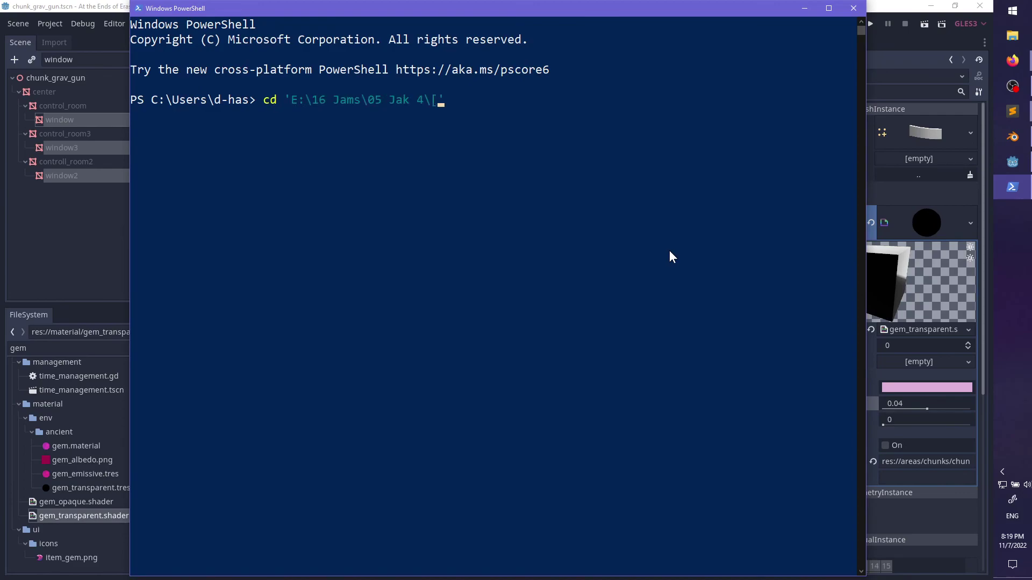
pyautogui.write('proj')
pyautogui.press('Tab')
pyautogui.press('Return')
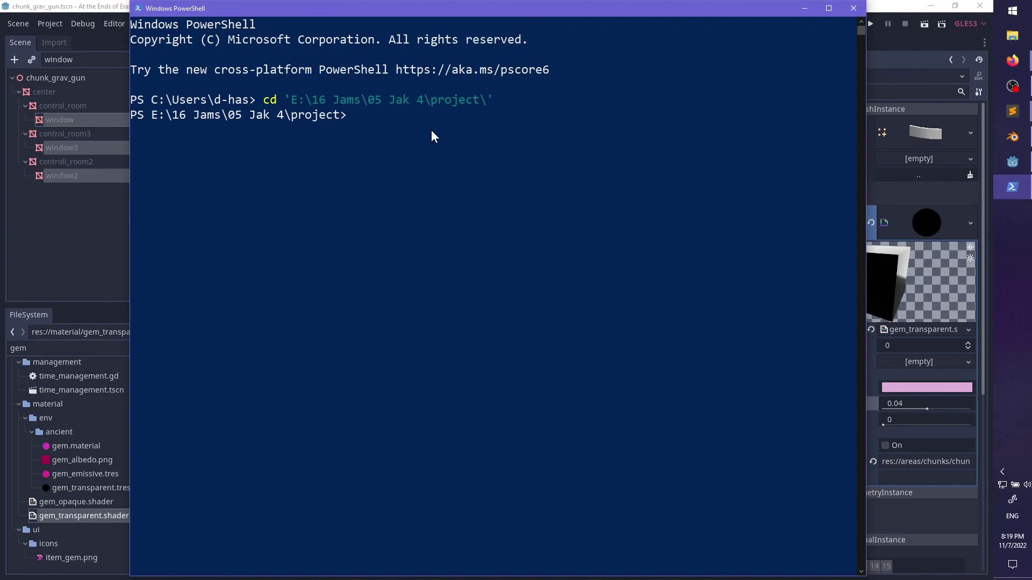
# - Check the project repository's git status, stage all changes and commit them as "Beginning visual pass on gravity gun level"
pyautogui.write('git status')
pyautogui.press('Return')
pyautogui.write('git add .')
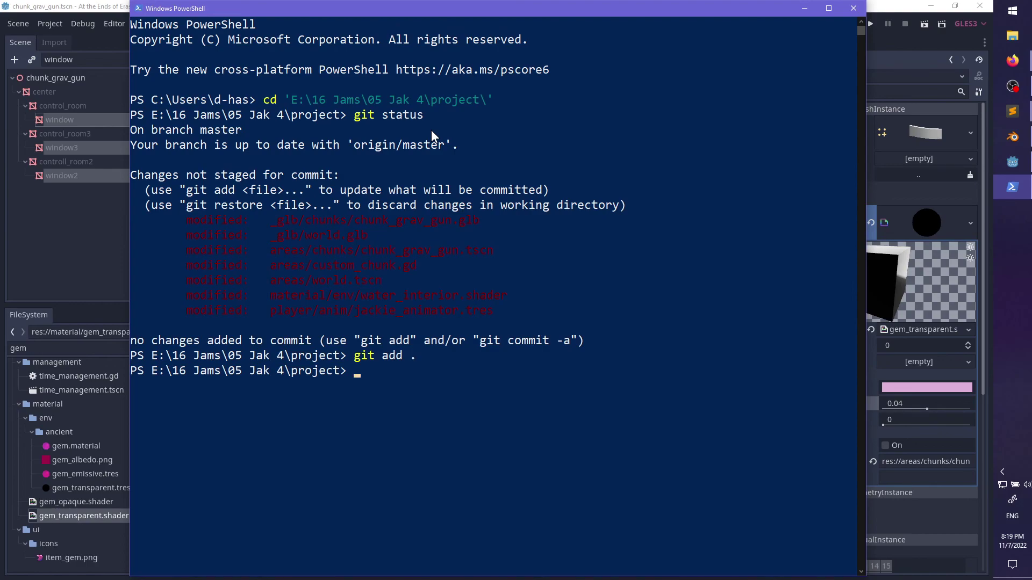
pyautogui.write('git commit -m "Begin')
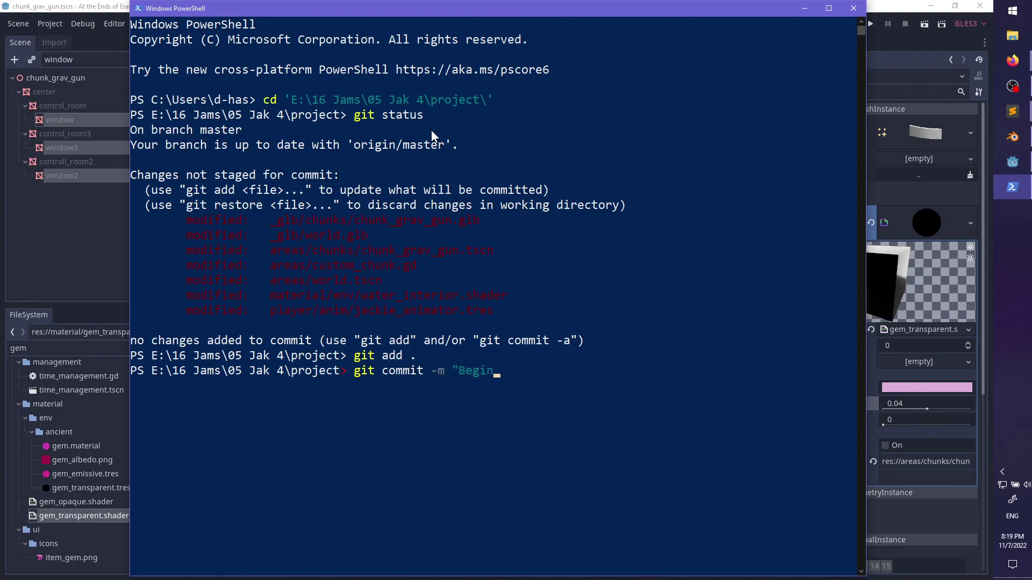
pyautogui.write('ning visual pass on gravity gun level')
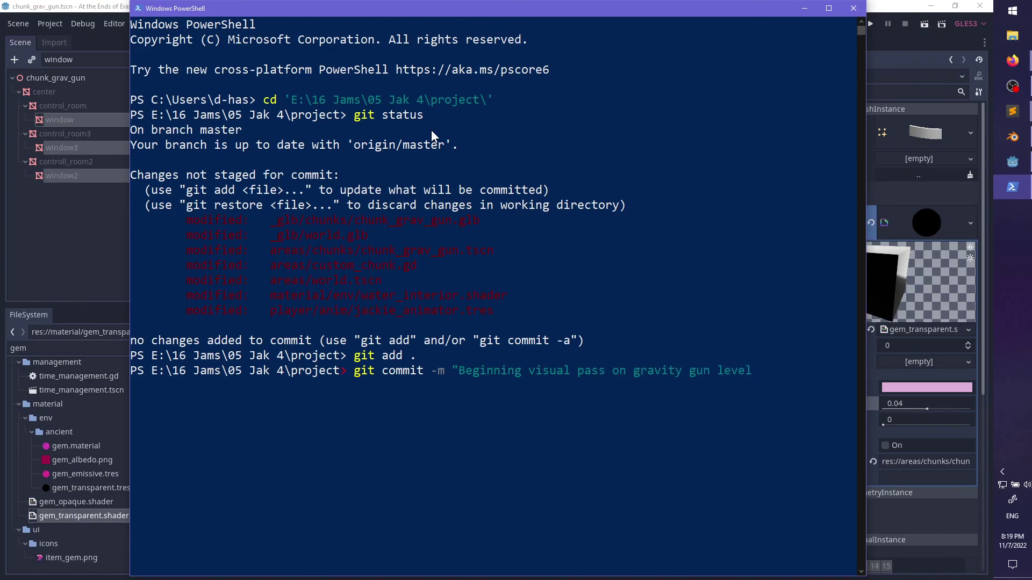
pyautogui.write('"')
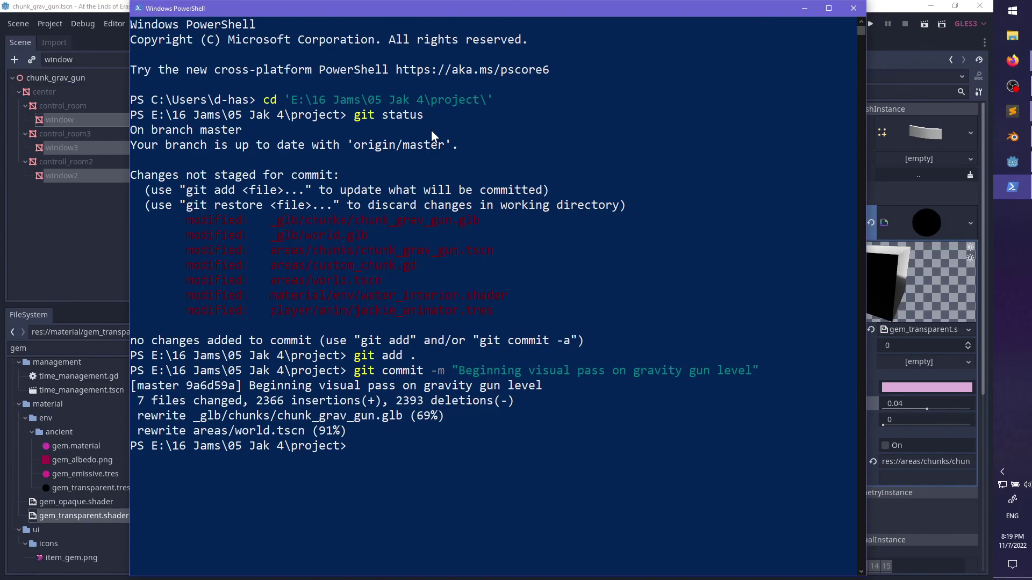
# - Push the project commit to the remote repository with git push
pyautogui.write('cd')
pyautogui.press('BackSpace')
pyautogui.press('BackSpace')
pyautogui.press('BackSpace')
pyautogui.write('giut')
pyautogui.press('BackSpace')
pyautogui.press('BackSpace')
pyautogui.write('t push')
pyautogui.press('Return')
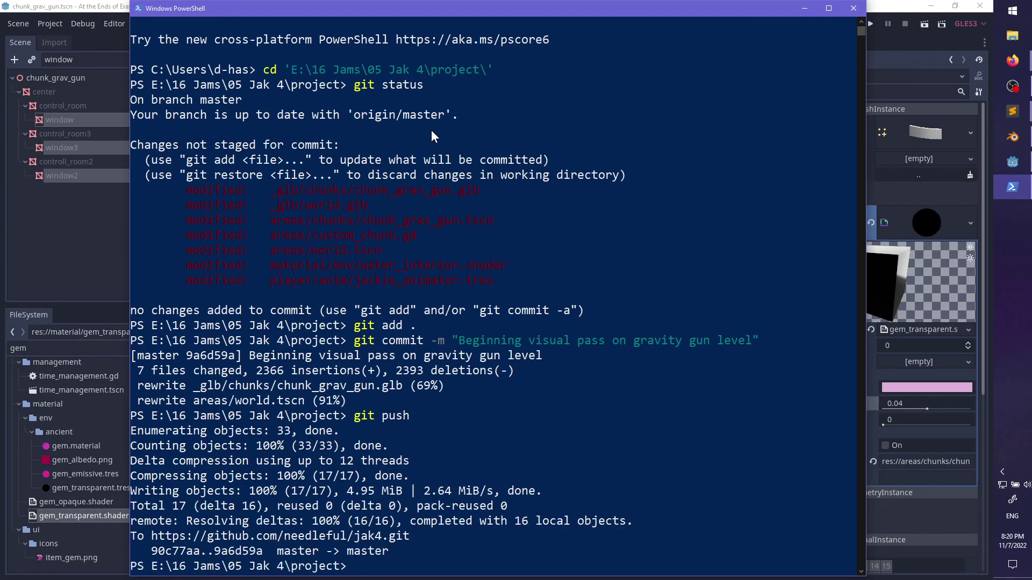
# - Change to the ..\assets\ folder and check that repository's git status
pyautogui.write('cd .\\as')
pyautogui.press('BackSpace')
pyautogui.press('BackSpace')
pyautogui.press('BackSpace')
pyautogui.write('.\\as')
pyautogui.press('Tab')
pyautogui.press('Return')
pyautogui.write('git status')
pyautogui.press('Return')
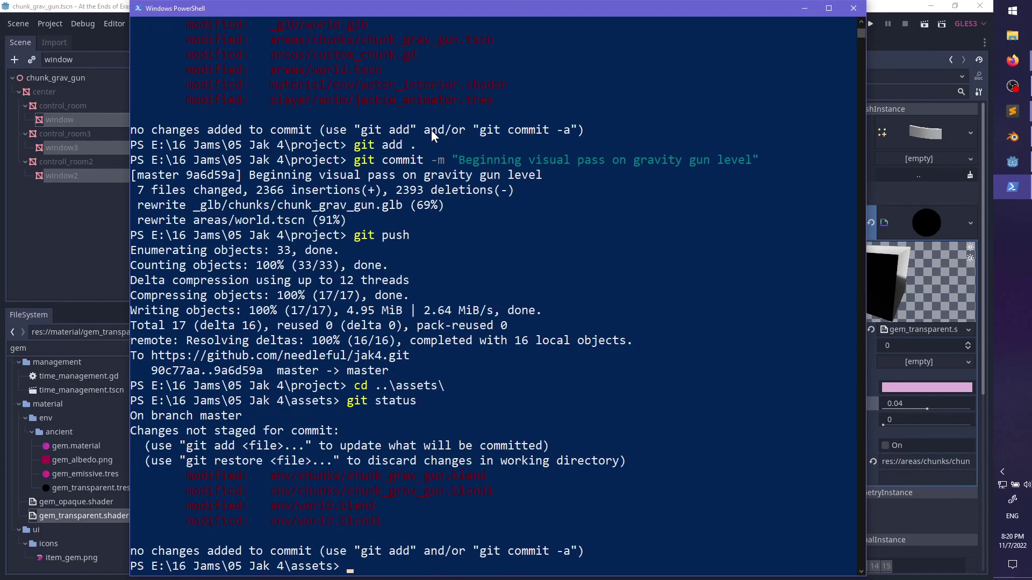
# - Stage all changes in the assets repository and commit them as "Placed gravity gun level in world"
pyautogui.write('git add .')
pyautogui.press('Return')
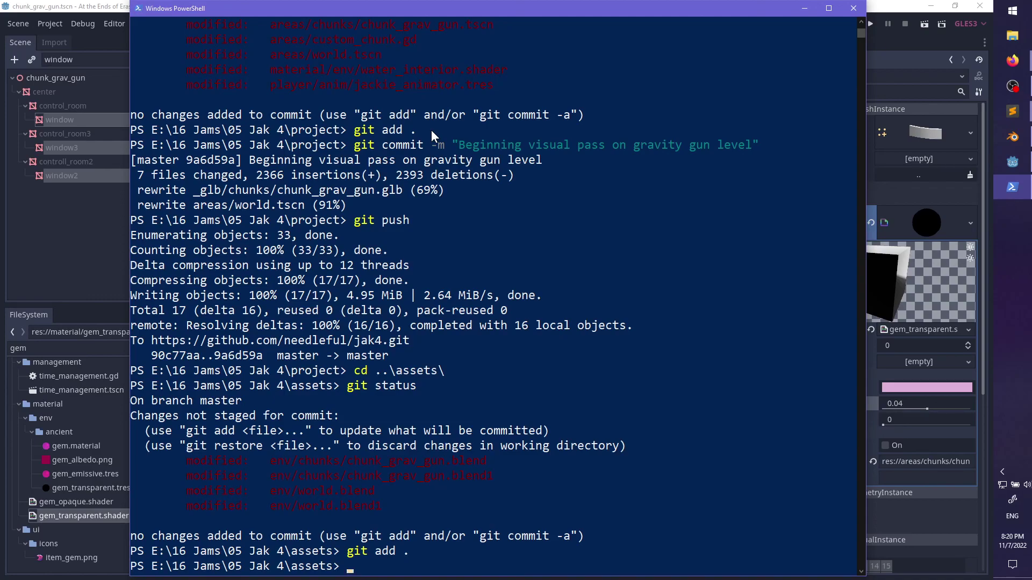
pyautogui.write('git commit -m "Placed gravi')
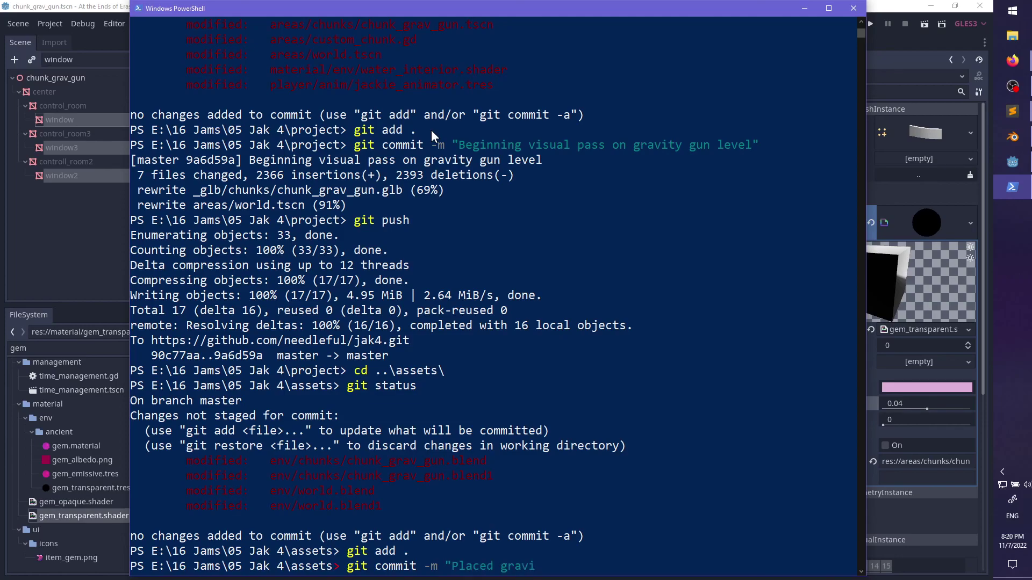
pyautogui.write('ty gun level in world"')
pyautogui.press('Return')
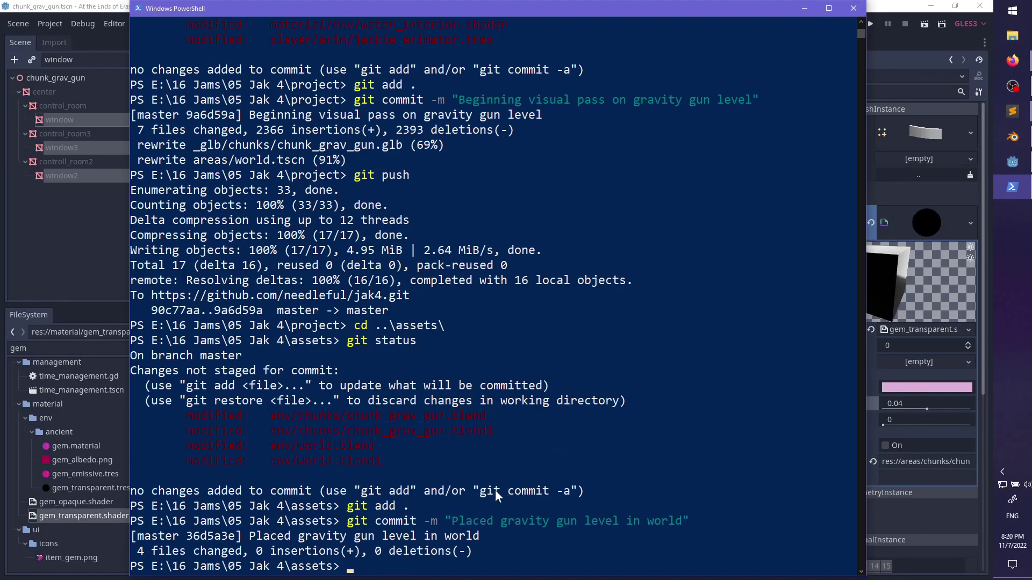
# - Close PowerShell and look over the control room and central hall in the Godot editor
pyautogui.click(854, 8)
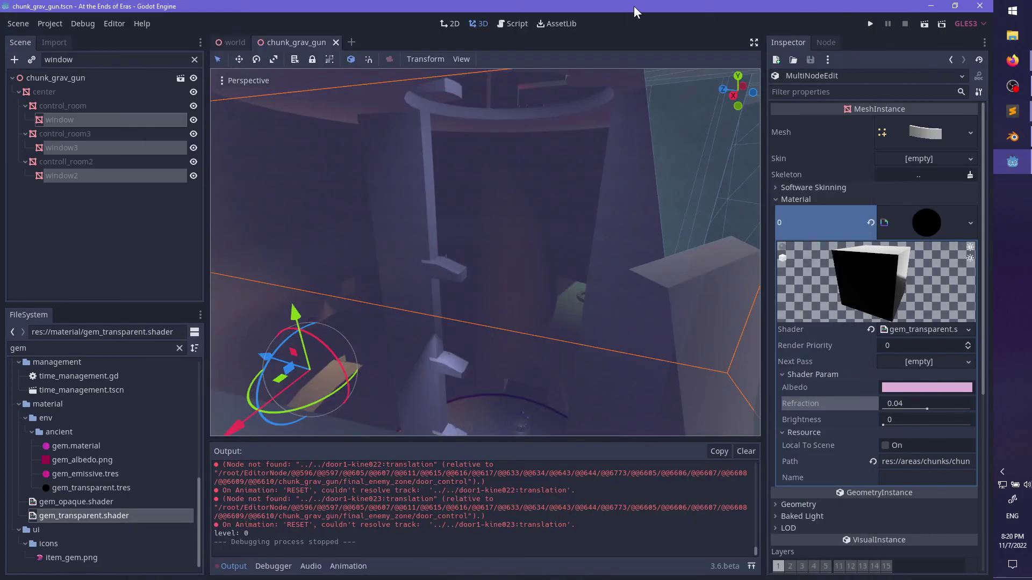
pyautogui.scroll(-5, 549, 289)
pyautogui.moveTo(548, 289); pyautogui.dragTo(531, 259, button='middle')
pyautogui.scroll(5, 618, 245)
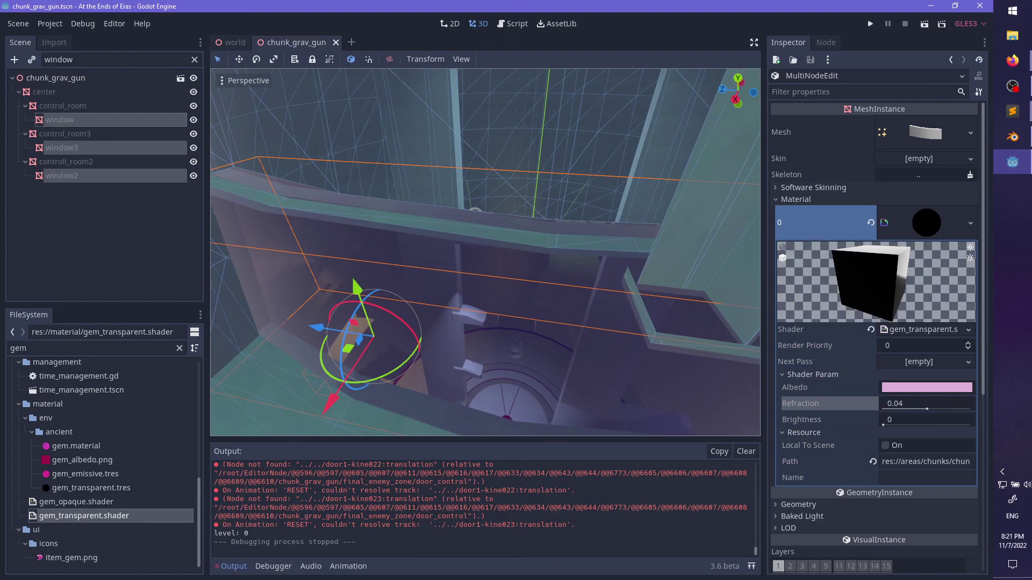